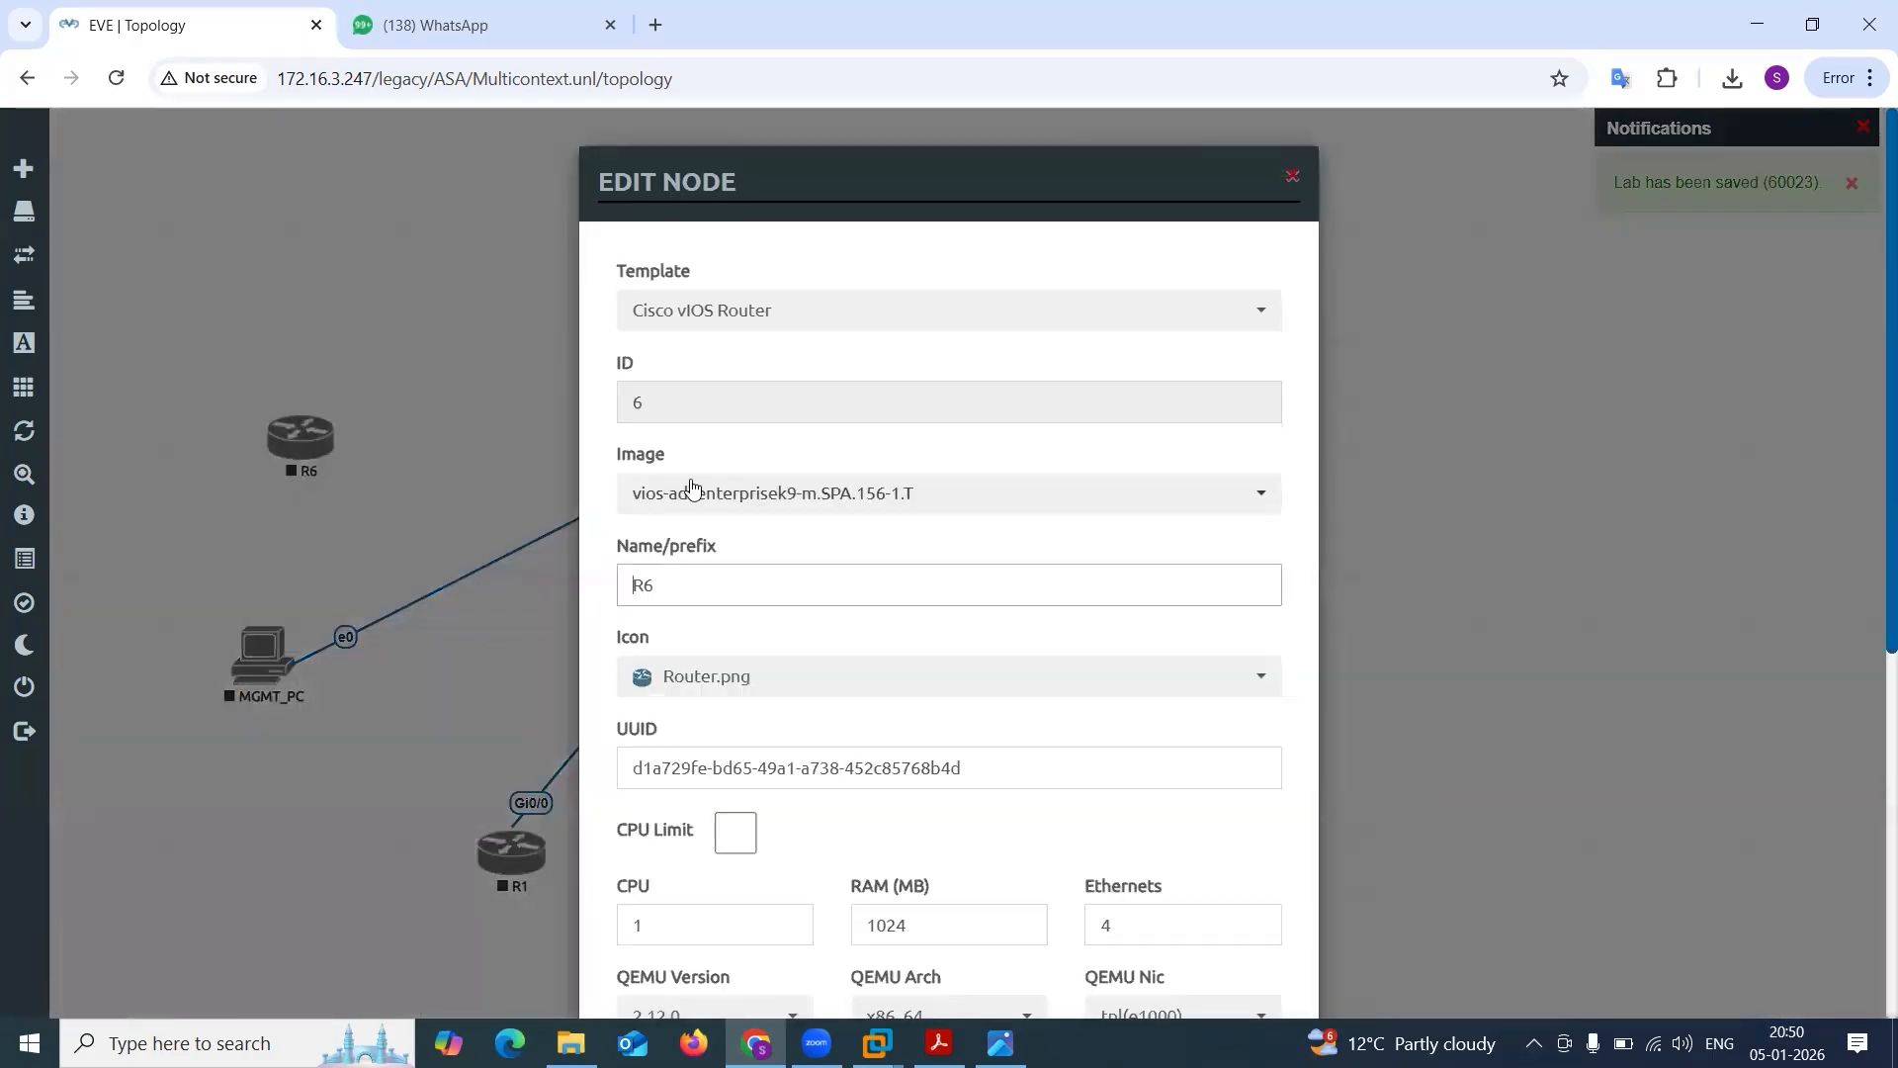
Rename router R6 as R3_DMZ and save the node settings.
click(700, 585)
key(BackSpace)
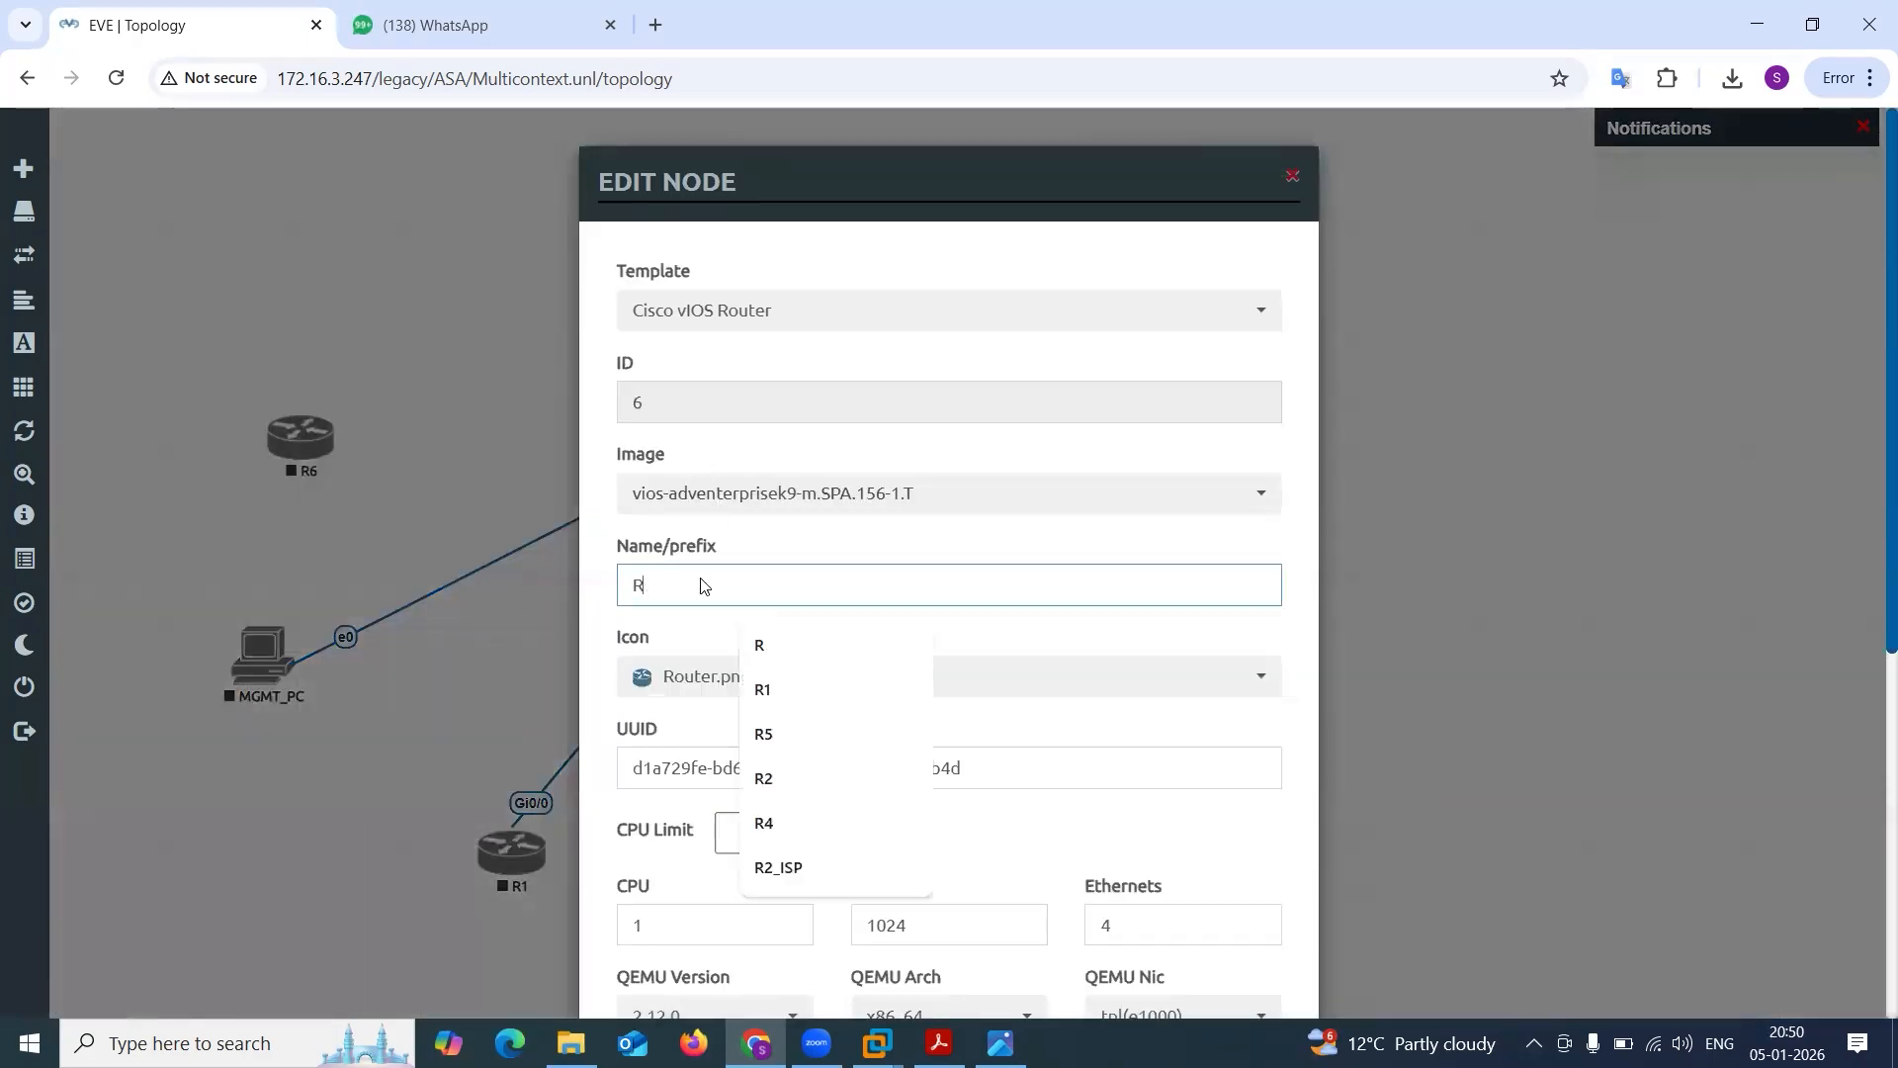
text(3_DMZ)
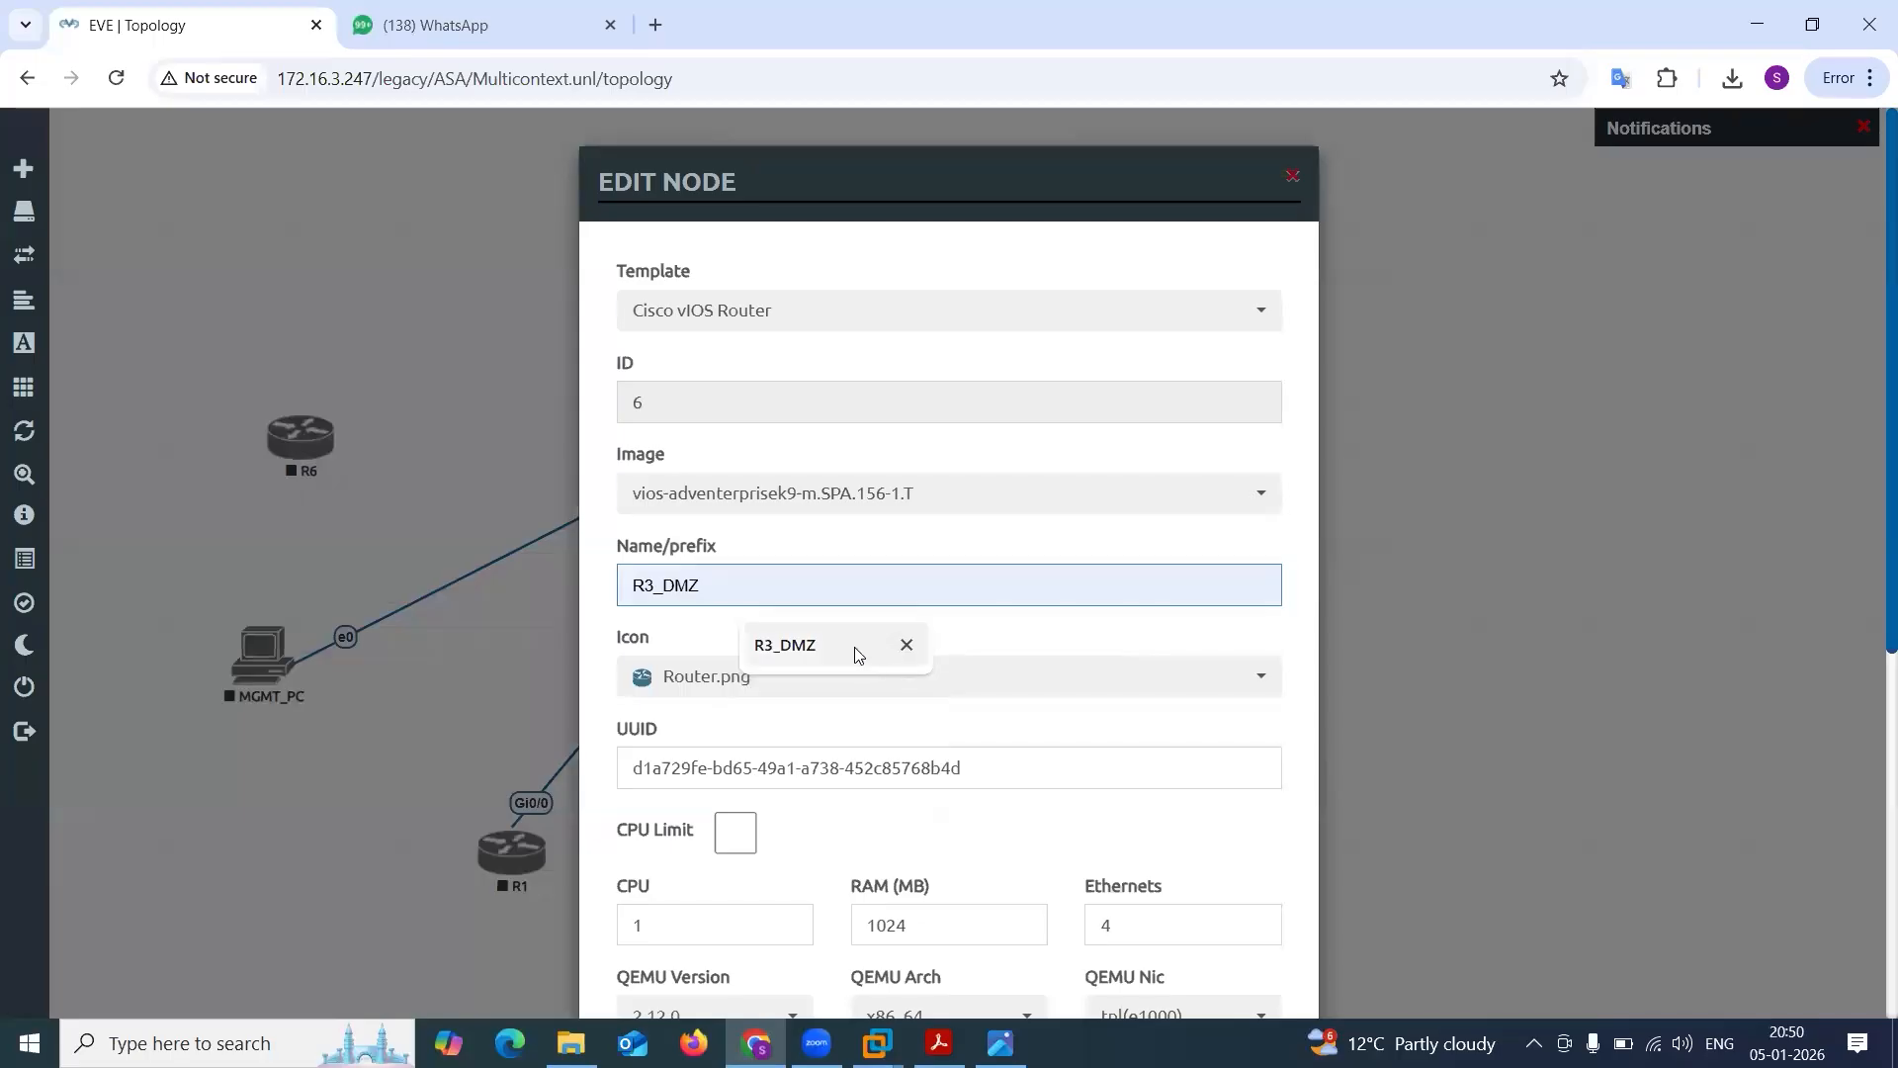
click(856, 652)
scroll(966, 644, down, 5)
click(825, 942)
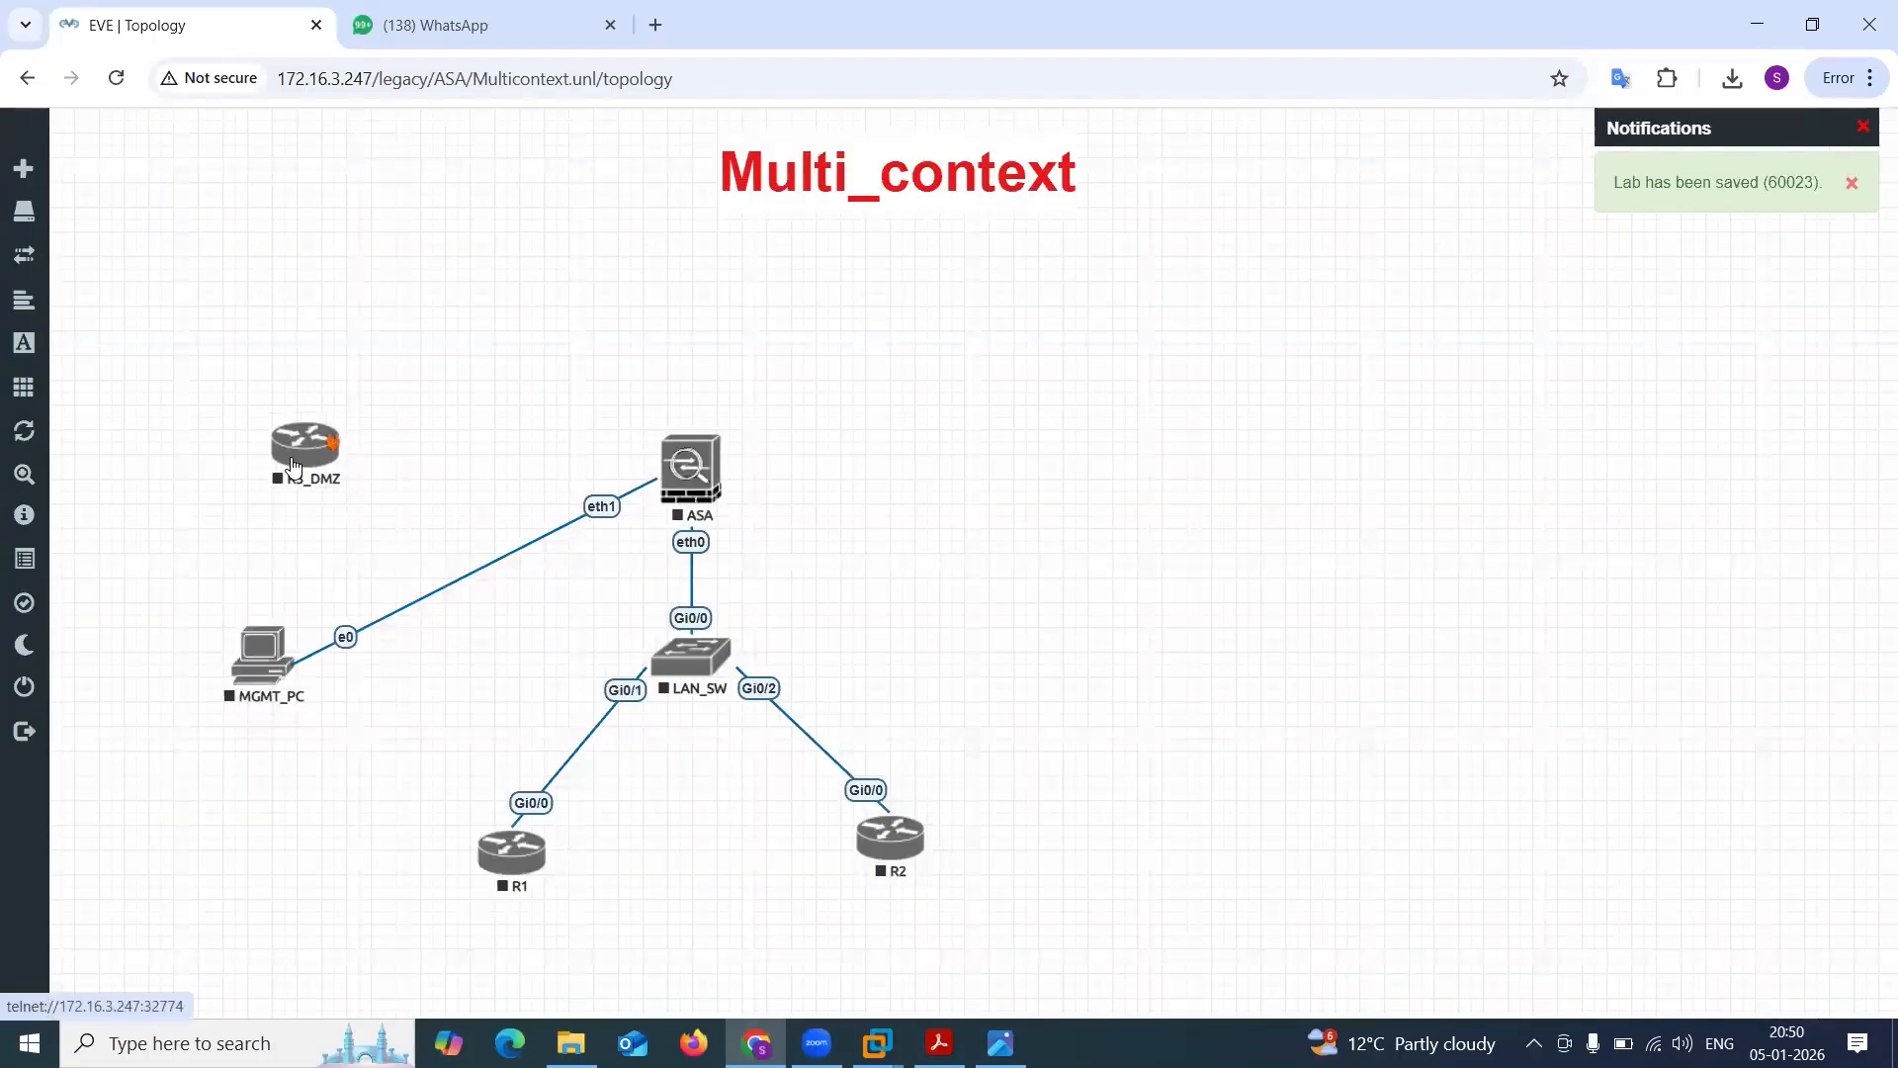
Connect R3_DMZ's Gi0/0 interface to the ASA's eth2 interface and nudge the router into line with the ASA.
drag(334, 455, 697, 467)
click(1002, 790)
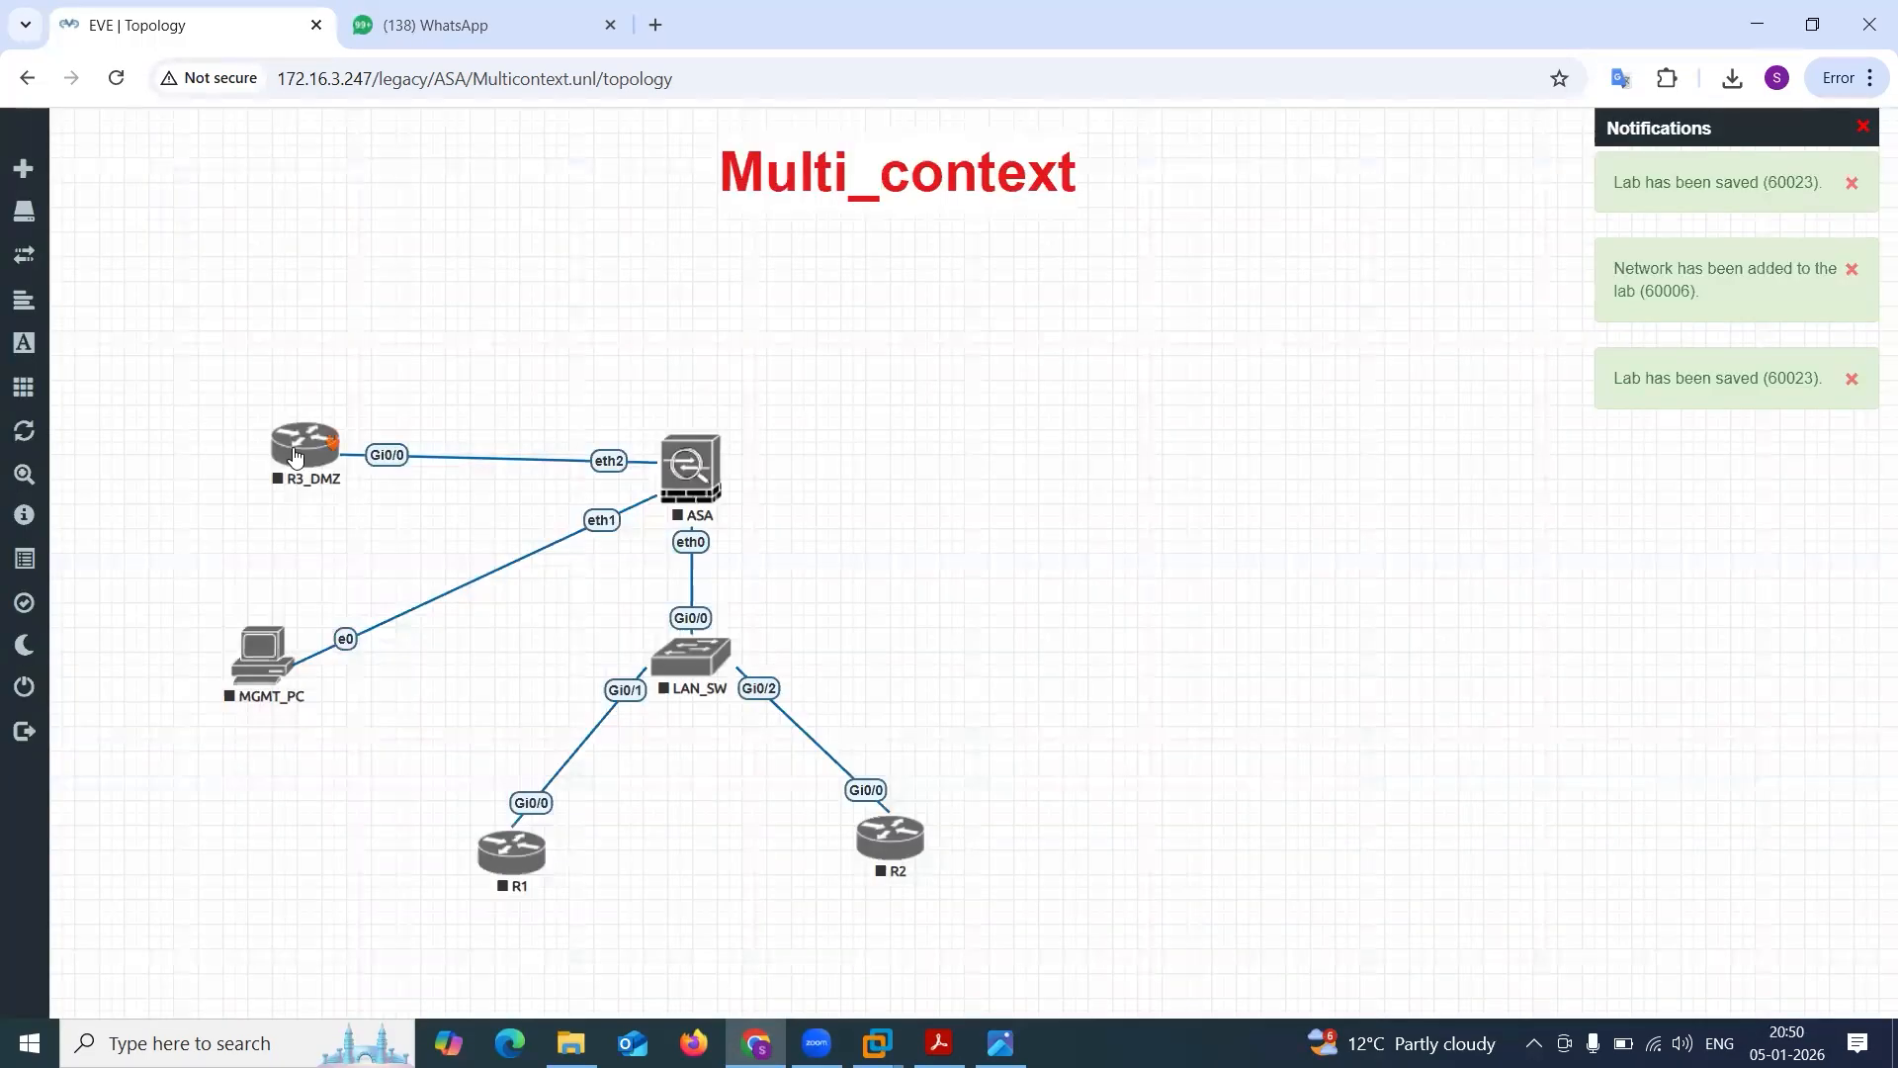
drag(301, 476, 297, 471)
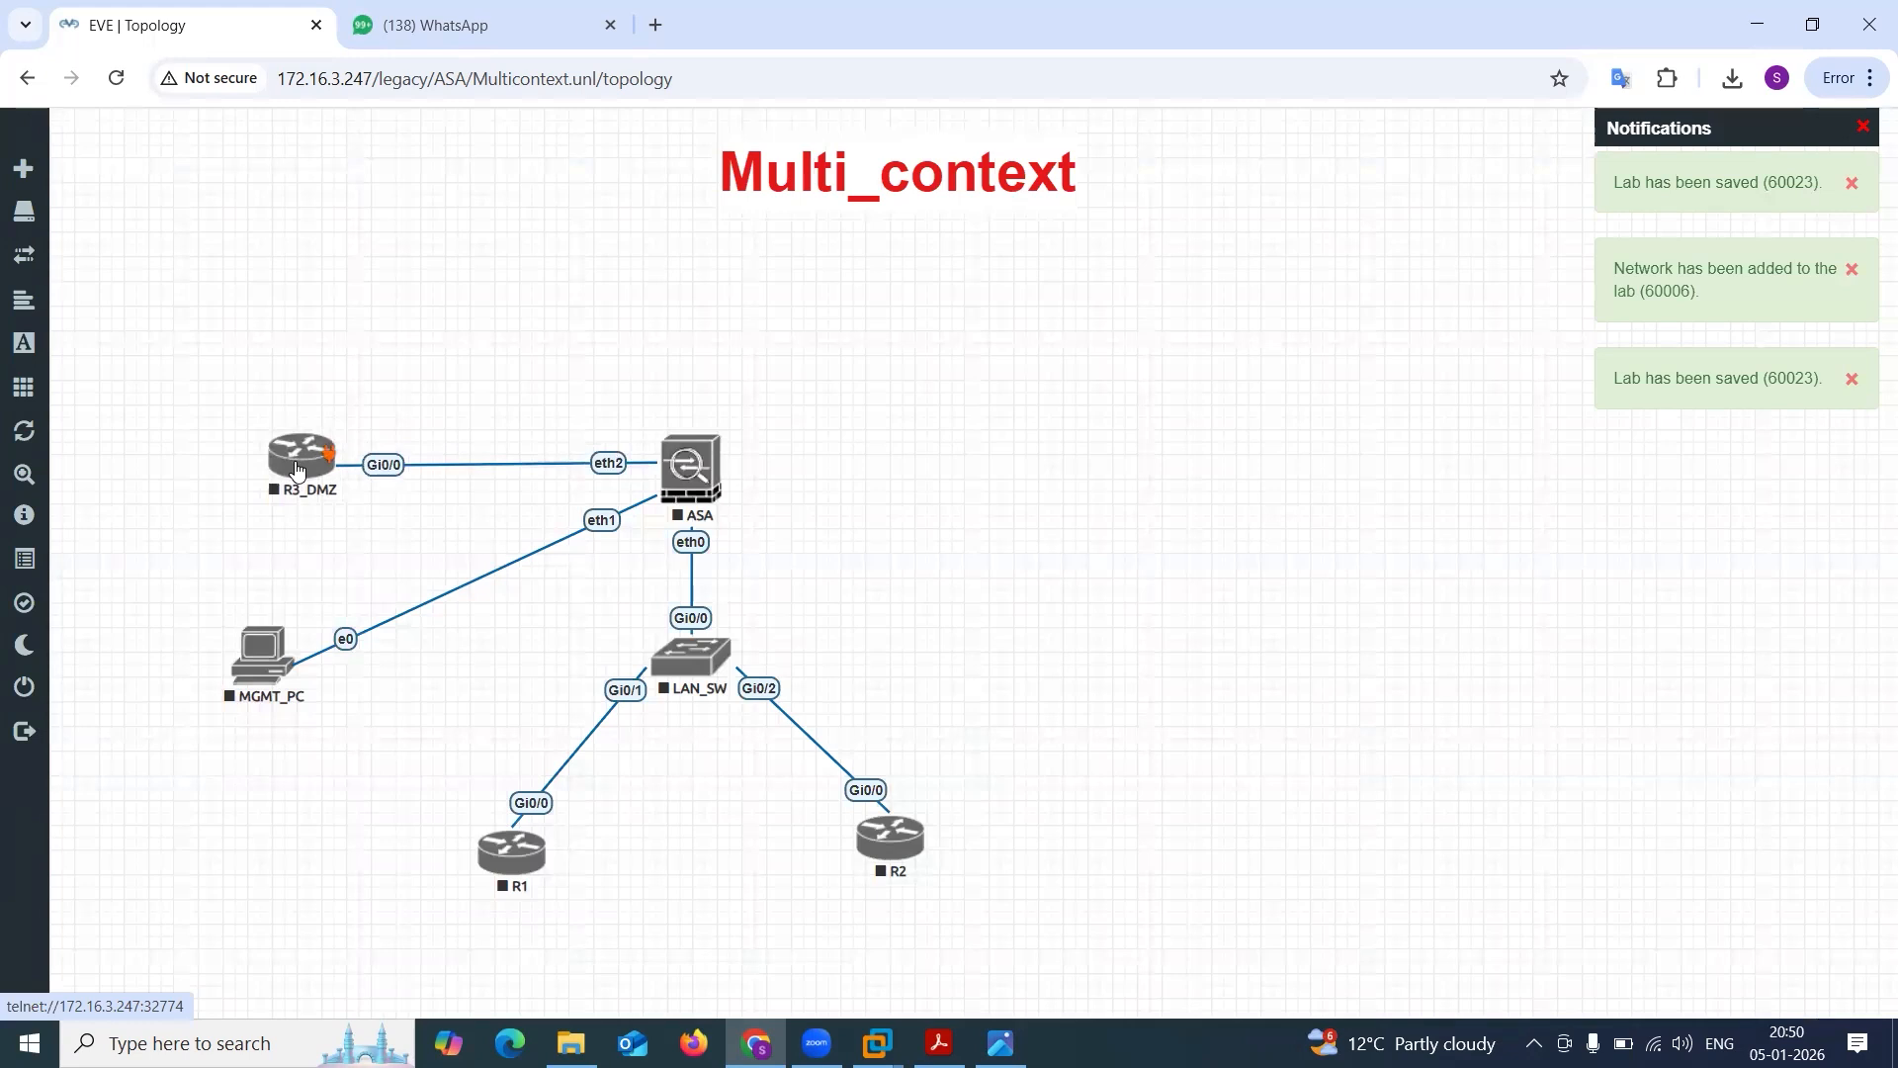
Extend the R3_DMZ router's name to R3_DMZ_SALES and save the node settings.
right_click(297, 470)
click(416, 741)
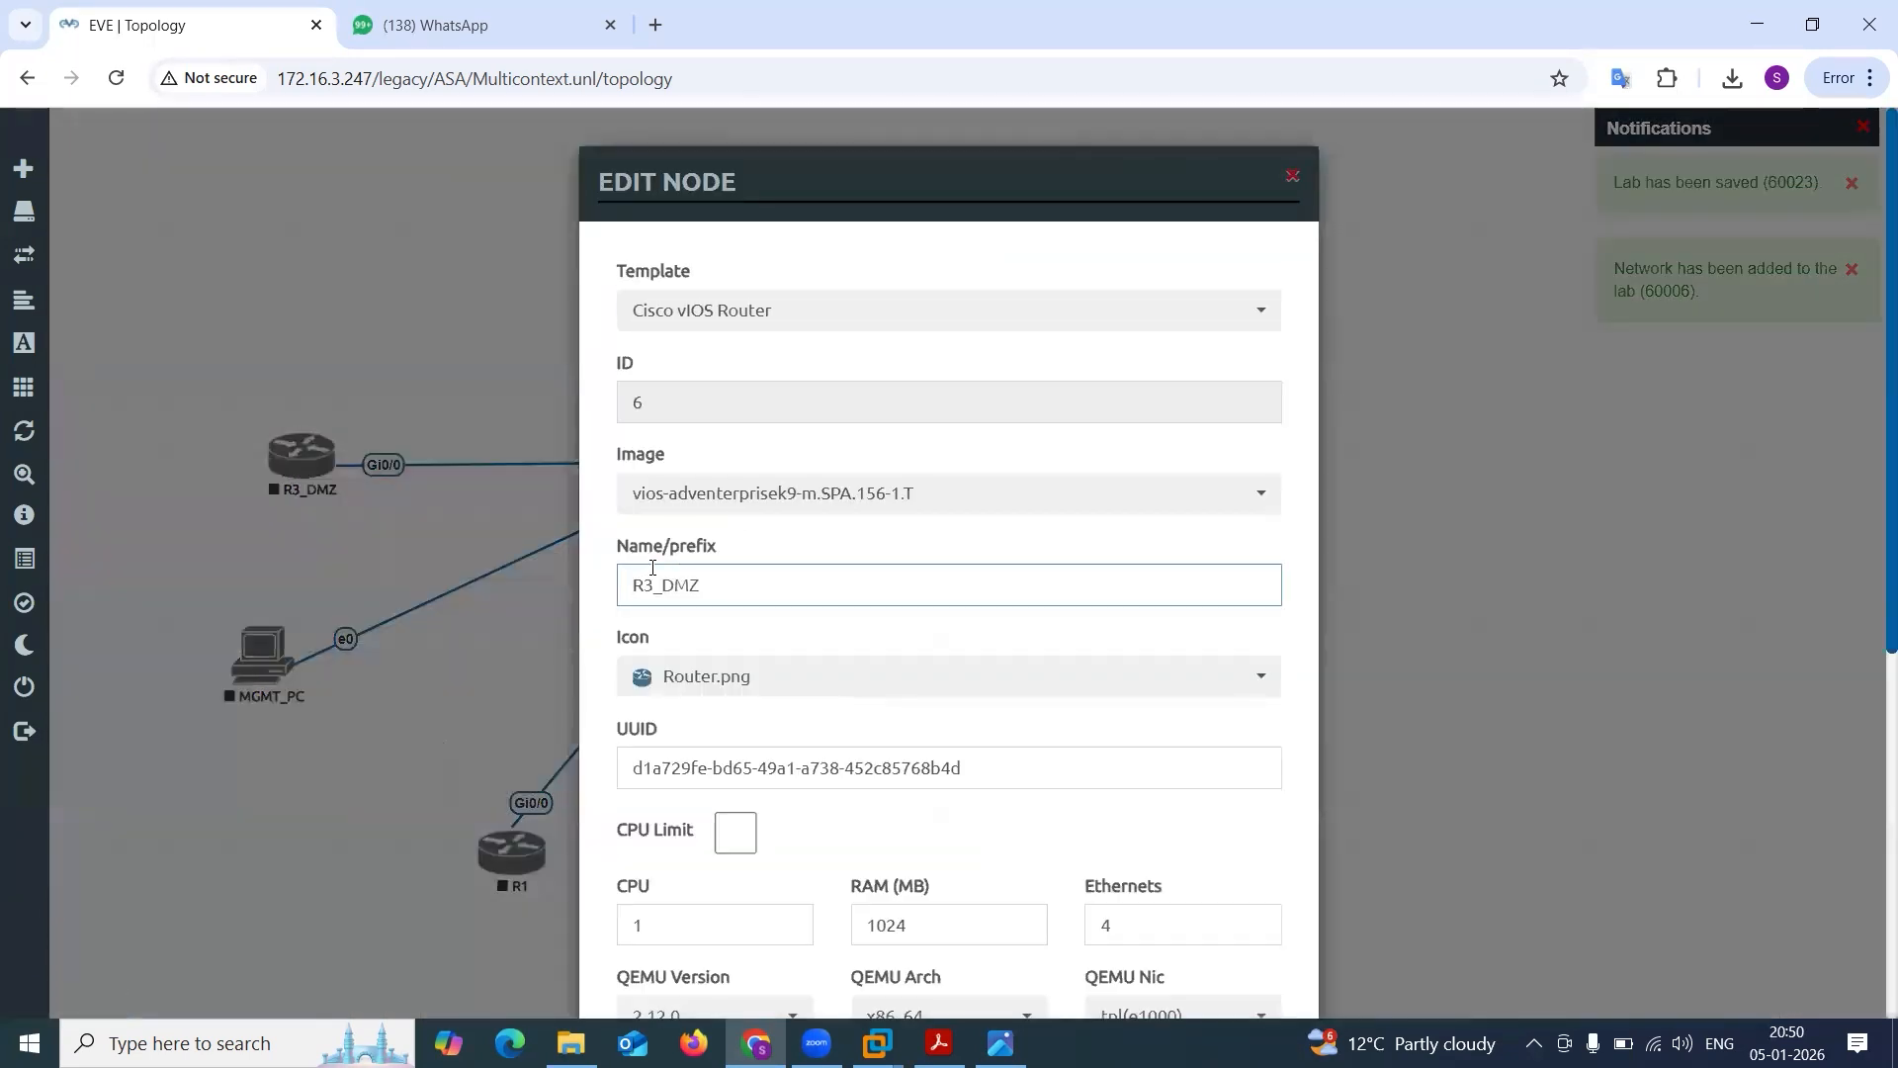
text(_sal)
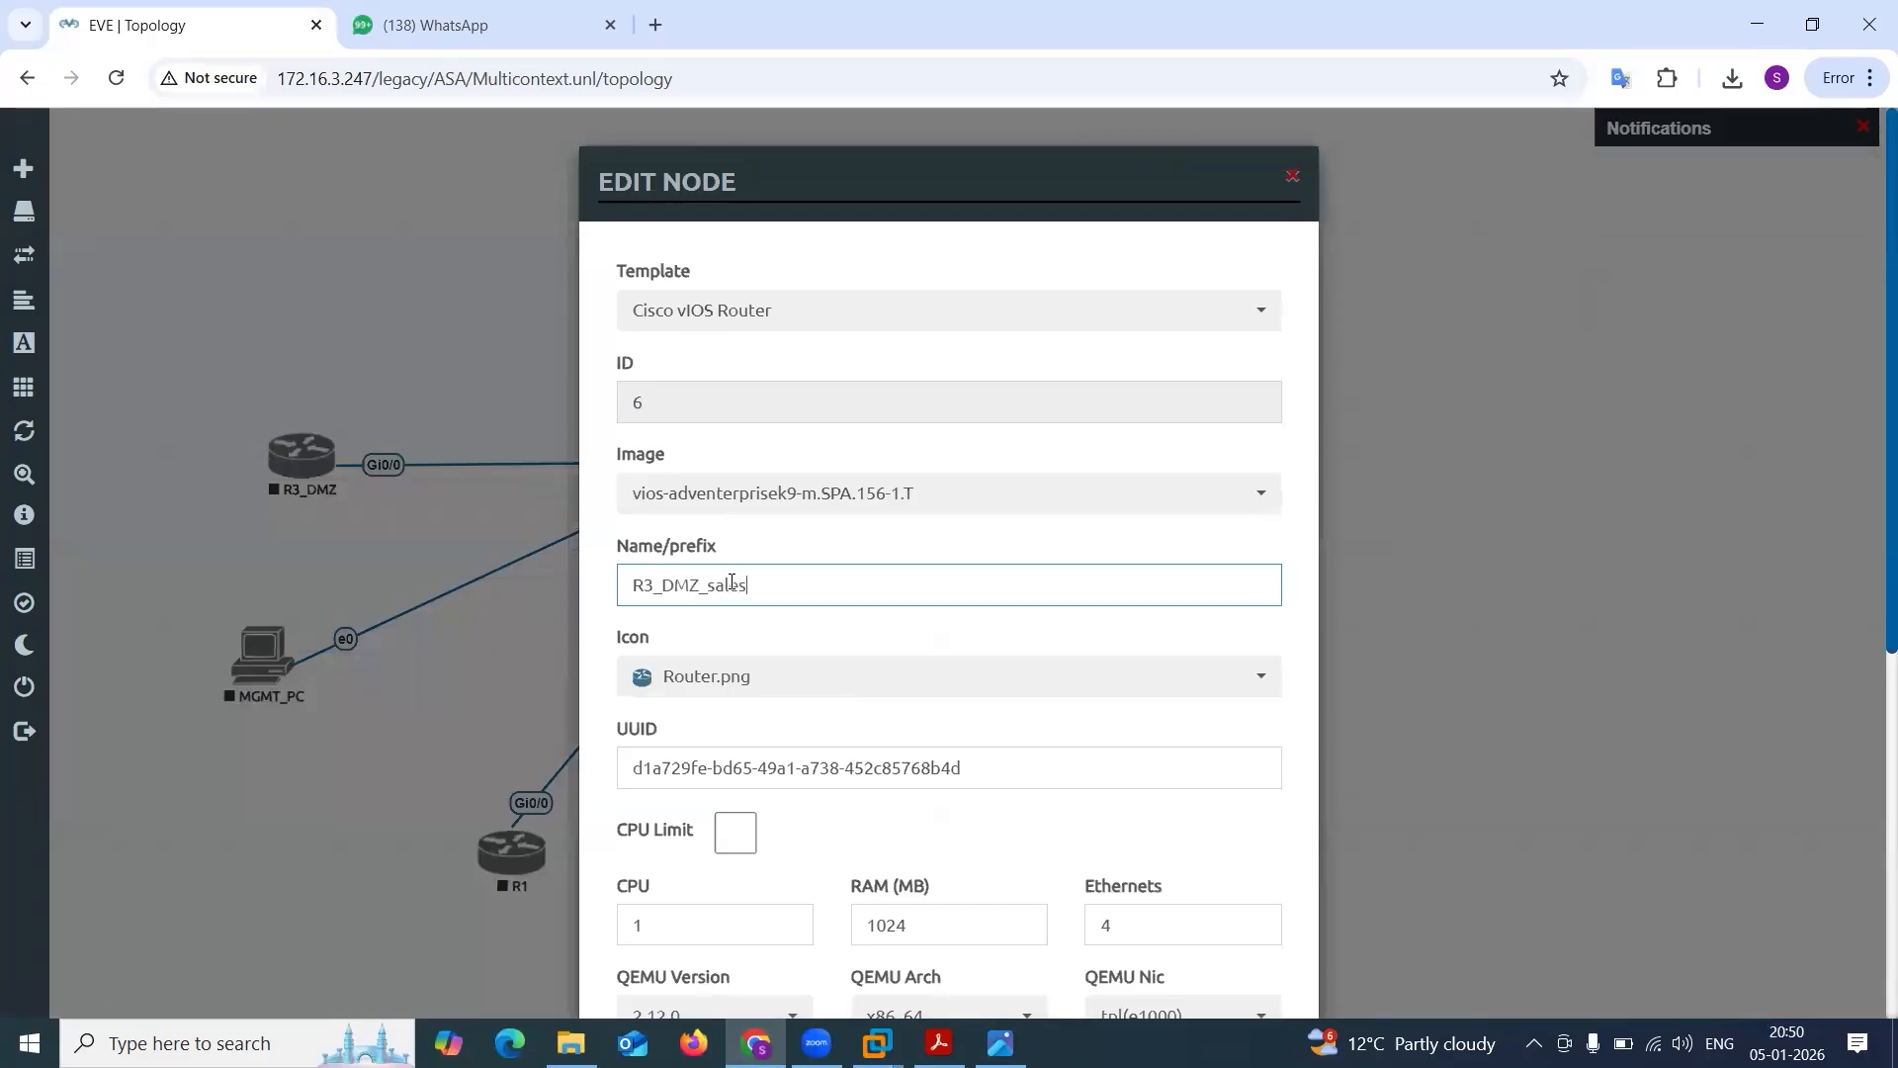
key(BackSpace)
scroll(797, 619, down, 5)
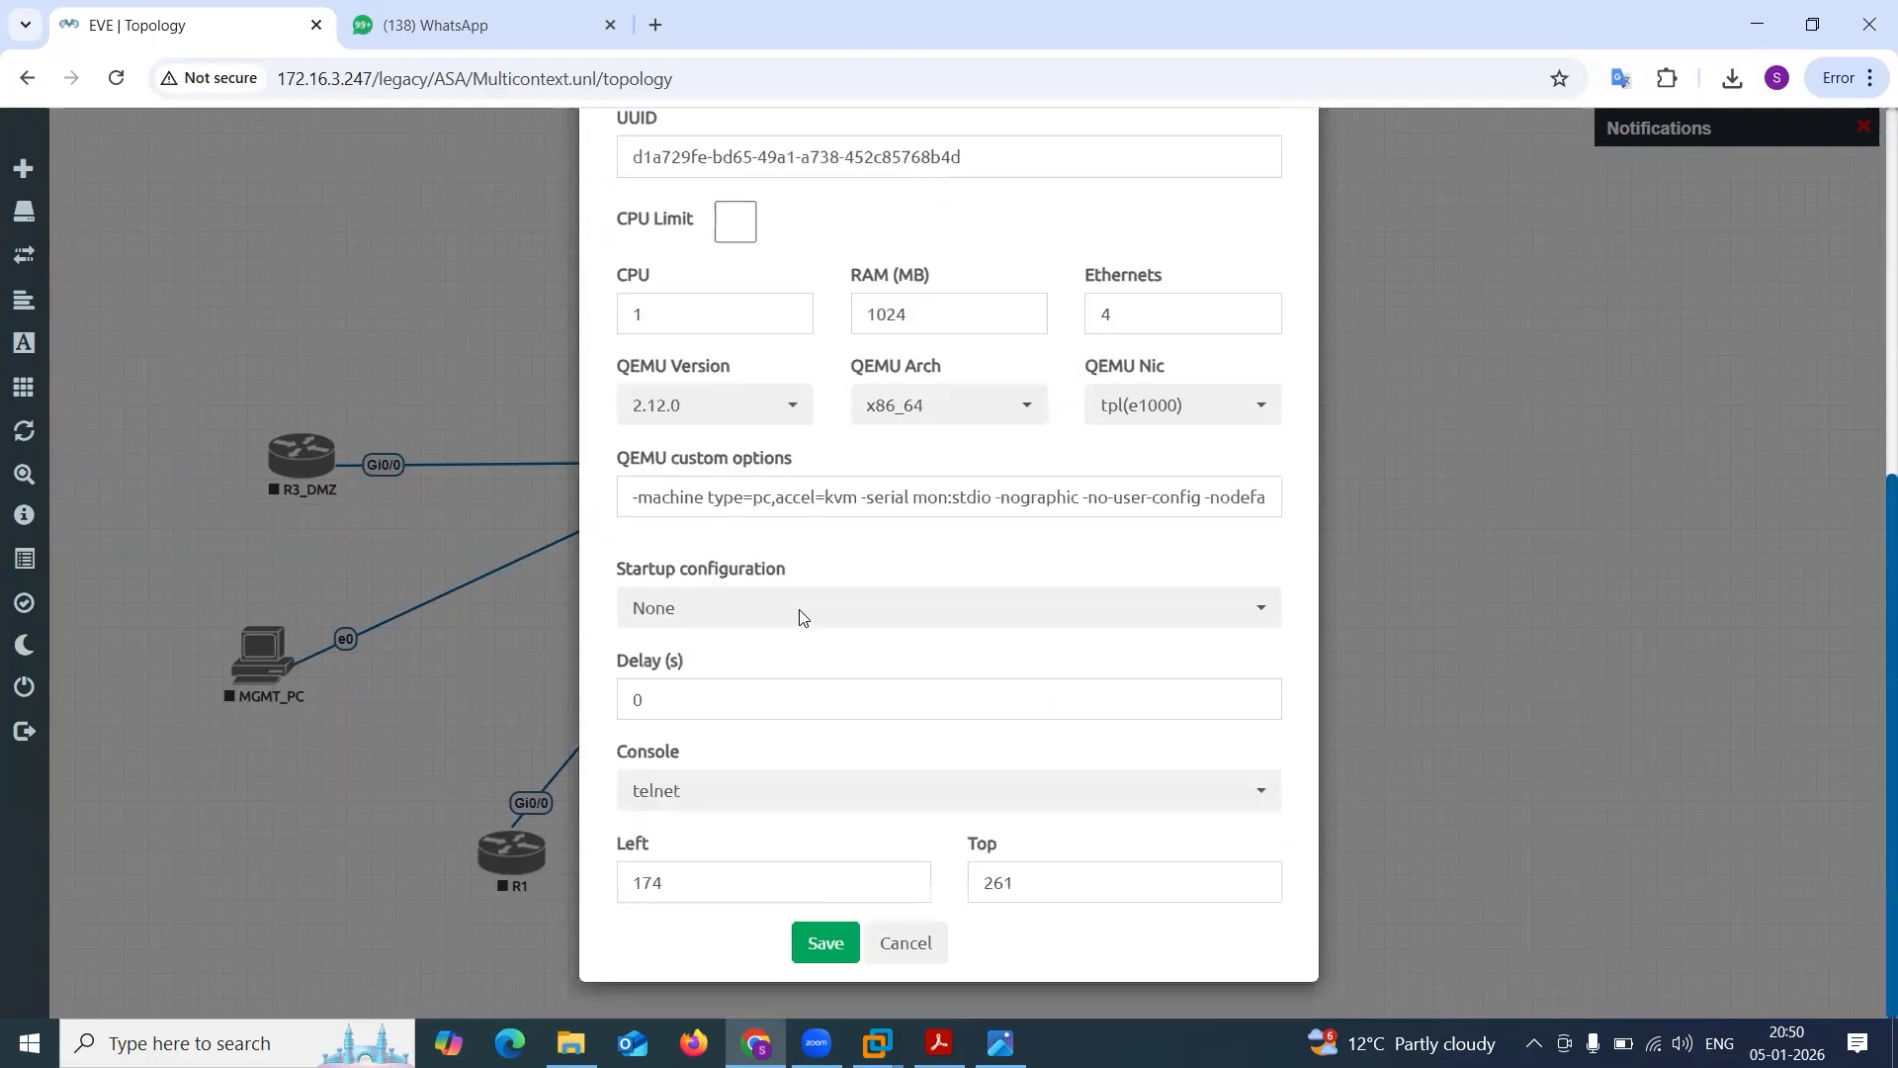
click(813, 954)
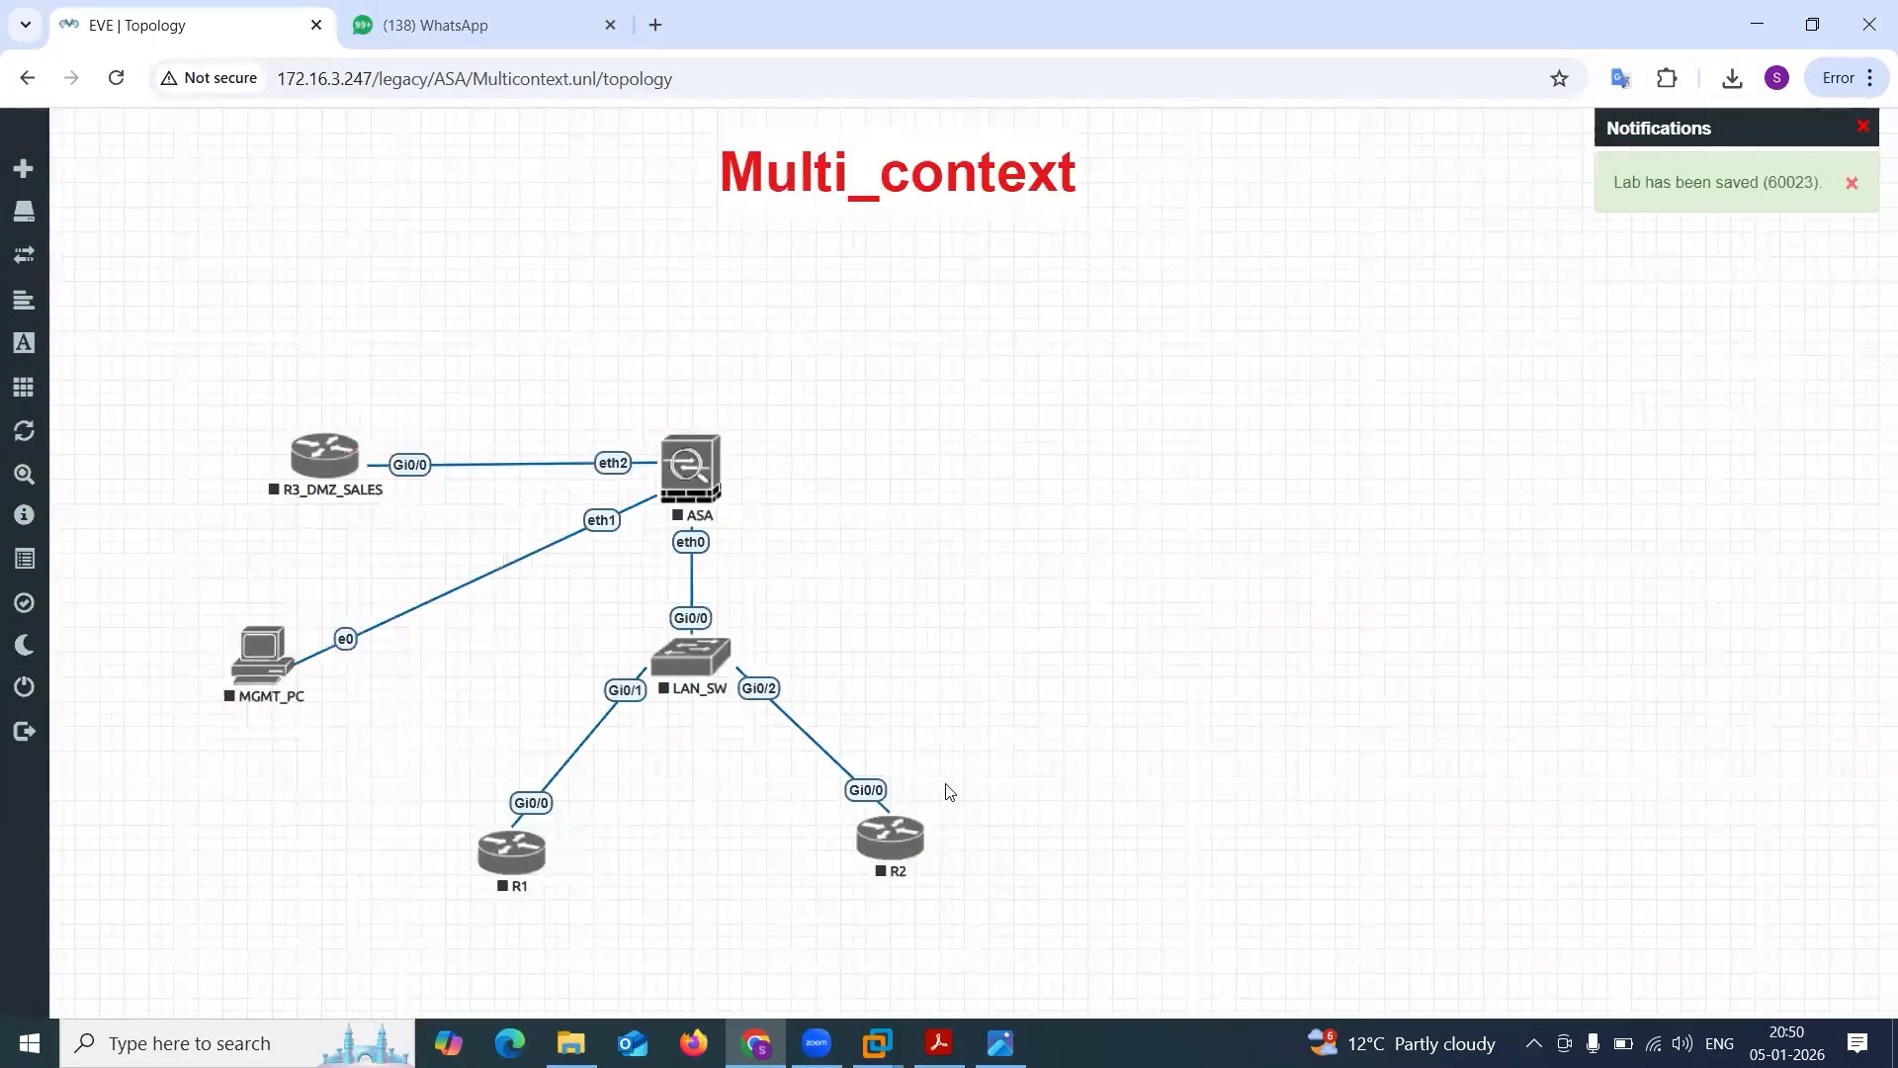
Add two Cisco vIOS Router nodes and place vIOS7 above the ASA and vIOS8 to the right of it.
right_click(1082, 427)
click(1157, 474)
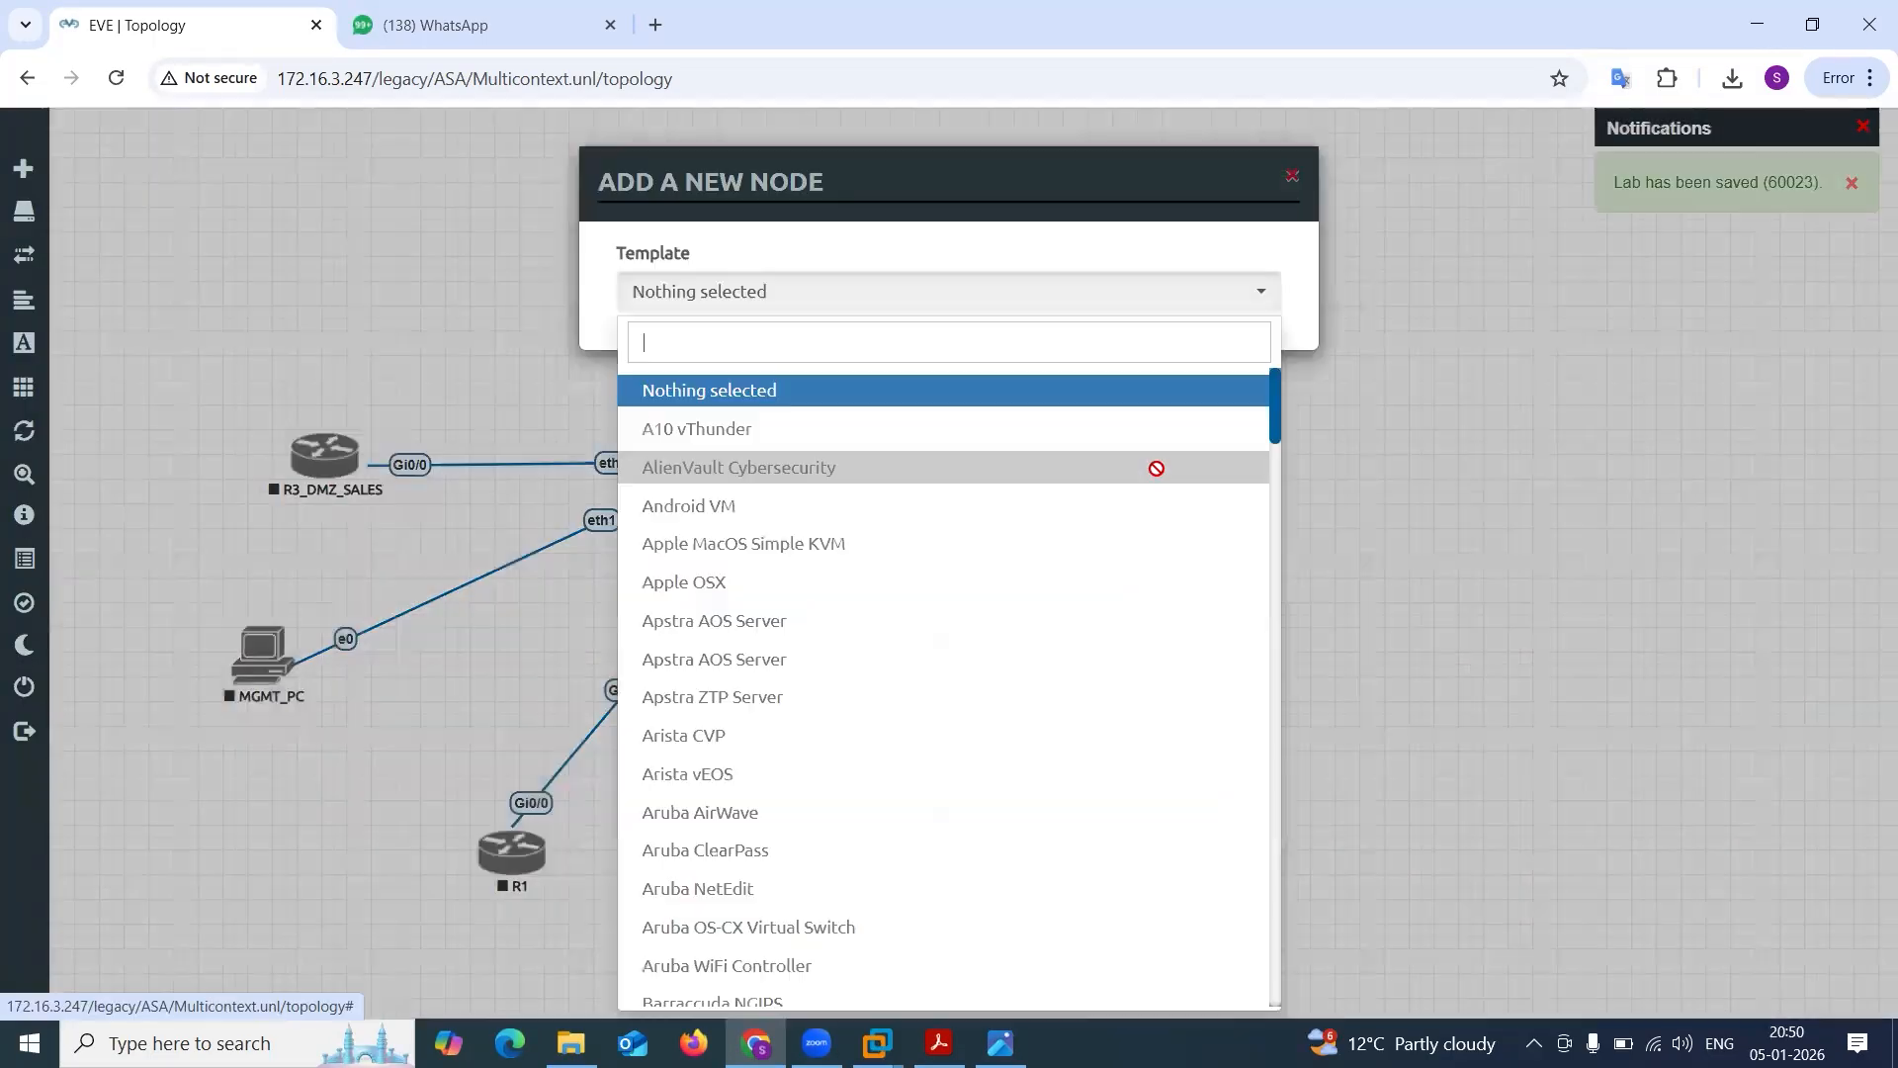
text(ios)
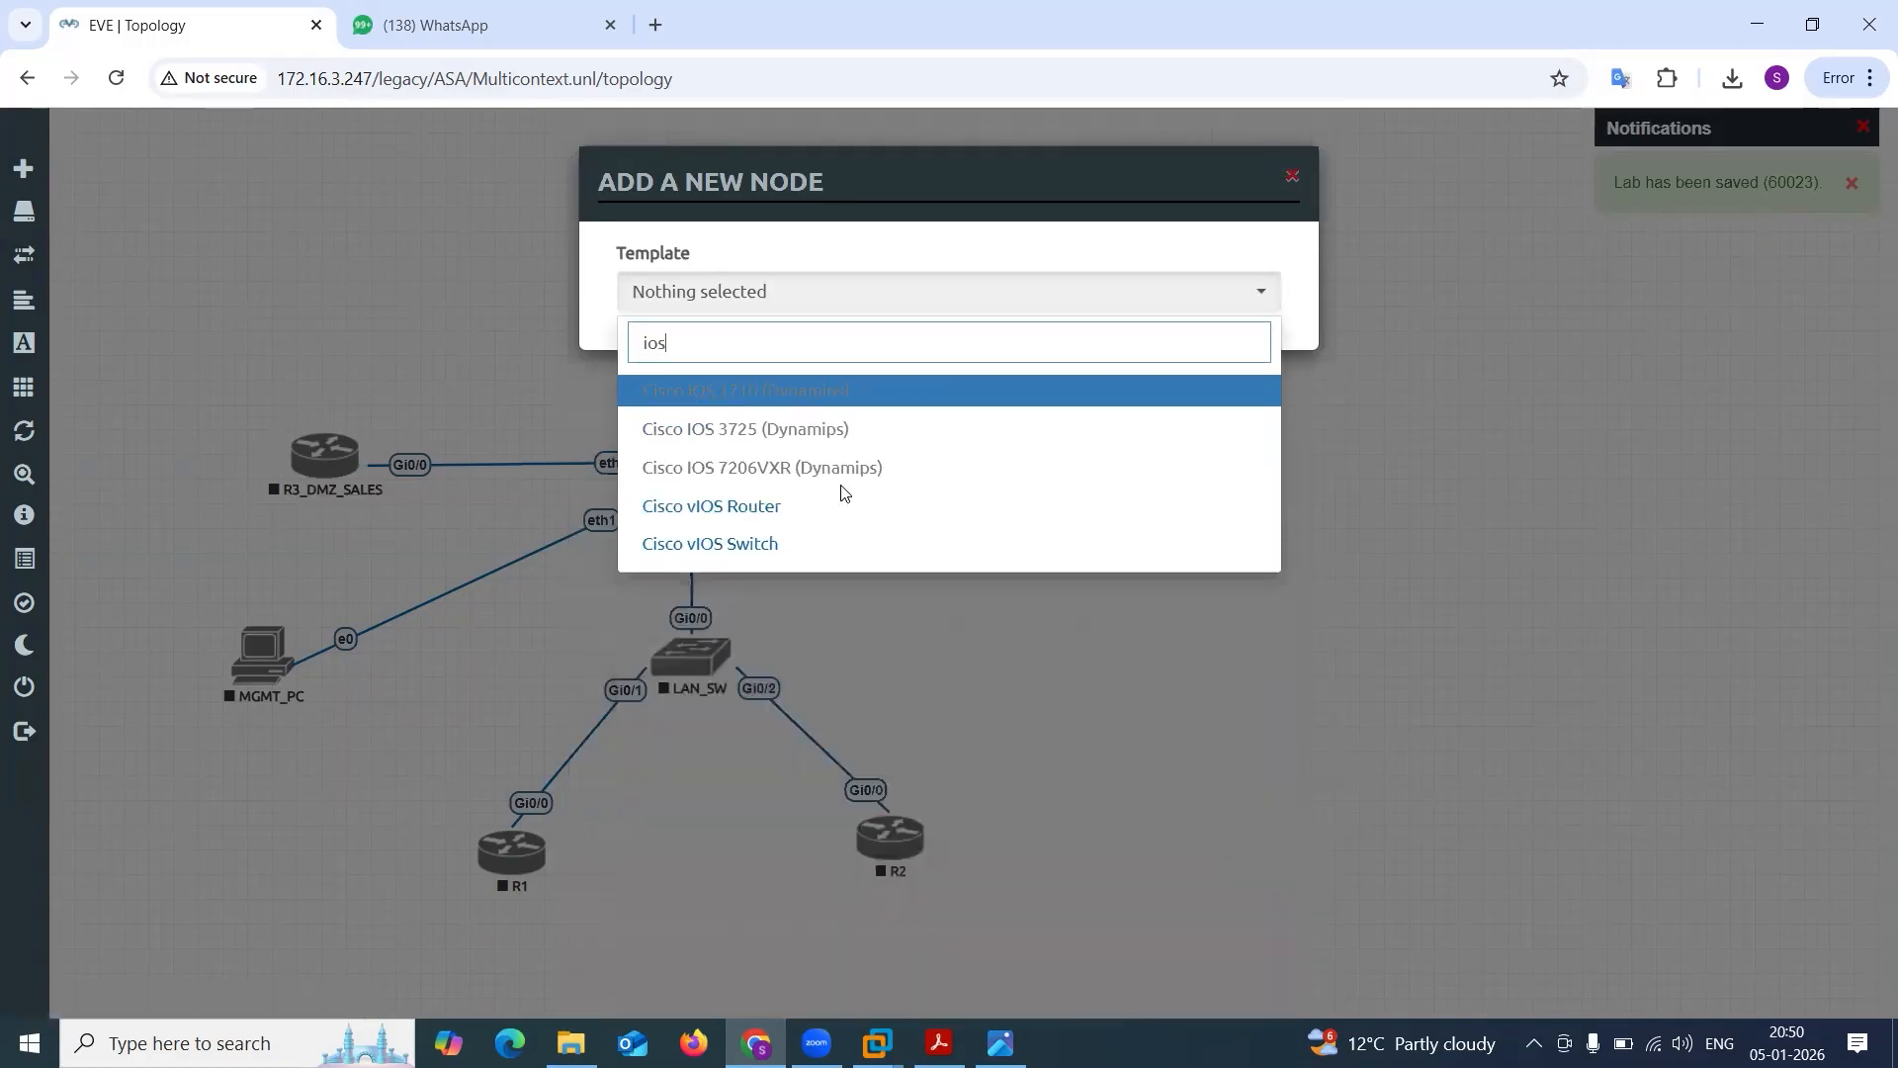
click(795, 504)
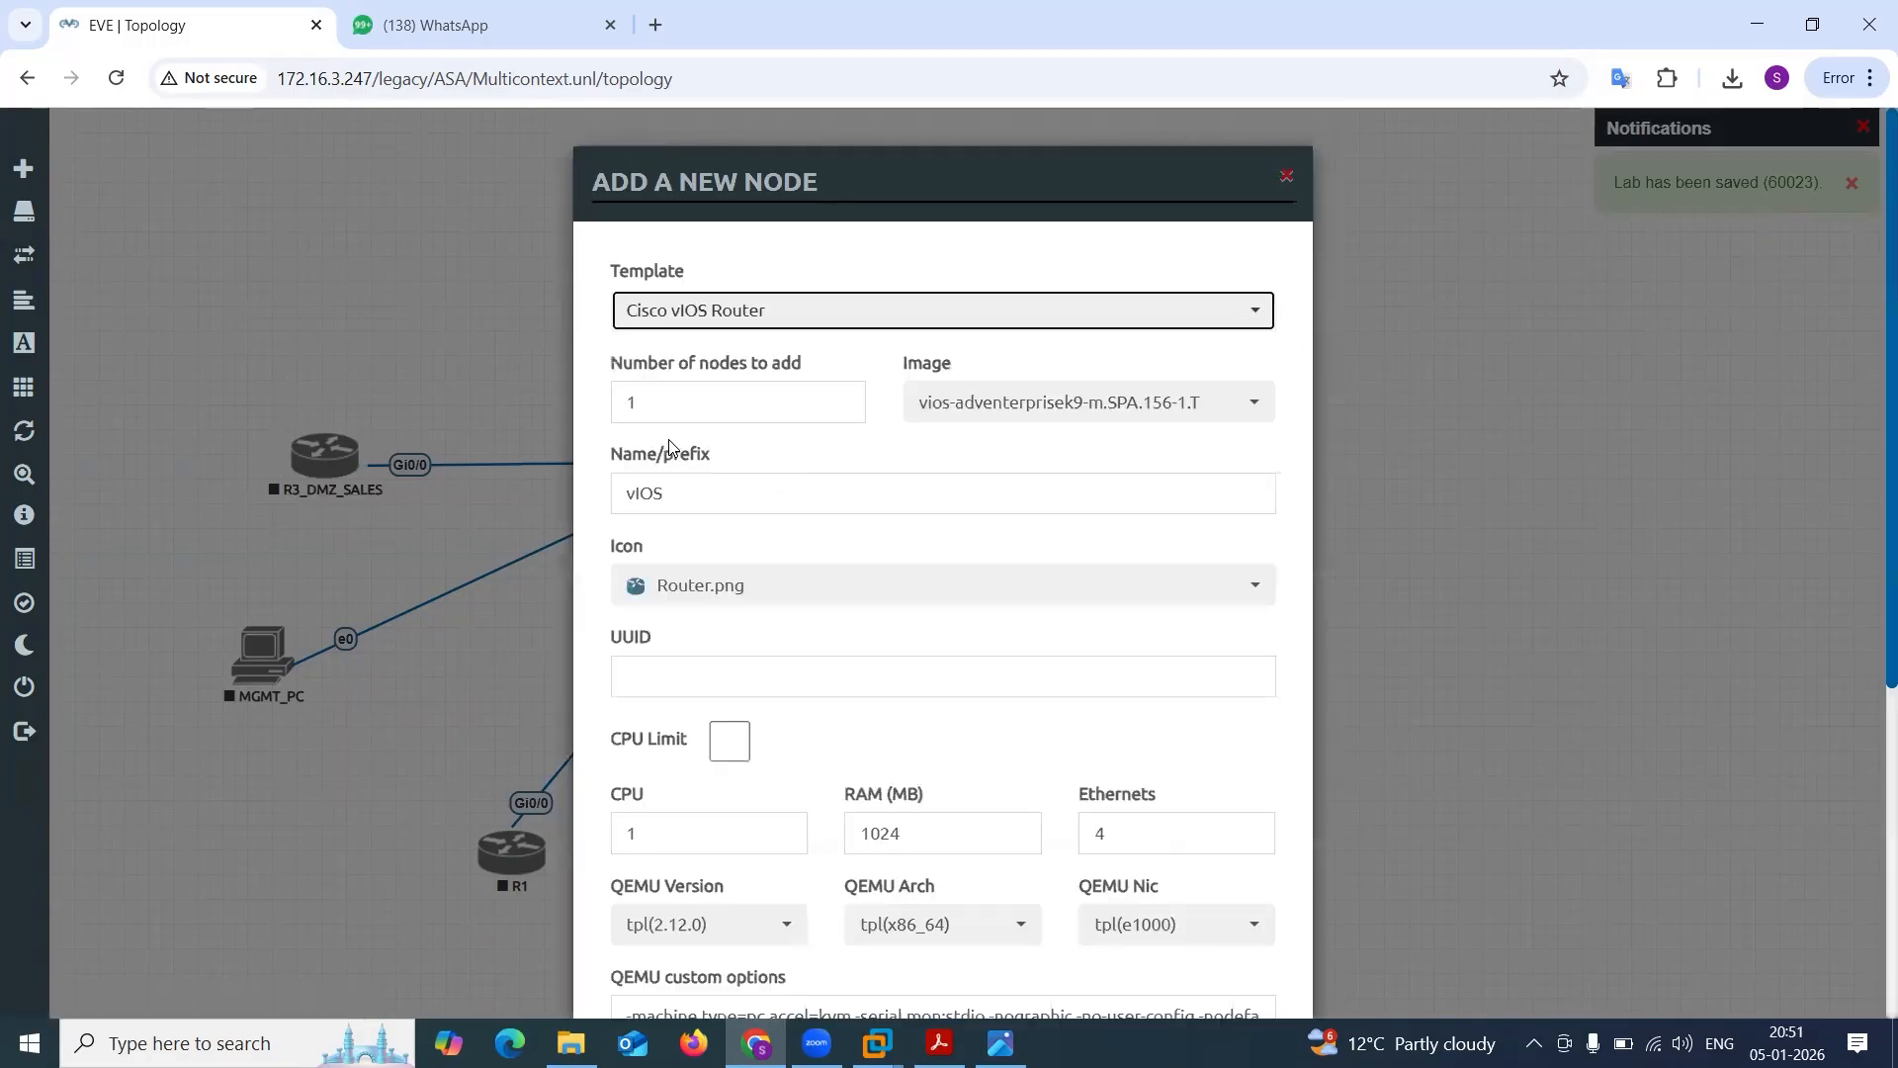
text(2)
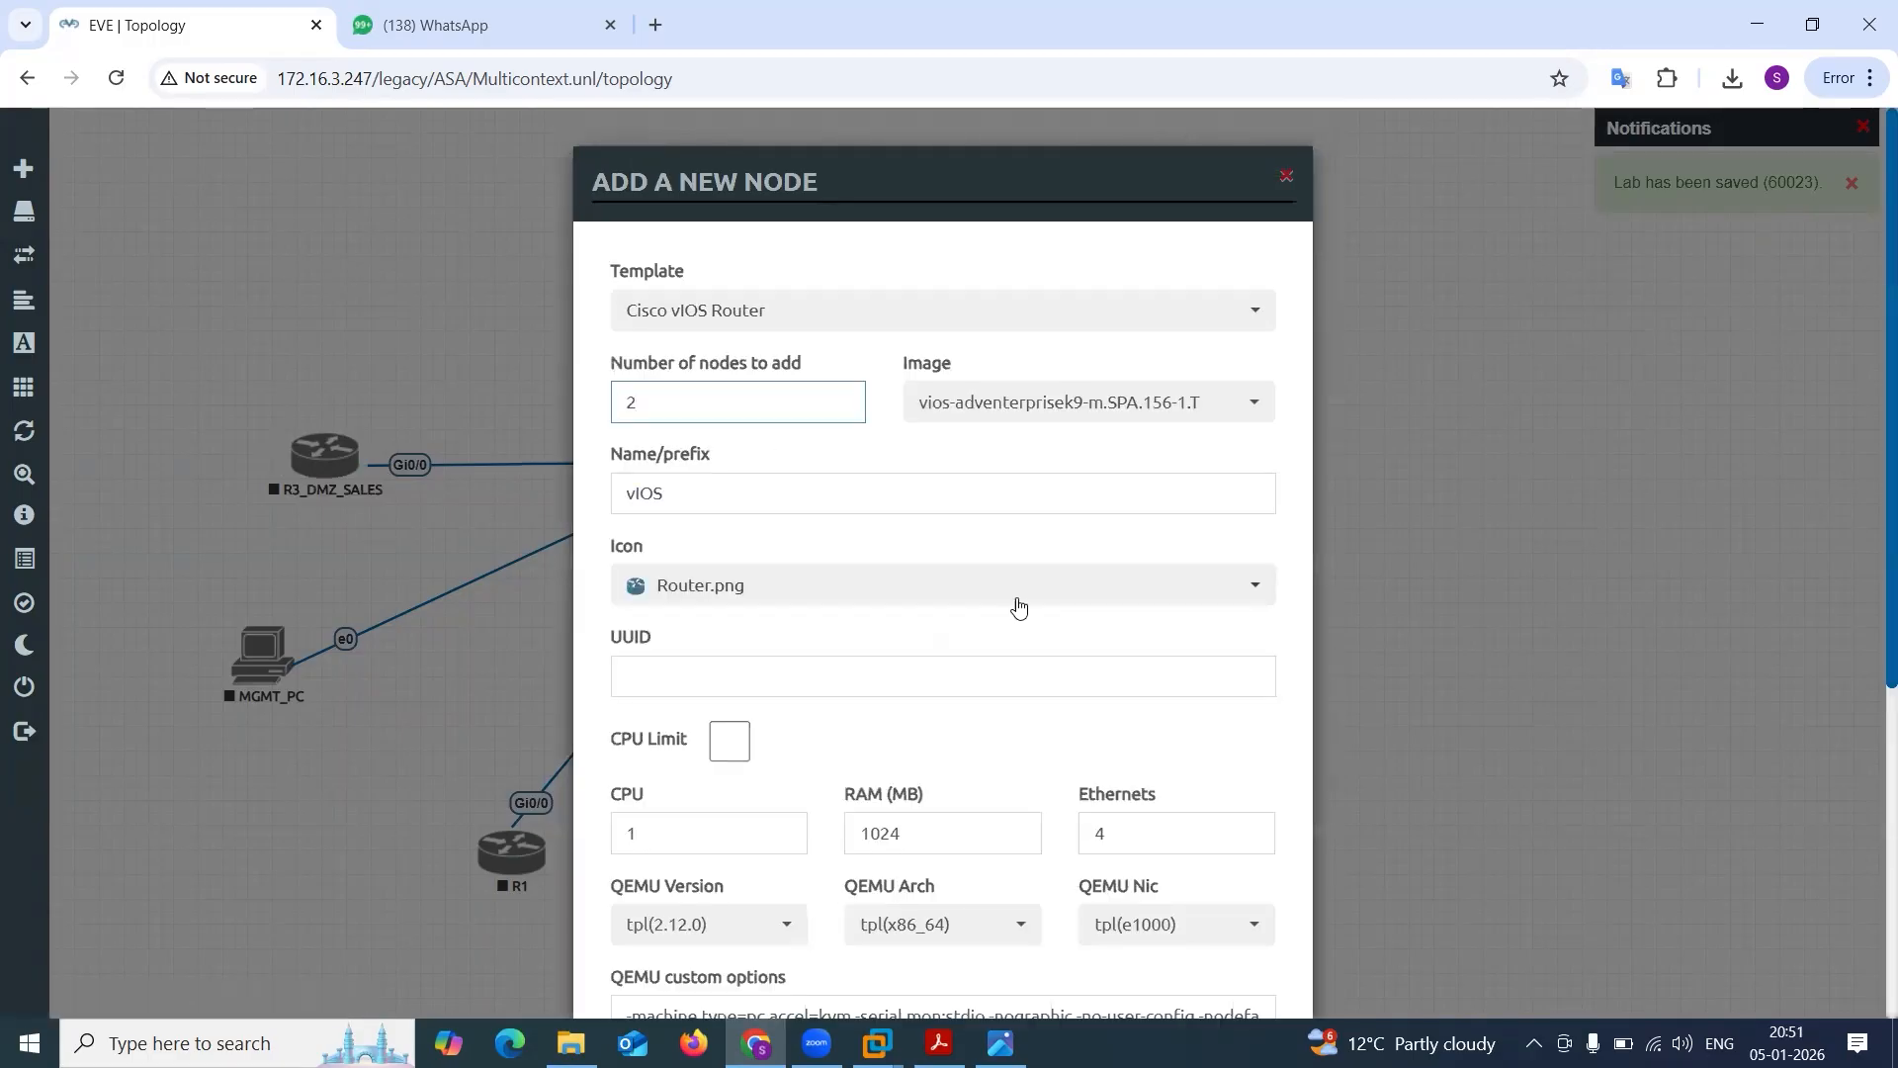
scroll(1017, 606, down, 5)
click(830, 941)
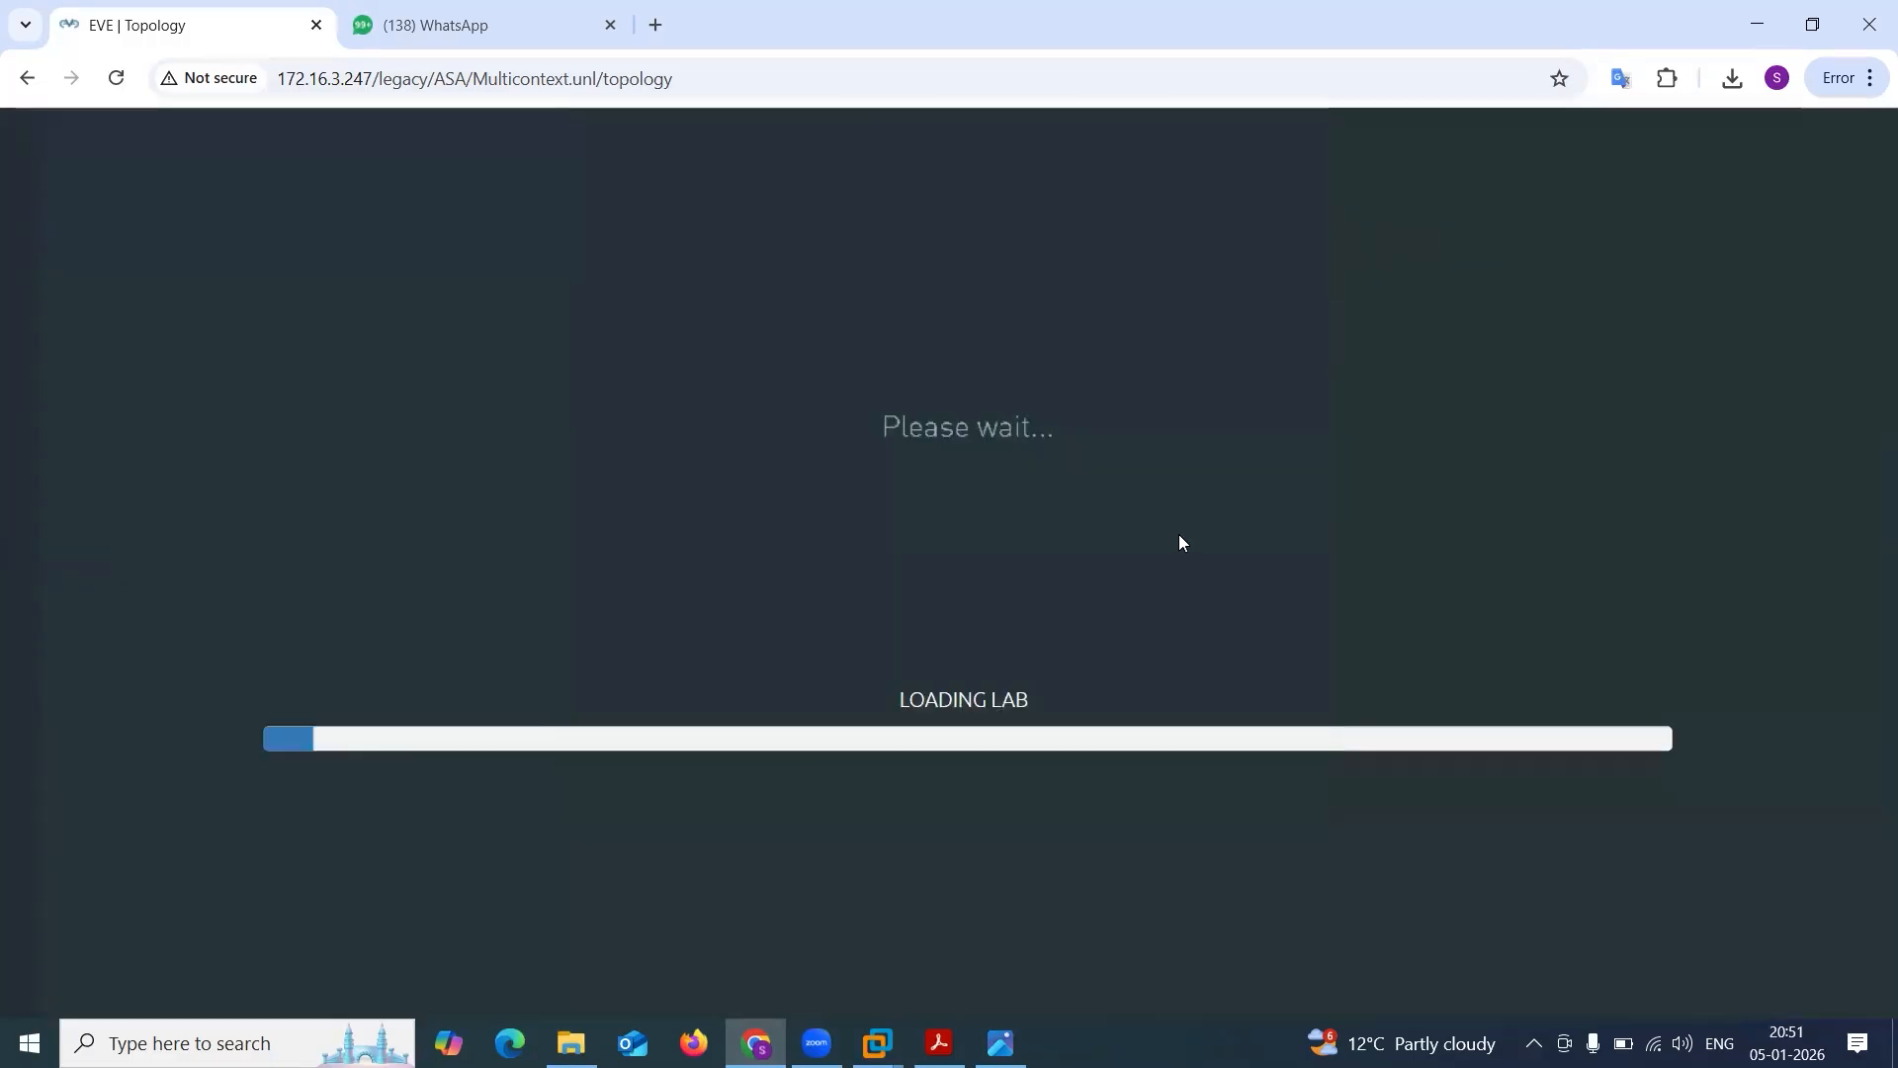
drag(1136, 451, 695, 242)
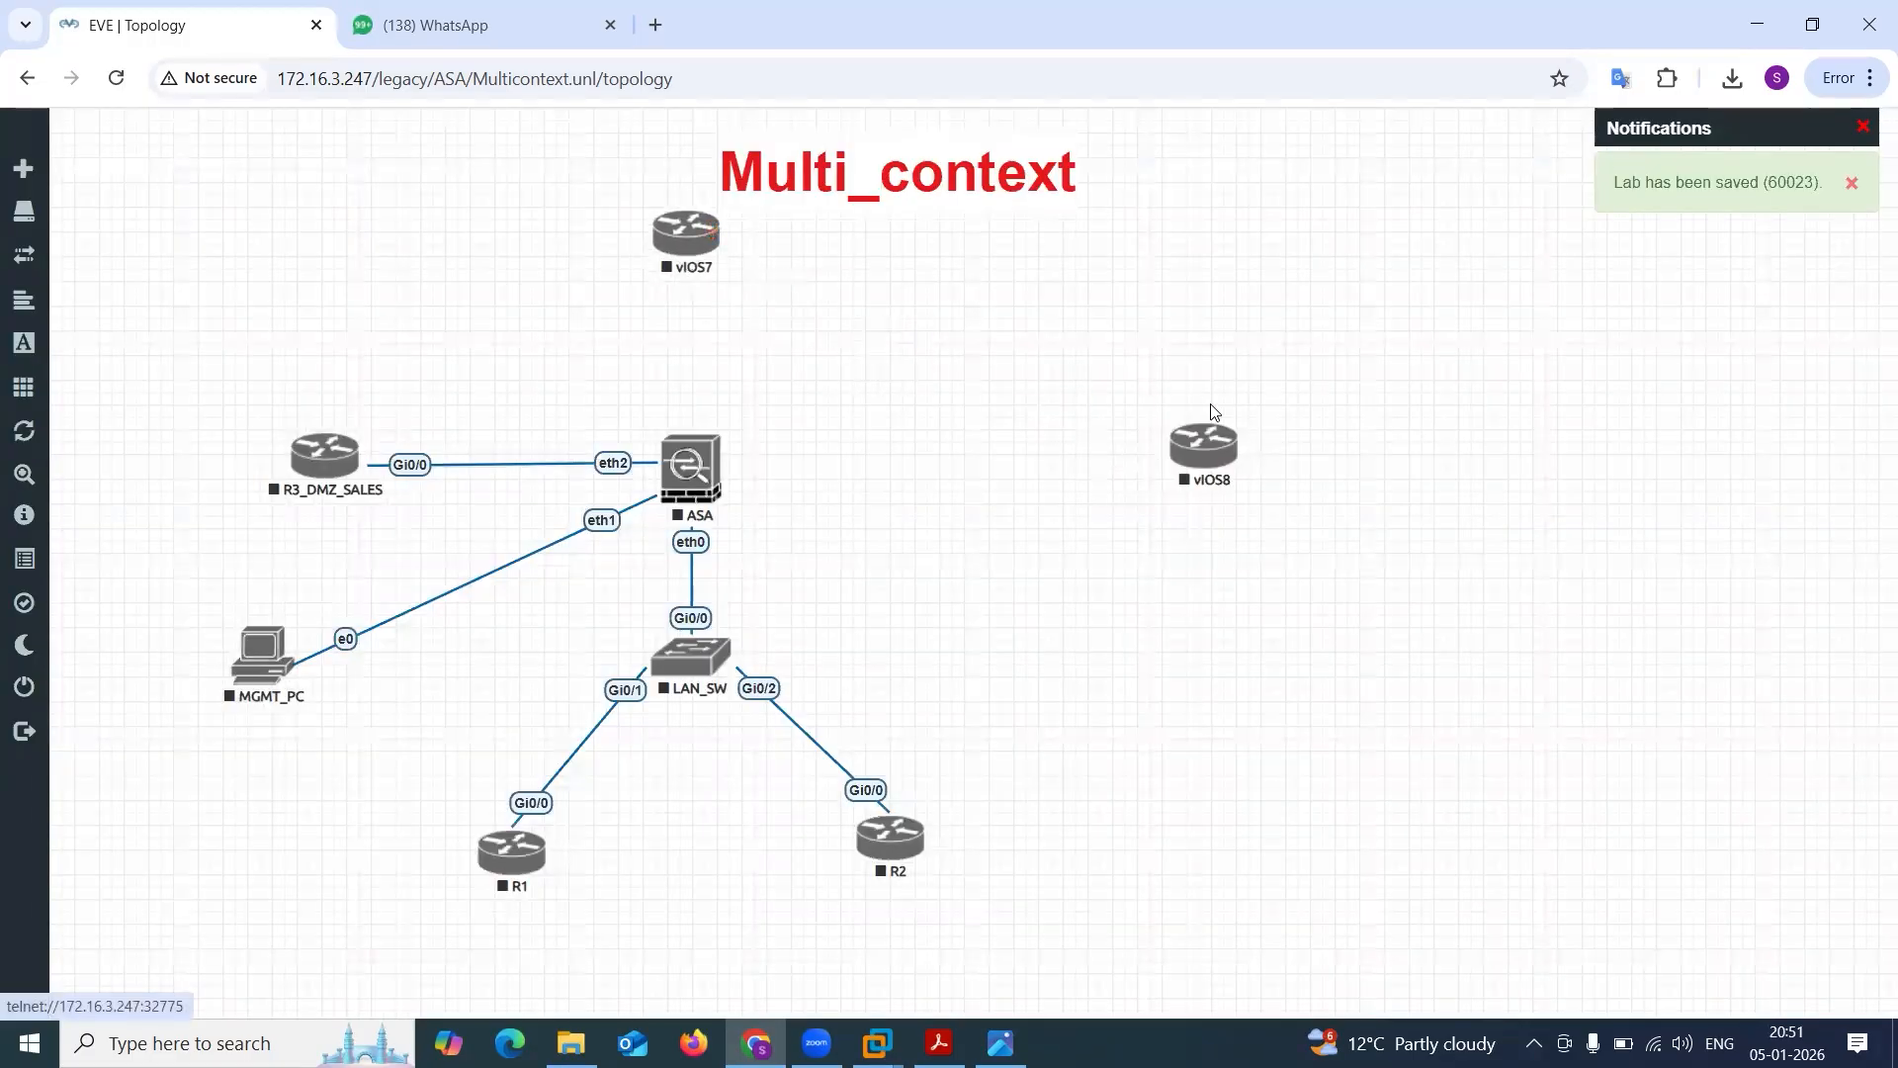
drag(1216, 465, 996, 461)
Rename router vIOS8 as R4_DMZ_MARK and save the node settings.
right_click(995, 461)
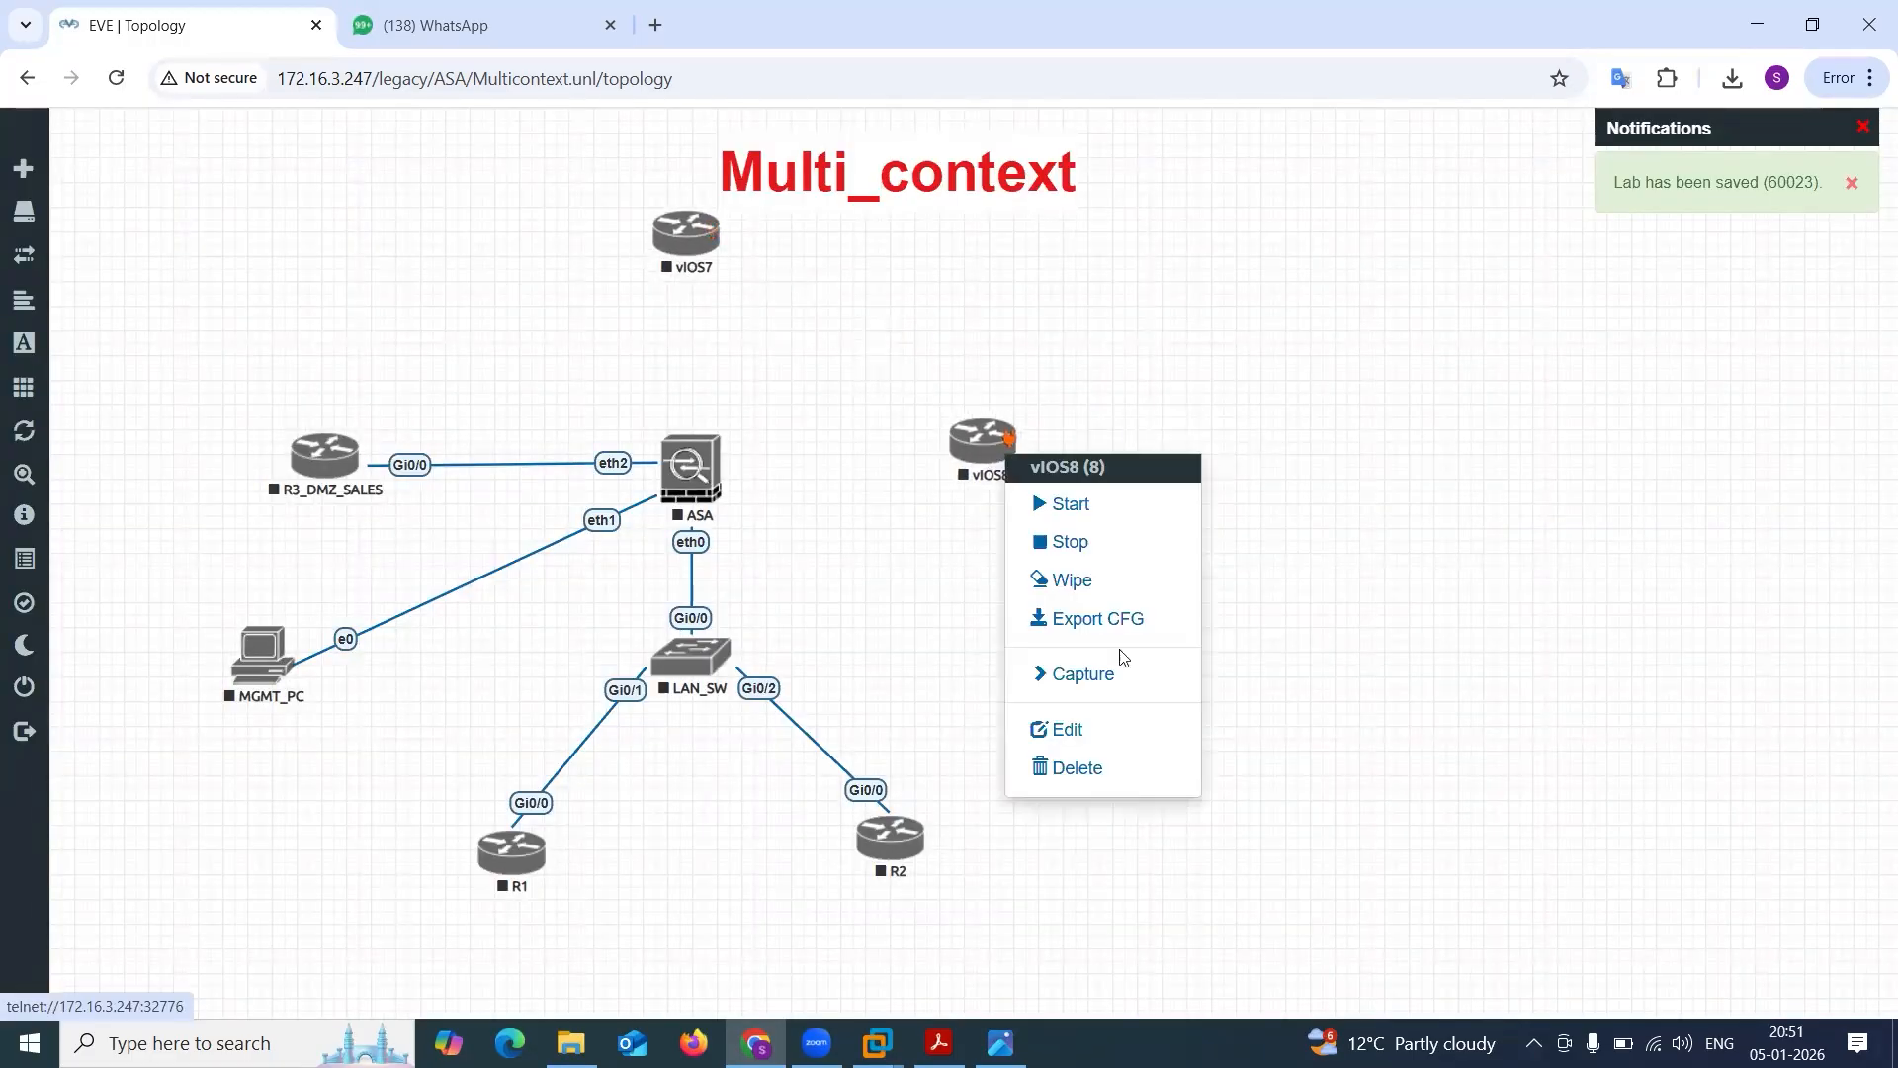
click(1122, 730)
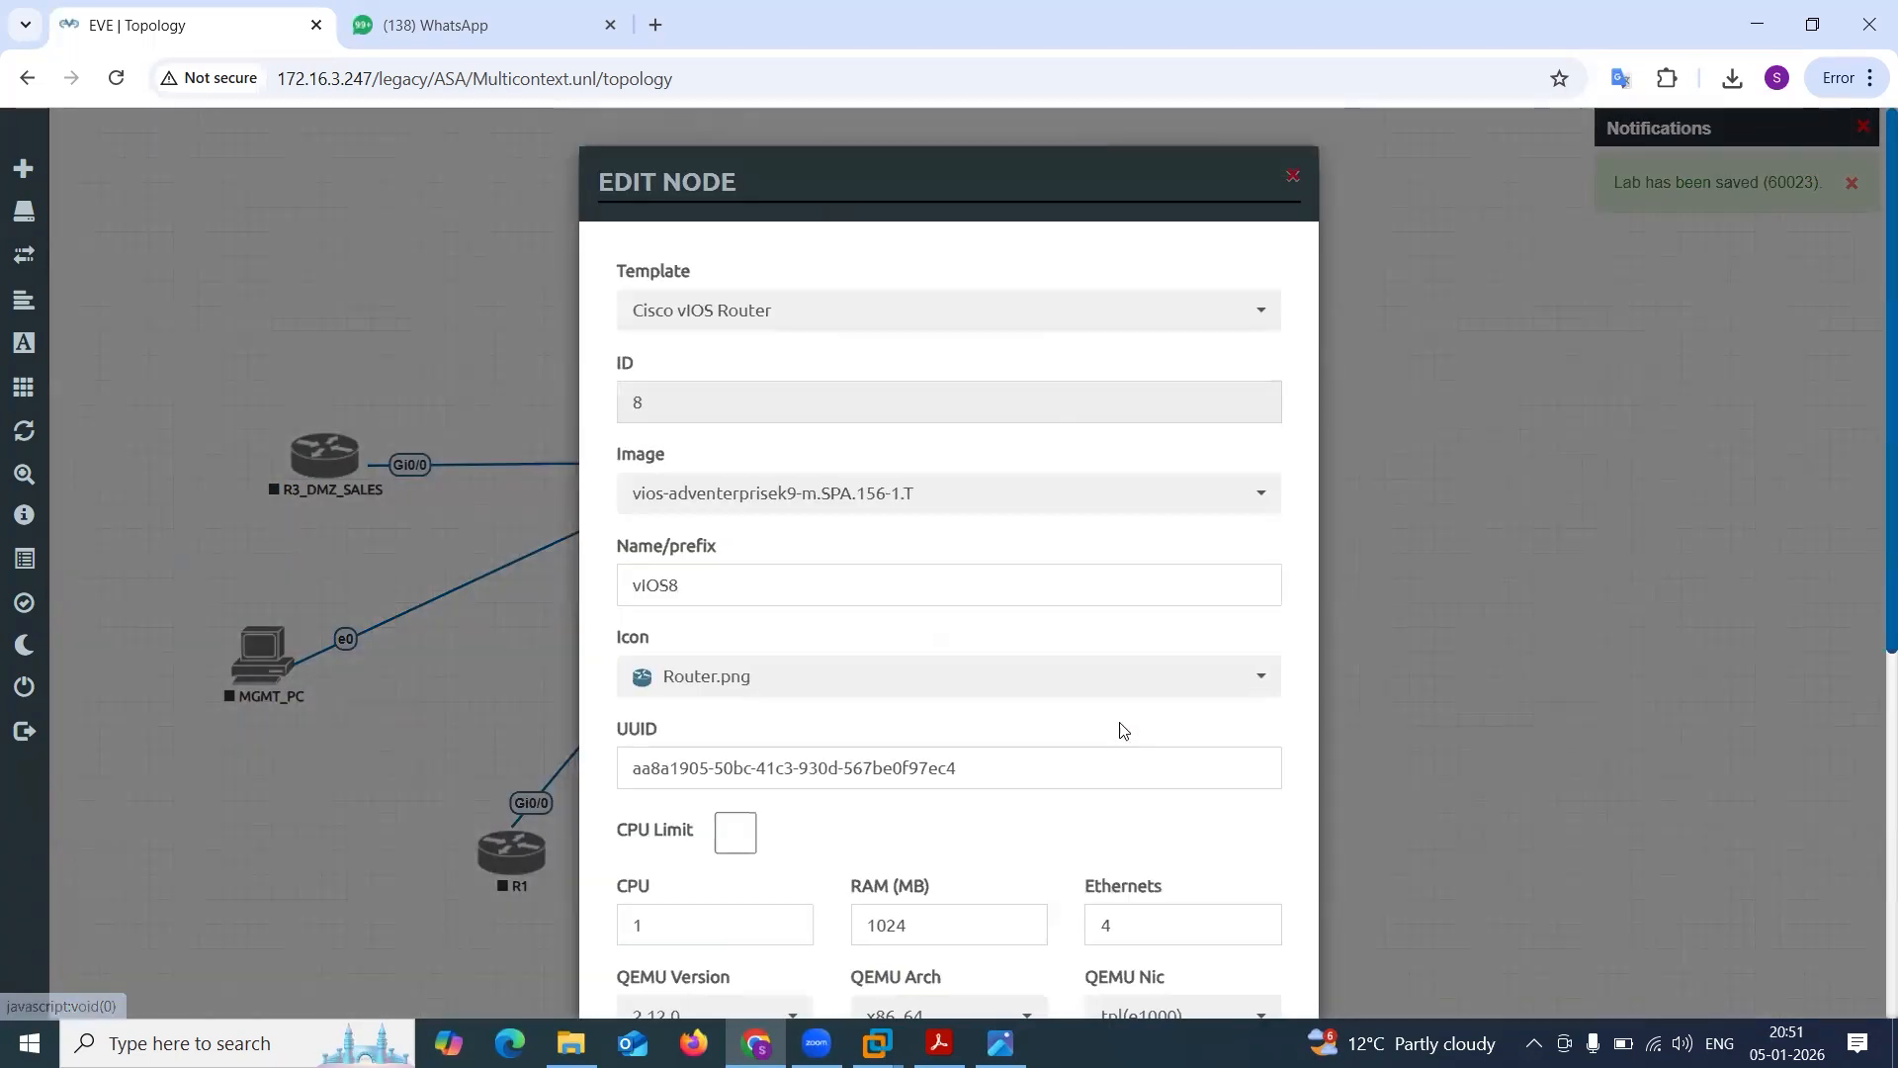
drag(692, 587, 558, 589)
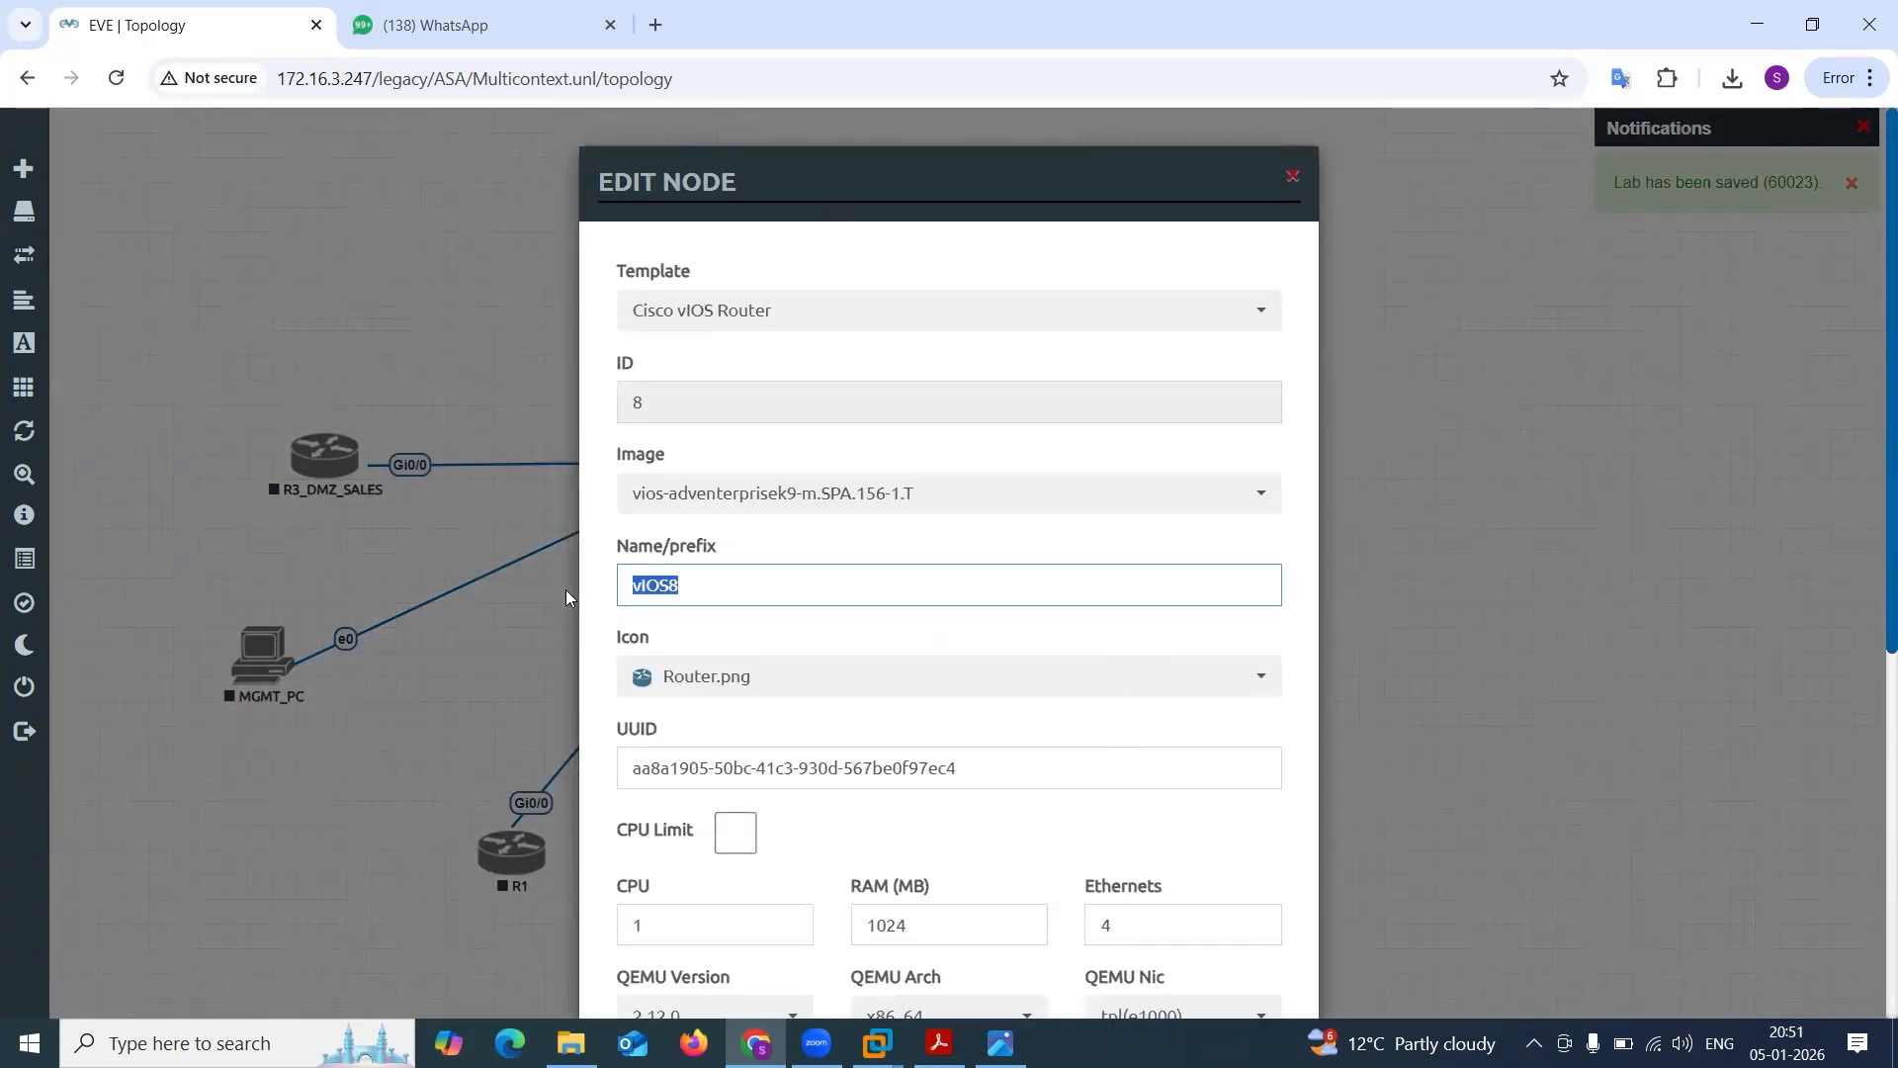
text(R4)
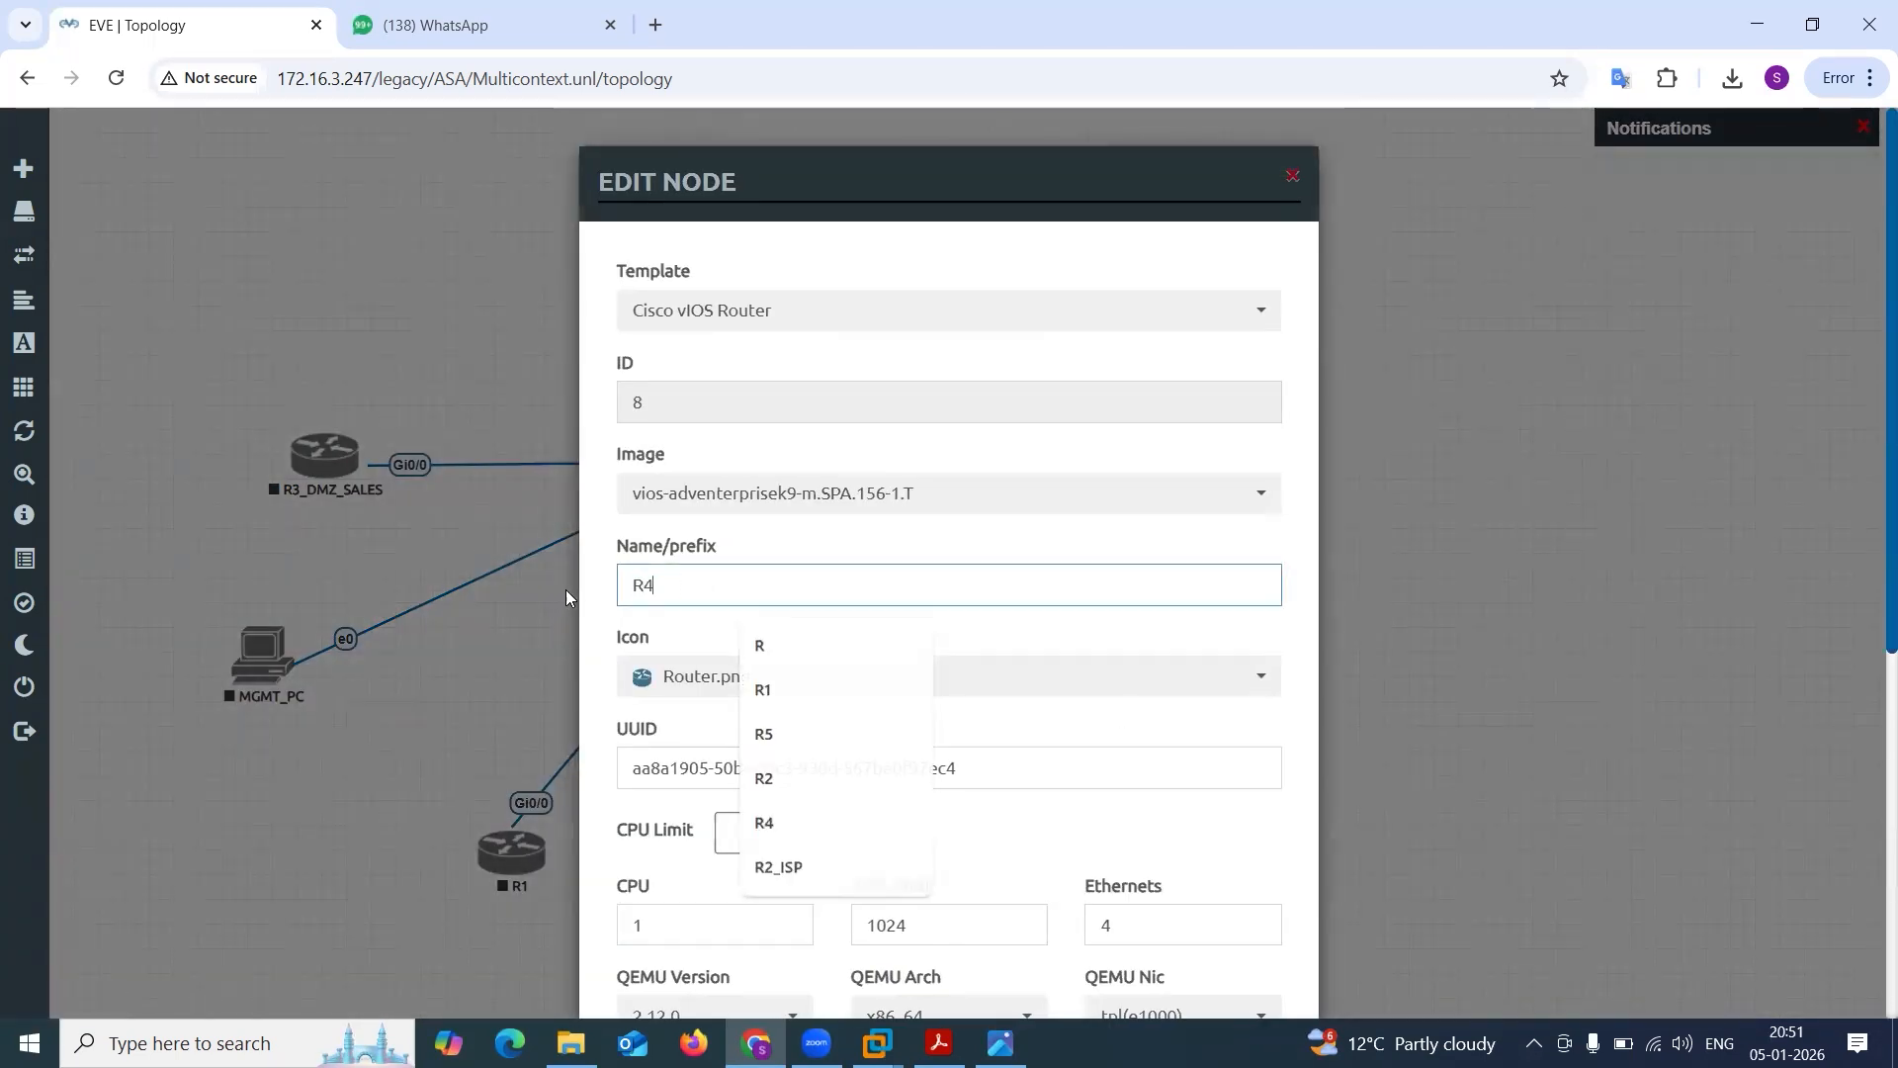
text(_DMZ_MARK)
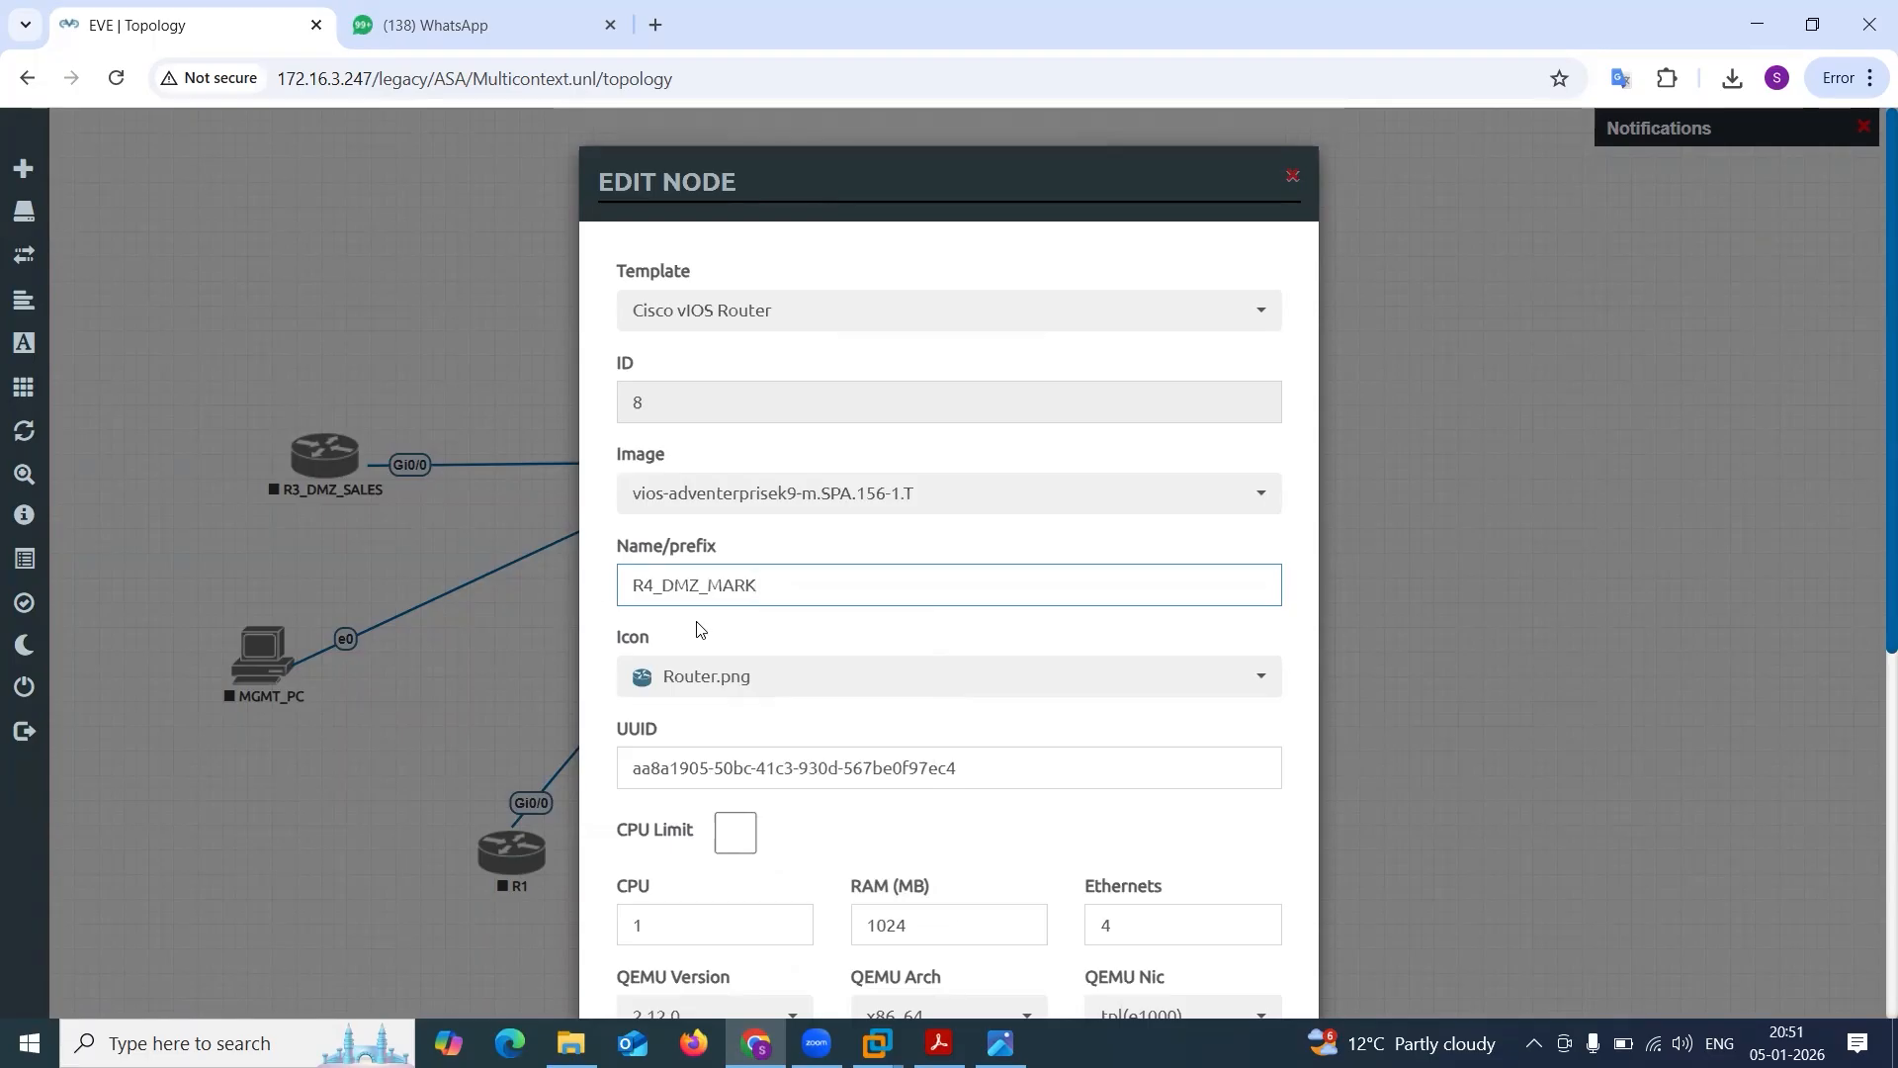
scroll(898, 634, down, 6)
click(827, 944)
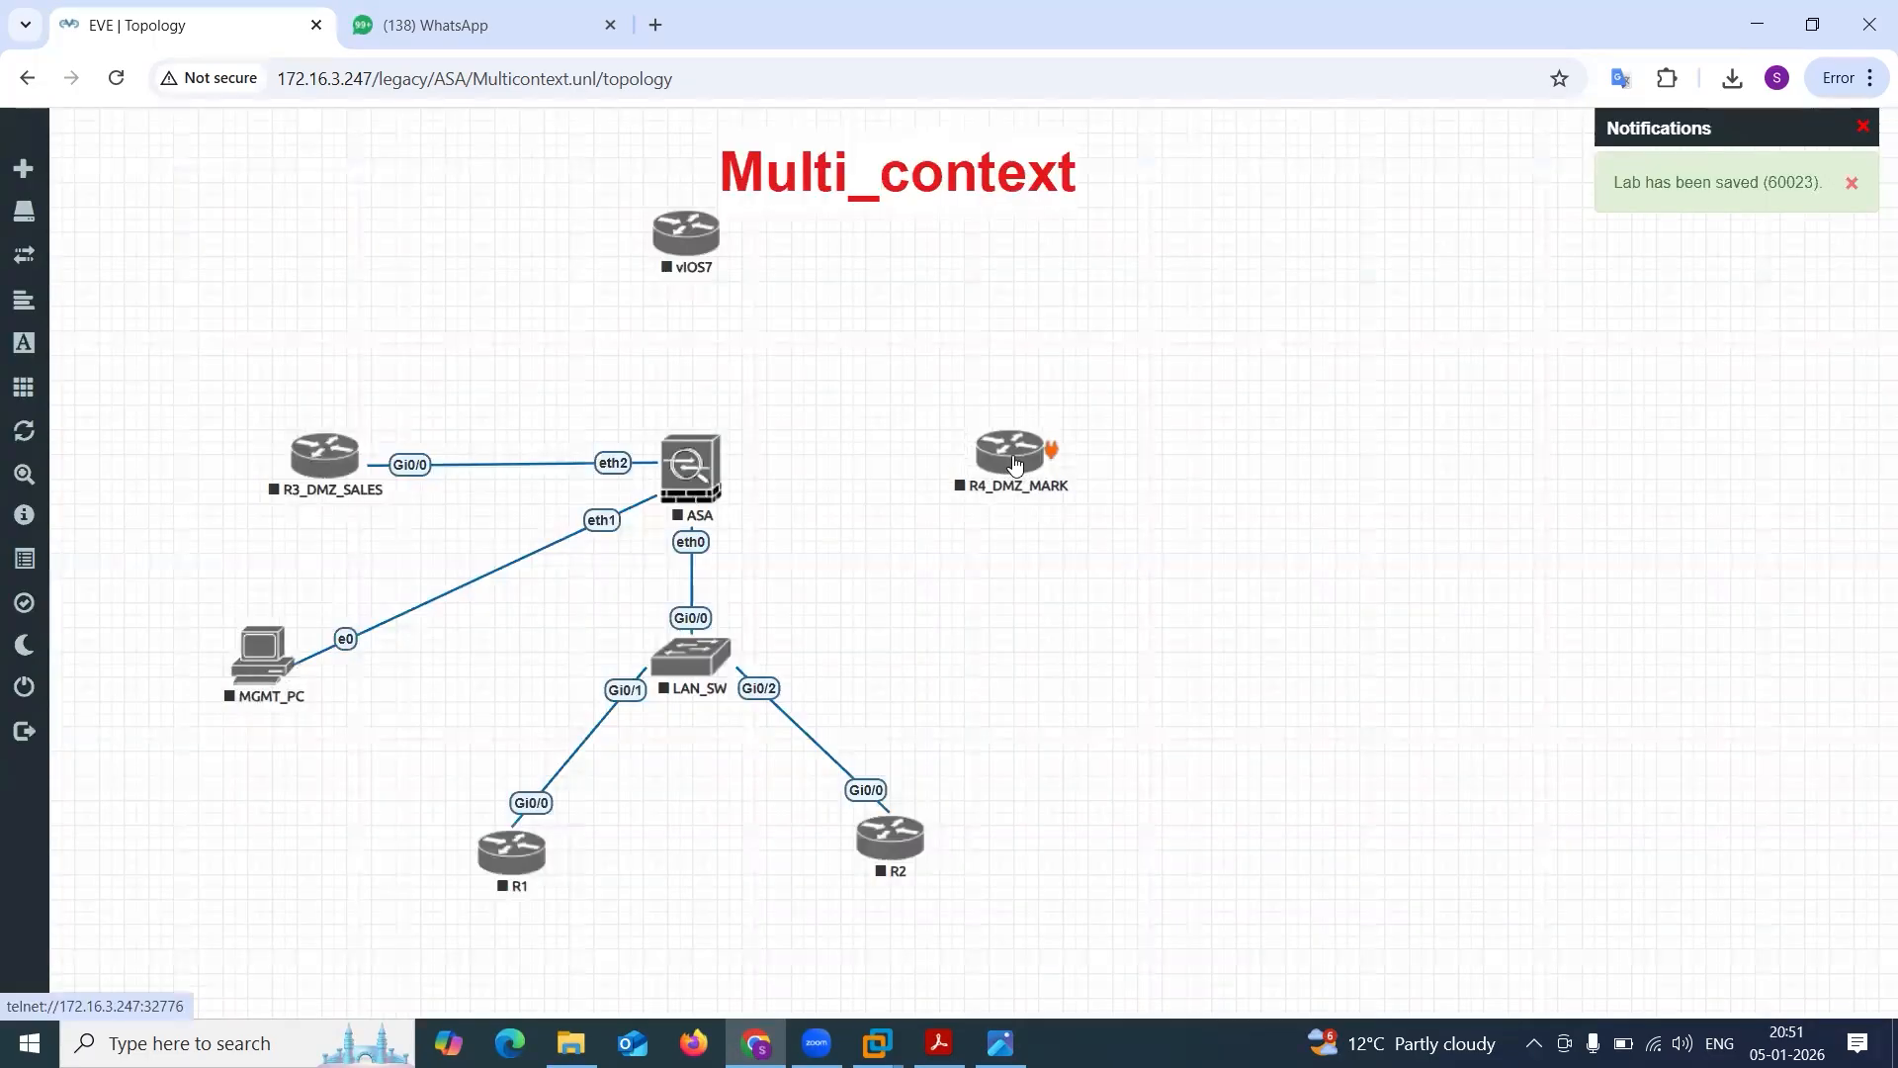
Connect R4_DMZ_MARK's Gi0/0 interface to the ASA's eth3 interface.
drag(1047, 439, 707, 462)
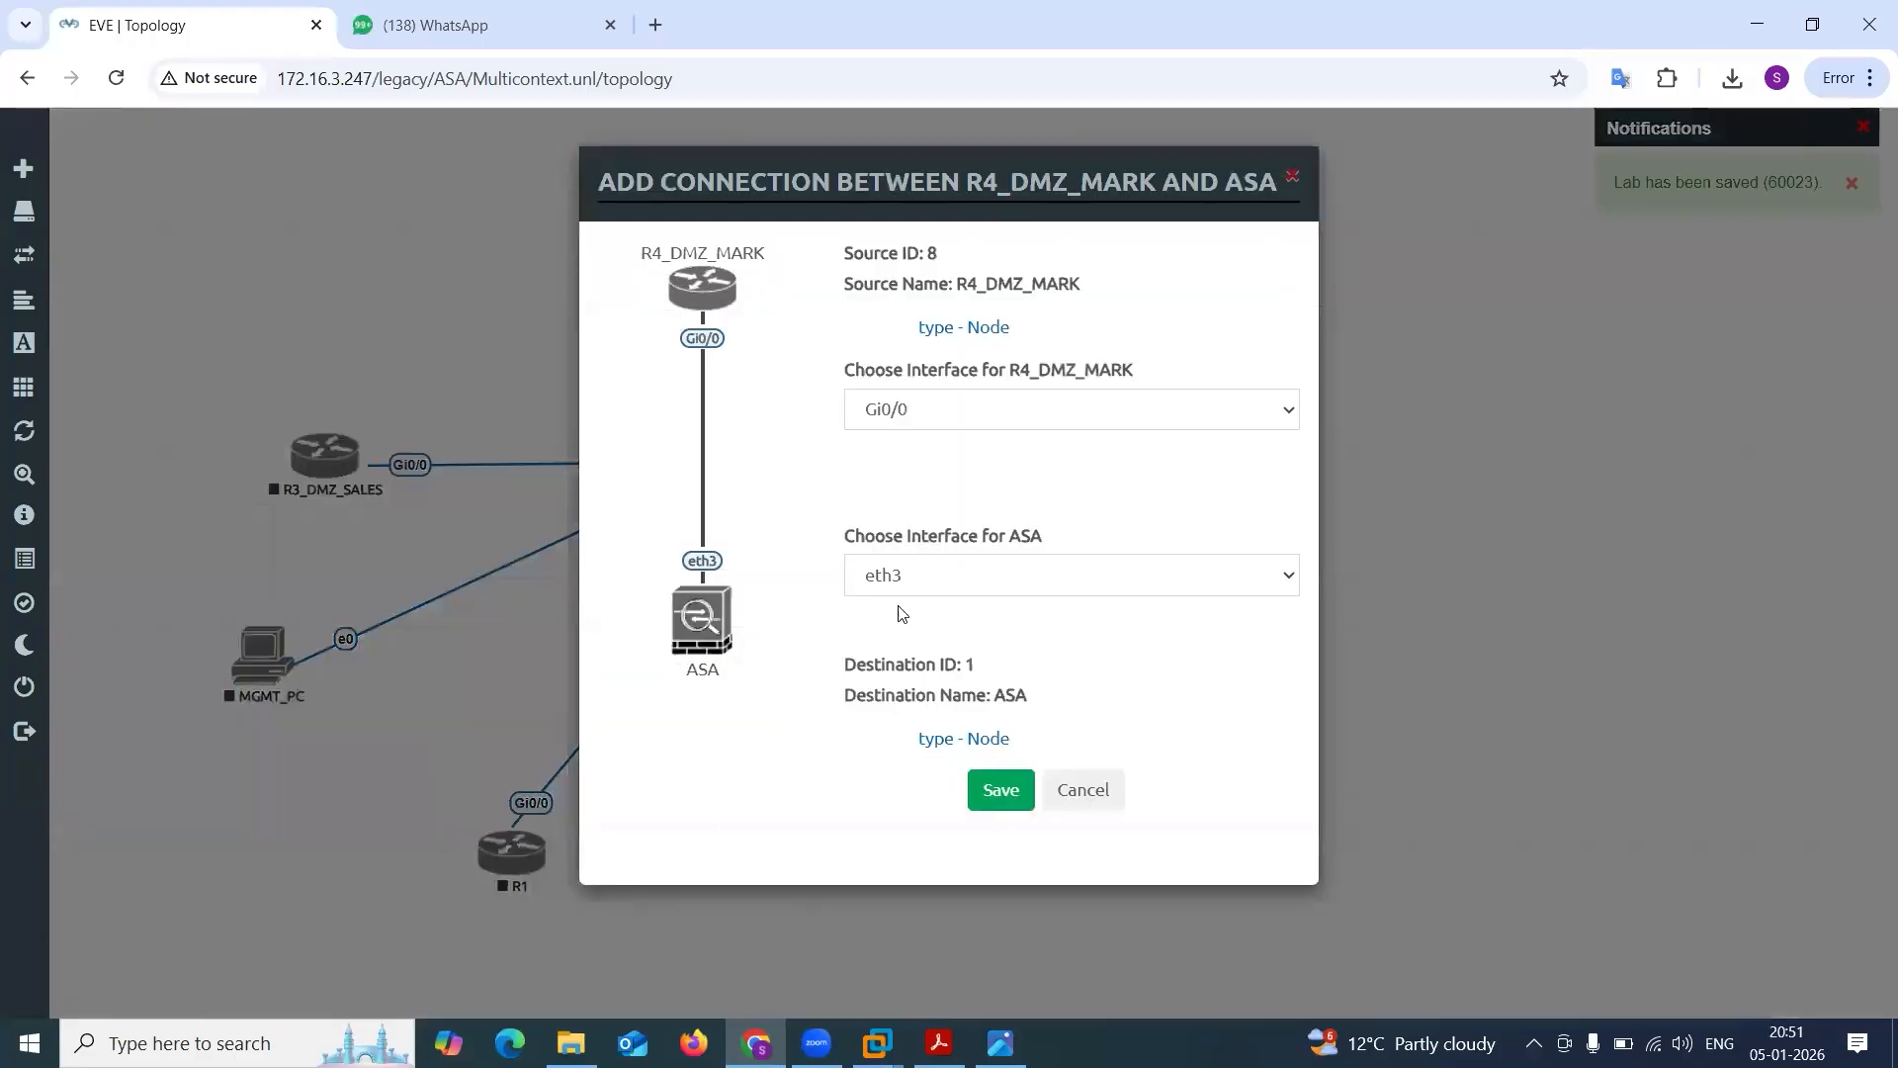
click(1016, 788)
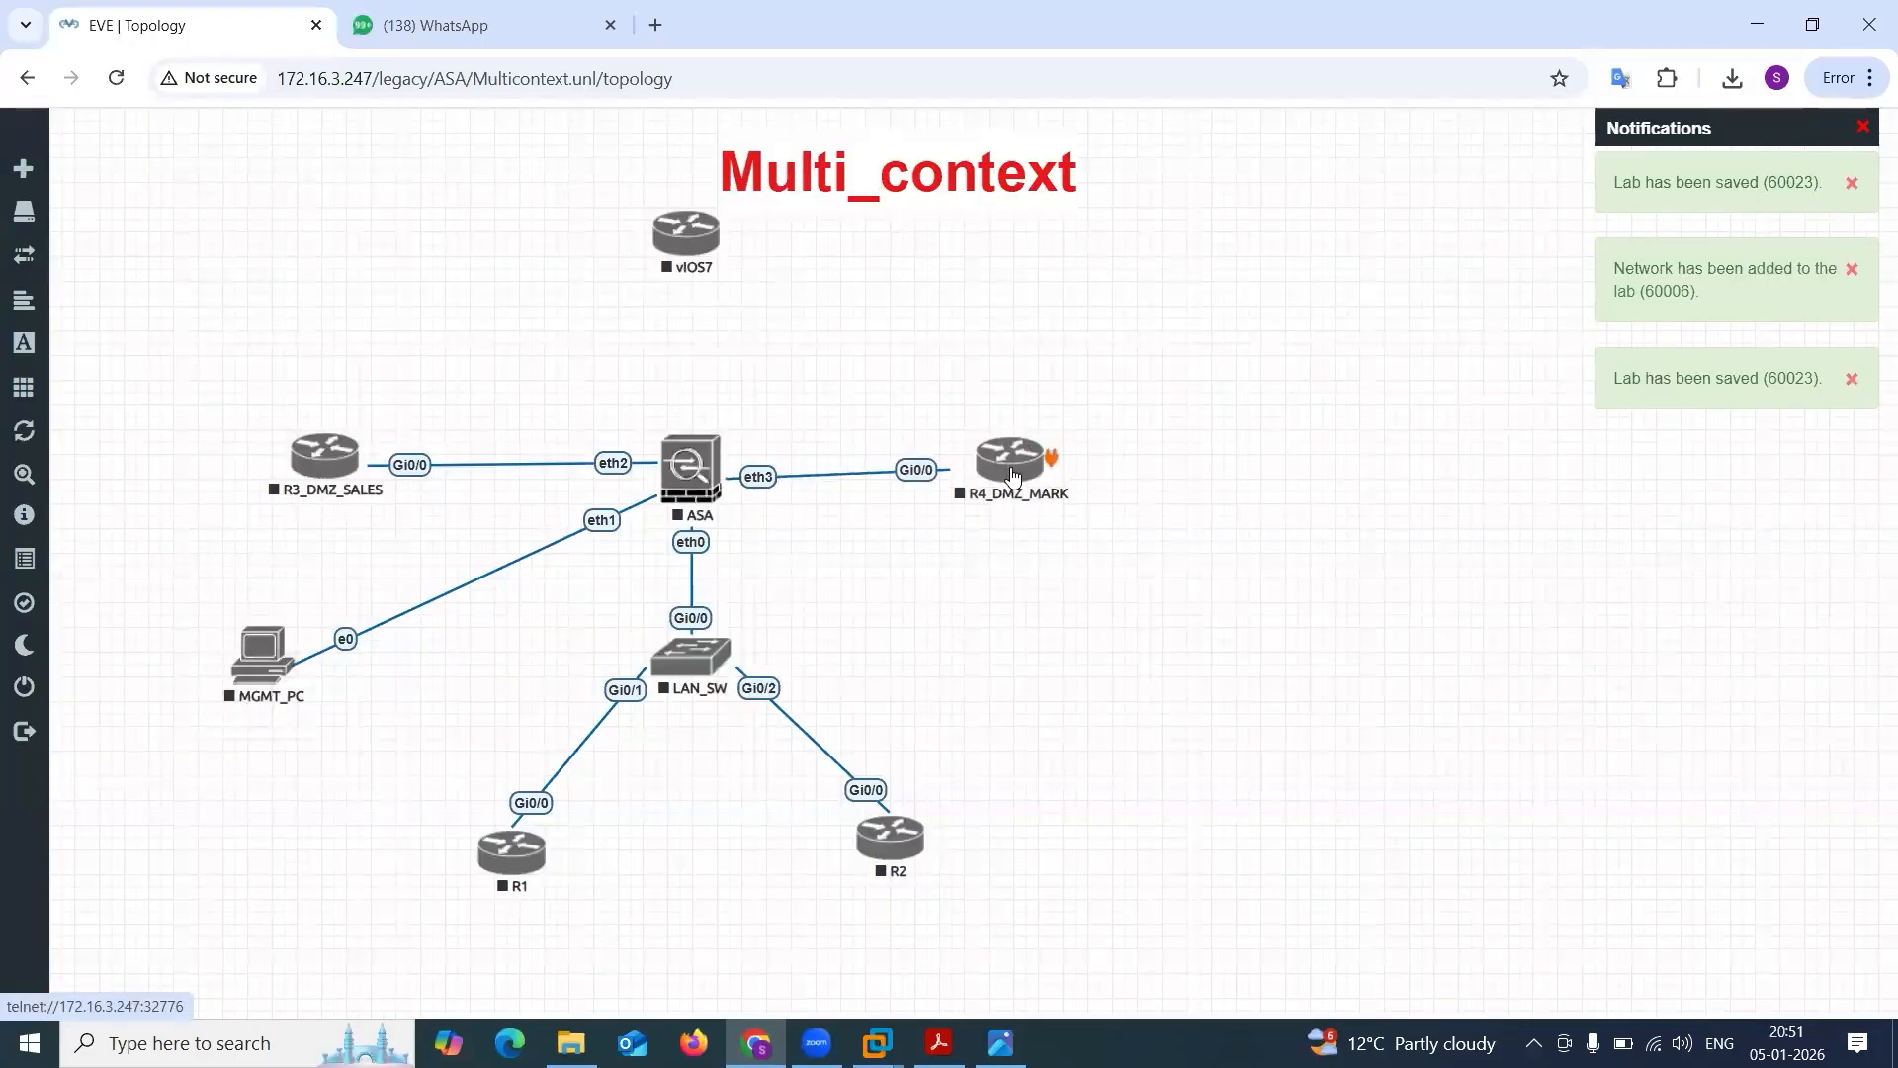
drag(1013, 475, 1017, 470)
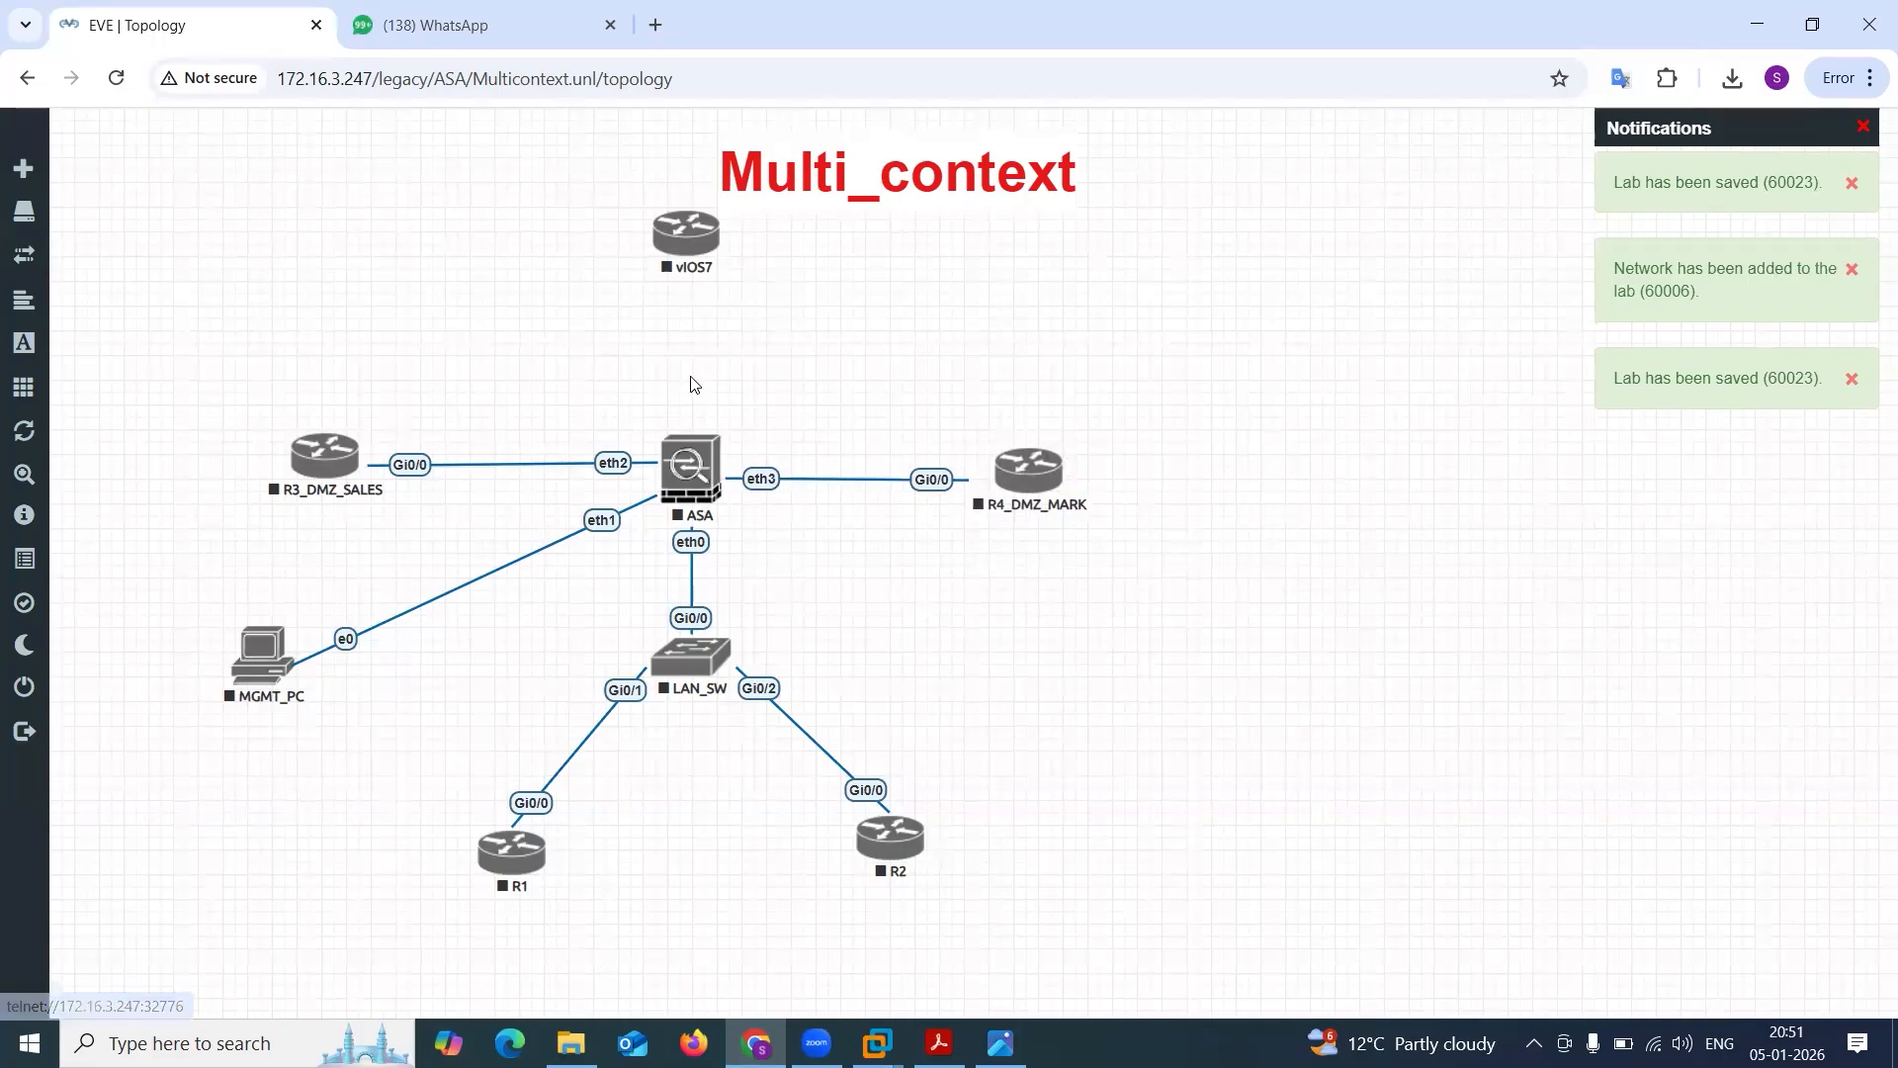
Try to link vIOS7 to the ASA's eth4 interface and check the interface assignments in the Multi-context.png logical diagram.
drag(710, 231, 692, 464)
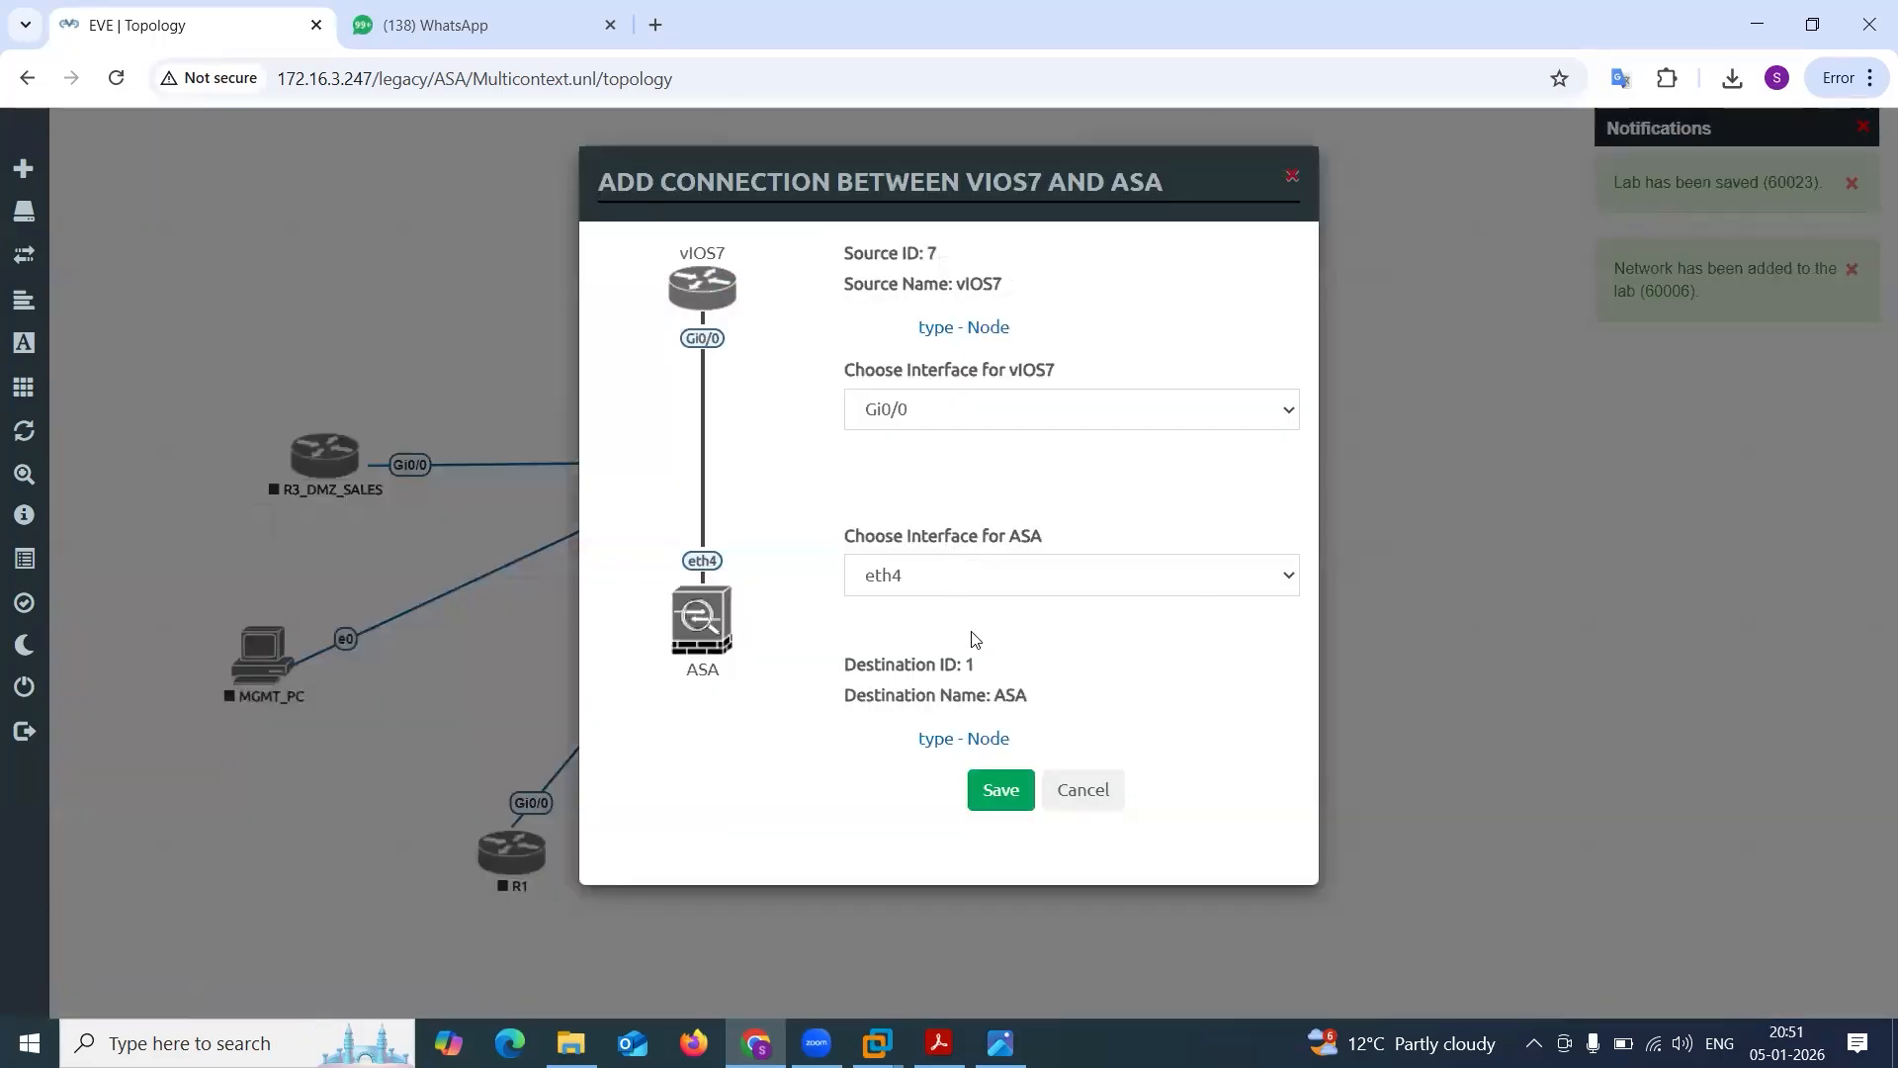
click(1118, 790)
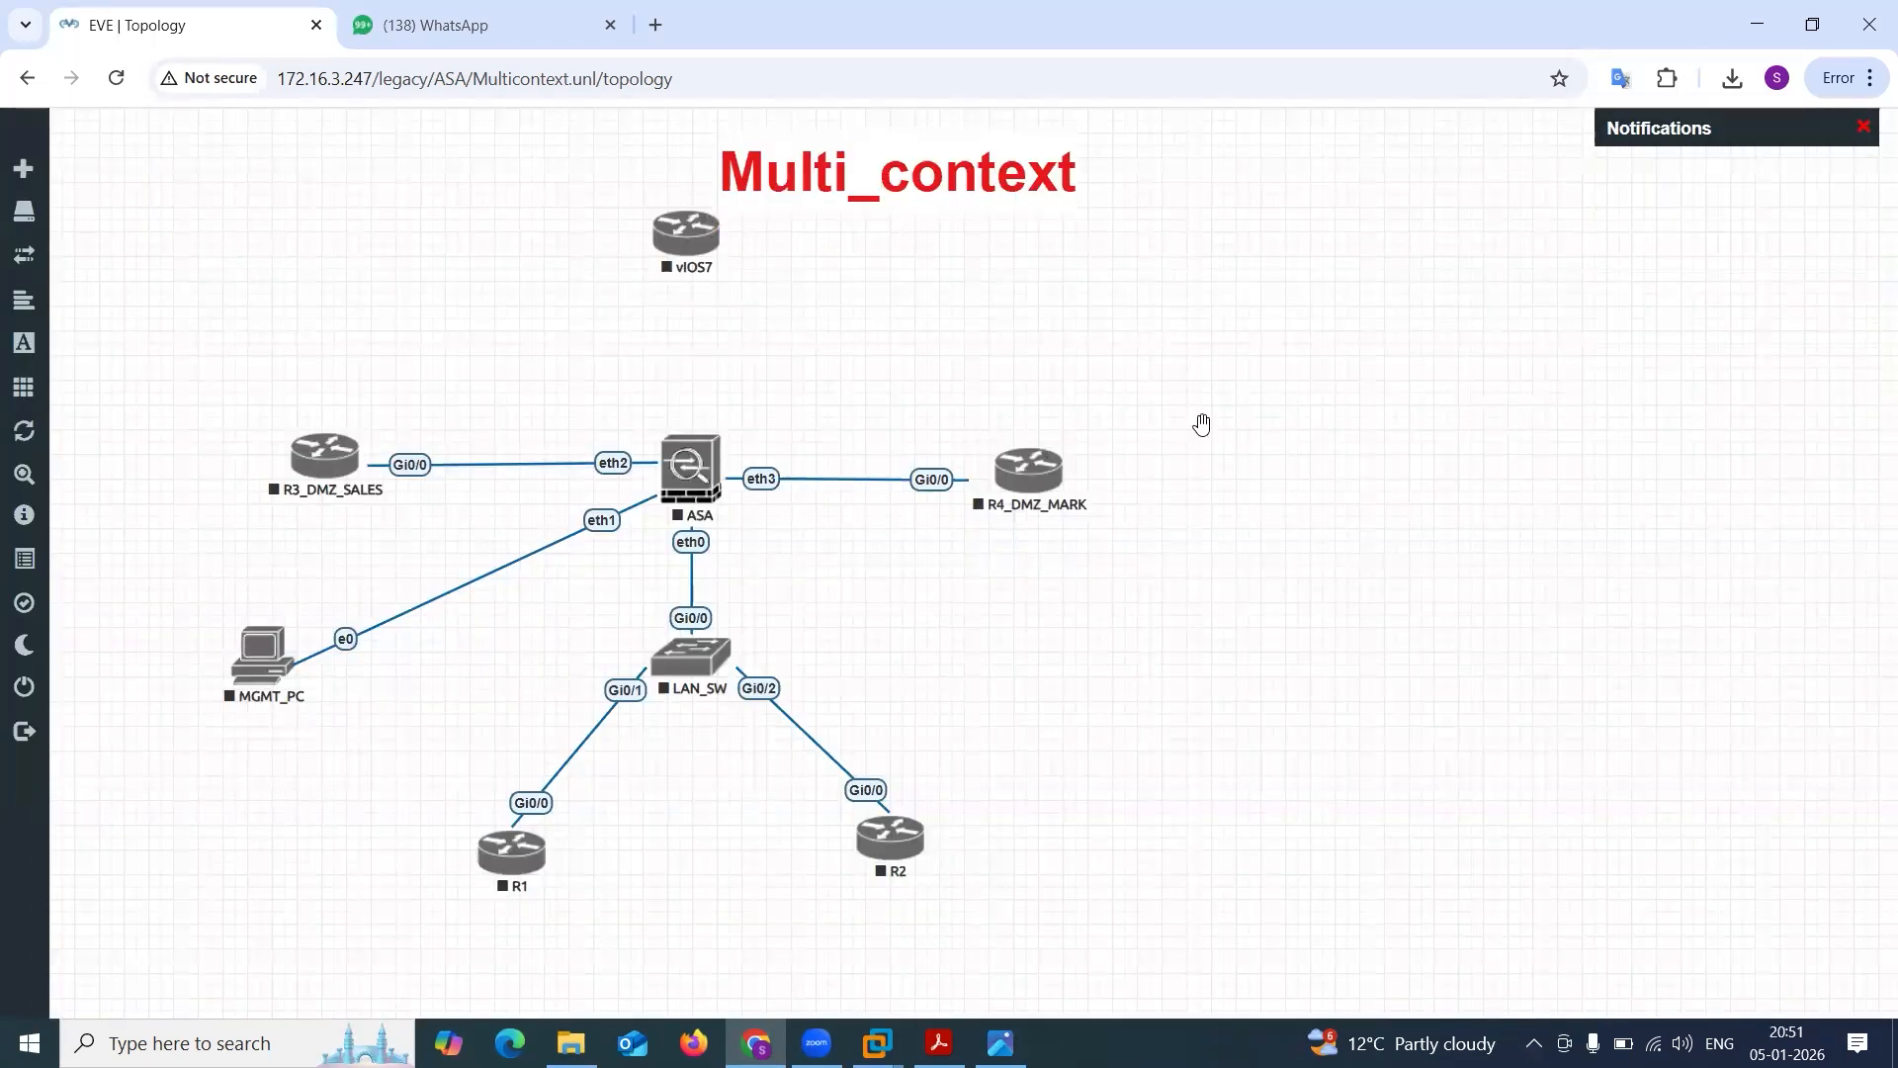
key(alt+Tab)
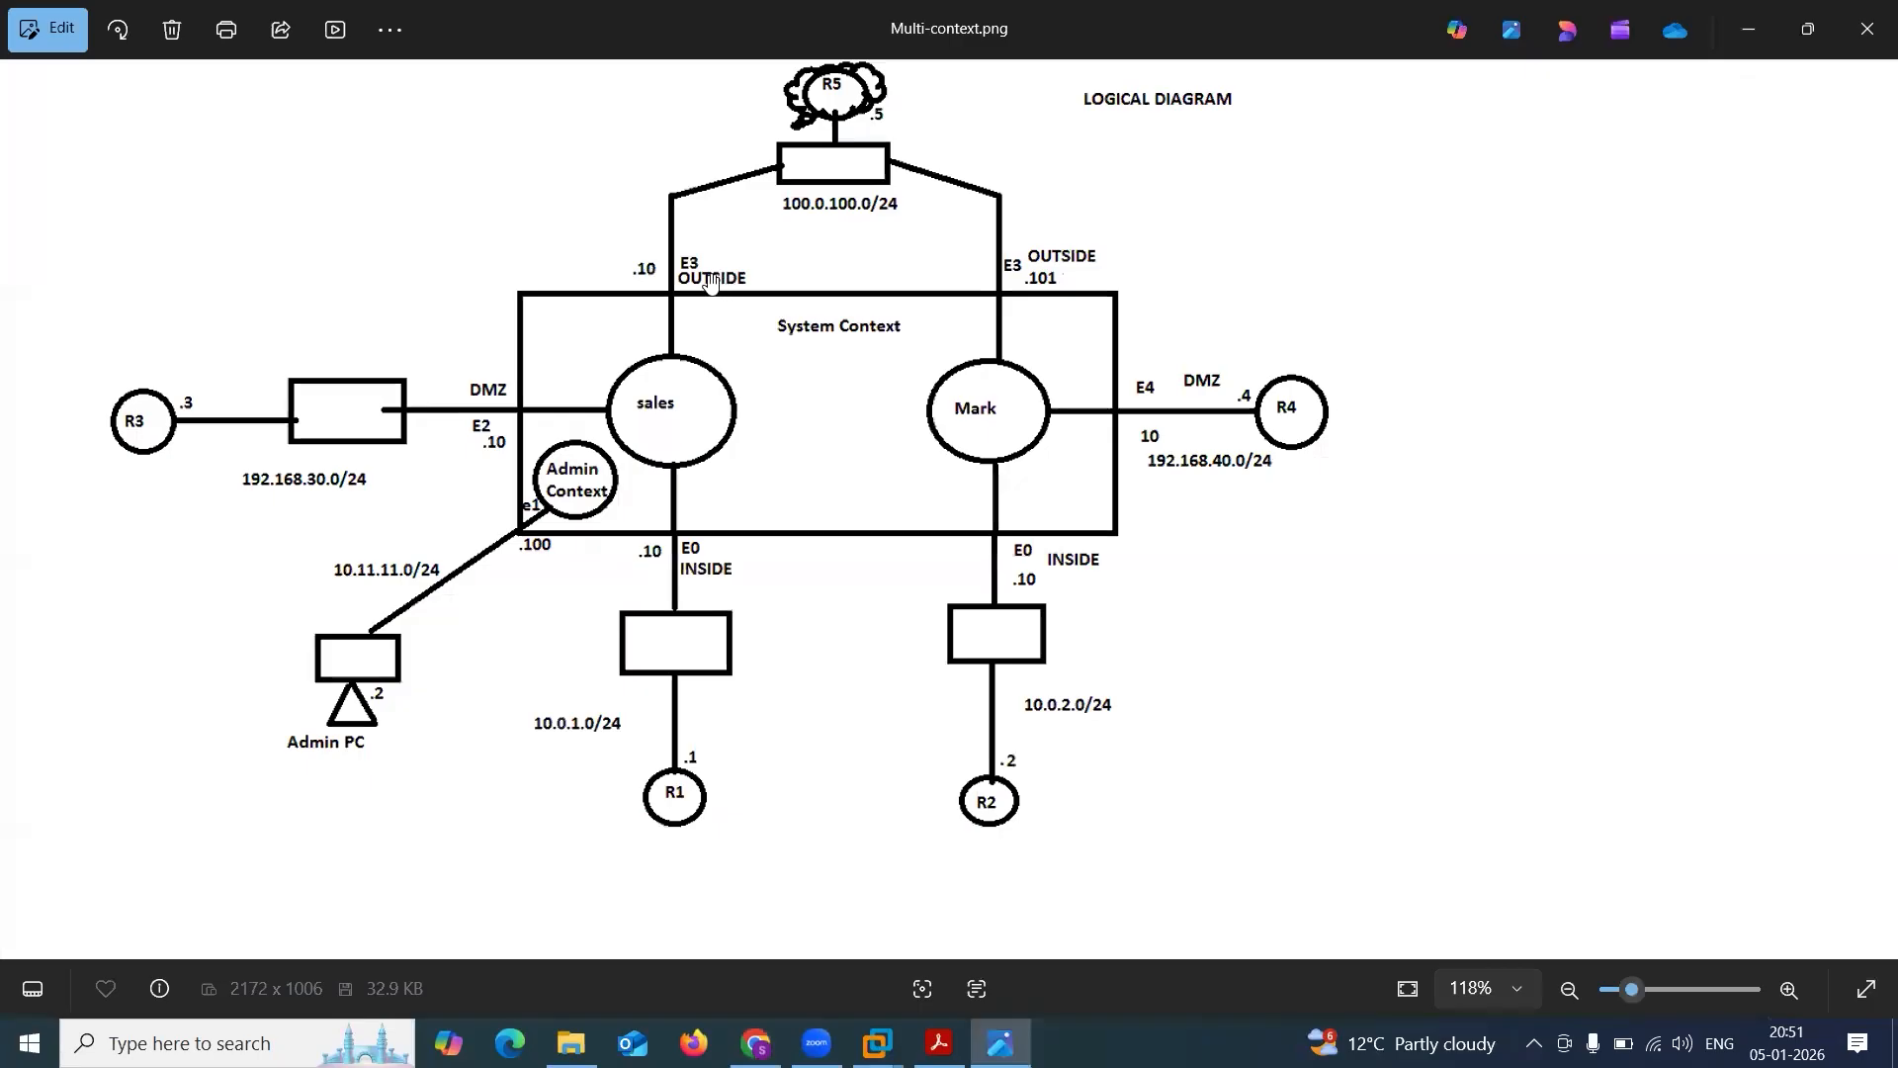
click(1745, 34)
Delete the connection between R4_DMZ_MARK and the ASA.
right_click(932, 476)
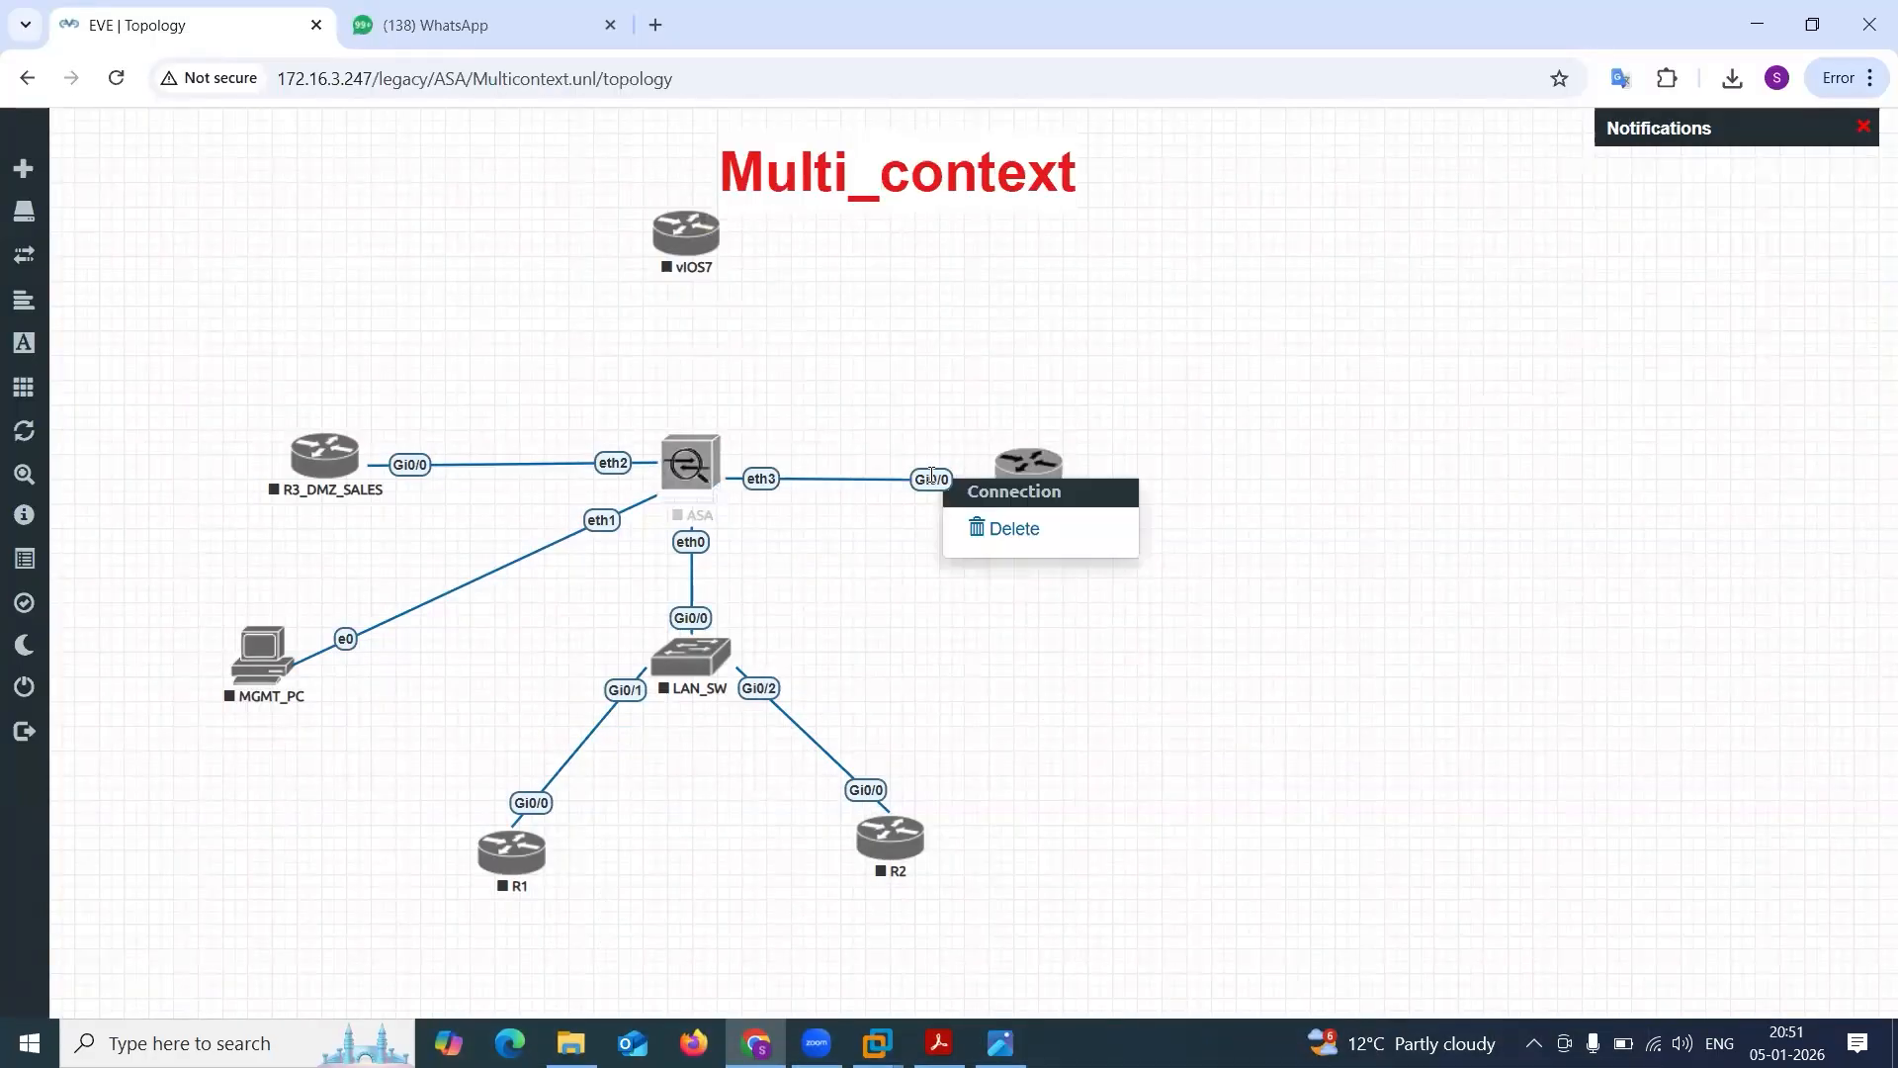
click(1001, 529)
Connect the ASA's eth3 to vIOS7's Gi0/0 and the ASA's eth4 to R4_DMZ_MARK's Gi0/0.
drag(716, 454, 686, 235)
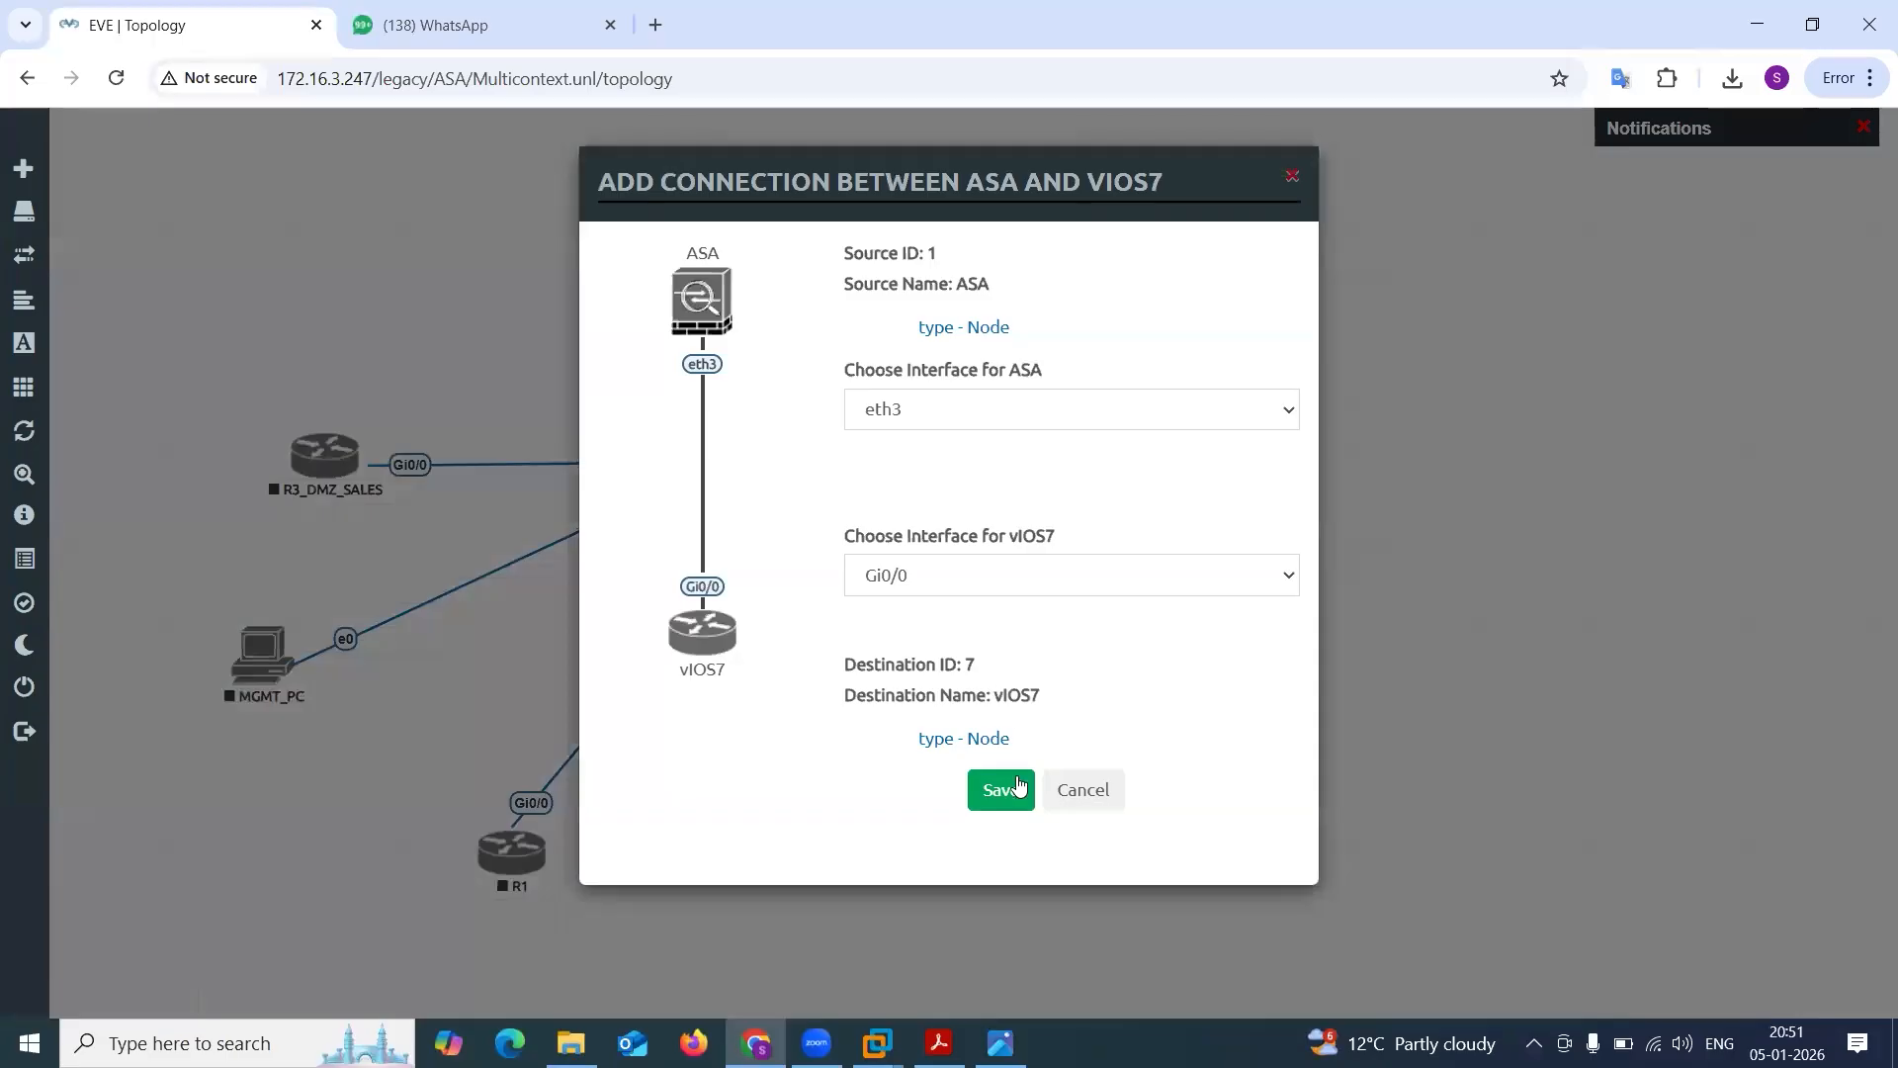
click(1016, 788)
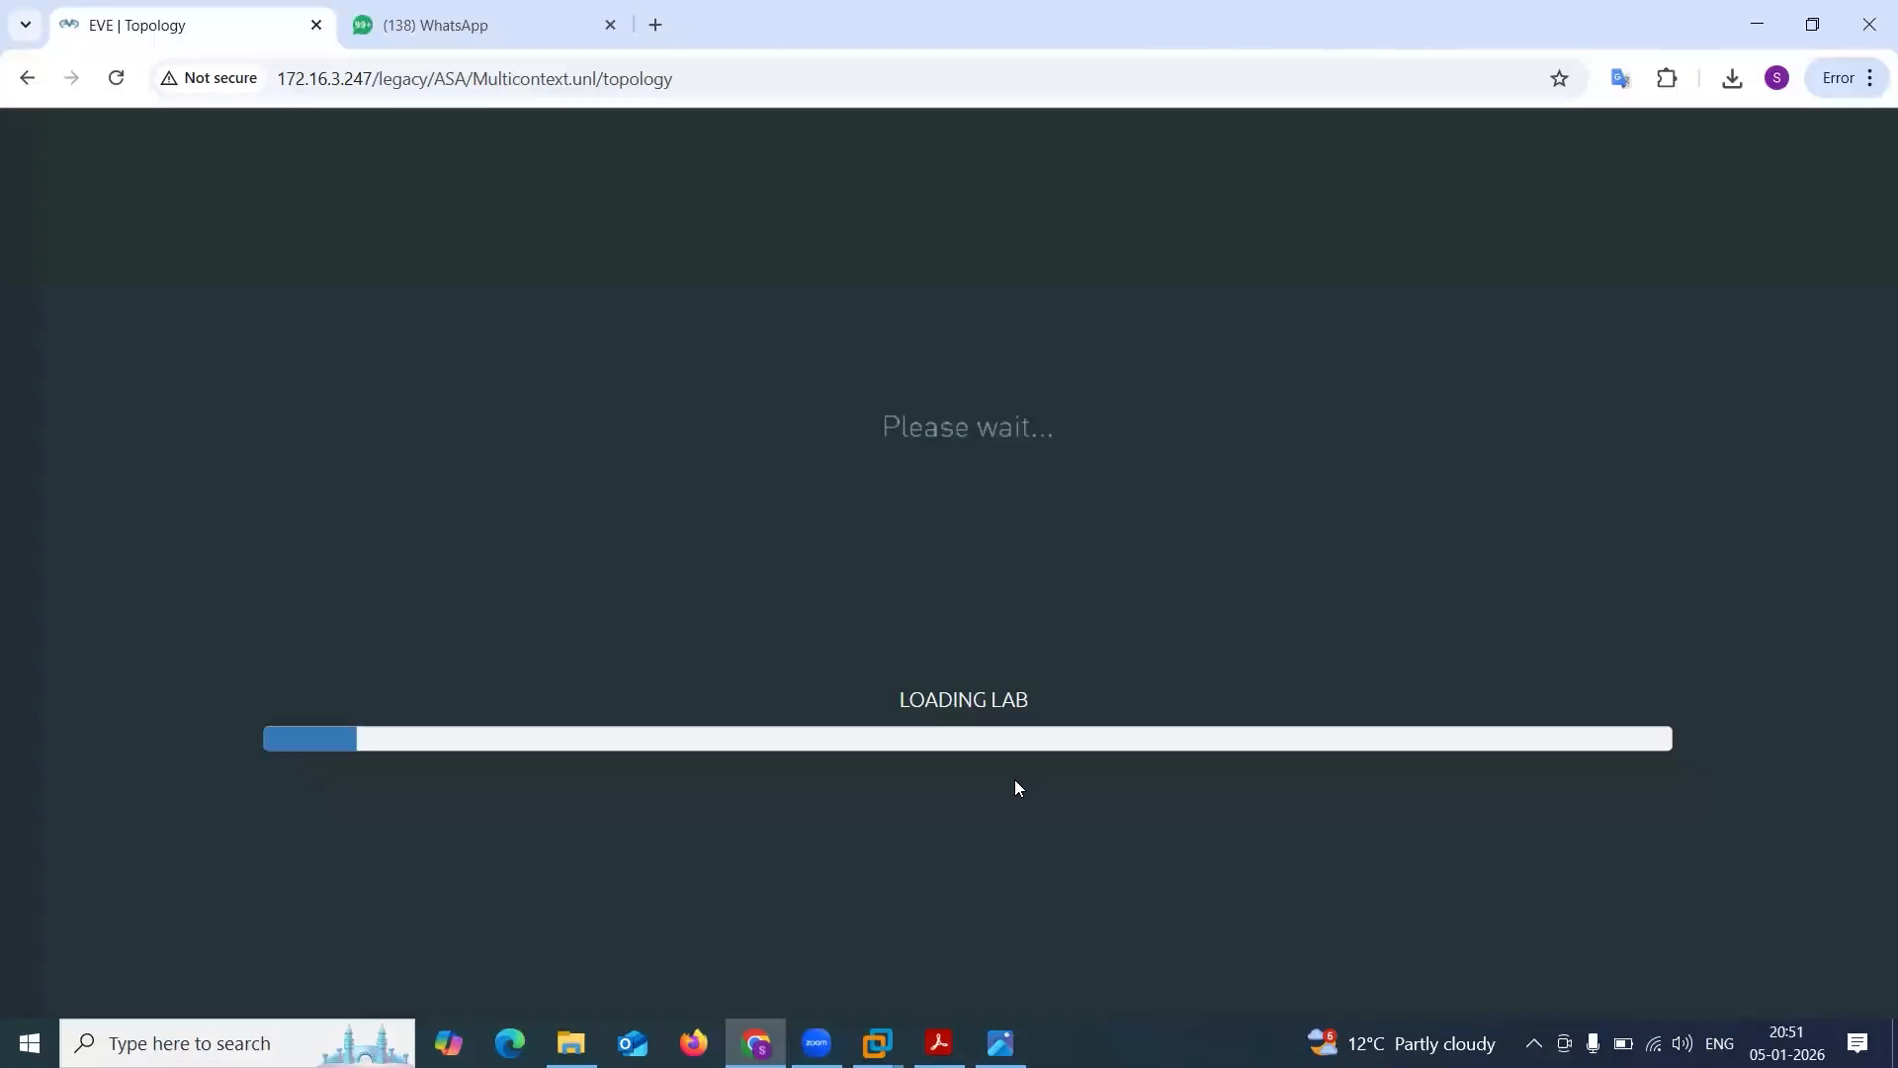
drag(716, 454, 1010, 471)
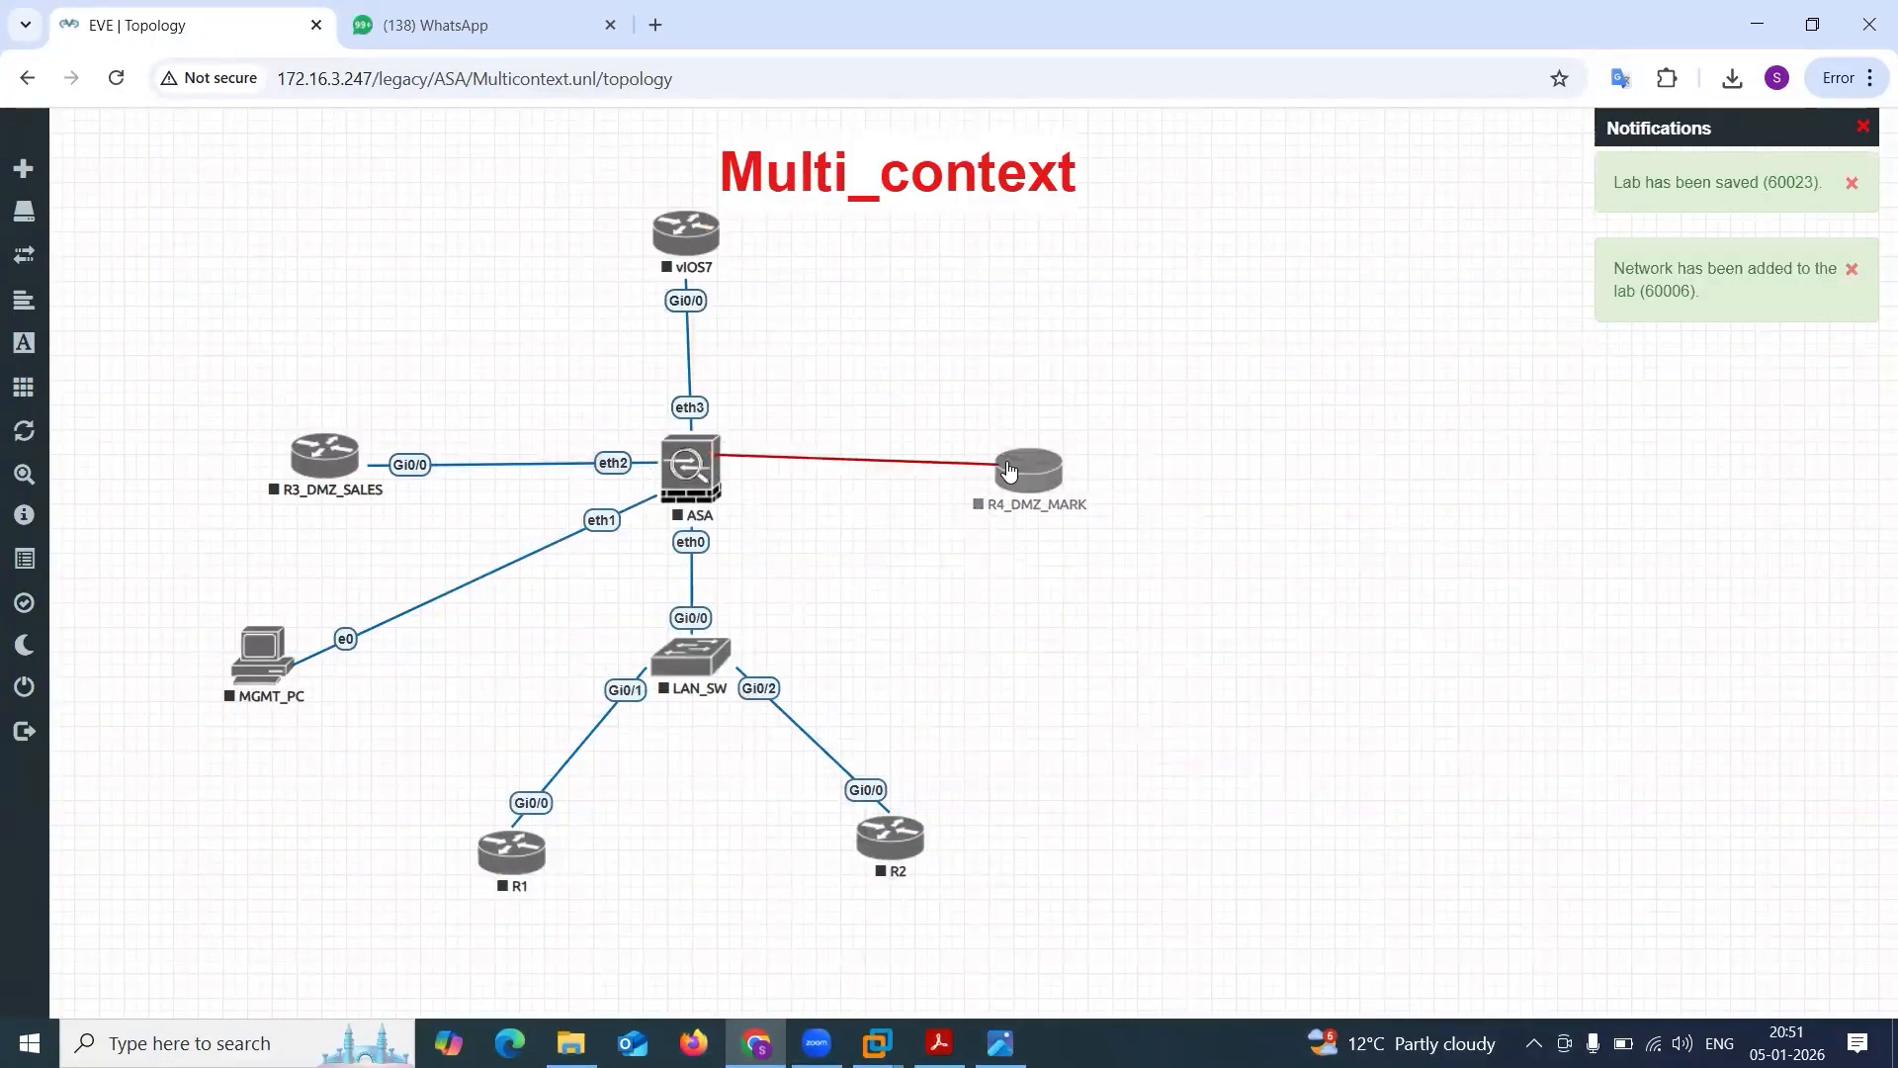
click(1033, 795)
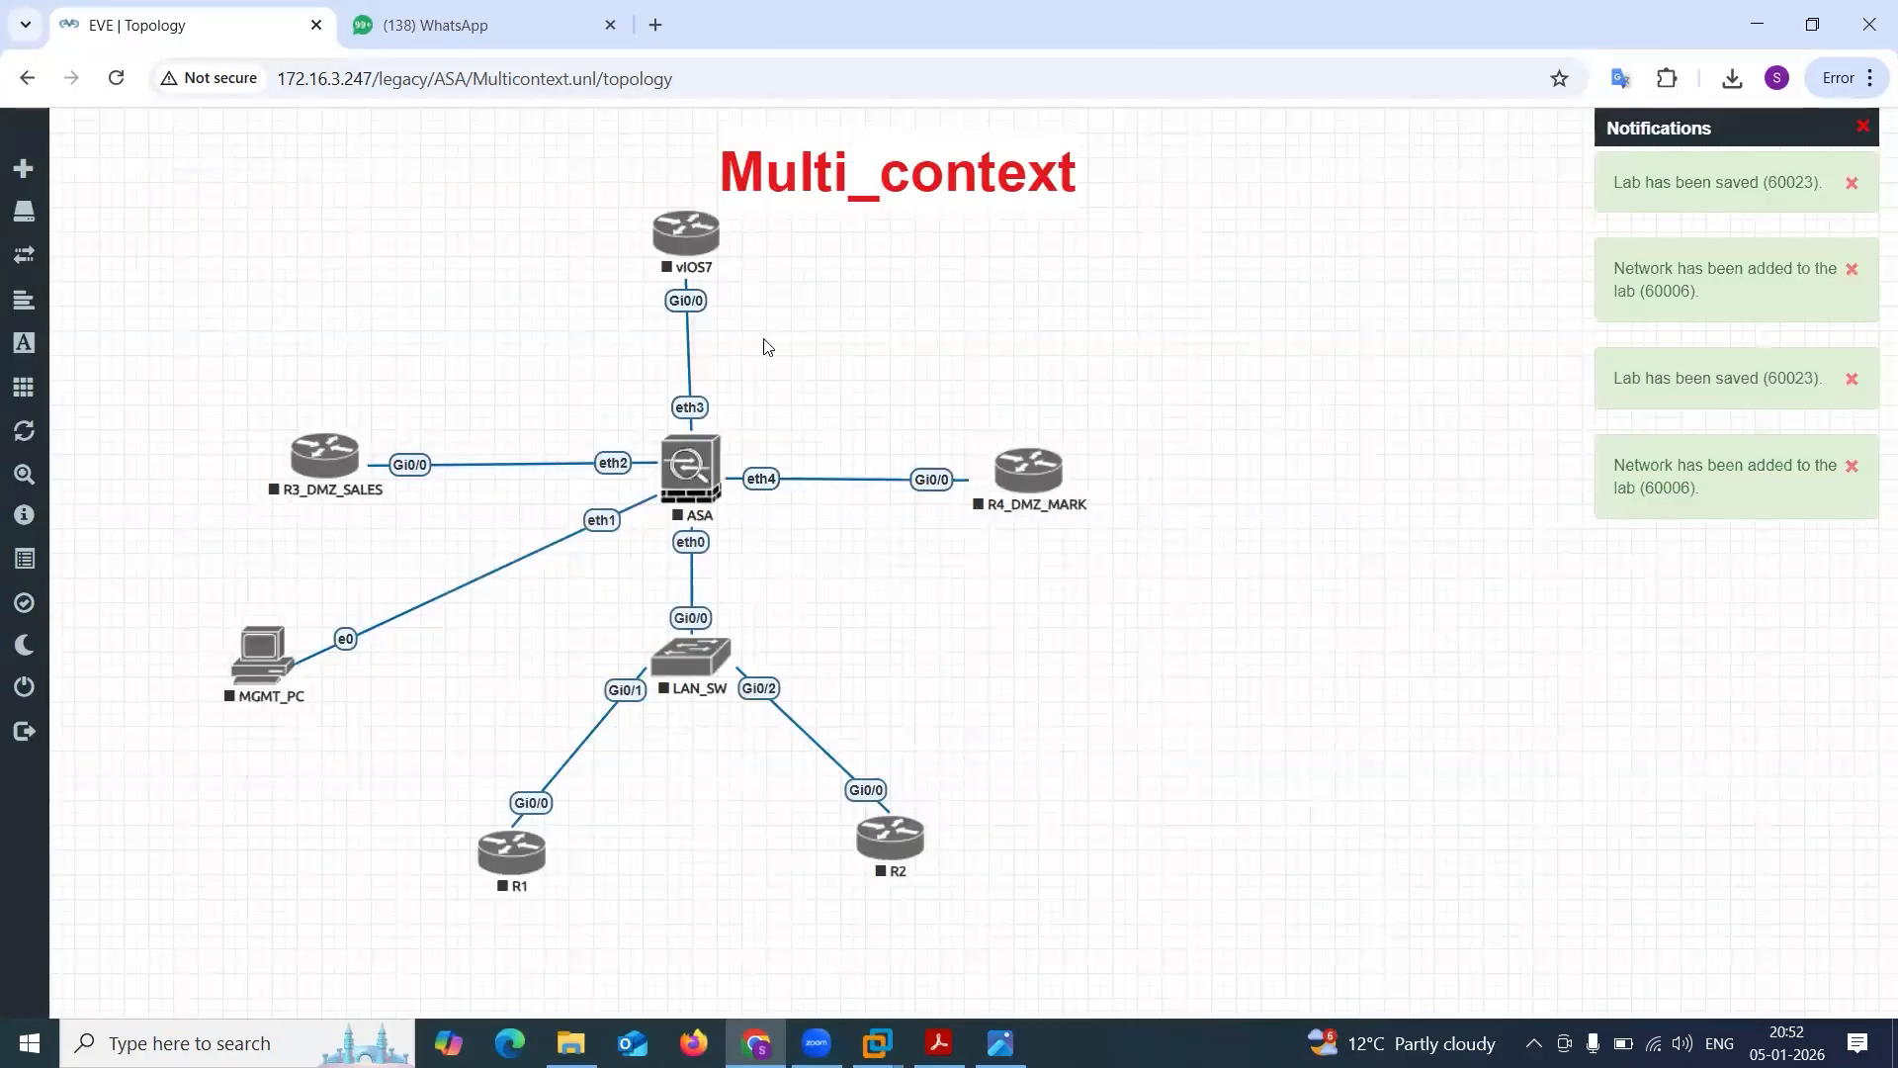
Rename the vIOS7 router as OUT_R5 and align it directly above the ASA.
drag(686, 230, 690, 237)
right_click(694, 237)
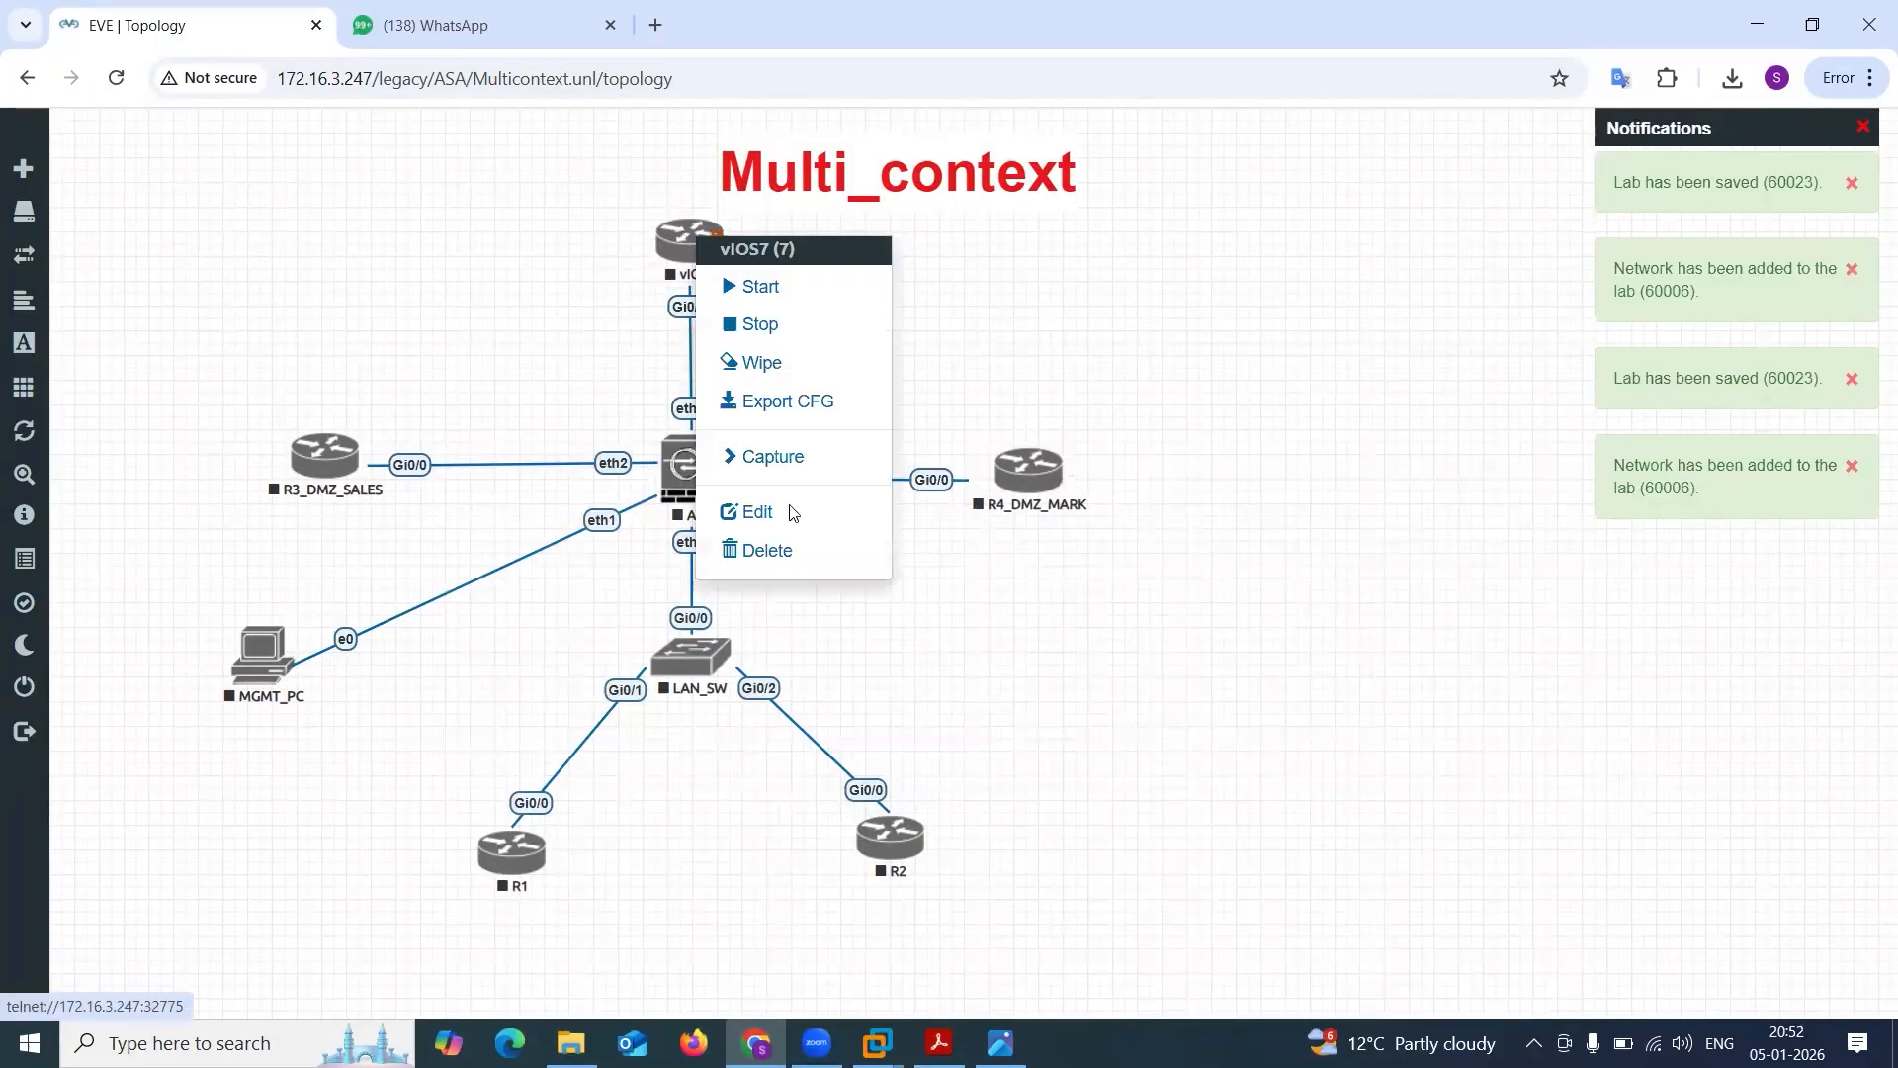
click(788, 512)
key(ctrl+a)
text(O)
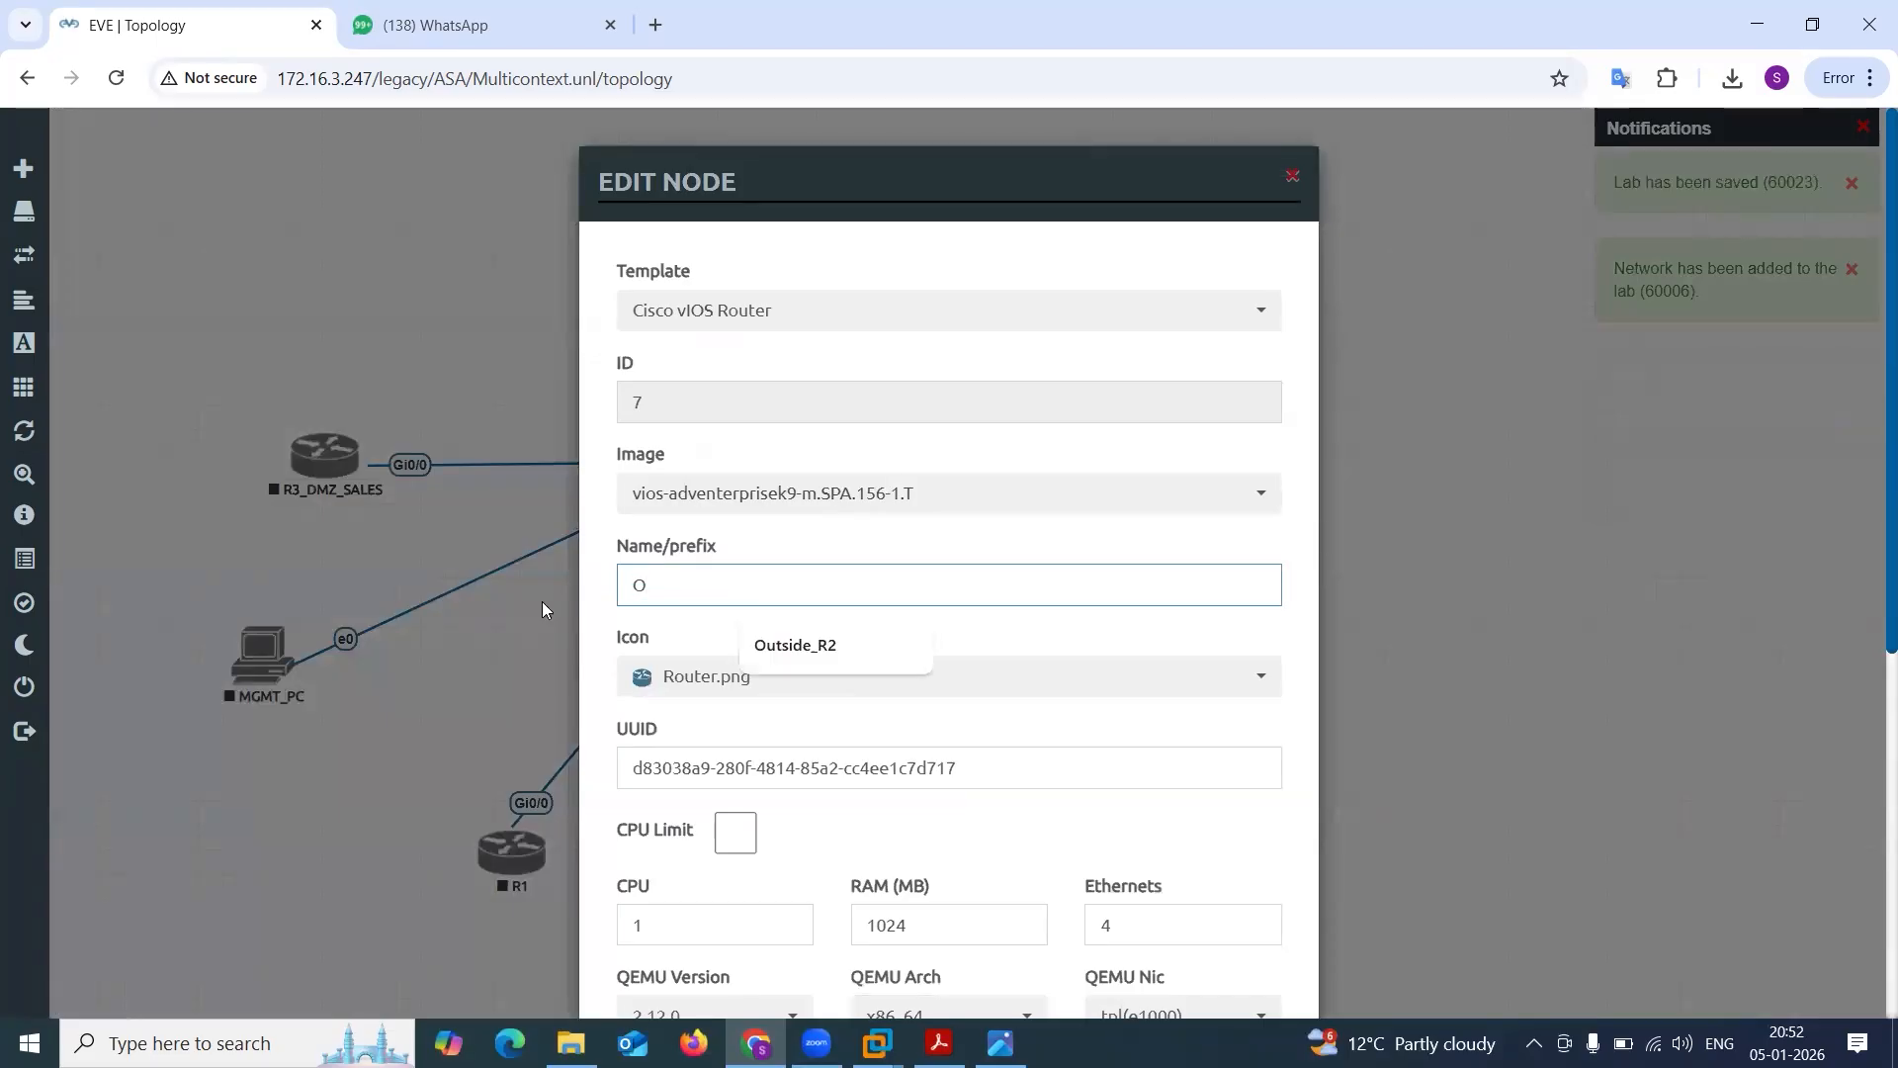
text(UT)
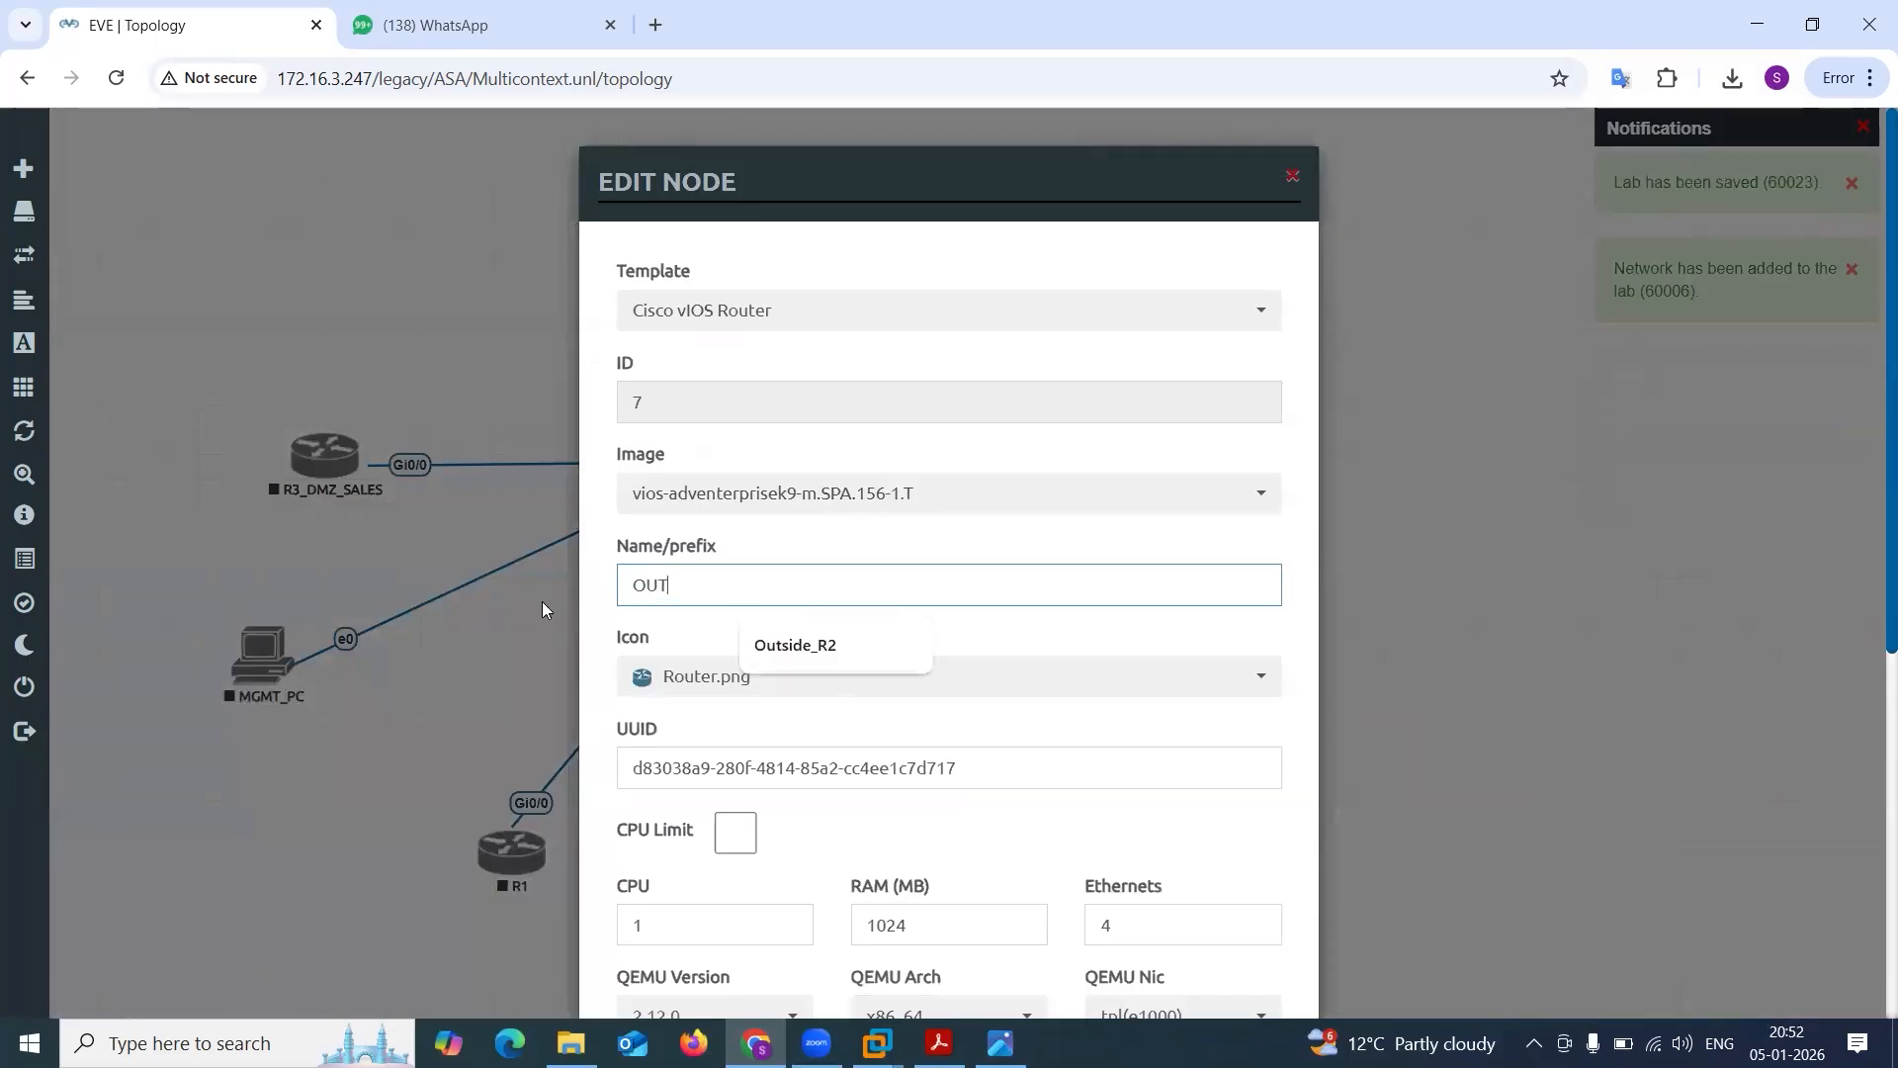
text(_R5)
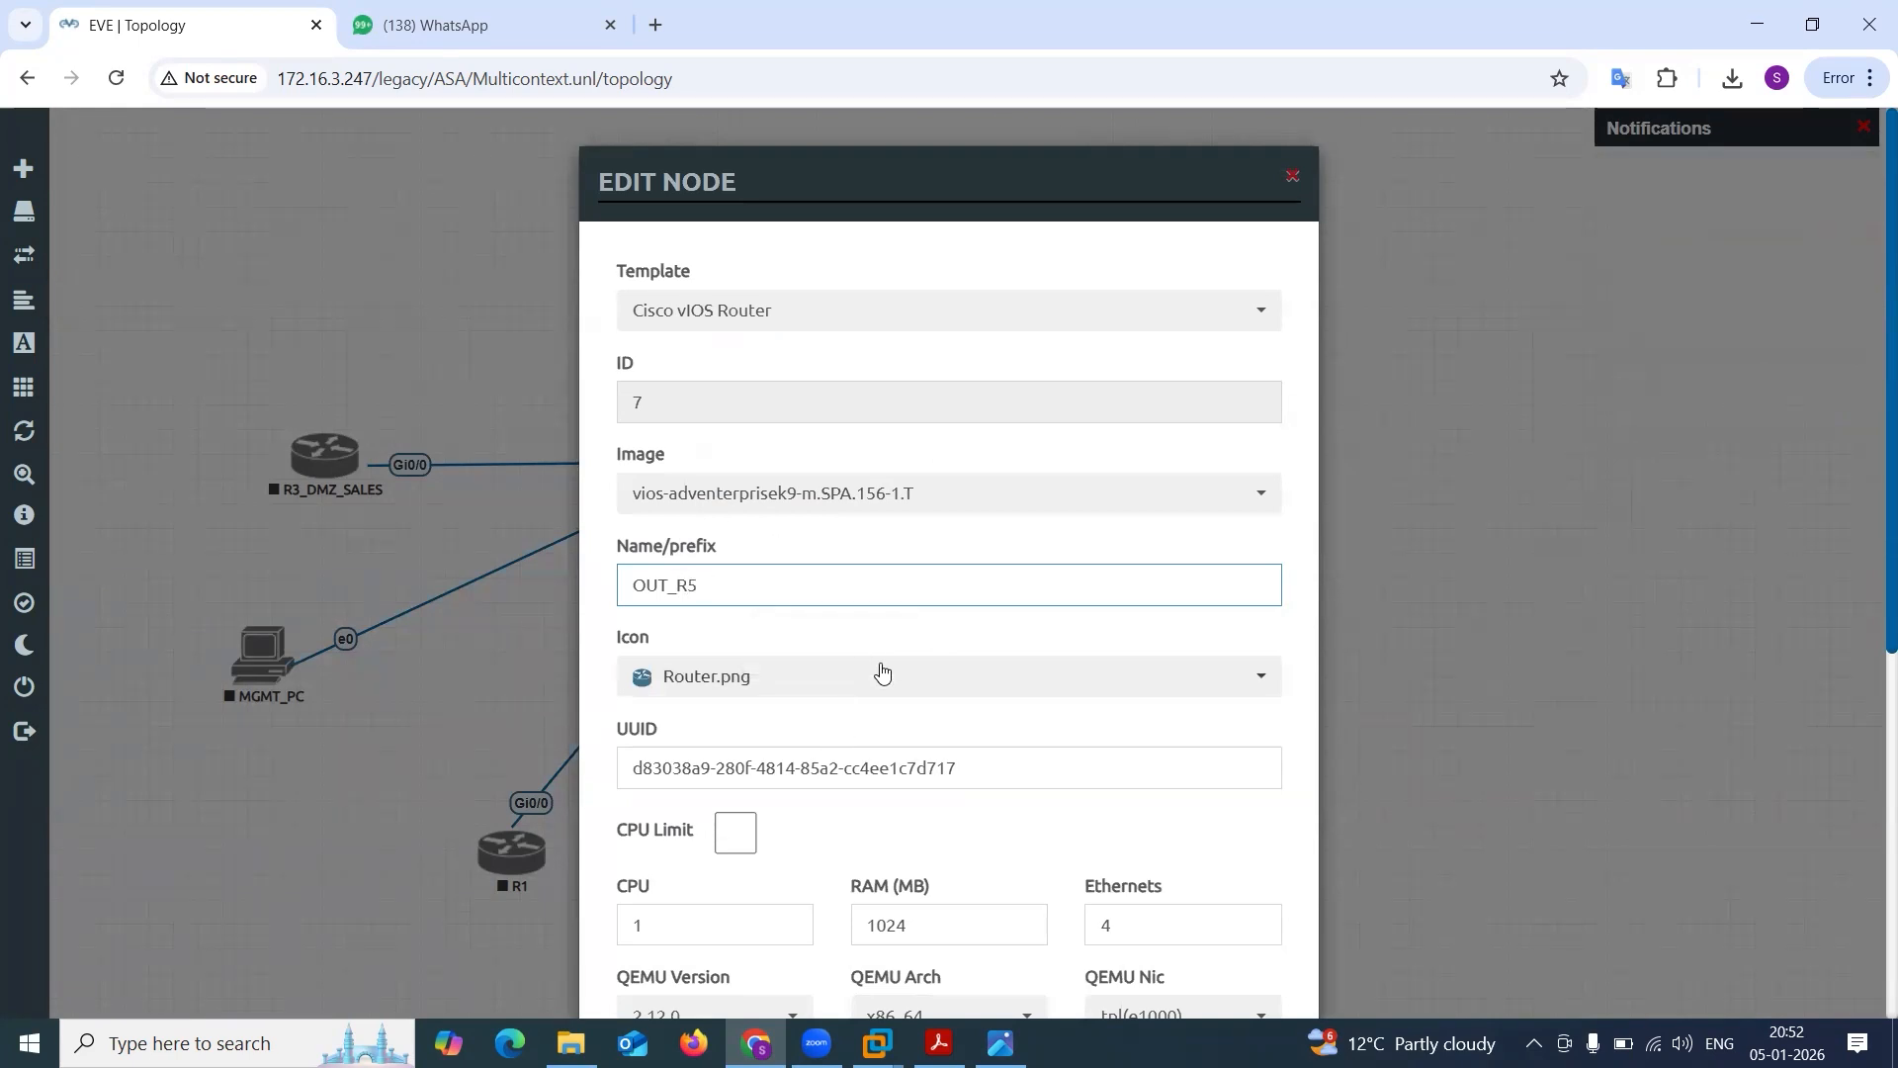
scroll(881, 669, down, 6)
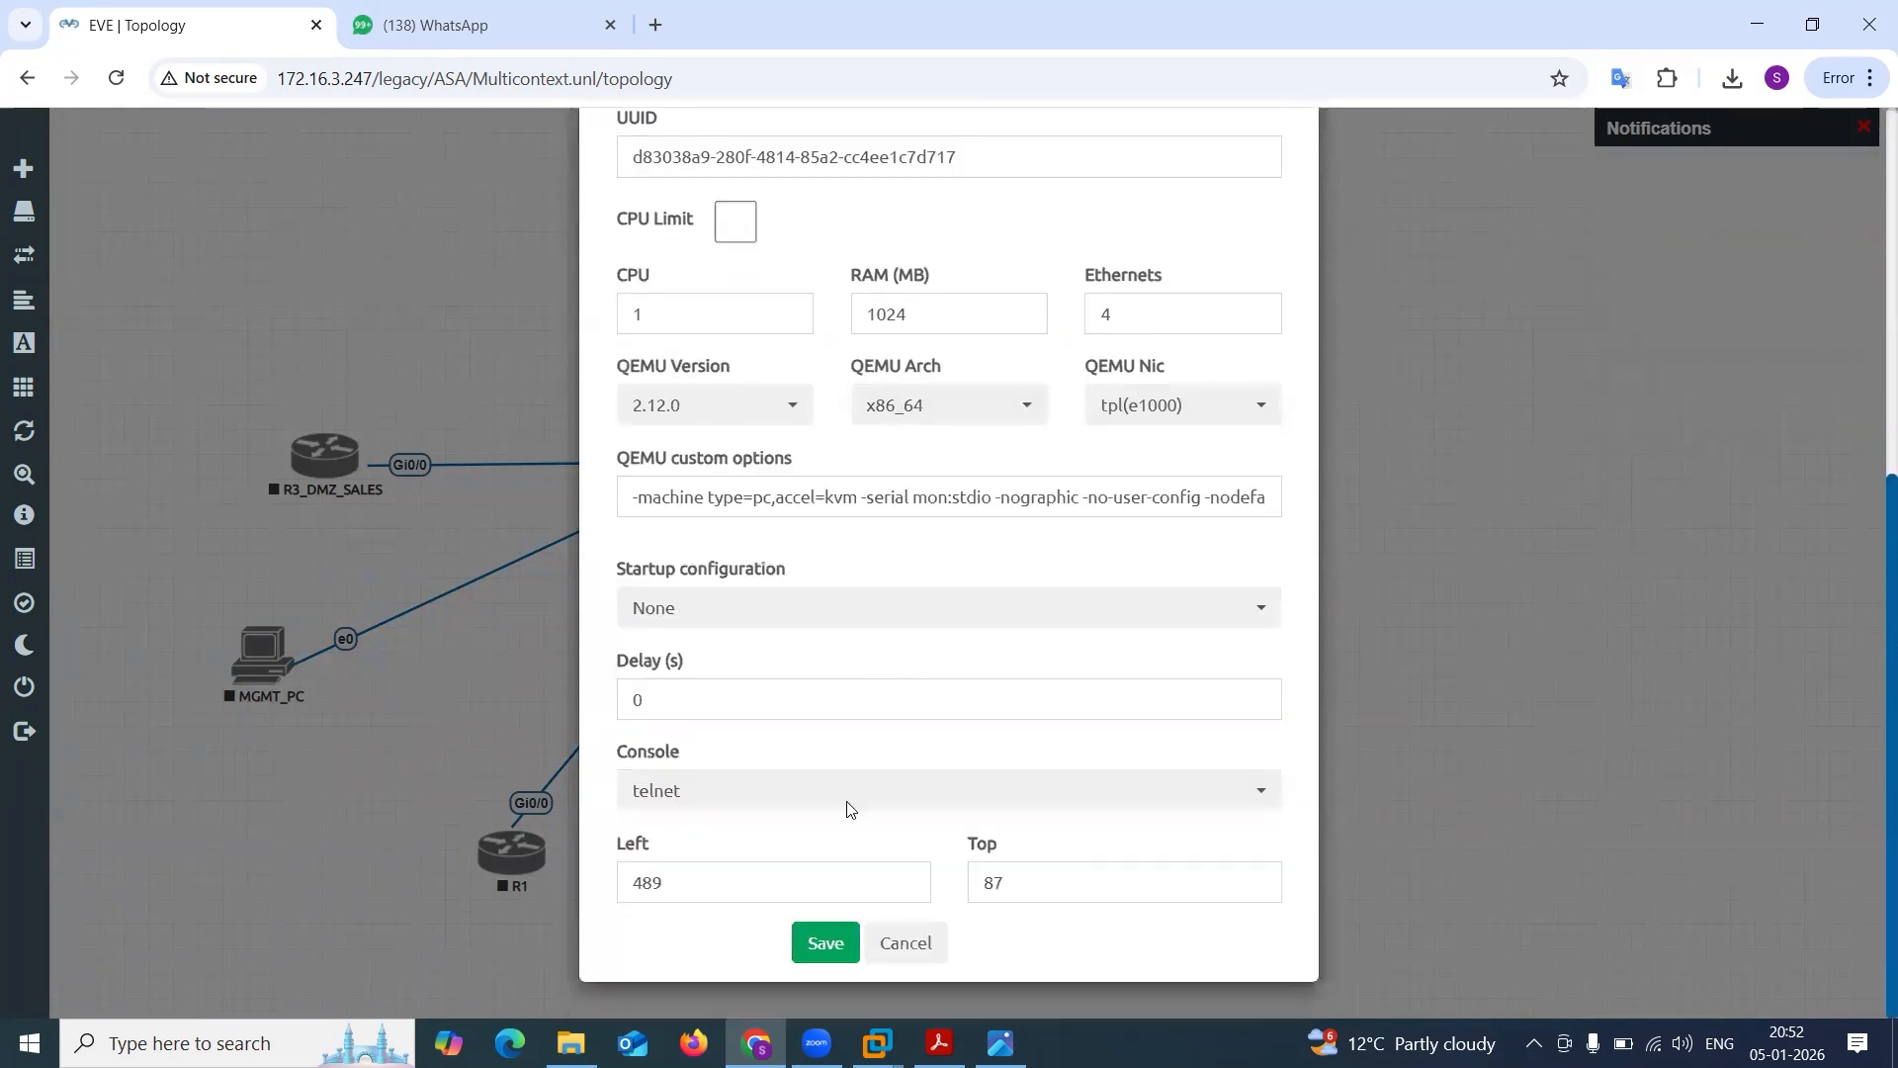
click(826, 937)
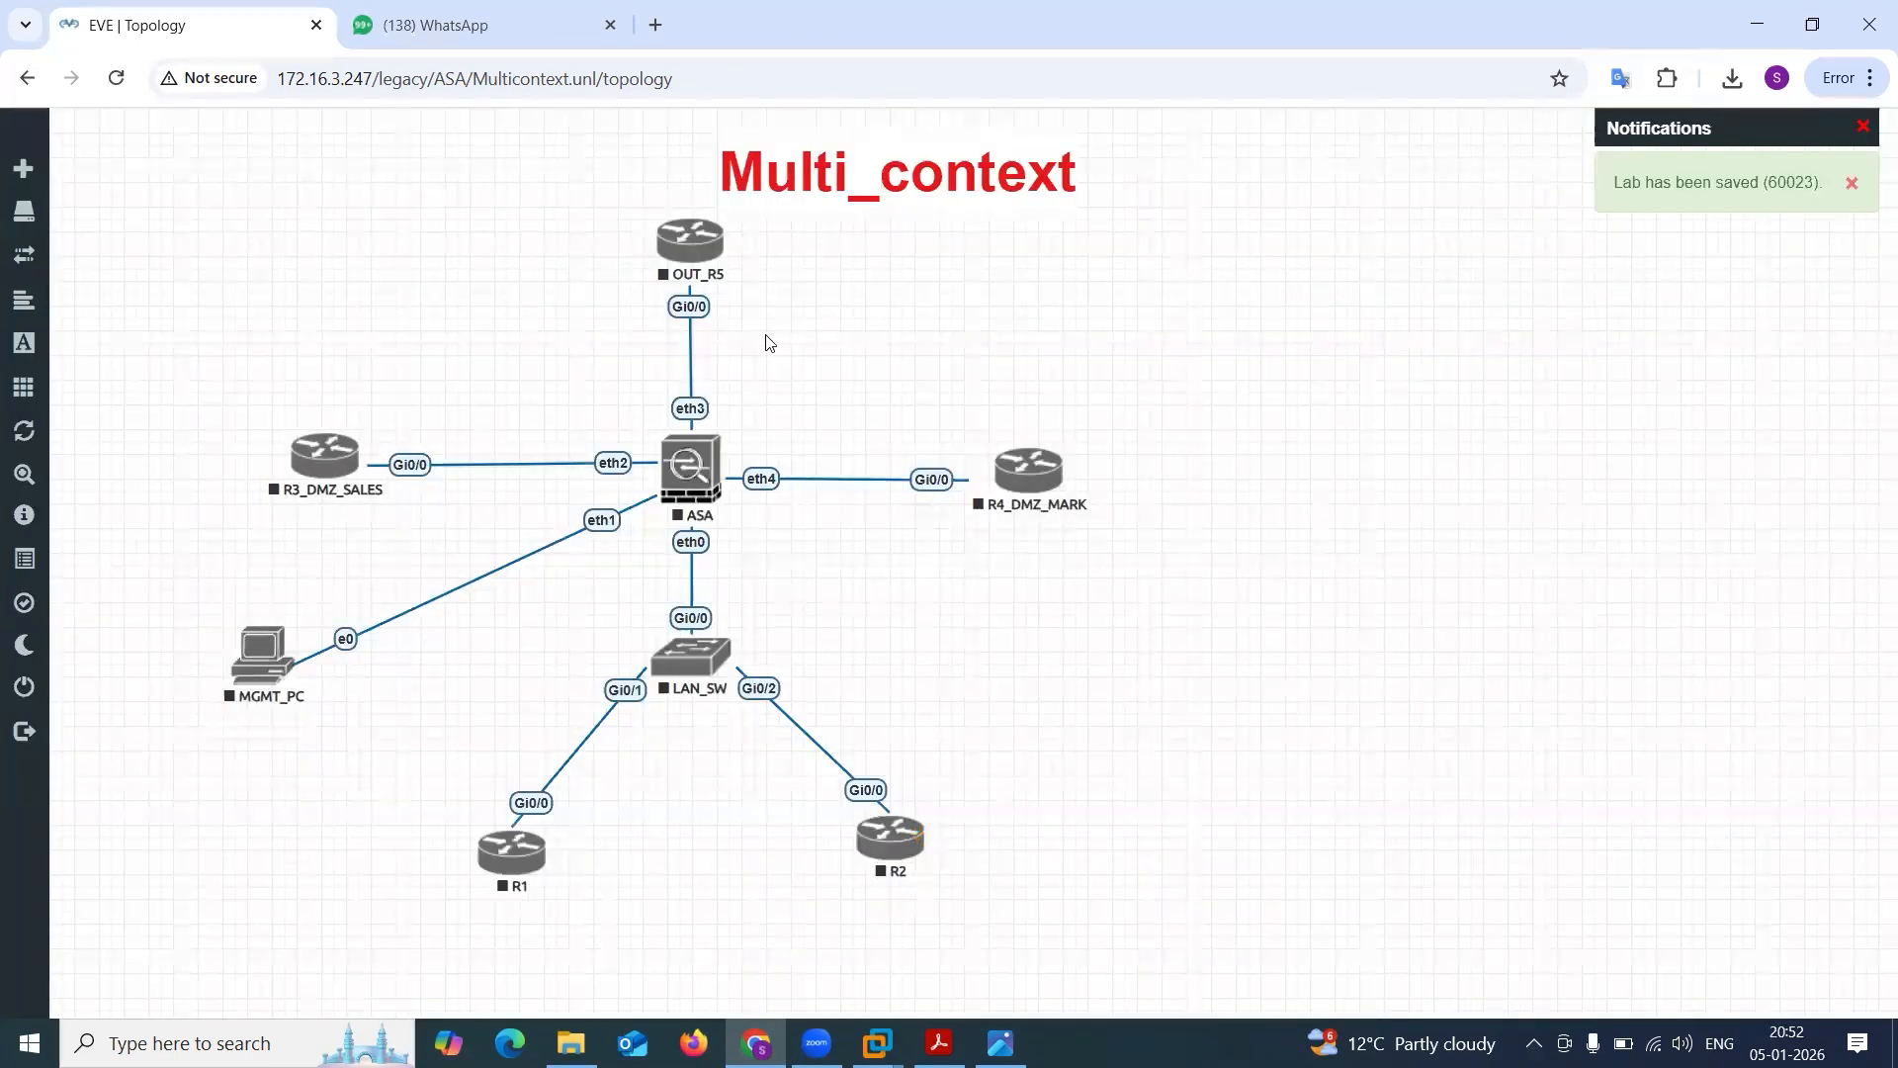
drag(686, 250, 690, 262)
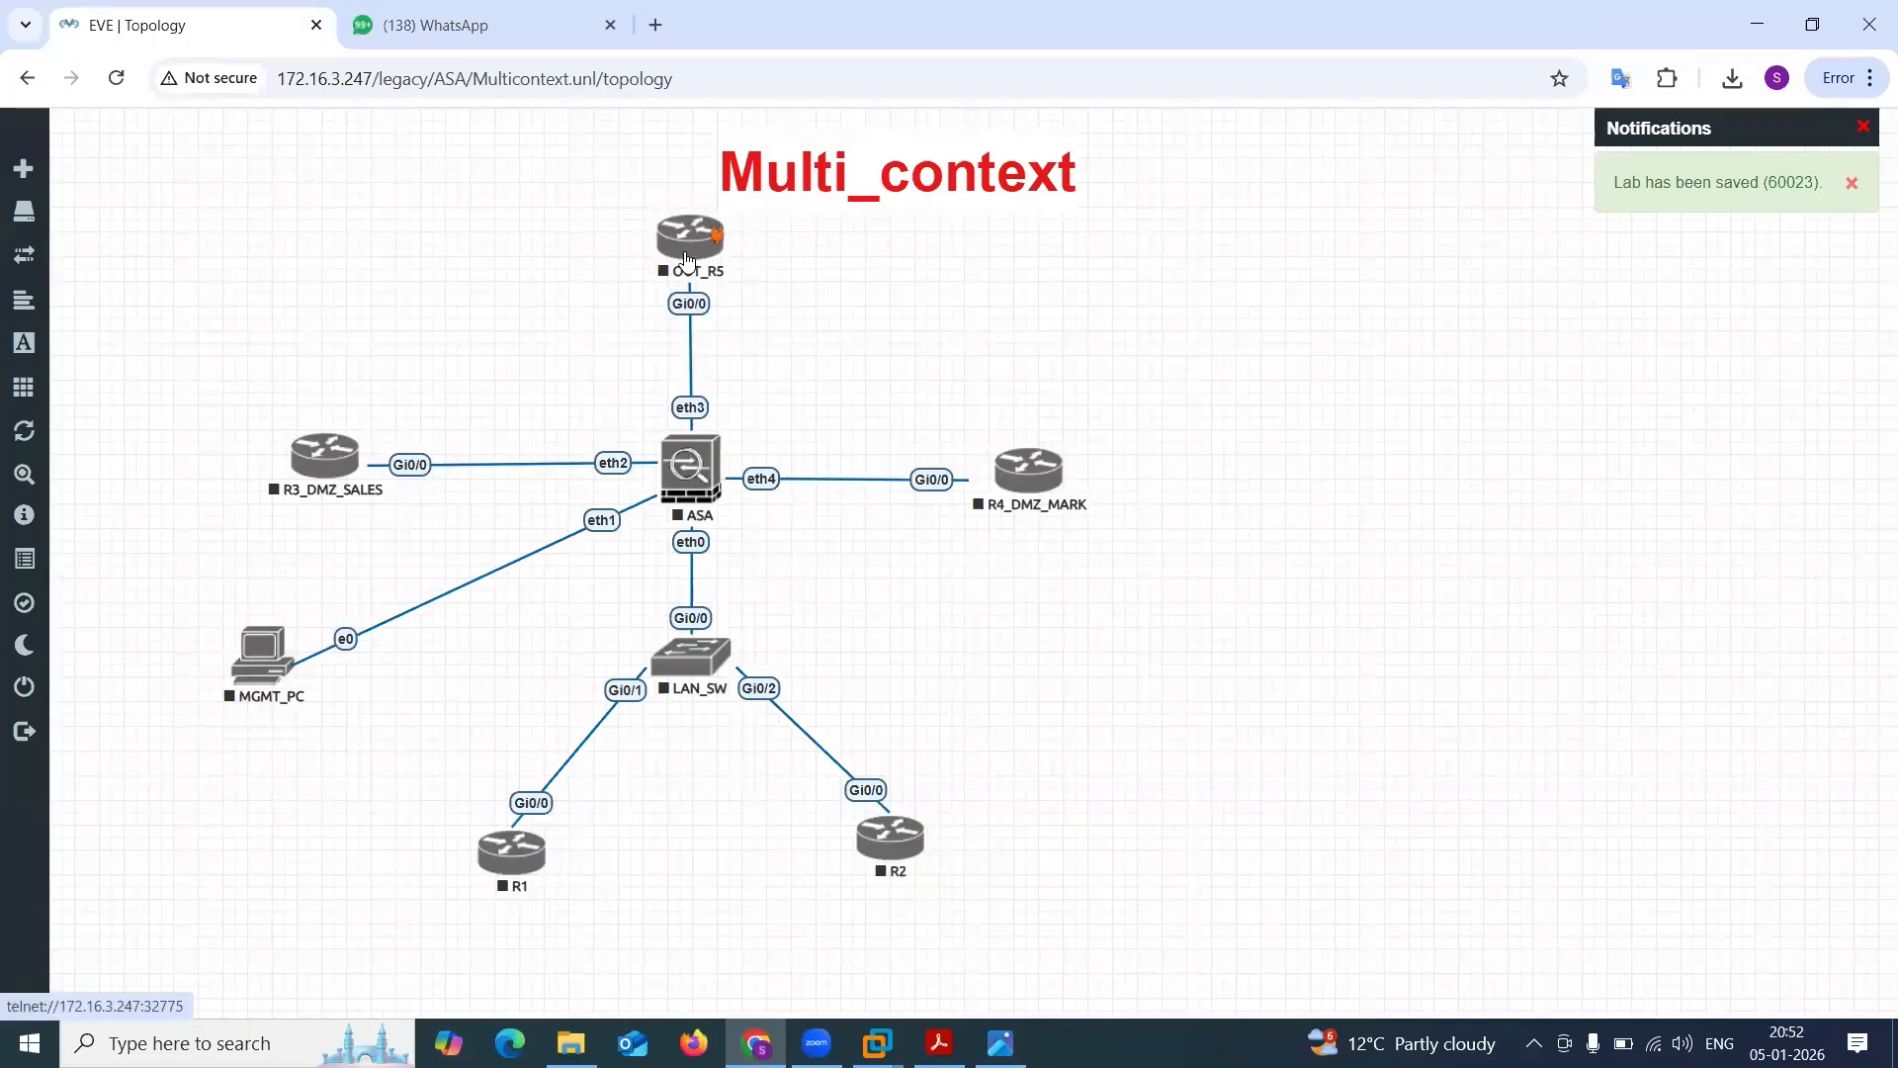
Start all nodes in the lab and move the Multi_context title directly above the OUT_R5 router.
click(50, 389)
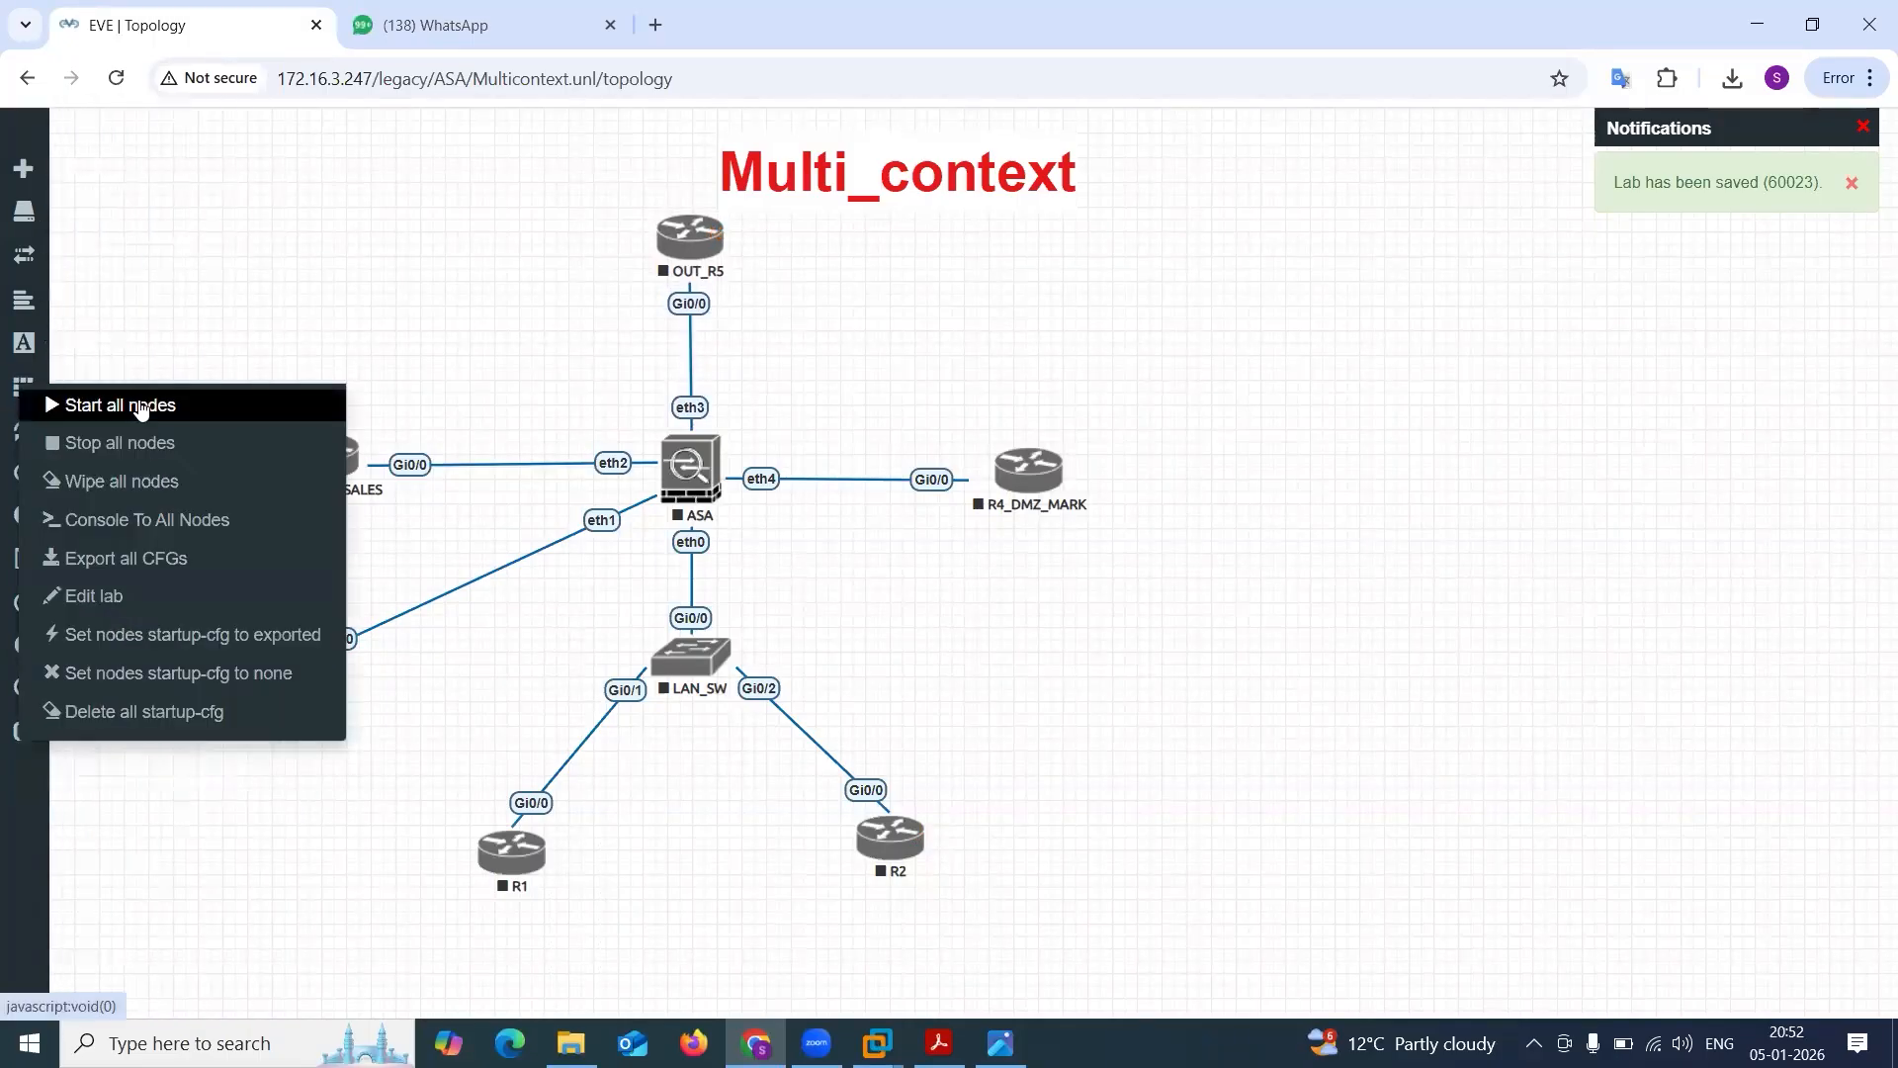
click(119, 403)
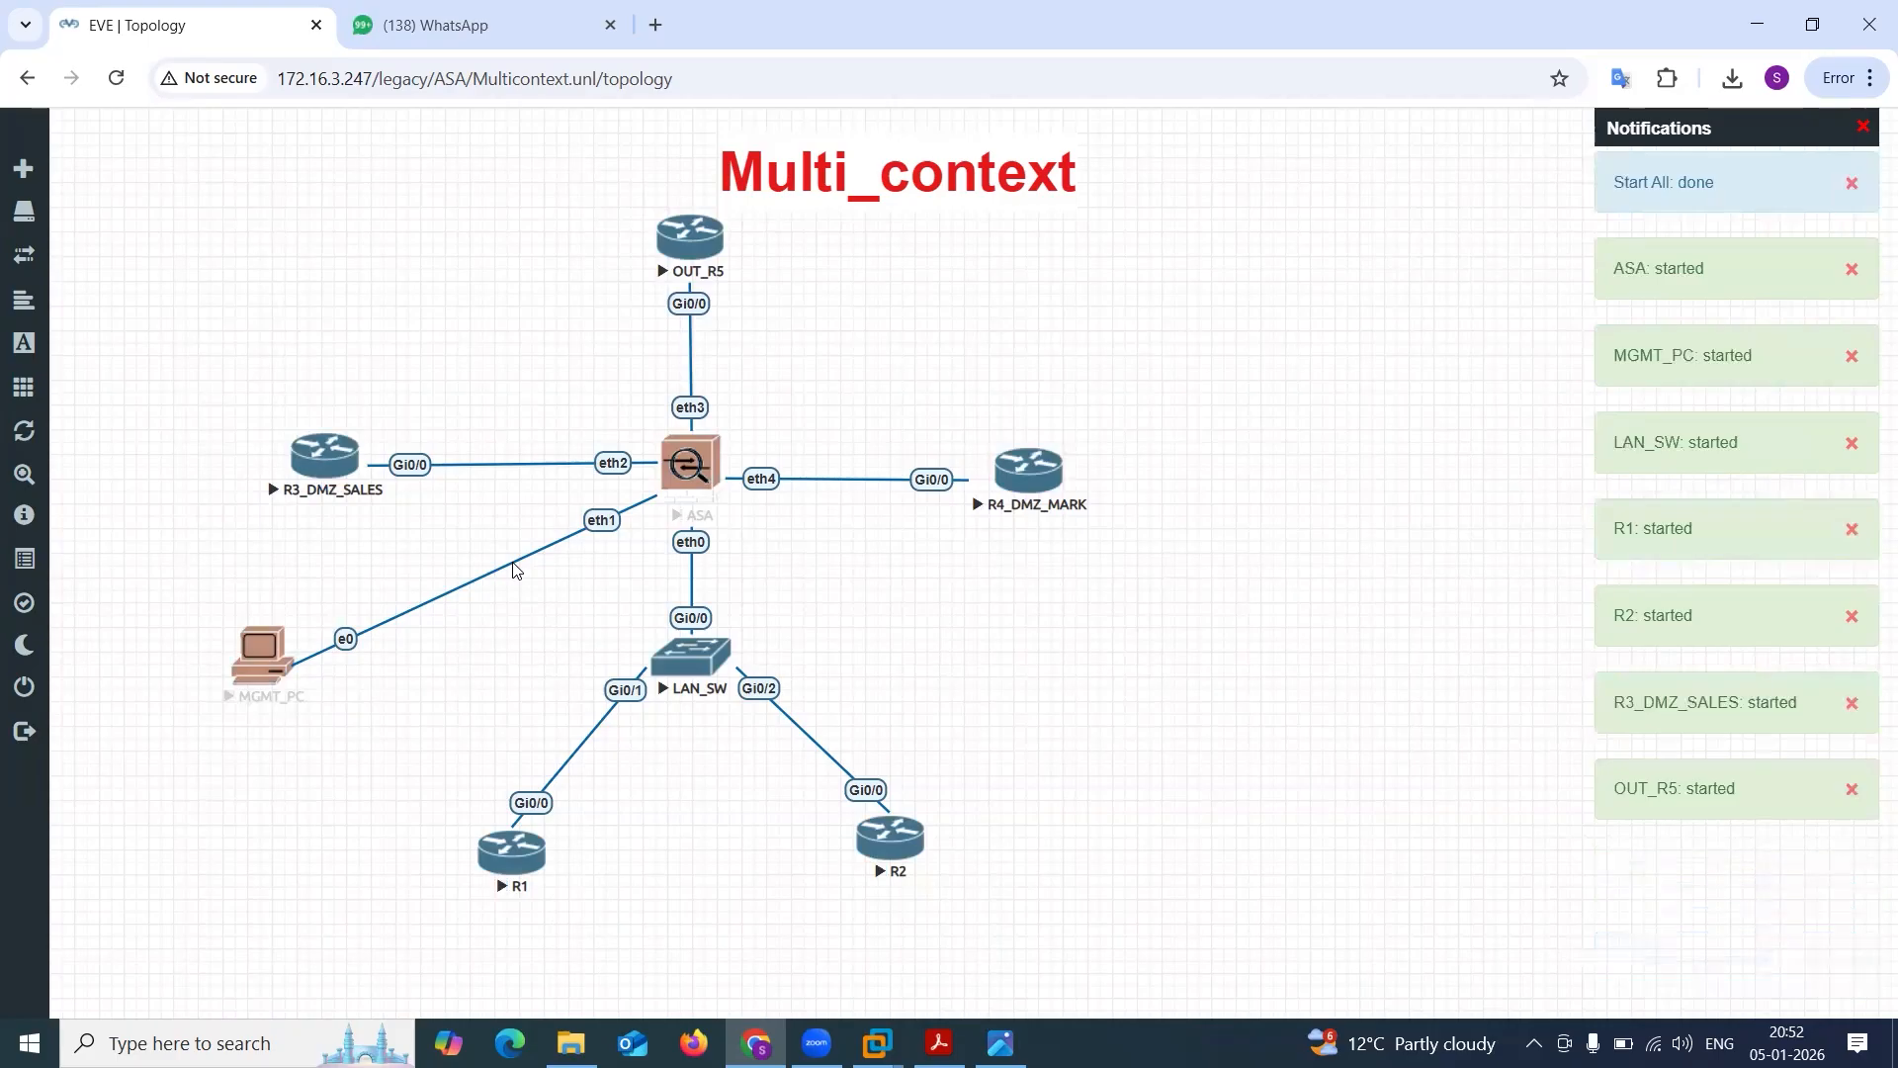
drag(911, 189, 737, 155)
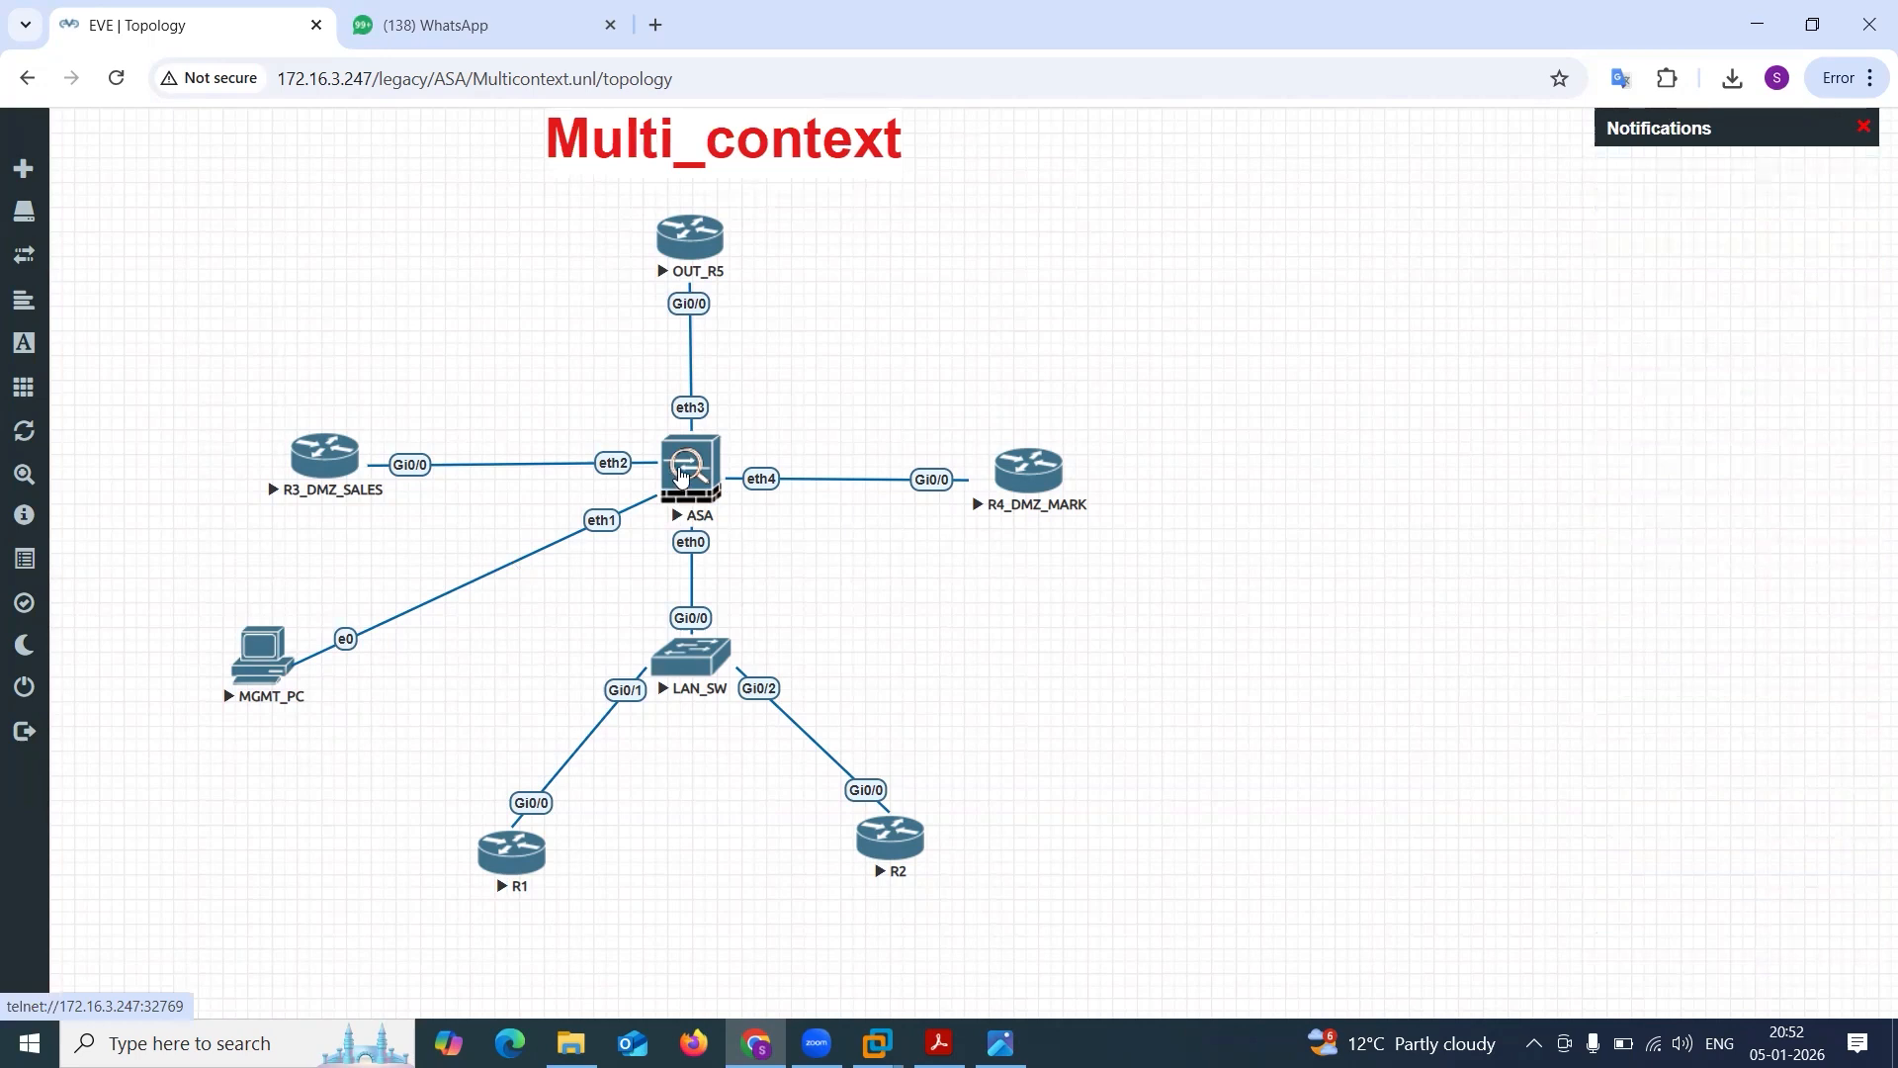
Open the ASA's console session, shift its window aside and minimize it.
click(681, 475)
click(998, 271)
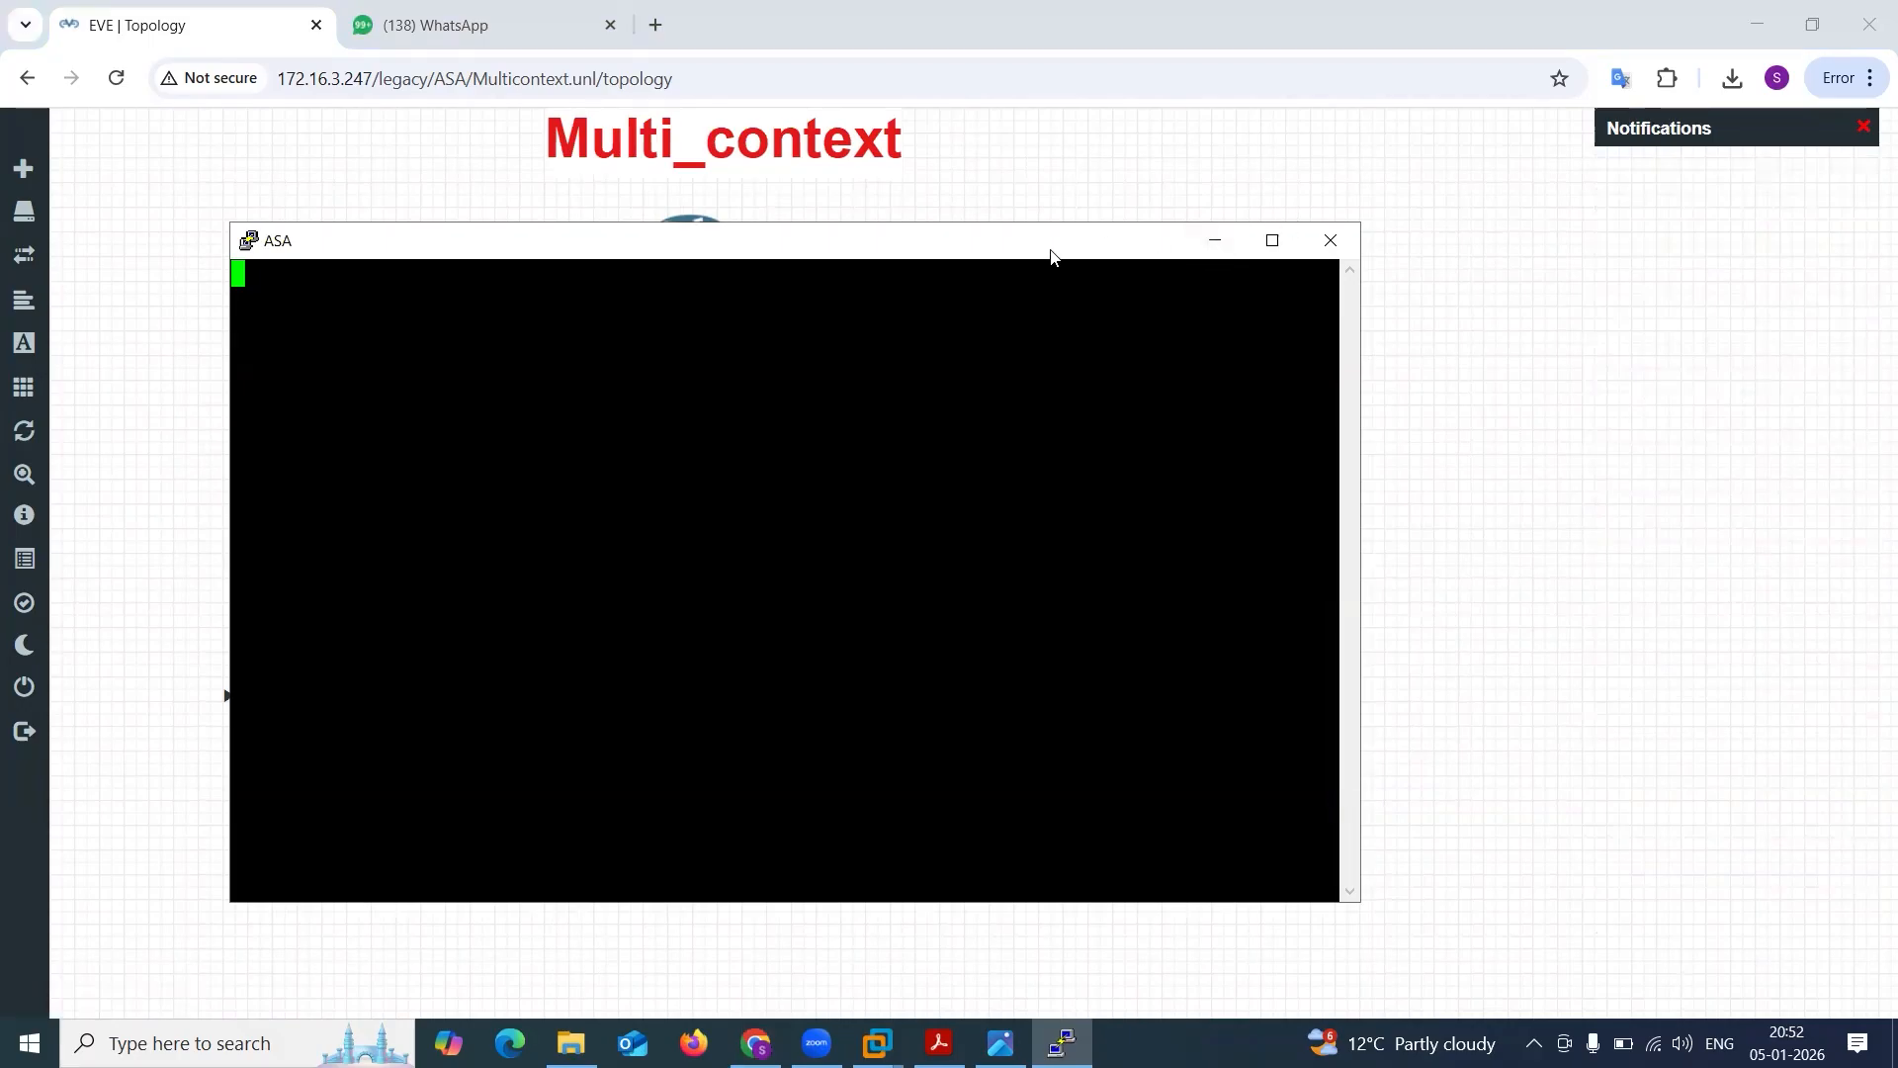
drag(1050, 255, 1287, 168)
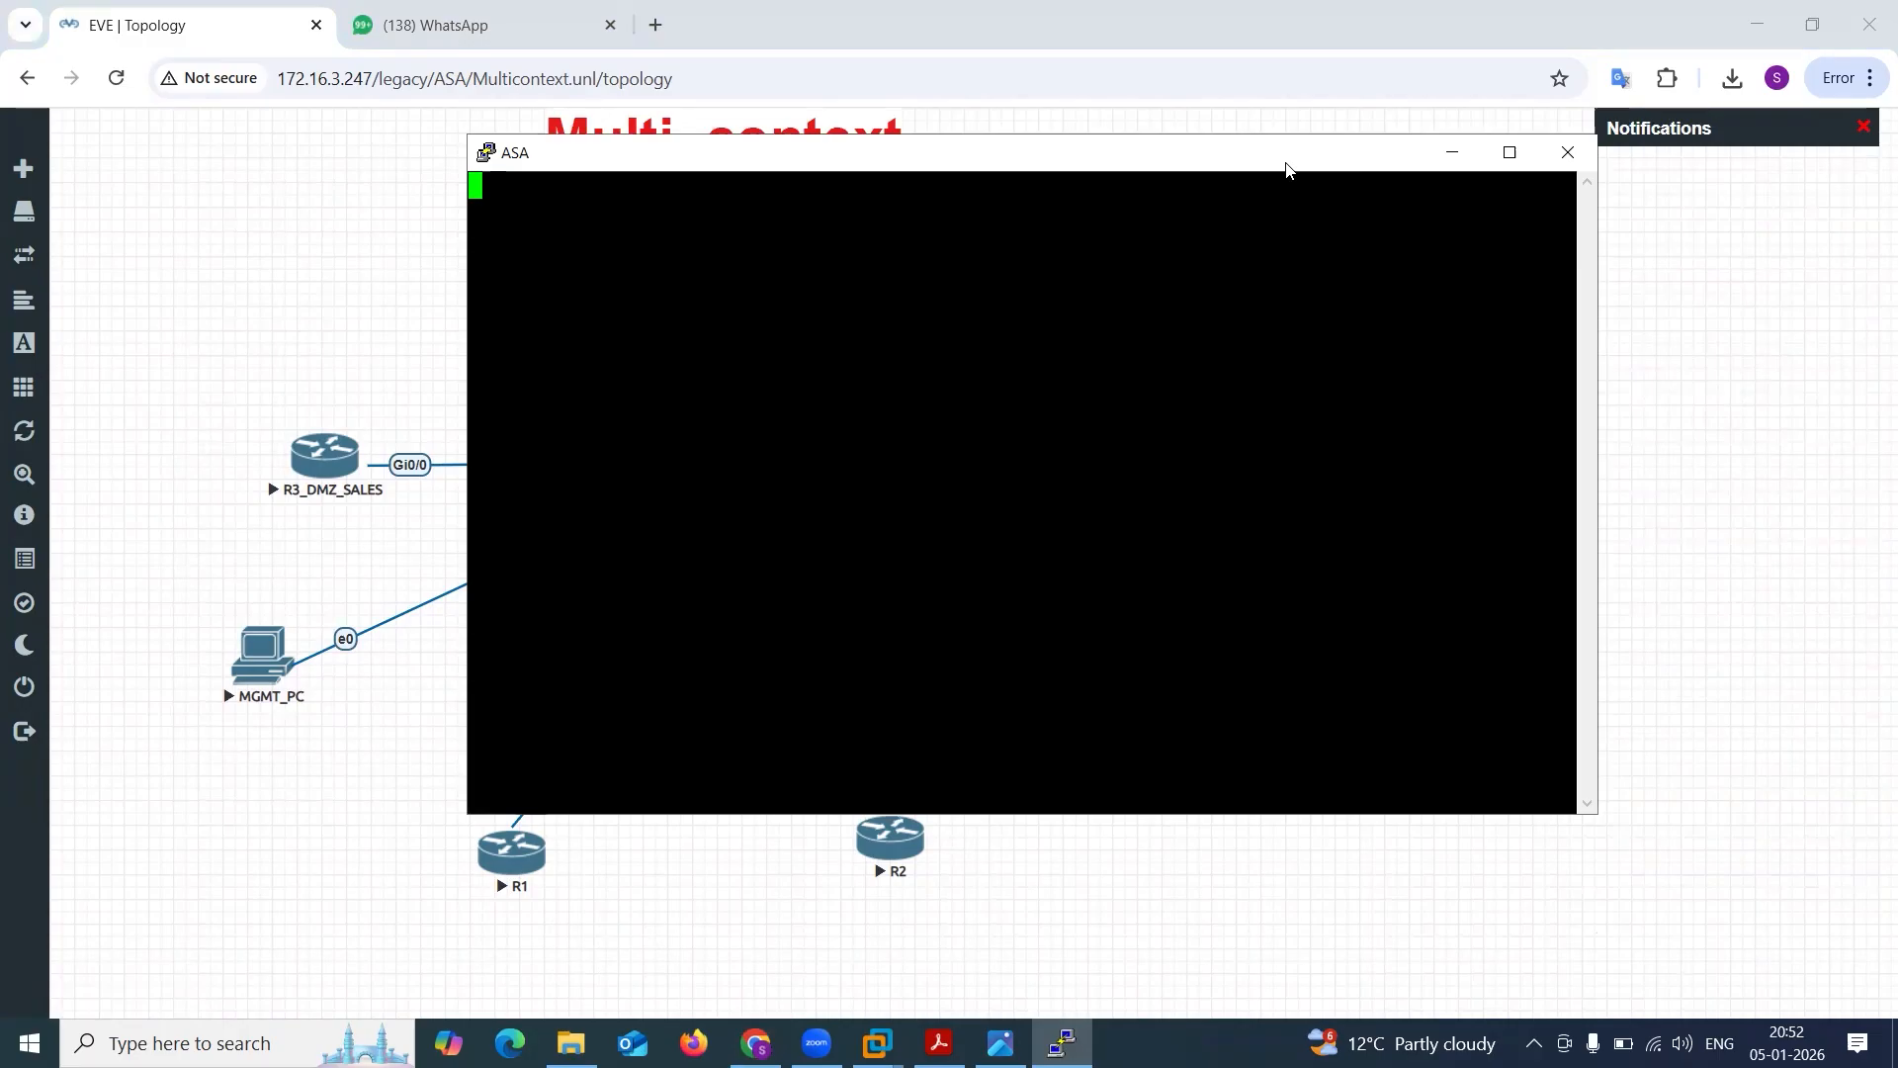
click(1451, 153)
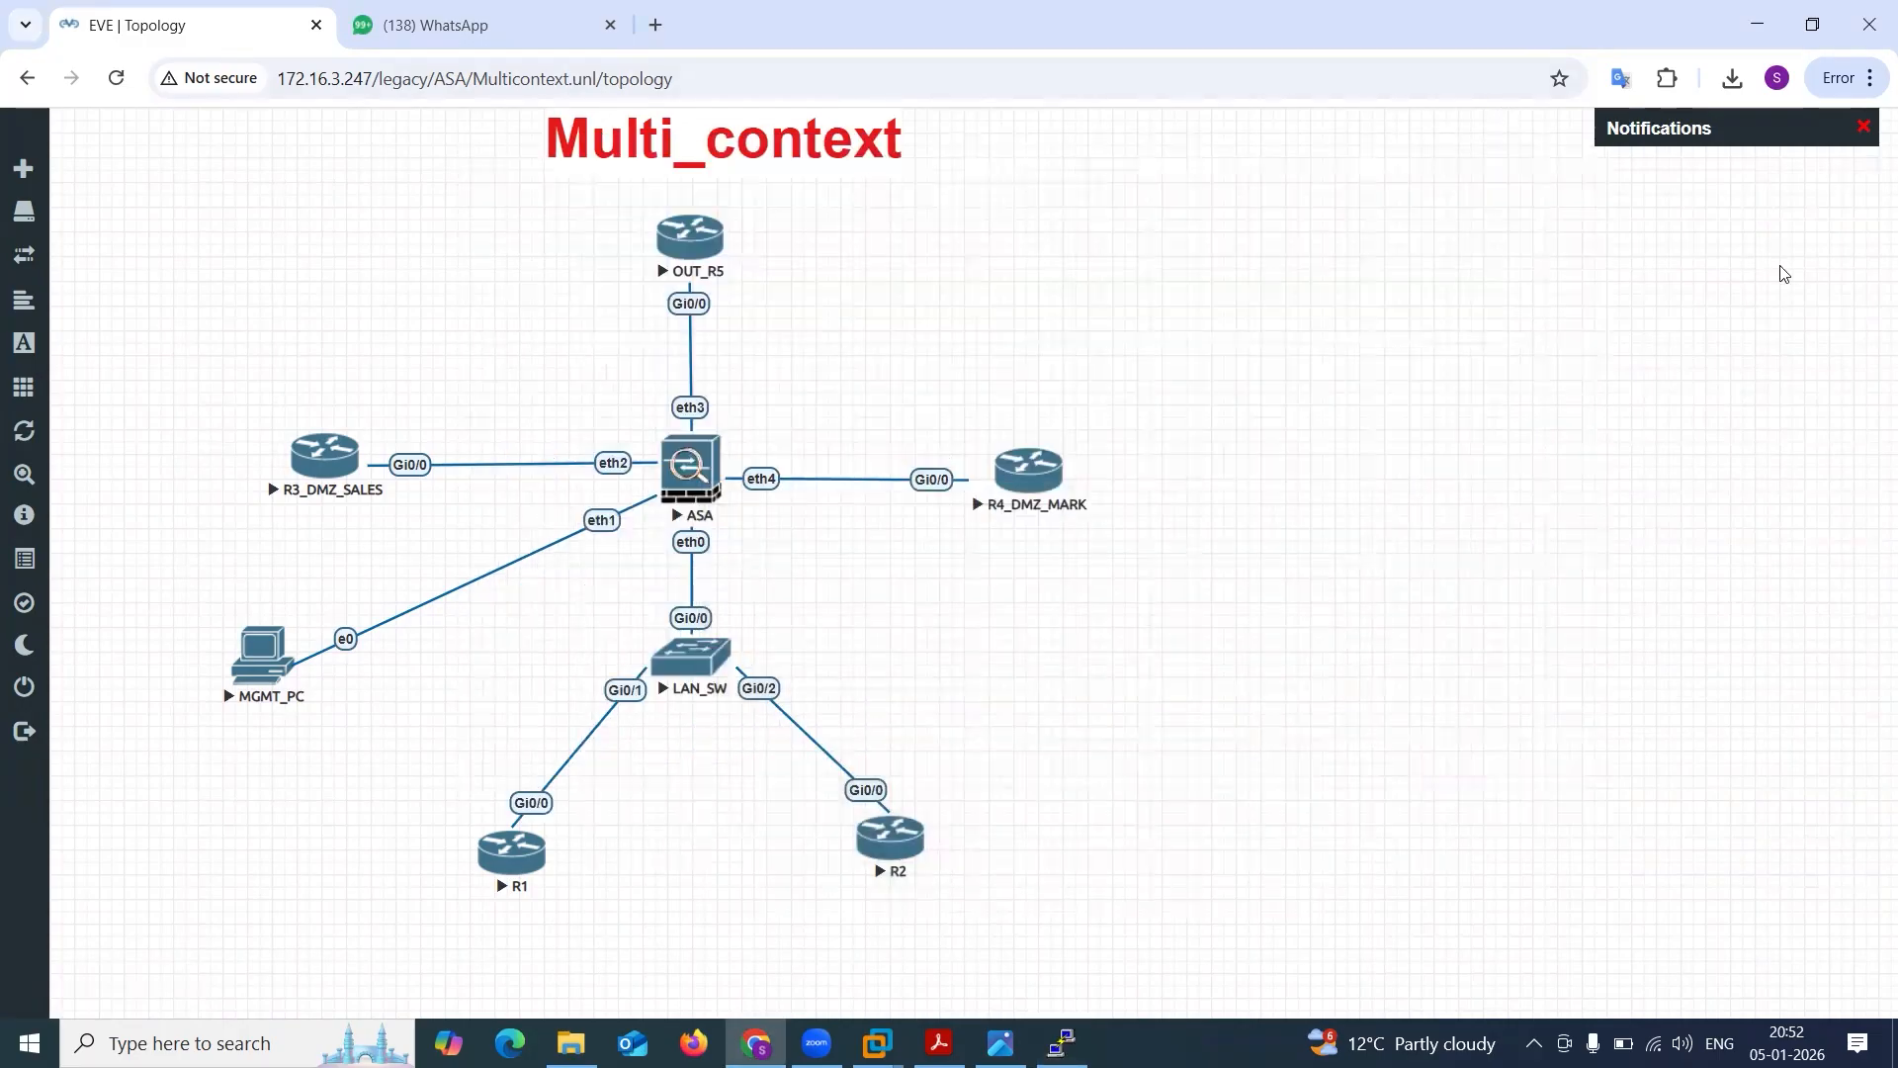
Add an on-screen text note beside the topology with the line "5525> 50 Contexts".
click(1304, 269)
text(5525)
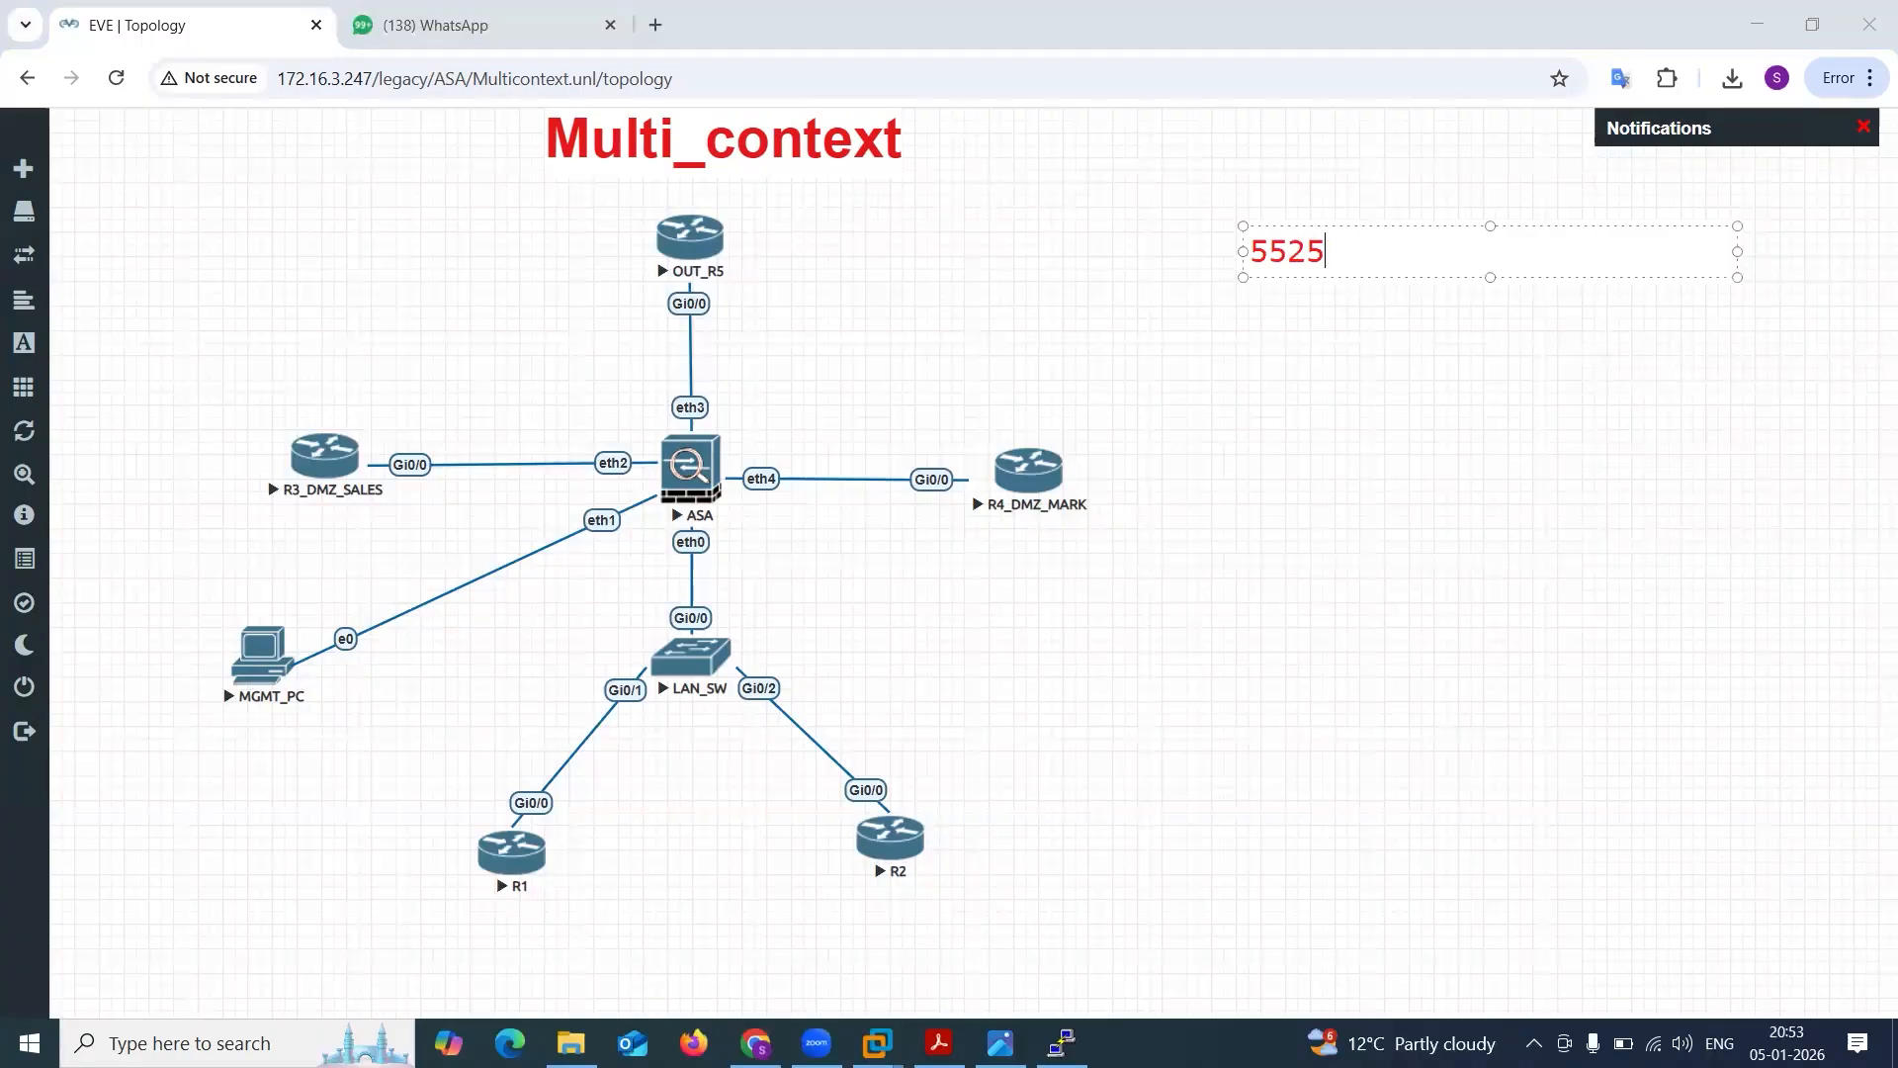
text(-)
text(> 50)
text( Context)
text(s)
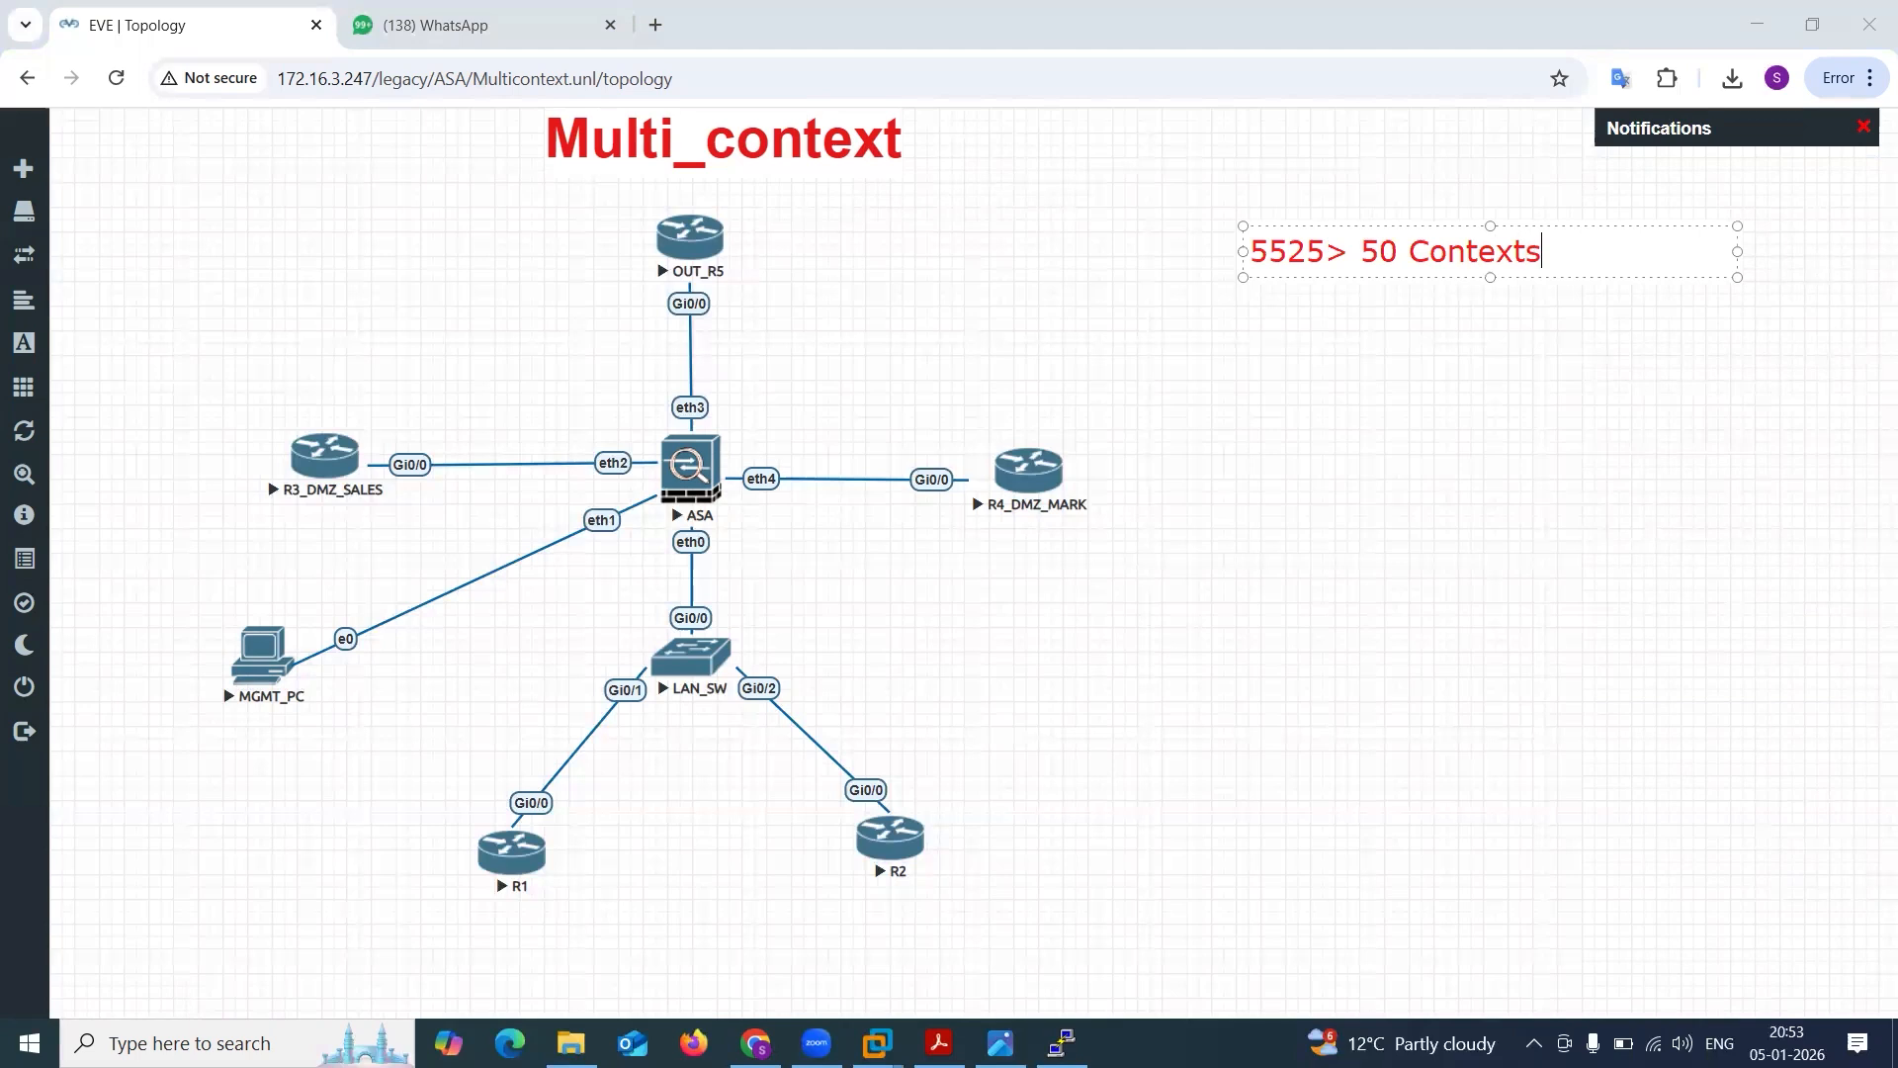
Add a second line to the note reading "License >20 context".
key(Return)
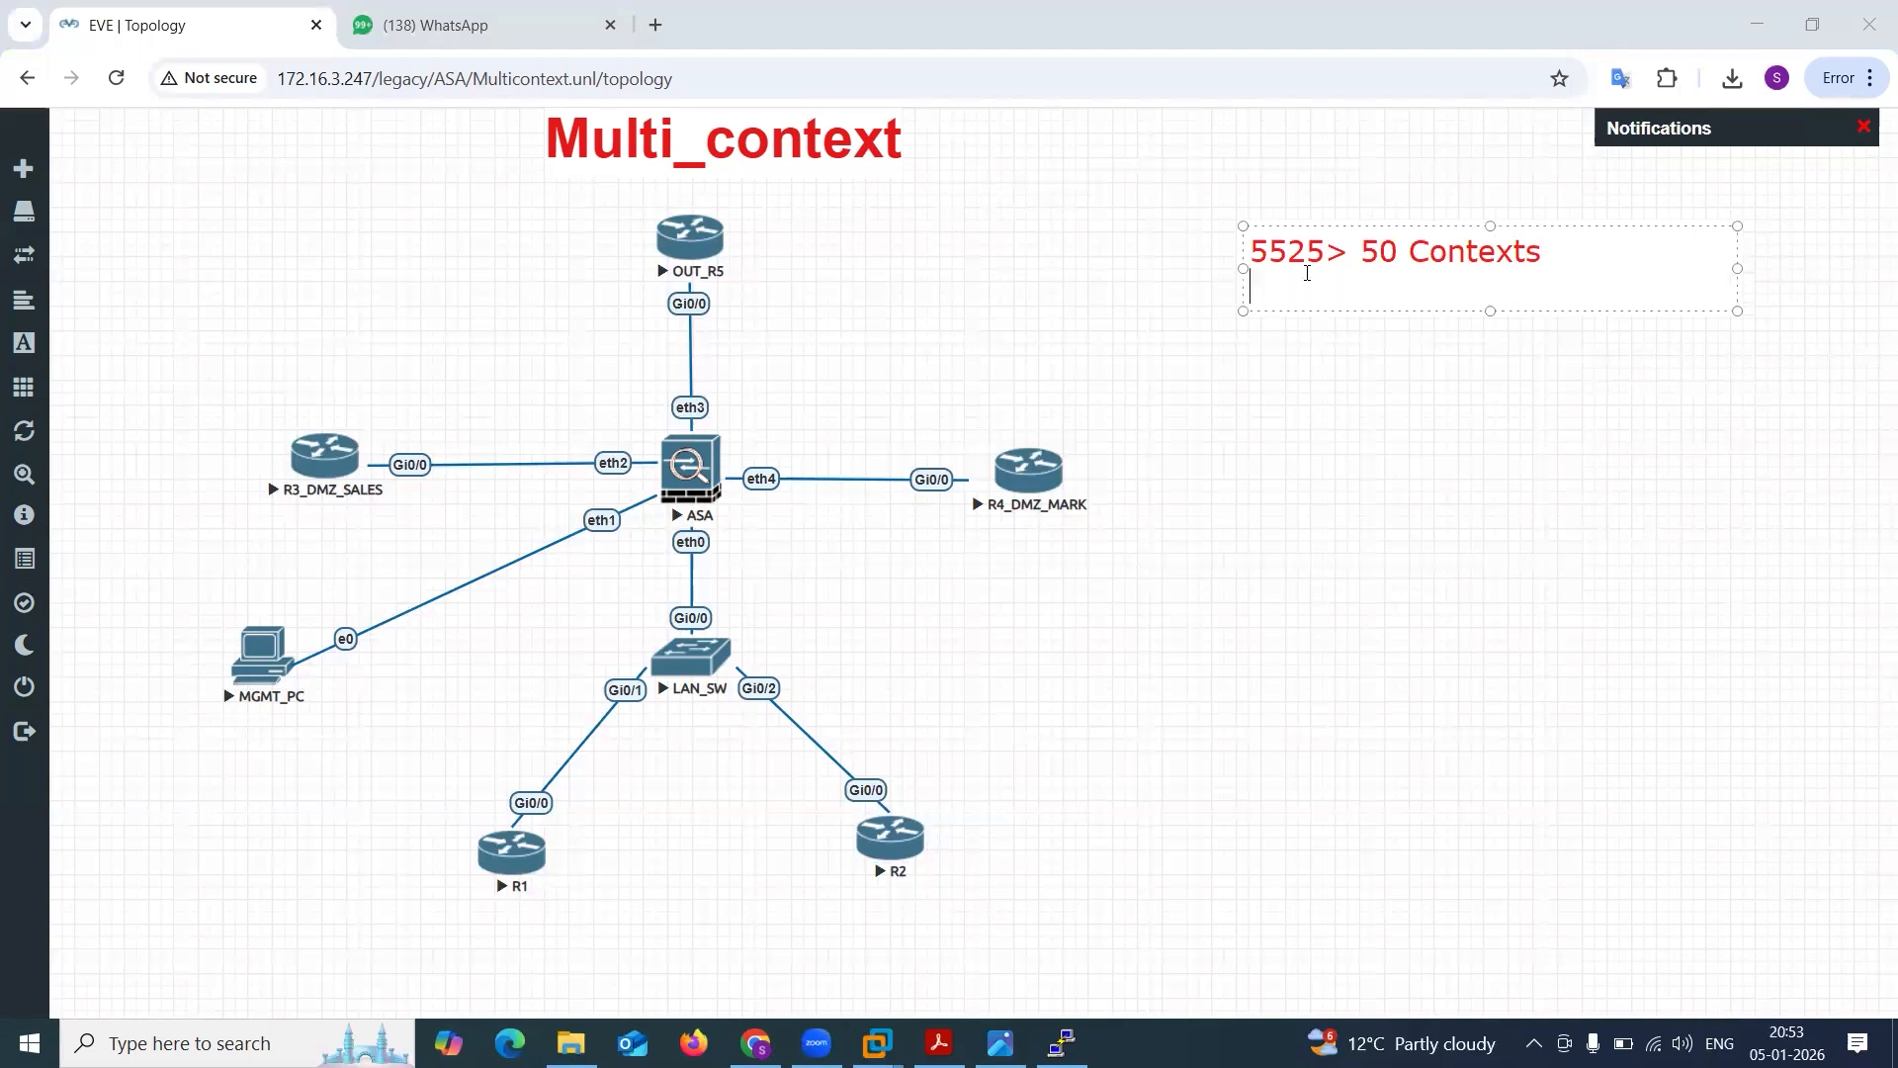
text(License >2)
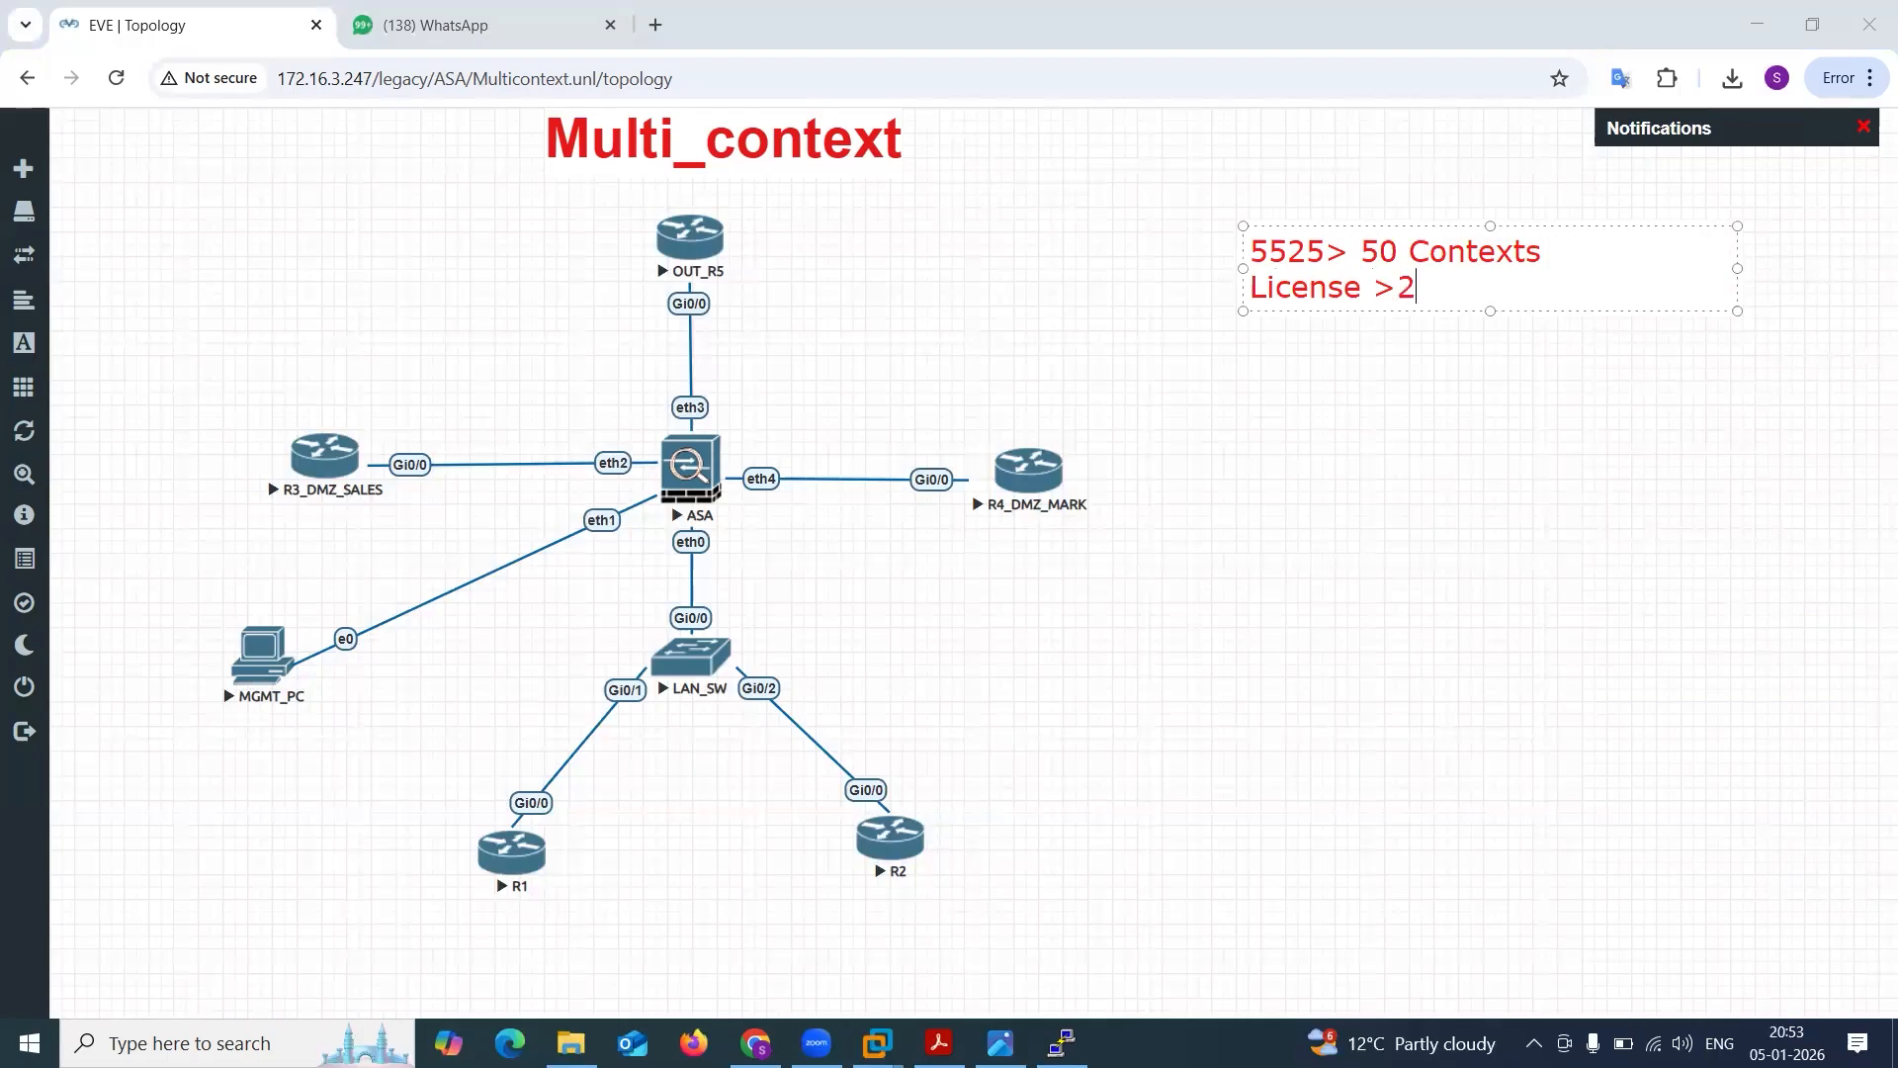
text(0 context)
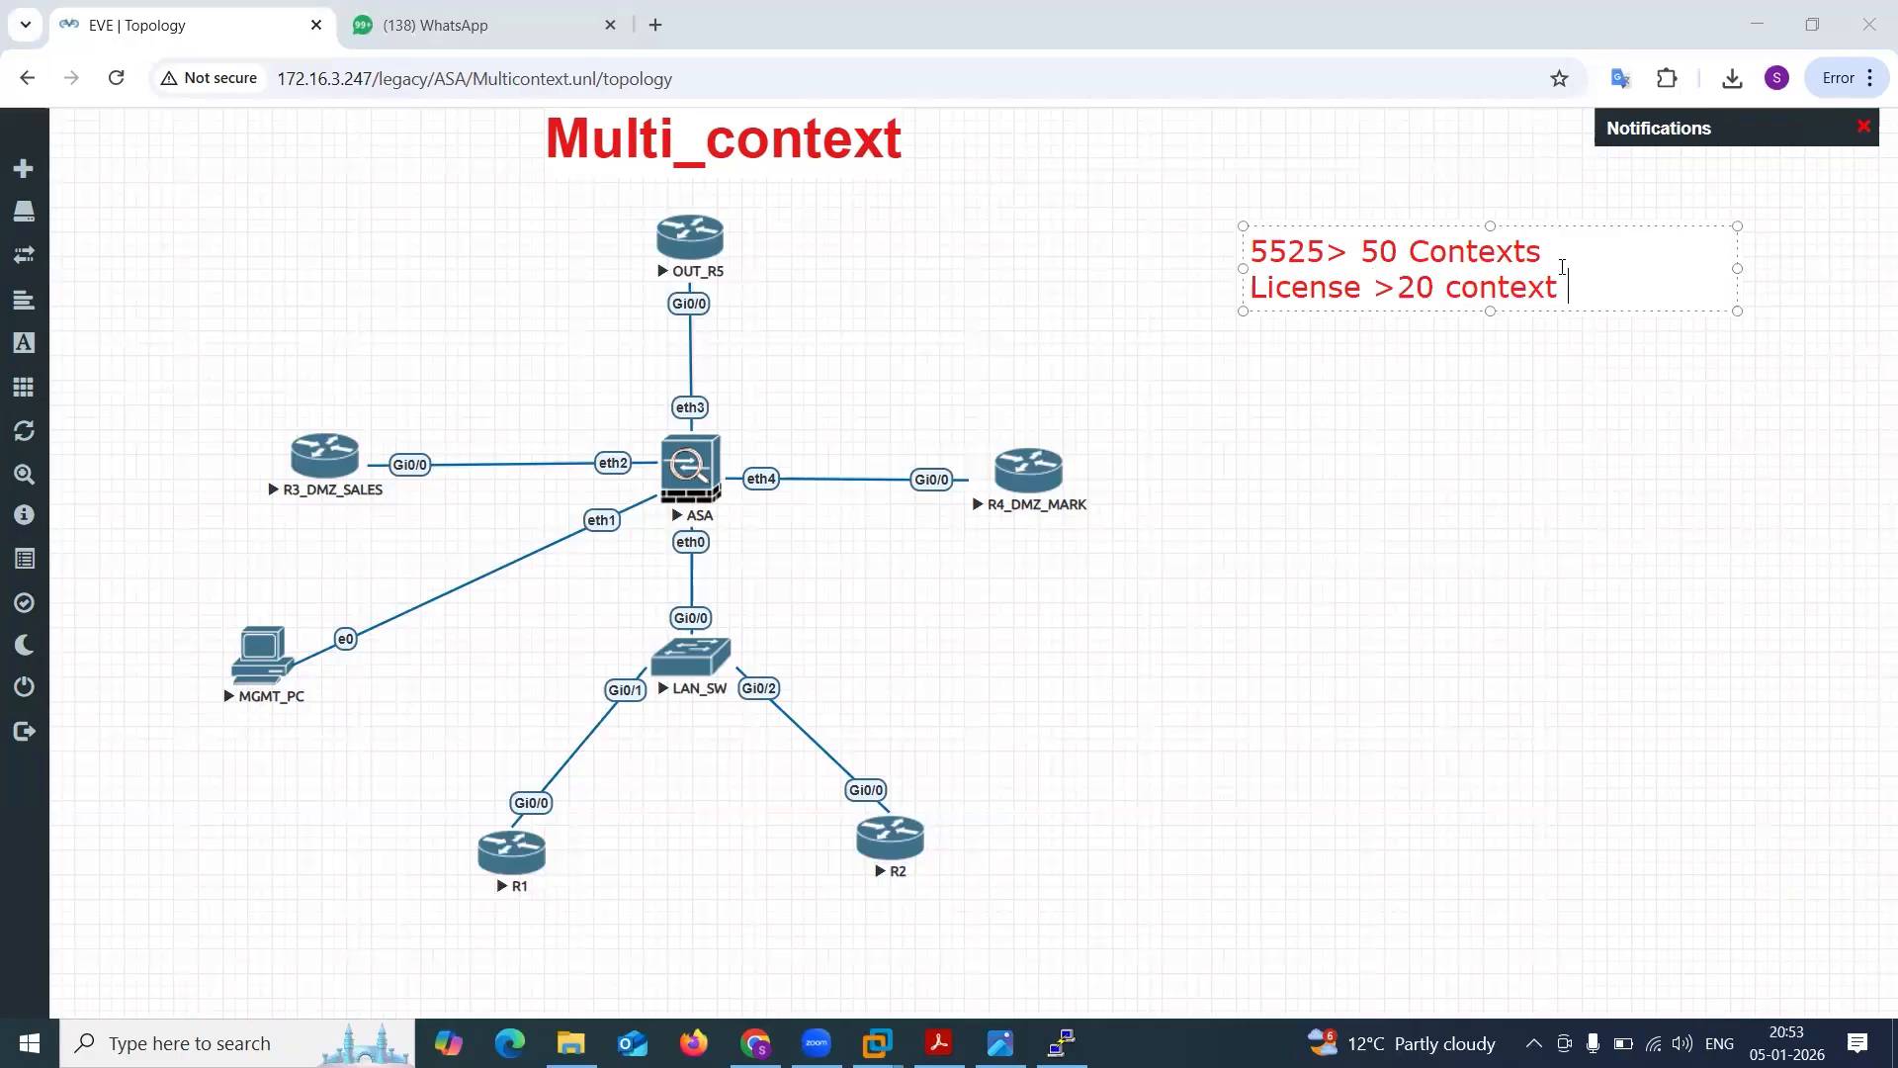
Compare the 5525 model's context capacity with the licensed context count by highlighting each value in the note.
double_click(1402, 259)
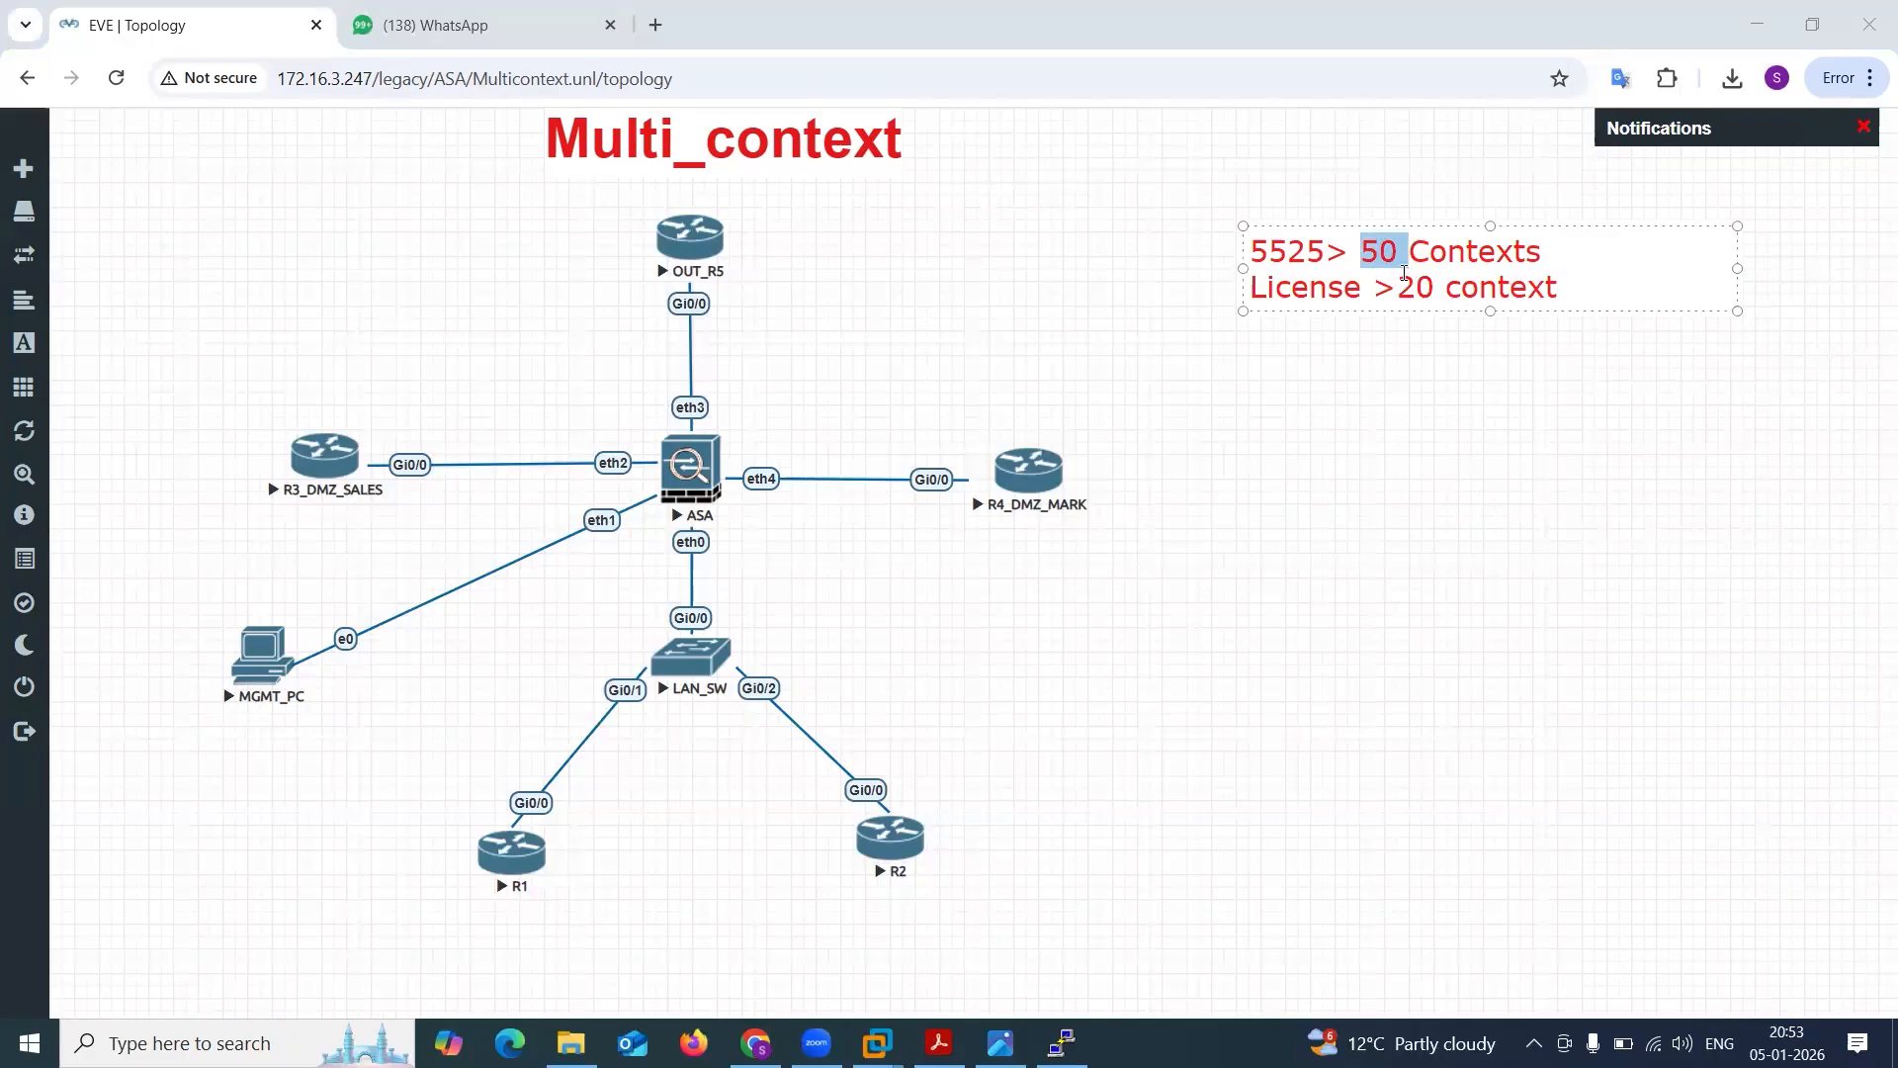
drag(1402, 281, 1445, 285)
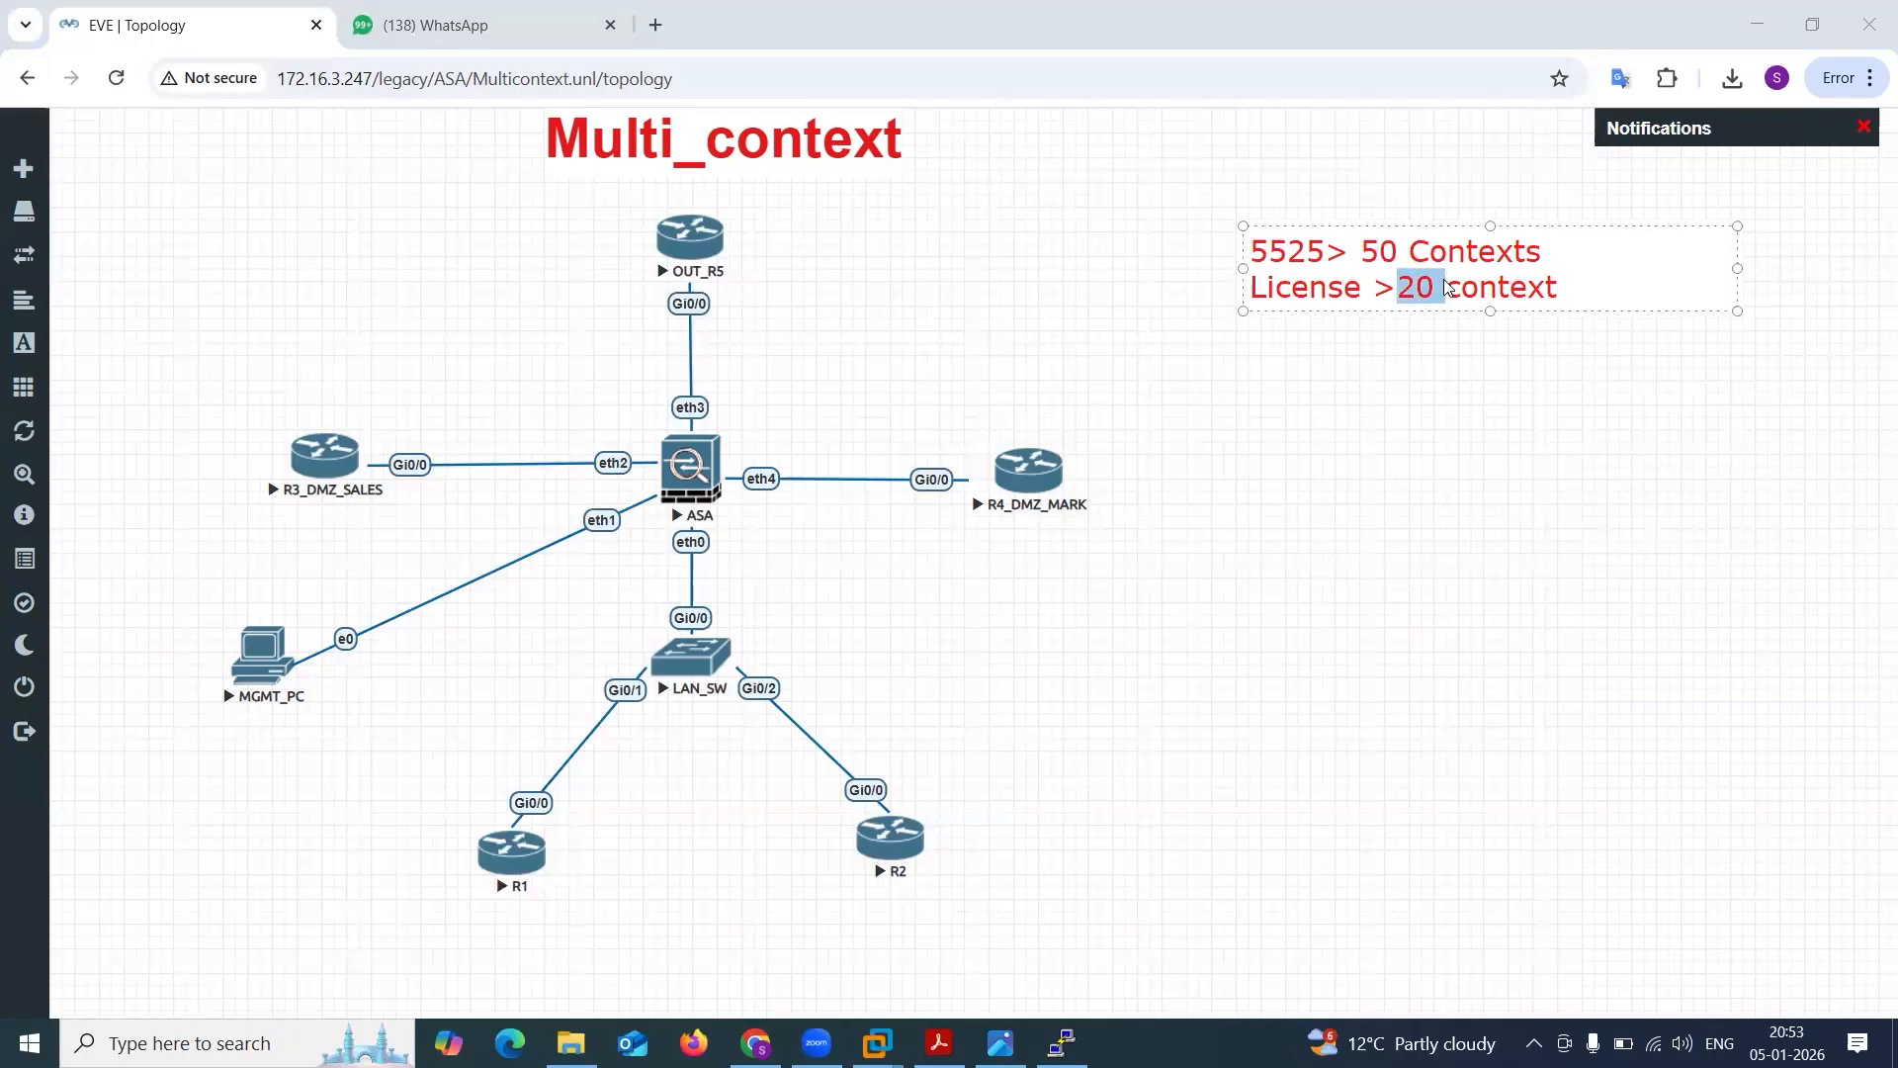
click(1446, 285)
drag(1221, 298, 1593, 276)
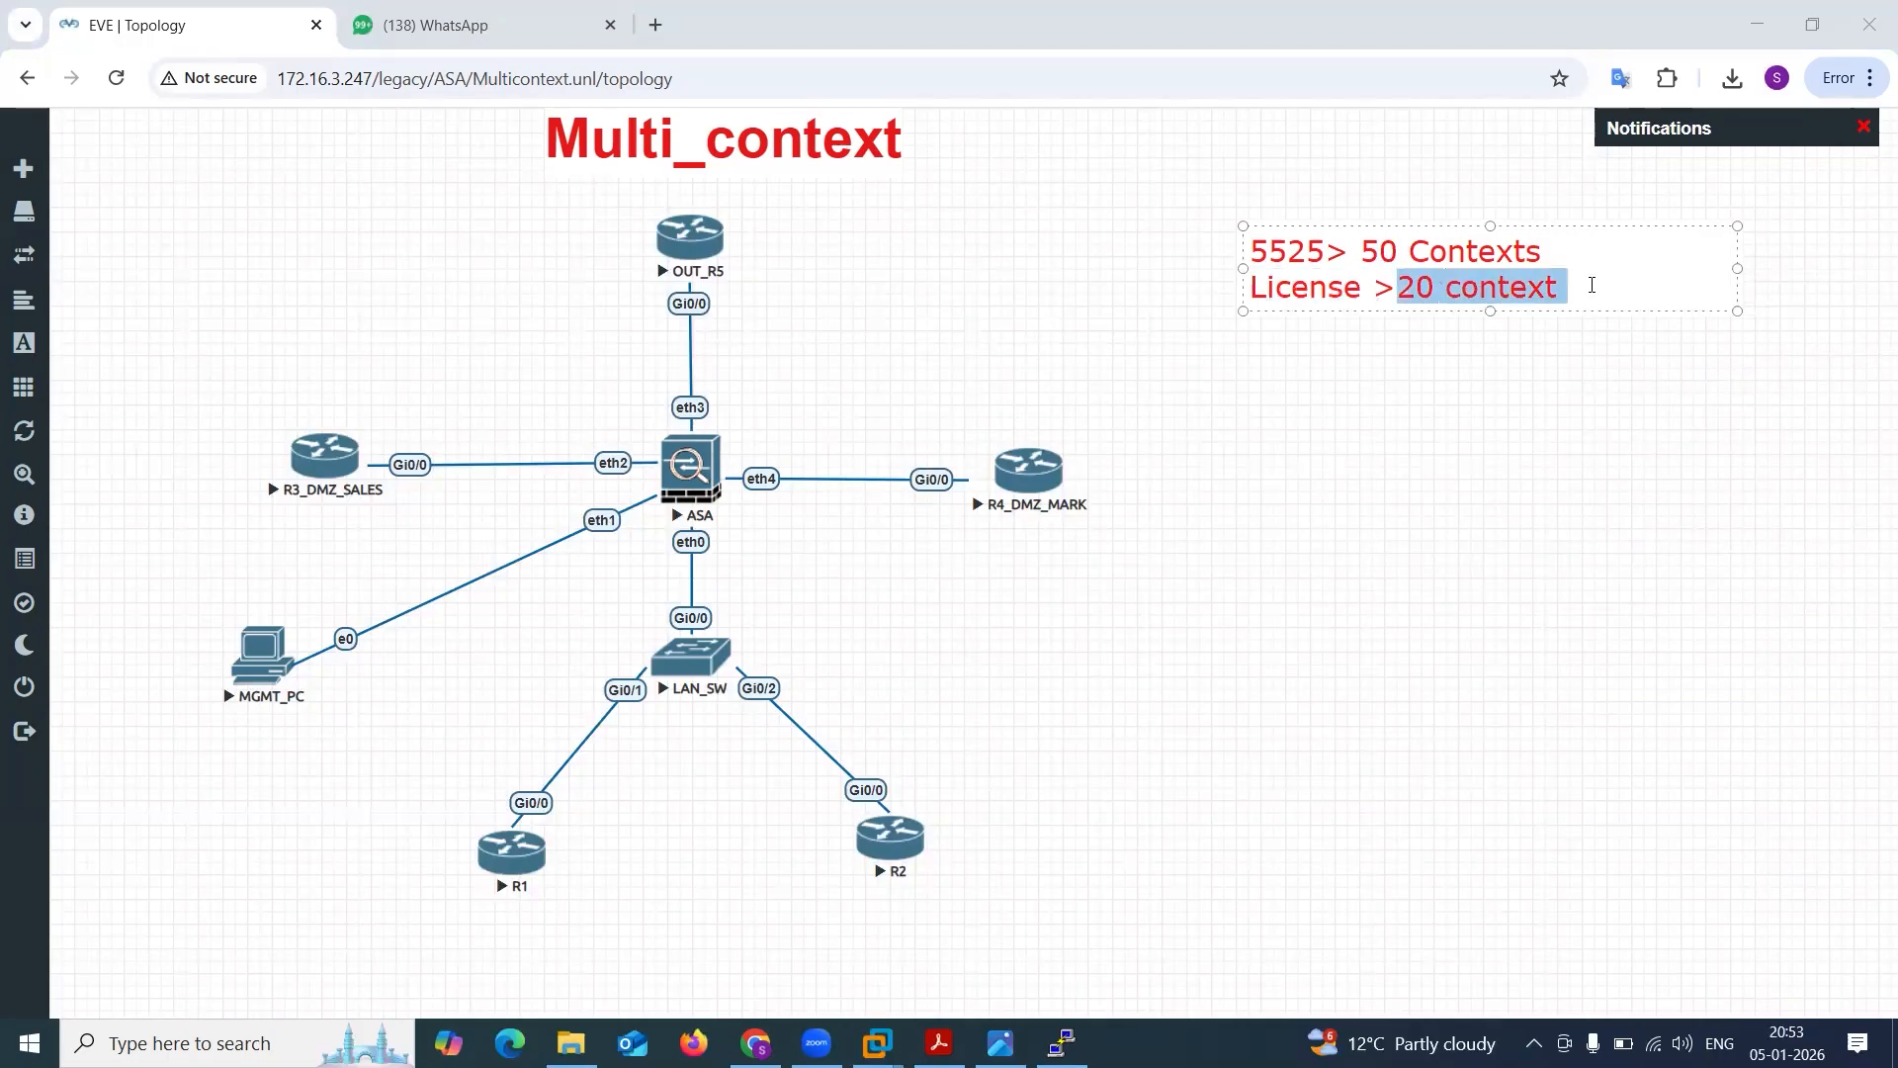
click(1588, 281)
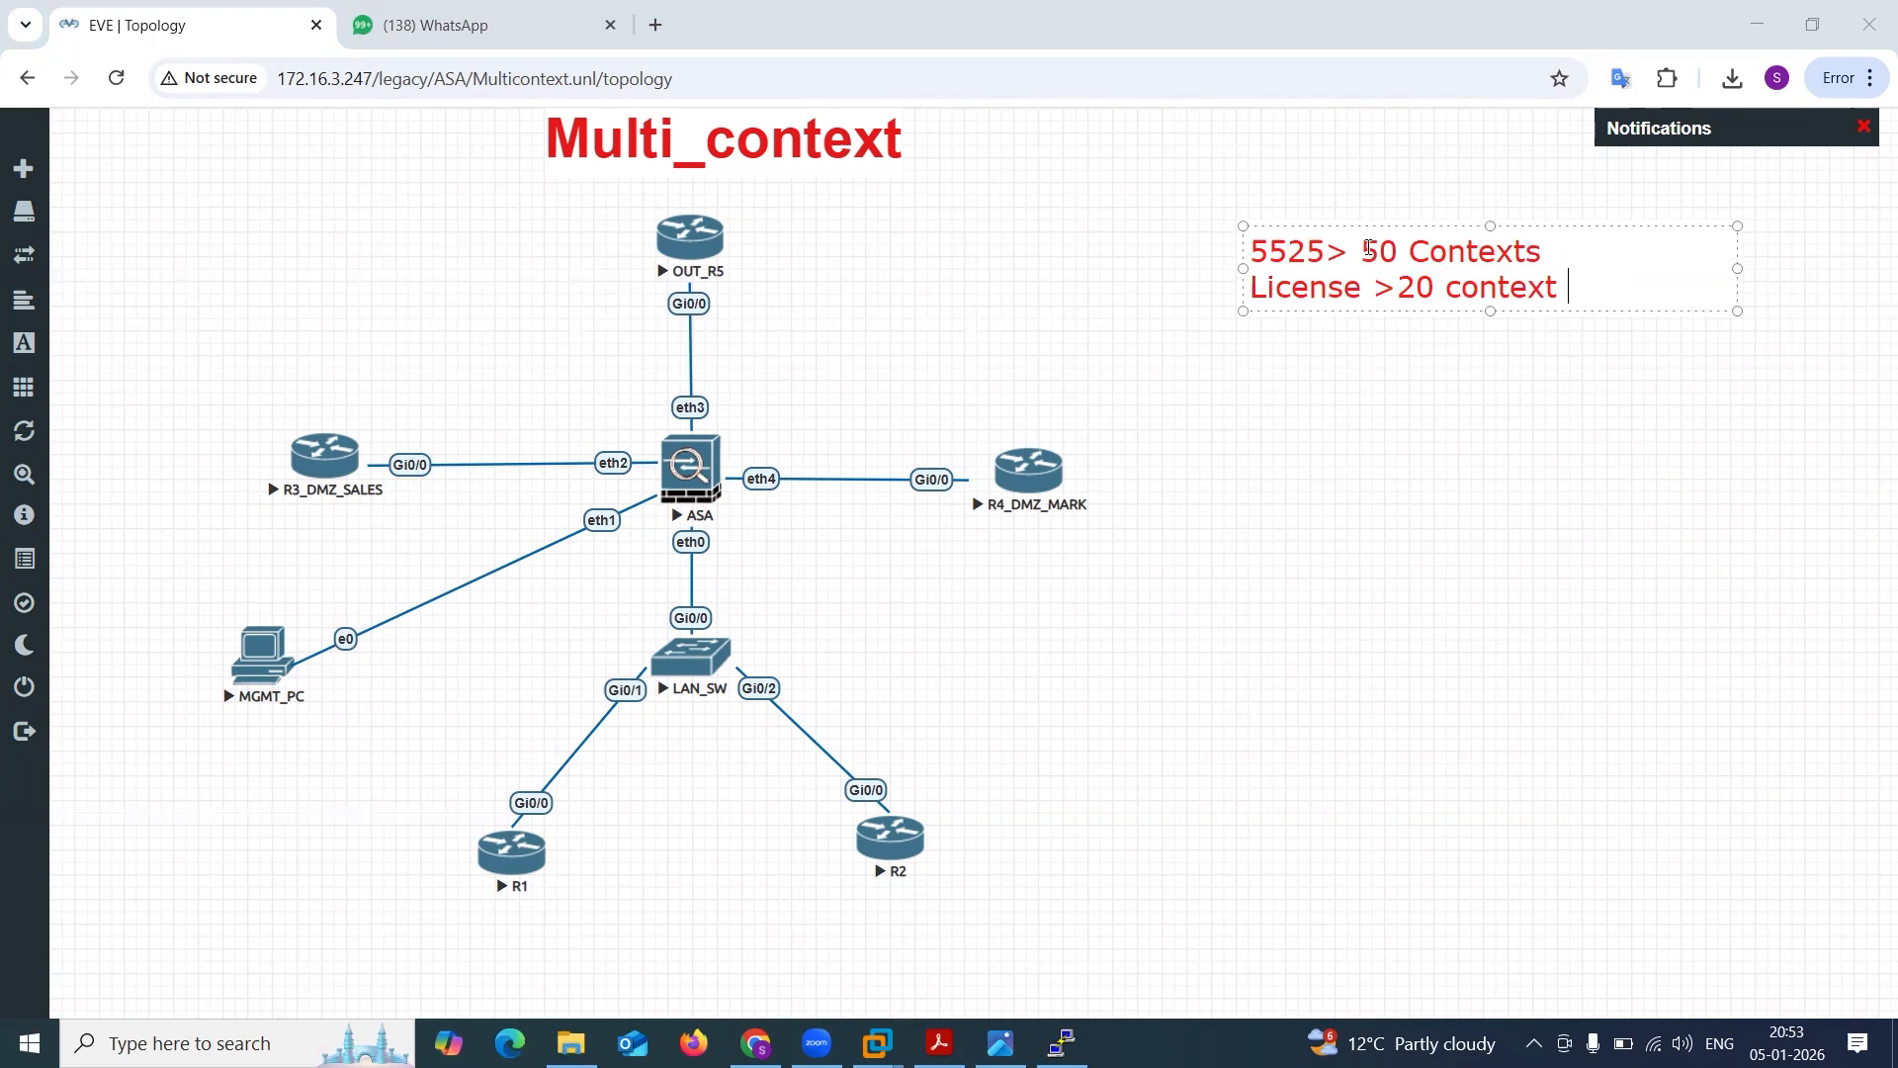
drag(1351, 251, 1429, 249)
drag(1571, 245, 1572, 250)
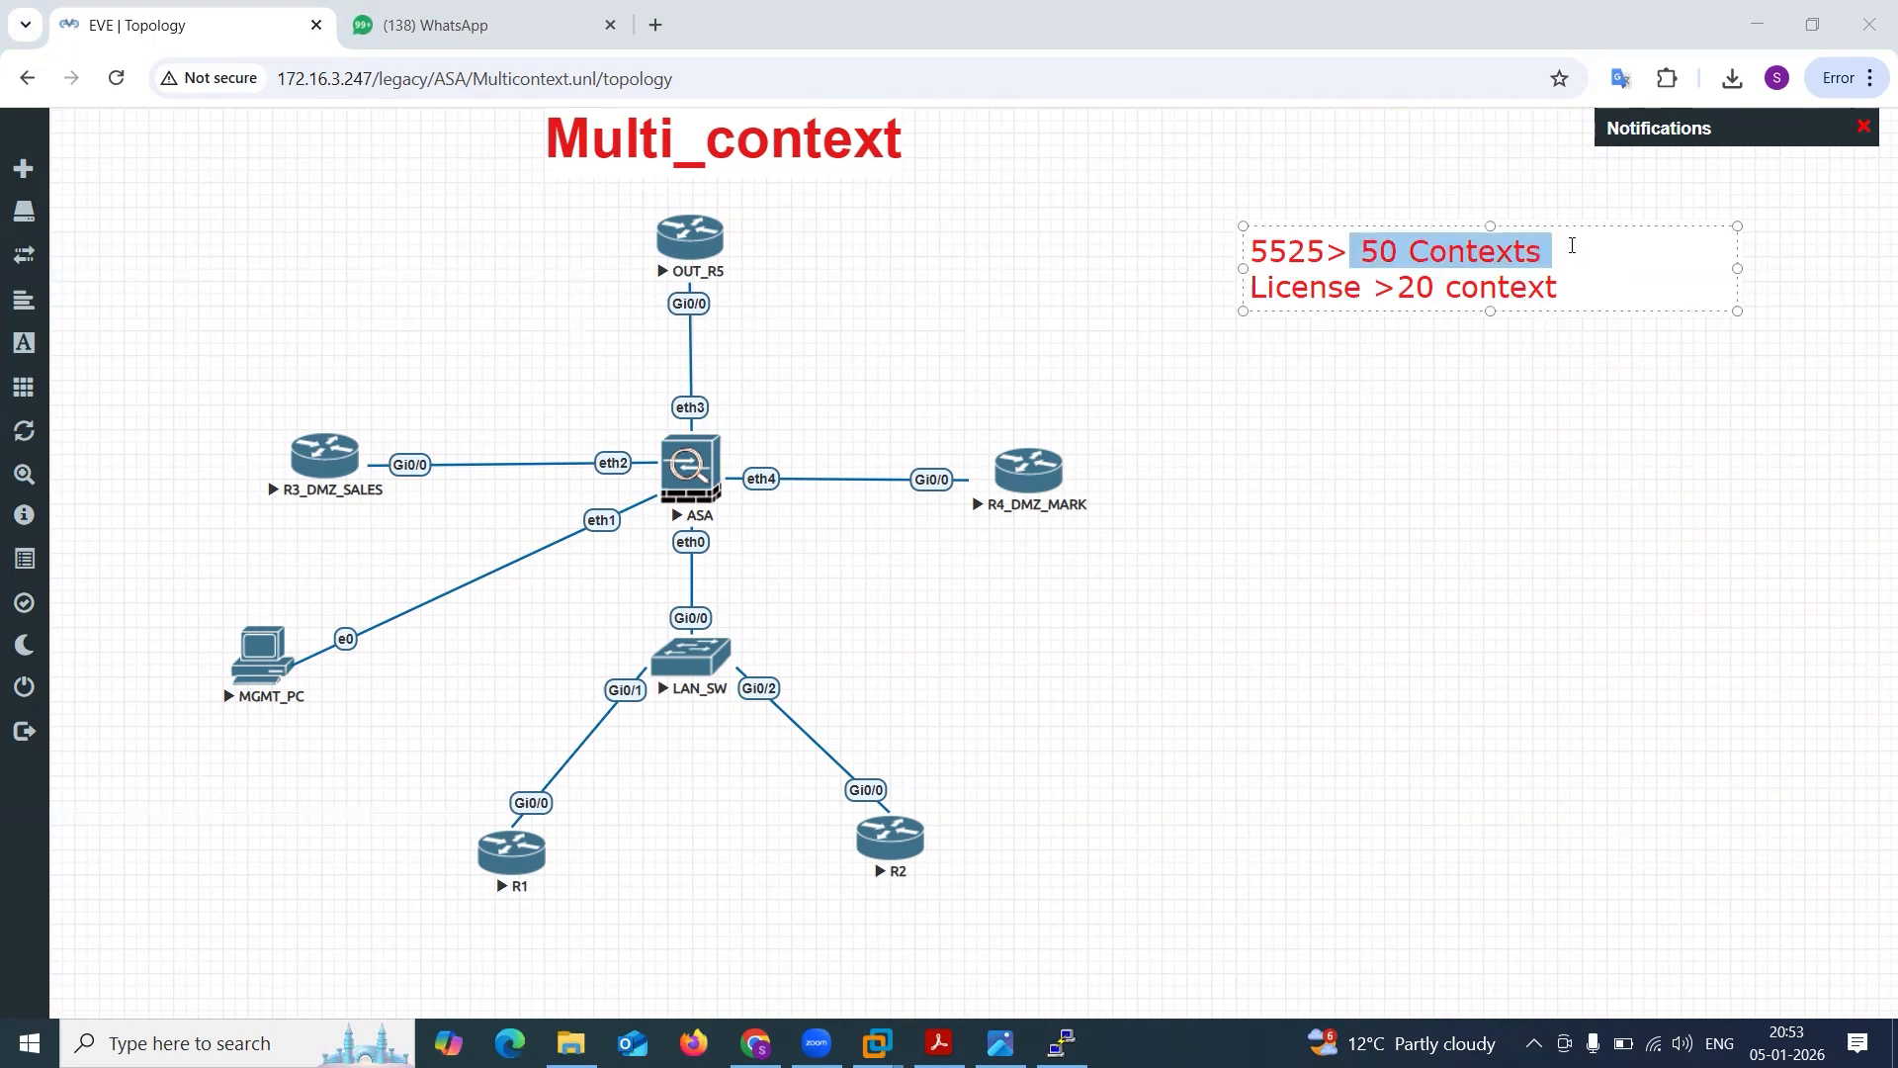
drag(1394, 286, 1572, 269)
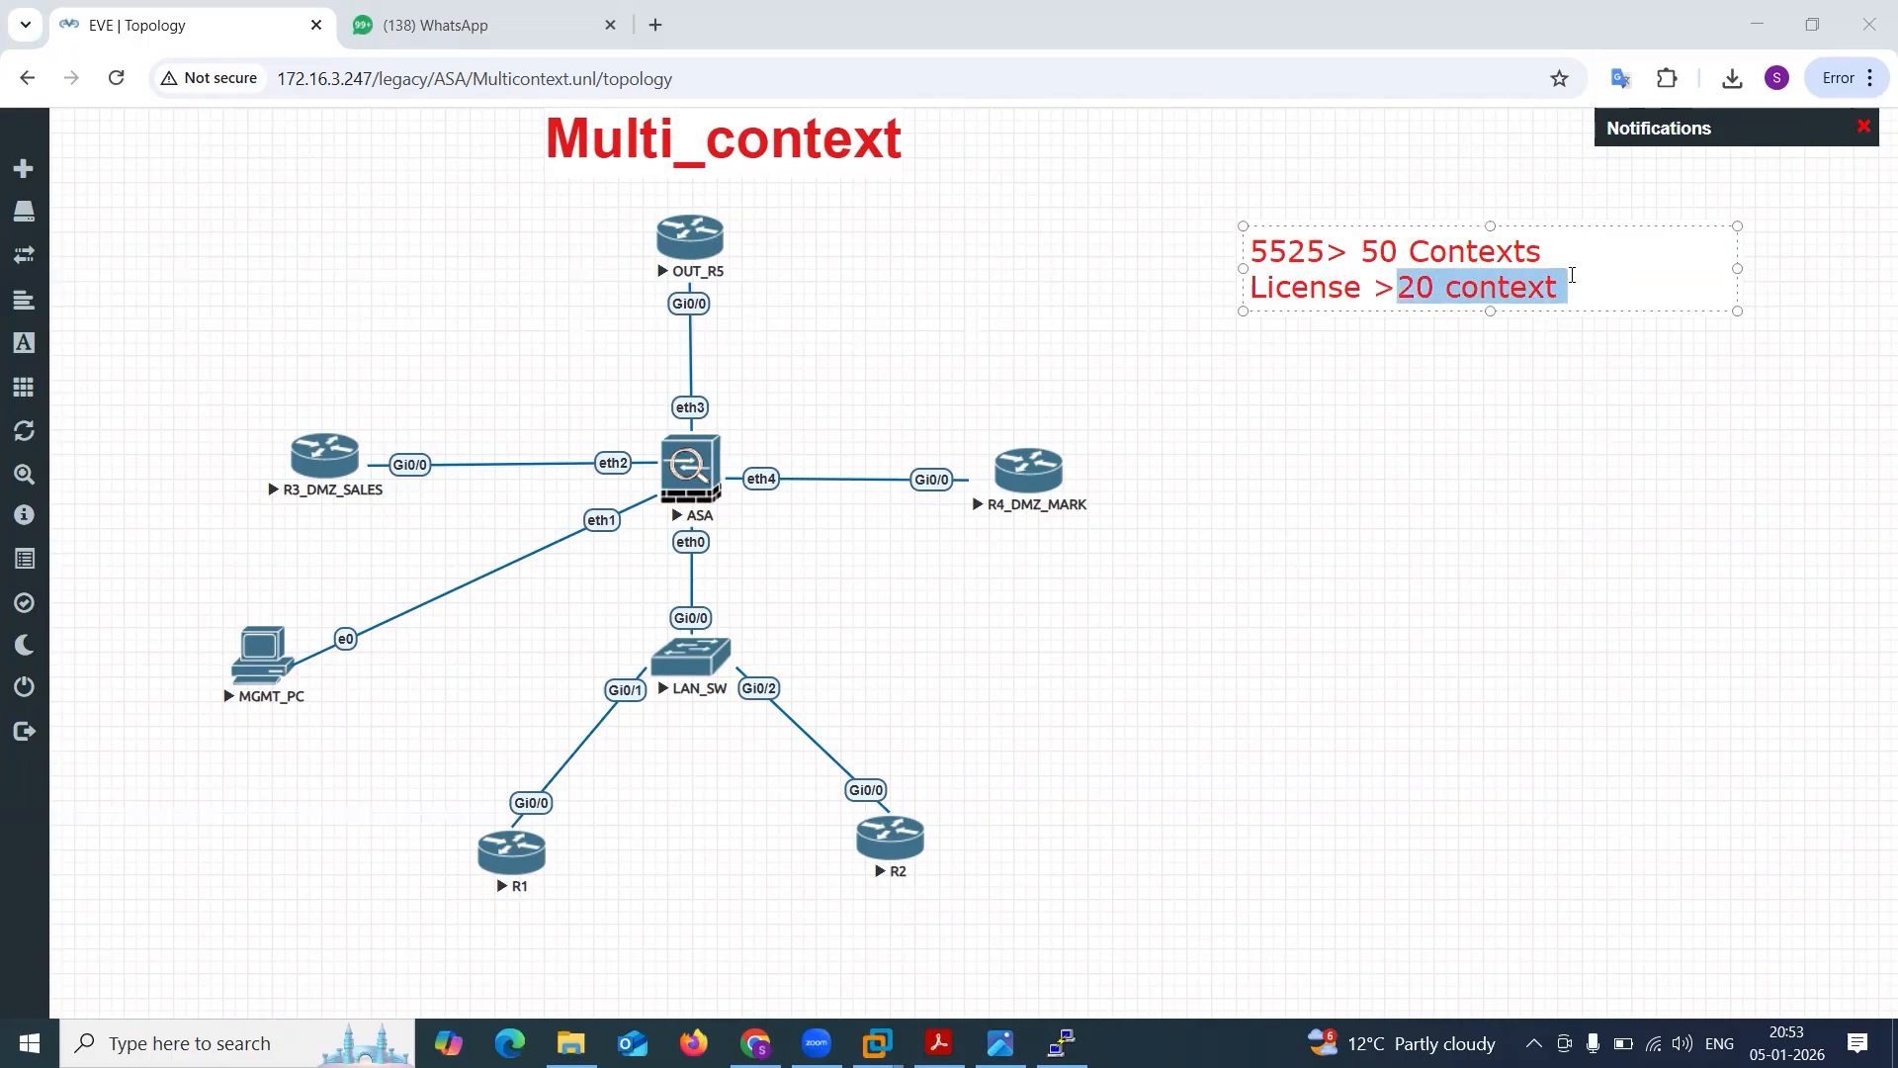
click(1571, 274)
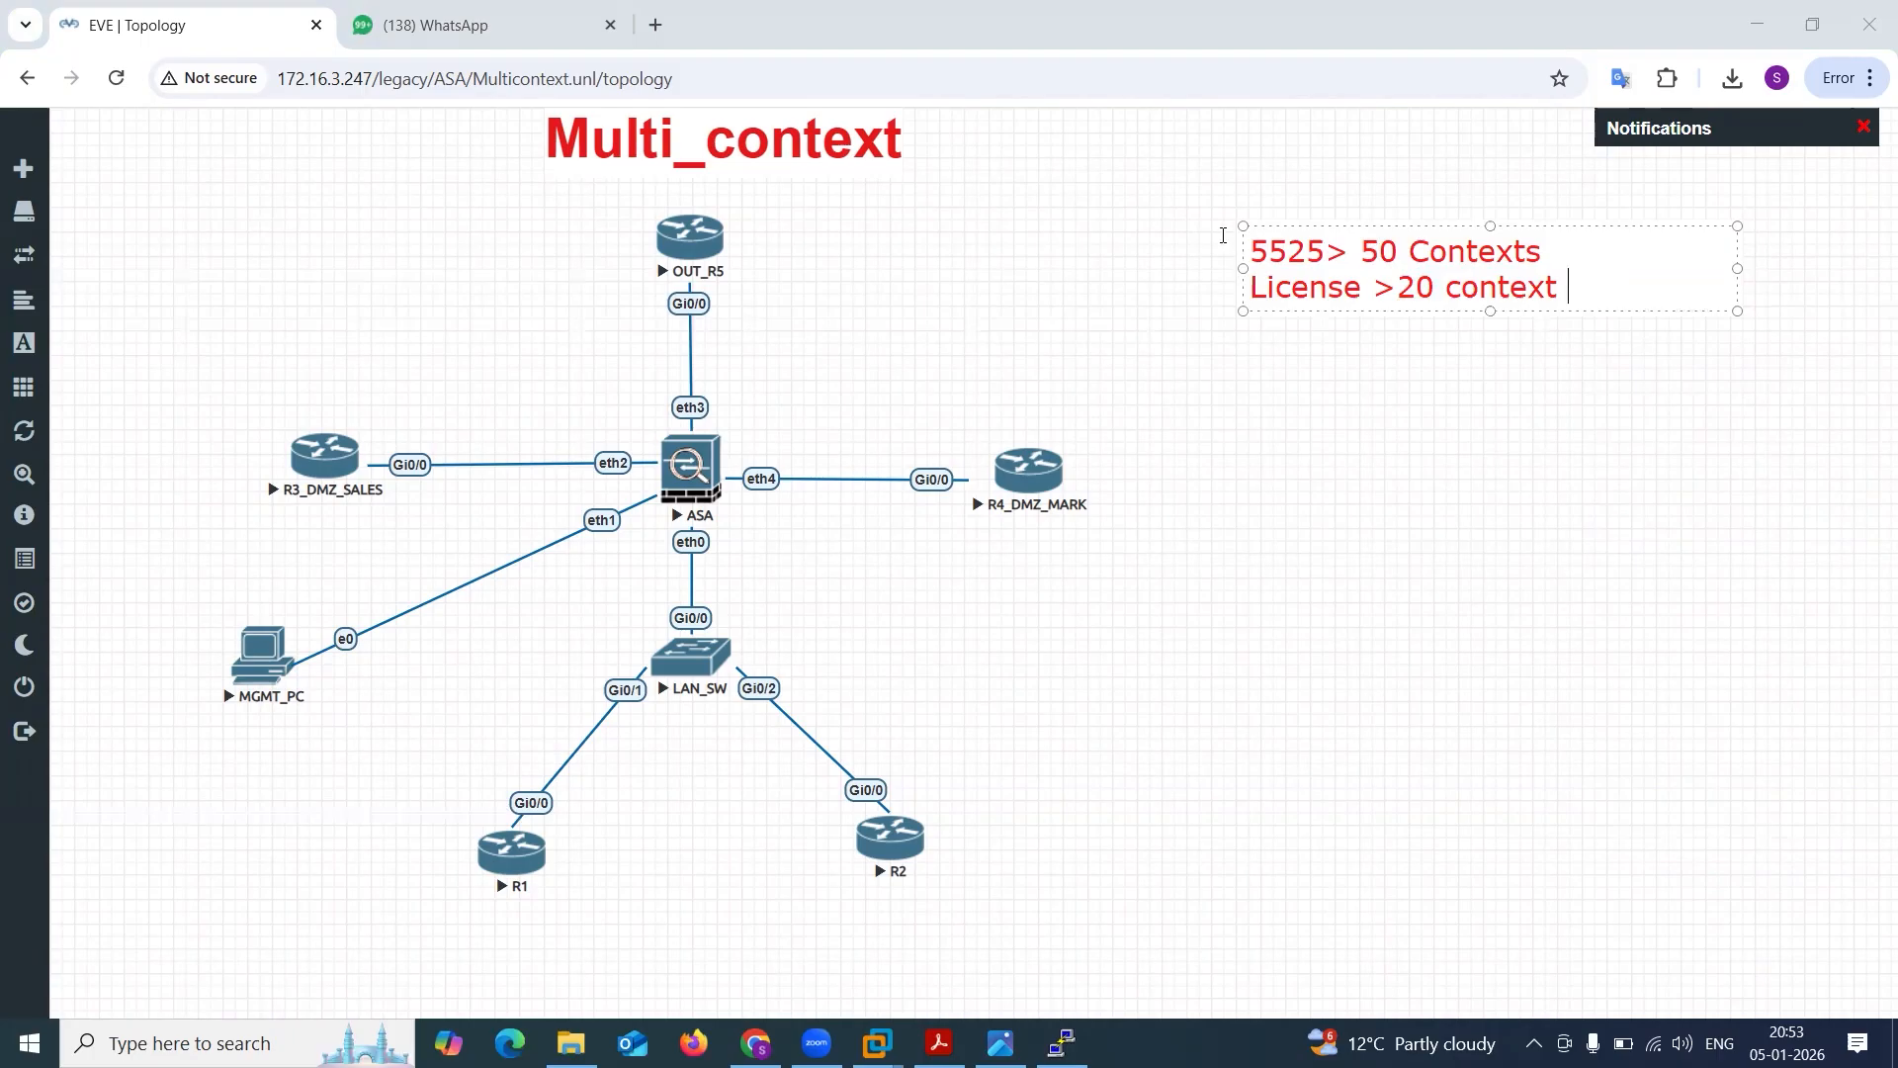
drag(1252, 257, 1360, 258)
click(1363, 250)
shift+click(1574, 242)
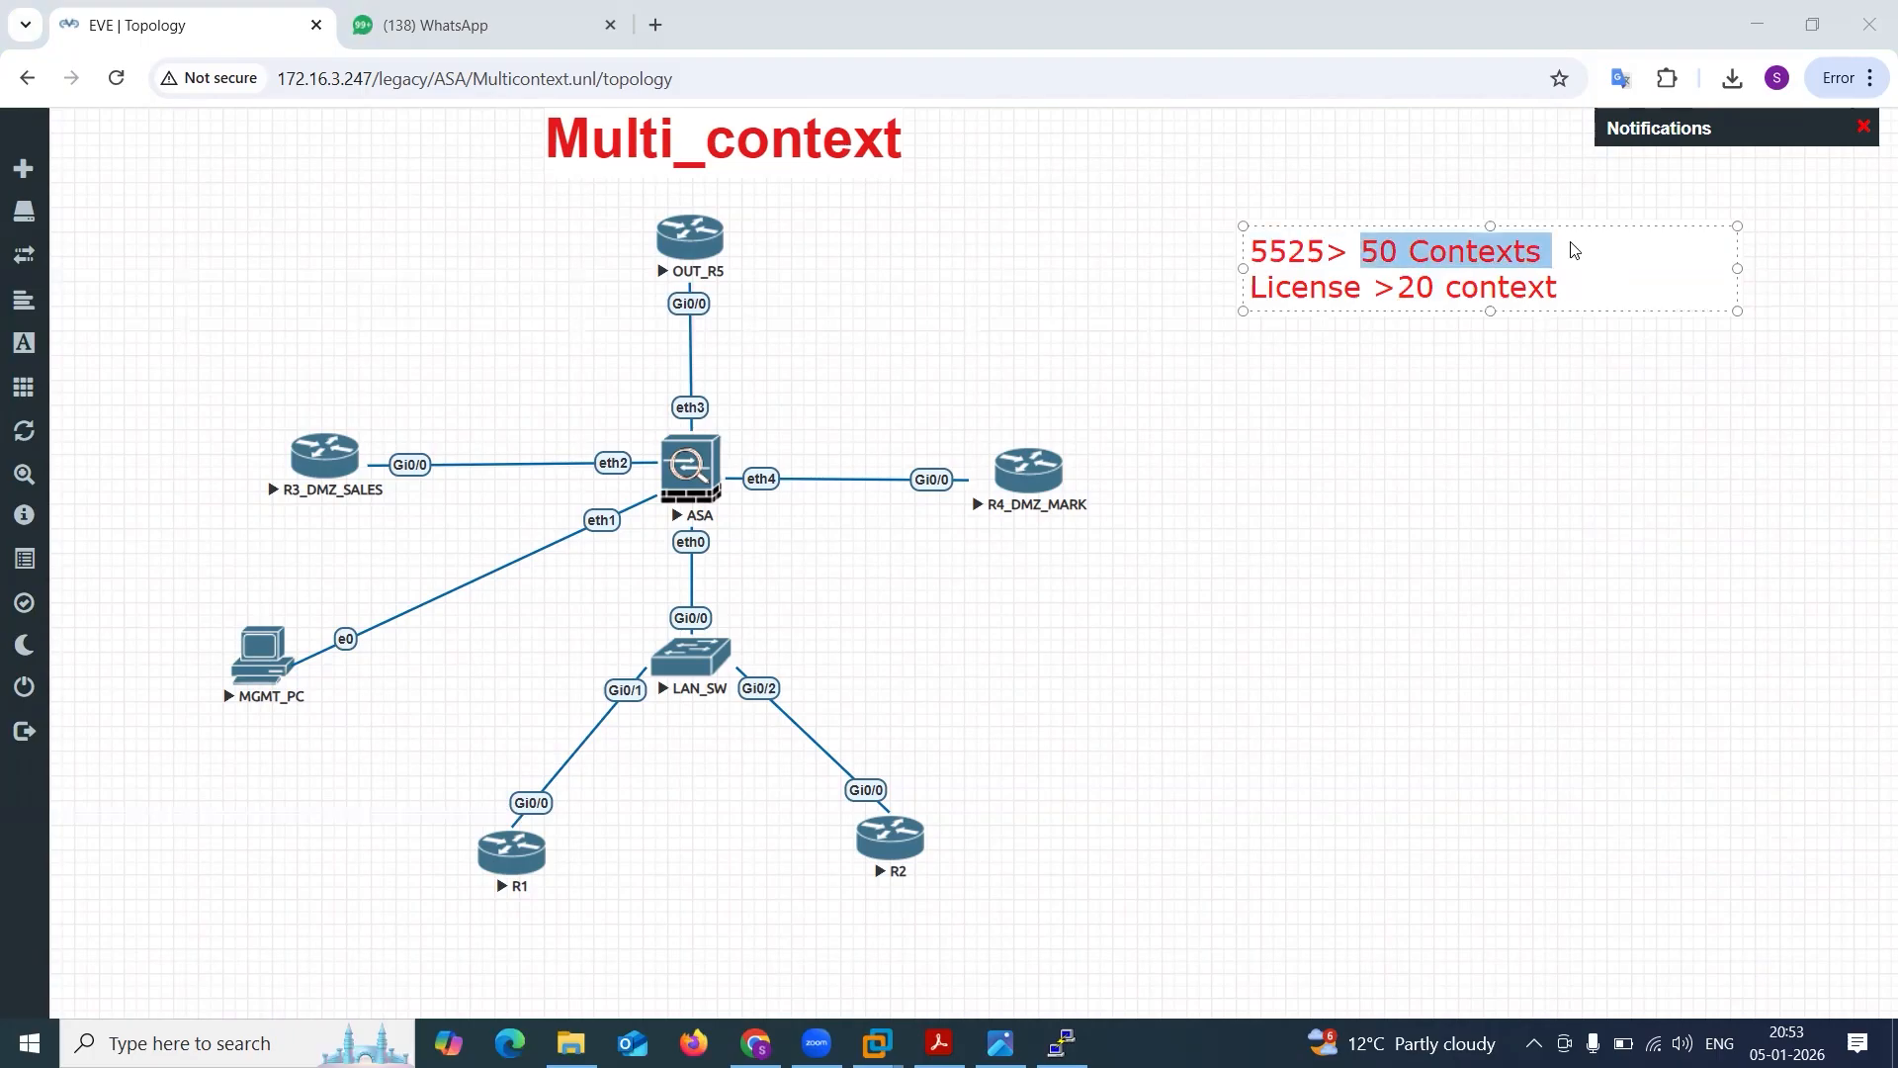
click(1370, 288)
shift+click(1600, 285)
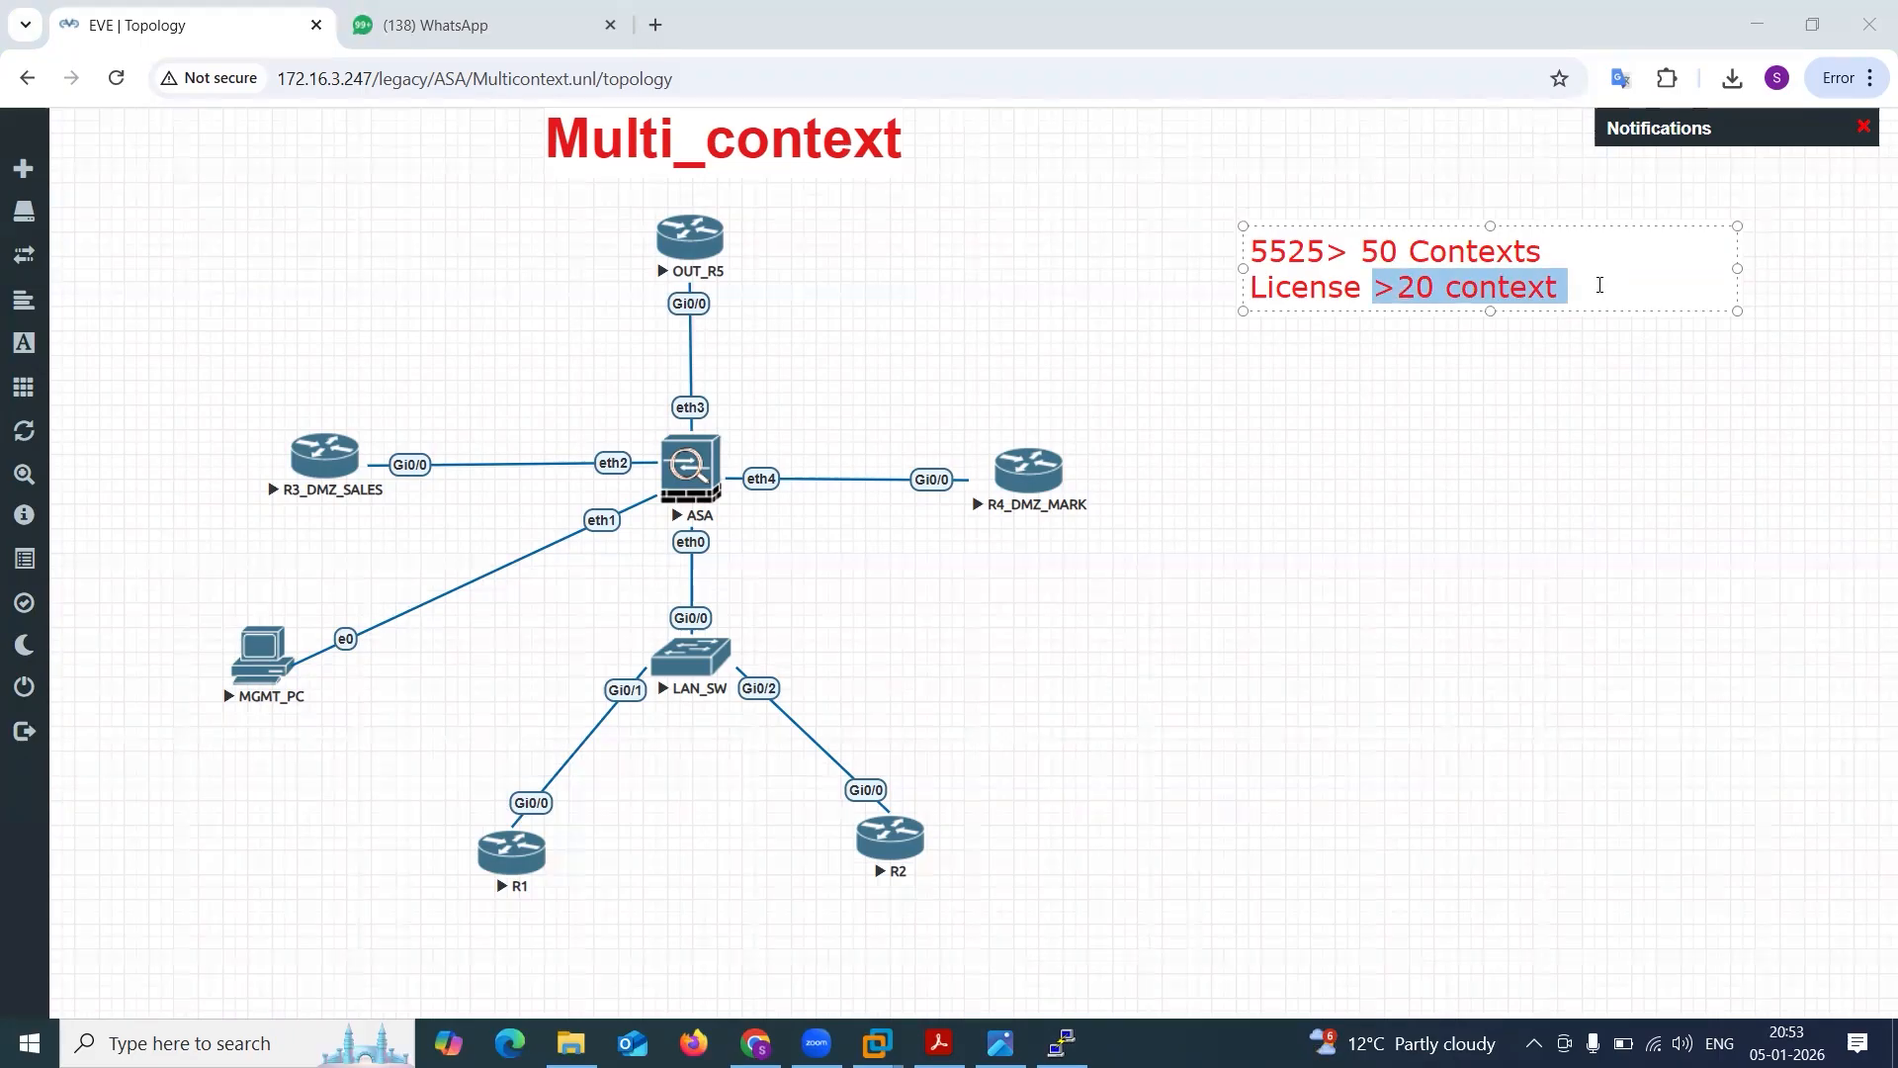
click(1591, 282)
Delete all text from the on-screen note and leave the annotation empty.
key(ctrl+a)
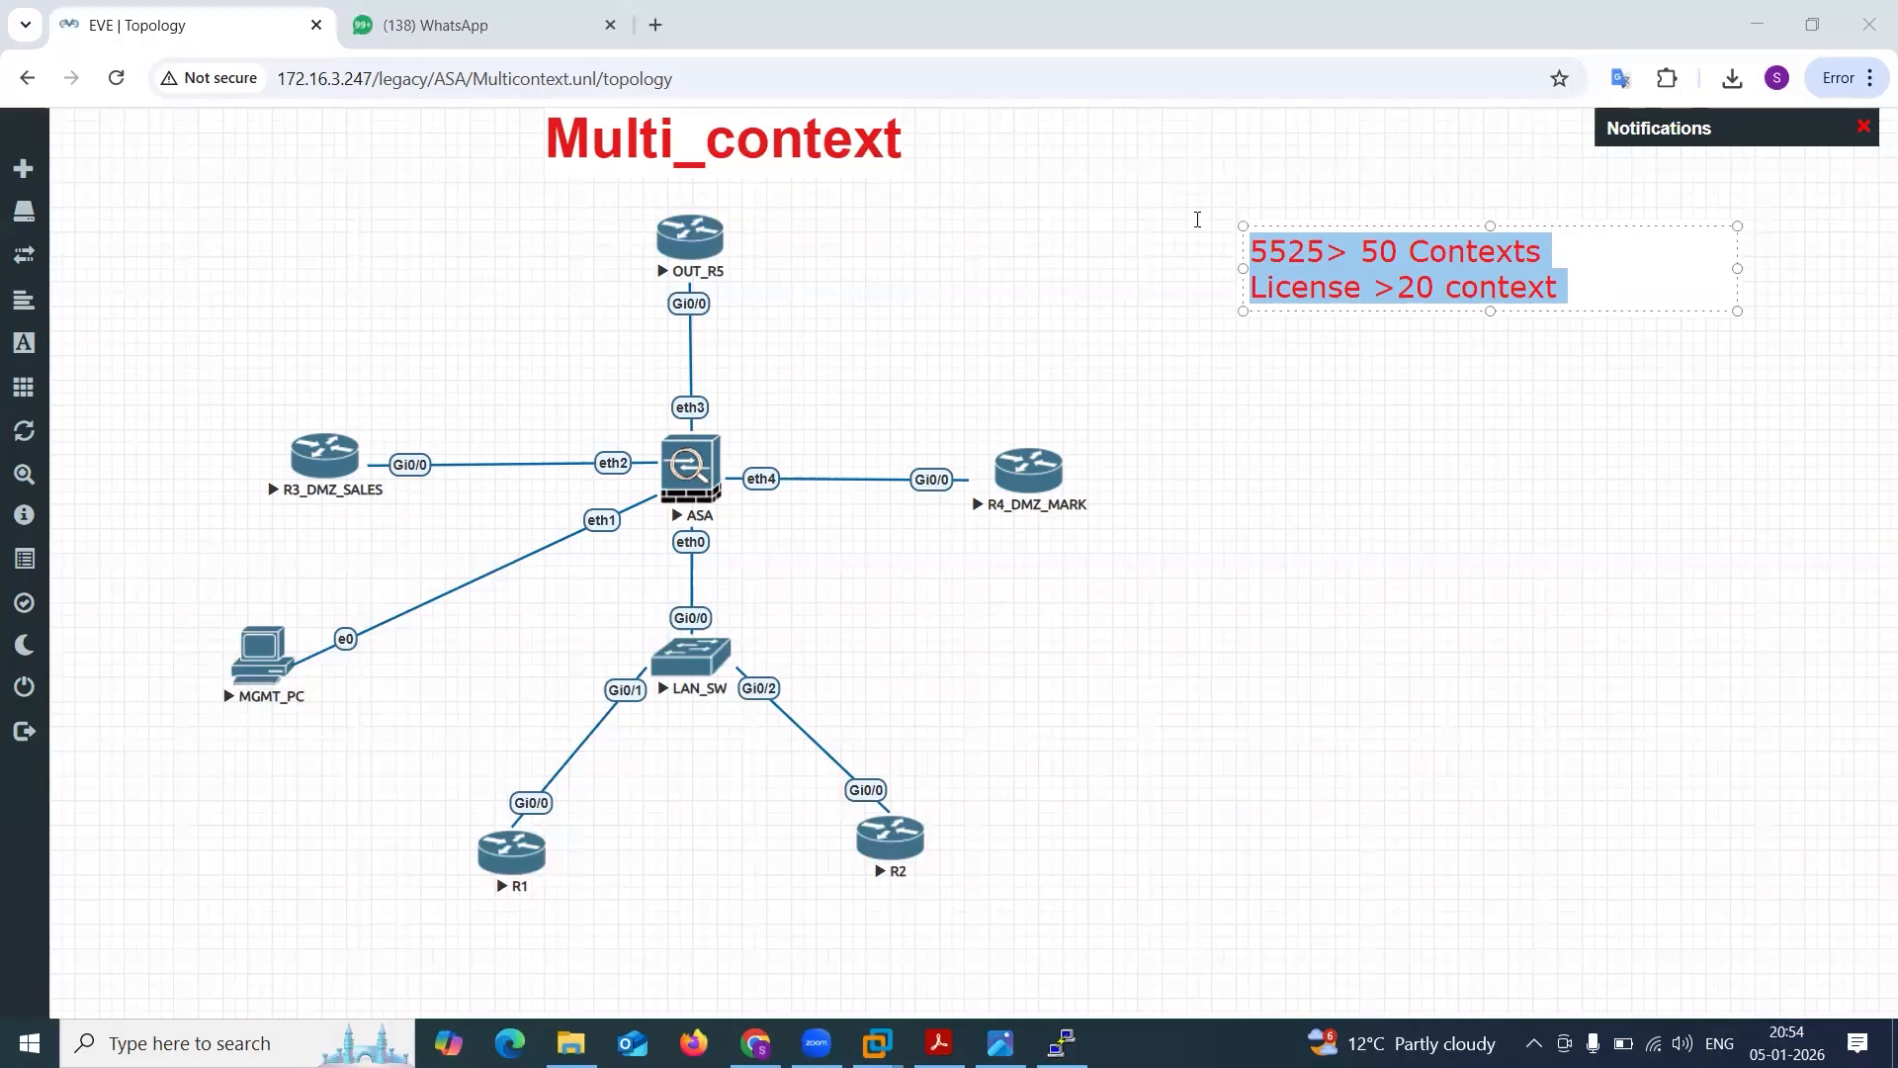
key(BackSpace)
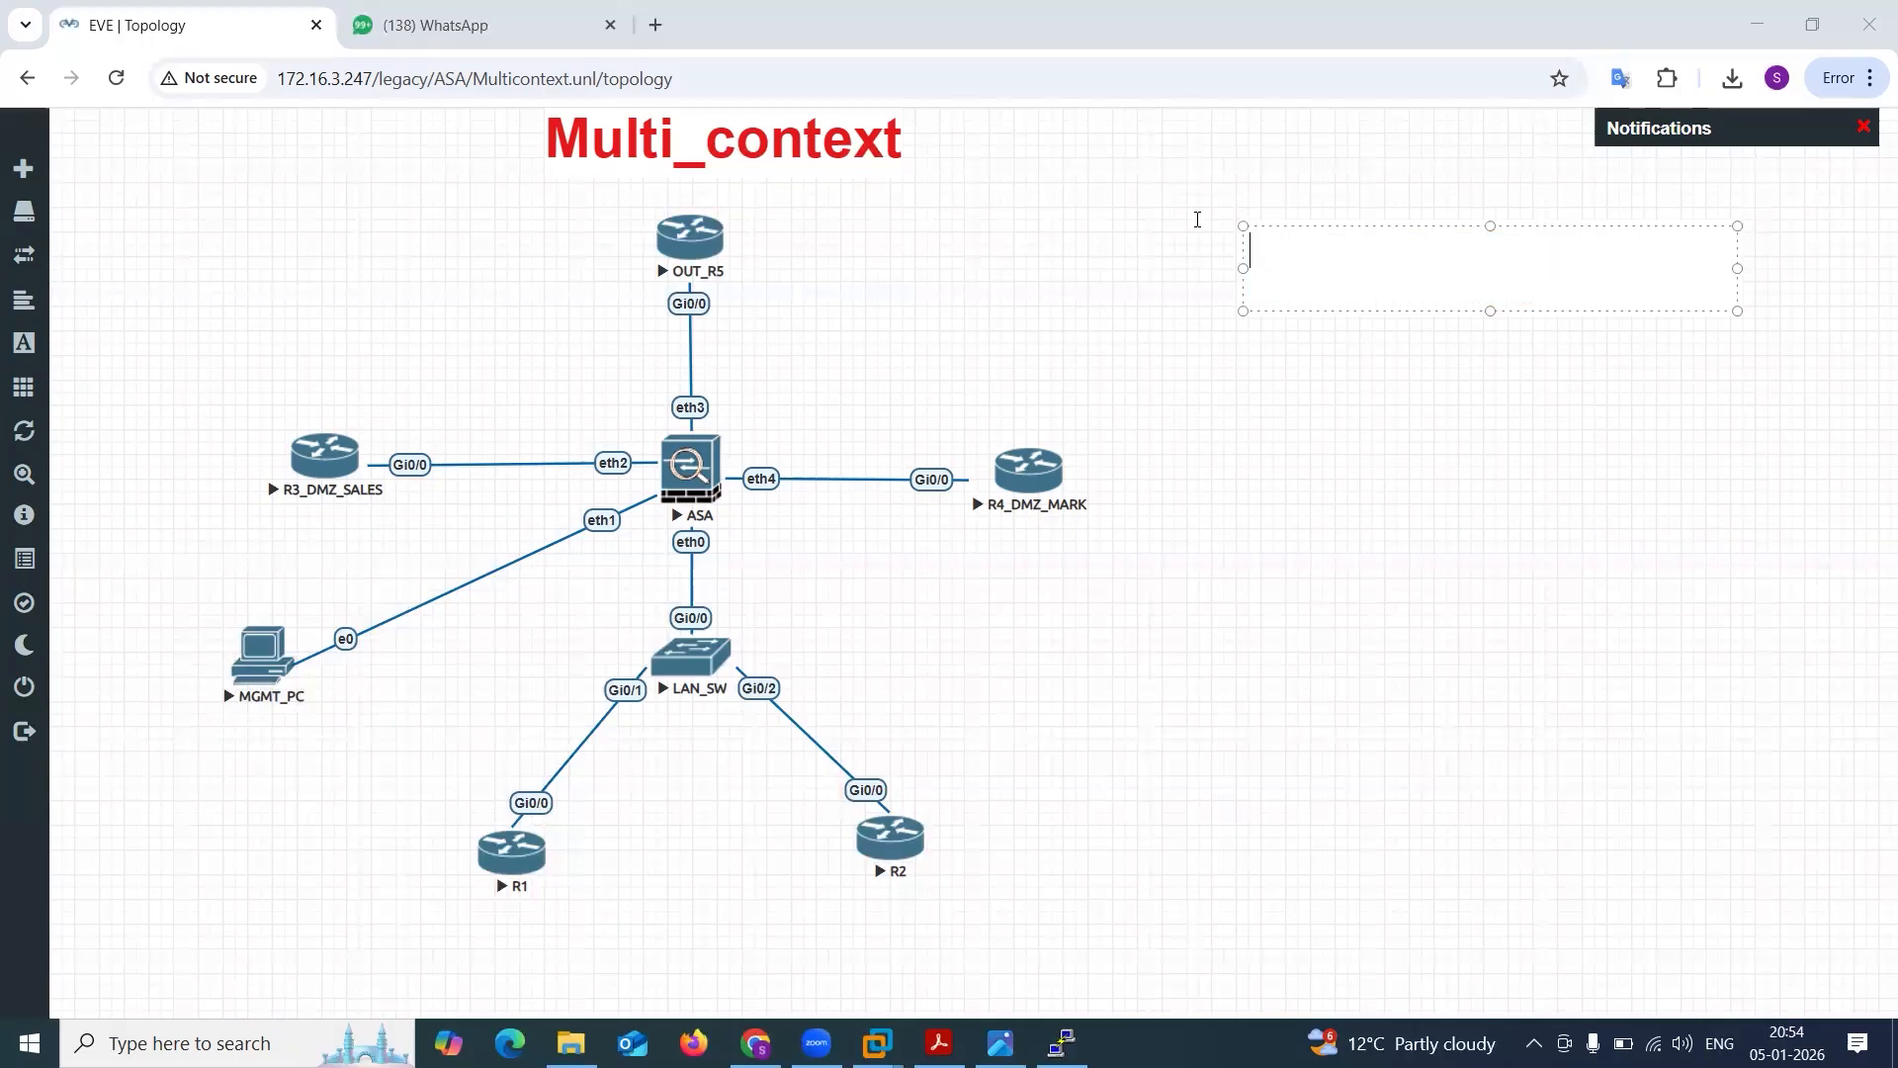
click(1490, 300)
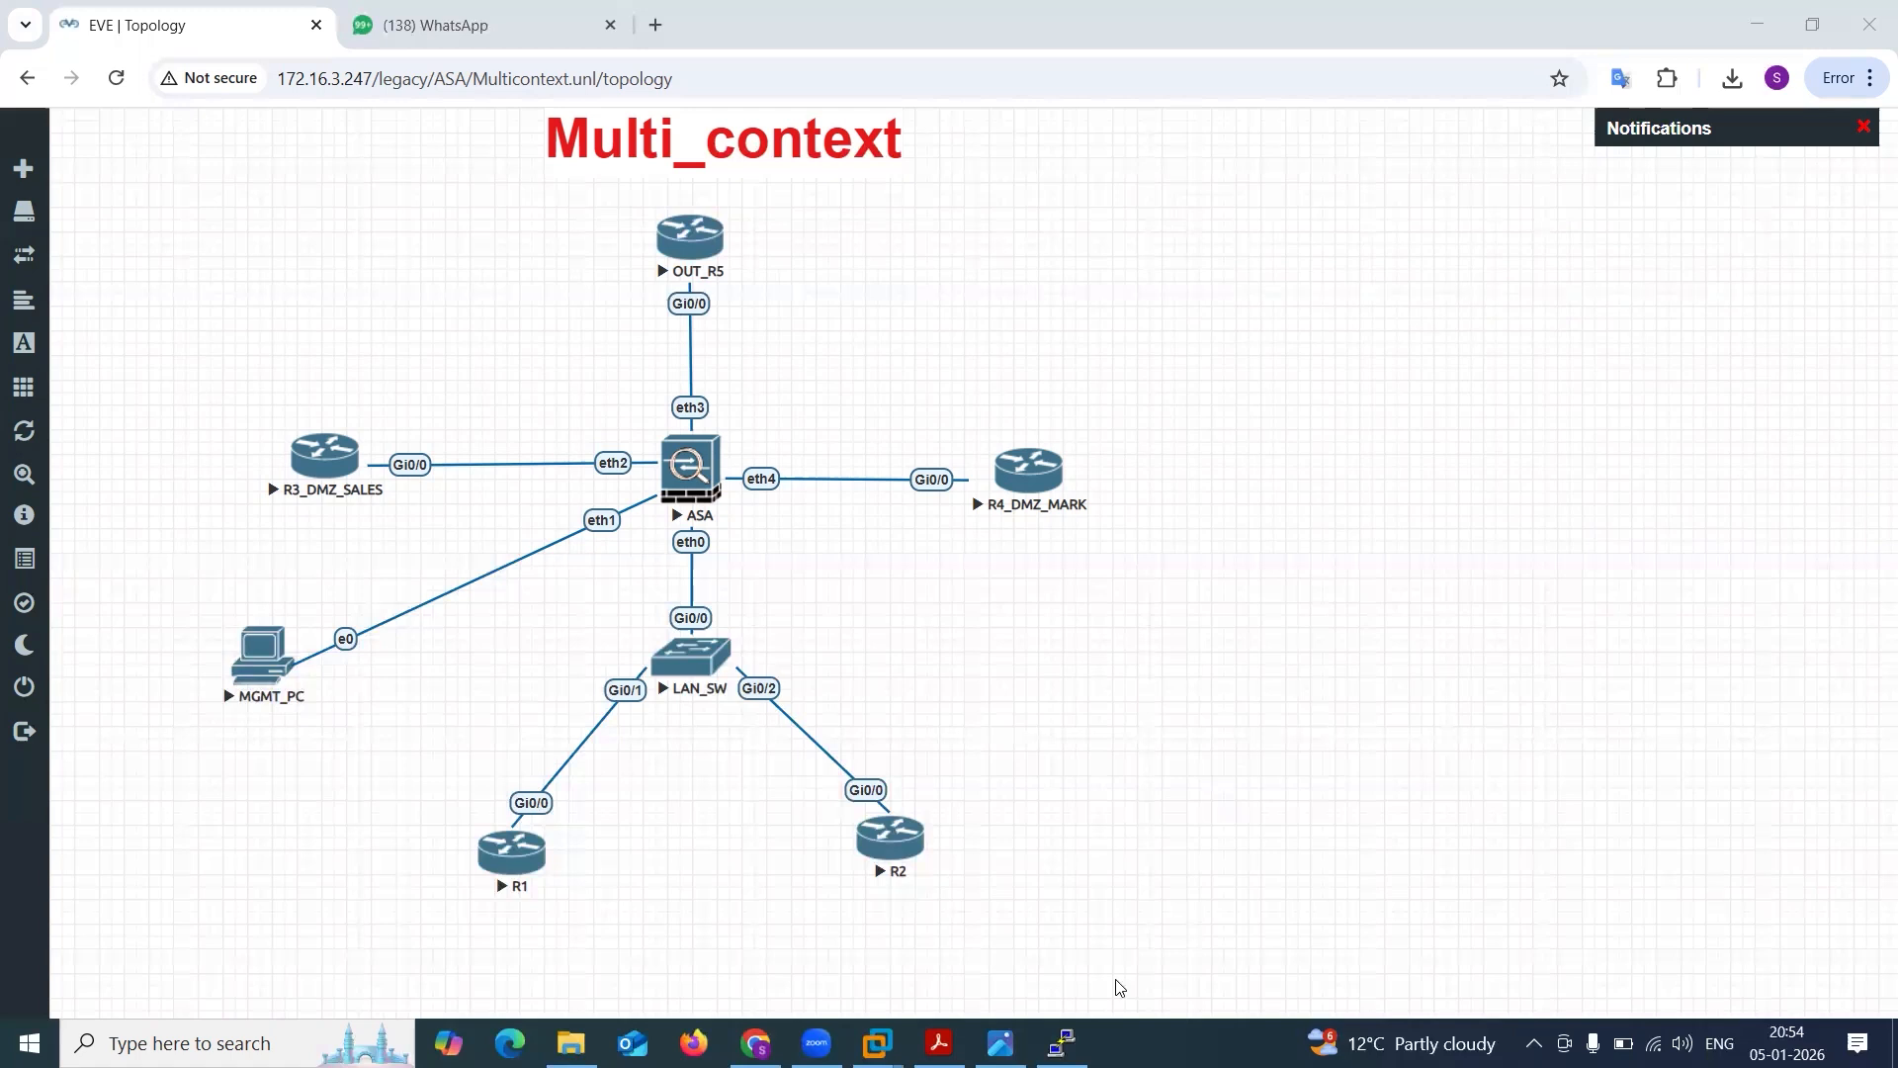
Restore the ASA console, move it aside and close the 2. Multi-Context folder window behind it.
click(1061, 1043)
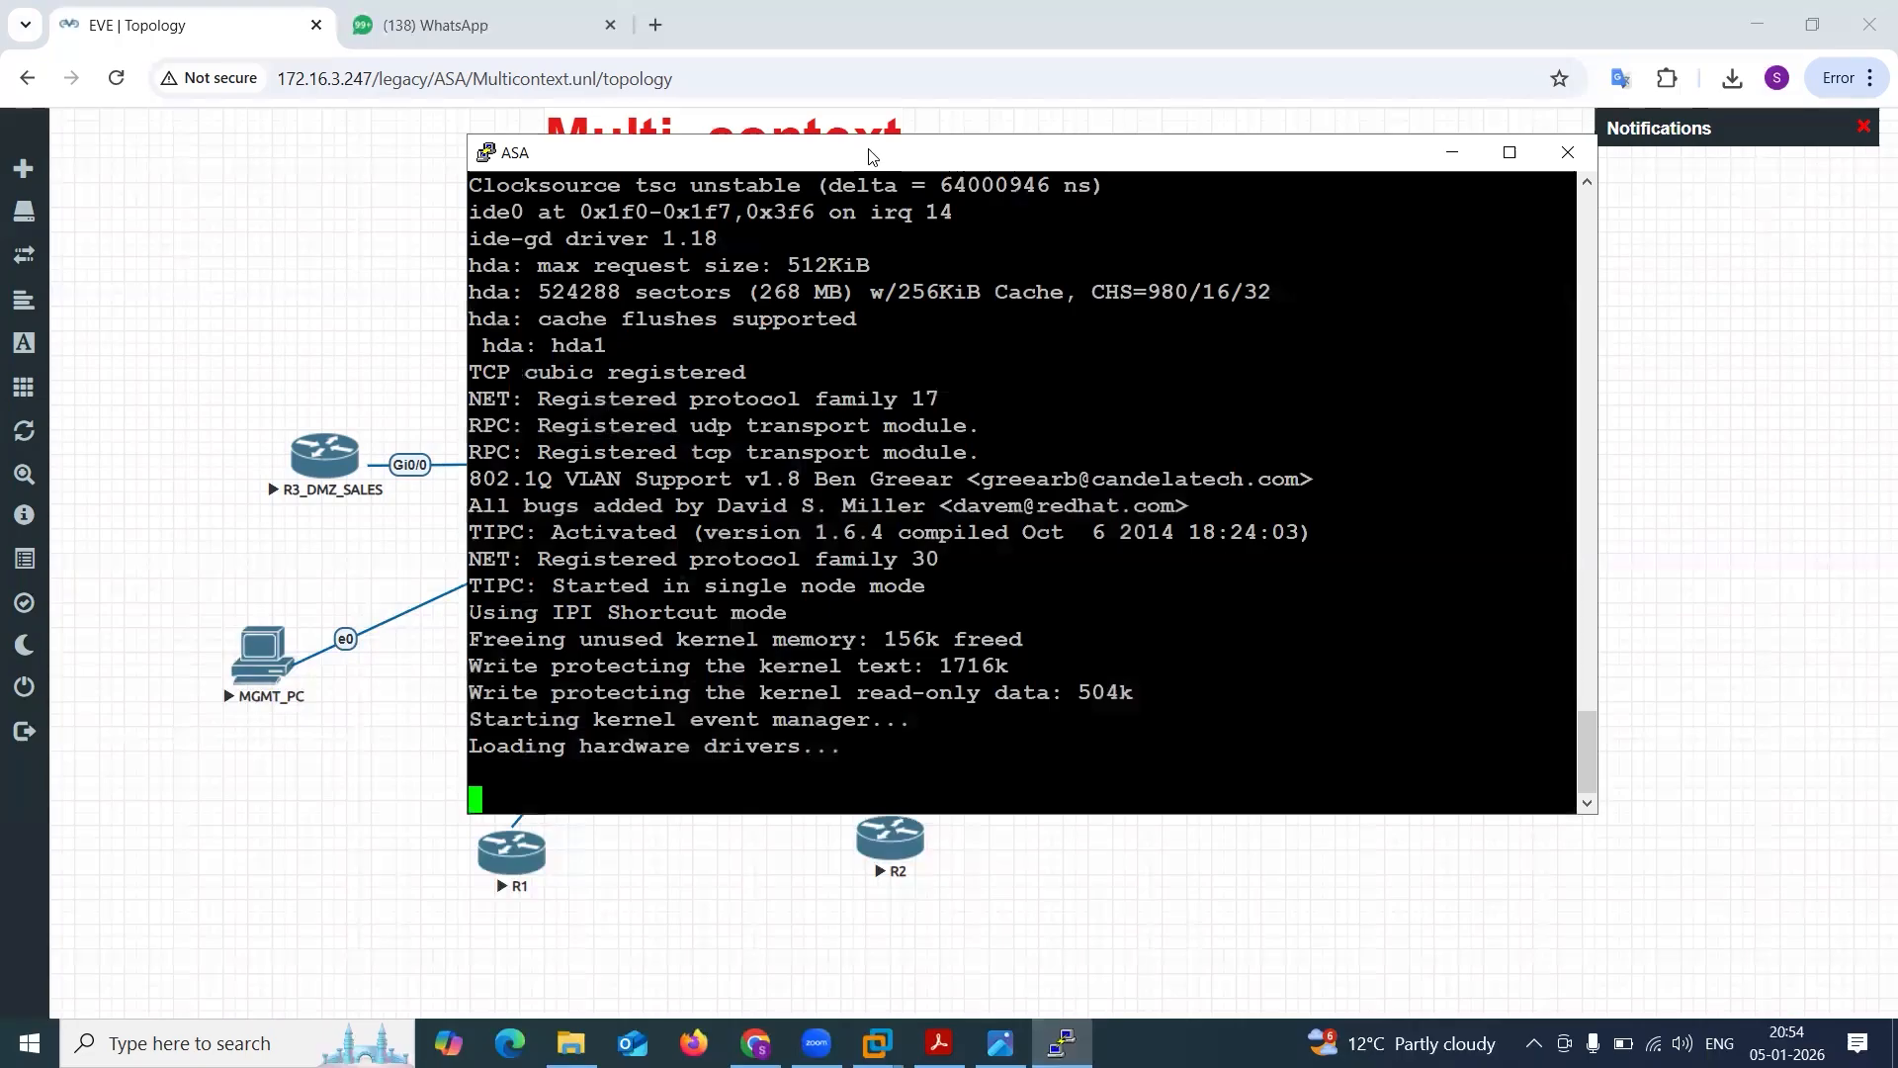
drag(869, 156, 1115, 157)
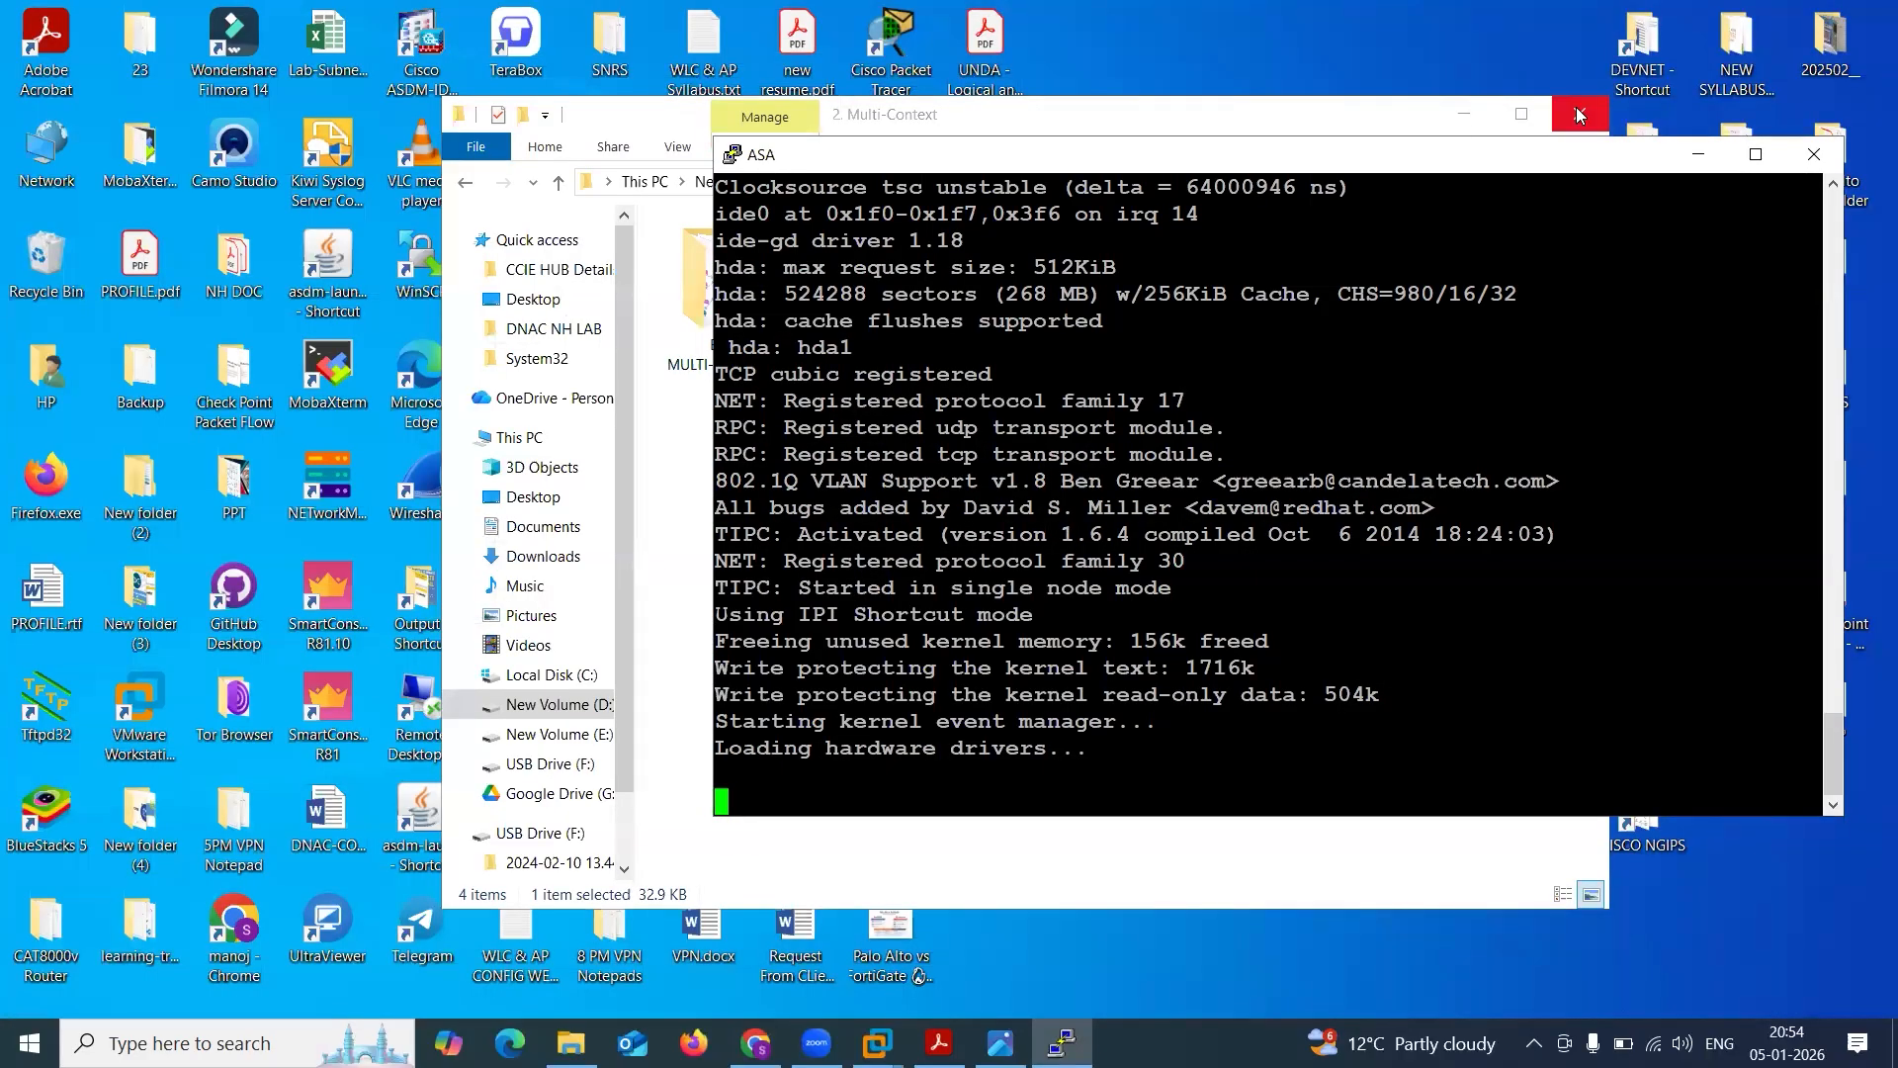
click(1578, 114)
Open the Zoom folder inside Documents in a new File Explorer window.
click(571, 1043)
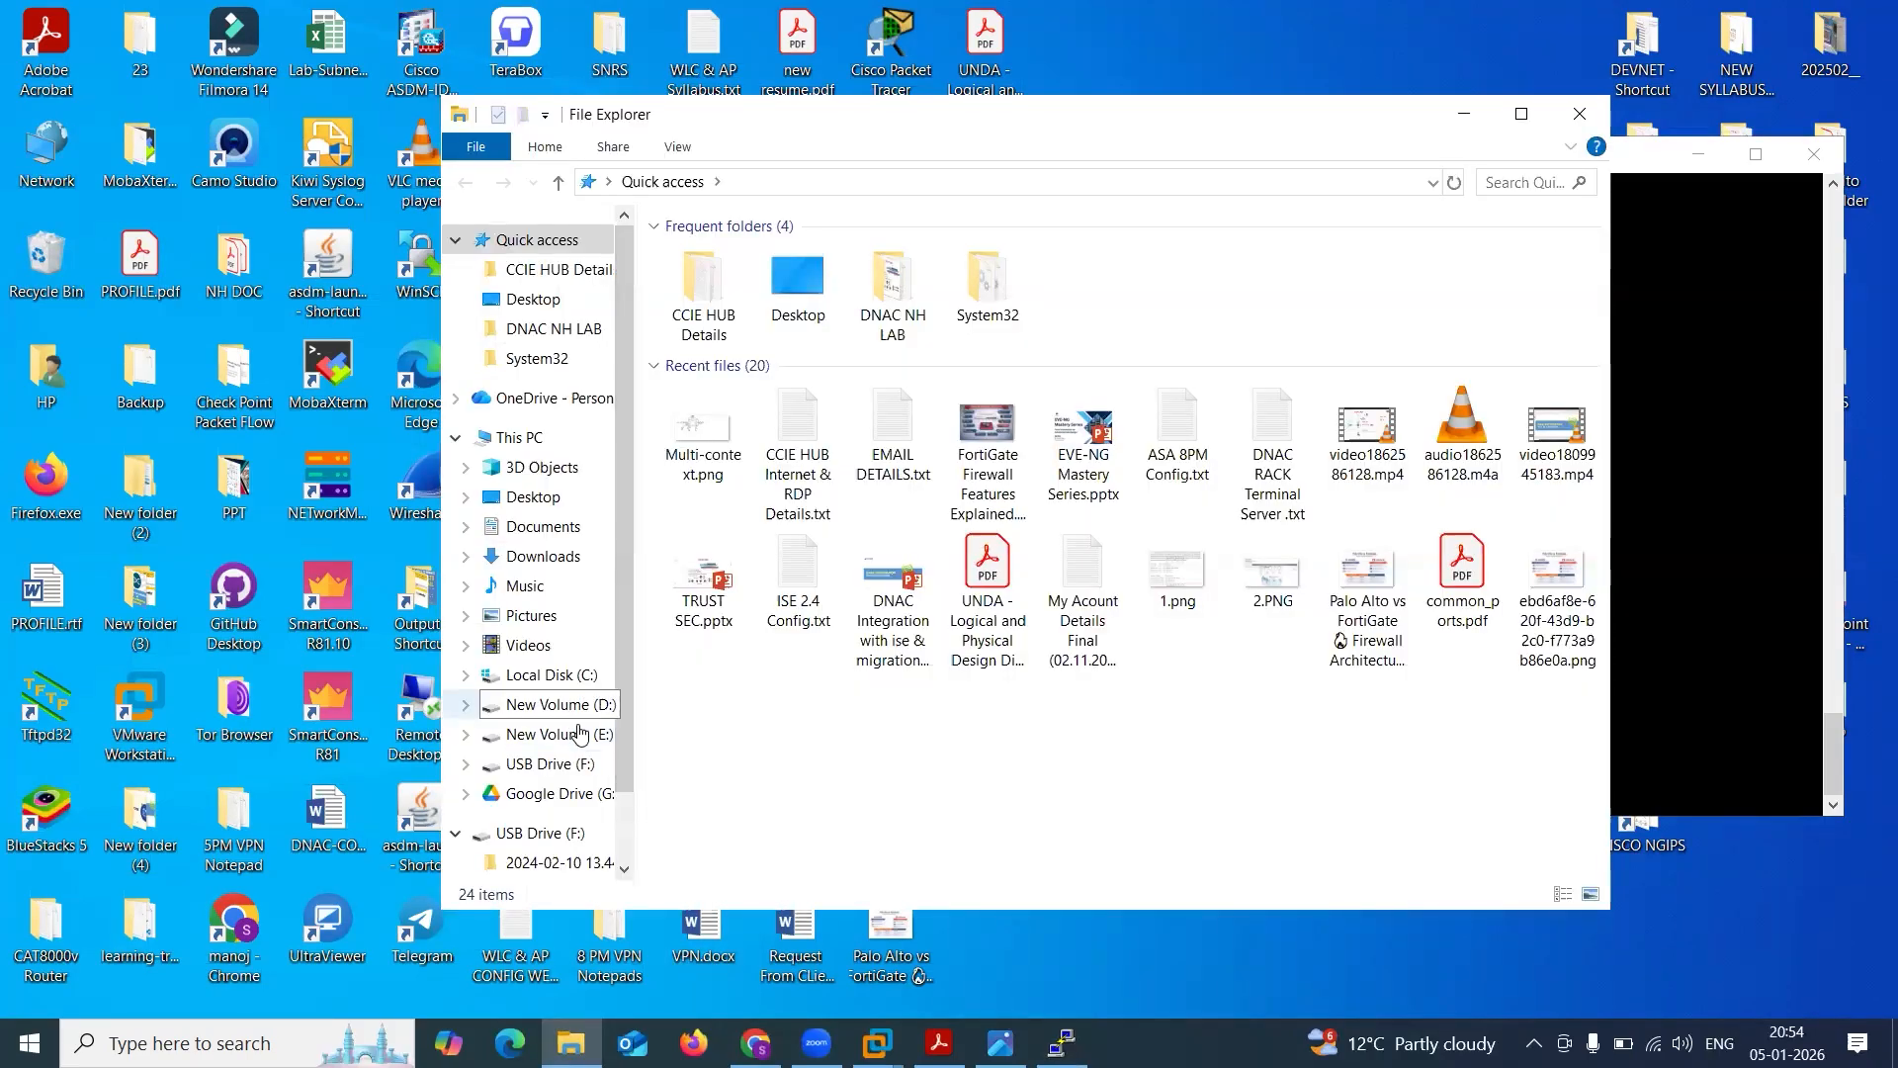
click(542, 526)
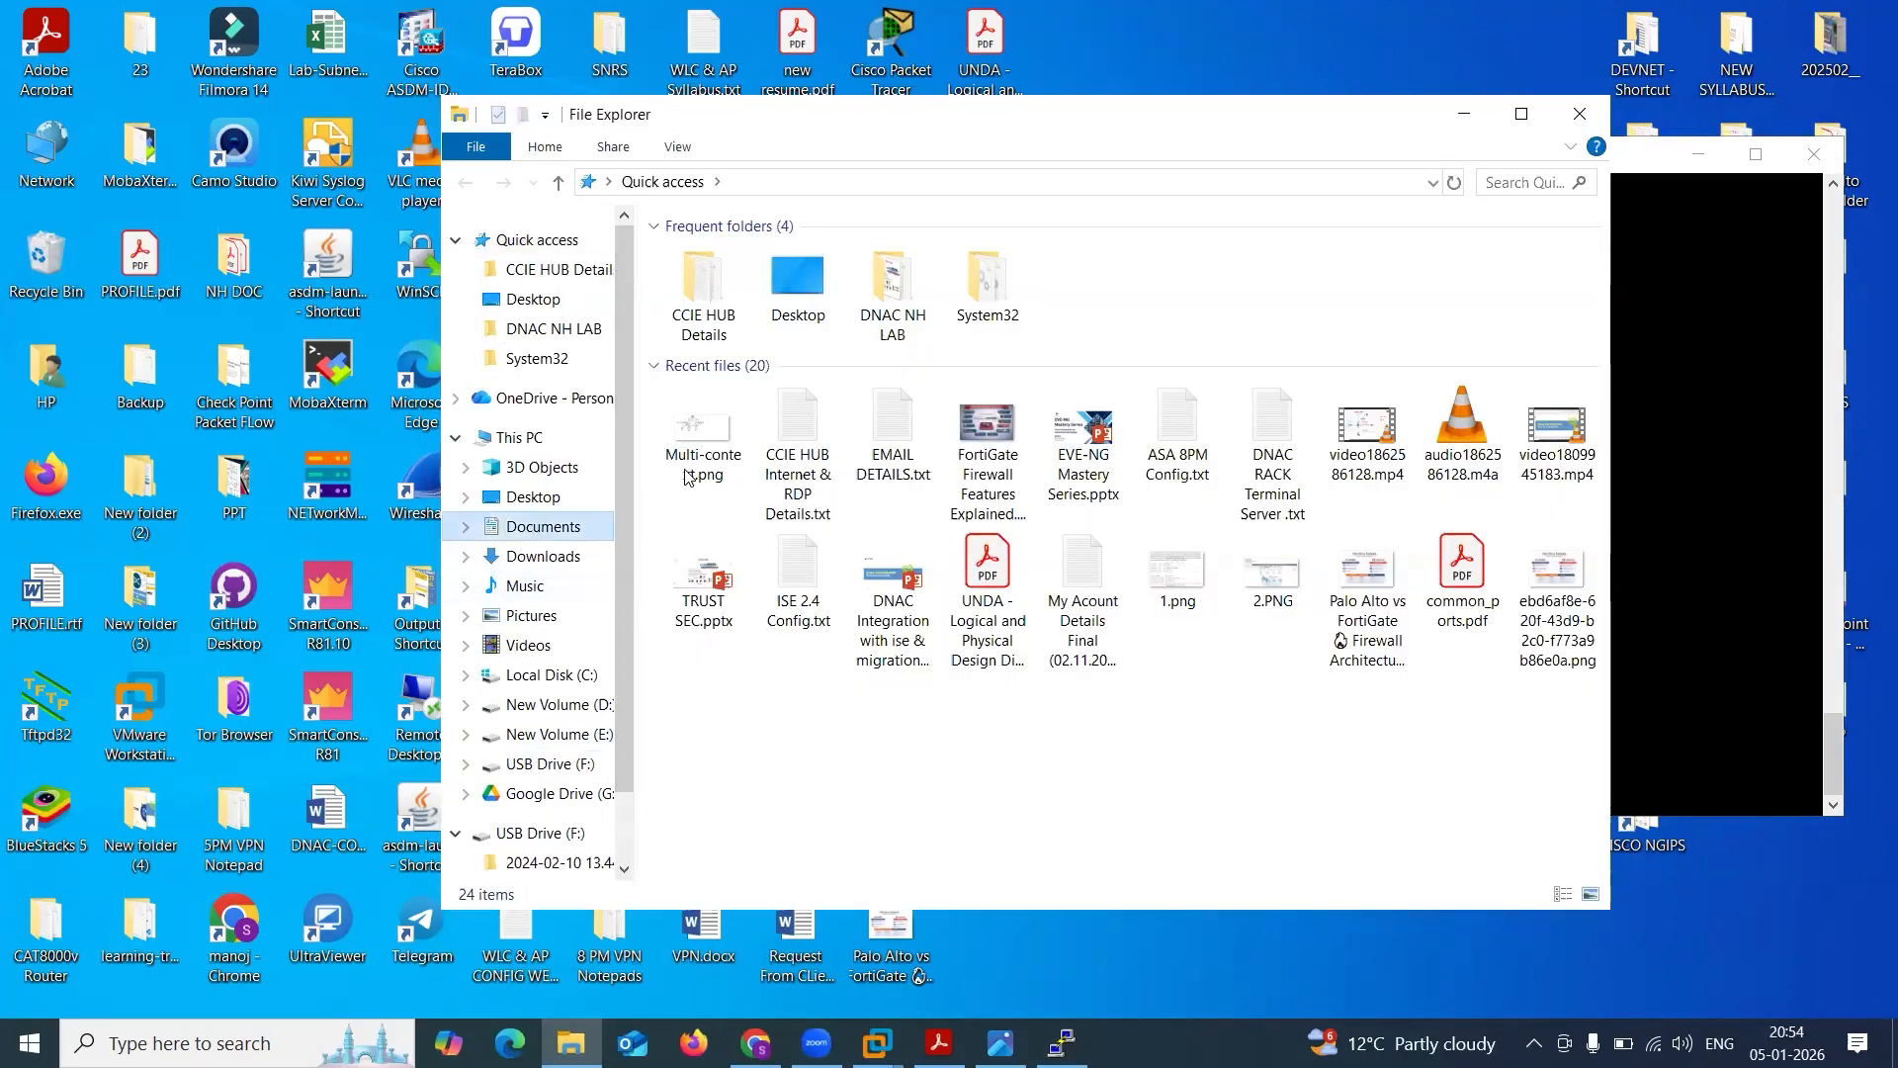
double_click(743, 479)
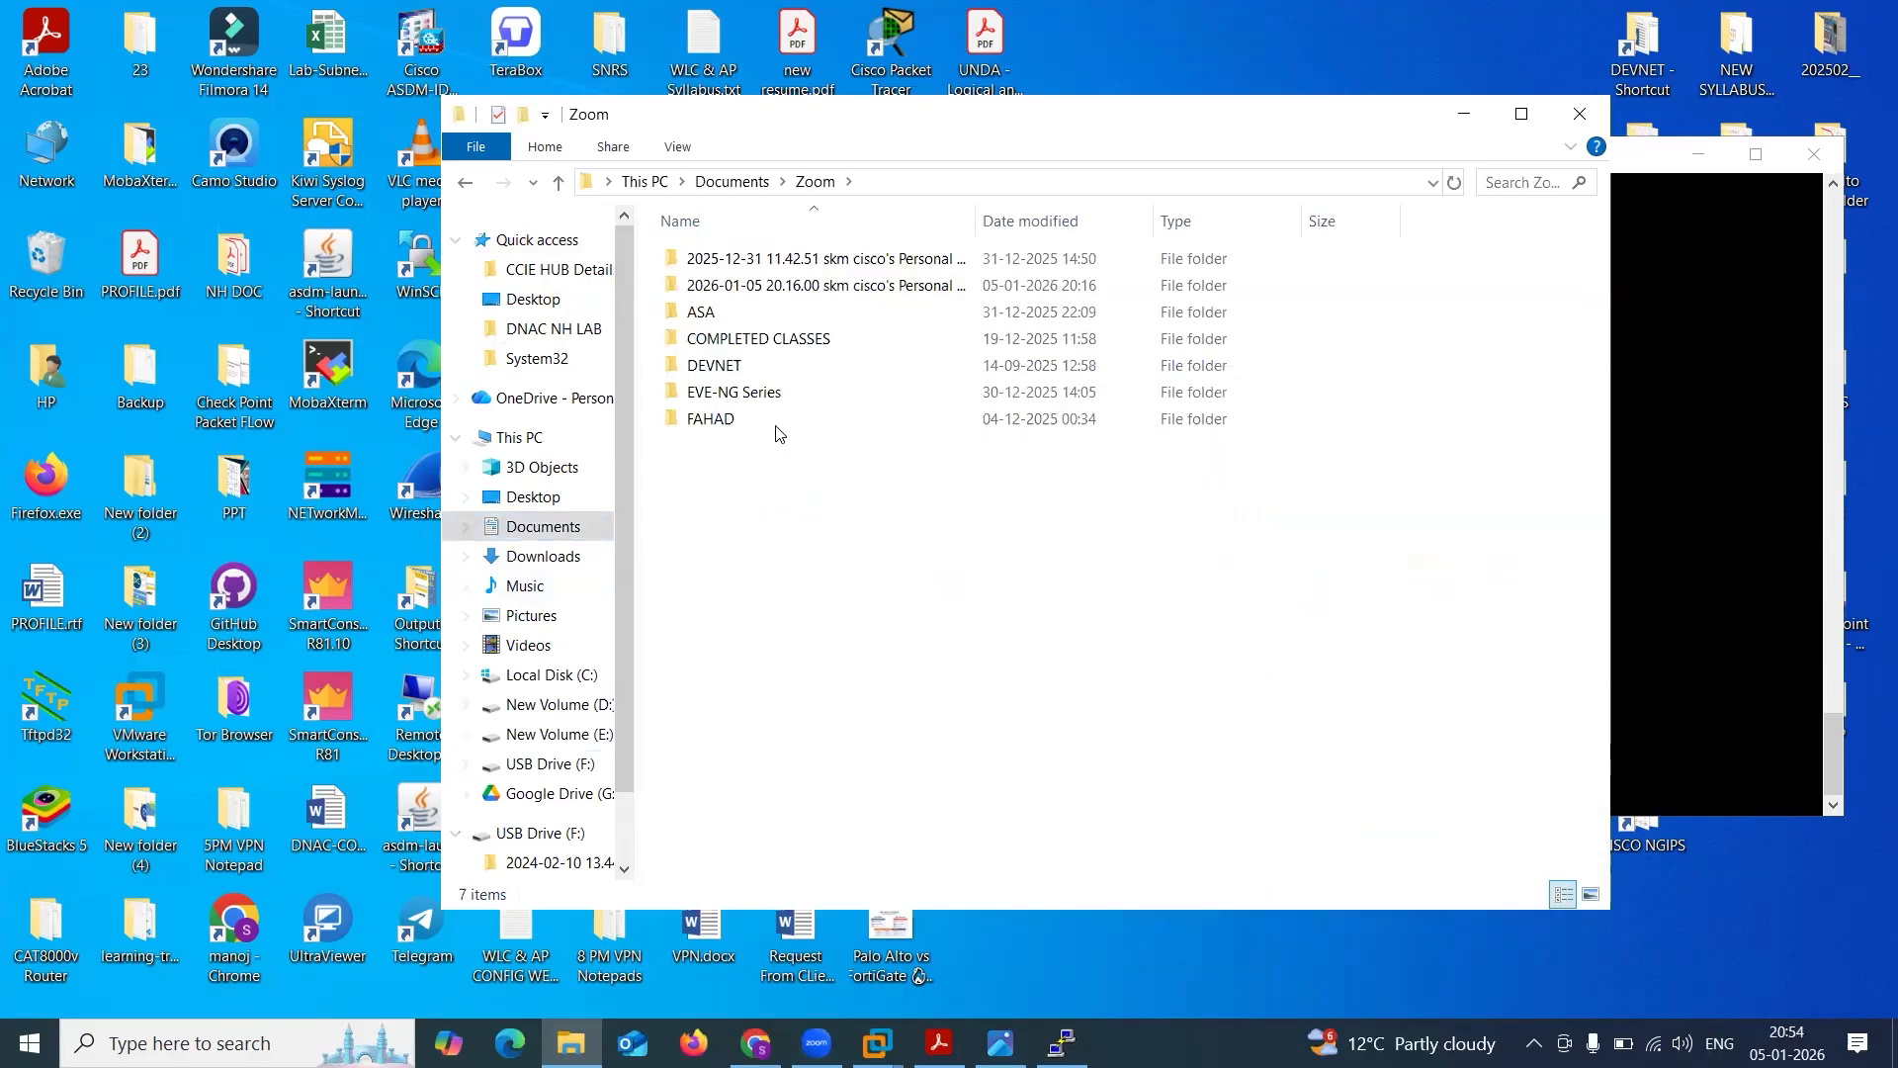
Open the ASA 8PM Config.txt file from the ASA folder and go to the end of its notes.
click(714, 316)
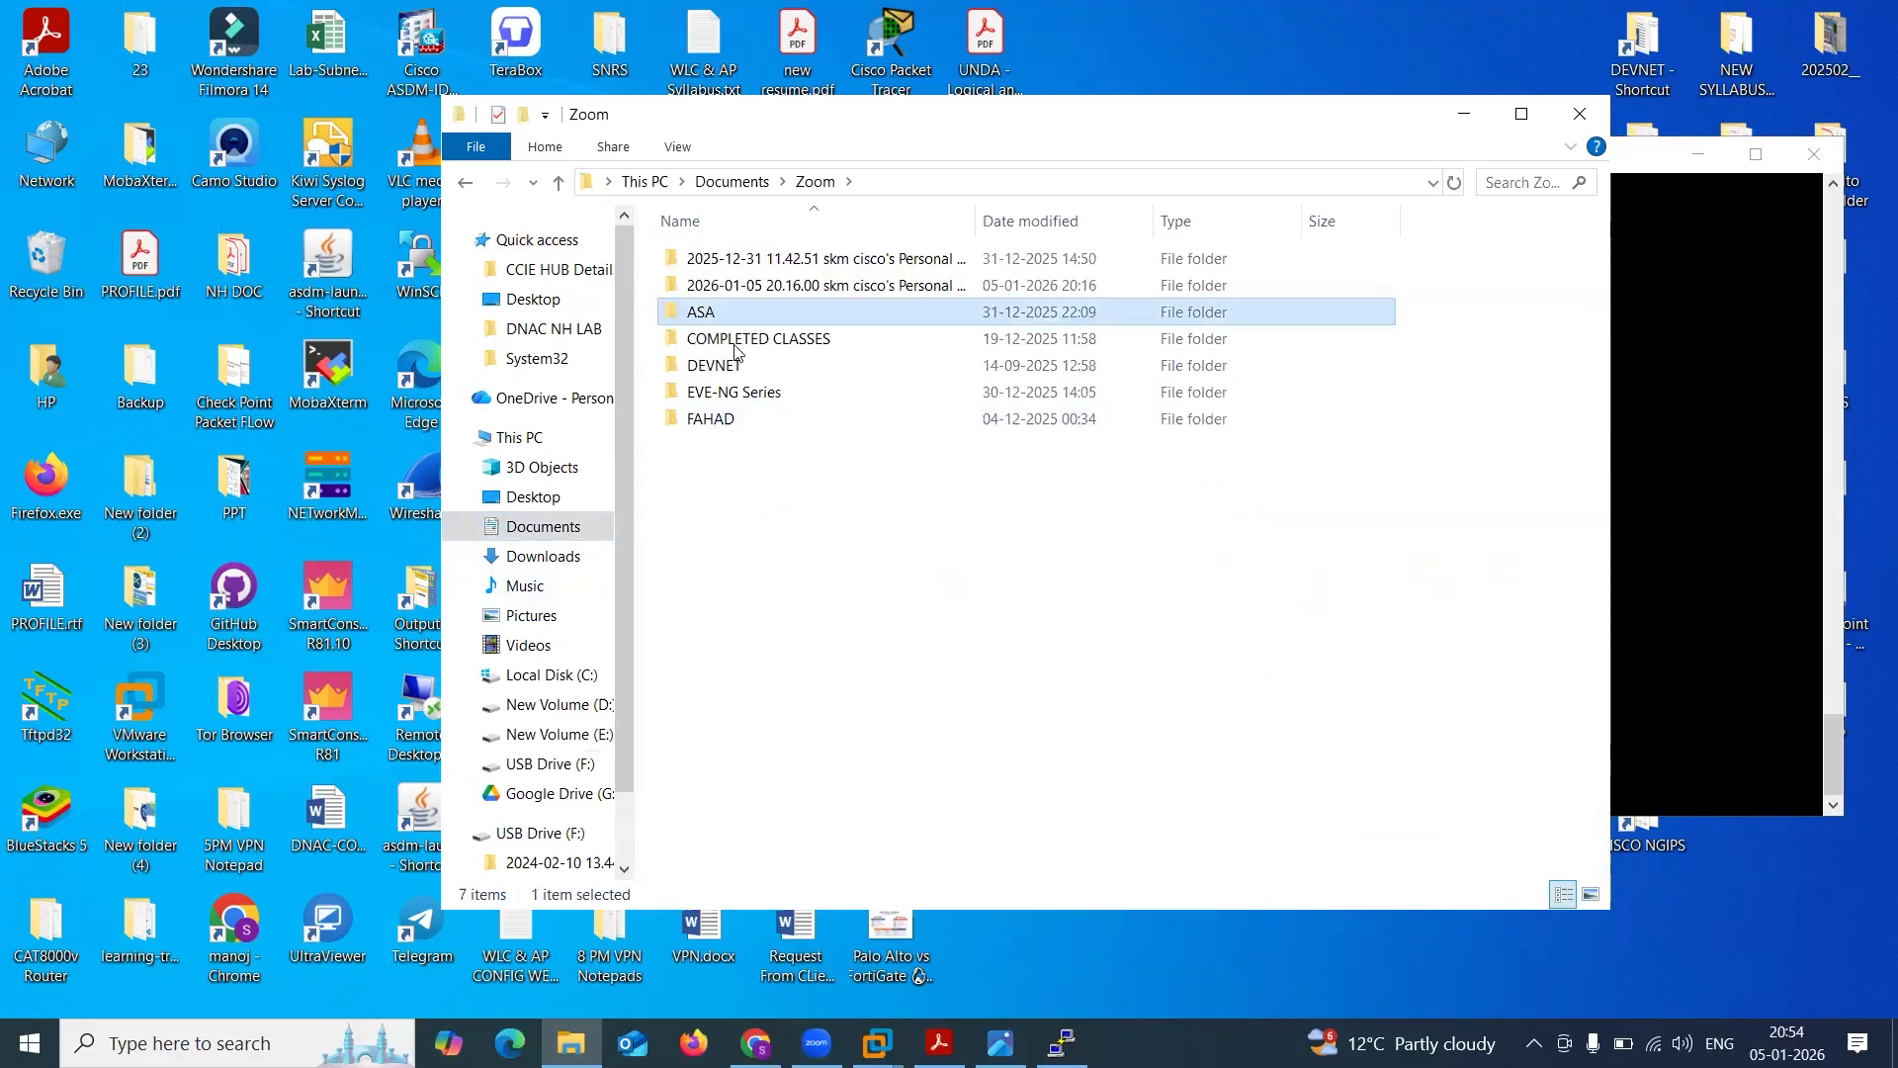
key(Return)
click(767, 660)
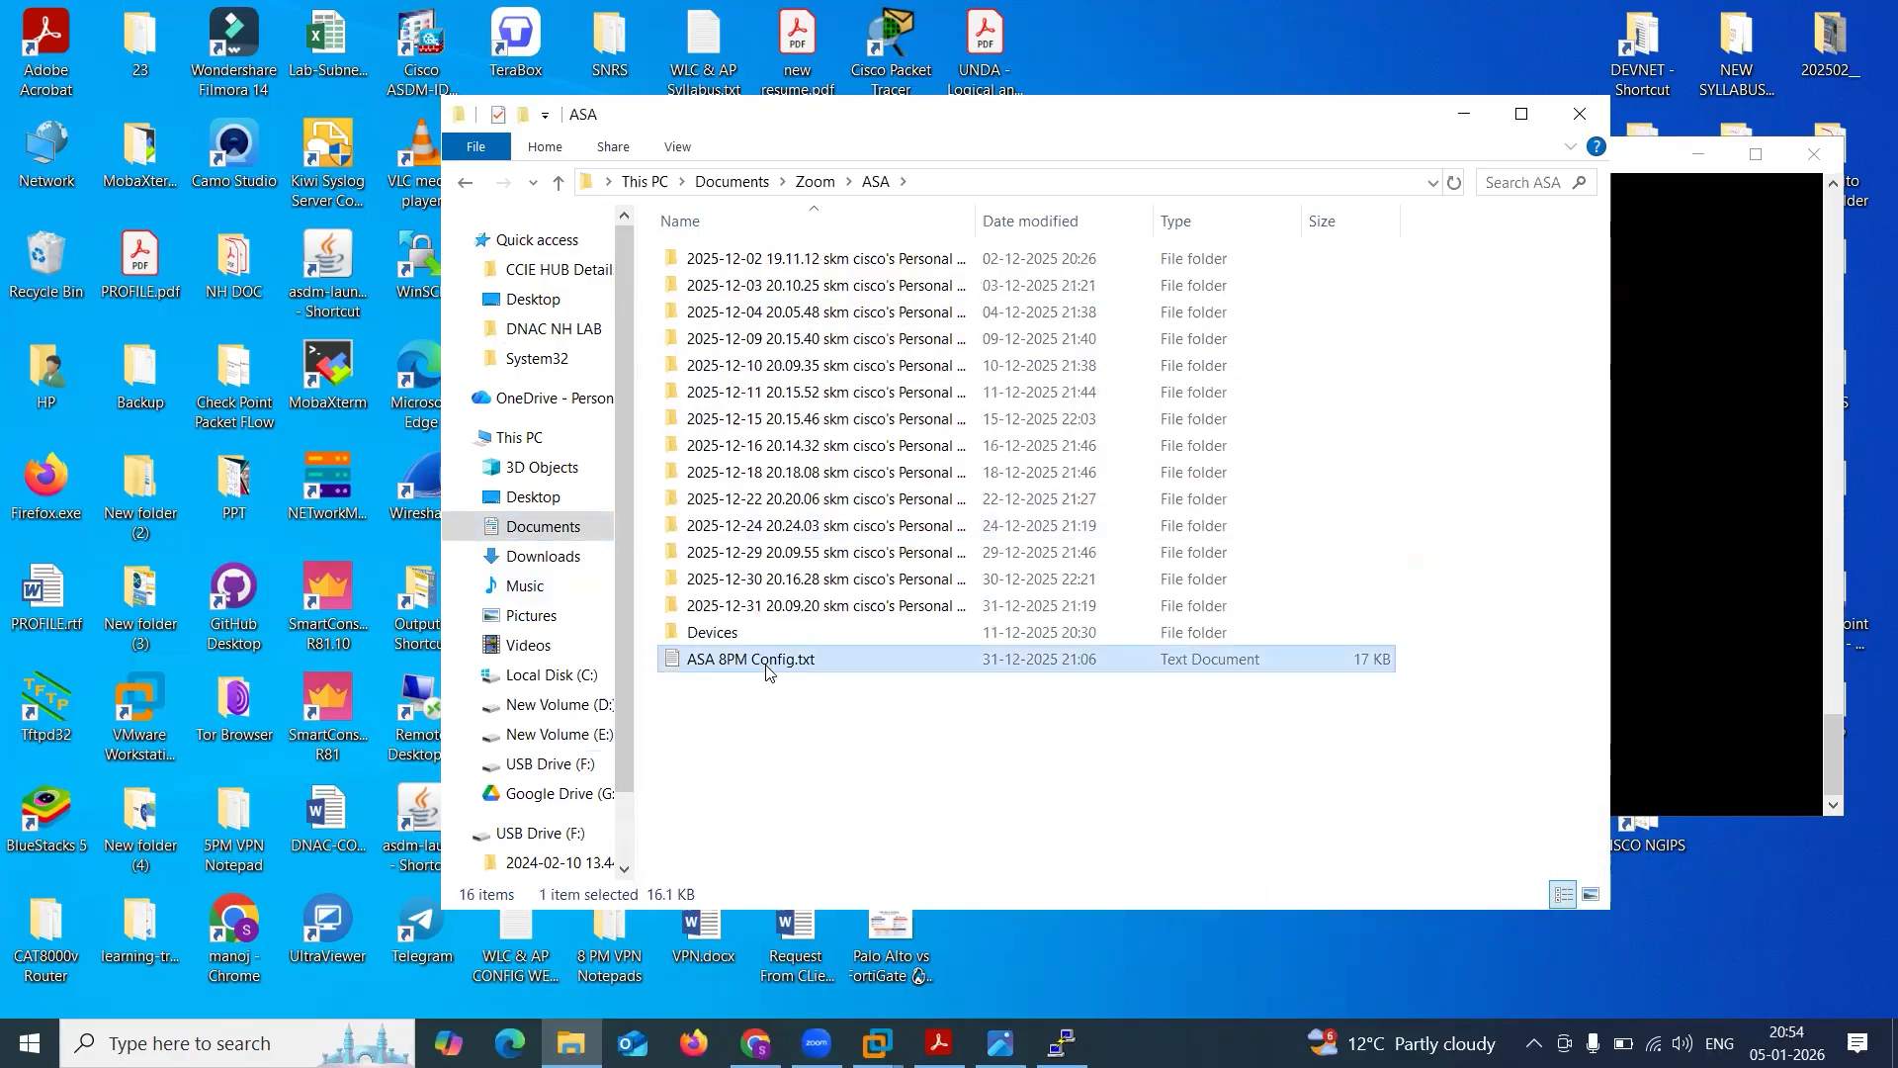
key(Return)
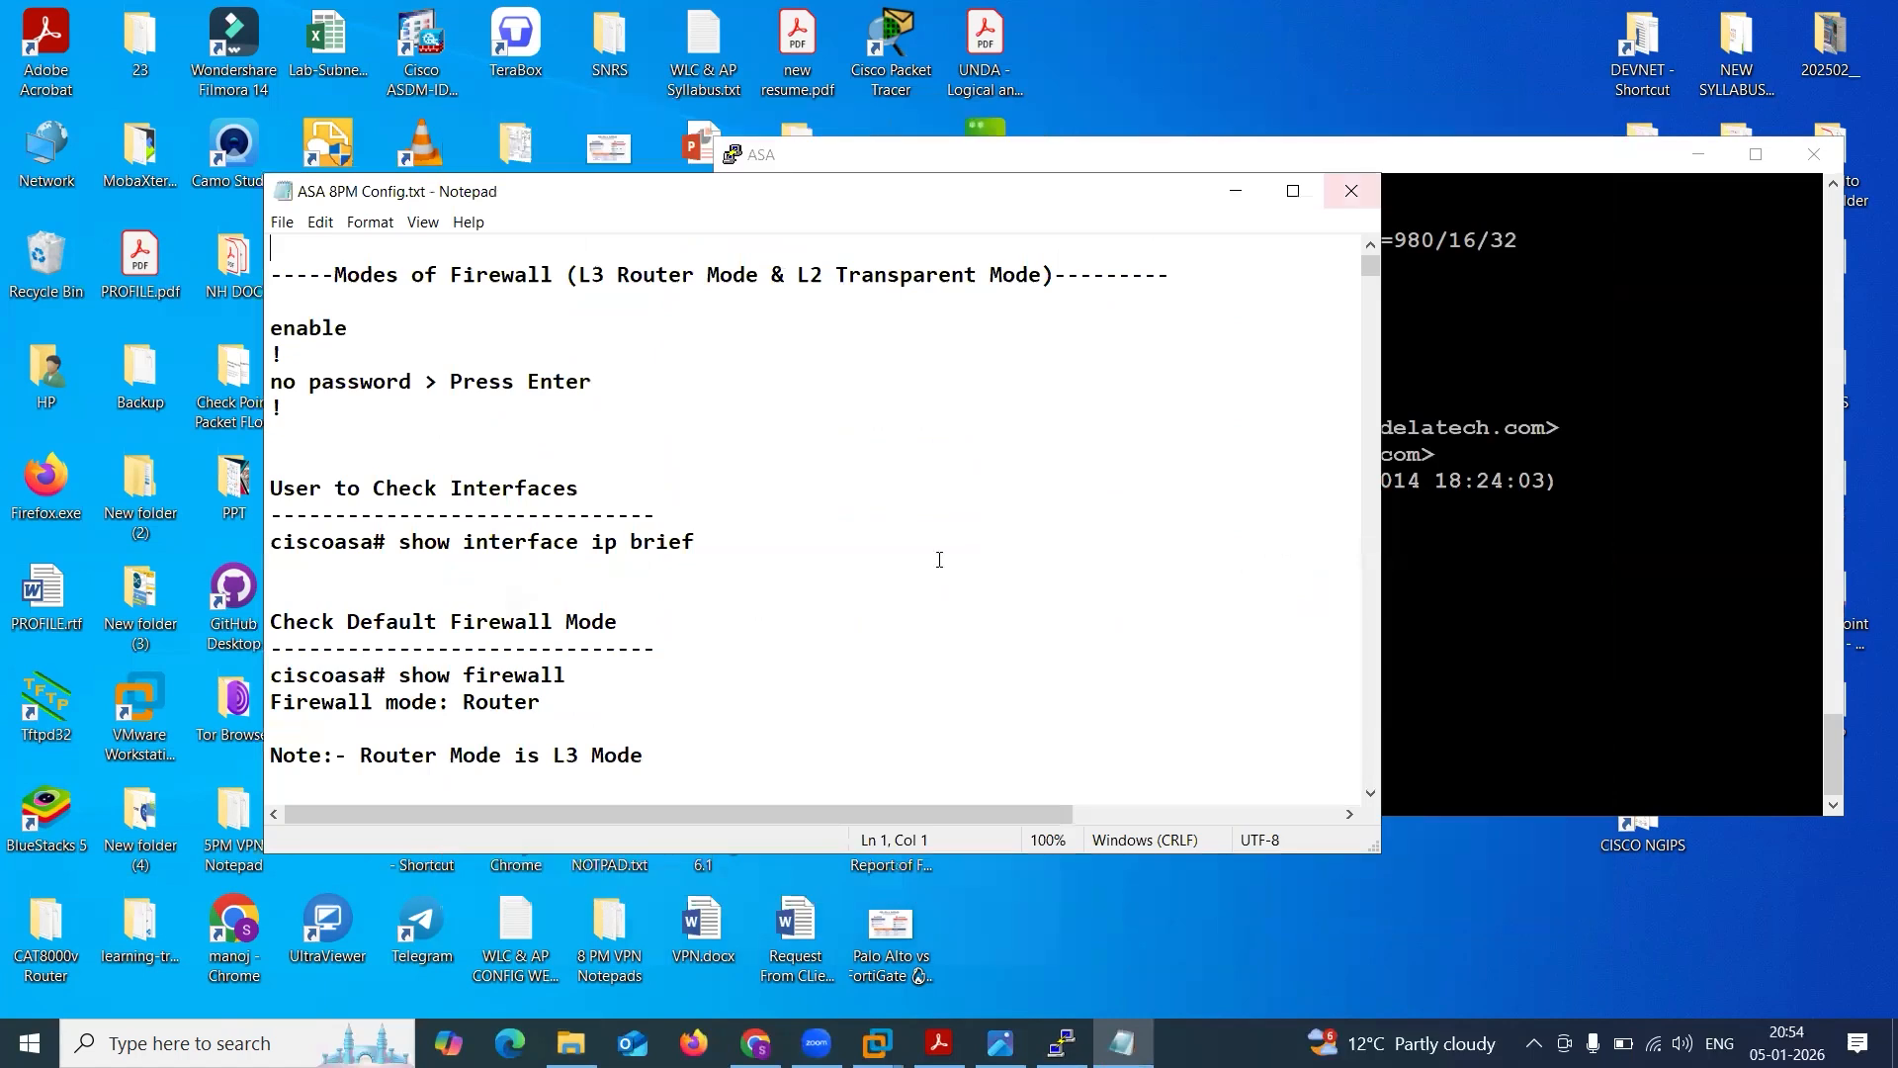
scroll(939, 560, down, 15)
scroll(939, 559, down, 12)
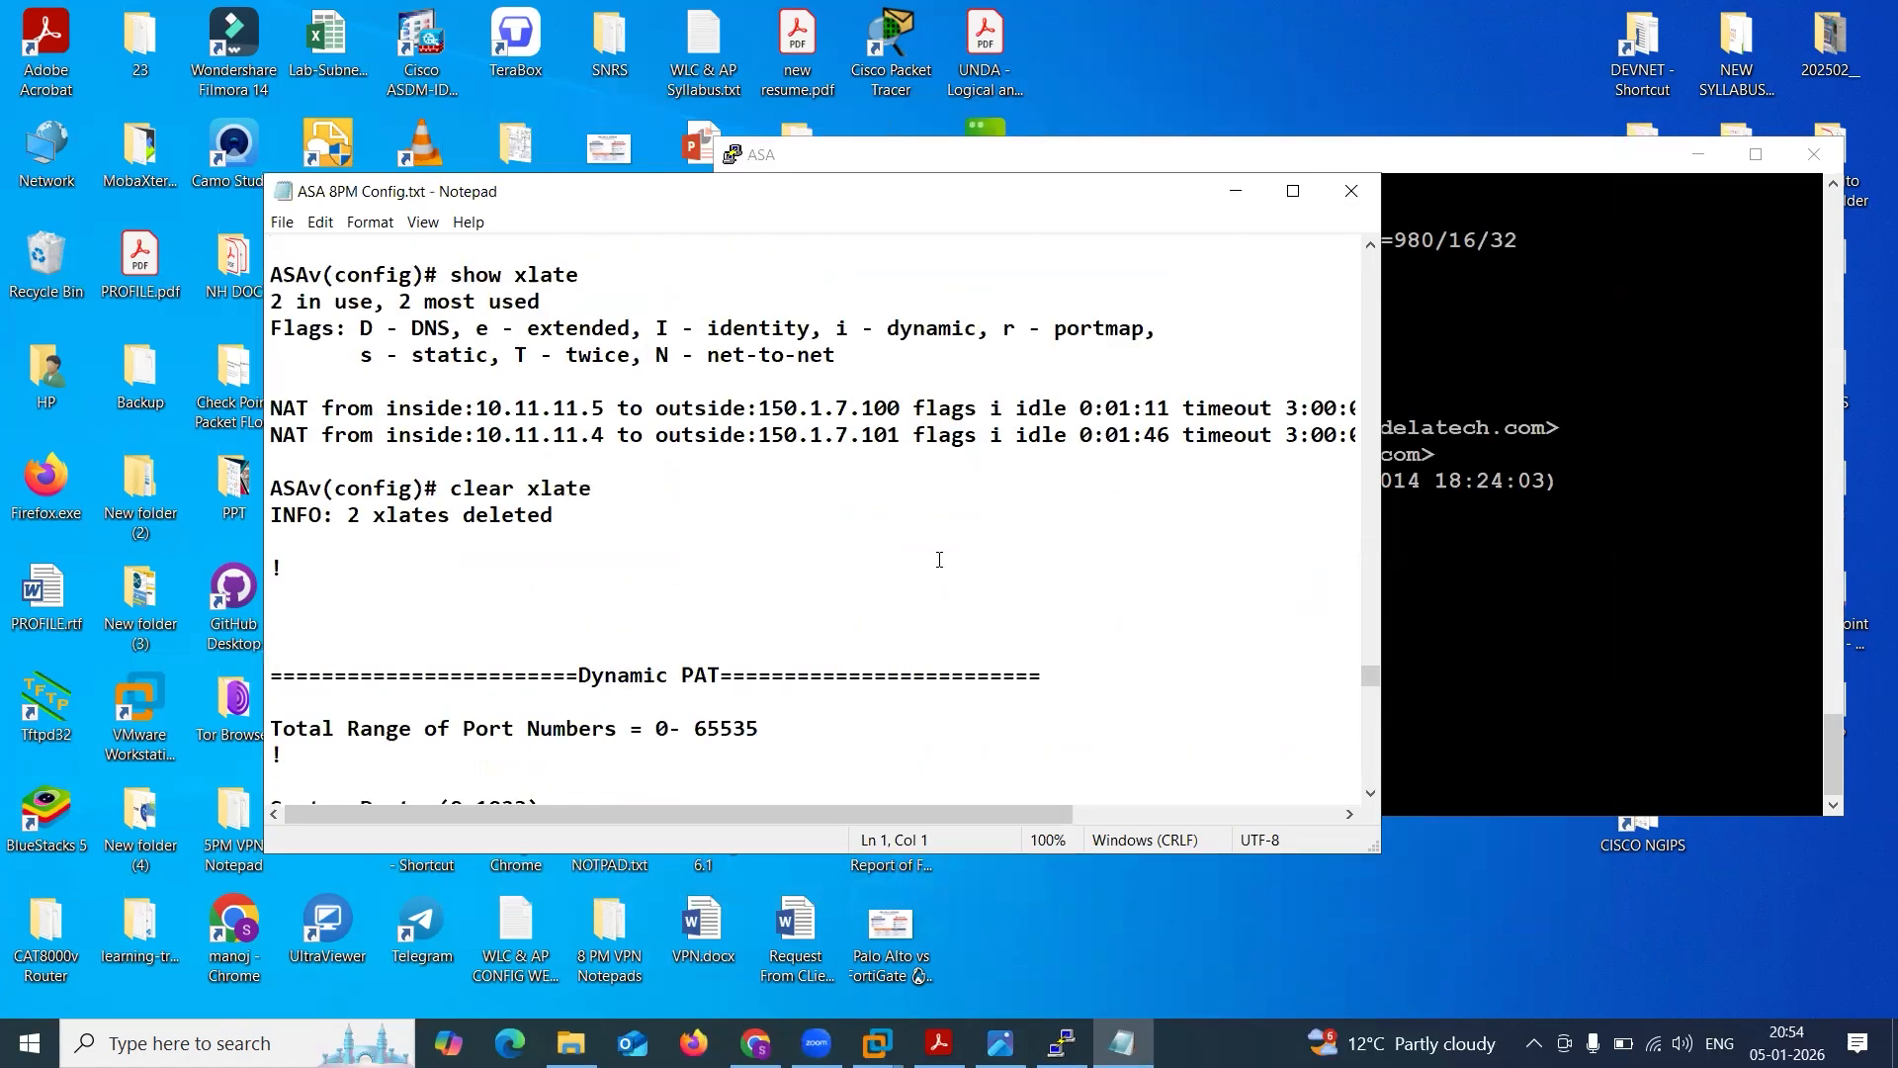
scroll(939, 560, down, 10)
Add a "Multi-context" section heading framed by equals signs after the last NAT output in the notes.
click(777, 795)
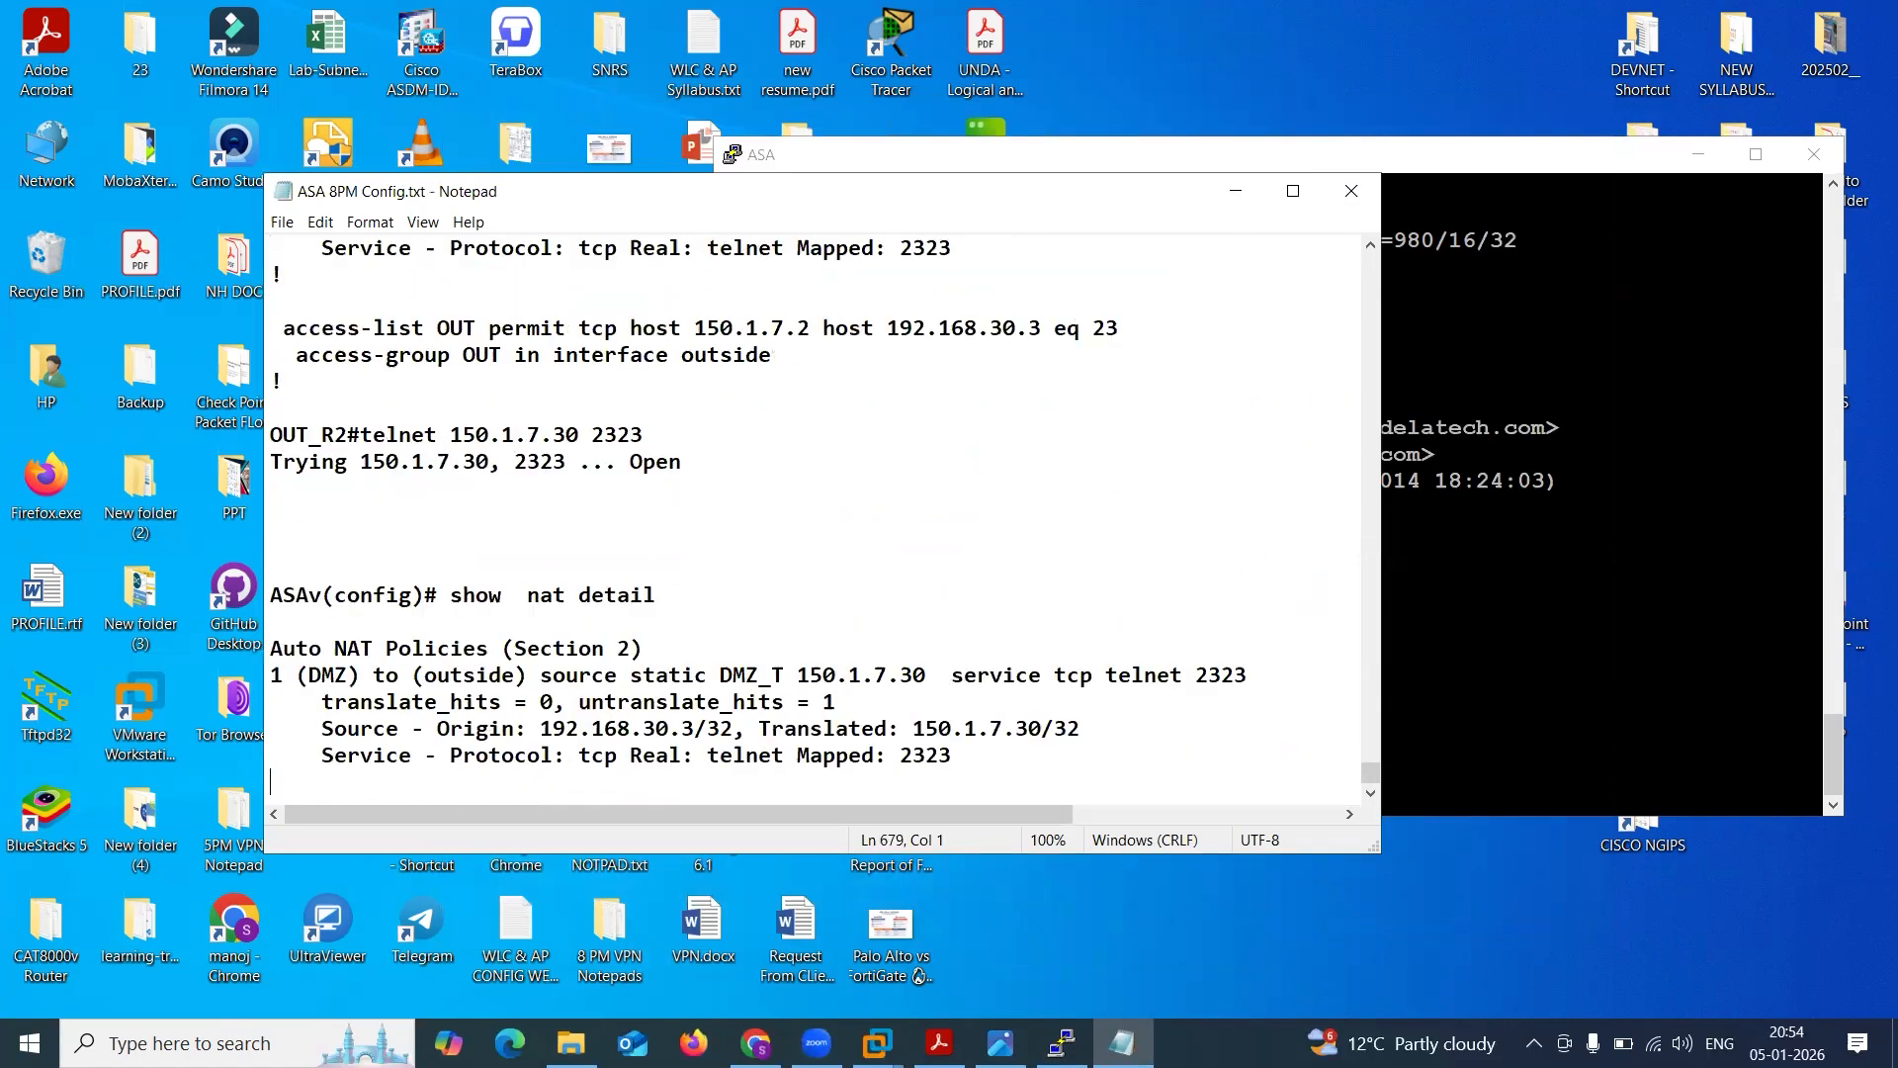
key(Return)
key(Return)
text(================)
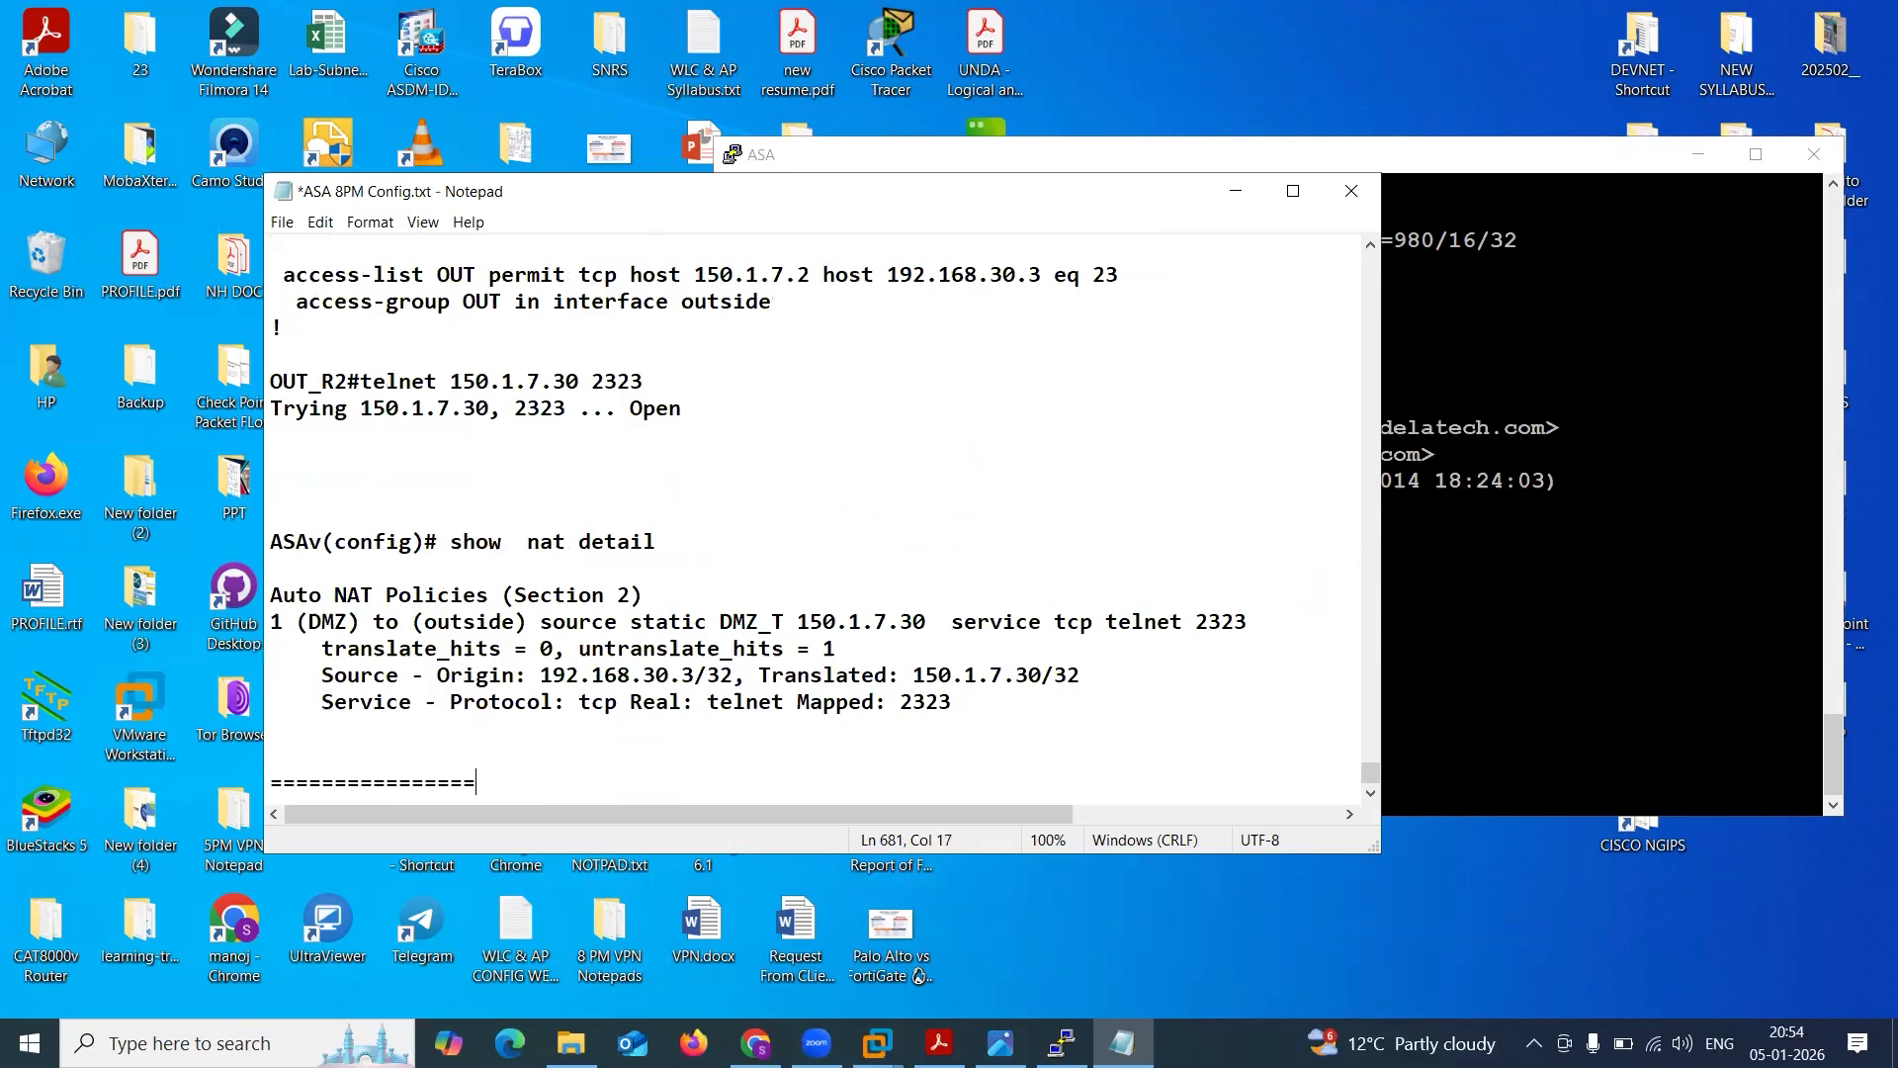
text(======Multi-cont)
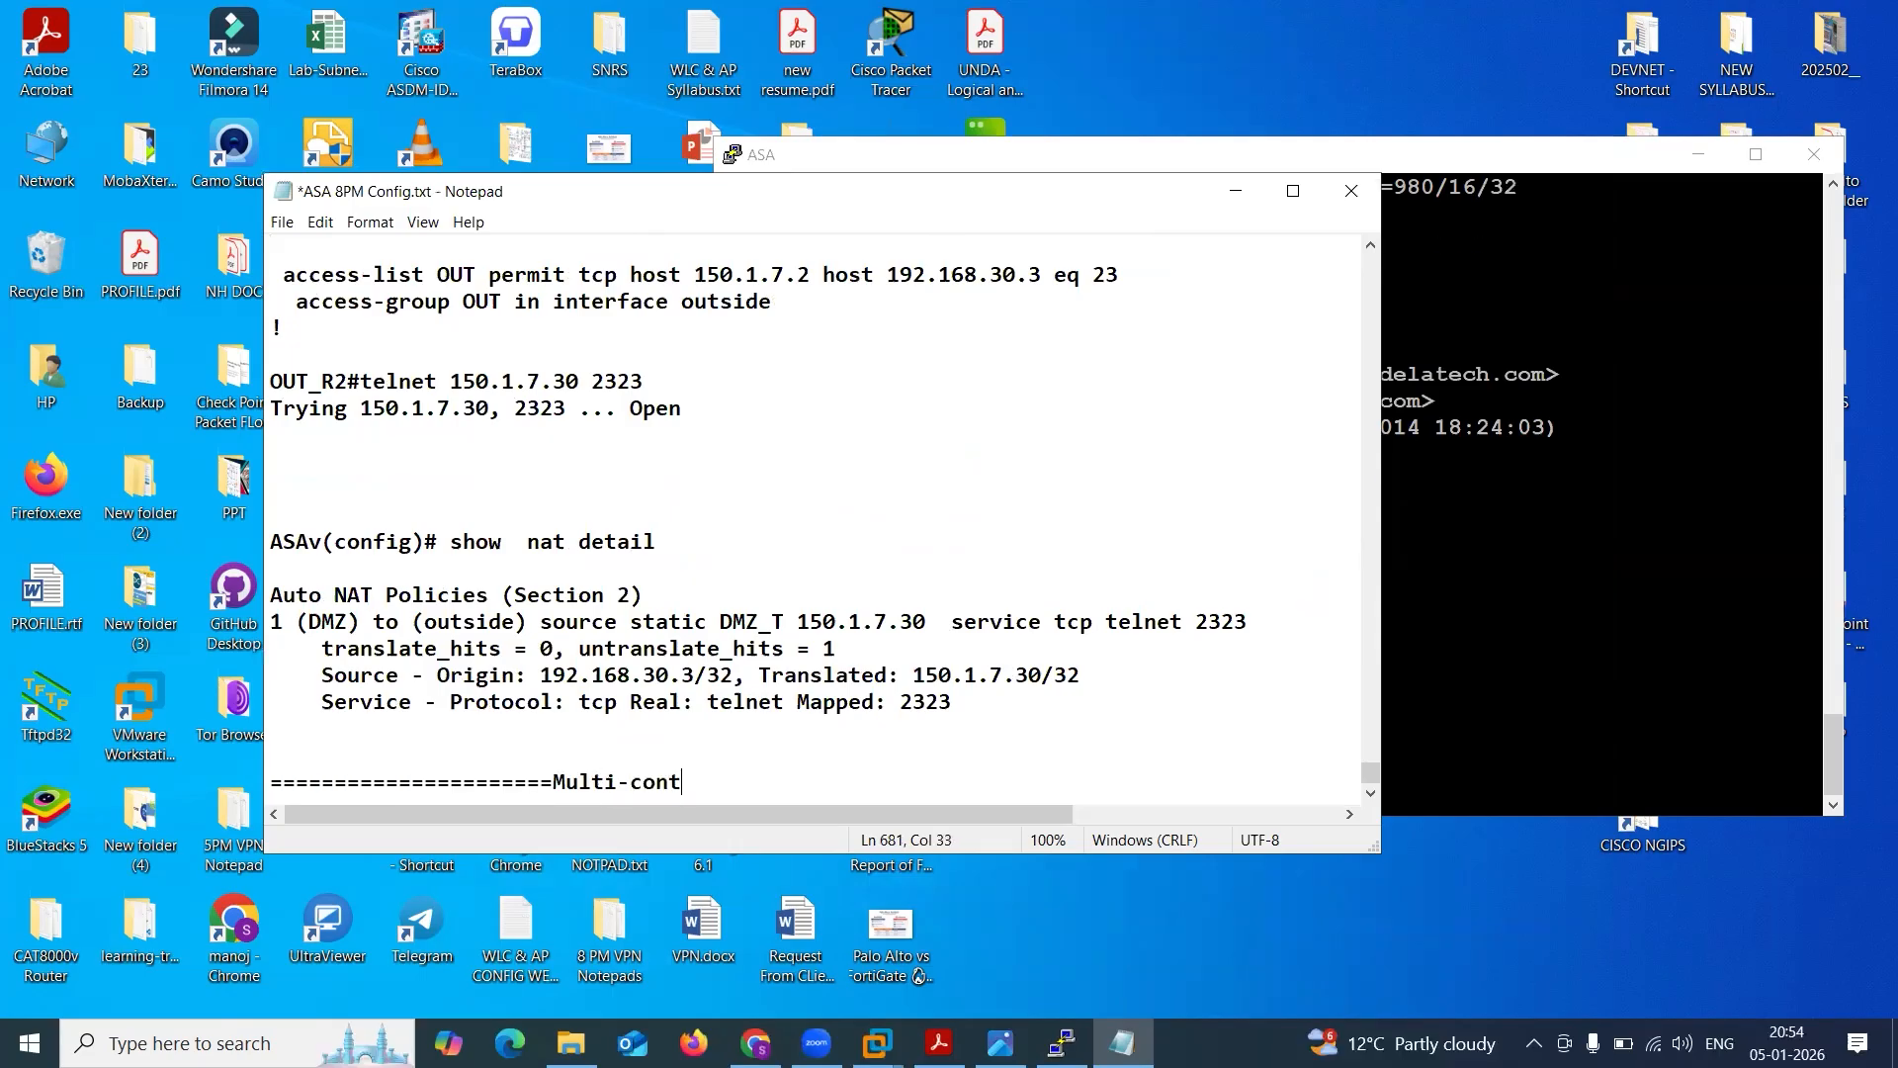
text(exy)
key(BackSpace)
text(t)
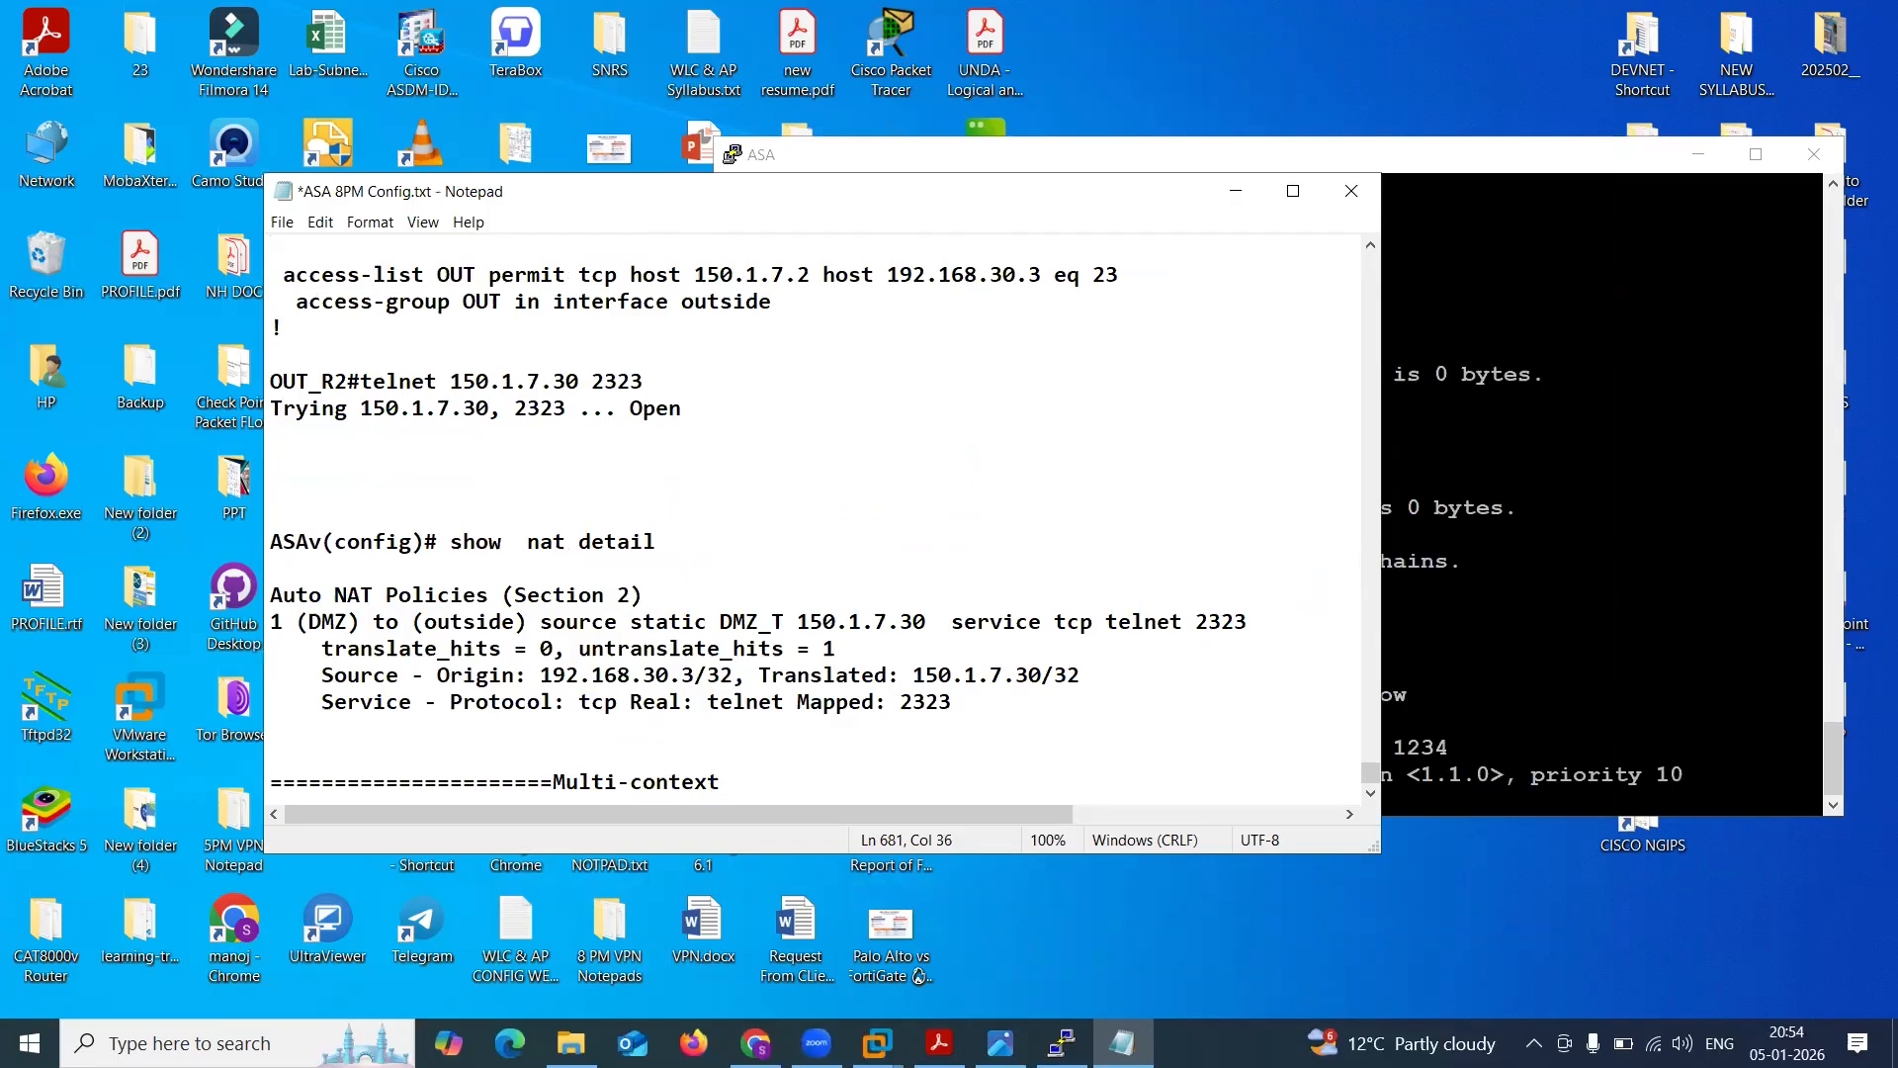
text(==============================)
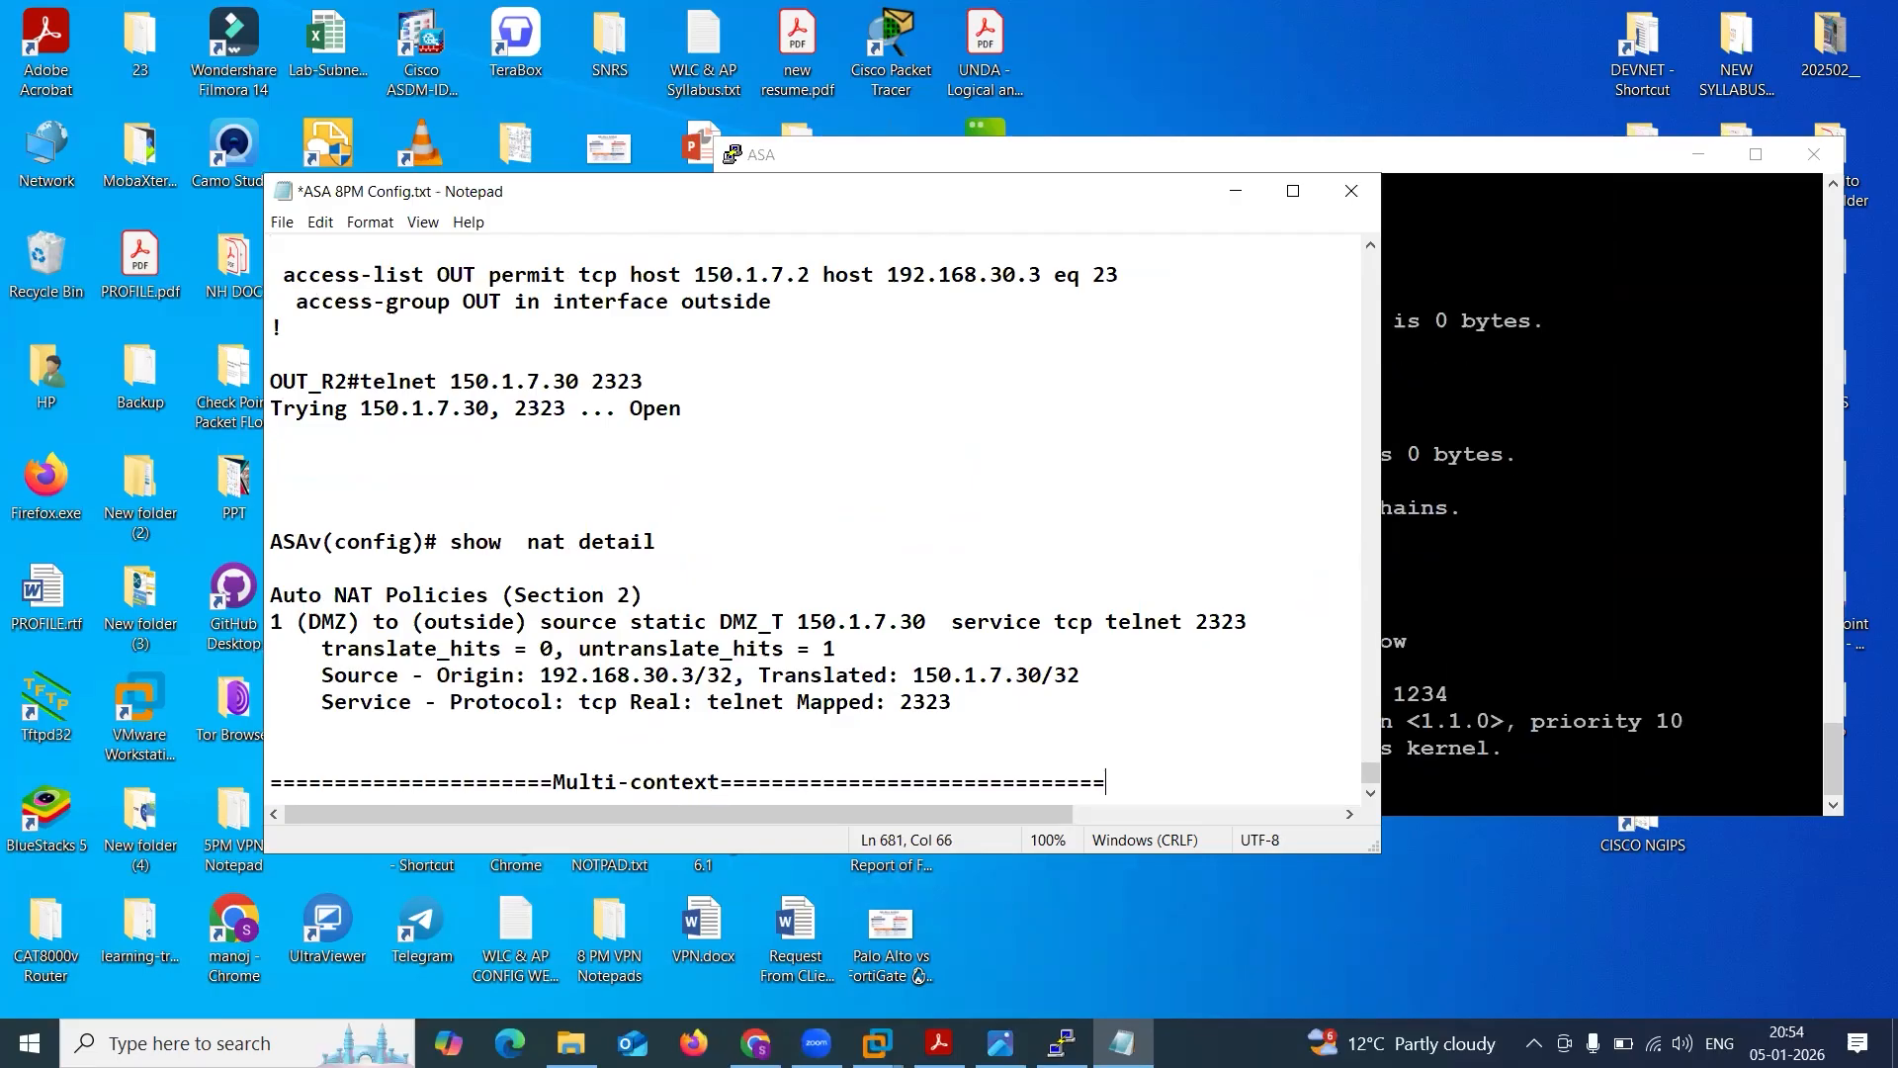
key(Return)
key(Return)
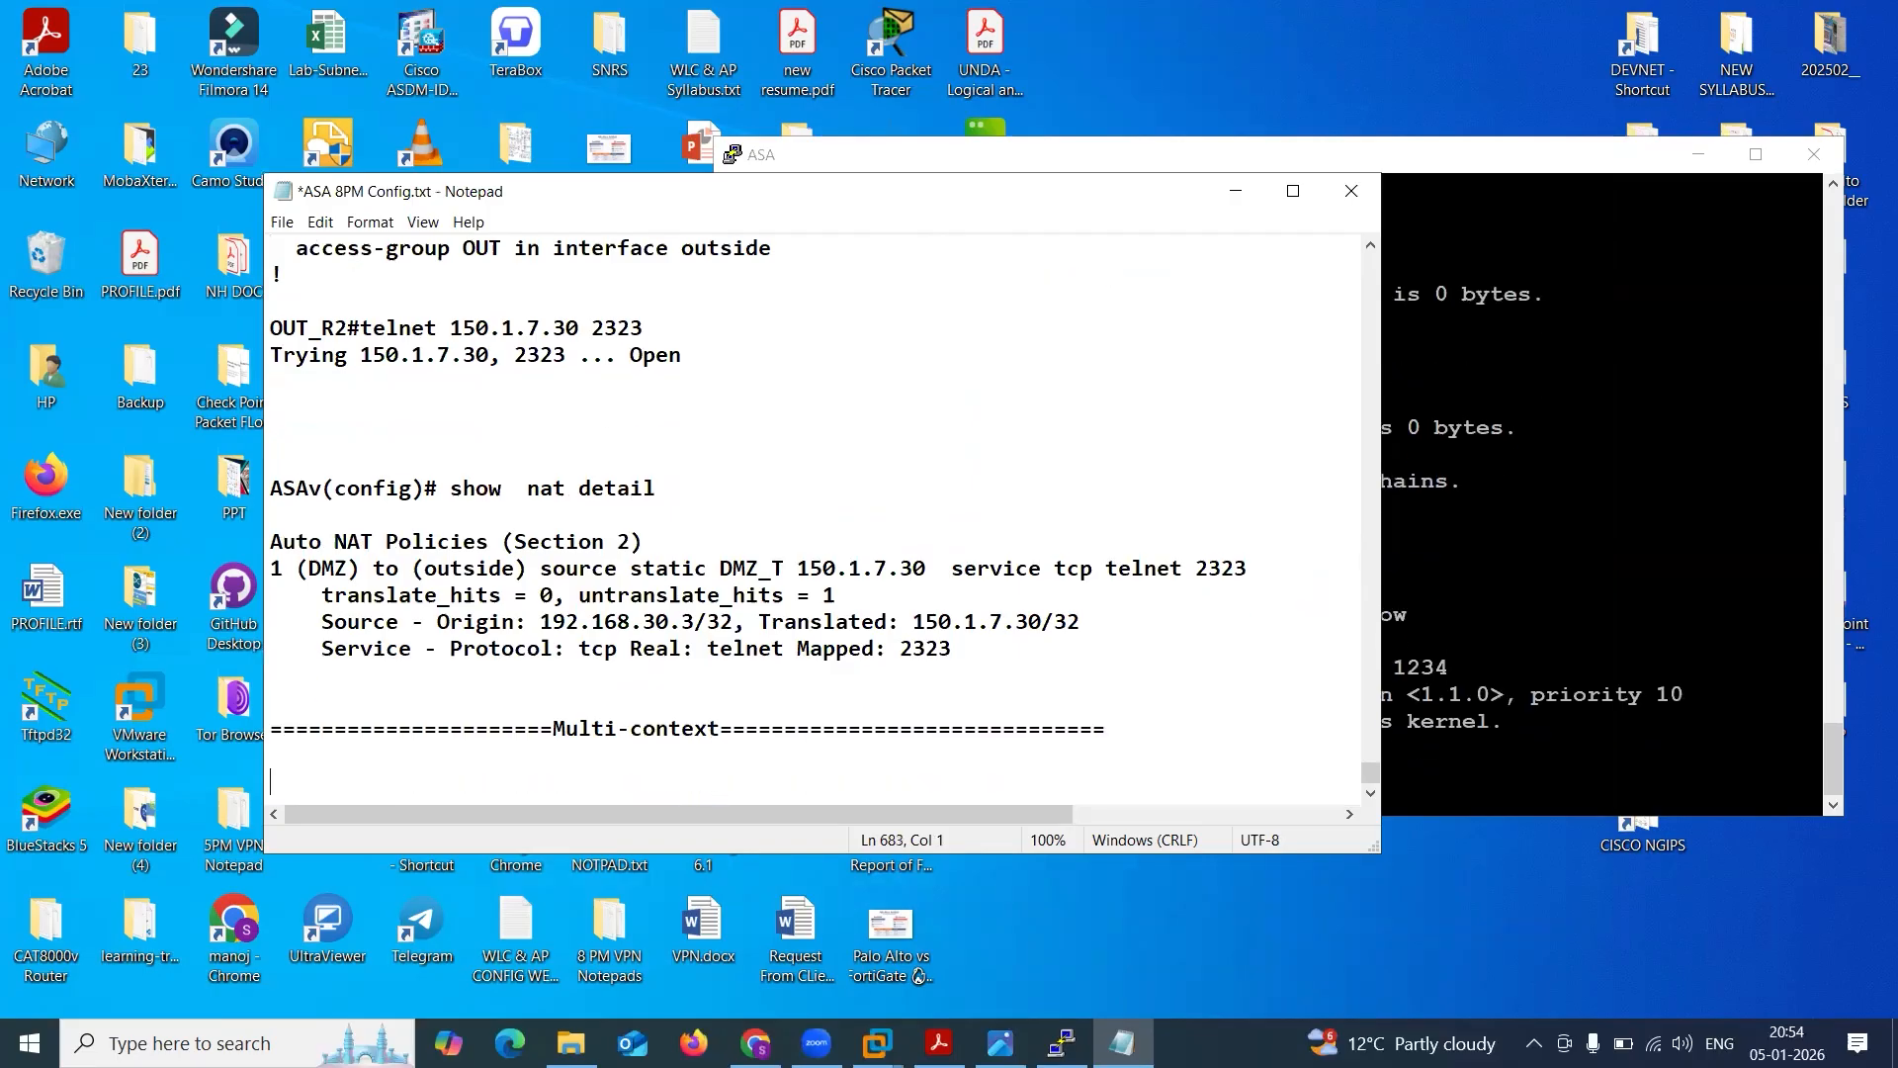
List "Model", "License" and "Number of Contexts" on separate lines beneath the Multi-context heading.
click(1572, 563)
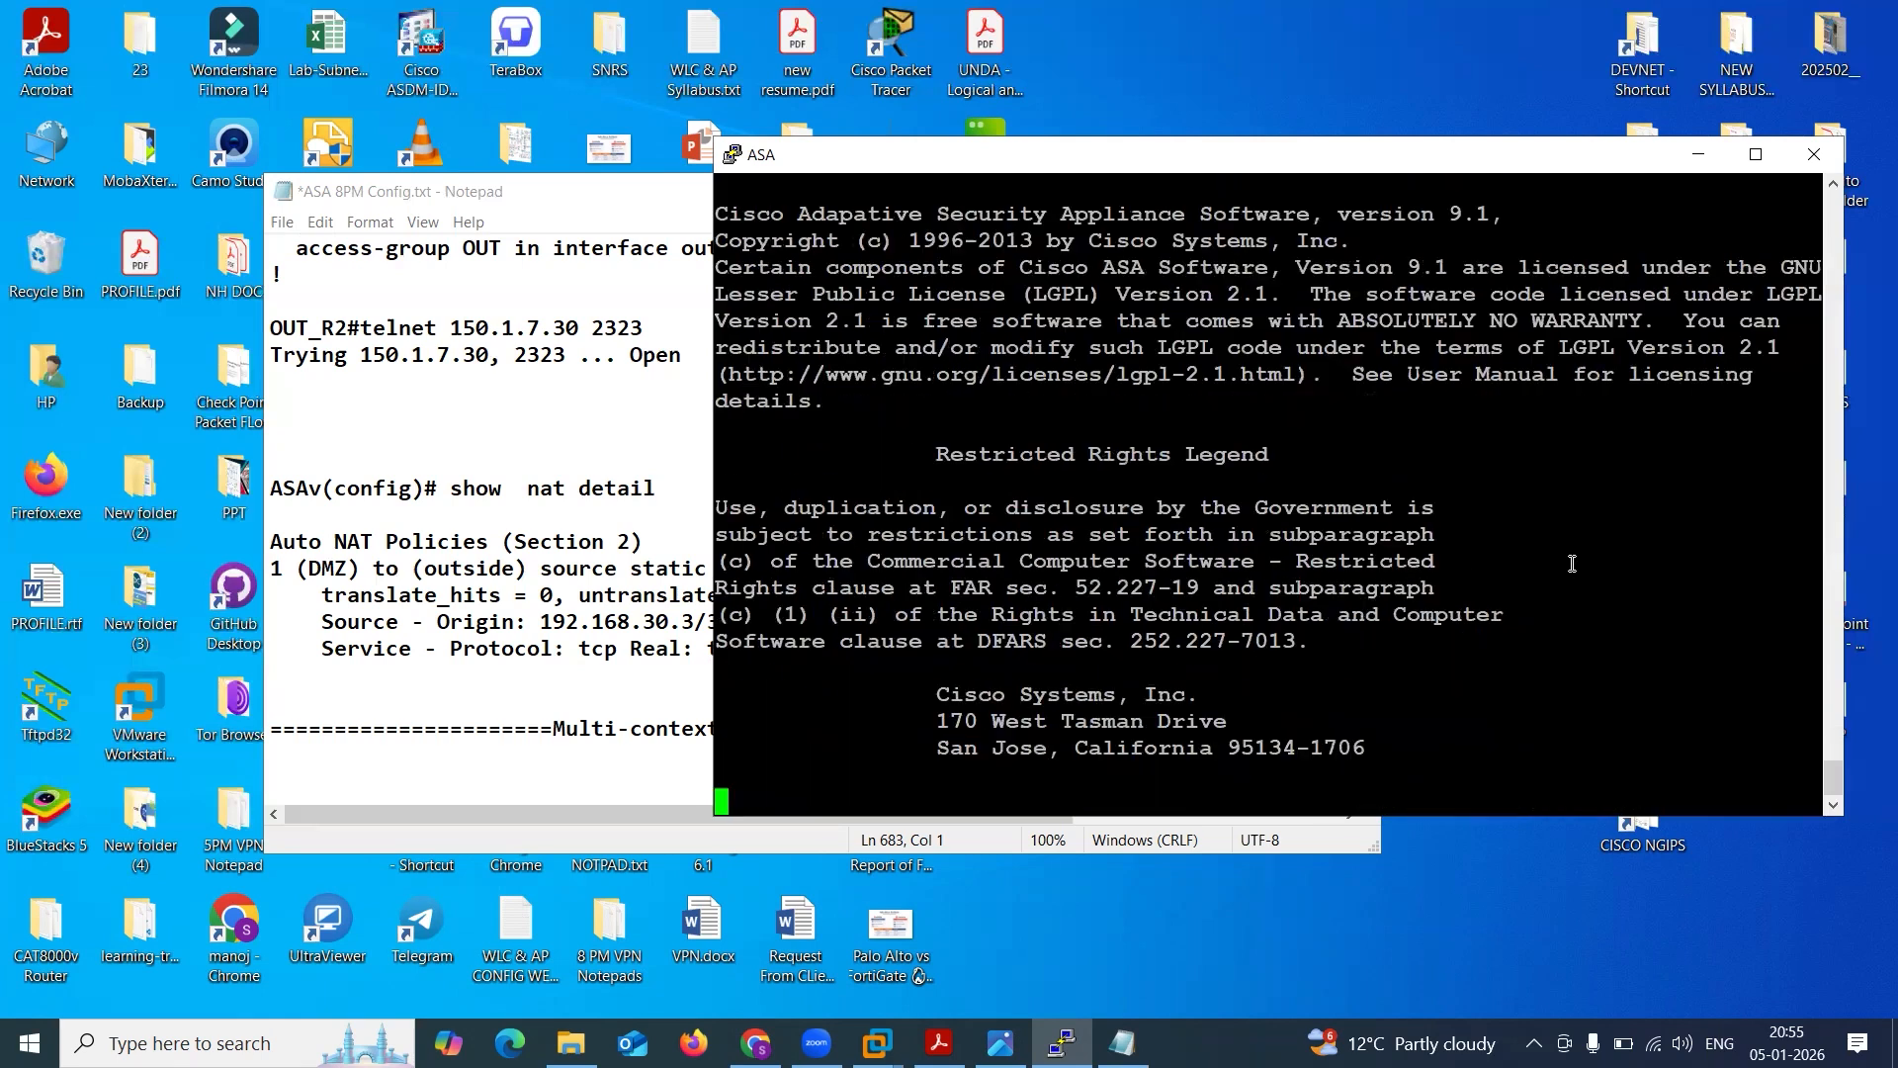
click(533, 781)
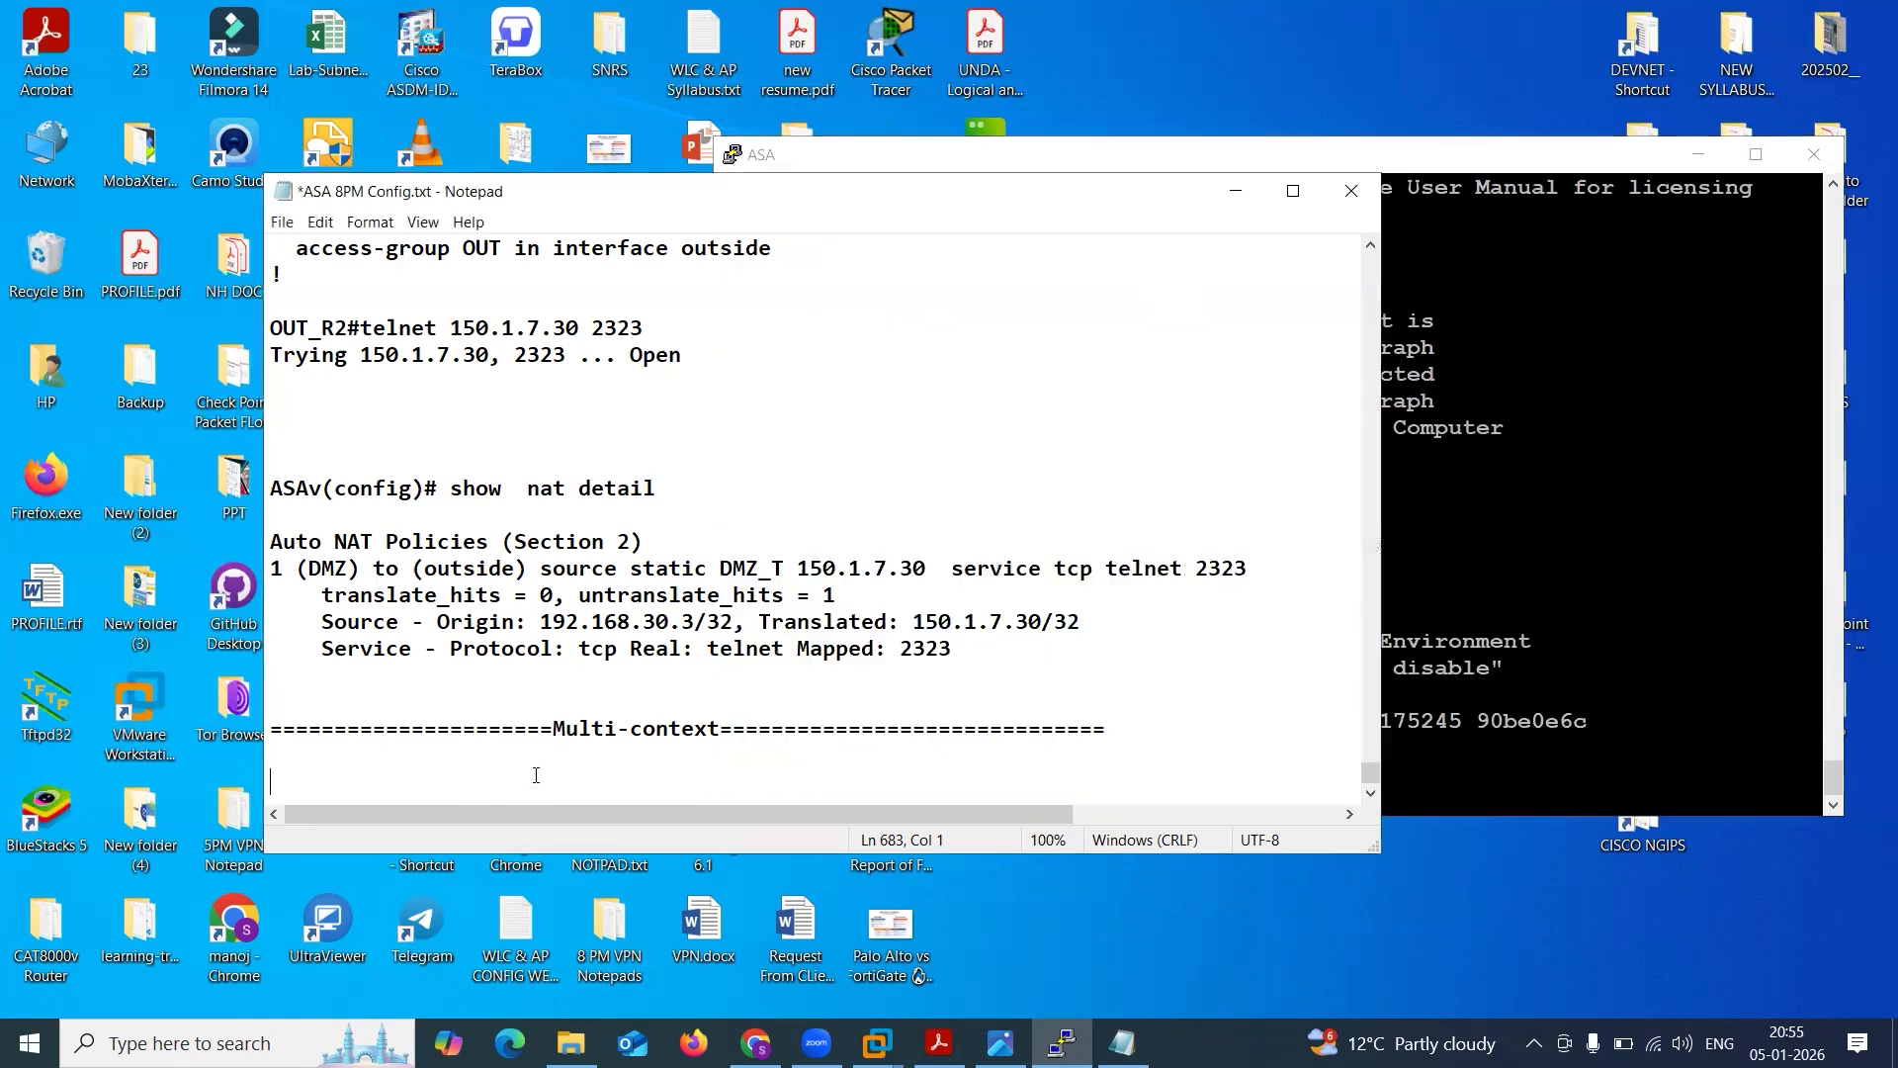
key(Return)
text(Model)
key(Return)
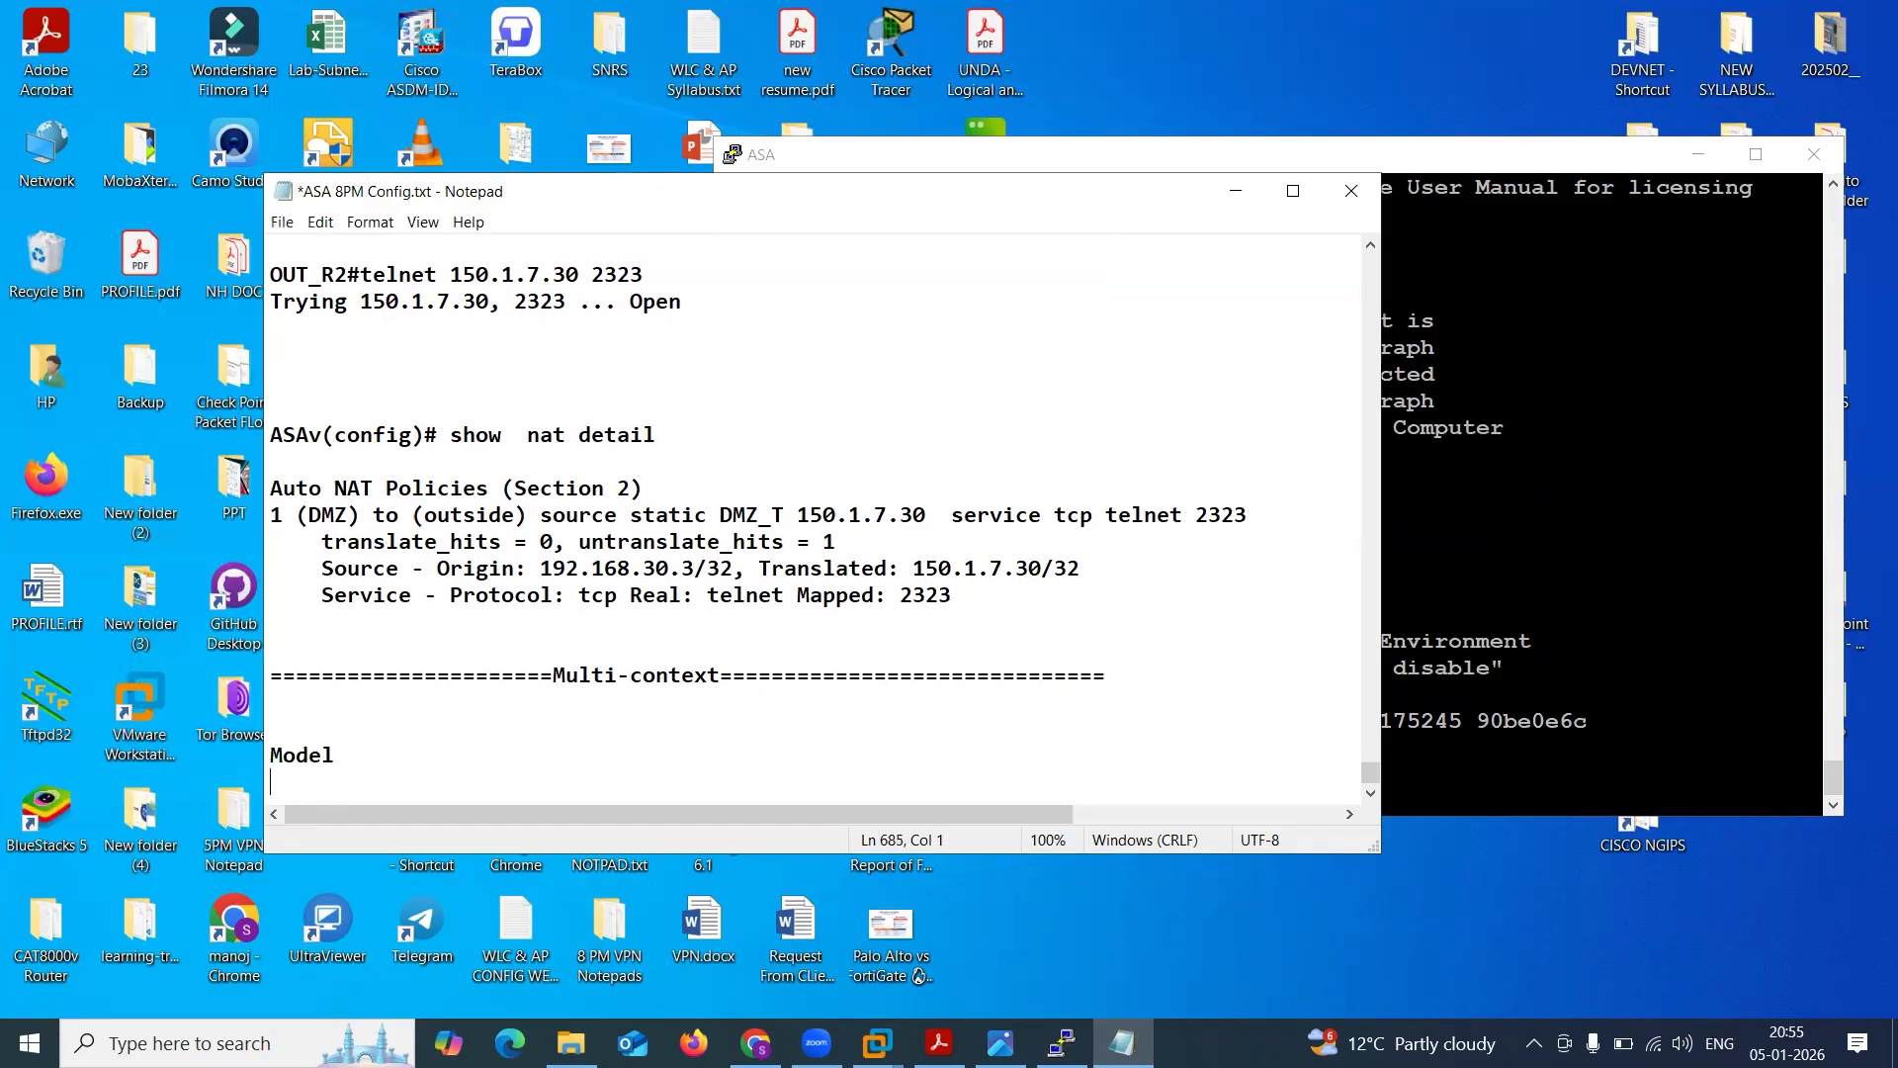
text(License)
key(Return)
text(Numb)
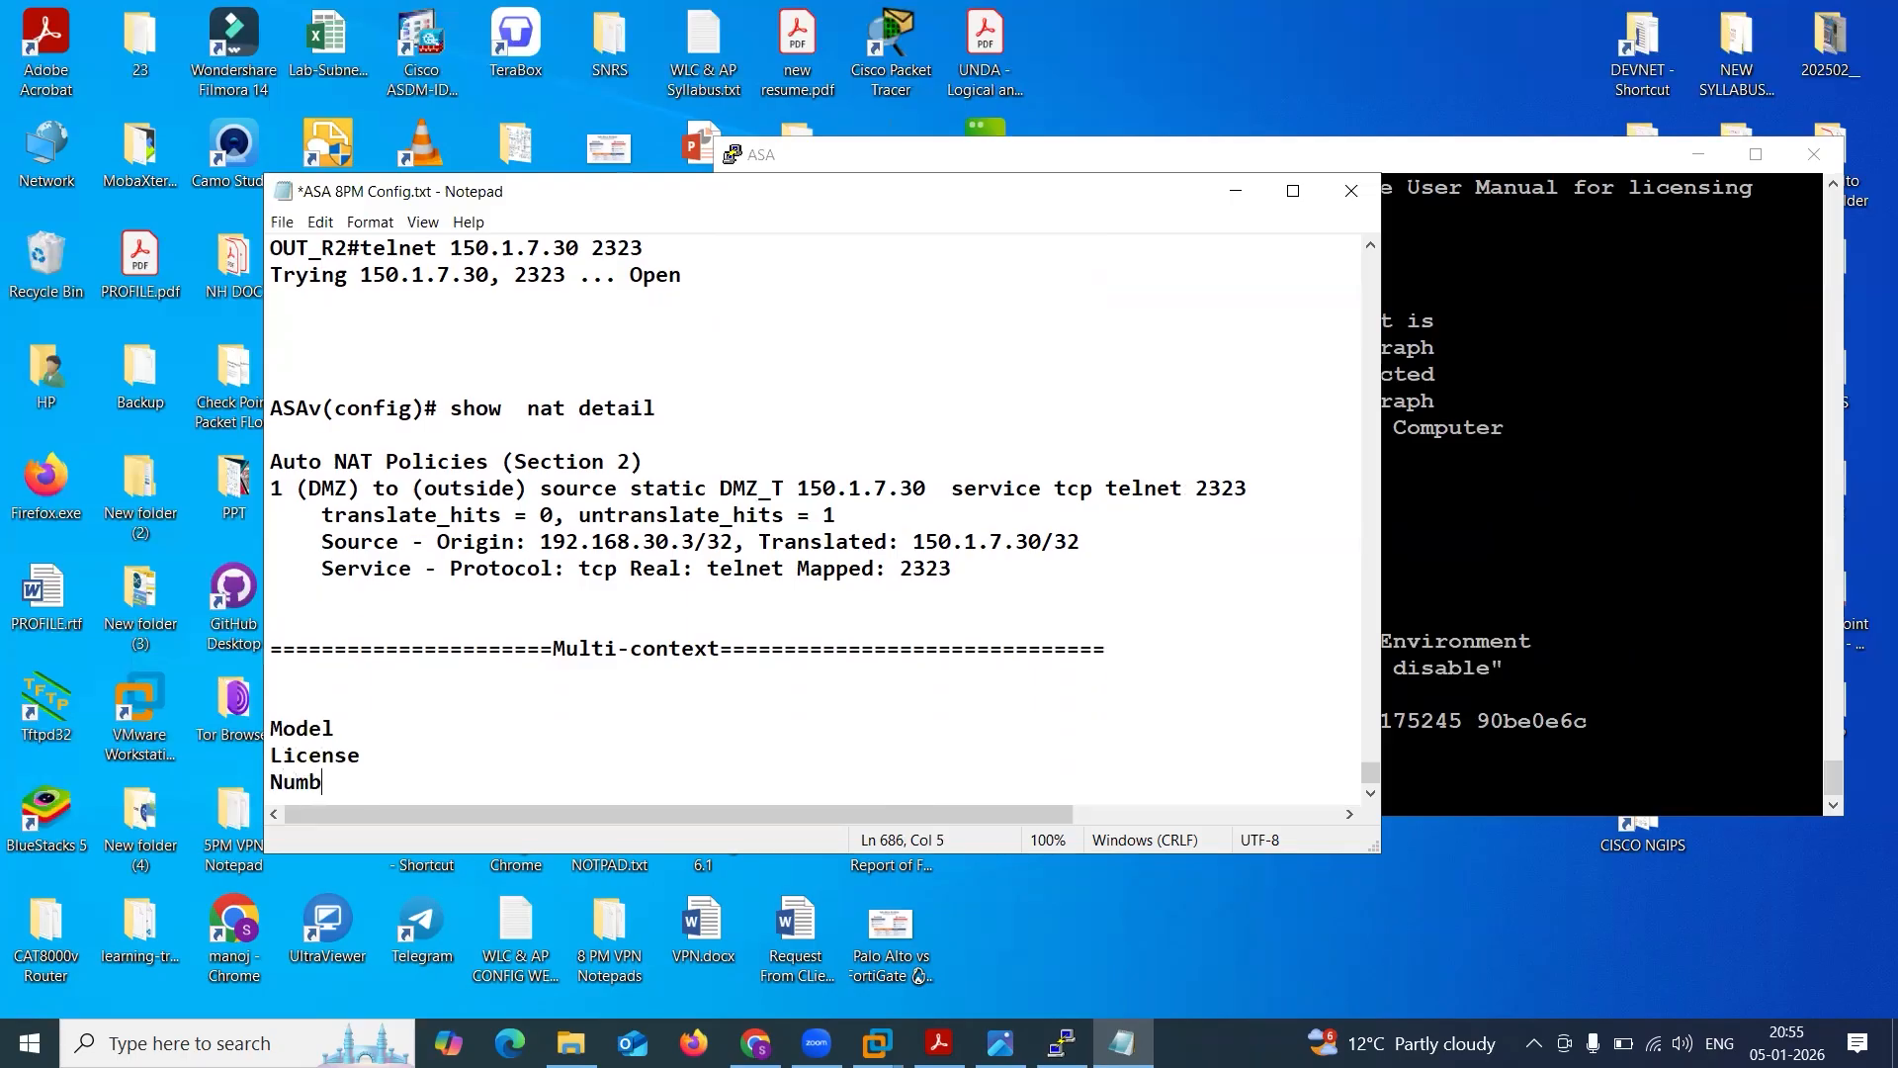
text(er of Contexts)
drag(287, 708, 512, 780)
click(559, 793)
key(Return)
key(Return)
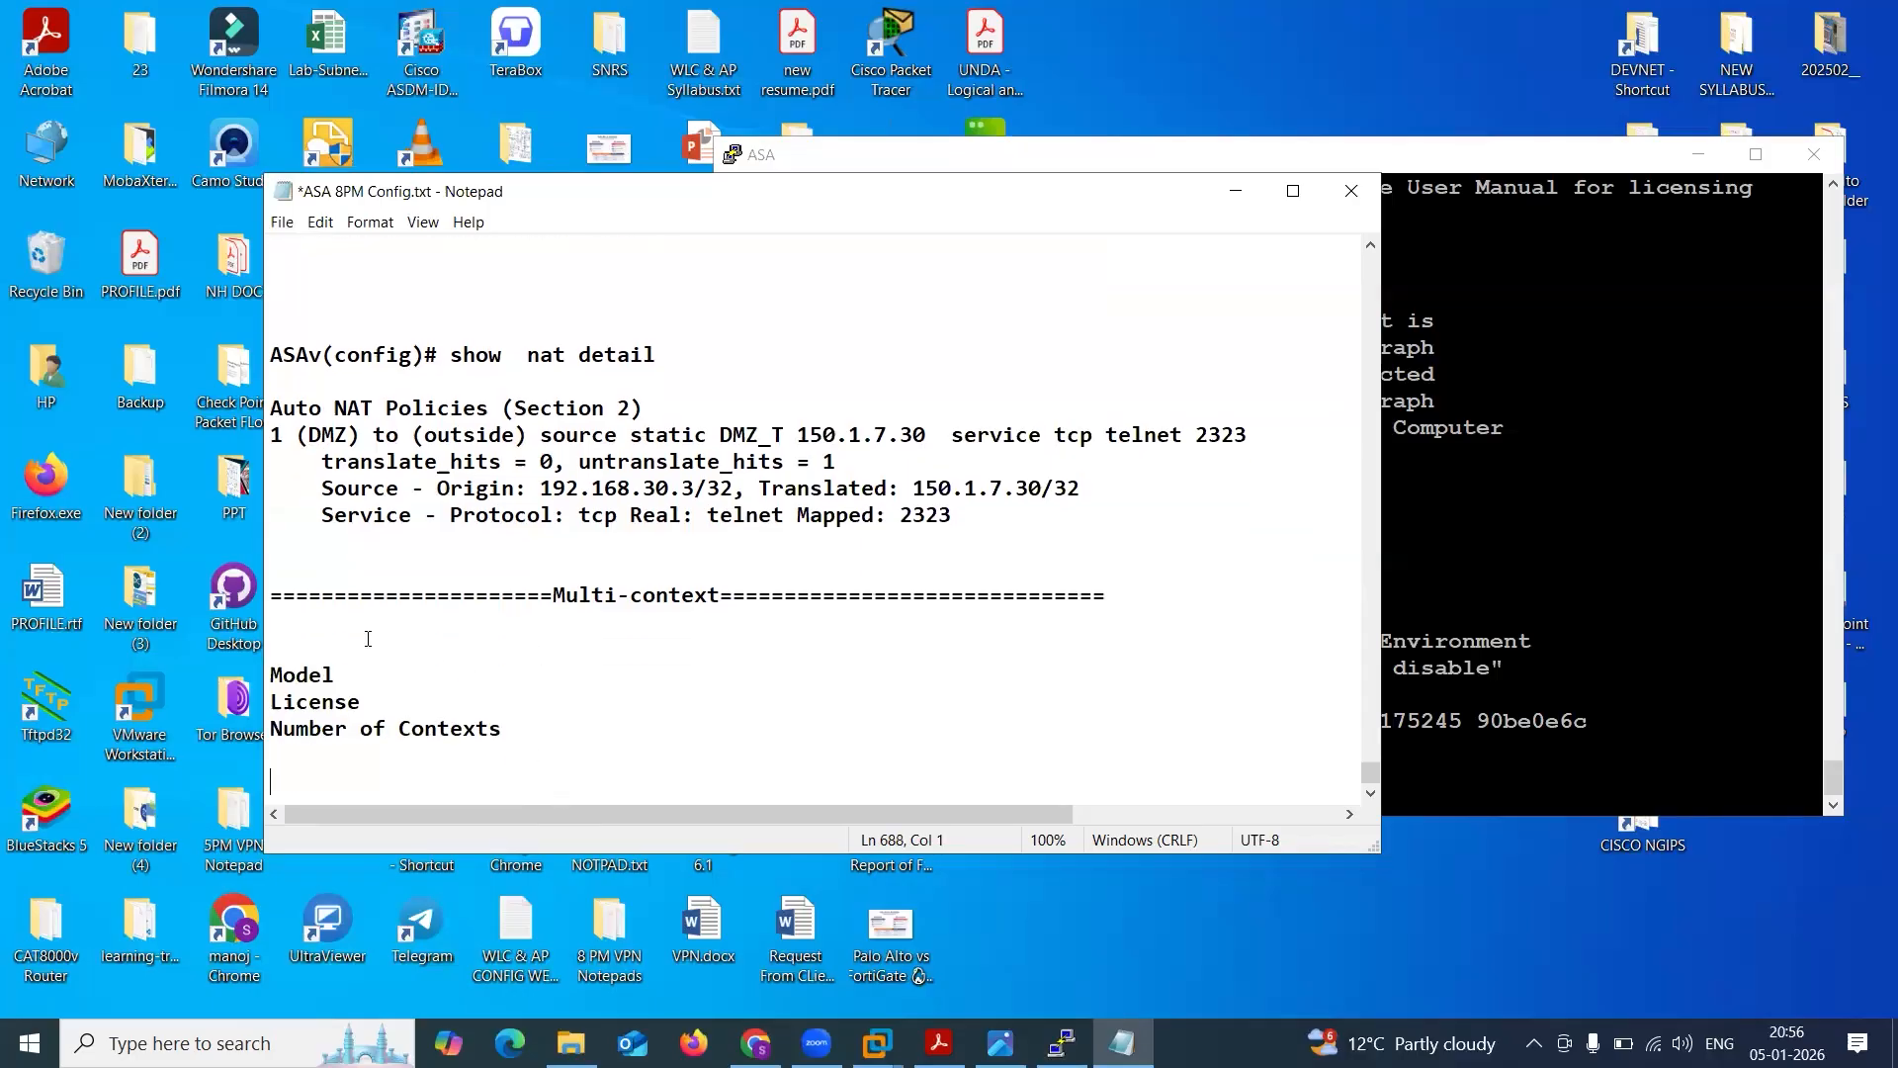
Insert "#show version" between the Multi-context heading and the Model line, and save the notes file.
click(559, 611)
key(Return)
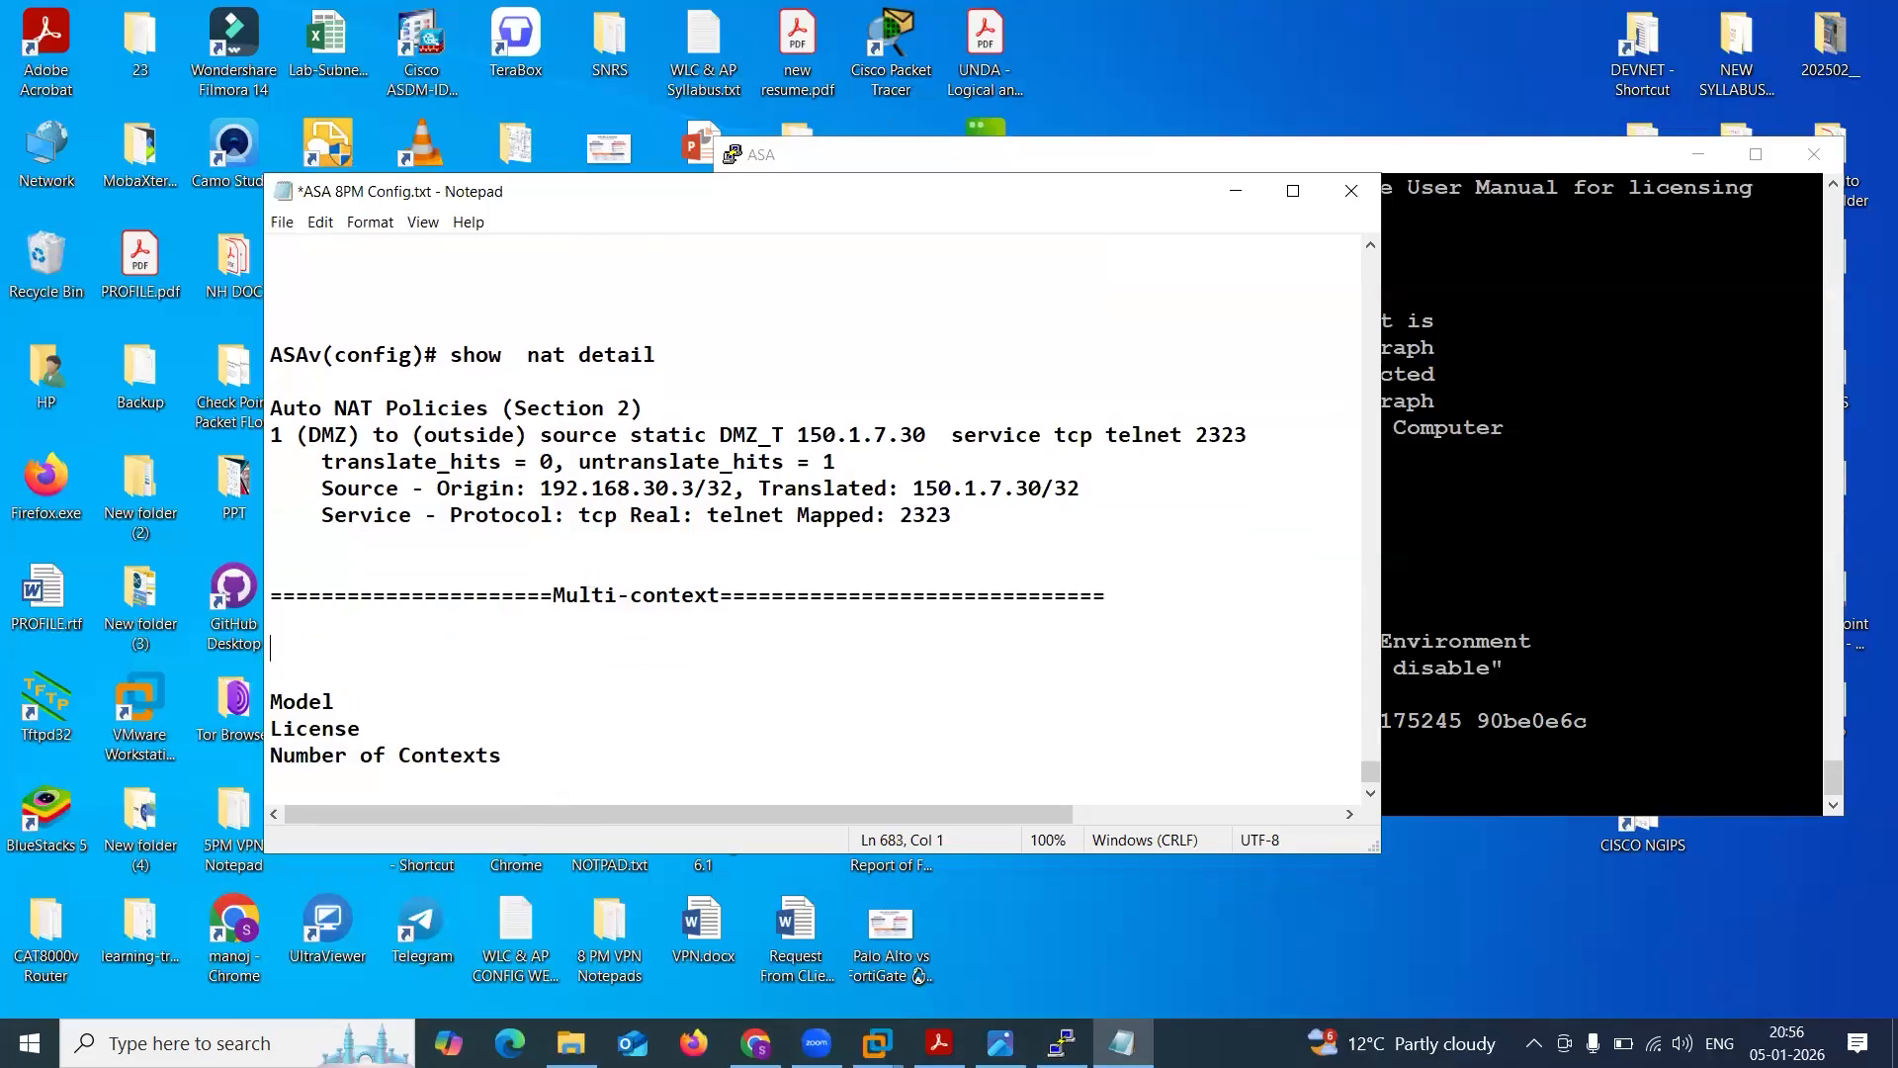
text(#show version)
key(ctrl+s)
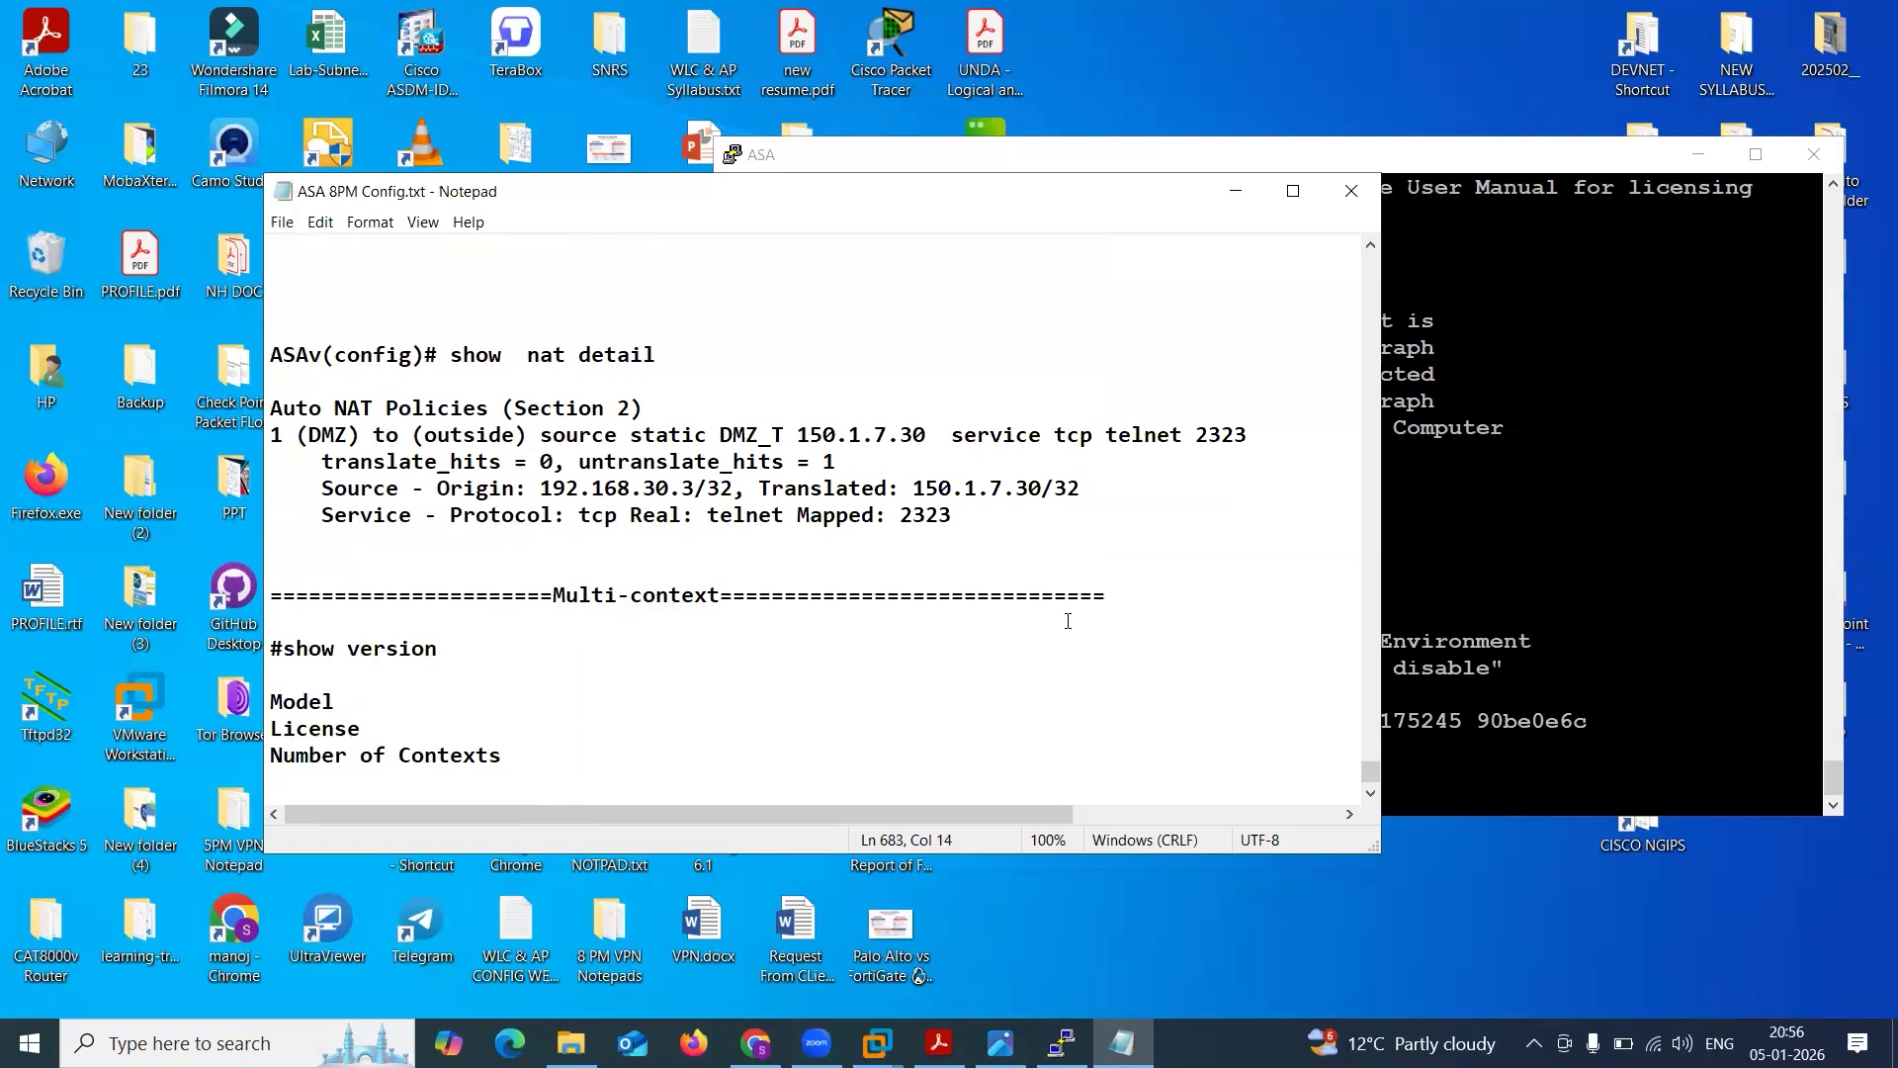
Switch to the ASA console and enter privileged EXEC mode with en, leaving the password blank.
click(1562, 597)
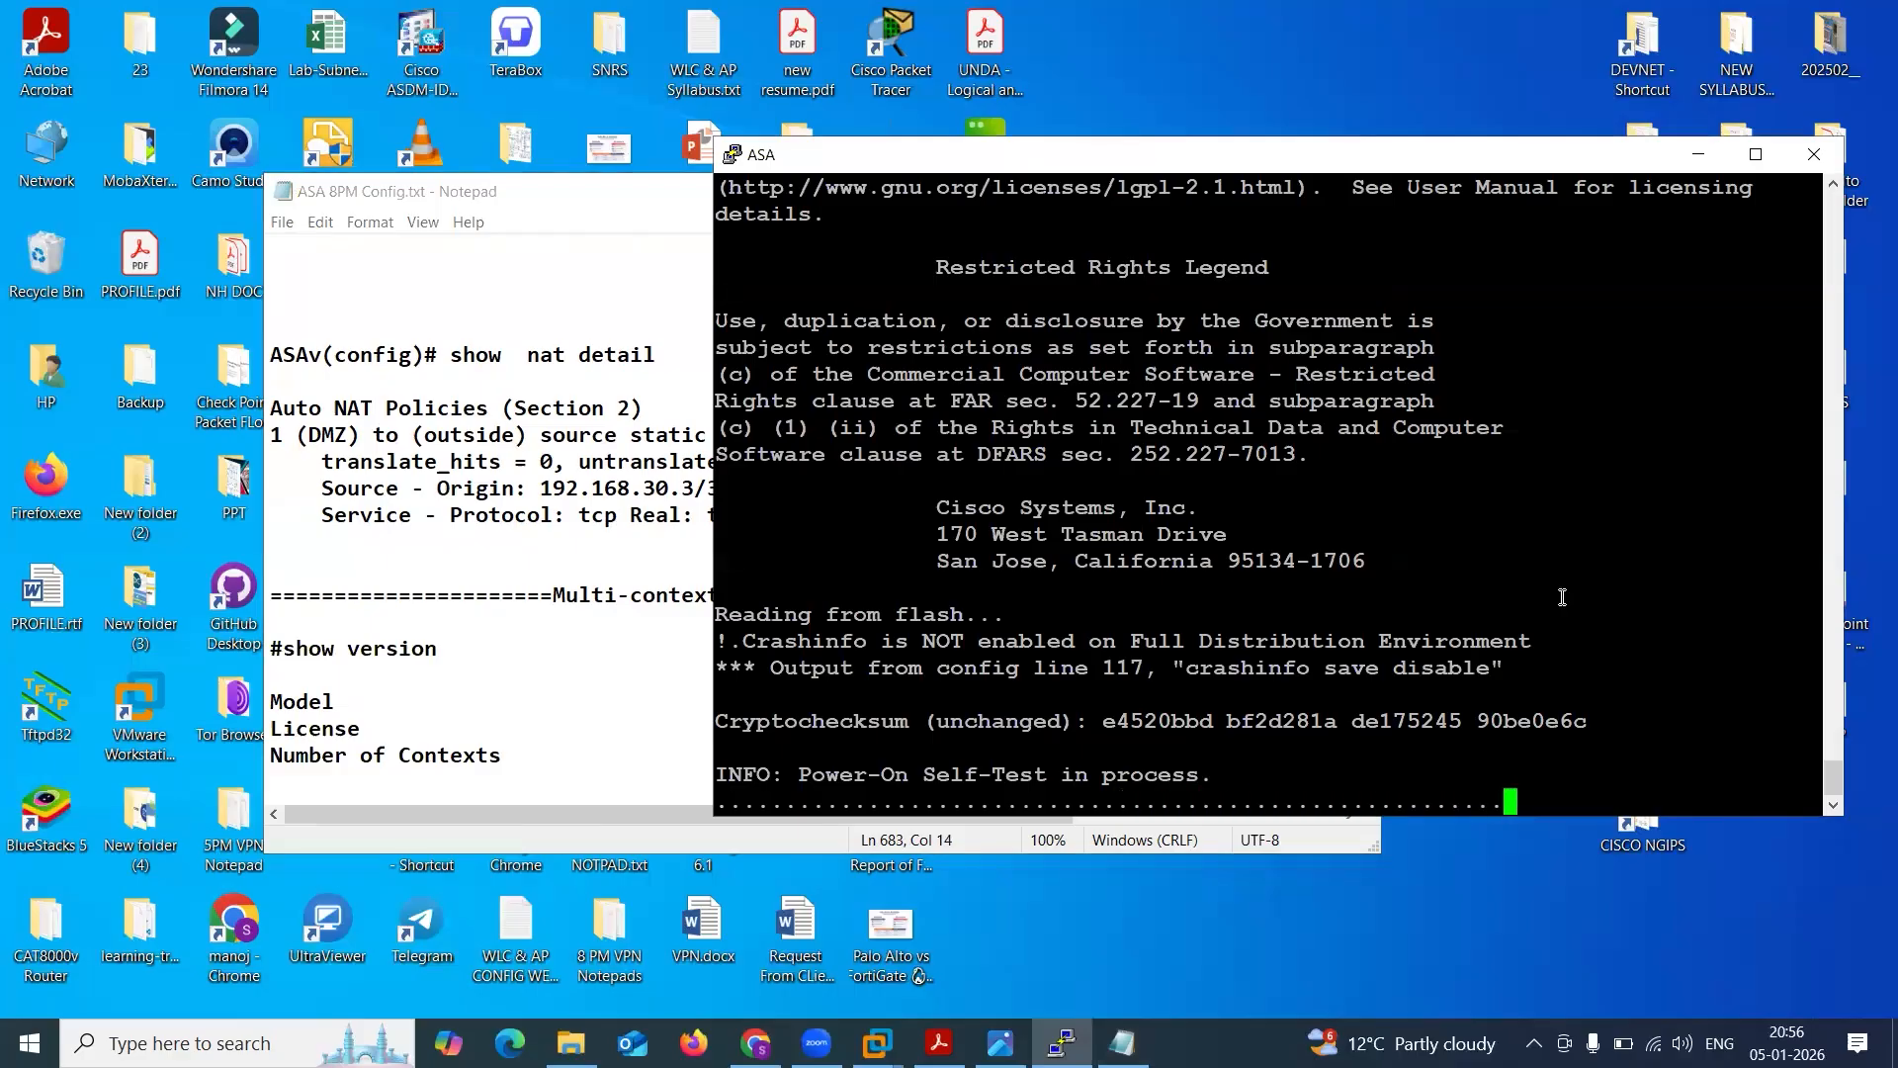
key(Return)
key(Return)
key(Return)
key(Return)
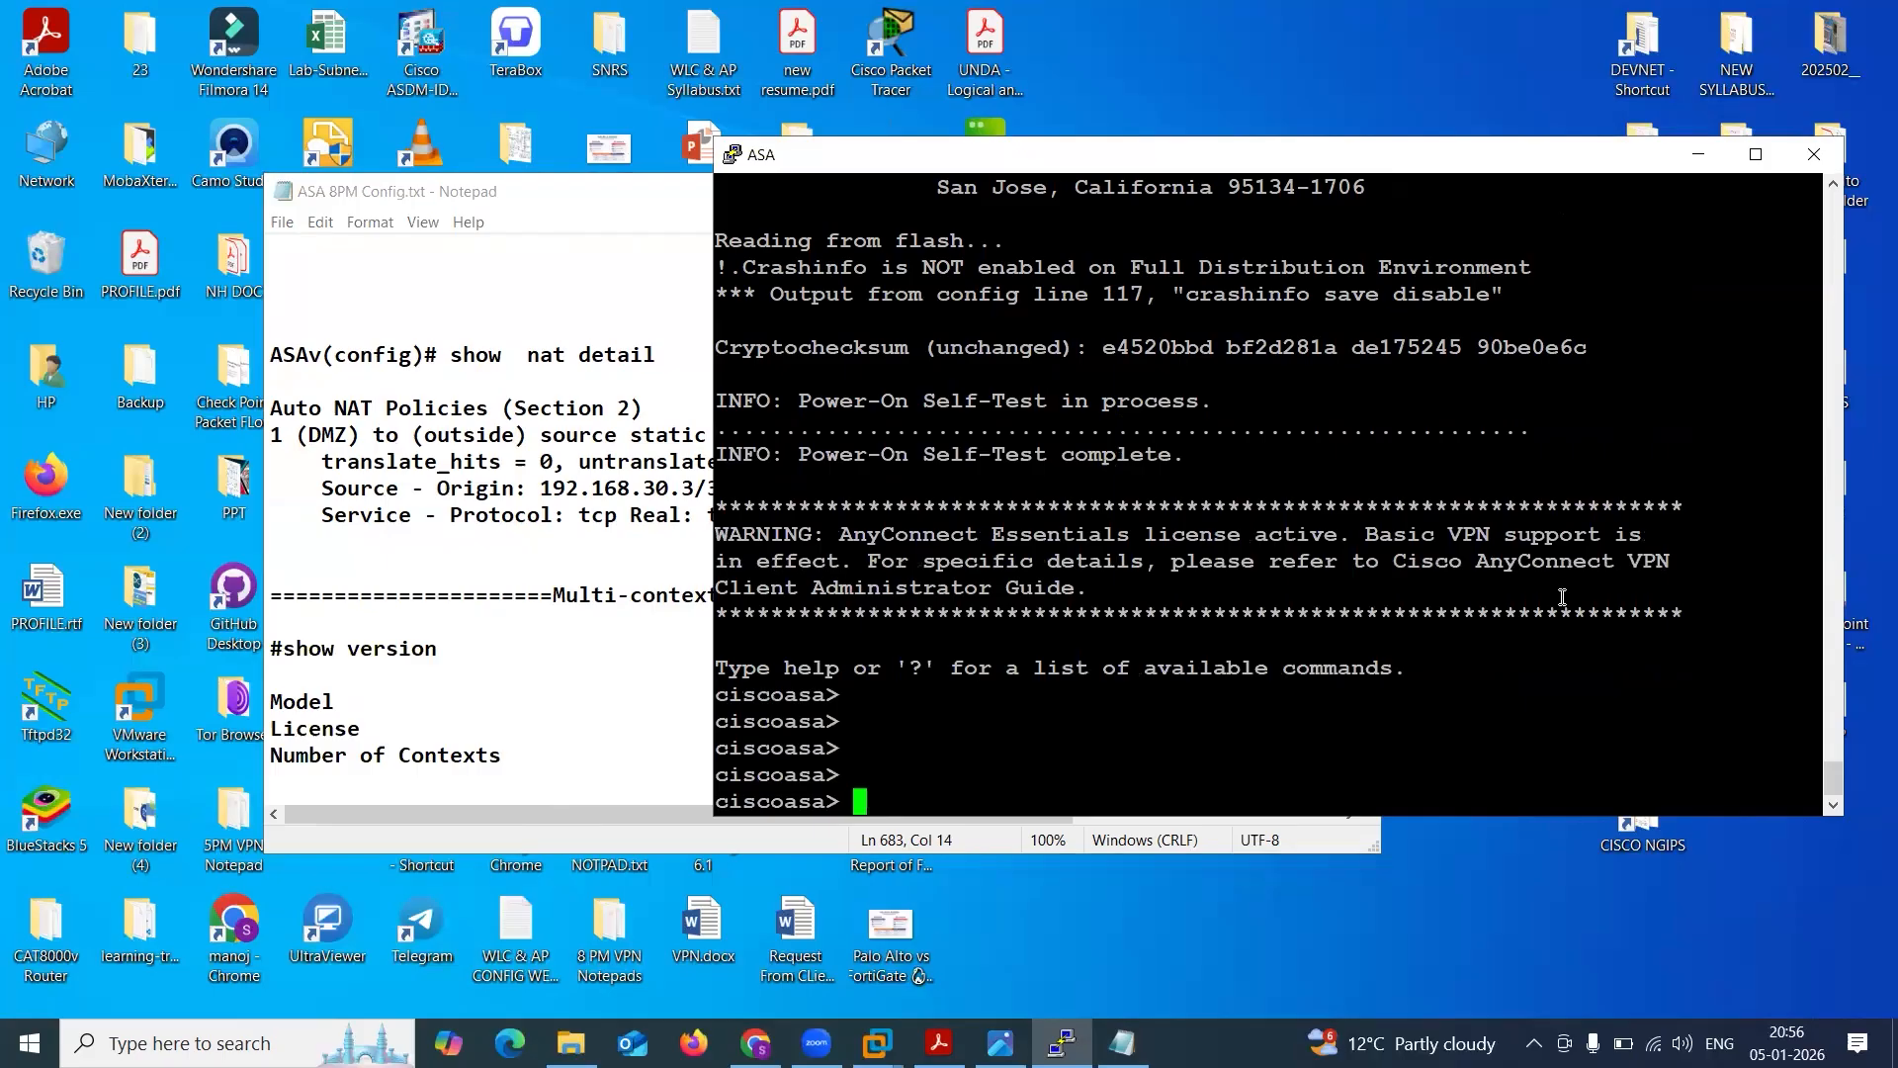
key(Return)
key(Return)
key(Return)
key(Return)
text(en)
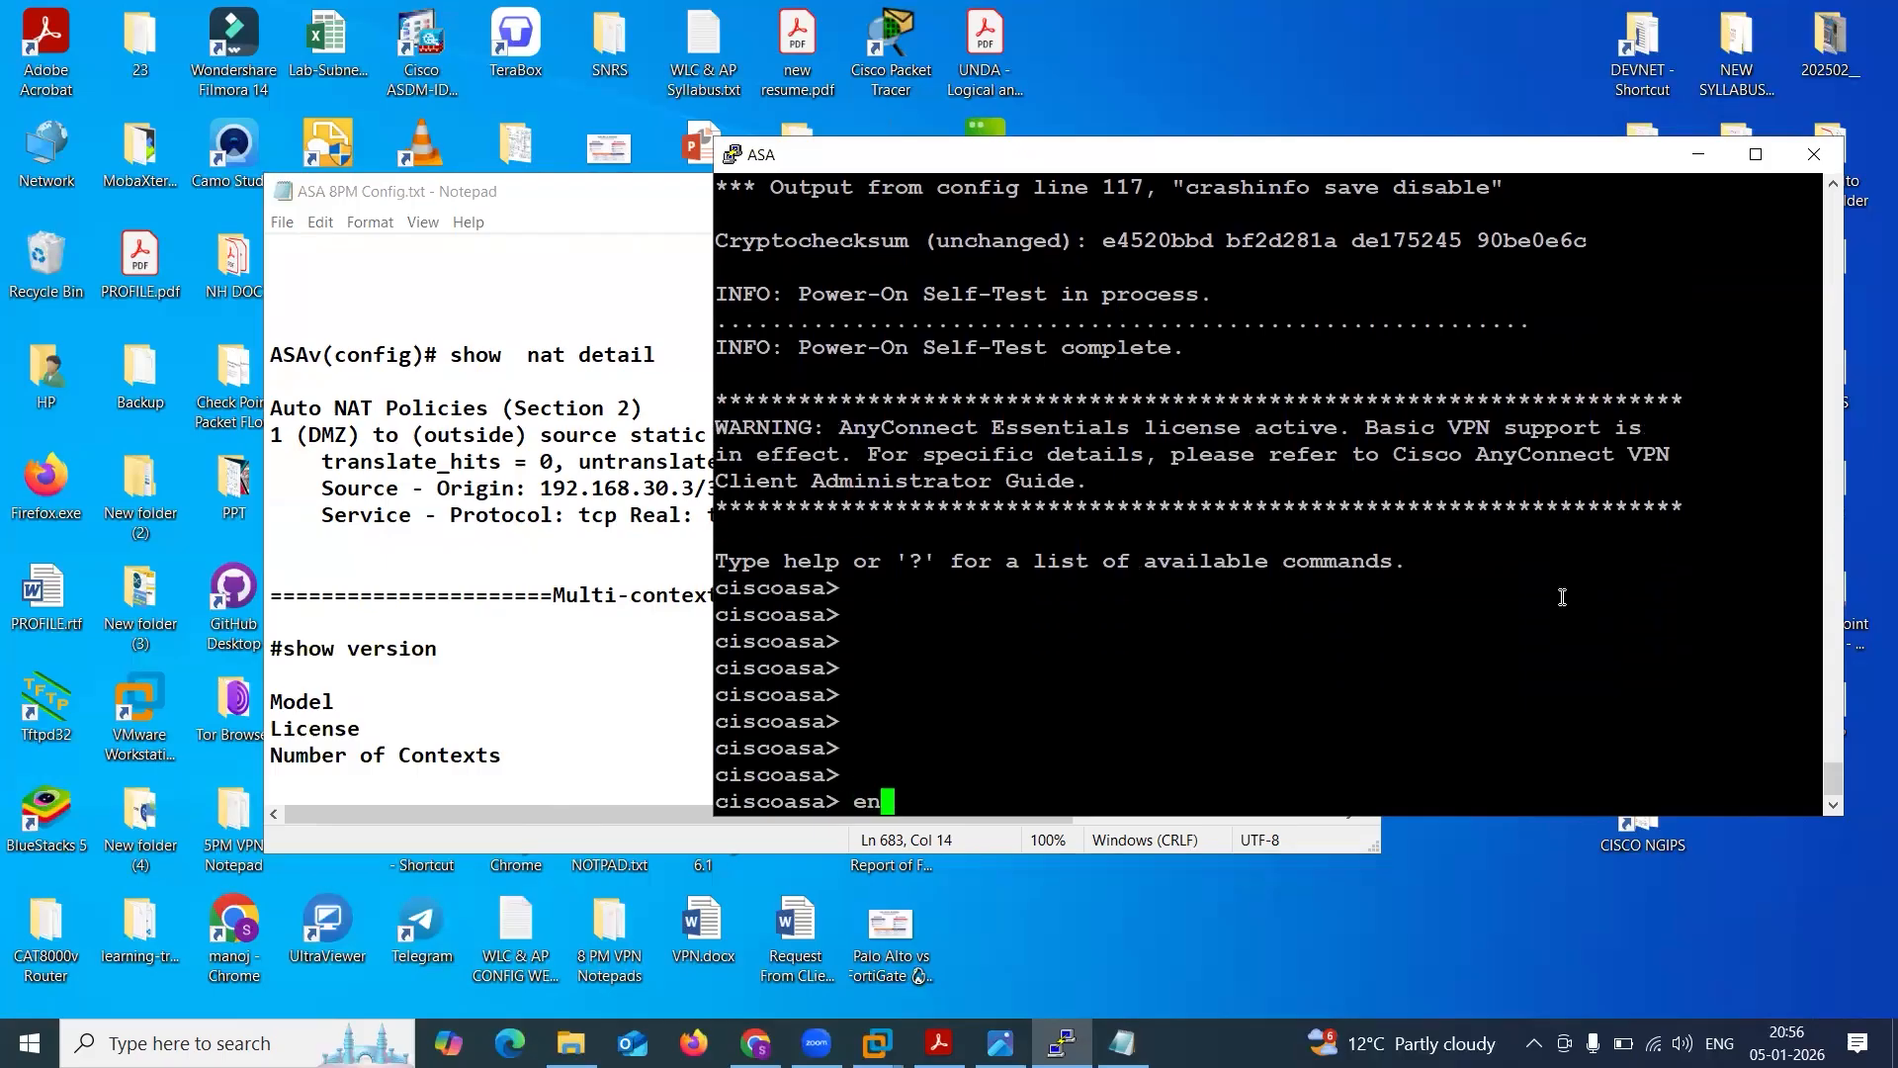
key(Return)
key(Return)
key(Return)
key(Return)
key(Return)
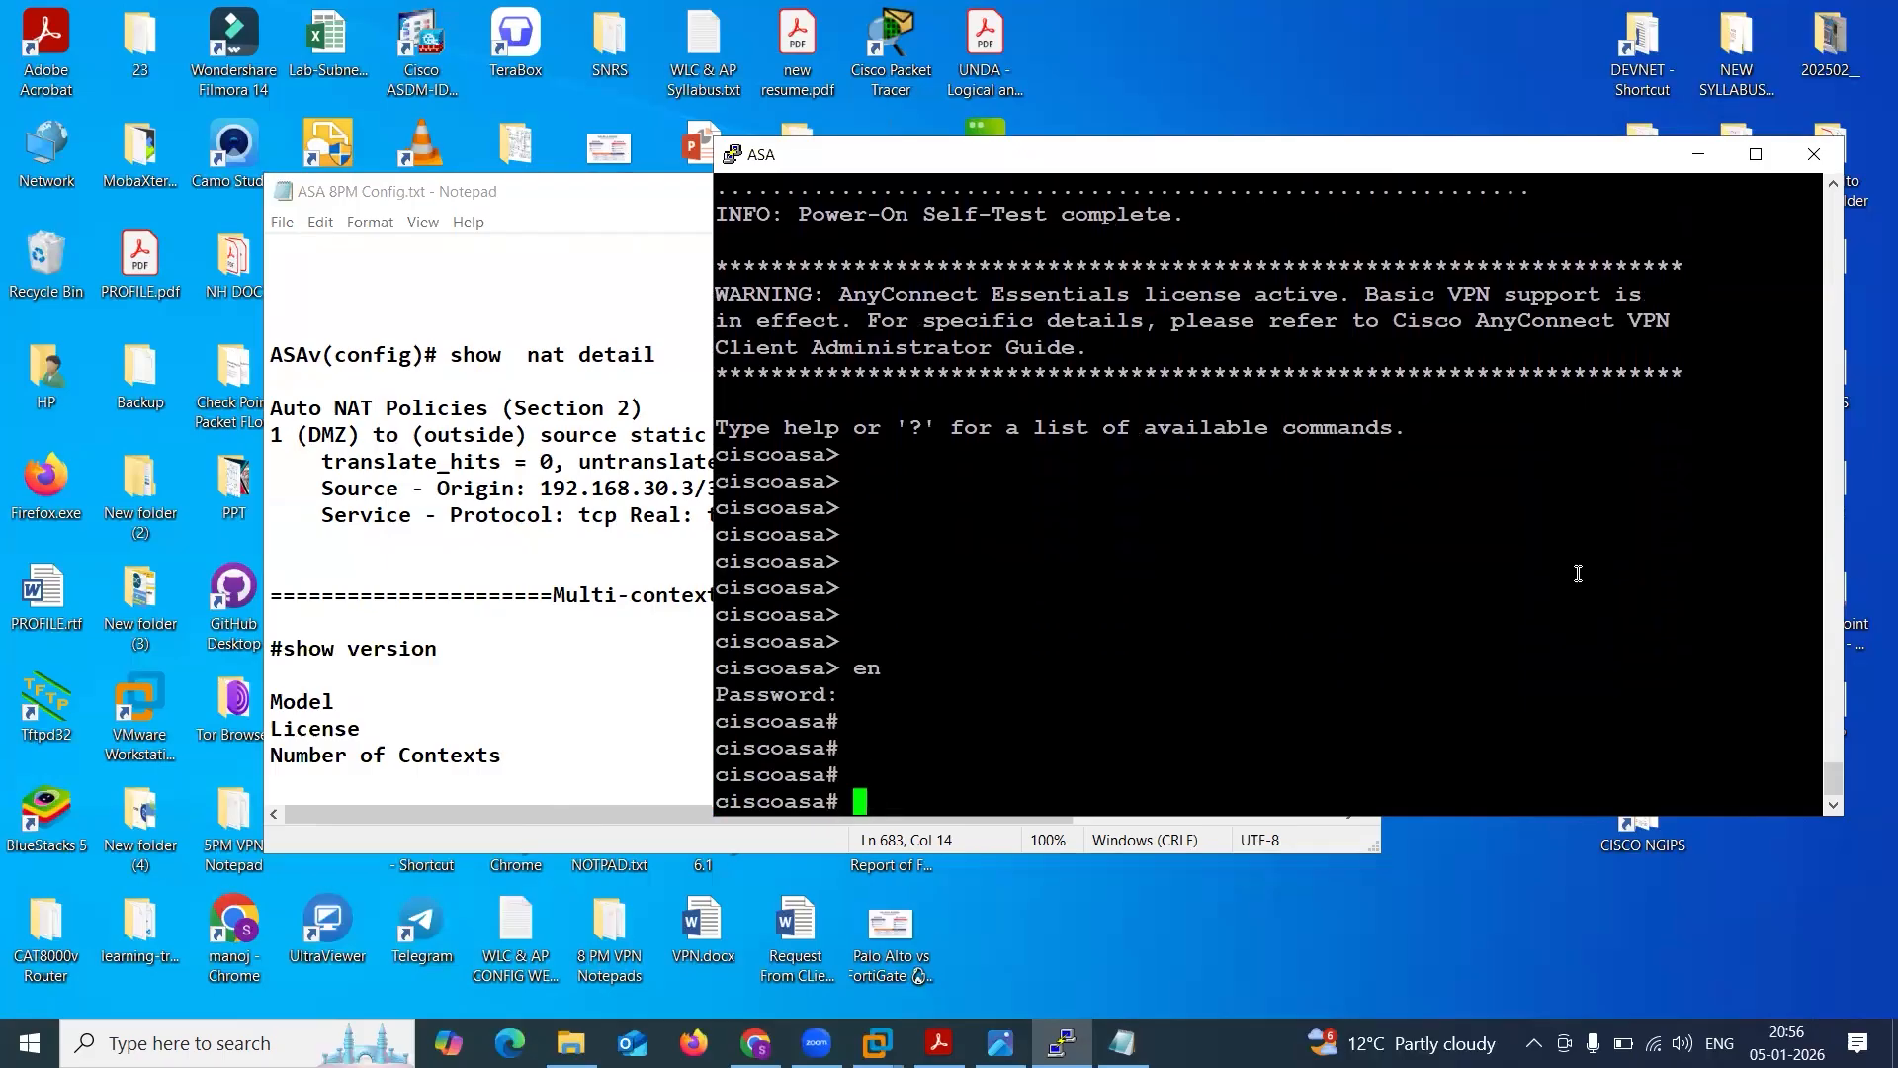
Move and widen the ASA console window, and enter sh ver at the privileged prompt.
drag(1201, 150, 919, 131)
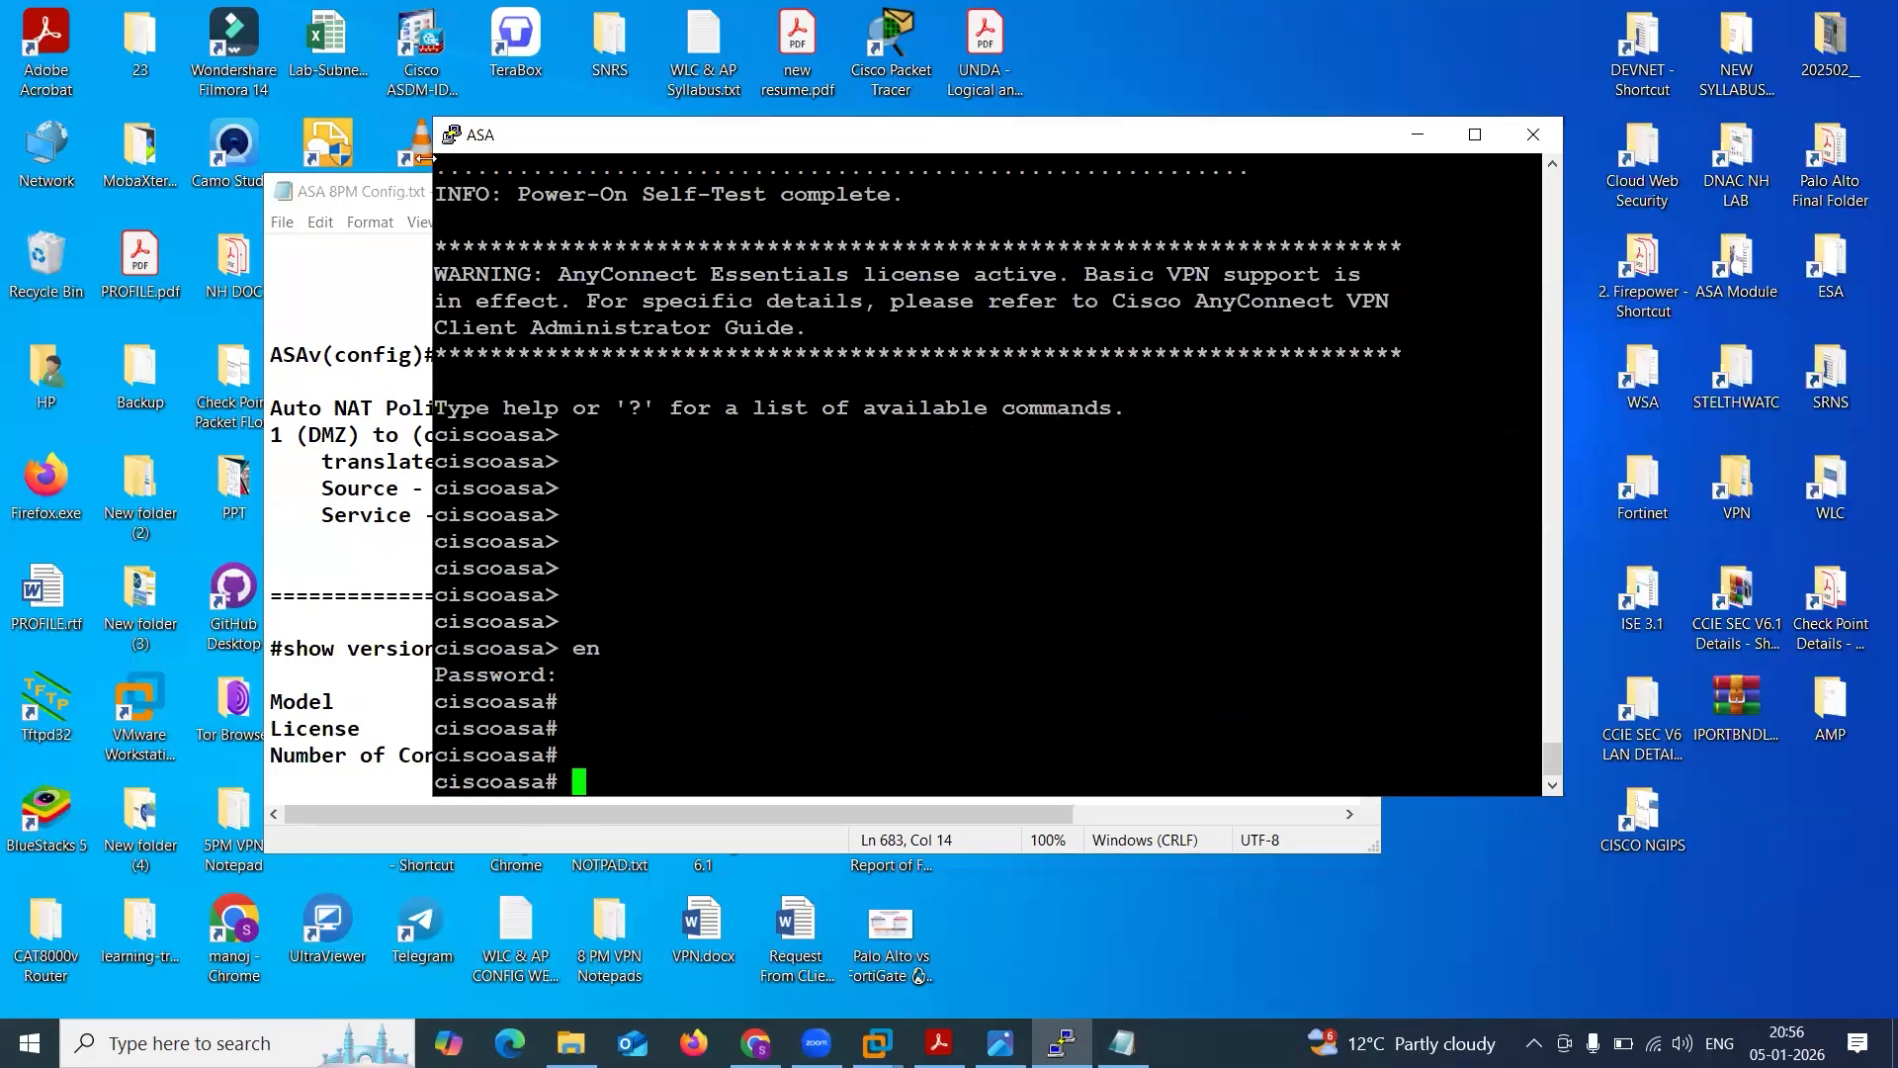
drag(427, 141, 138, 140)
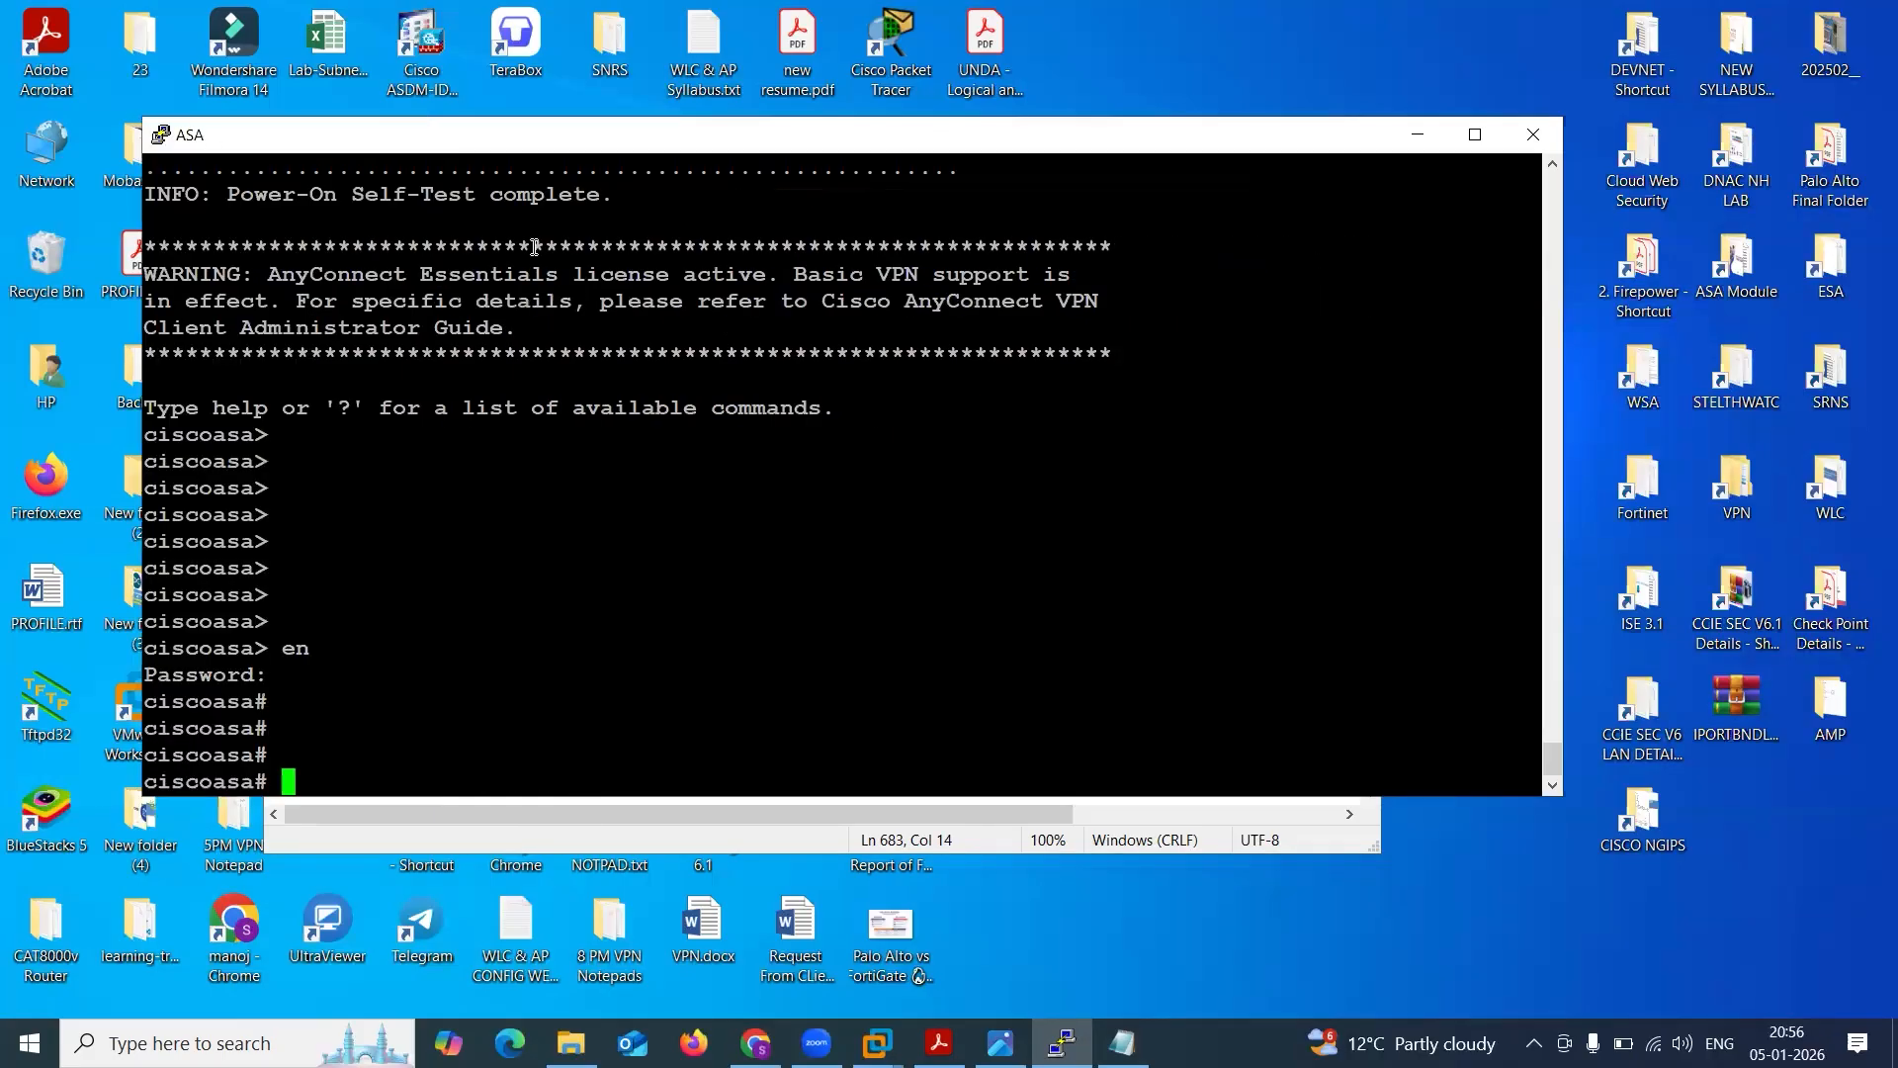
text(sh ver)
key(Tab)
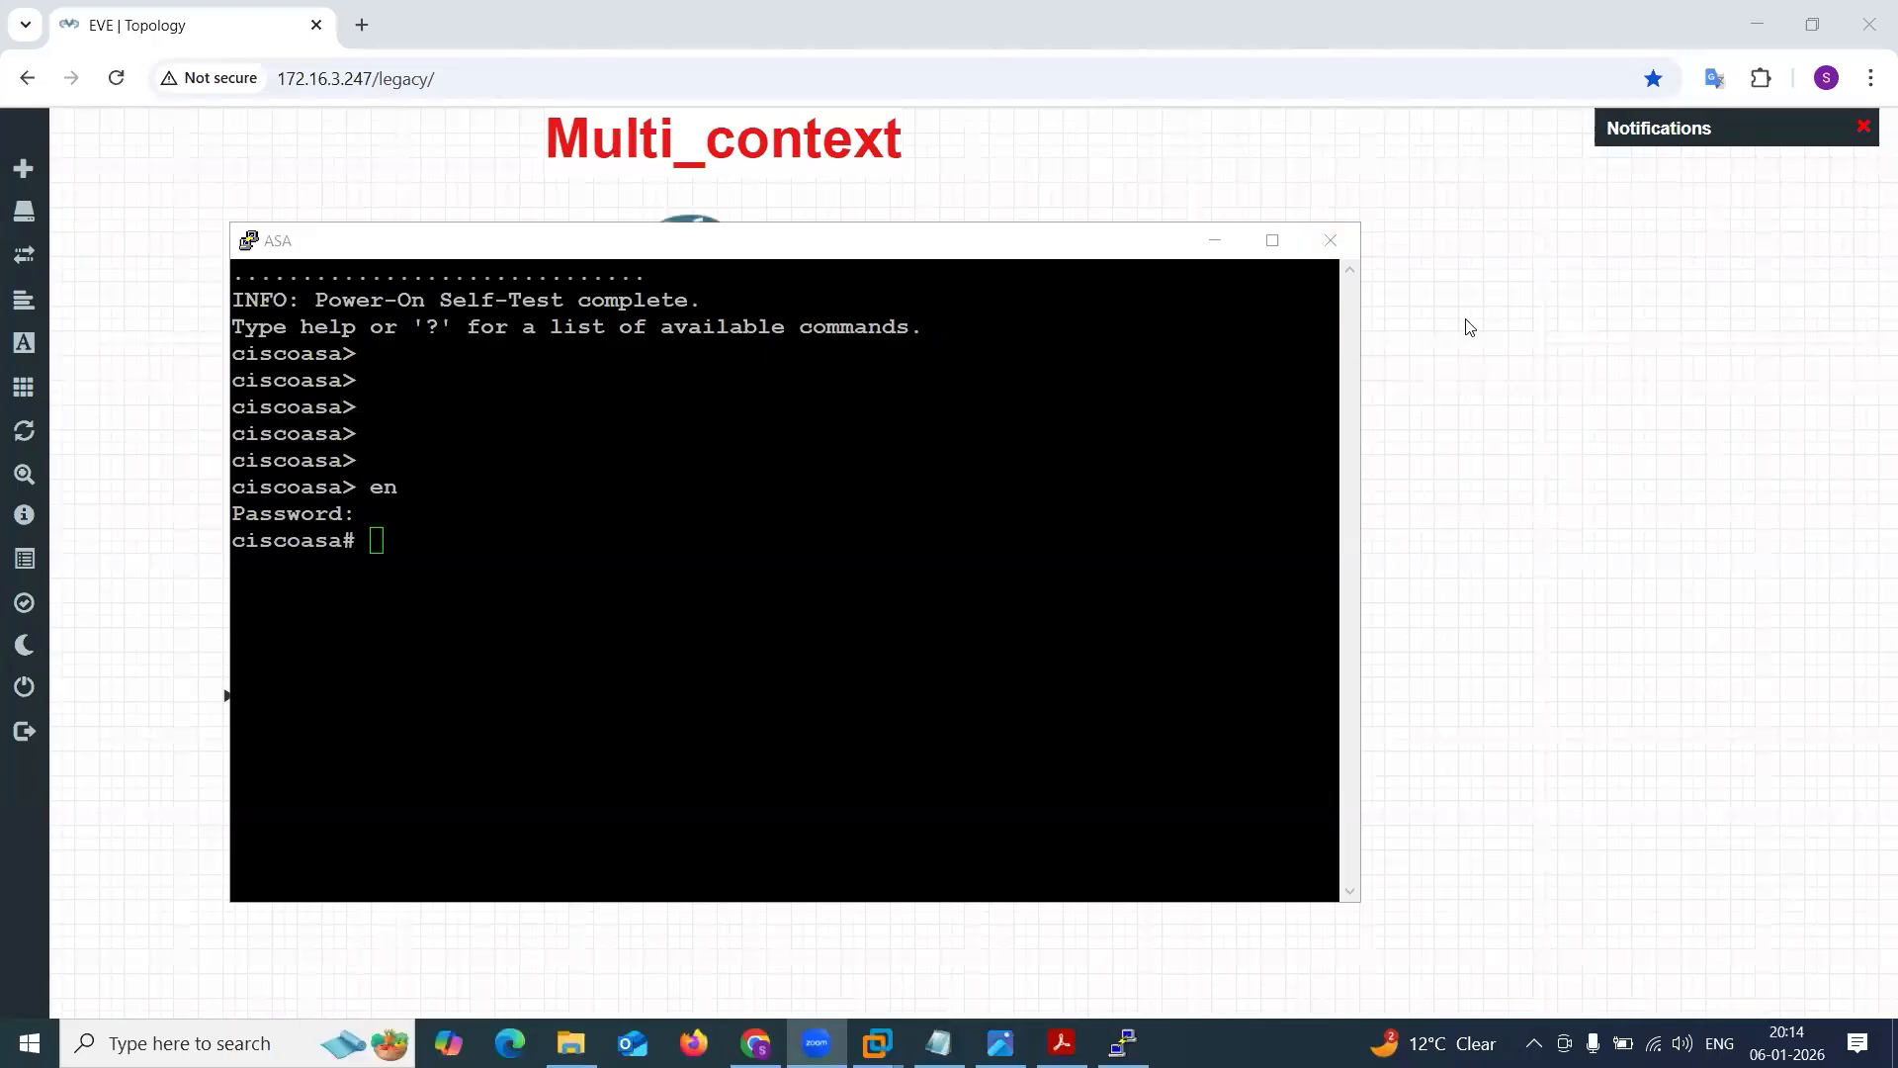
Run sh ver on the ASA console and highlight the hardware model in the output.
click(810, 456)
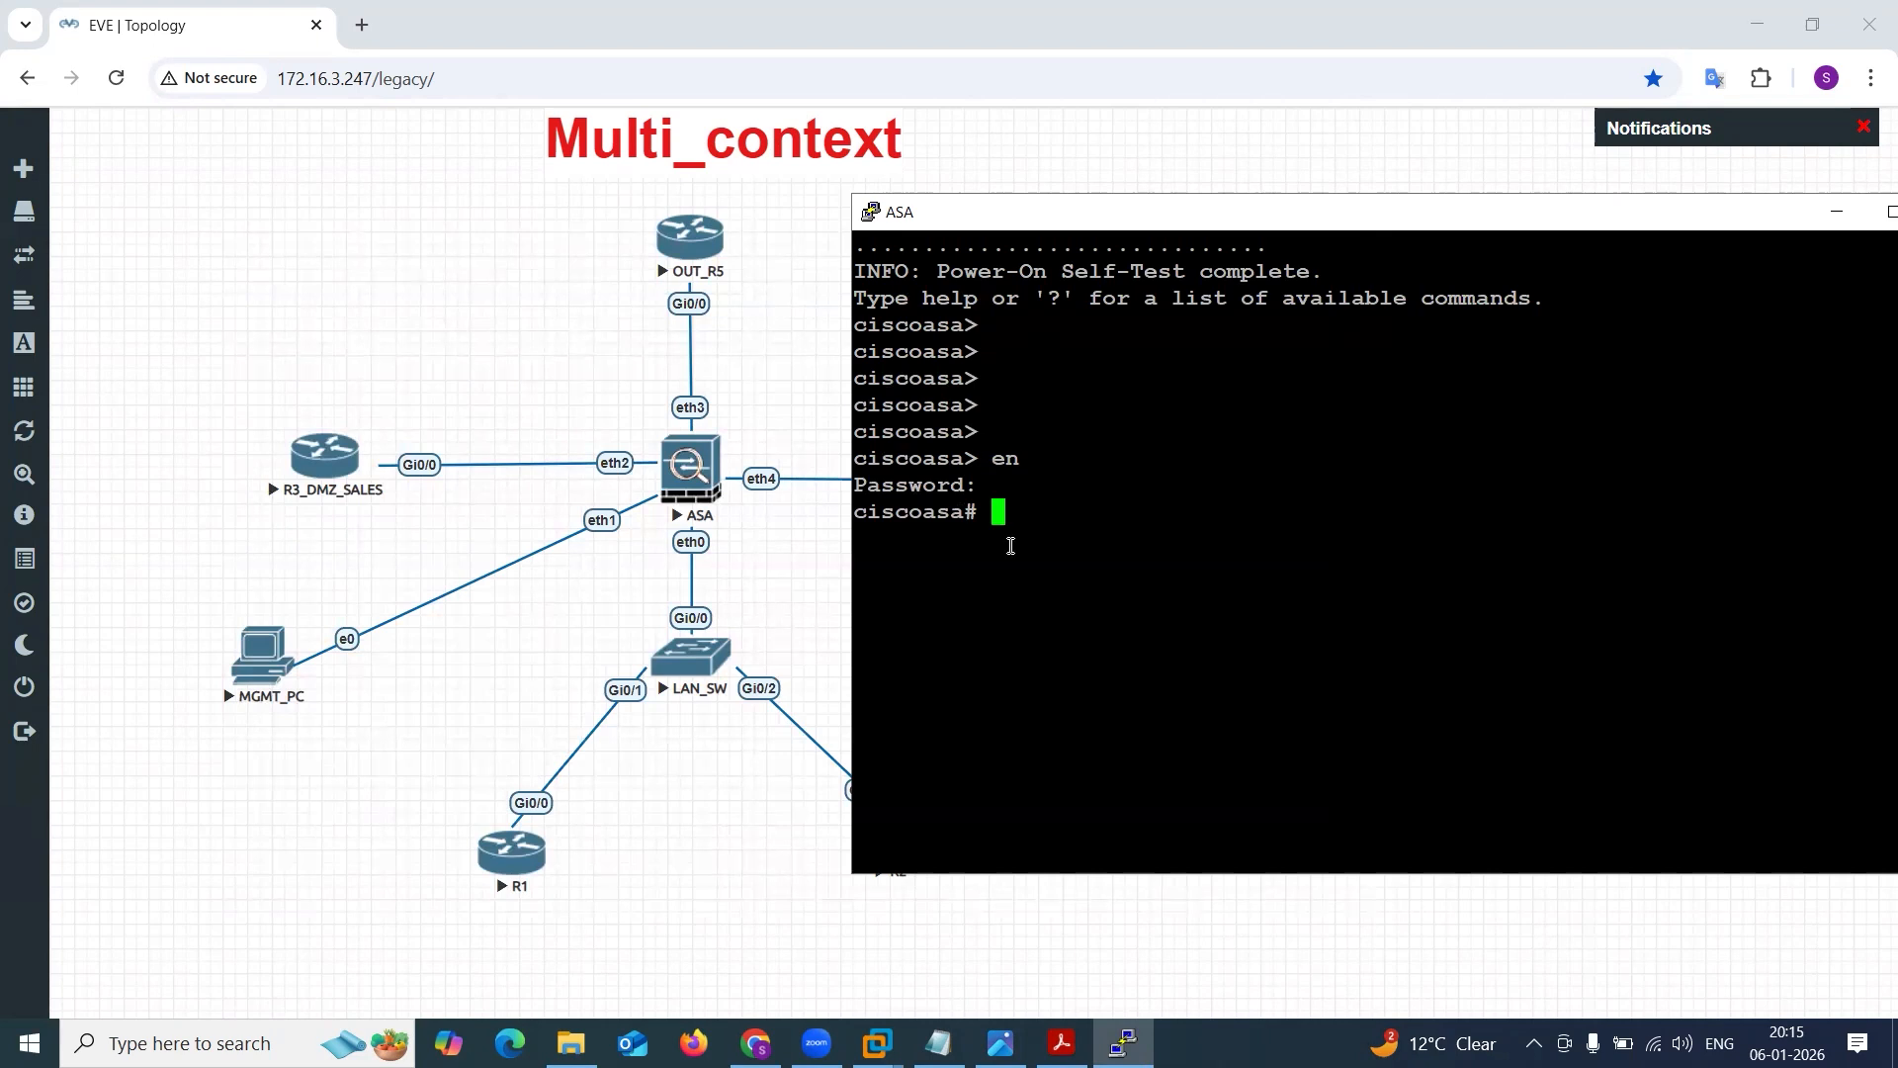
text(sh ver)
key(Return)
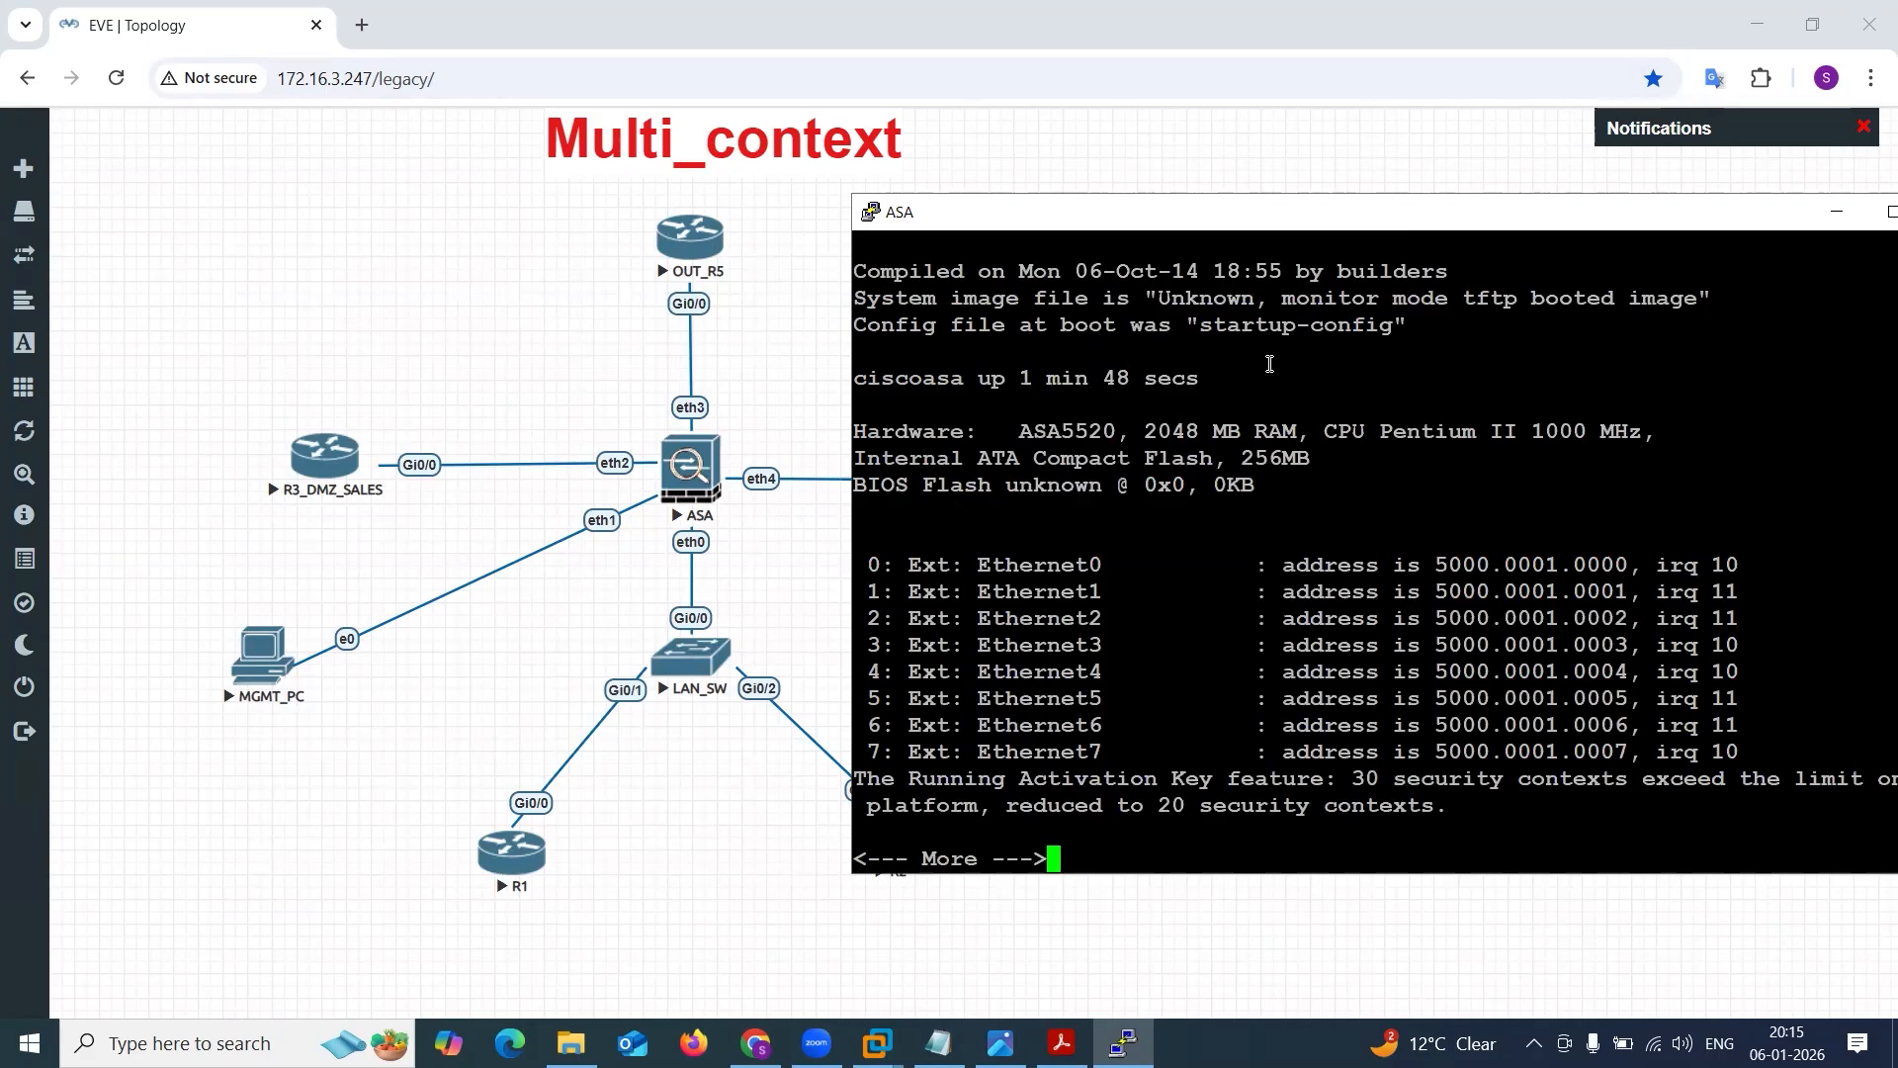
drag(1021, 431, 1124, 437)
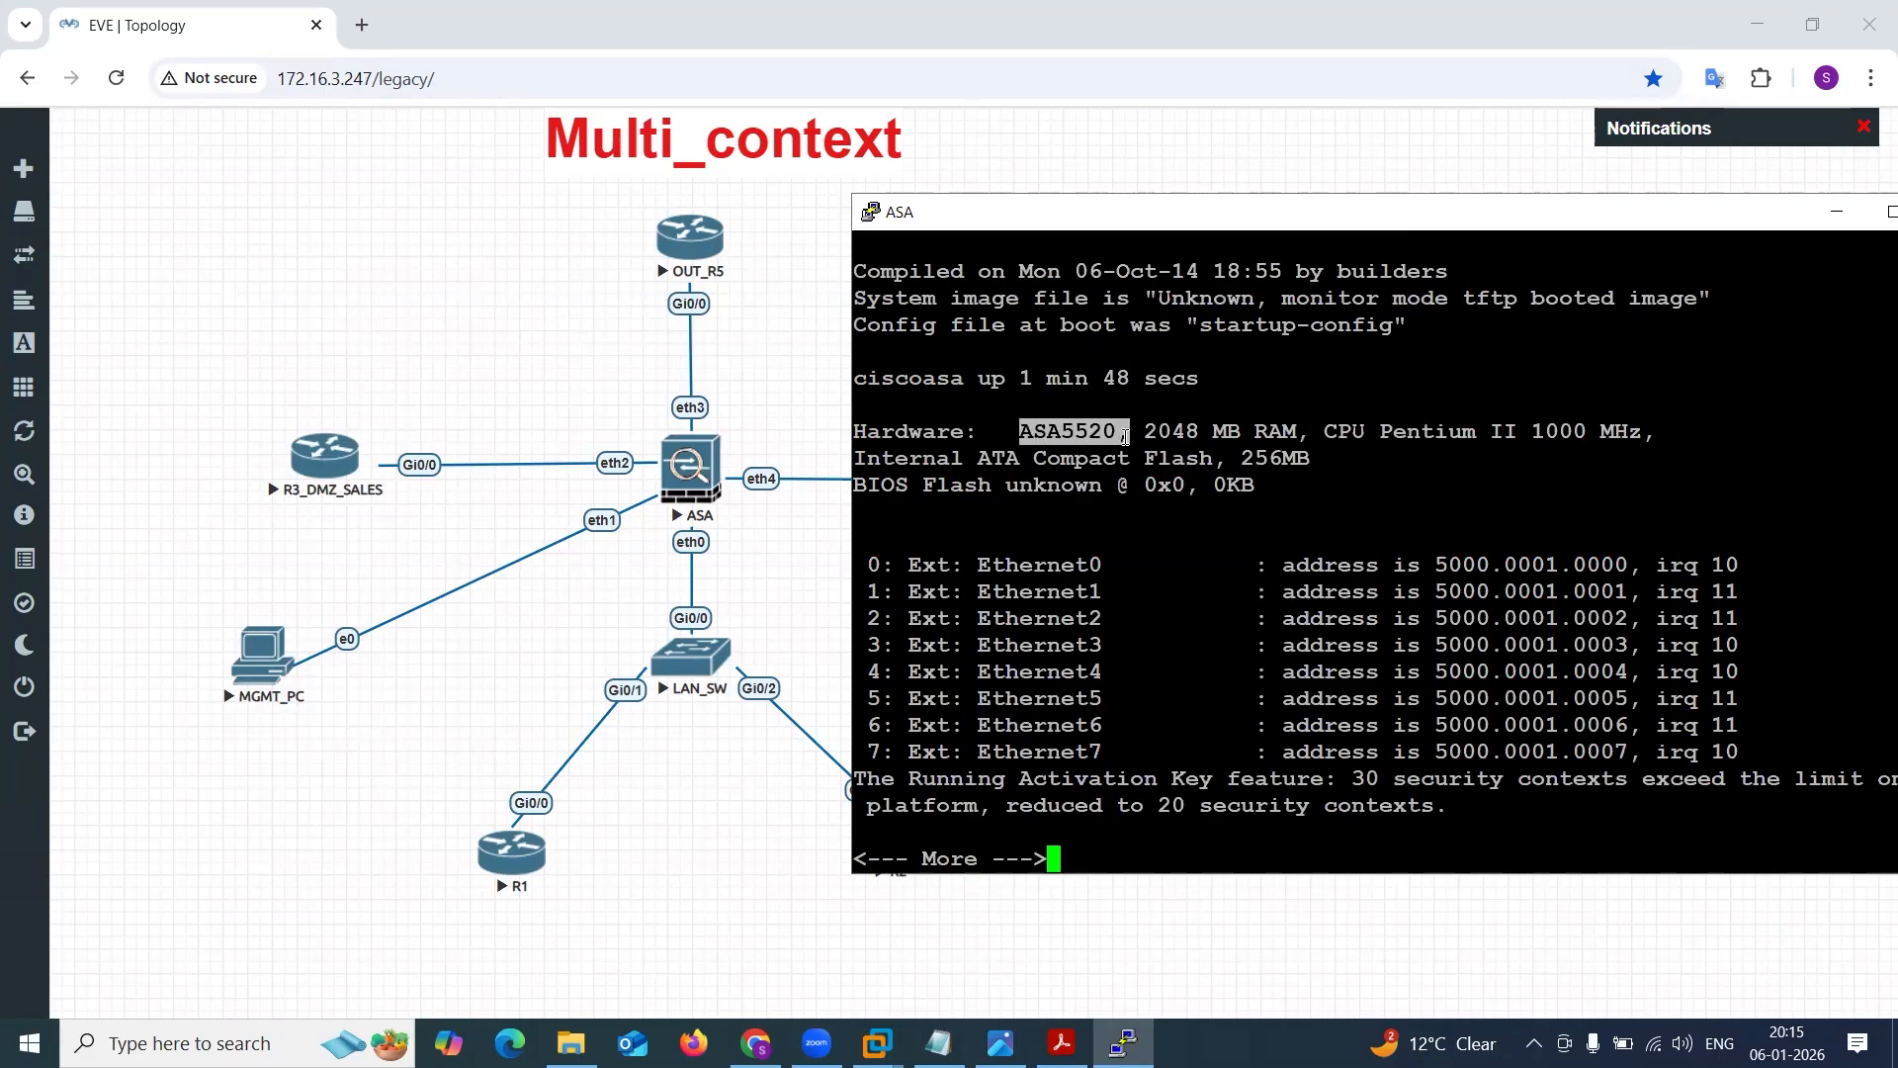
Page to the licensed features and highlight the Security Contexts entry, its count and its validity period.
key(space)
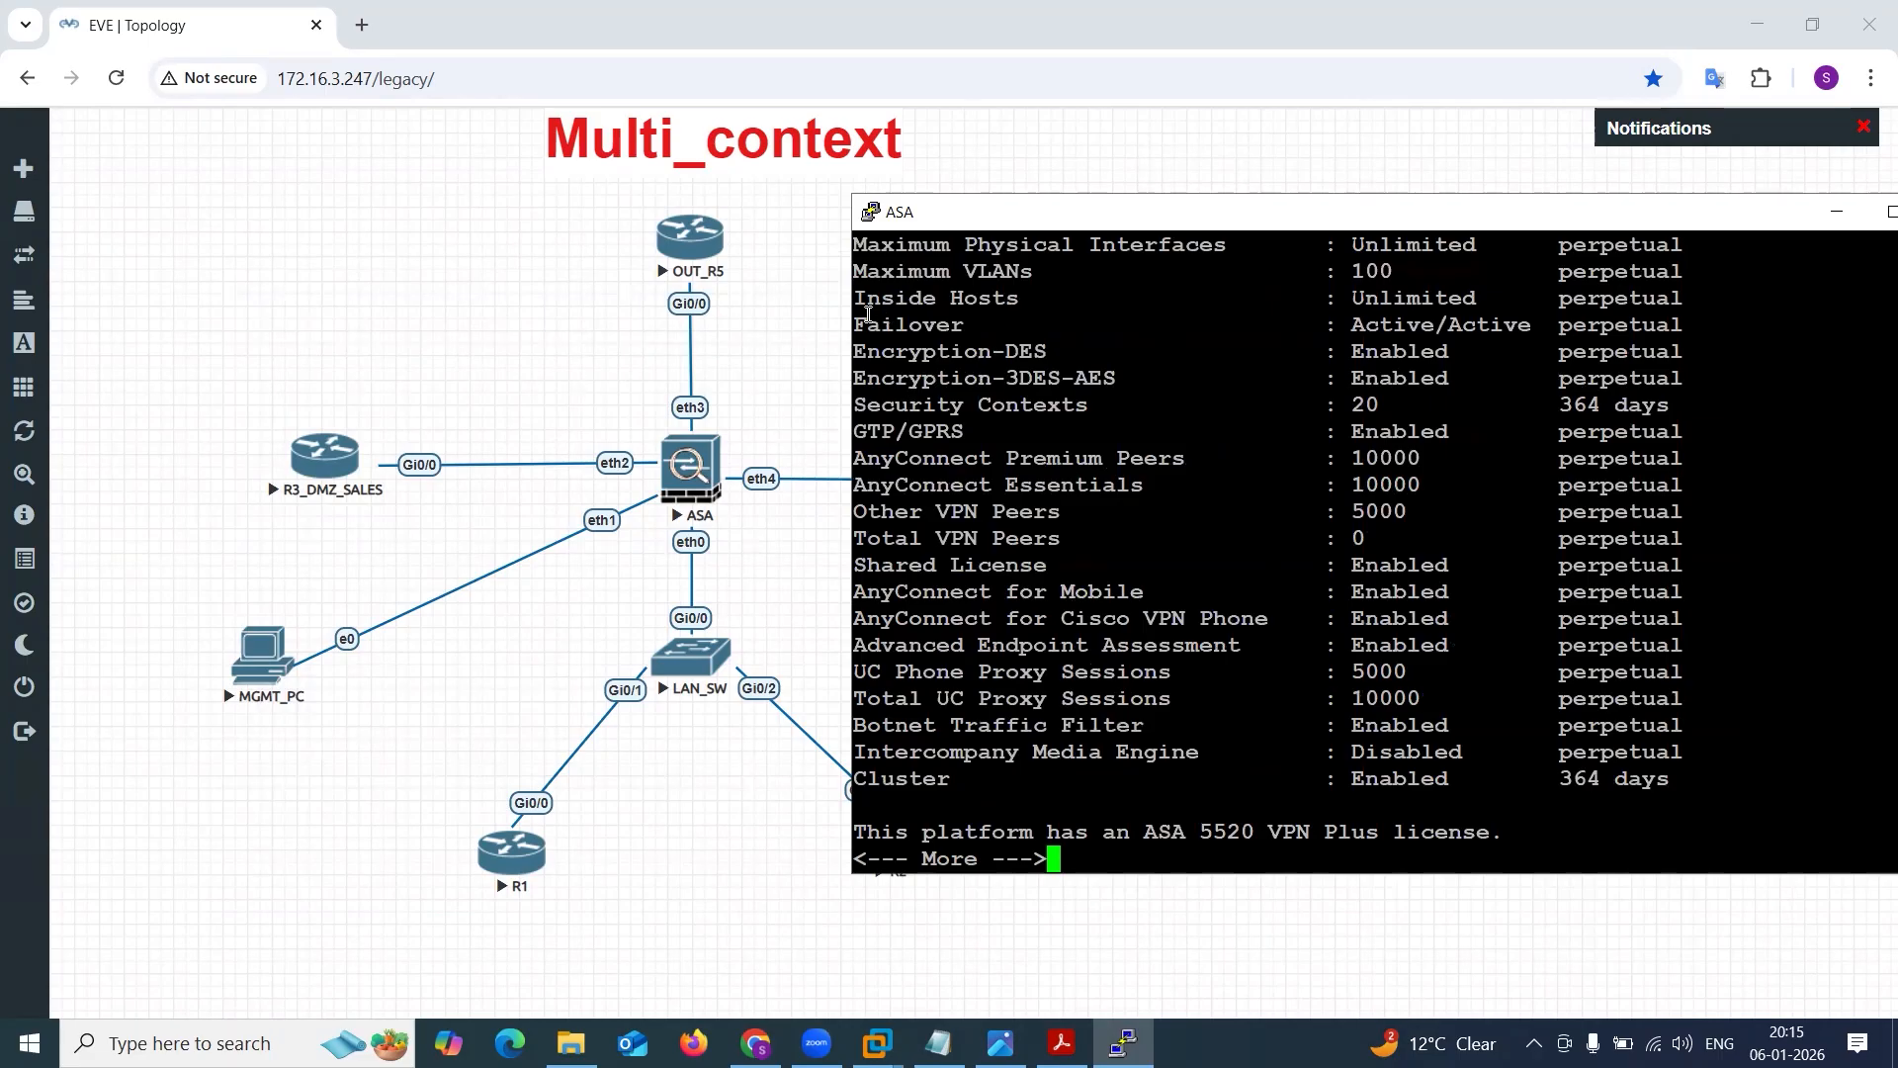
drag(856, 399, 1091, 414)
drag(1313, 401, 1405, 399)
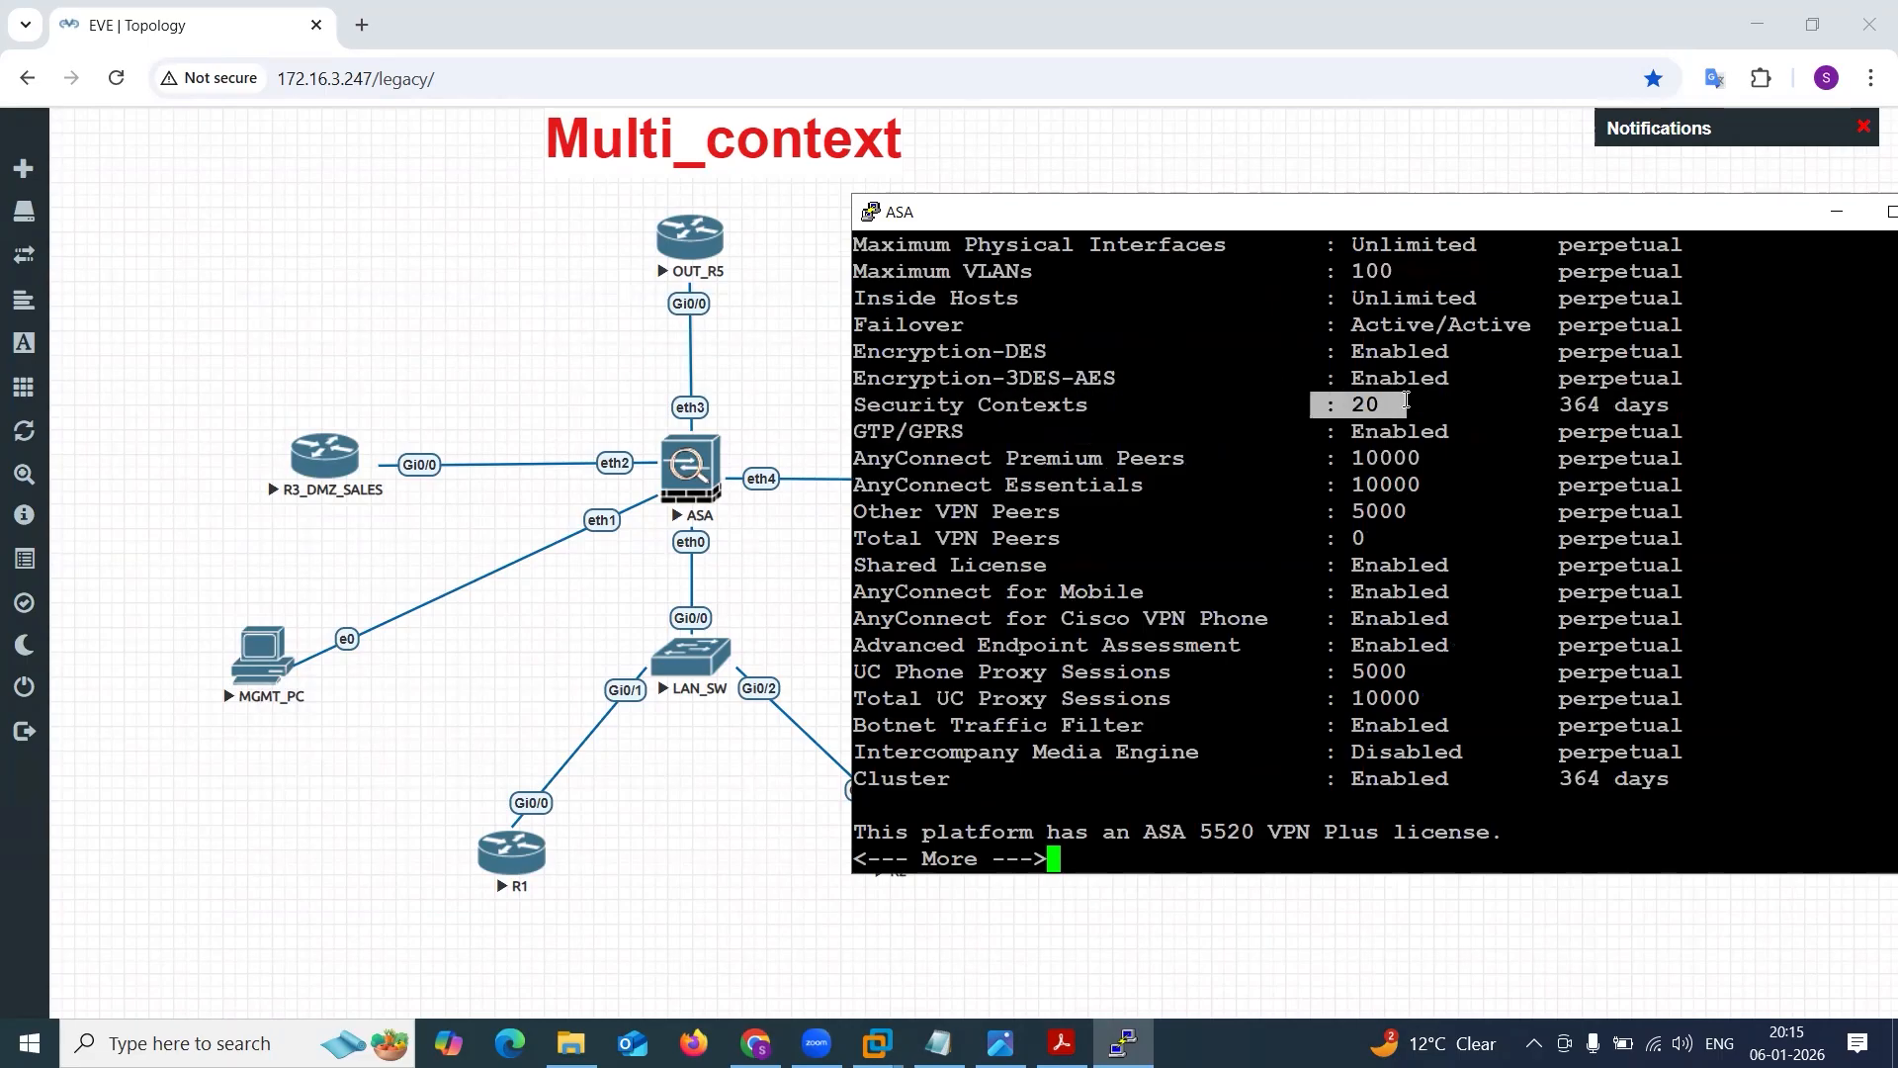
drag(1560, 403, 1648, 406)
Page to the end of the version output, highlight the platform's license type and recheck the Security Contexts count.
key(space)
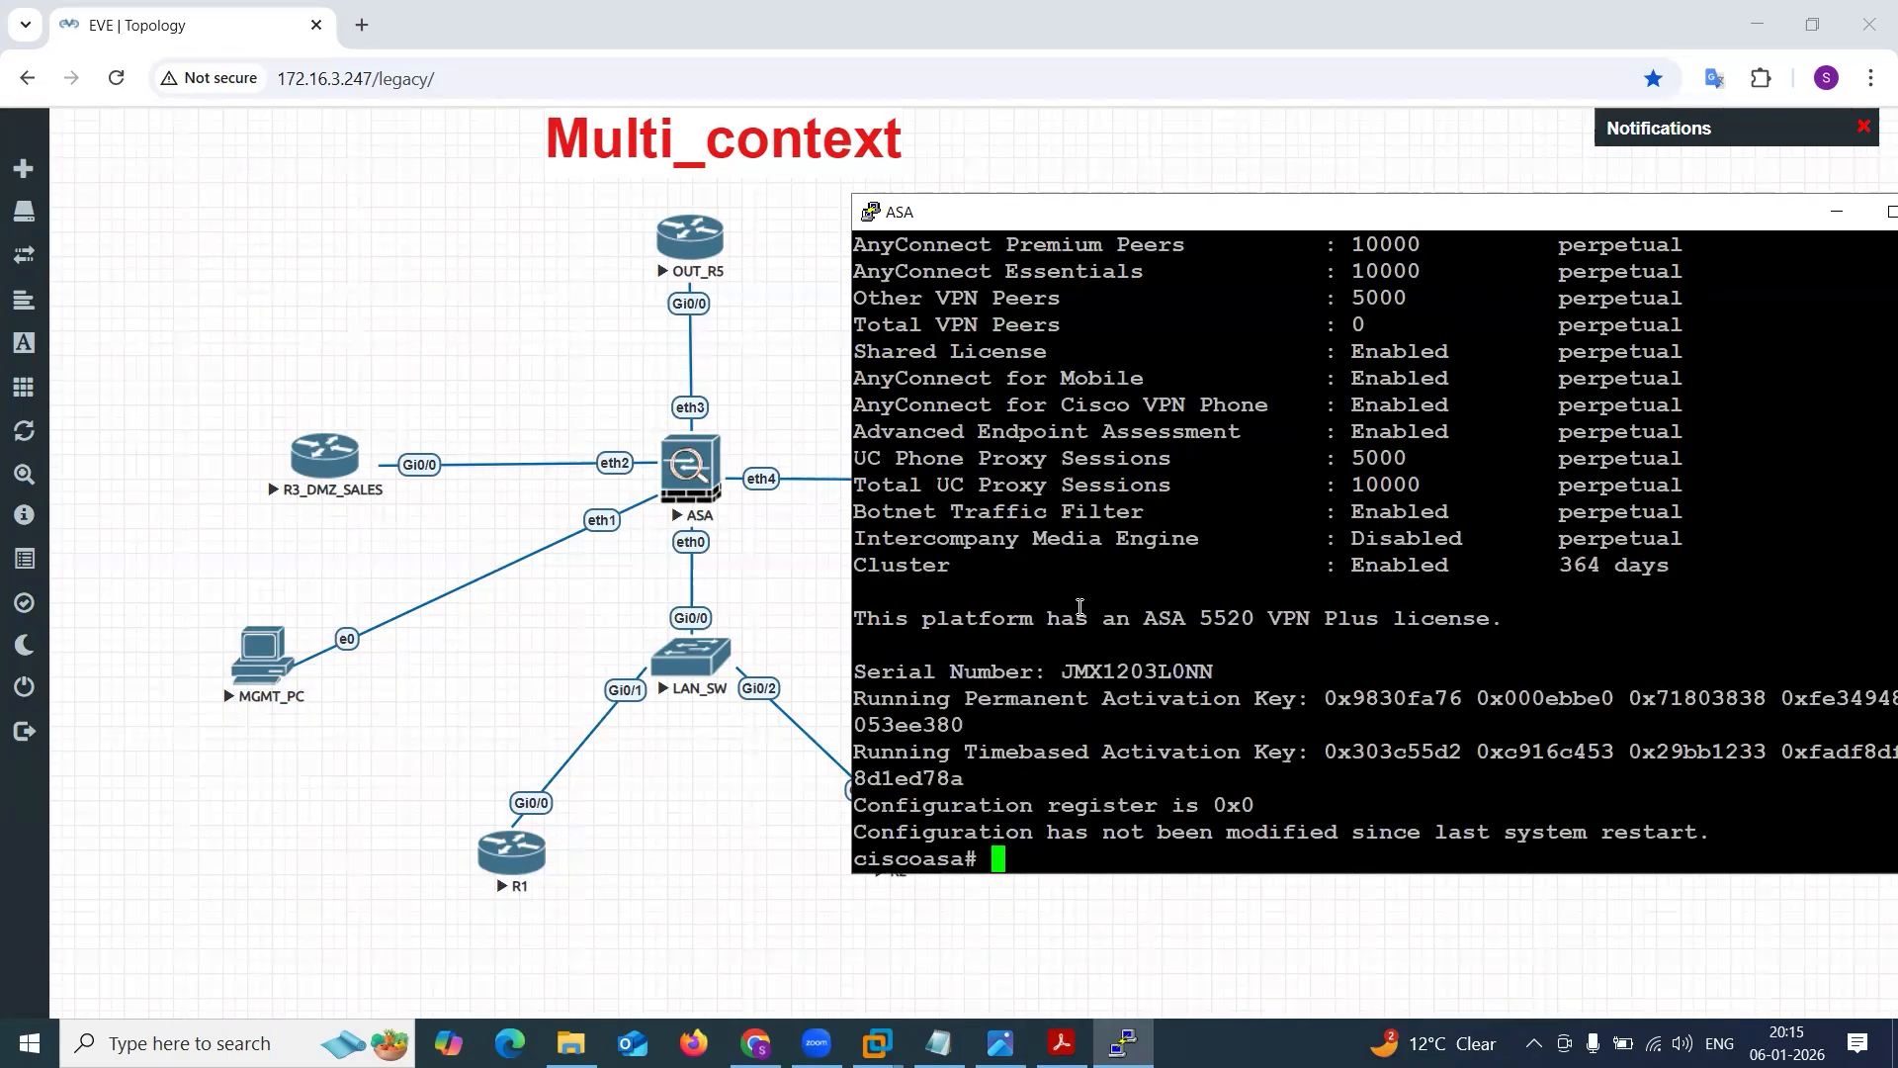
drag(1159, 617, 1492, 625)
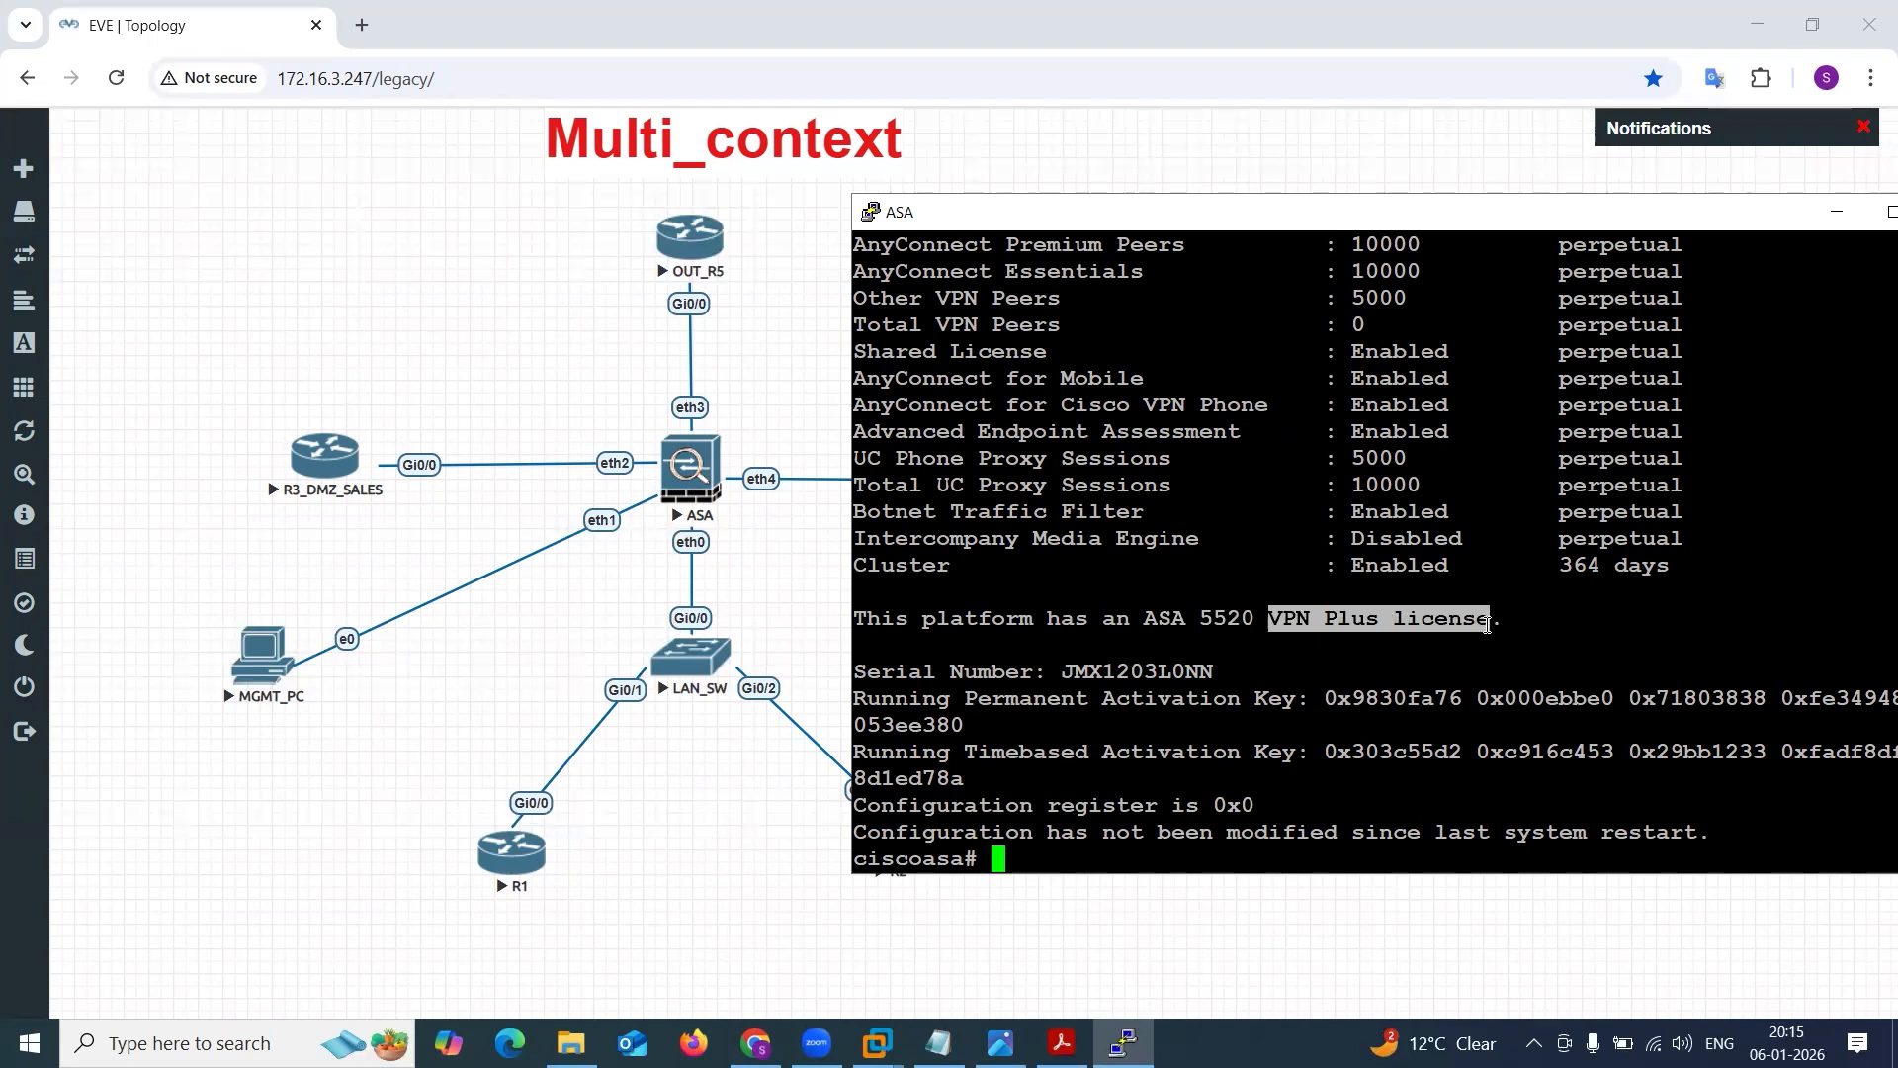
scroll(1317, 413, up, 4)
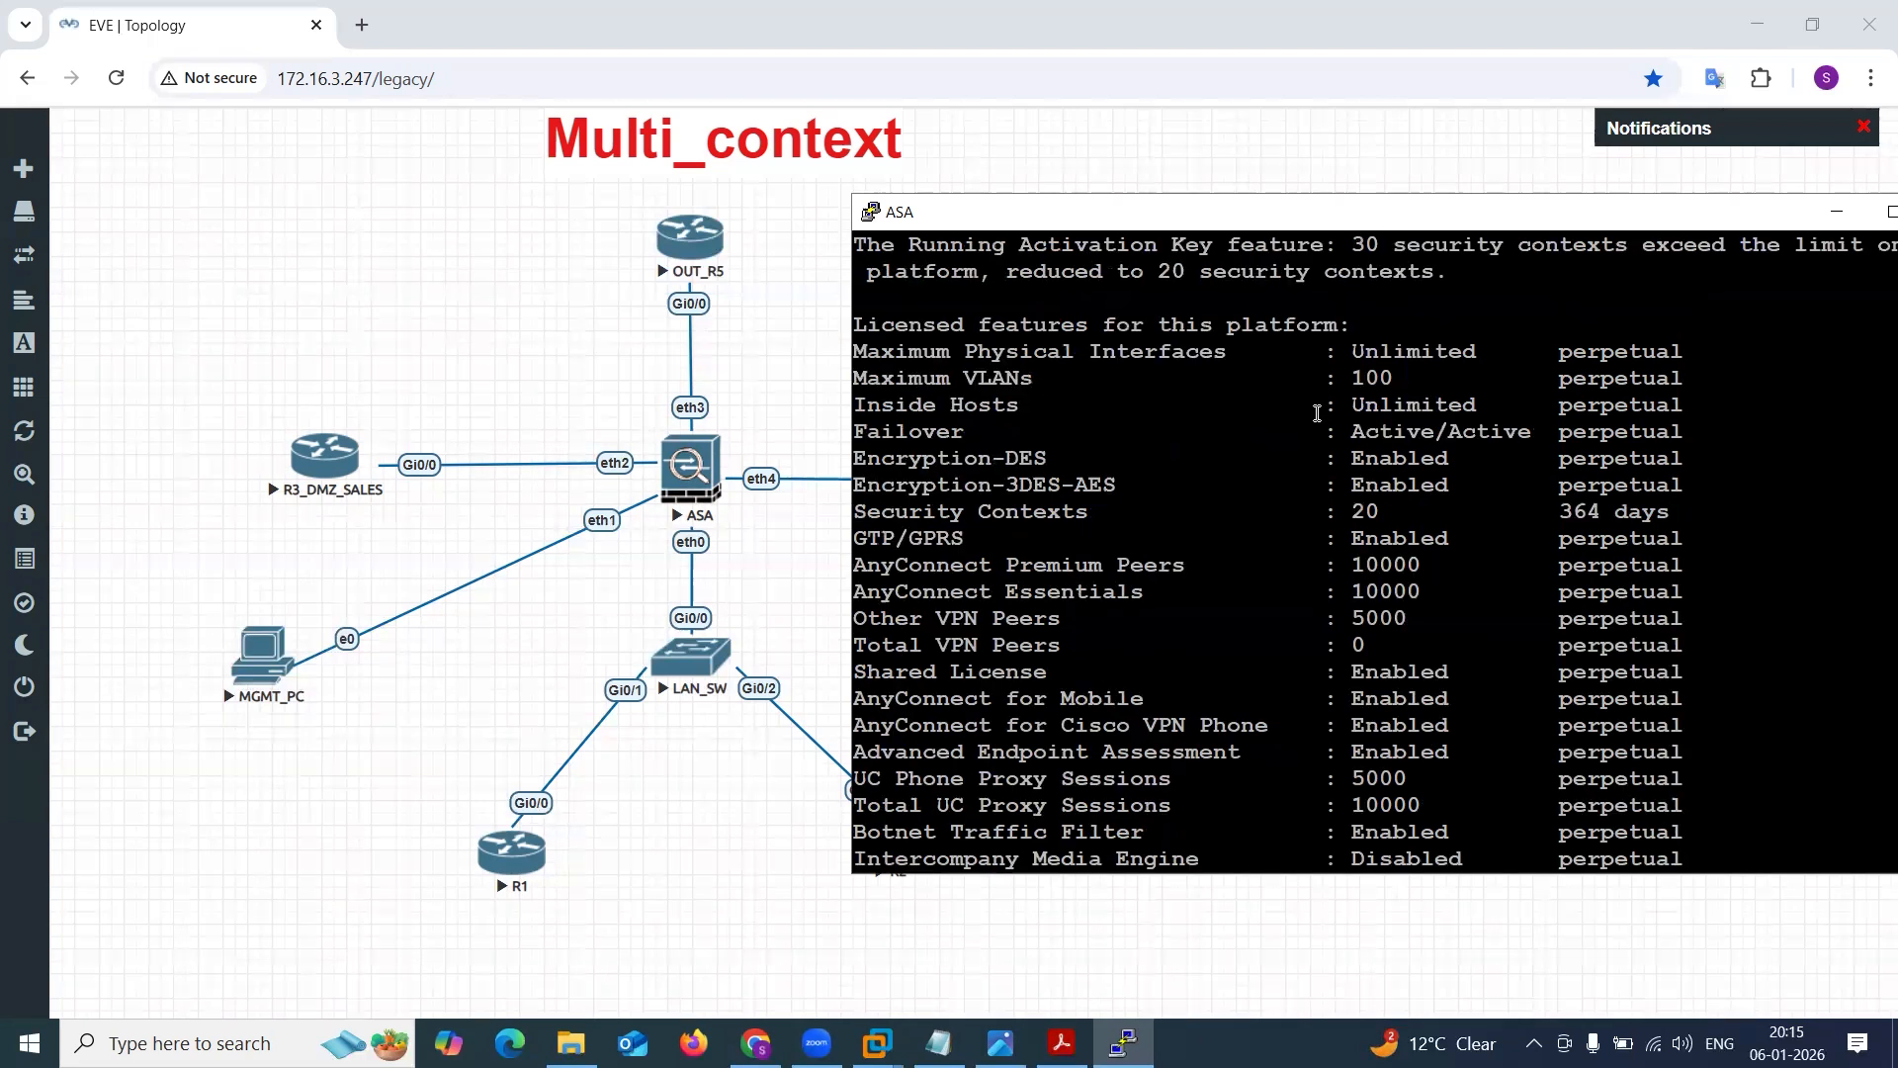
drag(1331, 512, 1417, 516)
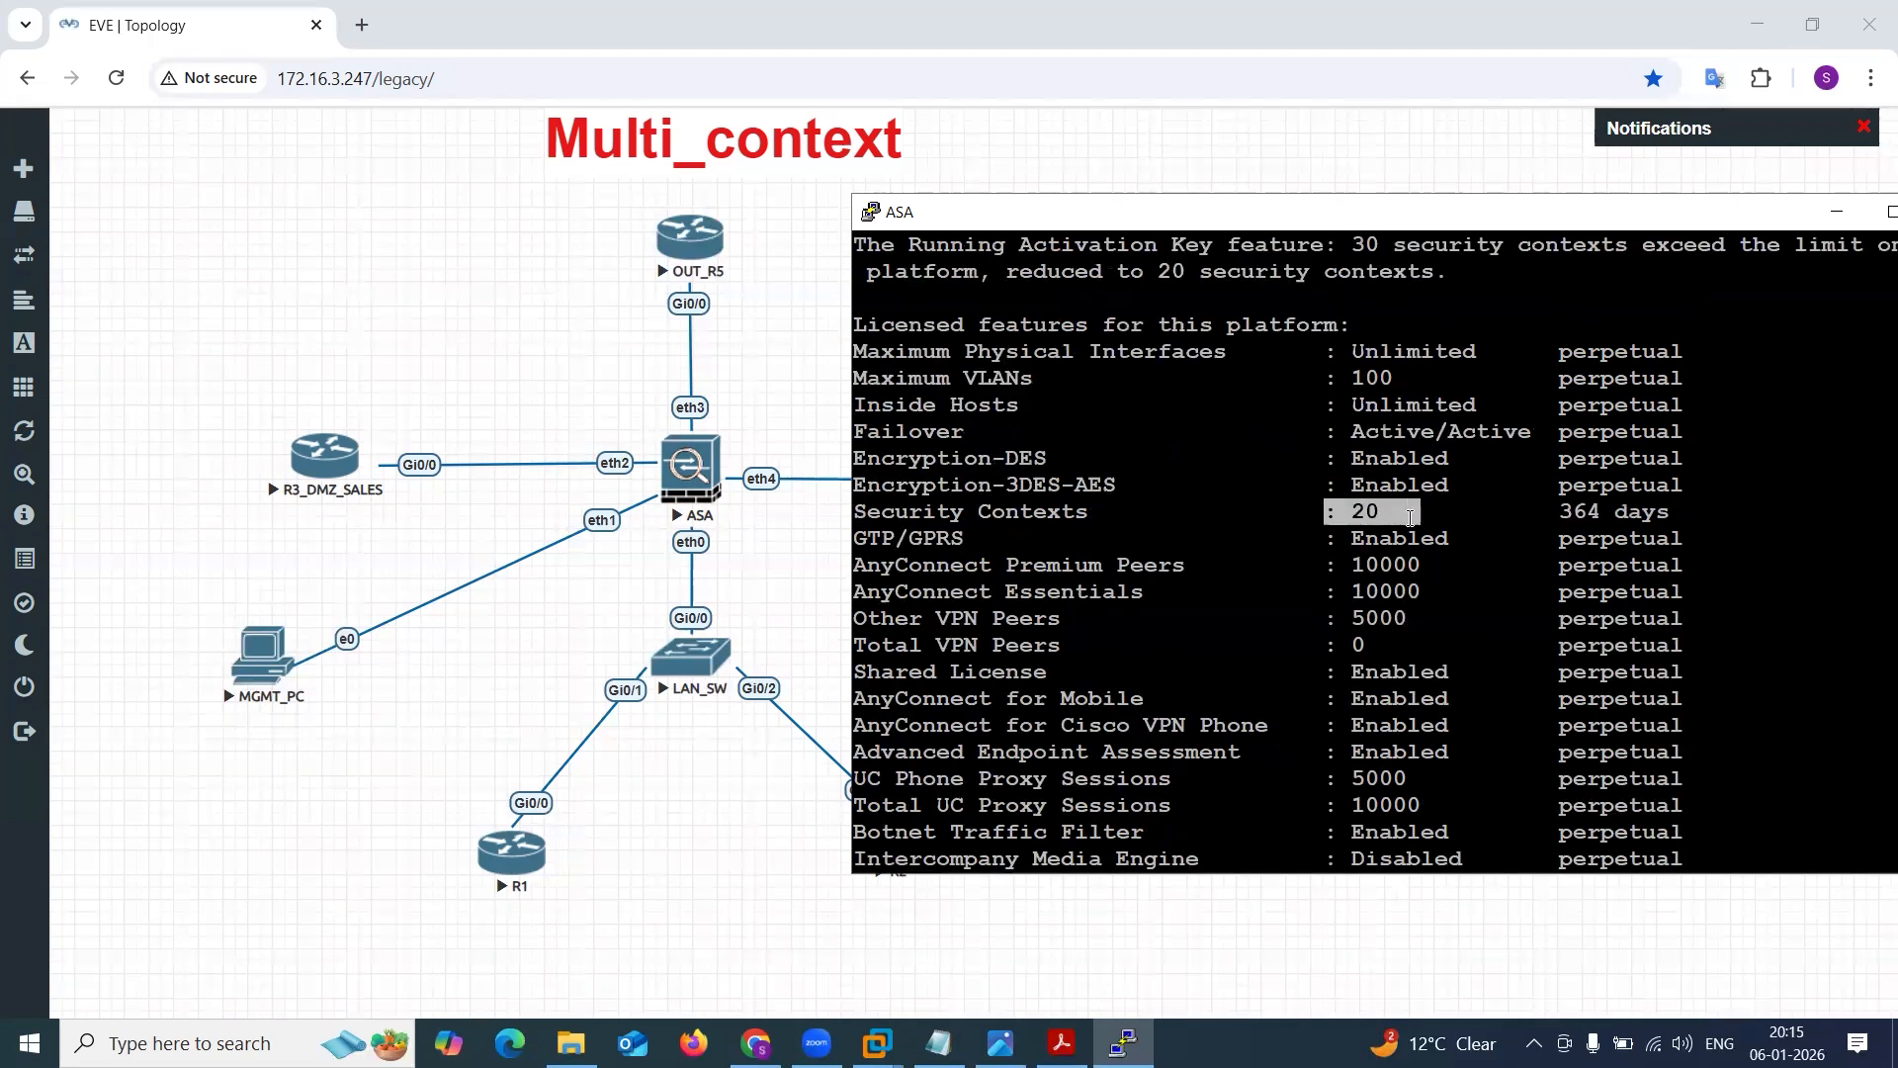
click(1411, 517)
Check the firewall mode and existing context on the ASA with sh firewall.
key(Return)
key(Return)
key(Return)
key(Return)
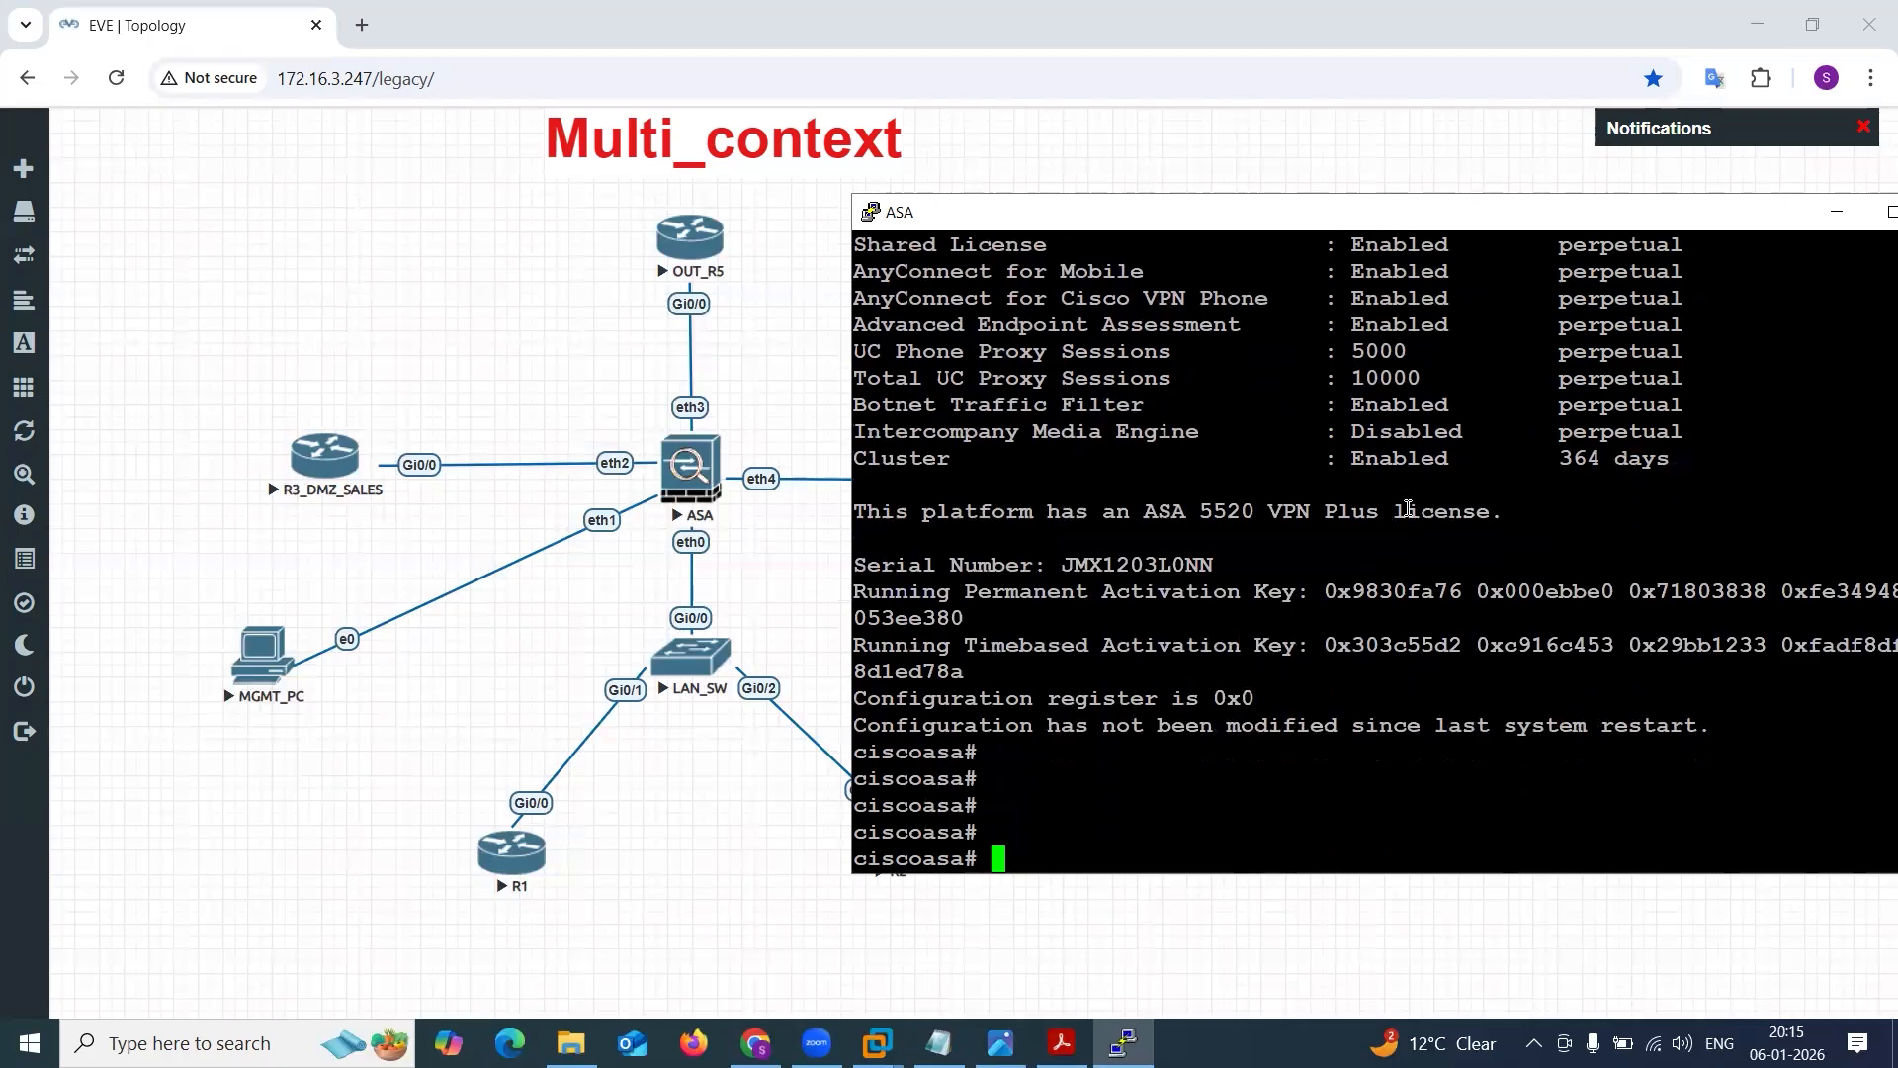
text(sh fir)
key(Tab)
key(Return)
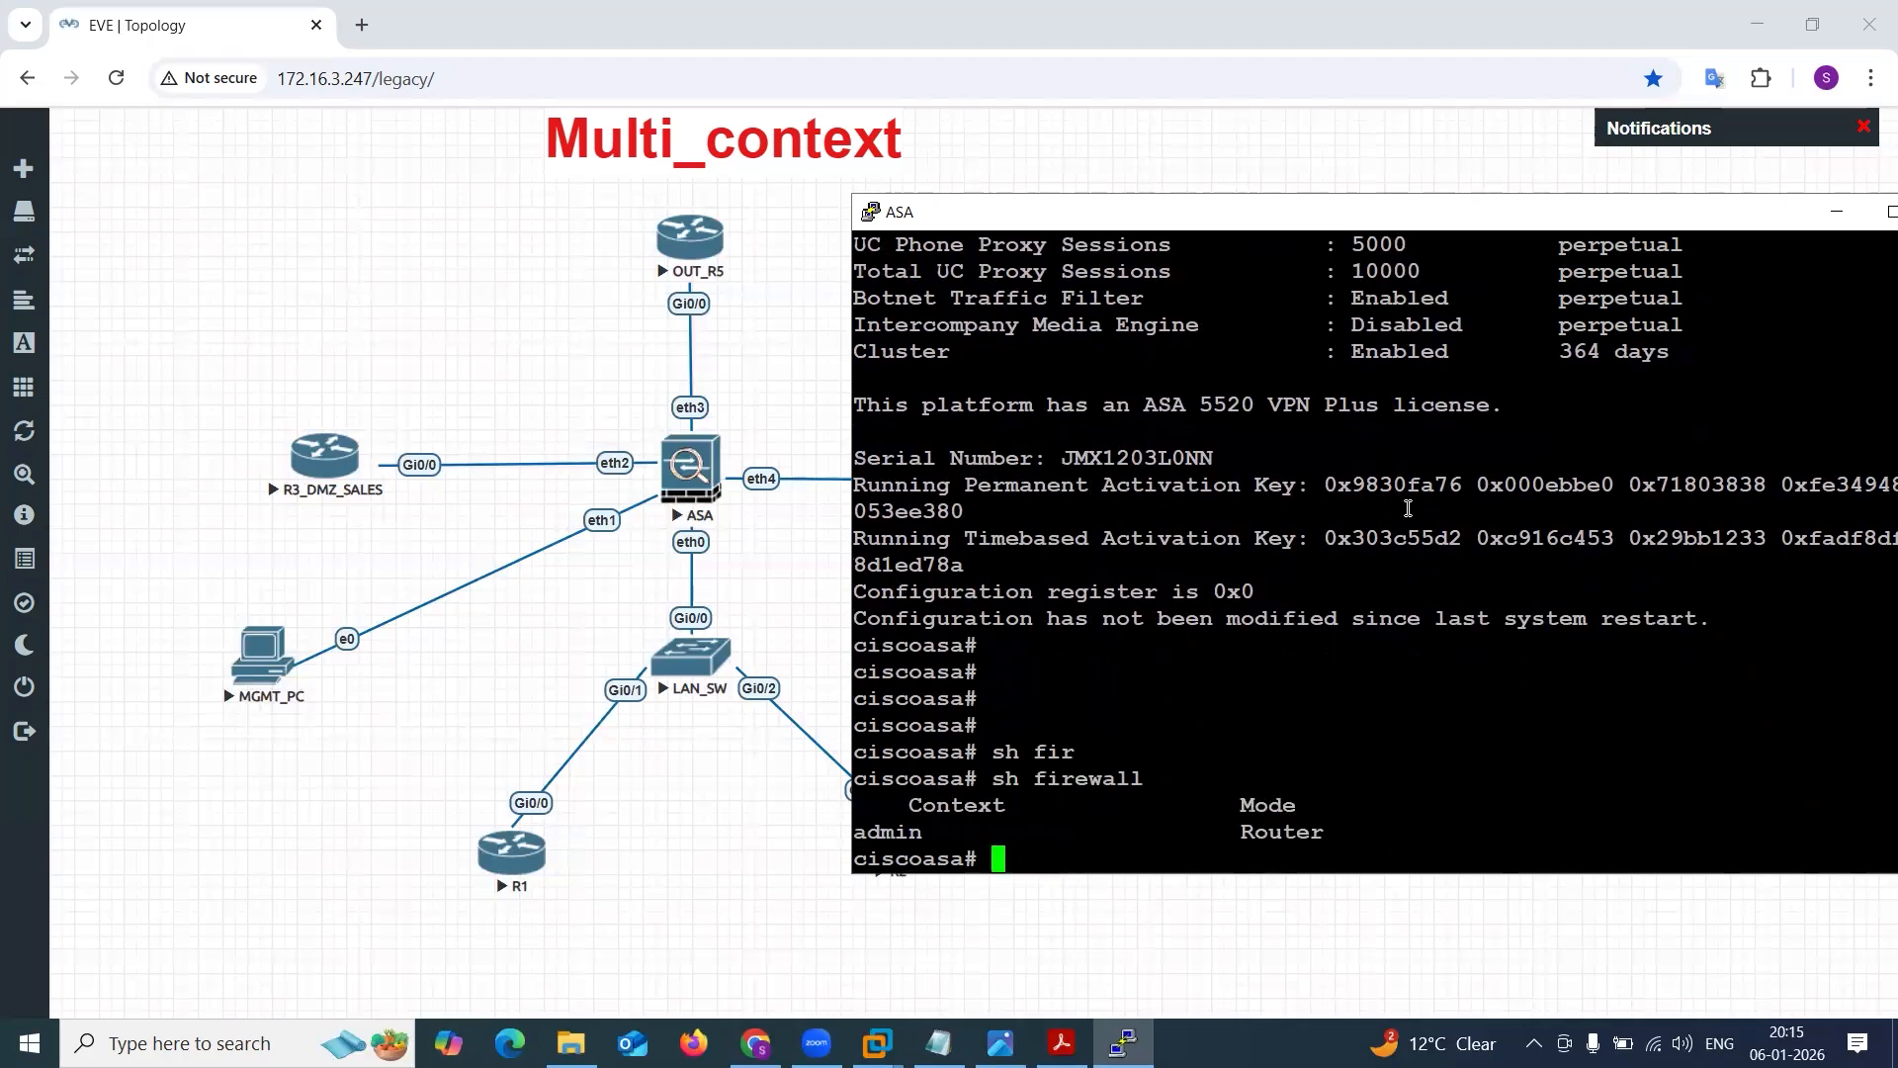
Highlight the firewall mode in the sh firewall output and check the ASA's security context mode with sh mode.
drag(1199, 833, 1326, 831)
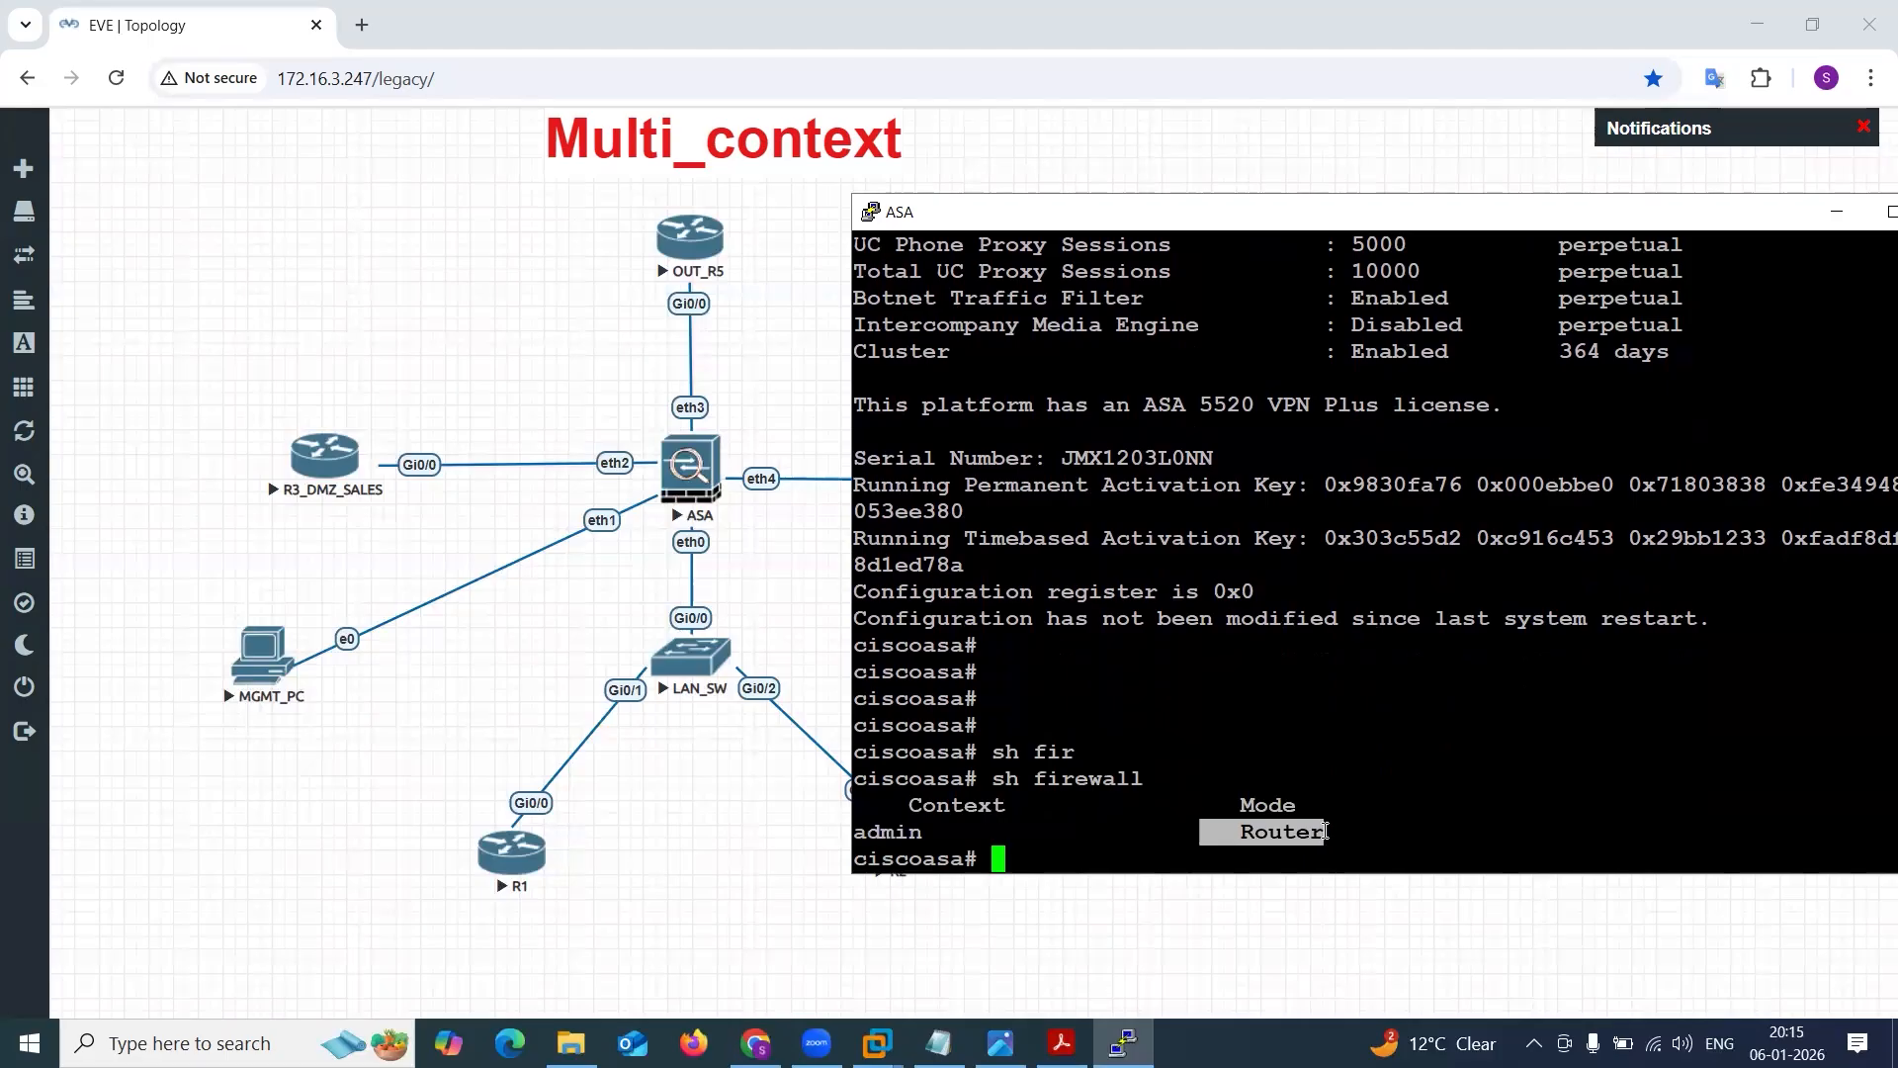
click(1325, 830)
text(sh )
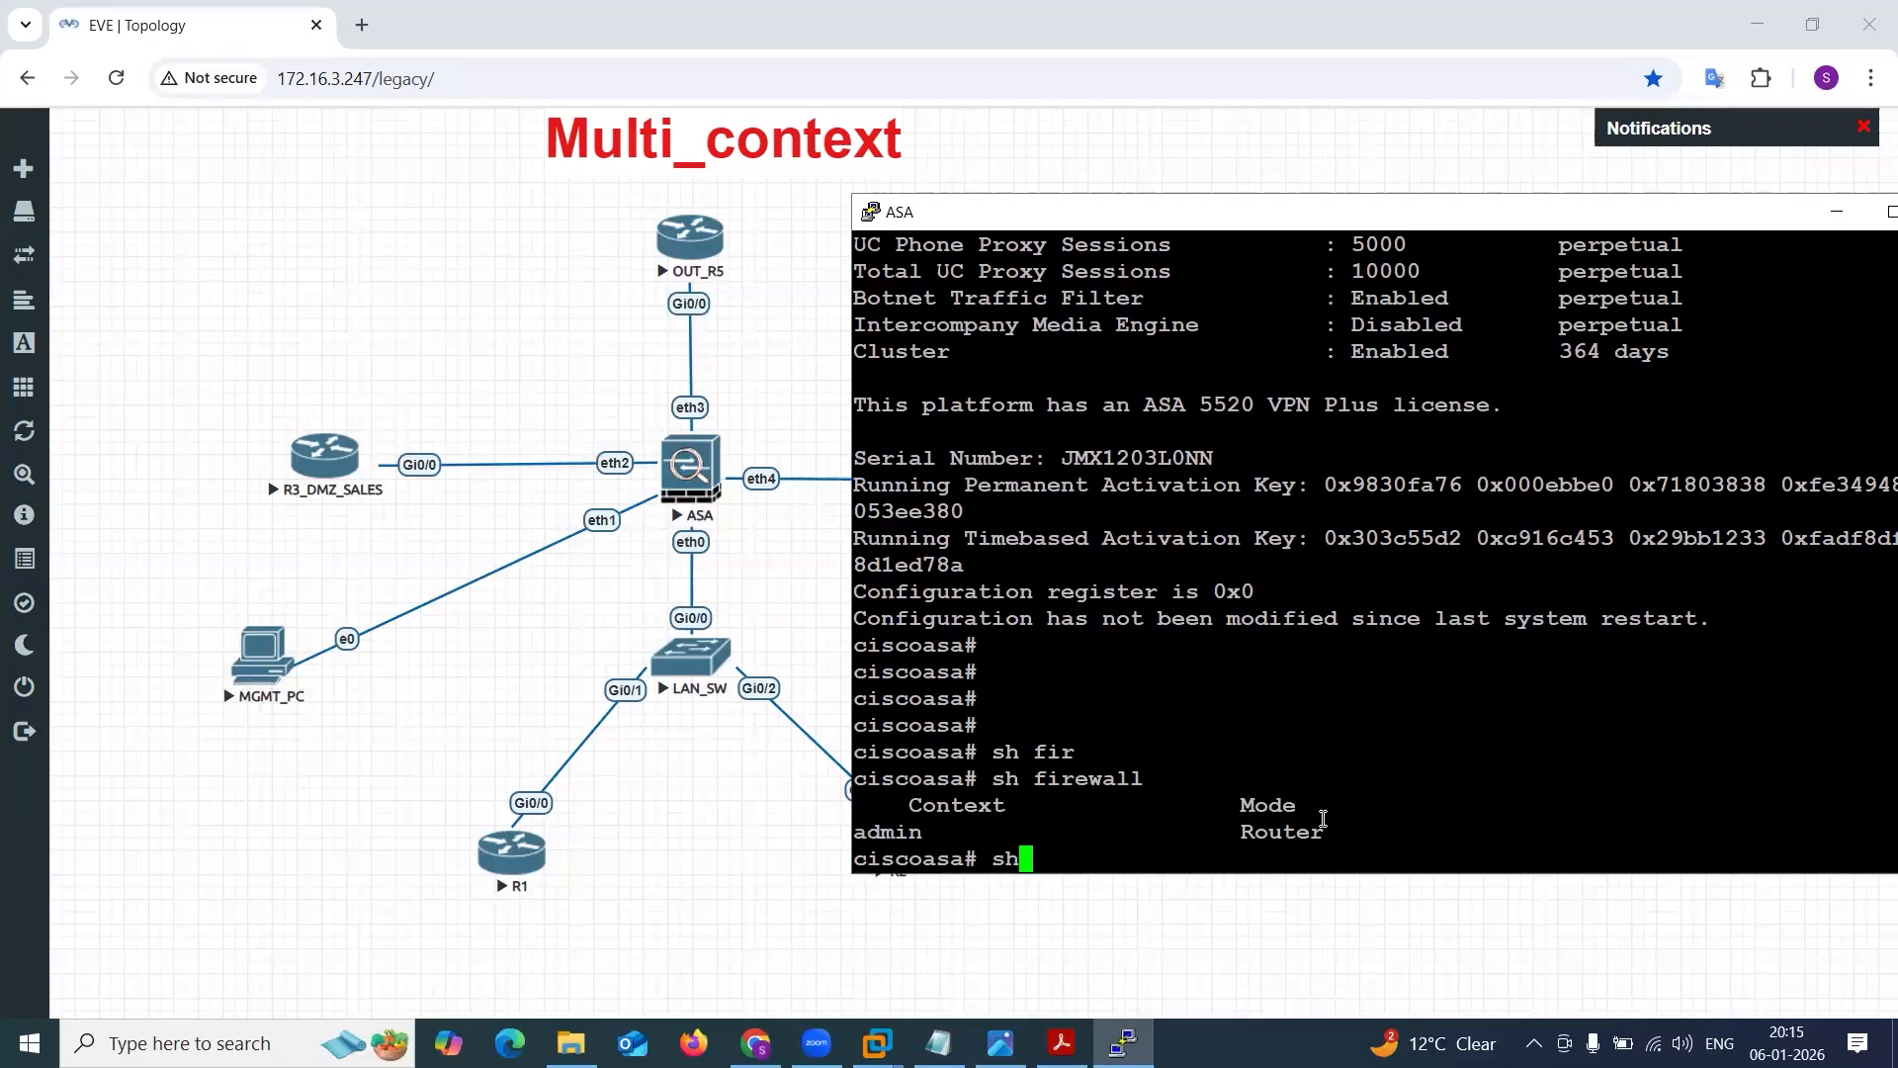
text(sec)
key(Tab)
key(BackSpace)
key(BackSpace)
key(BackSpace)
text(mode)
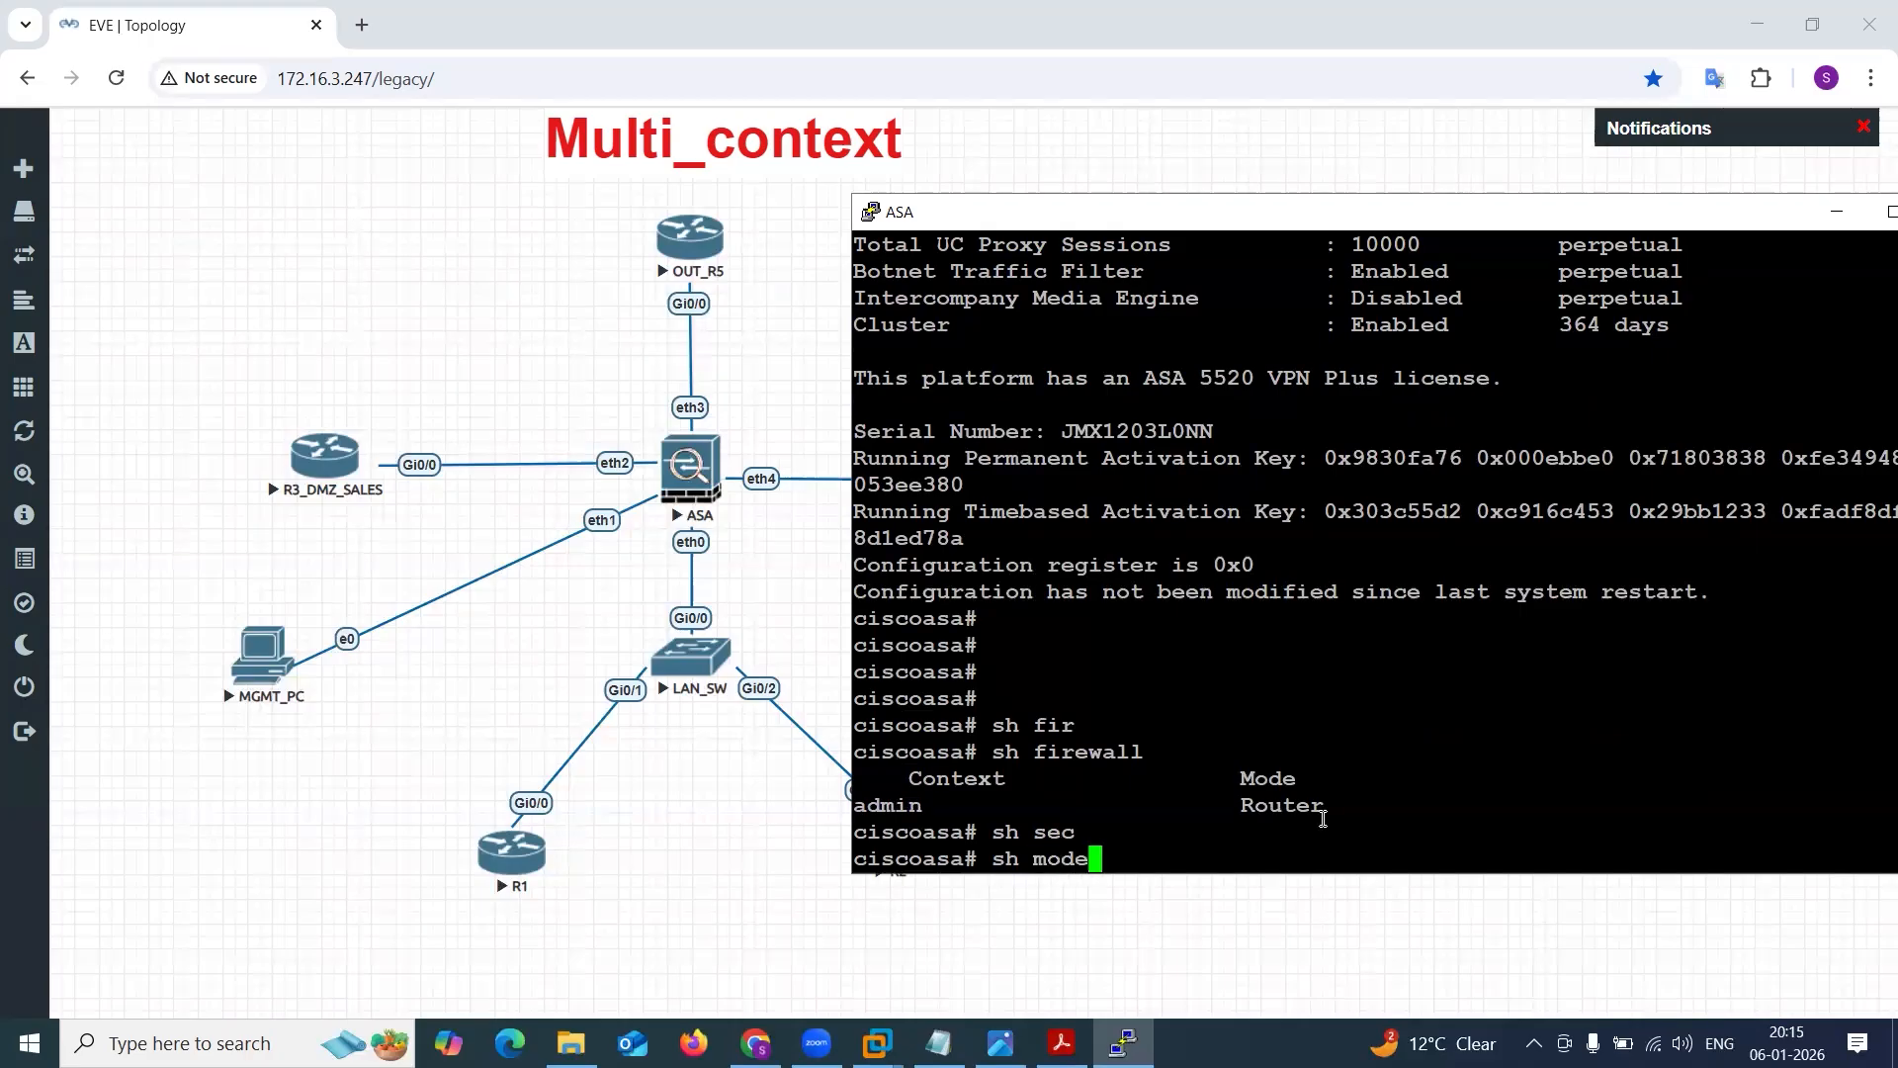
key(Tab)
key(Return)
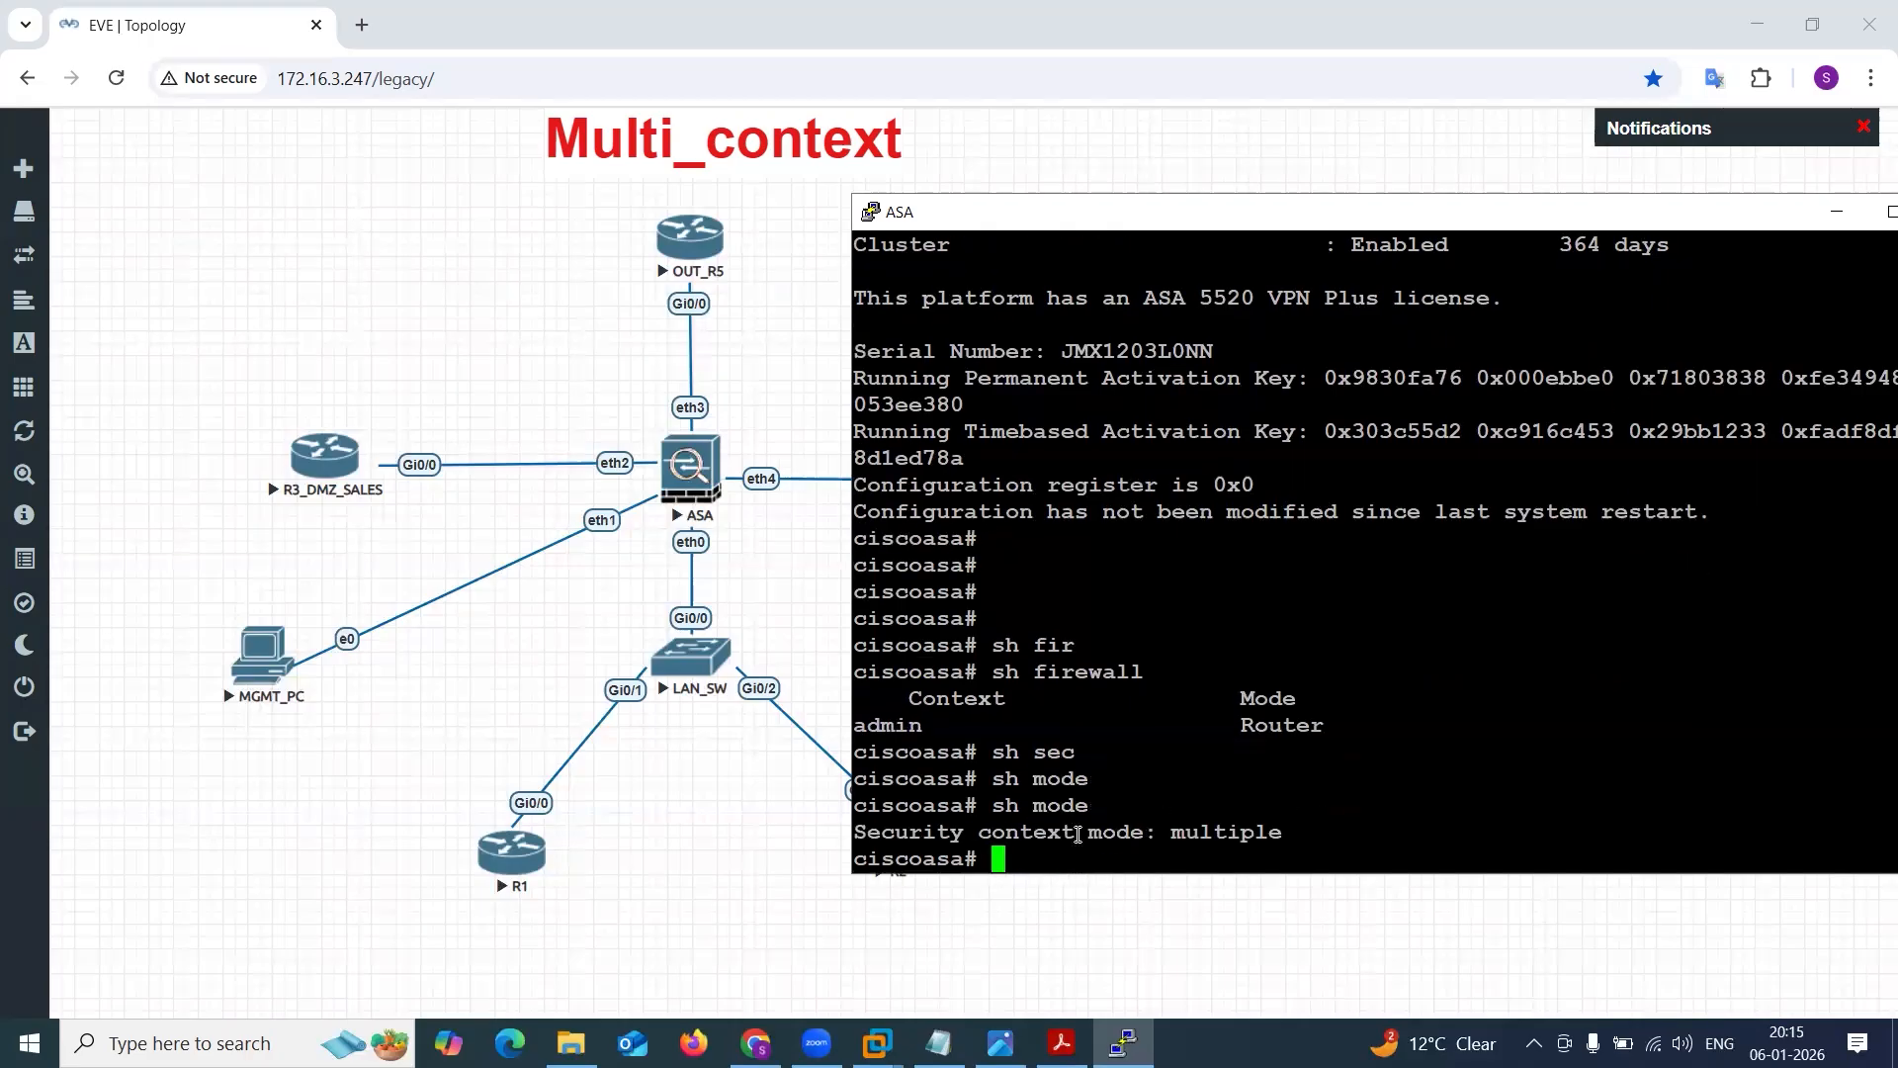
Highlight the firewall and context mode output on the console, narrowing to the security context mode value.
drag(857, 672, 1299, 832)
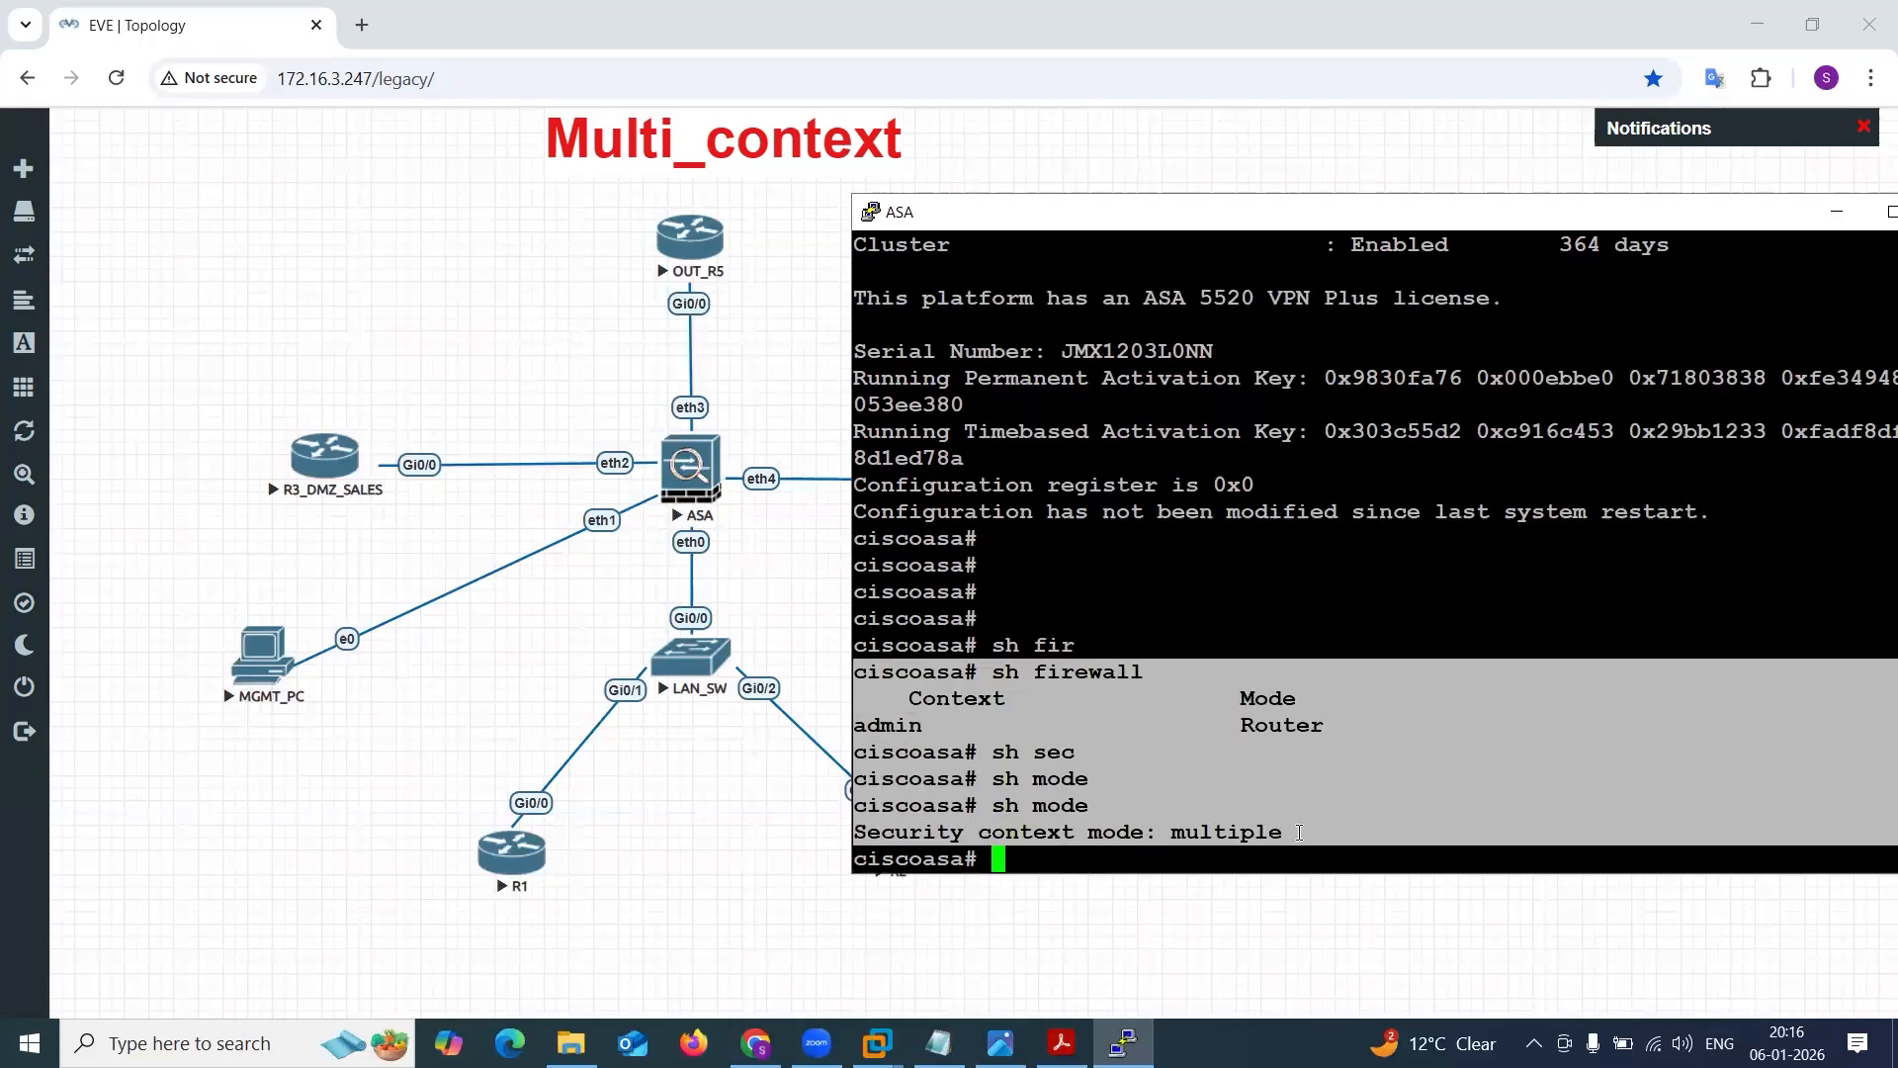
click(1299, 833)
drag(1165, 832, 1285, 832)
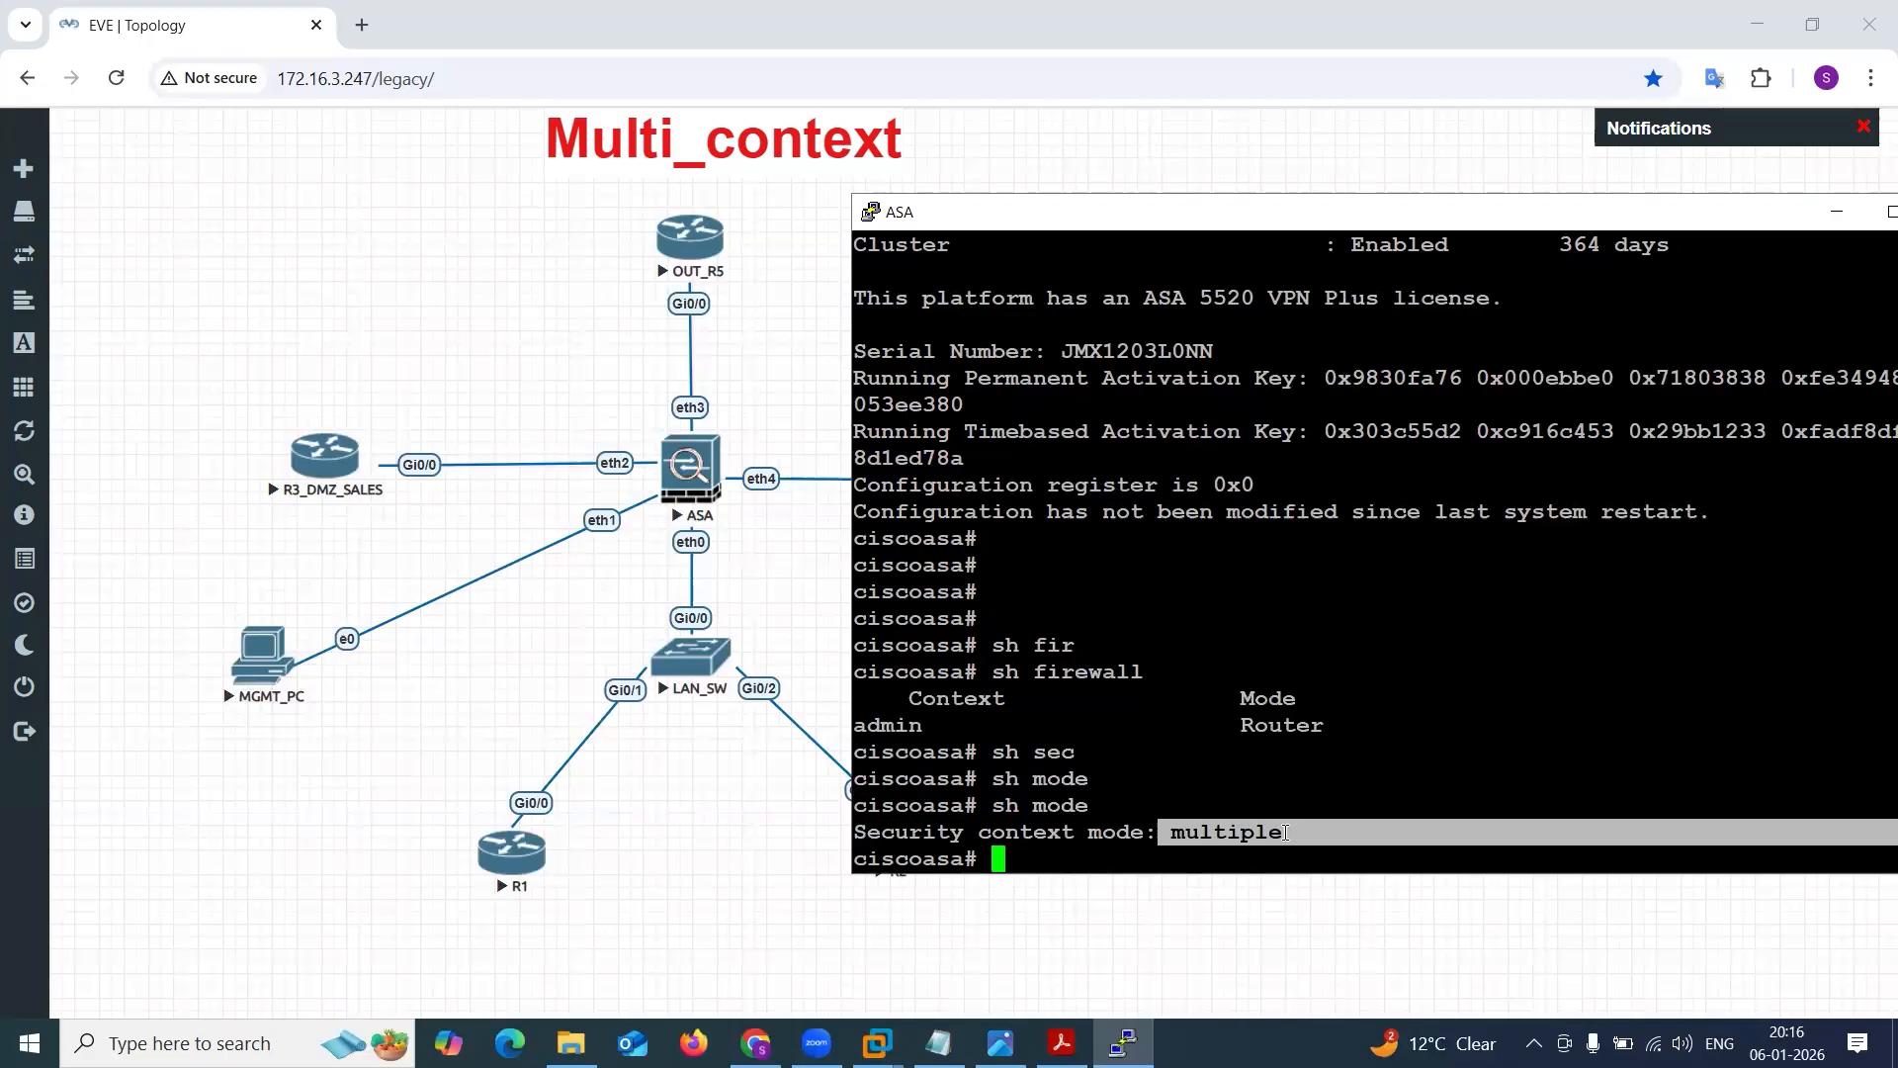
click(1285, 833)
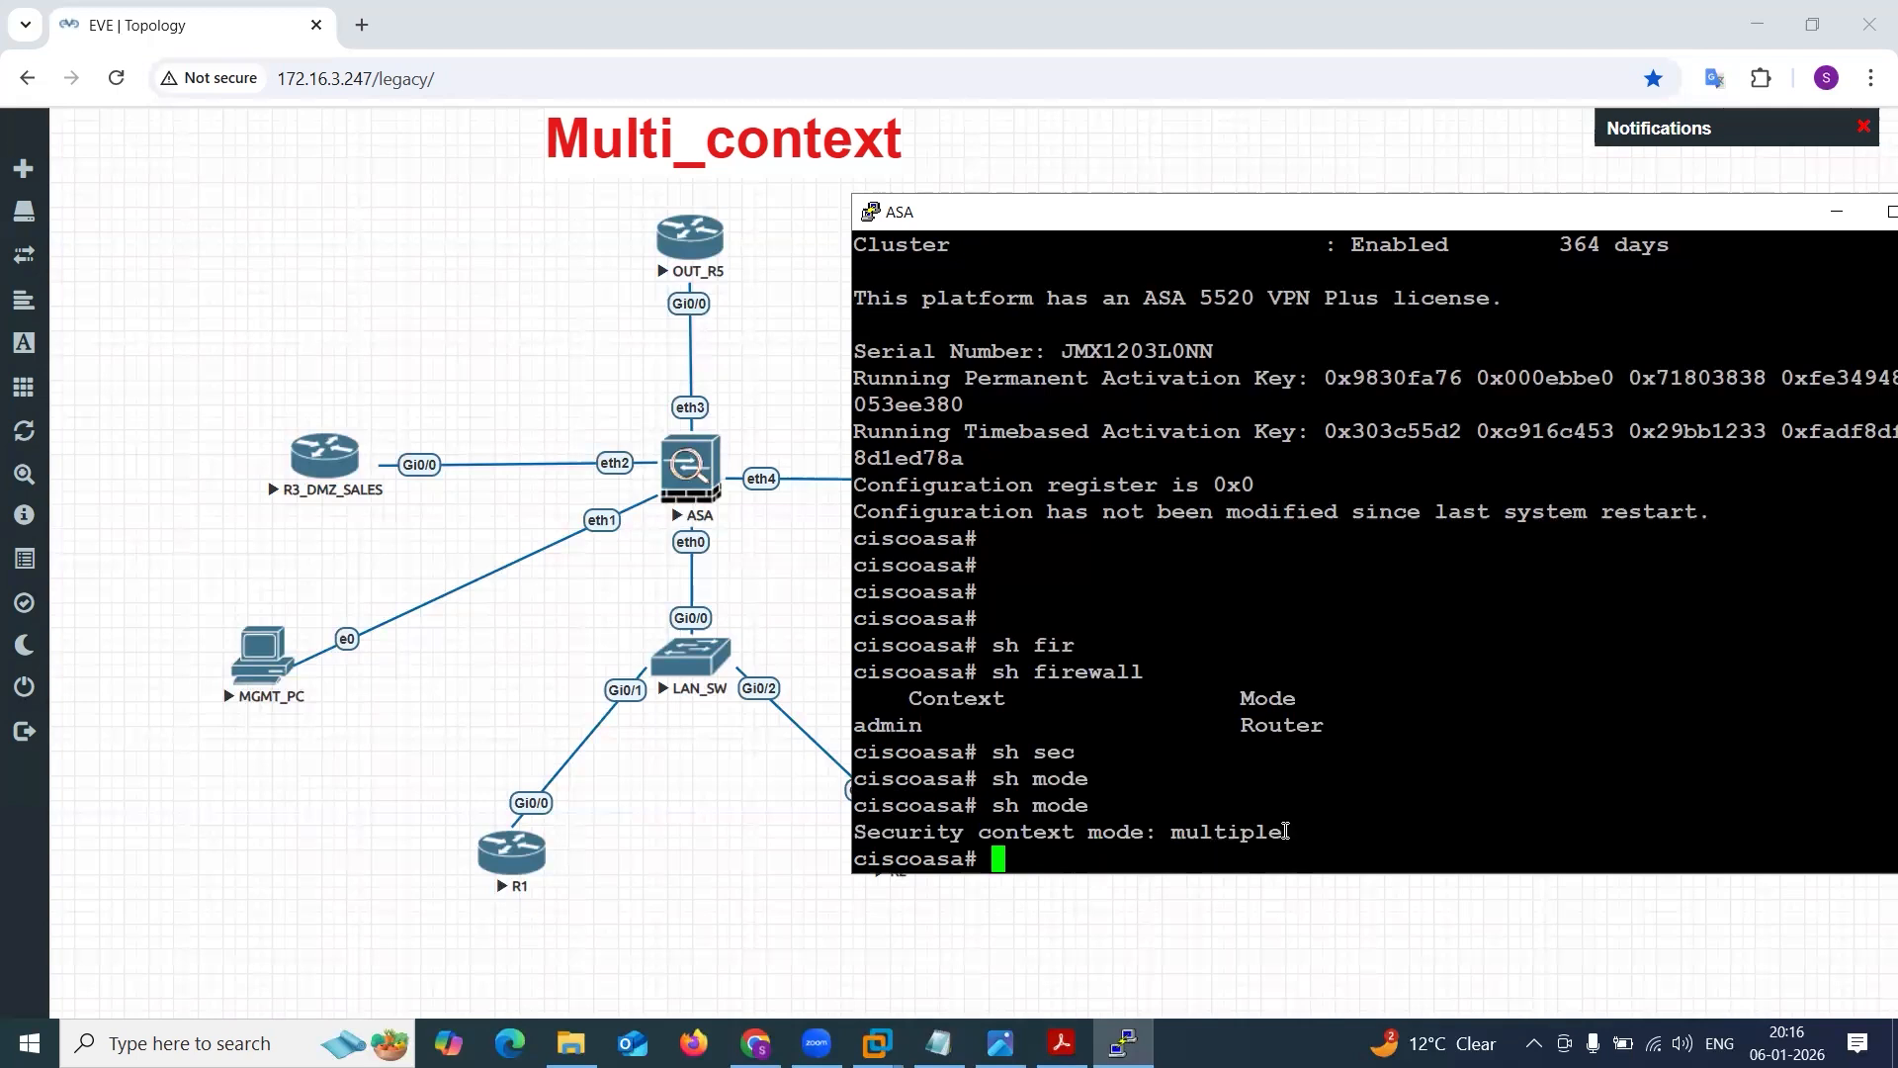
Enter global configuration on the ASA and change the security context mode with mode single, confirming the reboot.
text(conf t)
key(Return)
key(Return)
key(Return)
key(Return)
key(Return)
key(Return)
key(Return)
text(mode)
key(Tab)
text(sin)
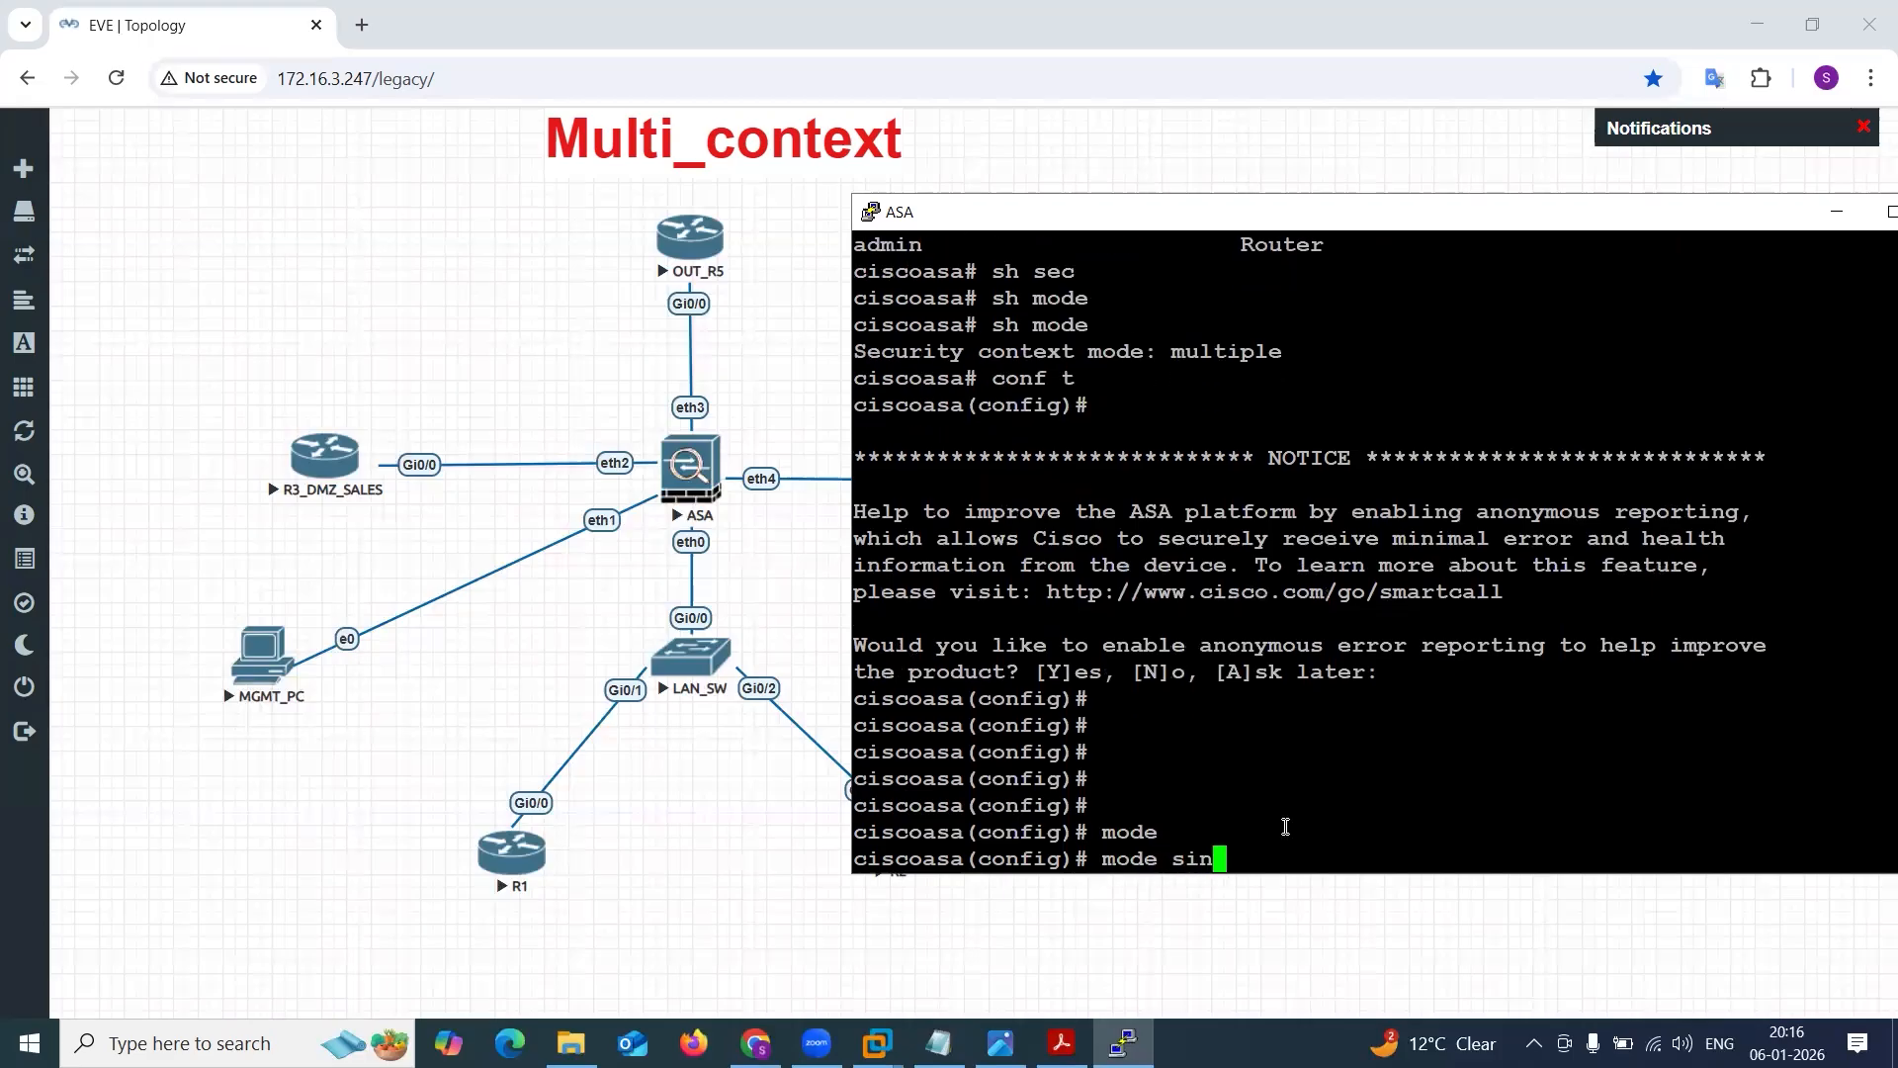
key(Tab)
key(Return)
key(Return)
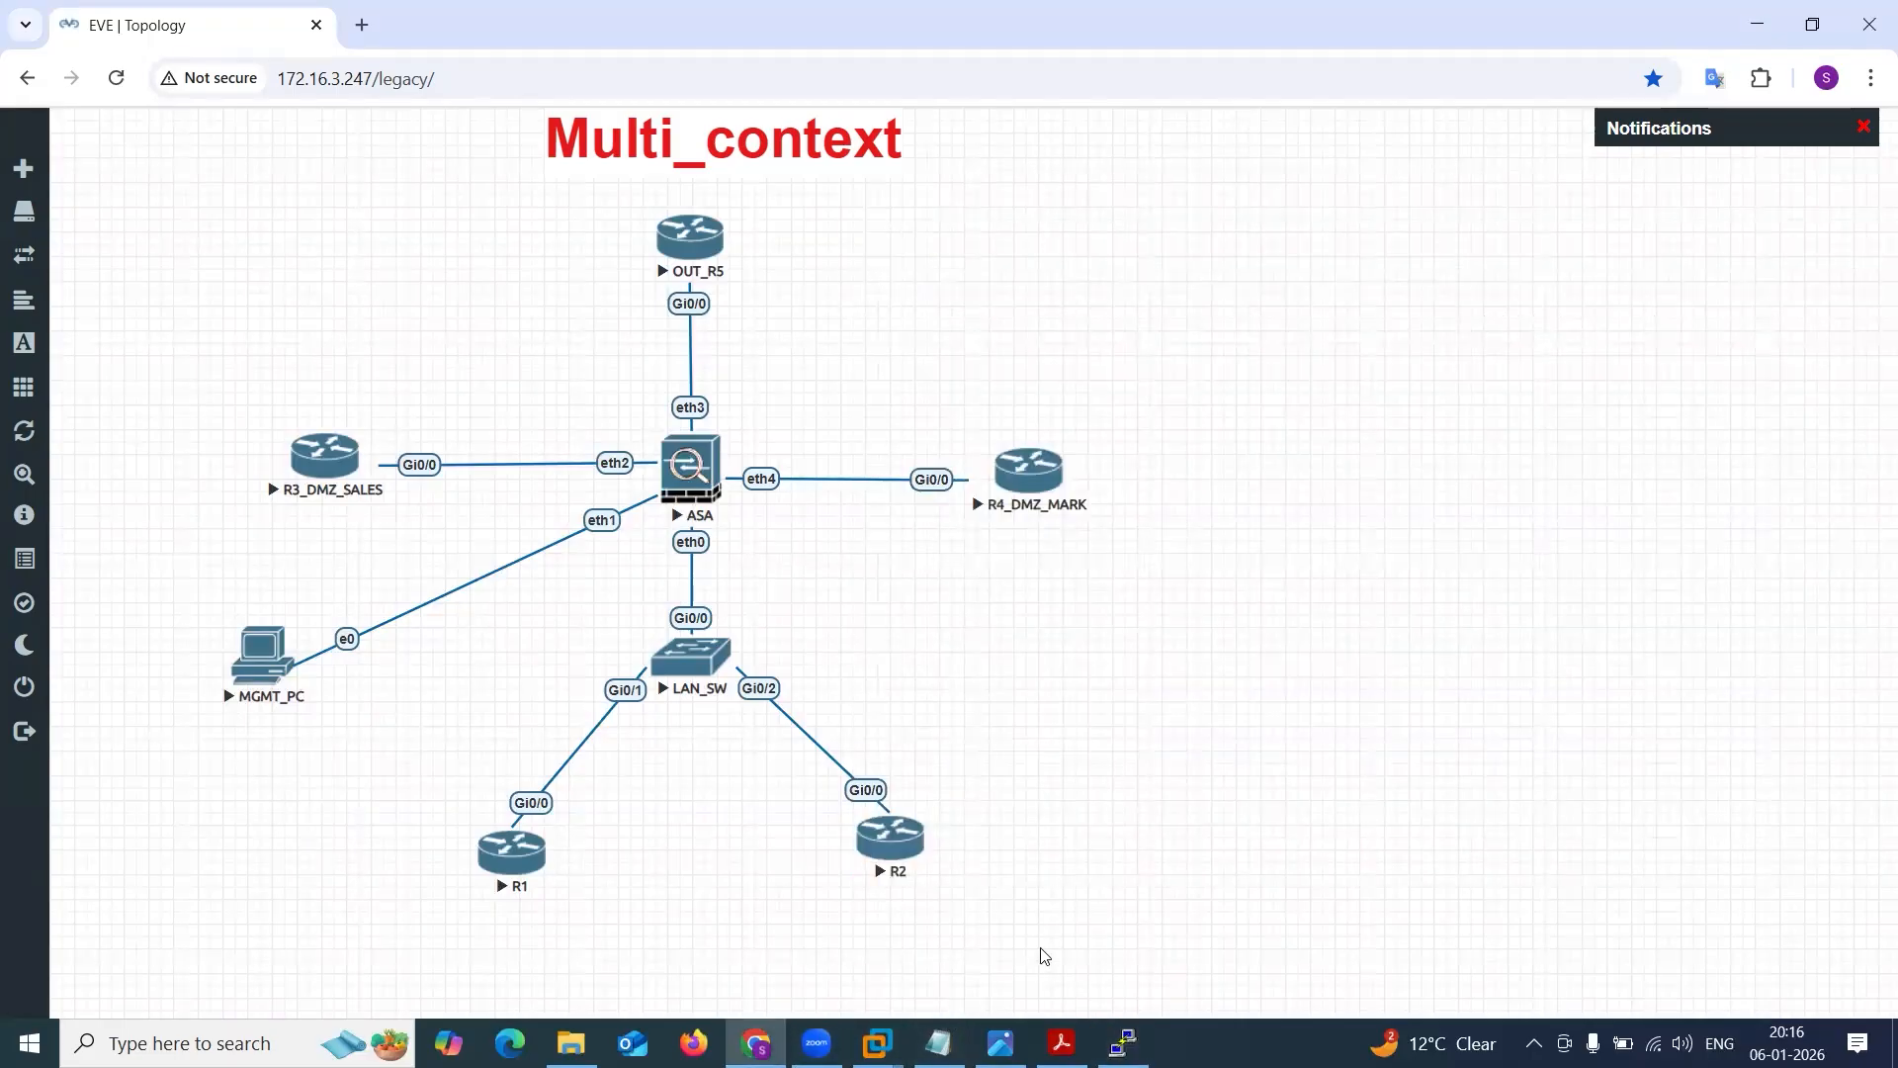
click(1123, 1042)
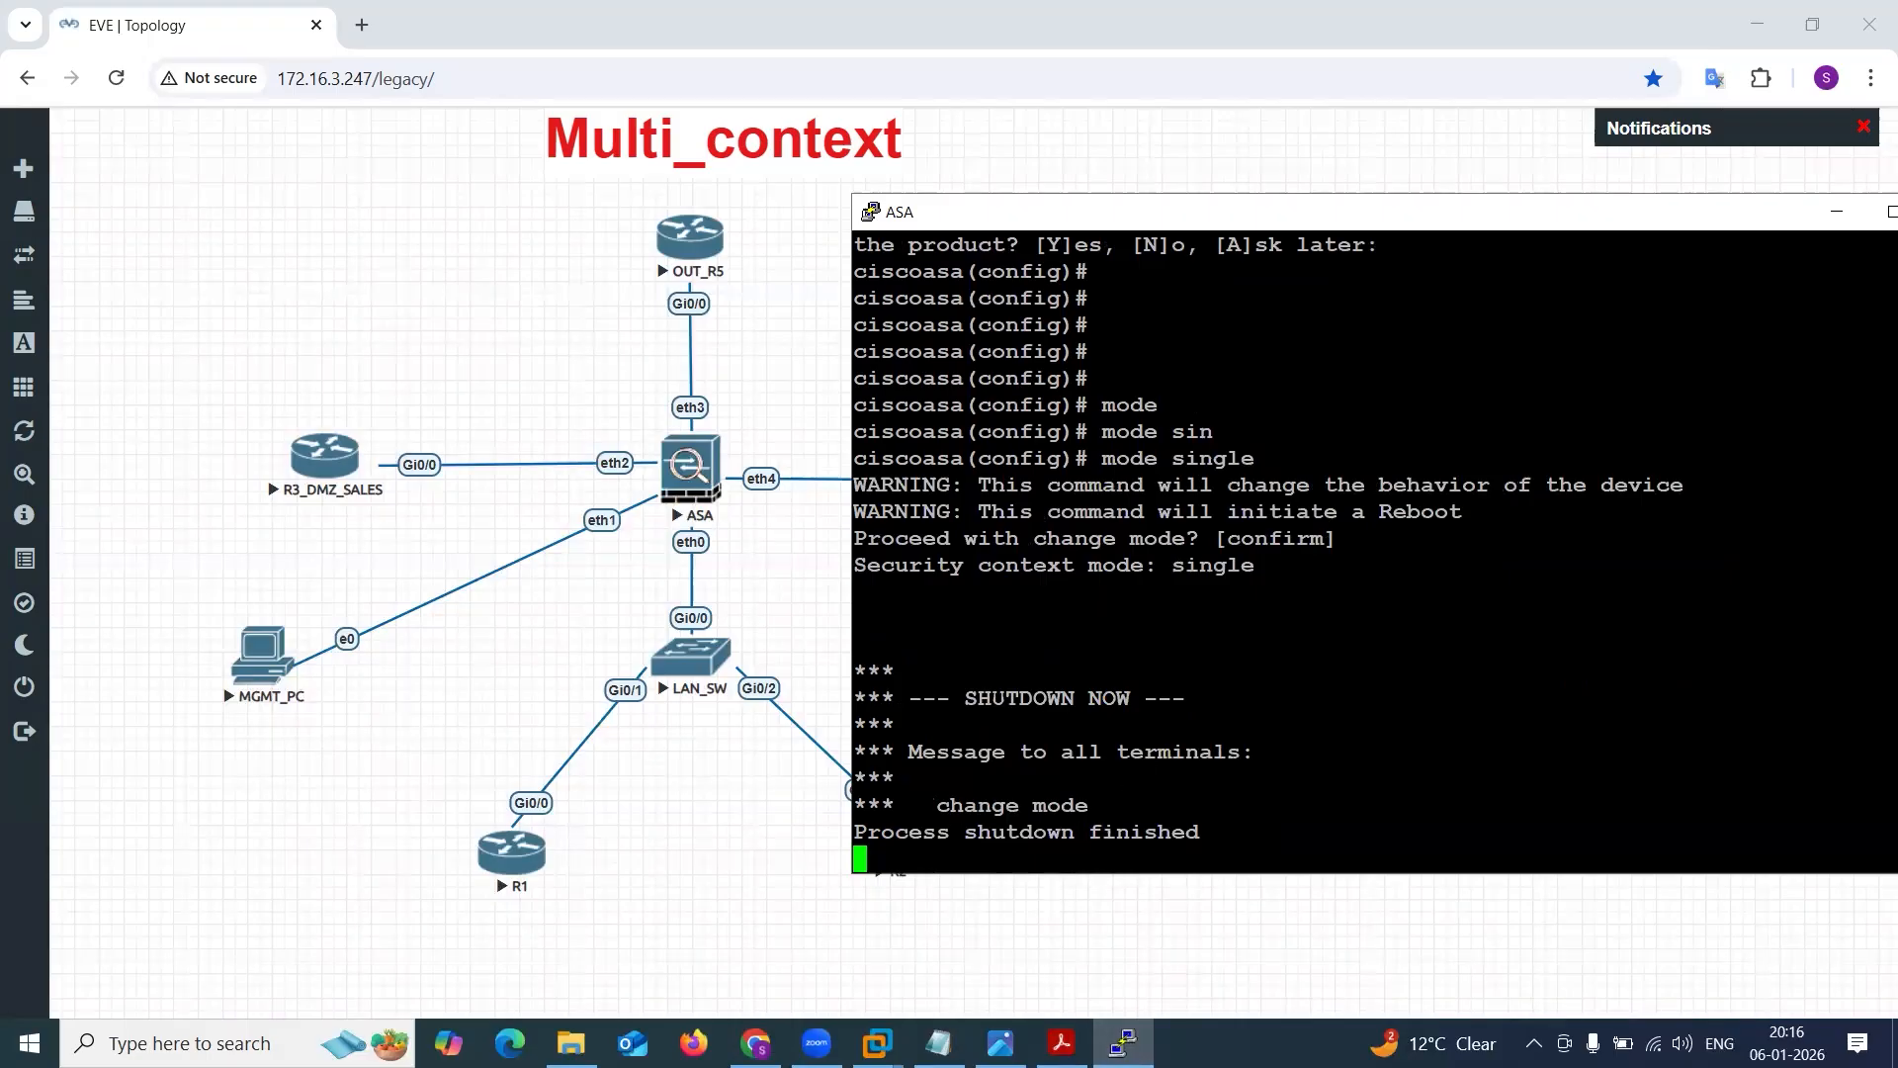
click(938, 1043)
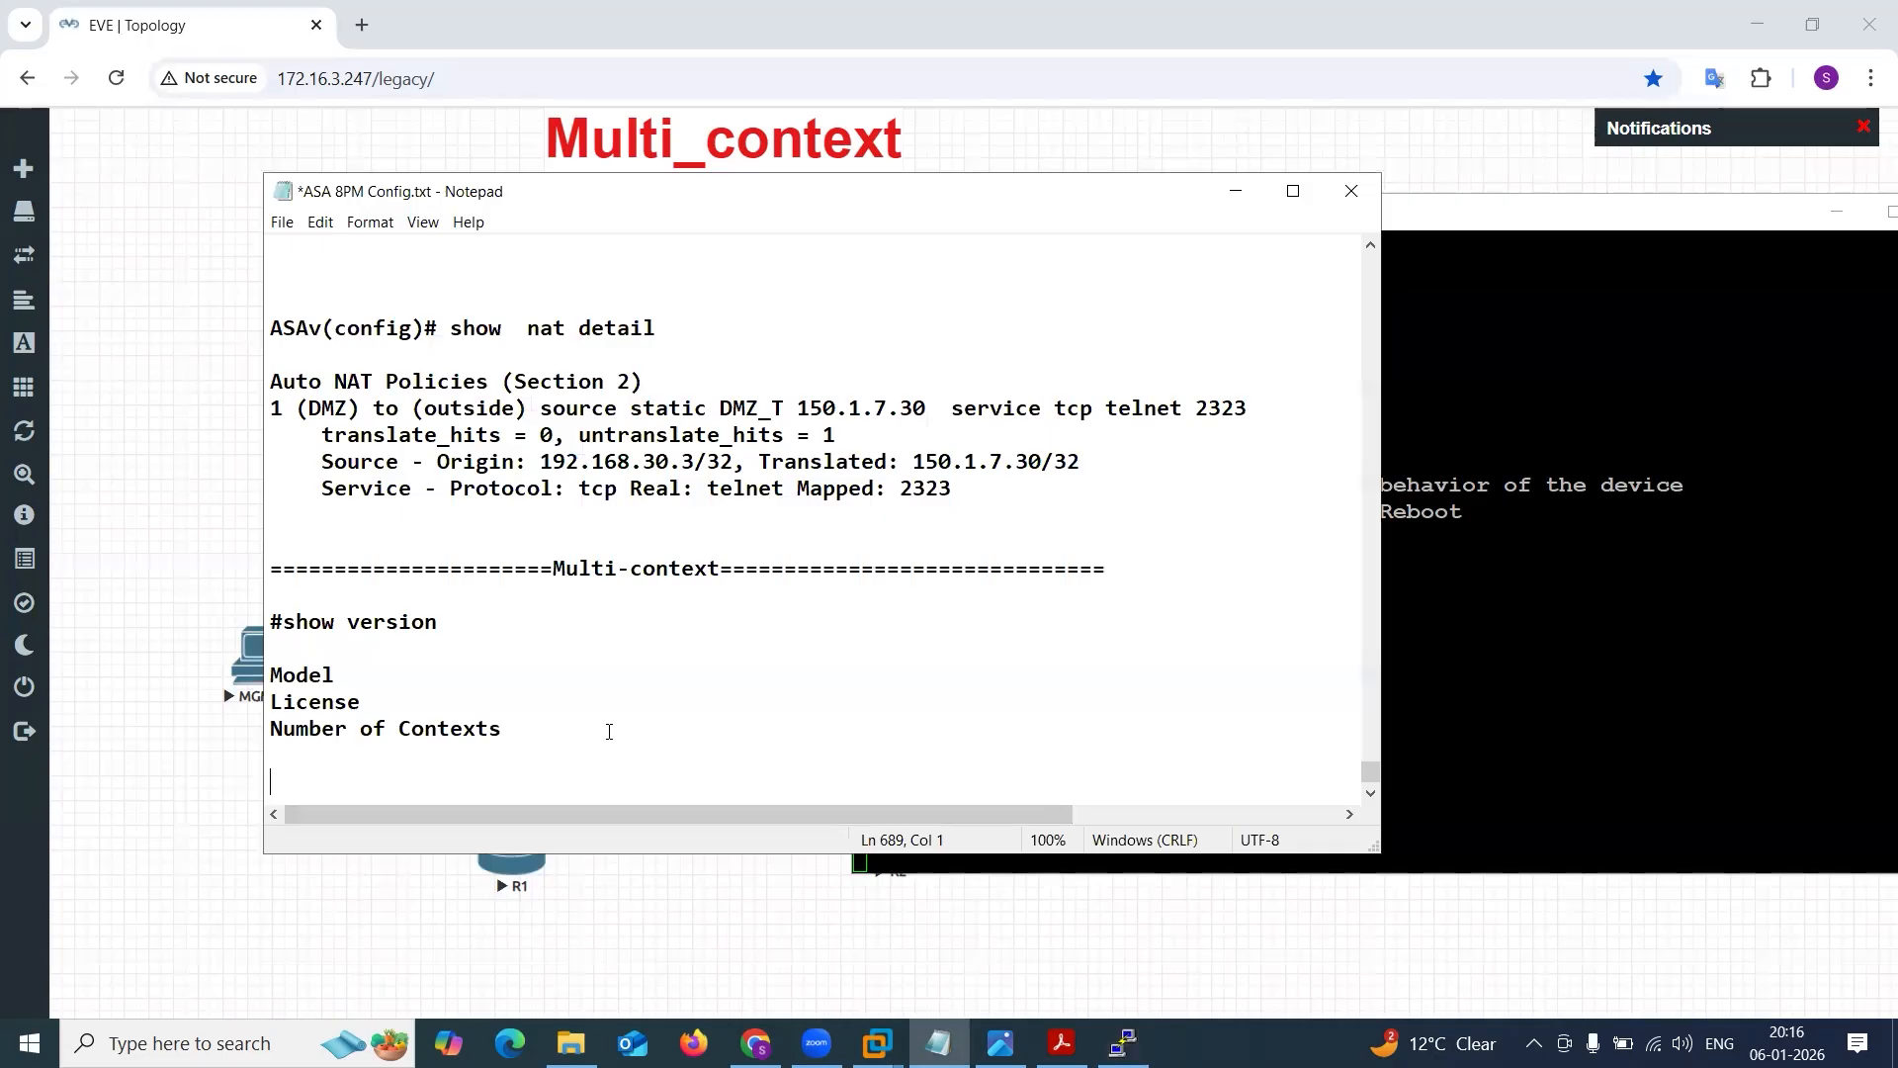
text(multiple)
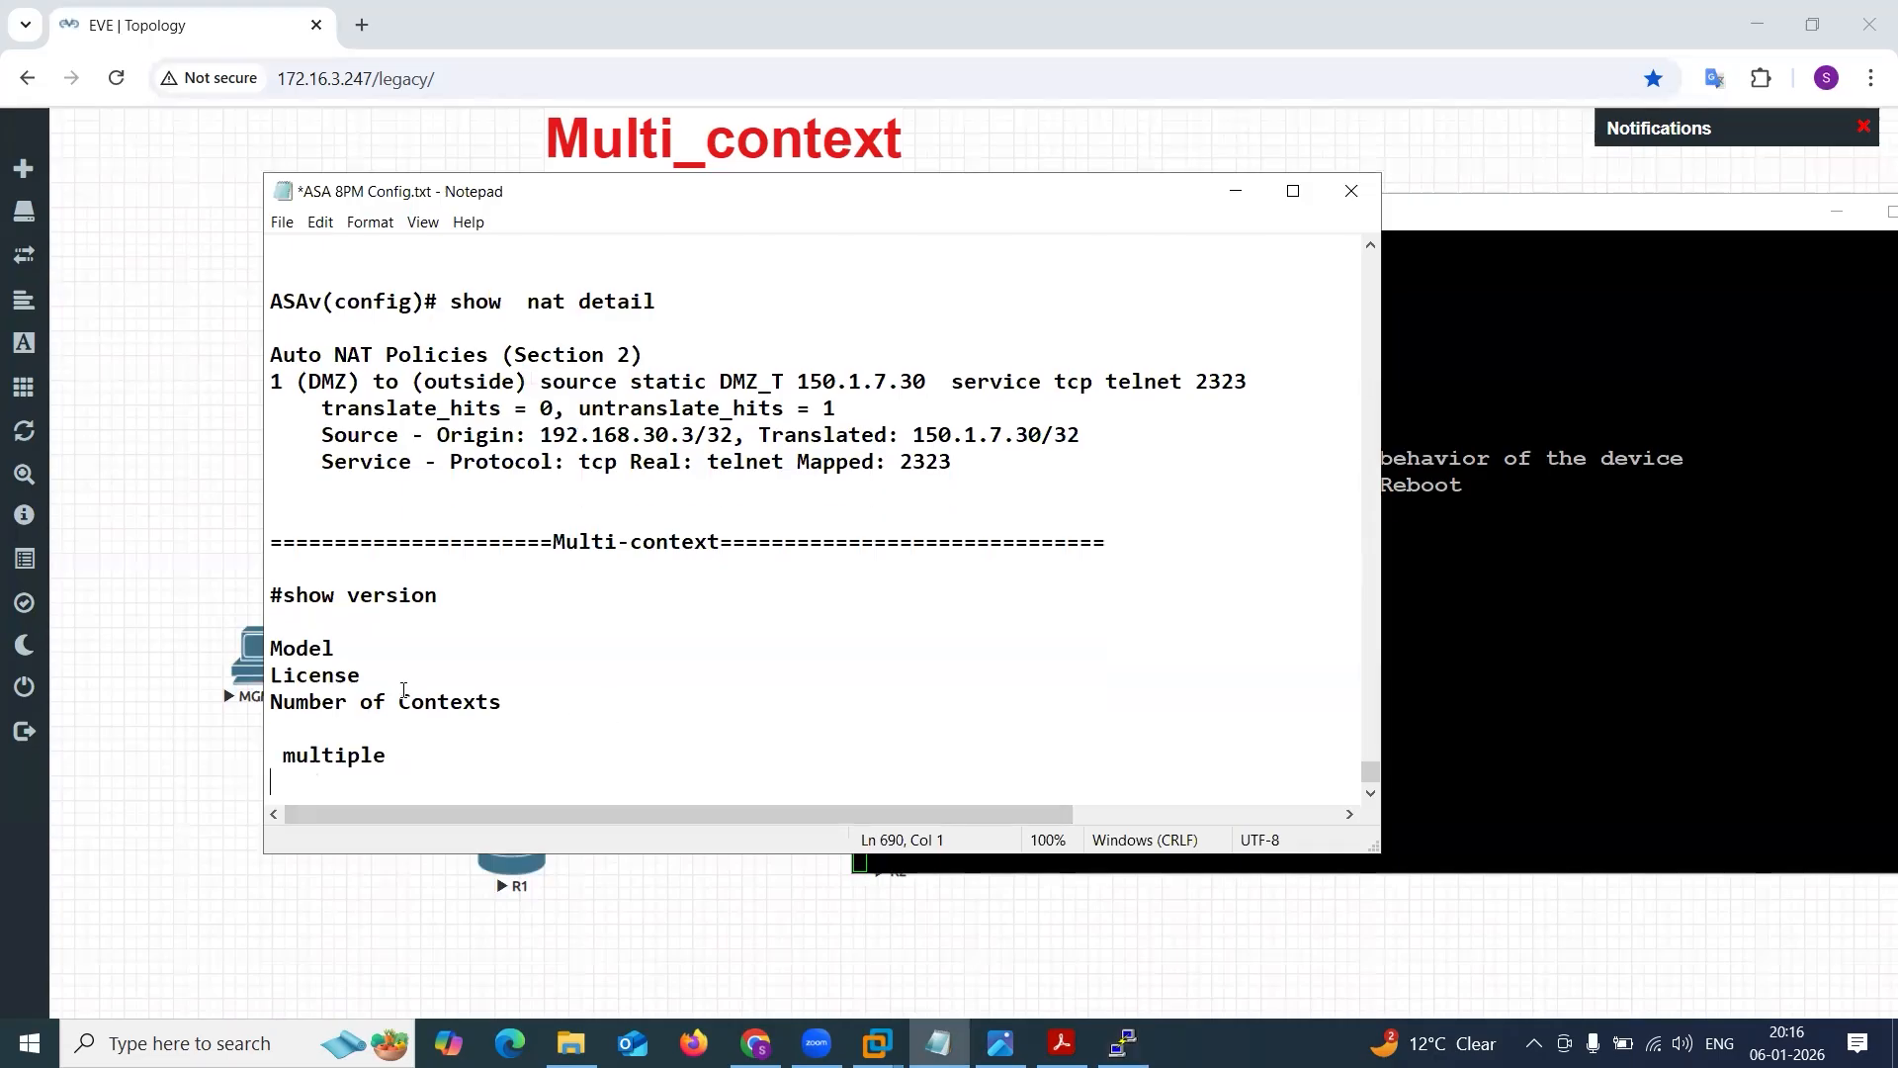
scroll(440, 697, down, 1)
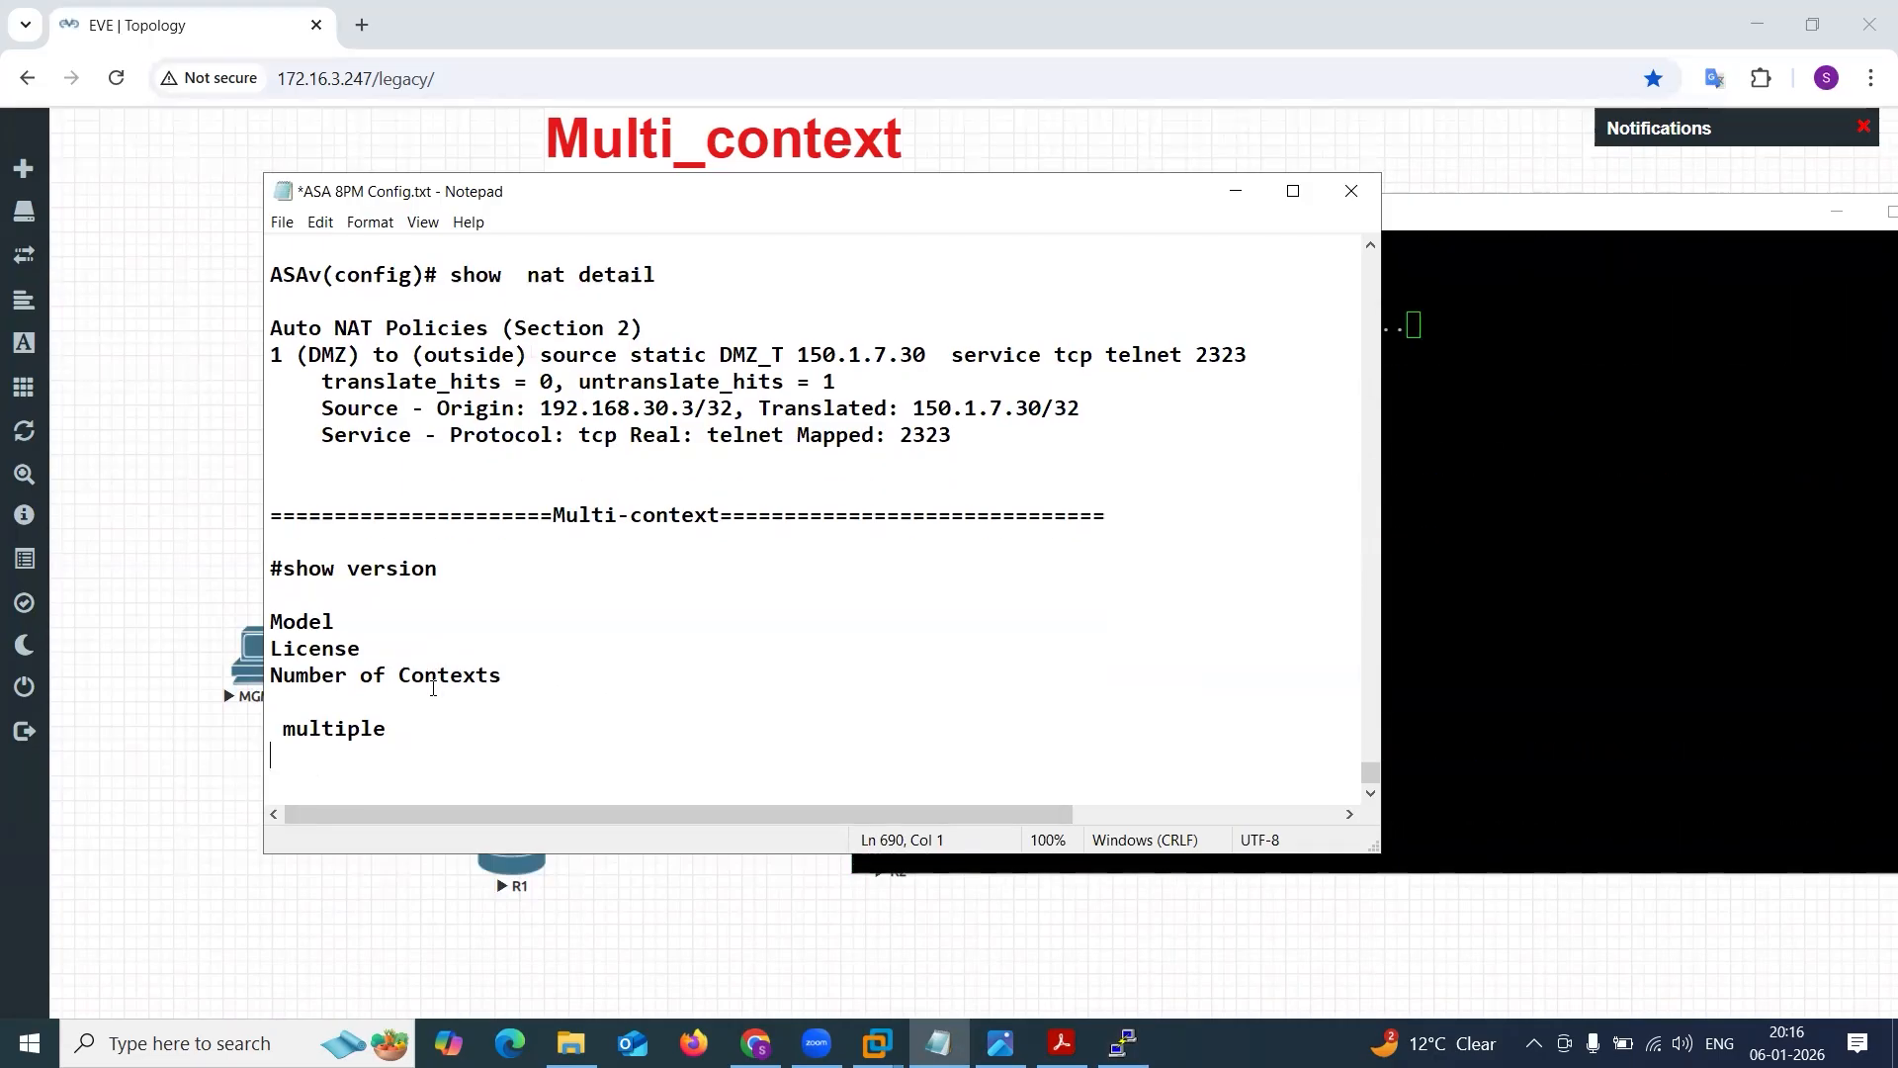
key(ctrl+z)
key(Return)
key(Return)
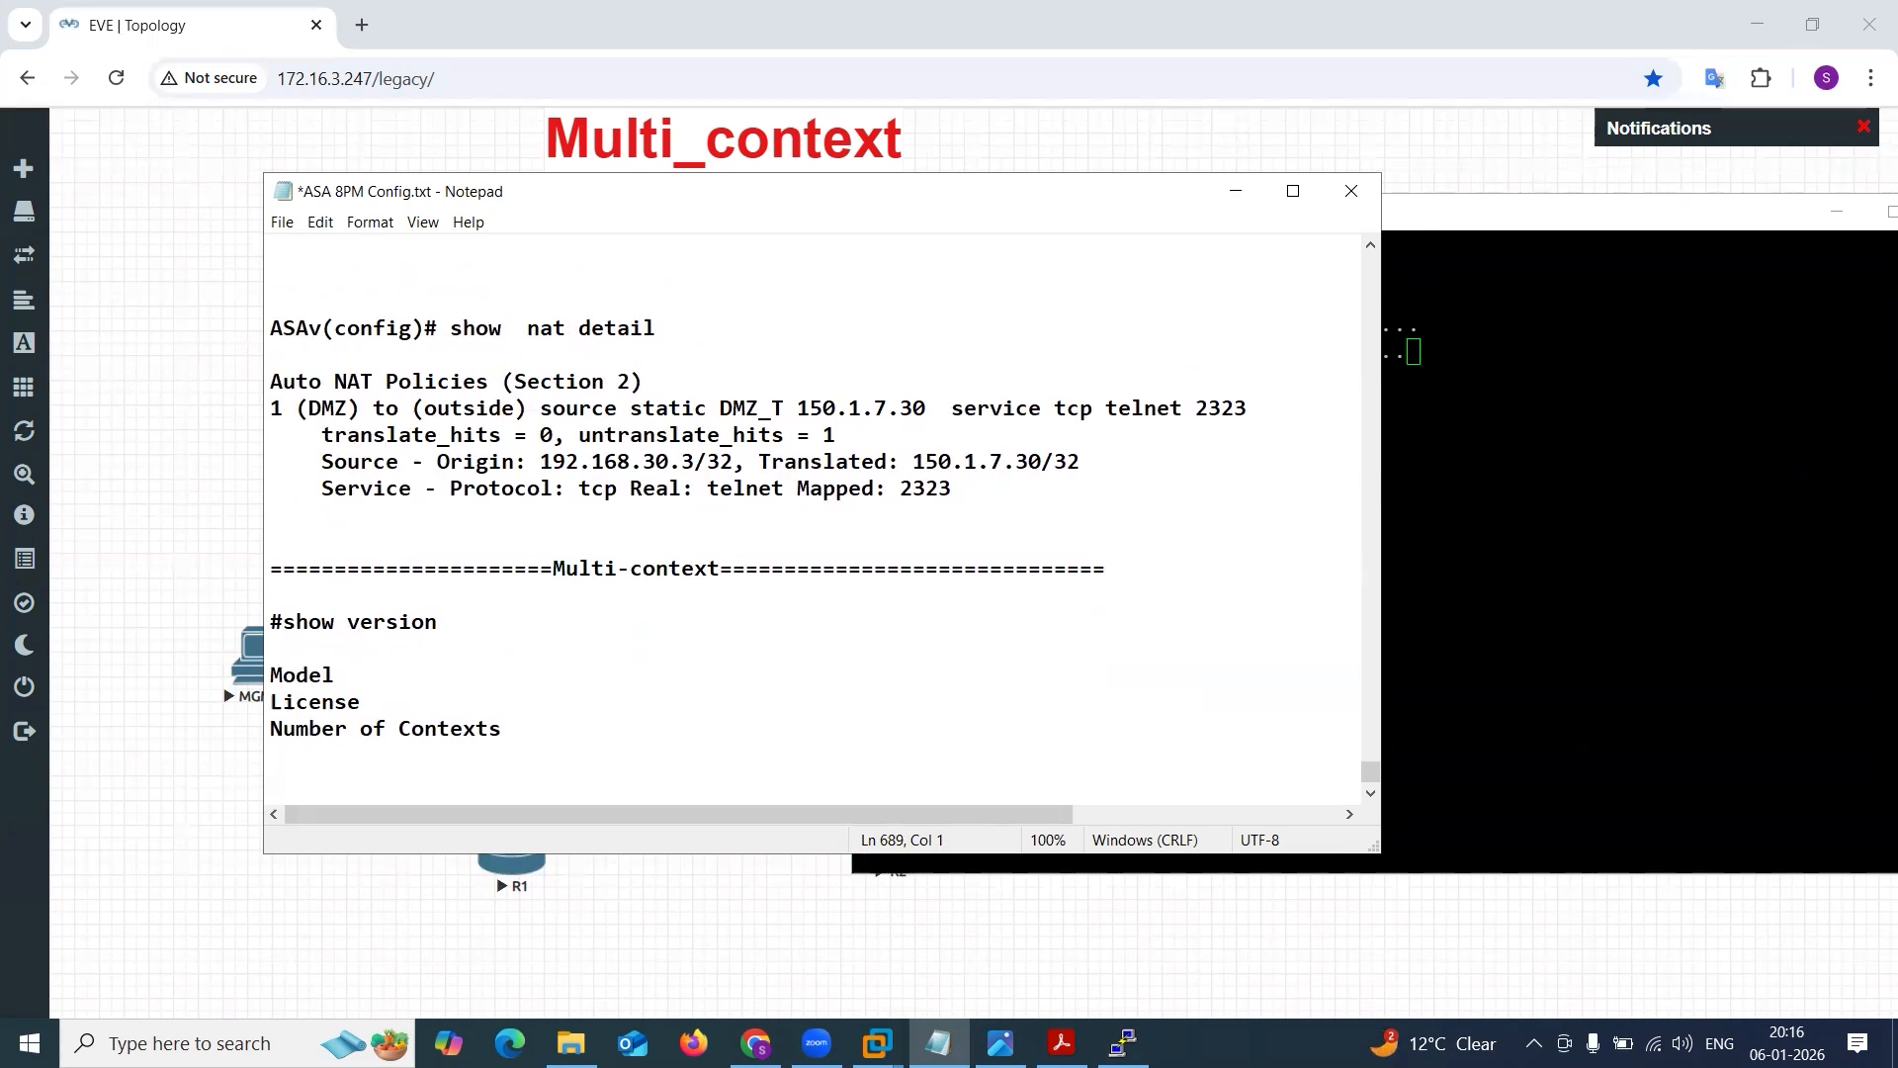
text(multiple)
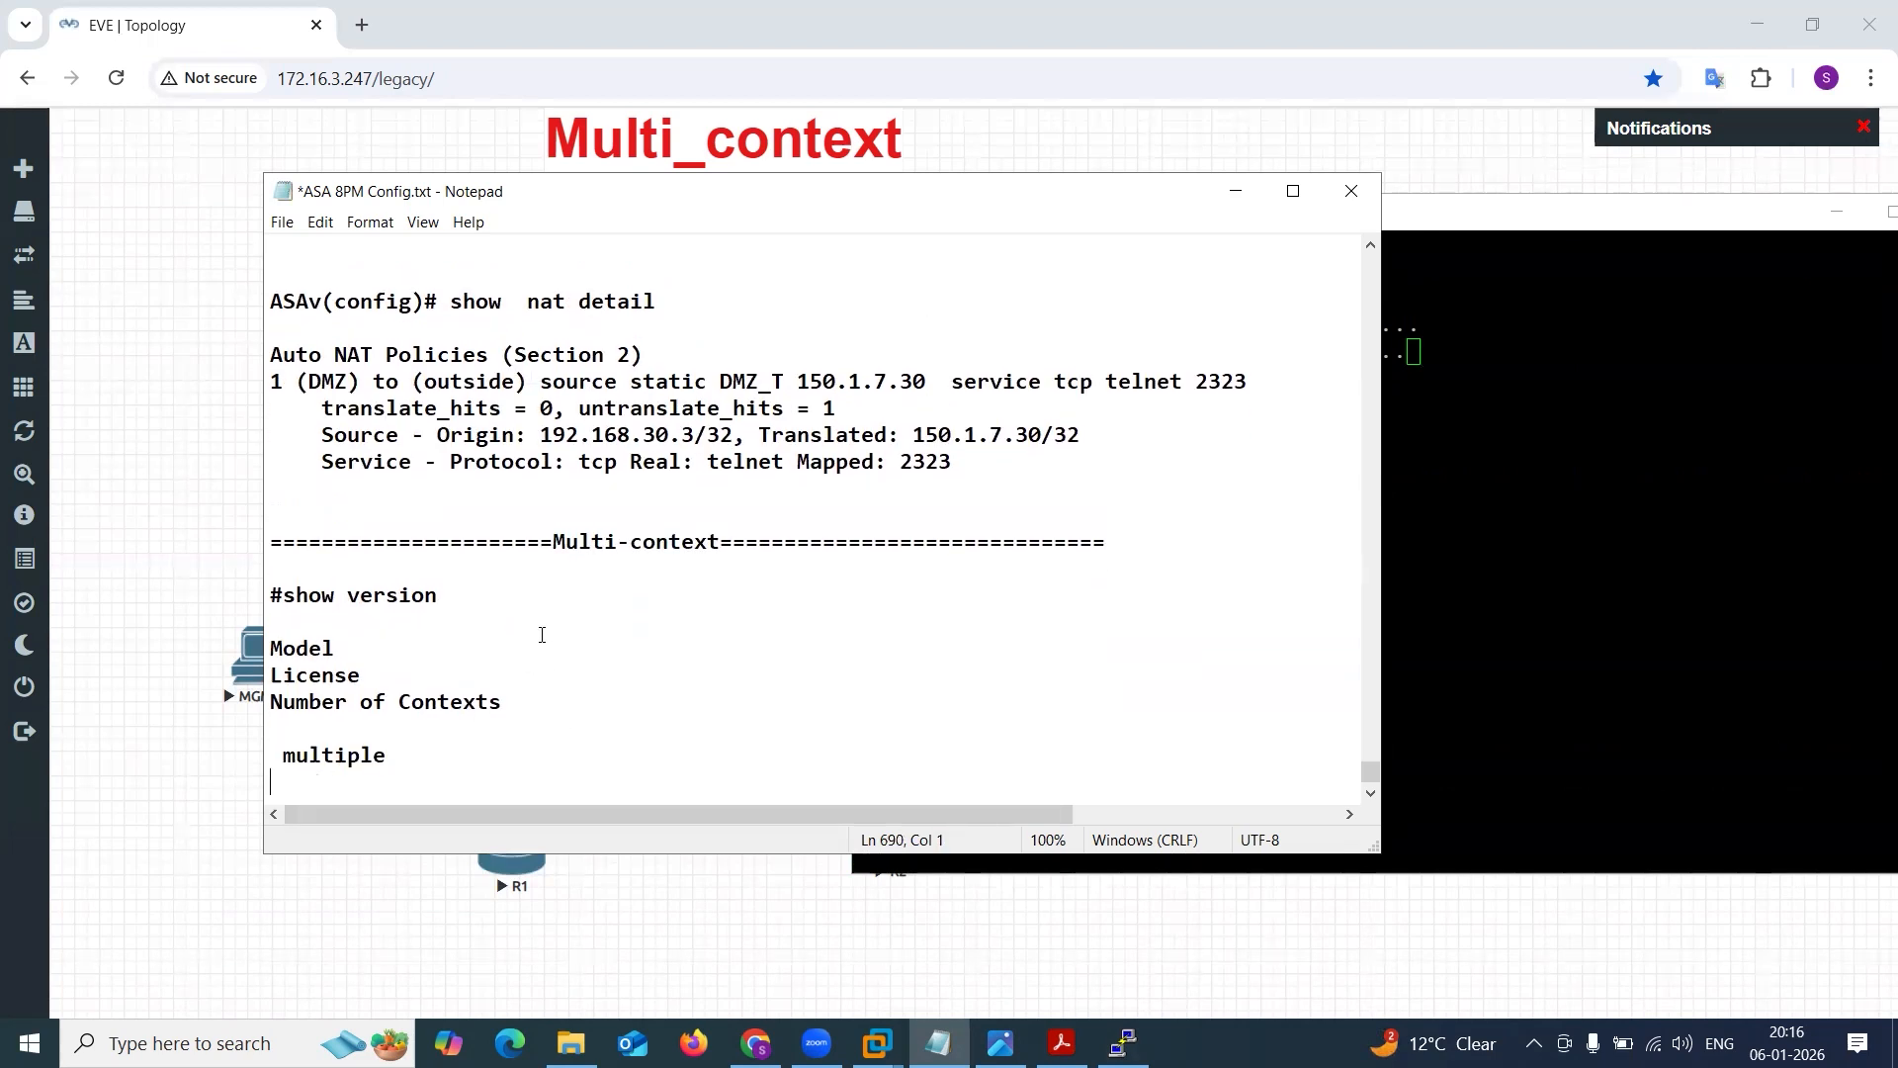
scroll(541, 636, down, 1)
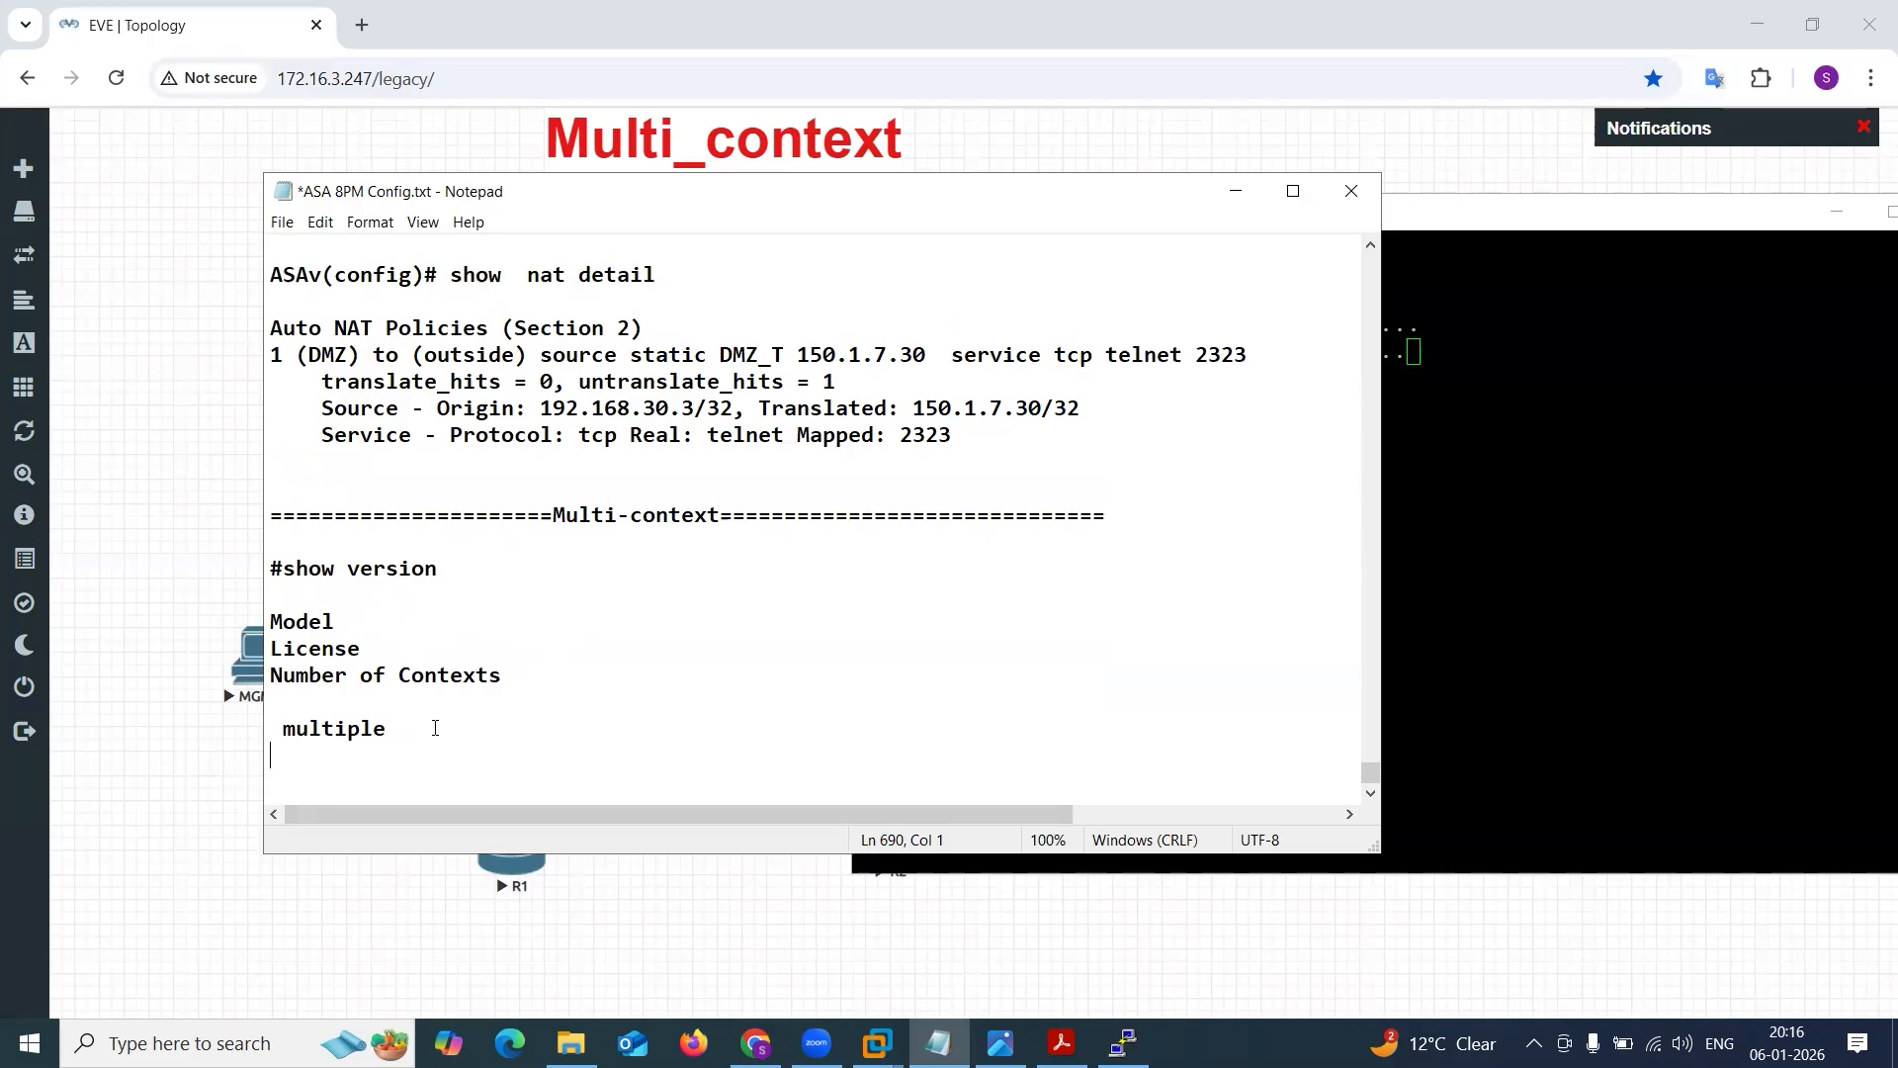
key(ctrl+z)
key(ctrl+z)
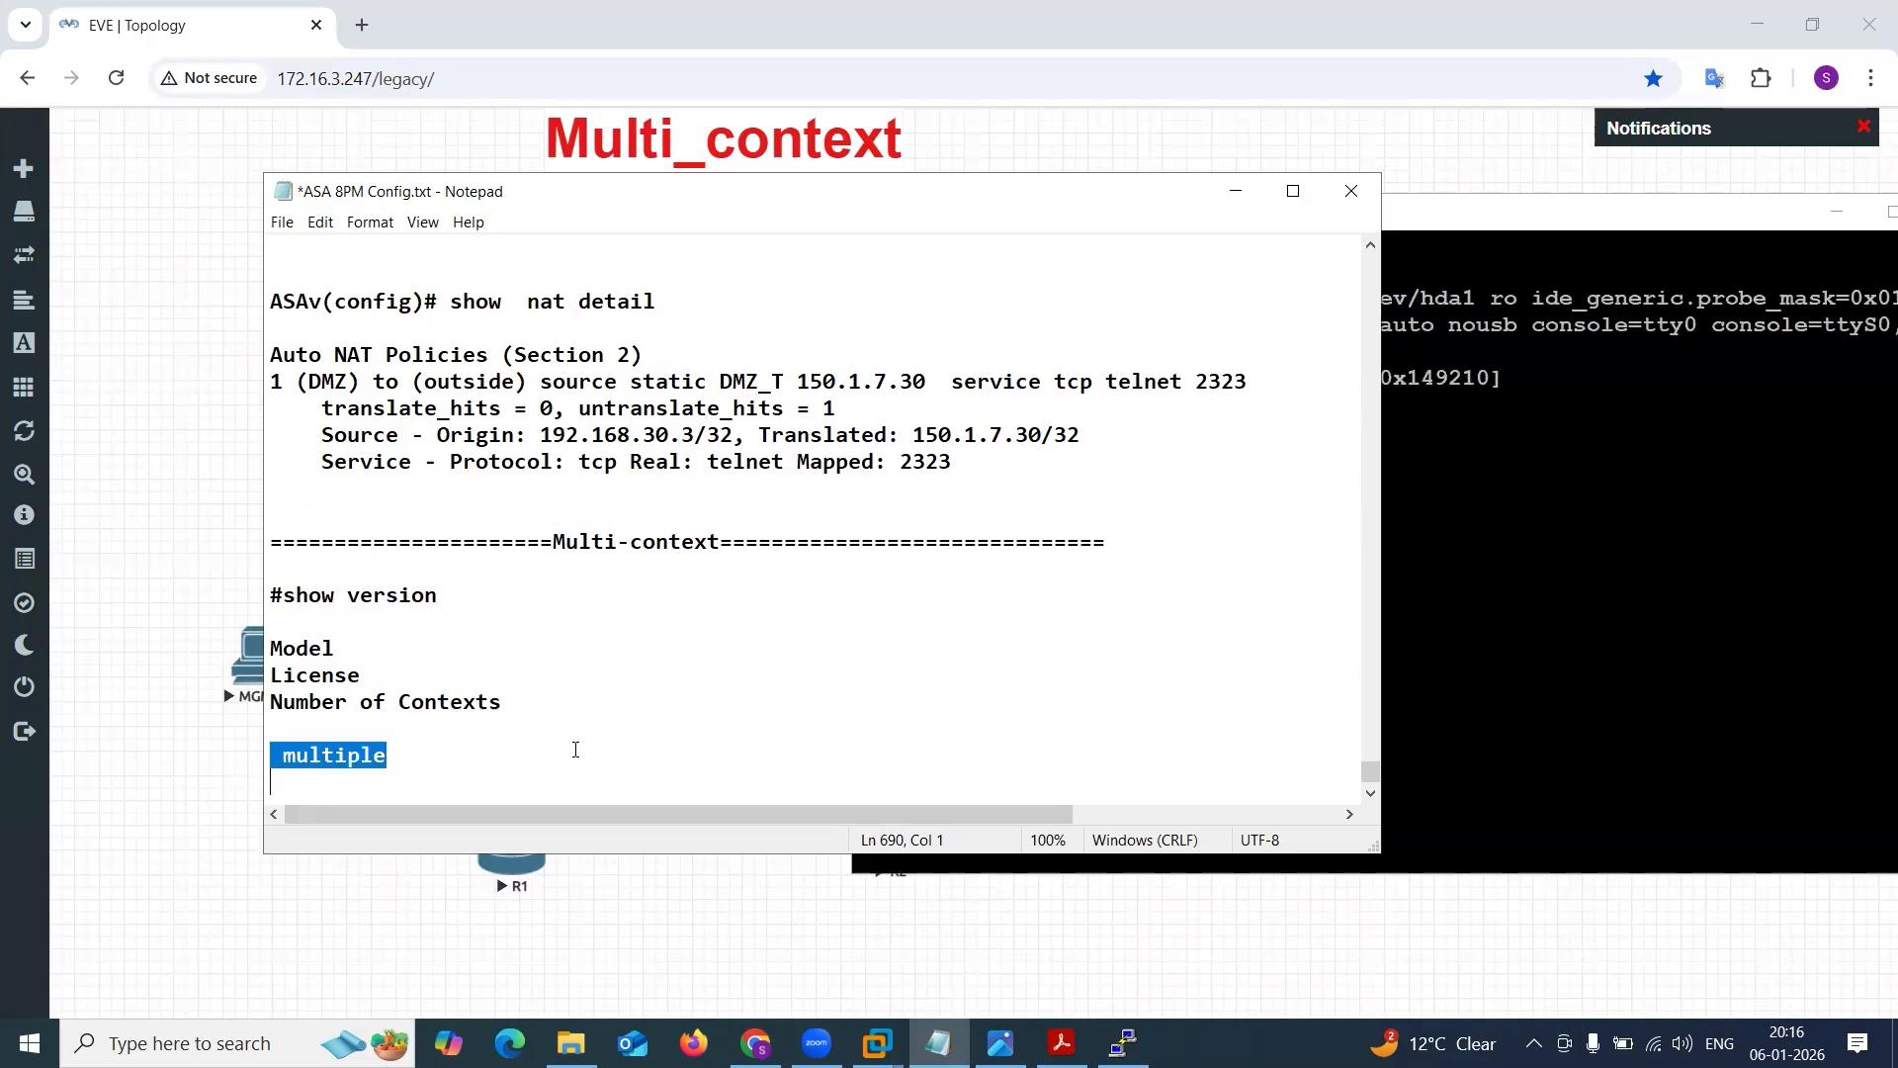
drag(405, 749, 247, 767)
click(452, 762)
drag(447, 759, 275, 748)
key(alt+Tab)
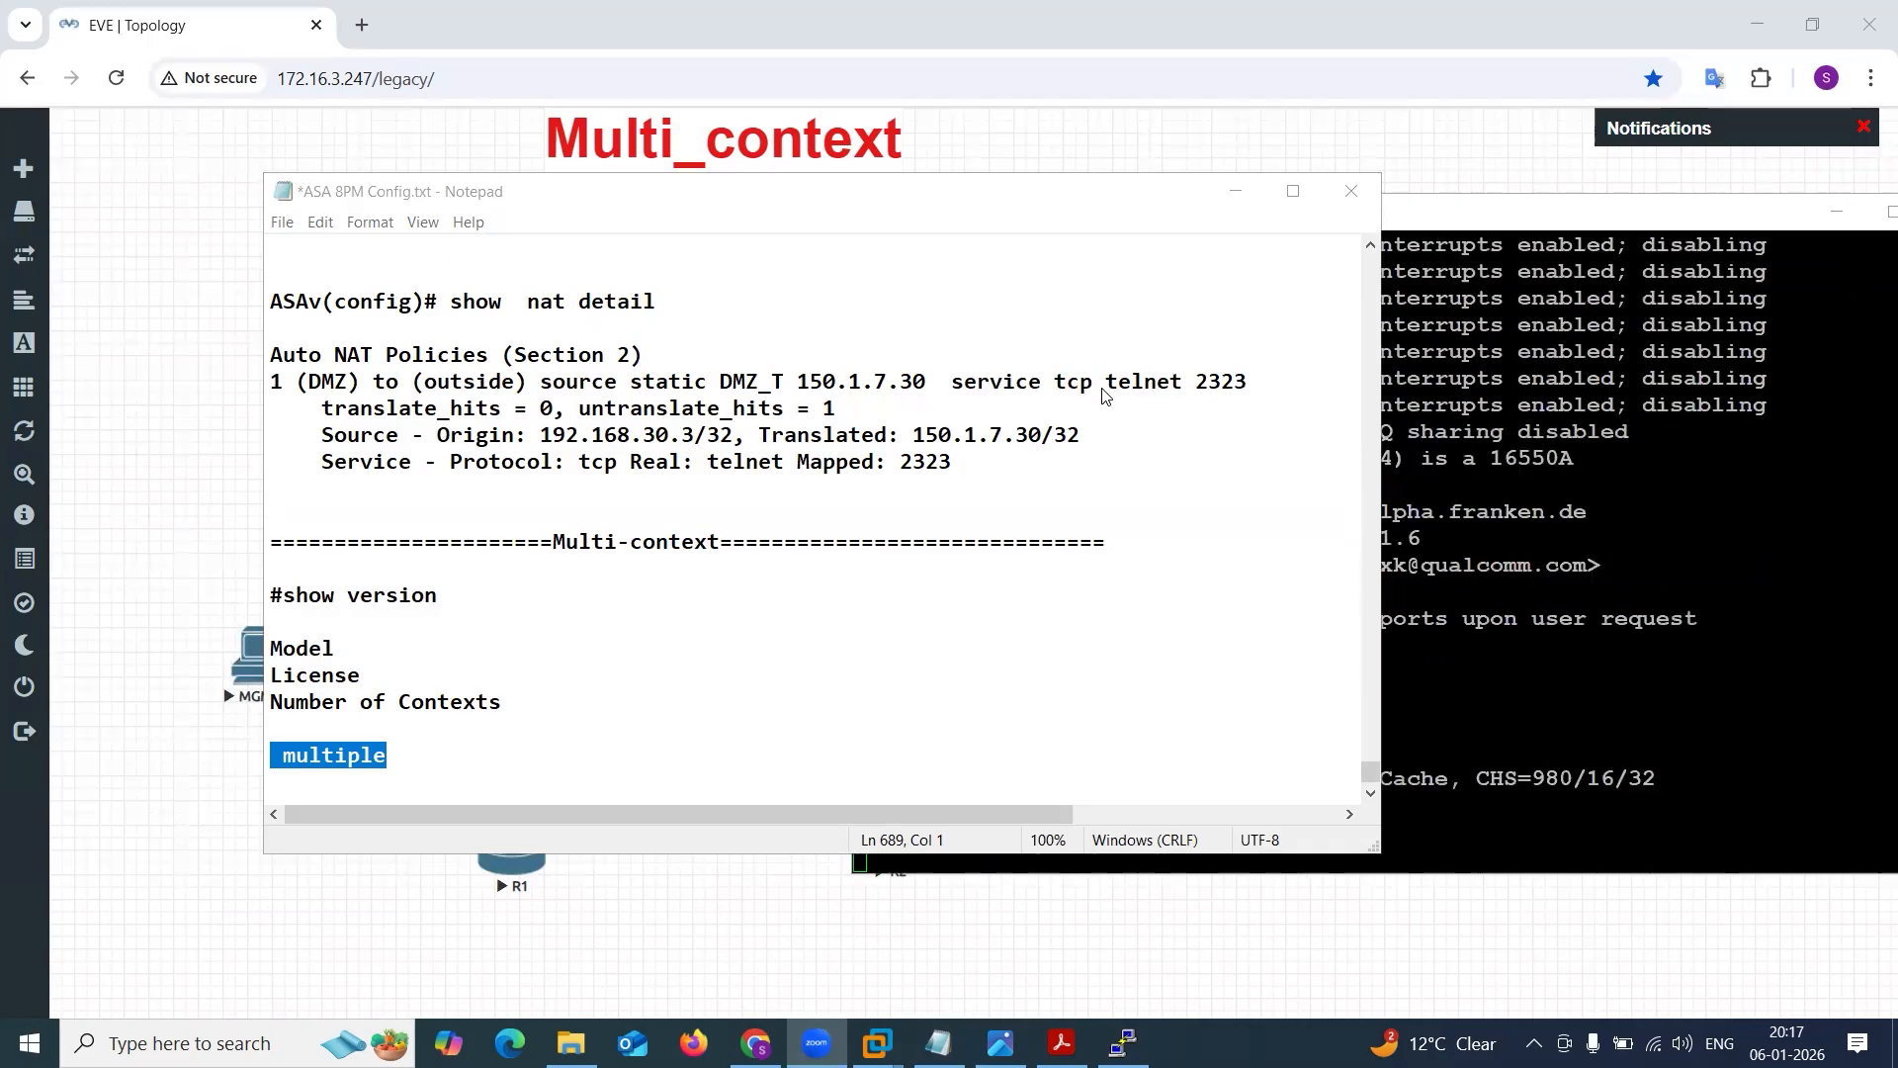
click(1497, 528)
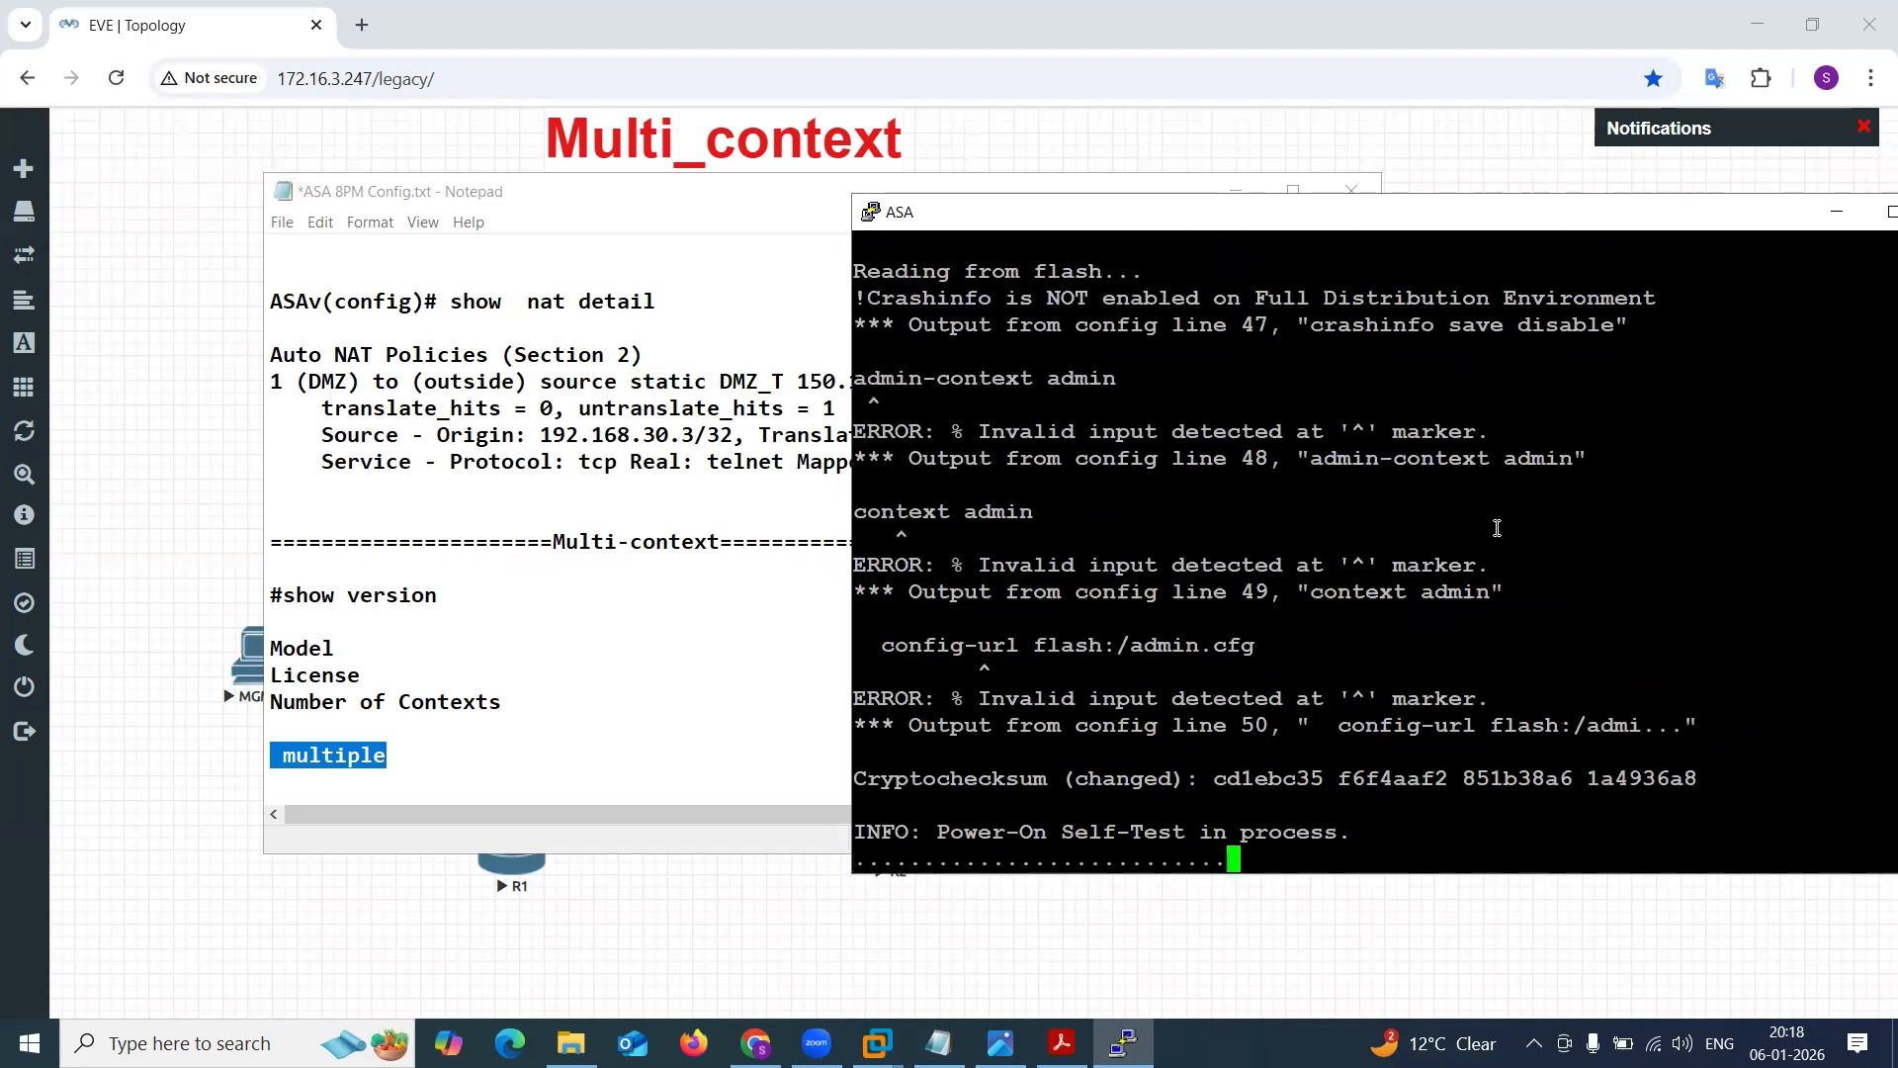
Replace the stray word "multiple" in the Notepad notes with a "By default" heading underlined by dashes.
click(411, 761)
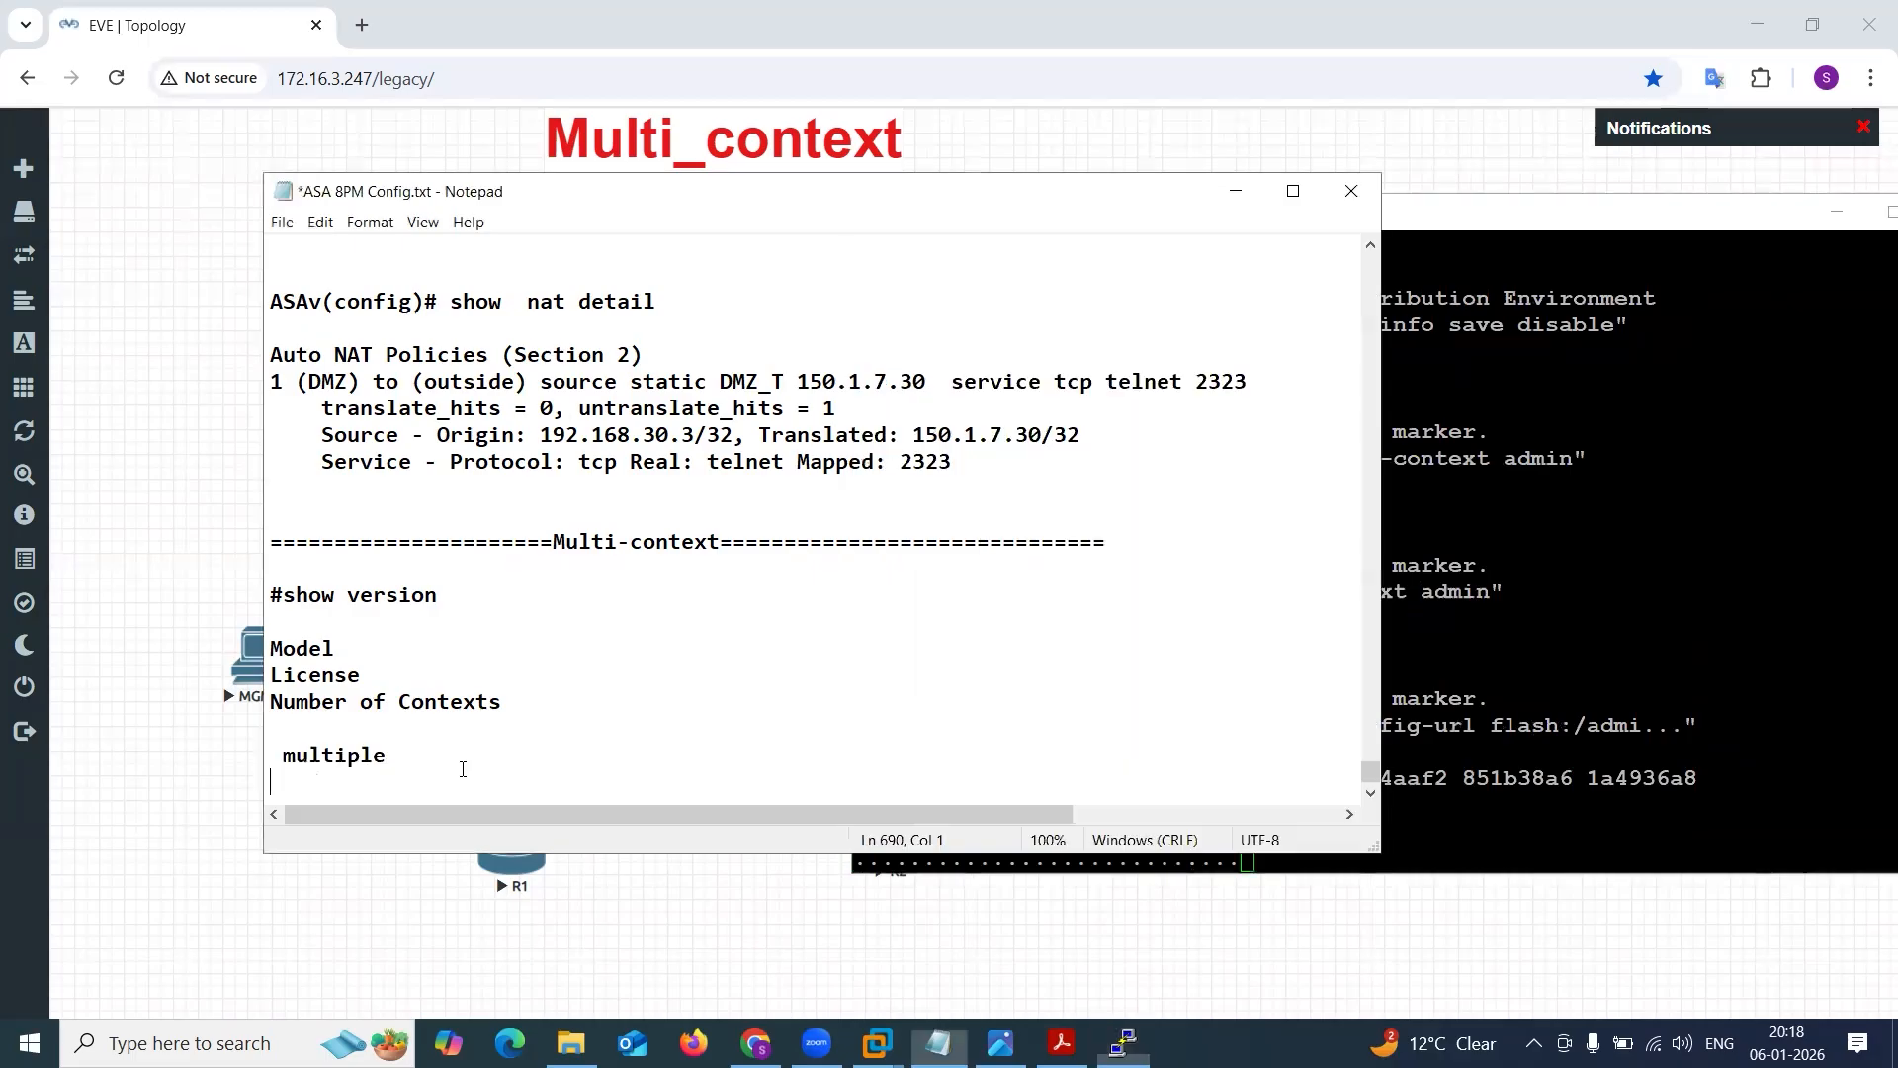
drag(412, 761, 190, 774)
text(By )
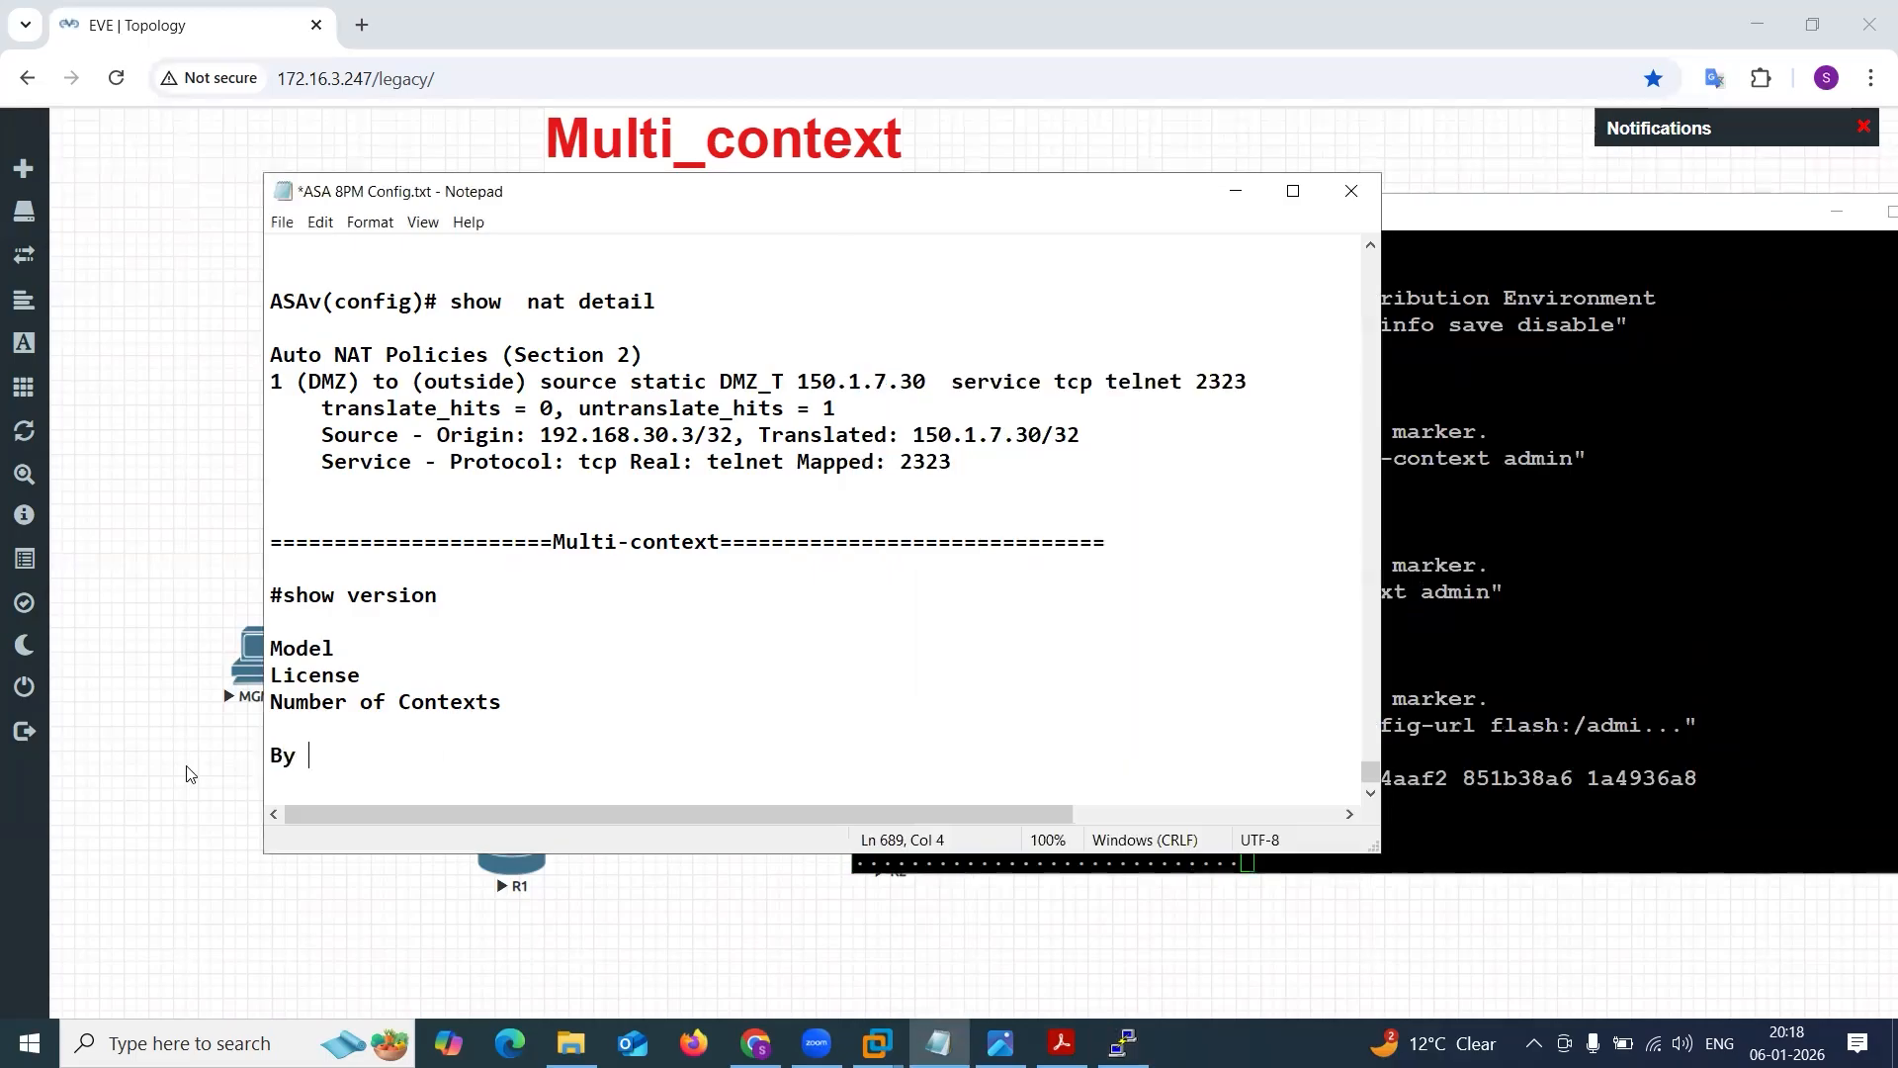
text(default)
key(Return)
text(------------------)
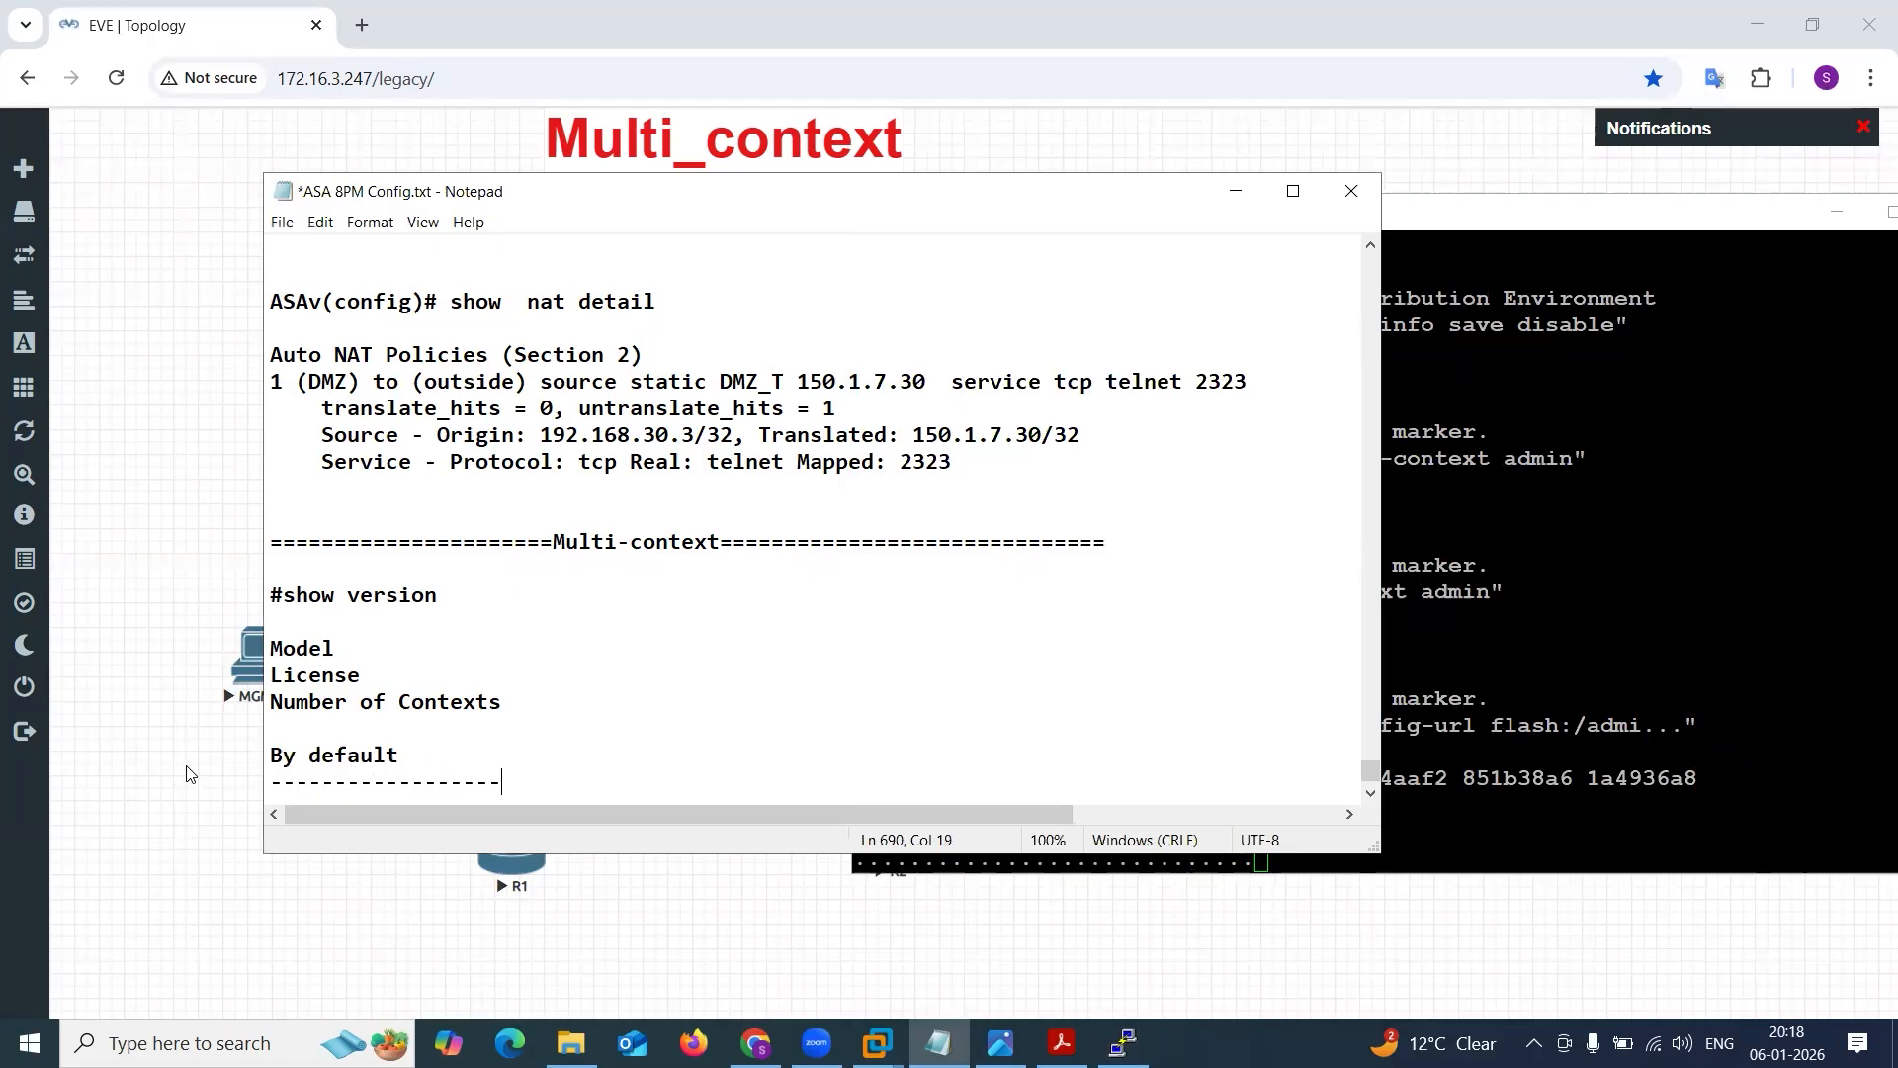
key(Return)
key(Return)
Add the line "Firewall Mode > Router L3" under the By default heading, followed by a "!" separator line.
click(1483, 593)
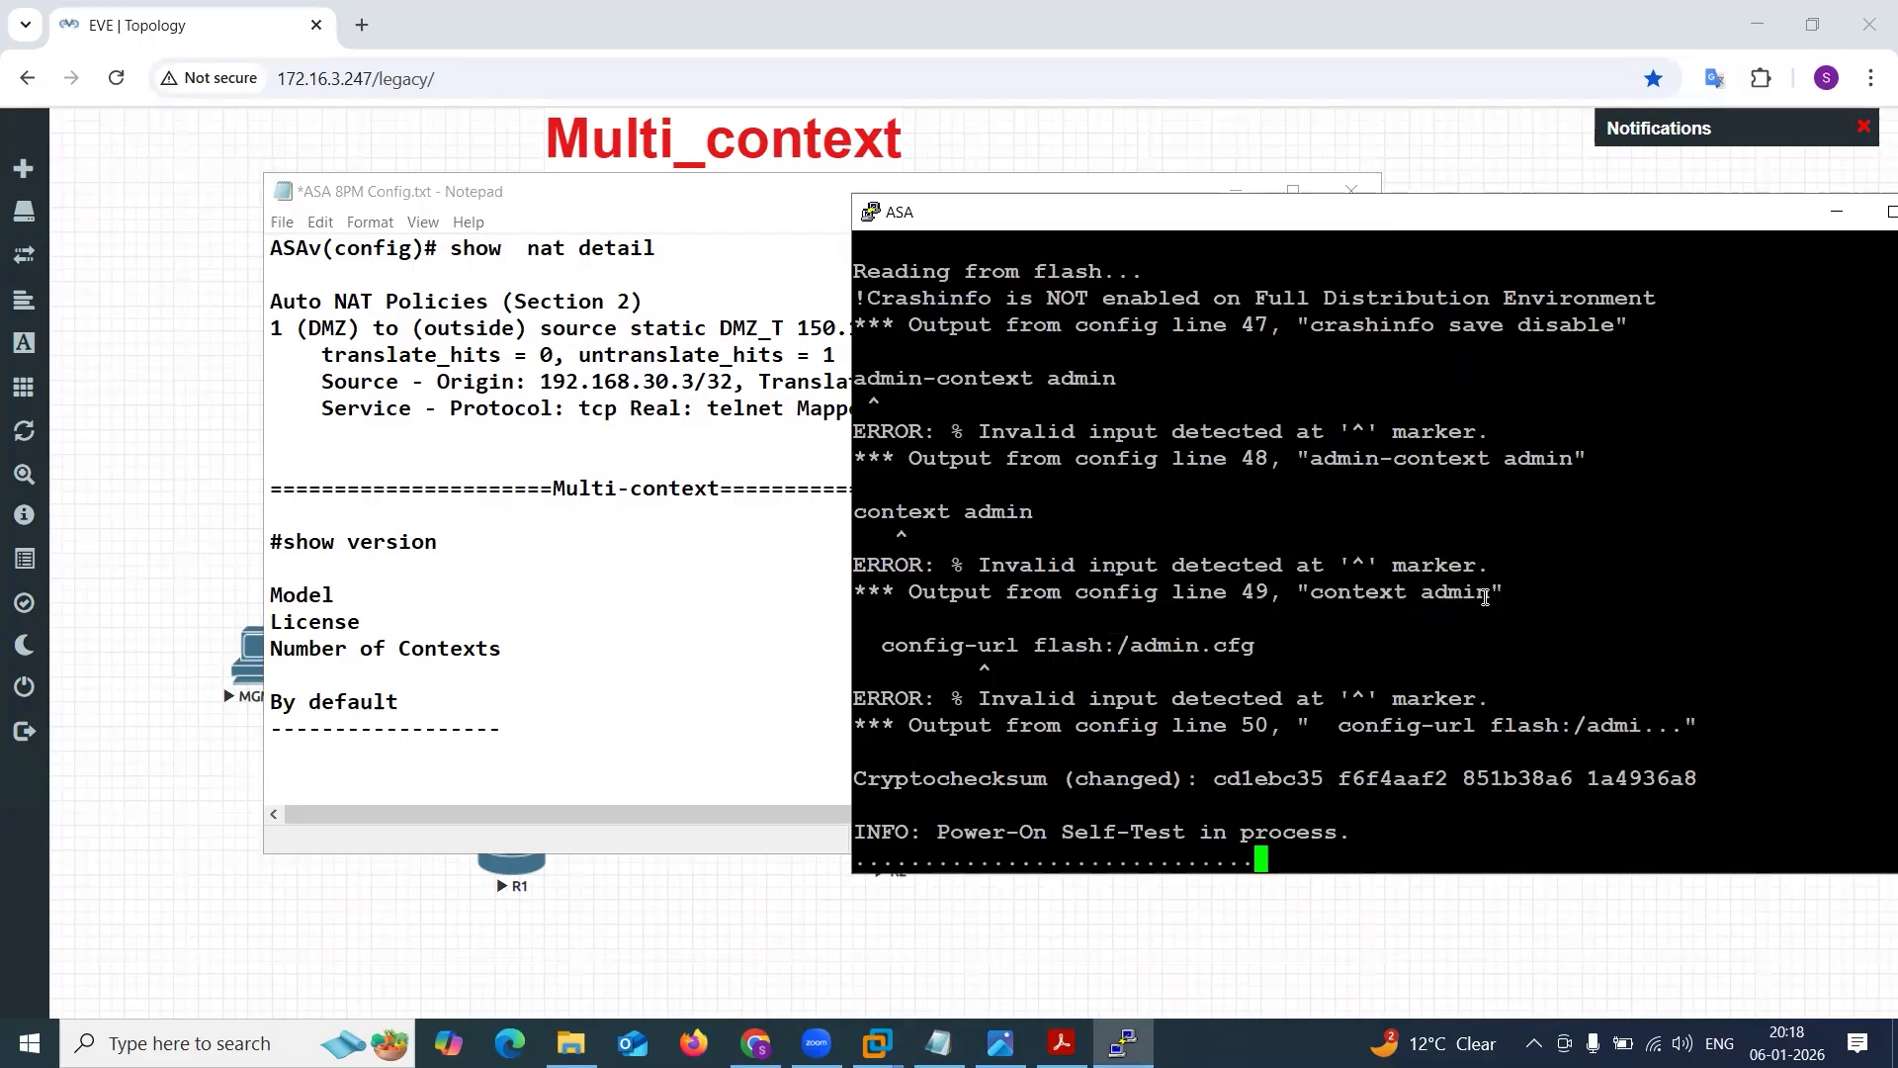
click(528, 747)
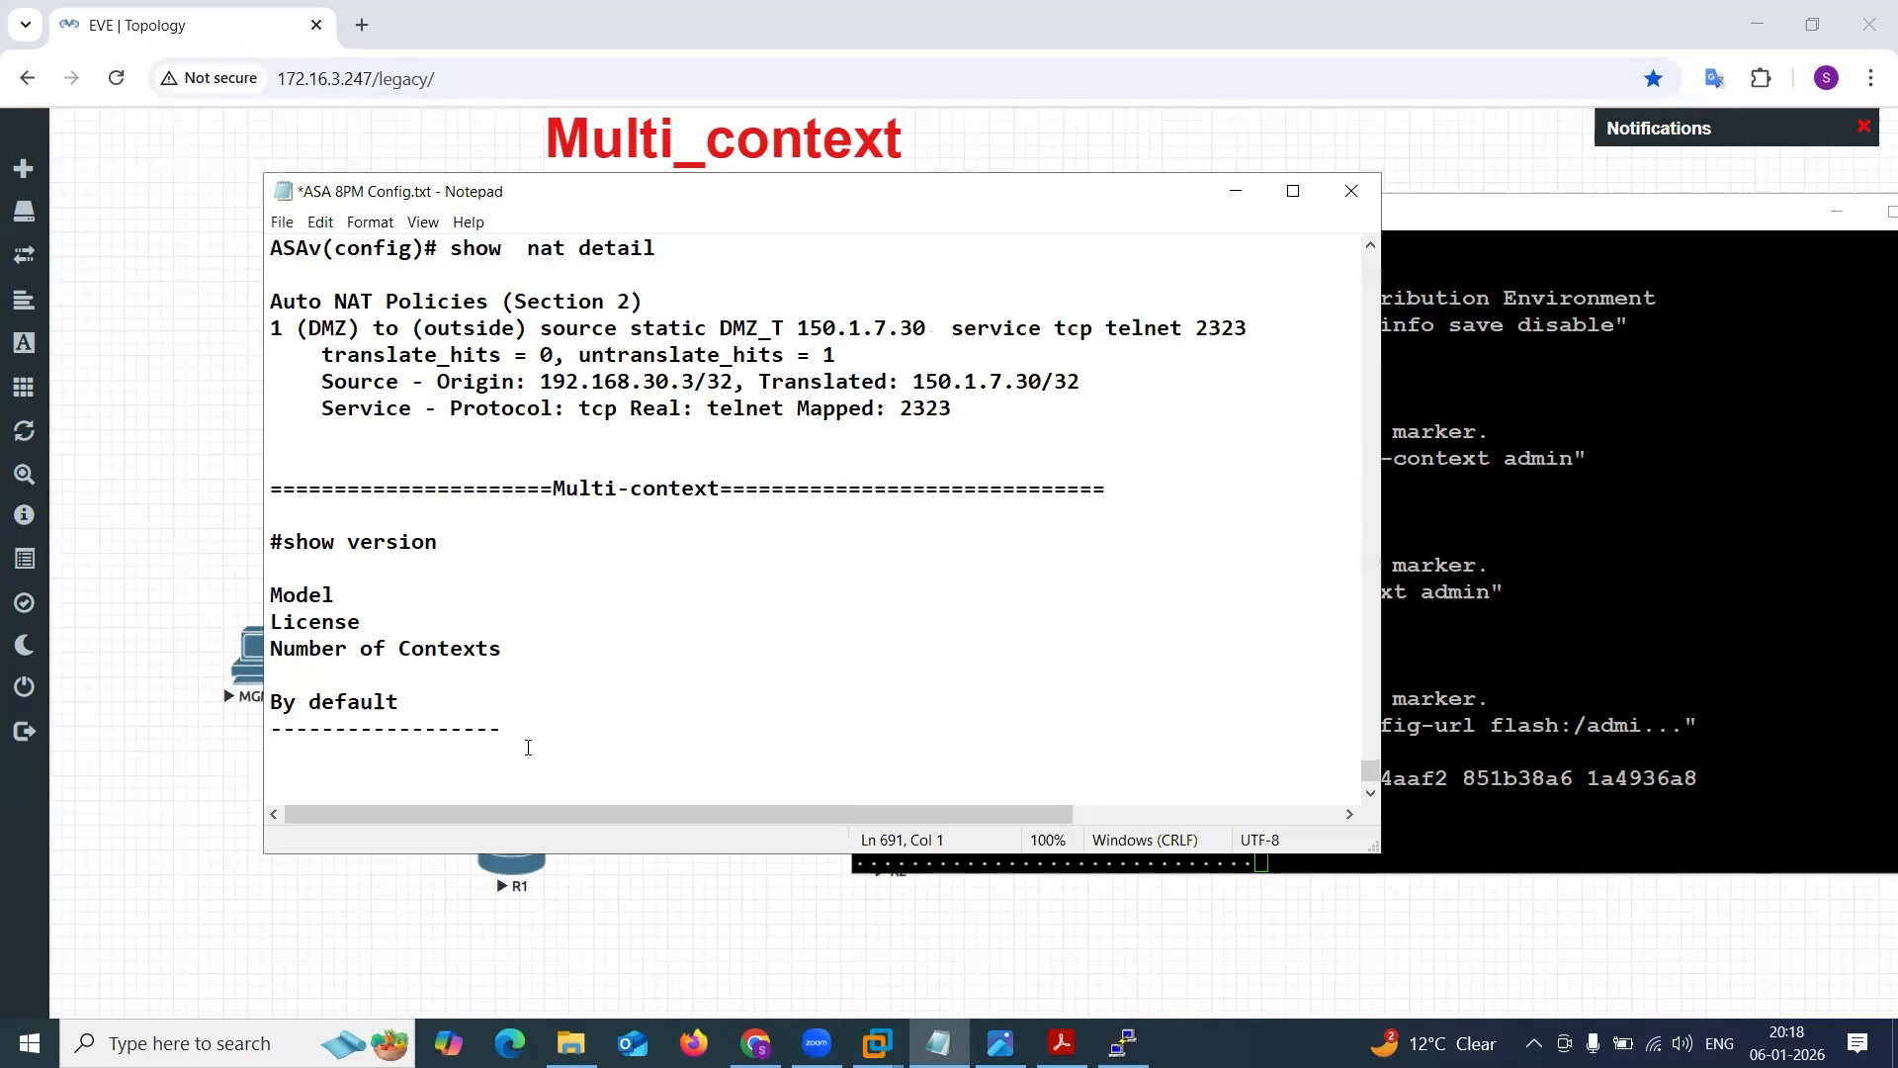
text(FFIrewall)
key(BackSpace)
key(BackSpace)
key(BackSpace)
key(BackSpace)
key(BackSpace)
key(BackSpace)
key(BackSpace)
key(BackSpace)
text(irewall Mode )
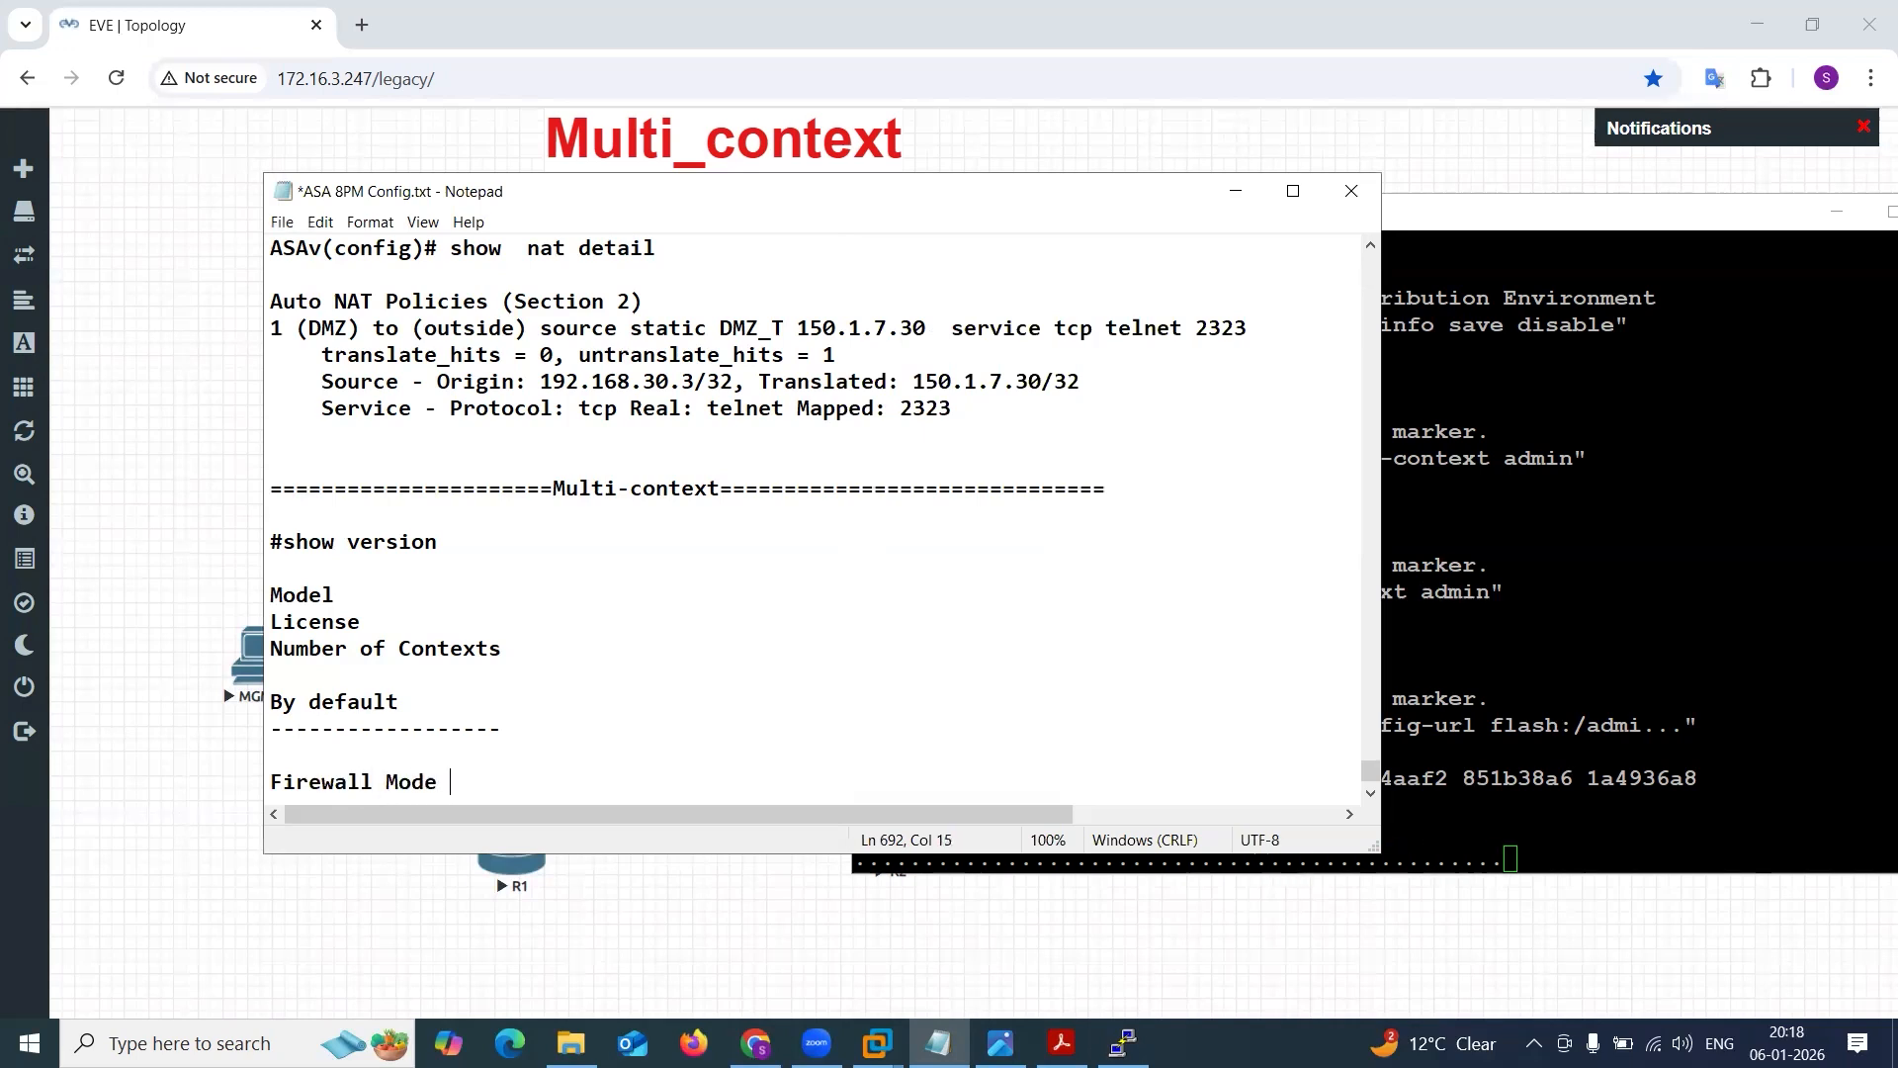
text(> ROute)
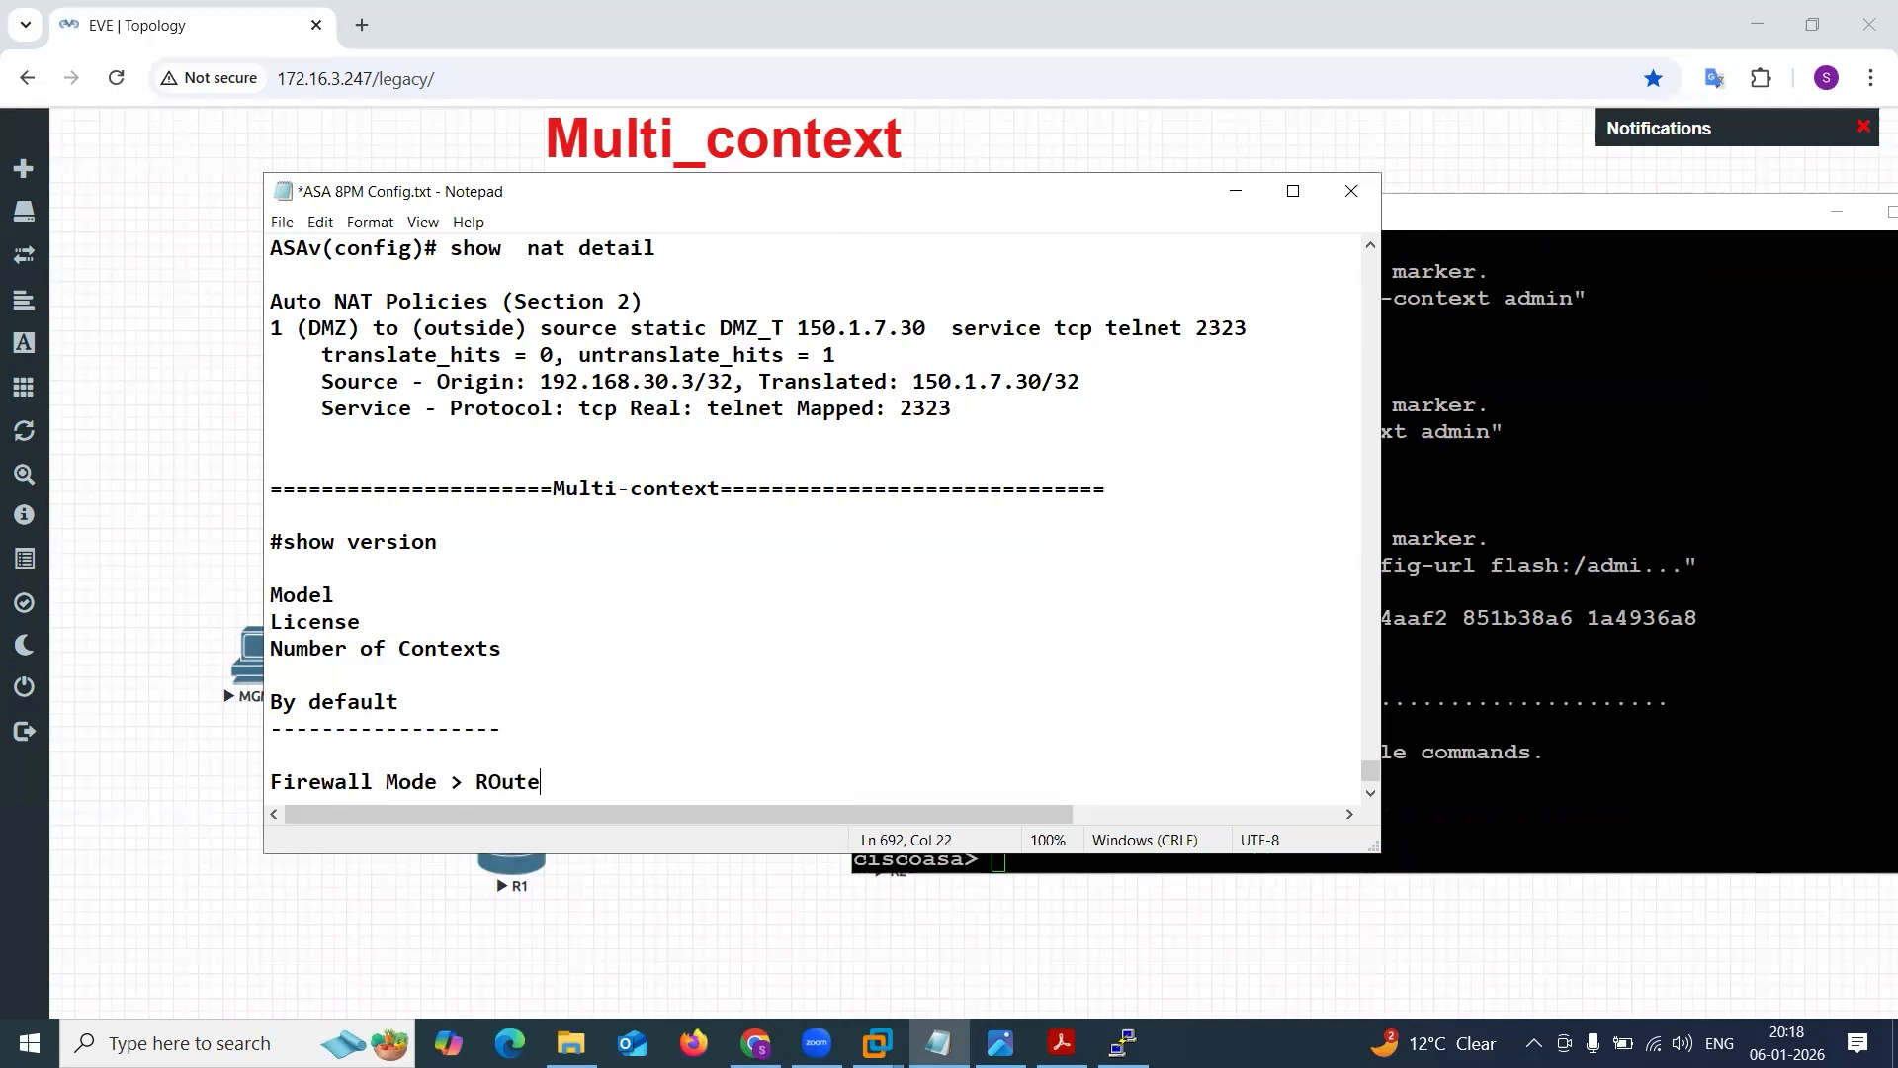
key(BackSpace)
key(BackSpace)
key(BackSpace)
key(BackSpace)
text(outer L3)
key(Return)
text(!)
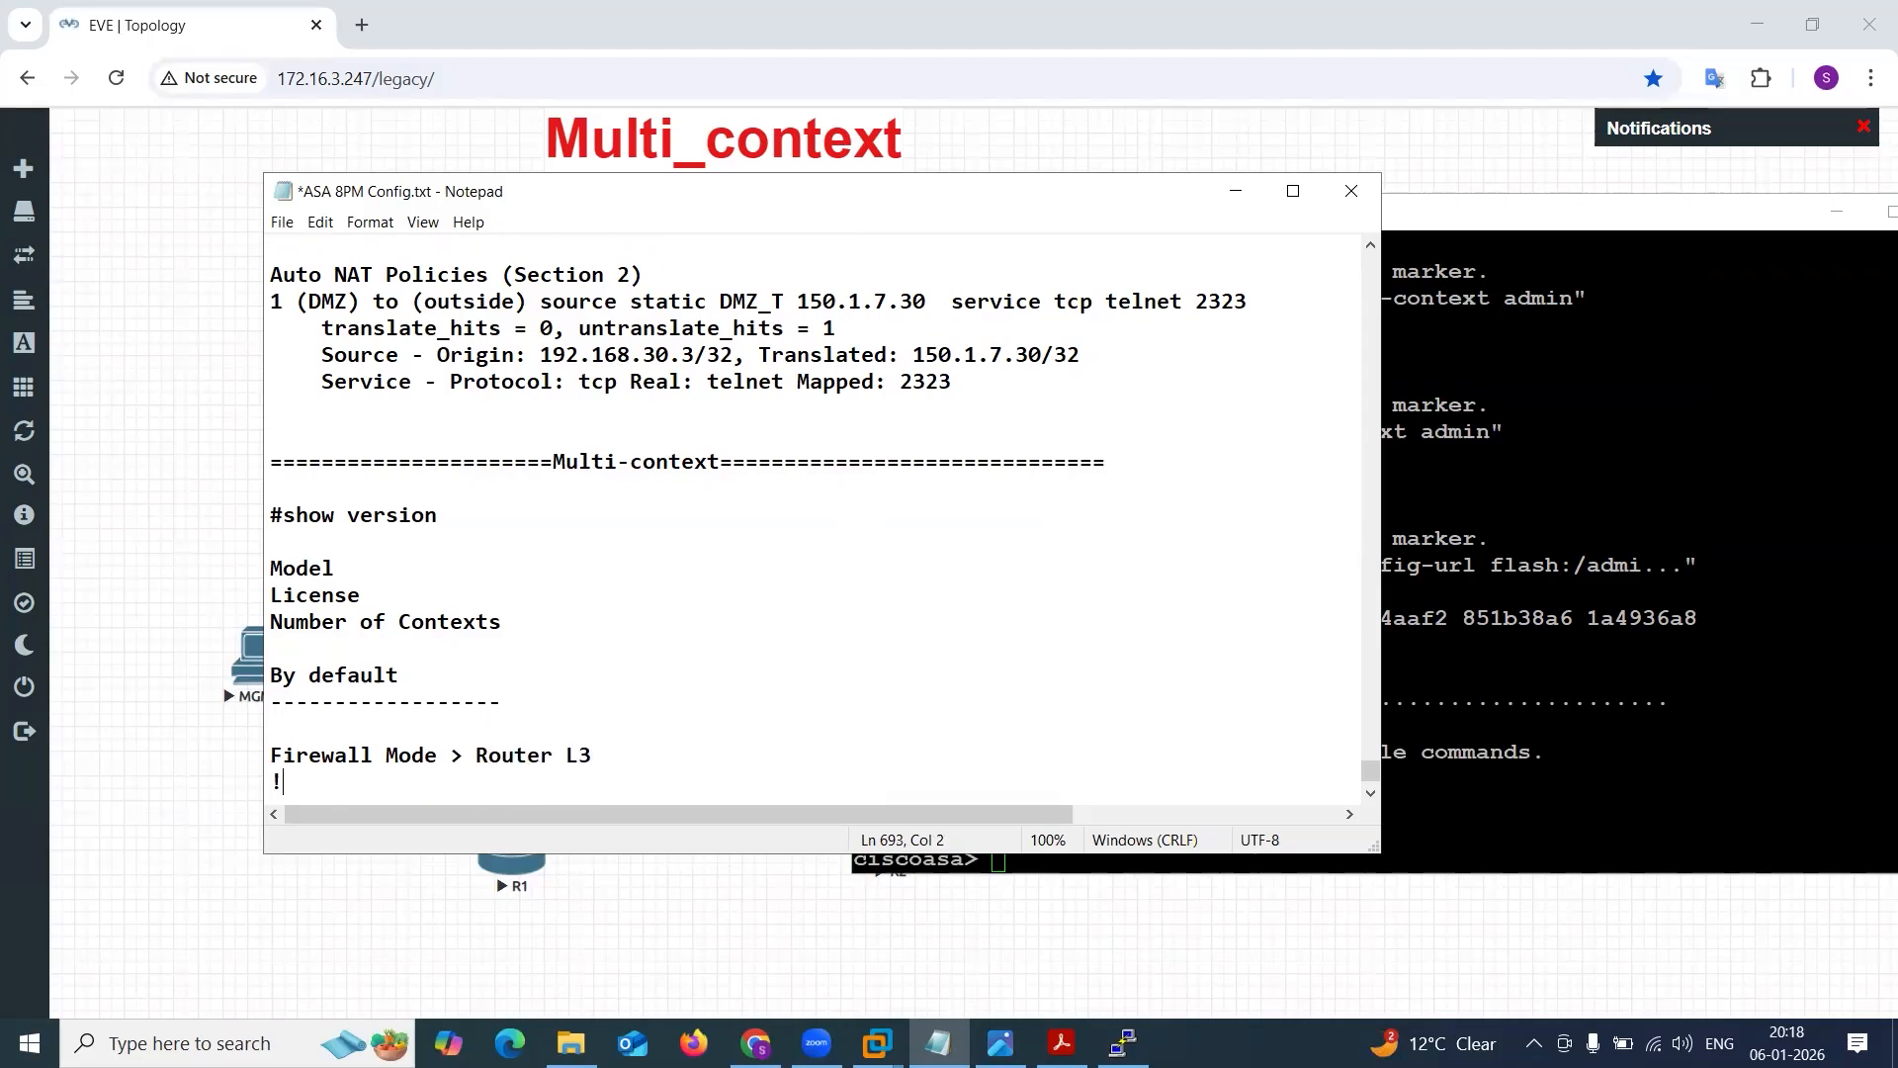
key(Return)
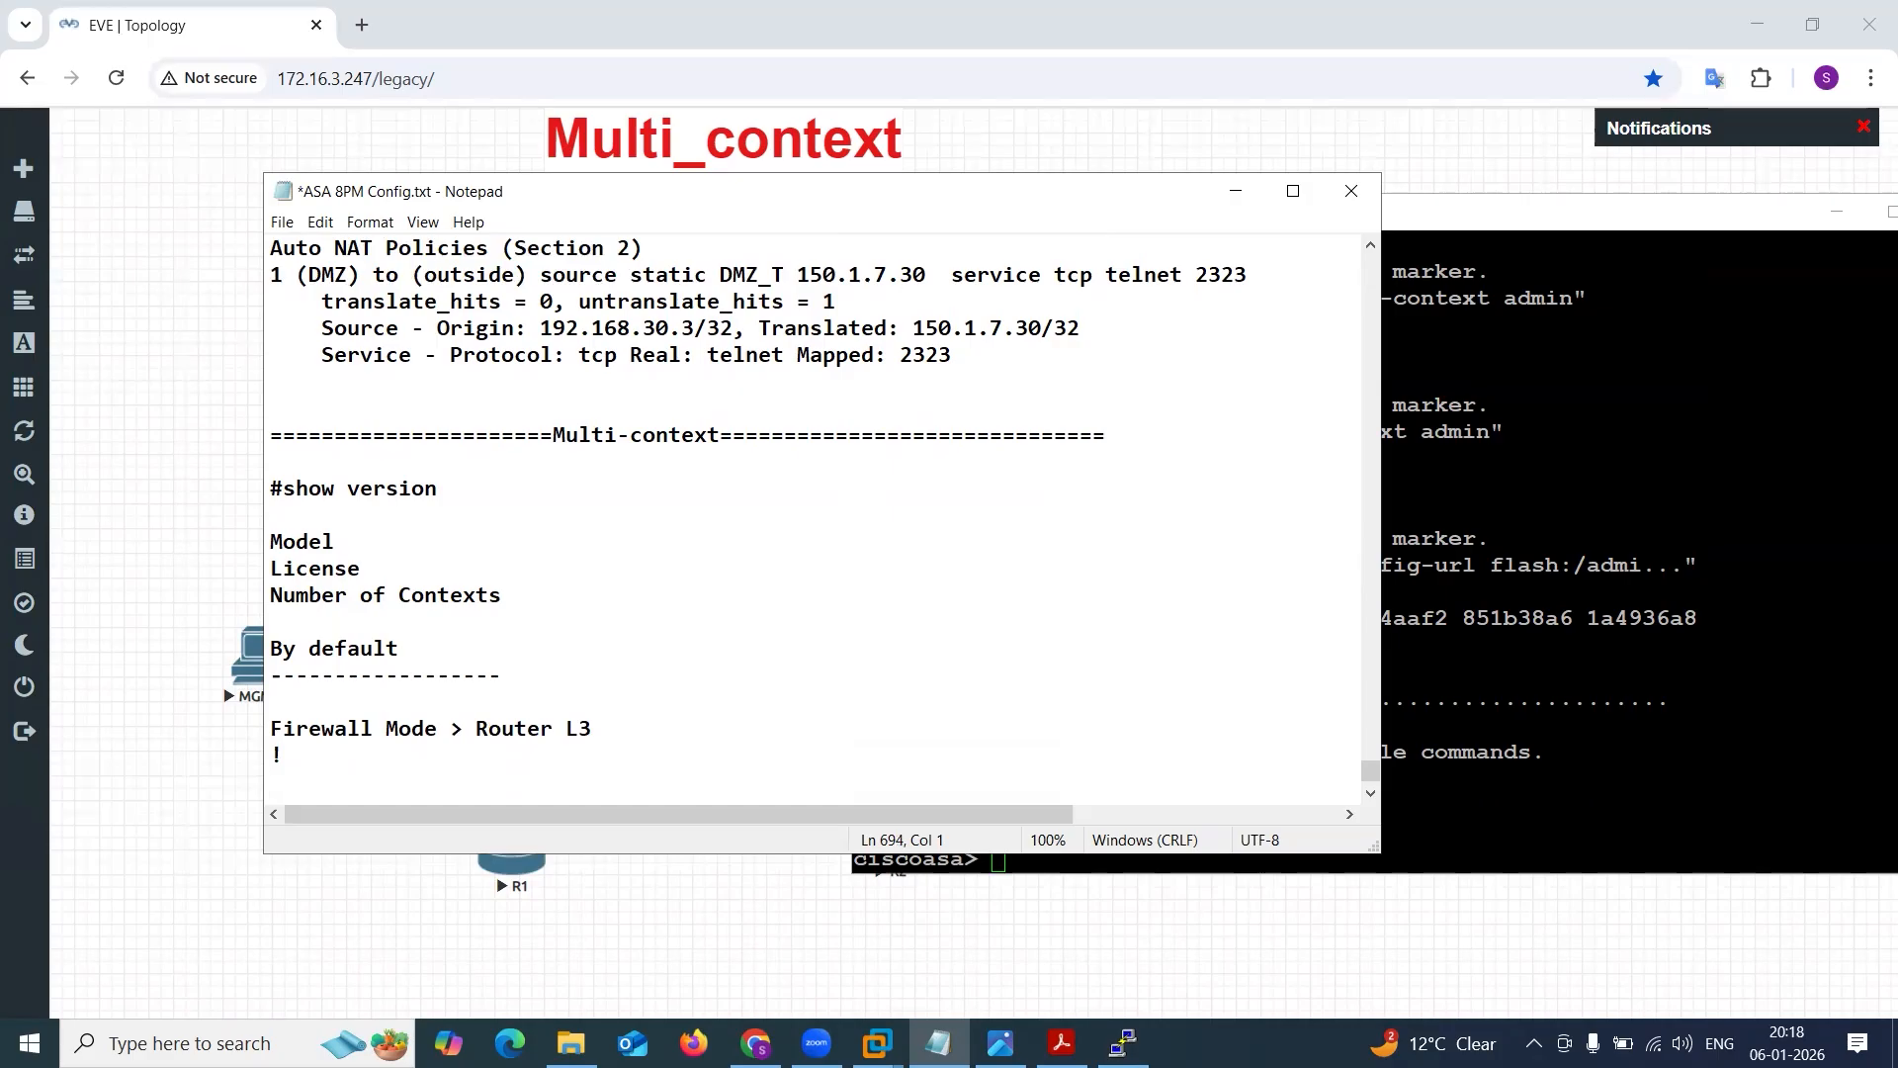
Add the line "Security Context Mode > Single" with a "!" separator below it, and highlight the new entry.
text(Security Context Mode )
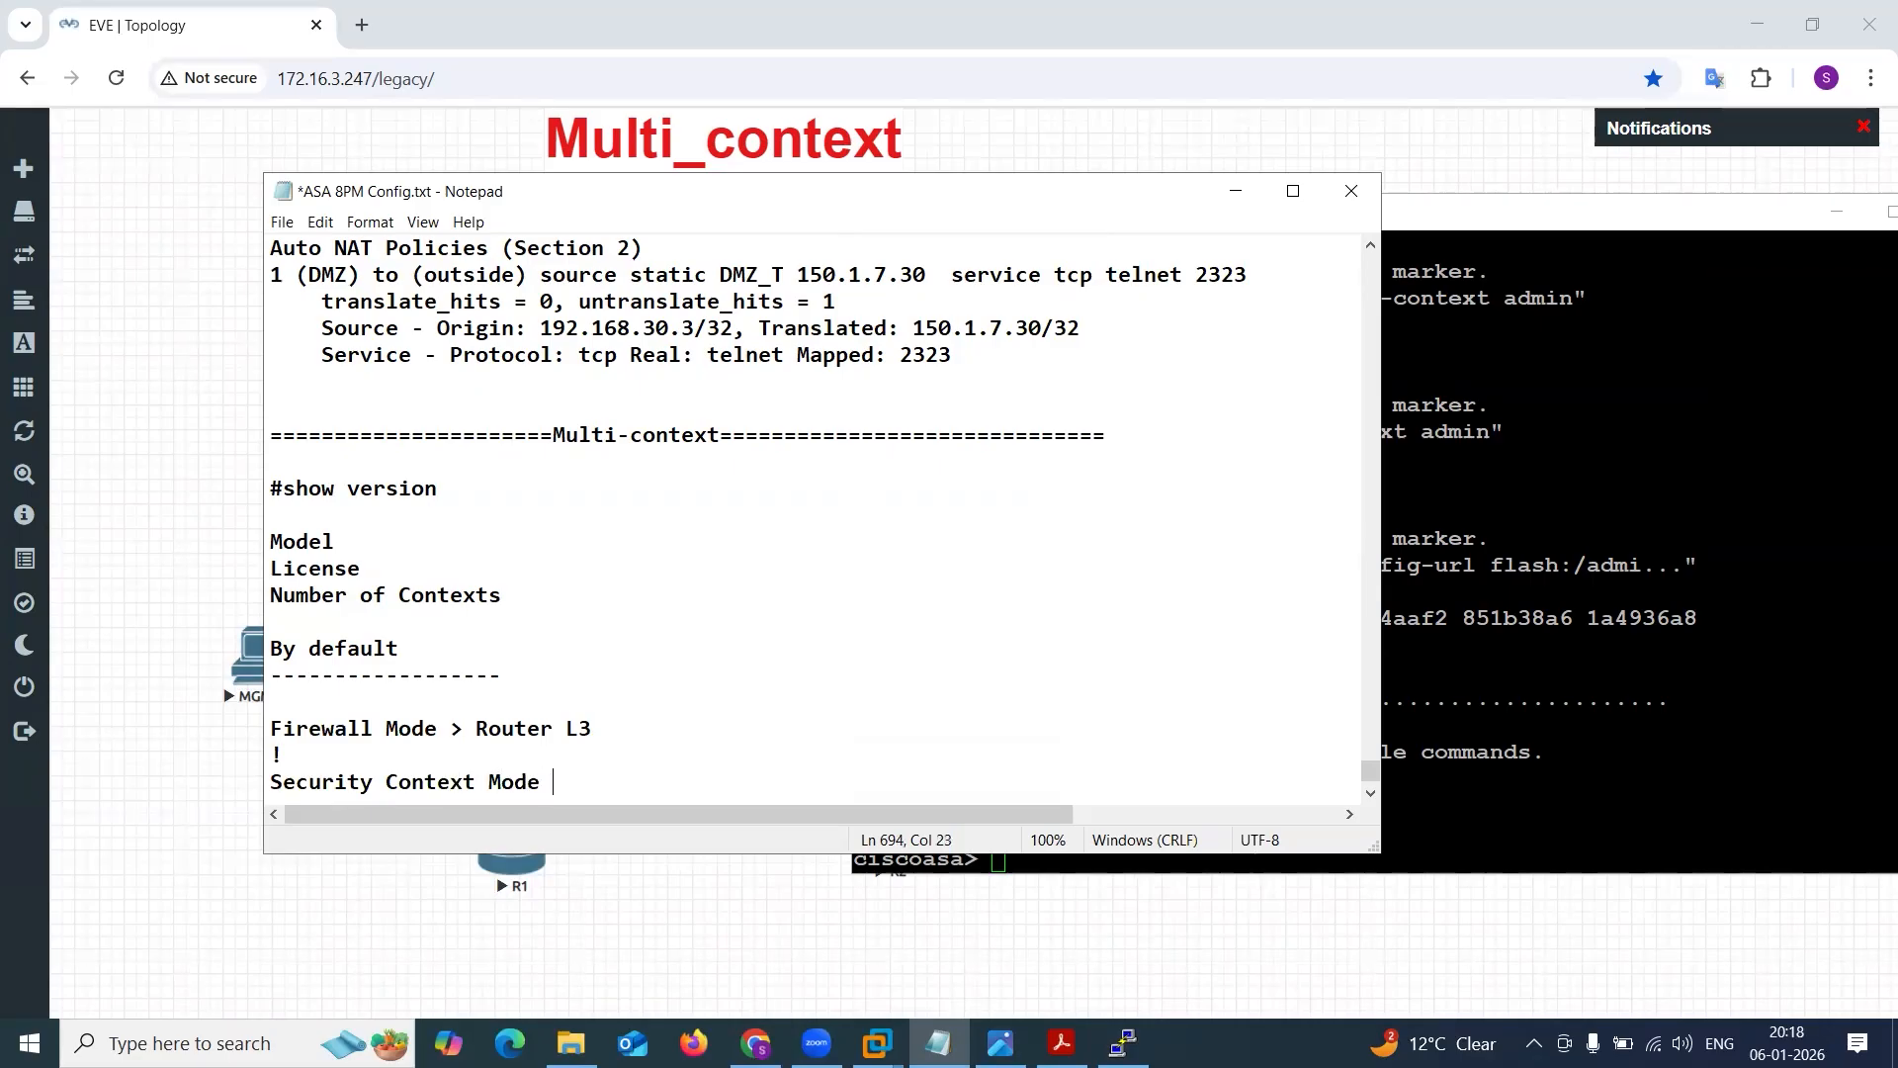
text(> Single)
key(Return)
text(!)
key(Return)
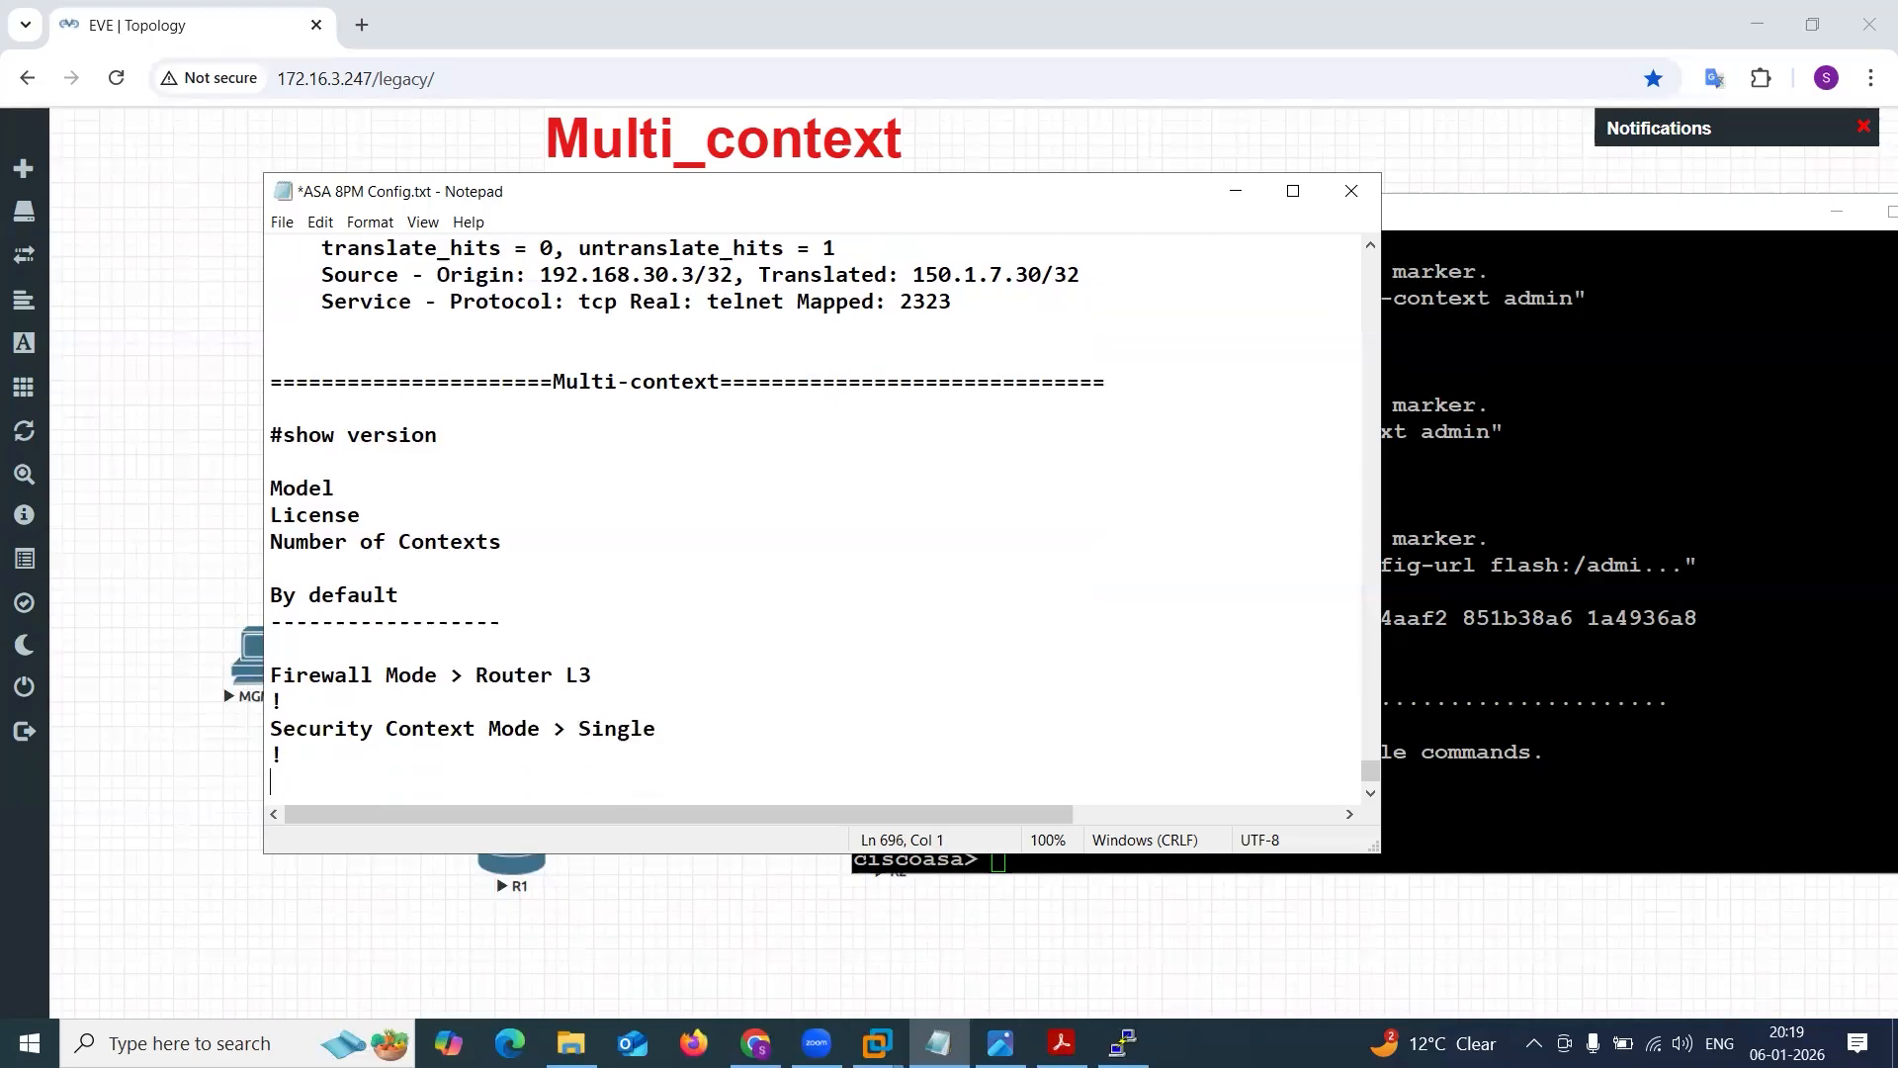
drag(272, 724, 666, 737)
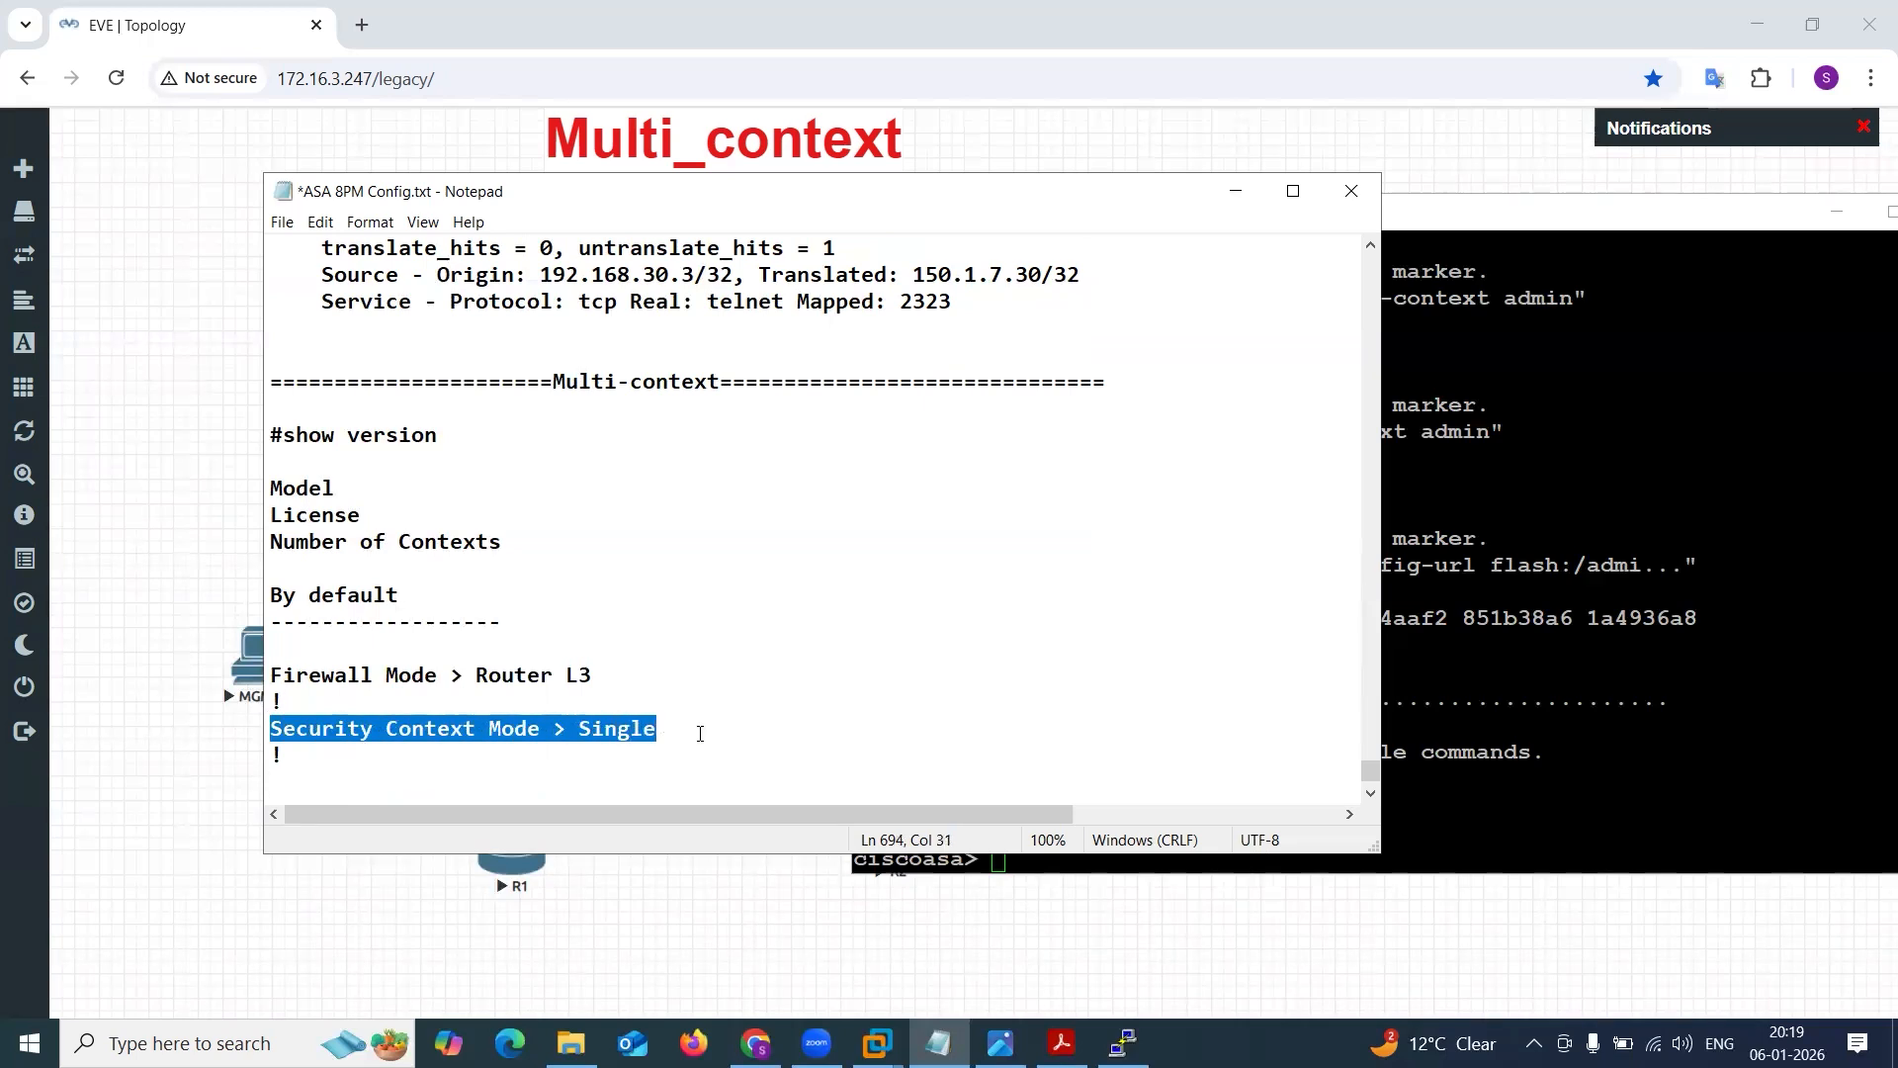
Add a "Multi-context" heading enclosed by dashes below the Security Context Mode entry, then highlight the two default mode entries.
click(573, 771)
key(Return)
key(Return)
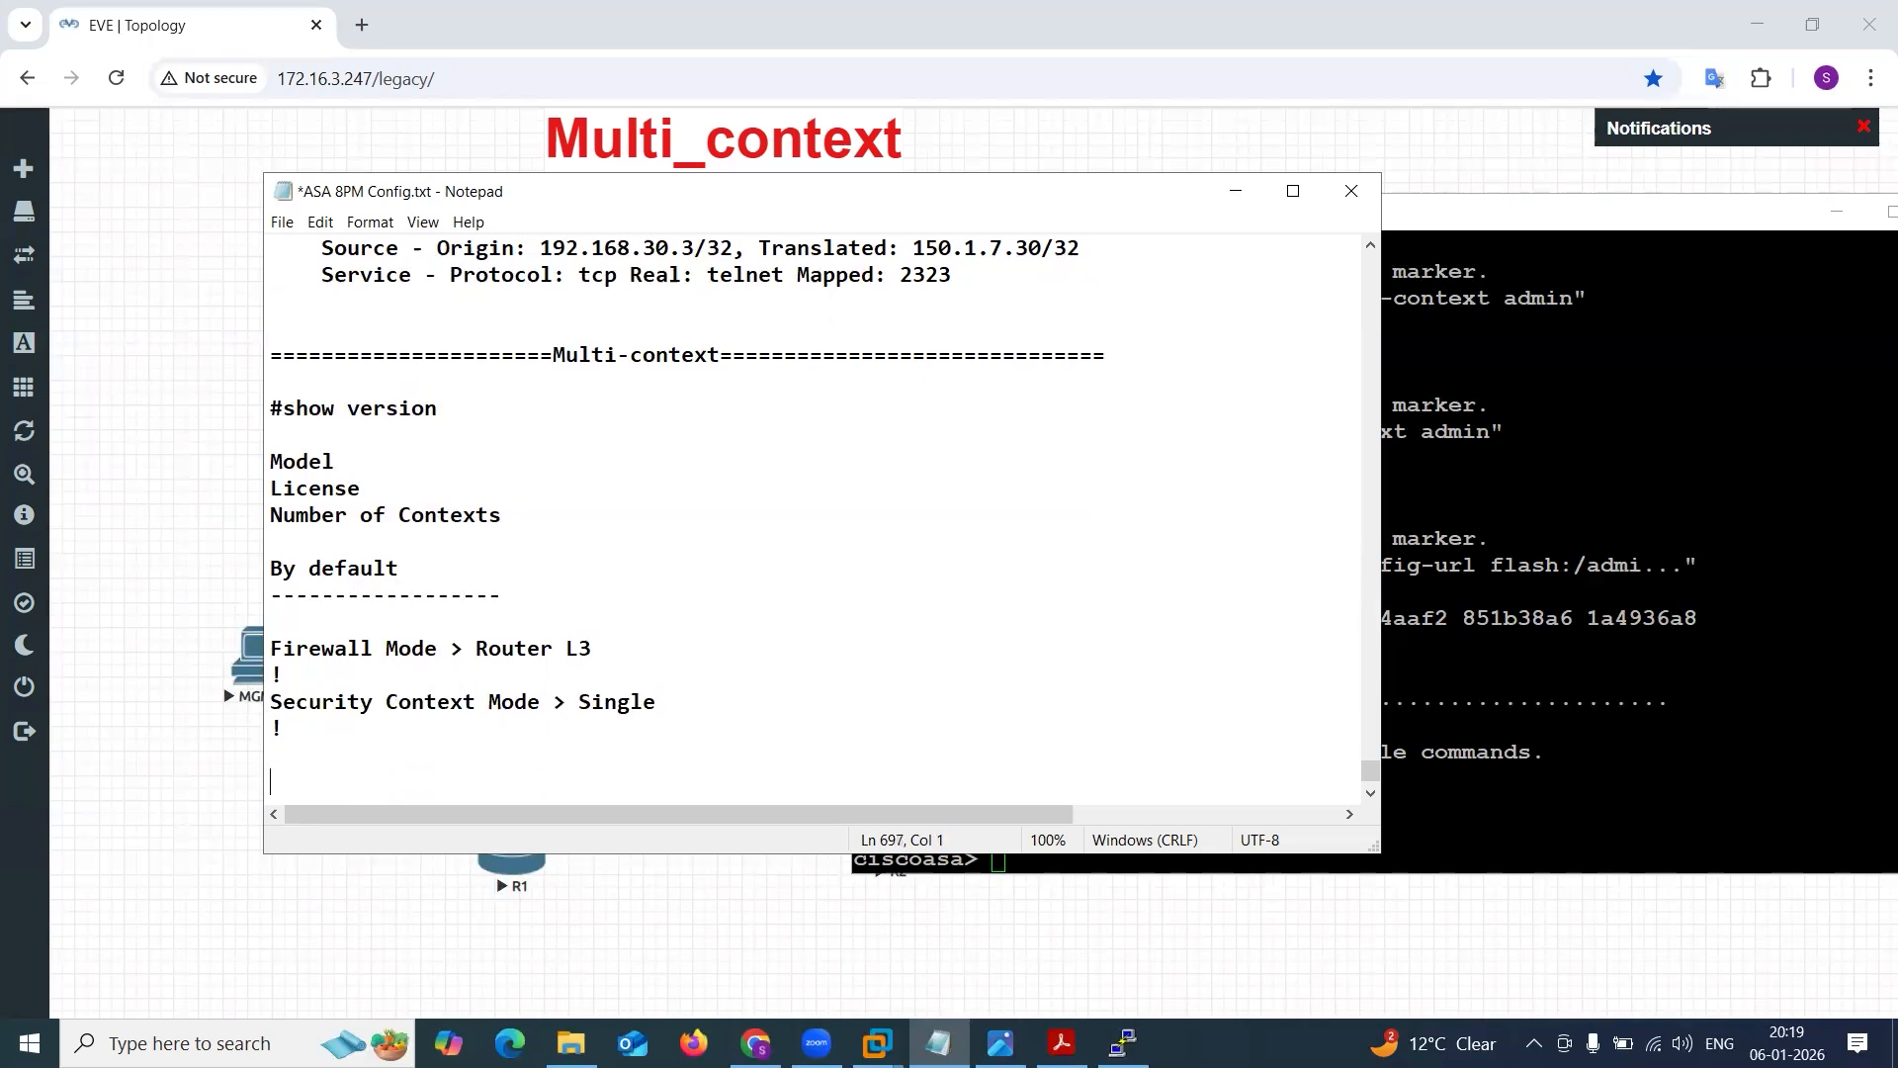
text(----------------)
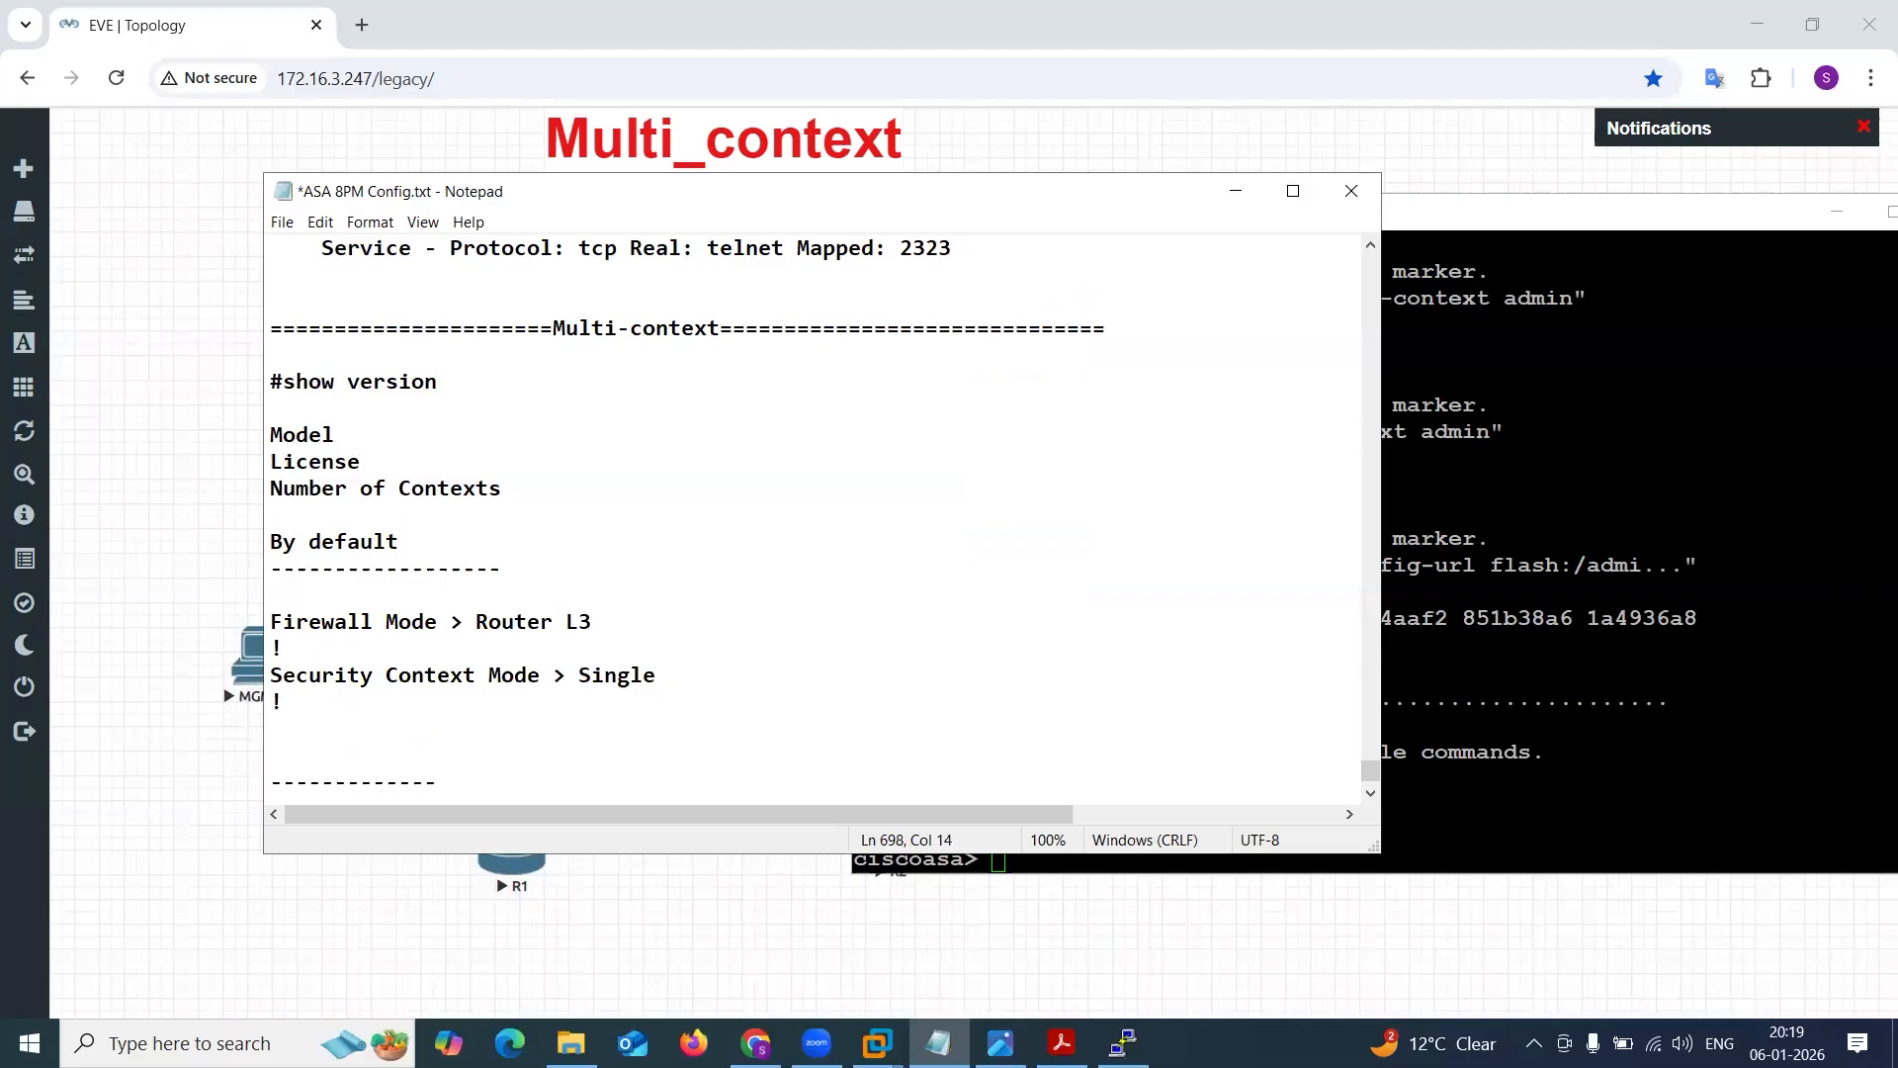
click(499, 713)
key(Return)
text(Multi-context)
click(271, 728)
text(----)
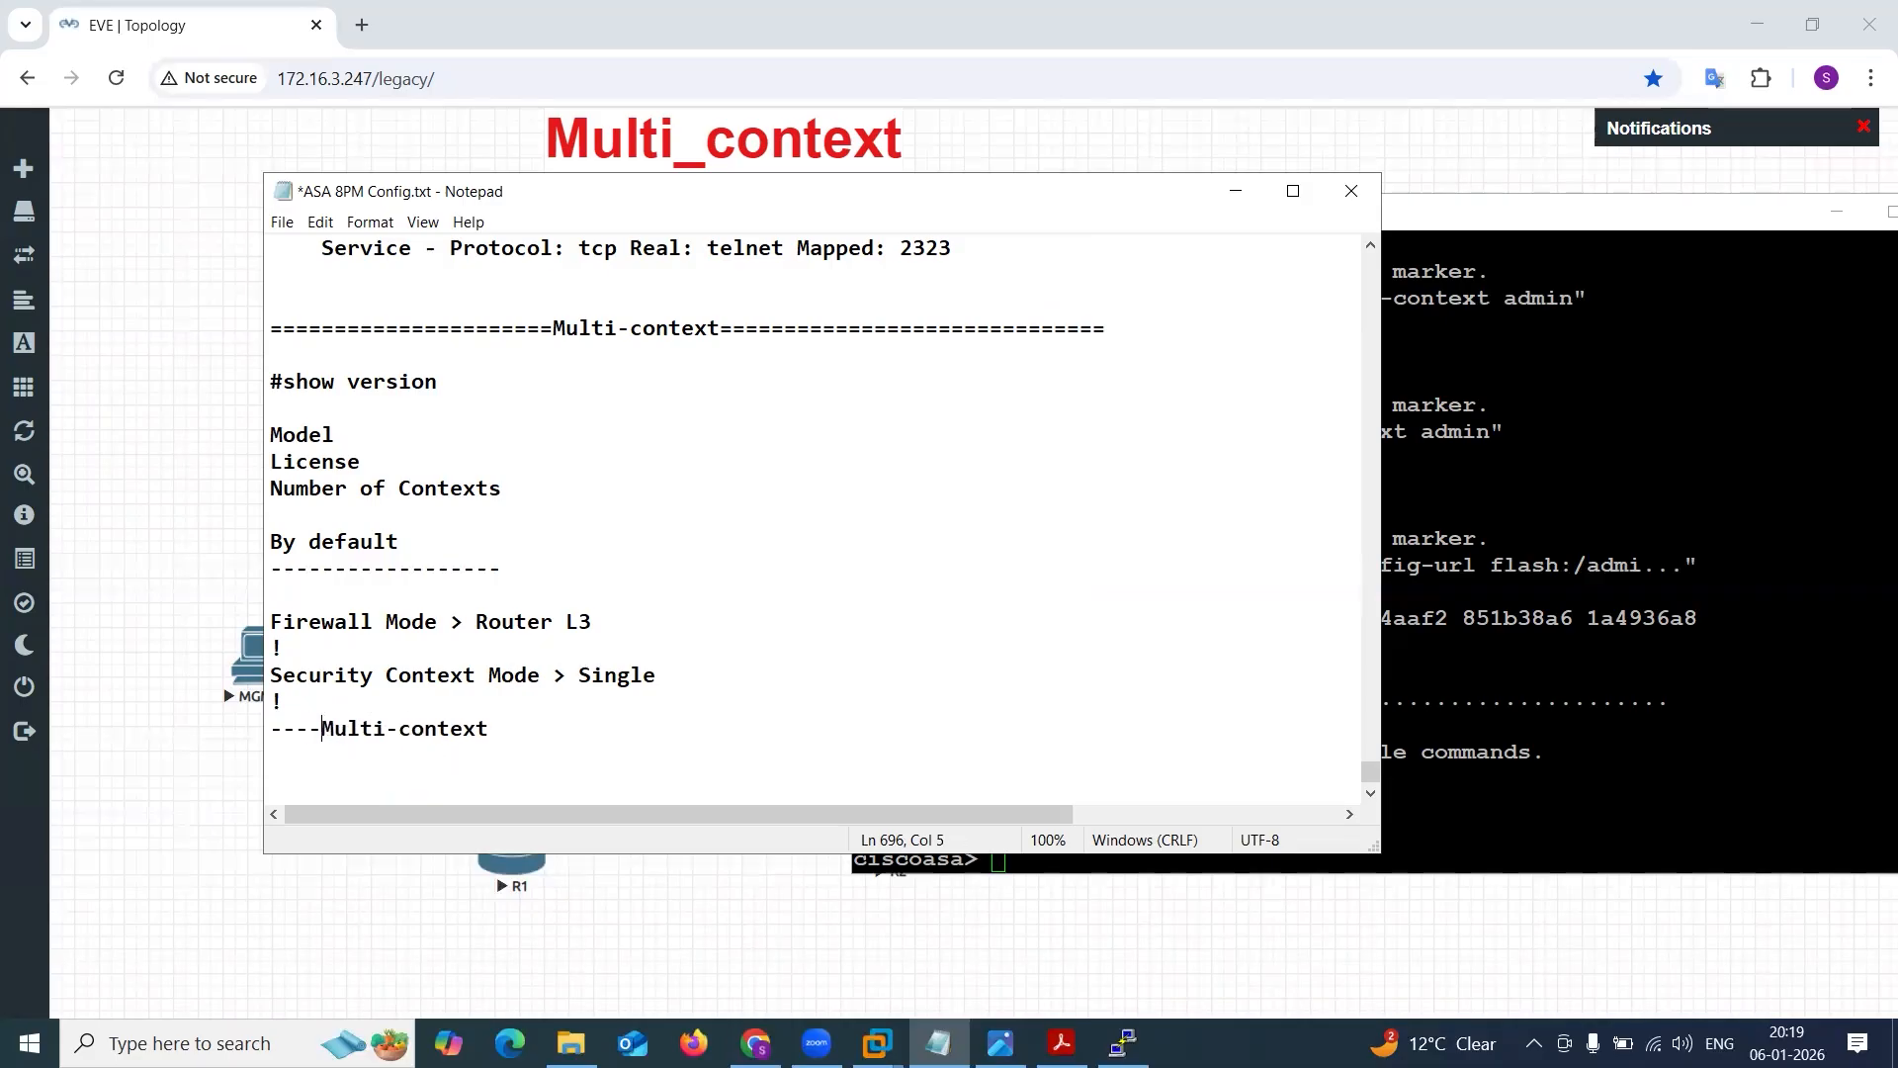
text(-----------Multi)
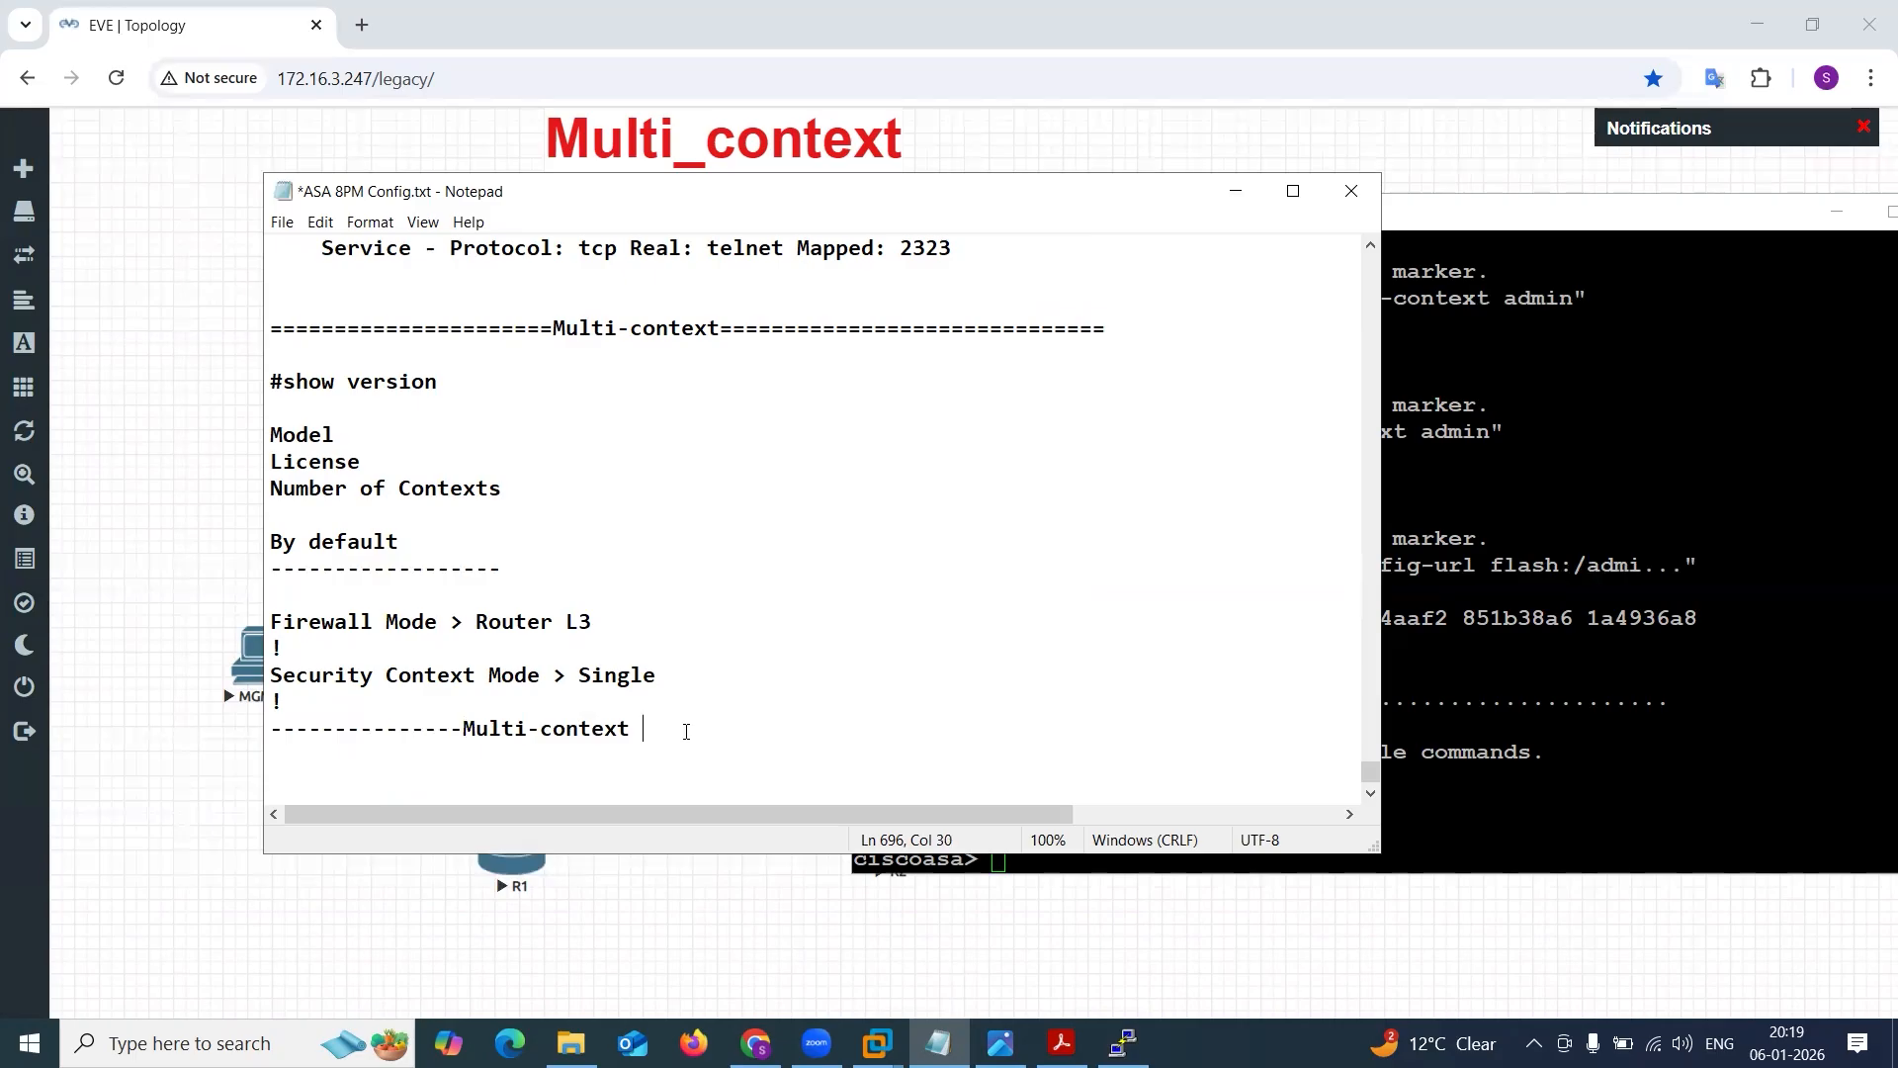
text(-context ------------------)
drag(463, 728, 532, 729)
click(720, 711)
drag(272, 619, 712, 695)
Enter privileged EXEC mode on the ASA and display the firewall mode with sh firewall.
click(1433, 669)
key(Return)
key(Return)
text(en)
key(Return)
key(Return)
key(Return)
key(Return)
text(sh fir)
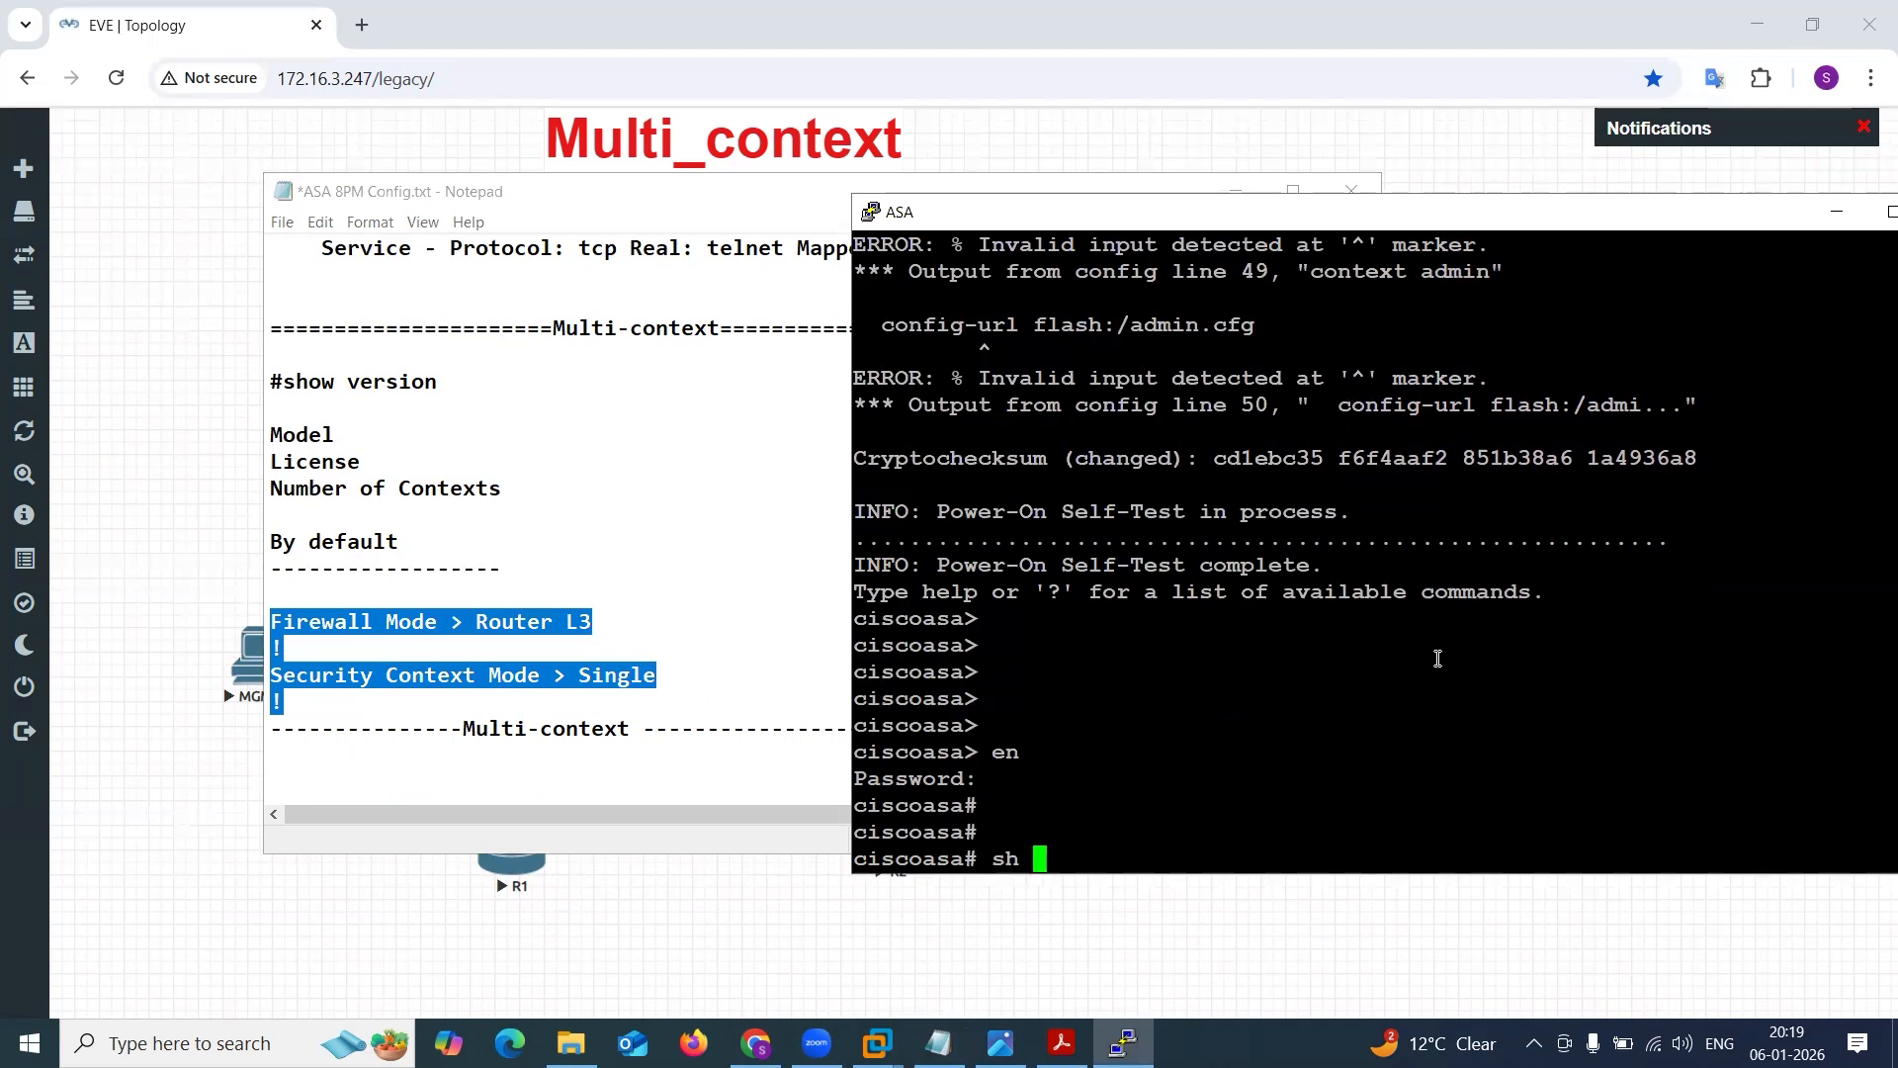
key(Tab)
key(Return)
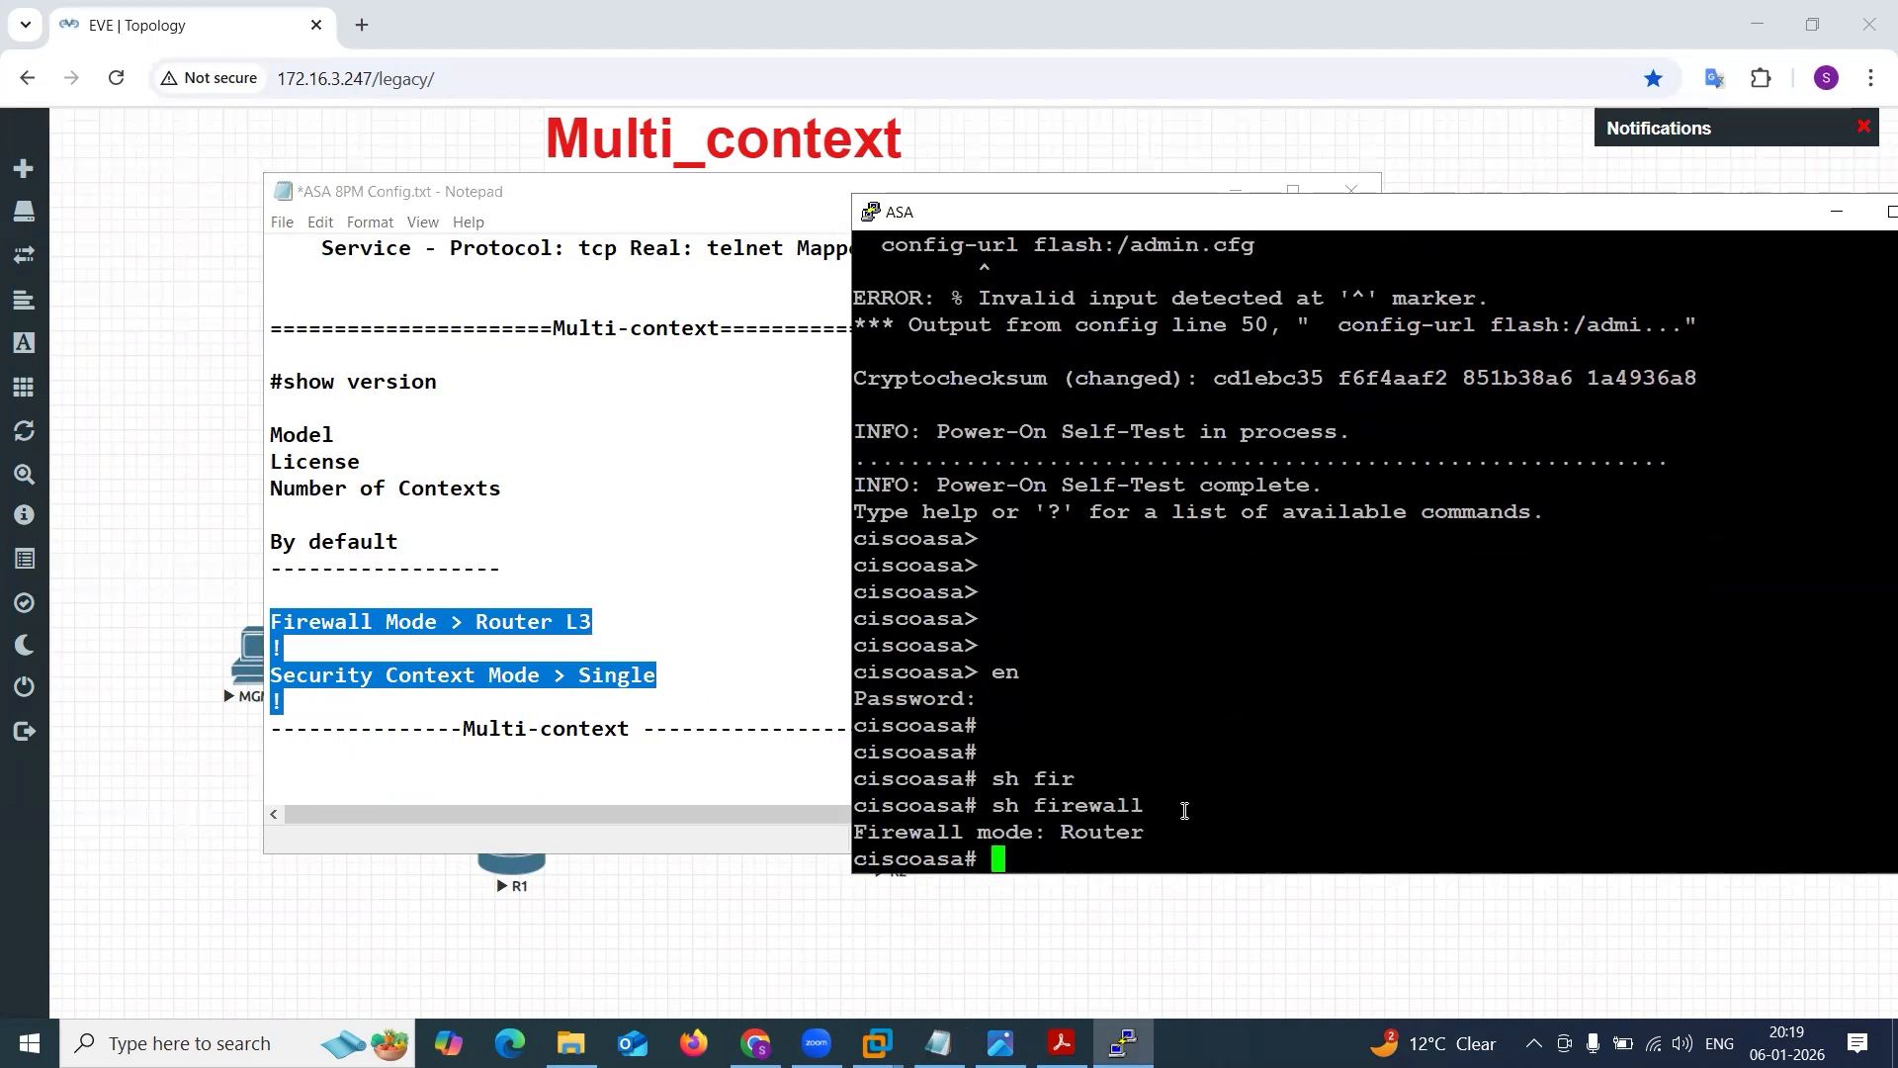
Copy the sh firewall command and its output from the ASA console into the notes under the Firewall Mode entry.
mouse_move(859, 830)
mouse_down()
mouse_move(1157, 832)
mouse_move(859, 810)
mouse_up()
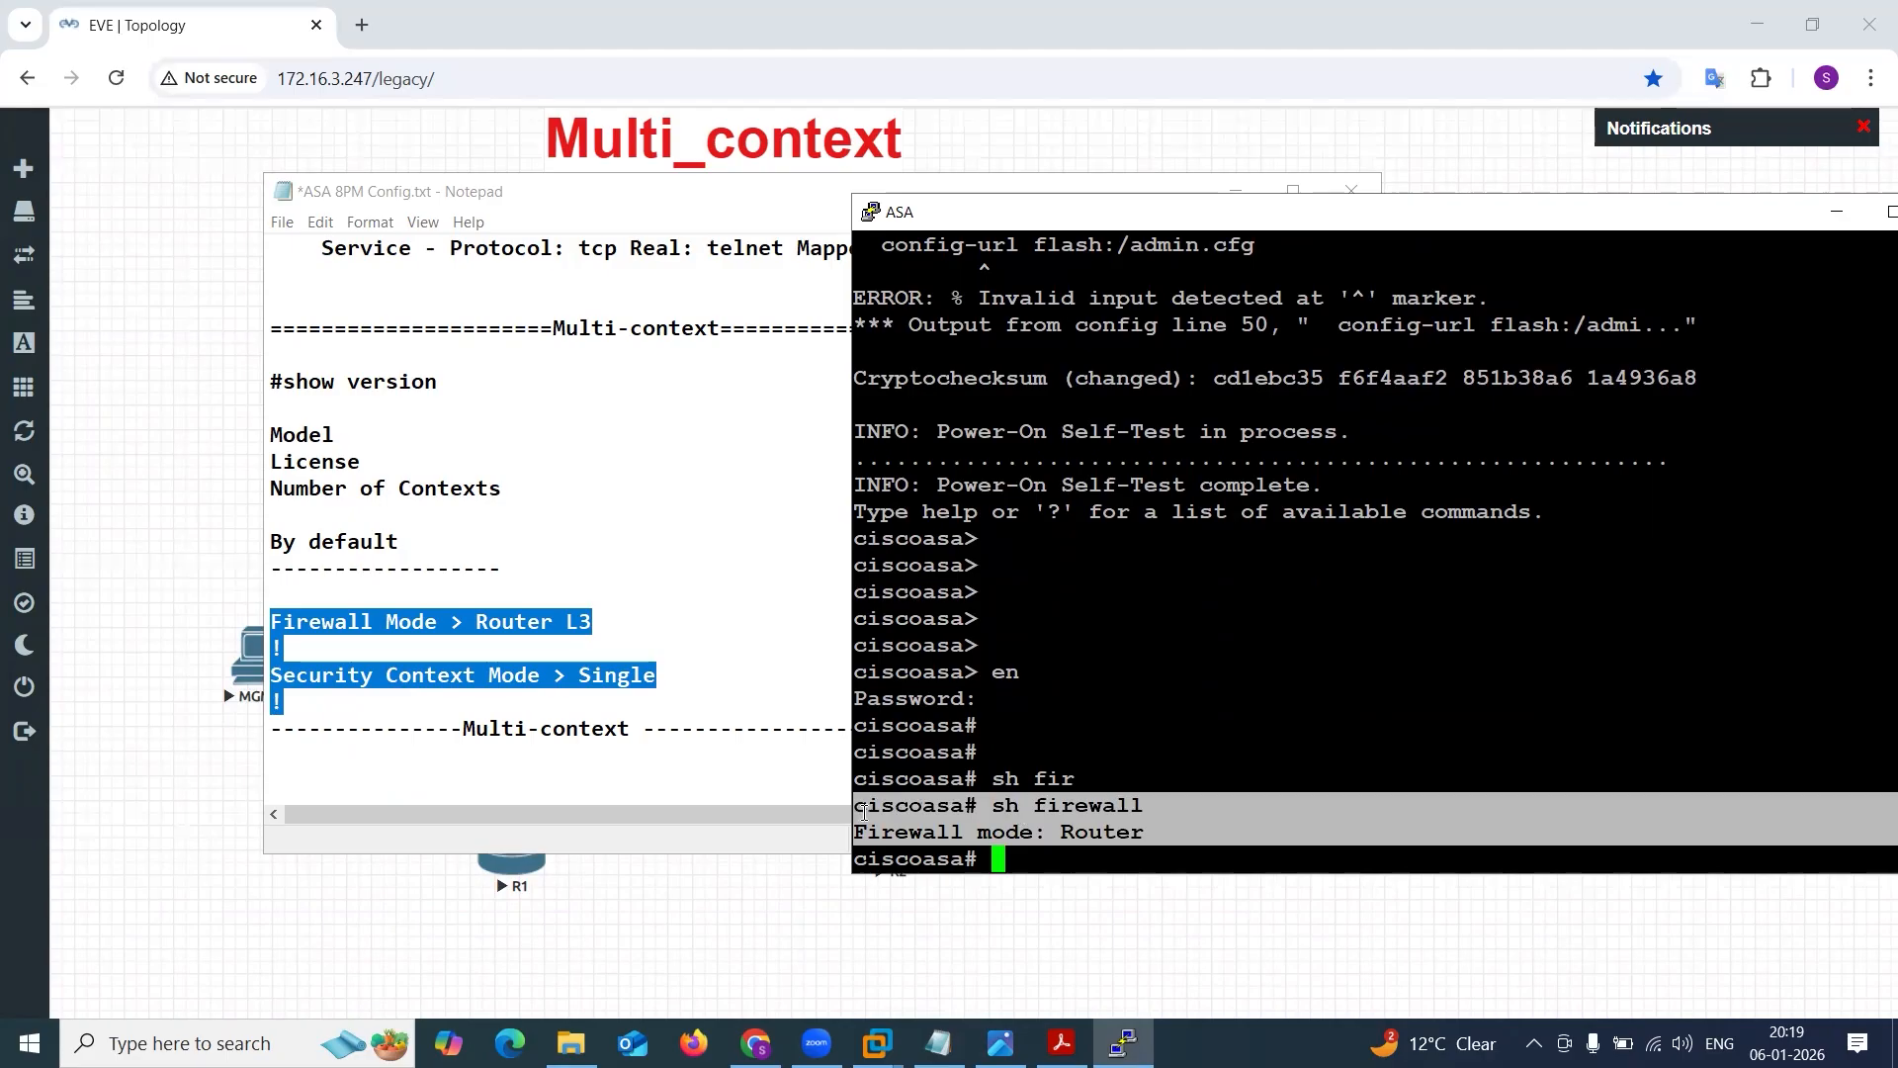
click(391, 638)
key(Return)
text(ciscoasa# sh firewall Firewall mode: Router)
key(Return)
key(Return)
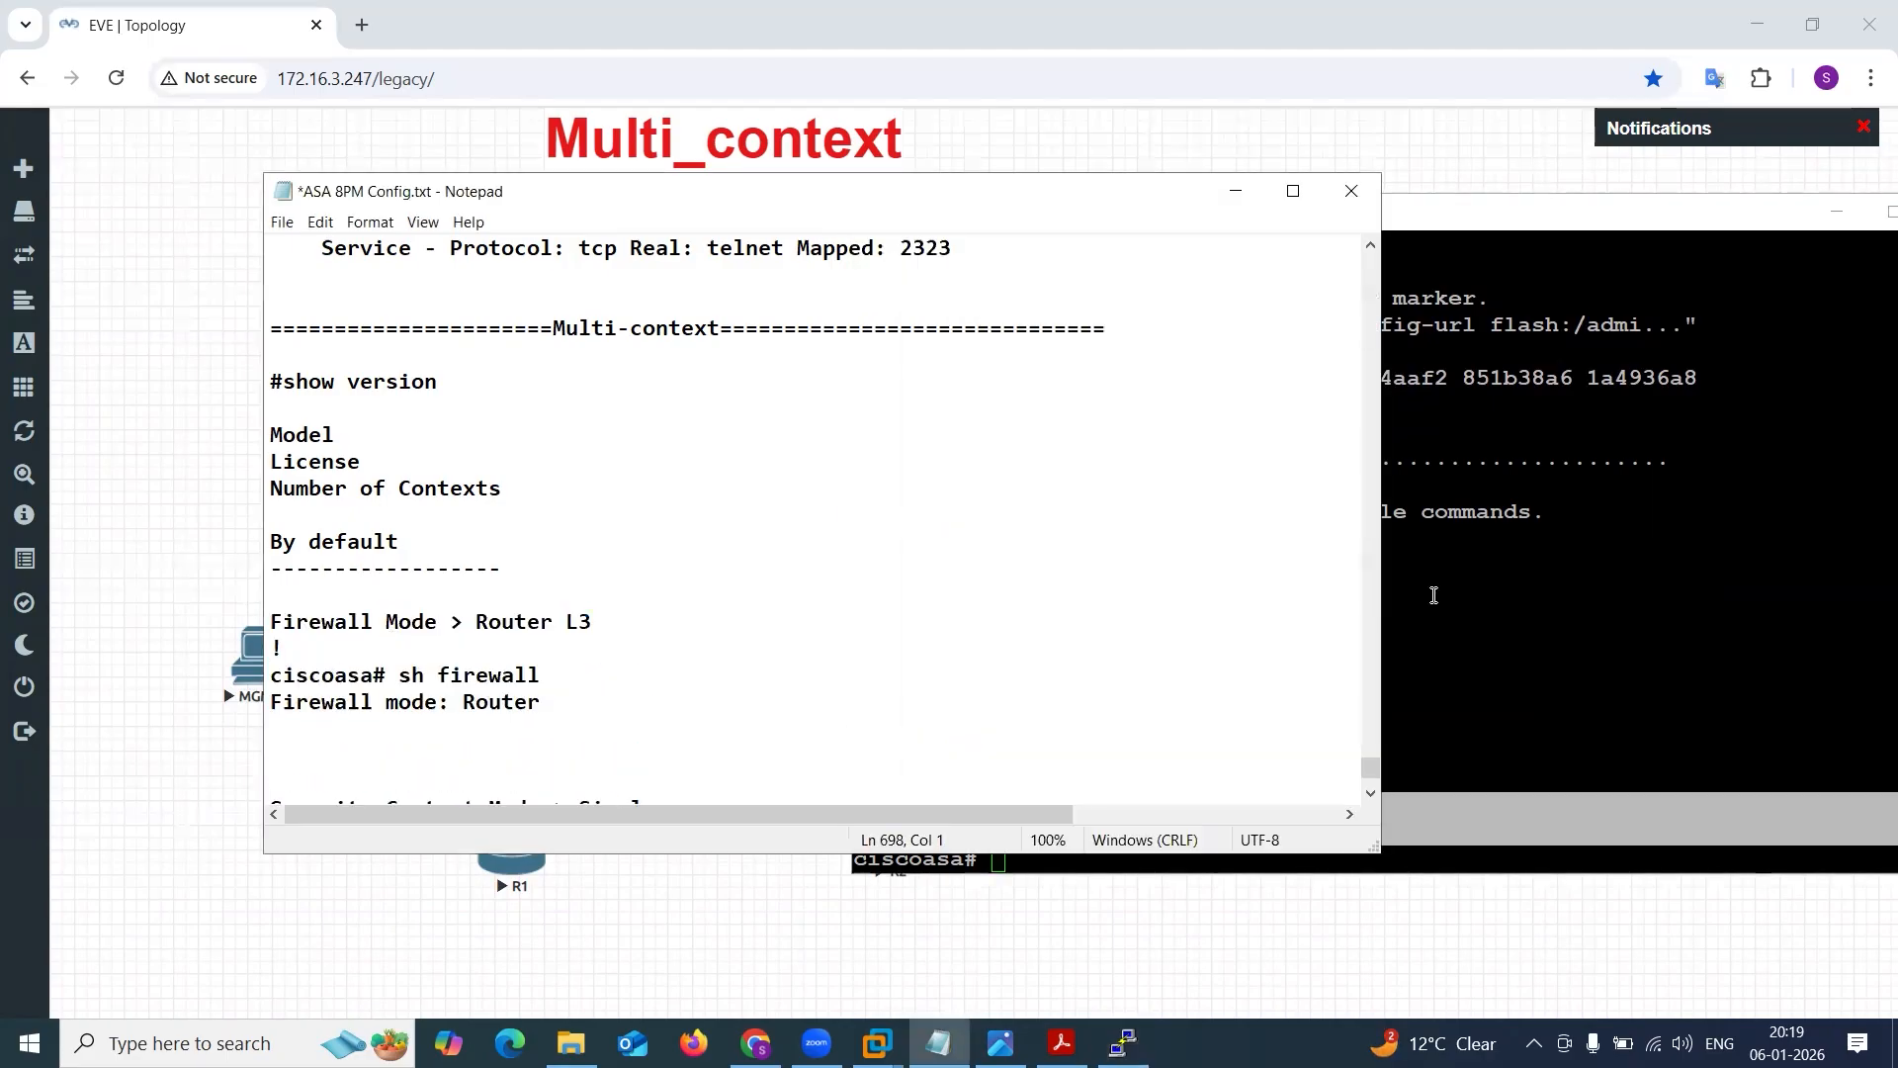
Display the ASA's security context mode with show mode.
click(1528, 588)
text(sho)
key(Tab)
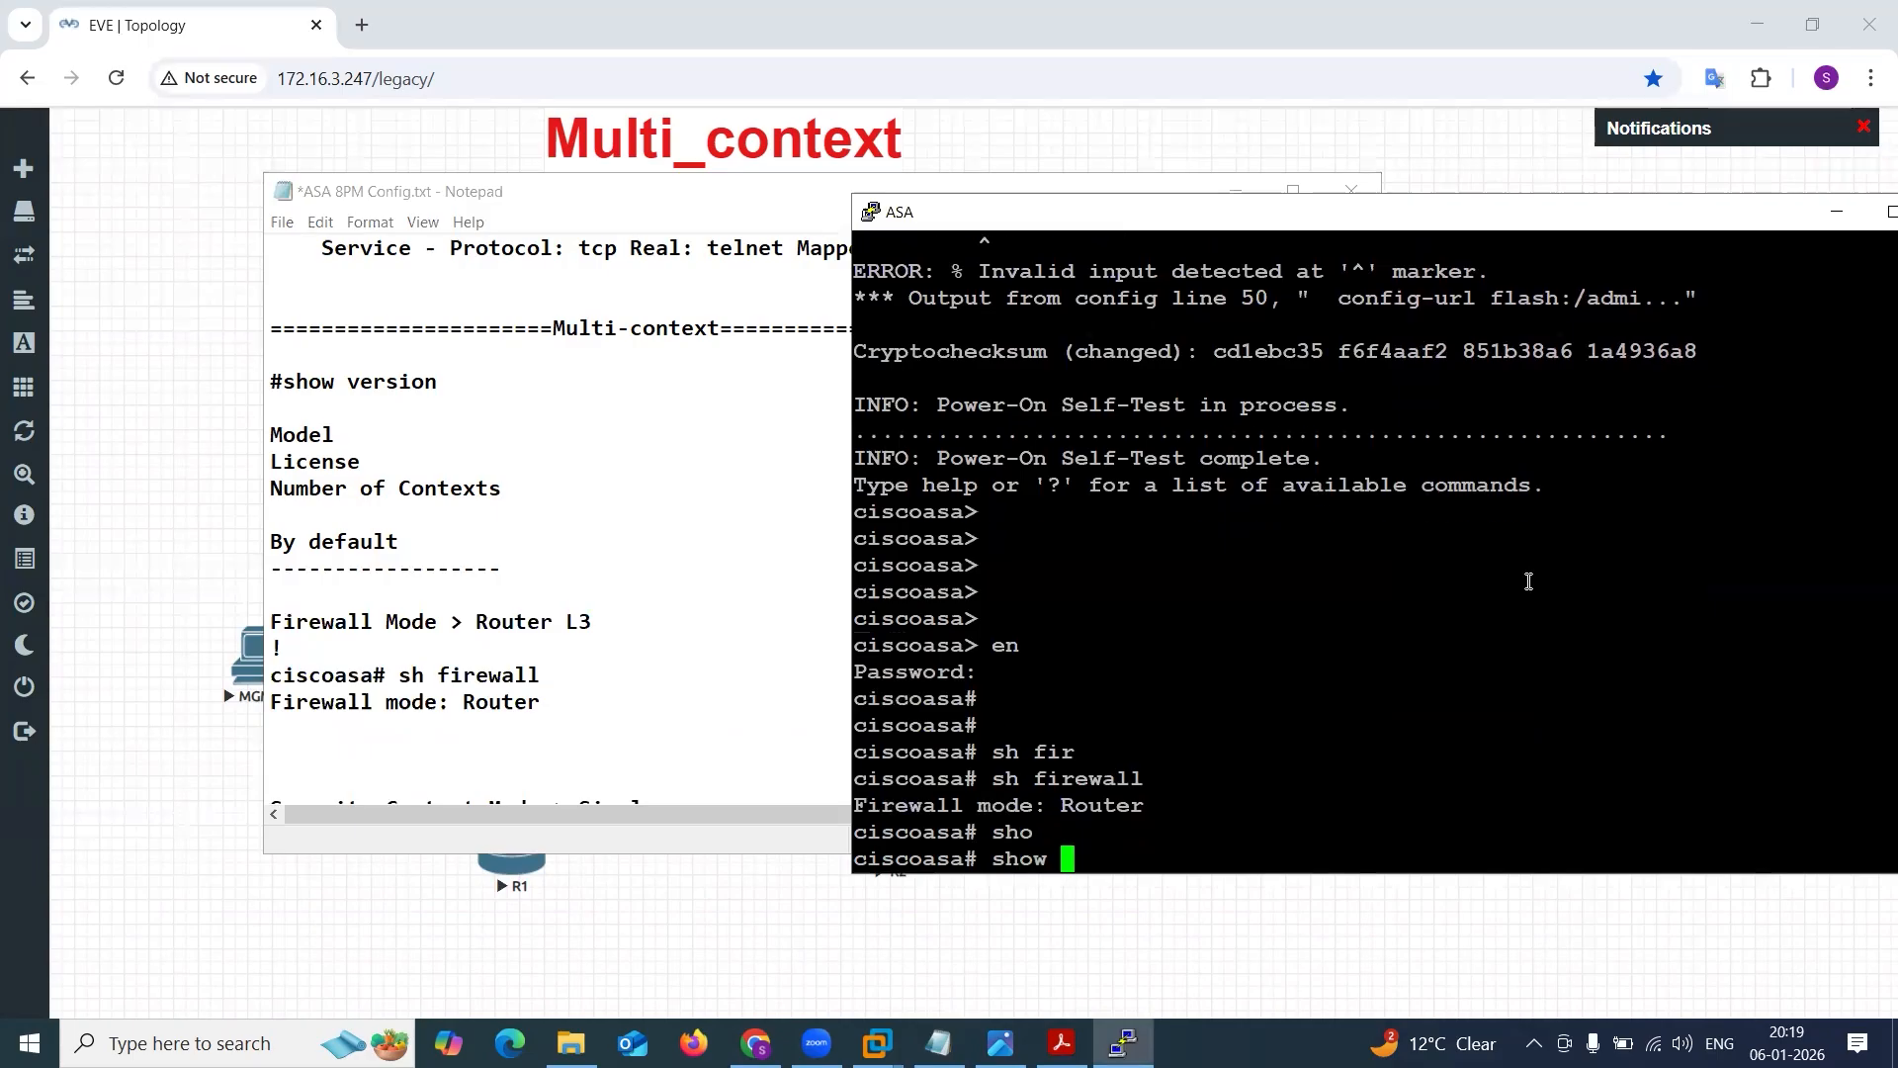
text(m)
key(Tab)
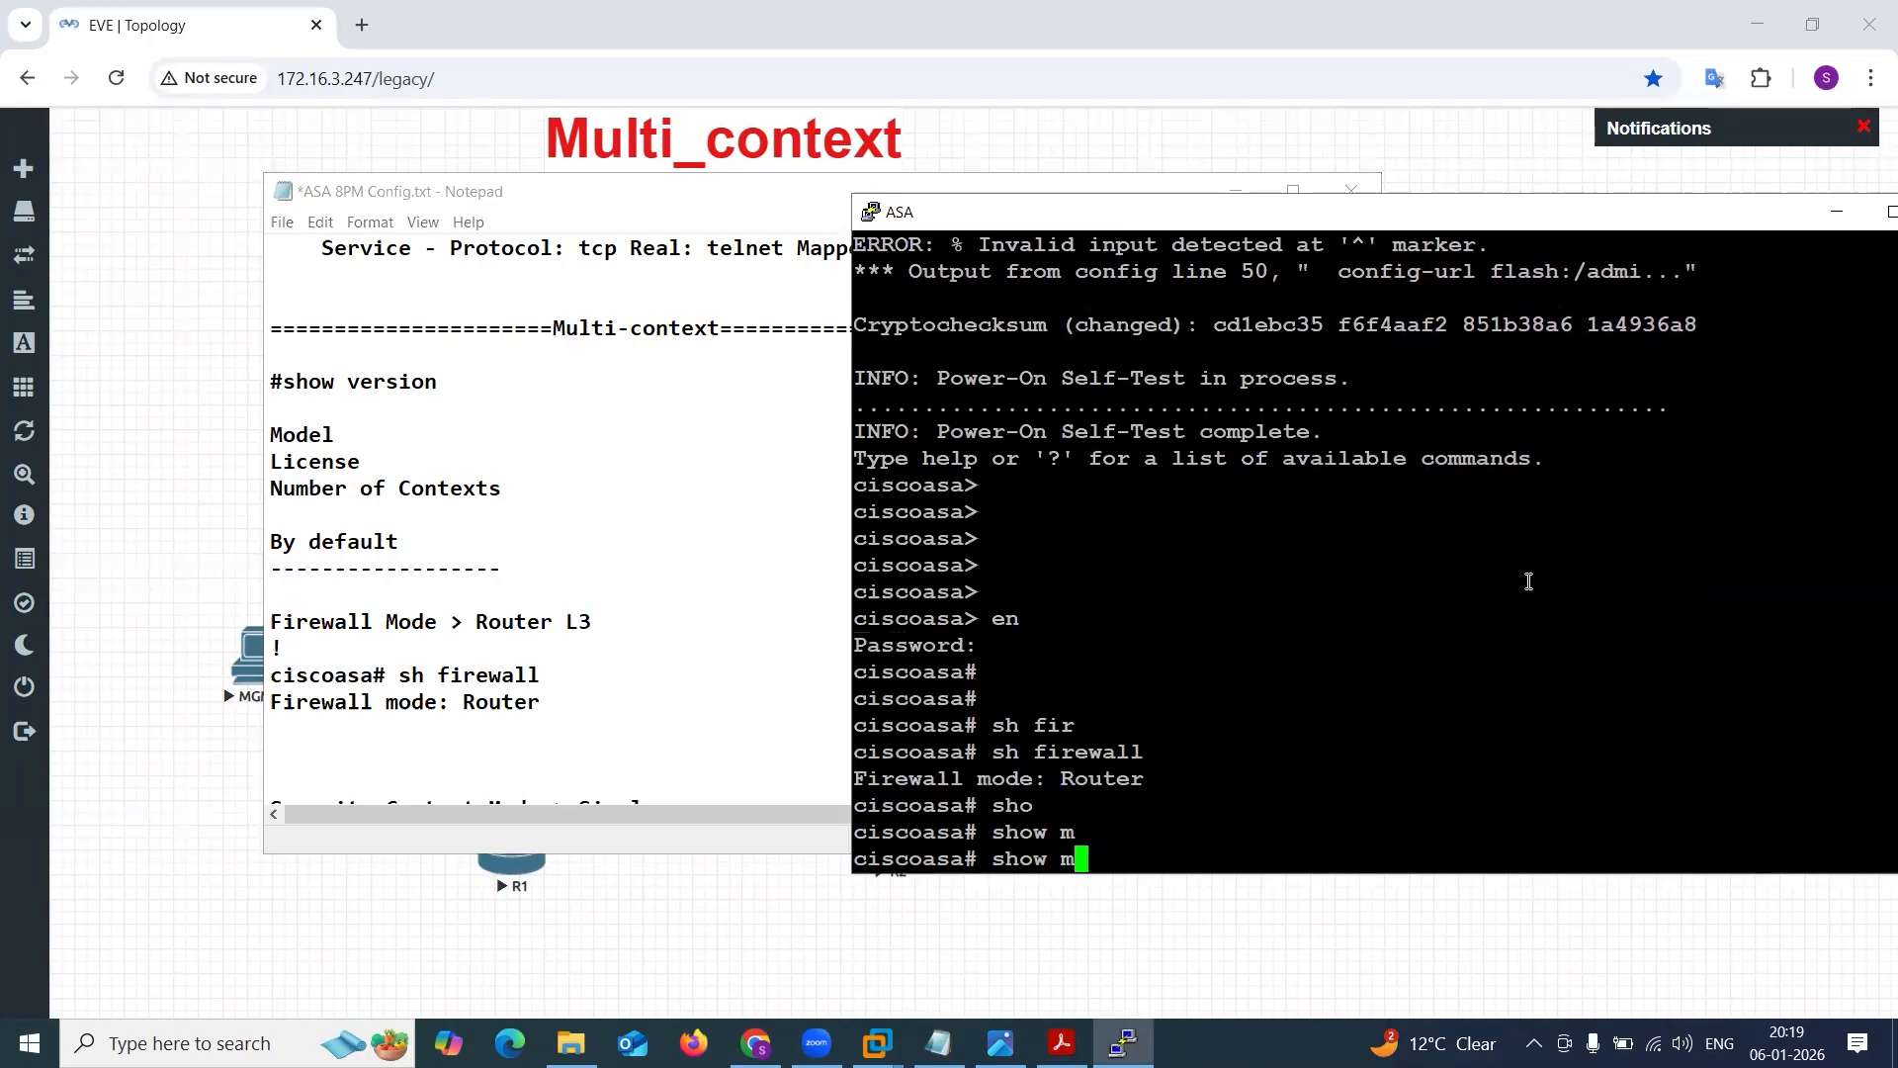
text(o)
key(Tab)
key(Return)
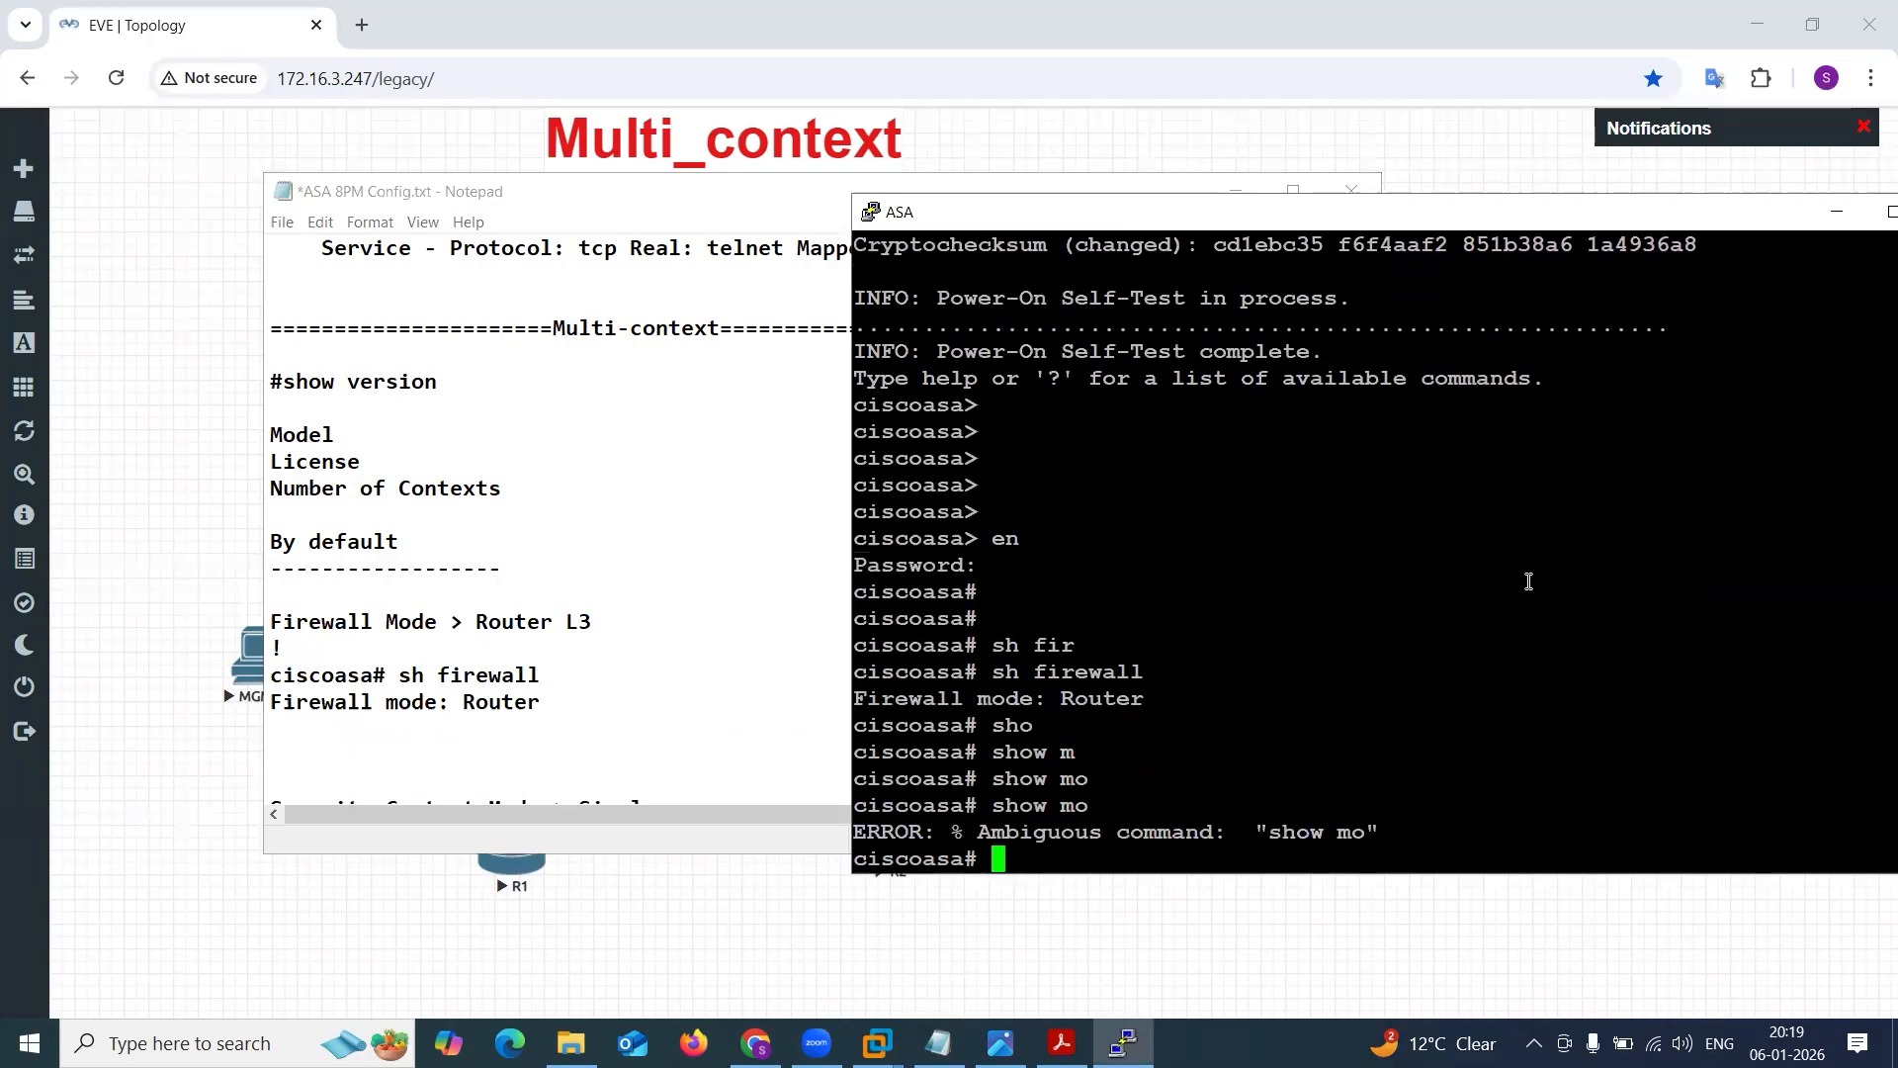
text(sho)
key(Tab)
text(mode)
key(Tab)
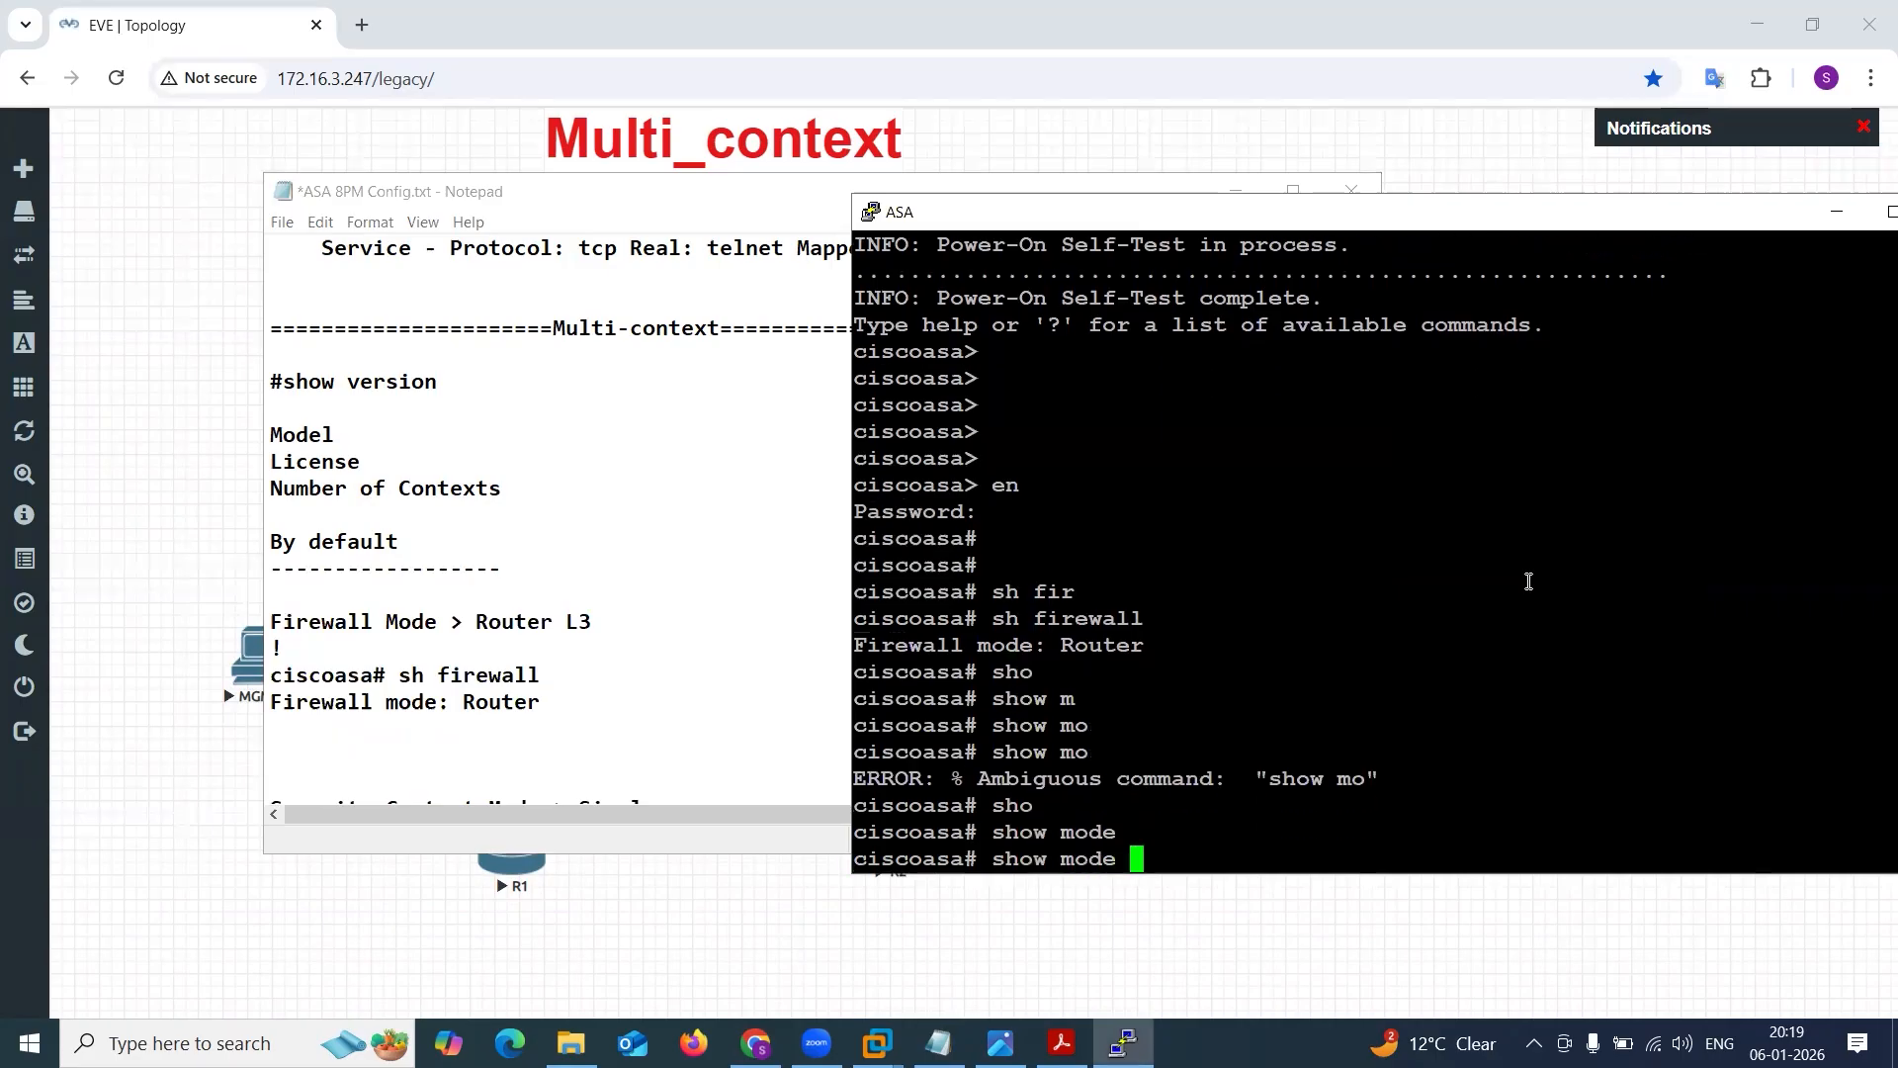
key(Return)
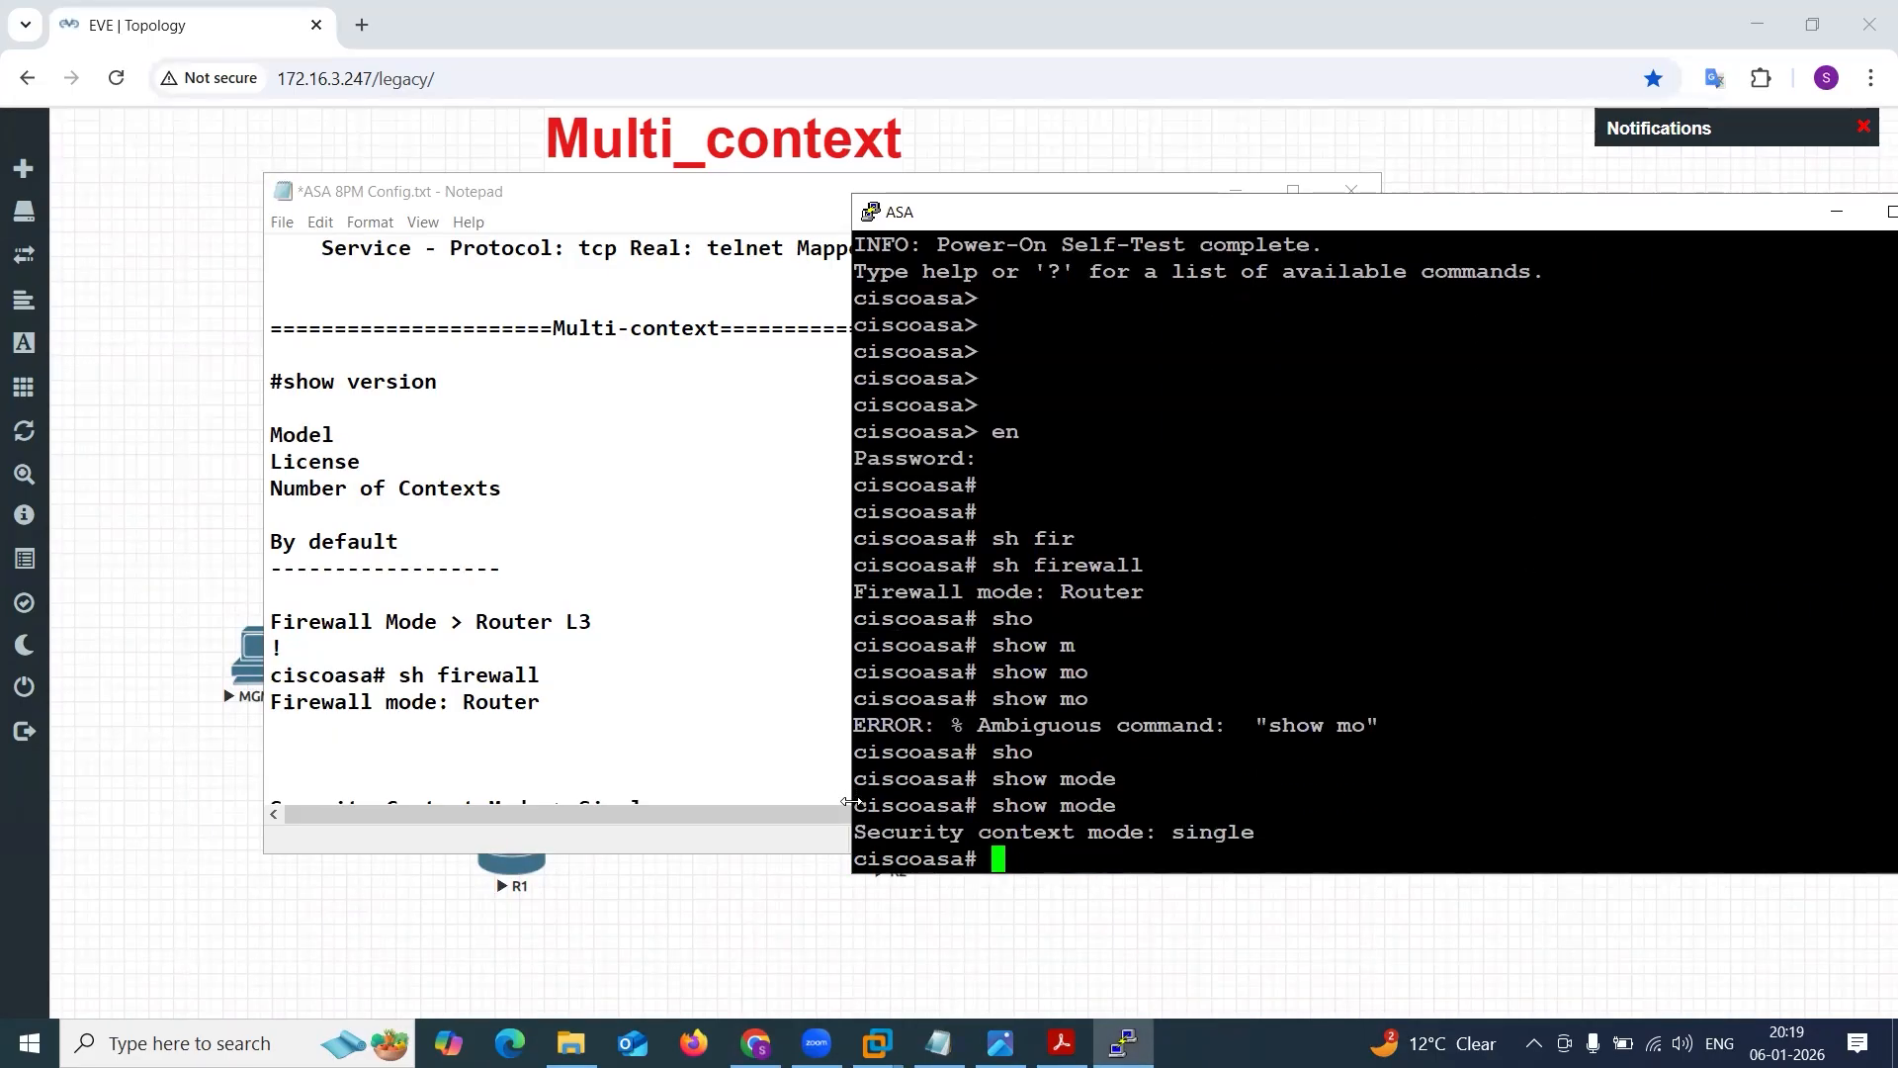
Copy the show mode command and its output into the notes under Security Context Mode, removing the extra blank line.
drag(854, 803, 1384, 835)
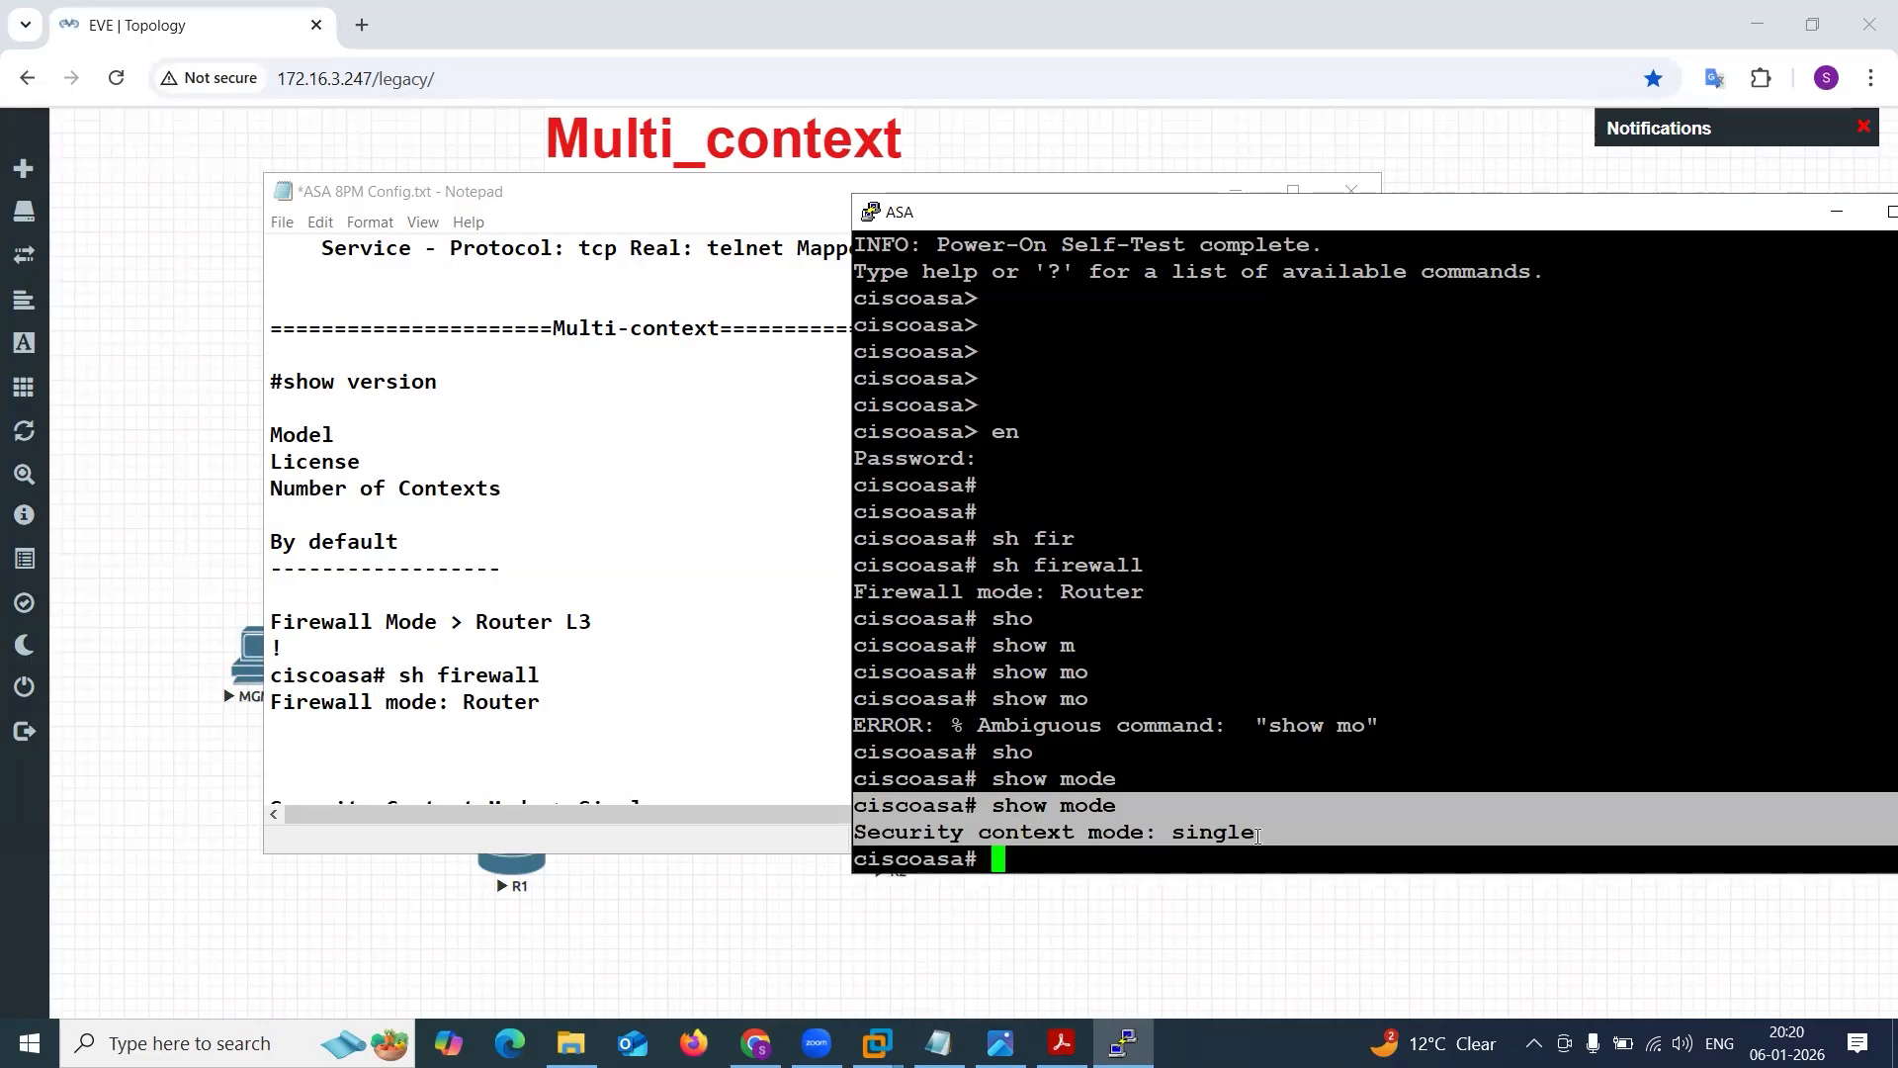
scroll(439, 738, down, 1)
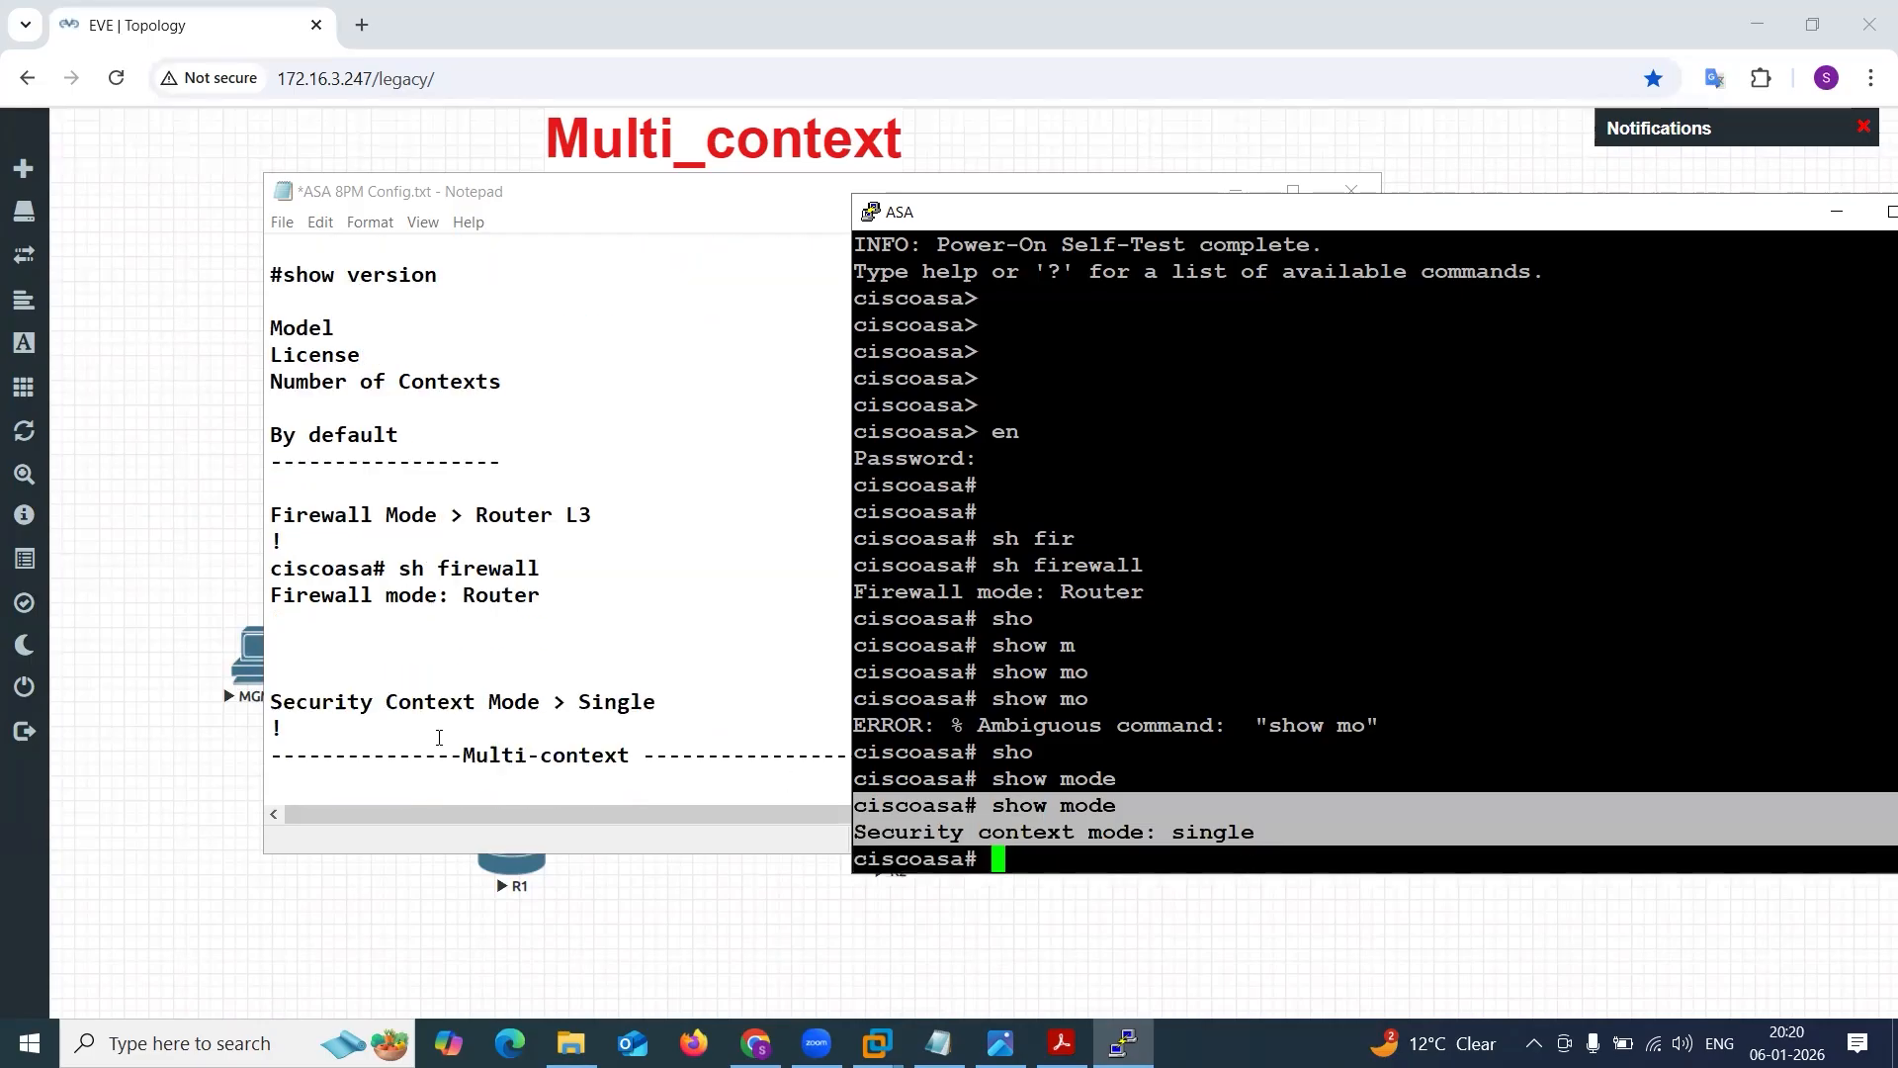
click(708, 686)
key(Return)
text(ciscoasa# show mode Security context mode: single)
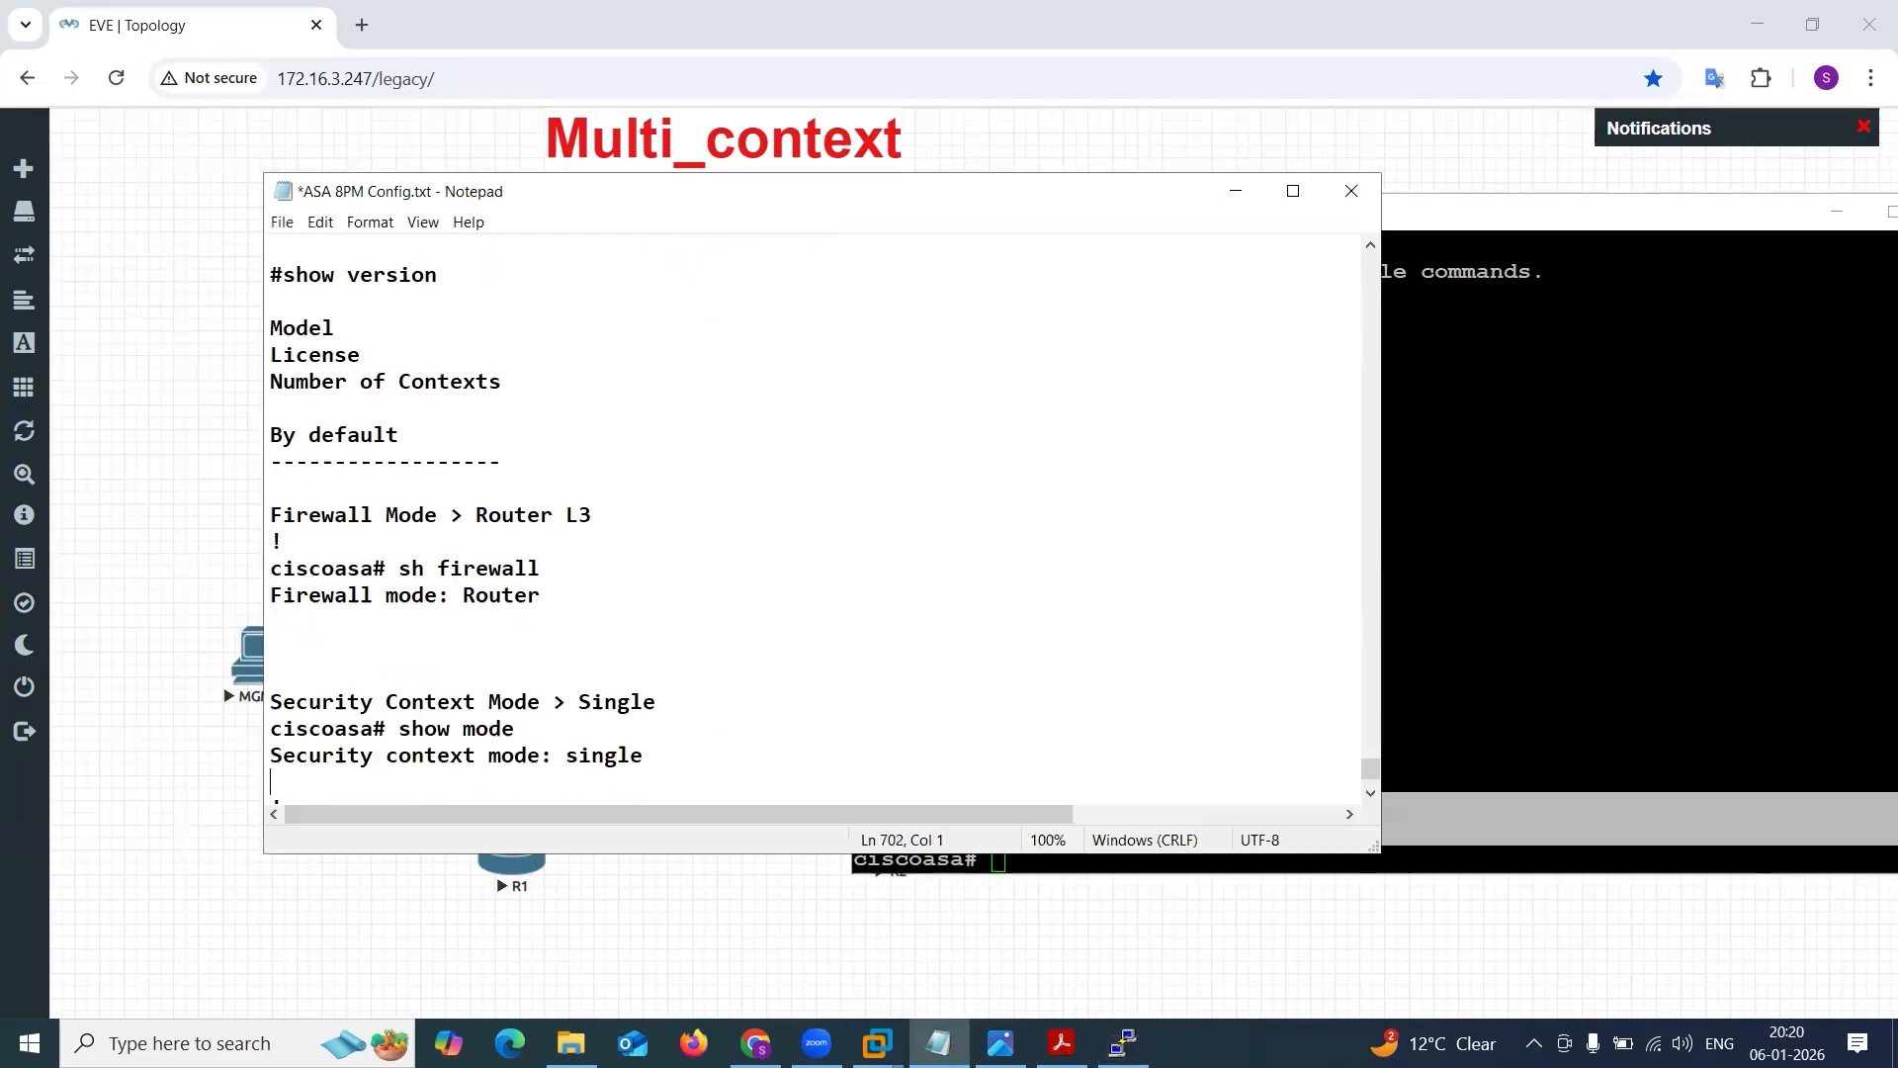
scroll(745, 623, down, 2)
drag(411, 620, 653, 622)
click(660, 625)
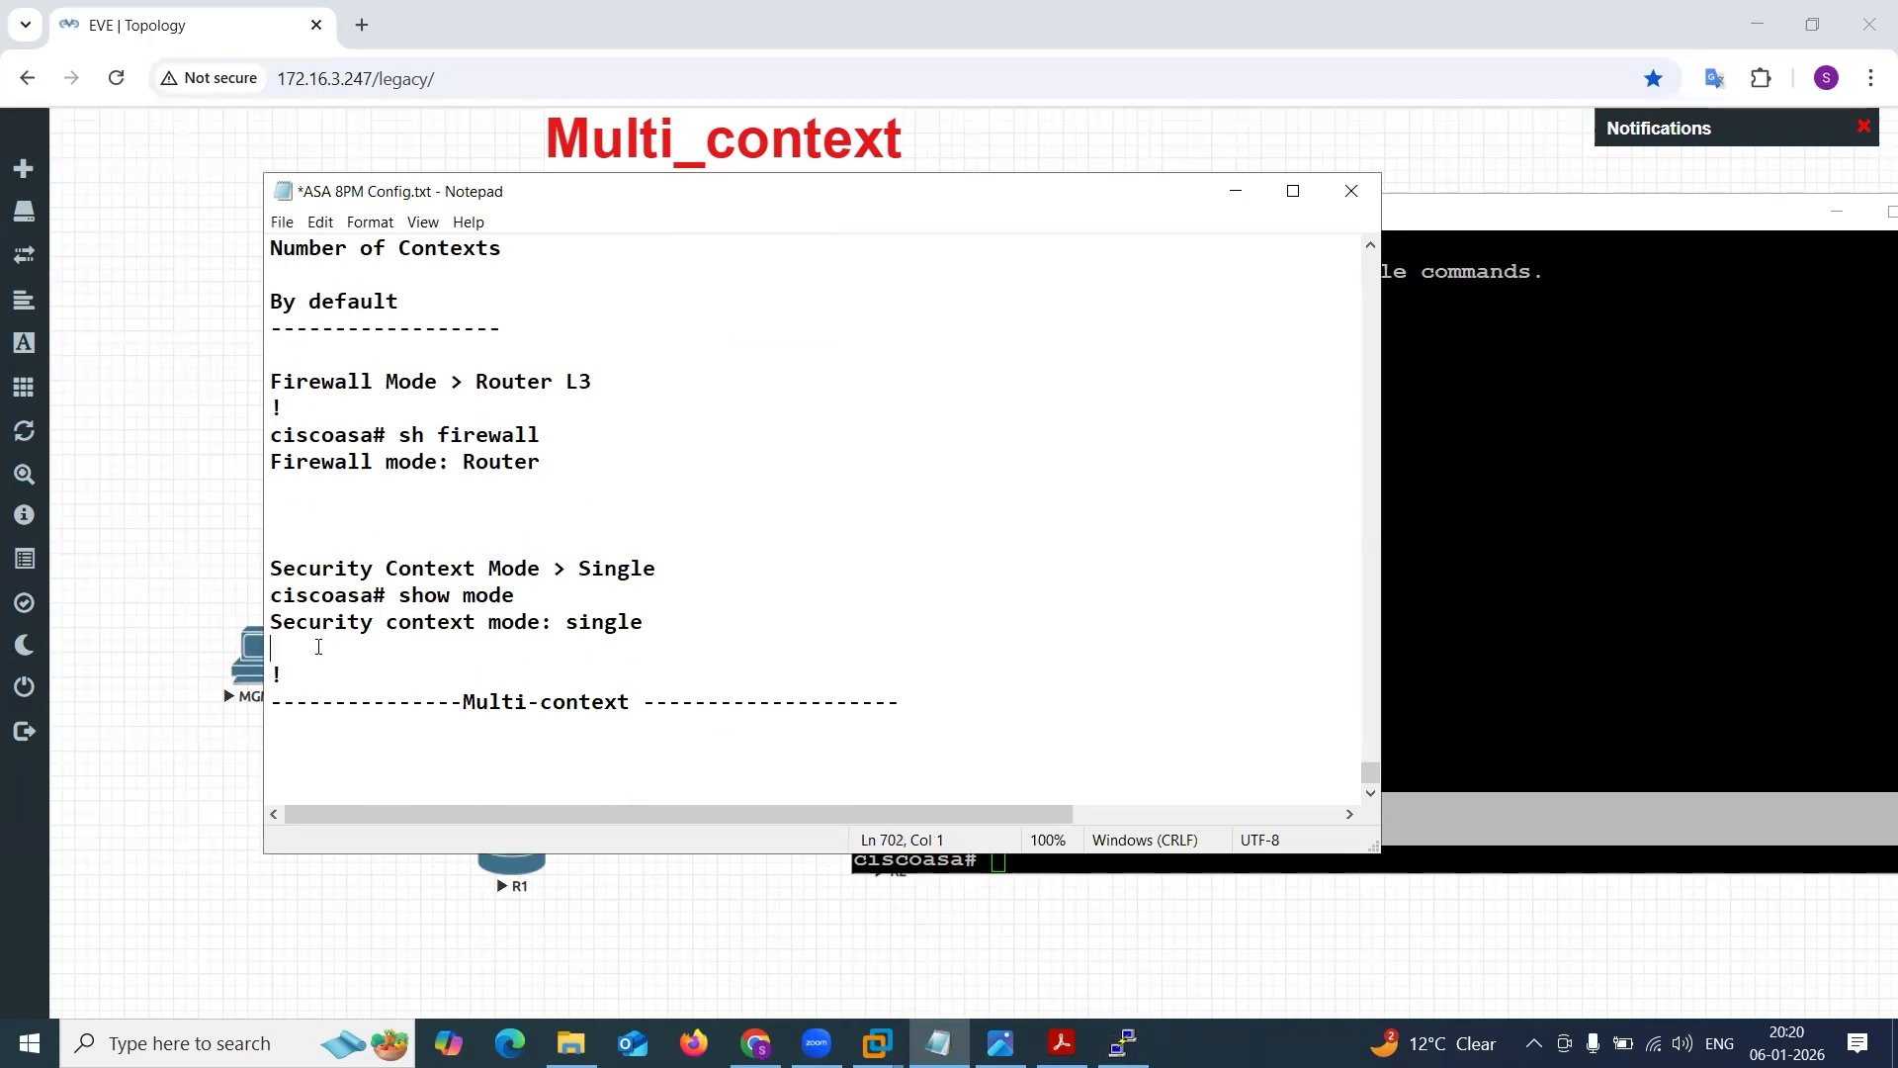
key(Delete)
drag(451, 649, 656, 643)
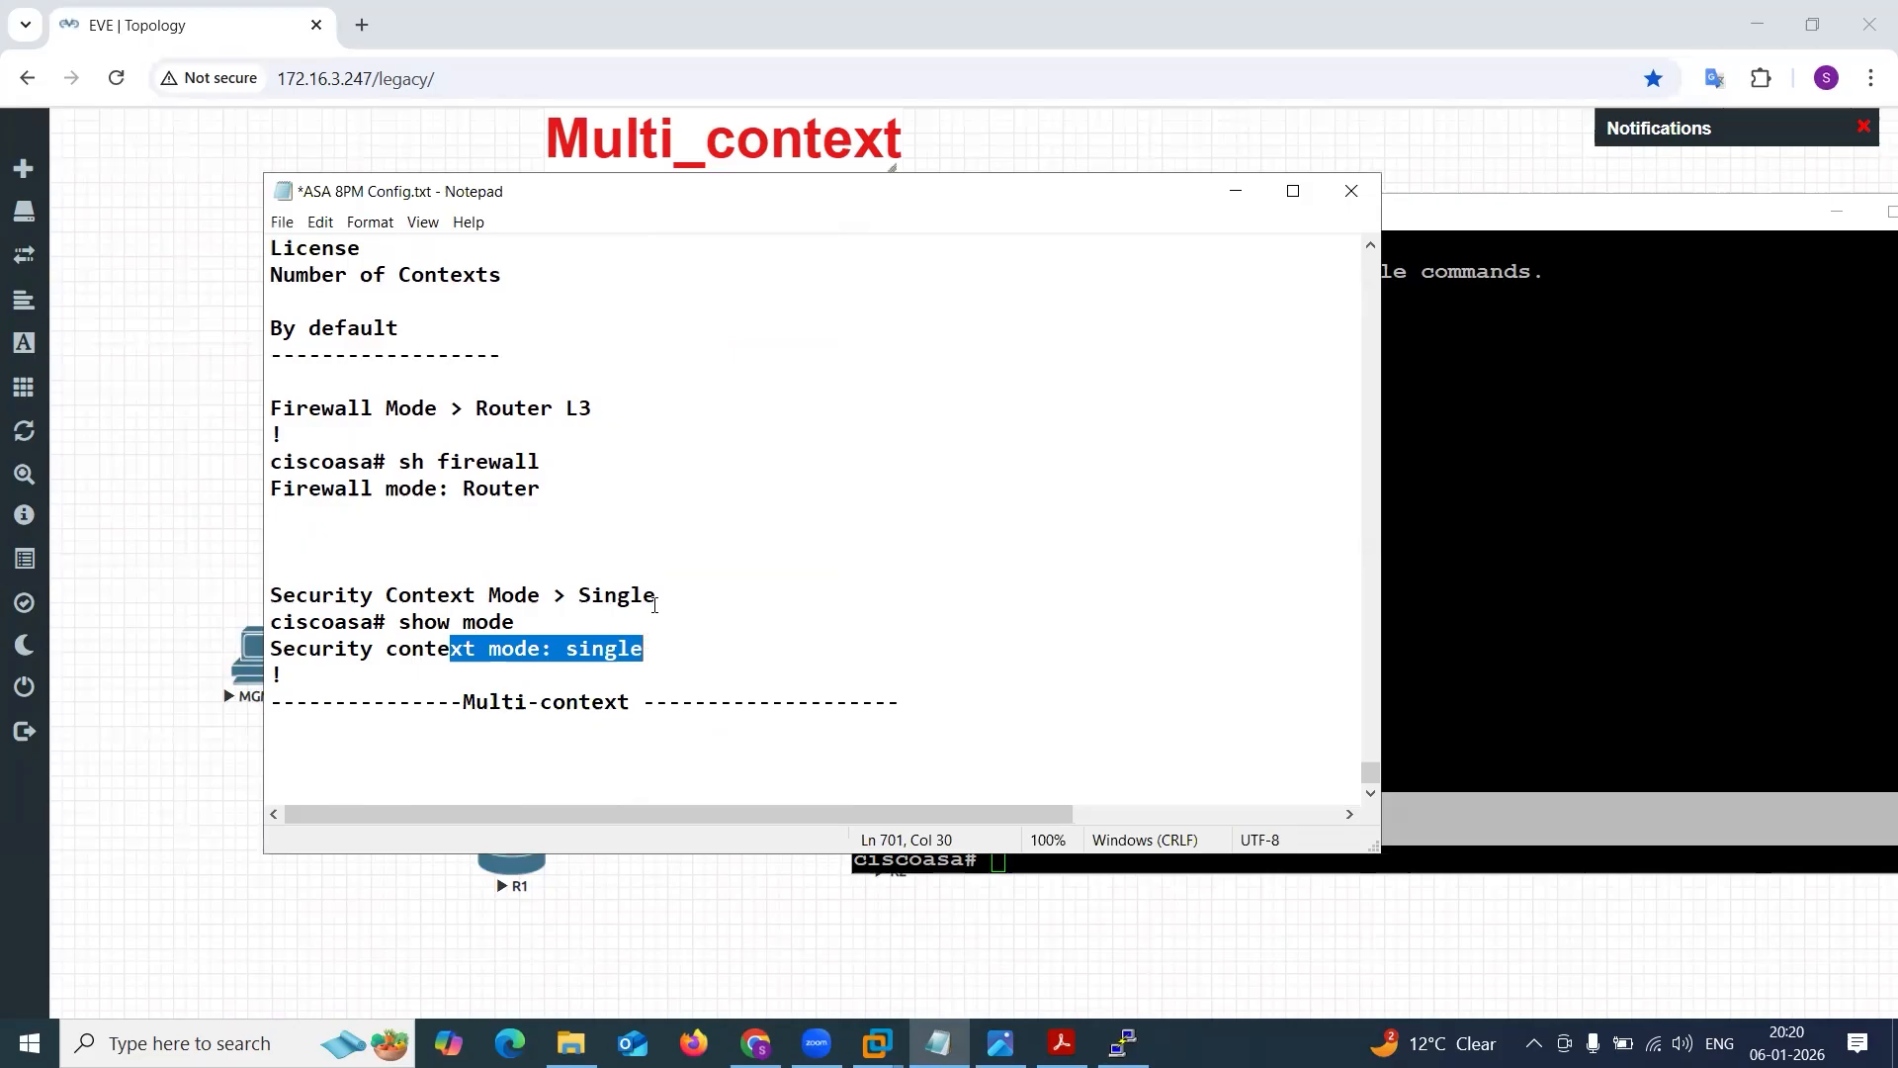
click(1130, 225)
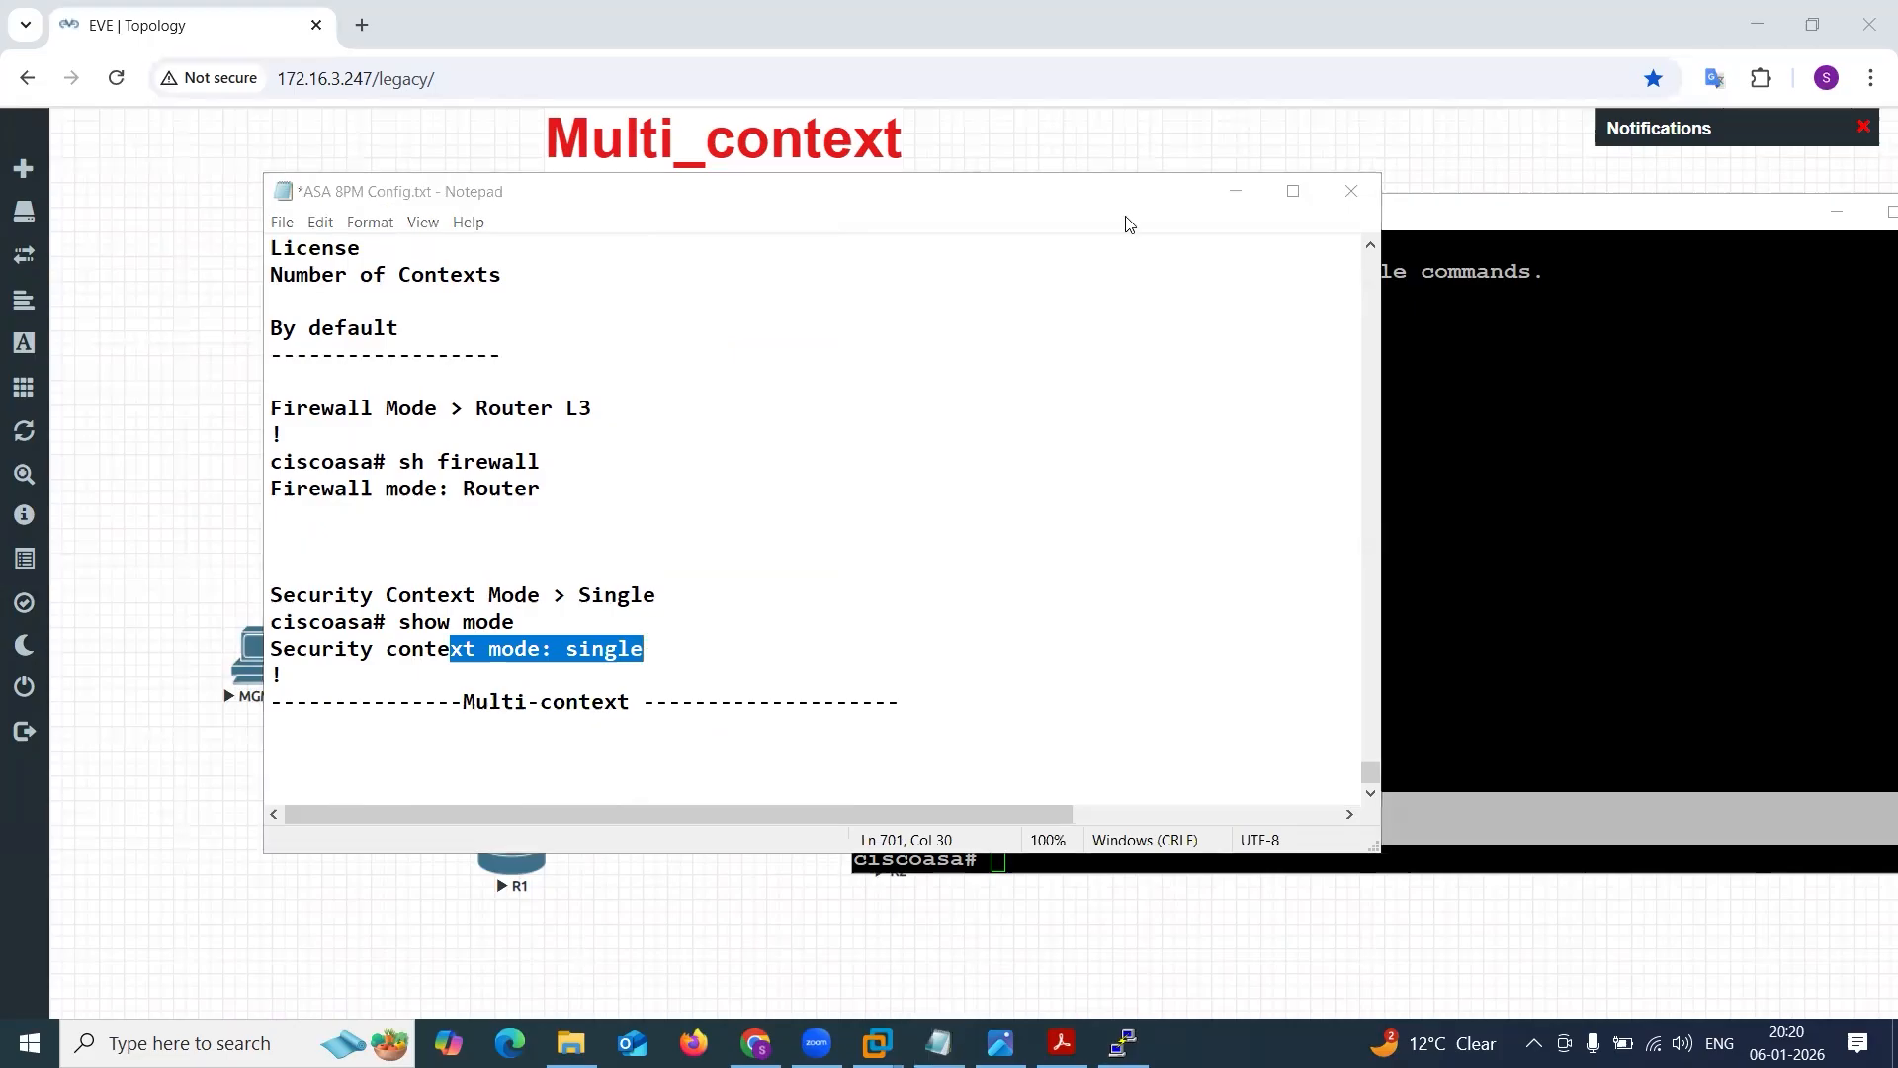
Remove the space between "Multi-context" and the dashes after it in the lower heading of the notes.
drag(462, 704, 646, 703)
click(645, 704)
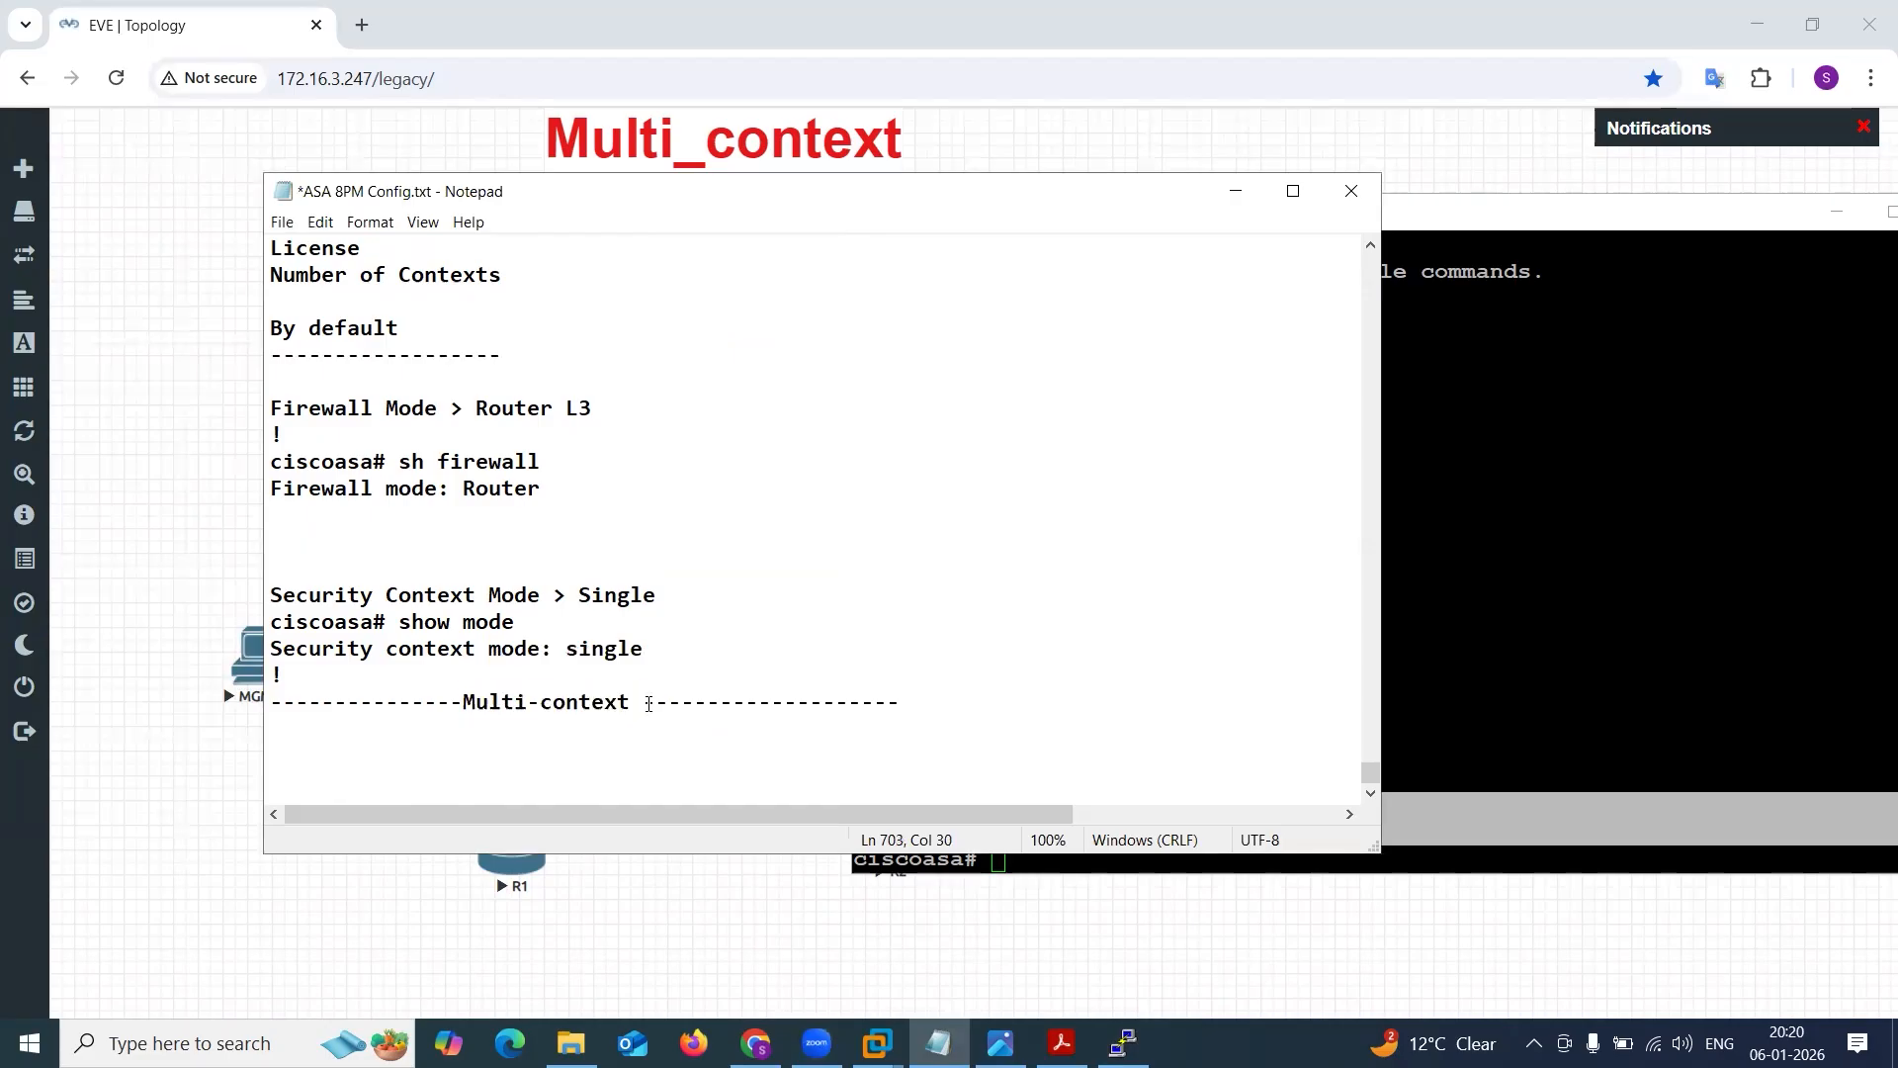
key(BackSpace)
key(BackSpace)
text(t)
Duplicate the "Security context mode: single" line below the Multi-context heading and change its value to "Mutli-Mode".
drag(666, 657, 267, 649)
key(ctrl+c)
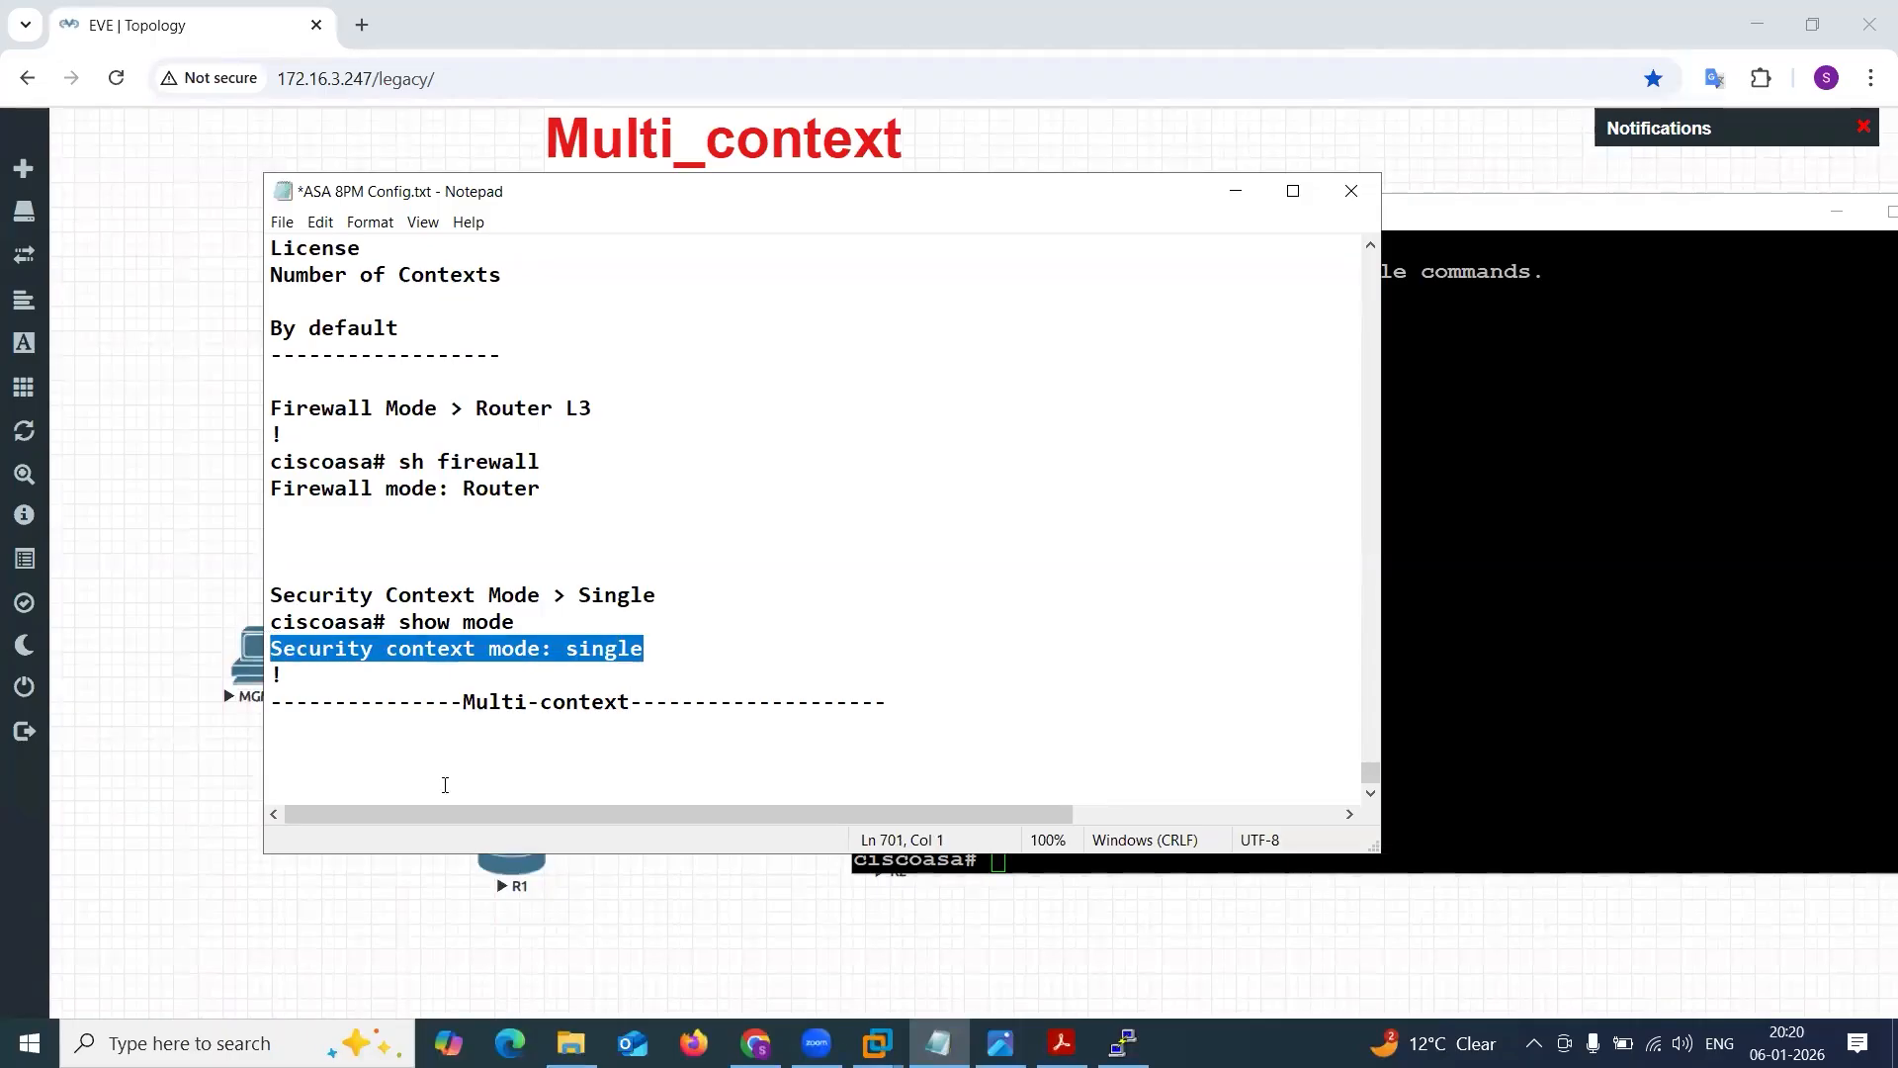
click(429, 757)
key(ctrl+v)
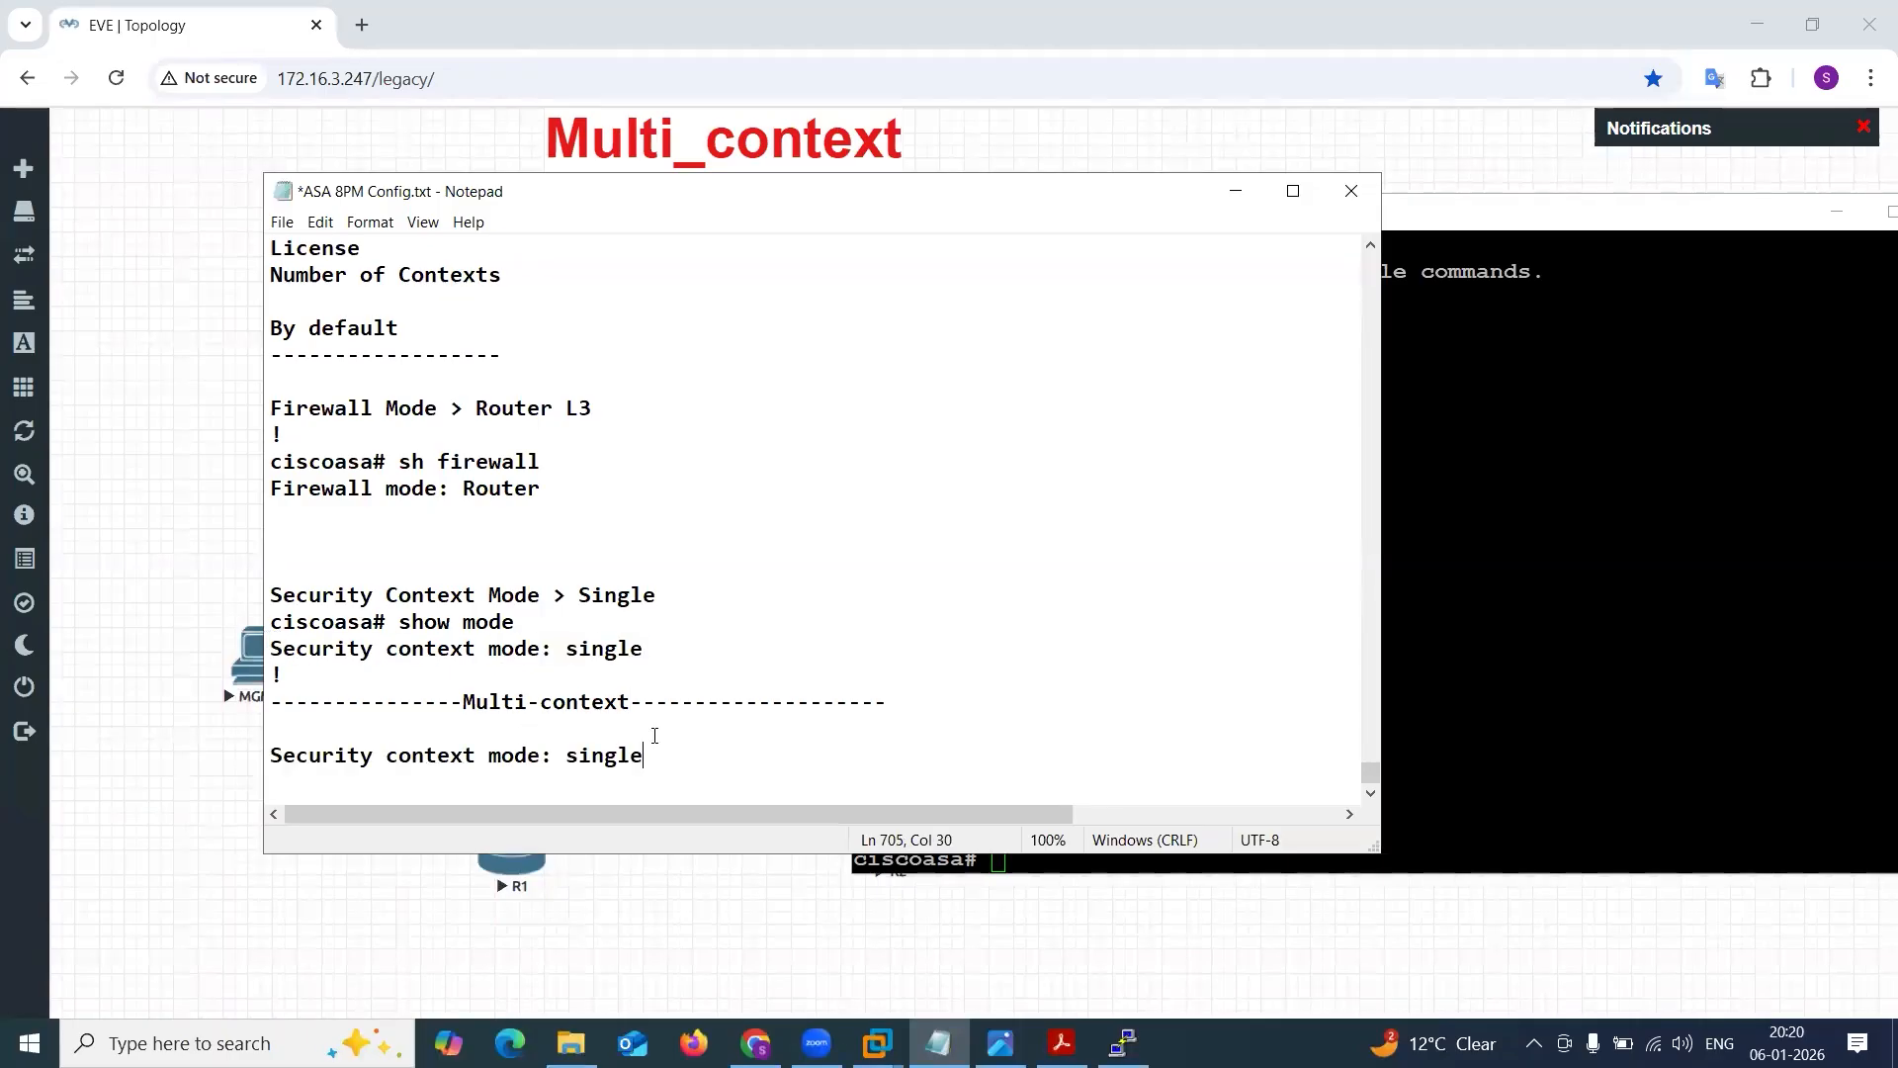
double_click(579, 758)
text(Mu)
text(tli)
text(pule)
key(BackSpace)
key(BackSpace)
key(BackSpace)
key(BackSpace)
key(BackSpace)
key(BackSpace)
text(i- M)
key(BackSpace)
key(BackSpace)
text(Mode)
Enter global configuration on the ASA and run mode multiple, confirming the mode change and the system configuration conversion.
click(1672, 609)
key(Return)
key(Return)
text(conf t)
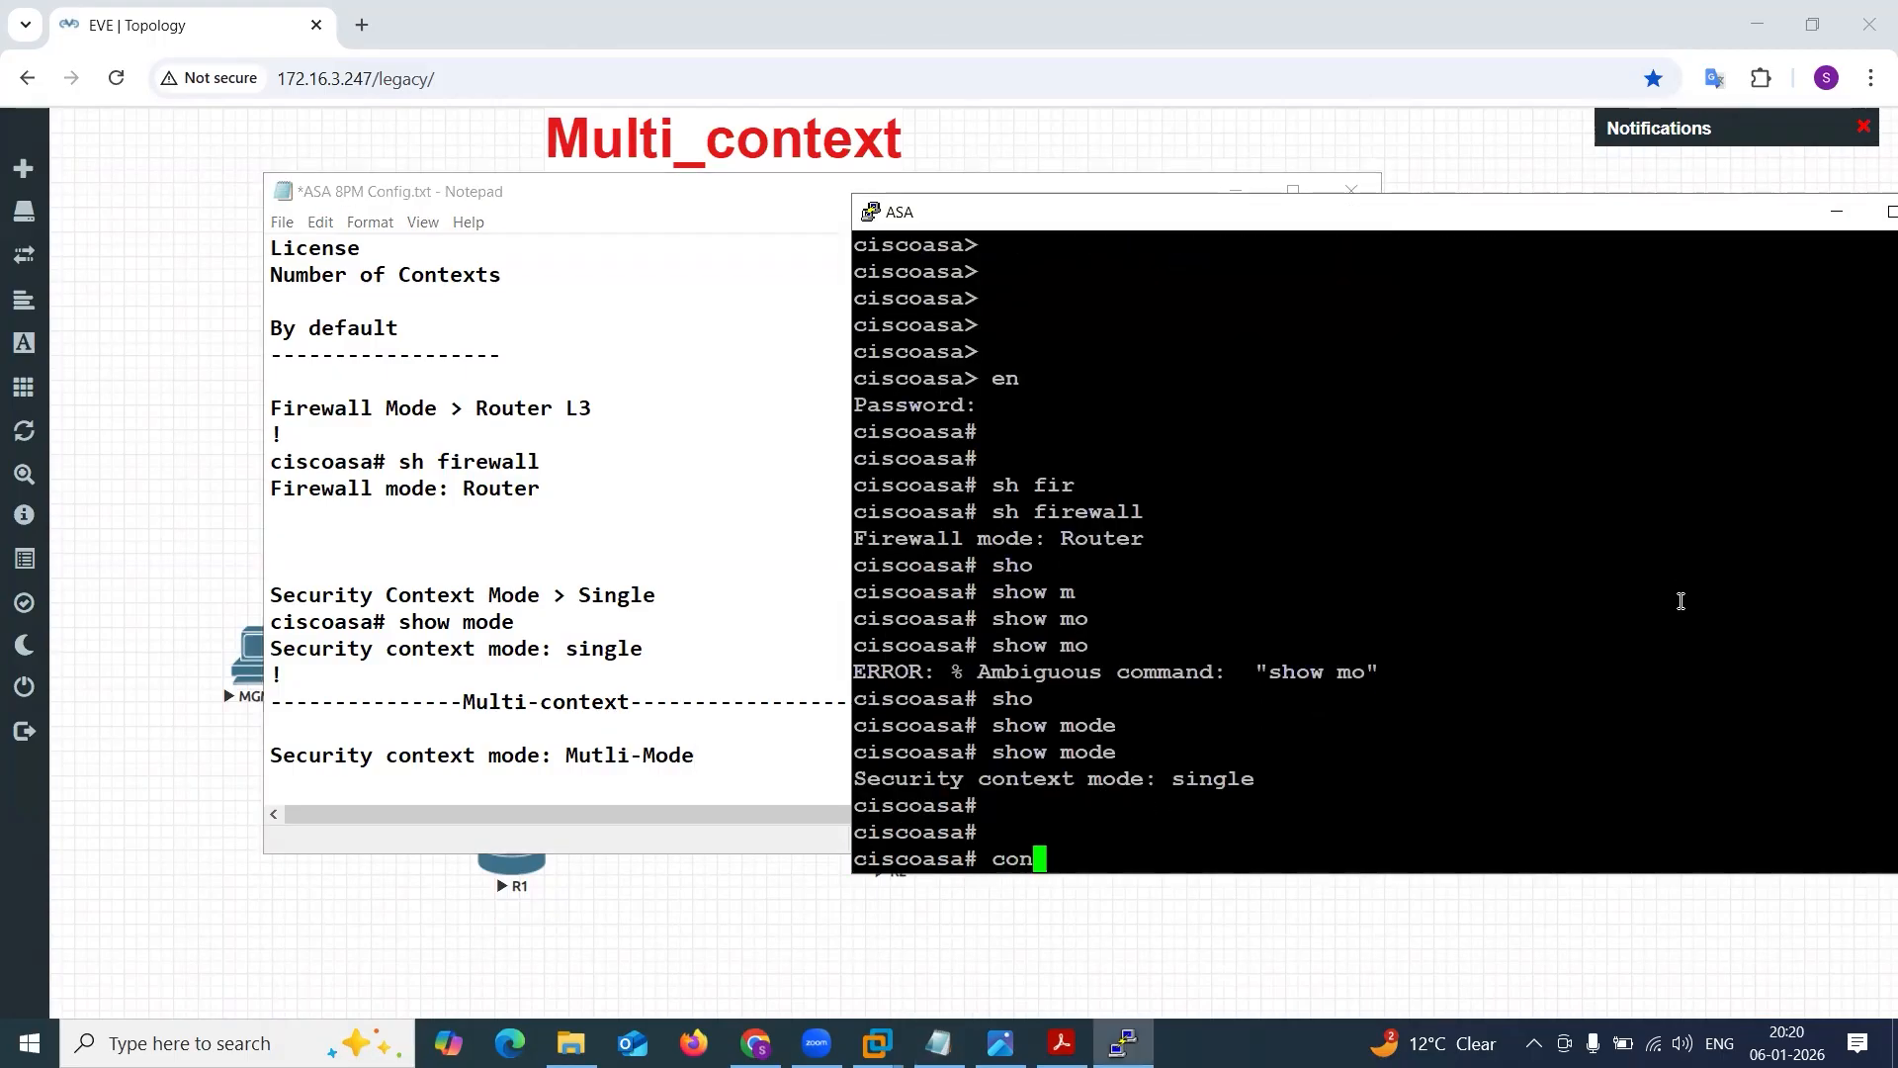
key(Return)
key(Return)
key(Return)
key(Return)
text(mode m)
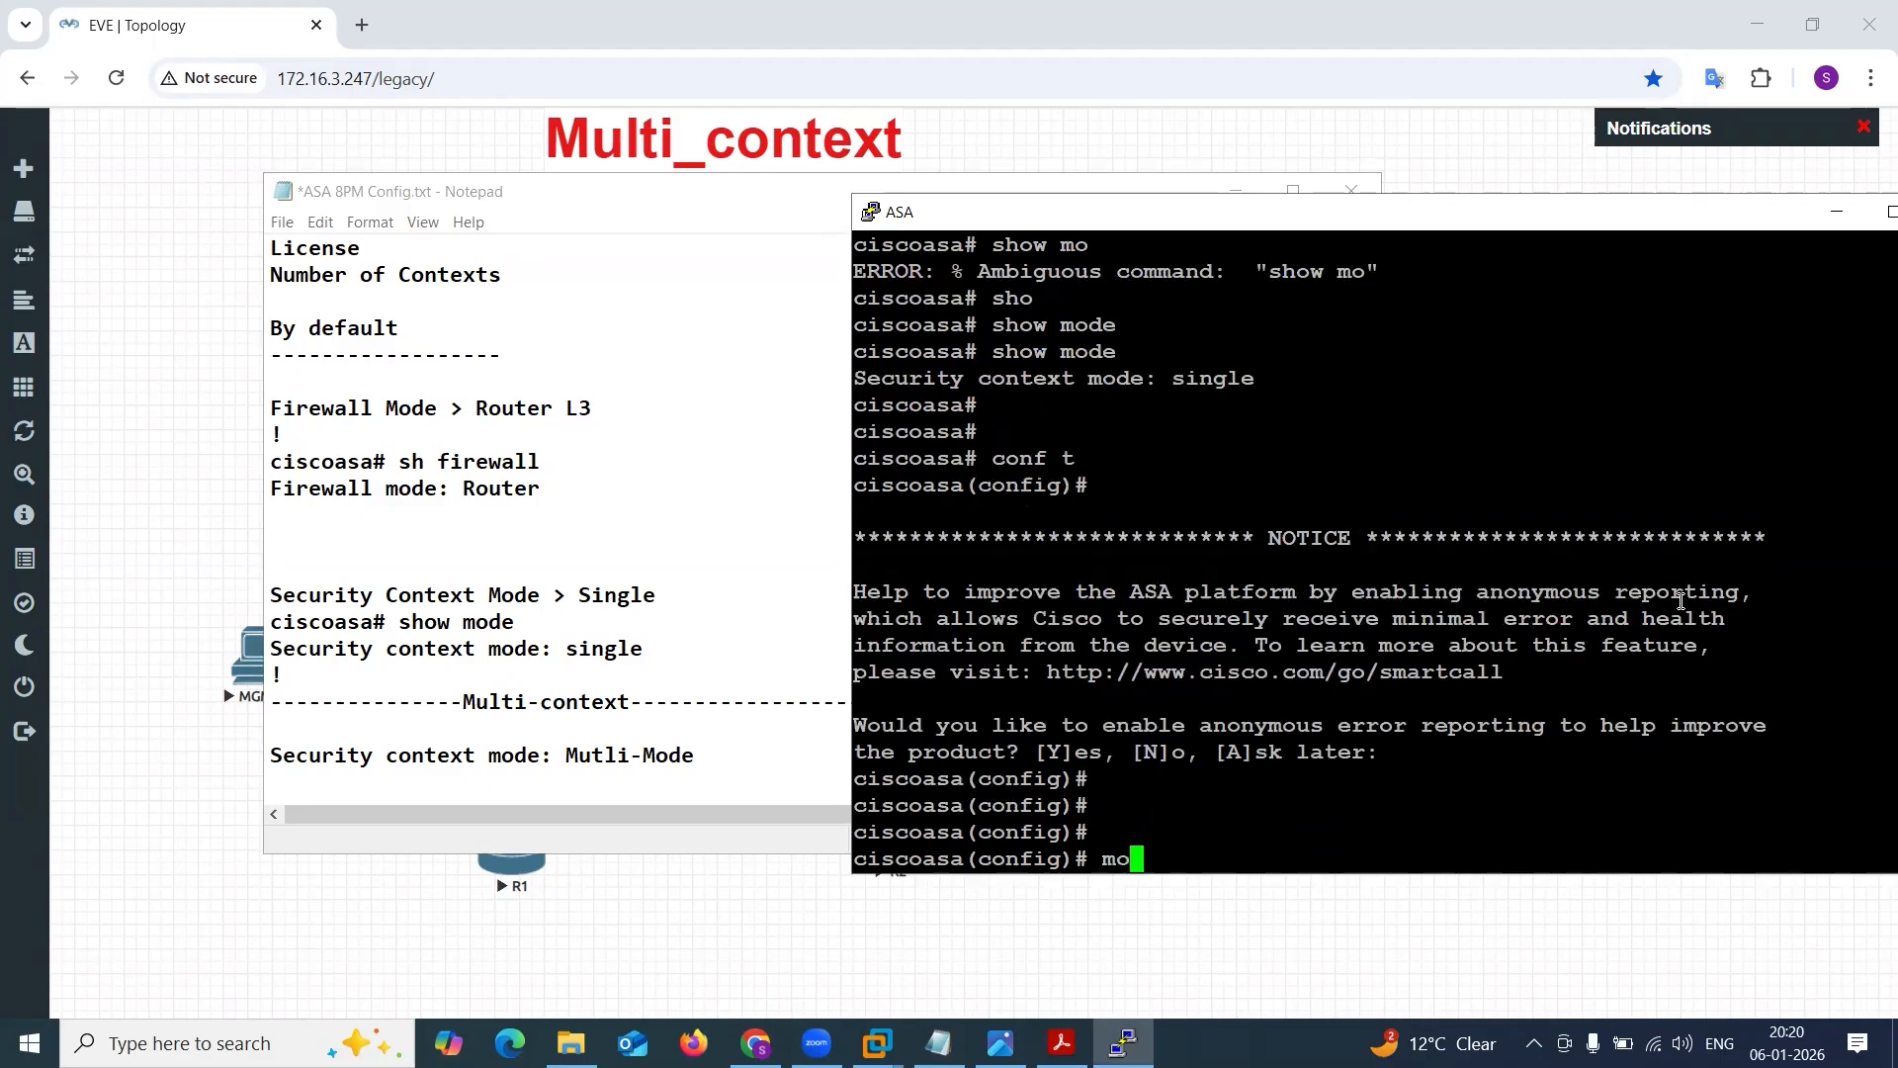
key(Tab)
text(mu)
key(Tab)
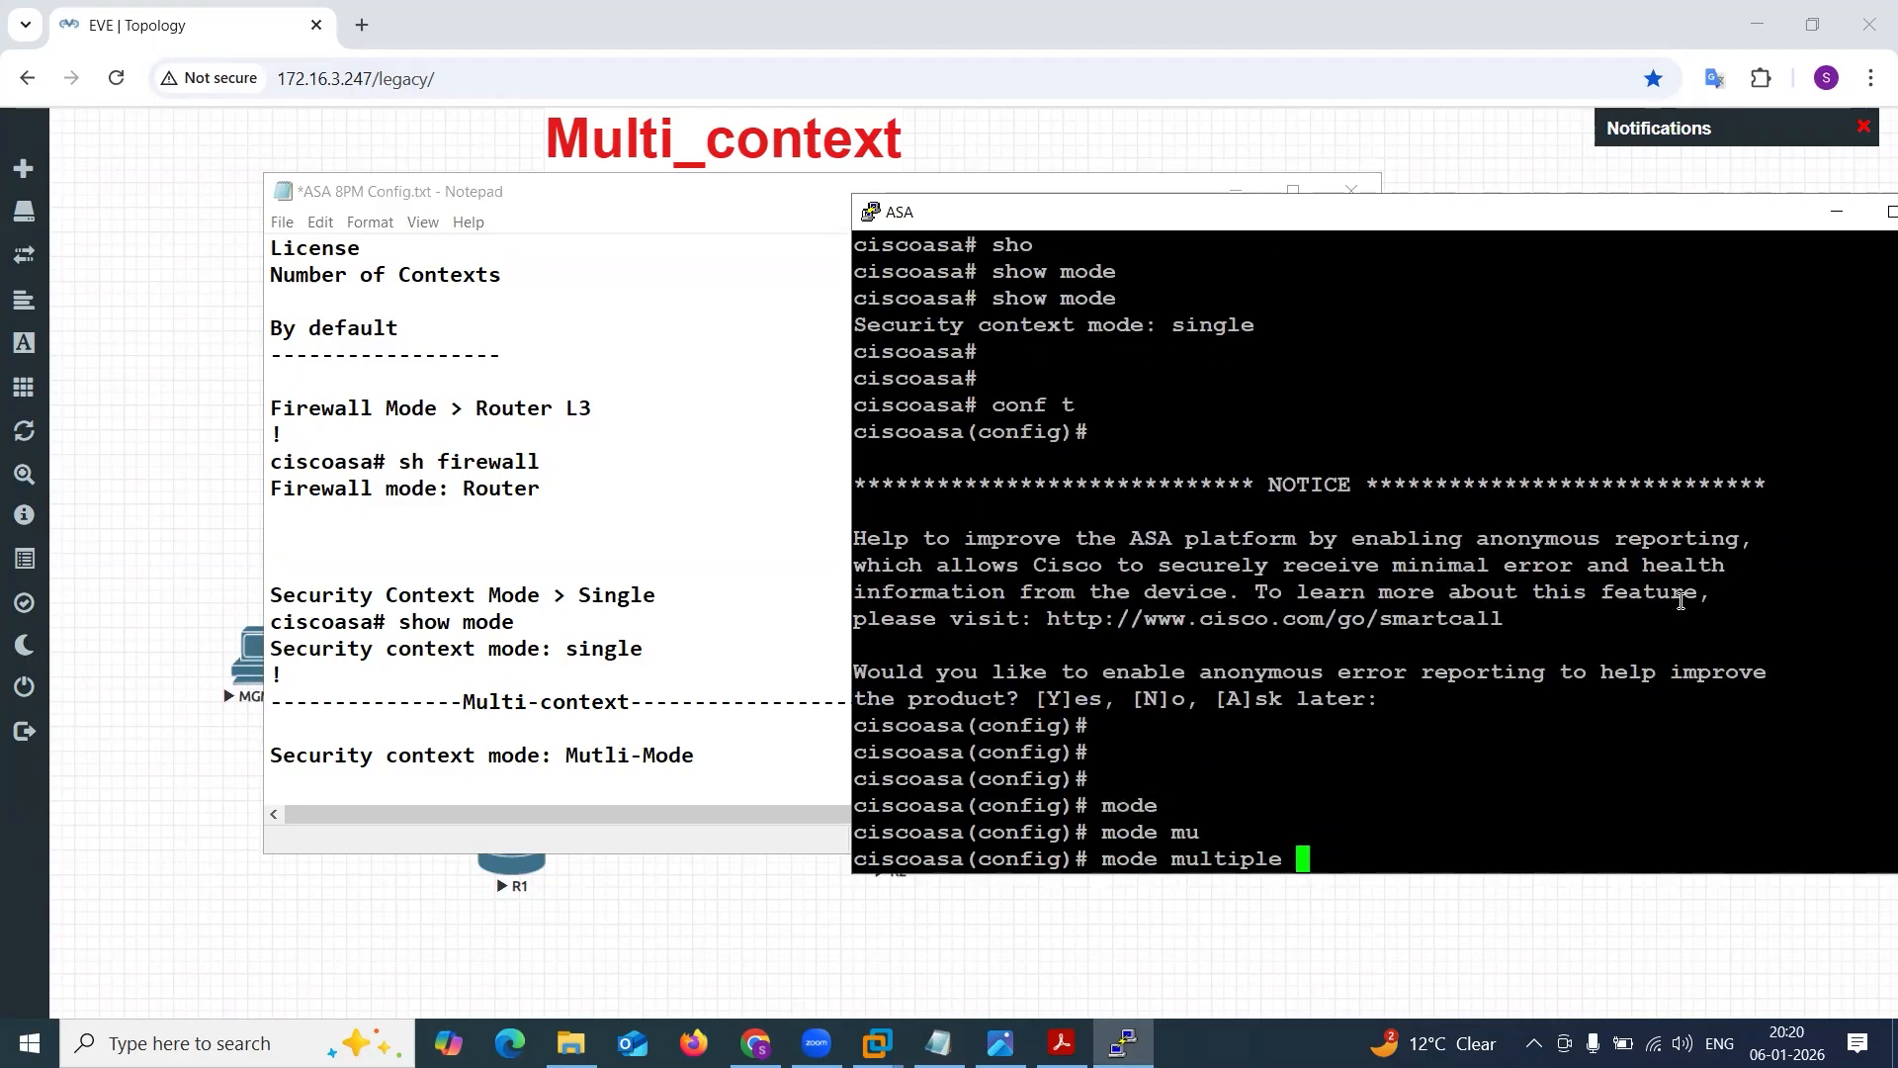
key(Return)
key(Return)
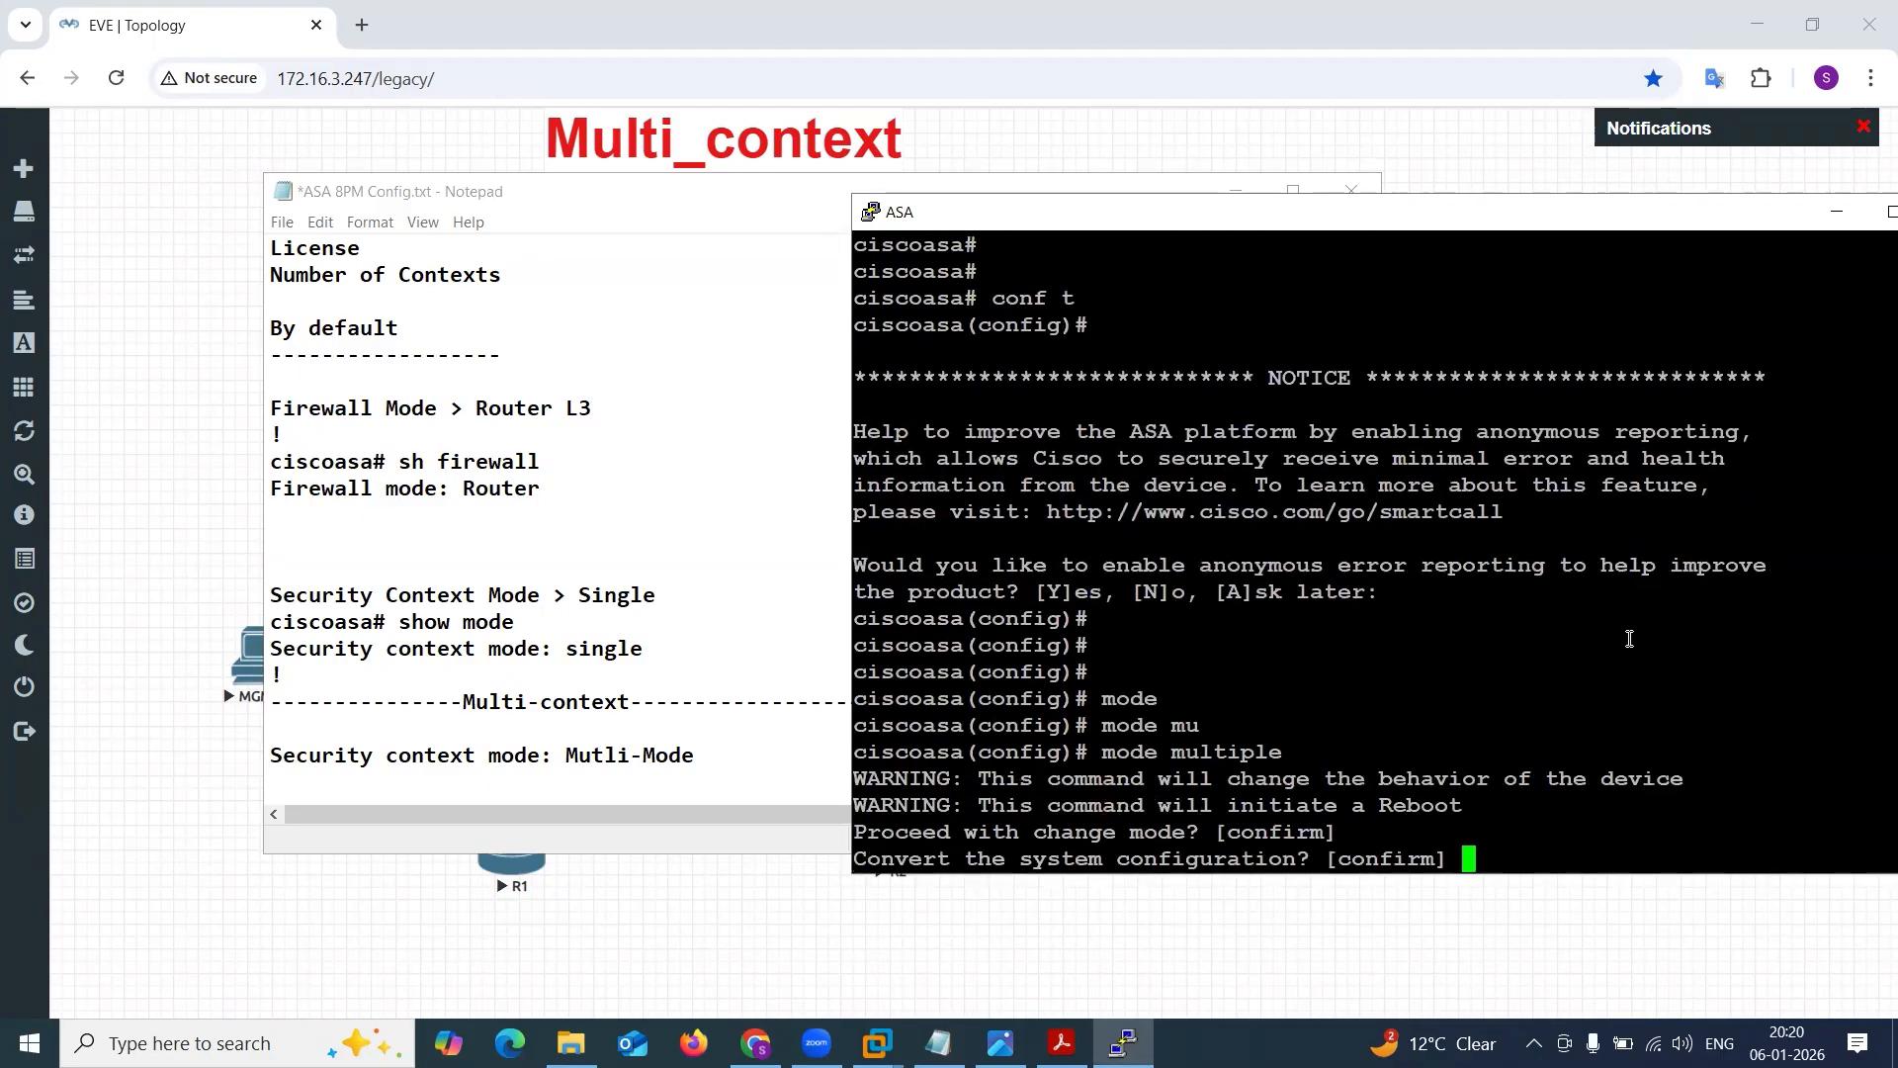
key(Return)
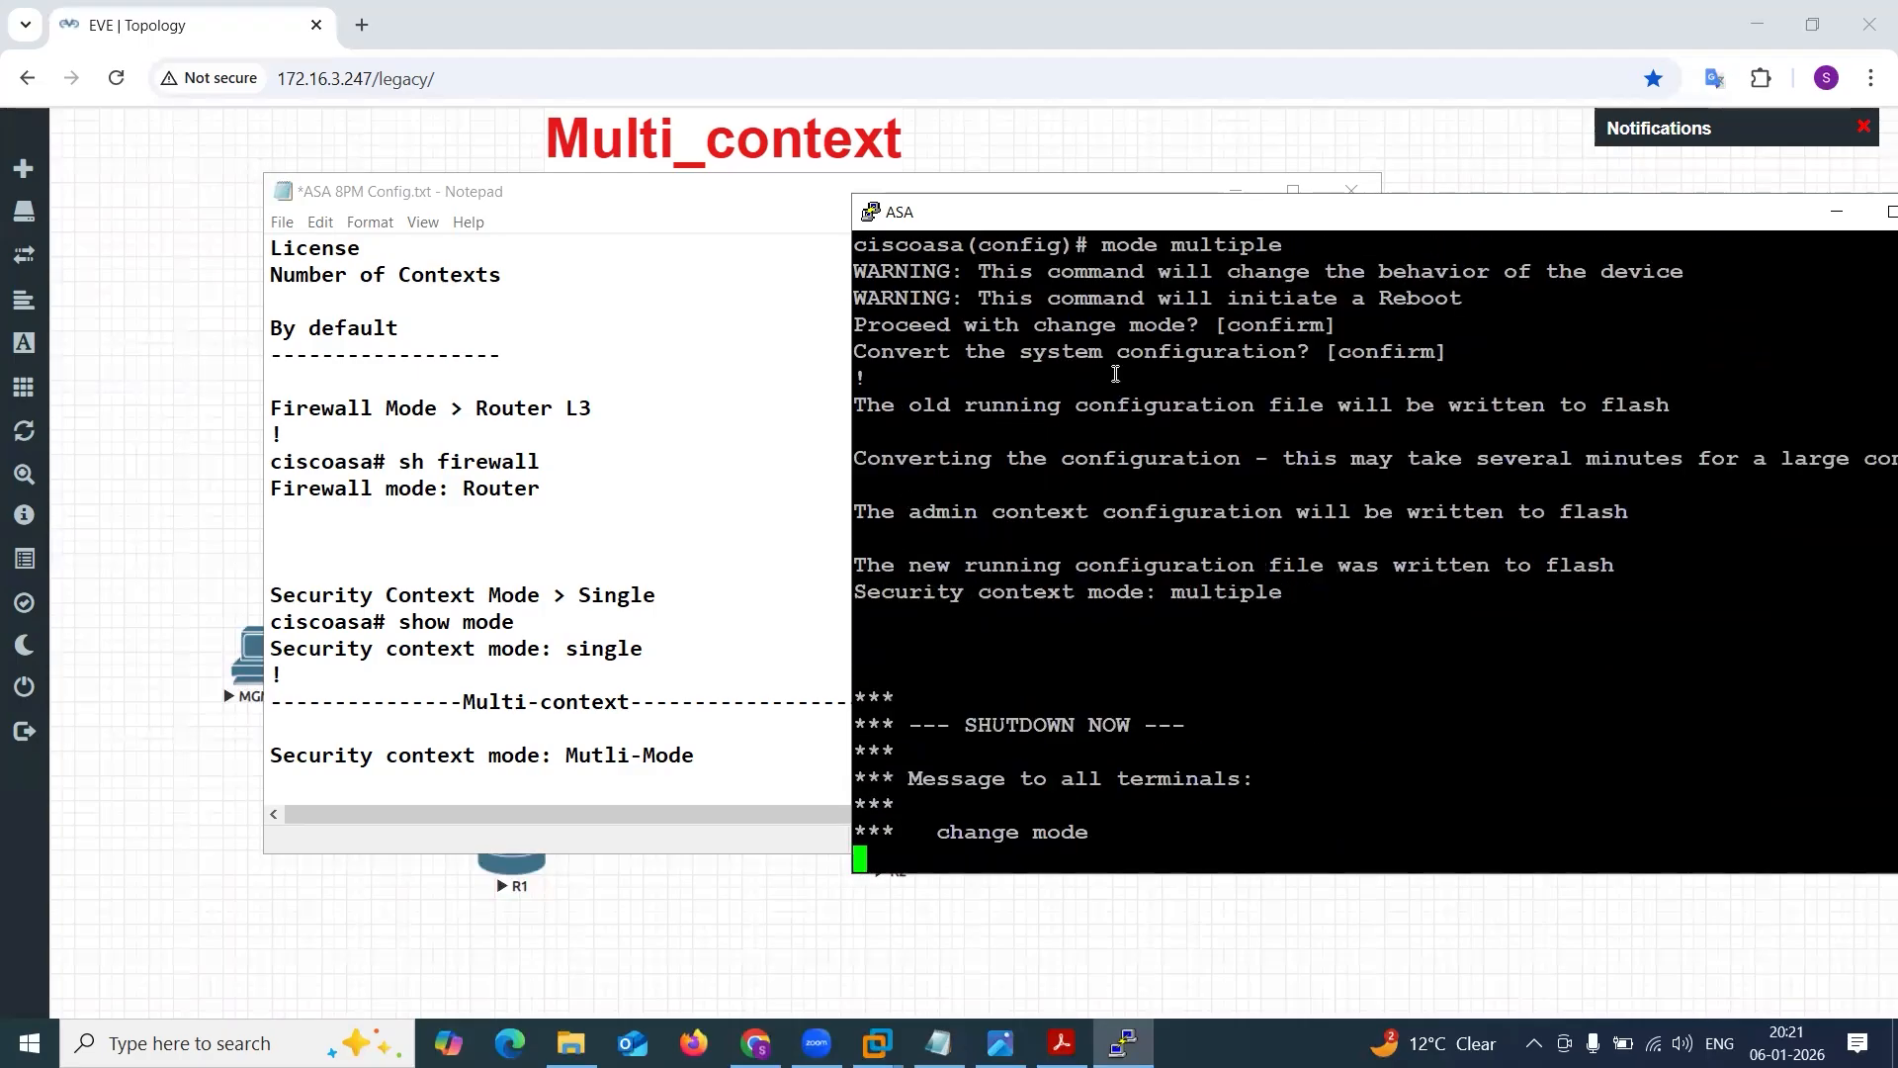
Copy the mode multiple command with its warnings and confirmations into the notes below the Mutli-Mode line, and save the file.
scroll(1115, 374, up, 4)
drag(862, 562, 1463, 373)
click(698, 773)
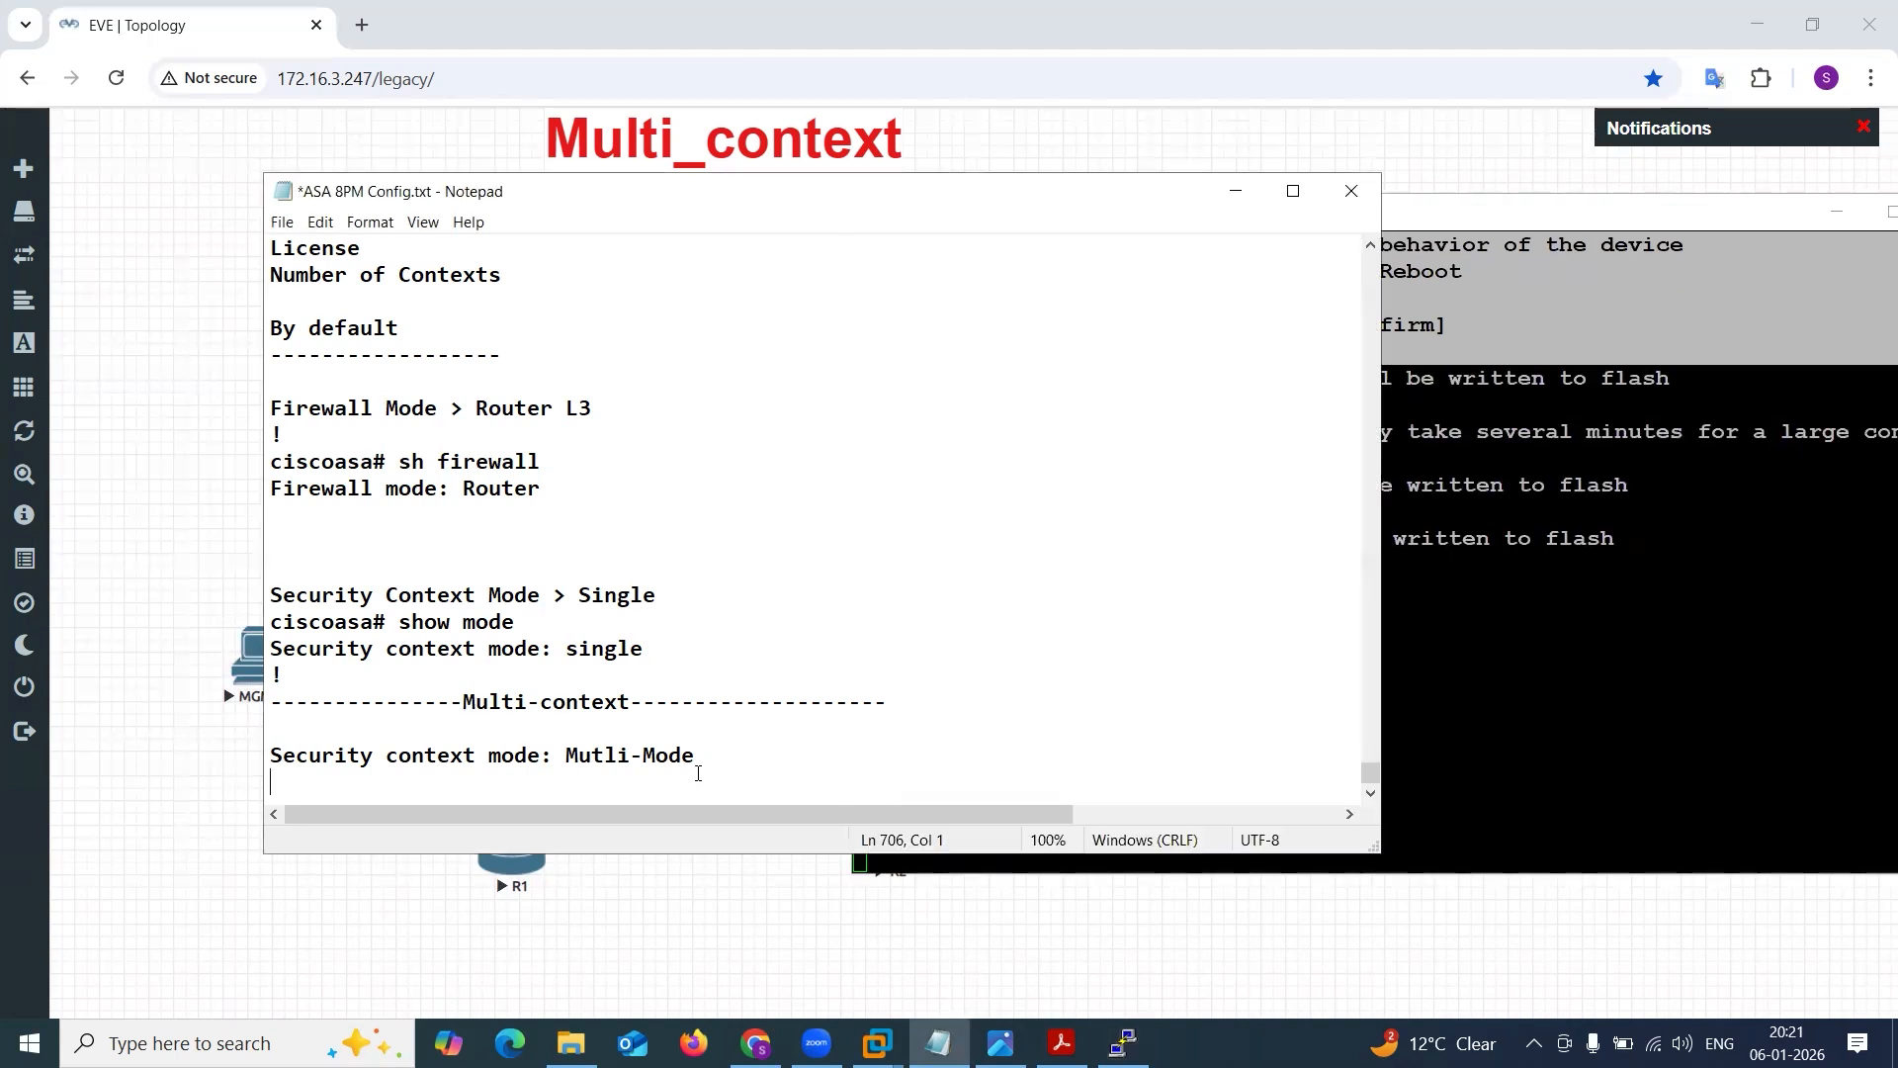
key(Return)
text(ciscoasa(config)# mode multiple WARNING: This command will change the behavior of the device WARNING: This command will initiate a Reboot Proceed with change mode? [confirm] Convert the system configuration? [confirm] !)
drag(669, 729, 863, 722)
click(863, 722)
key(ctrl+s)
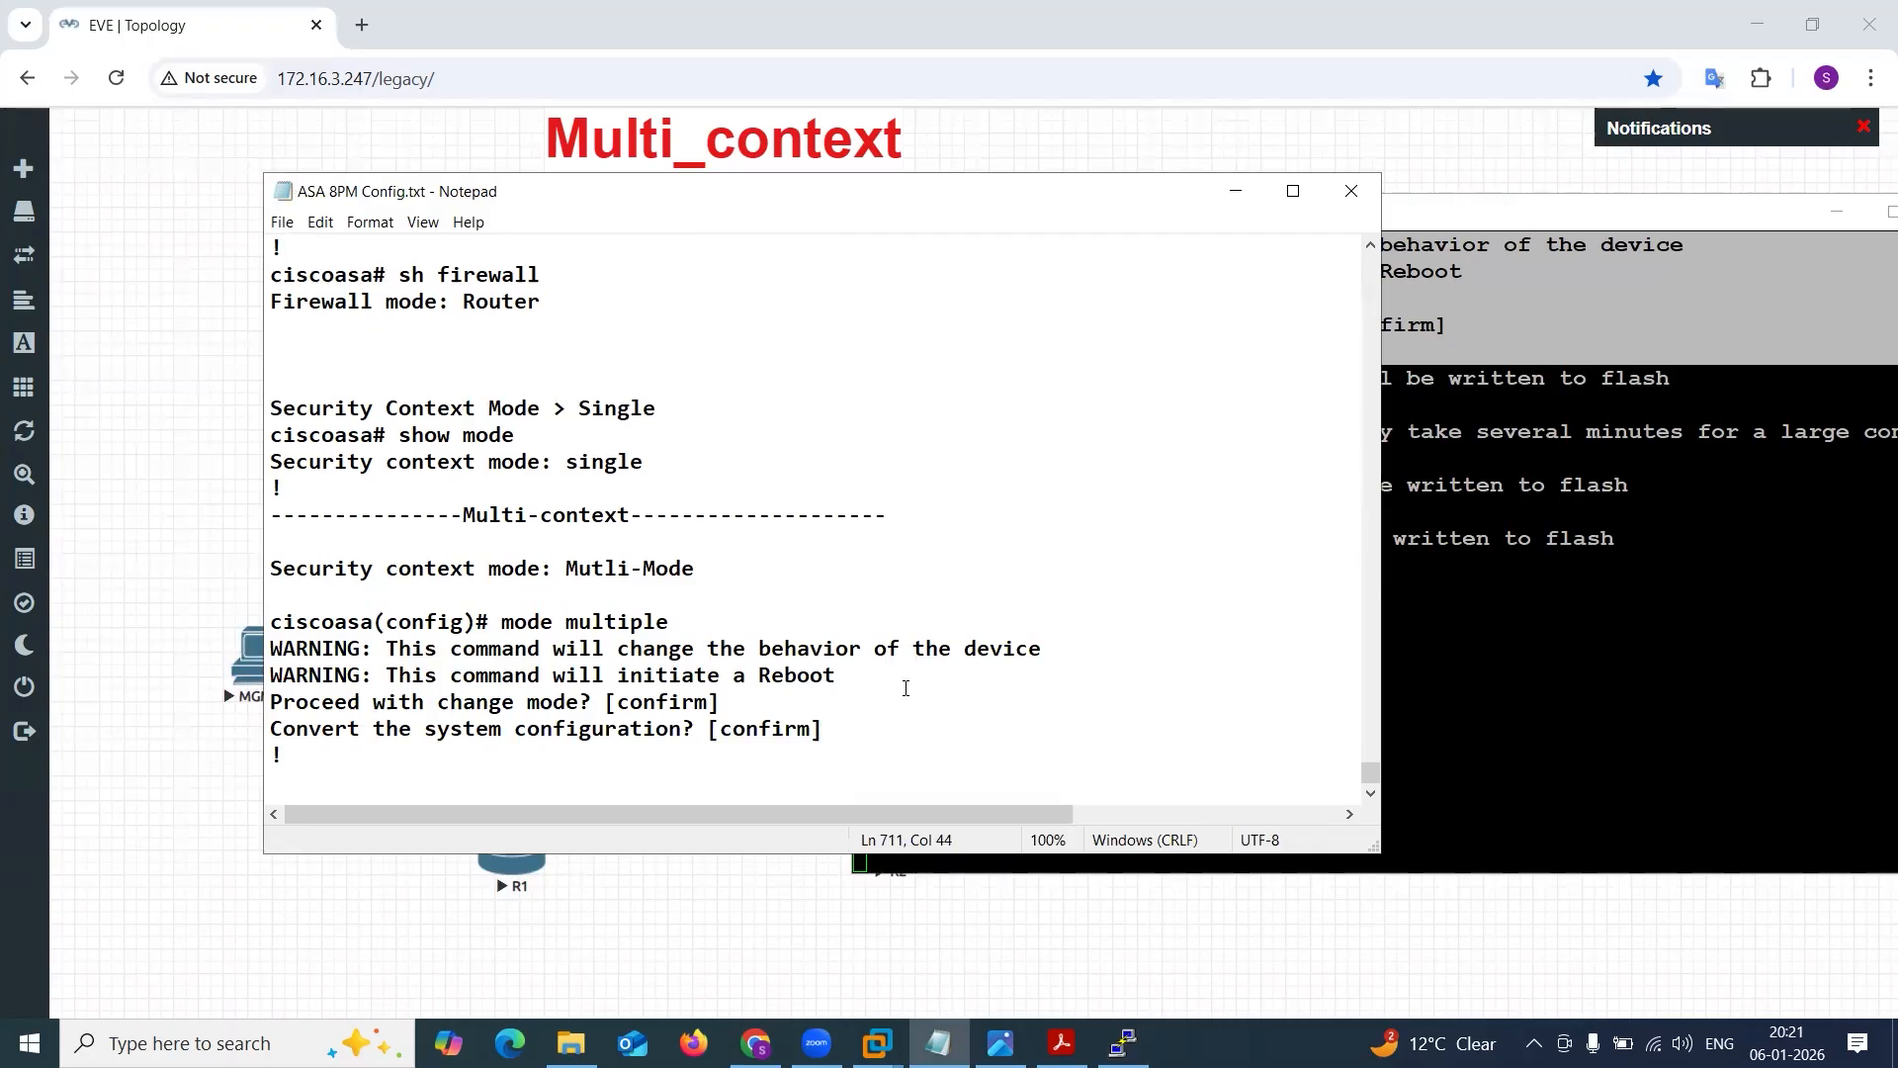
Check the ASA's reboot progress and review the default Firewall Mode and Router entries in the notes.
click(1567, 498)
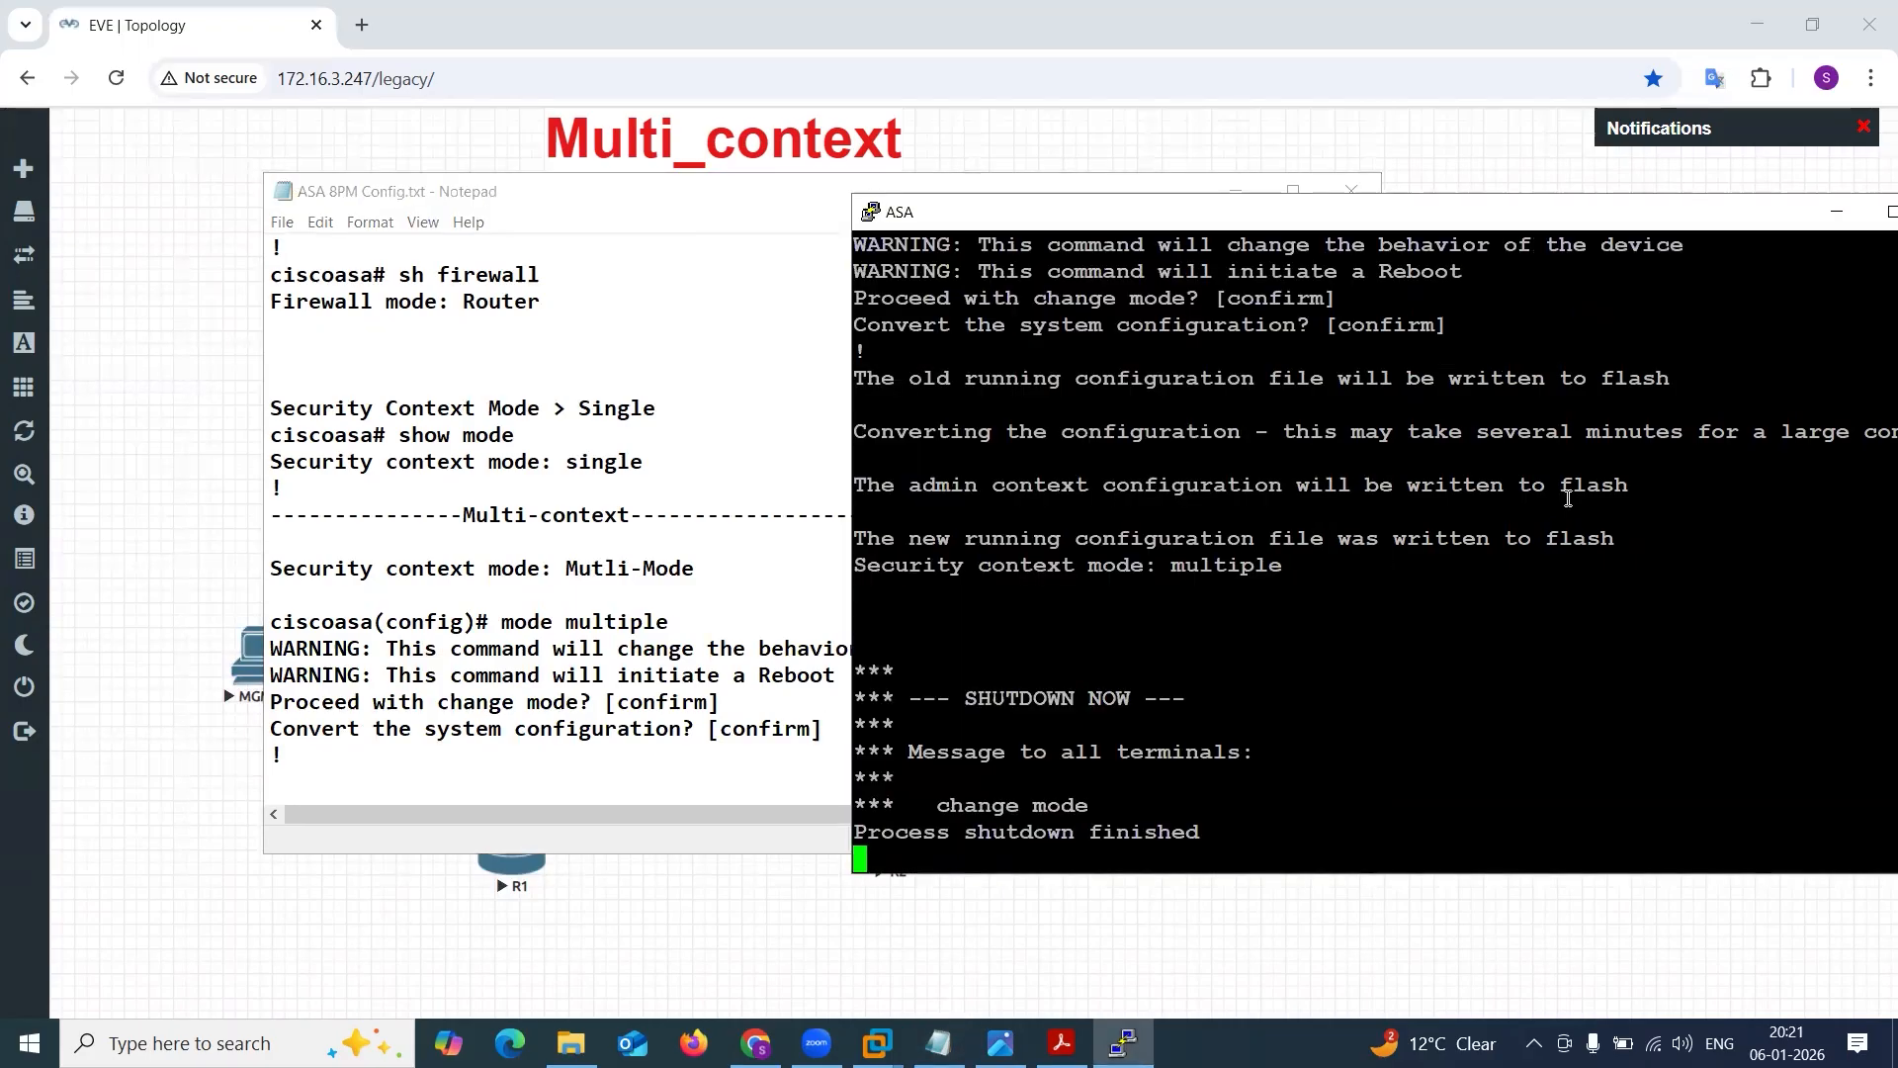
click(615, 436)
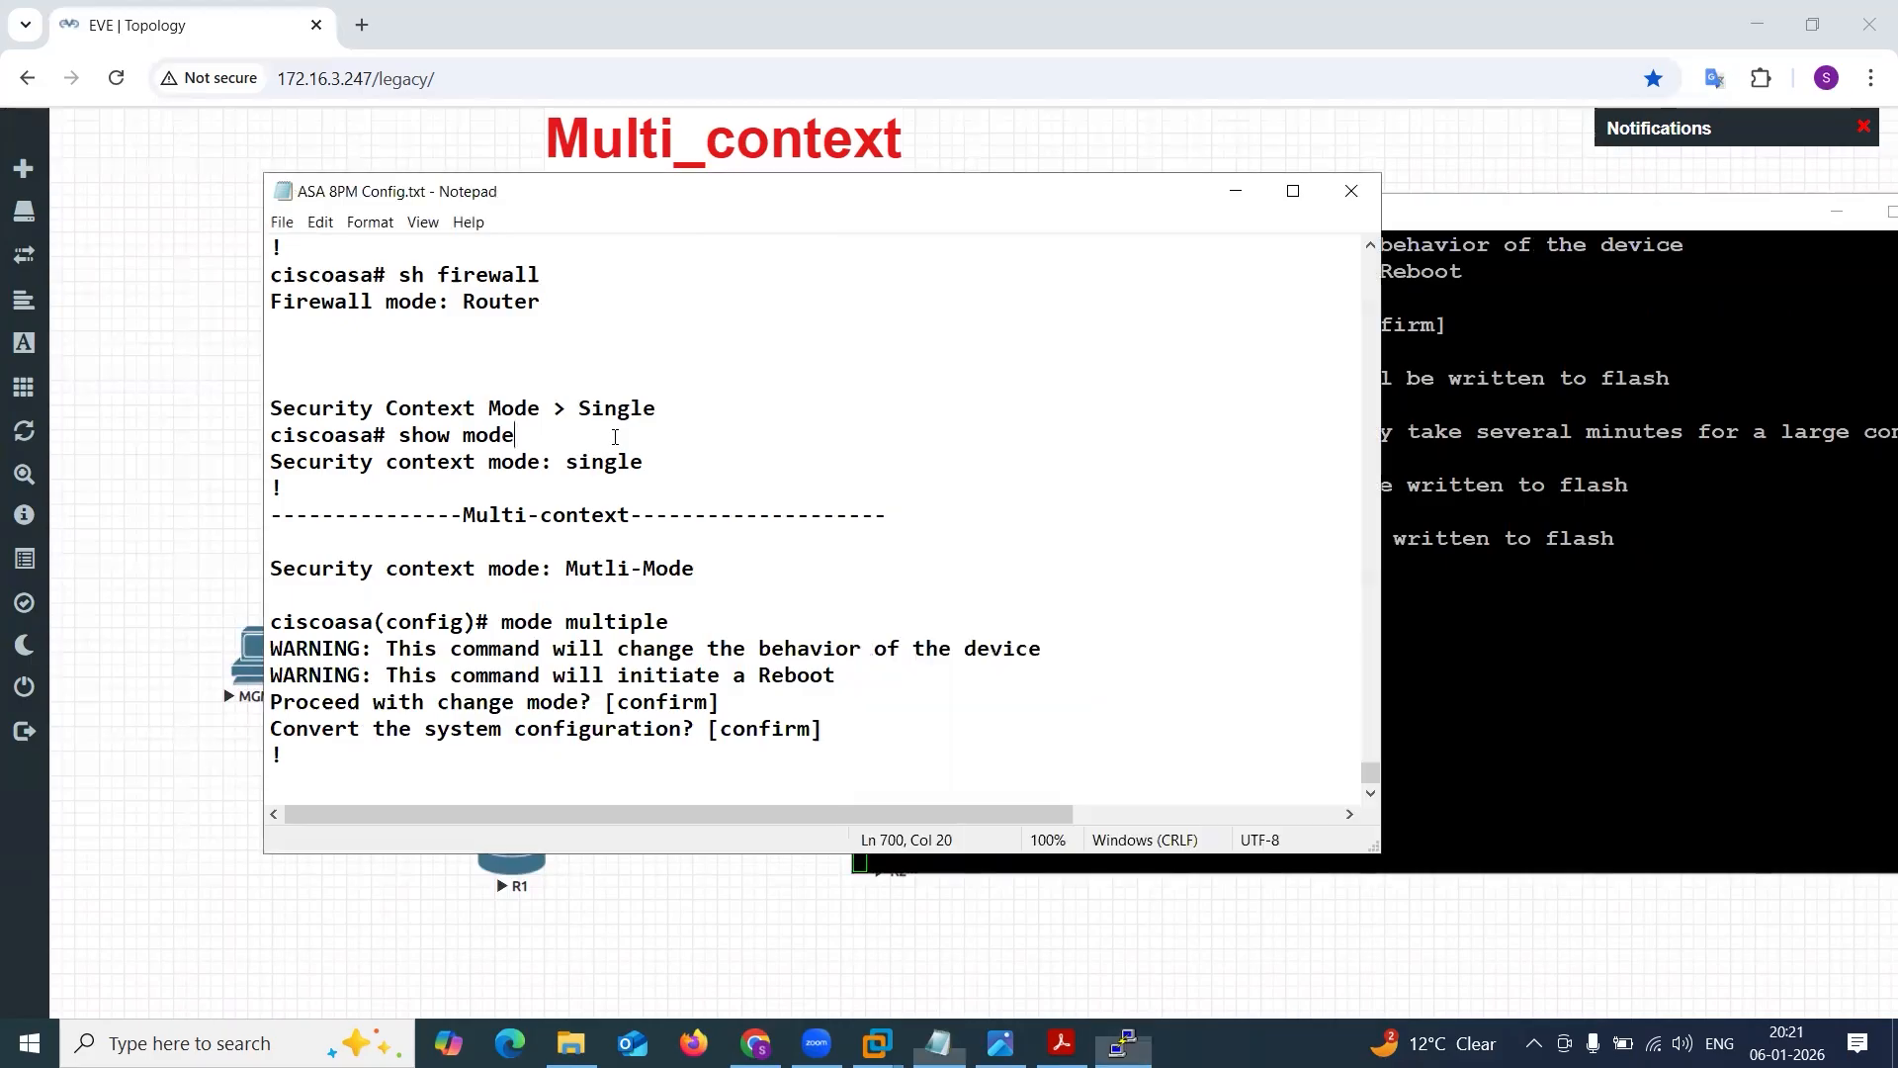
scroll(615, 436, up, 3)
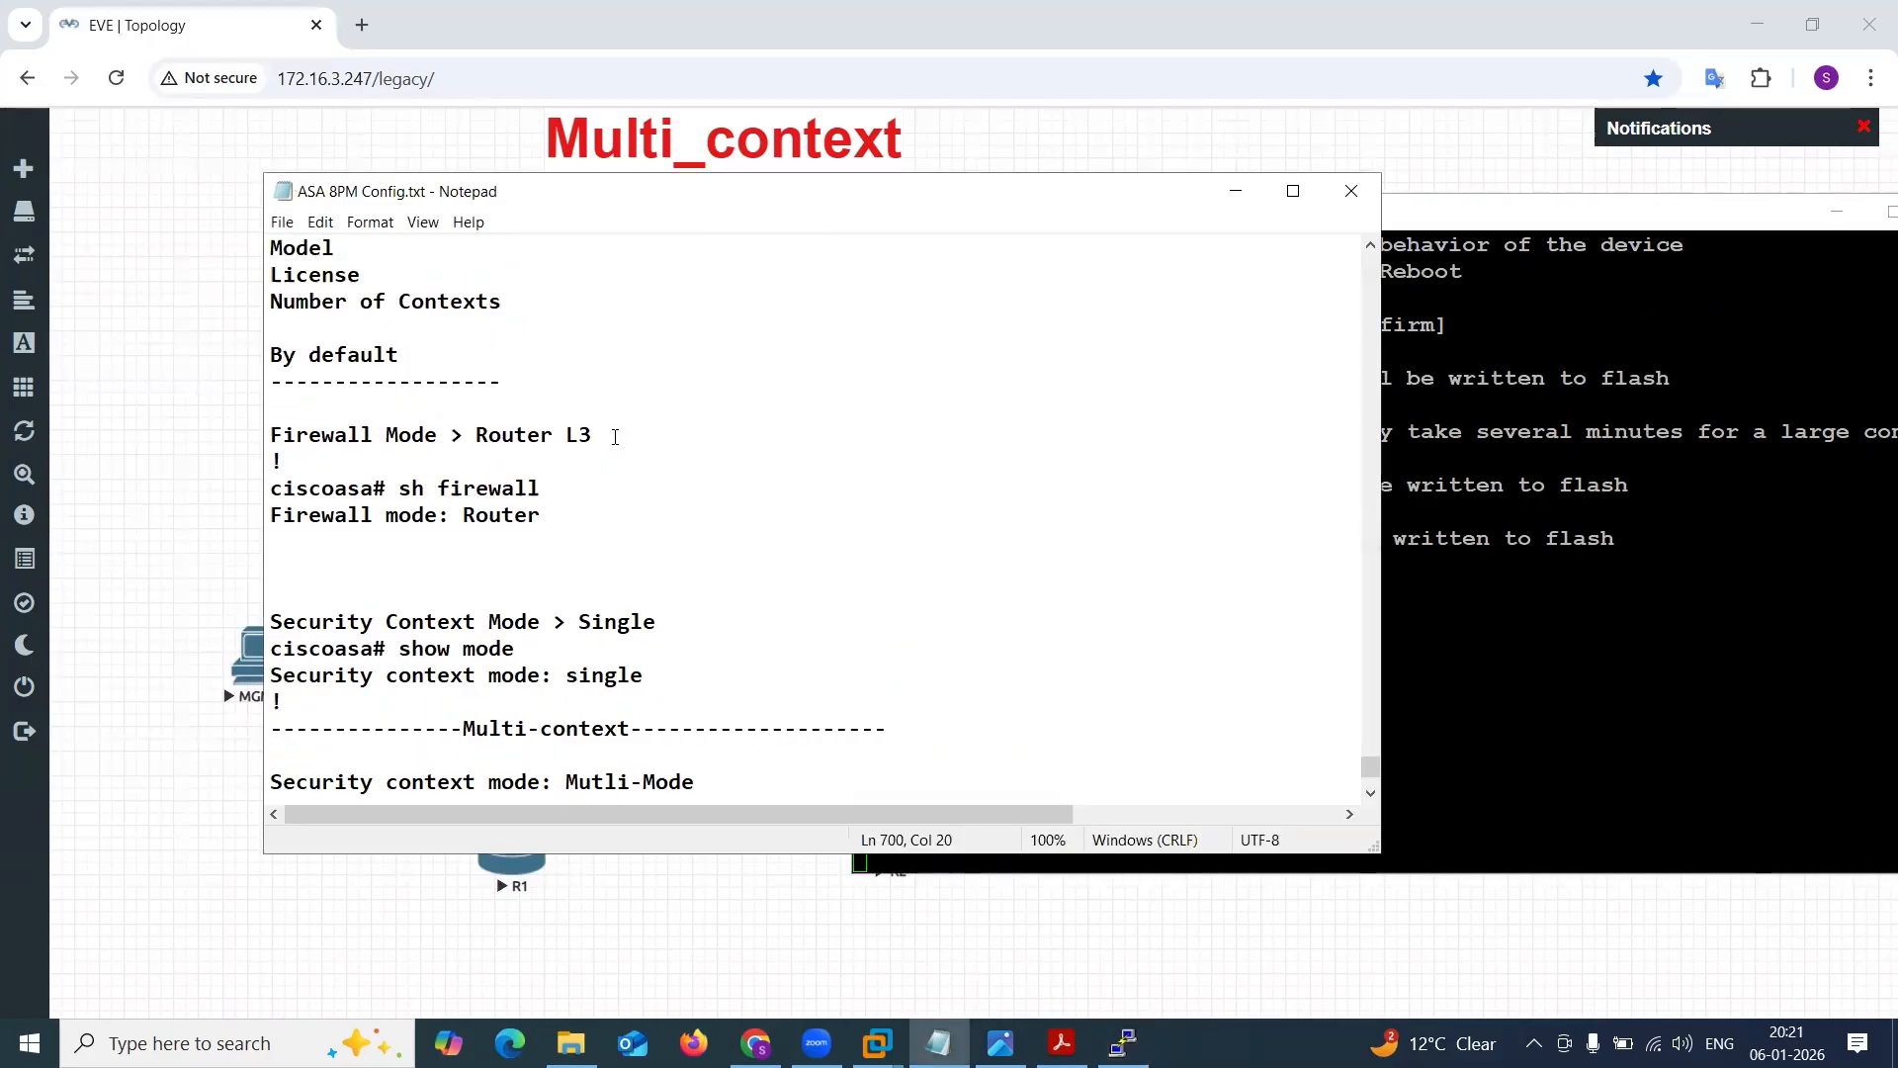
drag(312, 509, 570, 518)
click(506, 514)
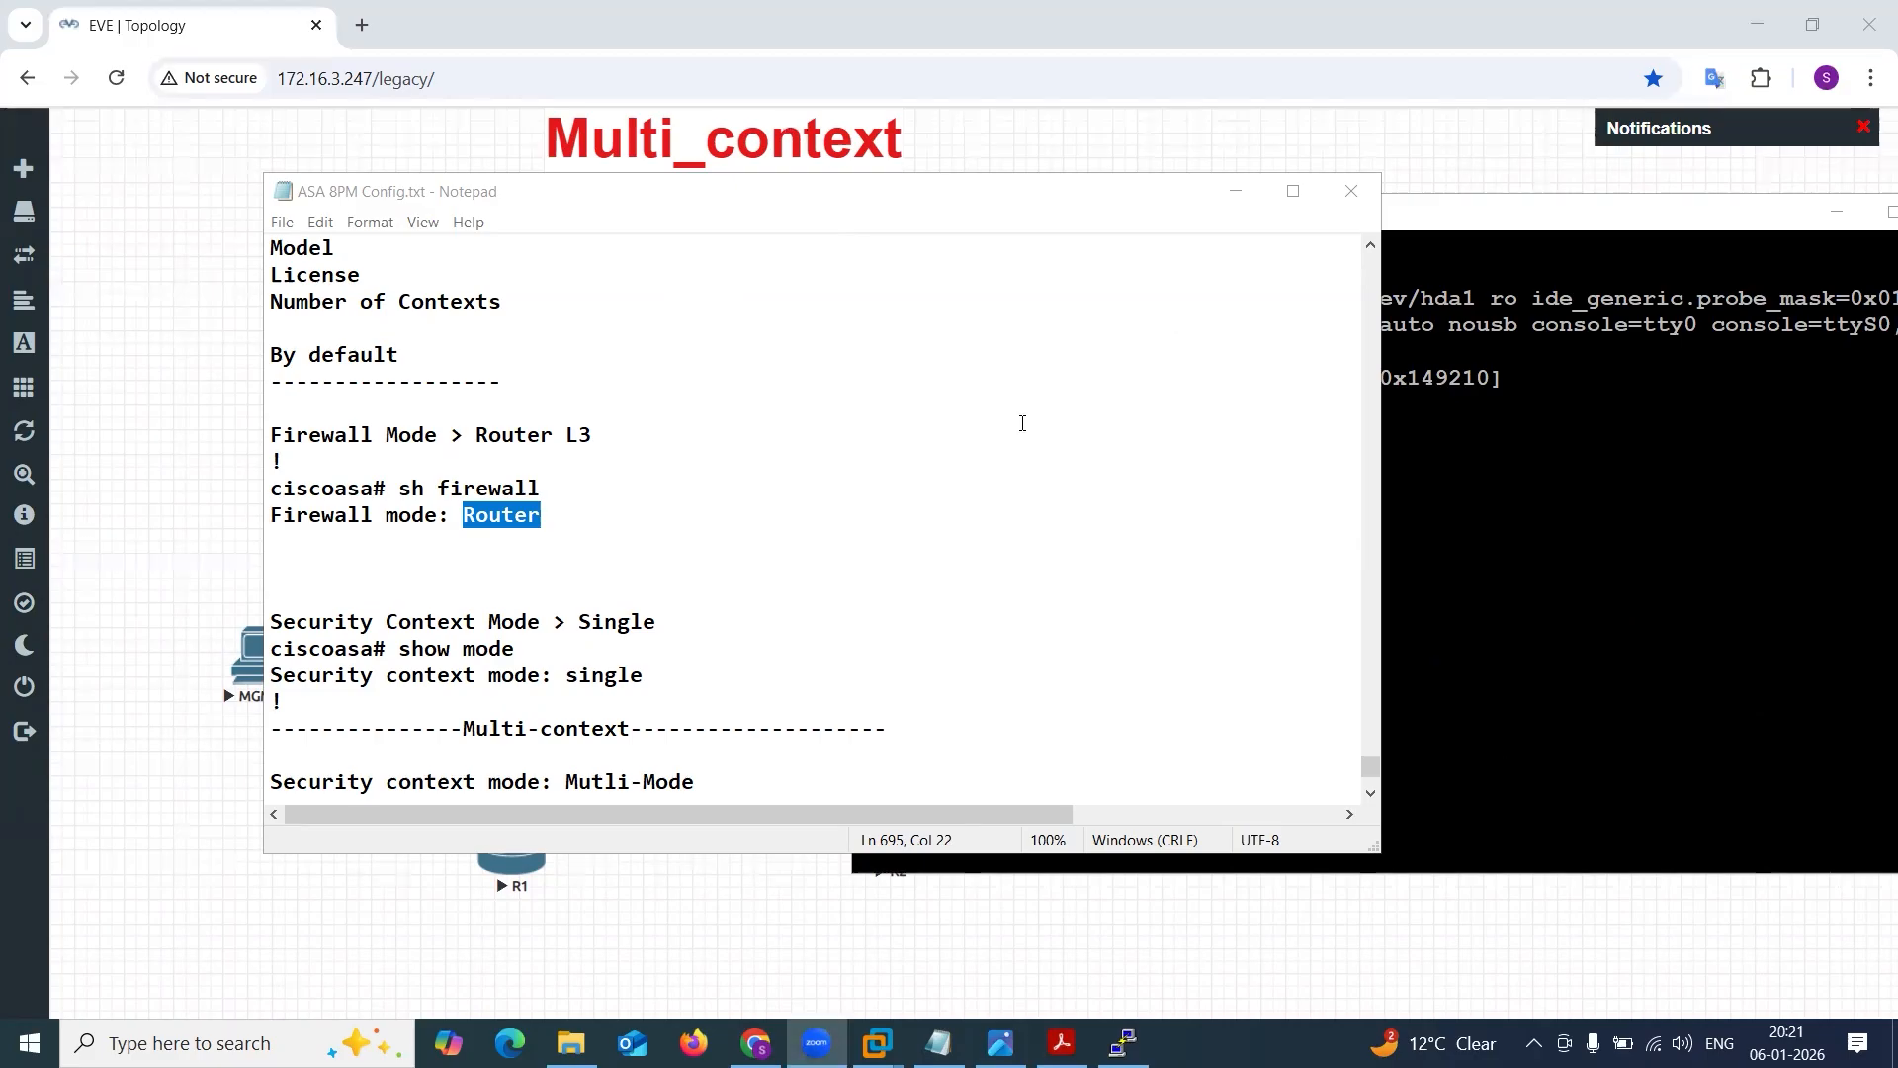
click(1548, 404)
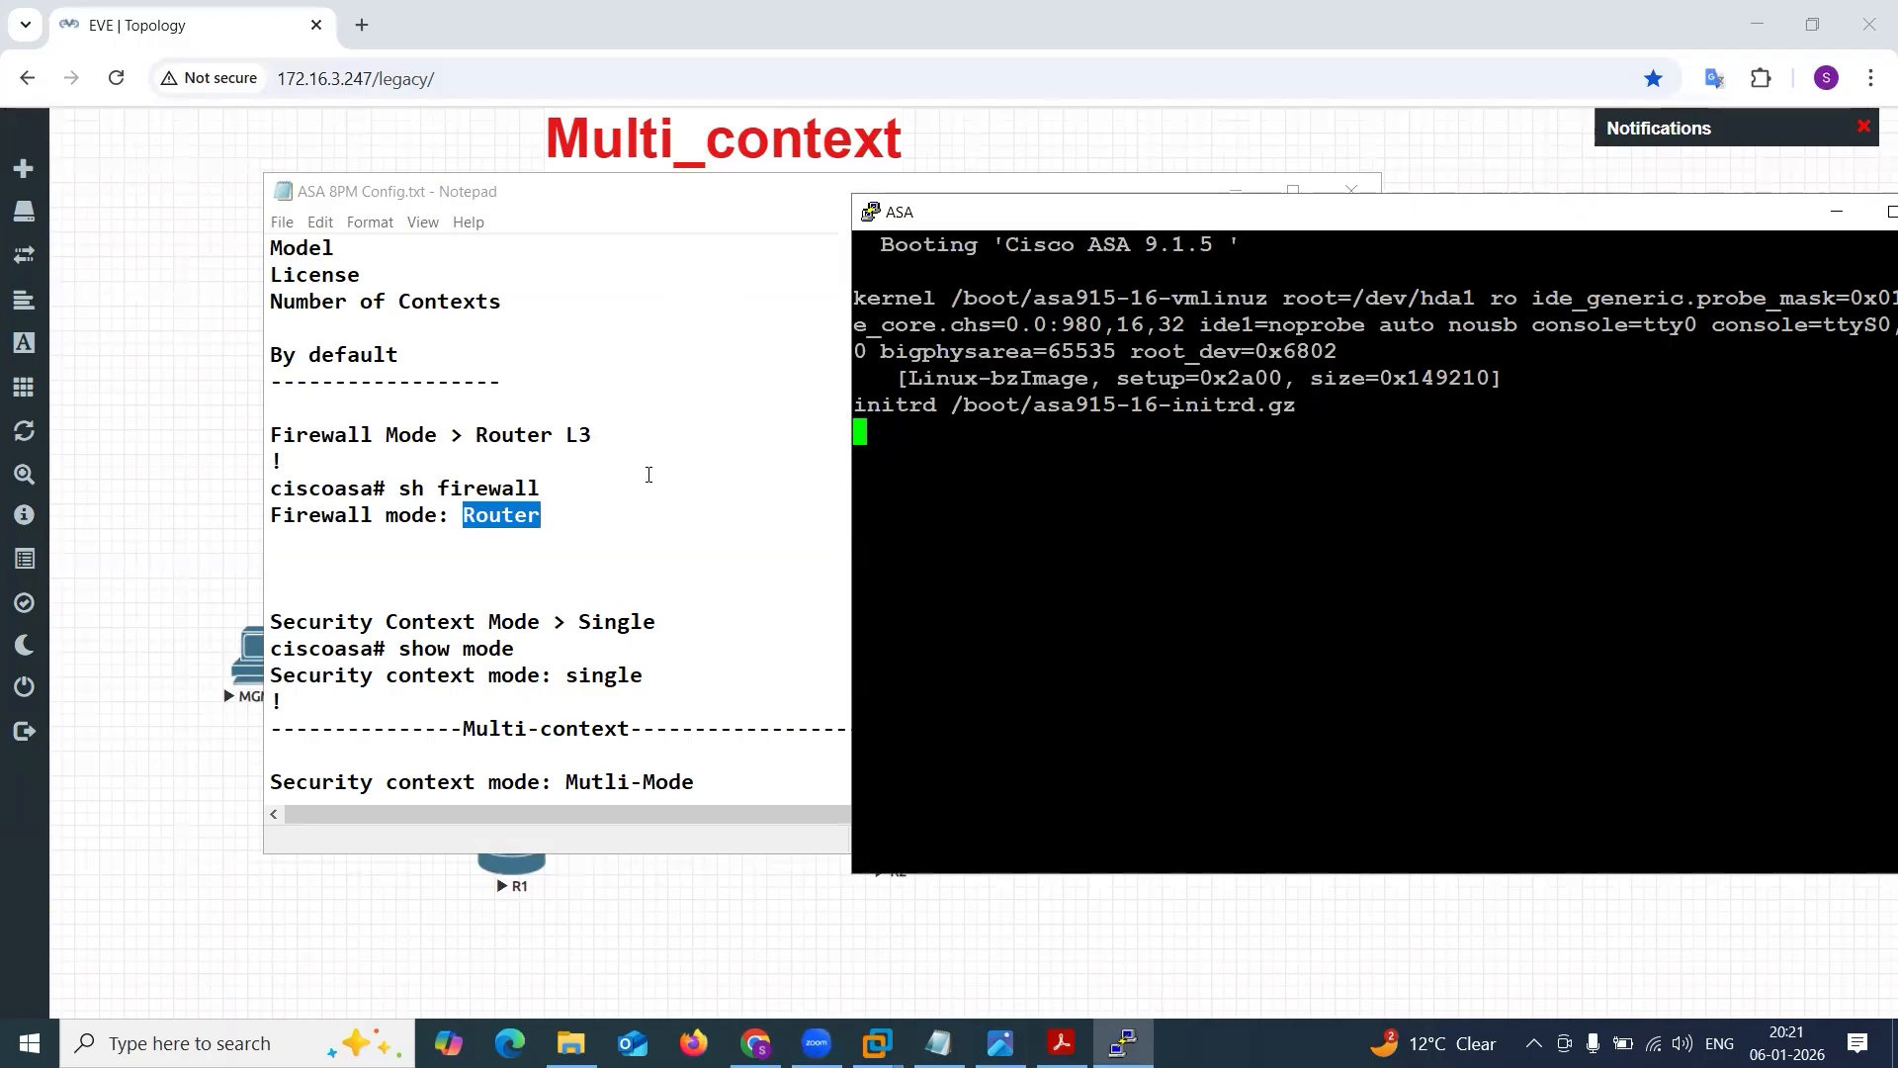
click(607, 490)
click(447, 434)
key(shift+Home)
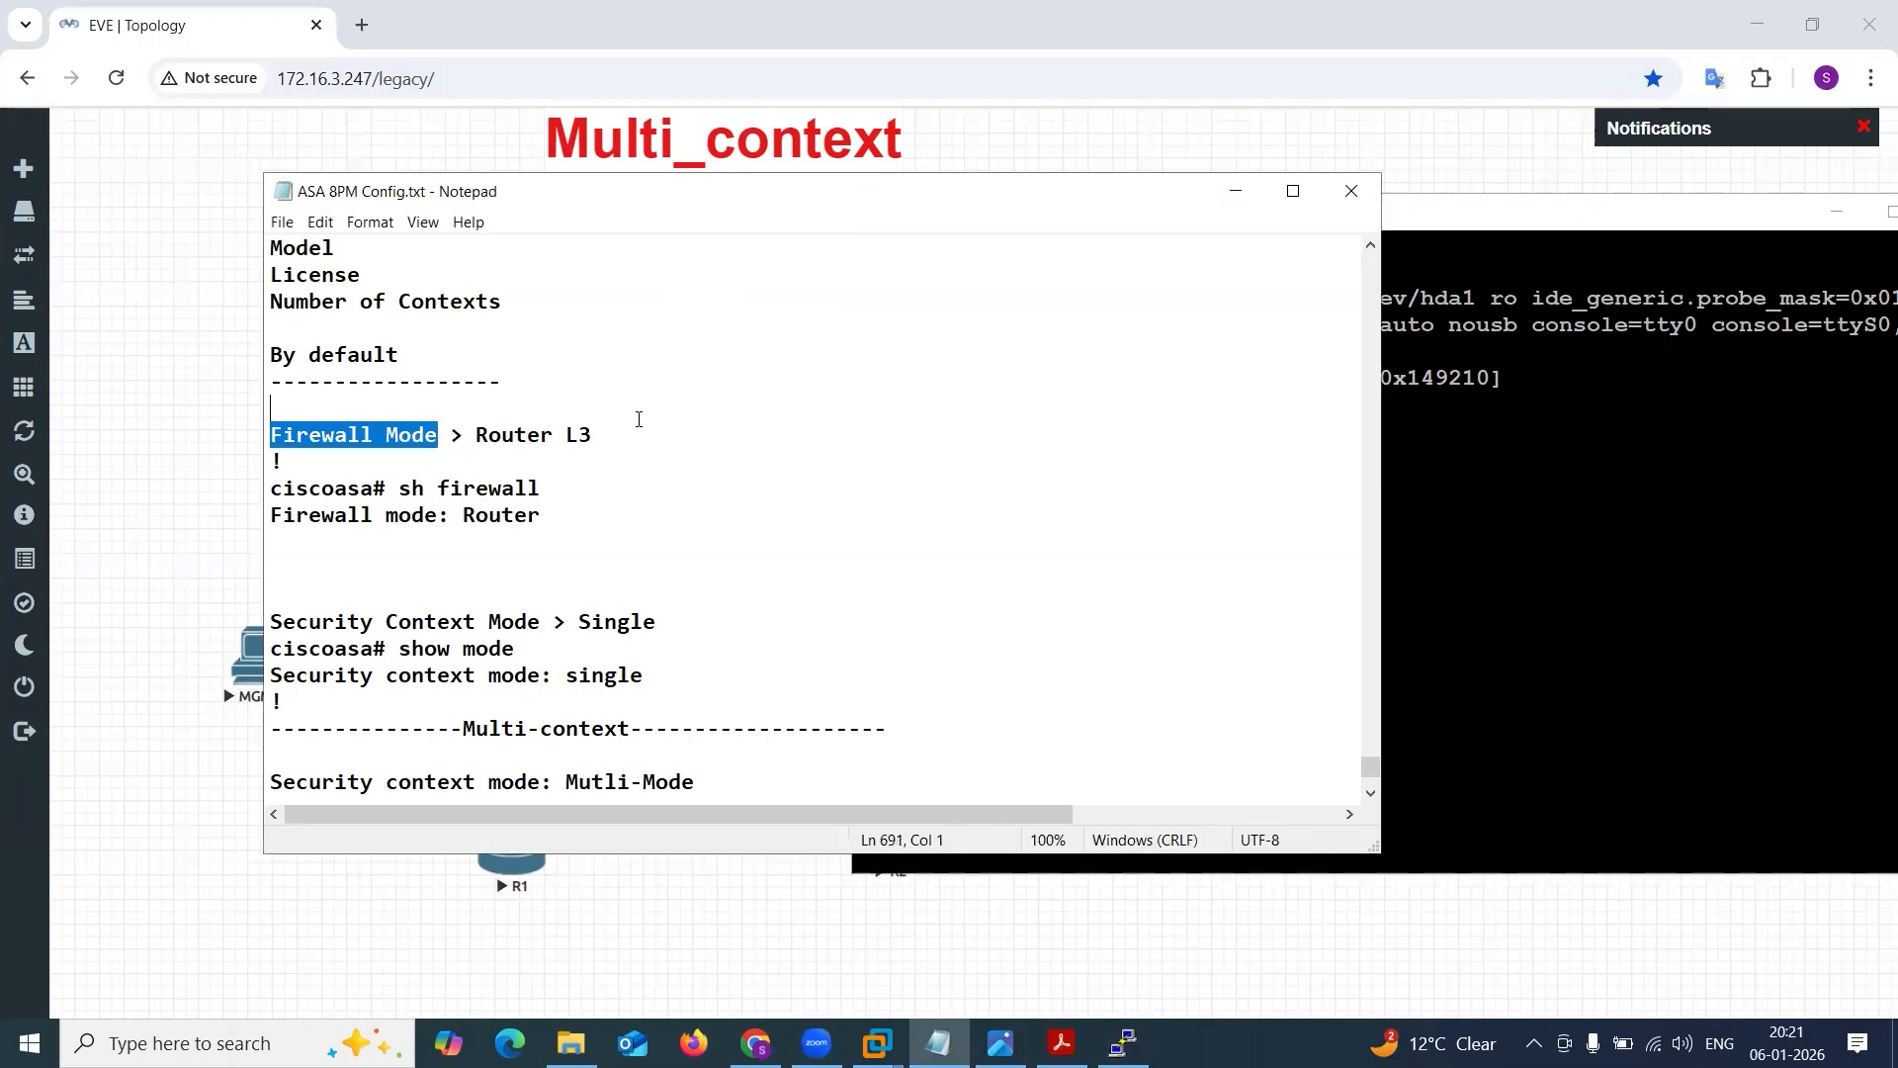
Review the notes from the Firewall Mode default down to the Mutli-Mode line and the mode multiple command.
key(shift+End)
click(427, 435)
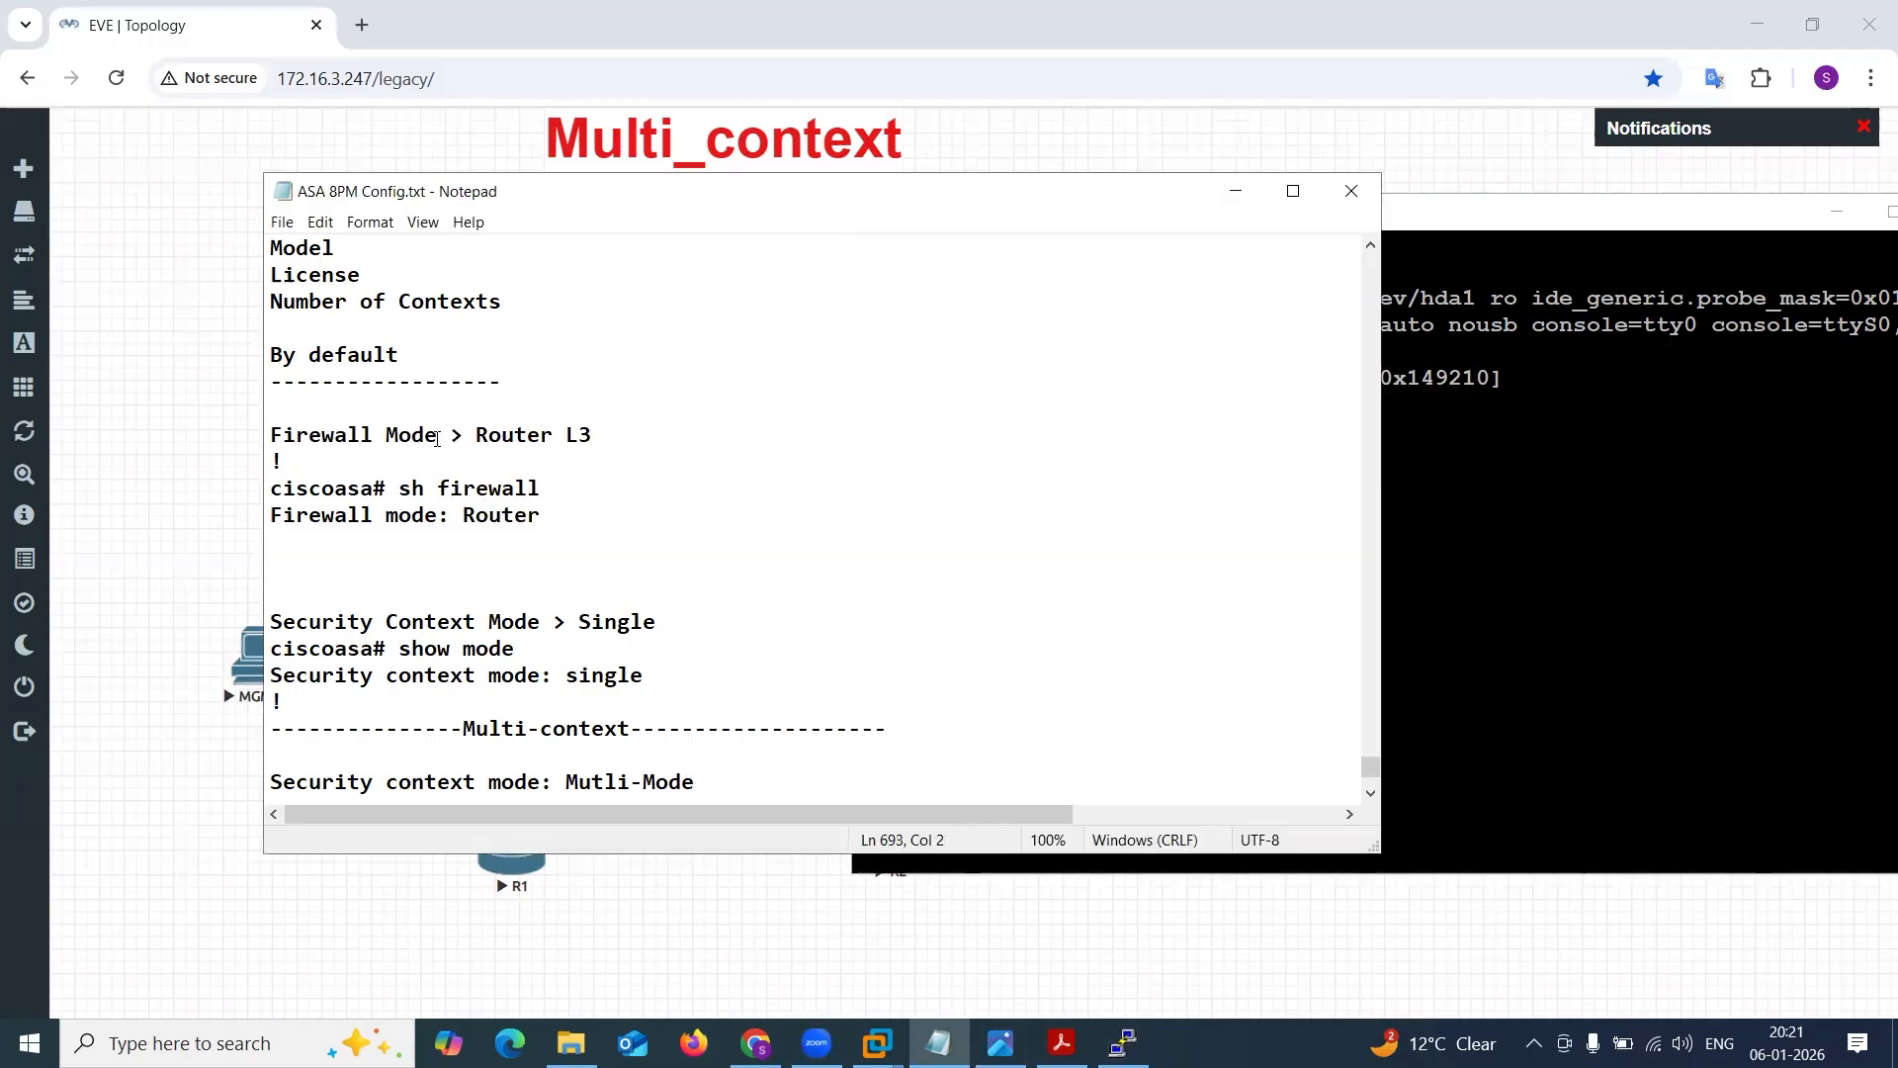
drag(427, 435, 640, 438)
drag(457, 739, 720, 780)
click(628, 781)
click(720, 782)
scroll(688, 751, down, 3)
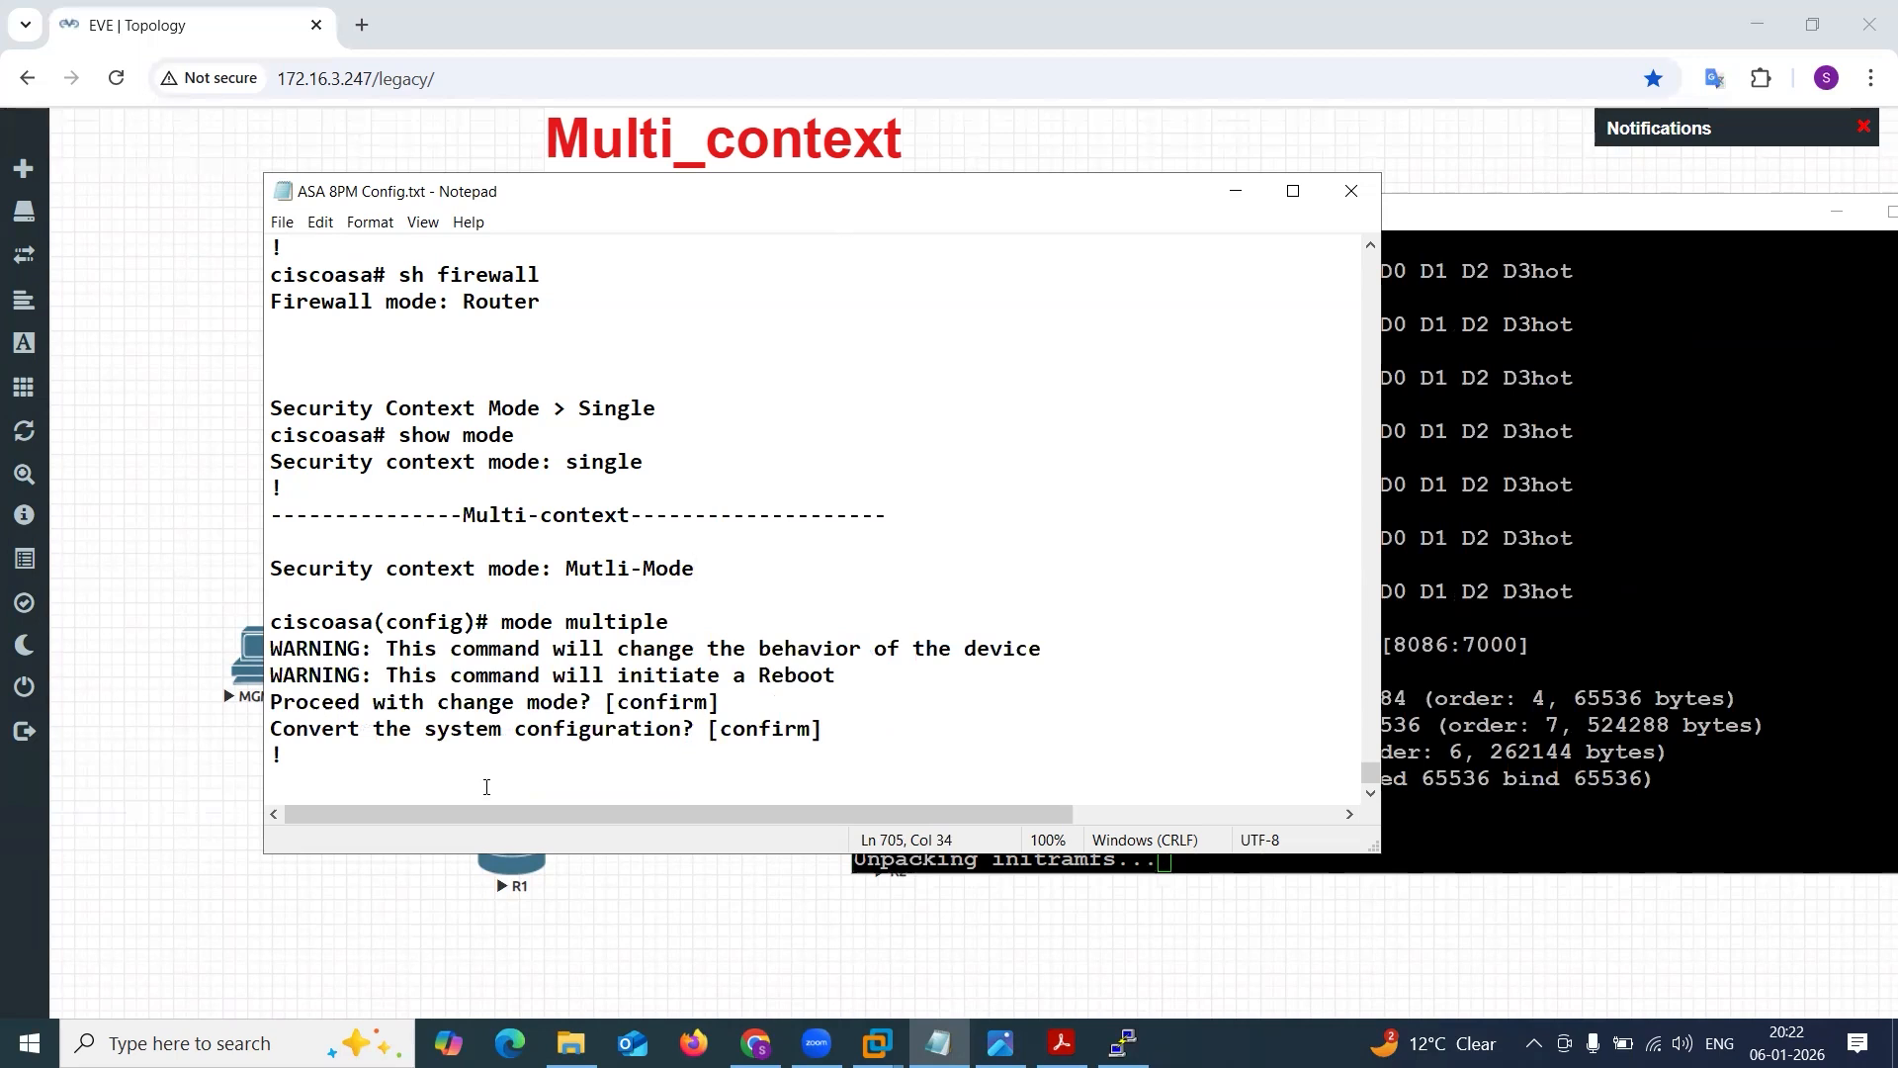
Check the ASA console's boot progress and switch to the logical diagram Multi-context.png in the image viewer.
click(1228, 196)
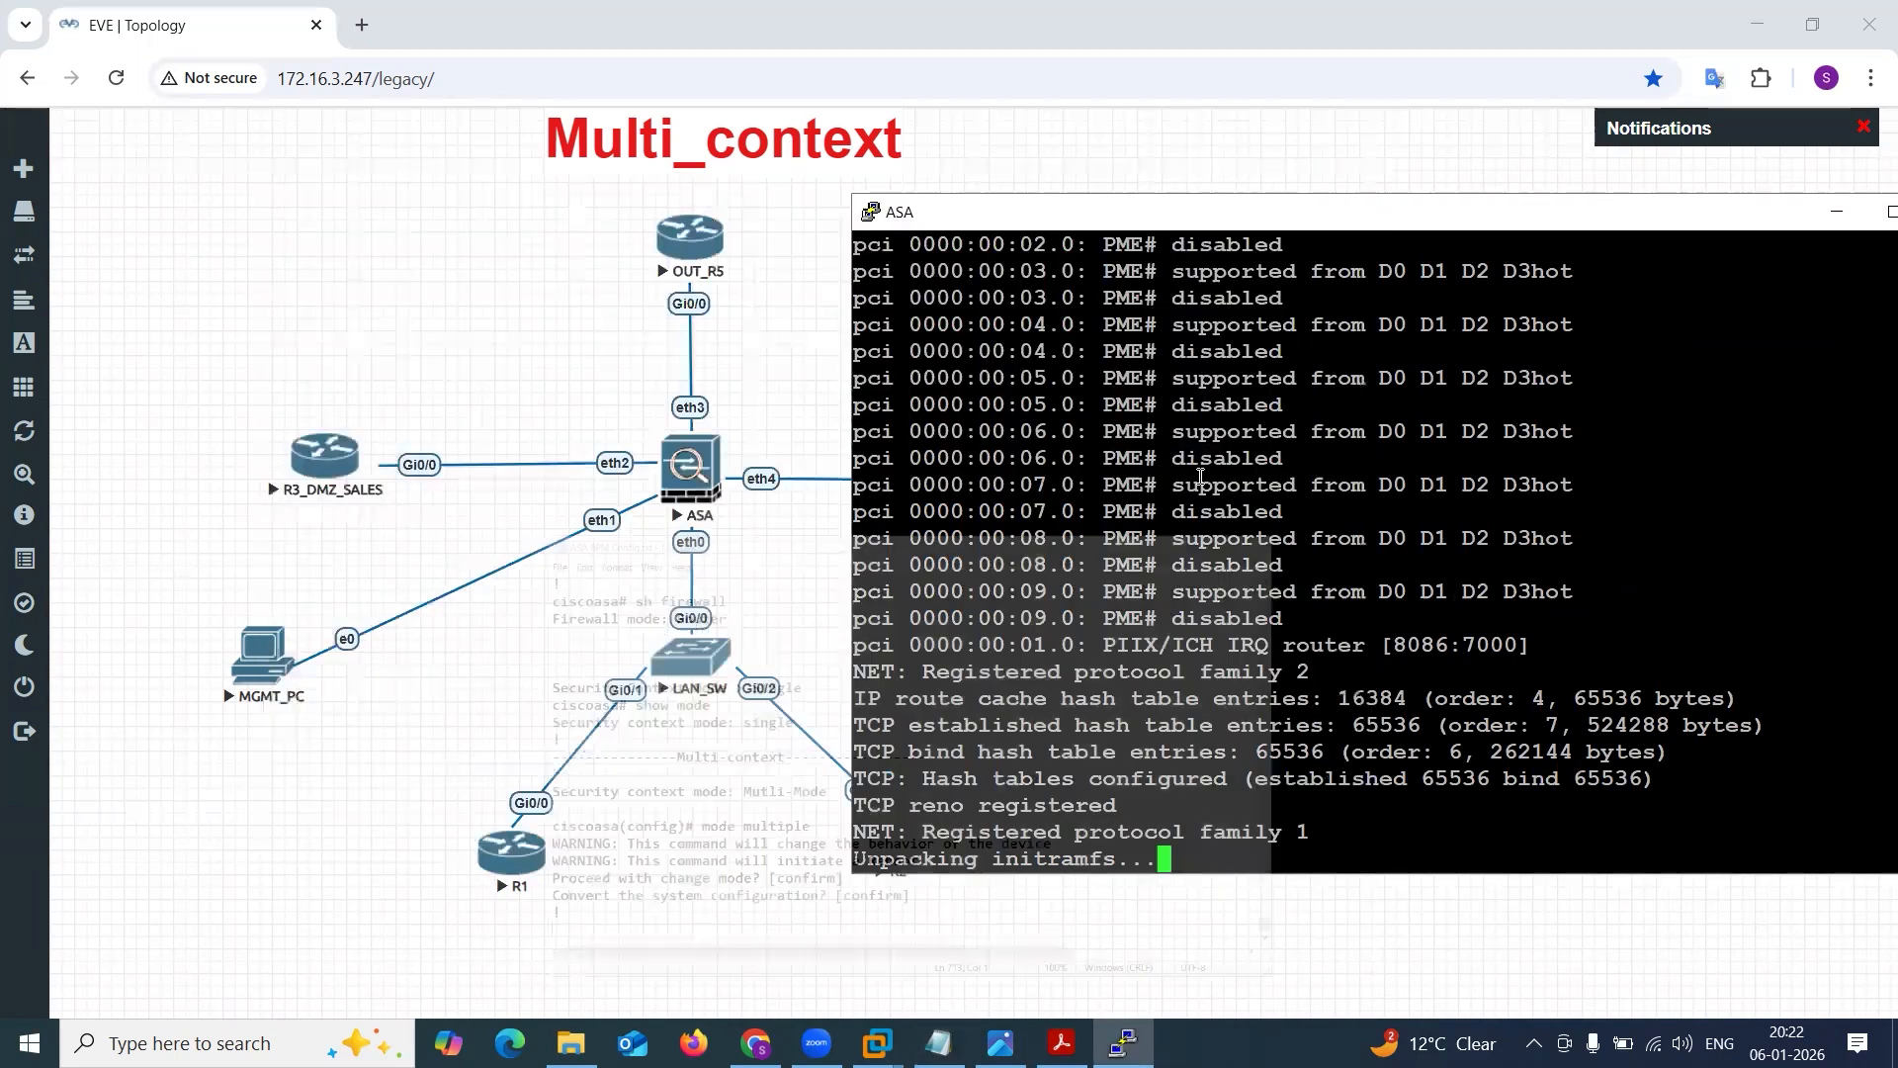
click(938, 1043)
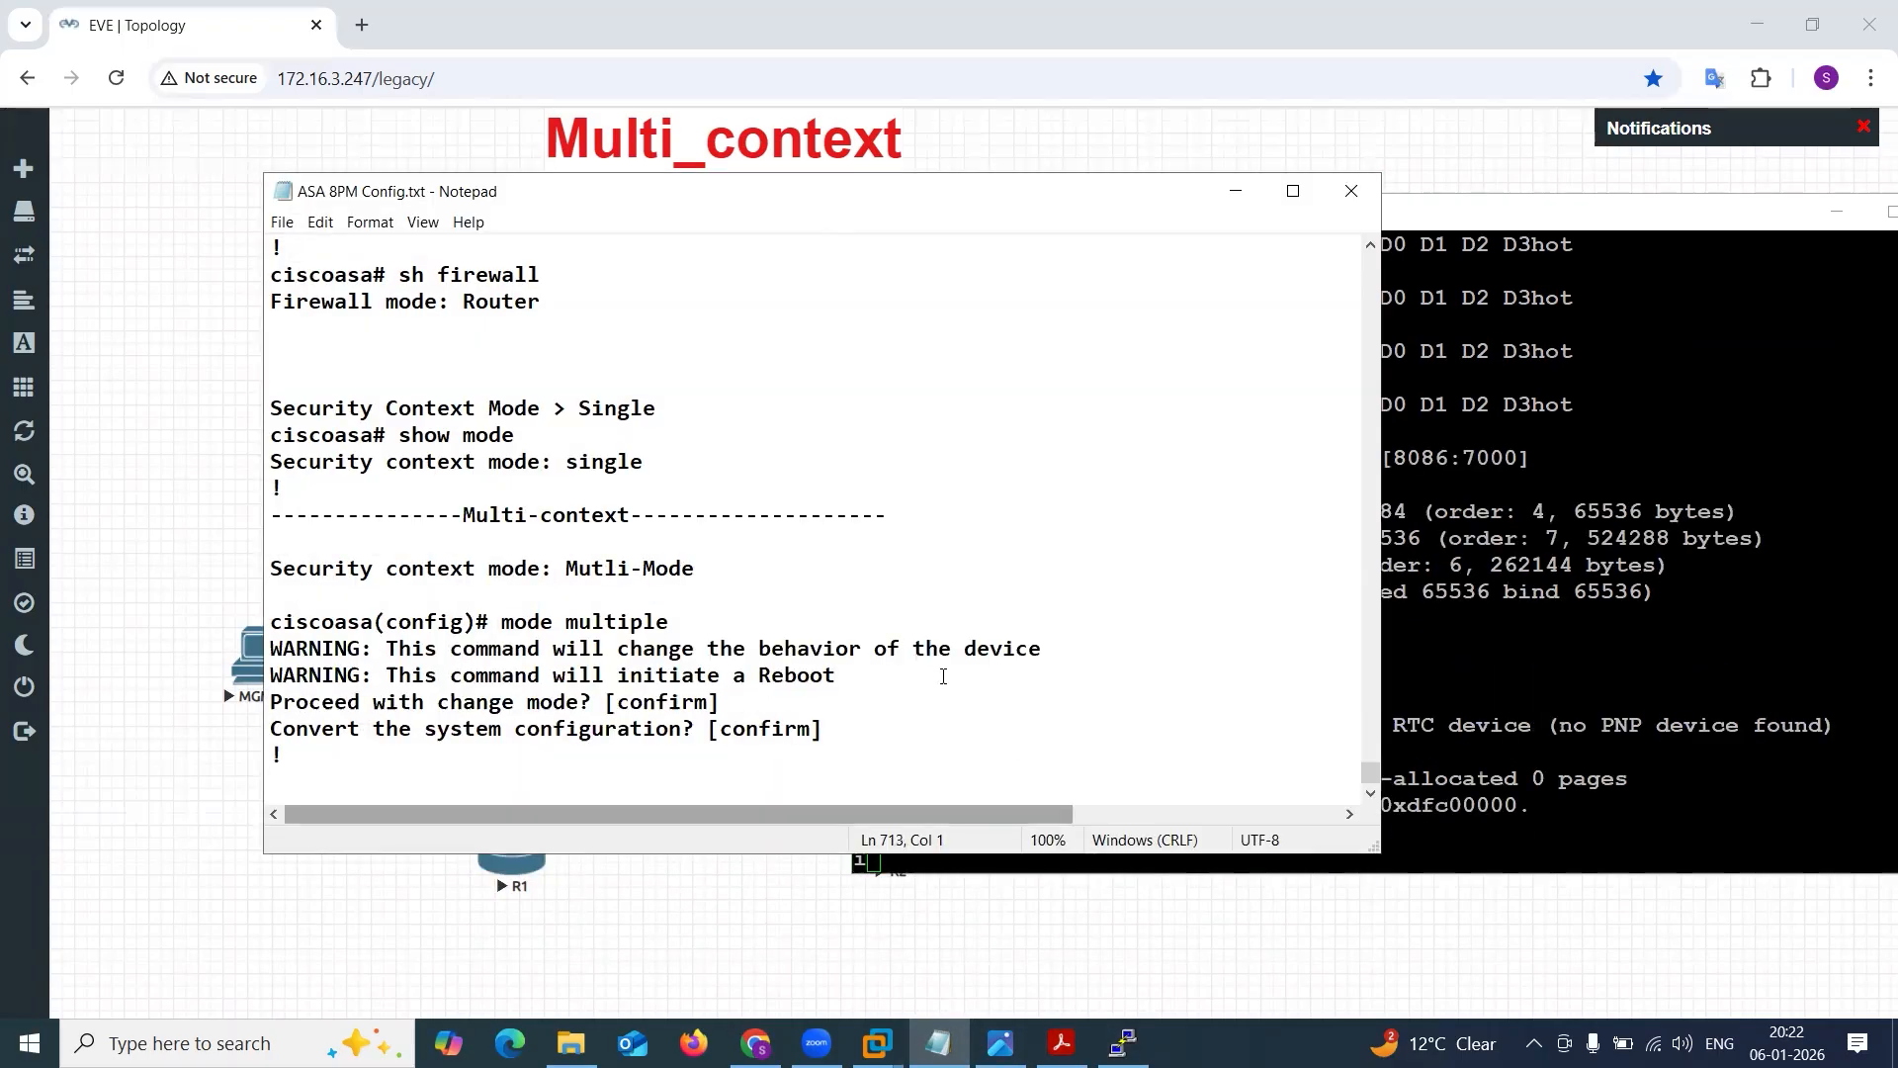
click(1234, 190)
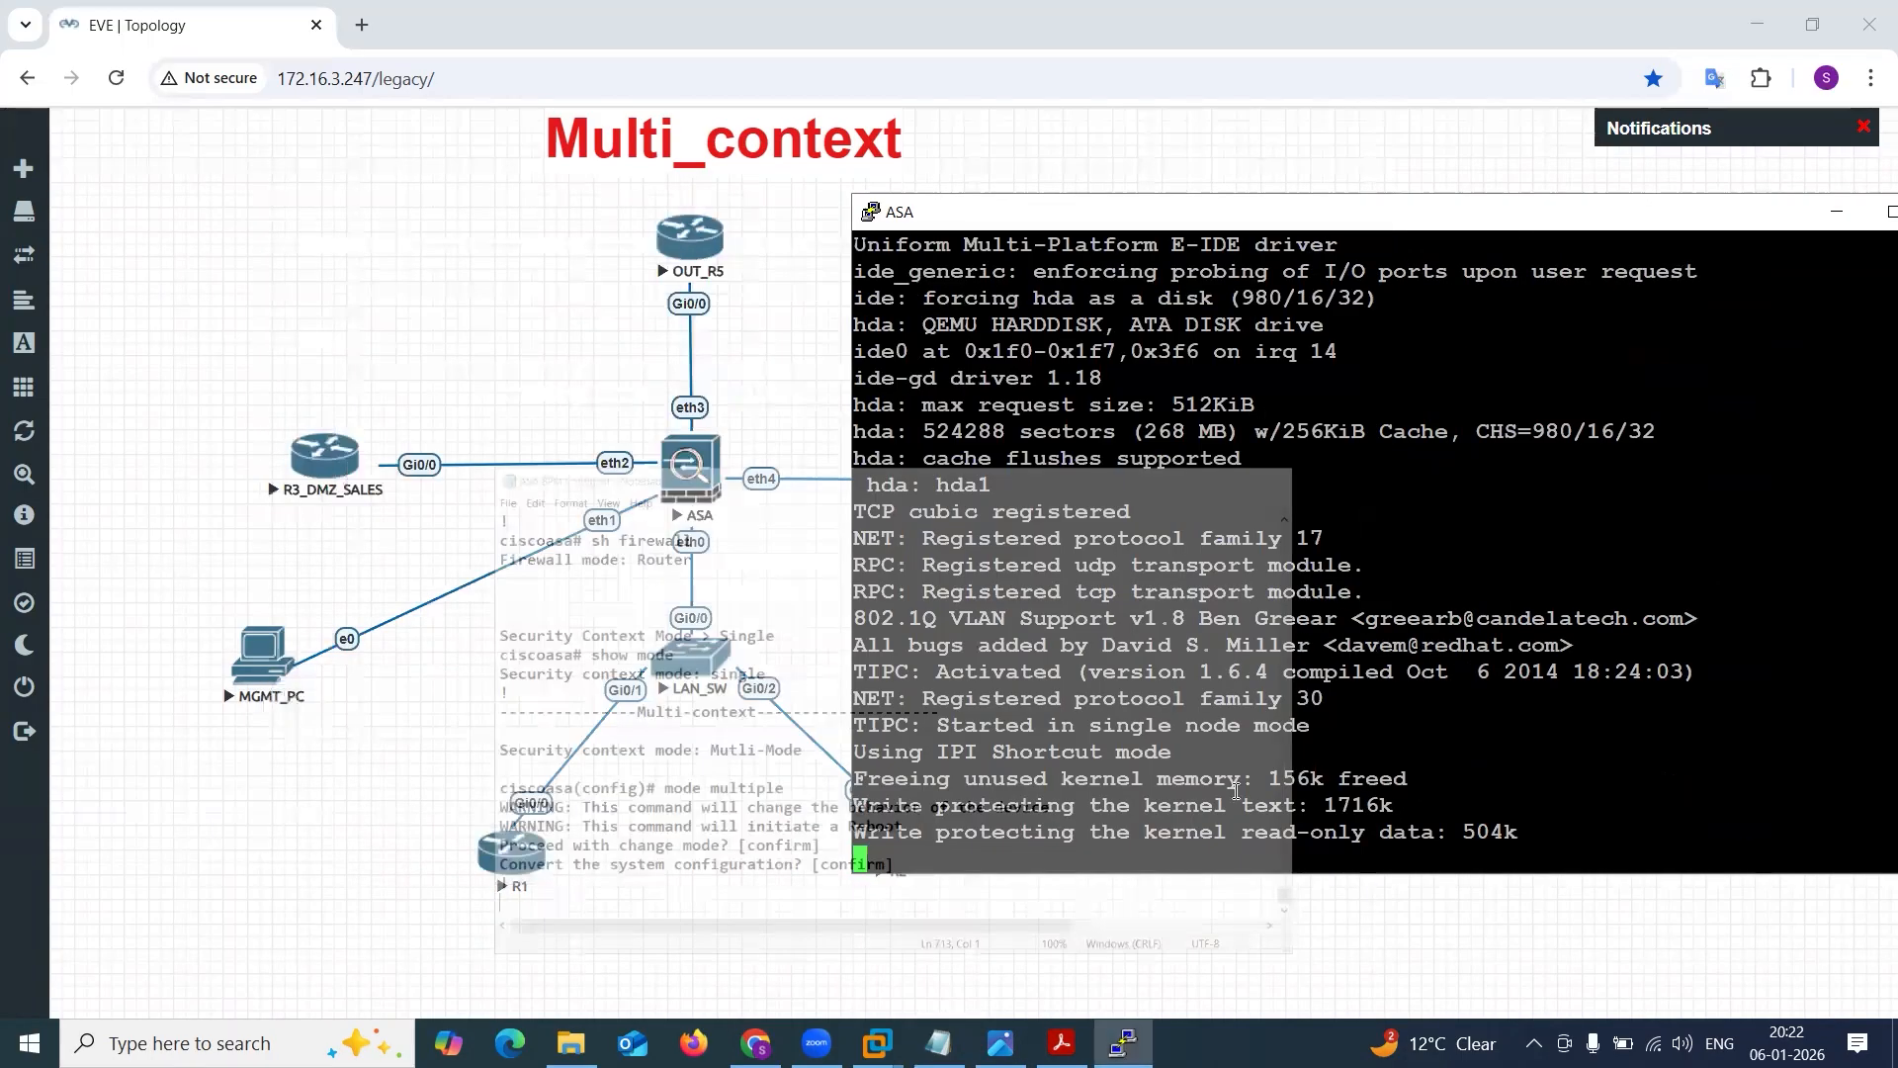
key(alt+Tab)
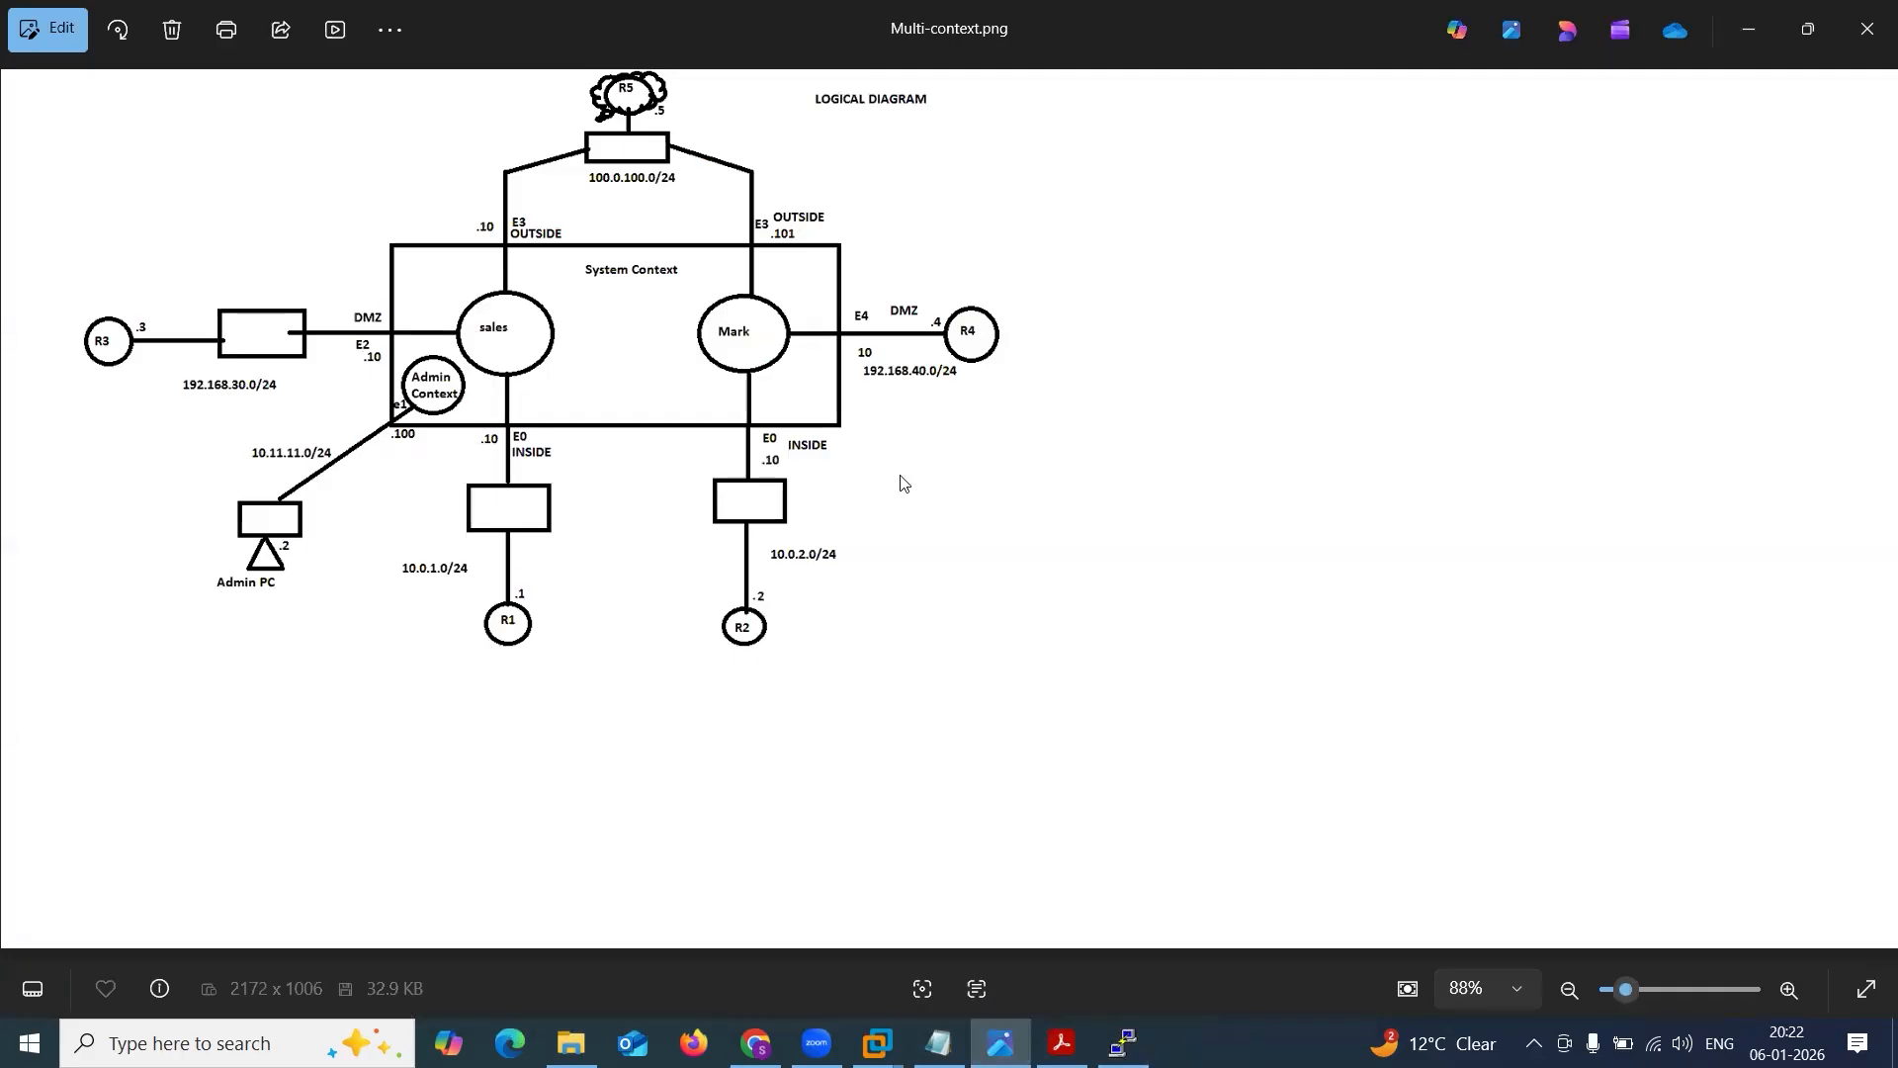
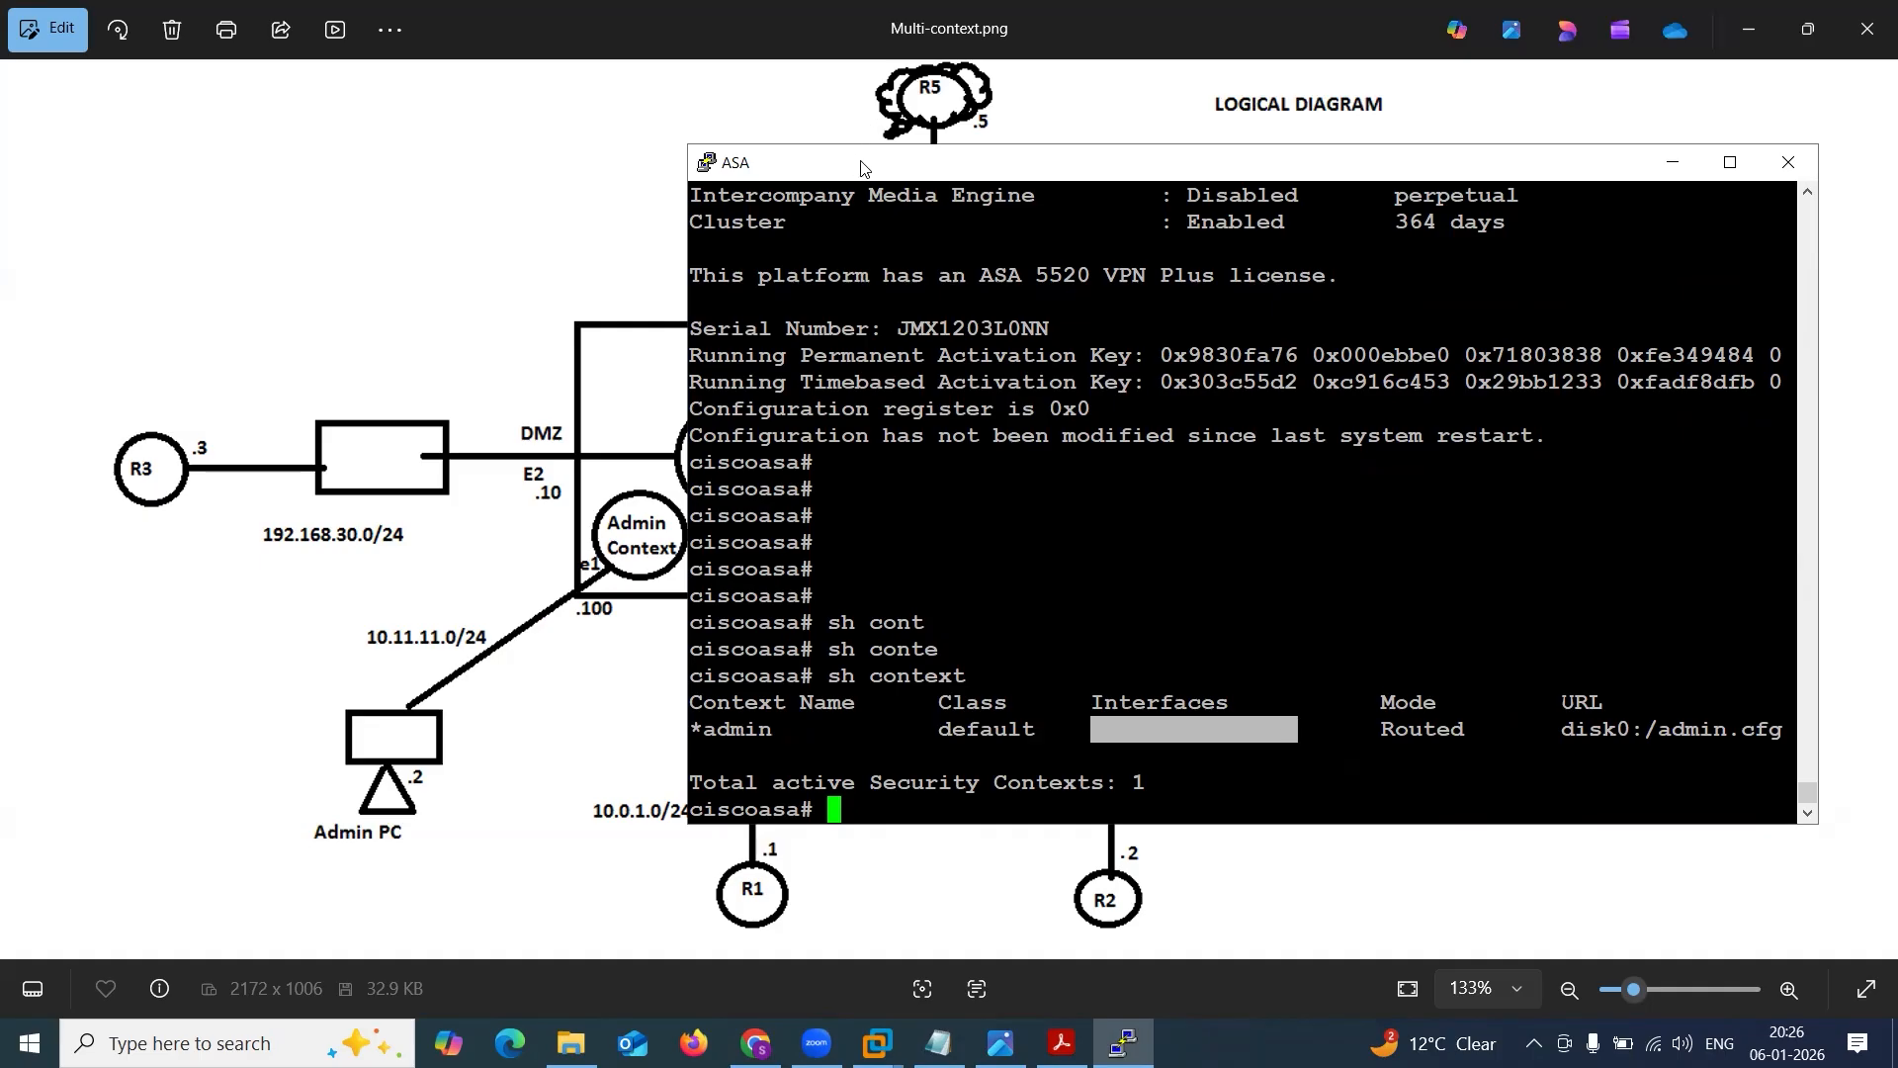
Trace the Admin PC's link on the logical diagram through the admin context to the sales context, clearing the markings.
drag(862, 168, 1161, 197)
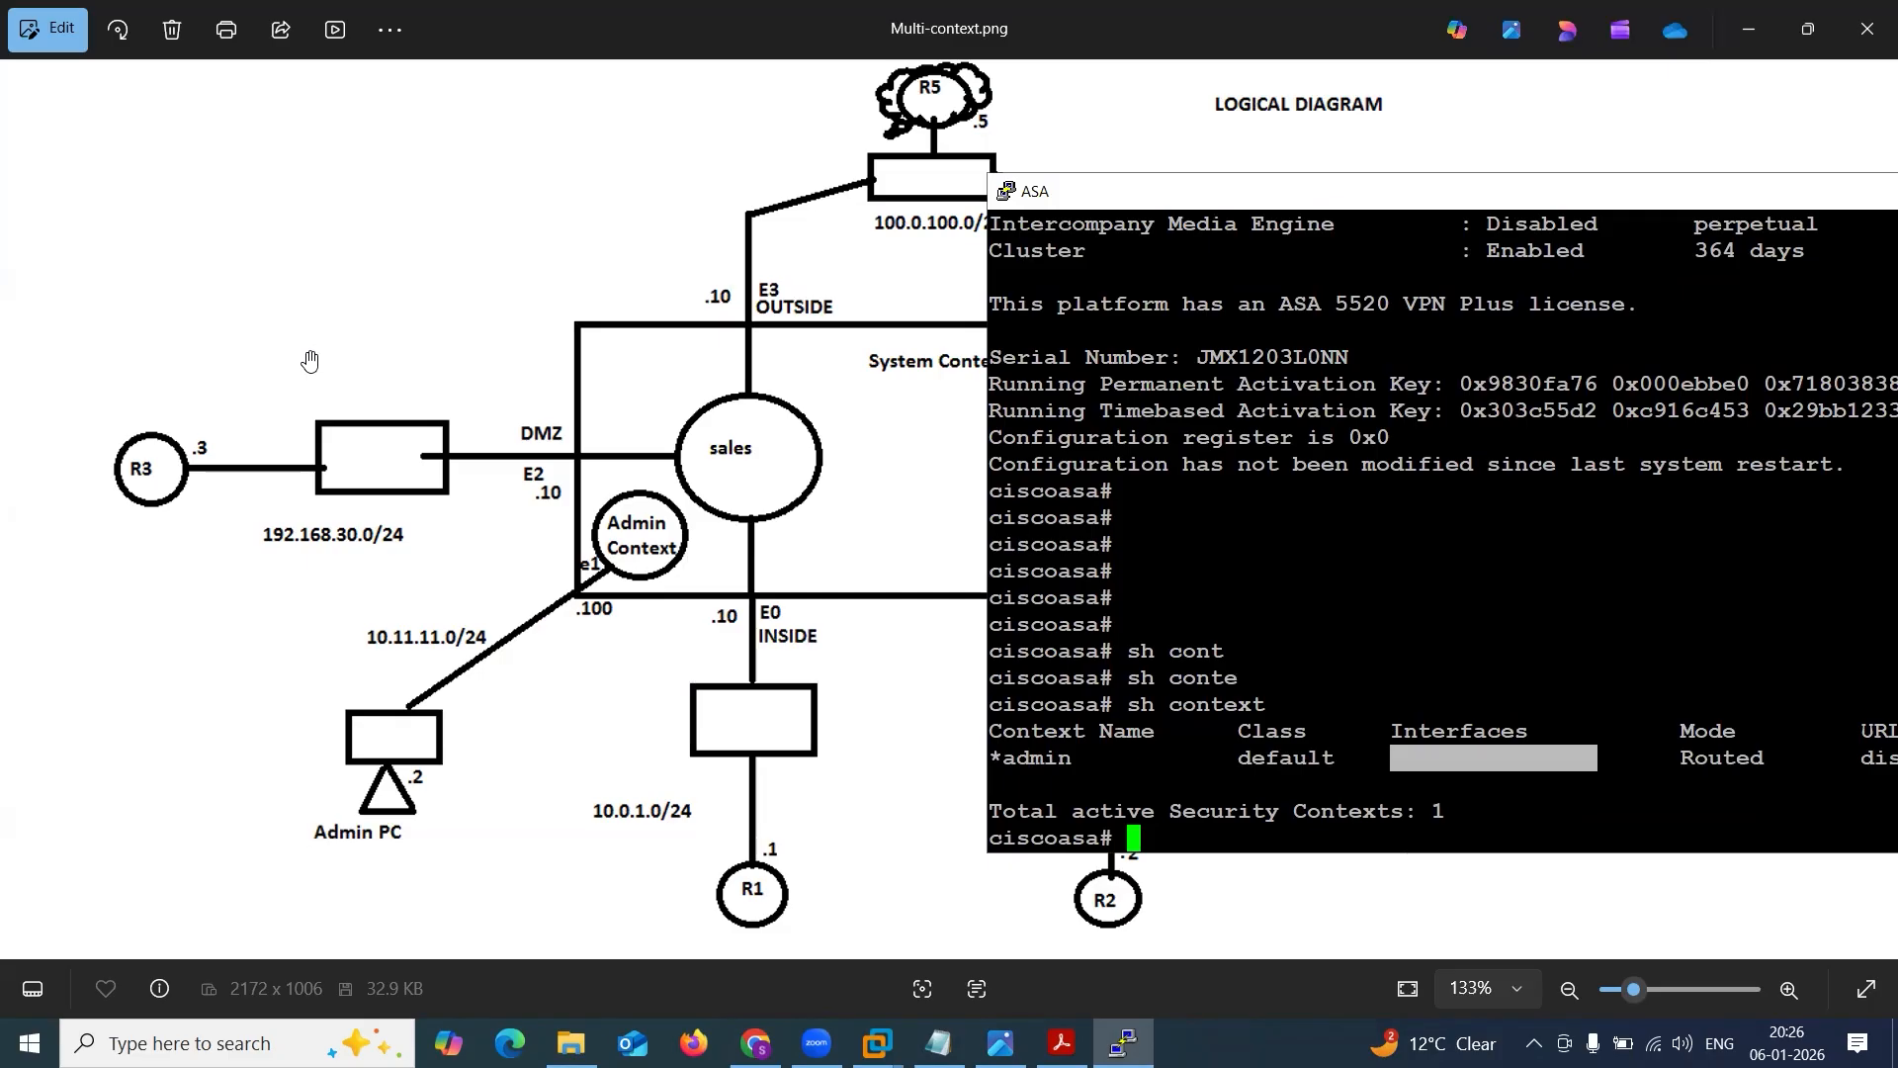
click(449, 686)
mouse_move(368, 742)
mouse_down()
mouse_move(597, 594)
mouse_move(735, 472)
mouse_up()
drag(666, 554, 916, 542)
key(ctrl+z)
key(ctrl+z)
key(ctrl+z)
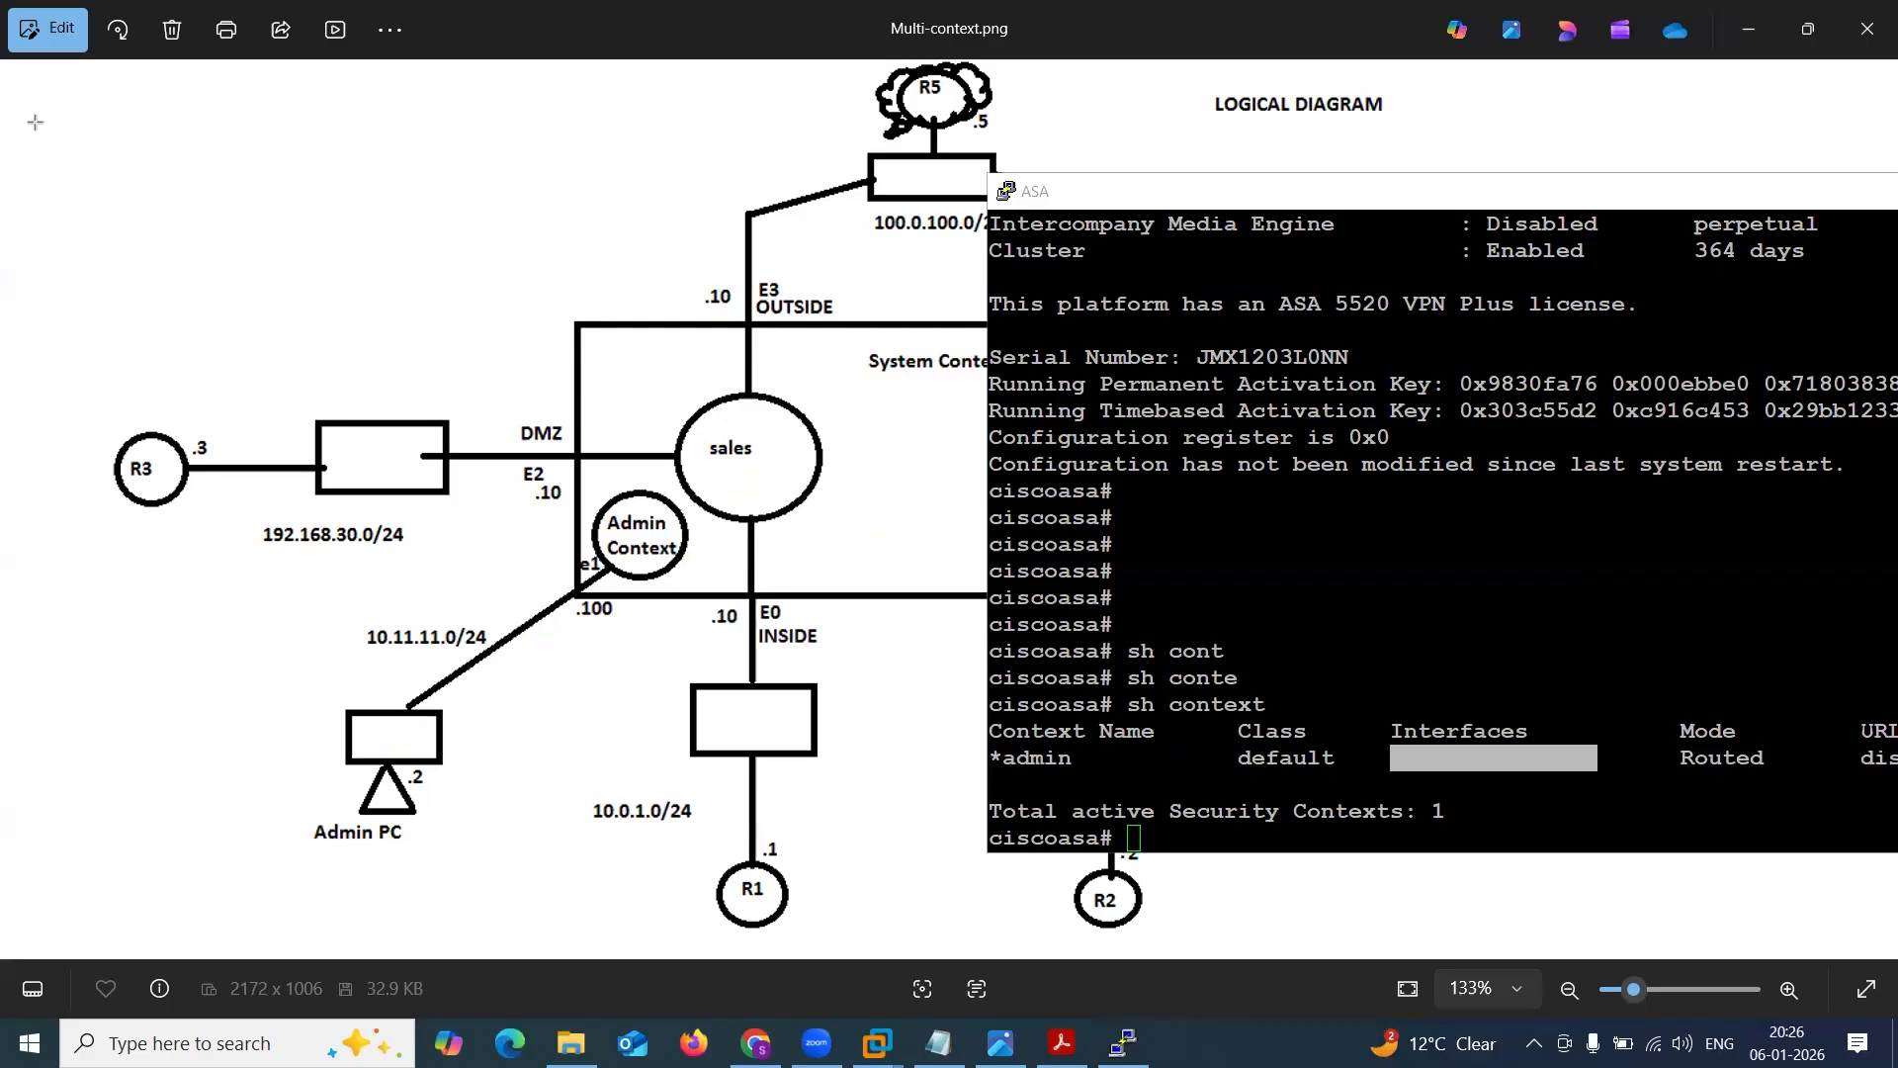
Examine the Interfaces column for the admin context in the ASA console's sh context output.
drag(1118, 208, 511, 244)
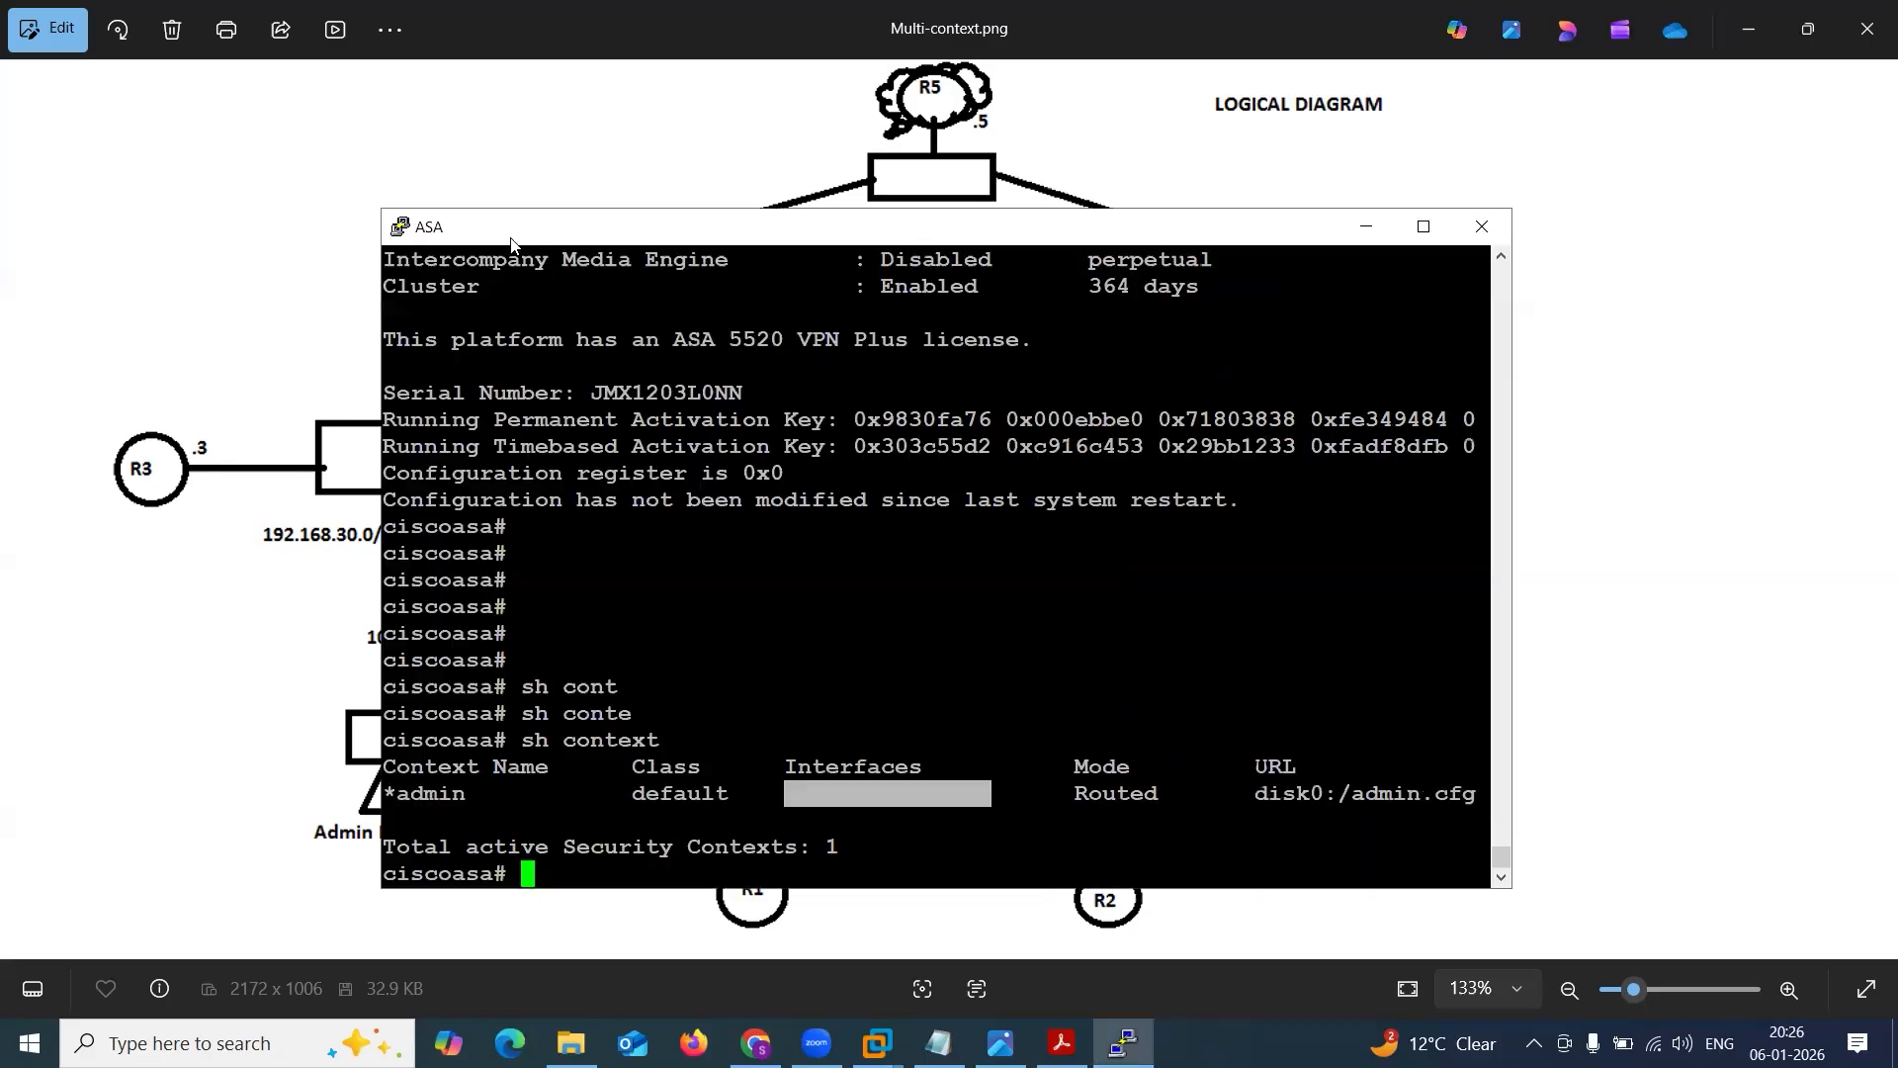
click(818, 714)
drag(774, 756, 941, 766)
drag(778, 793, 949, 809)
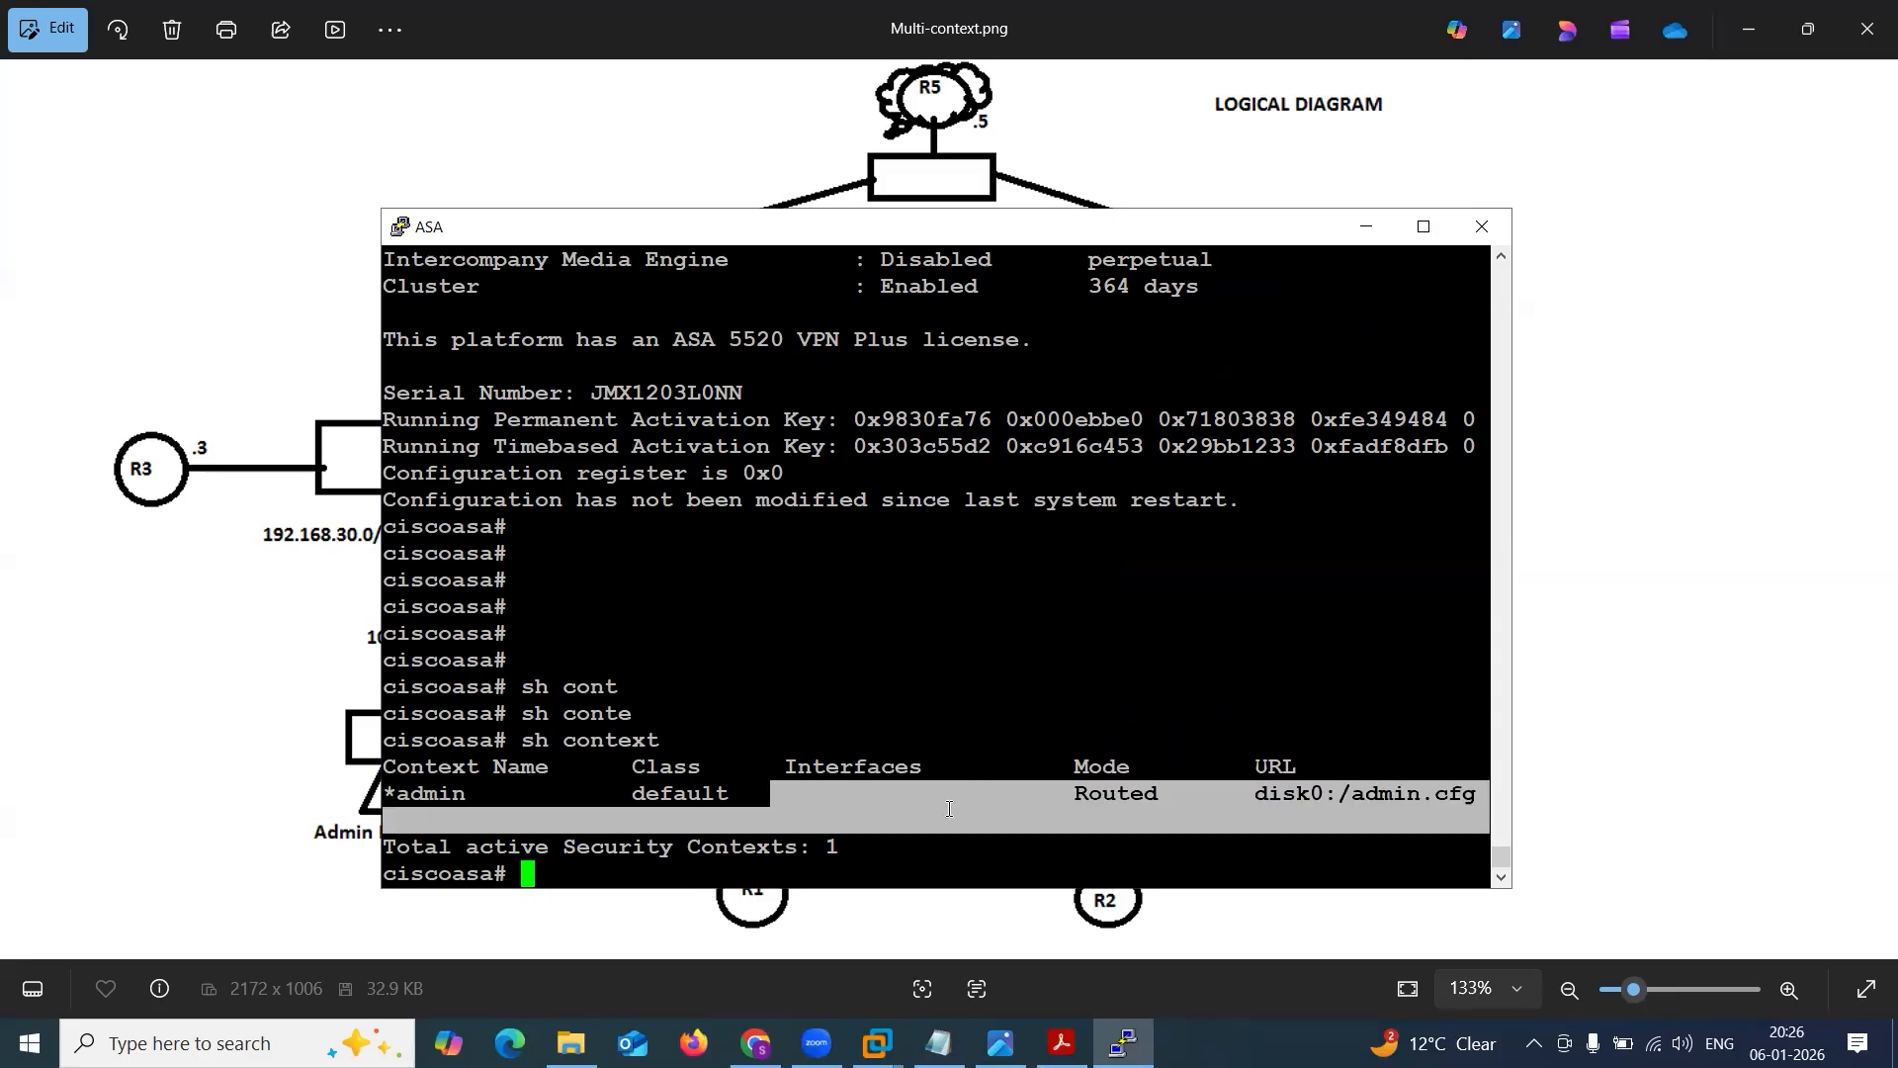
click(949, 809)
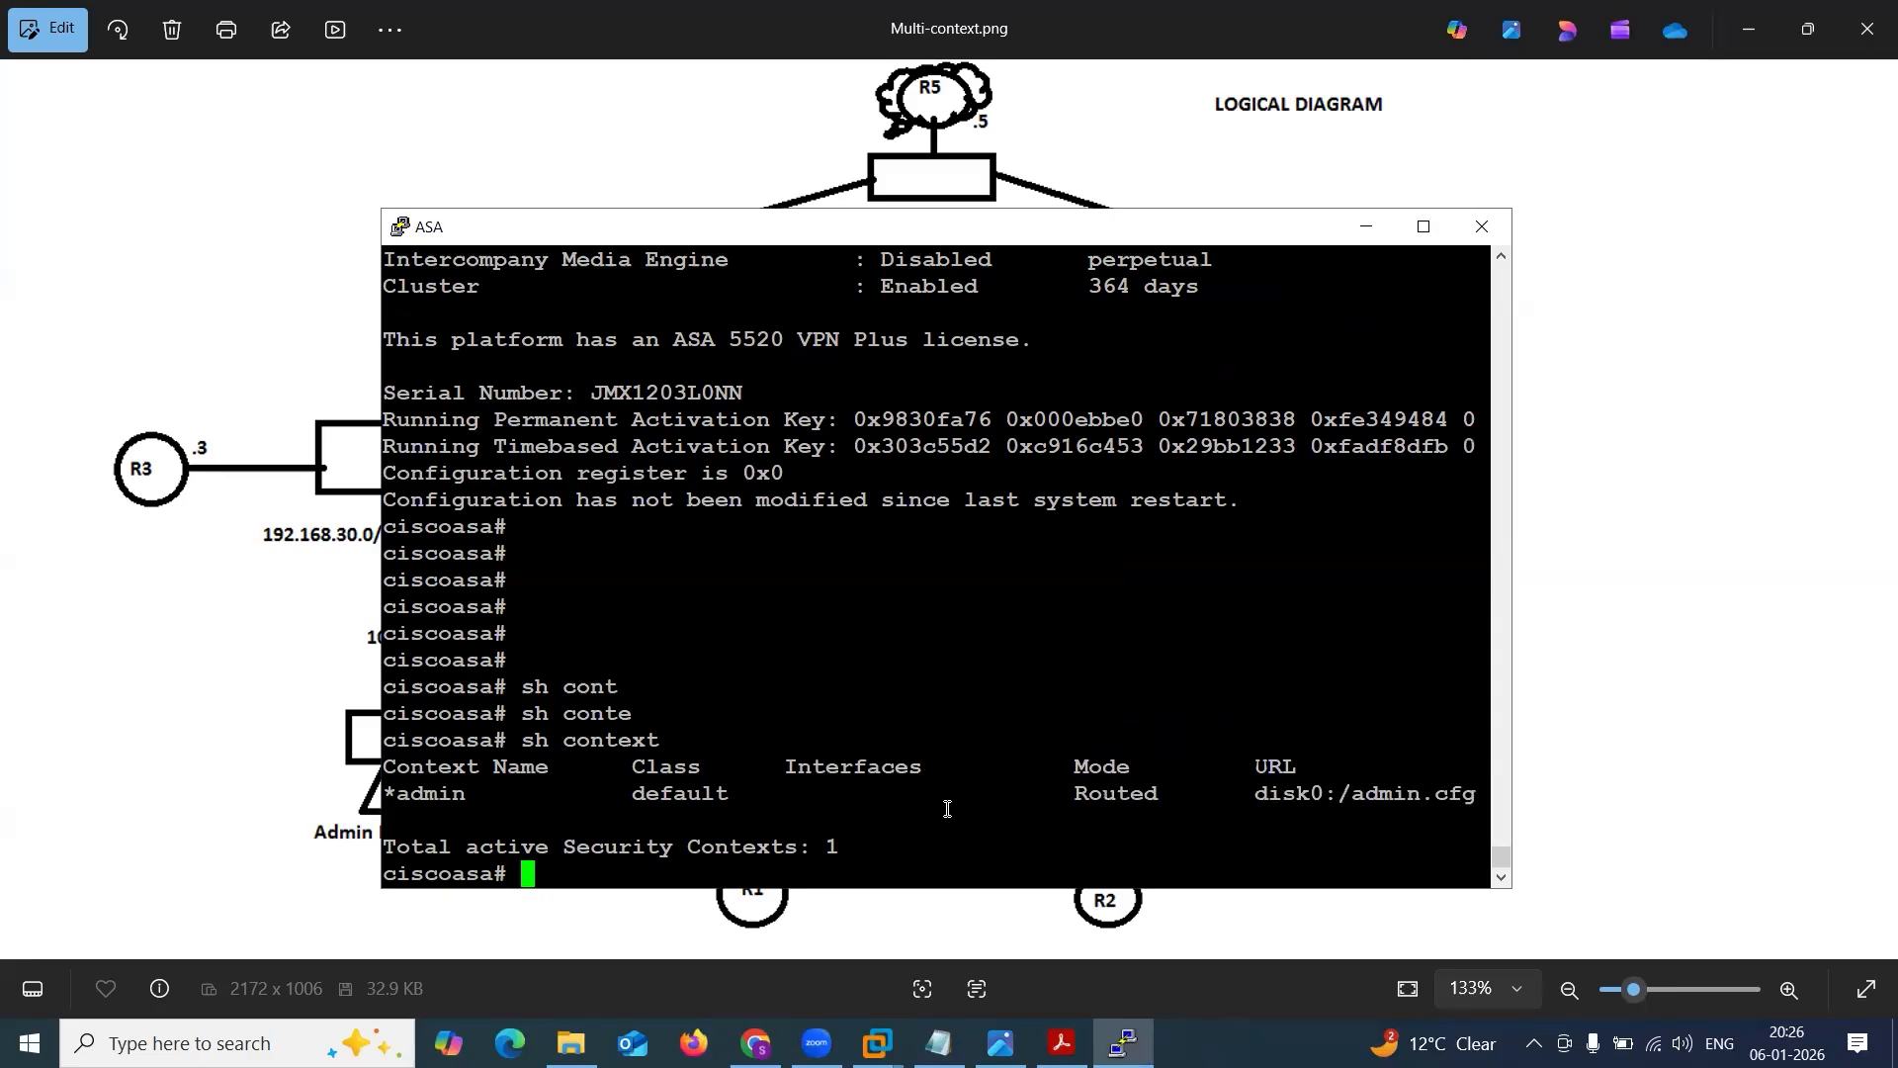
double_click(813, 803)
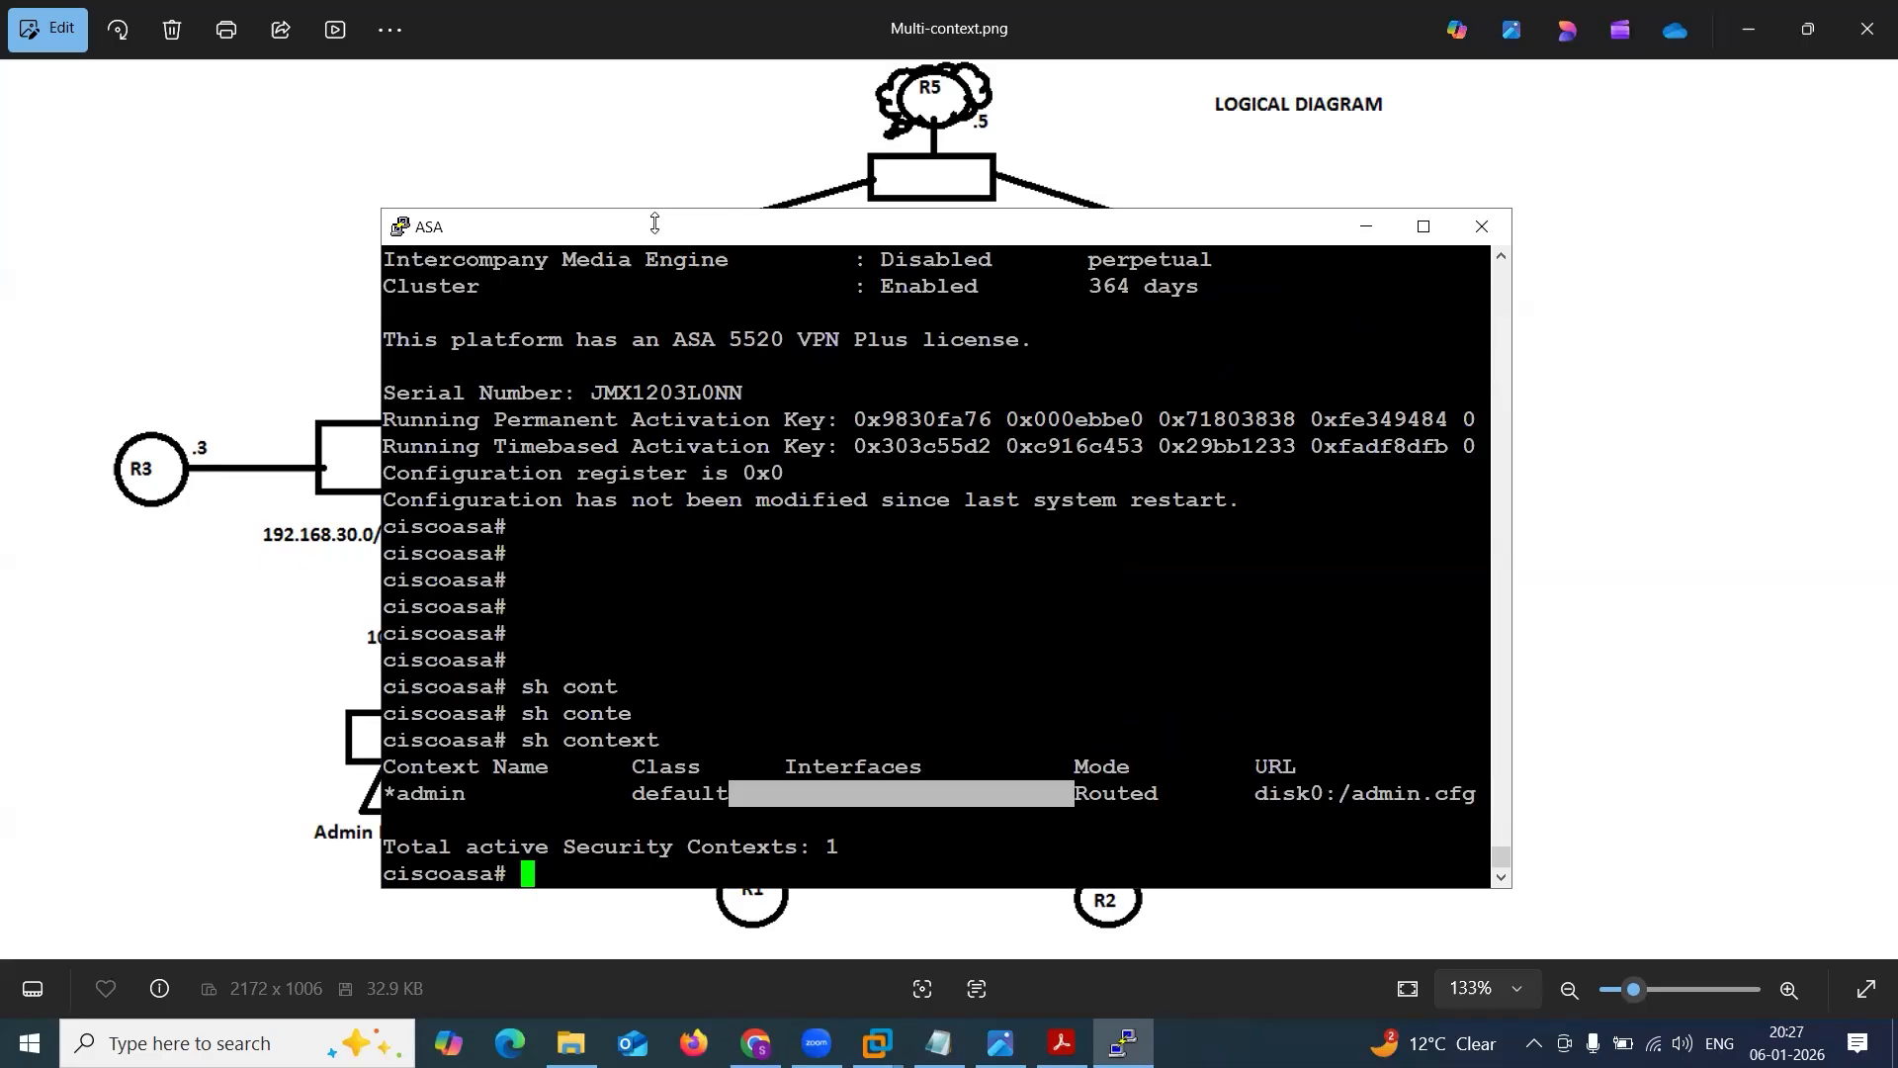
drag(654, 224, 1127, 173)
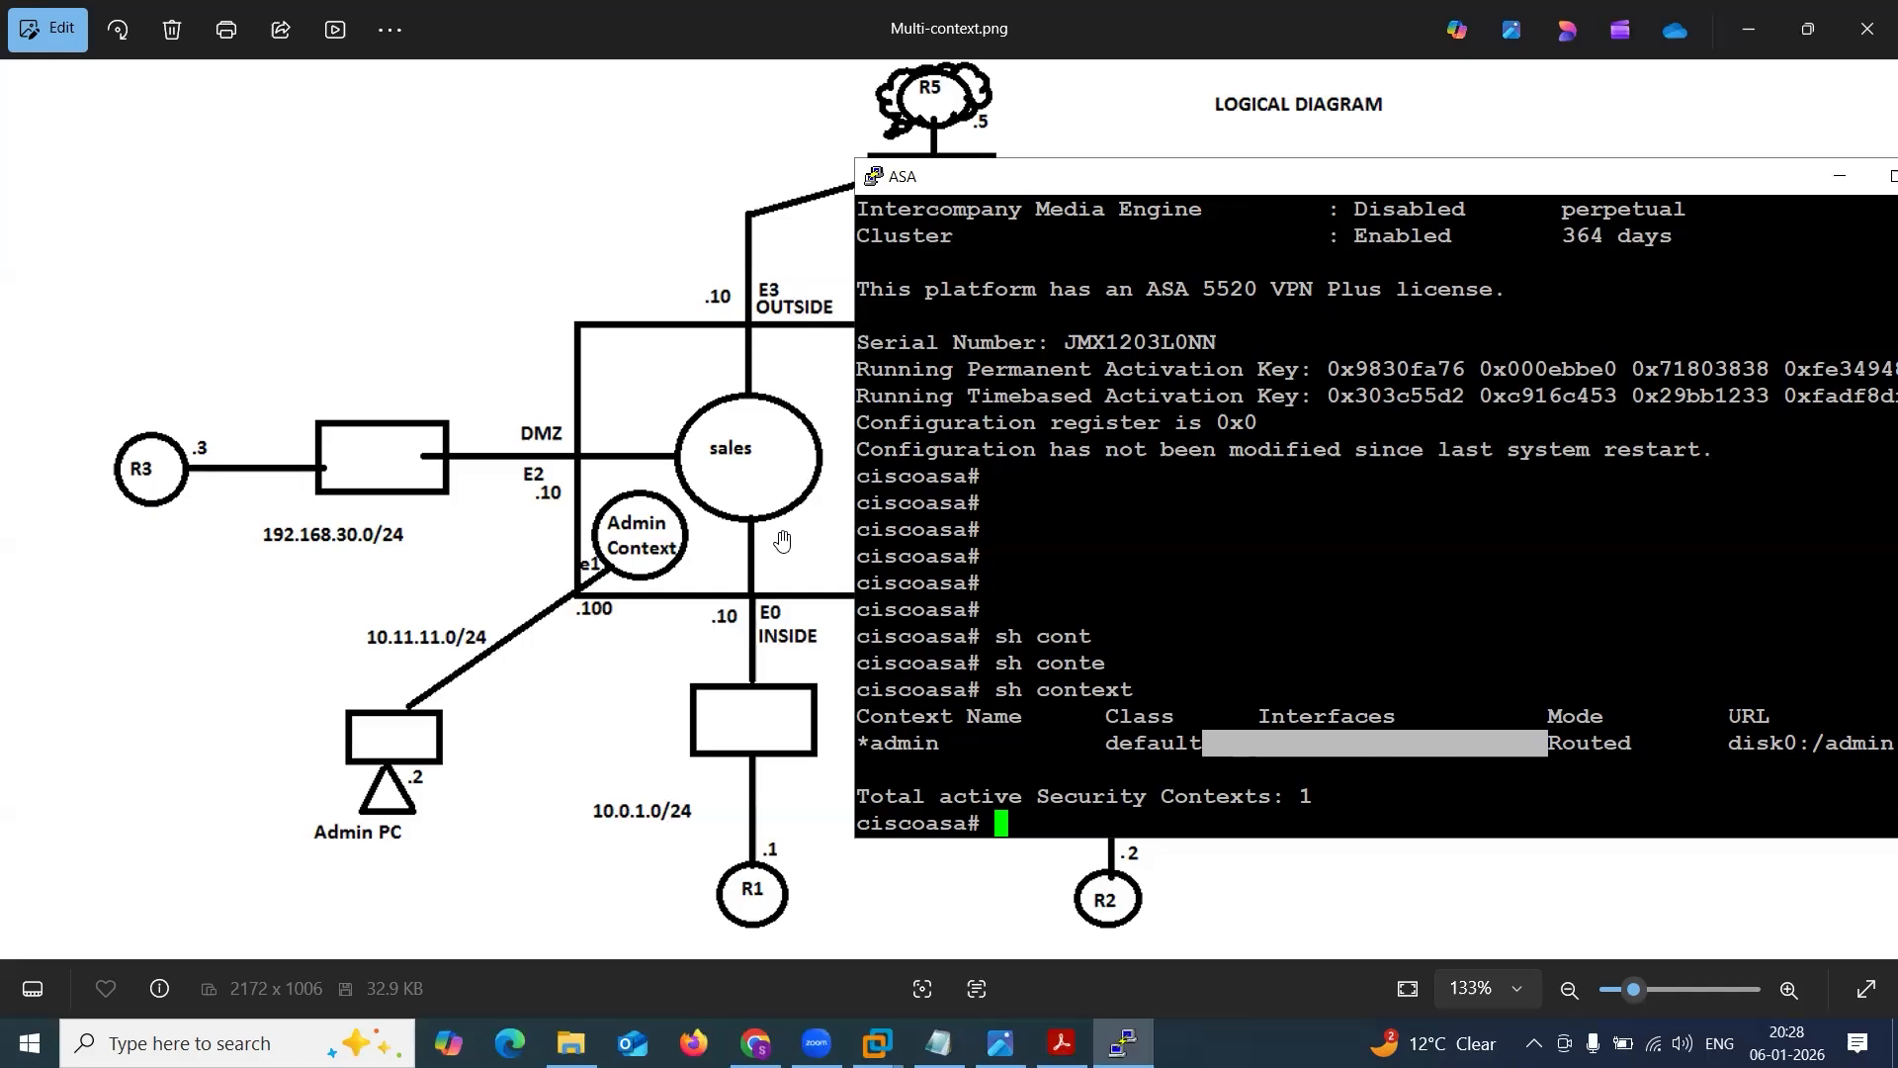
Trace the Admin PC's path on the full logical diagram to the admin context and on to sales and Mark, clearing the markings.
click(308, 349)
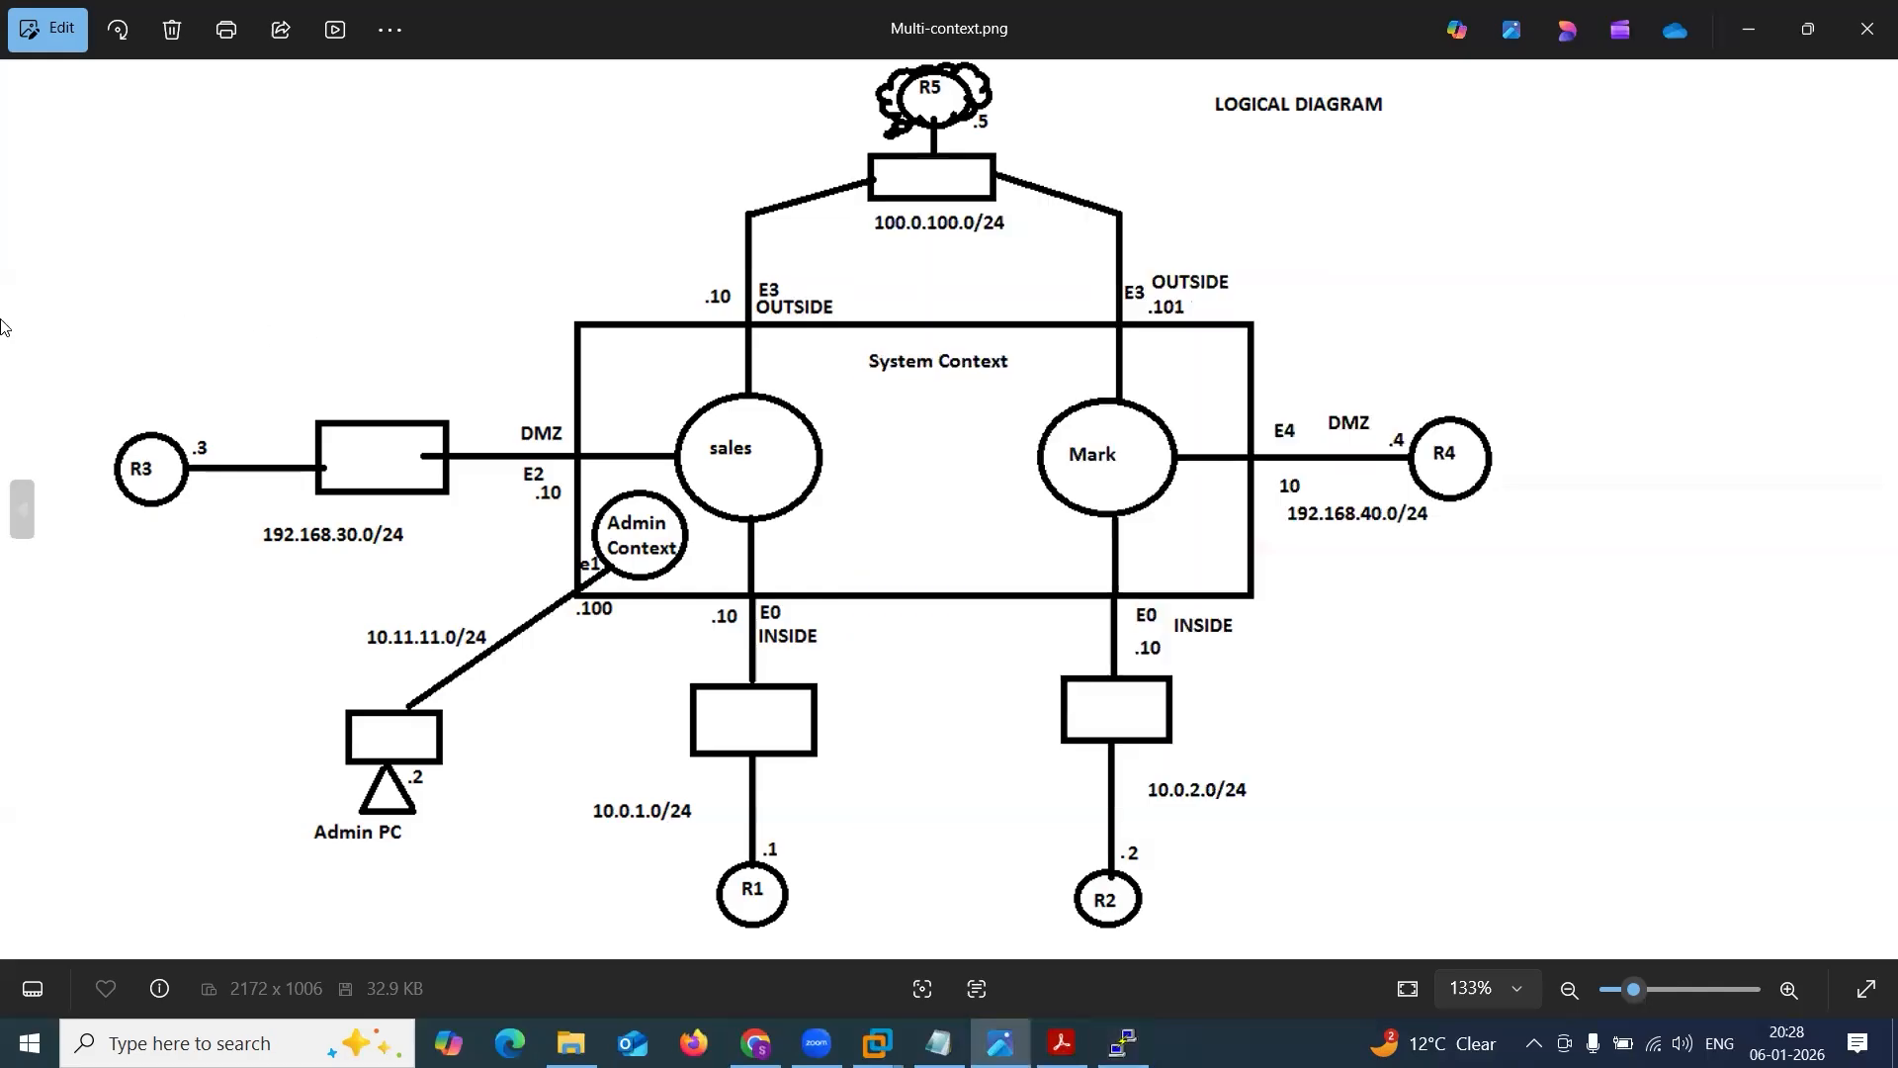
drag(444, 551, 634, 541)
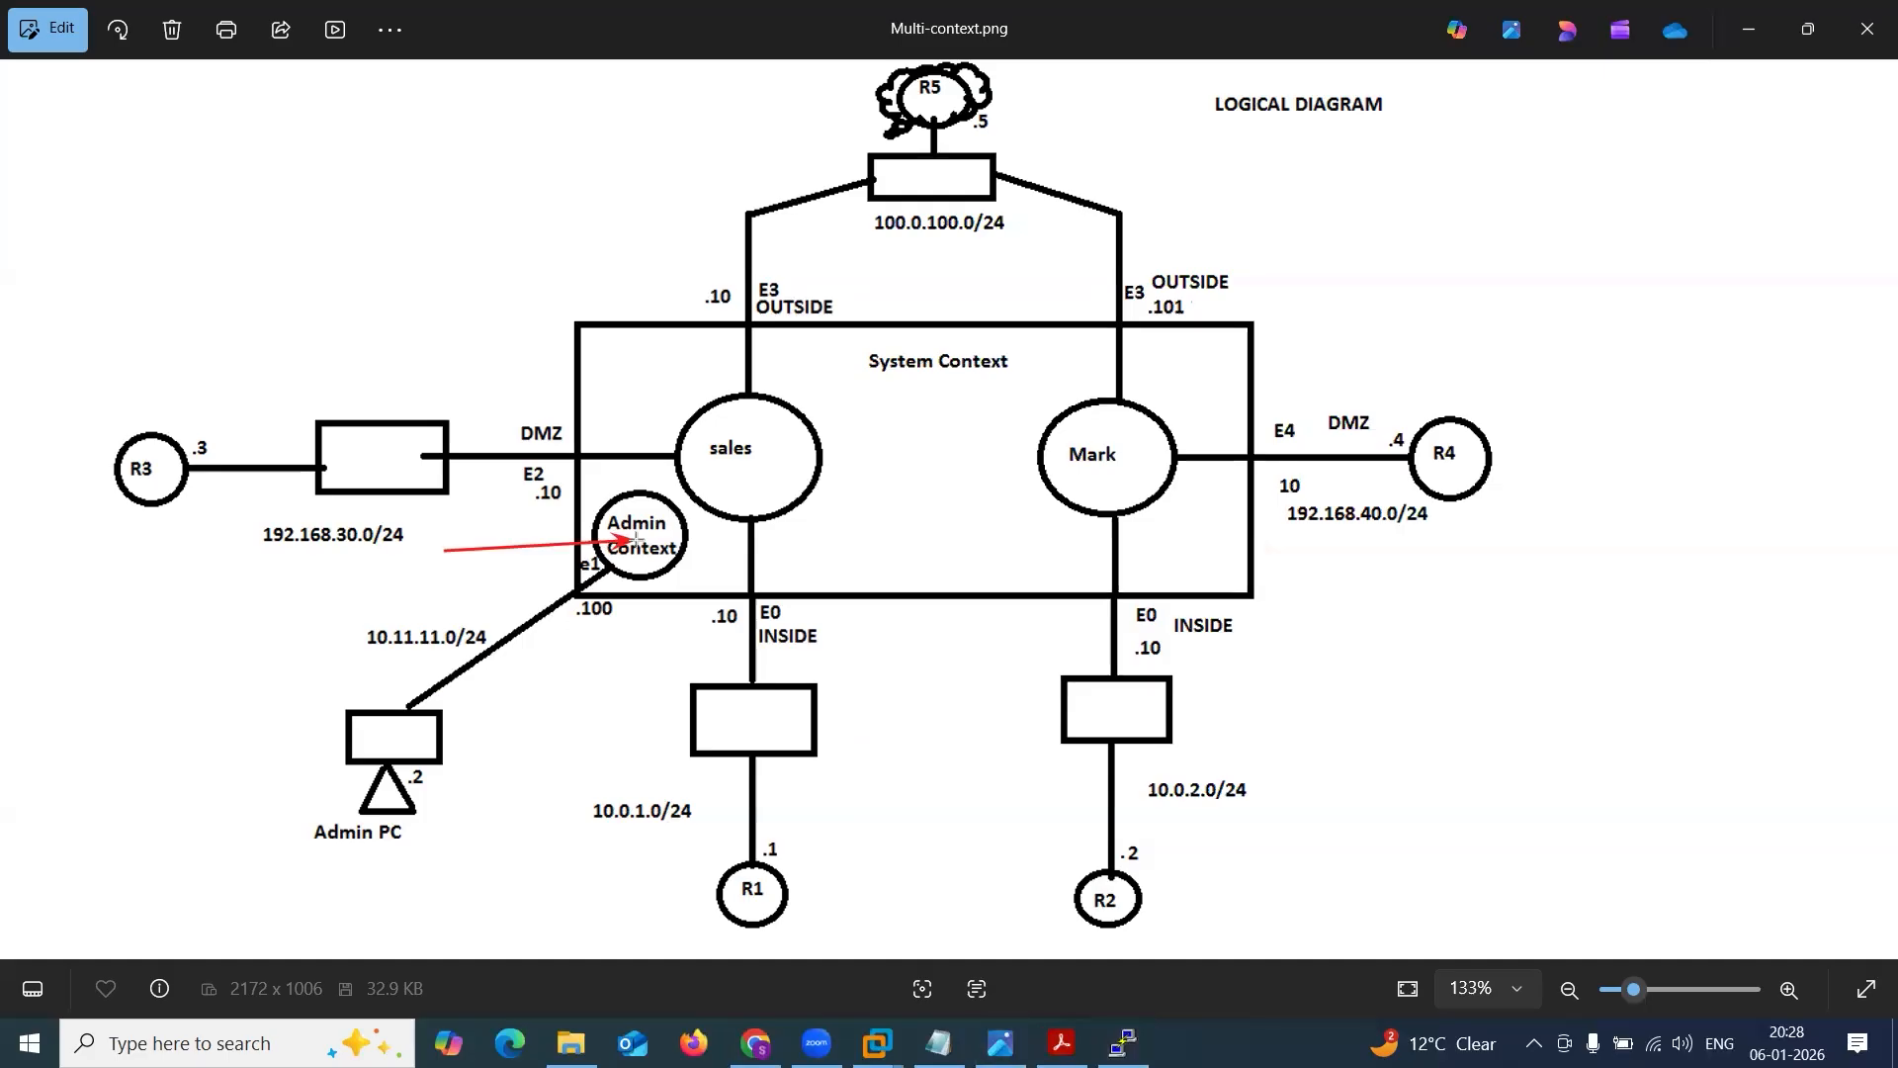
key(ctrl+z)
drag(401, 723, 652, 542)
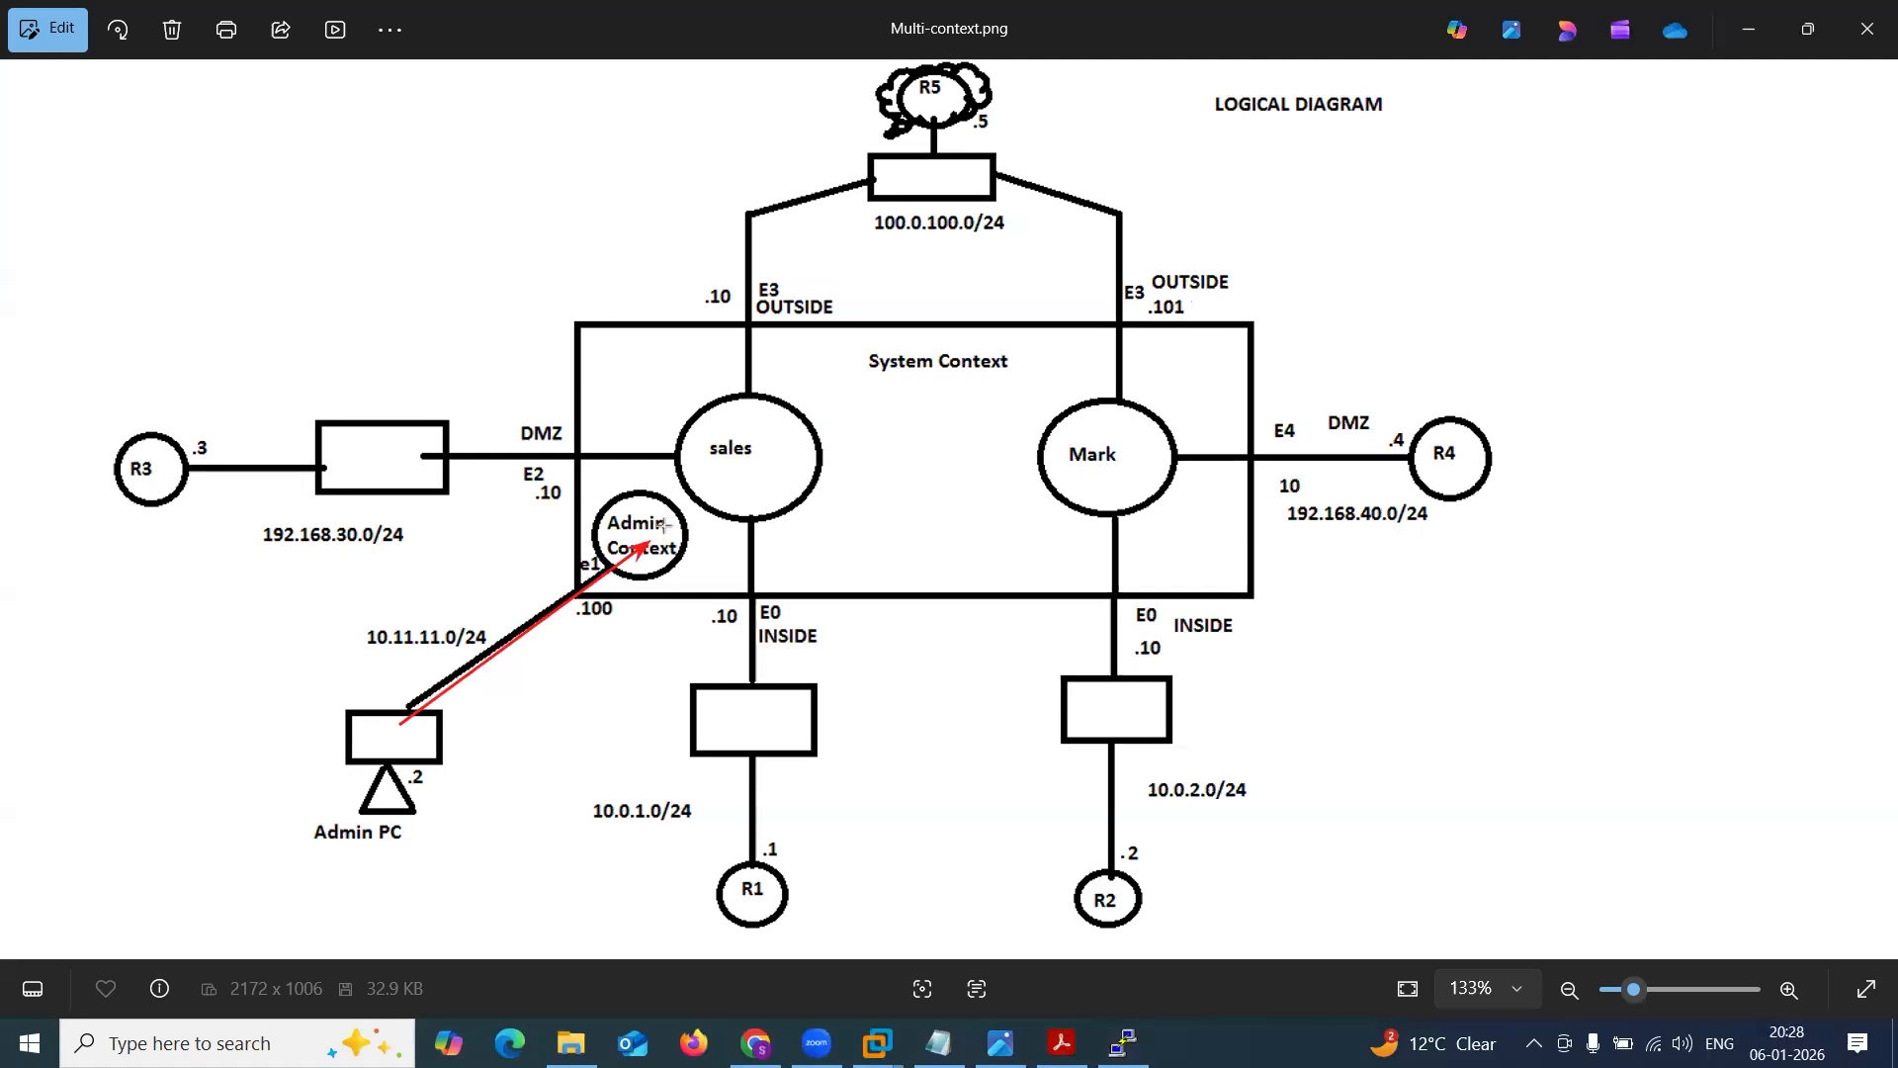
drag(643, 547, 737, 478)
drag(653, 559, 1077, 489)
key(ctrl+z)
key(ctrl+z)
key(ctrl+z)
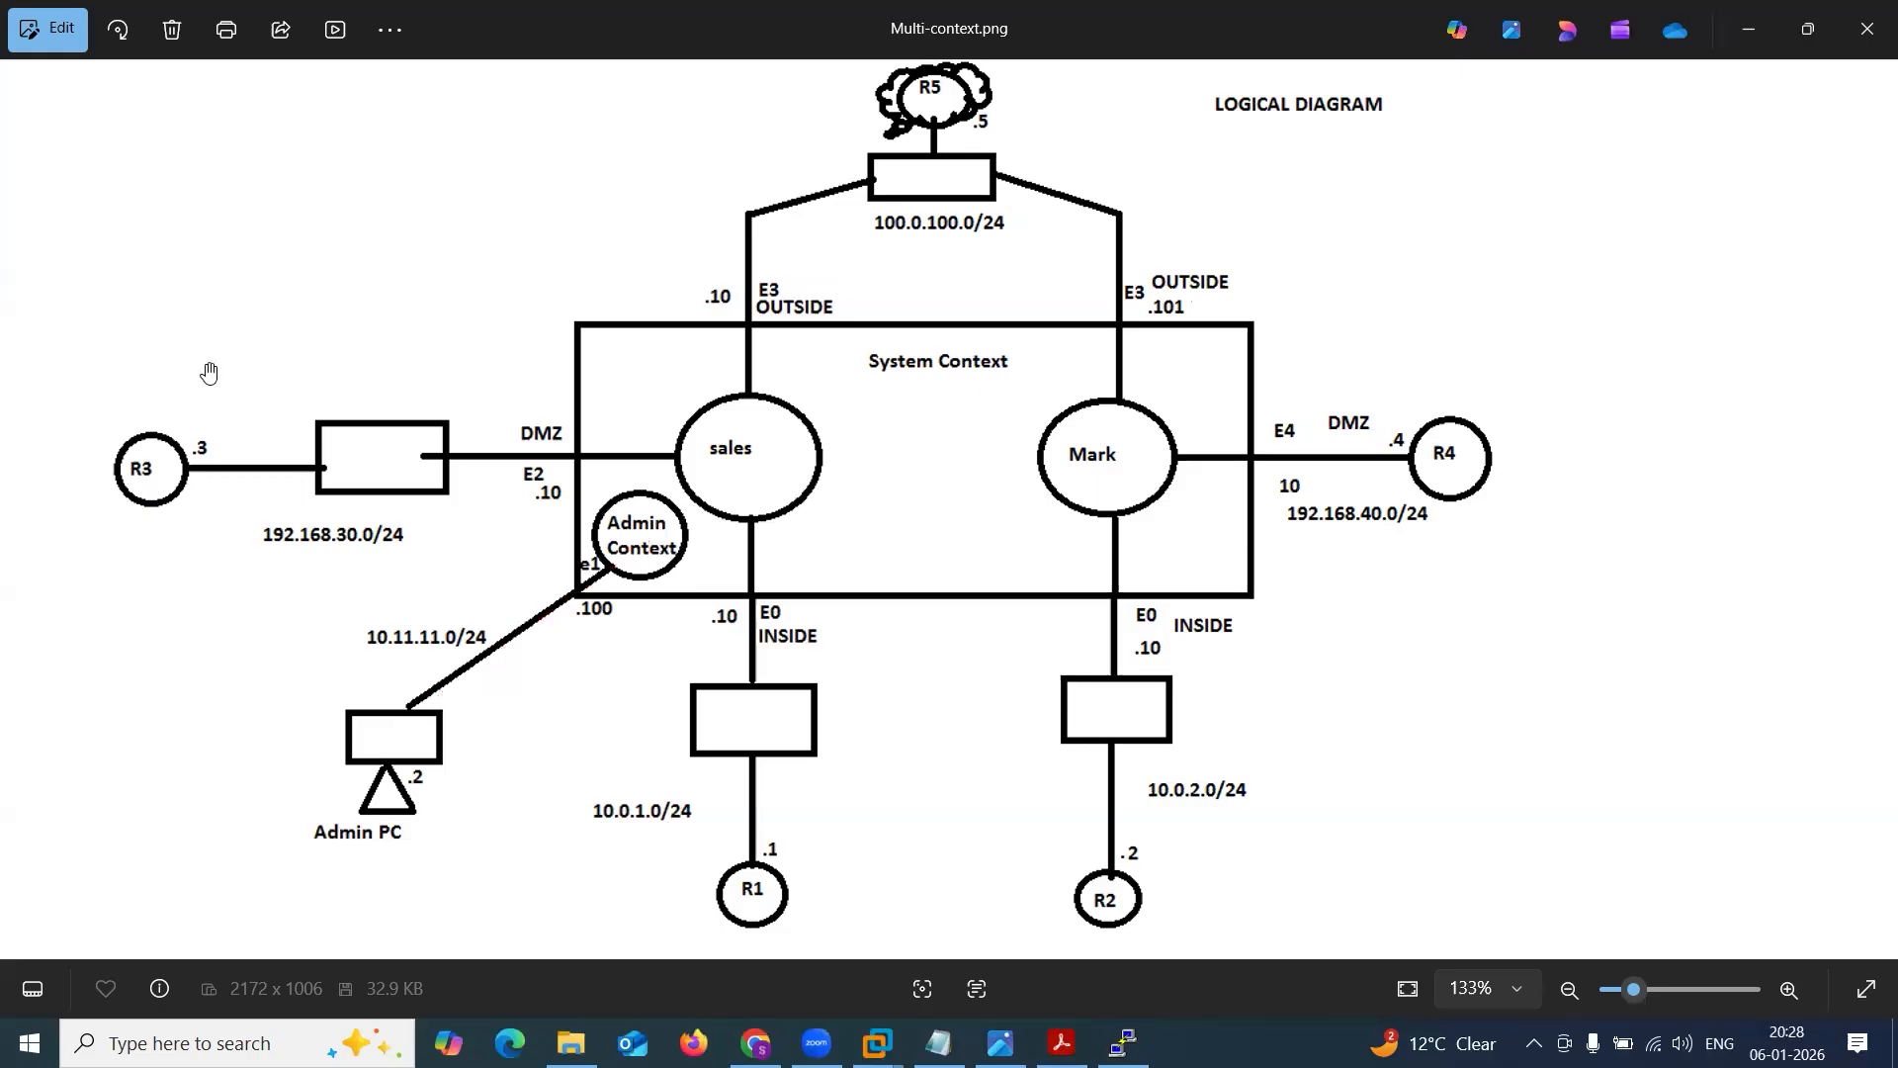
mouse_move(524, 726)
mouse_down()
mouse_move(602, 569)
mouse_move(570, 641)
mouse_move(388, 657)
mouse_move(604, 613)
mouse_up()
key(ctrl+z)
Enter global configuration mode on the ASA console and set the hostname to ASA.
click(1763, 33)
drag(1252, 748, 1458, 734)
click(1458, 731)
text(conf t)
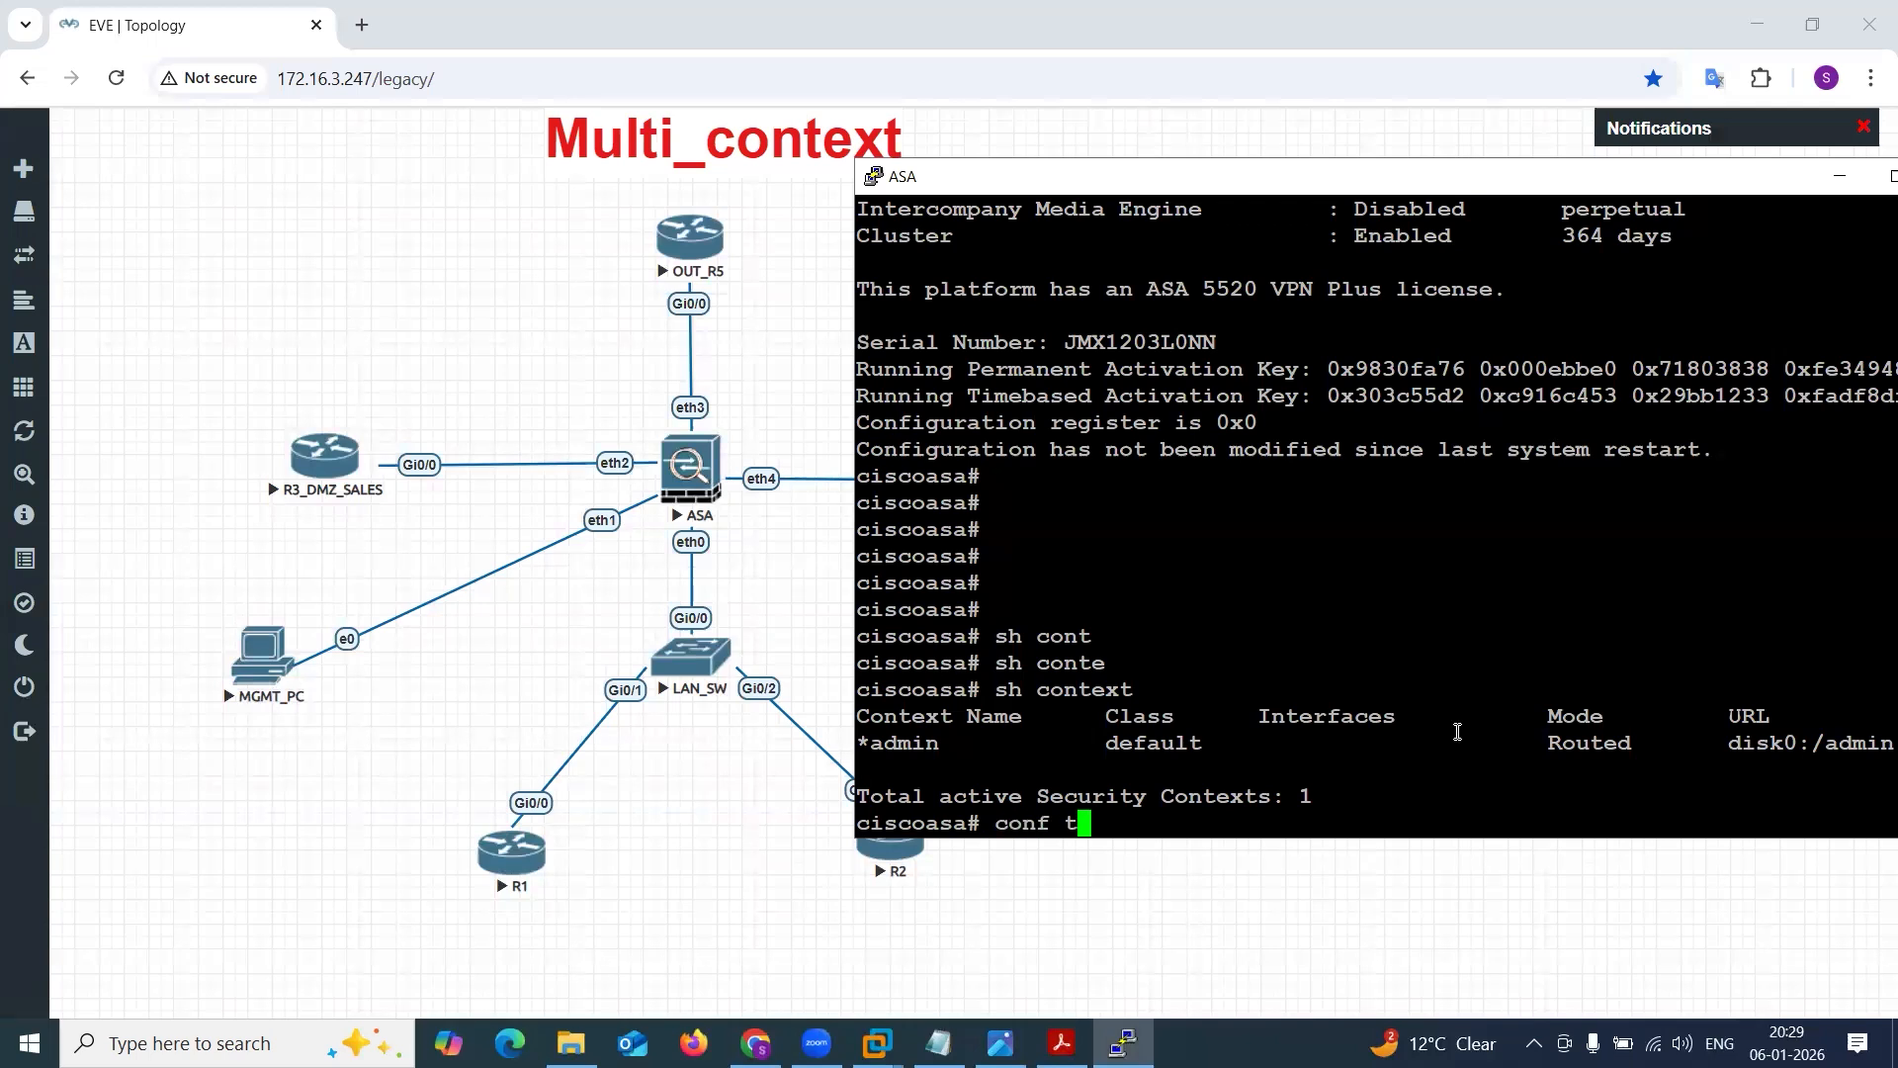
key(Return)
key(Return)
text(ho)
key(Tab)
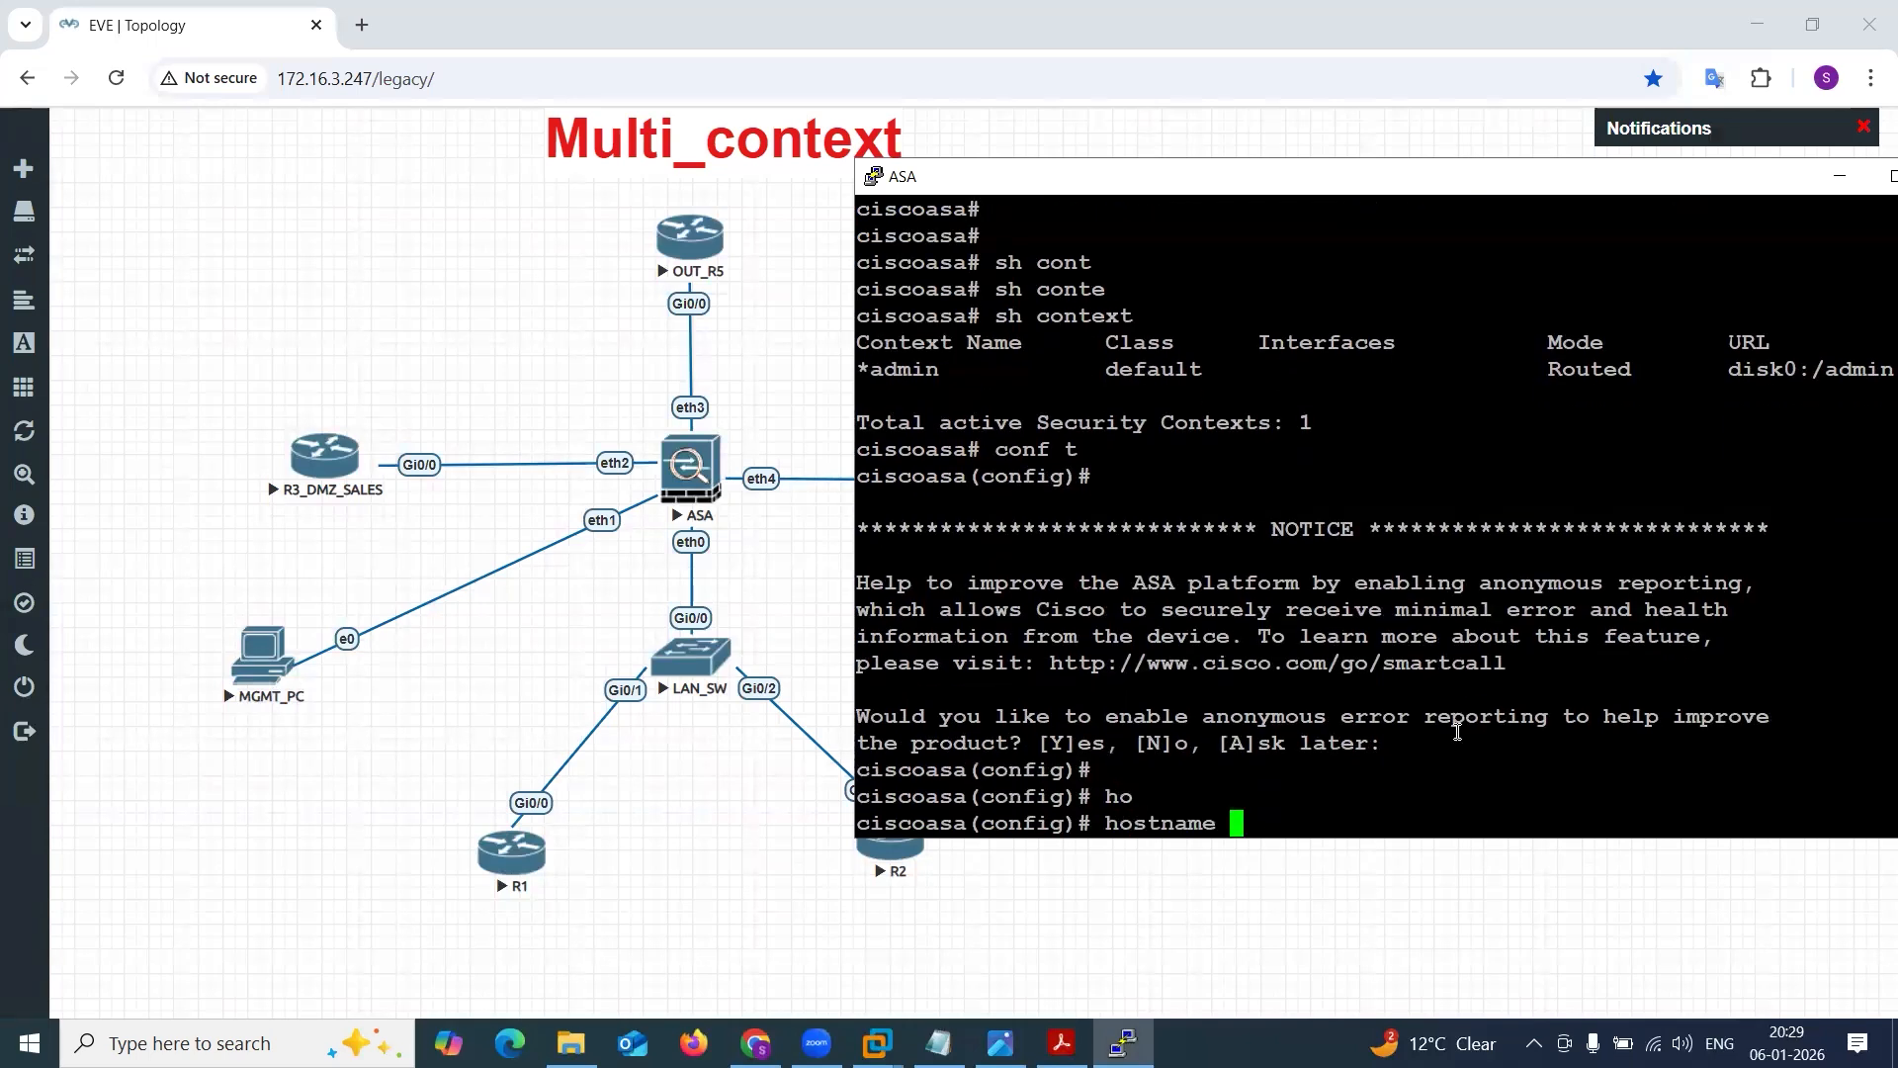
text(ASA)
key(Return)
key(Return)
key(Return)
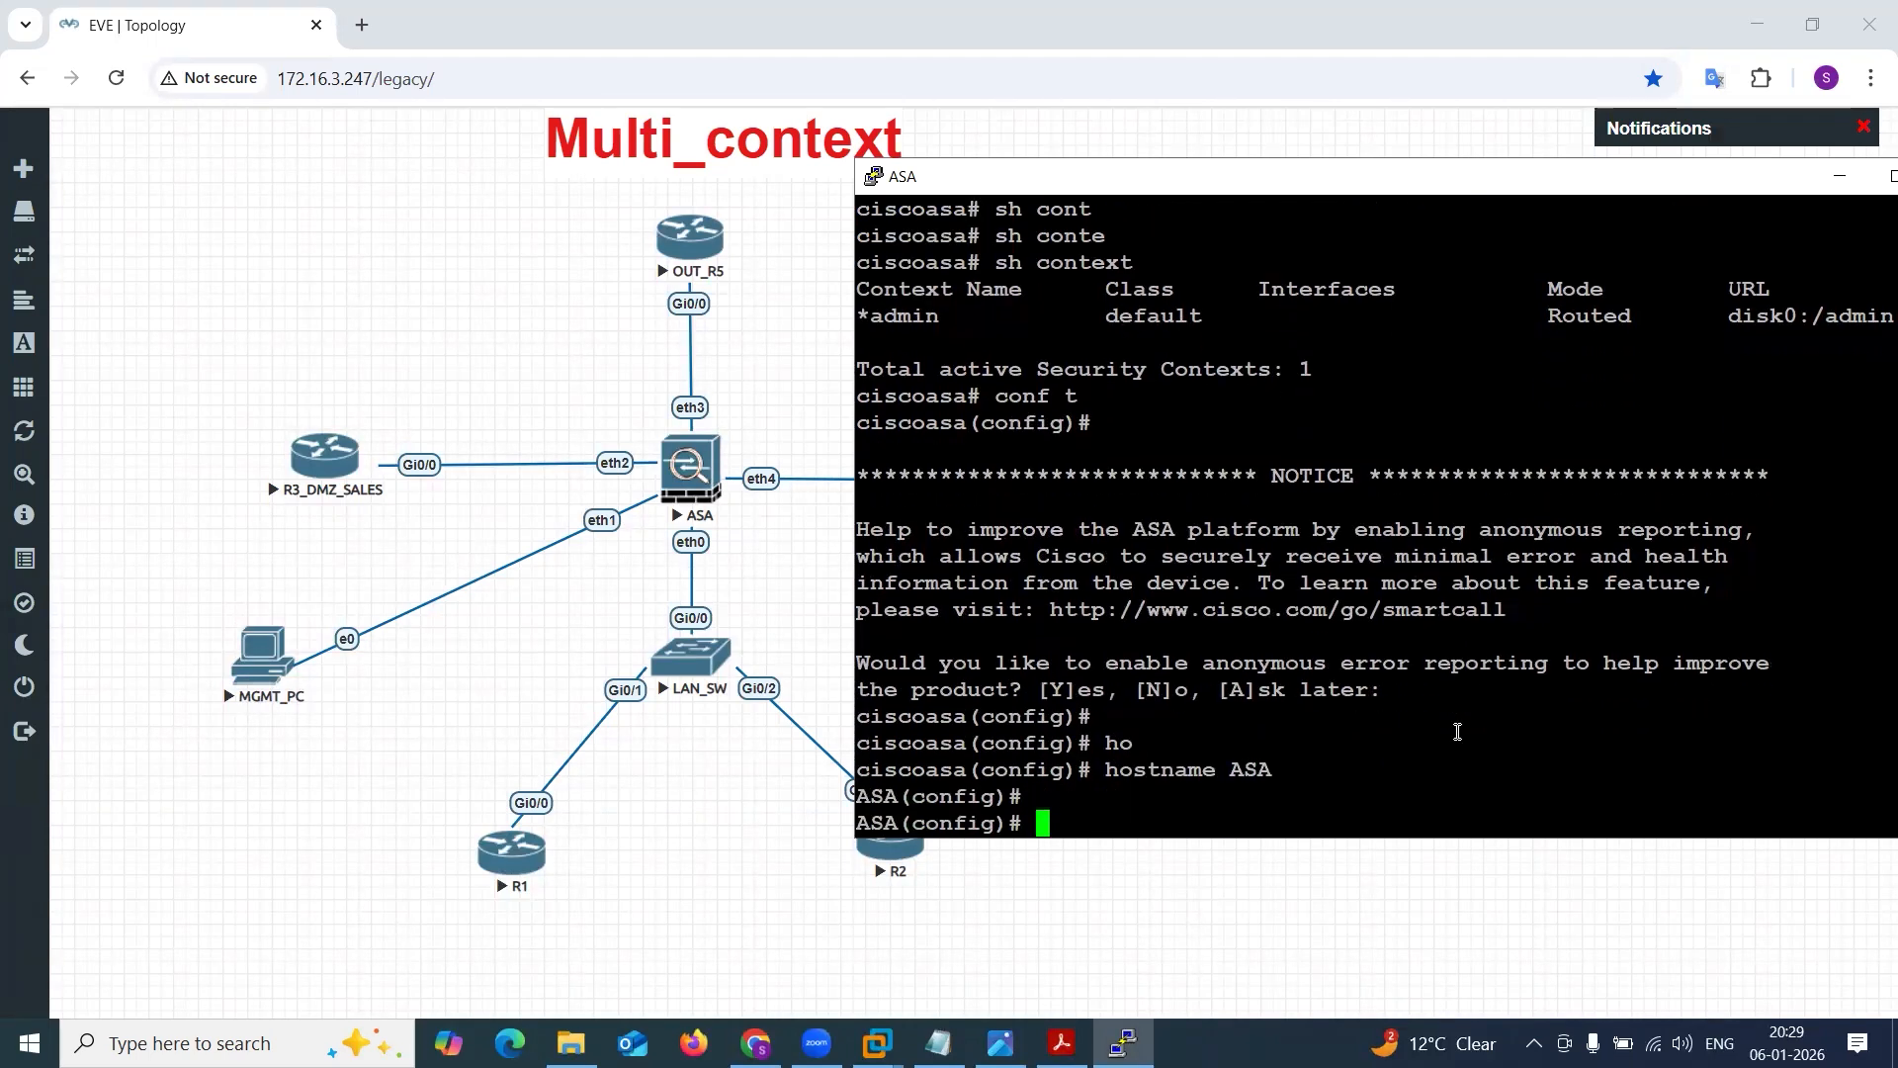
List the ASA's interfaces with sh int ip brief and review their status.
text(int )
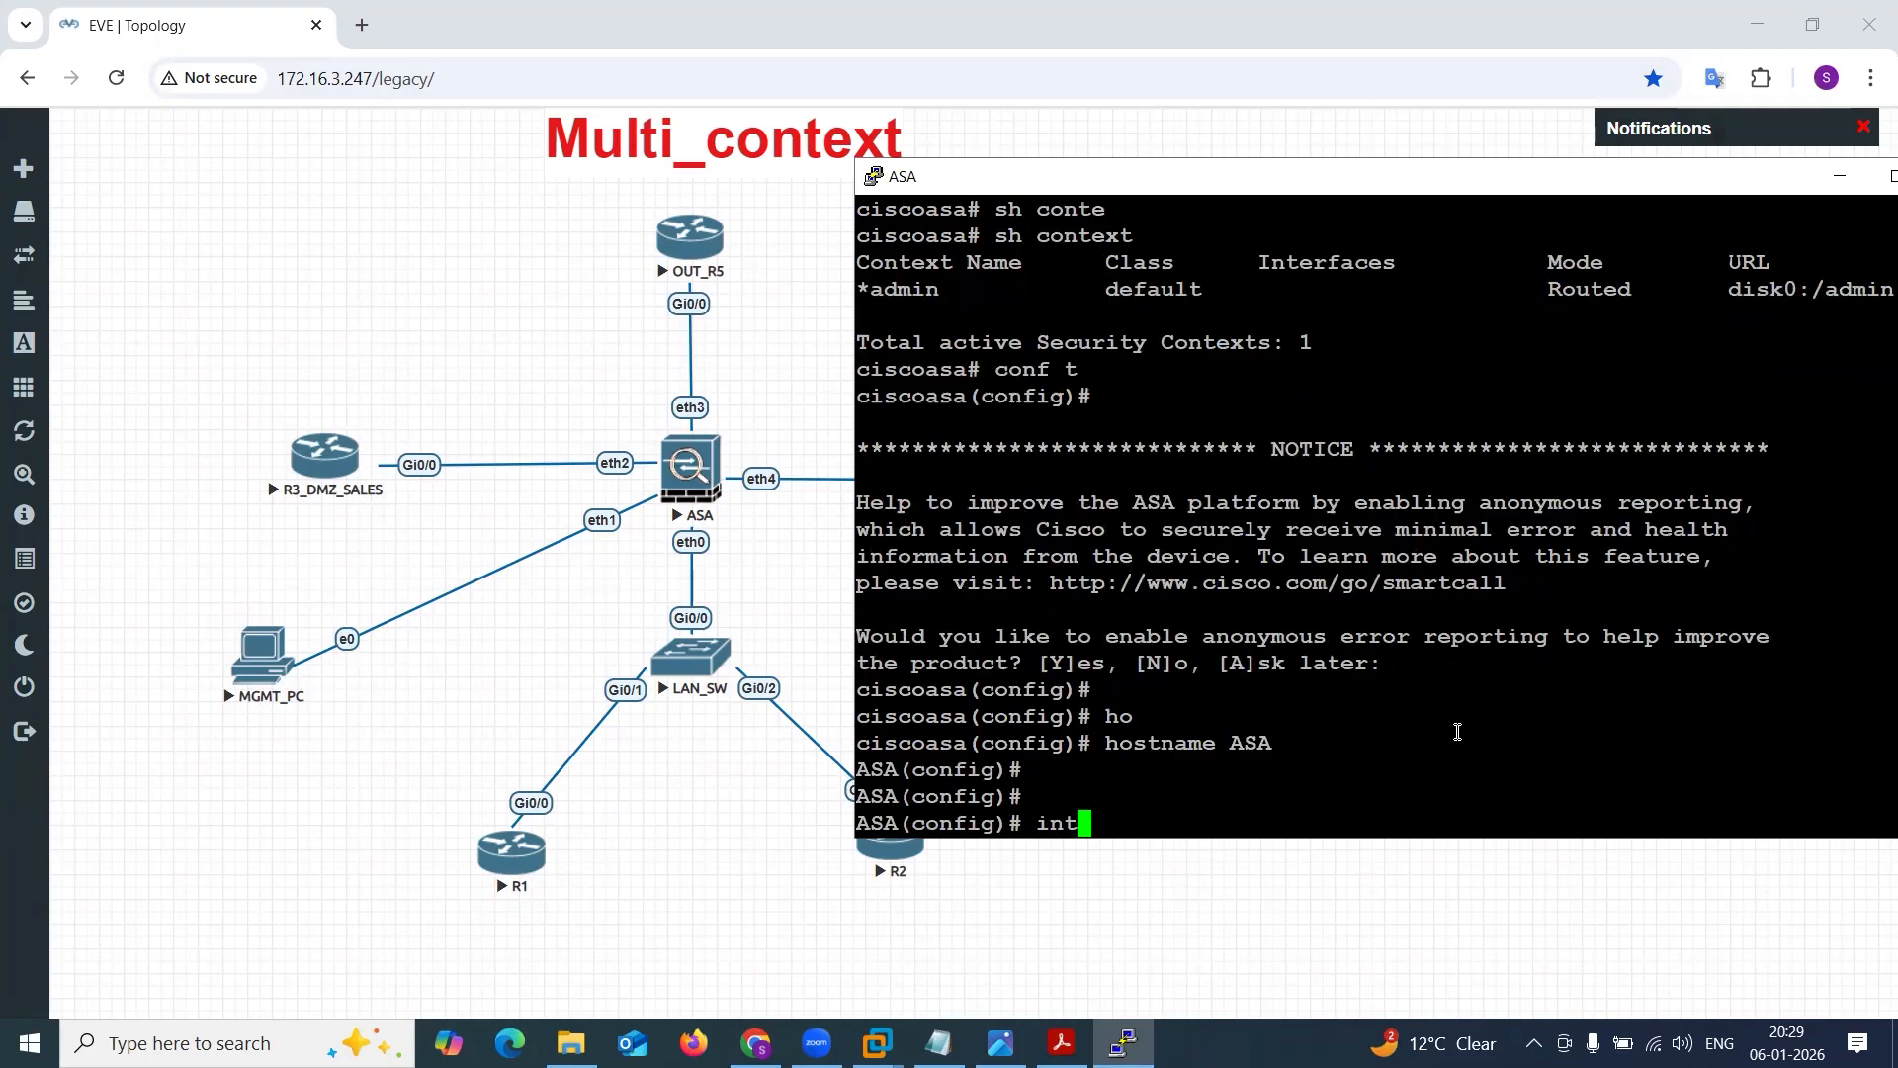
text(et)
key(BackSpace)
key(BackSpace)
key(BackSpace)
key(BackSpace)
key(BackSpace)
key(BackSpace)
text(sh int ip b)
key(Tab)
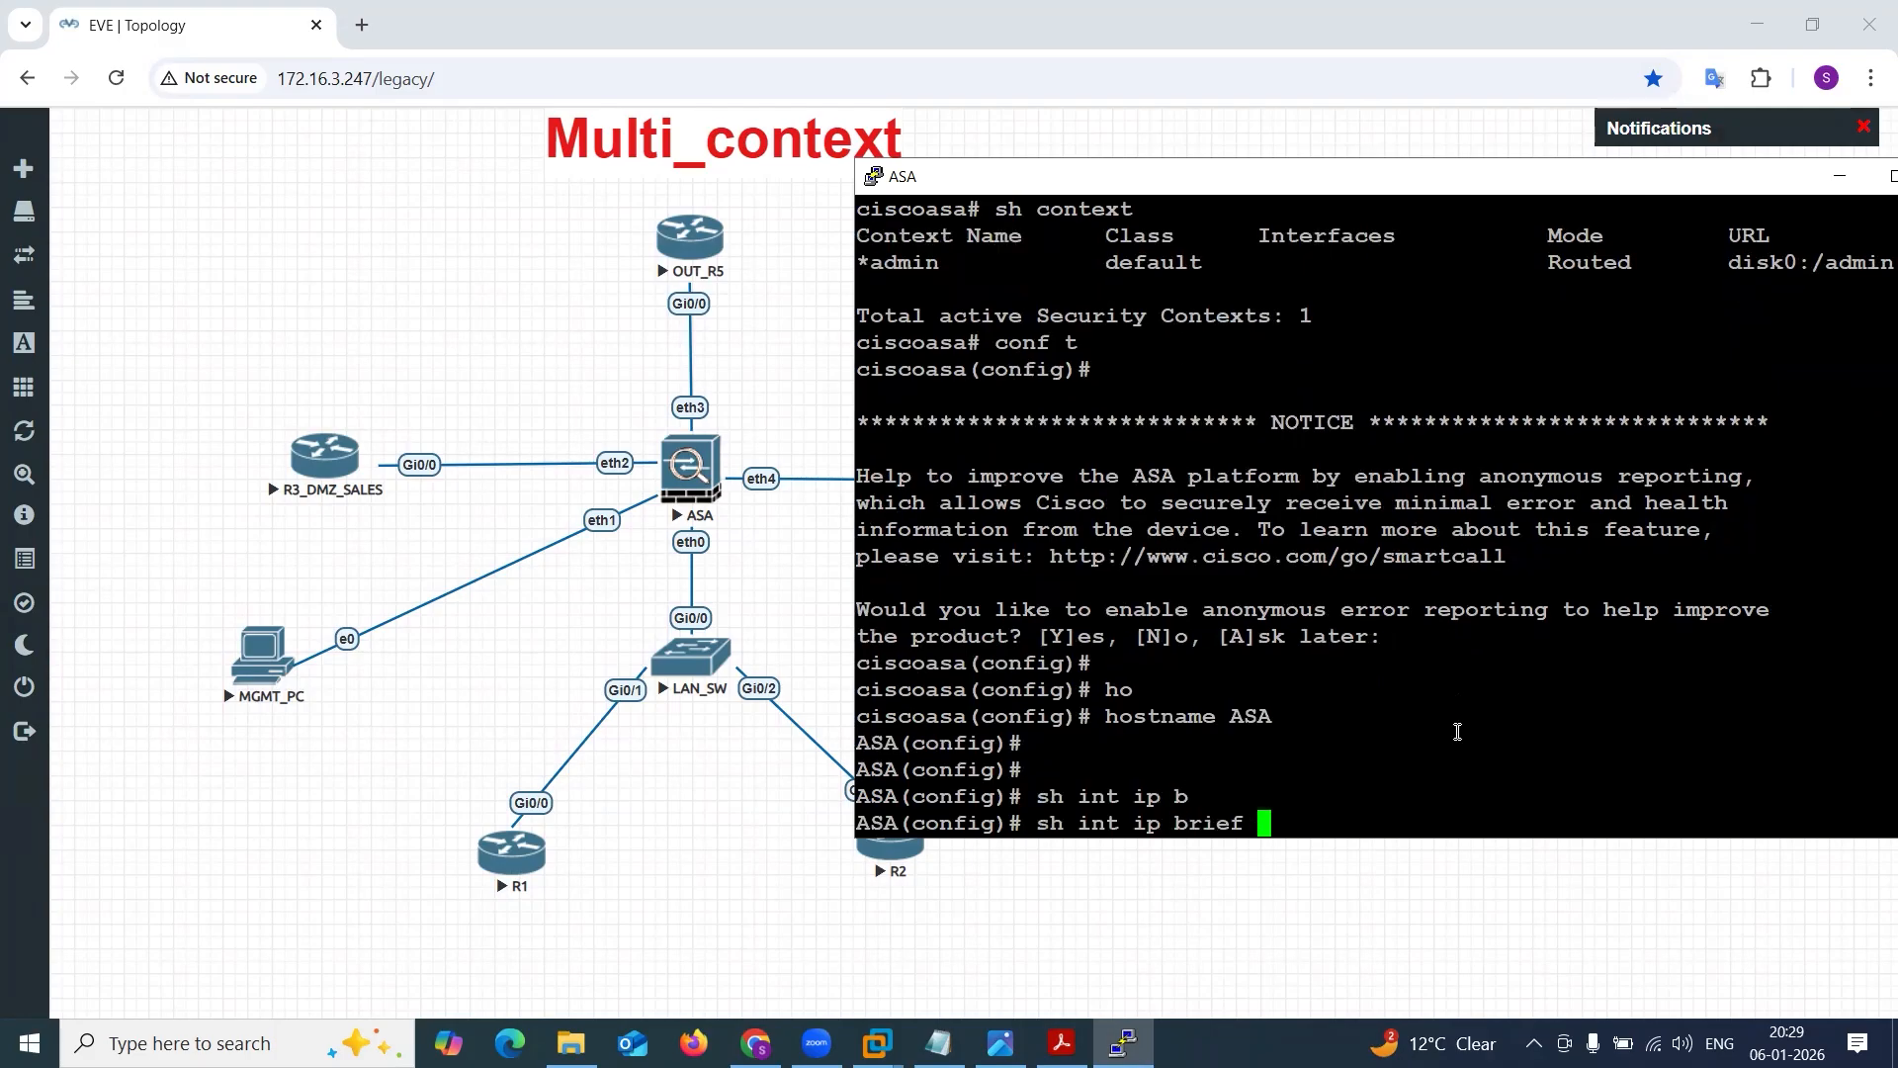
key(Return)
drag(875, 615, 1399, 767)
click(1400, 767)
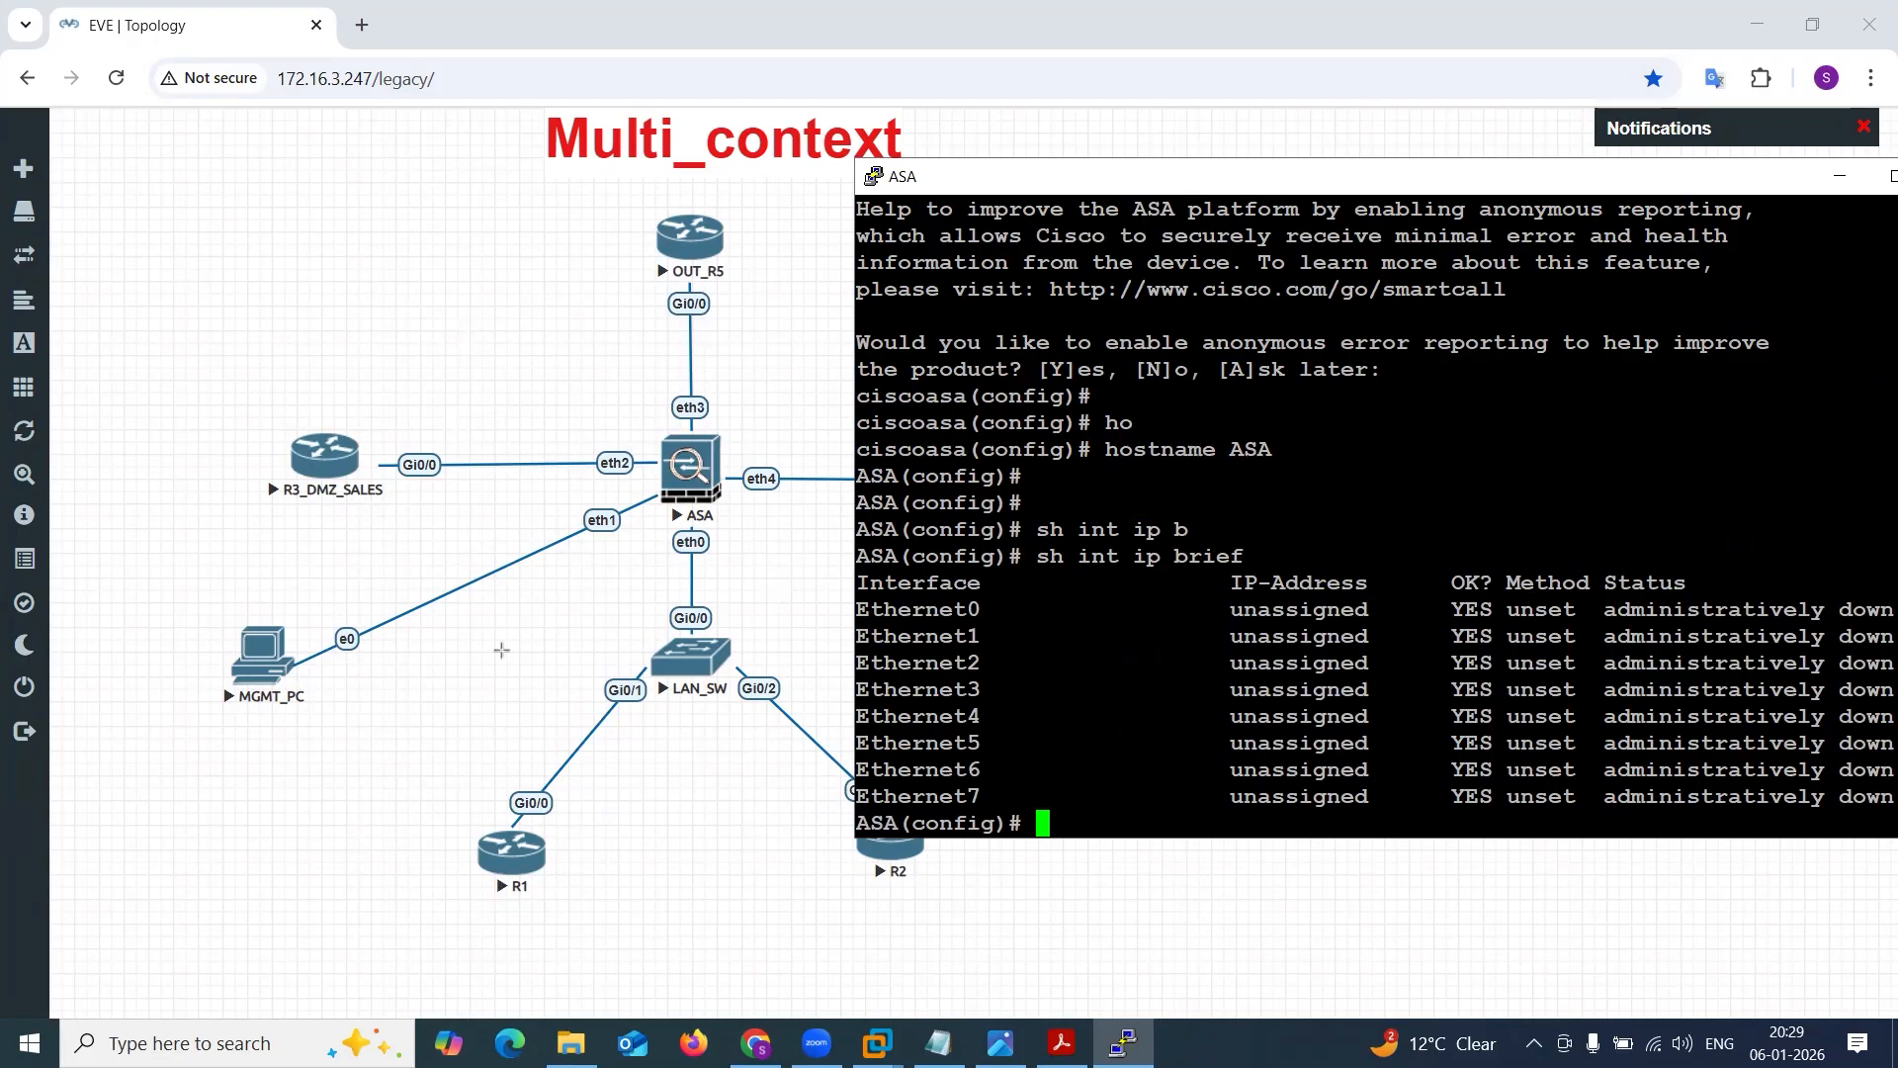
Enable the ASA interface e1 toward MGMT_PC with no sh, and return to global configuration mode.
drag(491, 685, 604, 518)
key(ctrl+z)
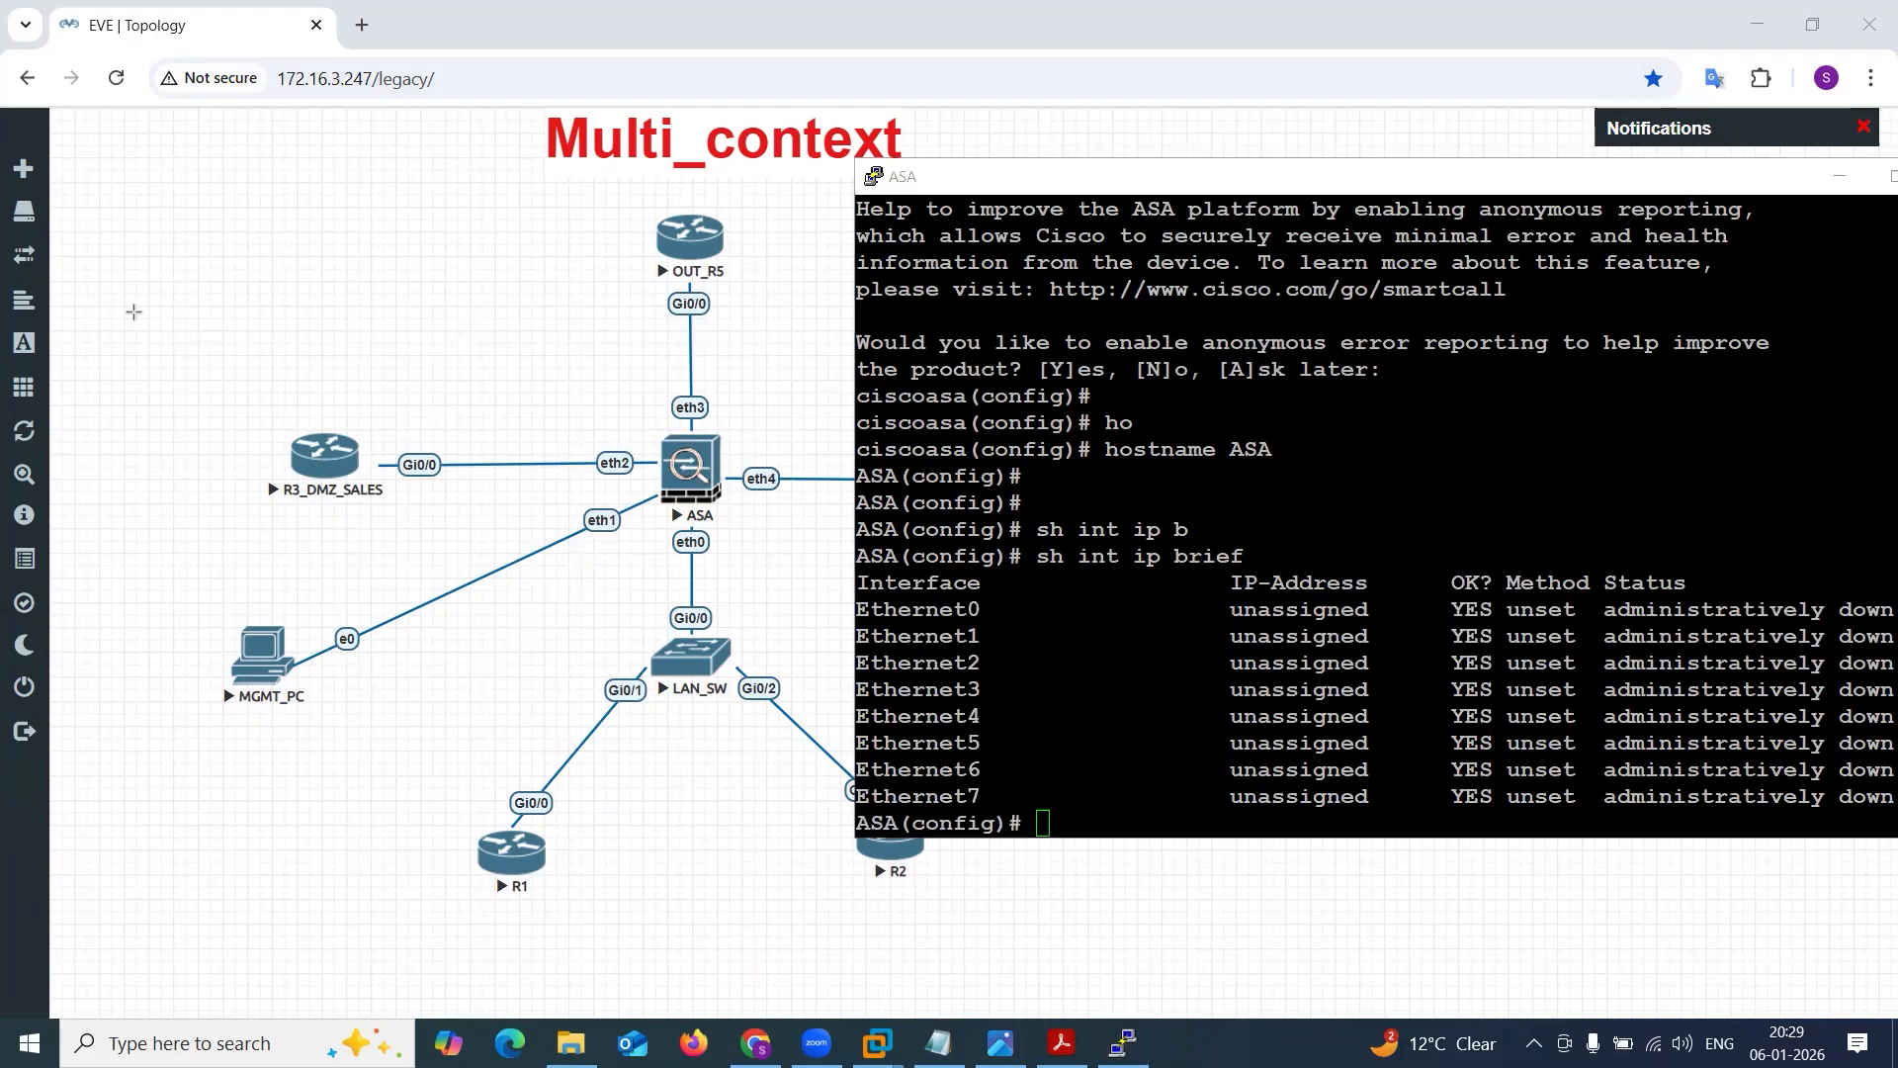
click(1248, 680)
text(int e)
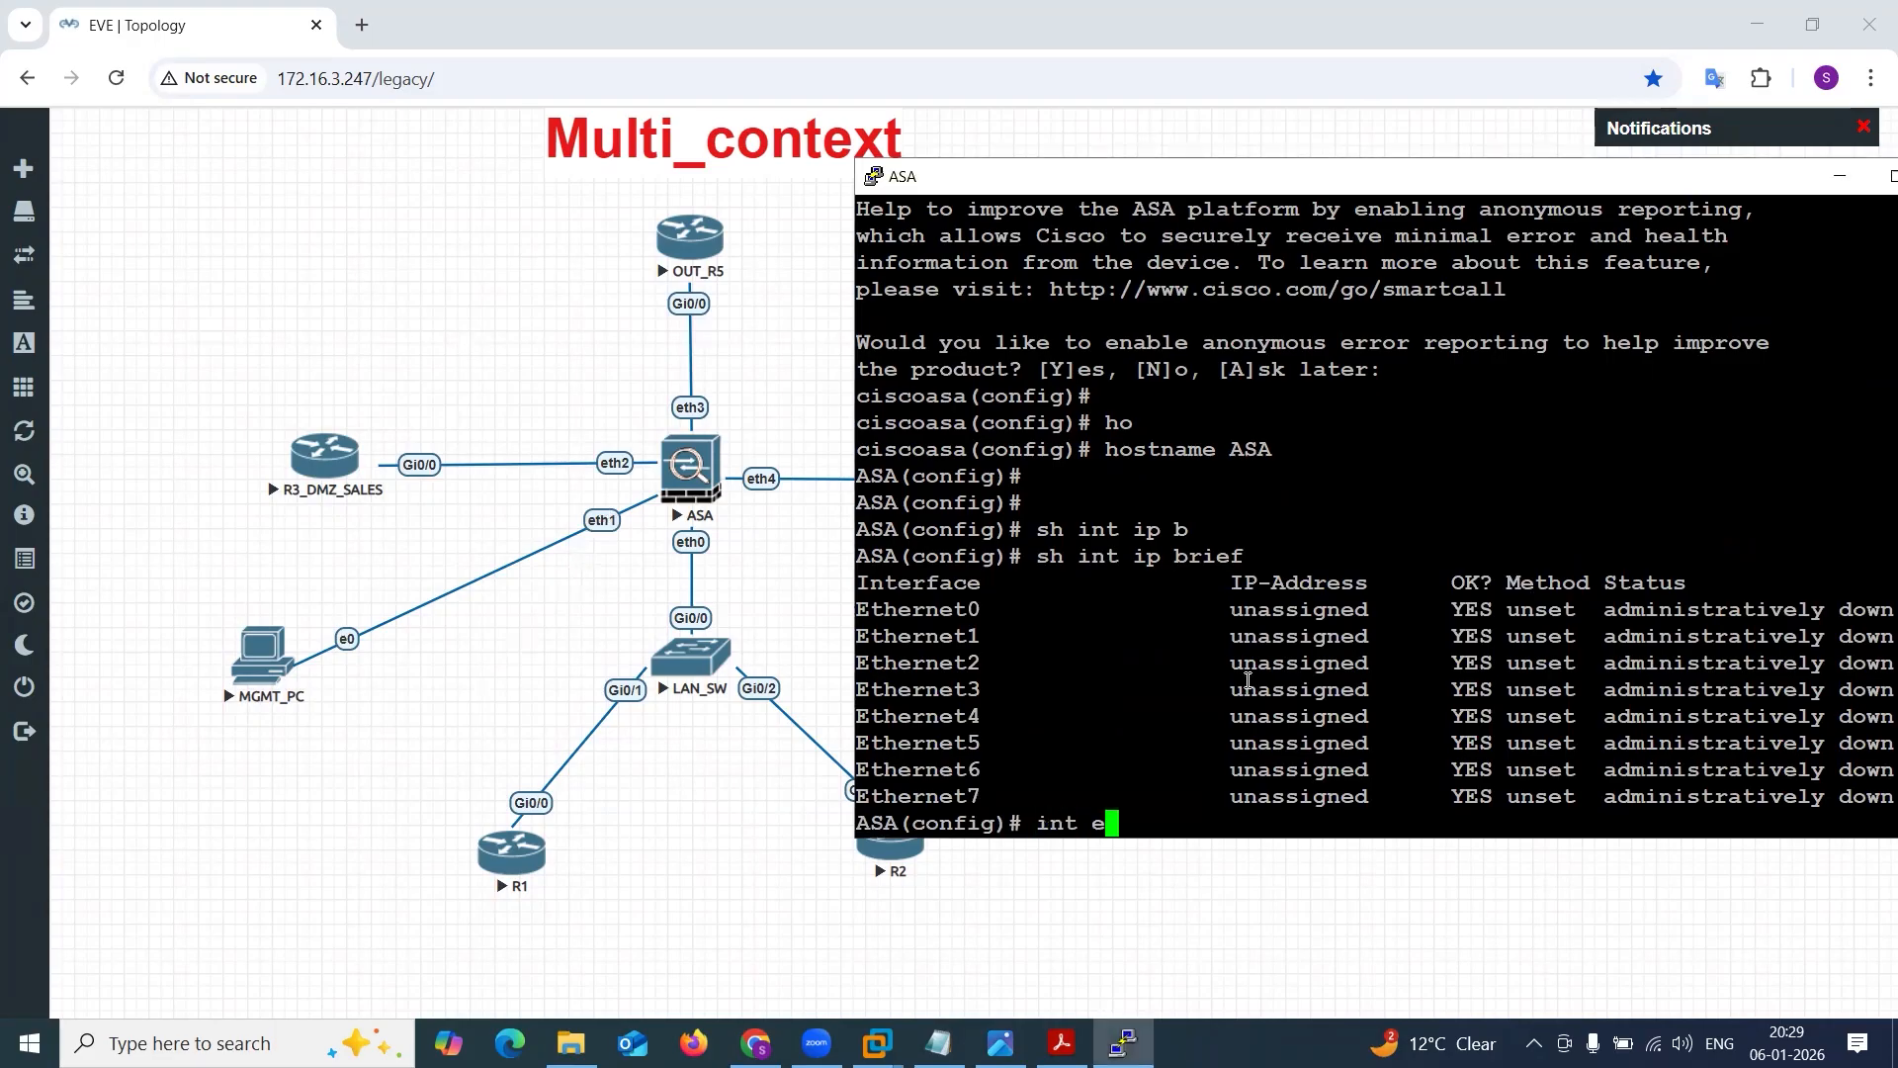
text(1)
key(Return)
text(no sh)
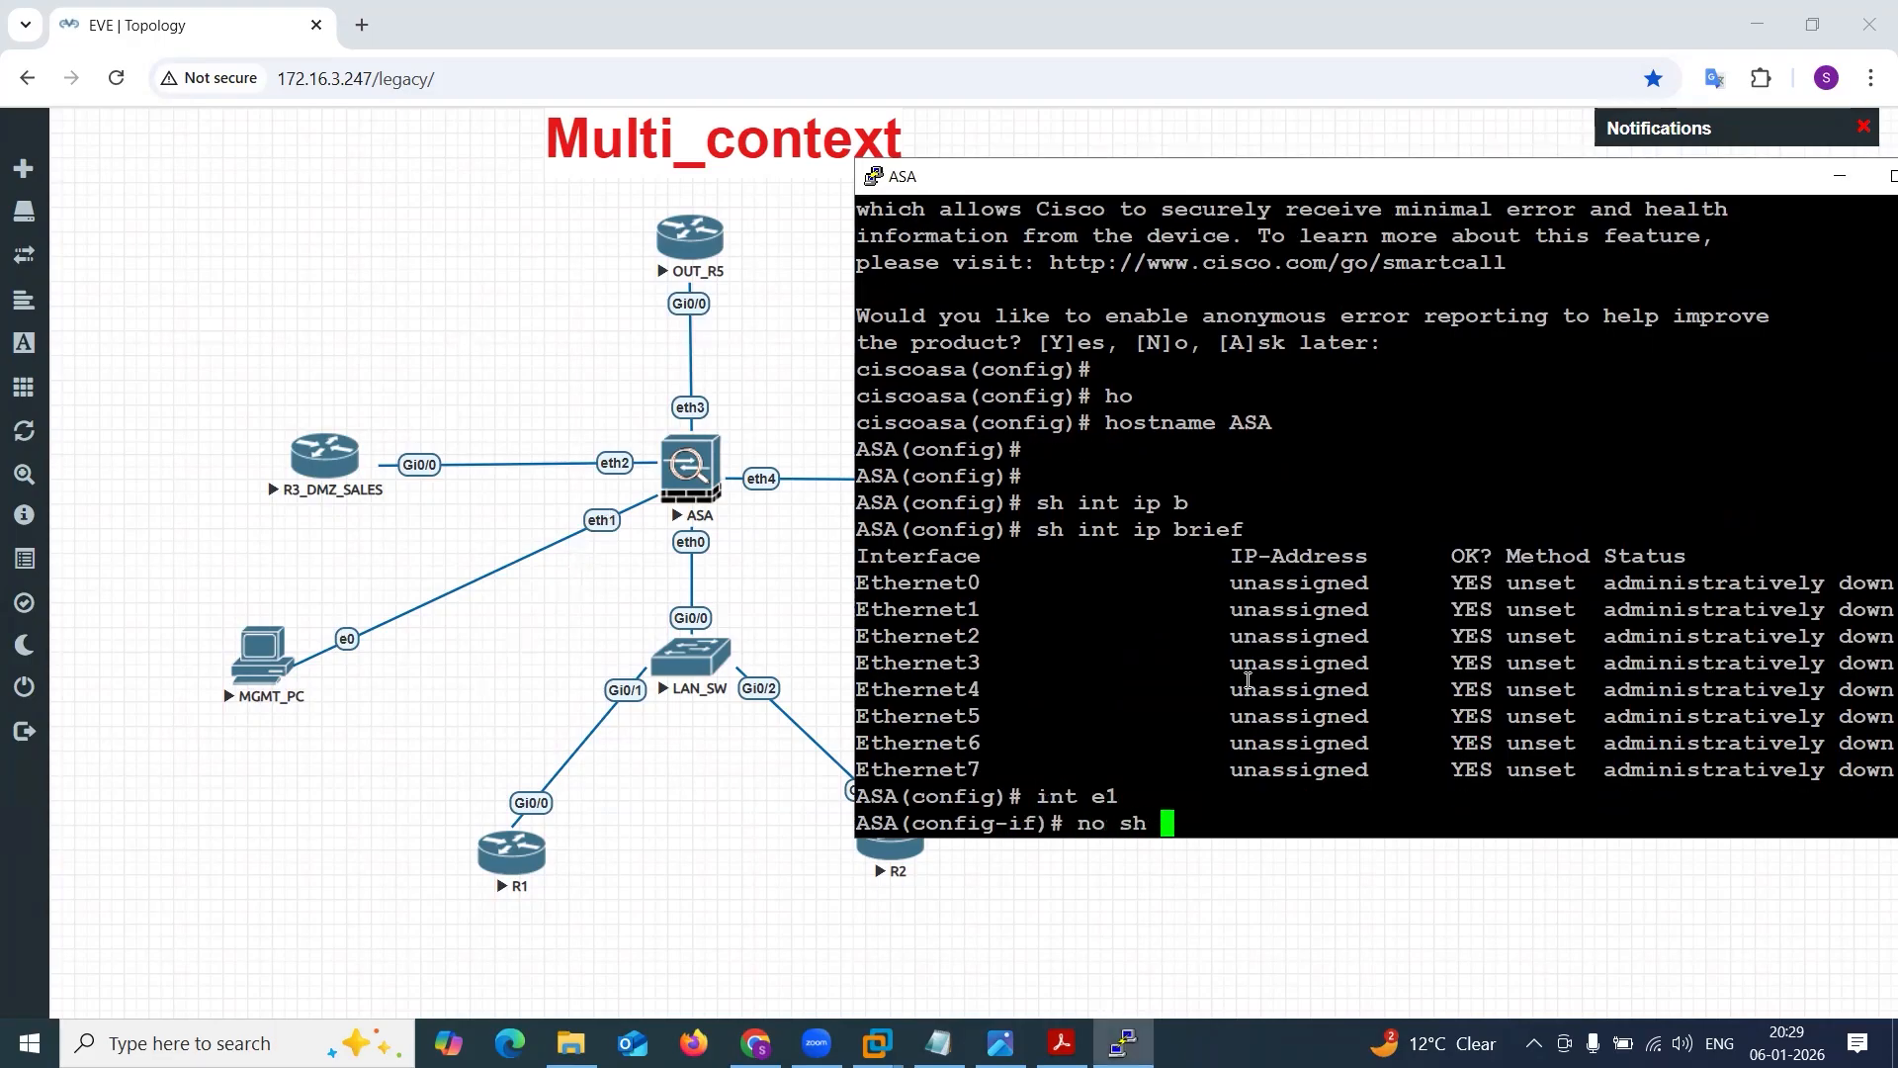
key(Return)
text(exit)
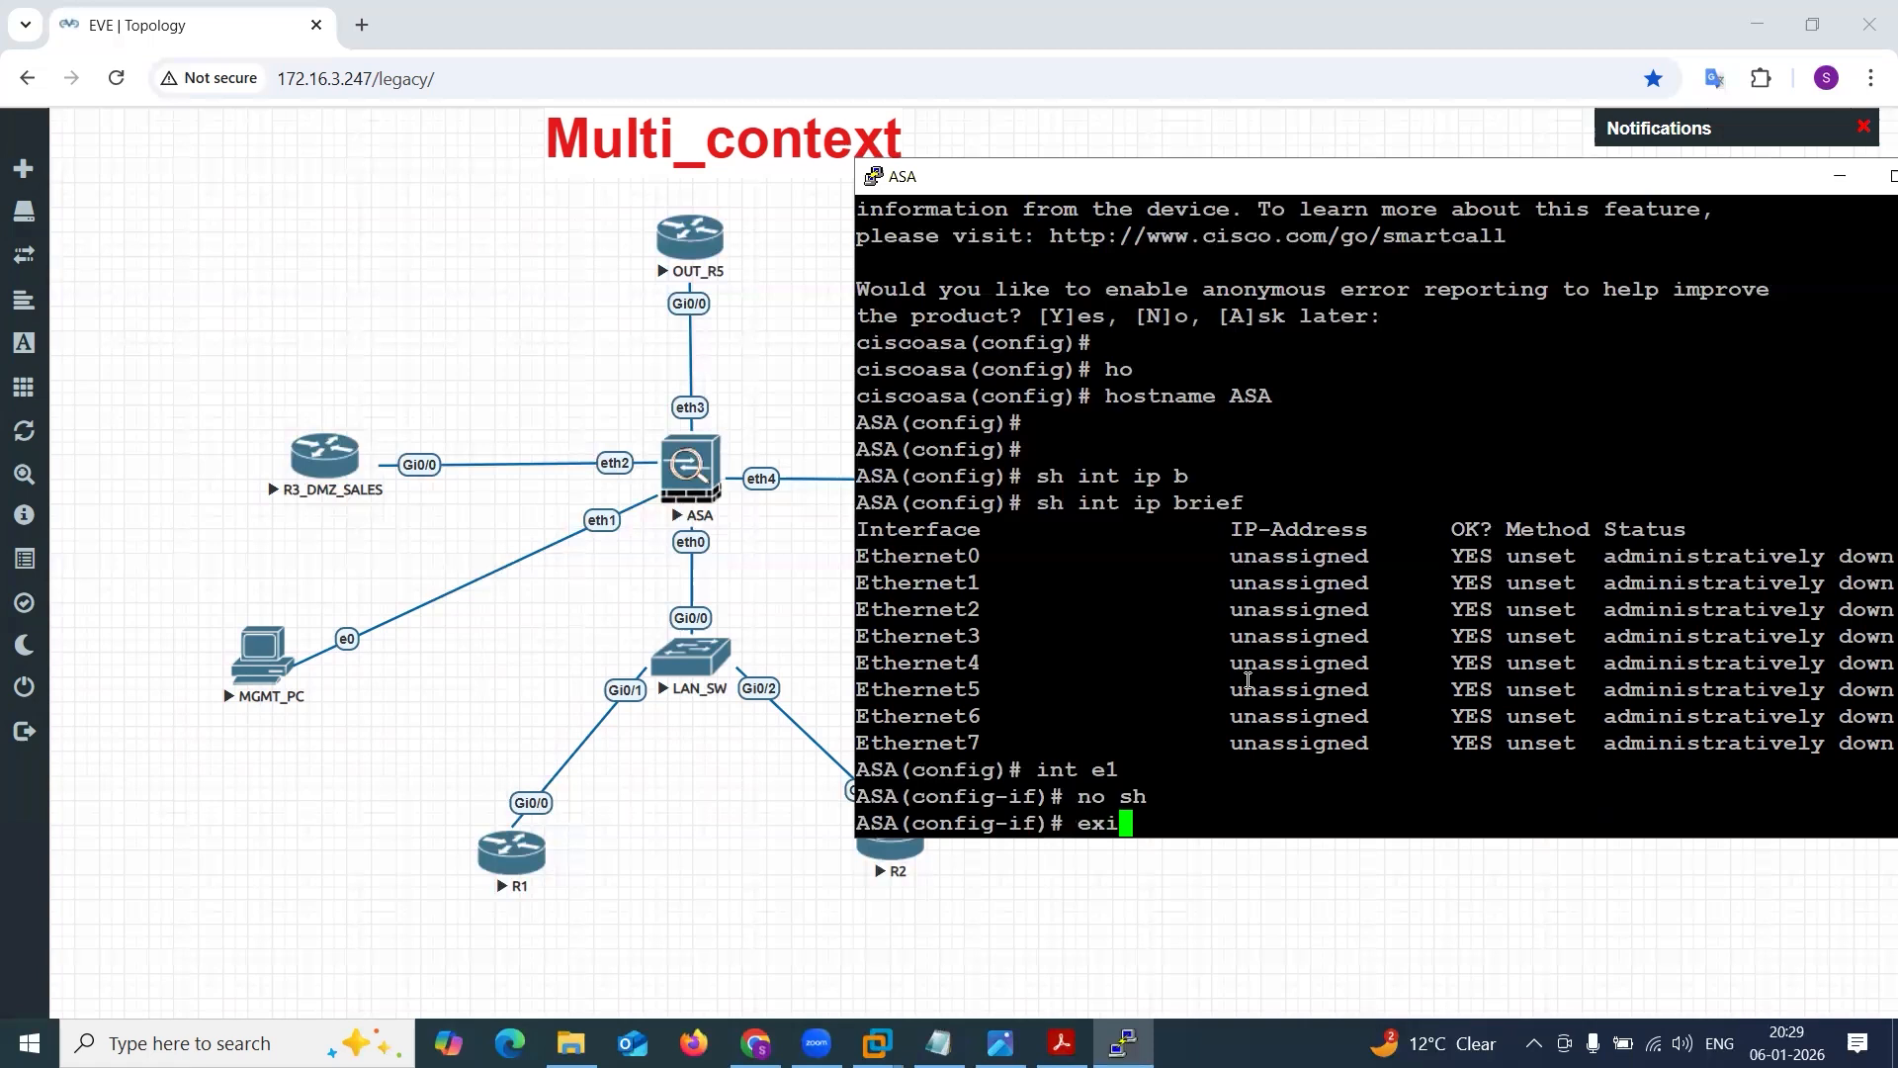
key(Return)
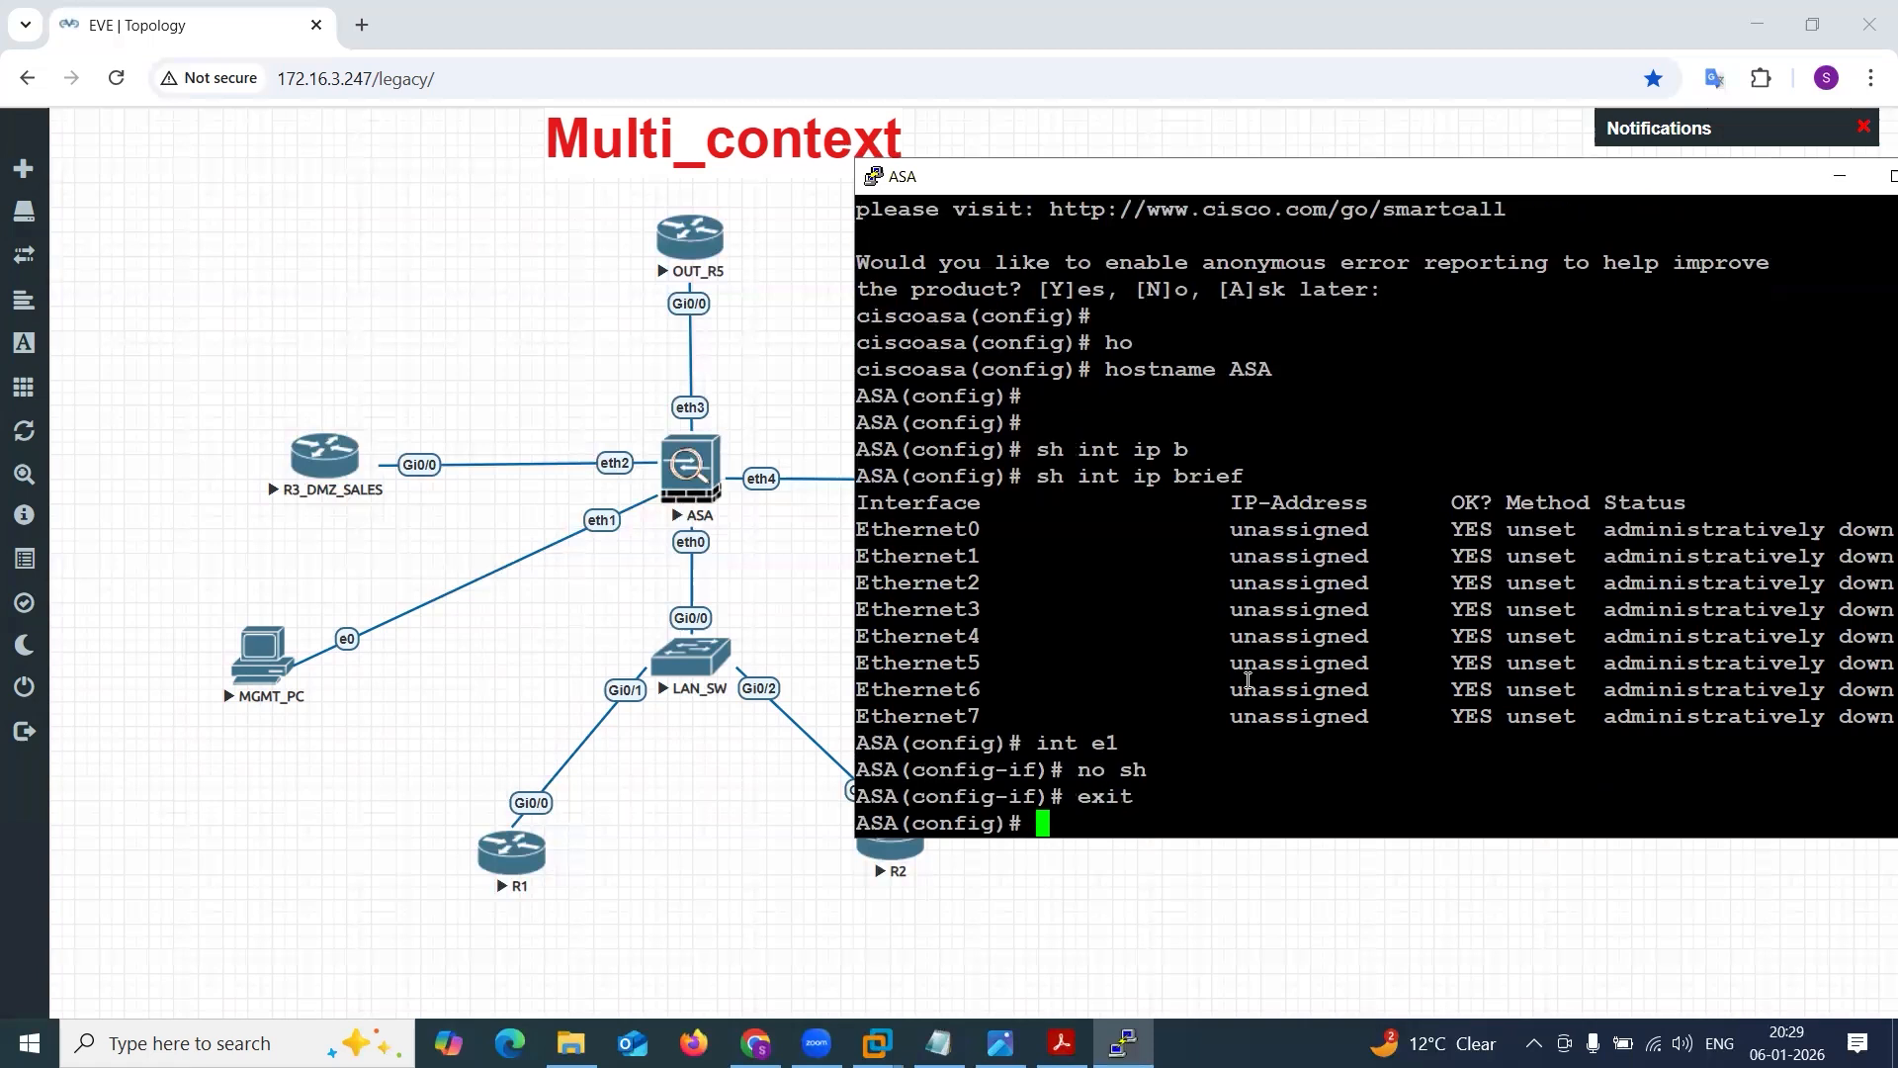
Run sh int ip brief again and check the status of Ethernet1.
key(Return)
text(s iny)
key(BackSpace)
key(BackSpace)
key(BackSpace)
key(BackSpace)
key(BackSpace)
text(h int ip b)
key(Tab)
key(Return)
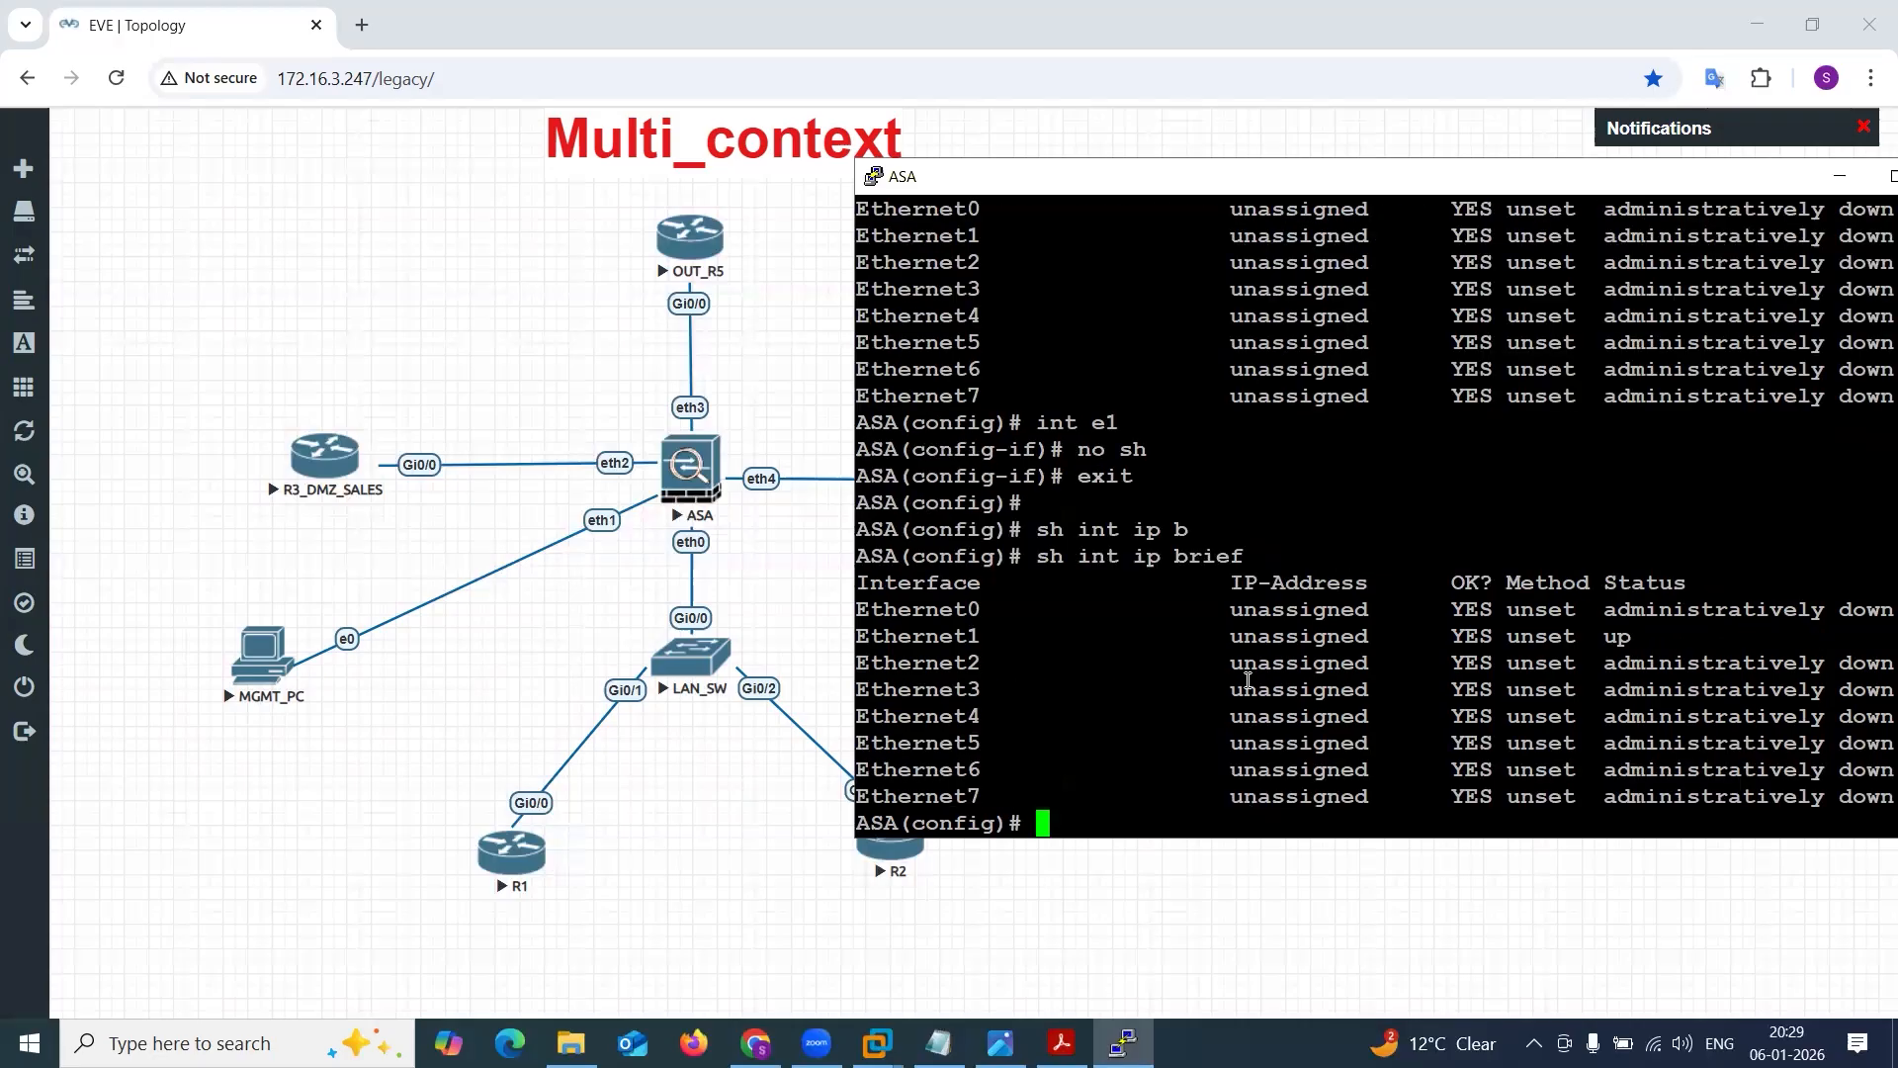
drag(1218, 637, 1445, 621)
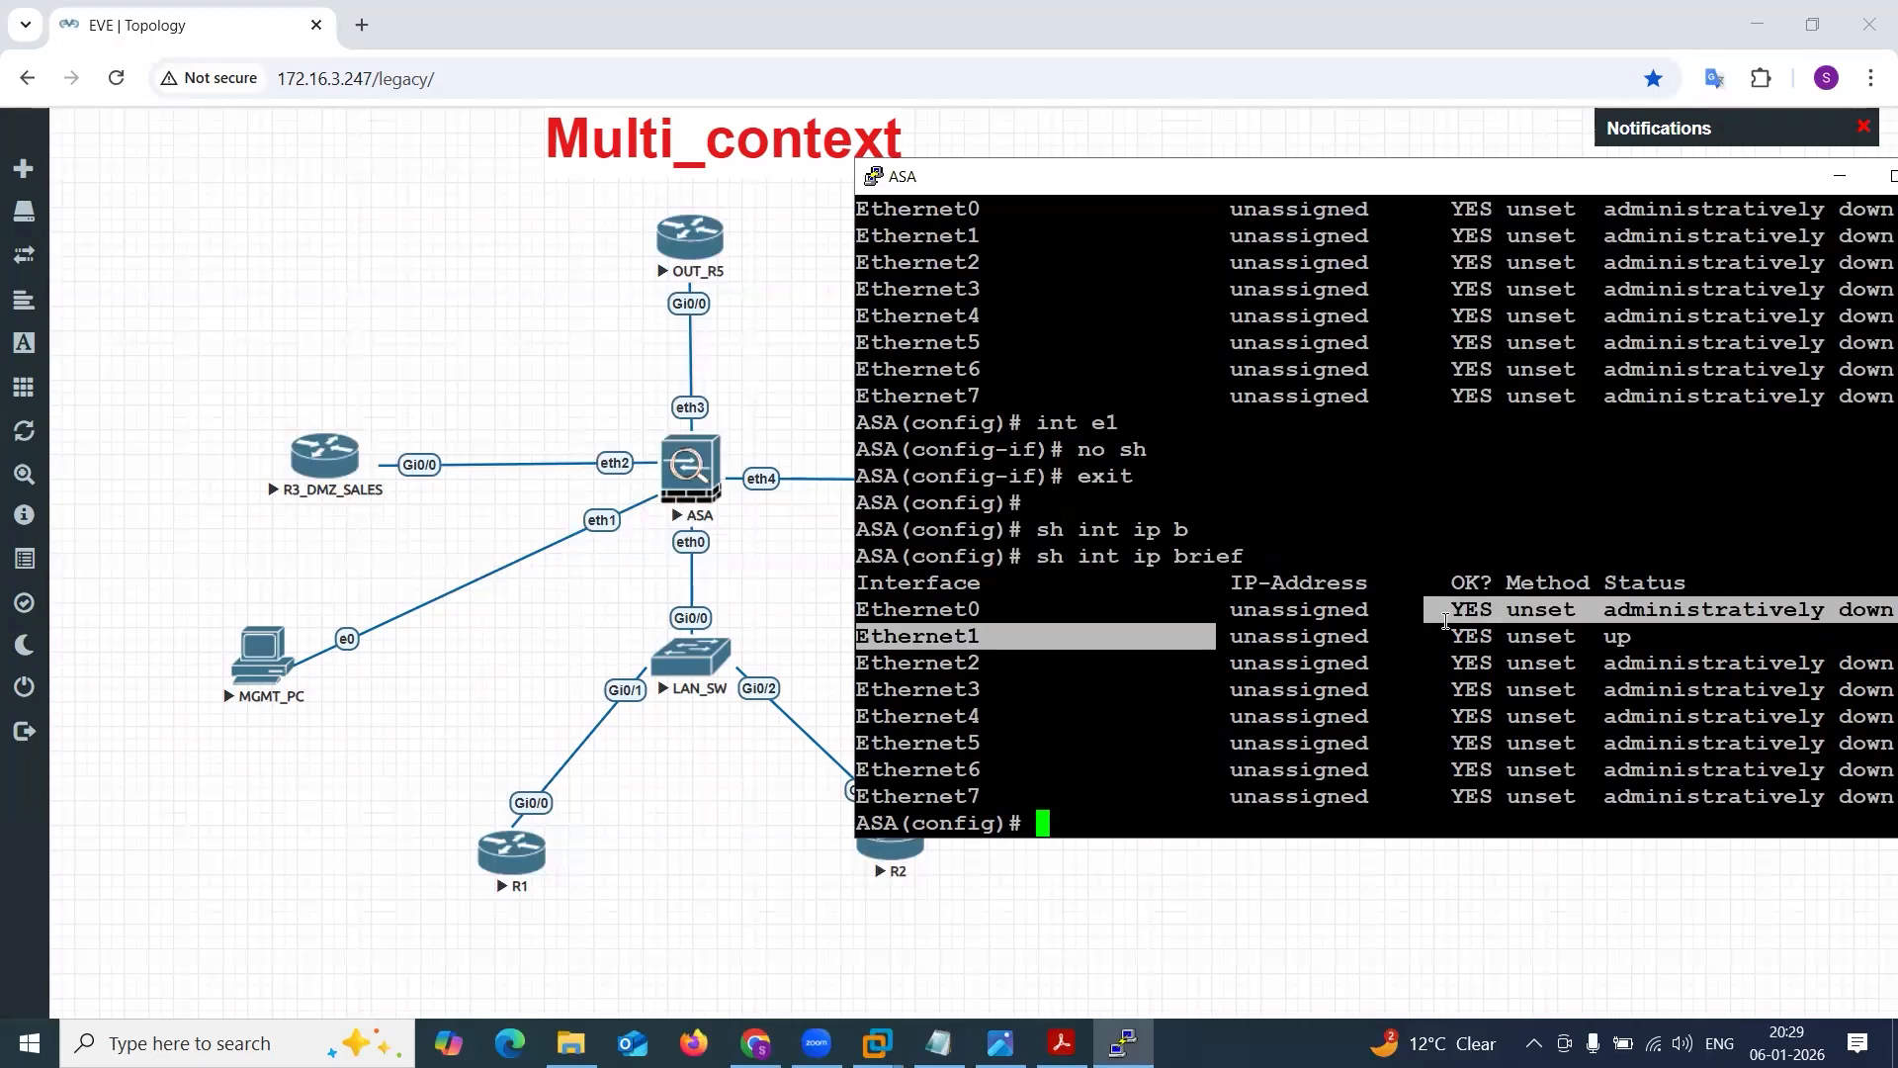
click(1445, 621)
drag(897, 638, 1217, 627)
click(1219, 623)
Display the ASA's command history with sh his.
text(sh is)
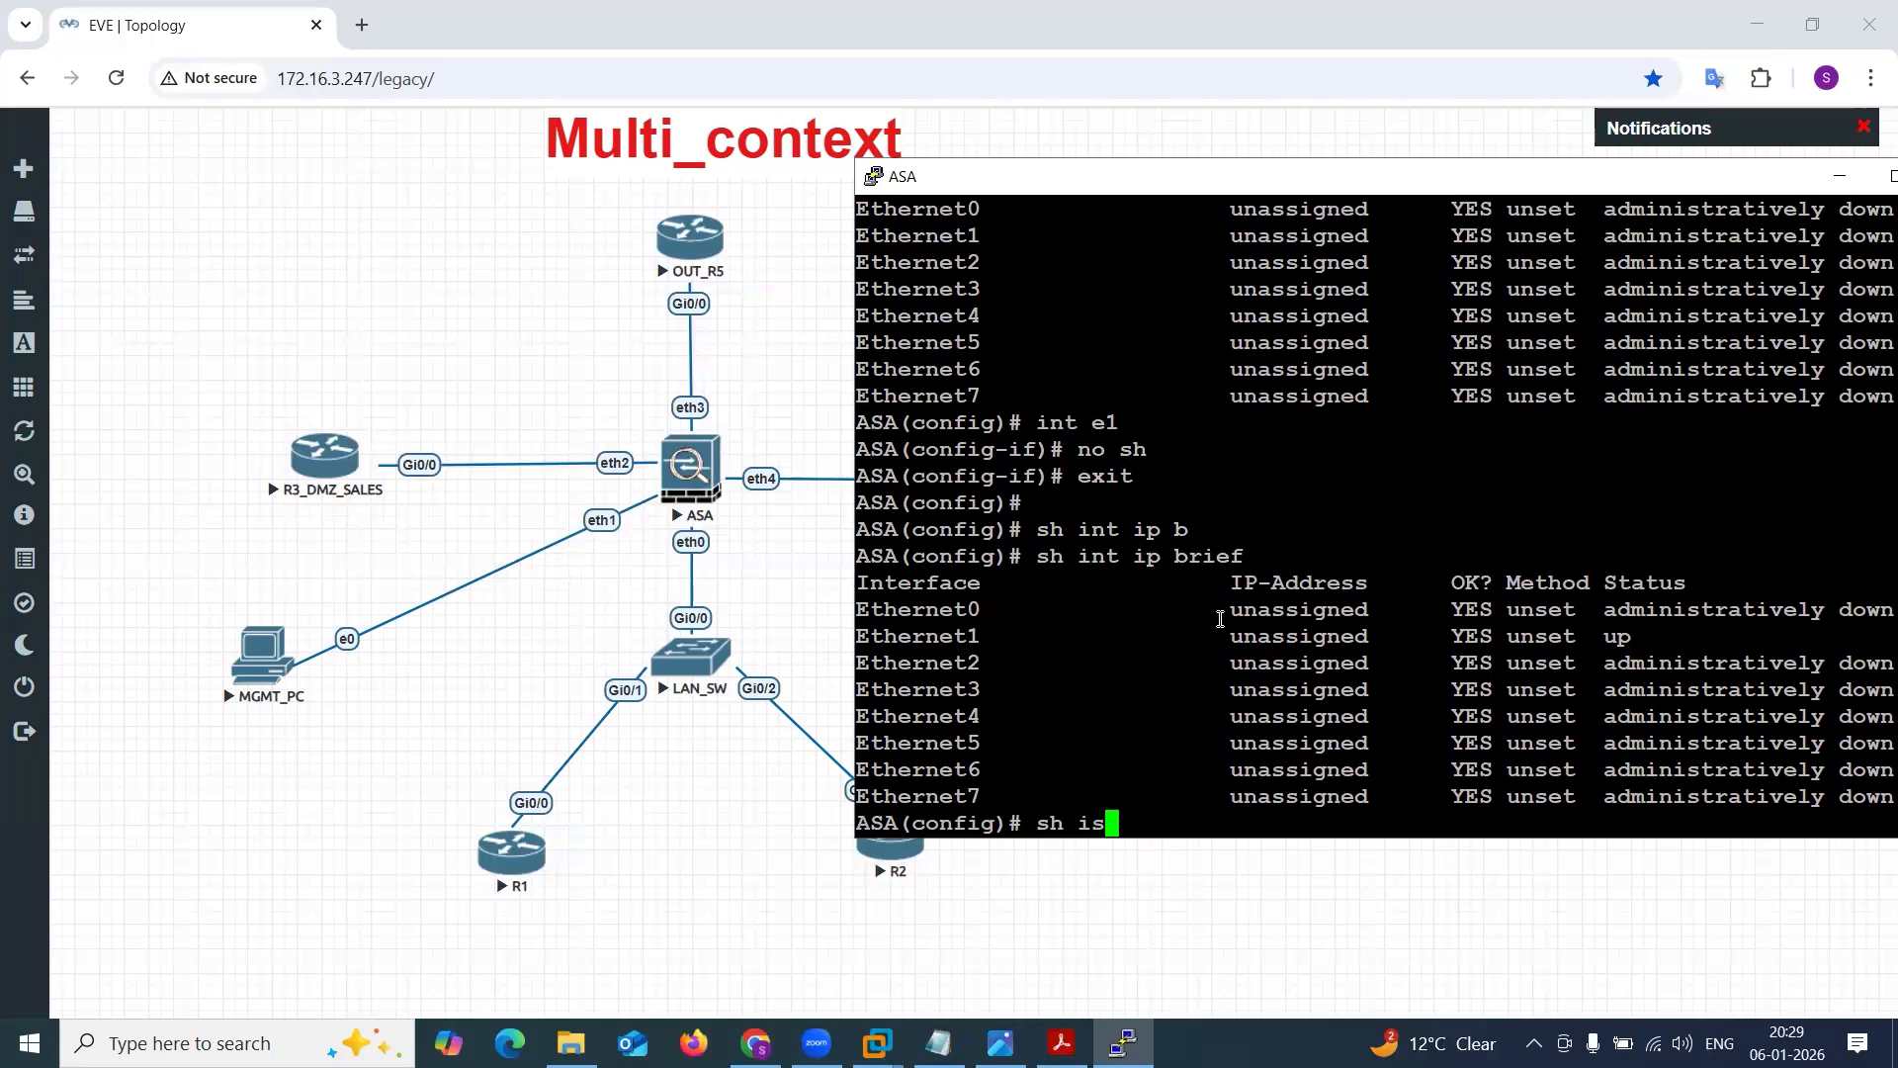
key(BackSpace)
key(BackSpace)
text(his)
key(Return)
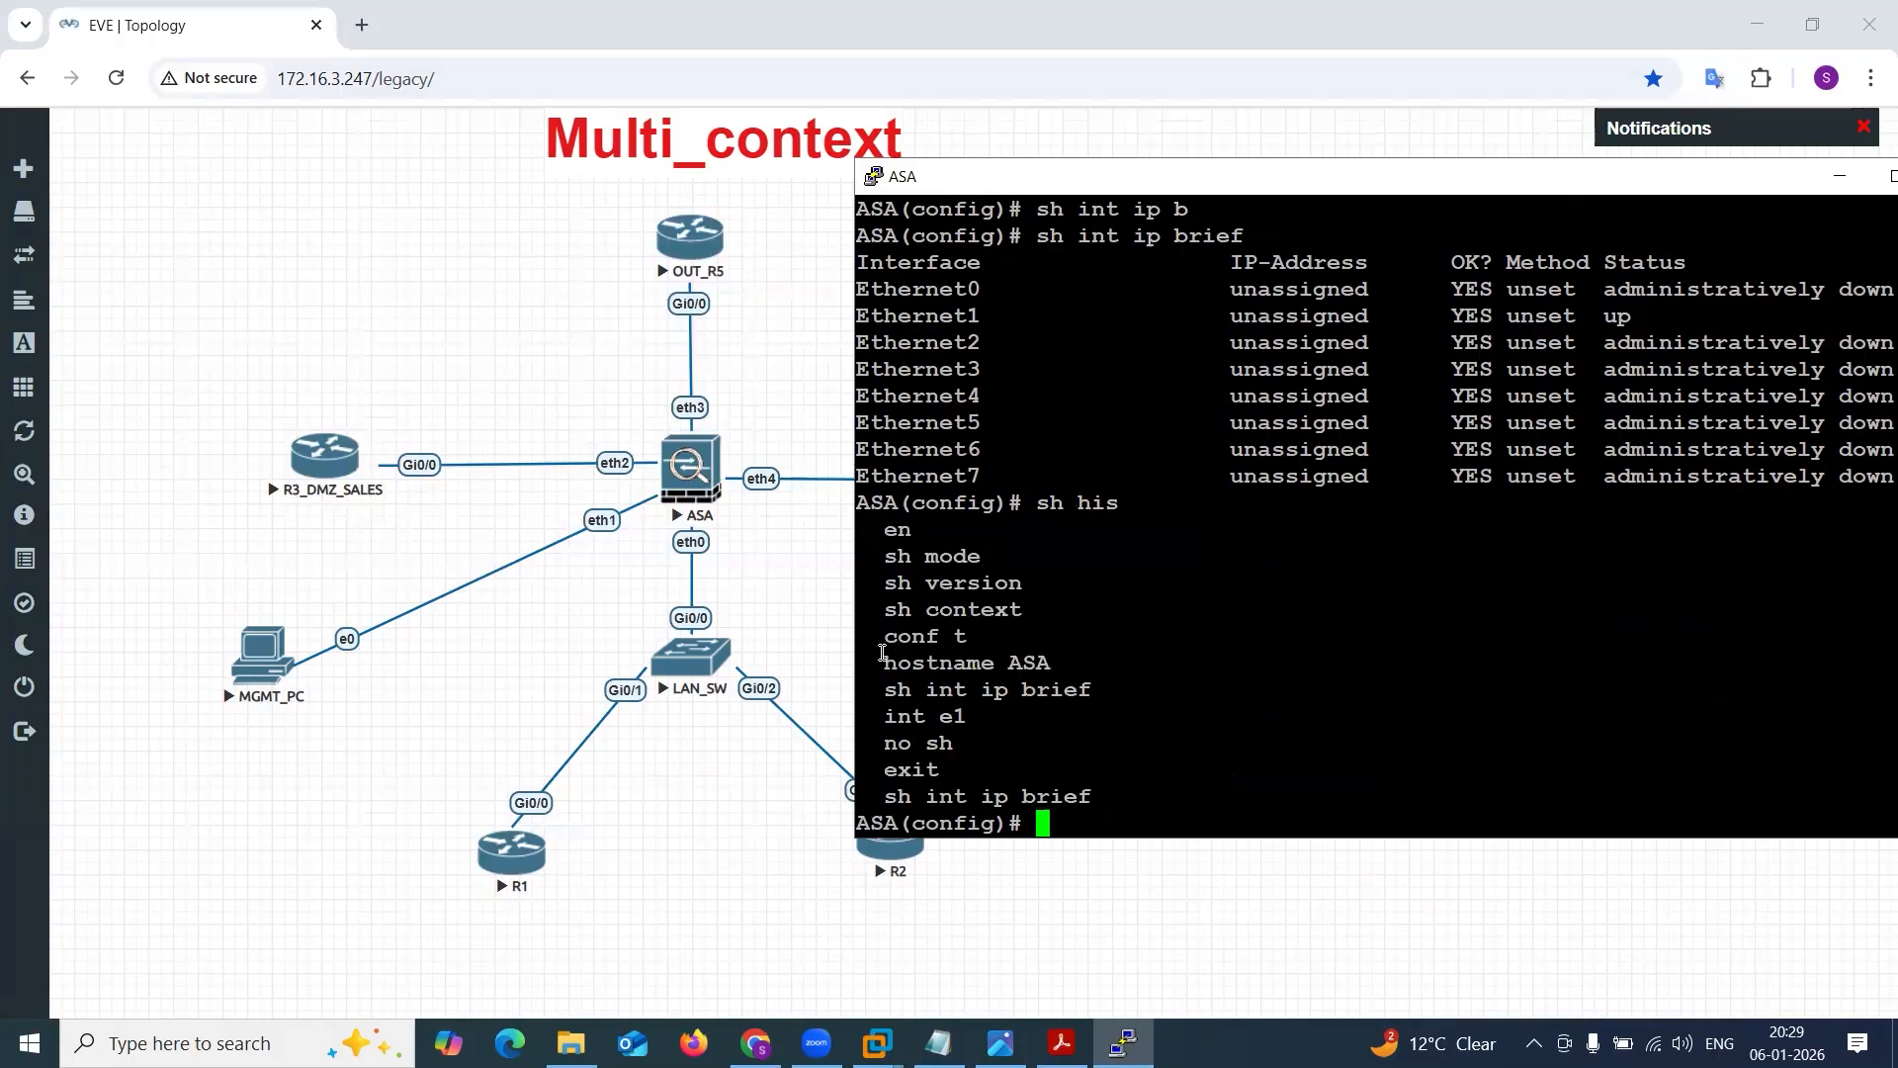
Copy the commands conf t through no sh from the history into the ASA 8PM Config.txt notes, replacing sh int ip brief with !
drag(882, 638, 1088, 673)
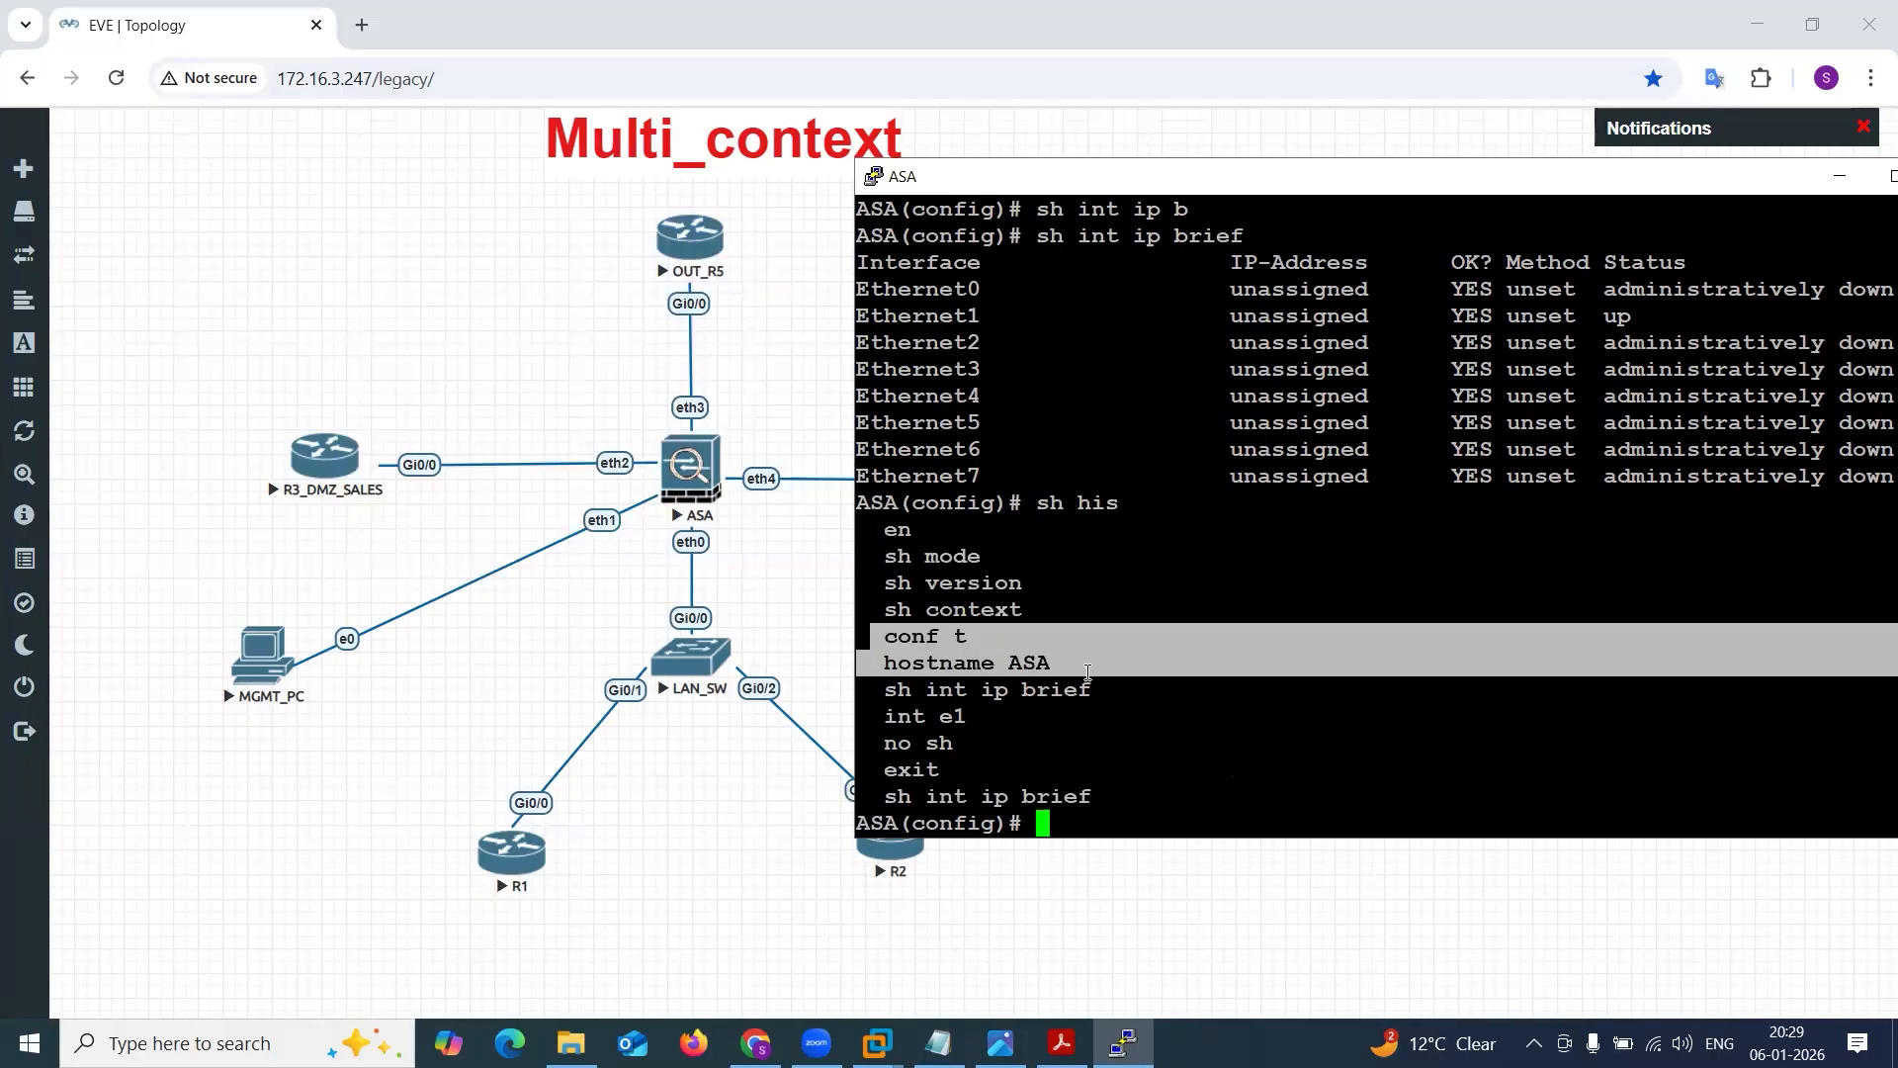
drag(876, 647, 1028, 742)
key(ctrl+c)
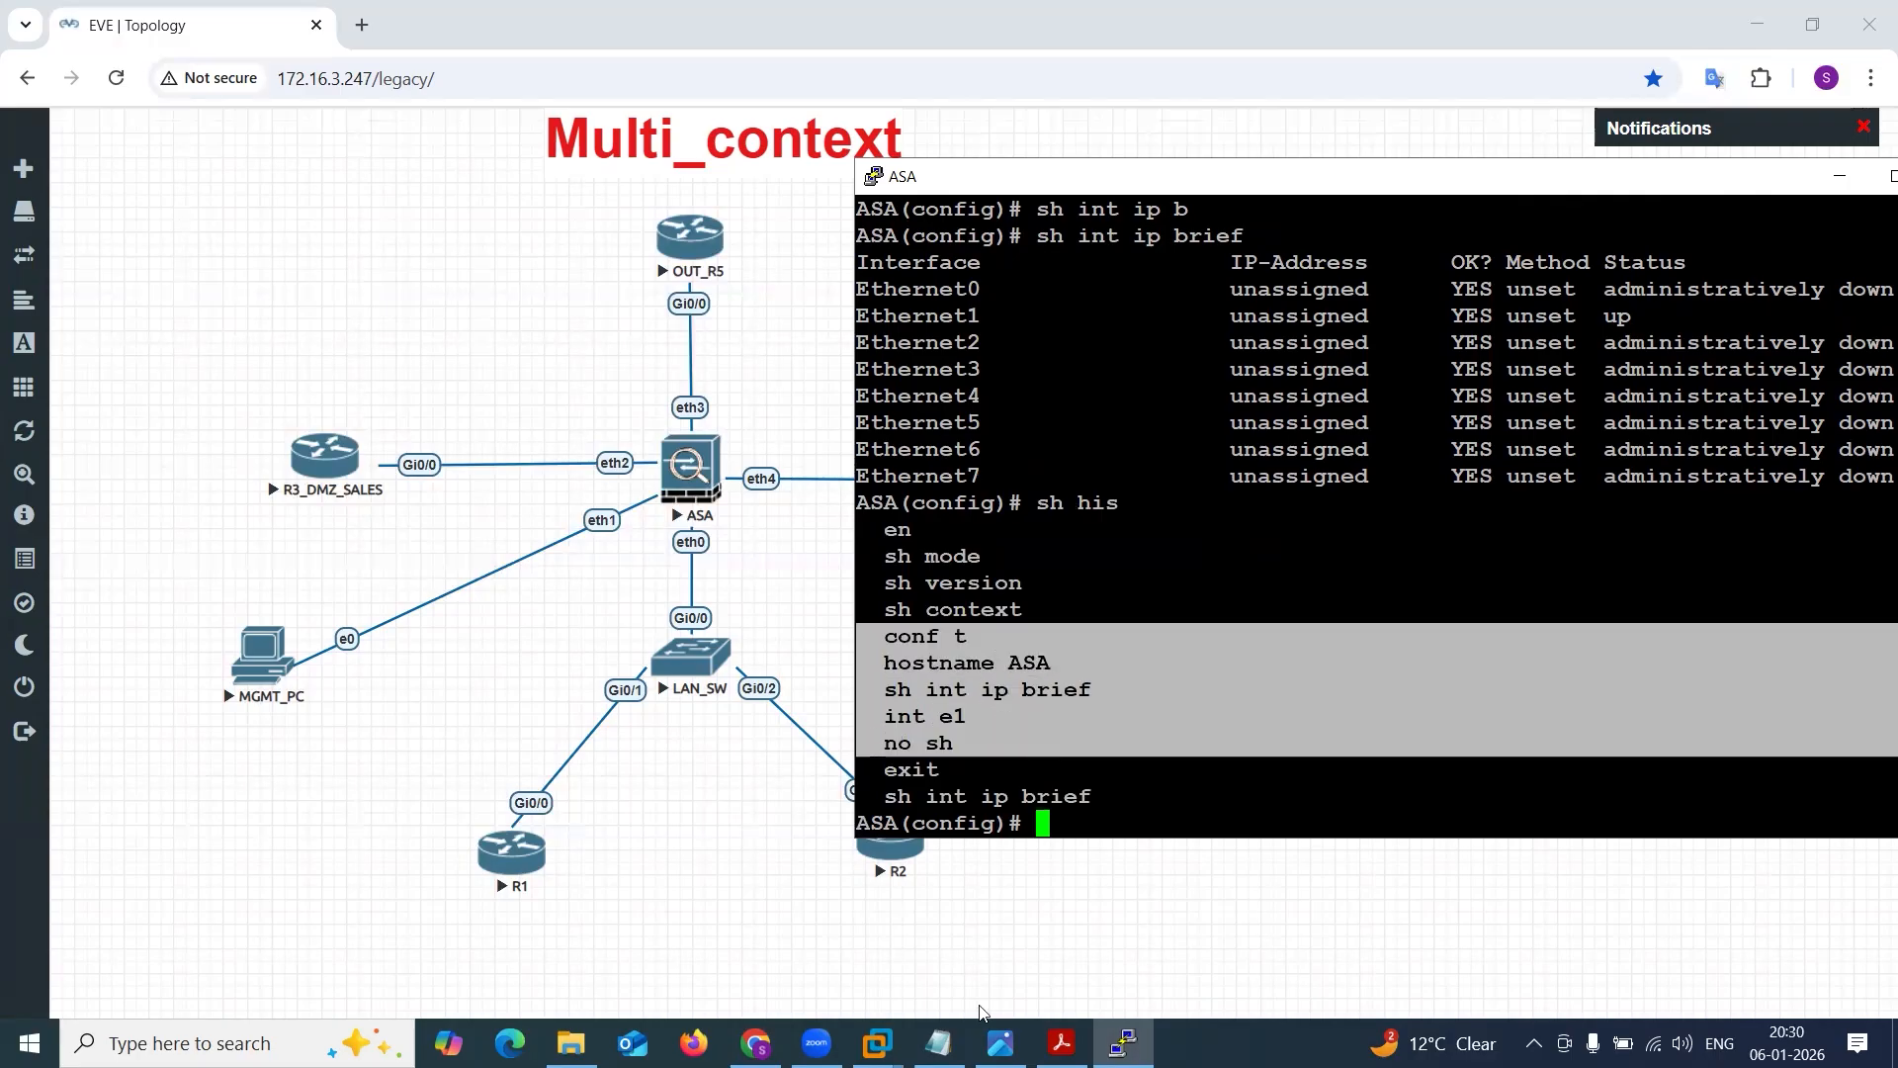
click(939, 1041)
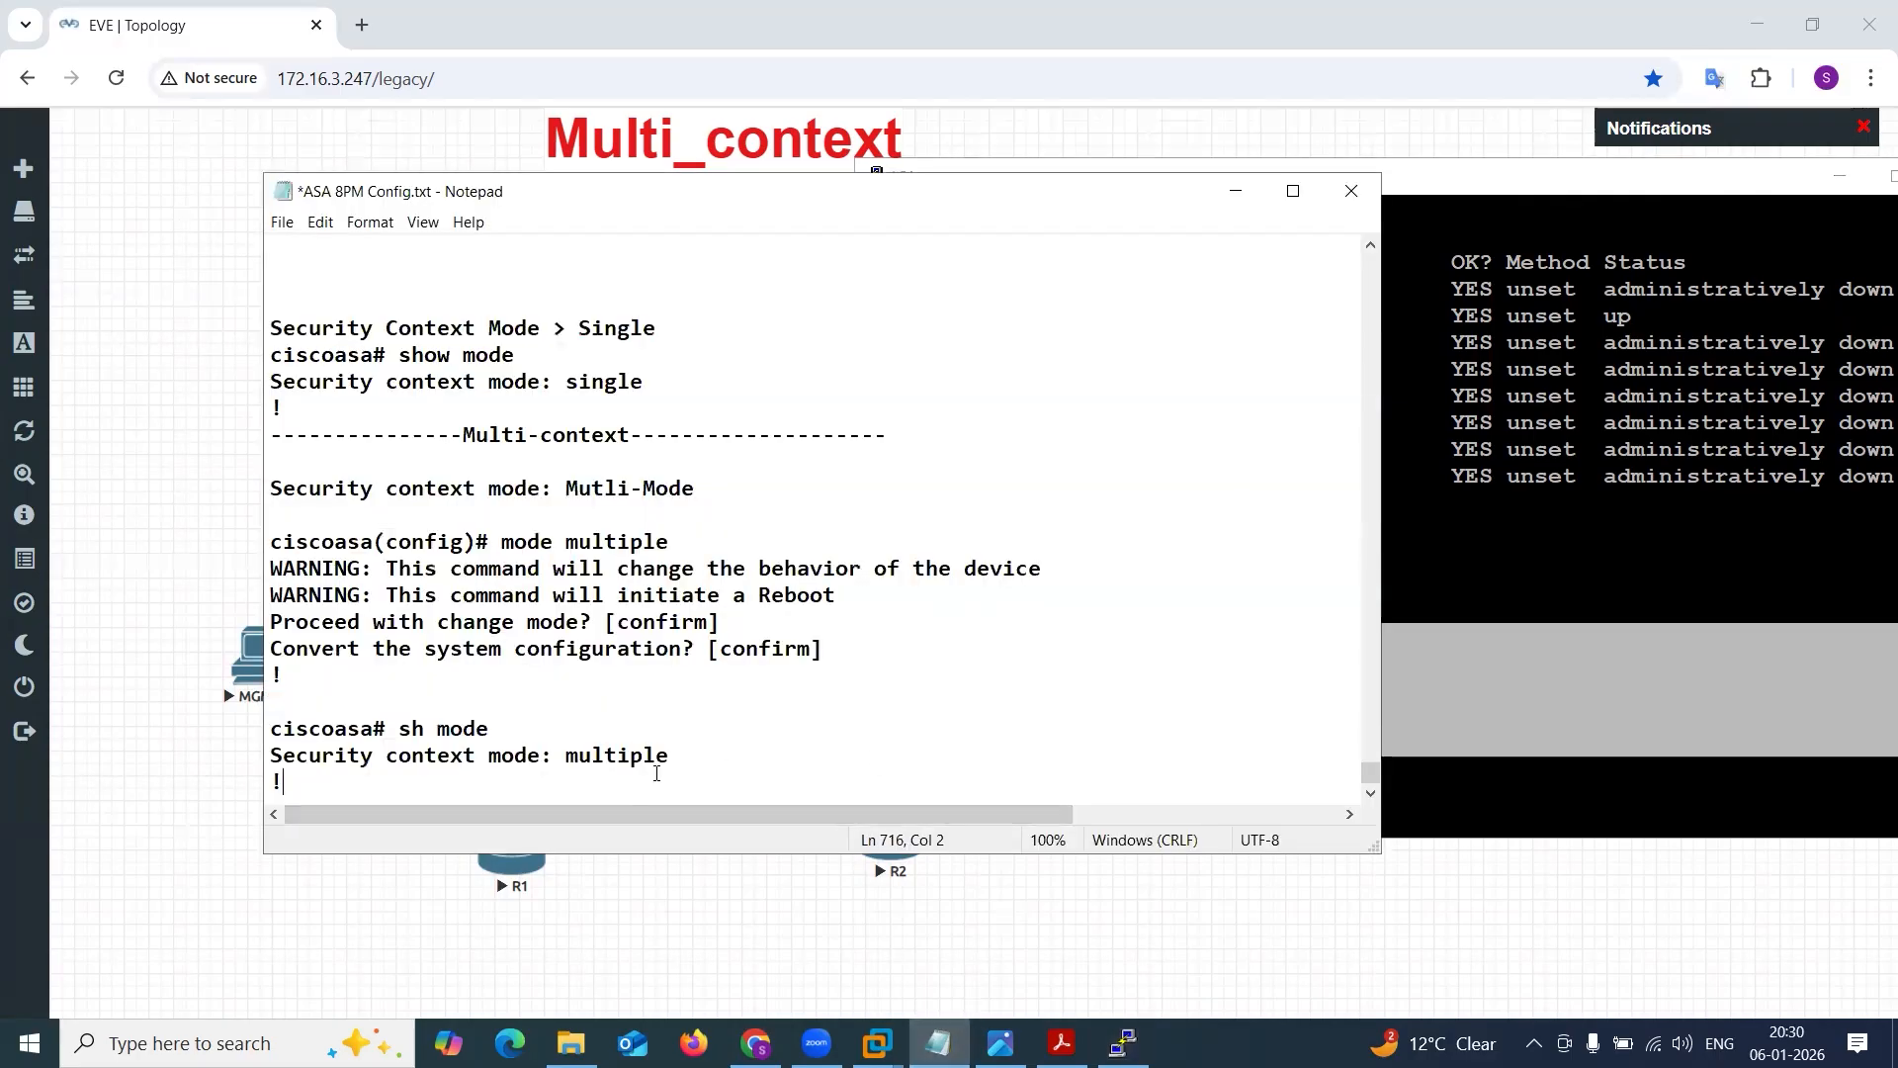
key(Return)
key(Return)
key(ctrl+v)
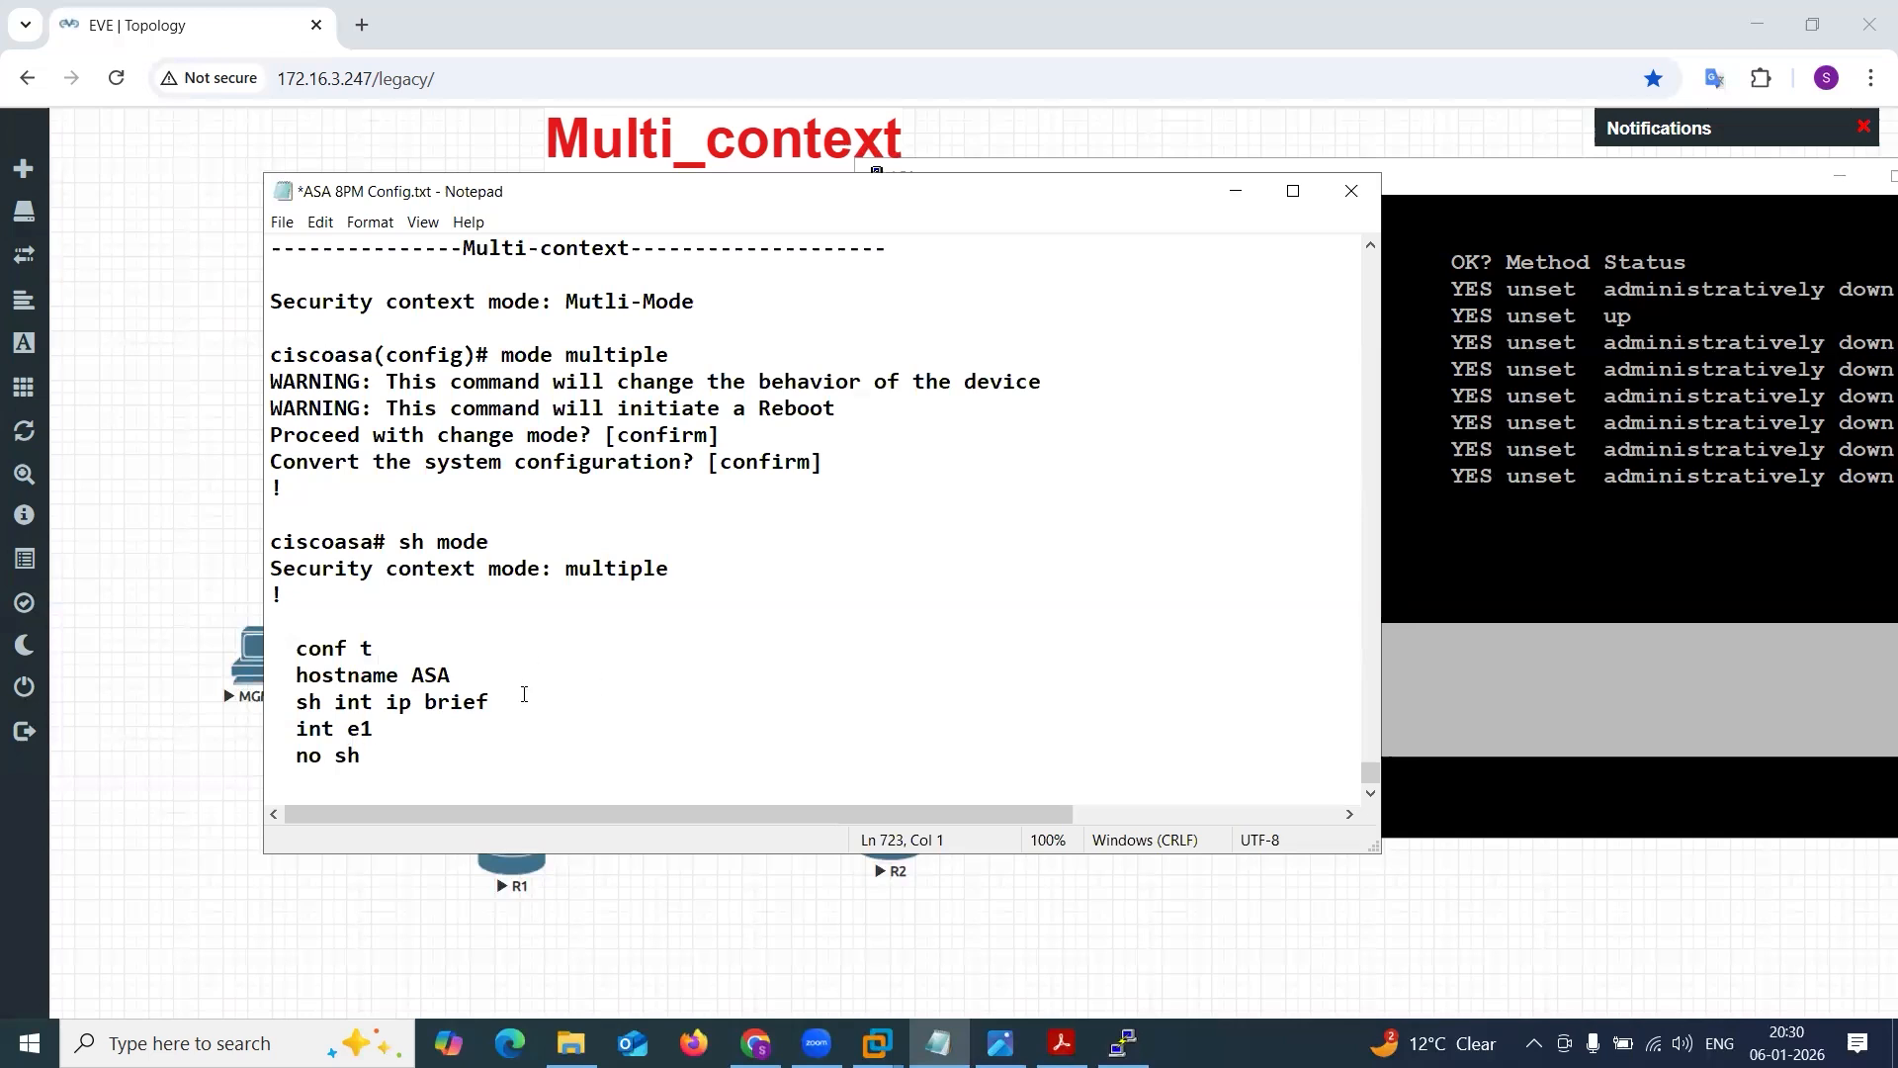
drag(525, 695, 259, 704)
text(!)
Add the heading "------------Configure Admin Context ---------" above the conf t line in the notes.
key(Return)
key(Return)
text(------------Co)
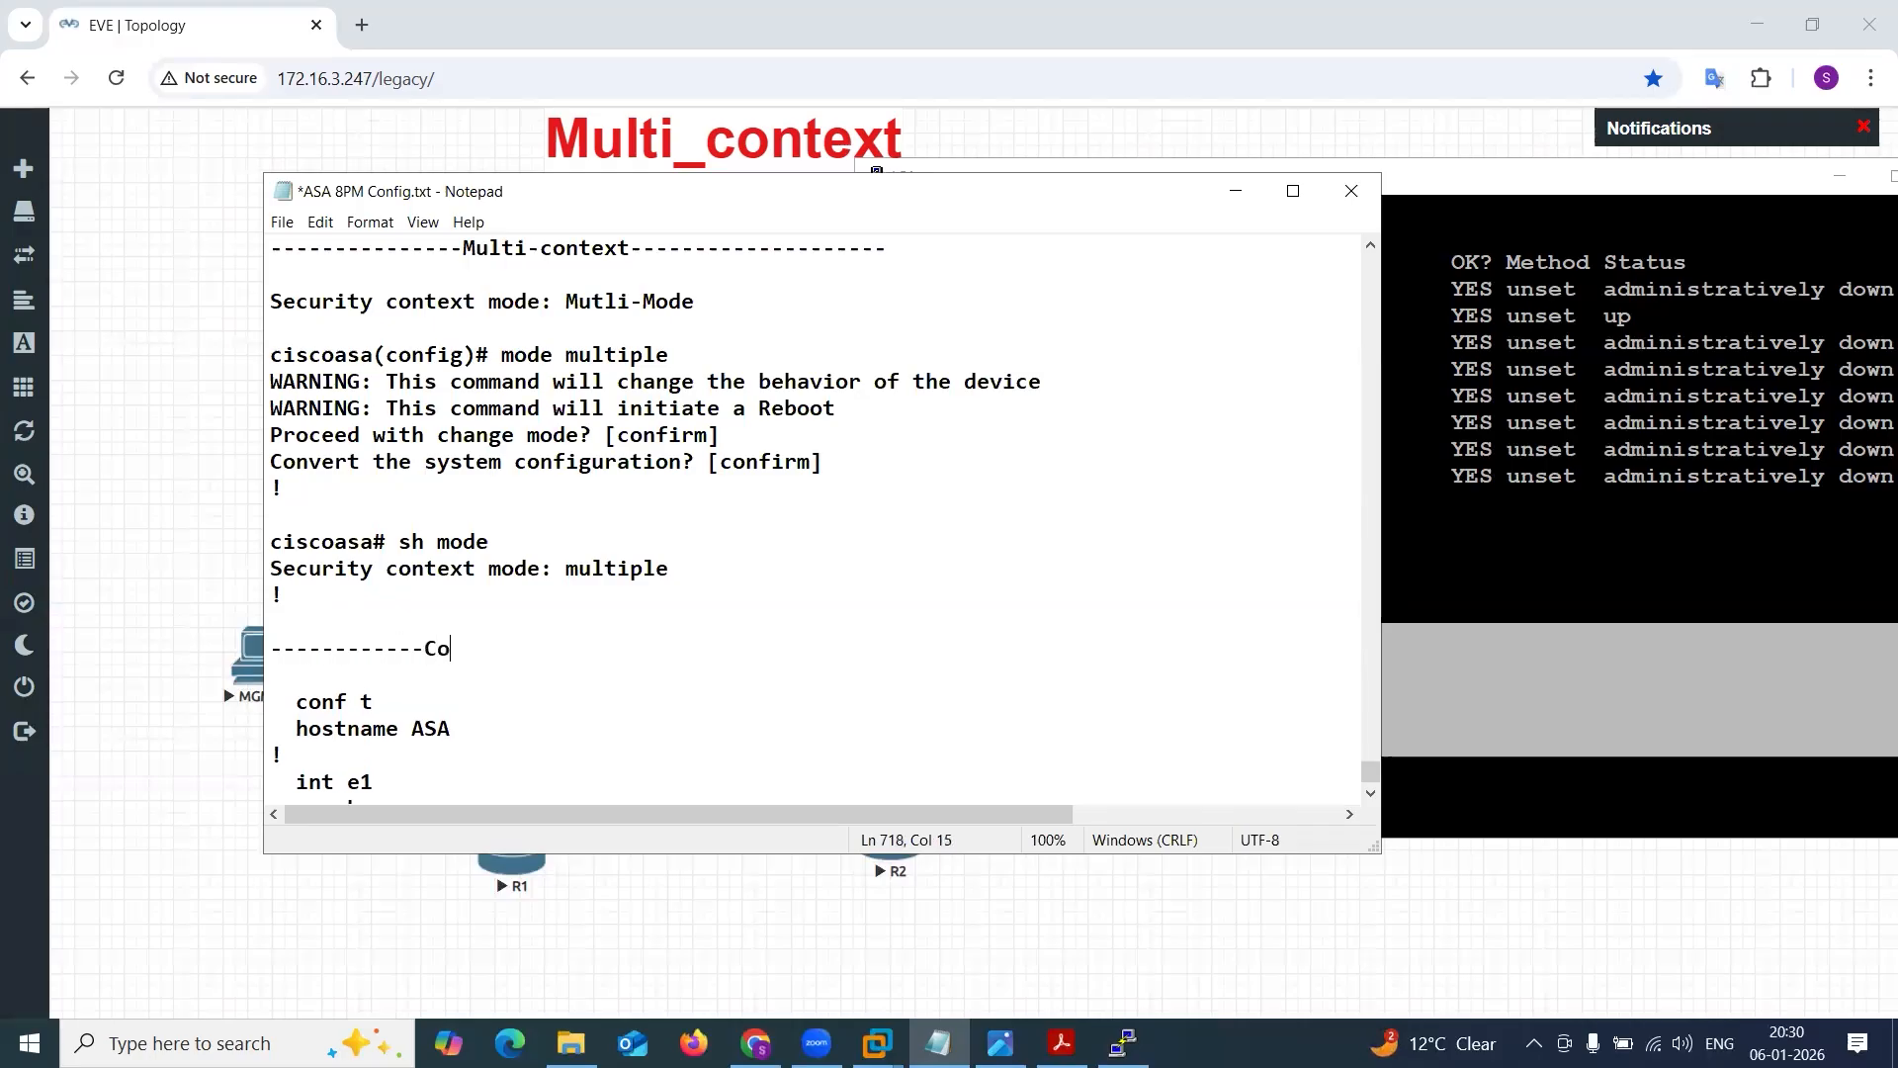
text(nfigure Admin Contex)
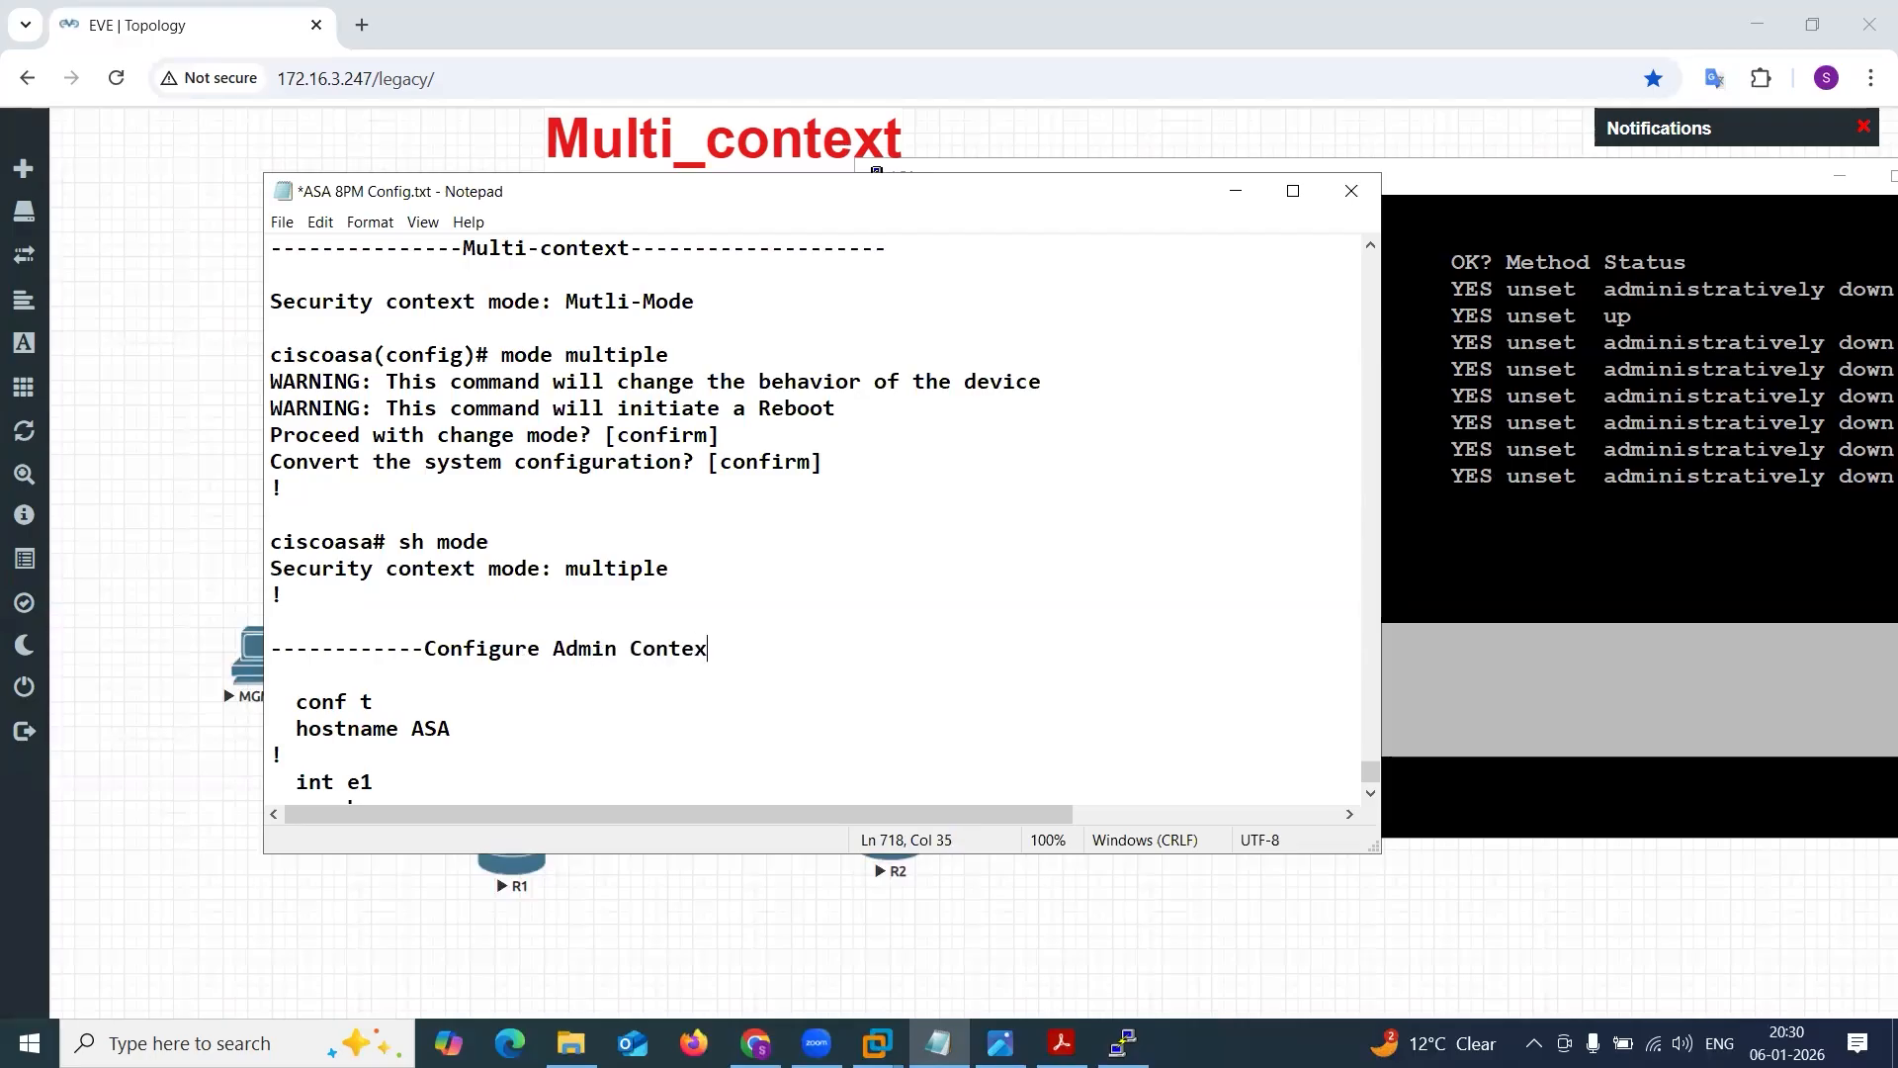
text(t ---------)
Add the note "Use of admin-context is to take remote access & manage user defined contexts" under the admin context heading, followed by a ! line.
key(Return)
key(Return)
text(Use of A)
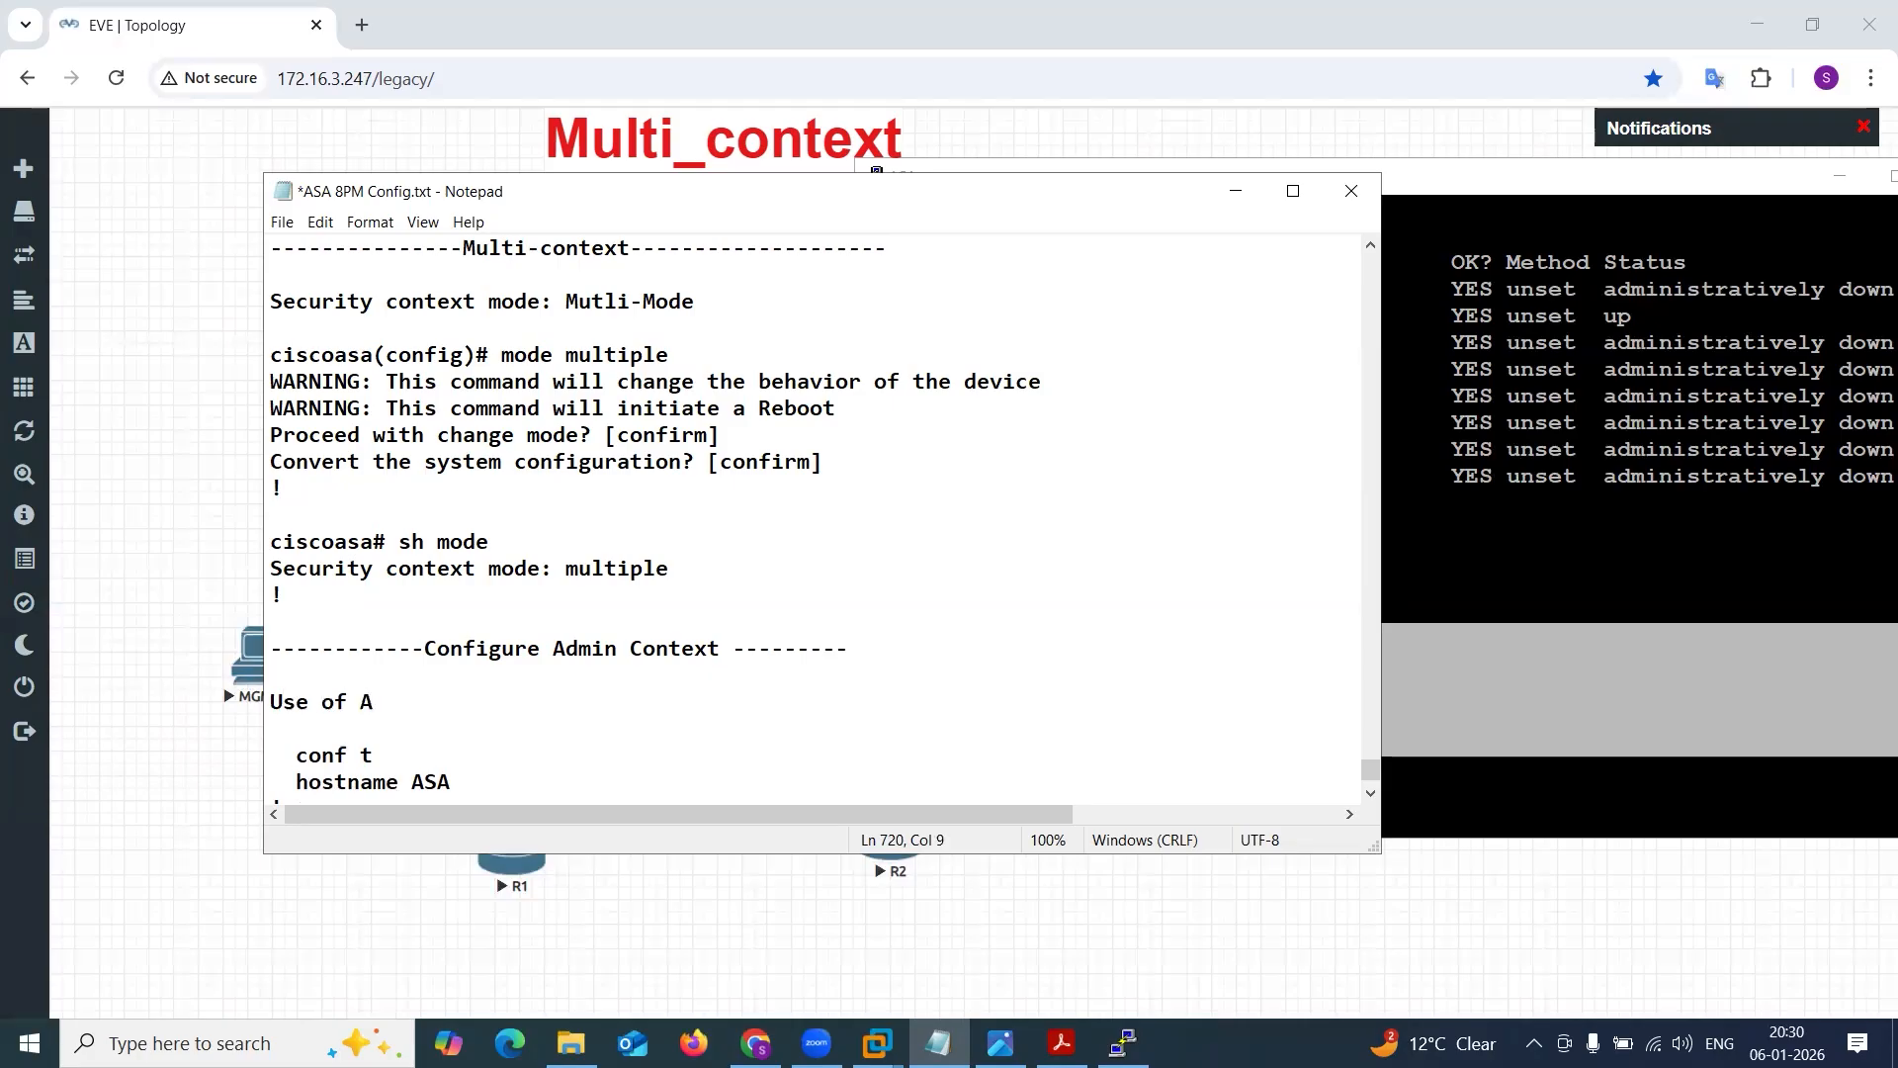
key(BackSpace)
text(admin-context os)
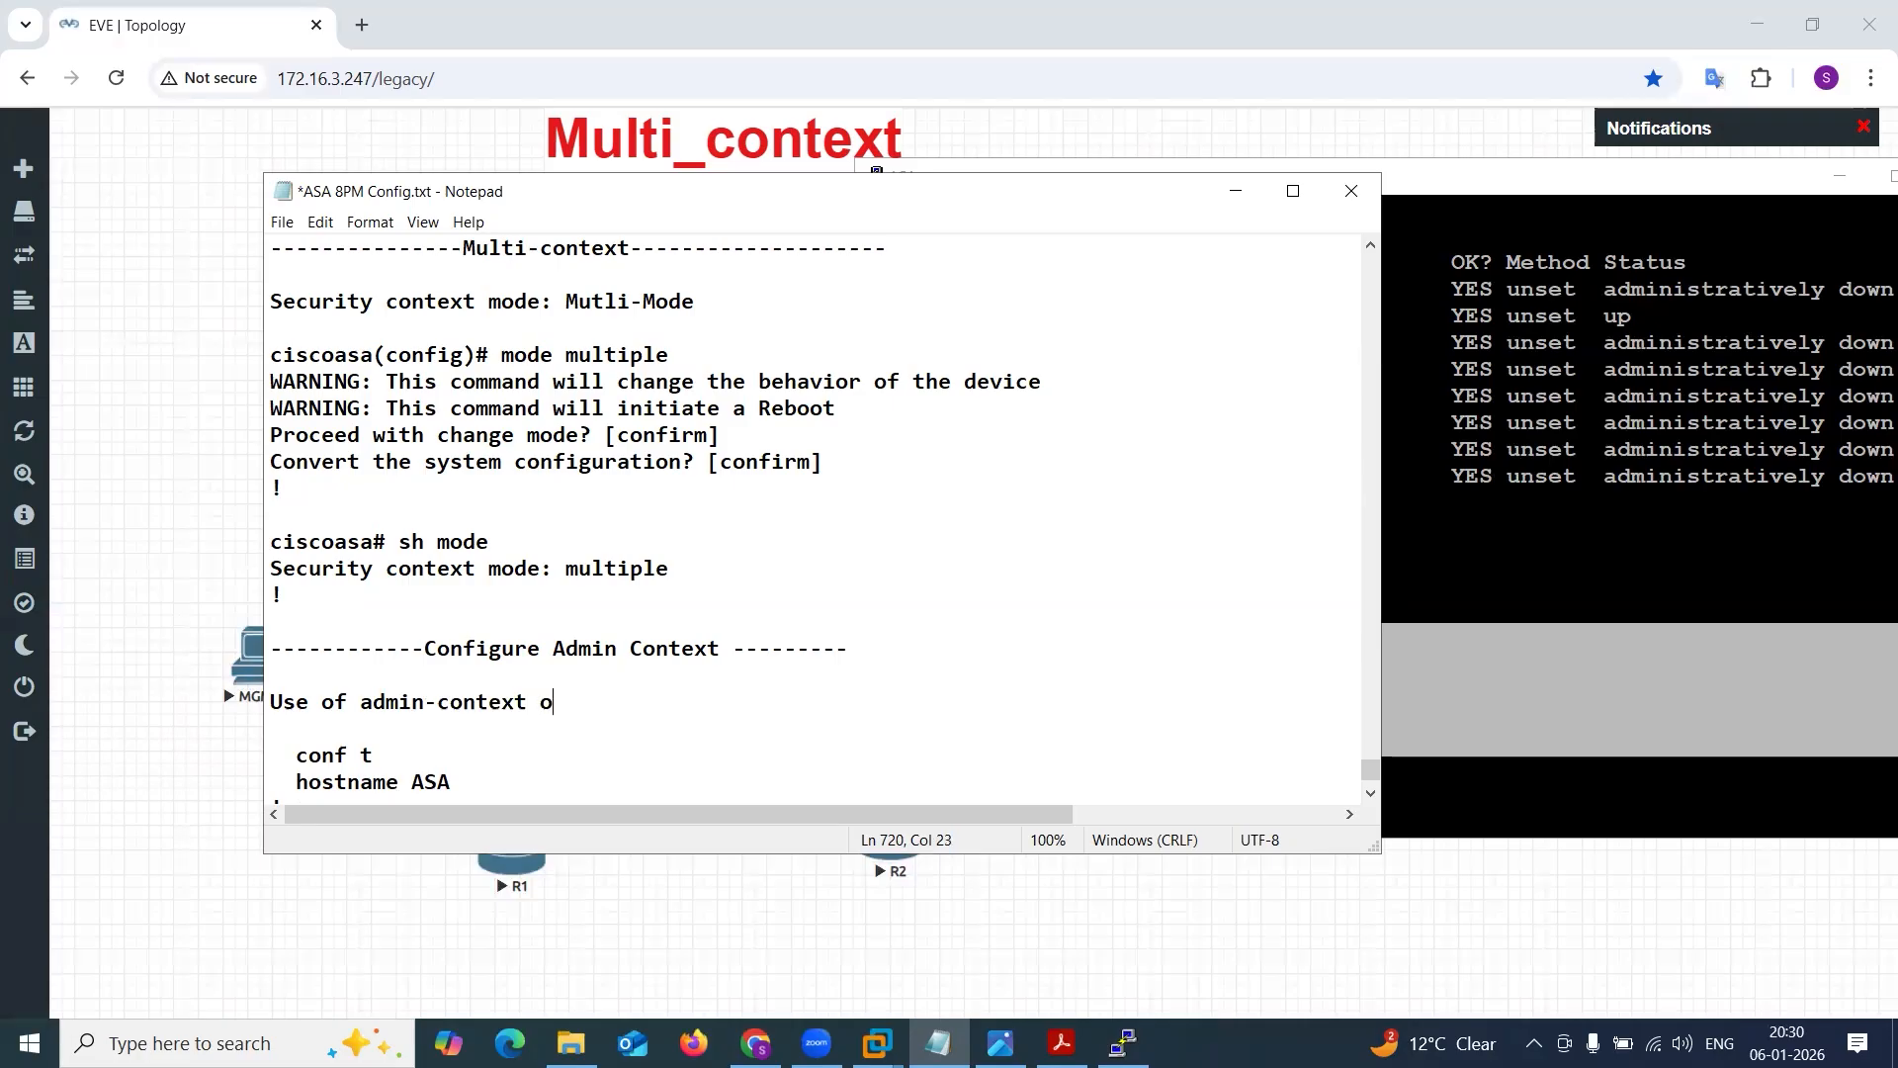
key(BackSpace)
key(BackSpace)
text(is to take remode)
key(BackSpace)
key(BackSpace)
key(BackSpace)
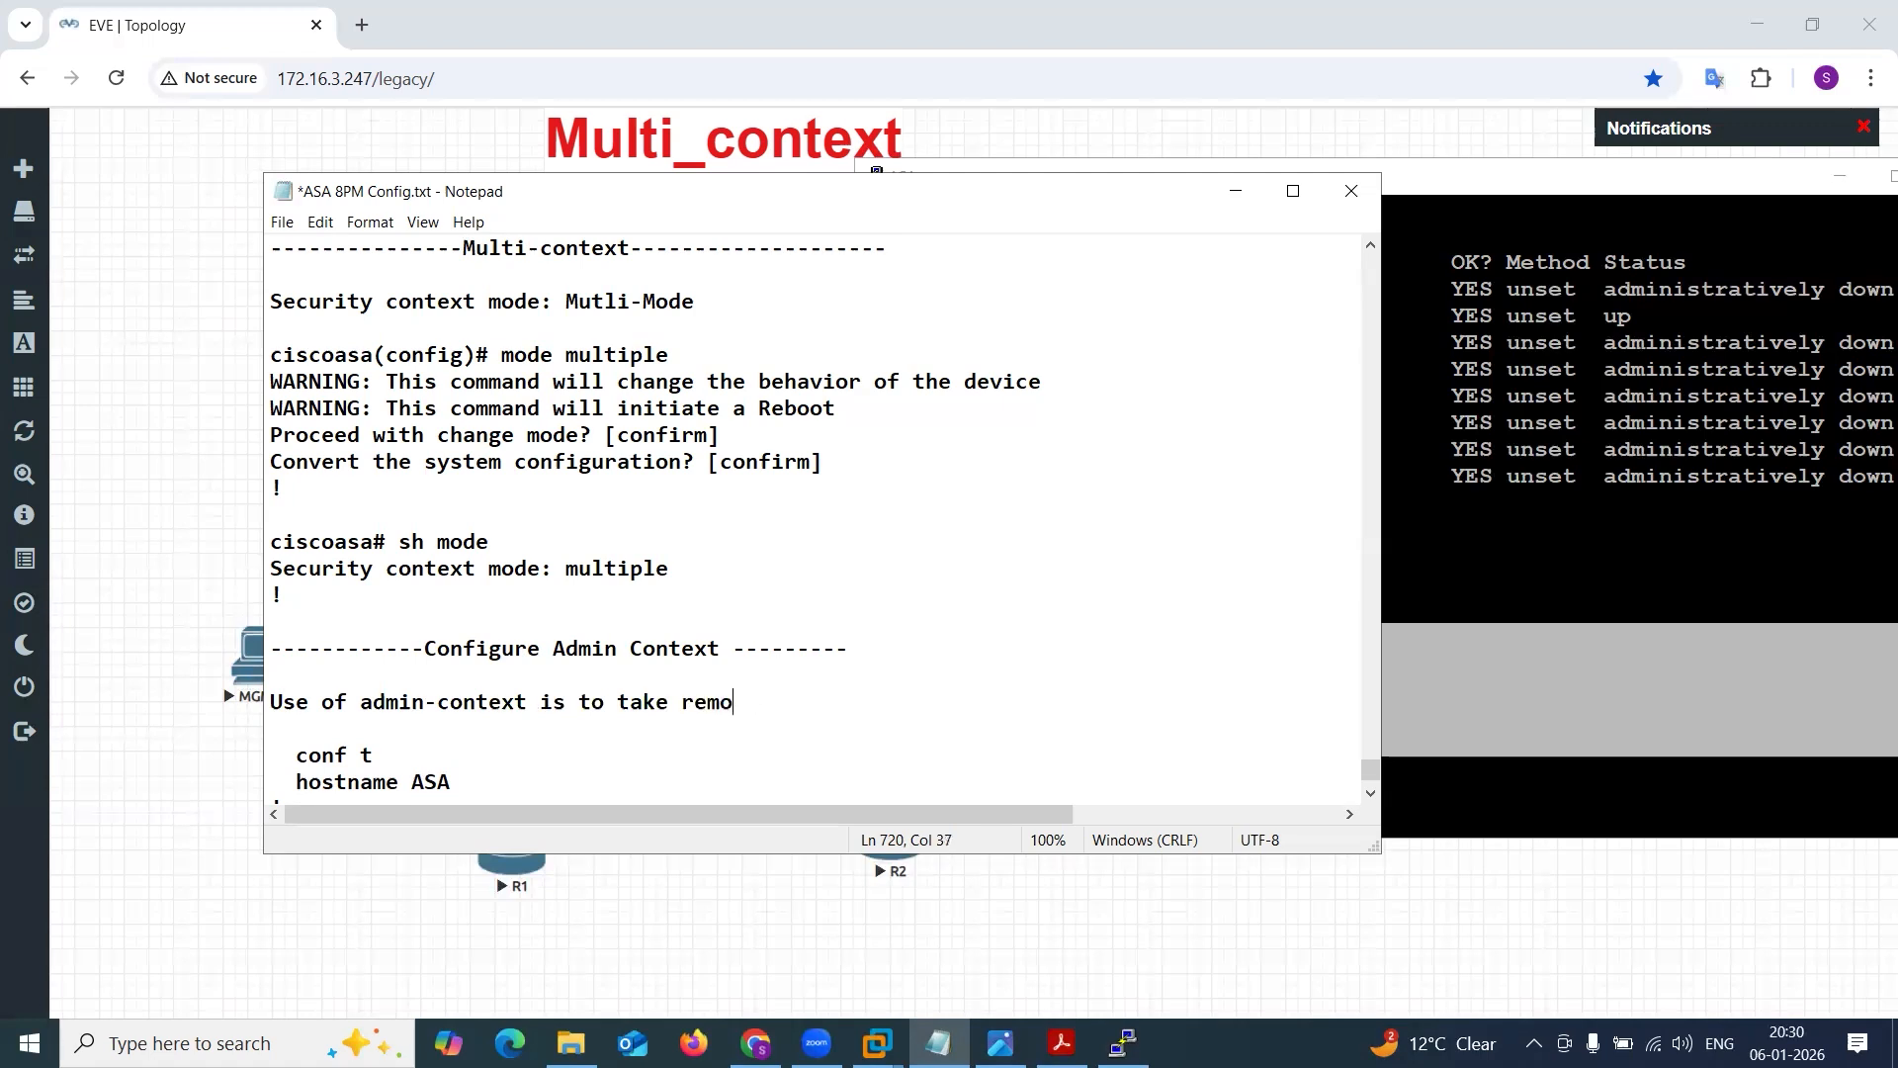
text(ote access & manage)
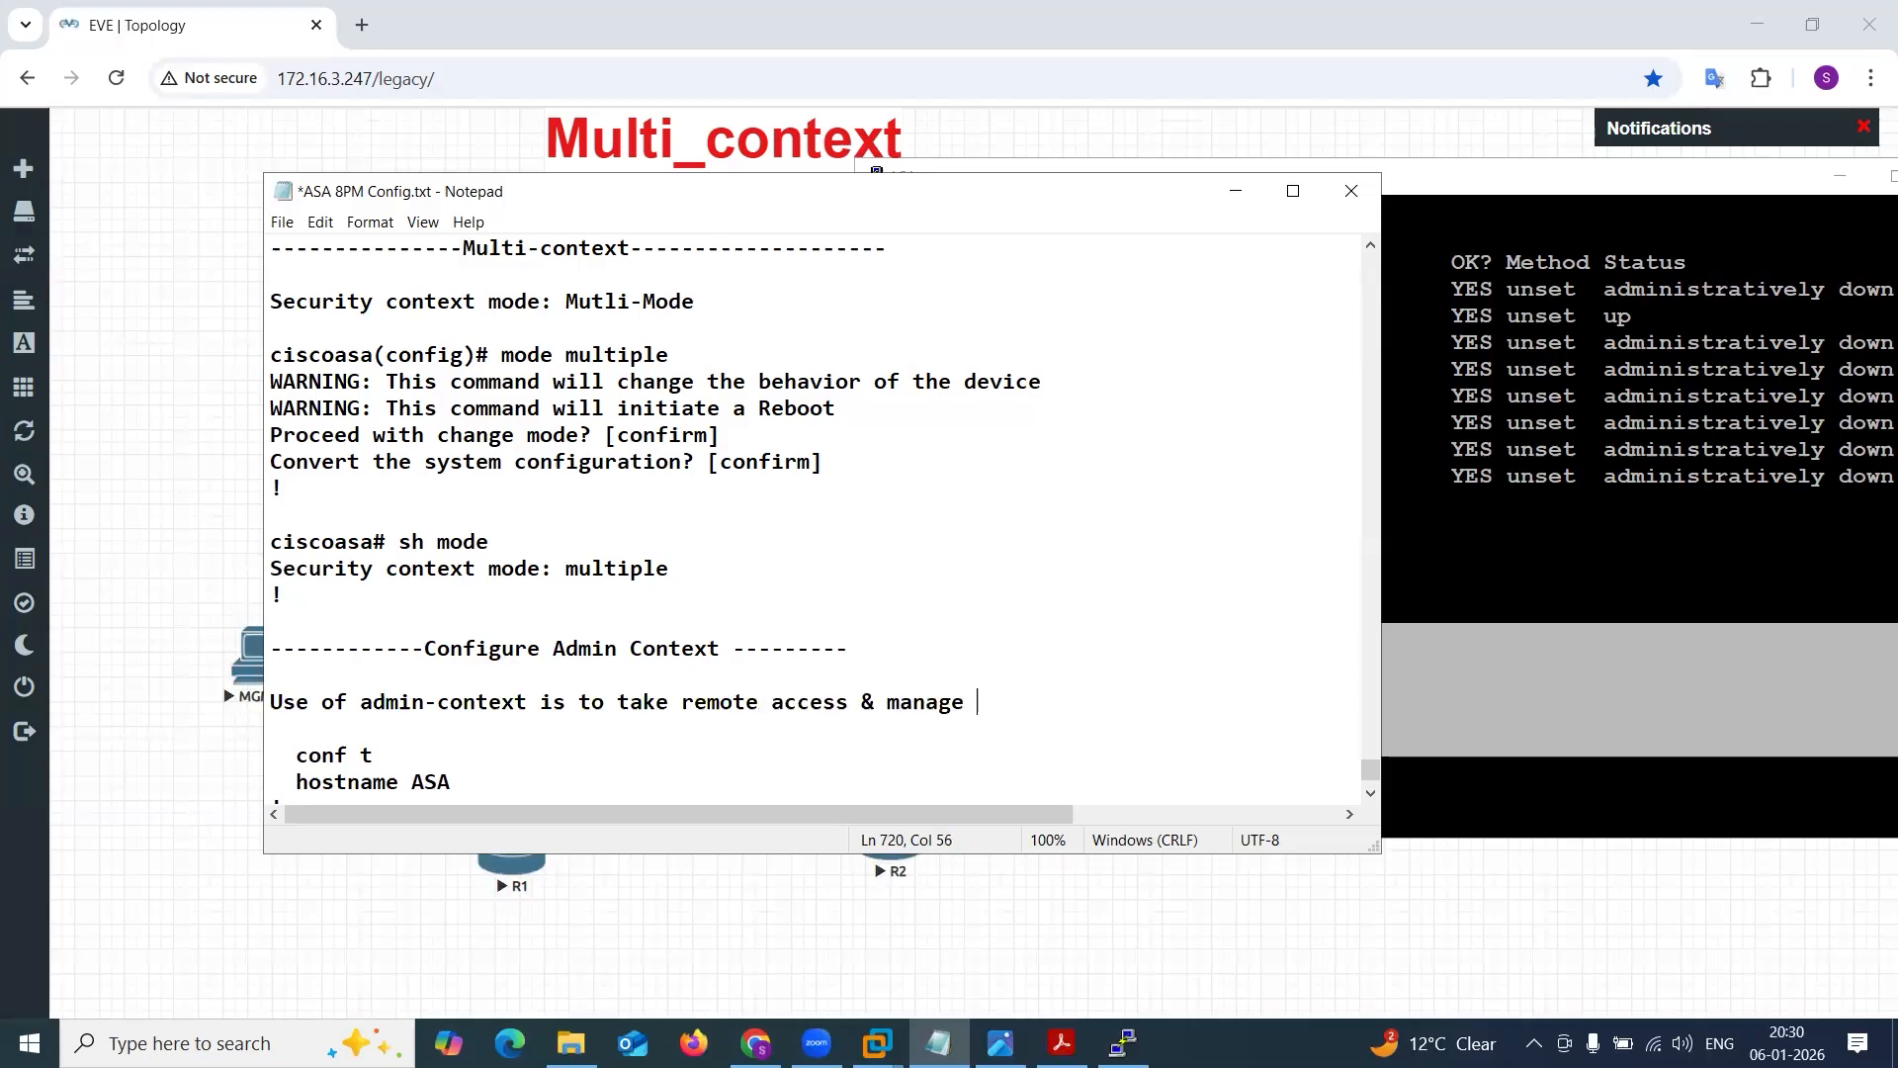
text( user defined conte)
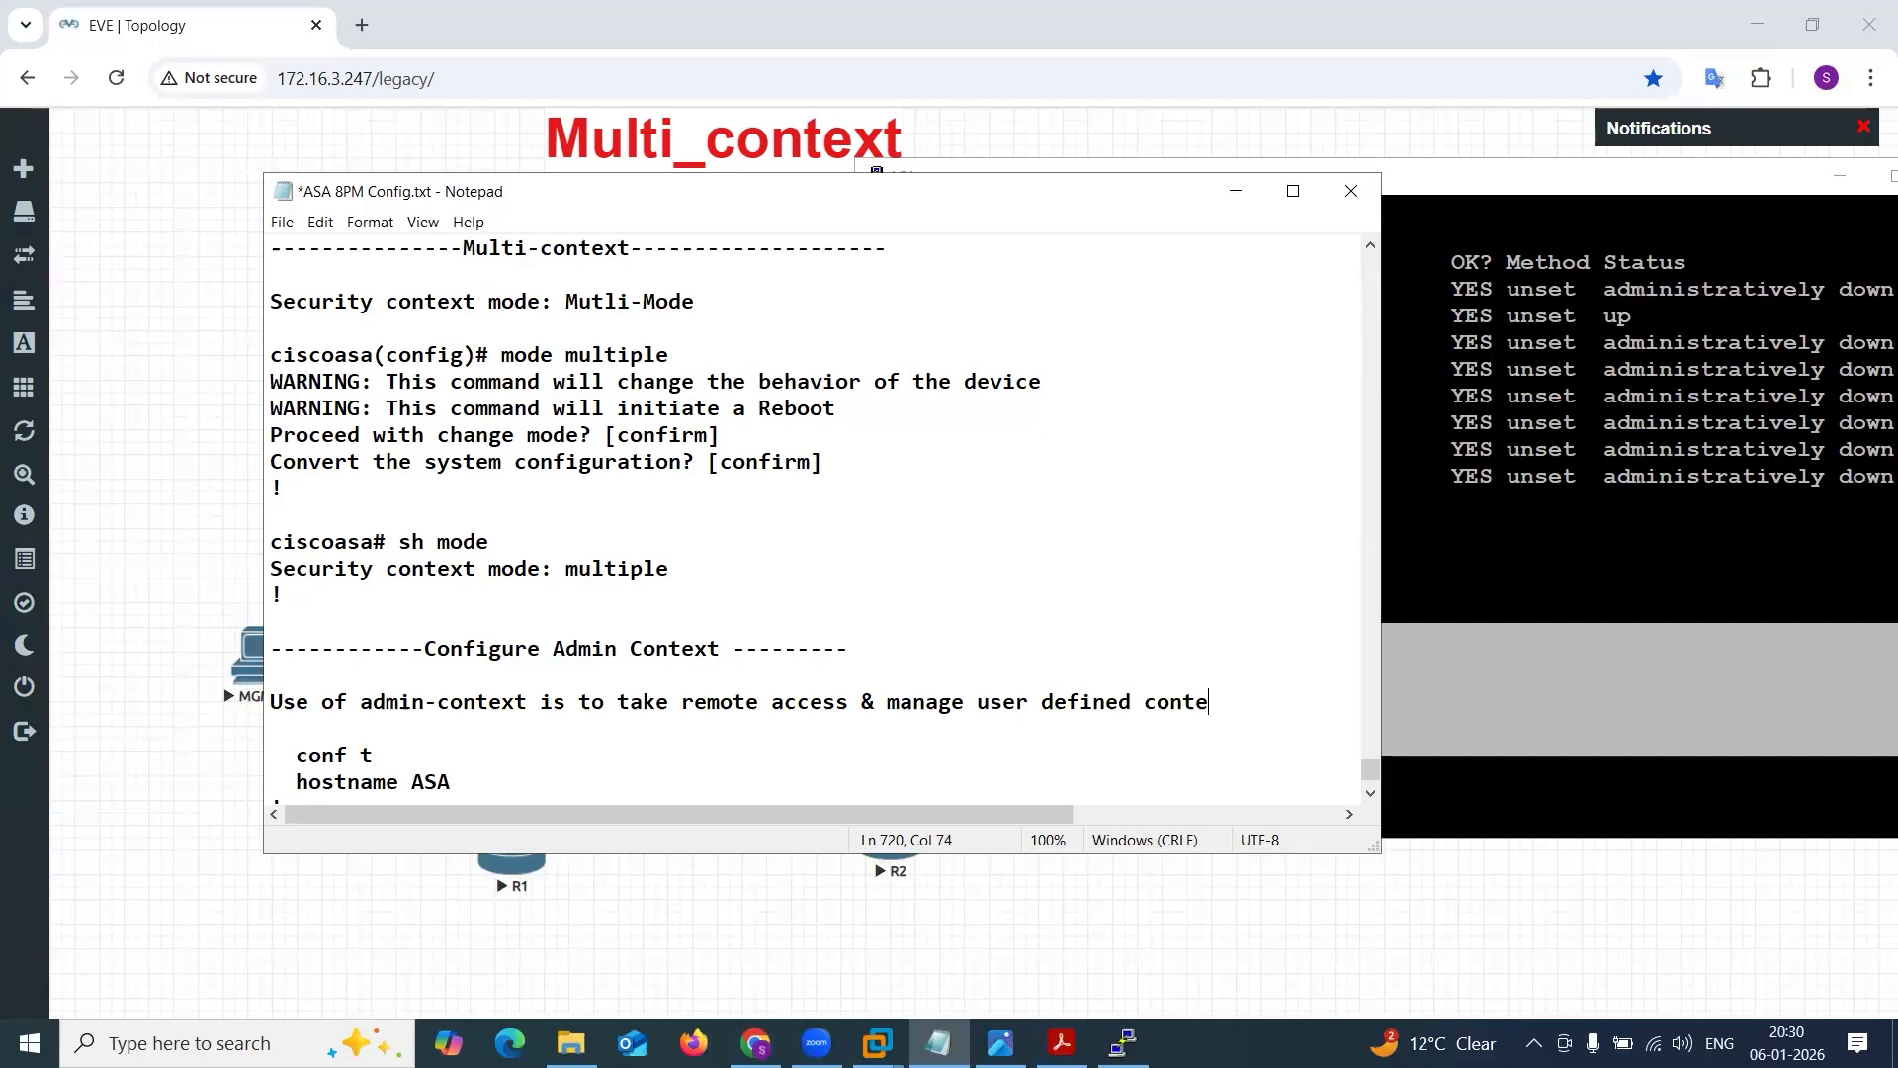
text(xts)
key(Return)
text(!)
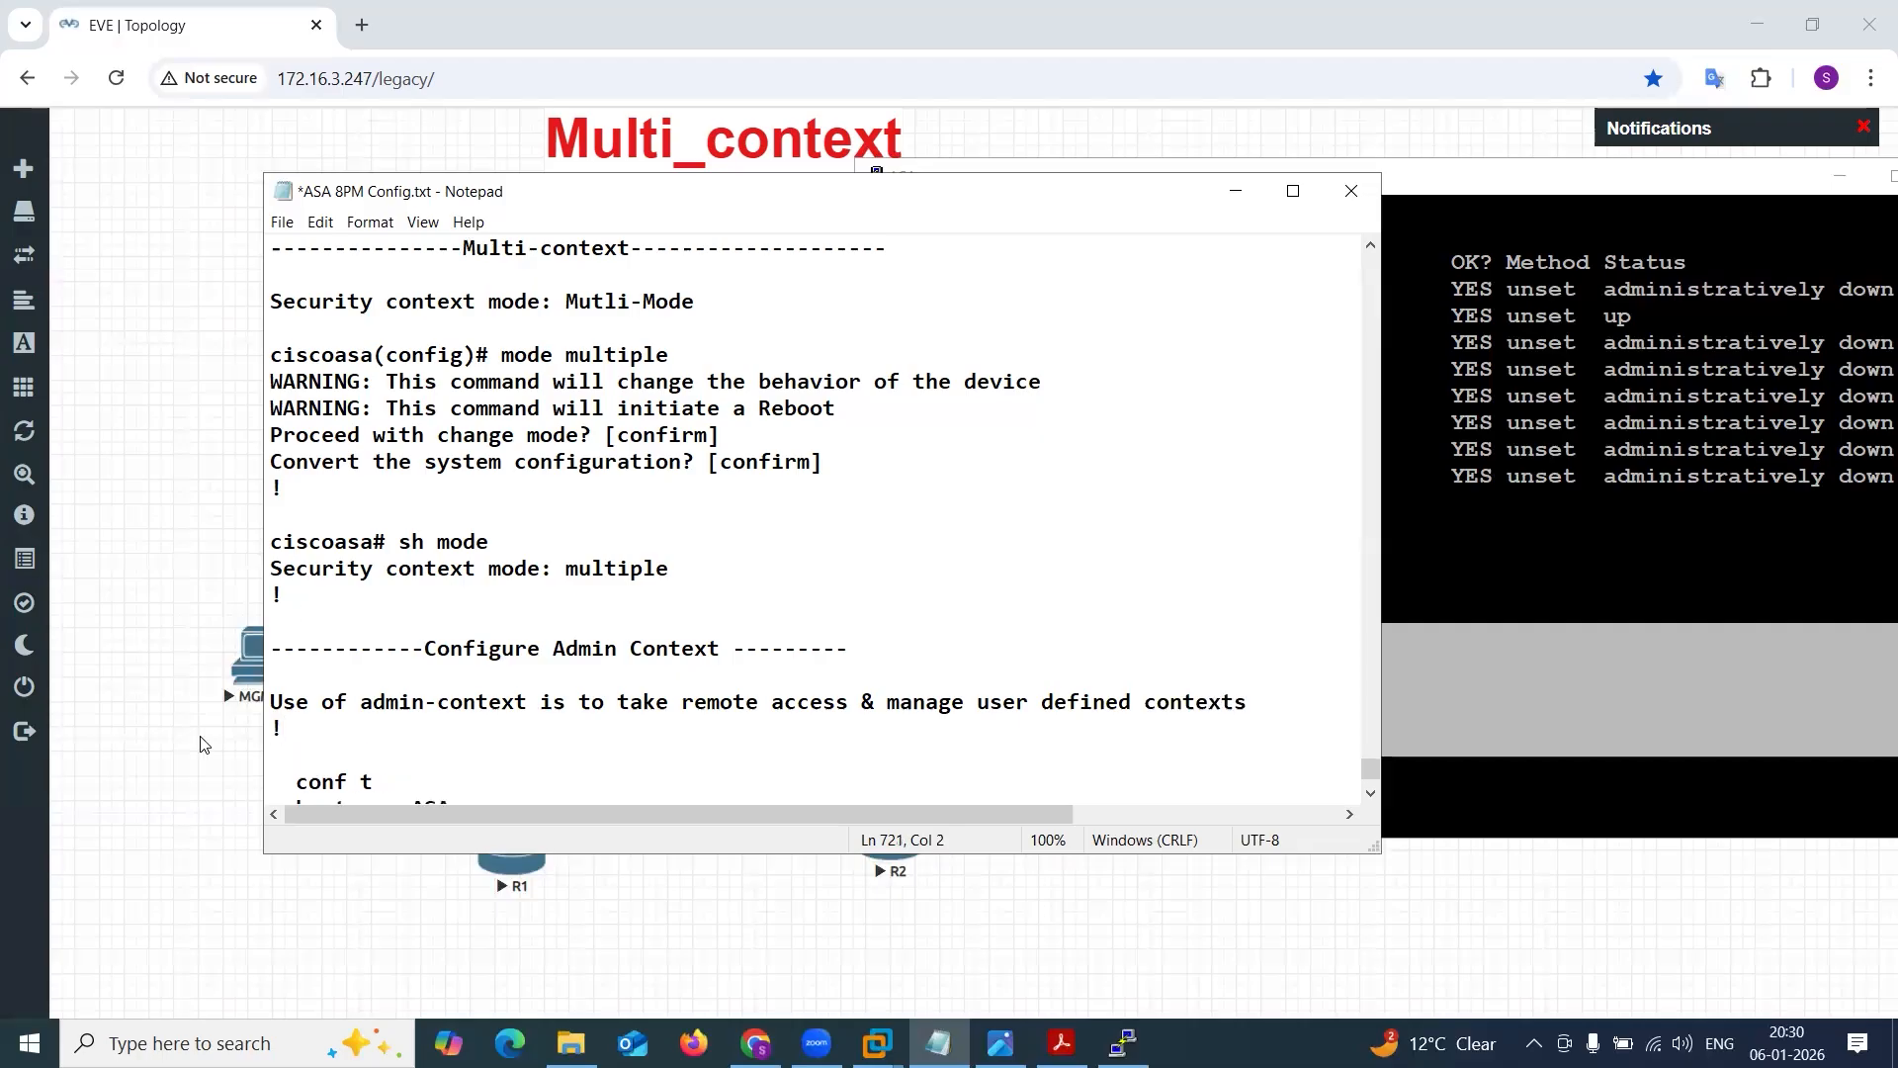
drag(272, 704, 1262, 699)
click(966, 696)
click(1262, 699)
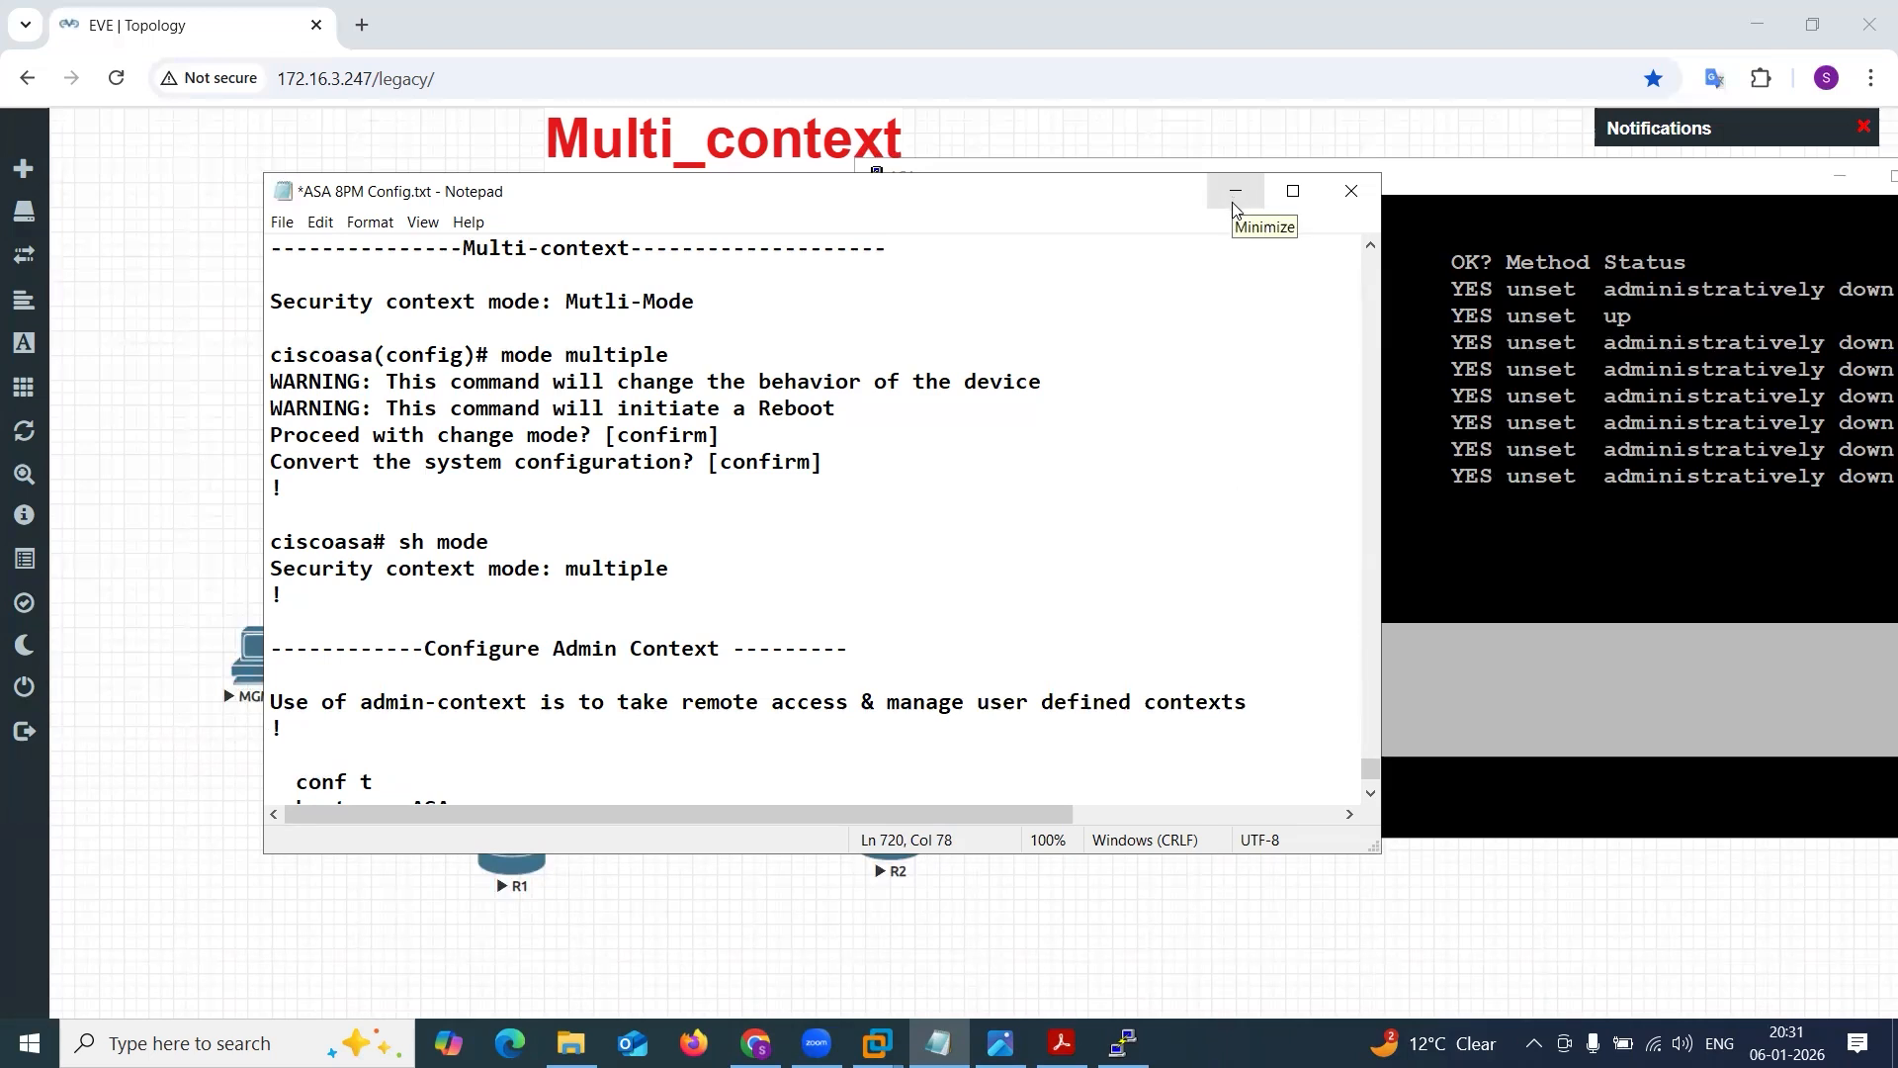
key(ctrl+z)
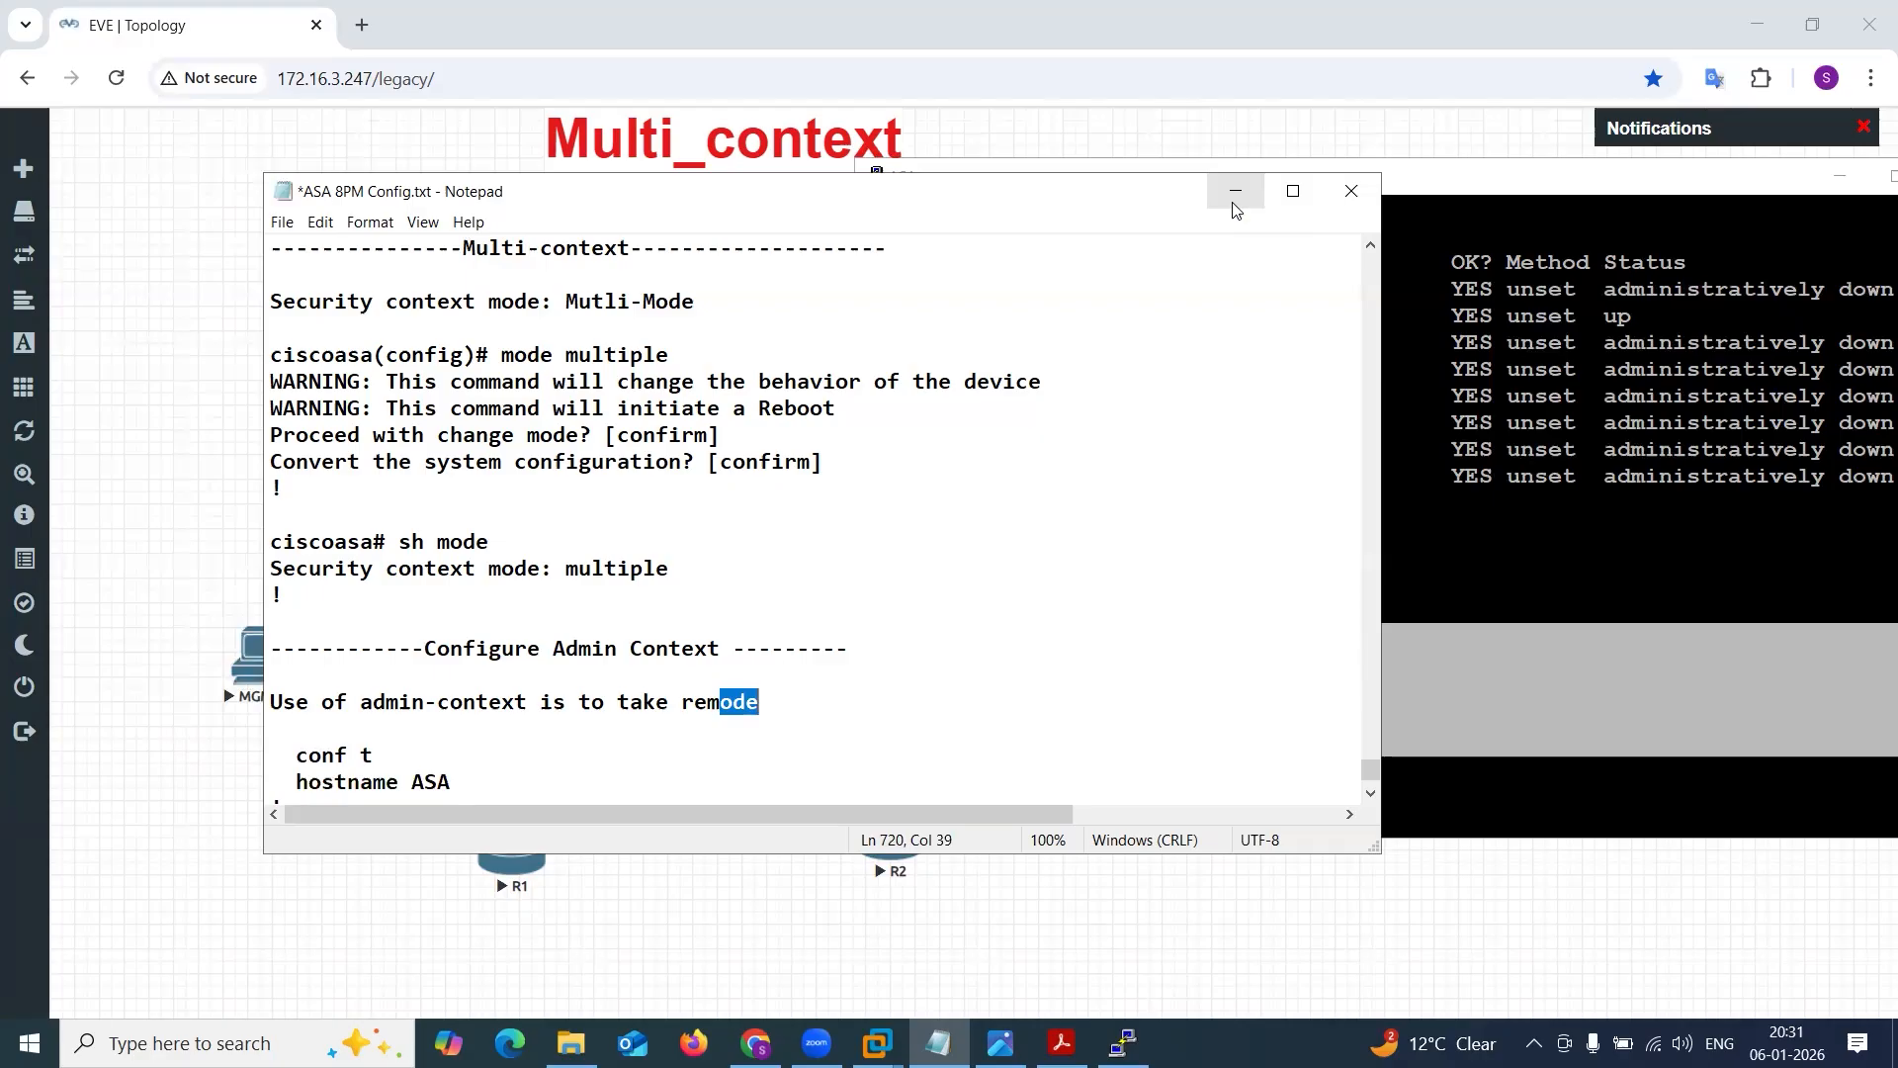
key(ctrl+z)
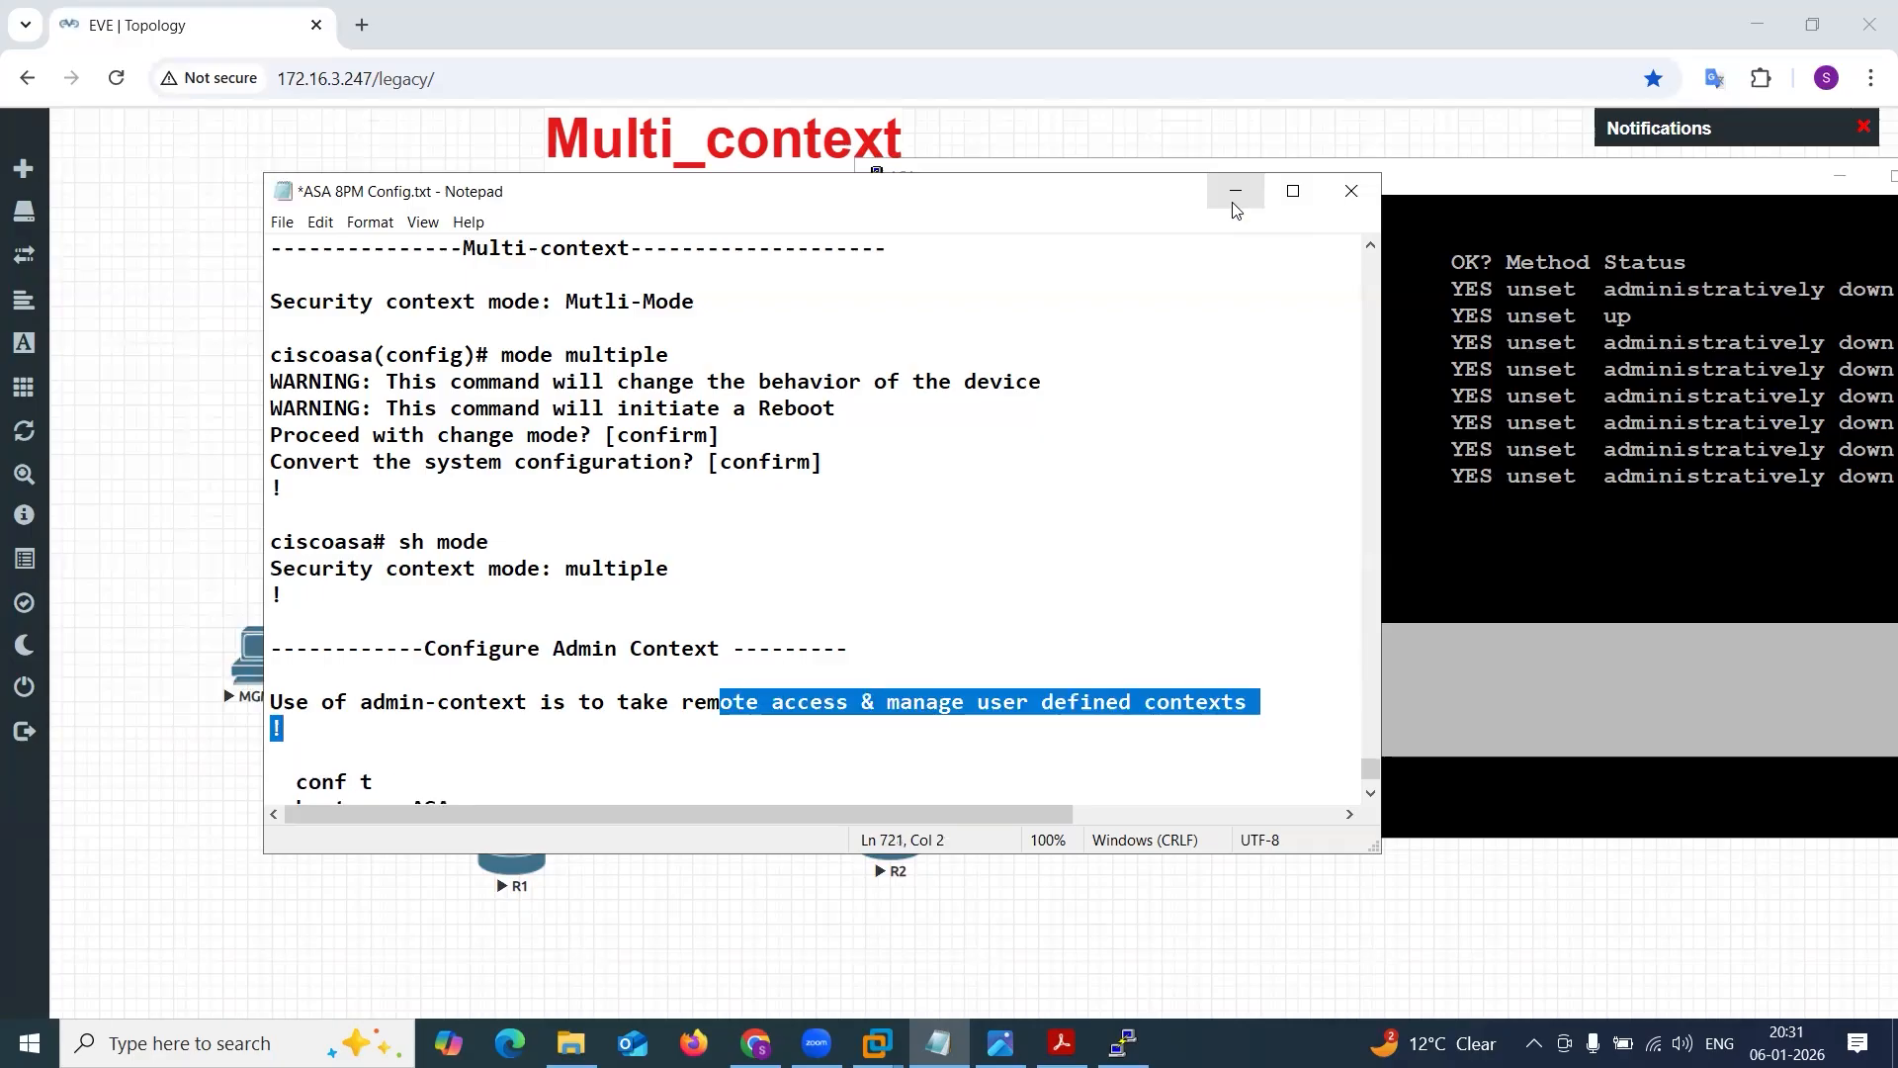
click(791, 589)
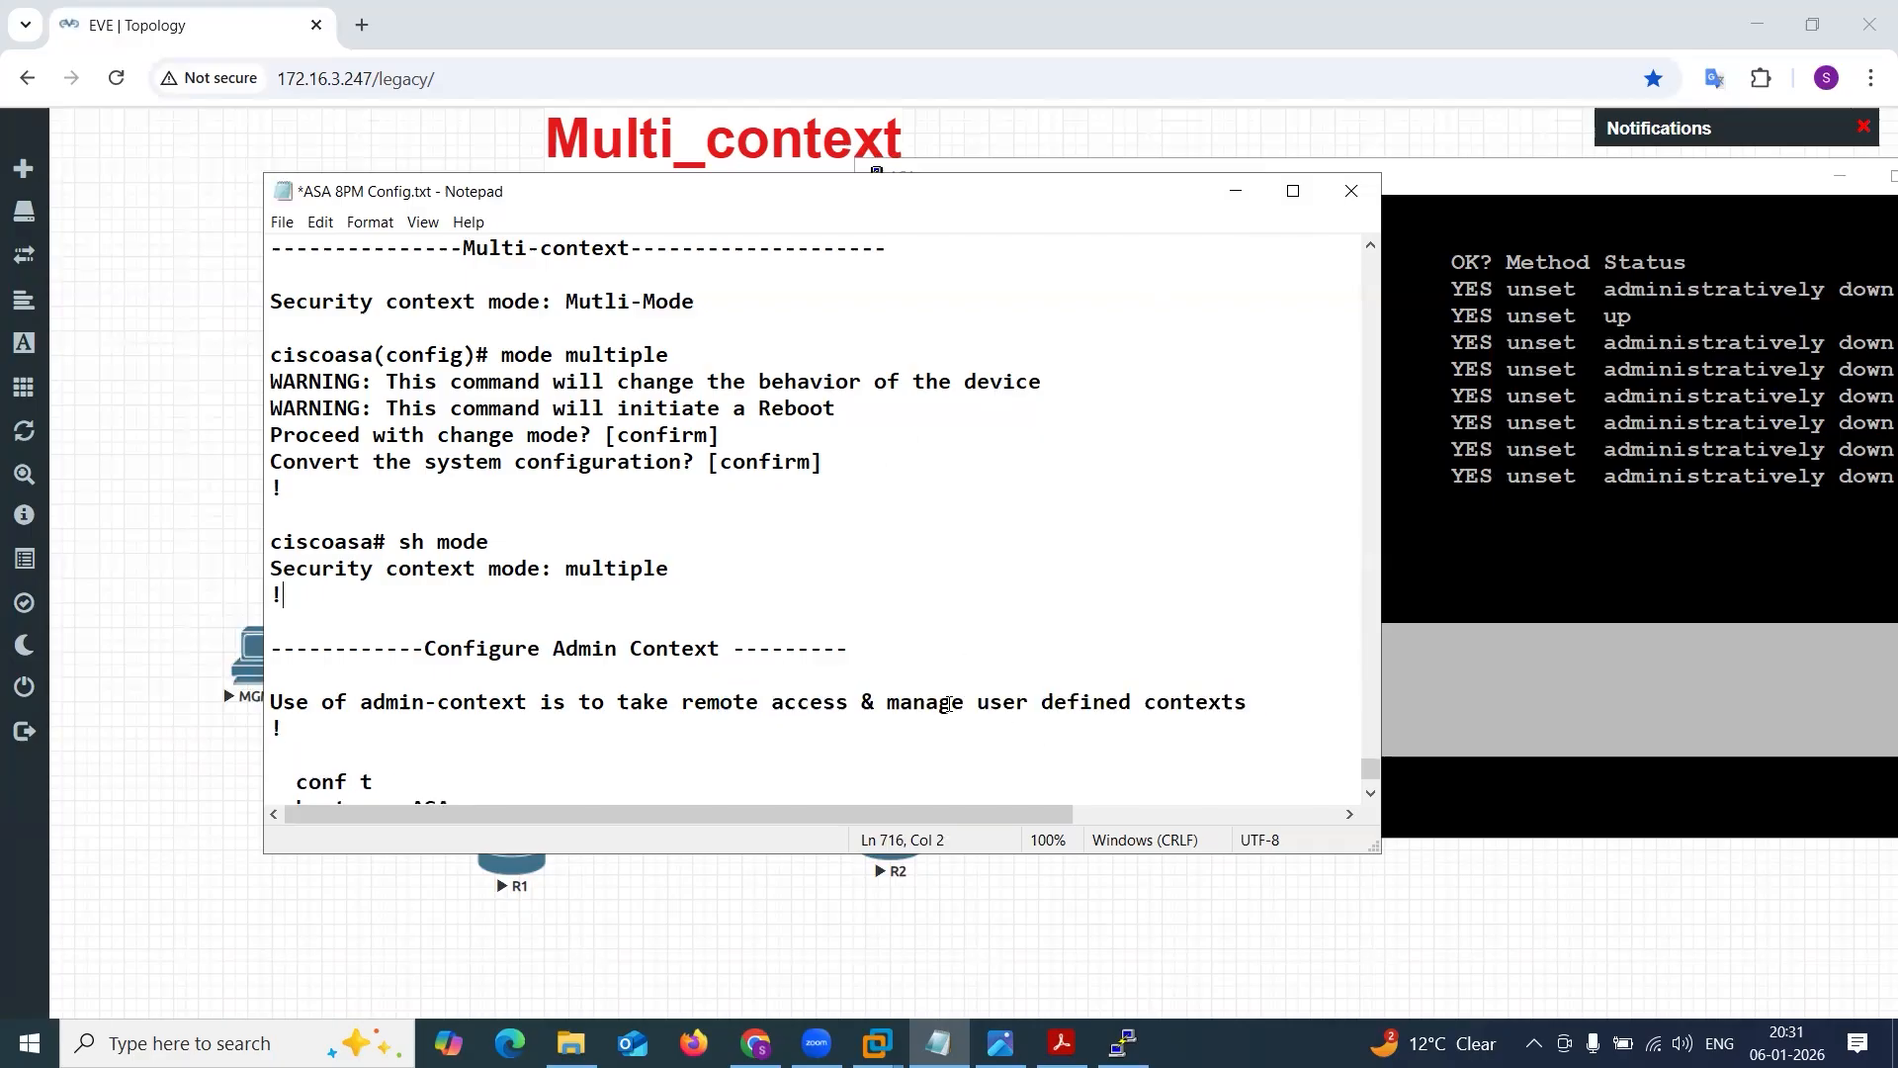
Insert "Create/" before "manage" in the admin-context note and save the file.
click(900, 702)
text(Create)
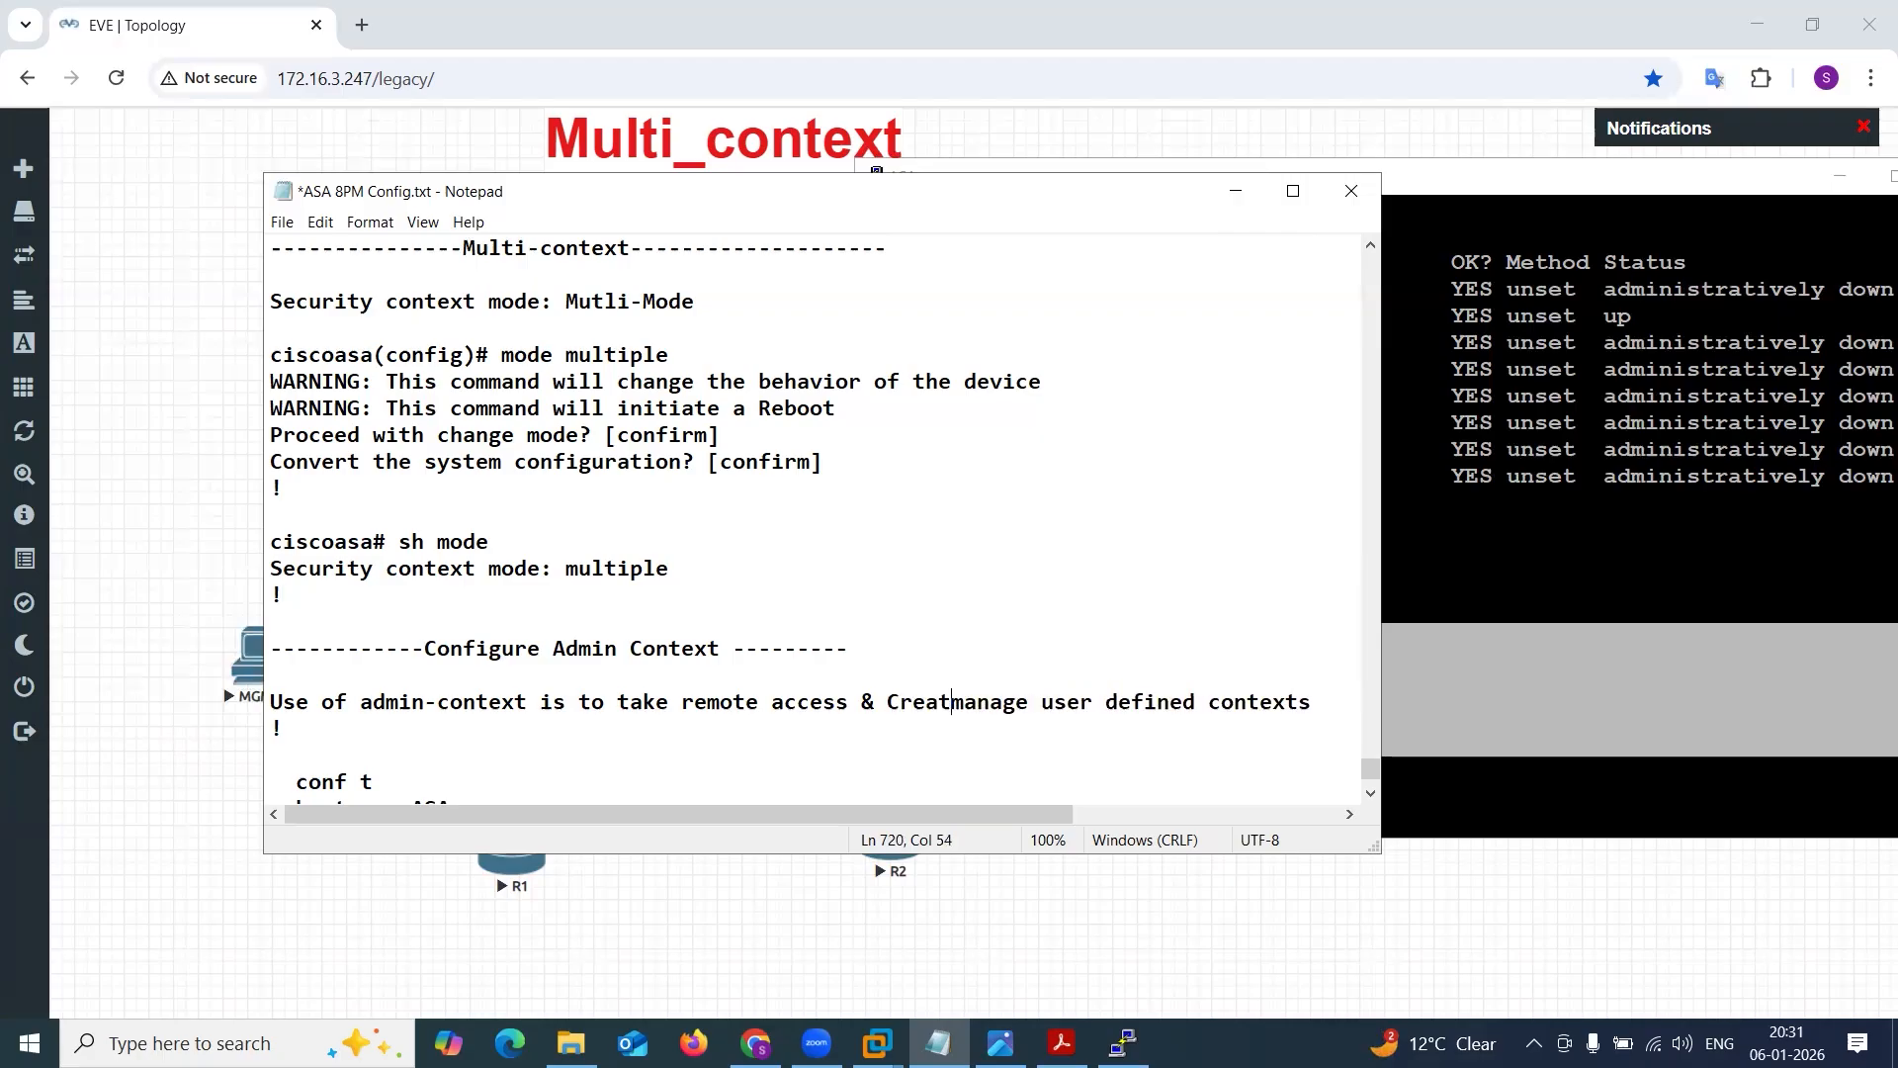
text(/)
key(ctrl+s)
scroll(781, 685, down, 2)
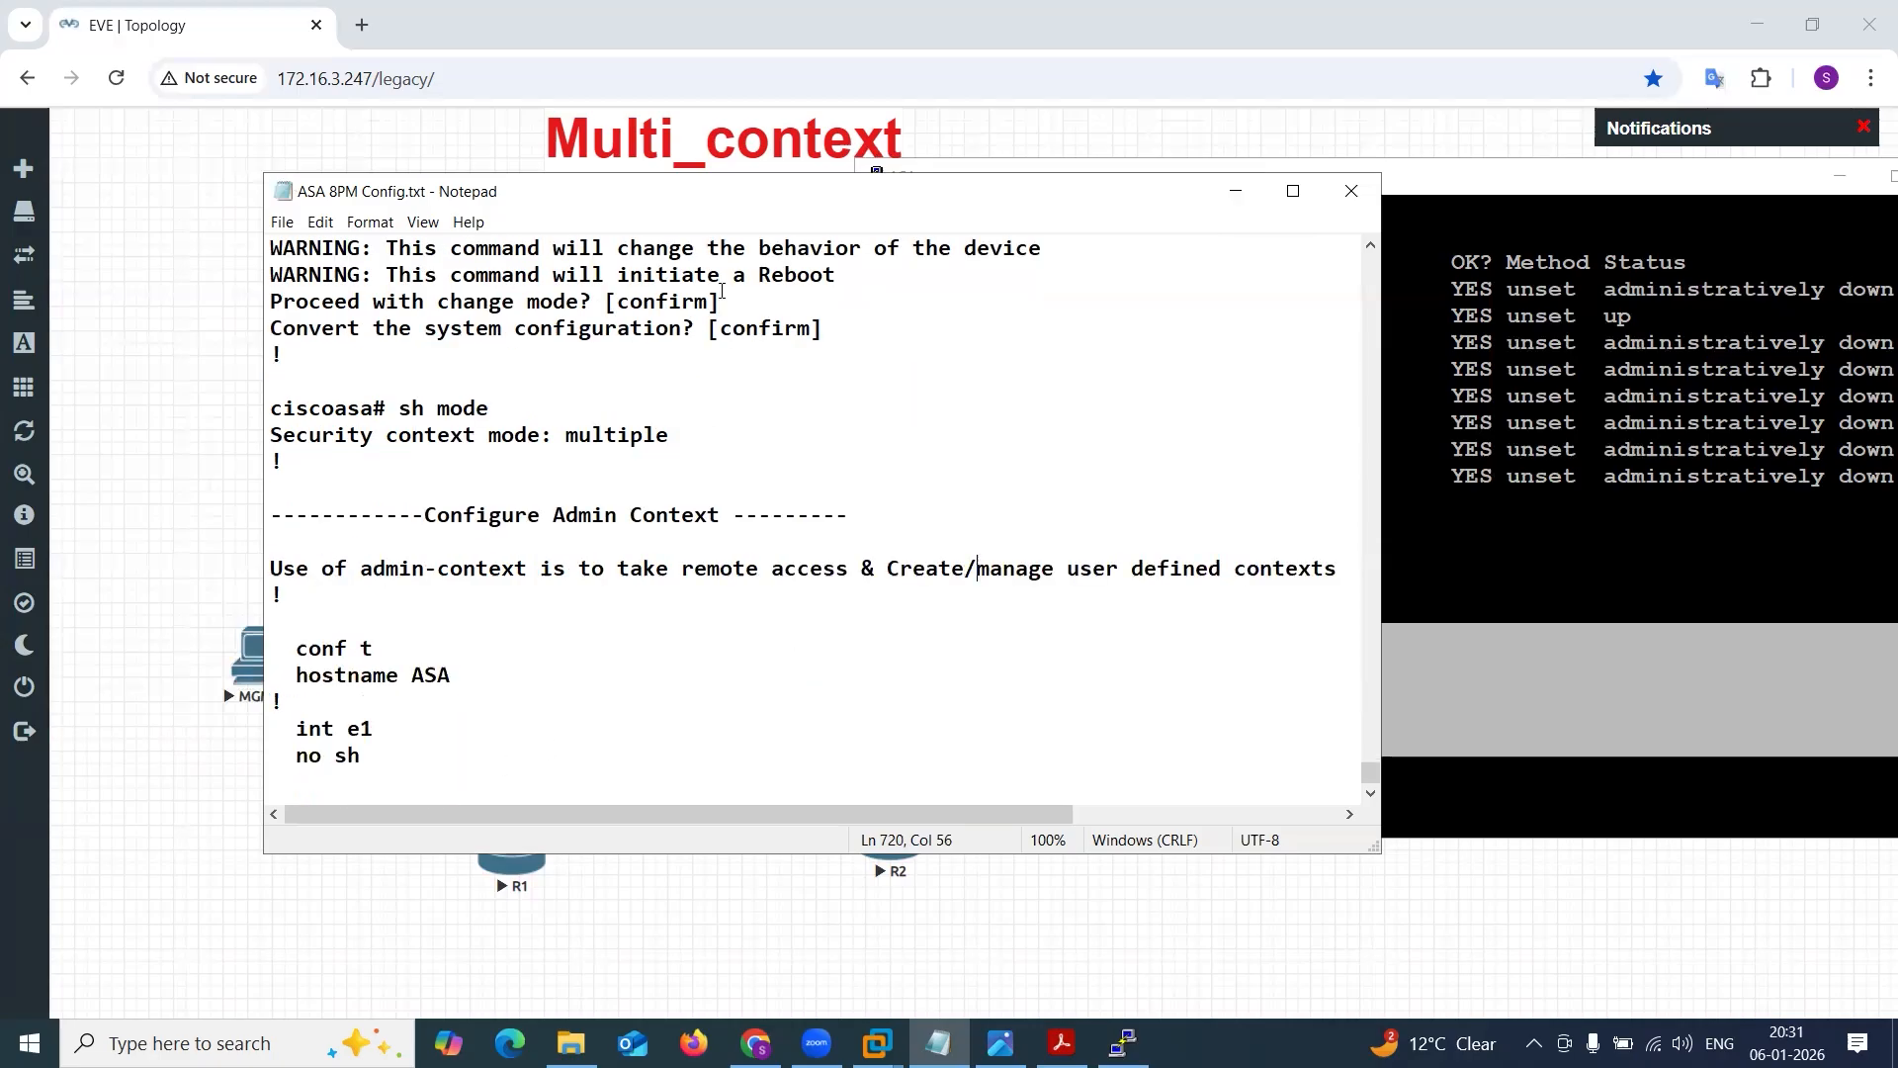
Put the notes aside and examine the Admin Context's e1 connection in the Multi-context.png logical diagram.
drag(614, 193, 1067, 597)
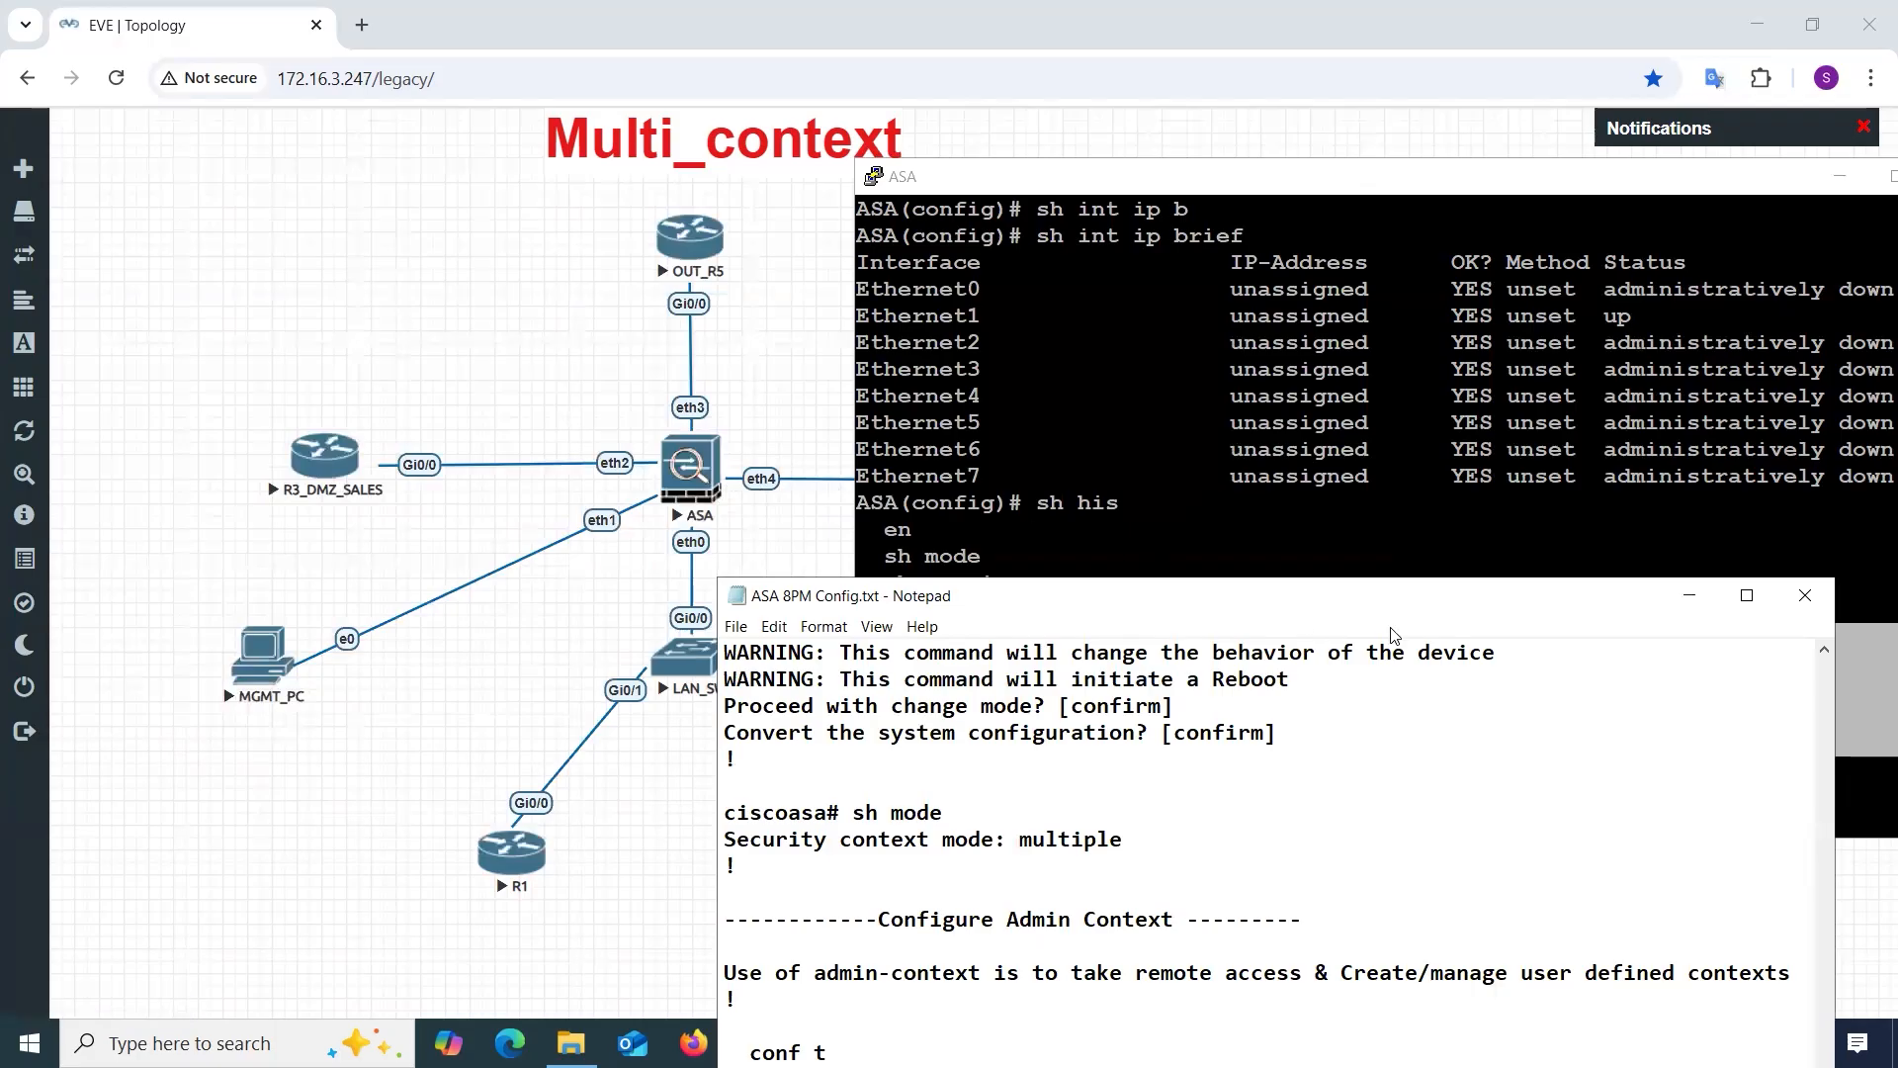
click(1688, 595)
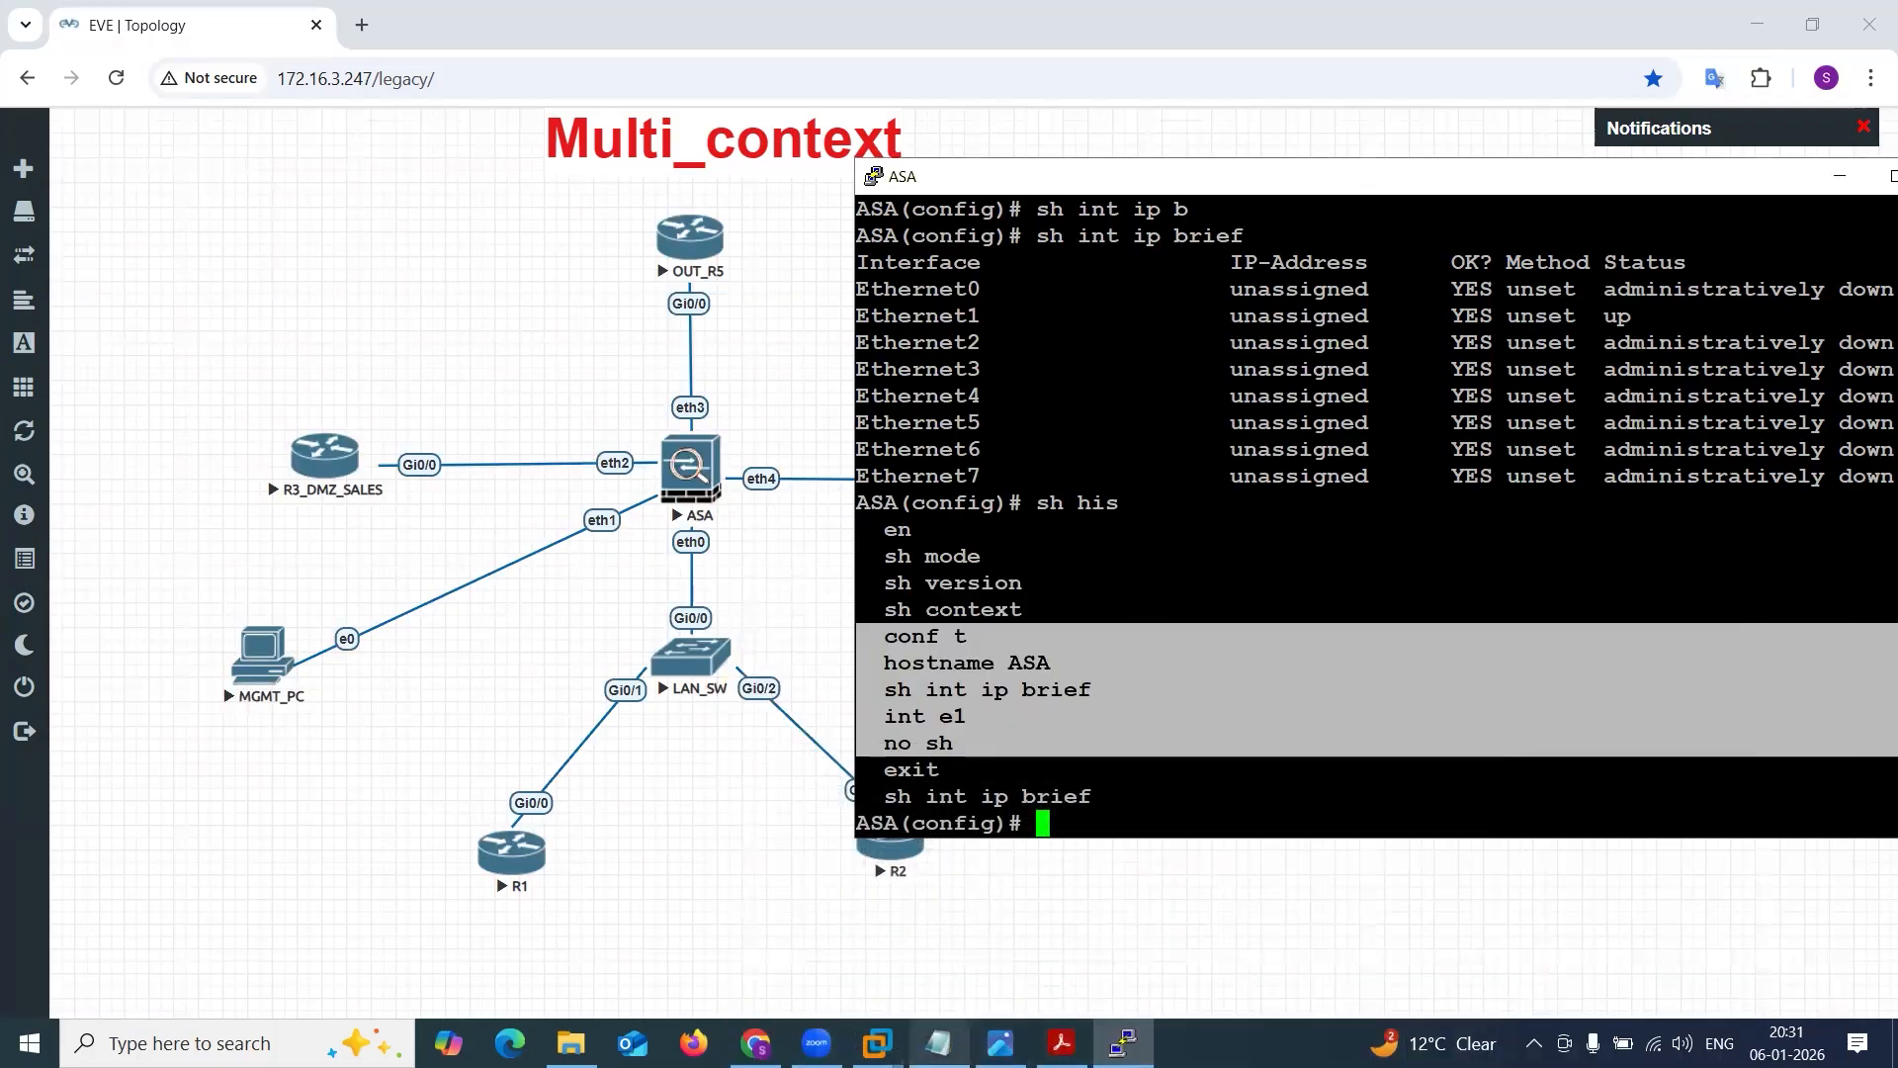
click(1000, 1043)
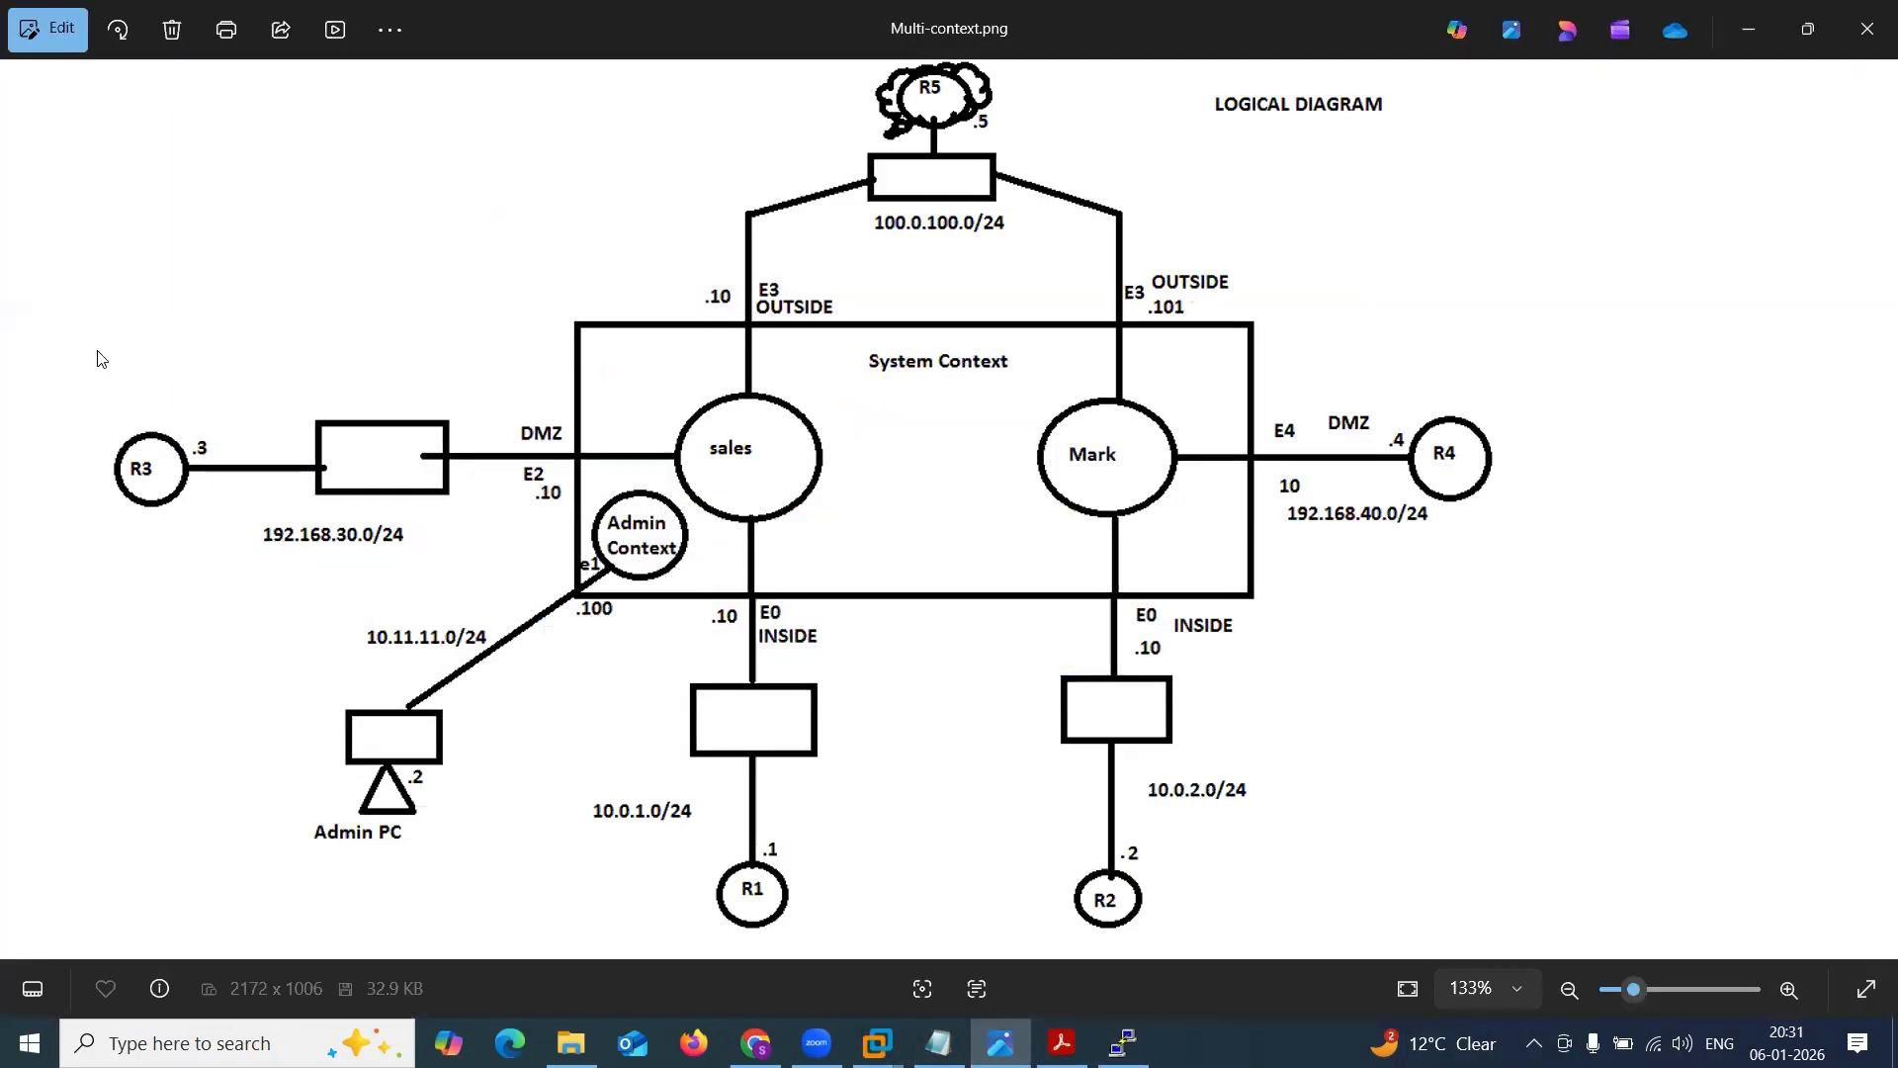
drag(576, 561, 645, 541)
key(ctrl+z)
key(ctrl+z)
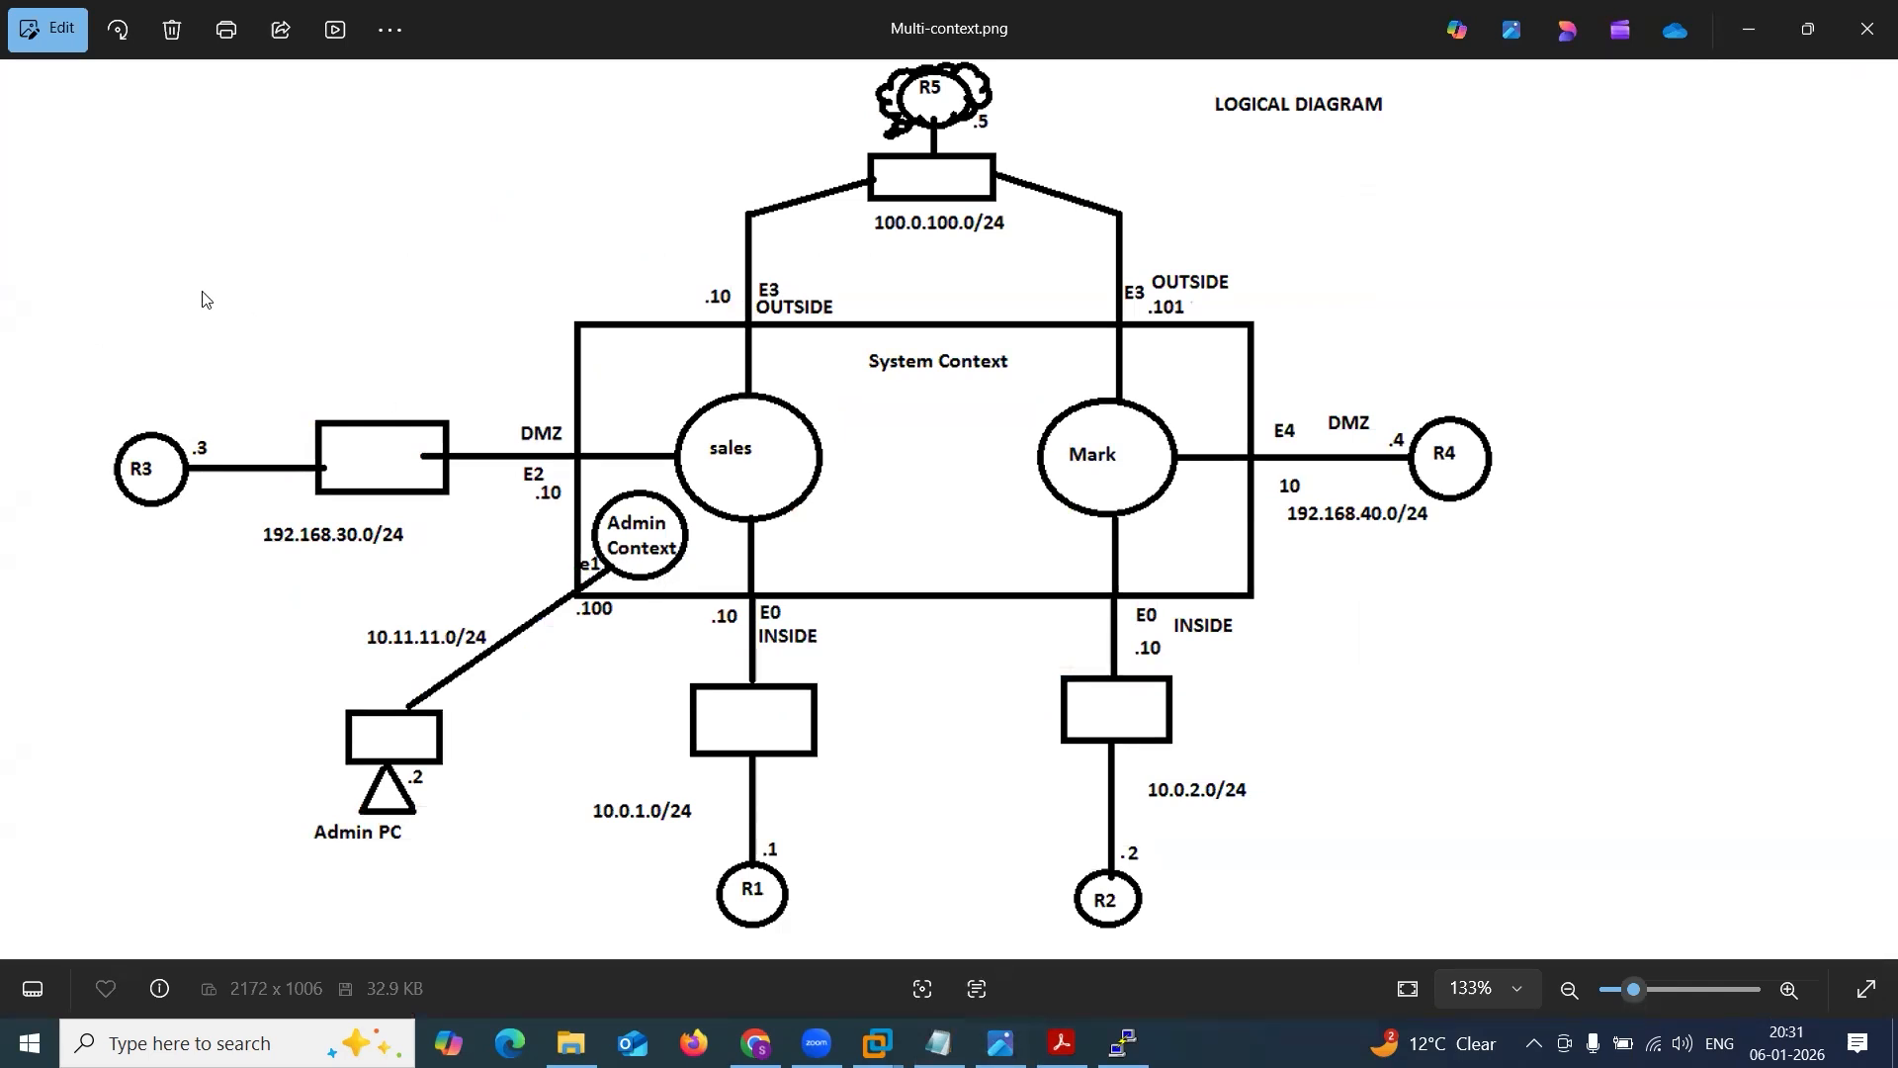
Run sh context in the ASA console to list the existing security contexts.
click(1123, 1043)
click(1060, 744)
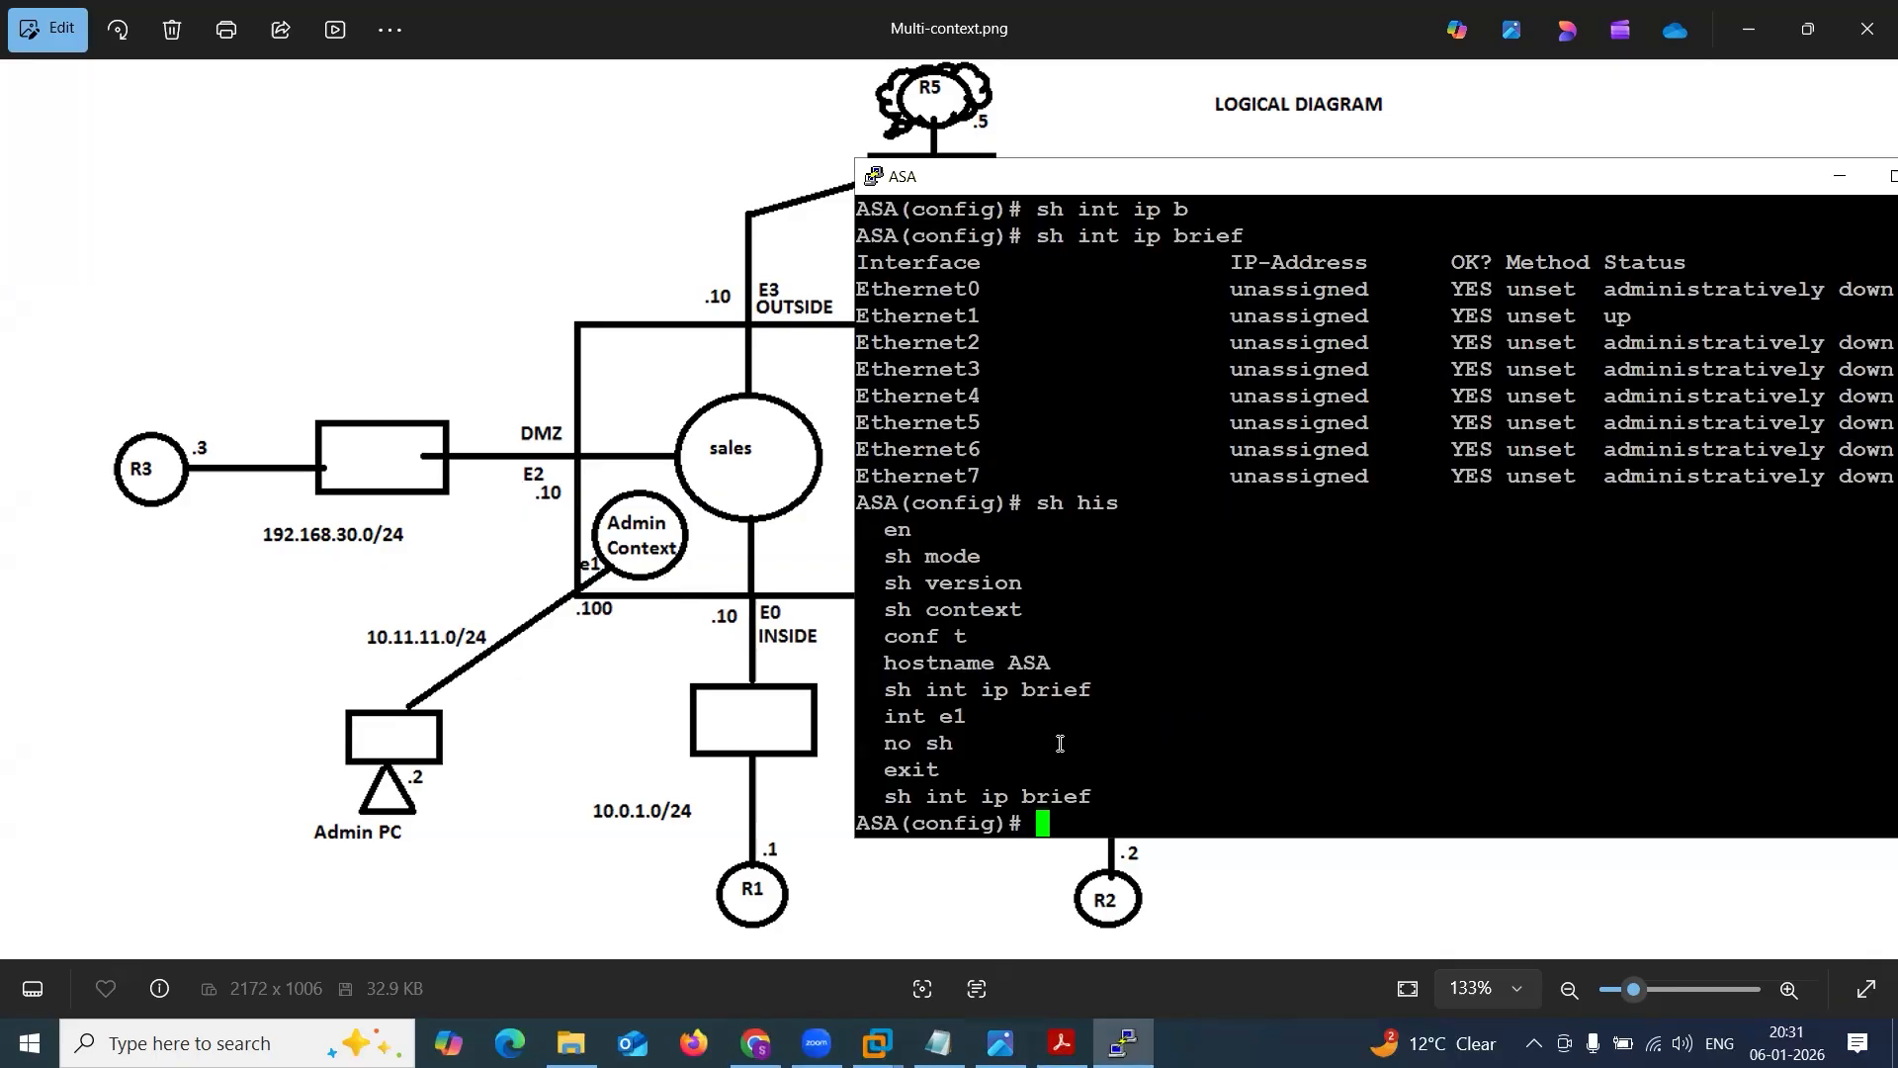
text(sh con)
key(Tab)
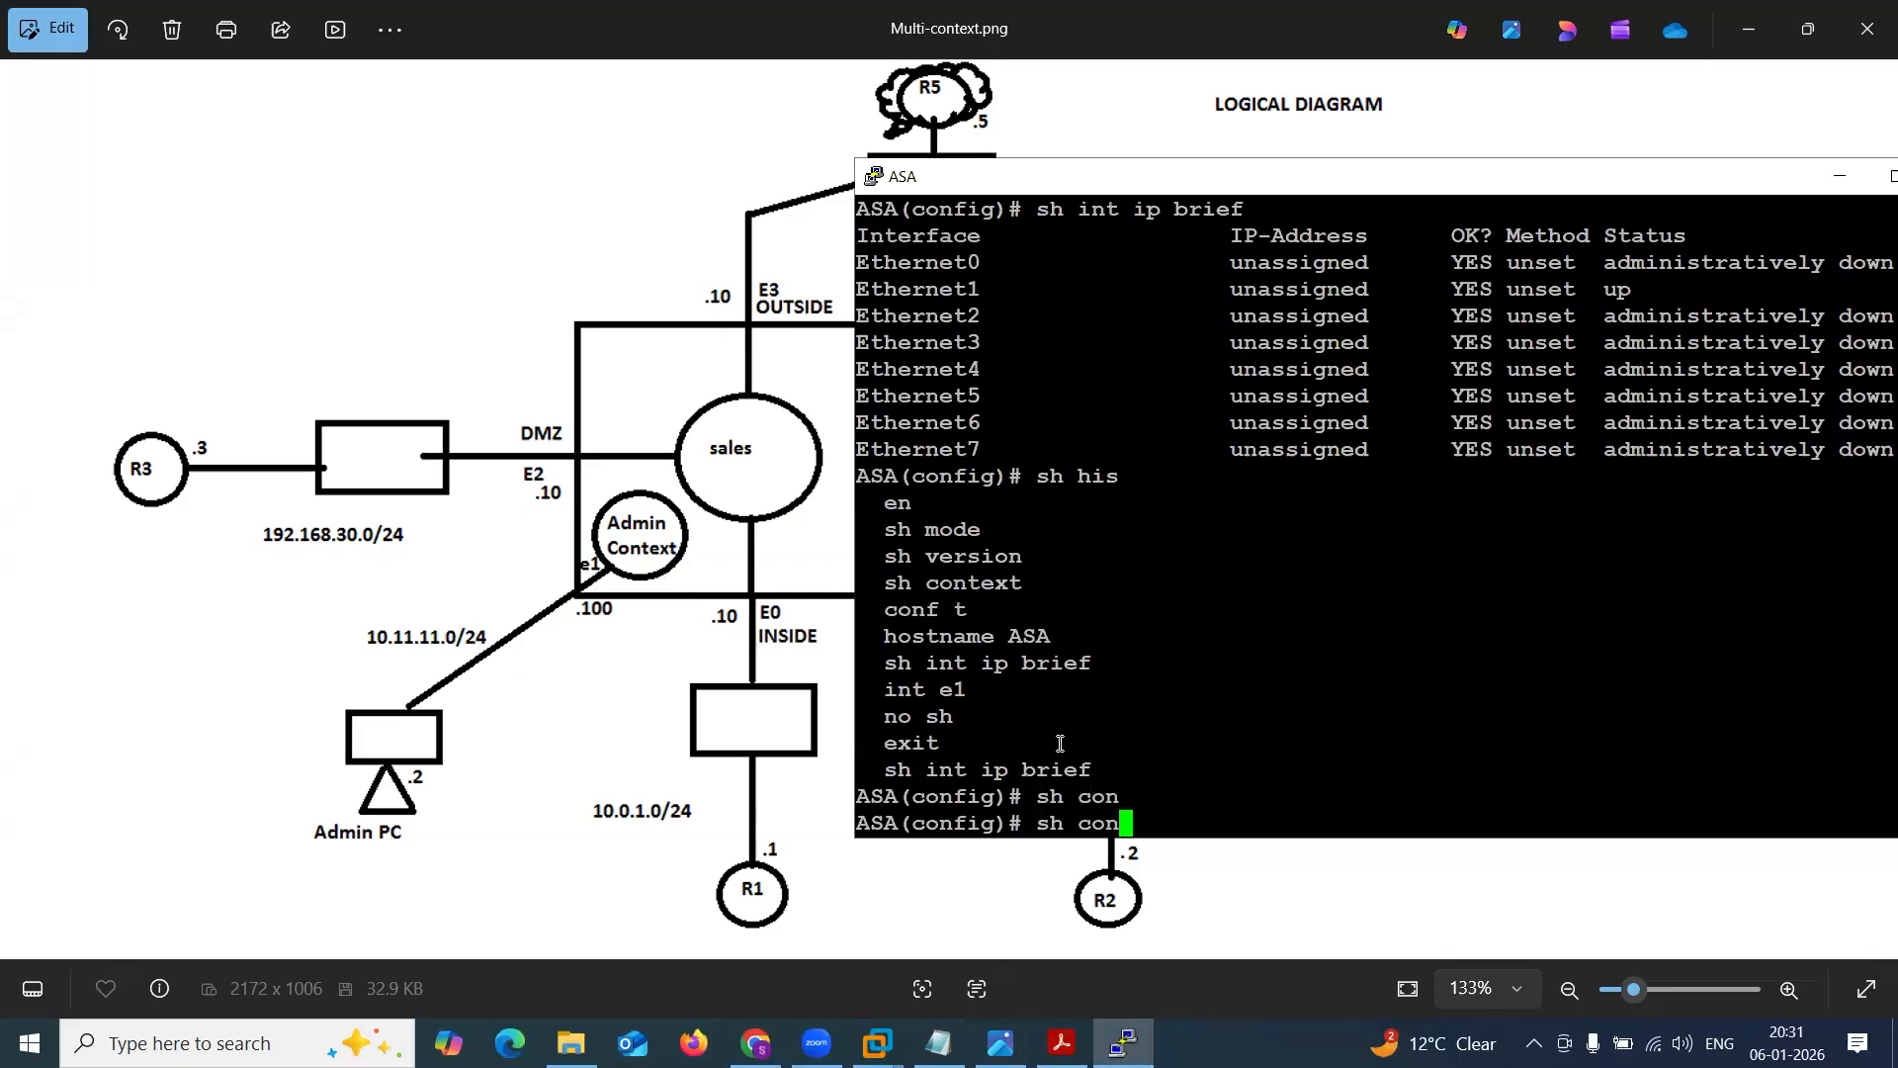
text(t)
key(Tab)
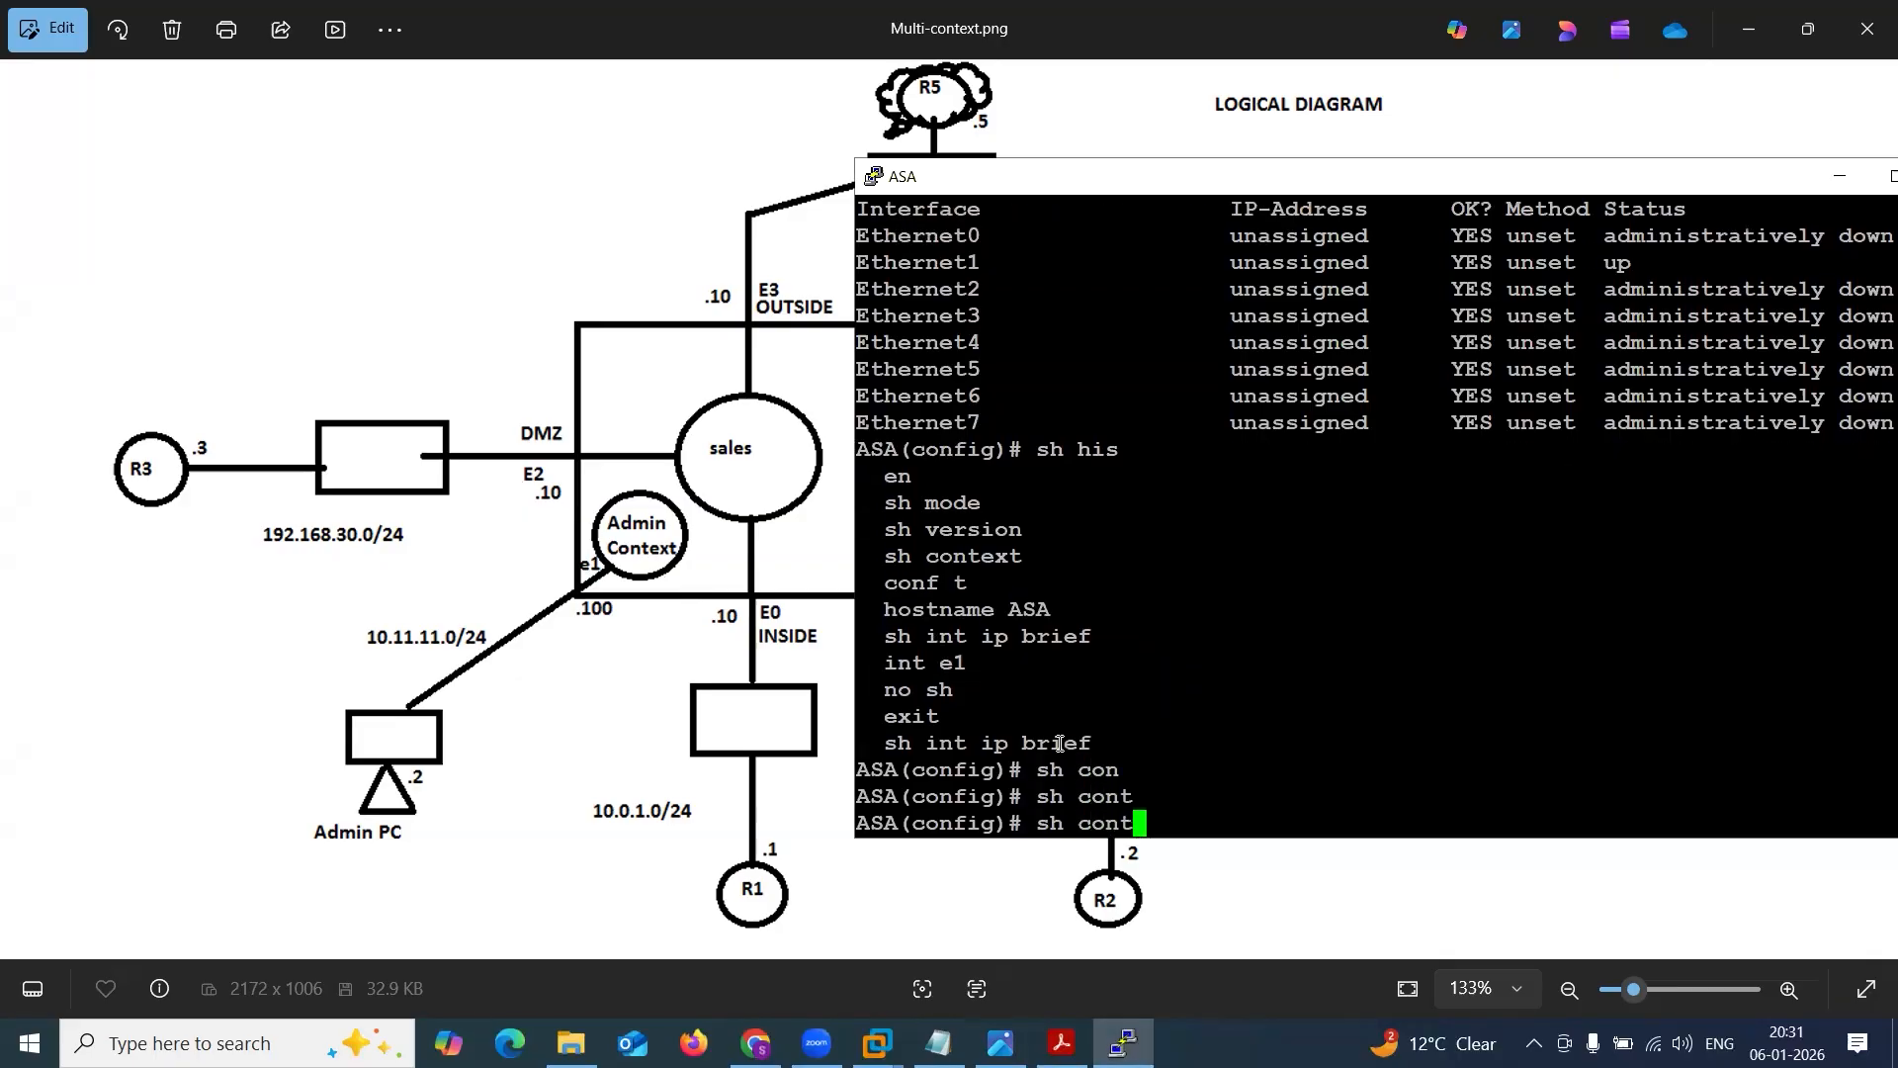
text(e)
key(Tab)
key(Return)
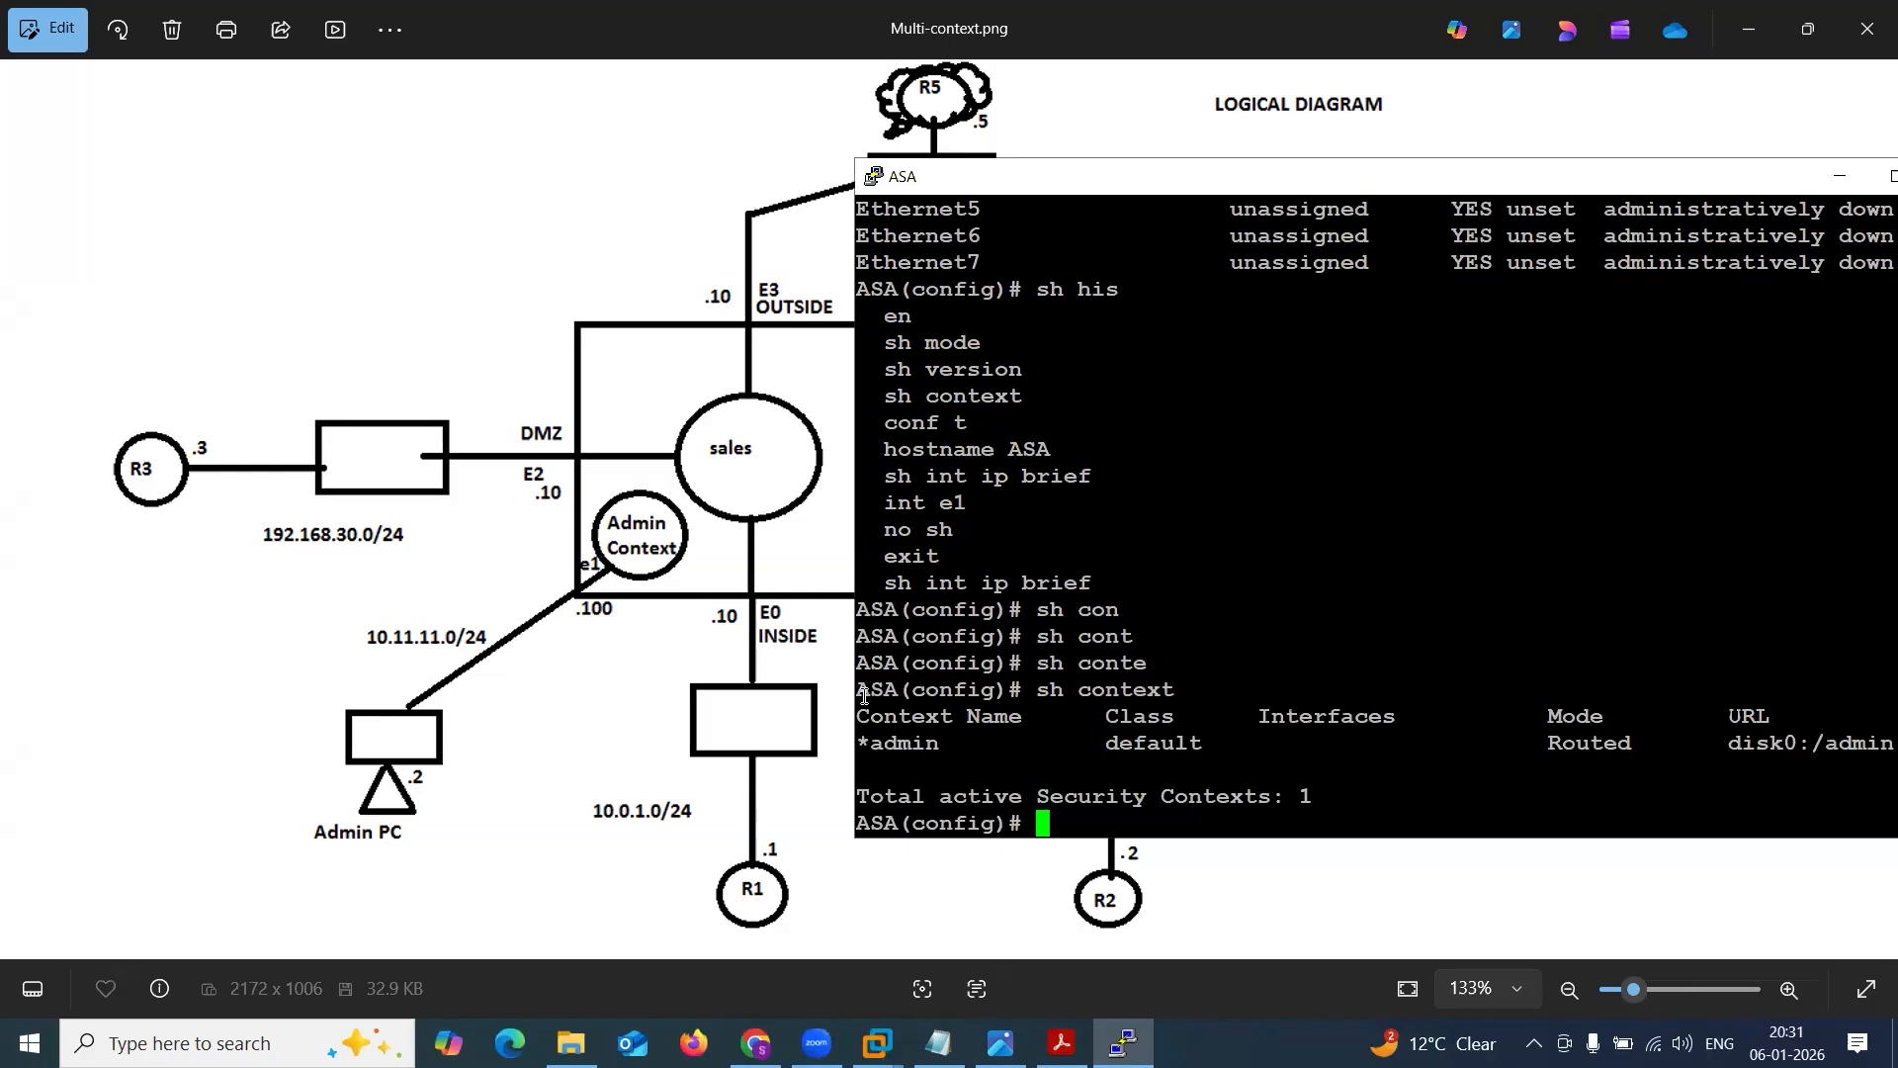
Copy the sh context command and its output into the notes below no sh, separated by a ! line.
drag(856, 689, 1876, 773)
click(938, 1043)
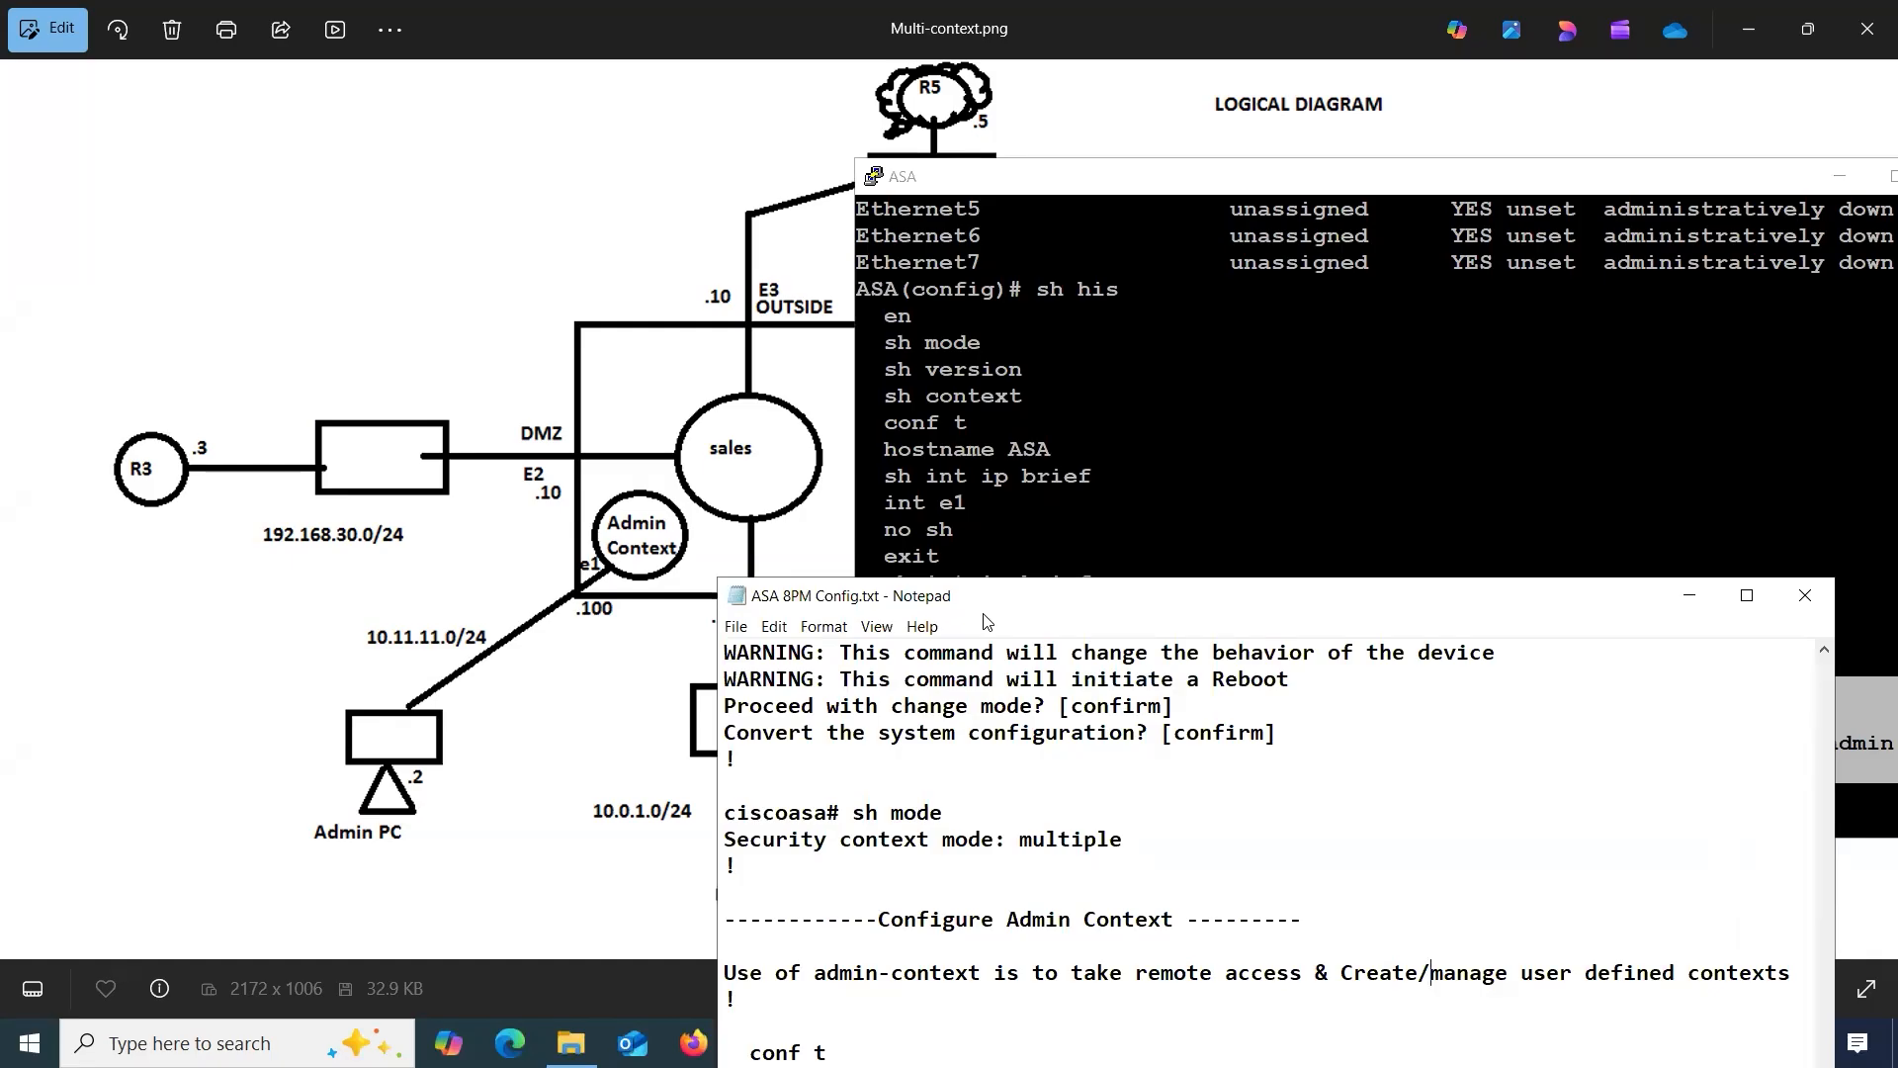
drag(989, 595, 839, 174)
click(649, 763)
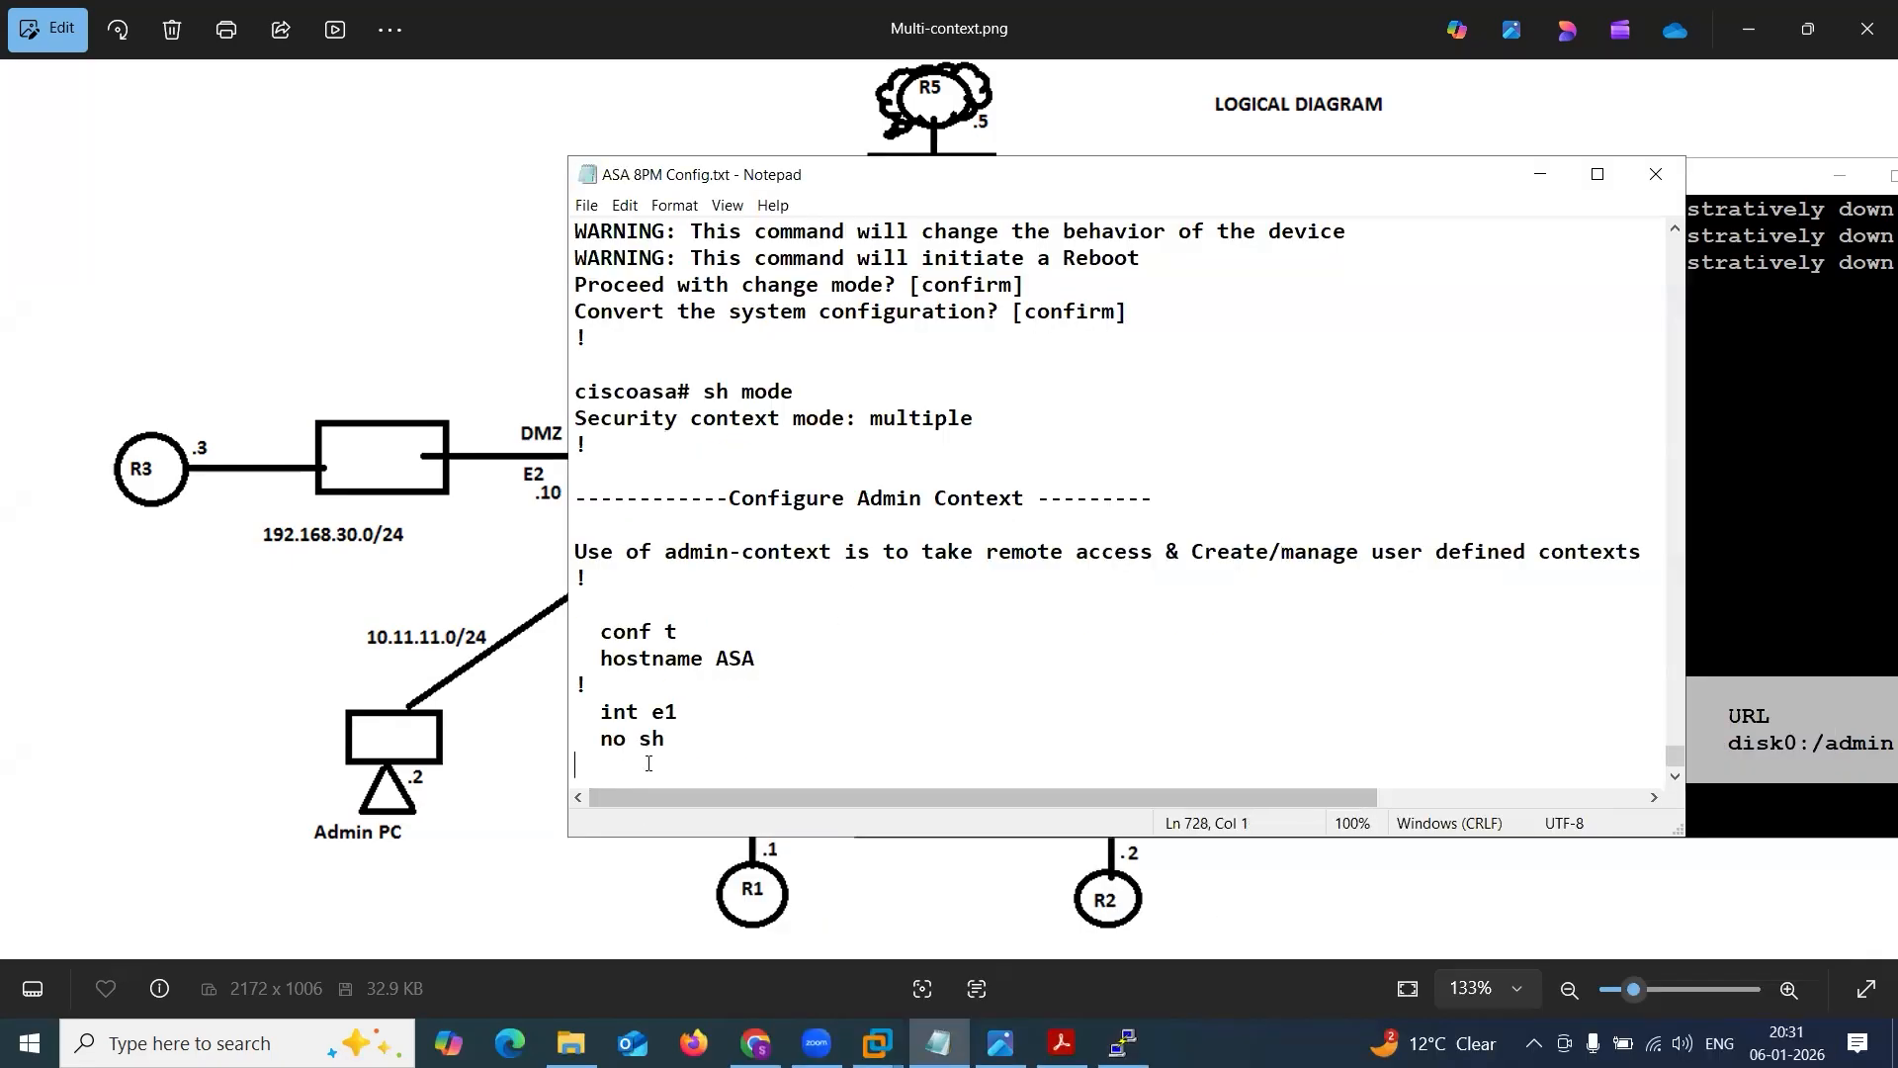
text(!)
key(Return)
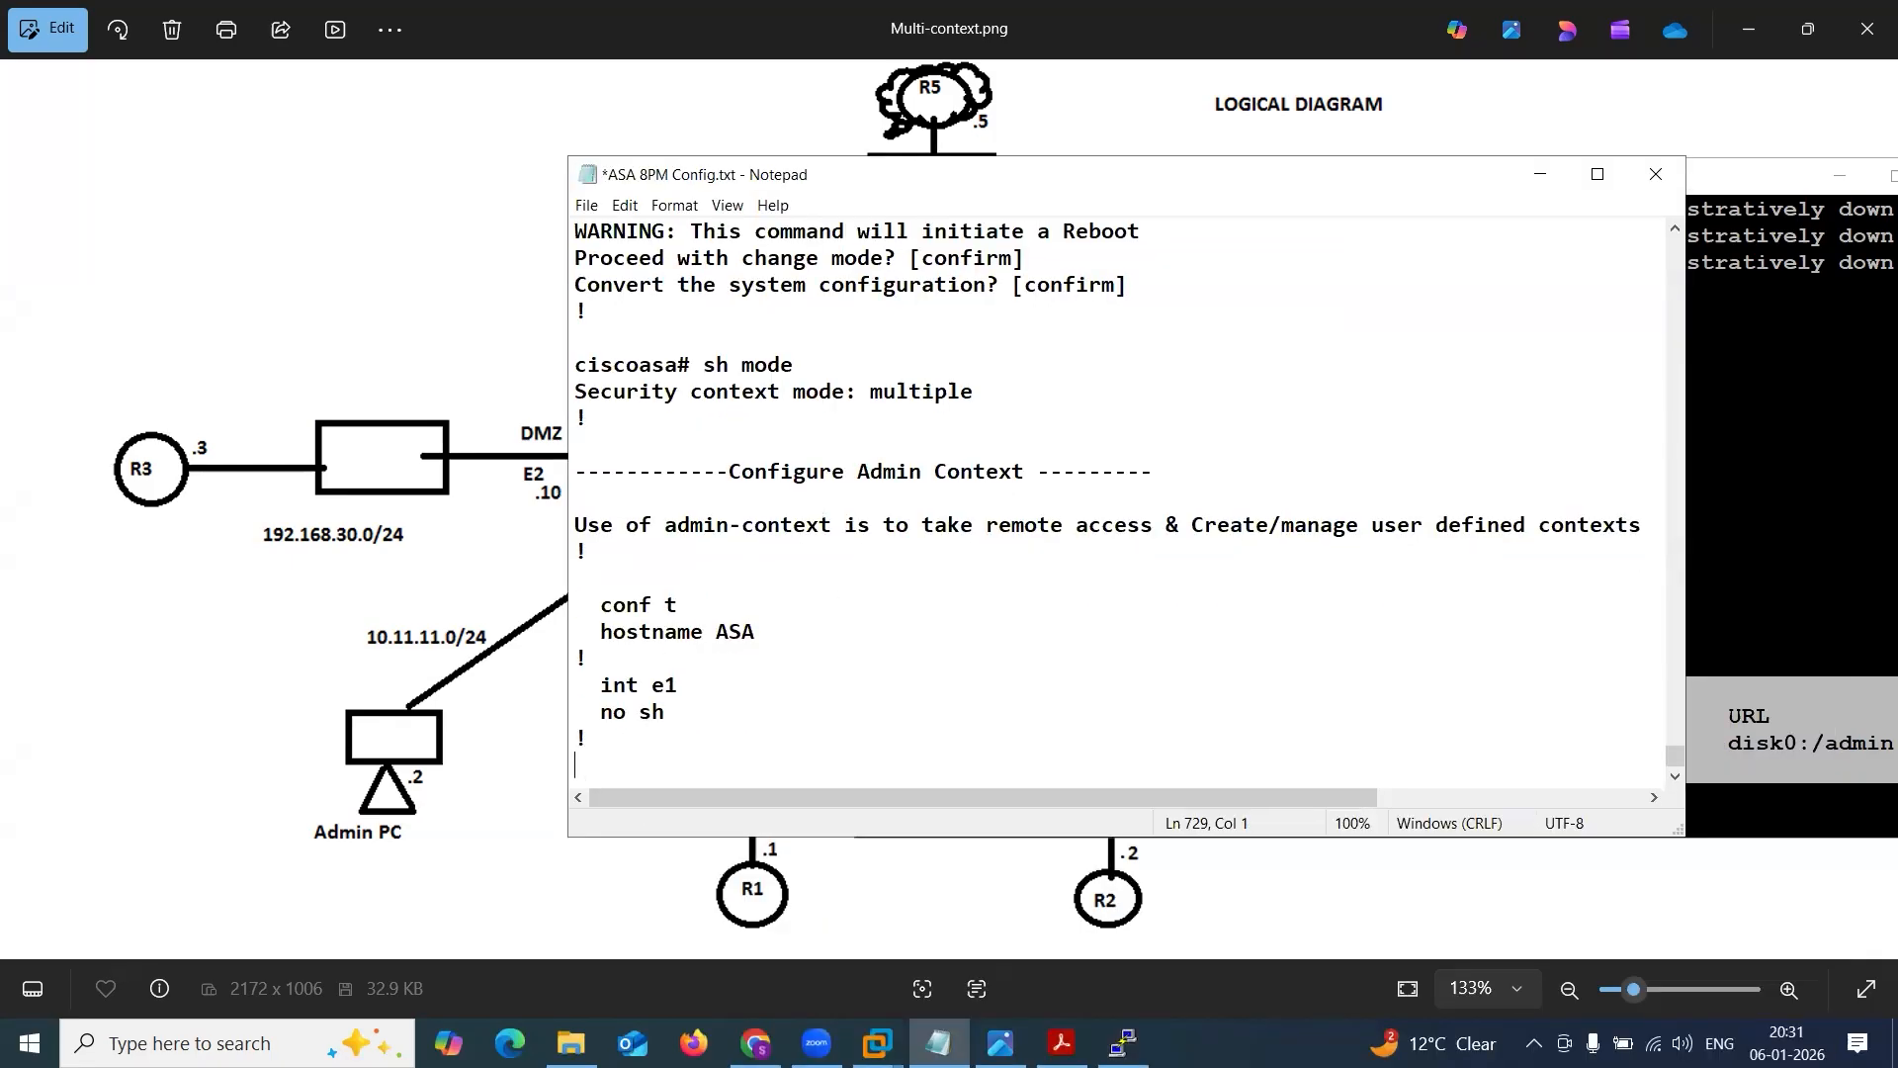
text(ASA(config)# sh context Context Name      Class      Interfaces           Mode         URL *admin            default                         Routed       disk0:/admin.cfg)
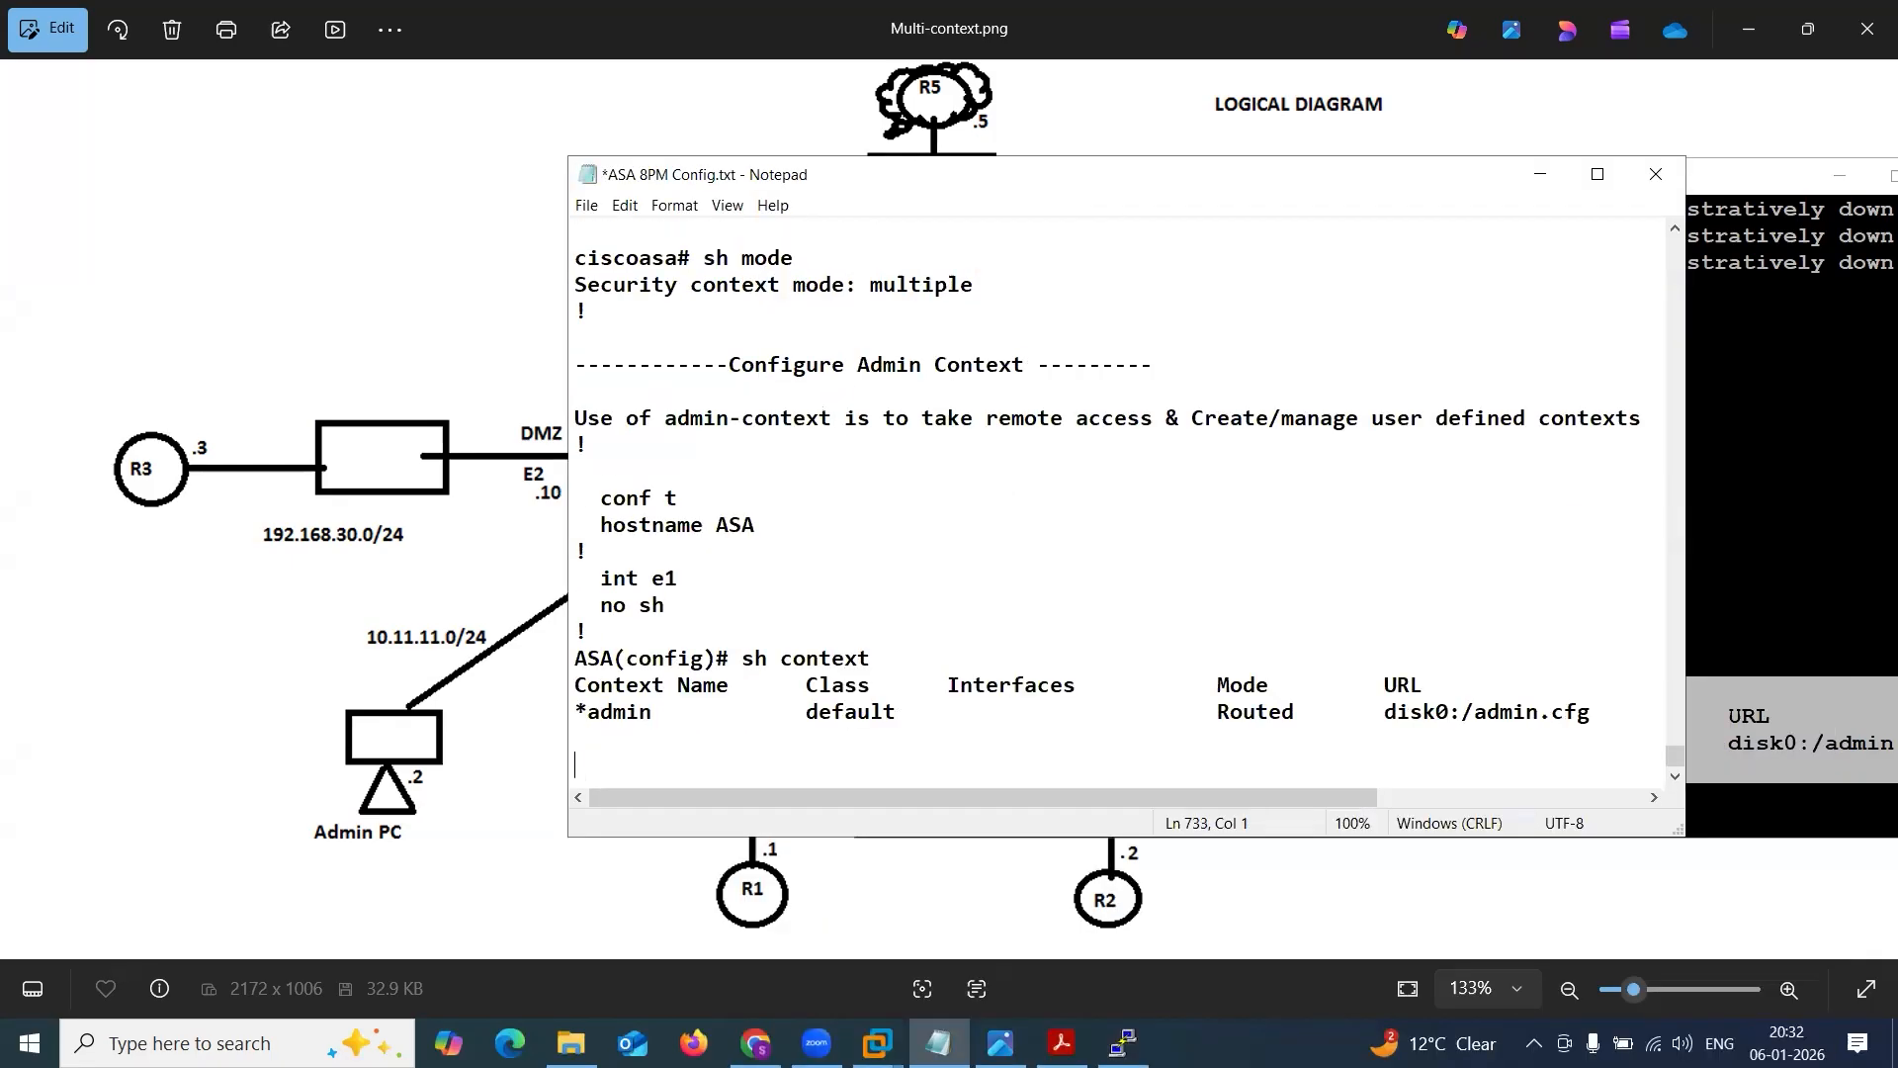
double_click(596, 711)
drag(963, 714, 1117, 721)
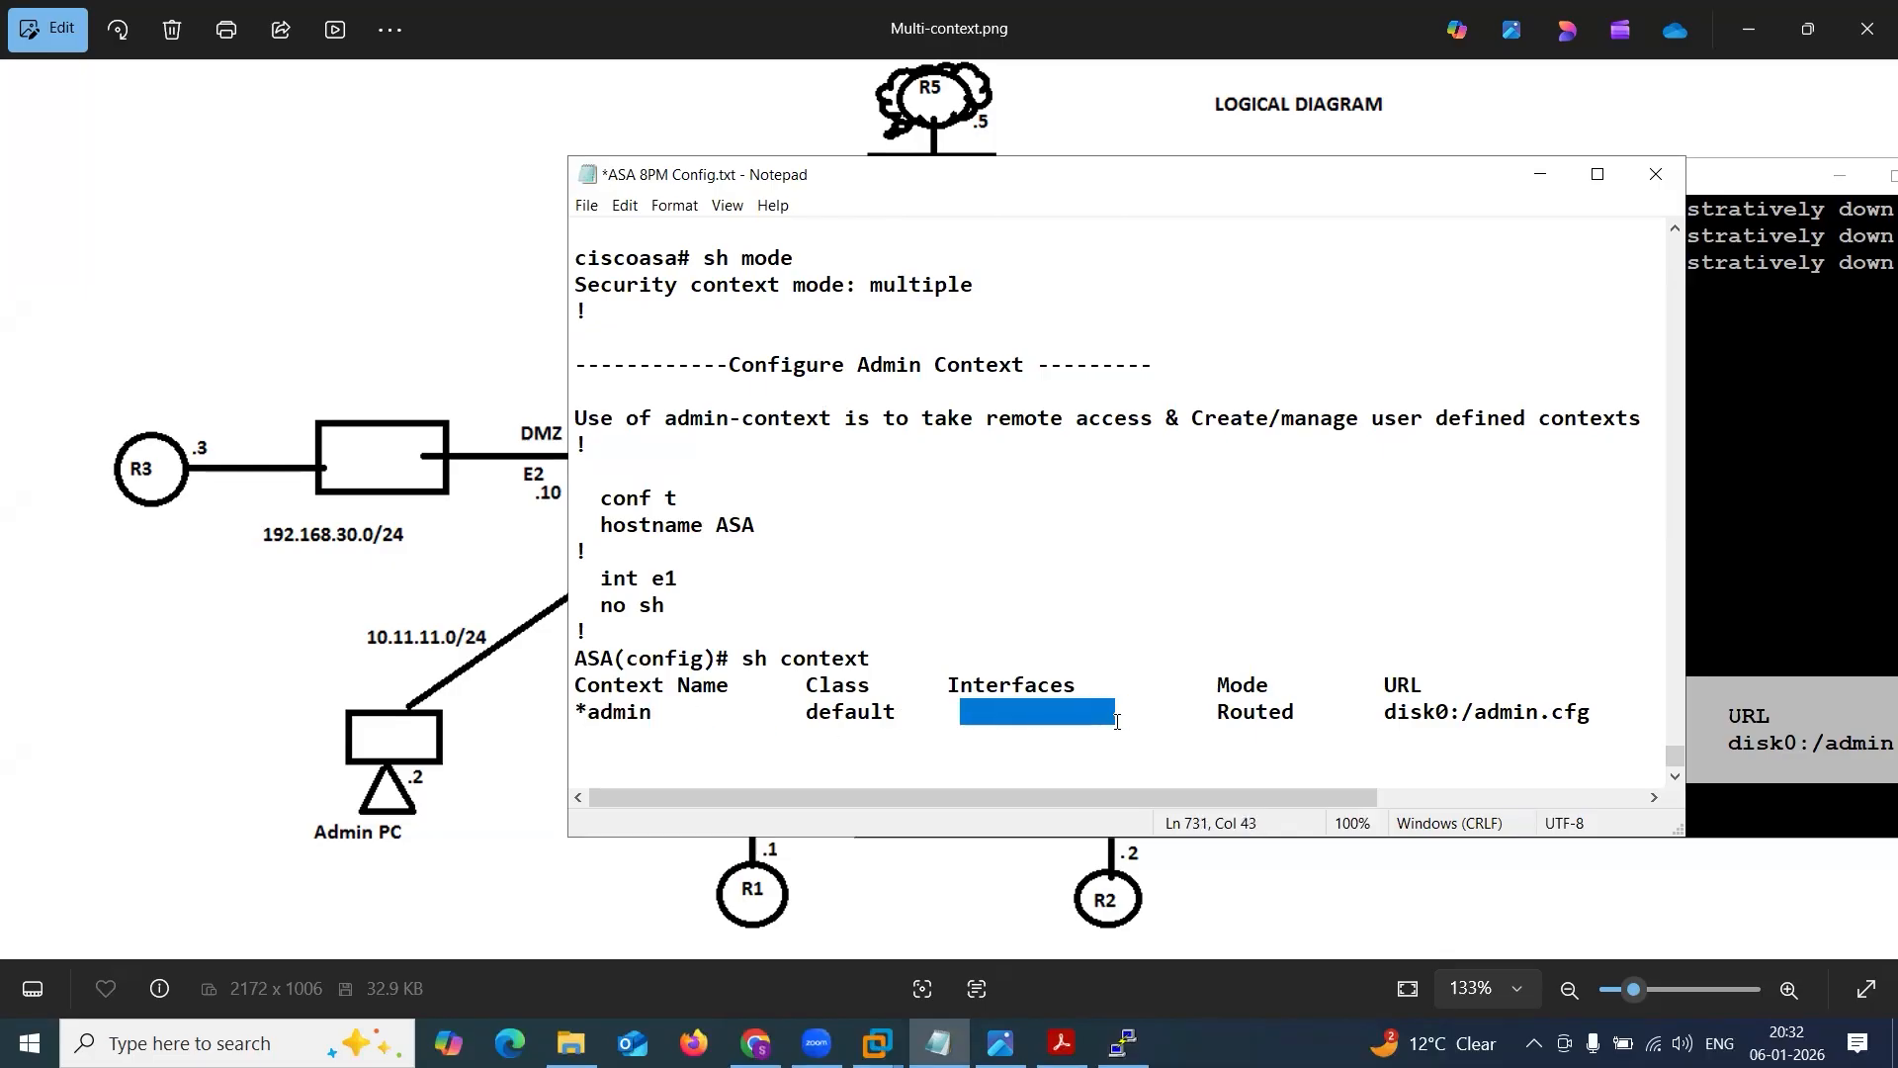
Return to the ASA console and enter the admin context's configuration with context admin.
click(1539, 174)
click(1265, 543)
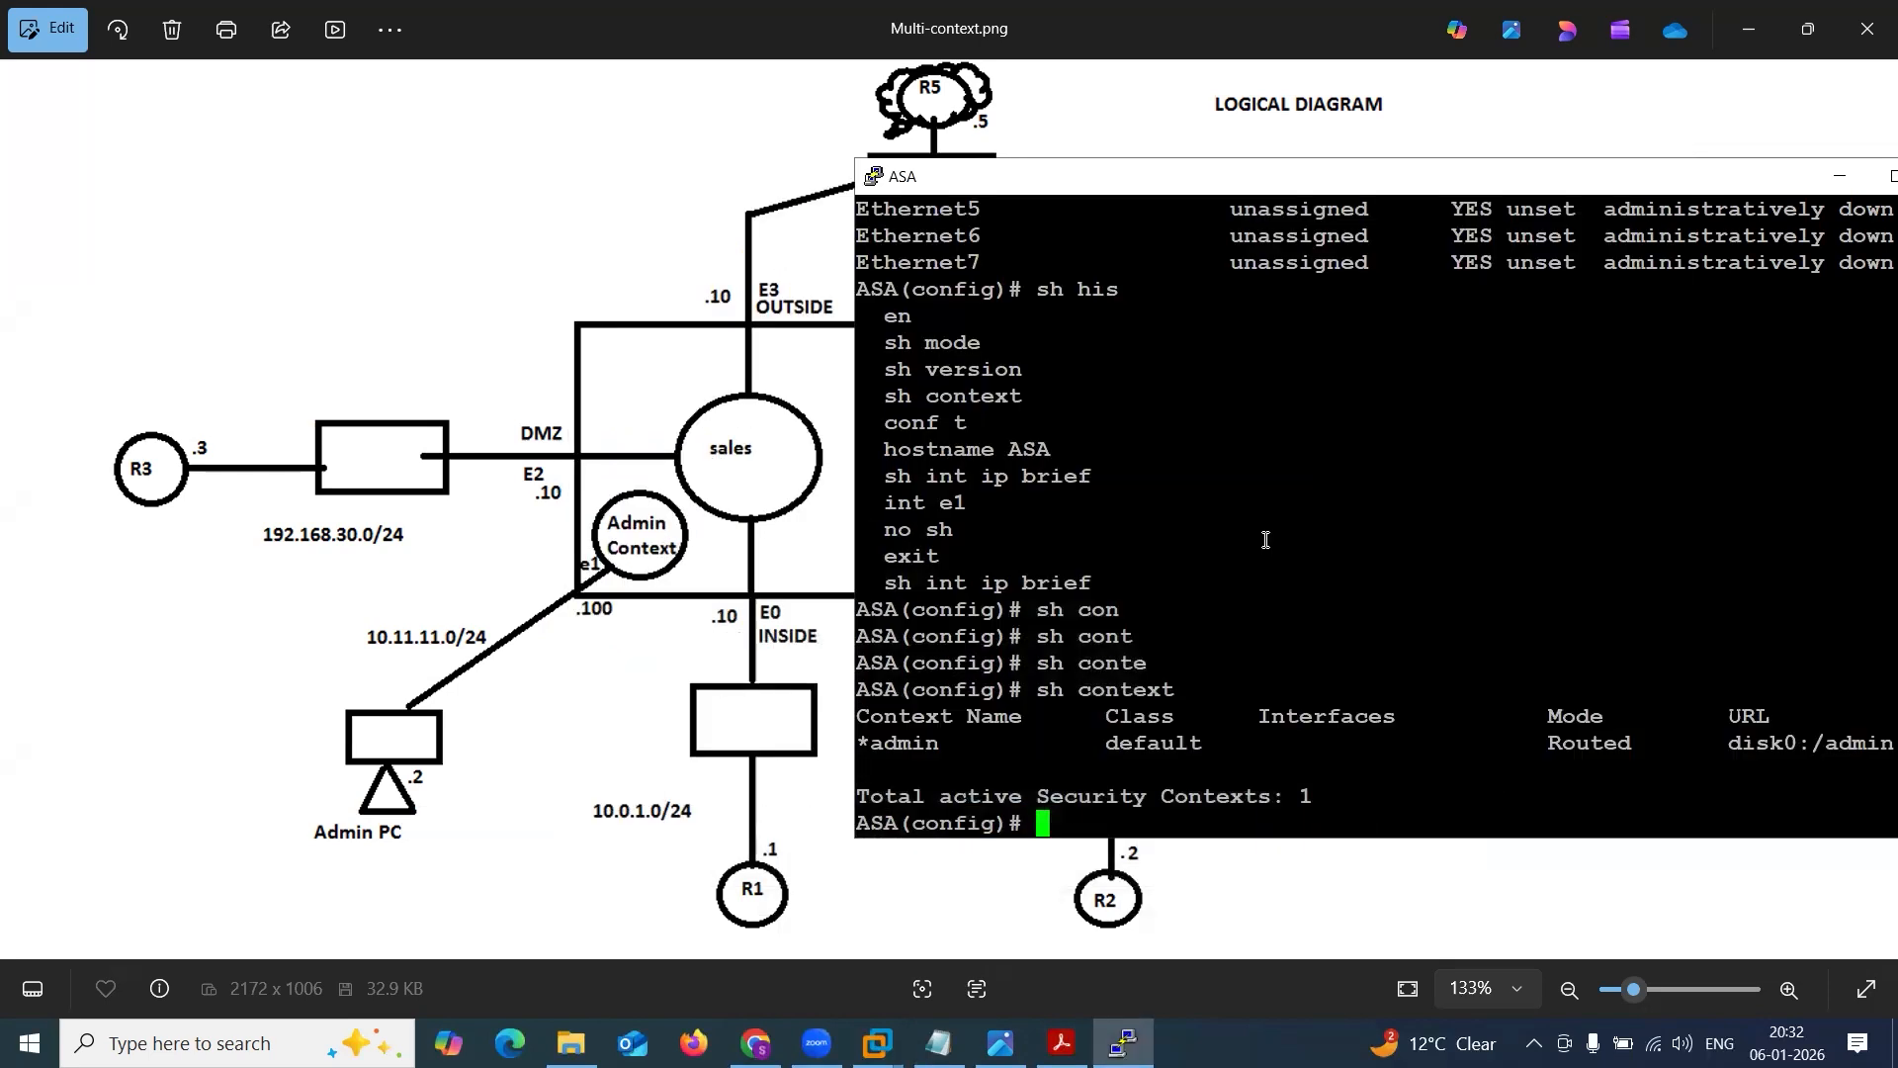
text(cont)
key(Tab)
text(admin)
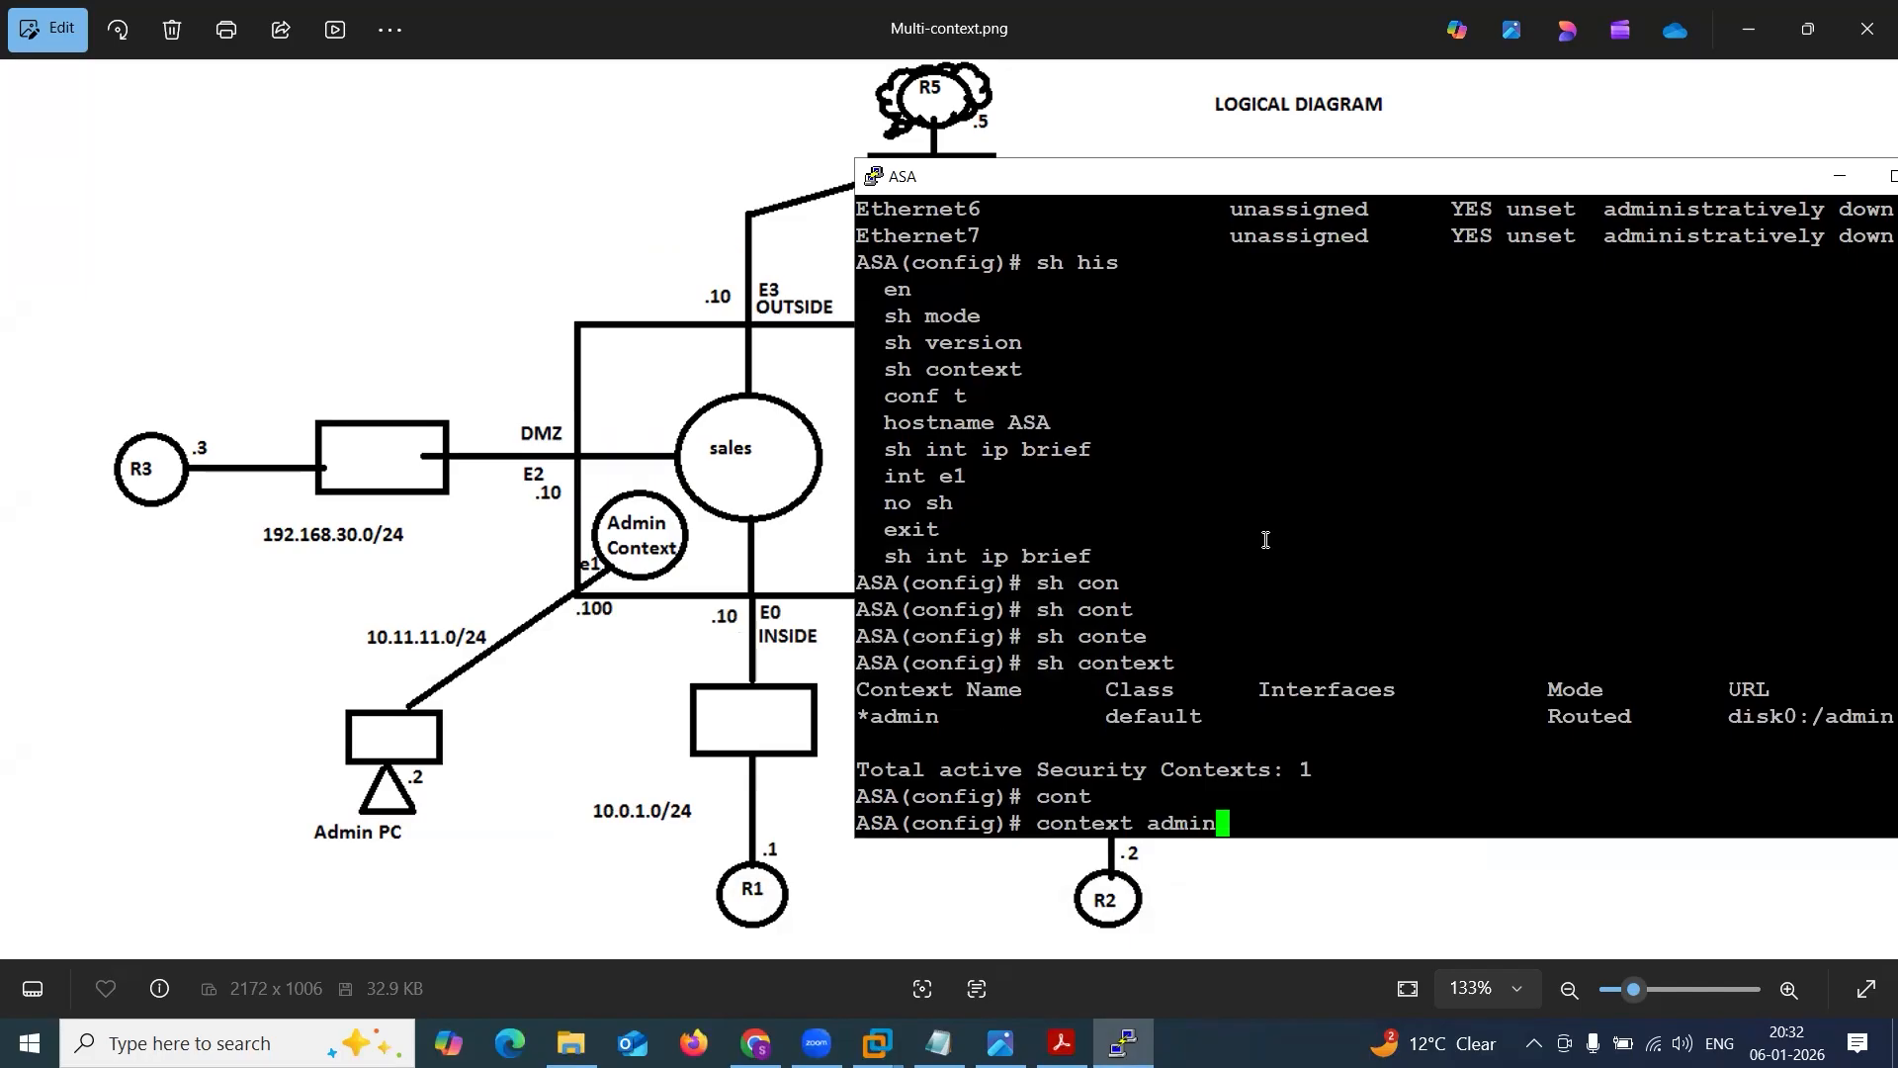
key(Return)
Allocate interface e1 to the admin context with allocate-interface e1 and exit context configuration.
text(a)
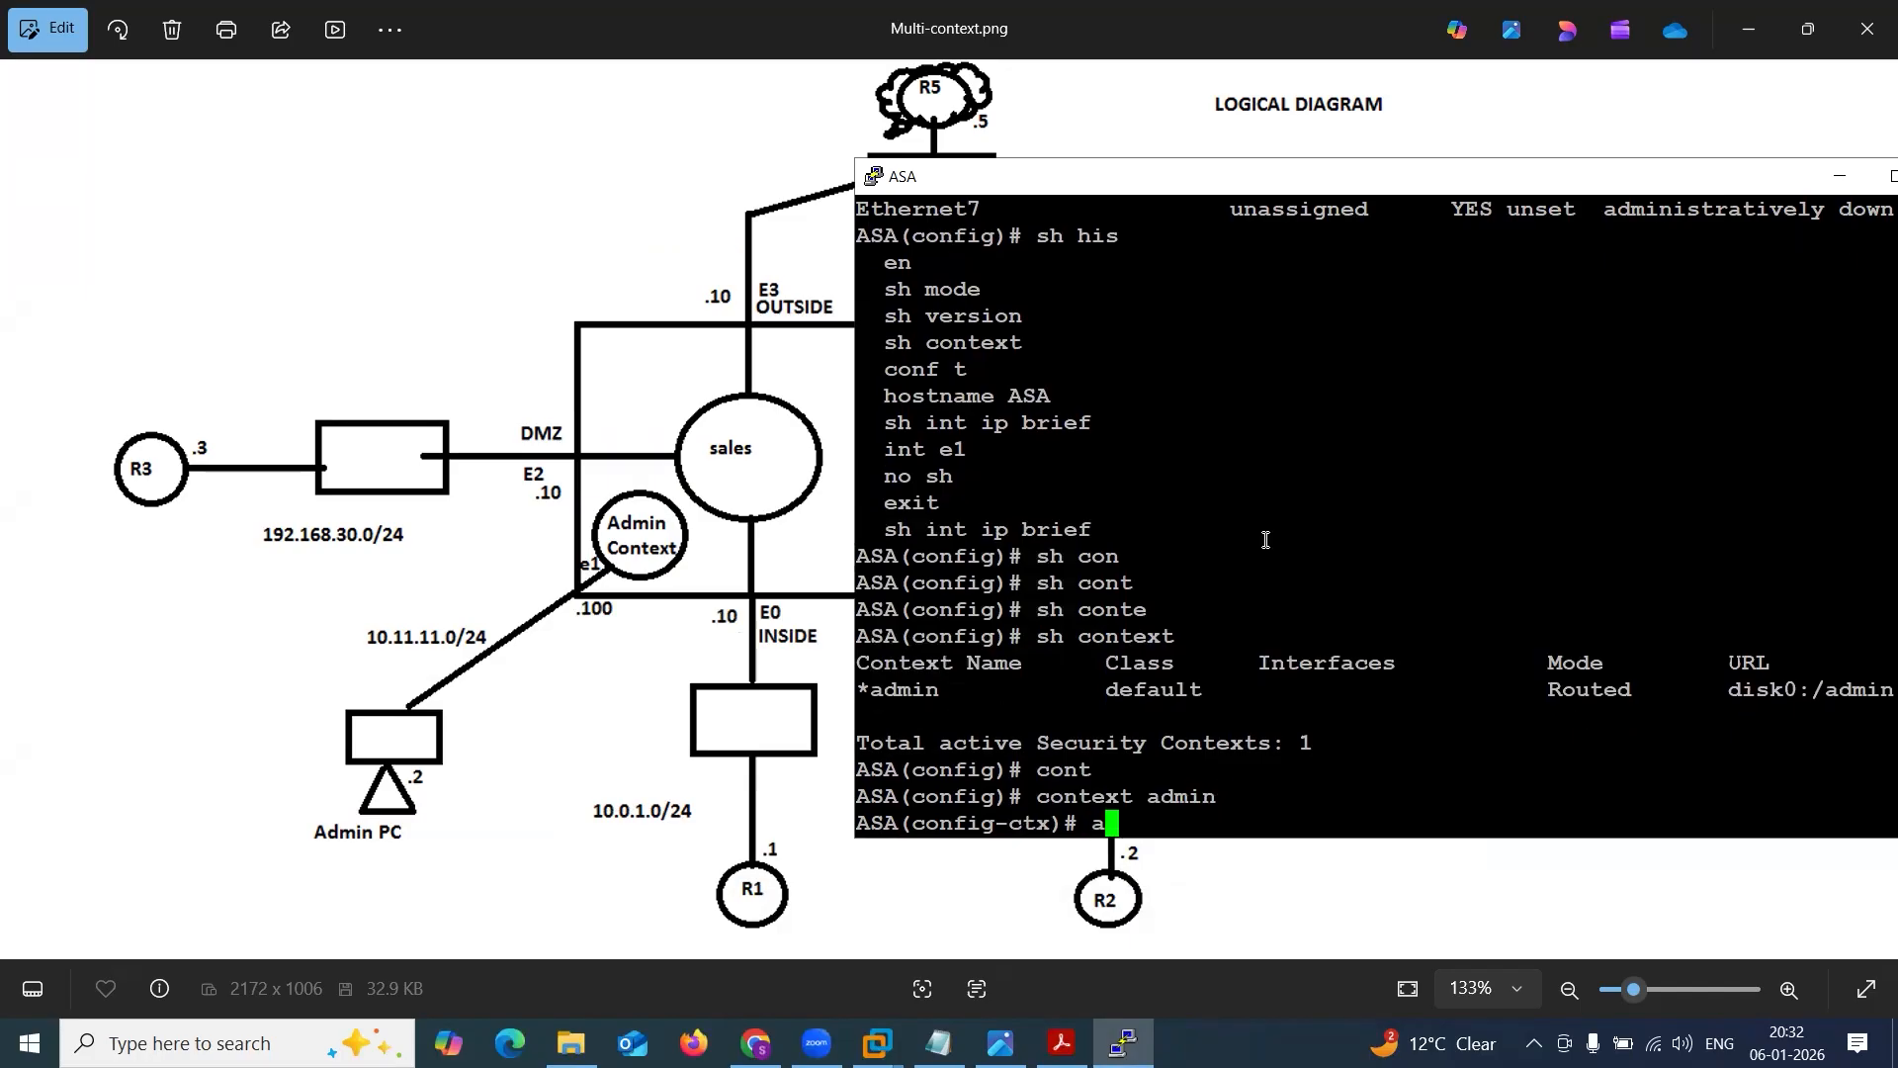
text(ll)
key(Tab)
text(n)
key(Tab)
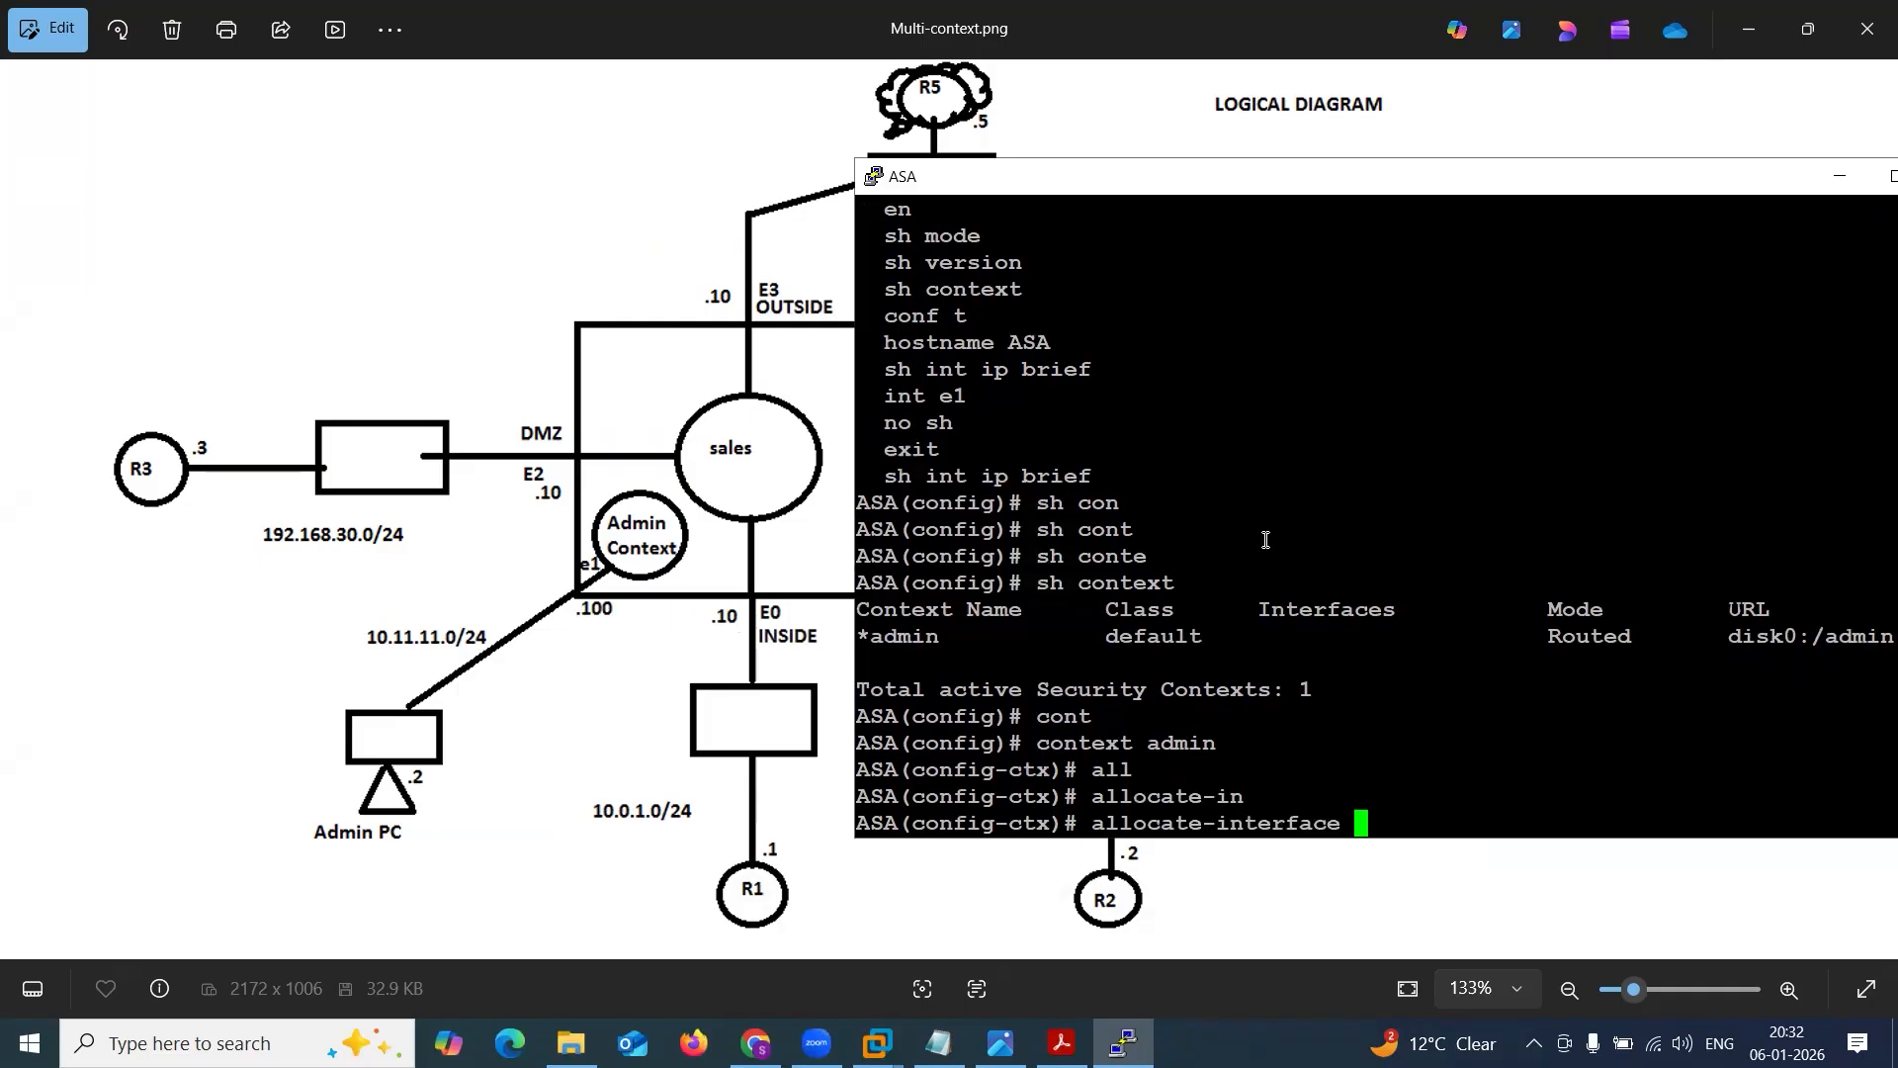
text(e1)
key(Return)
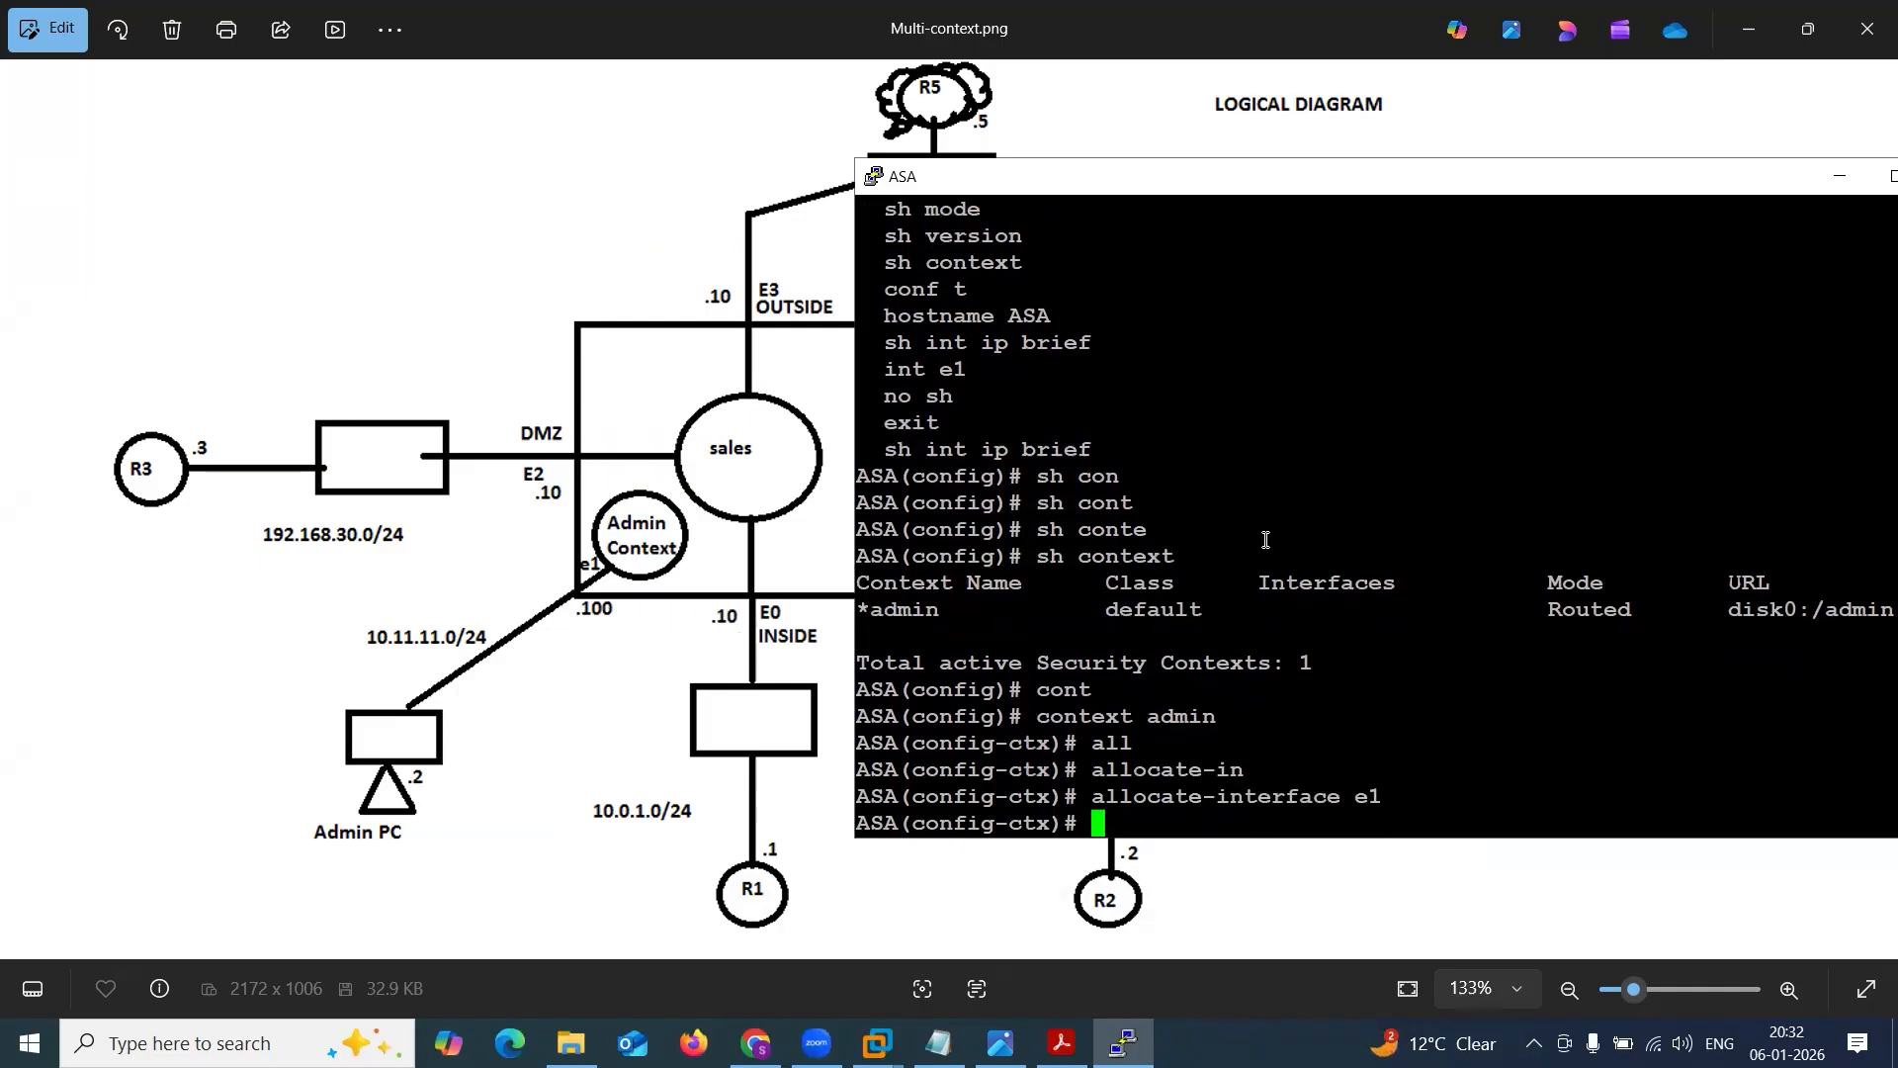
text(exit)
key(Return)
Run sh context again and check the interface assigned to the admin context.
key(Up)
key(Up)
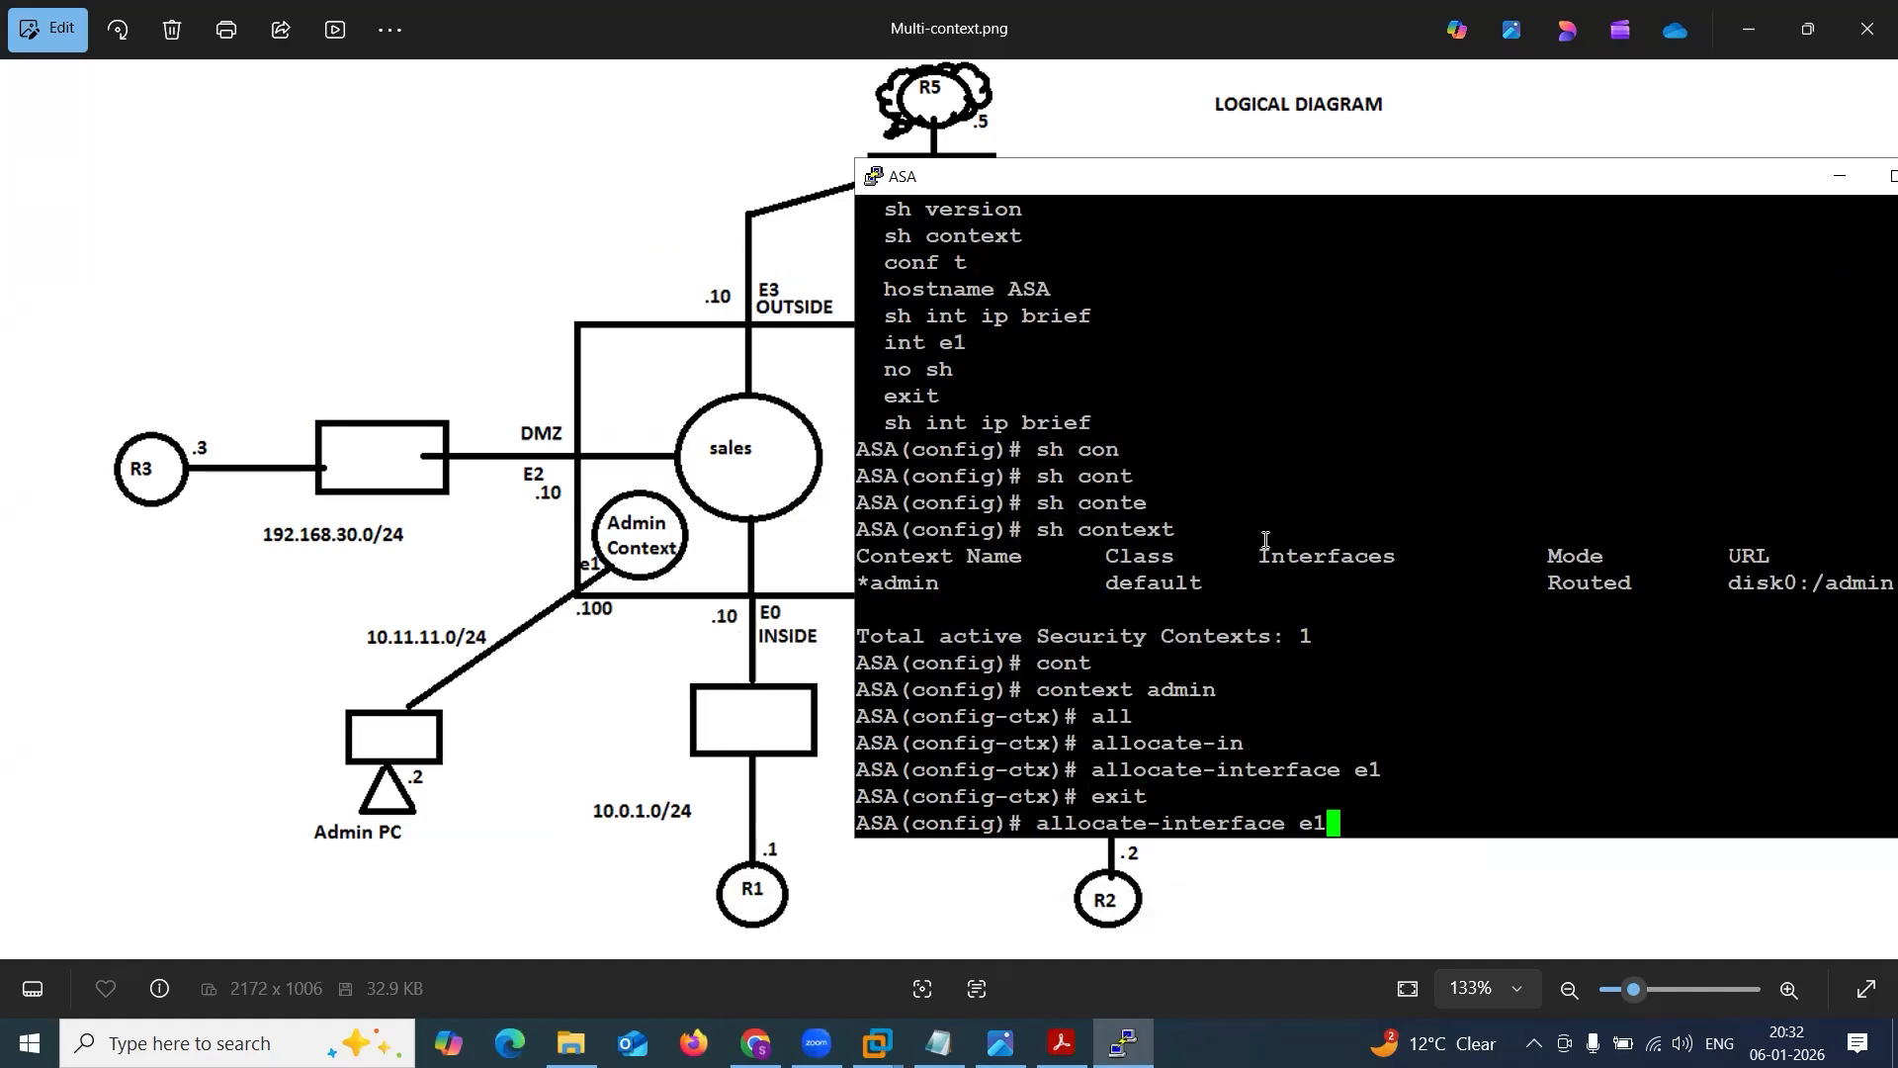
key(Up)
key(Up)
key(Up)
key(Up)
key(Up)
key(Return)
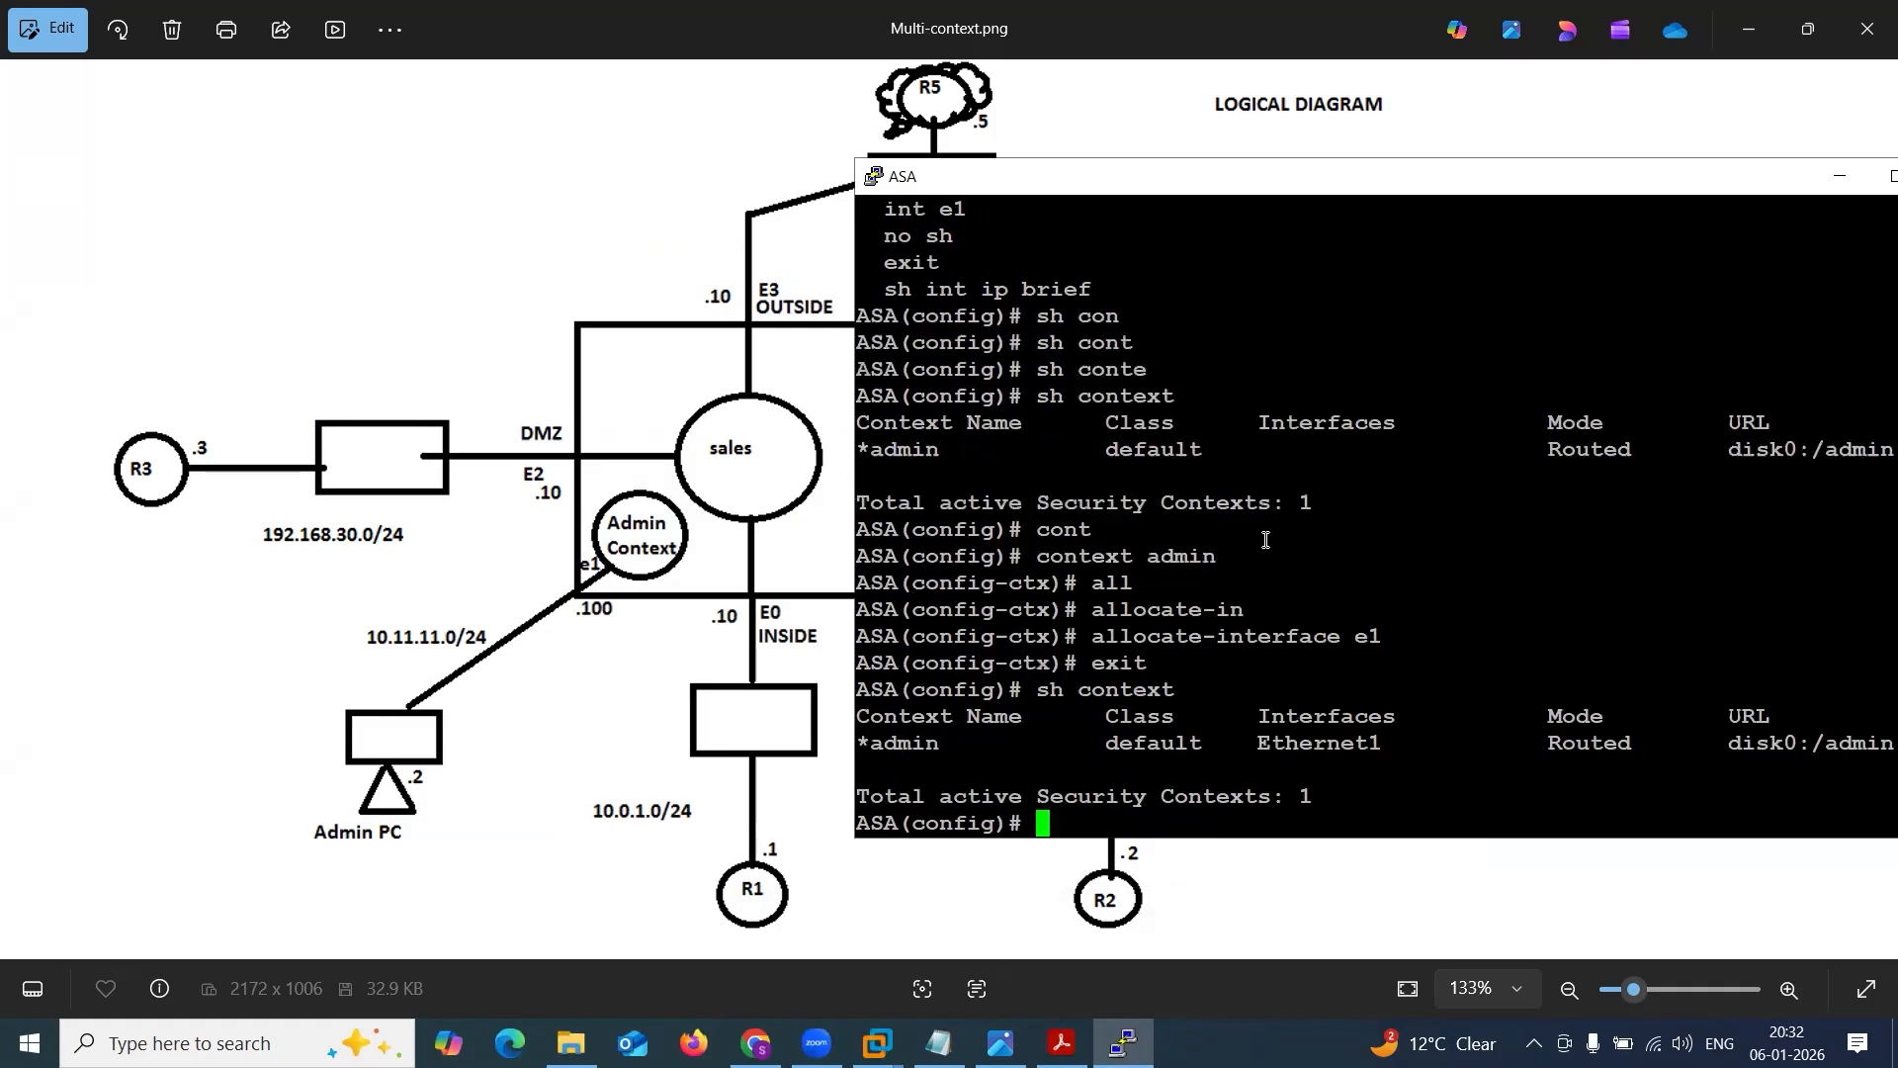
drag(1248, 740, 1390, 737)
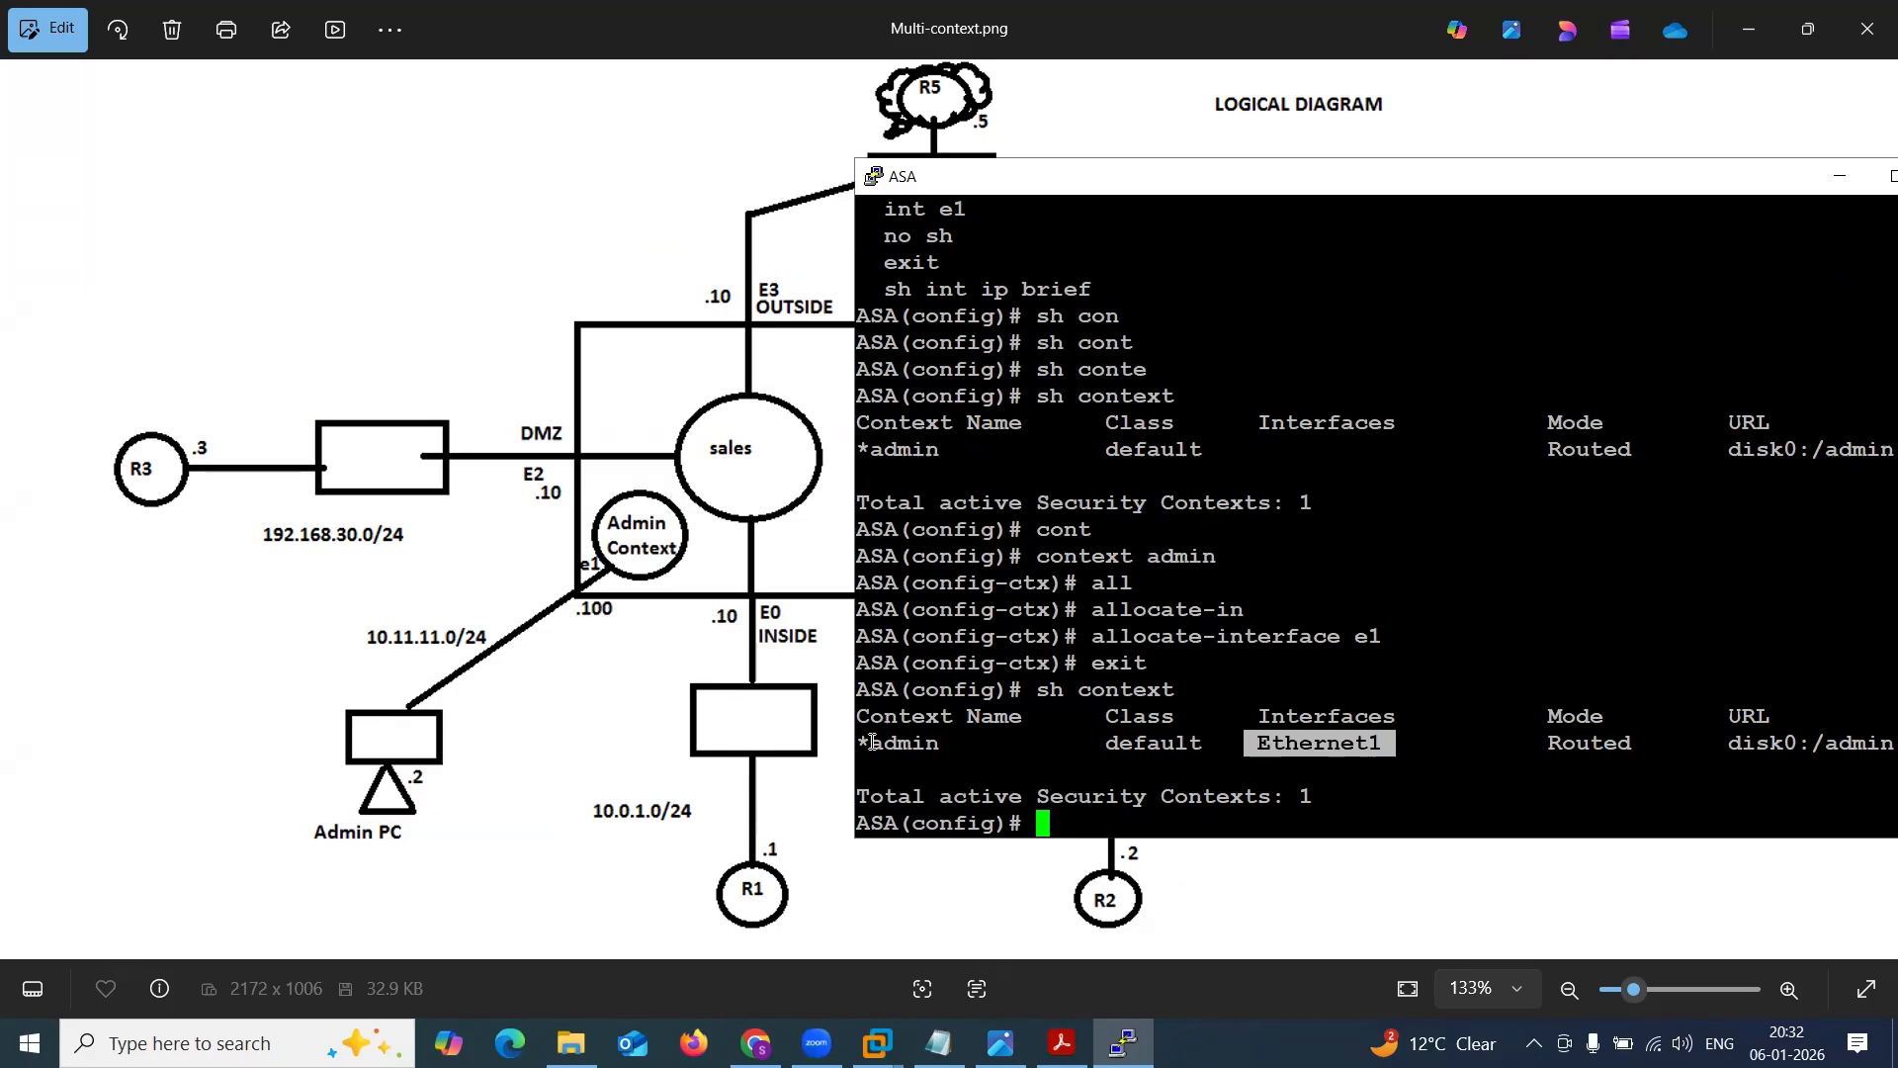
drag(870, 743, 935, 747)
click(937, 746)
Display the command history with sh his and copy the lines context admin through exit.
text(sh ji)
key(BackSpace)
key(BackSpace)
text(hs)
key(BackSpace)
text(is)
key(Return)
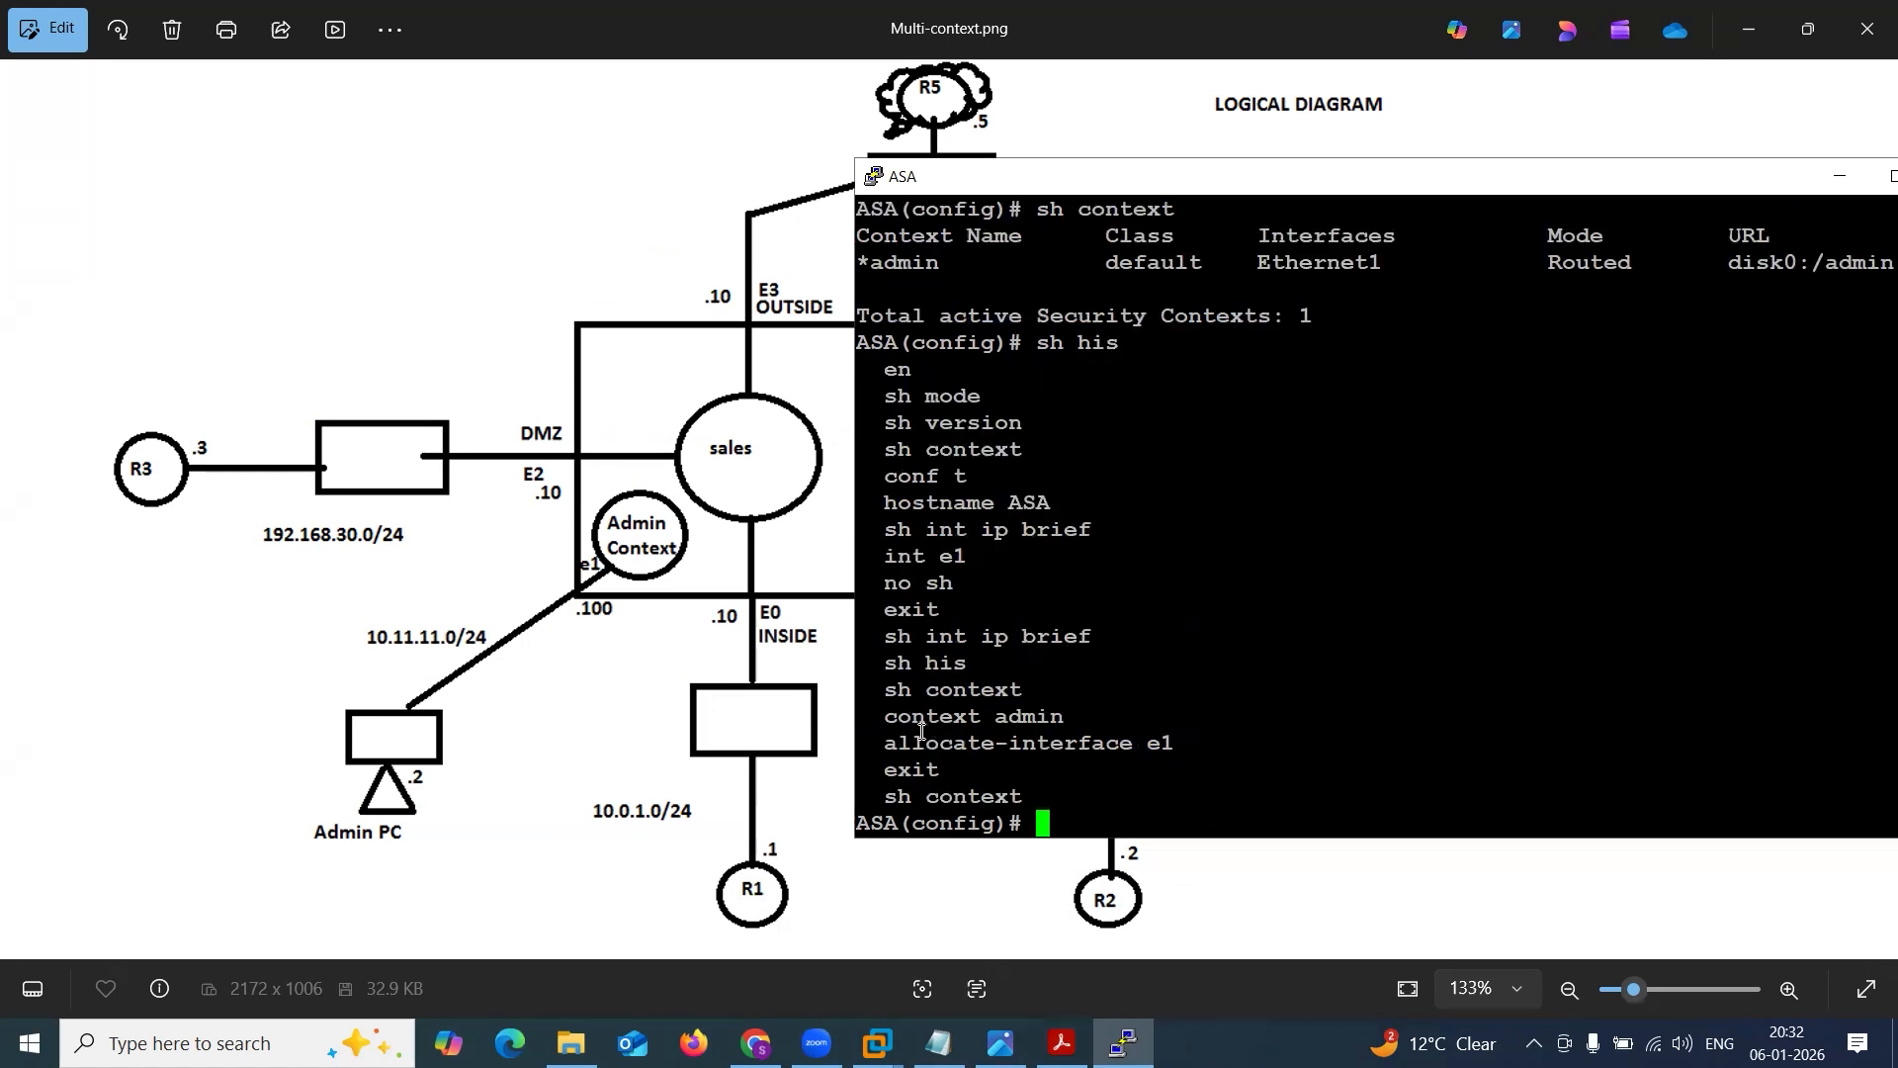
drag(883, 704, 1085, 767)
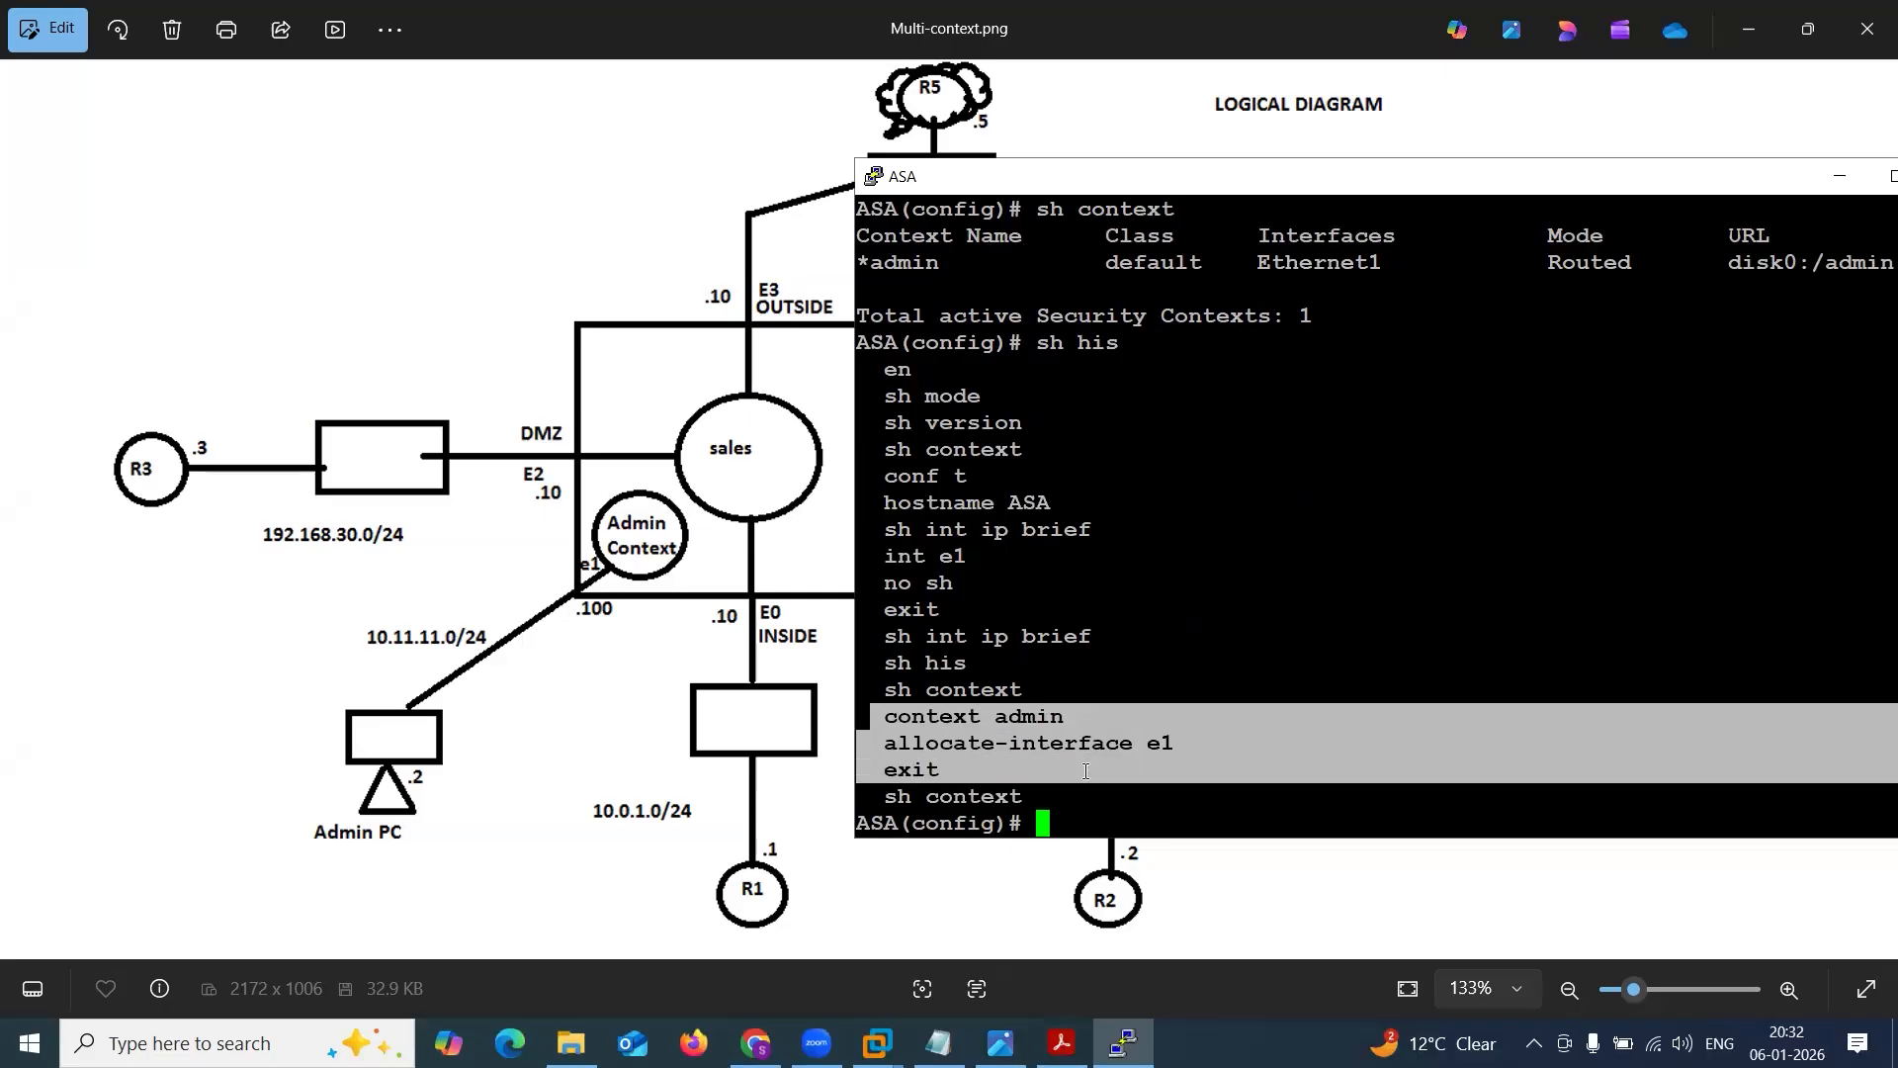
Paste the copied context admin, allocate-interface e1 and exit lines into the ASA 8PM Config notes, closing them with a ! separator.
click(938, 1043)
click(907, 743)
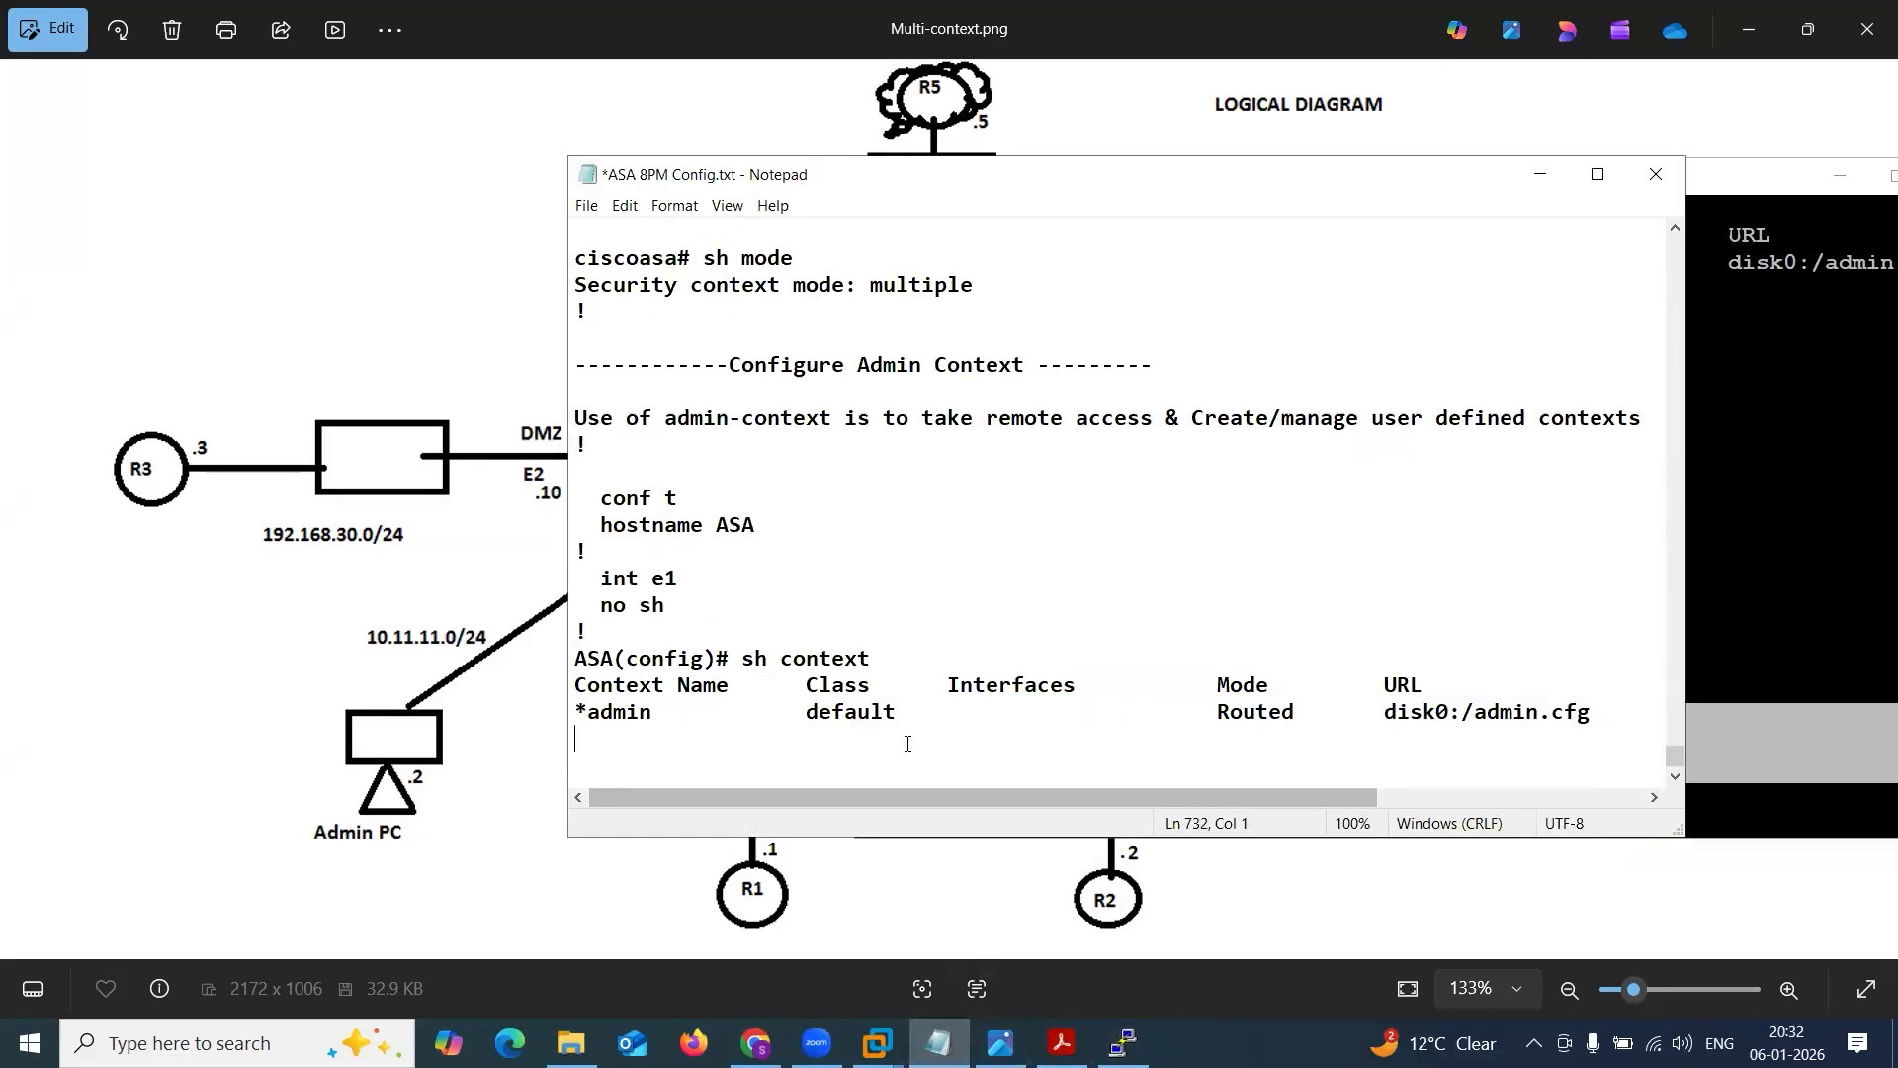
text(context admin   allocate-interface e1   exit)
text(!)
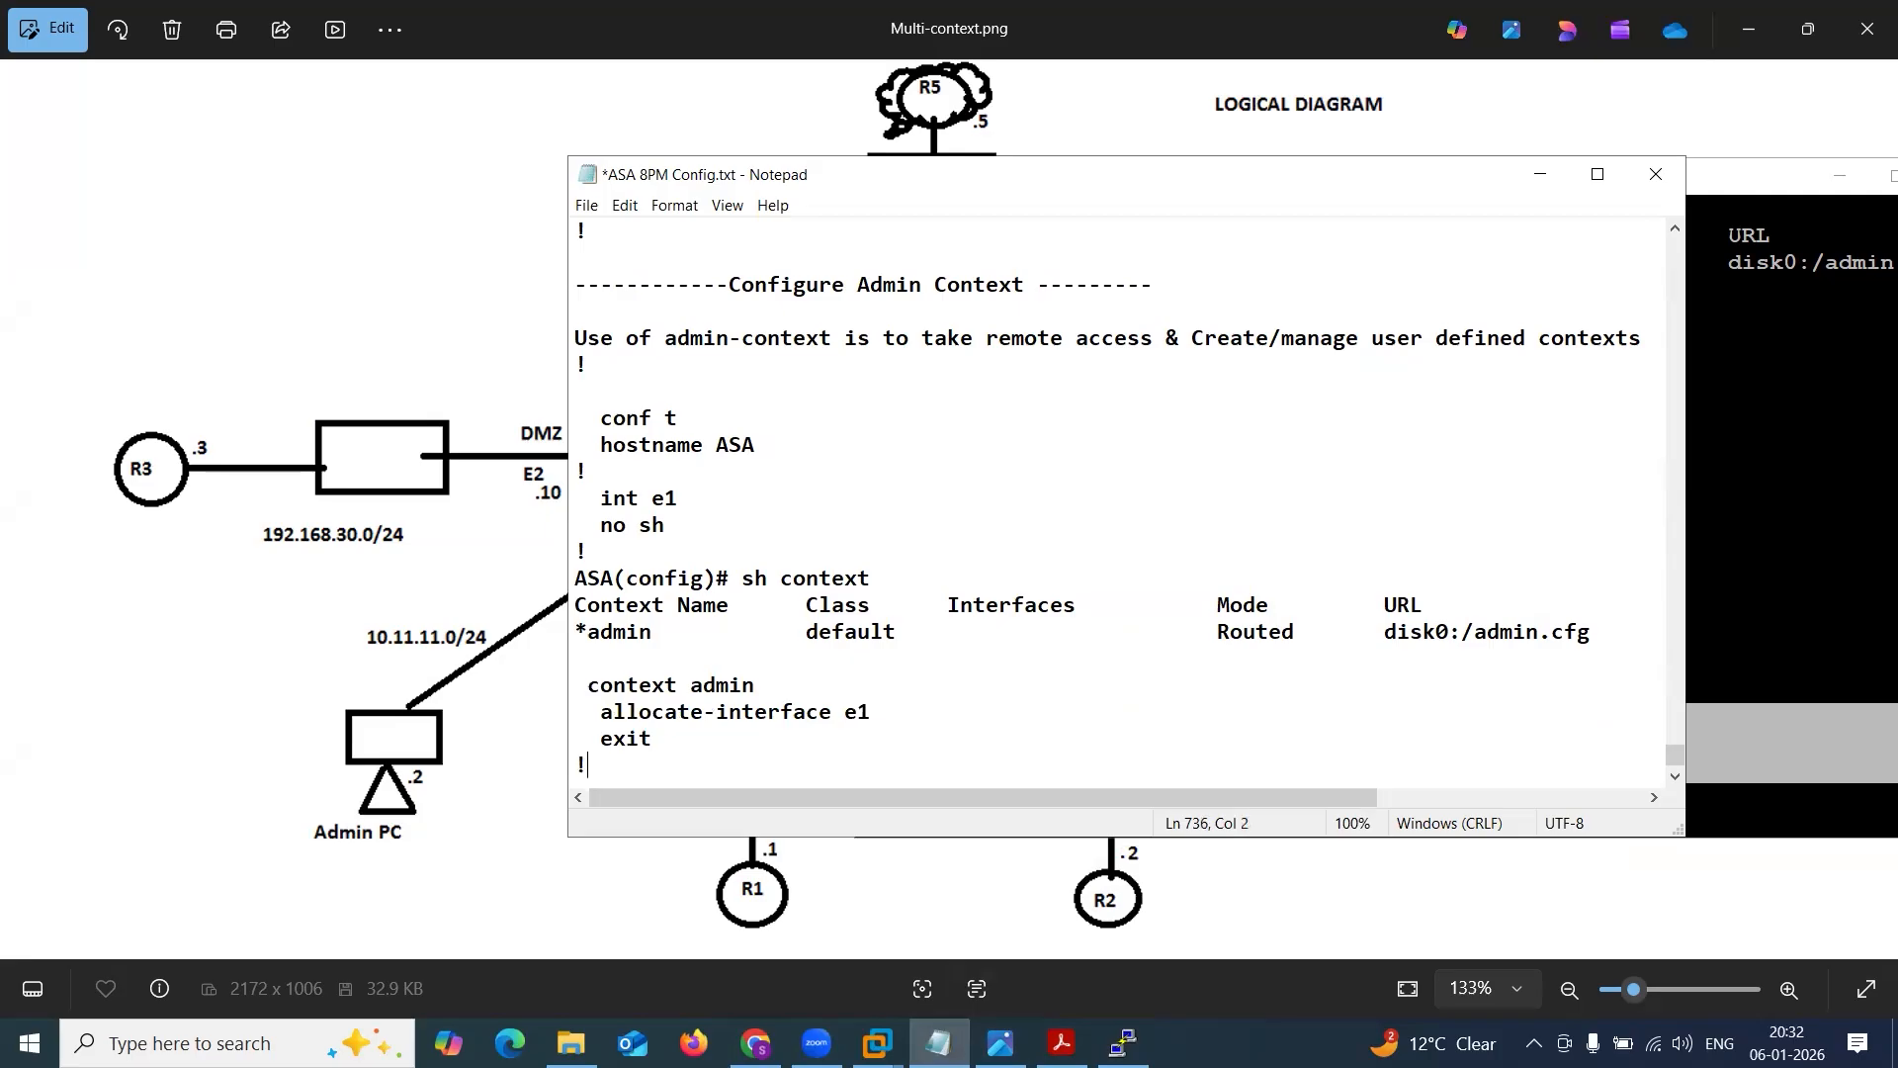
Copy the latest sh context output from the ASA console and paste it into the notes below the separator.
click(1847, 591)
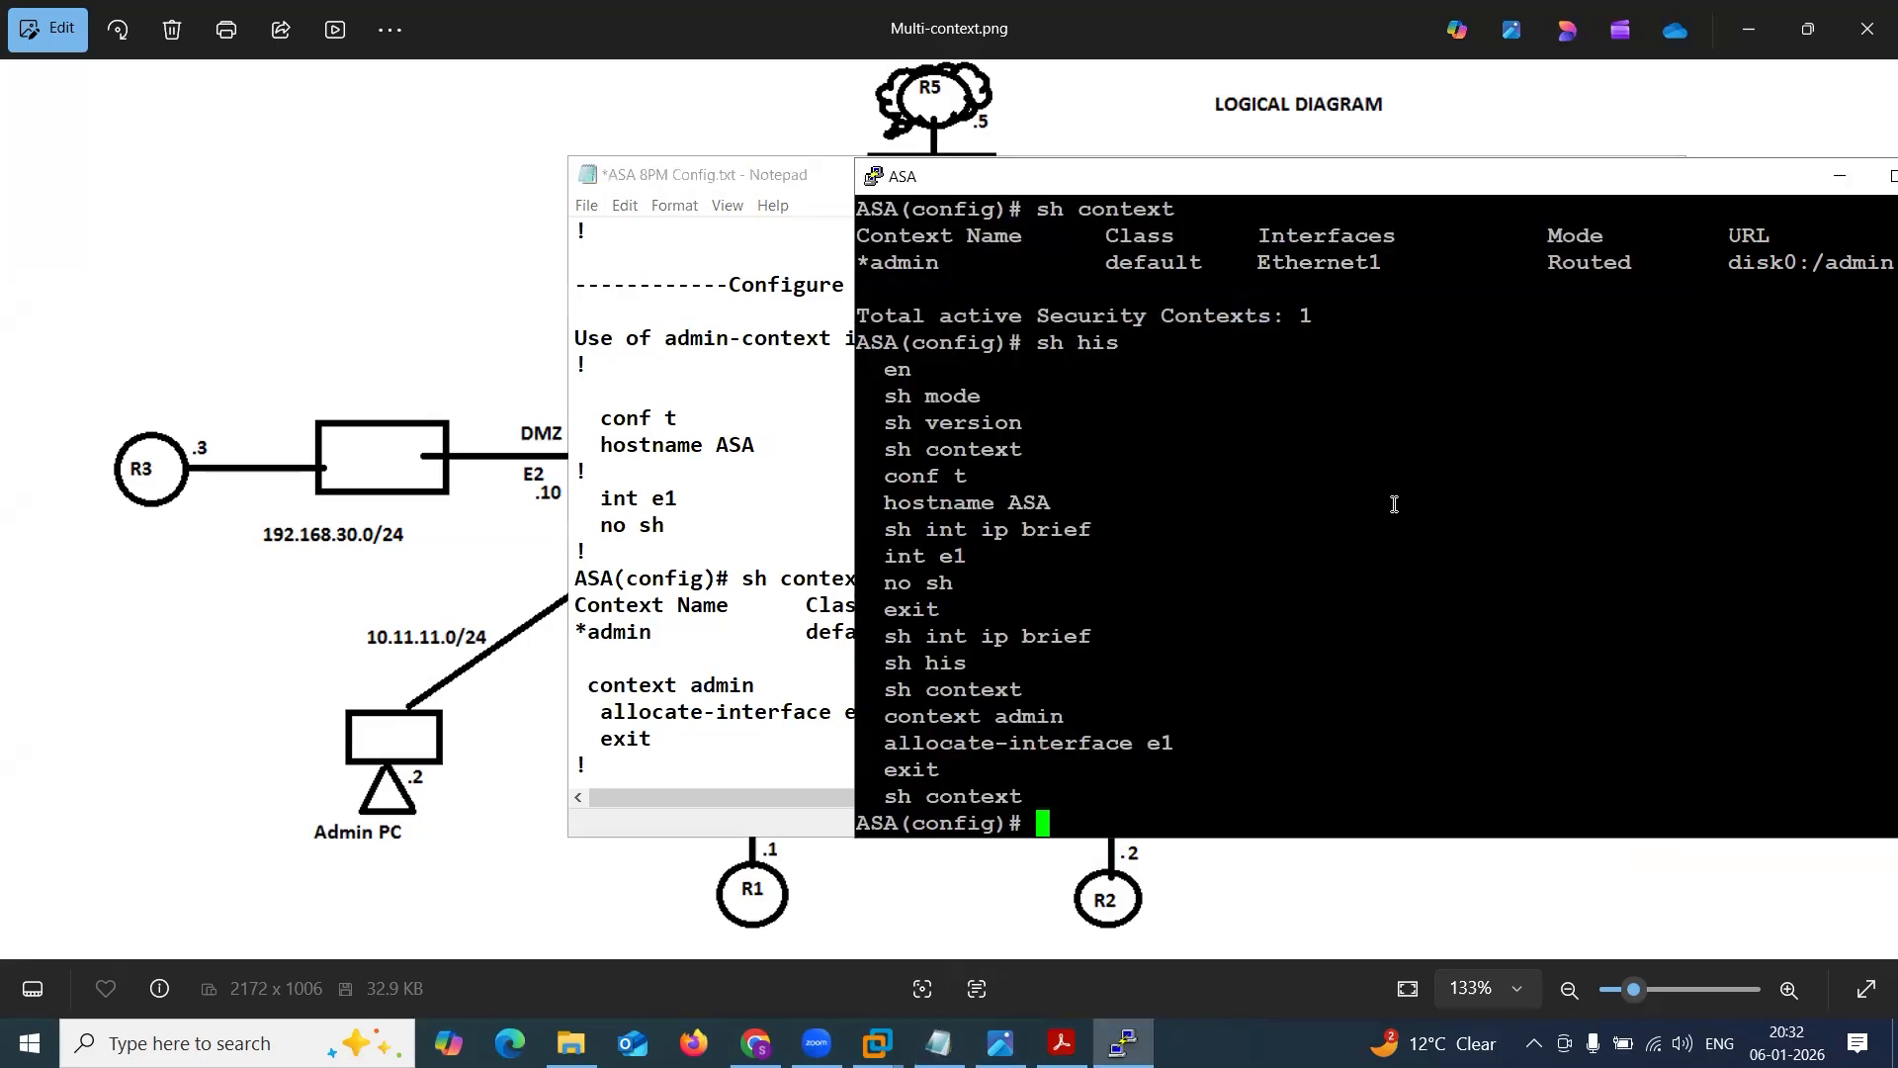
drag(856, 202, 1793, 283)
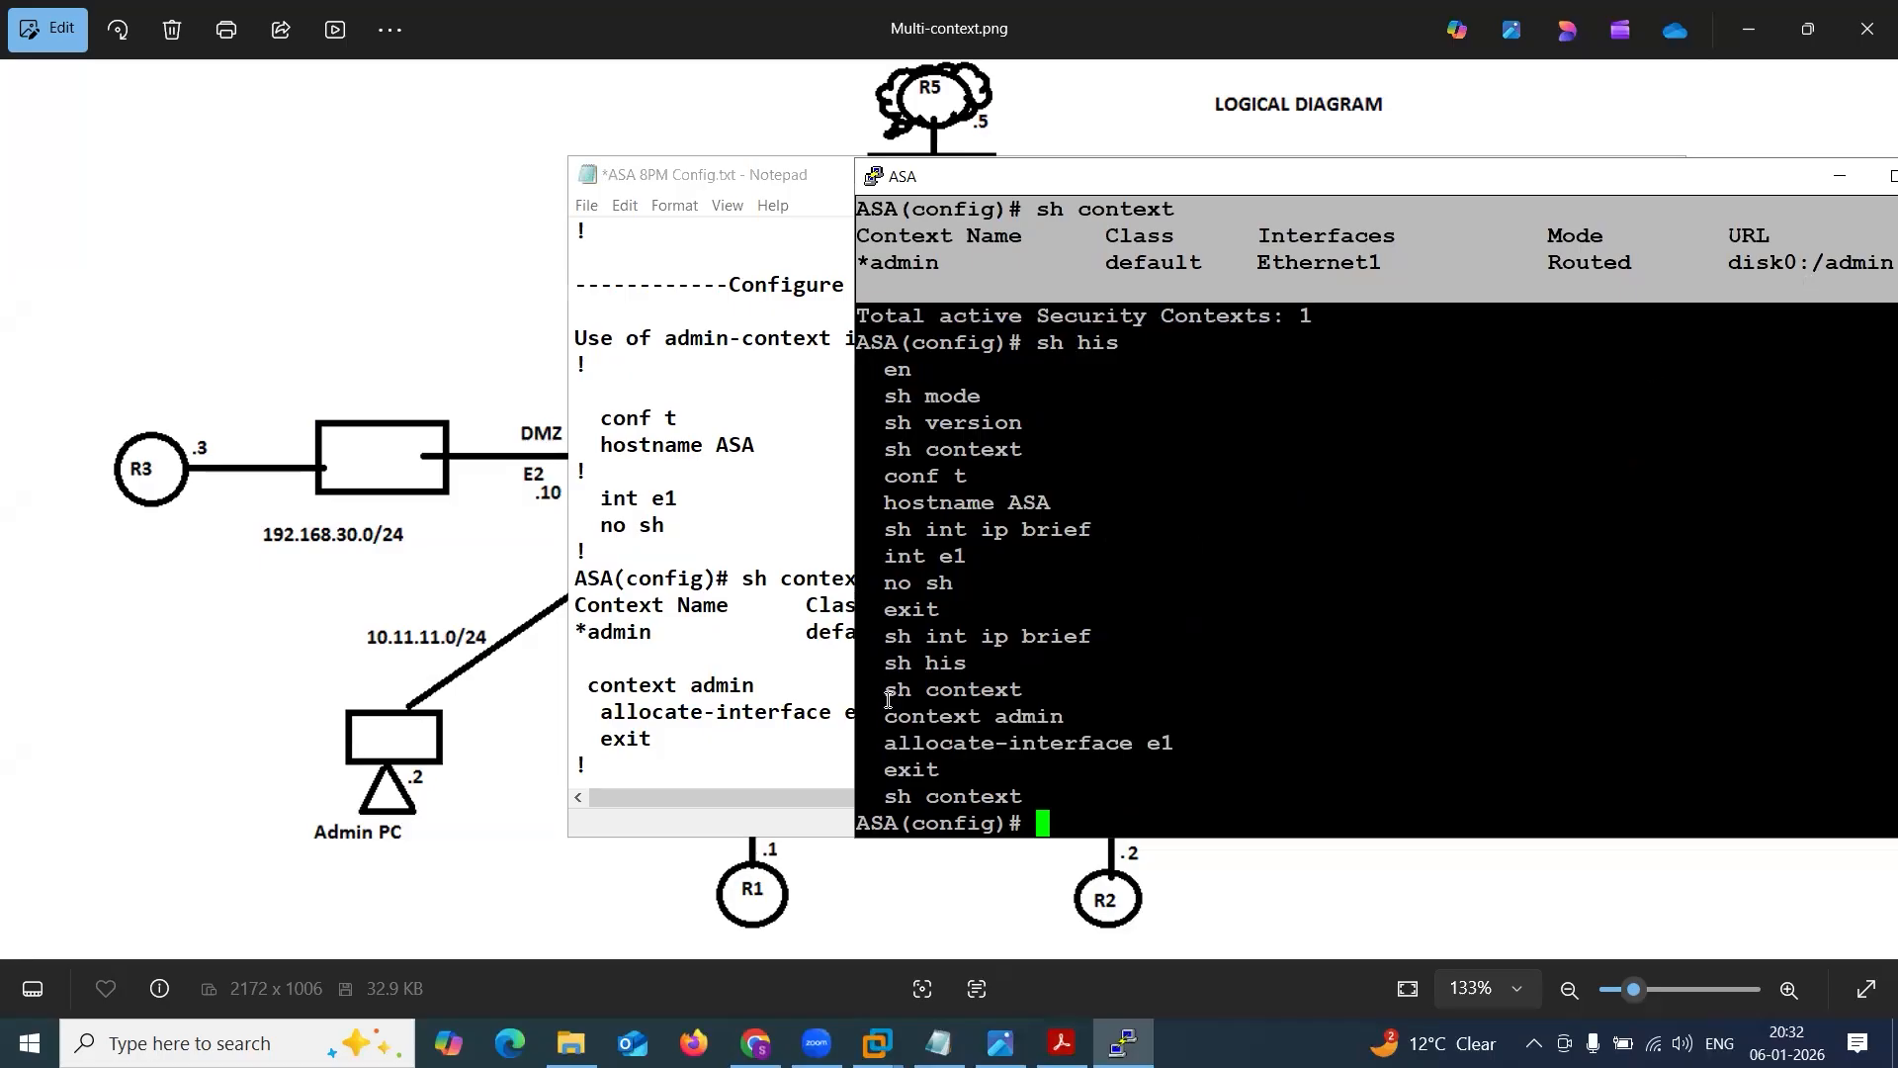
click(715, 767)
key(Return)
text(ASA(config)# sh context Context Name      Class      Interfaces           Mode         URL *admin            default    Ethernet1            Routed       disk0:/admin.cfg)
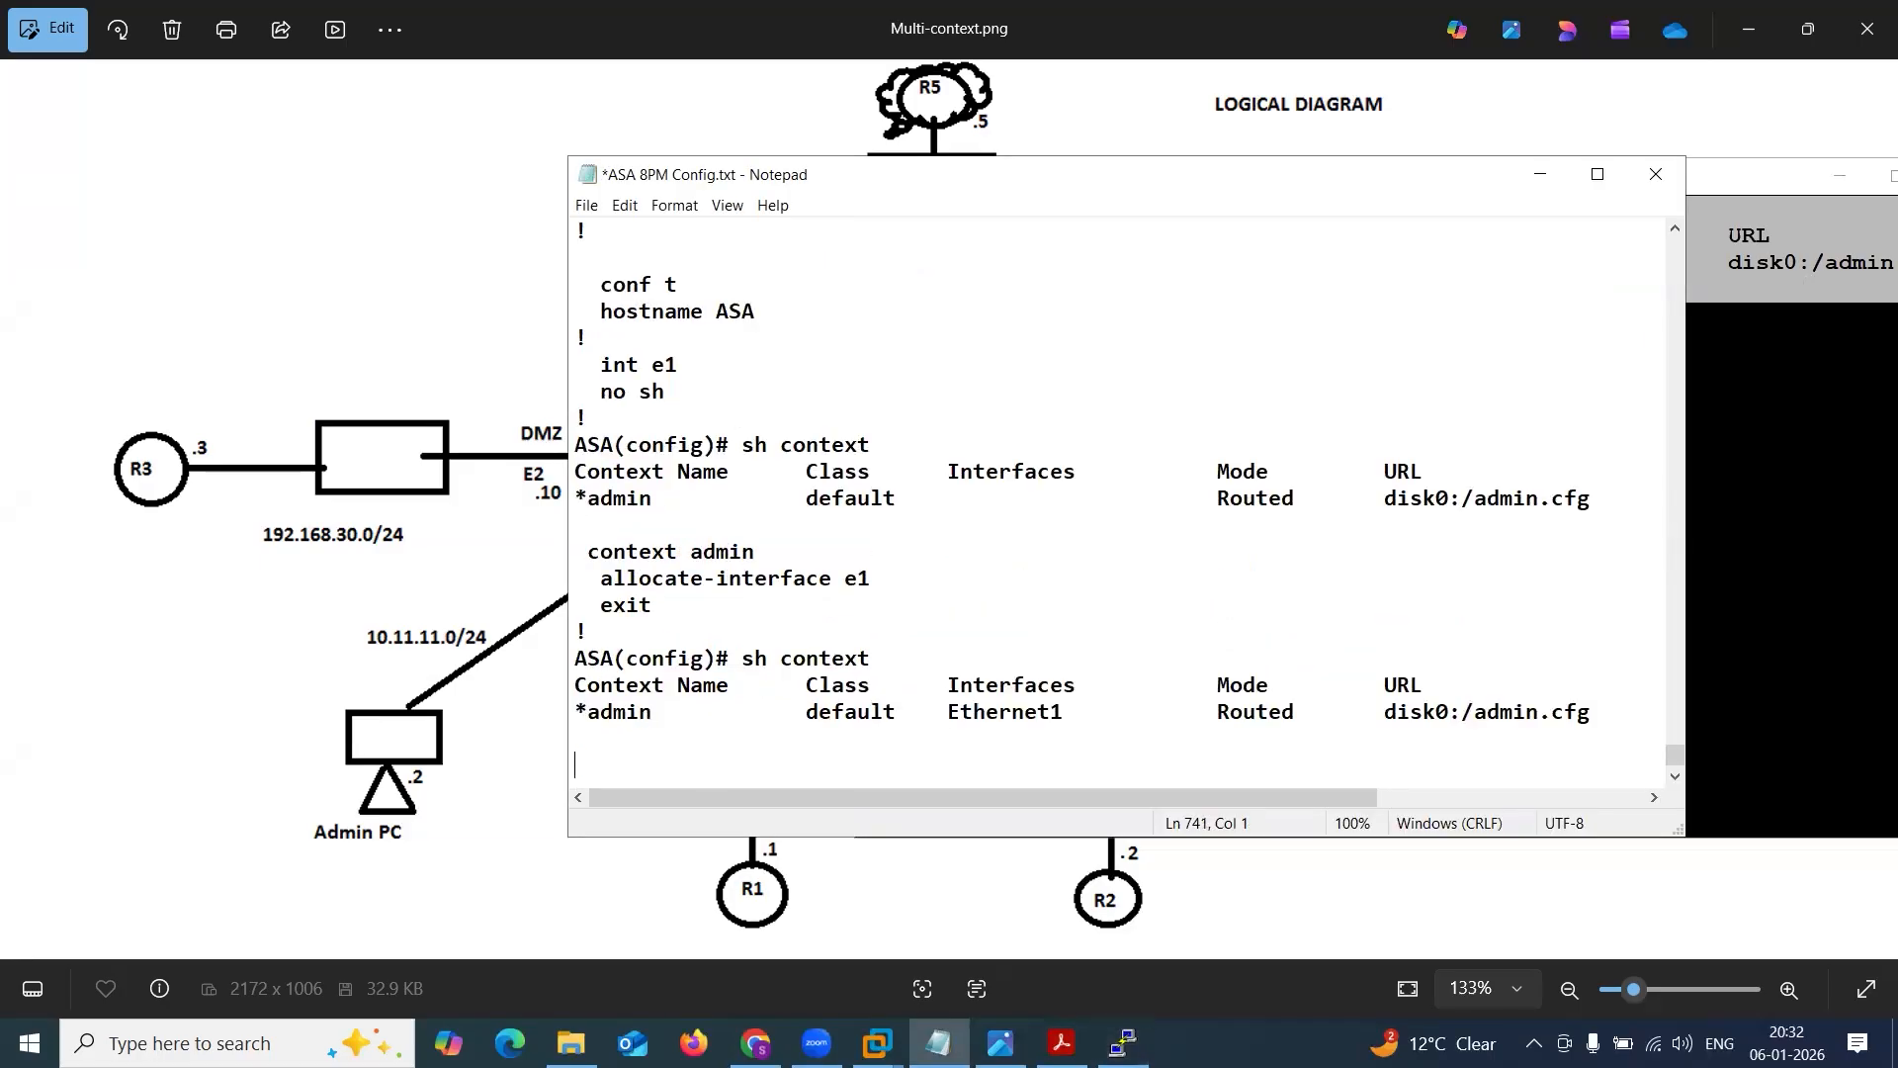
Check the context name and its assigned interface in the pasted sh context output, then minimize the notes.
drag(589, 710, 660, 695)
click(601, 712)
double_click(613, 712)
drag(947, 712, 1082, 720)
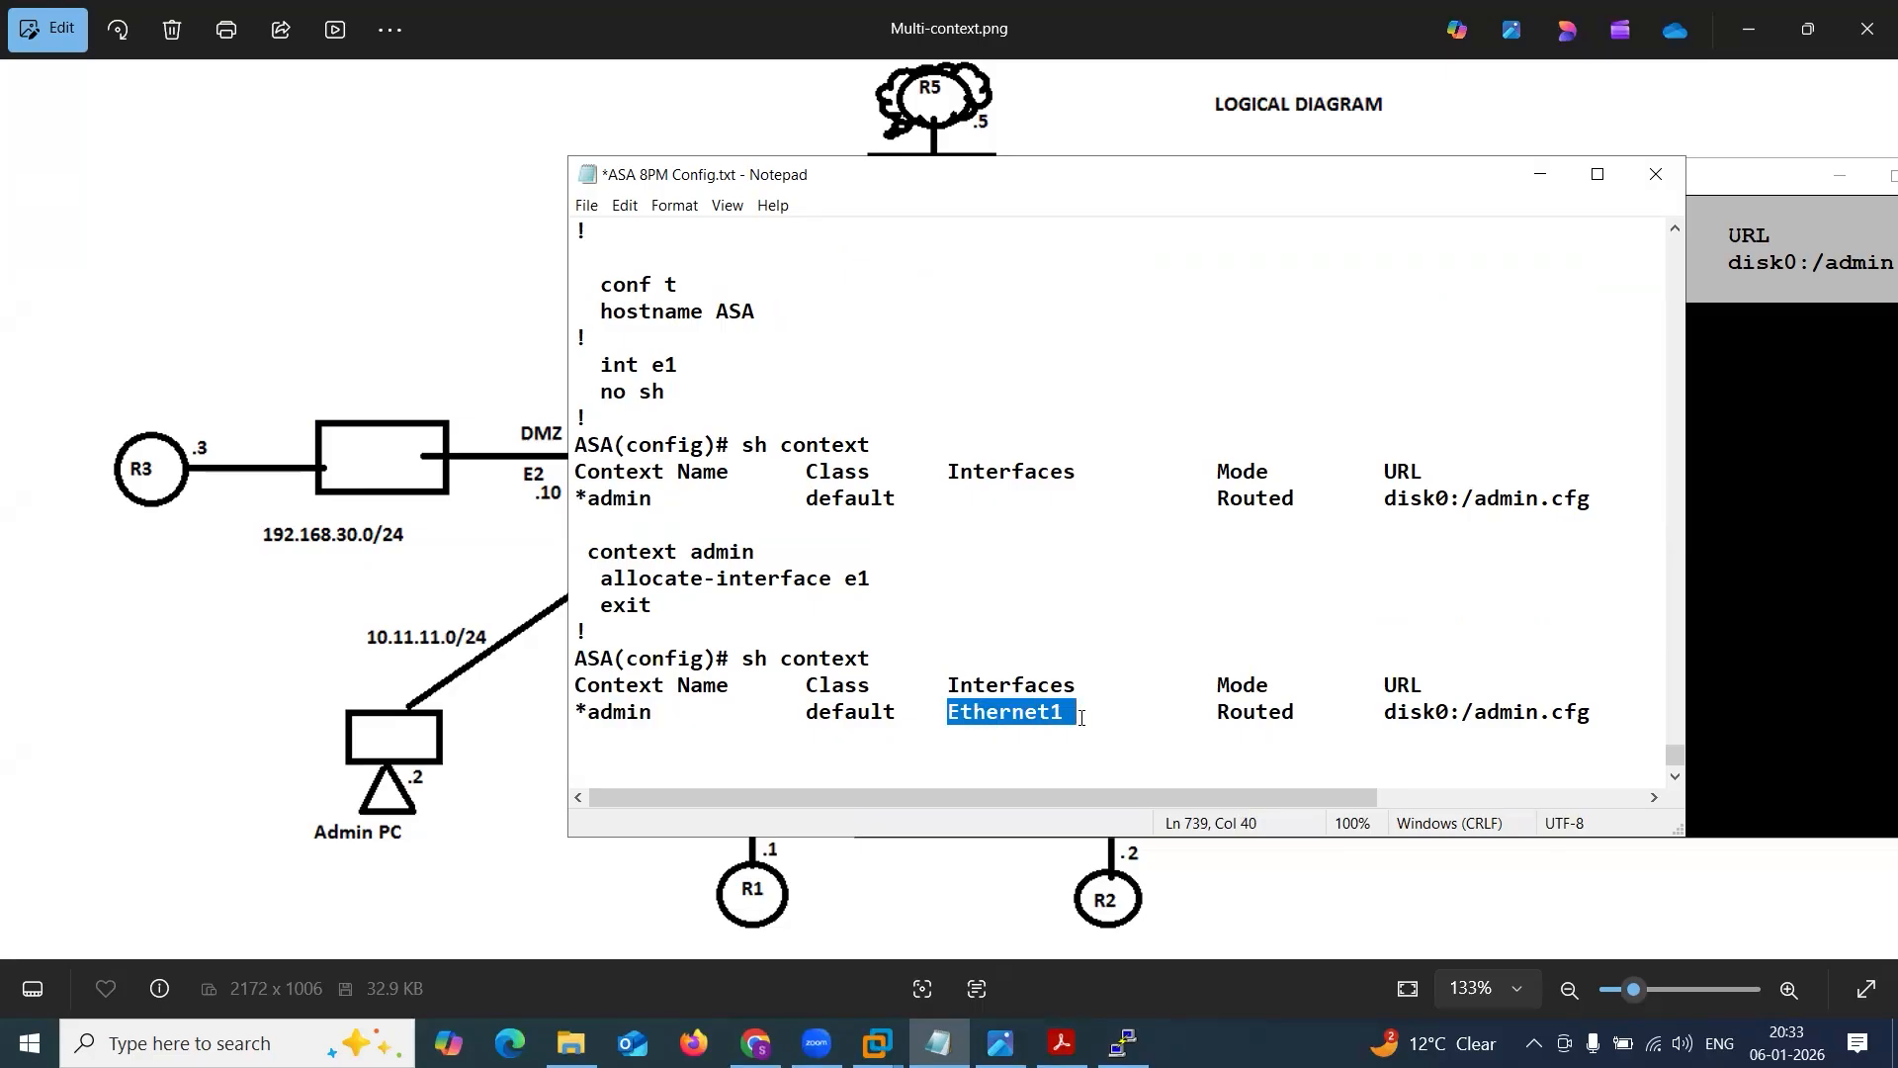
click(1081, 719)
click(1533, 184)
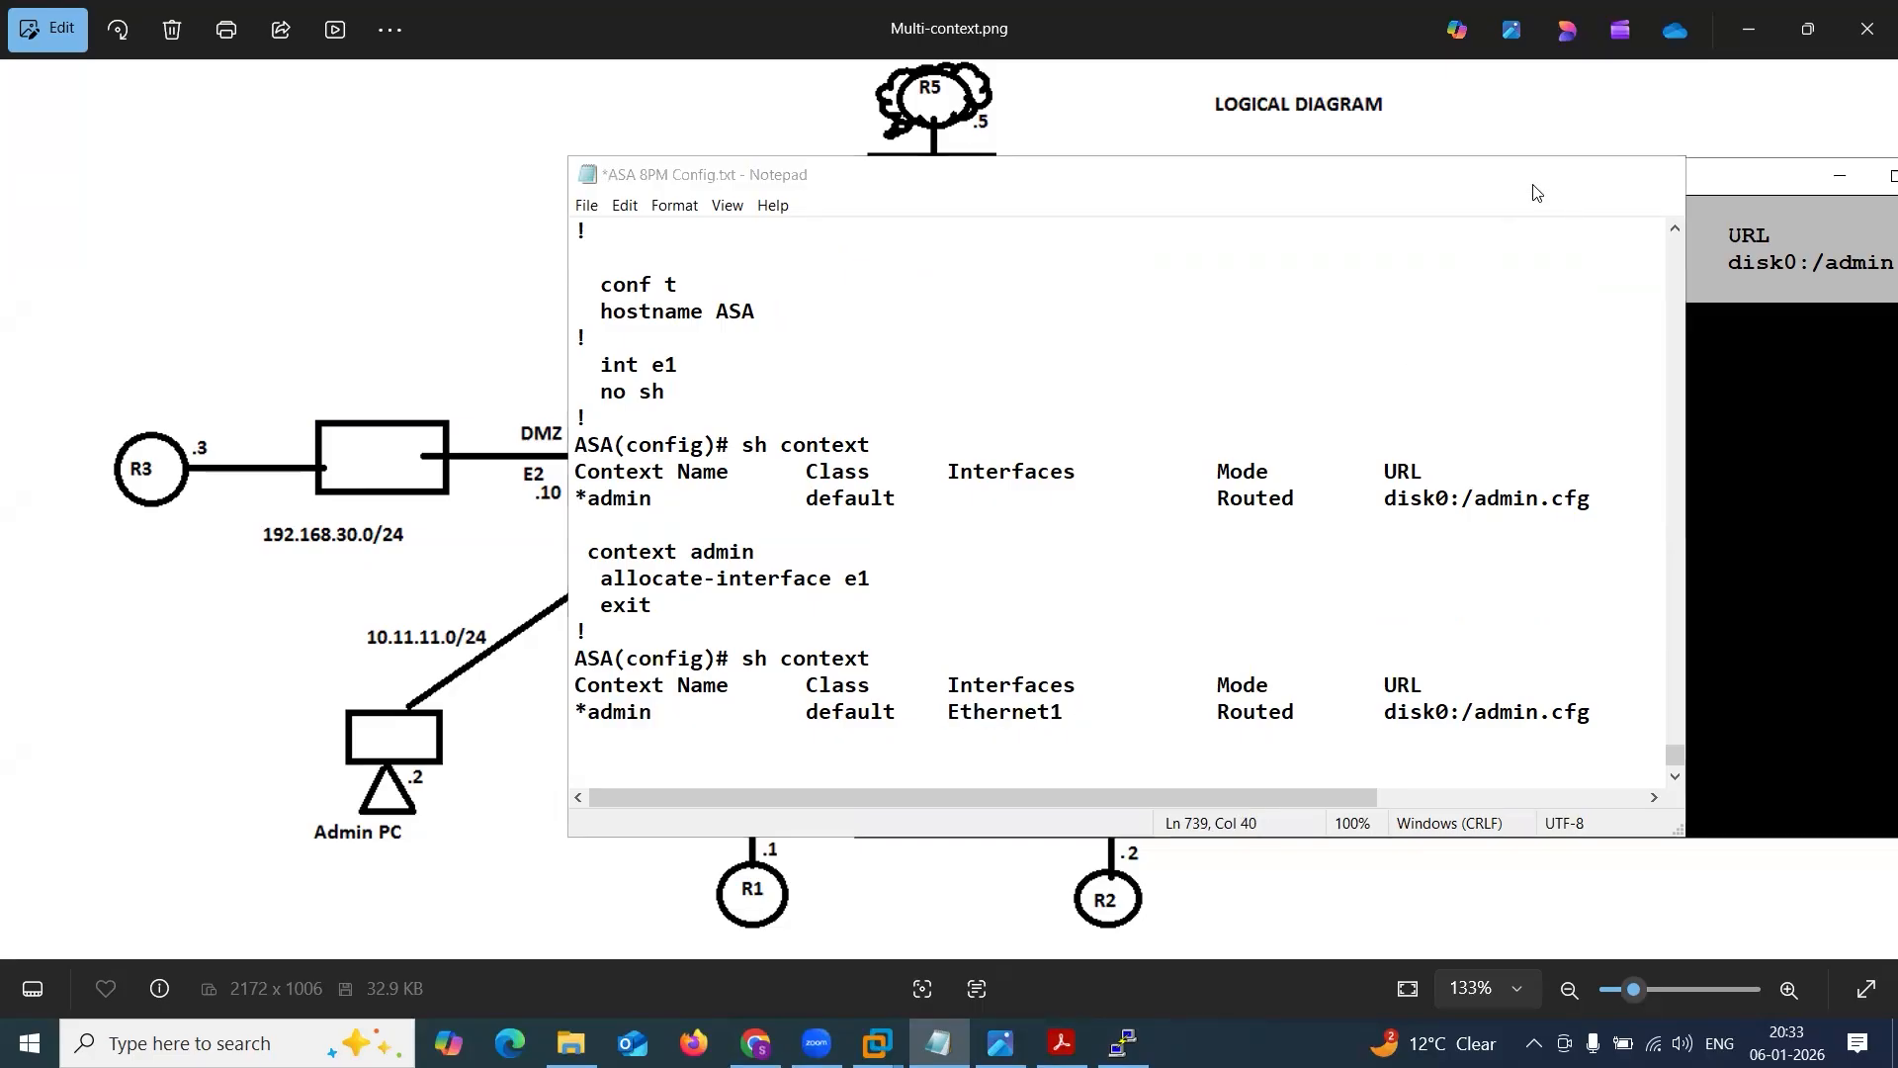
Switch the ASA console into the admin context with changeto context admin and check the context name in the prompt.
click(1259, 635)
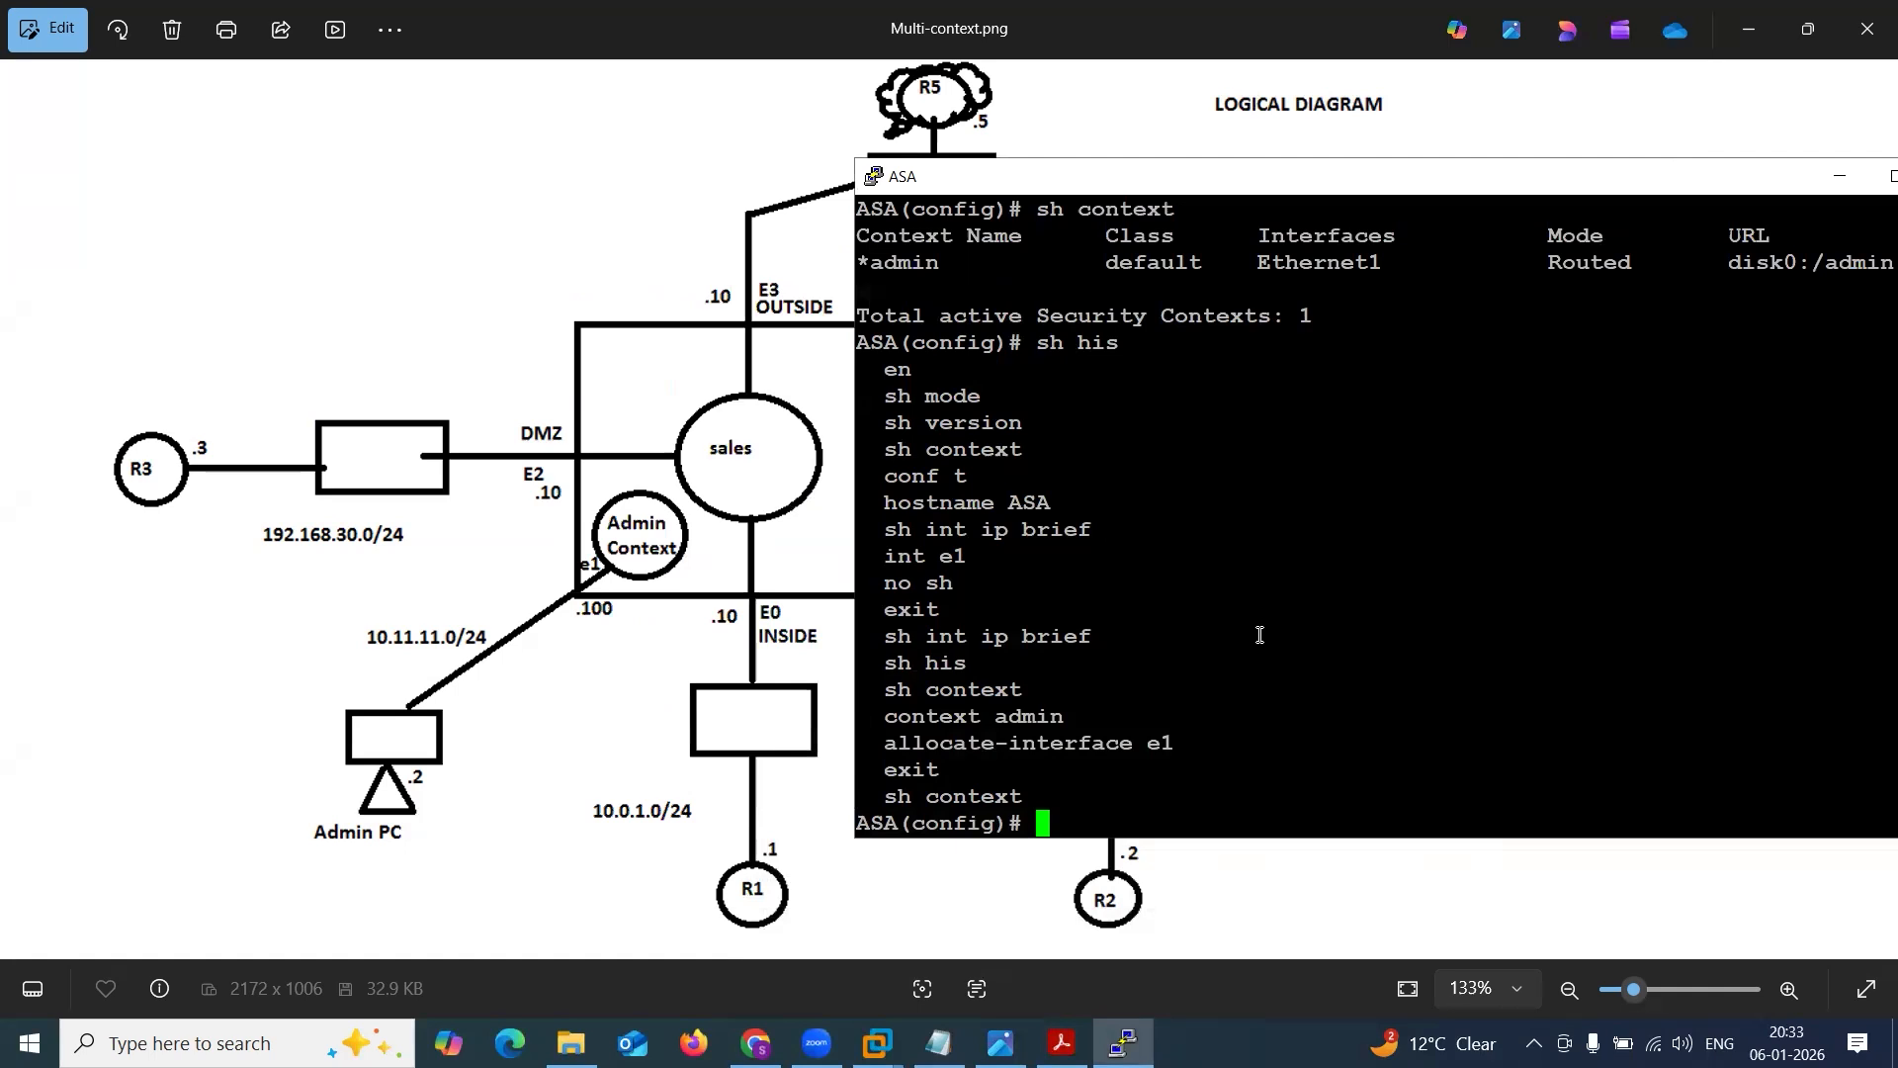
scroll(643, 539, up, 2)
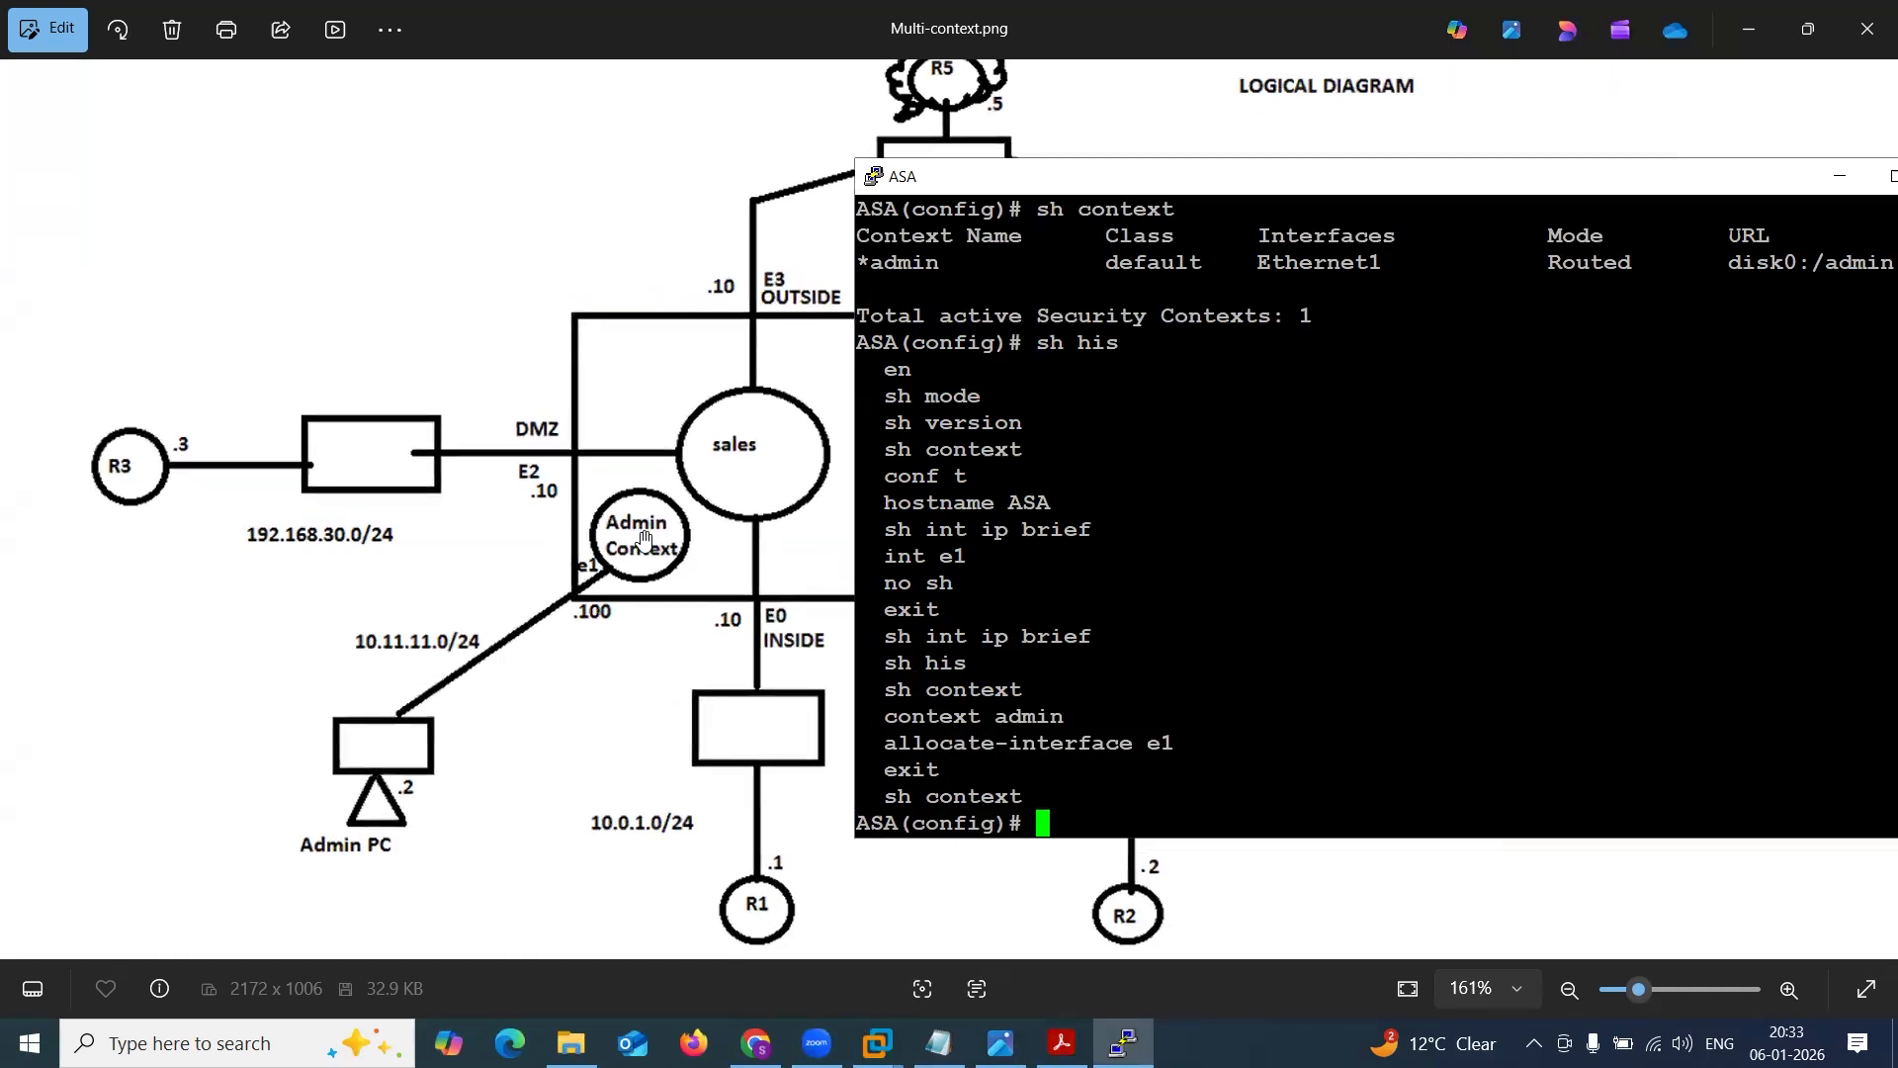
scroll(644, 539, up, 1)
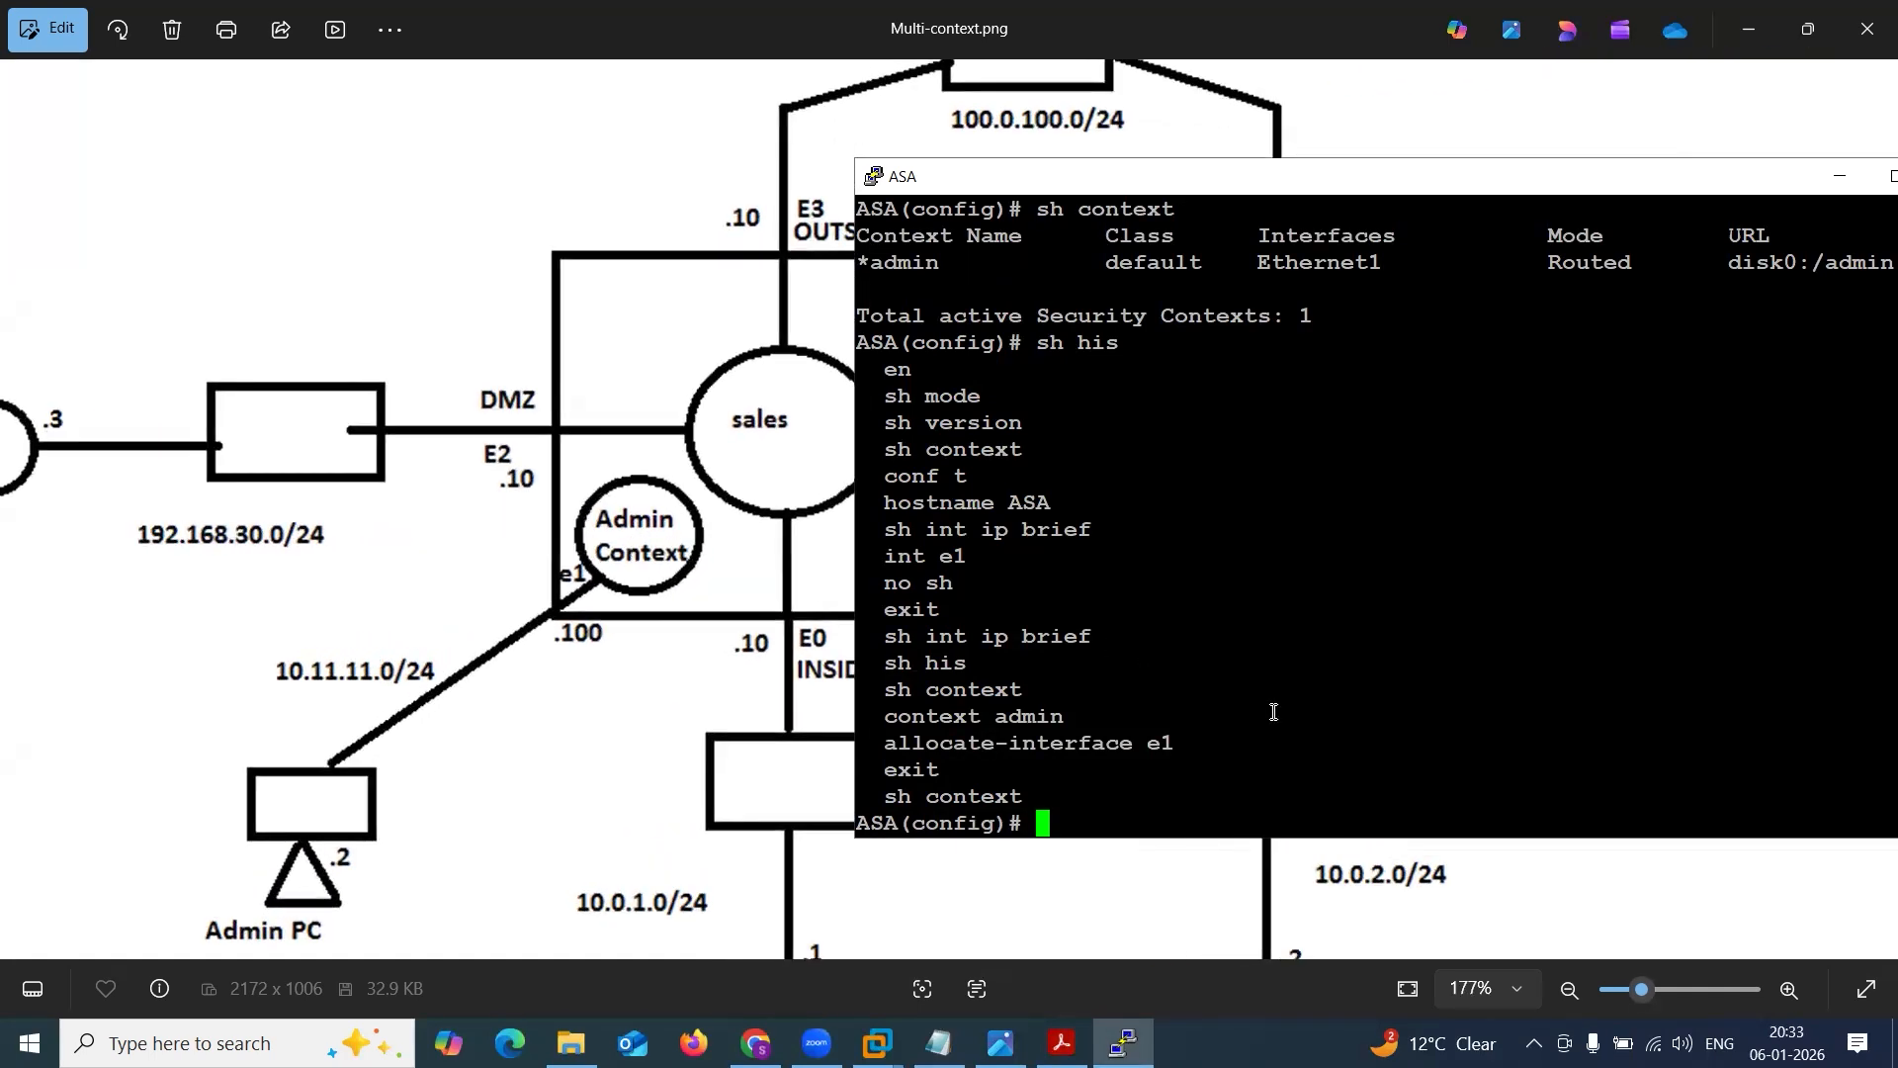
key(Return)
key(Return)
text(cont)
key(Return)
text(context)
key(BackSpace)
key(BackSpace)
key(BackSpace)
key(BackSpace)
key(BackSpace)
key(BackSpace)
key(BackSpace)
text(cha)
key(Tab)
text(to con)
key(Tab)
text(admin)
key(Return)
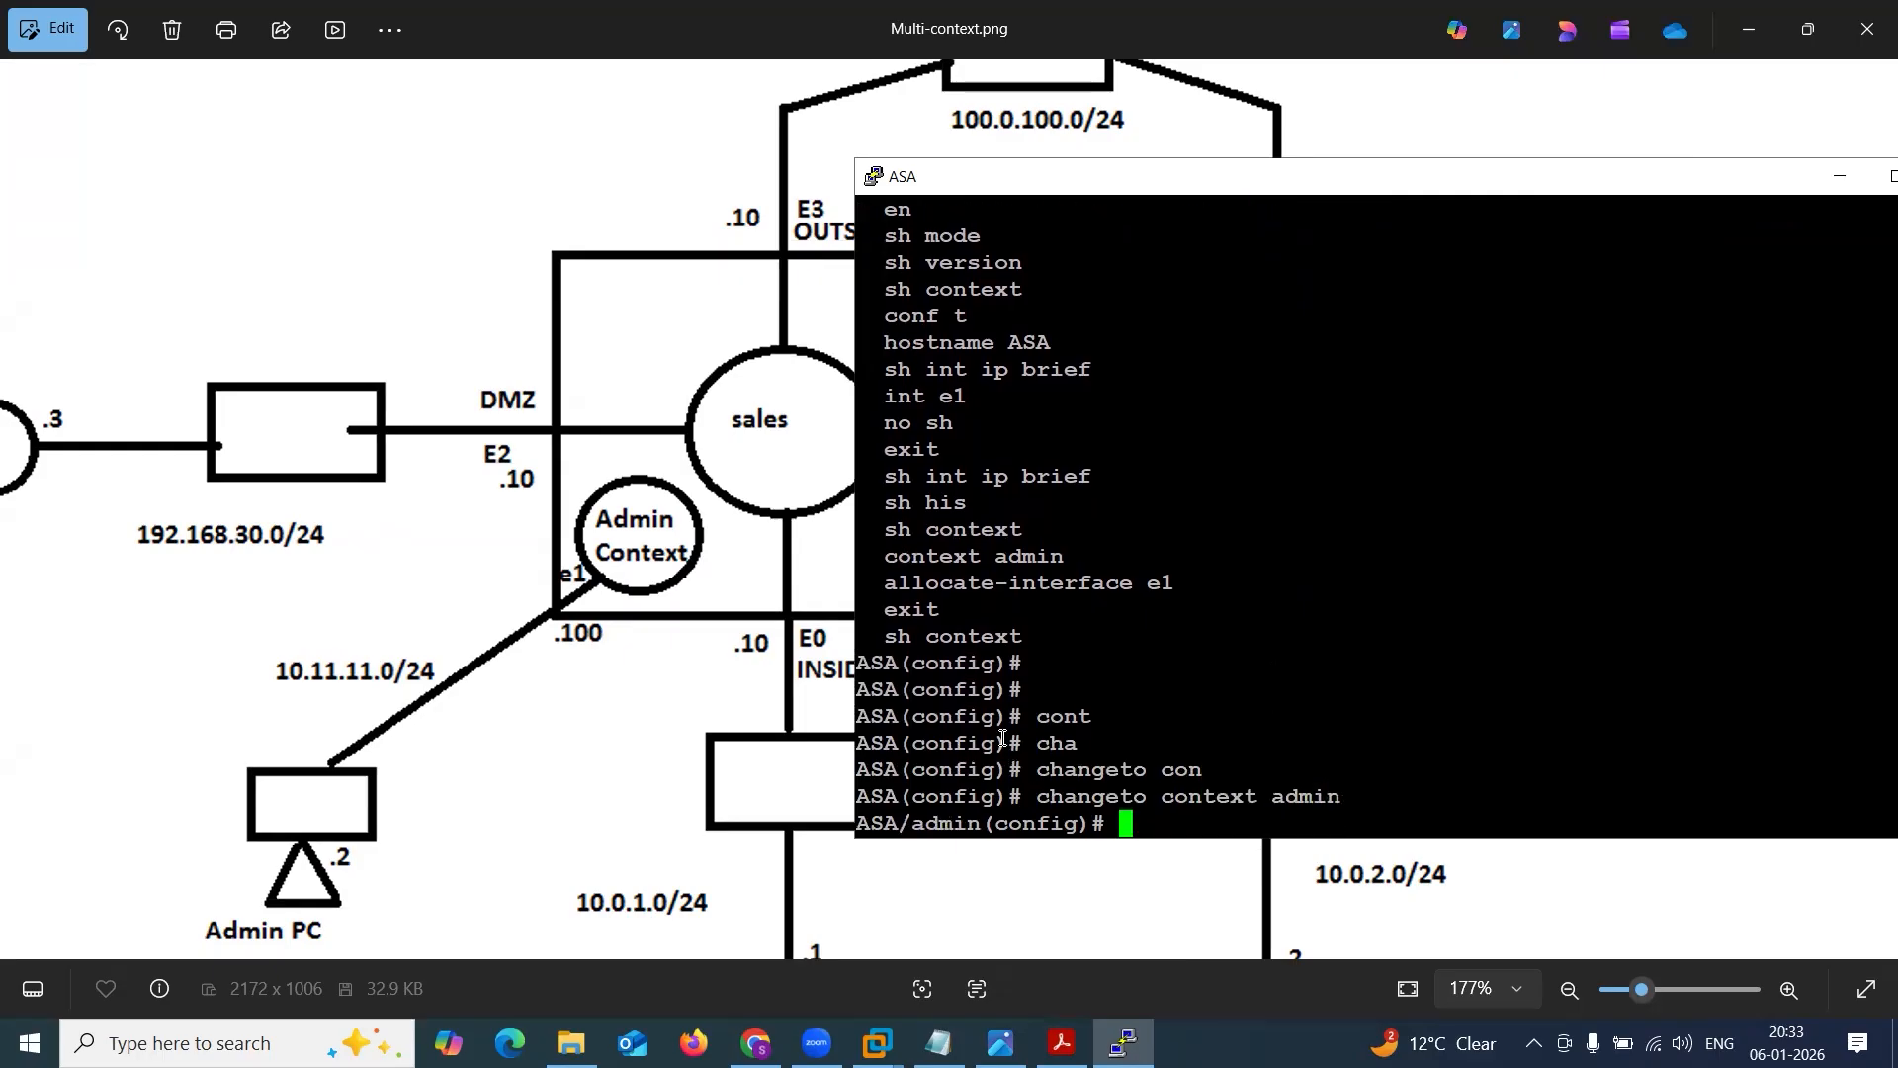
drag(857, 822, 974, 817)
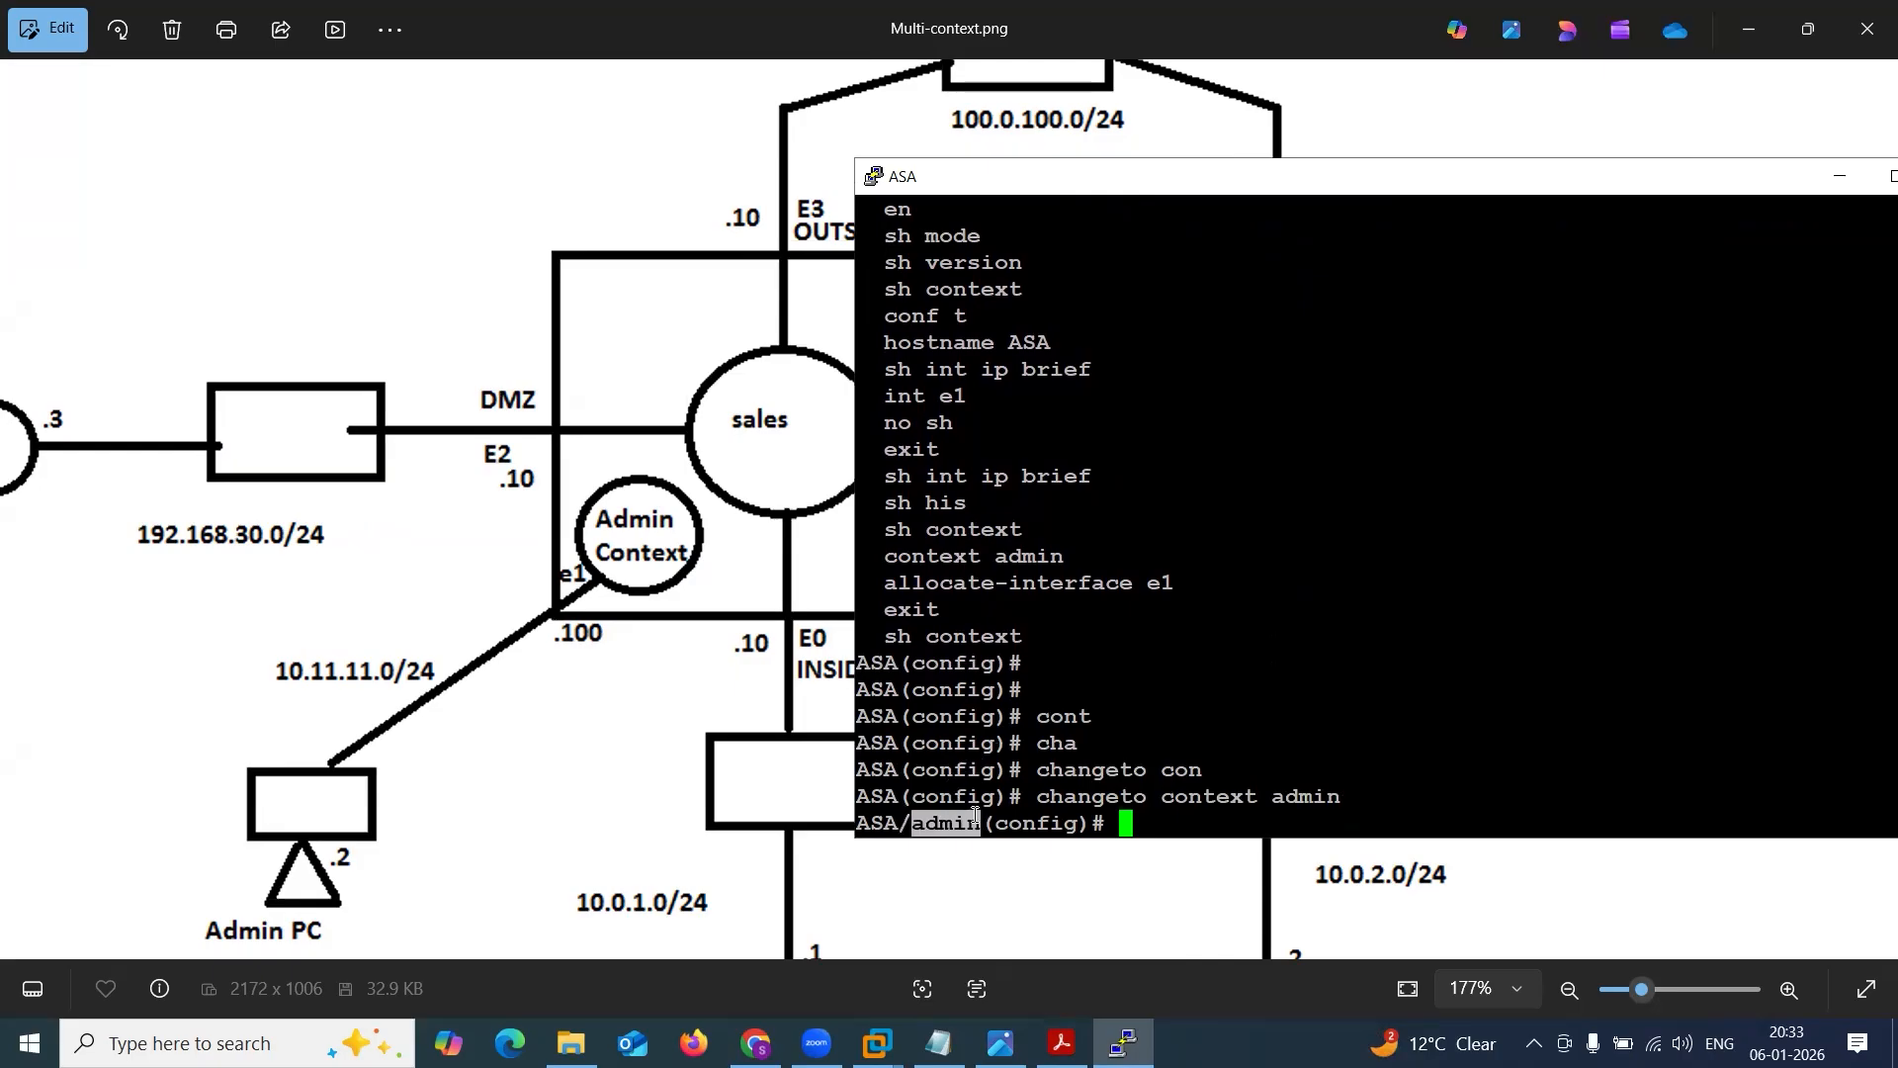
click(974, 817)
drag(862, 829, 972, 826)
click(978, 812)
click(971, 826)
Switch the ASA console back to the system context with changeto context sy.
text(ch)
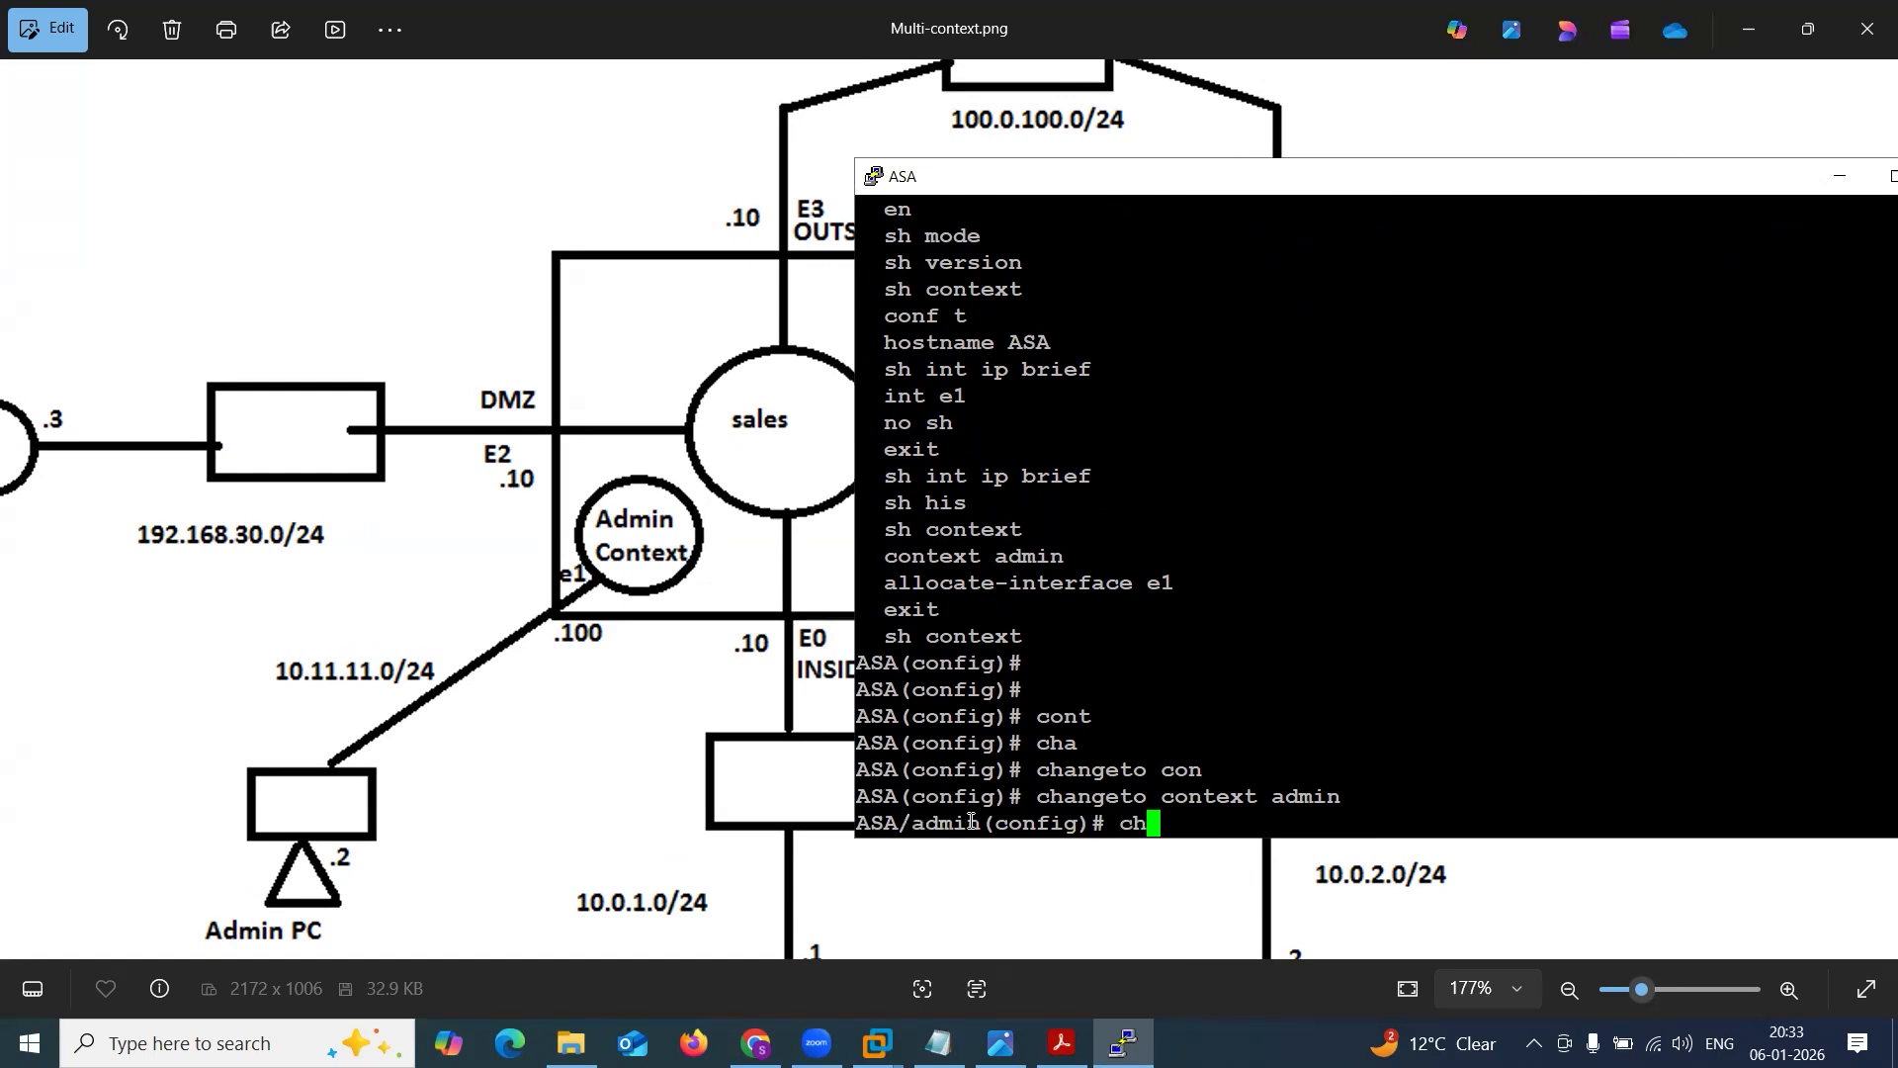
key(Tab)
text(angeto )
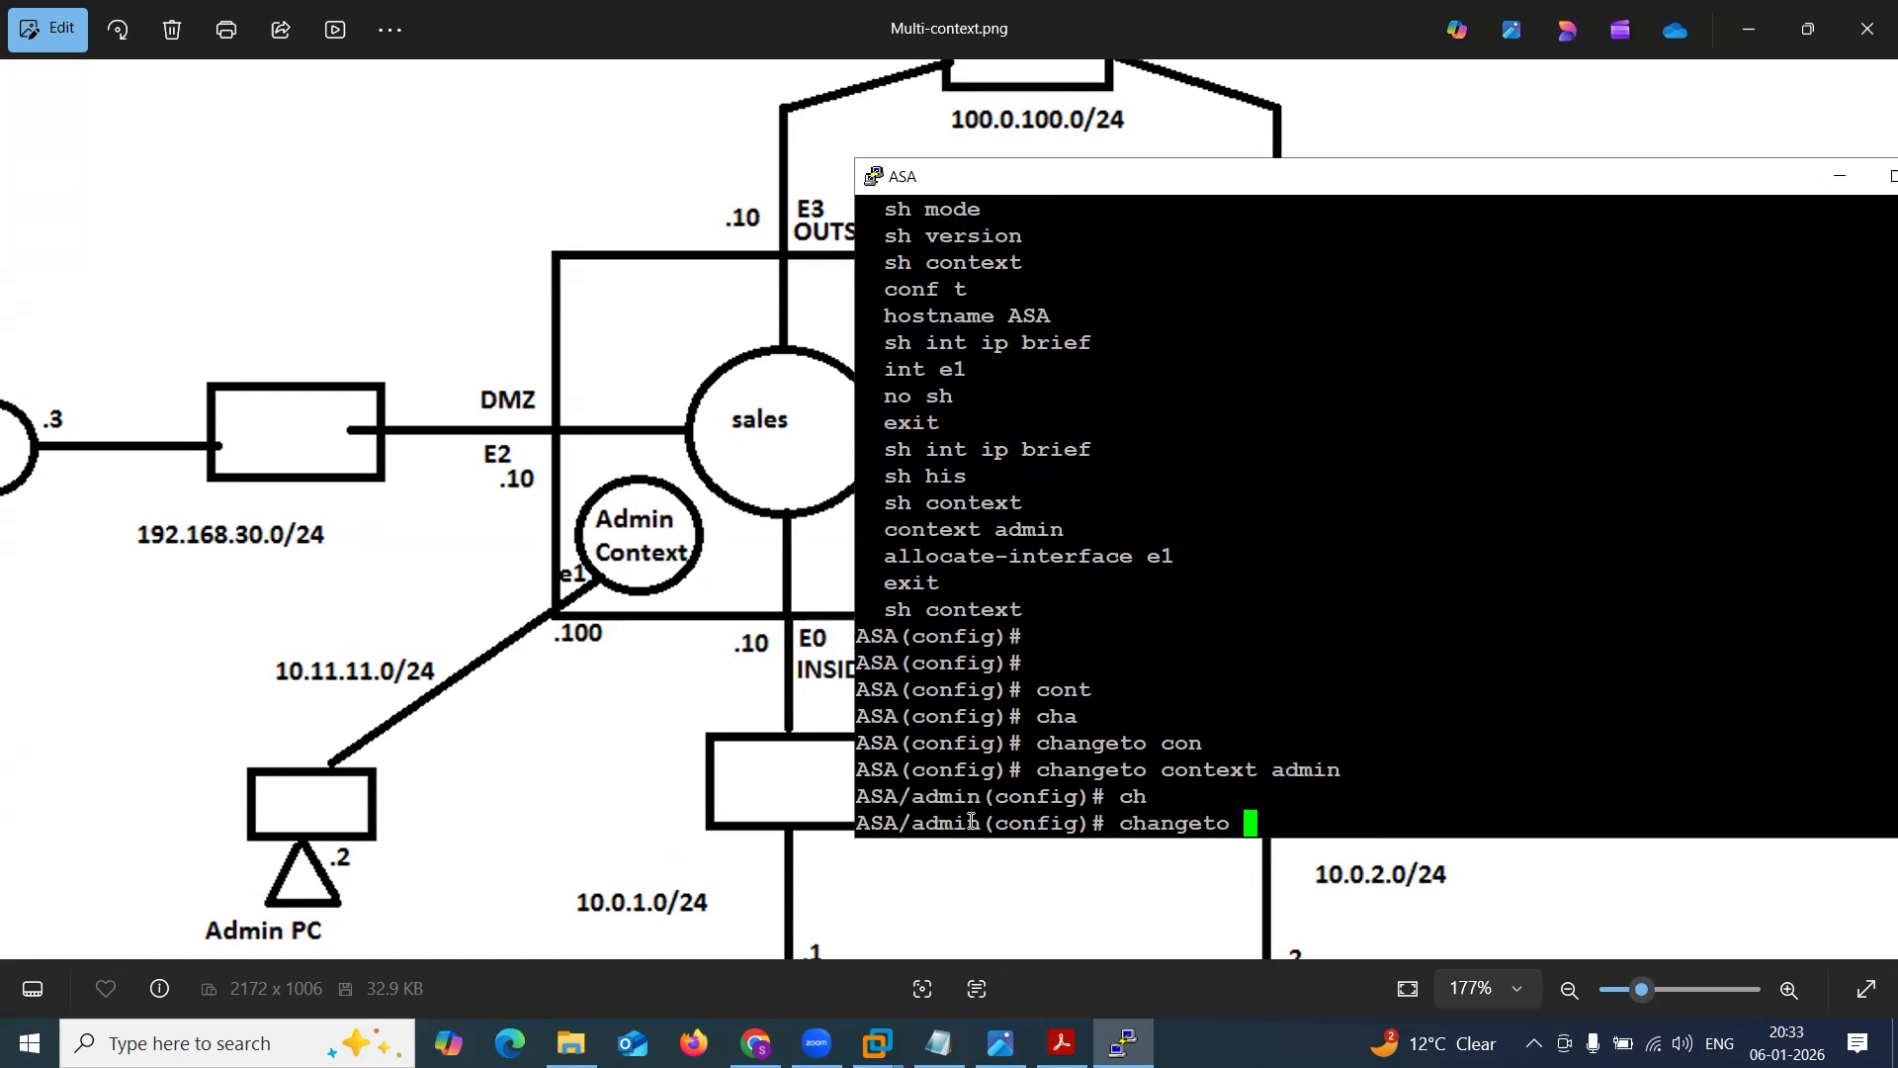
text(con)
key(Tab)
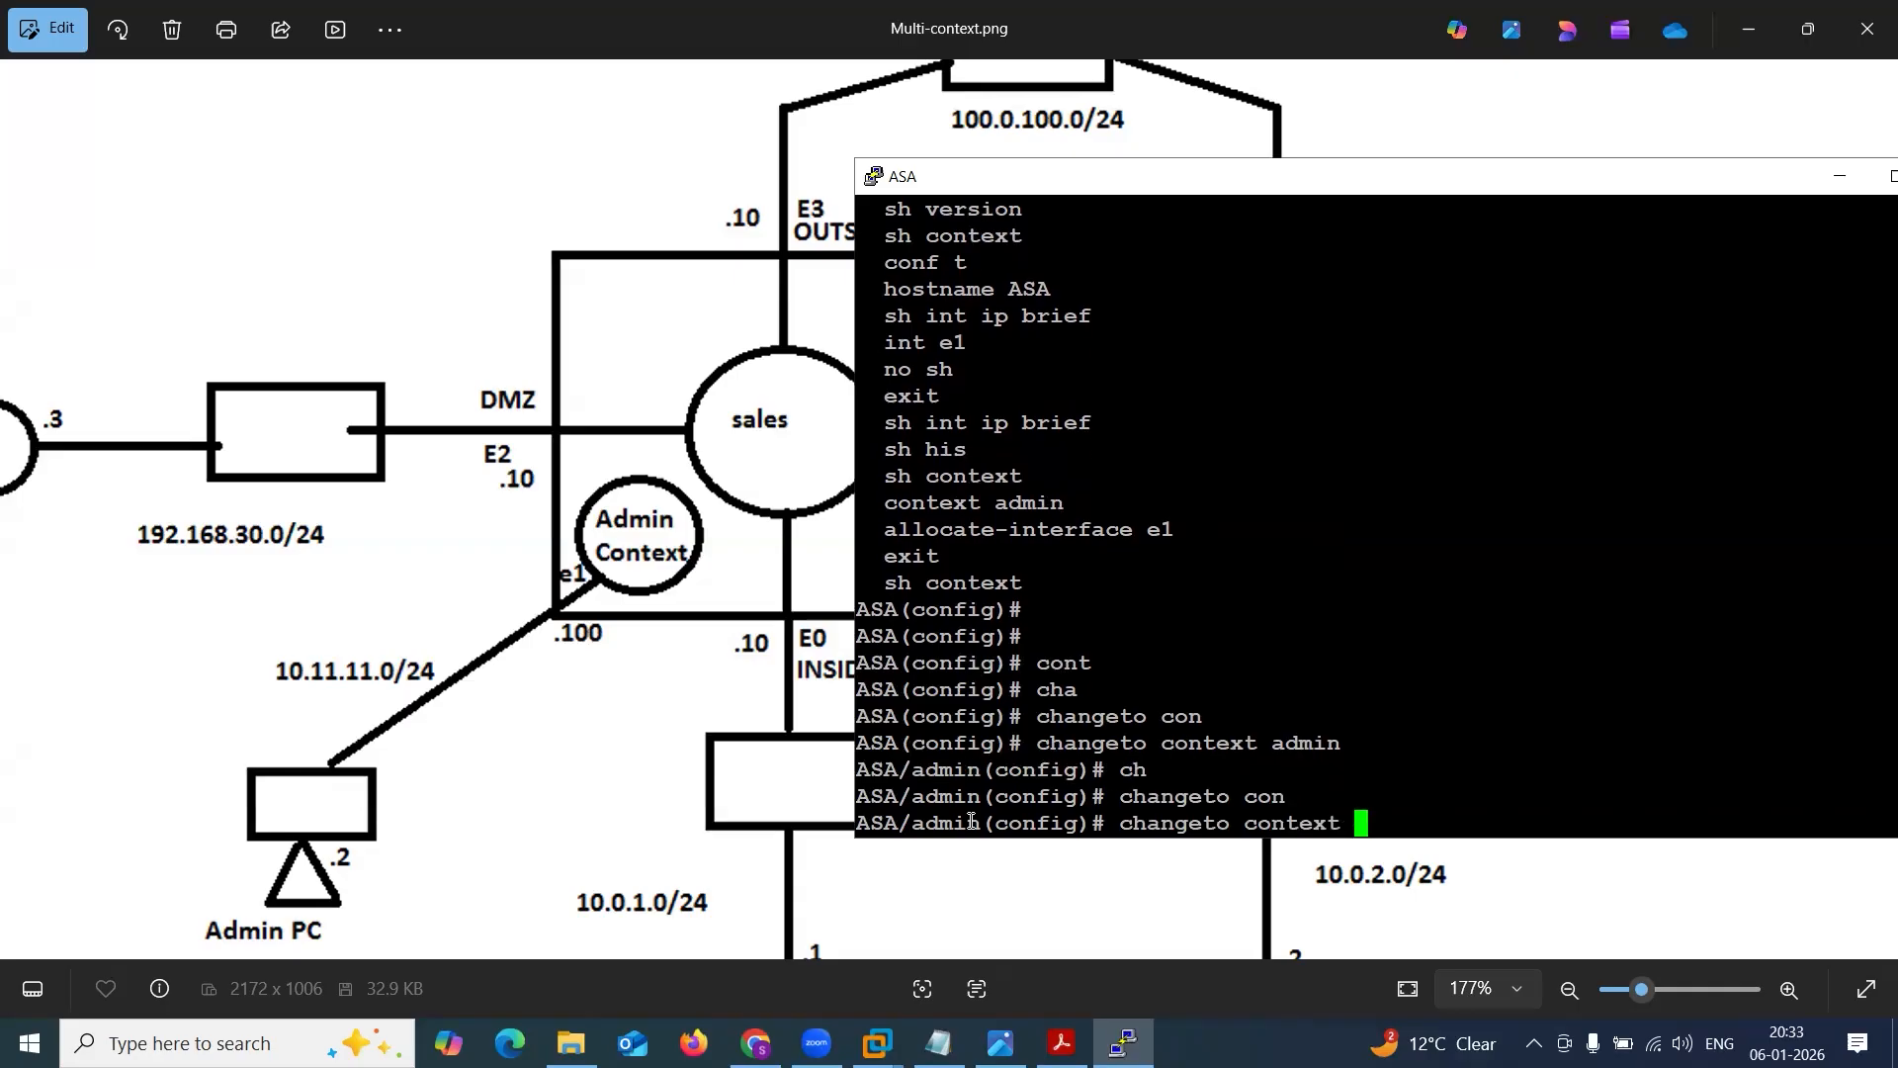
text(sy)
key(Tab)
key(Return)
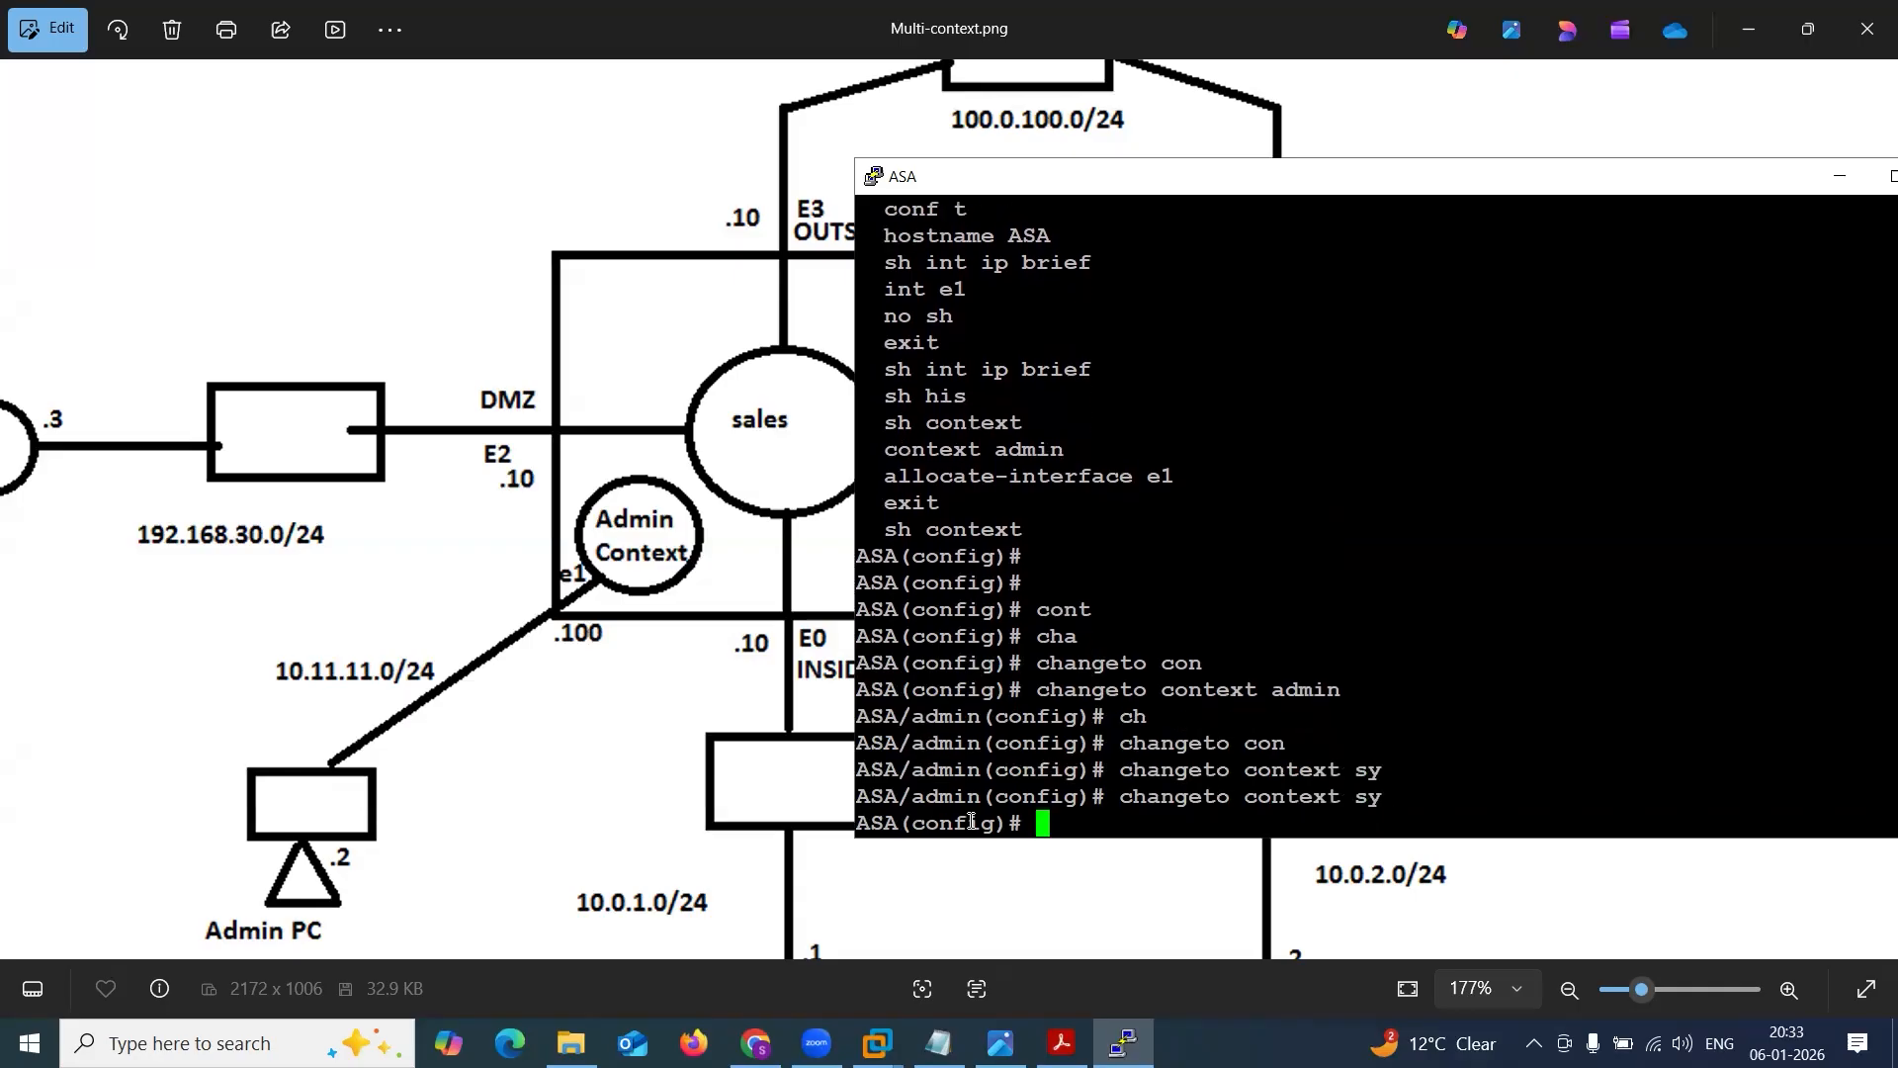
Copy the ASA(config)# prompt from the console and paste it into the notes below the last sh context output.
drag(899, 797, 991, 798)
click(979, 798)
click(977, 812)
drag(859, 825, 1042, 823)
click(1042, 824)
drag(1023, 826, 853, 824)
click(909, 824)
drag(1025, 819, 861, 822)
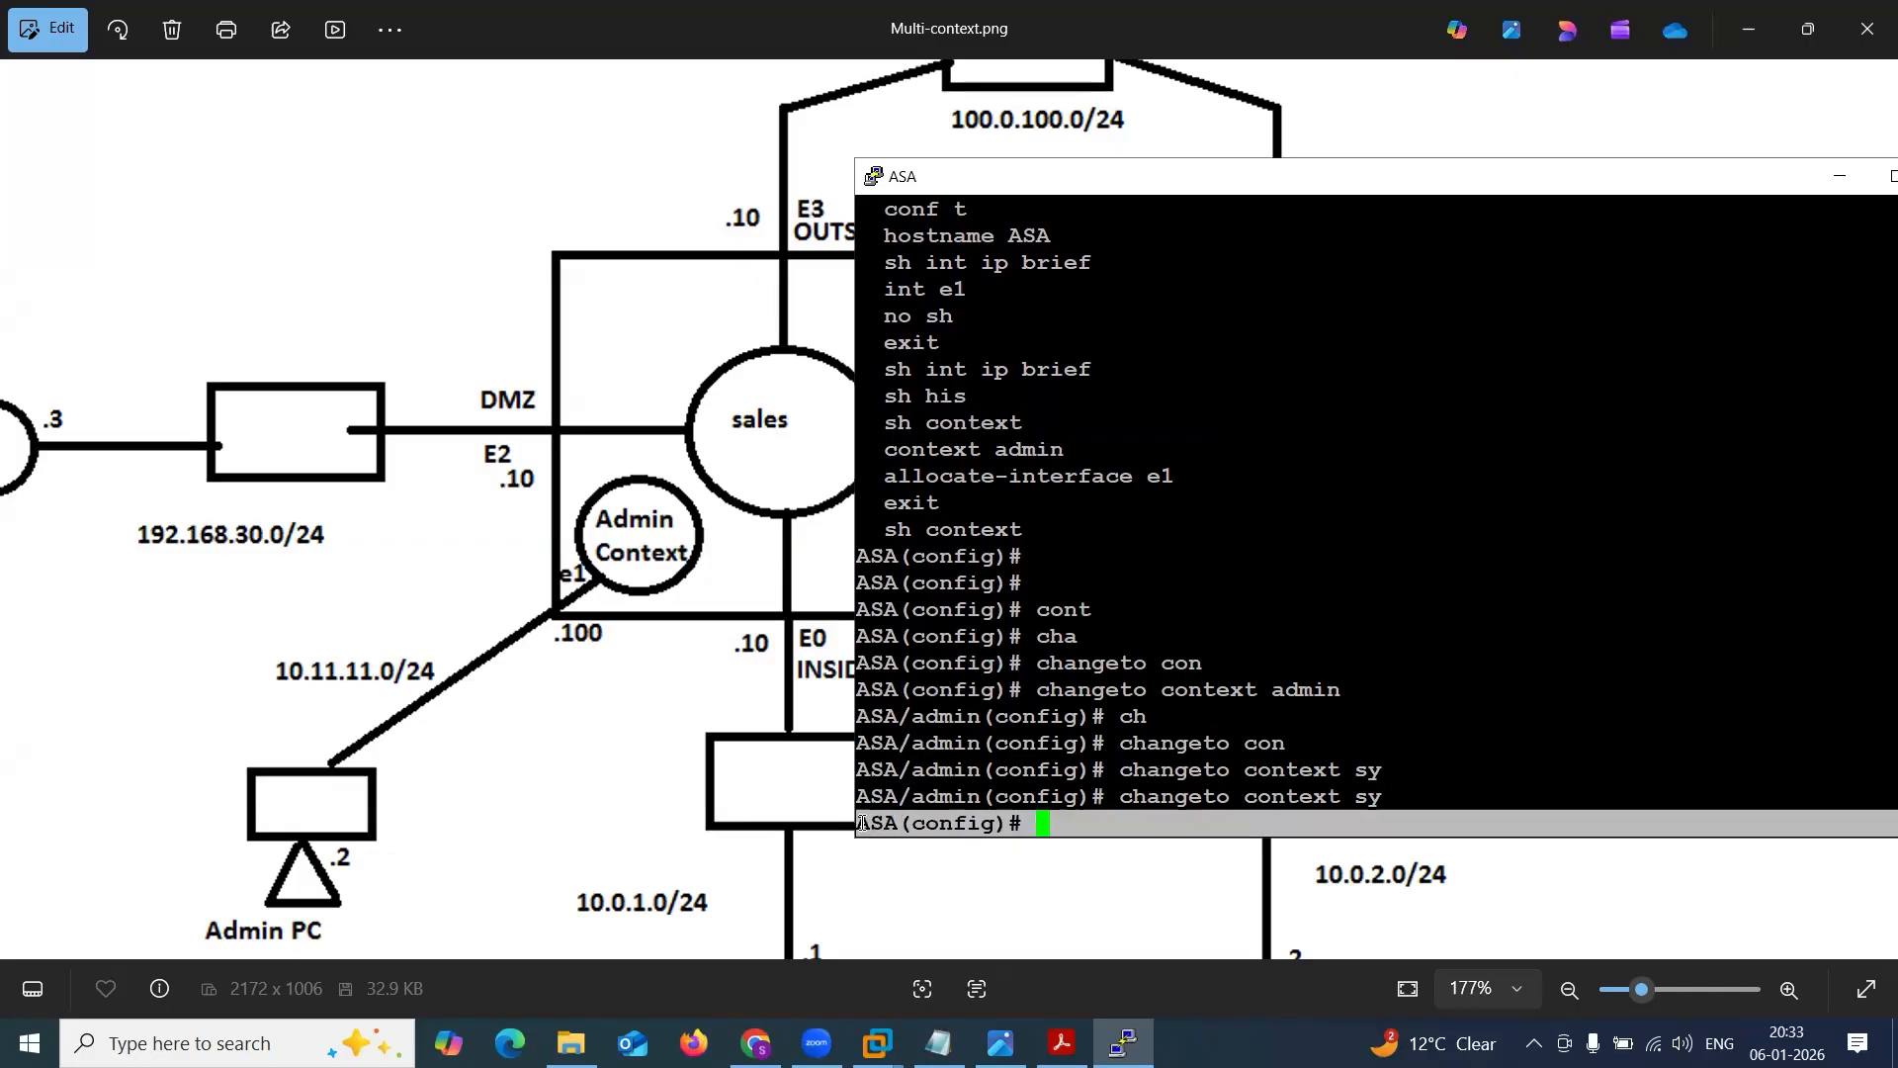
click(937, 1043)
key(Return)
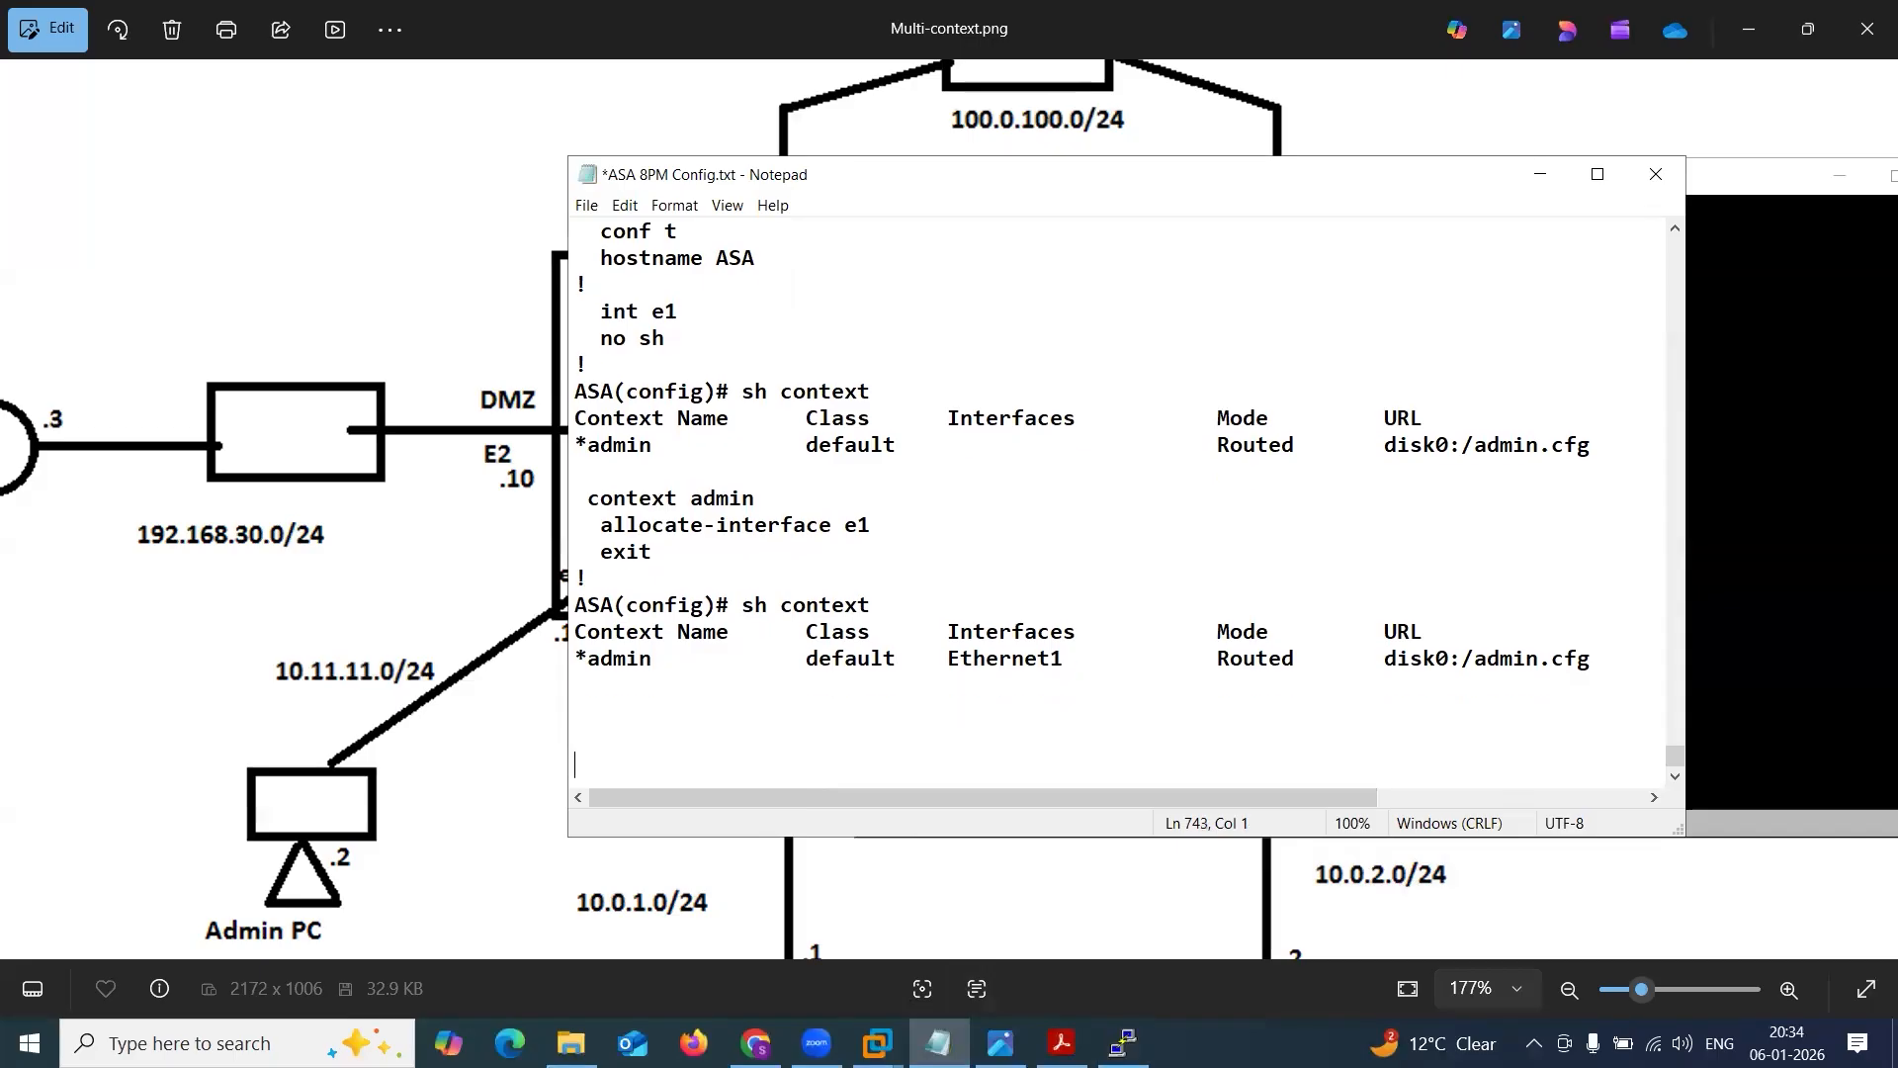
text(ASA(config)#)
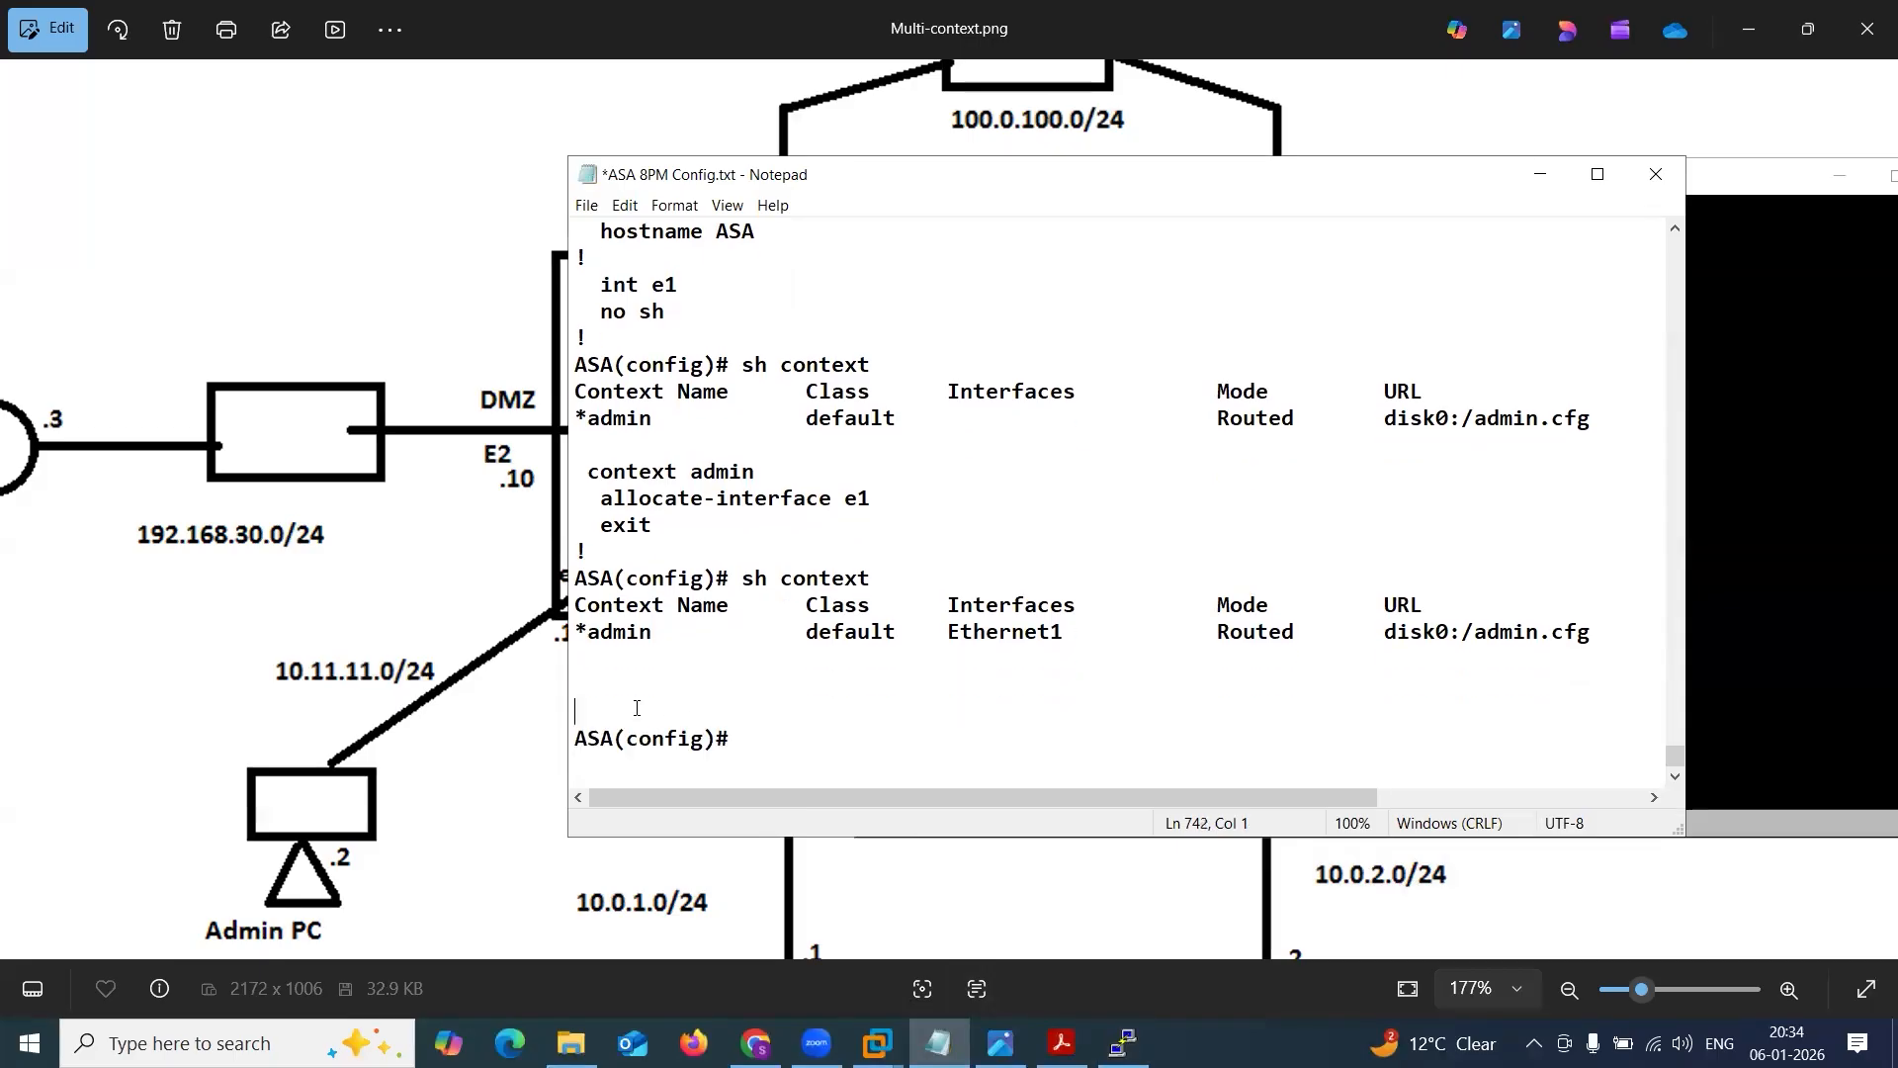
Add the heading "System Context !" underlined with dashes above the pasted ASA(config)# prompt in the notes.
text(System Context !)
key(Return)
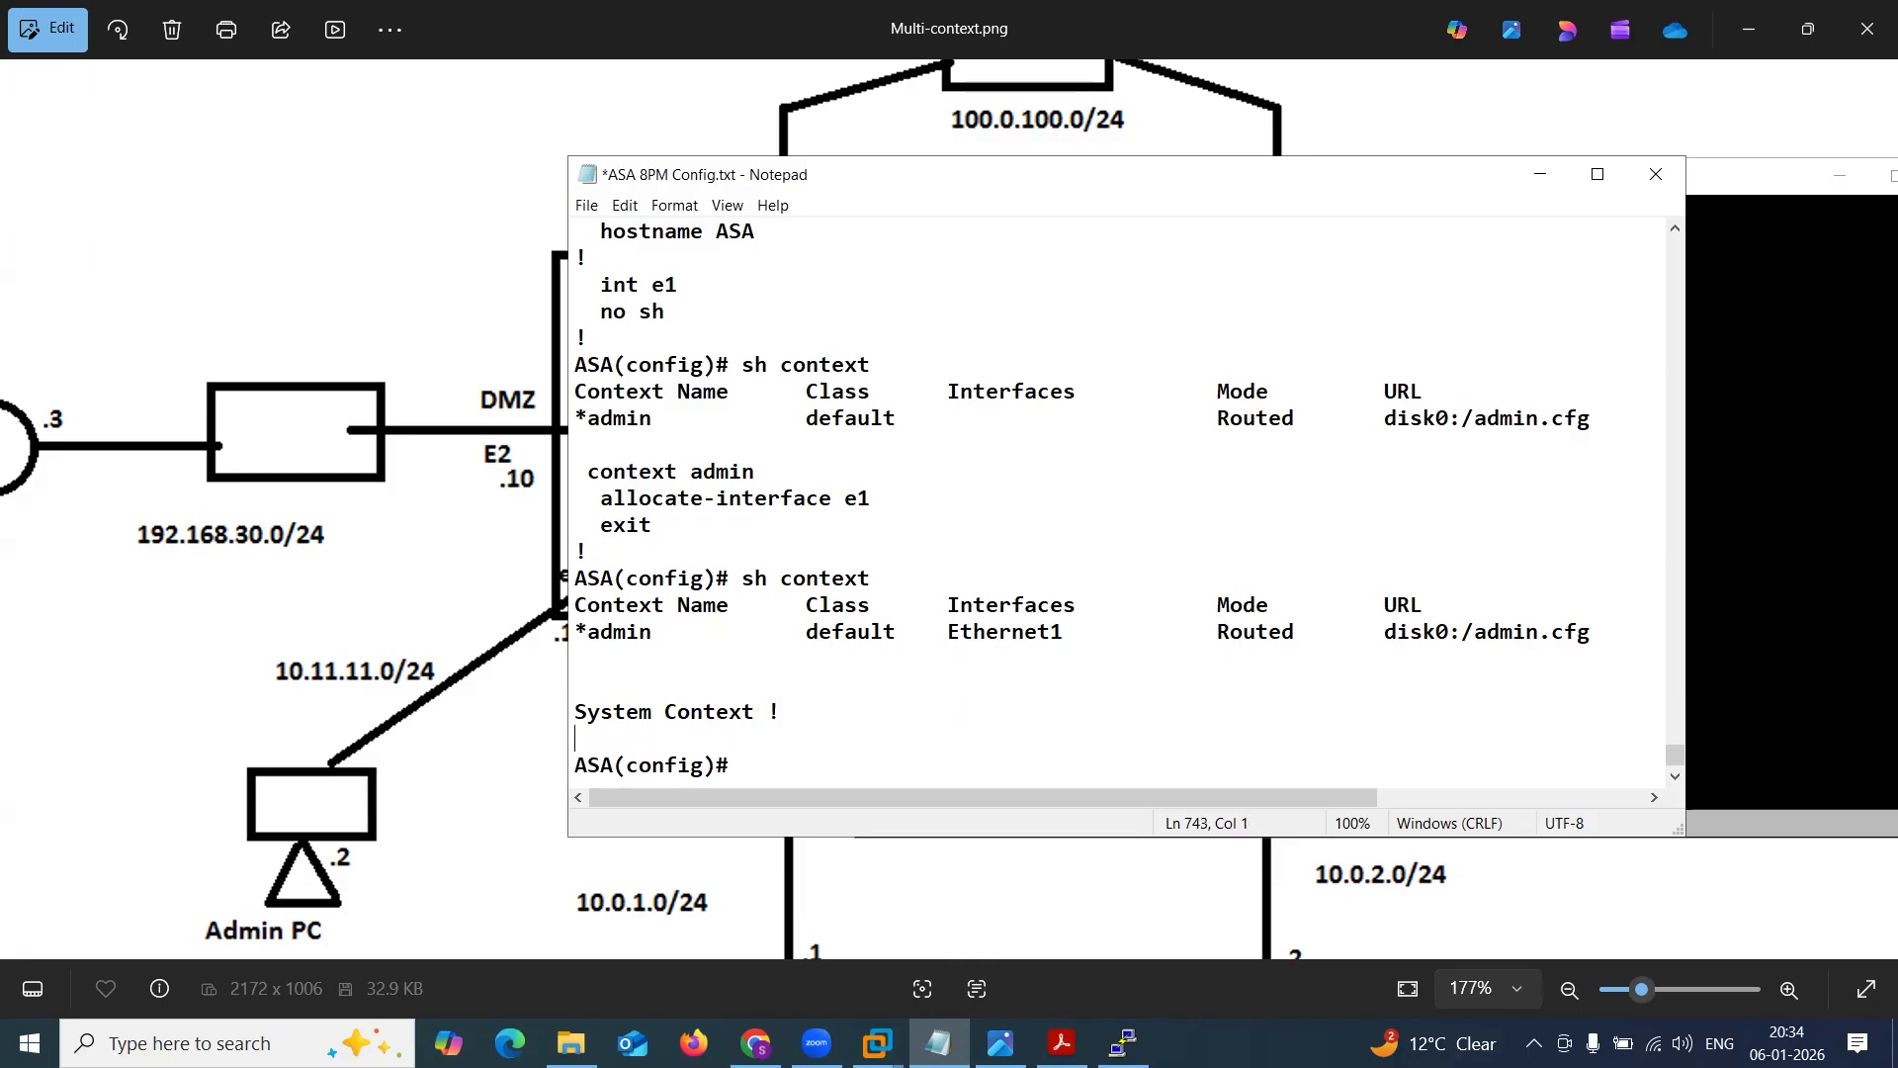
text(--------------------------)
key(Down)
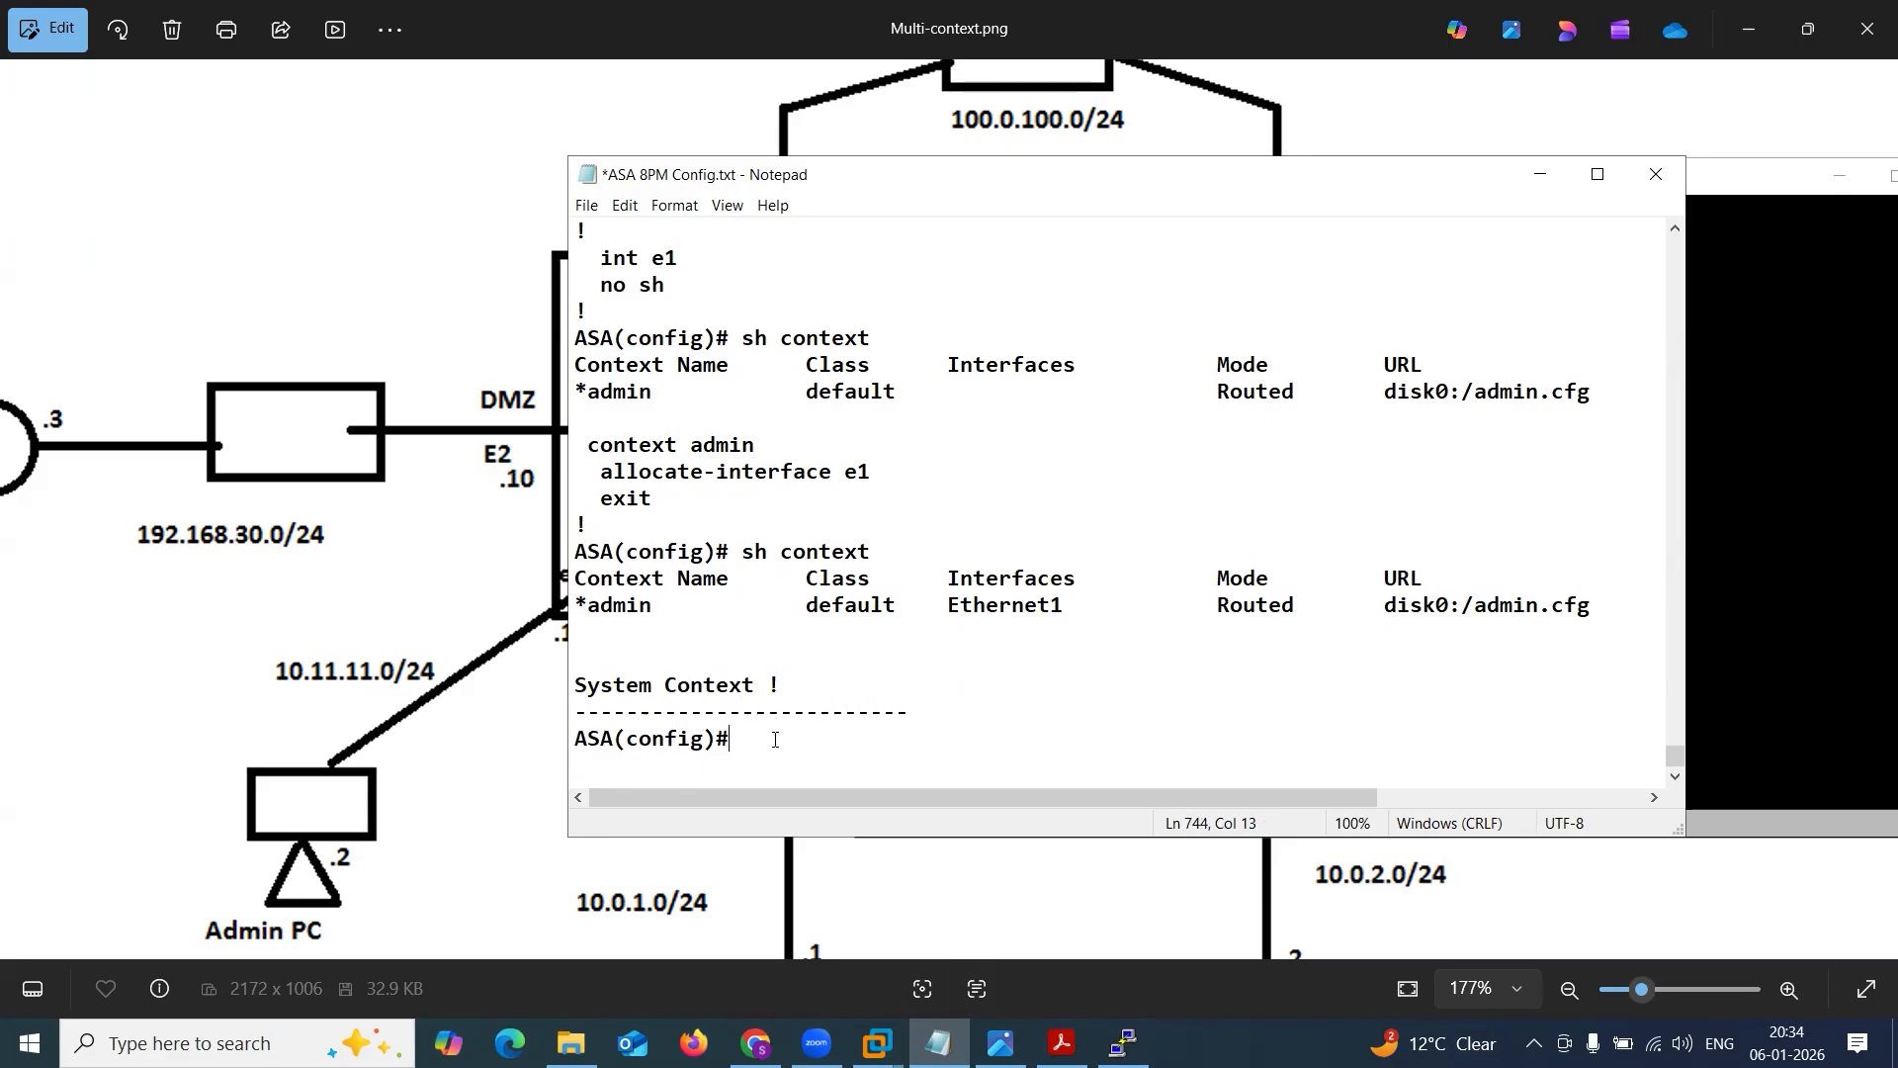
Add the heading "Get inside admin context" underlined with dashes a few lines below the ASA(config)# prompt, and save the notes.
key(Return)
key(Return)
key(Return)
drag(738, 682, 544, 686)
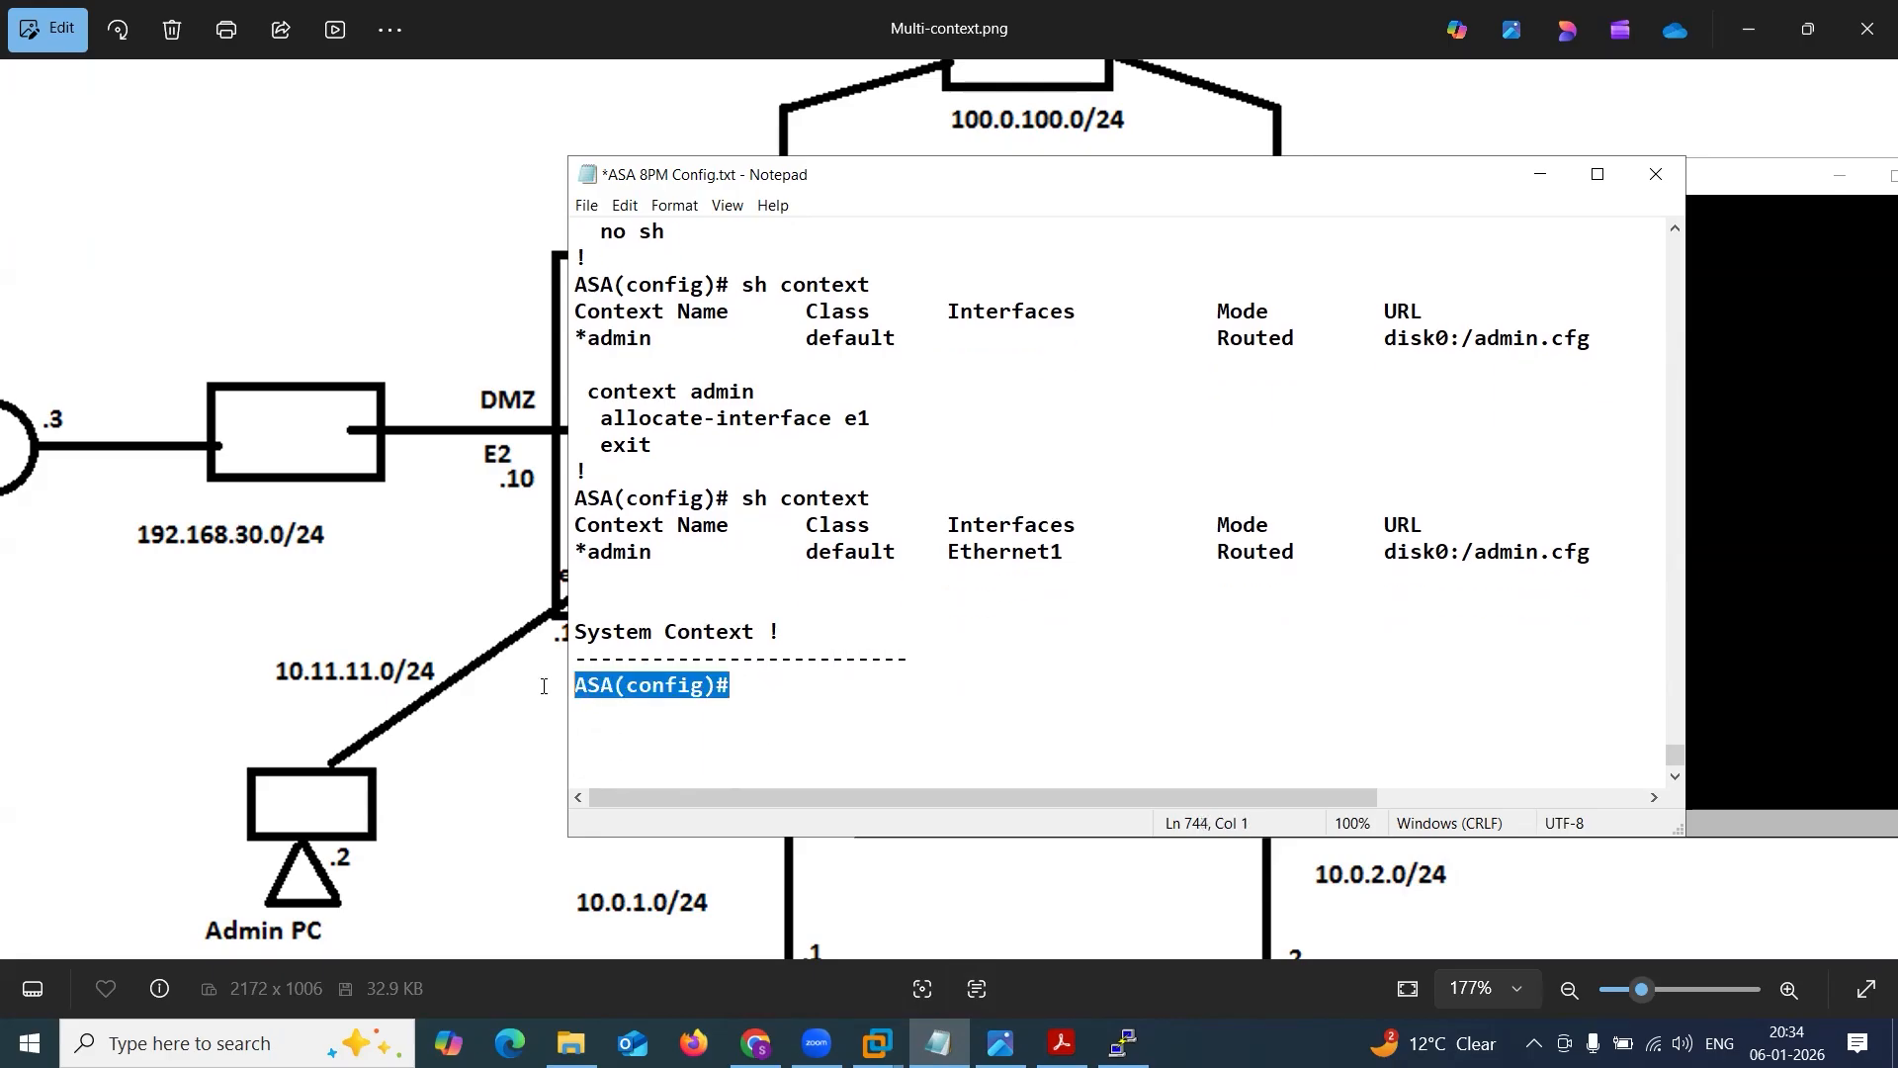
click(725, 733)
key(Return)
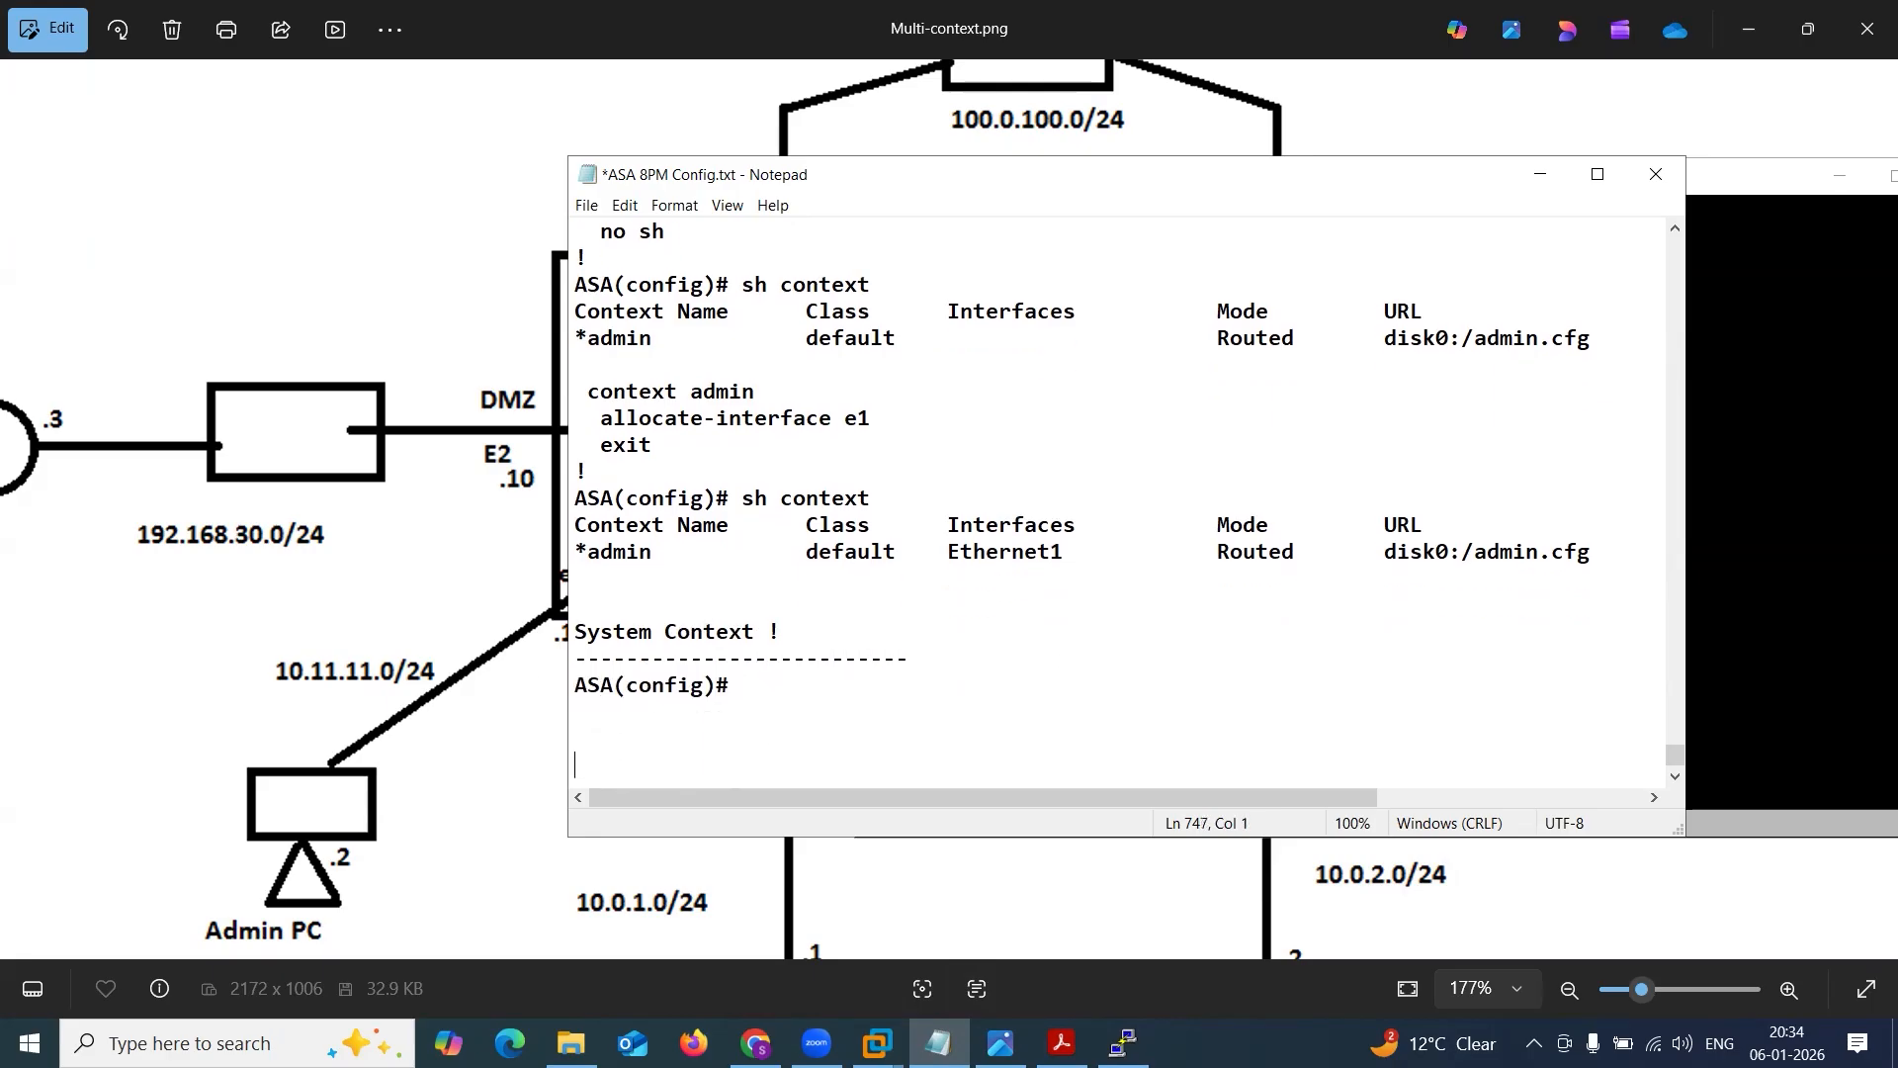
text(Get inside System c)
key(BackSpace)
key(BackSpace)
key(BackSpace)
key(BackSpace)
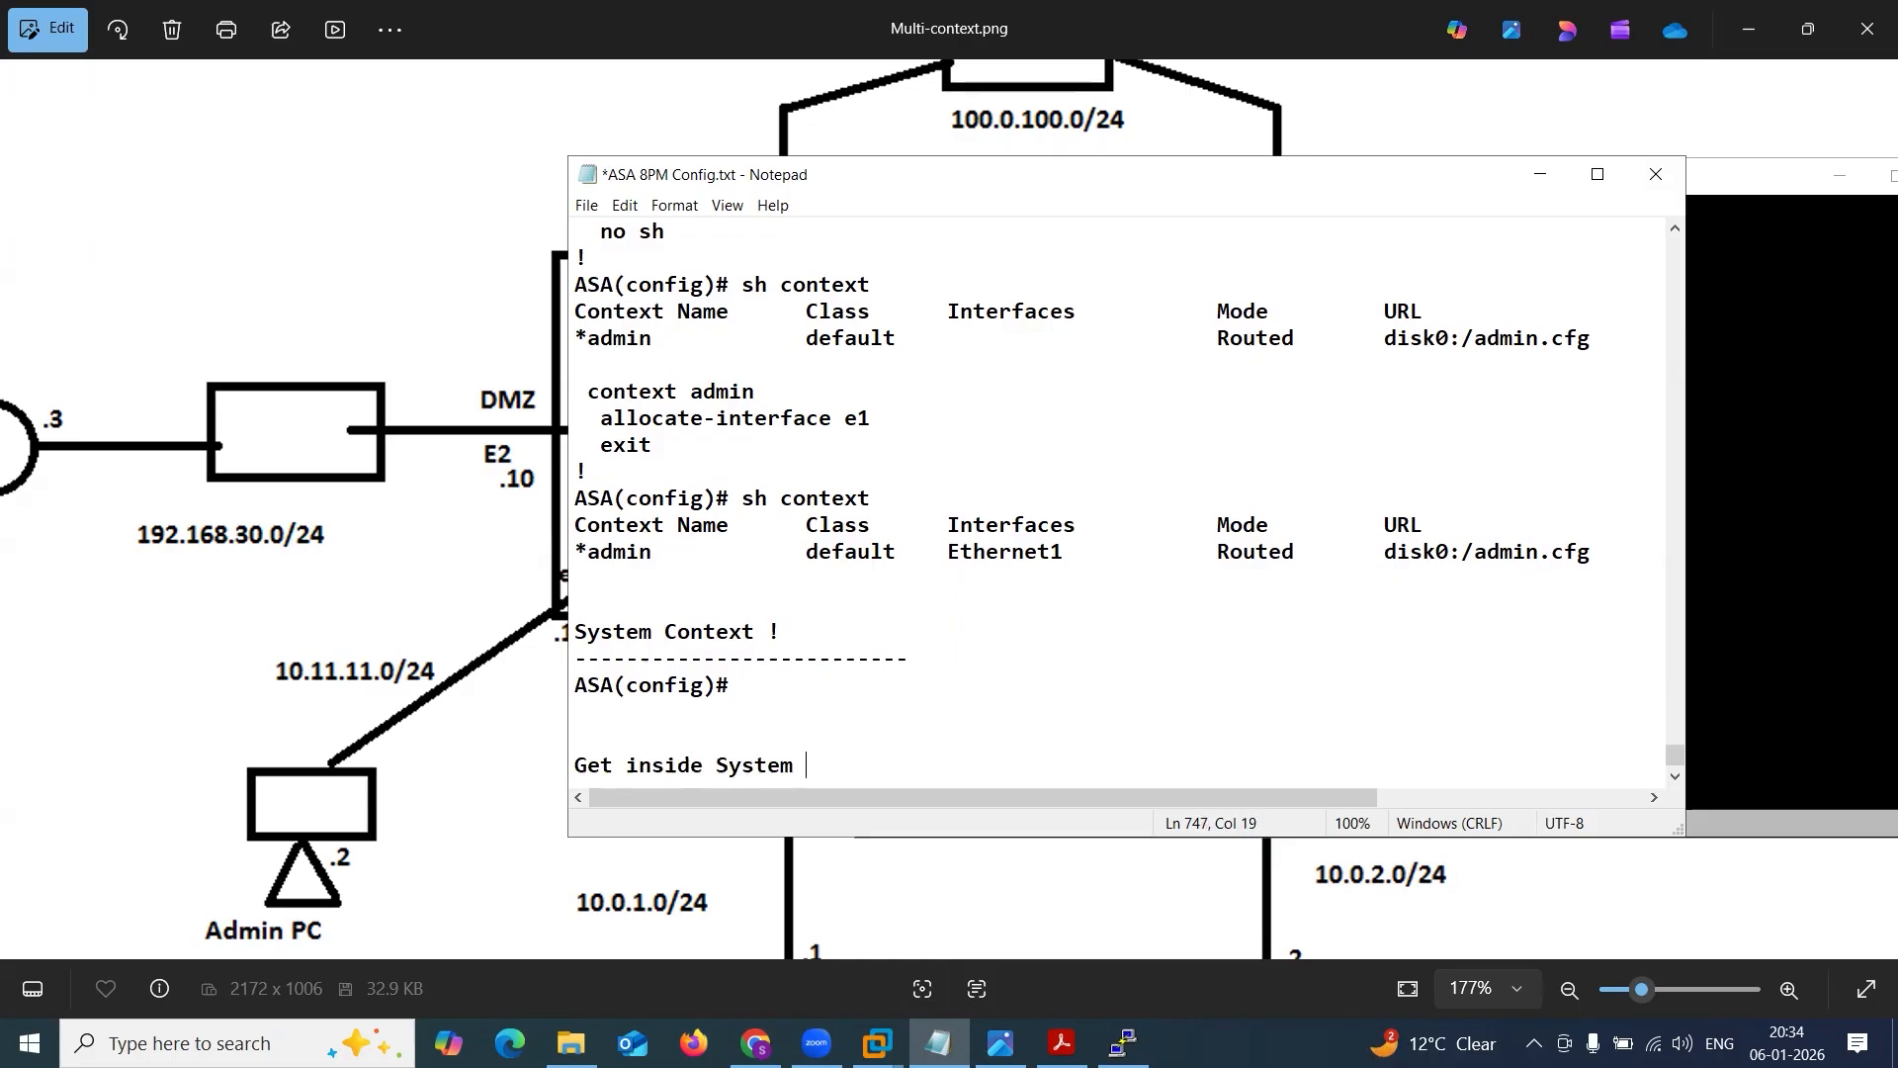
key(BackSpace)
key(BackSpace)
key(BackSpace)
key(BackSpace)
text(admin context)
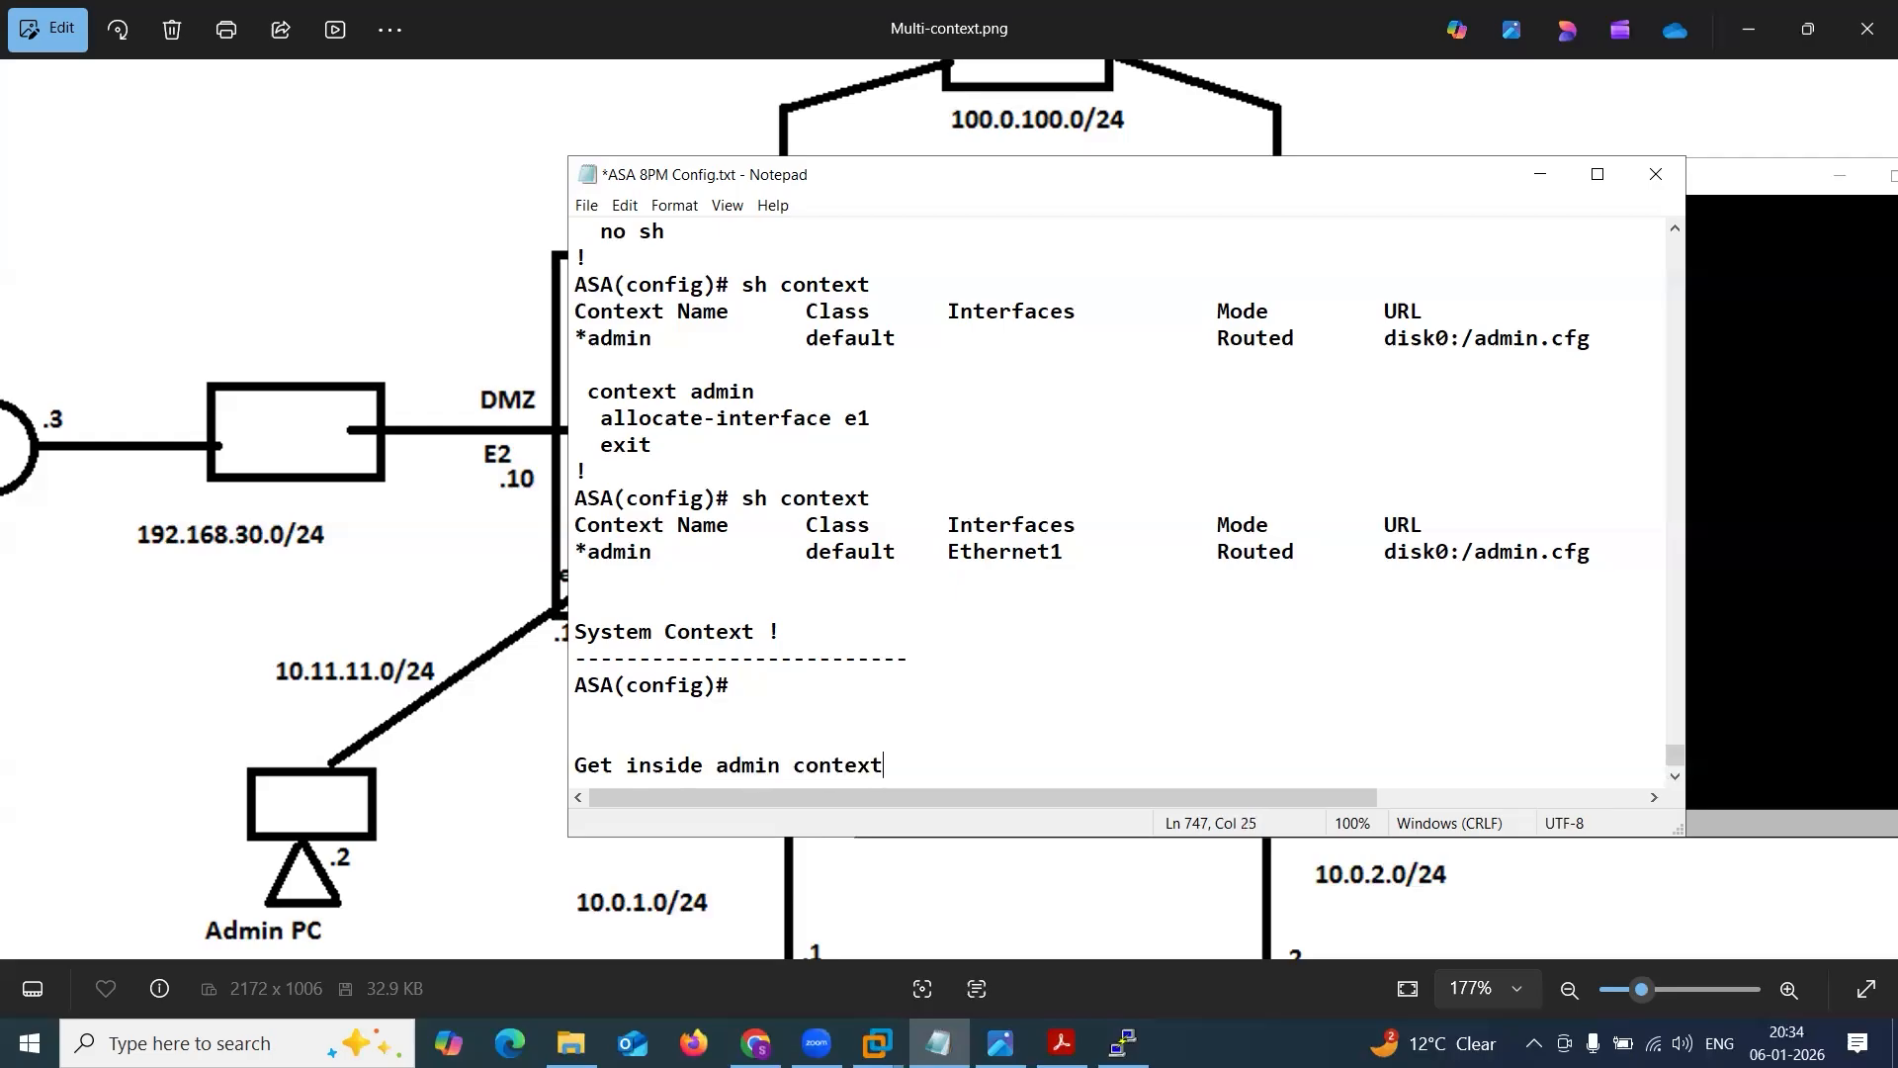
key(Return)
text(----------------------------)
key(ctrl+s)
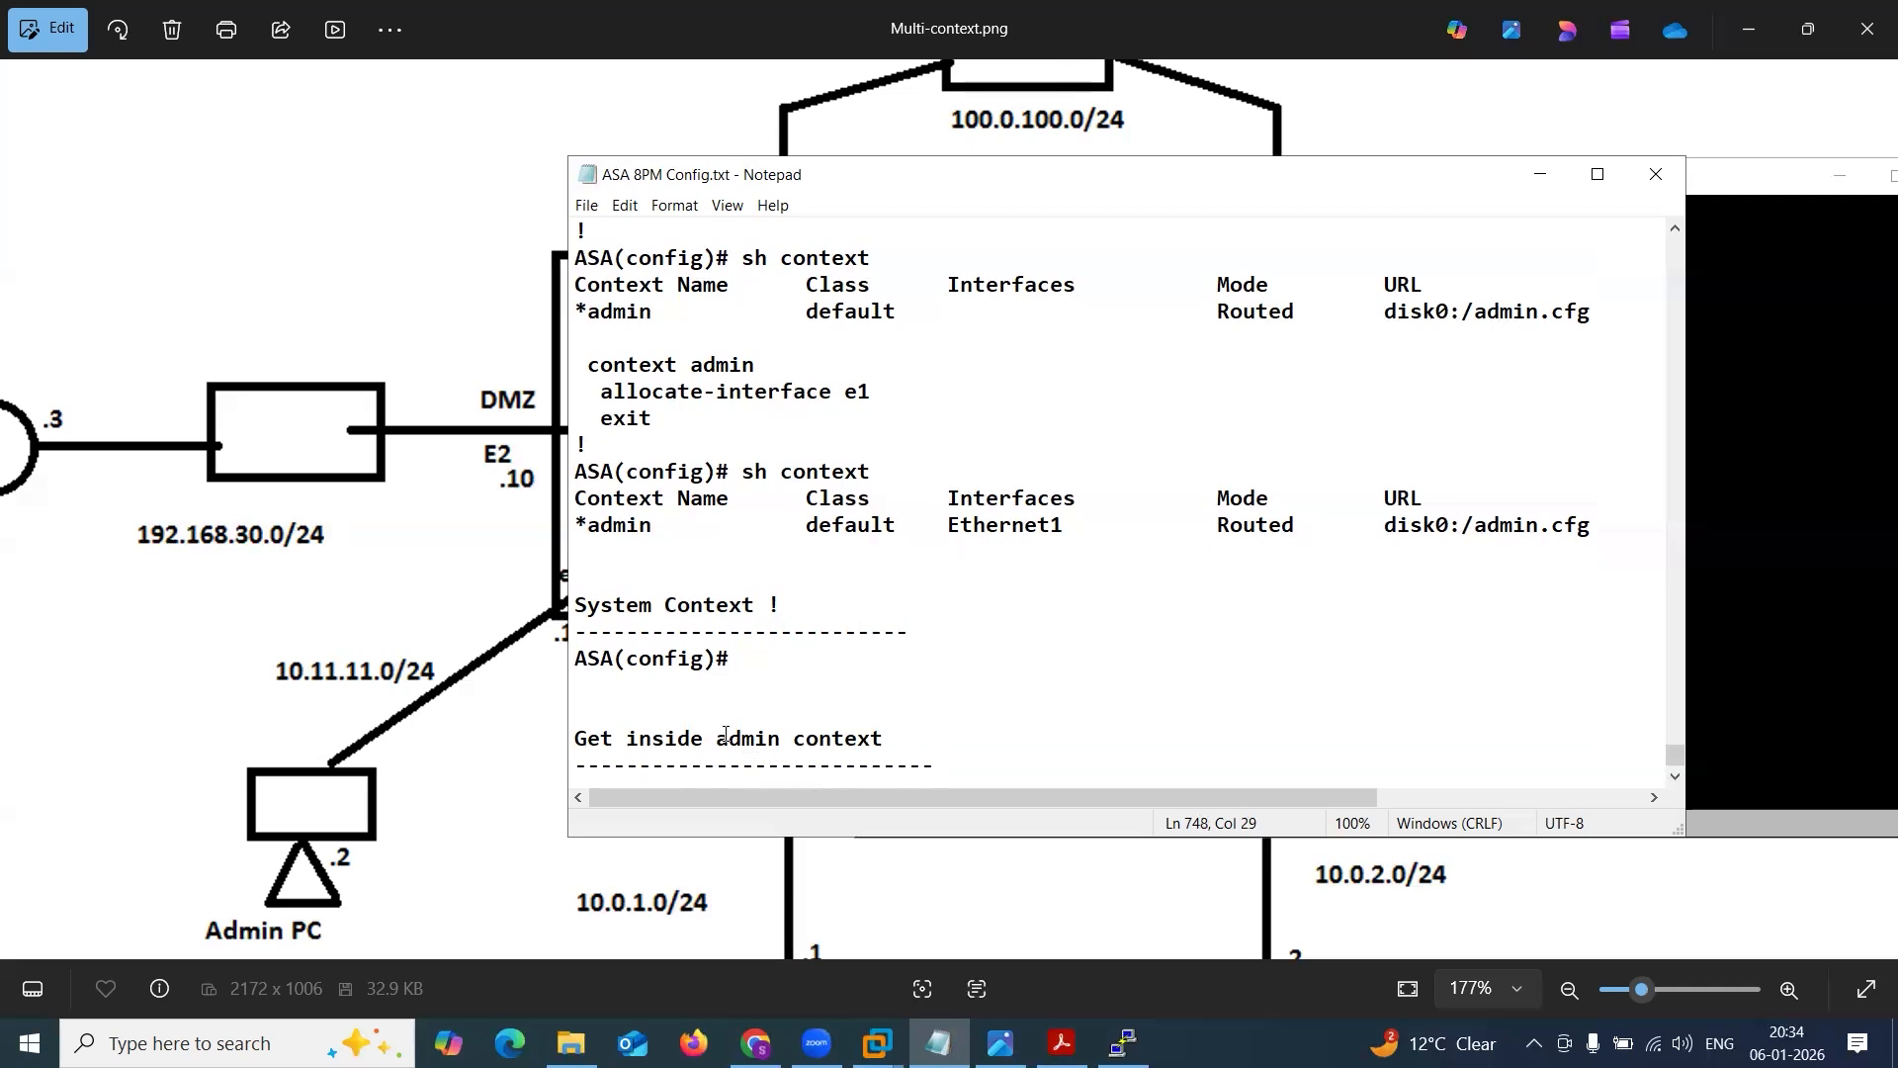
Return to the ASA console and enter the admin context by recalling and running changeto context admin.
click(1856, 426)
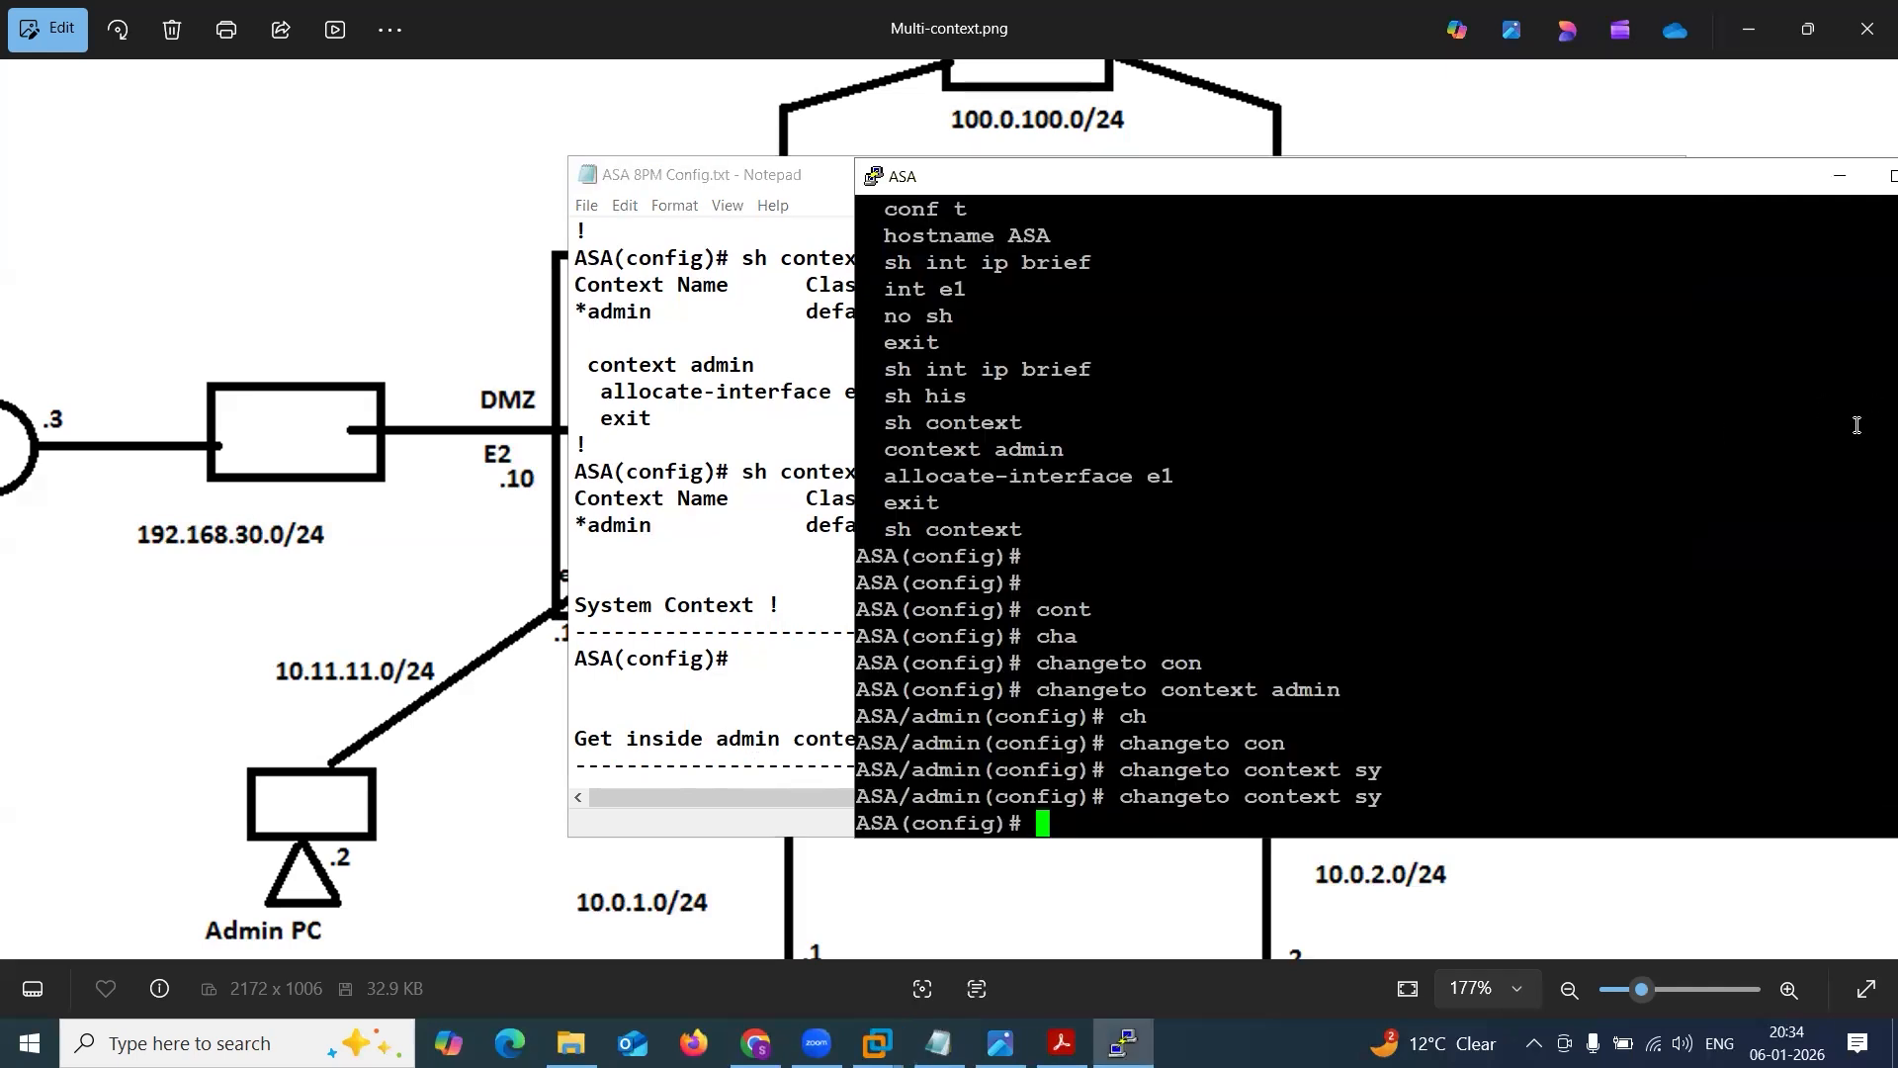
key(Return)
key(Return)
key(Up)
key(Up)
key(Up)
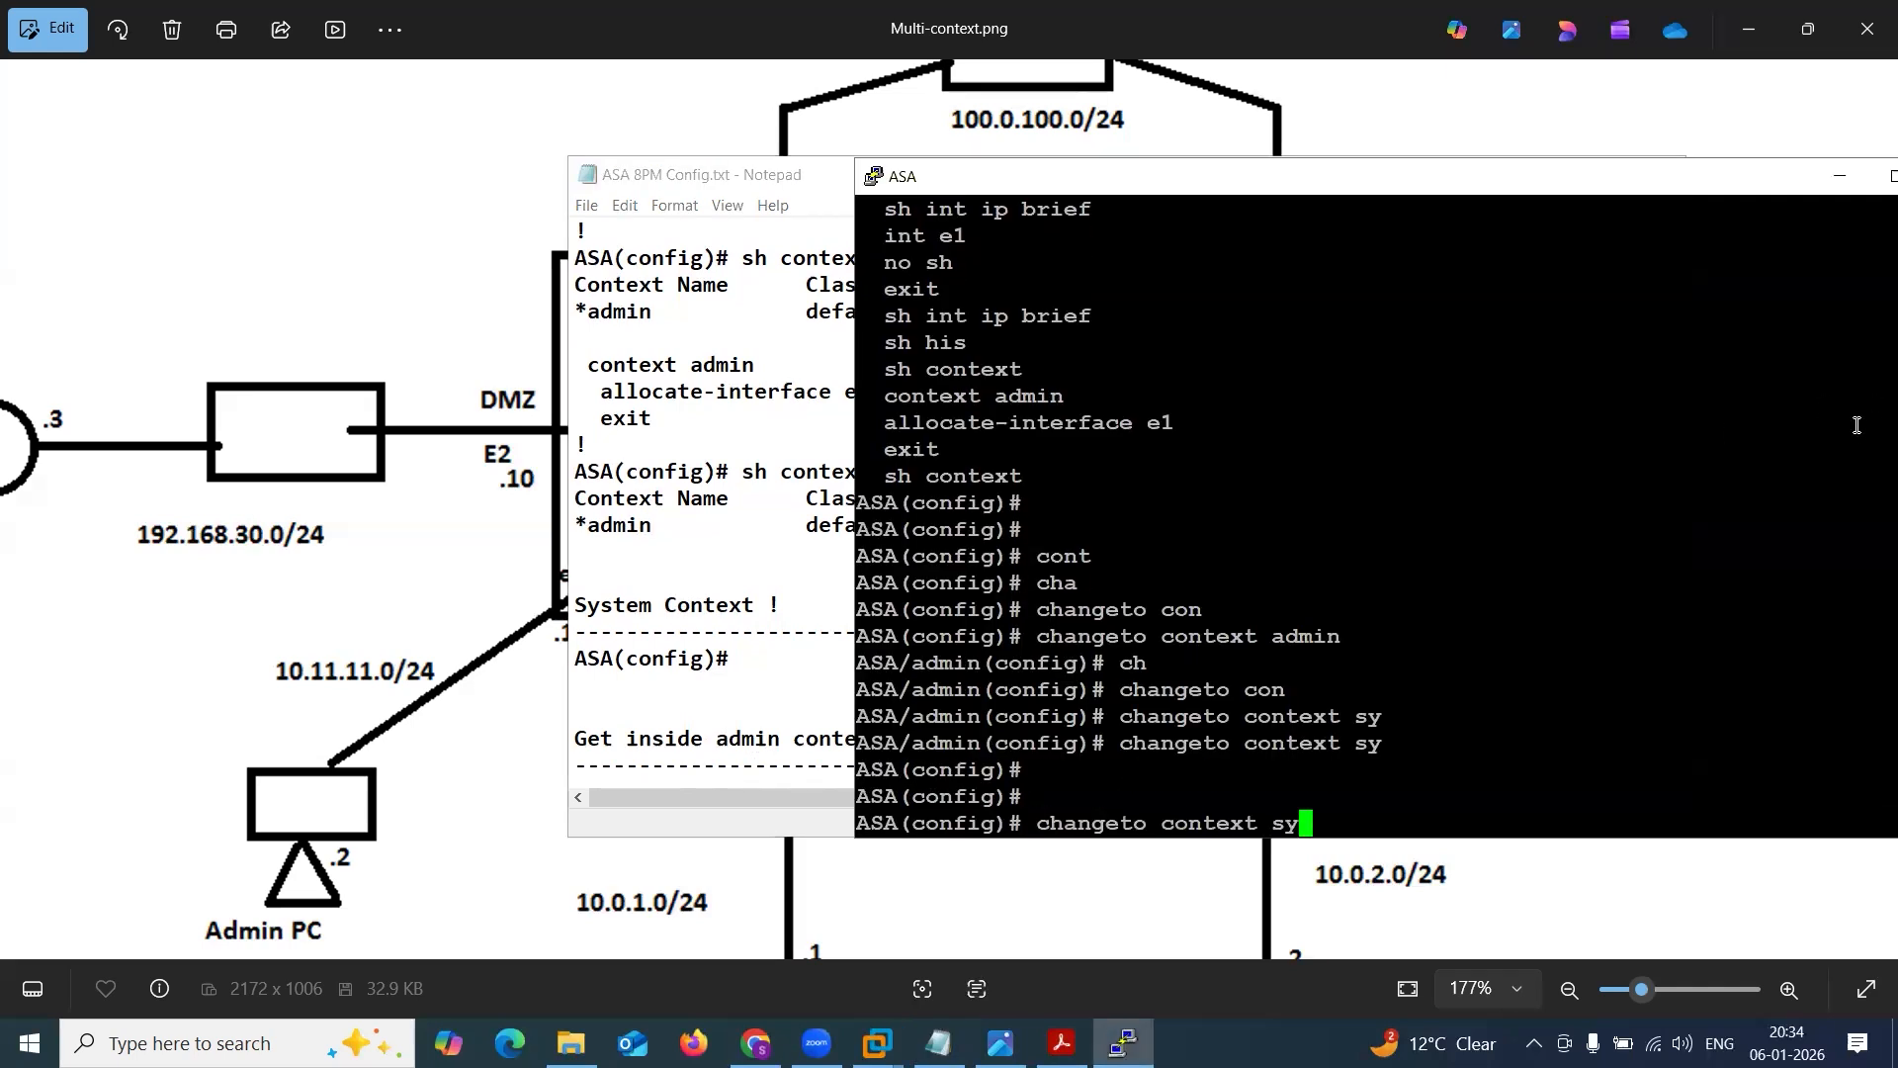
key(Down)
key(Return)
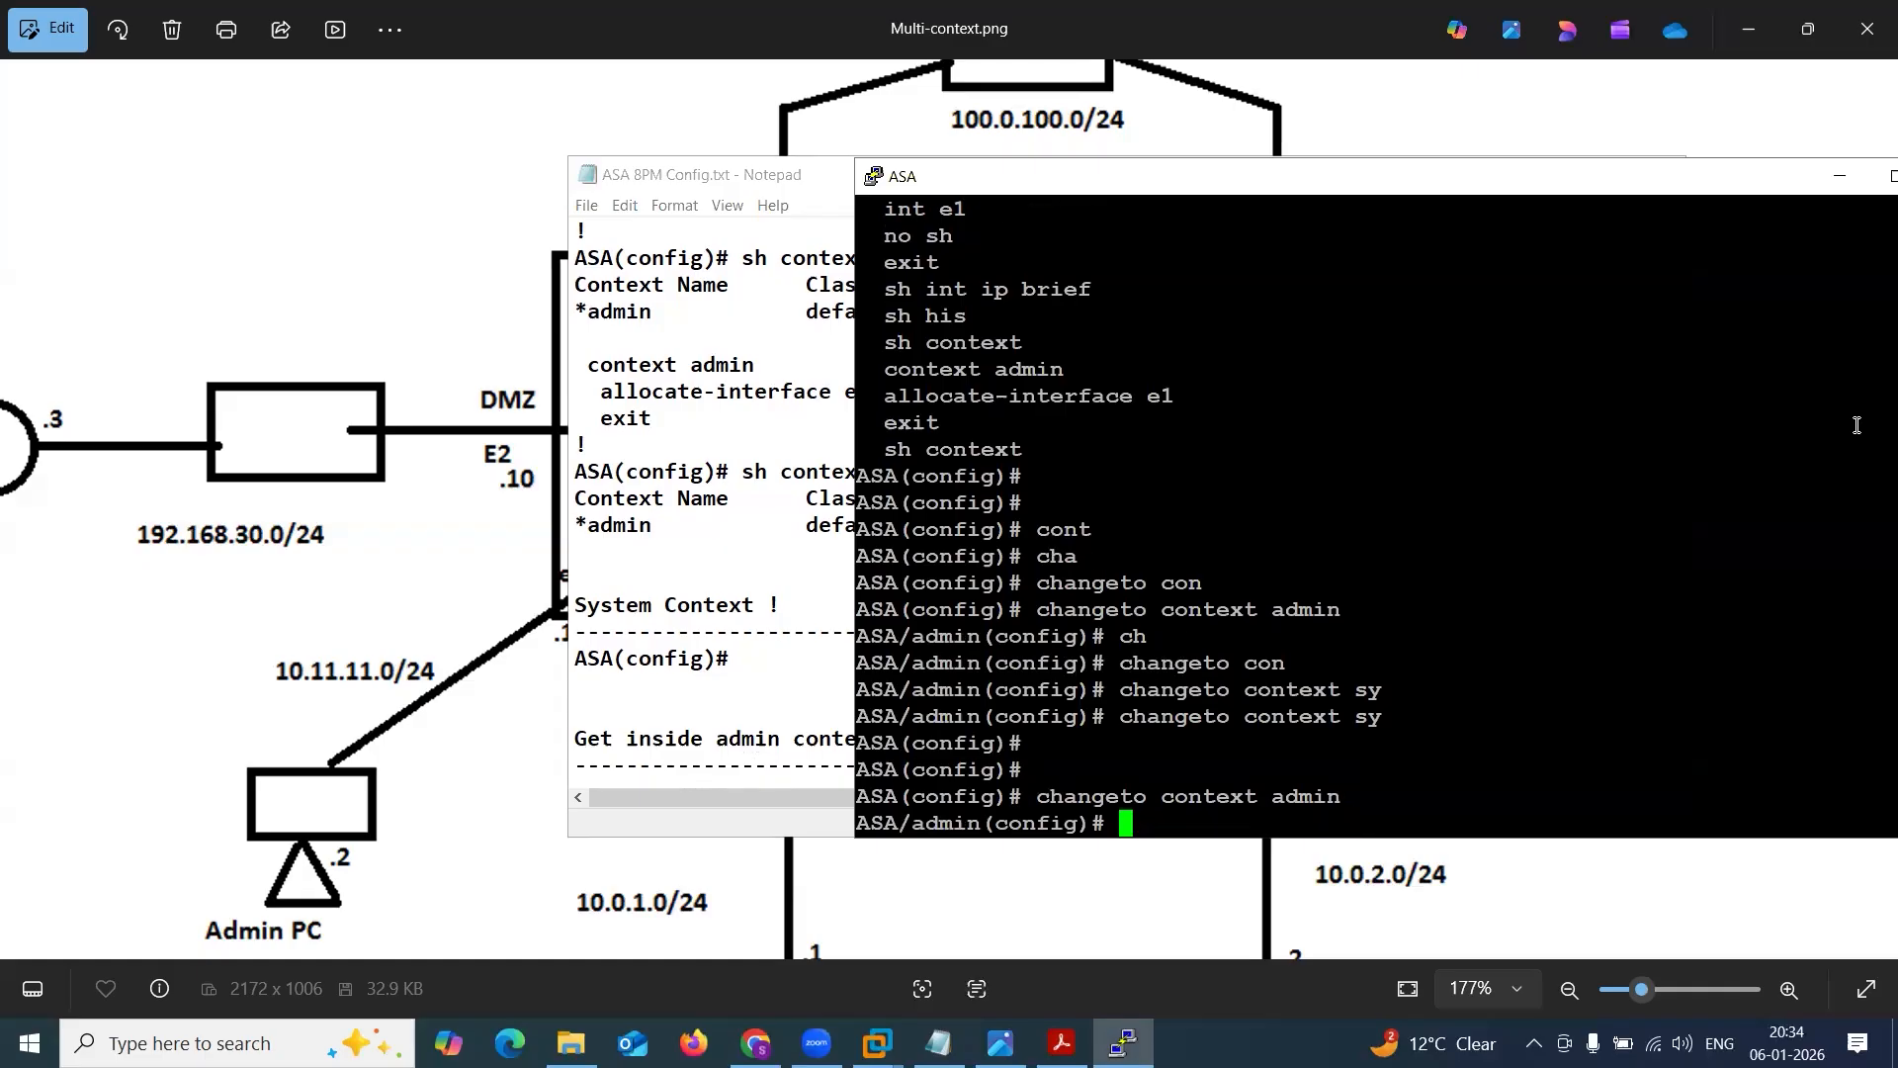
Copy the changeto context admin line and the ASA/admin(config)# prompt into the notes under the "Get inside admin context" heading.
drag(863, 797, 1137, 823)
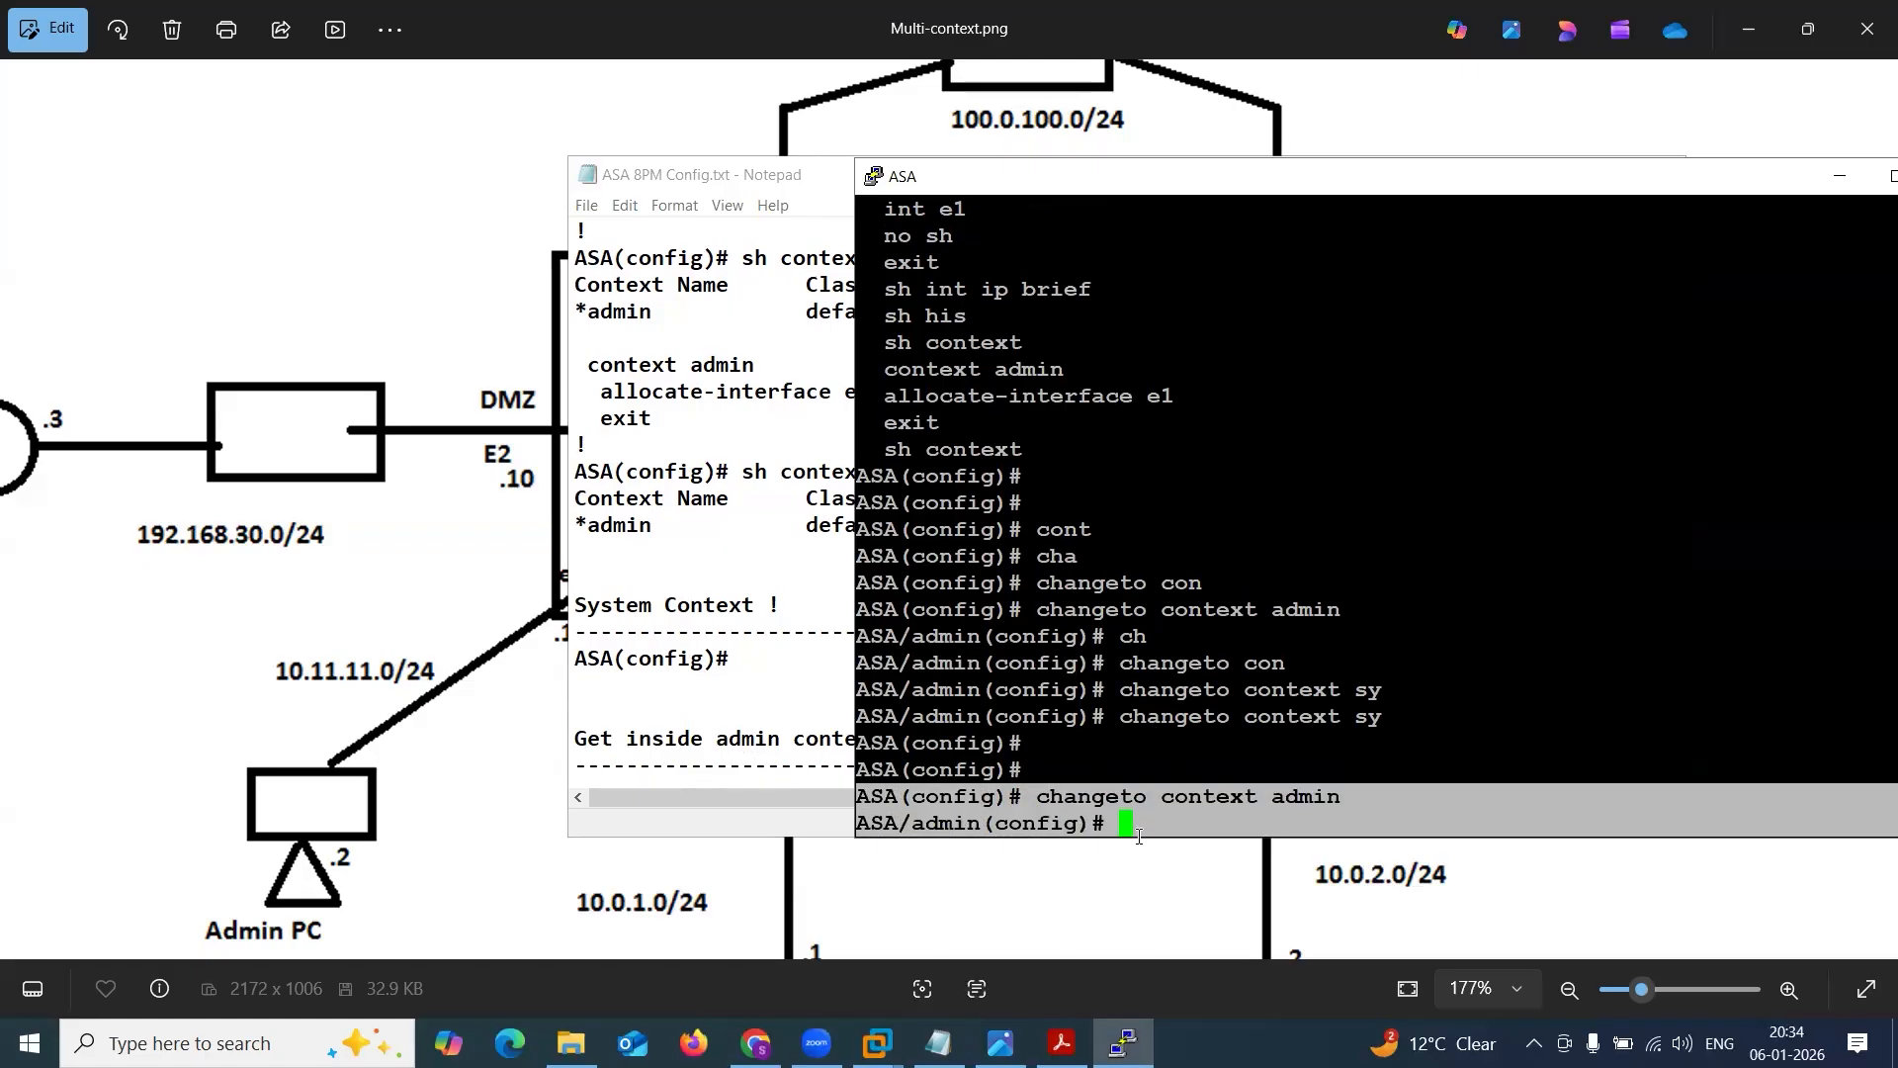
click(751, 763)
click(1065, 764)
key(Return)
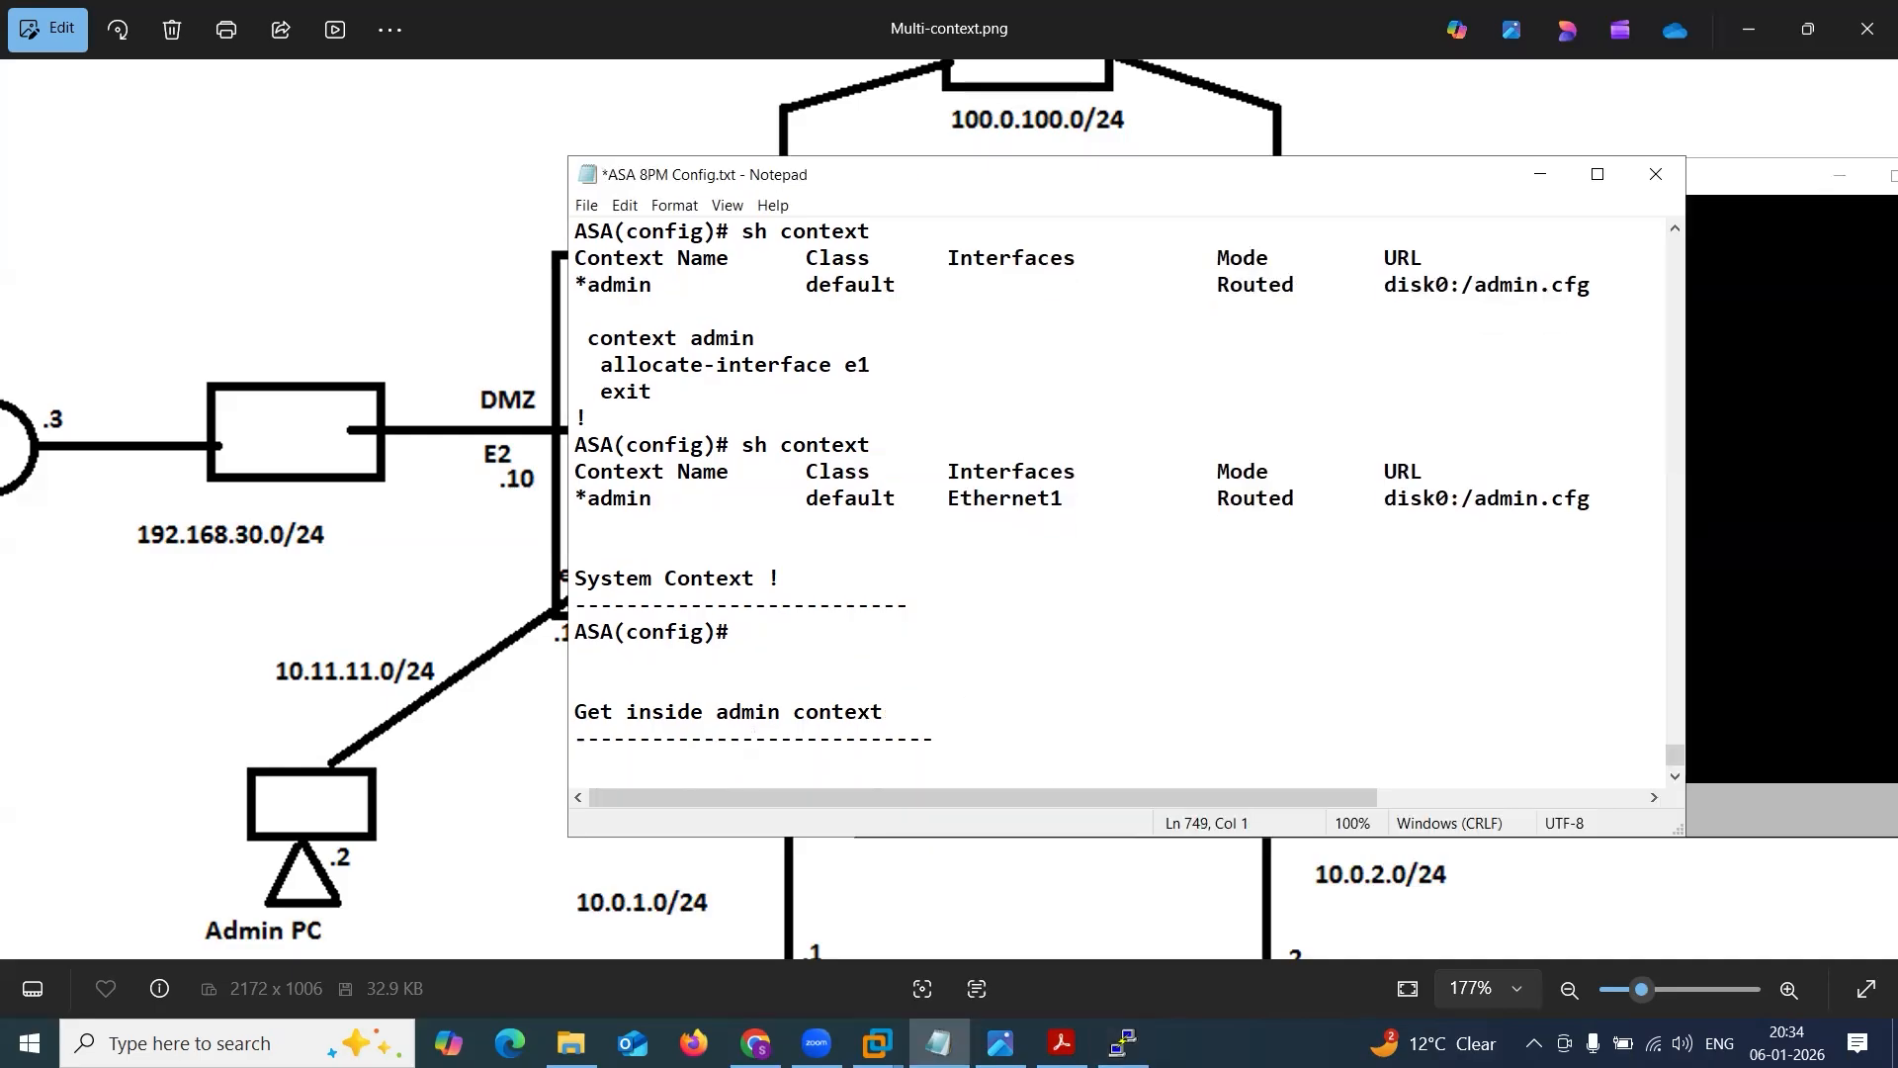
text(ASA(config)# changeto context admin ASA/admin(config)#)
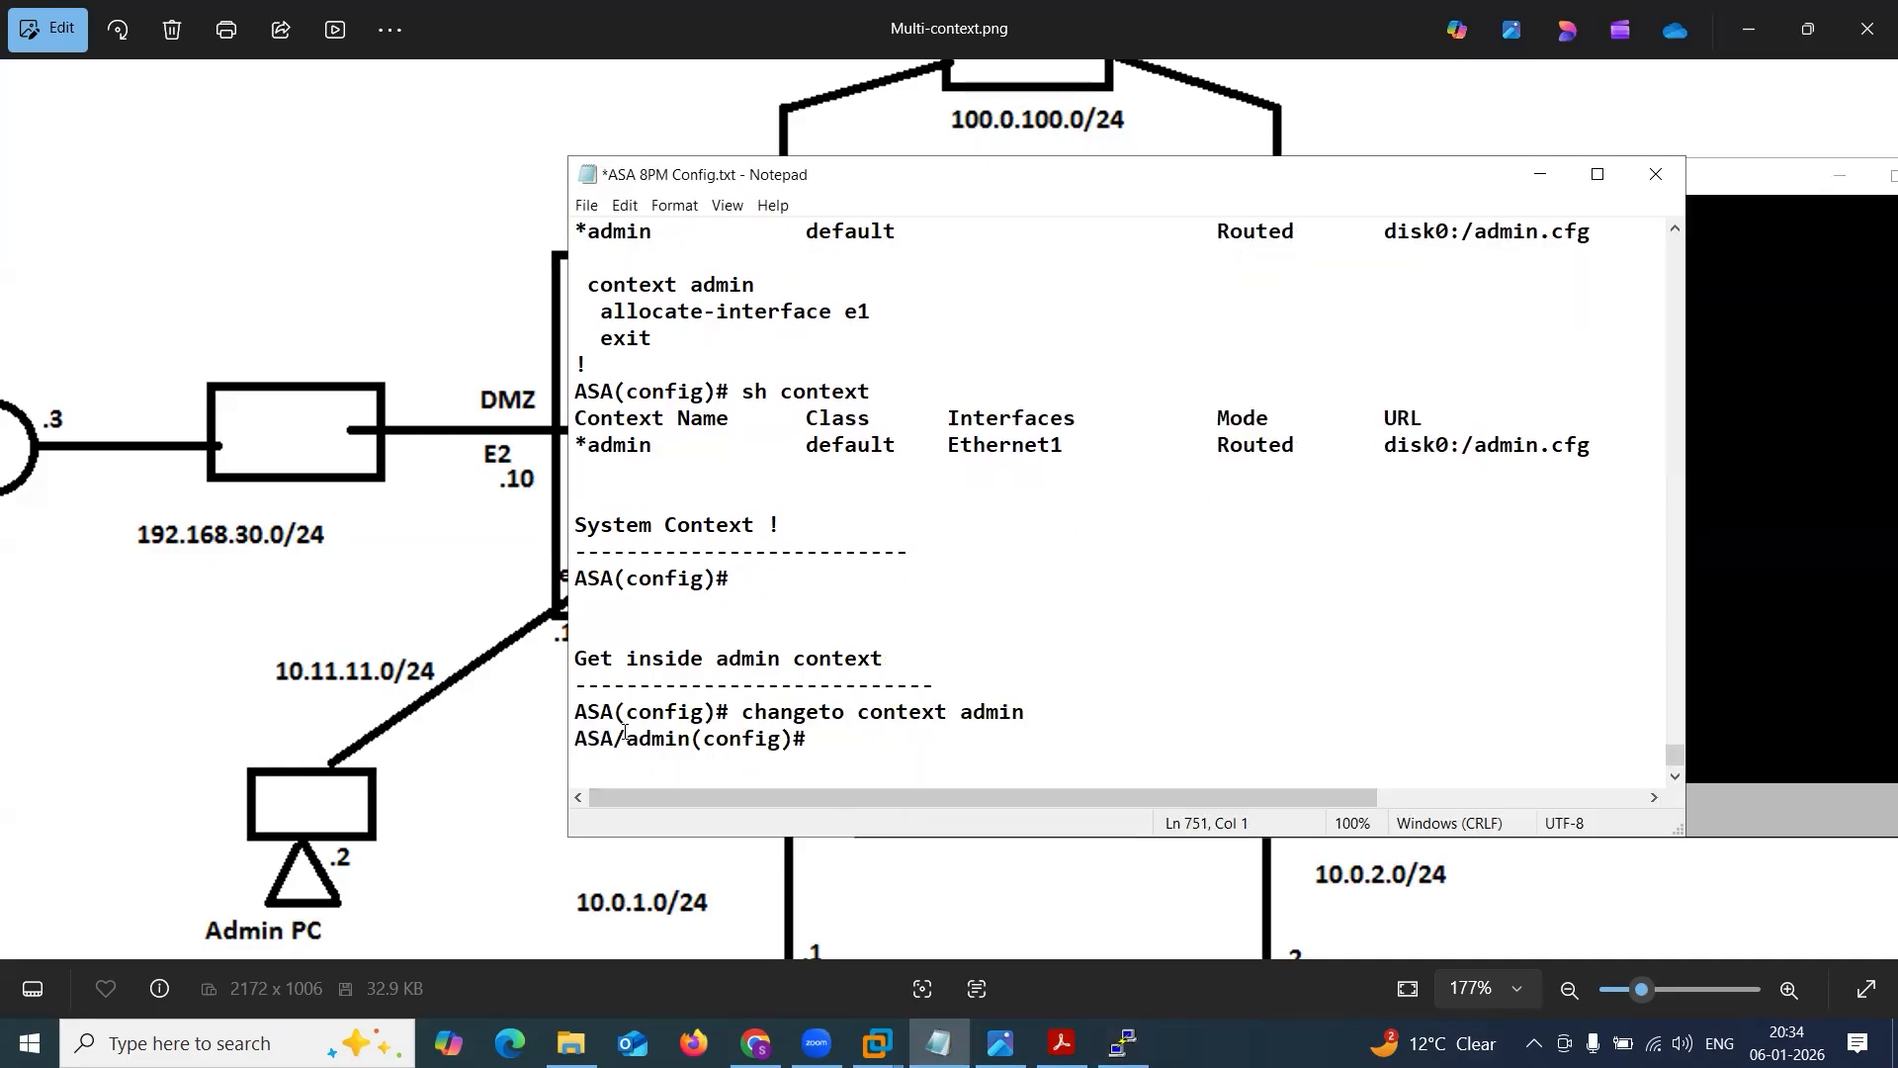
Check the context name in the noted admin prompt, then minimize the notes and return to the ASA console.
drag(625, 737, 694, 739)
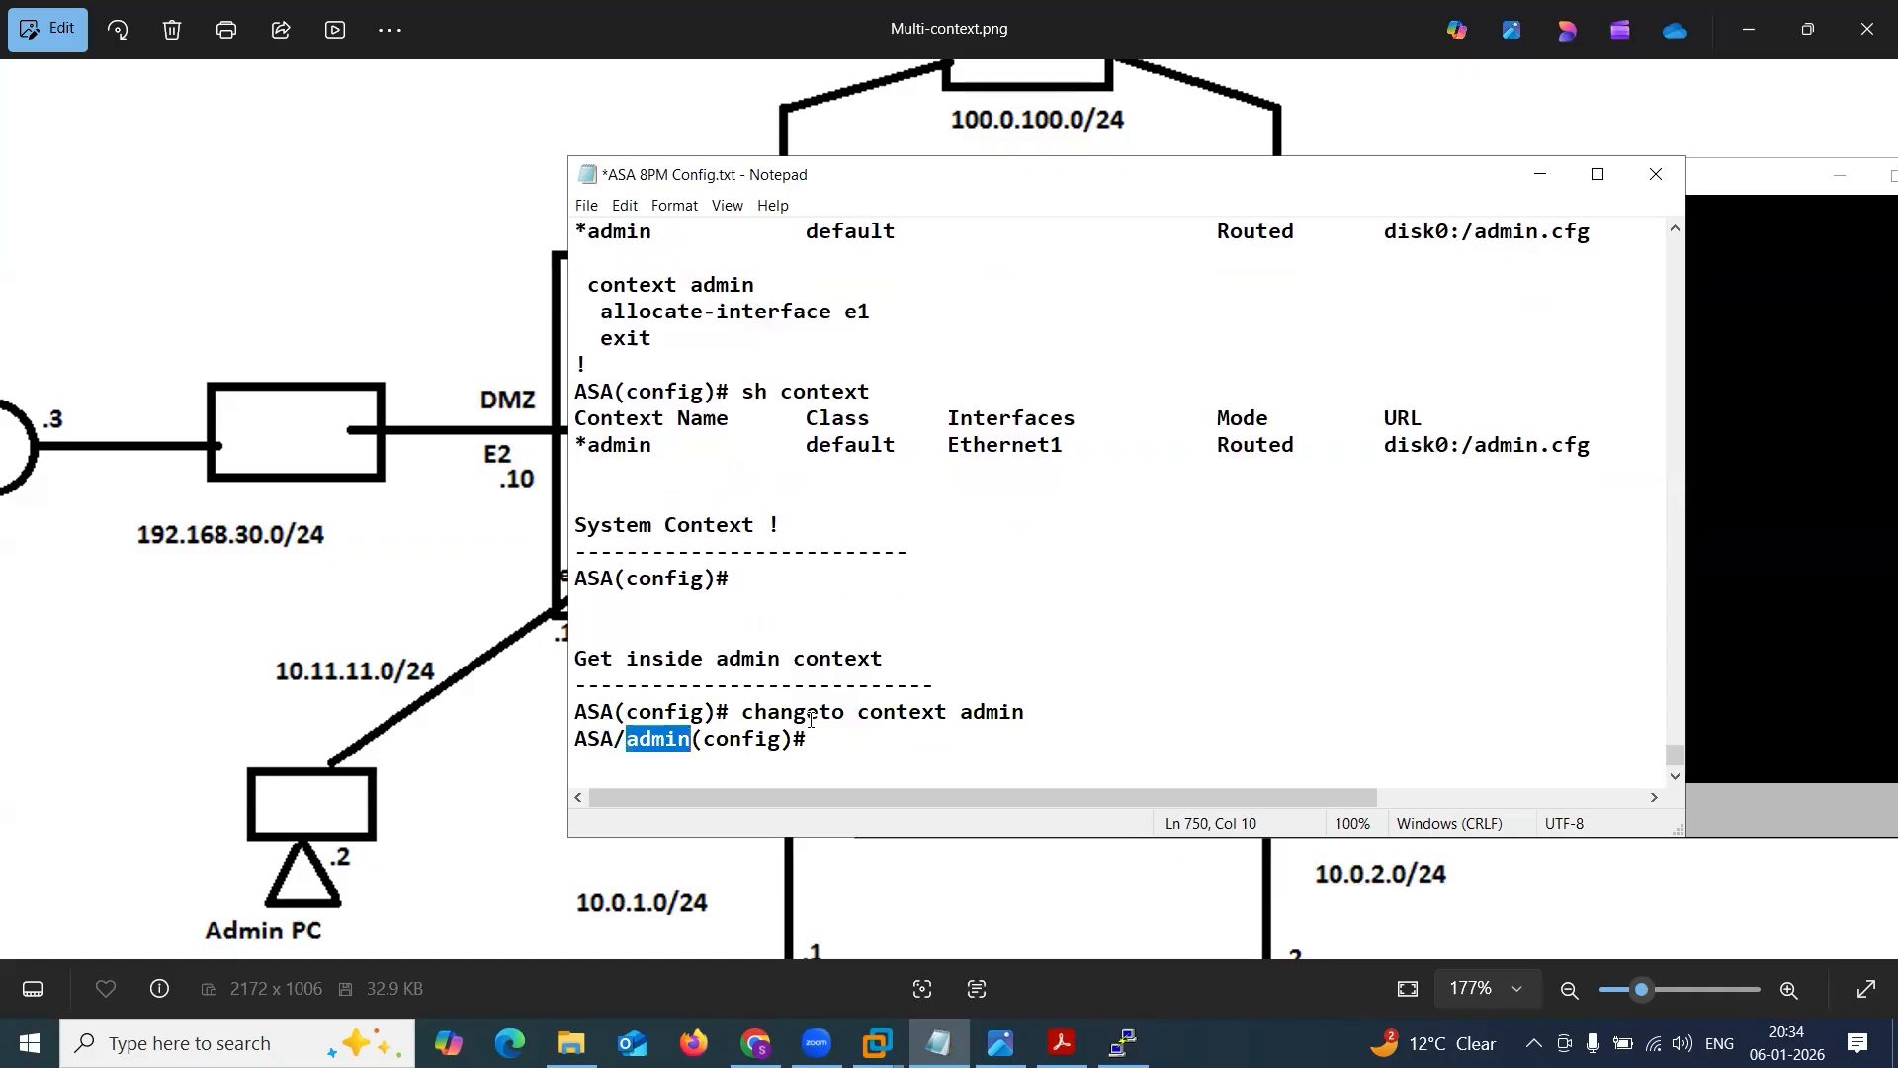
key(End)
drag(643, 738, 703, 739)
click(1539, 175)
click(1173, 407)
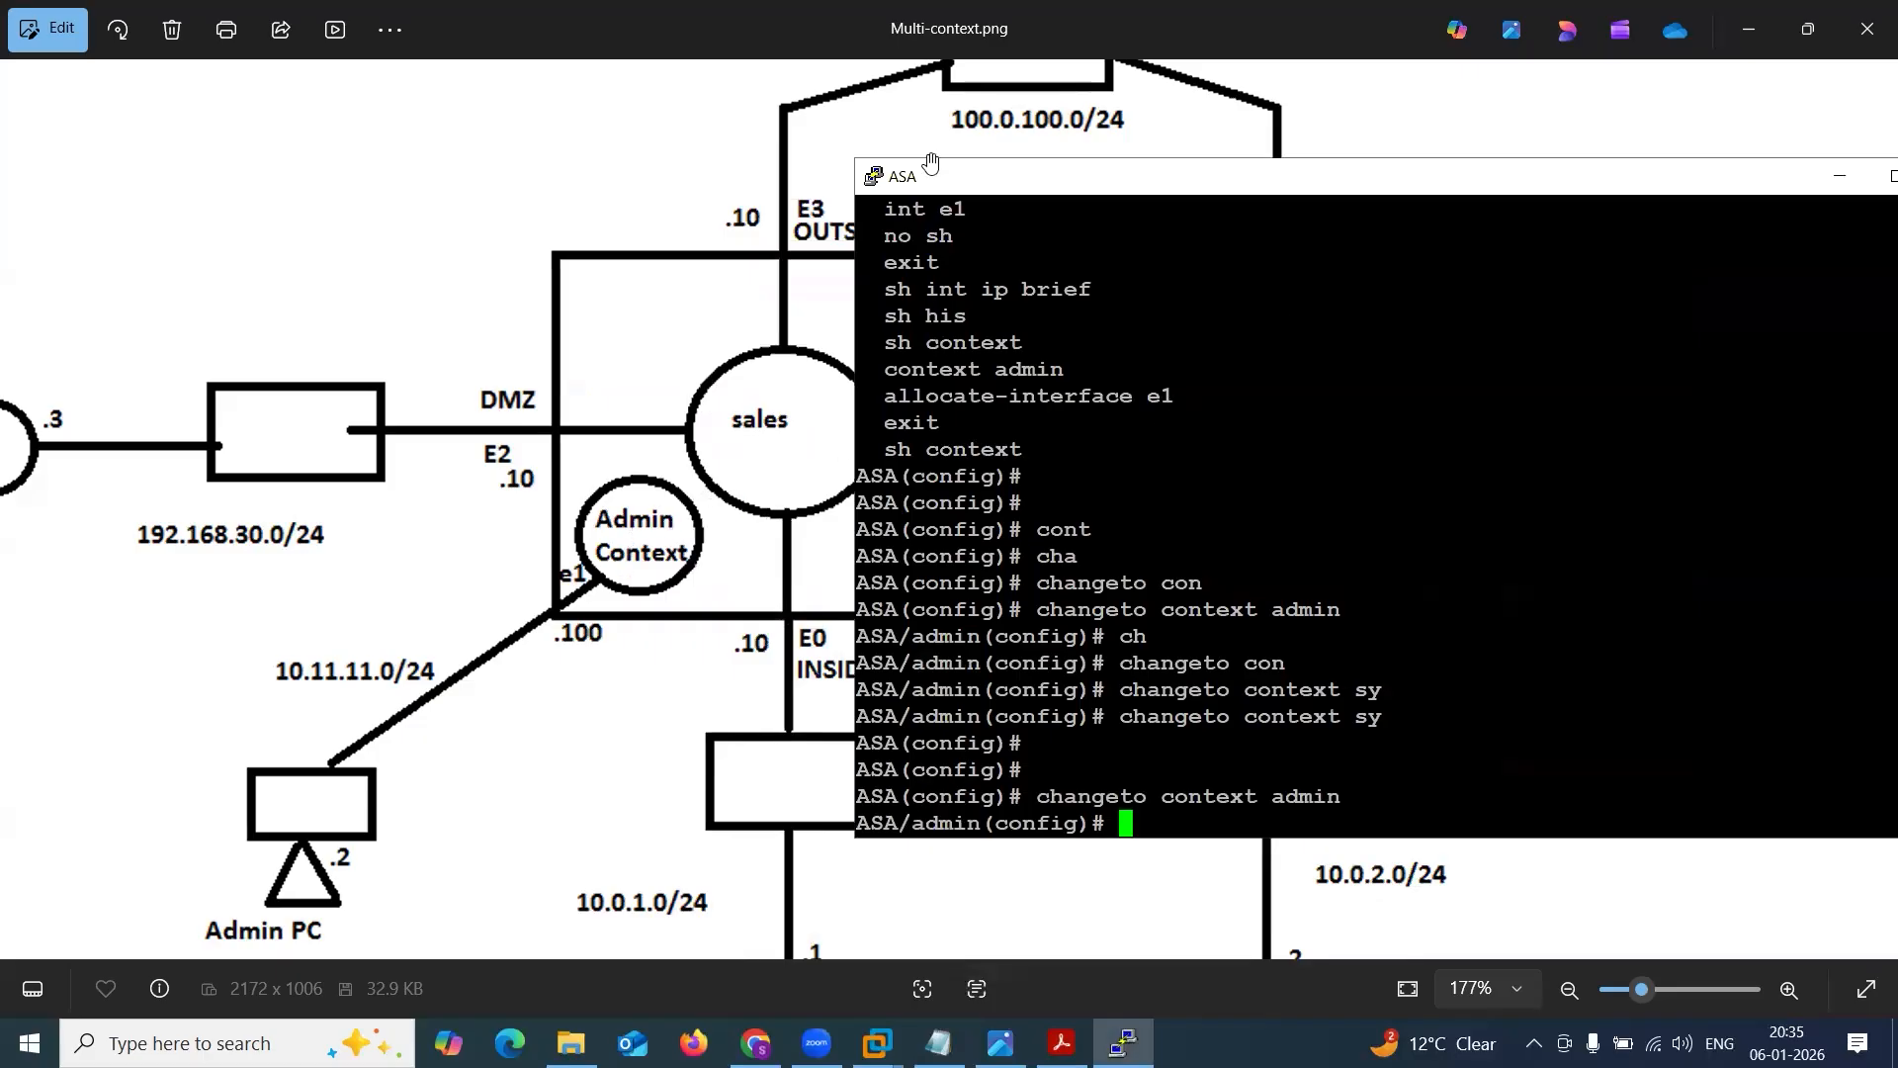
click(966, 263)
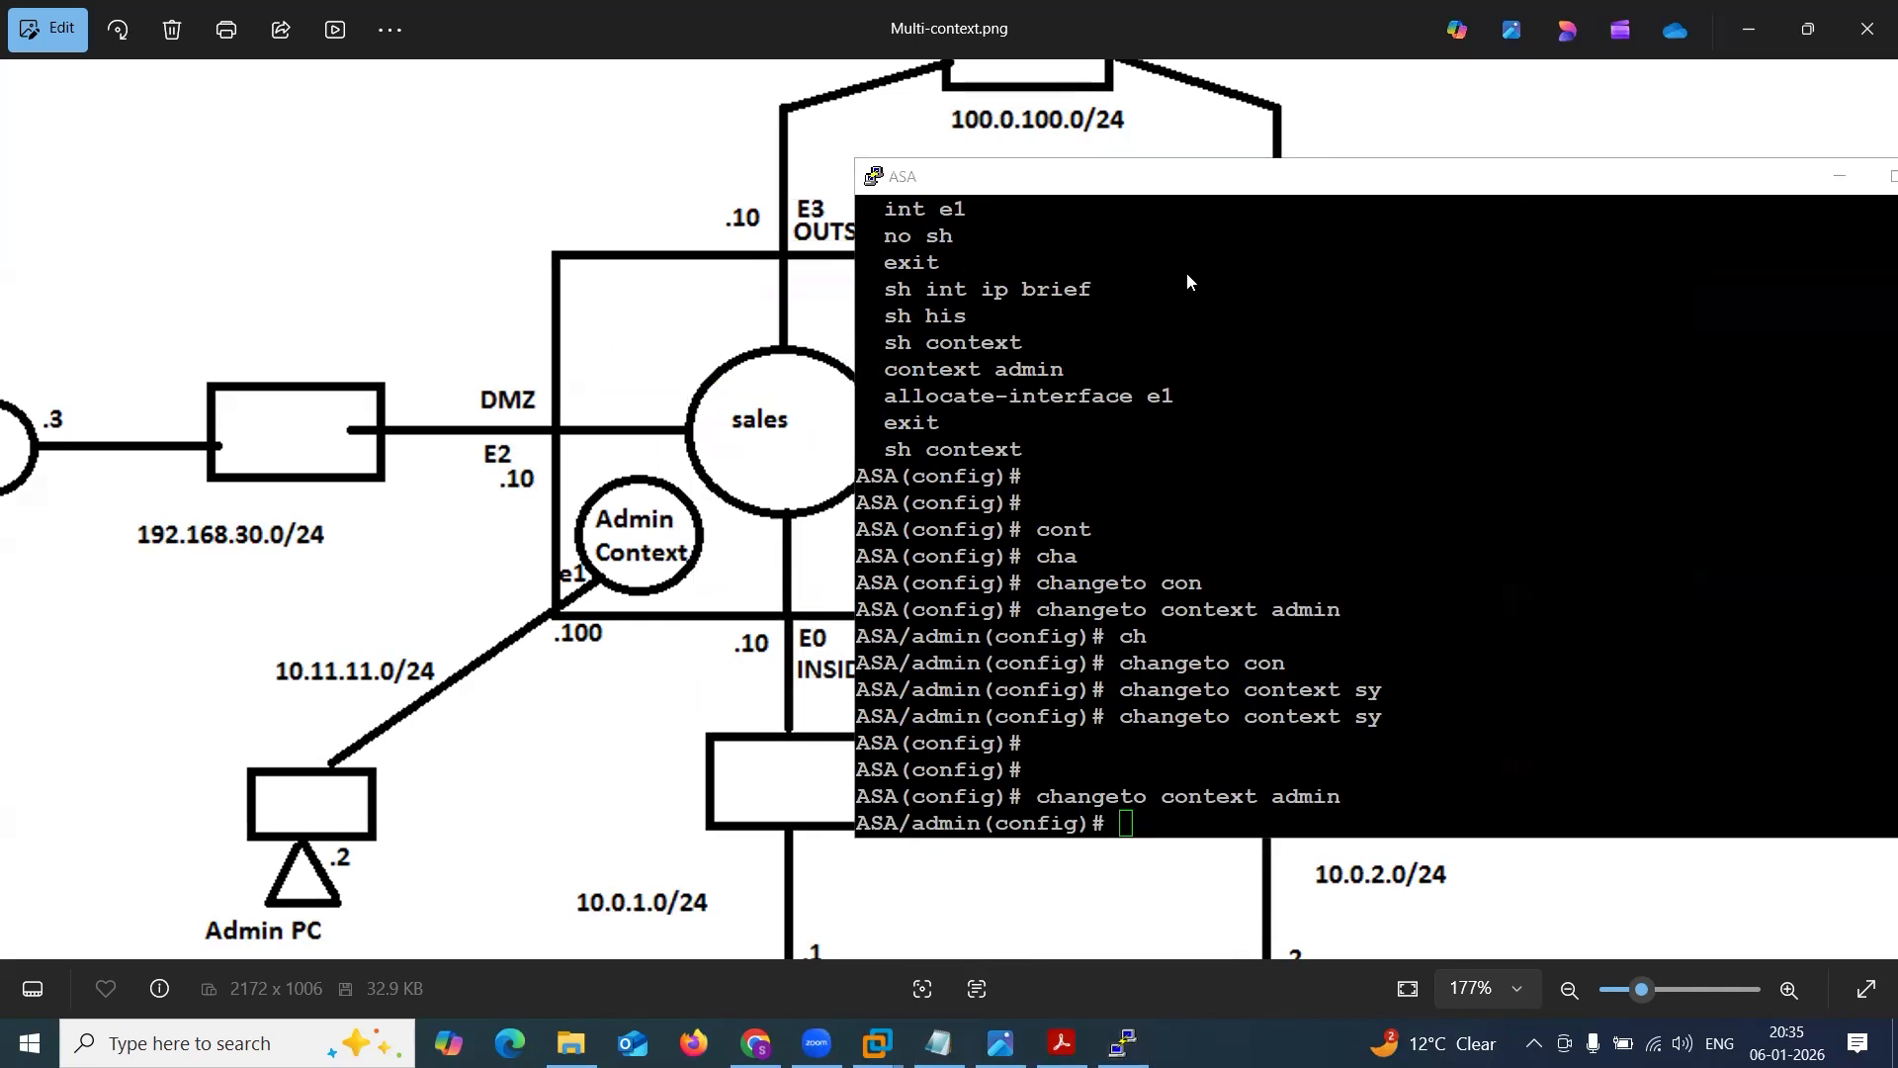
List the interfaces available inside the admin context with sh int ip brief and inspect the interface entry.
click(1245, 724)
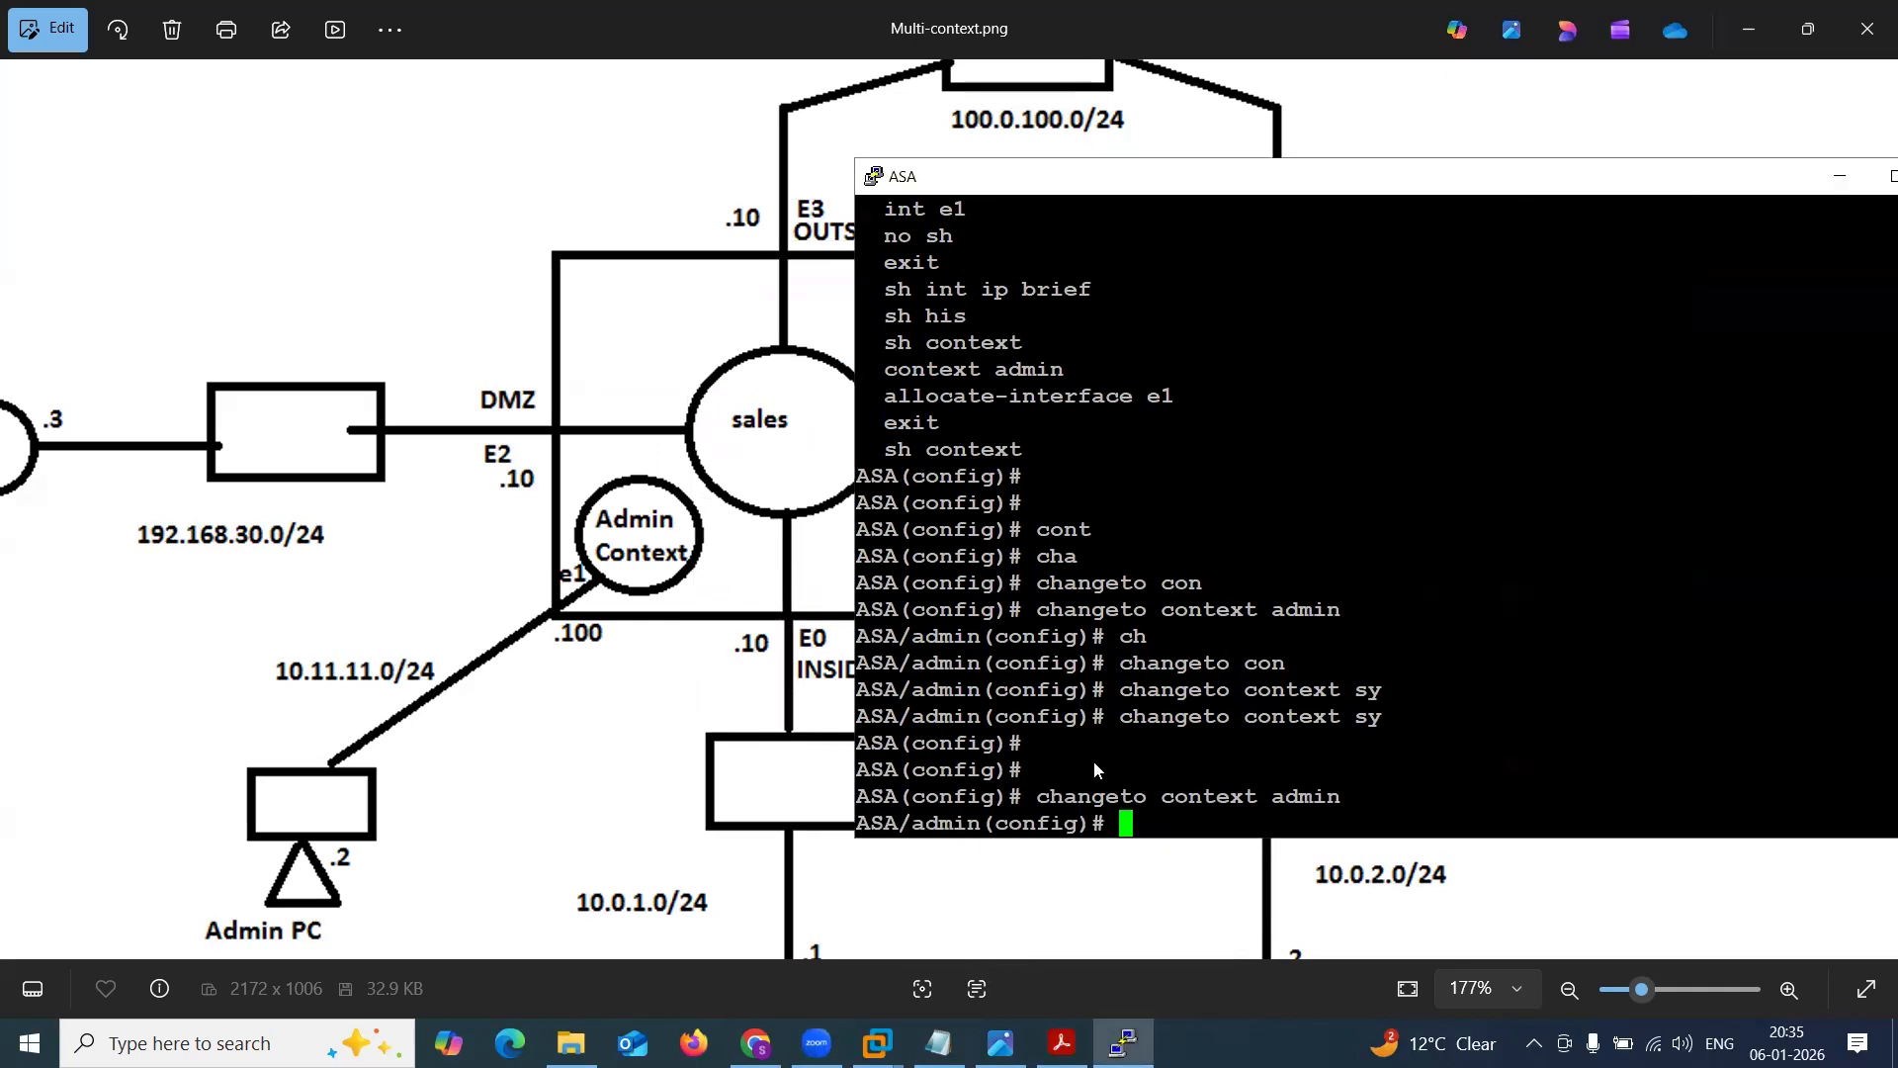
key(Return)
key(Return)
key(Return)
text(sh in)
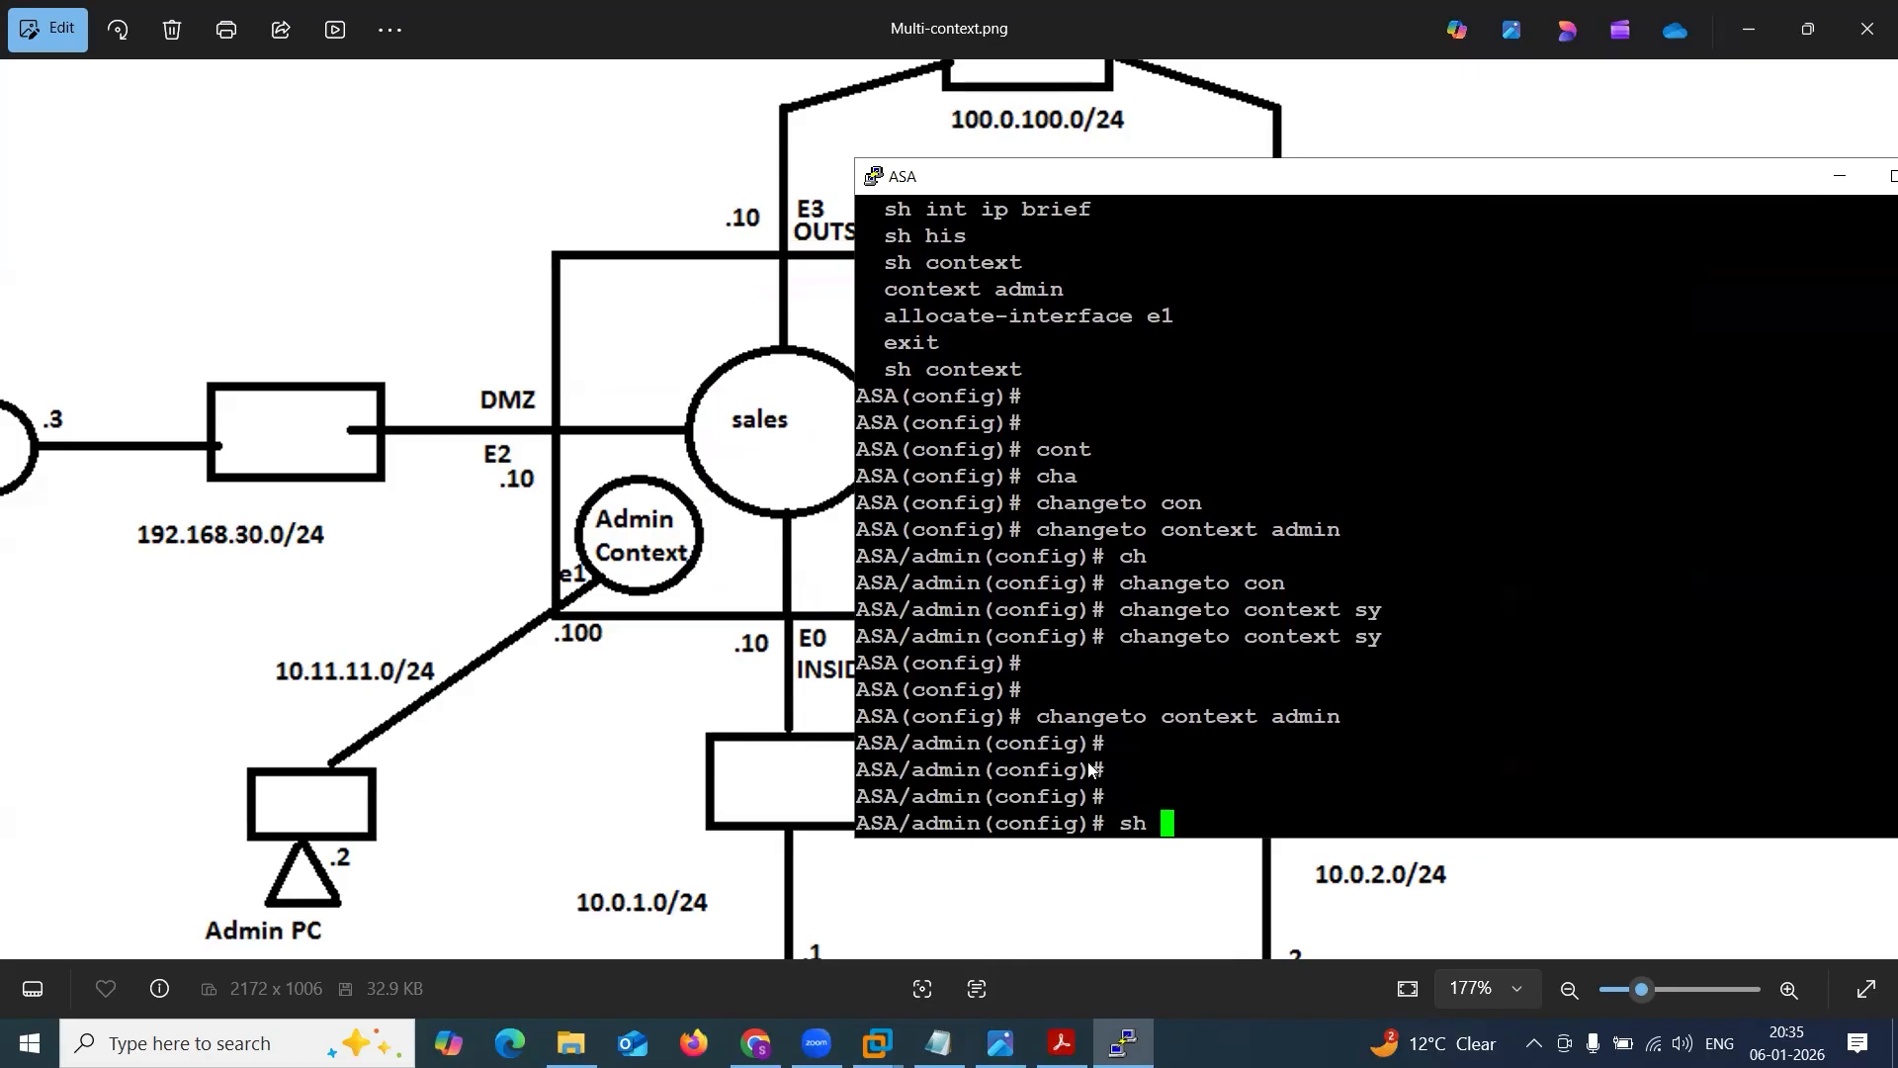
text(t ip b)
key(Tab)
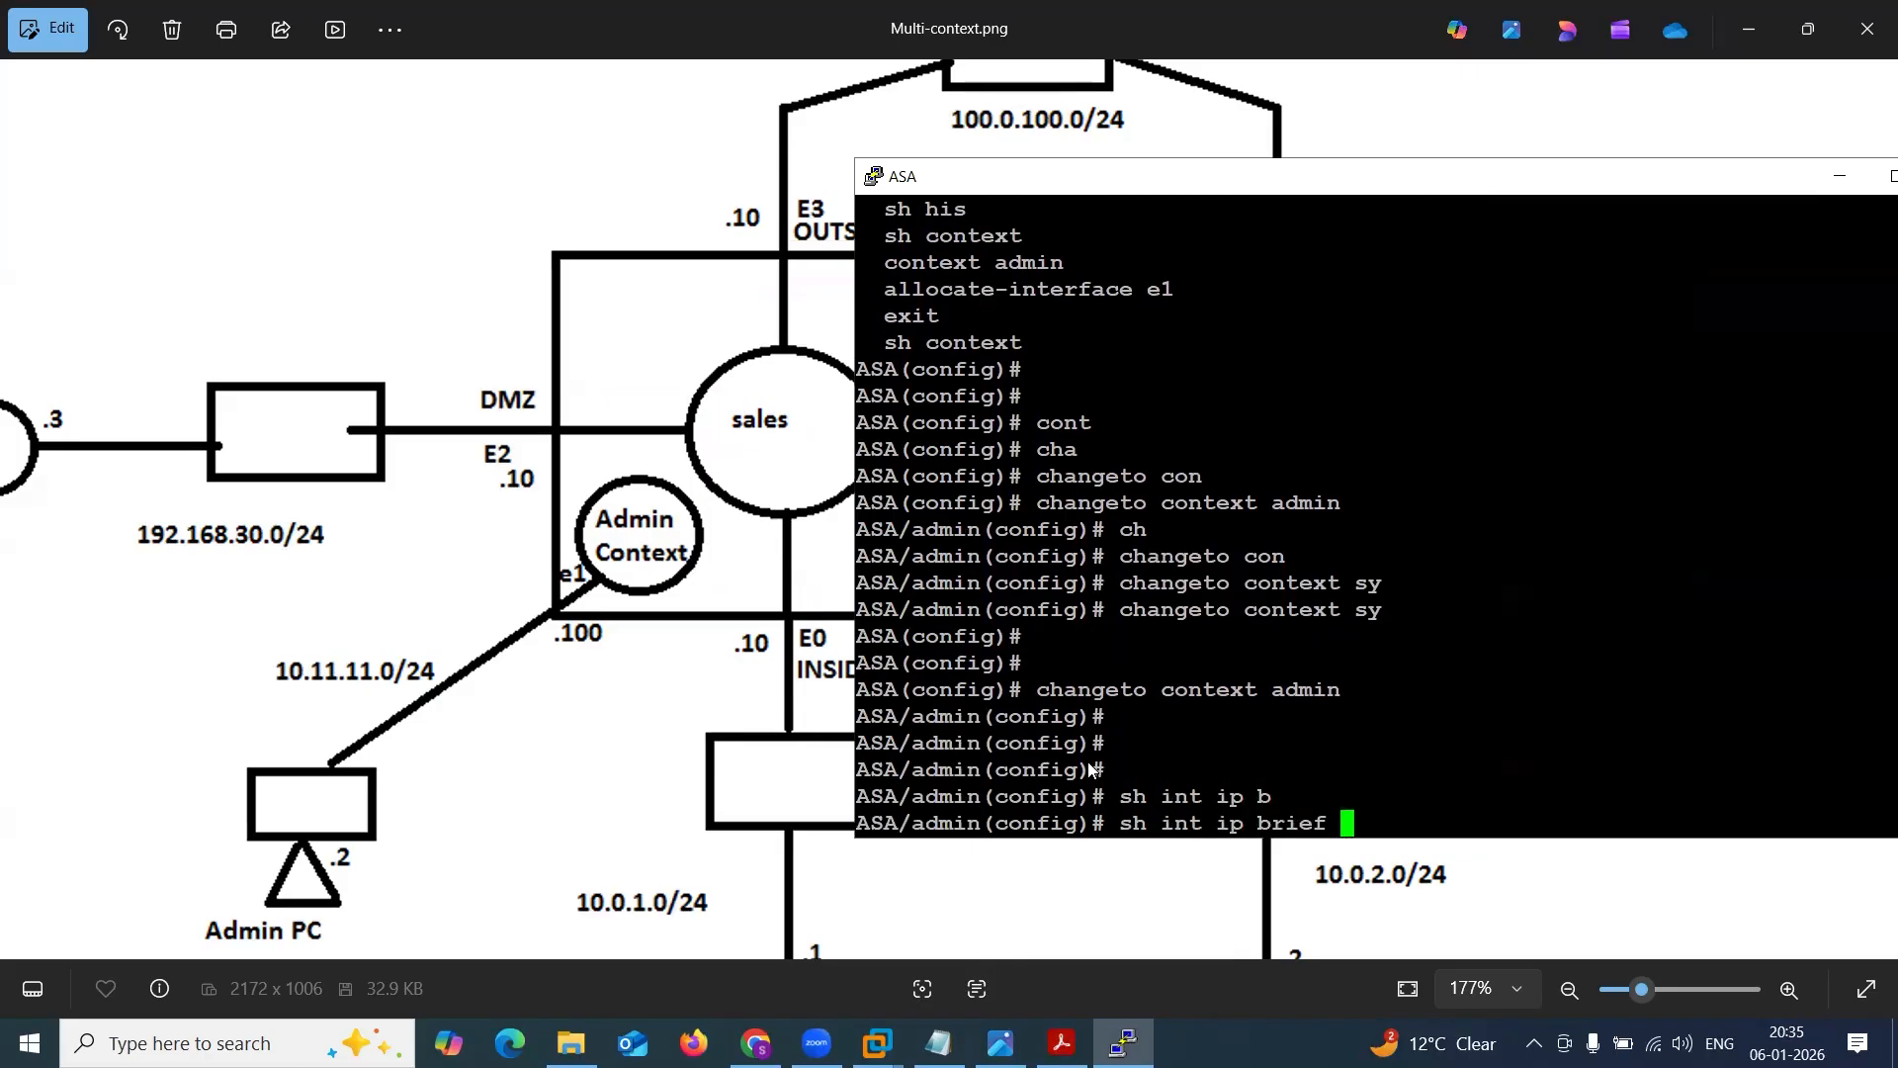
key(Return)
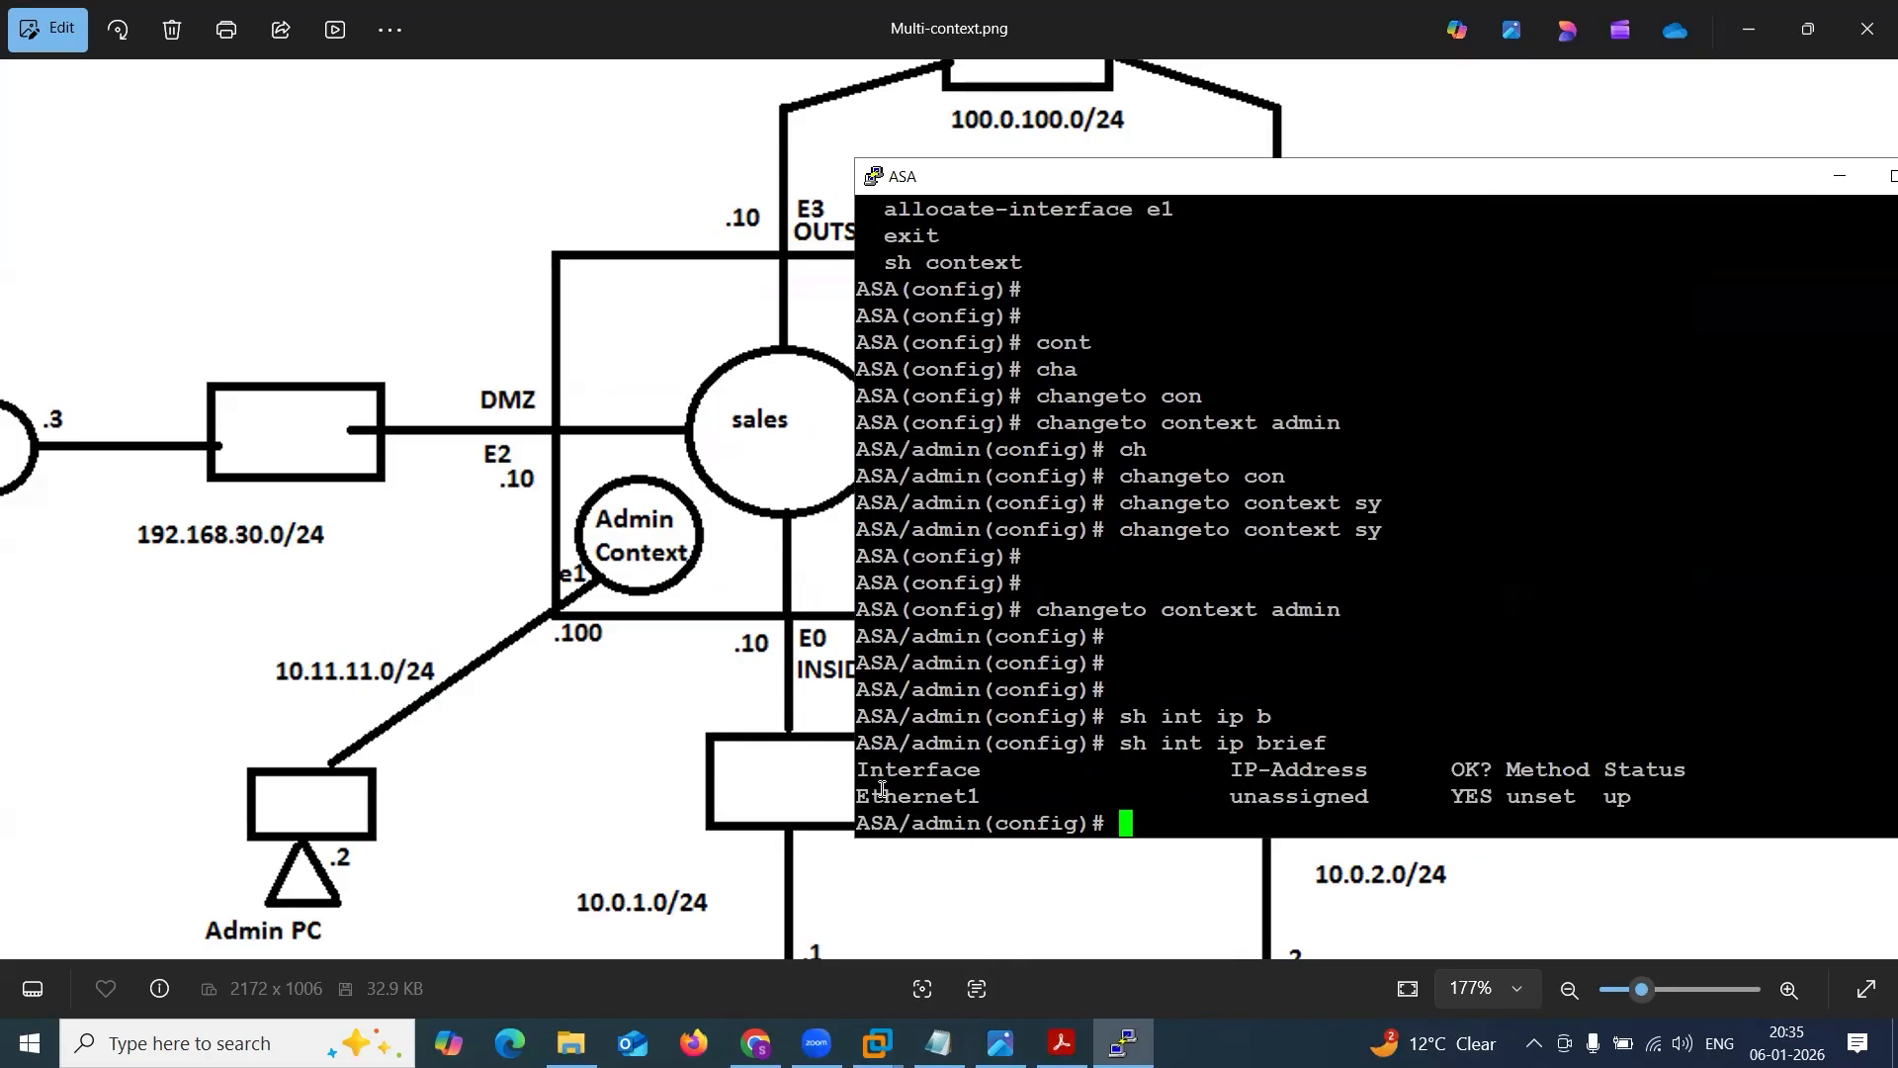
drag(865, 796, 975, 796)
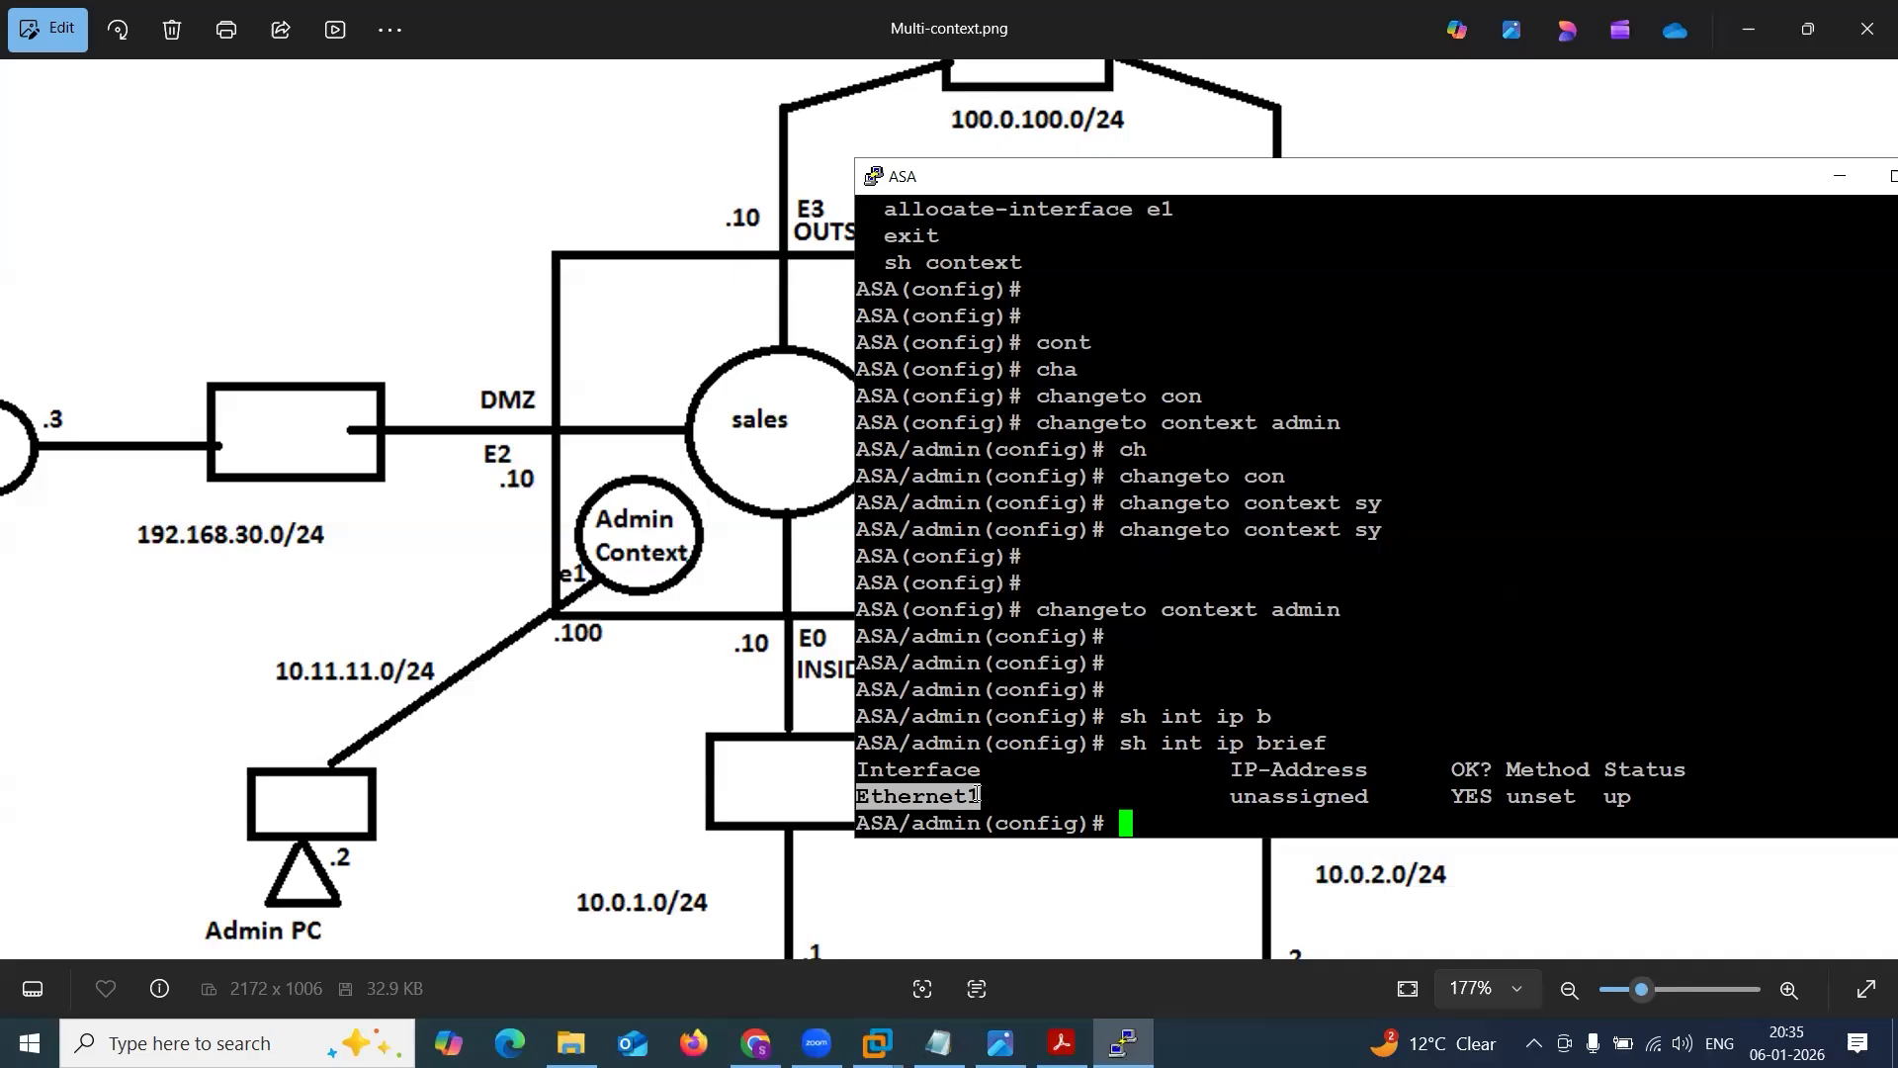
click(974, 795)
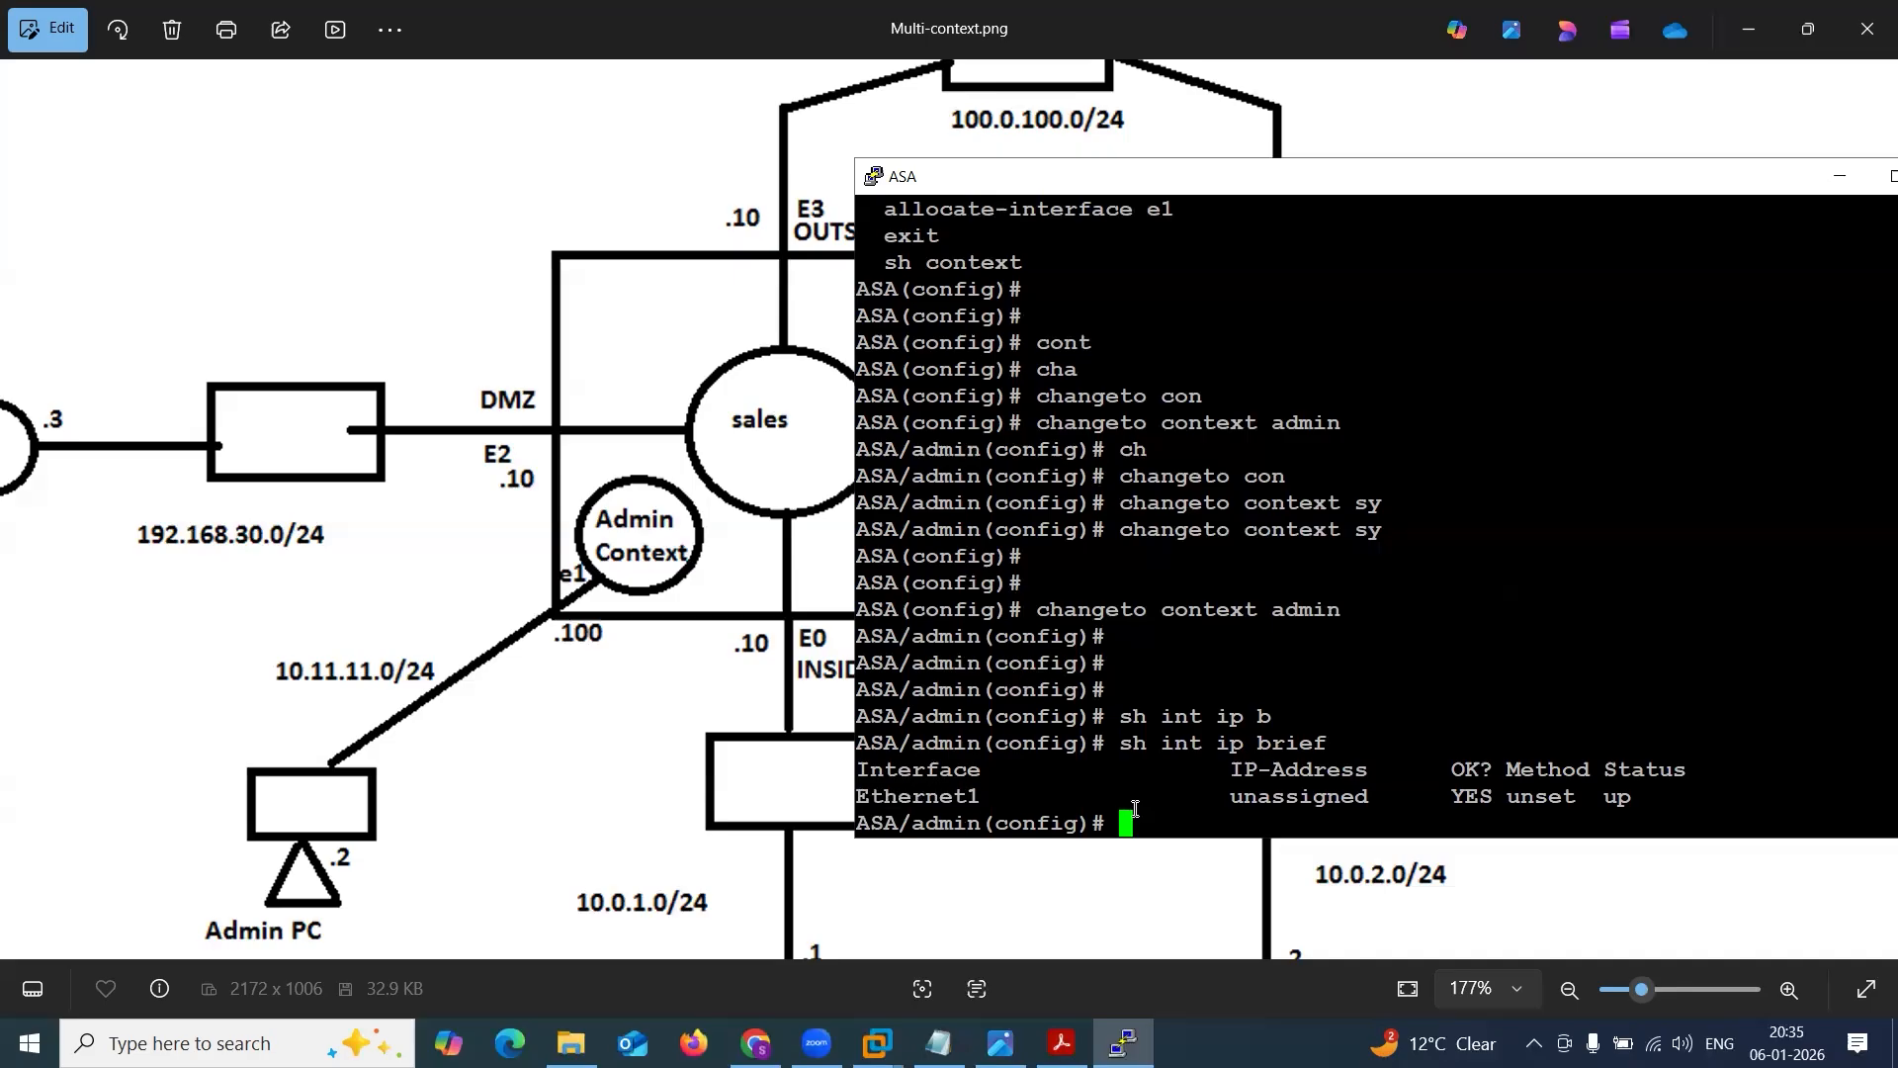
Switch from the admin context to the system context by running changeto system.
text(cha)
key(Return)
text(changeto sy)
key(Tab)
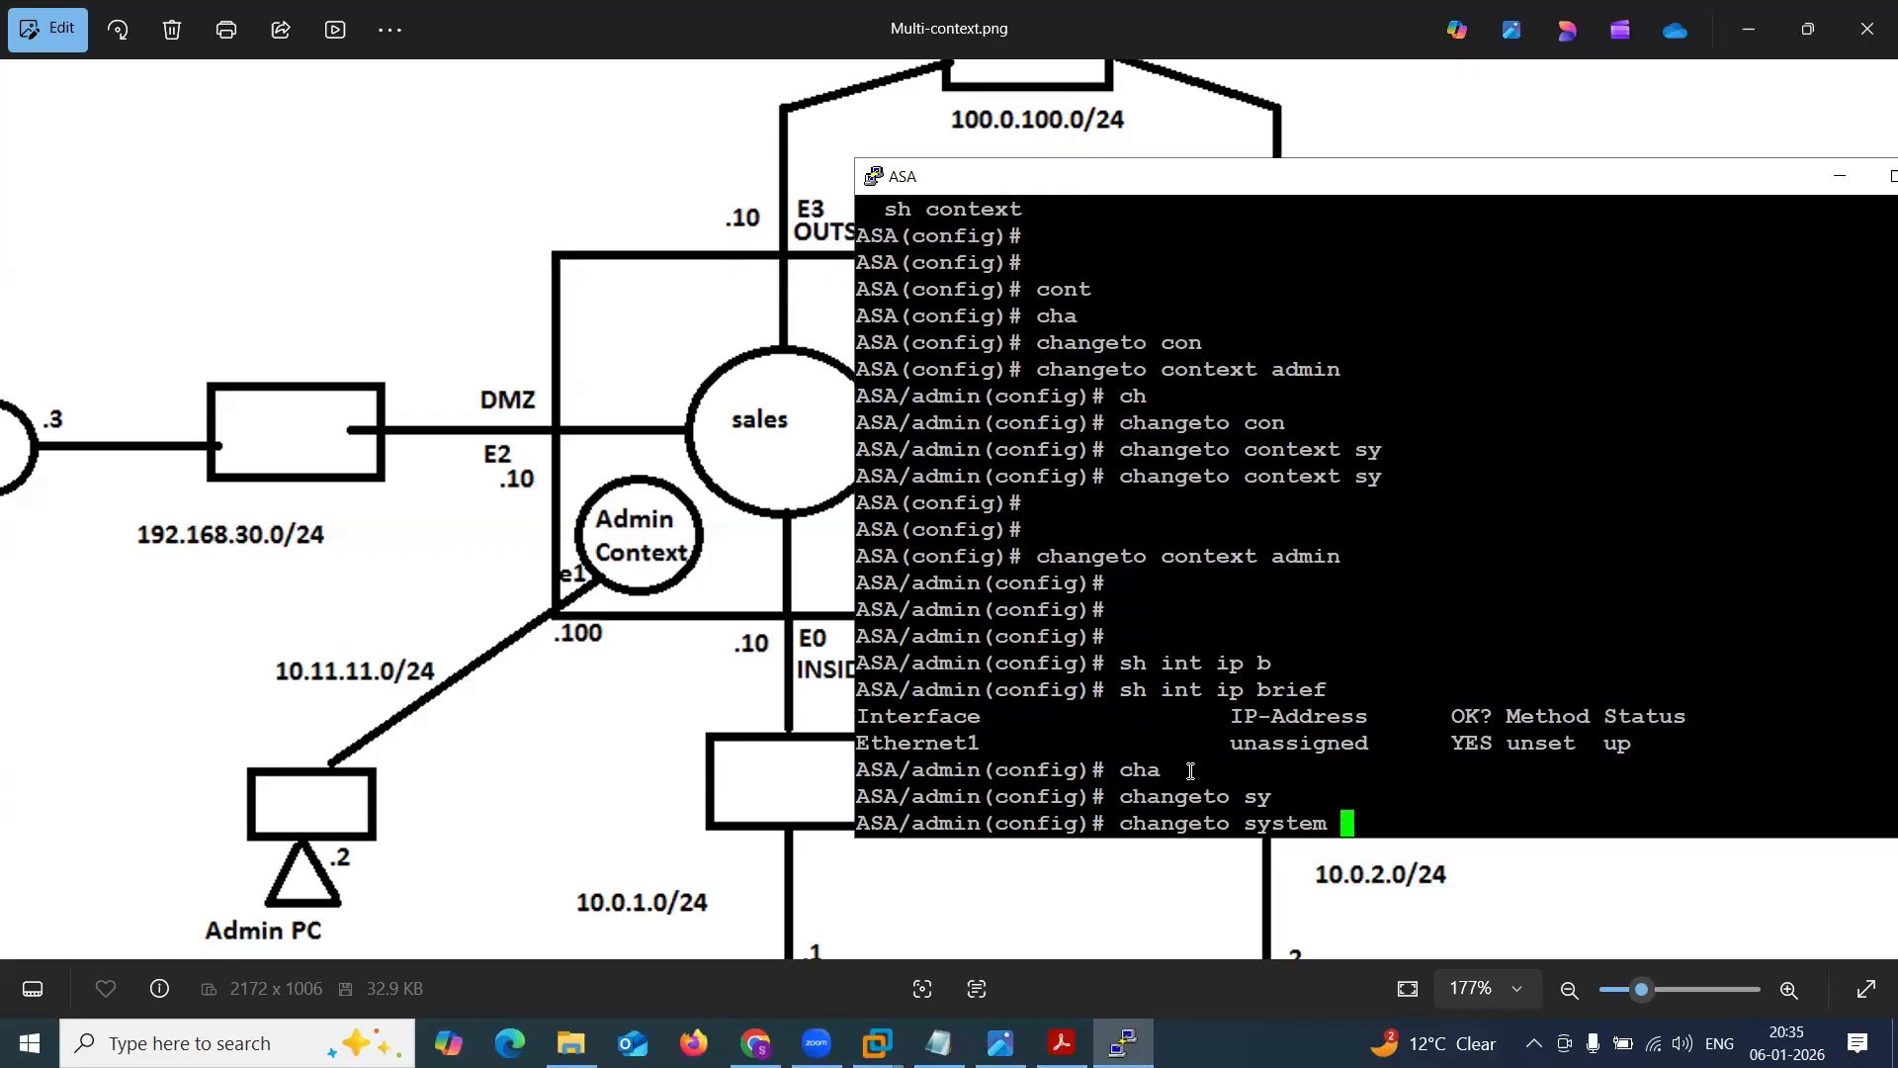
key(Return)
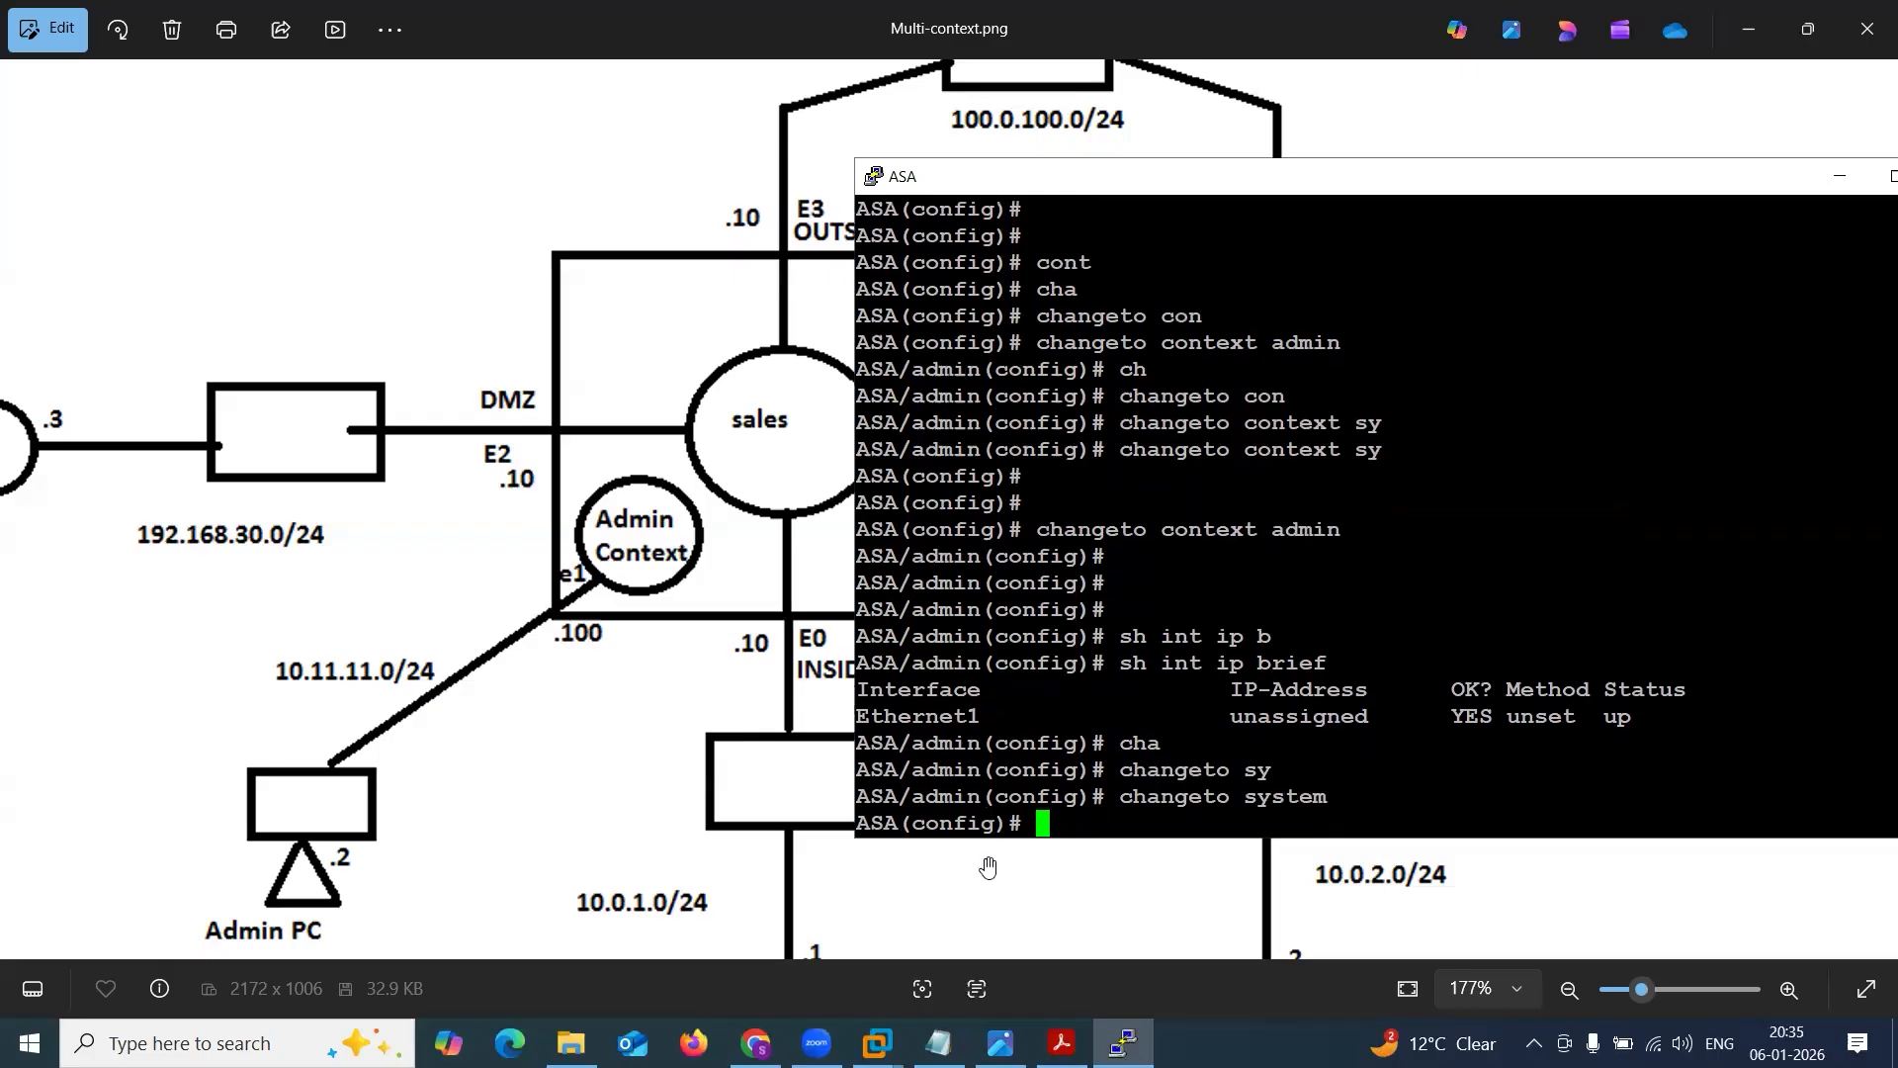
List the interfaces in the system context with sh int ip brief and compare them with the Admin Context in the diagram.
drag(938, 824, 1042, 819)
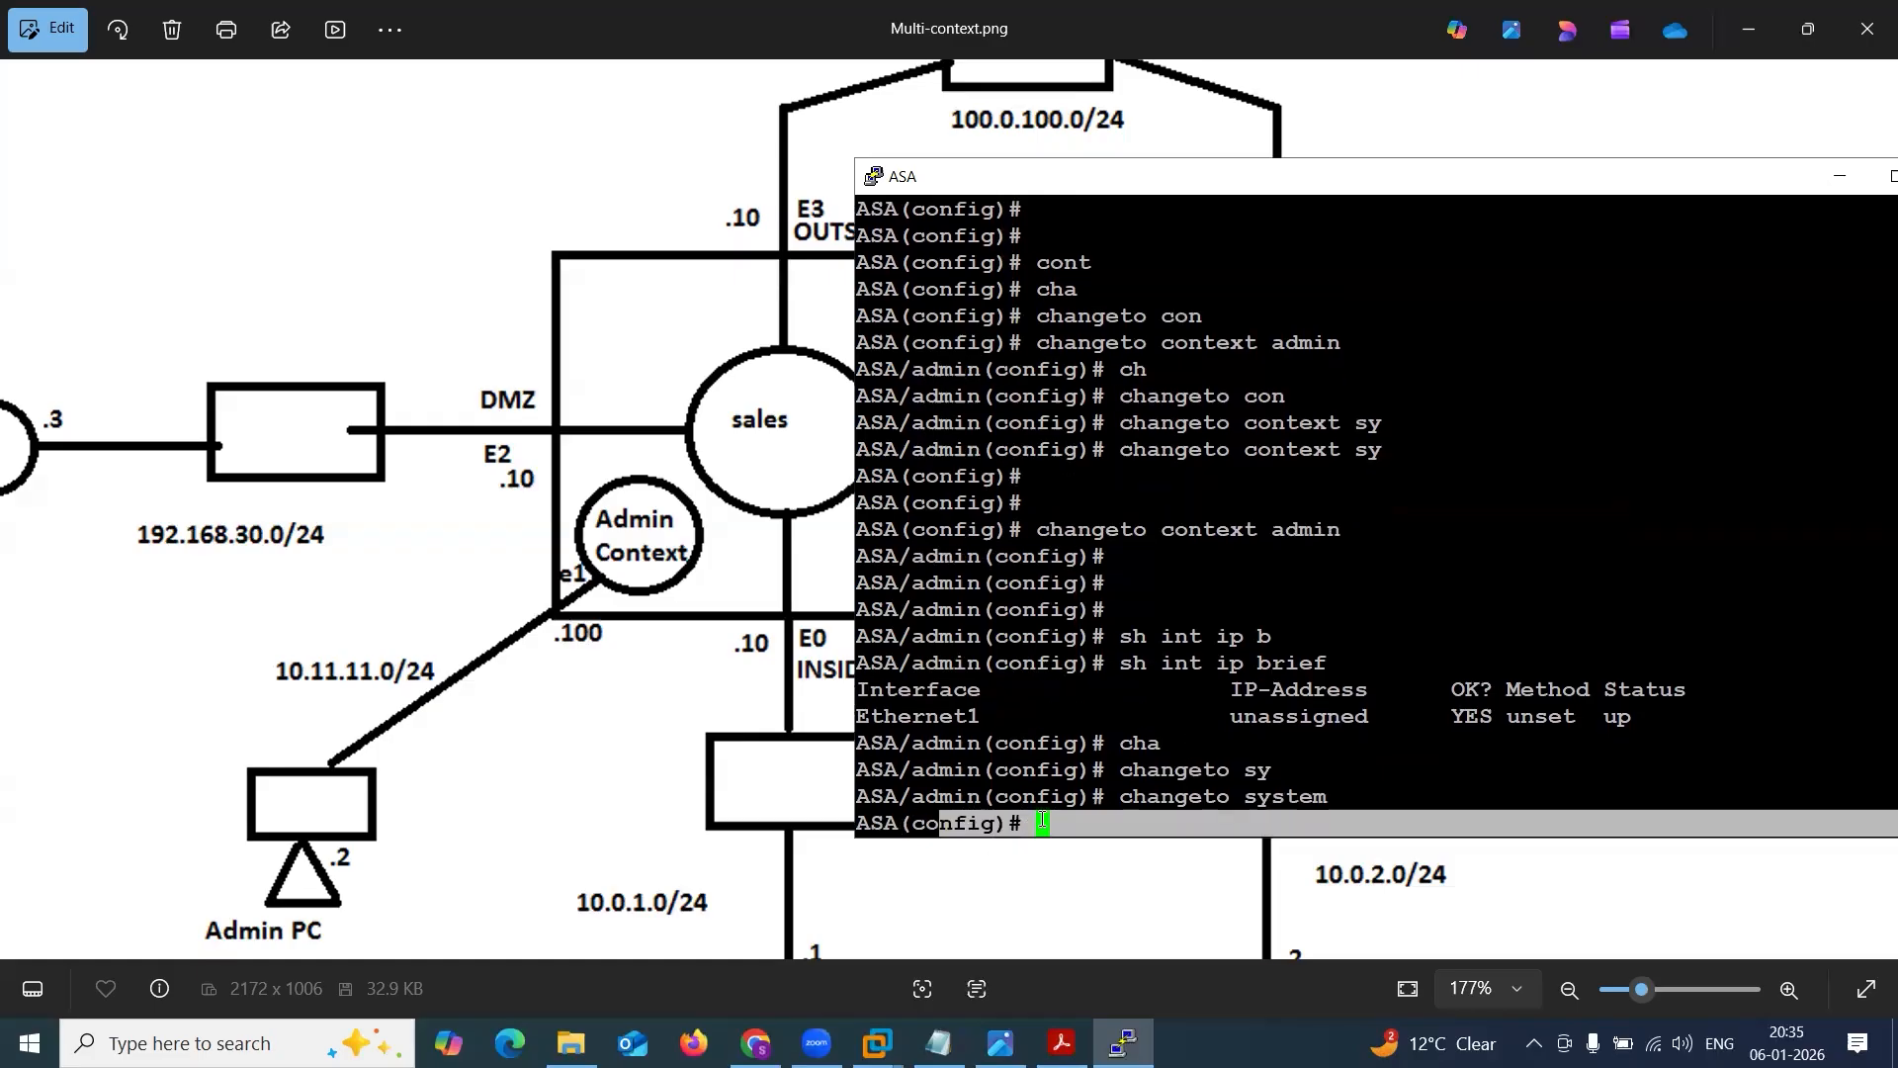
click(1042, 819)
text(sh int )
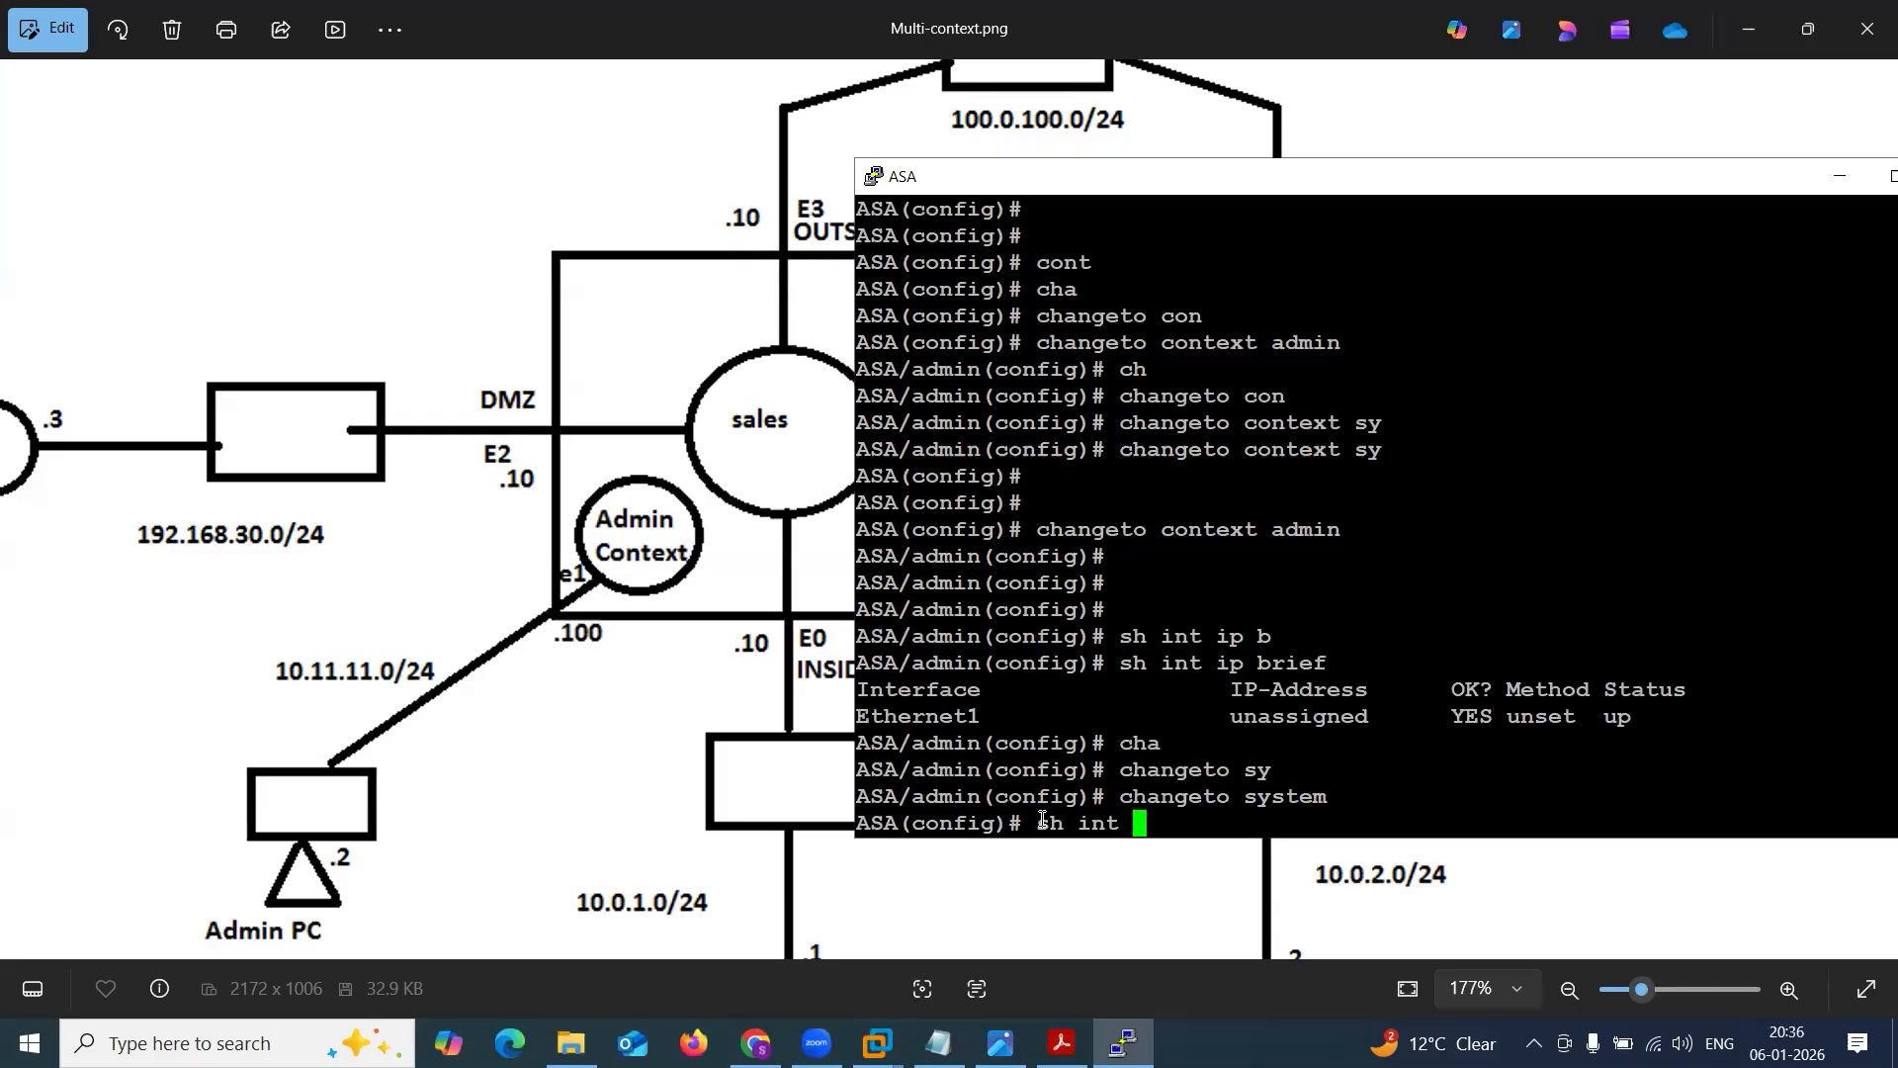
text(ip b)
key(Tab)
key(Return)
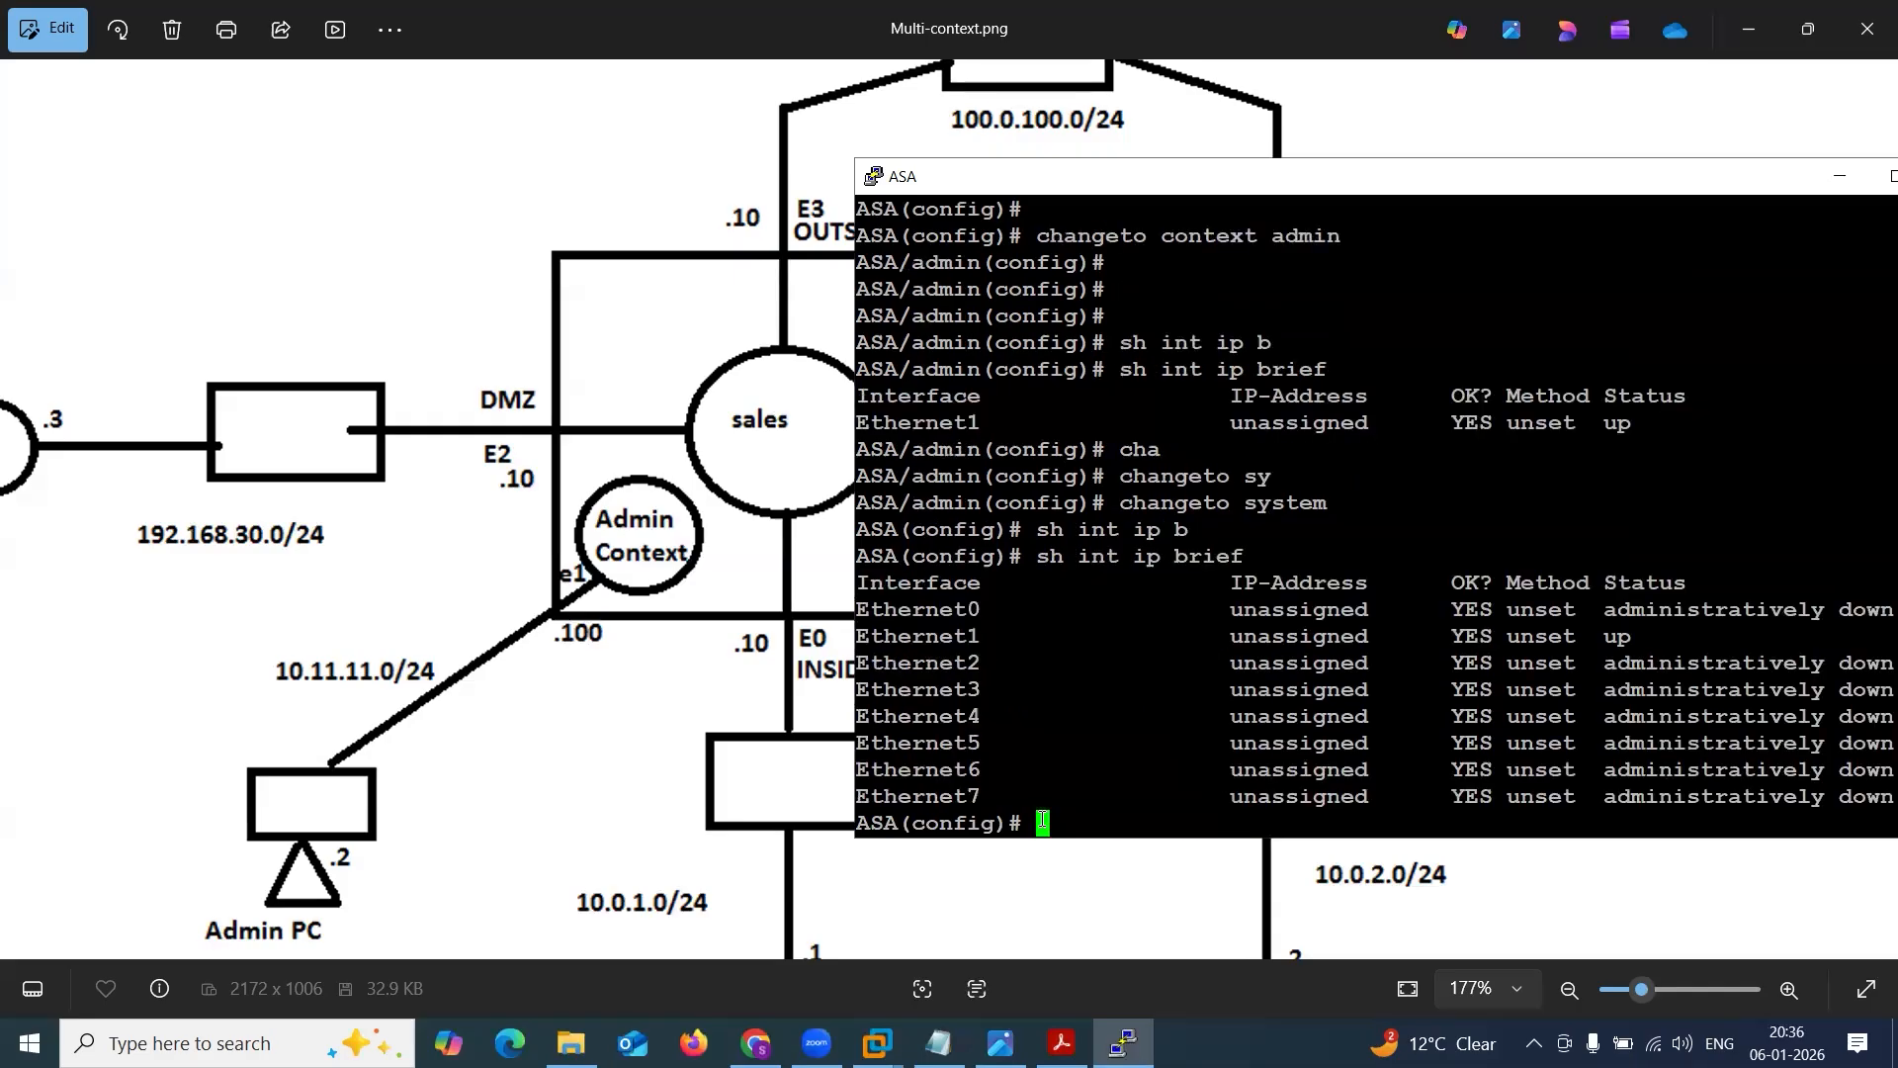
mouse_move(860, 609)
mouse_down()
mouse_move(988, 682)
mouse_move(1114, 794)
mouse_move(882, 589)
mouse_up()
click(884, 590)
click(642, 565)
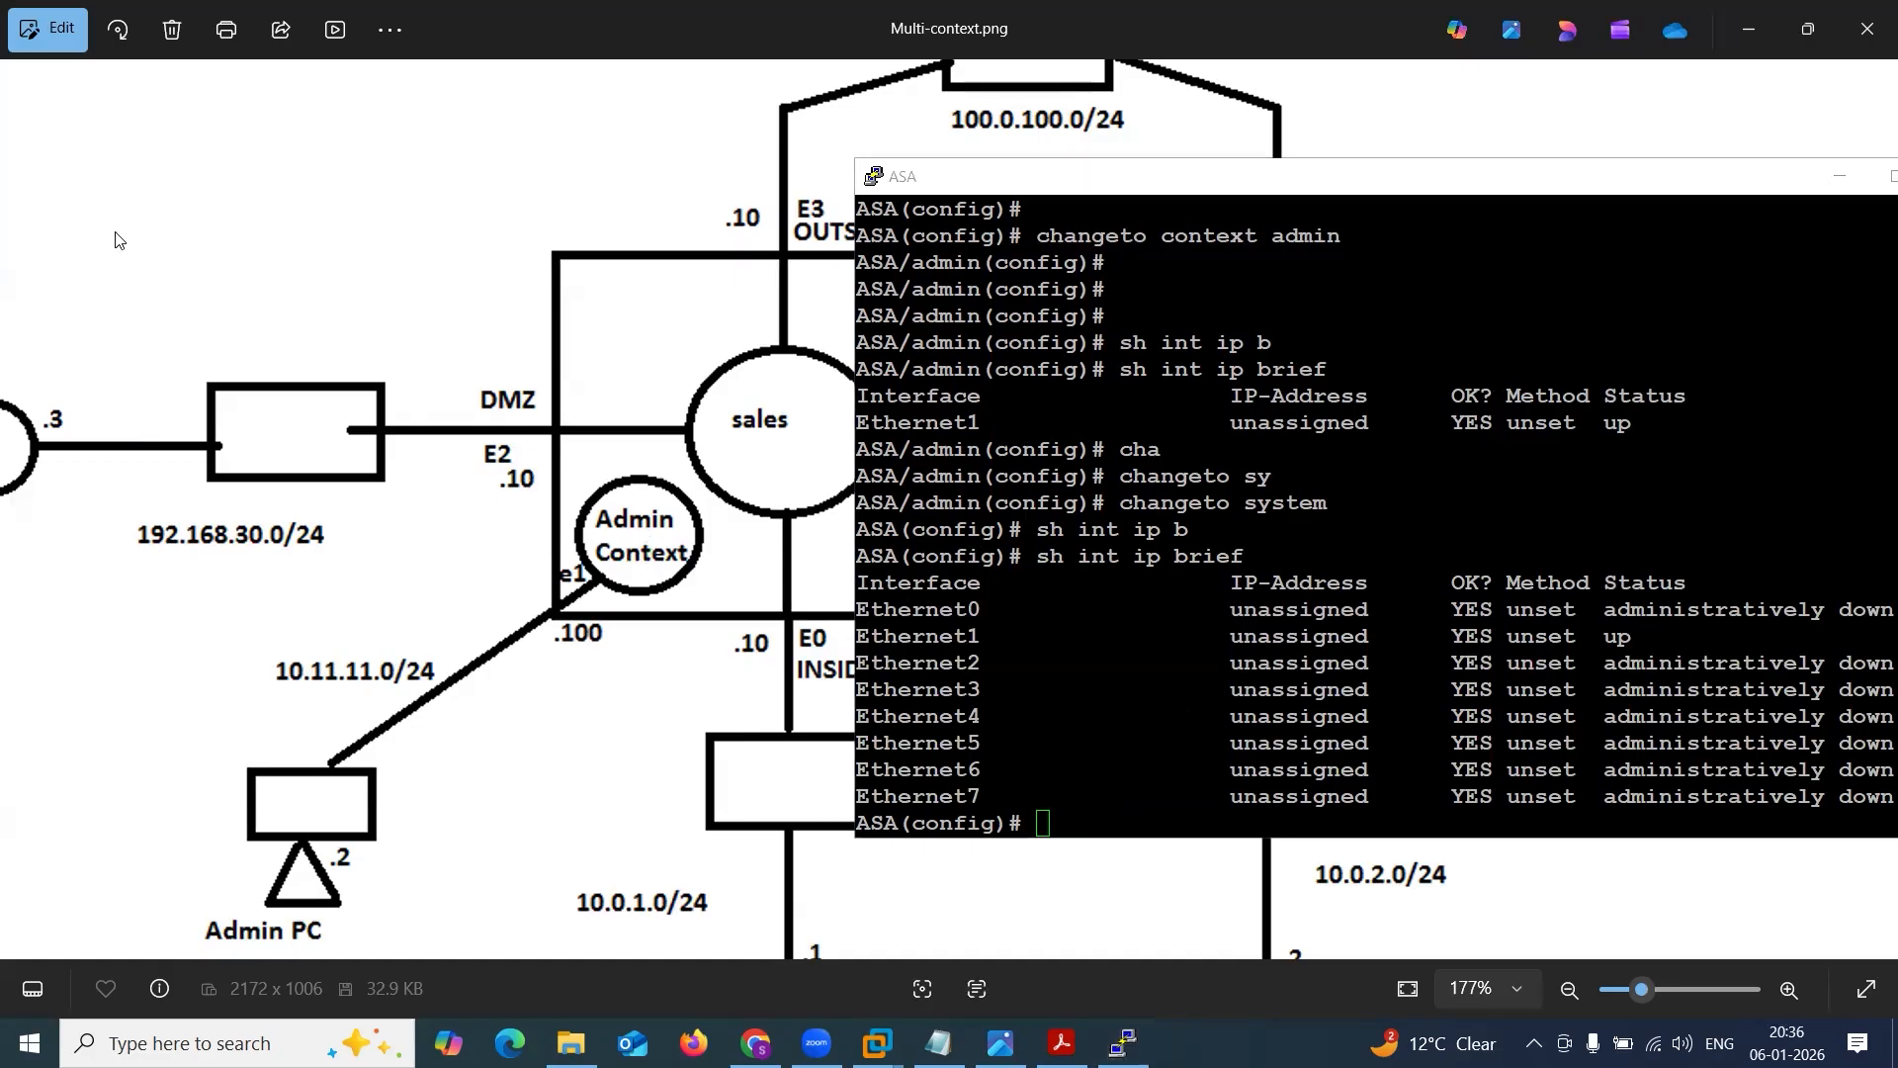
Enter the admin context again by running changeto context admin.
text(cha)
key(Tab)
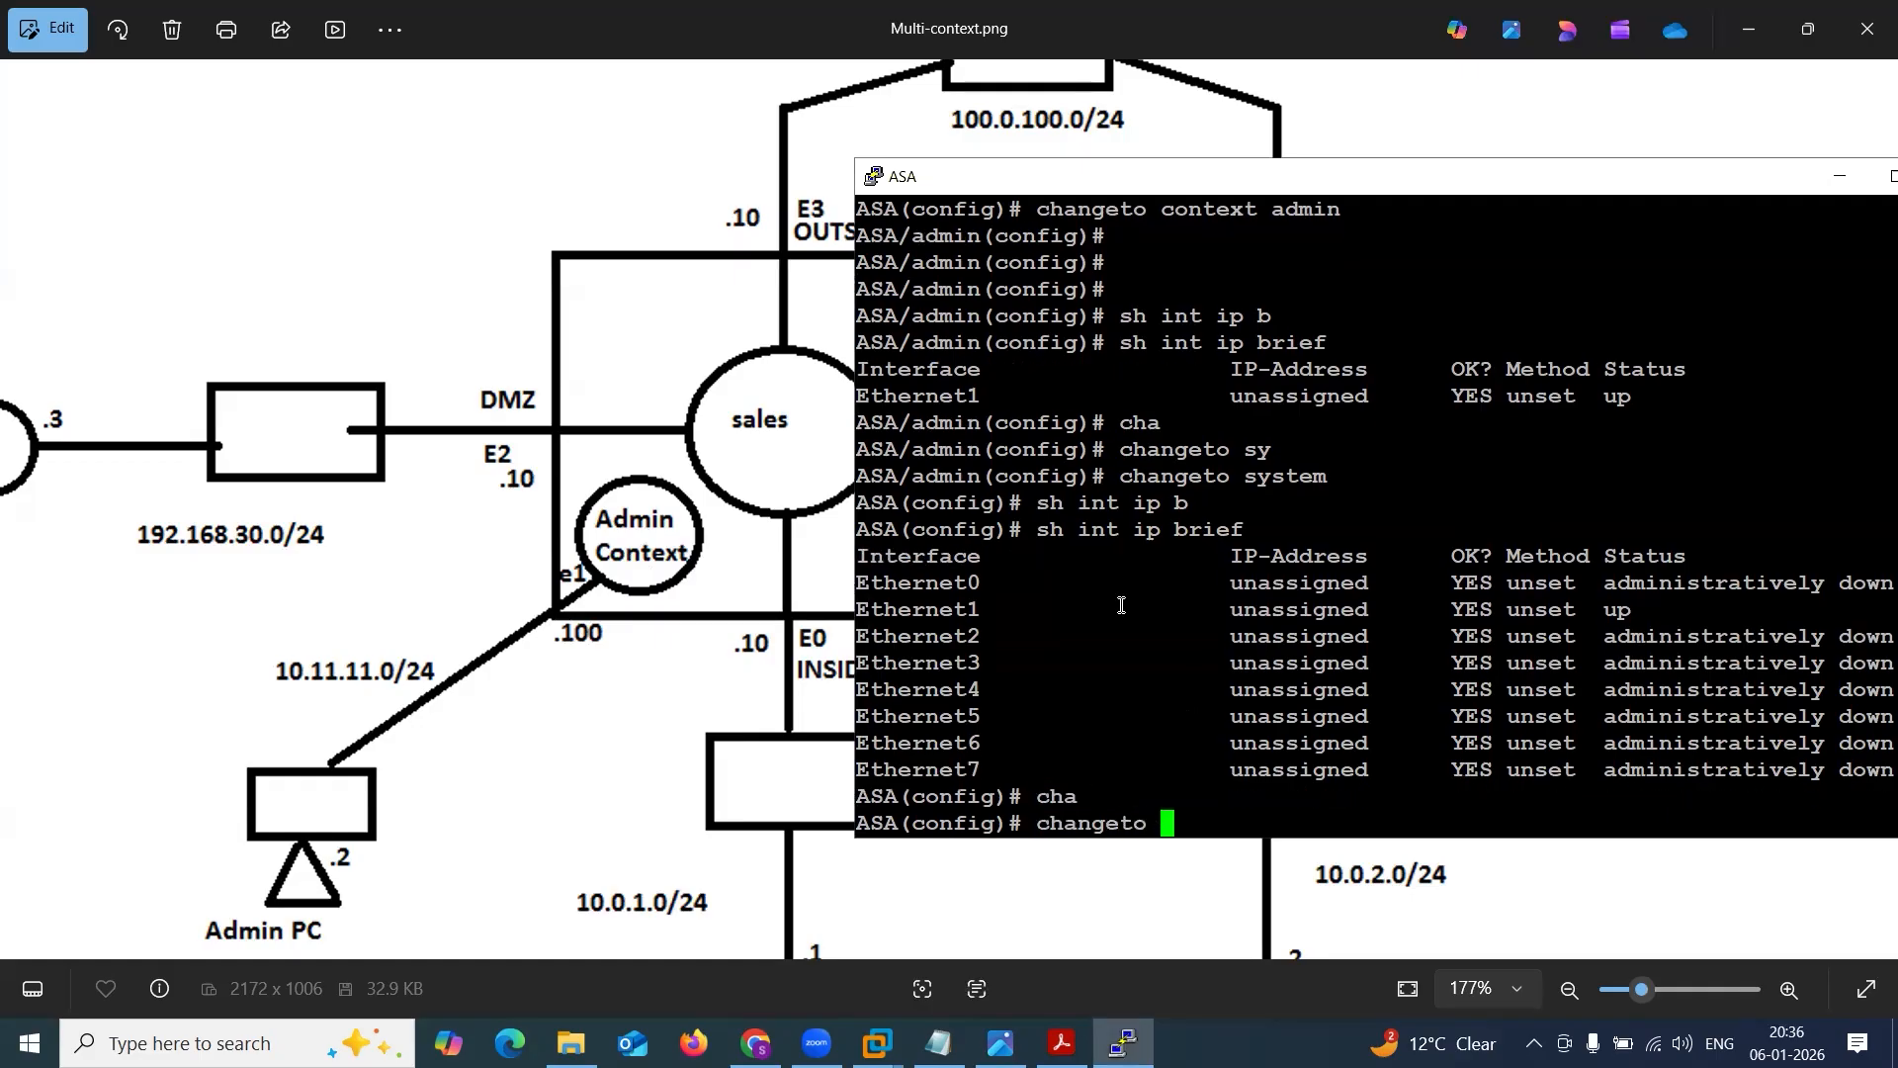
text(c)
key(Tab)
text(admin)
key(Return)
key(Return)
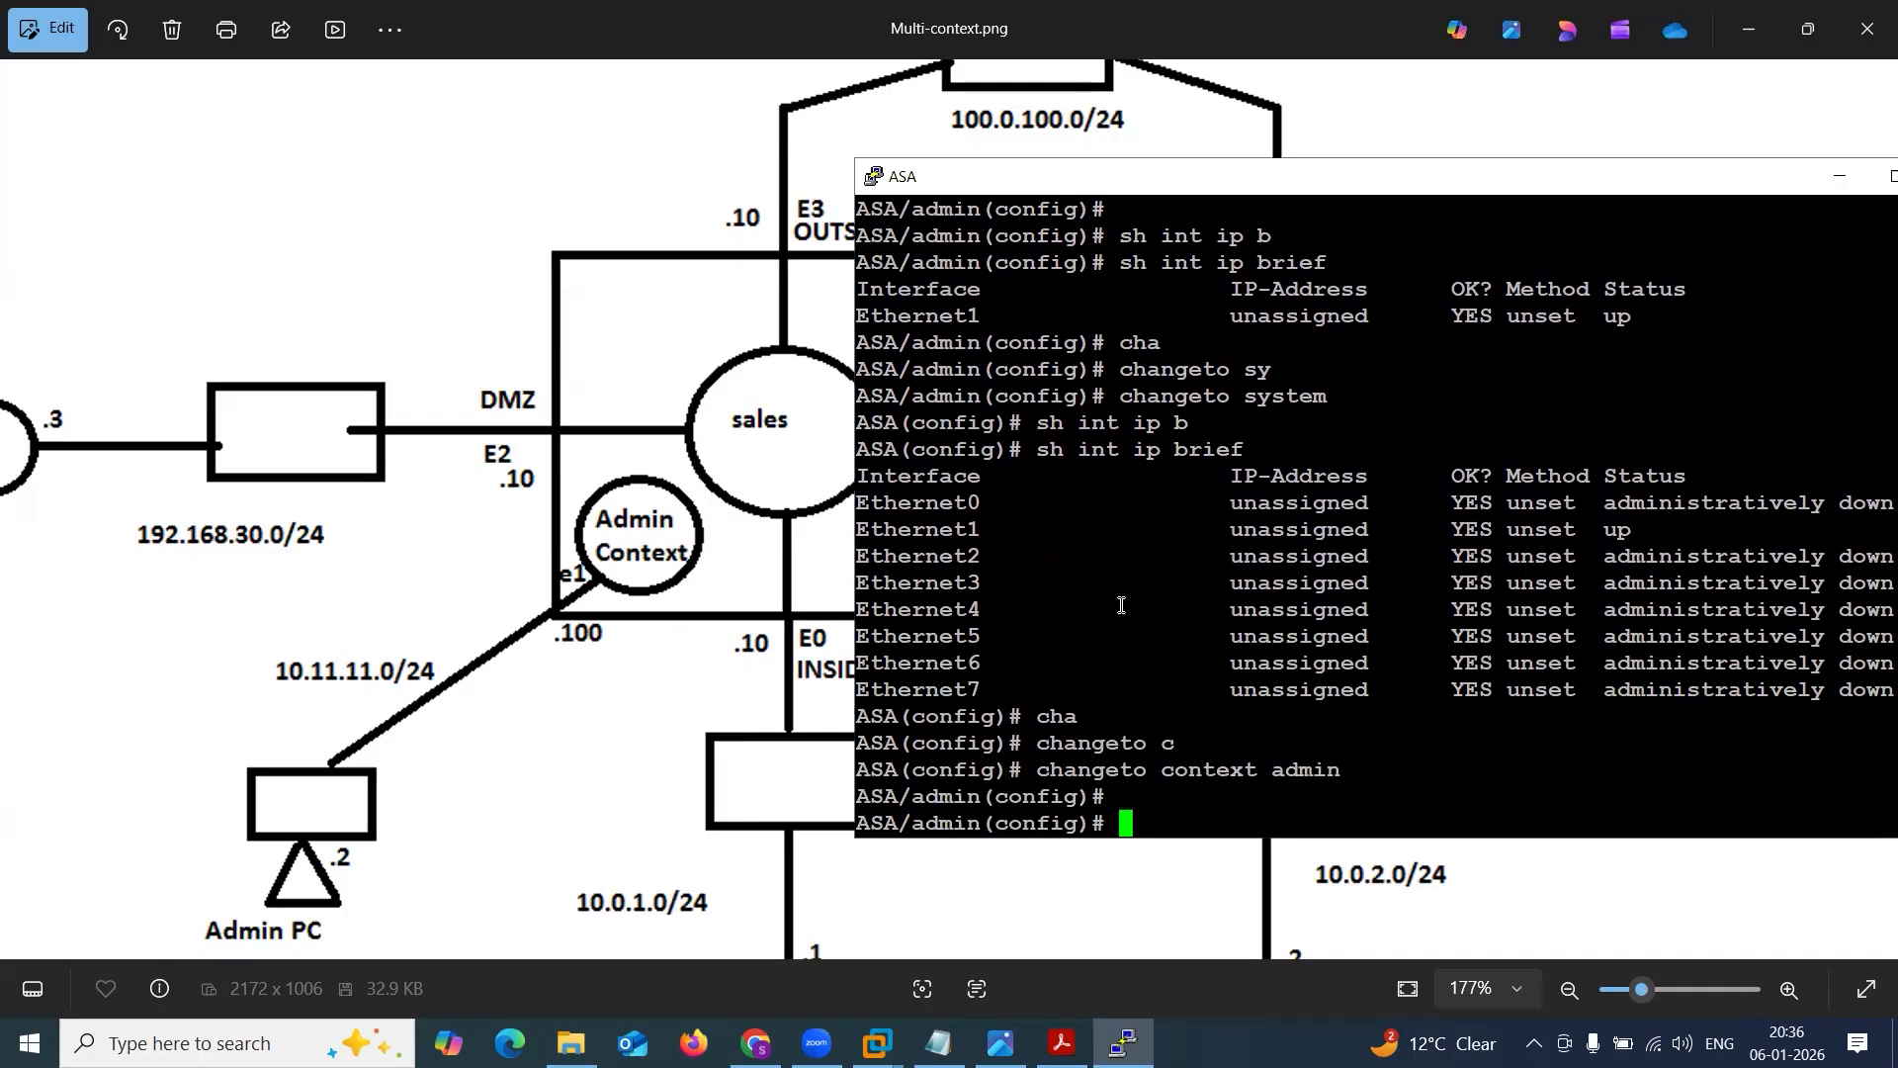
Review the earlier console output, then list the admin context's interfaces with sh int ip brief and check the context name in the prompt.
scroll(1234, 425, up, 4)
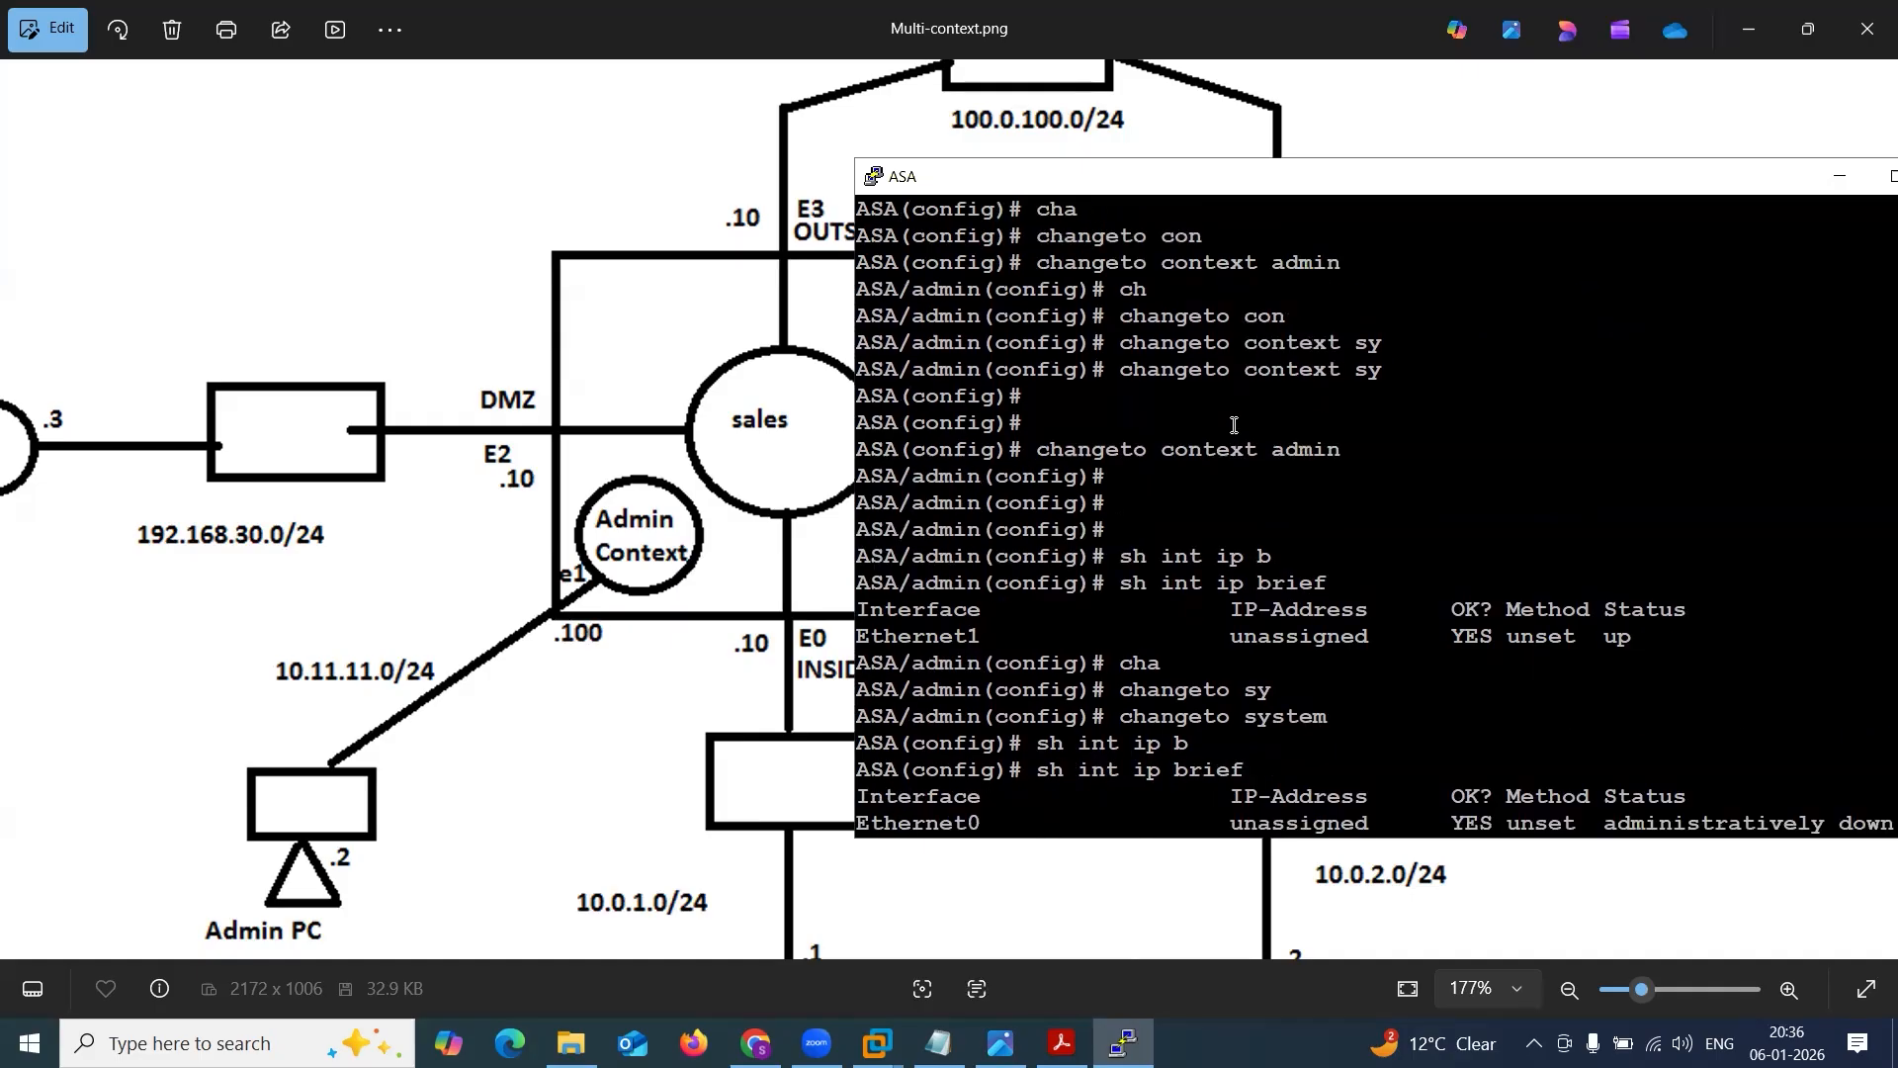
key(alt+Tab)
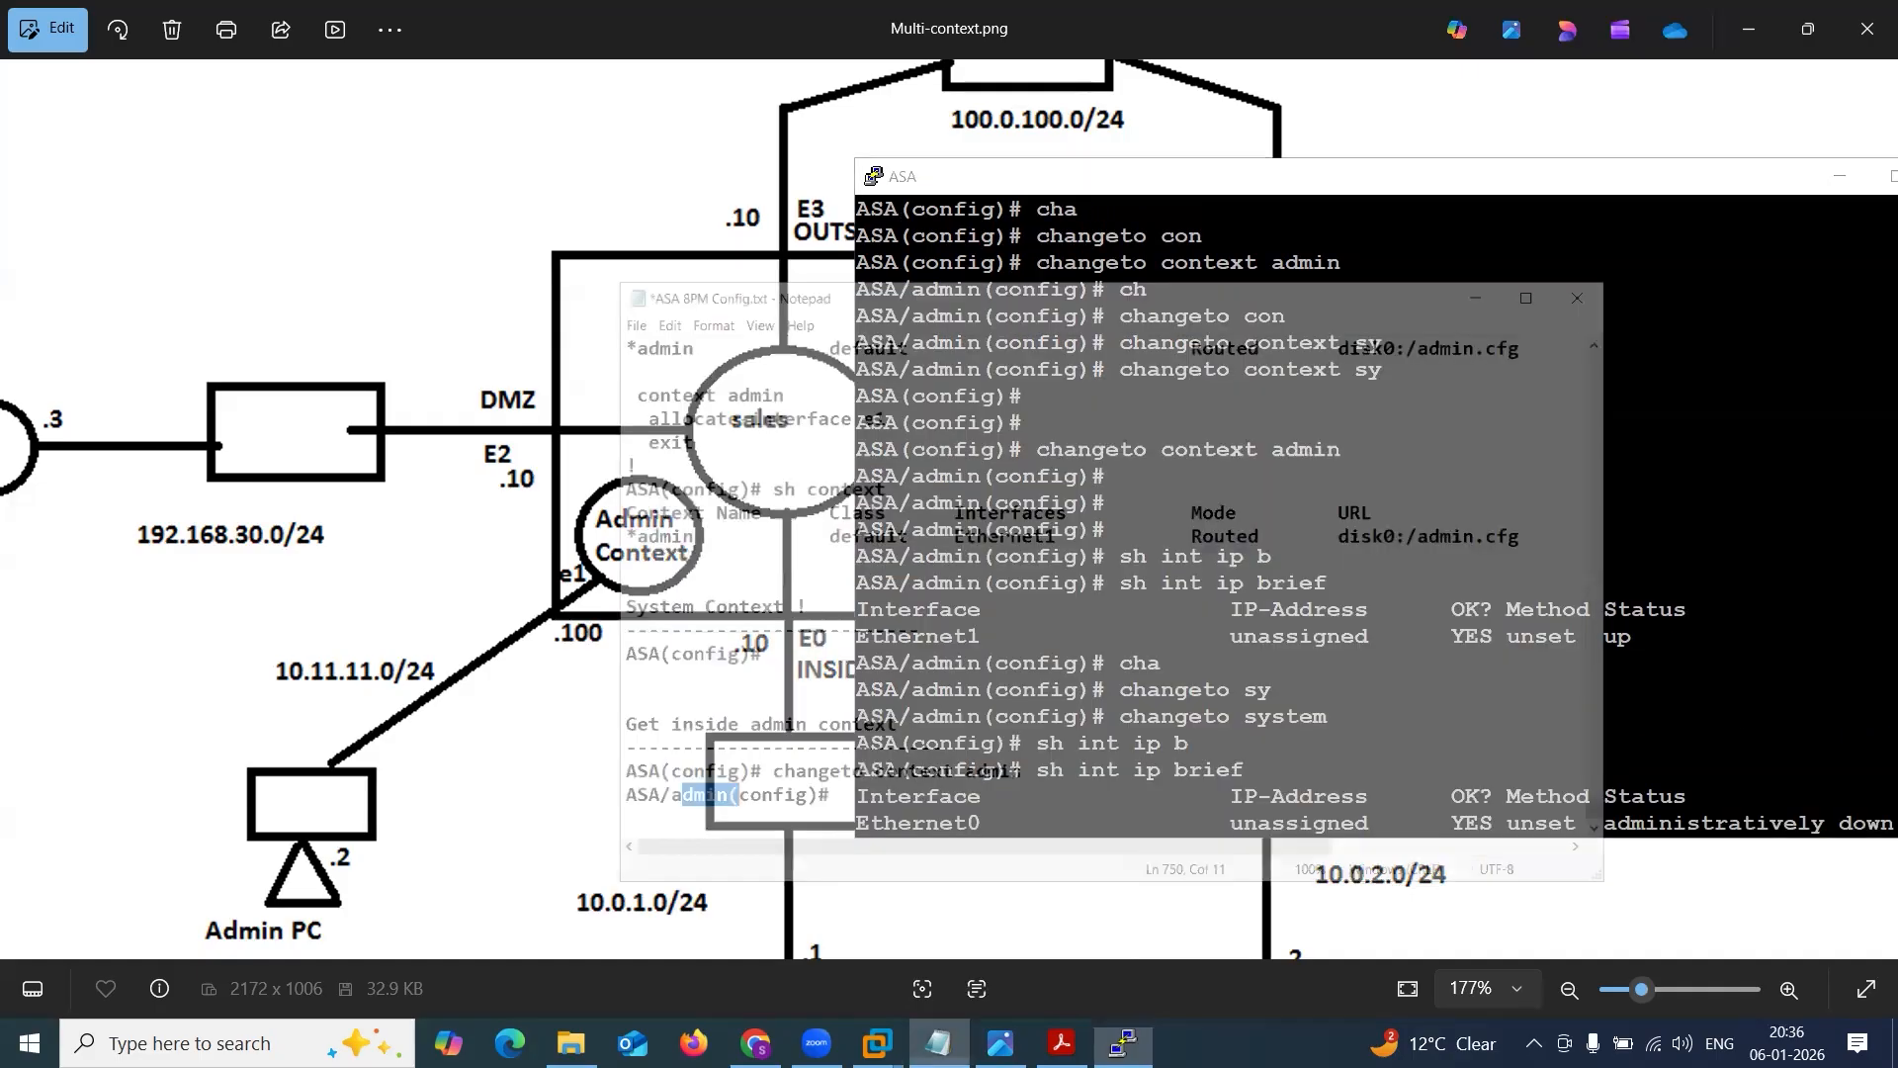
drag(947, 445, 1089, 444)
click(1539, 174)
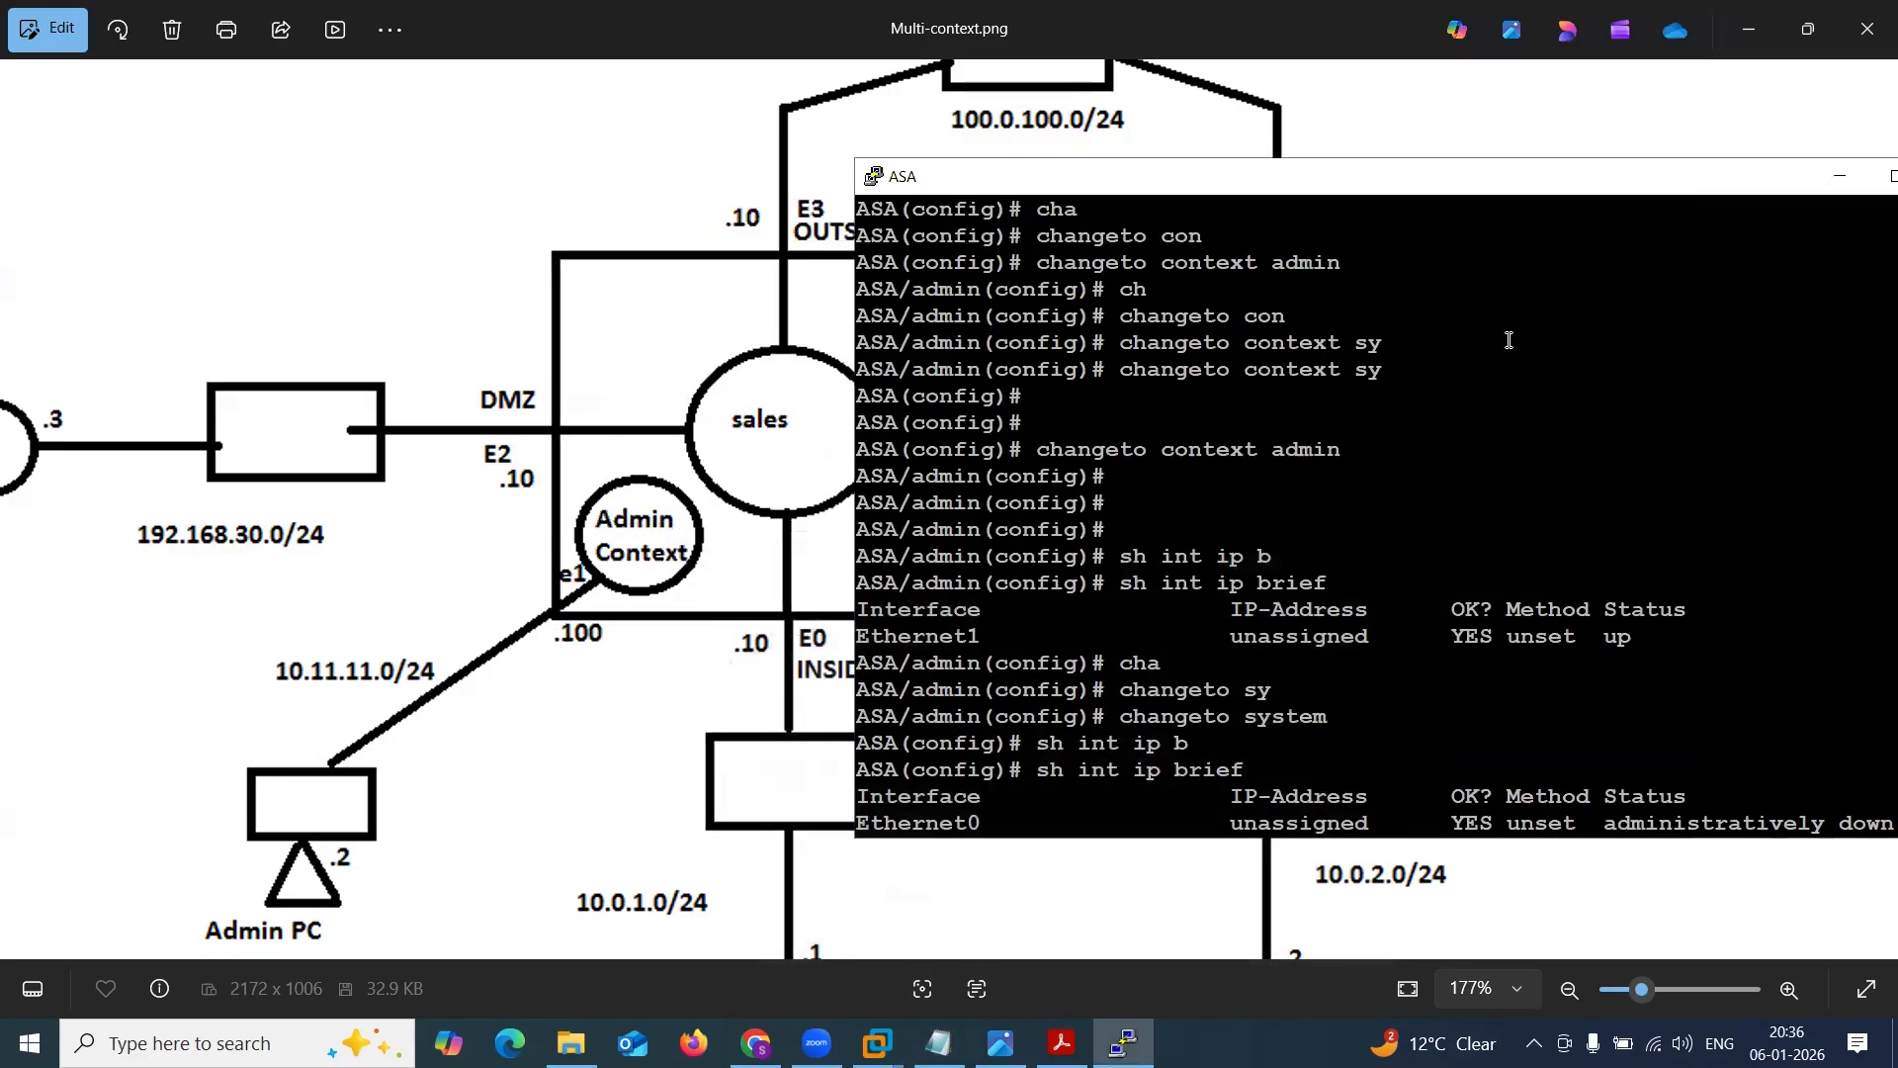
scroll(1426, 541, down, 6)
text(sh)
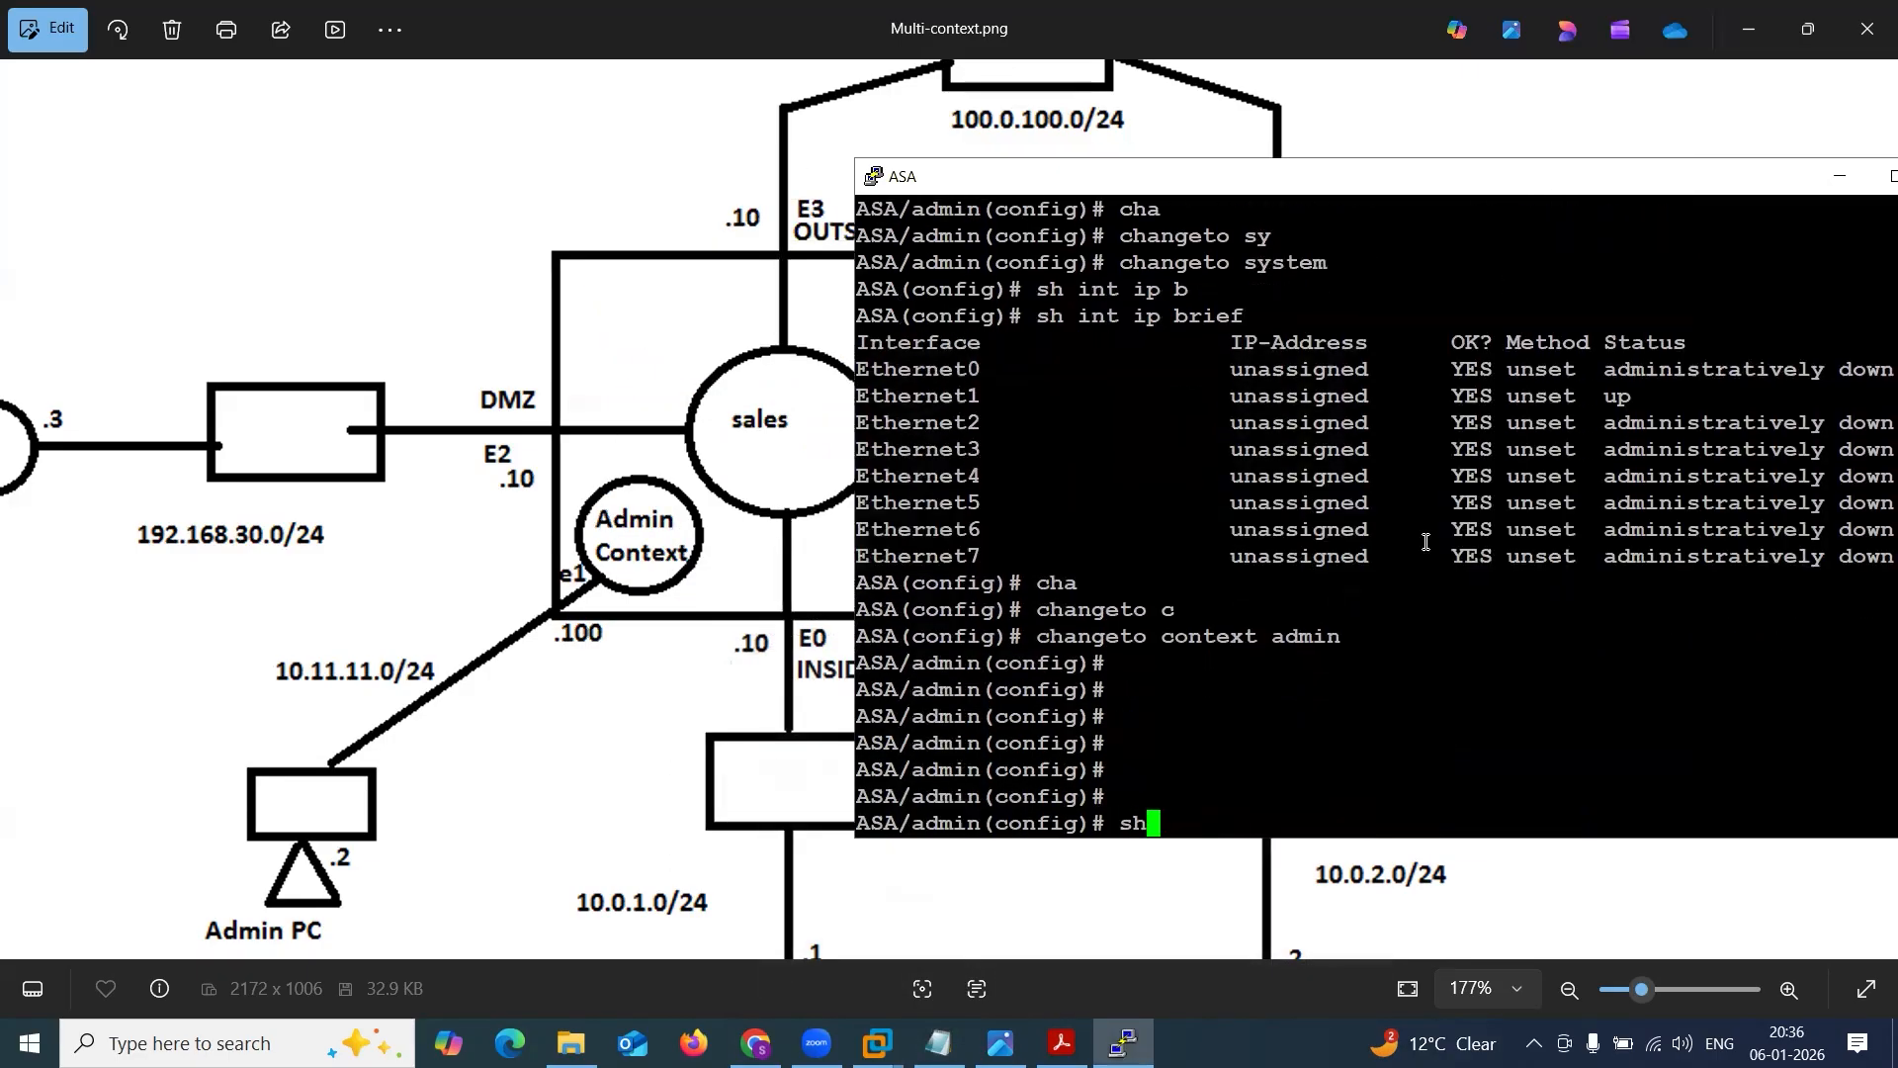
text( intip)
key(BackSpace)
key(BackSpace)
text(ip brief)
key(Tab)
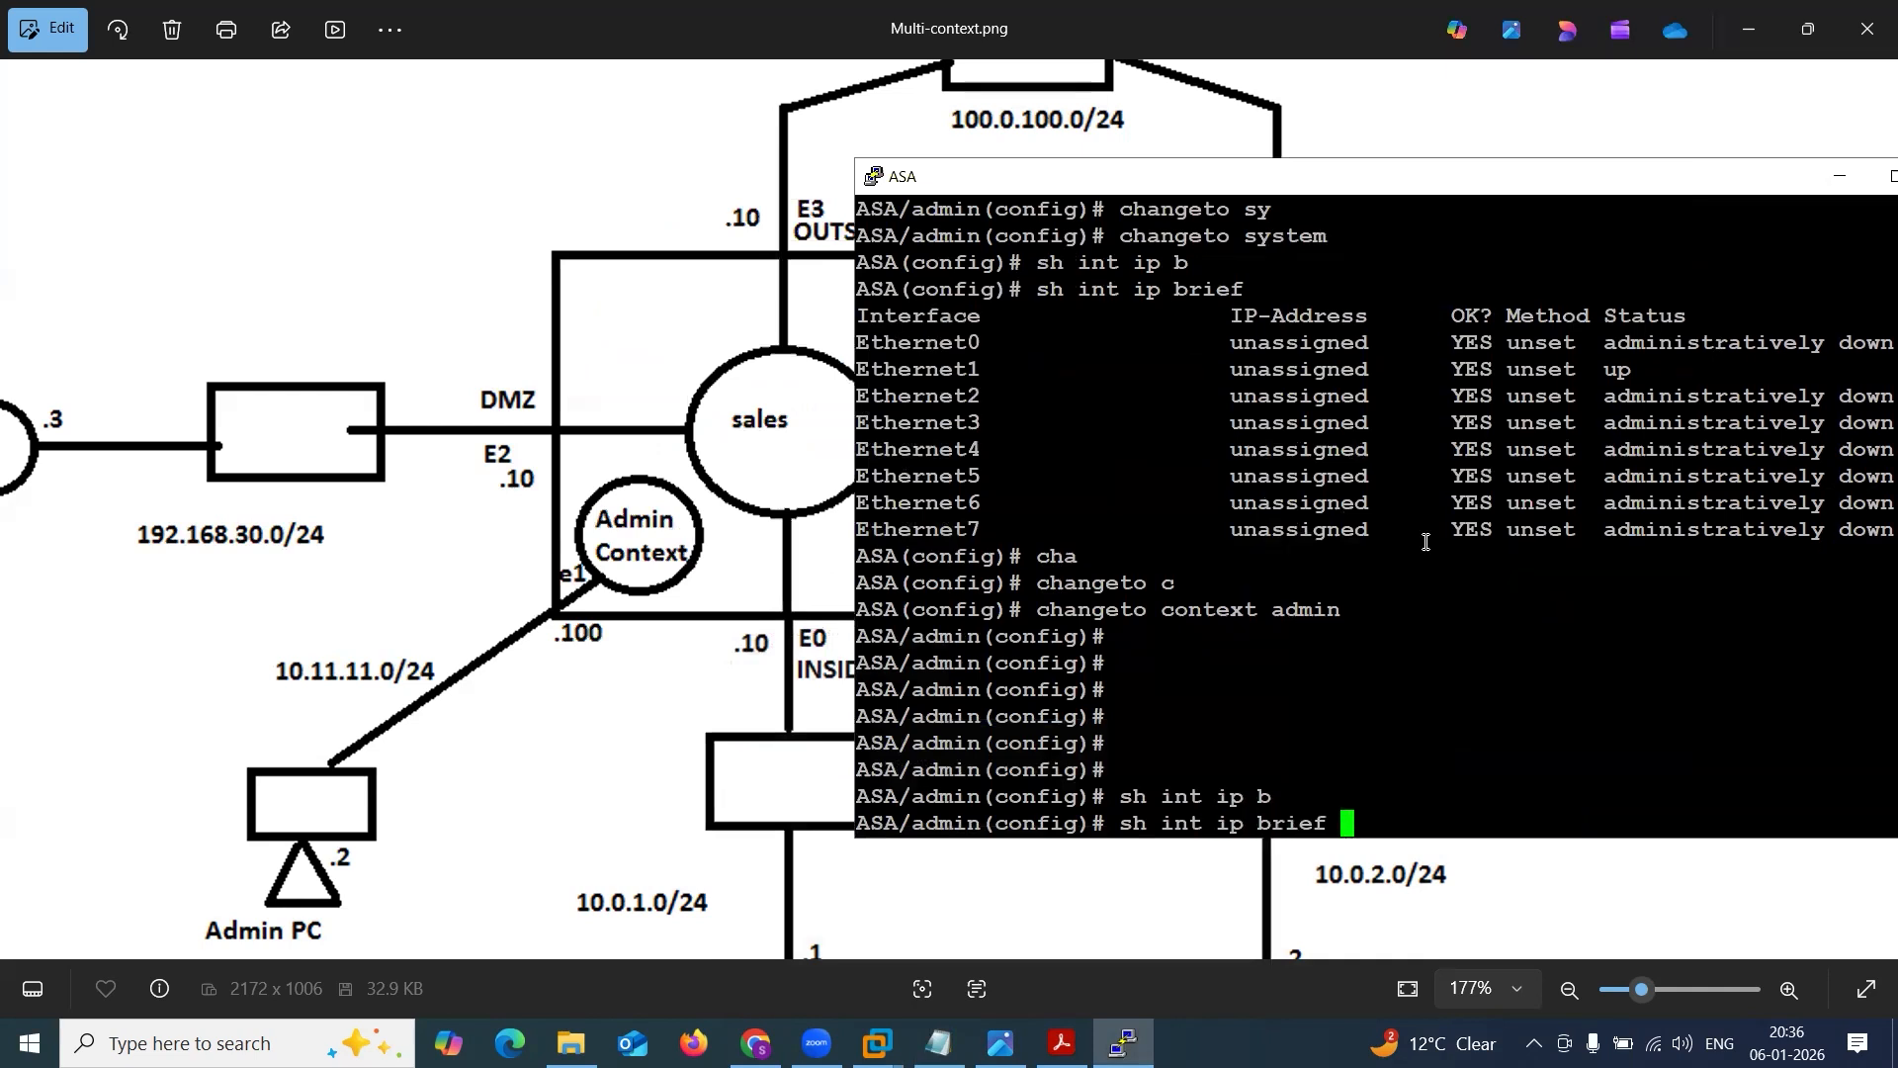
key(Return)
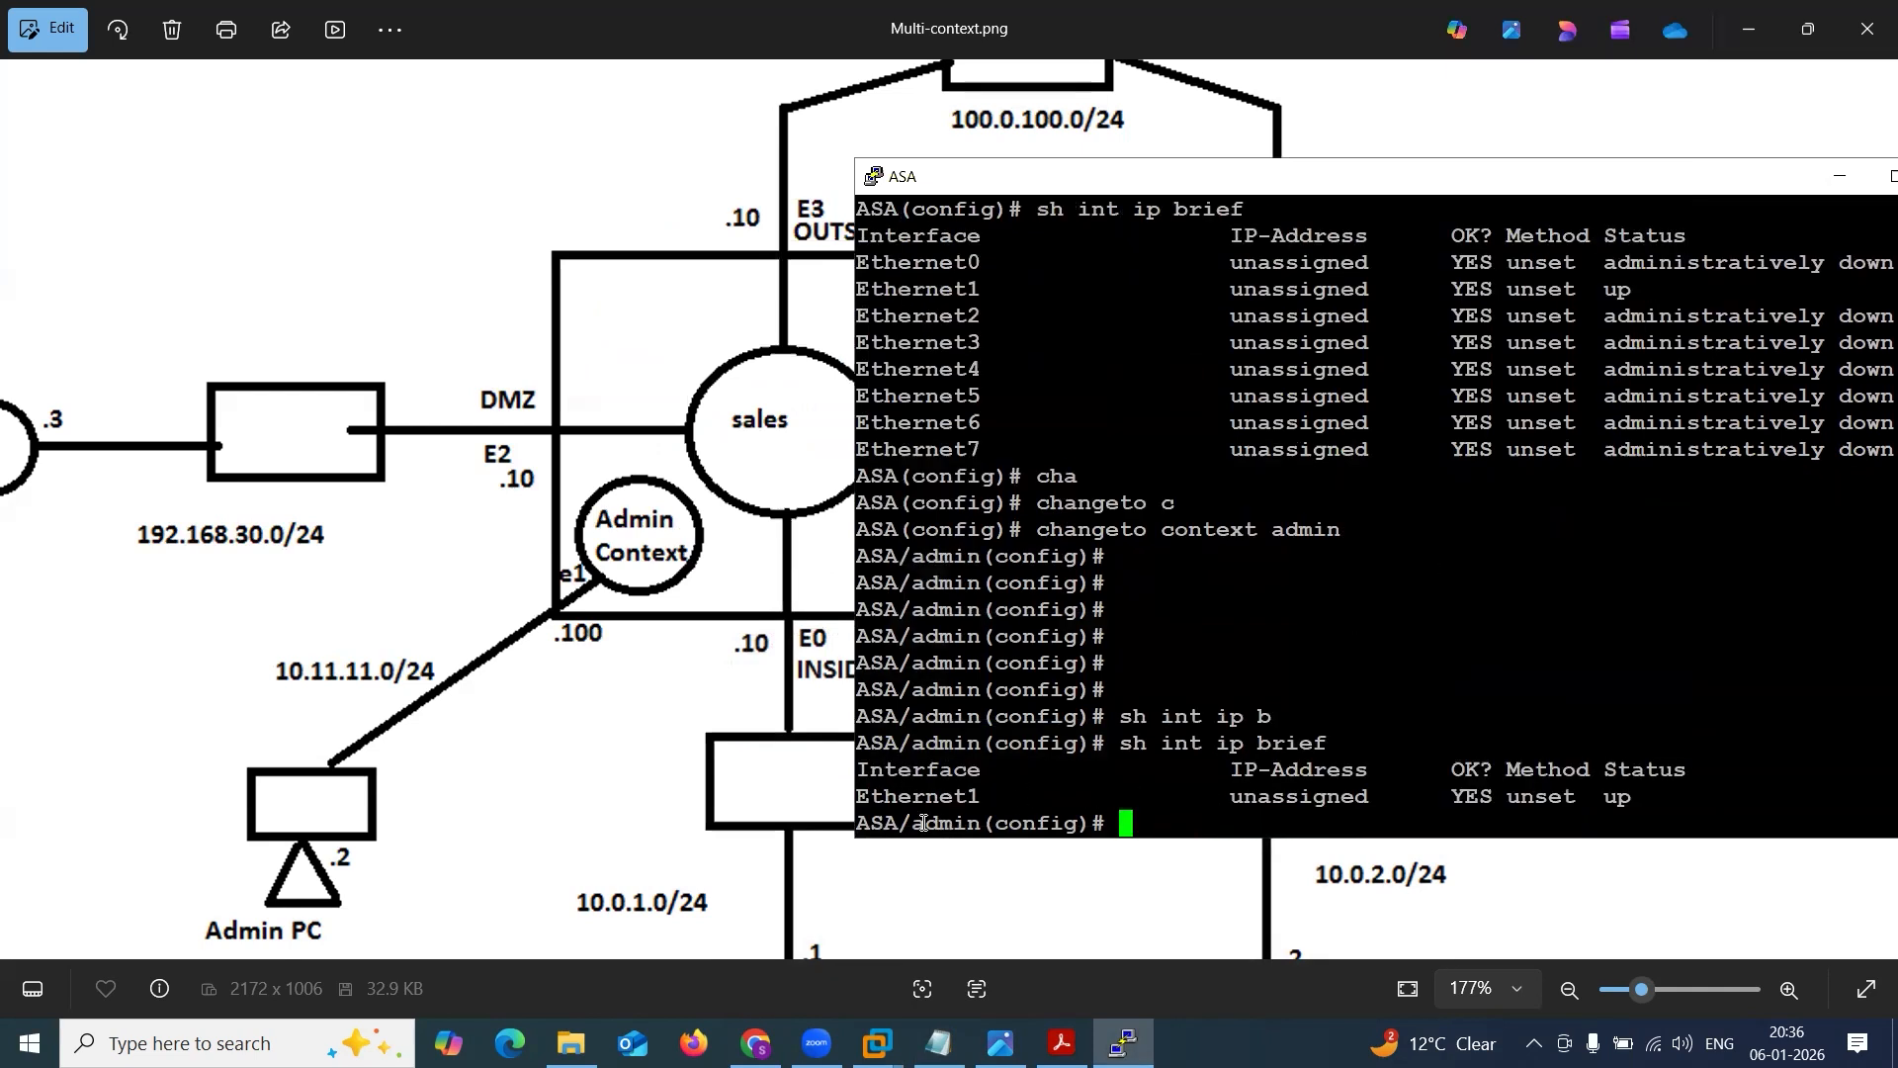
drag(918, 822, 979, 822)
Annotate the blank area above the DMZ link with a large red rectangle, a small one inside it, and the label "admin firewall".
drag(155, 126, 529, 347)
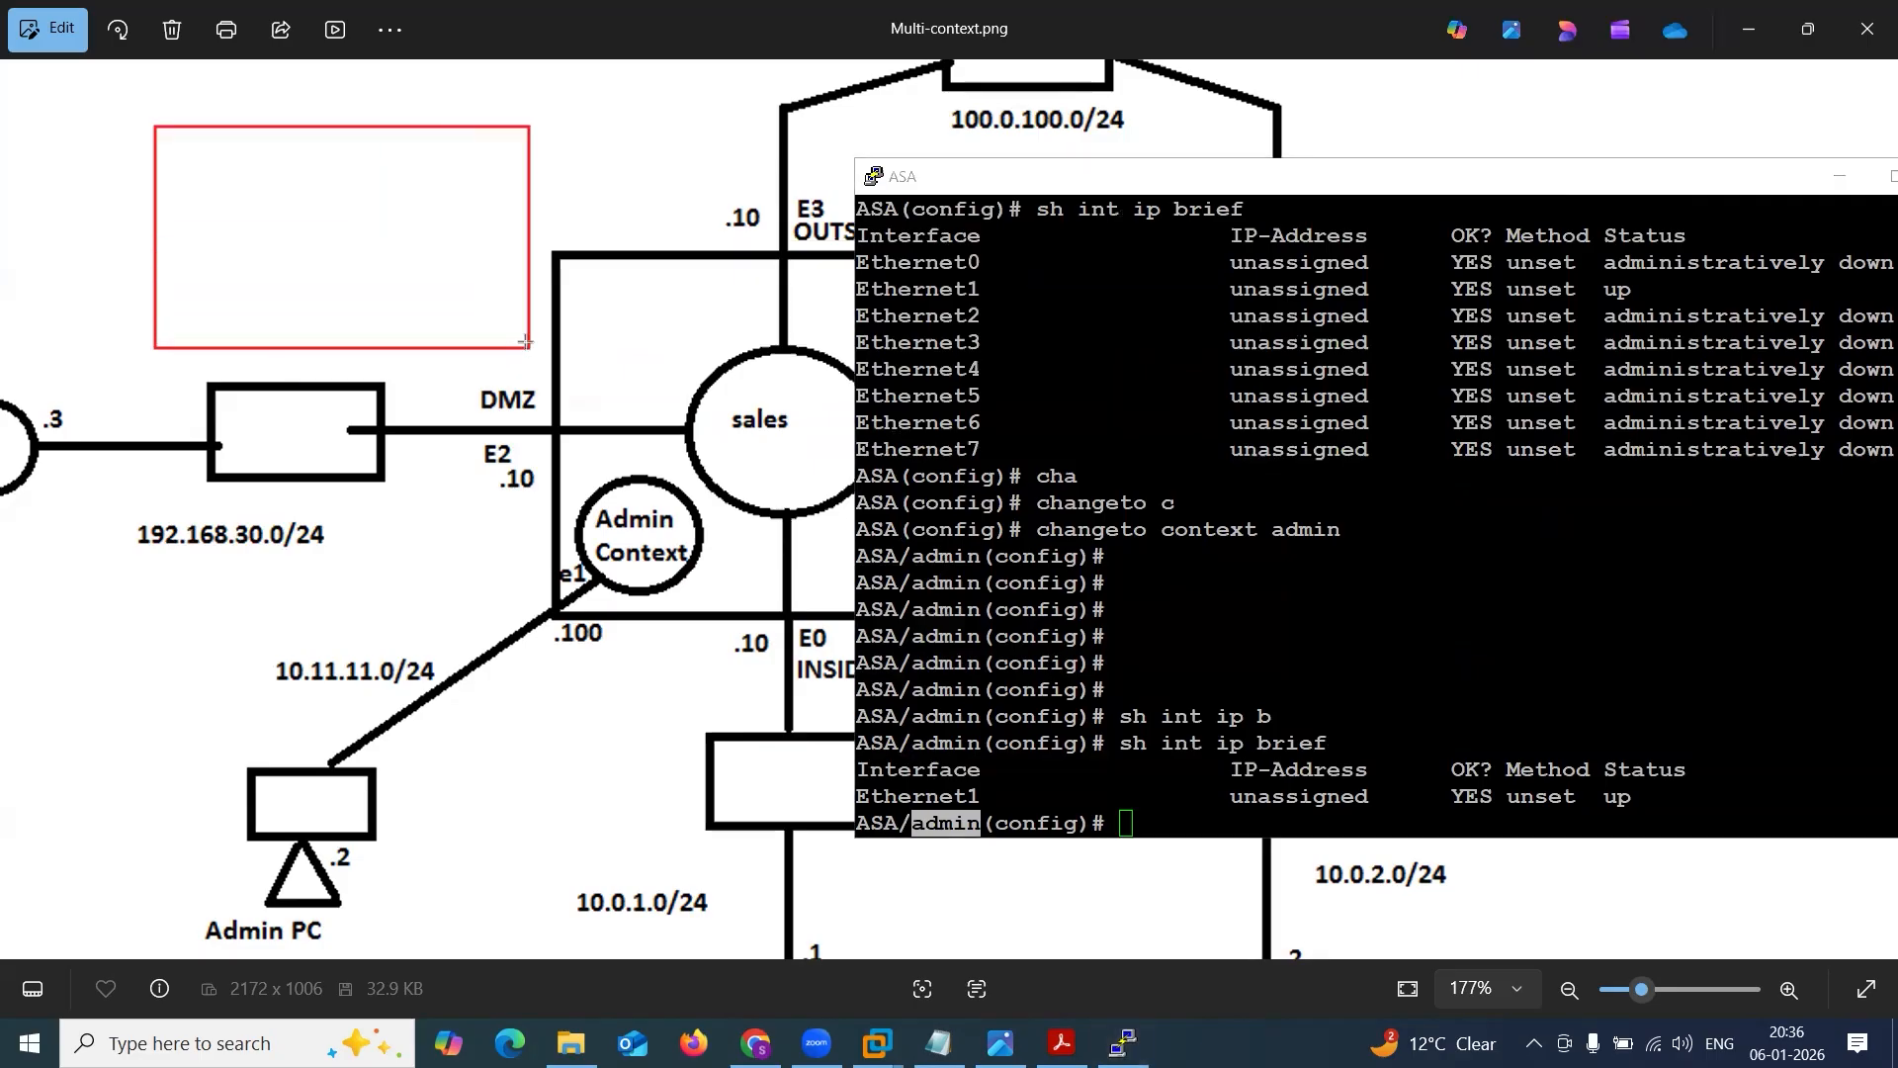
drag(166, 274, 305, 342)
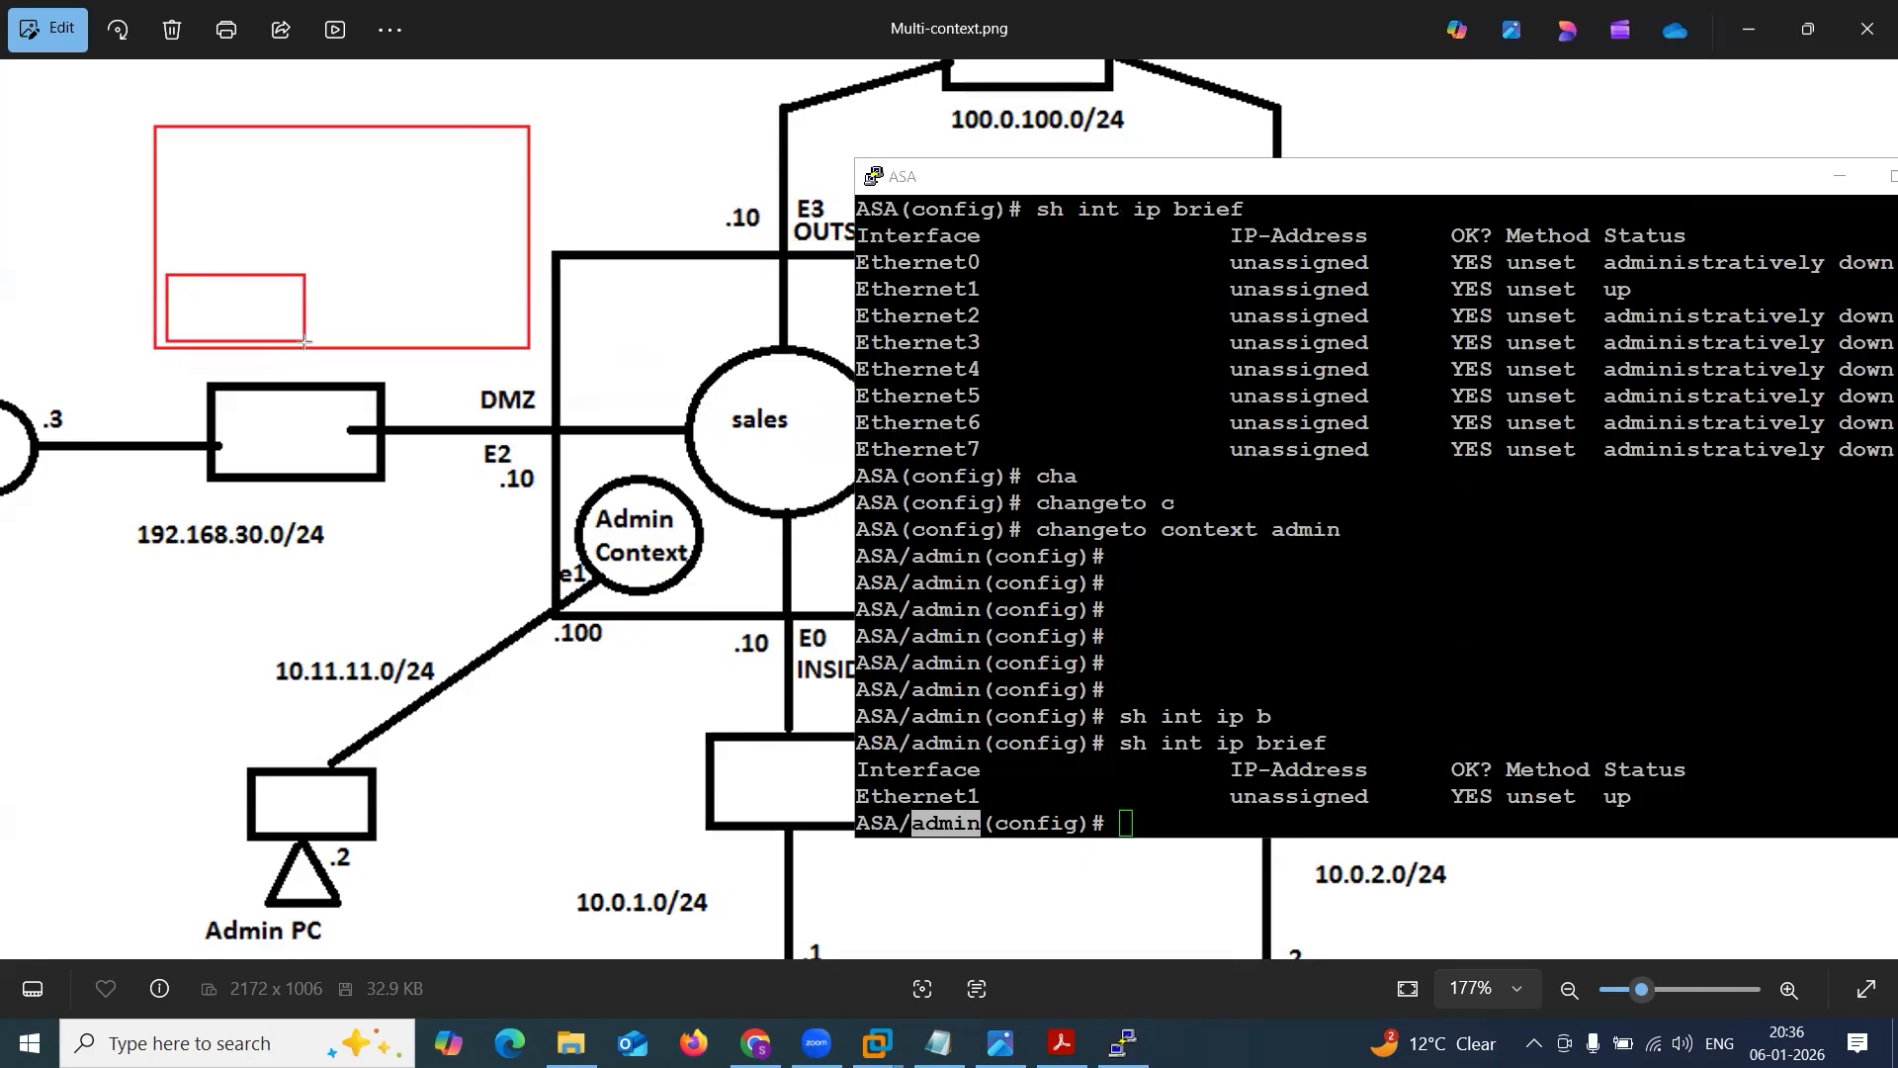
click(183, 309)
text(admin fir)
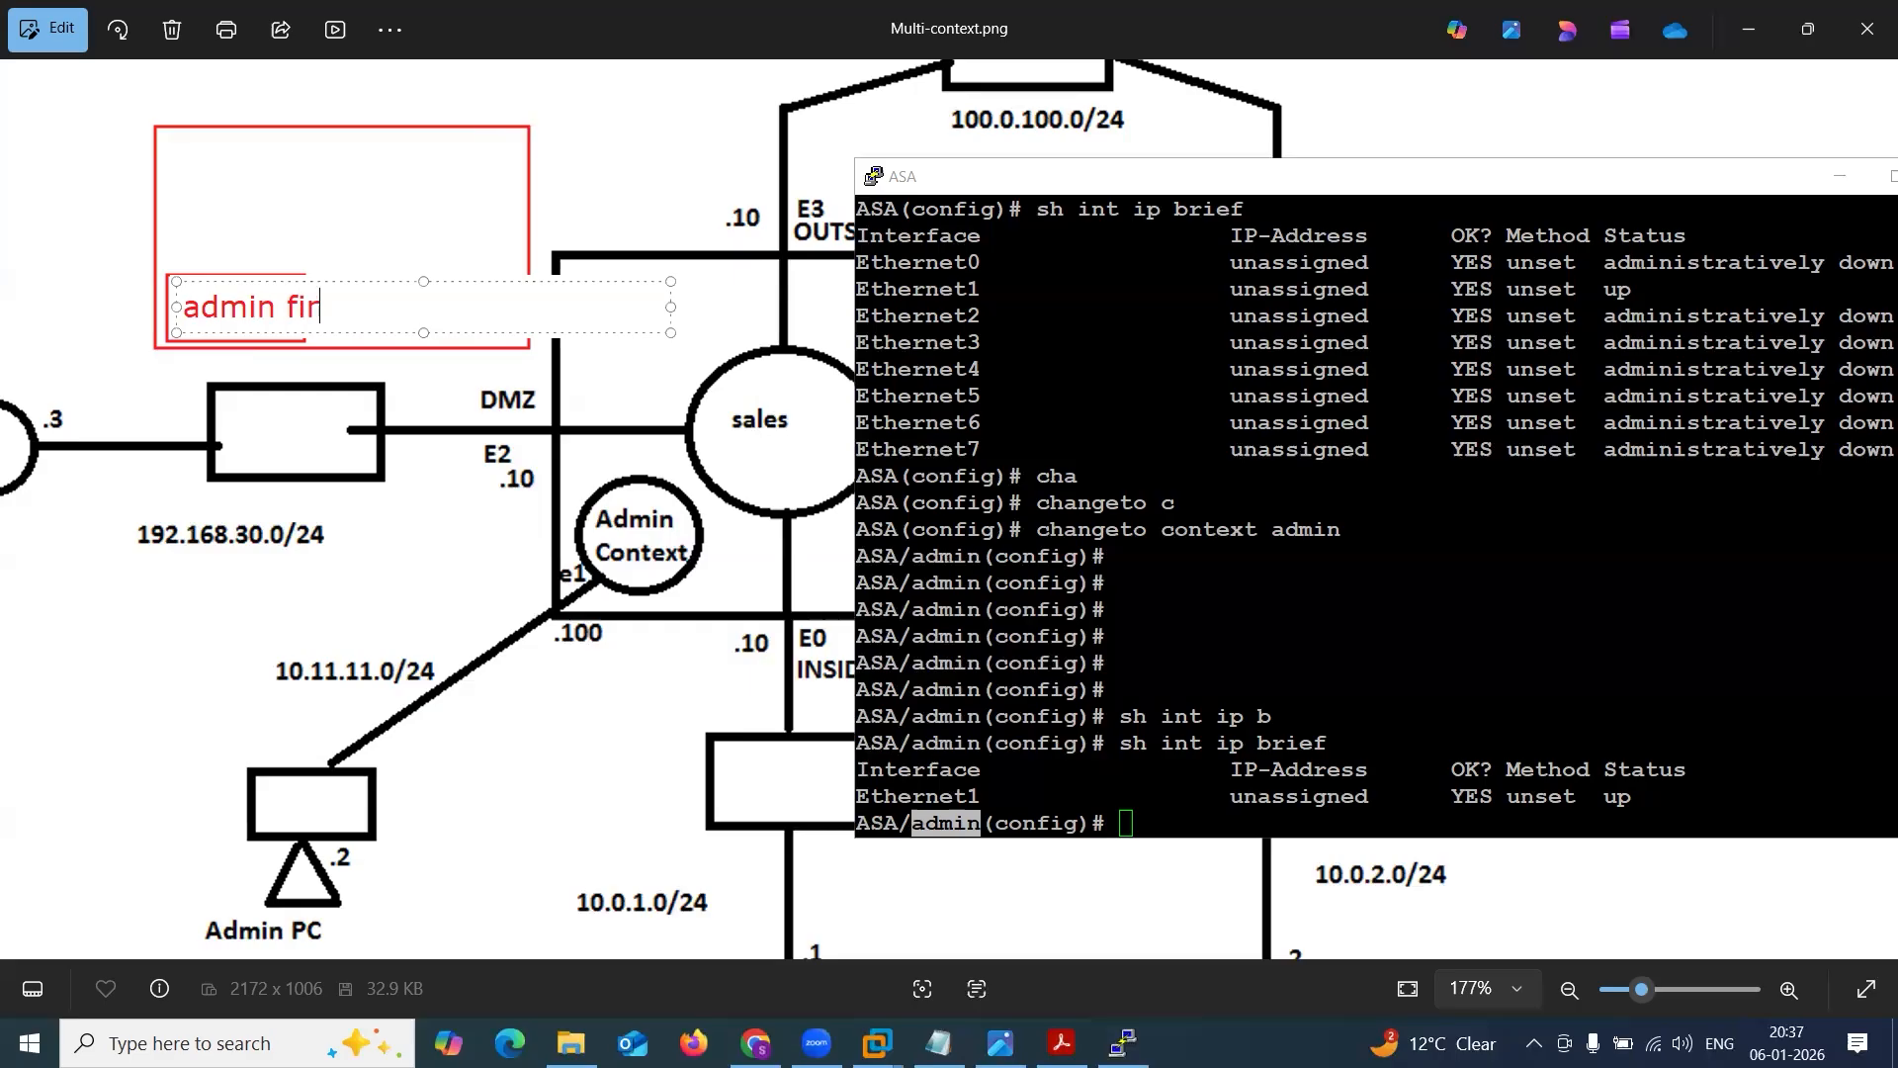
text(ewall)
key(BackSpace)
key(BackSpace)
text(ll)
Change the red annotation label to "admin context/firewall virtaul".
key(ctrl+a)
click(320, 308)
drag(286, 308, 454, 307)
text(context)
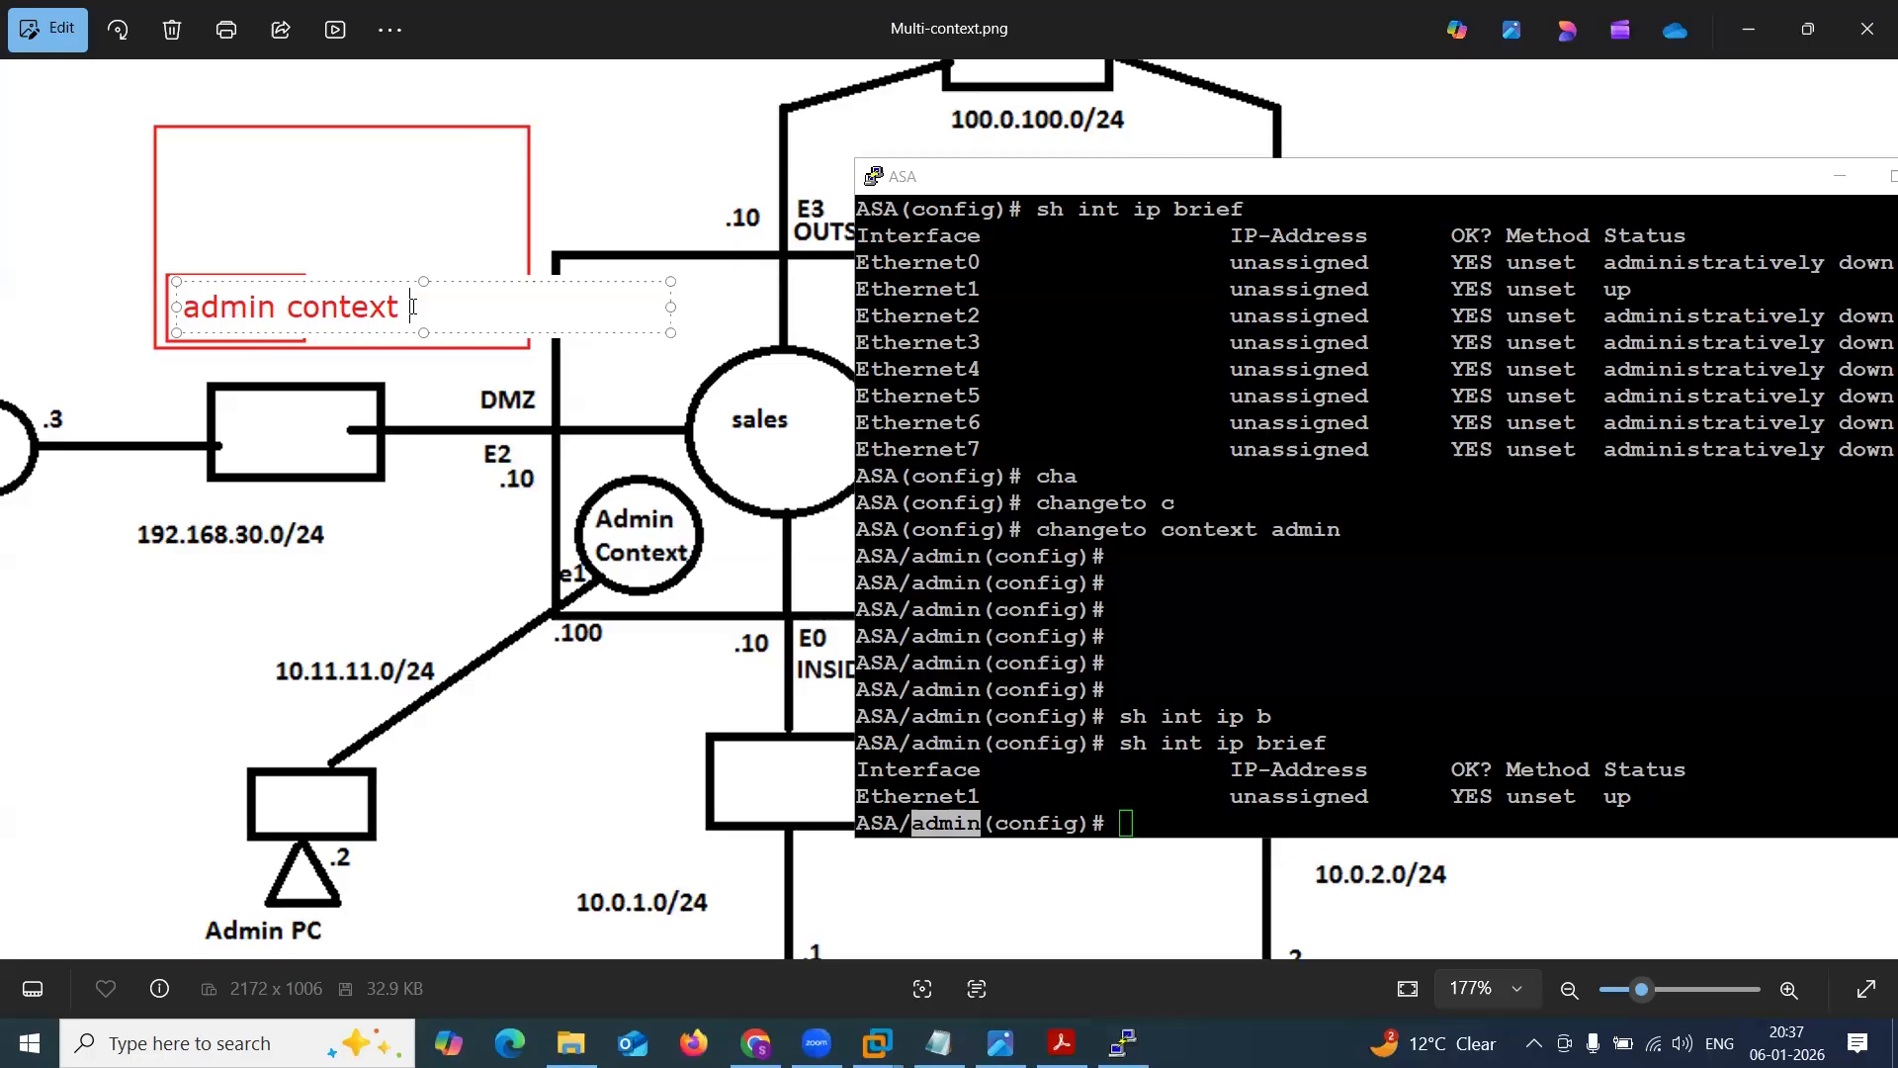
text(virtaul)
click(391, 311)
text(/firewall)
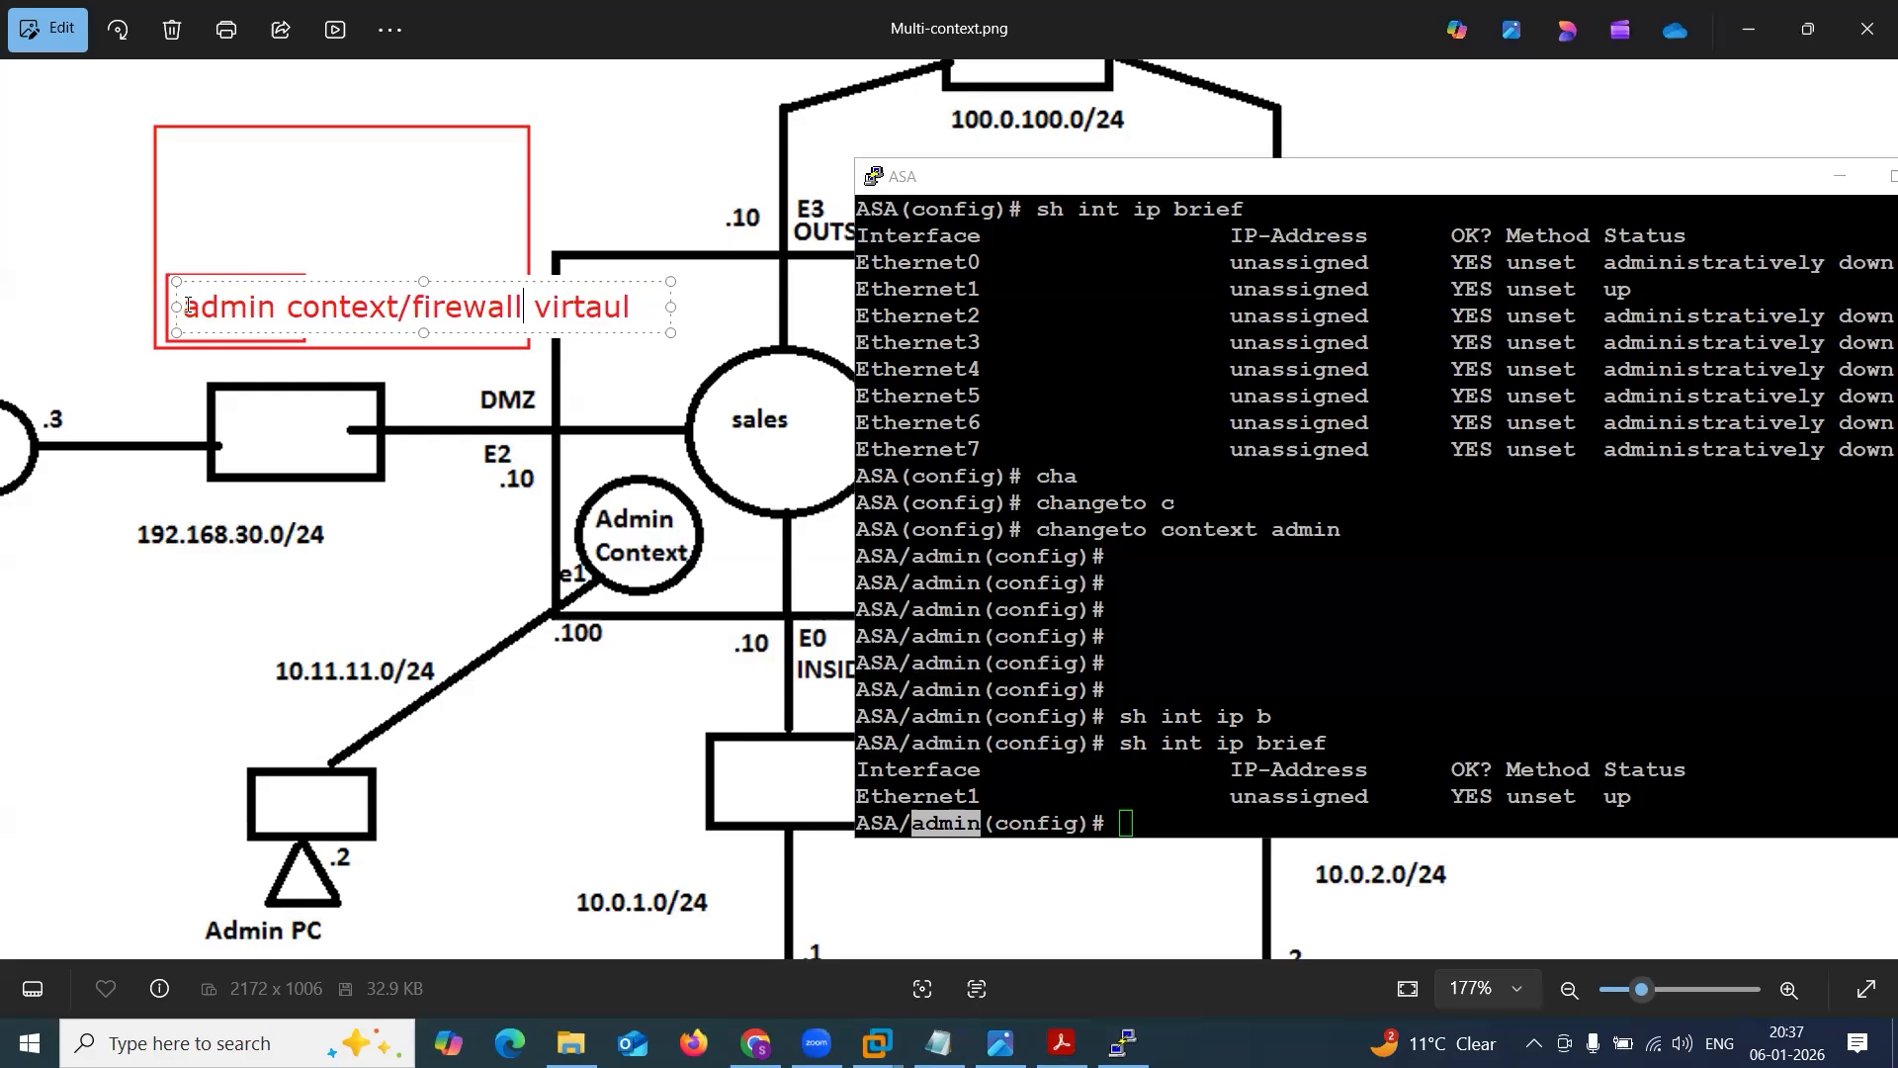
Delete the red label text and clear both rectangle annotations from the diagram.
drag(189, 307, 641, 324)
key(BackSpace)
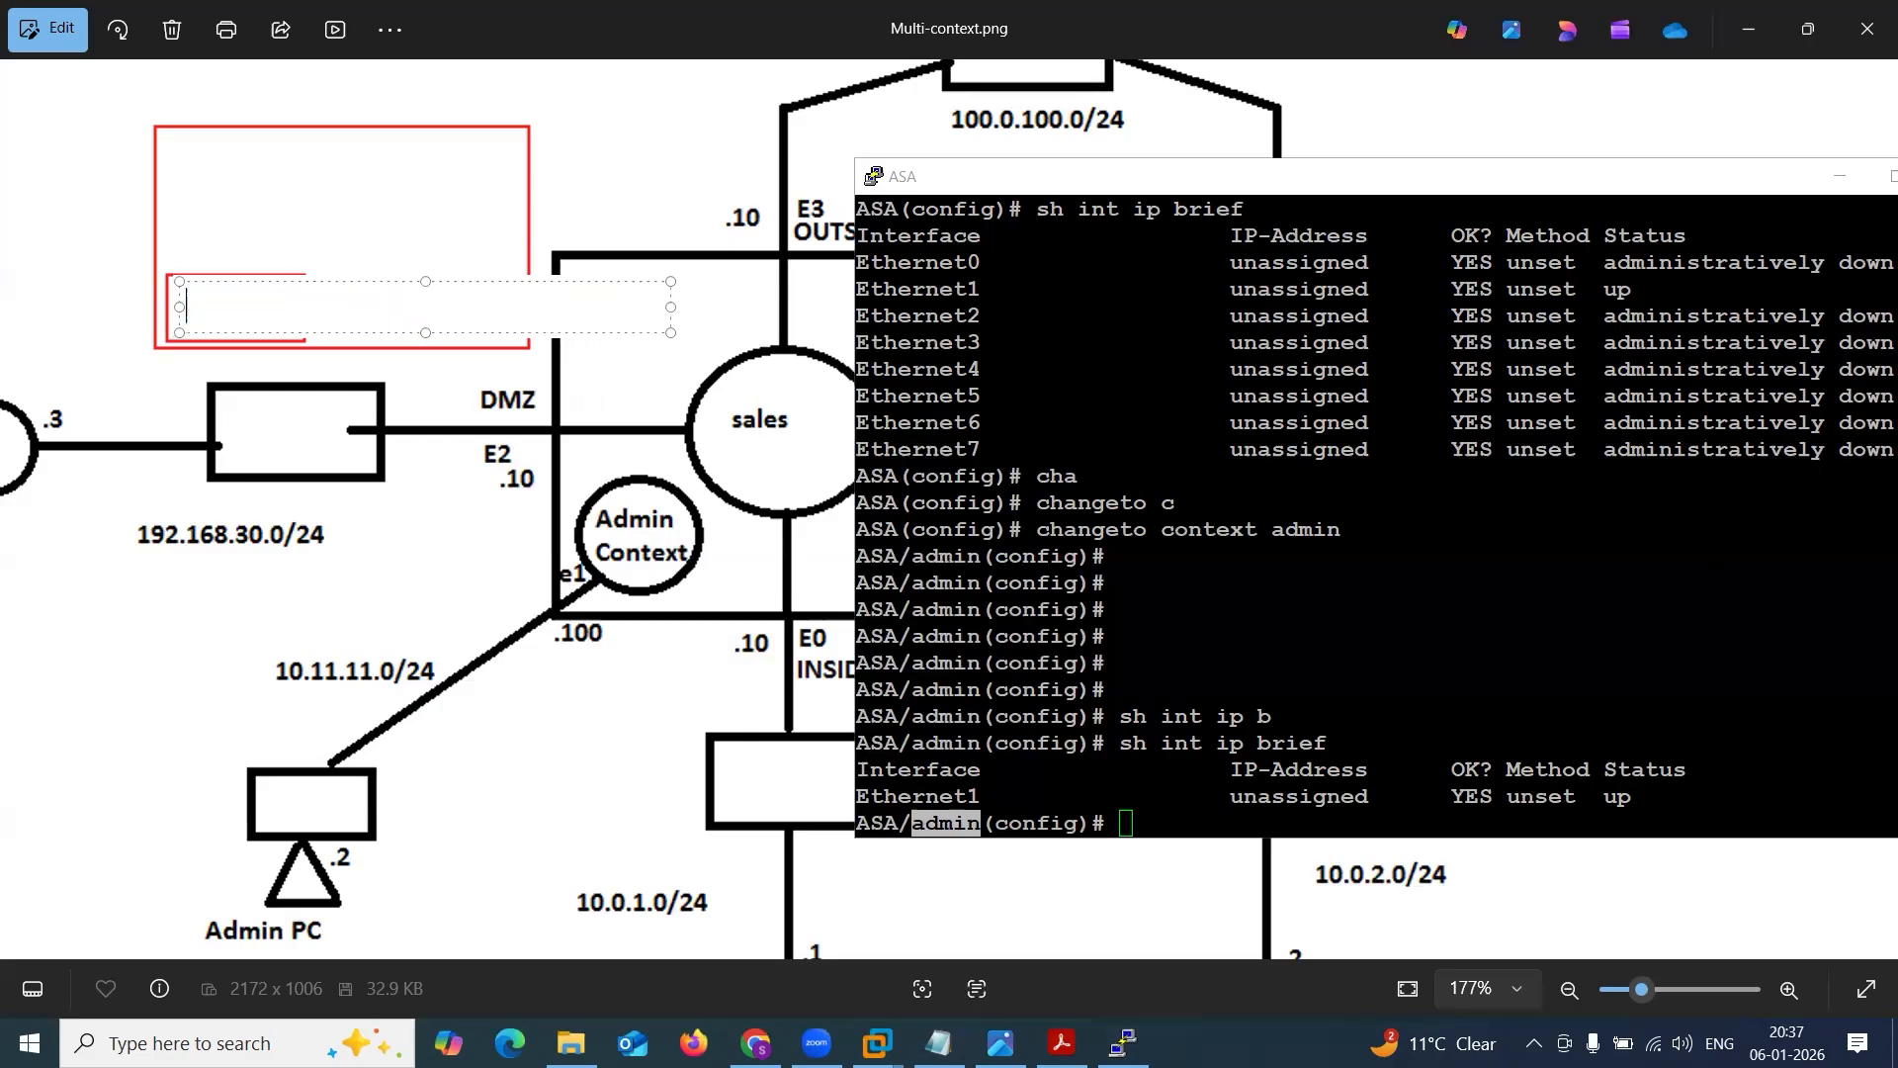
click(456, 241)
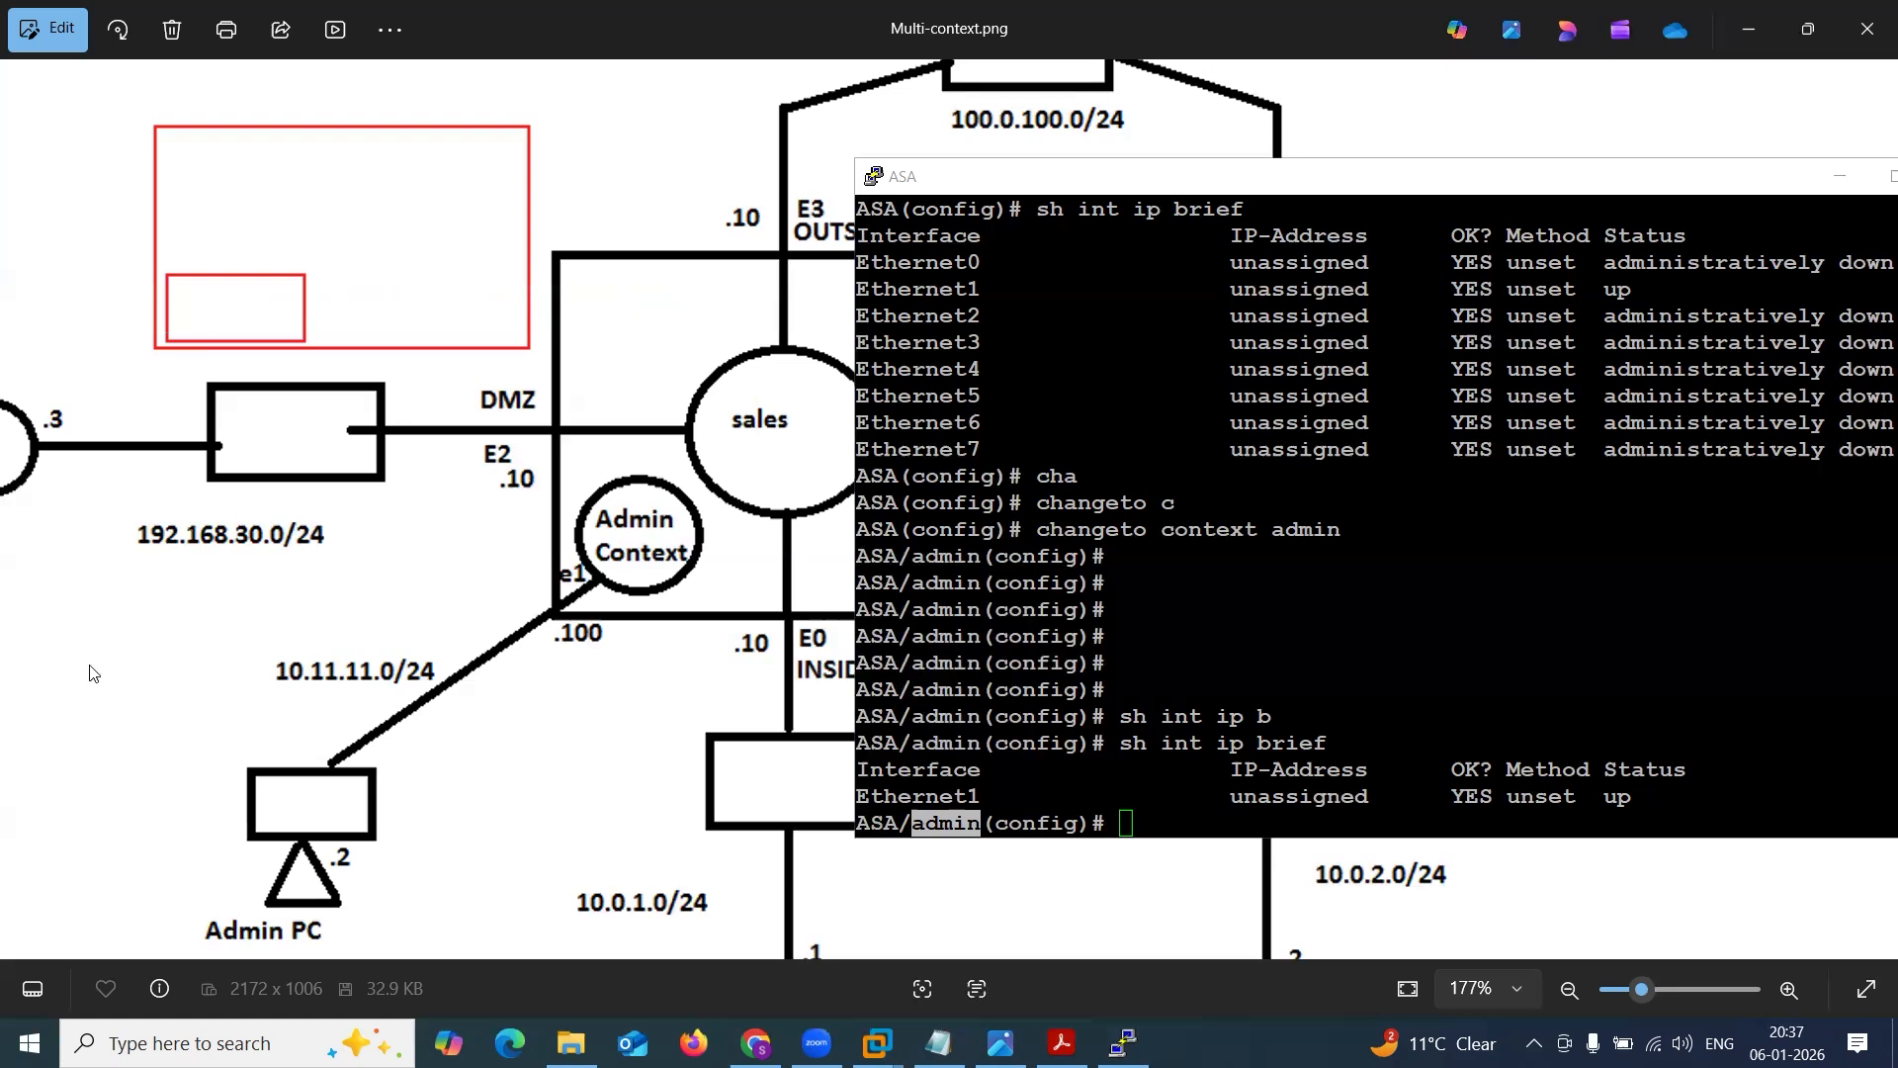
click(114, 277)
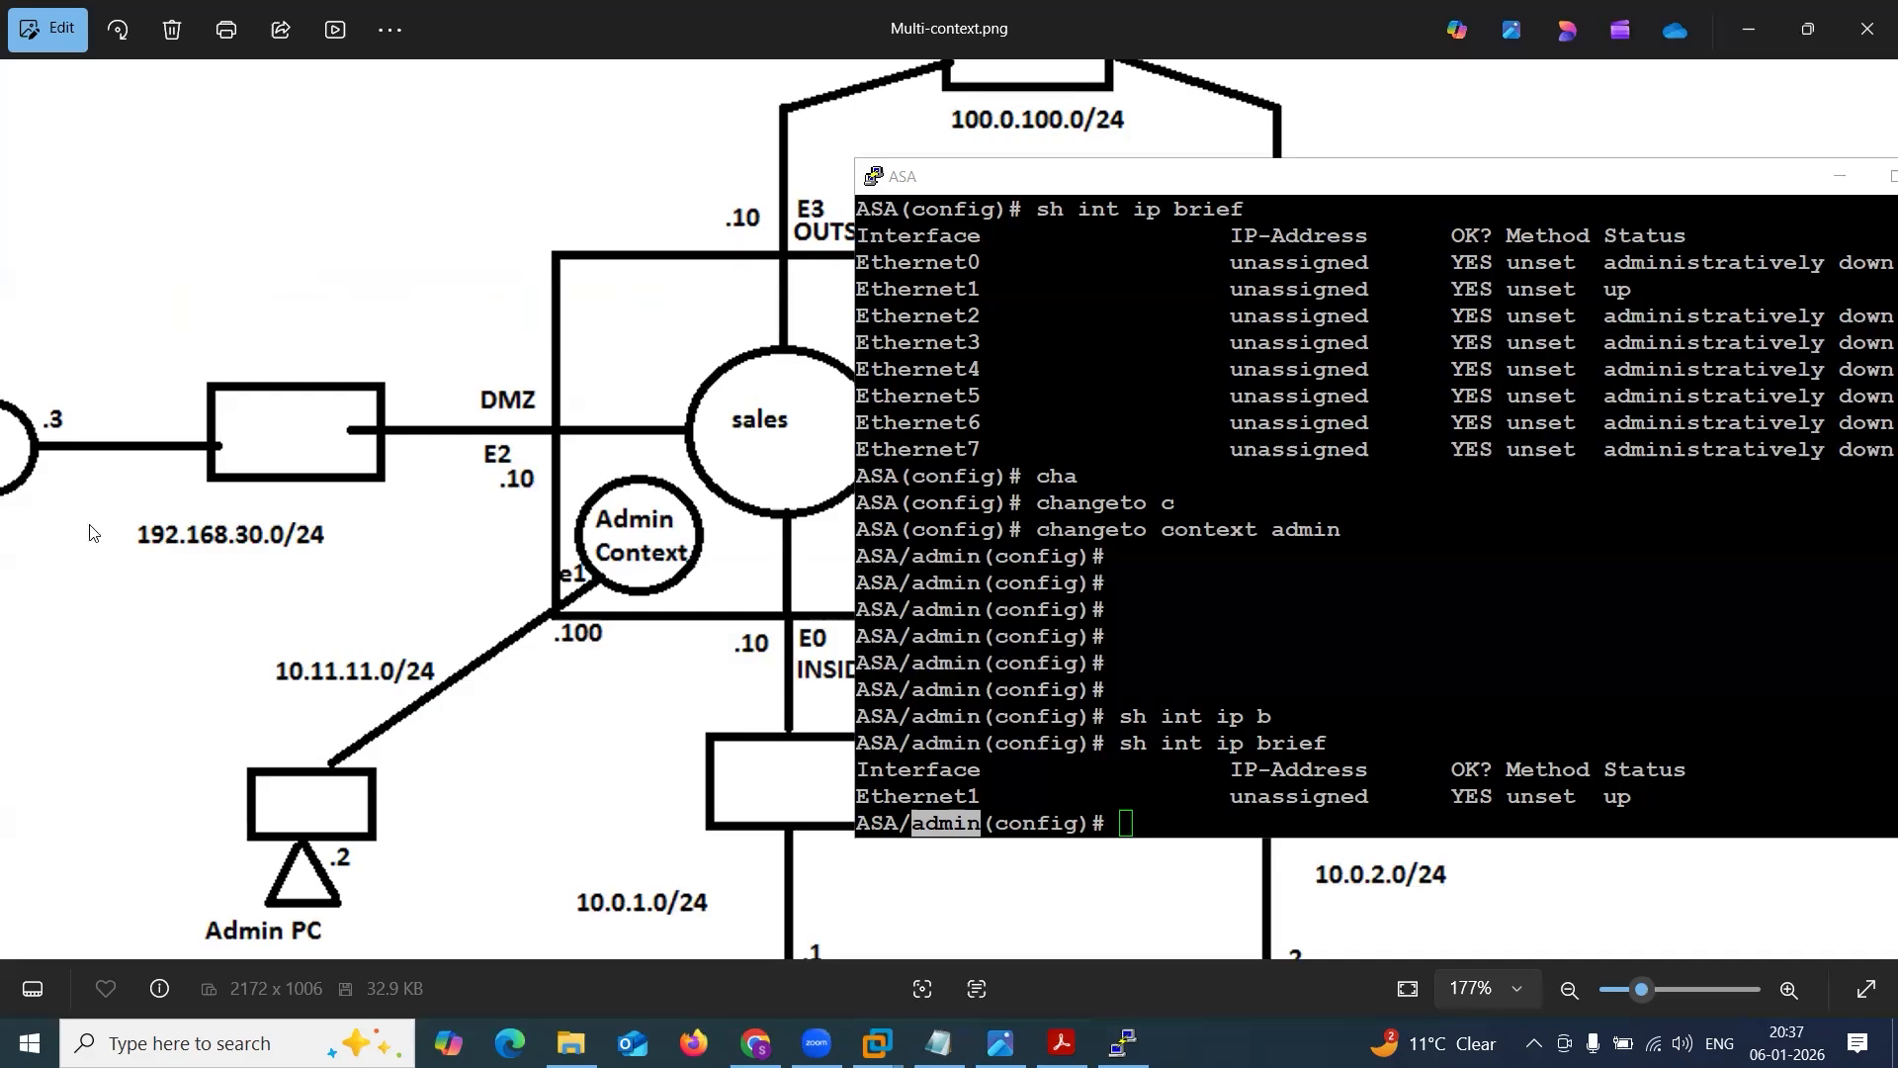
Draw a red arrow from the Admin PC's switch to the Admin Context, then undo the annotations.
drag(302, 805, 624, 584)
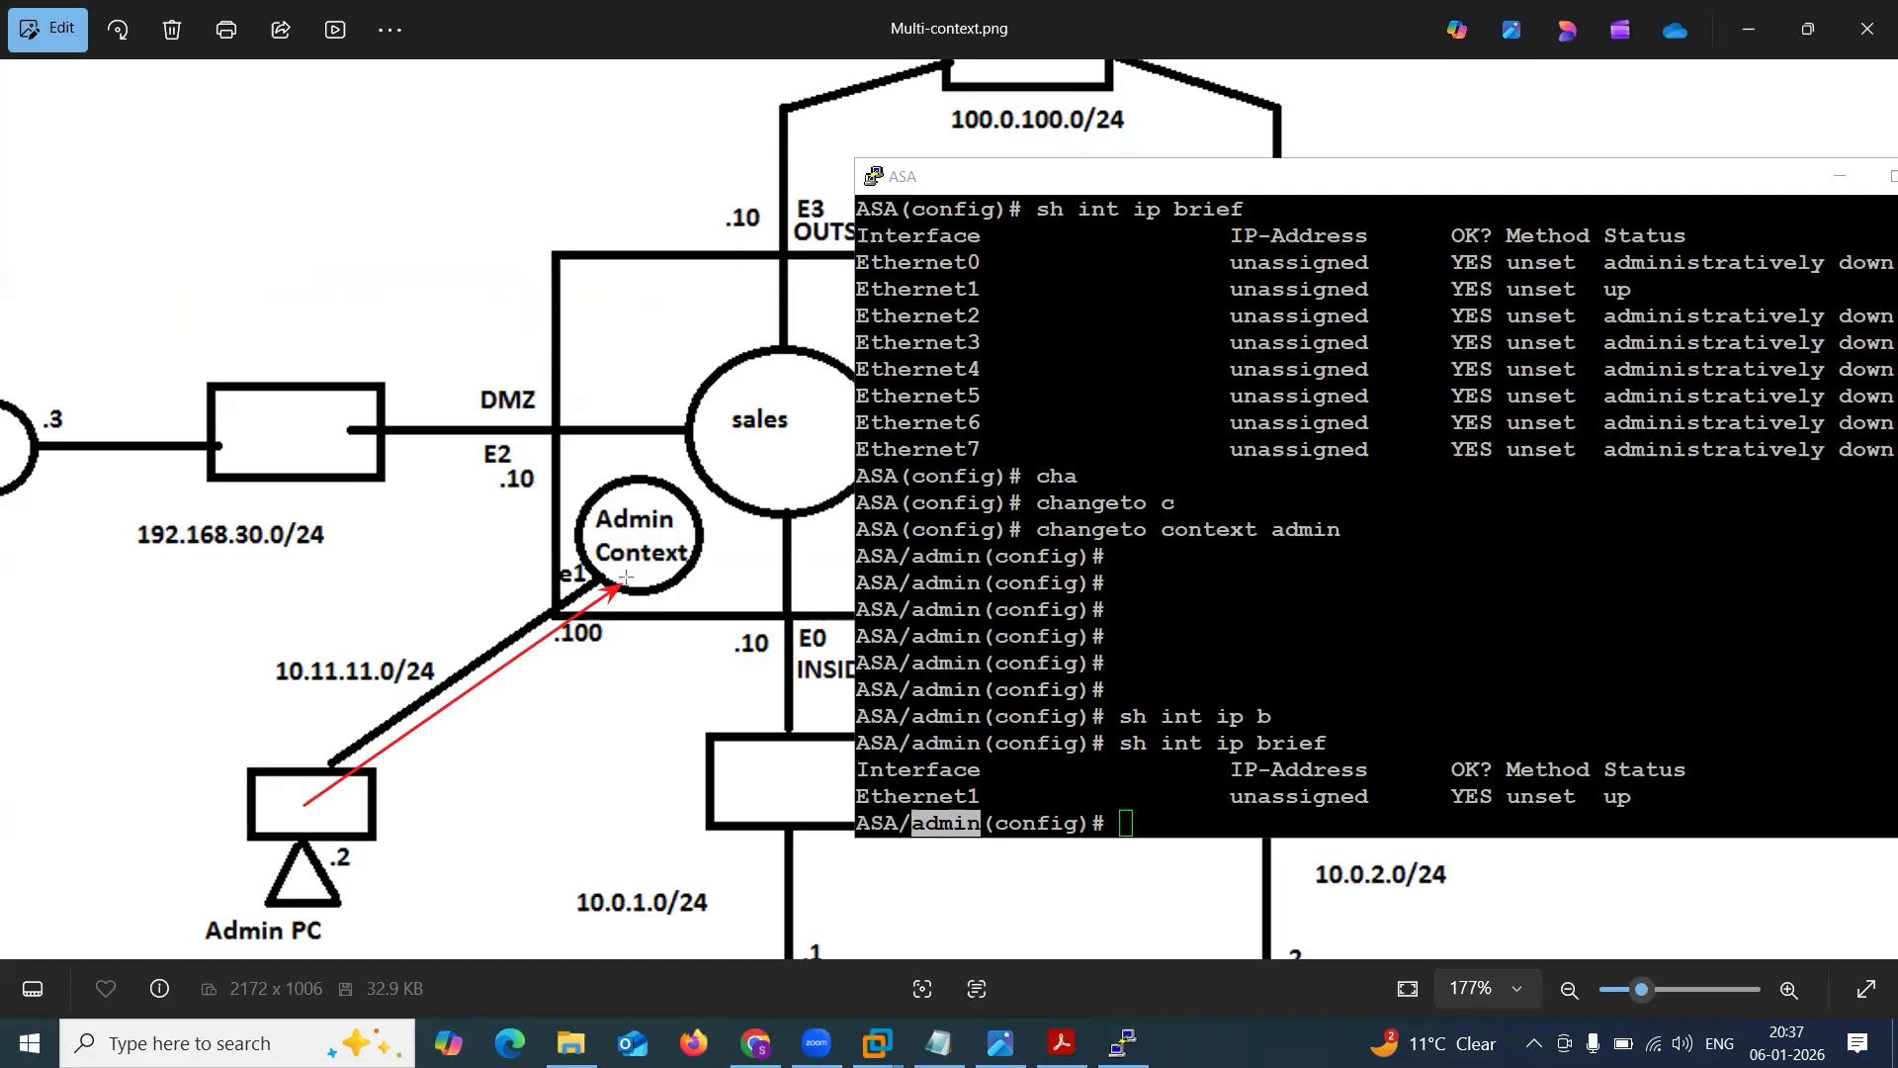
drag(937, 702, 955, 781)
drag(267, 699, 410, 699)
key(ctrl+z)
key(ctrl+z)
key(ctrl+z)
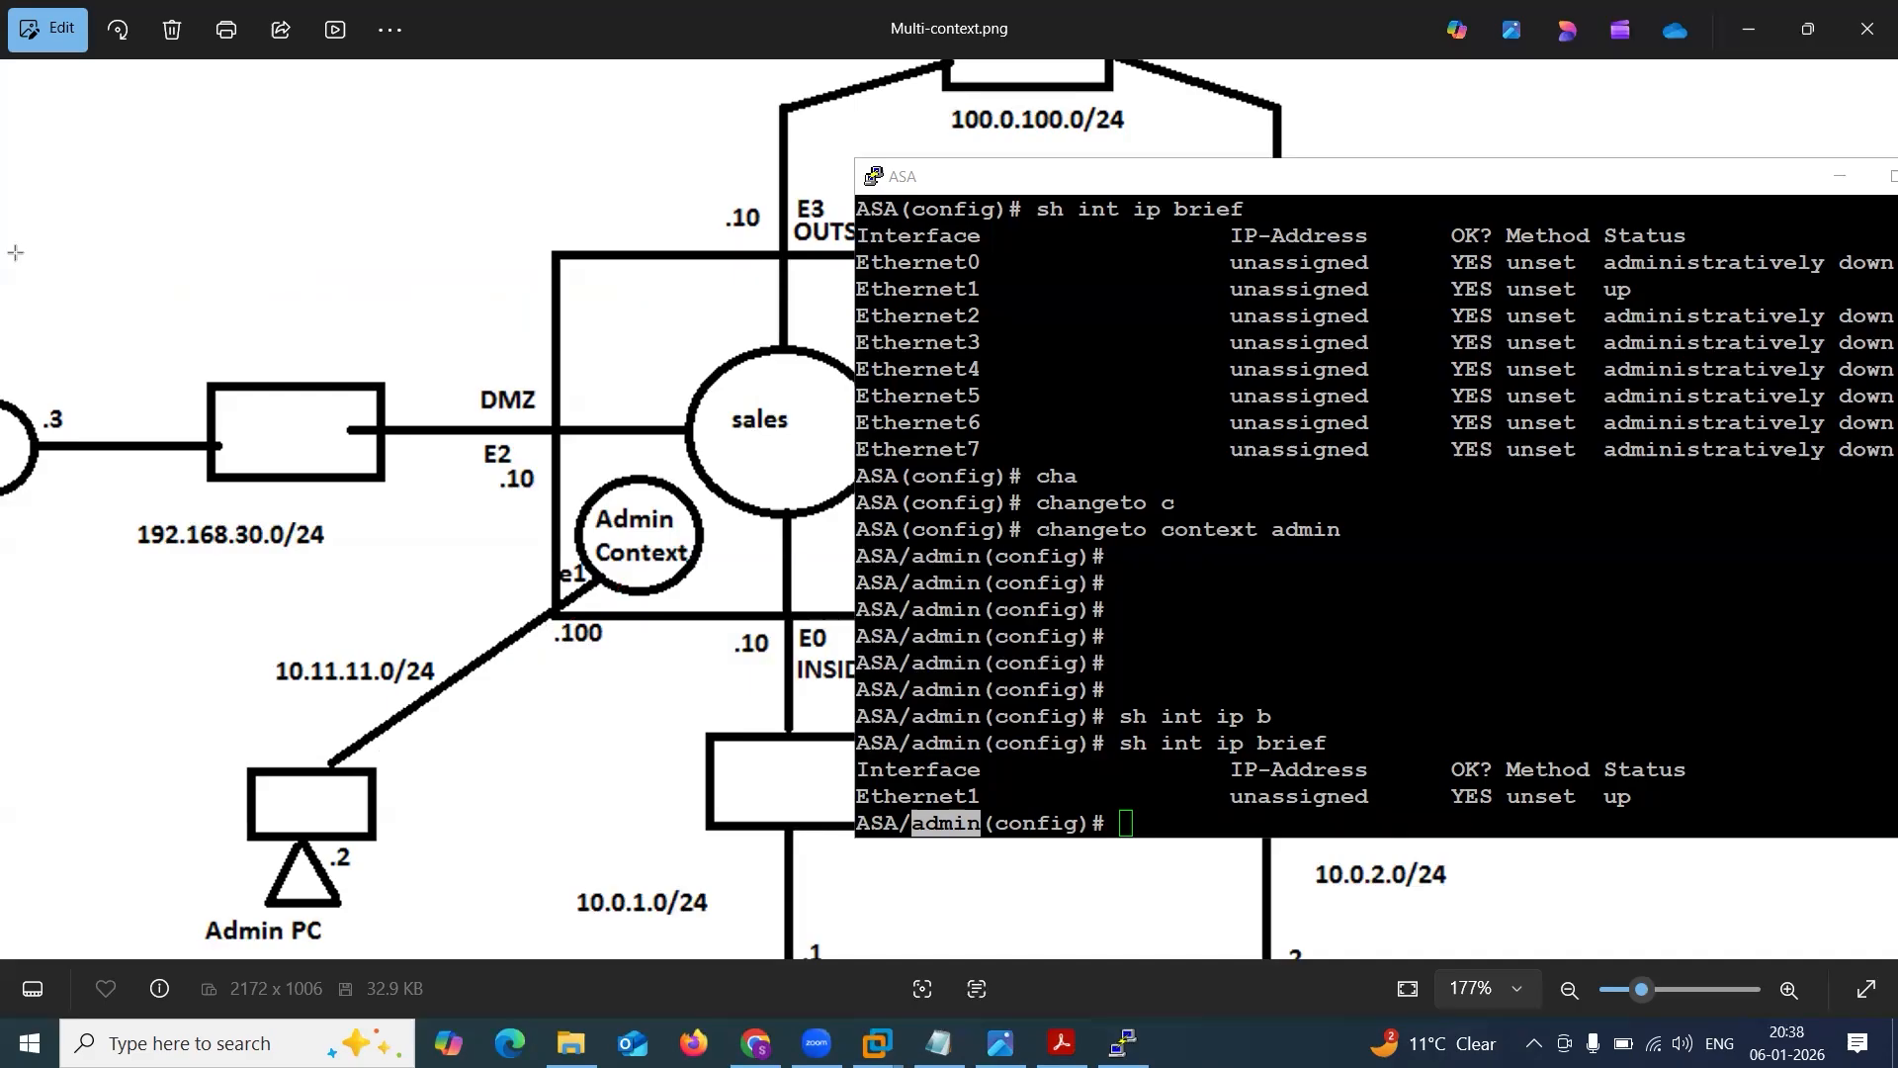
Return the ASA from the admin context to the system context with changeto context system.
click(1216, 672)
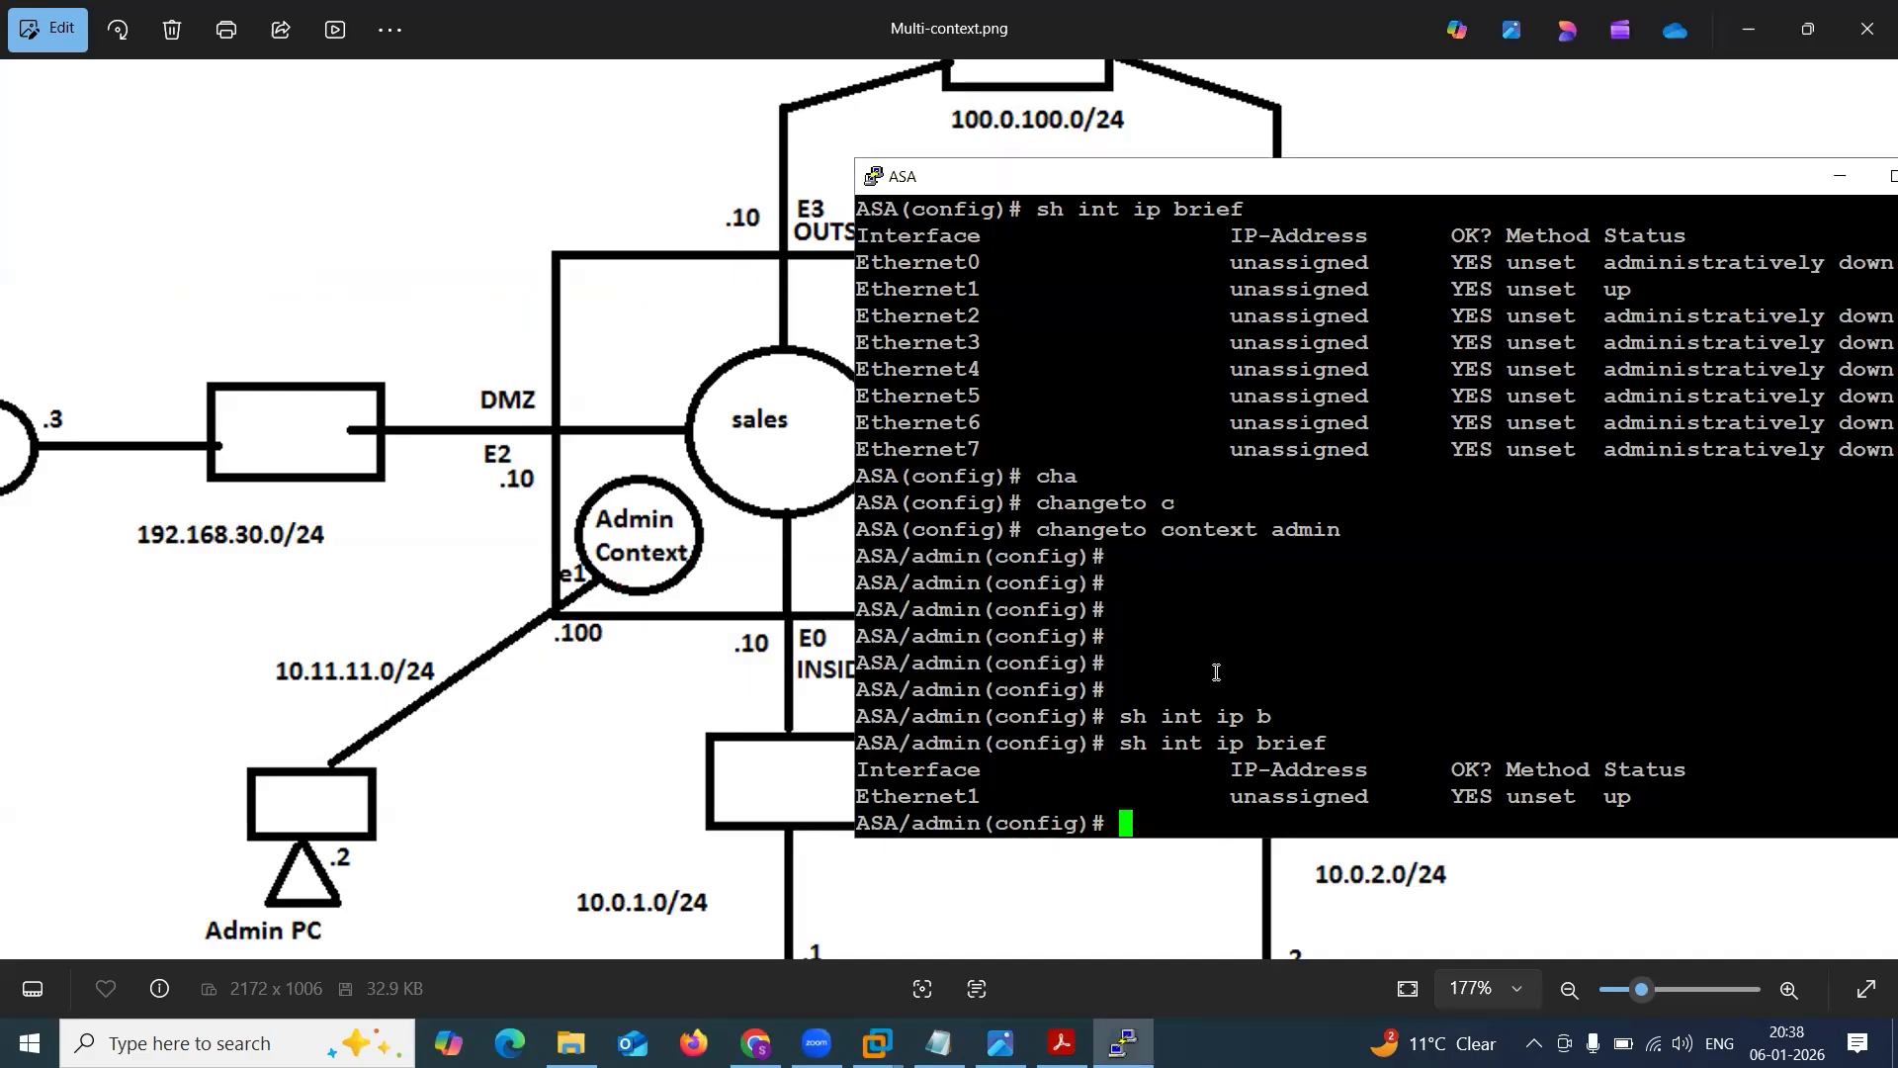
click(998, 77)
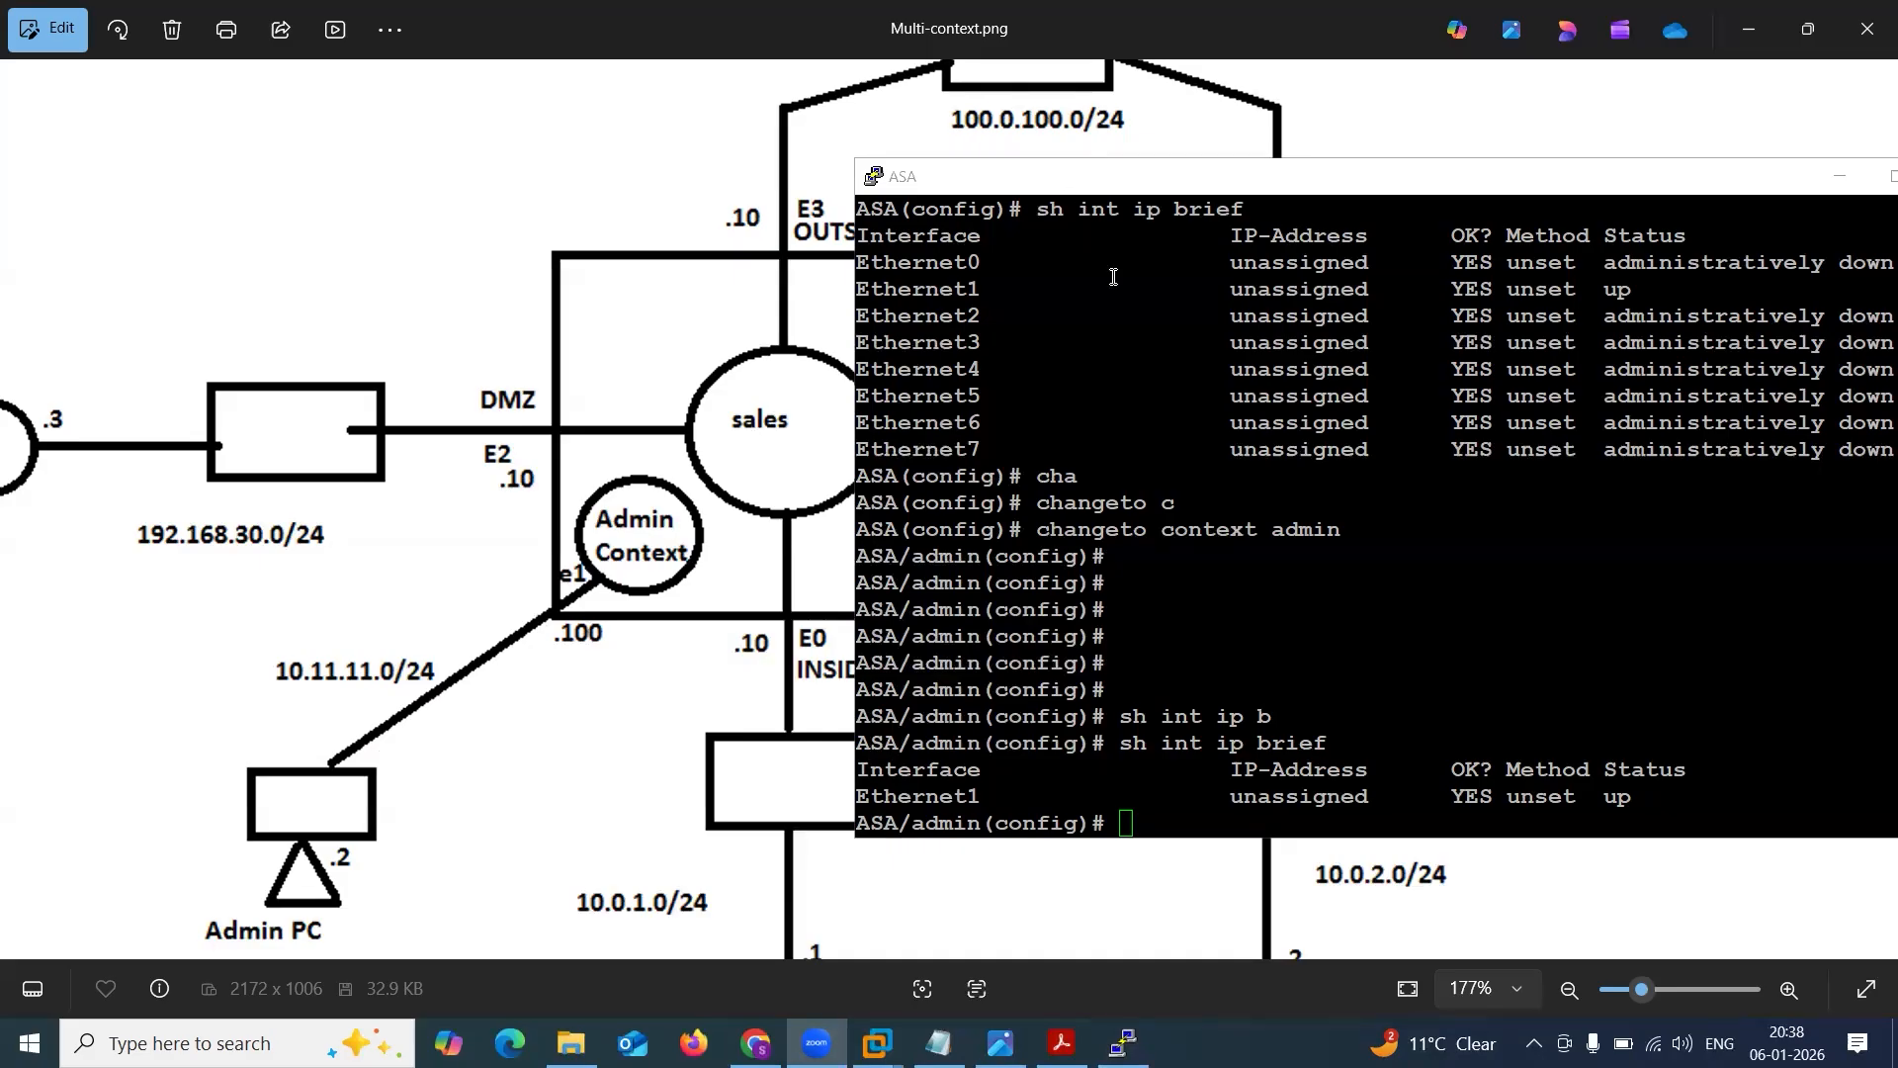
click(1134, 502)
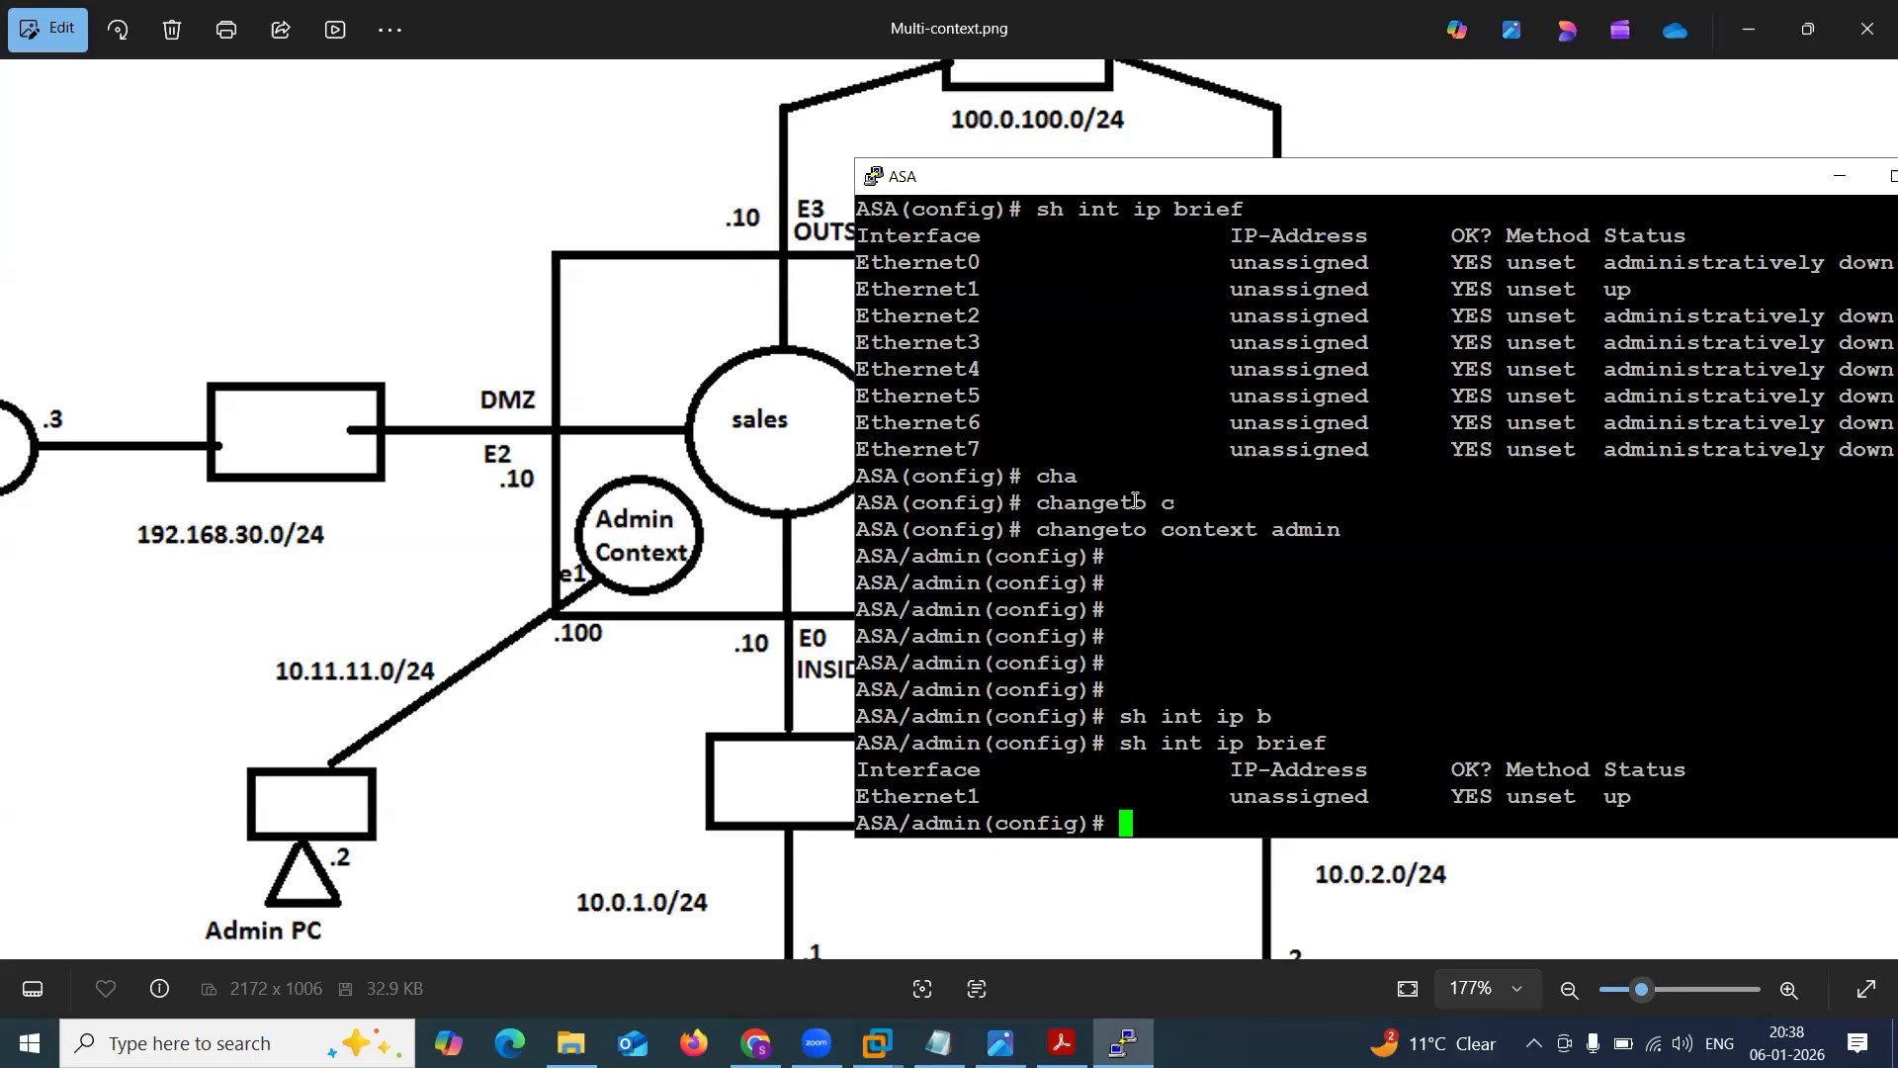
text(ch)
key(Tab)
text(anget)
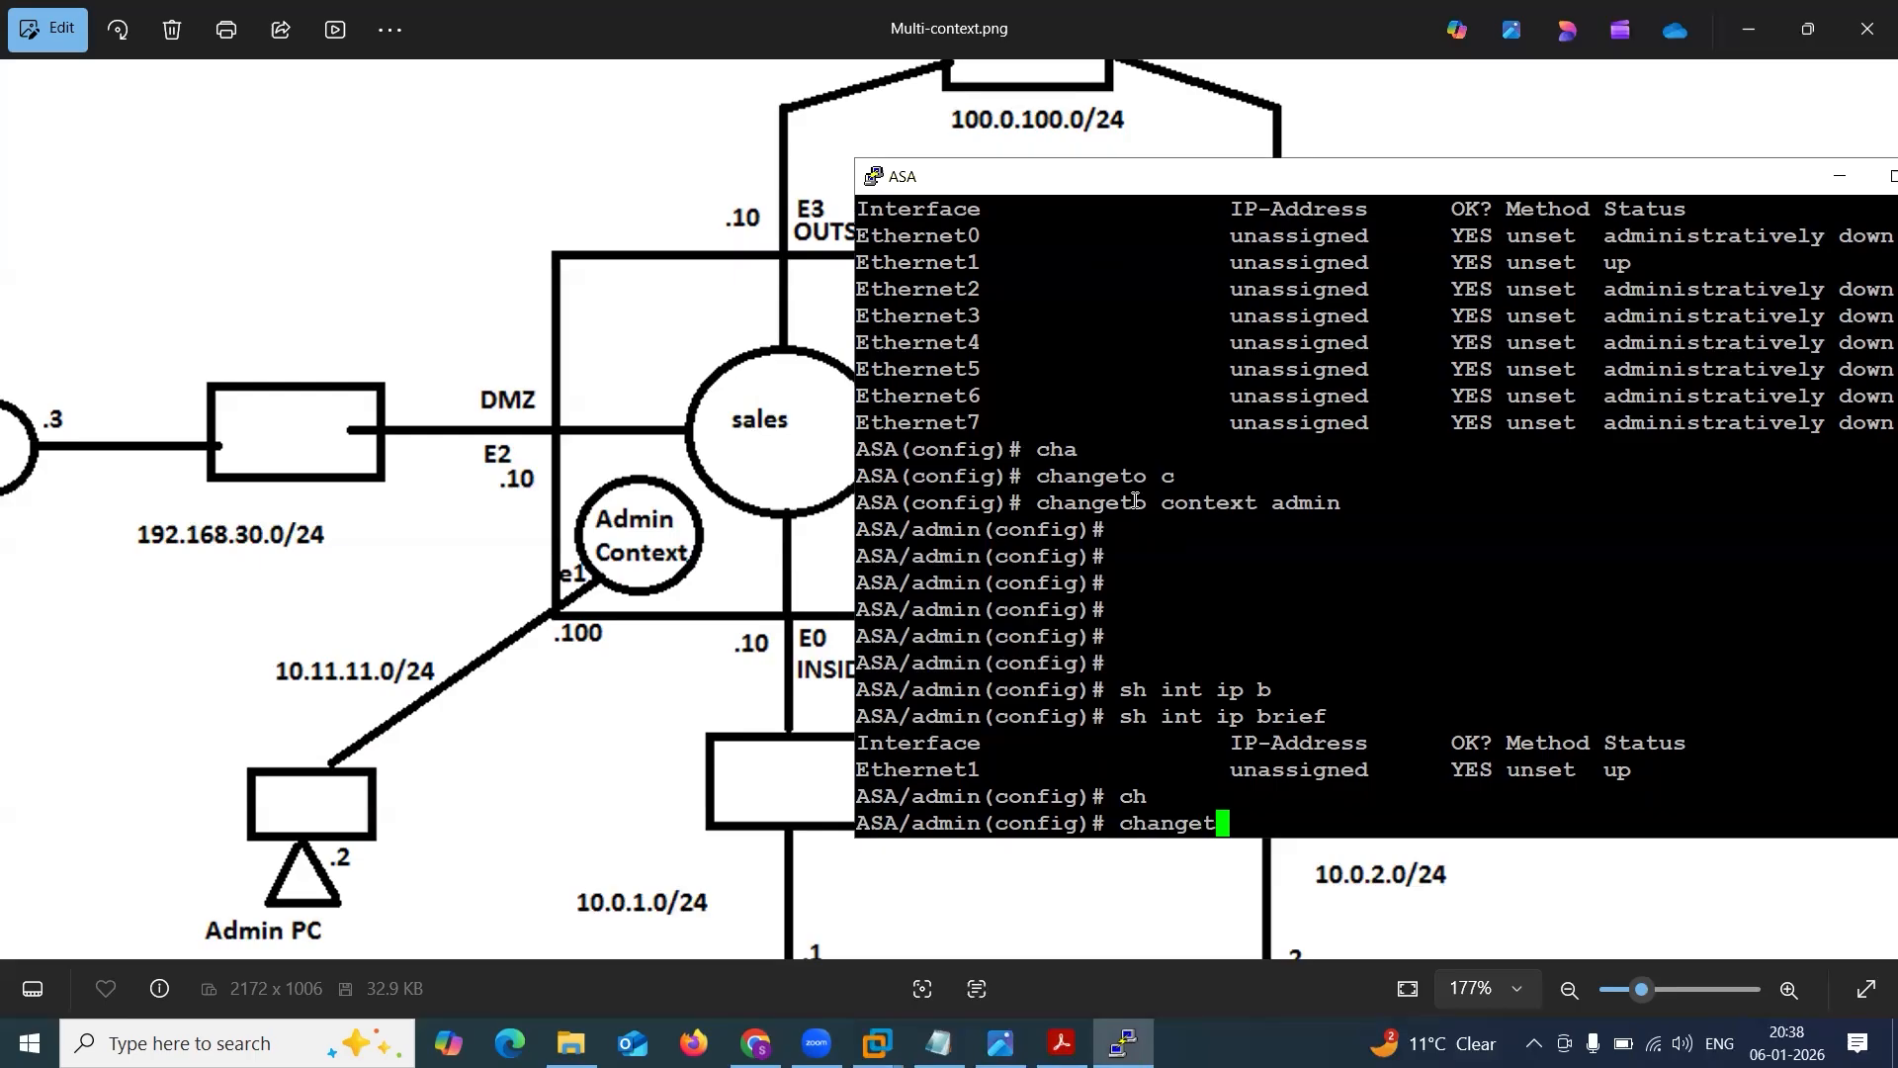
text(o con)
key(Tab)
text(sy)
key(Tab)
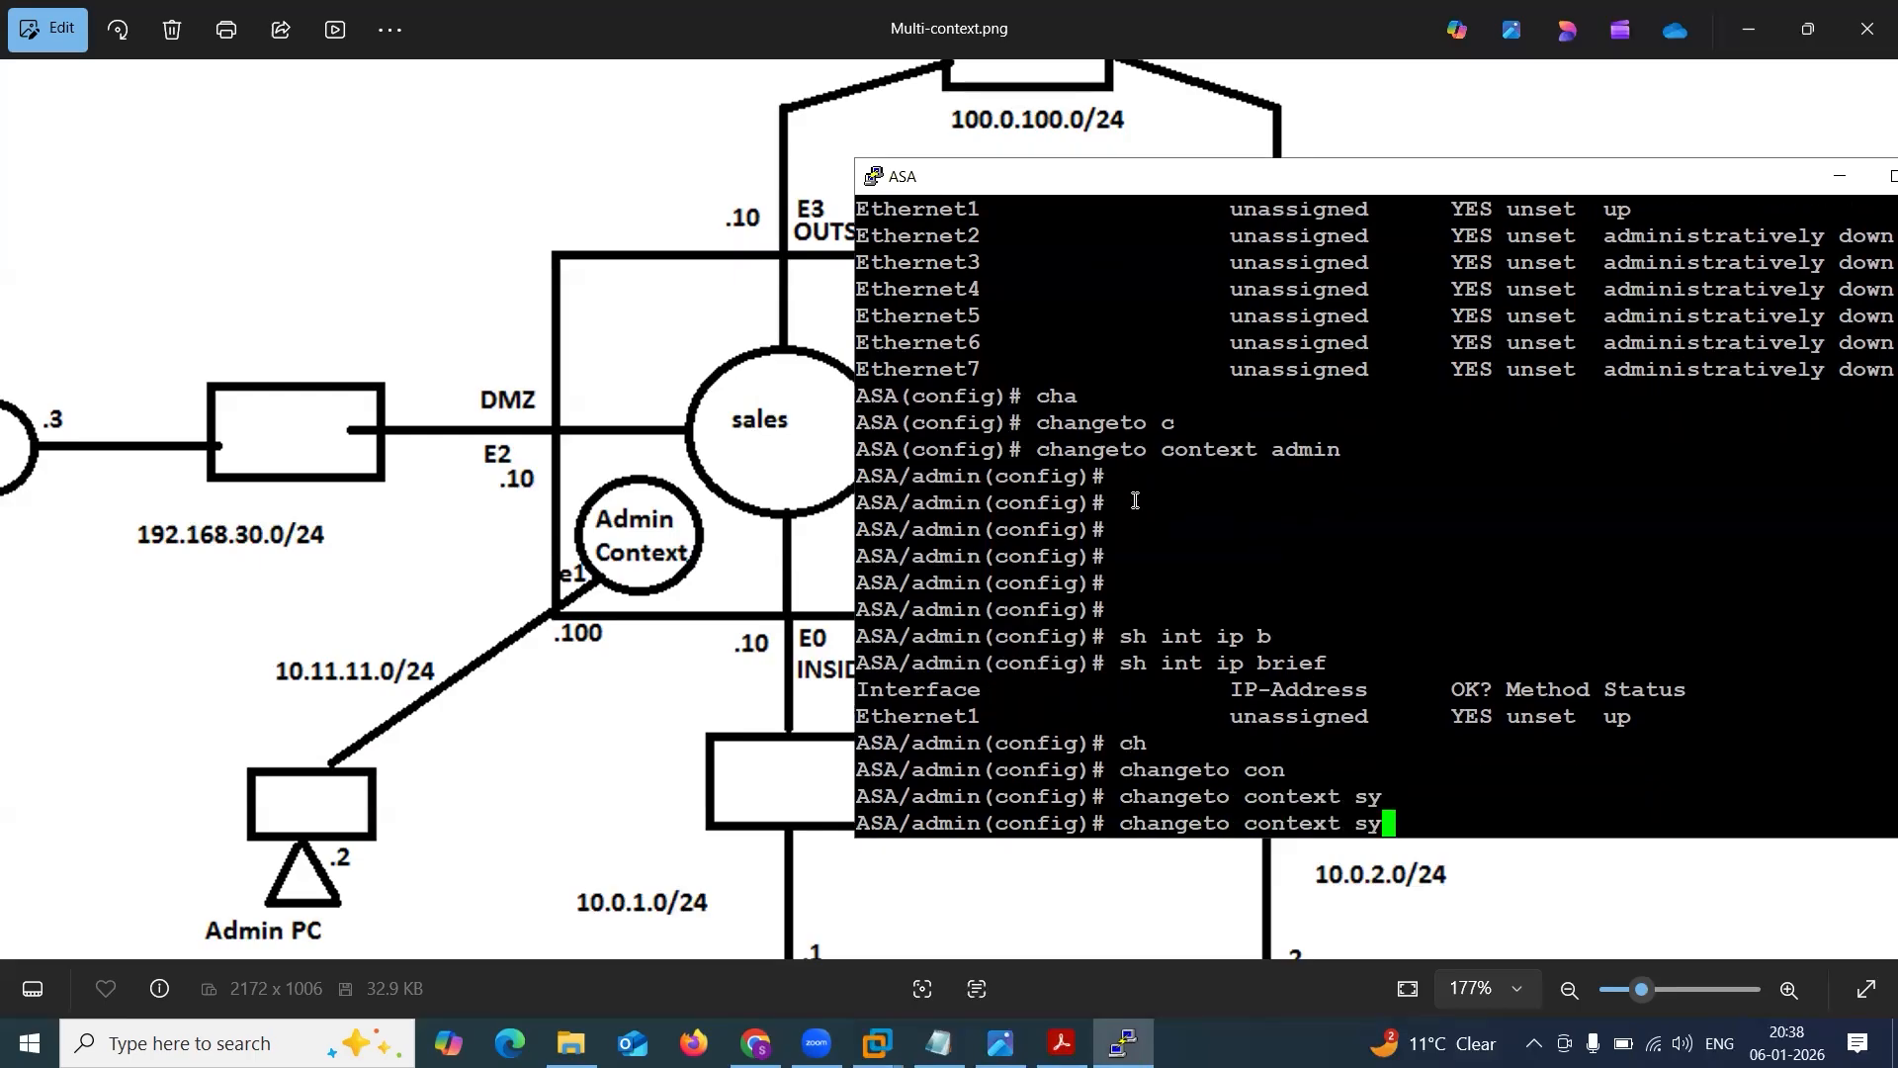
text(stem)
key(BackSpace)
key(BackSpace)
text(em)
key(Return)
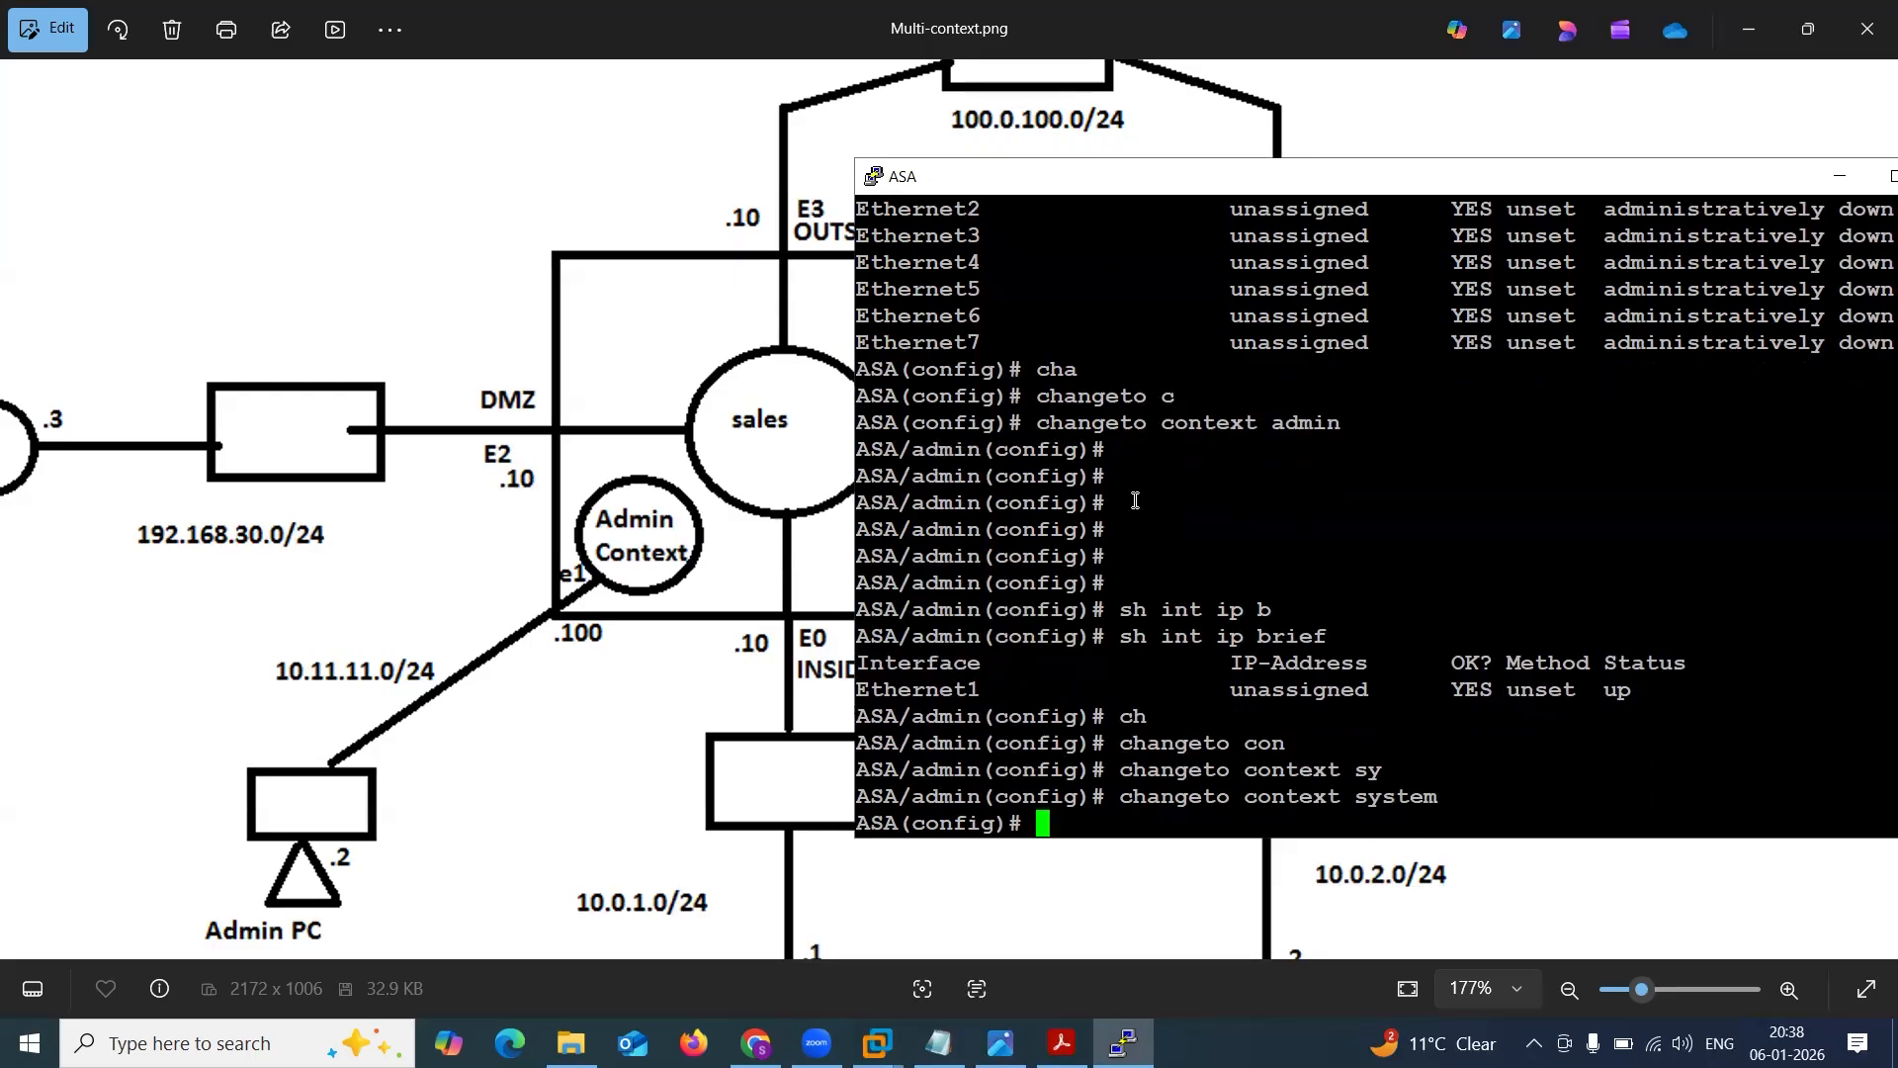
key(Return)
key(Return)
key(Return)
key(Return)
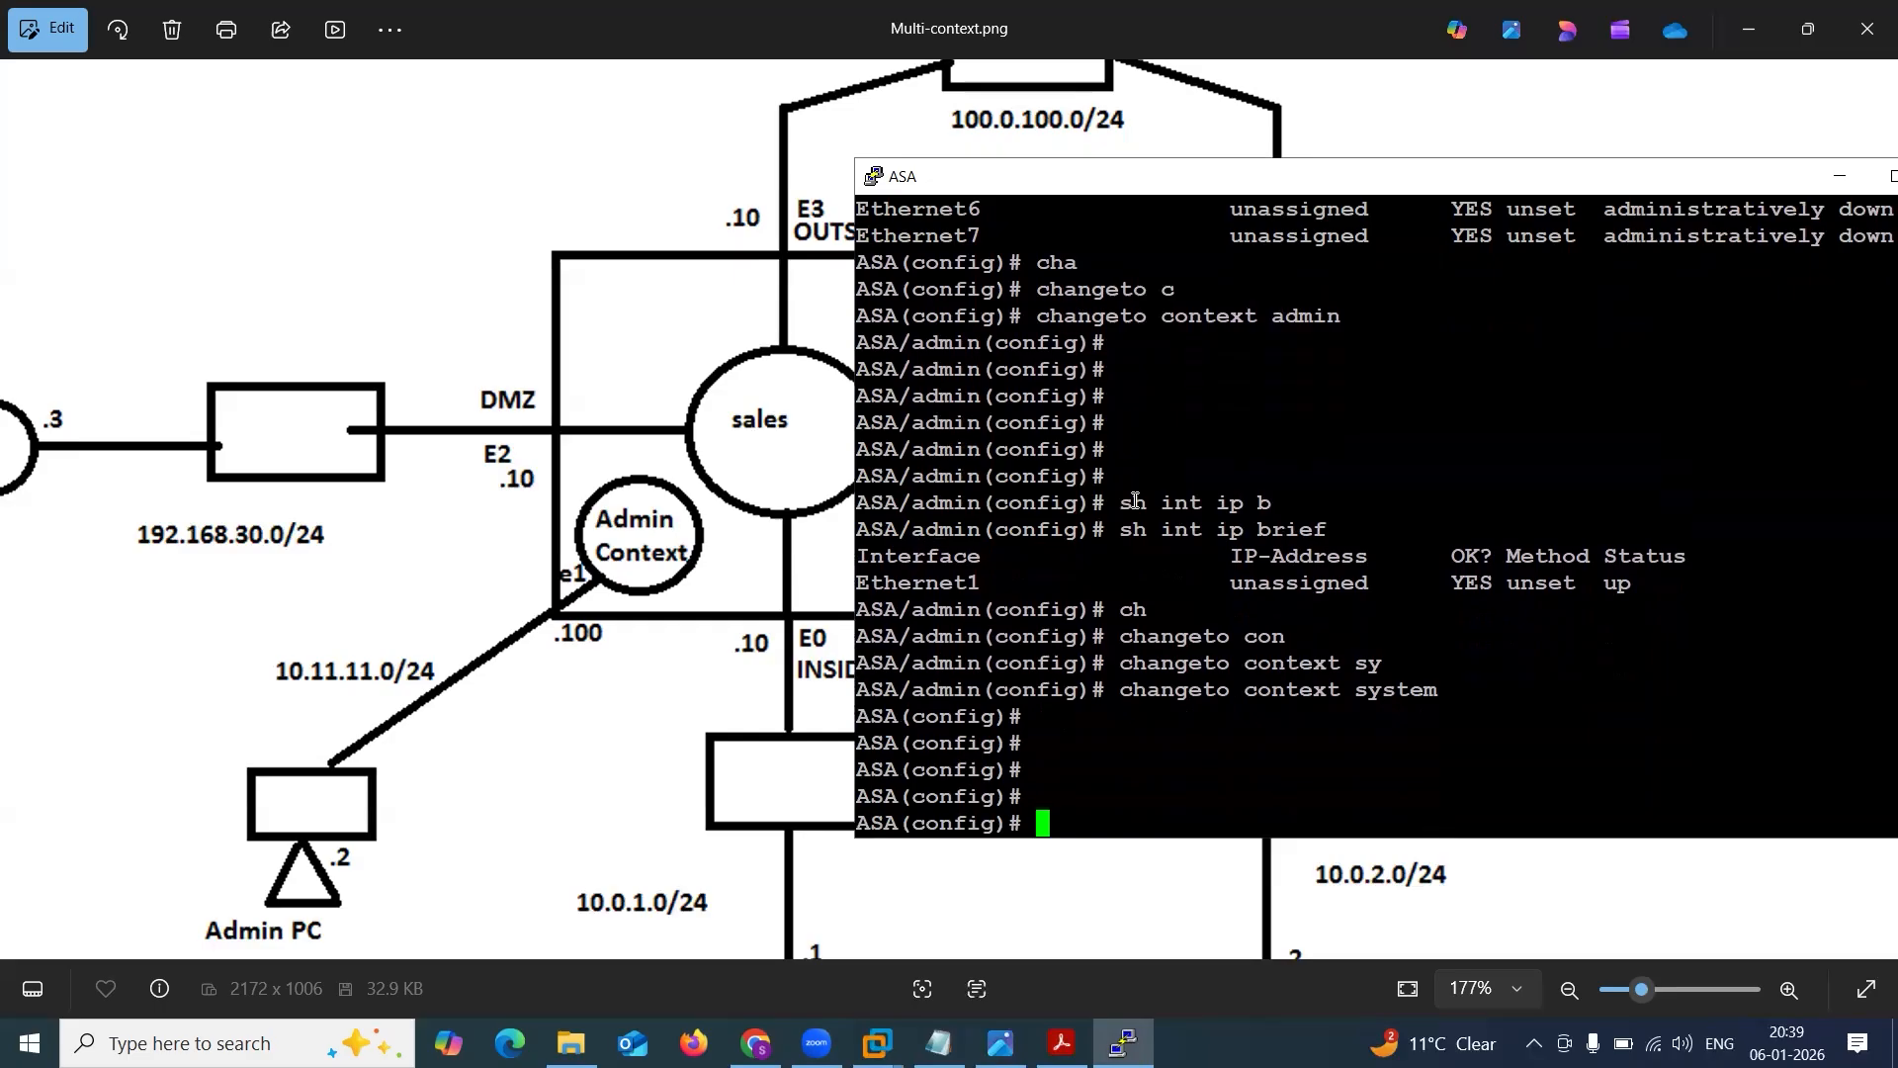
List the ASA's security contexts with sh context and compare the admin and system prompts.
text(sh cont)
key(Tab)
text(e)
key(Tab)
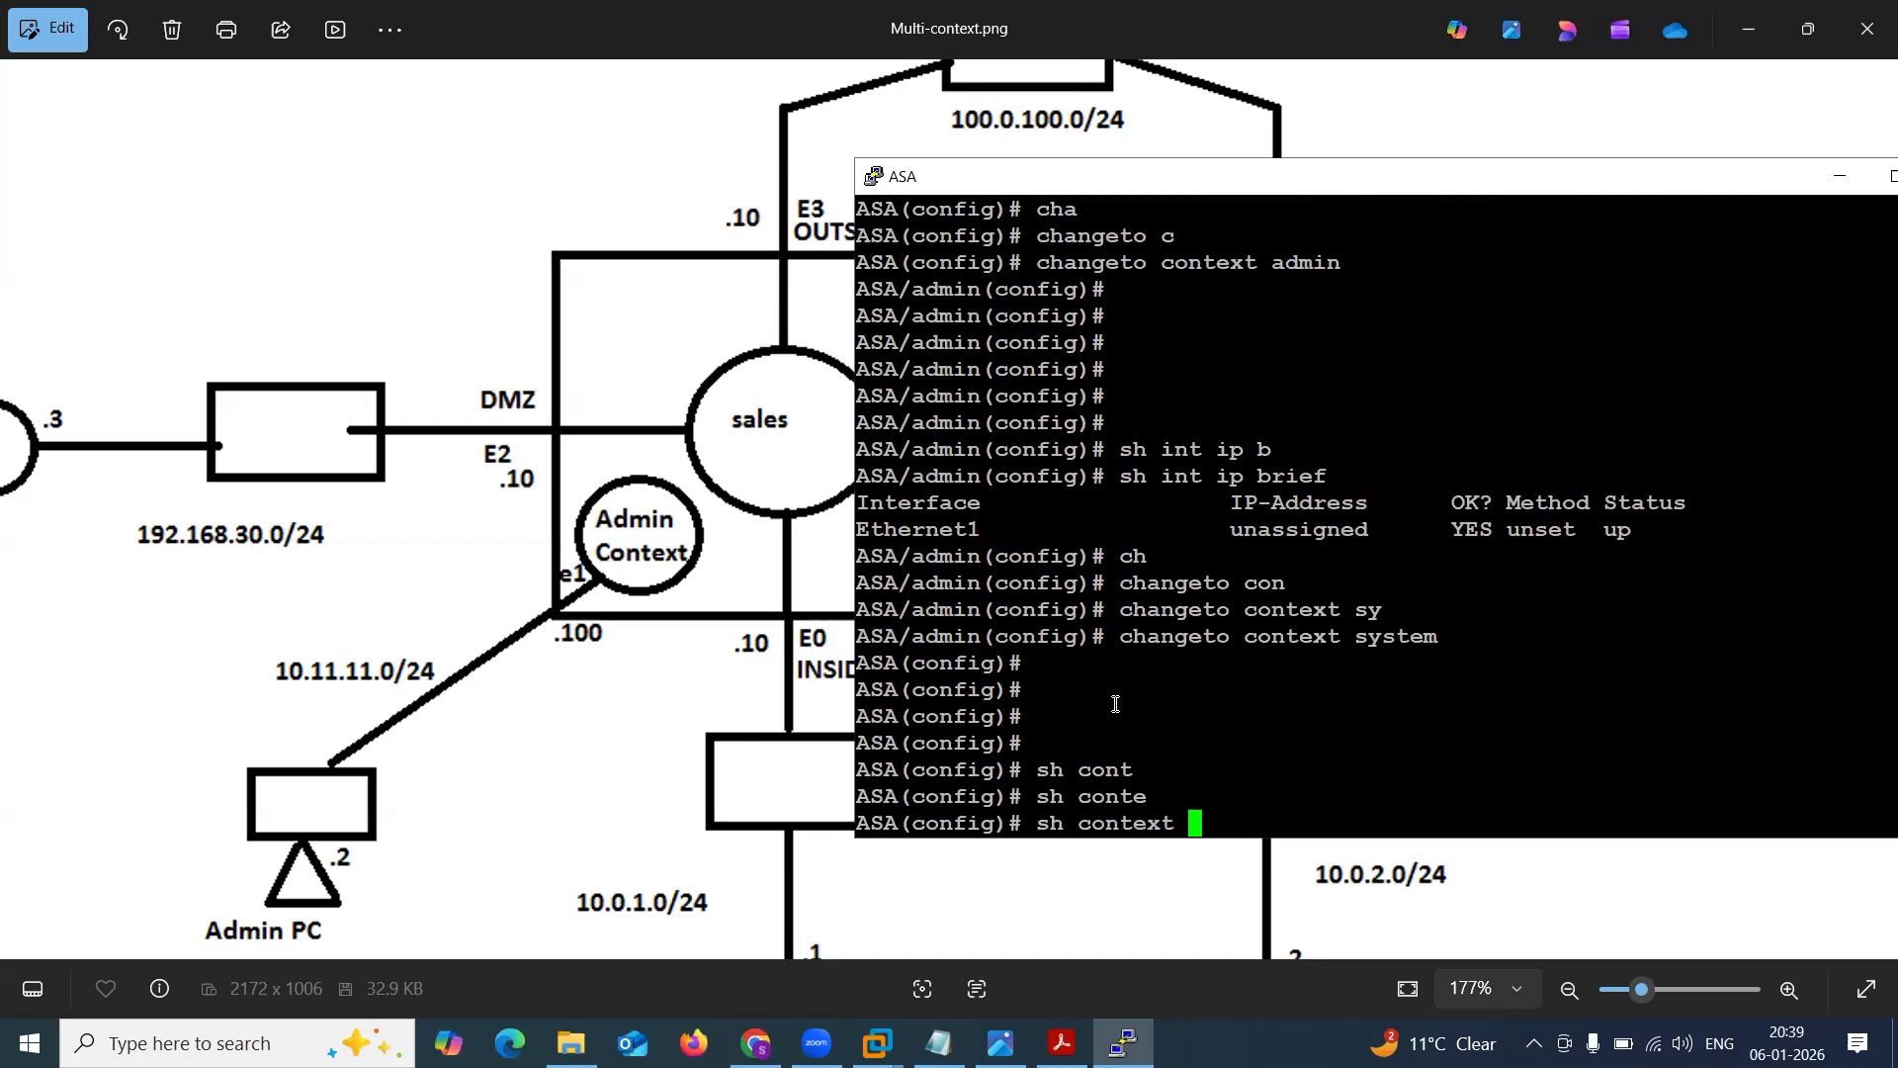
key(Return)
drag(873, 767, 1142, 769)
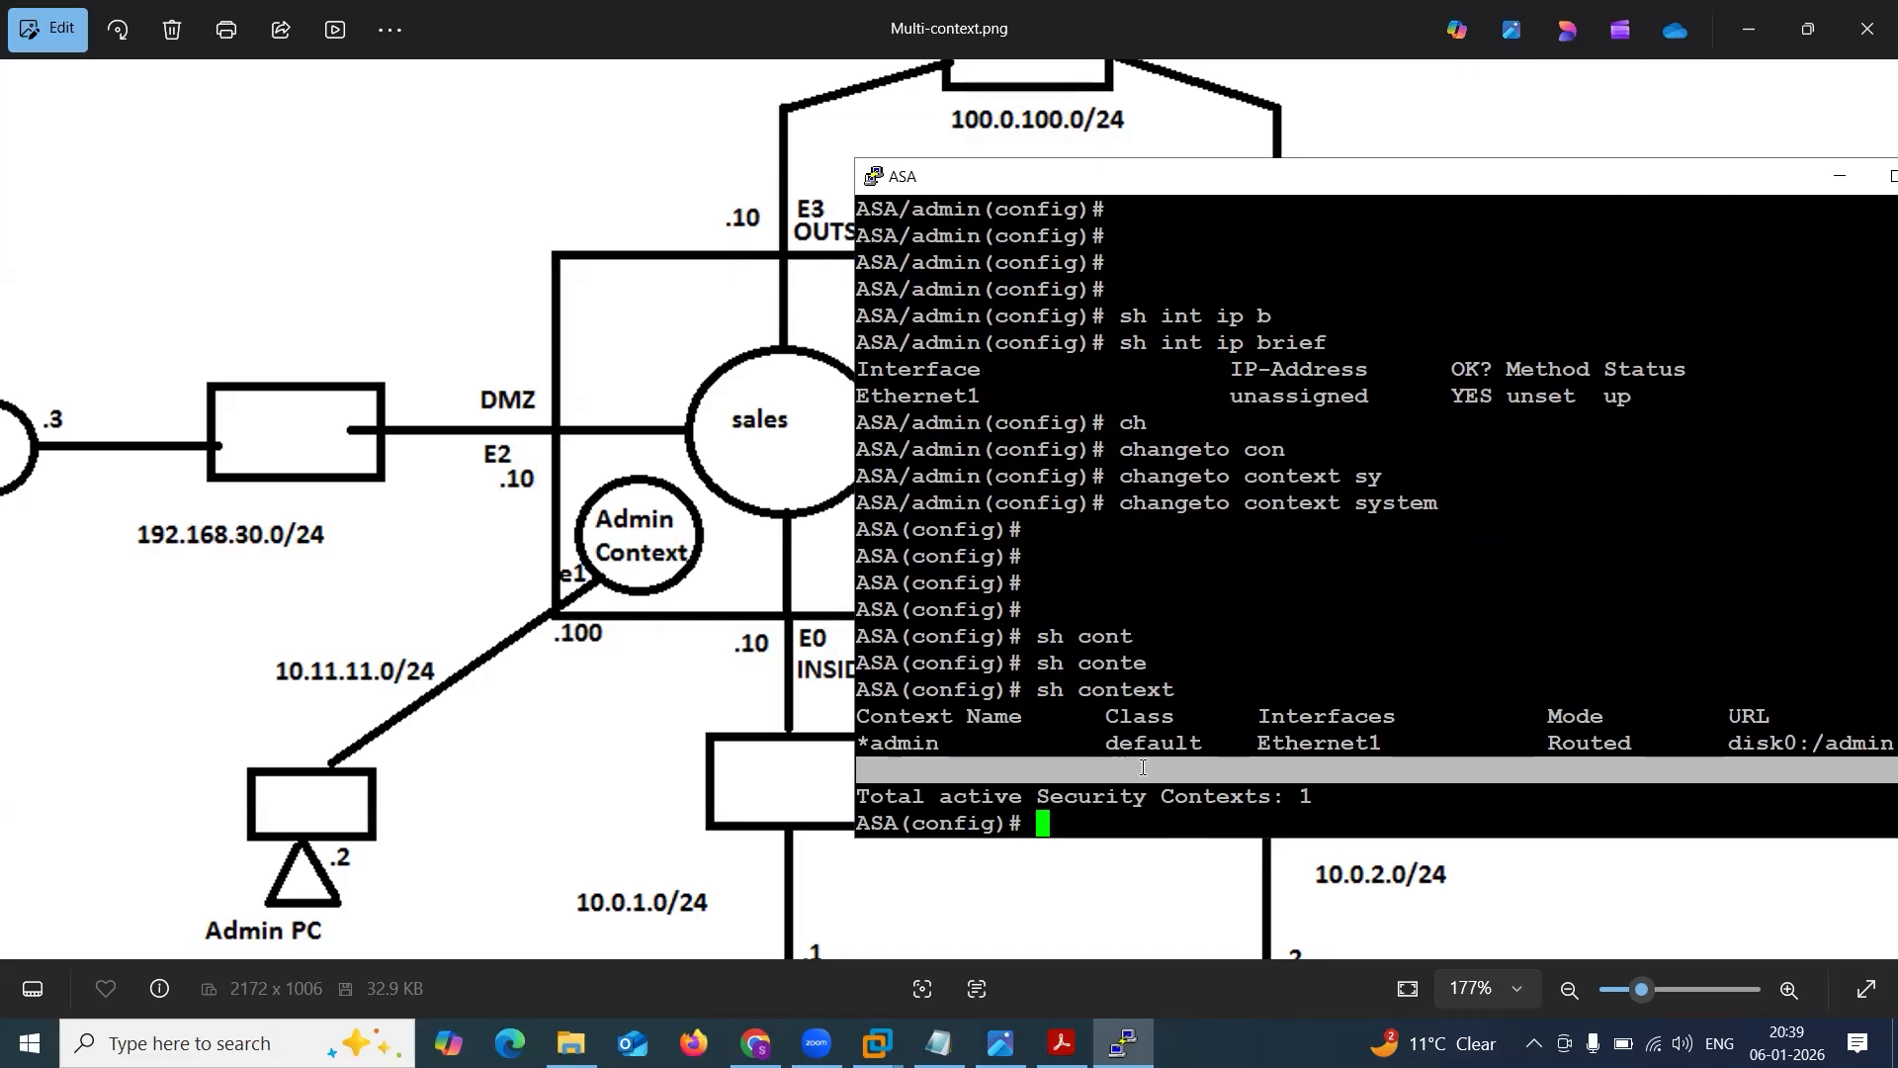
click(1079, 757)
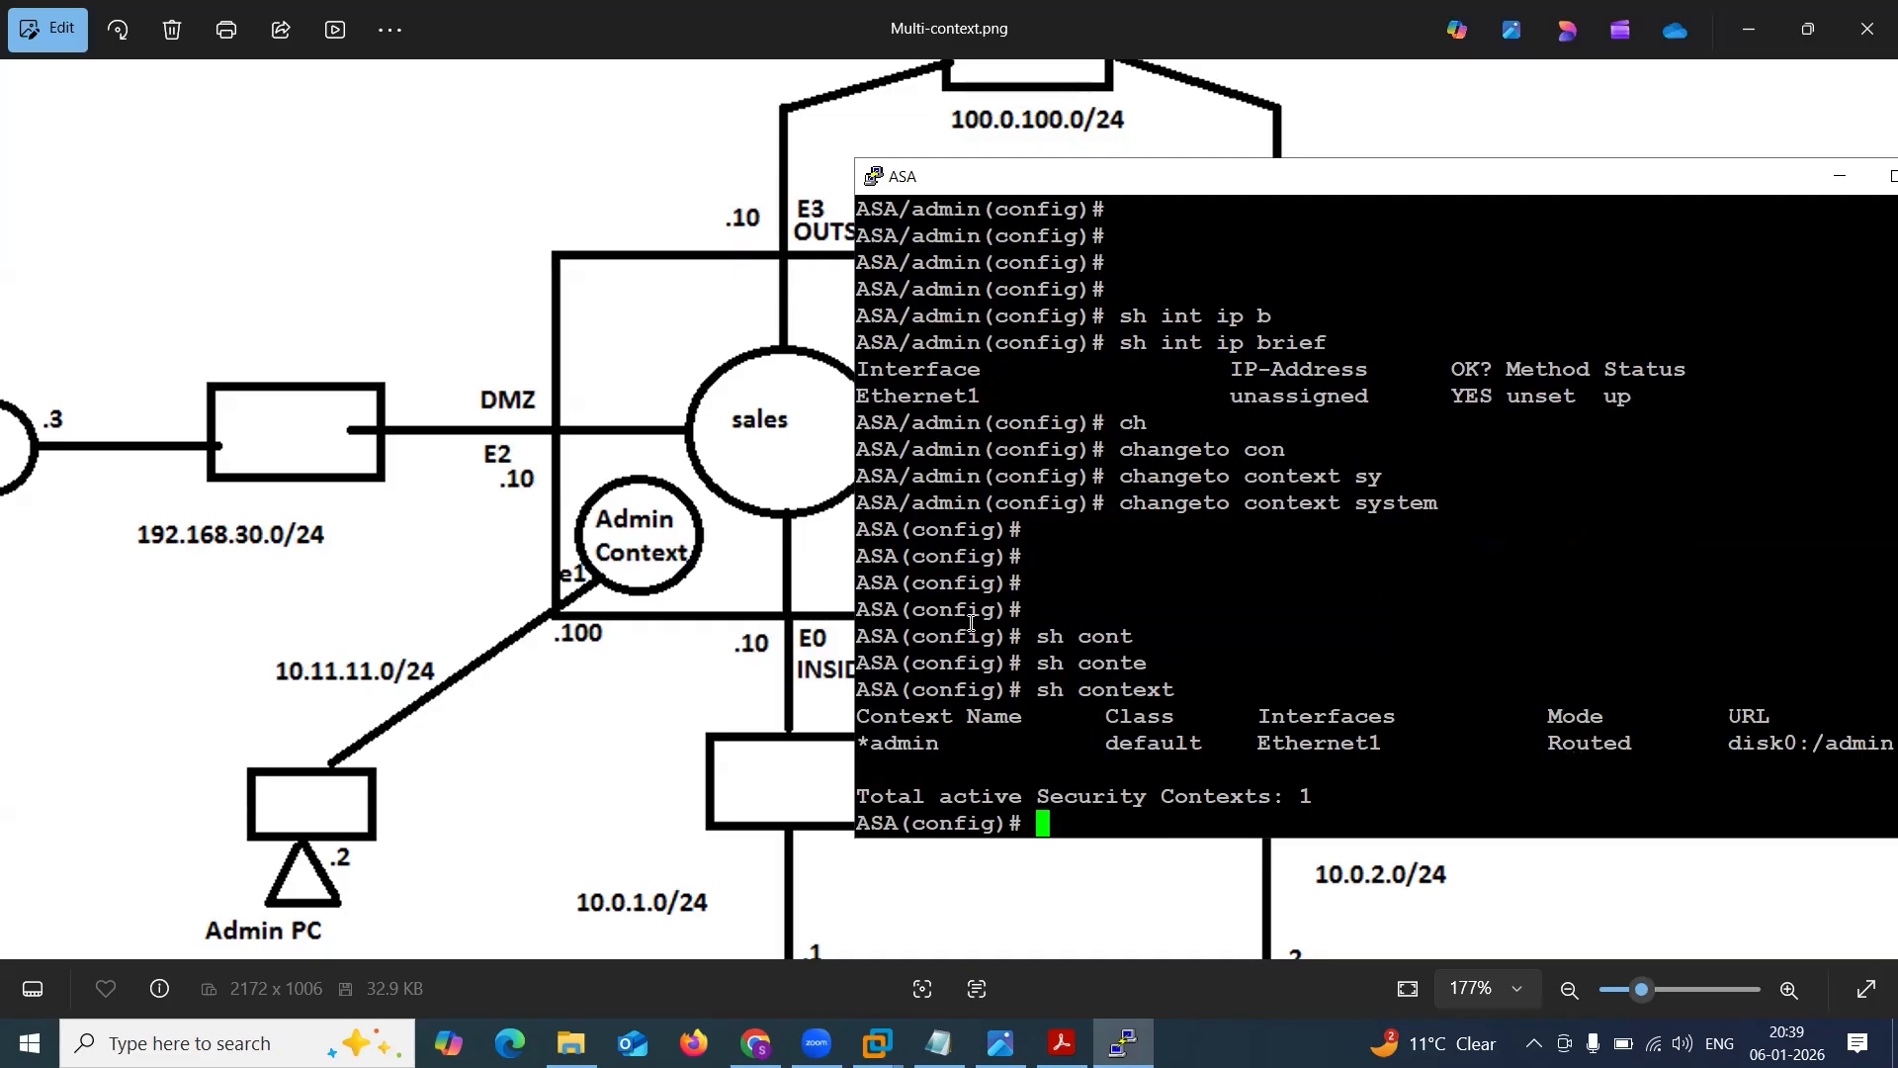
drag(857, 476, 983, 482)
click(983, 482)
drag(856, 555, 899, 555)
click(905, 554)
Move the ASA terminal off the diagram, draw red arrows to the sales and Mark contexts, and clear them.
drag(1086, 180, 1735, 152)
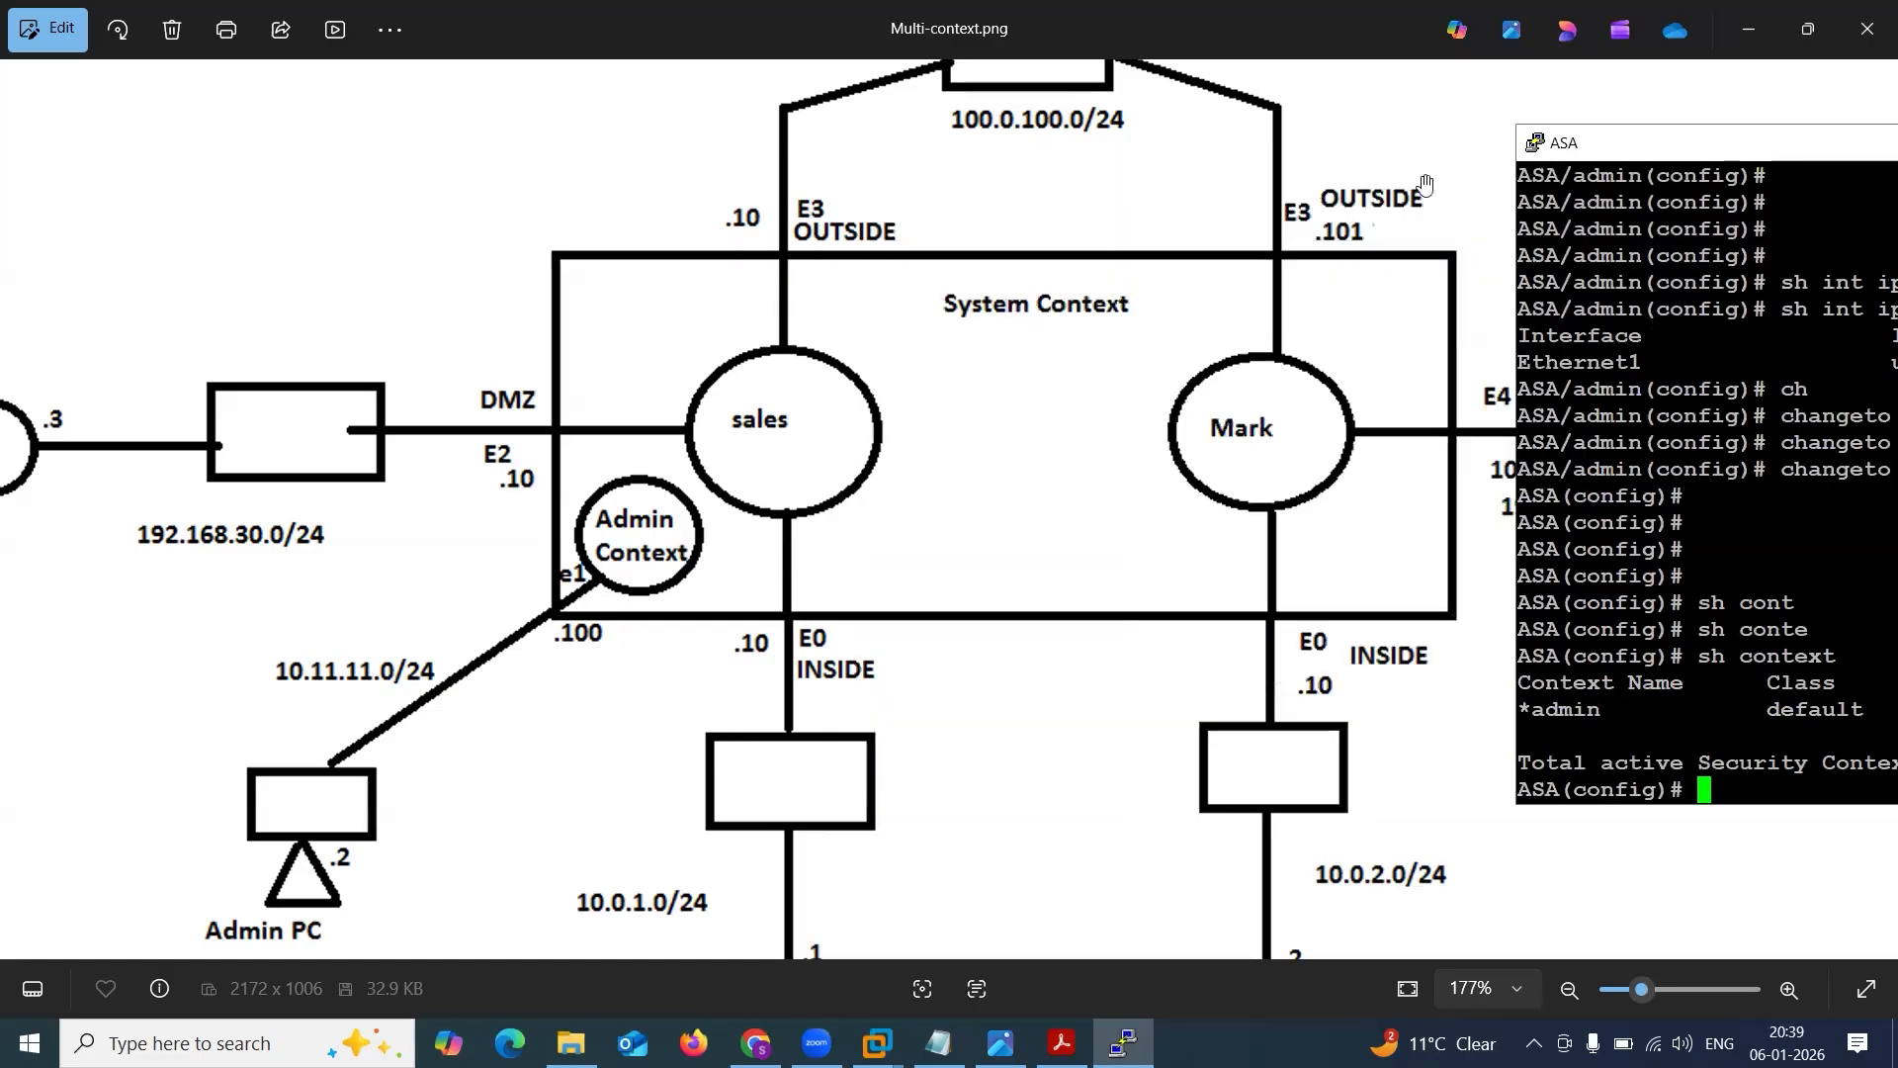
click(132, 271)
drag(603, 338, 758, 392)
drag(1385, 286, 1249, 393)
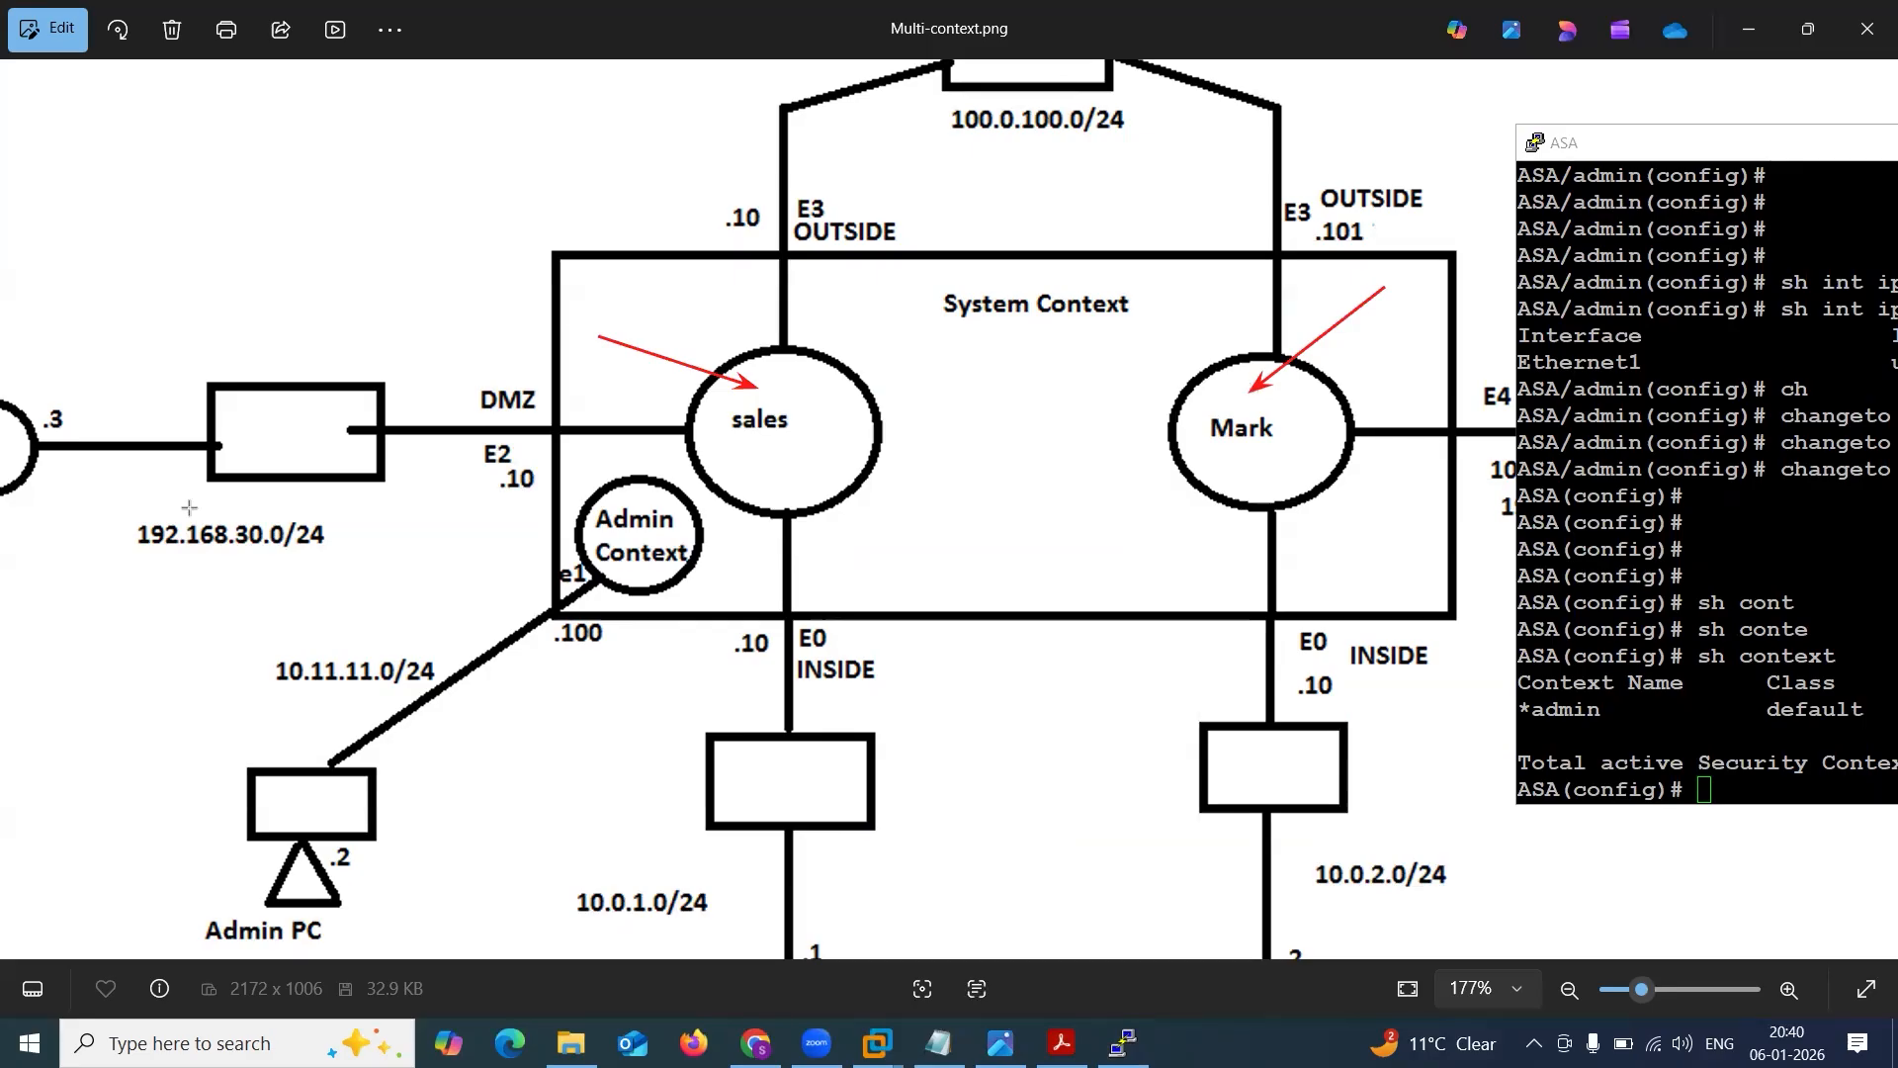
click(186, 667)
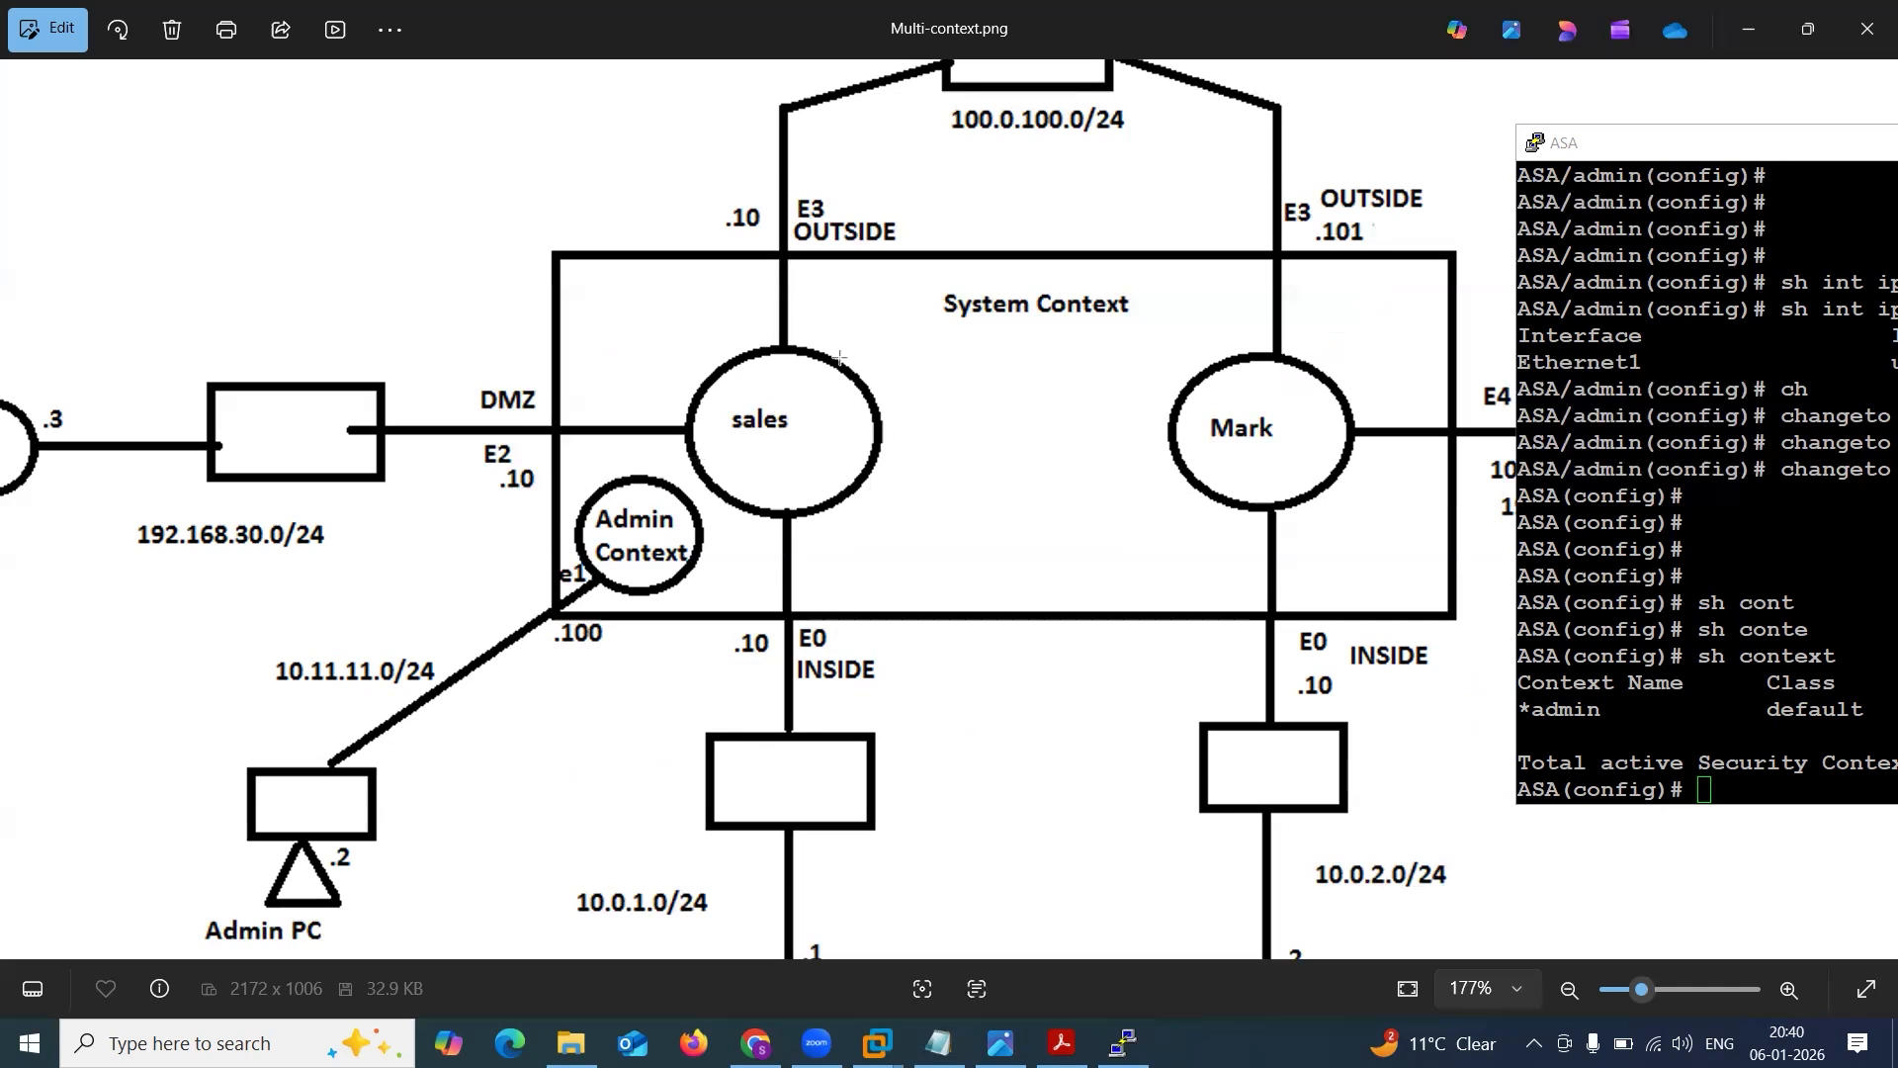
Draw red arrows to sales, to Mark and from the Admin PC's switch towards e1, then undo all three.
drag(617, 367, 737, 404)
drag(1354, 259, 1283, 366)
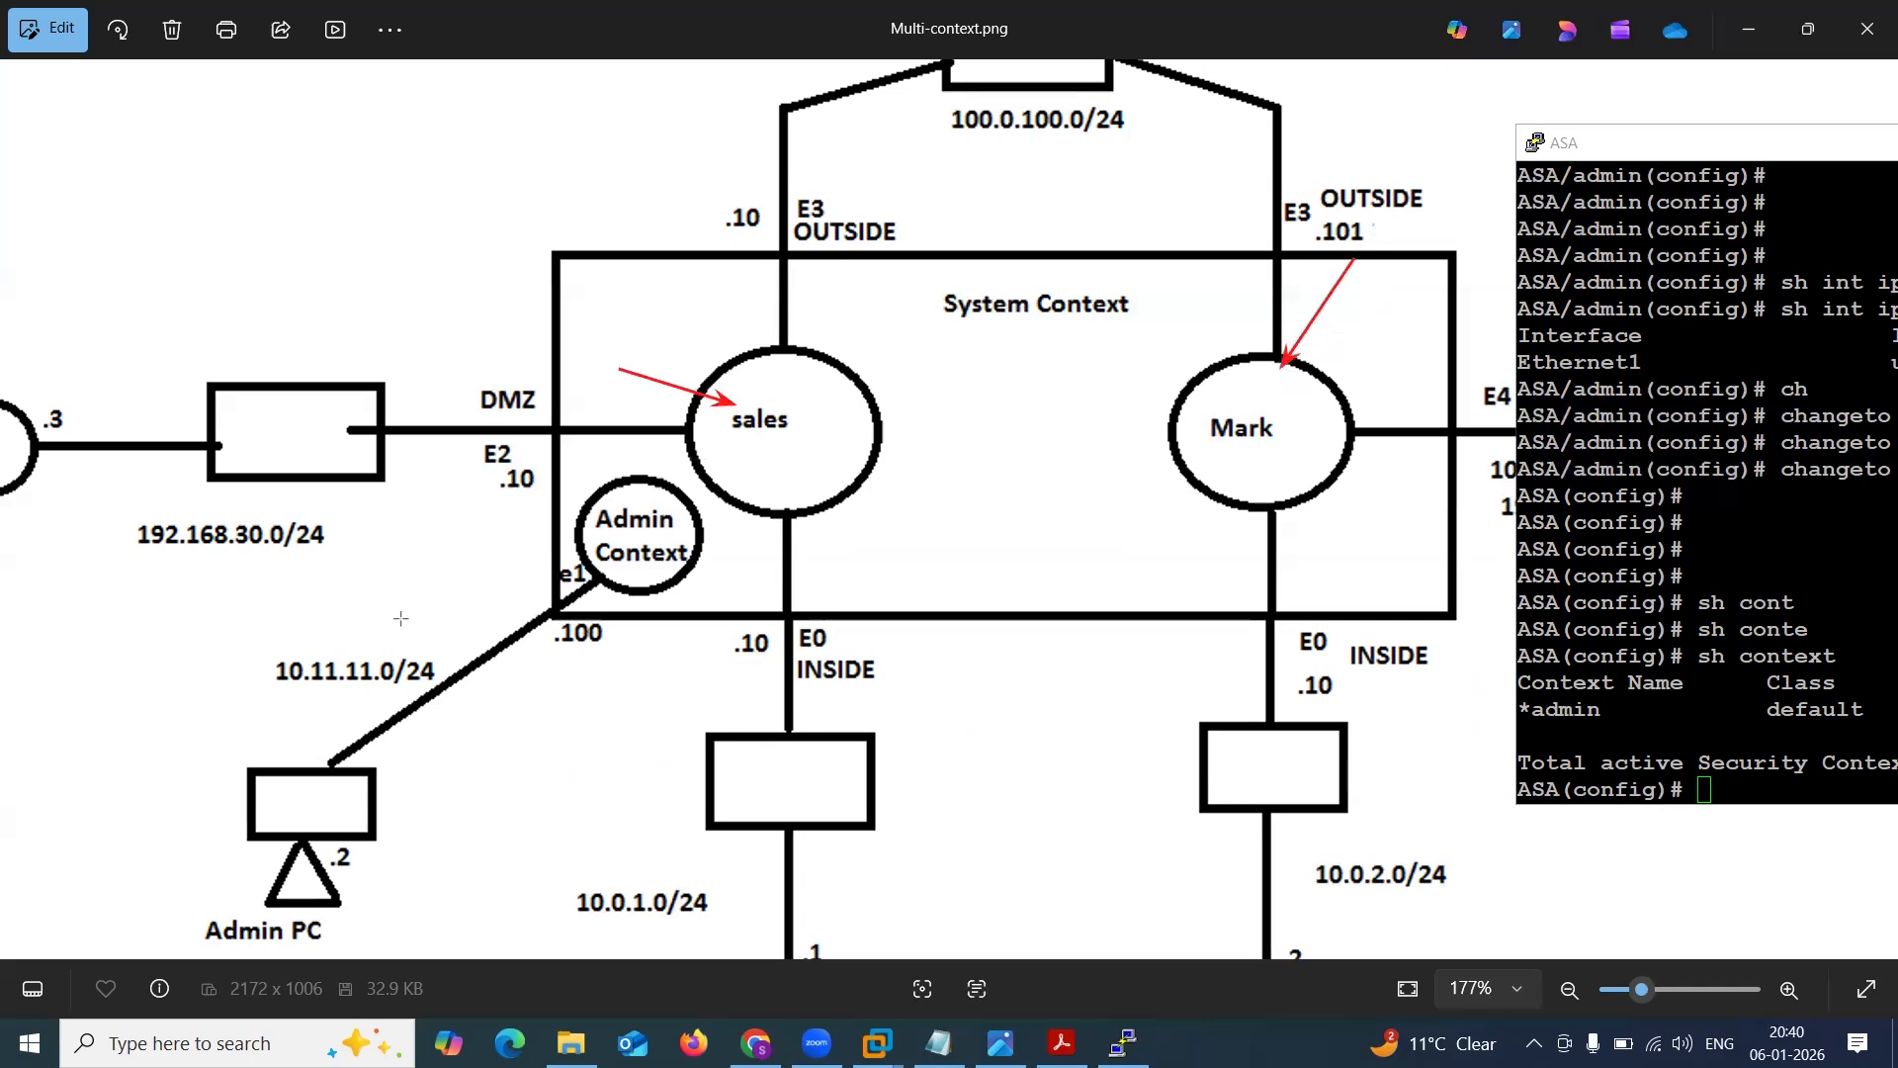
drag(297, 774, 512, 619)
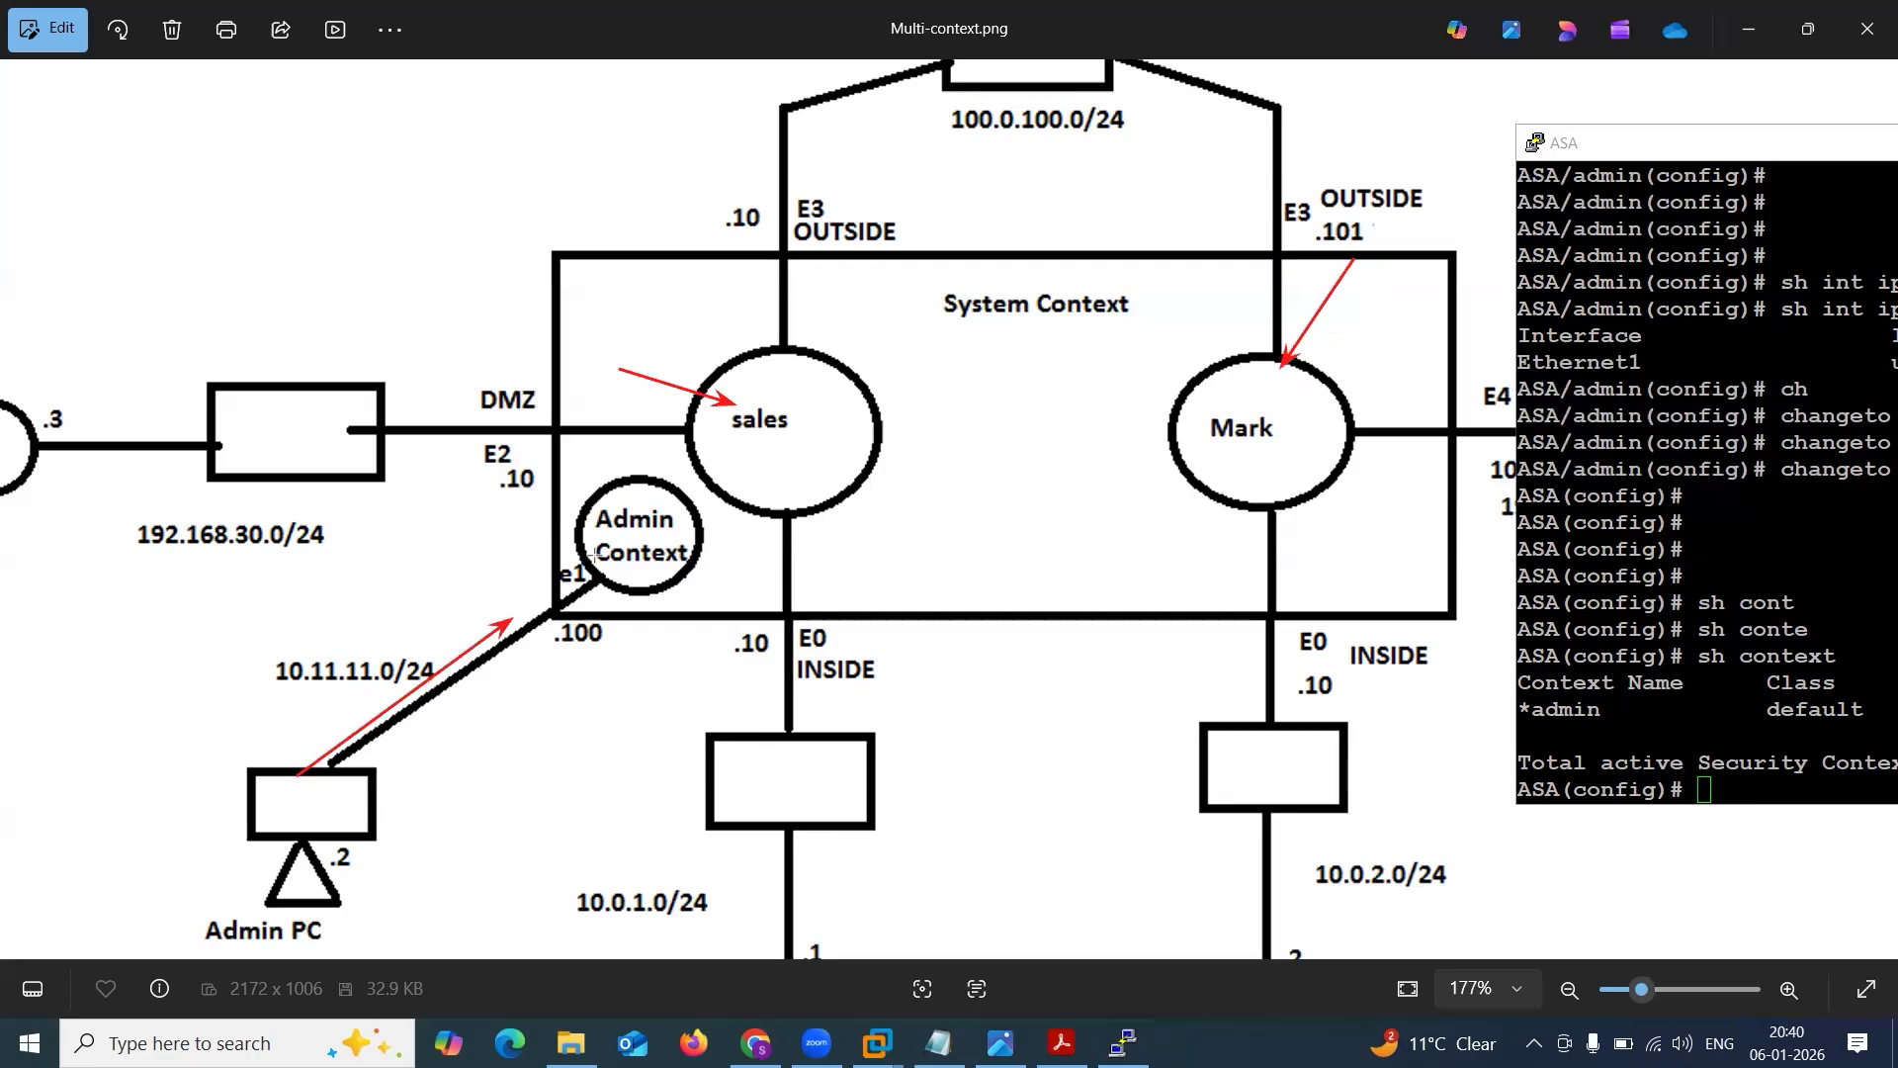
key(ctrl+z)
key(ctrl+z)
key(ctrl+z)
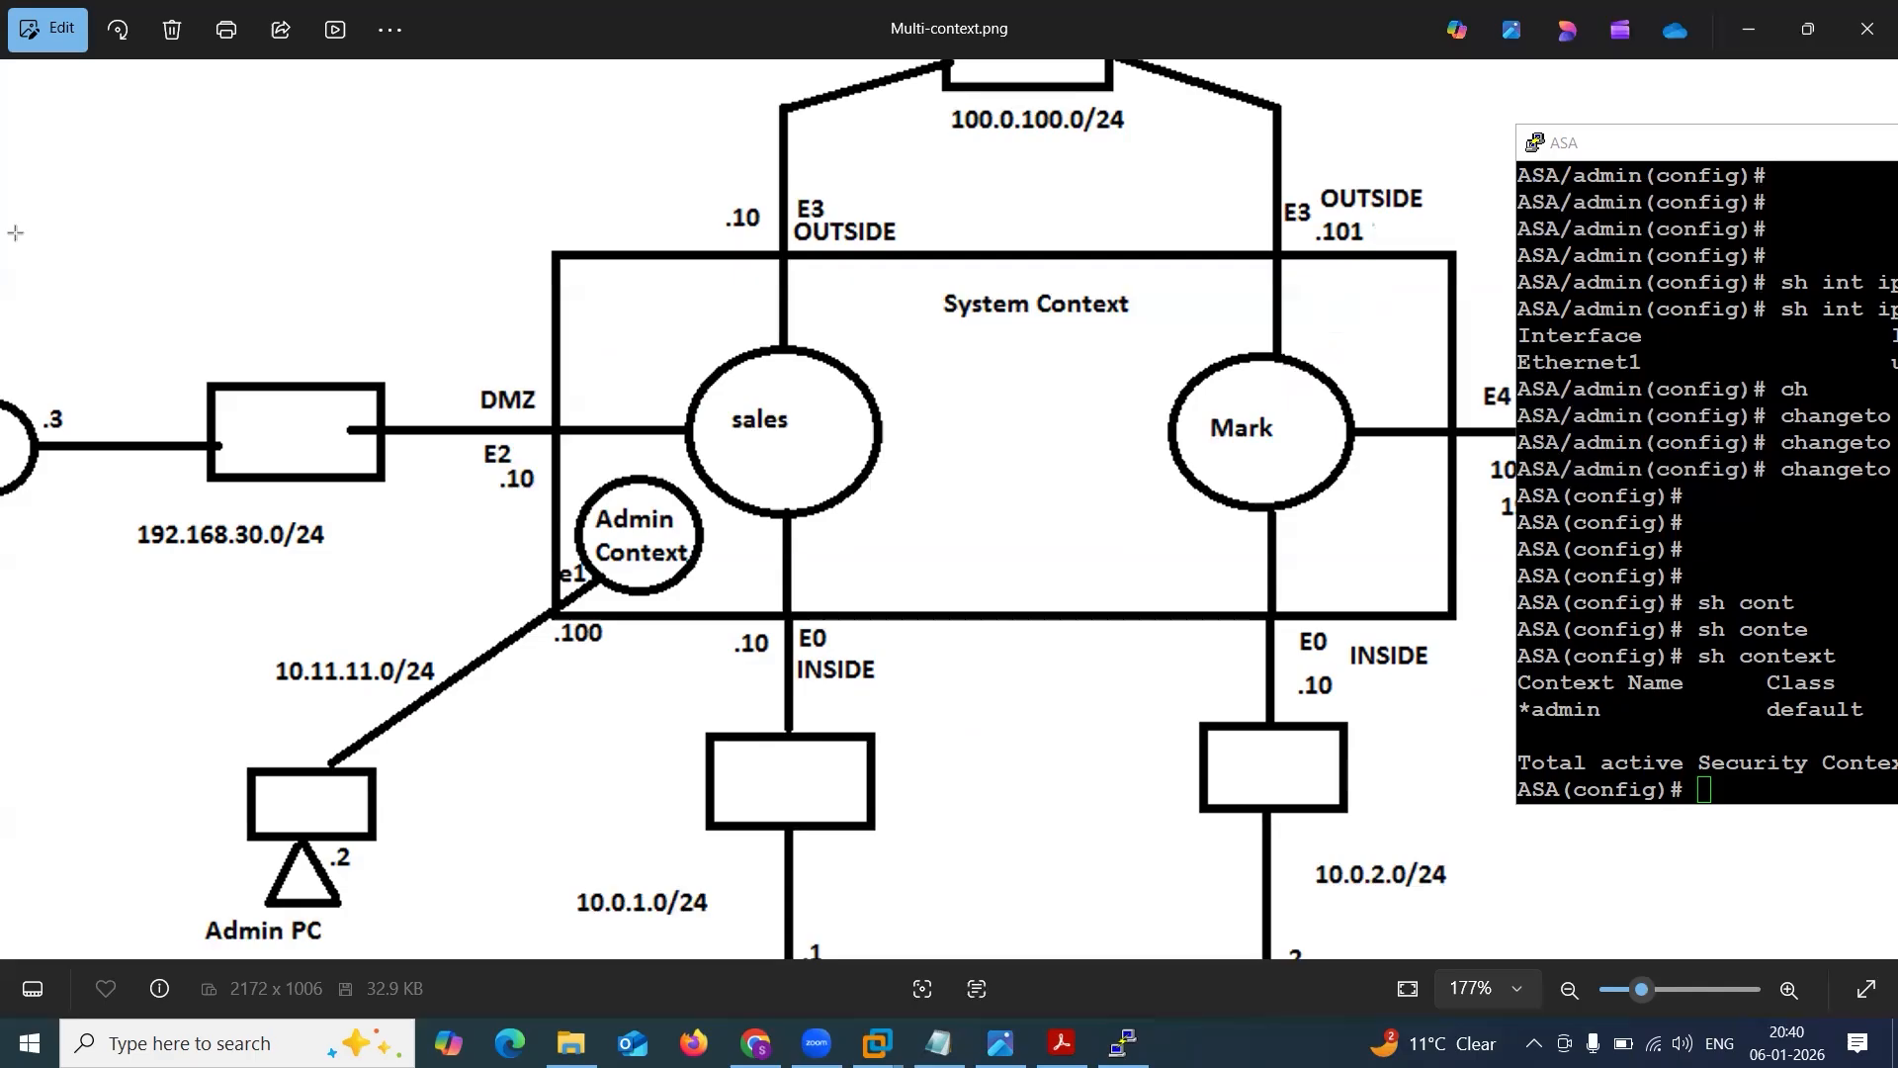
Bring the ASA terminal back over the diagram and enter the admin context with changeto context admin.
drag(1614, 160, 719, 192)
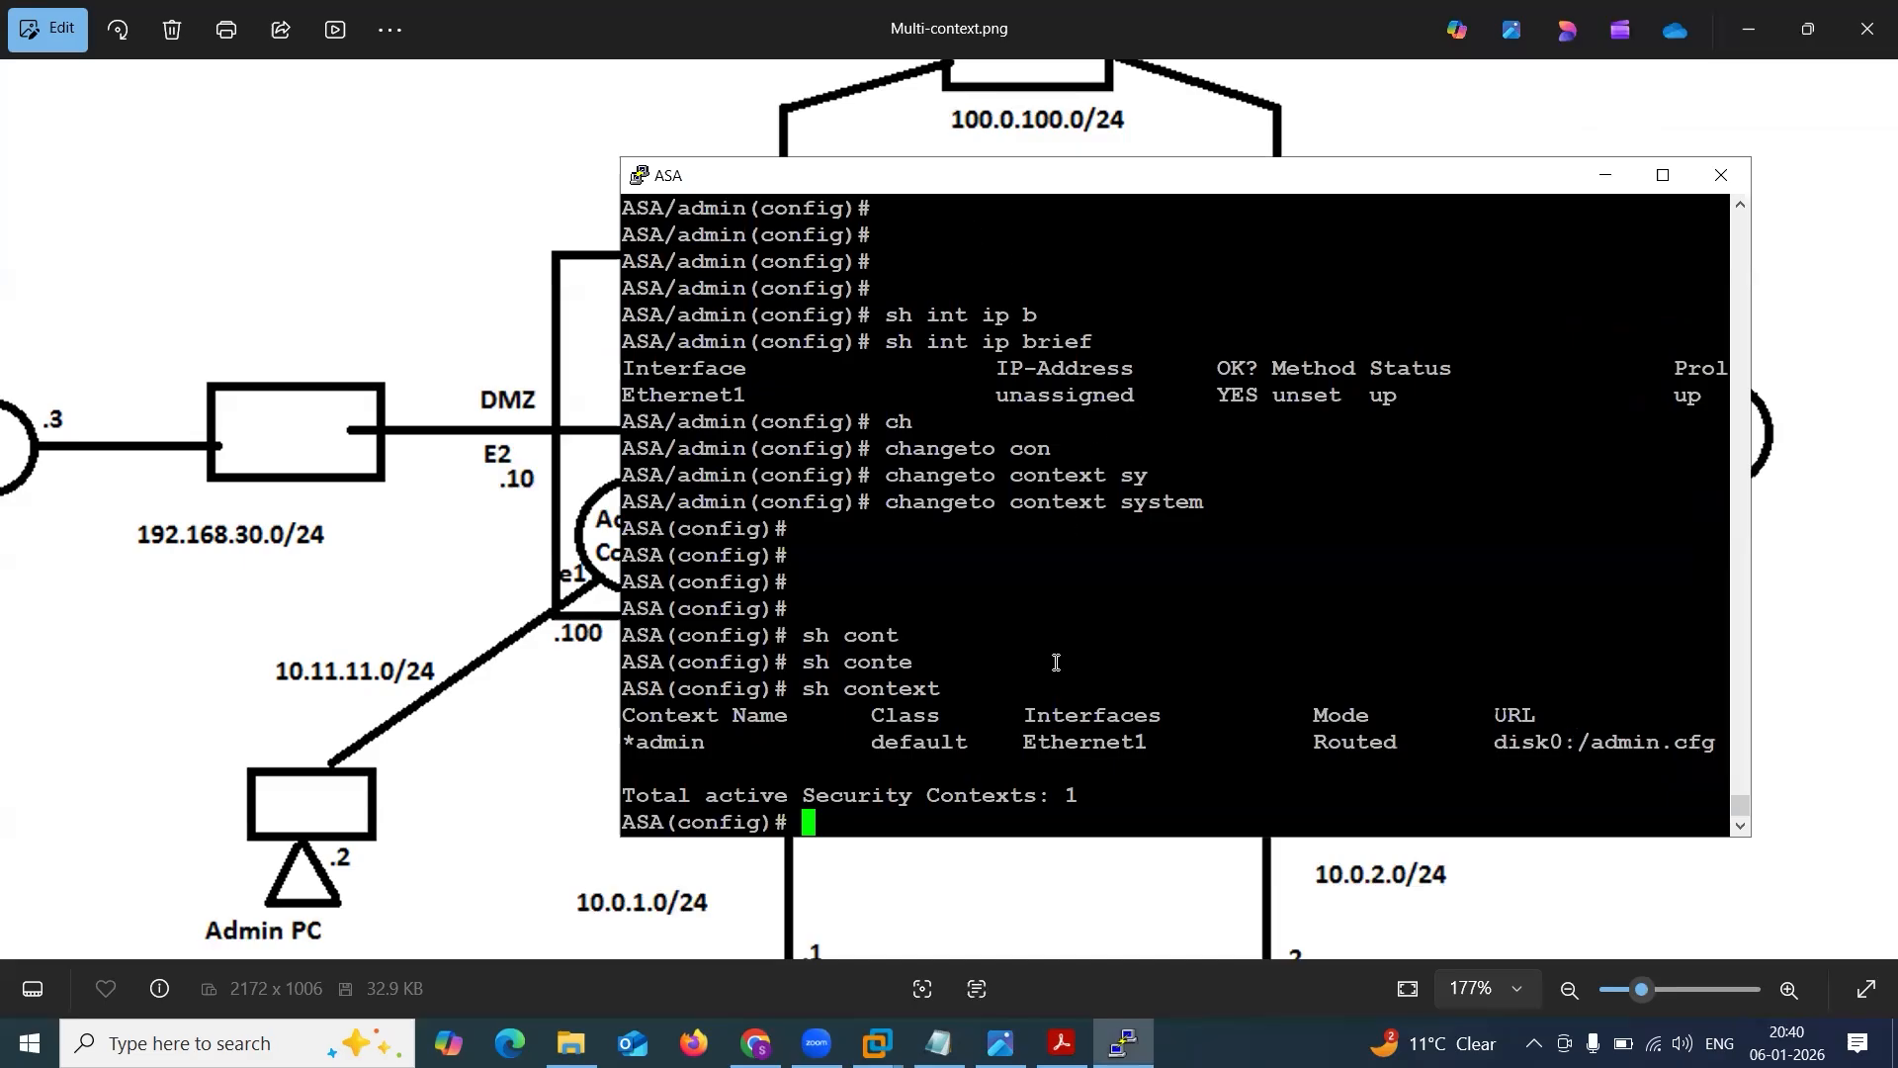
key(Return)
key(Return)
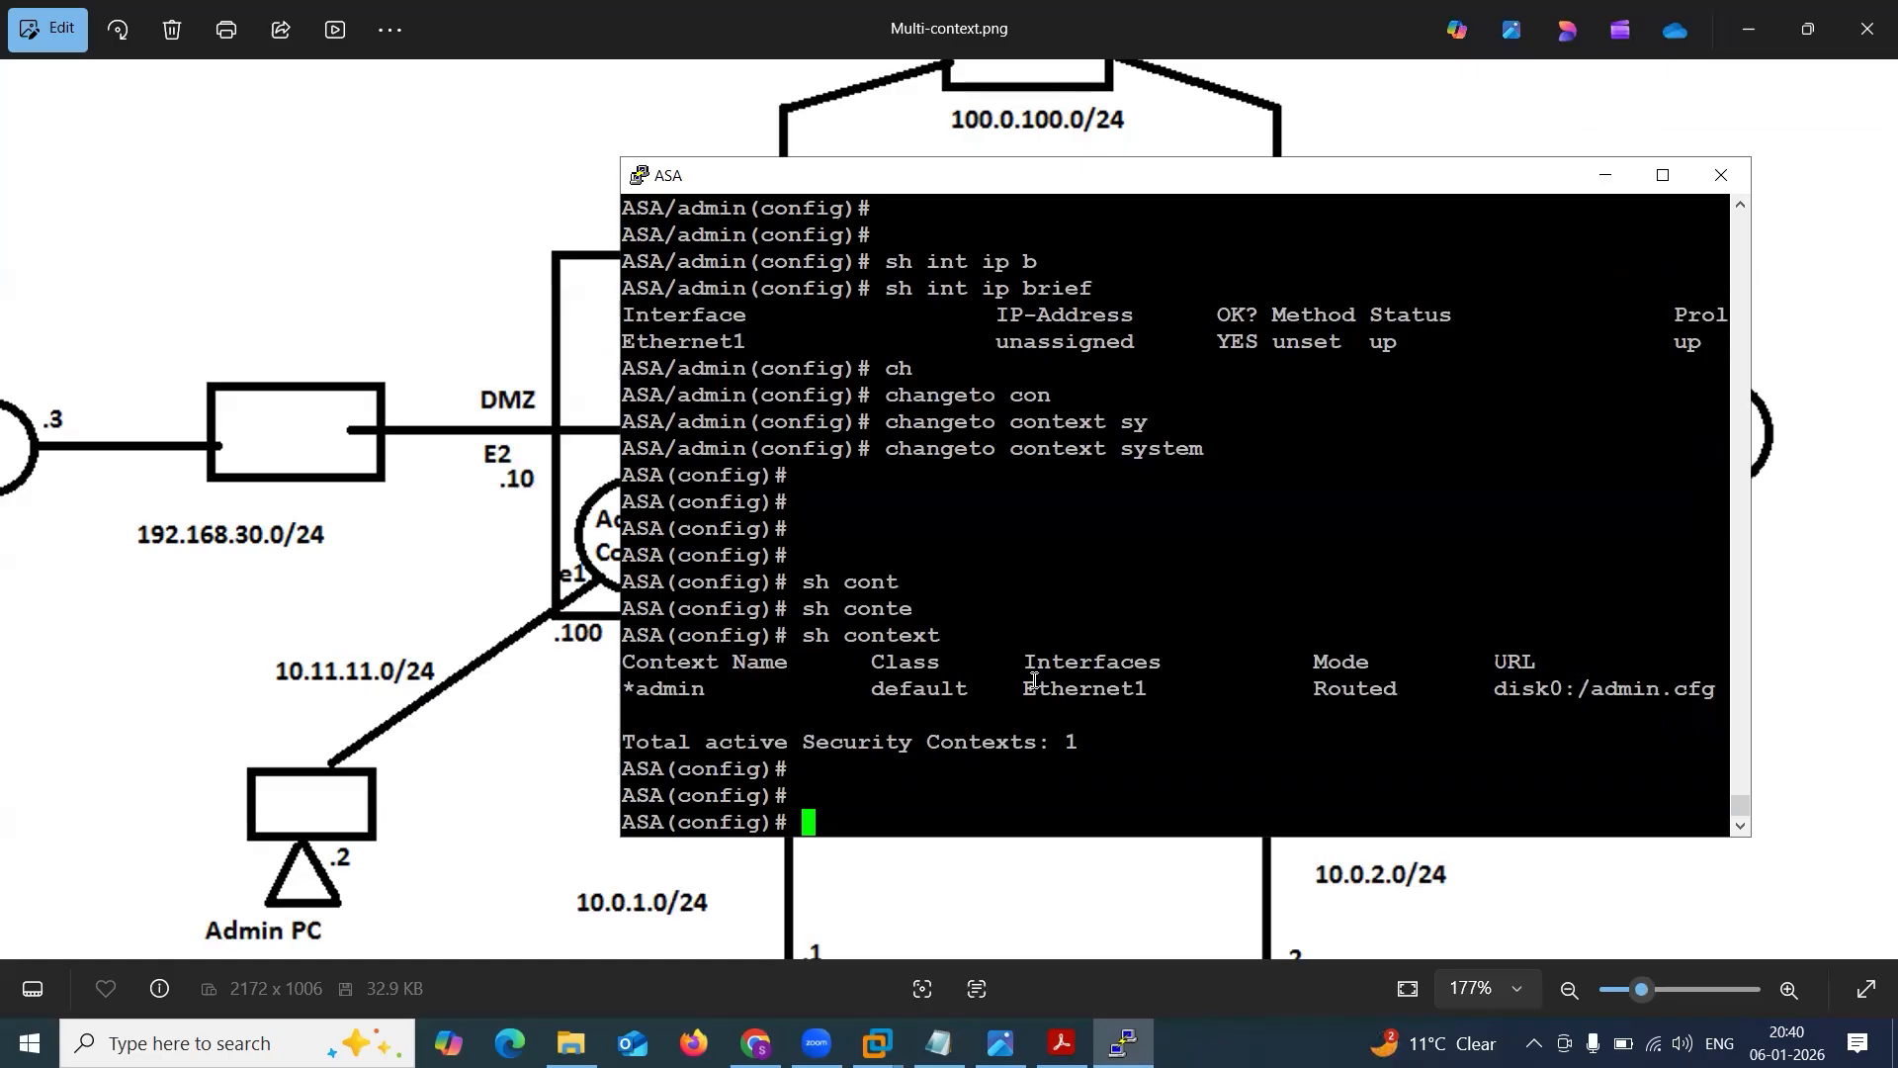
text(cha)
key(Tab)
text(to c)
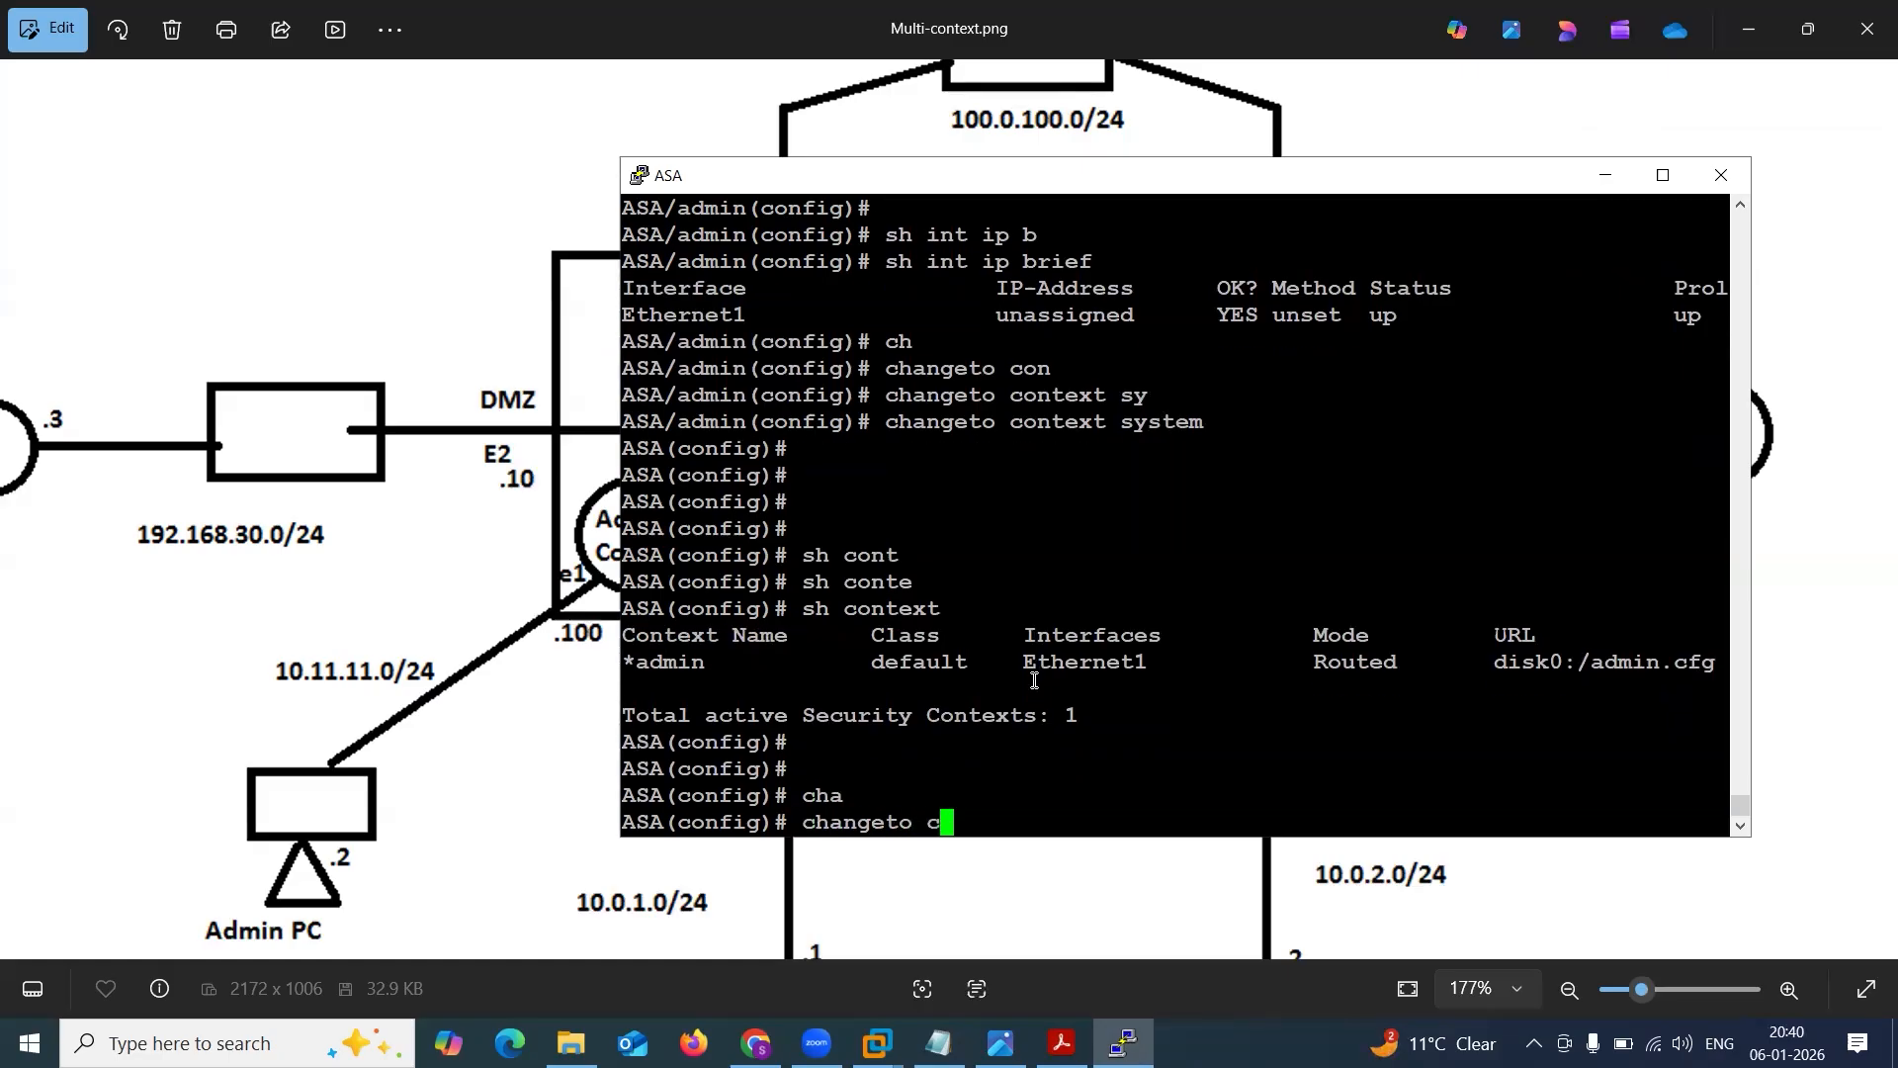
key(Tab)
text(admin)
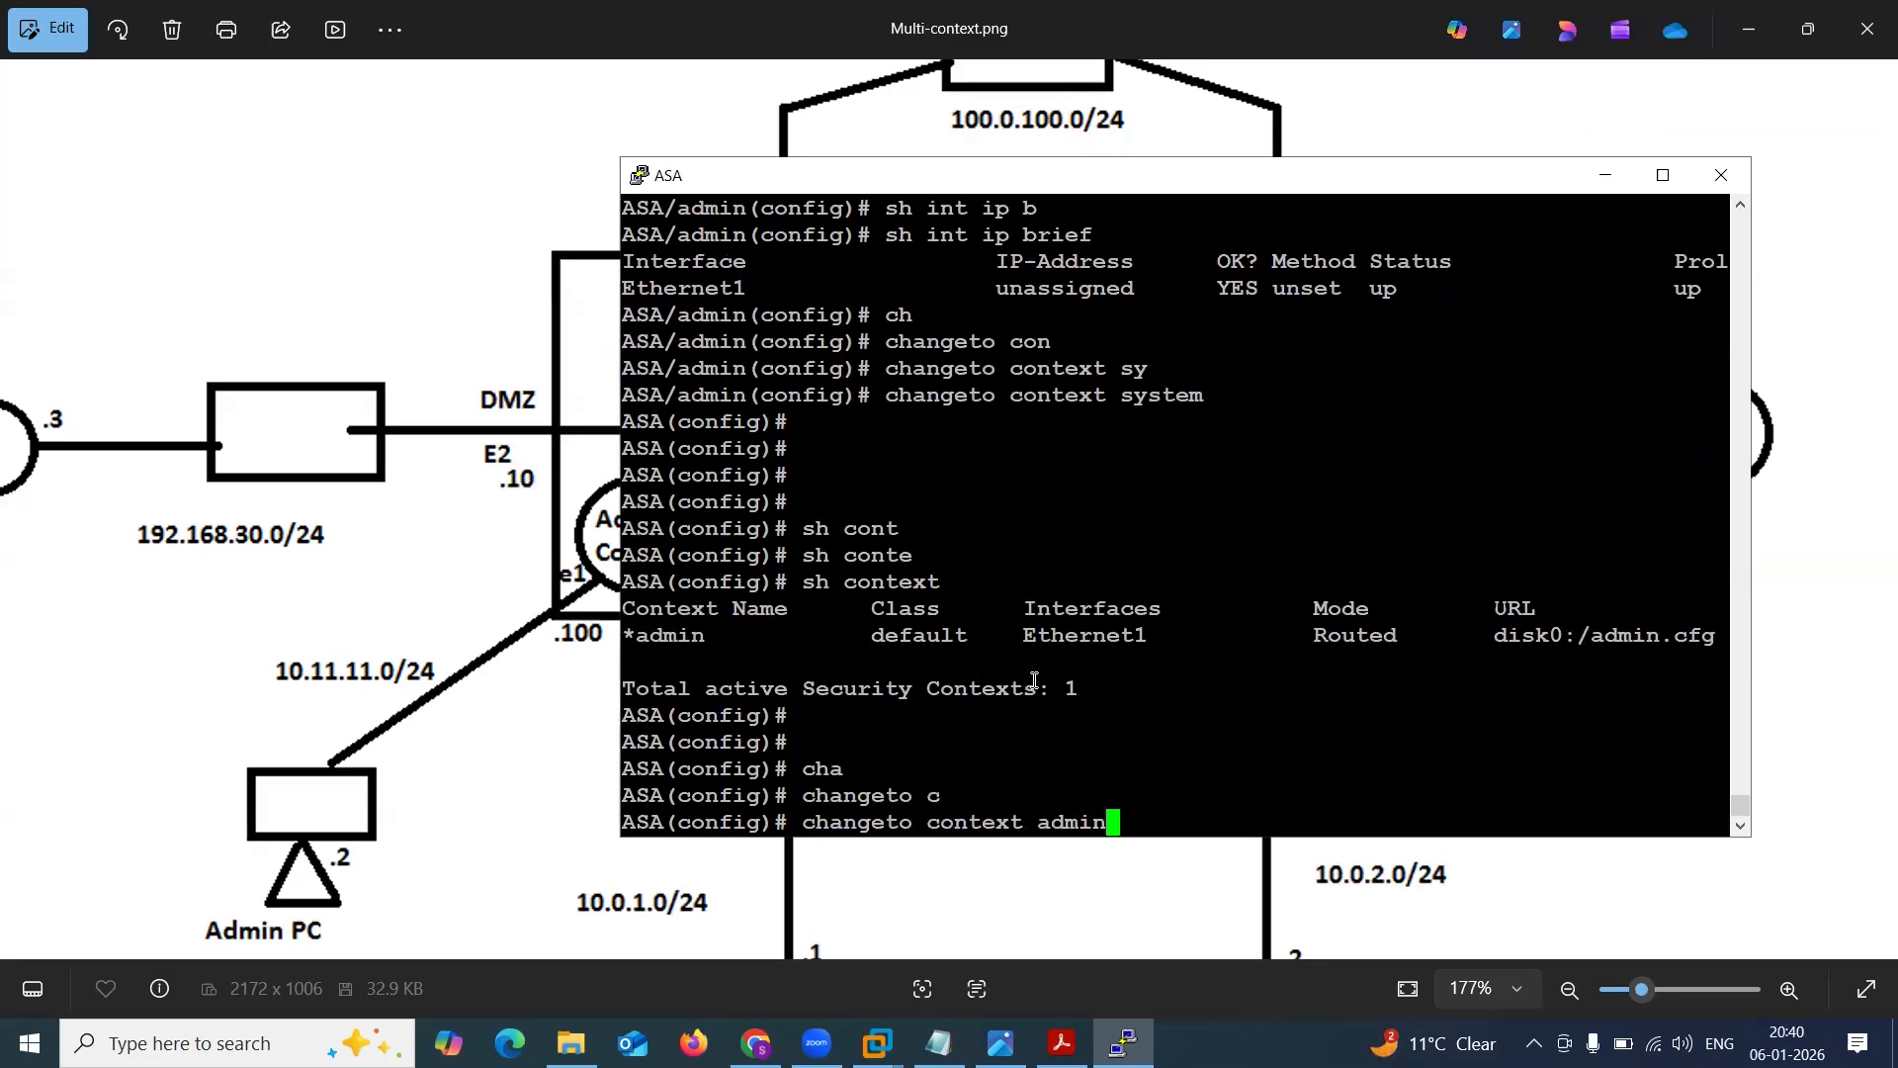
key(Return)
key(Return)
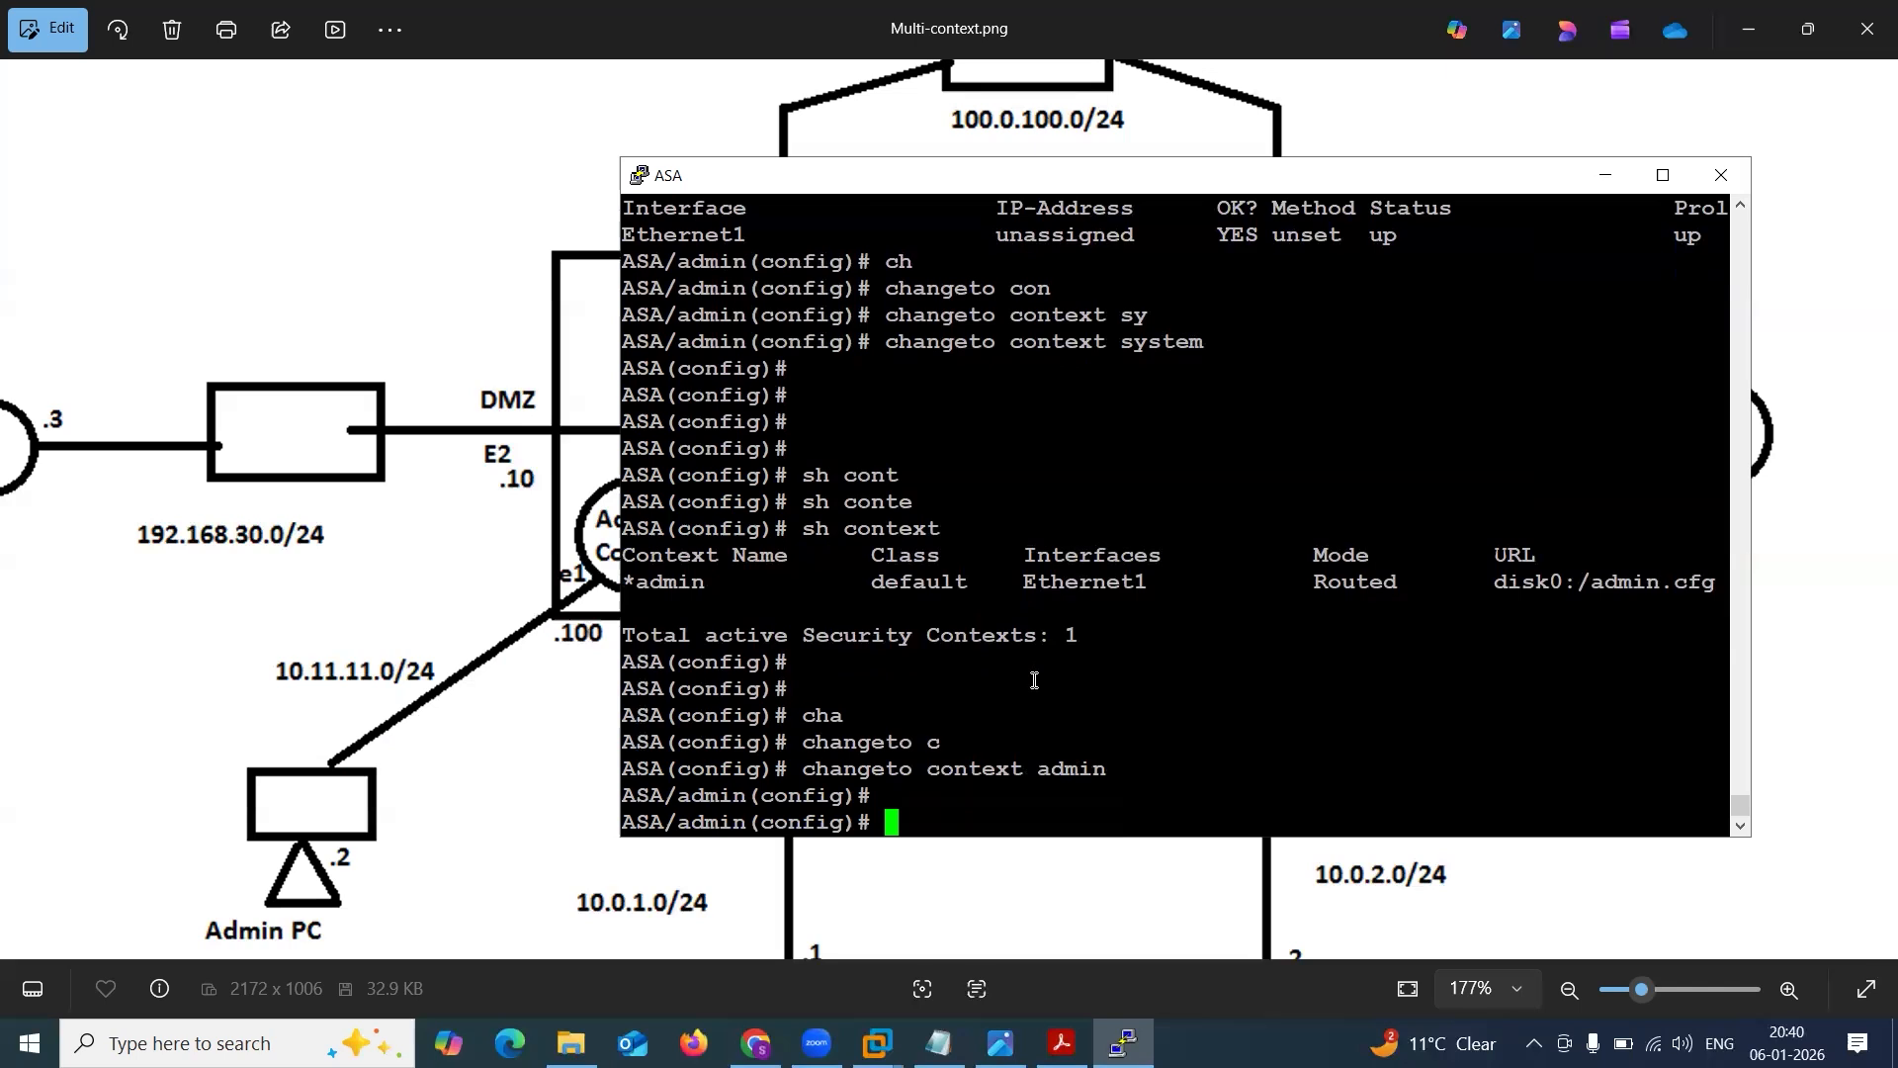
Name interface e1 mgmt in the admin context and set its security level to 100.
text(int e1)
key(Return)
text(name)
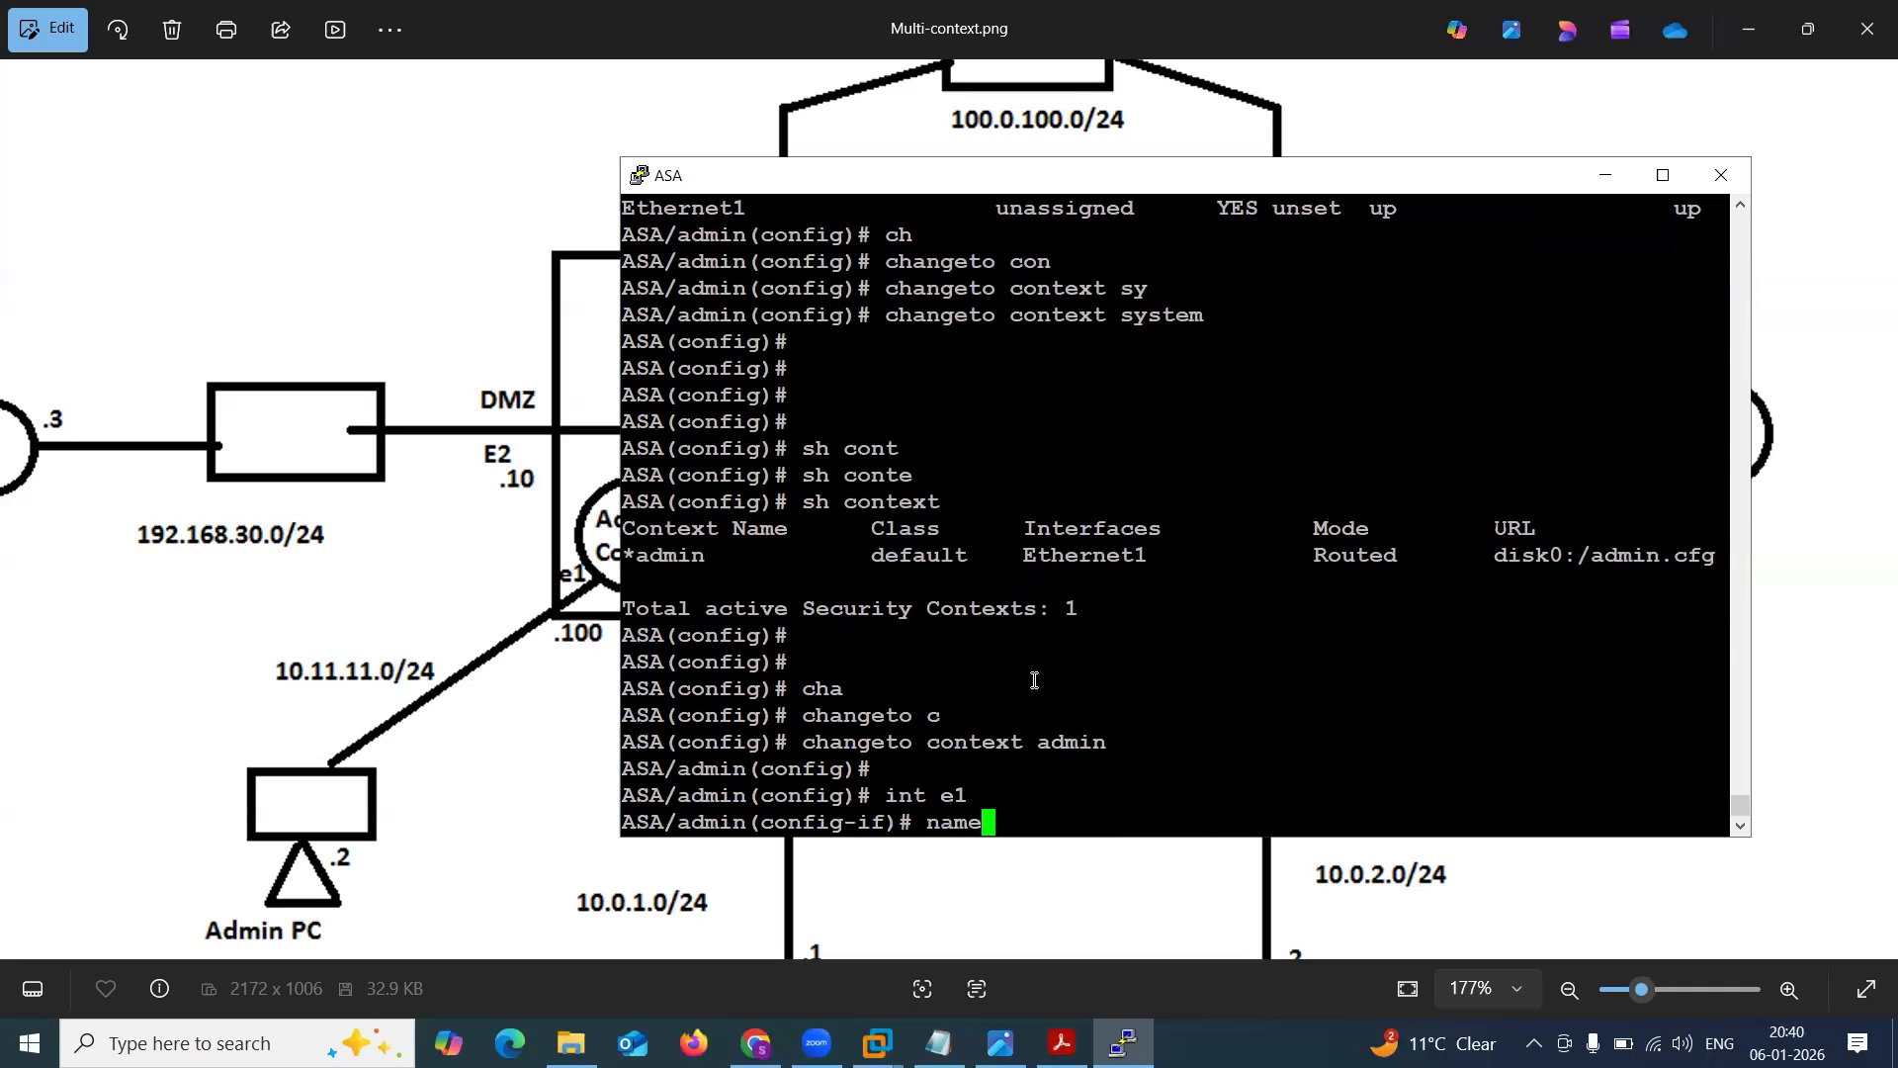
text(if mgmt)
key(Return)
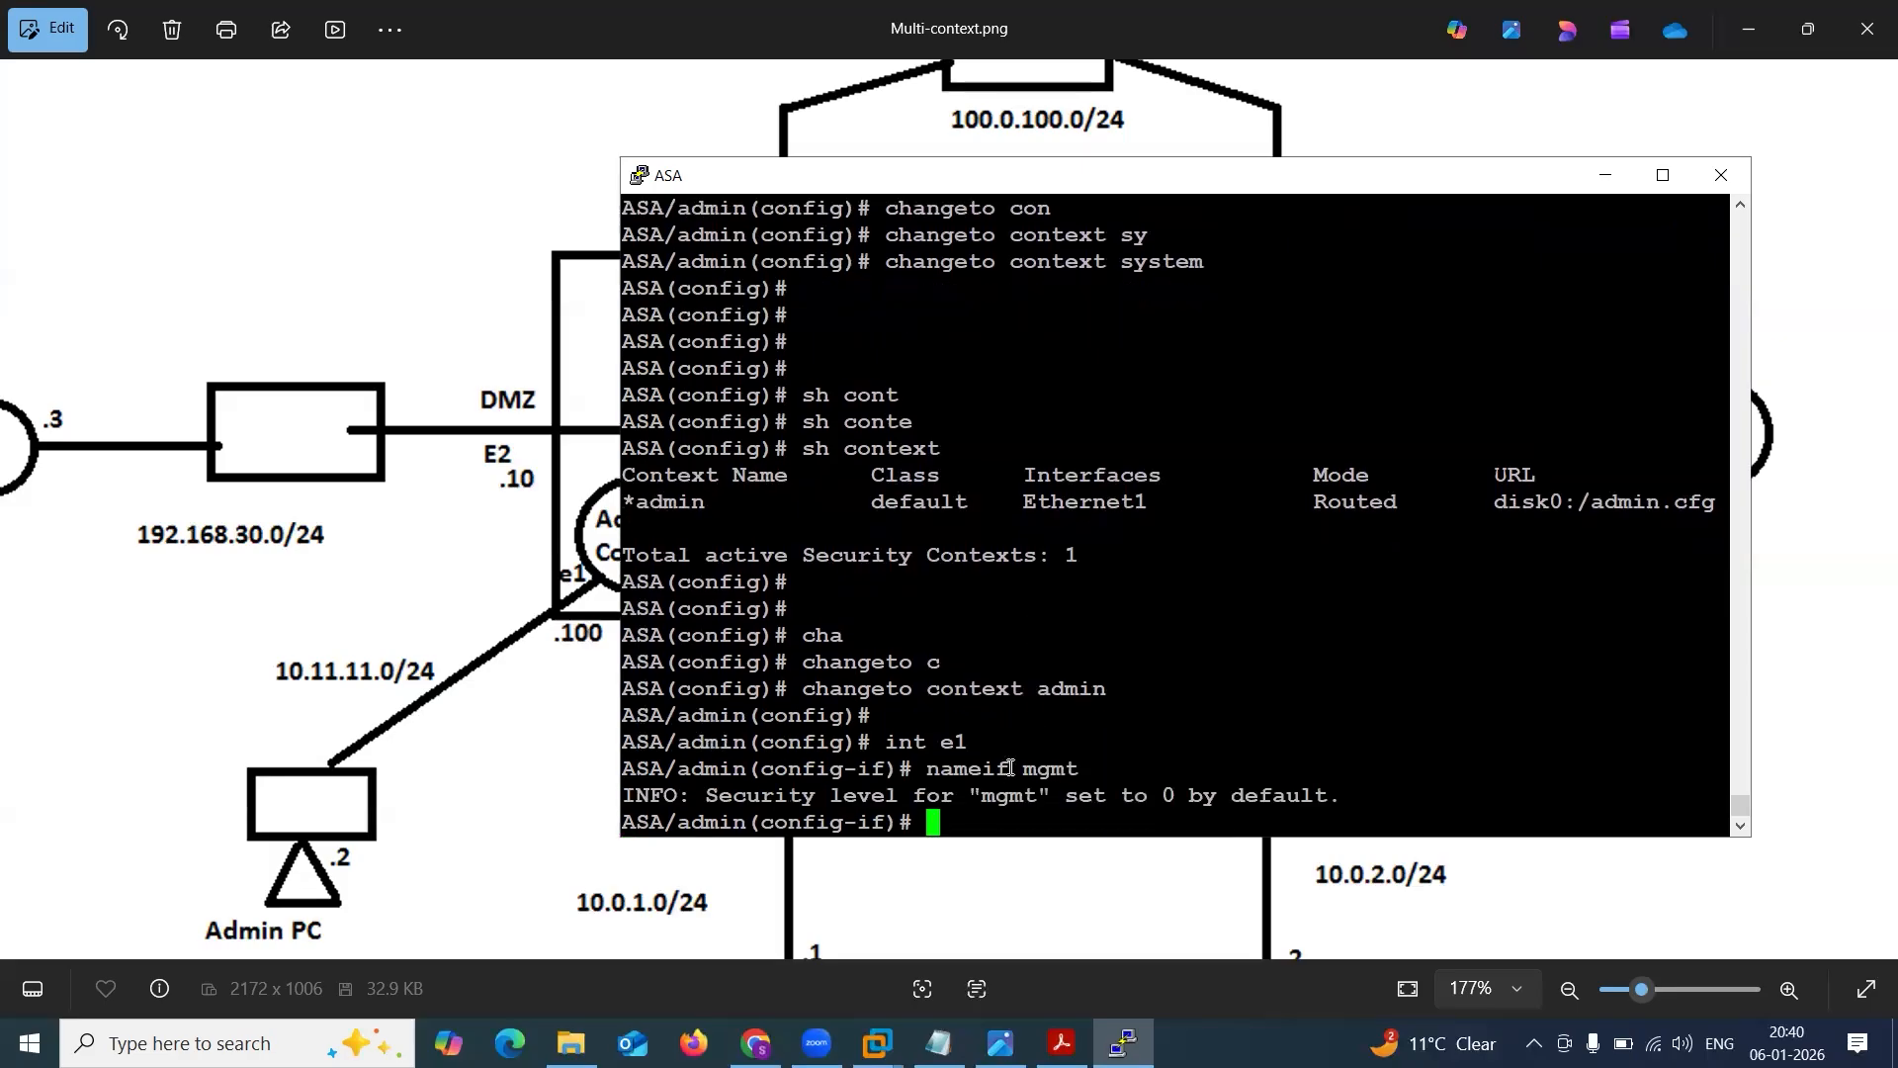
drag(1009, 768, 1093, 769)
text(sec)
key(Tab)
text(100)
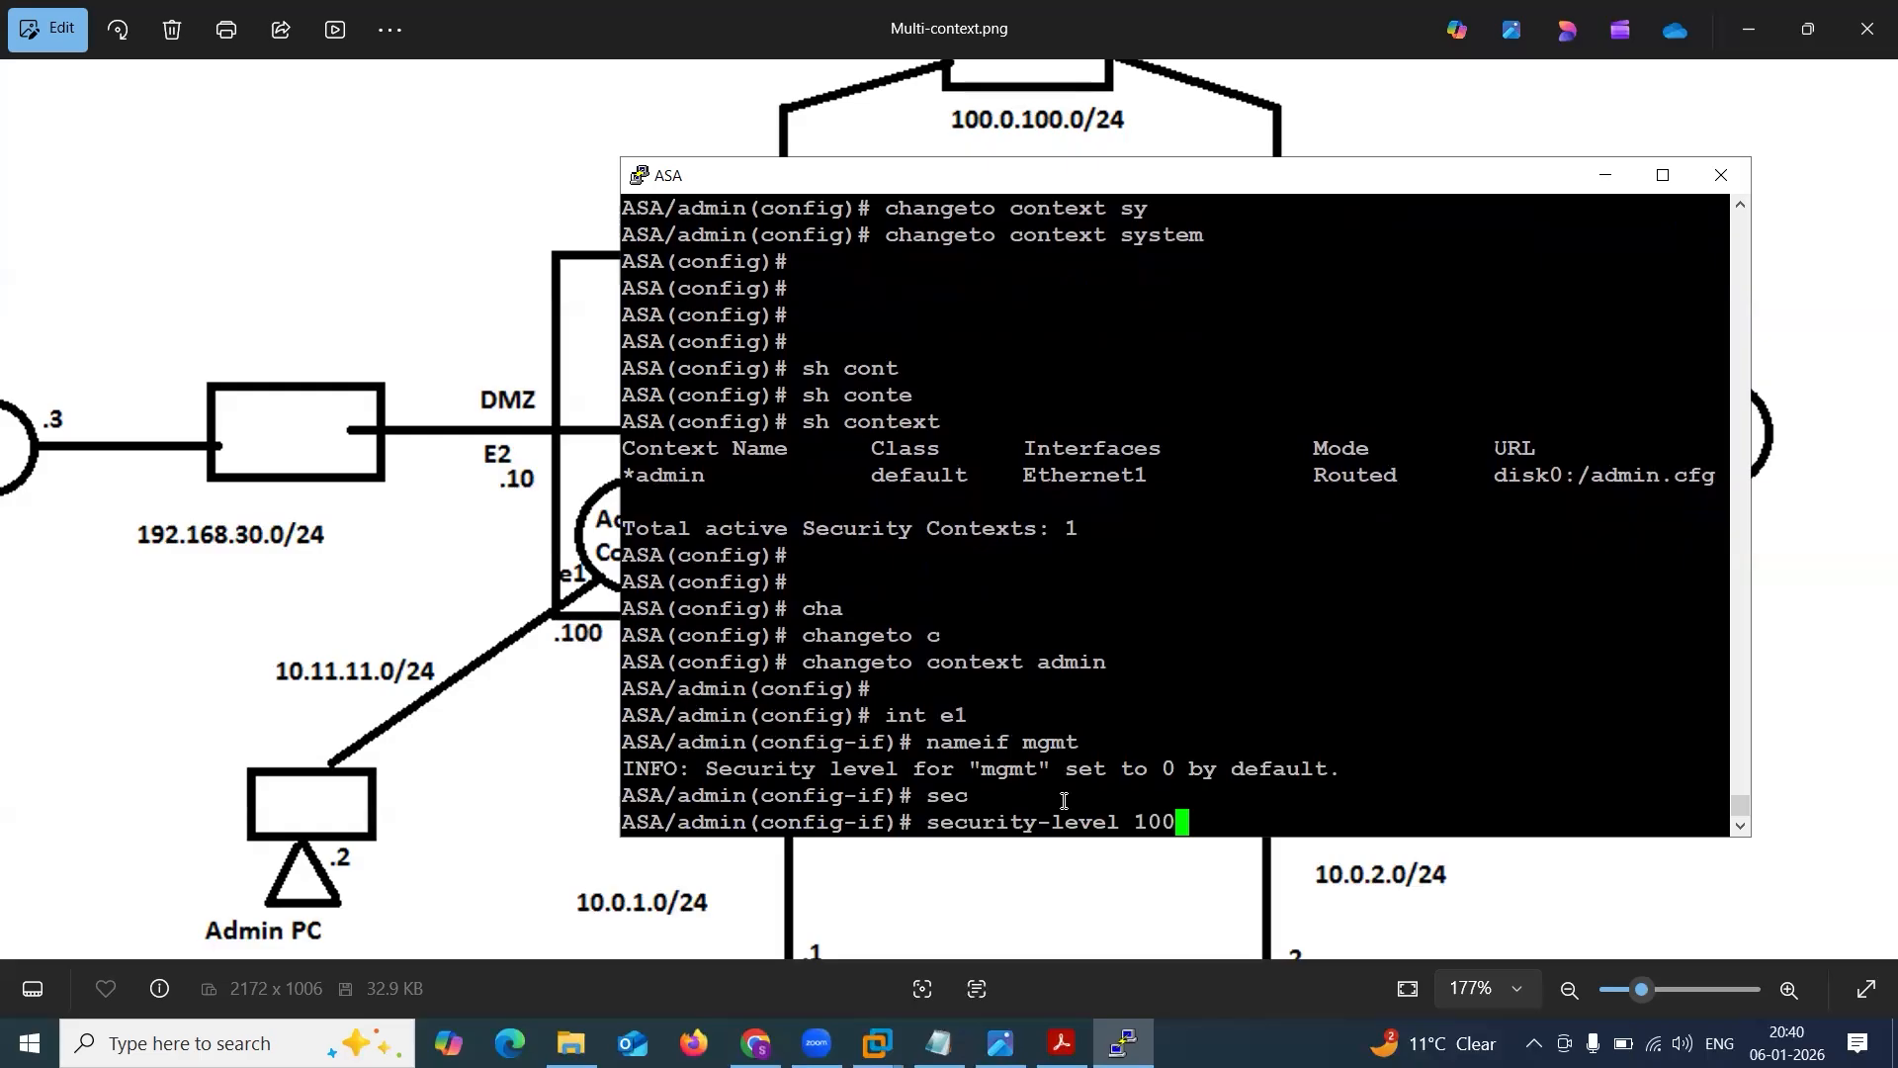
key(Return)
Assign IP address 10.11.11.100 with mask 255.255.255.0 to interface e1 and exit interface configuration.
text(ip )
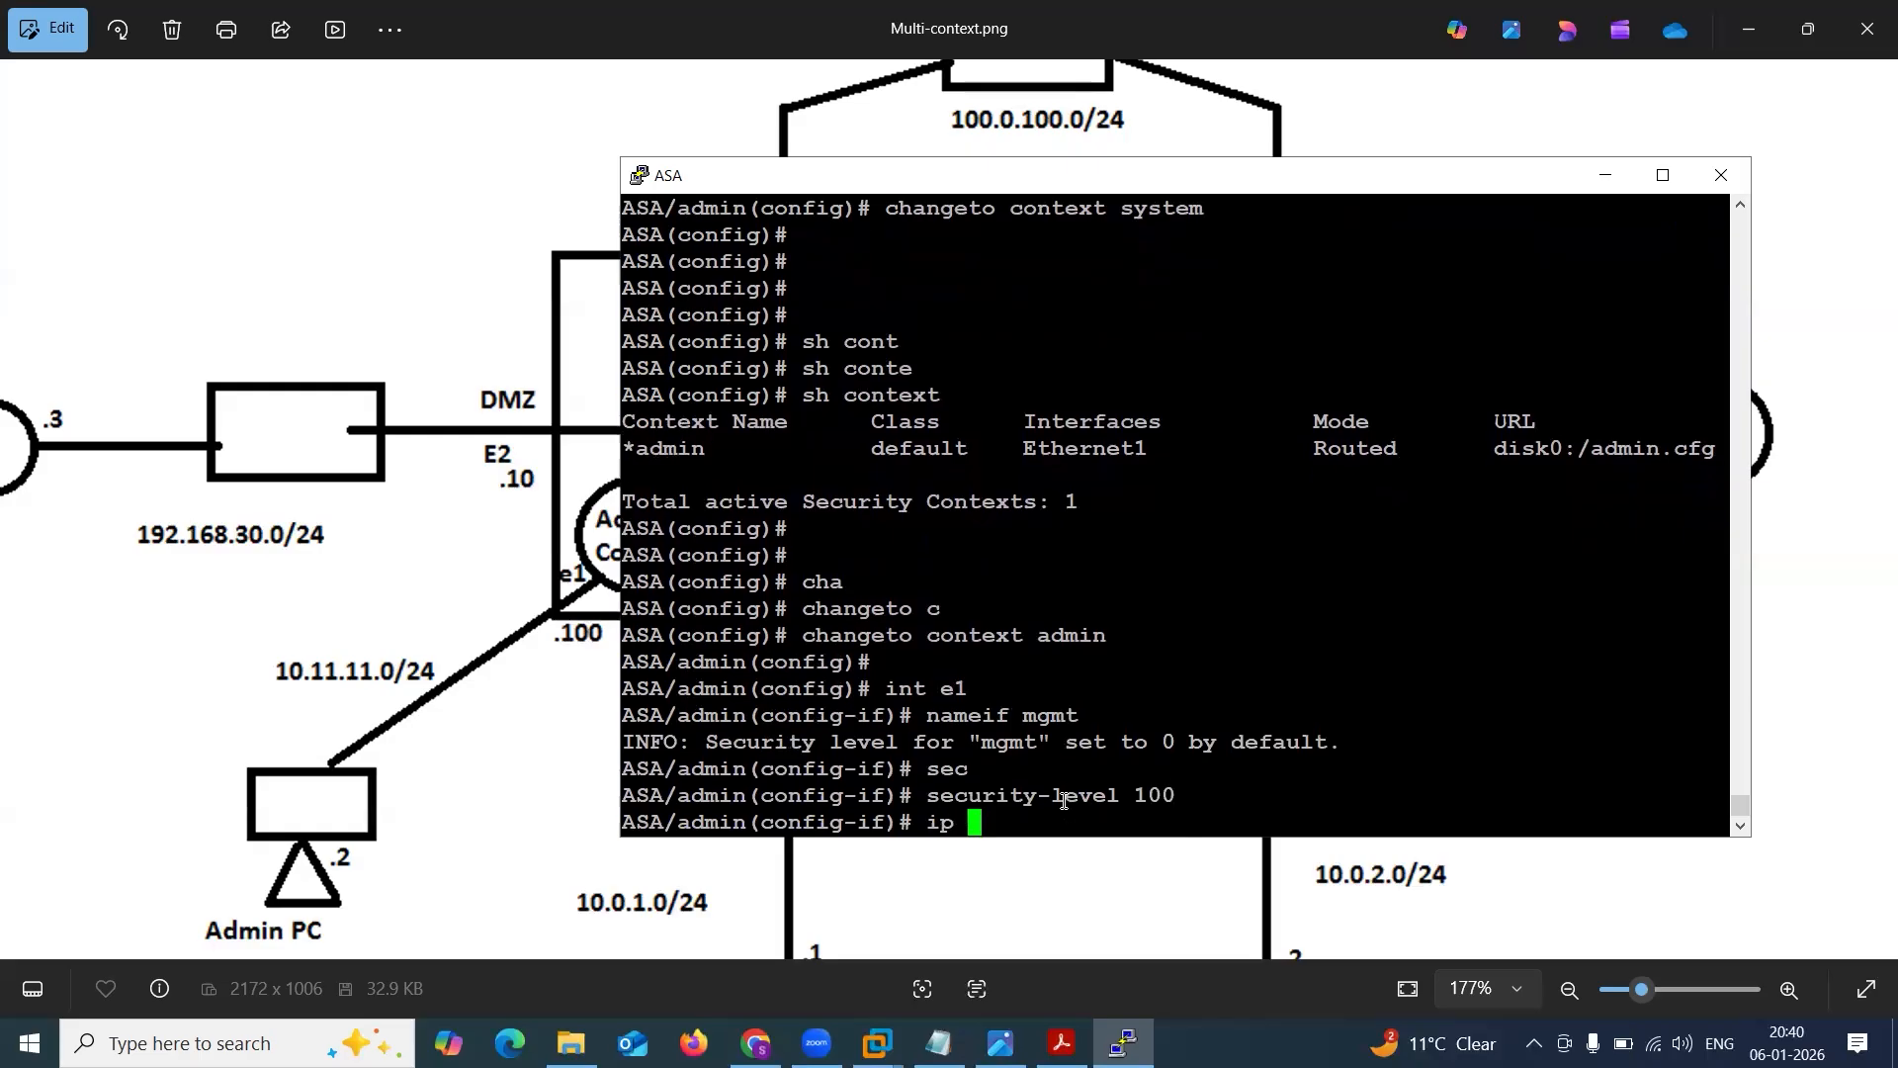
text(add 10.11.11.100 24)
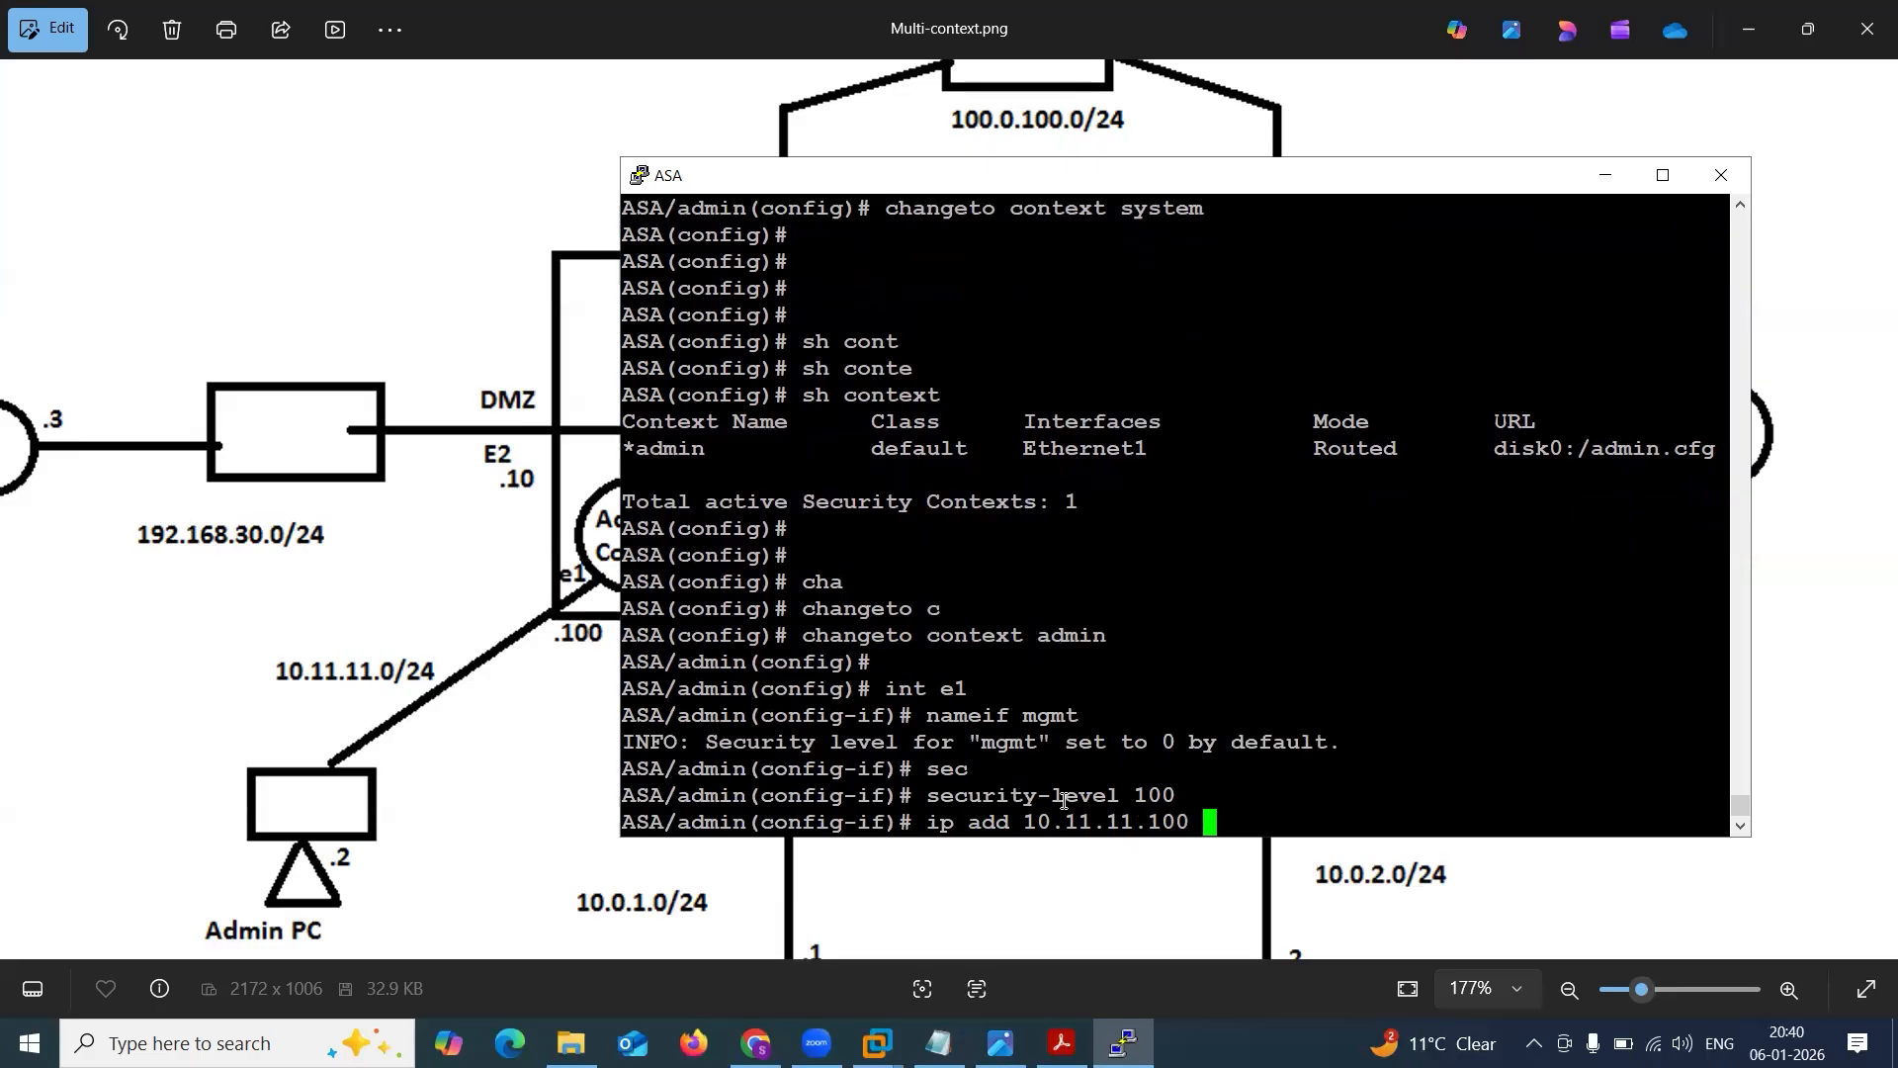
key(BackSpace)
text(55.)
key(BackSpace)
text(.255,25)
key(BackSpace)
key(BackSpace)
key(BackSpace)
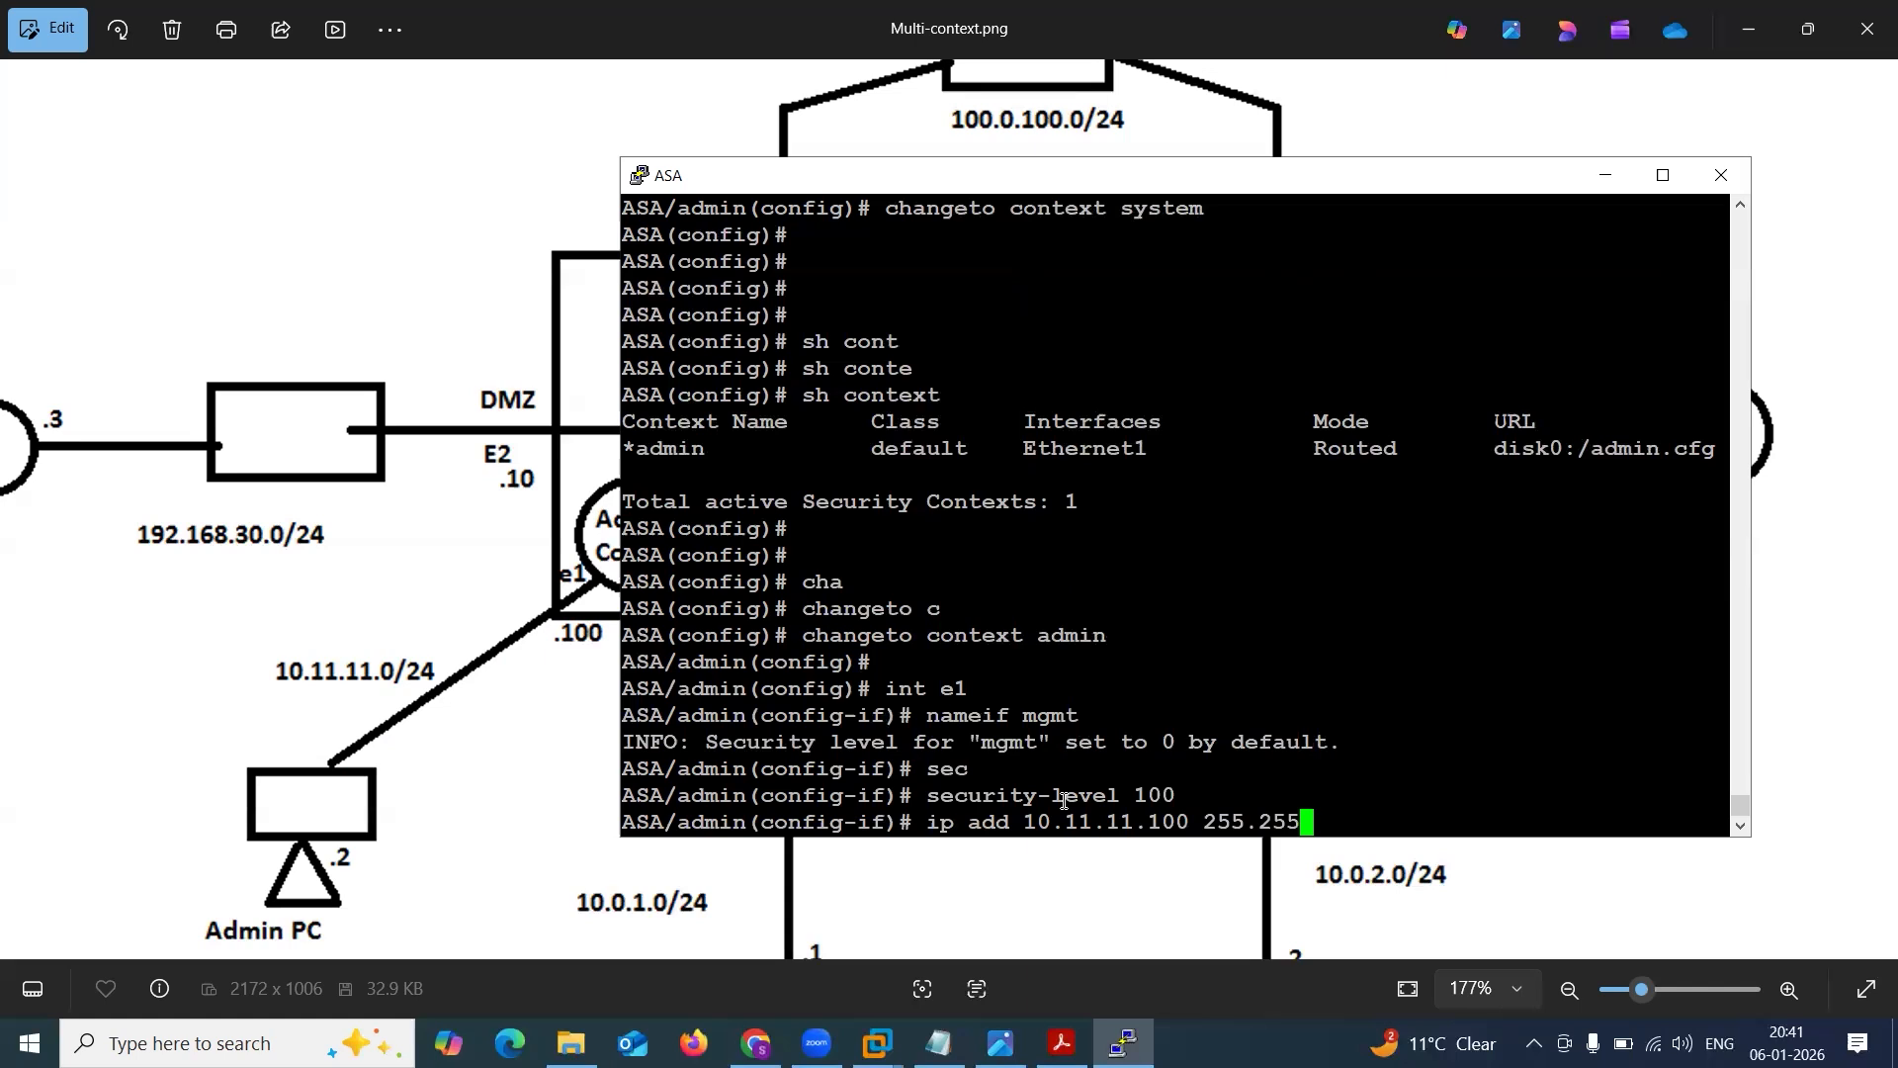
text(.255)
text(.0)
key(Return)
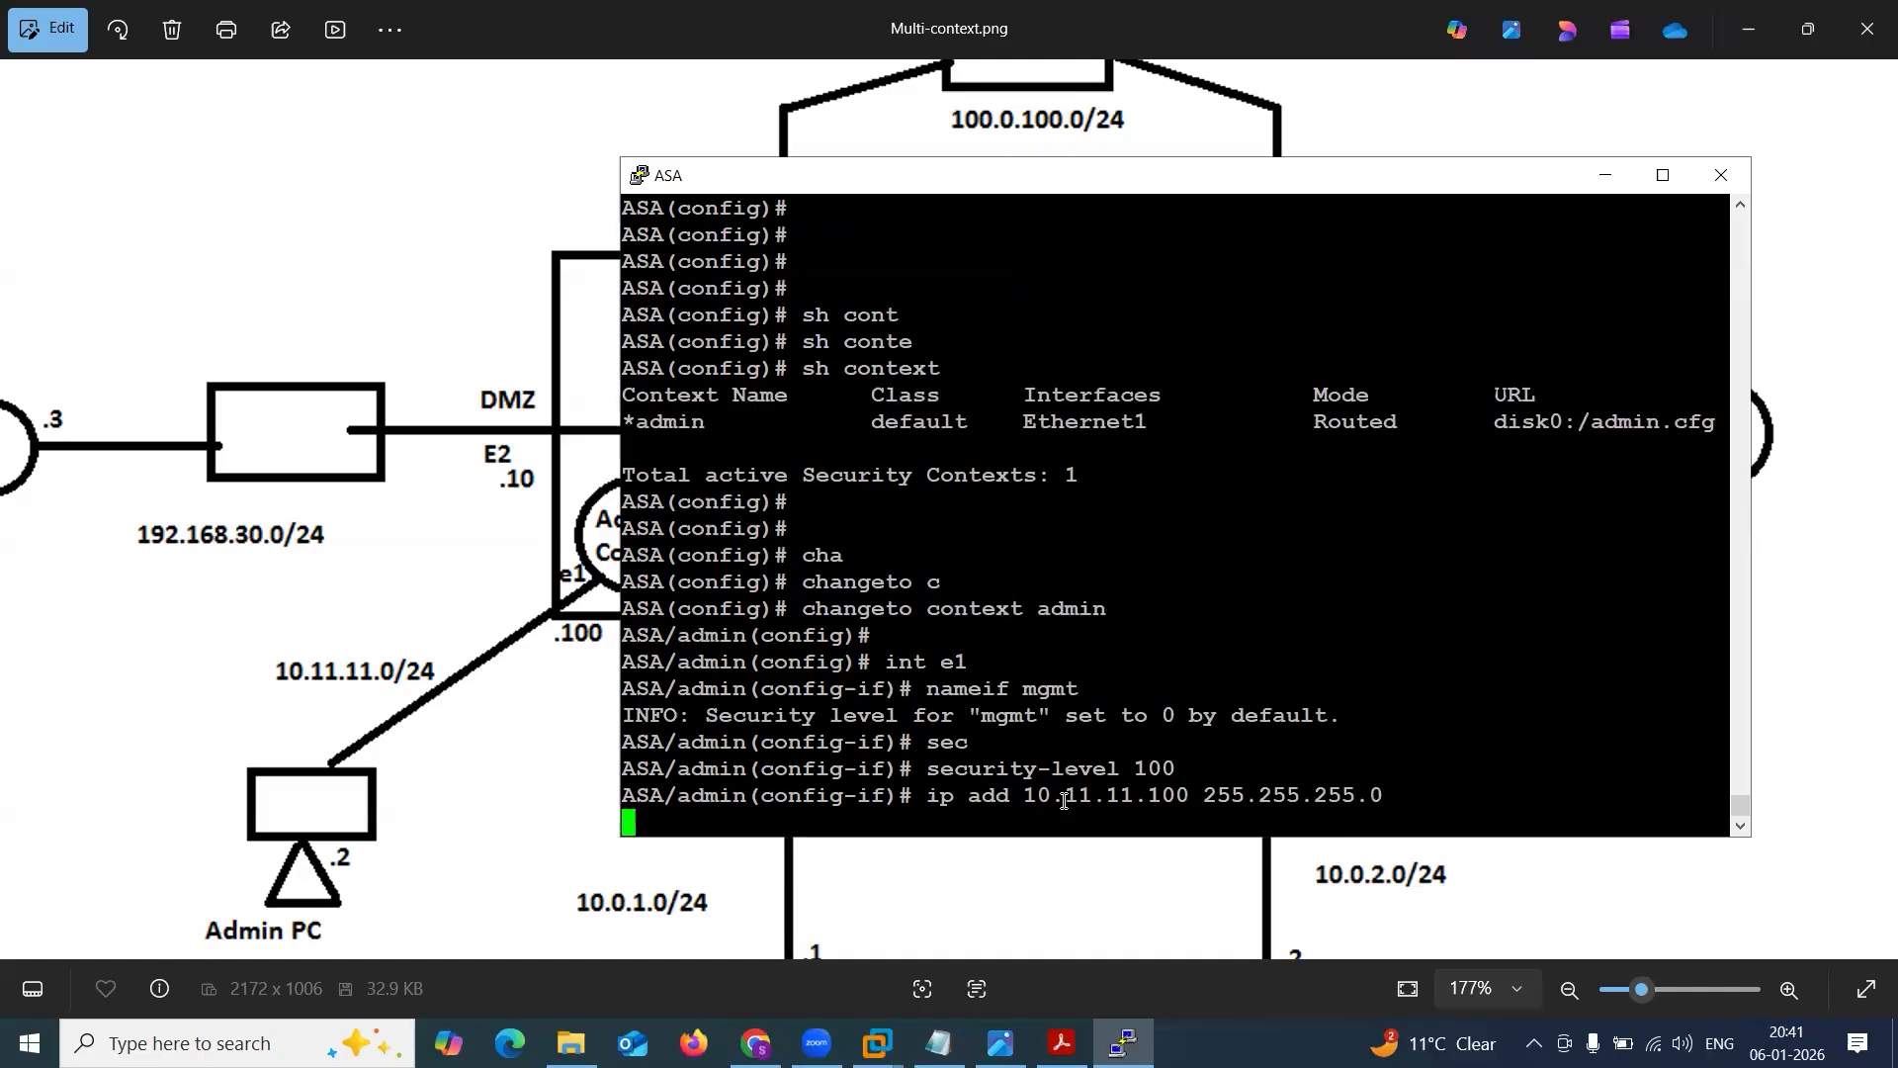
text(exit)
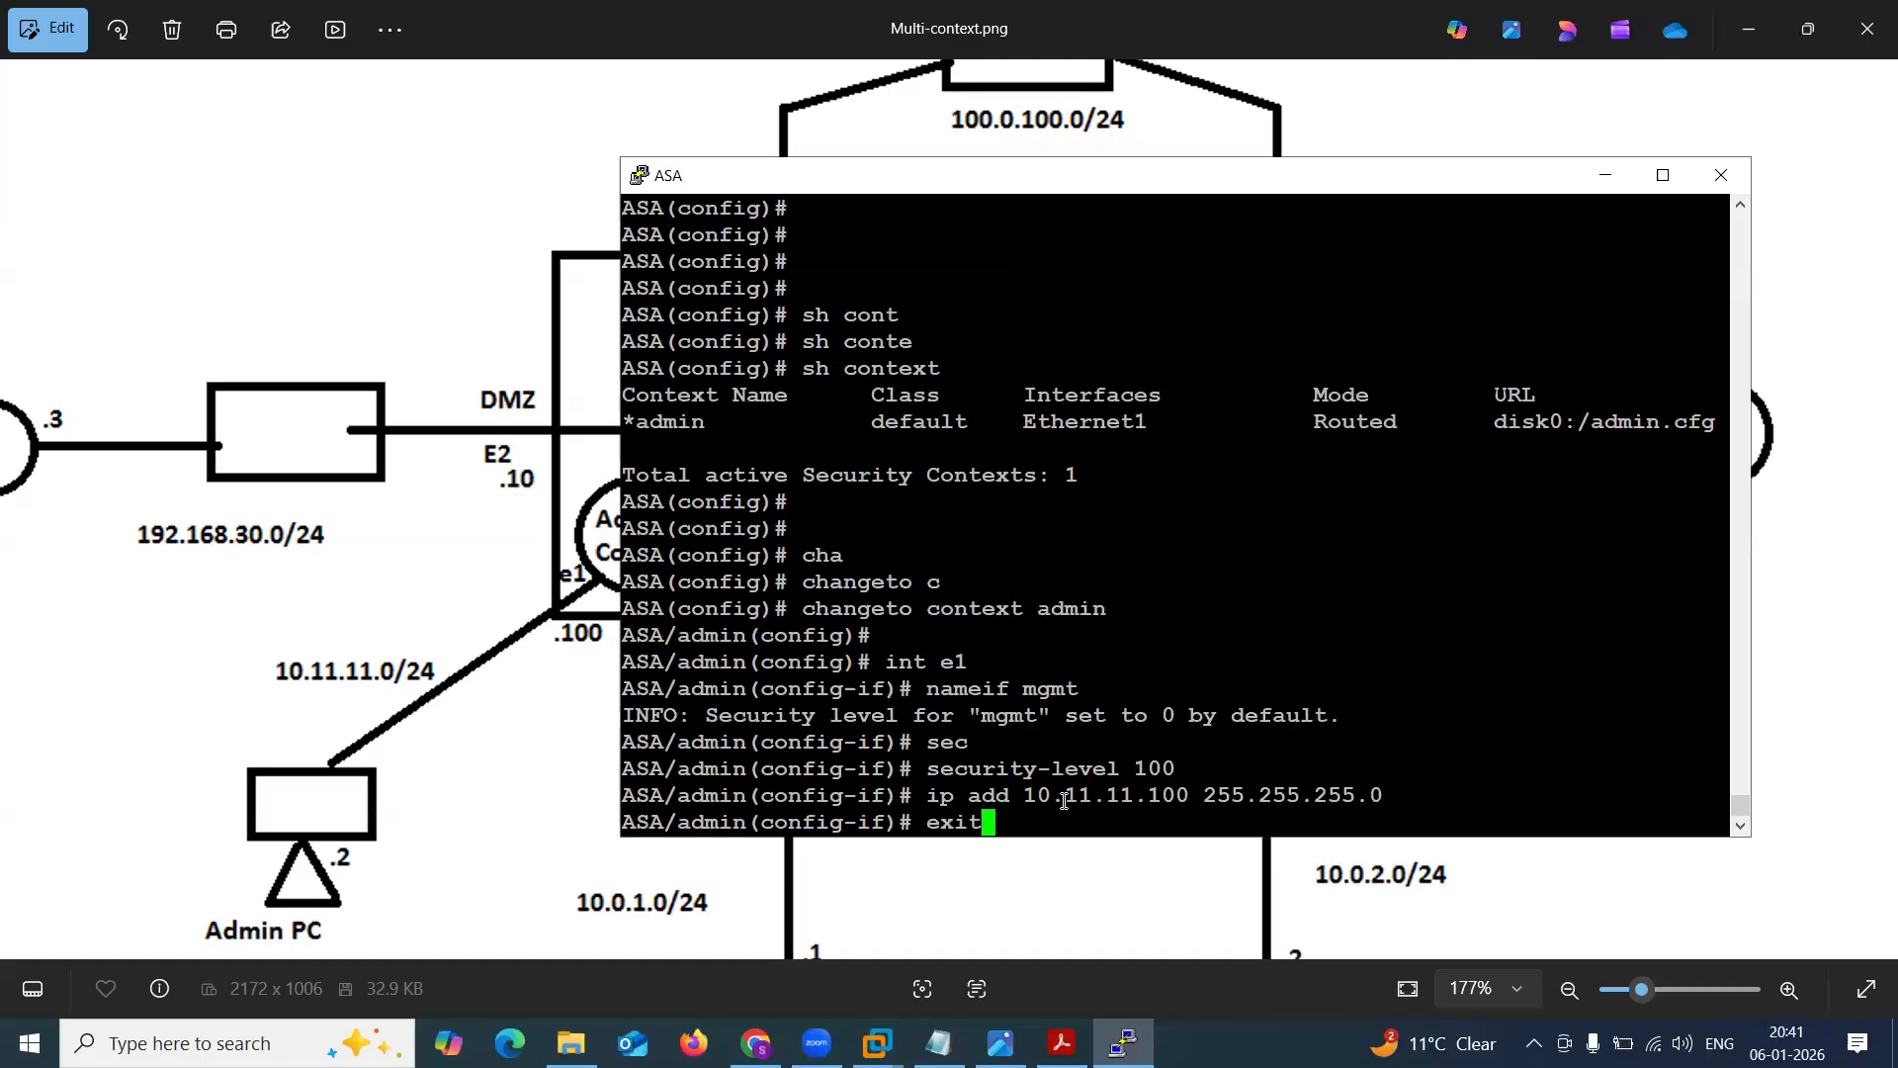
key(Return)
Display the complete command history in the admin context with sh his.
key(Return)
key(Return)
key(Return)
text(sh jo)
key(BackSpace)
key(BackSpace)
text(his)
key(Return)
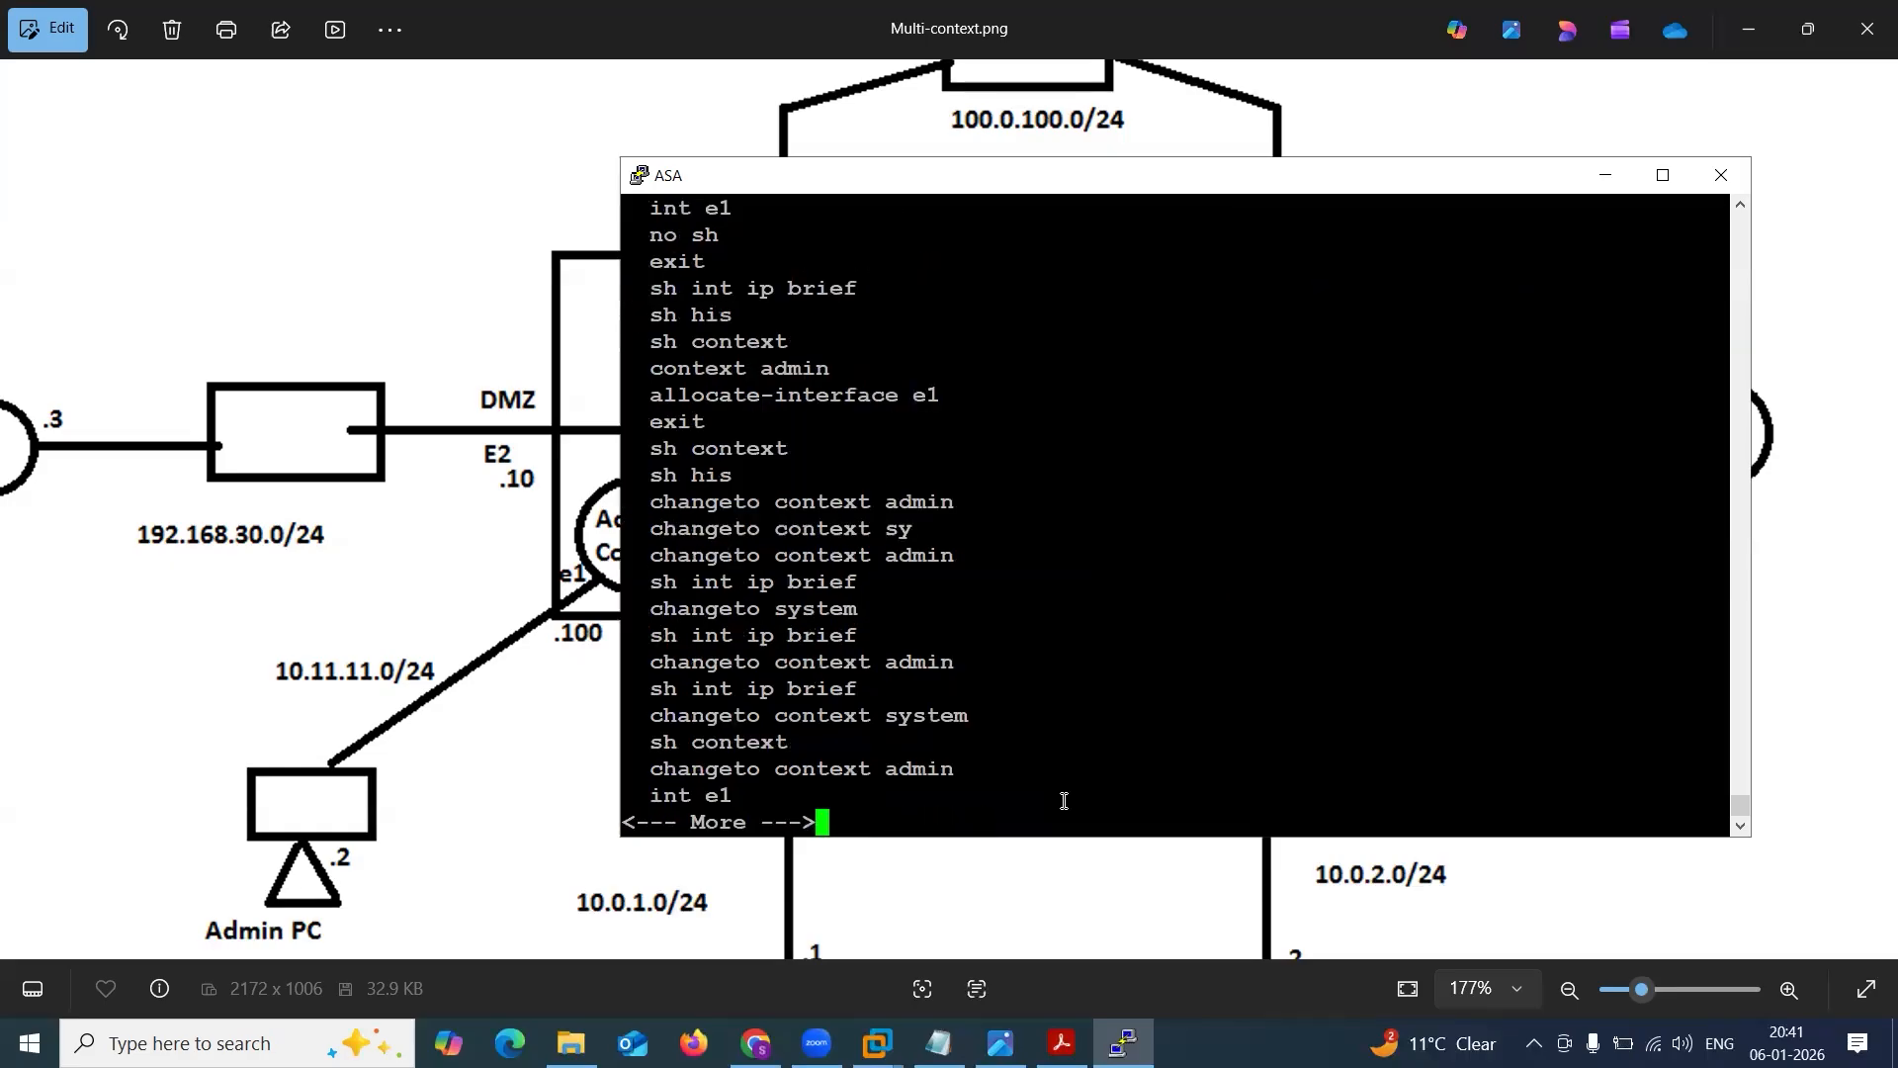
key(space)
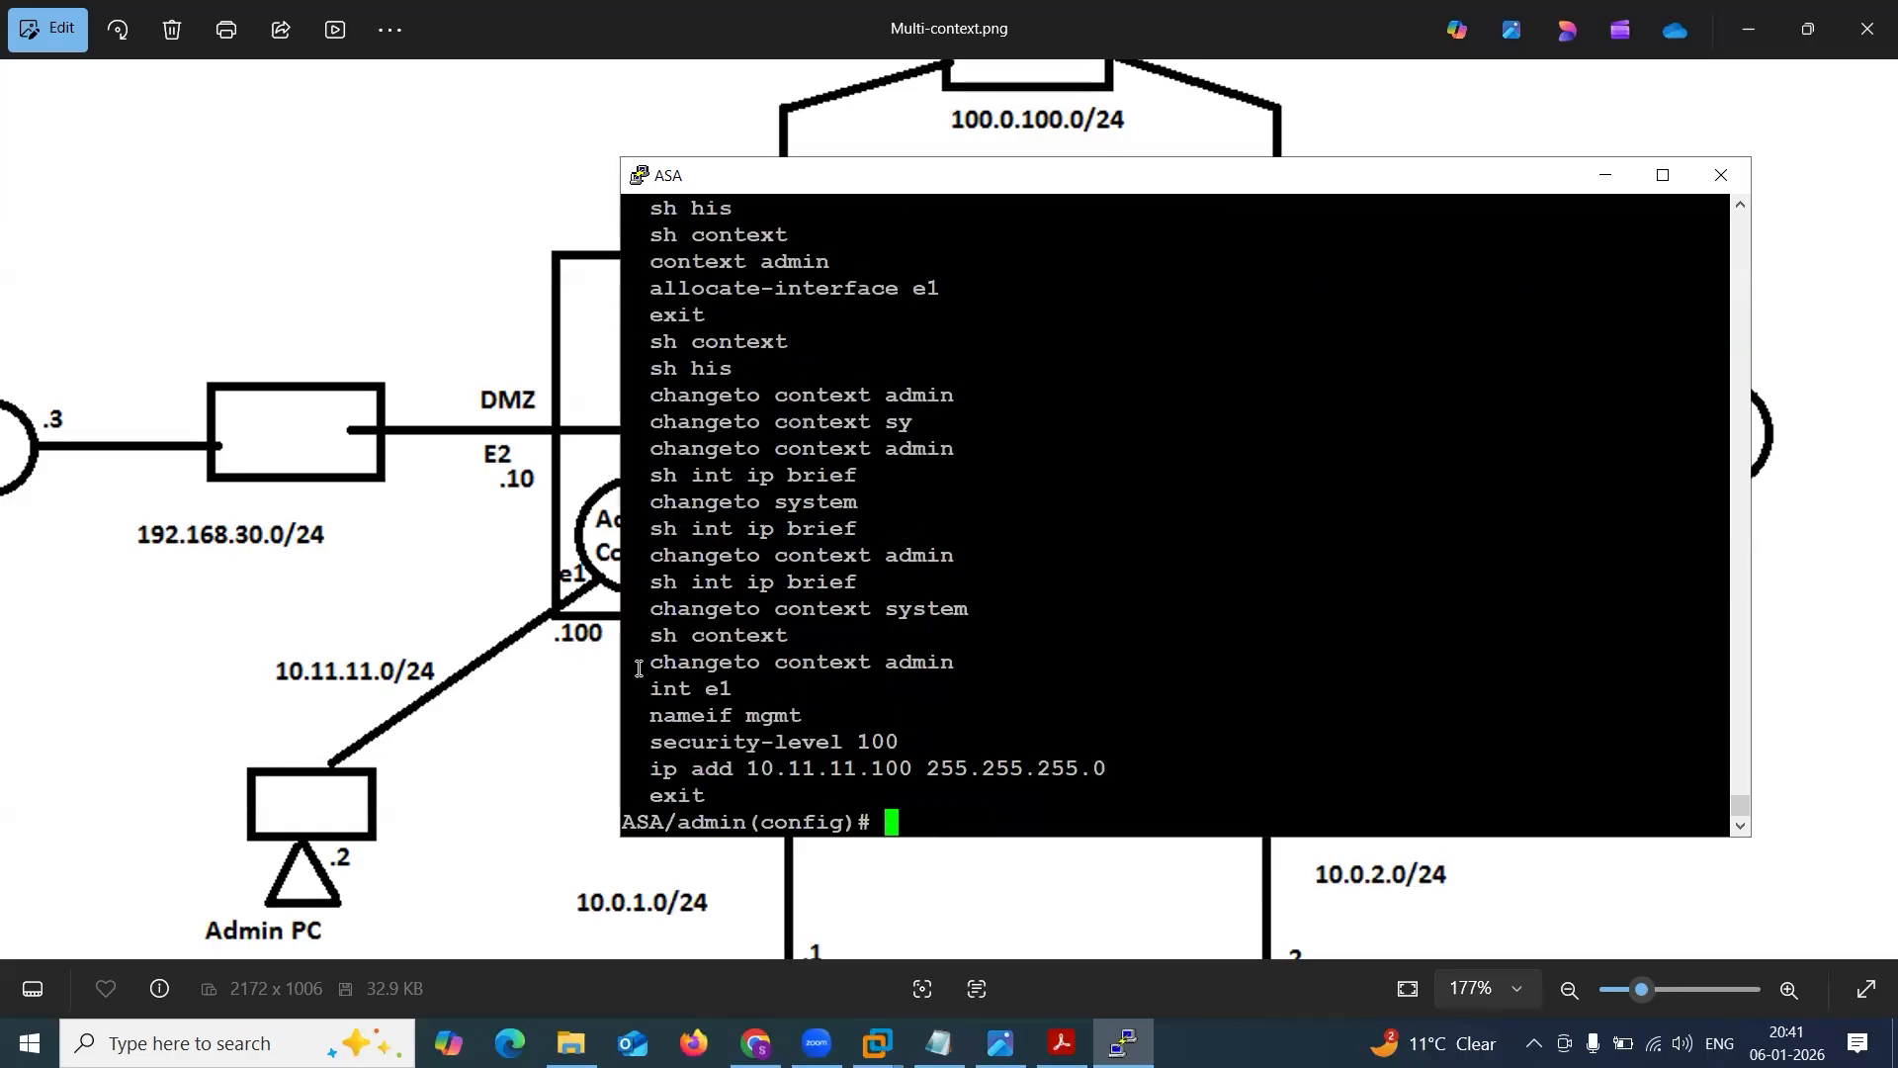
Copy the commands from changeto context admin through exit into the Notepad notes below the ASA/admin(config)# prompt.
drag(635, 662, 1008, 785)
key(ctrl+c)
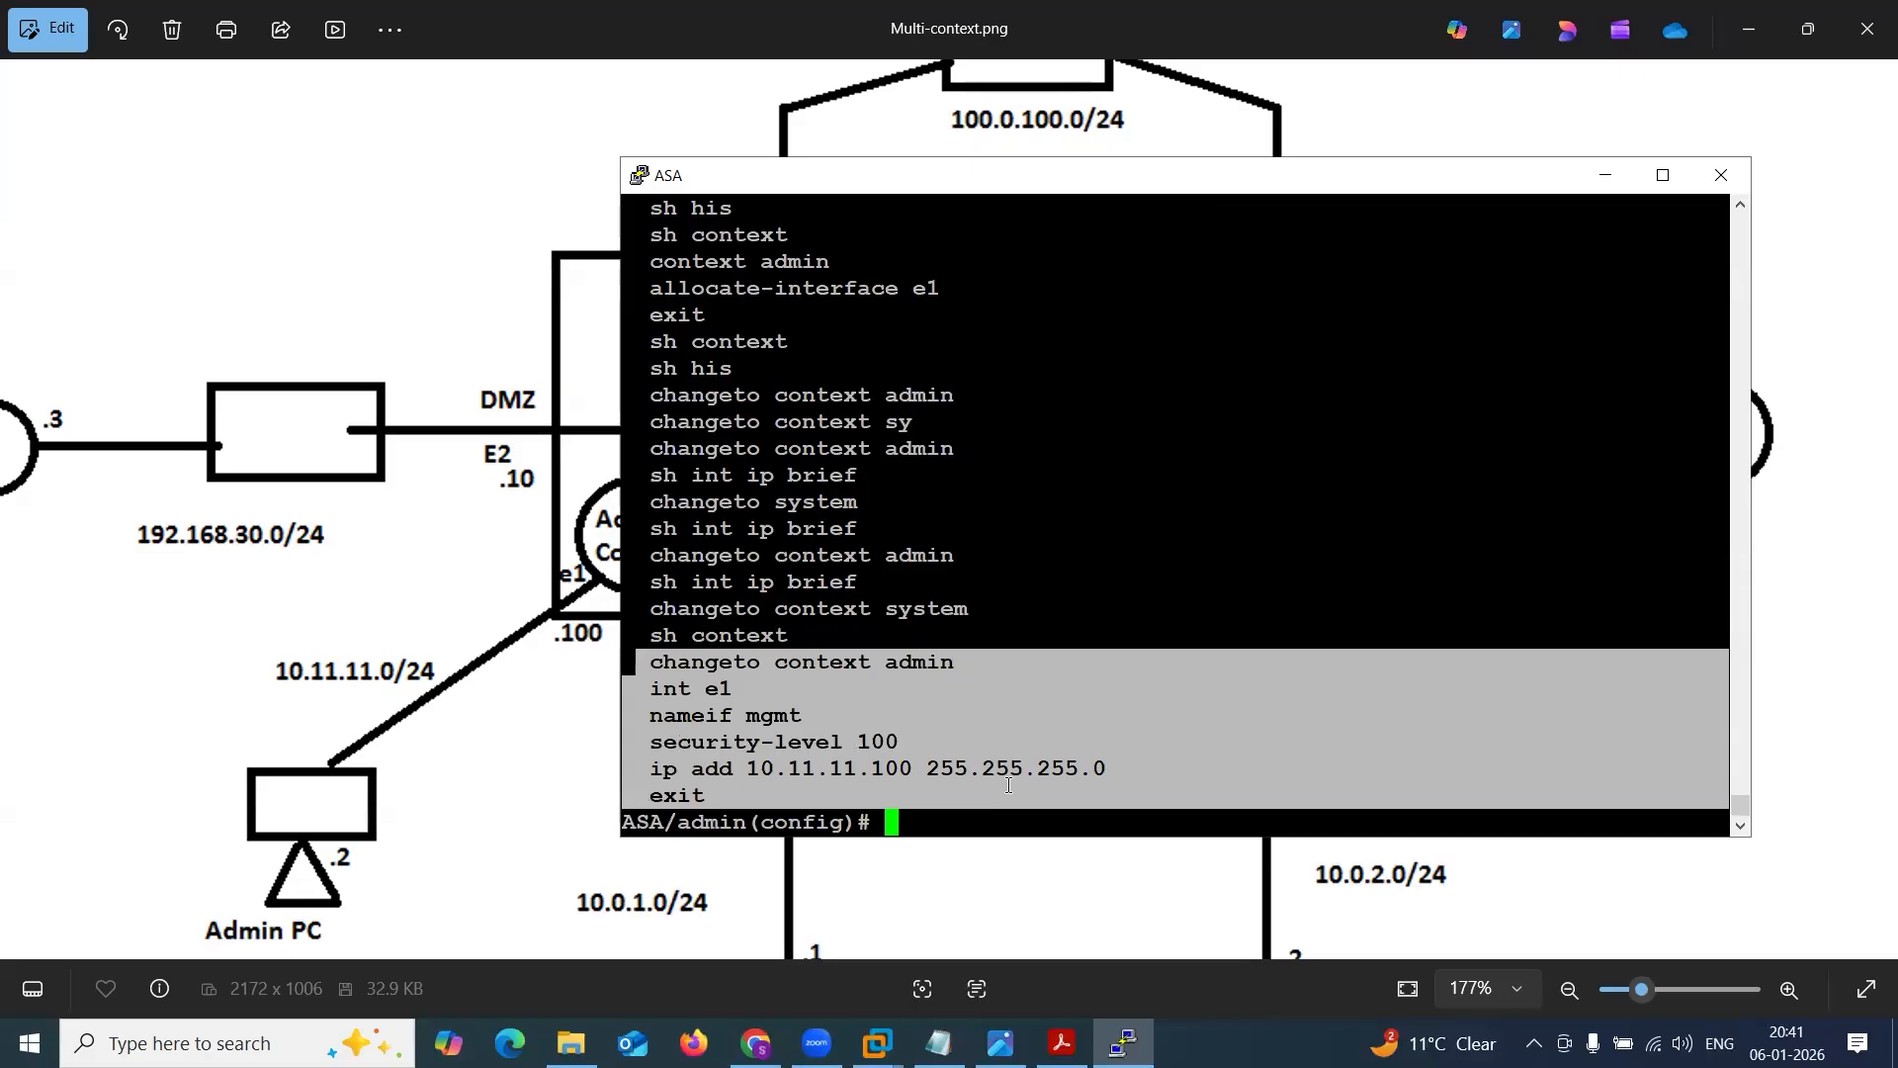
click(938, 1043)
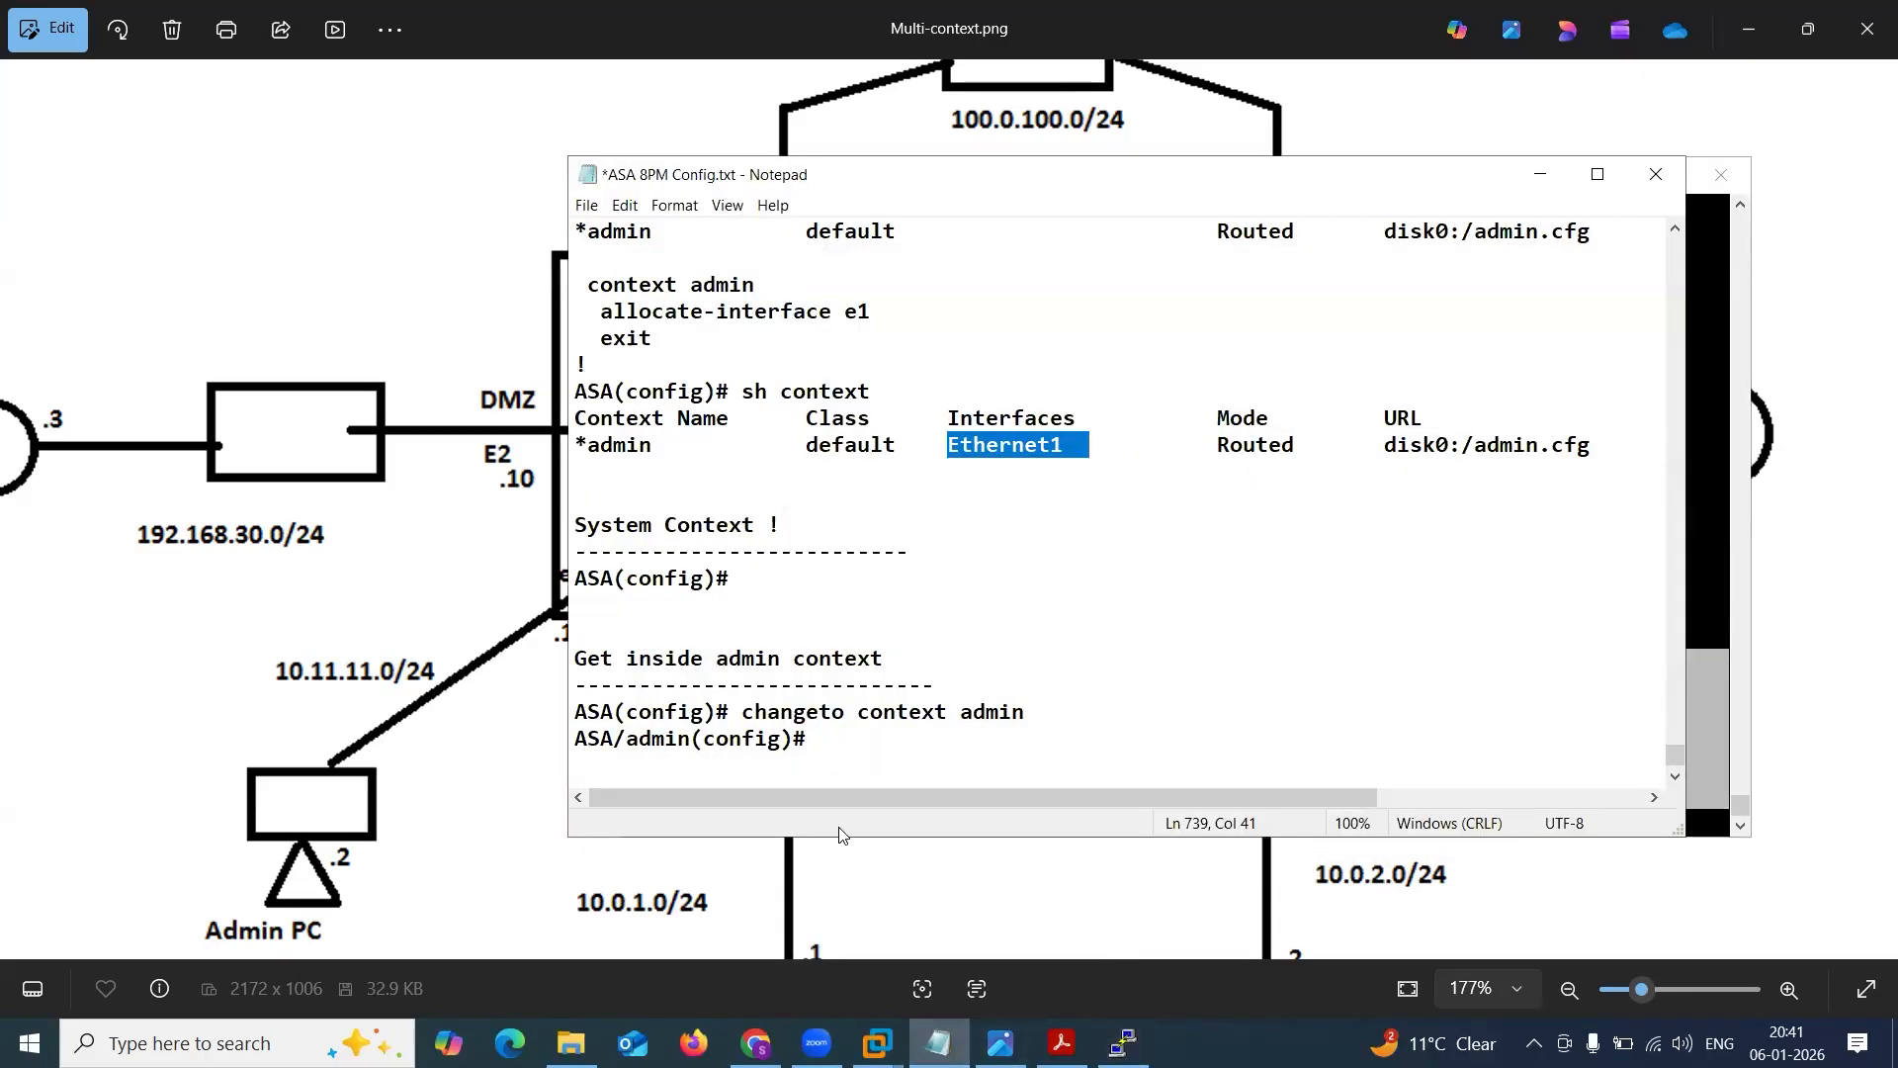
click(832, 761)
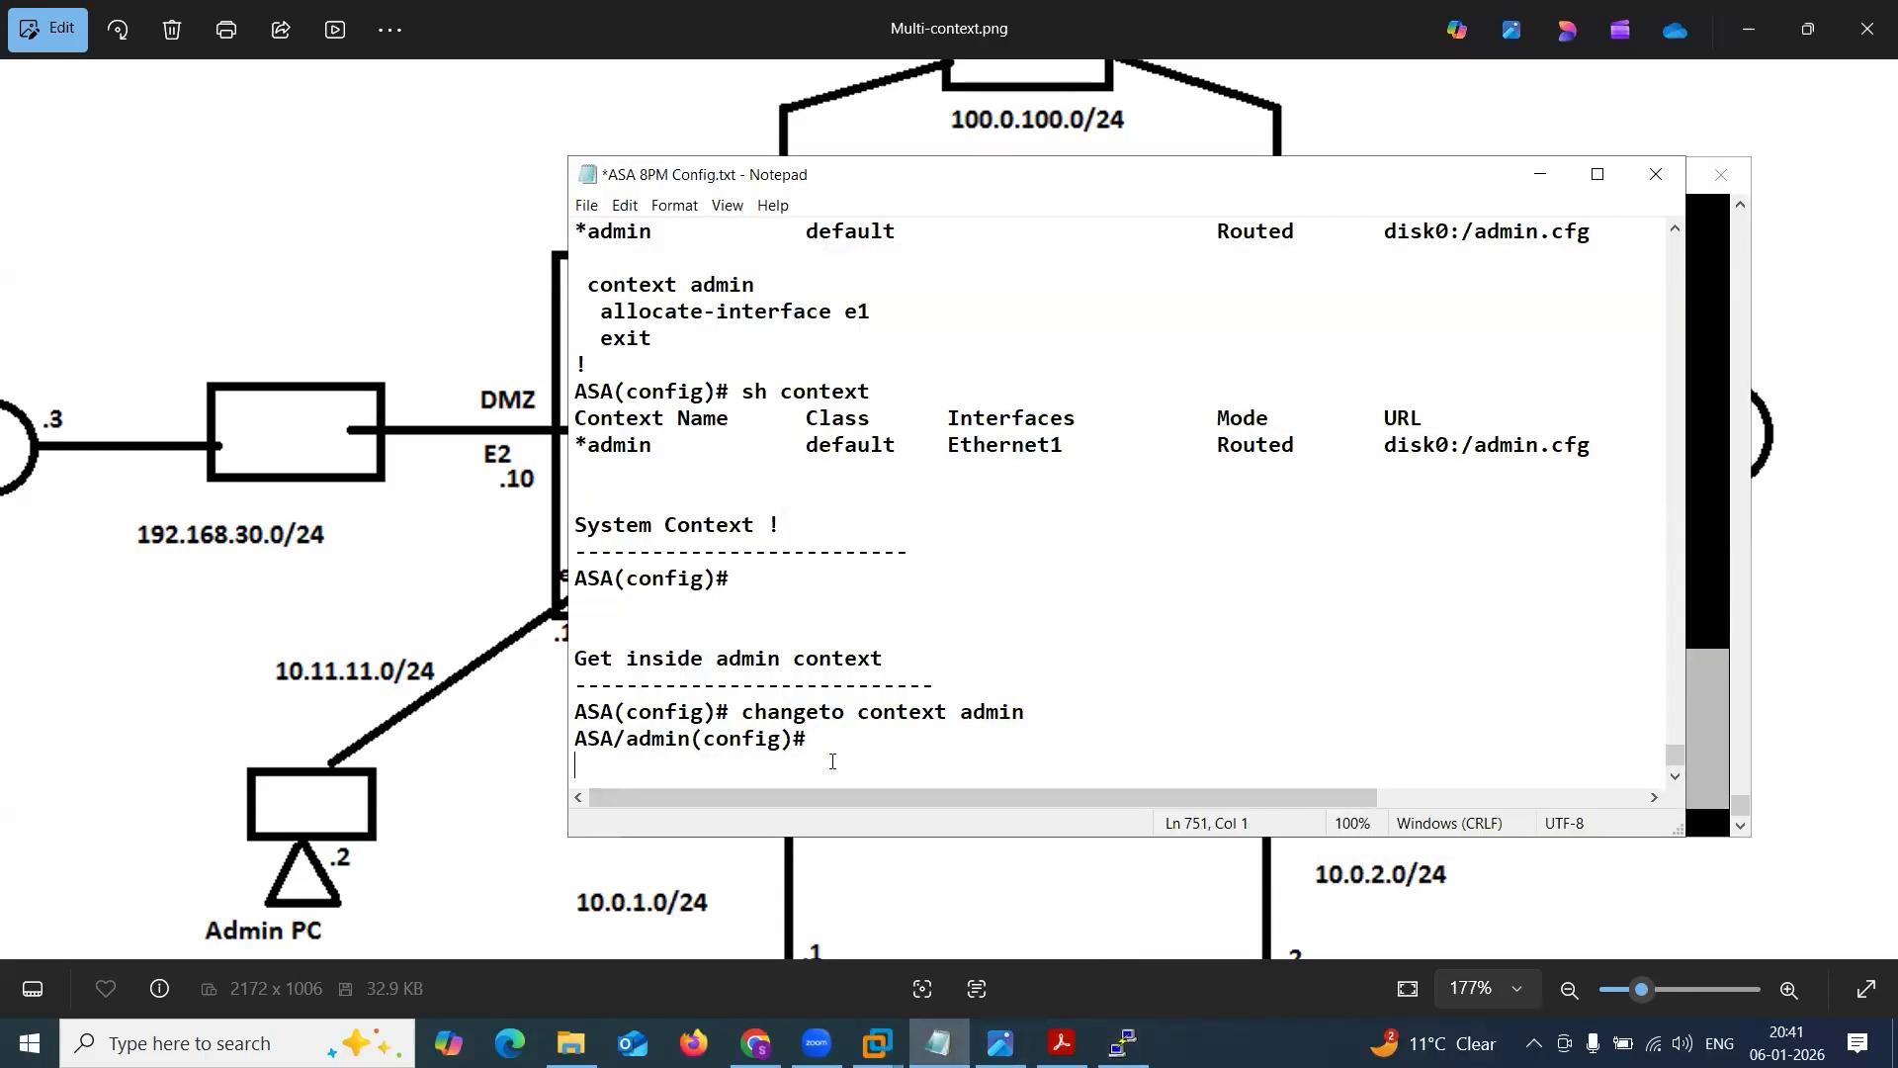
key(ctrl+v)
drag(739, 551, 1026, 554)
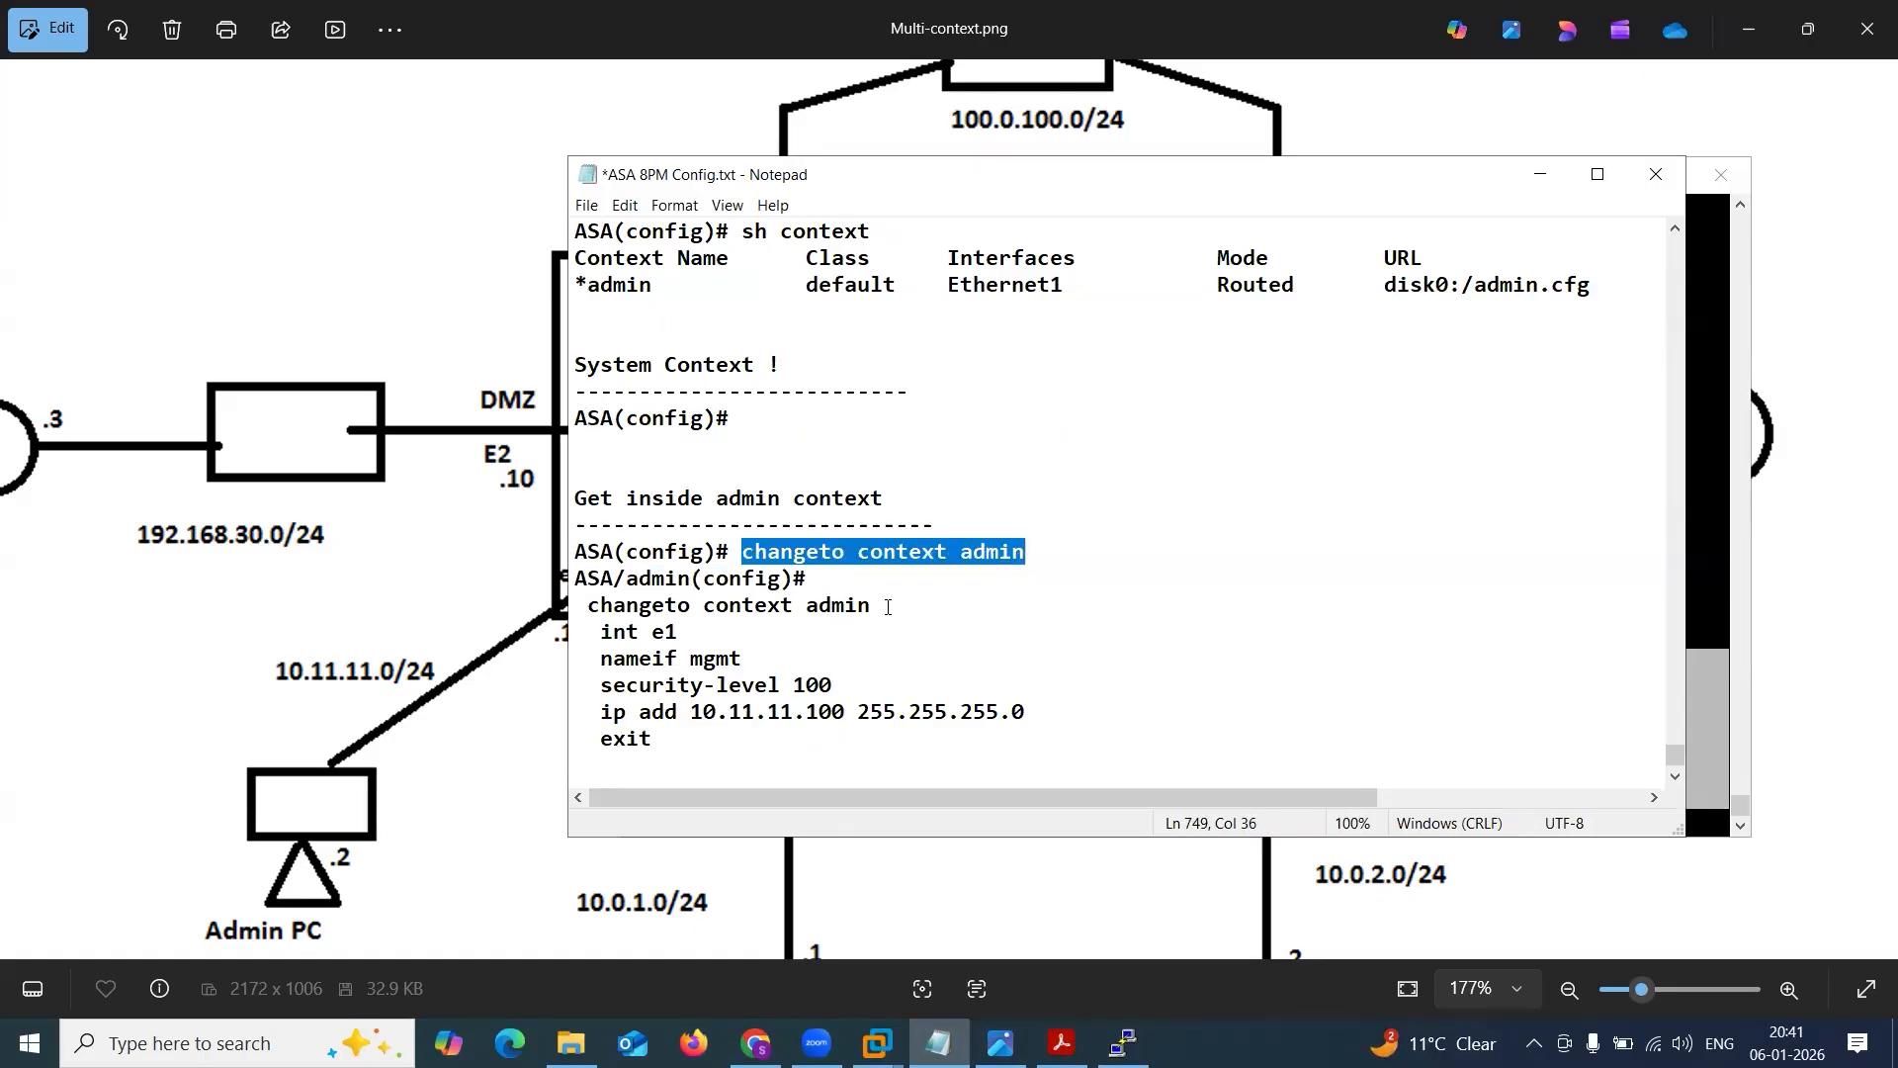
Replace the duplicate changeto context admin line in the notes with !, add another ! below exit, and save the file.
drag(625, 579, 684, 578)
drag(870, 605, 581, 608)
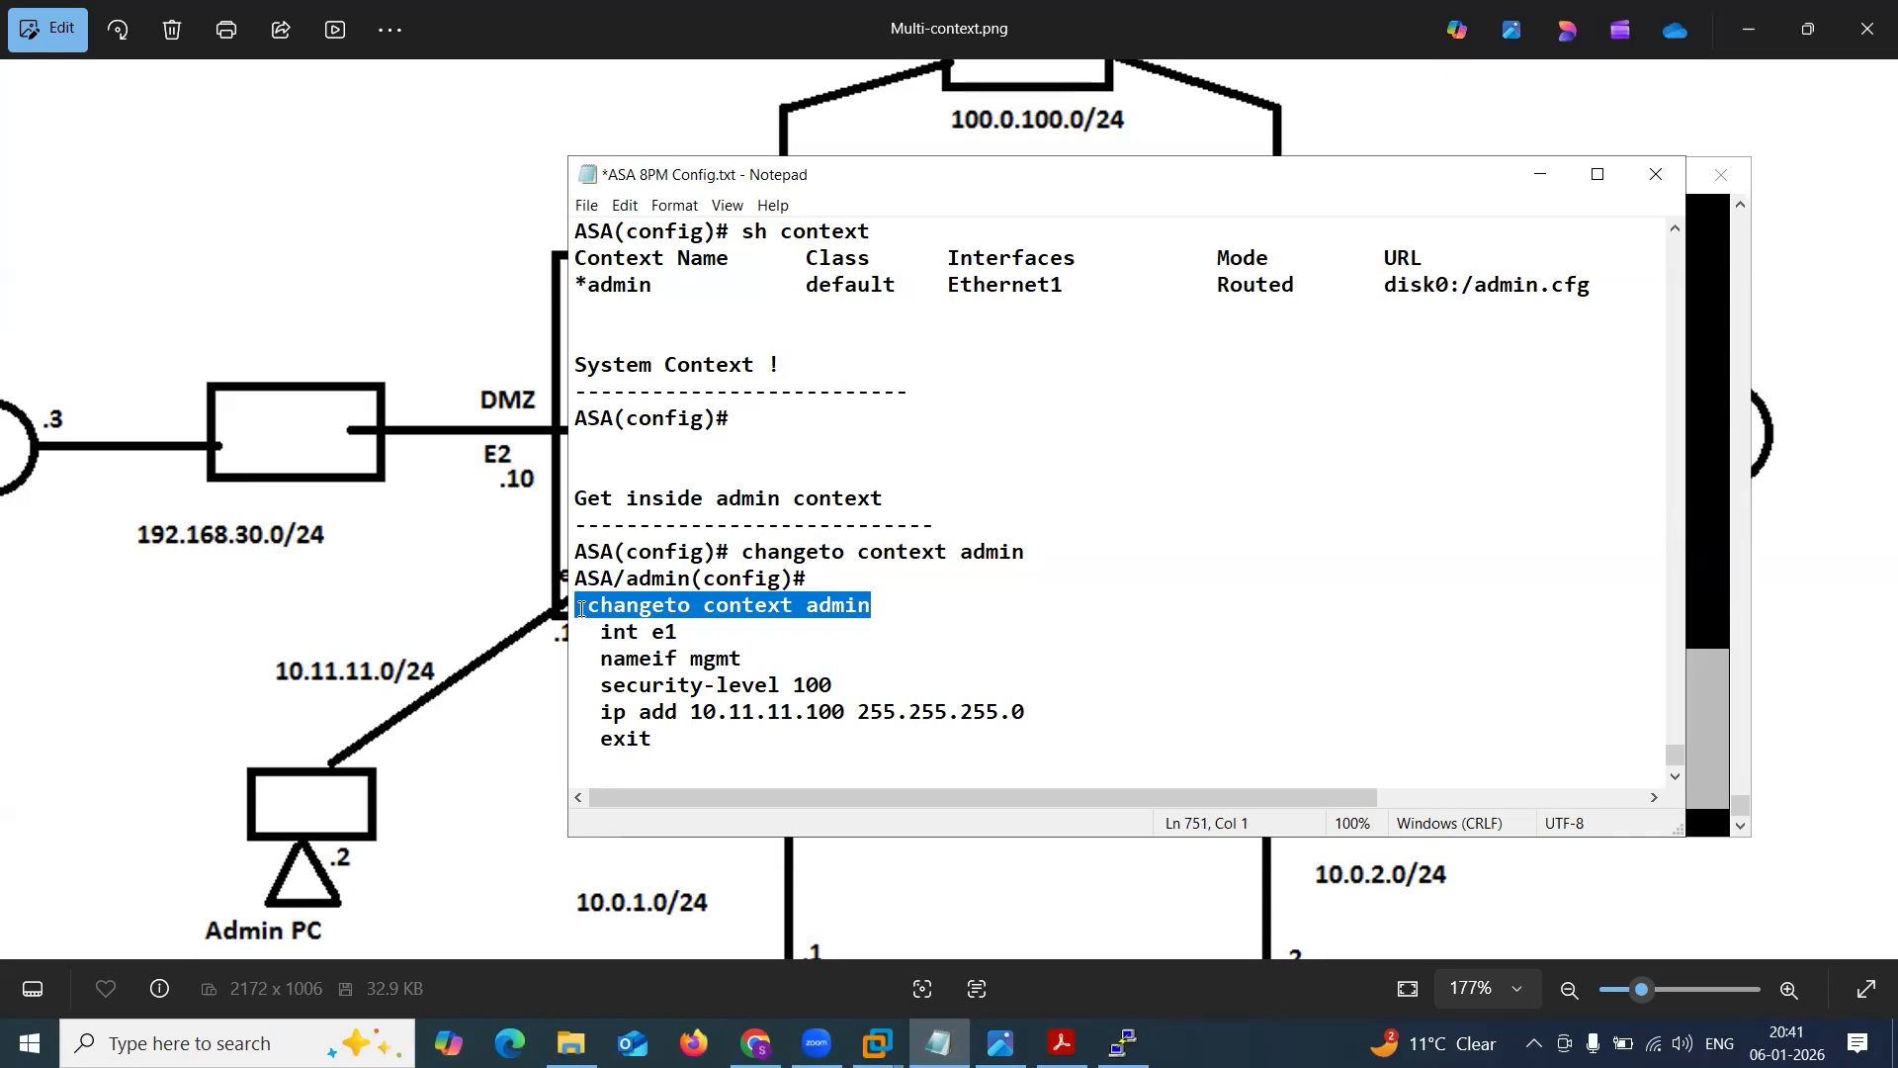
text(!)
drag(604, 632, 864, 752)
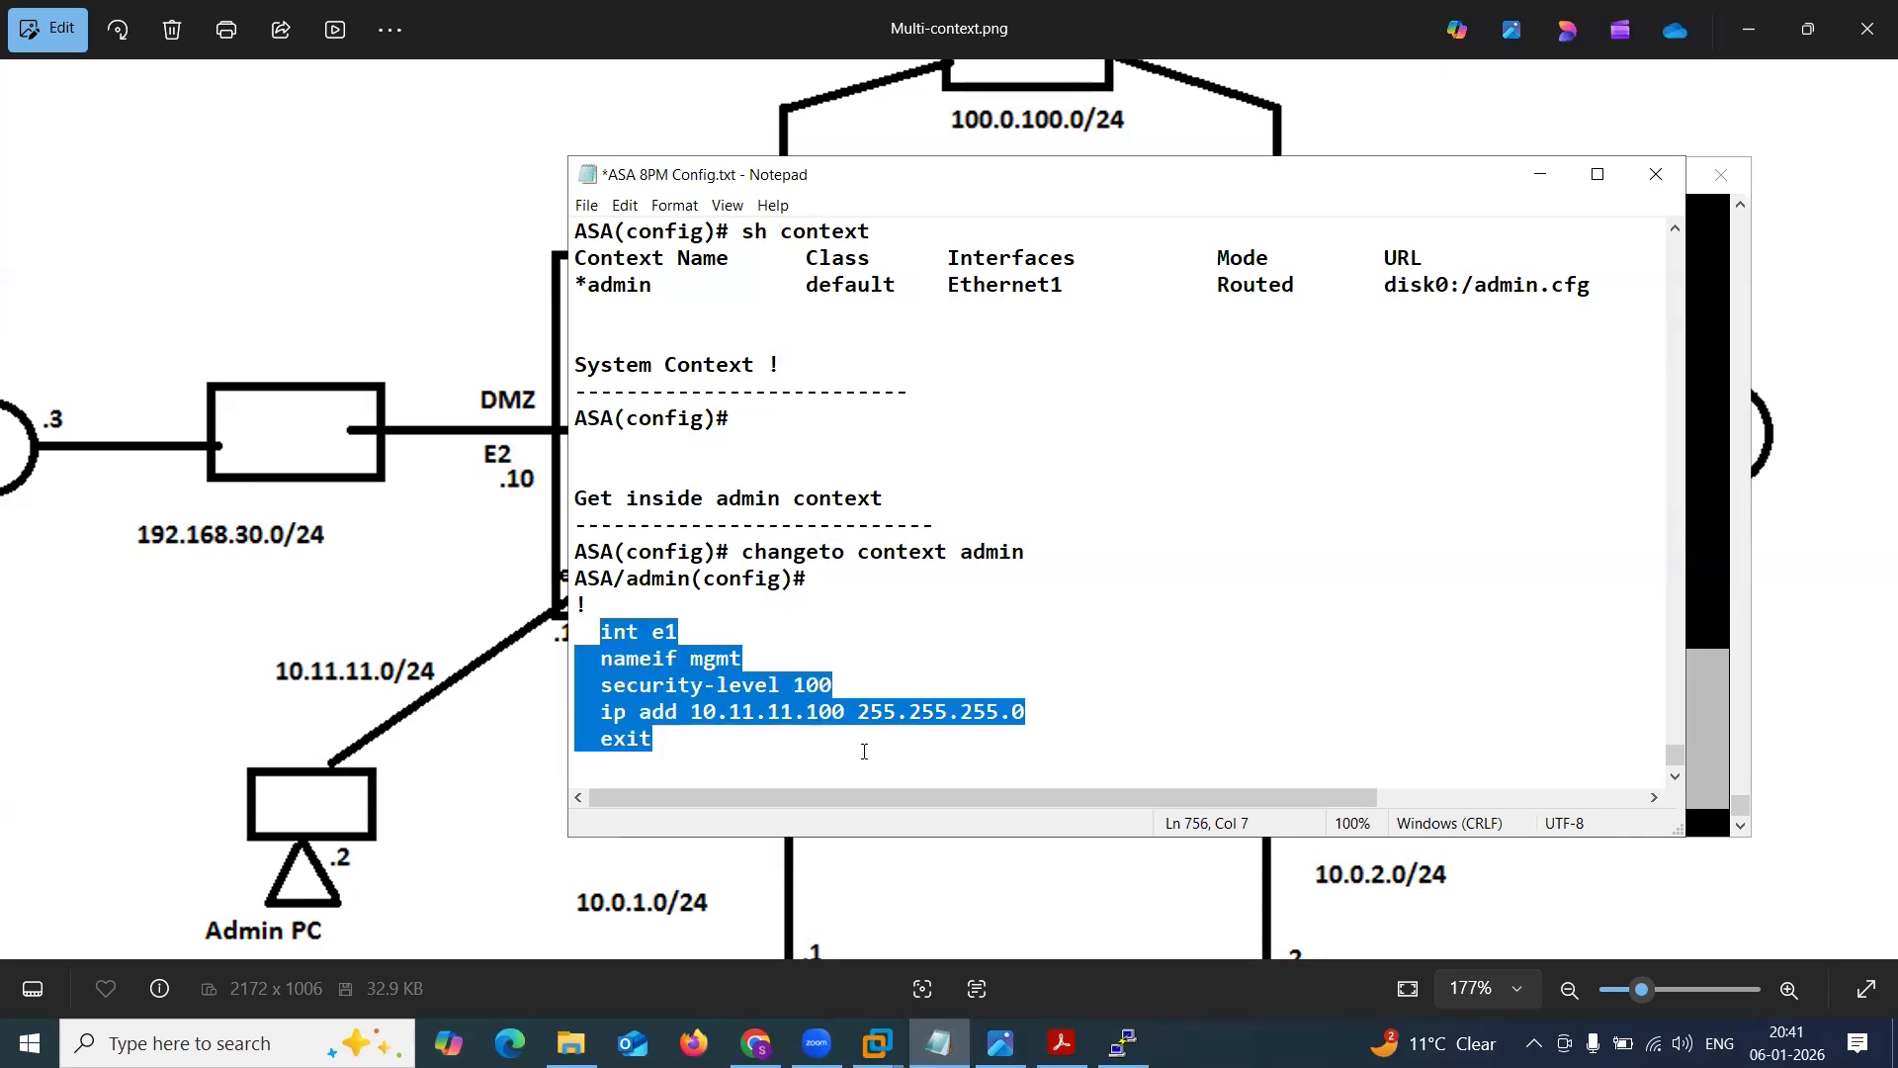
click(842, 757)
text(!)
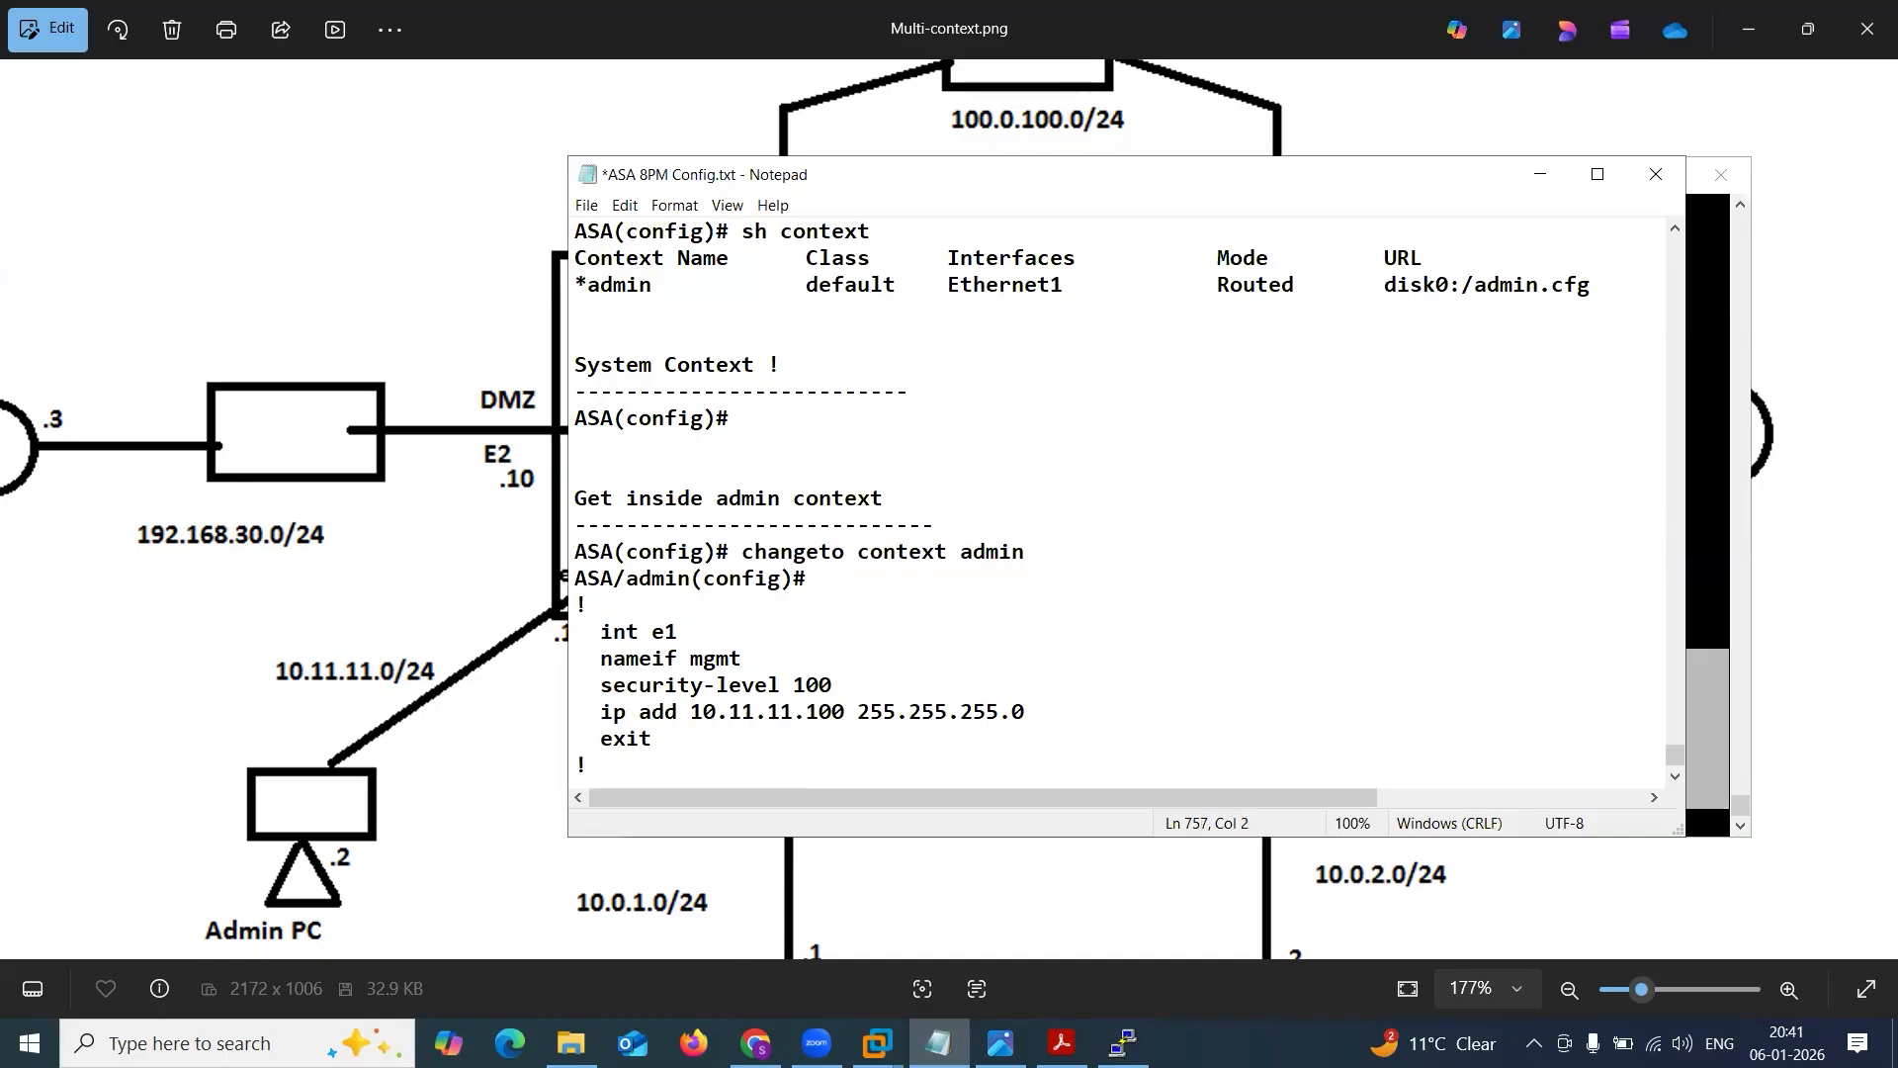
key(ctrl+s)
drag(706, 746, 586, 605)
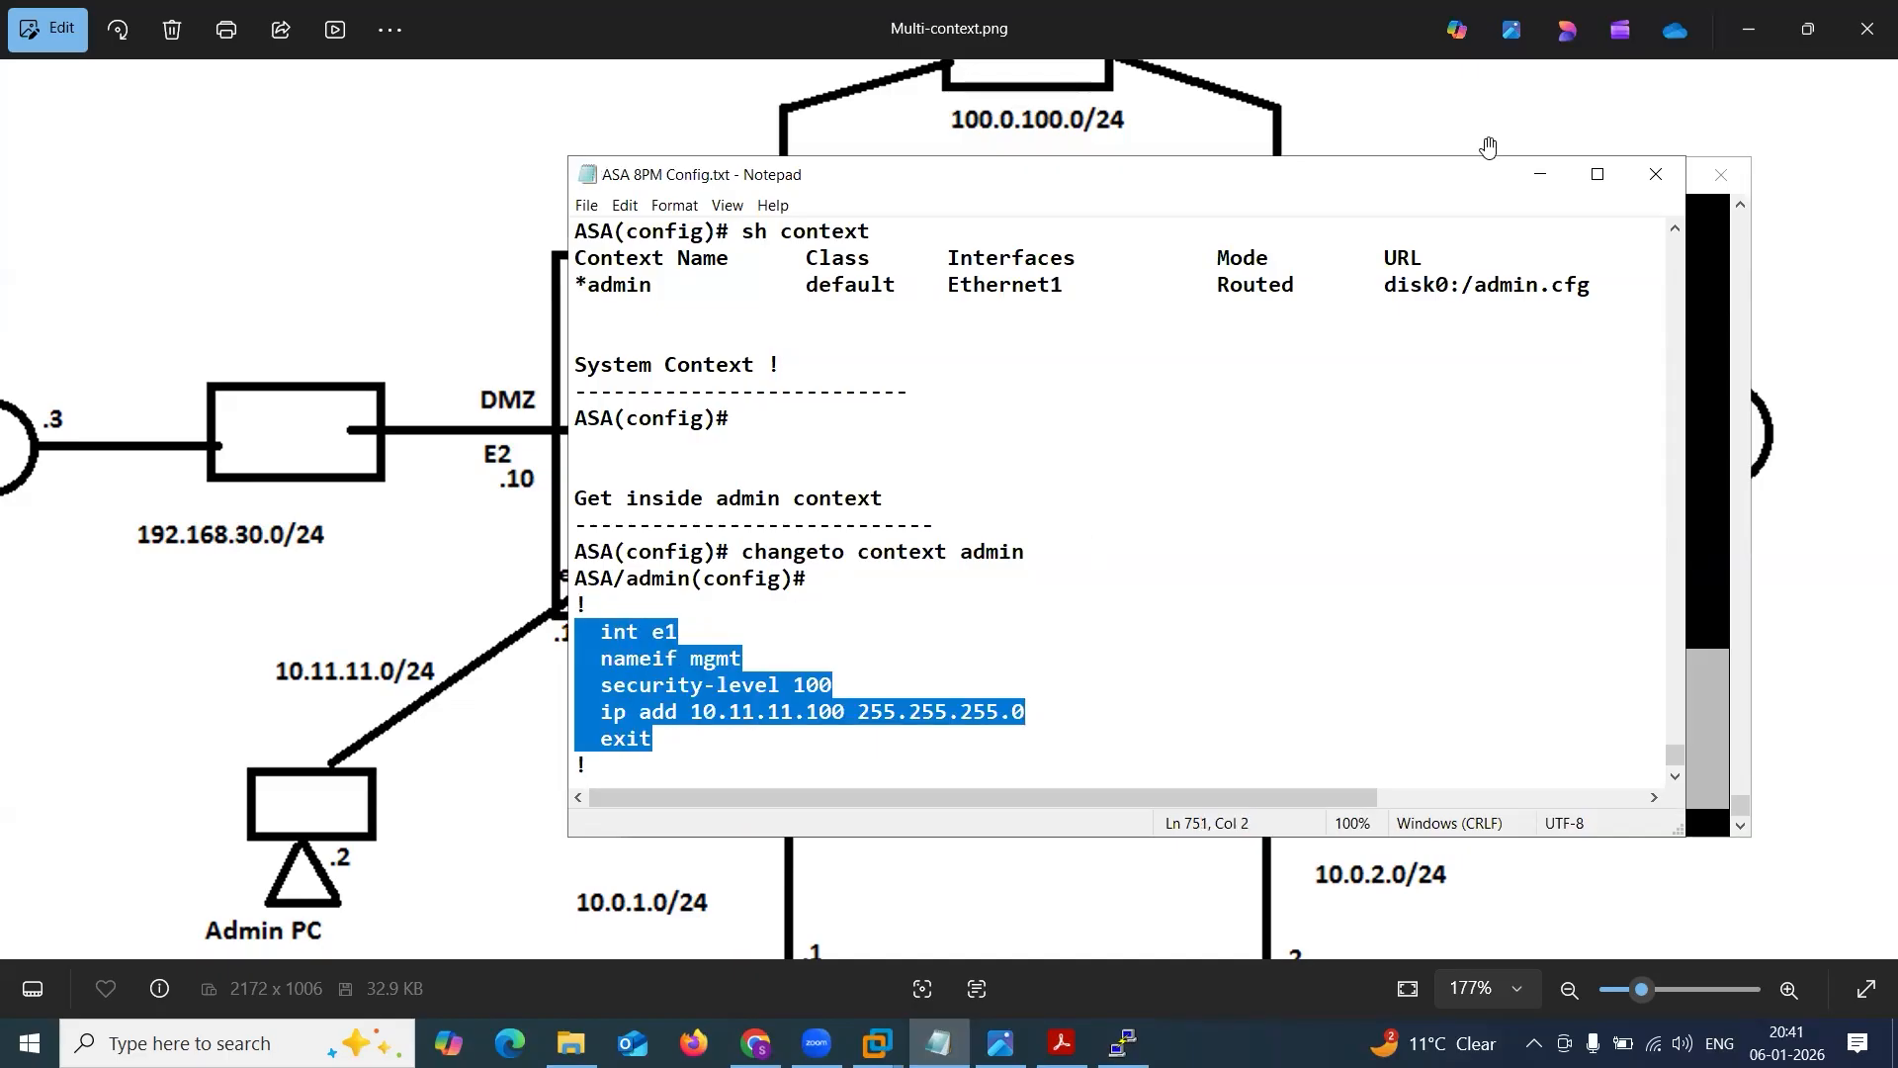
Switch to the ASA terminal and display the admin context's interface names and security levels with sh nameif.
click(1538, 175)
click(1123, 627)
text(s)
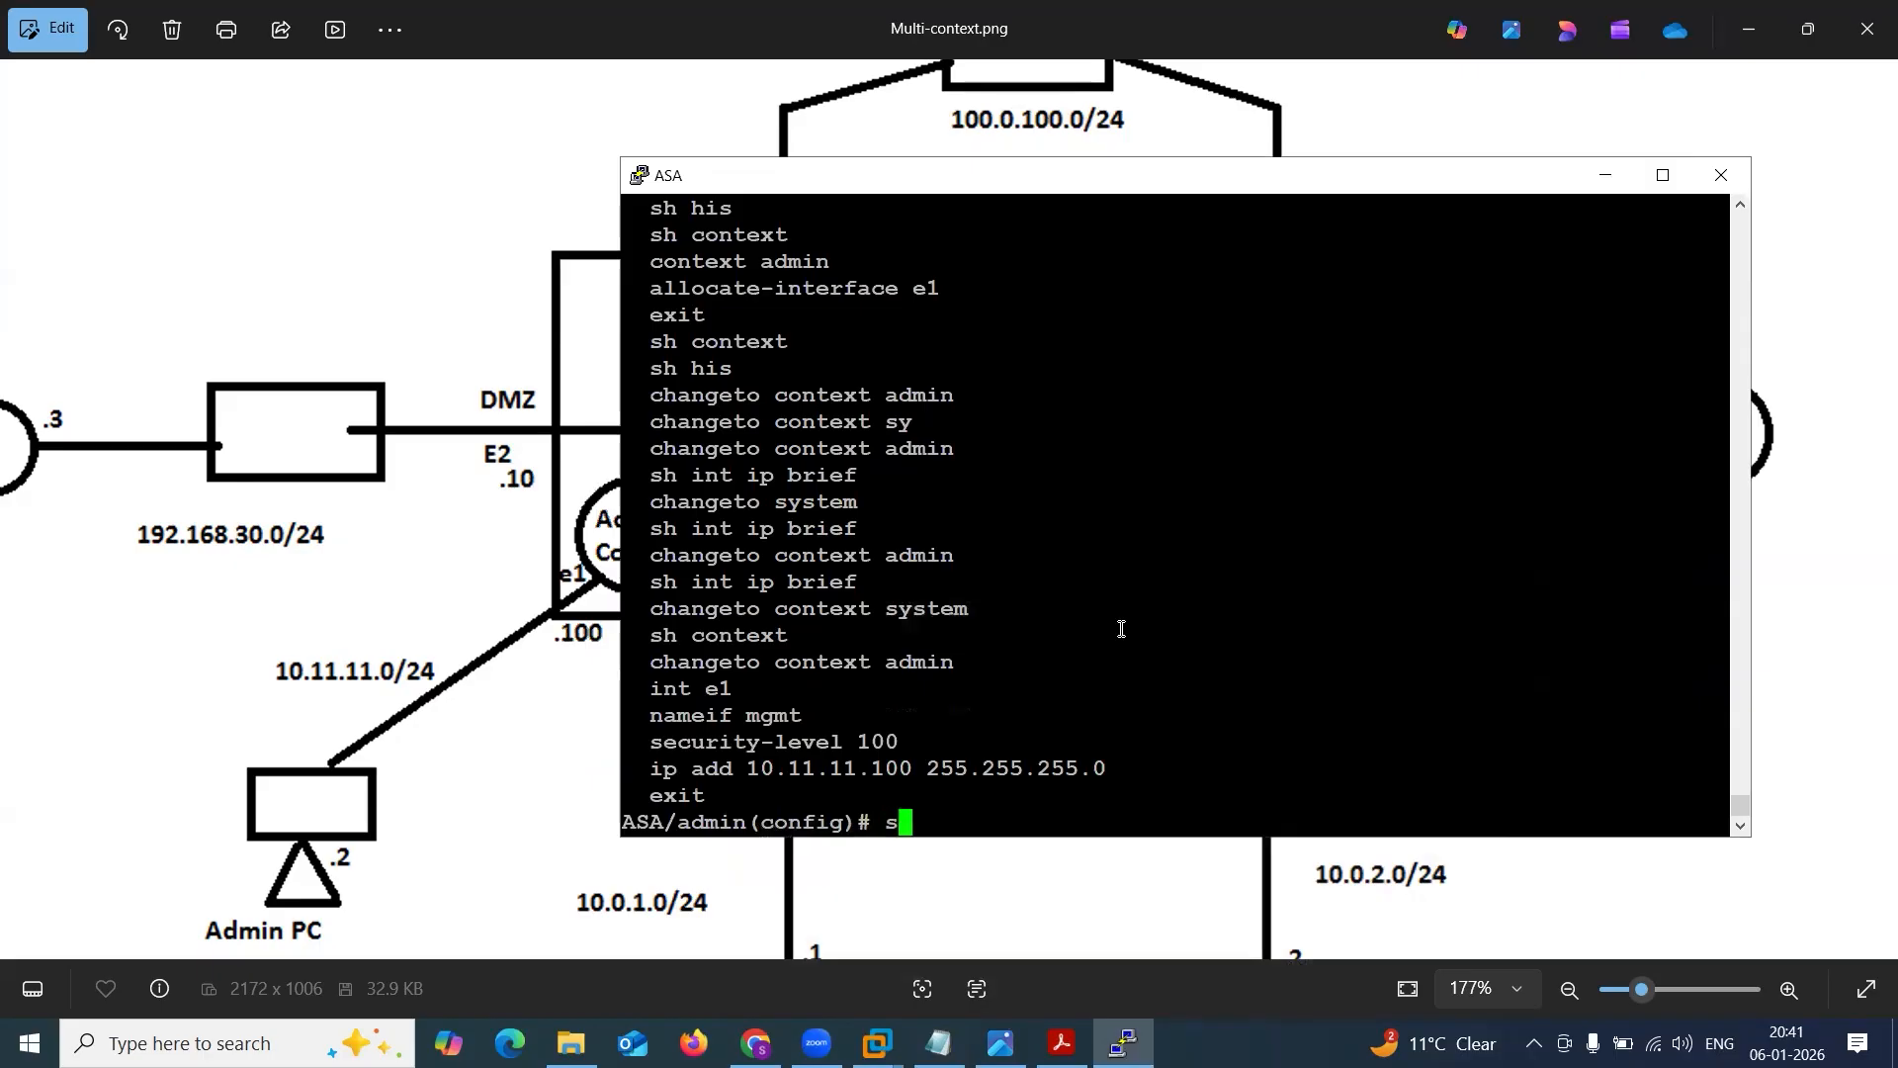
text(h nameif)
key(Return)
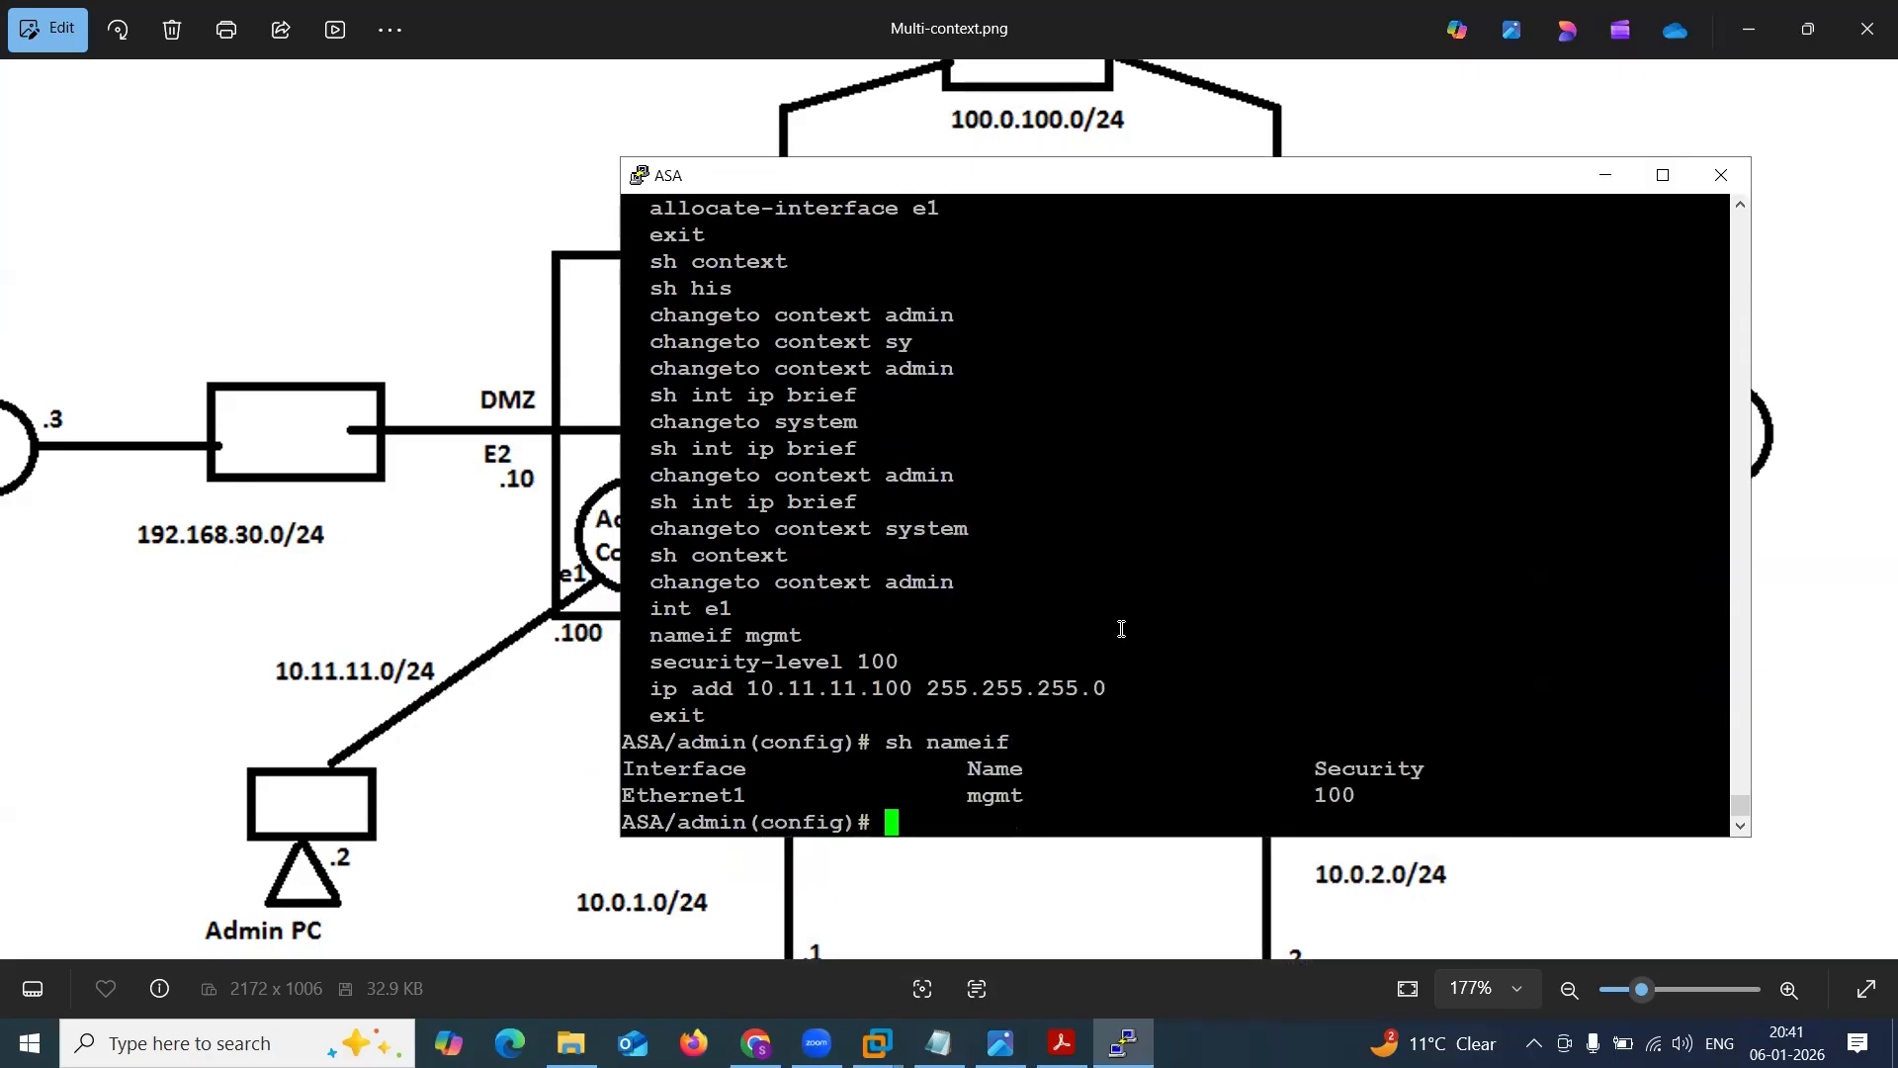
Check the IP address and status of the admin context's interface with sh int ip brief.
text(sh int ip b)
key(Tab)
key(Return)
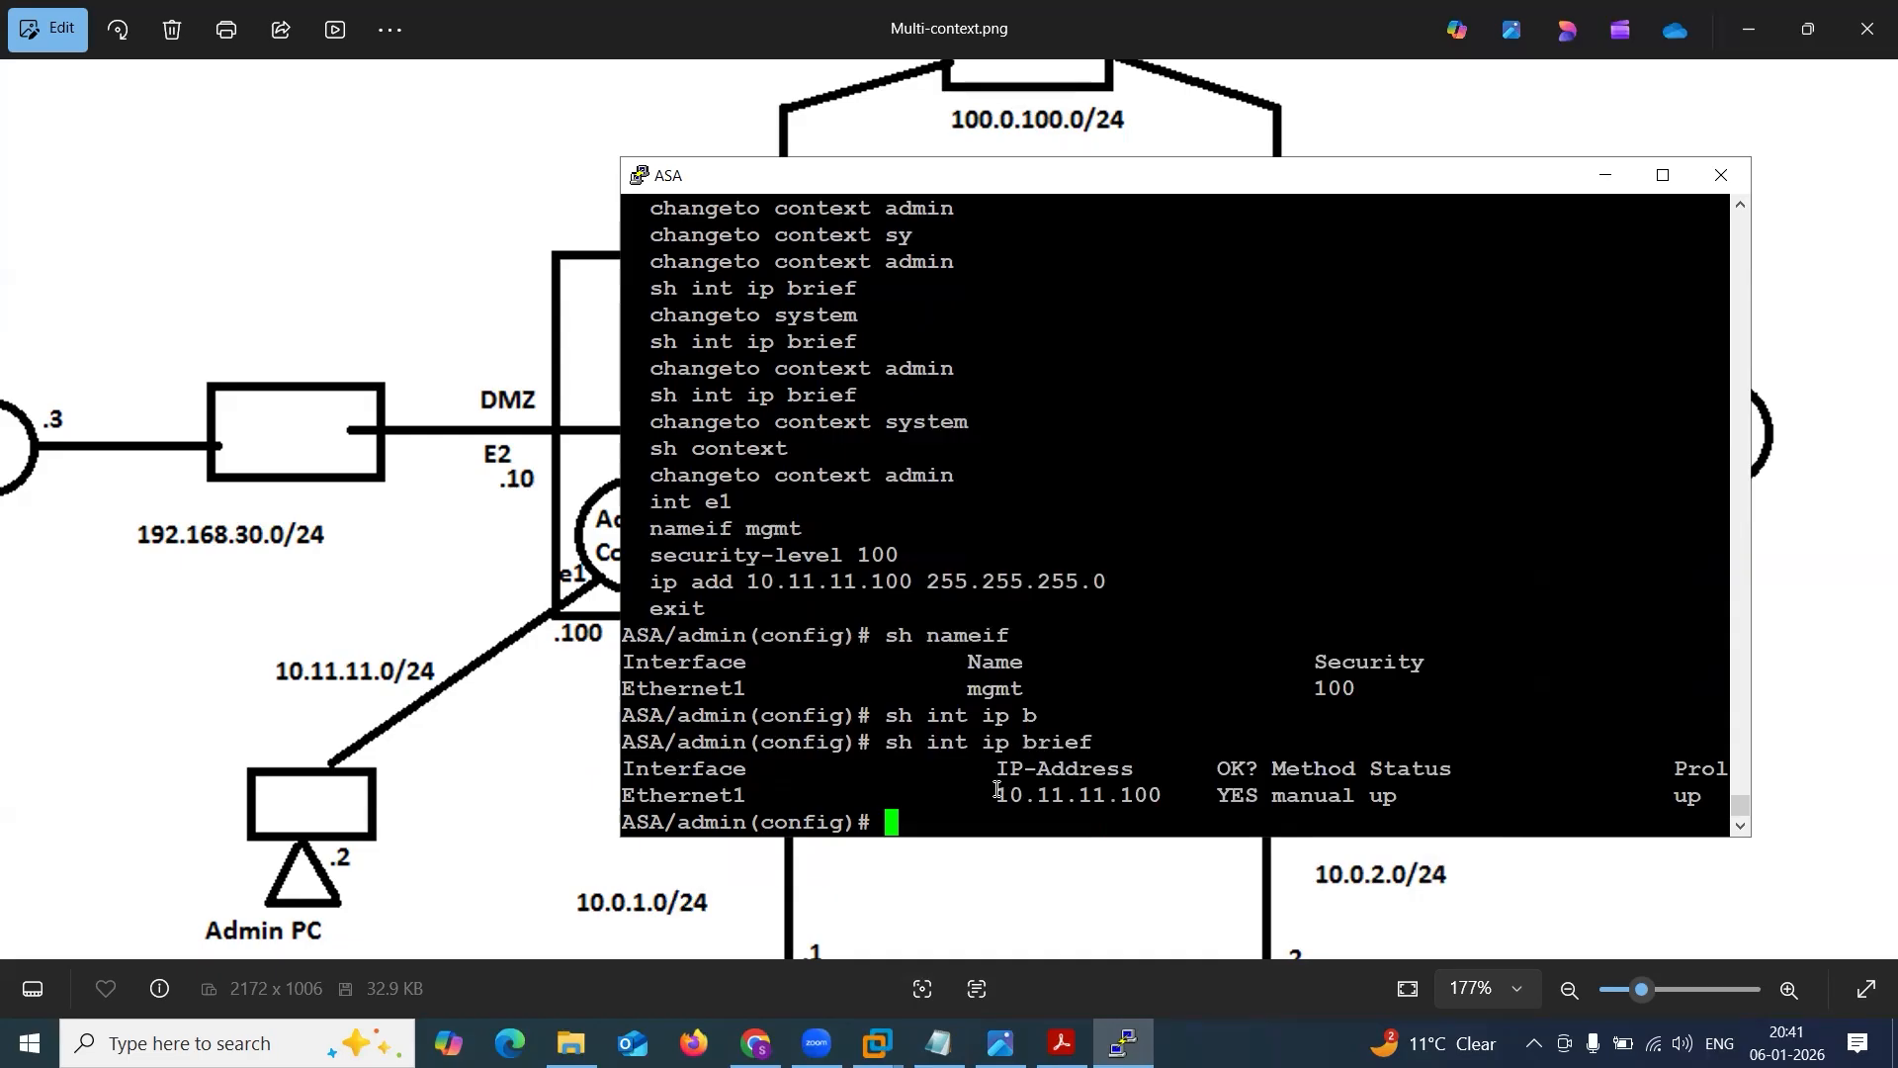
drag(983, 793, 1154, 794)
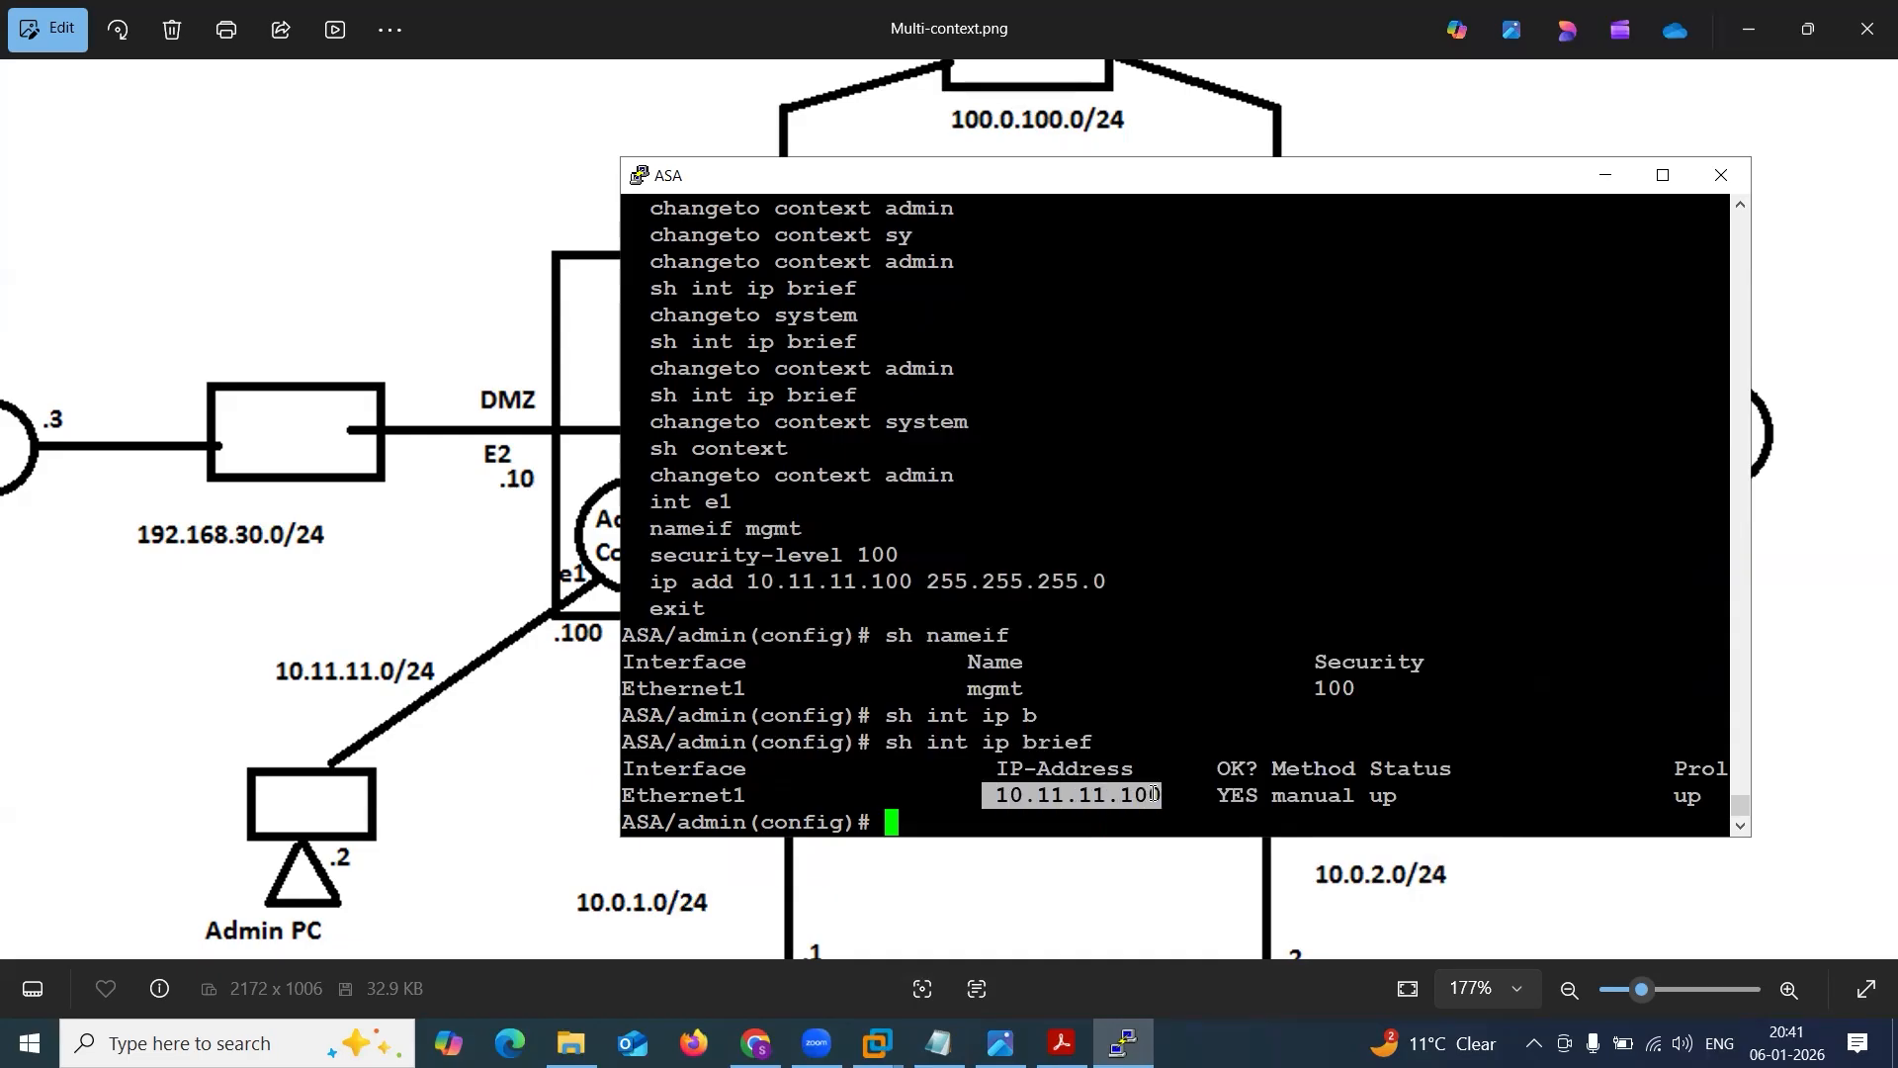
click(1597, 188)
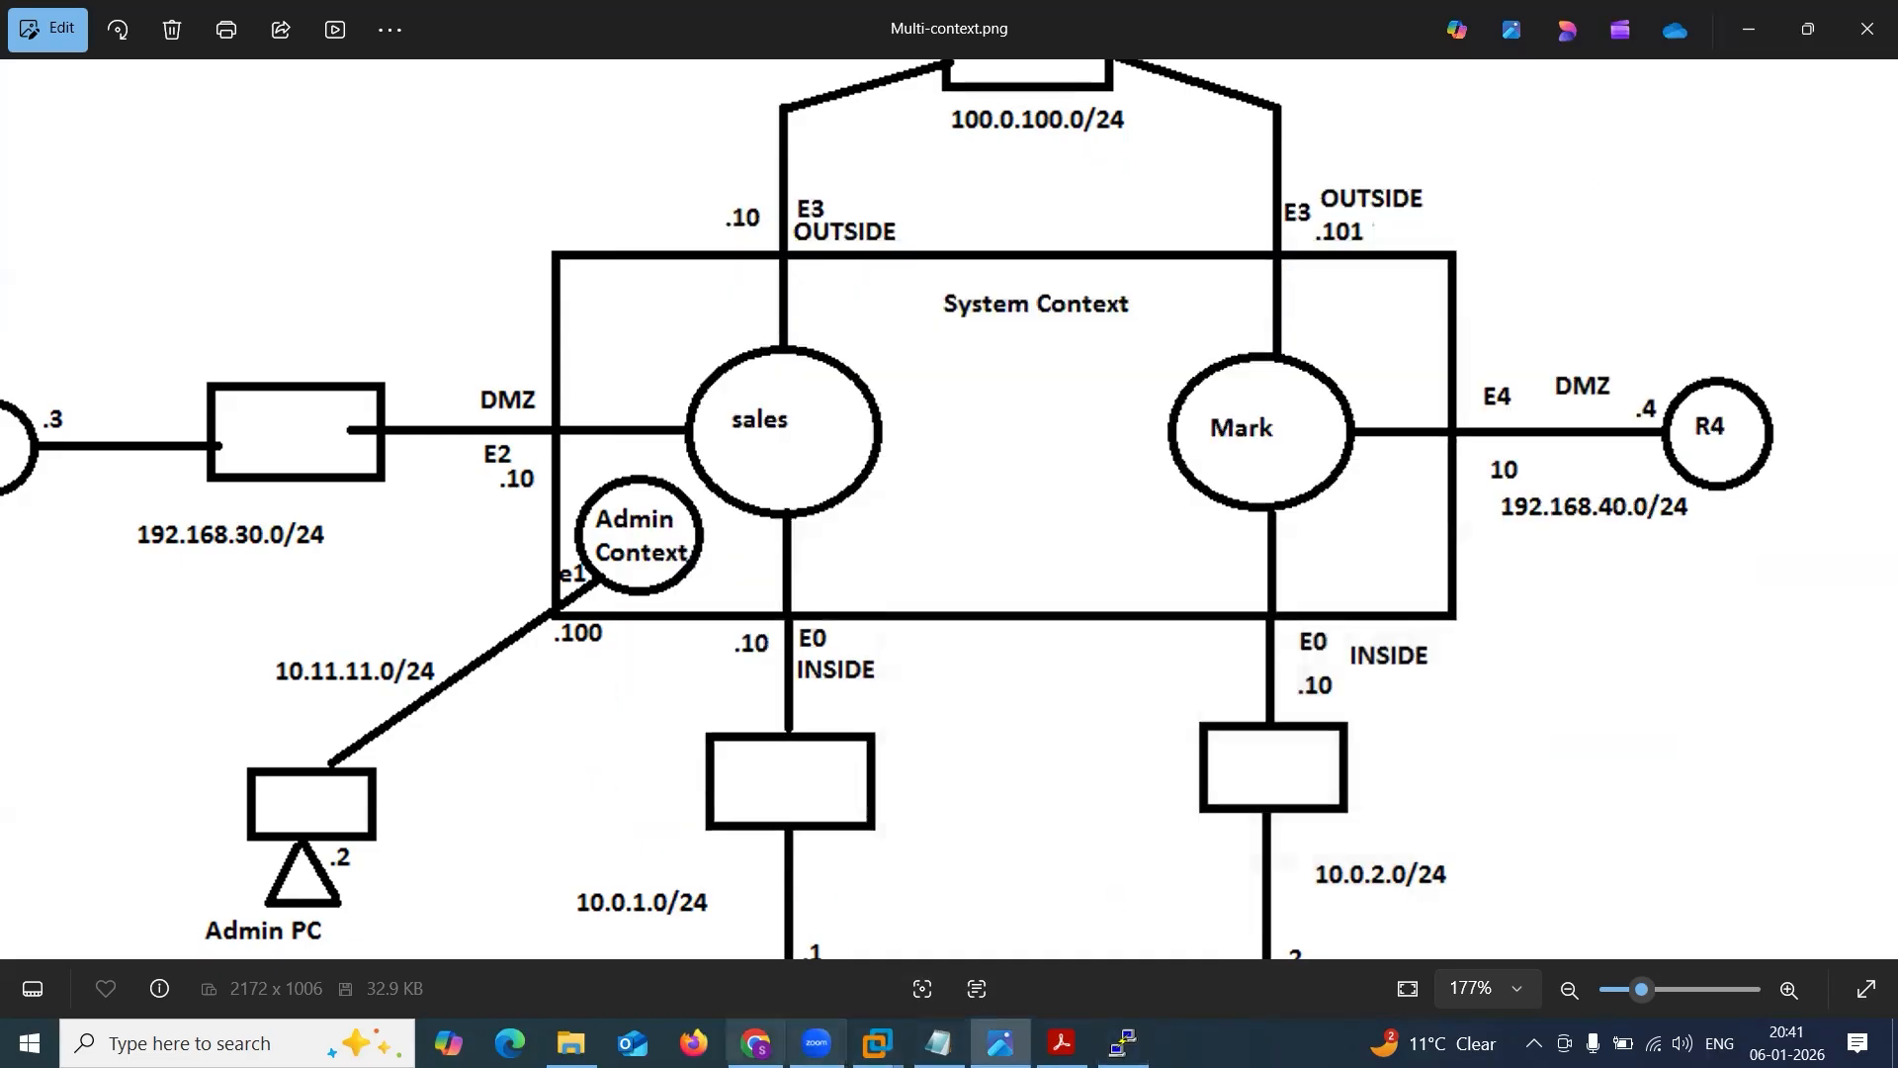
Open the MGMT_PC console from the EVE topology in the browser, try to continue past the Windows boot error, and close the console.
click(755, 1043)
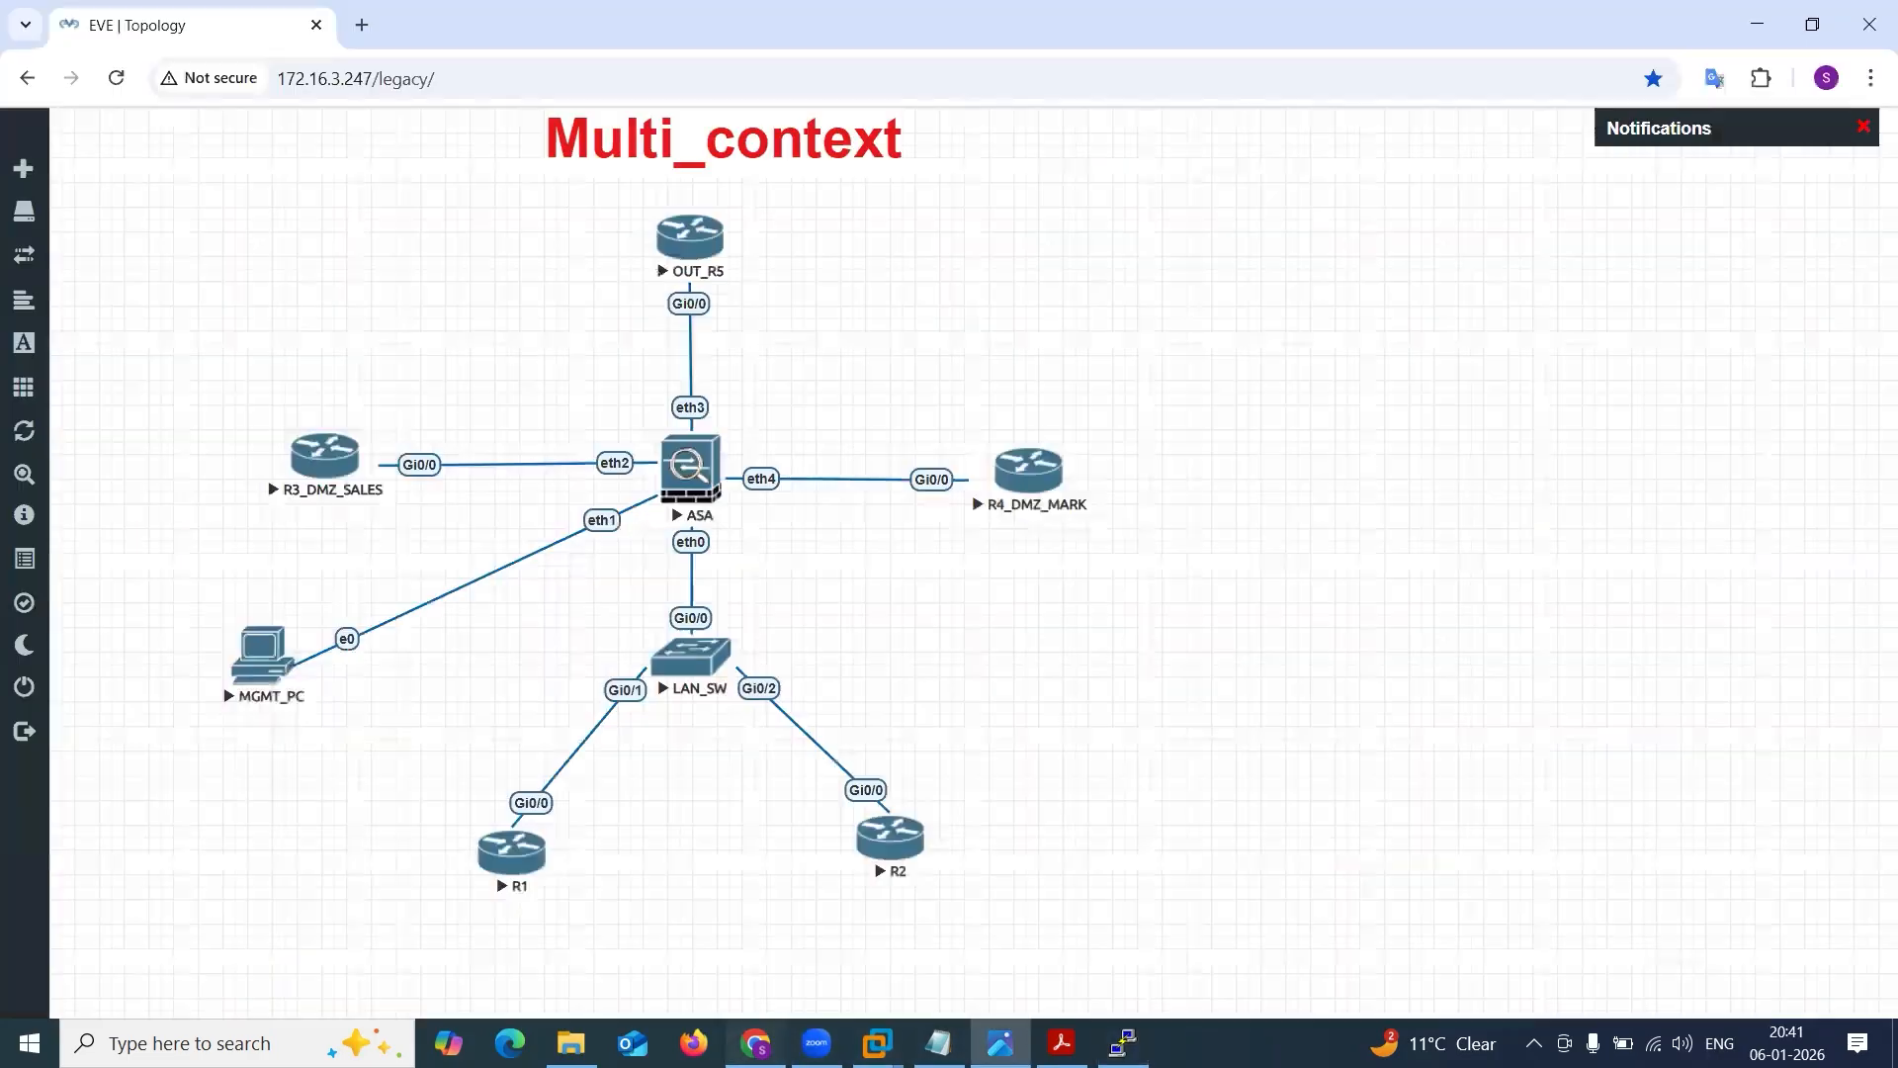
click(283, 664)
click(988, 263)
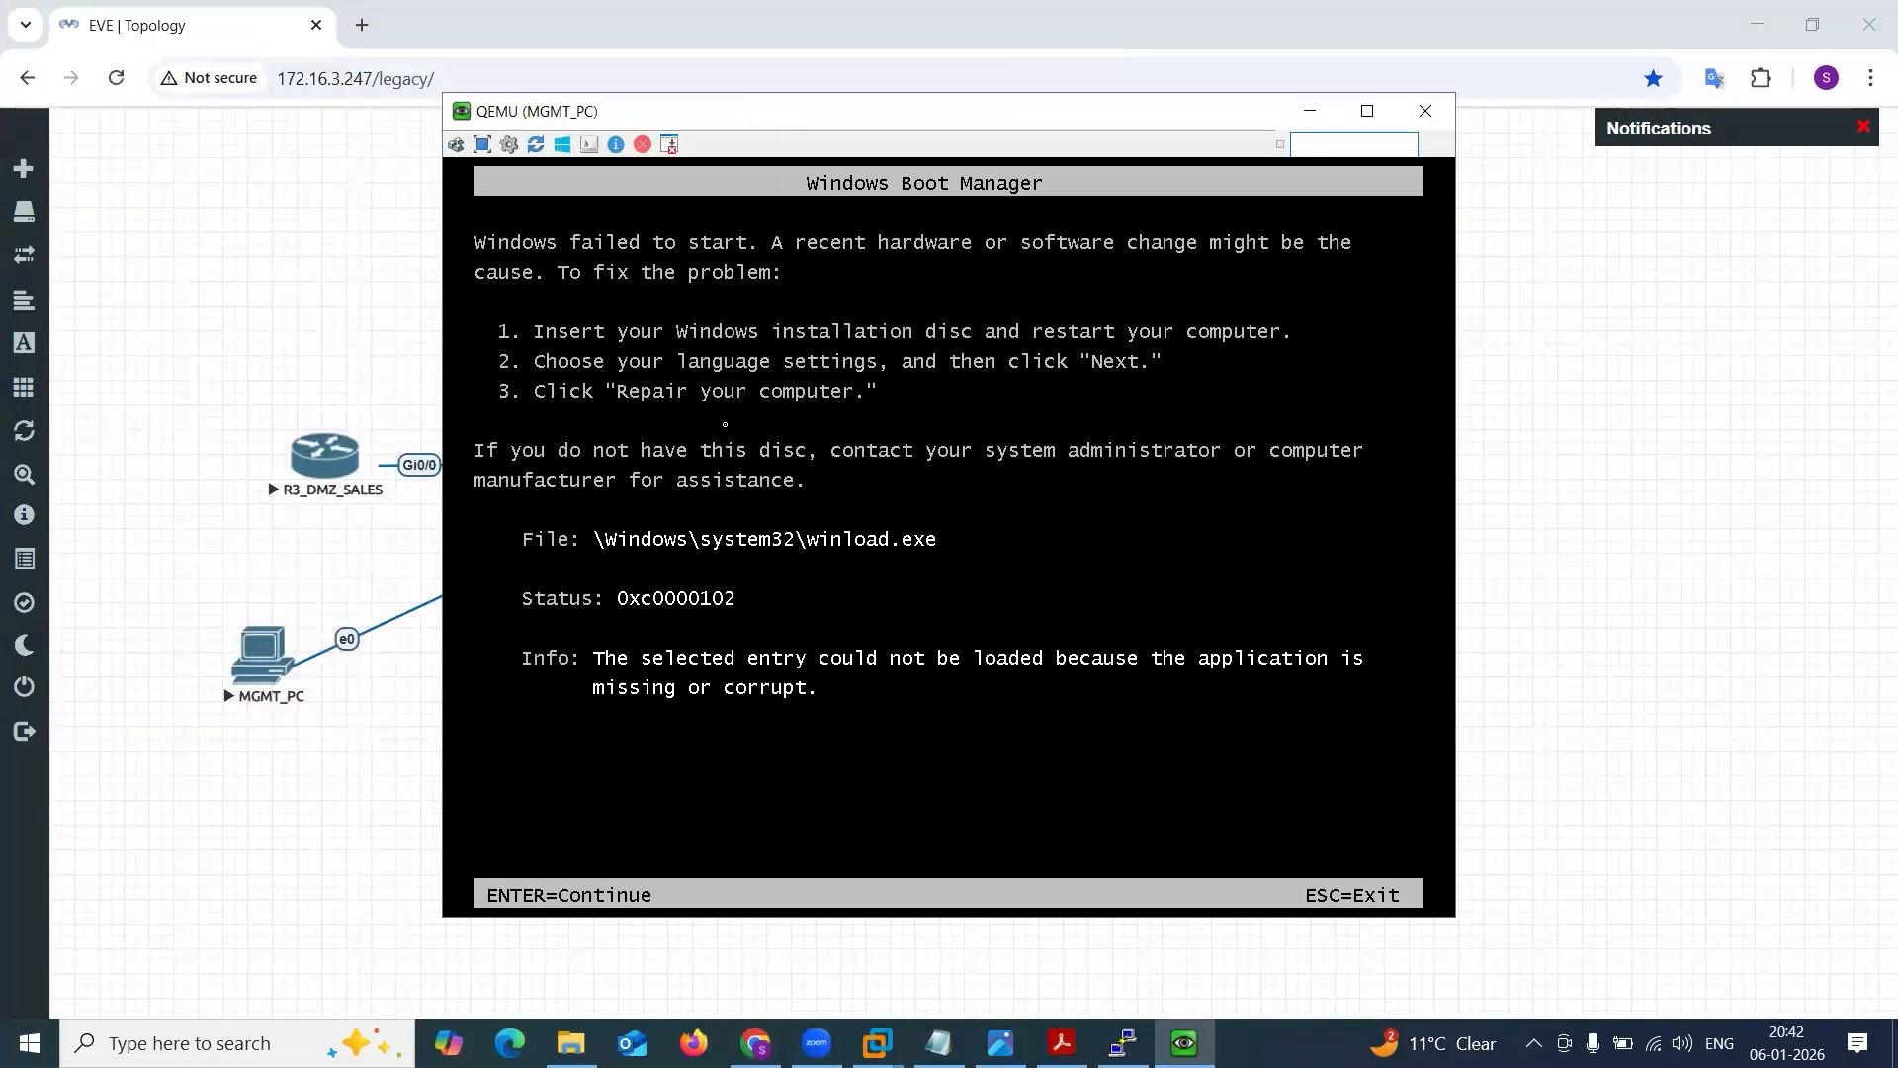
key(Return)
key(Return)
key(Return)
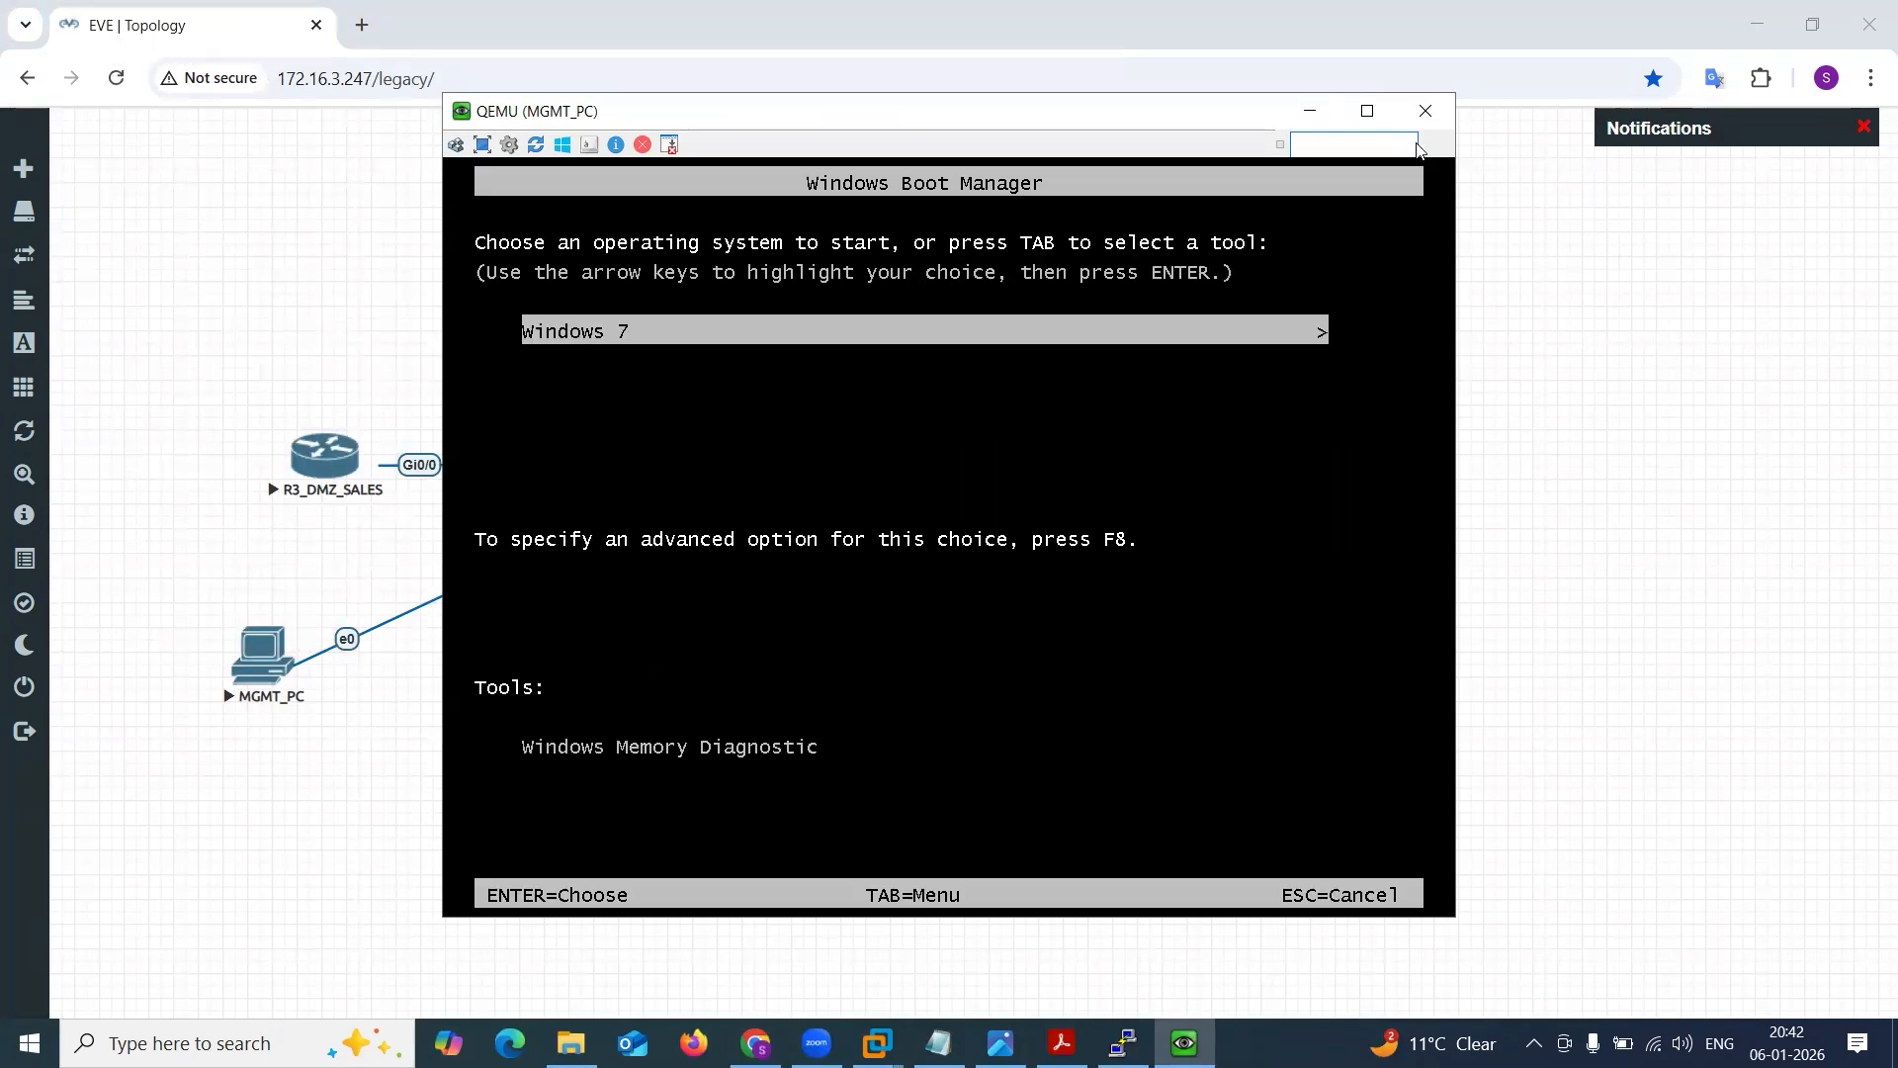
click(1425, 111)
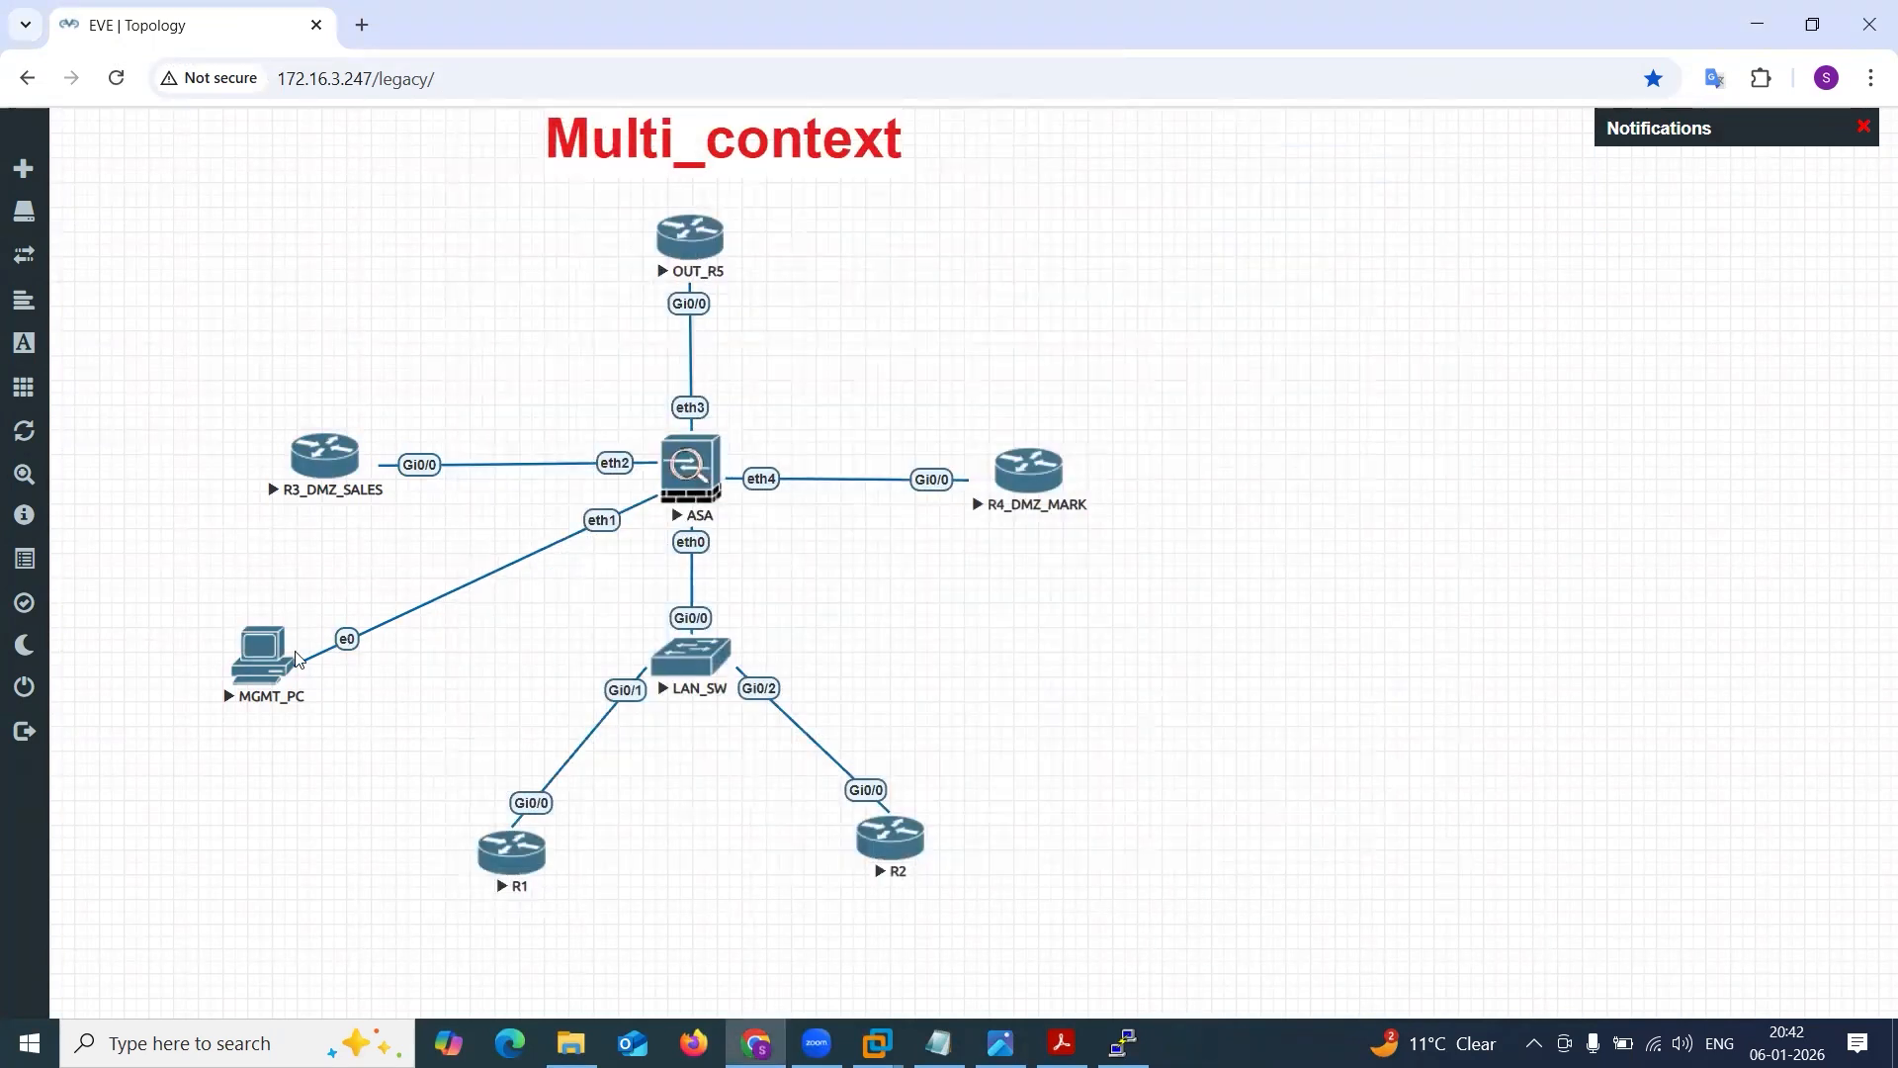
Wipe the MGMT_PC node in the Multi_context topology, confirm the wipe, and stop the node.
click(253, 666)
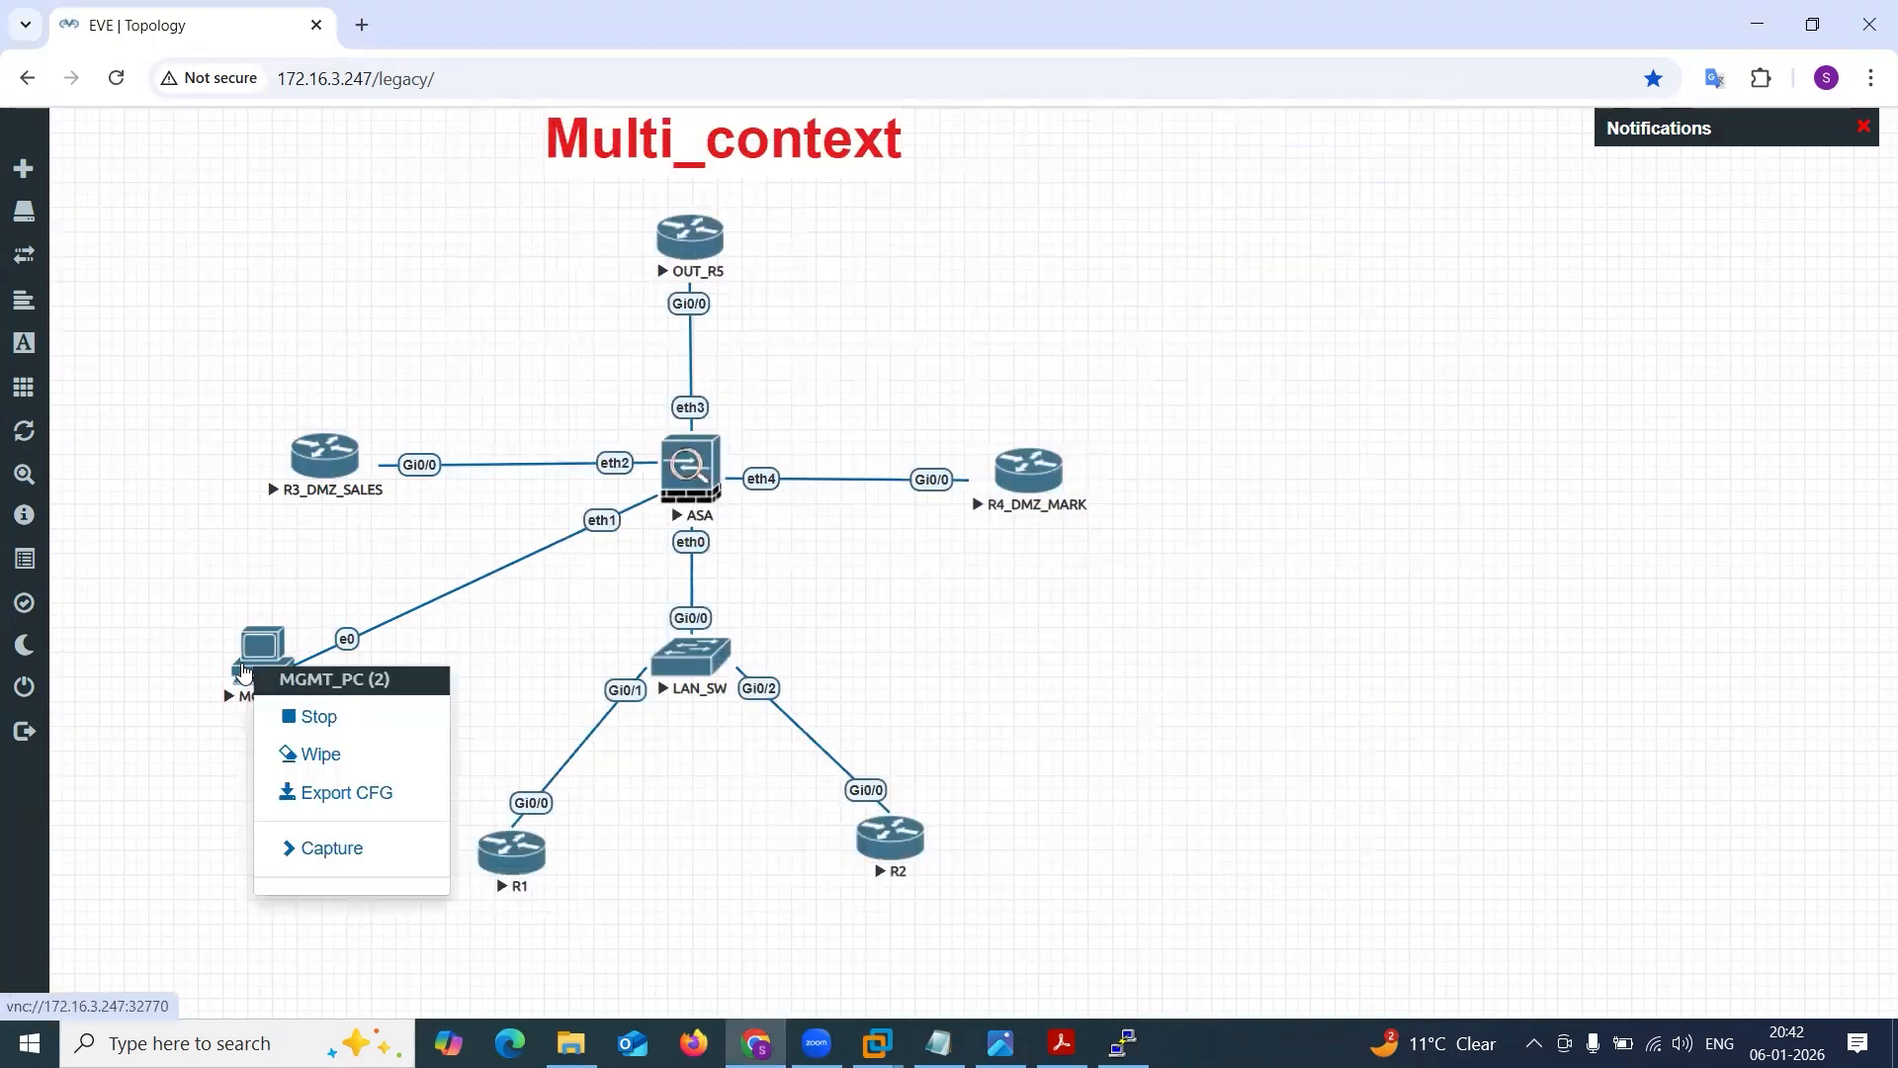
click(336, 756)
click(866, 296)
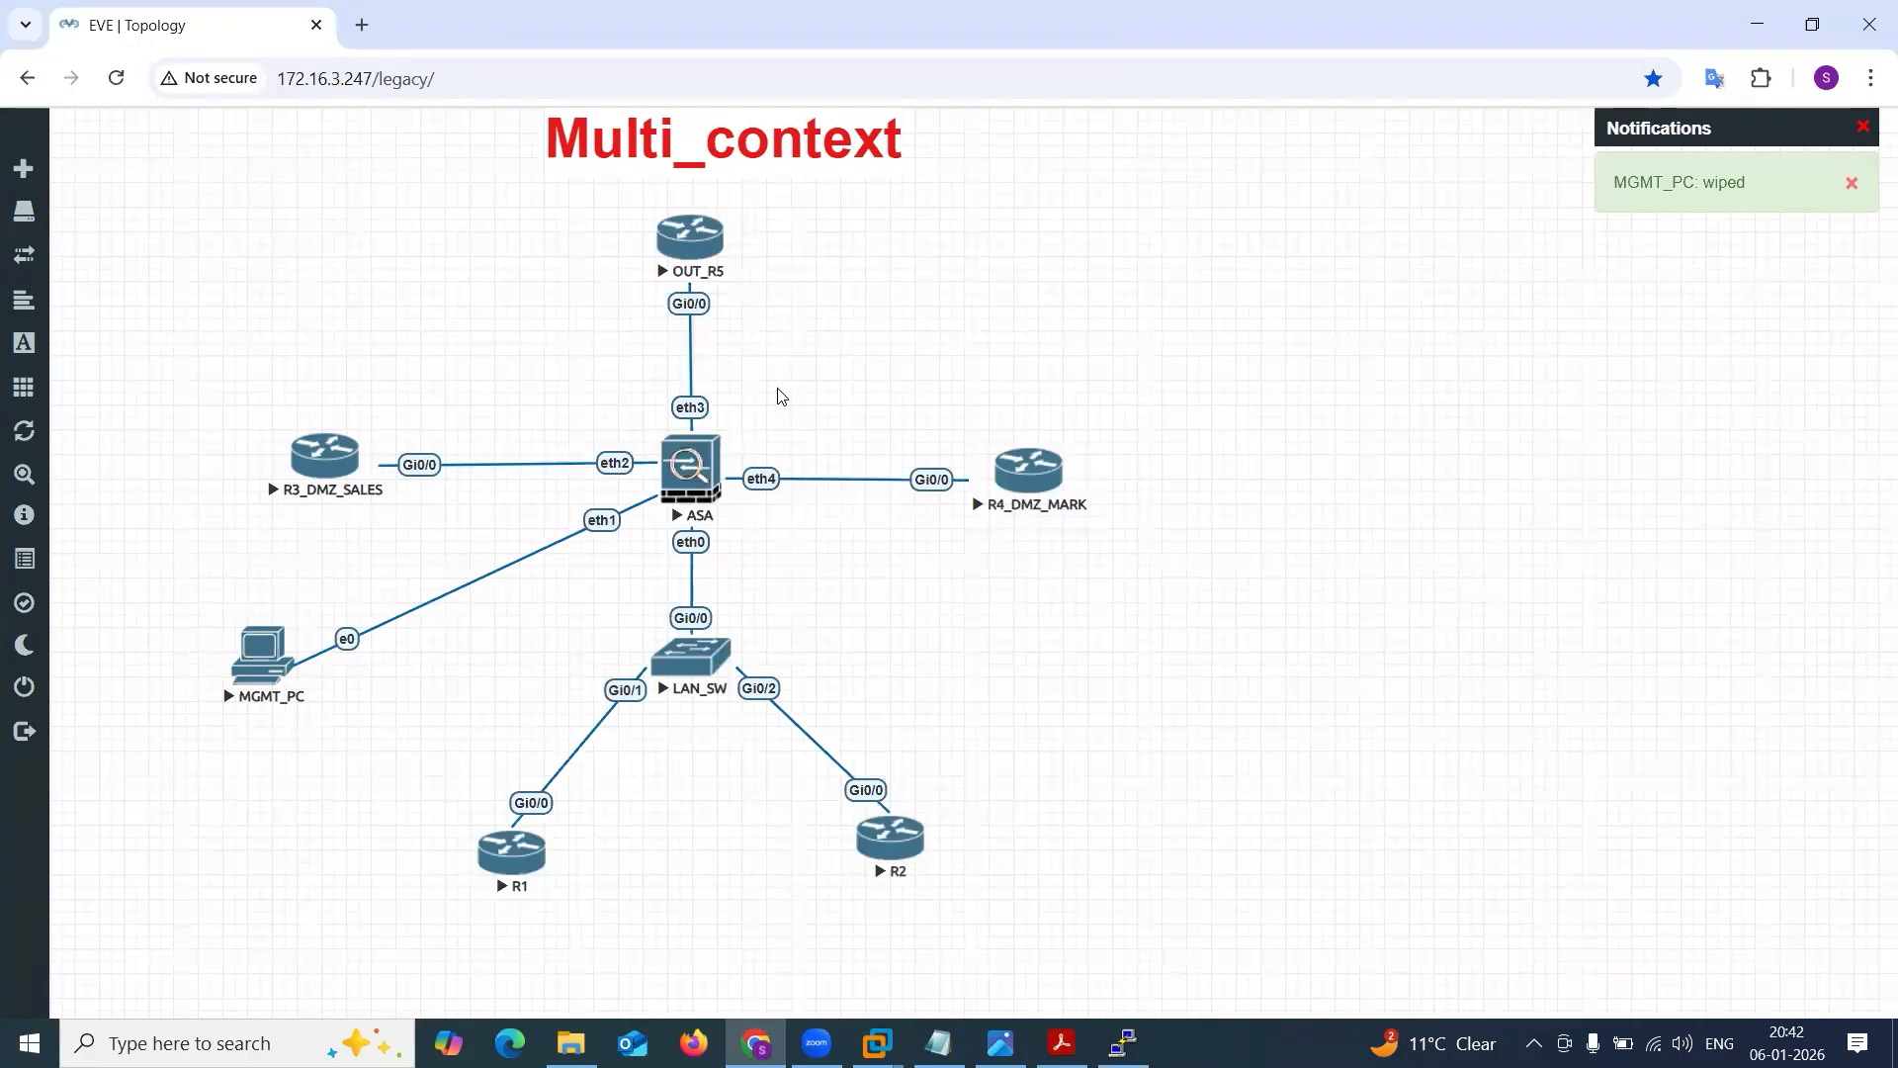
right_click(259, 672)
click(337, 713)
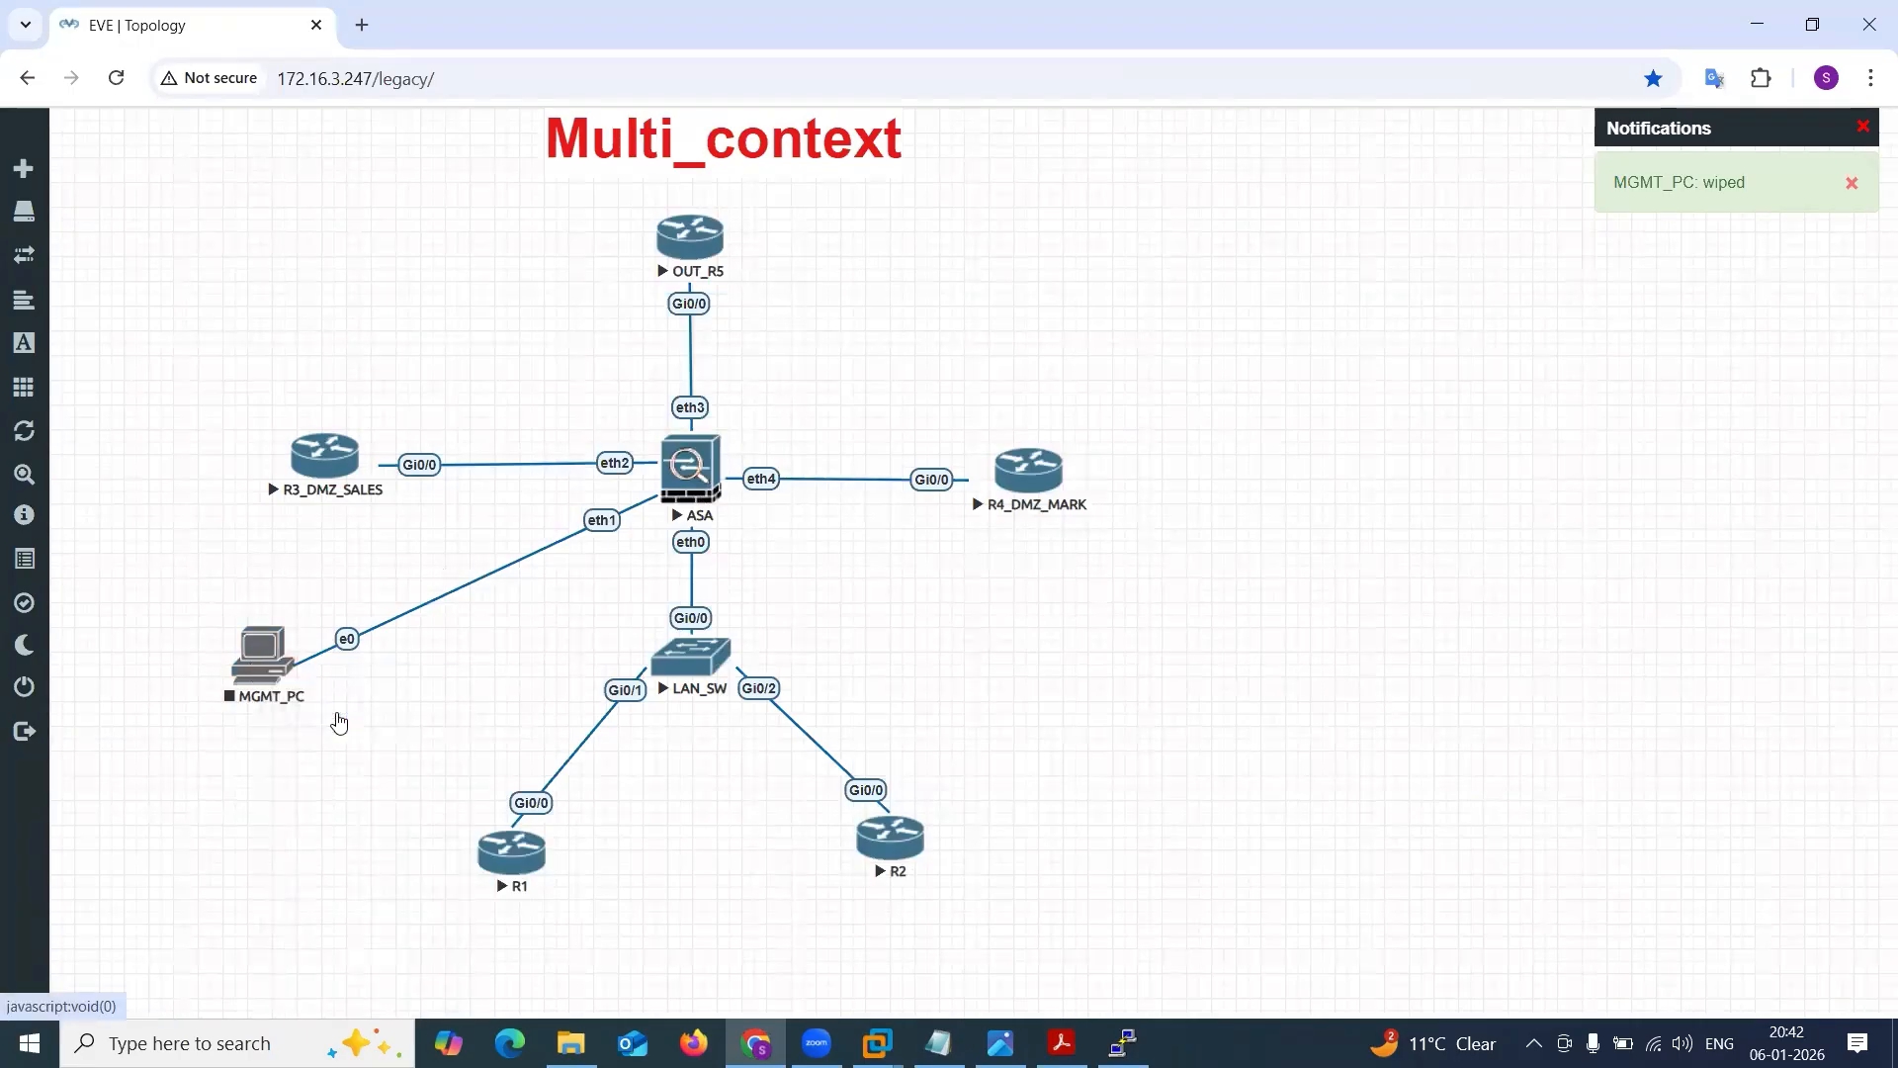
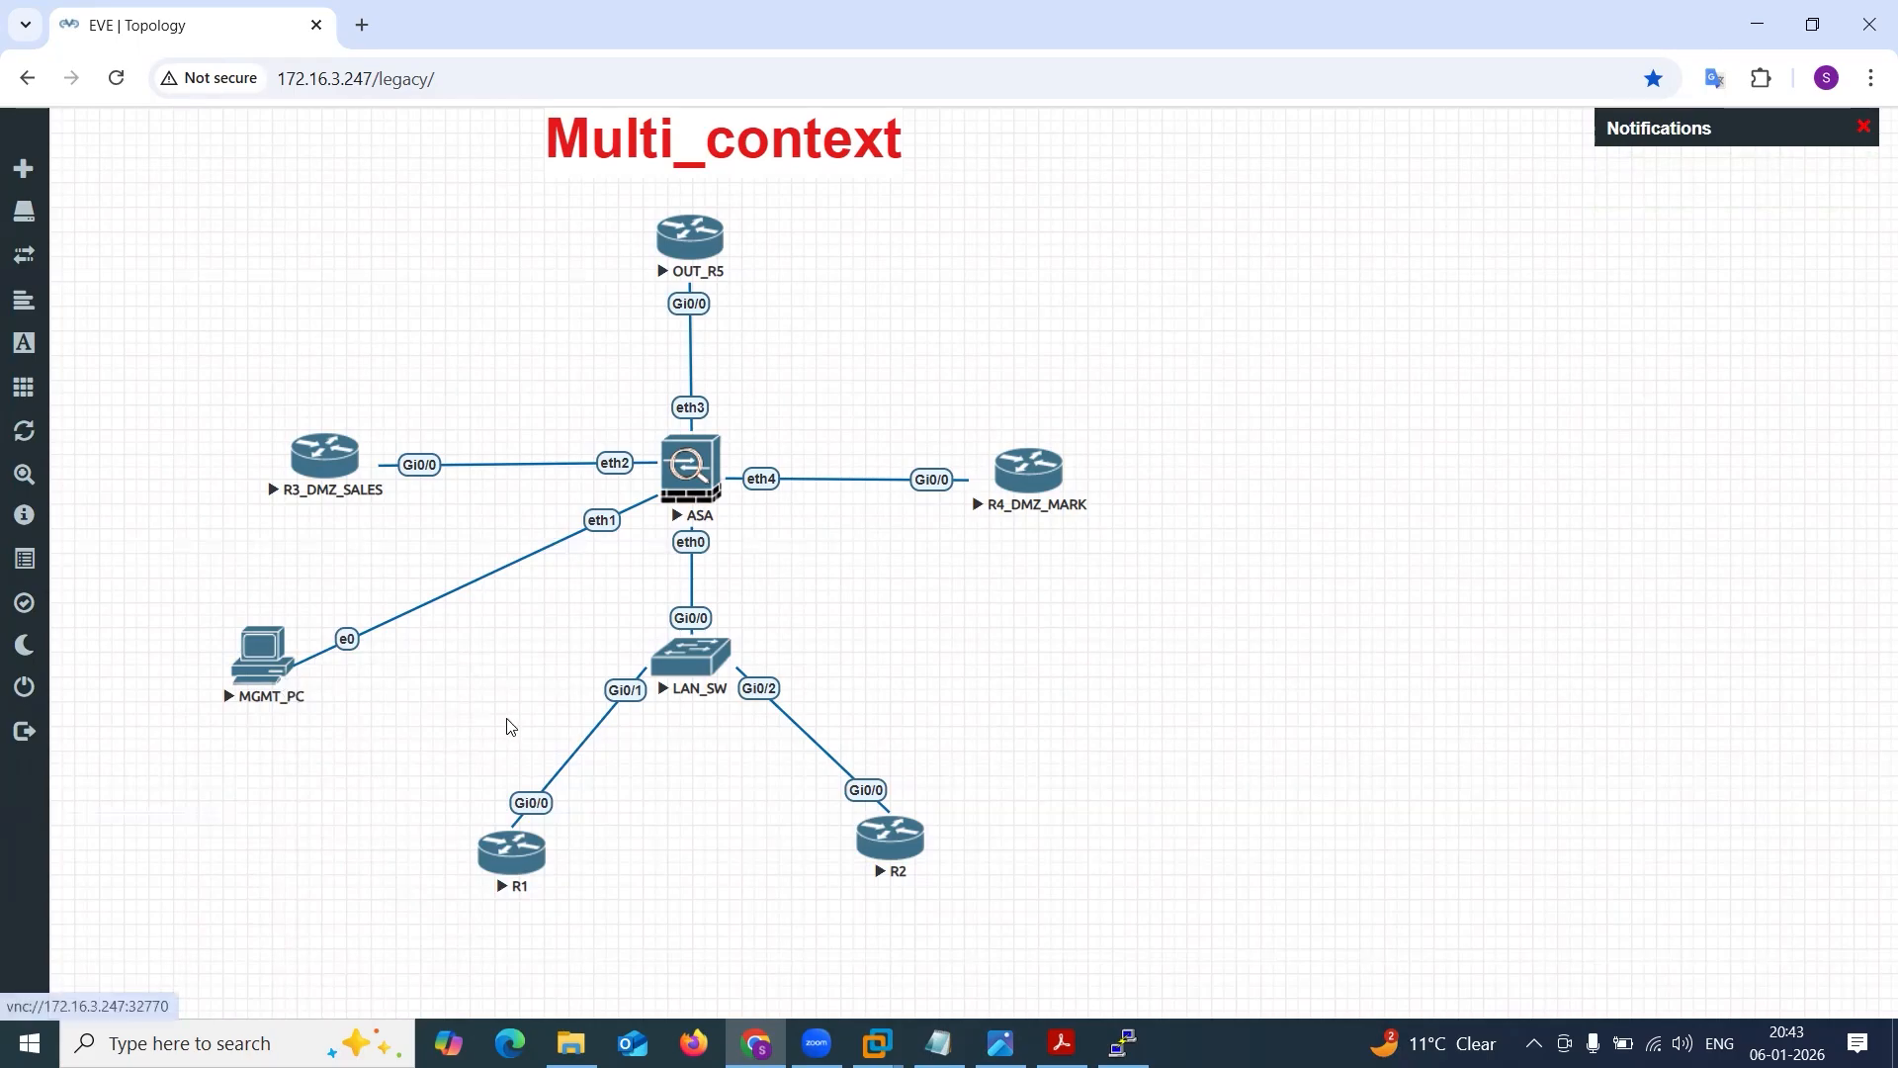
Open the MGMT_PC console from the topology and move its window aside while Windows starts.
click(234, 662)
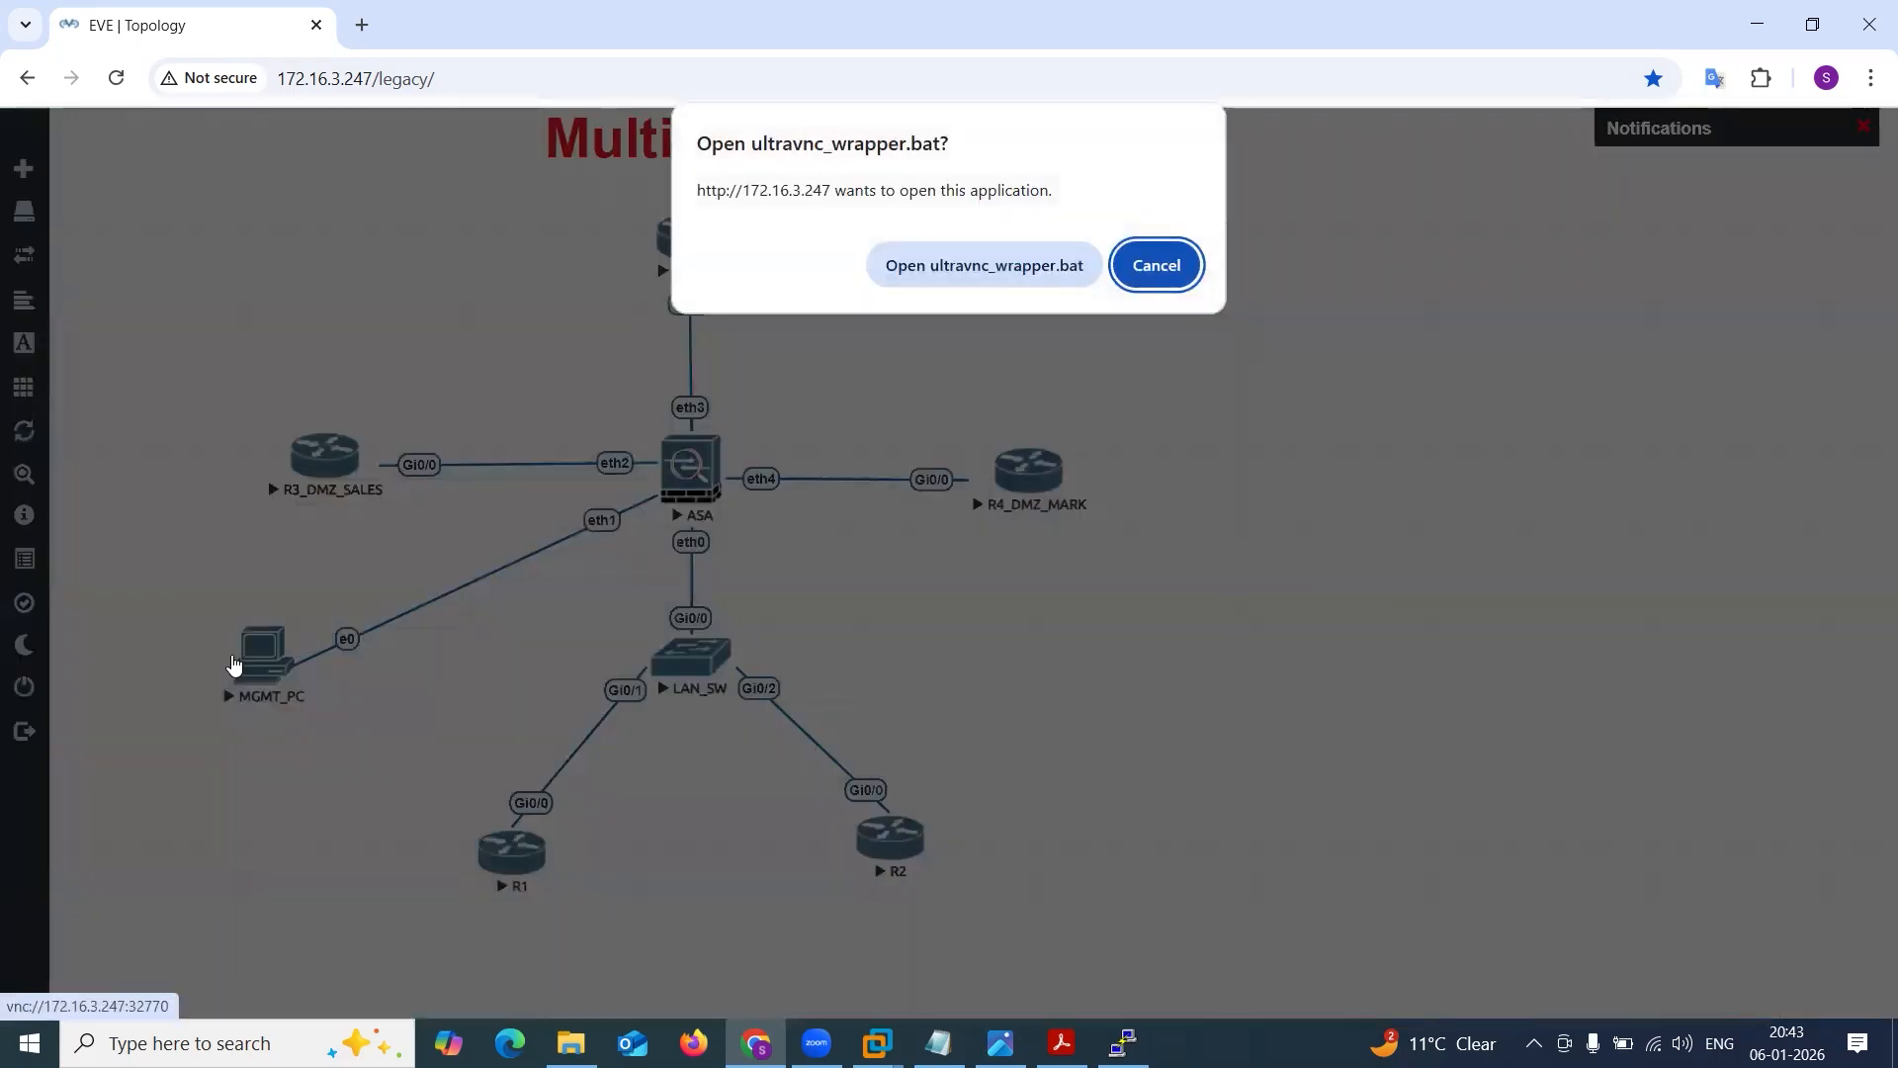
click(1003, 268)
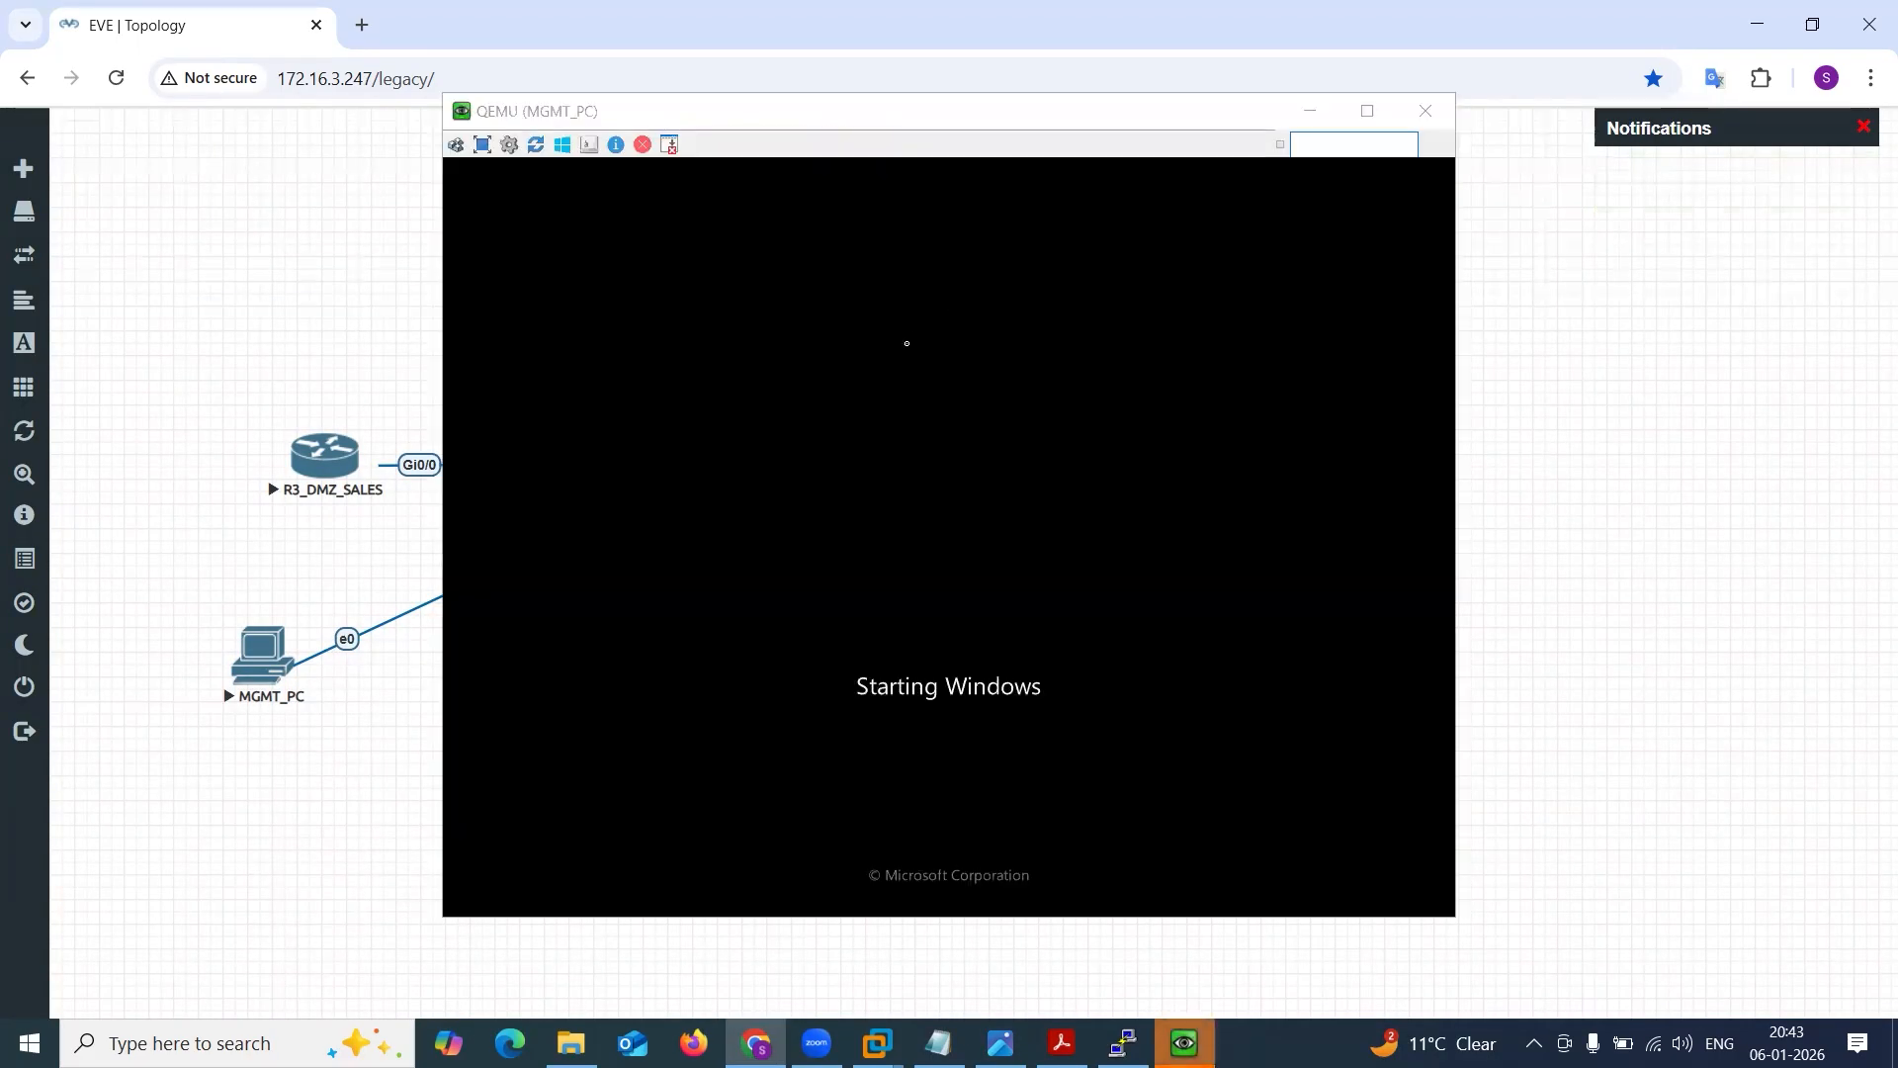
click(670, 119)
drag(663, 114, 1105, 139)
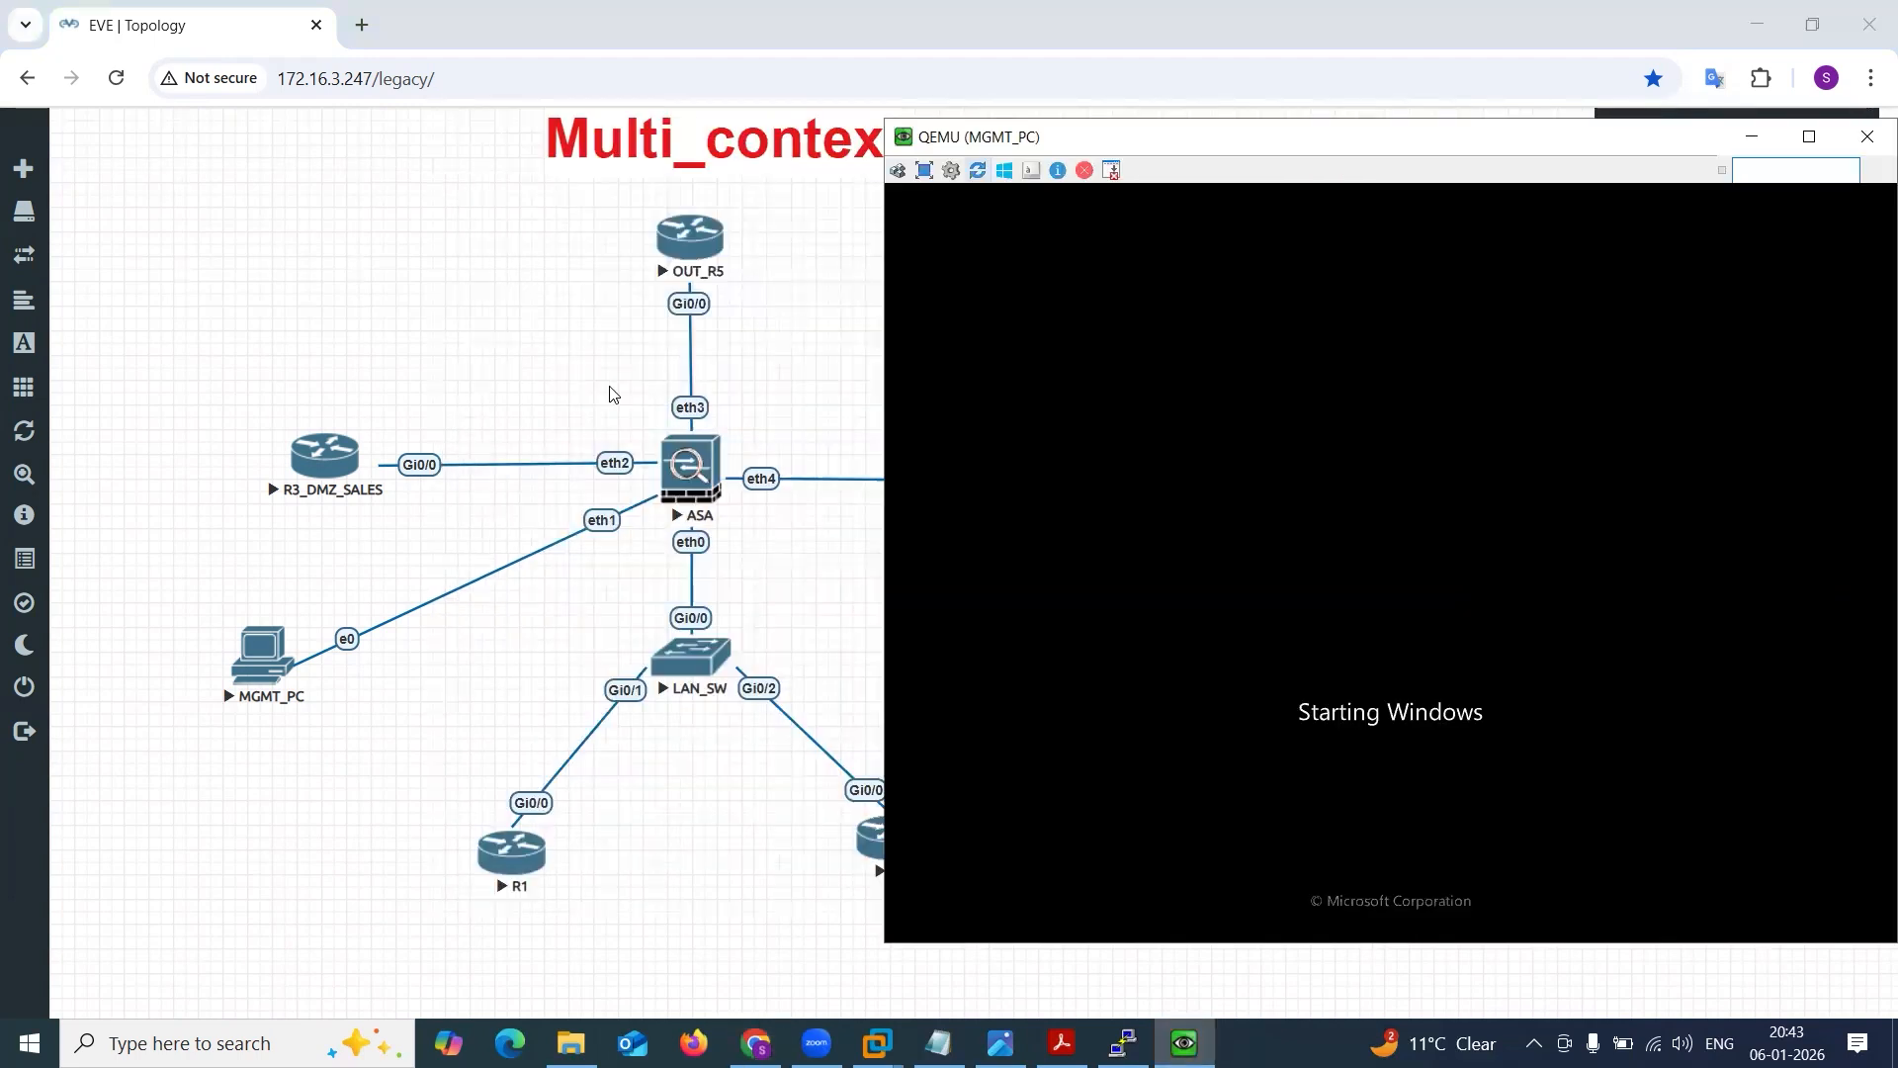
Add a bold red text label 10.11.11.100 in font size 20 to the topology and place it beside the ASA's eth1 port.
right_click(385, 281)
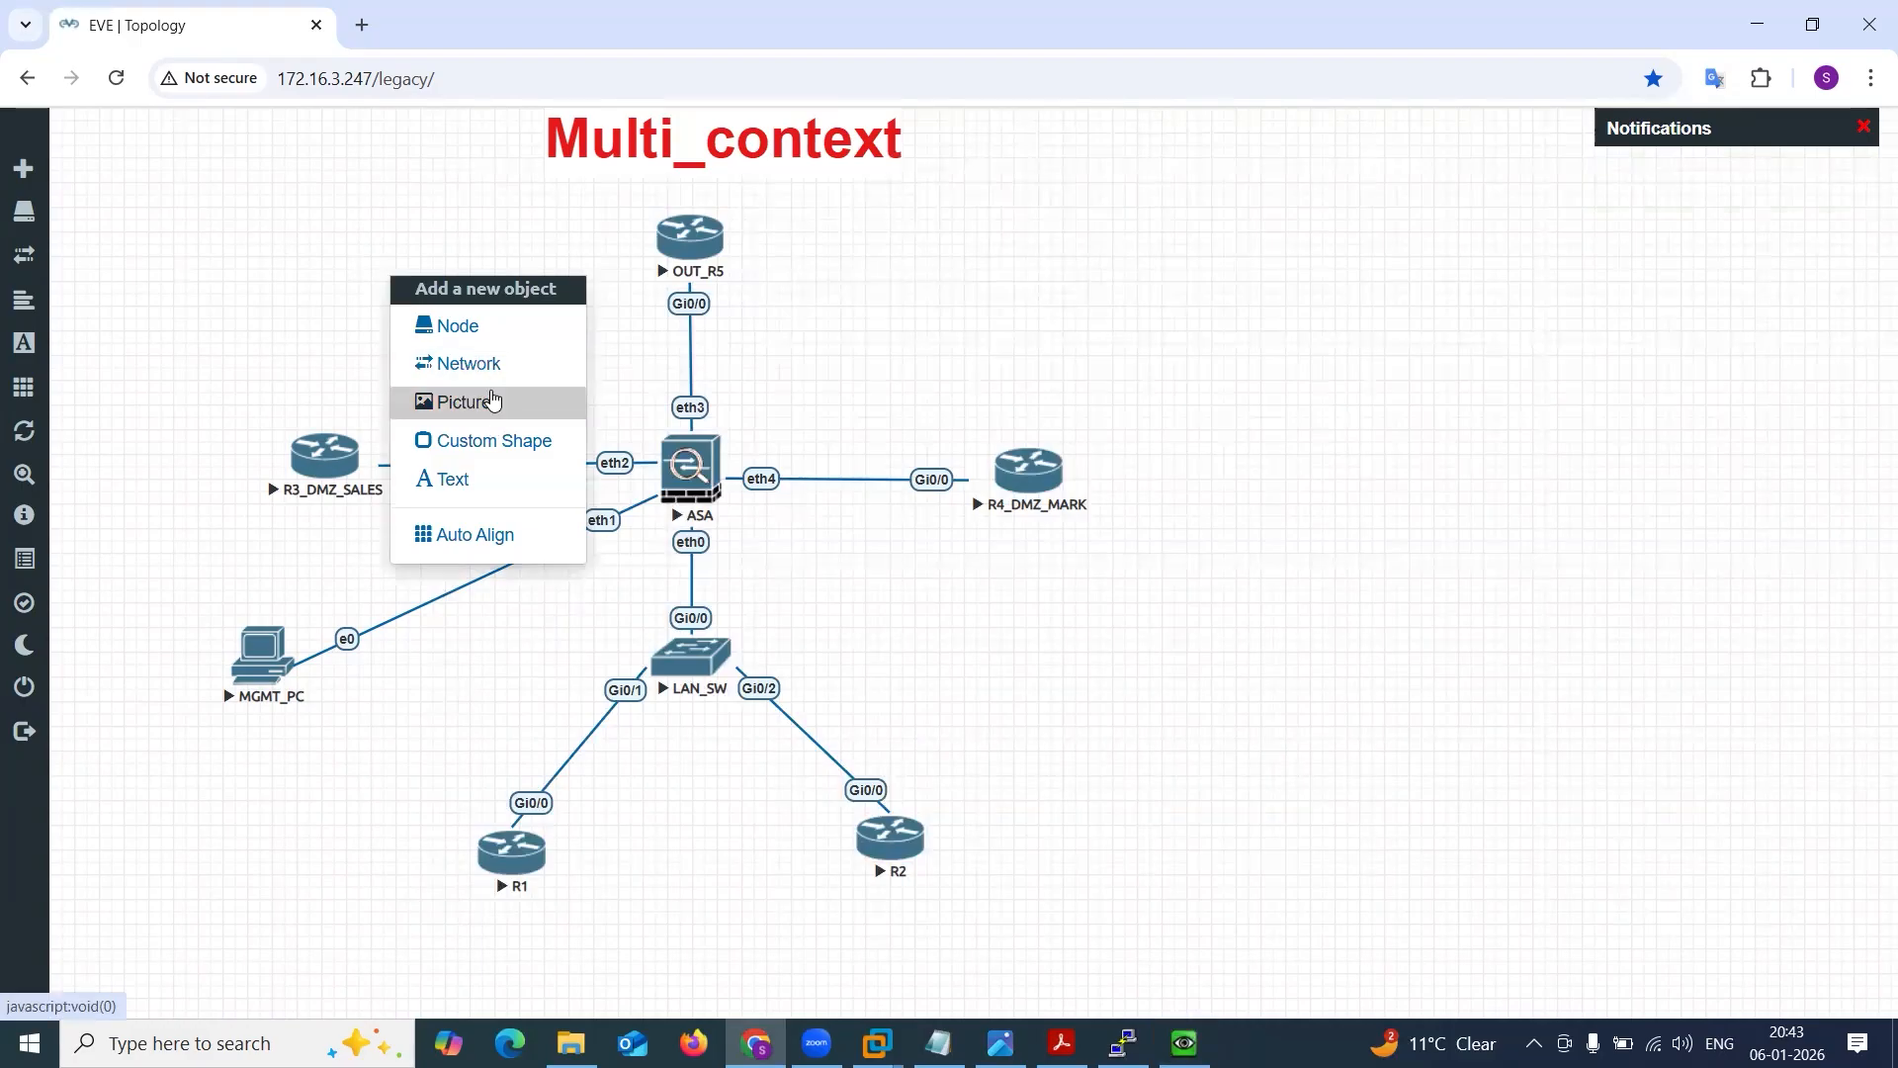
click(482, 477)
text(10.11.11.100)
double_click(848, 346)
text(20)
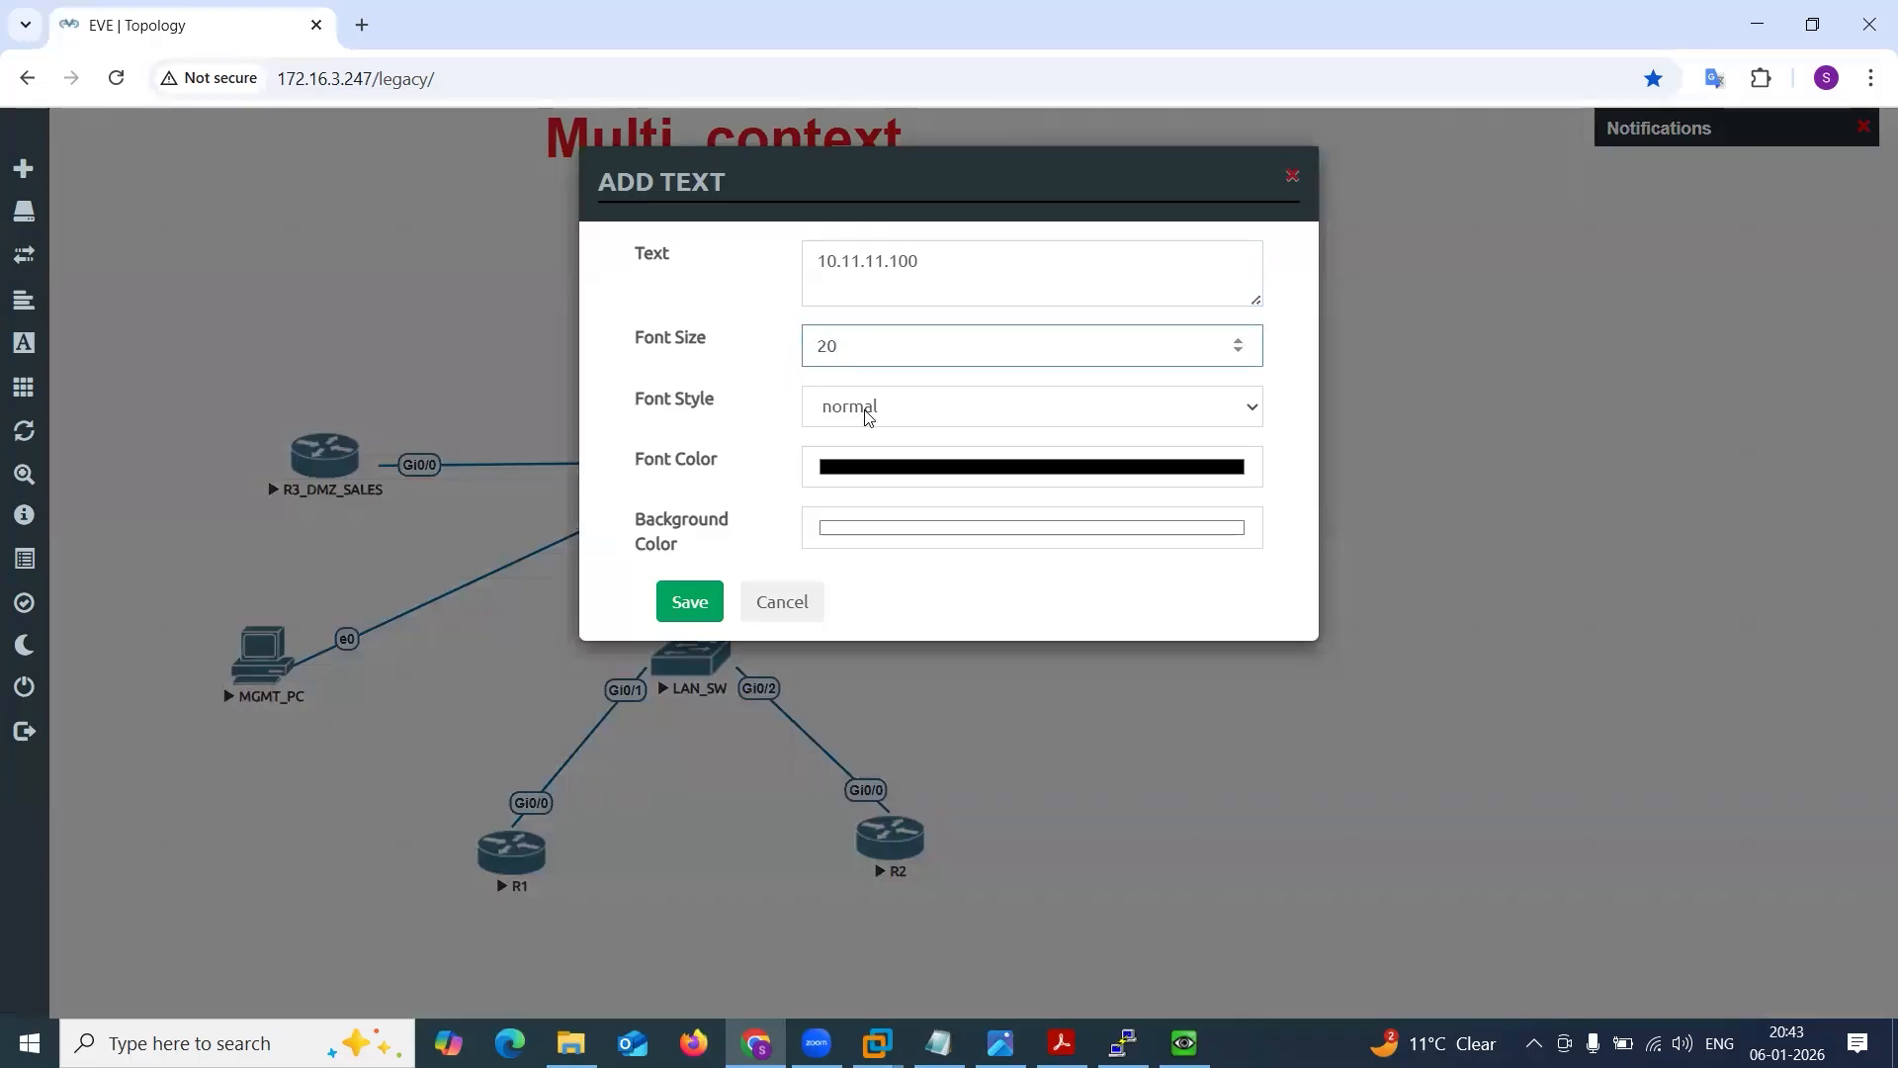
click(865, 415)
click(927, 467)
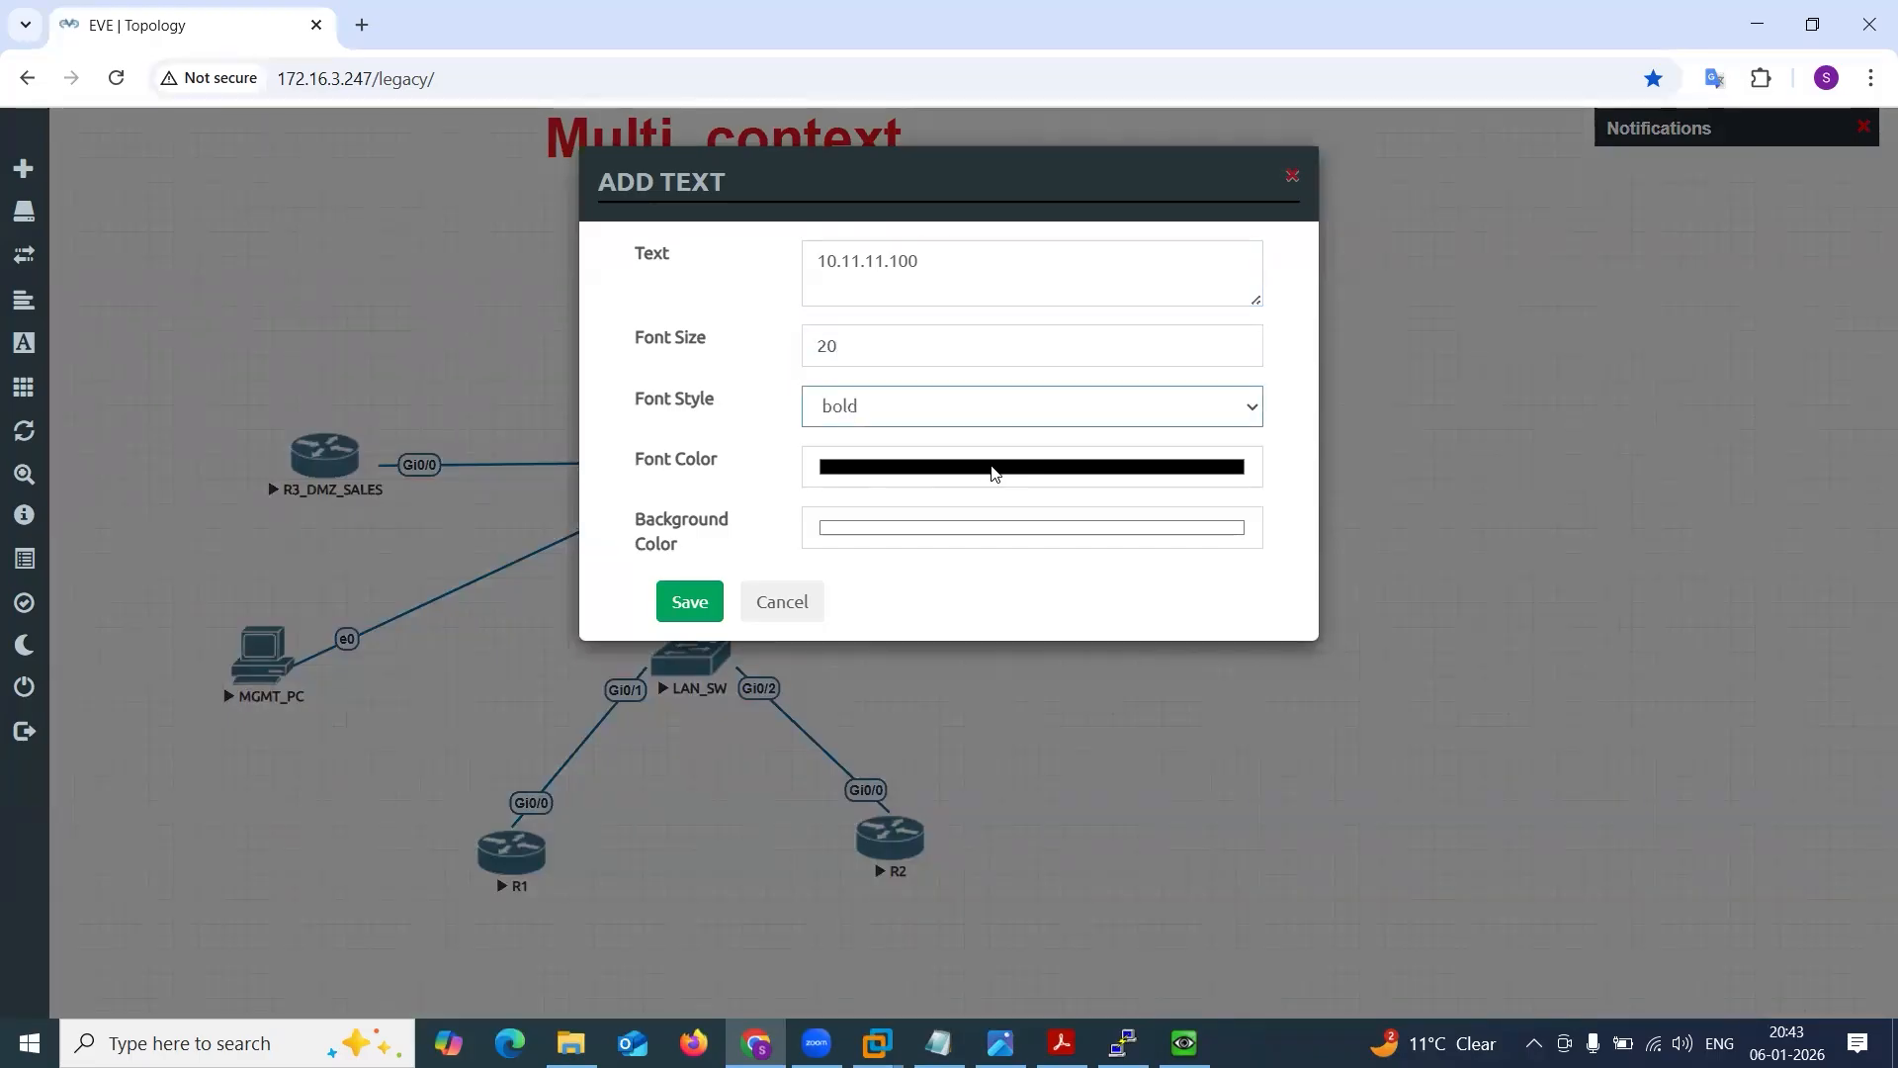
click(1070, 497)
click(1088, 514)
click(689, 601)
click(689, 601)
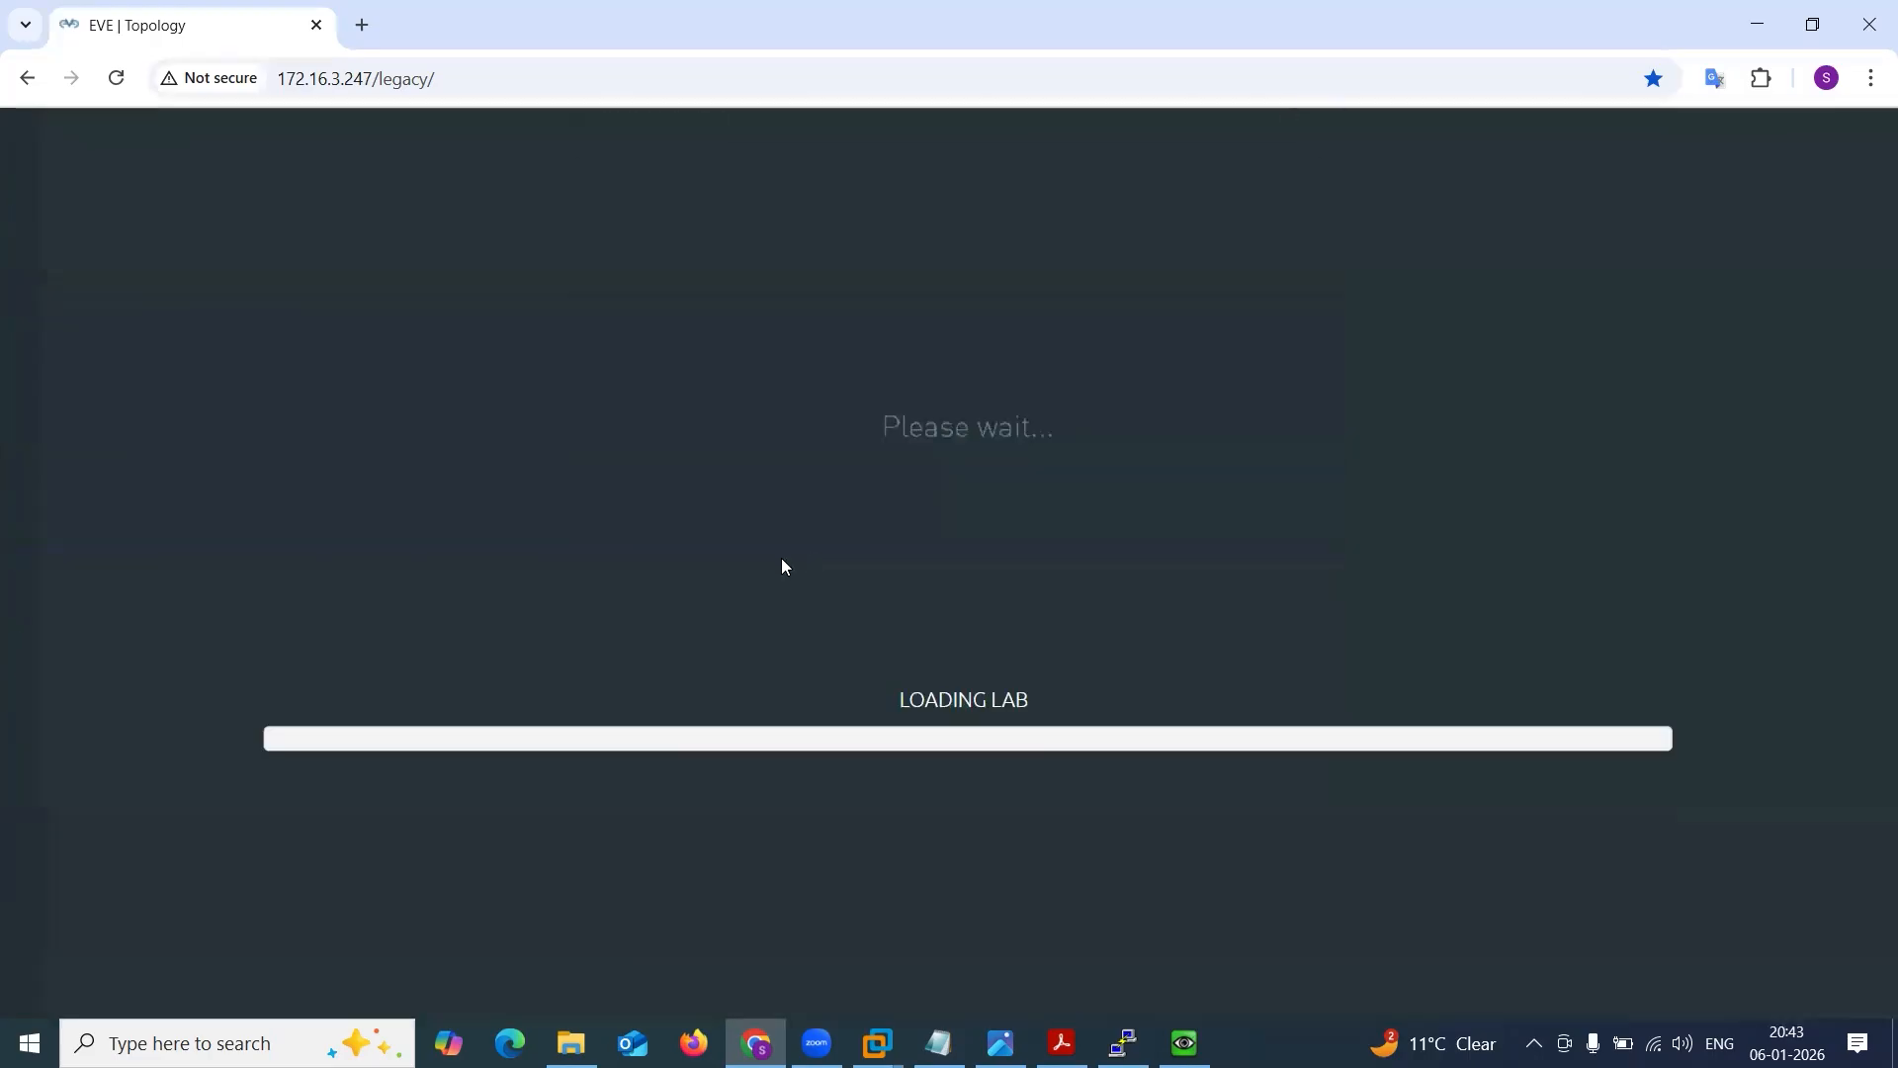
drag(489, 316, 530, 524)
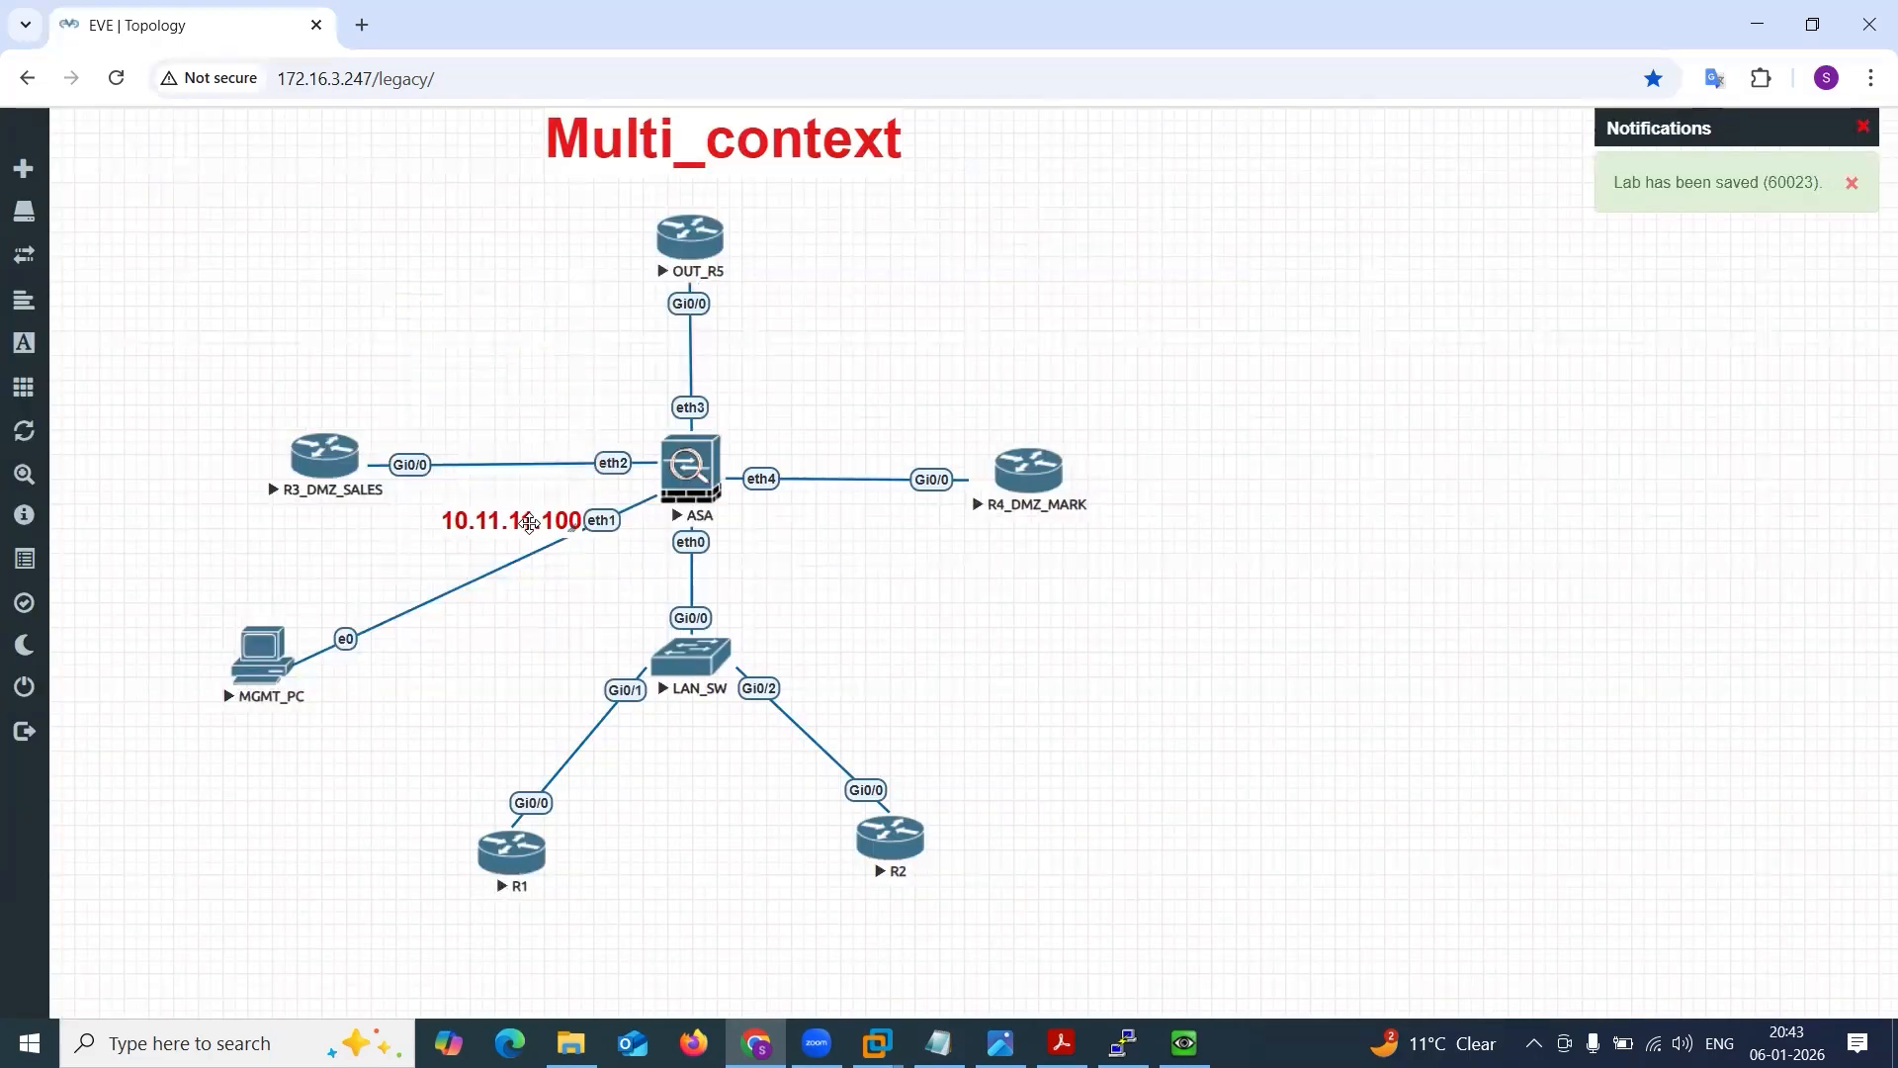
Label MGMT_PC 10.11.11.5 using a duplicate of the address label, and shift the 10.11.11.100 label just below eth1.
right_click(530, 524)
click(593, 572)
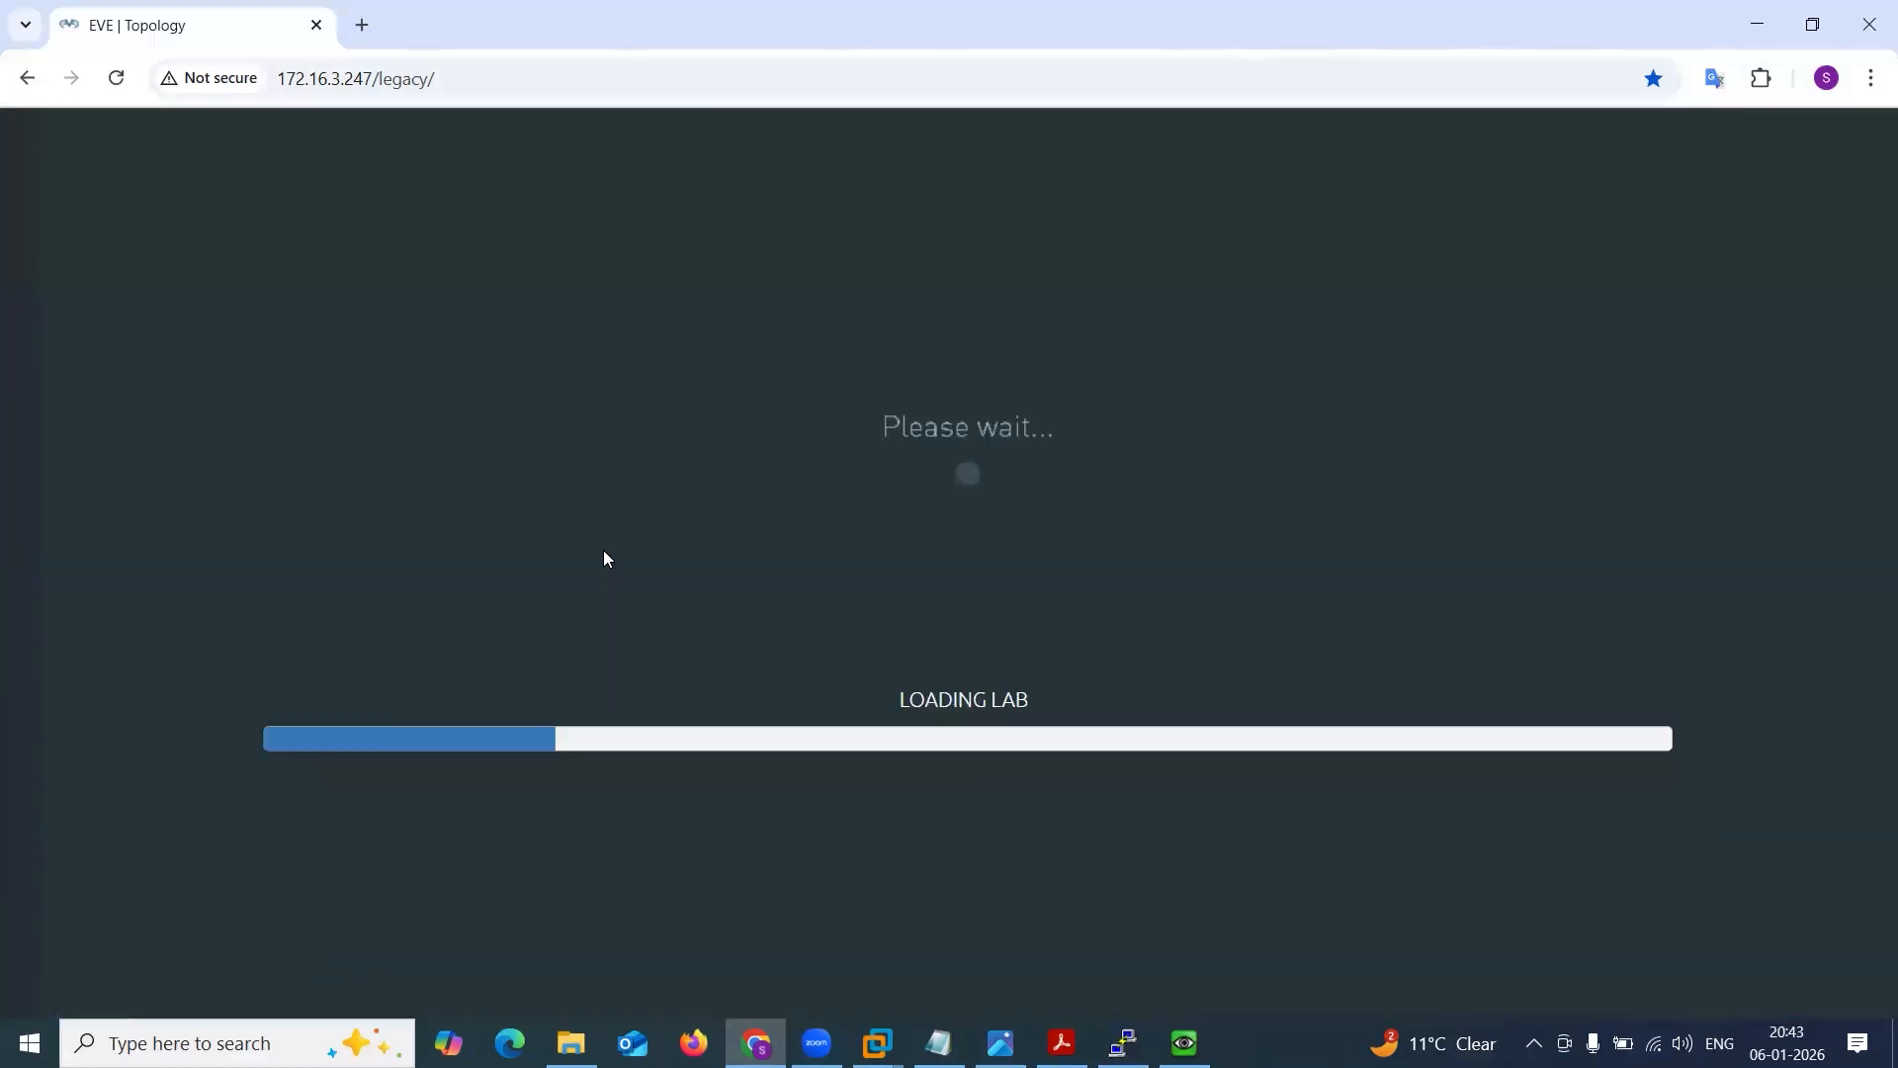
drag(546, 608, 257, 737)
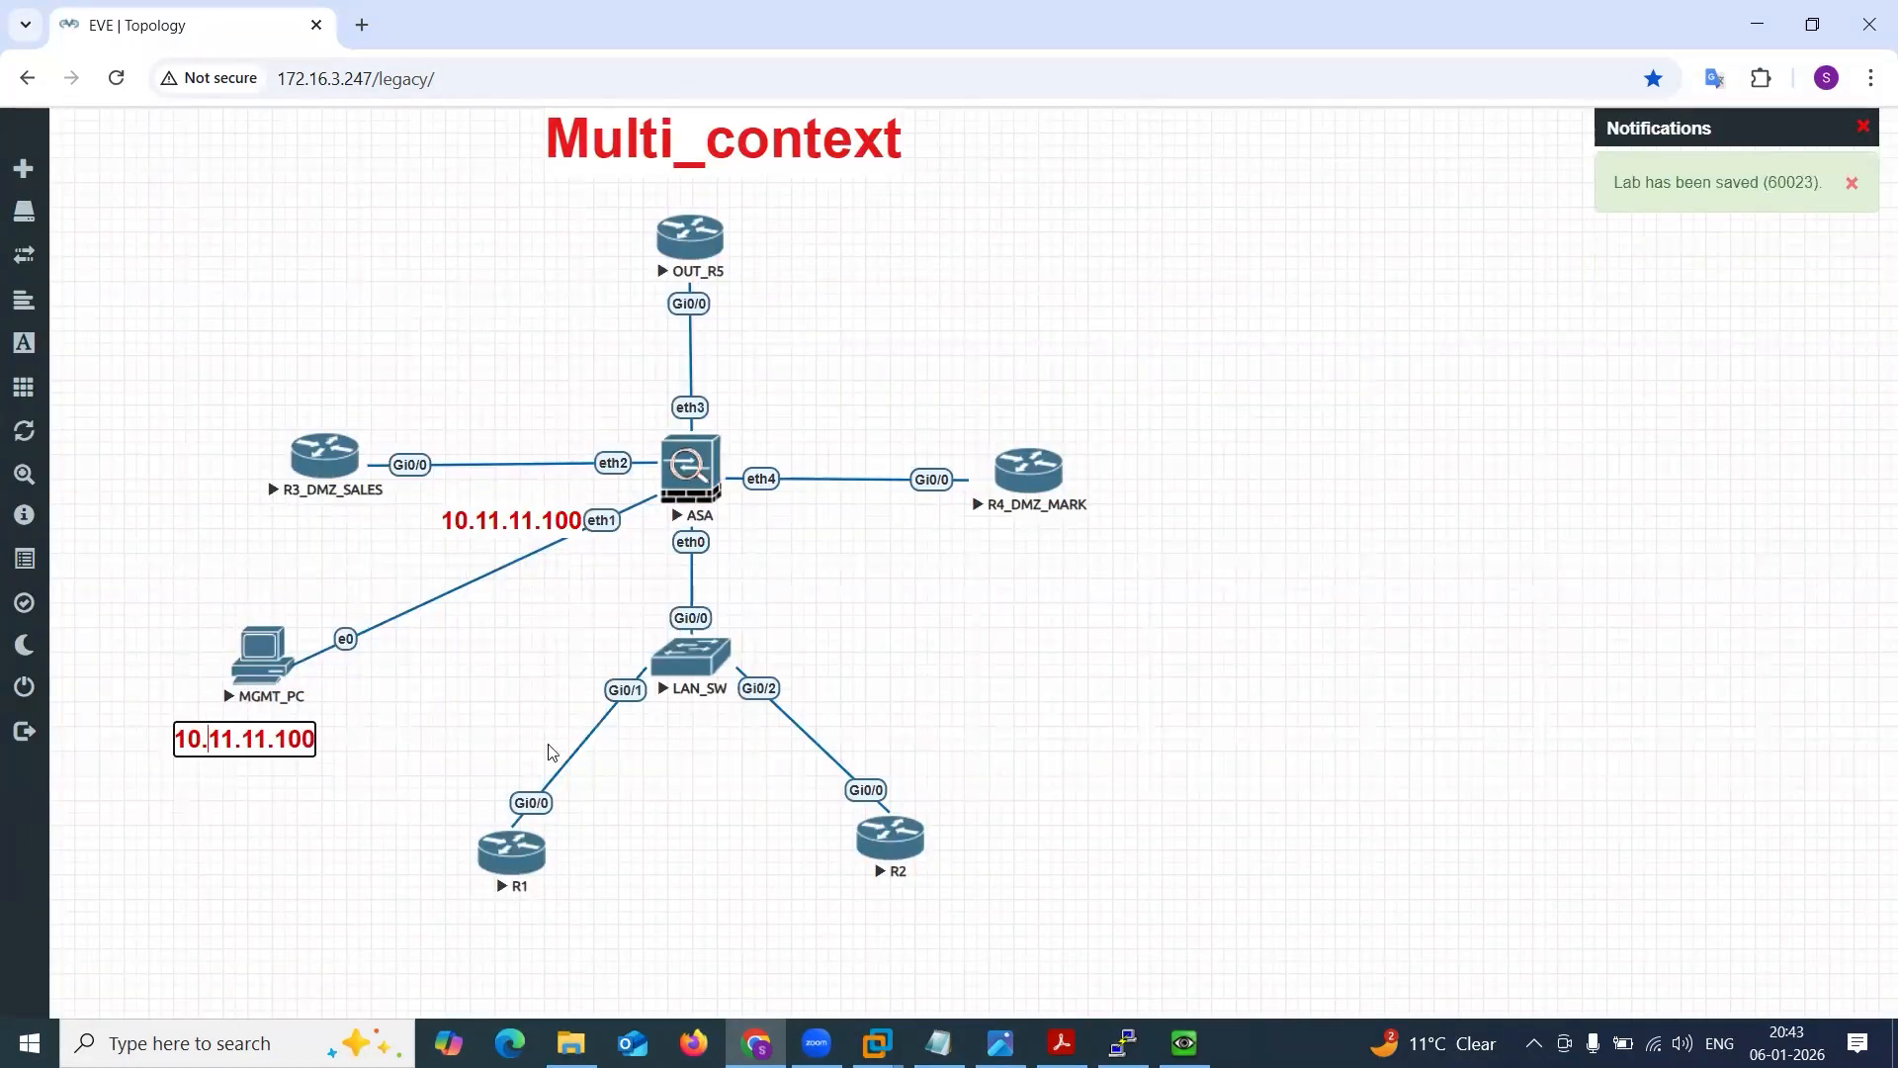
key(BackSpace)
key(BackSpace)
key(BackSpace)
text(5)
click(502, 676)
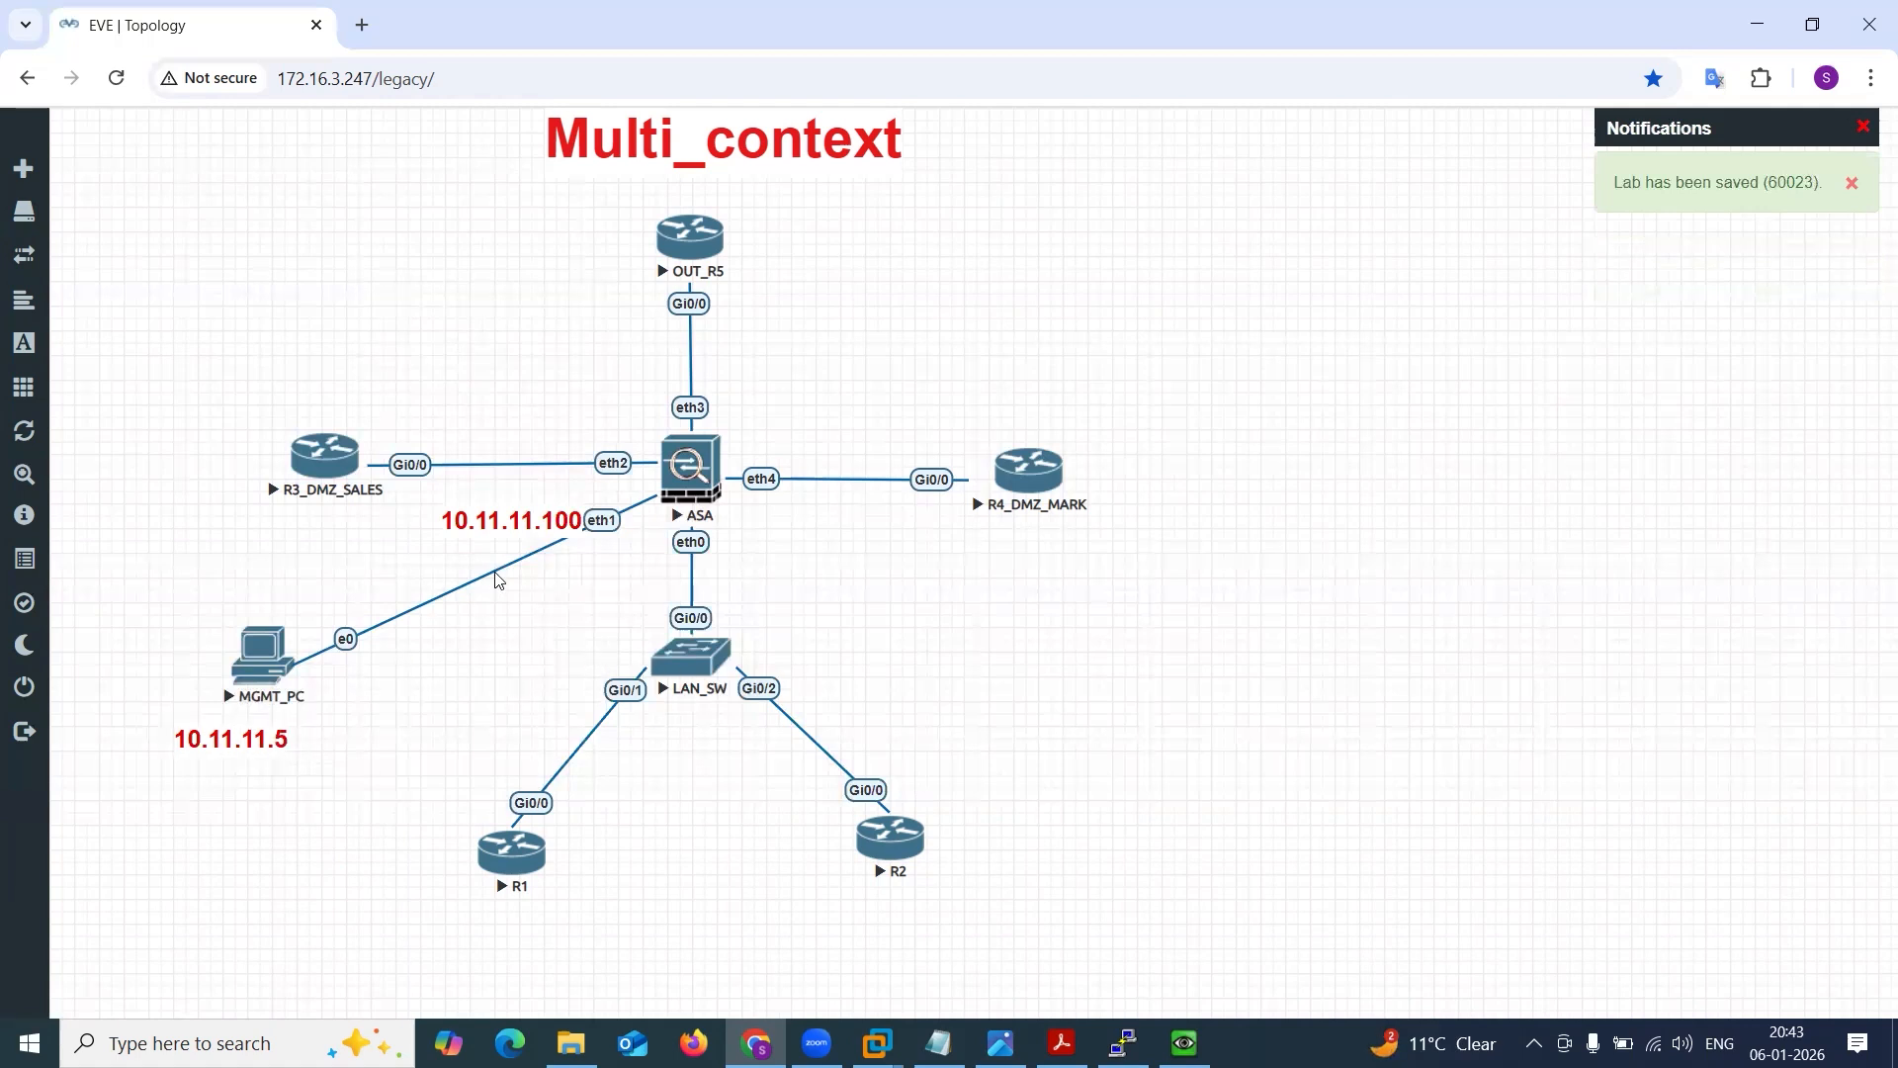
drag(529, 520, 544, 564)
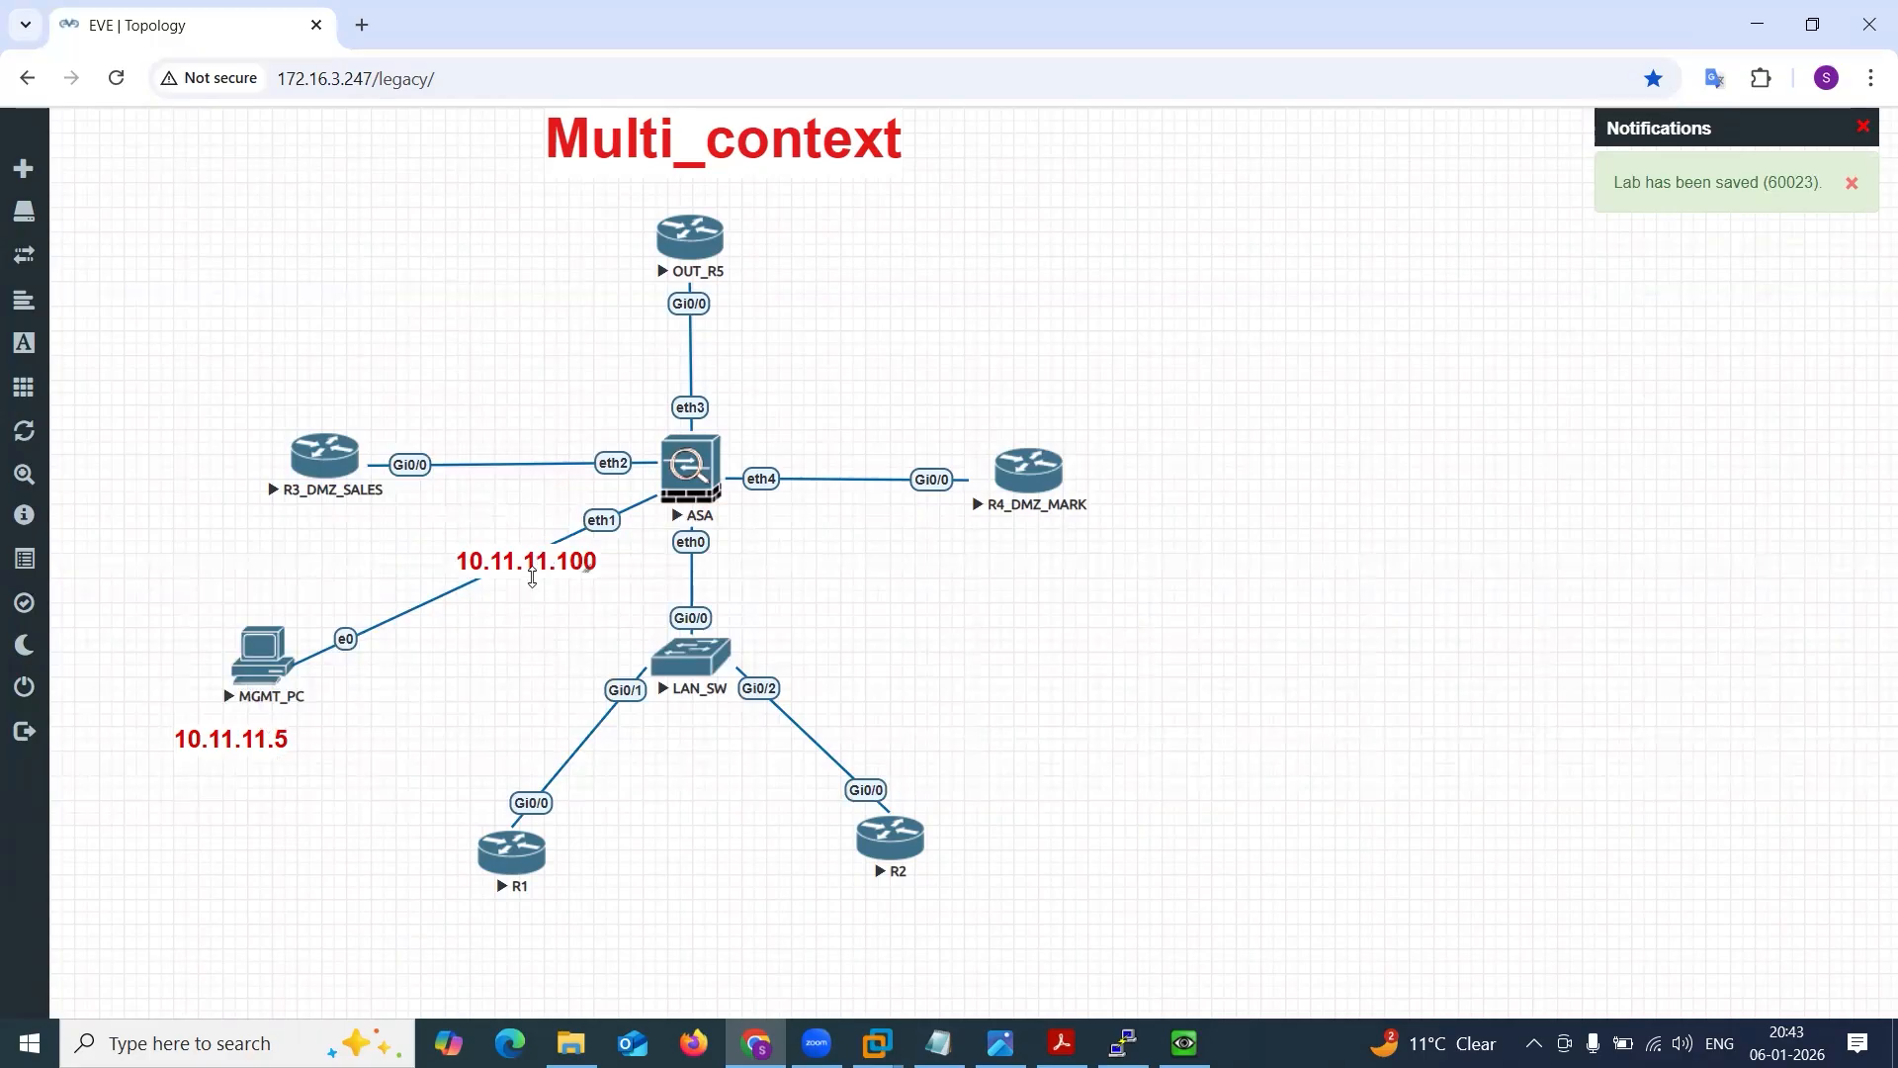
drag(521, 561, 532, 550)
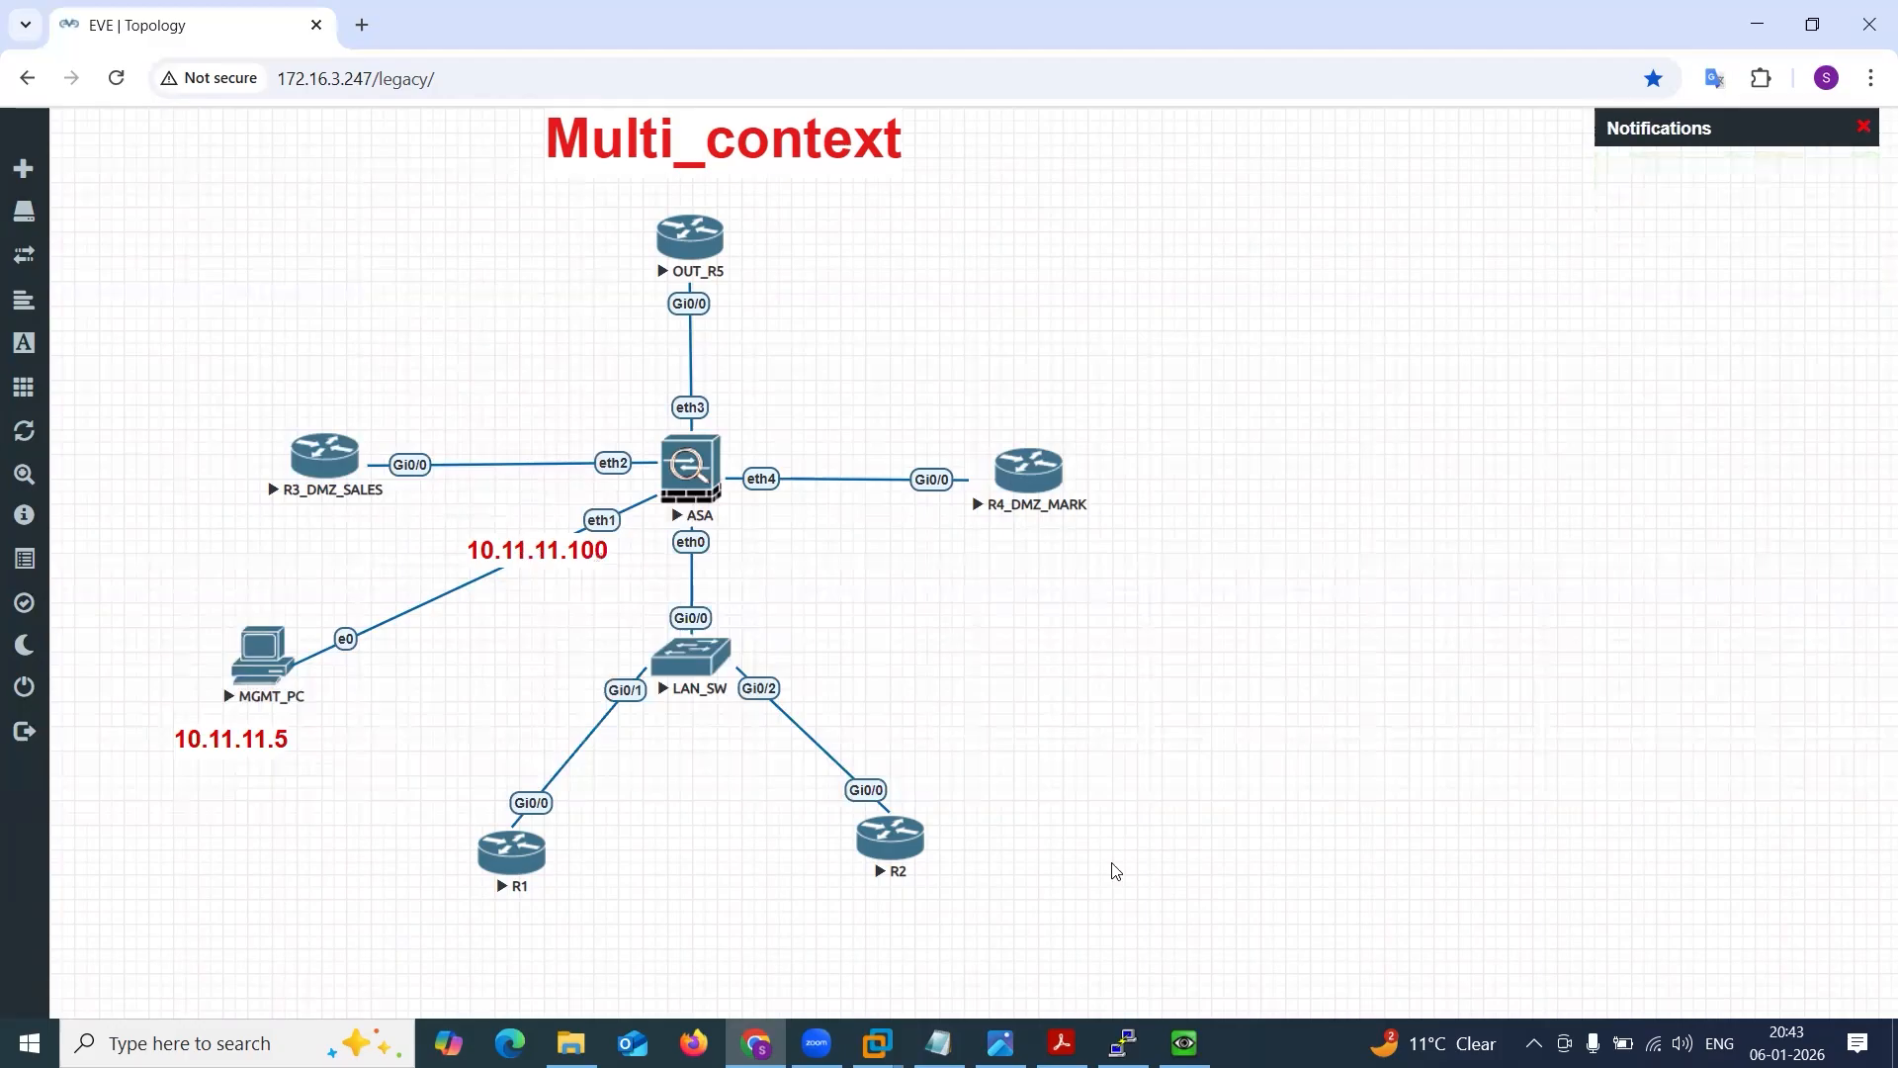
Review the admin context's interface IP address in the ASA terminal, then minimize the terminal.
click(1123, 1042)
click(1030, 693)
key(Return)
key(Return)
key(Return)
key(Return)
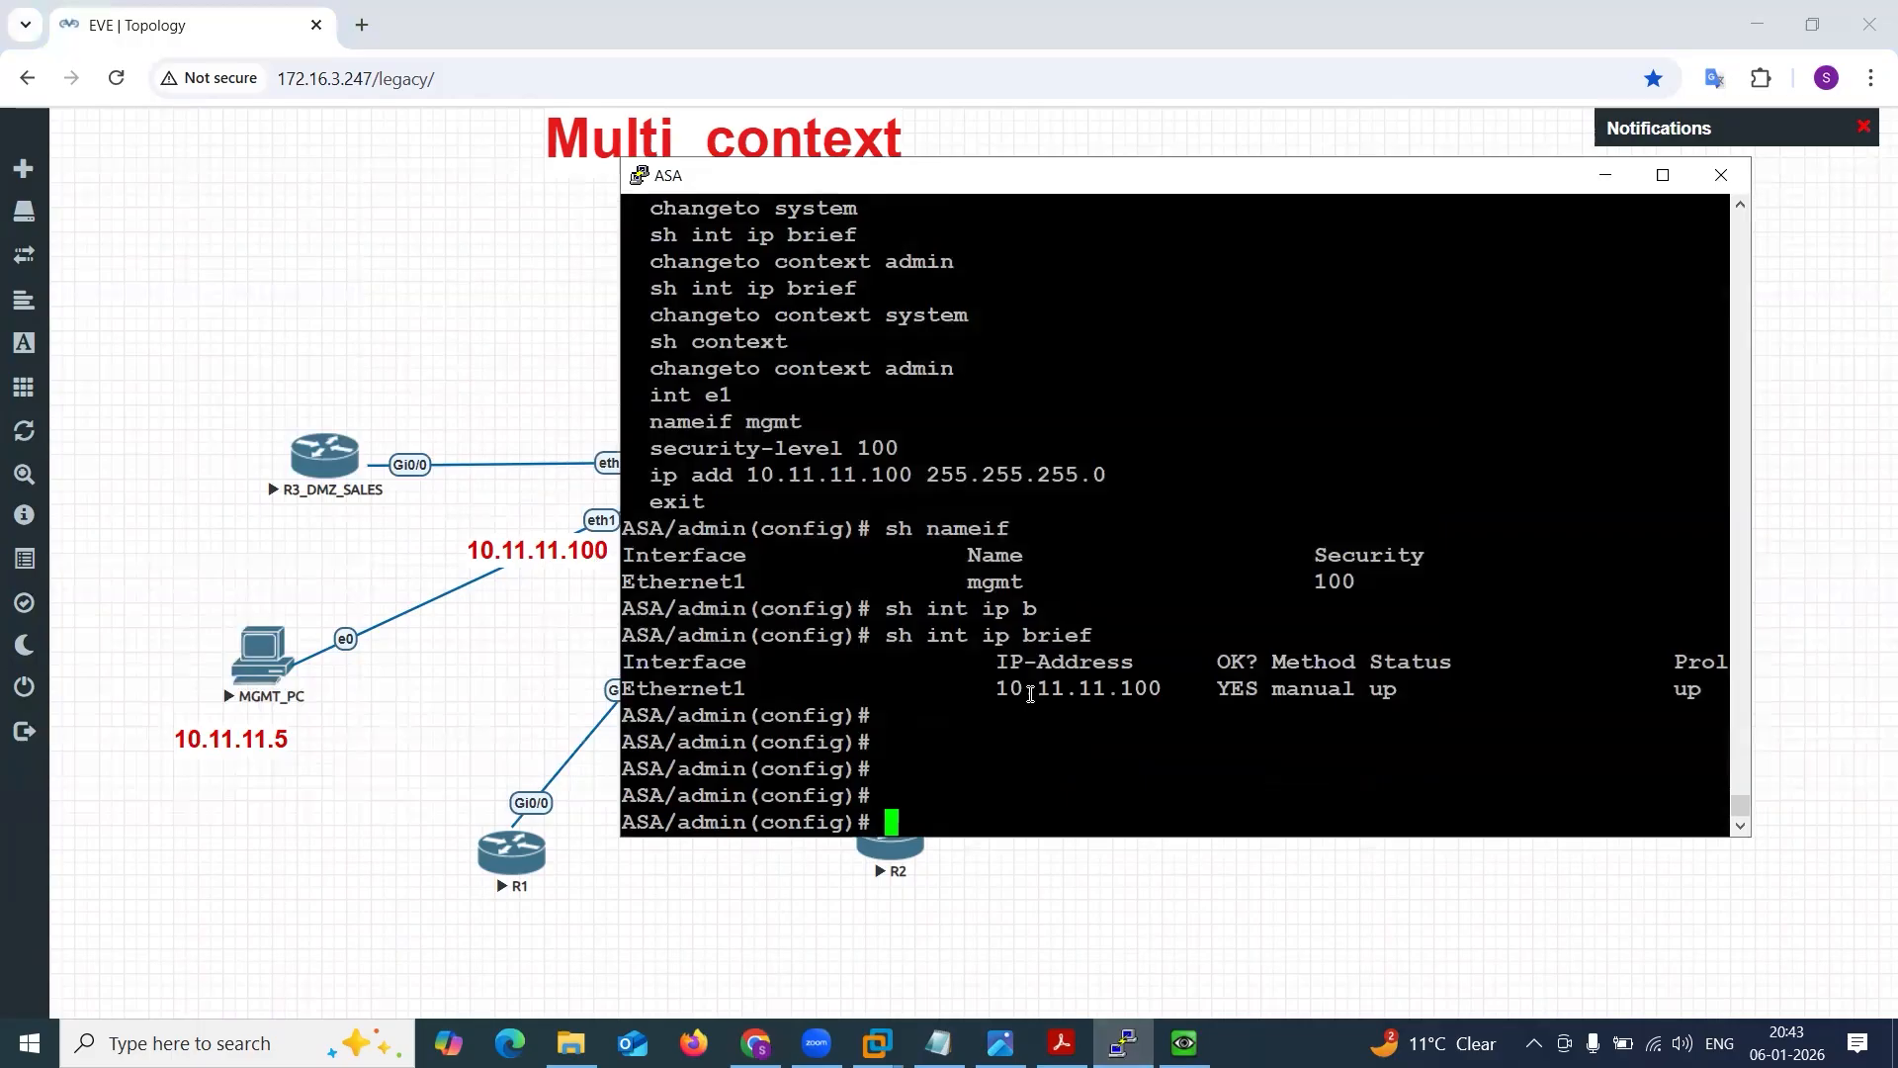
click(1602, 175)
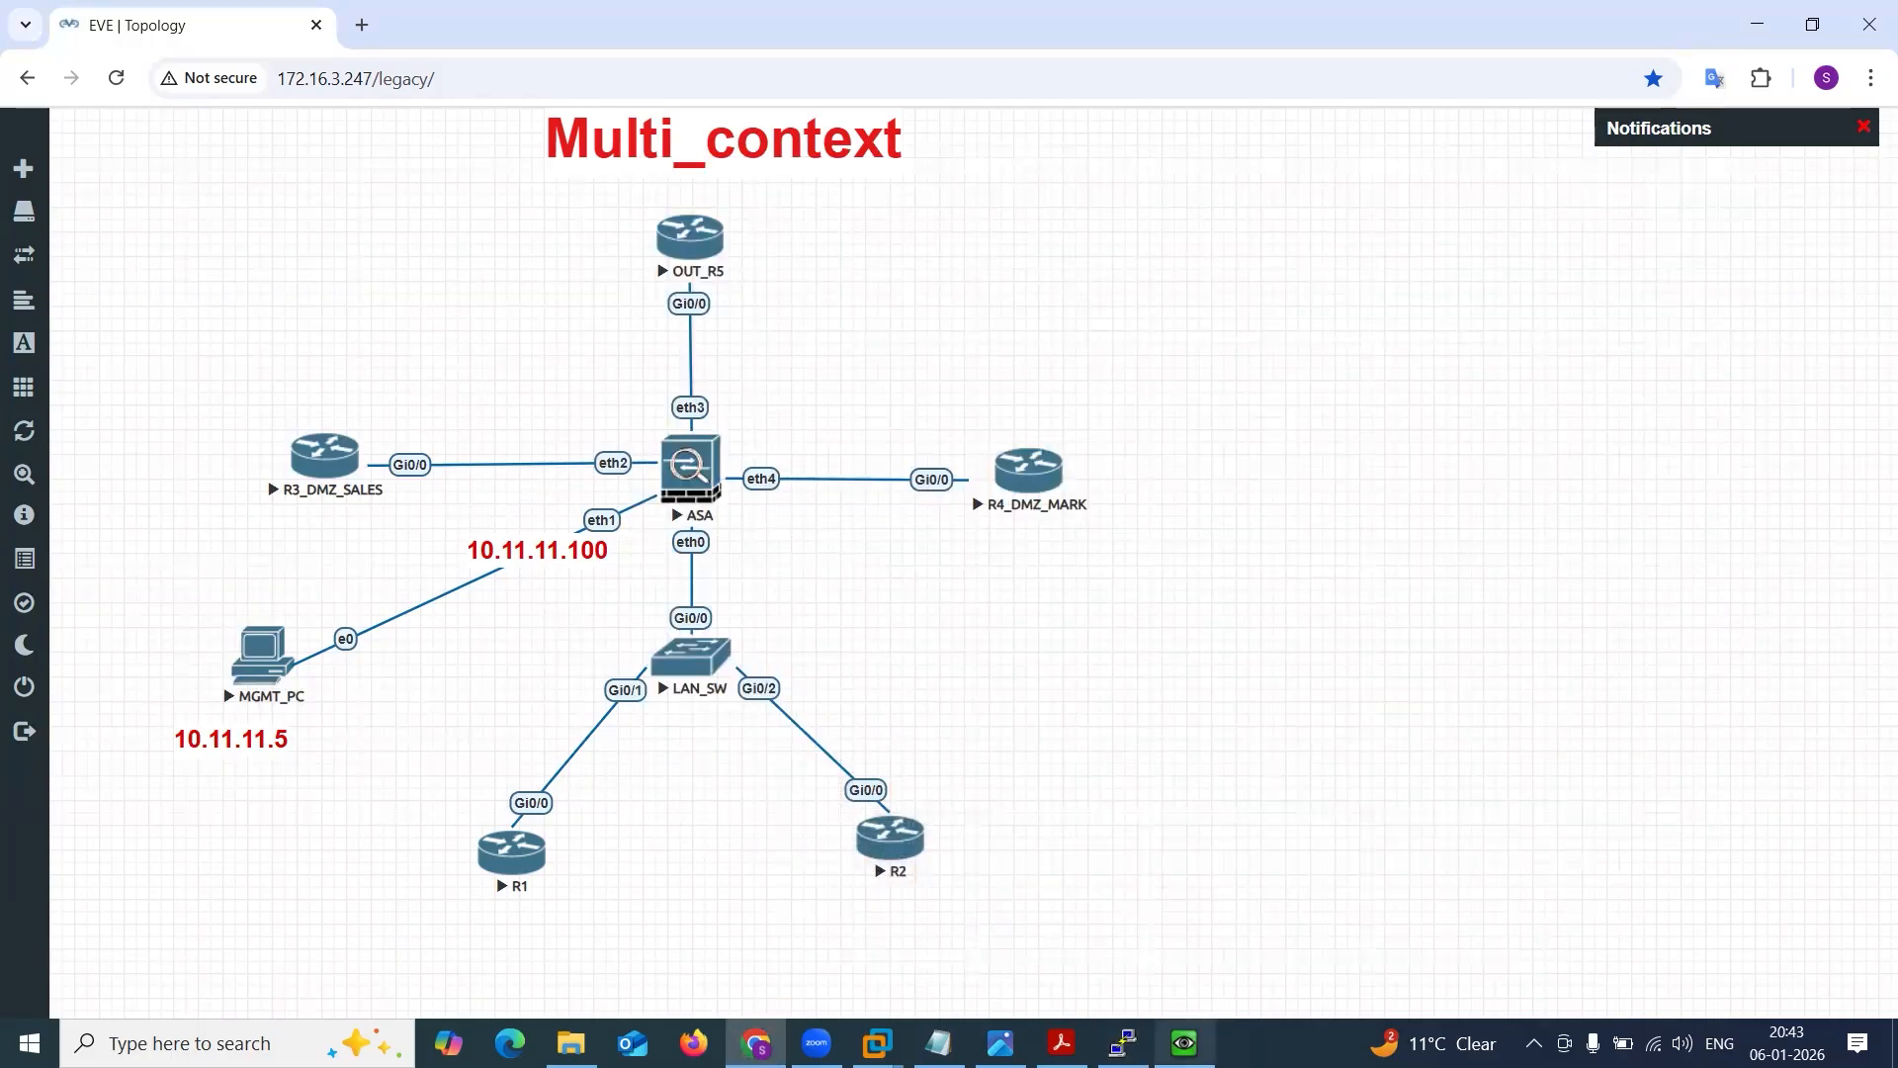
Return to the MGMT_PC console and log in to Windows by entering the account password.
click(1184, 1043)
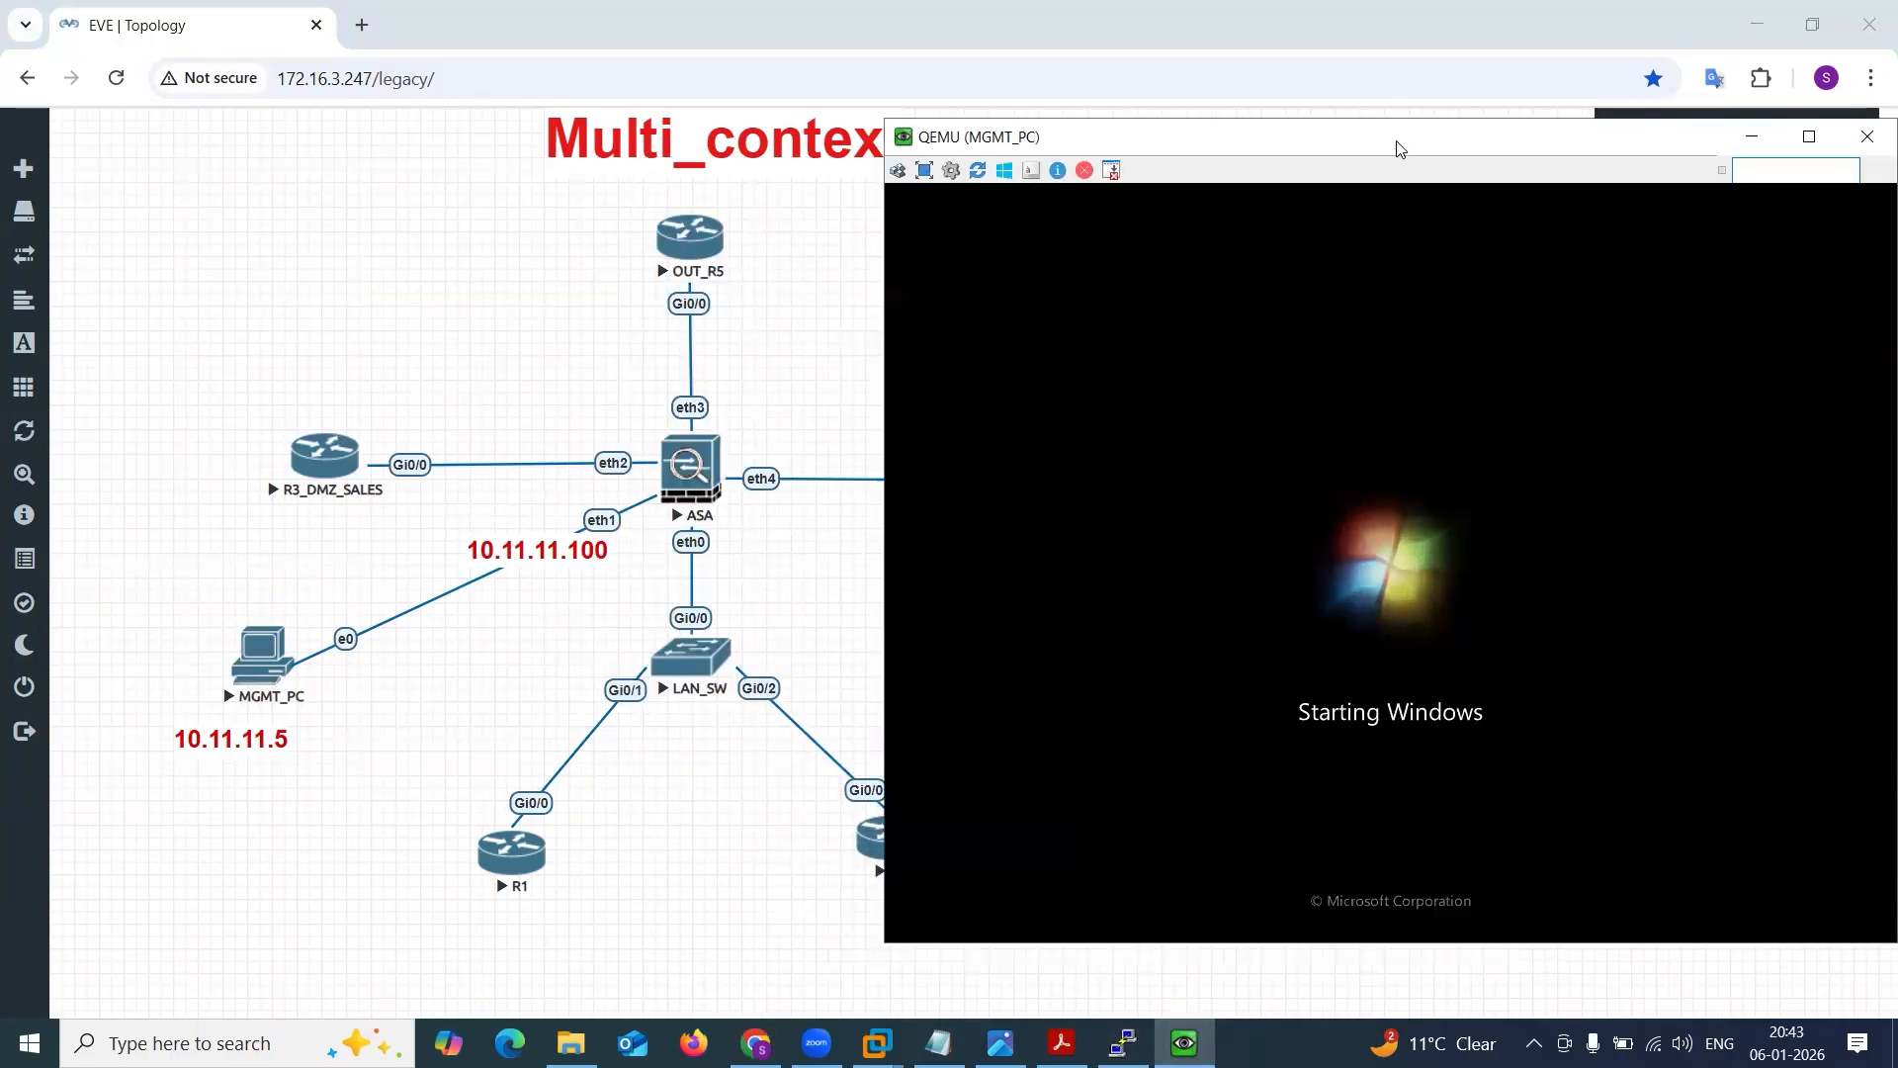
drag(1397, 144, 1100, 197)
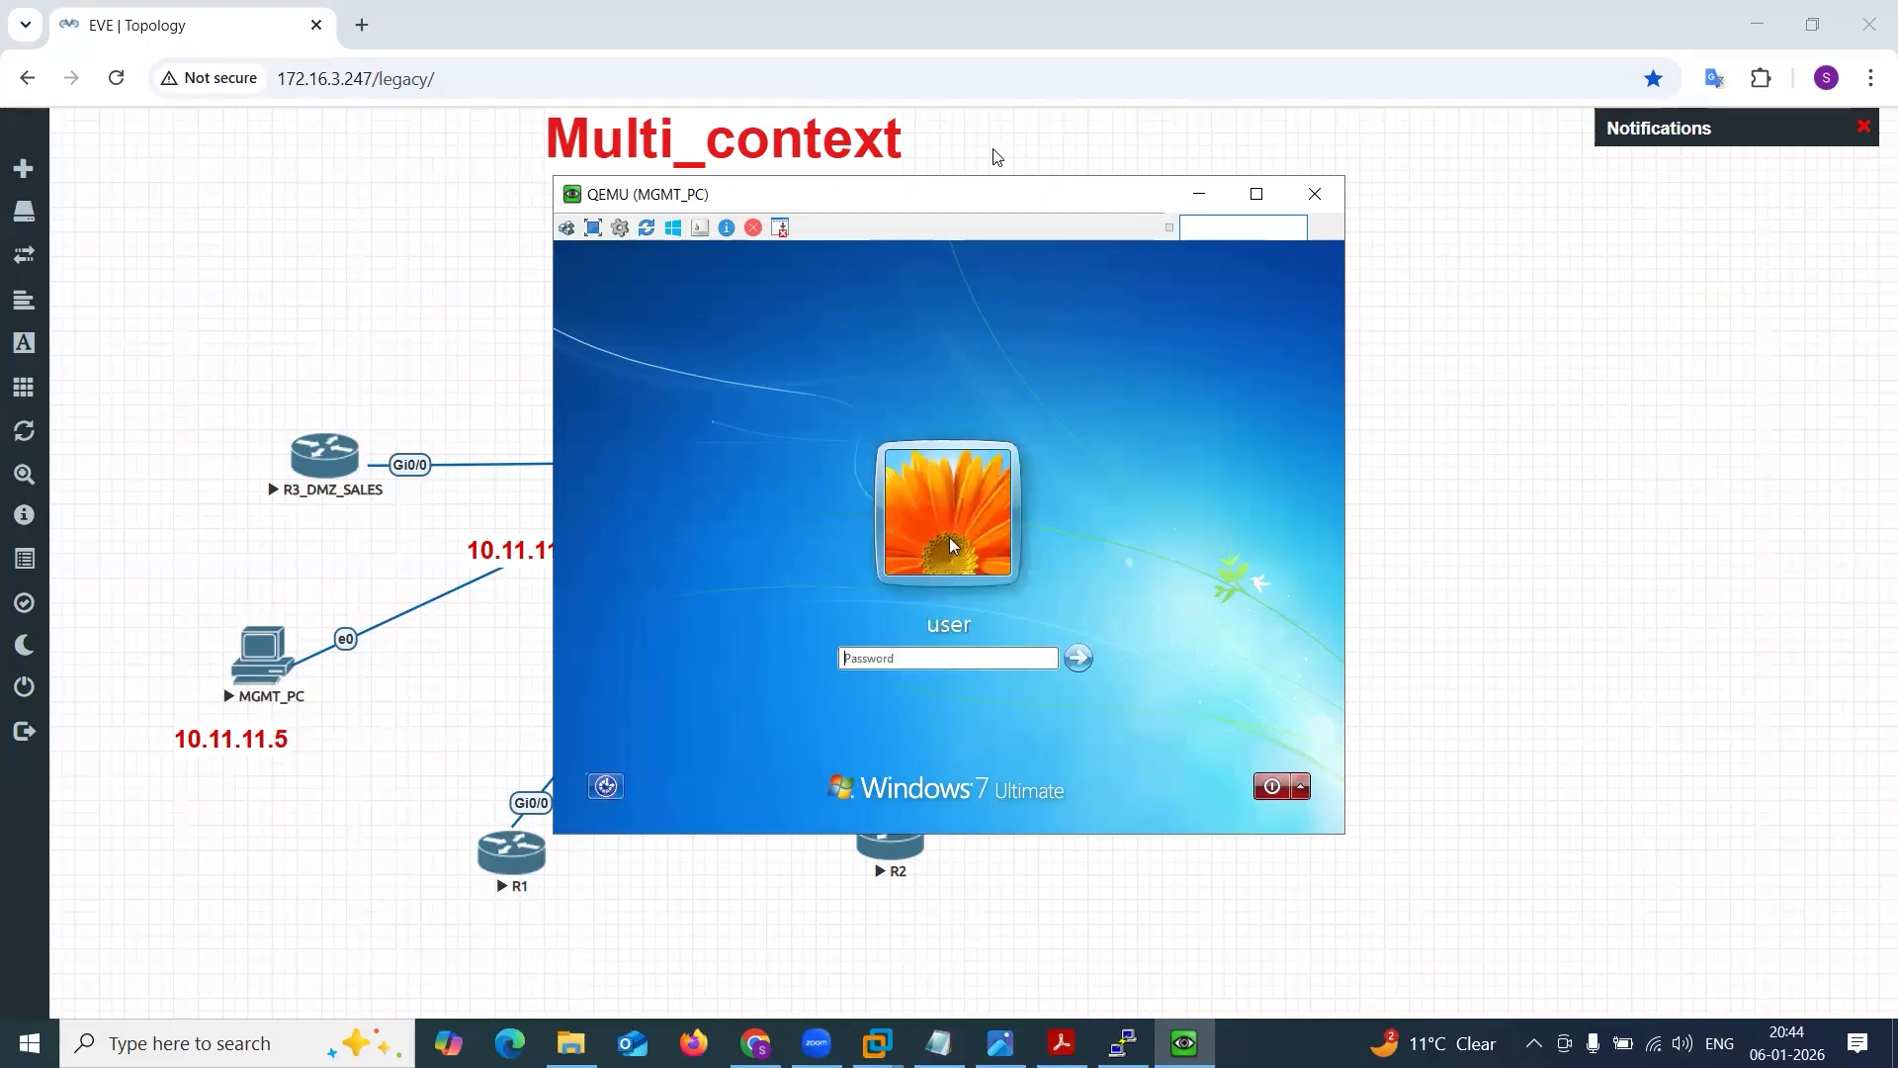
text(T)
key(BackSpace)
text(Test123)
key(Return)
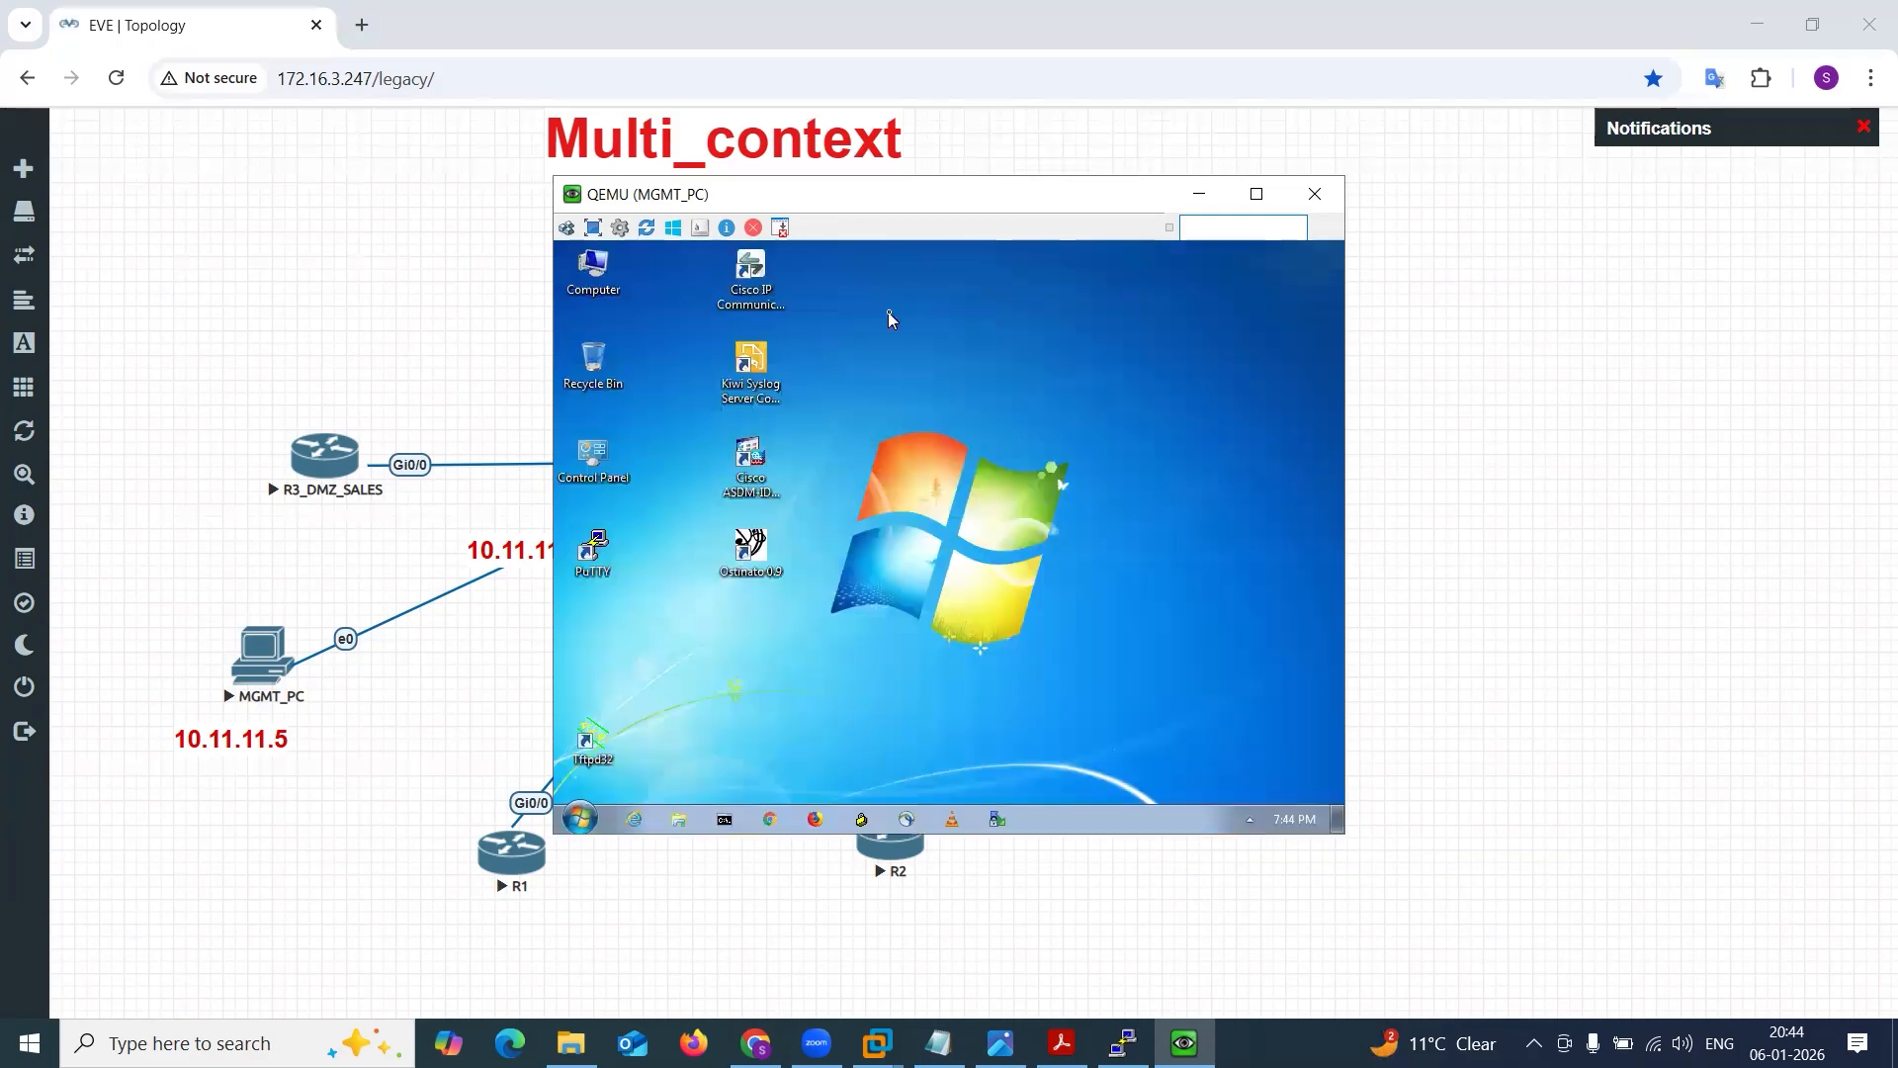
Run ncpa.cpl in MGMT_PC's Command Prompt and open the Local Area Connection's TCP/IPv4 properties with manual IP addressing selected.
click(727, 818)
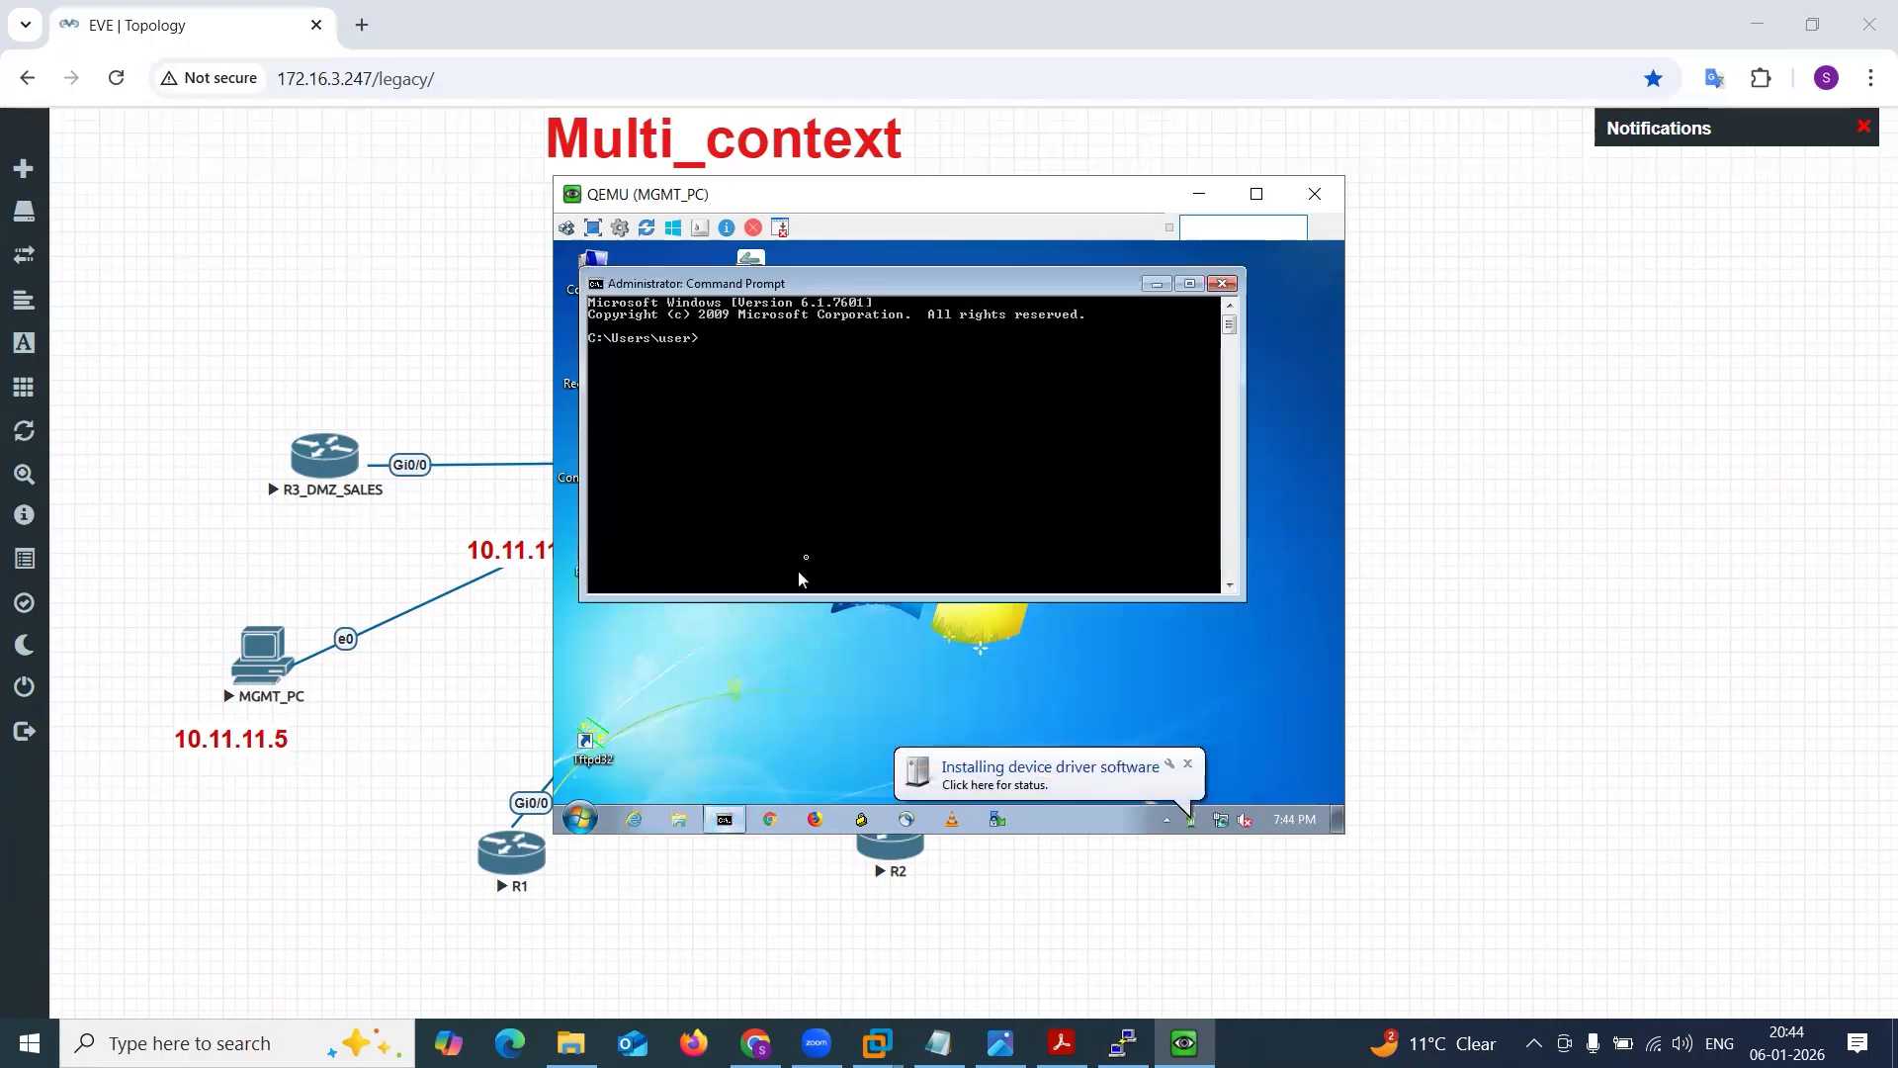
text(ncpa.cp)
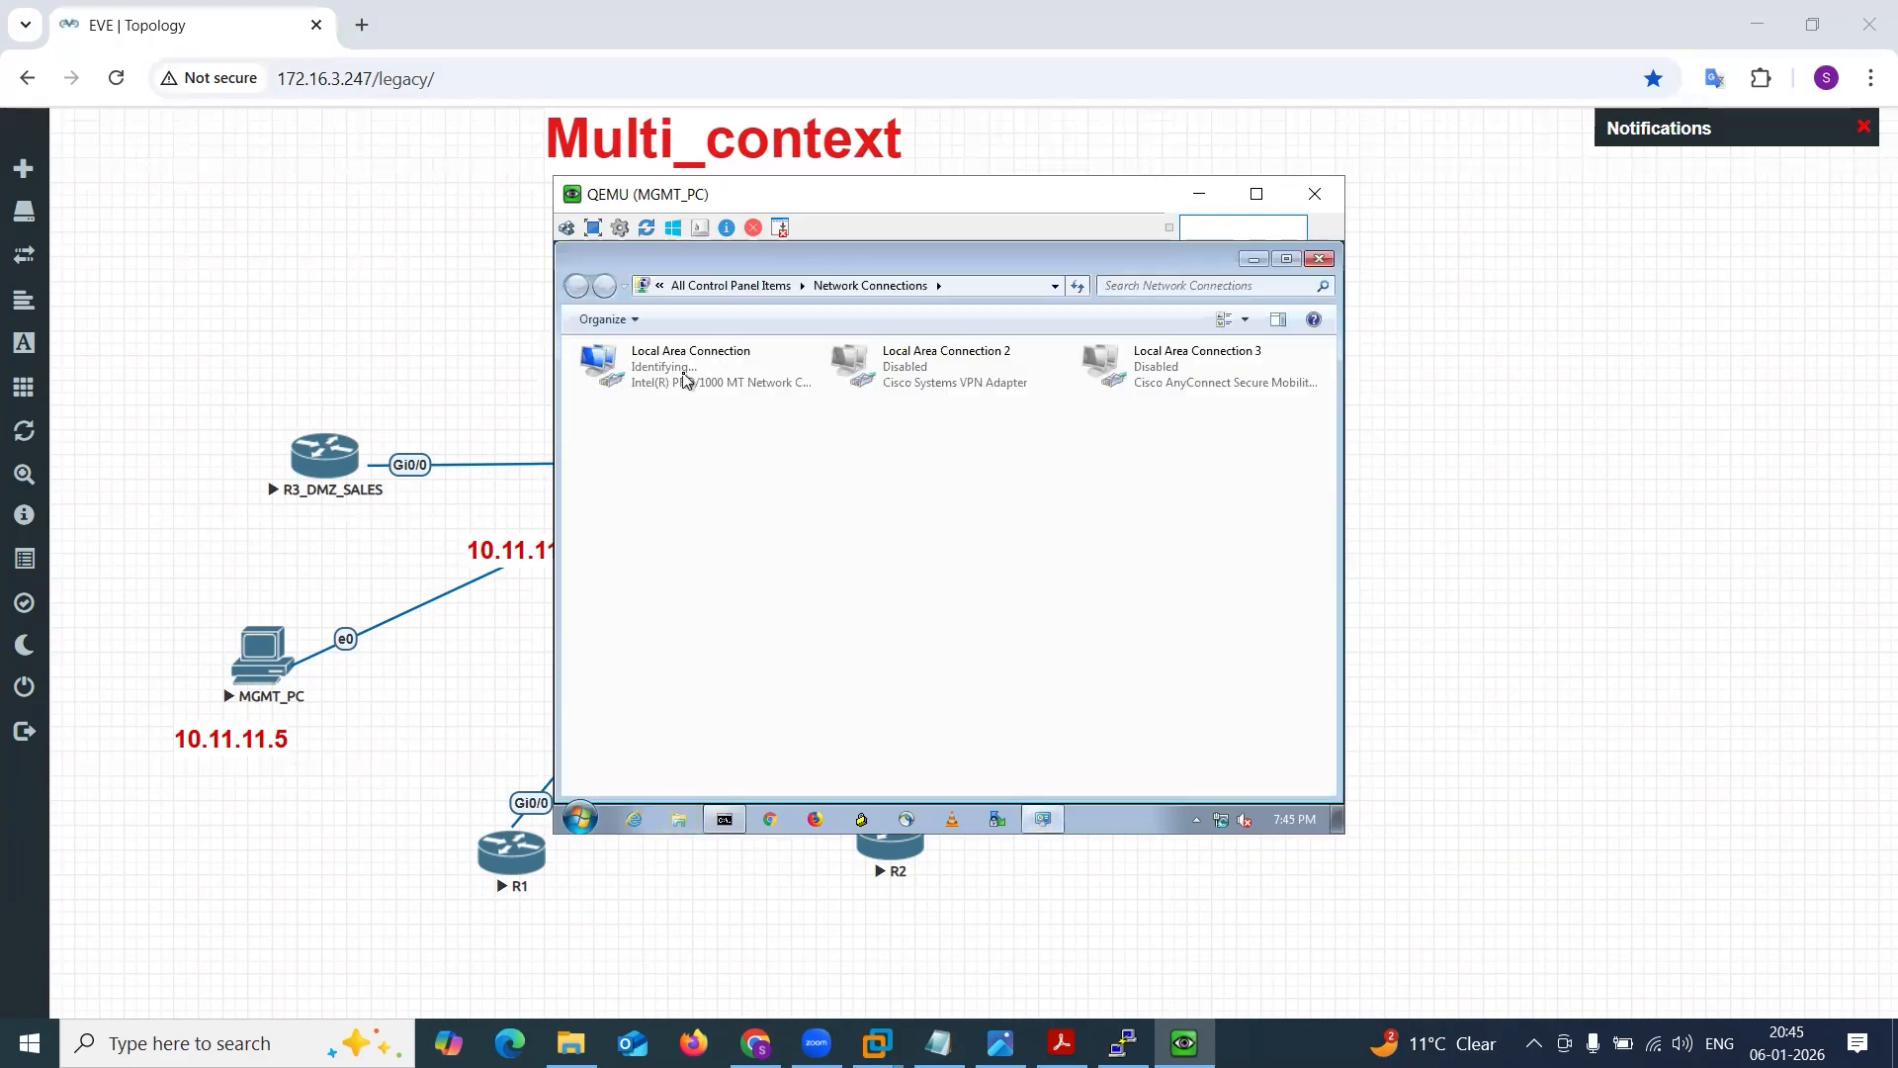
click(685, 379)
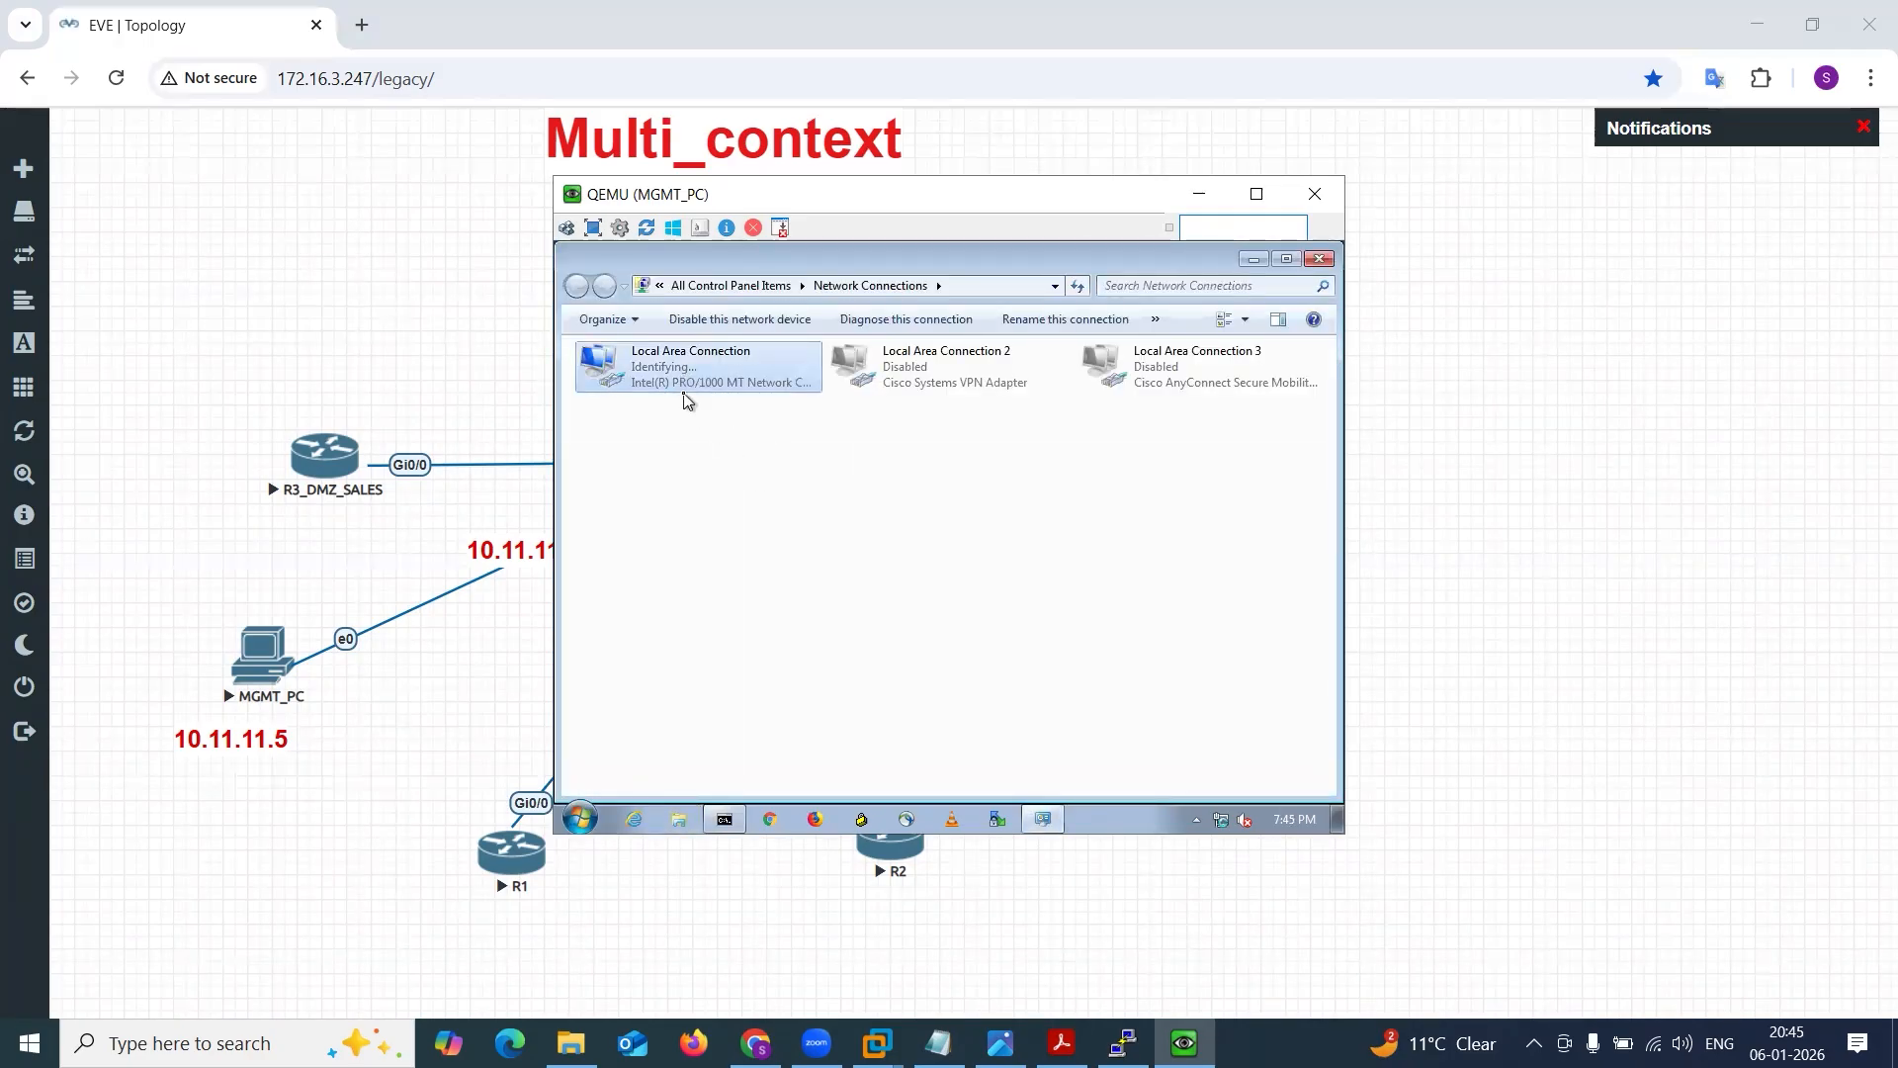
double_click(687, 399)
click(830, 689)
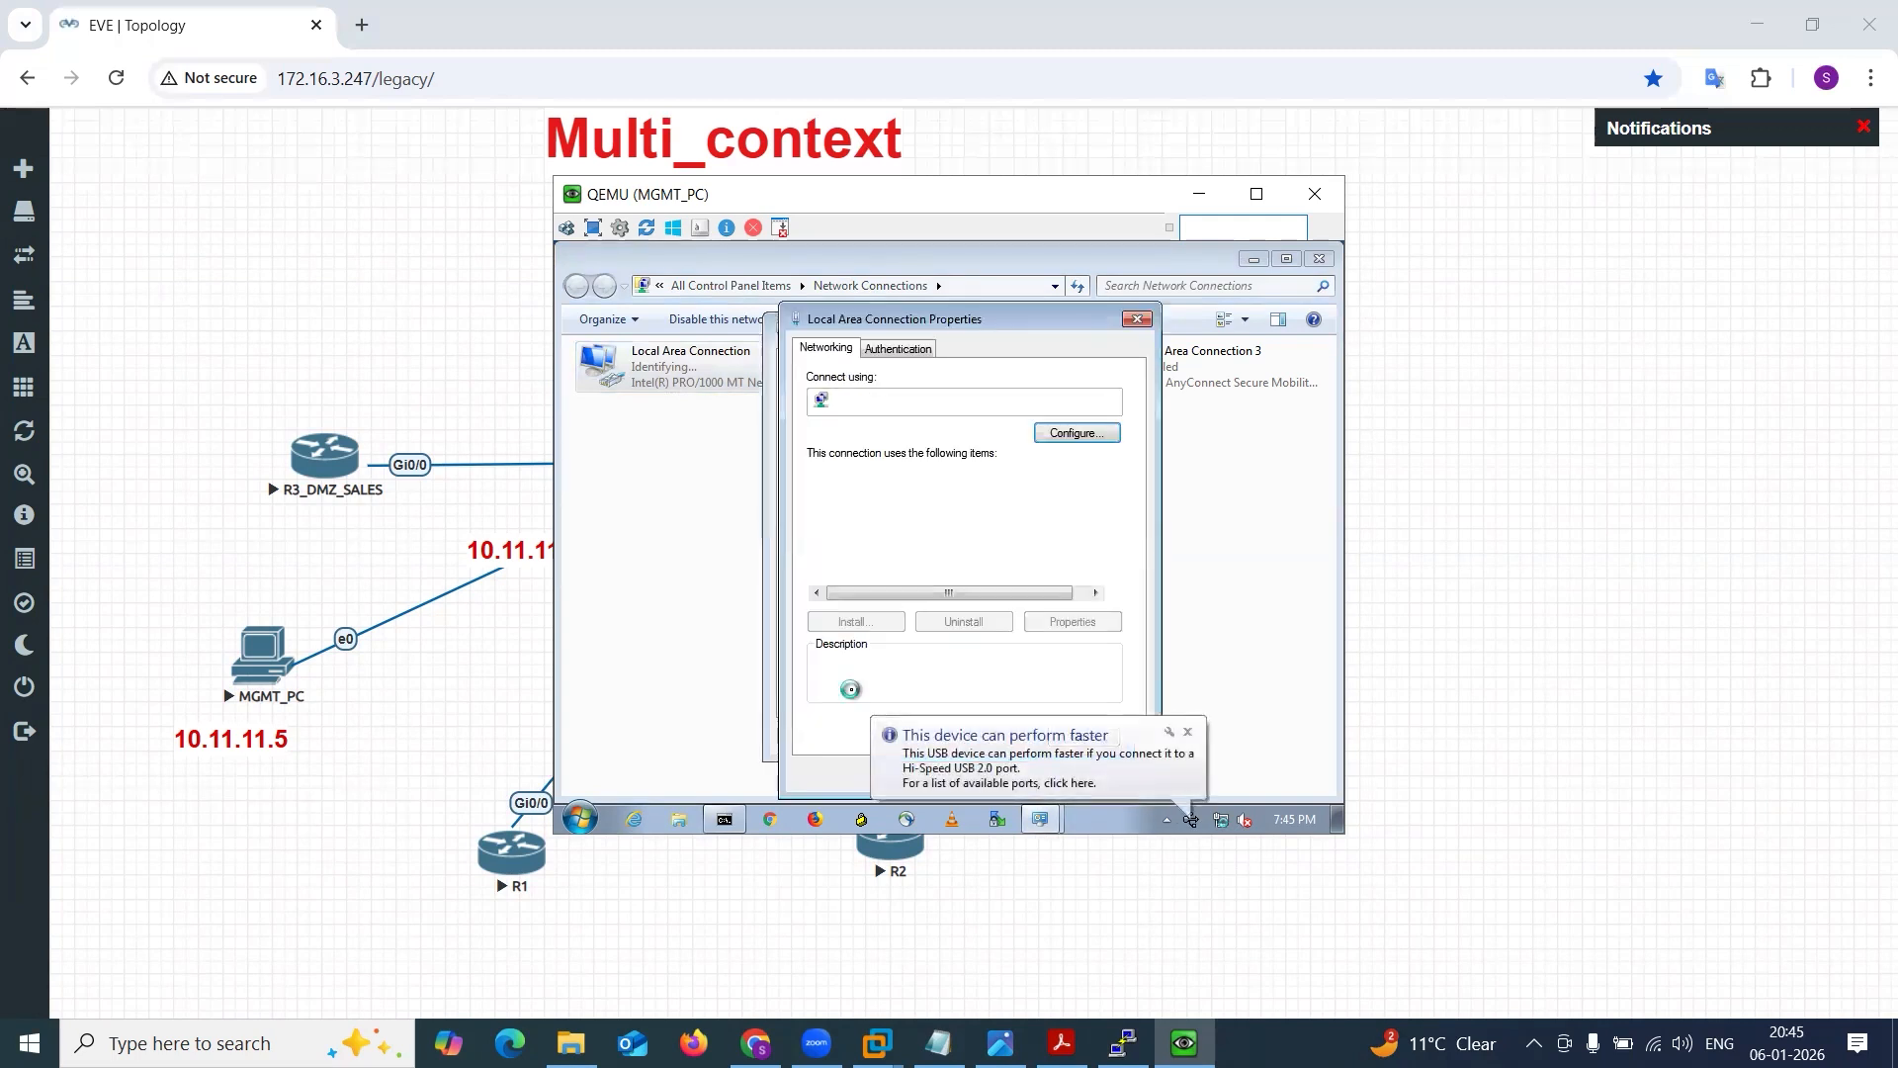
double_click(929, 576)
click(933, 501)
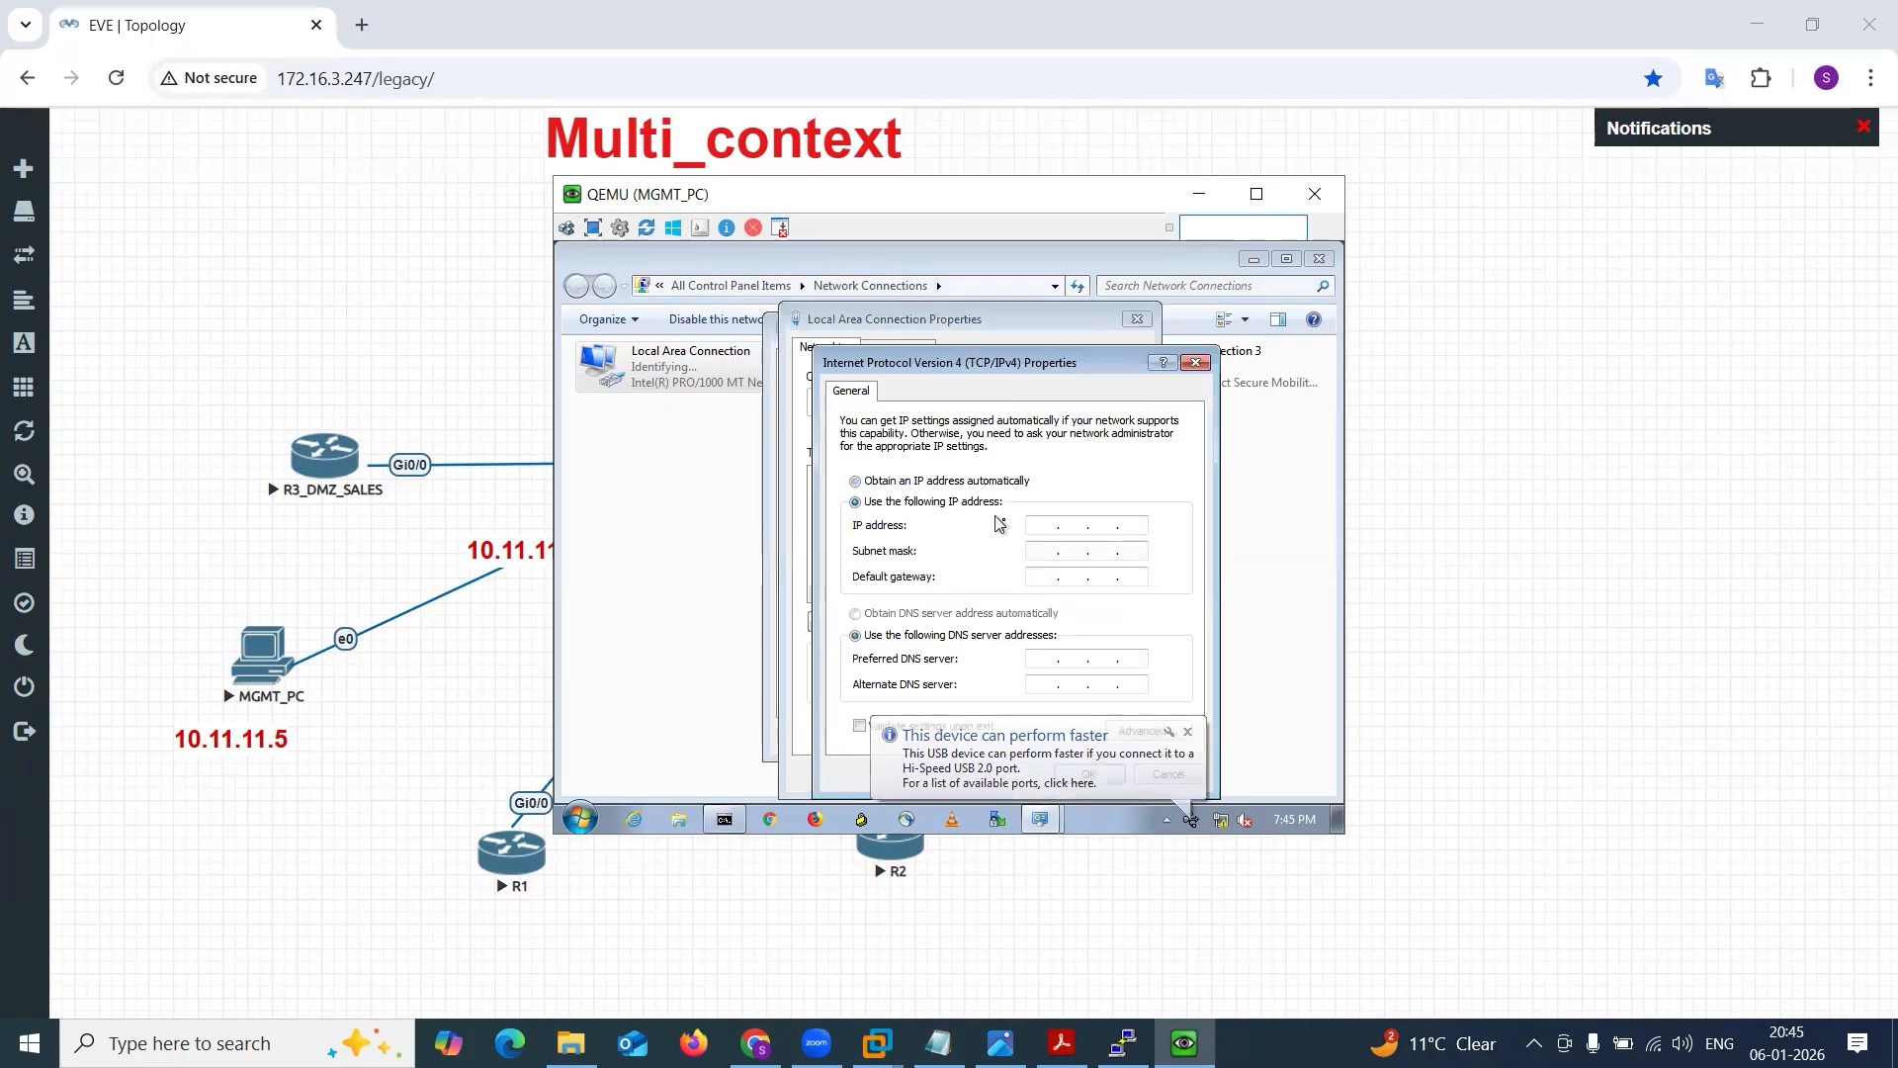
Set the connection's static IP address to 10.11.11.5 with subnet mask 255.255.255.0.
click(1035, 525)
text(10 . 11 . 11 . )
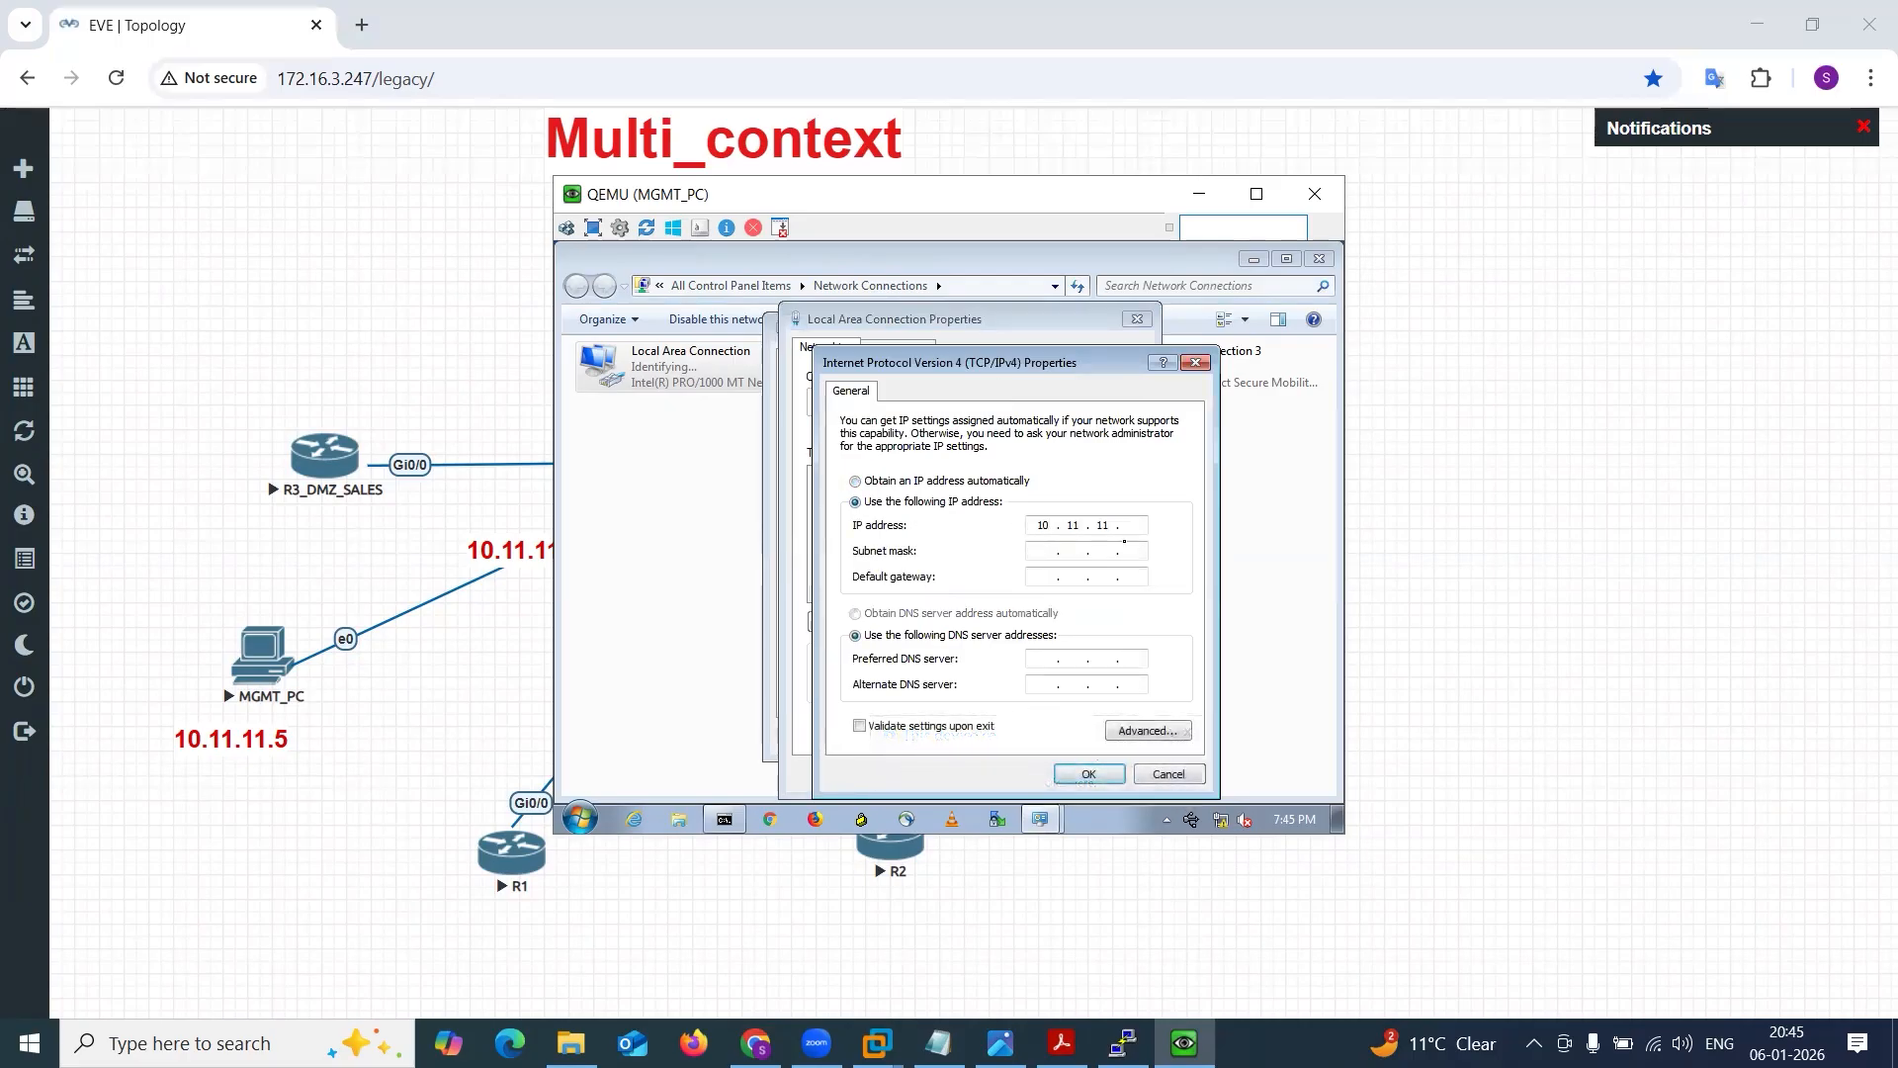
text(5)
key(Tab)
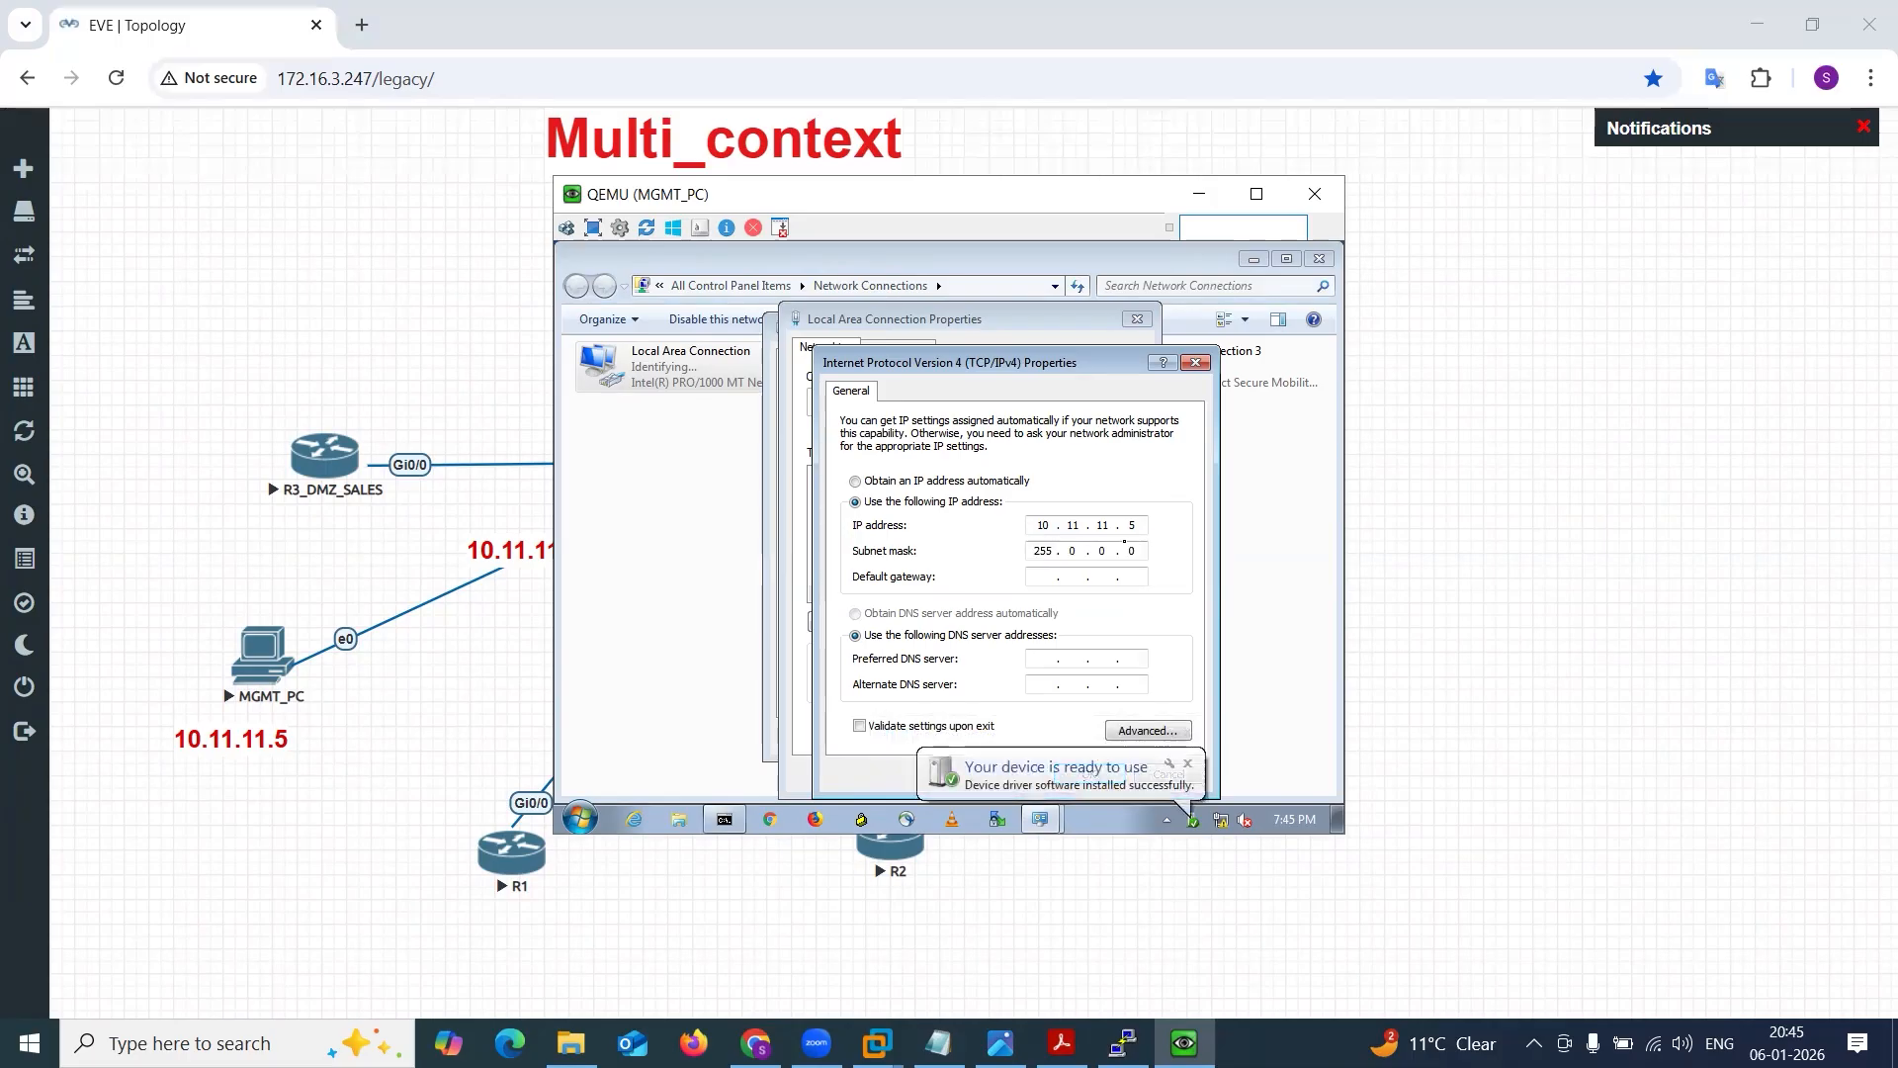
key(Right)
key(Right)
key(BackSpace)
key(BackSpace)
text(255255)
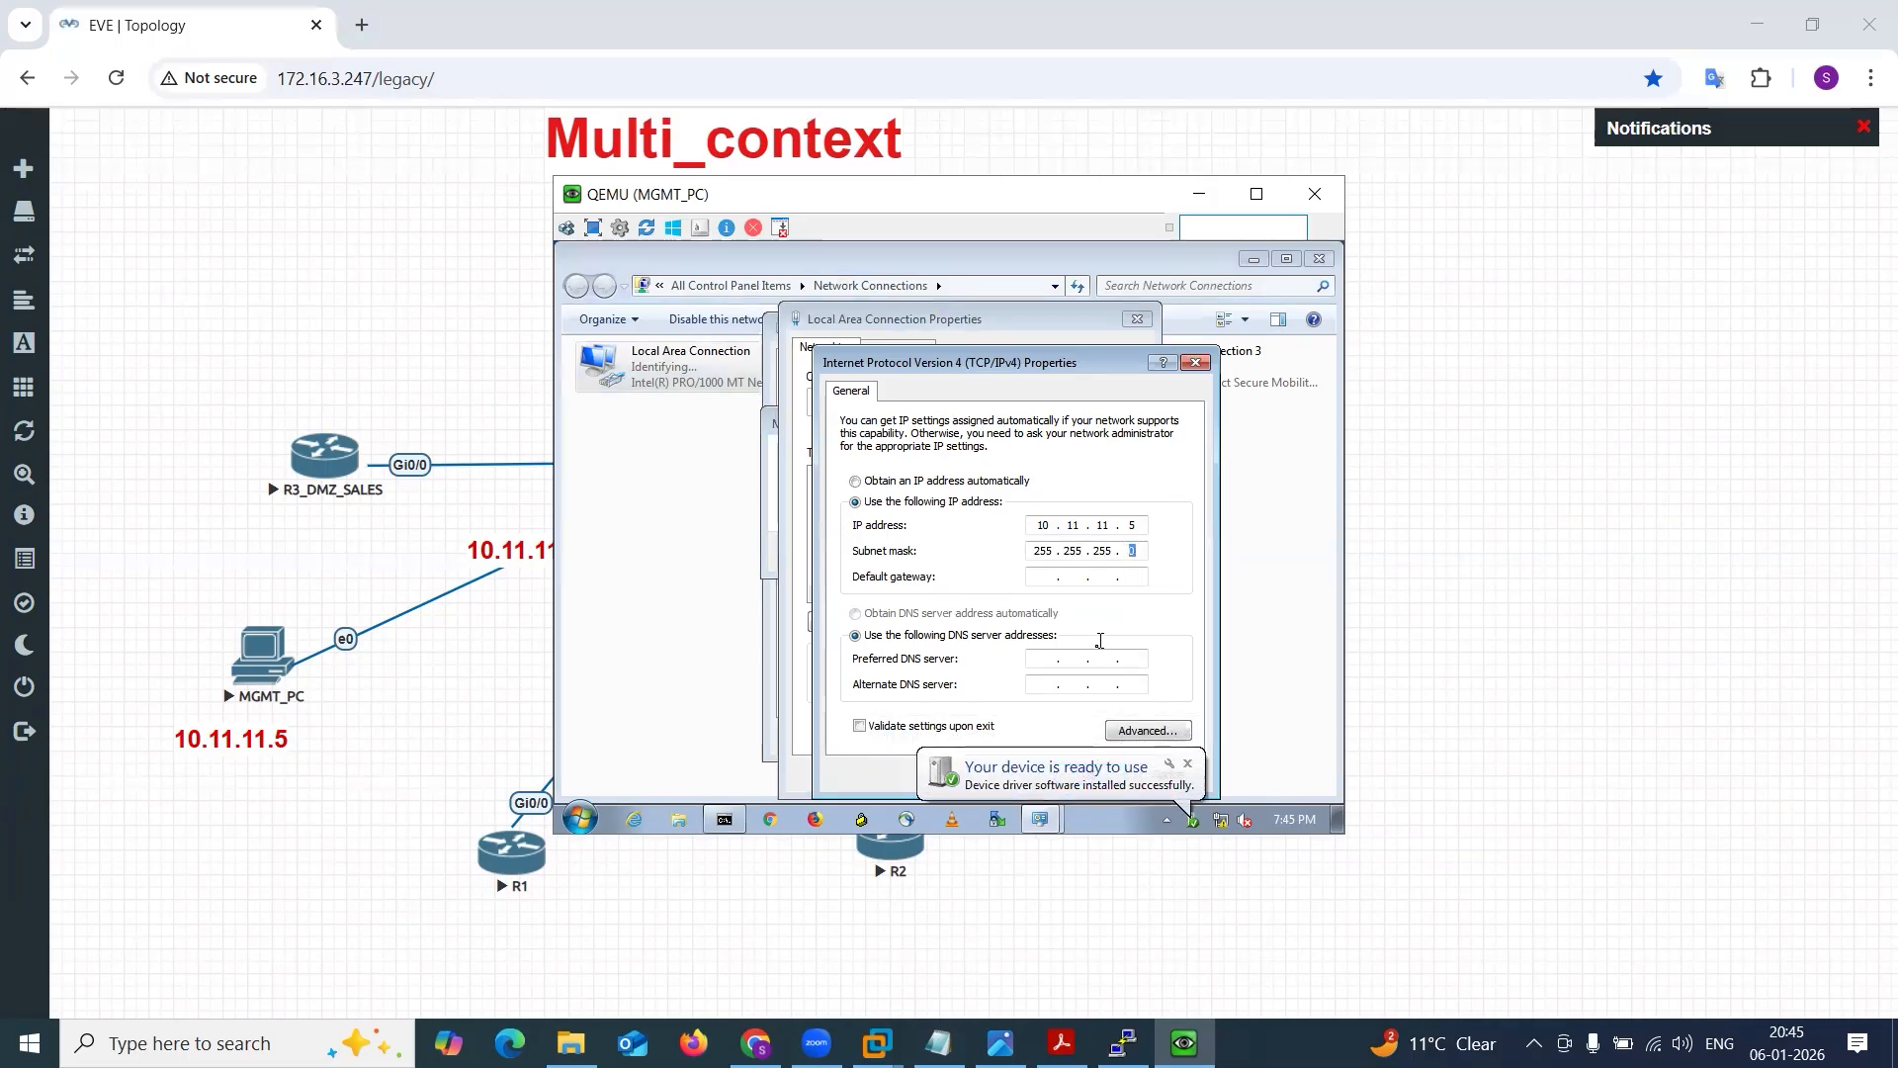
Apply the Local Area Connection's IPv4 settings, postpone the restart, and minimize Network Connections.
click(1188, 764)
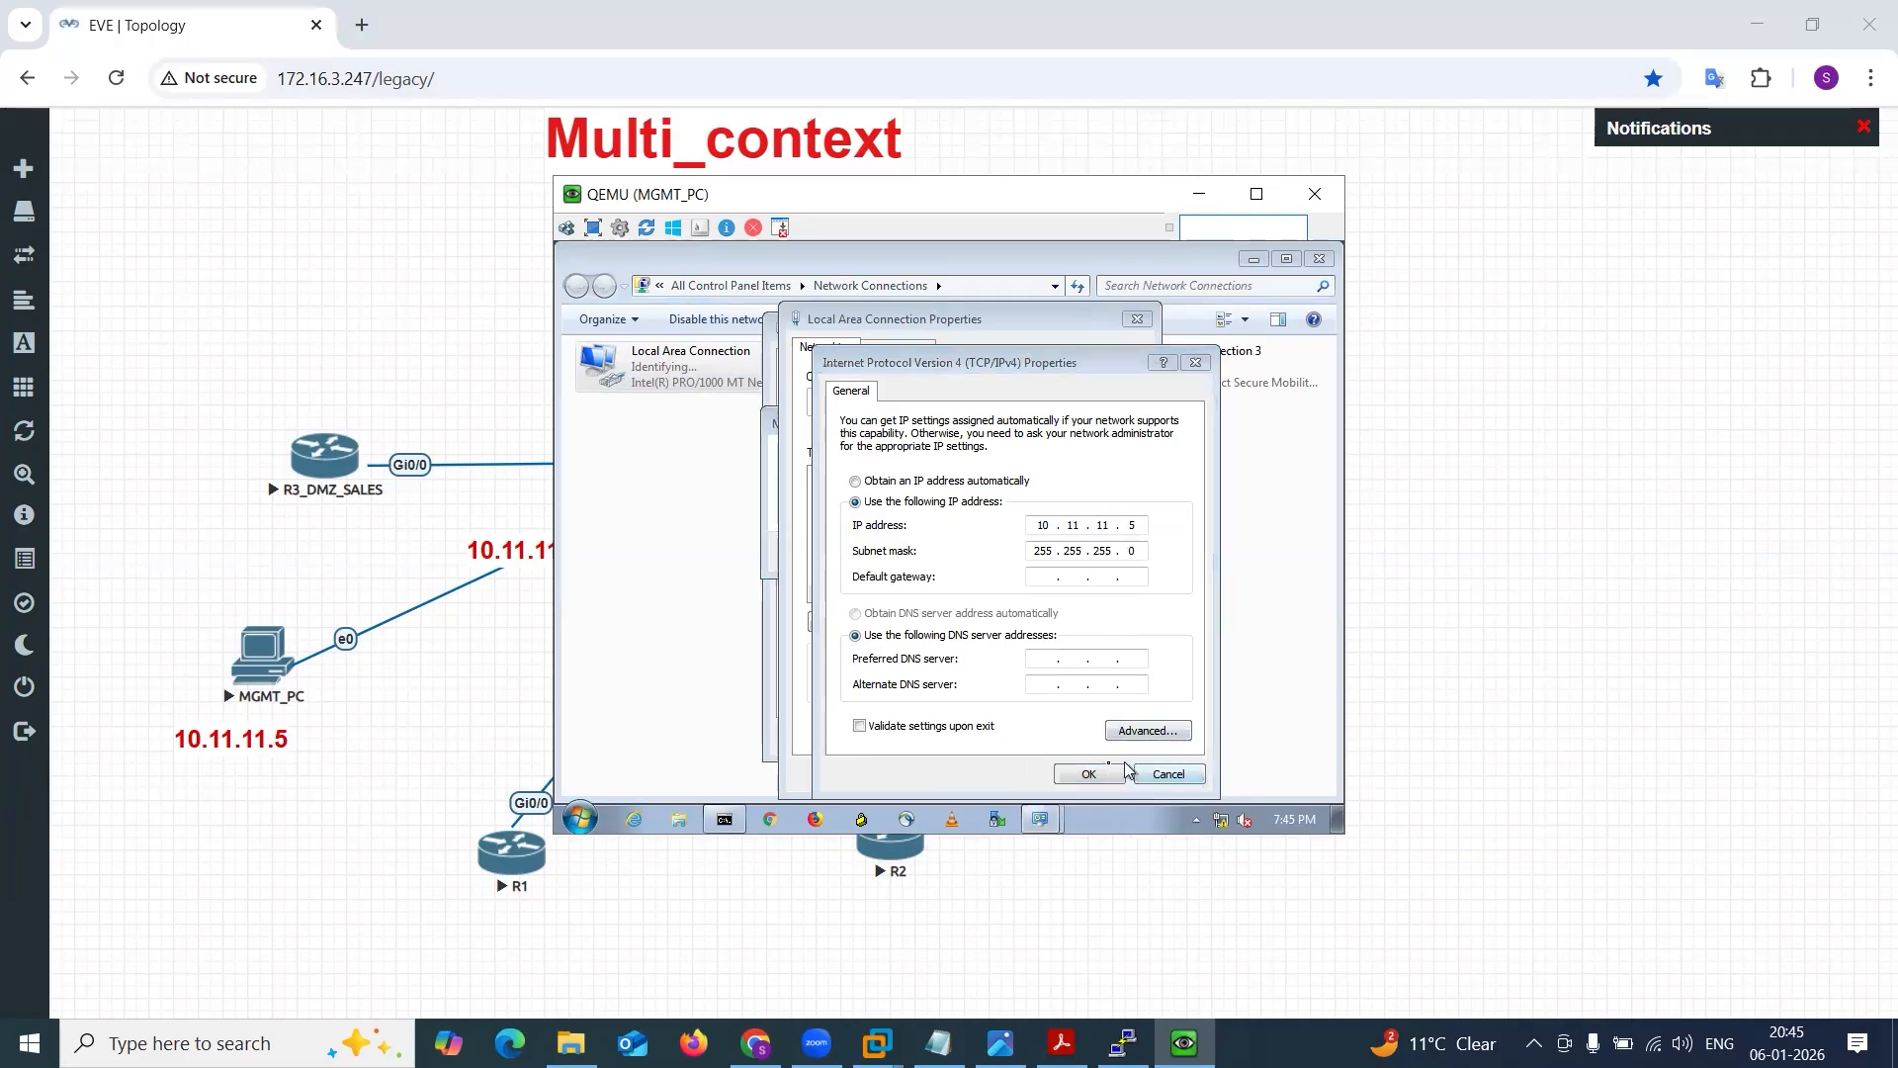
click(1095, 773)
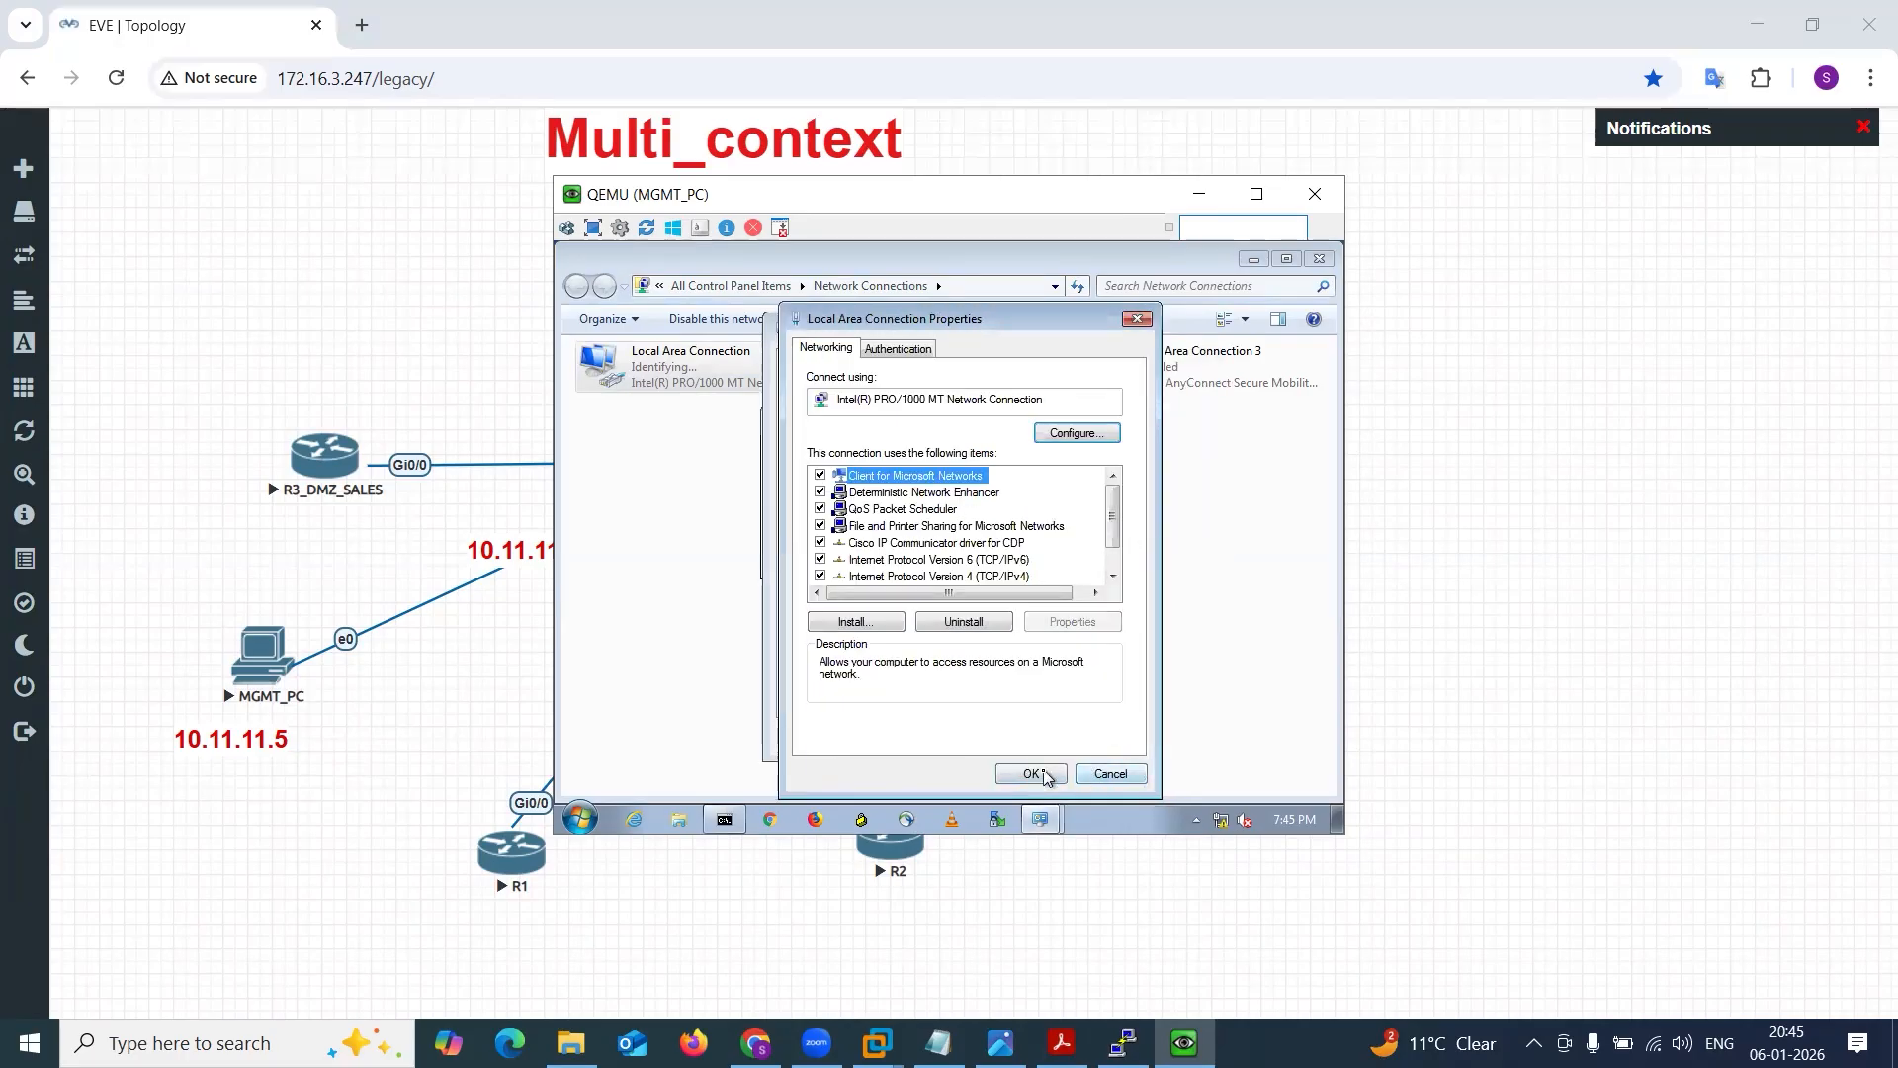
click(1040, 774)
click(1077, 741)
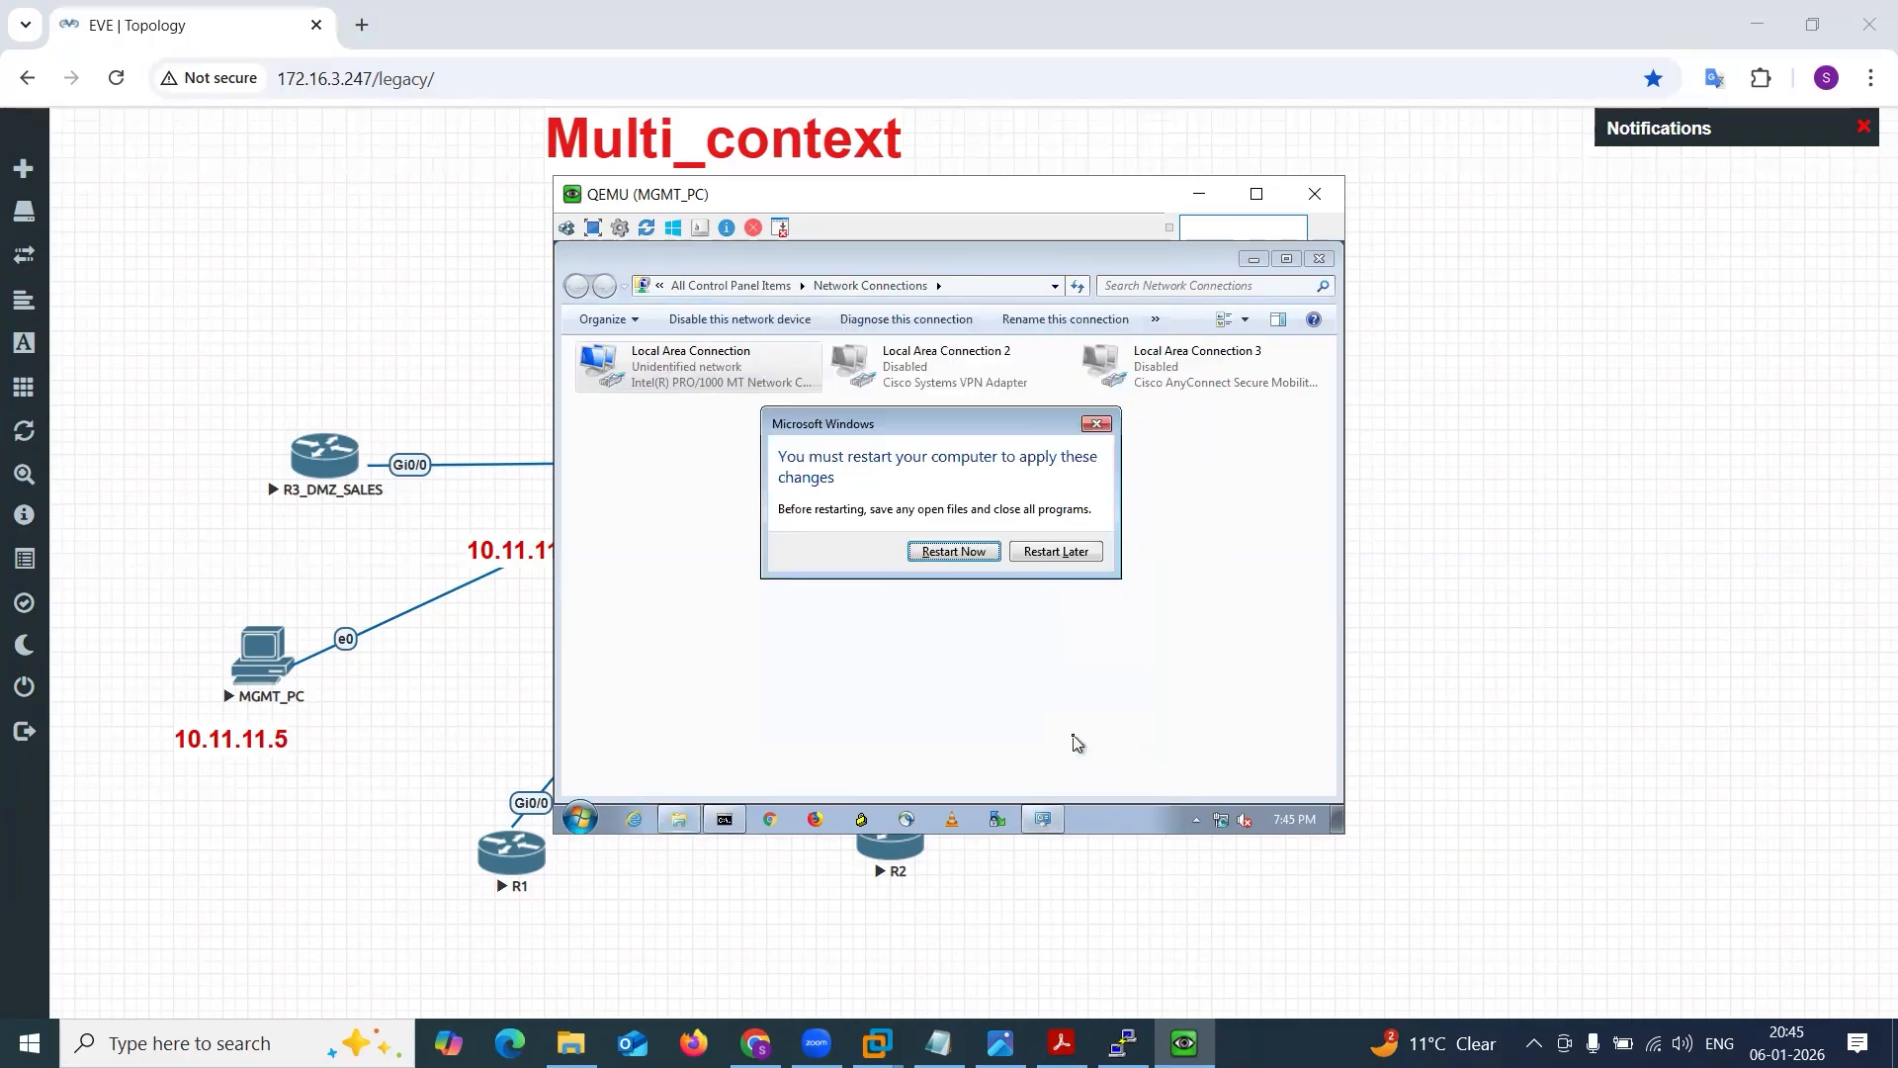
click(1046, 554)
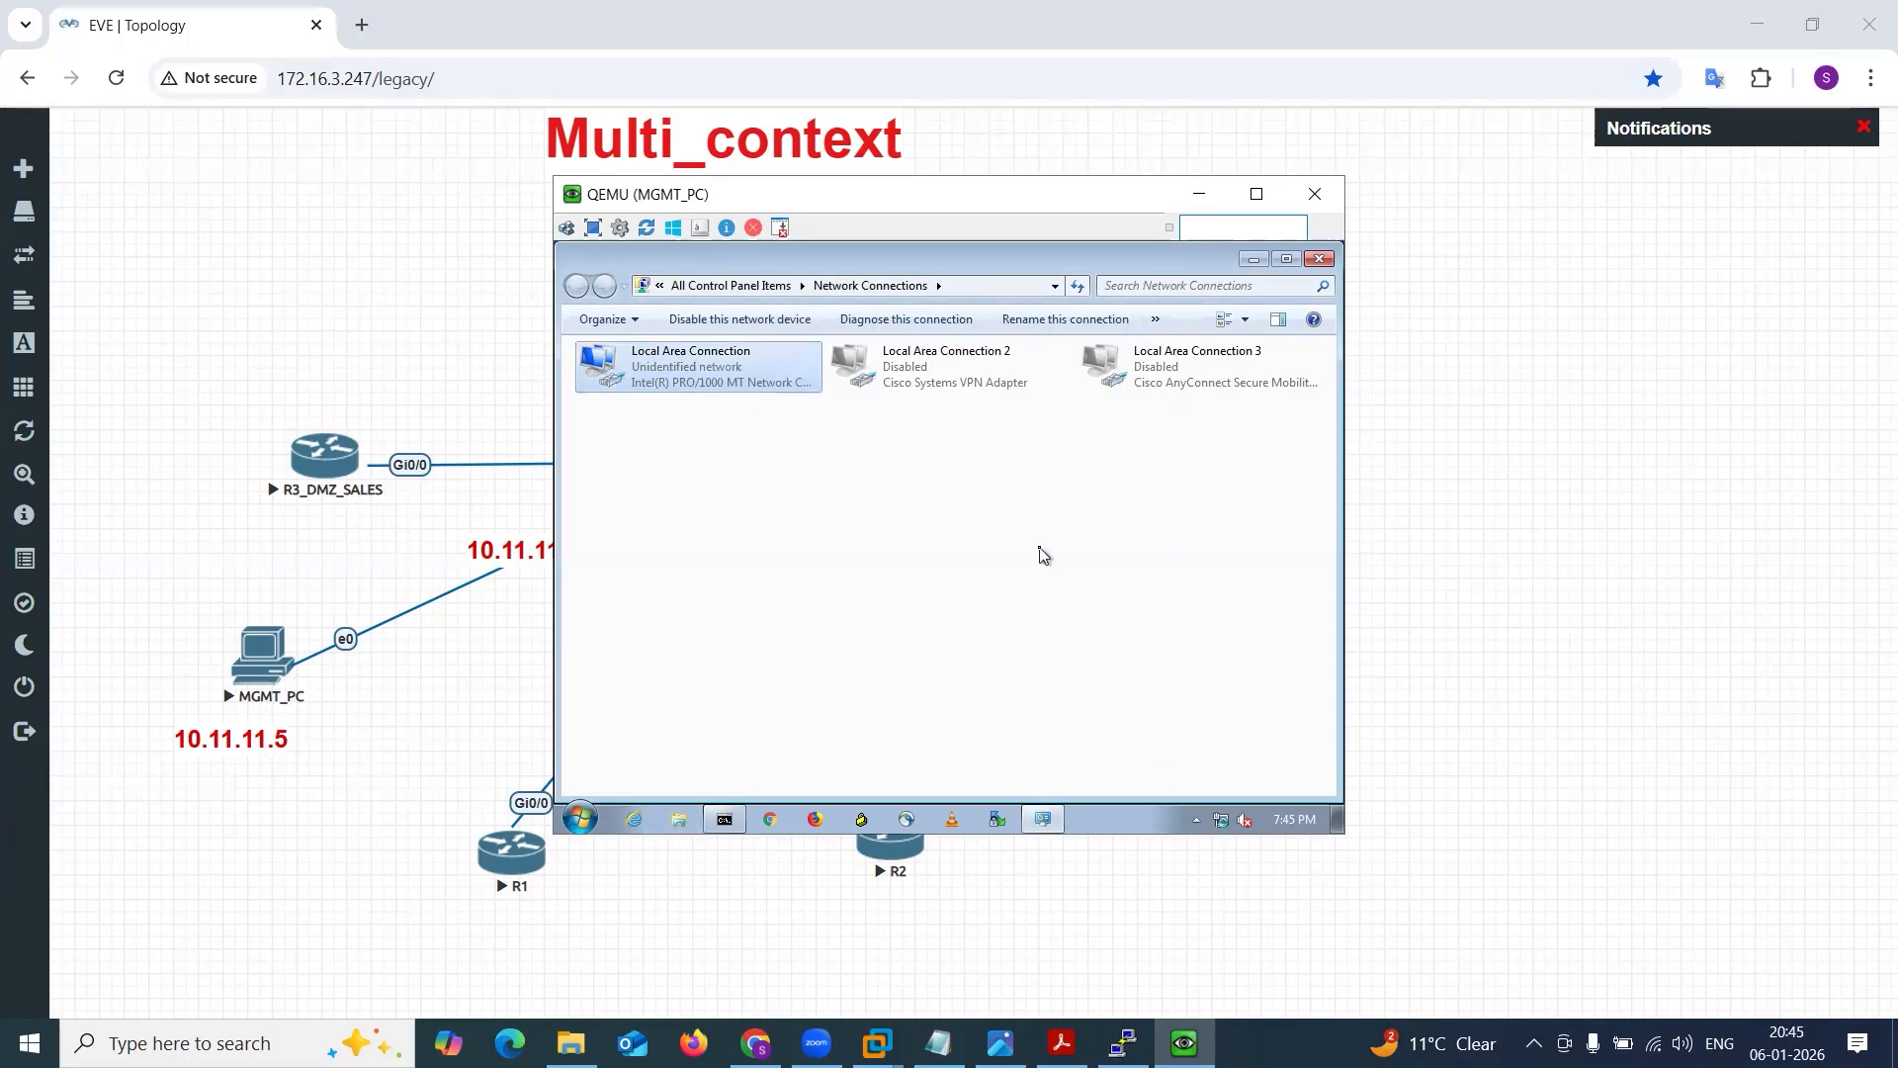
click(1253, 258)
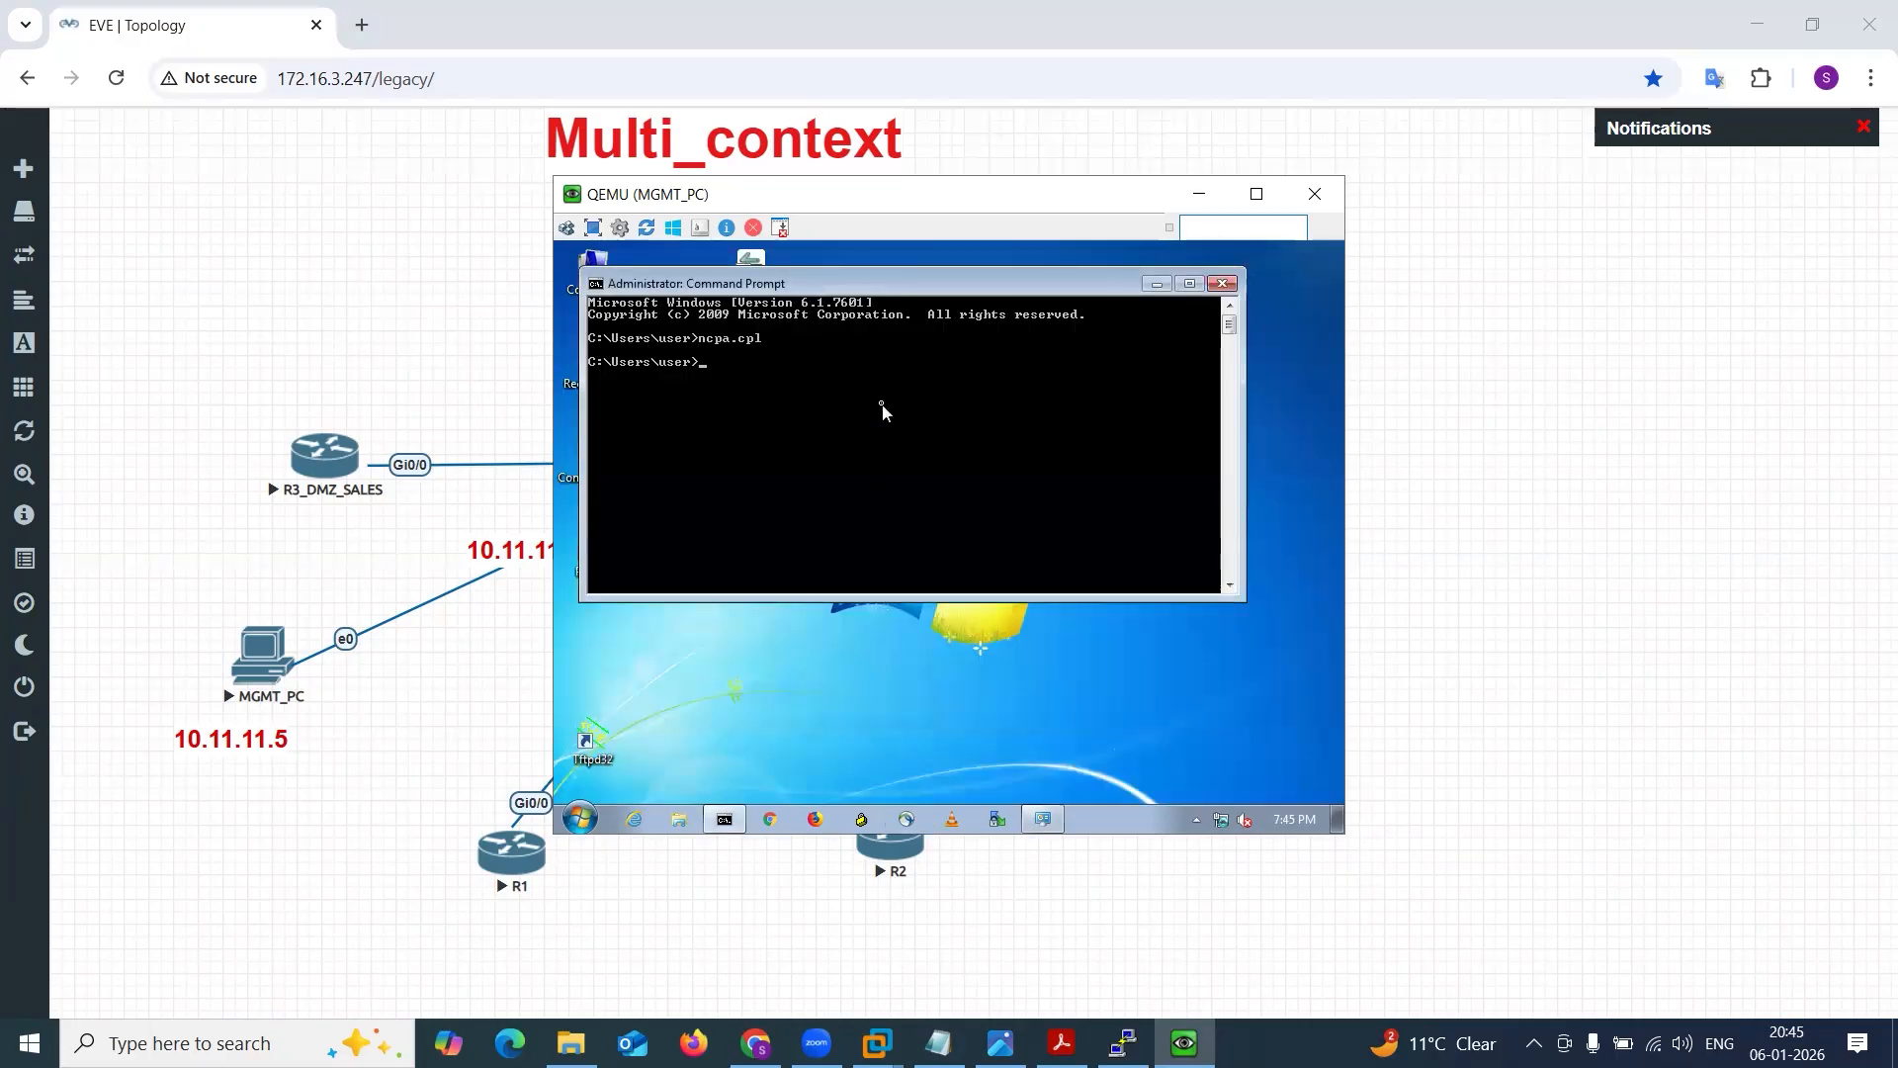
Ping the ASA's mgmt interface at 10.11.11.100 from MGMT_PC's Command Prompt and check the replies.
drag(818, 202, 1069, 217)
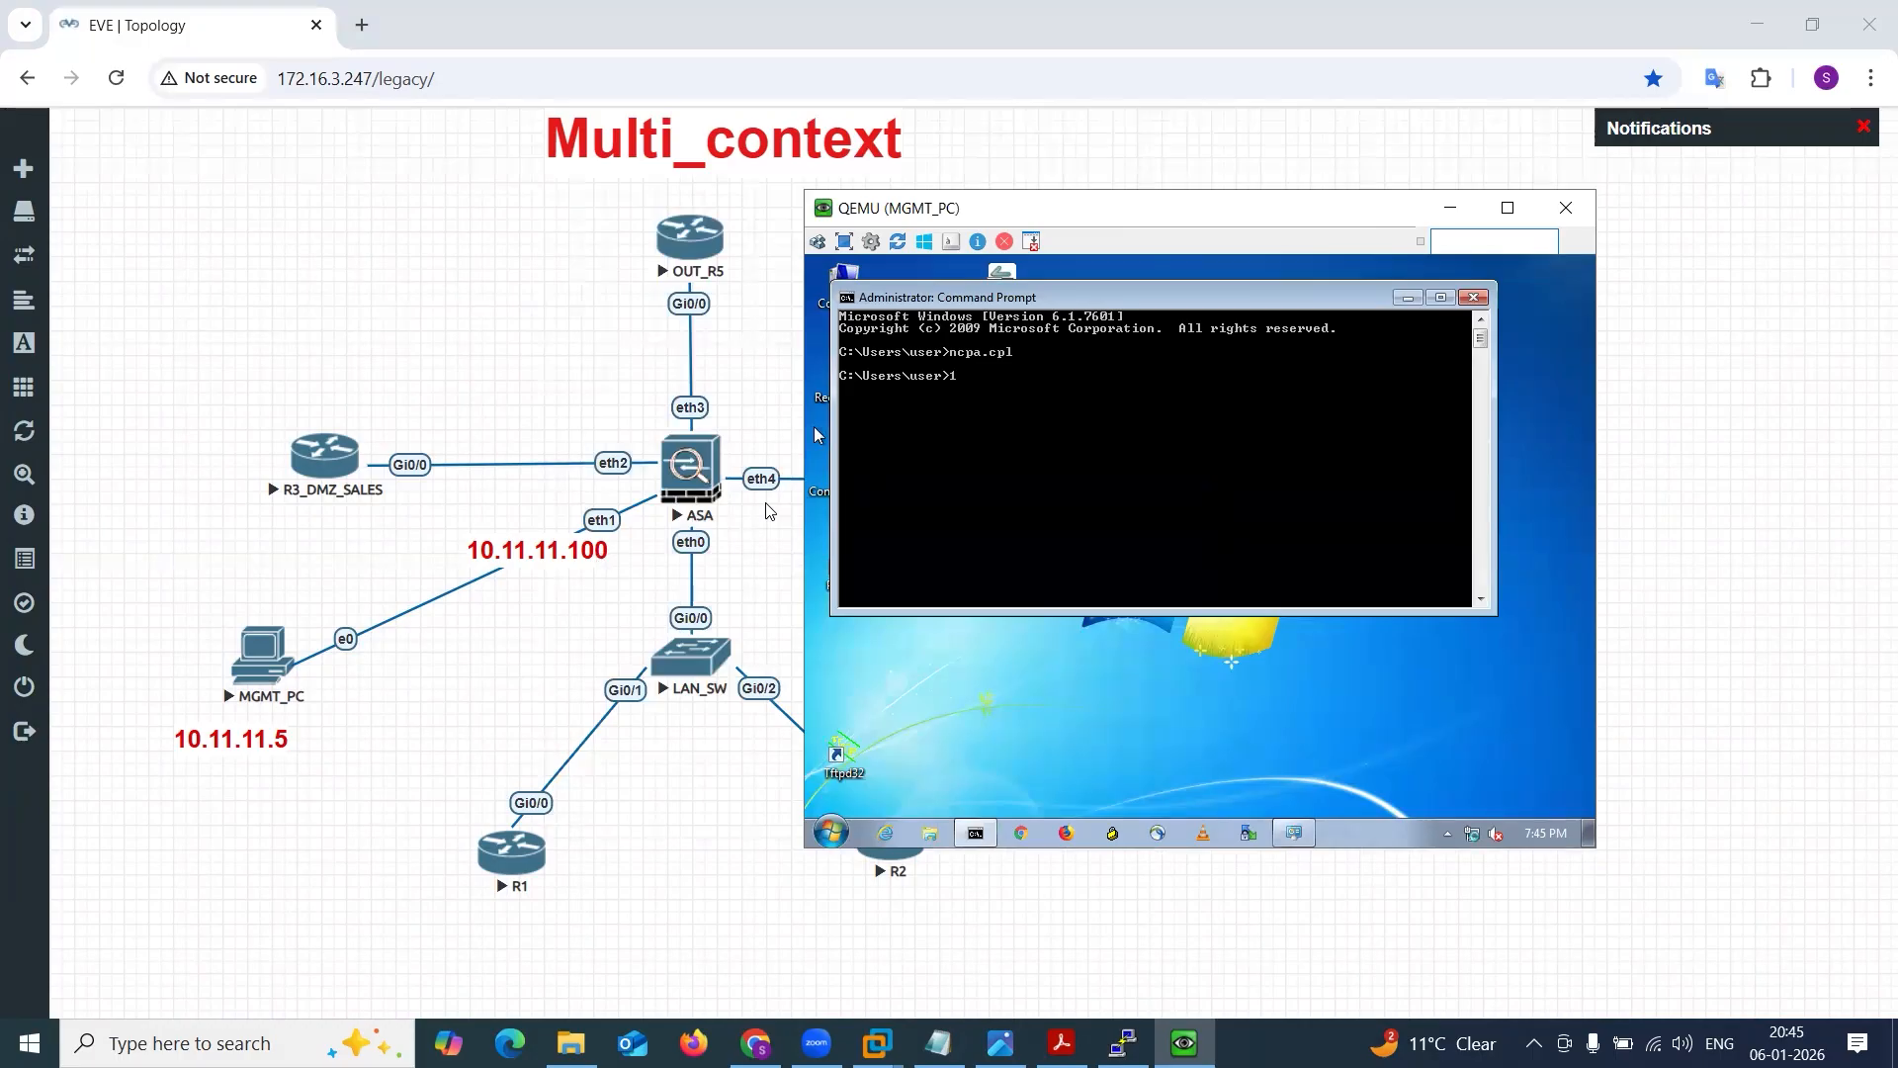
text(ping 10.11.11.100)
key(Return)
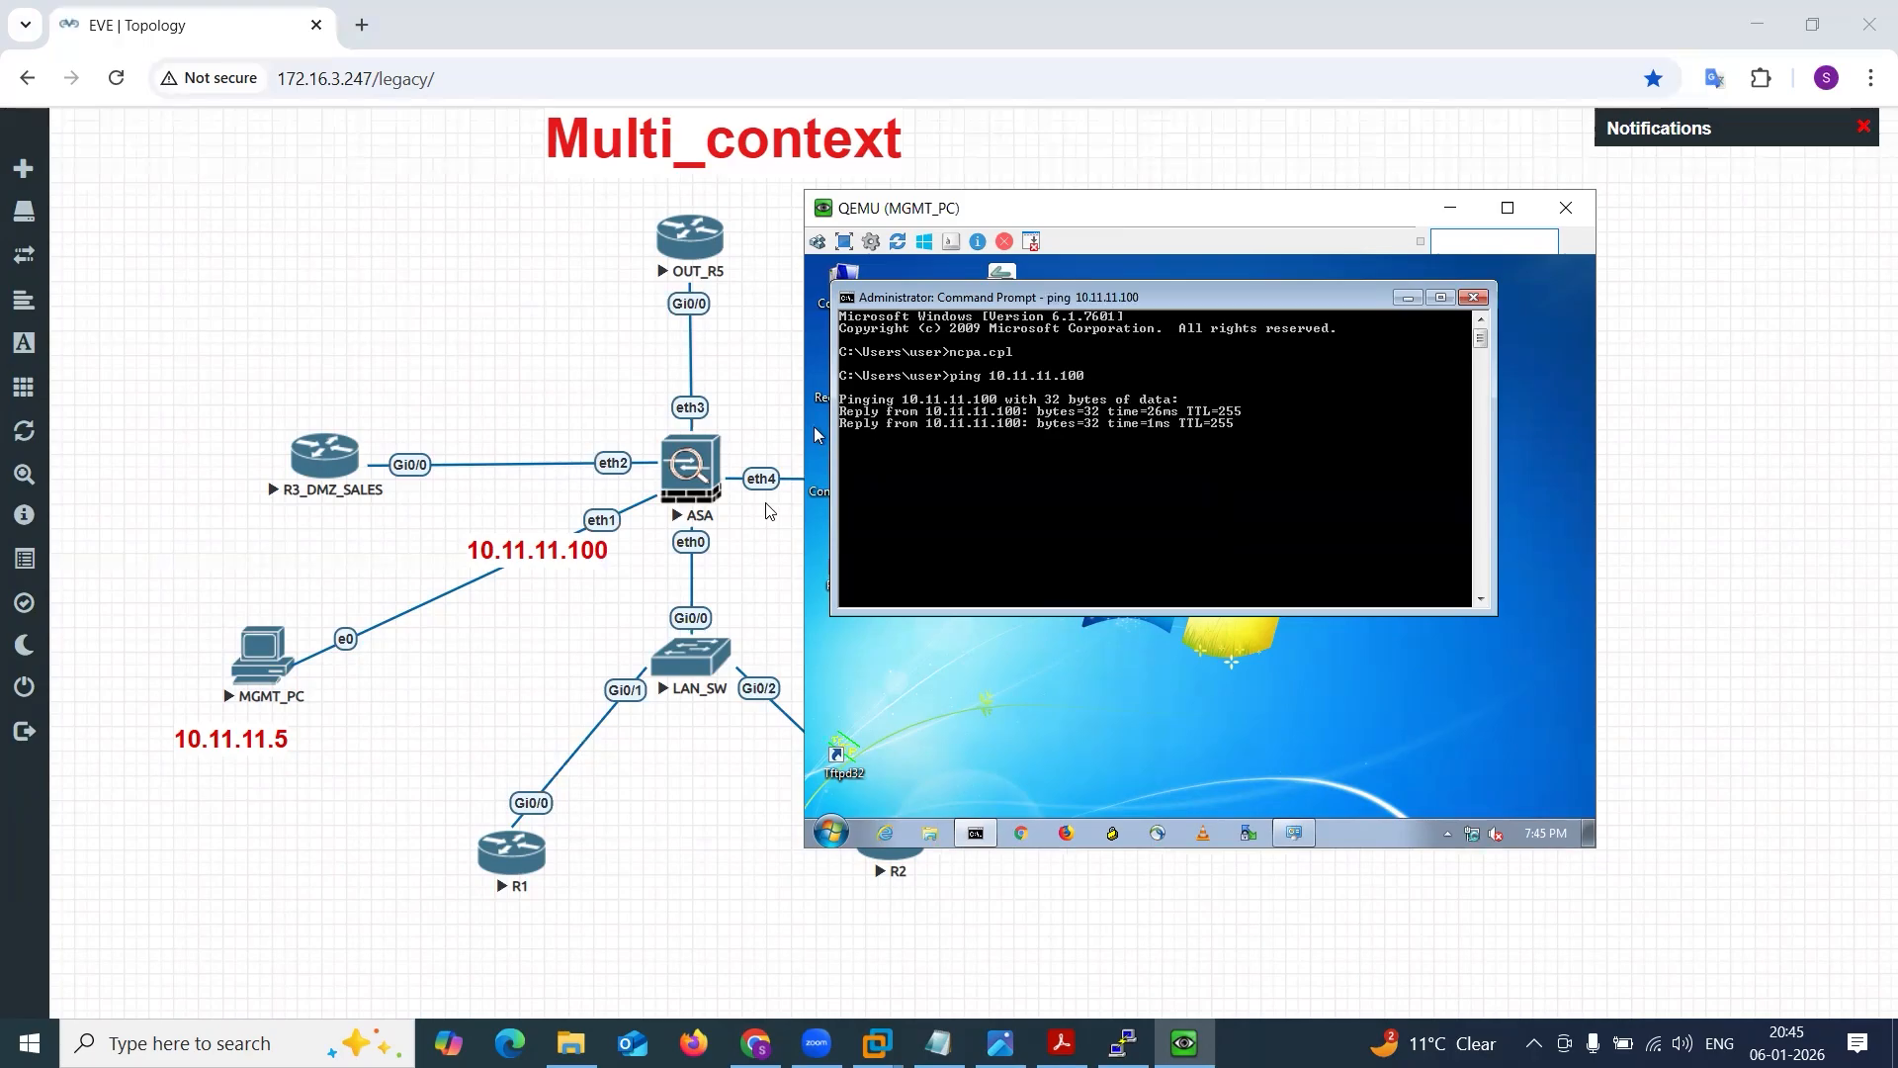
click(1450, 208)
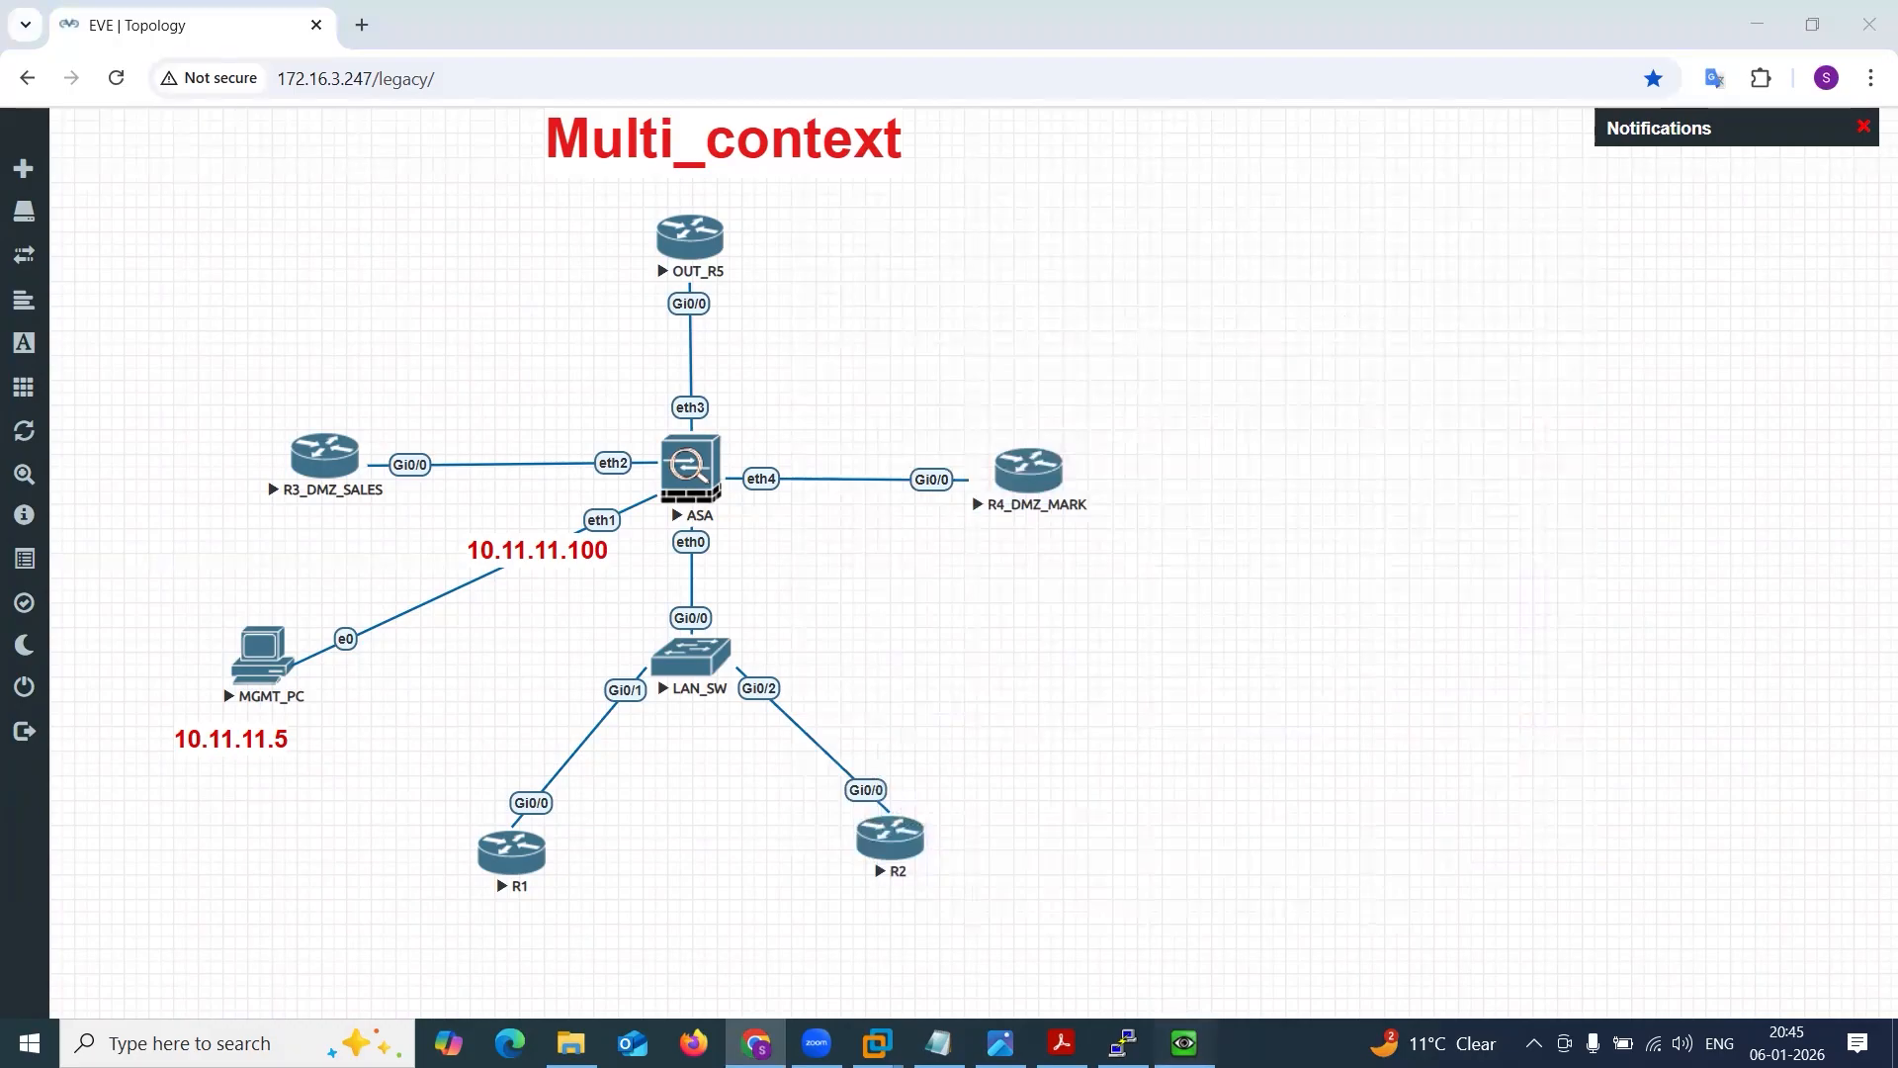
click(1184, 1043)
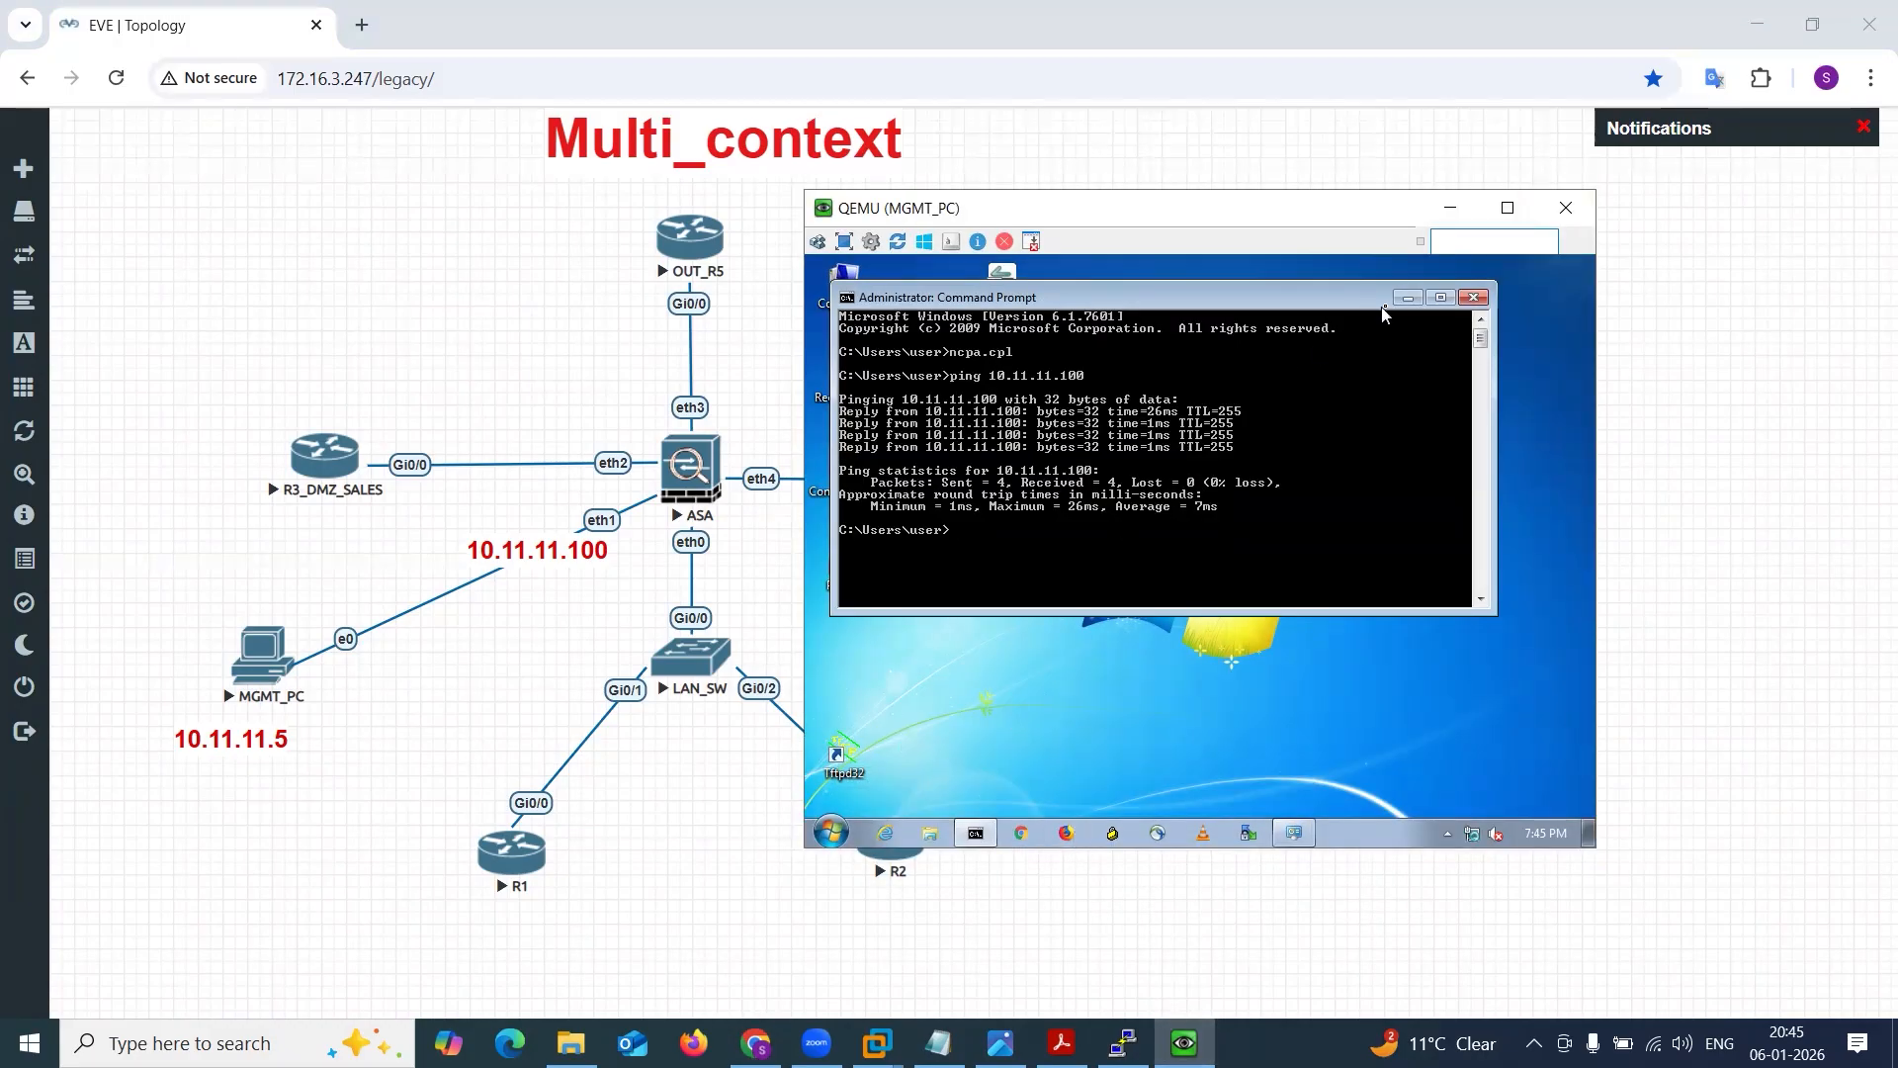
click(1408, 298)
double_click(843, 566)
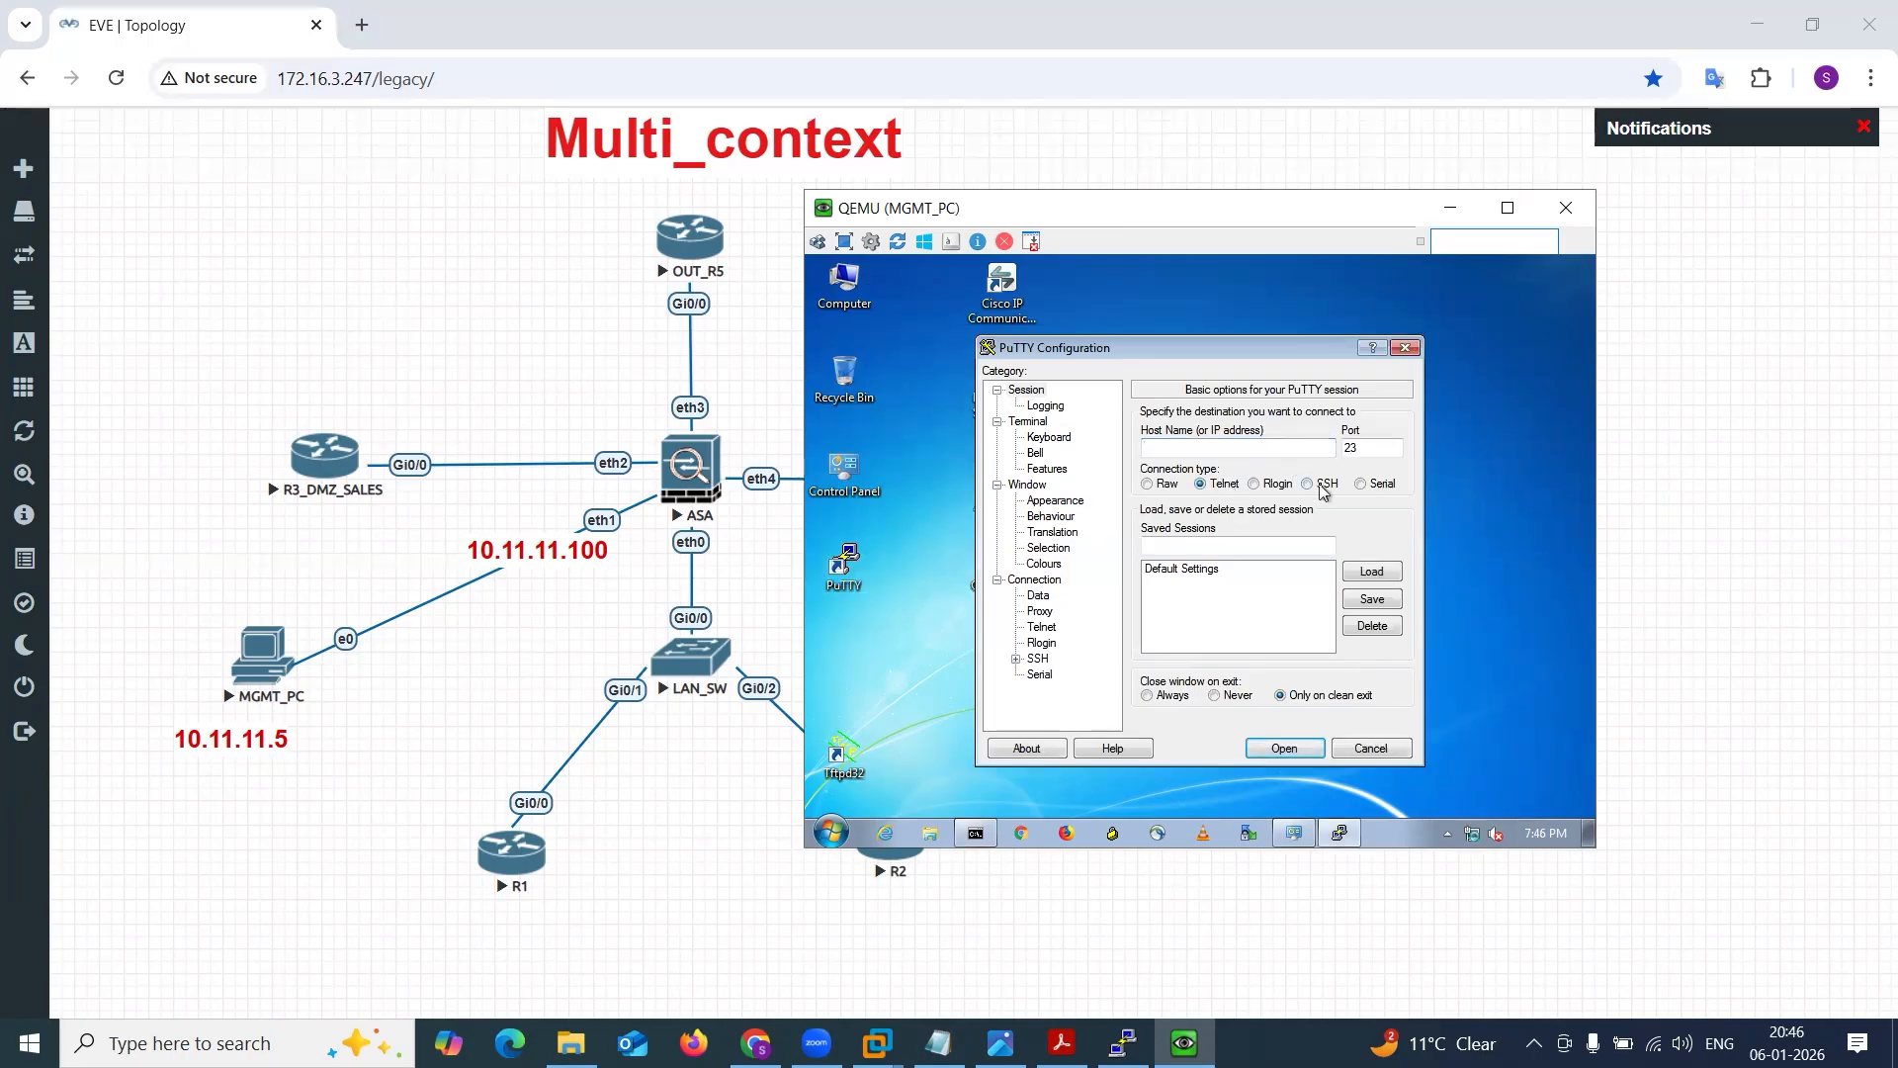
click(1200, 484)
key(BackSpace)
key(Escape)
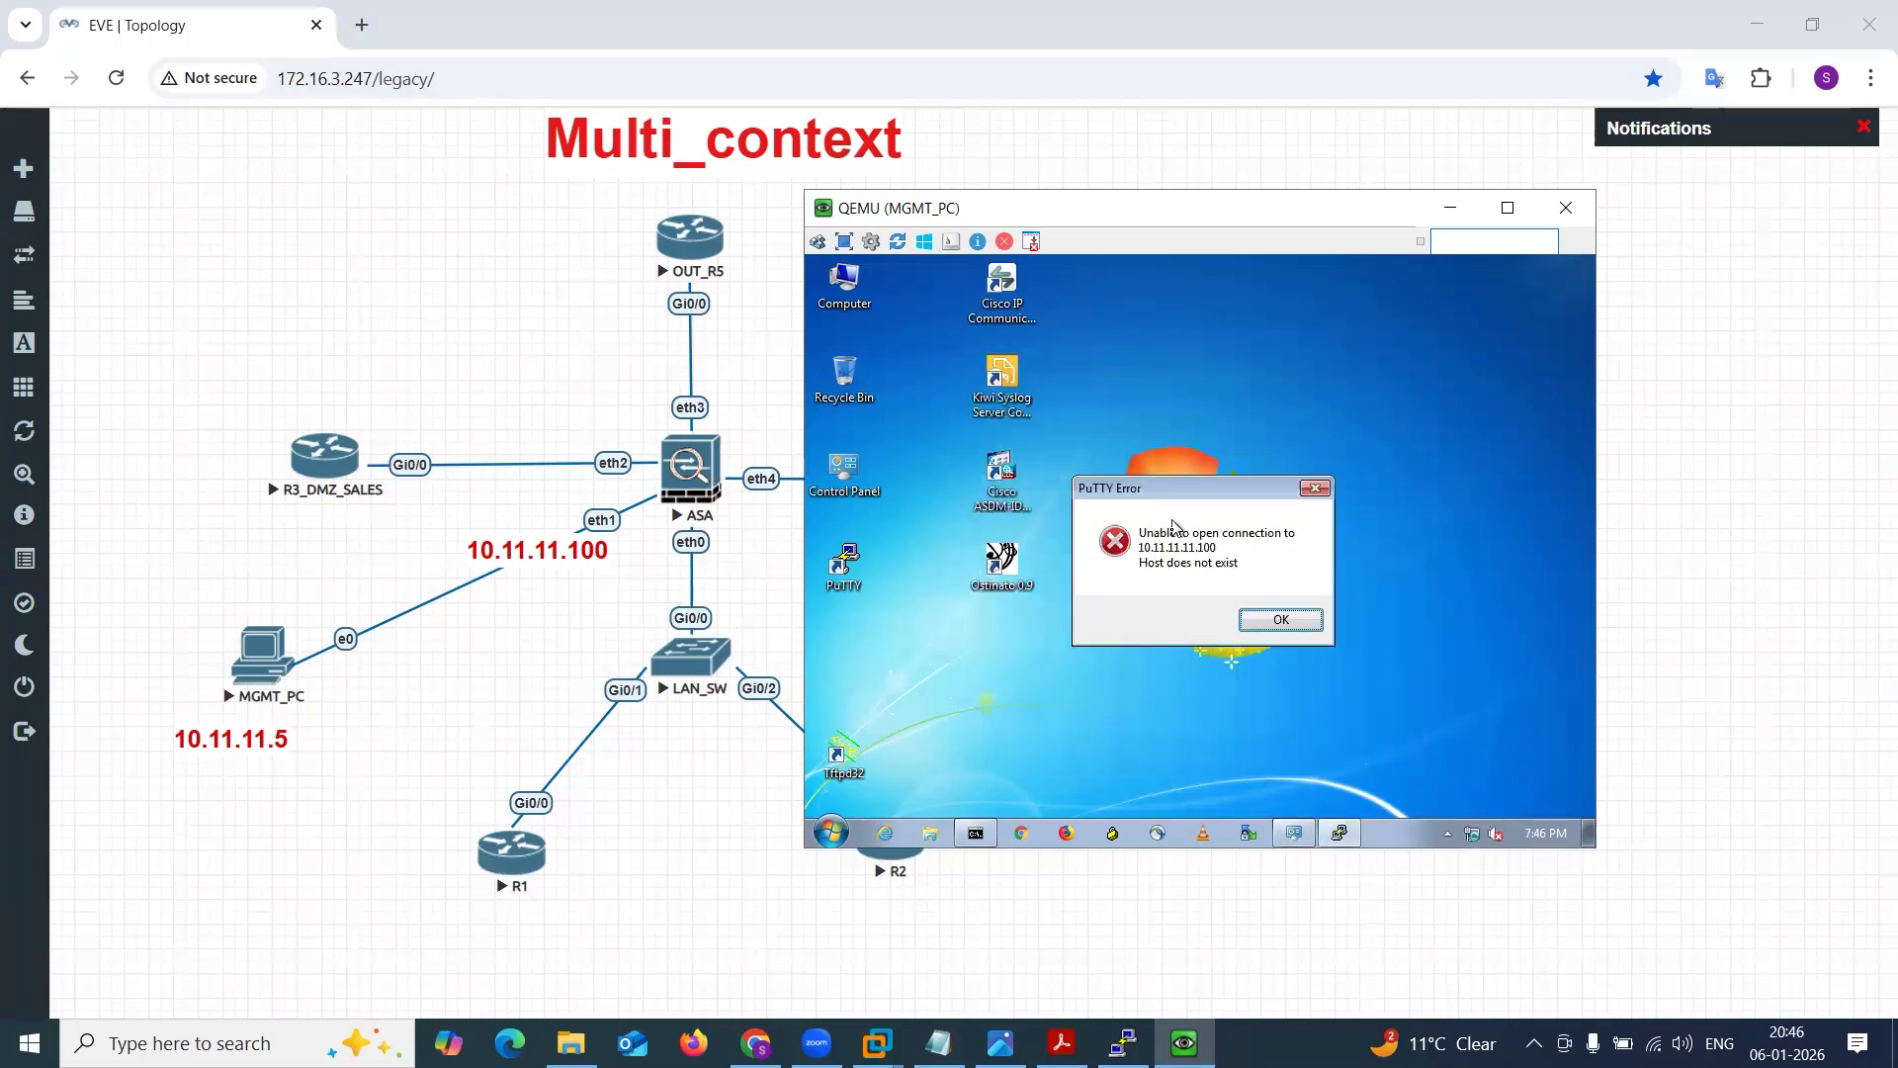
Switch to the ASA console and permit Telnet from 10.11.11.0 255.255.255.0 on the admin context's mgmt interface.
click(1450, 207)
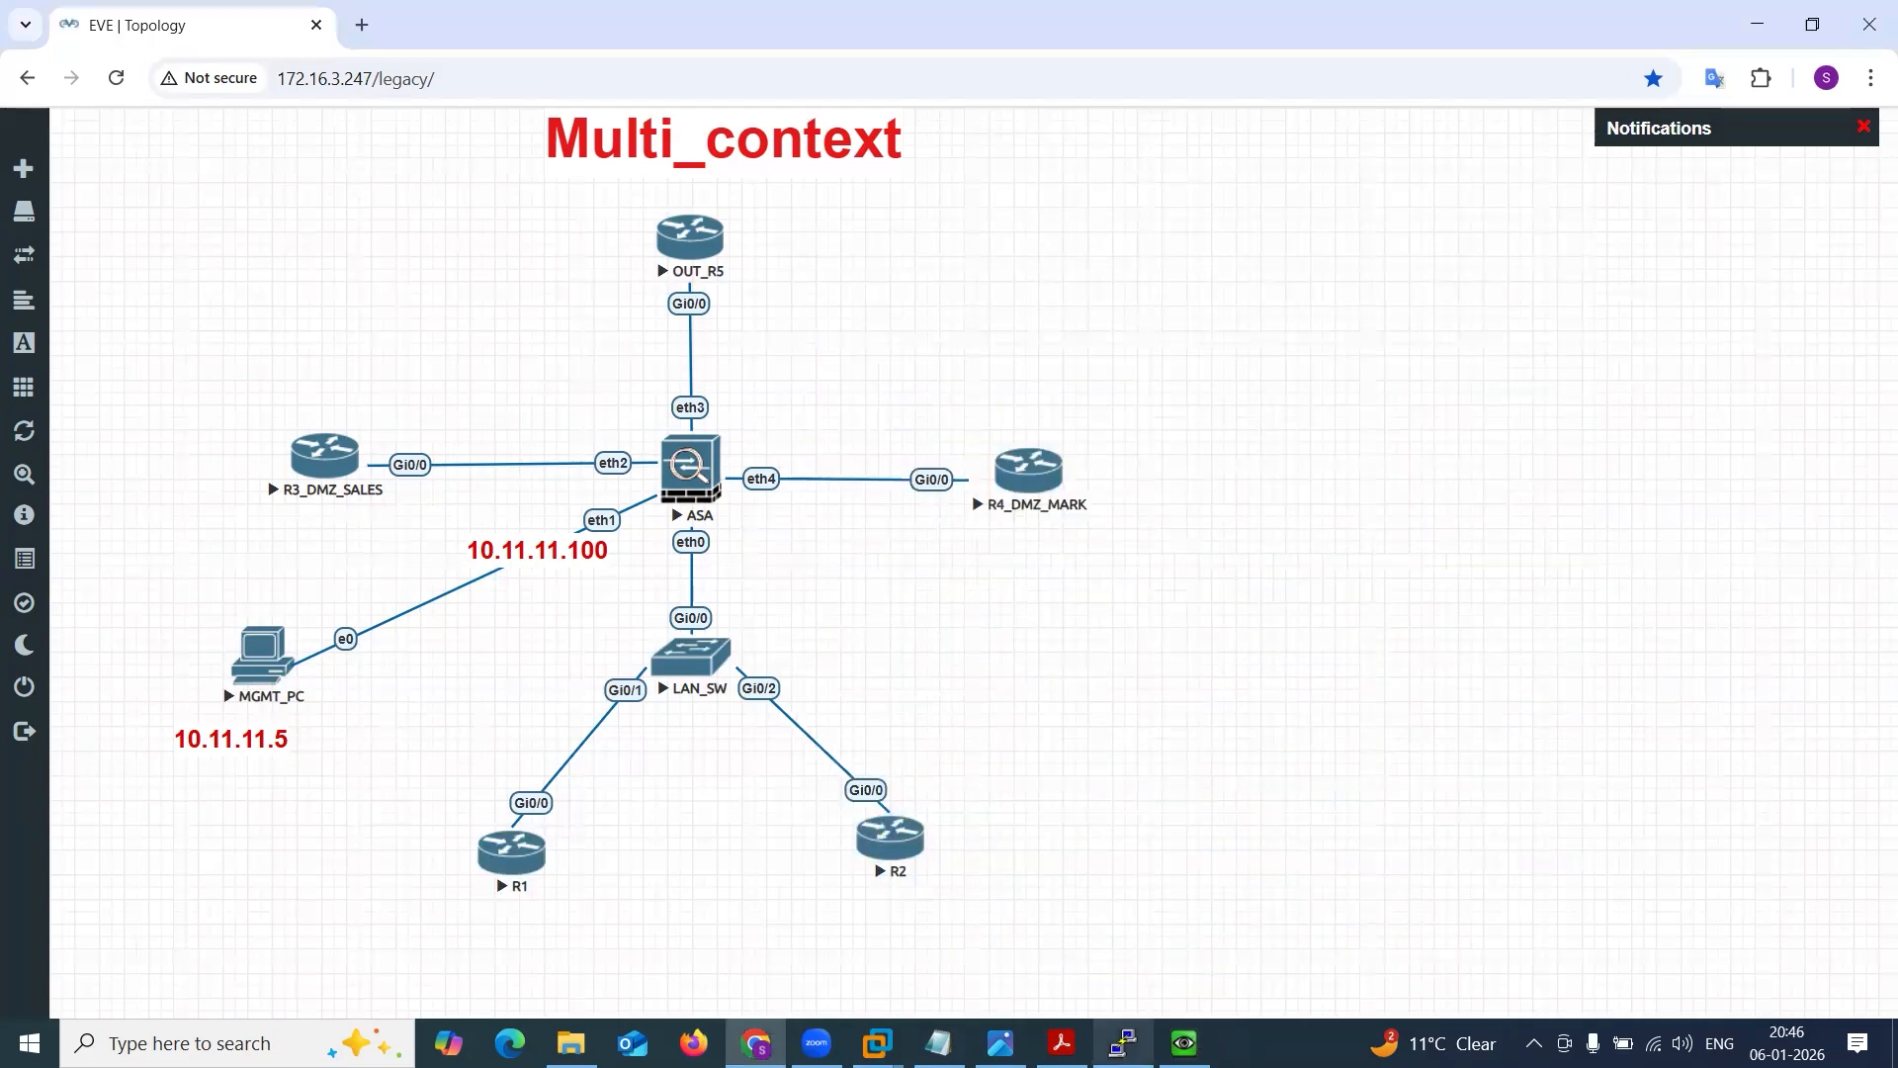
click(1123, 1043)
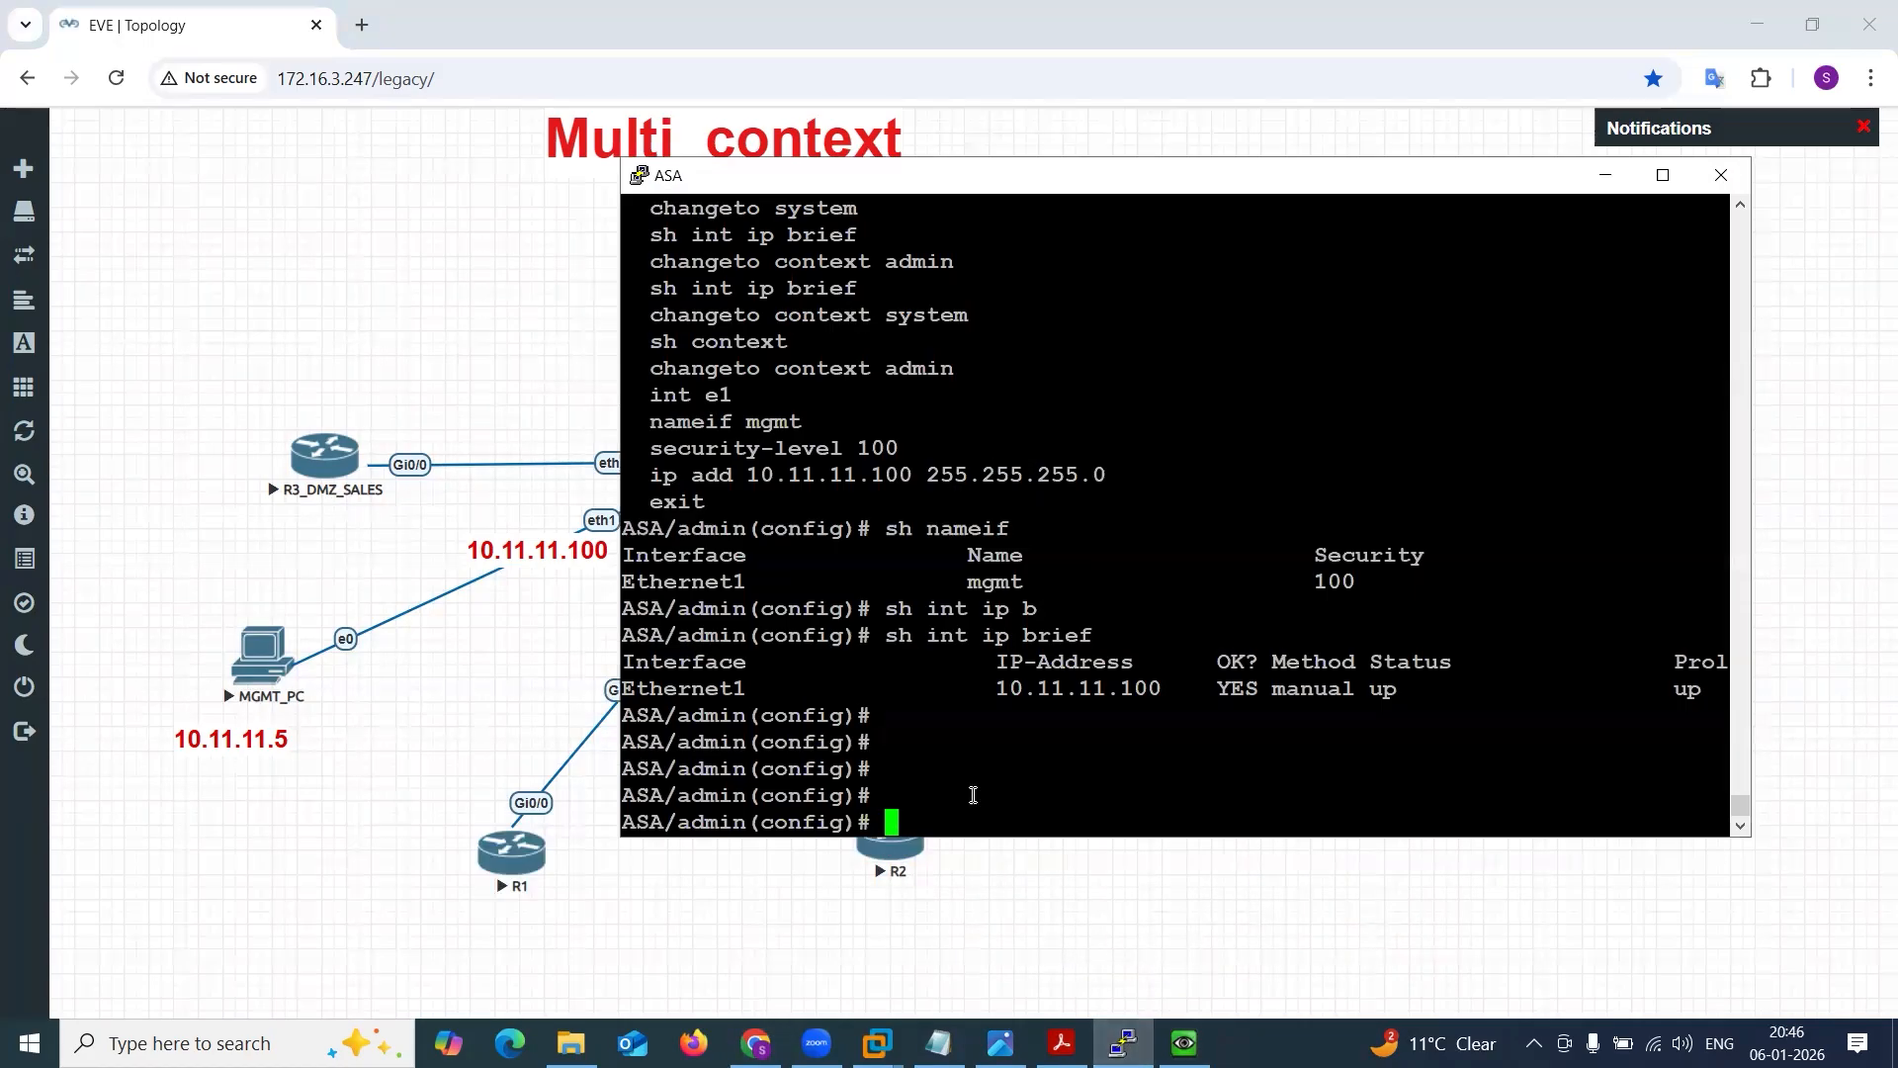
text(tel)
key(Tab)
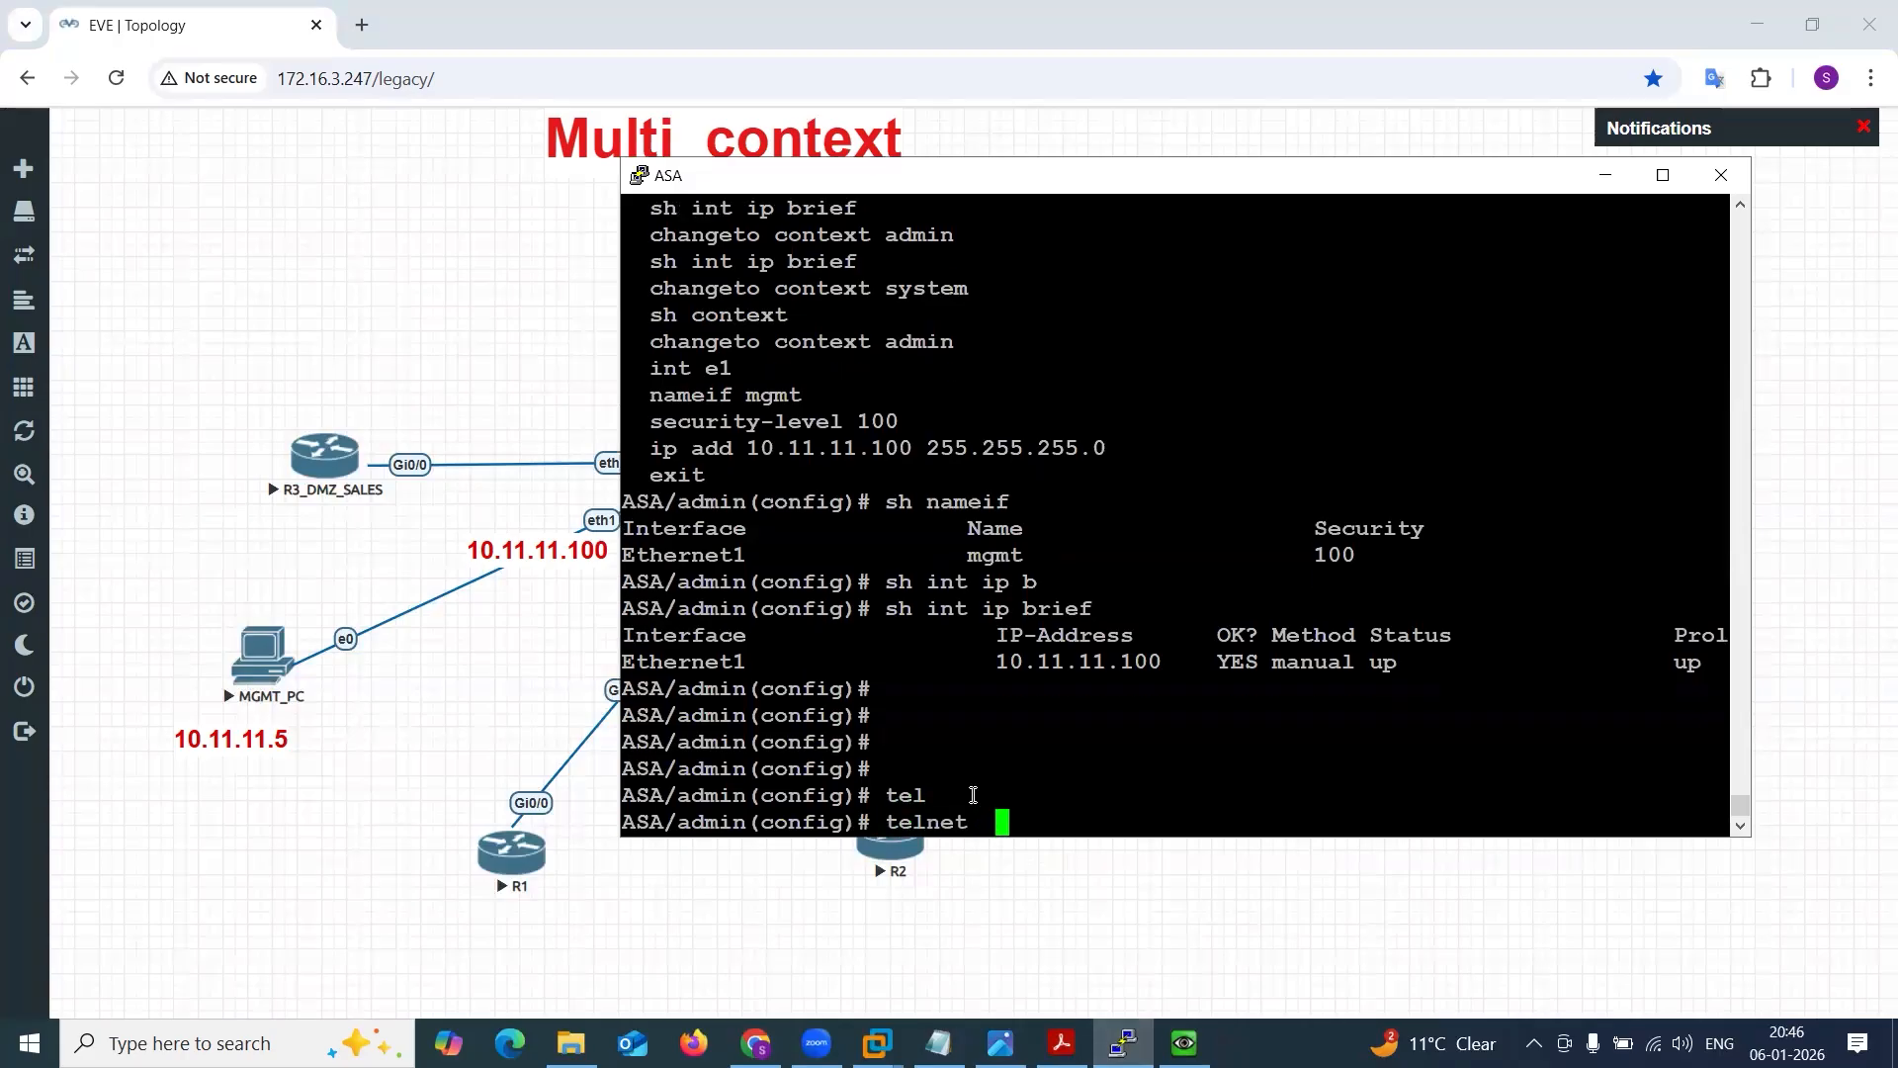
text(10.11.11.0 255.25)
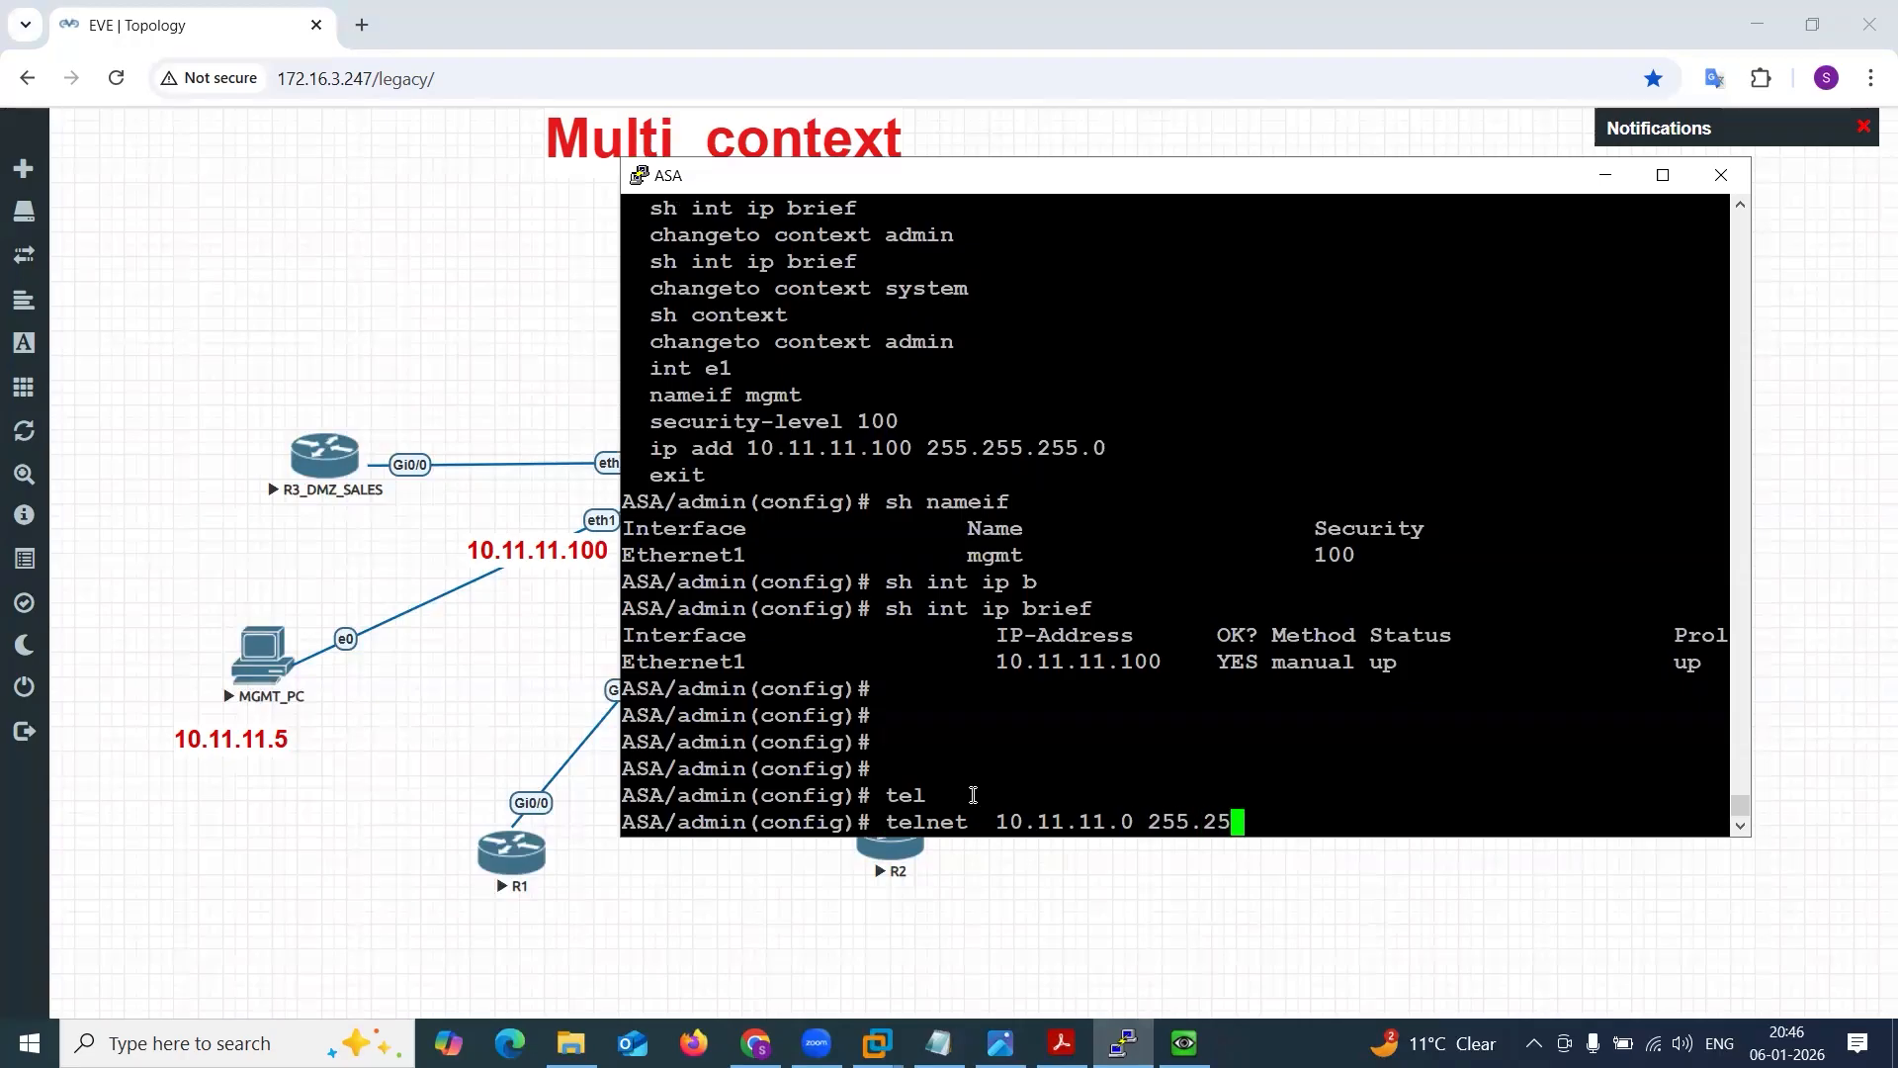
text(5.255.0 m)
key(Tab)
key(Return)
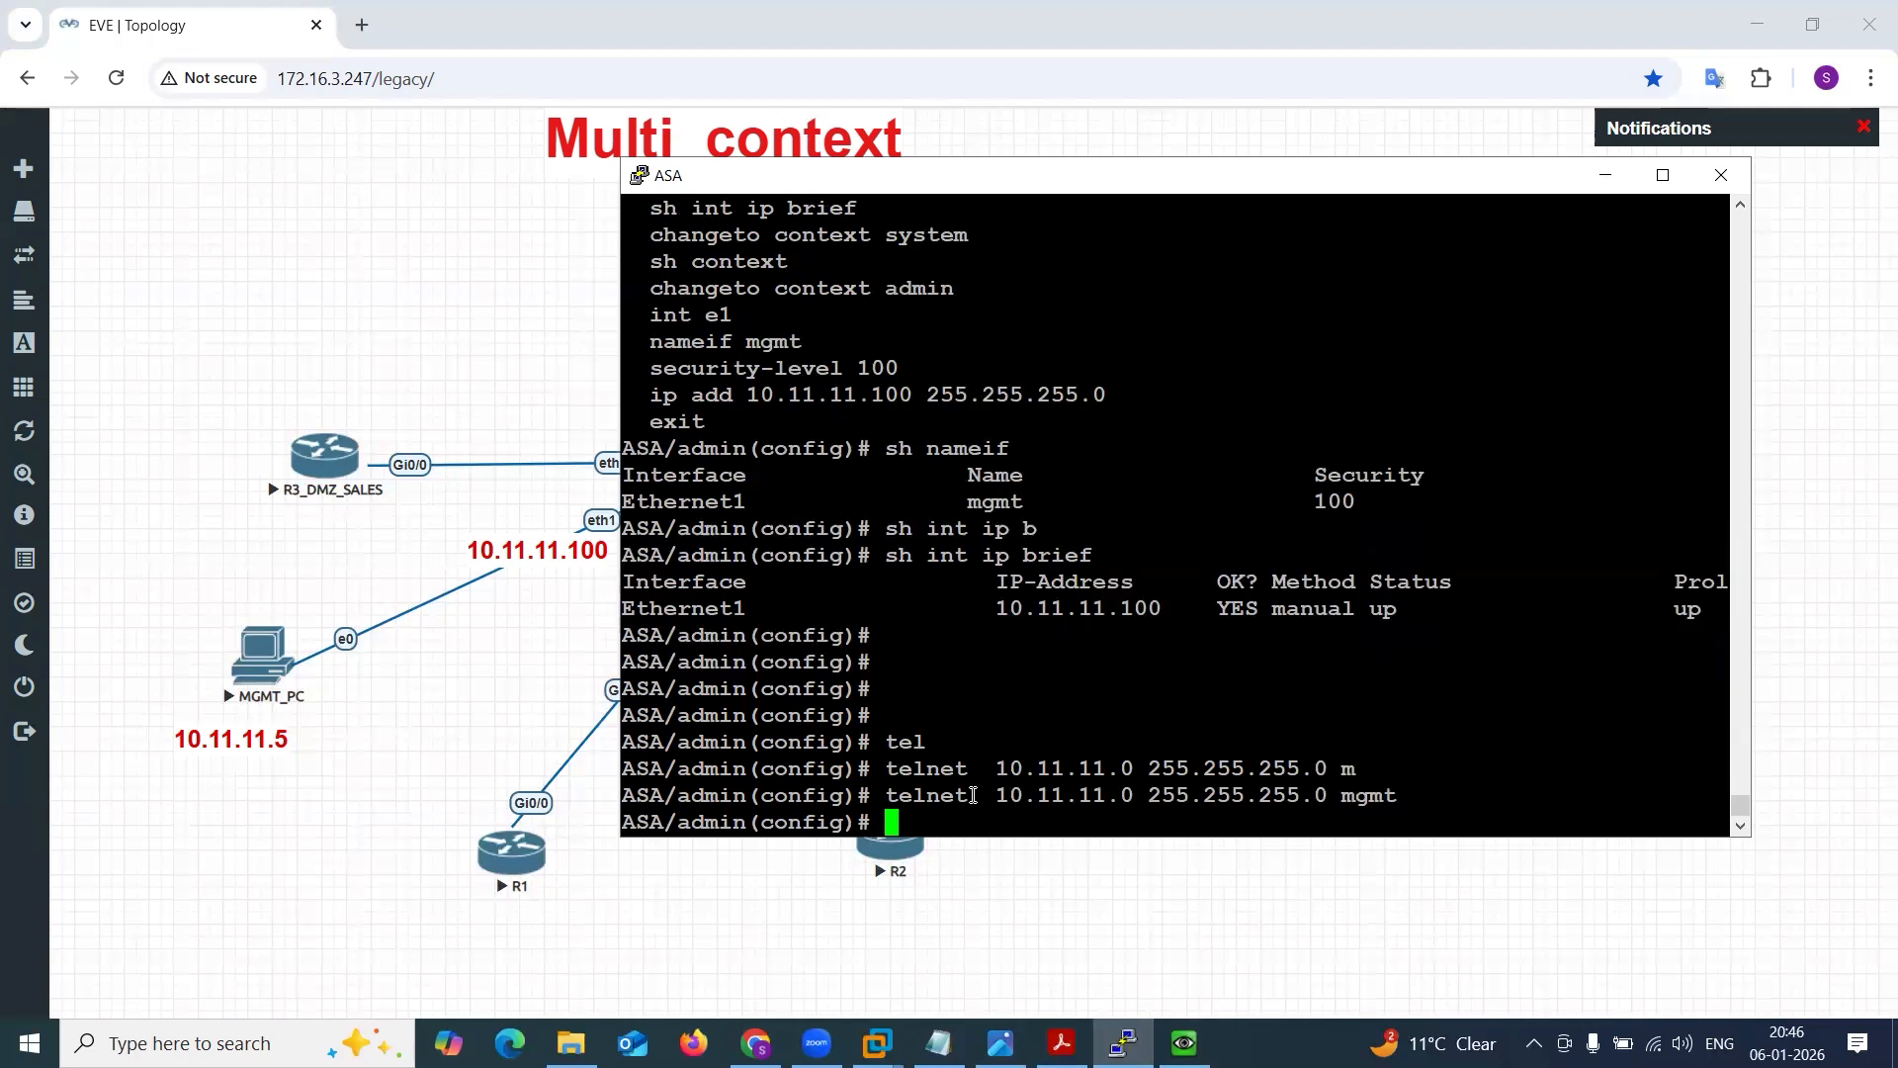
key(Return)
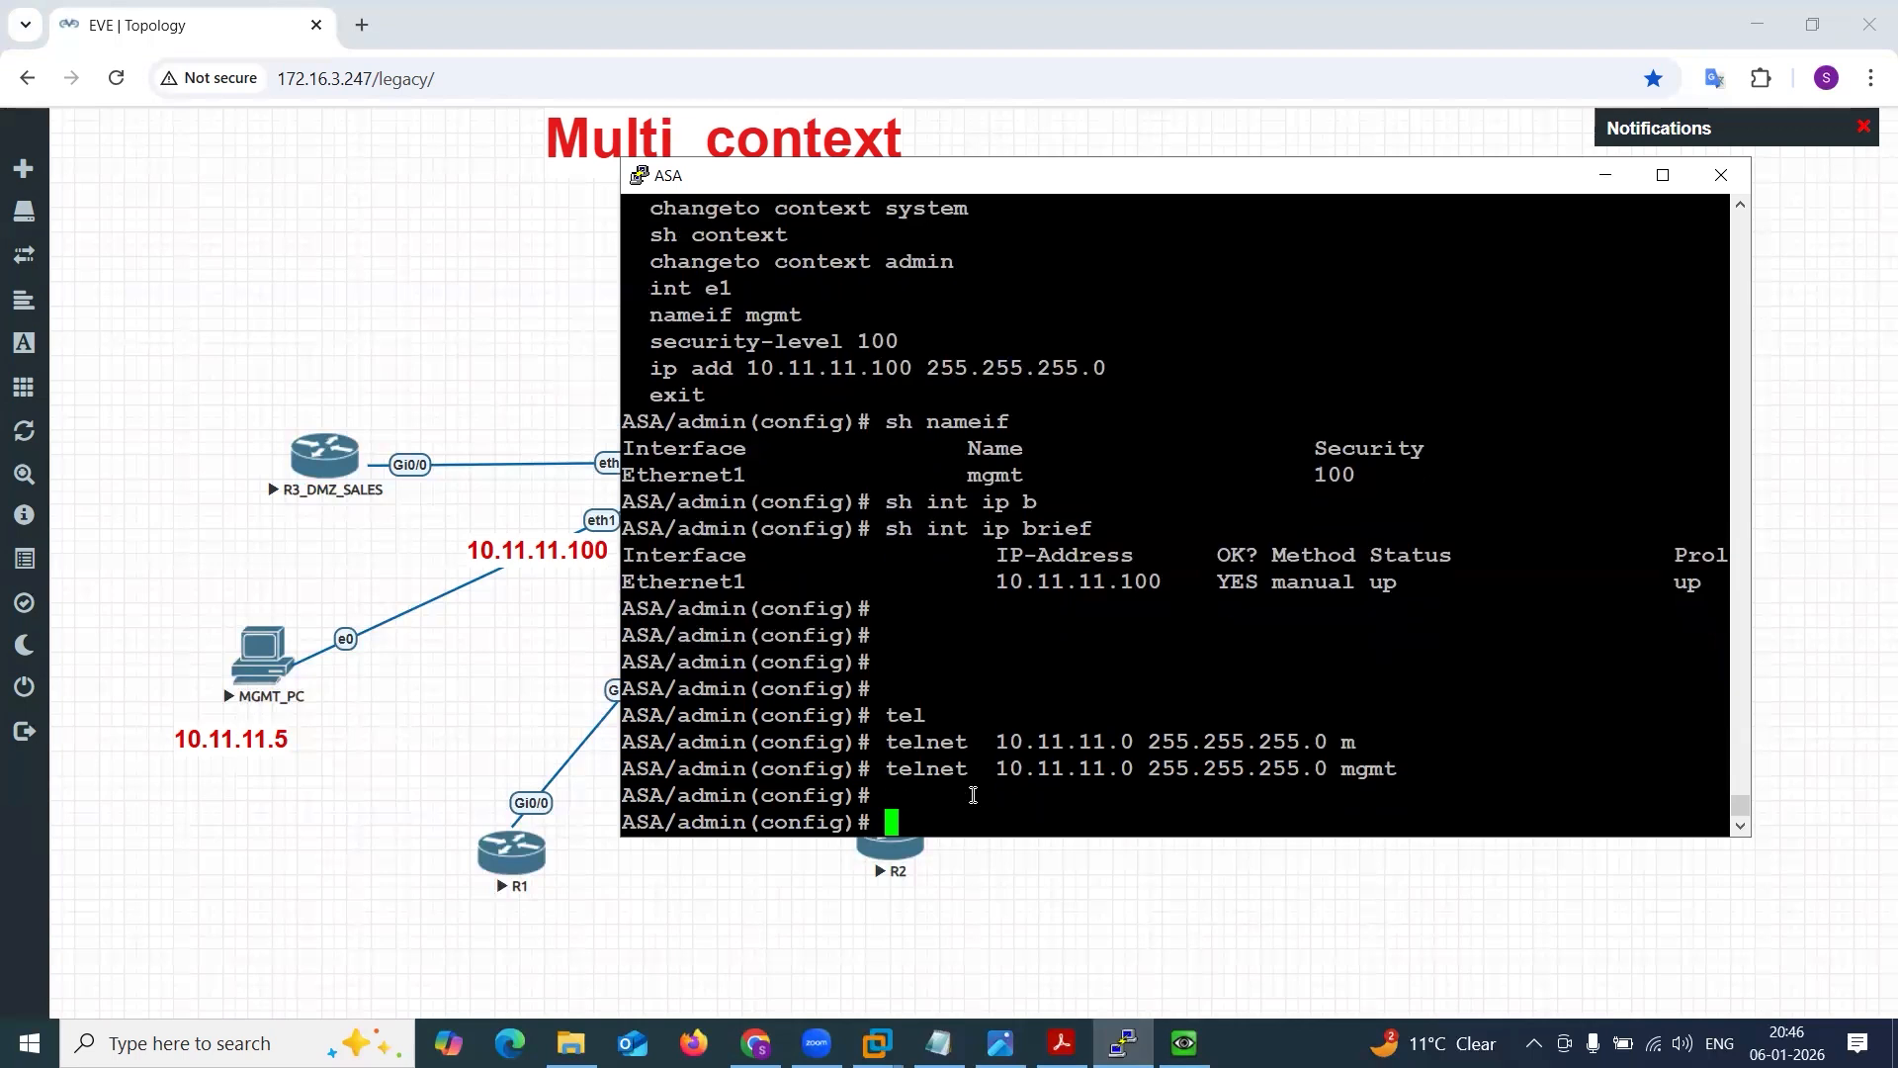
text(t)
text(aaa a)
text(uth)
Enable AAA authentication for Telnet console access against the LOCAL database in the admin context.
key(Tab)
text(e)
key(Tab)
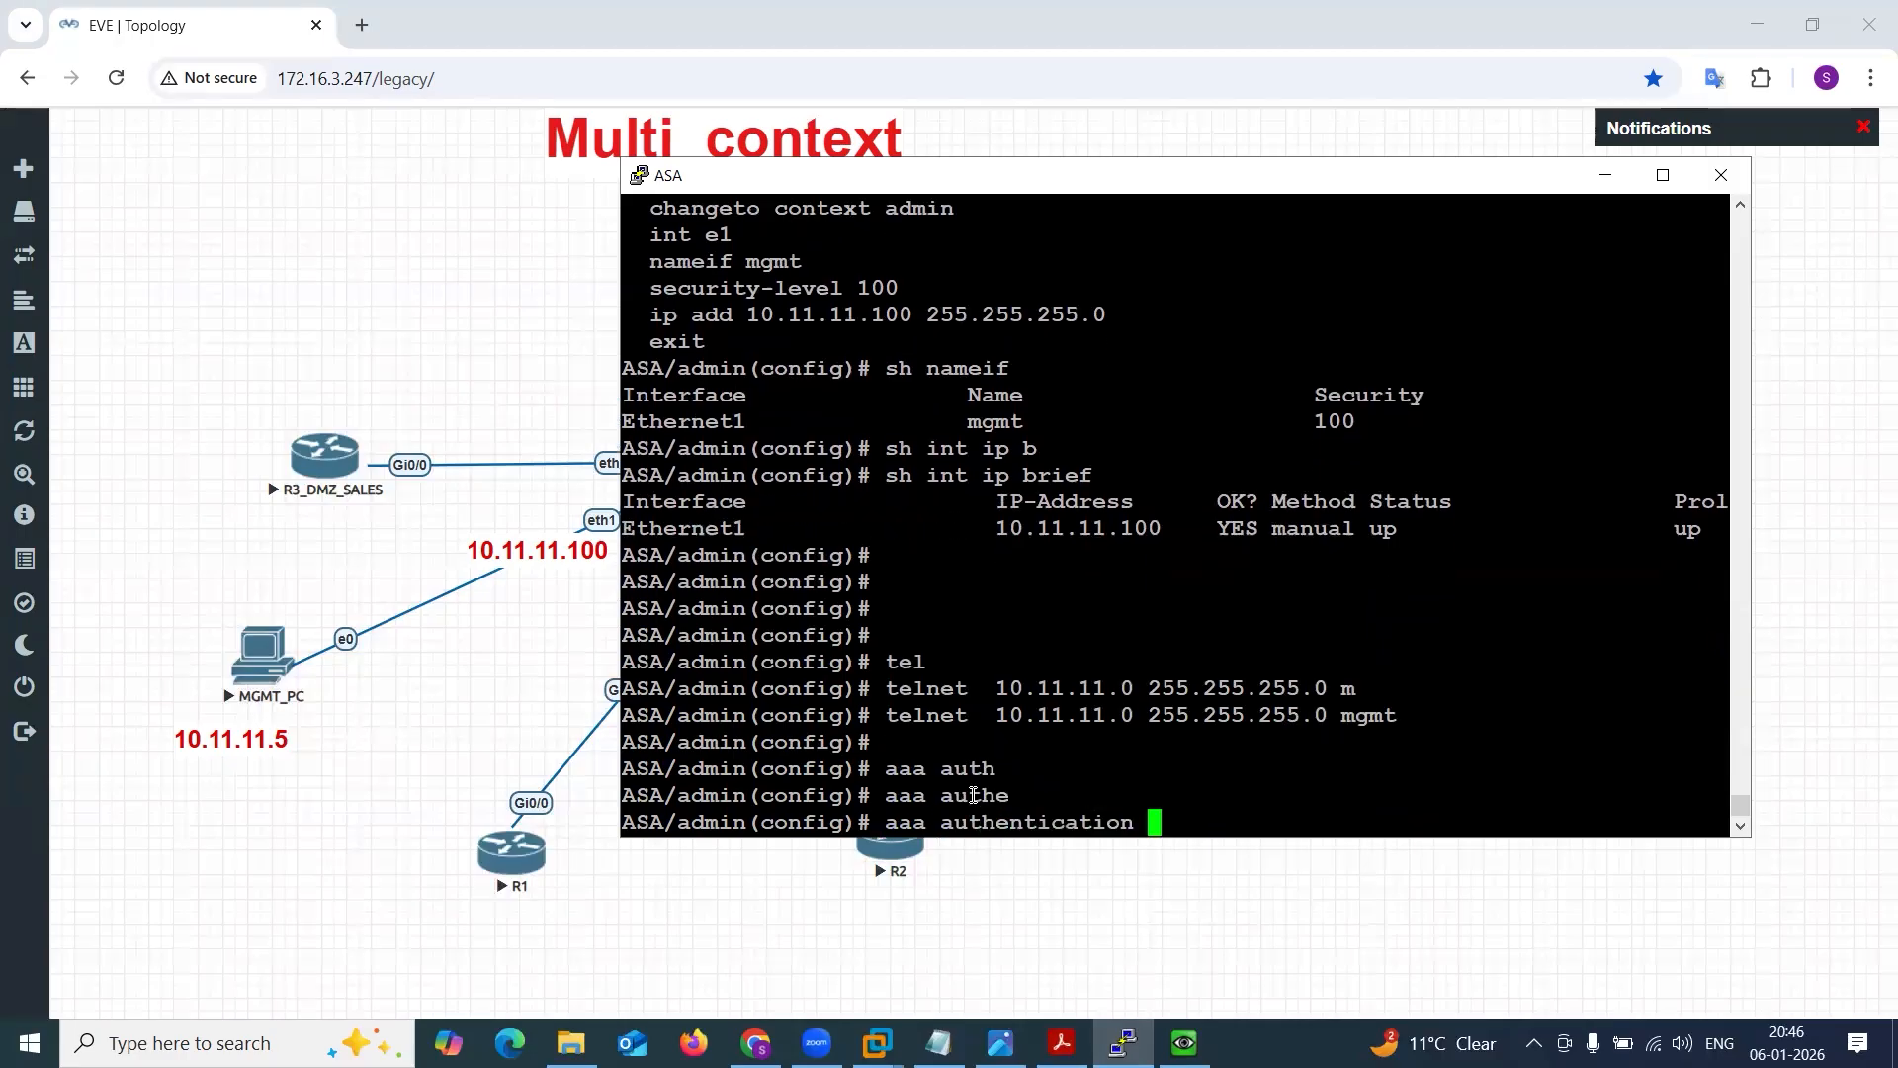
text(t)
key(Tab)
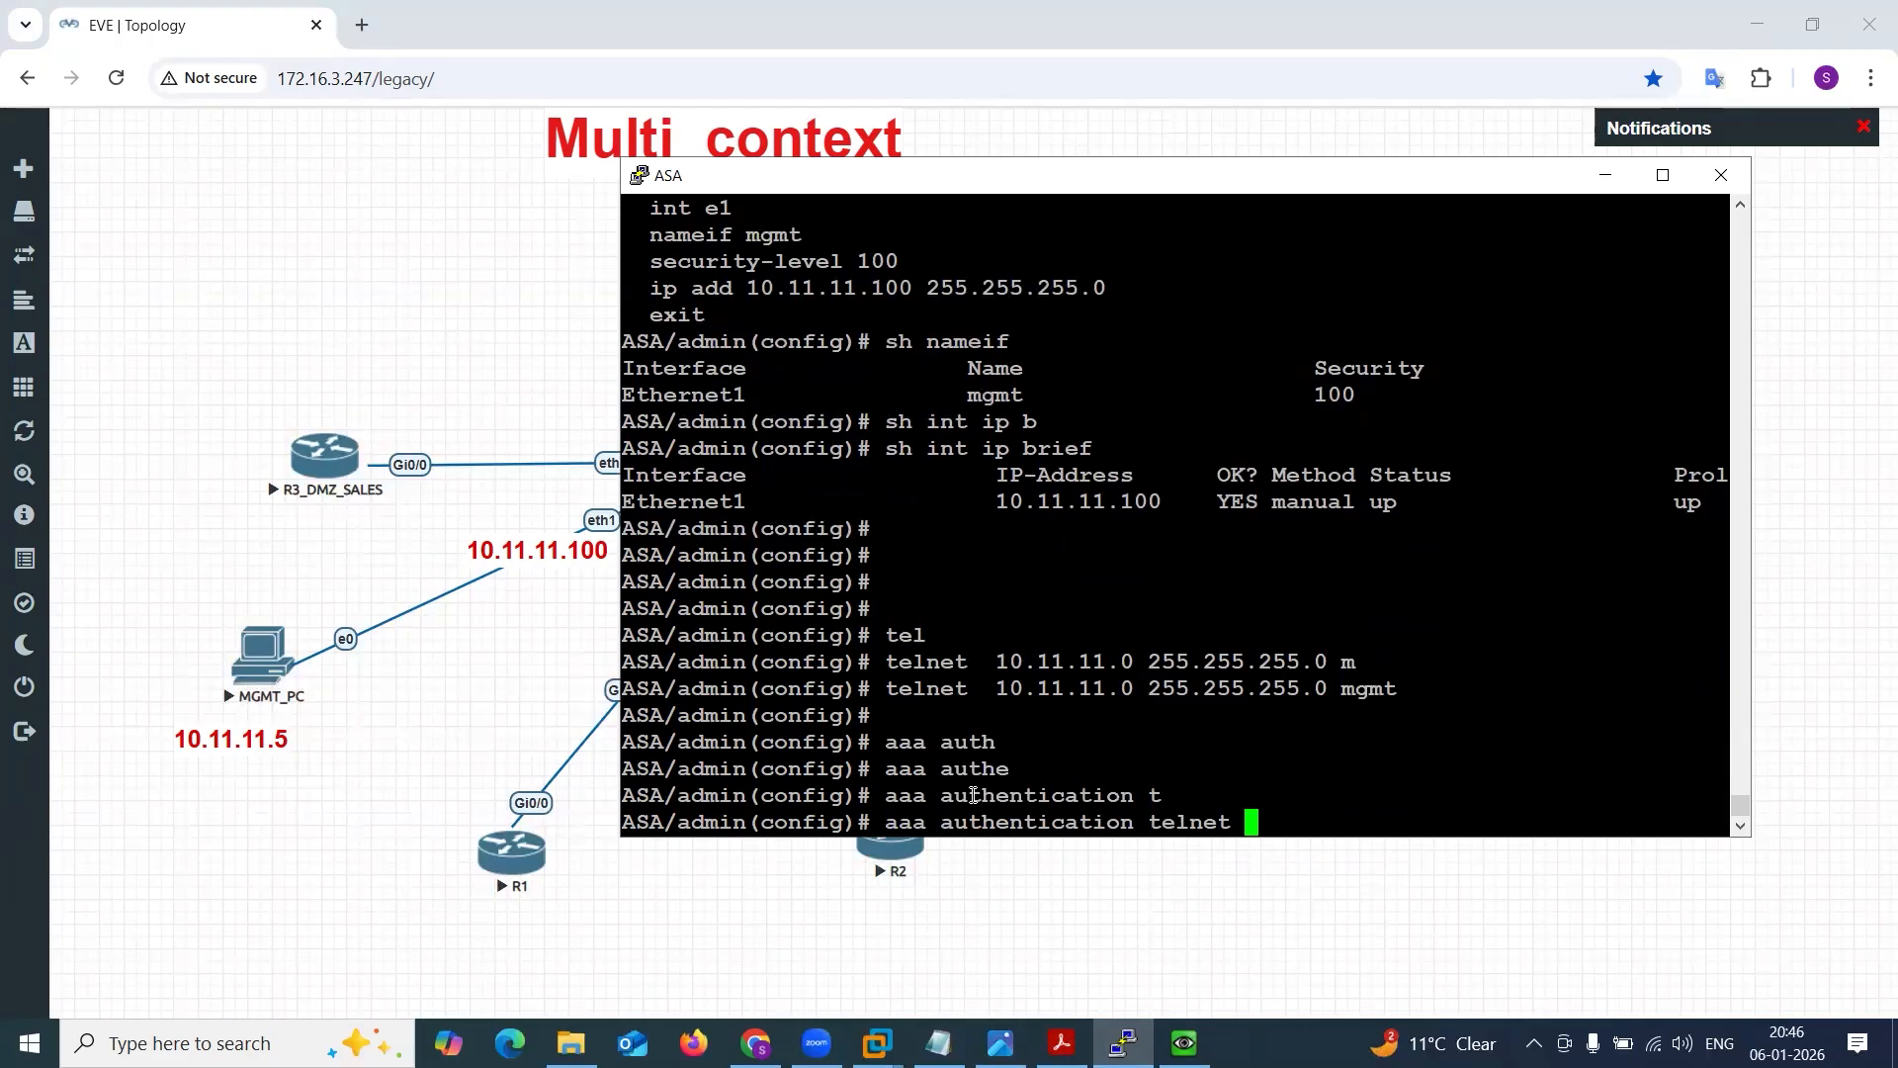
text(c)
key(Tab)
text(L)
key(Tab)
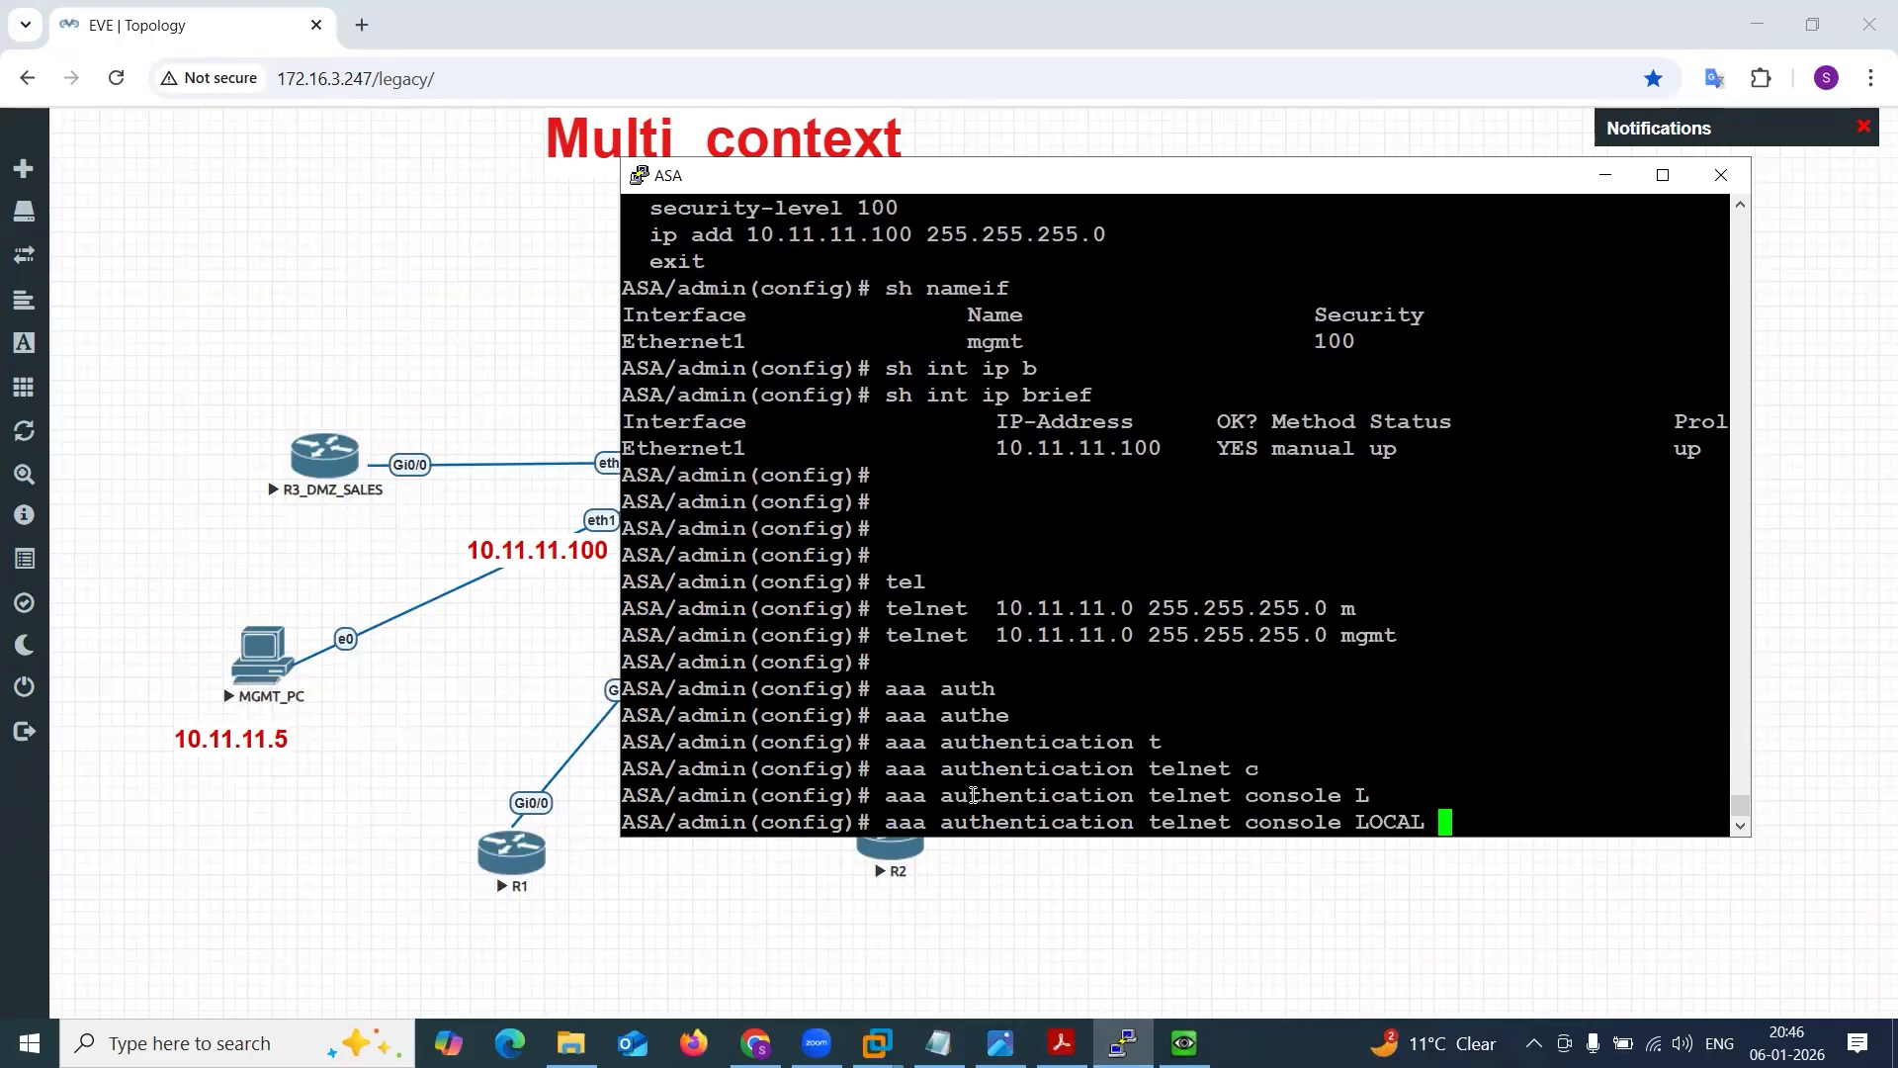
key(Return)
key(Return)
key(Return)
Create the local user admin with the account password and privilege level 15.
text(userna)
key(Tab)
text(admin pr)
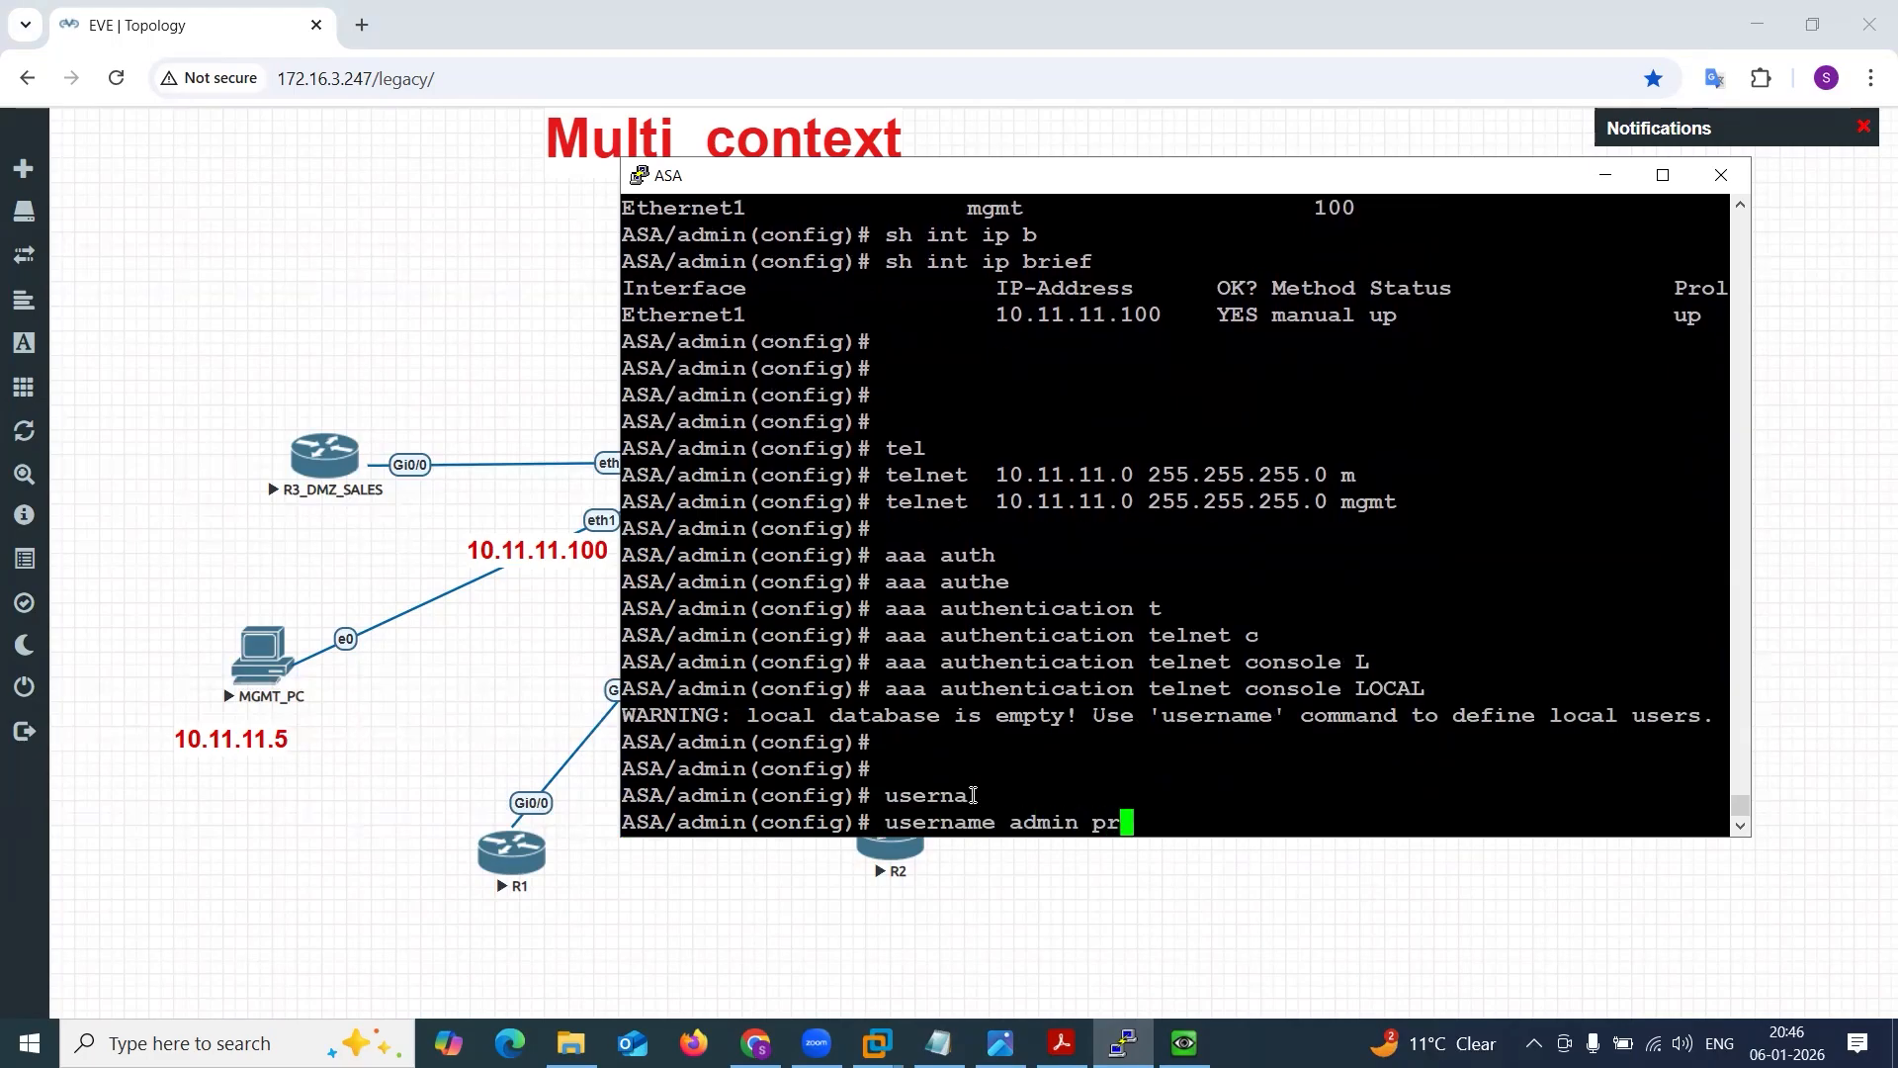
key(BackSpace)
text(as)
key(Tab)
text(cisco)
key(BackSpace)
key(BackSpace)
text(o pri)
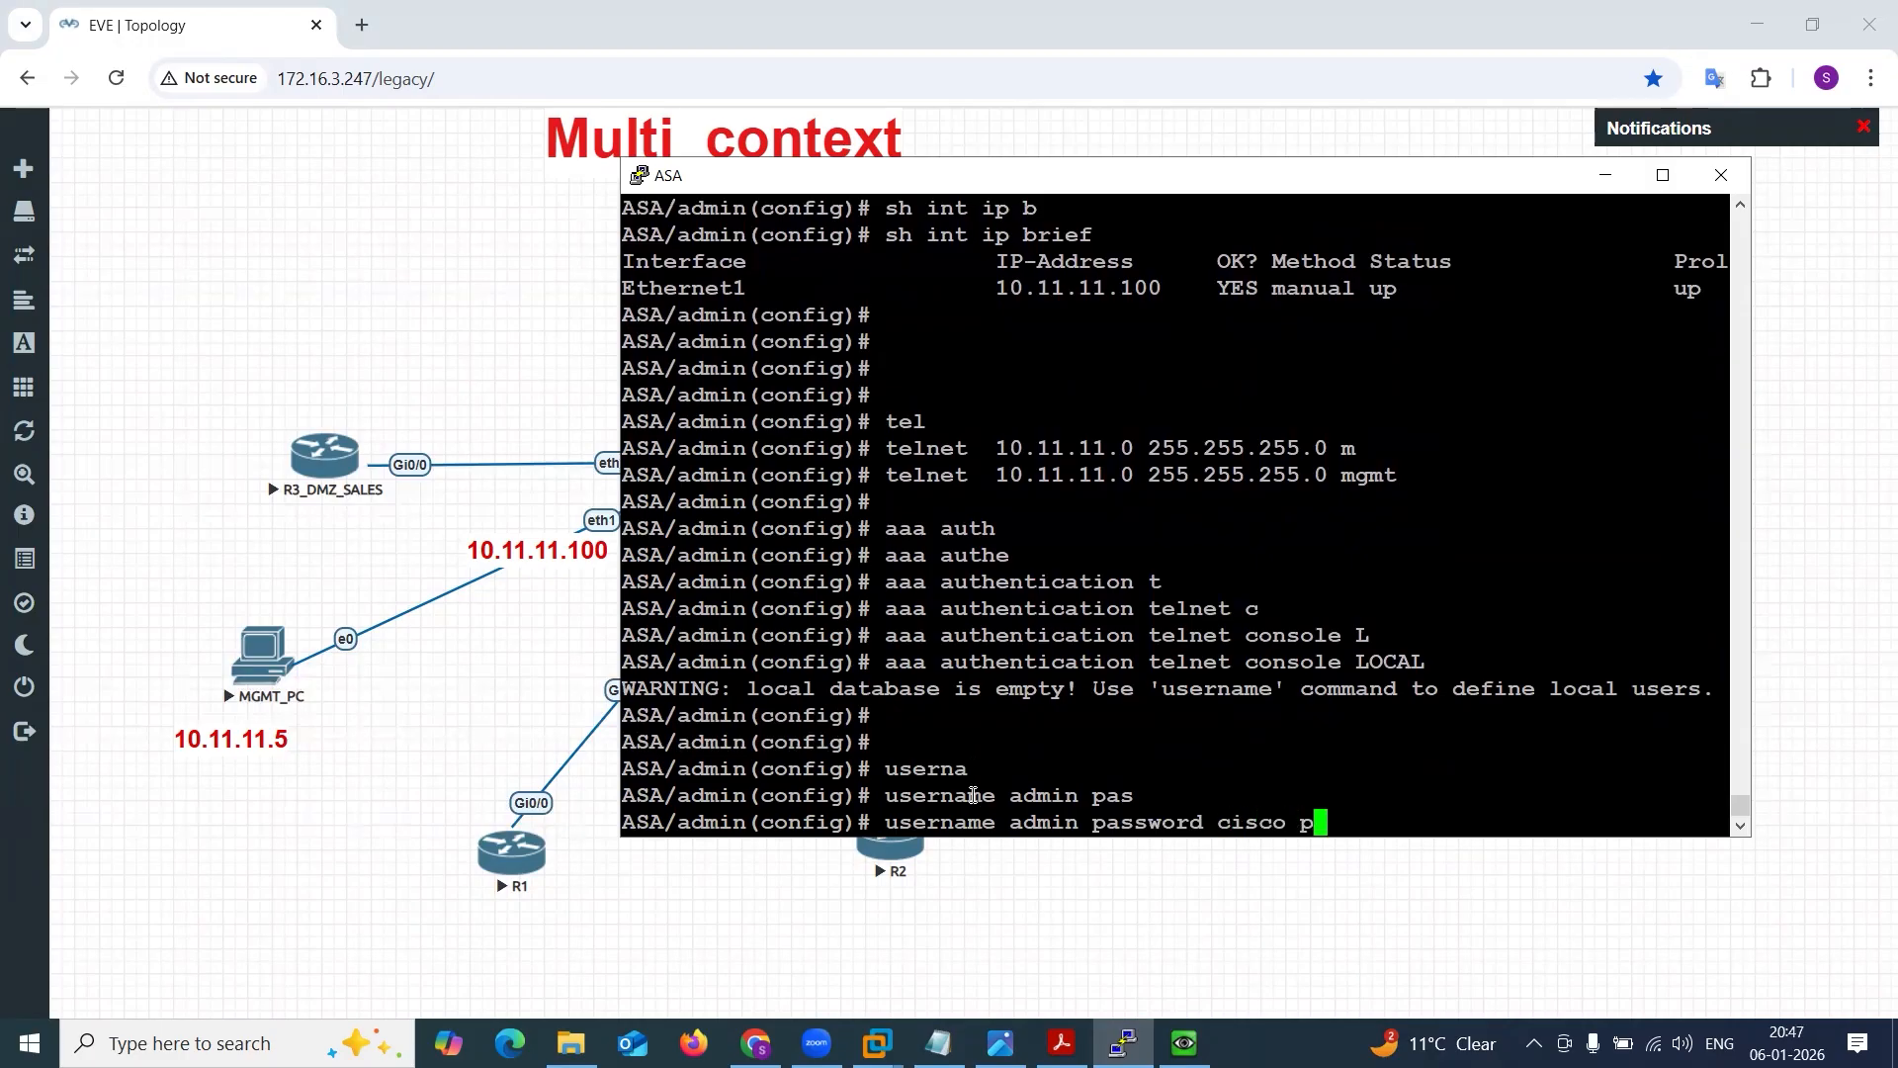
key(Tab)
text(15)
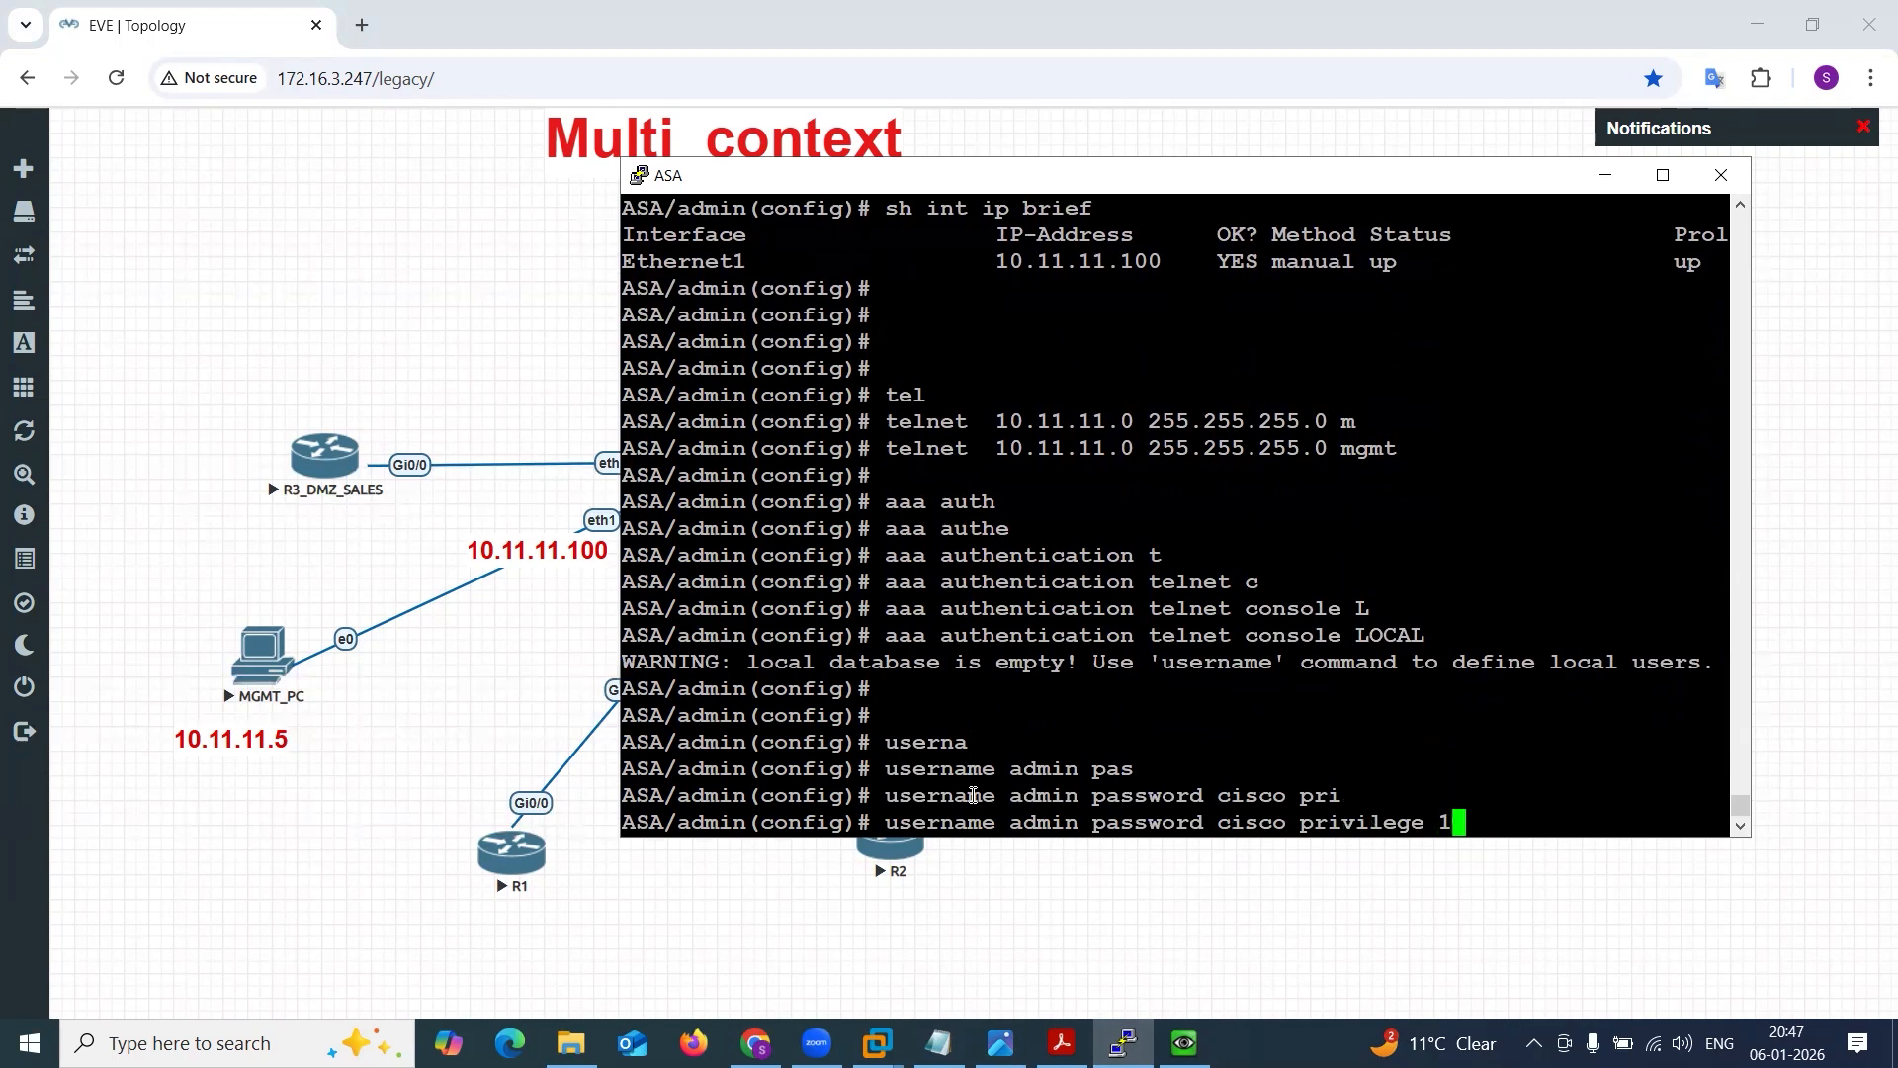
key(Return)
List the ASA command history and copy its last lines, from the telnet command through the username command.
key(Return)
key(Return)
key(Return)
key(Return)
text(dh jid)
key(BackSpace)
key(BackSpace)
key(BackSpace)
text(his)
key(Return)
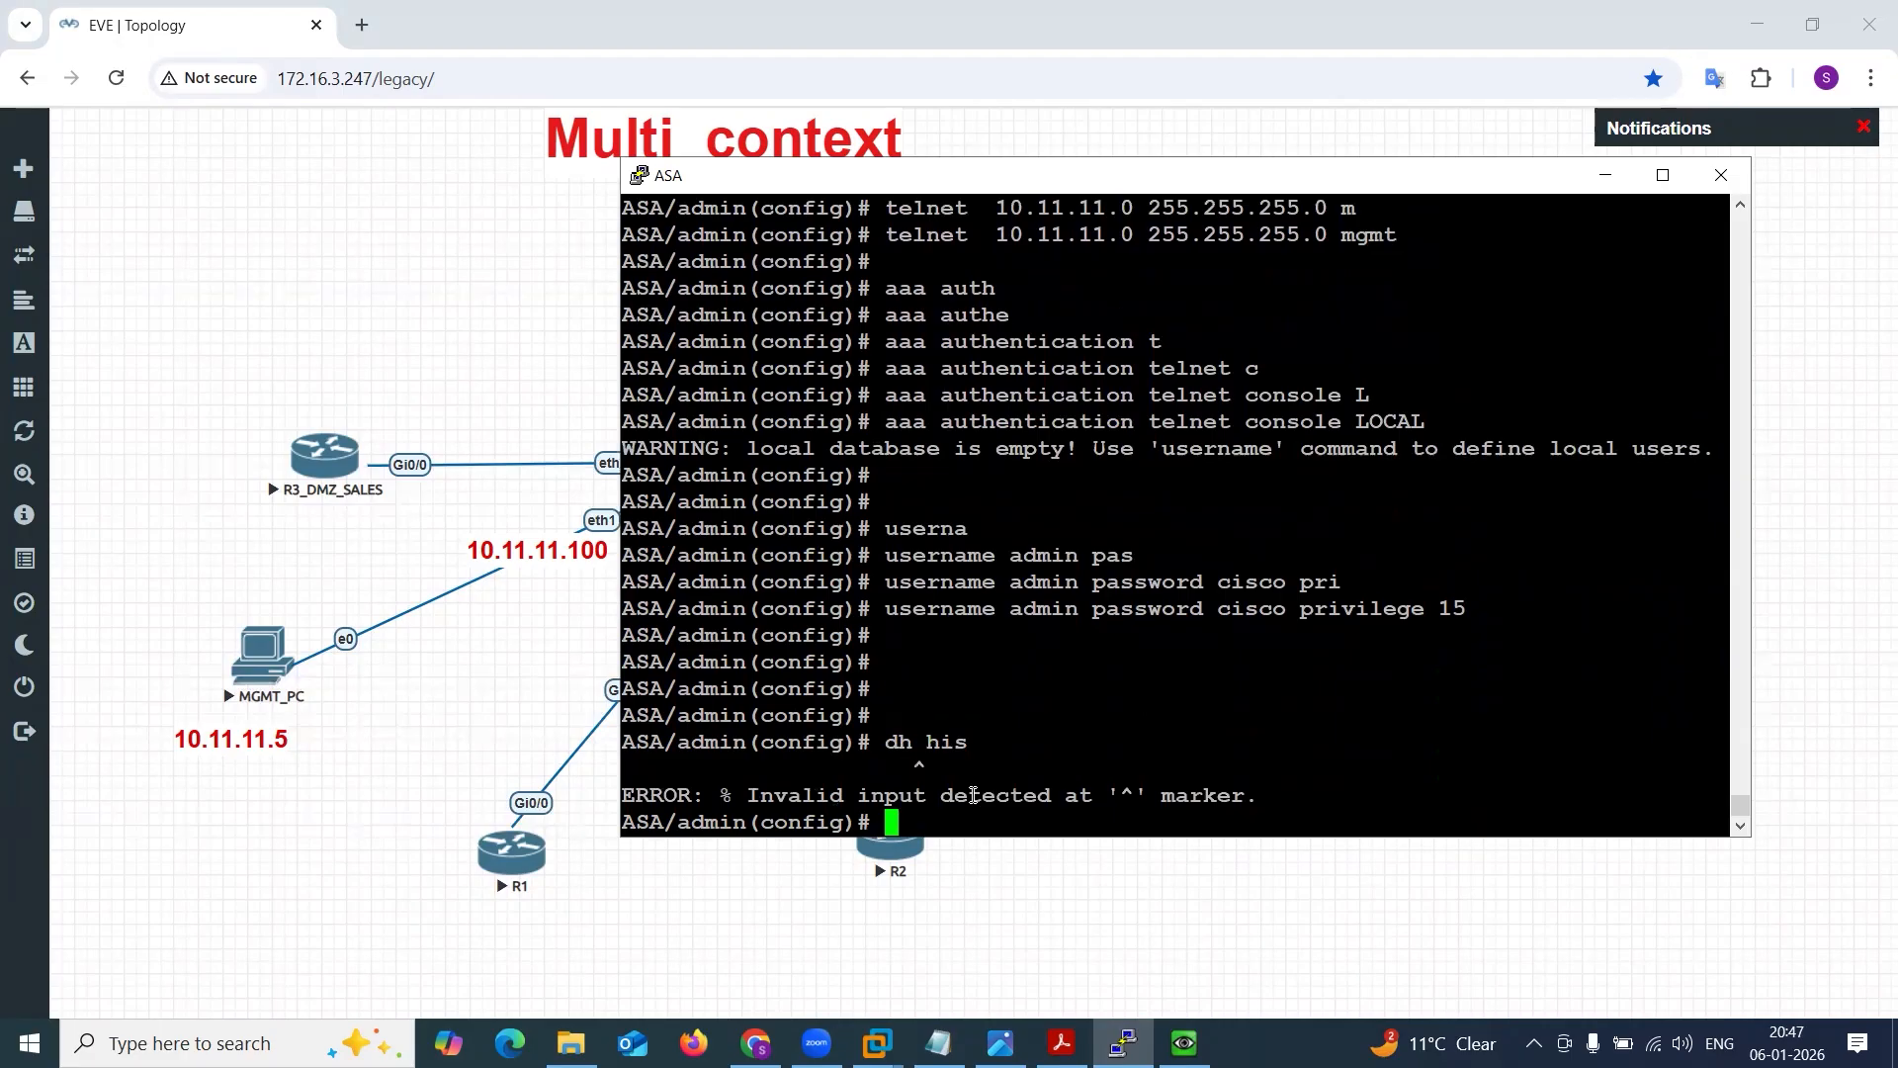
text(sh his)
key(Return)
key(space)
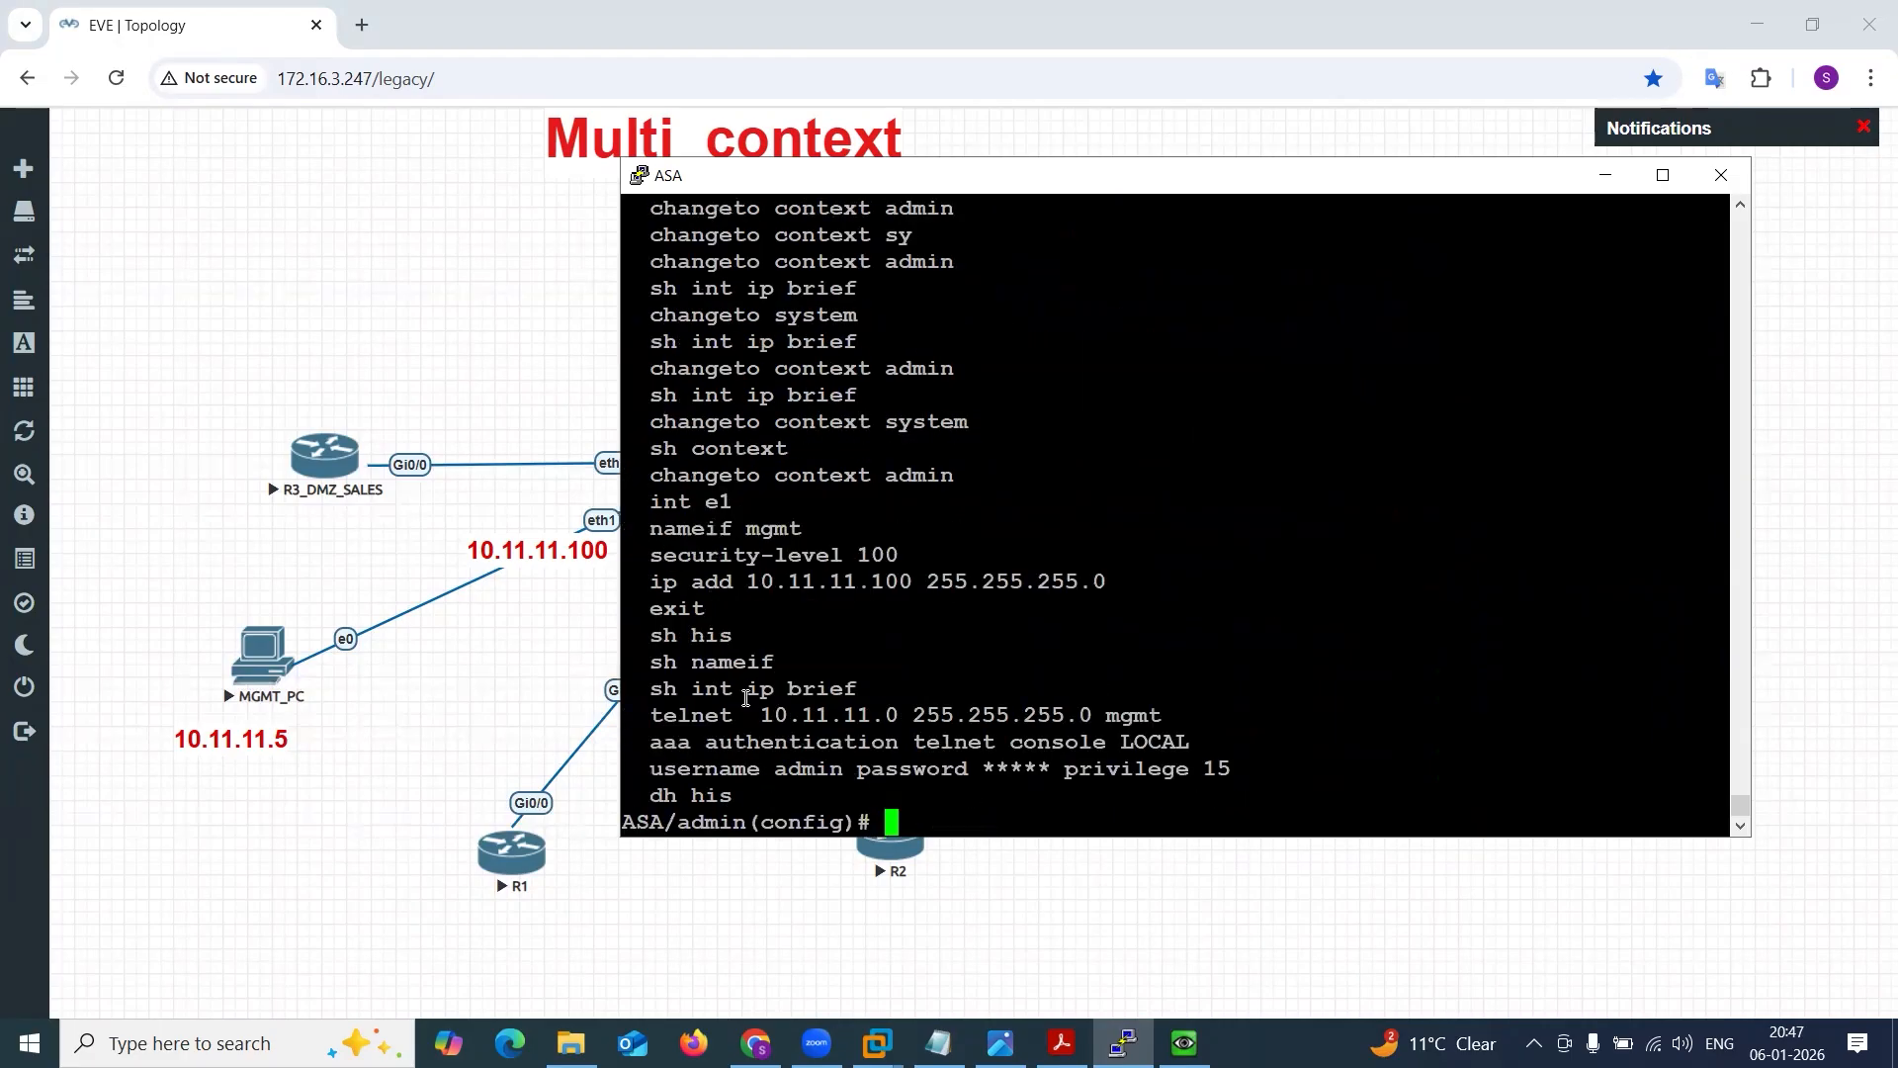
drag(673, 722, 1226, 795)
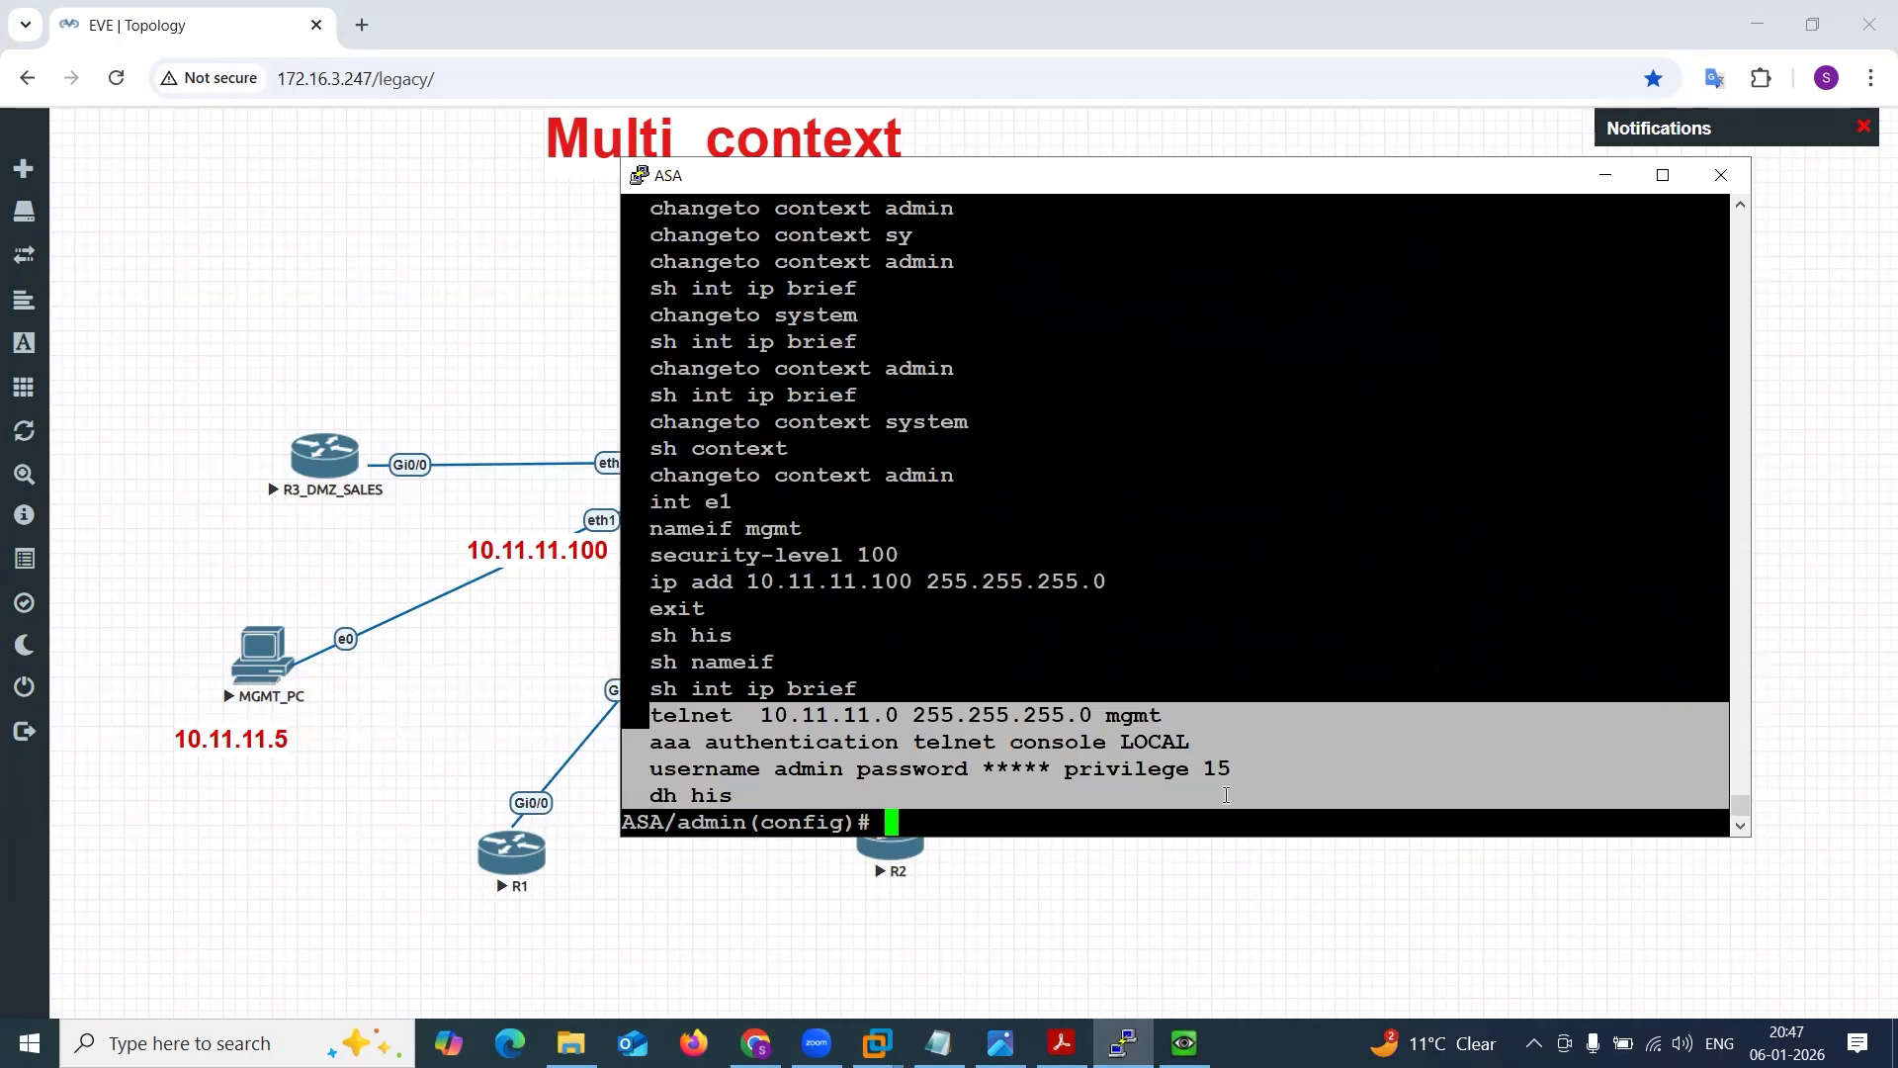
Paste the copied commands below the interface block in ASA 8PM Config.txt, replace the masked account password with the actual one, and save.
click(938, 1043)
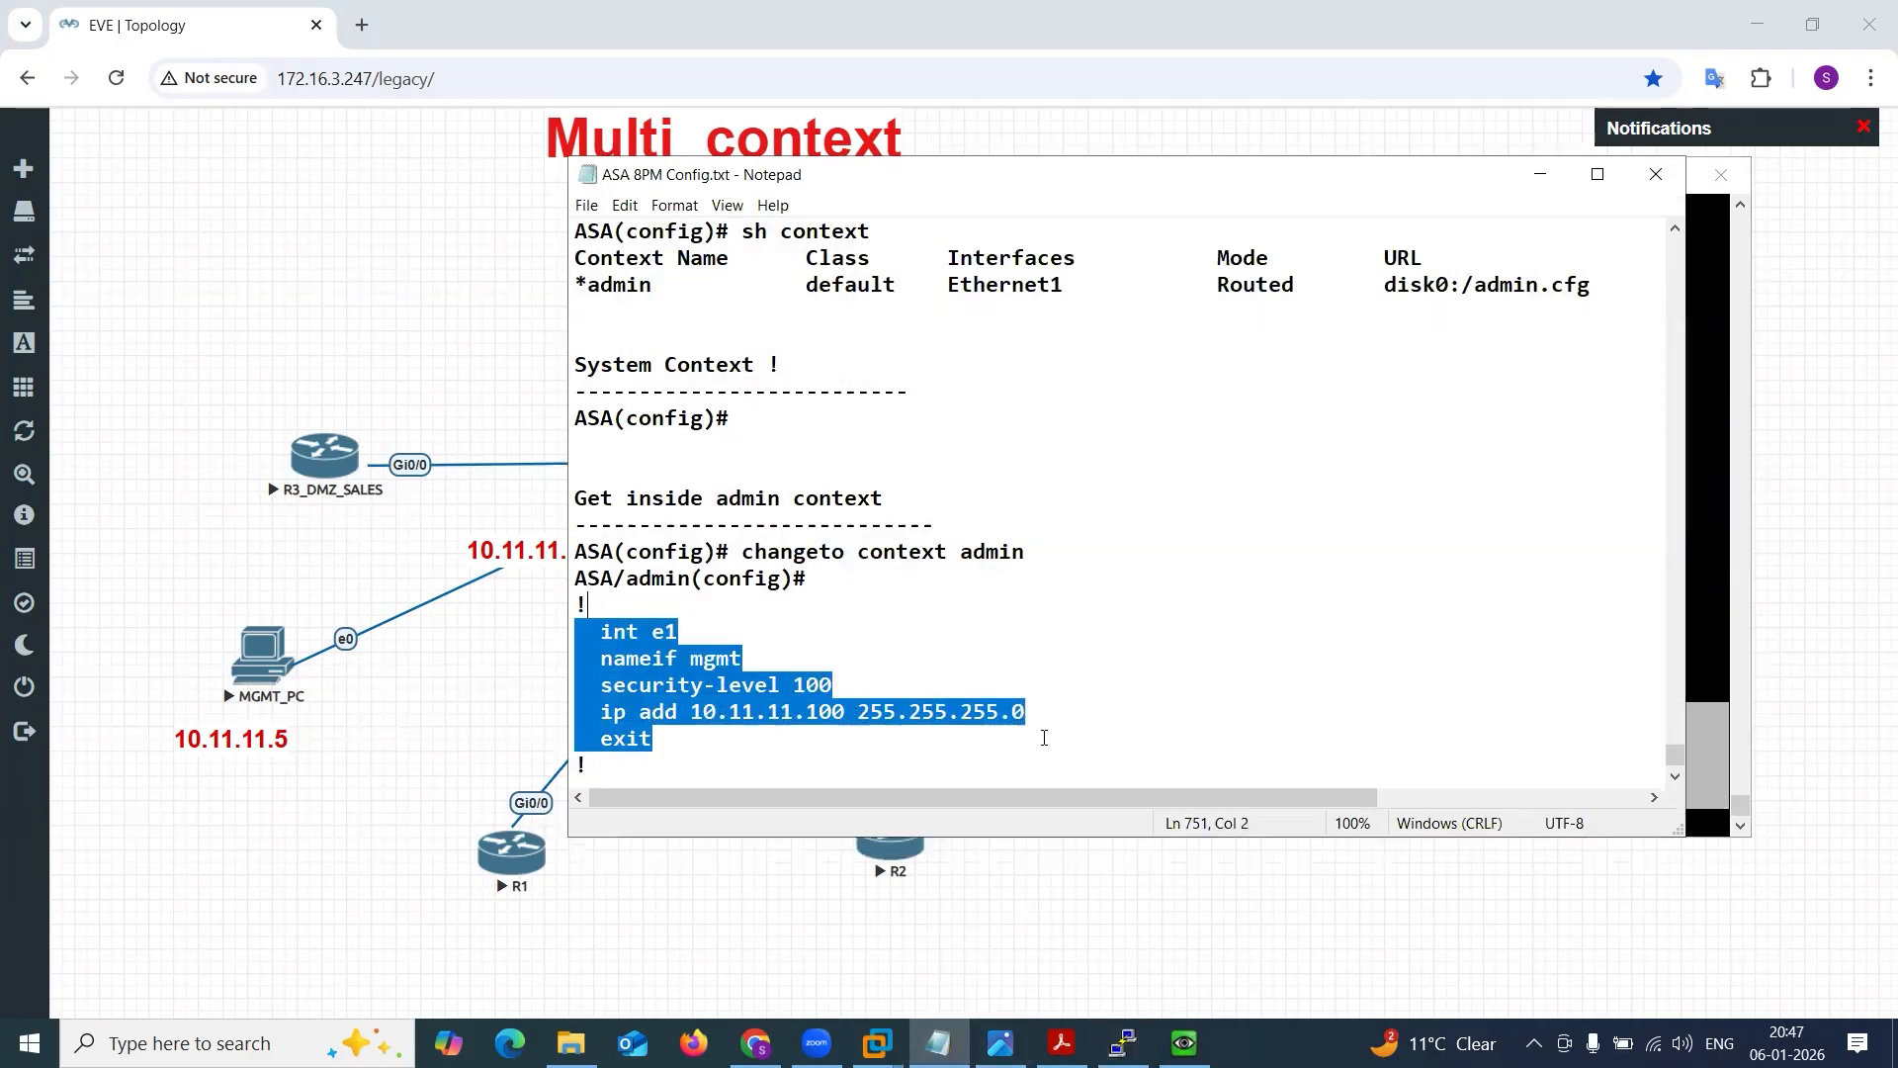
click(876, 750)
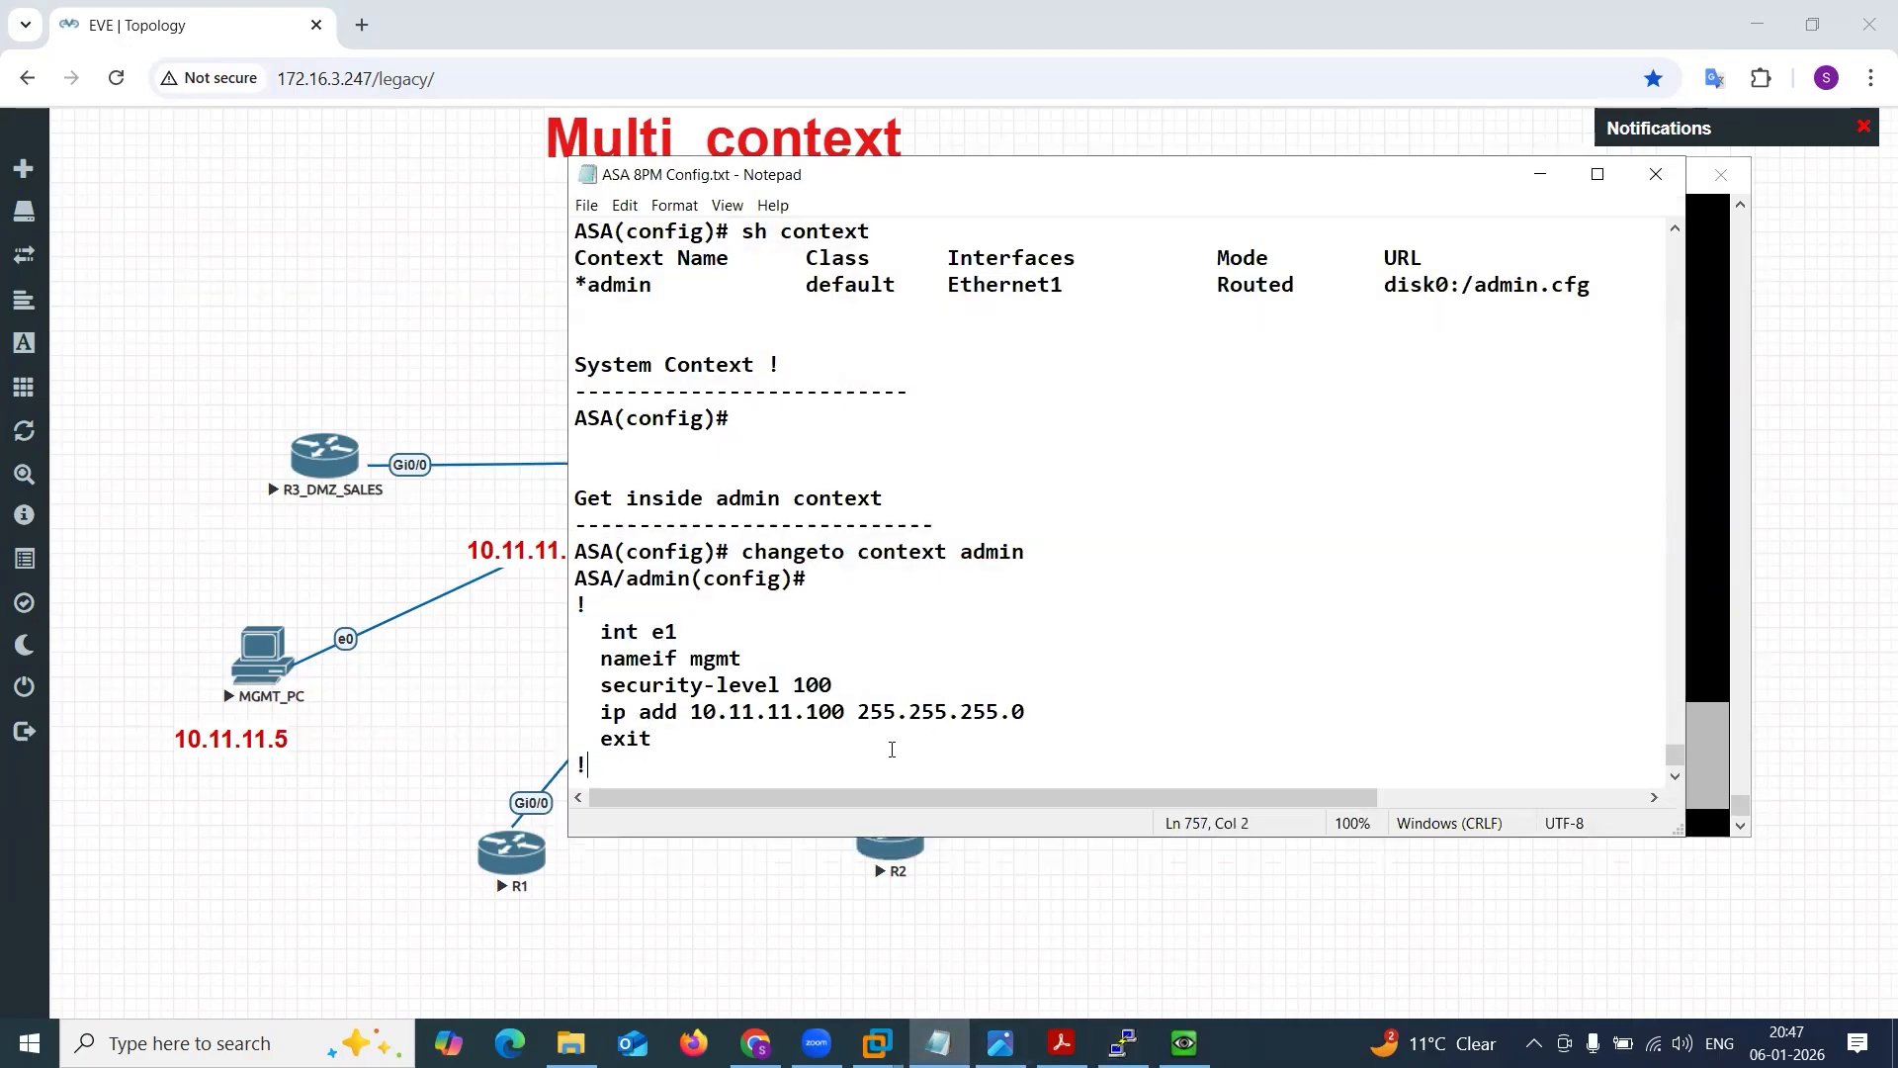
key(Return)
key(Return)
key(ctrl+v)
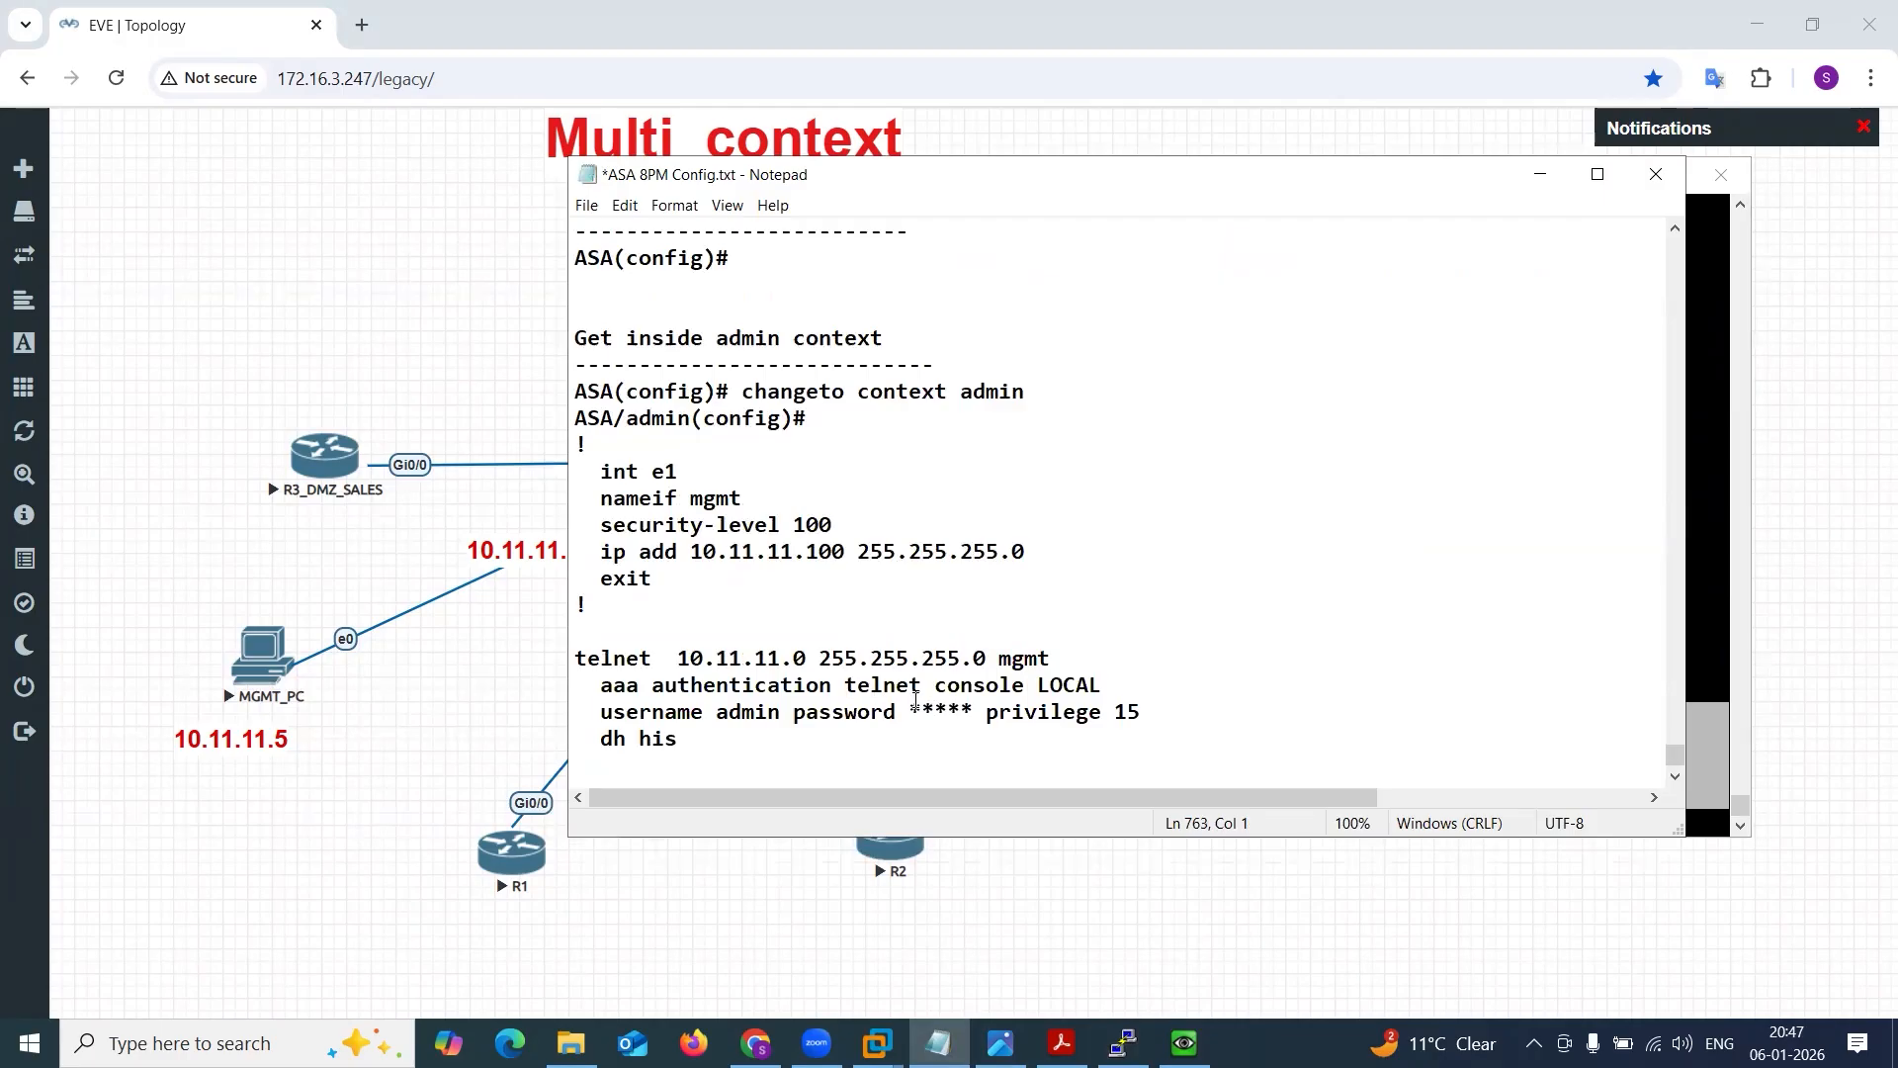
double_click(915, 704)
text(cisco)
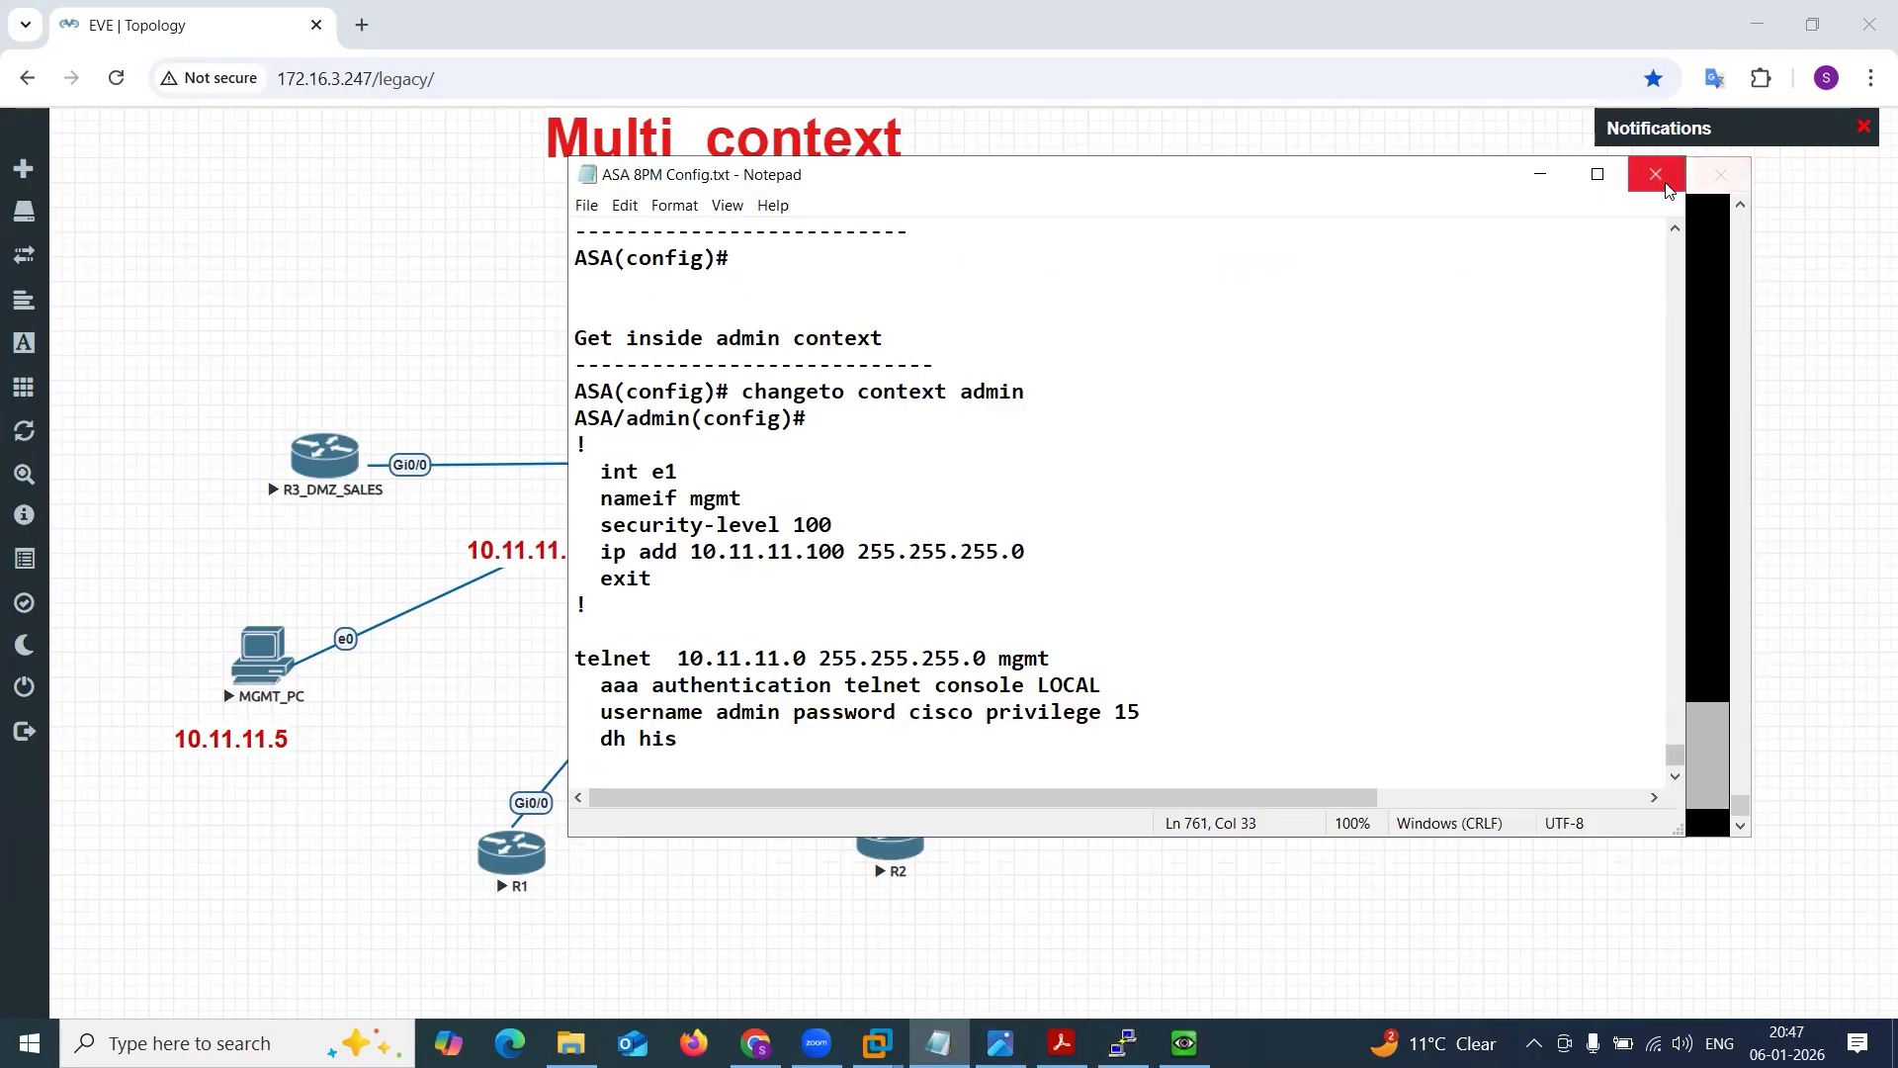
click(1544, 182)
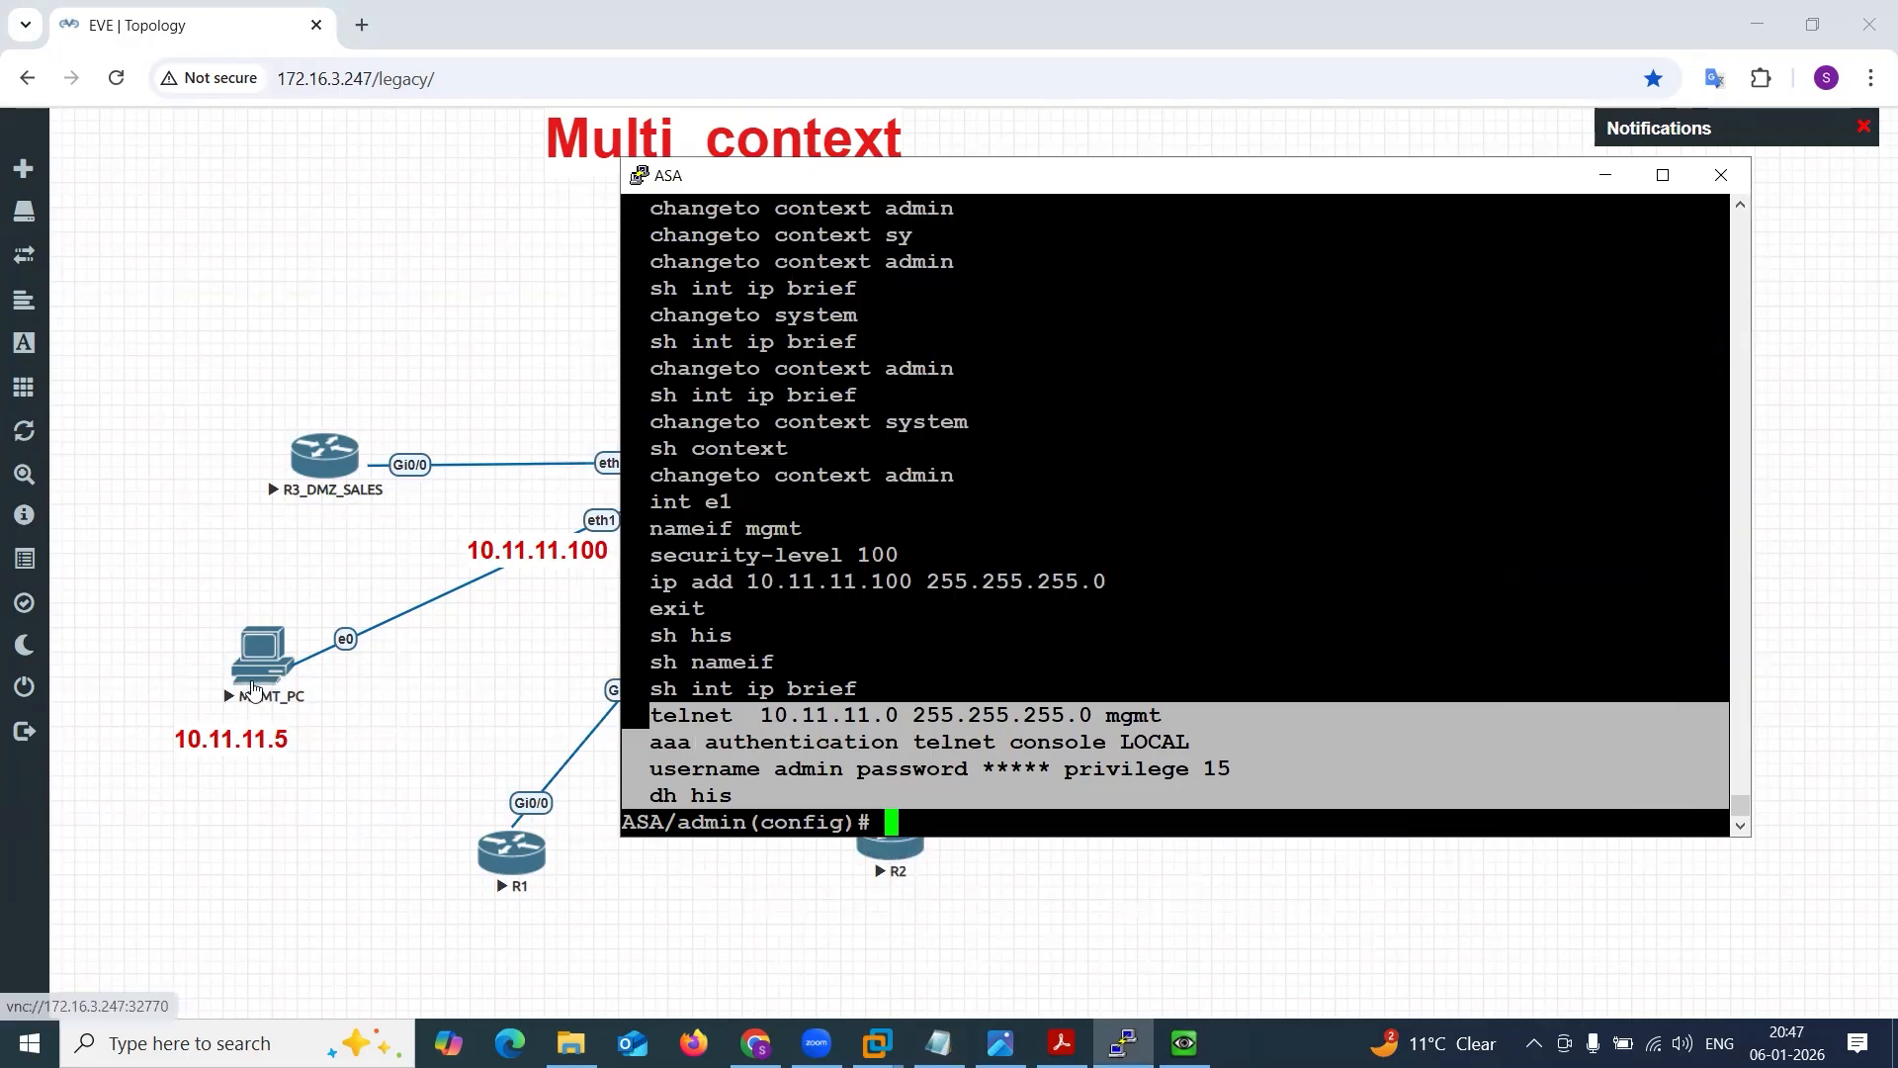
Switch to MGMT_PC and open a PuTTY Telnet session to the ASA at 10.11.11.100.
click(1027, 630)
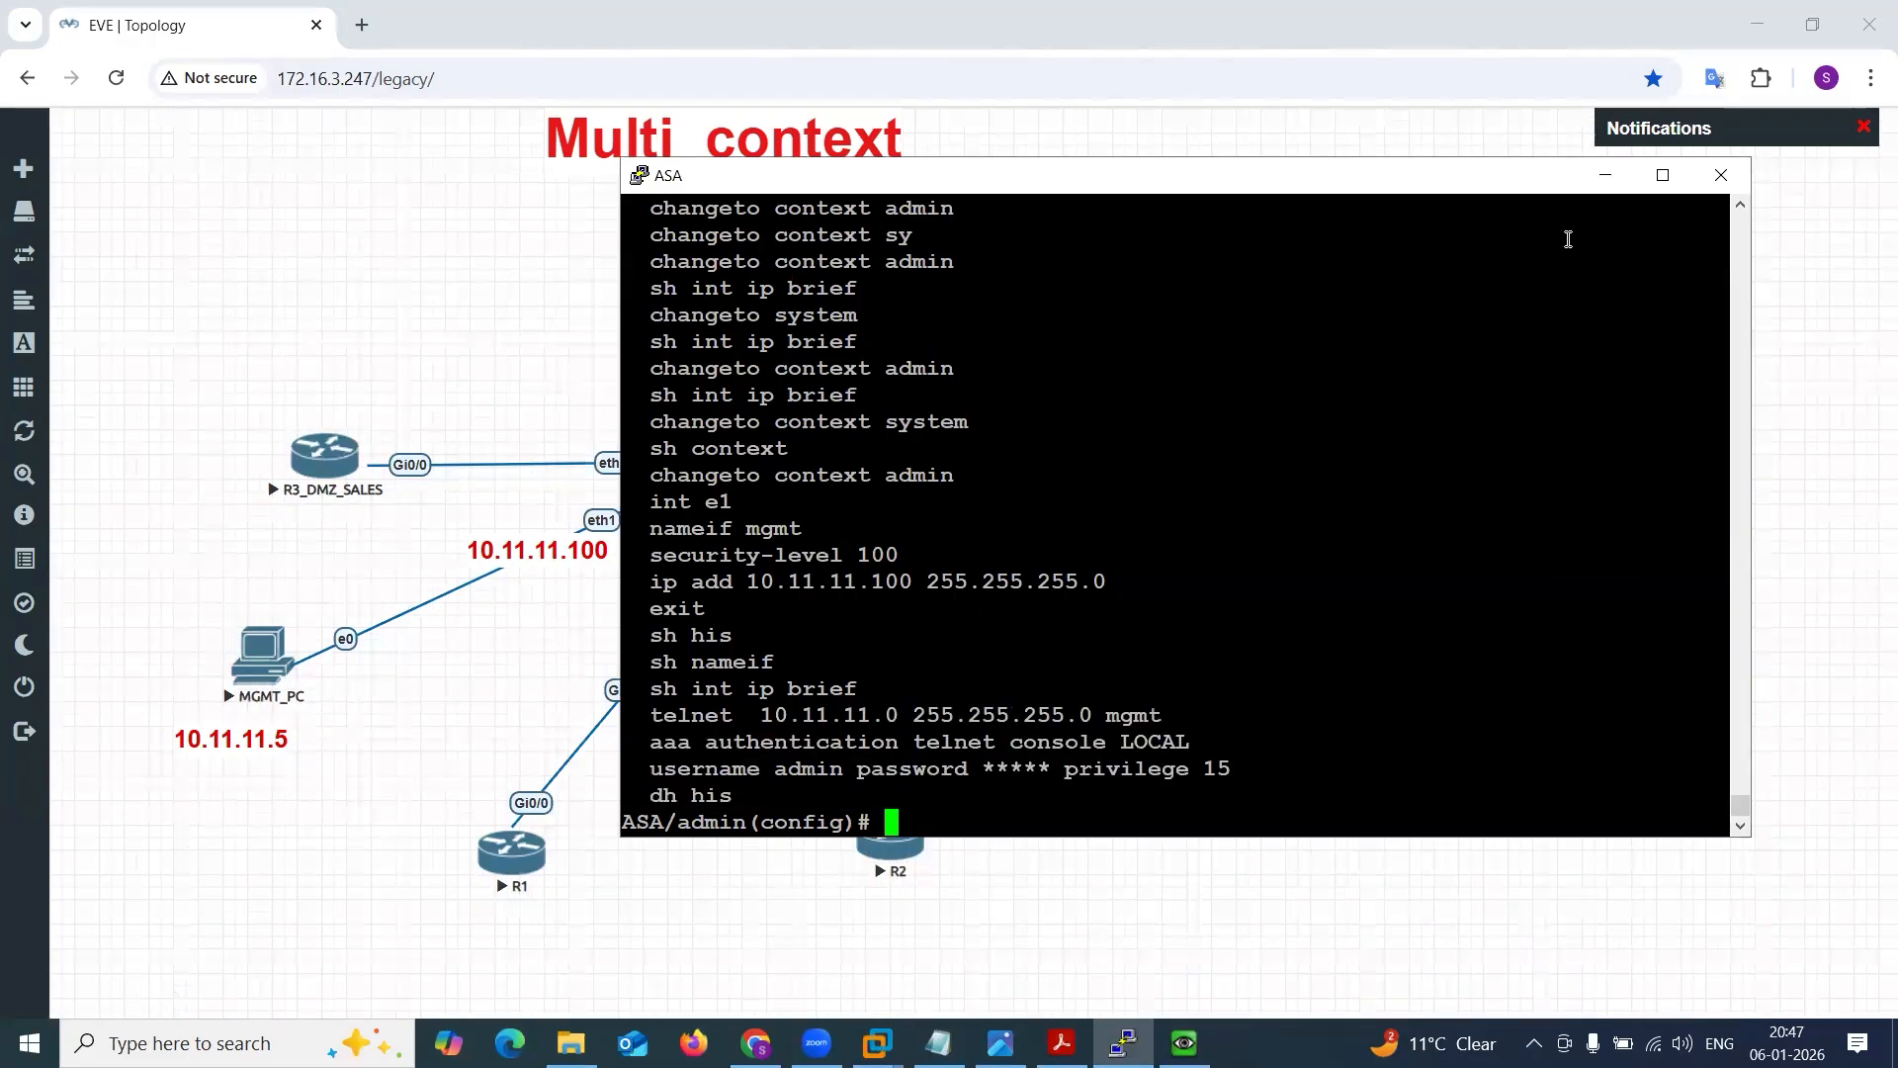
click(1605, 175)
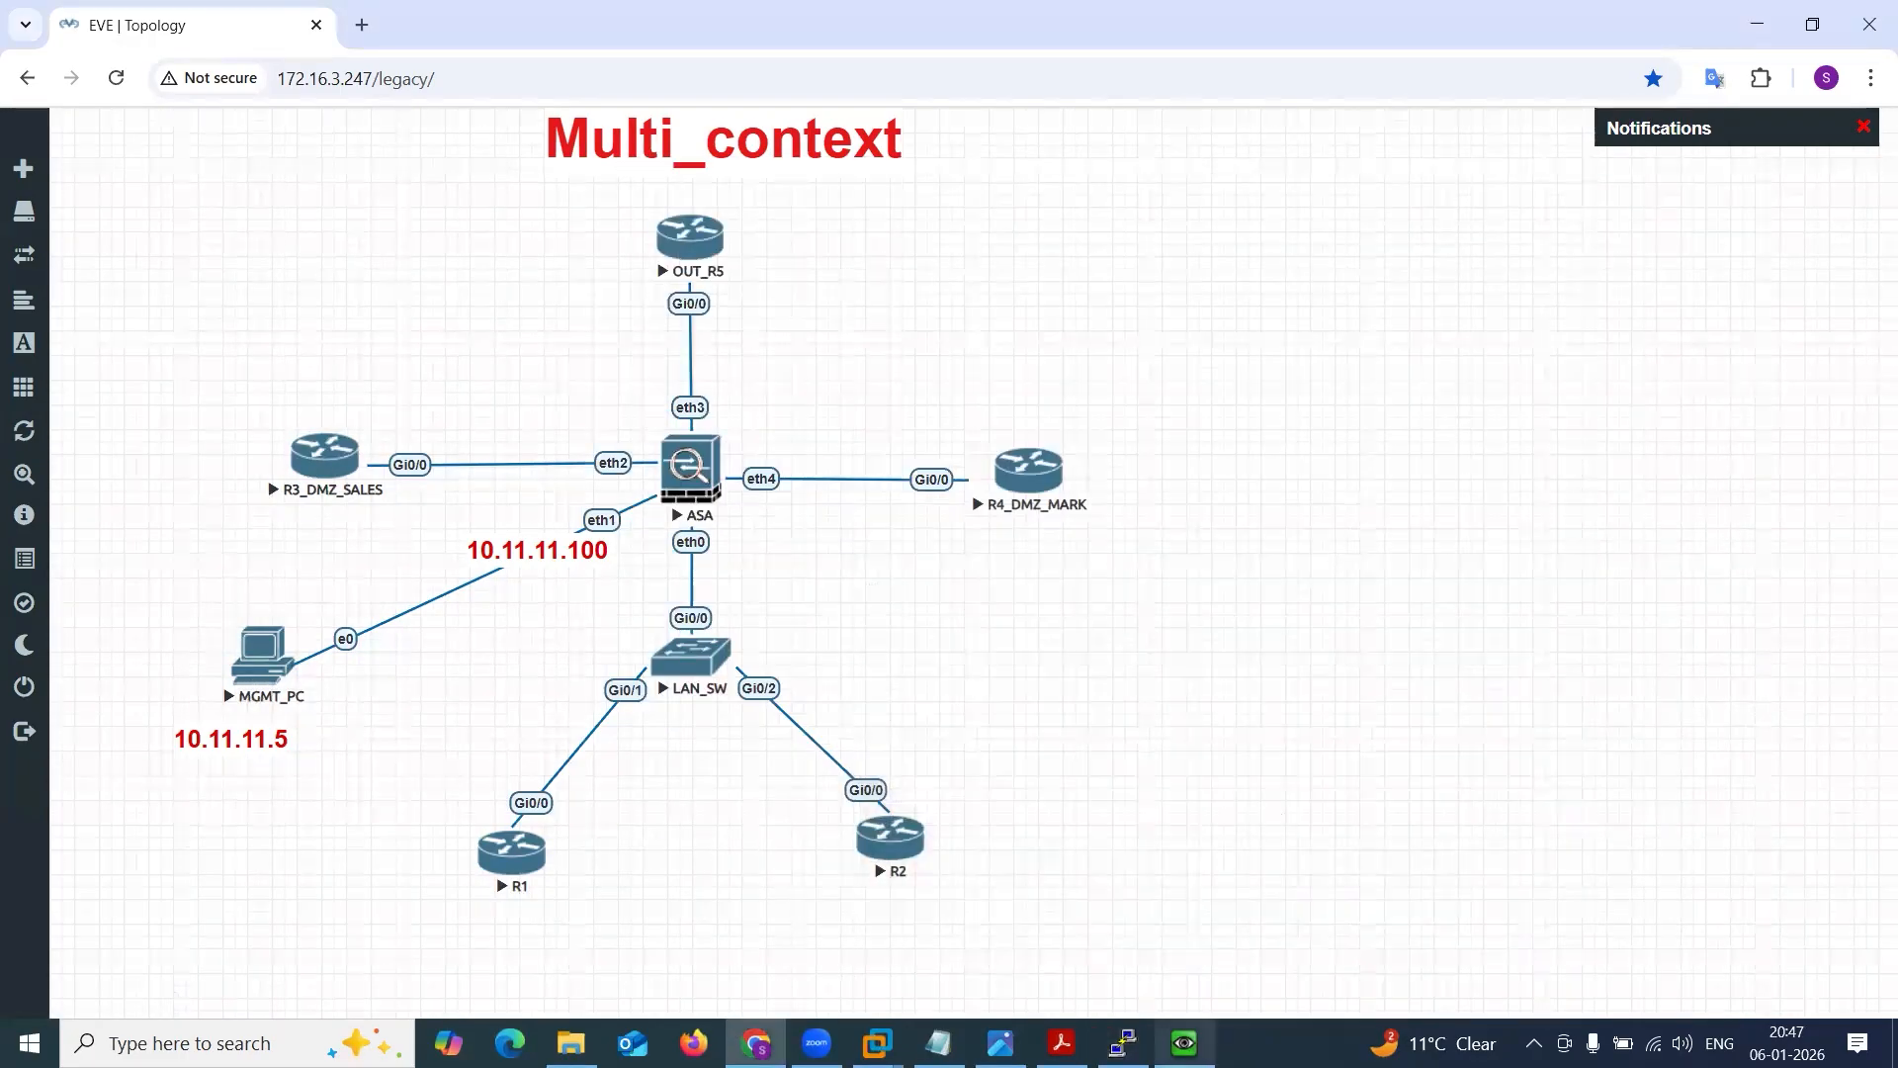
click(1123, 1043)
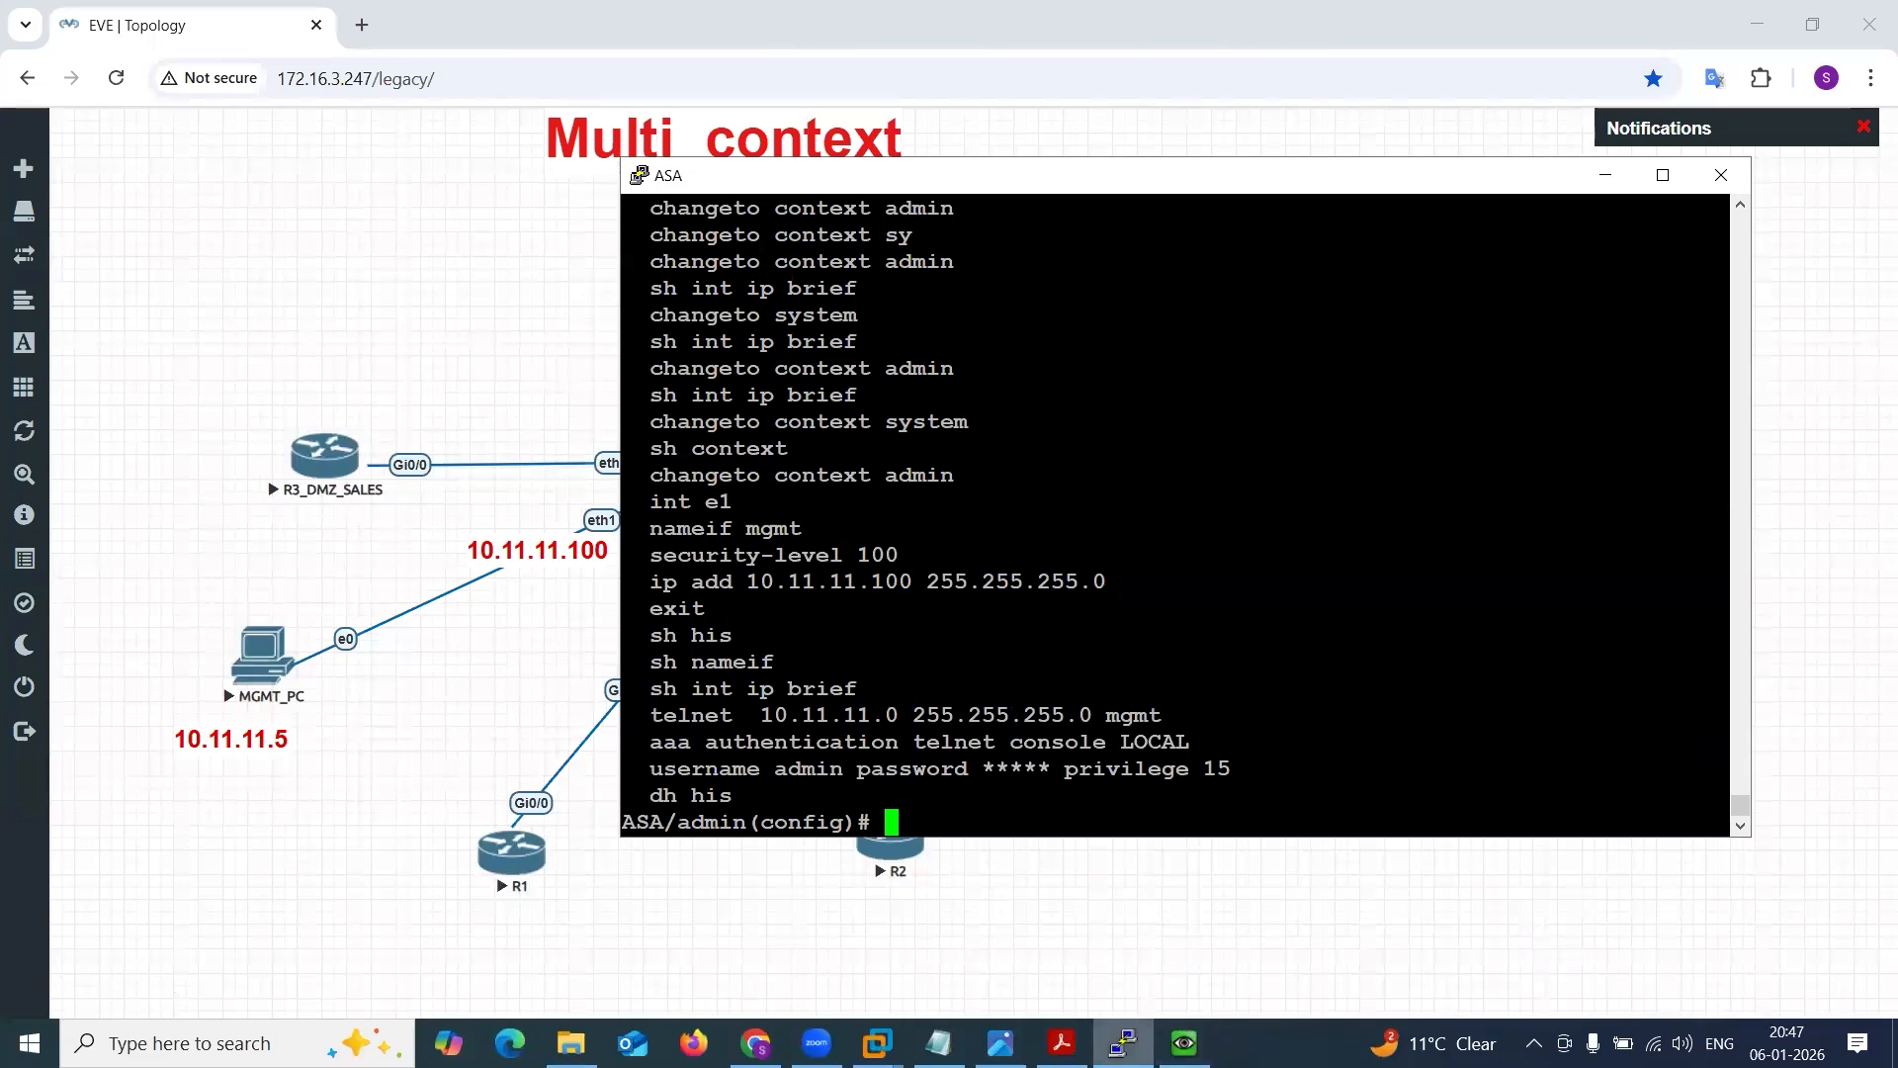
click(1123, 1043)
click(1184, 1043)
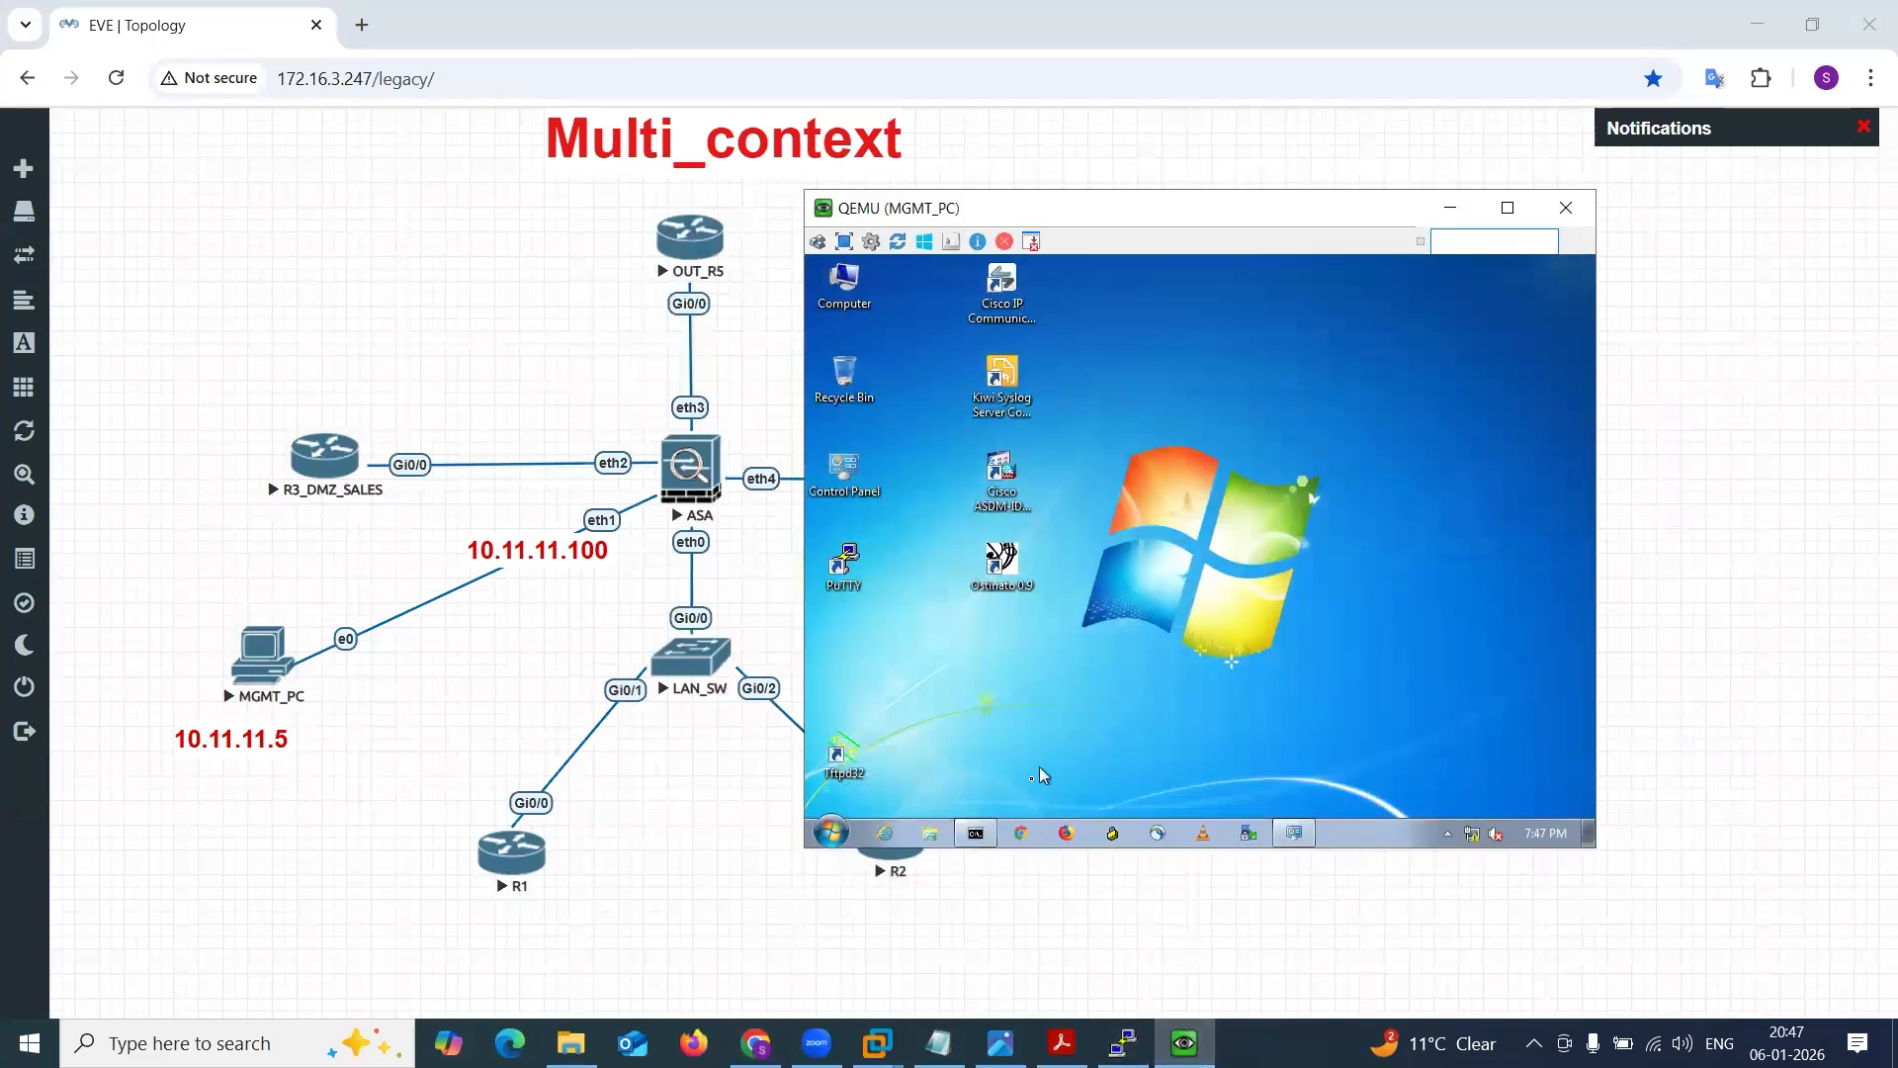
click(977, 833)
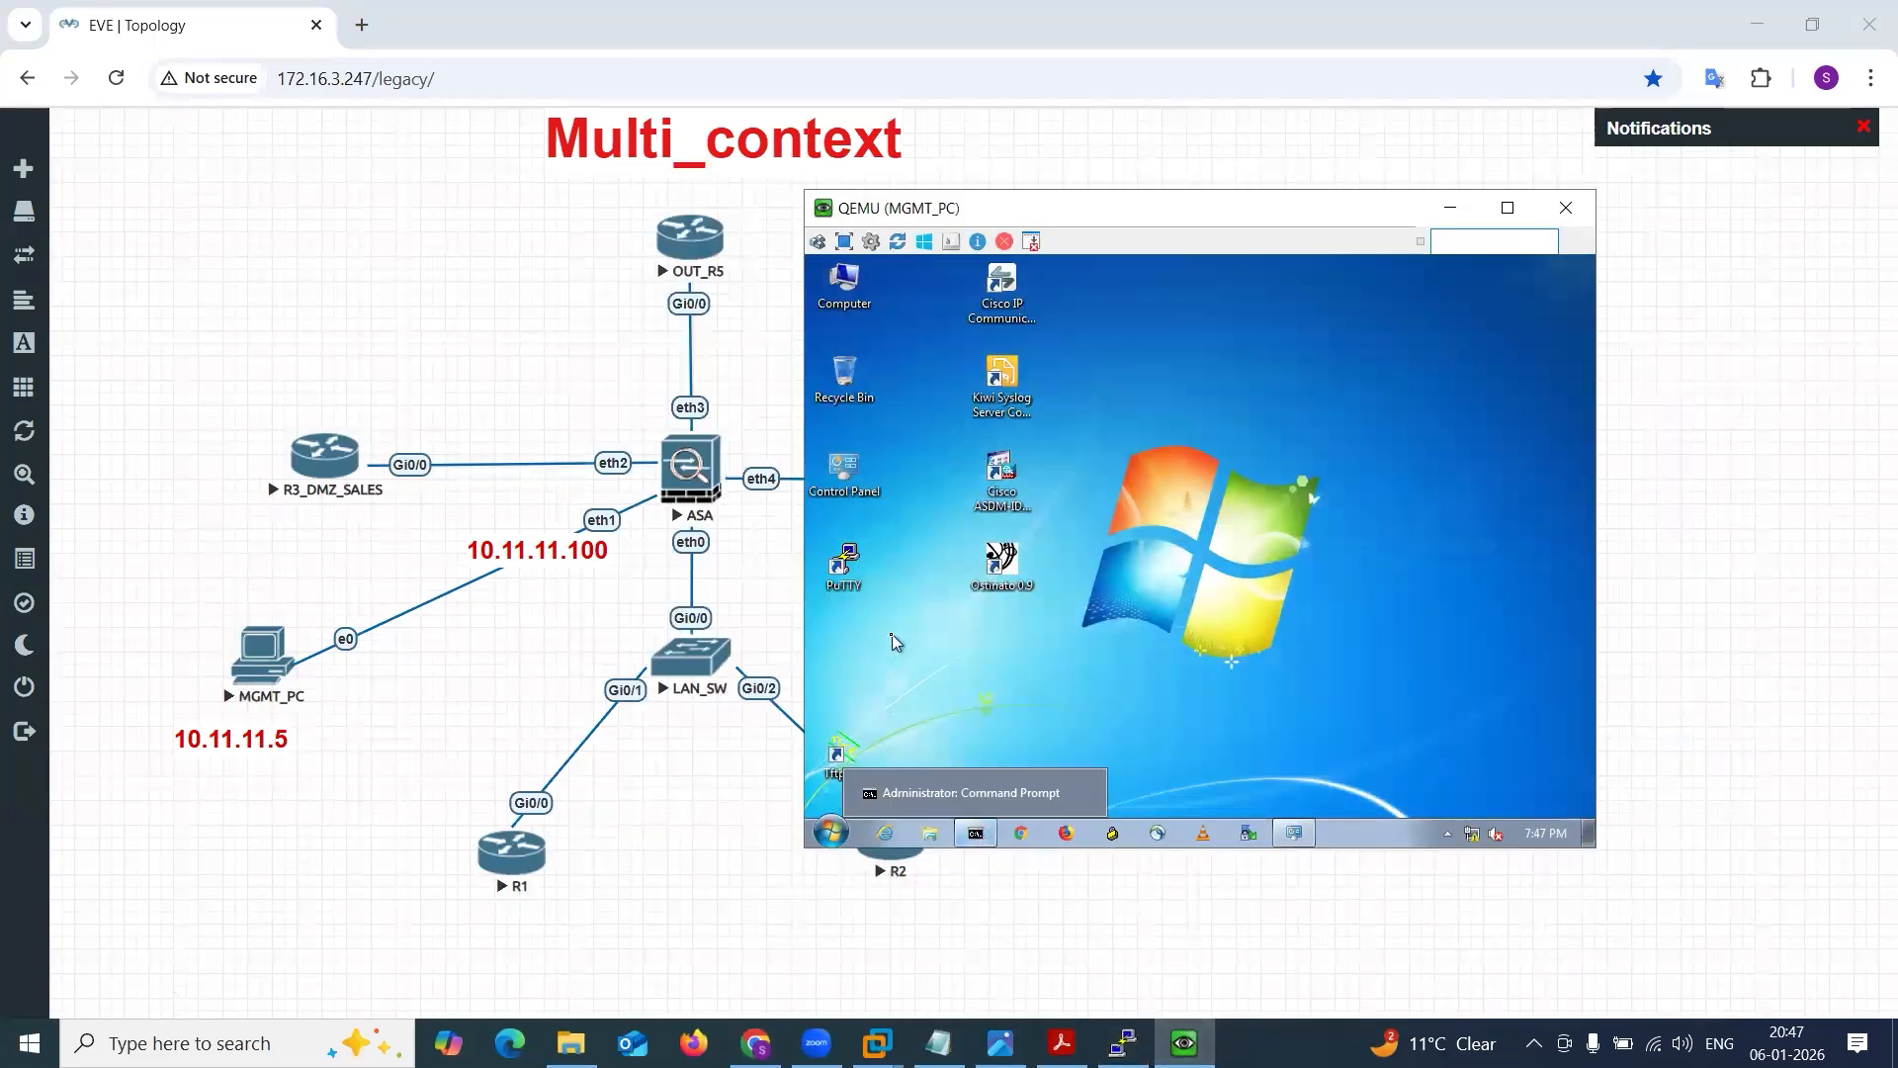
double_click(846, 567)
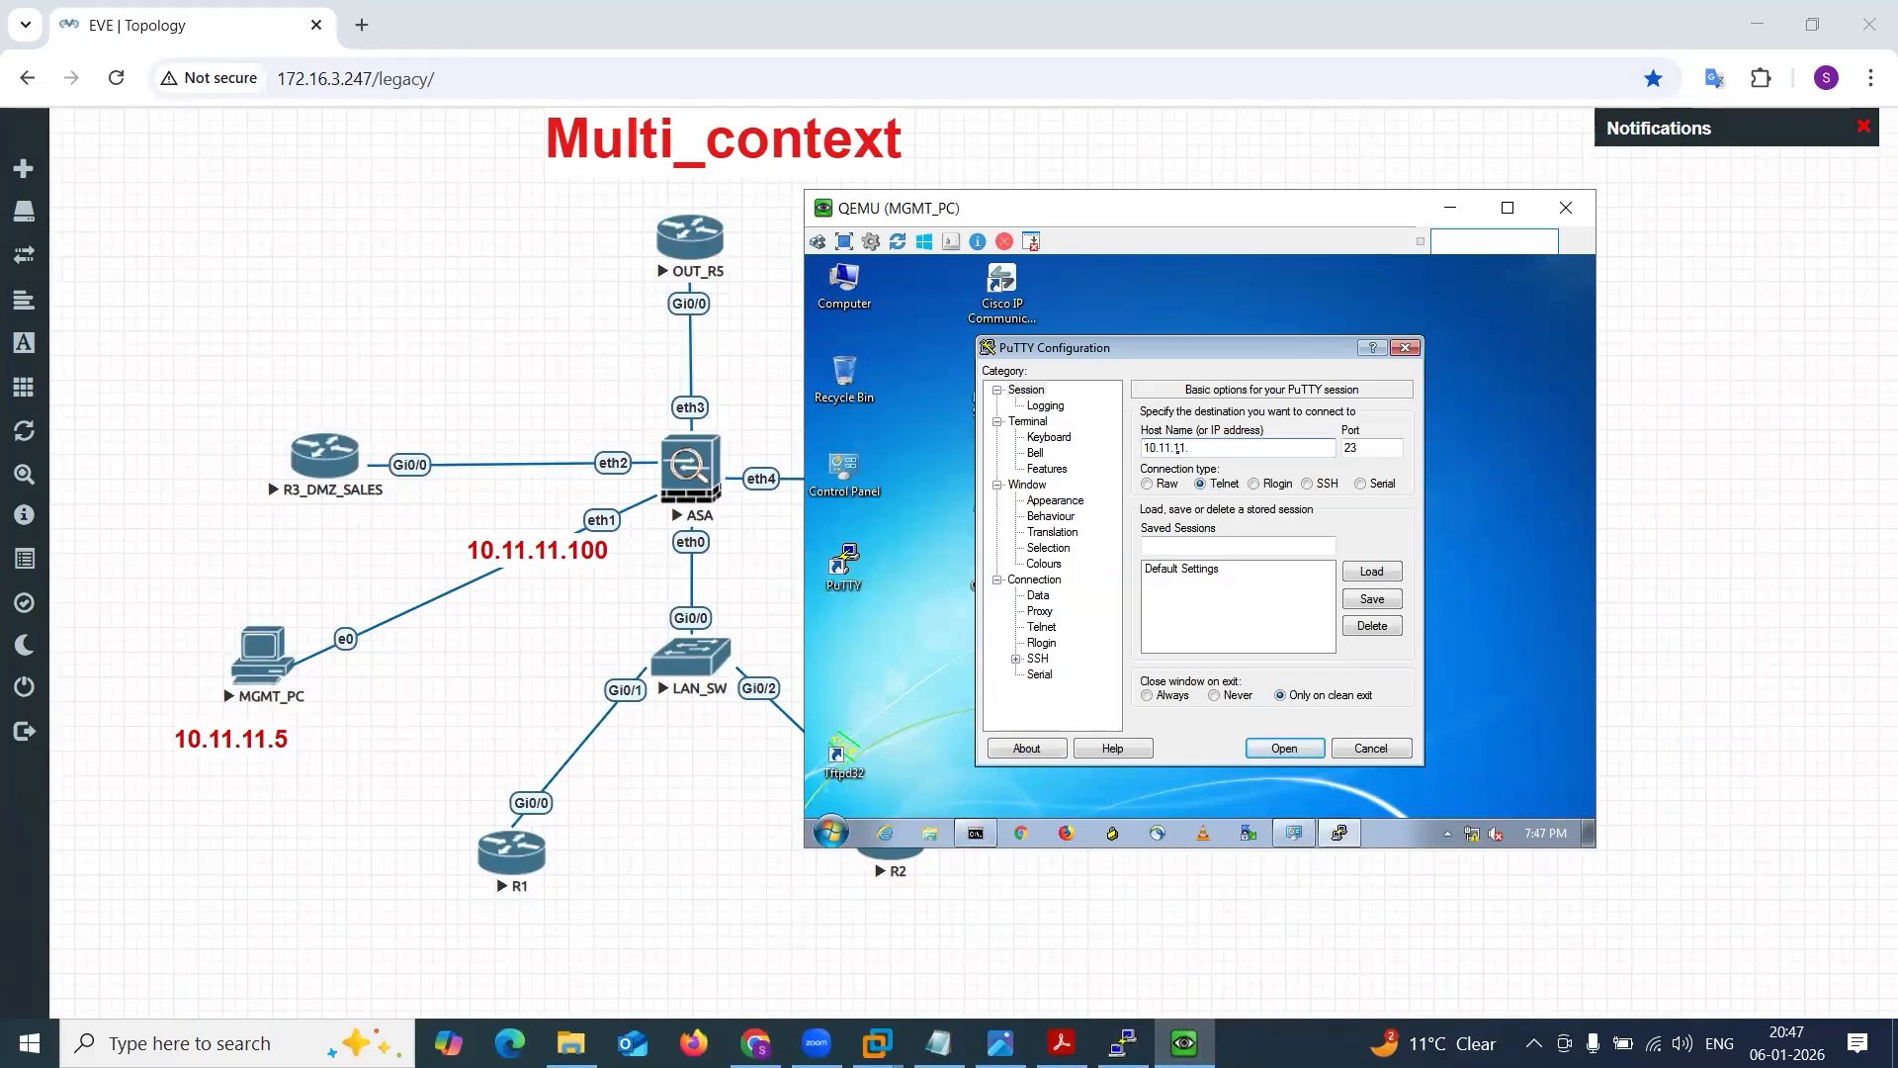
key(Return)
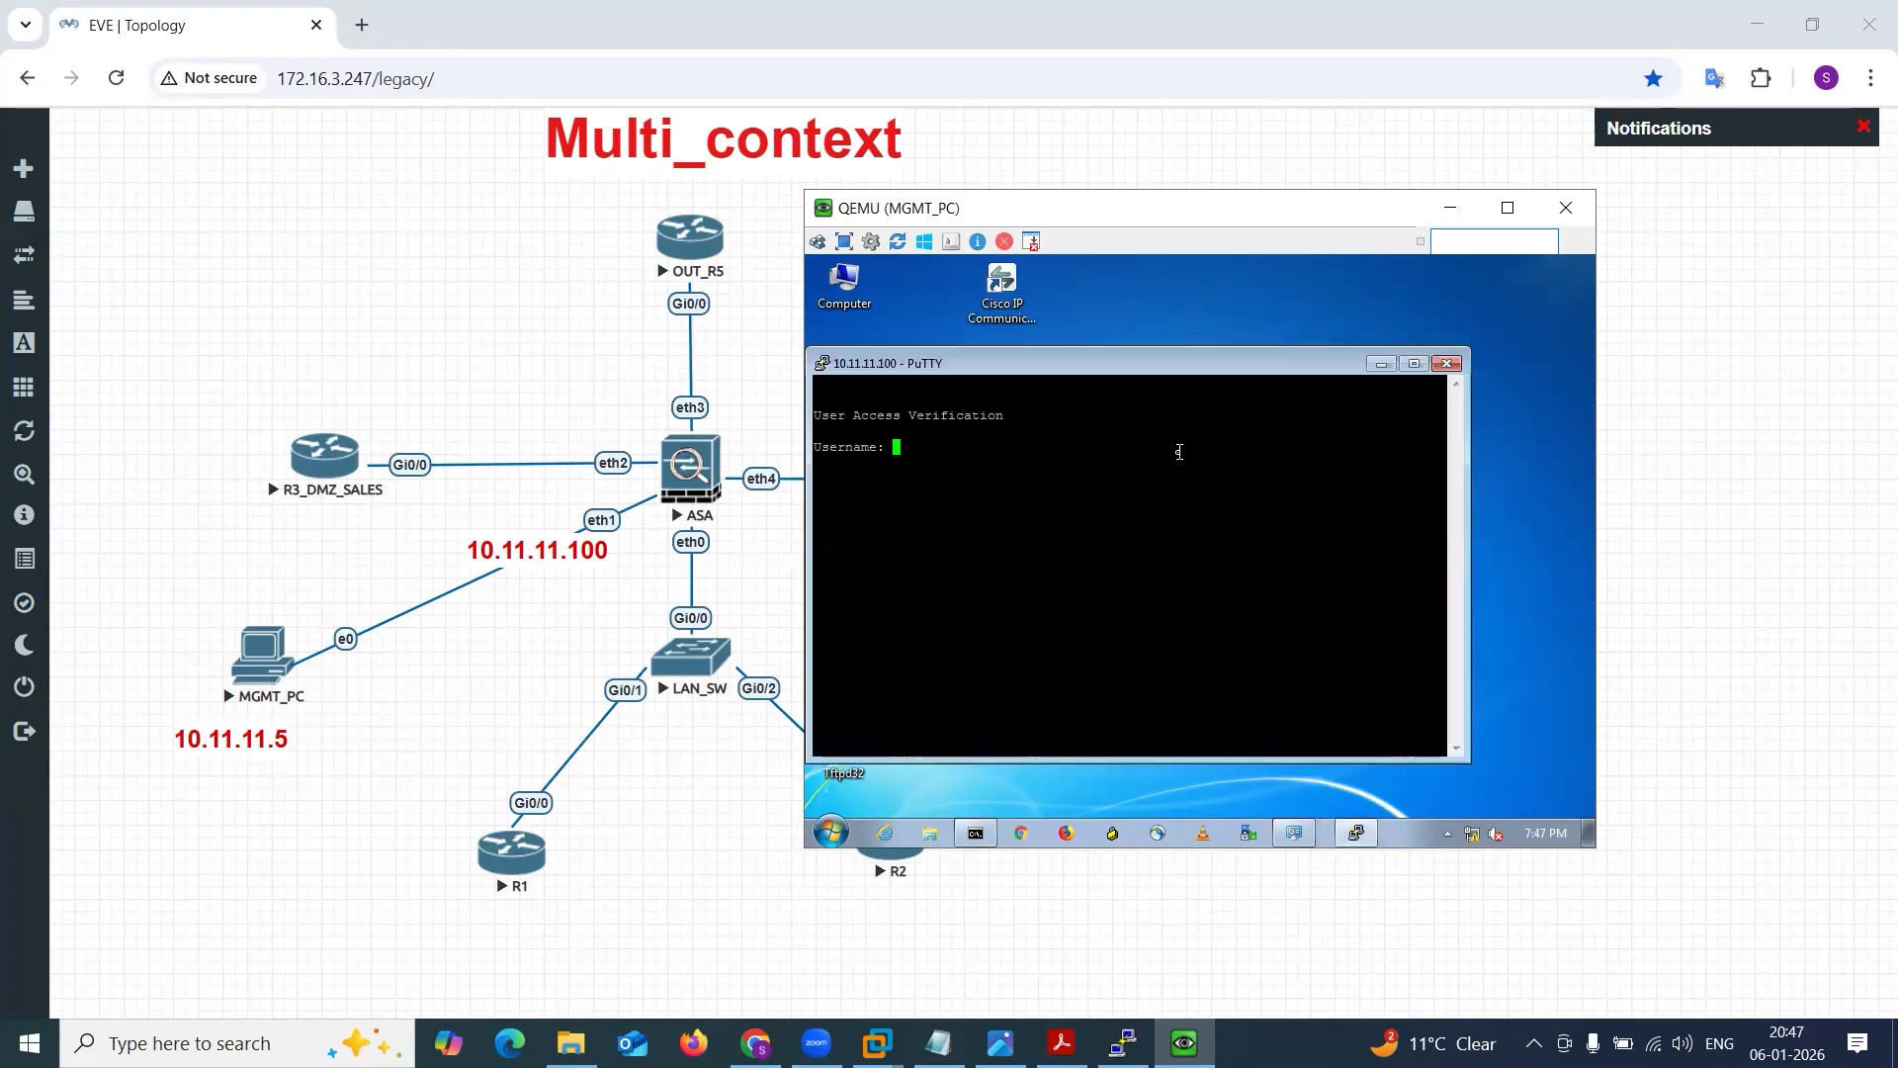
Log in to the Telnet session as admin with the account password and enter privileged EXEC mode.
text(admin)
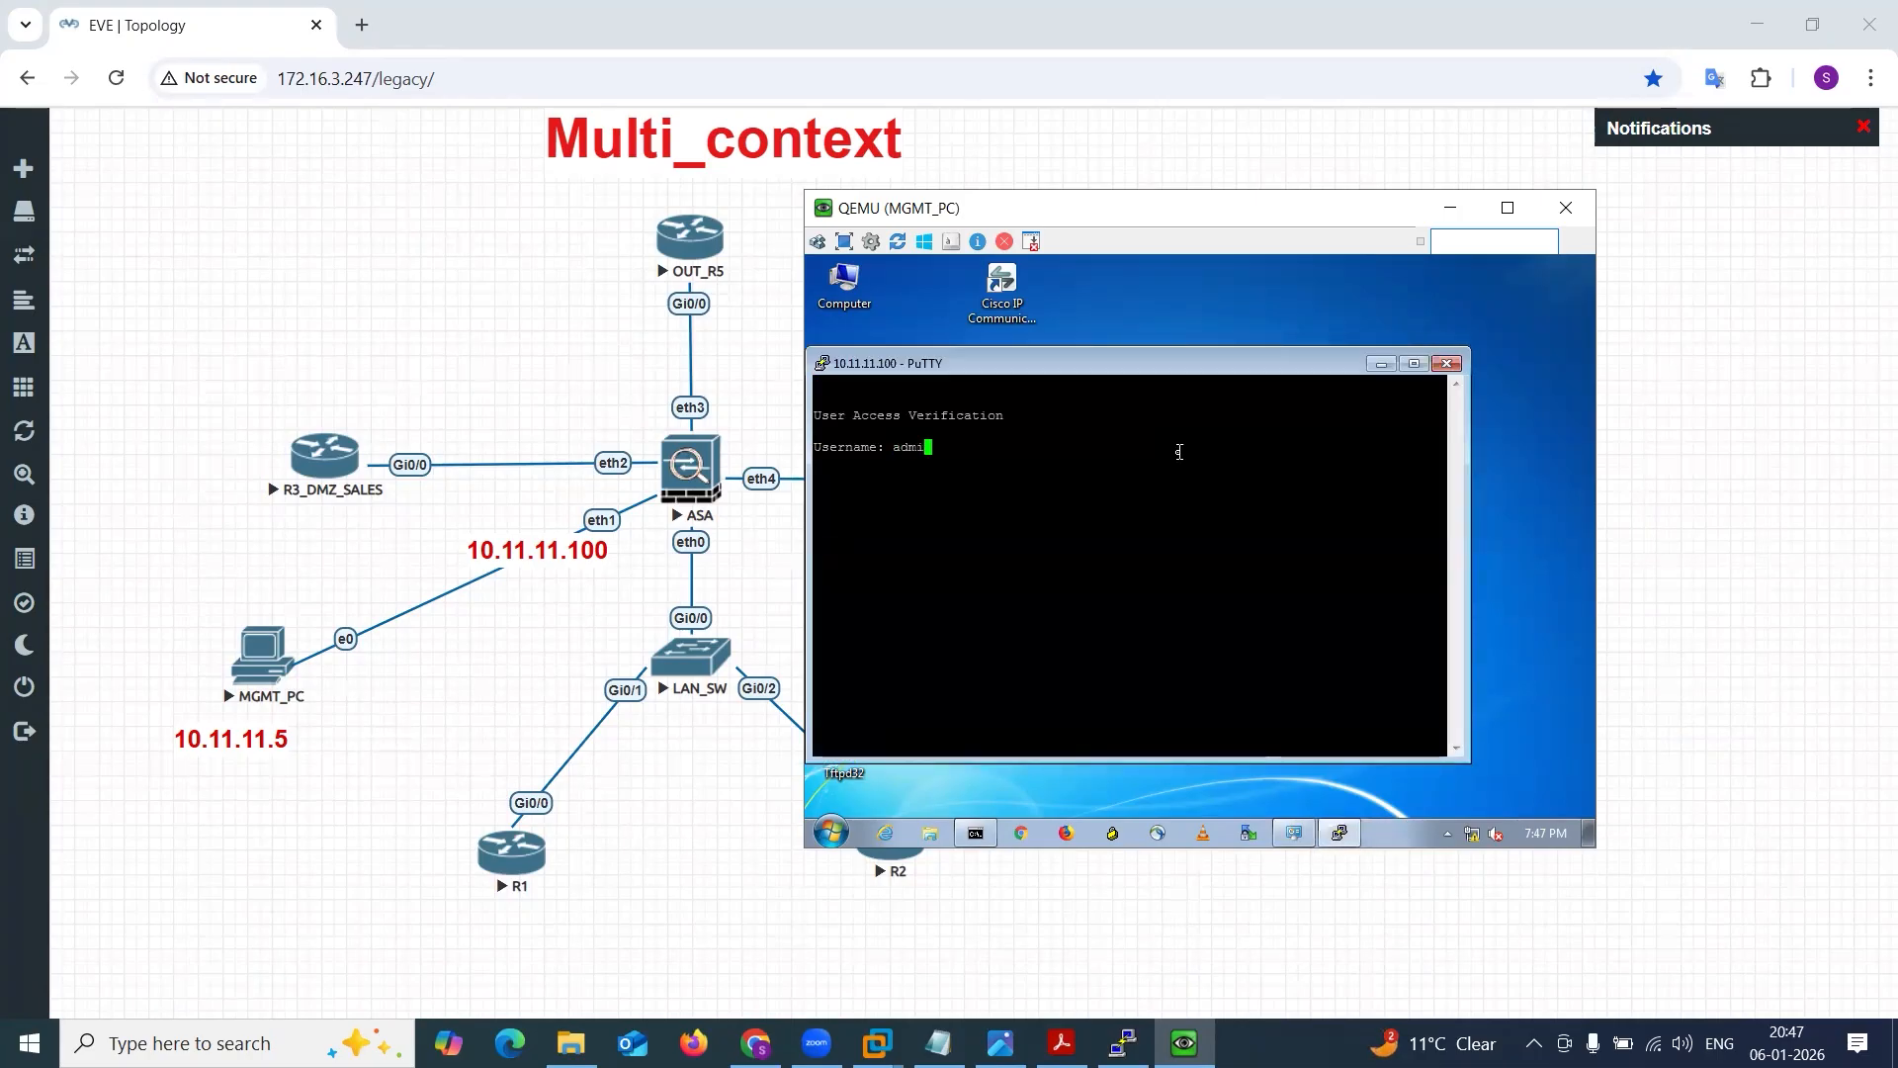
key(Return)
text(cisco)
key(Return)
key(Return)
key(Return)
key(Return)
text(en)
key(Return)
key(Return)
key(Return)
key(Return)
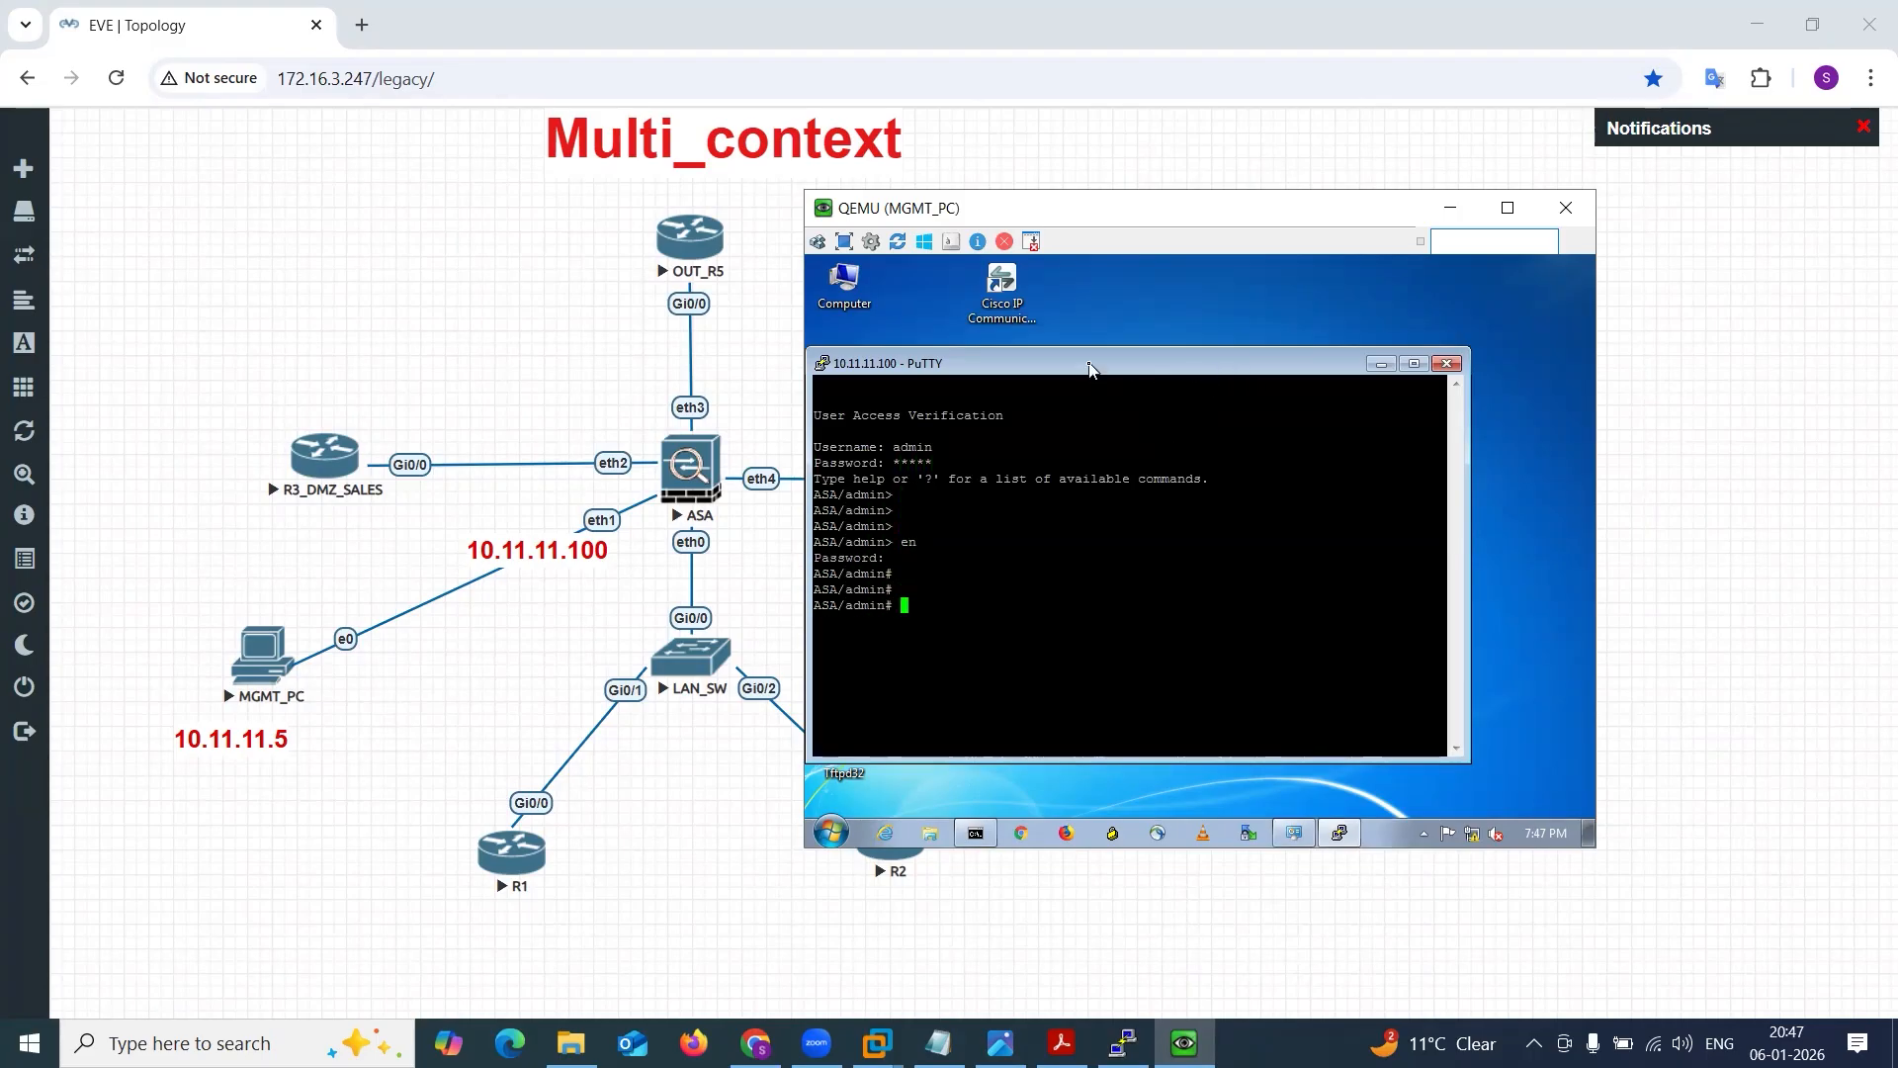
Set the PuTTY session's terminal font to Courier New, Bold, size 12, and apply the change.
right_click(1089, 369)
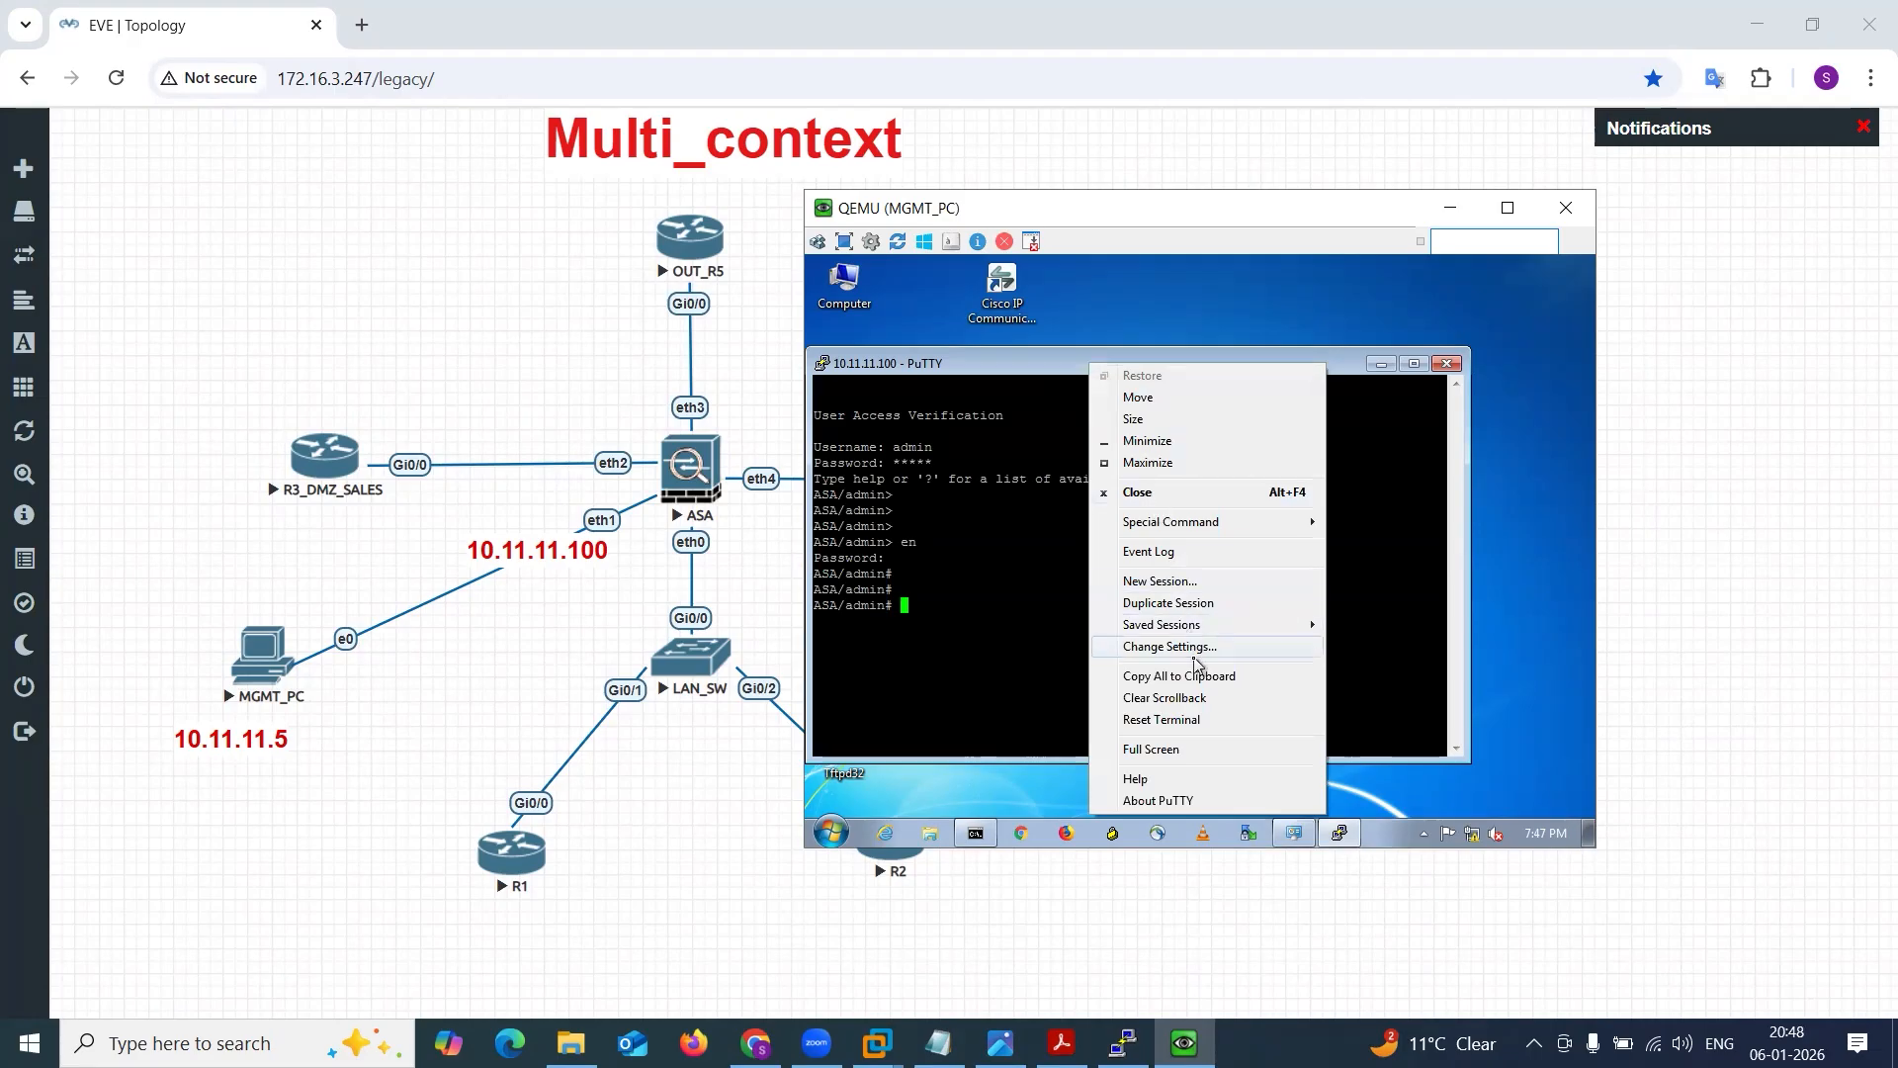
click(1191, 650)
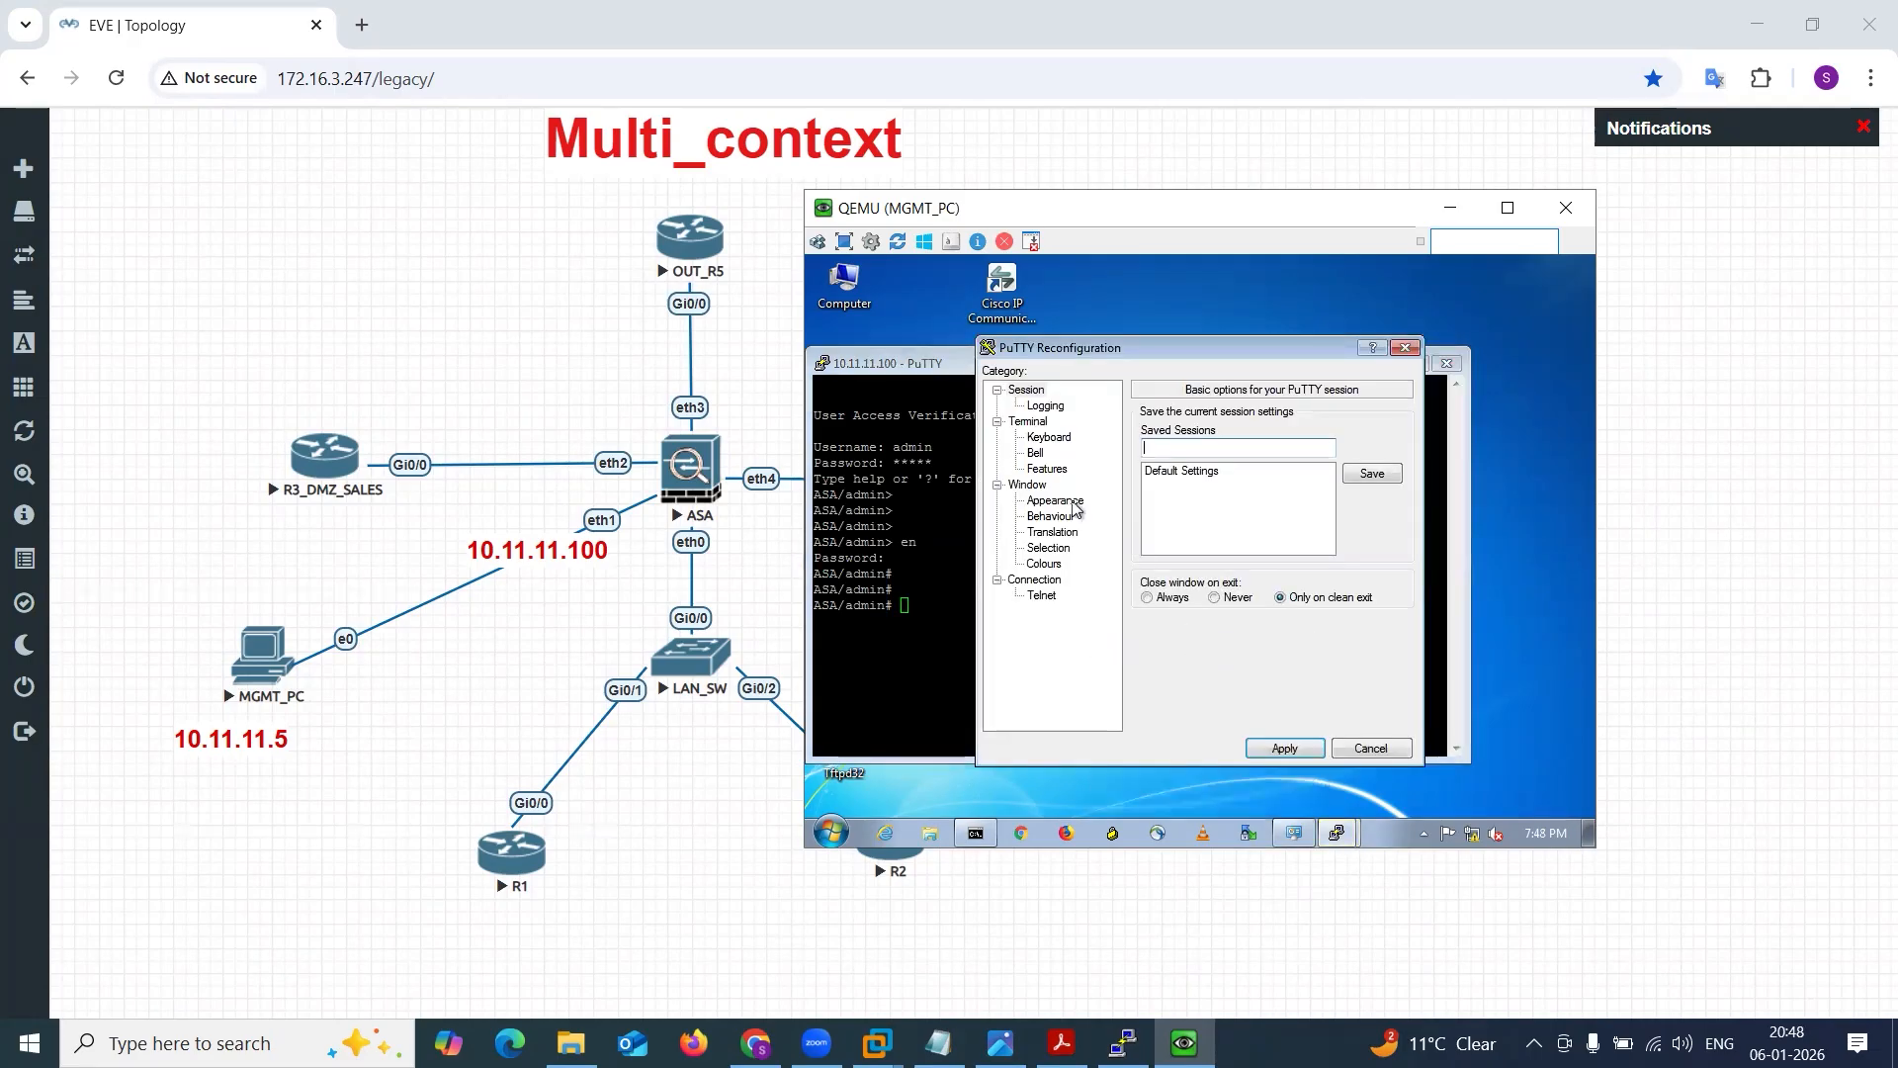
click(1056, 500)
click(1372, 530)
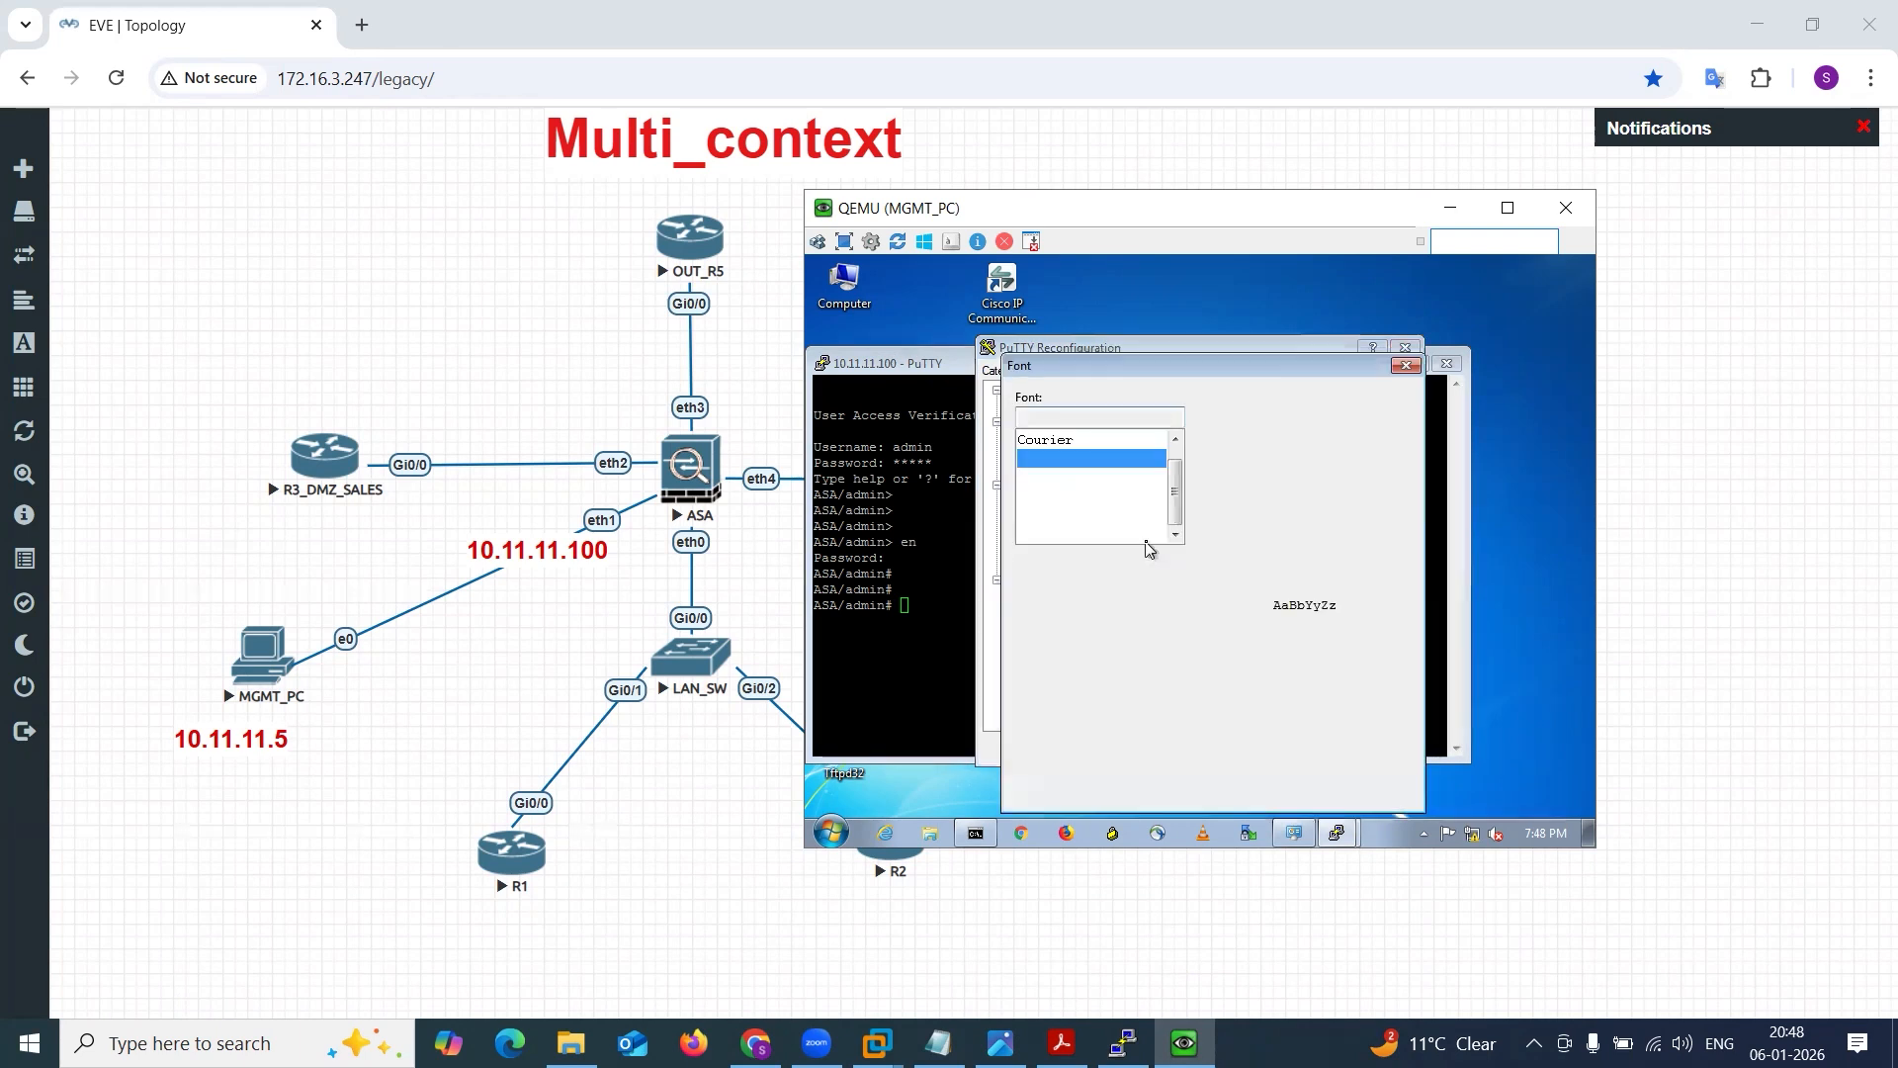
click(1208, 477)
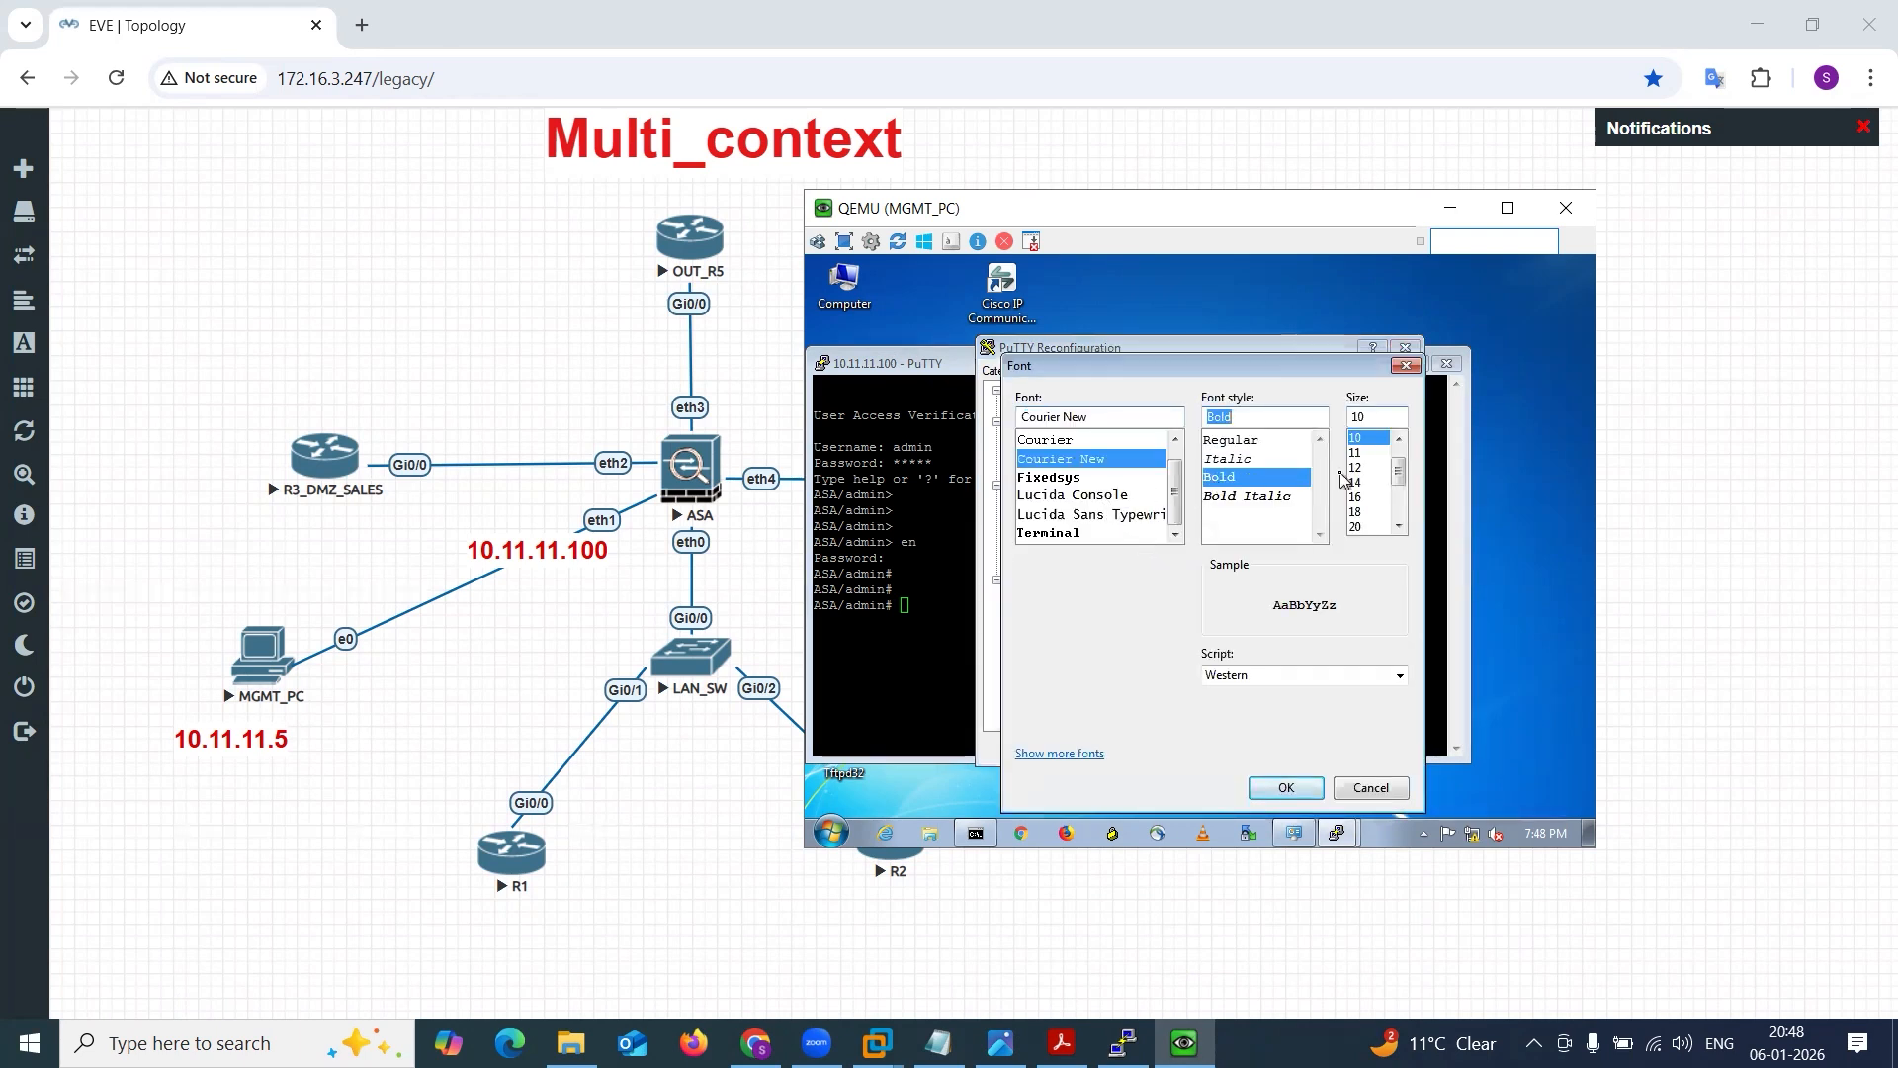
click(1361, 468)
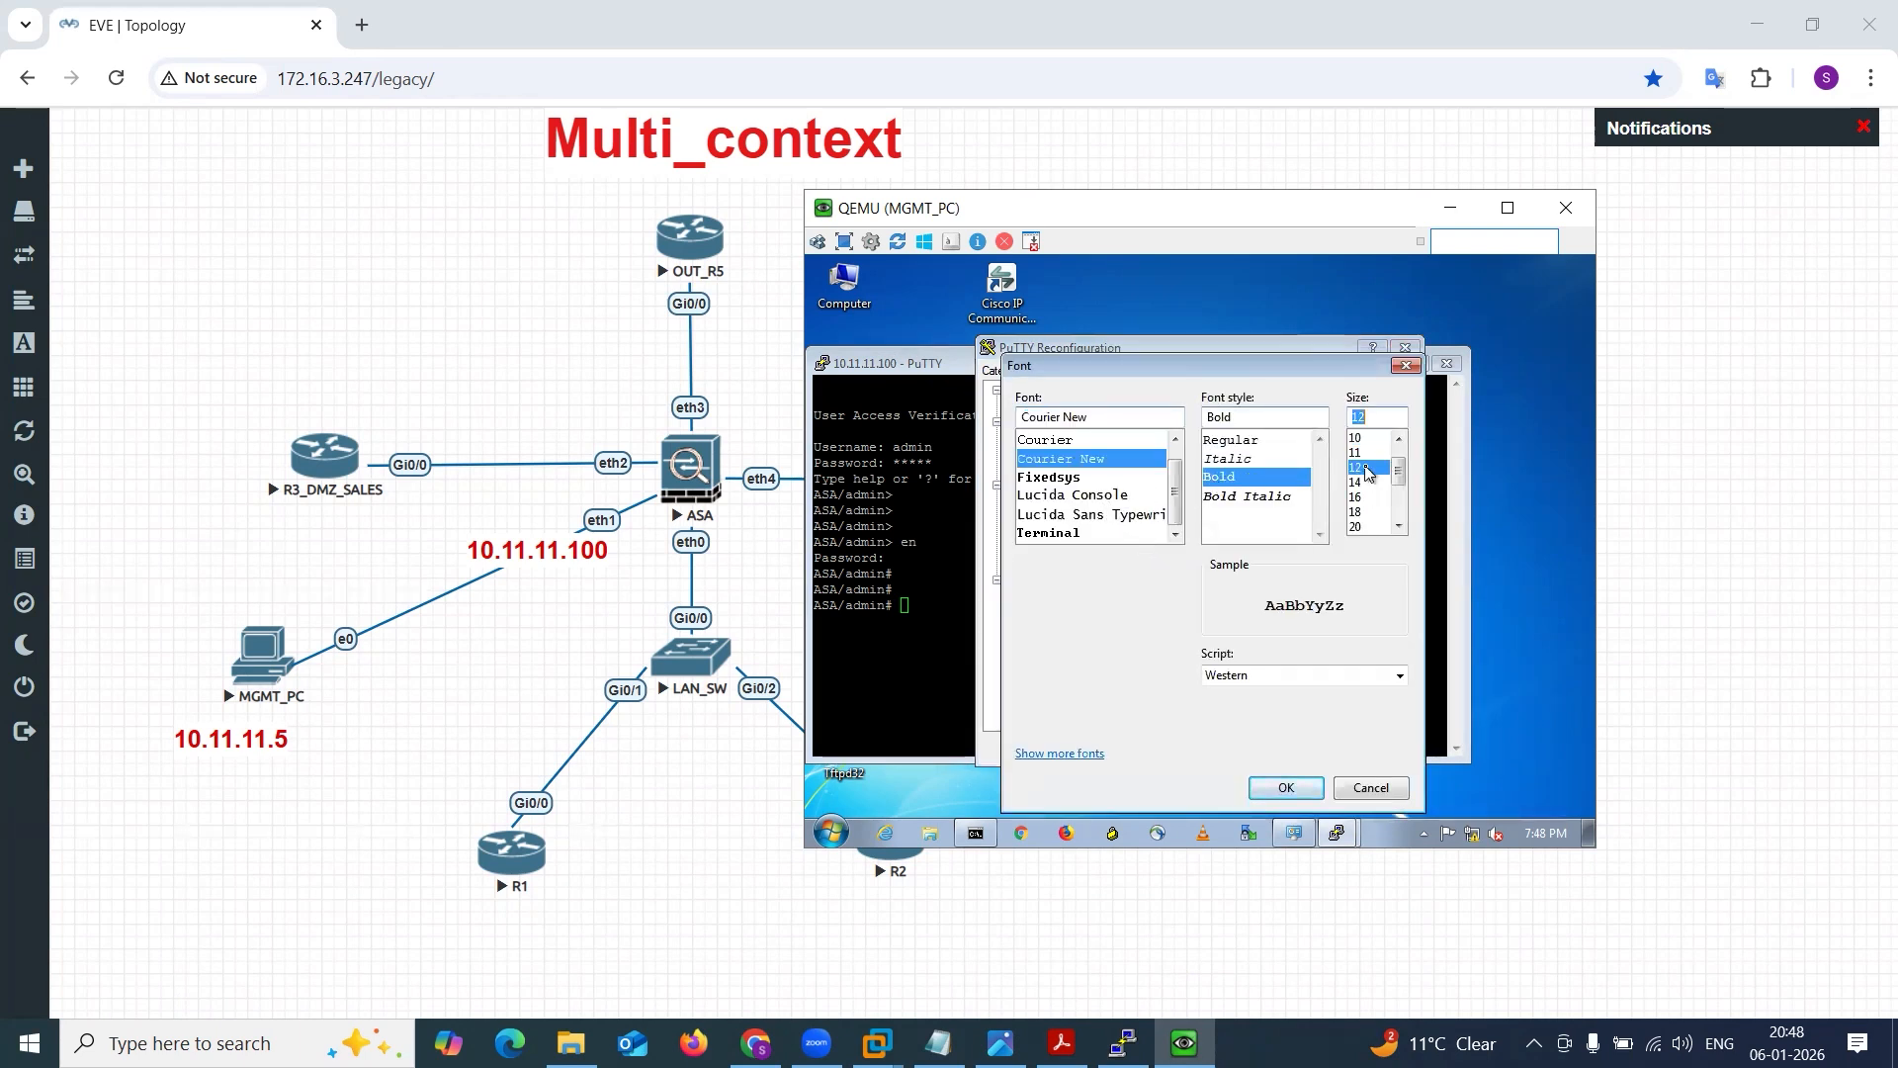
click(1286, 790)
click(1299, 754)
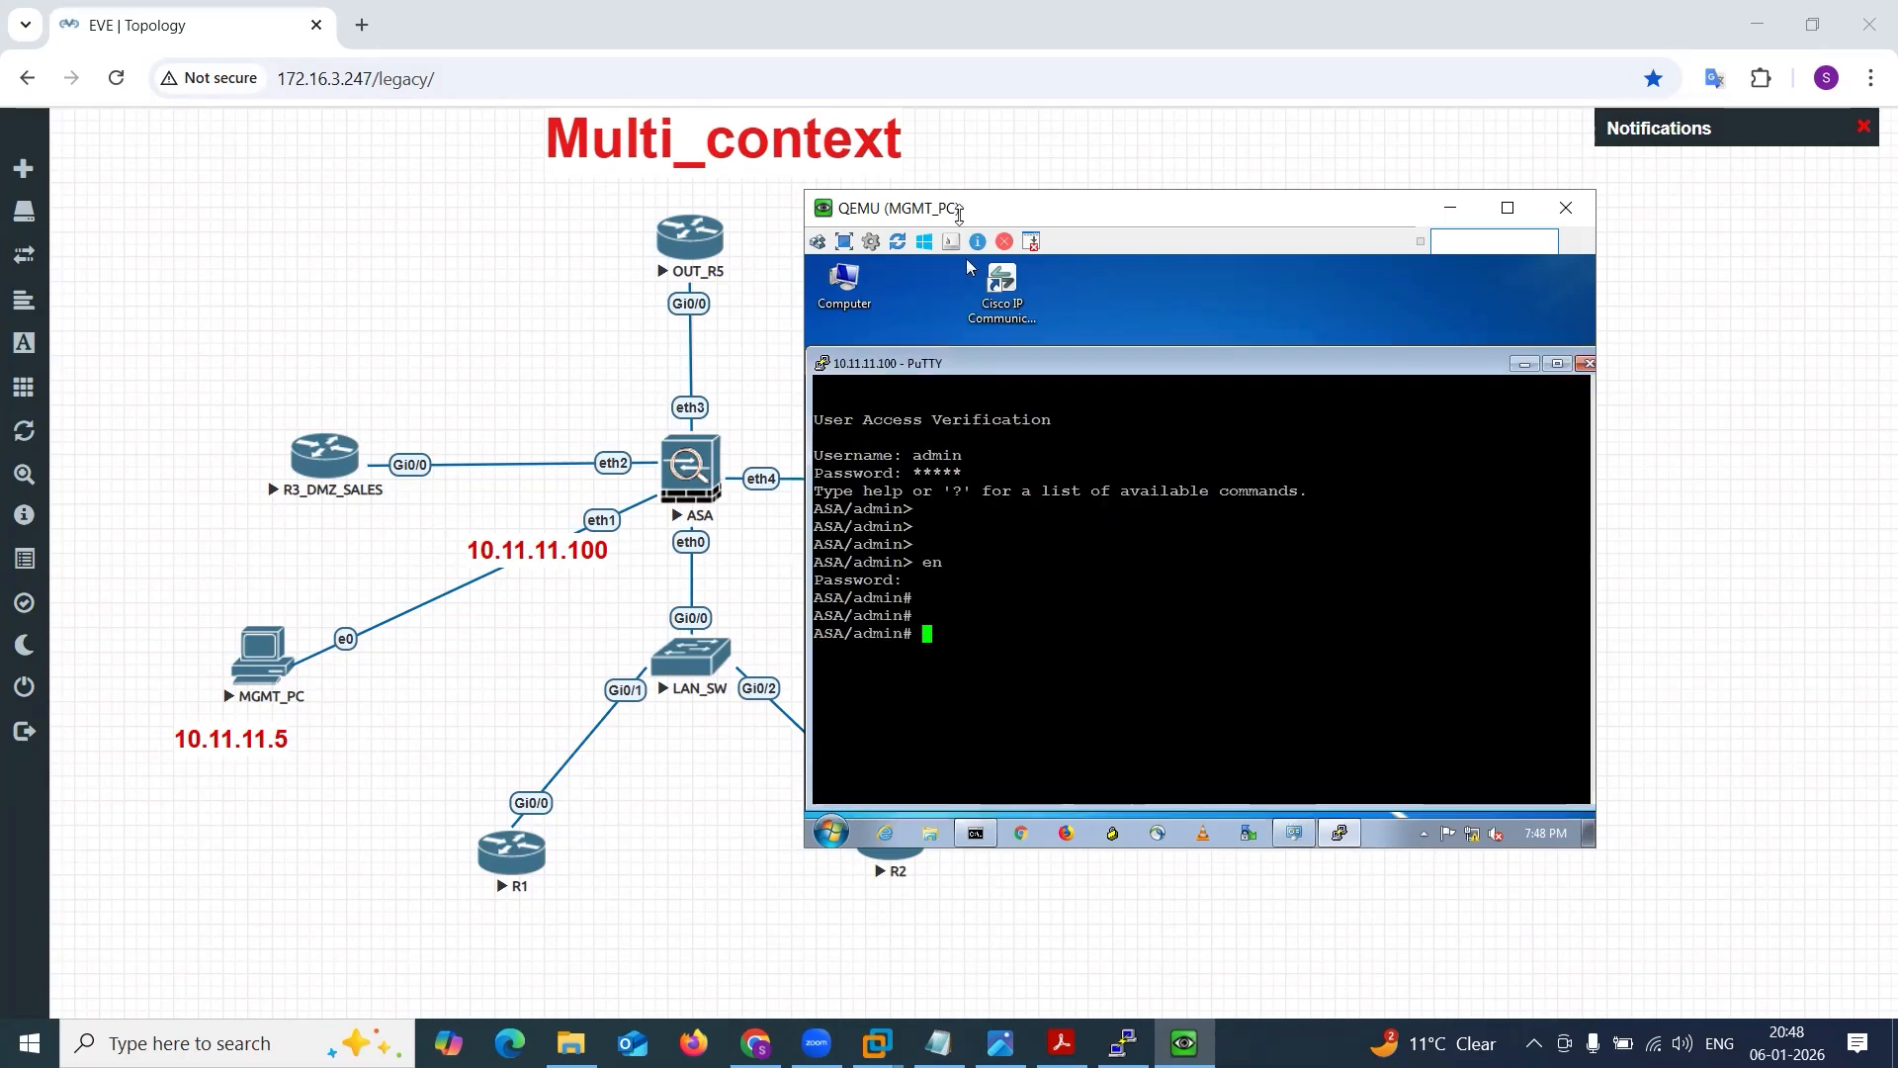
Increase the PuTTY terminal font size to 14 and move the MGMT_PC window clear of the topology.
drag(955, 208, 883, 253)
mouse_move(881, 413)
mouse_down()
mouse_move(885, 358)
mouse_move(882, 380)
mouse_up()
right_click(882, 379)
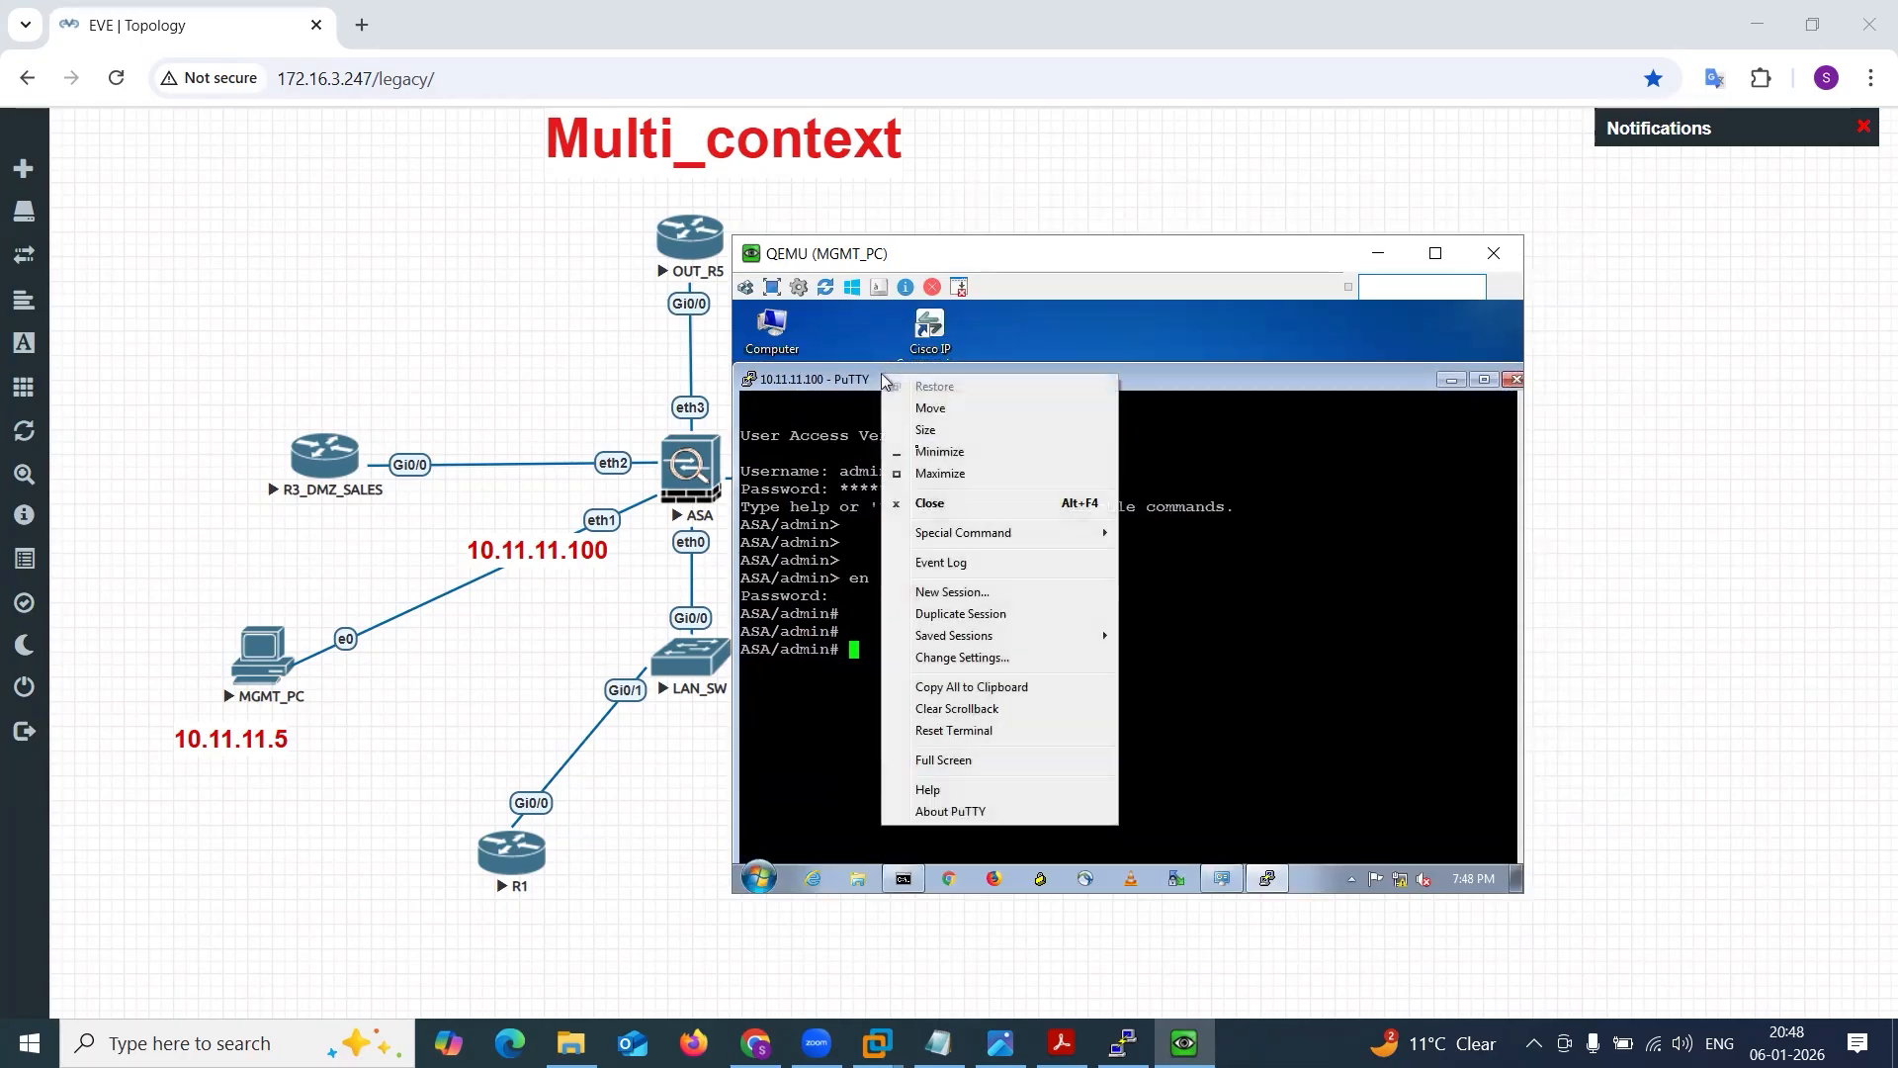
click(964, 660)
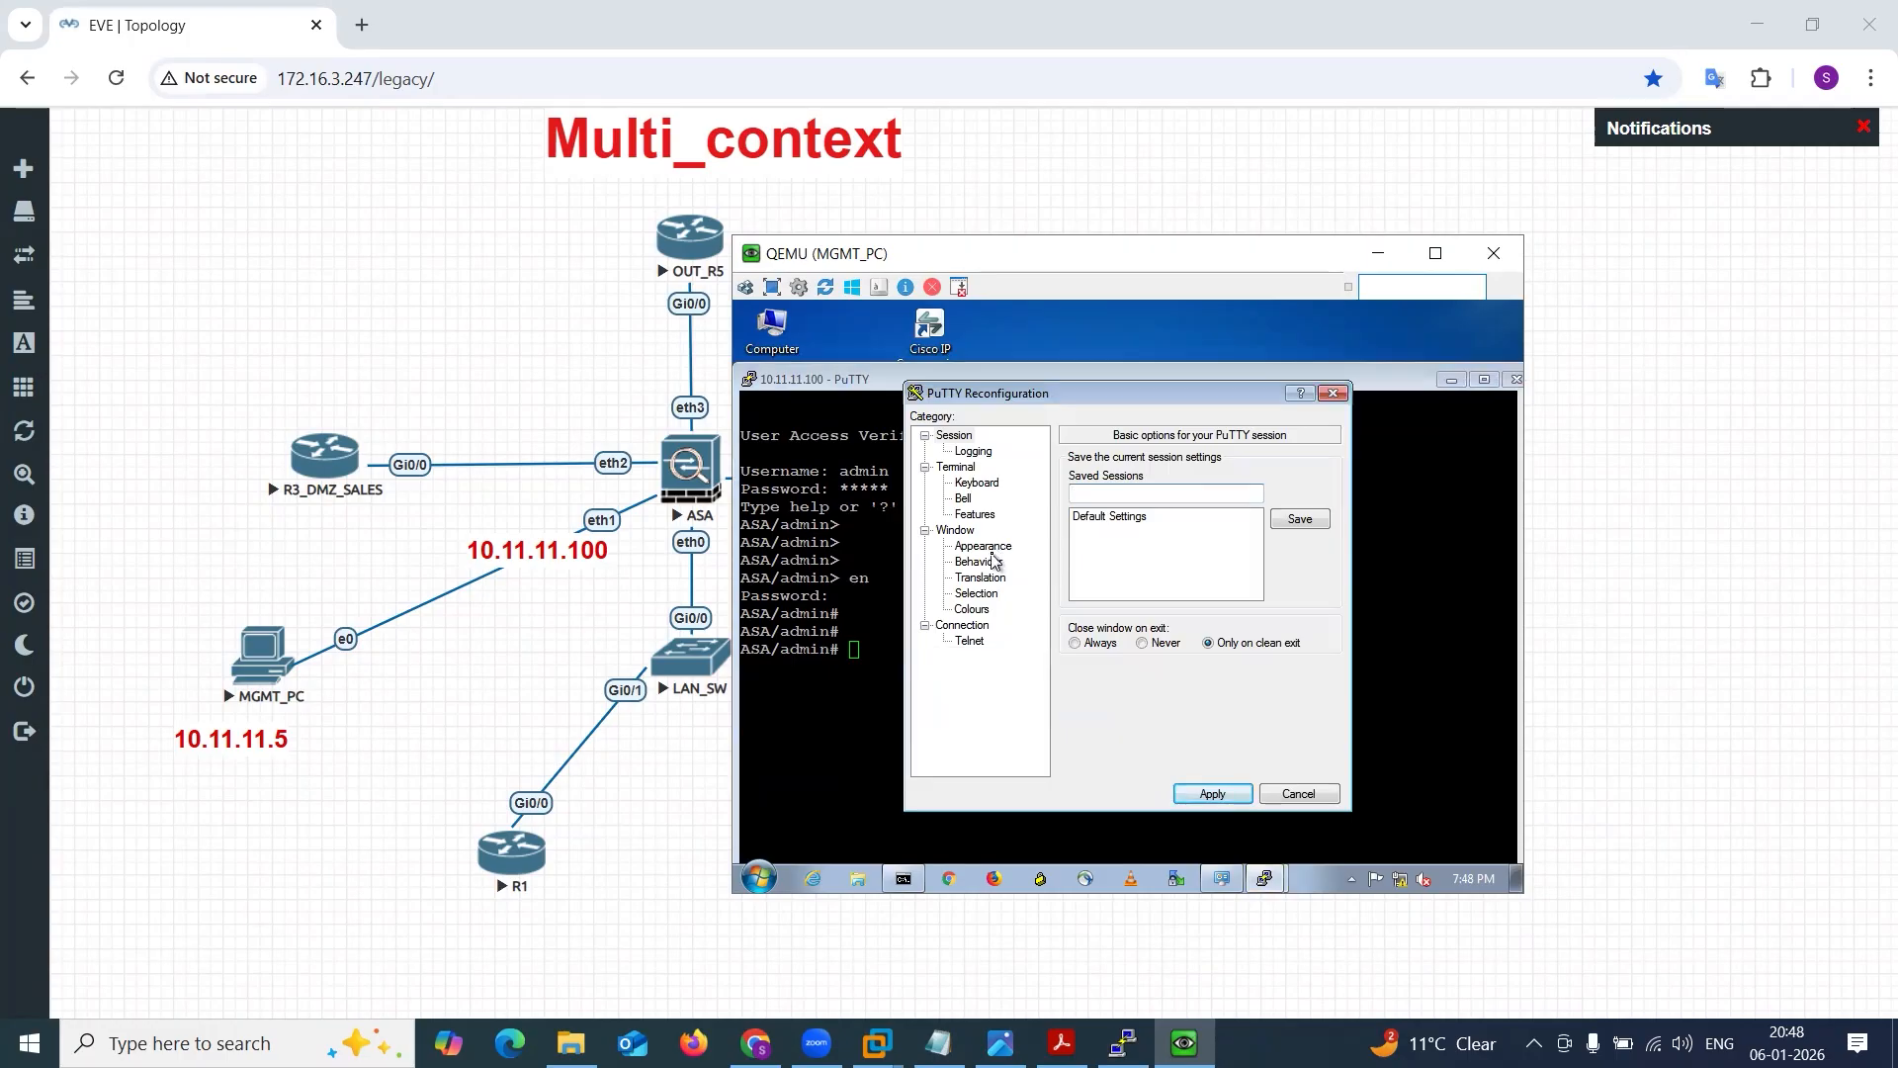
click(988, 547)
click(1320, 585)
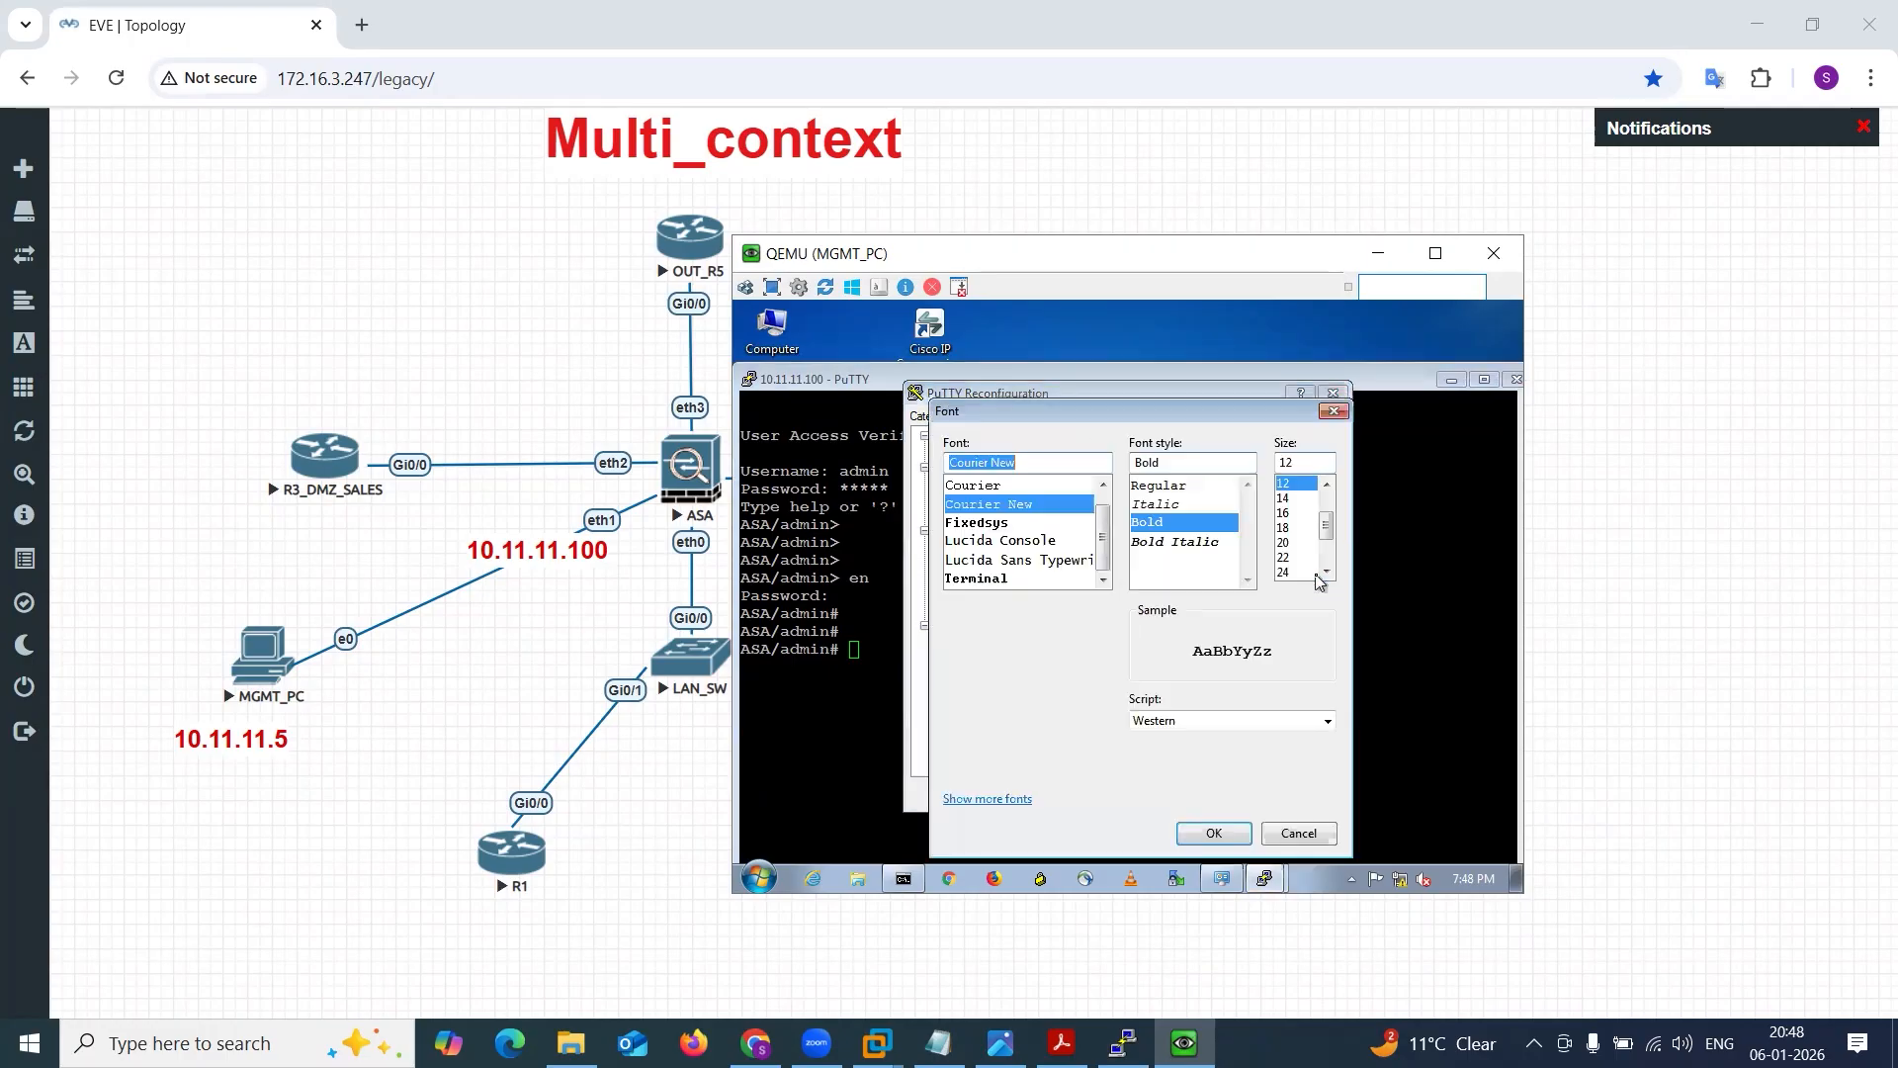
click(1284, 498)
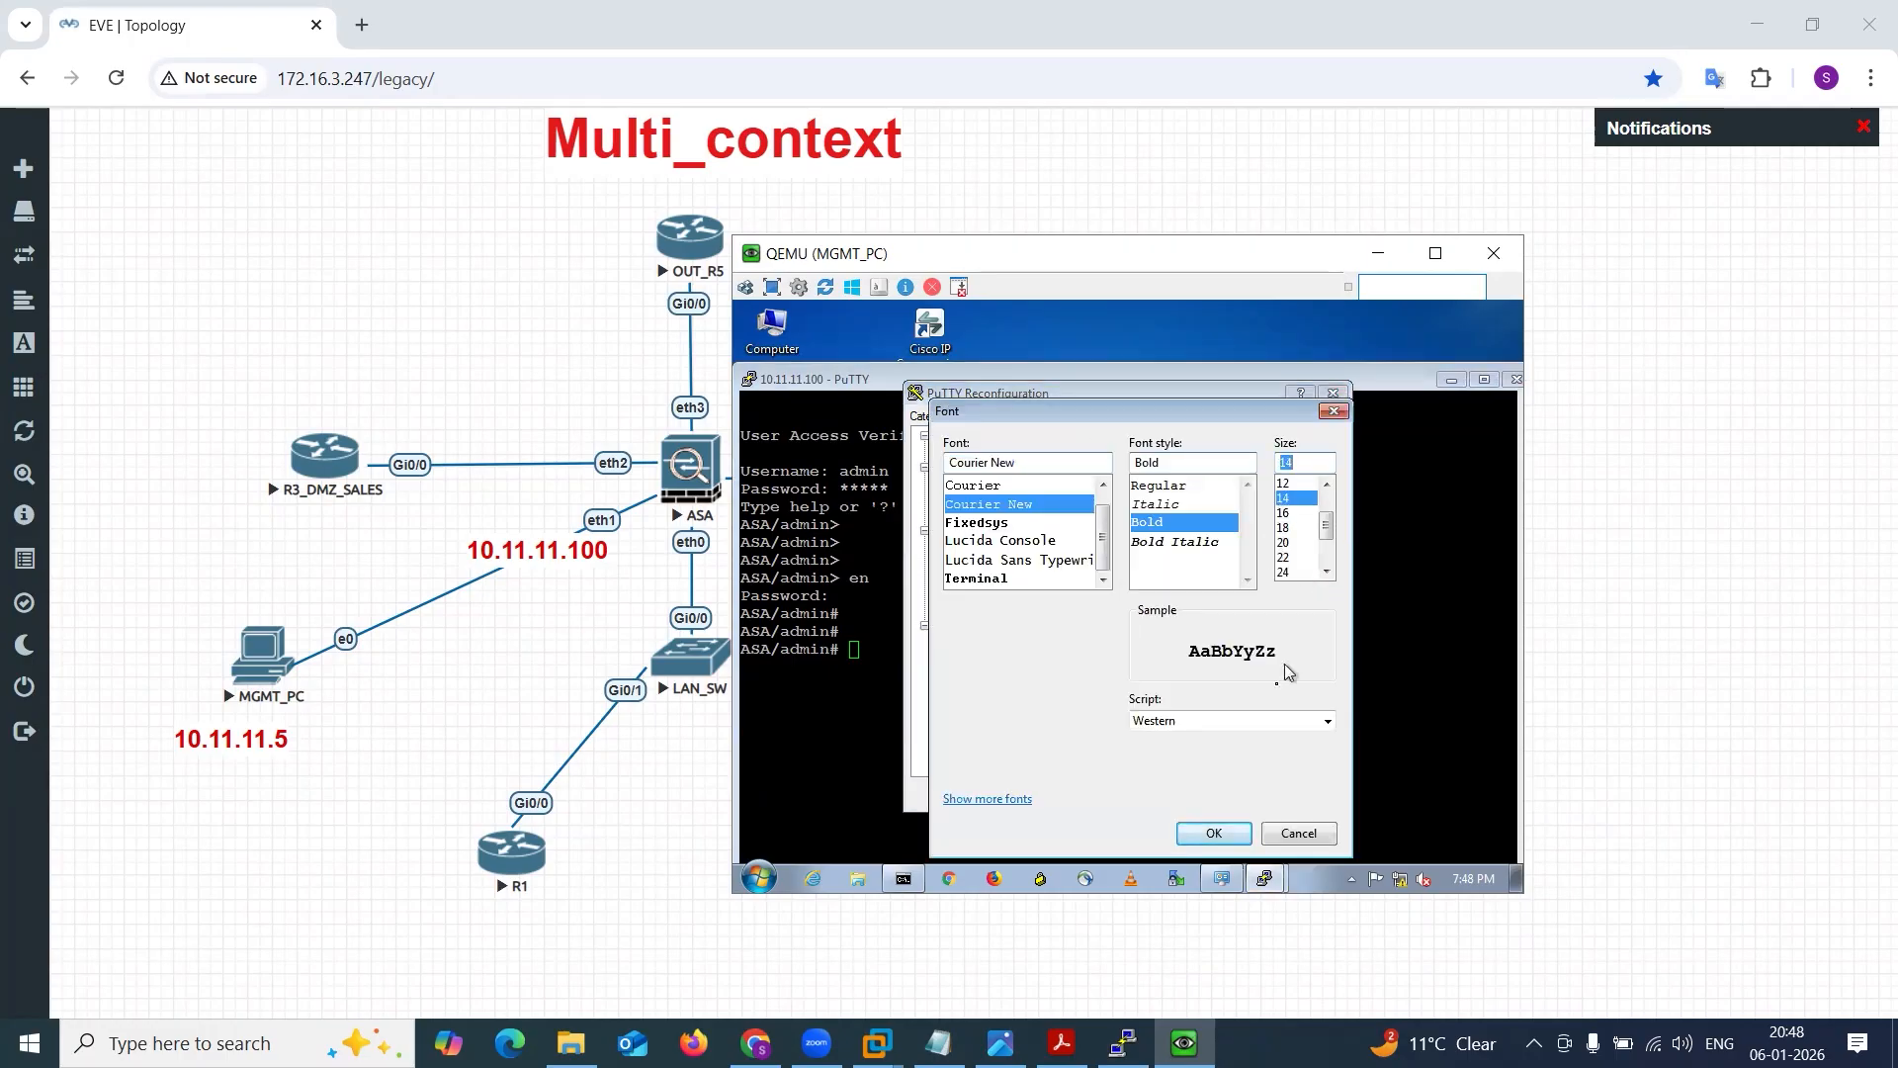
click(1210, 835)
click(1209, 793)
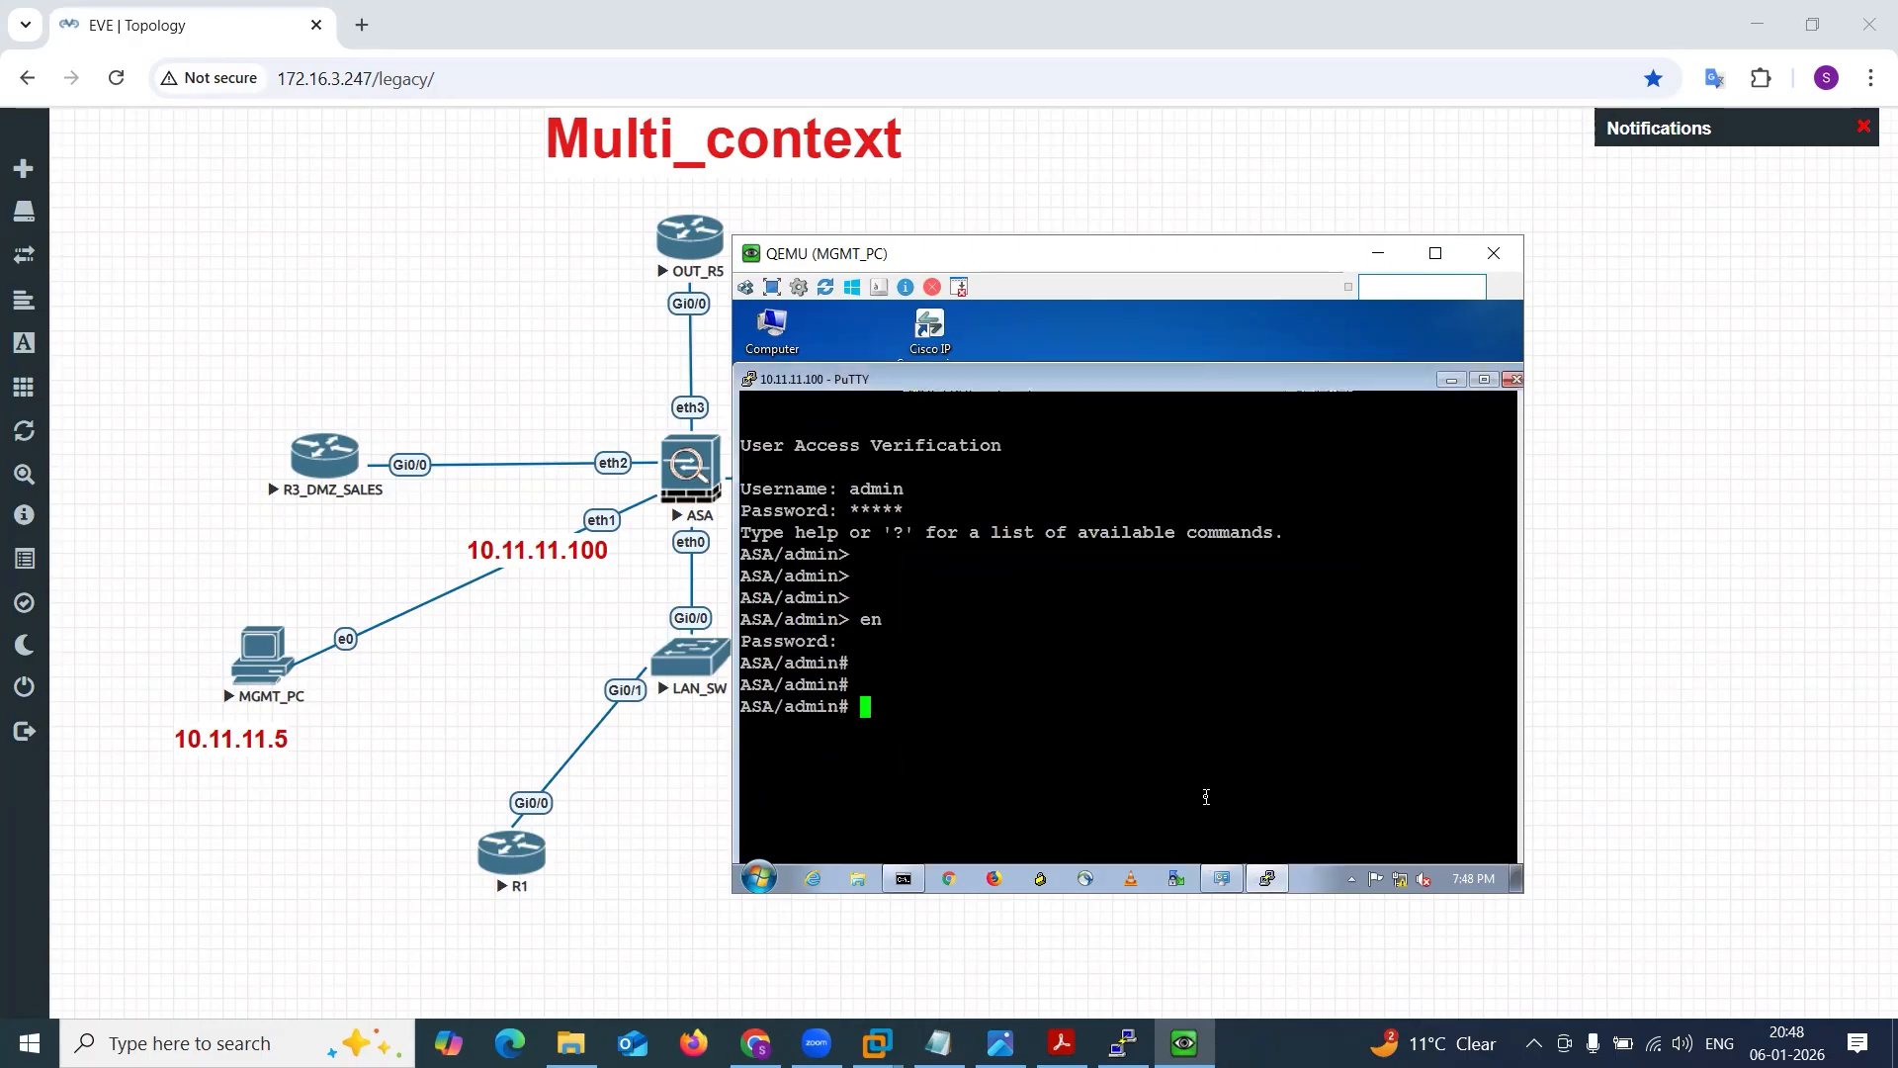
drag(751, 703, 840, 706)
click(853, 711)
drag(897, 255, 1157, 216)
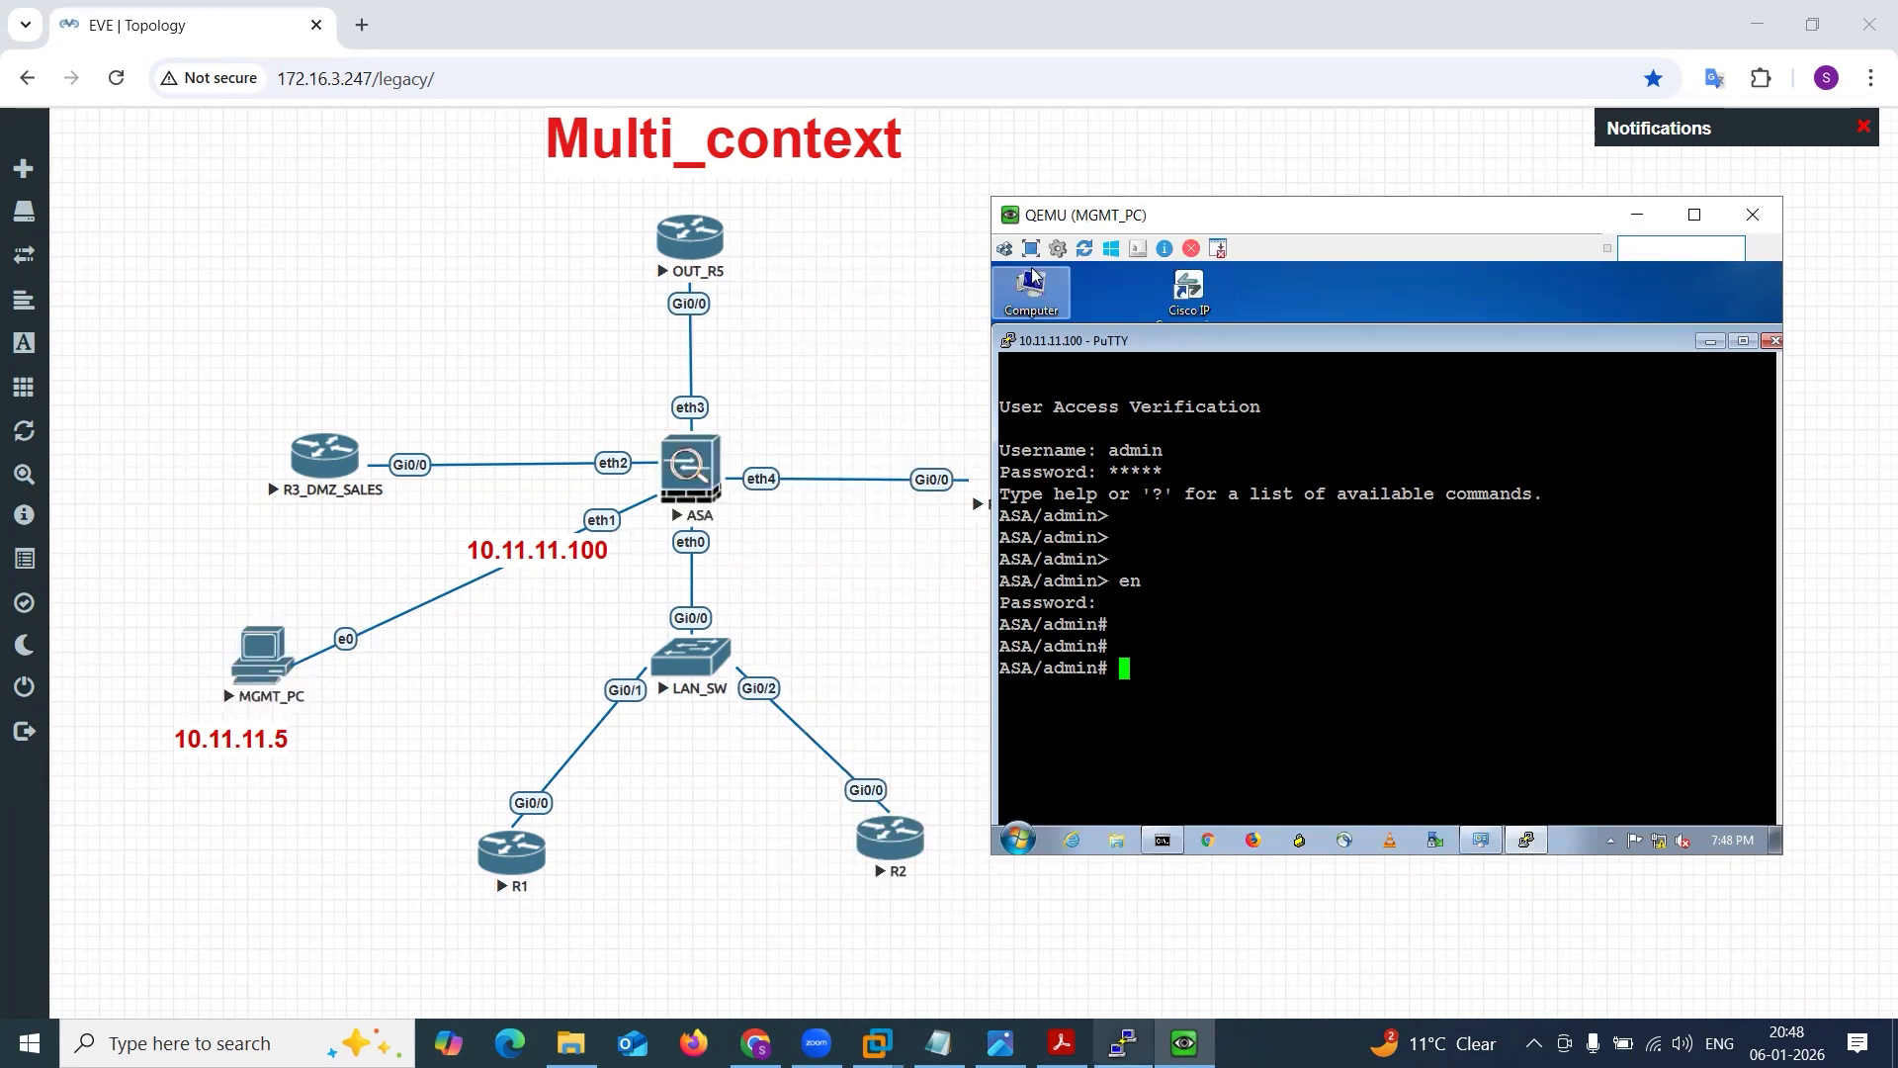
Switch to the Multi-context.png diagram and trace the path from the Admin PC to the Admin Context and on toward the Mark context.
click(1001, 1043)
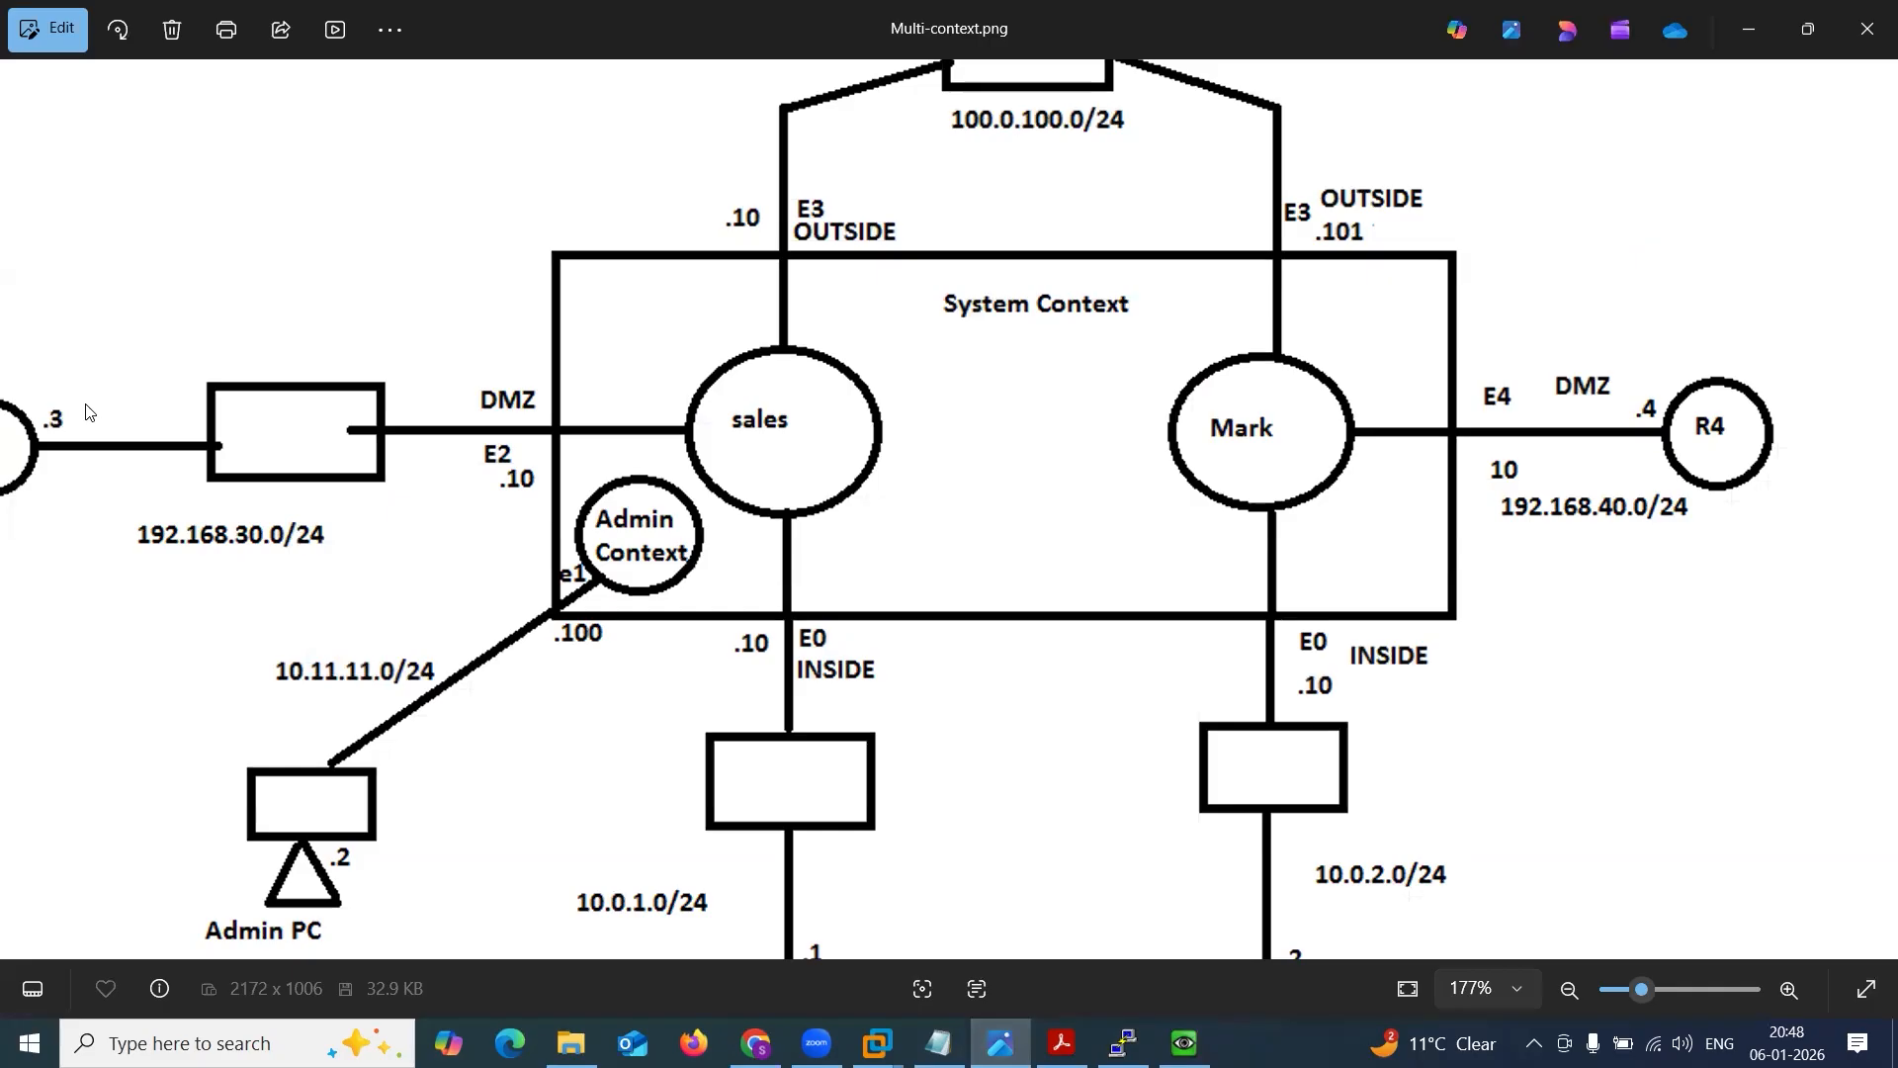
drag(285, 810, 628, 566)
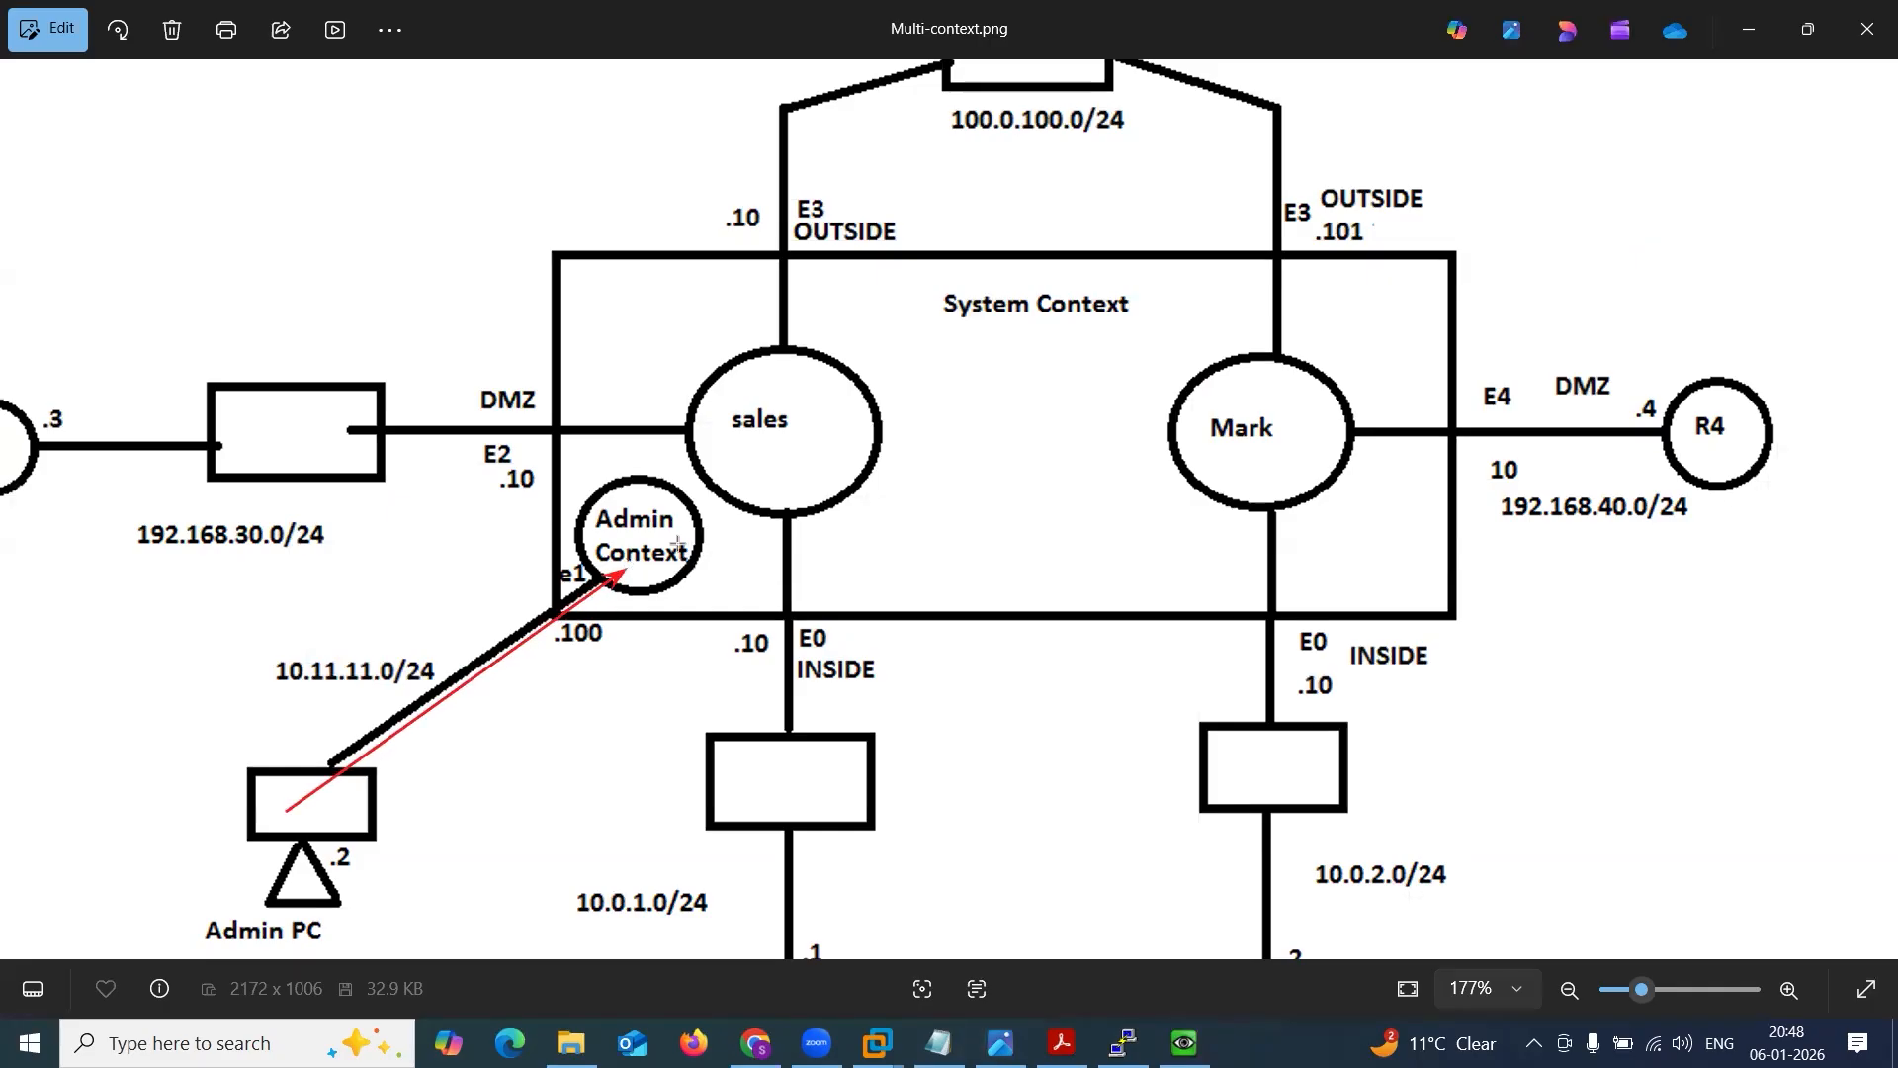
mouse_move(680, 565)
mouse_down()
mouse_move(1013, 315)
mouse_move(1026, 436)
mouse_move(999, 482)
mouse_move(803, 514)
mouse_move(1104, 471)
mouse_up()
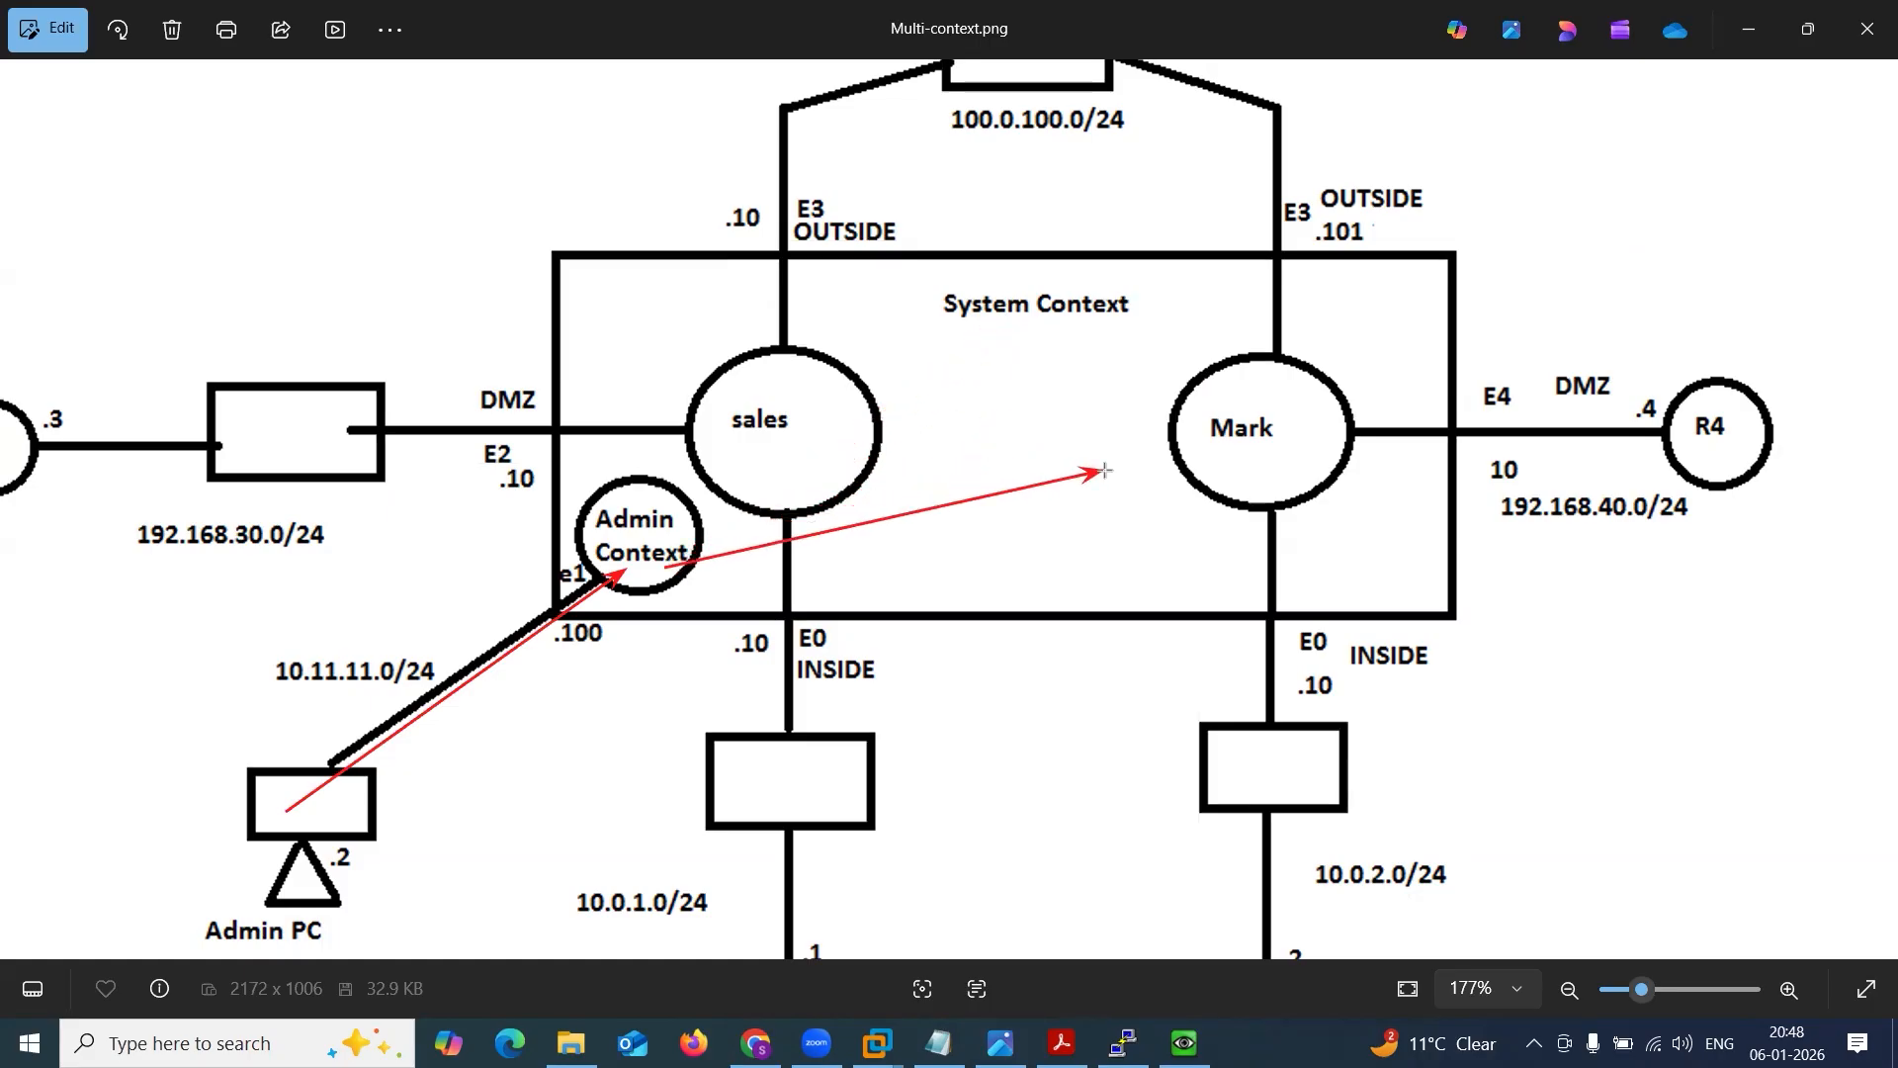
key(ctrl+z)
key(ctrl+z)
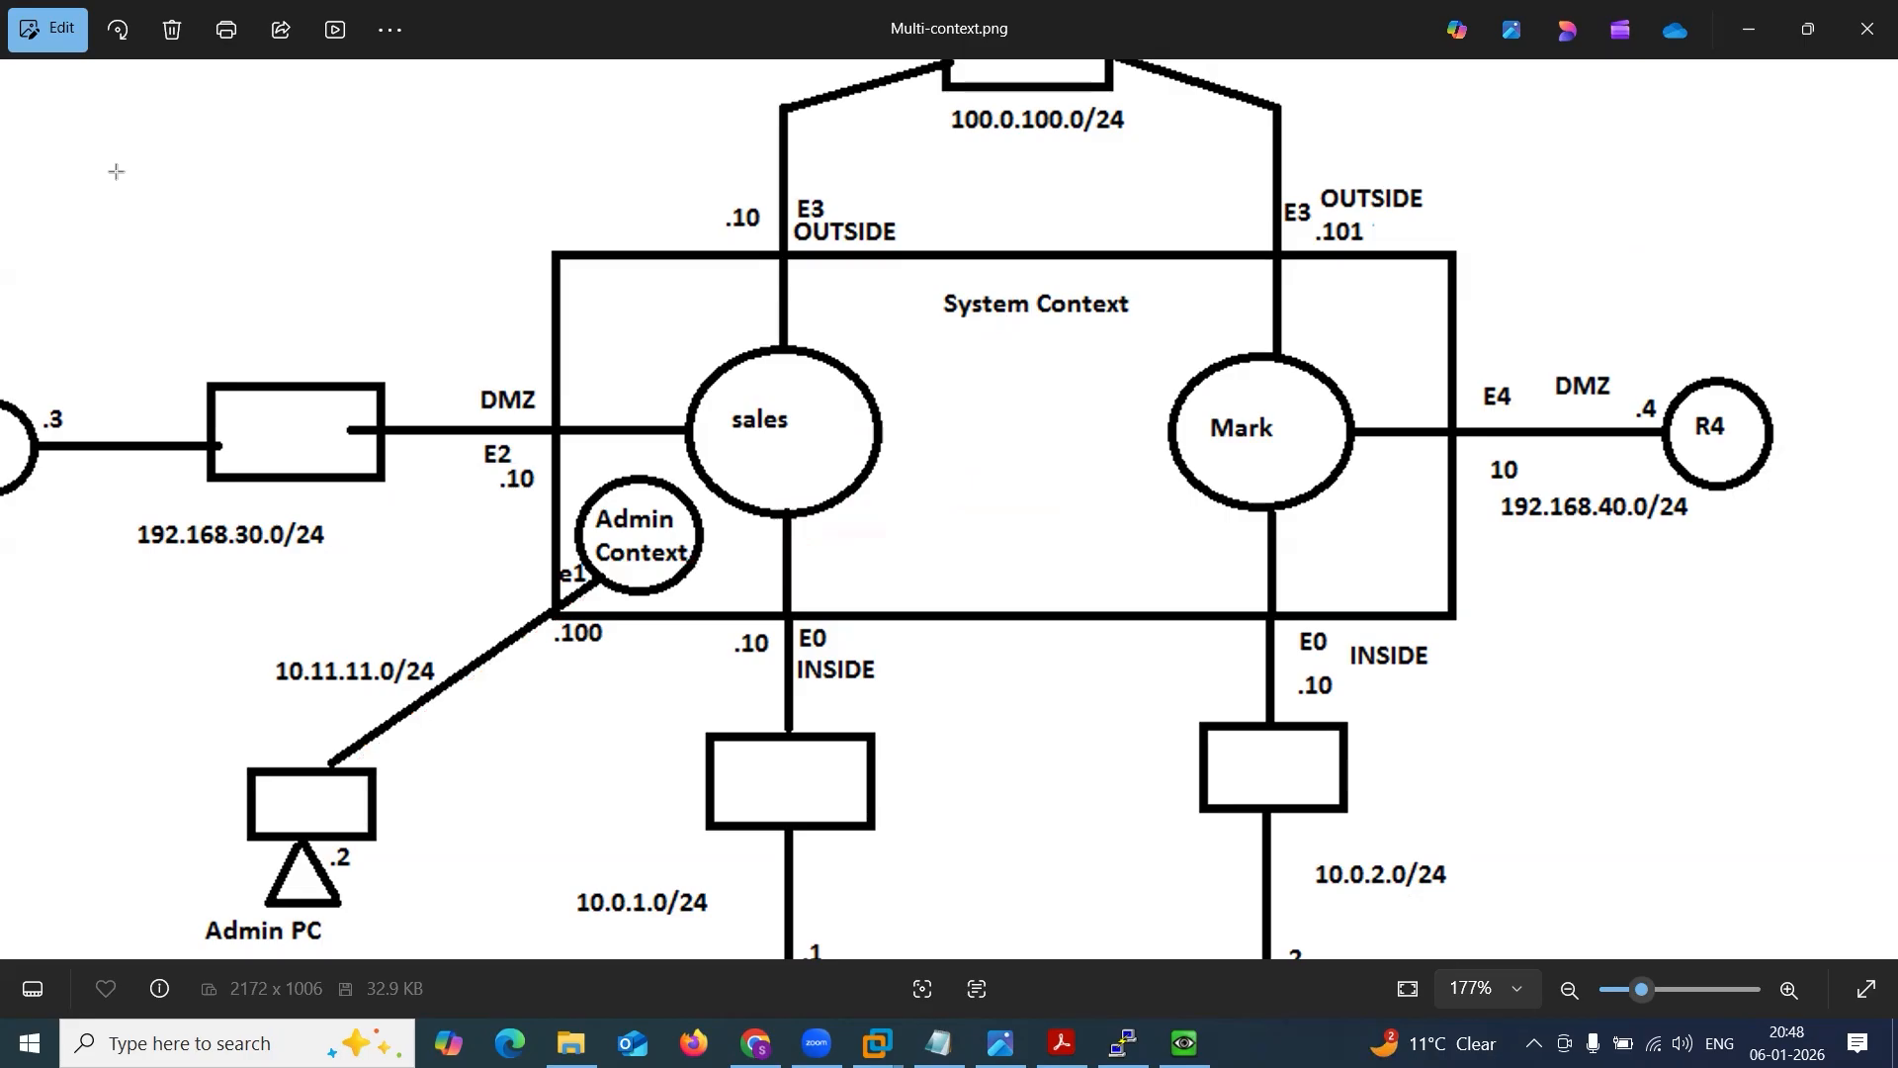
Return to the MGMT_PC Telnet session and enter global configuration mode in the admin context.
click(1184, 1042)
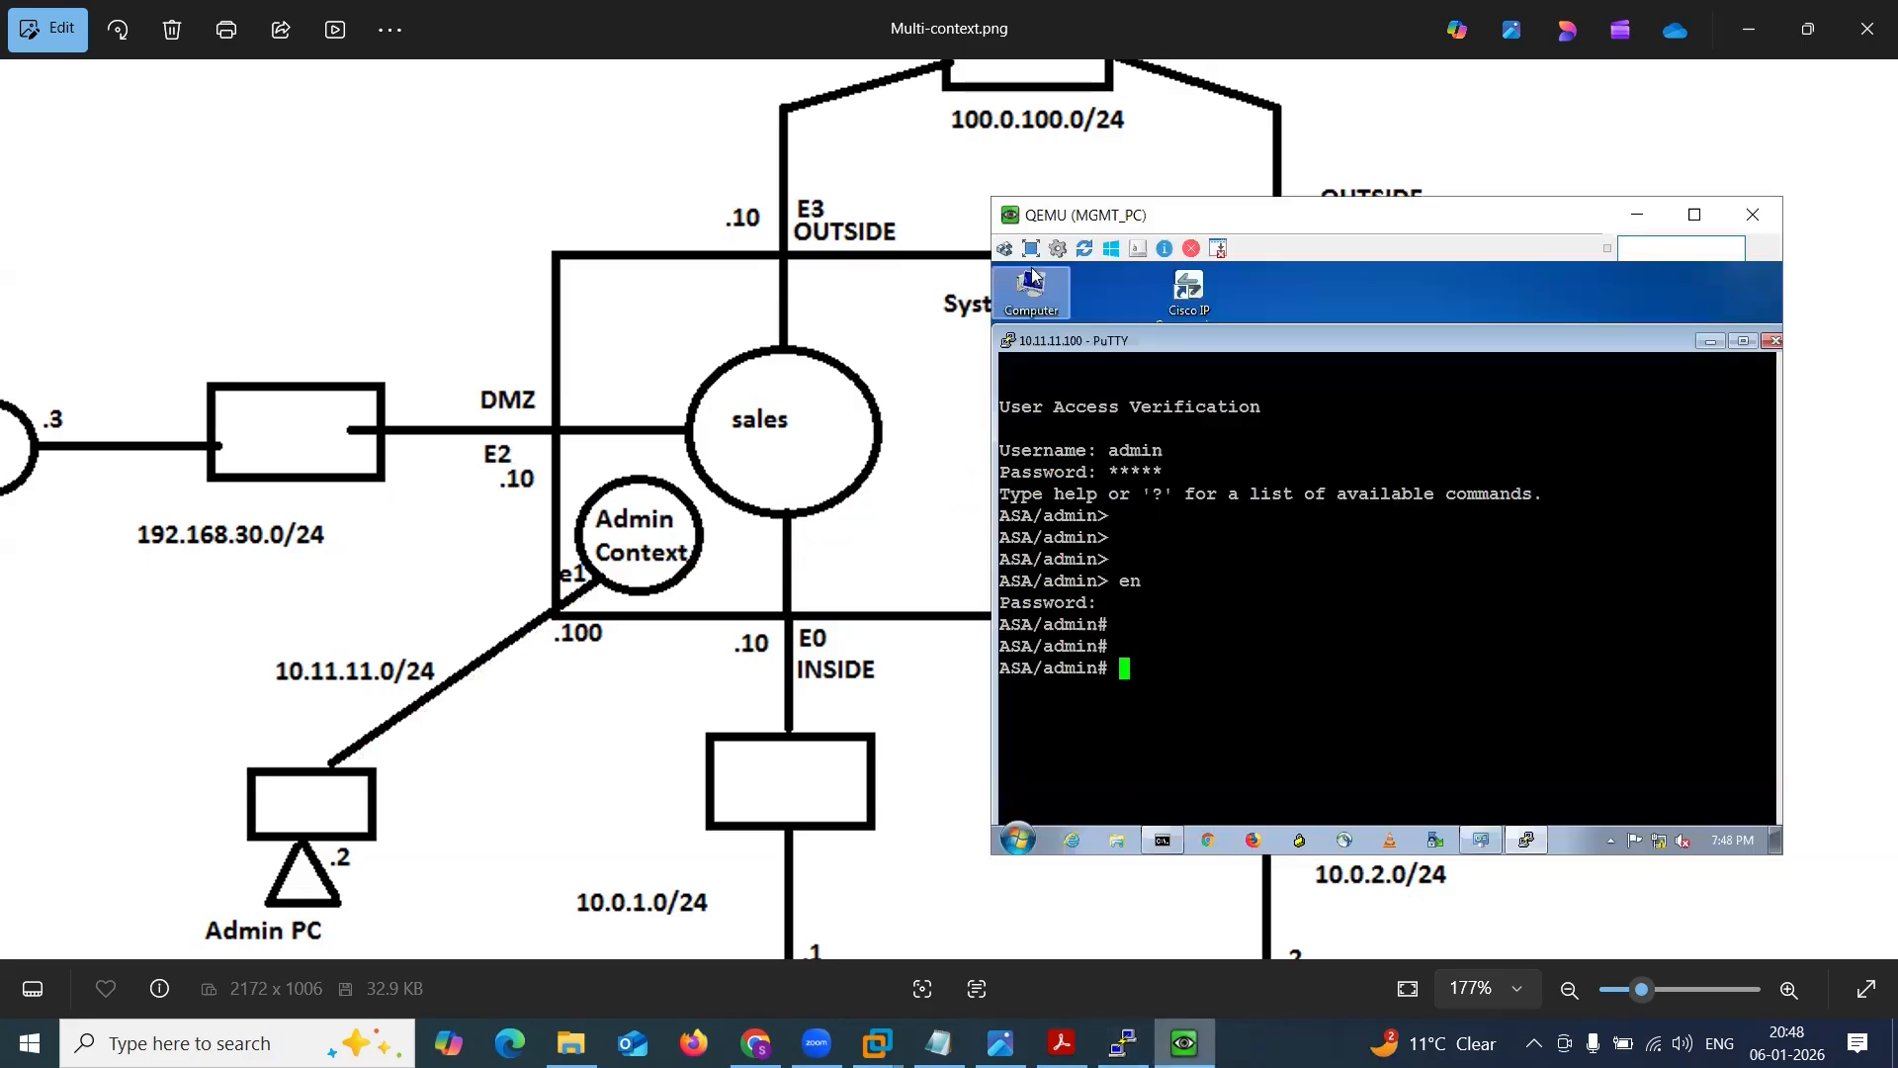
text(conf t)
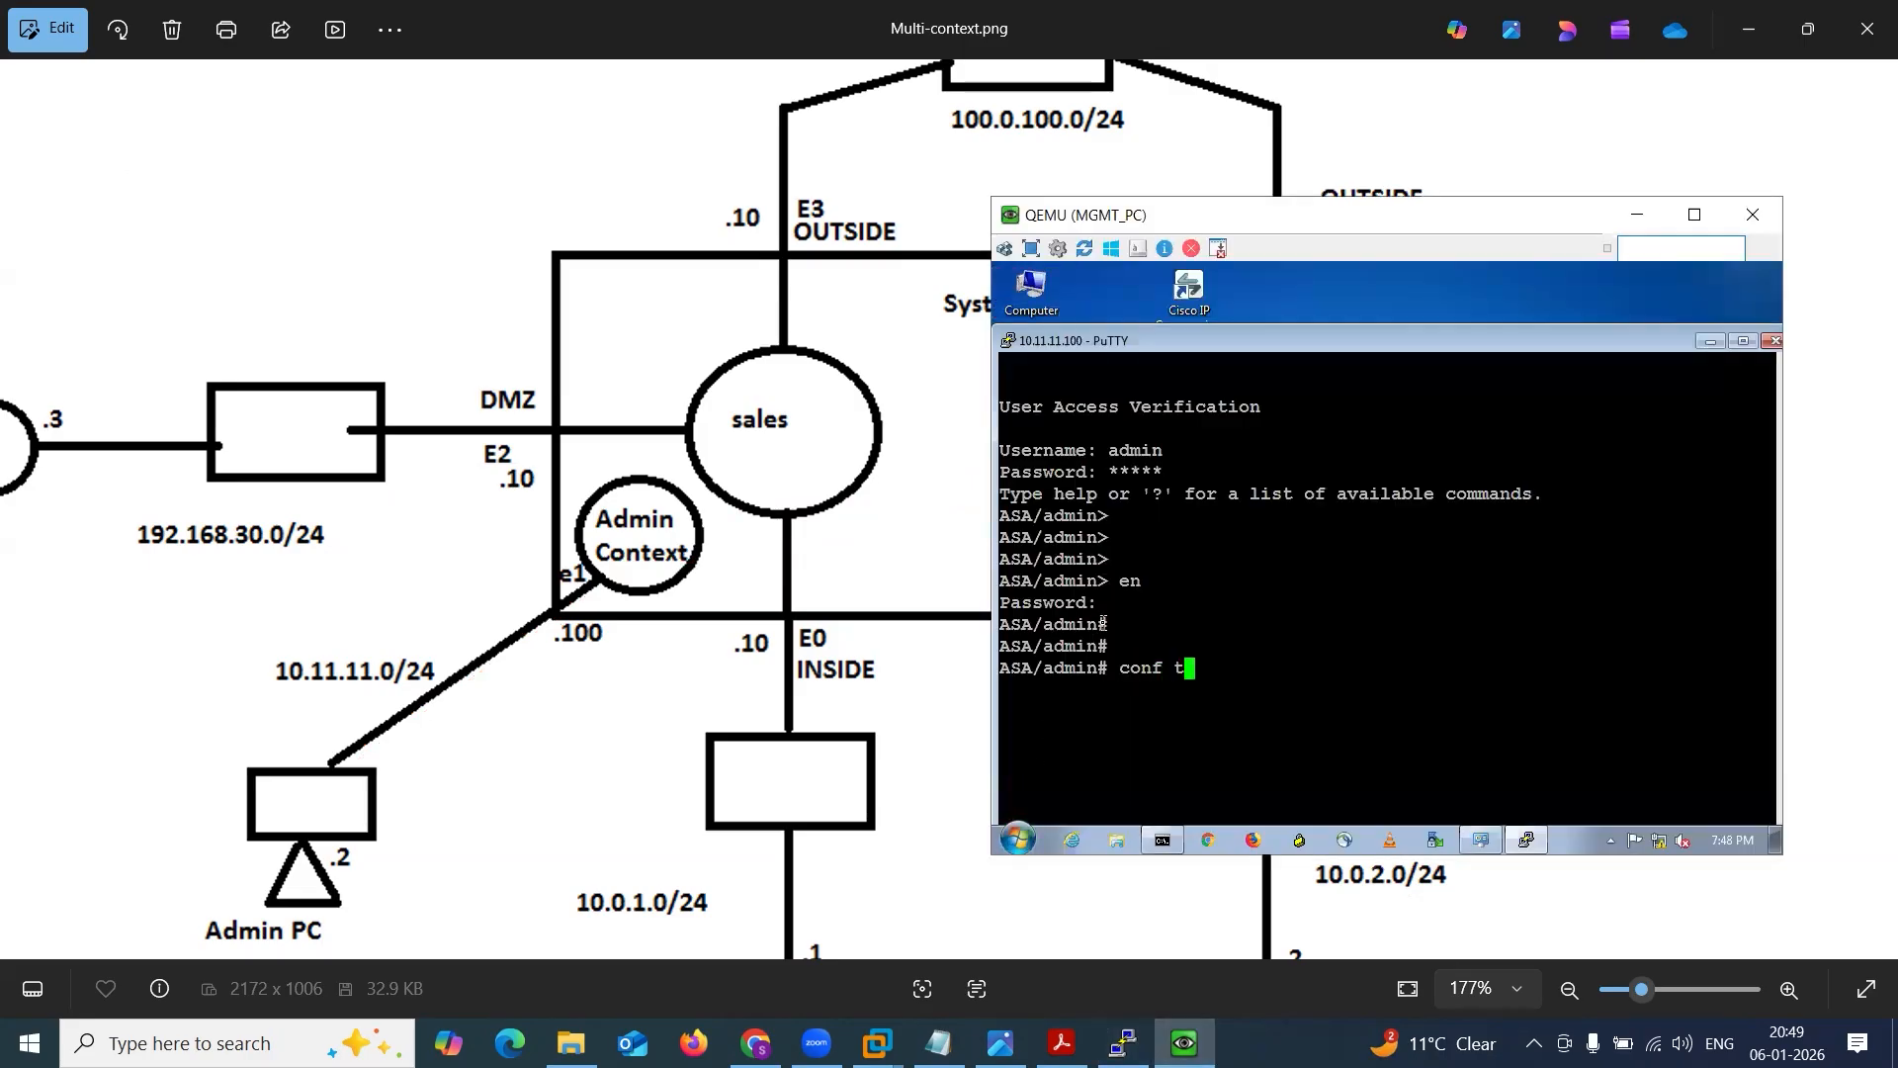
key(Return)
Change from the admin context to the system context and move the MGMT_PC and PuTTY windows beside the diagram.
text(ch)
key(Tab)
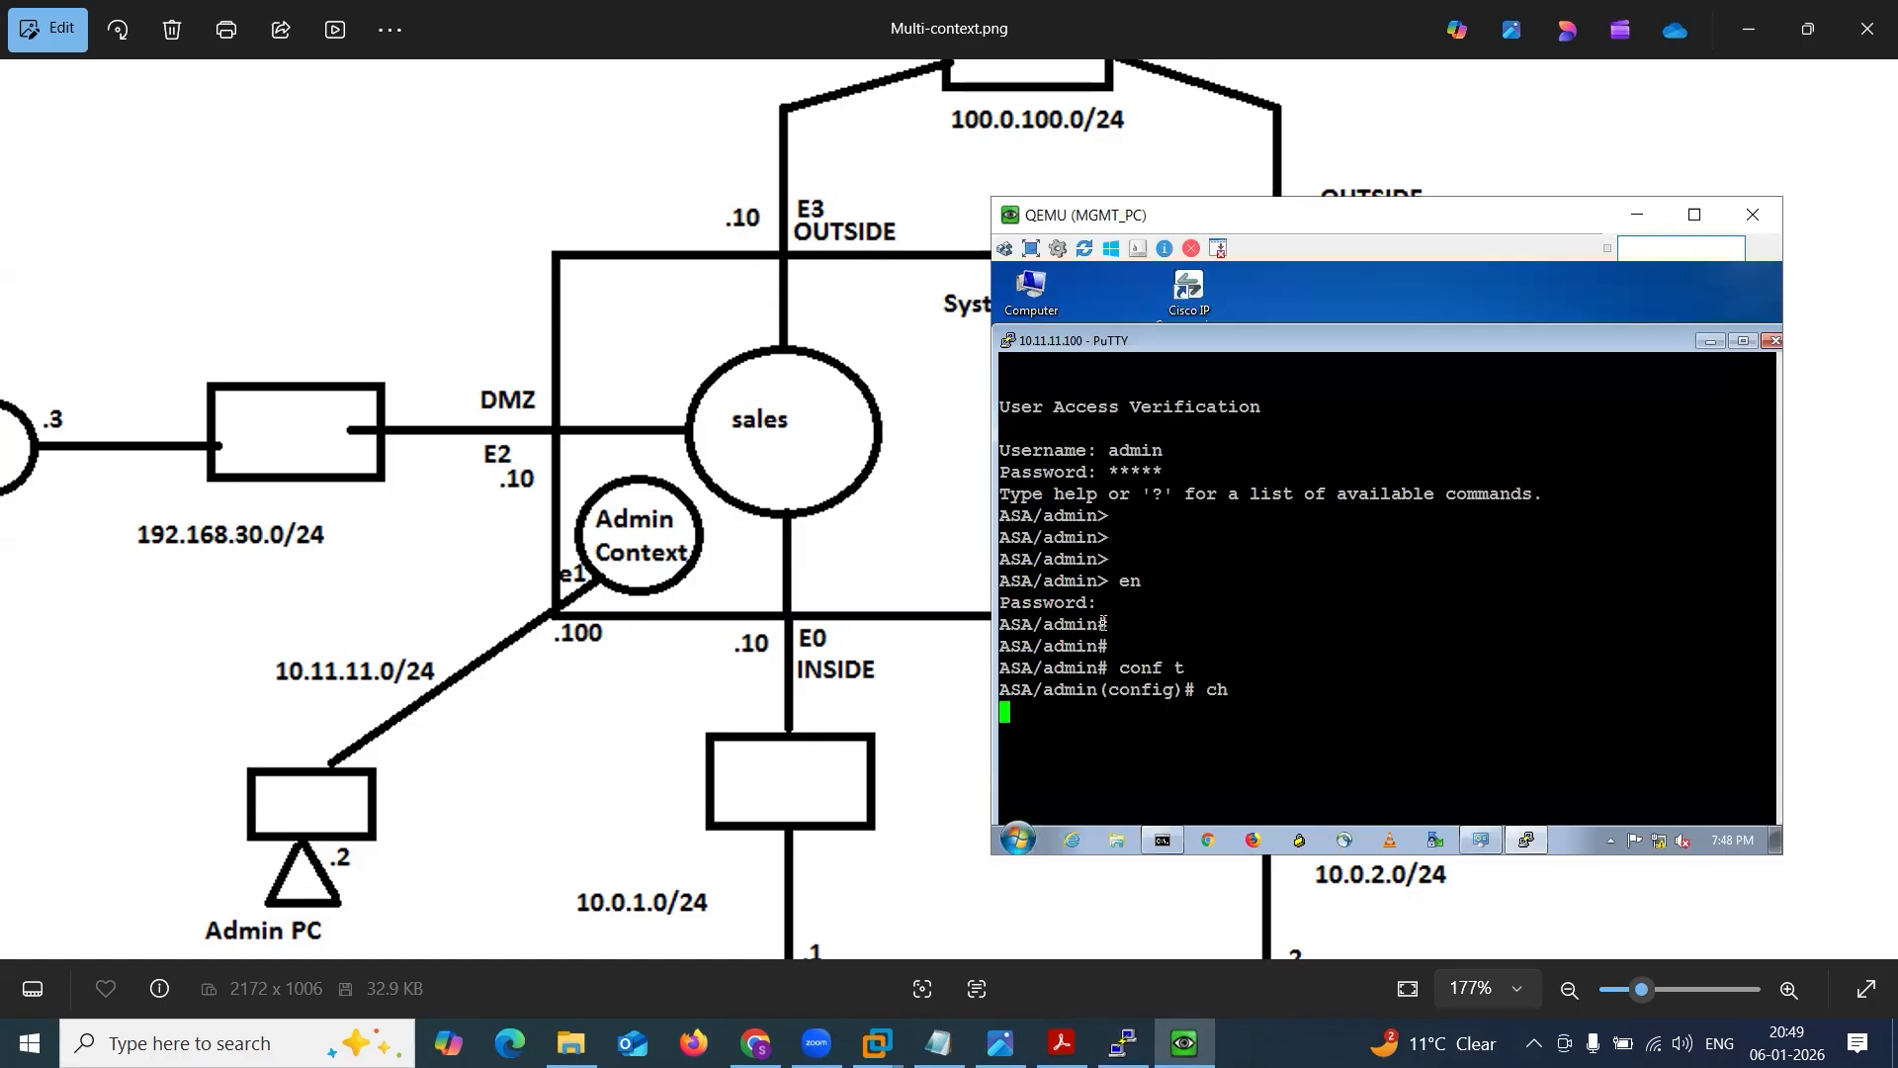
text(to c)
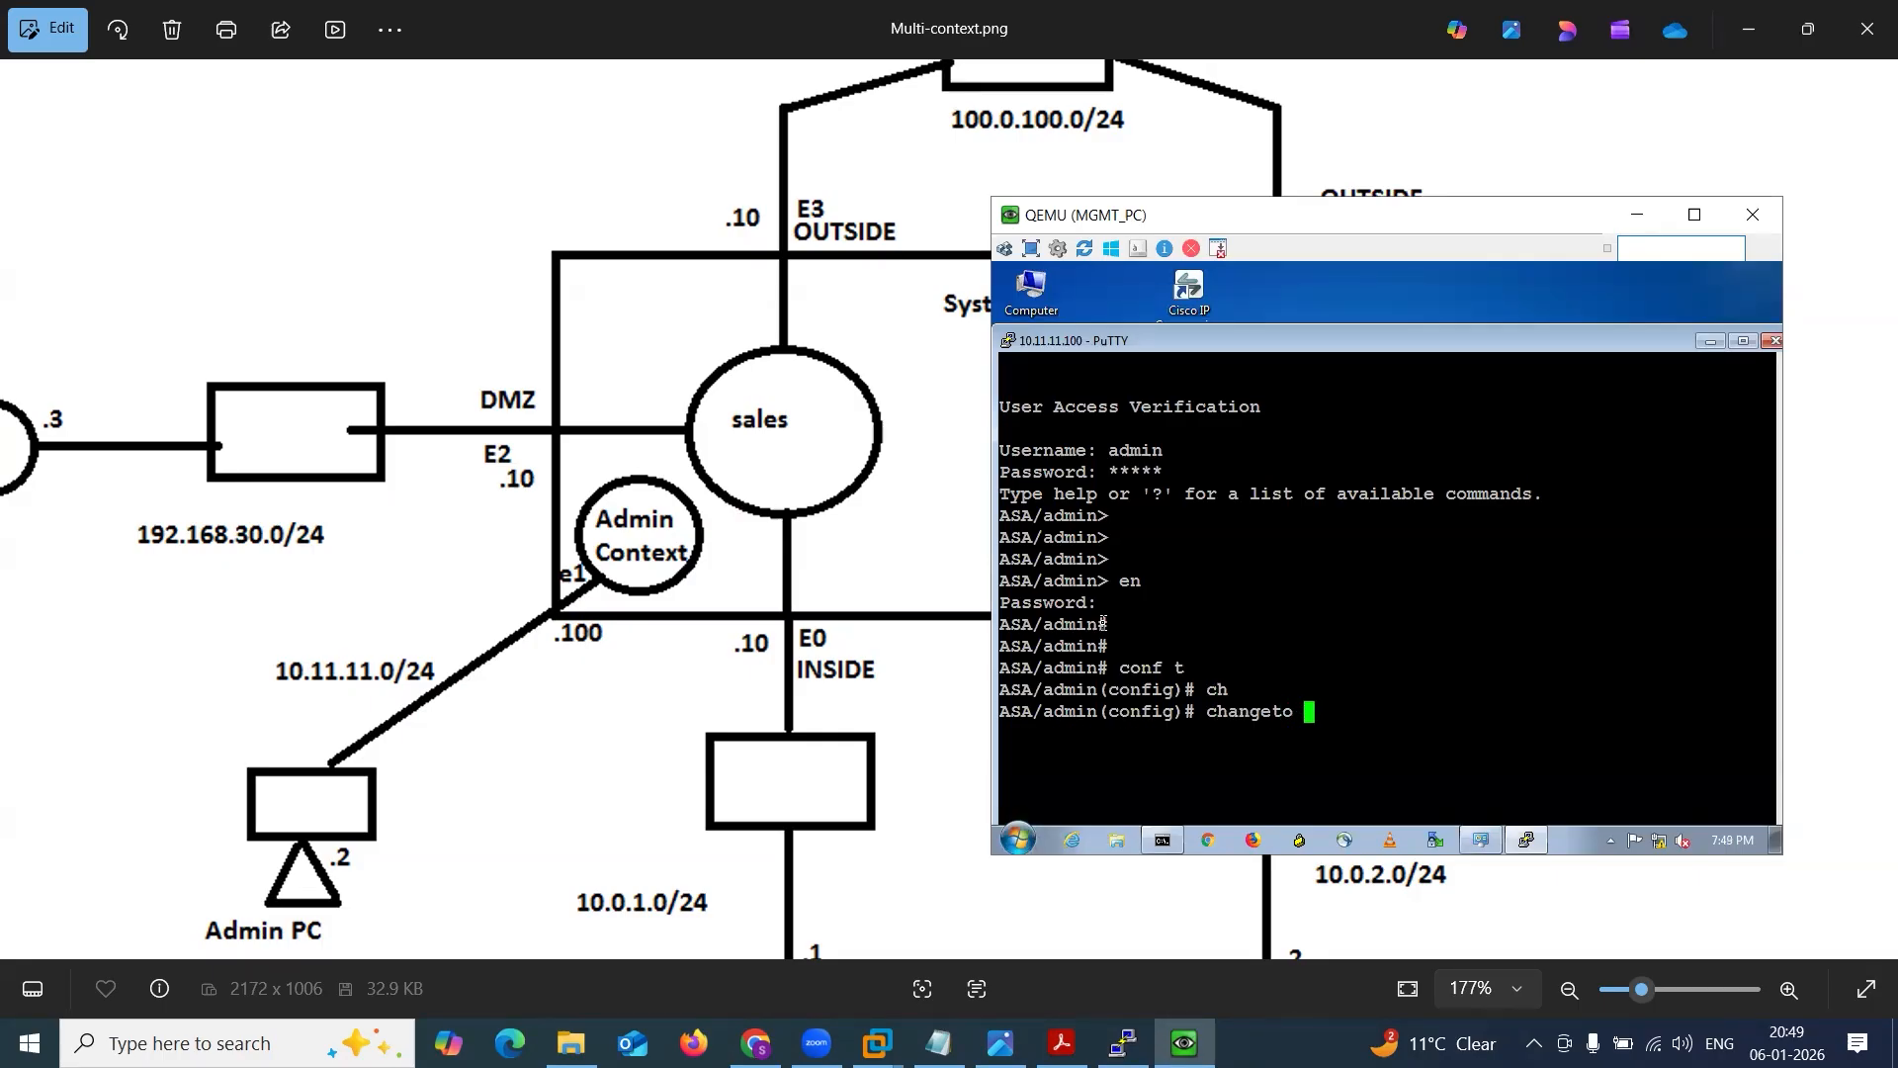
key(Tab)
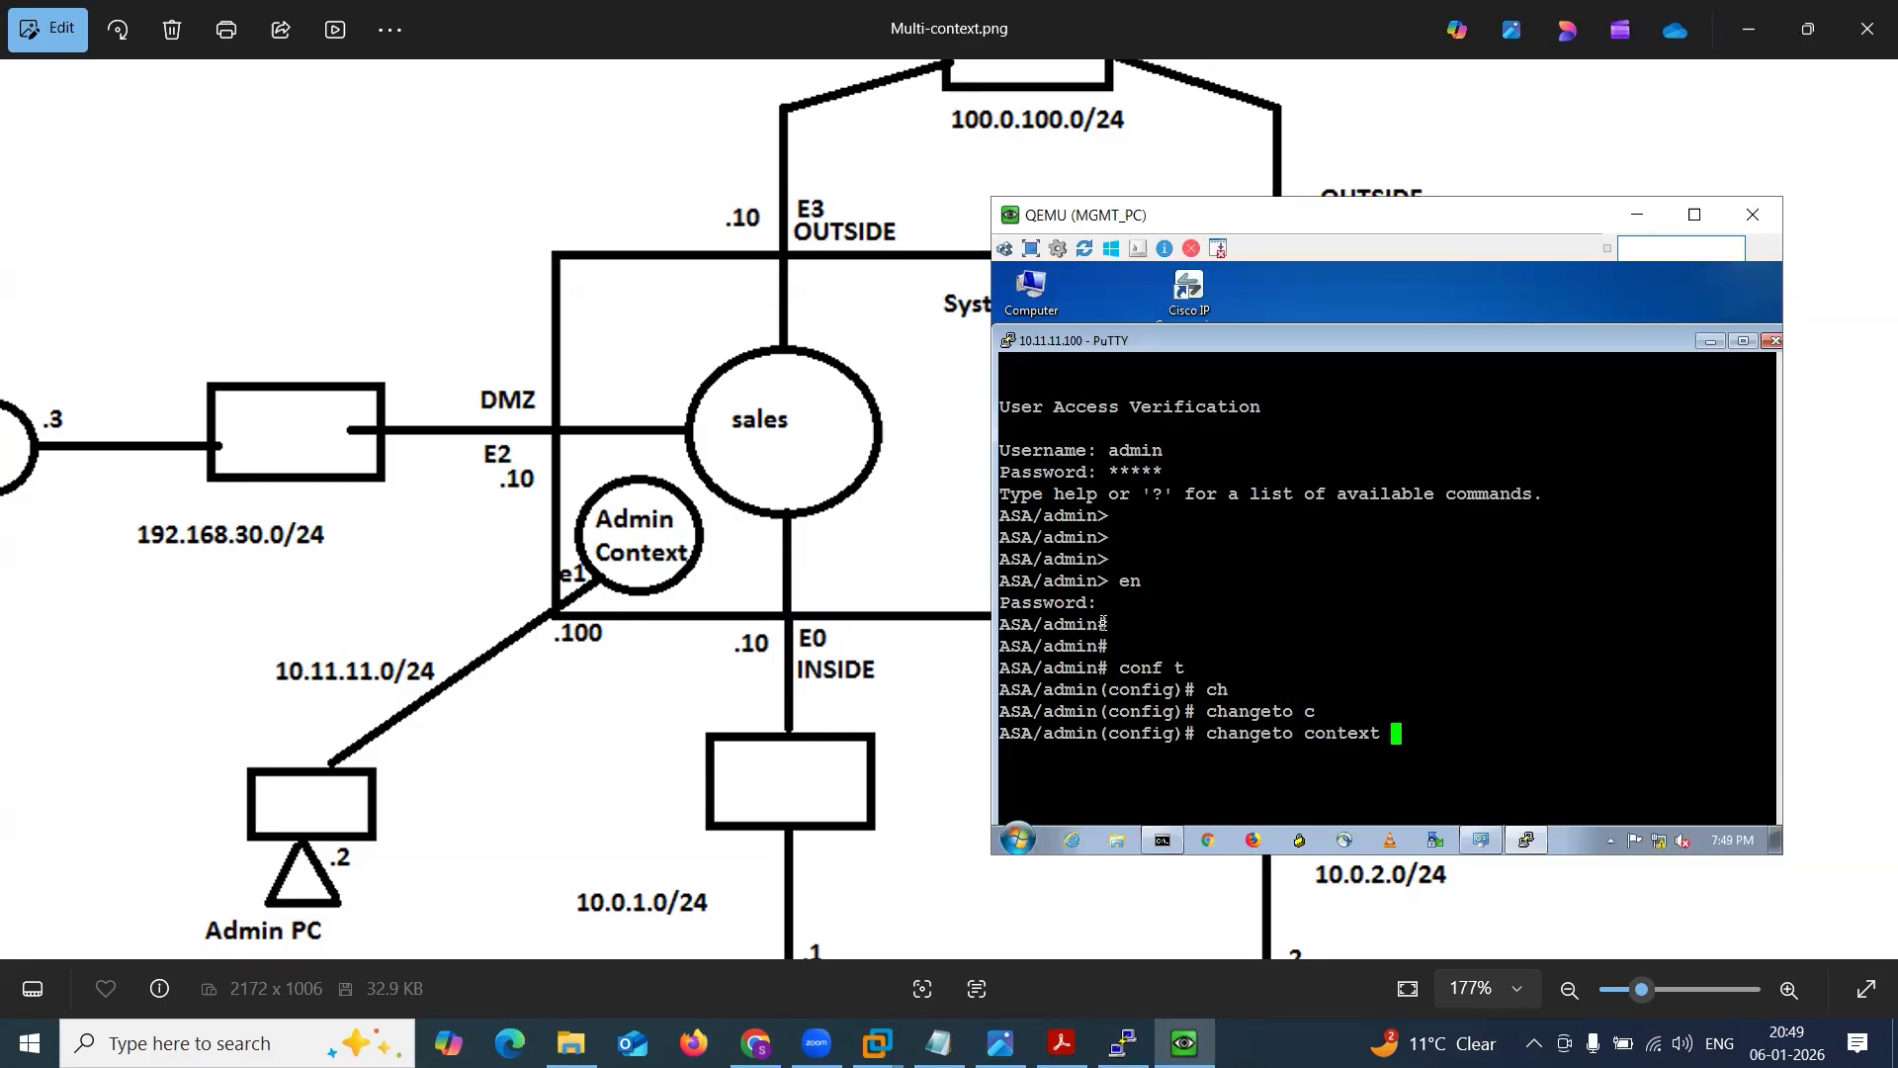
text(s)
key(Tab)
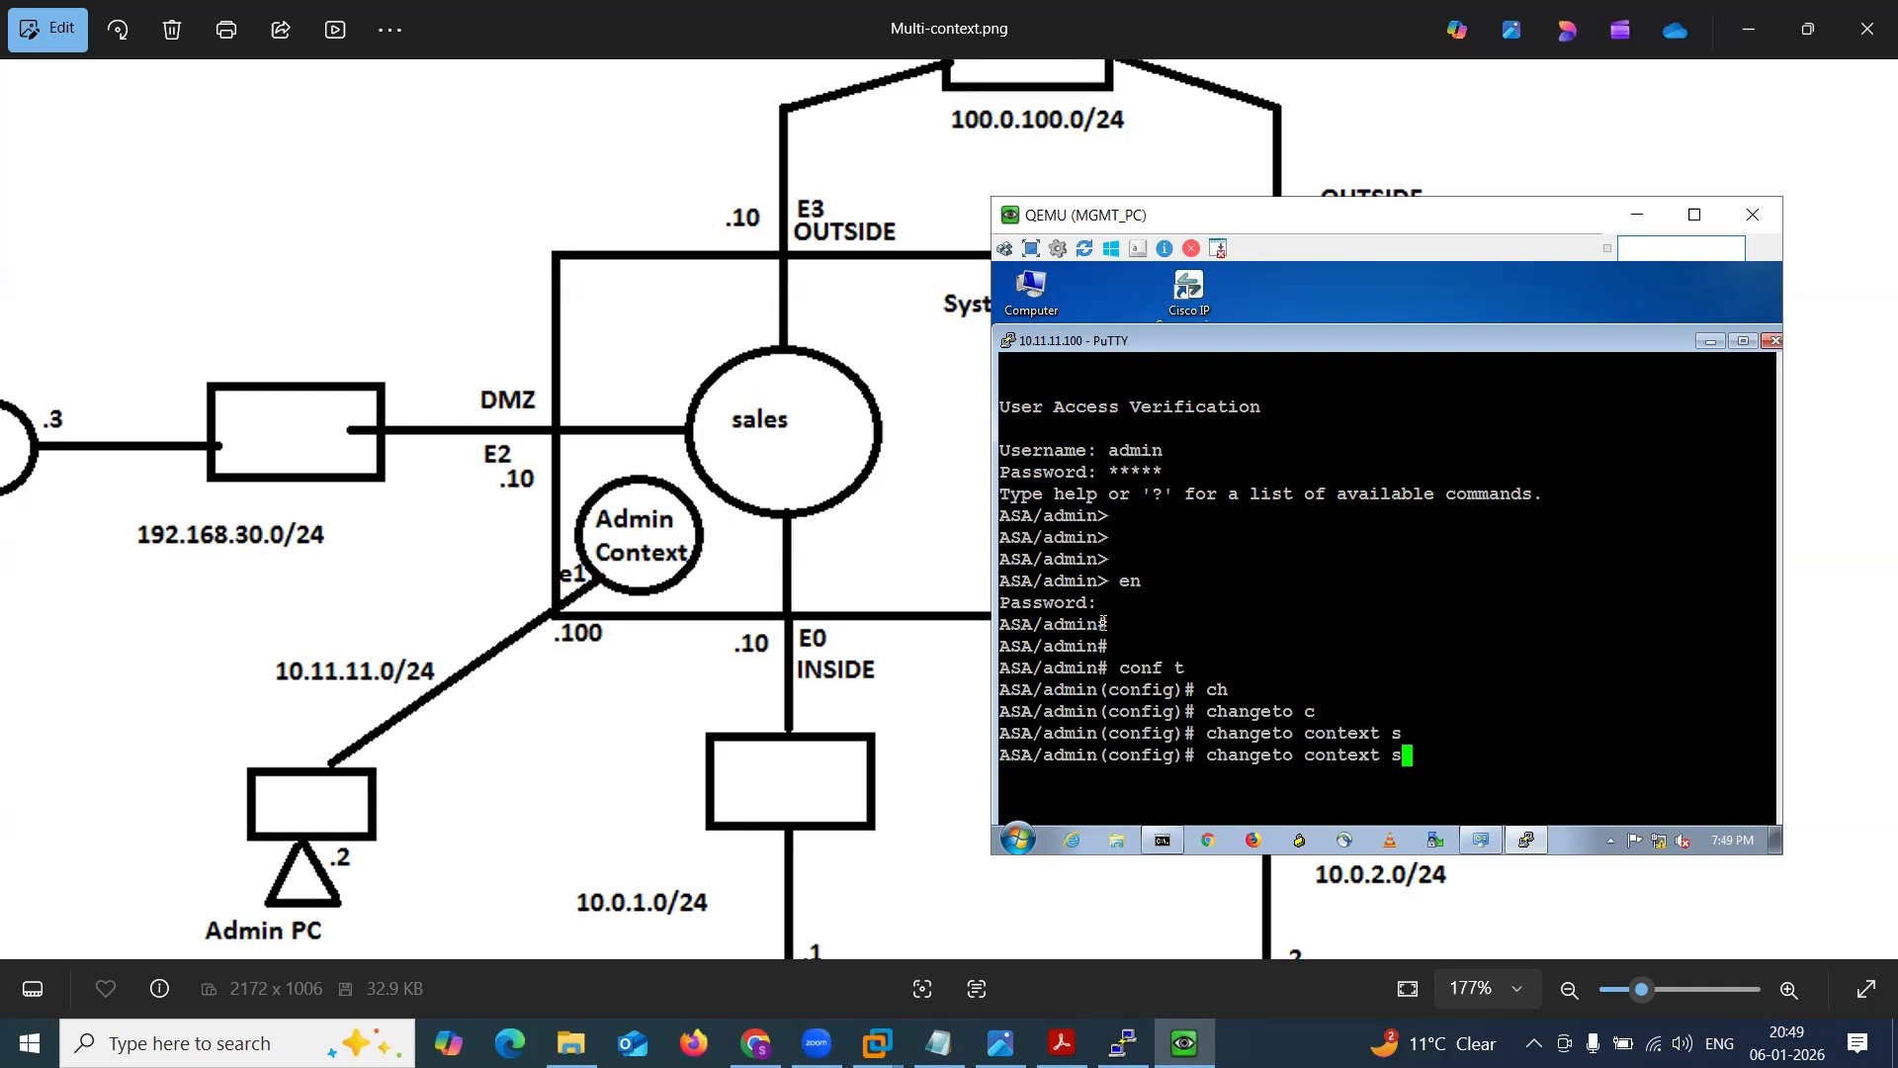
text(ystem)
key(Return)
key(Return)
key(Return)
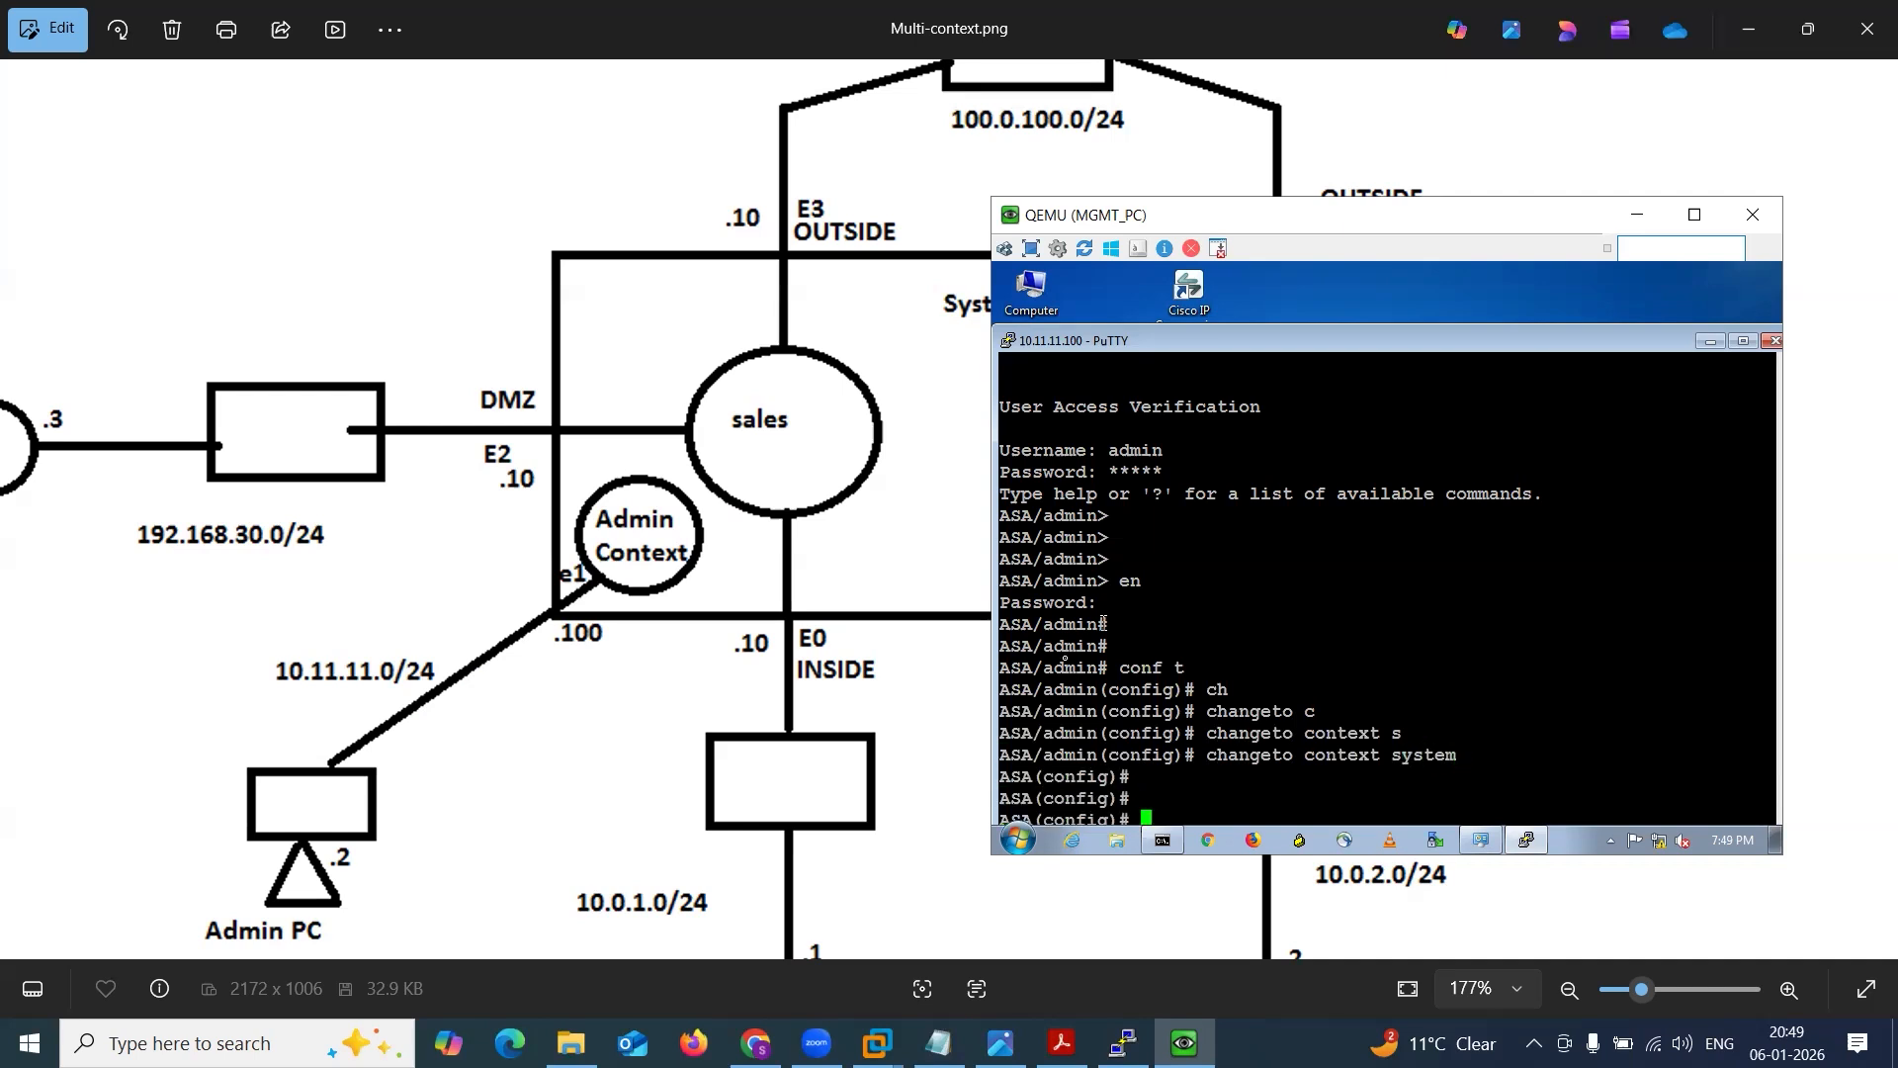
drag(1008, 781, 1145, 783)
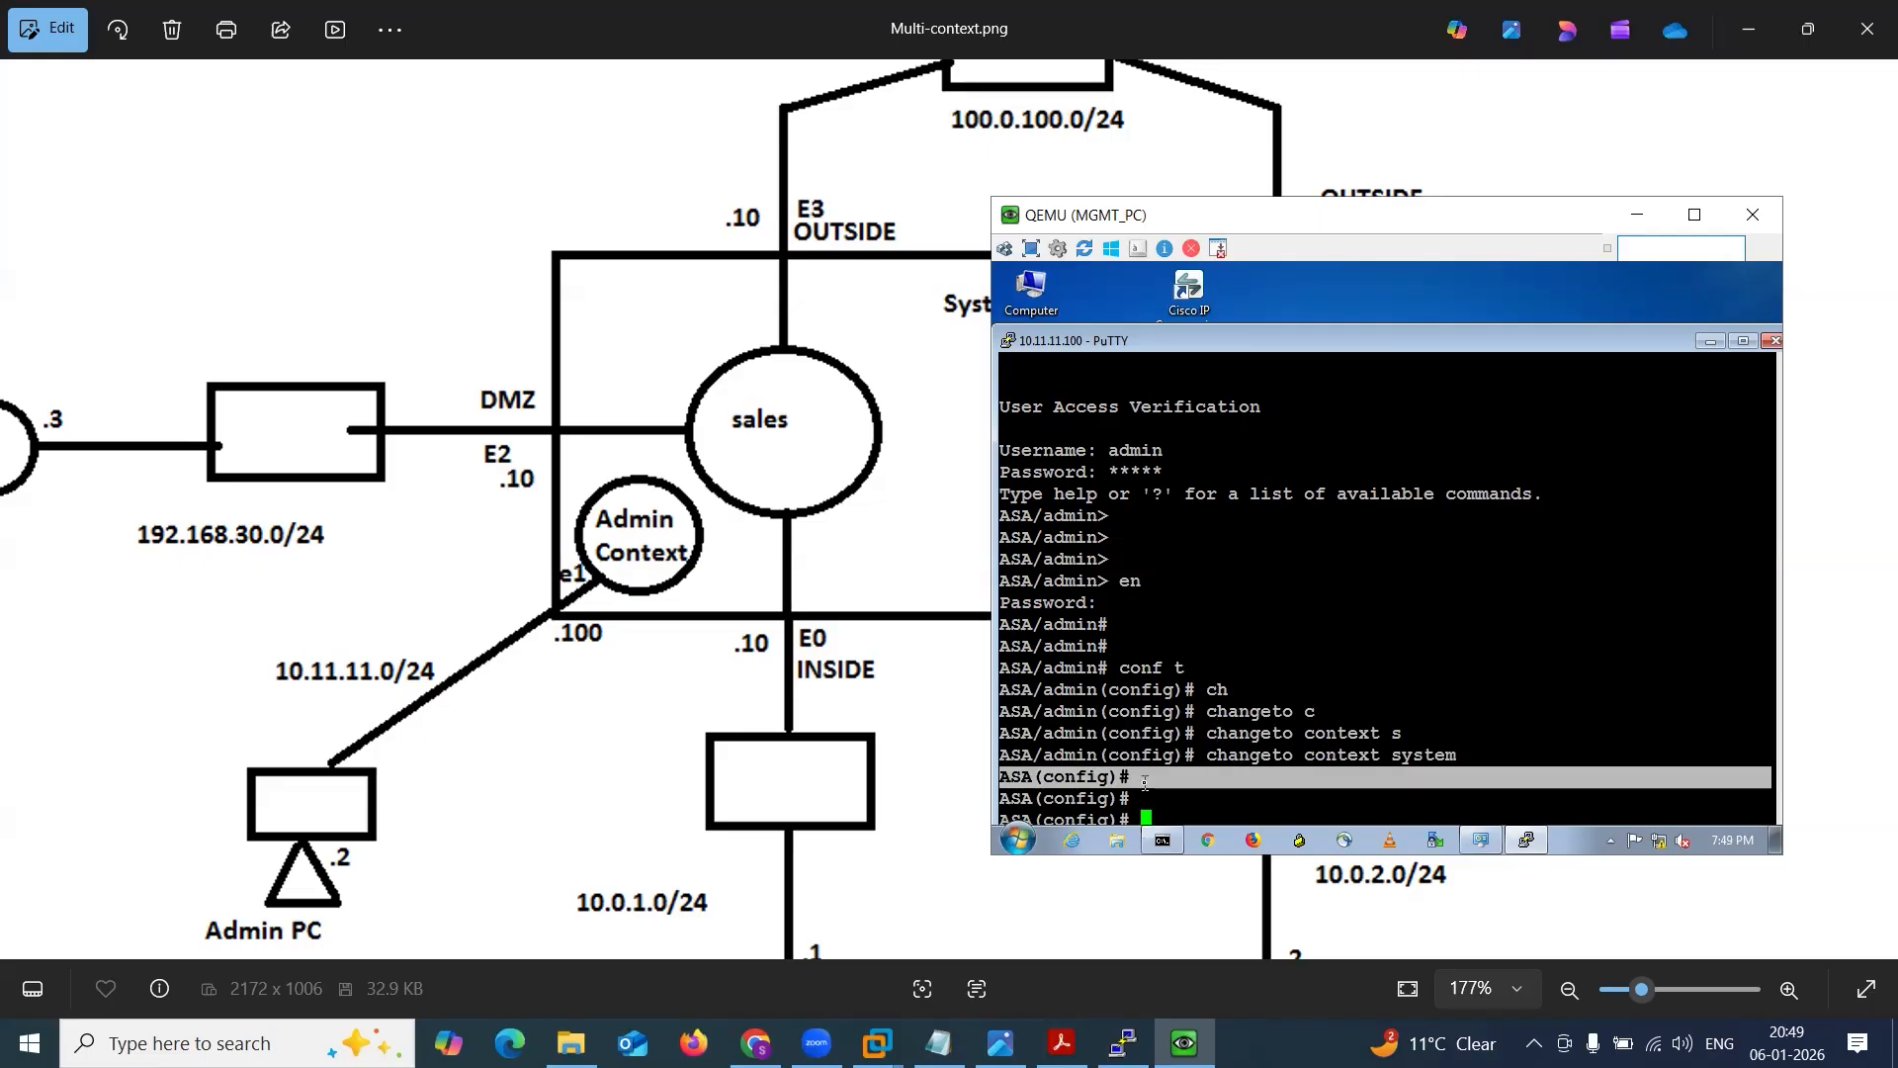
click(1145, 783)
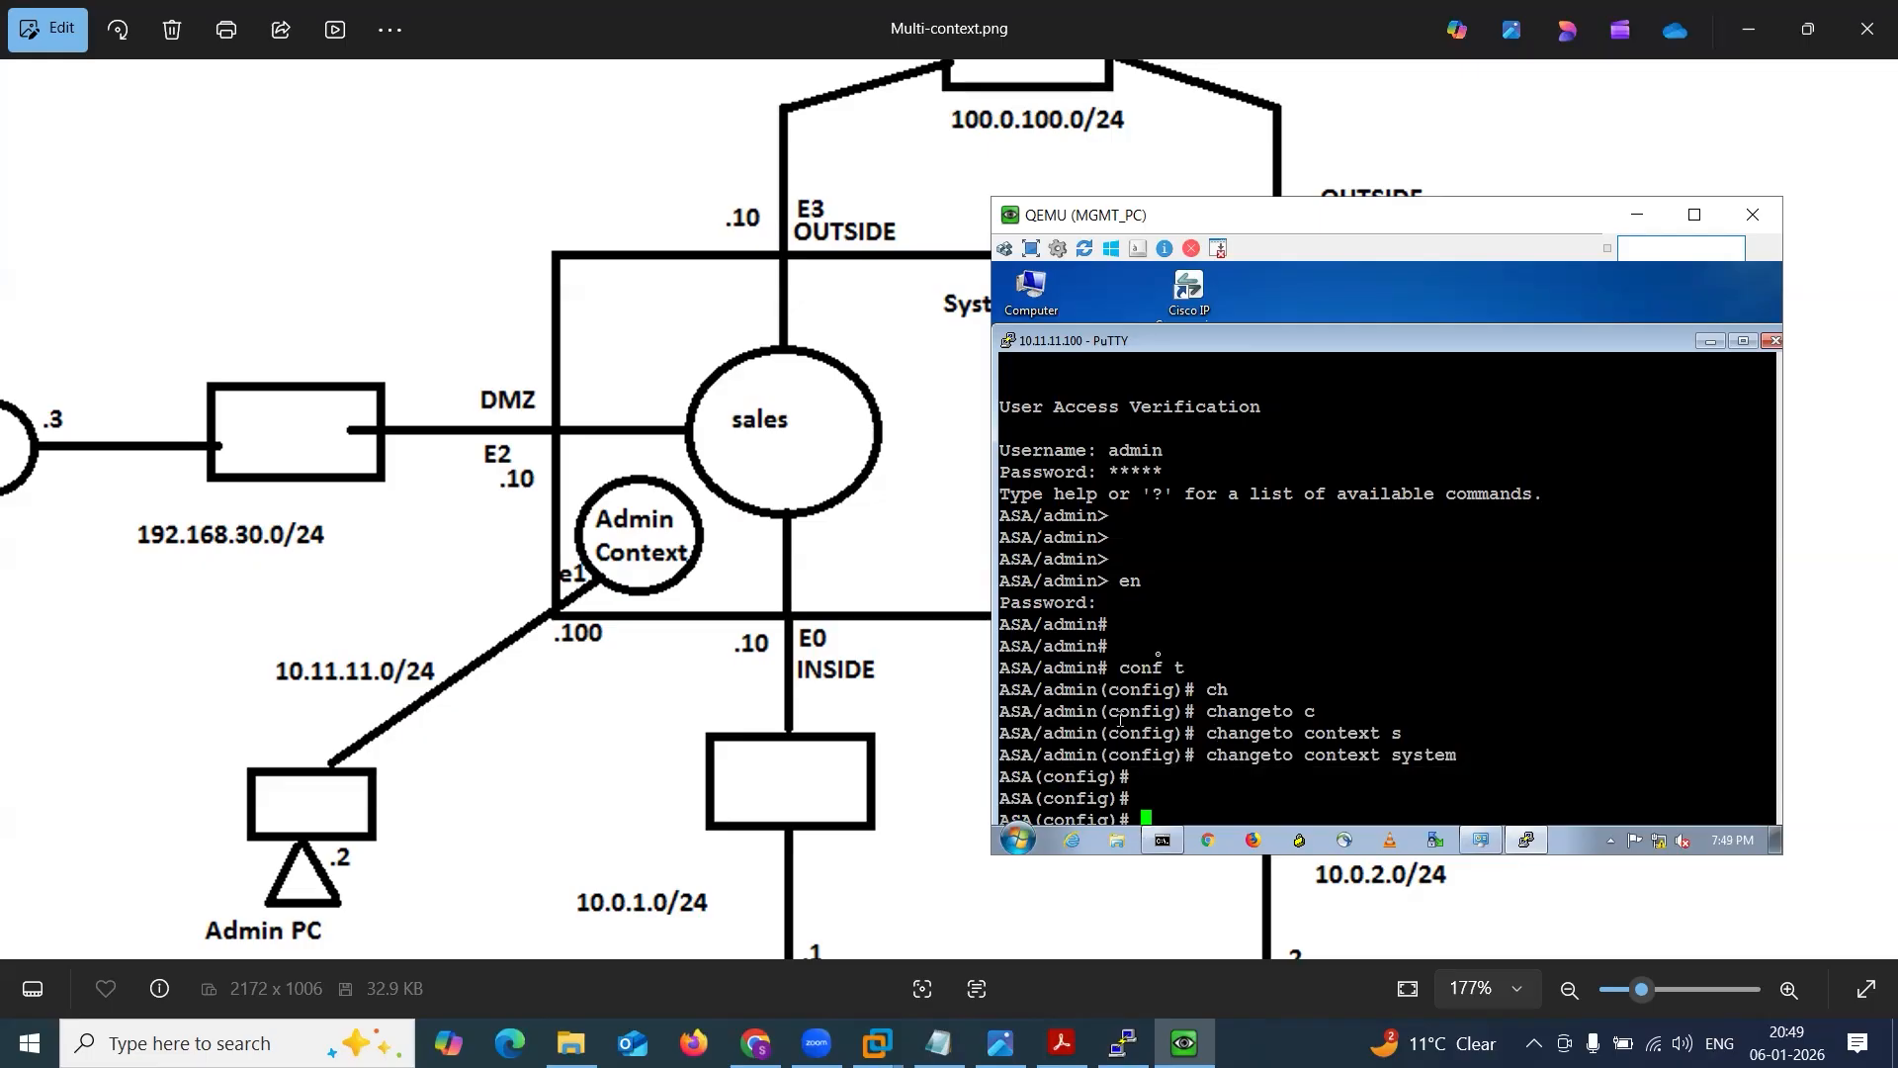
drag(1212, 213, 1236, 169)
drag(1253, 299, 1269, 265)
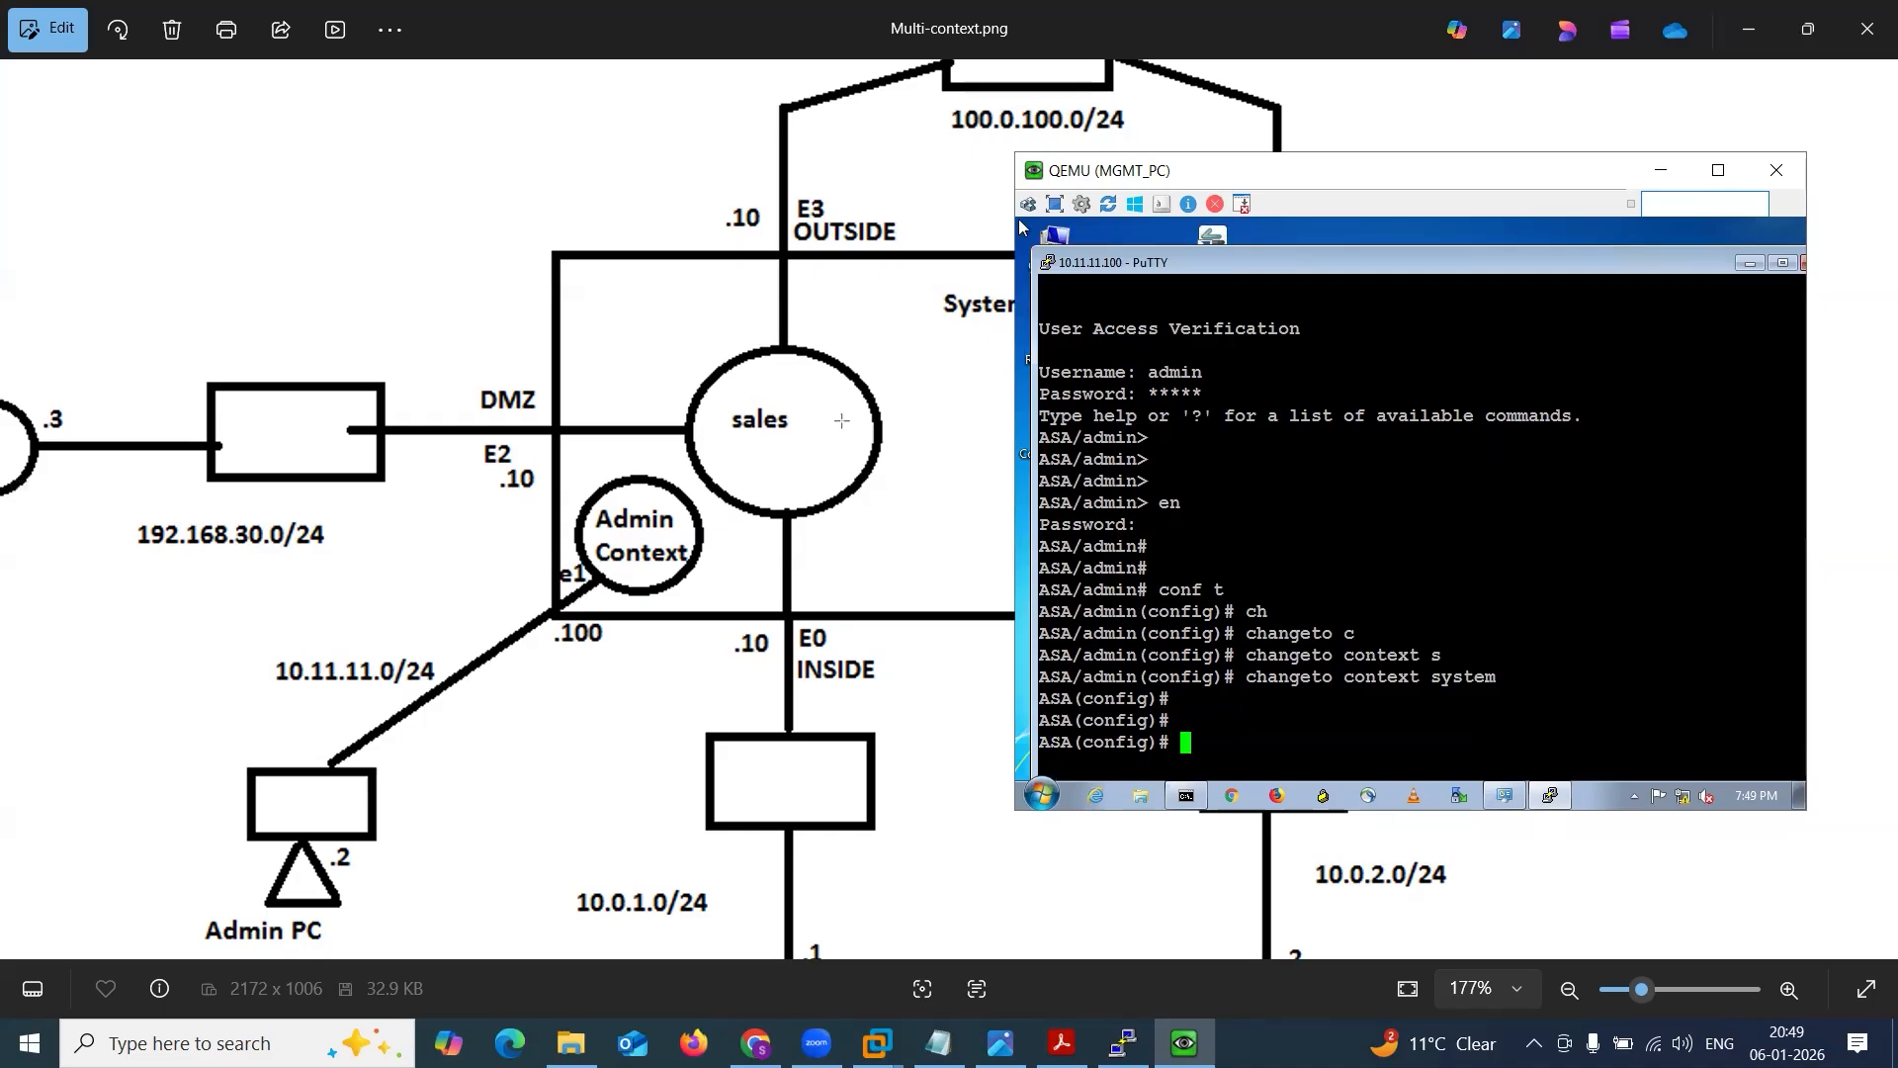
Cross out the sales context on the diagram with arrows and undo the marks.
drag(1124, 659, 1191, 713)
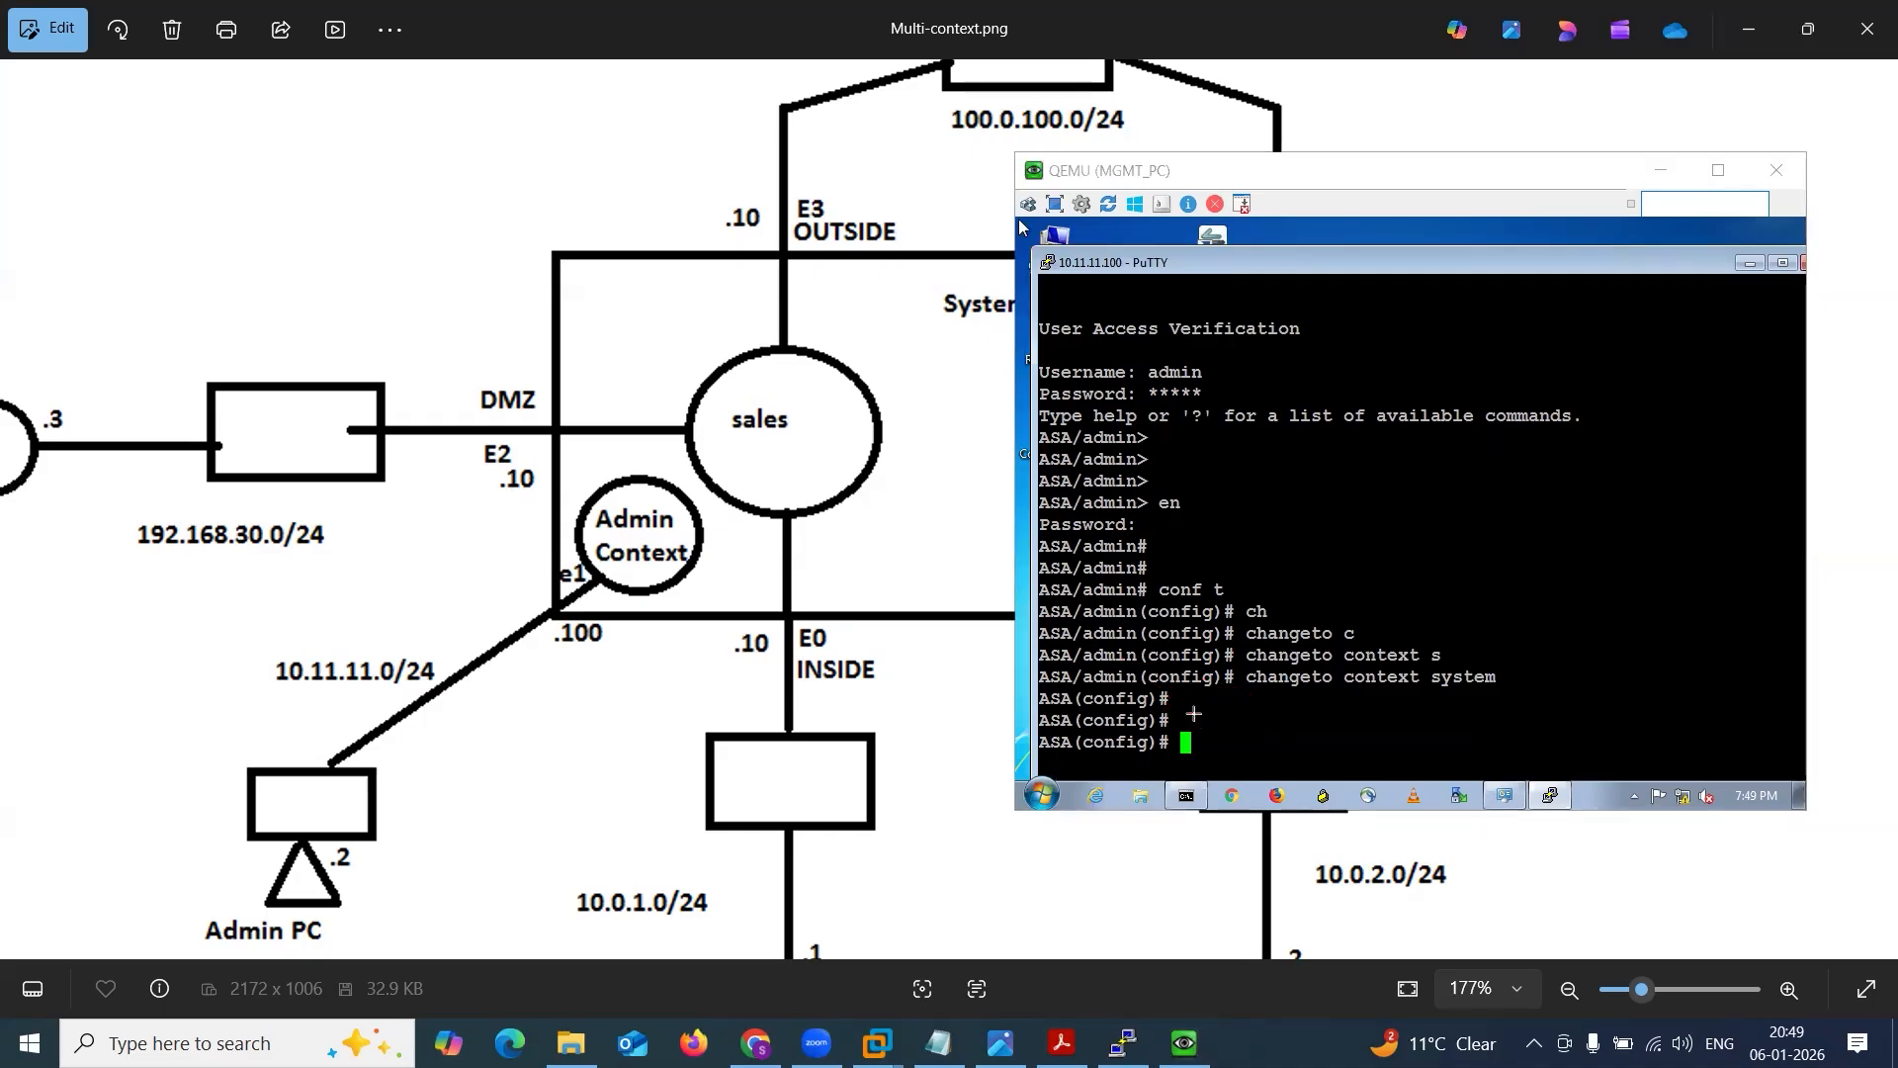
drag(708, 385, 852, 482)
drag(858, 394, 783, 521)
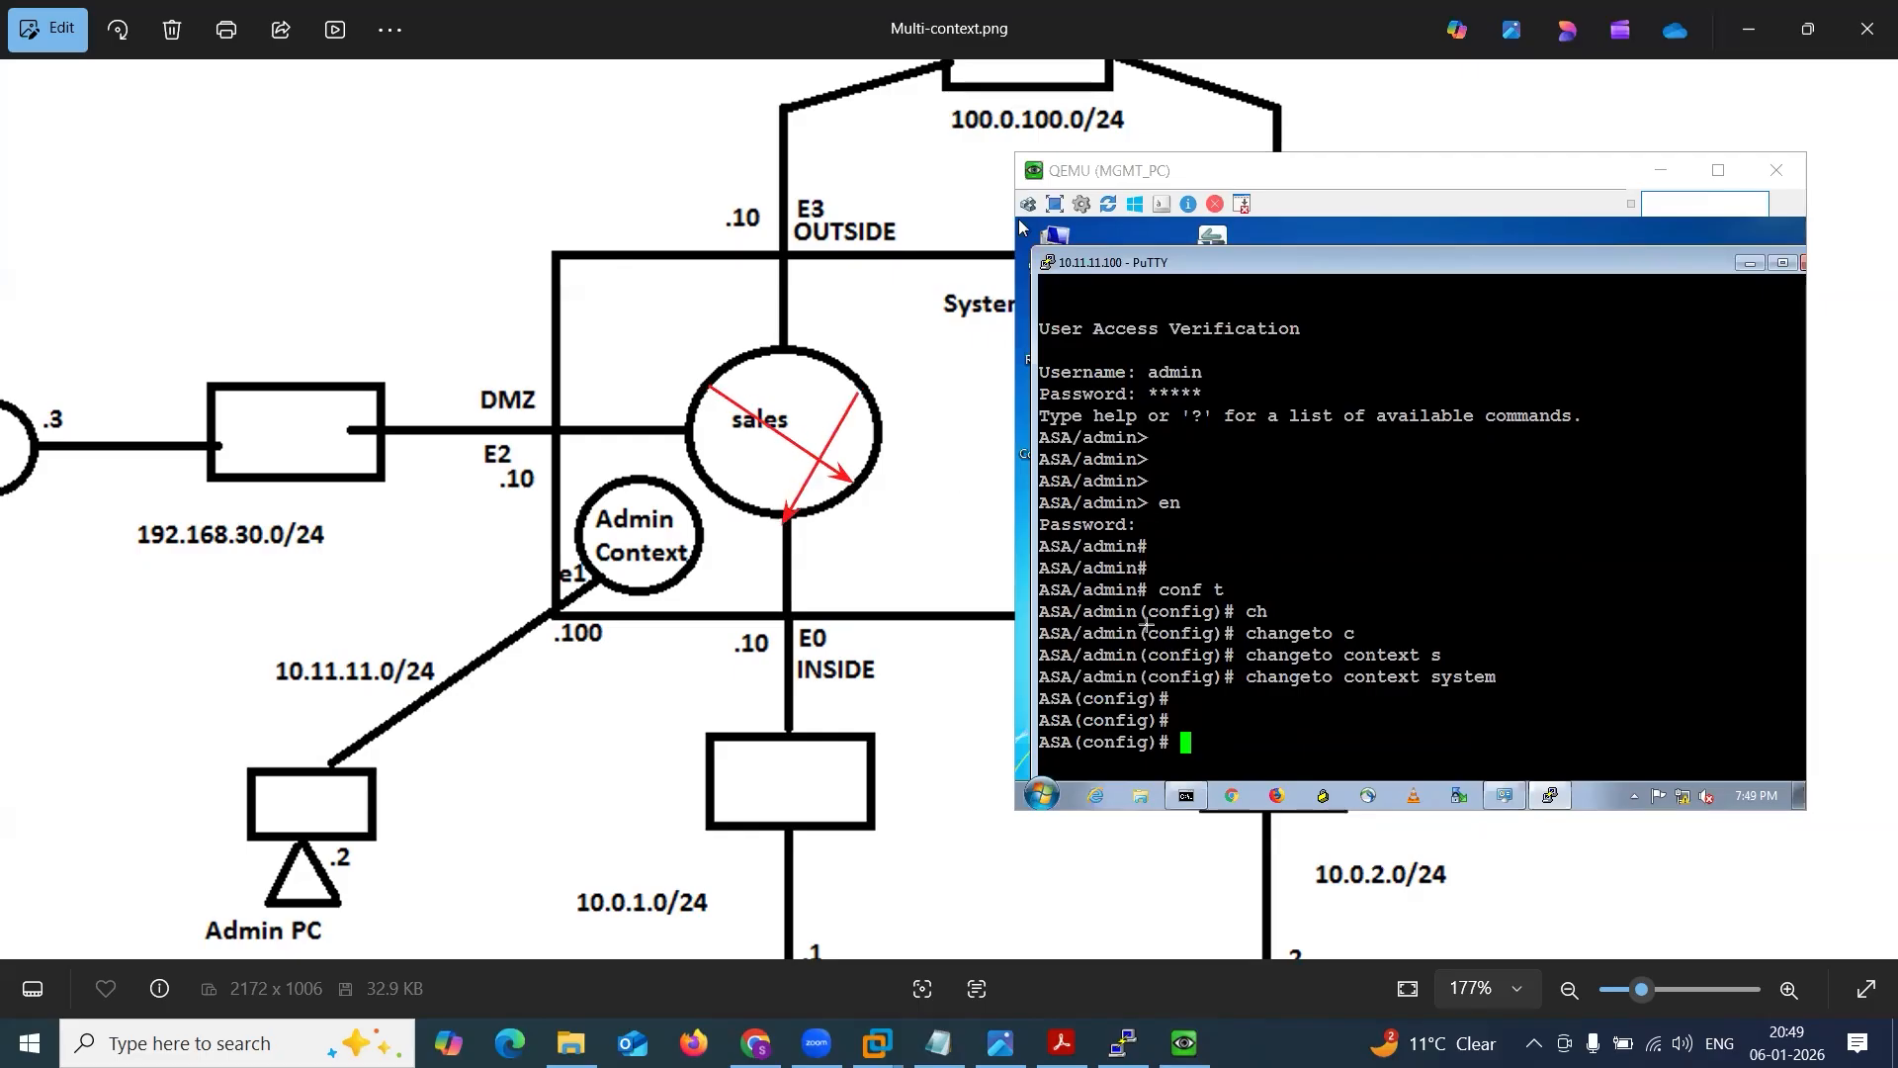
mouse_move(1140, 649)
mouse_down()
mouse_move(1284, 682)
mouse_move(1179, 720)
mouse_up()
key(ctrl+z)
key(ctrl+z)
key(ctrl+z)
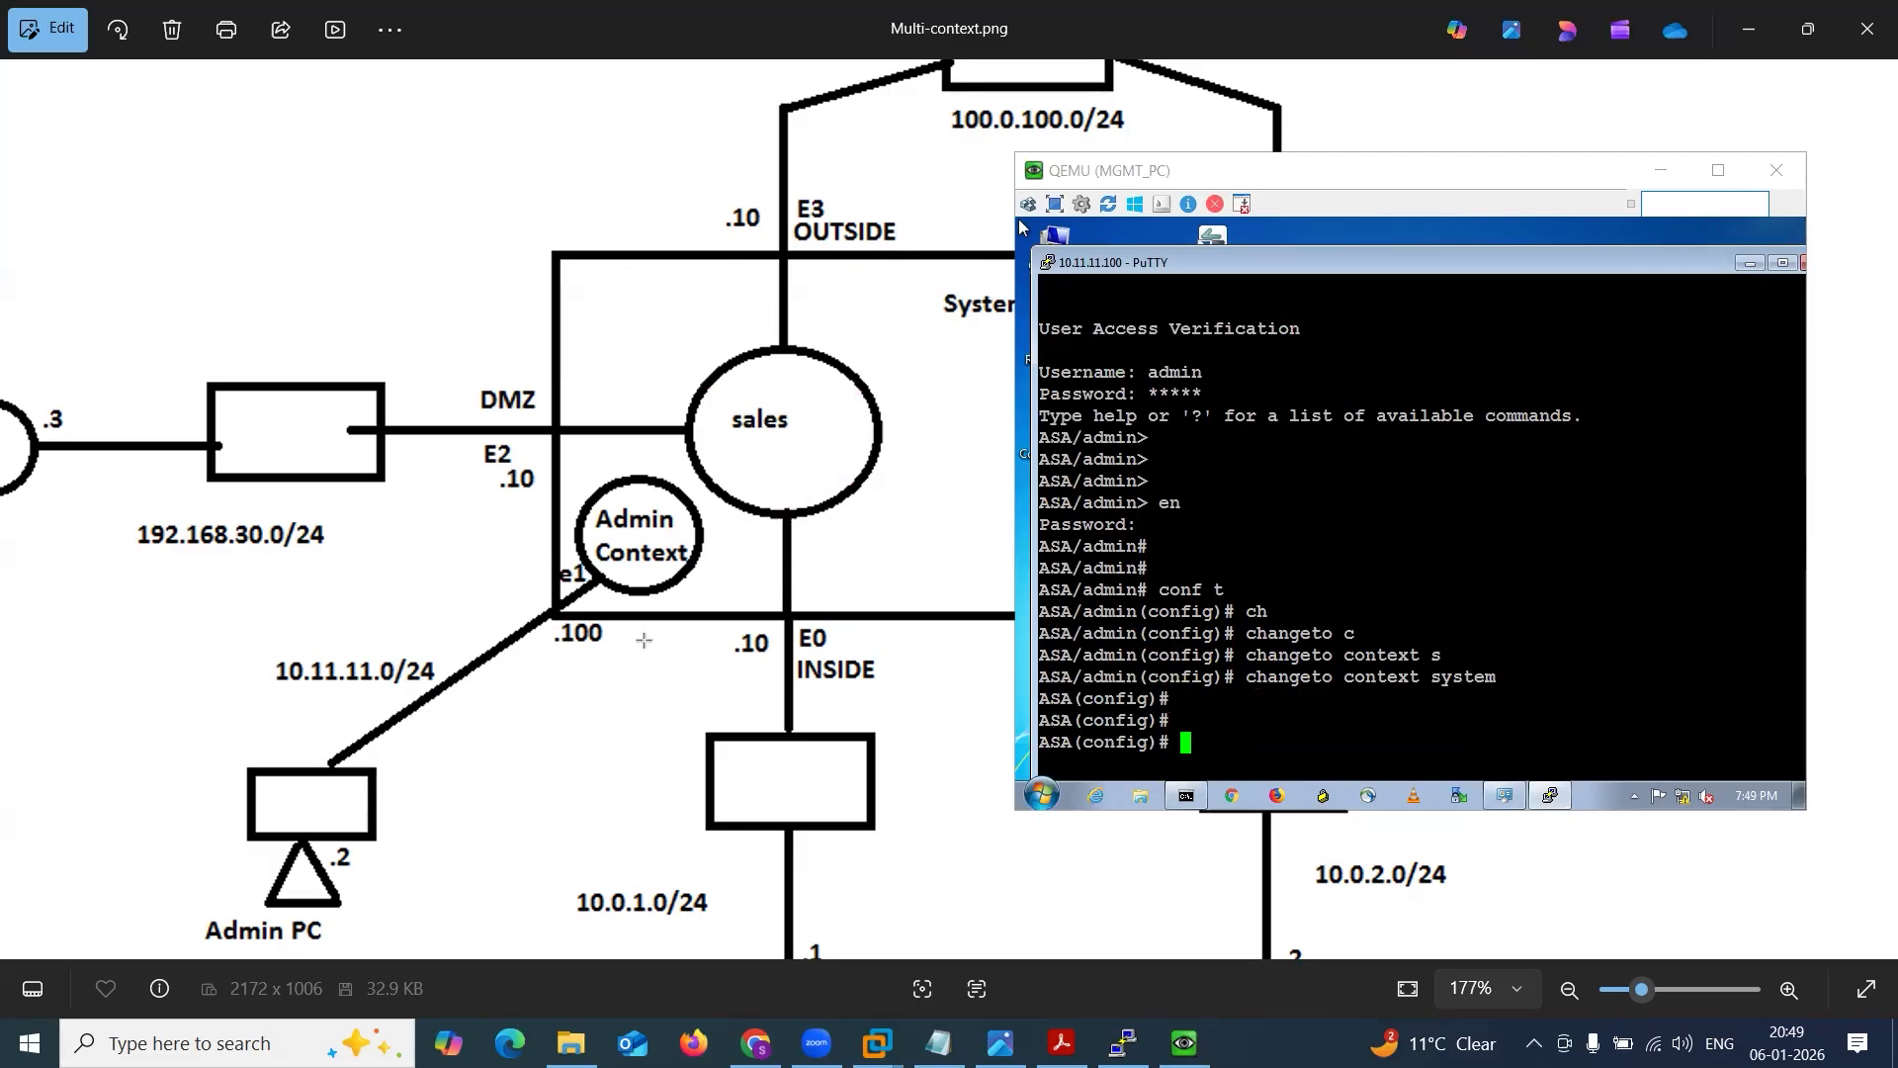
Draw arrows from the Admin PC to the Admin Context and on to the system and sales contexts, and clear them.
mouse_move(345, 784)
mouse_down()
mouse_move(579, 634)
mouse_move(653, 559)
mouse_up()
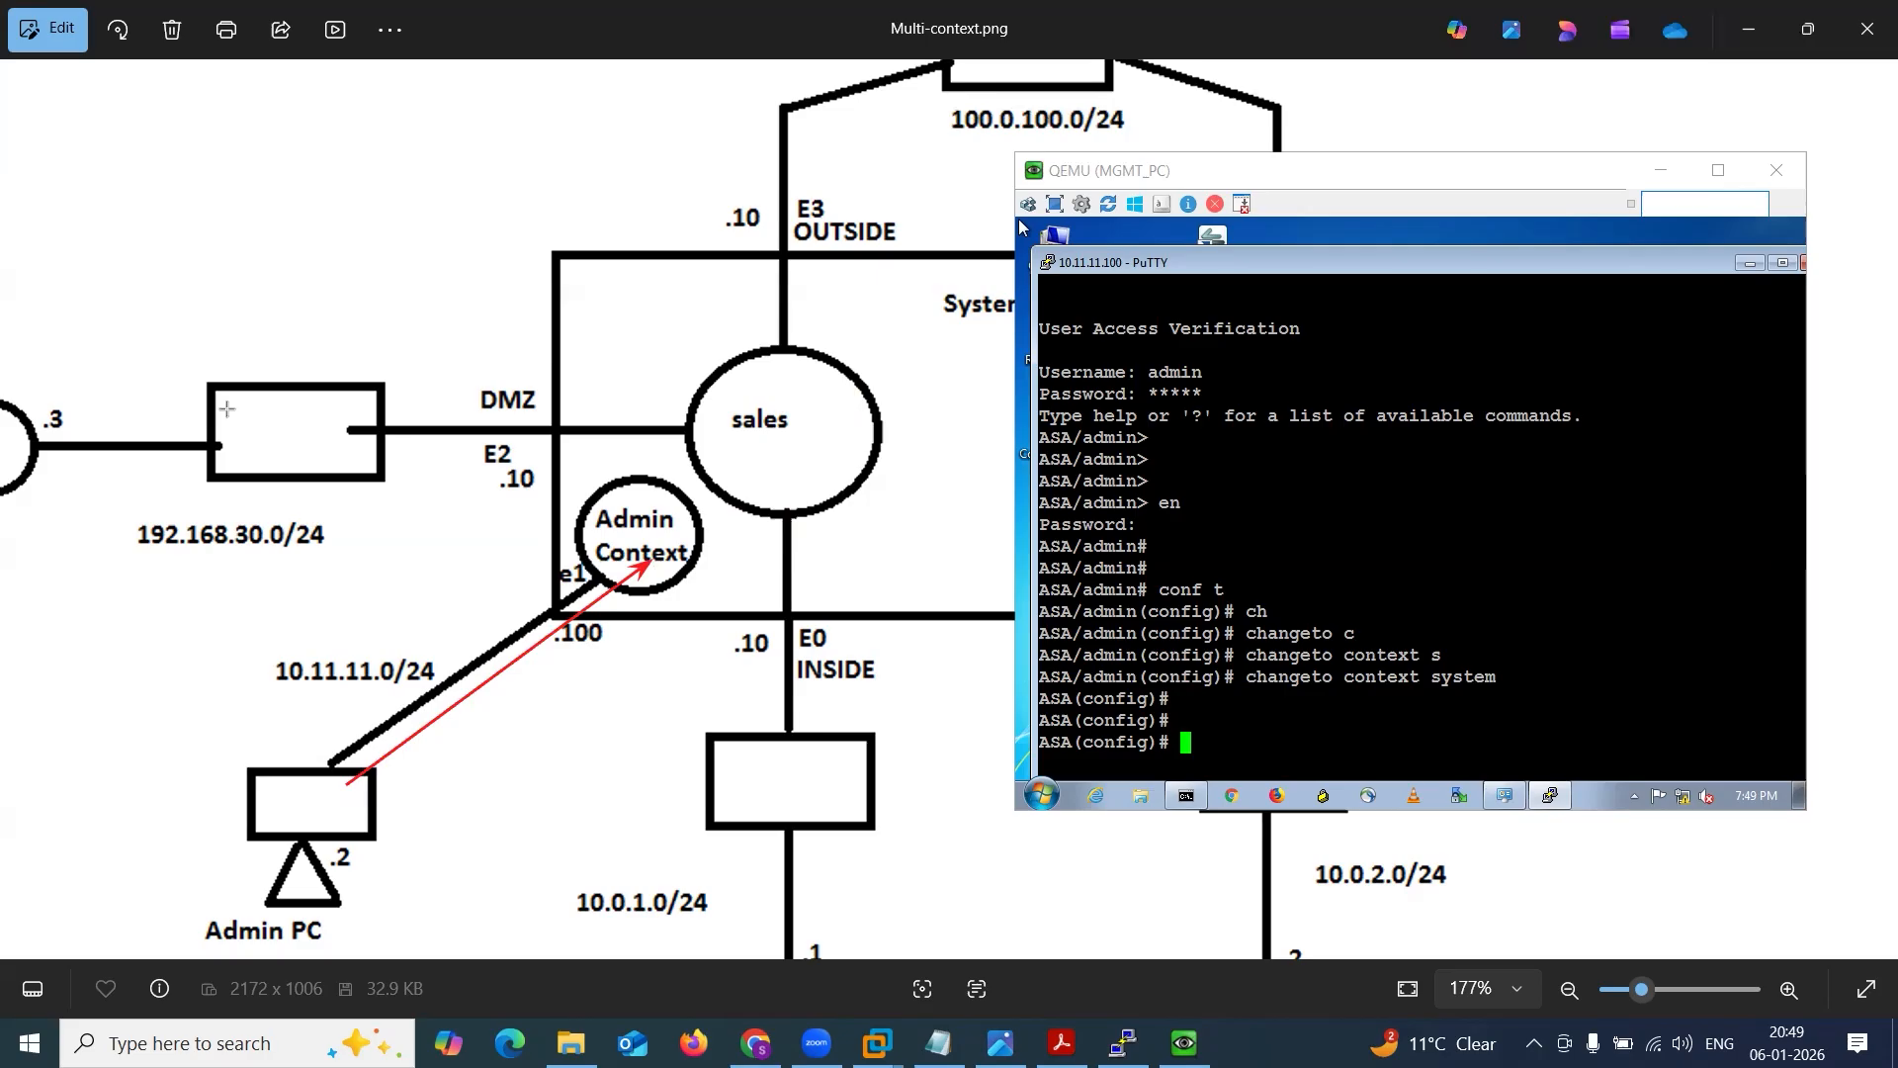
mouse_move(654, 549)
mouse_down()
mouse_move(757, 574)
mouse_move(848, 541)
mouse_up()
drag(850, 538, 967, 315)
drag(628, 511, 744, 434)
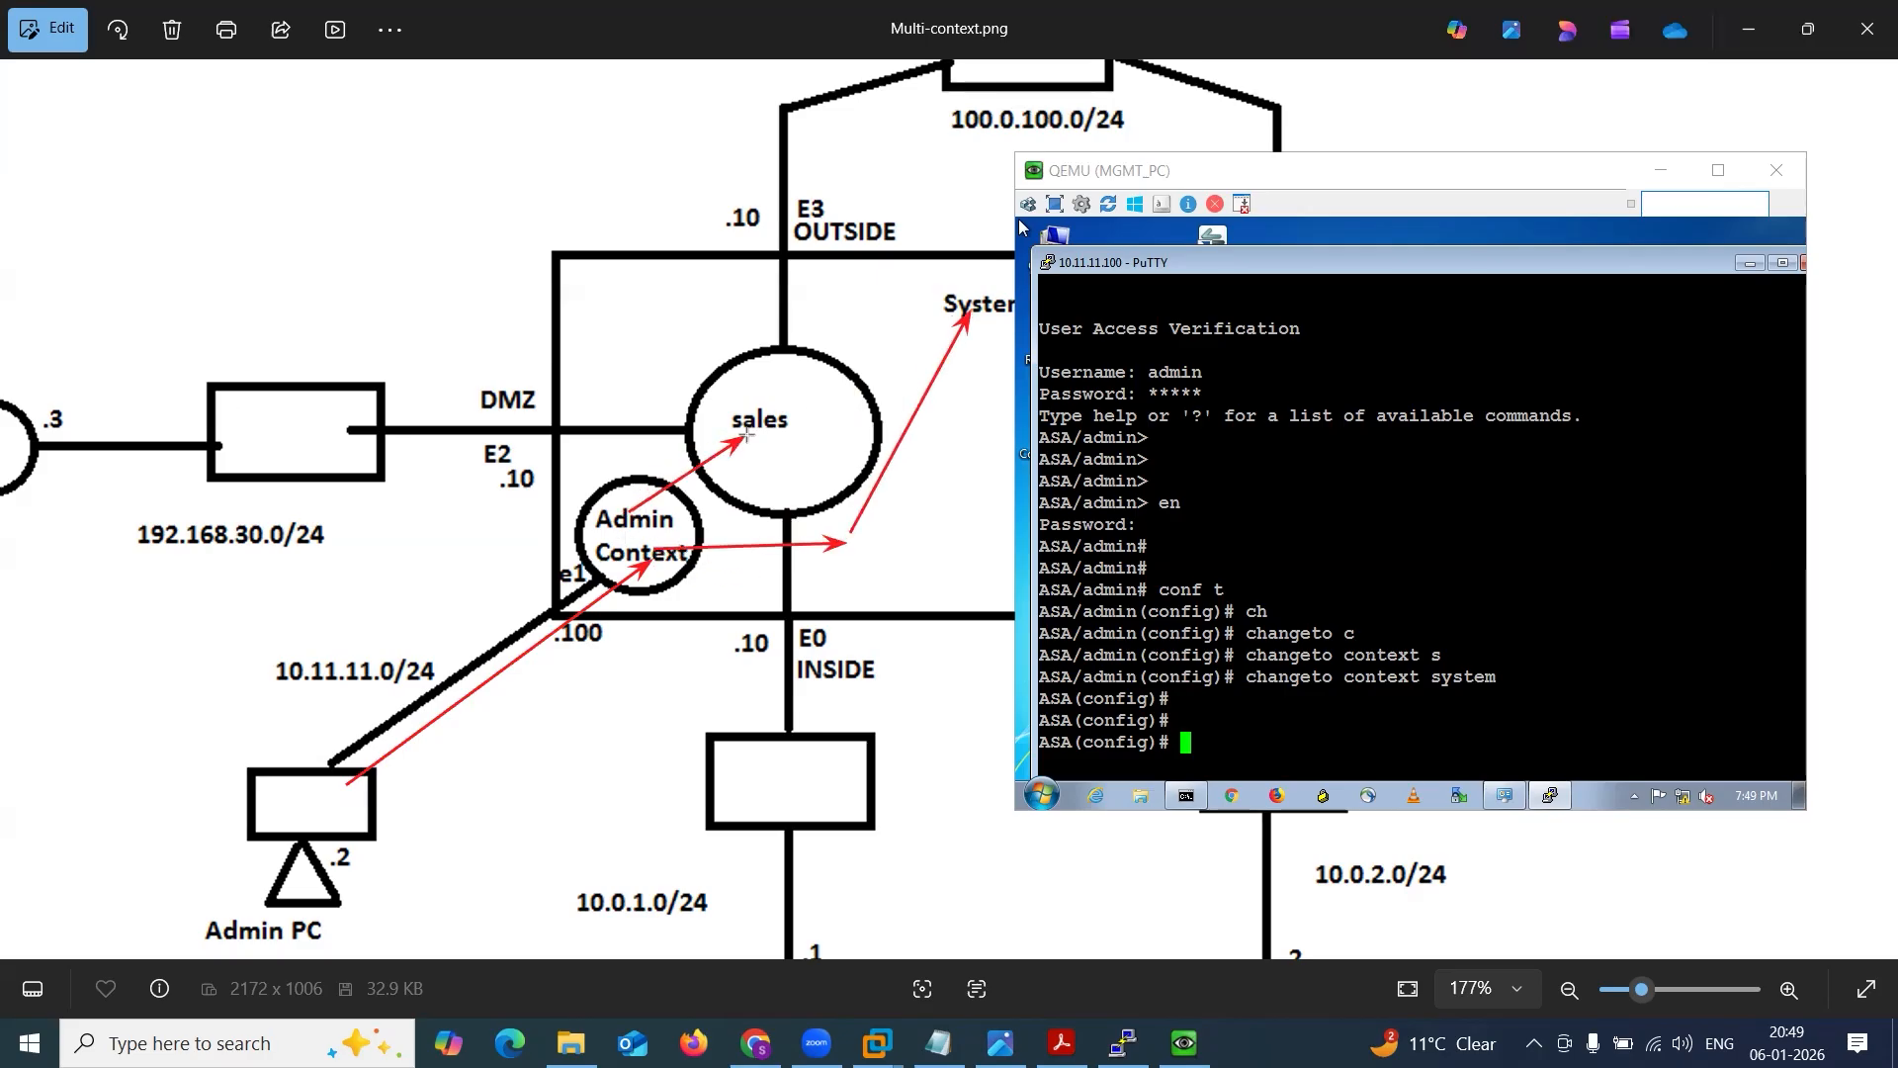
drag(616, 490, 748, 406)
key(ctrl+z)
key(ctrl+z)
key(ctrl+z)
key(ctrl+z)
key(ctrl+z)
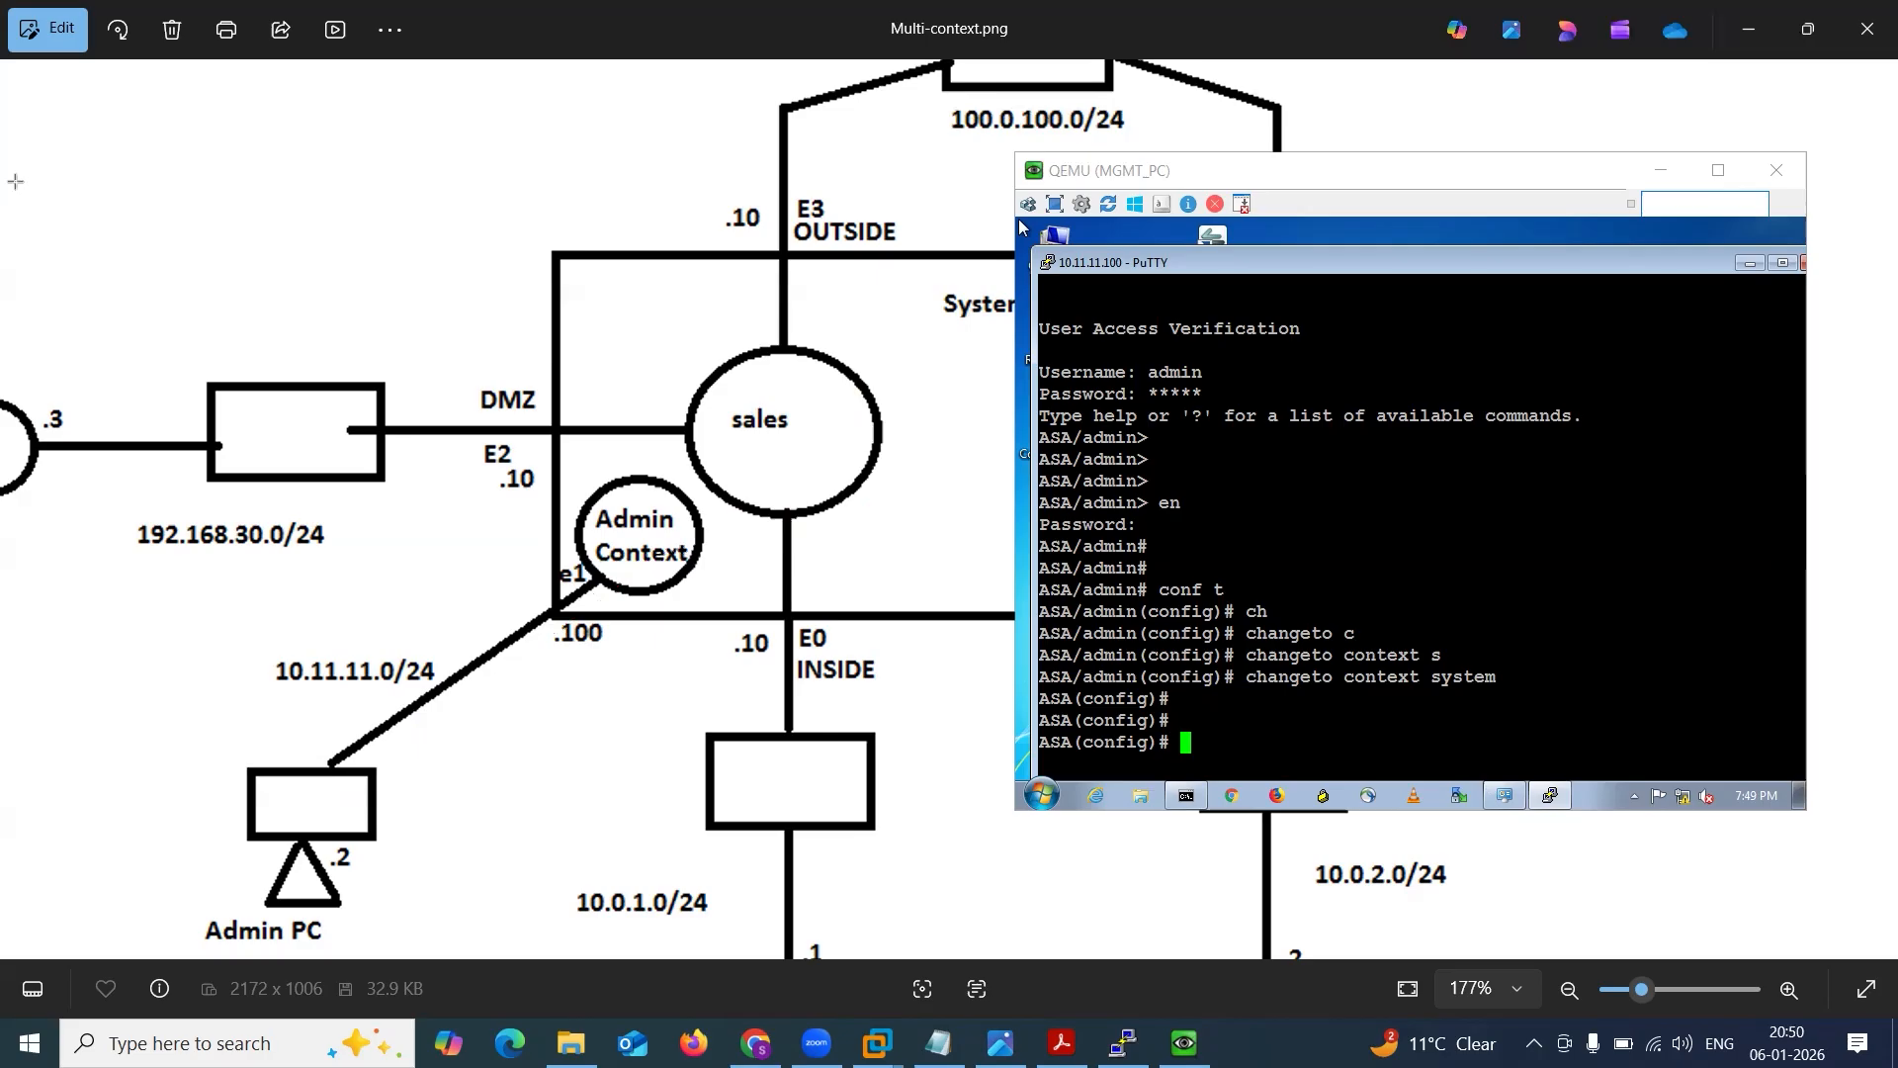
drag(406, 527, 654, 542)
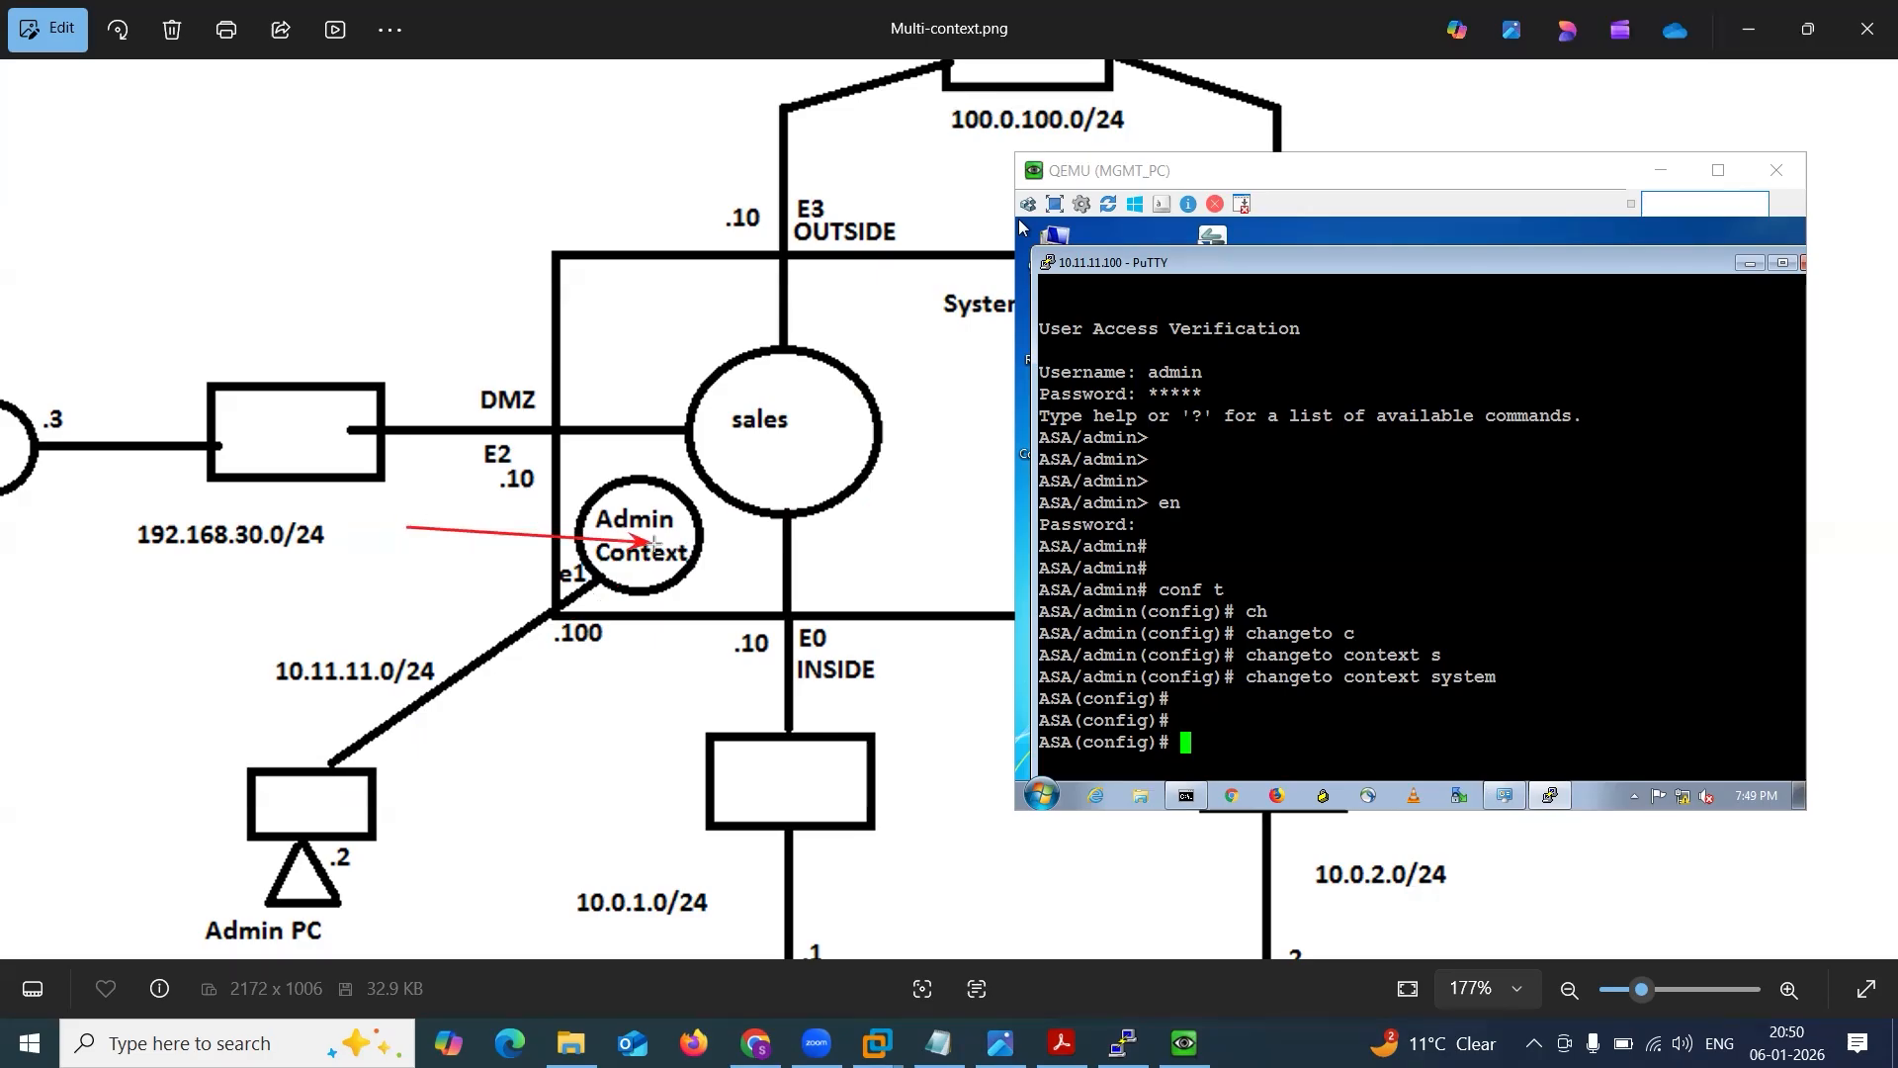
key(Escape)
Try to list the security contexts from the system context in the MGMT_PC Telnet session.
click(1211, 576)
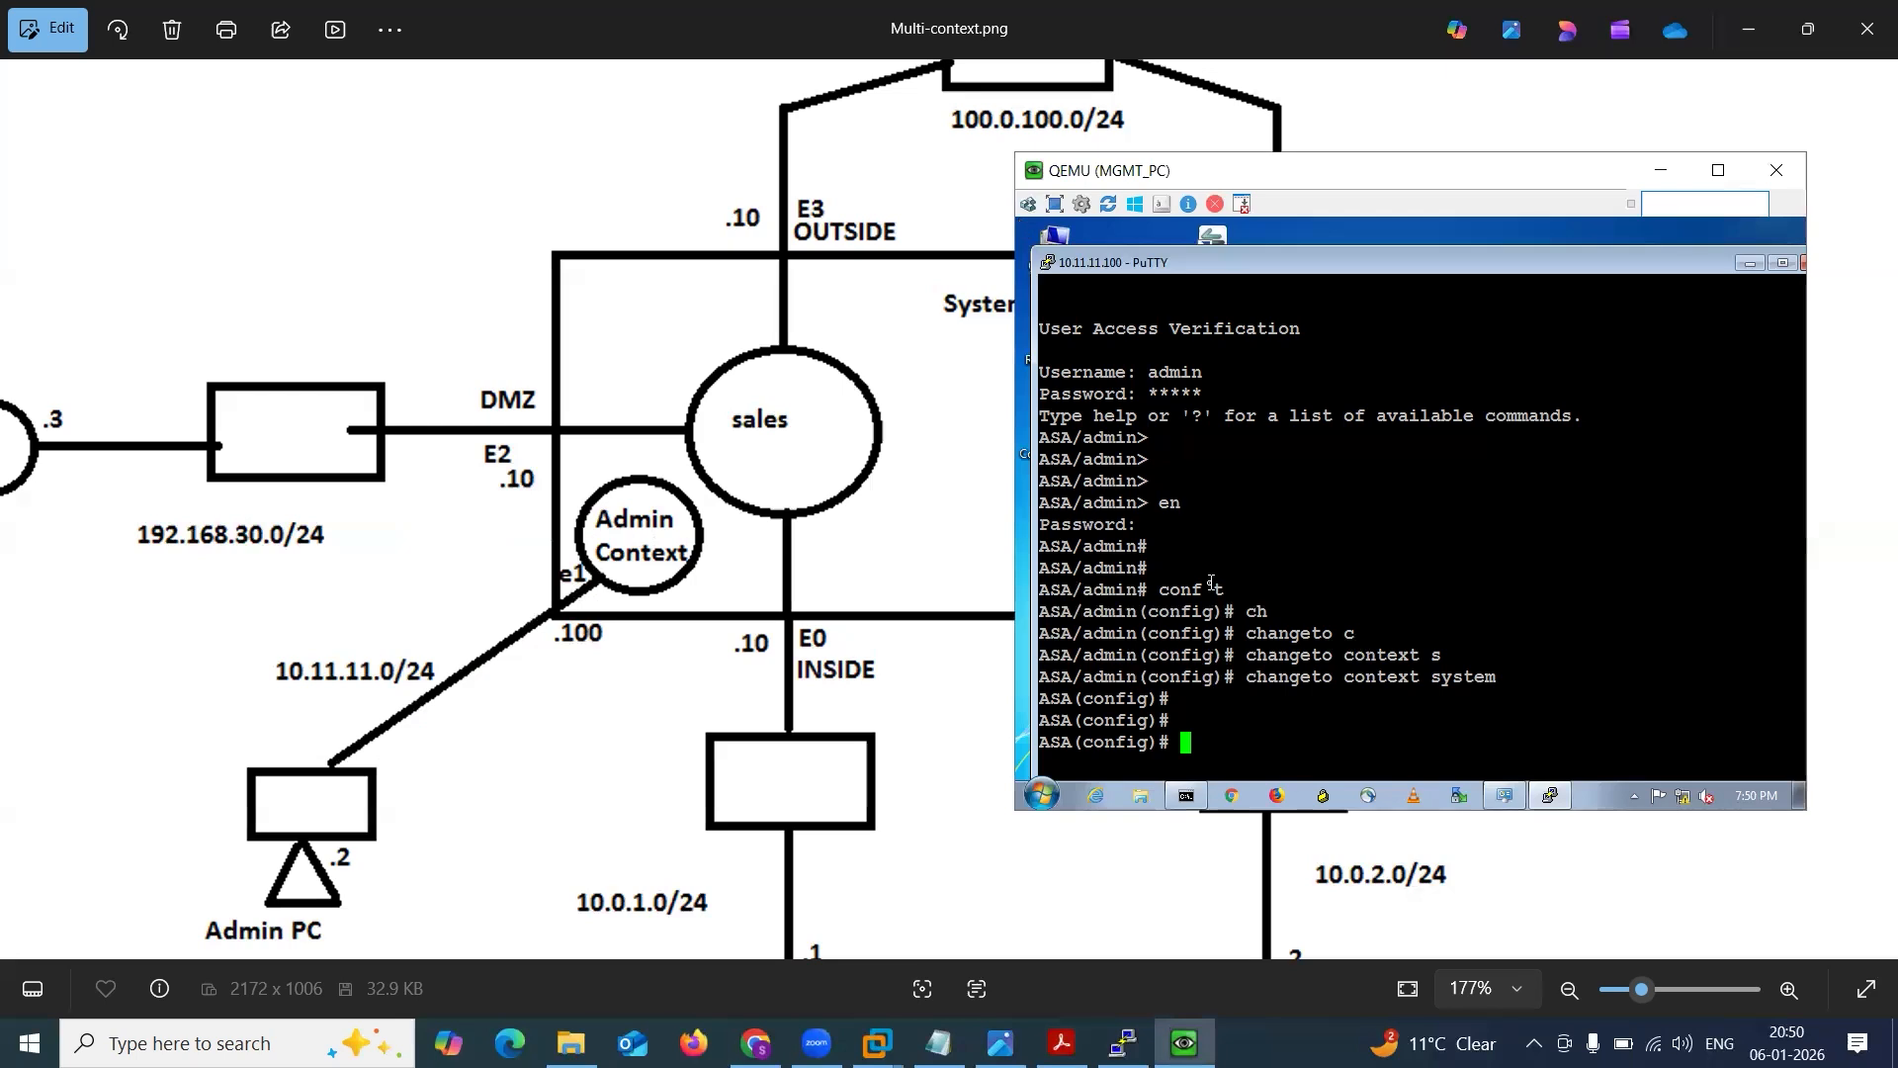
text(sh cont)
key(Tab)
text(x)
key(Tab)
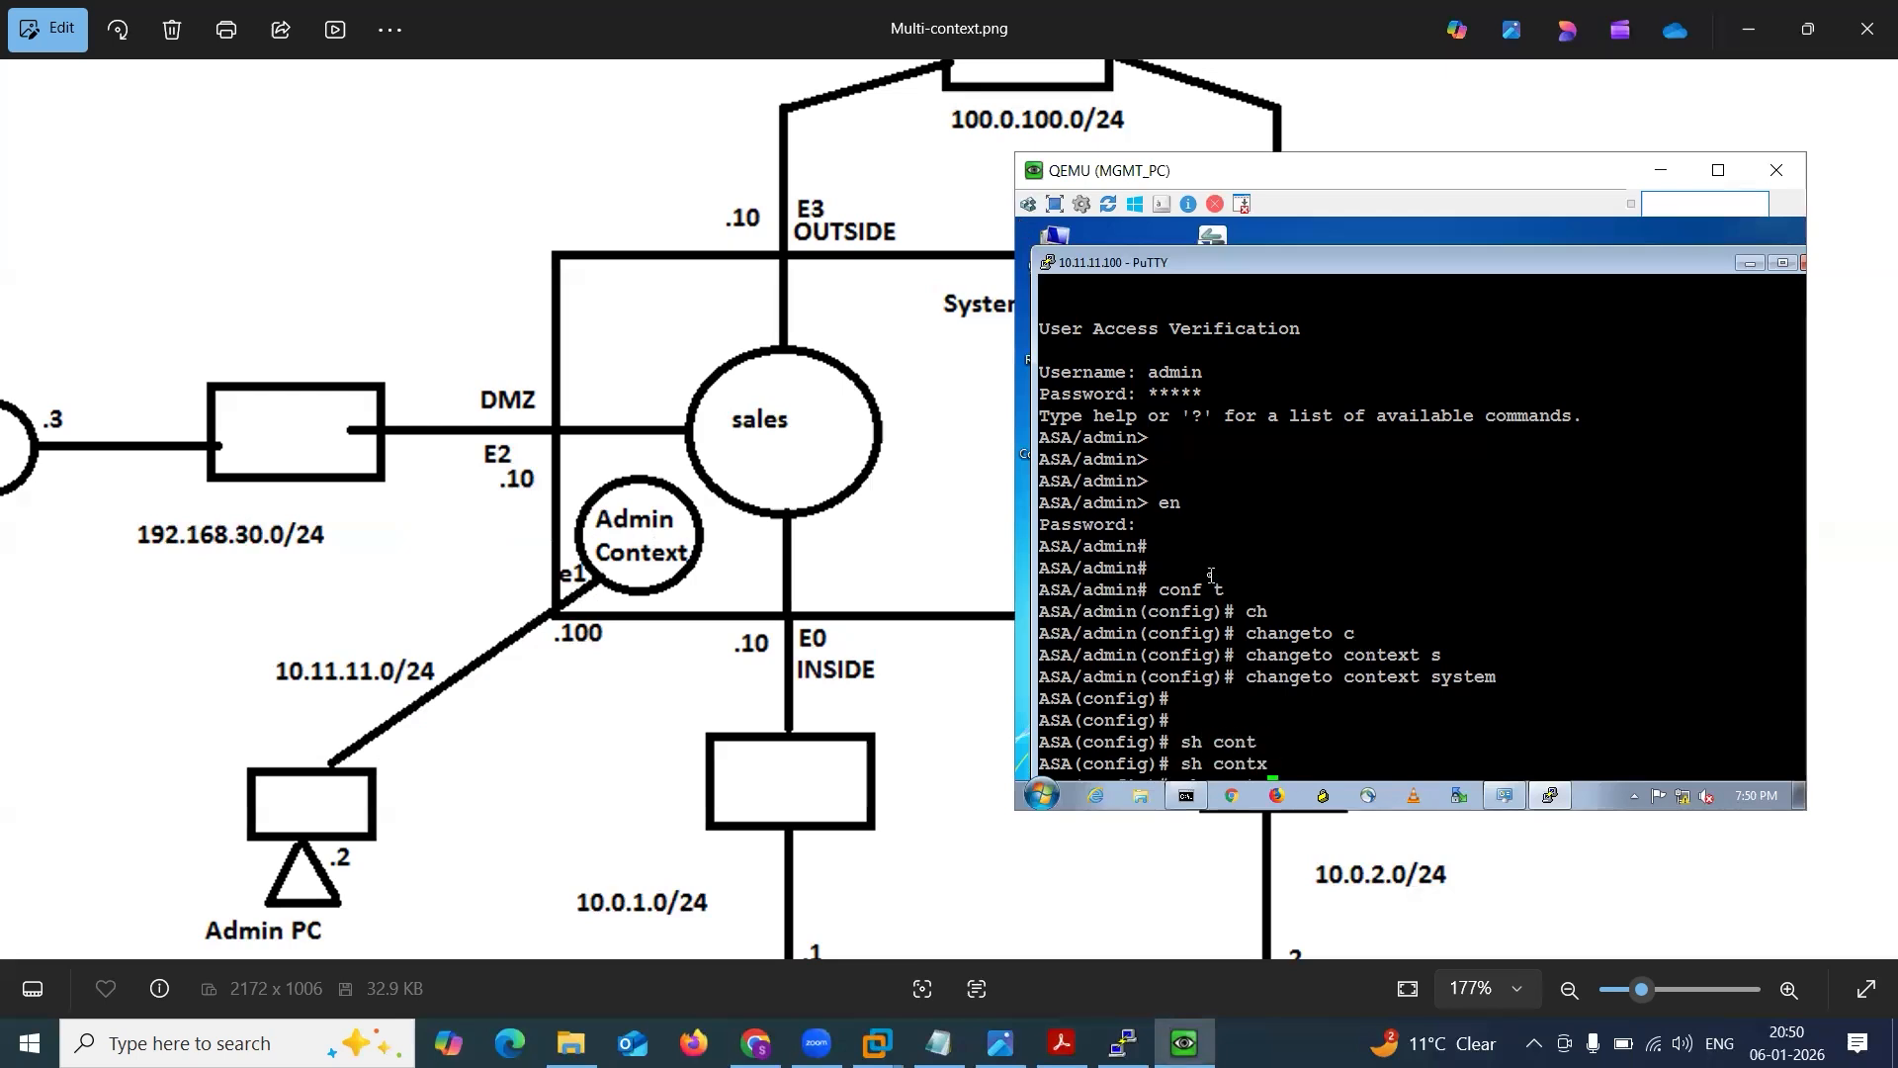
text(x)
key(Return)
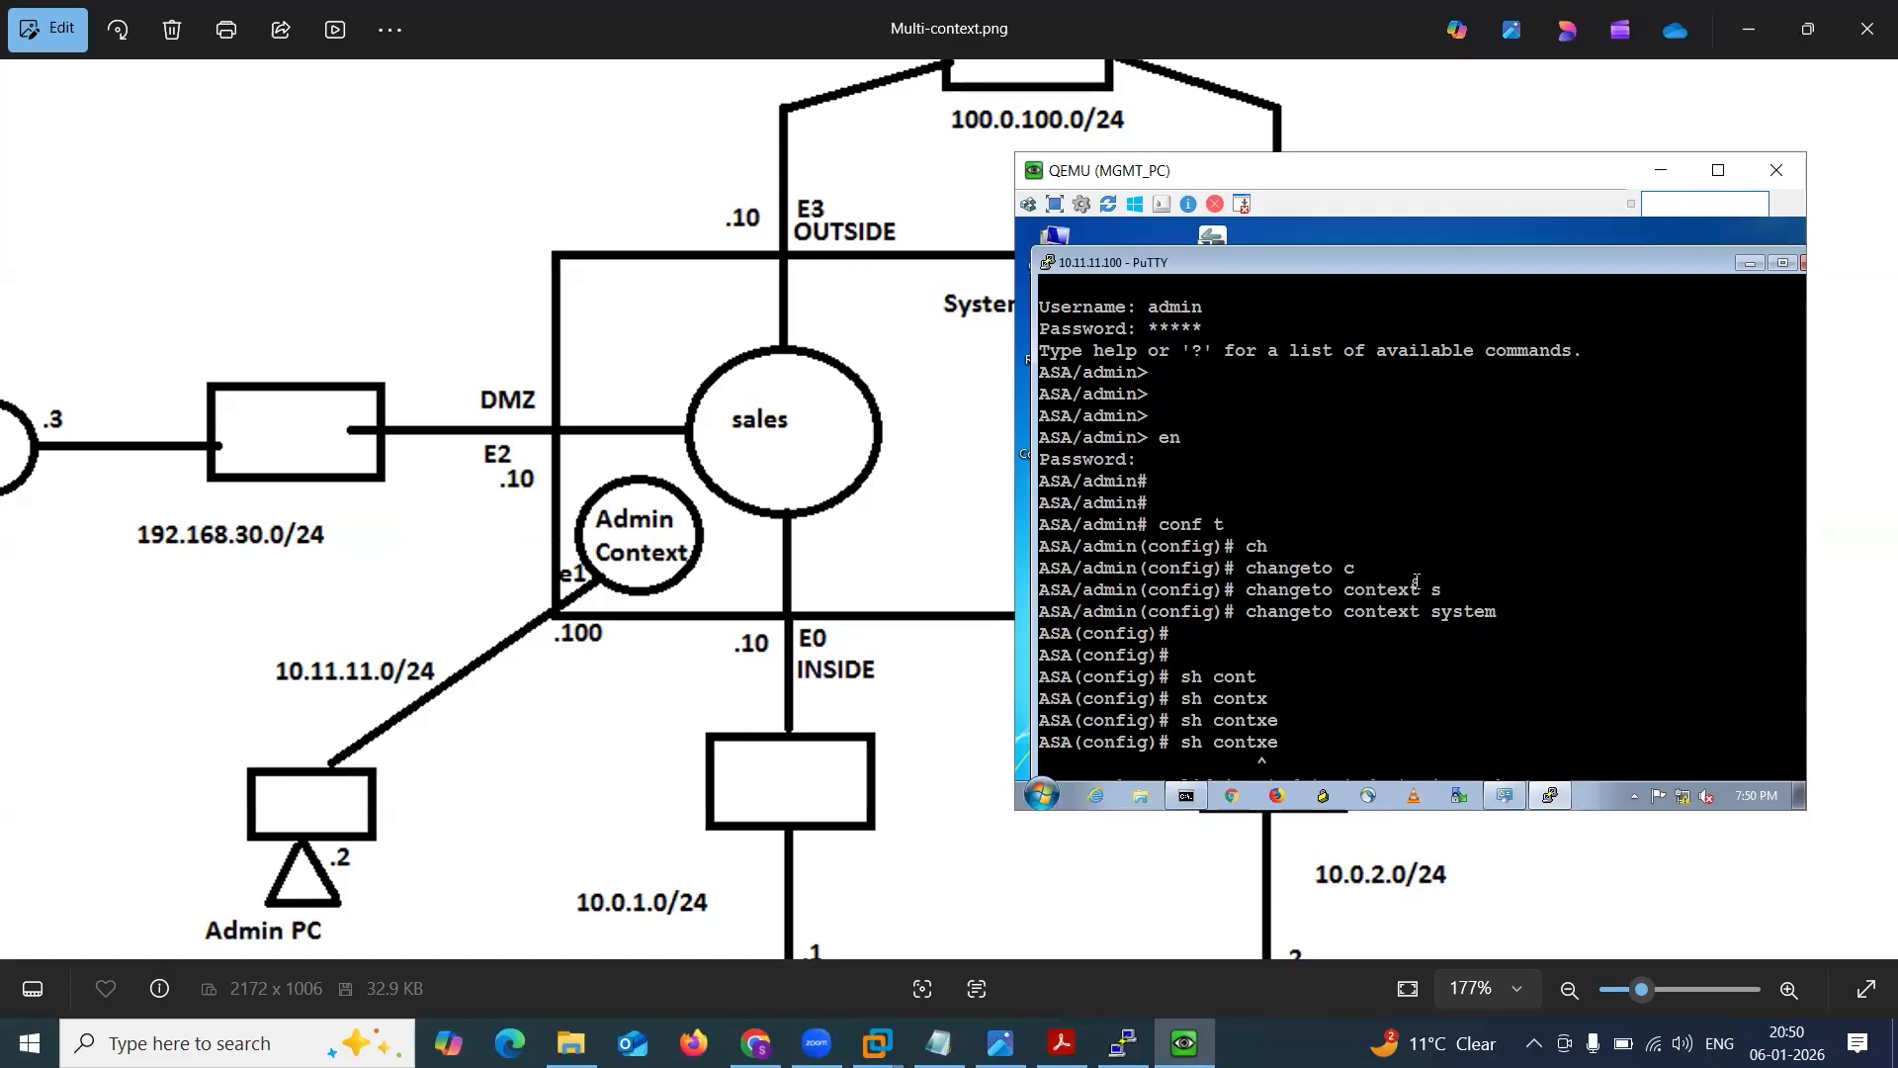
key(Return)
text(sj)
key(Return)
key(Return)
key(Return)
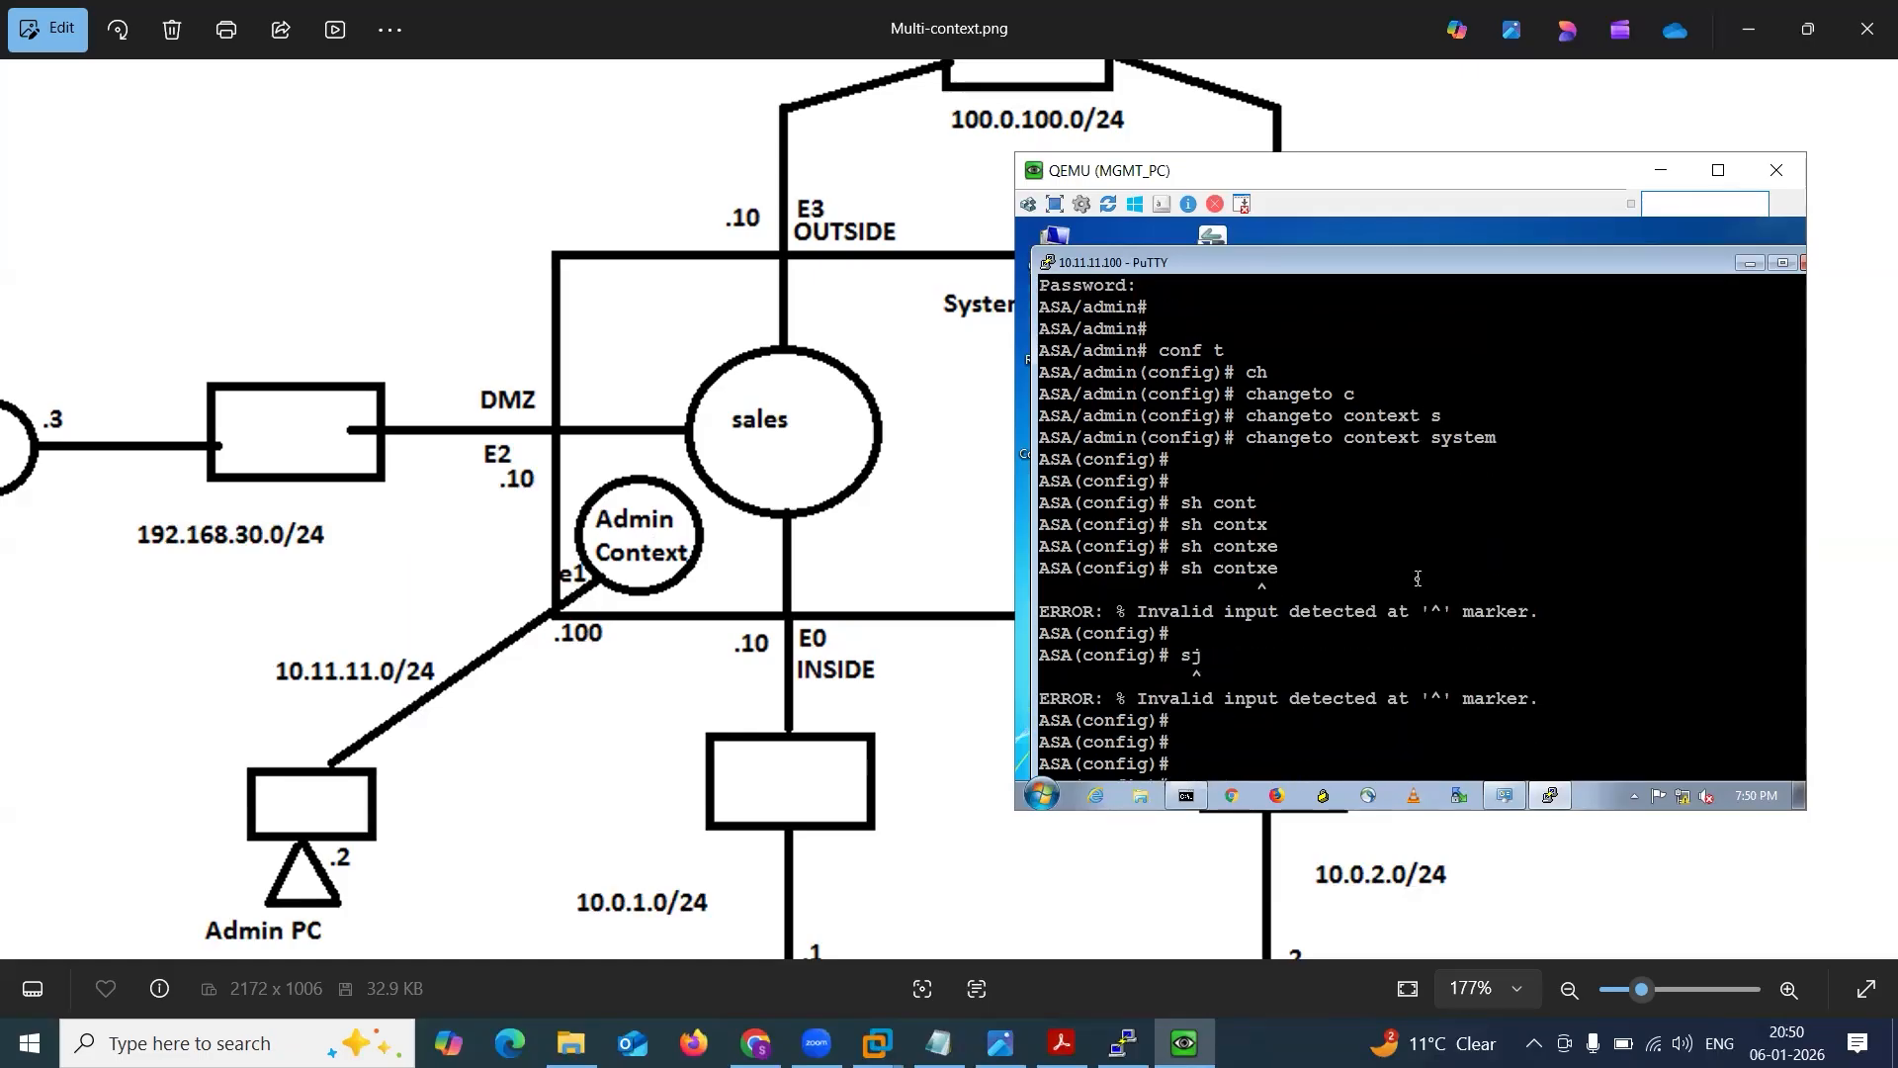
key(Return)
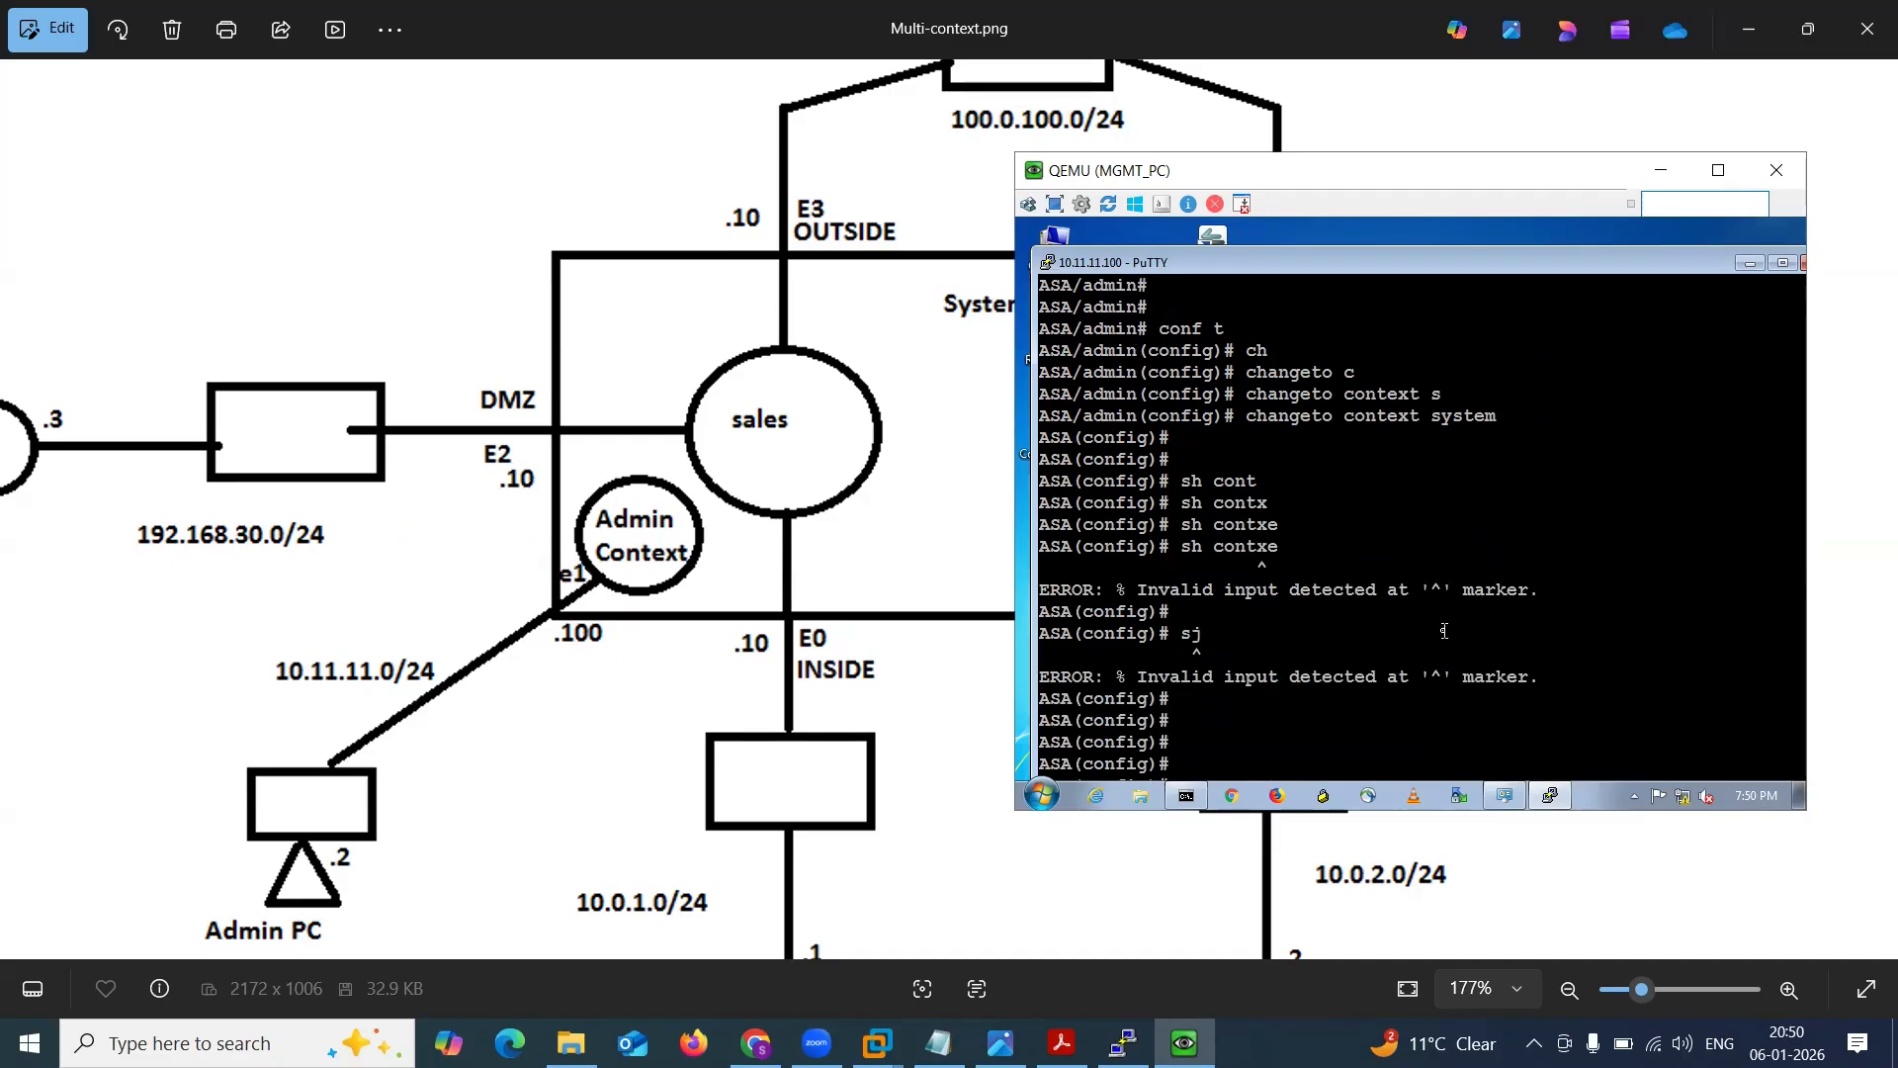
Run the show command without a subcommand and make the PuTTY window slightly shorter.
text(sho)
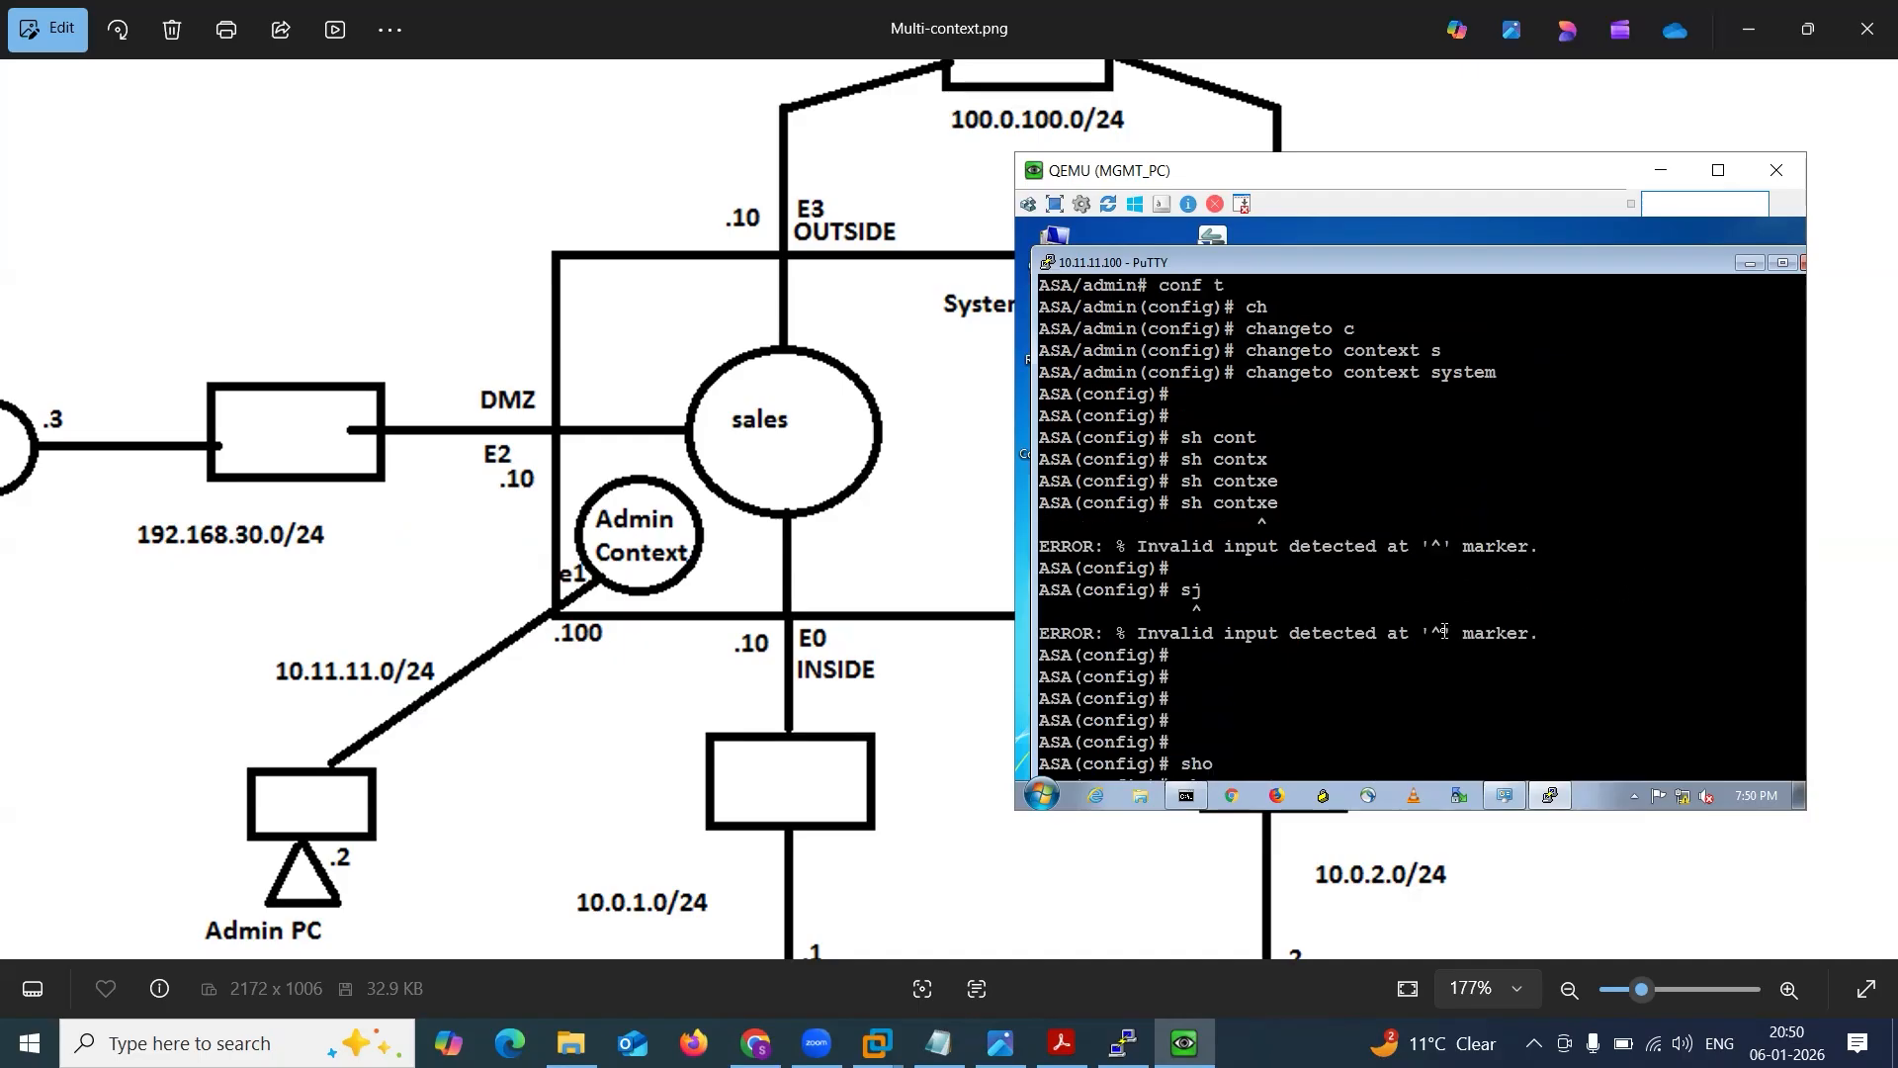
key(Tab)
drag(1369, 253, 1369, 261)
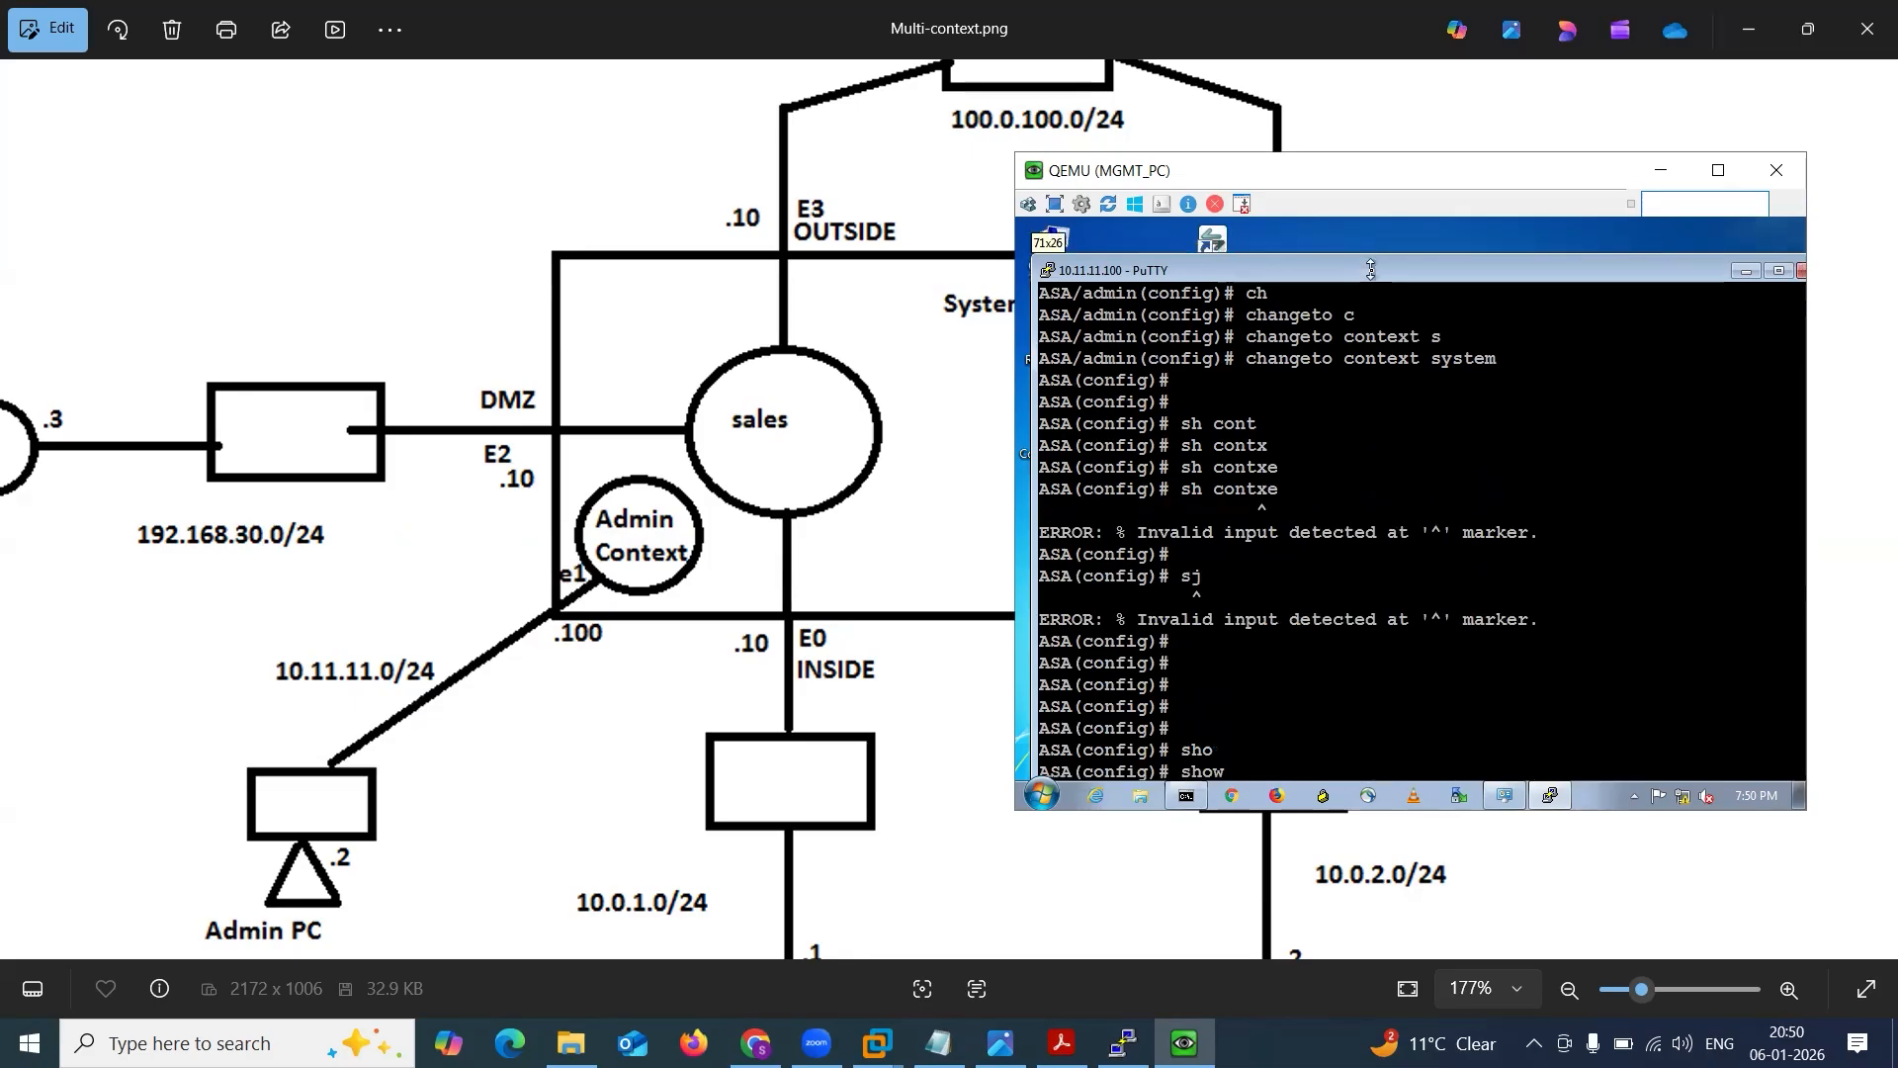
key(Return)
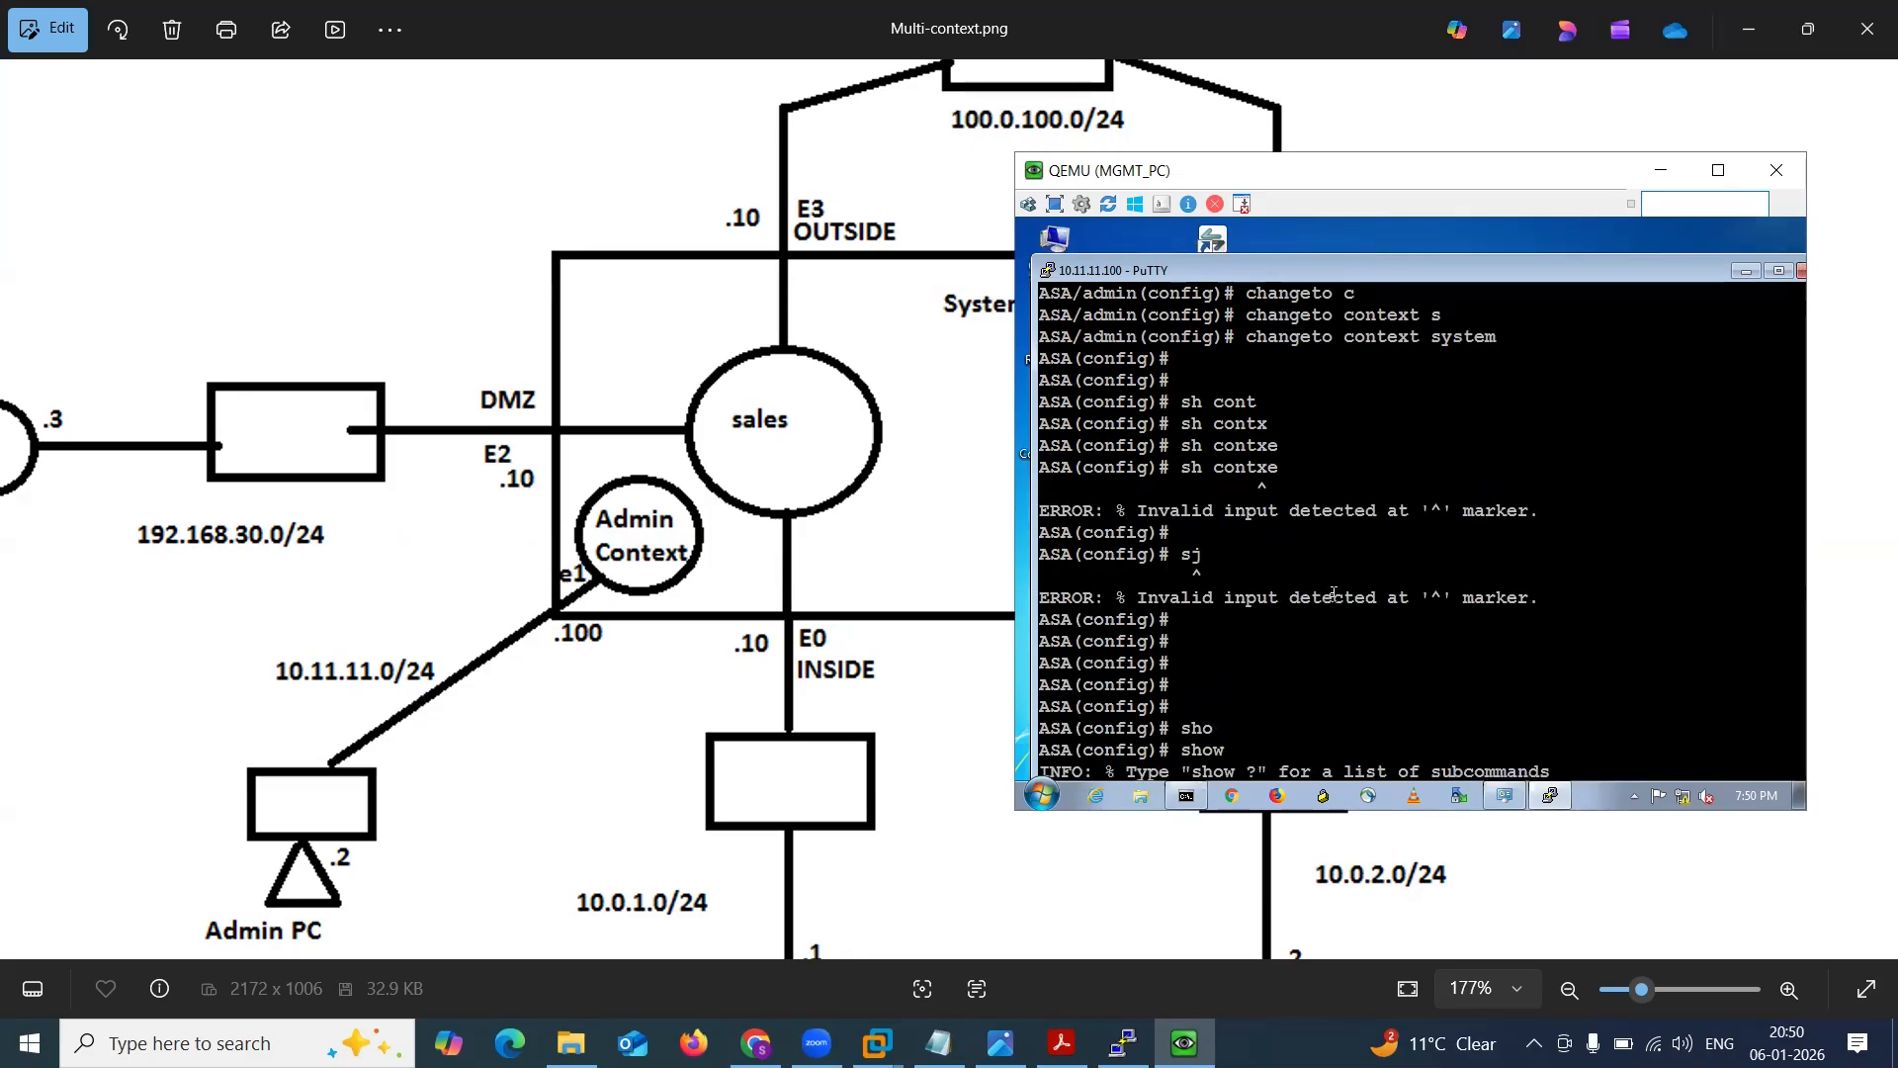
key(Return)
key(Return)
key(Return)
key(Return)
key(Return)
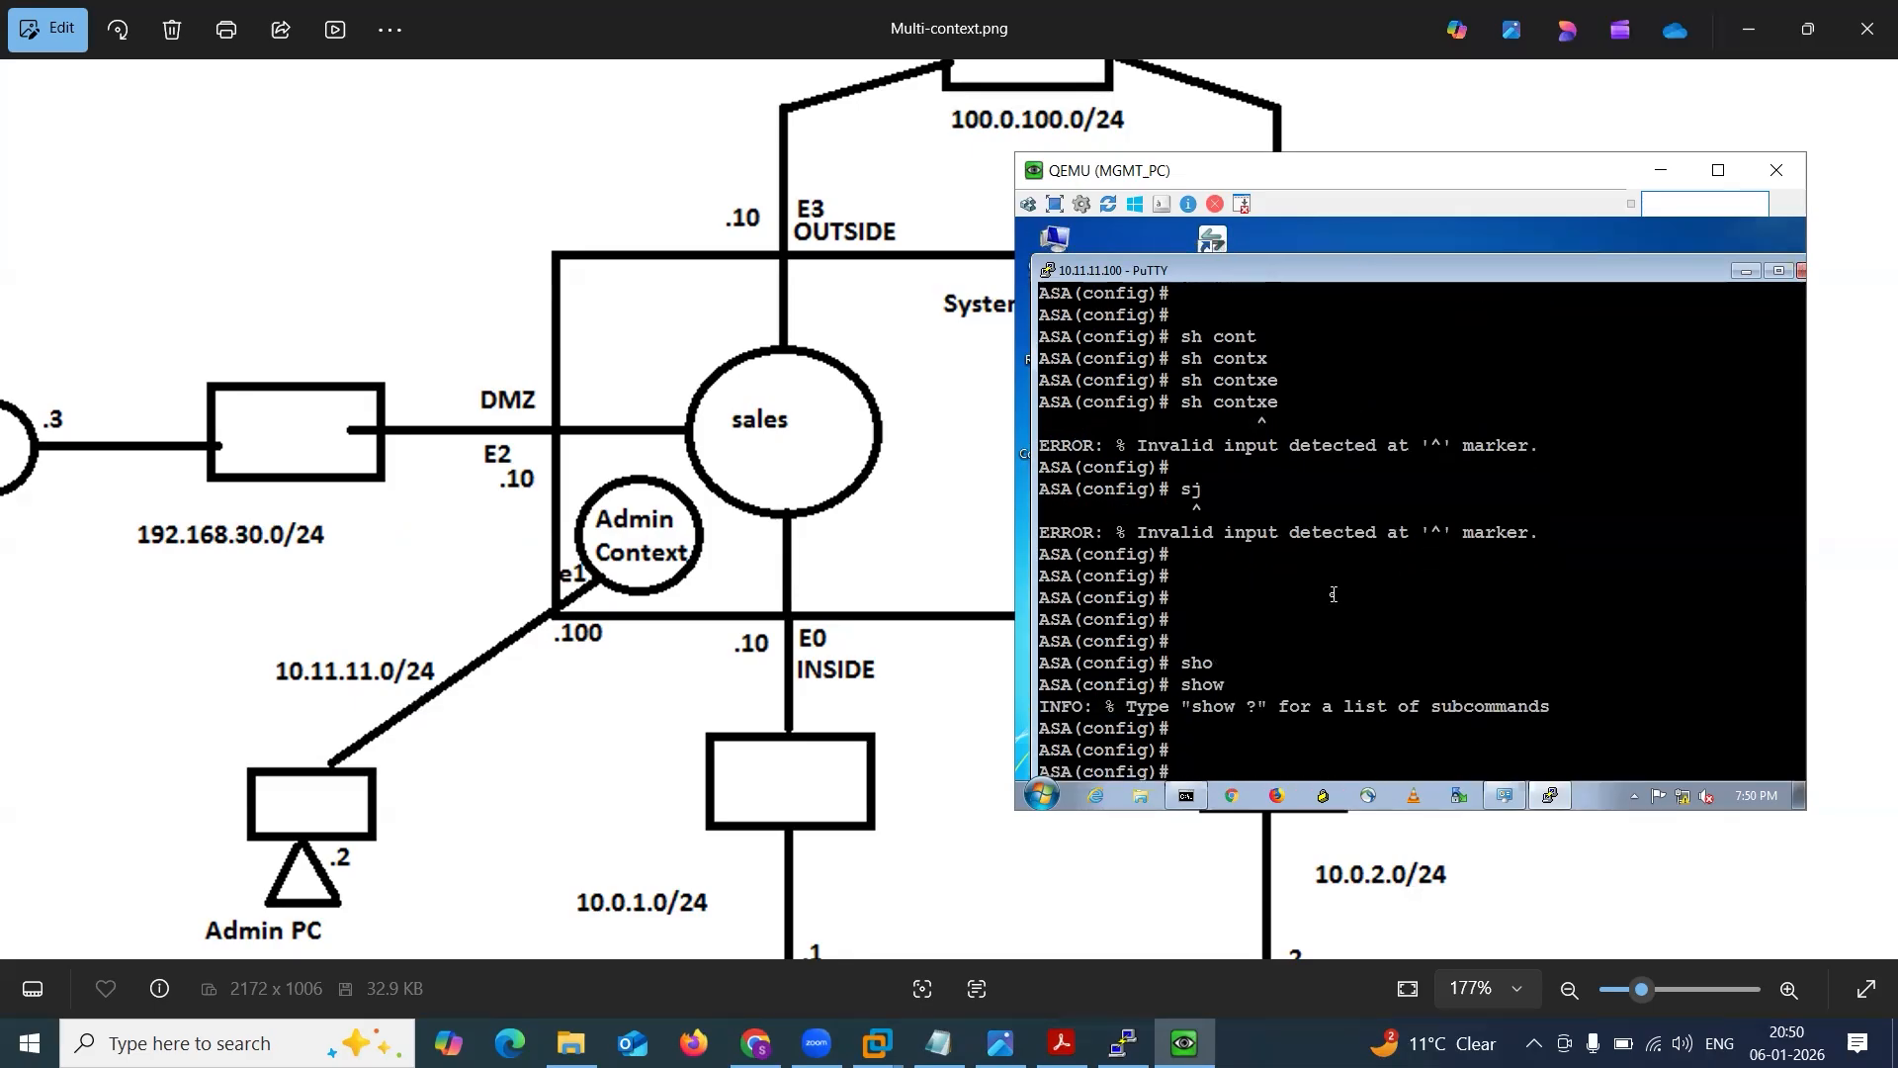
Make the PuTTY window taller and list the security contexts with show context.
drag(1386, 259, 1386, 225)
text(sho)
key(Tab)
text(co)
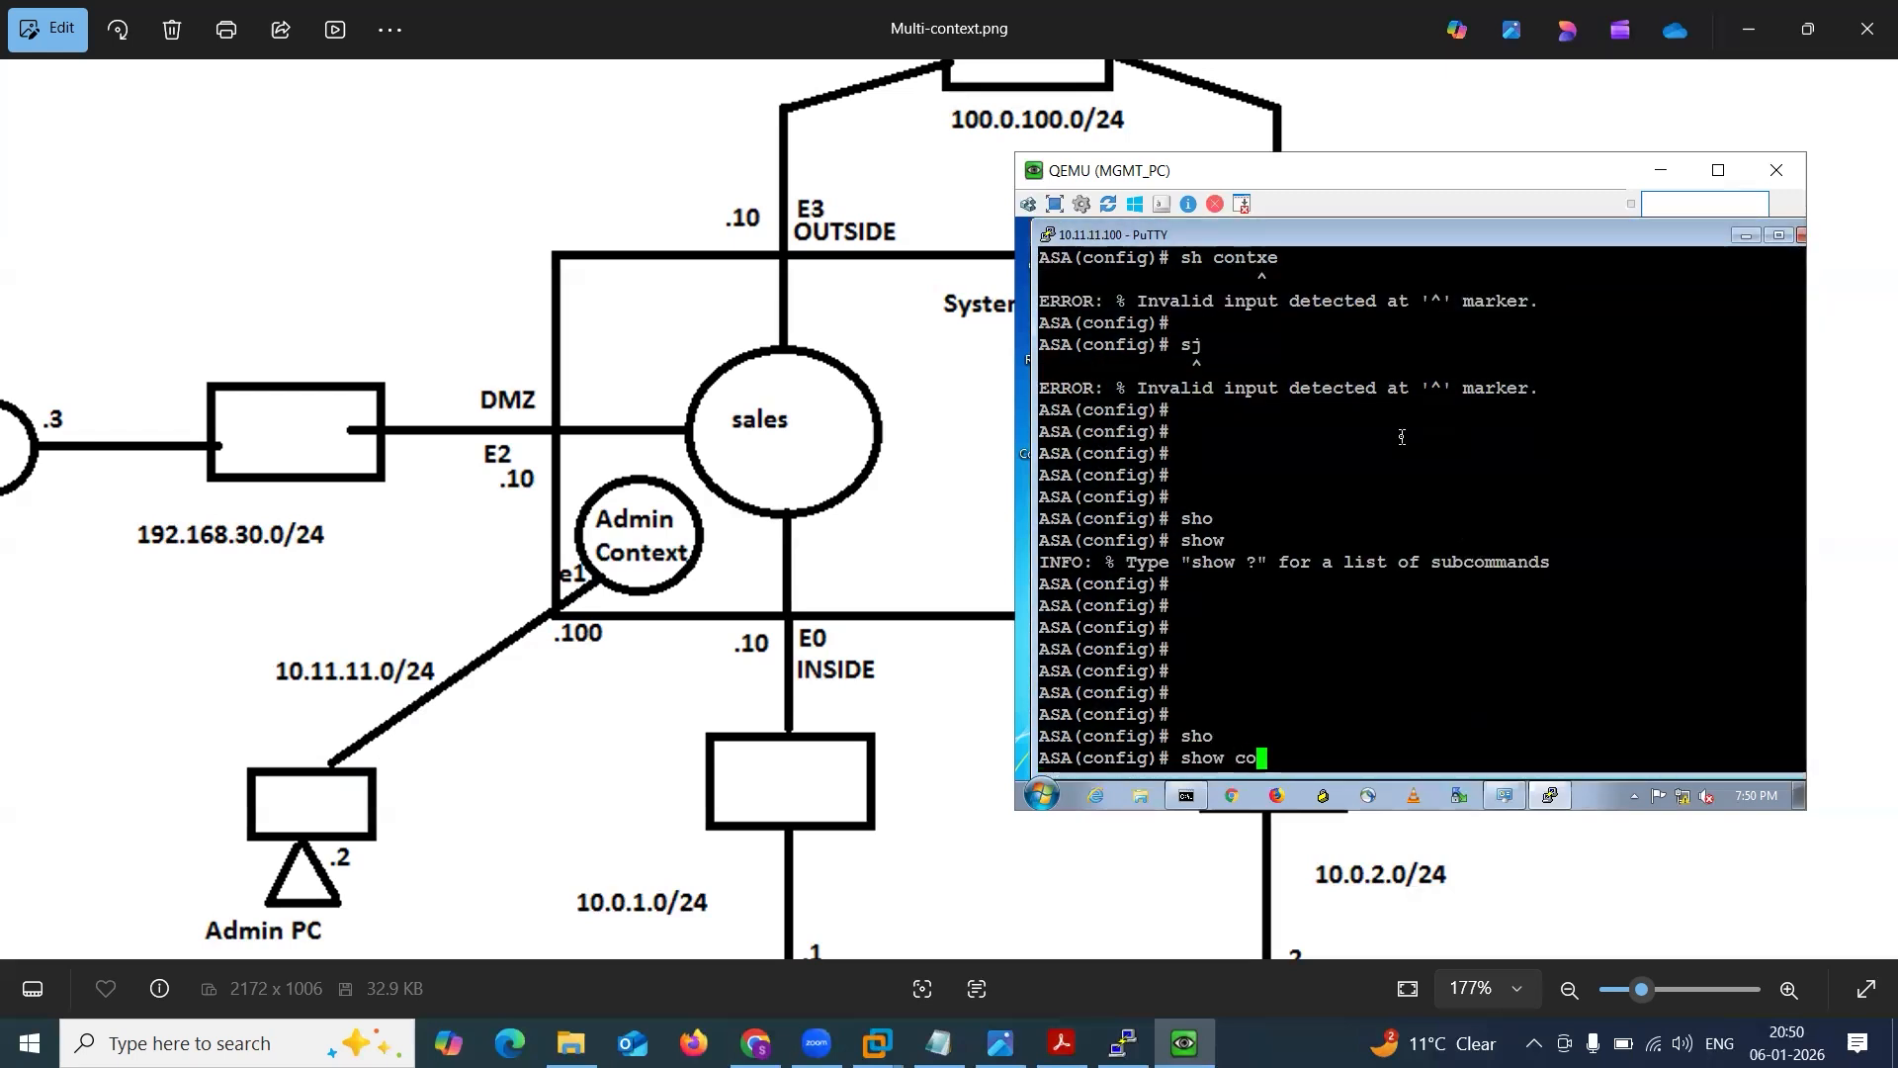
text(nt)
key(Tab)
key(Return)
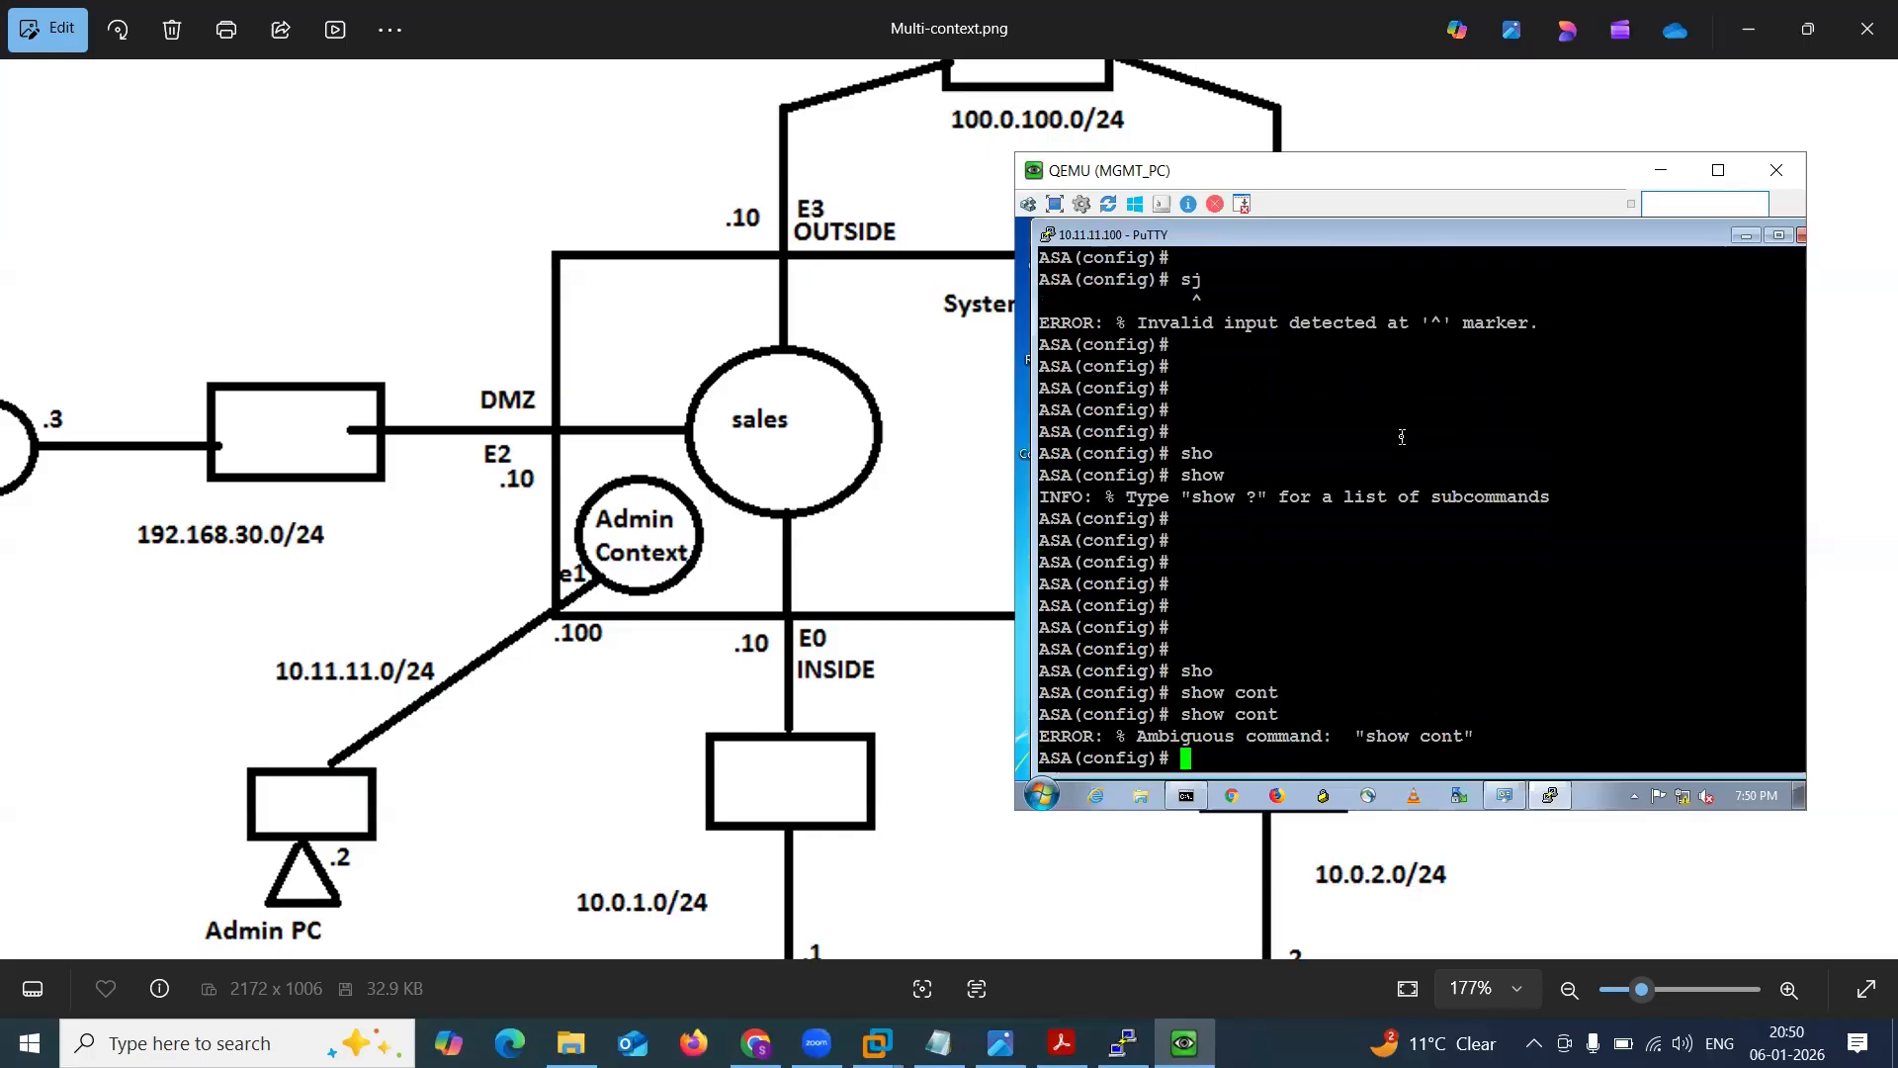
key(Up)
text(ex)
key(Tab)
key(Return)
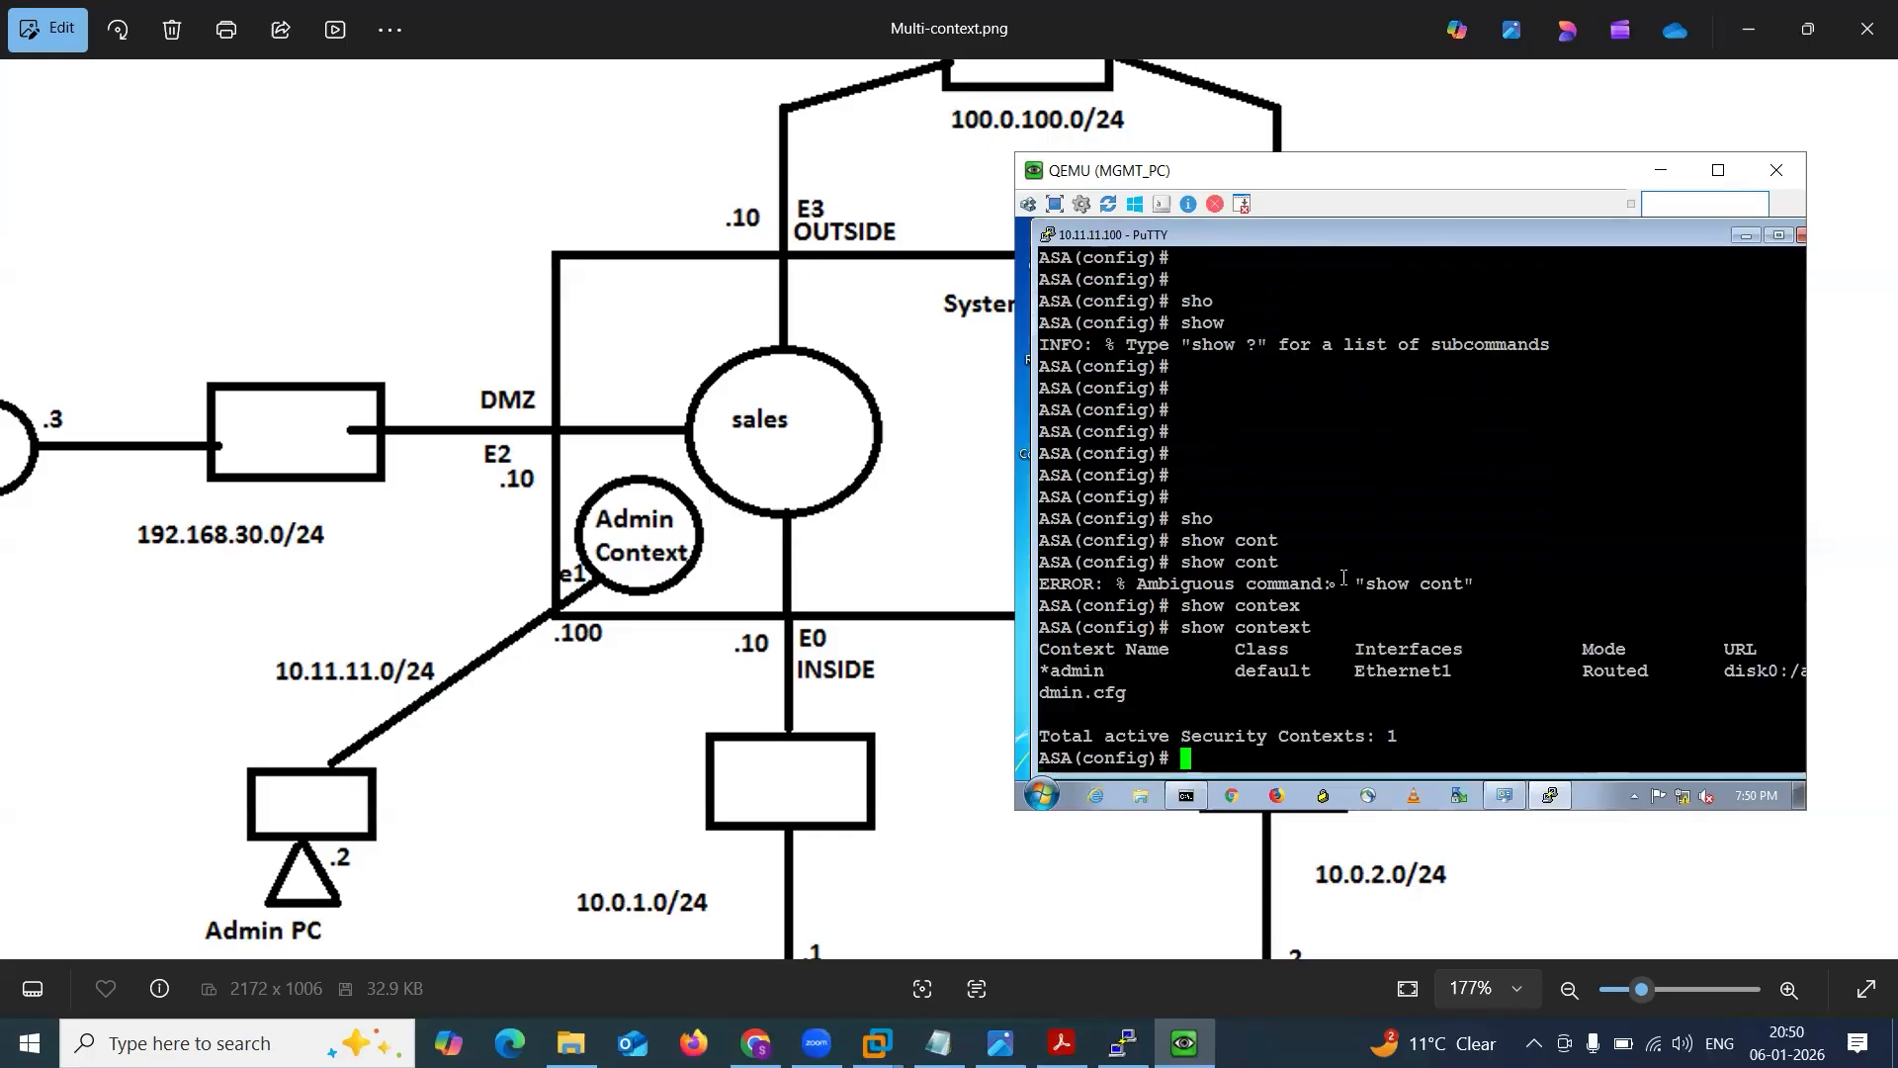
Highlight the admin context's name and its disk0:/admin.cfg configuration URL in the context list.
drag(1052, 672, 1119, 674)
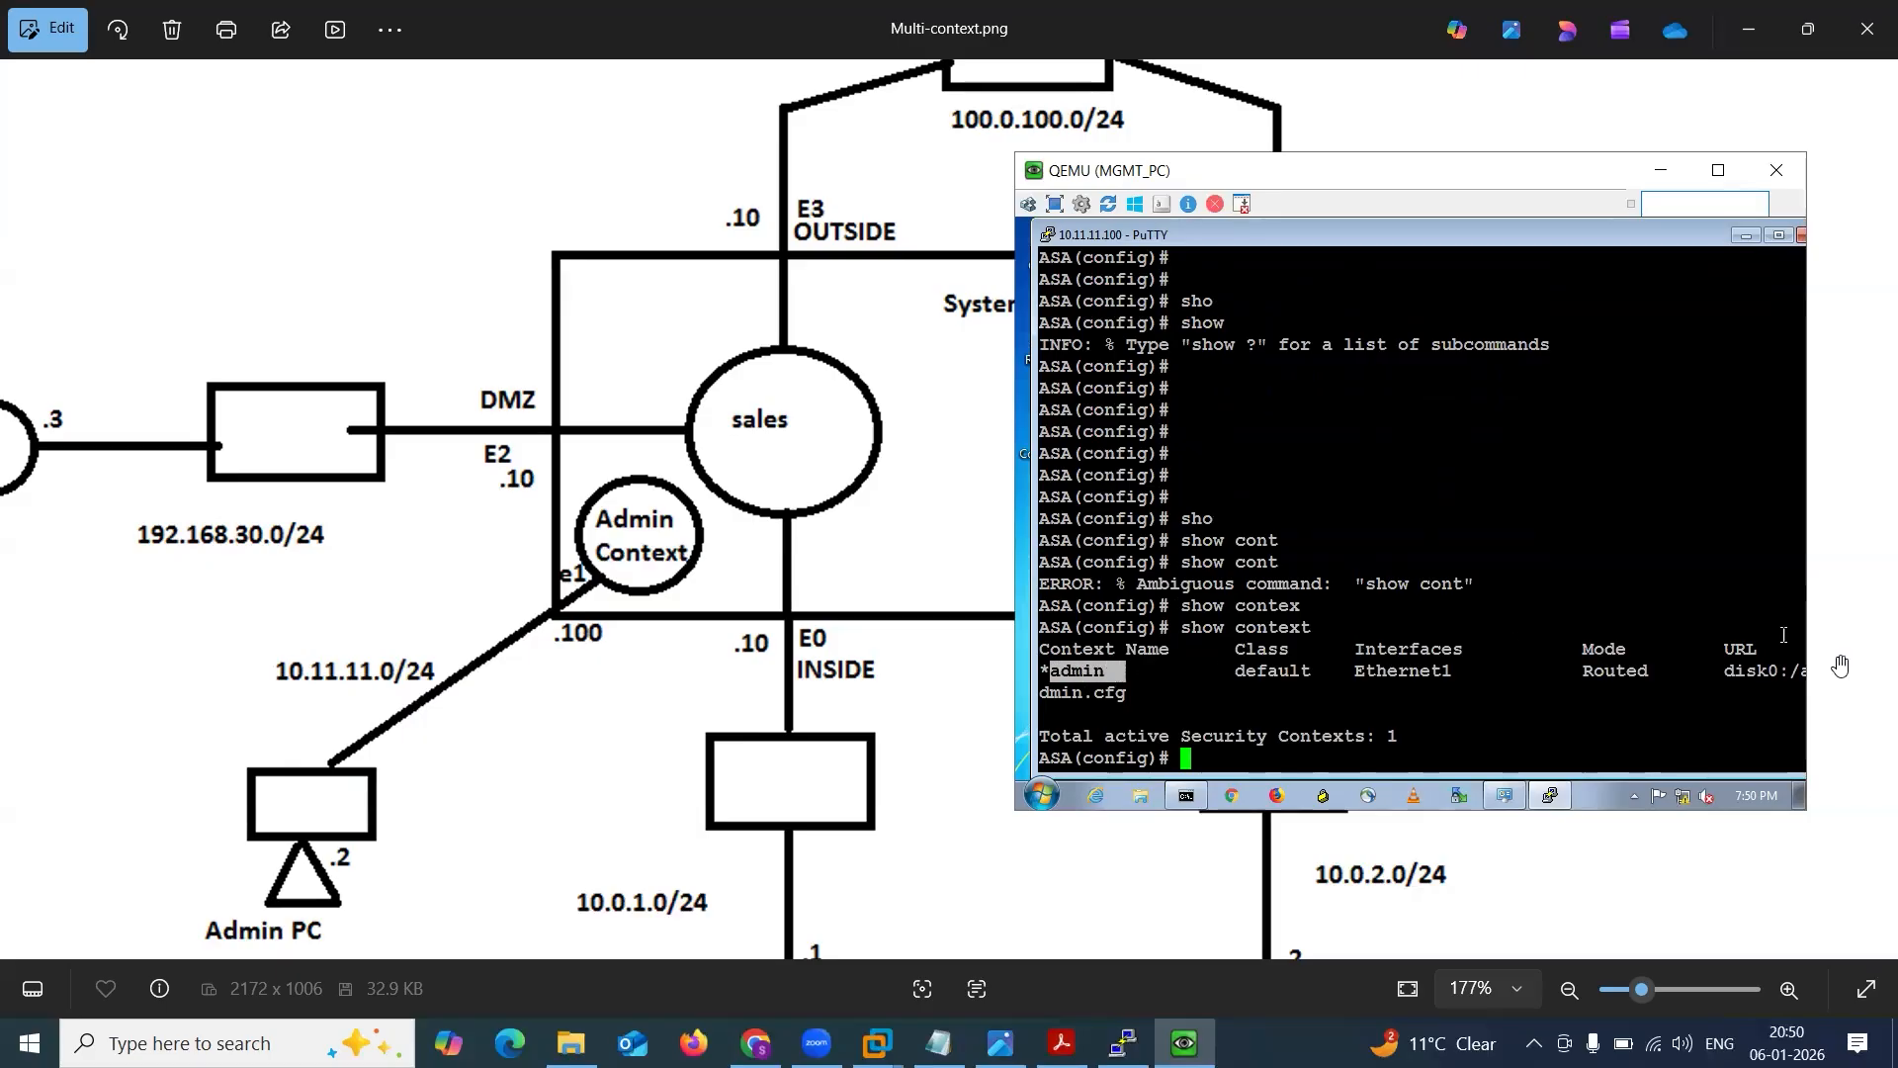
drag(1724, 675, 1784, 661)
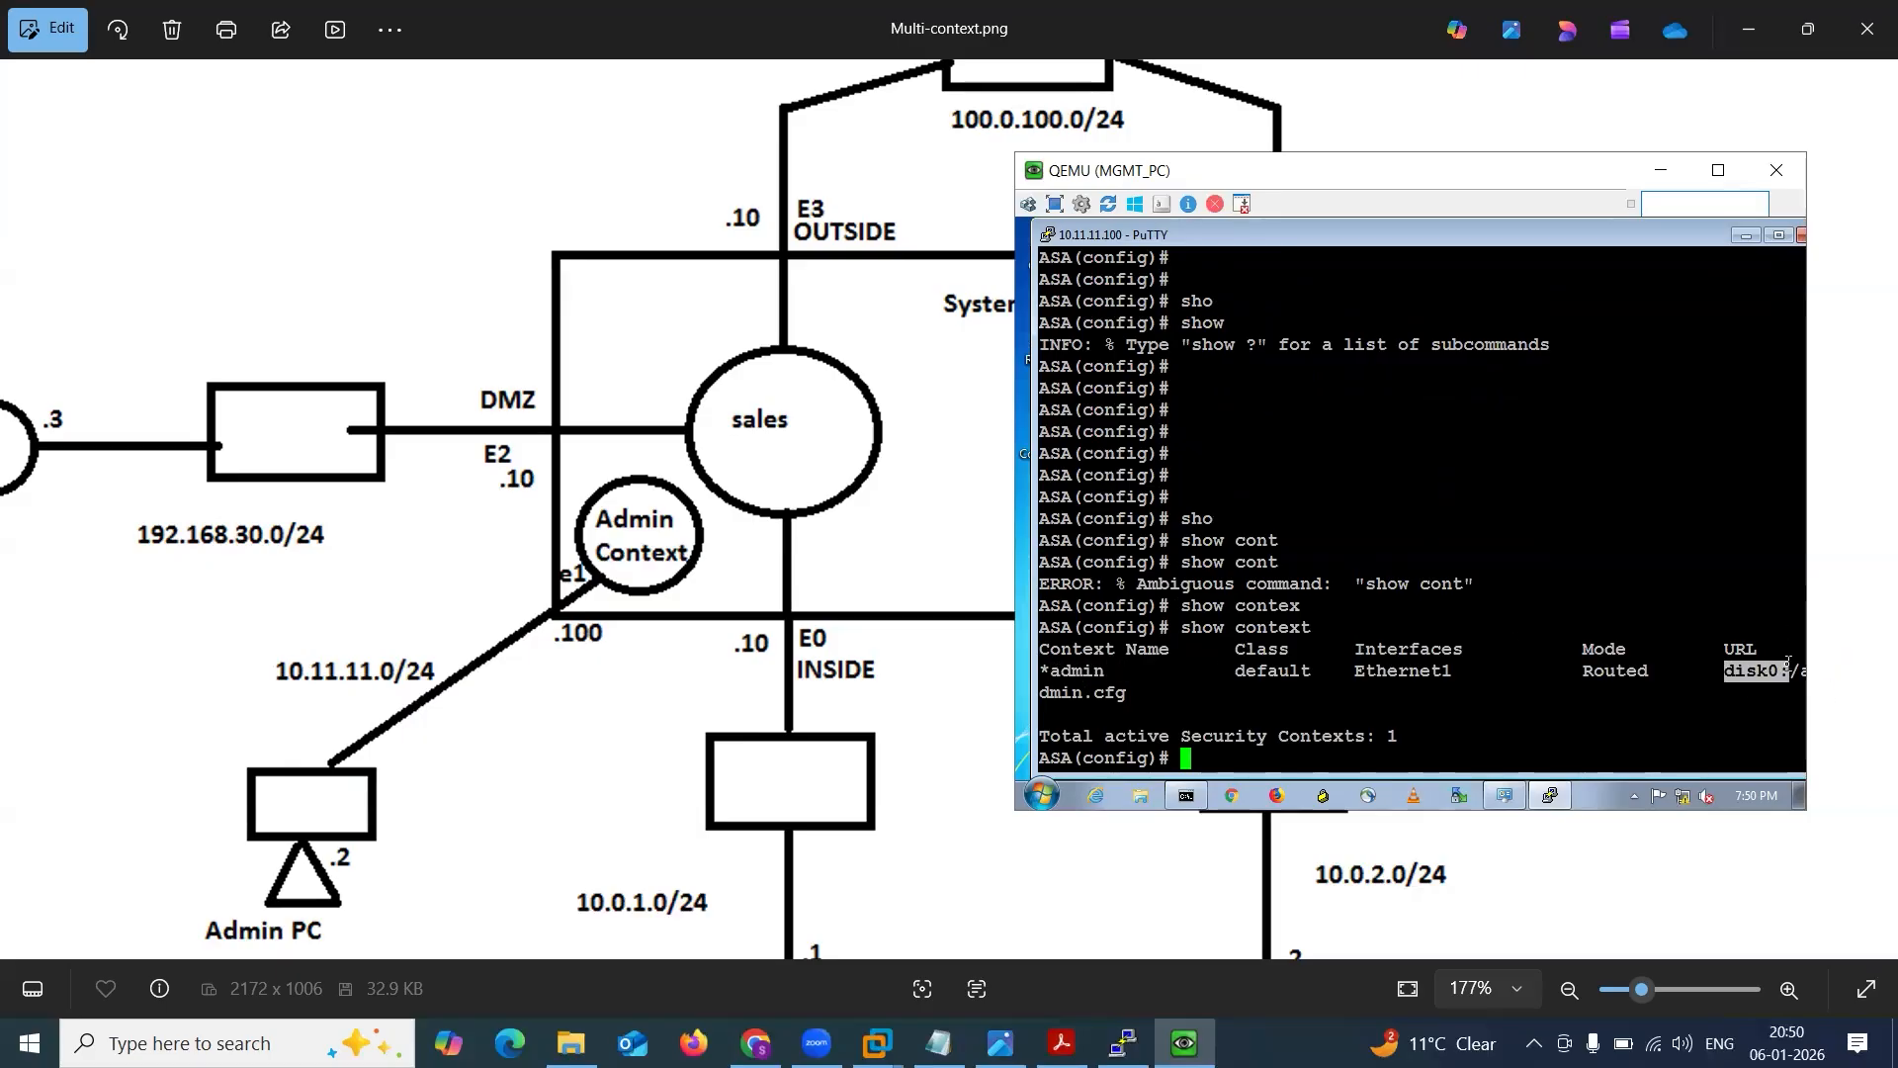
click(1784, 661)
drag(1725, 670, 1793, 667)
drag(1050, 695, 1134, 698)
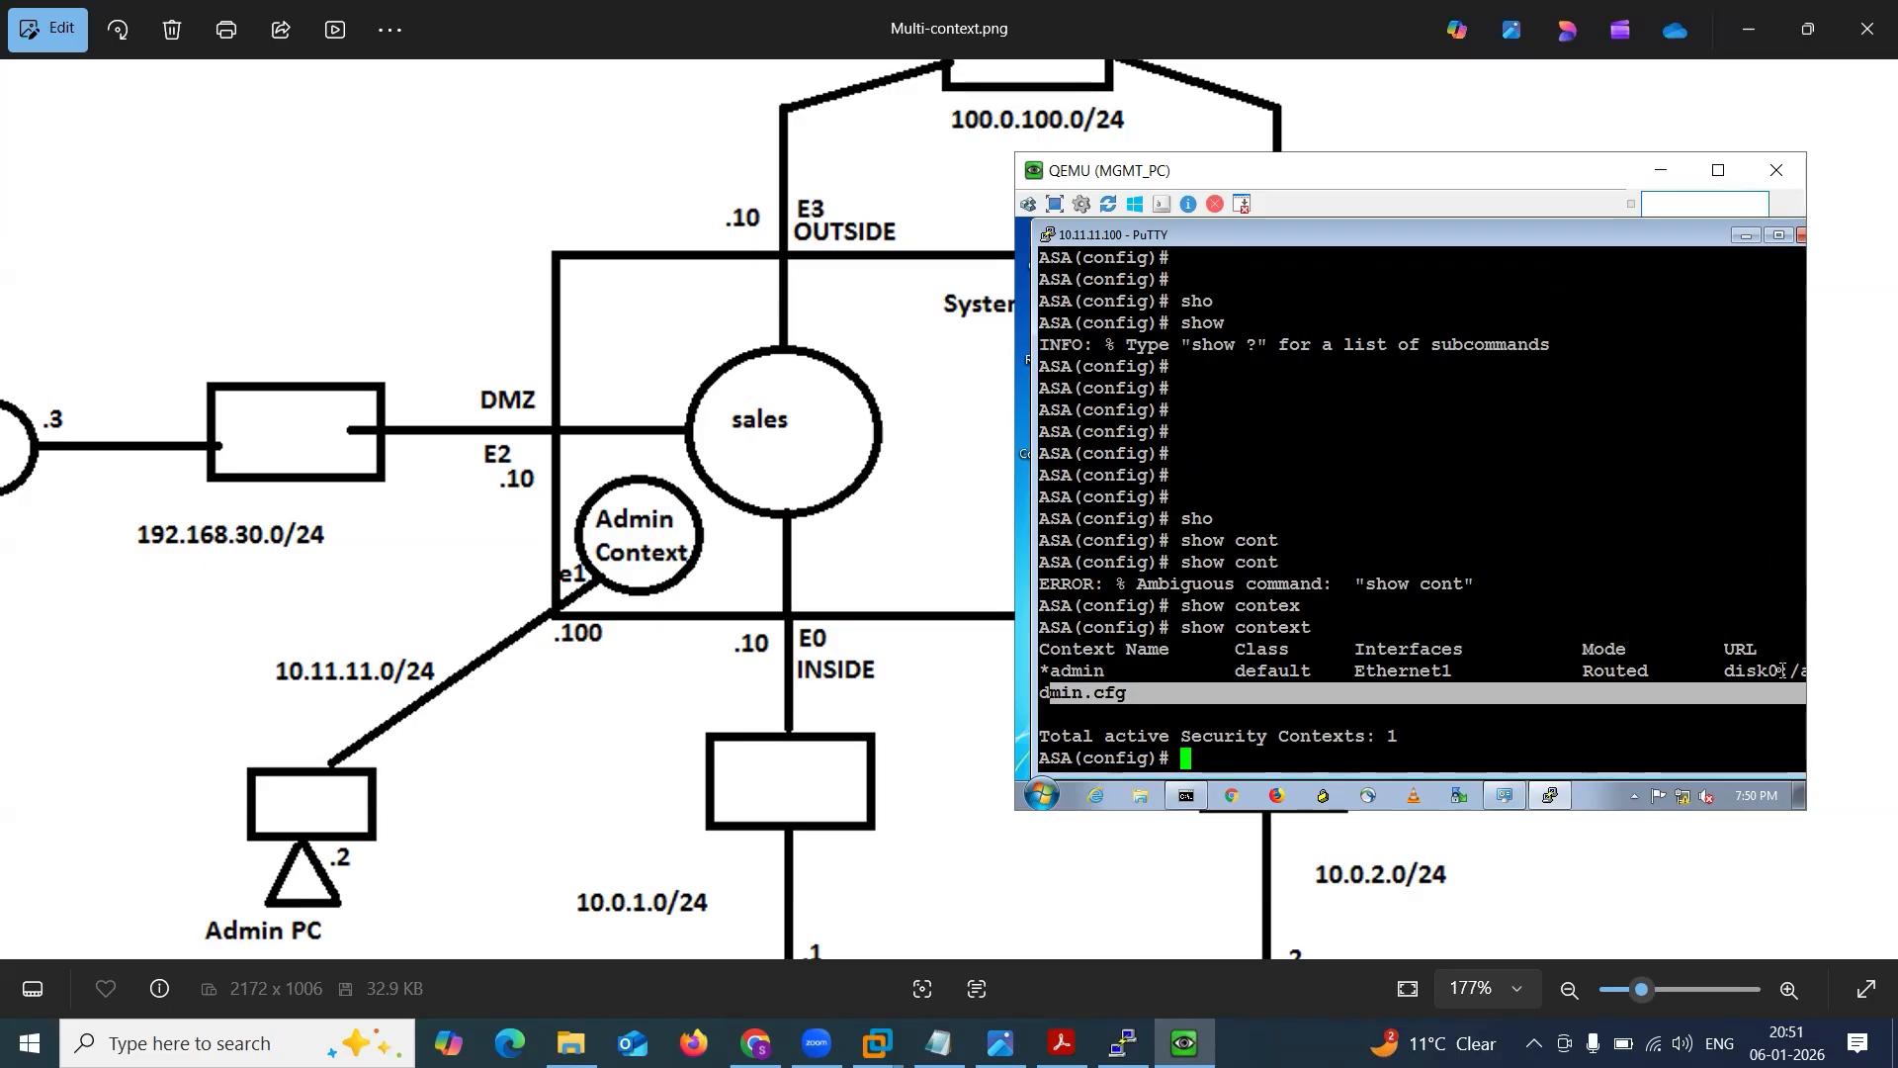
mouse_move(1726, 671)
mouse_down()
mouse_move(1799, 672)
mouse_move(1727, 702)
mouse_up()
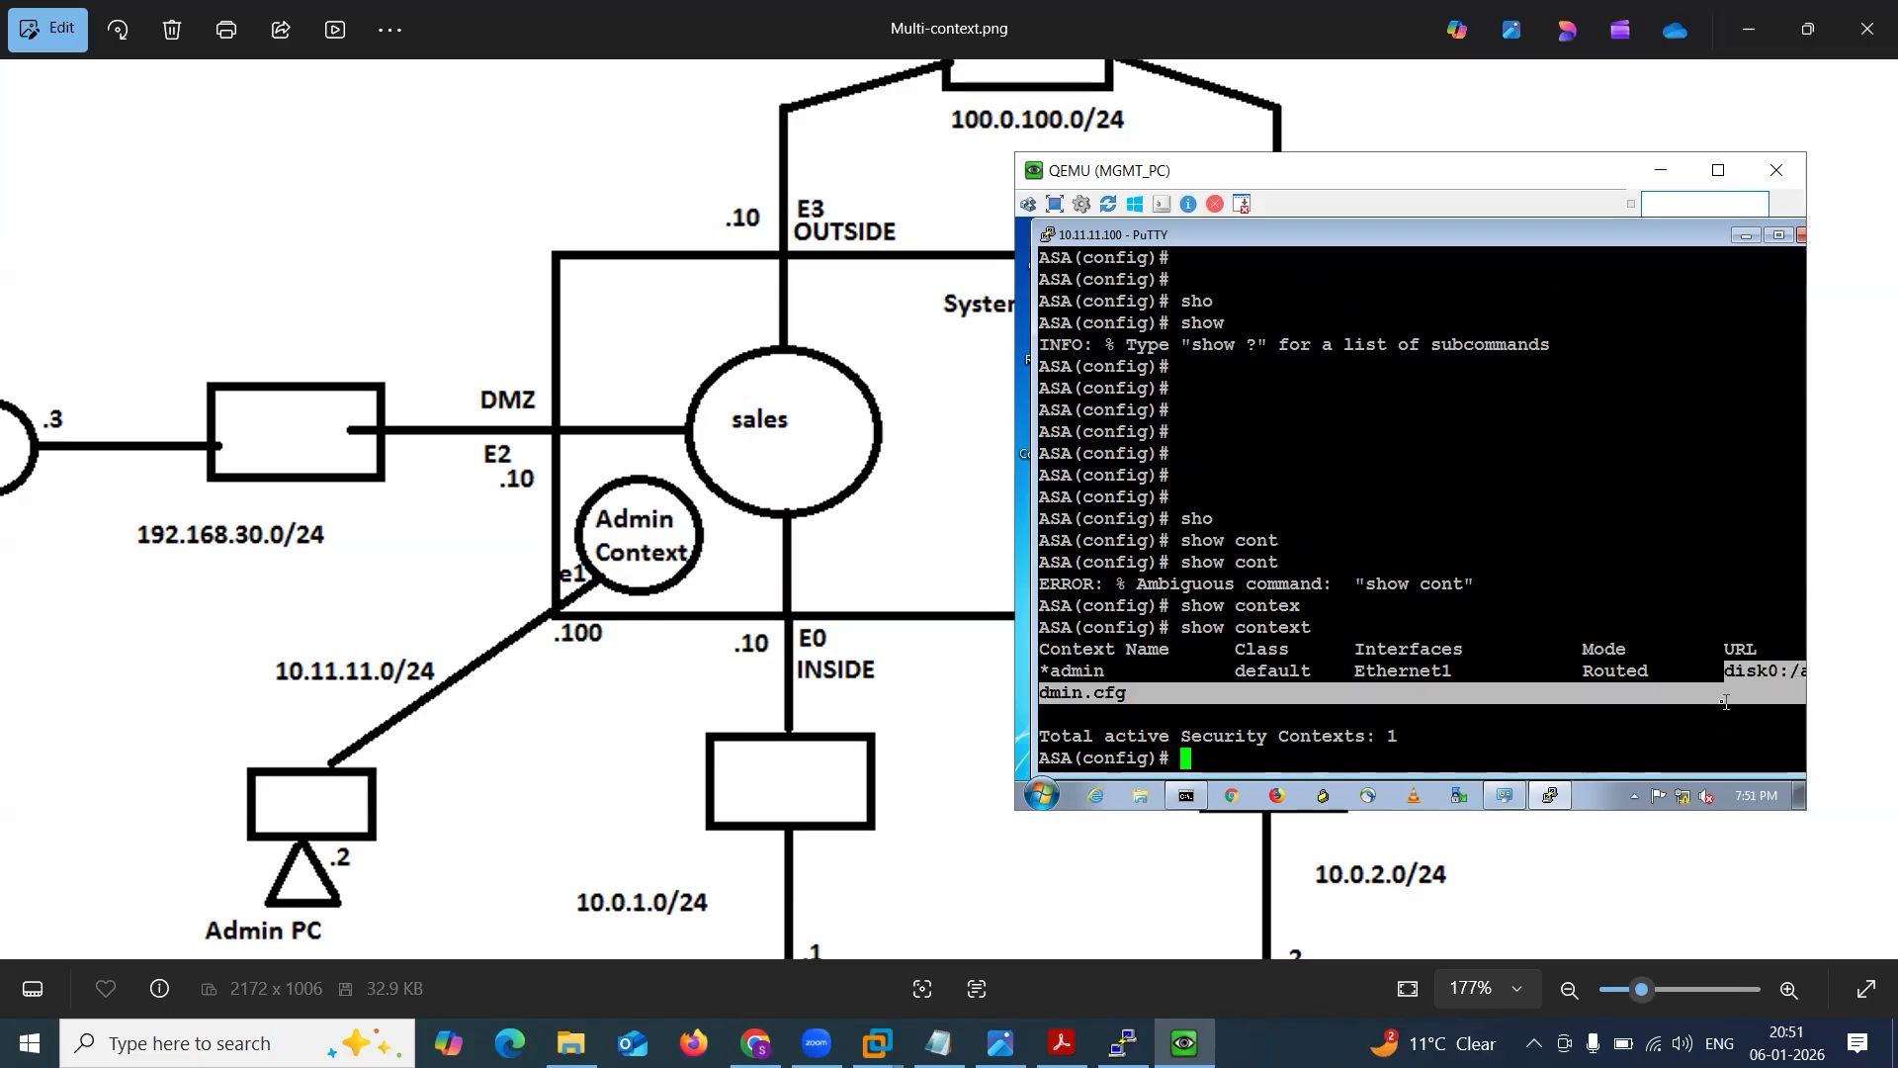
click(1107, 696)
drag(1098, 696, 1139, 699)
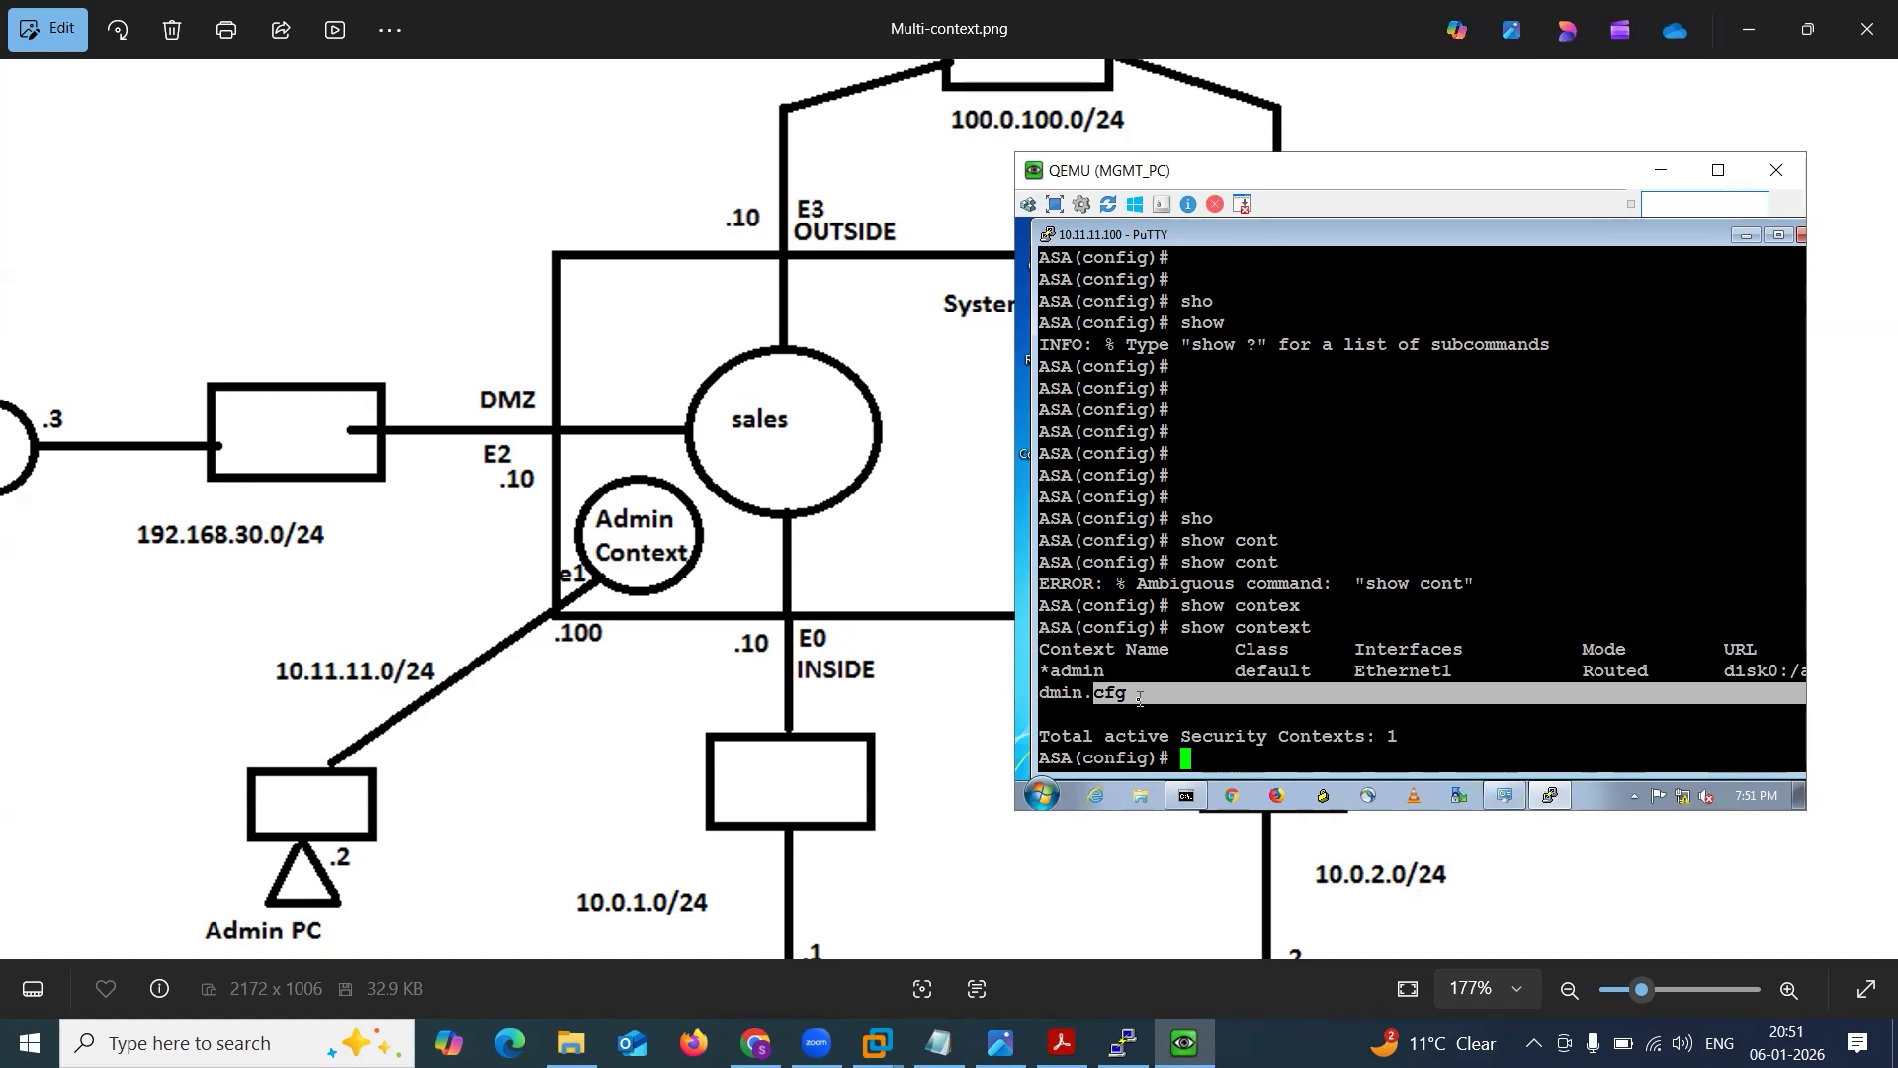
click(1140, 699)
Save the system context configuration with wr from the Telnet session.
text(wr)
key(Return)
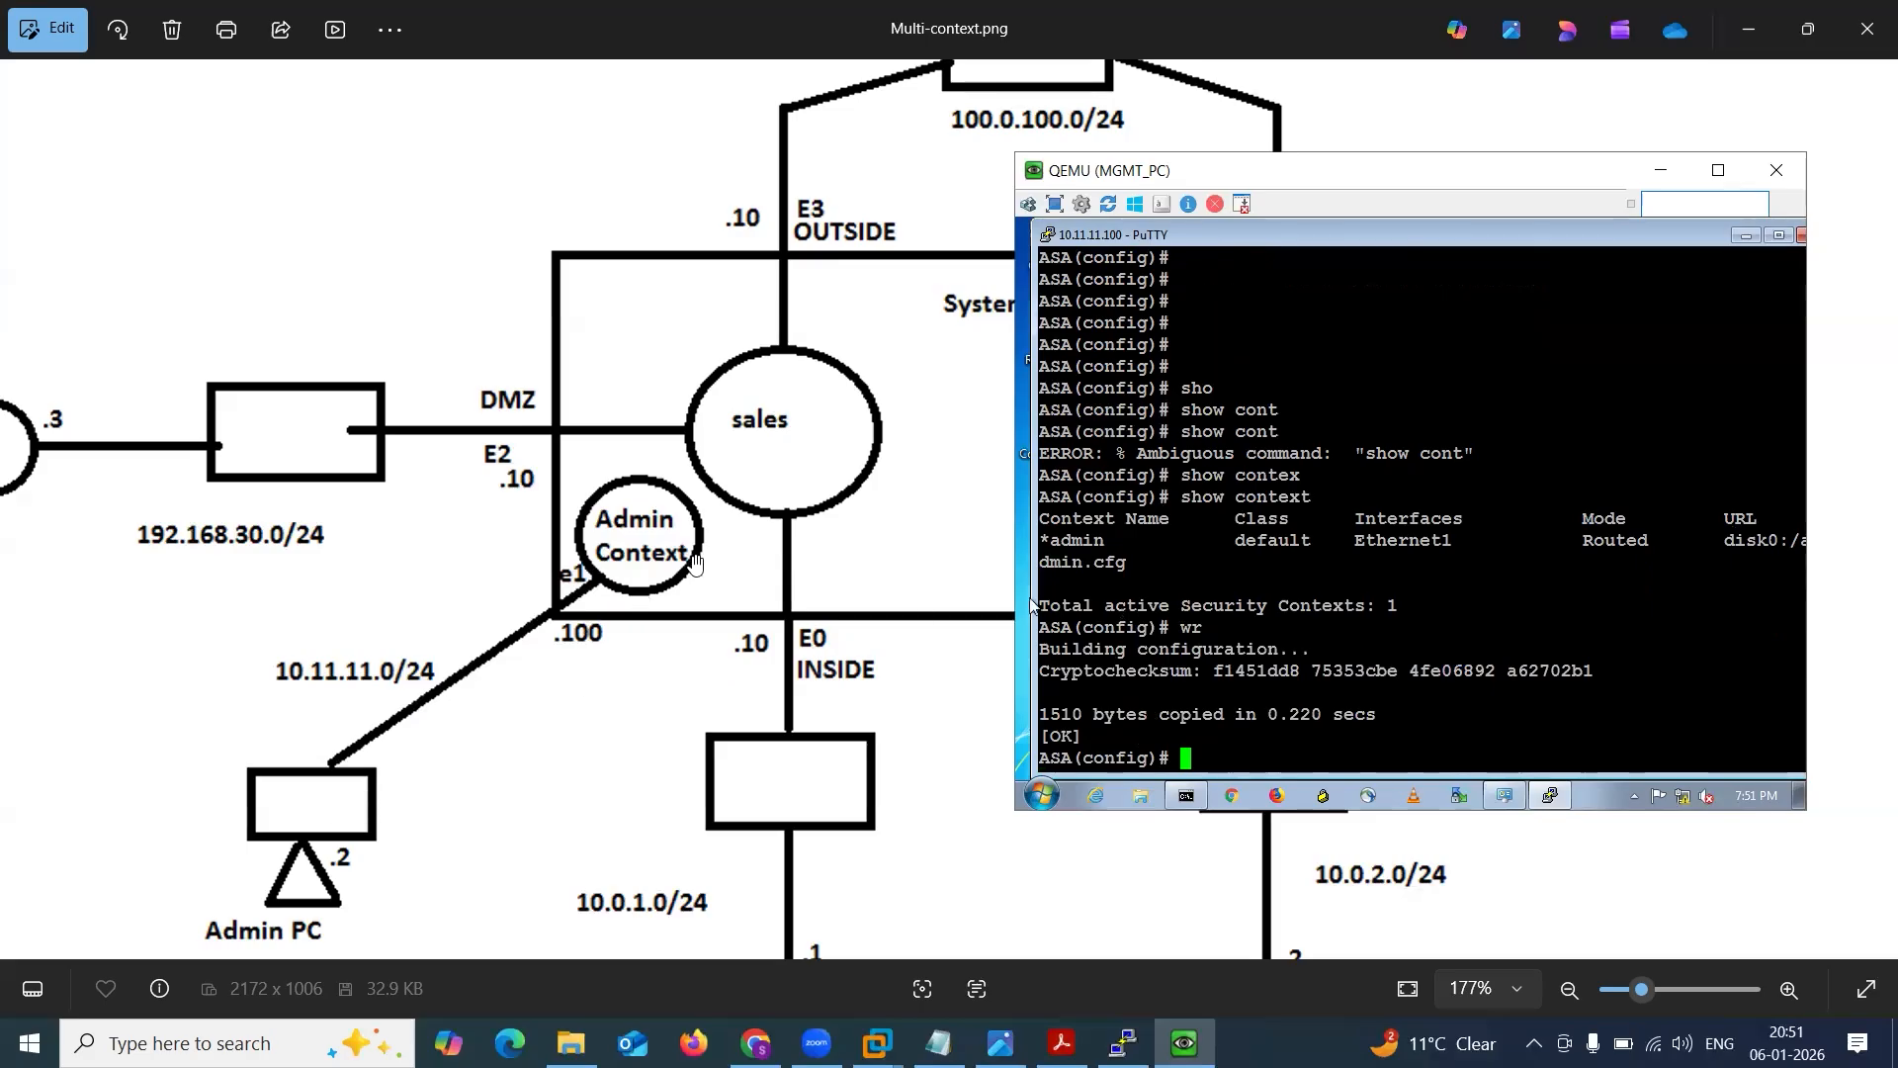
key(Return)
key(Return)
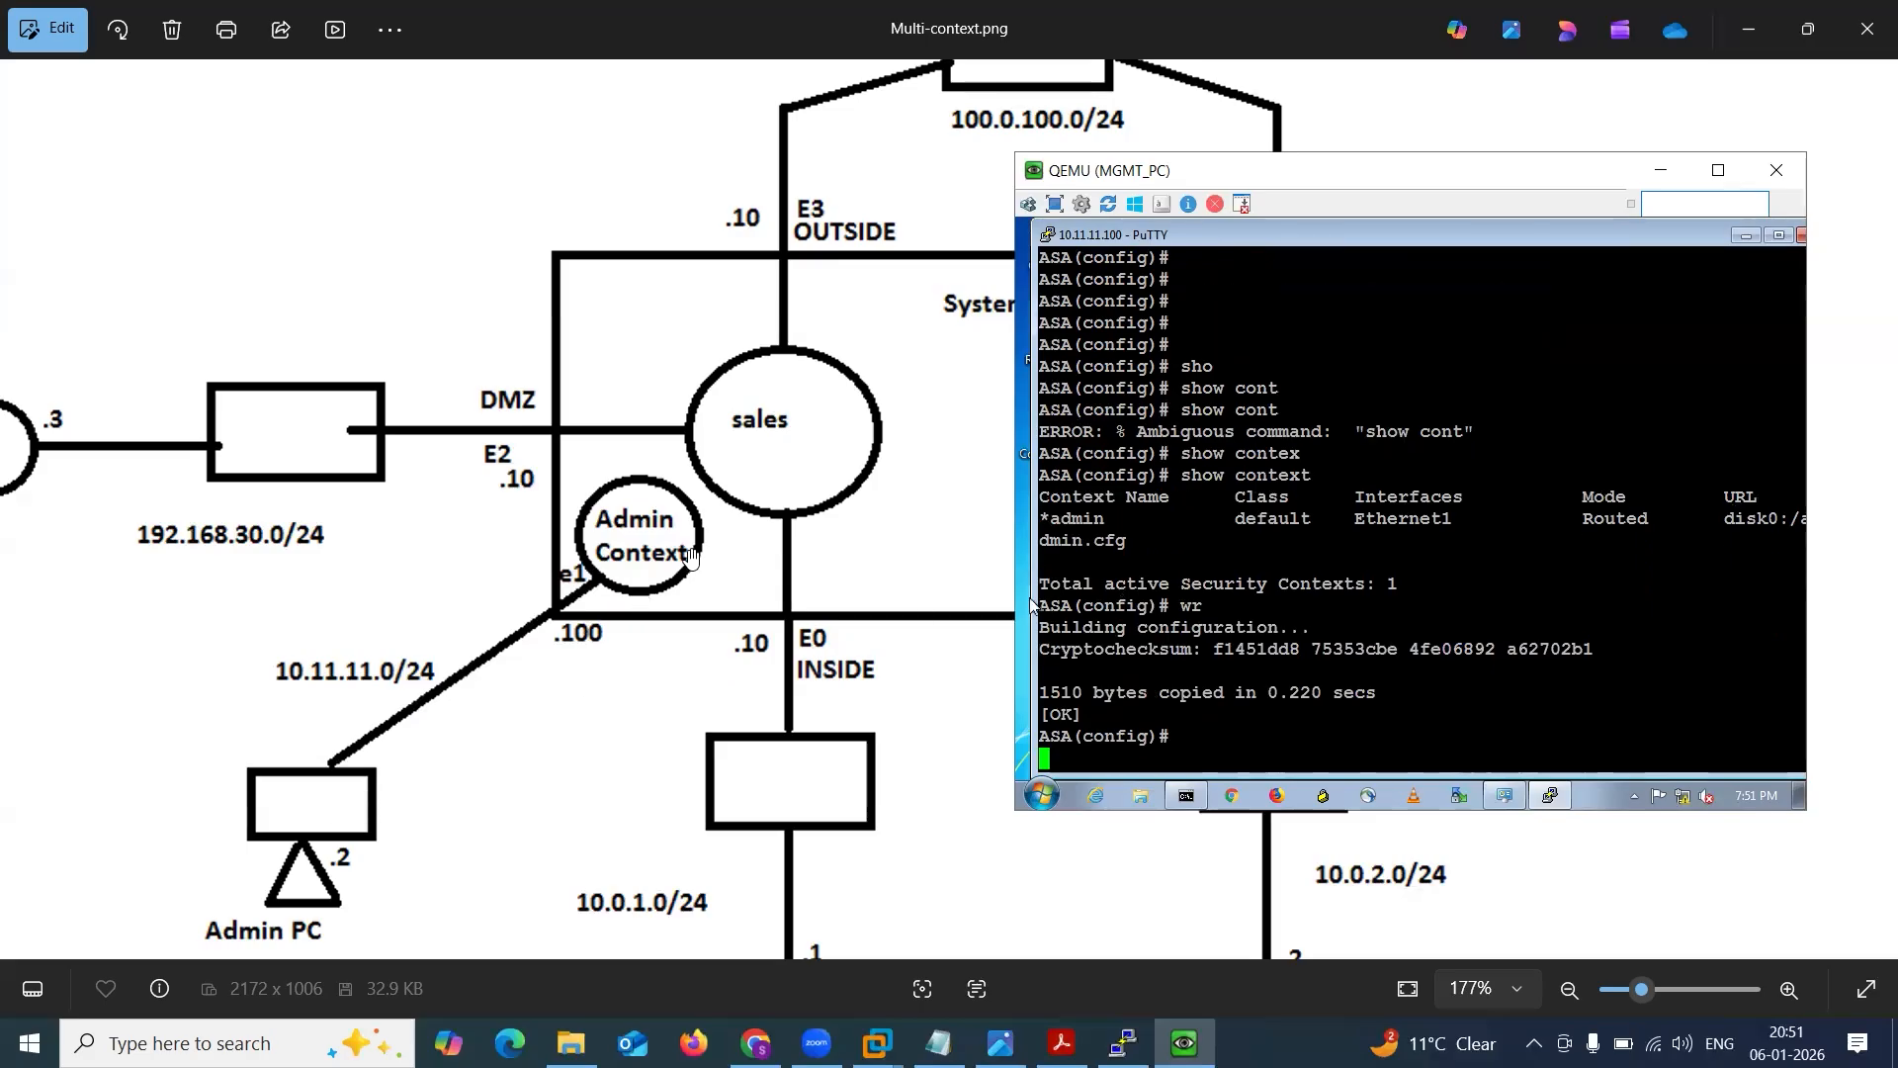
Check the ASA's security context mode with show mode and highlight the reported mode.
text(sjh)
key(BackSpace)
key(BackSpace)
text(h)
key(BackSpace)
key(BackSpace)
text(show mo)
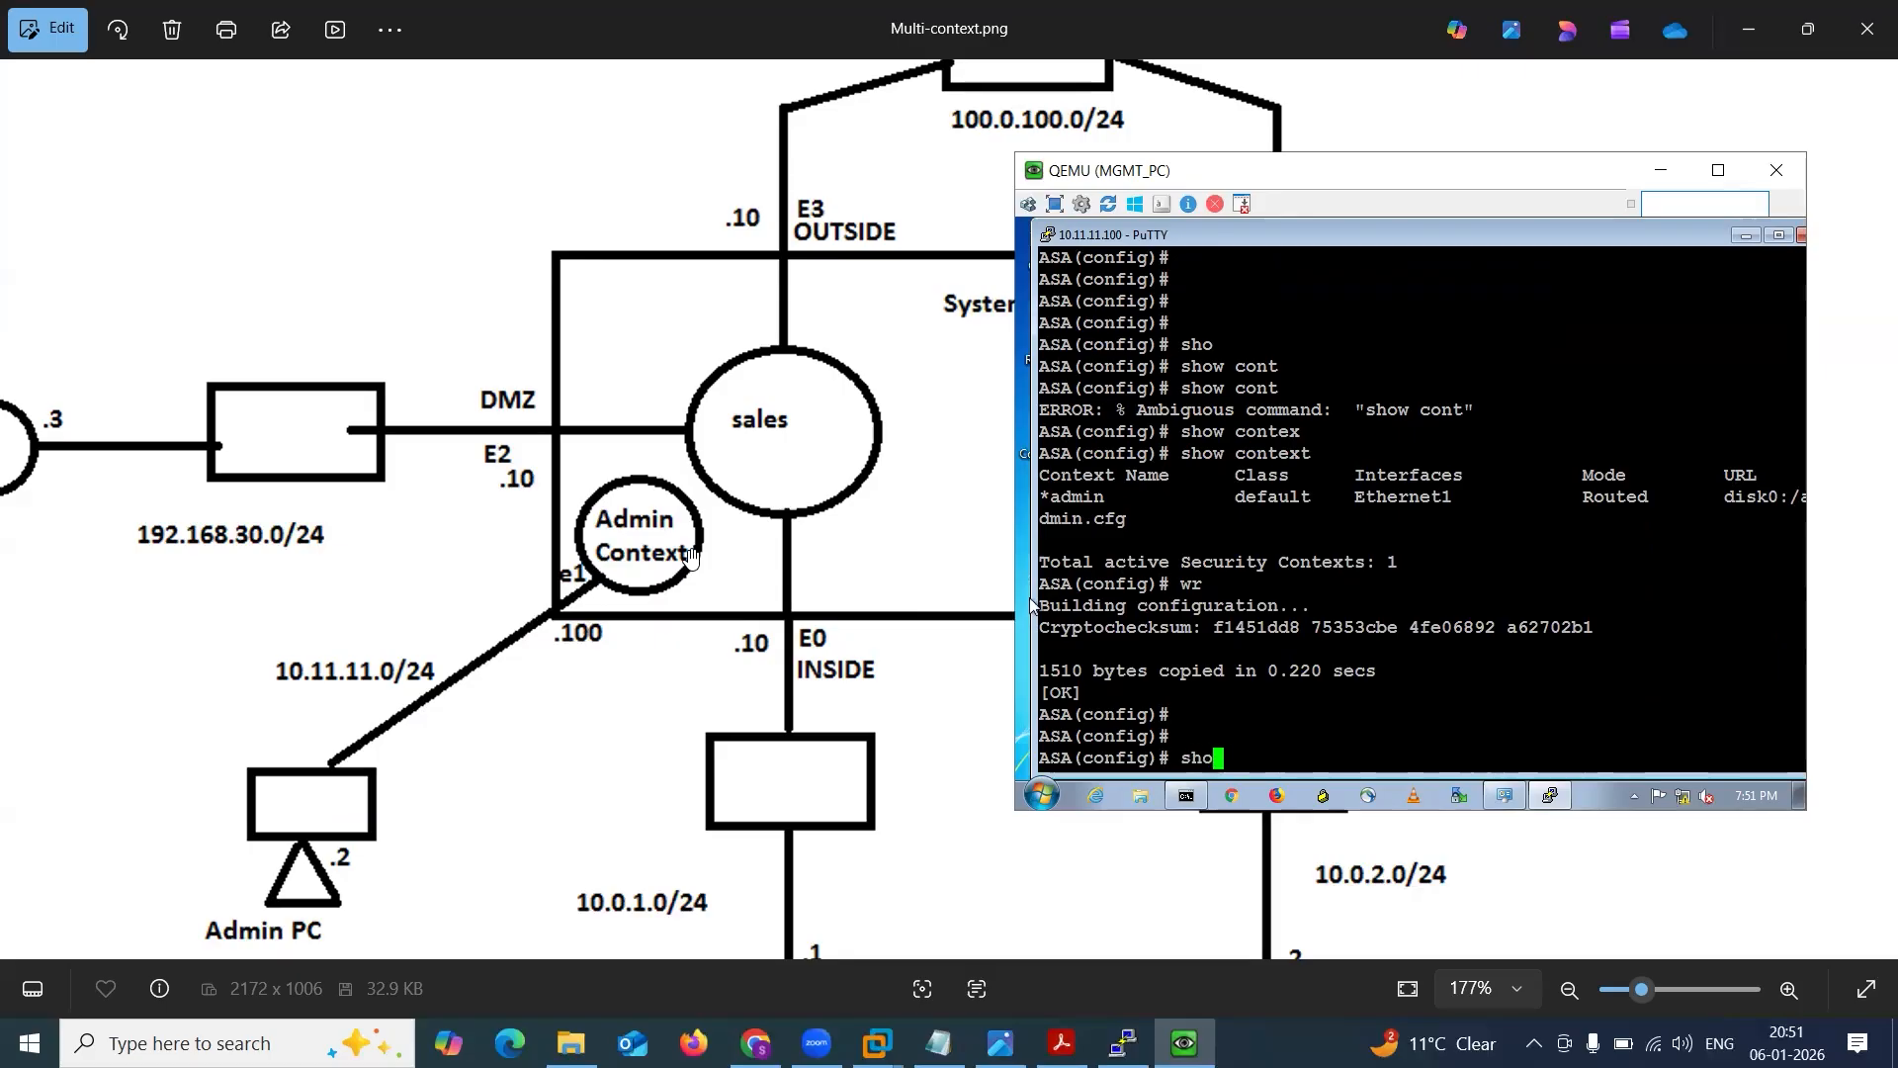
key(Tab)
text(mode)
key(Return)
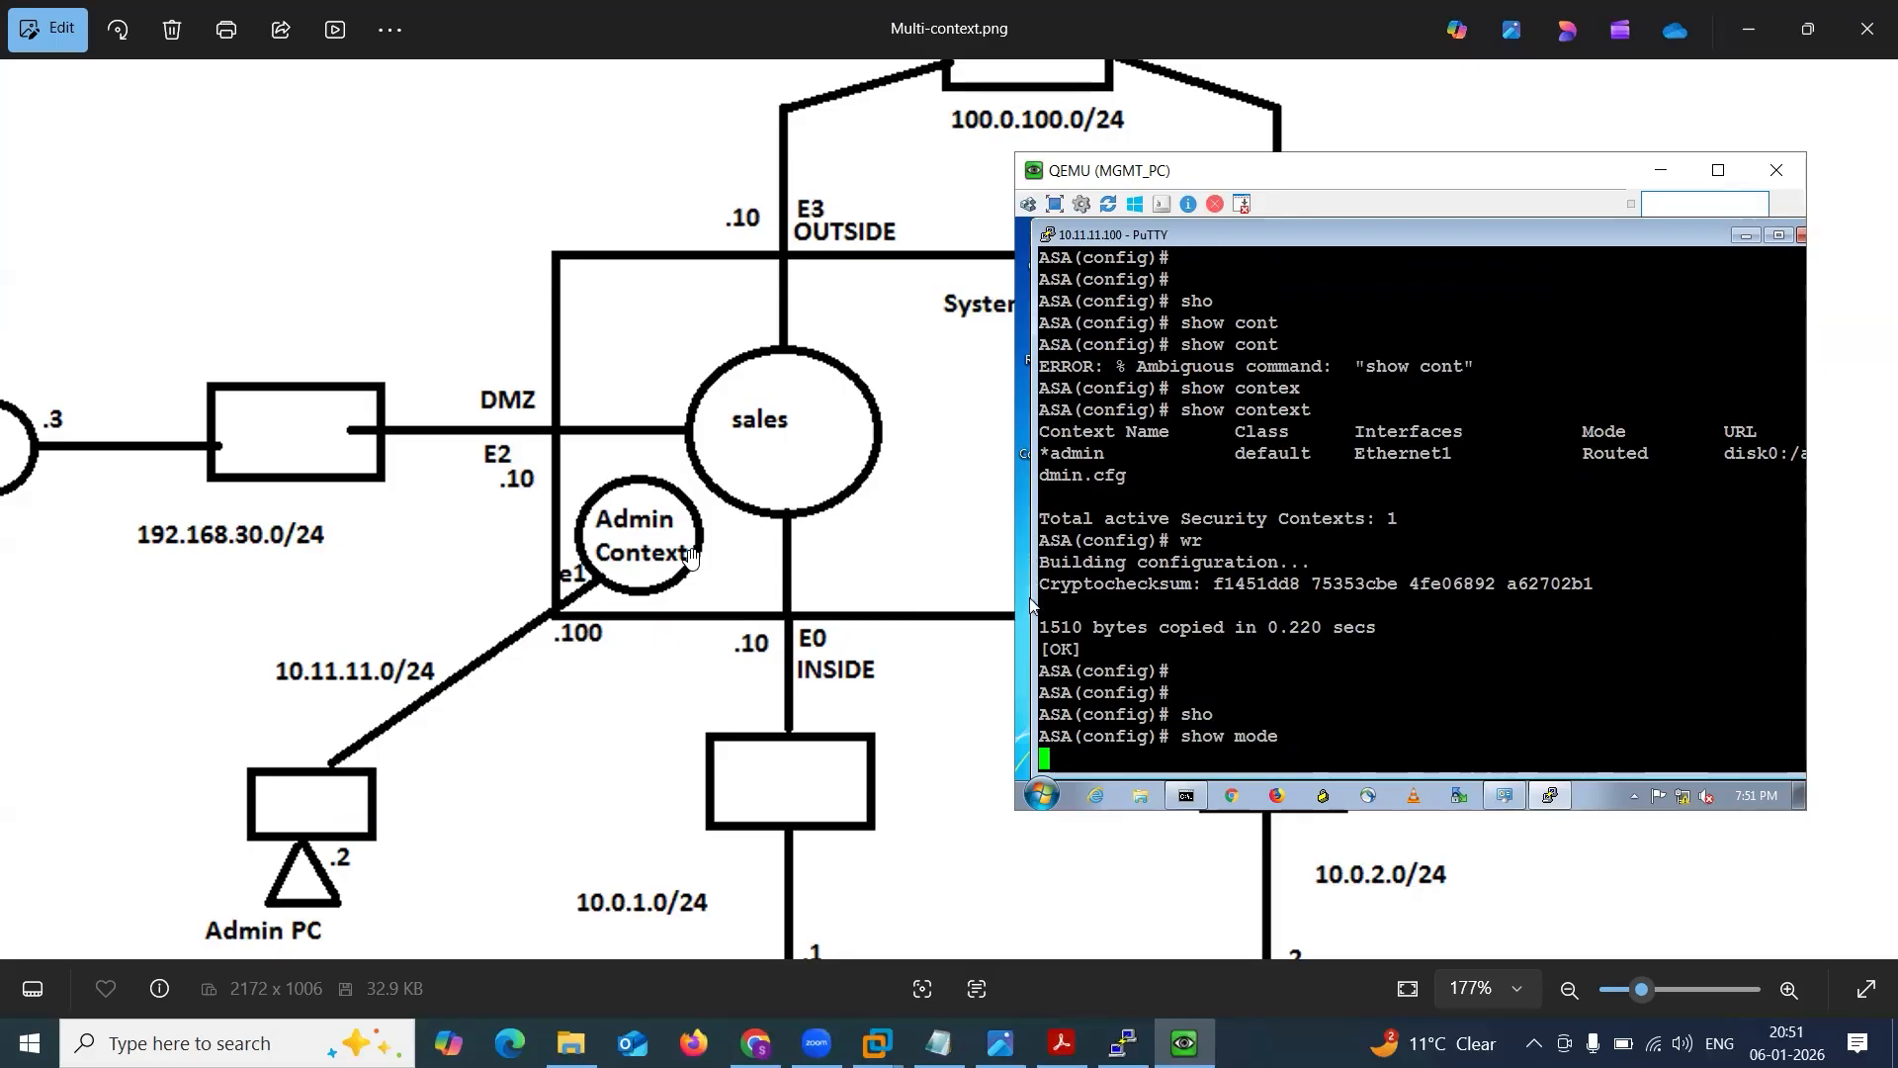
key(Return)
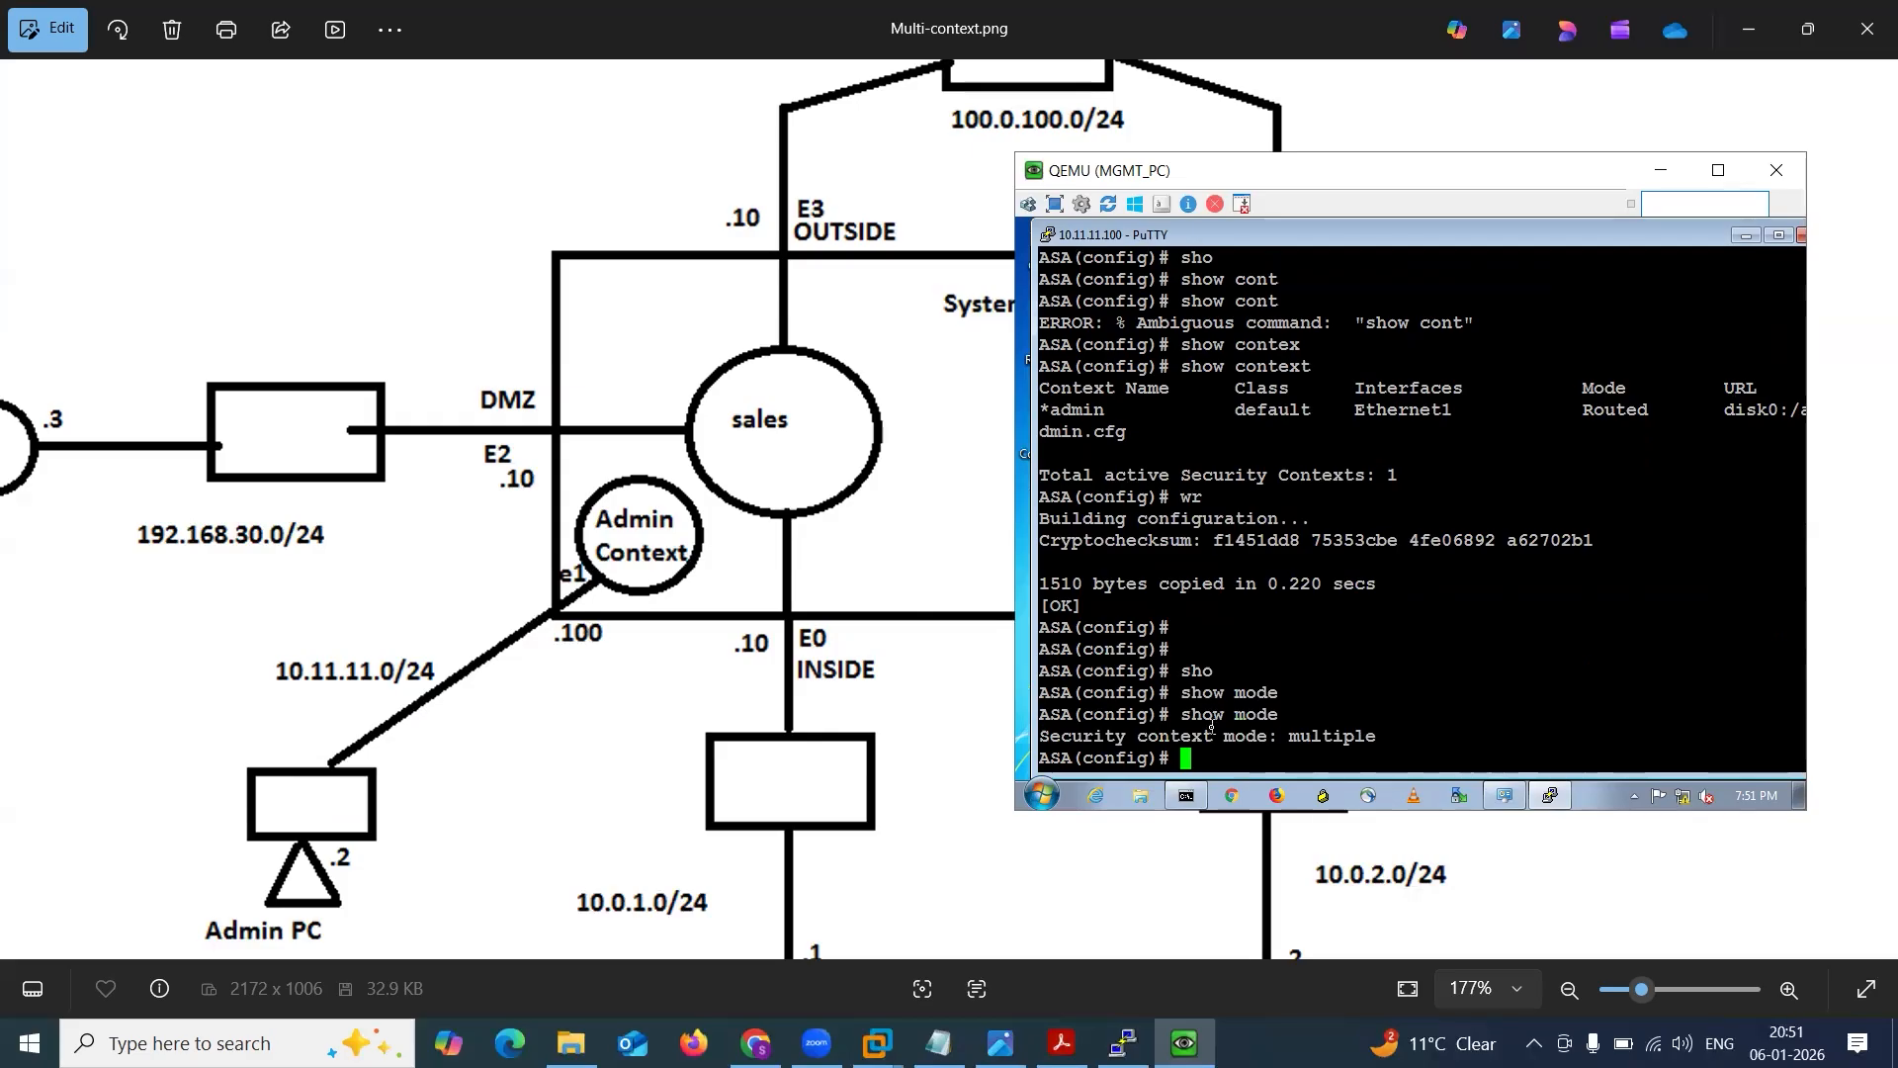
drag(1213, 735, 1380, 748)
click(1380, 749)
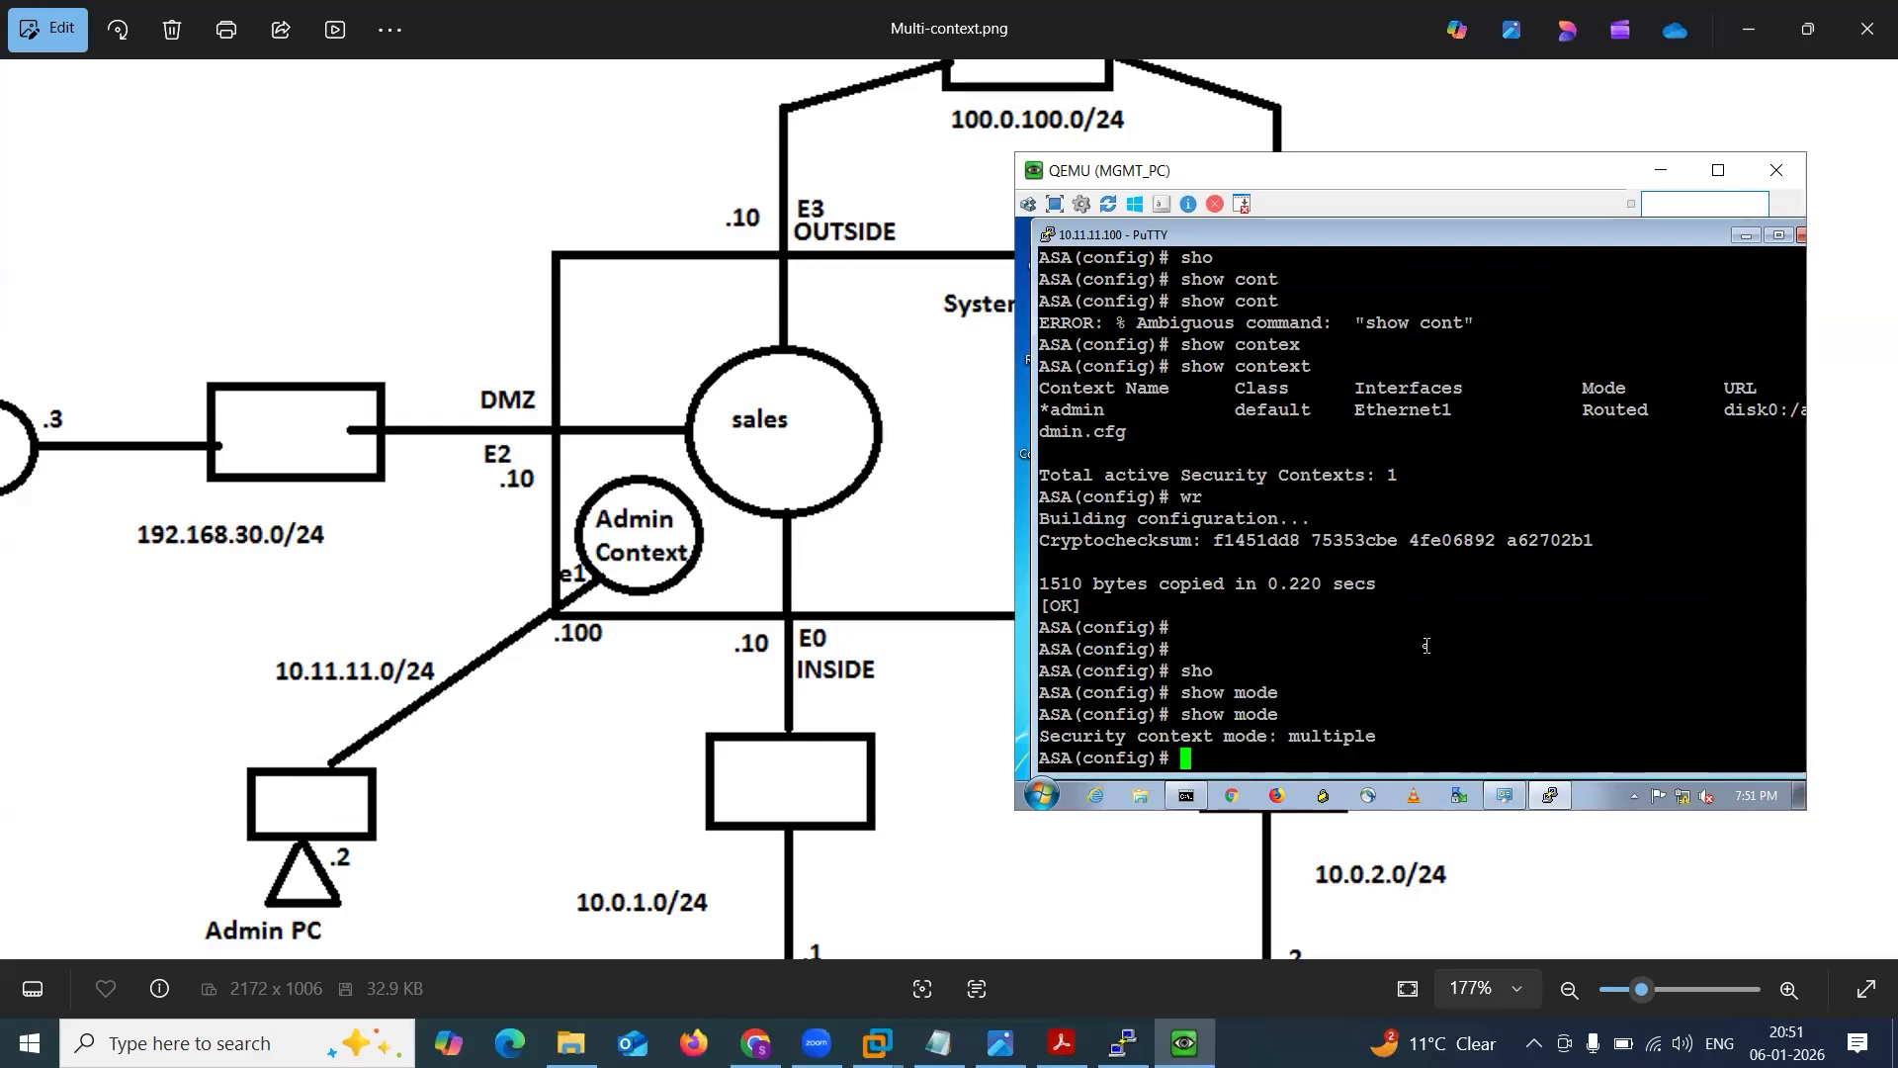
Minimize the MGMT_PC window, draw arrows from the Admin PC through the Admin Context to the System Context, and undo them.
click(1661, 170)
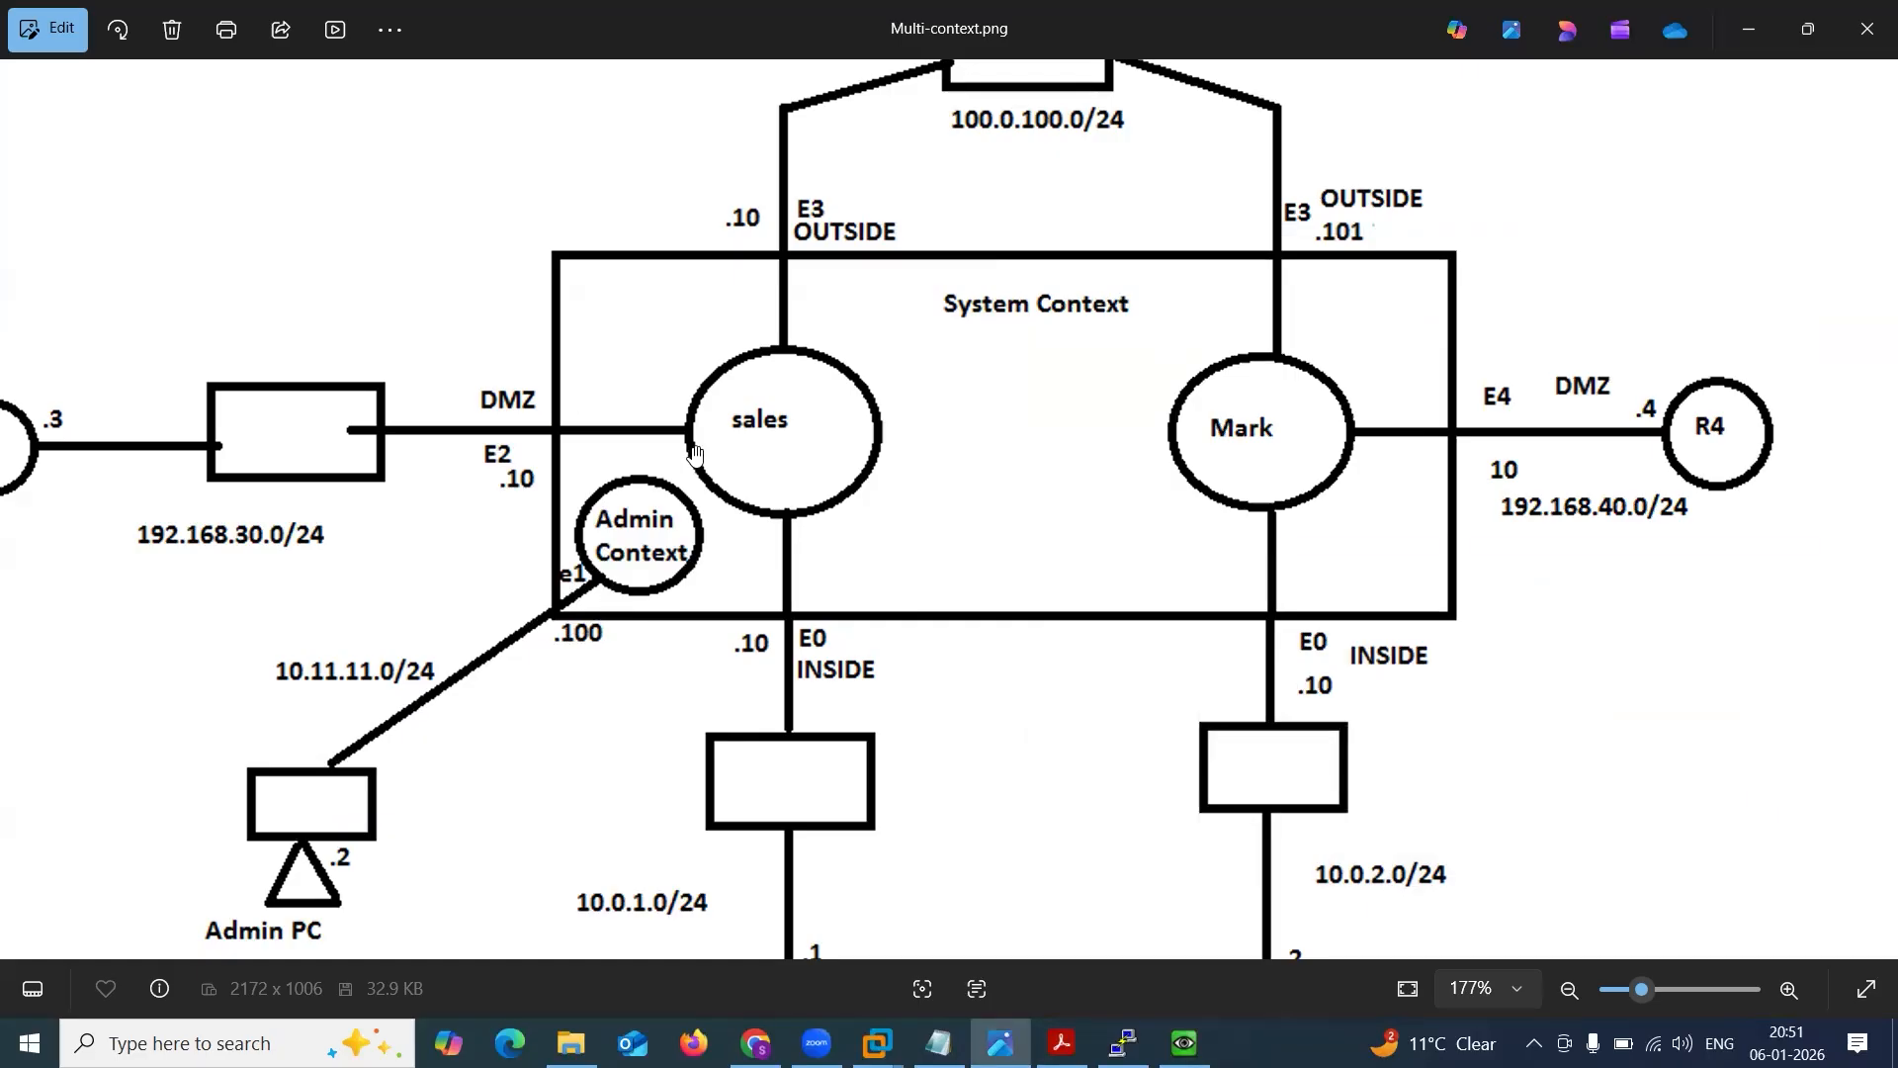
drag(319, 833, 636, 574)
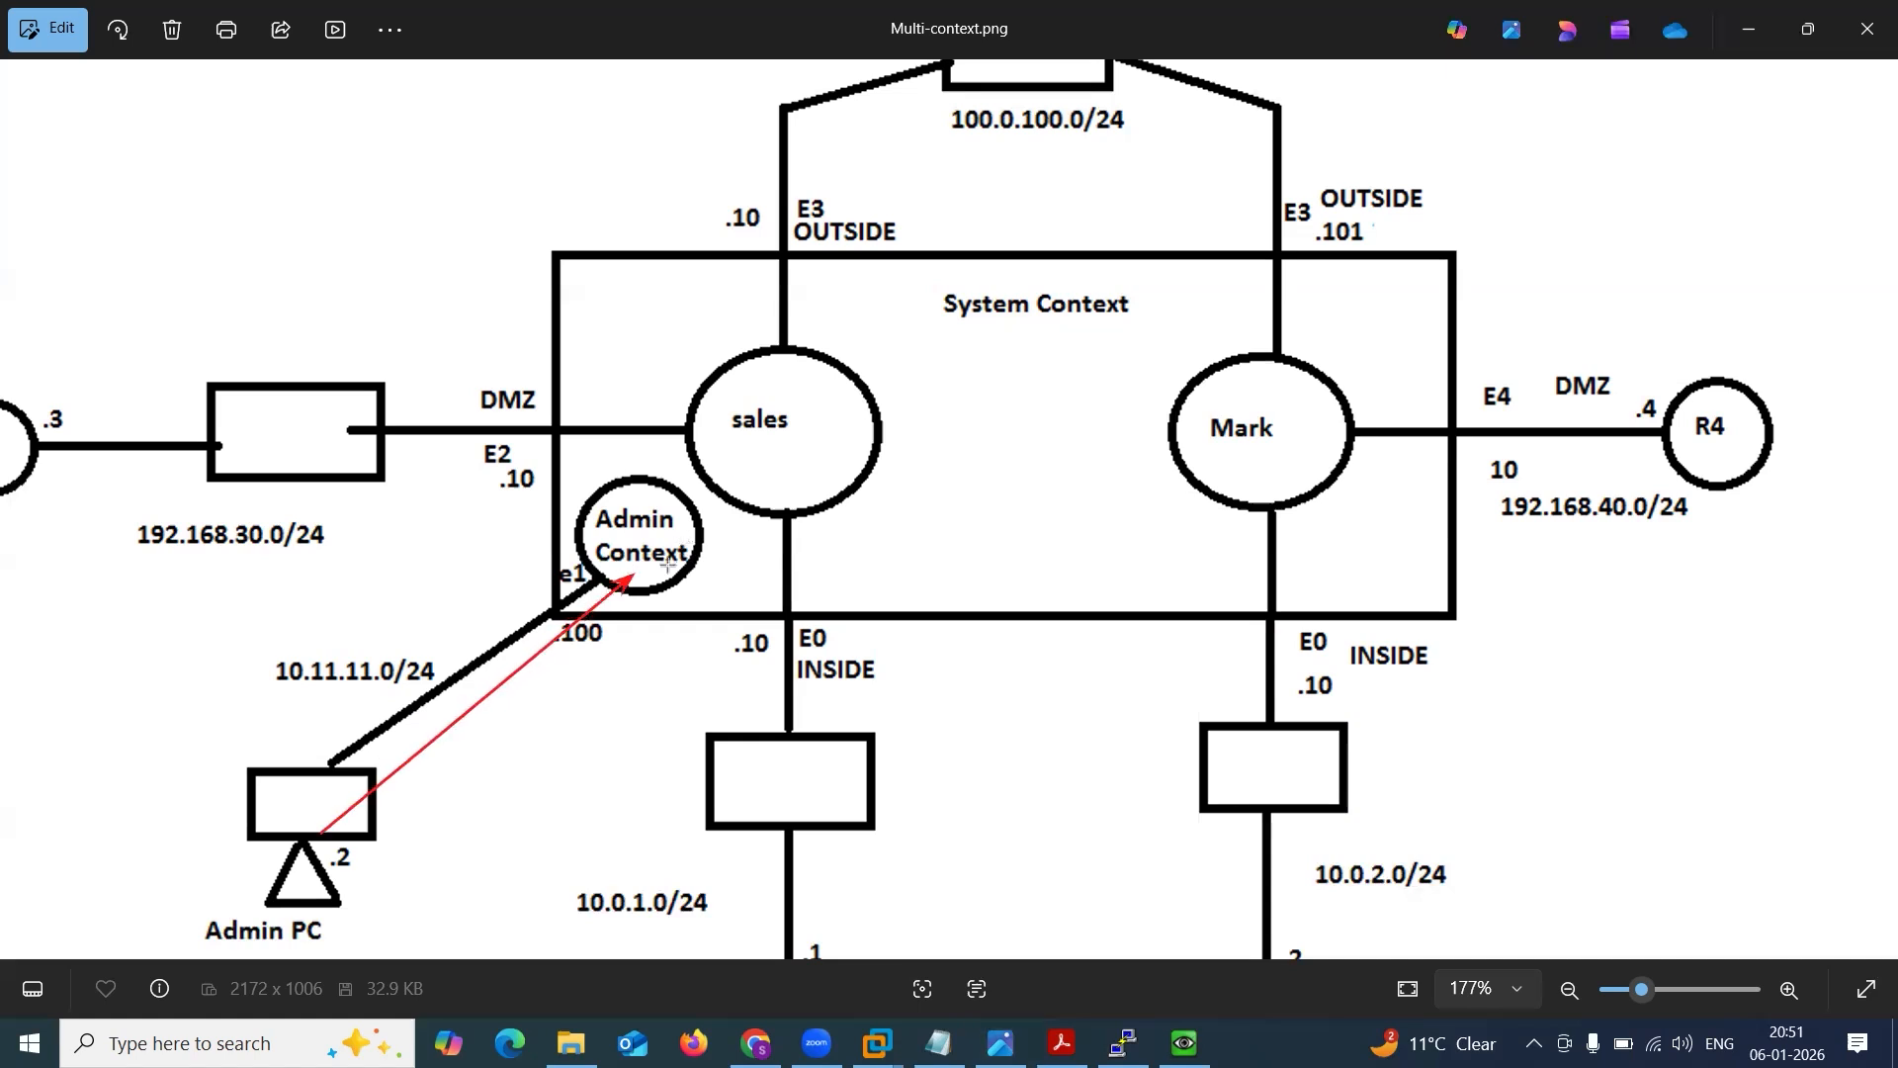
mouse_move(668, 563)
mouse_down()
mouse_move(781, 582)
mouse_move(991, 411)
mouse_move(1016, 322)
mouse_up()
key(ctrl+z)
key(ctrl+z)
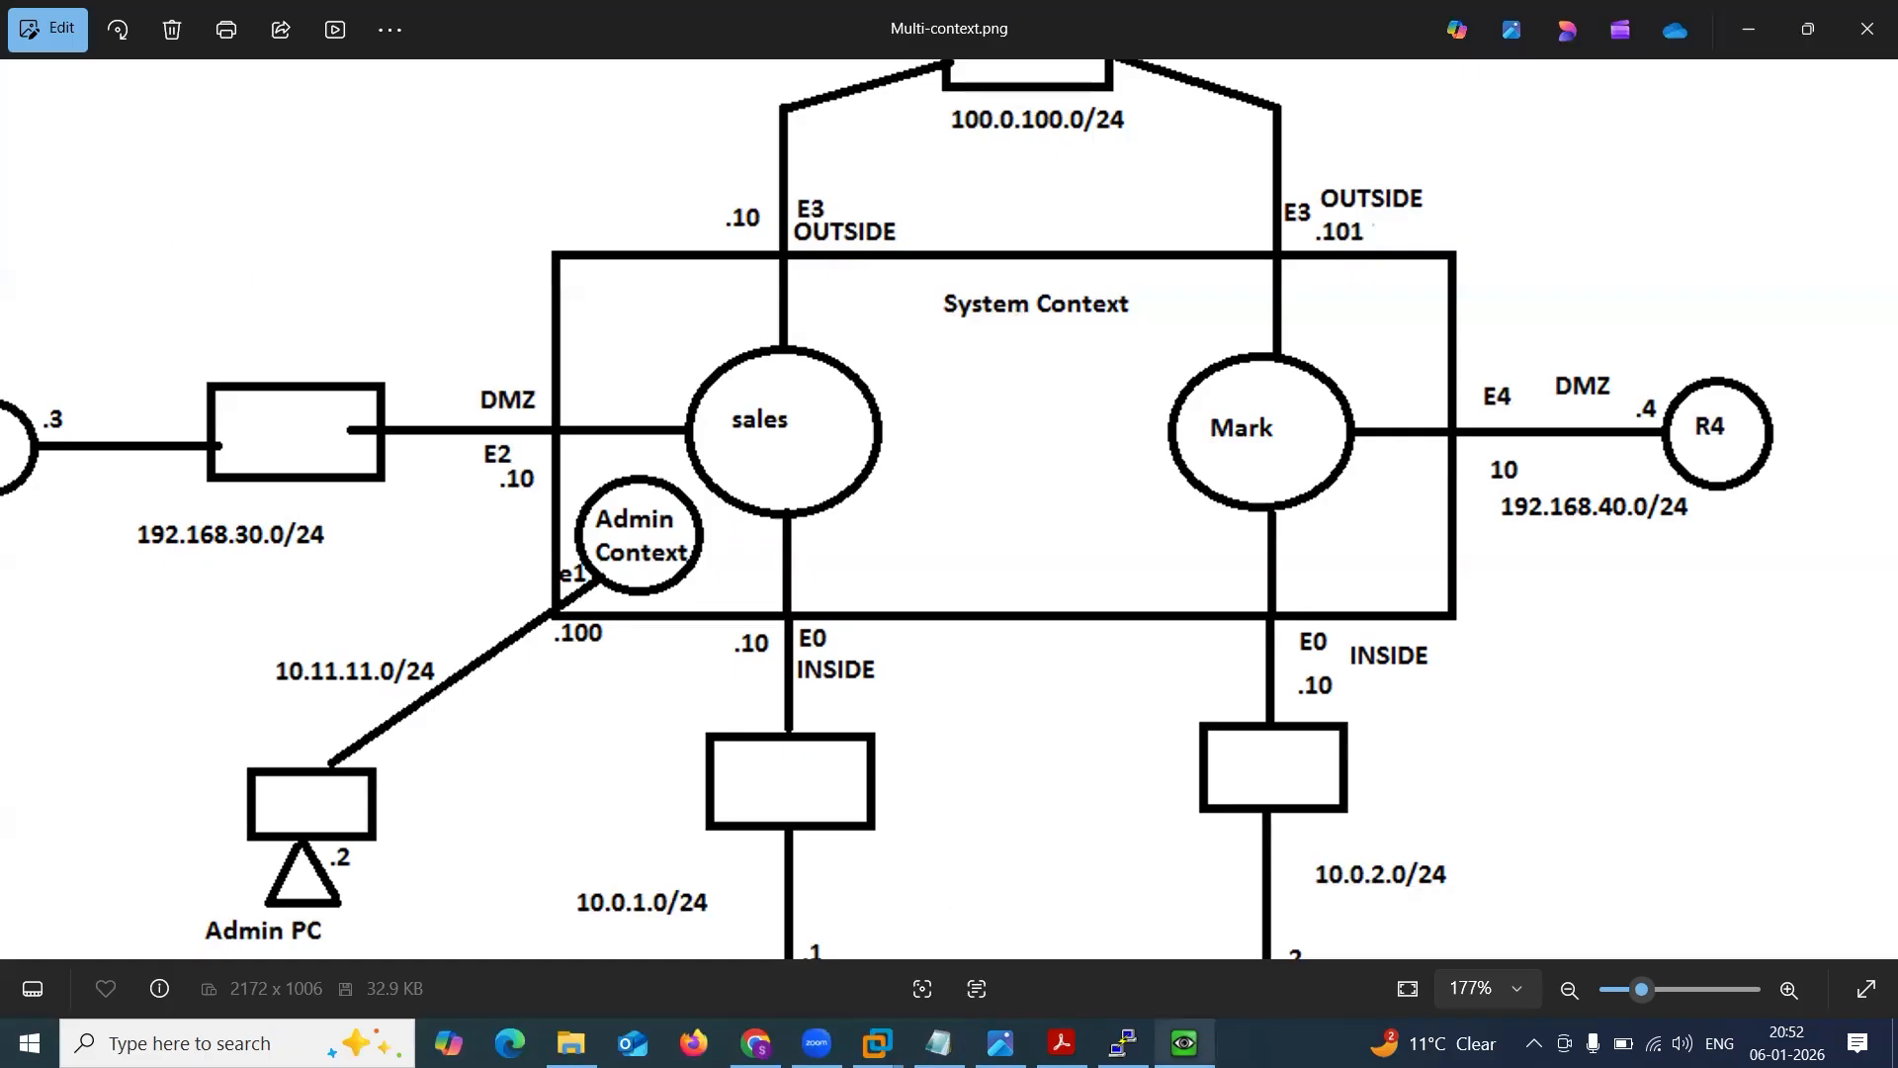
Switch to the ASA console and examine the username and privilege level in the local user command in the history.
click(1123, 1043)
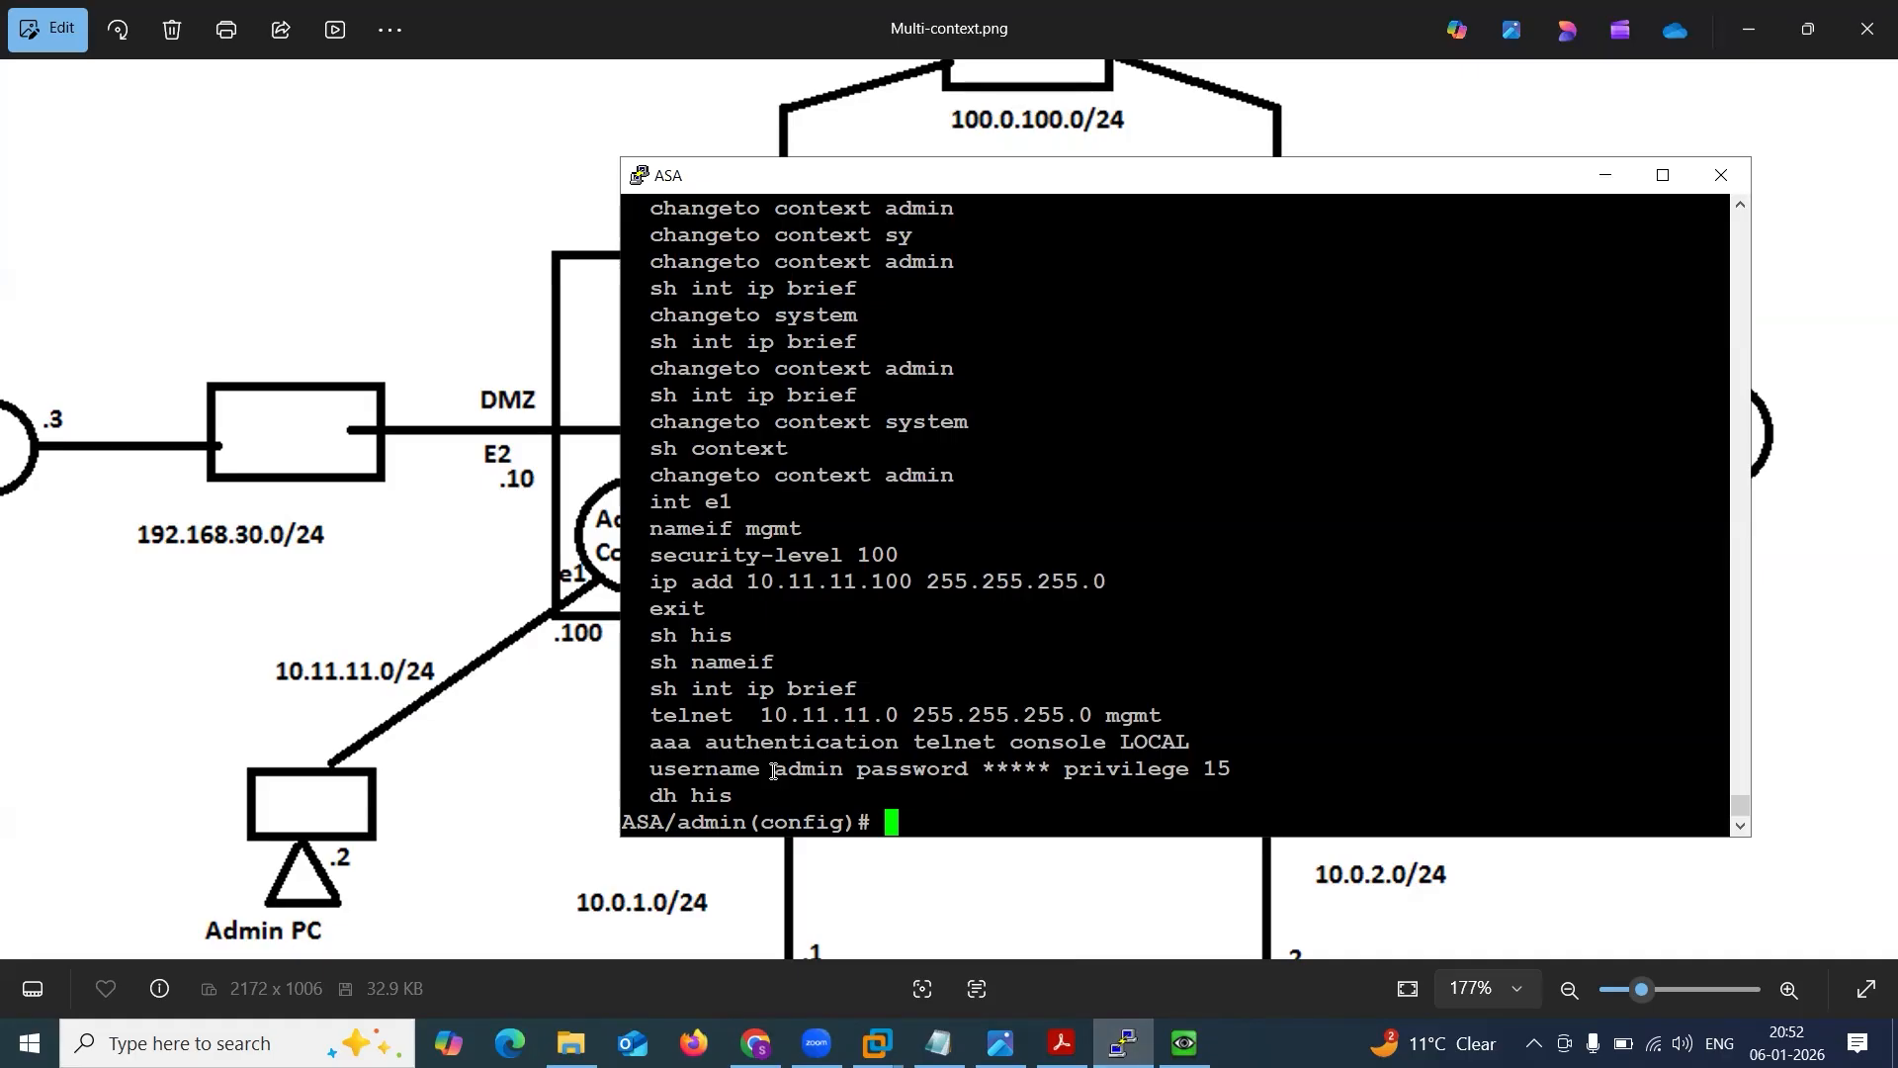
drag(771, 769, 933, 768)
double_click(795, 769)
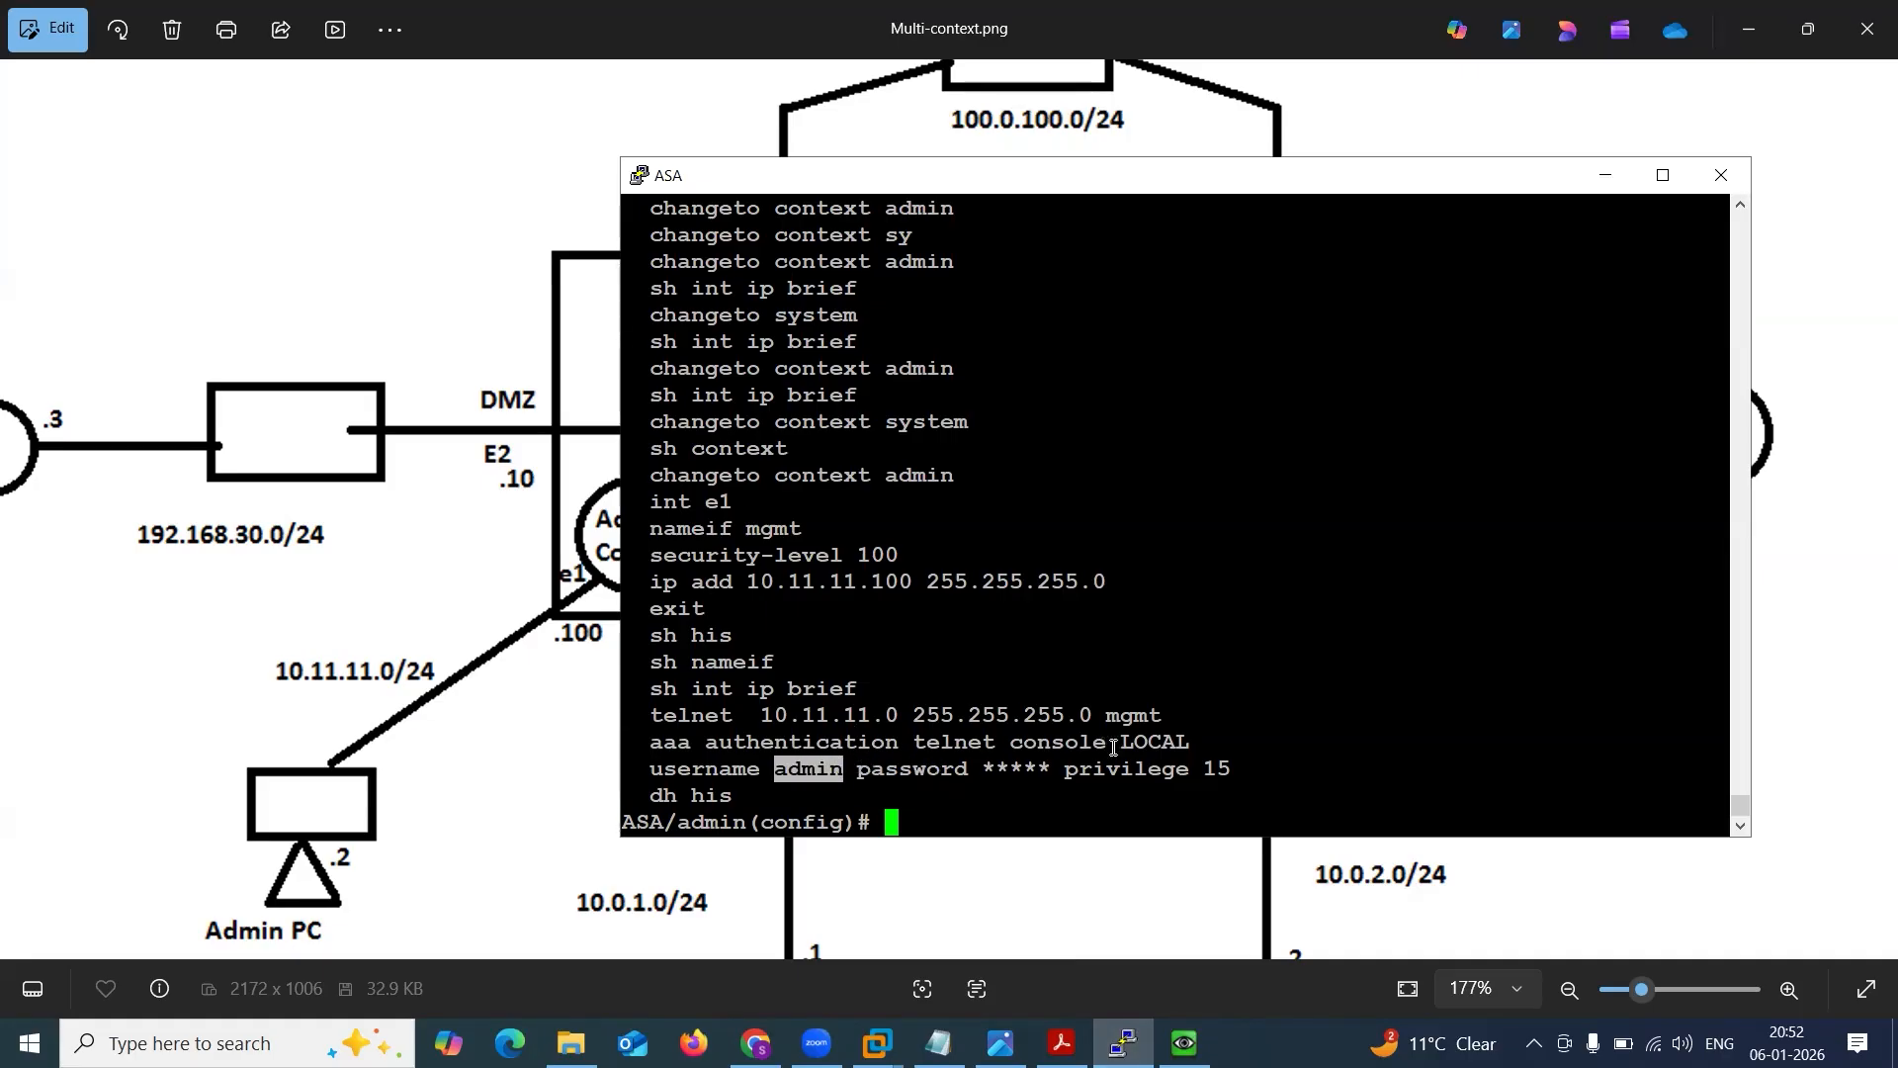
drag(1065, 758, 1224, 759)
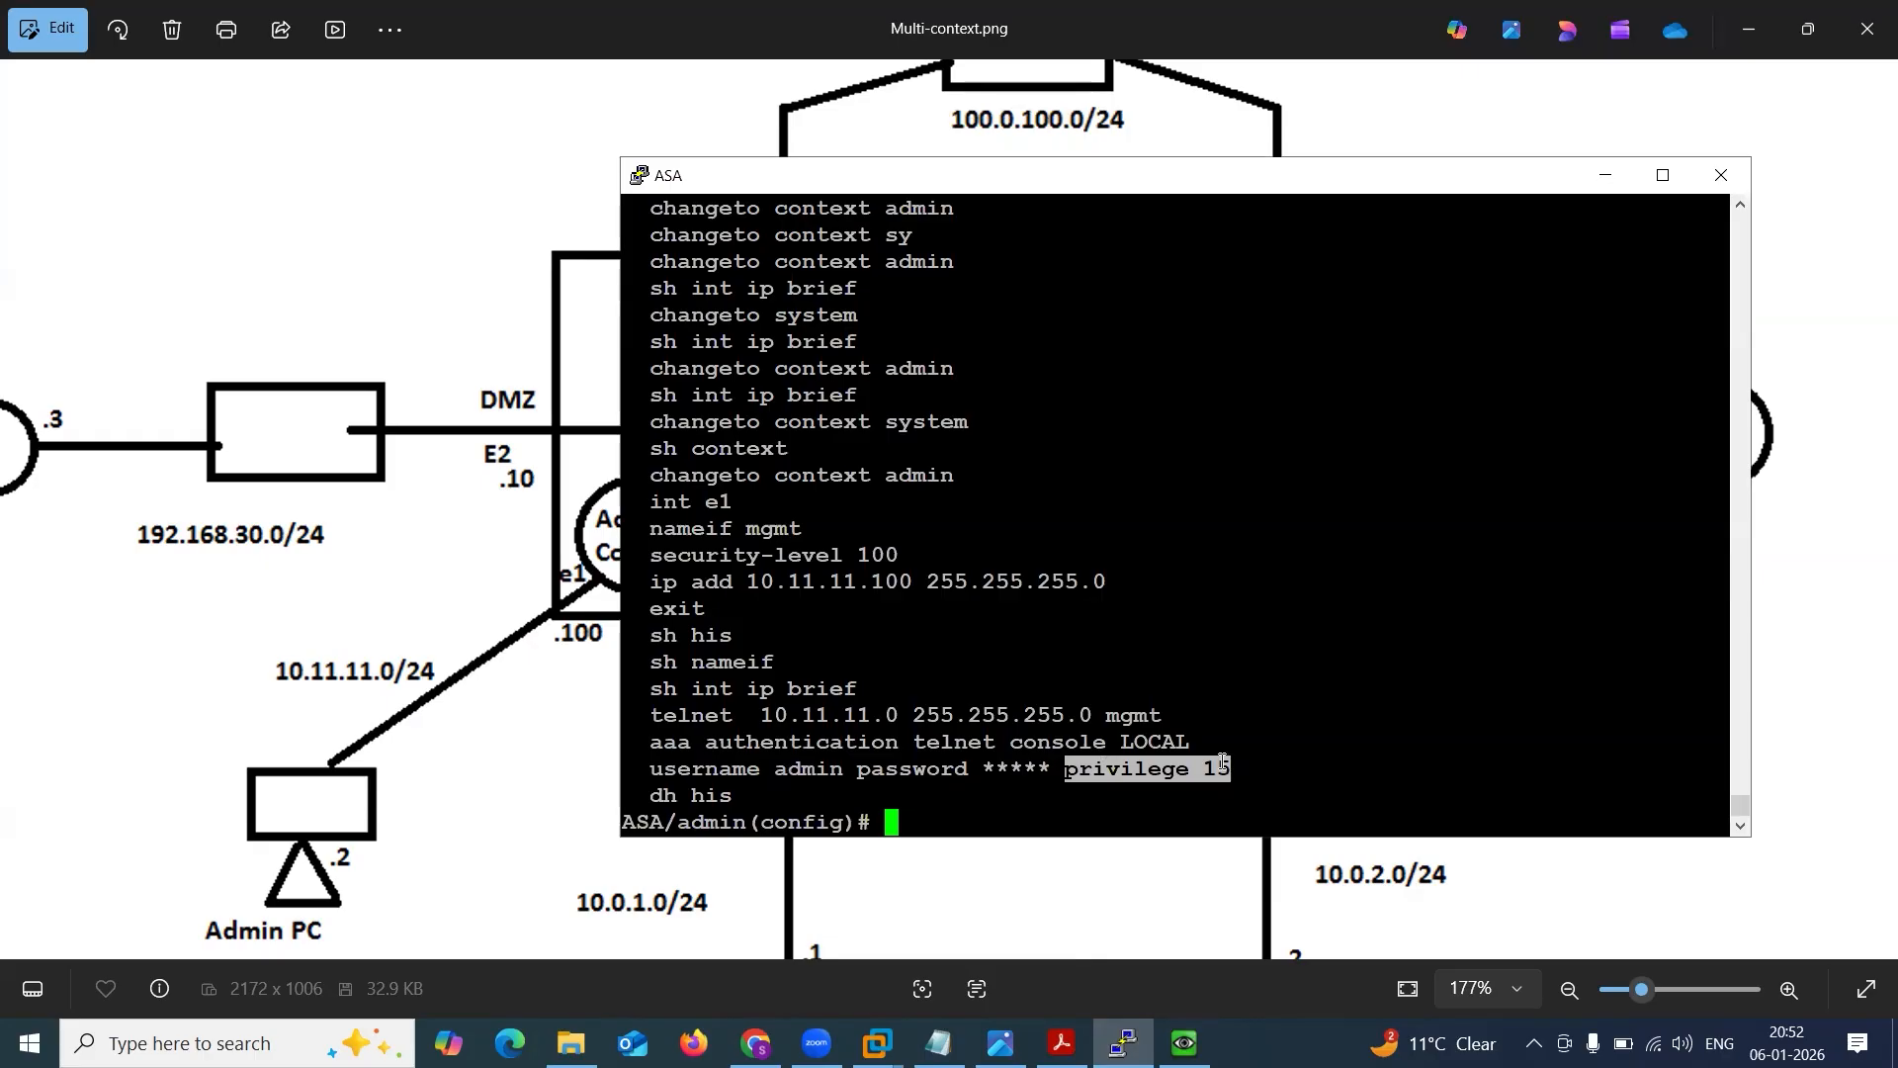
drag(774, 769, 838, 772)
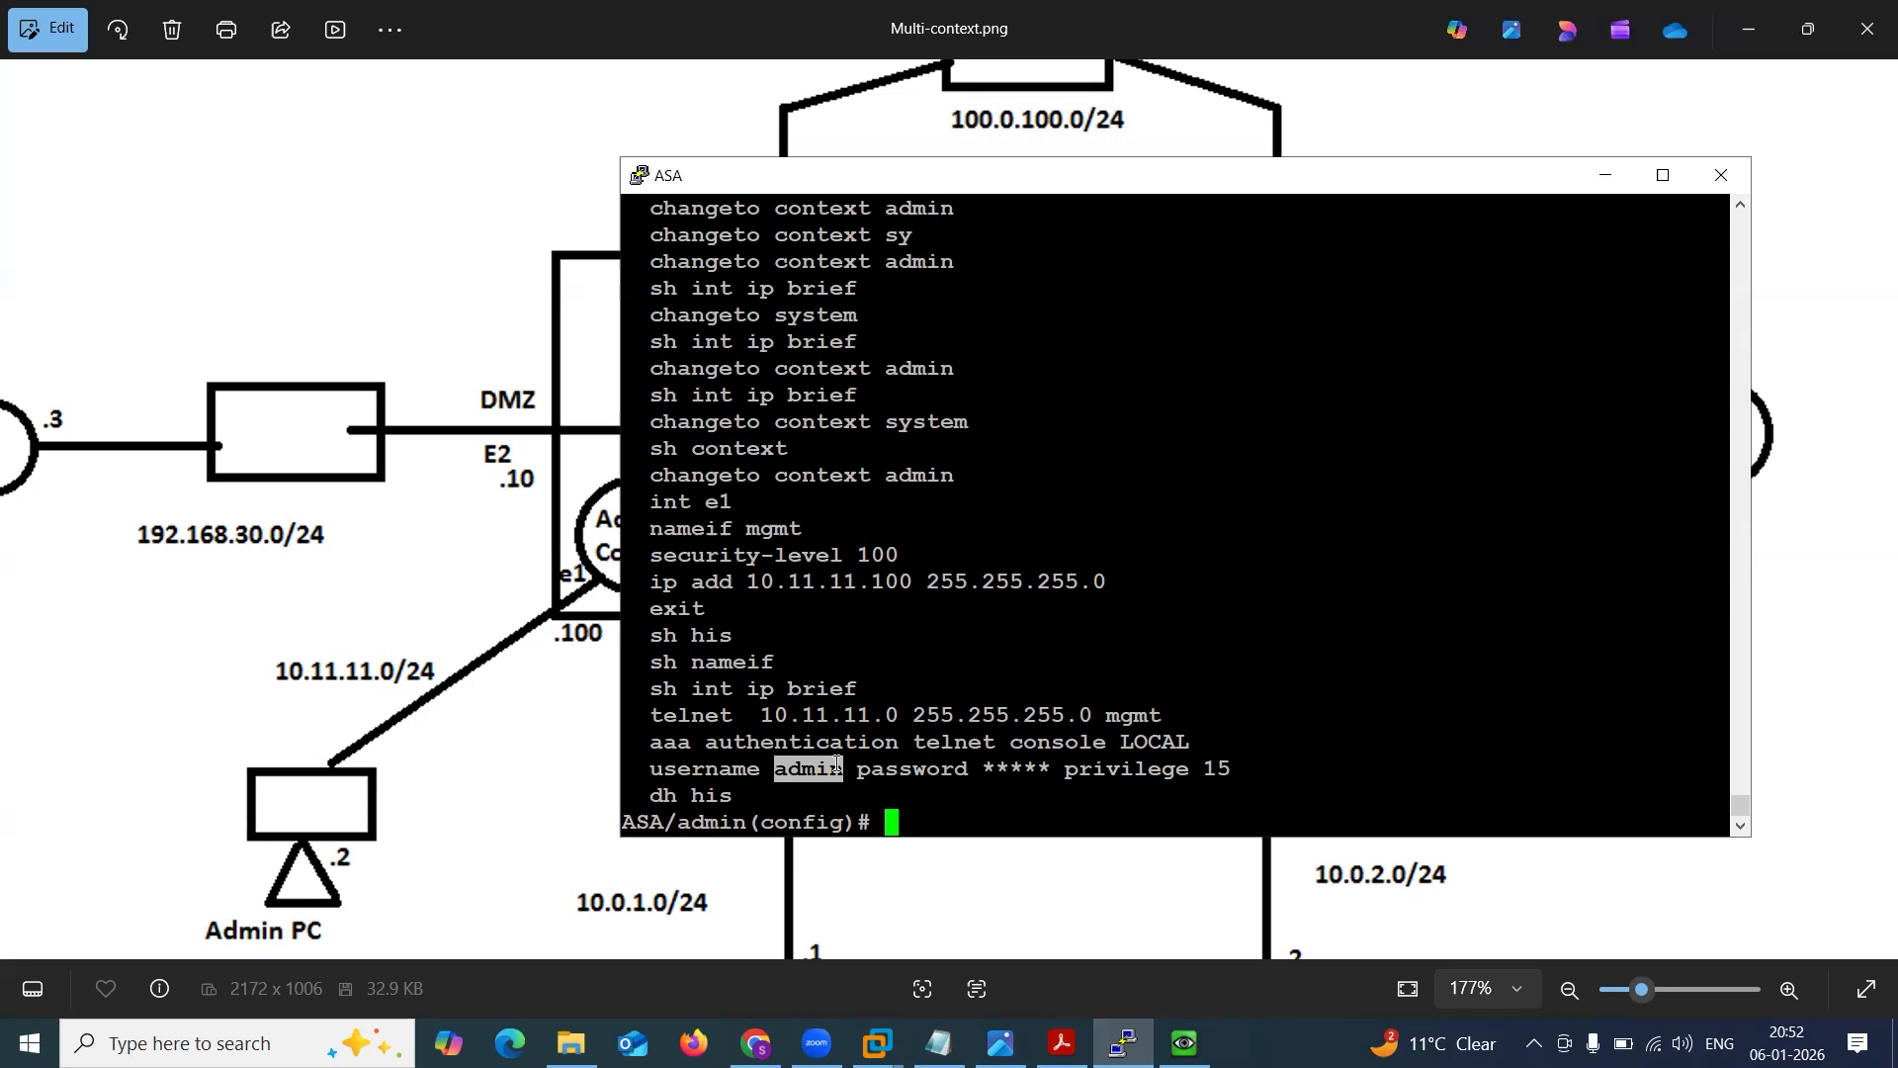
click(836, 763)
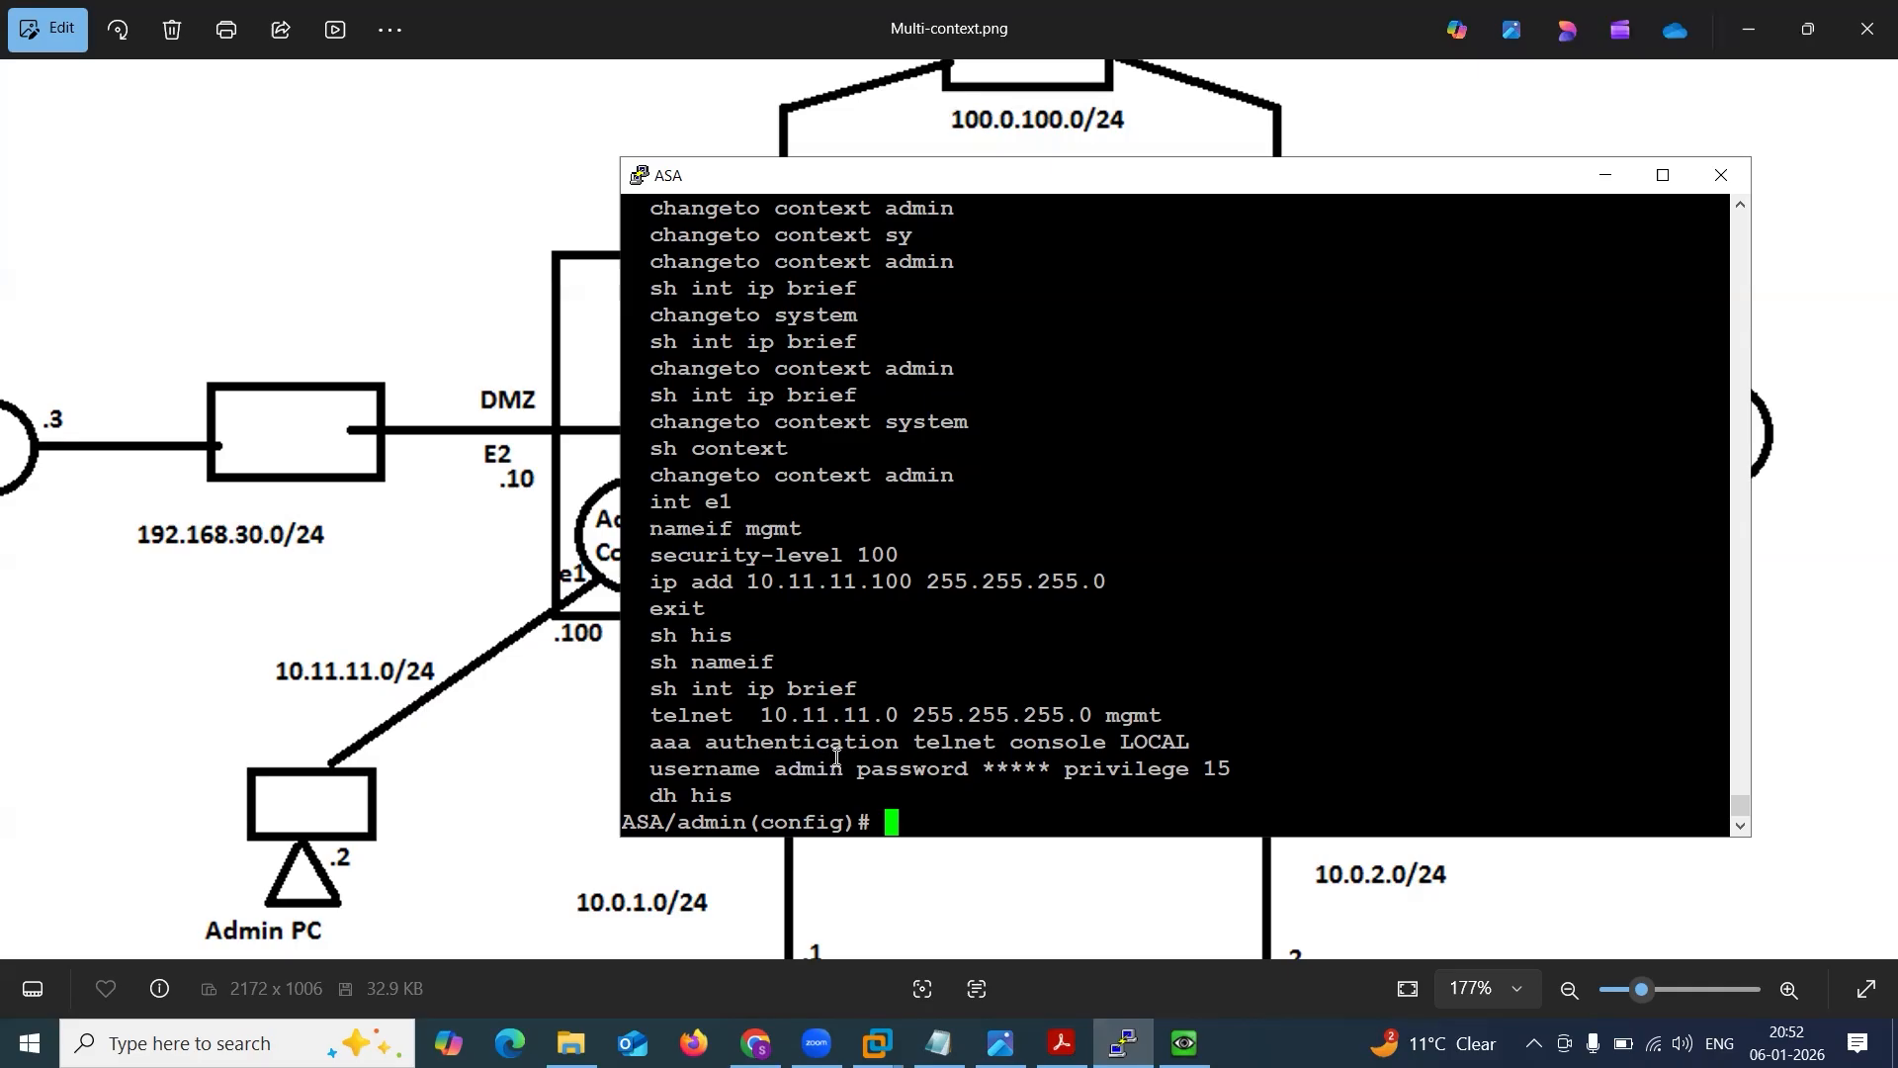
key(Return)
key(Return)
key(Return)
key(Return)
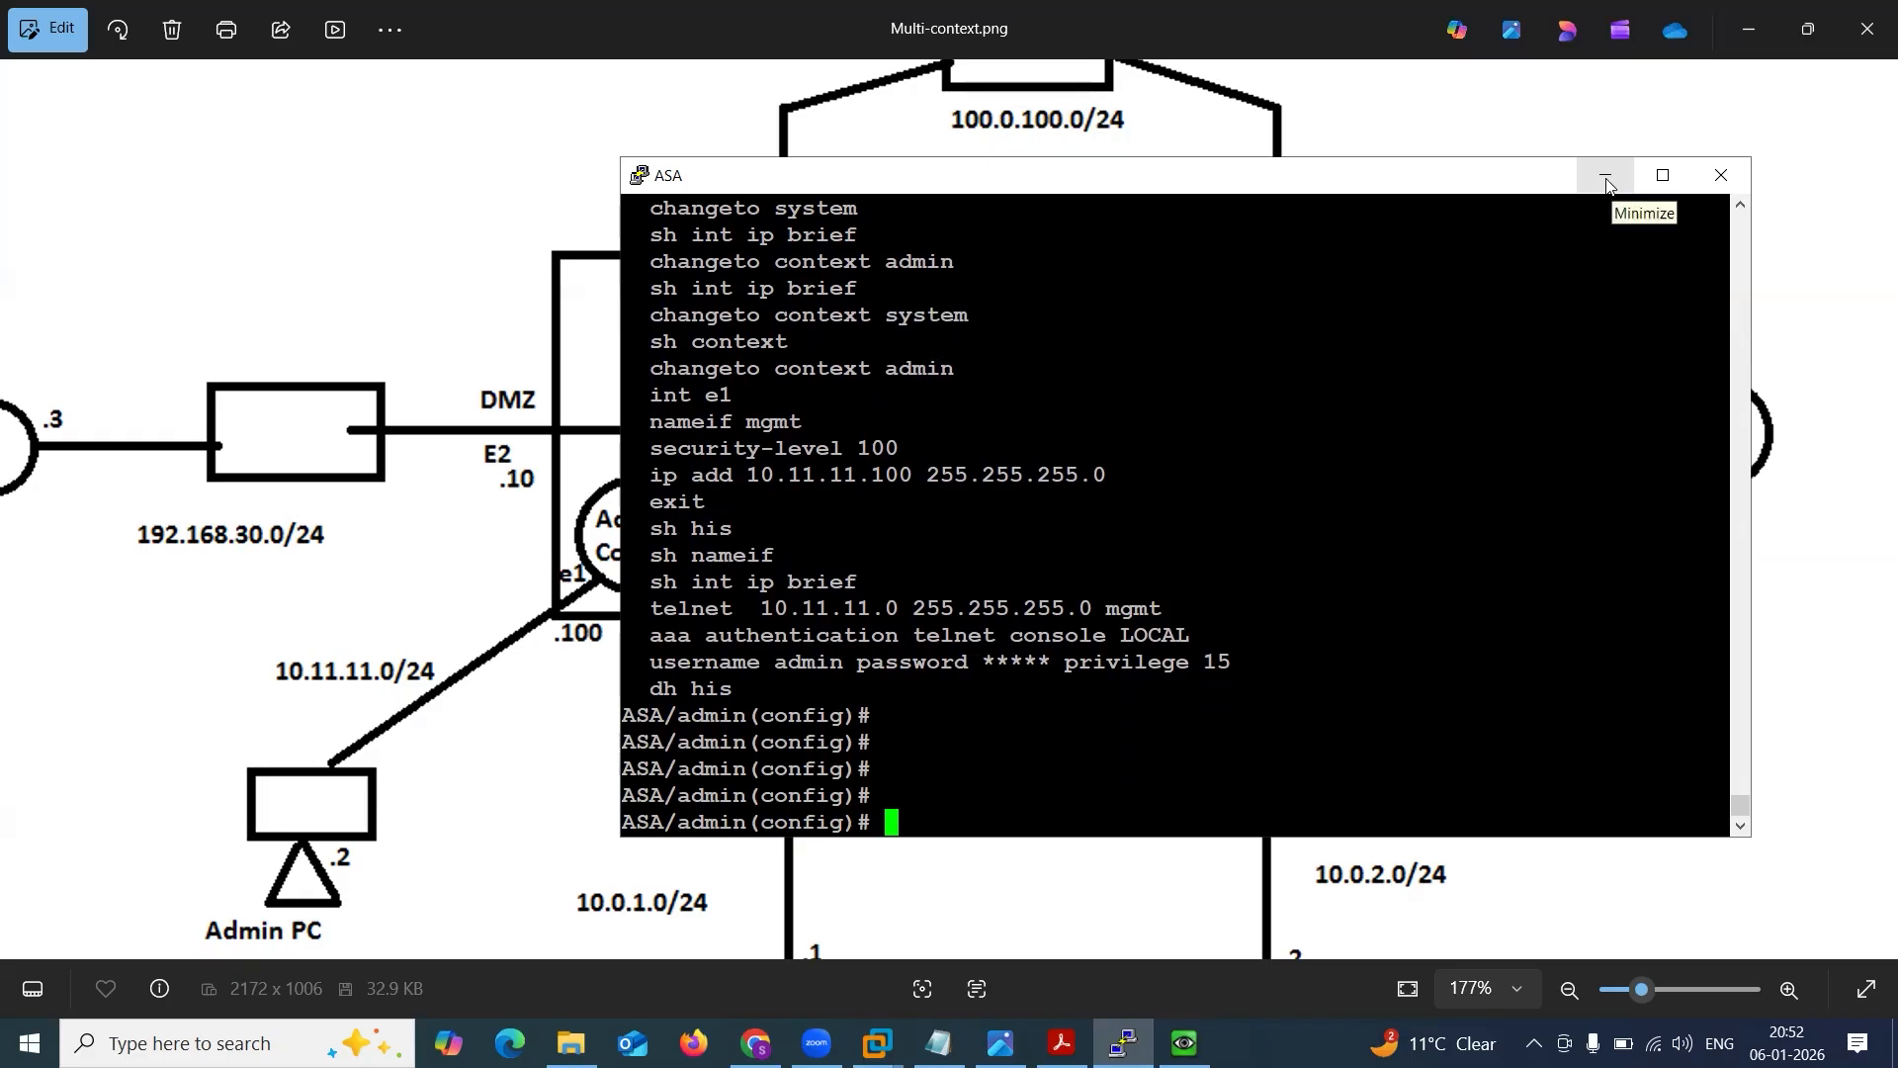
Arrange the MGMT_PC Telnet window and the ASA console window side by side over the diagram.
drag(1420, 176, 1700, 160)
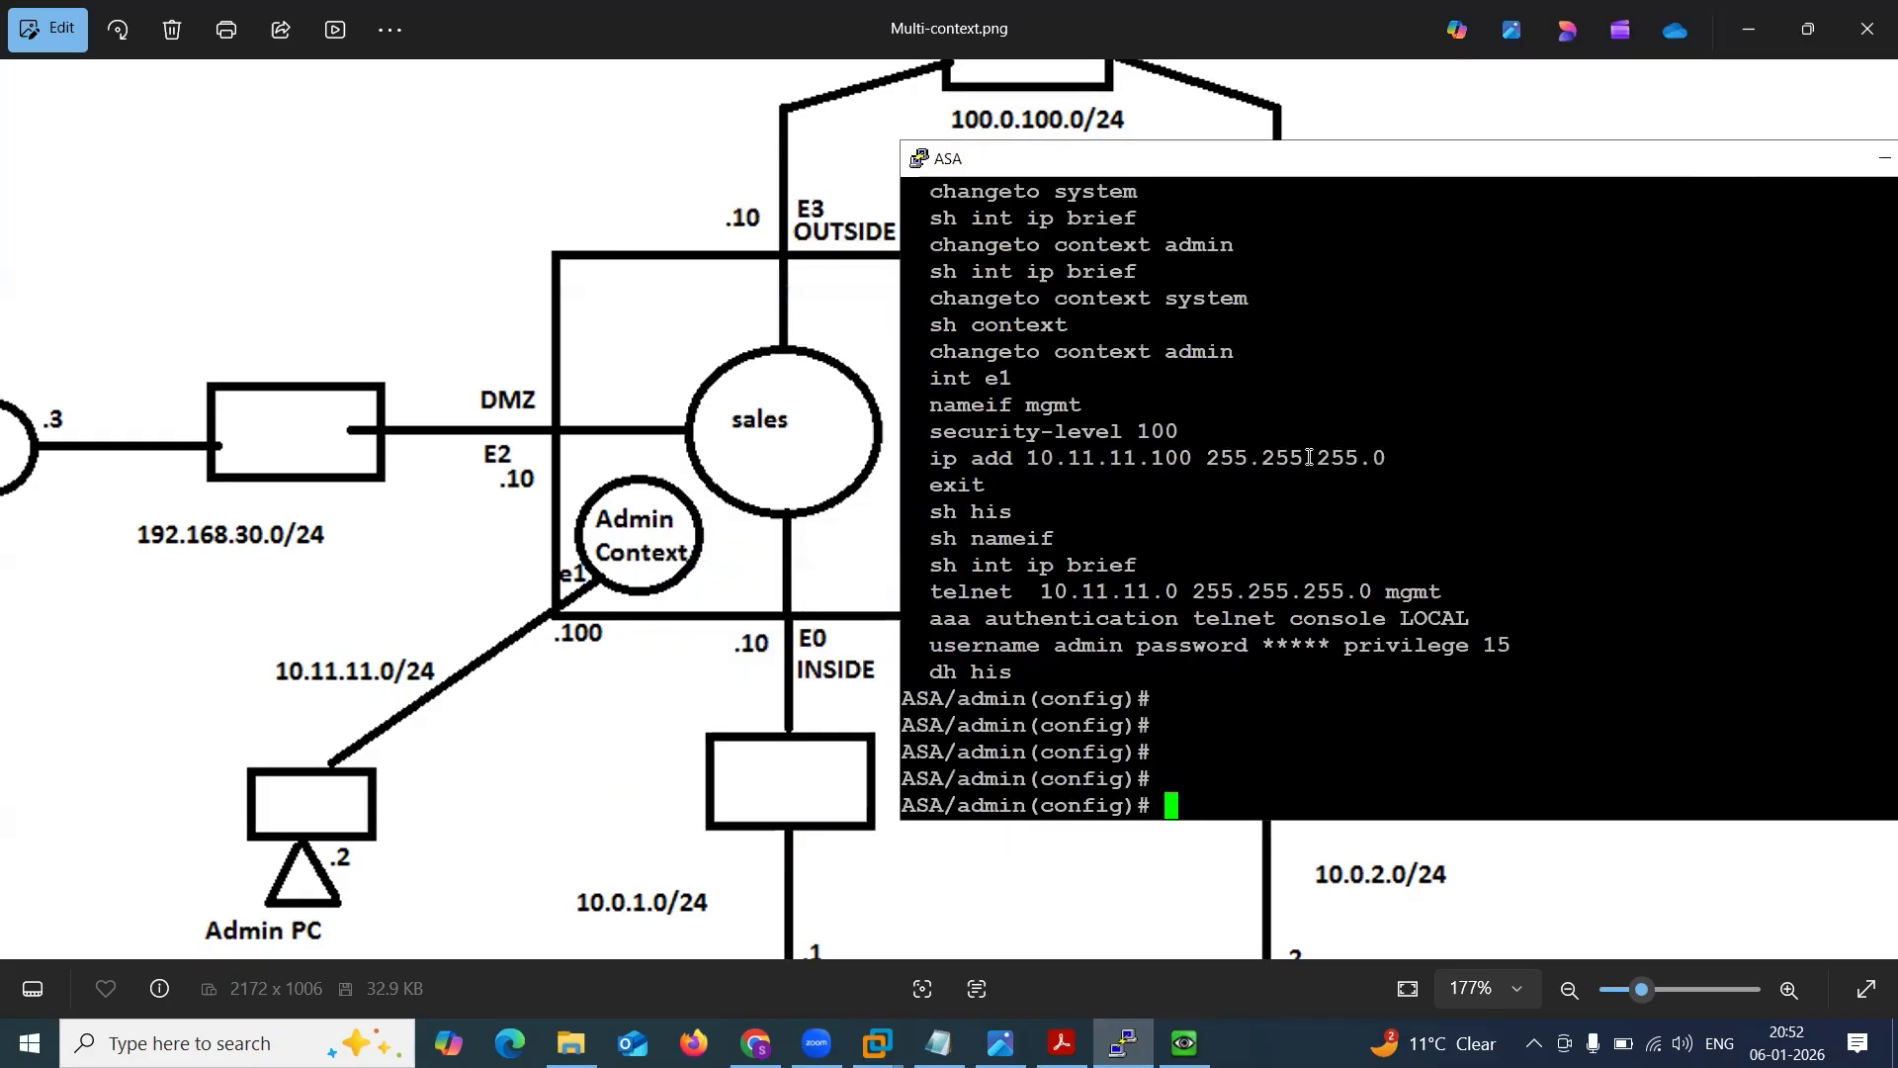
click(1184, 1043)
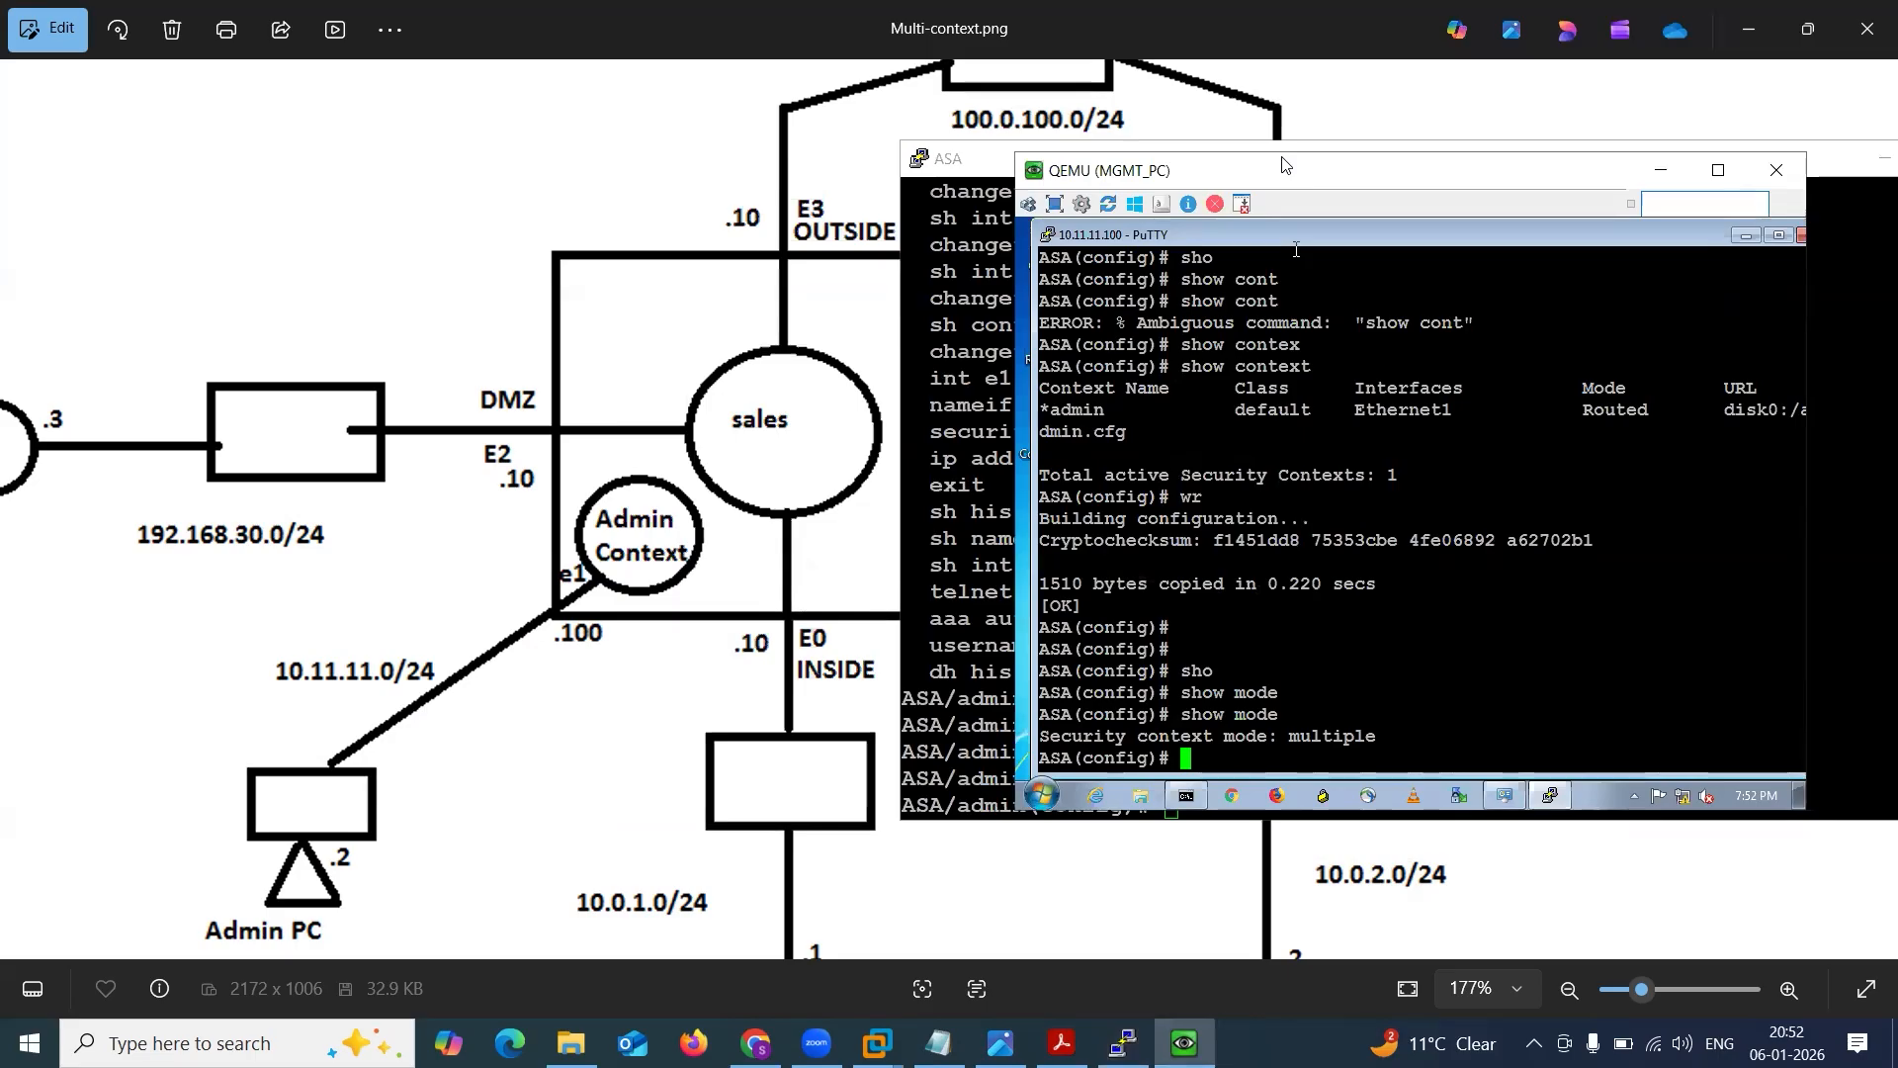
drag(1282, 164, 362, 194)
drag(979, 158, 1089, 155)
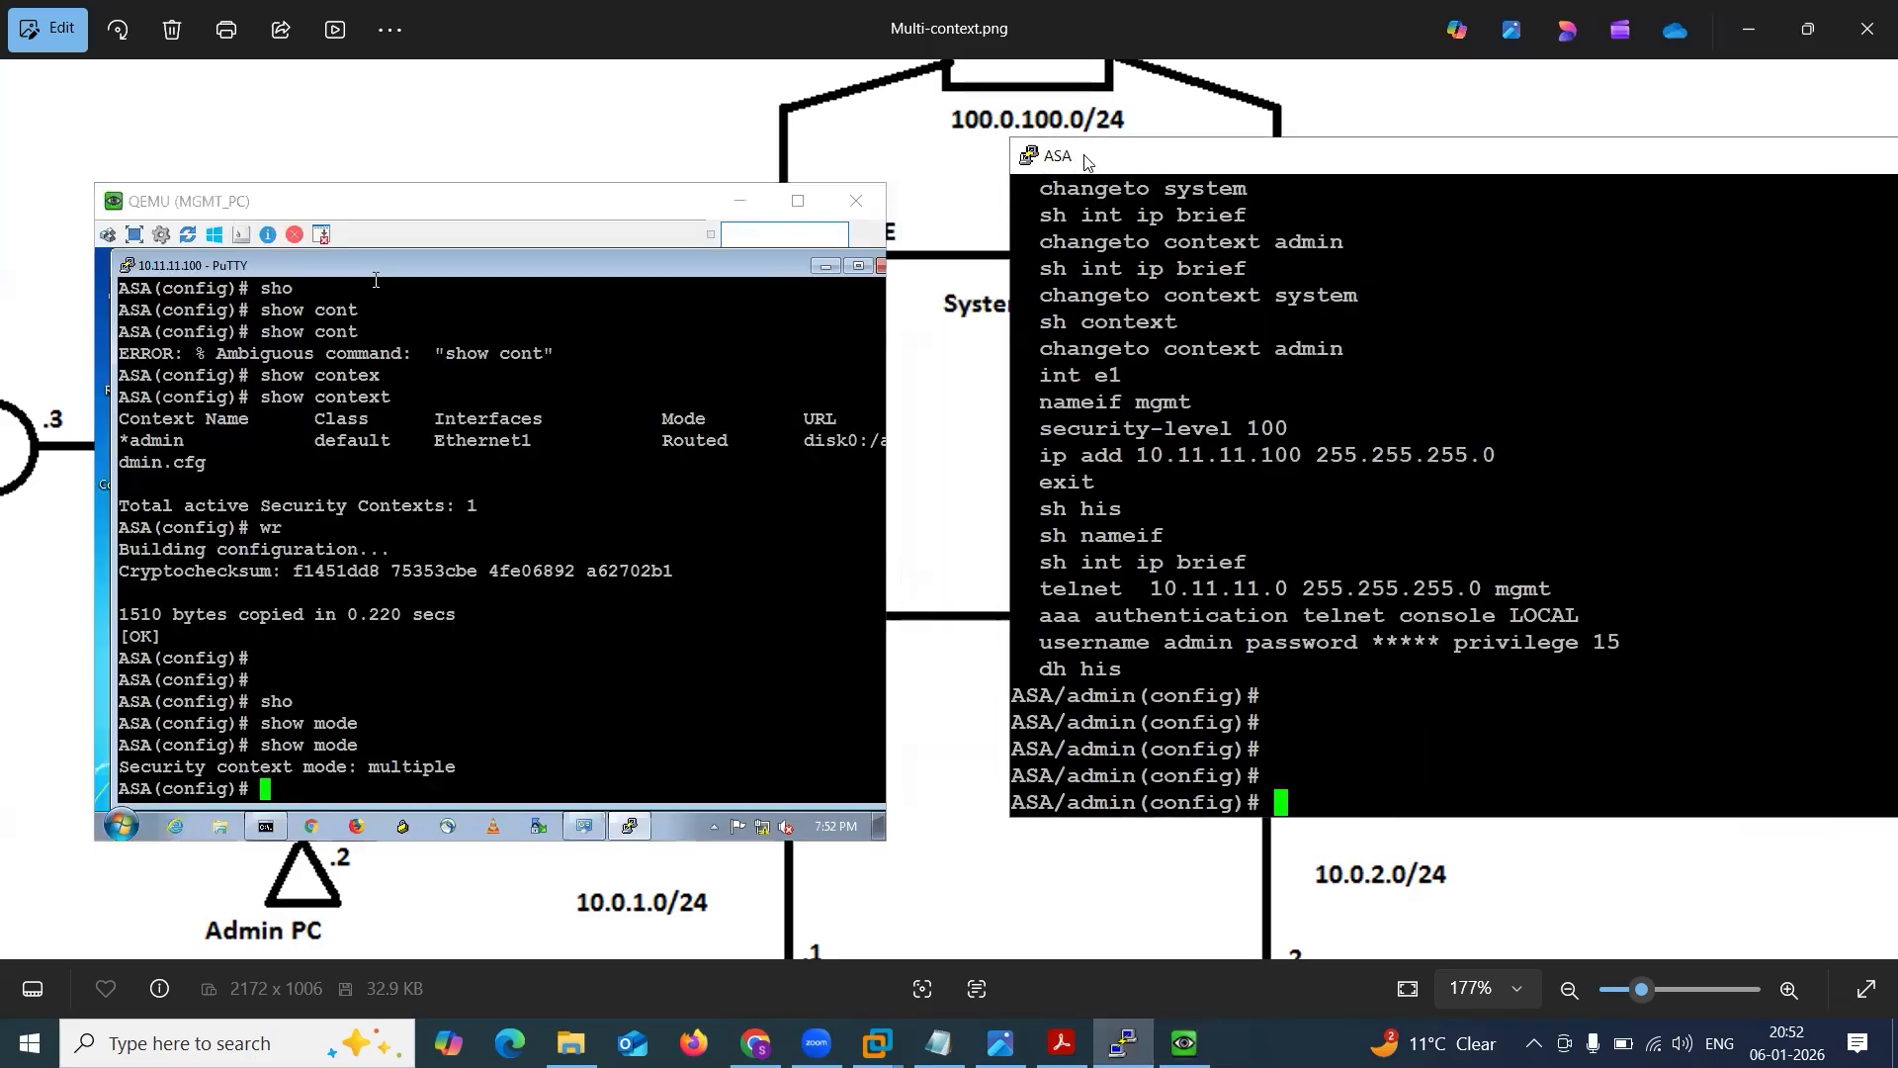
drag(1143, 153, 1148, 225)
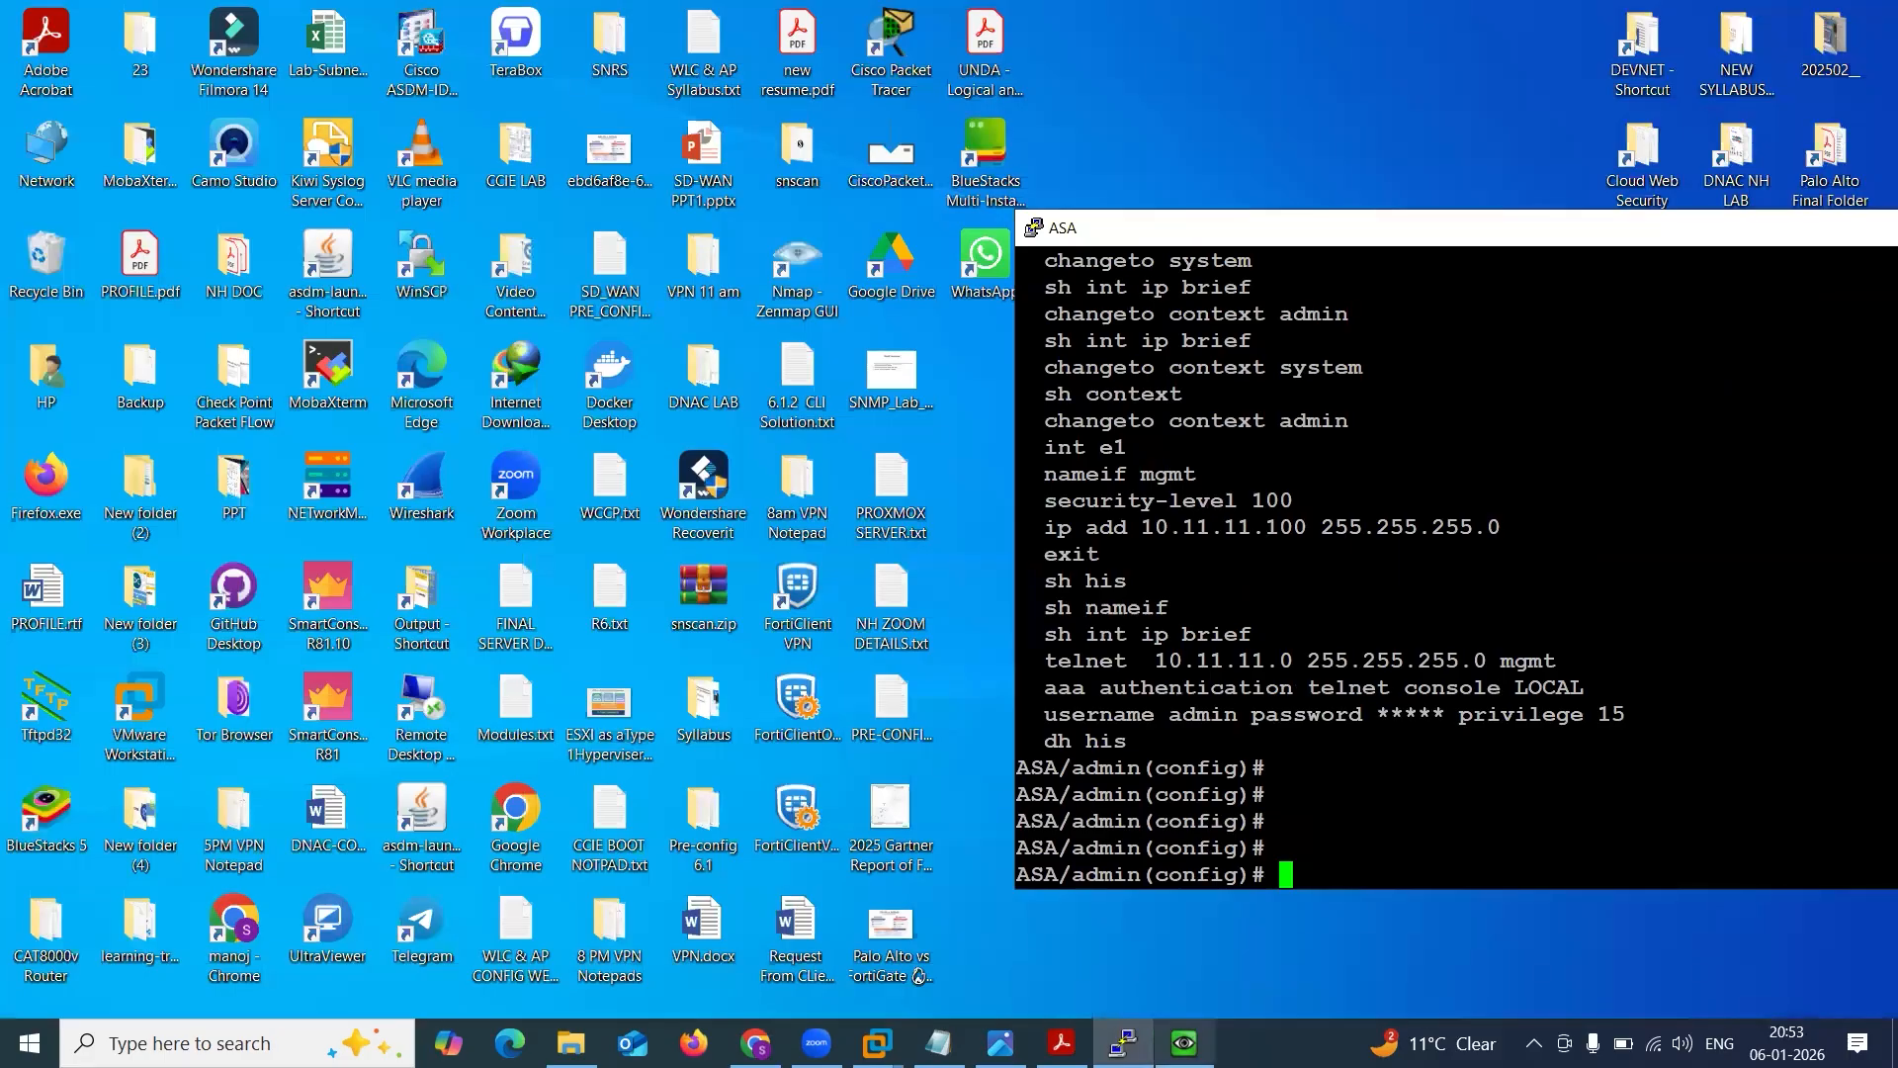
Bring up the EVE lab topology and arrange the MGMT_PC and ASA console windows side by side over it.
click(755, 1043)
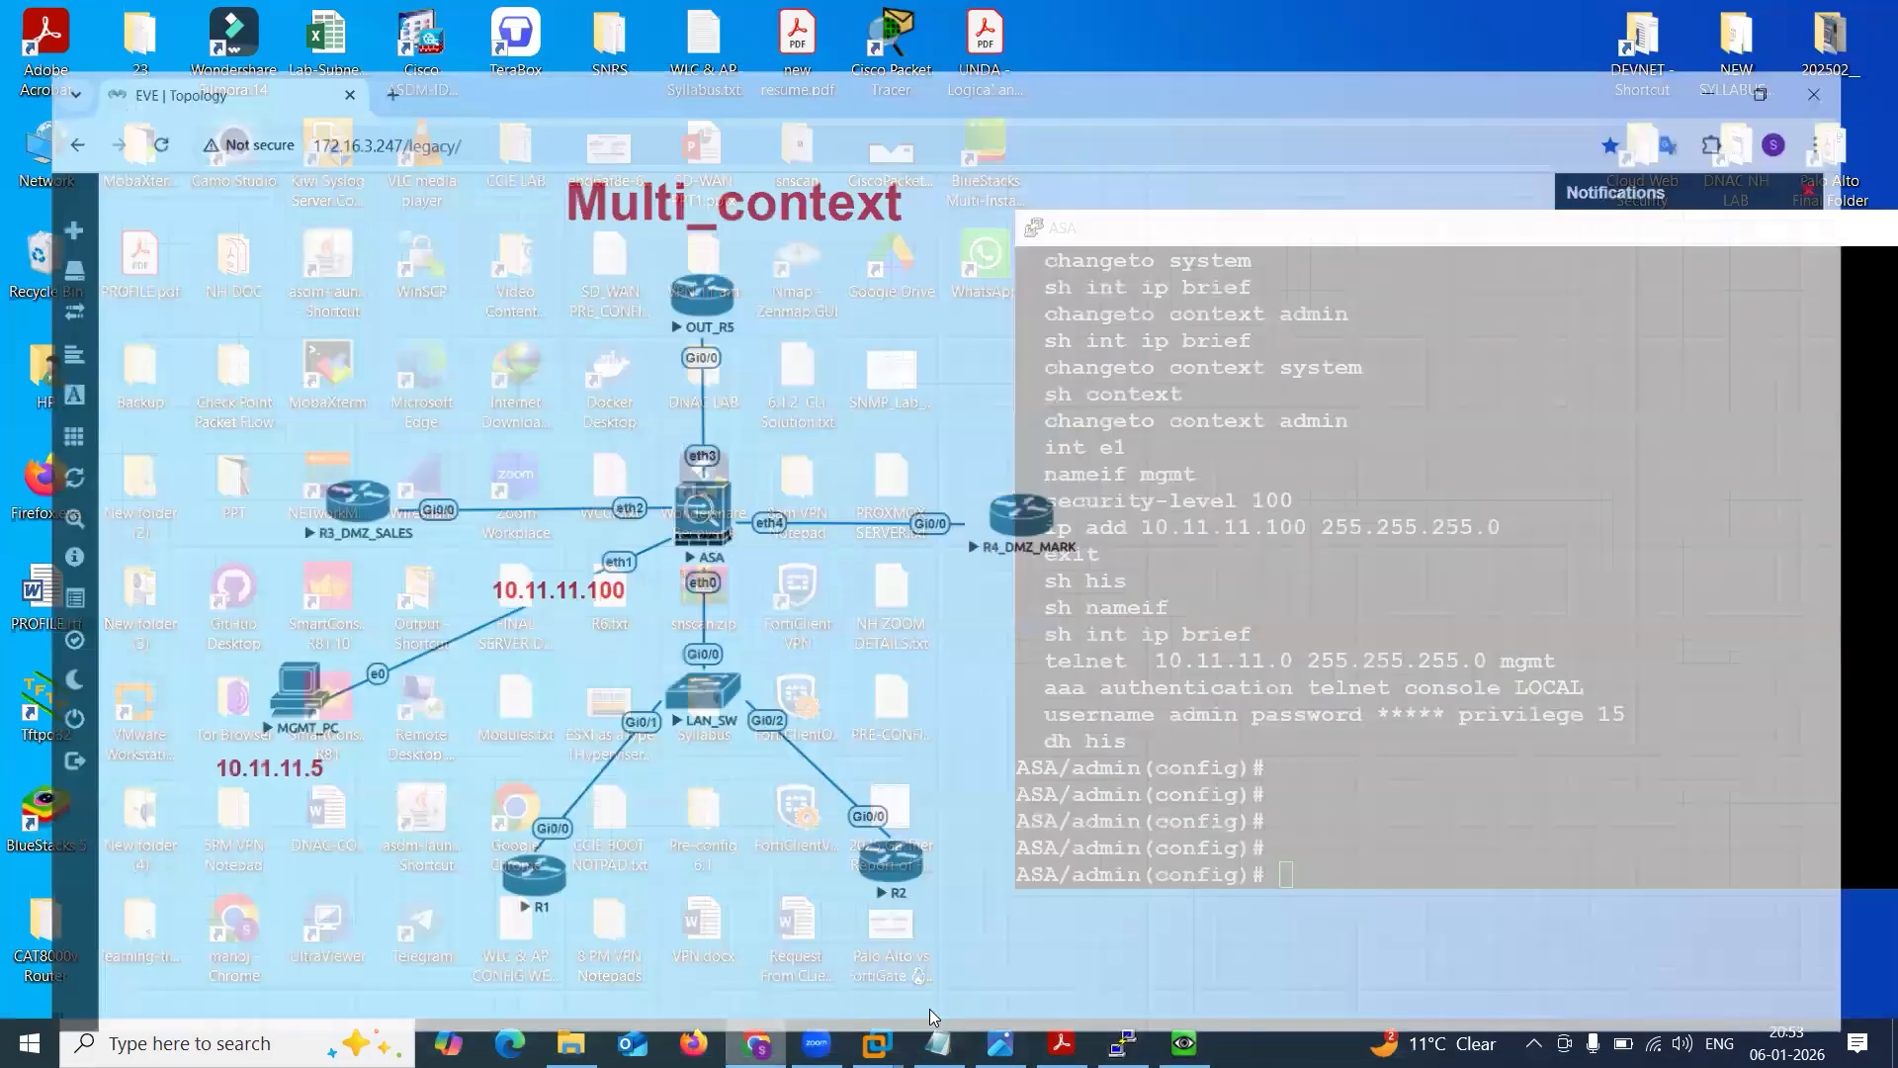
click(1204, 912)
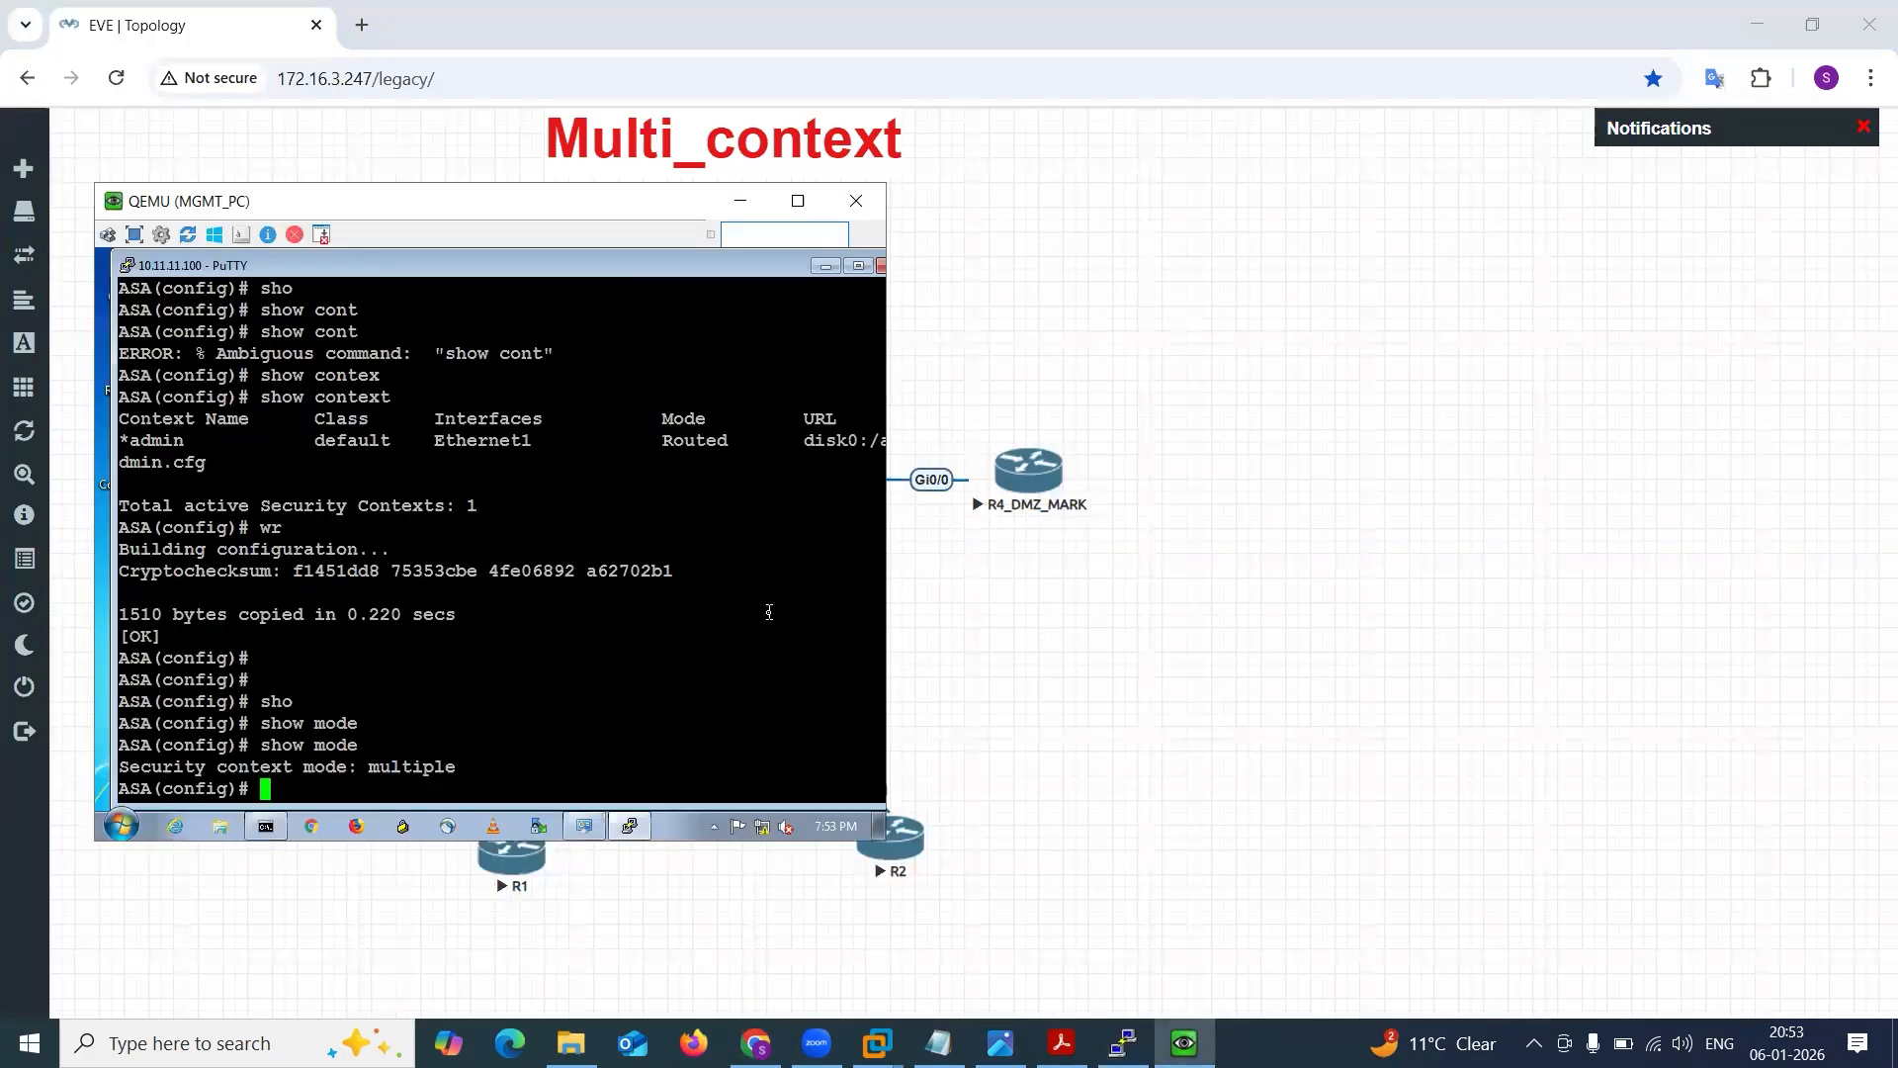
click(1123, 1043)
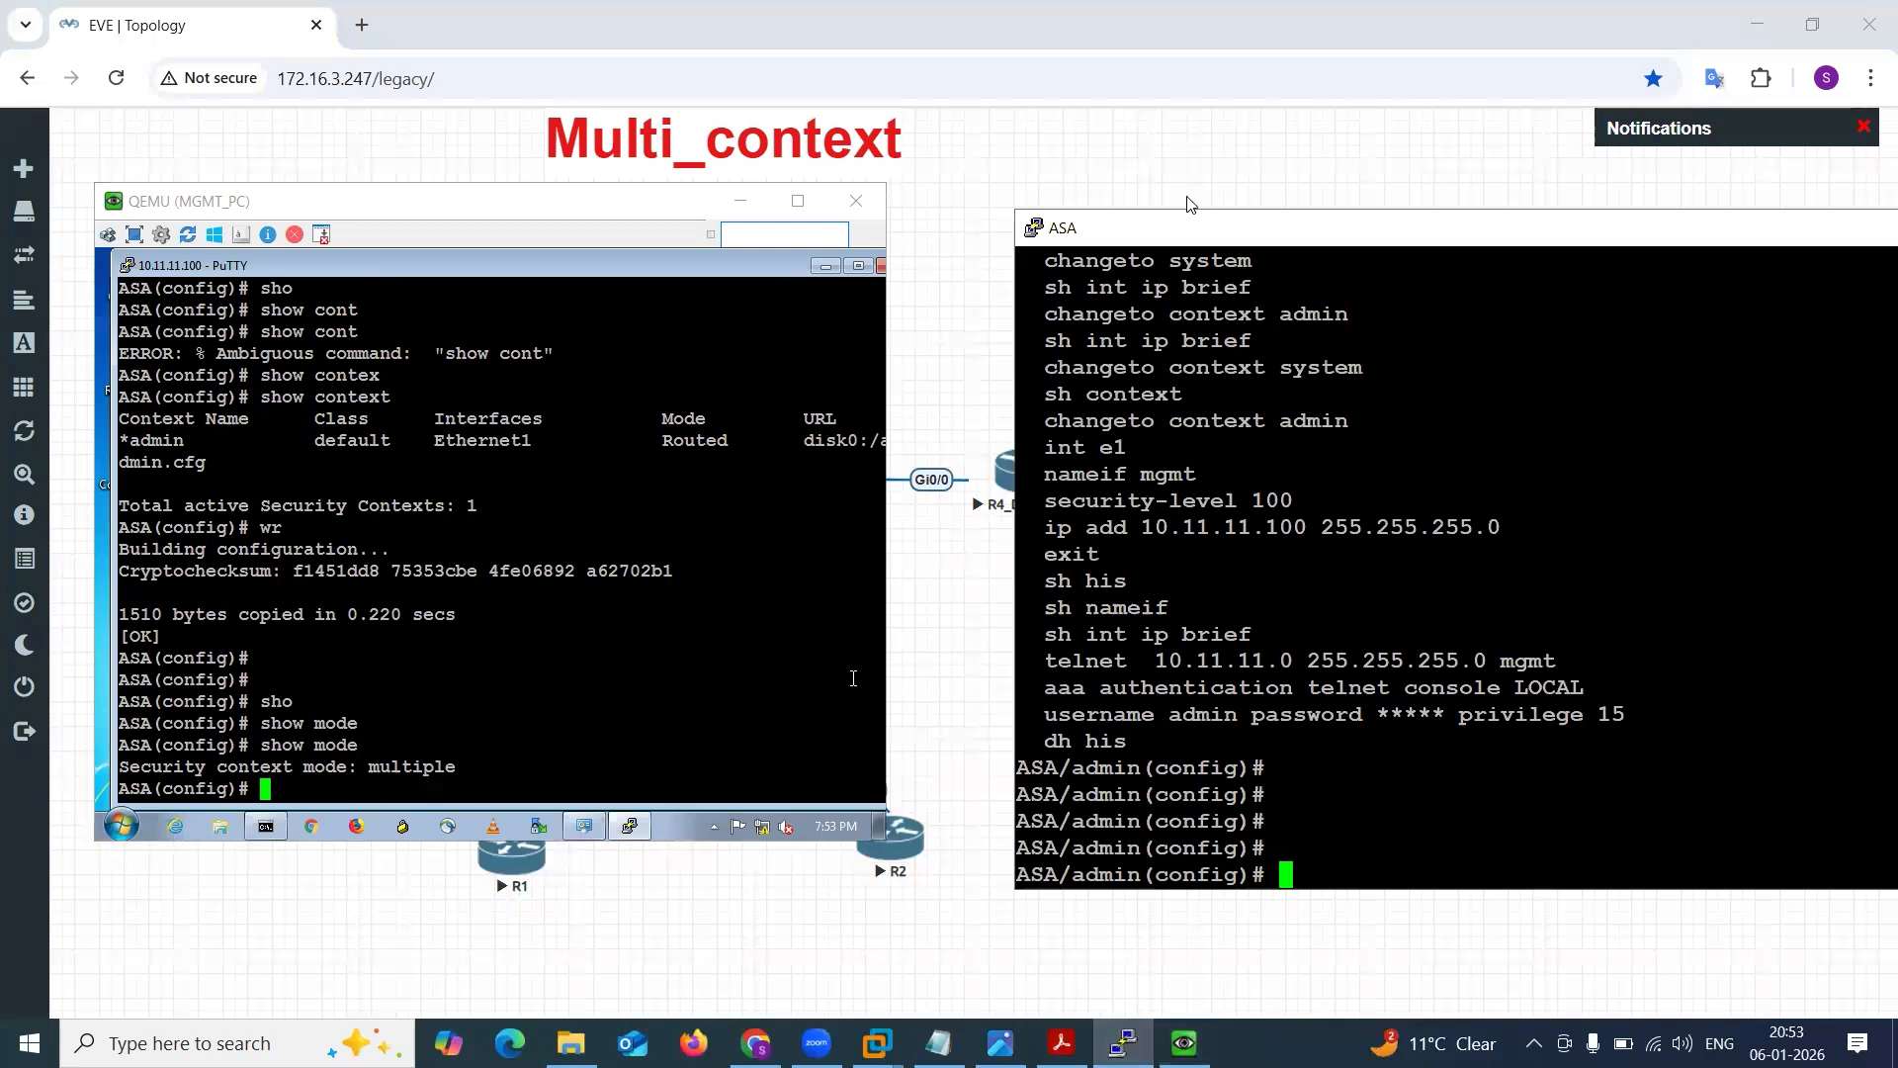
drag(1190, 231, 1127, 216)
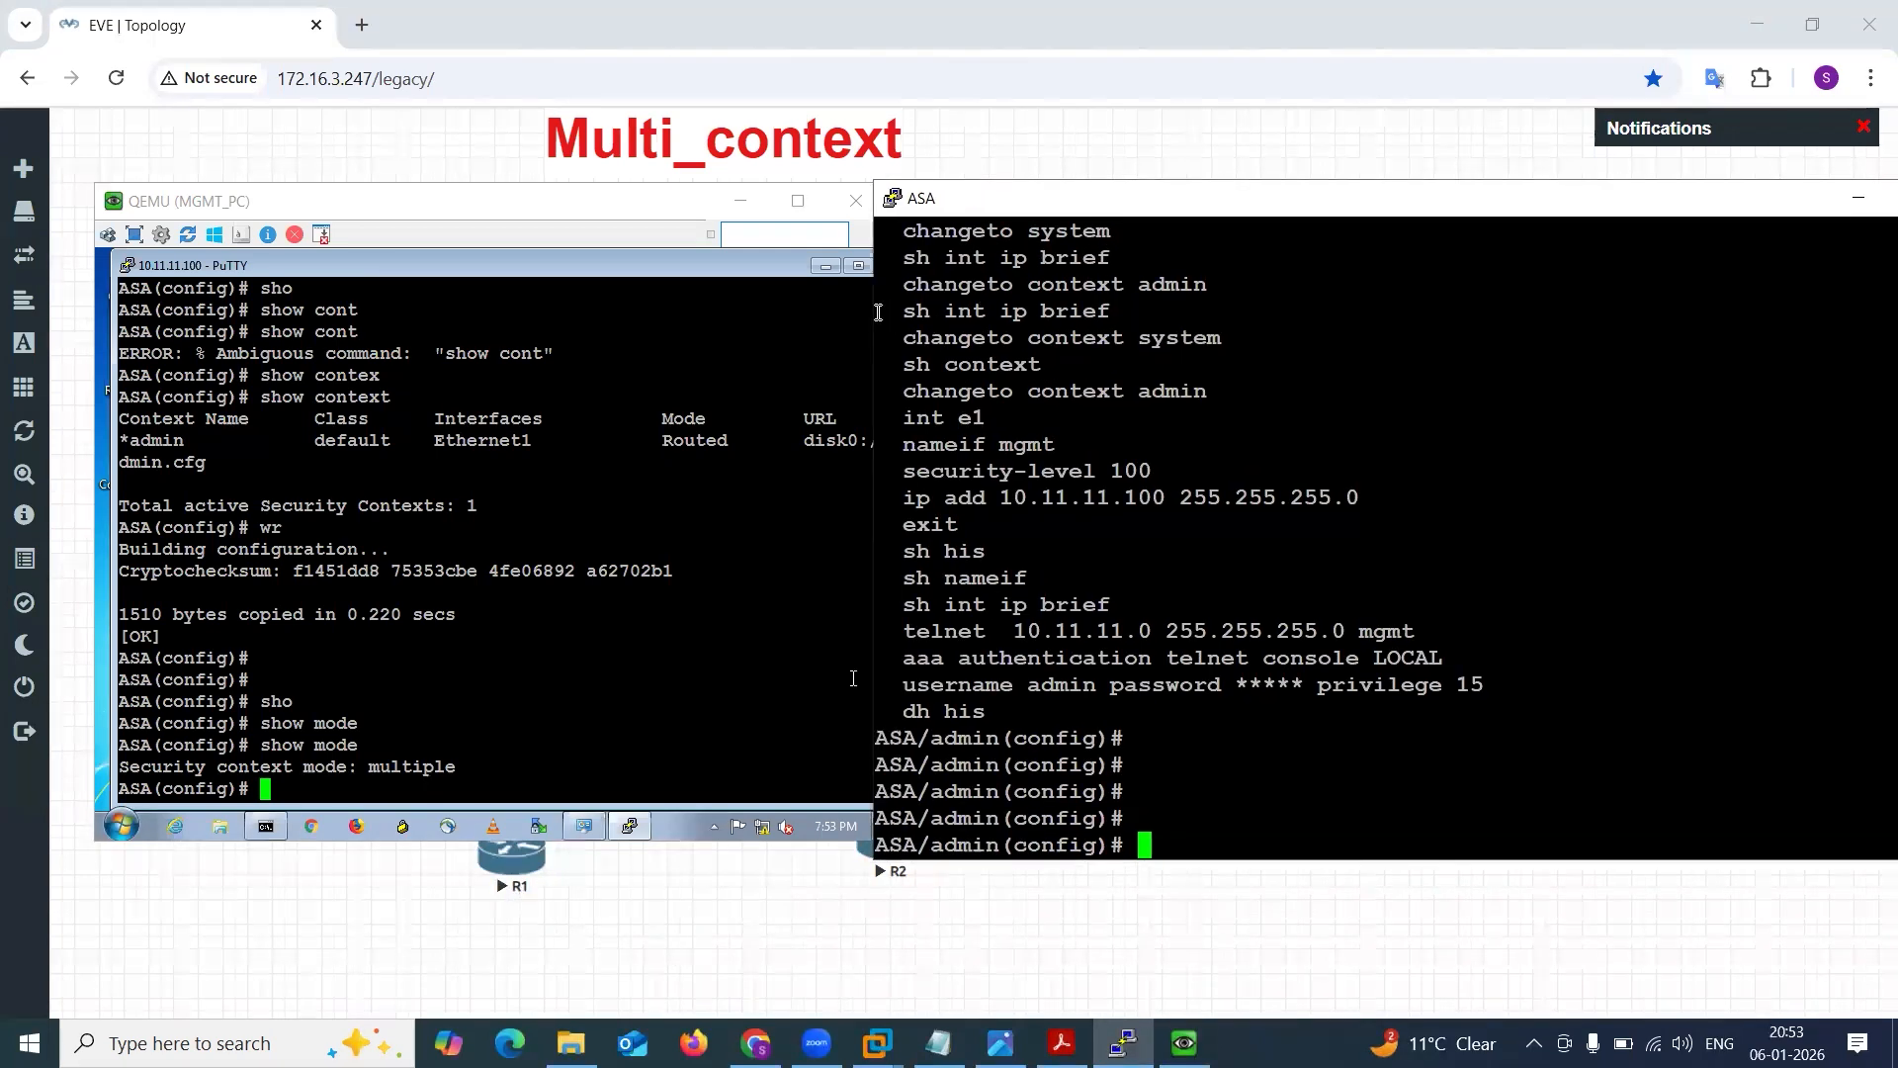
drag(867, 311, 1006, 311)
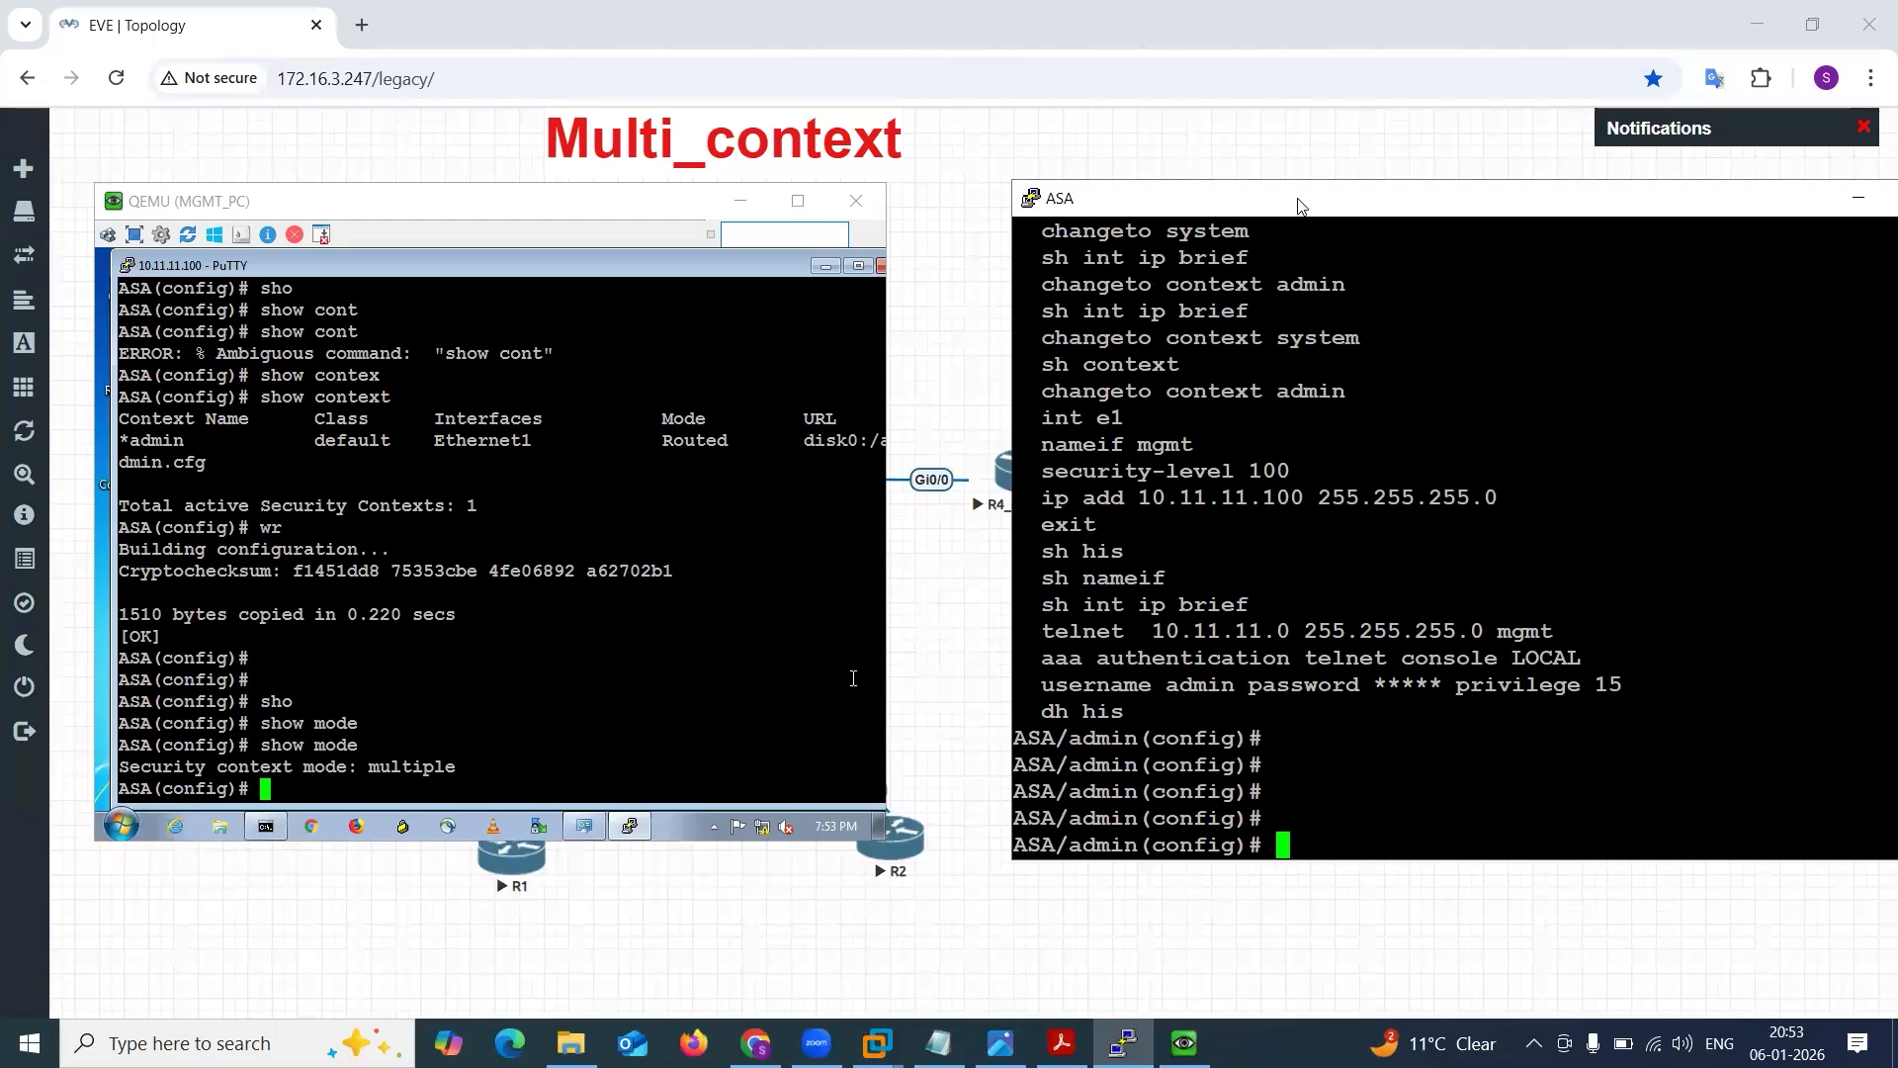
drag(1298, 205, 1214, 192)
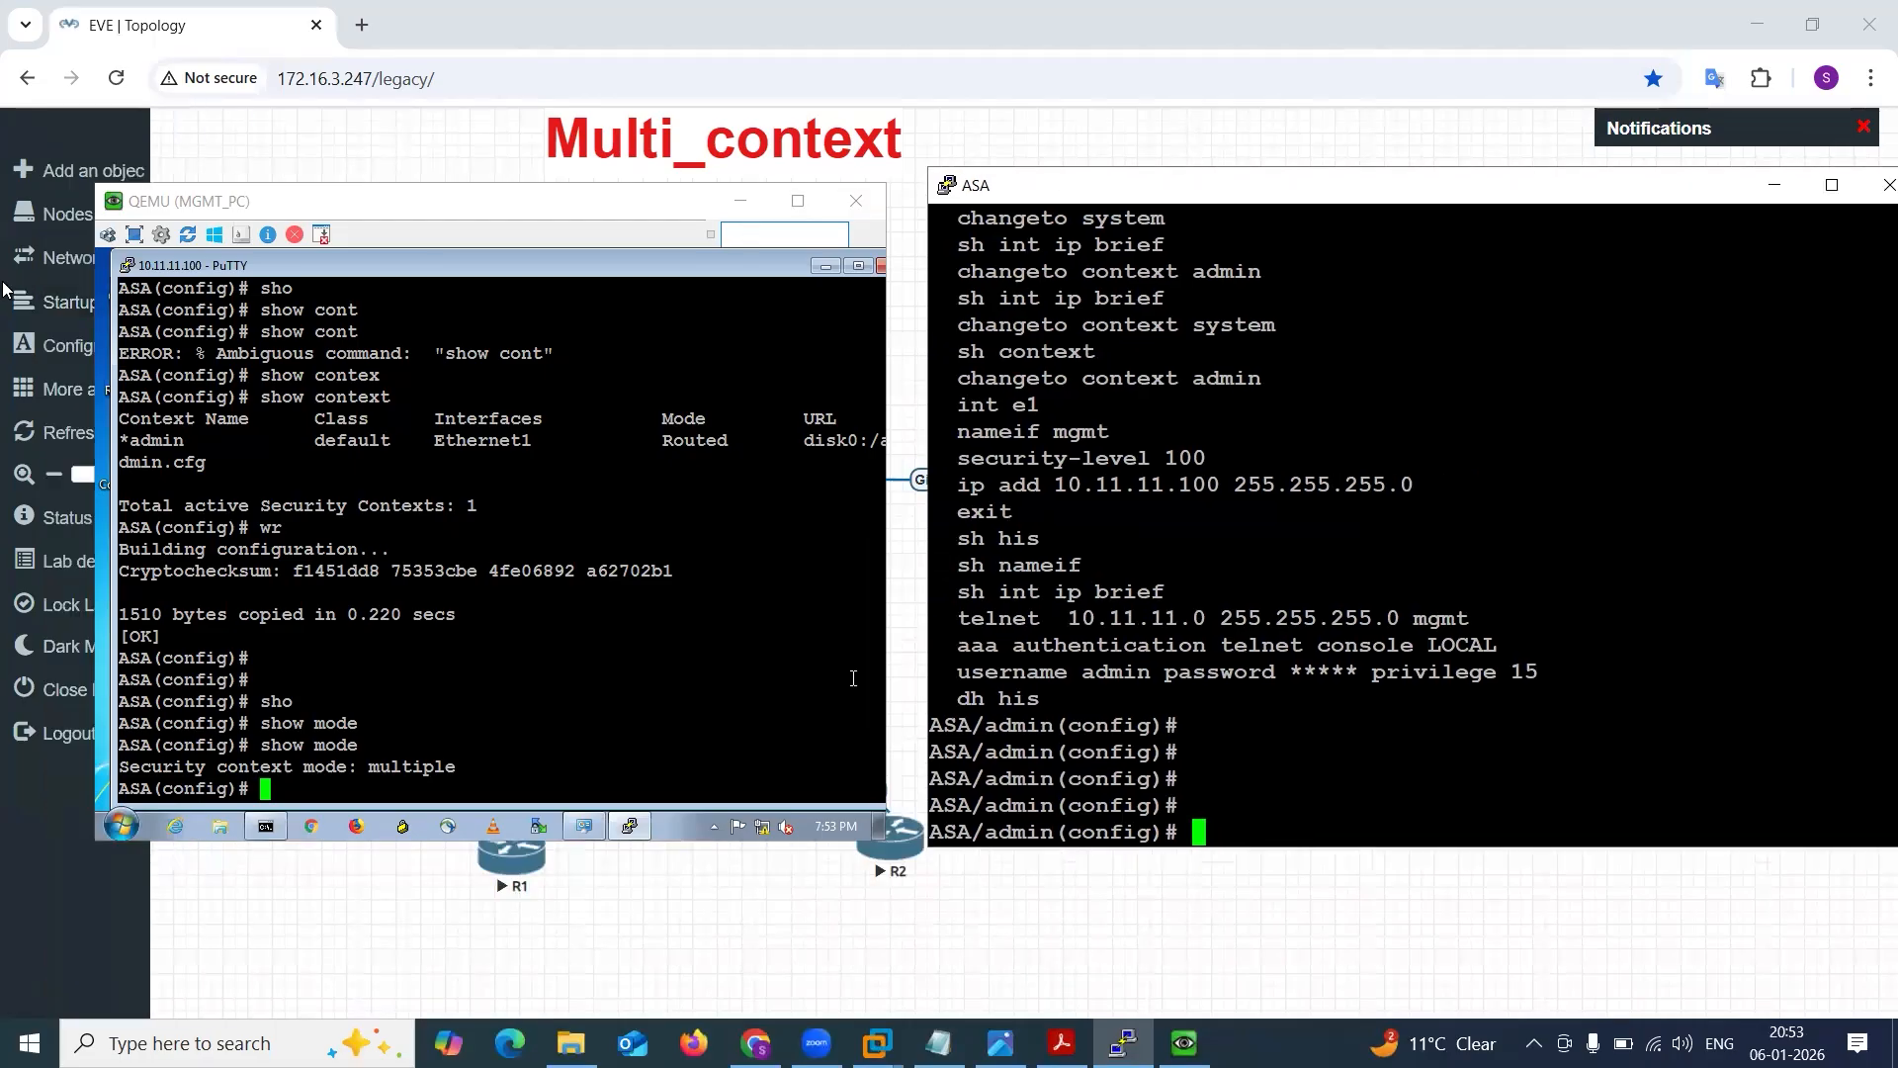
Annotate the MGMT_PC Telnet session on screen with the label "Remote Access via Telnet".
click(398, 302)
click(399, 302)
text(Remote Acce)
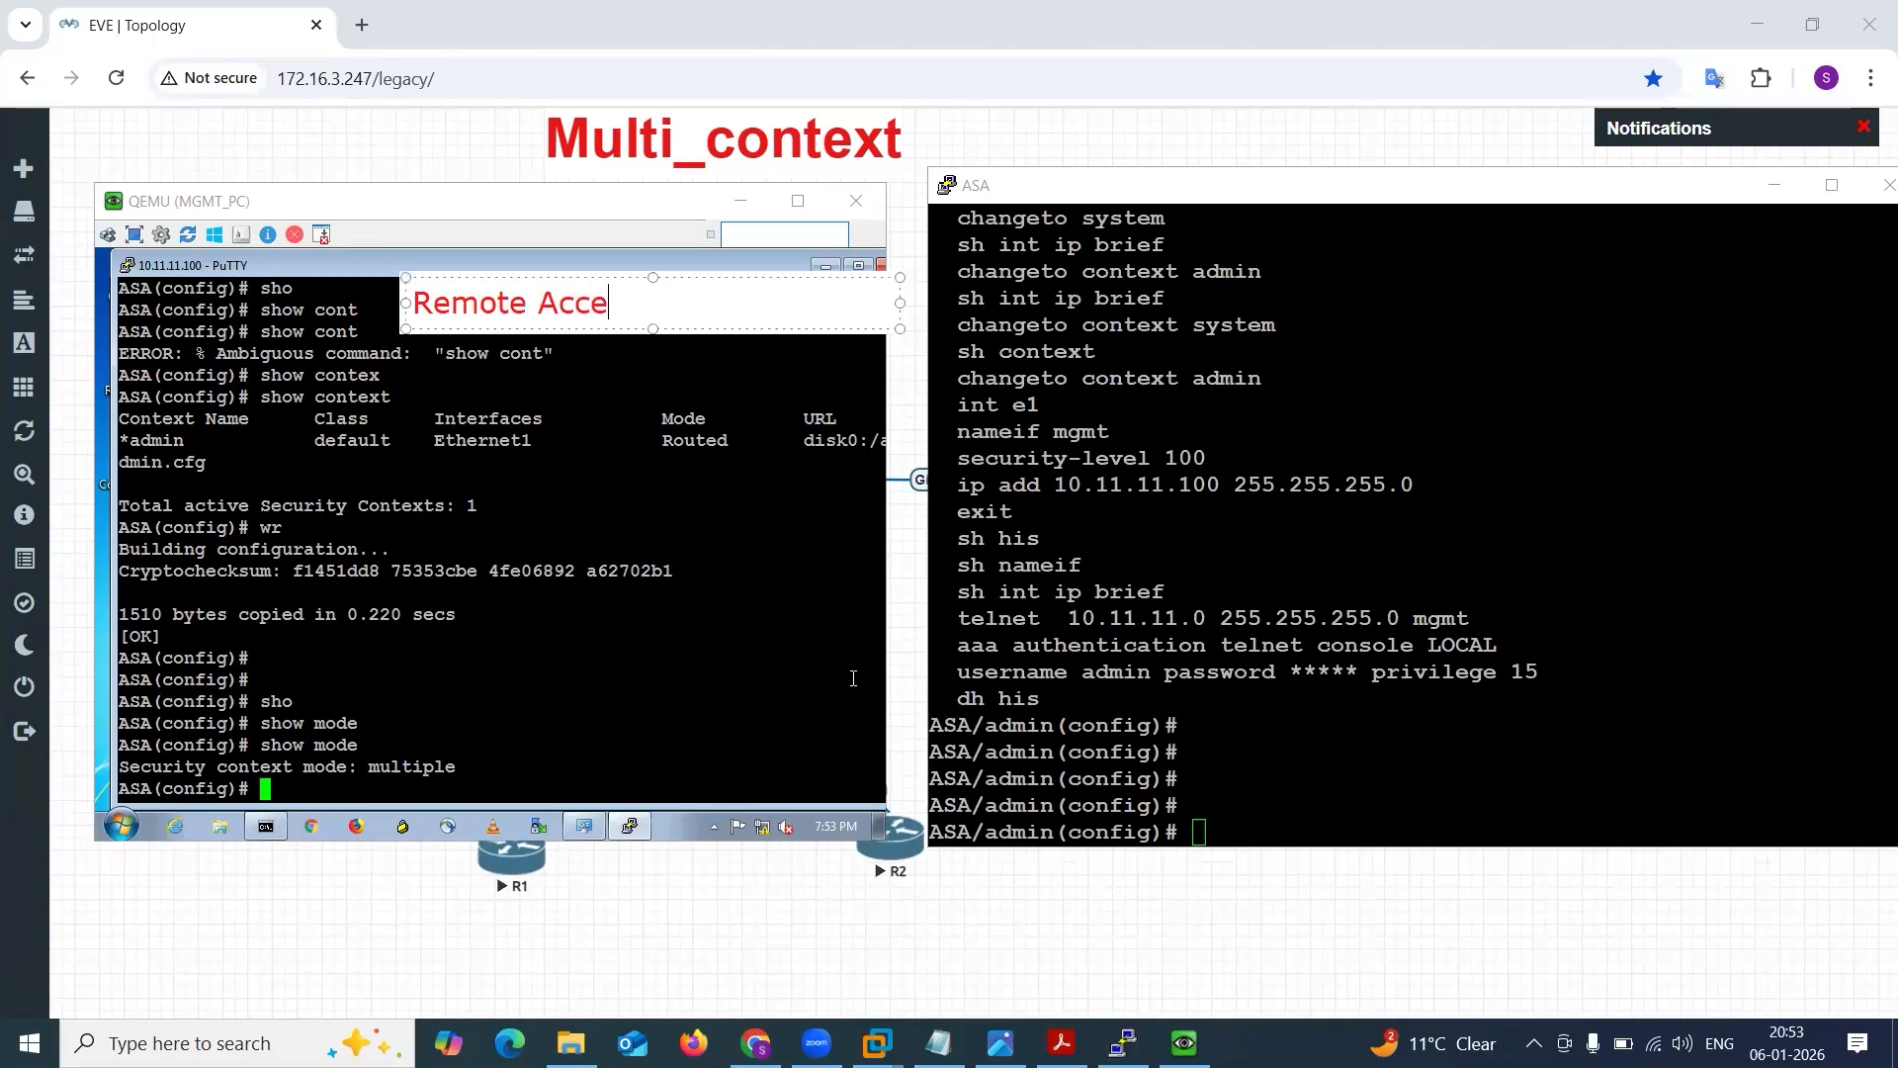
text(ss via Telnet)
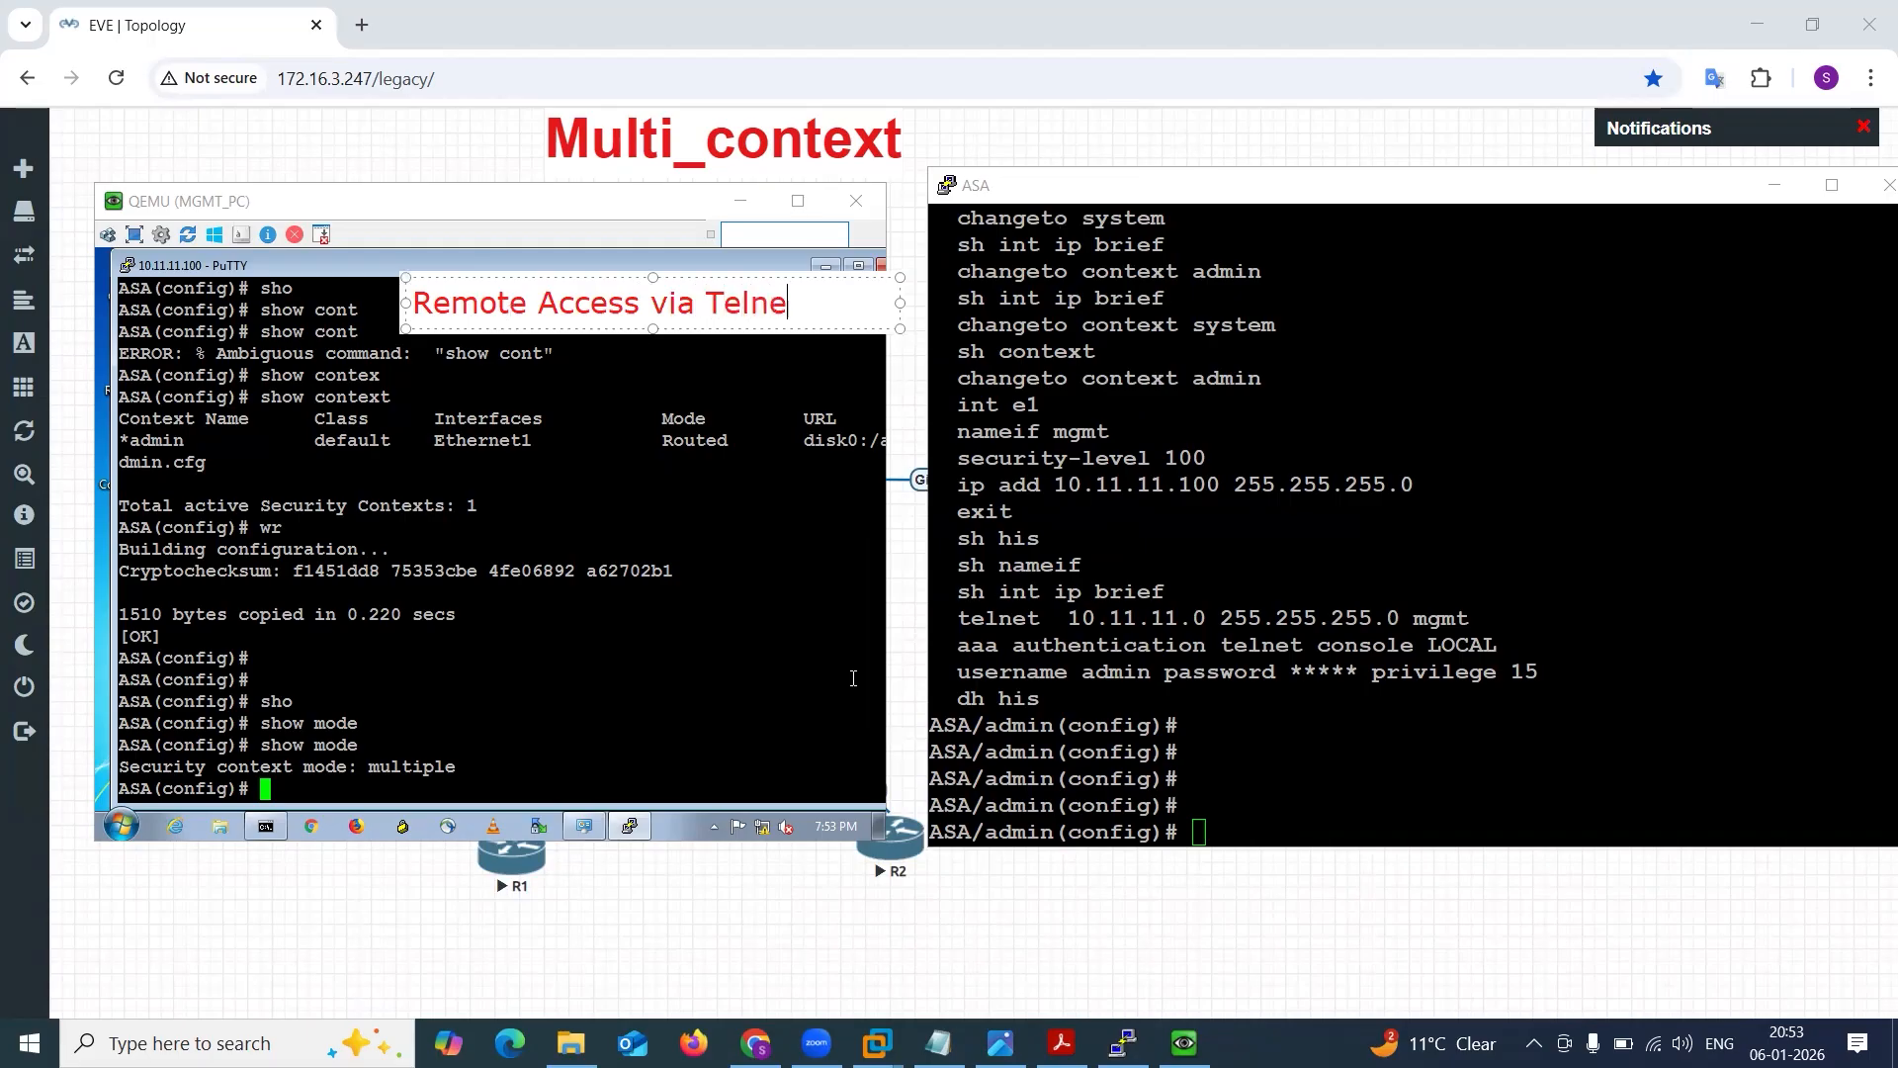
click(636, 410)
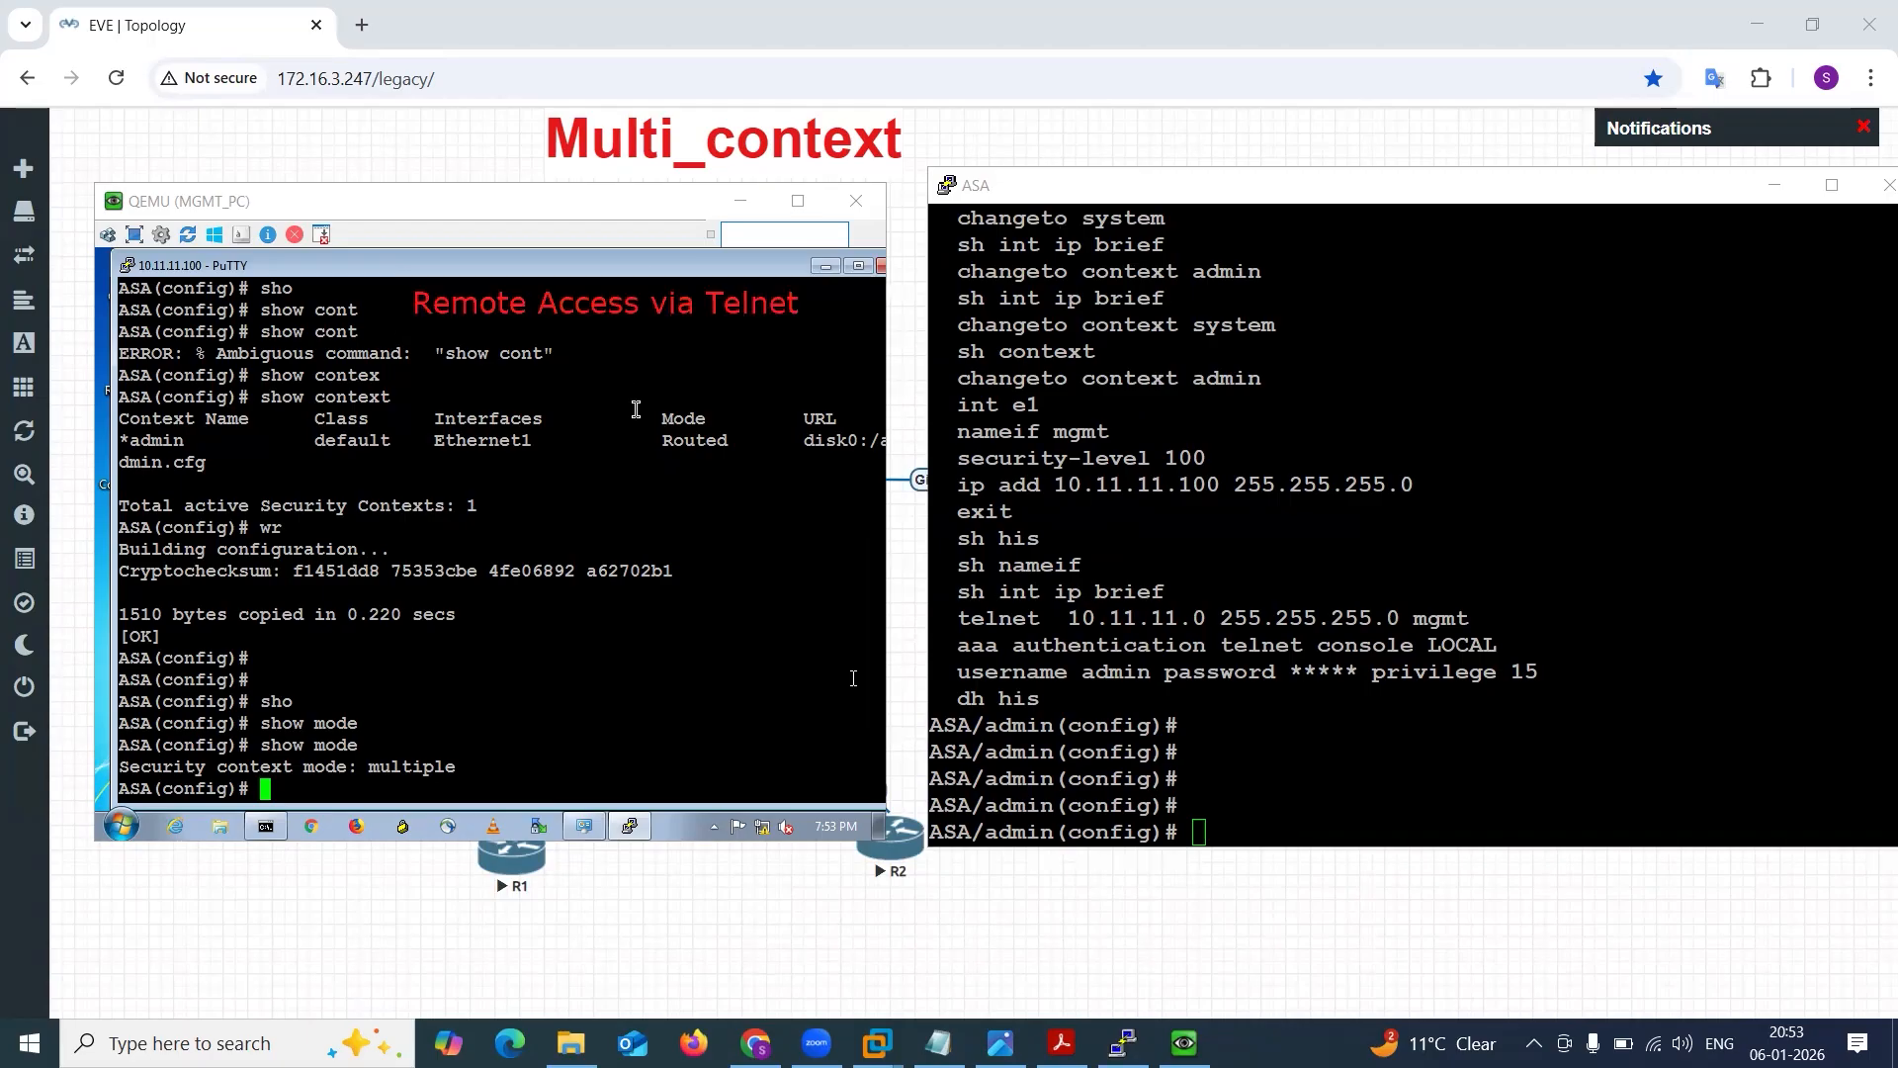
Annotate the ASA console window with a two-line label reading "console Access" and "Physical Access".
click(1412, 277)
text(con)
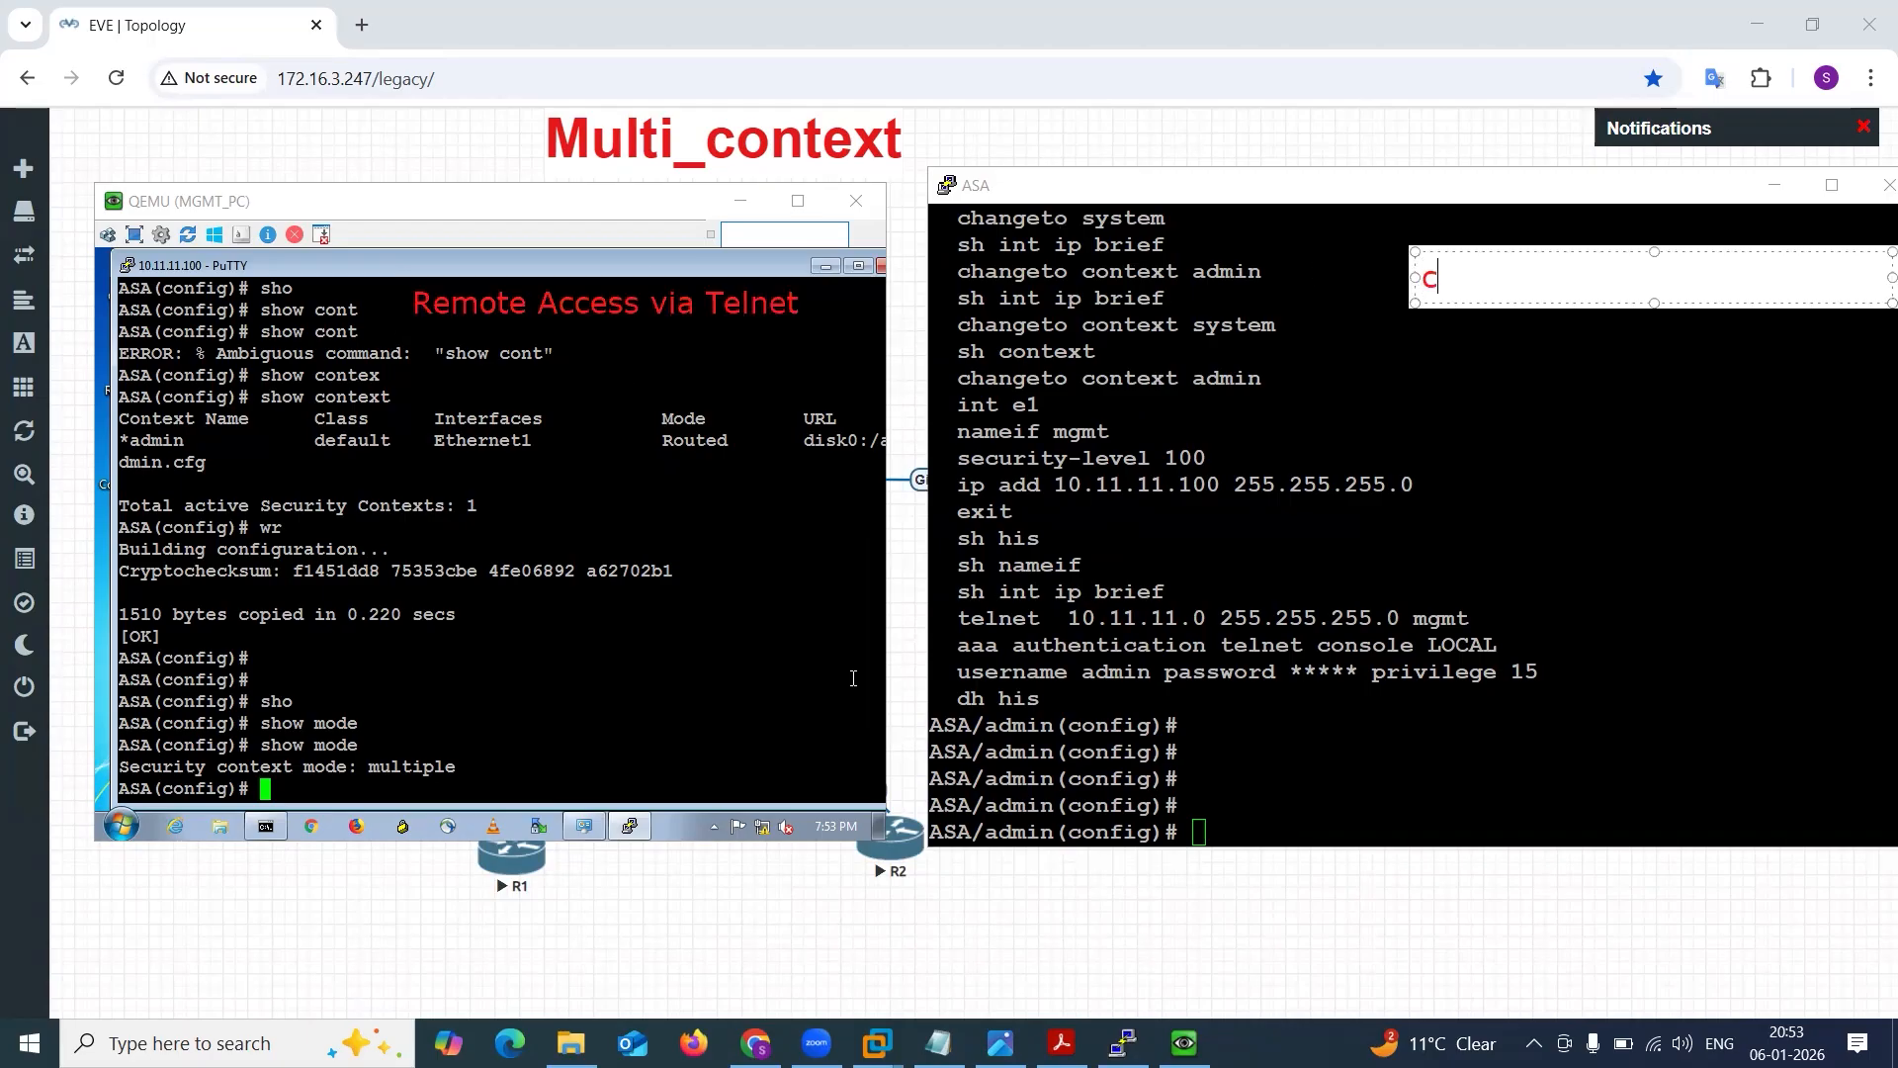
text(sole Access)
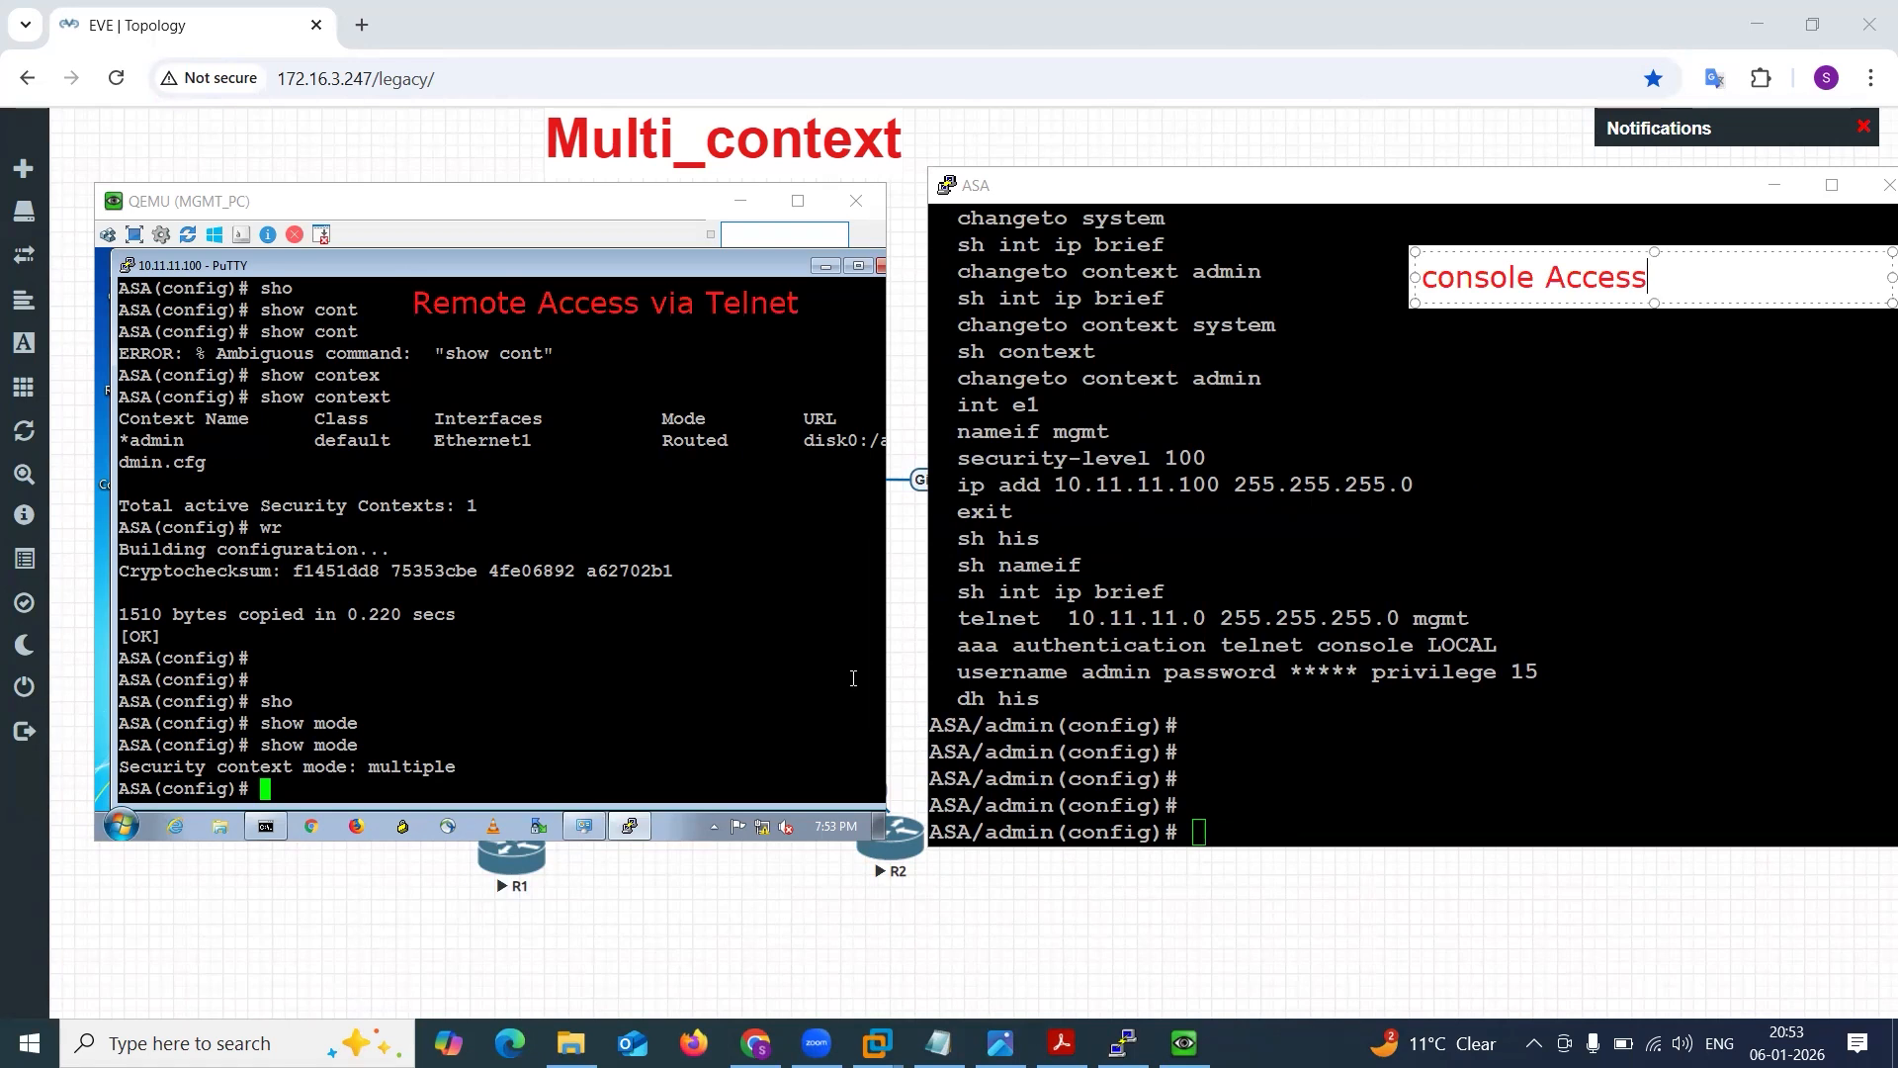
key(Return)
text(Phy)
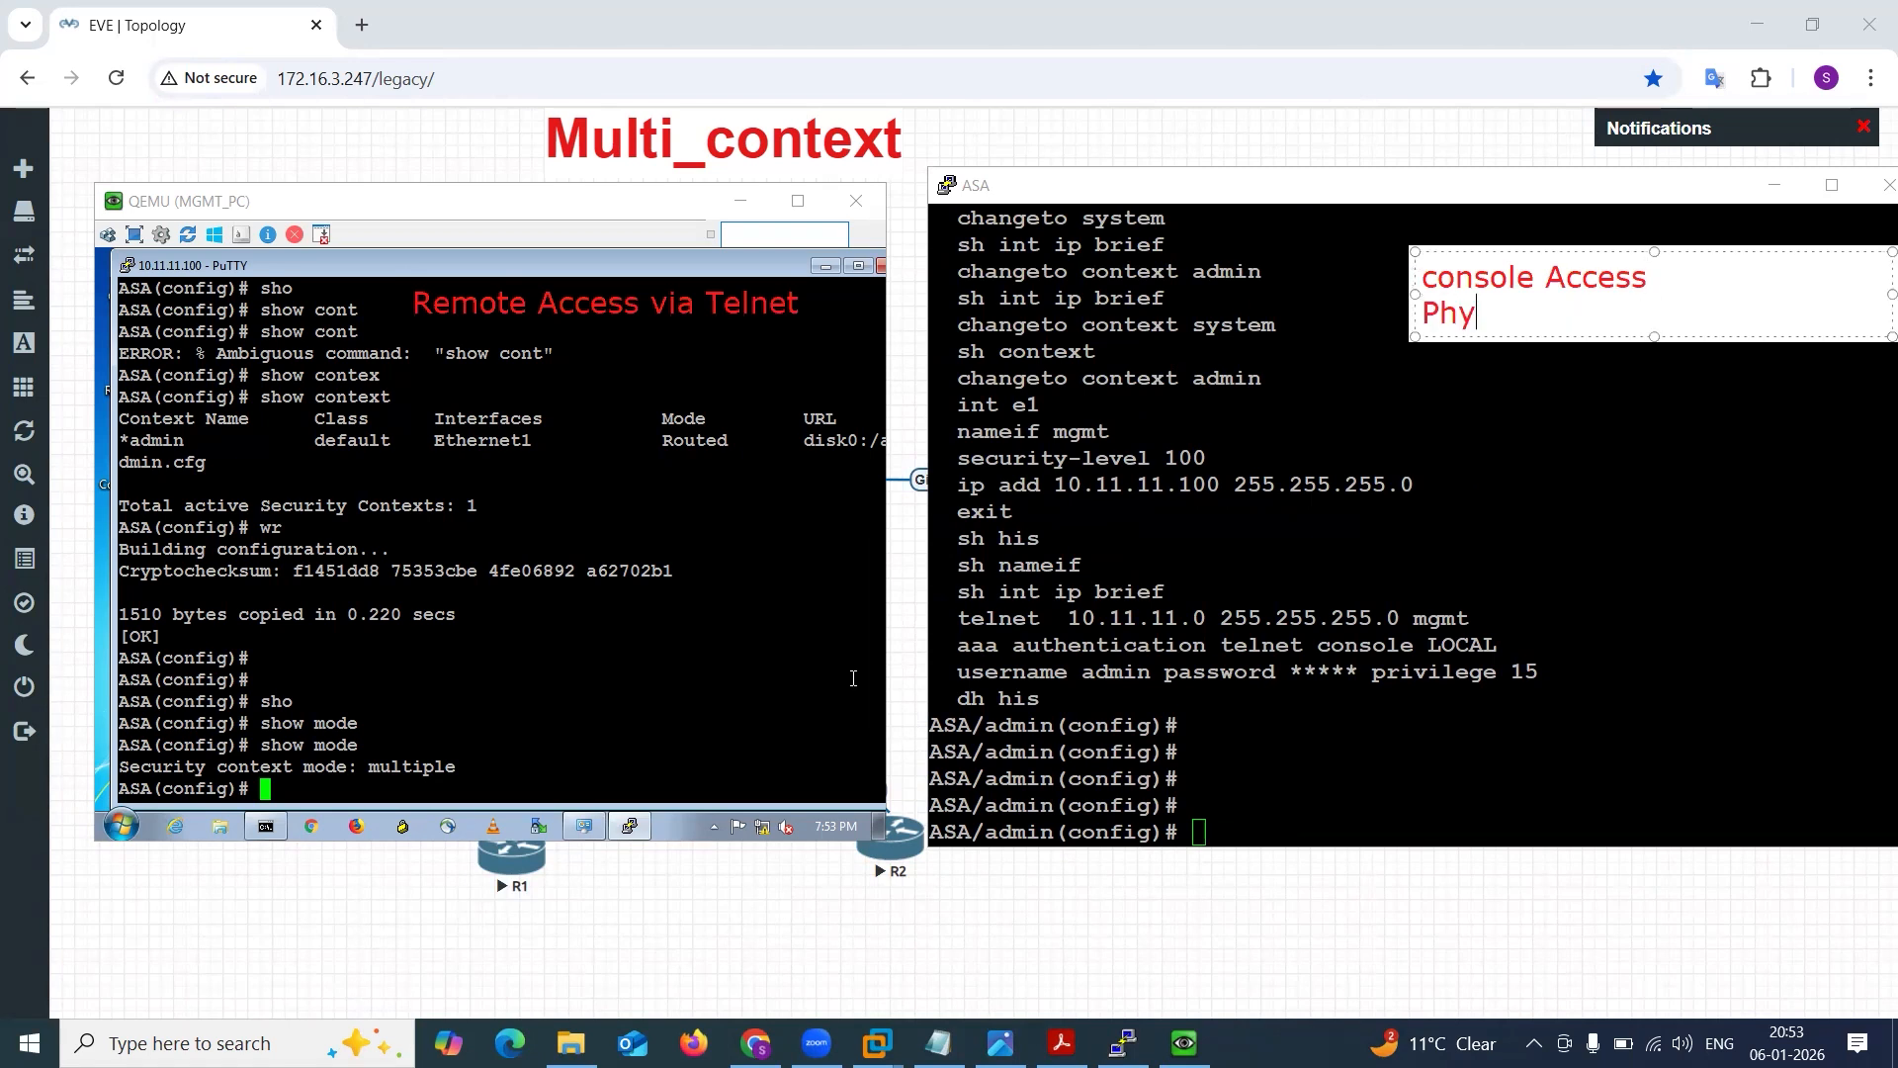
text(sical Access)
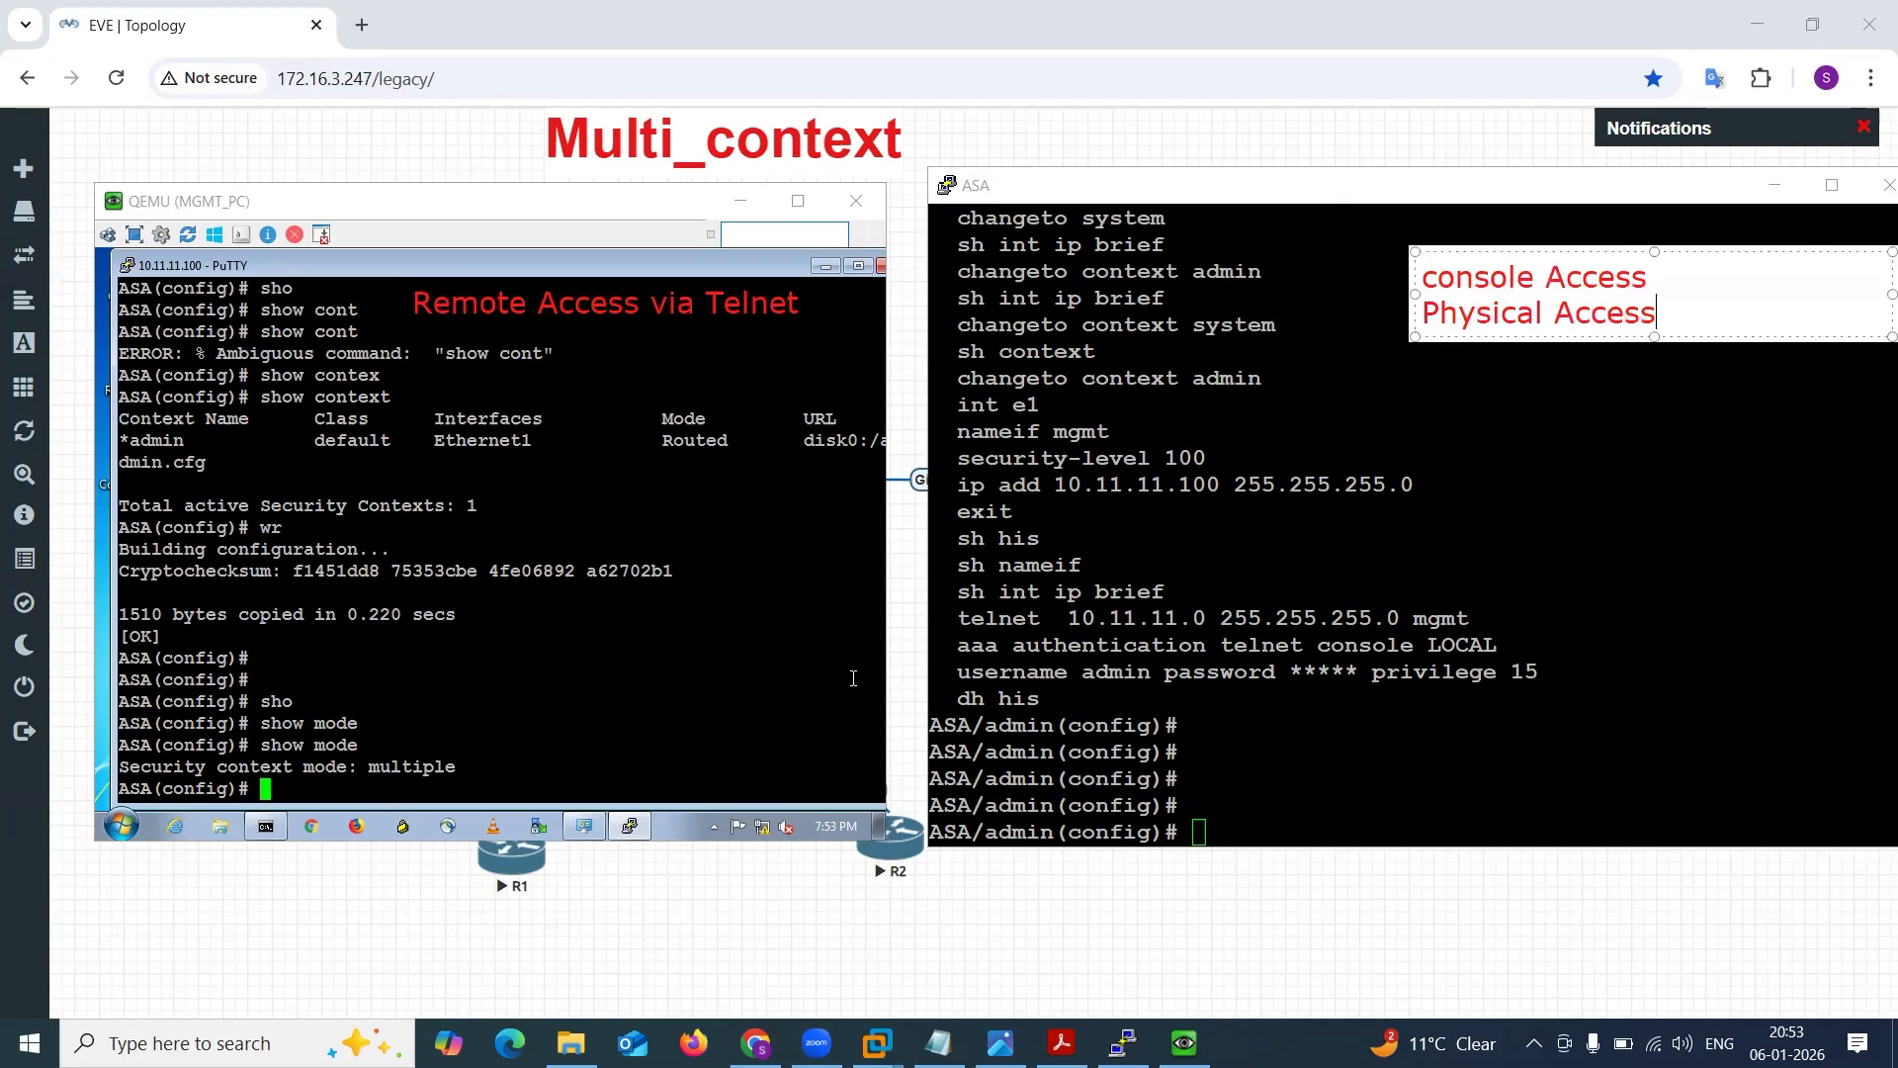
click(1330, 419)
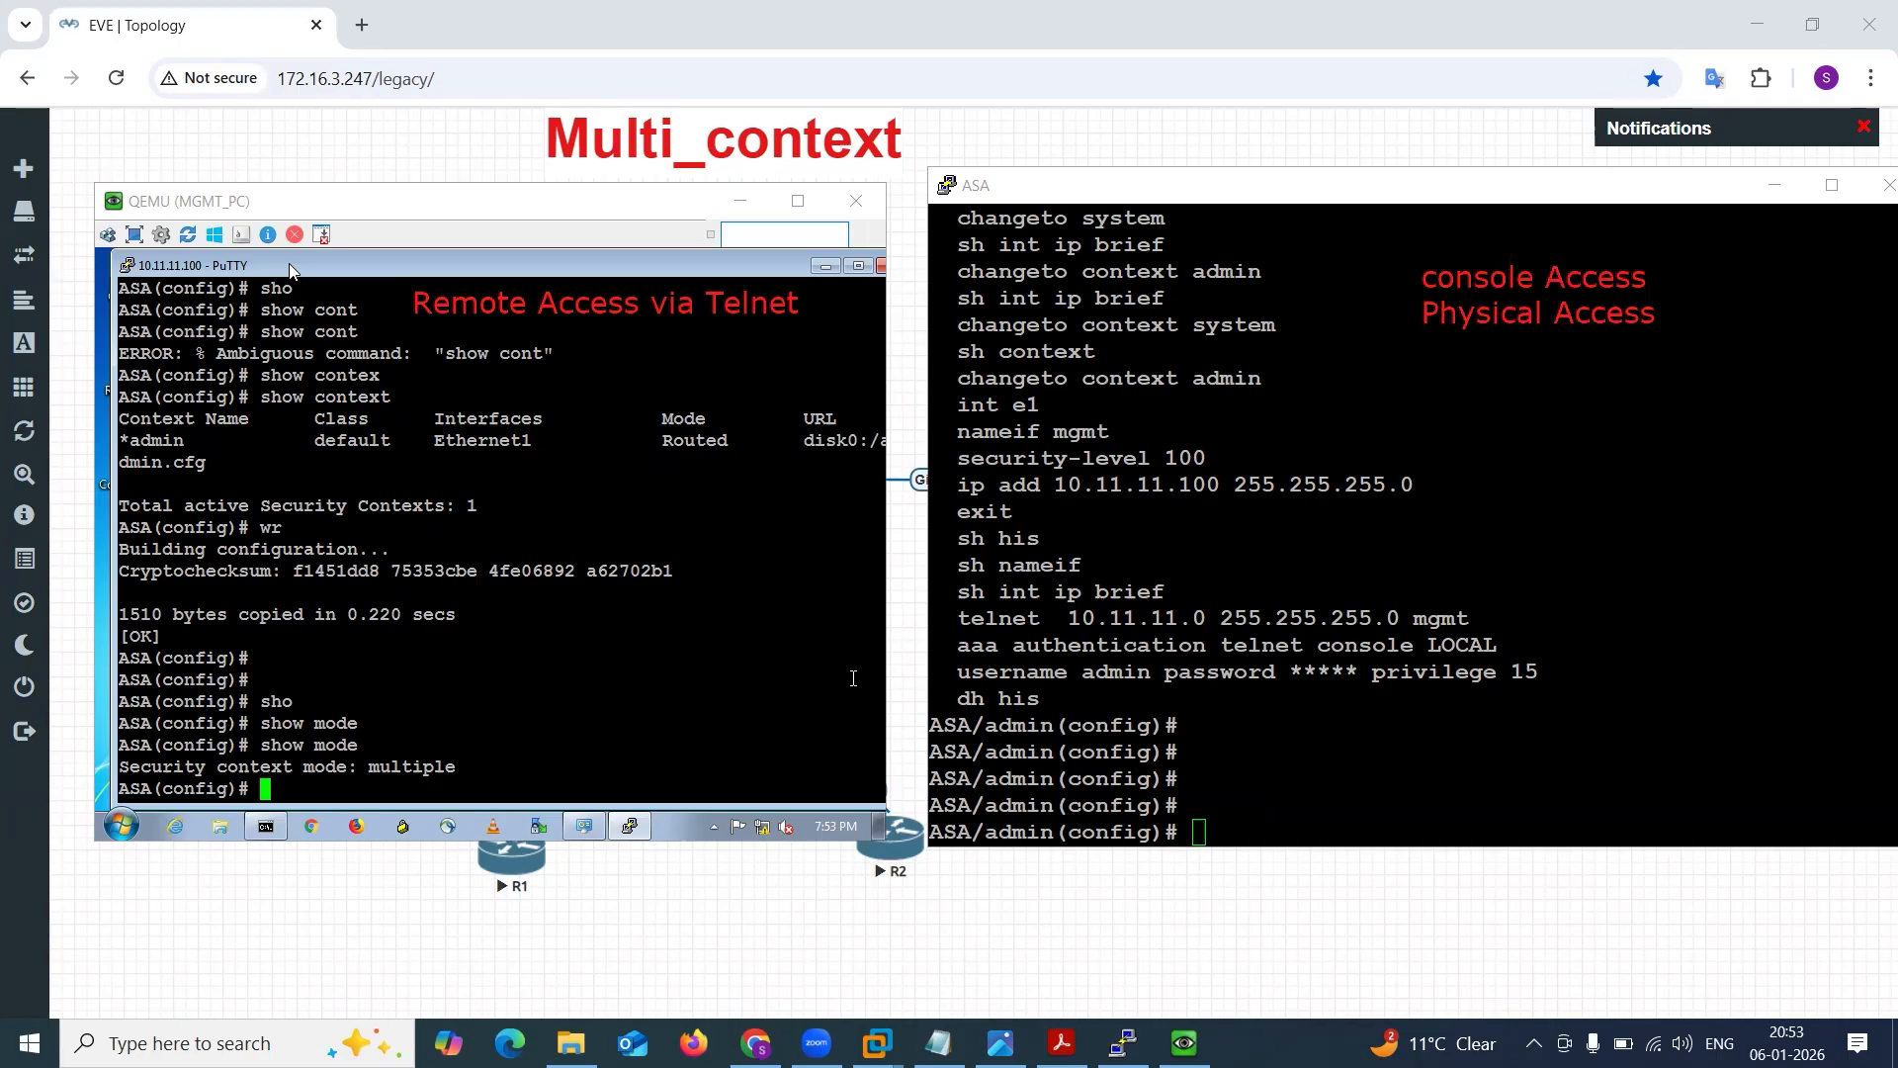
Draw arrows pointing at the remote access and console access labels, and undo them.
drag(1359, 230, 1448, 265)
drag(794, 215, 676, 280)
drag(1323, 238, 1438, 288)
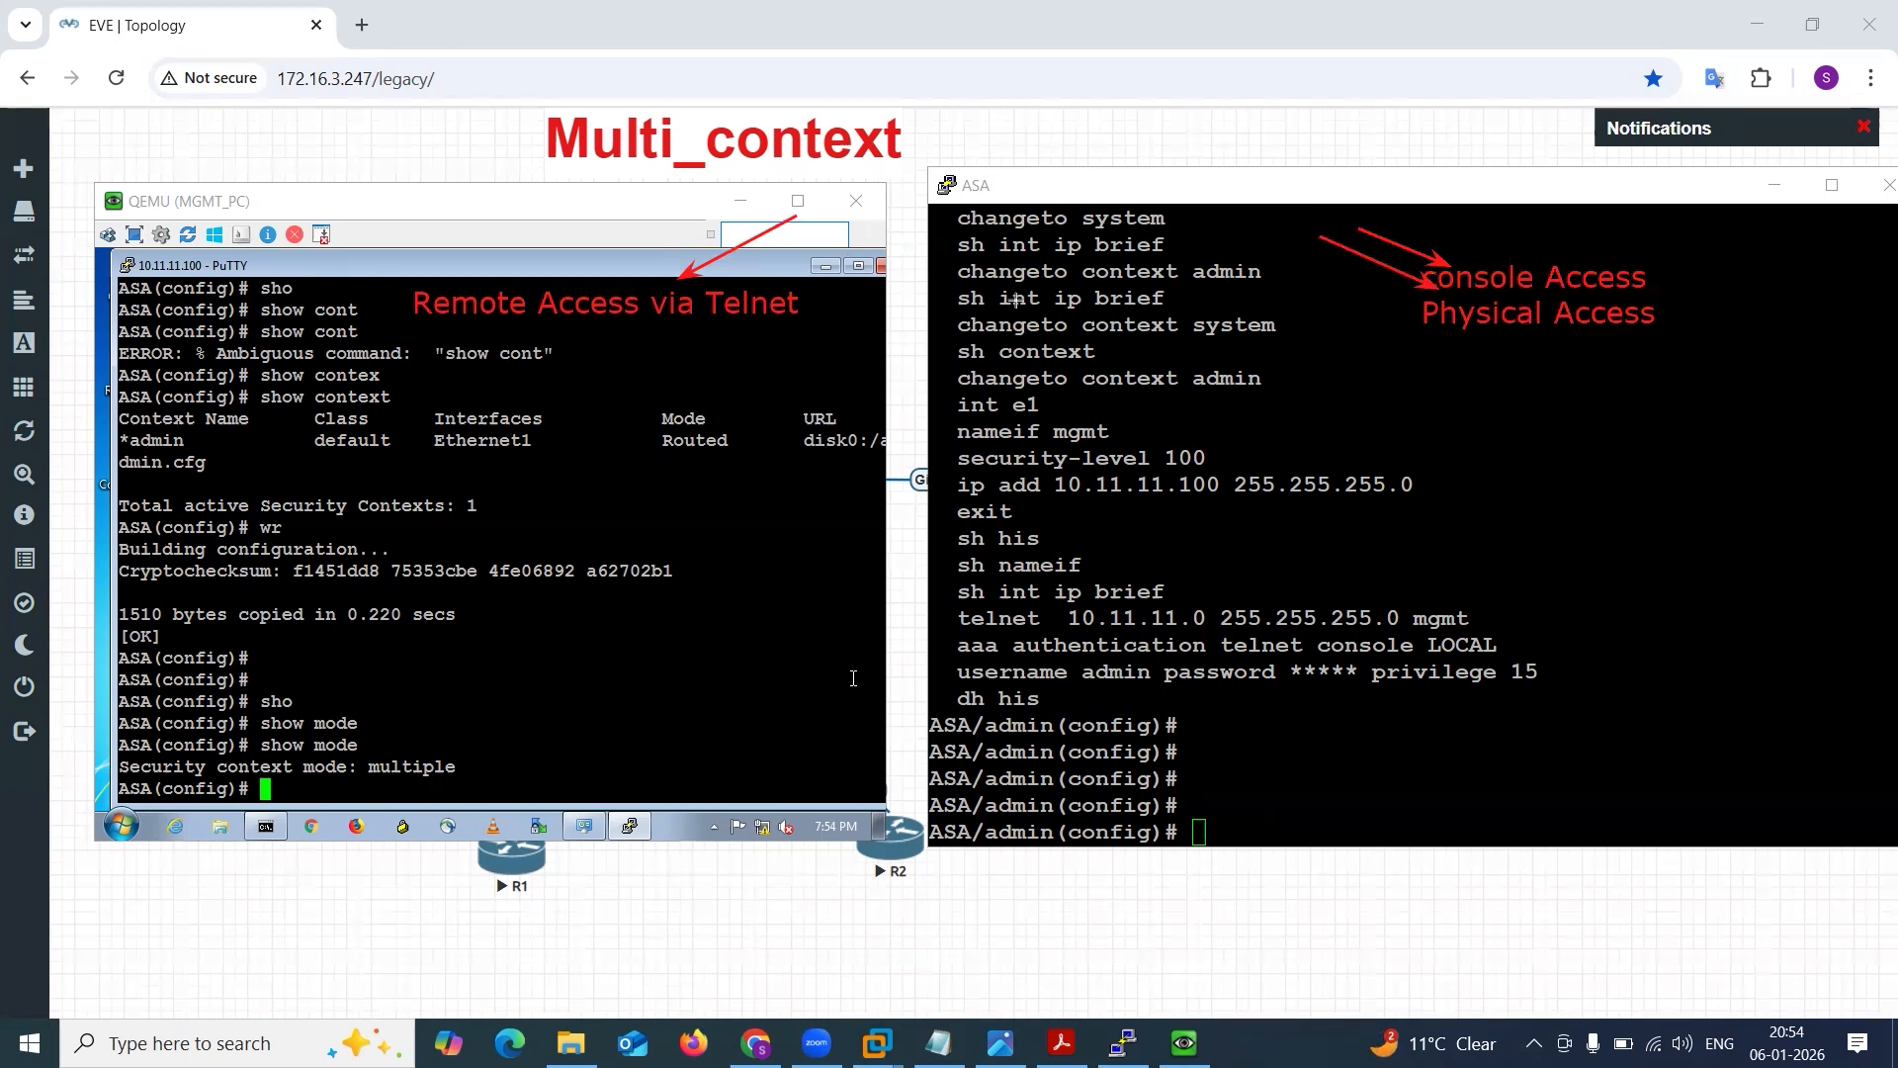
drag(607, 264, 592, 341)
drag(541, 287, 666, 328)
key(ctrl+z)
key(ctrl+z)
key(ctrl+z)
key(ctrl+z)
key(ctrl+z)
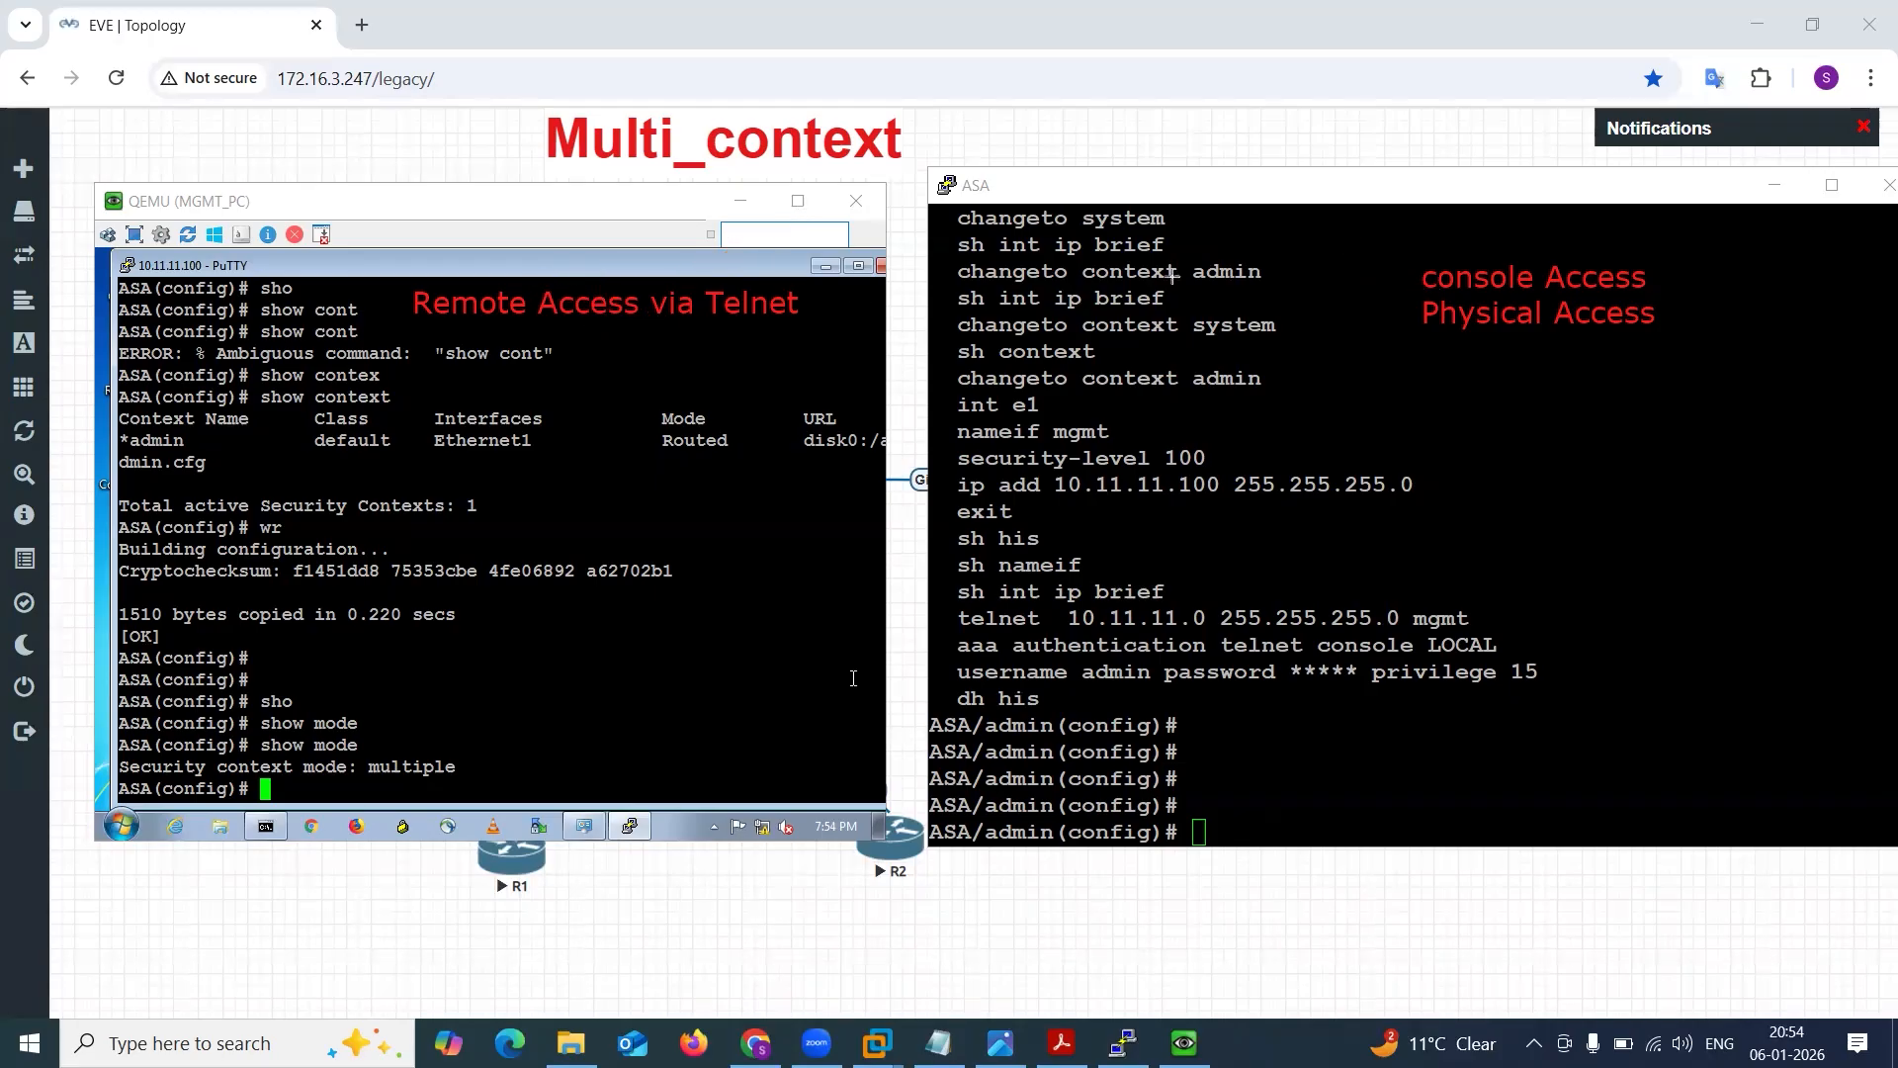
Draw an arrow to the ASA console prompt and mark the Telnet label, and undo these drawings together with the console access label.
mouse_move(1253, 437)
mouse_down()
mouse_move(1414, 317)
mouse_move(1359, 457)
mouse_move(1198, 737)
mouse_up()
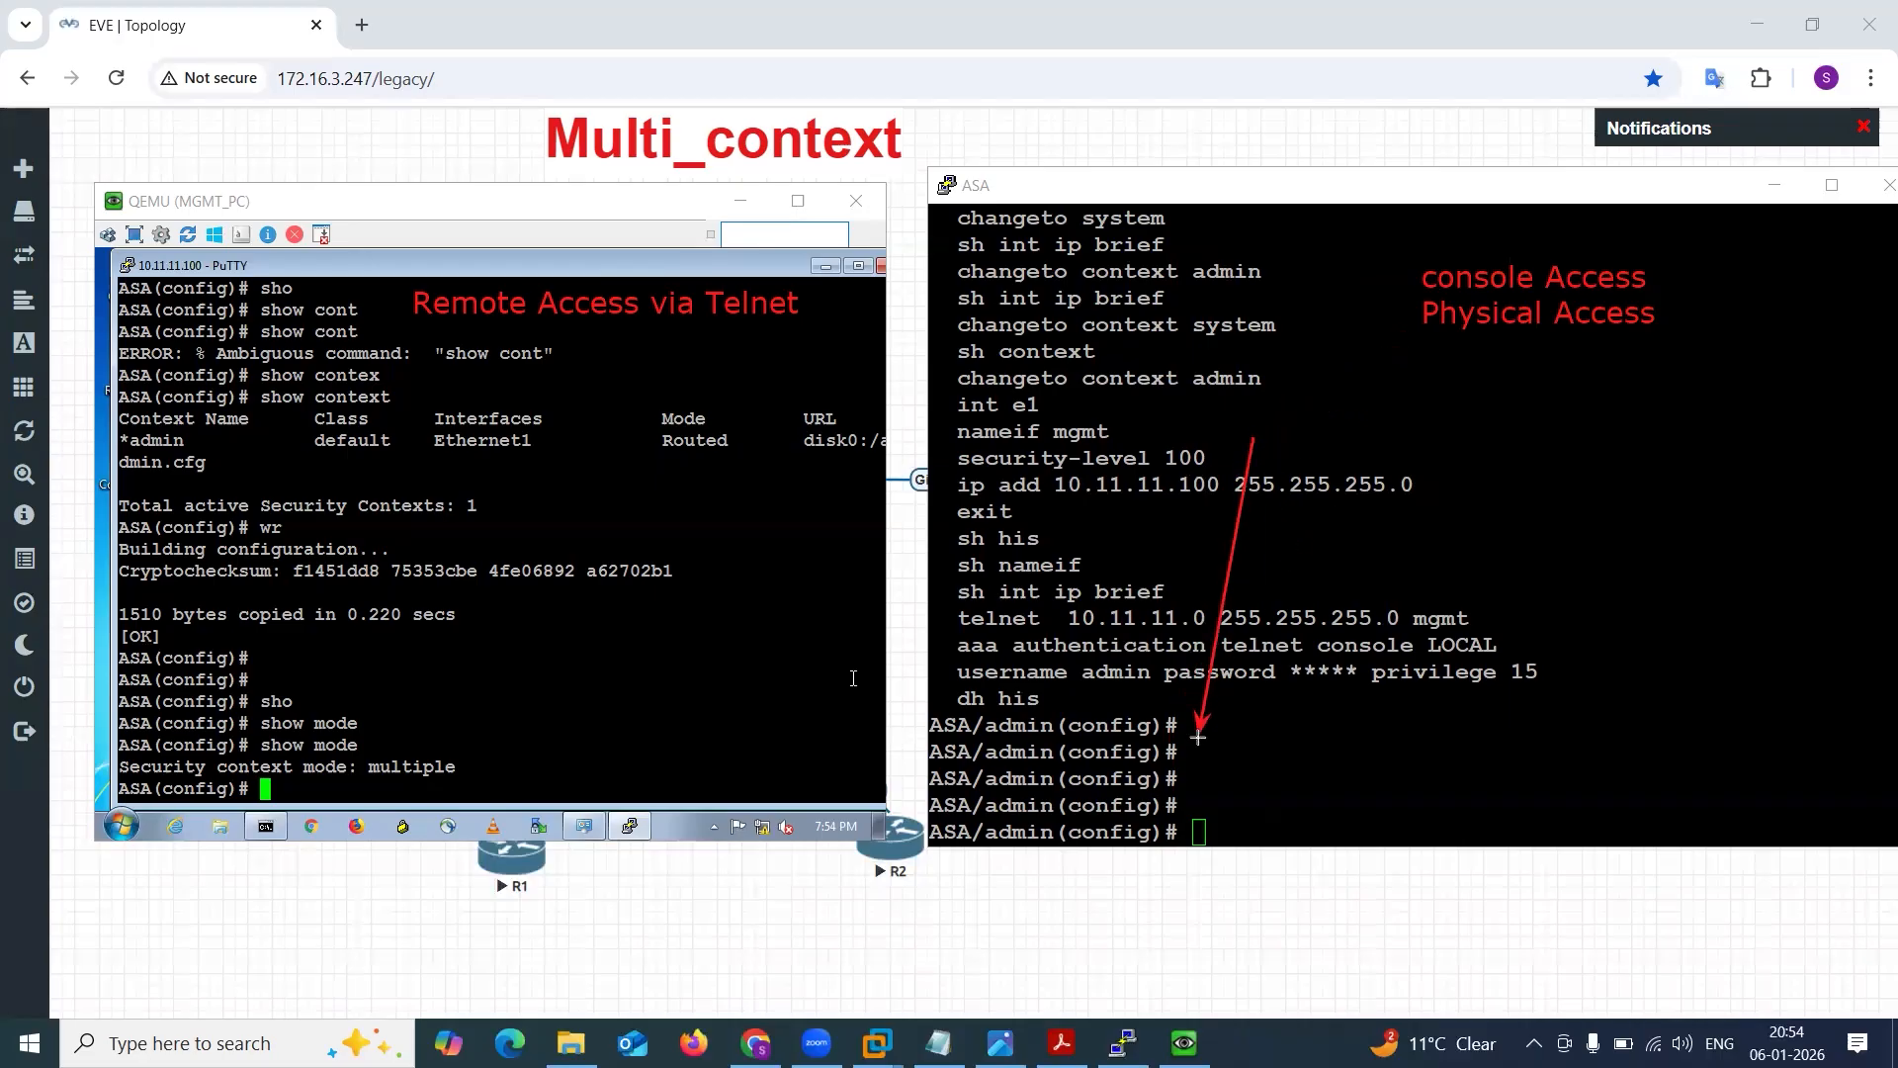
drag(380, 317, 828, 320)
key(ctrl+z)
key(ctrl+z)
key(ctrl+z)
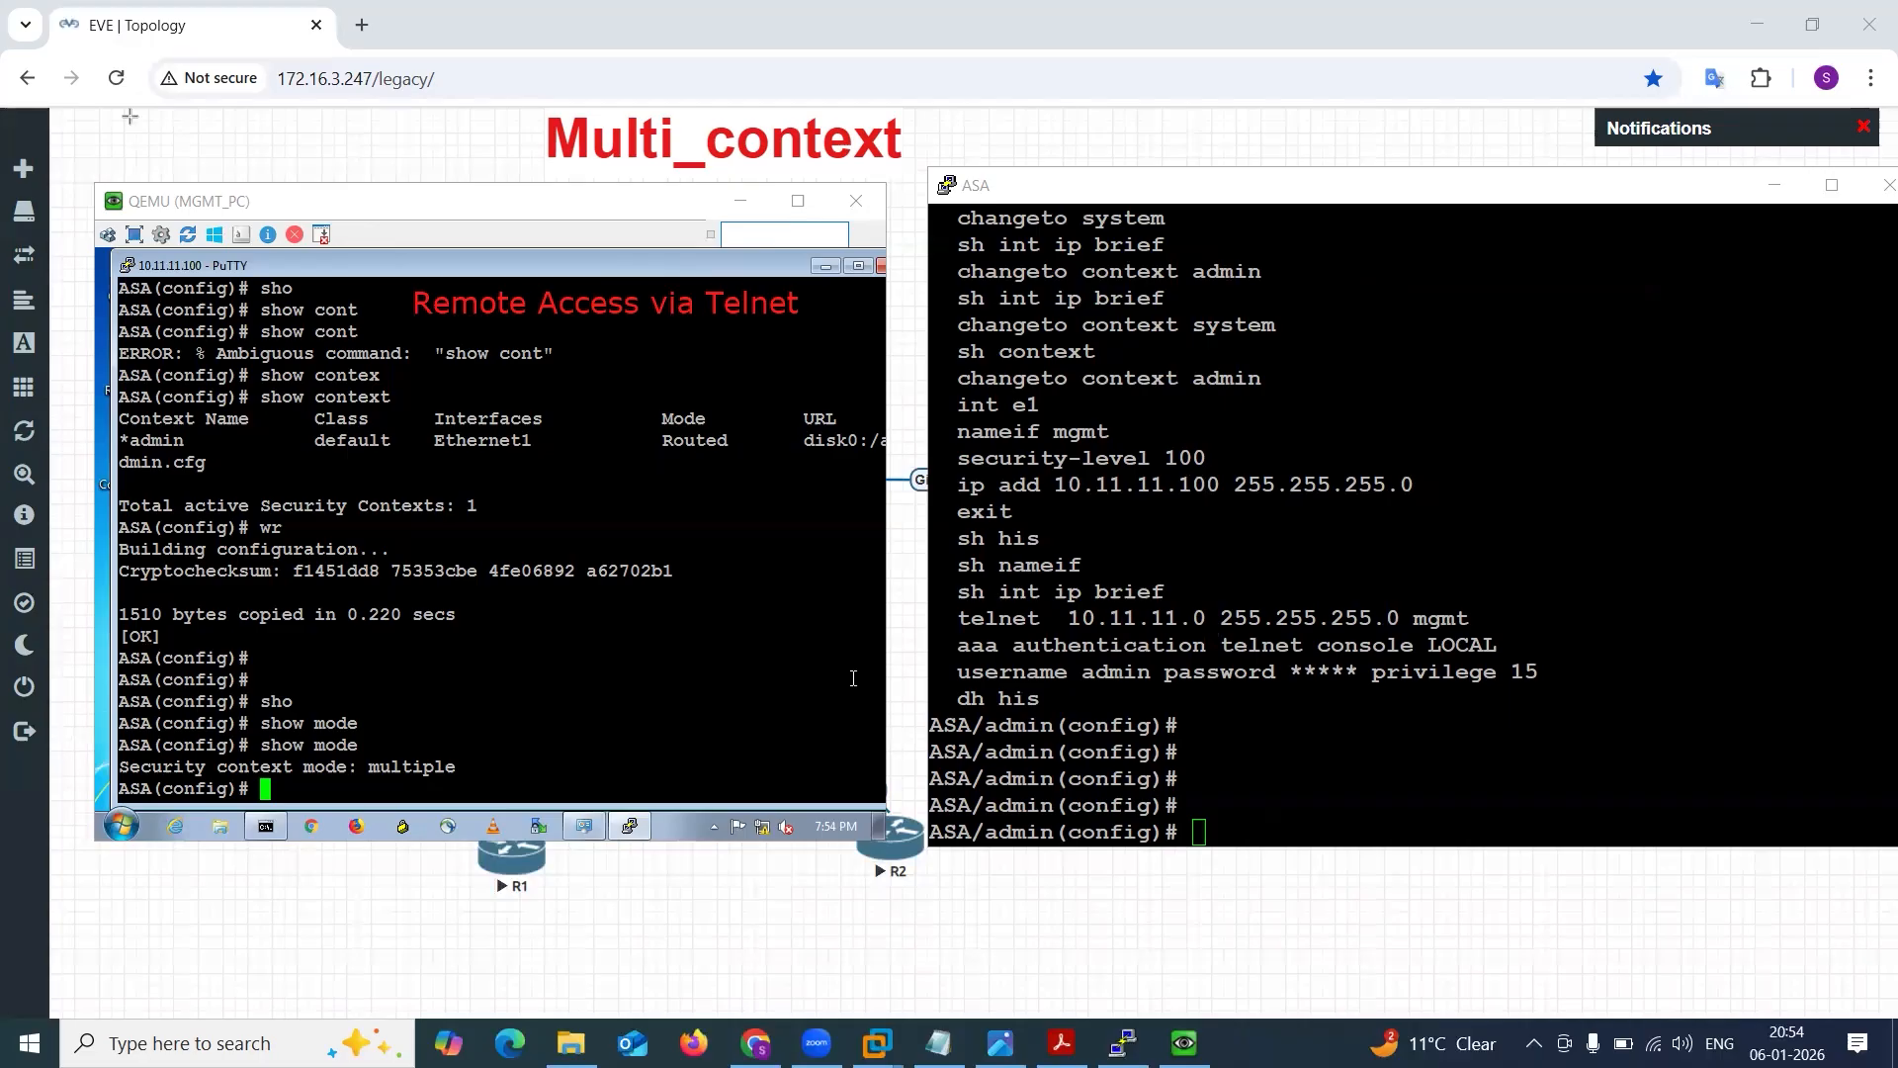
Minimize the MGMT_PC window, switch to the Multi-context.png diagram and clear the remaining Telnet label.
click(1060, 387)
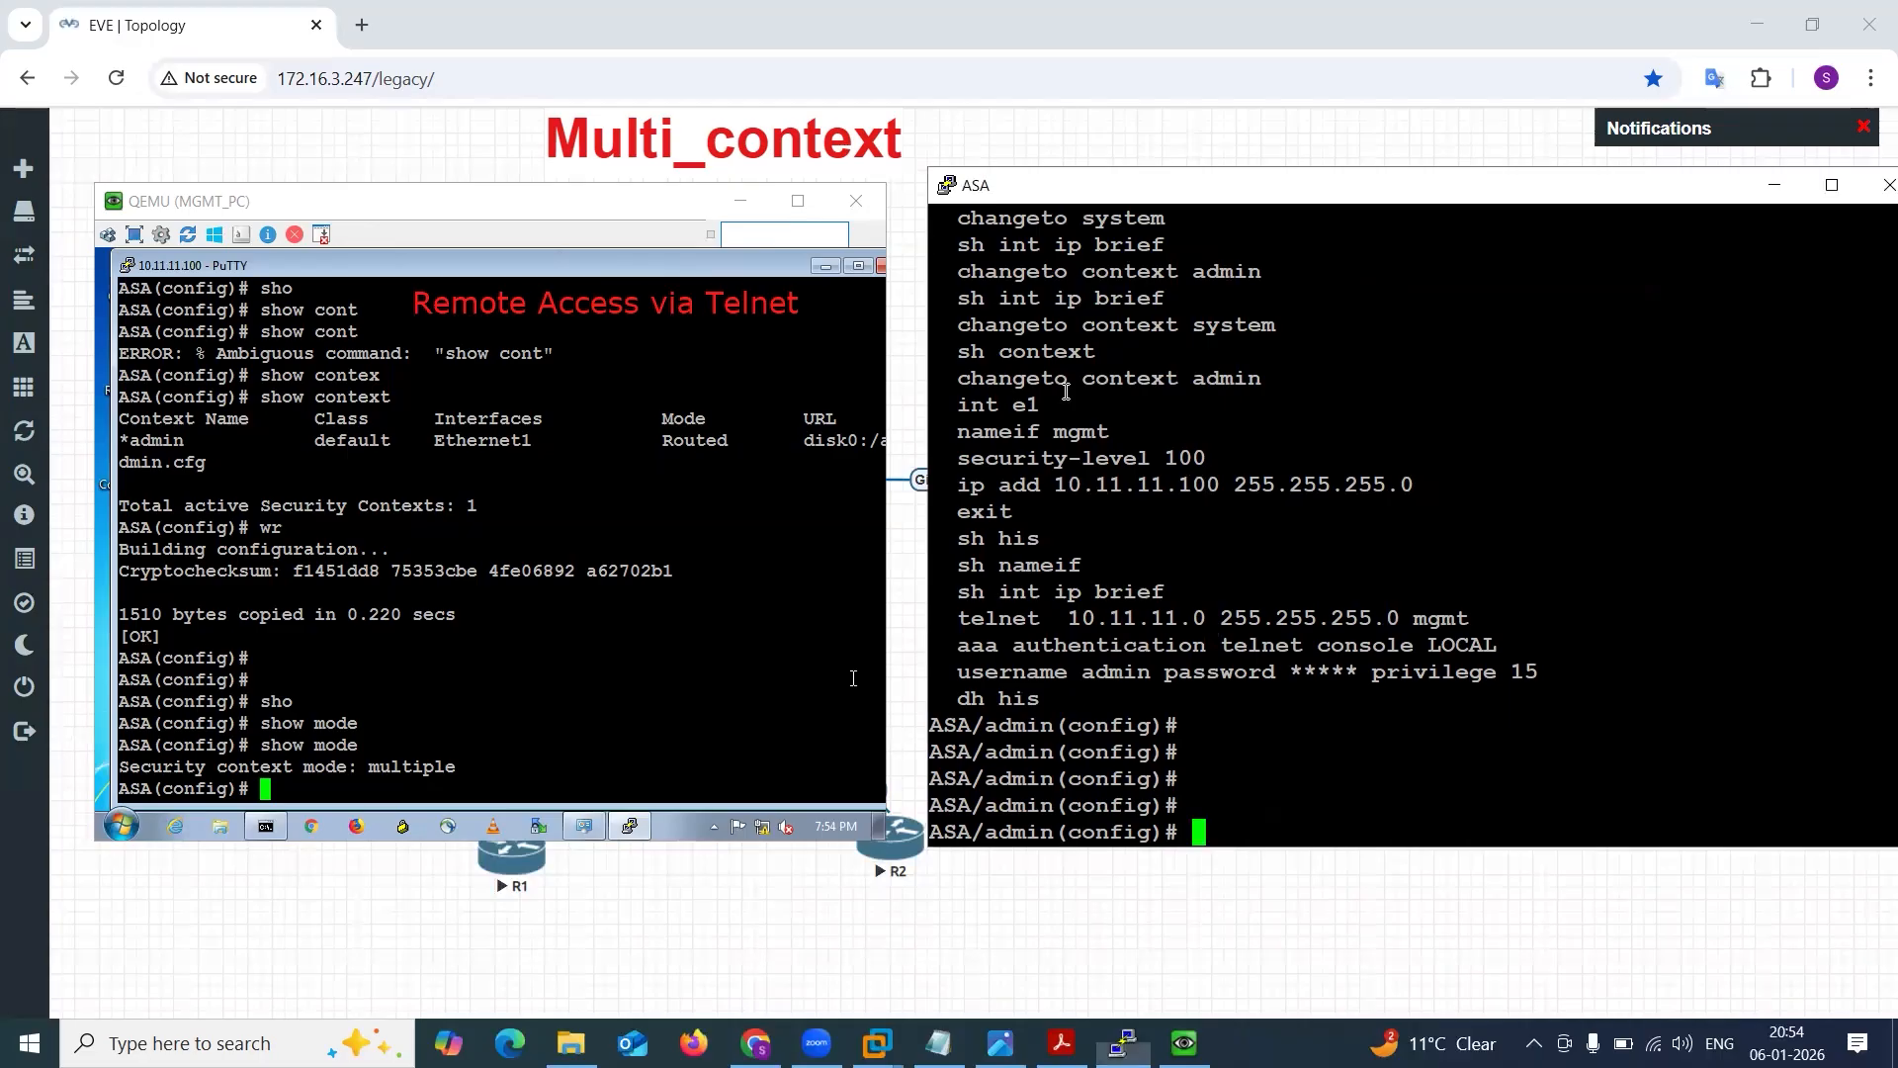
click(710, 202)
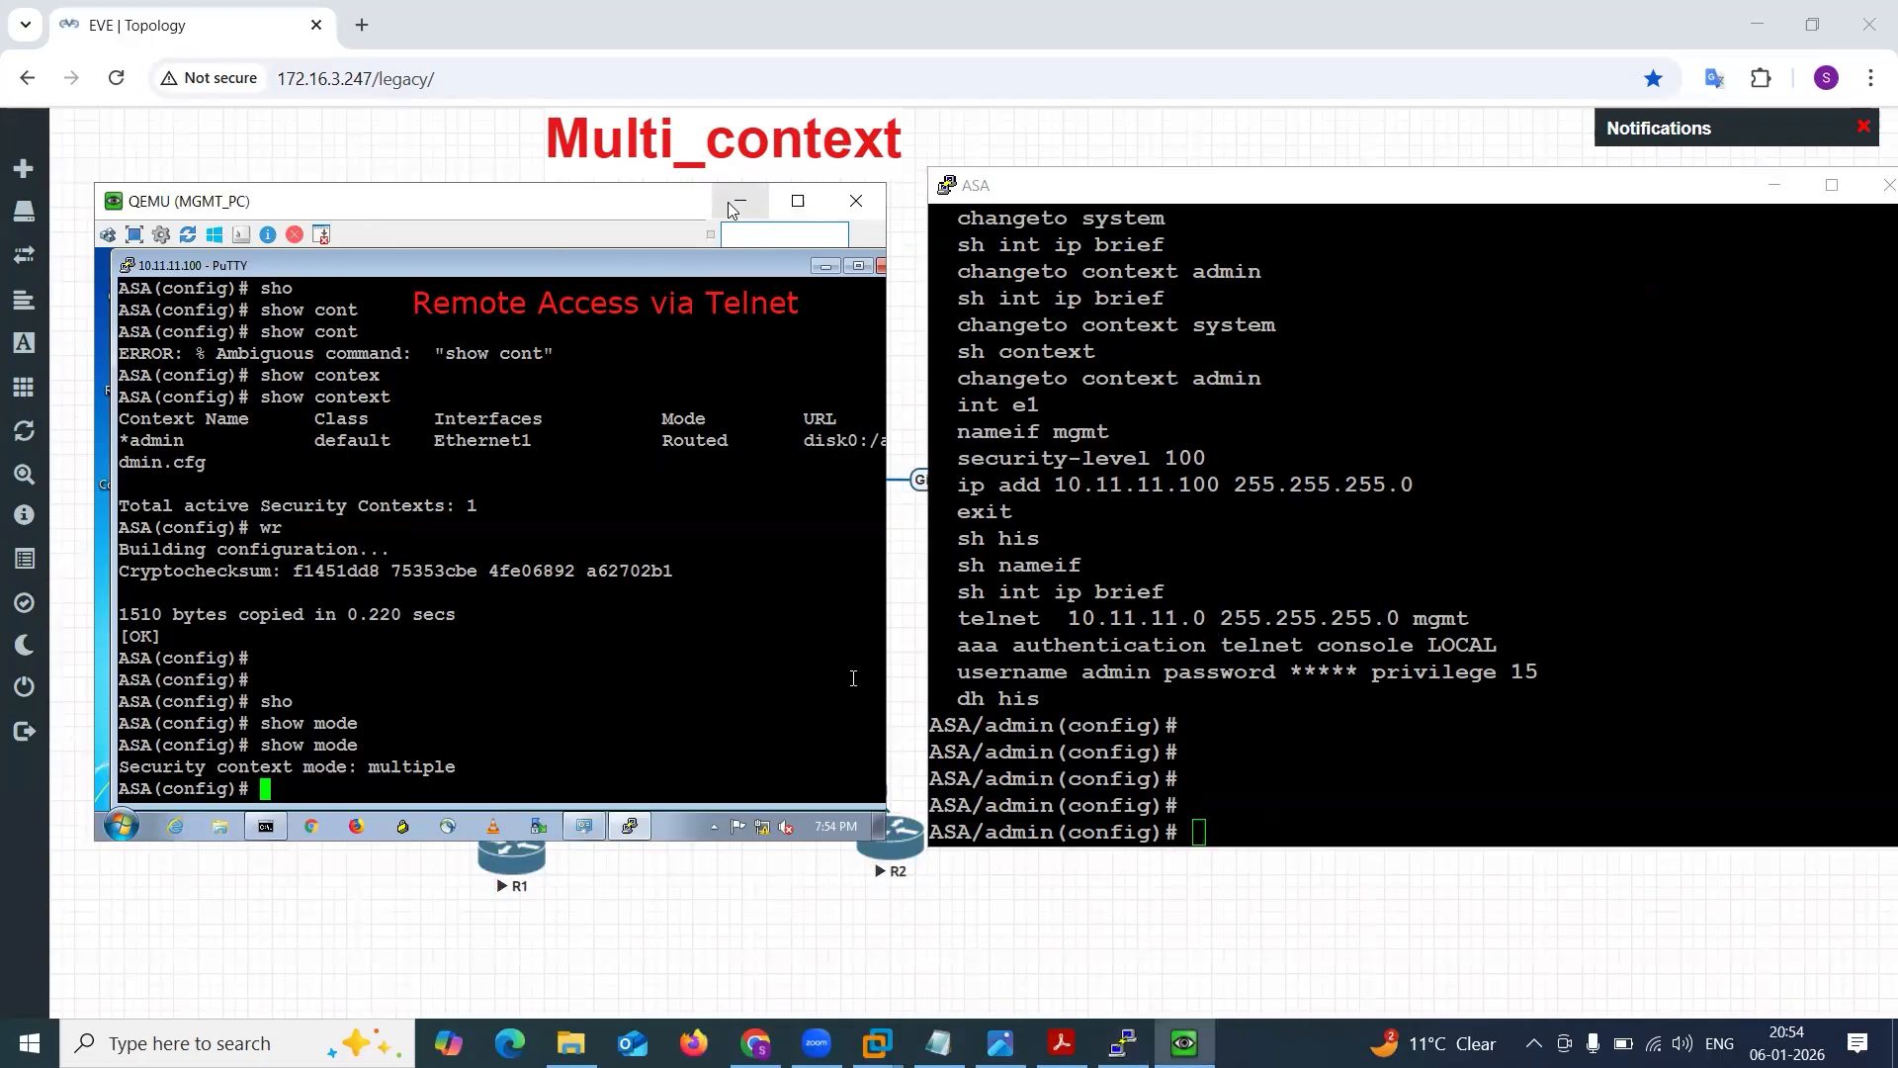
click(741, 201)
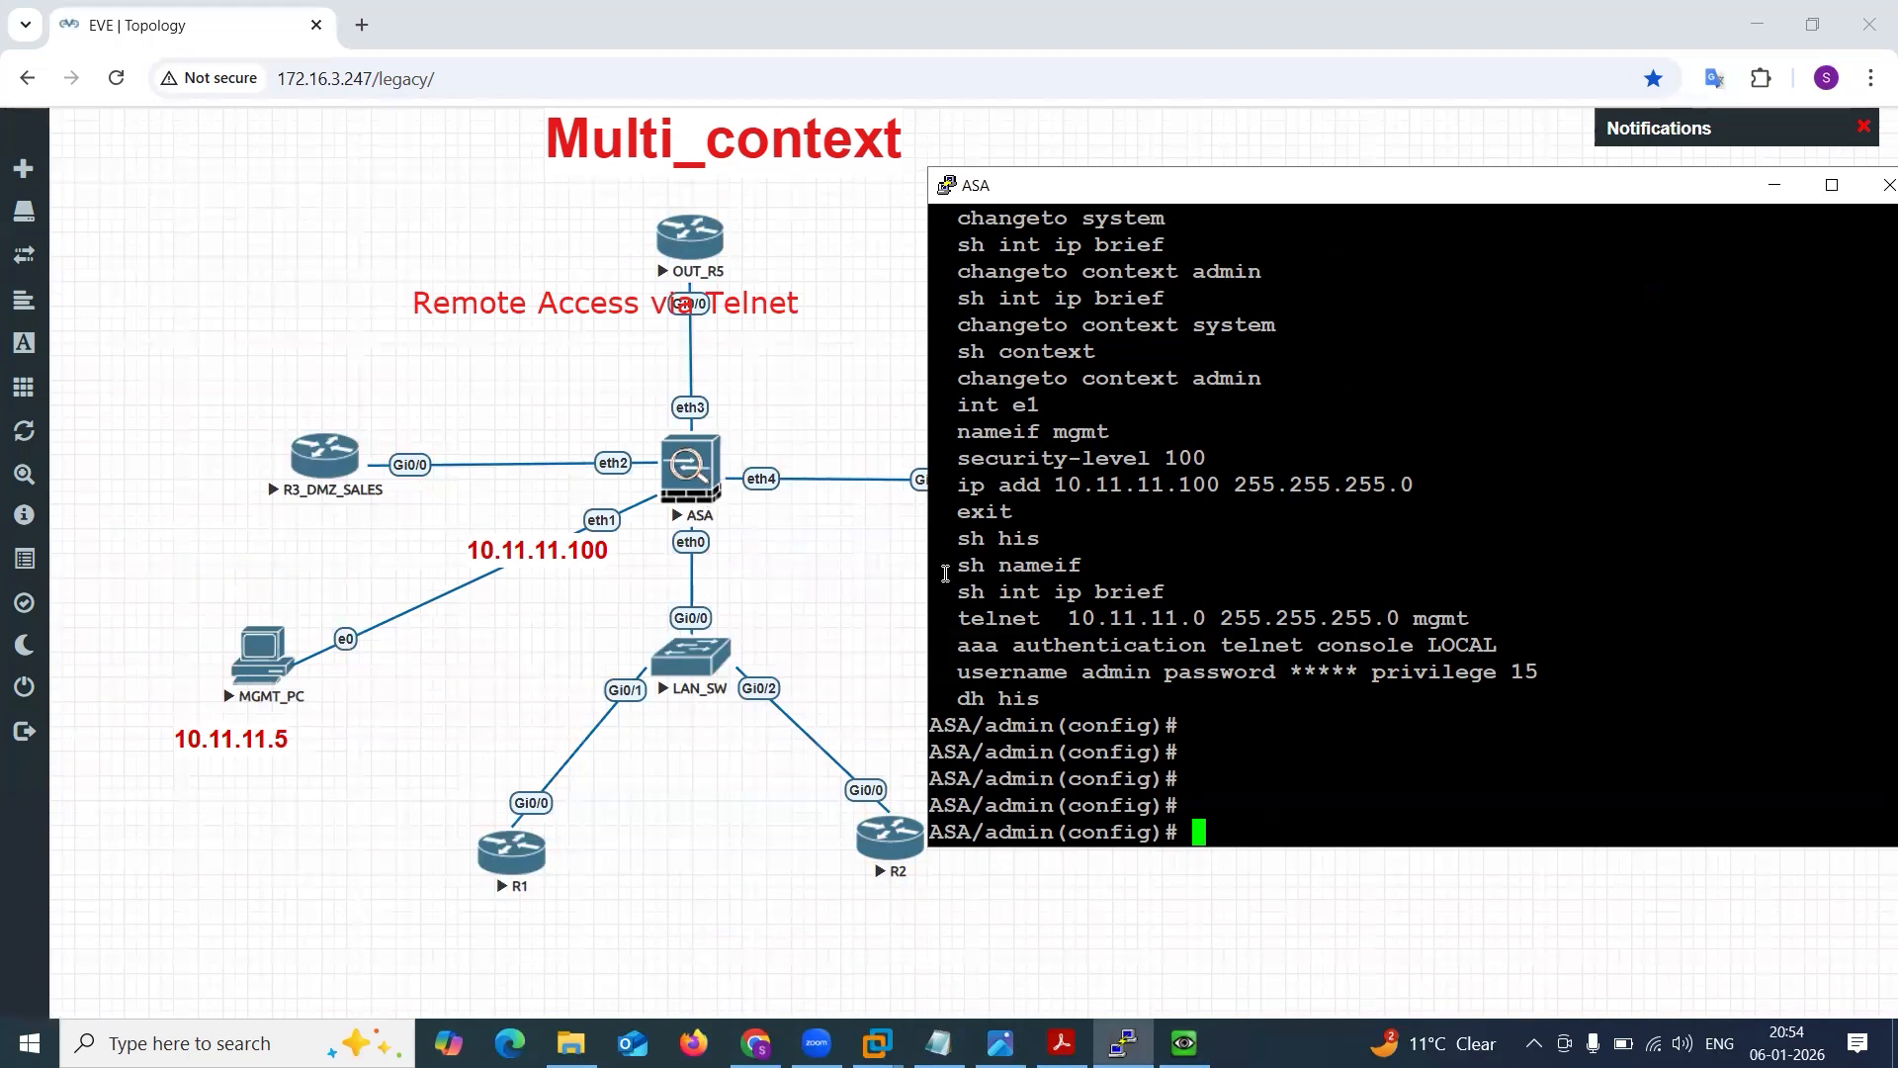
click(1000, 1043)
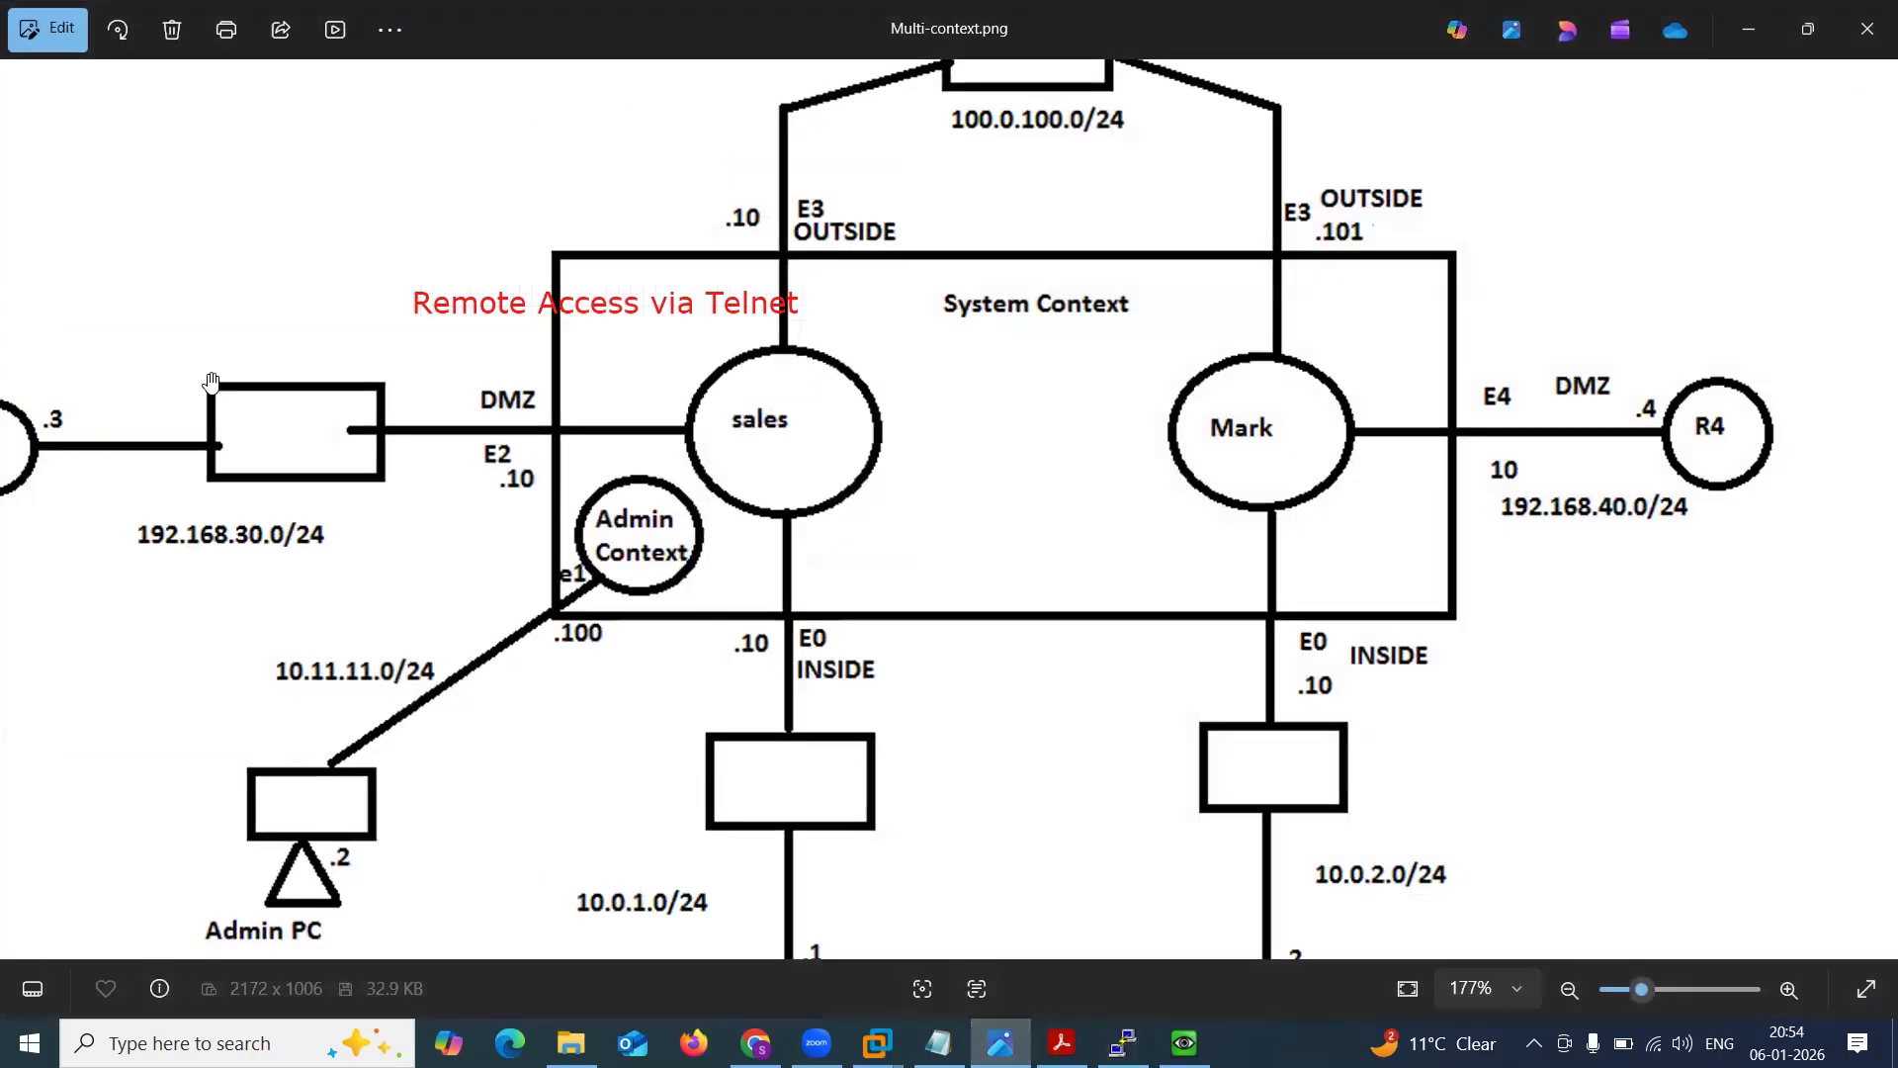
click(81, 399)
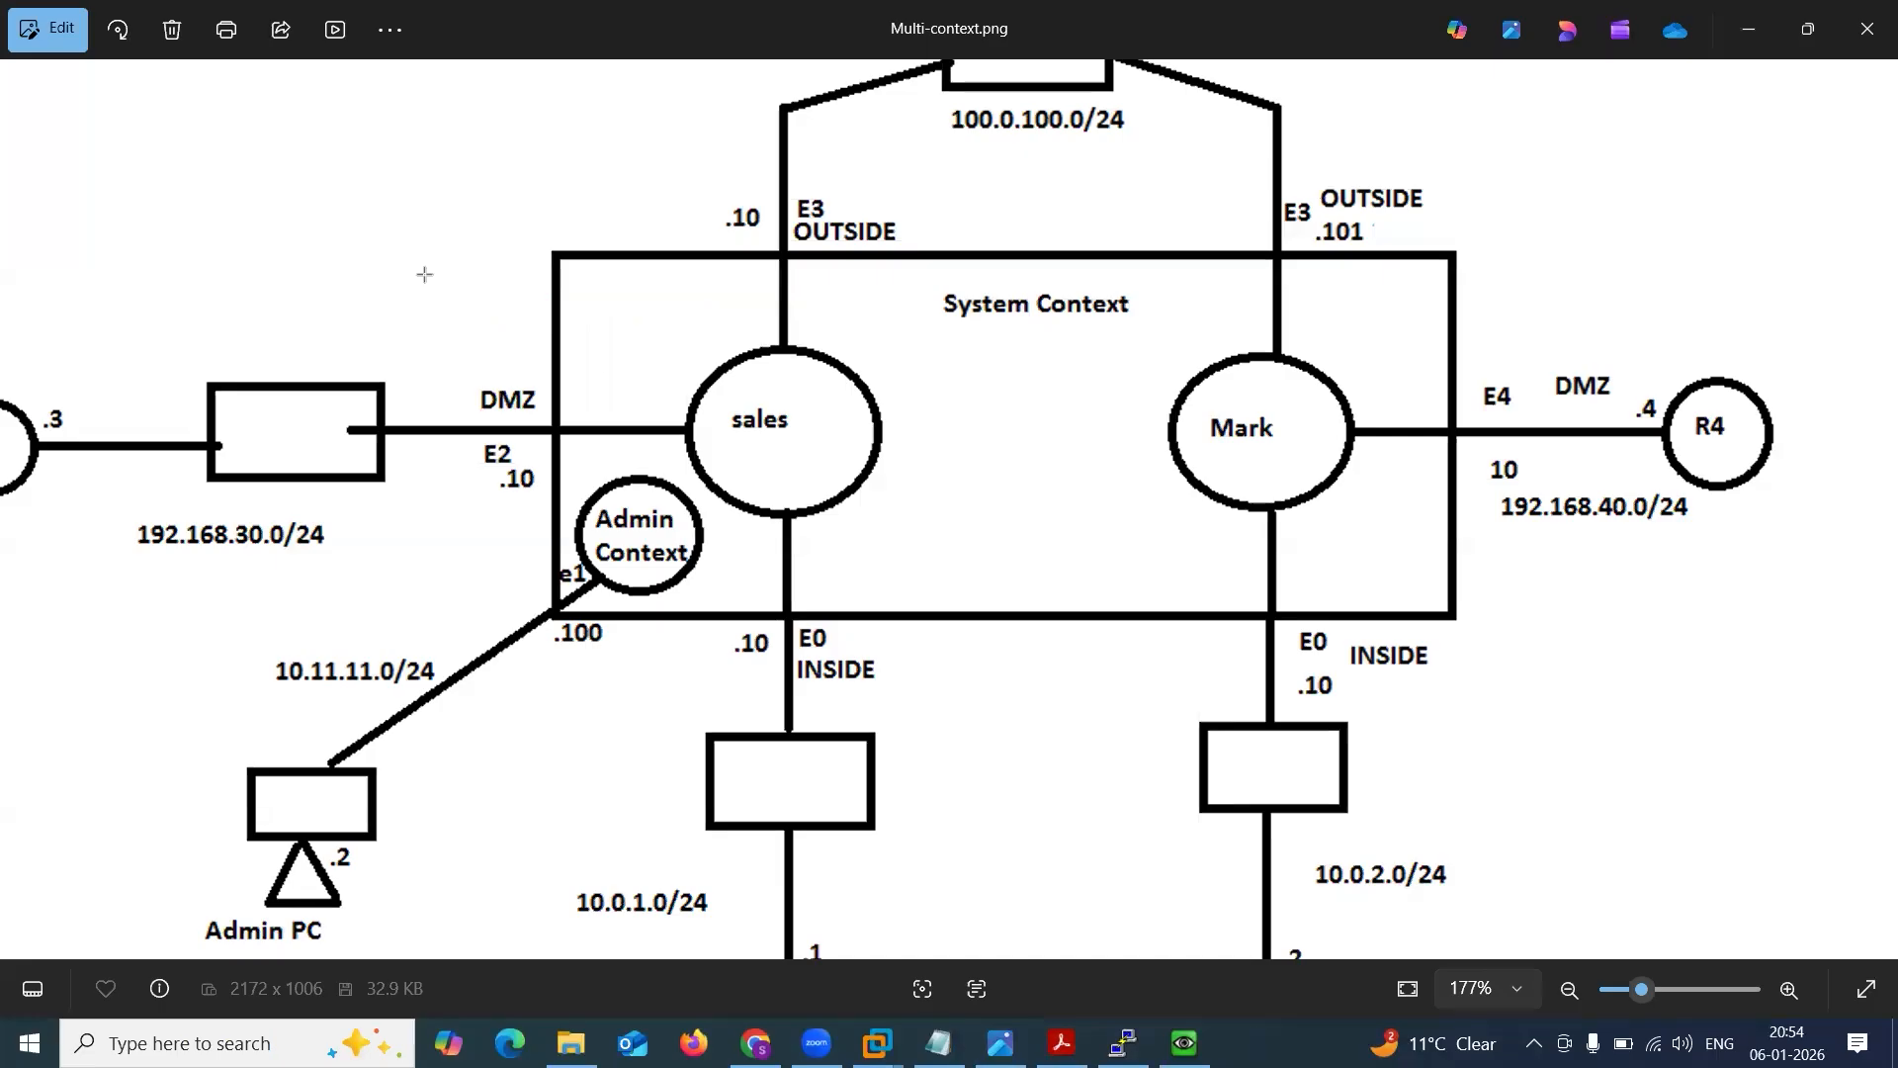
Draw arrows pointing at the sales and Mark contexts in the diagram, and undo them.
drag(428, 274, 717, 371)
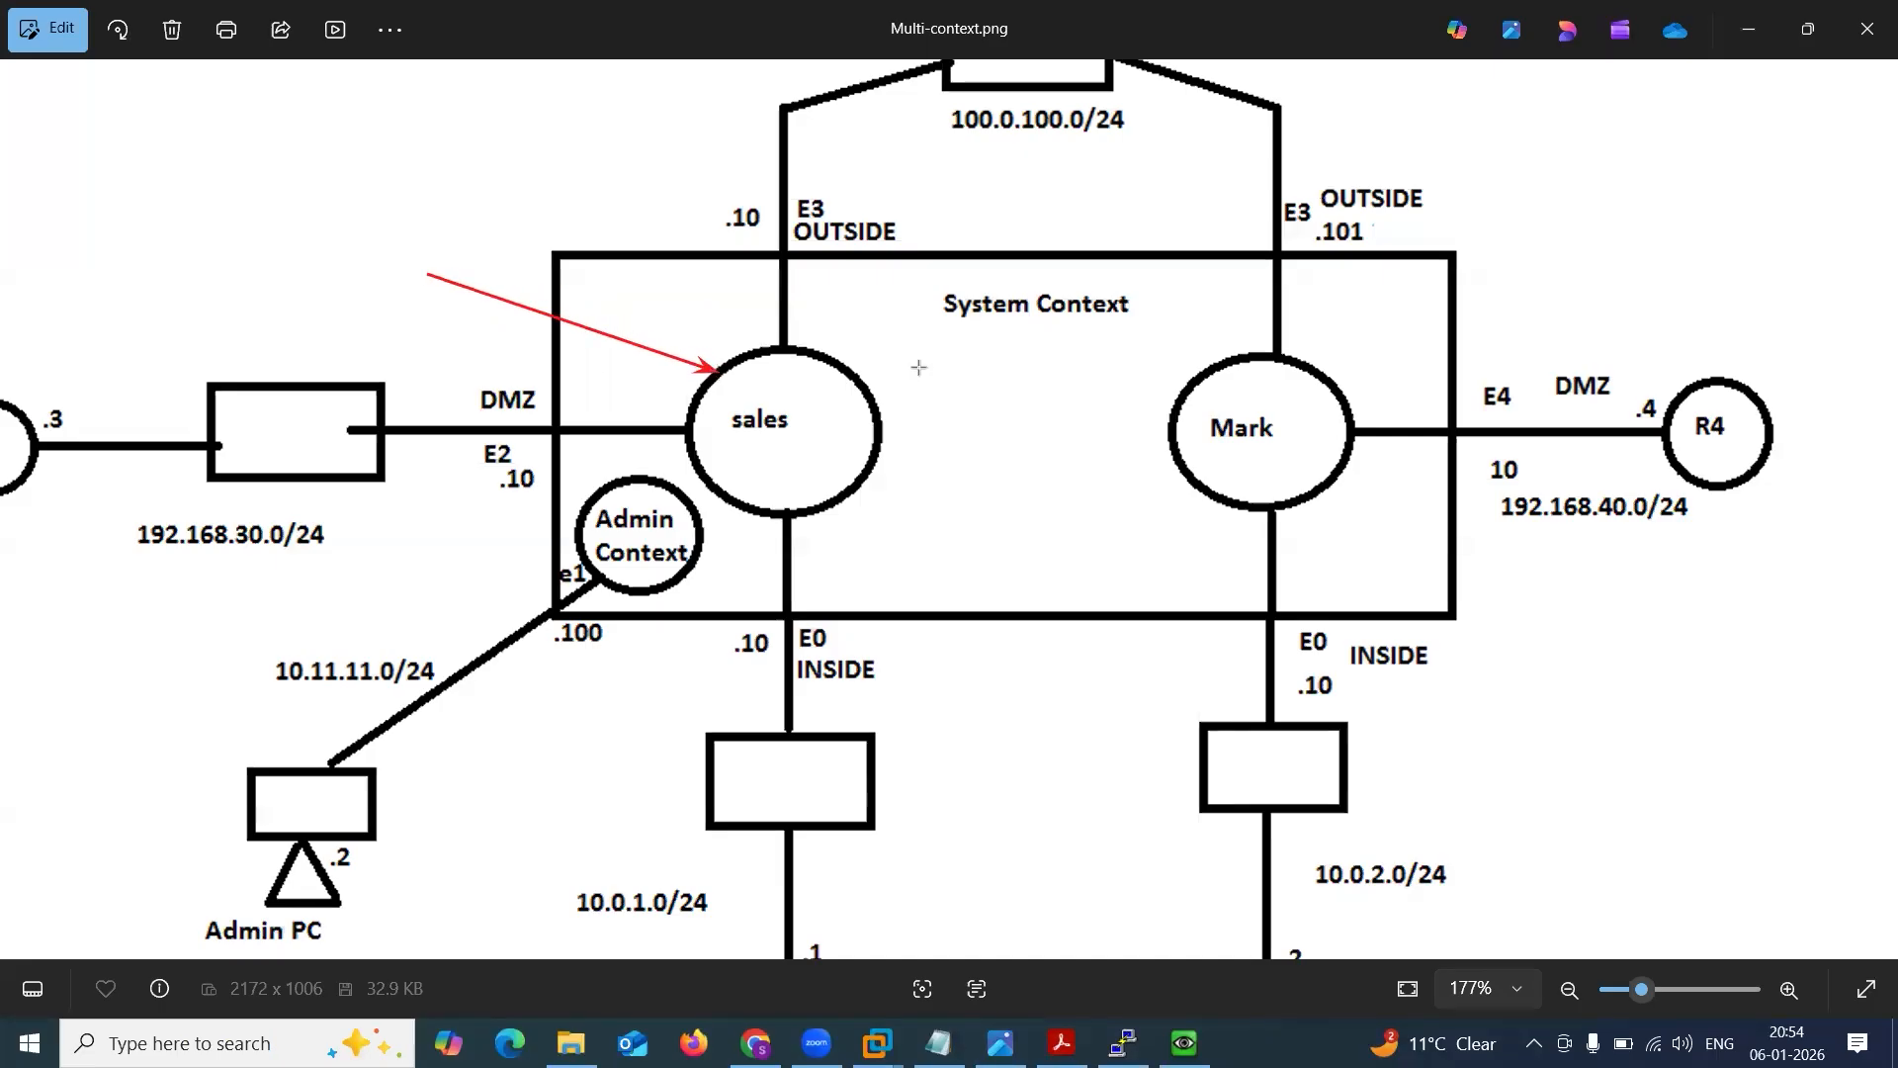
drag(1446, 262, 1280, 391)
key(ctrl+z)
key(ctrl+z)
drag(729, 492, 759, 427)
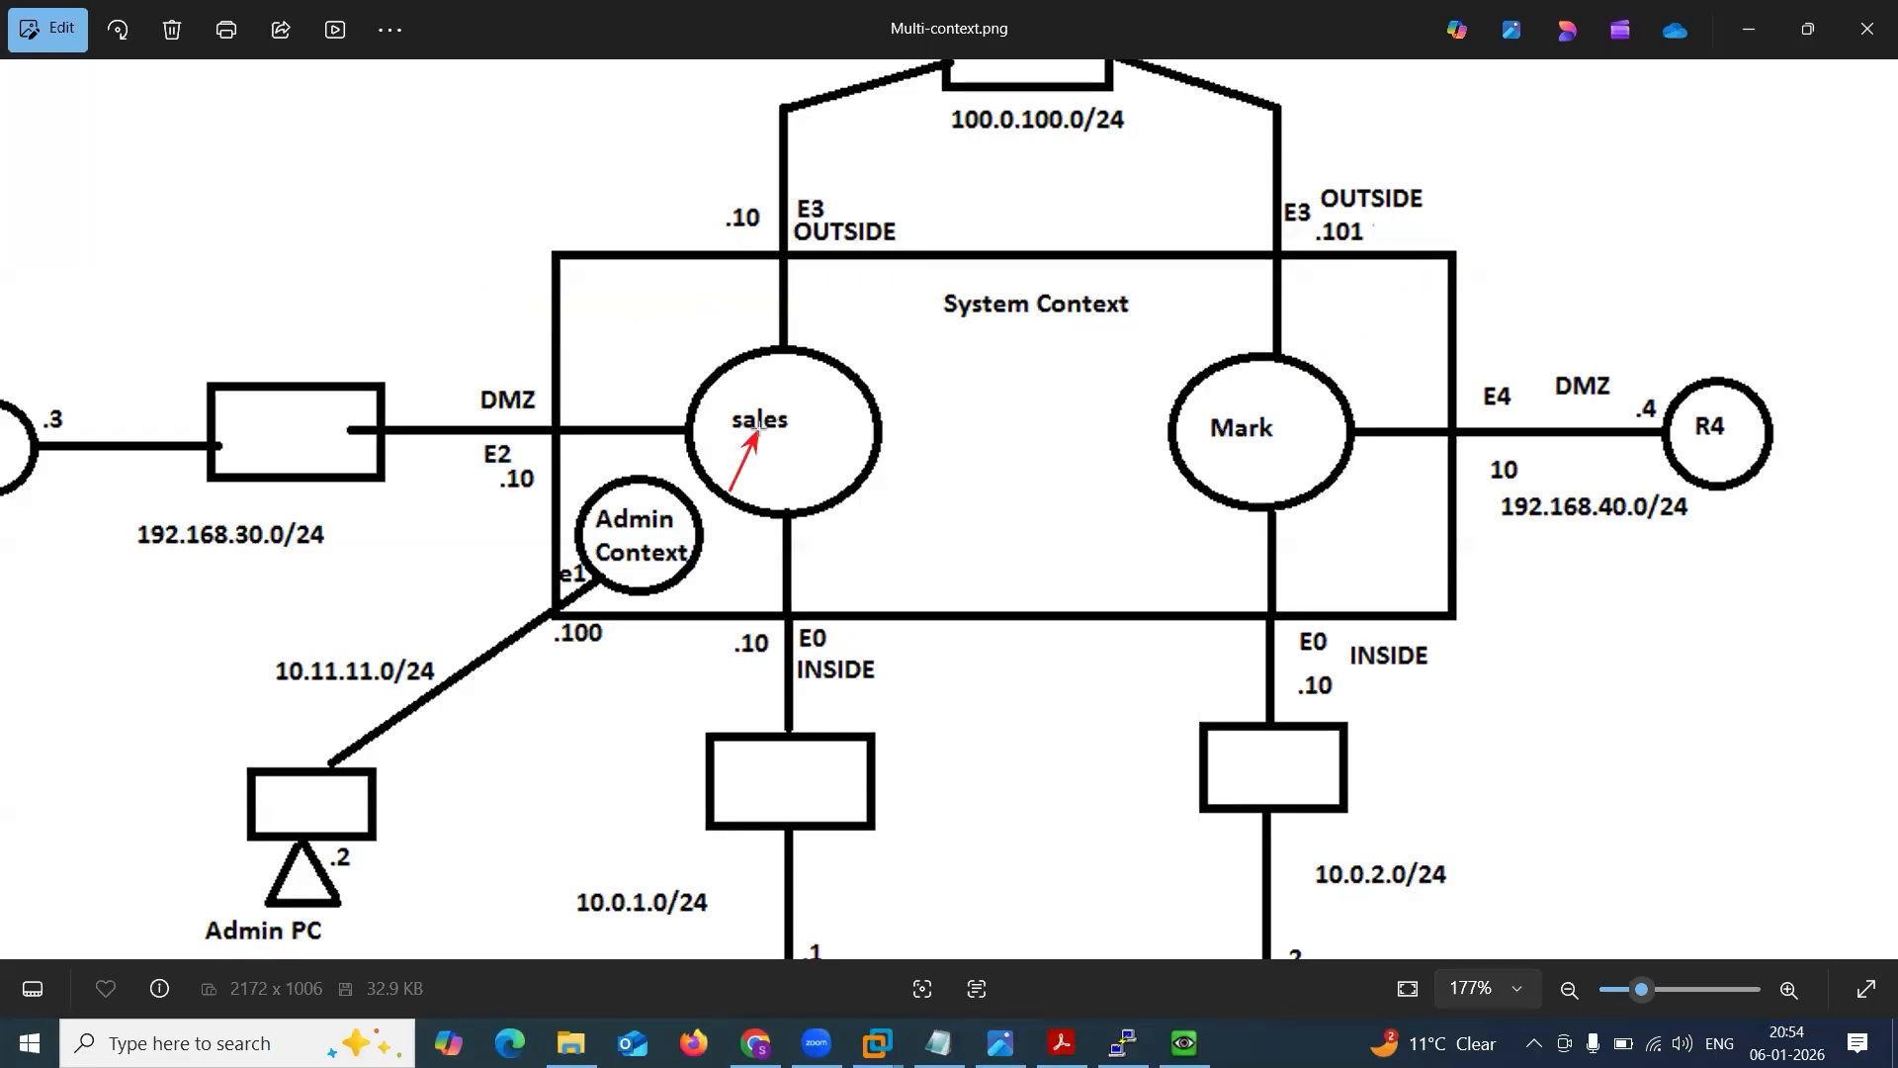
key(ctrl+z)
Draw arrows to the sales context's E0 inside, E2 DMZ and E3 outside interfaces, and undo them.
drag(908, 690, 818, 641)
drag(401, 336, 492, 415)
drag(645, 115, 791, 205)
key(ctrl+z)
key(ctrl+z)
key(ctrl+z)
In the ASA 8PM Config.txt notes, replace the final "dh his" line with a dashed "Sales context" section heading.
click(938, 1043)
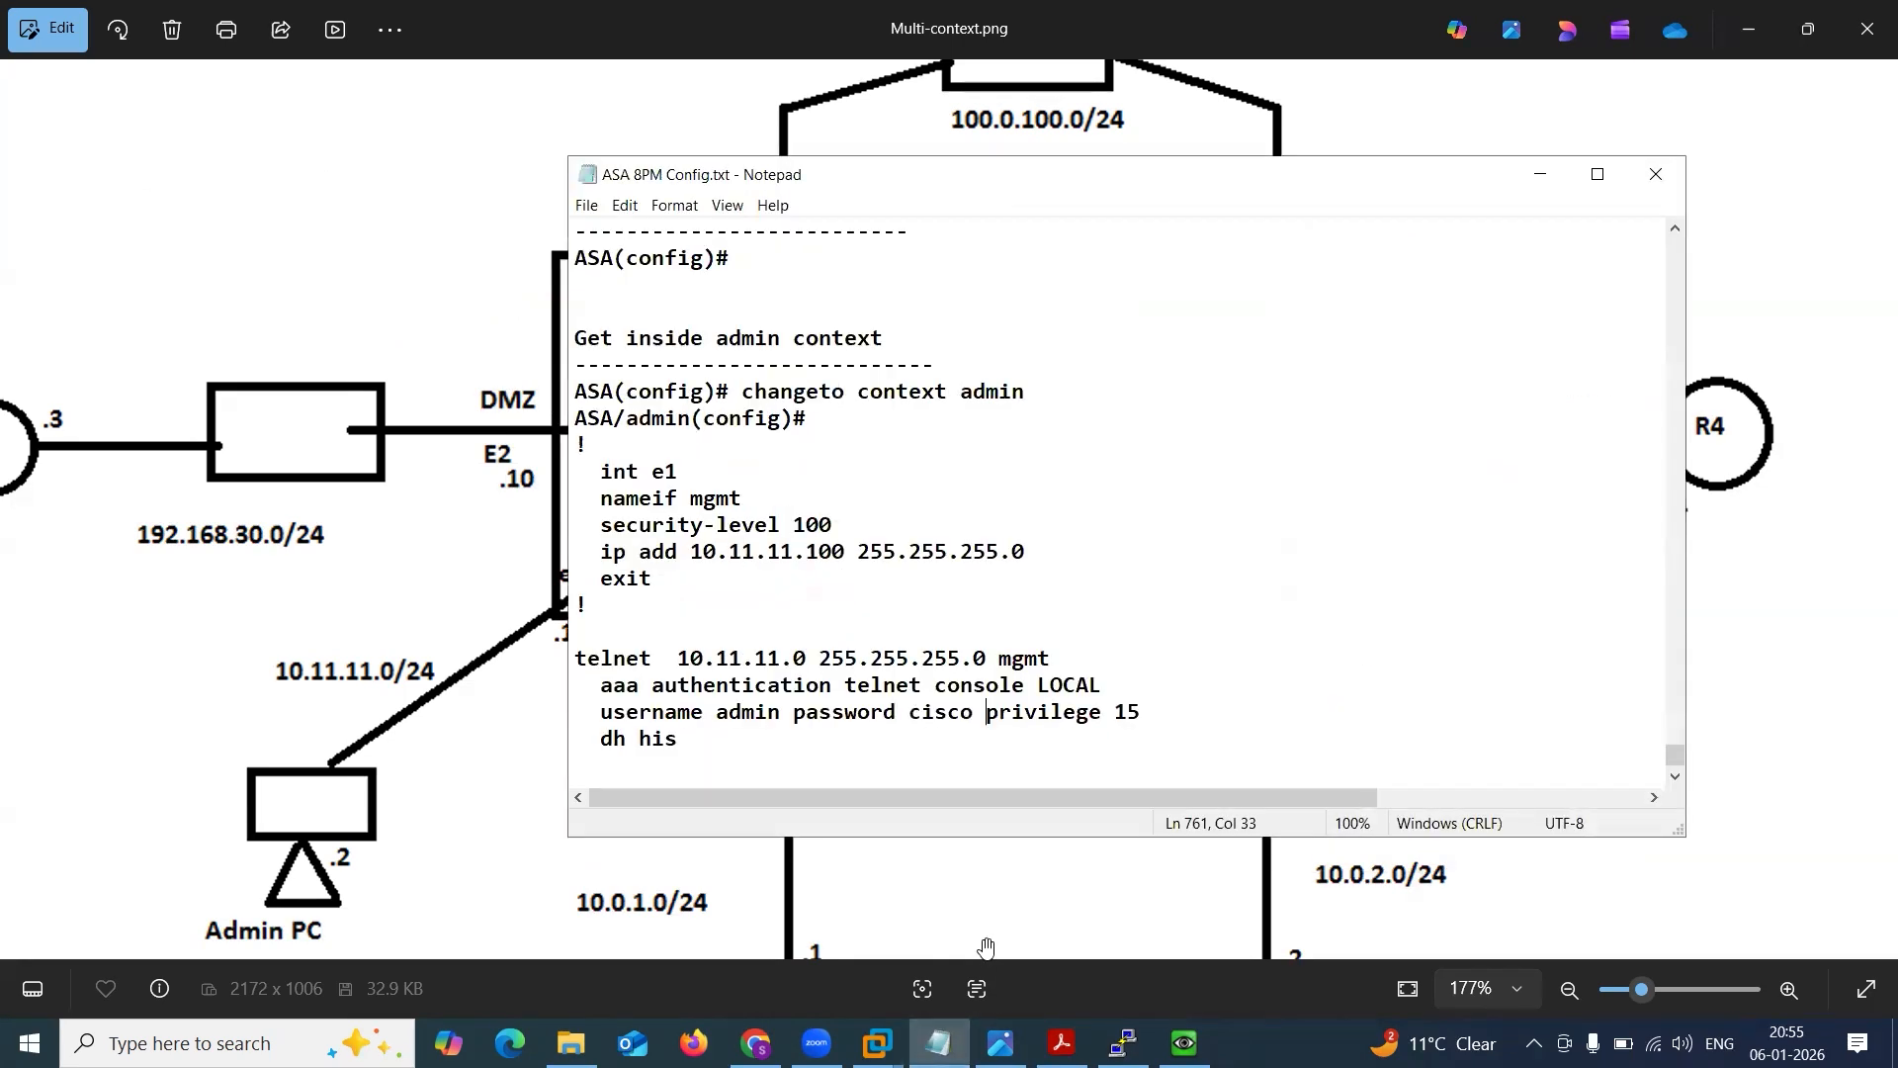
click(836, 769)
drag(720, 753, 571, 751)
key(Delete)
key(Return)
text(----------)
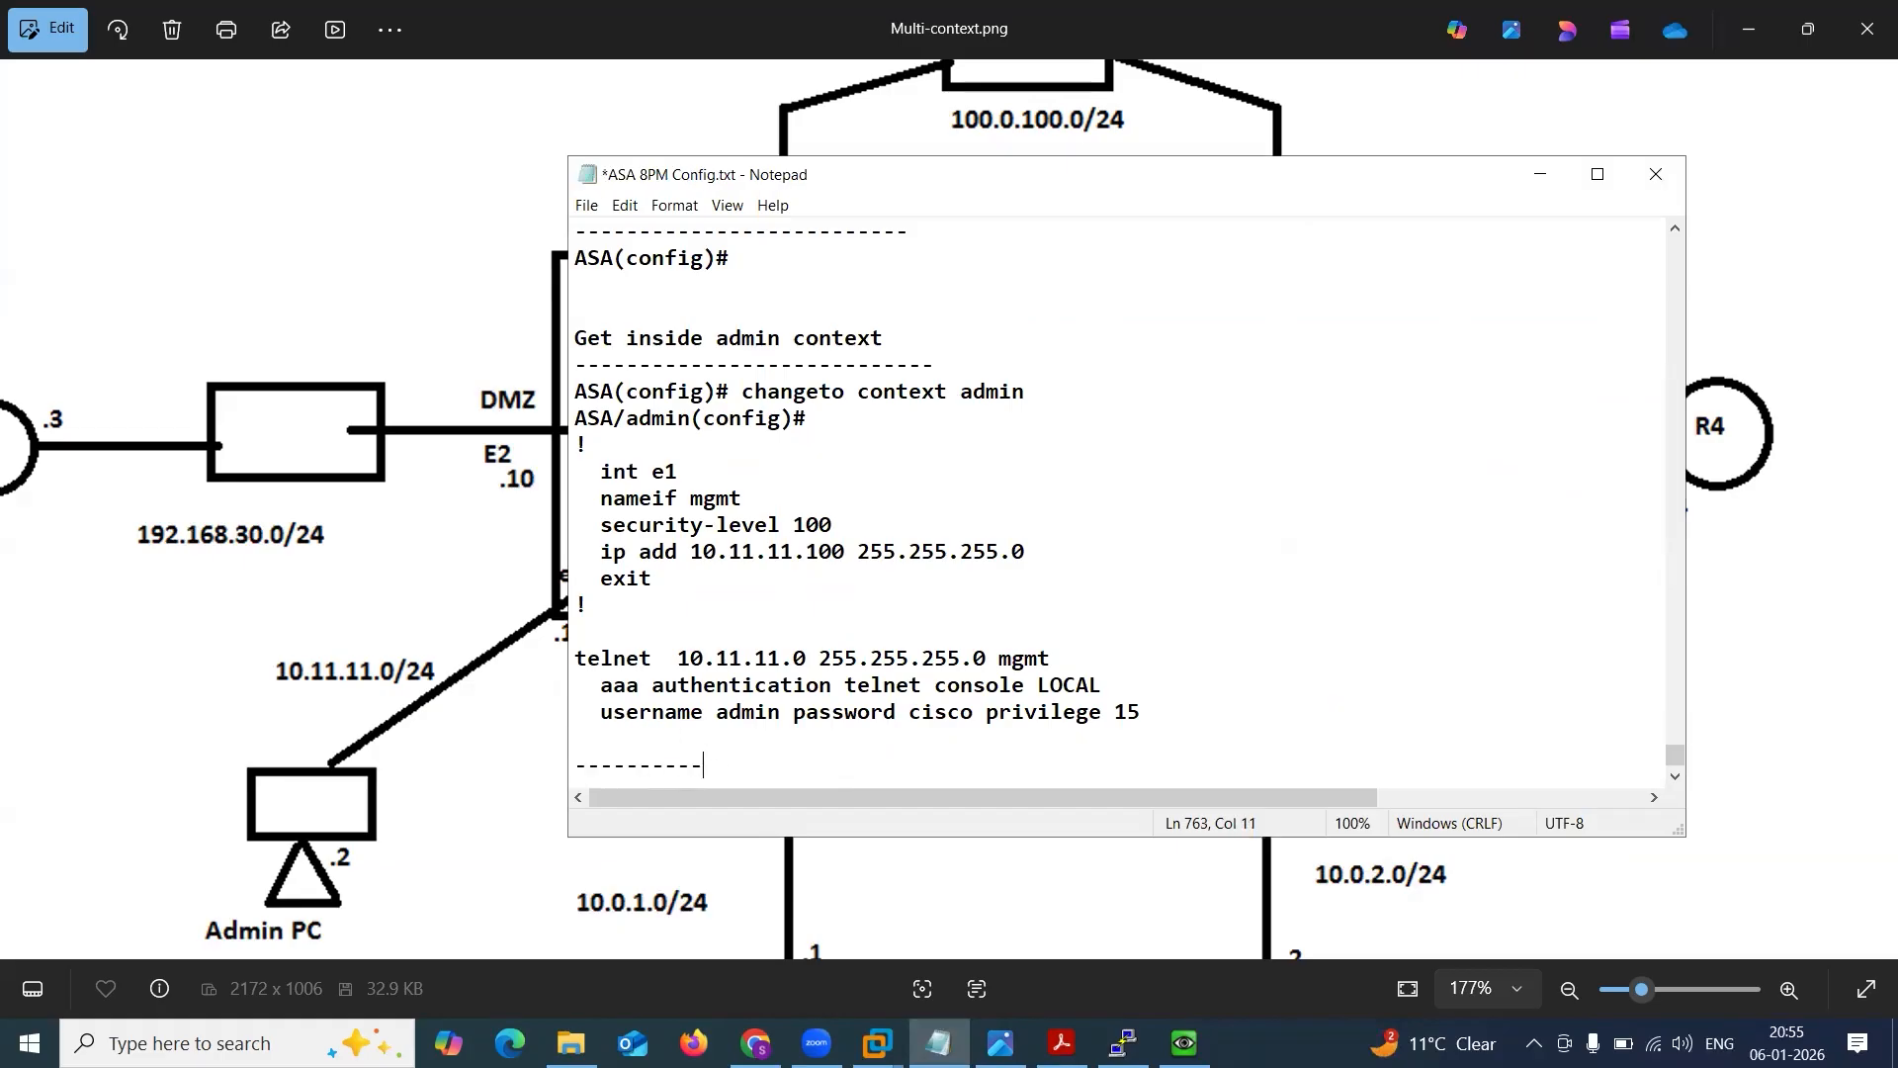
text(------------Sales)
text( context)
text(------------)
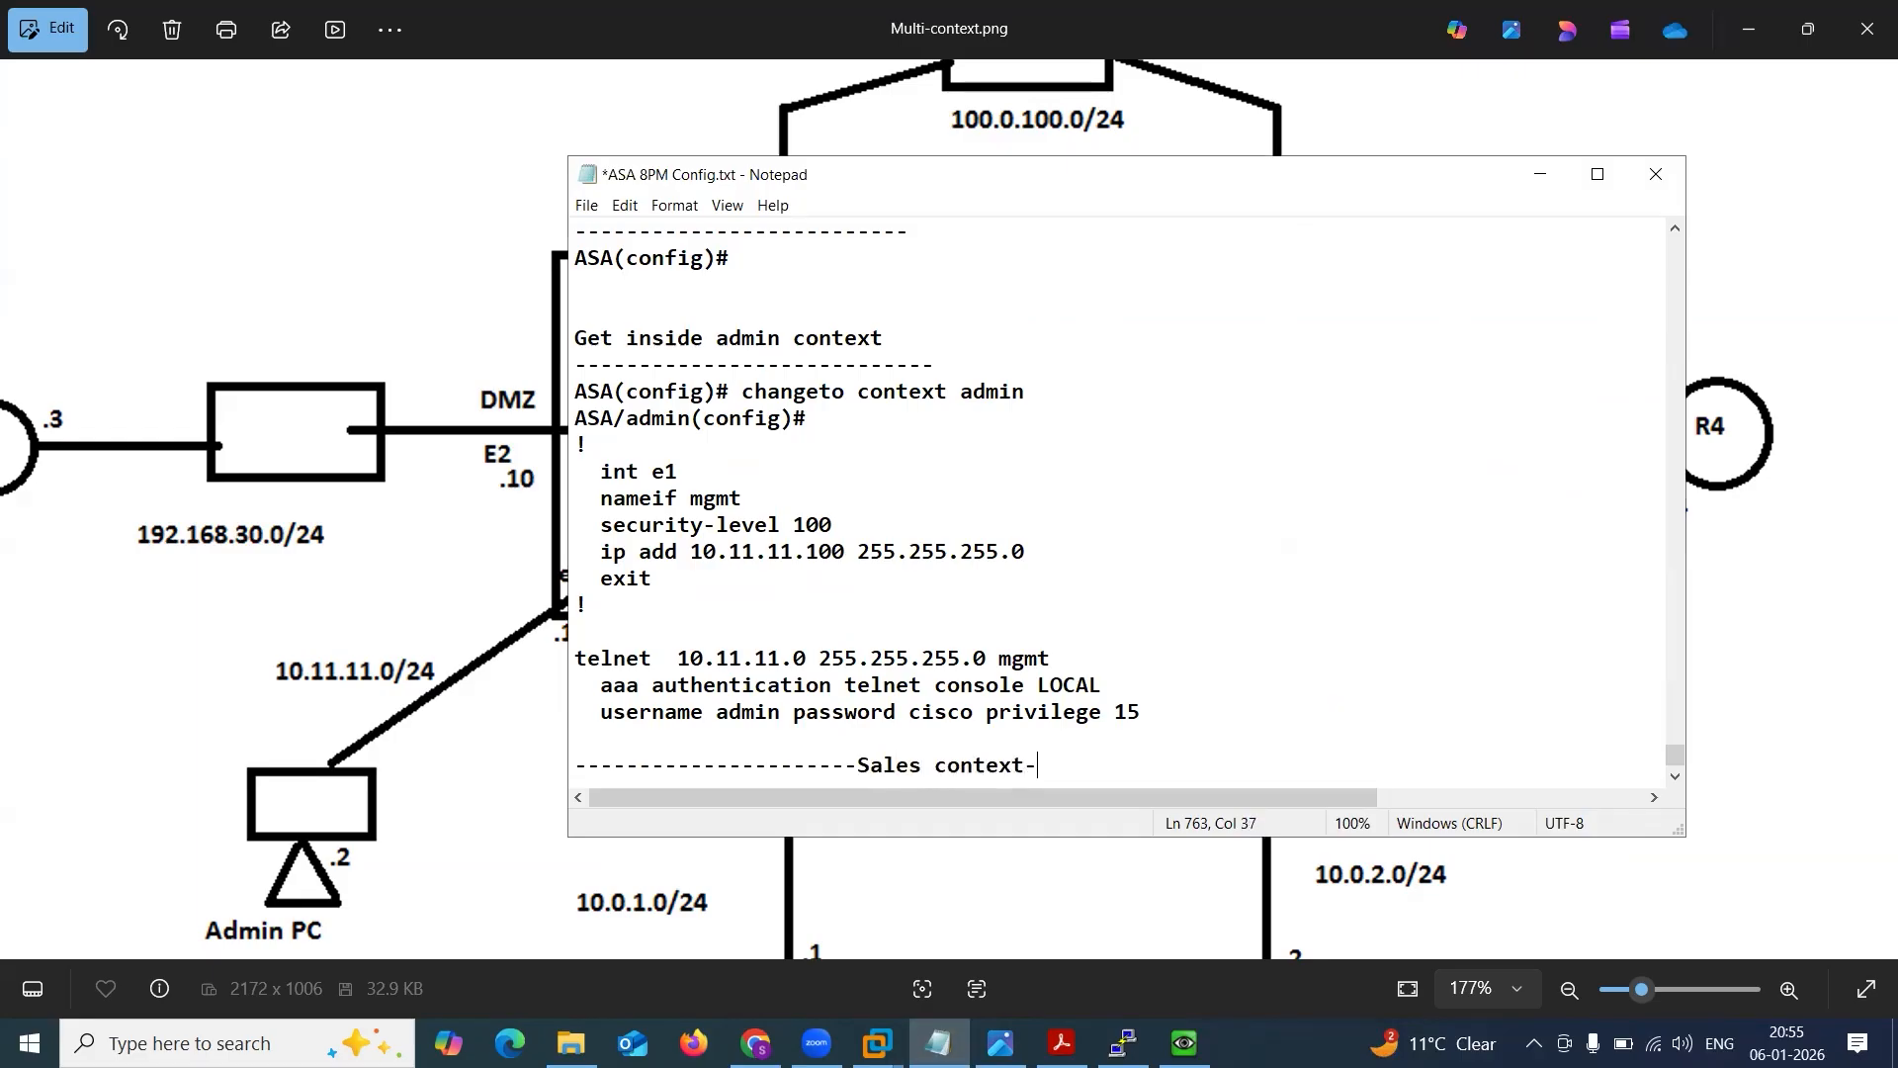
key(Return)
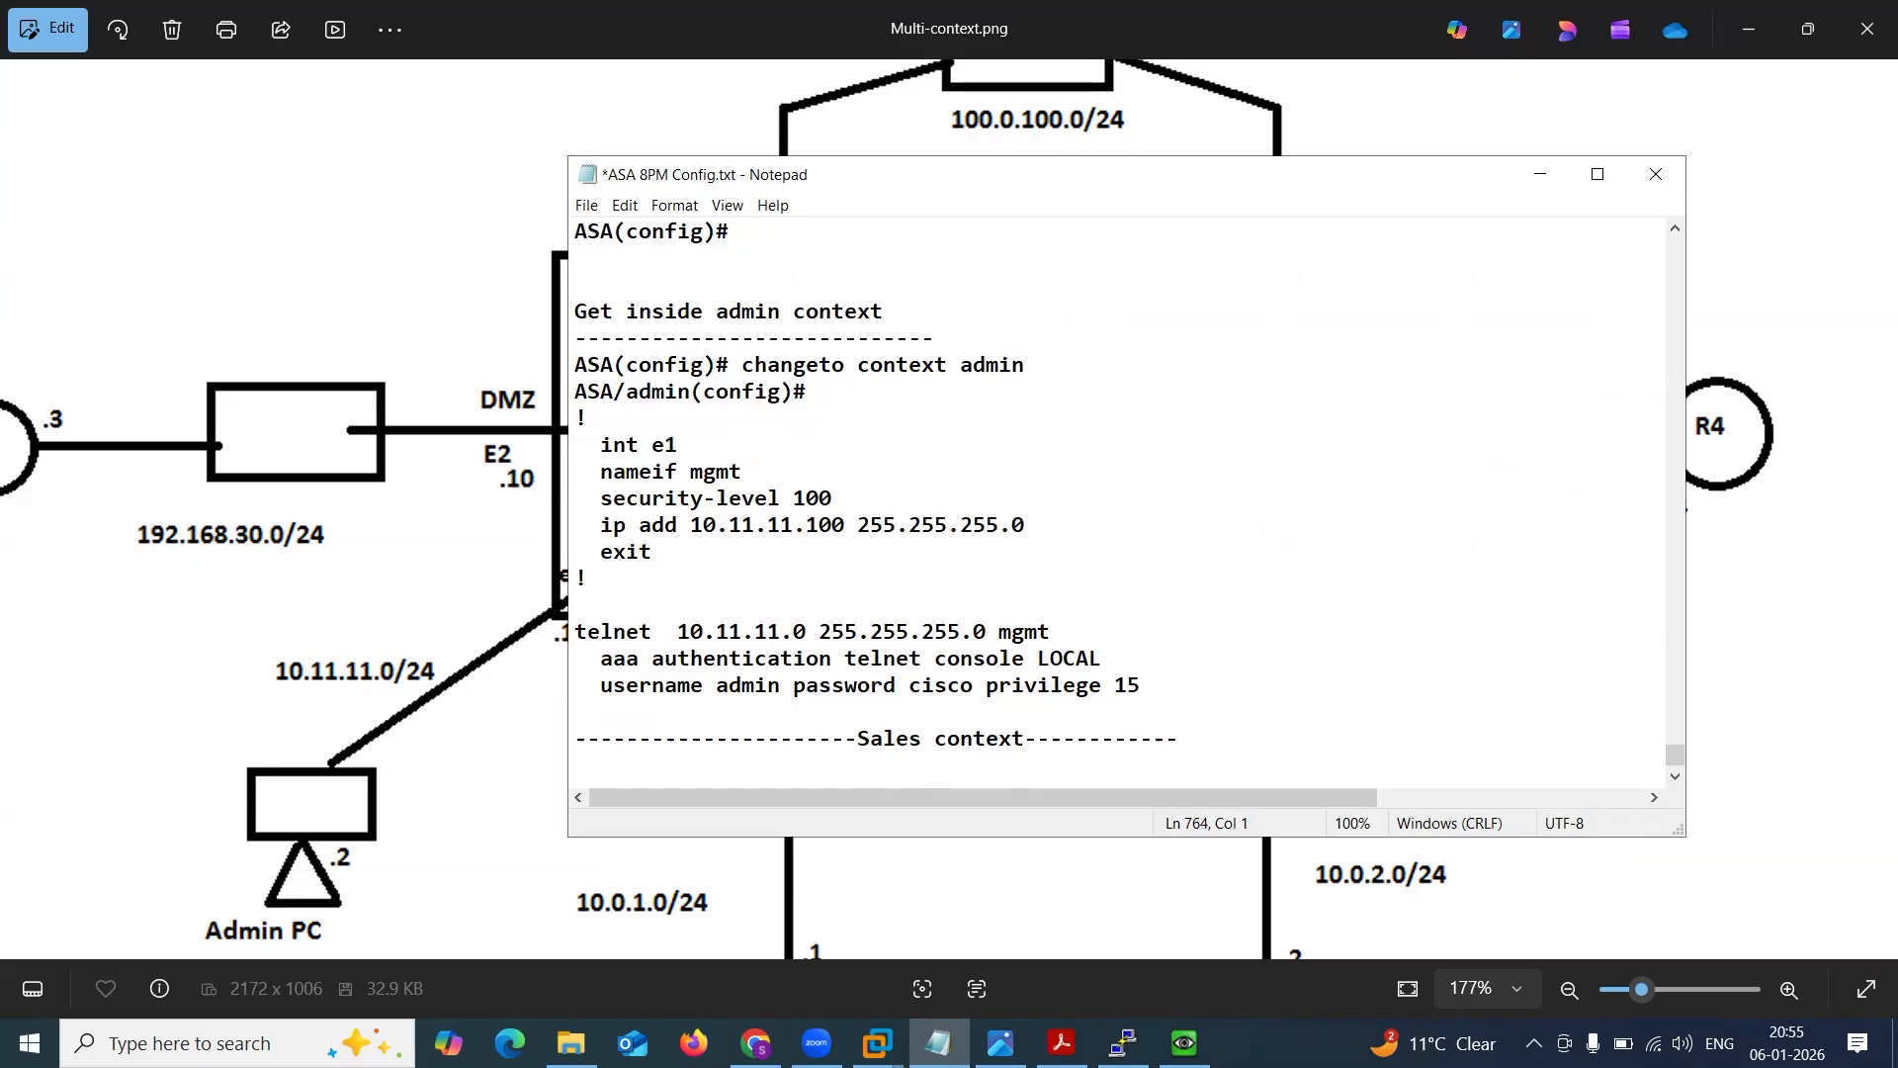
Minimize the notes, switch to the ASA console and enter the system context with changeto context system.
click(1539, 174)
click(1124, 1043)
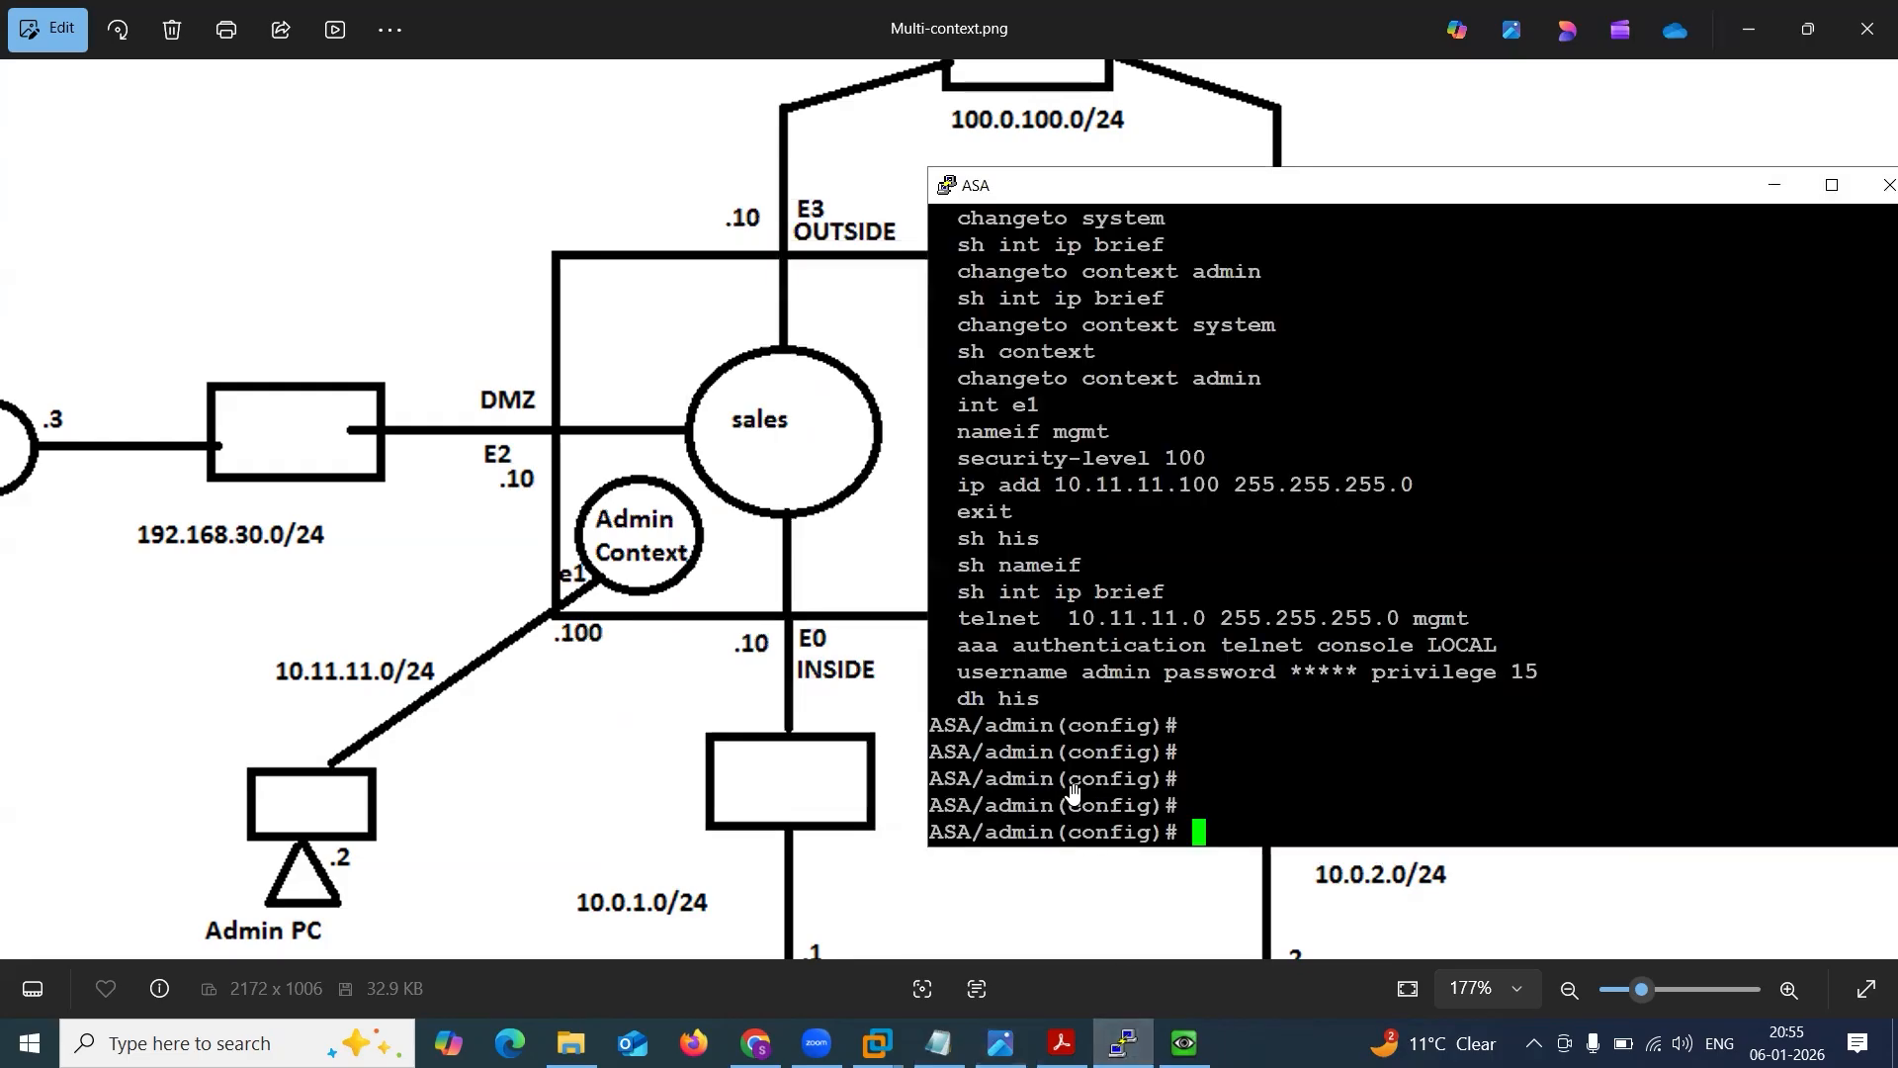
drag(1109, 198, 1218, 165)
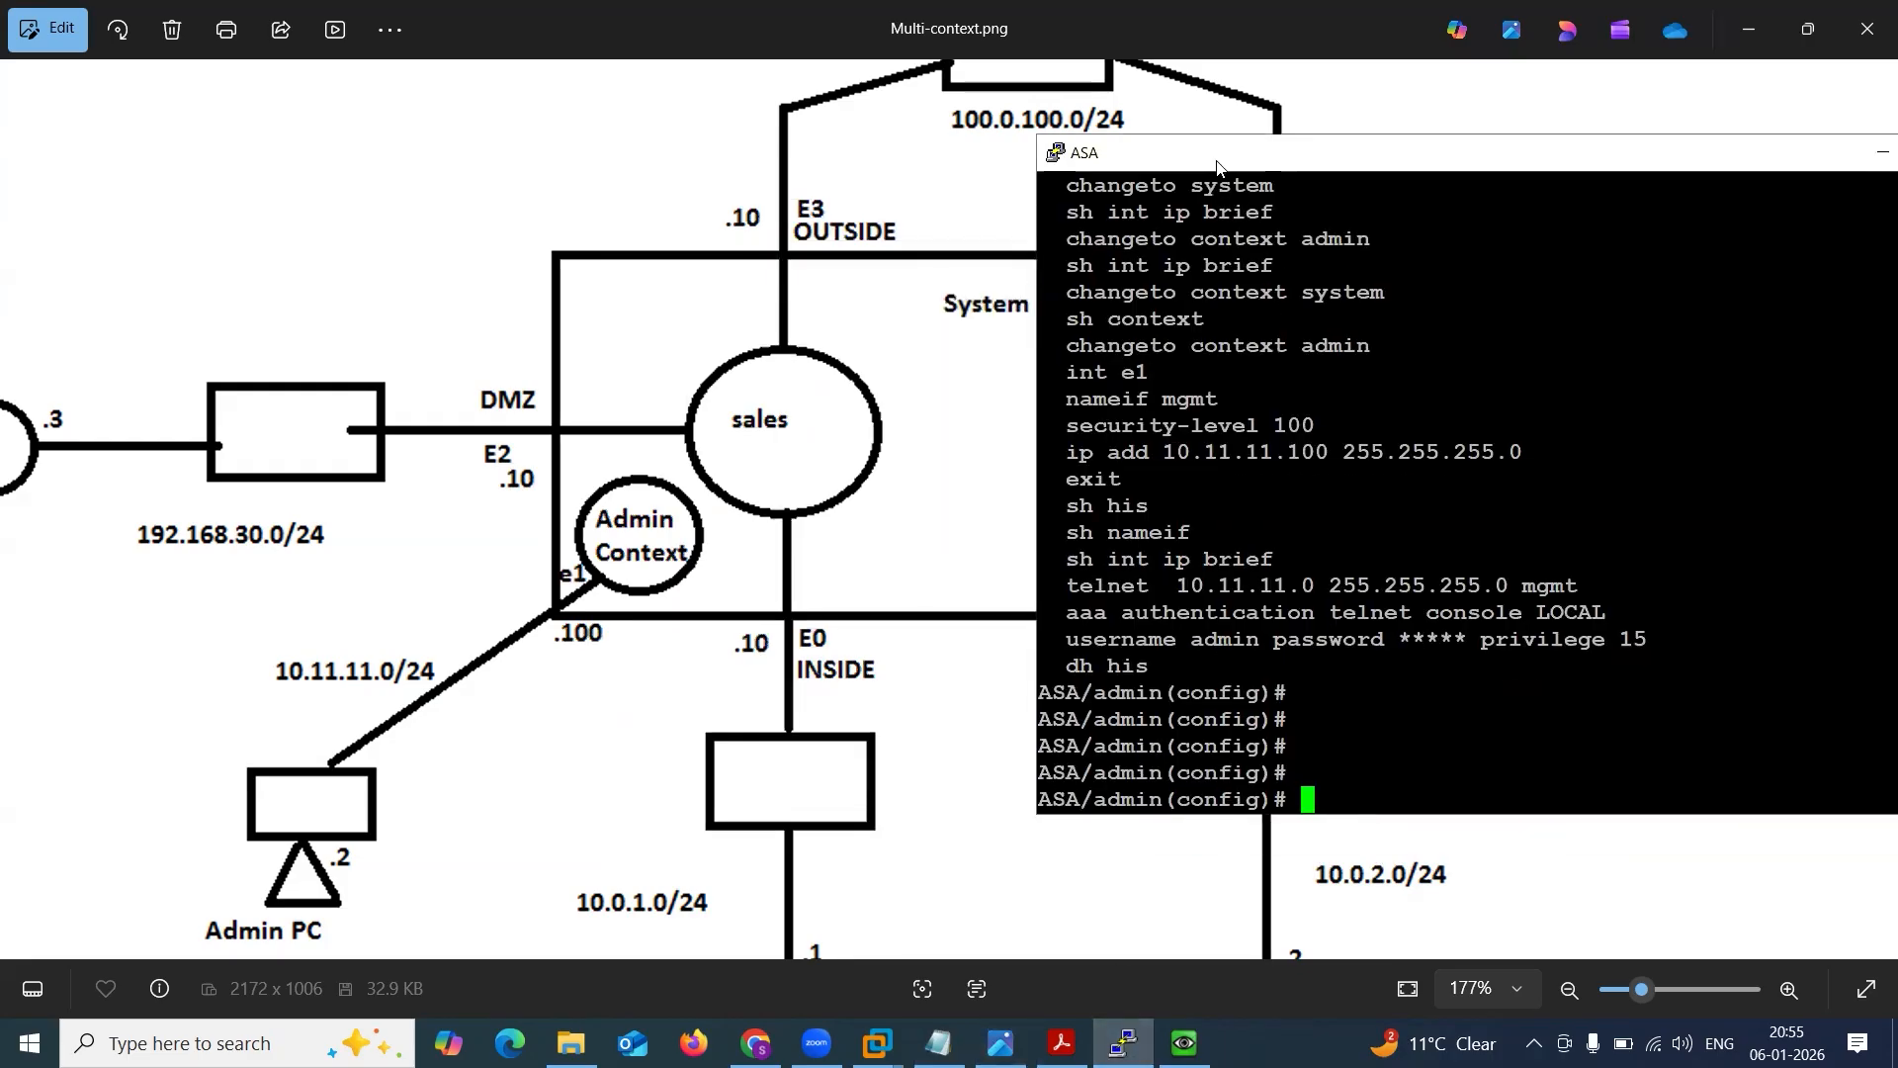
text(cha)
key(Tab)
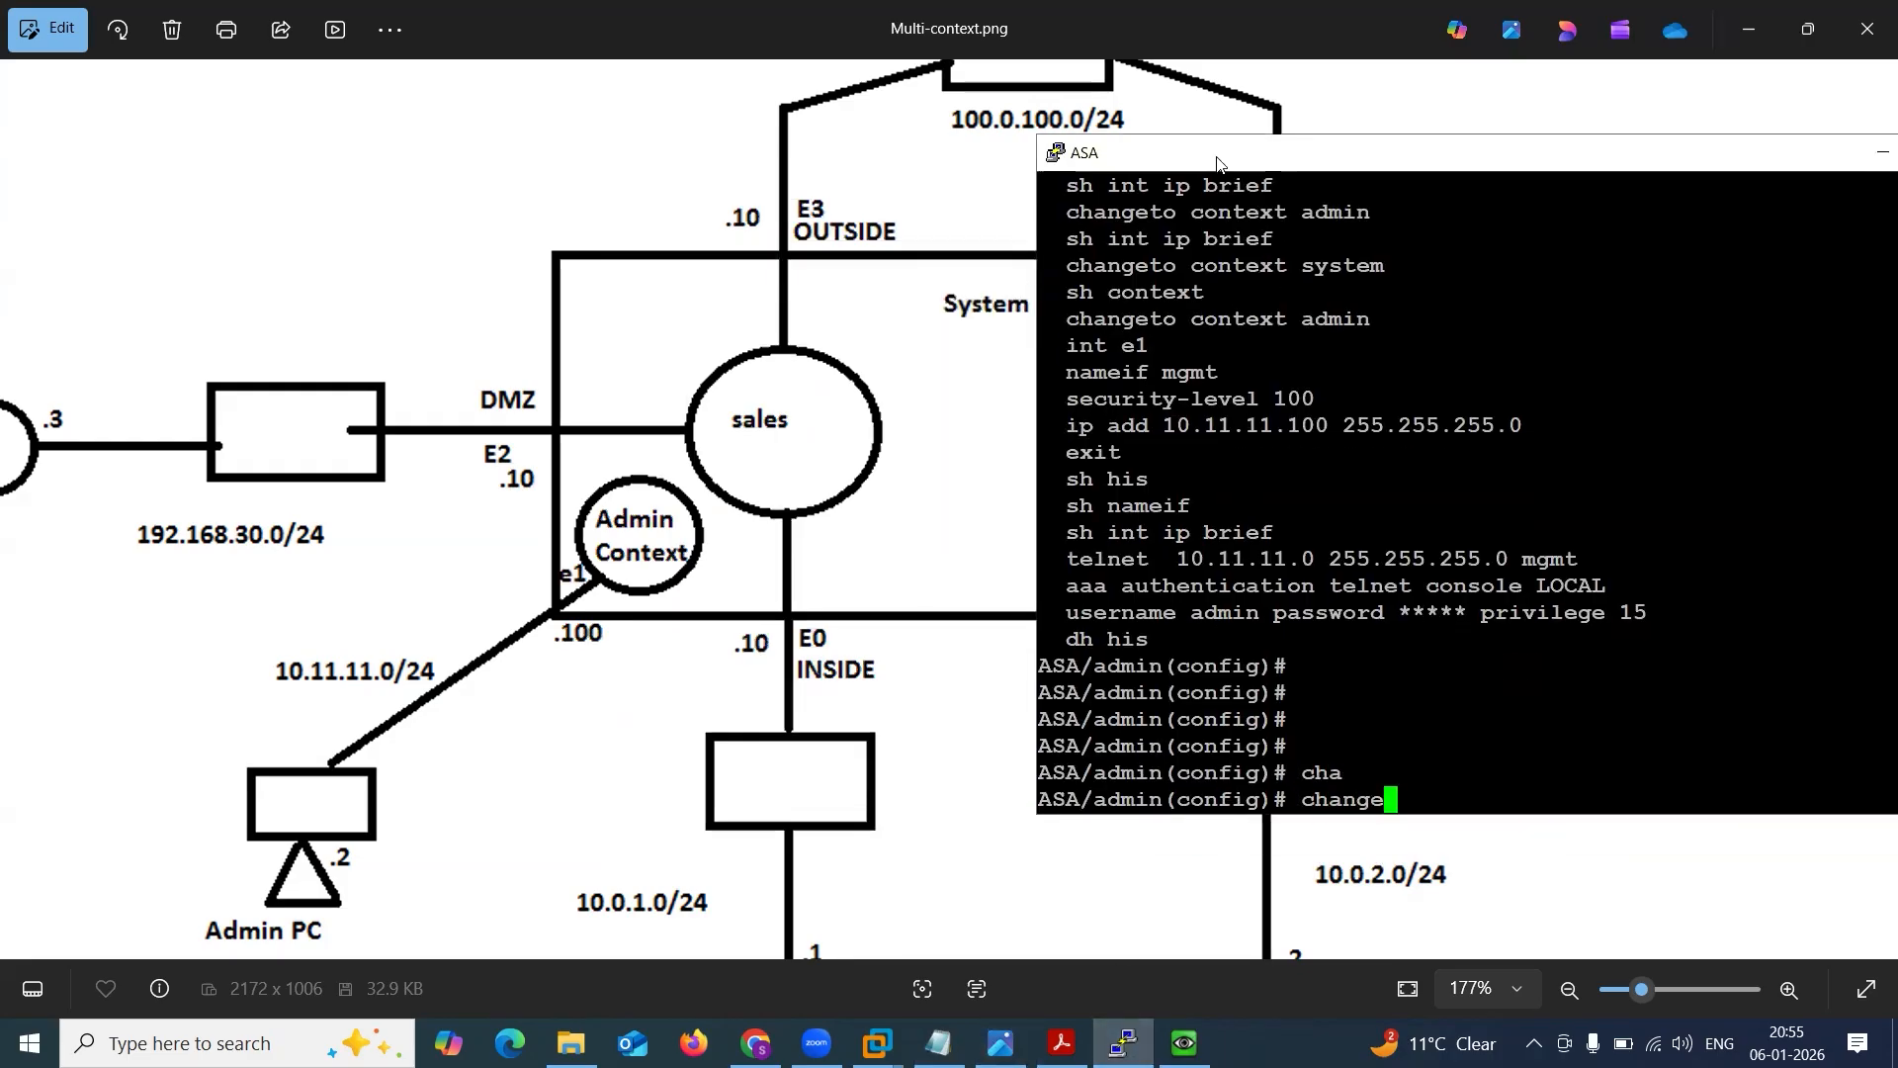
text(to con)
key(Tab)
text(system)
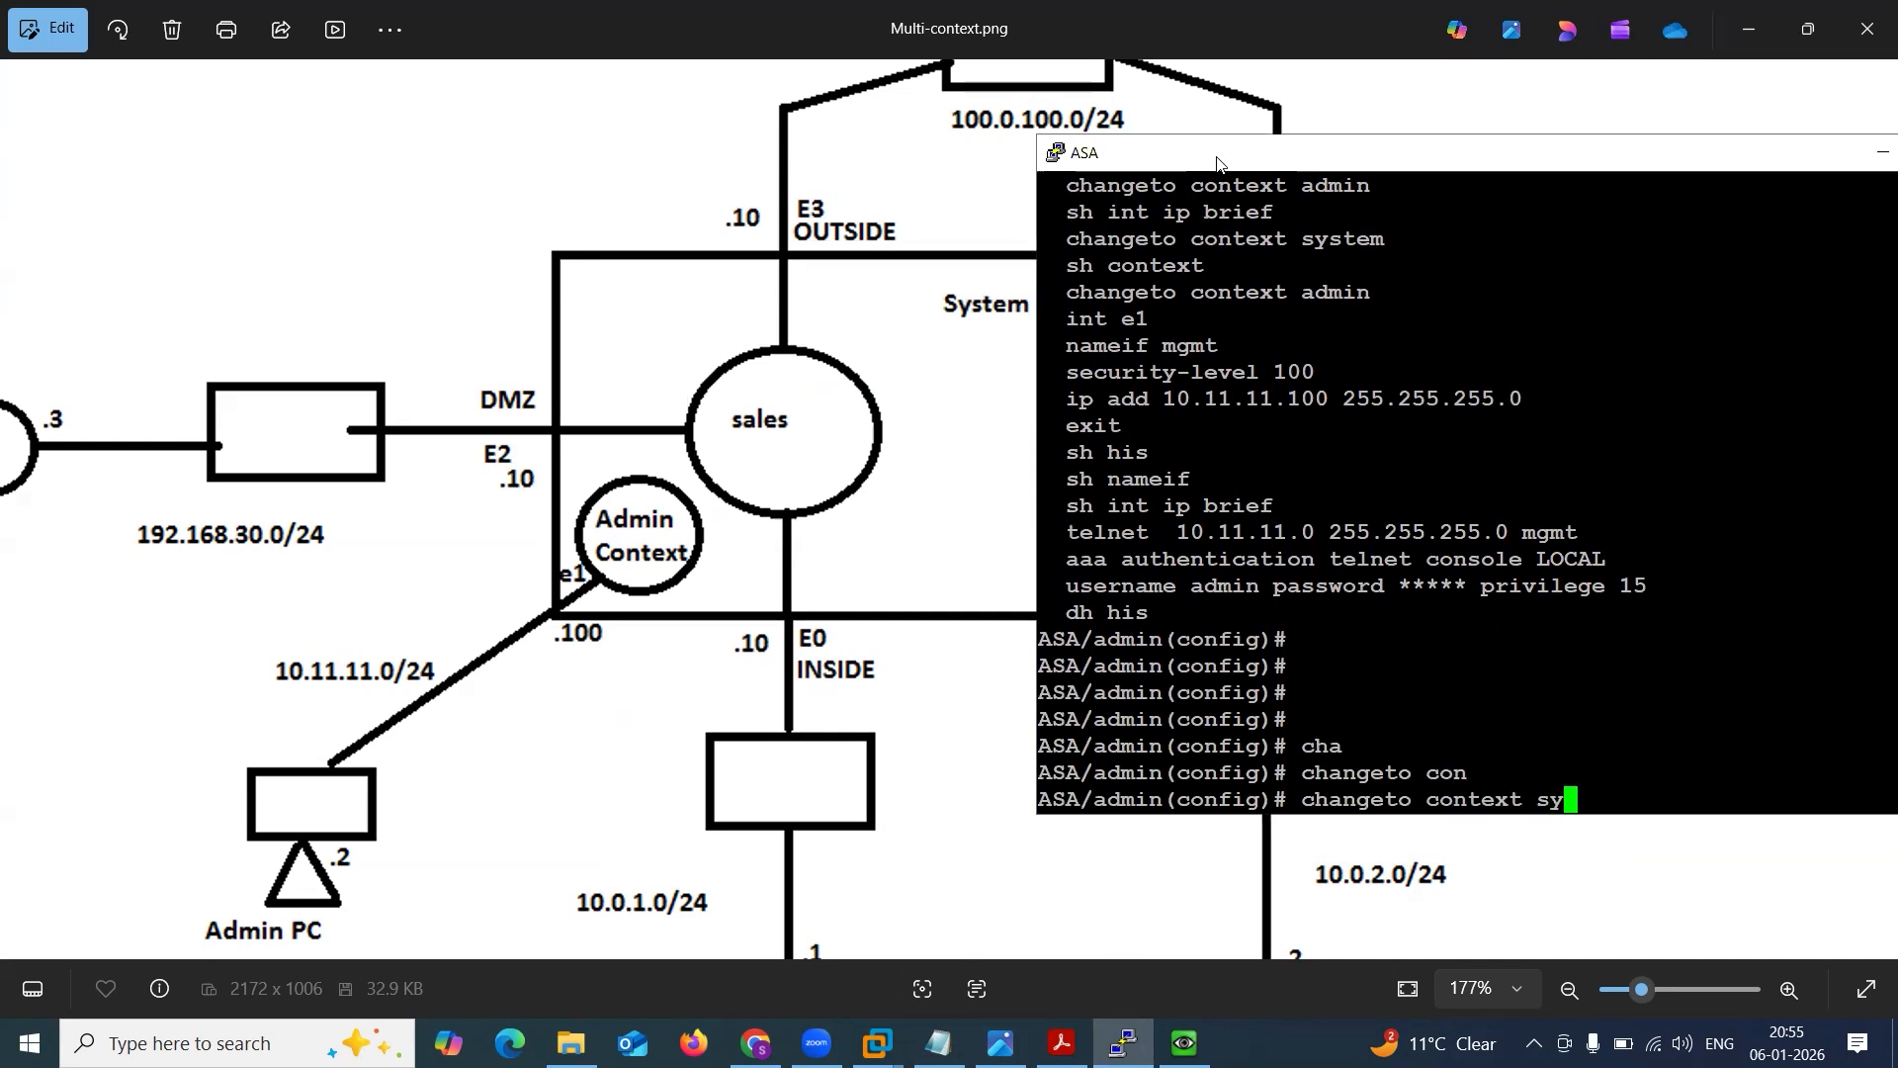
key(Return)
key(Return)
key(Return)
key(Return)
key(Return)
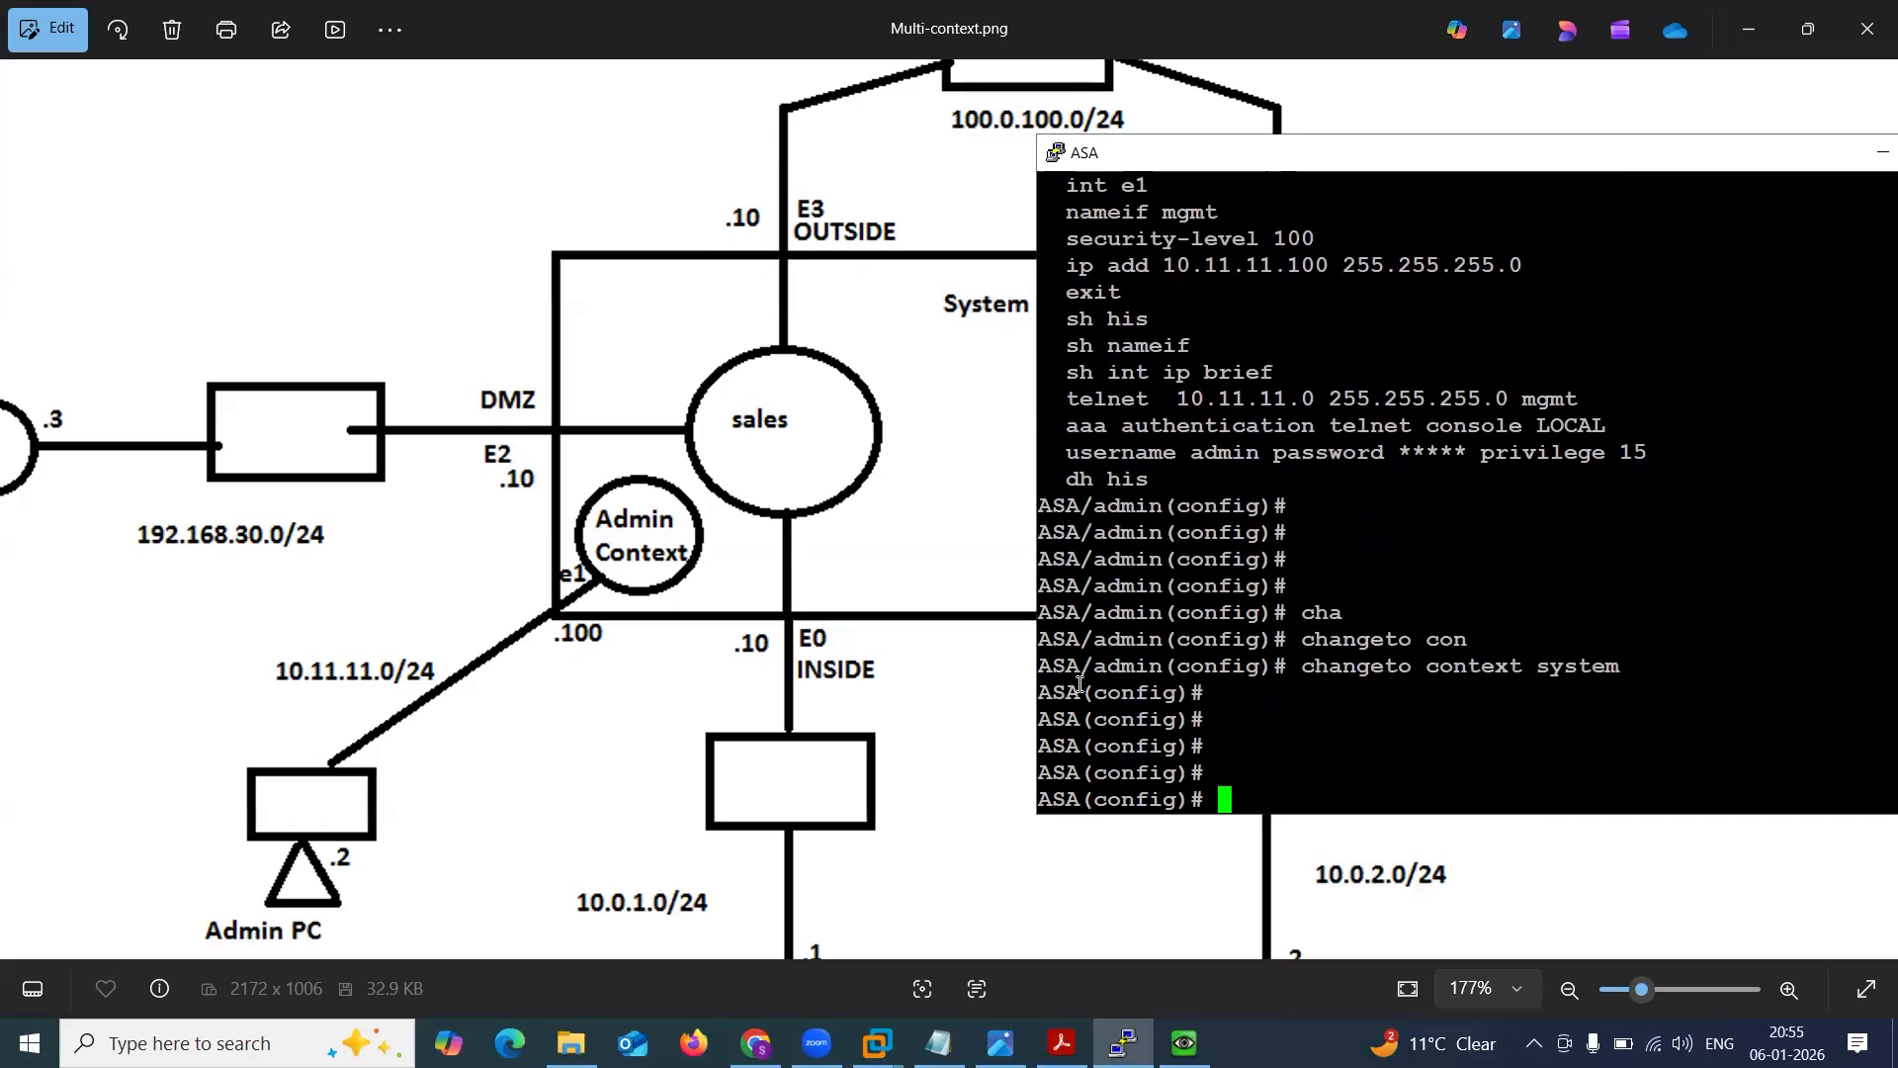
In the system context, enable interfaces e0 and e2 with no sh.
drag(1080, 665, 1160, 664)
click(1157, 663)
text(int e0)
key(Return)
text(no sh)
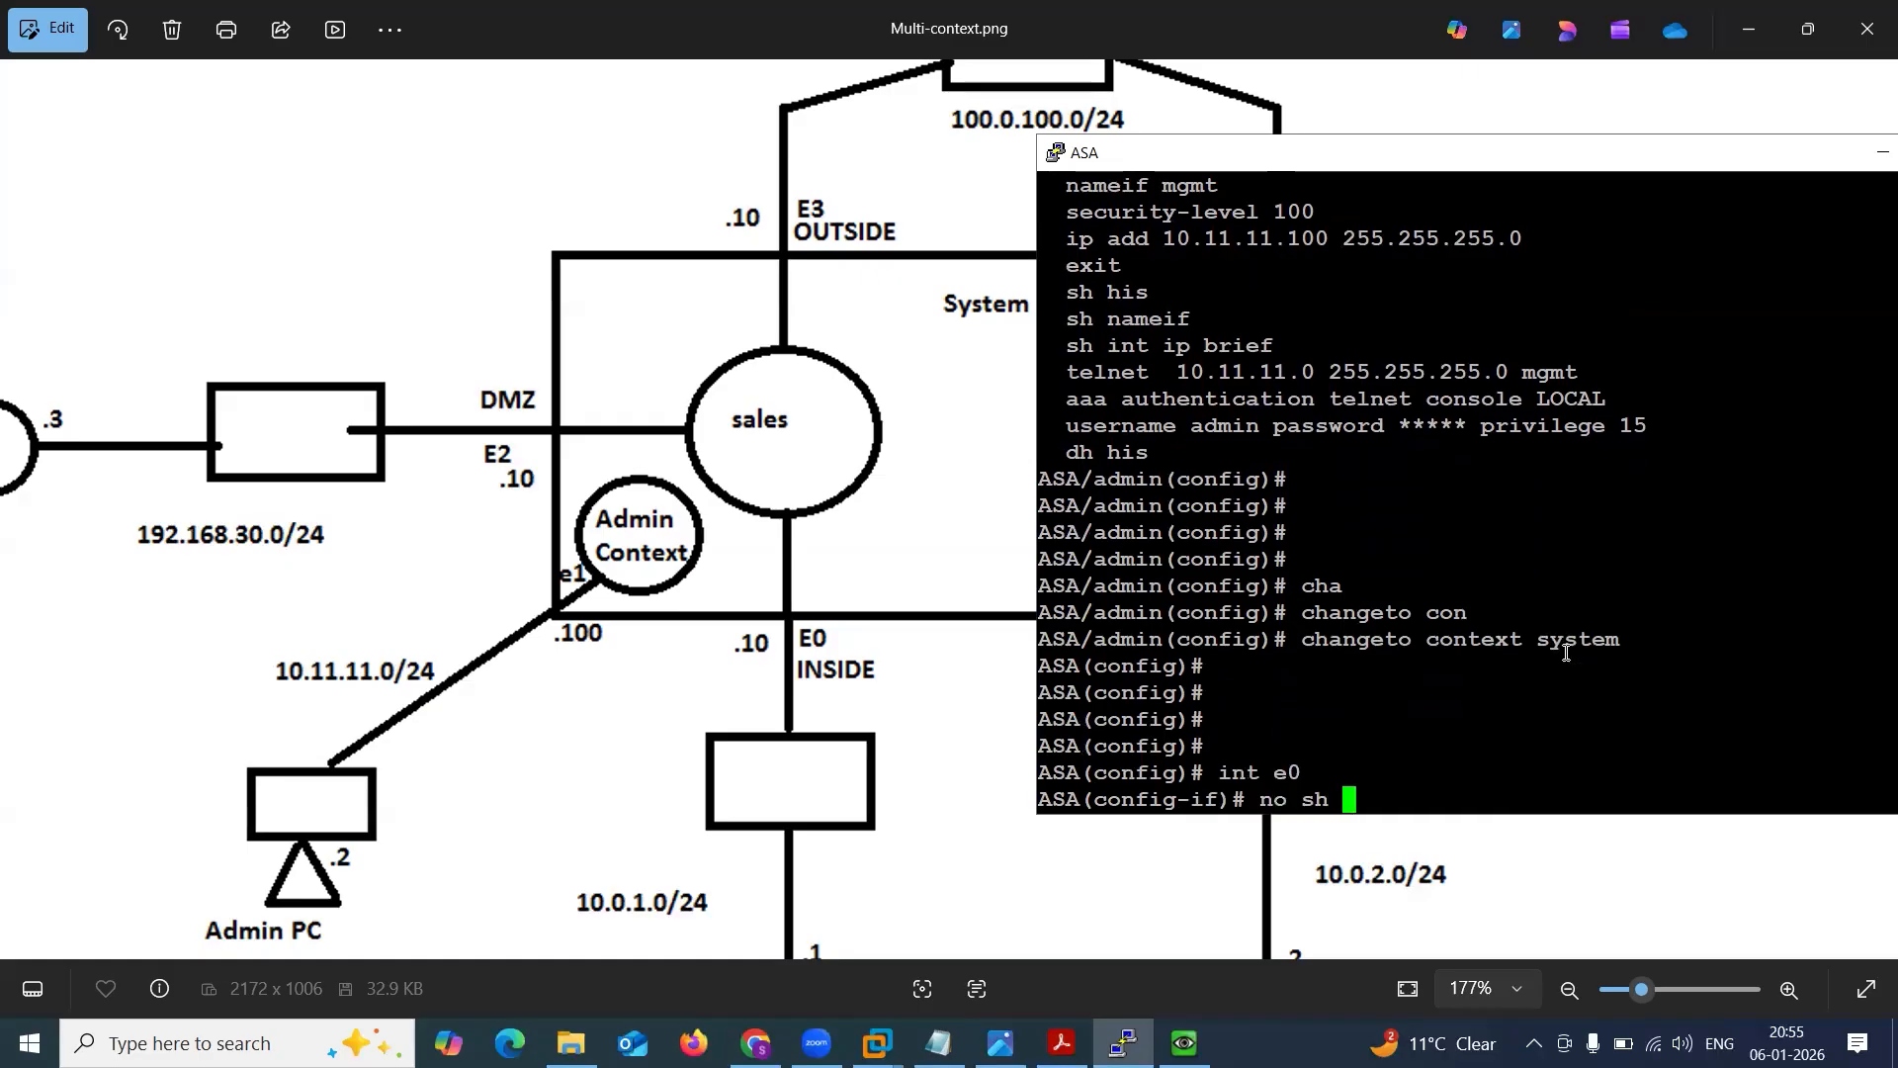
key(Return)
text(int e2)
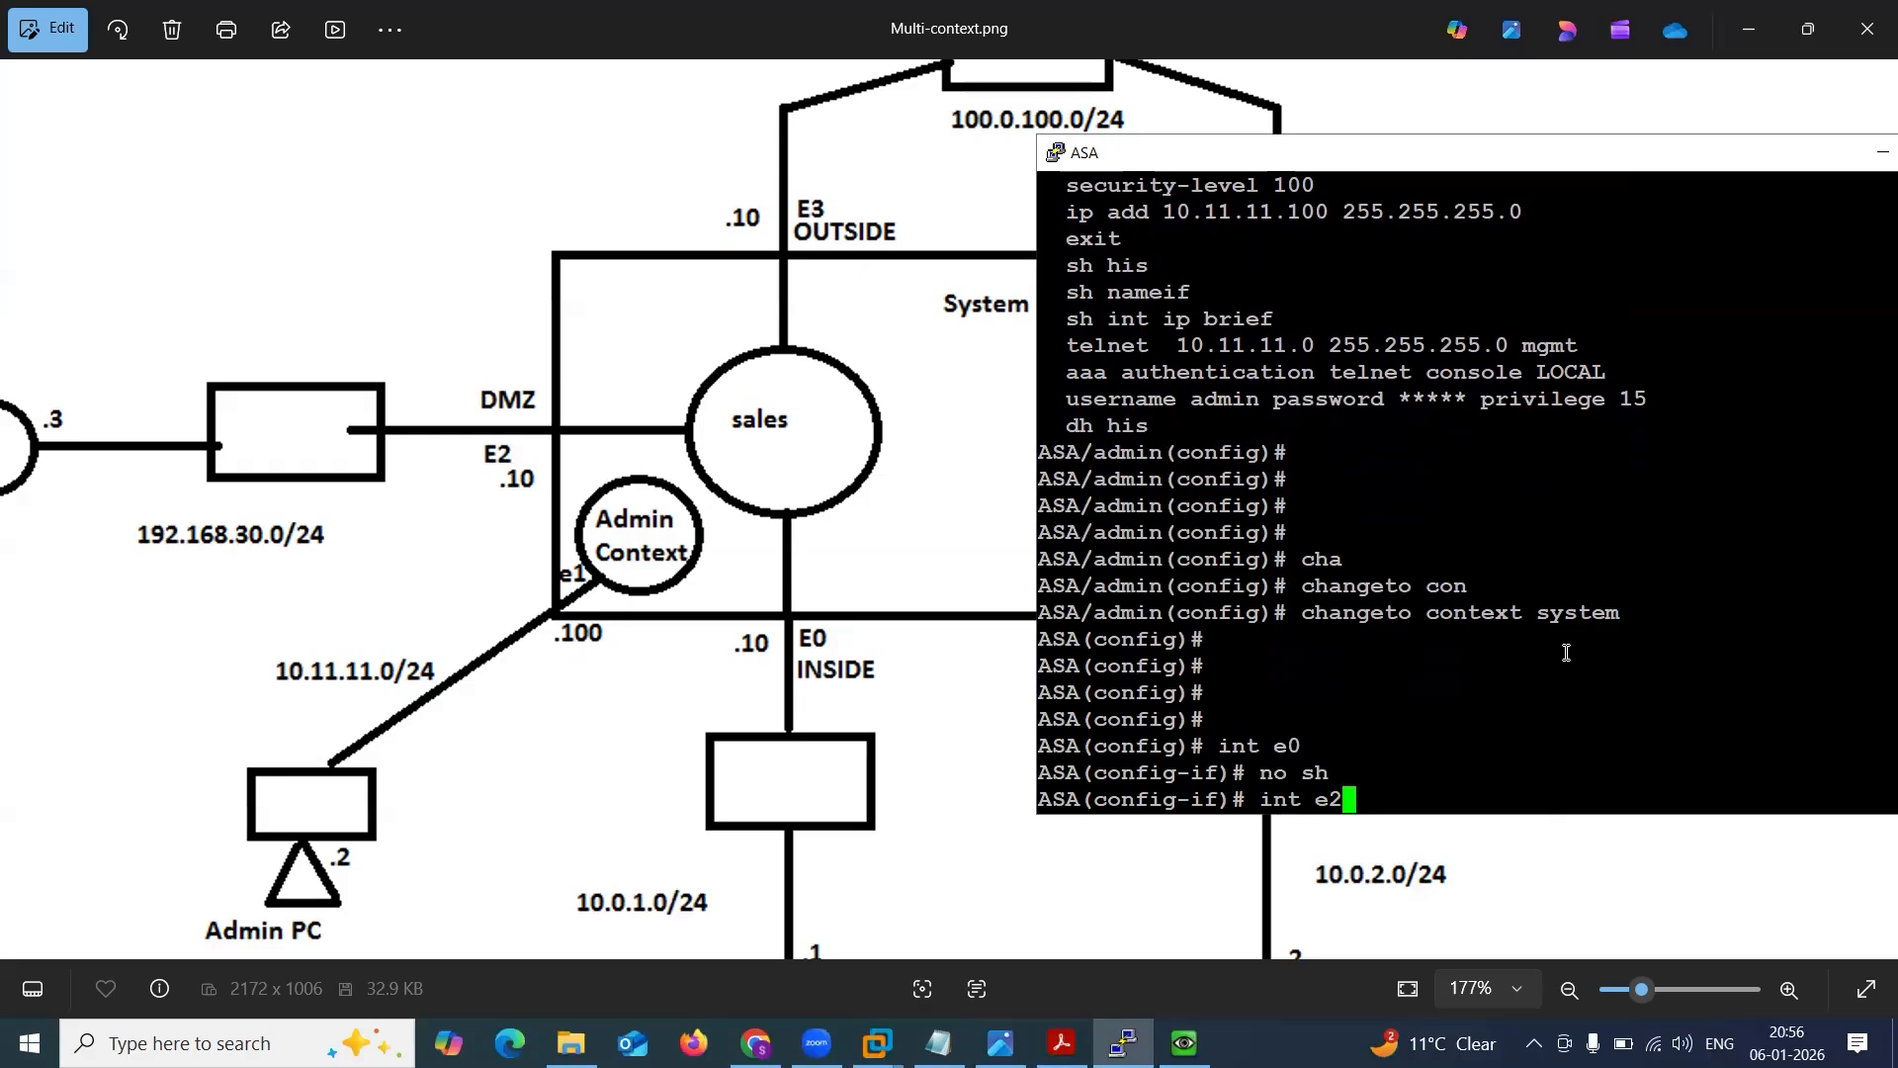
key(Return)
text(no sh)
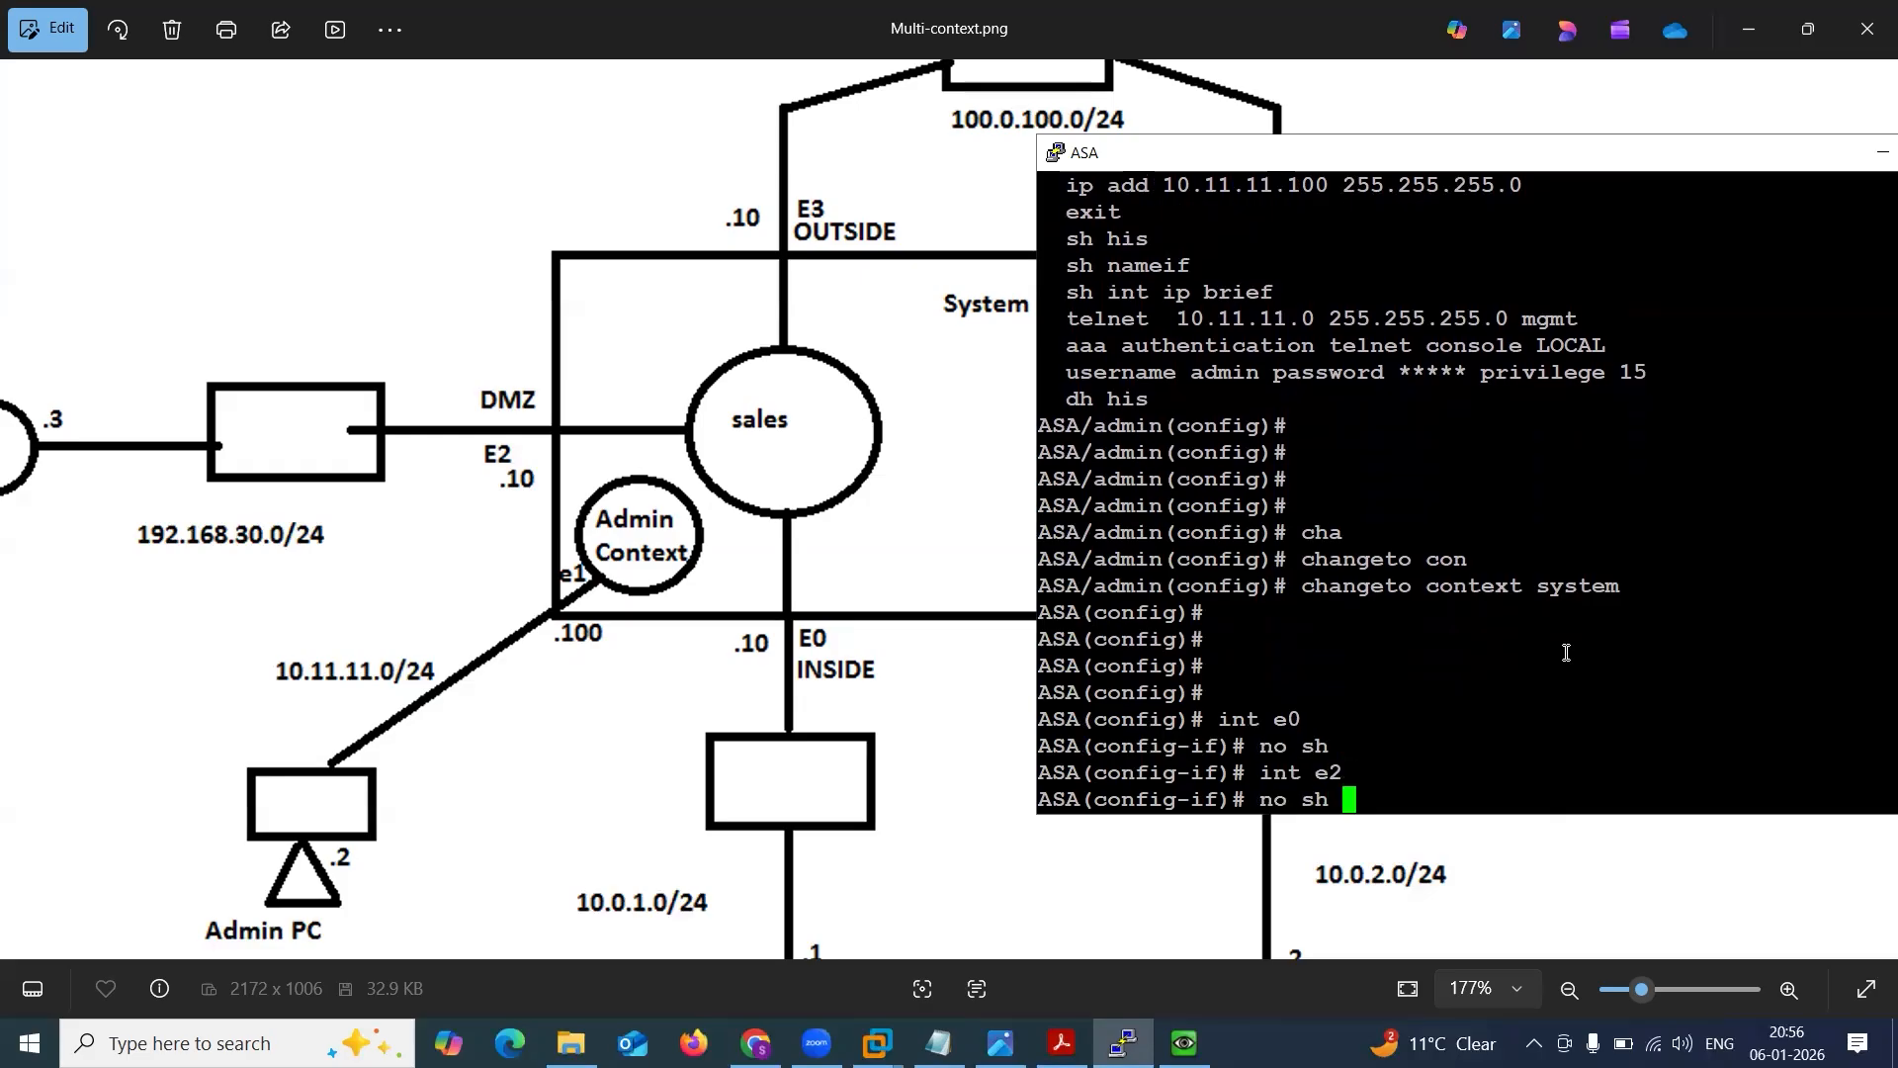
key(Return)
Enable interface e3 with no sh and exit interface configuration mode.
text(exi)
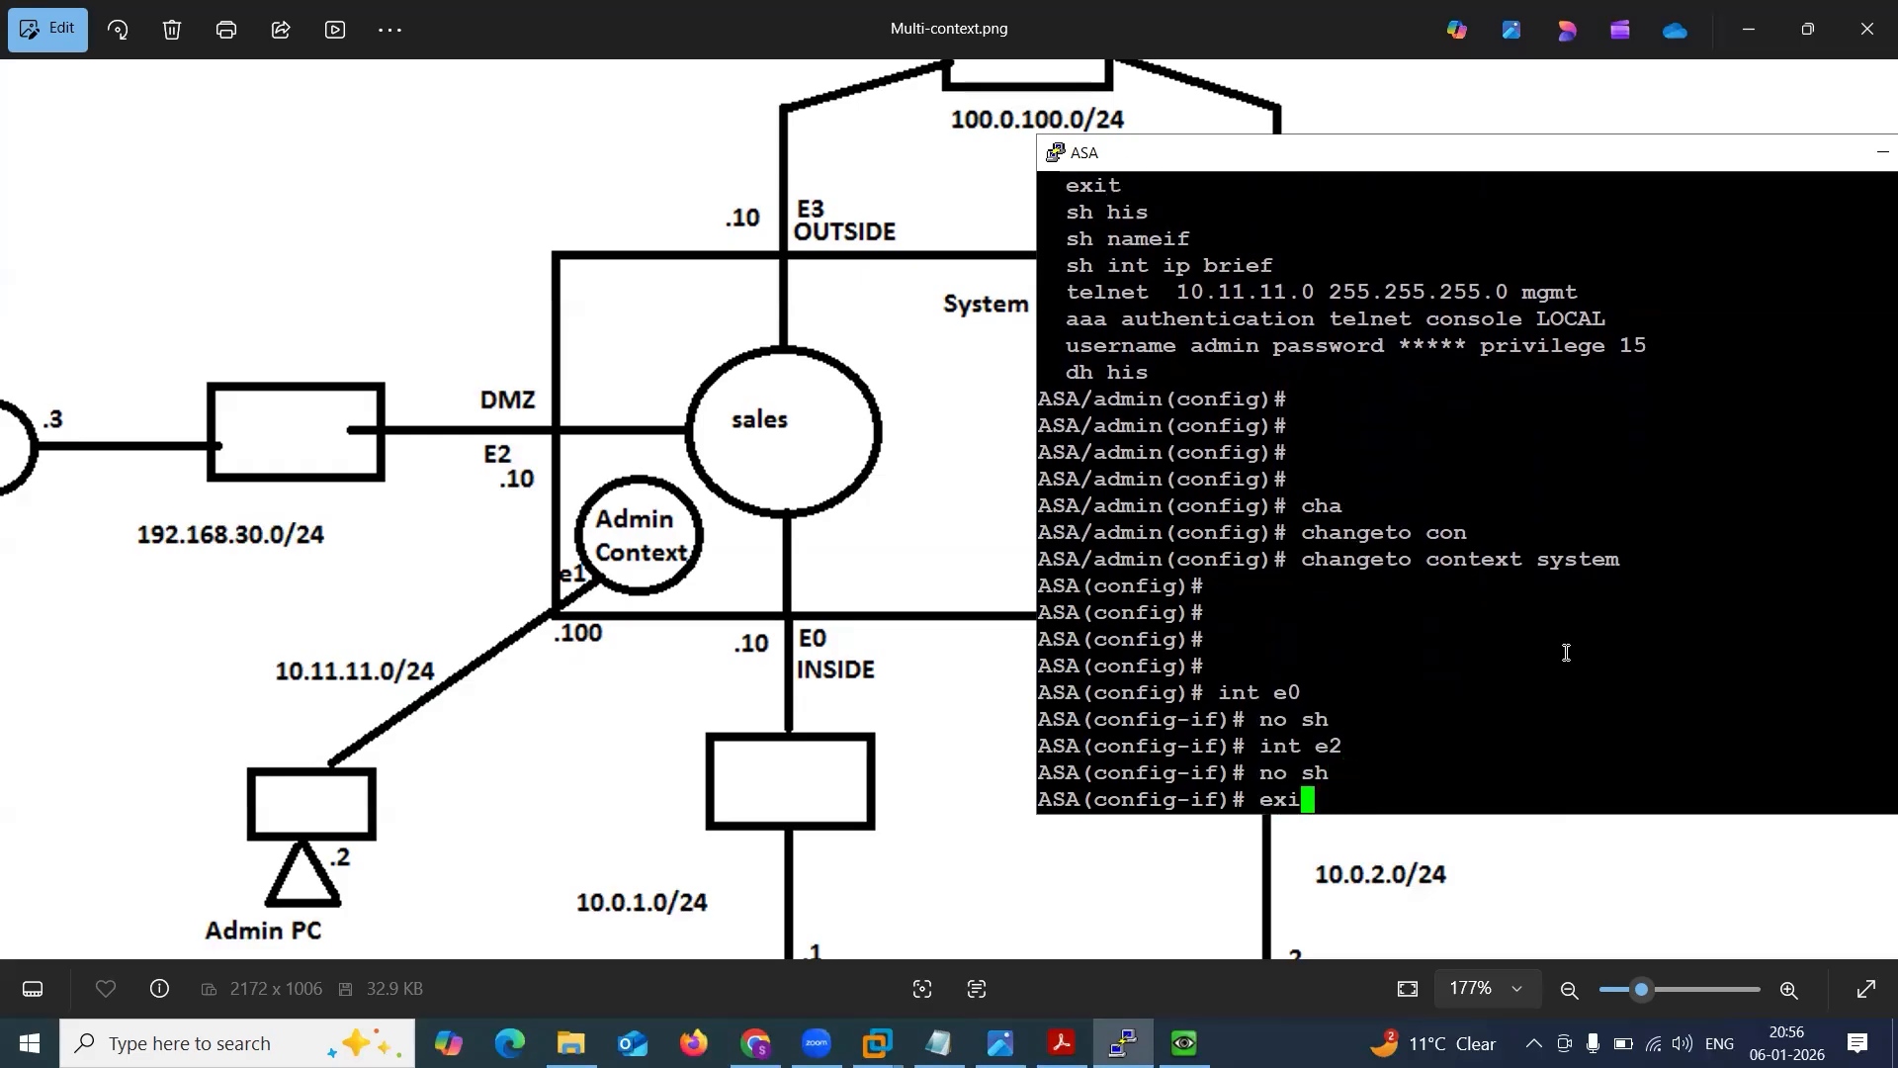
key(BackSpace)
key(BackSpace)
key(BackSpace)
text(int e3)
key(Return)
text(no sh)
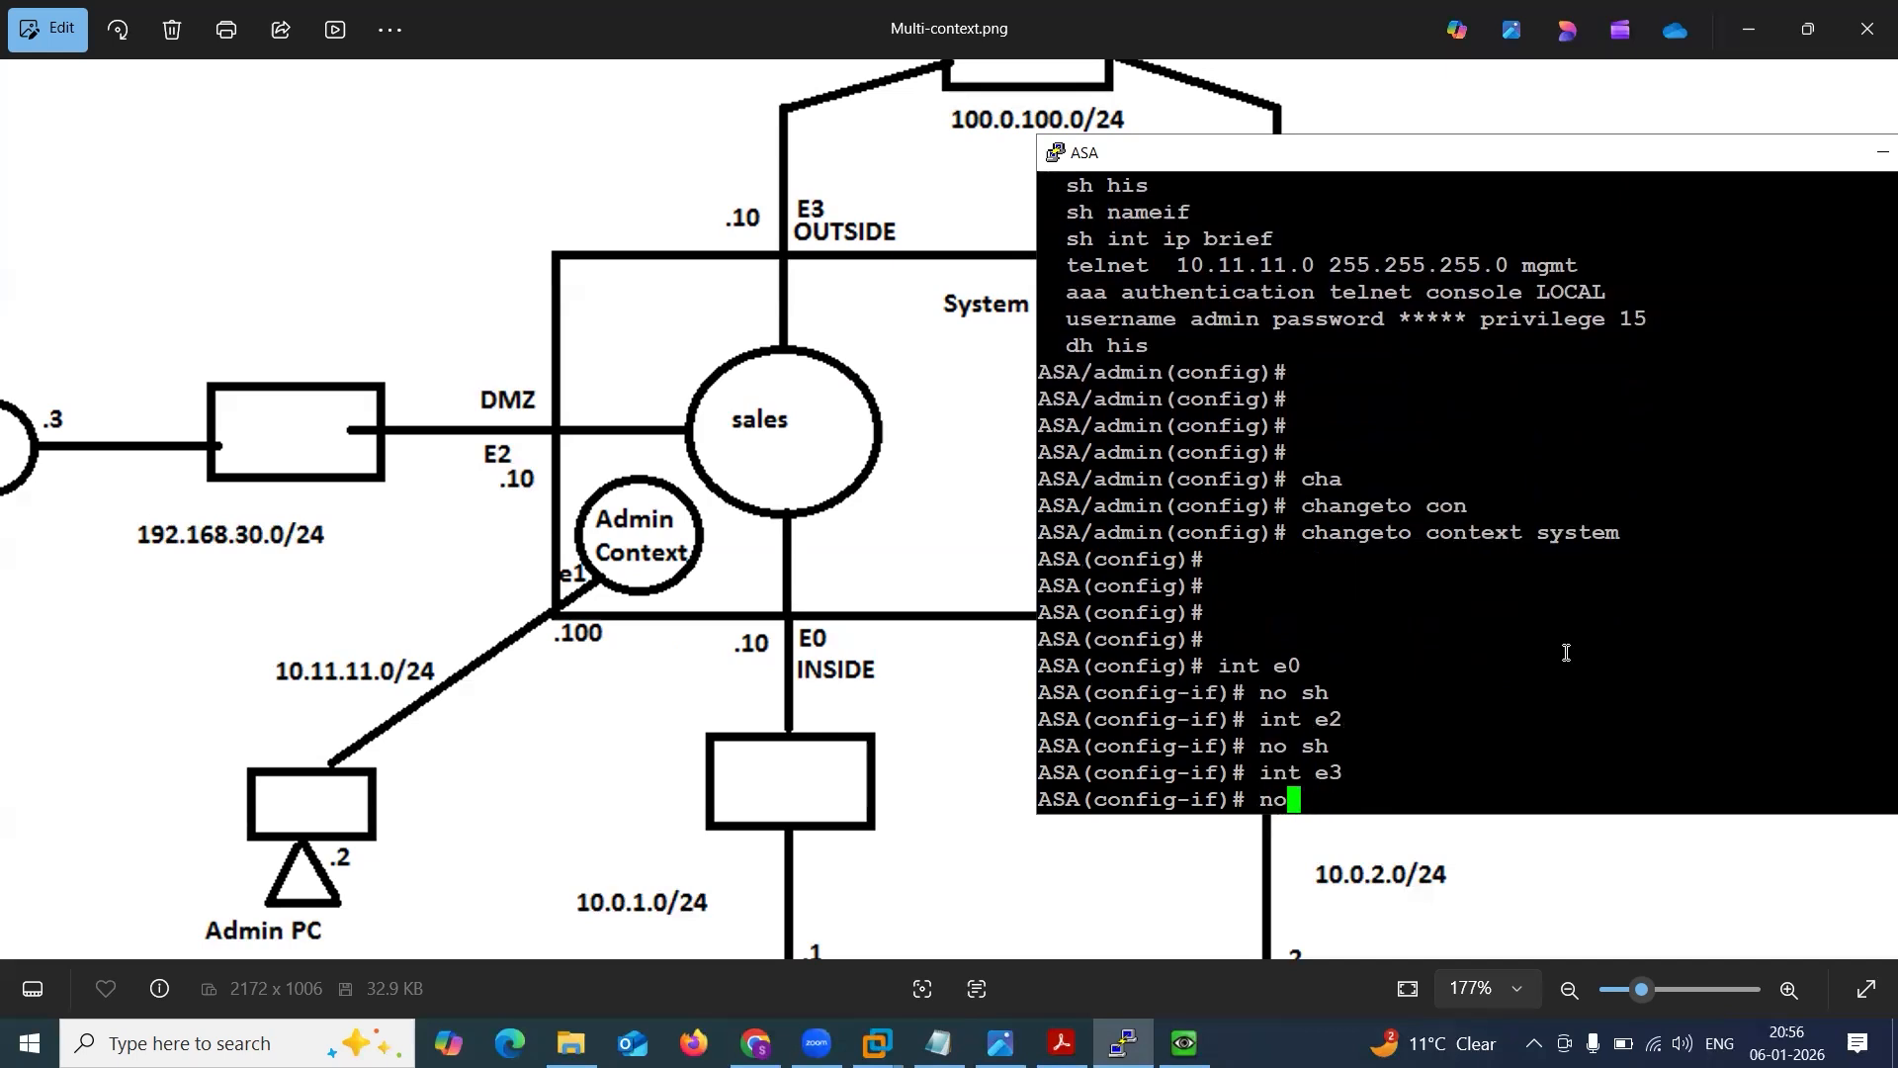
key(Return)
text(exit)
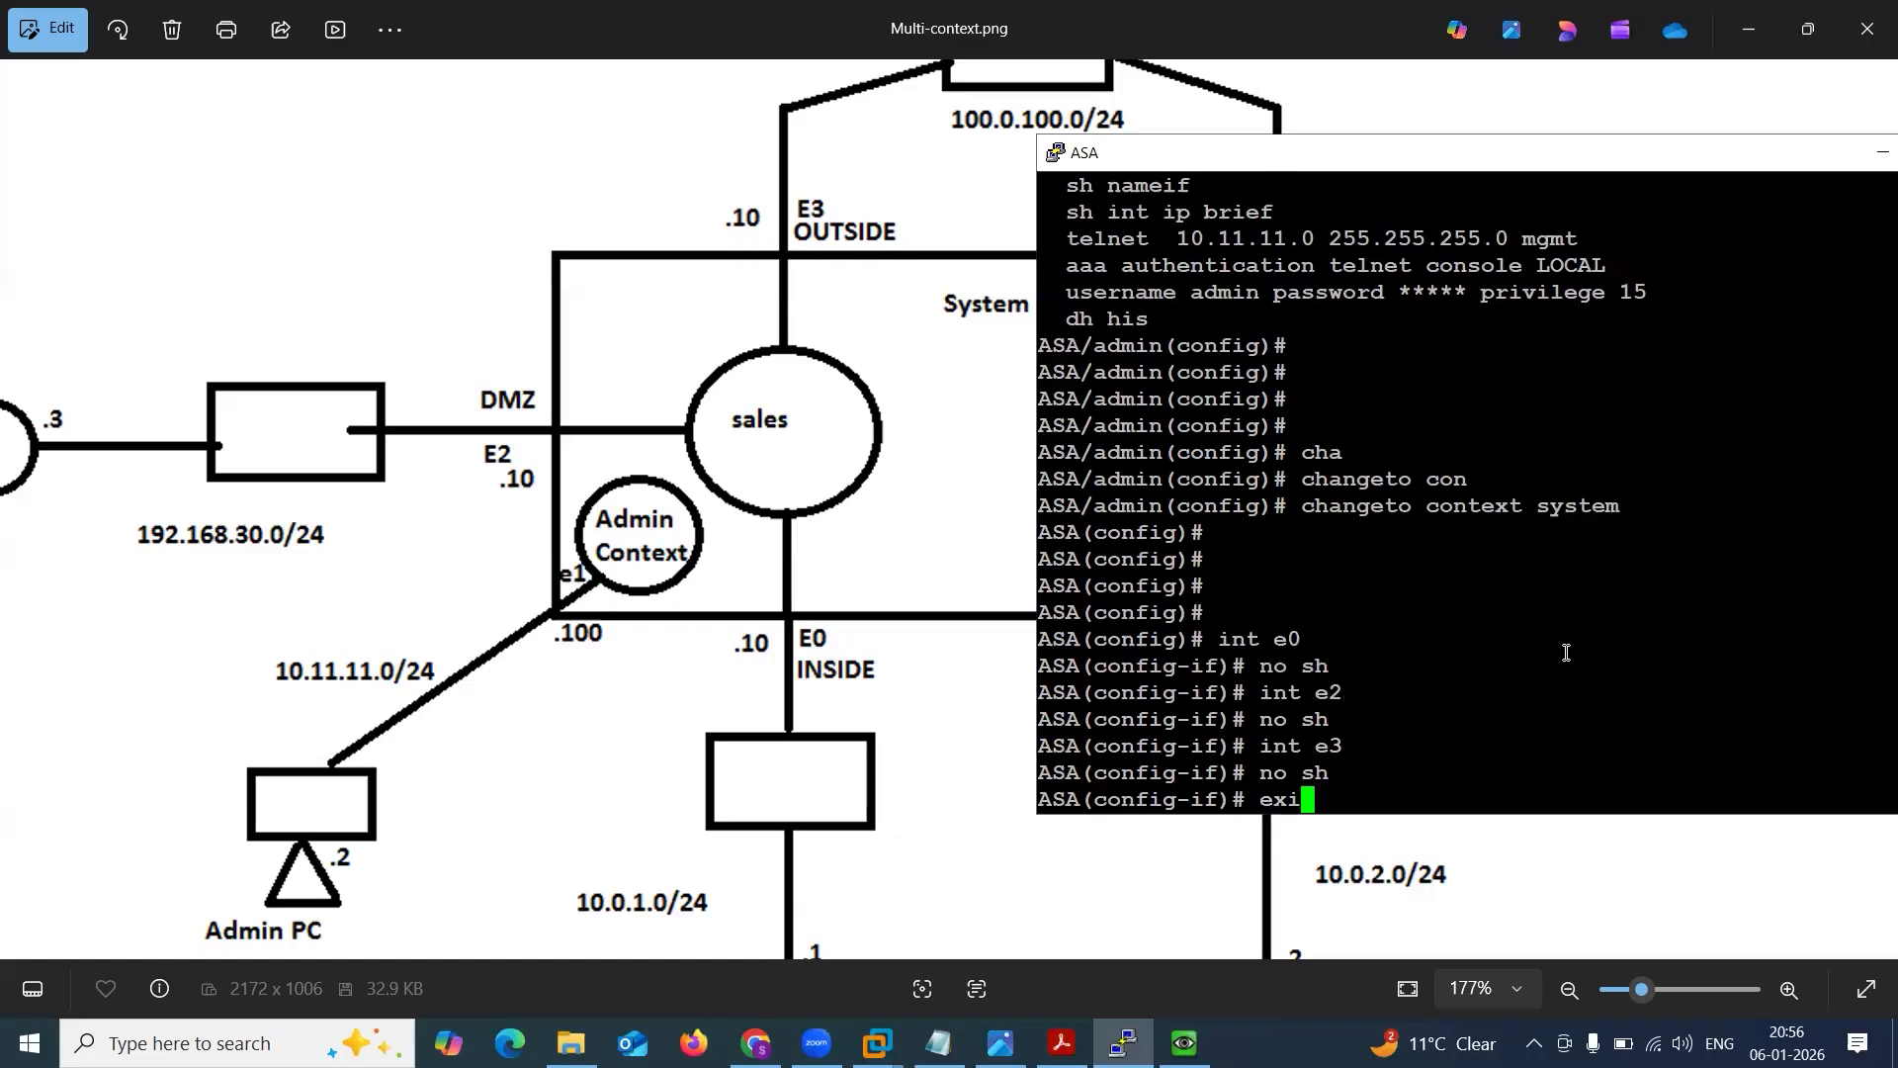
key(Return)
key(Return)
key(Return)
Display the interface summary with sh int ip brief, widening the console window so the output includes the Protocol column.
text(sh int ip b)
key(Tab)
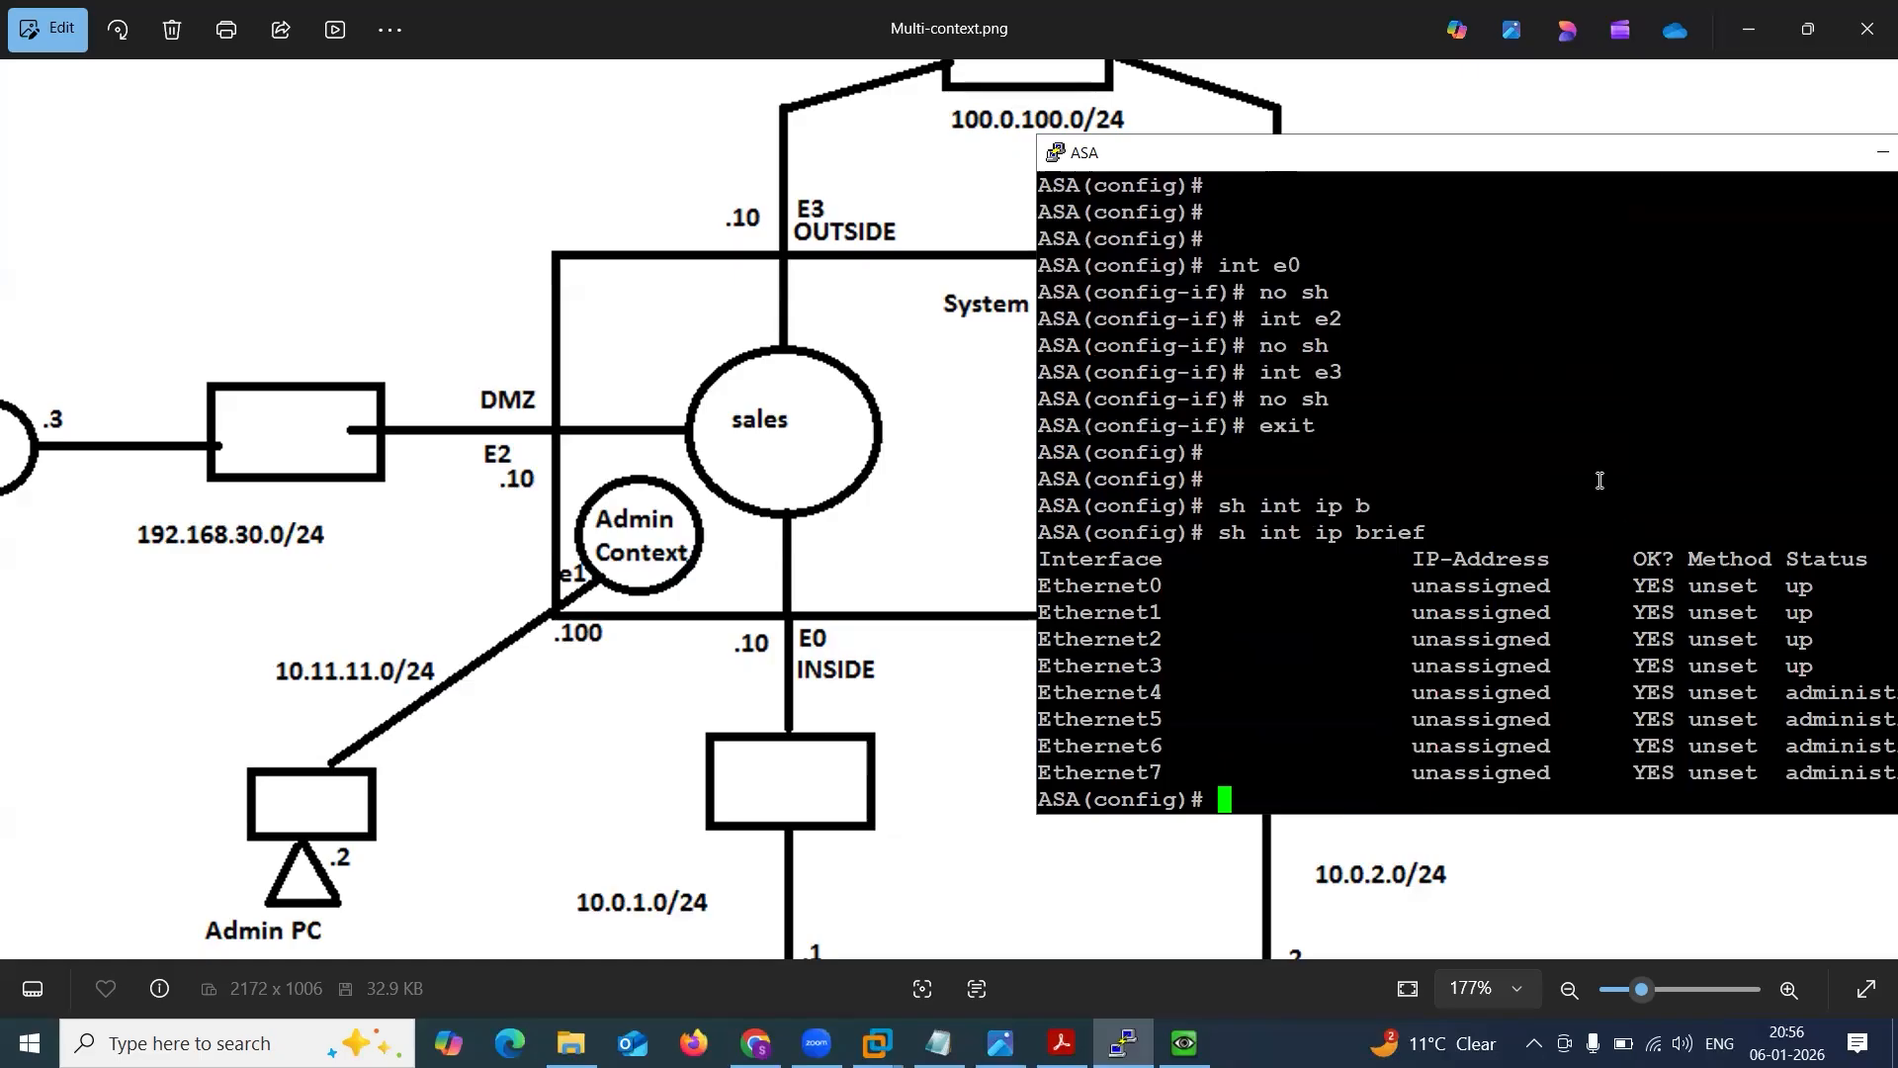
drag(1539, 168, 971, 106)
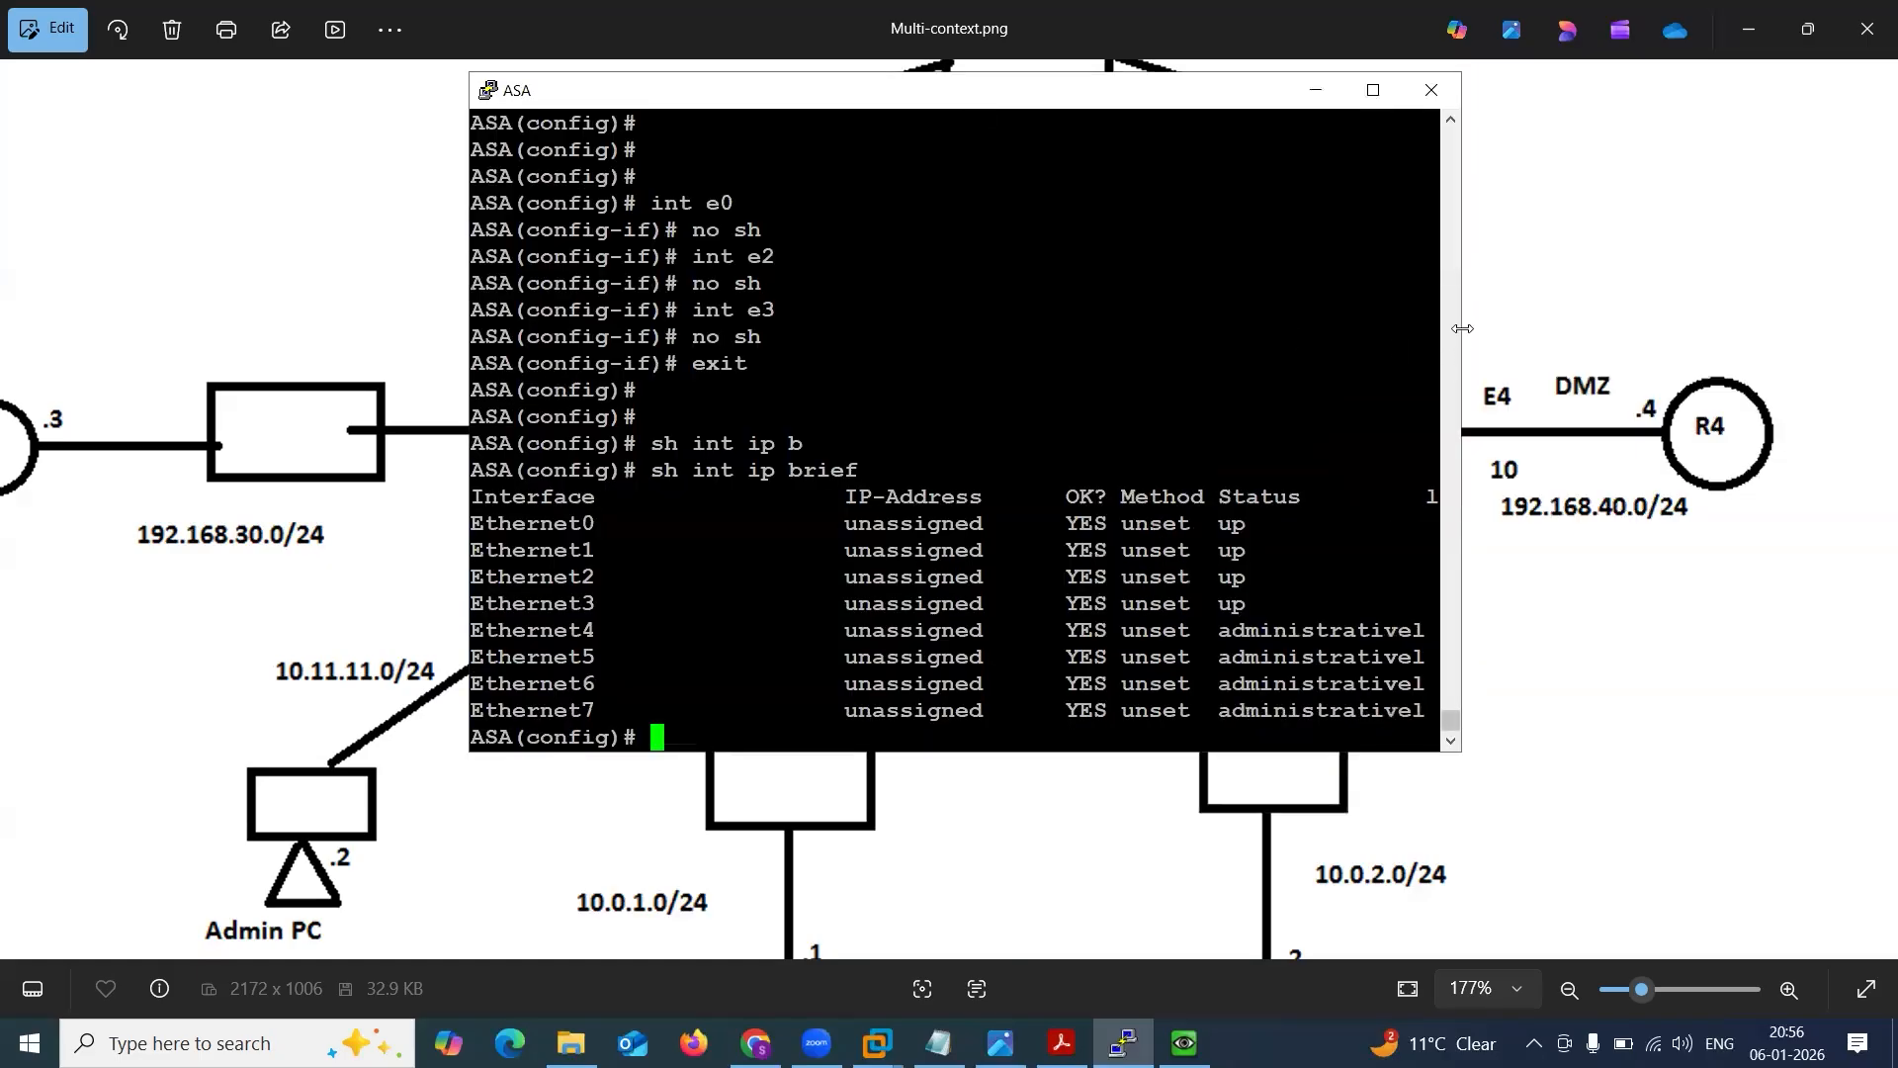
drag(1464, 329, 1842, 285)
key(Return)
key(Return)
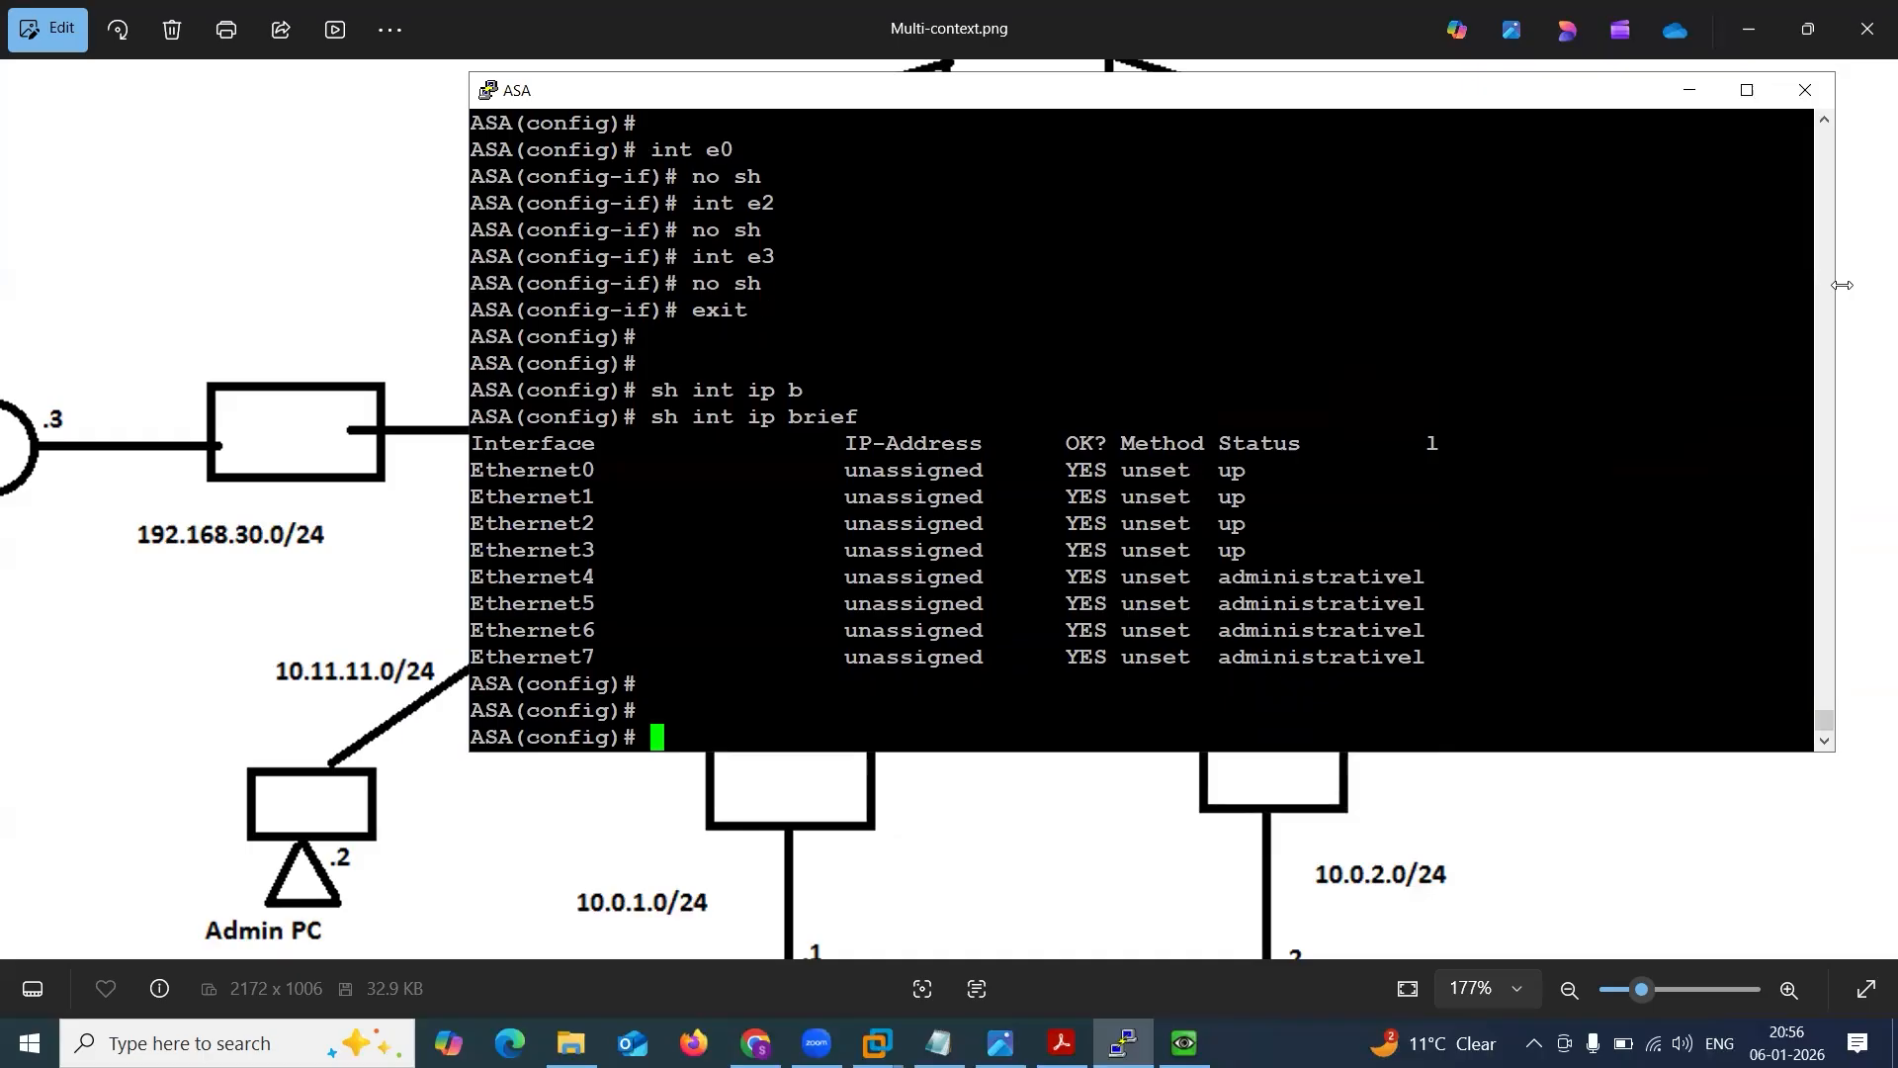
key(Up)
key(Return)
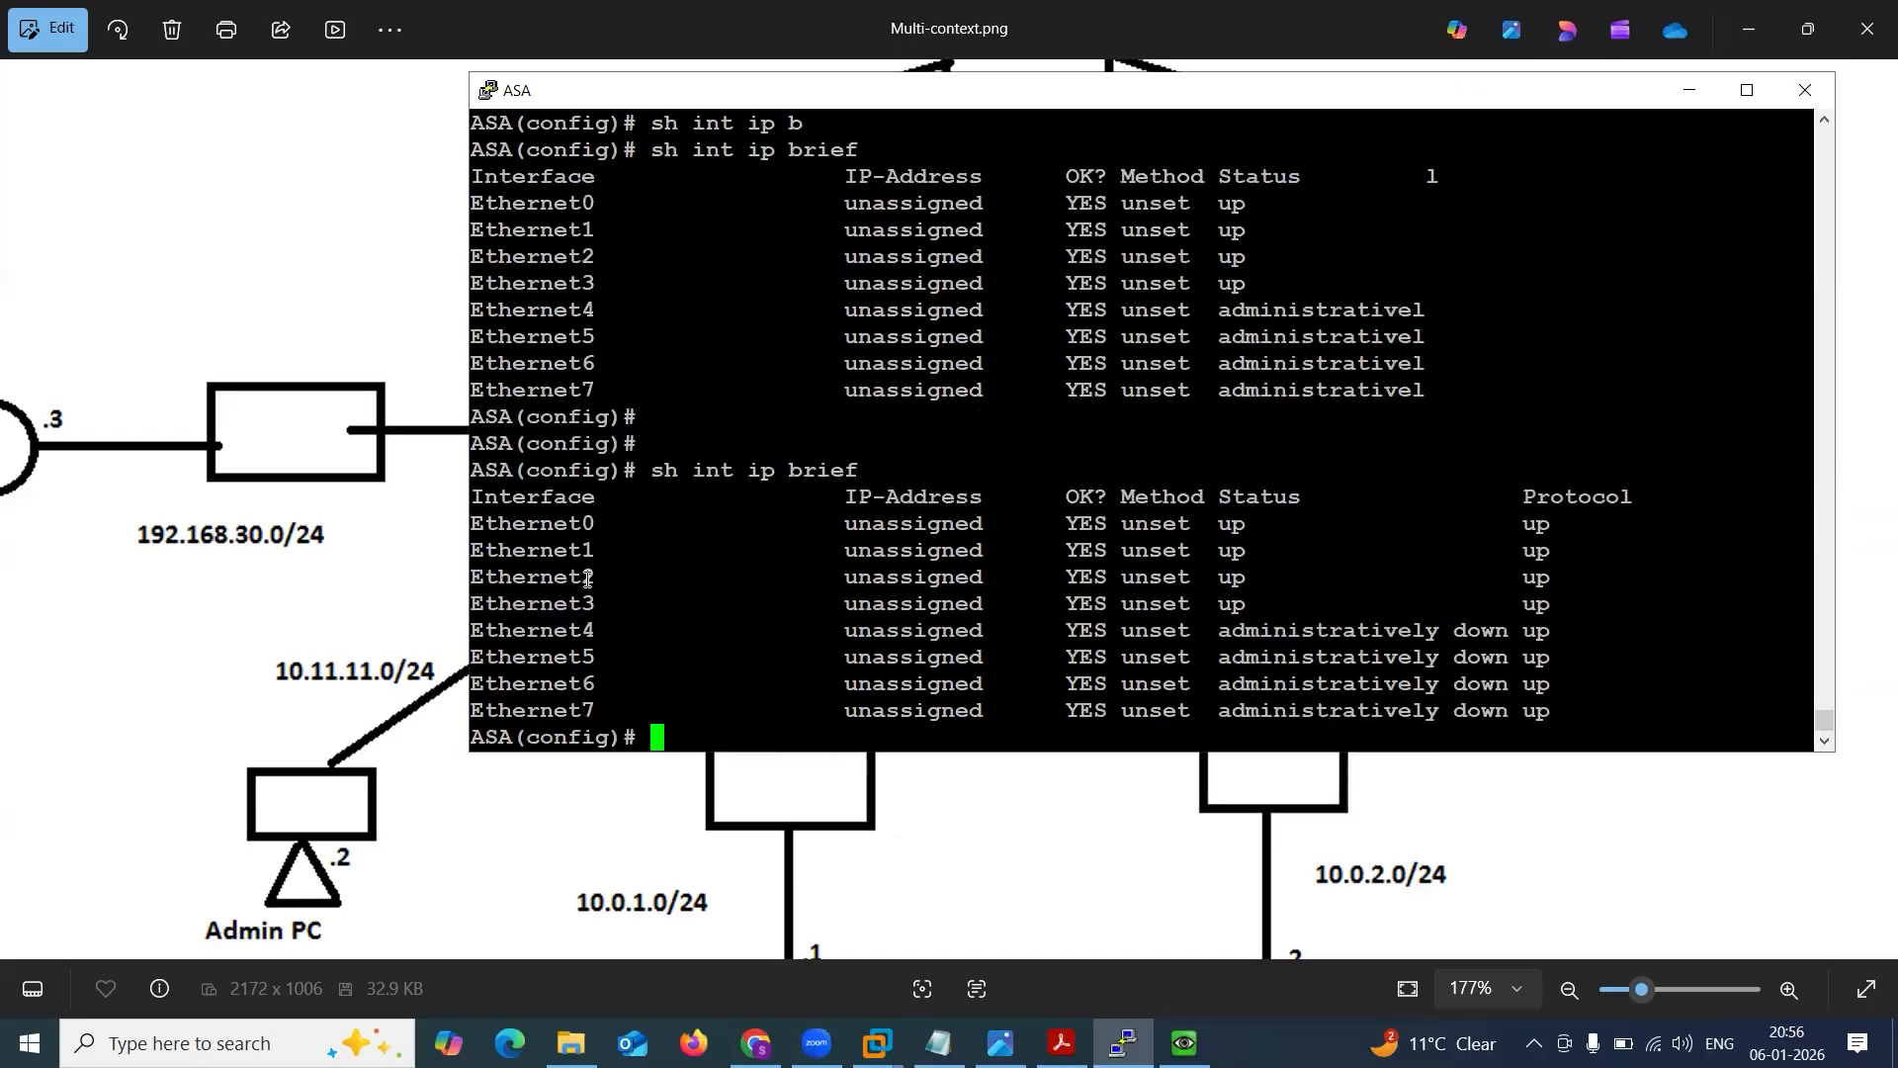
Highlight the Ethernet1 to Ethernet3 rows in the interface summary, check the sales context in the network diagram, and return to the console.
drag(547, 568, 691, 605)
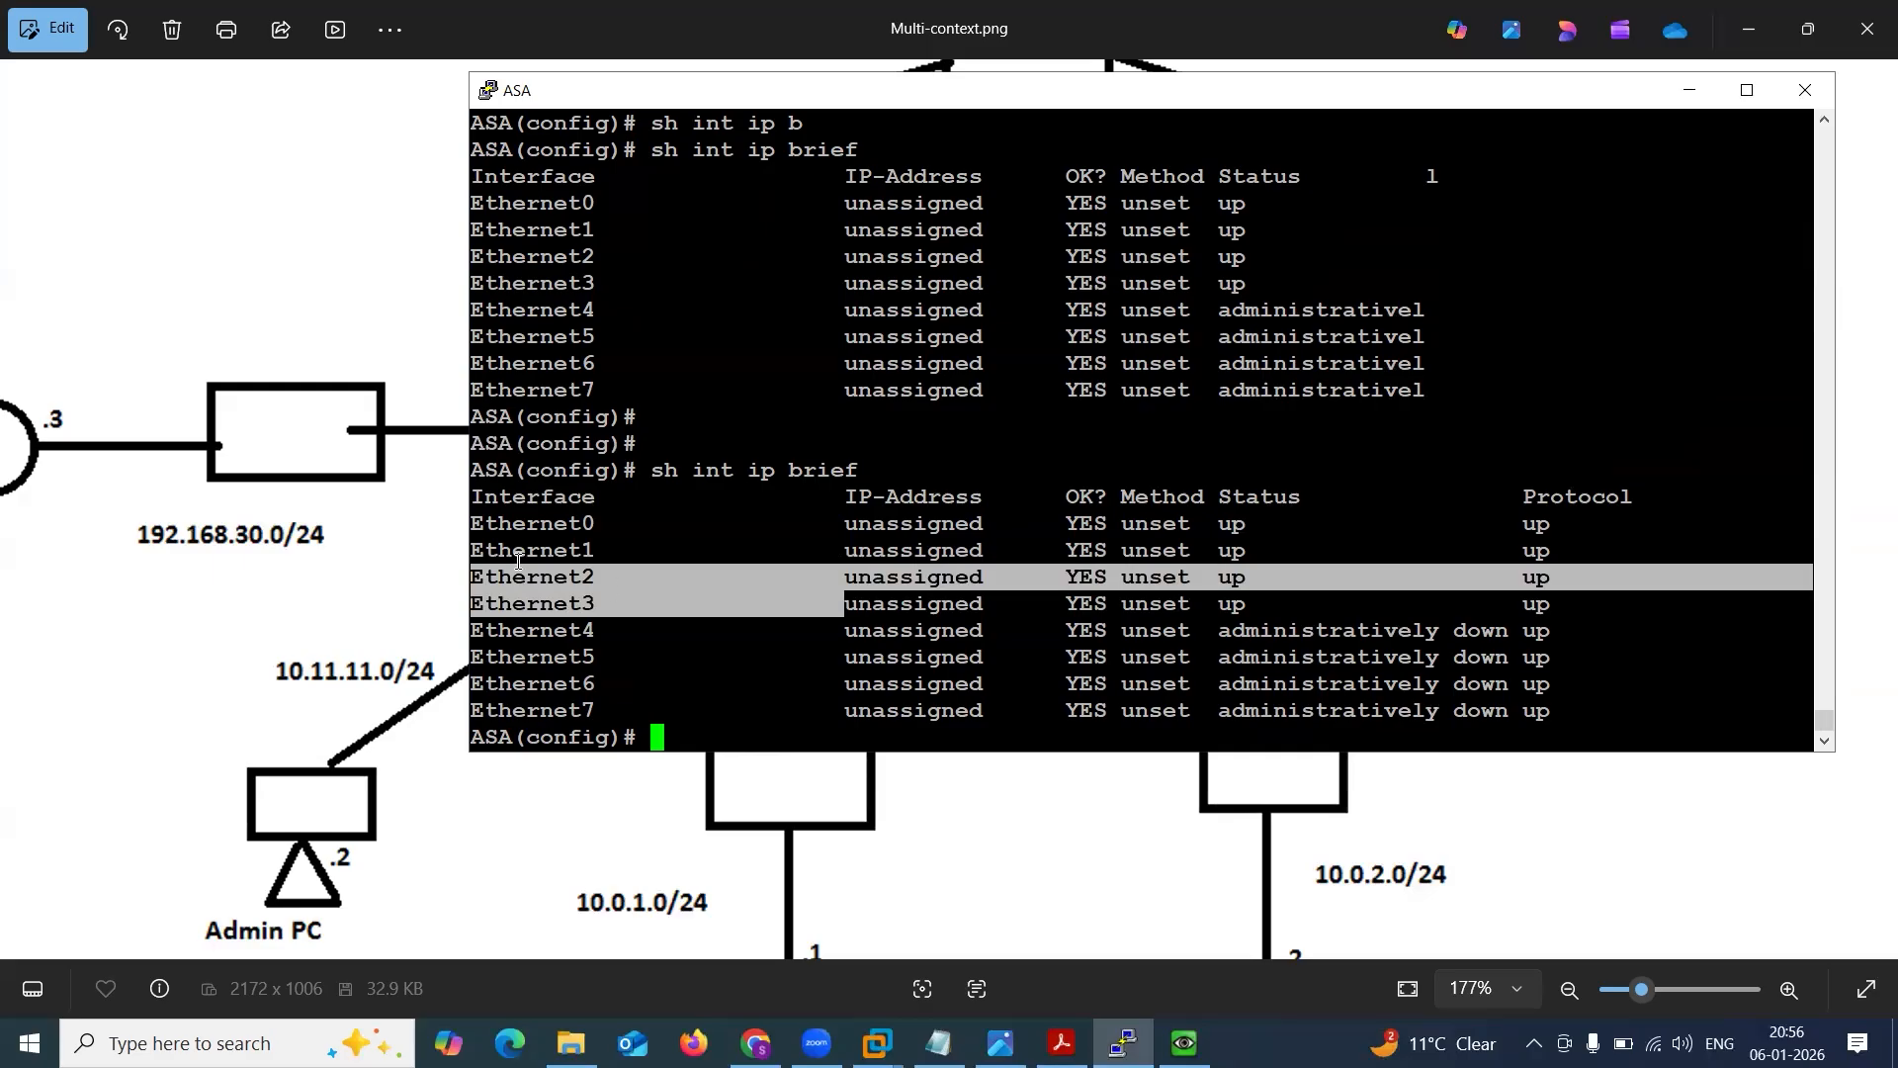
drag(476, 548, 1582, 615)
click(1582, 616)
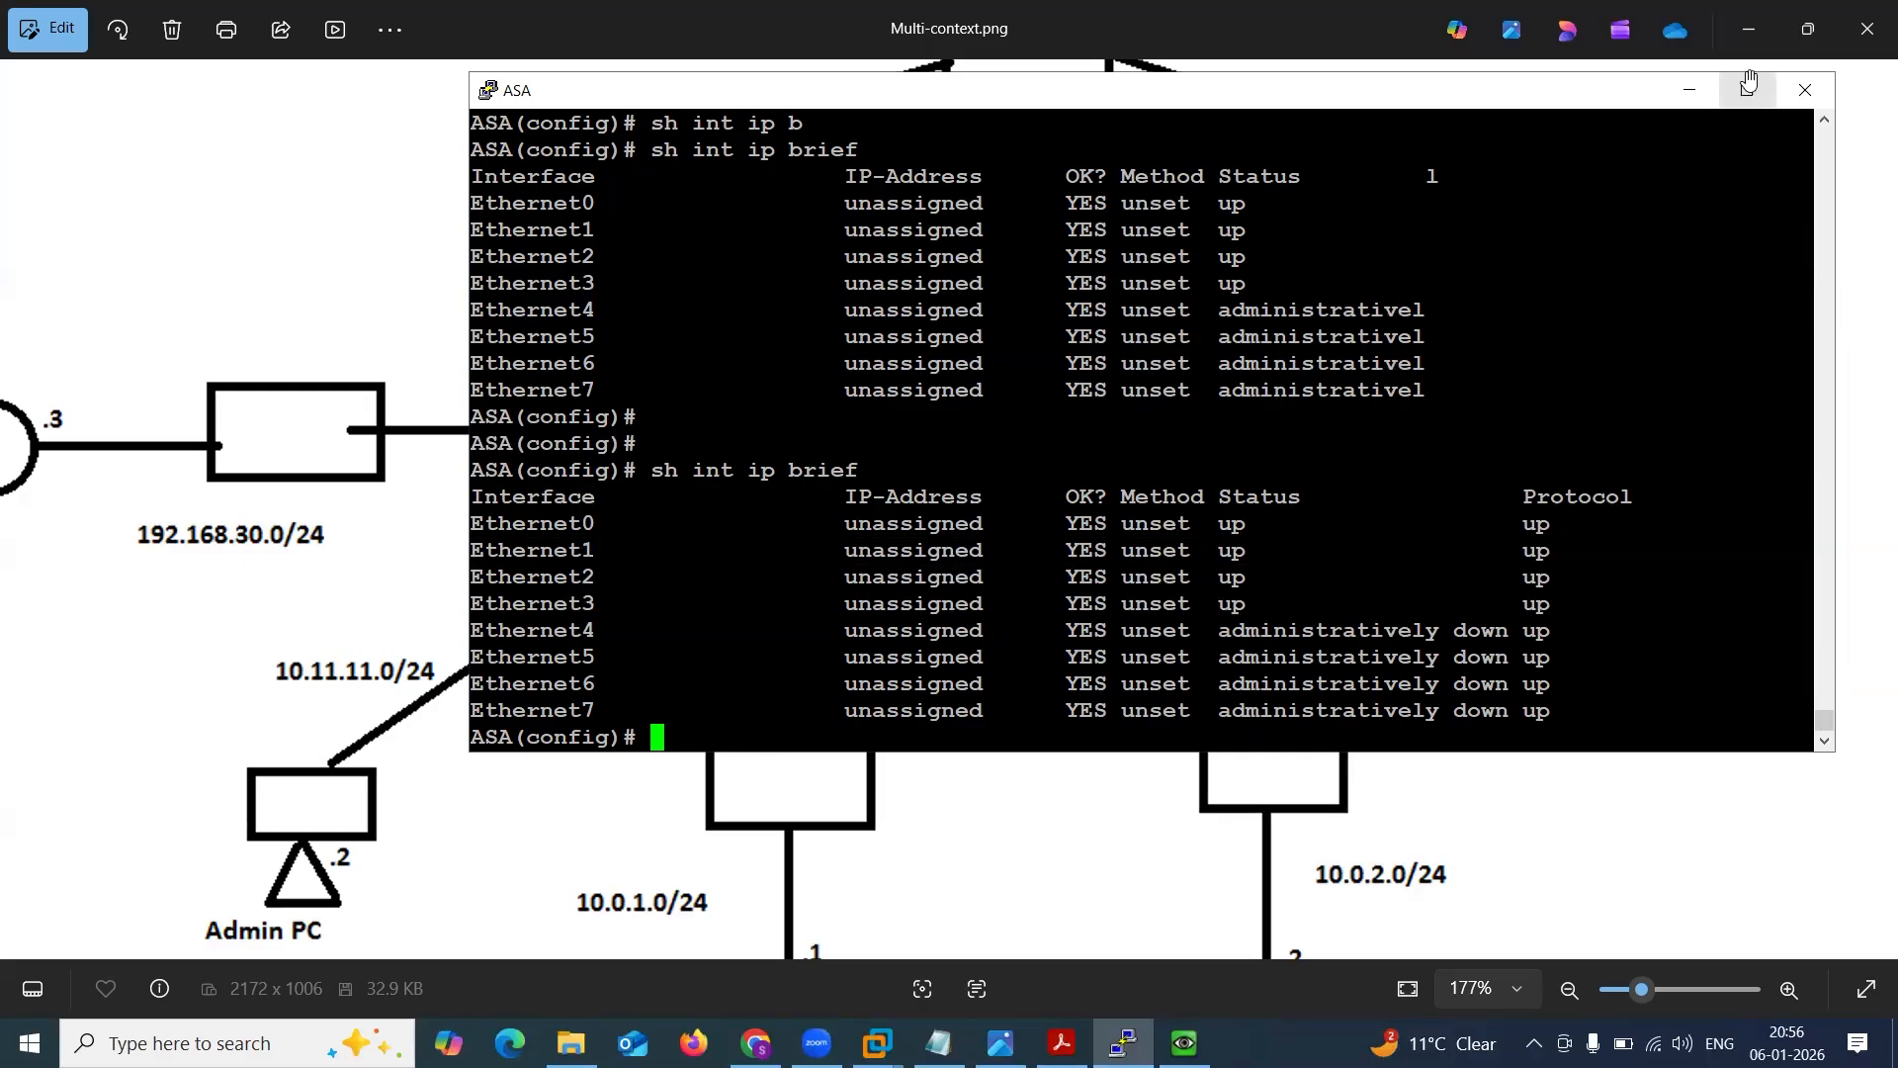
click(1690, 89)
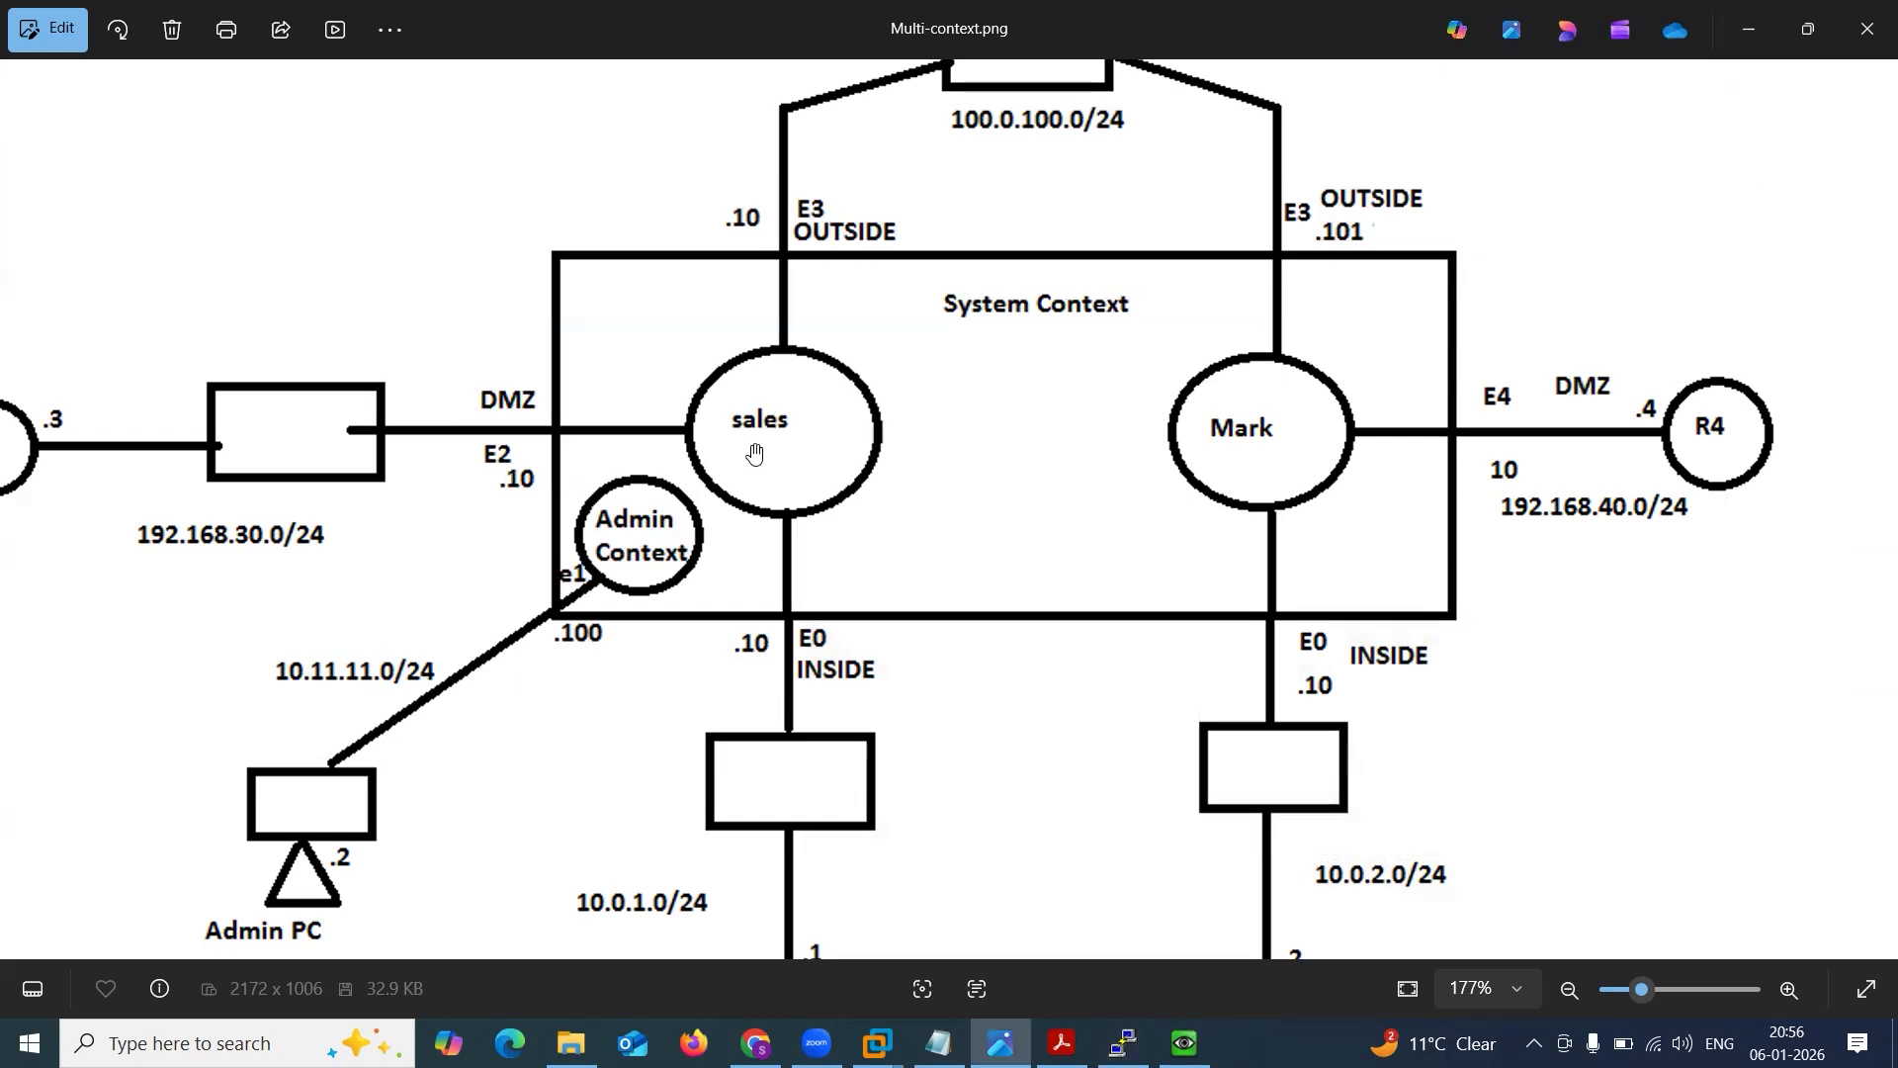
click(1124, 1043)
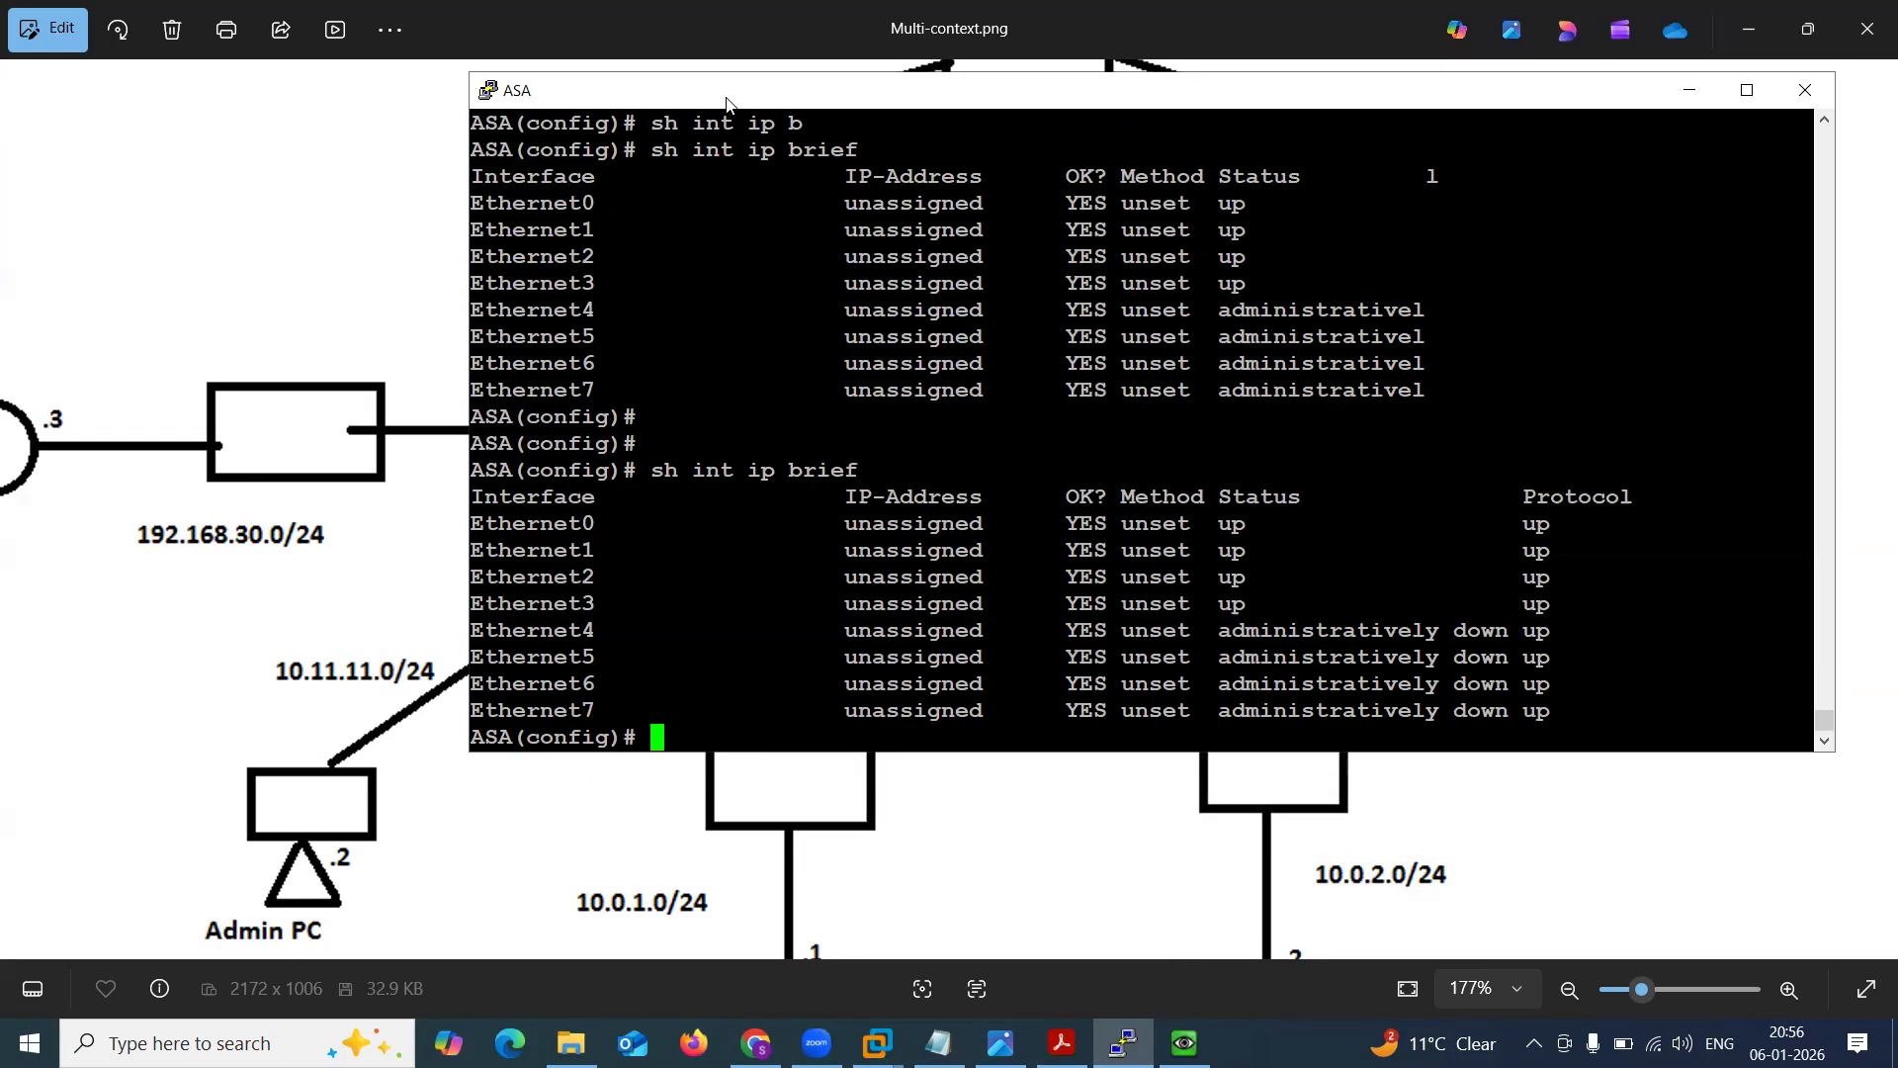
Move the console beside the sales part of the diagram and create a context named sales.
drag(726, 102, 1293, 112)
text(conte)
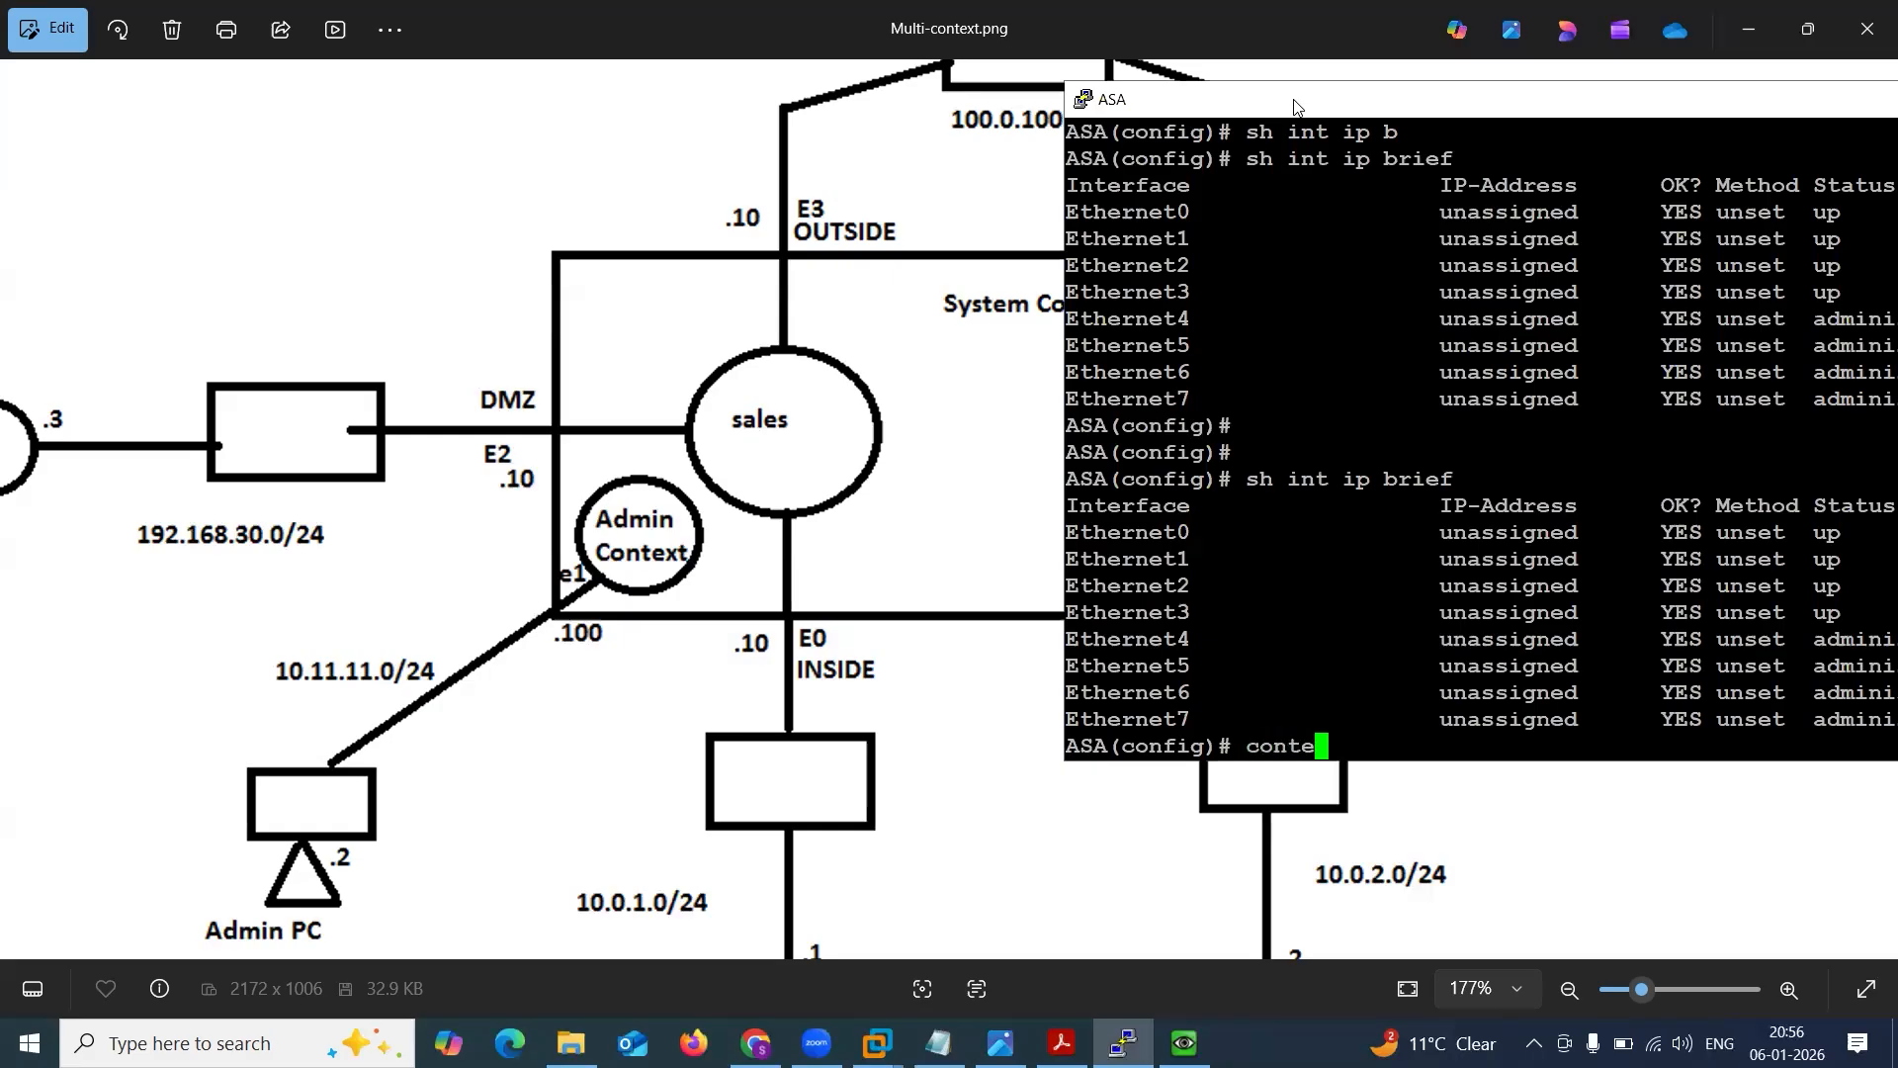
key(Tab)
text(sales)
key(Return)
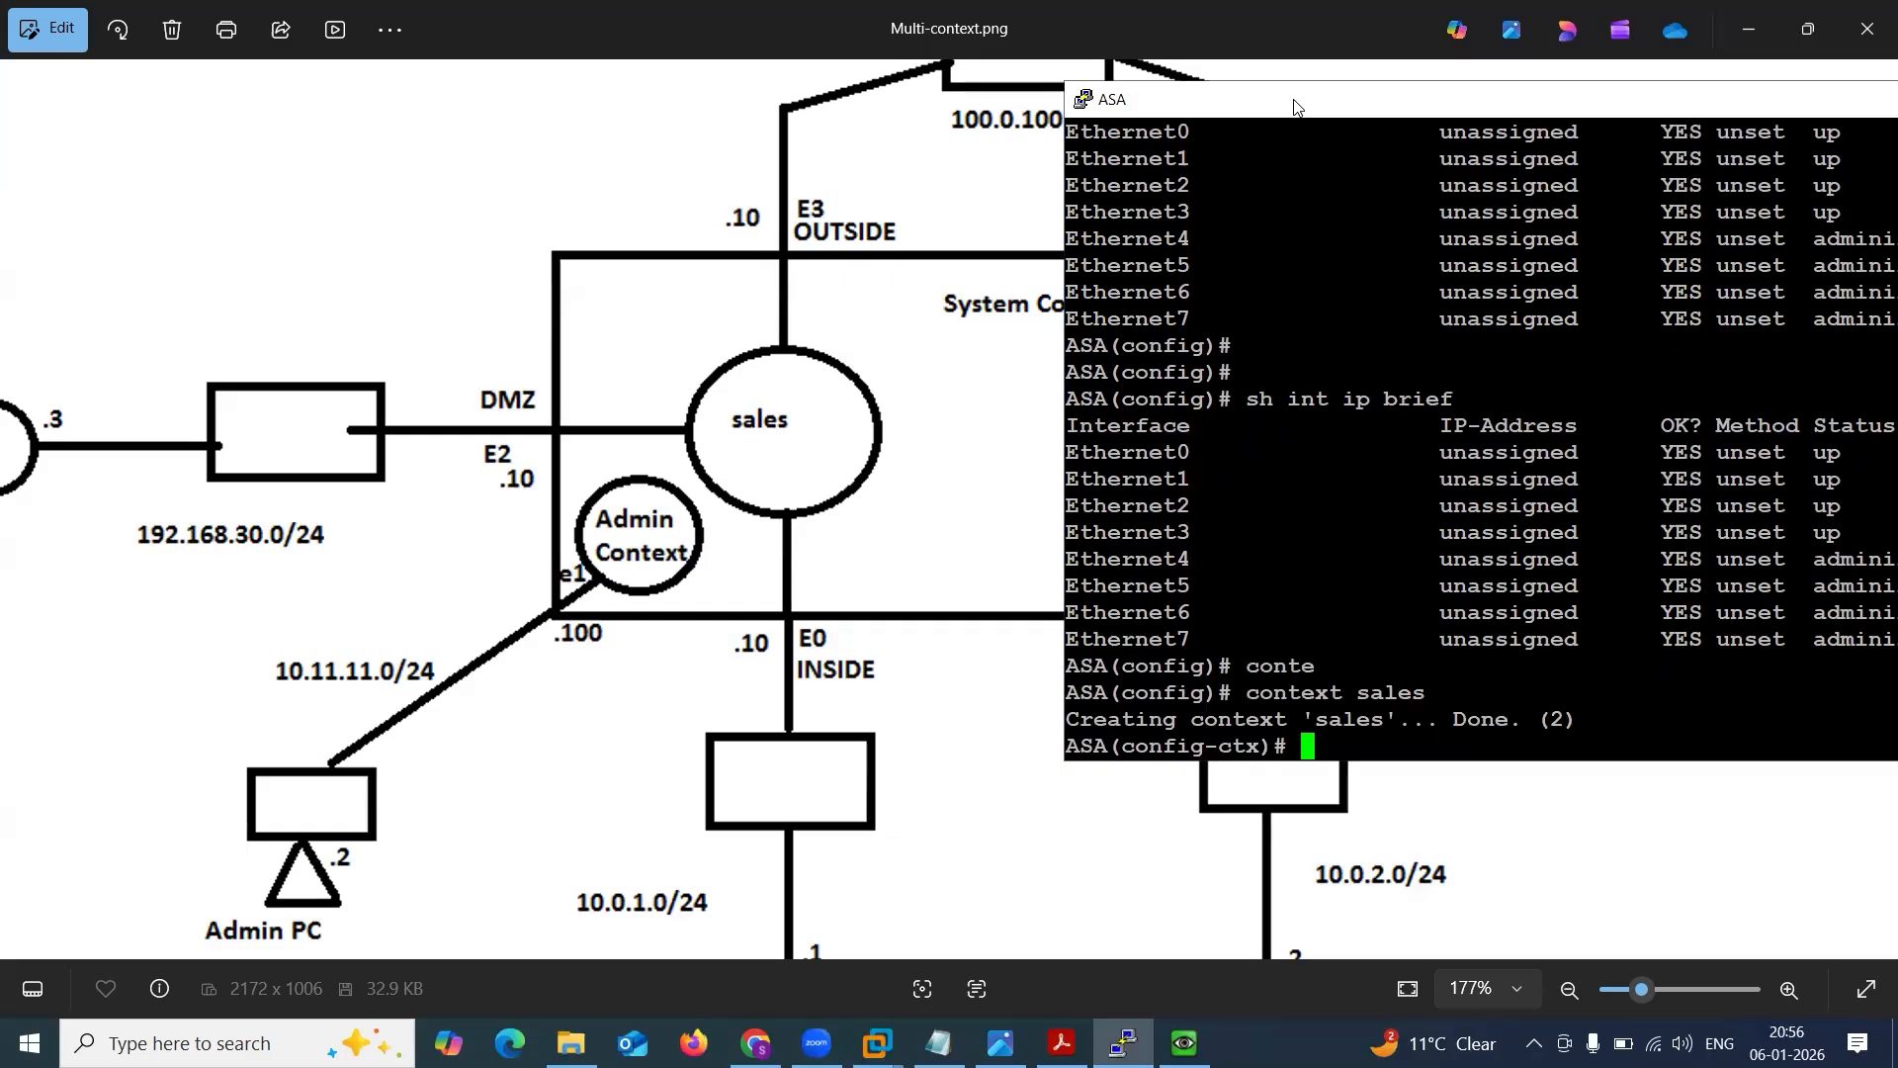
Allocate interface e0 to the sales context with allocate-interface.
drag(1510, 720, 1599, 717)
click(1598, 715)
text(alll)
key(BackSpace)
key(BackSpace)
text(lo)
key(Tab)
text(i)
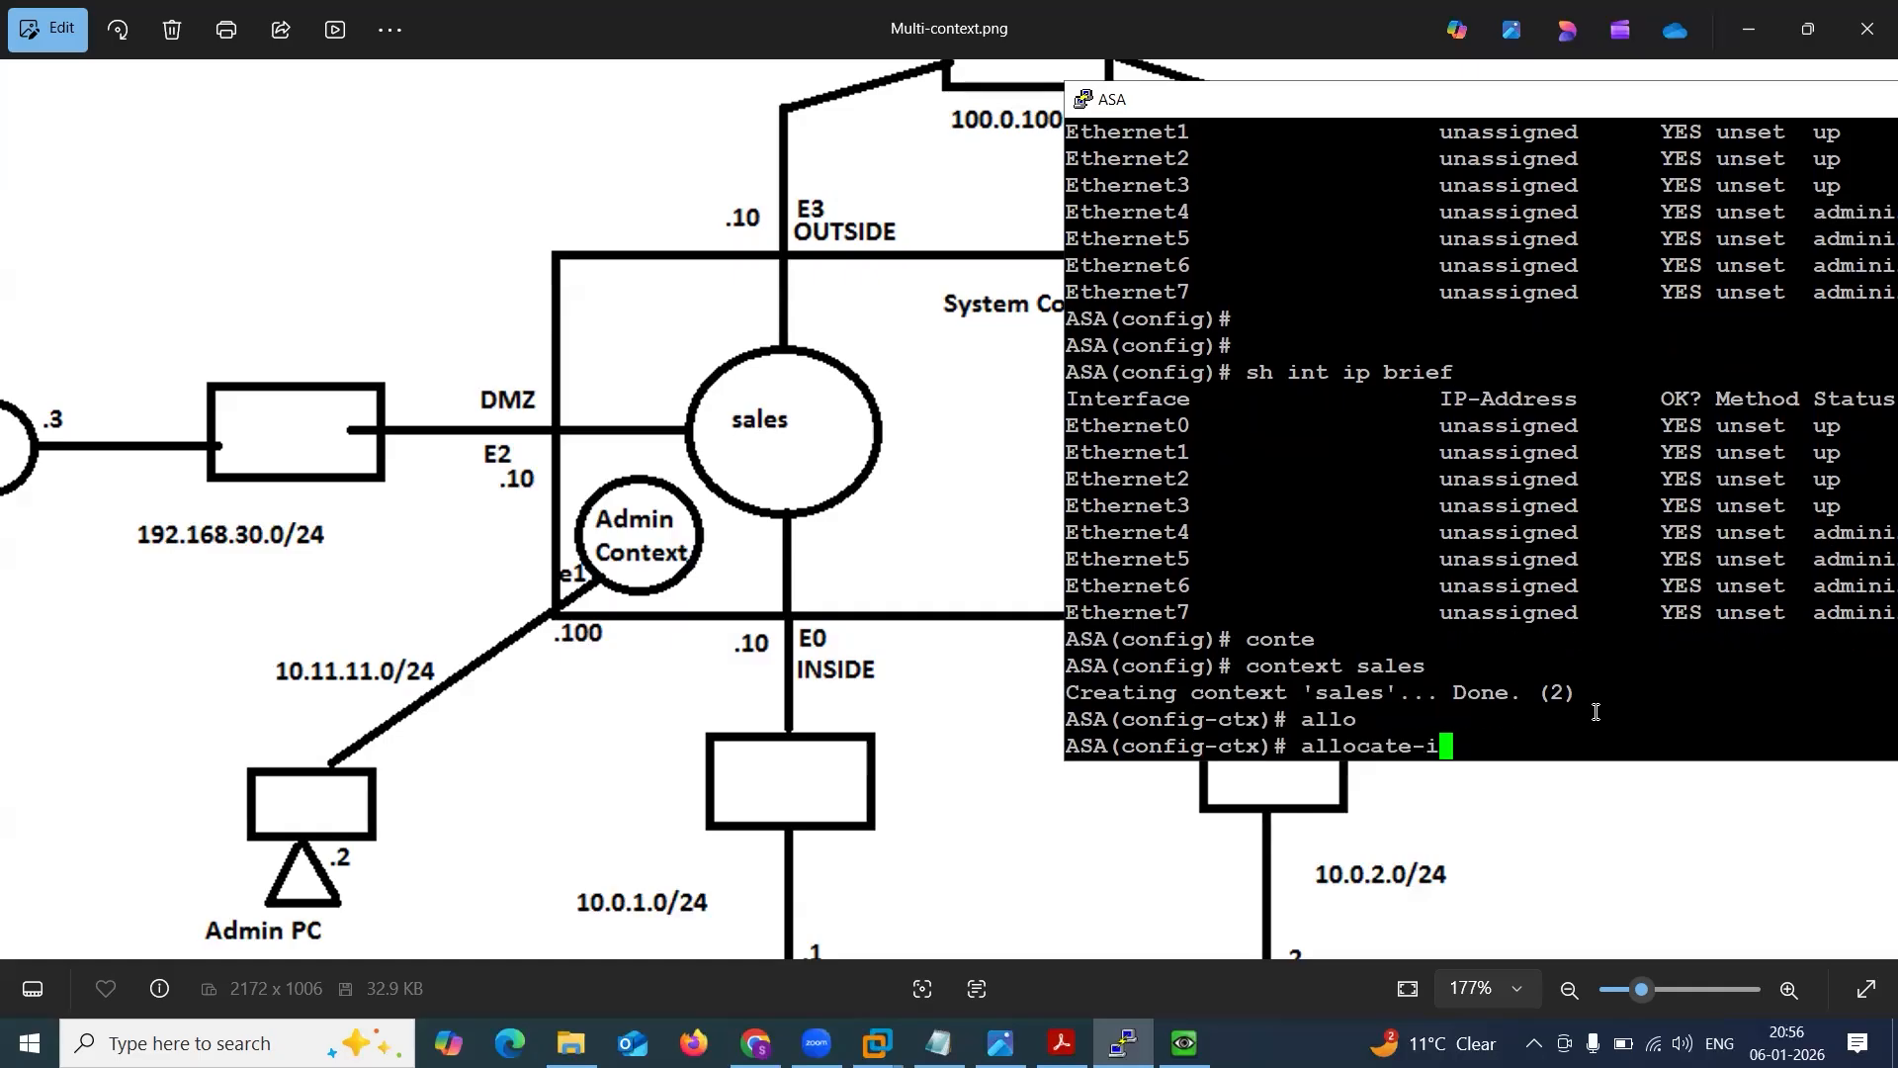
text(n)
key(Tab)
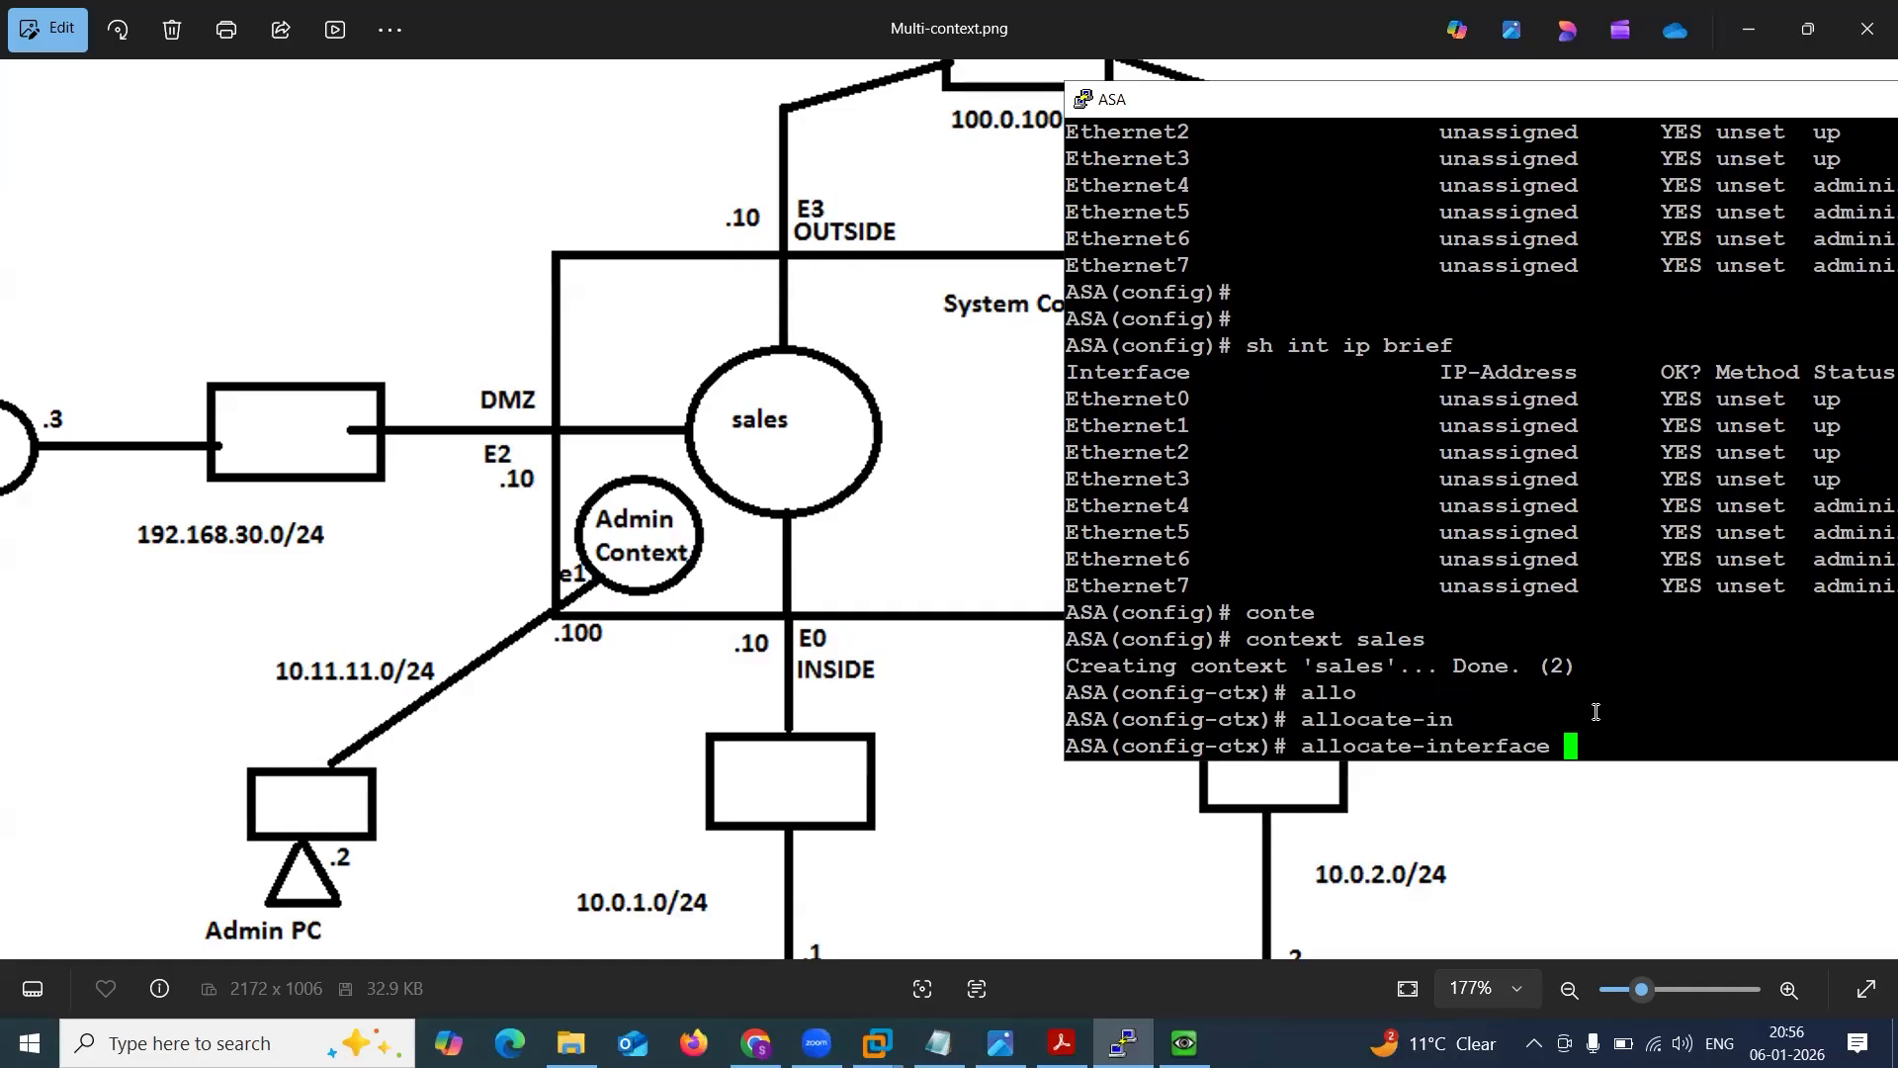
text(e0)
key(Return)
Allocate interfaces e2 and e3 to the sales context as well.
key(Up)
key(BackSpace)
text(2)
key(Return)
key(Up)
key(BackSpace)
text(3)
key(Return)
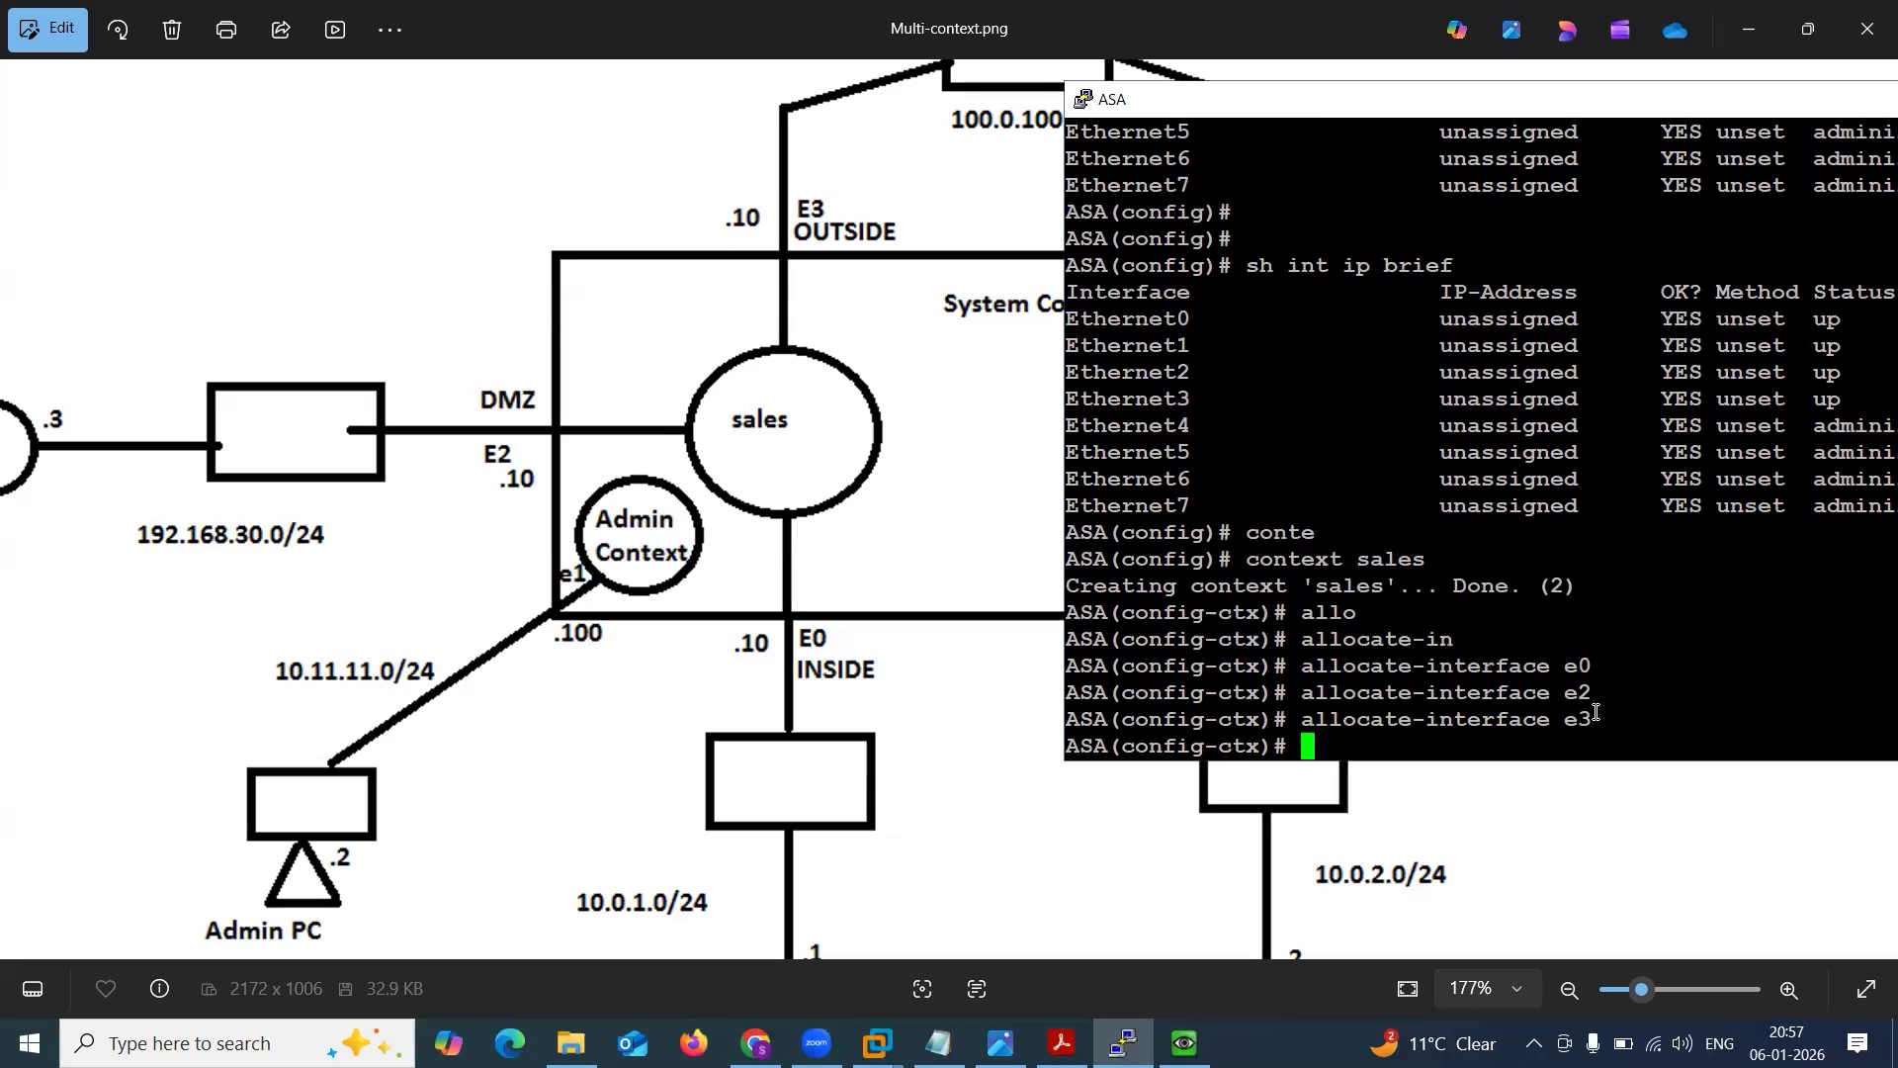
Set the sales context's config-url to SALES.cfg.
text(confi)
key(Tab)
text(-u)
key(Tab)
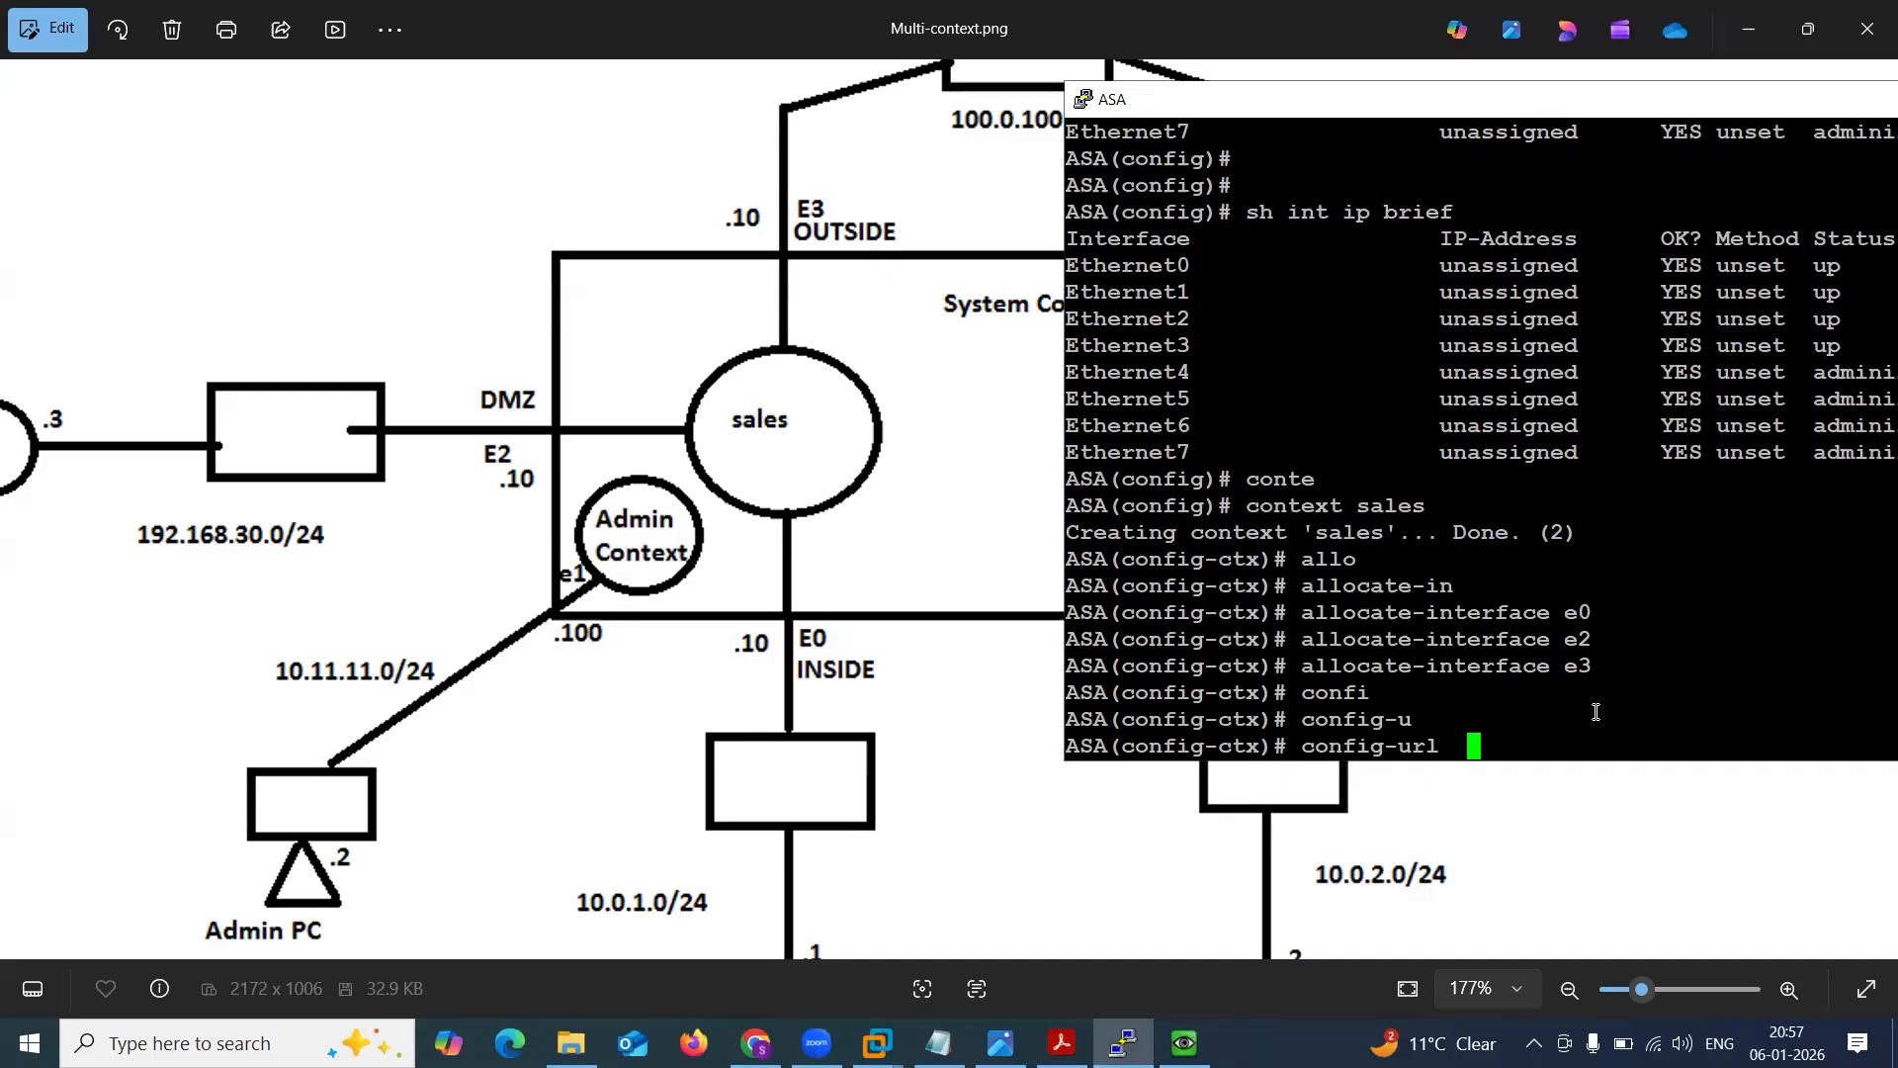
text(SALES.cfg)
key(Return)
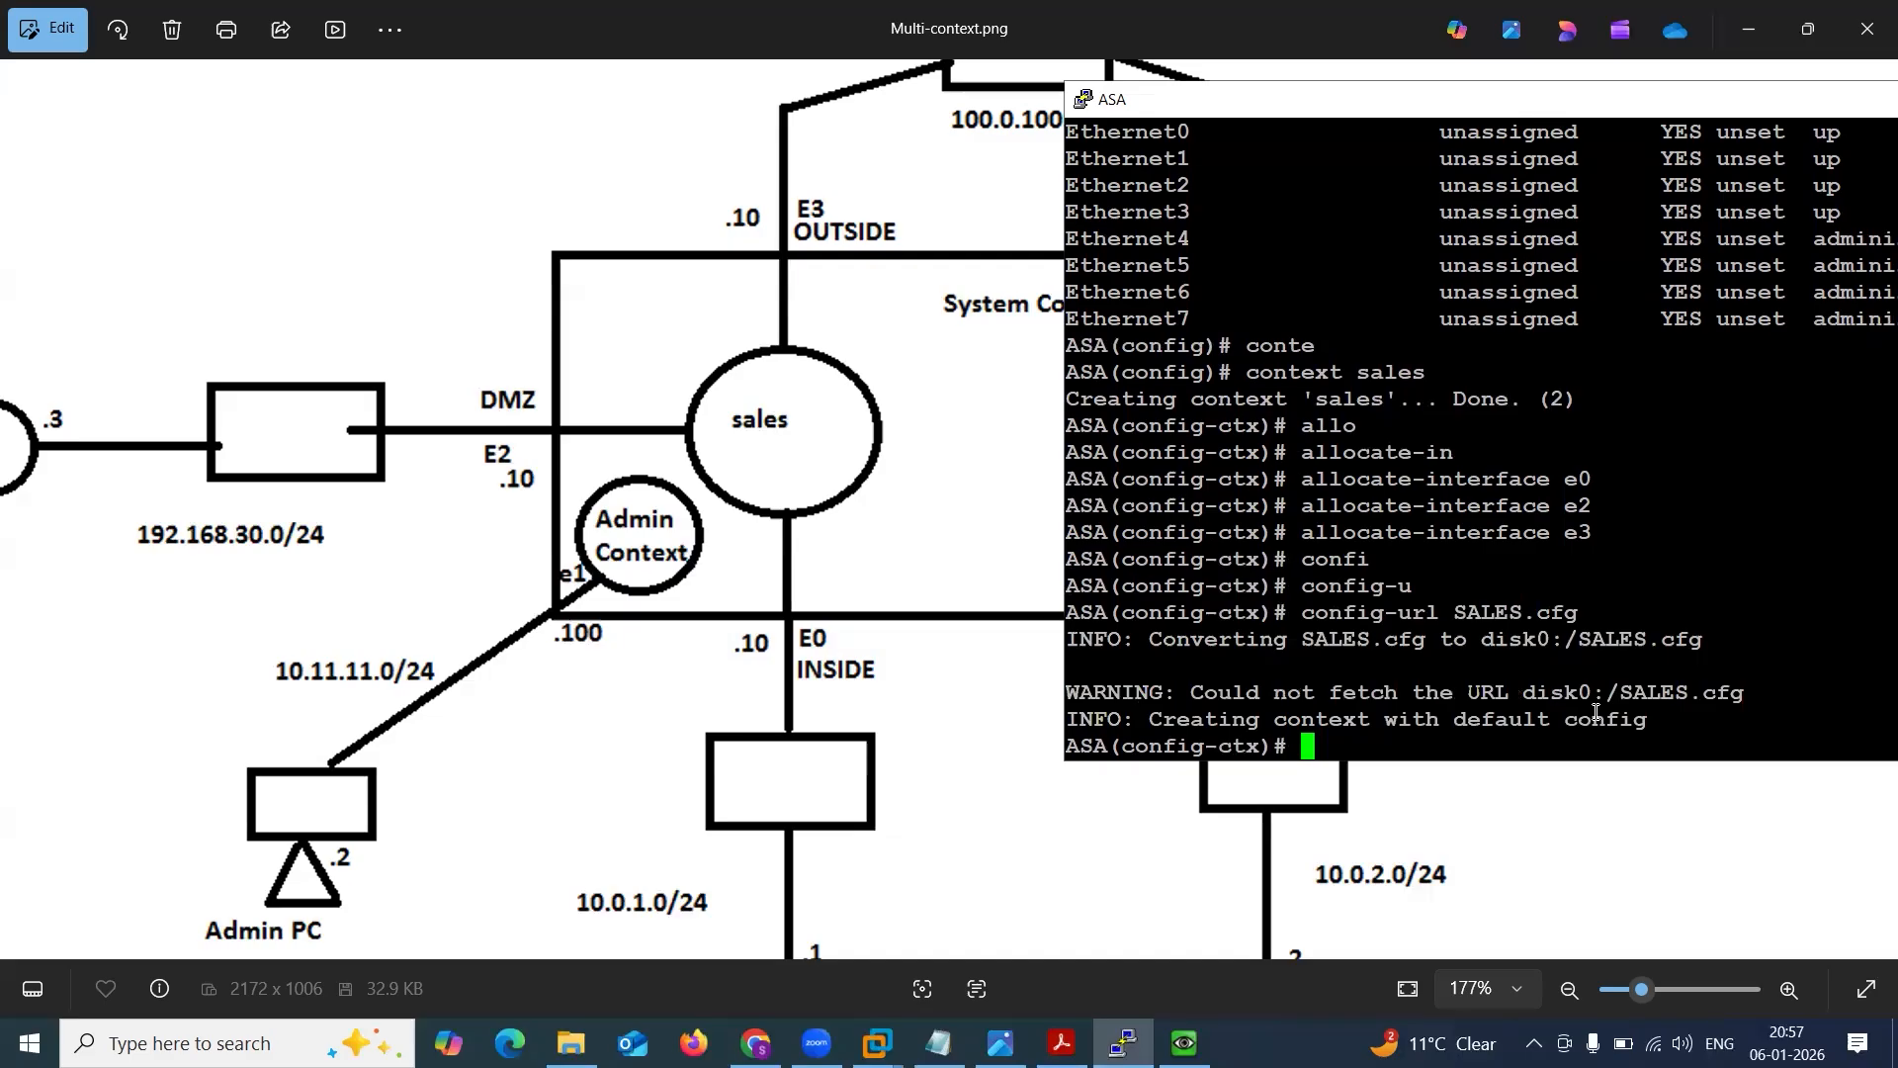
key(Return)
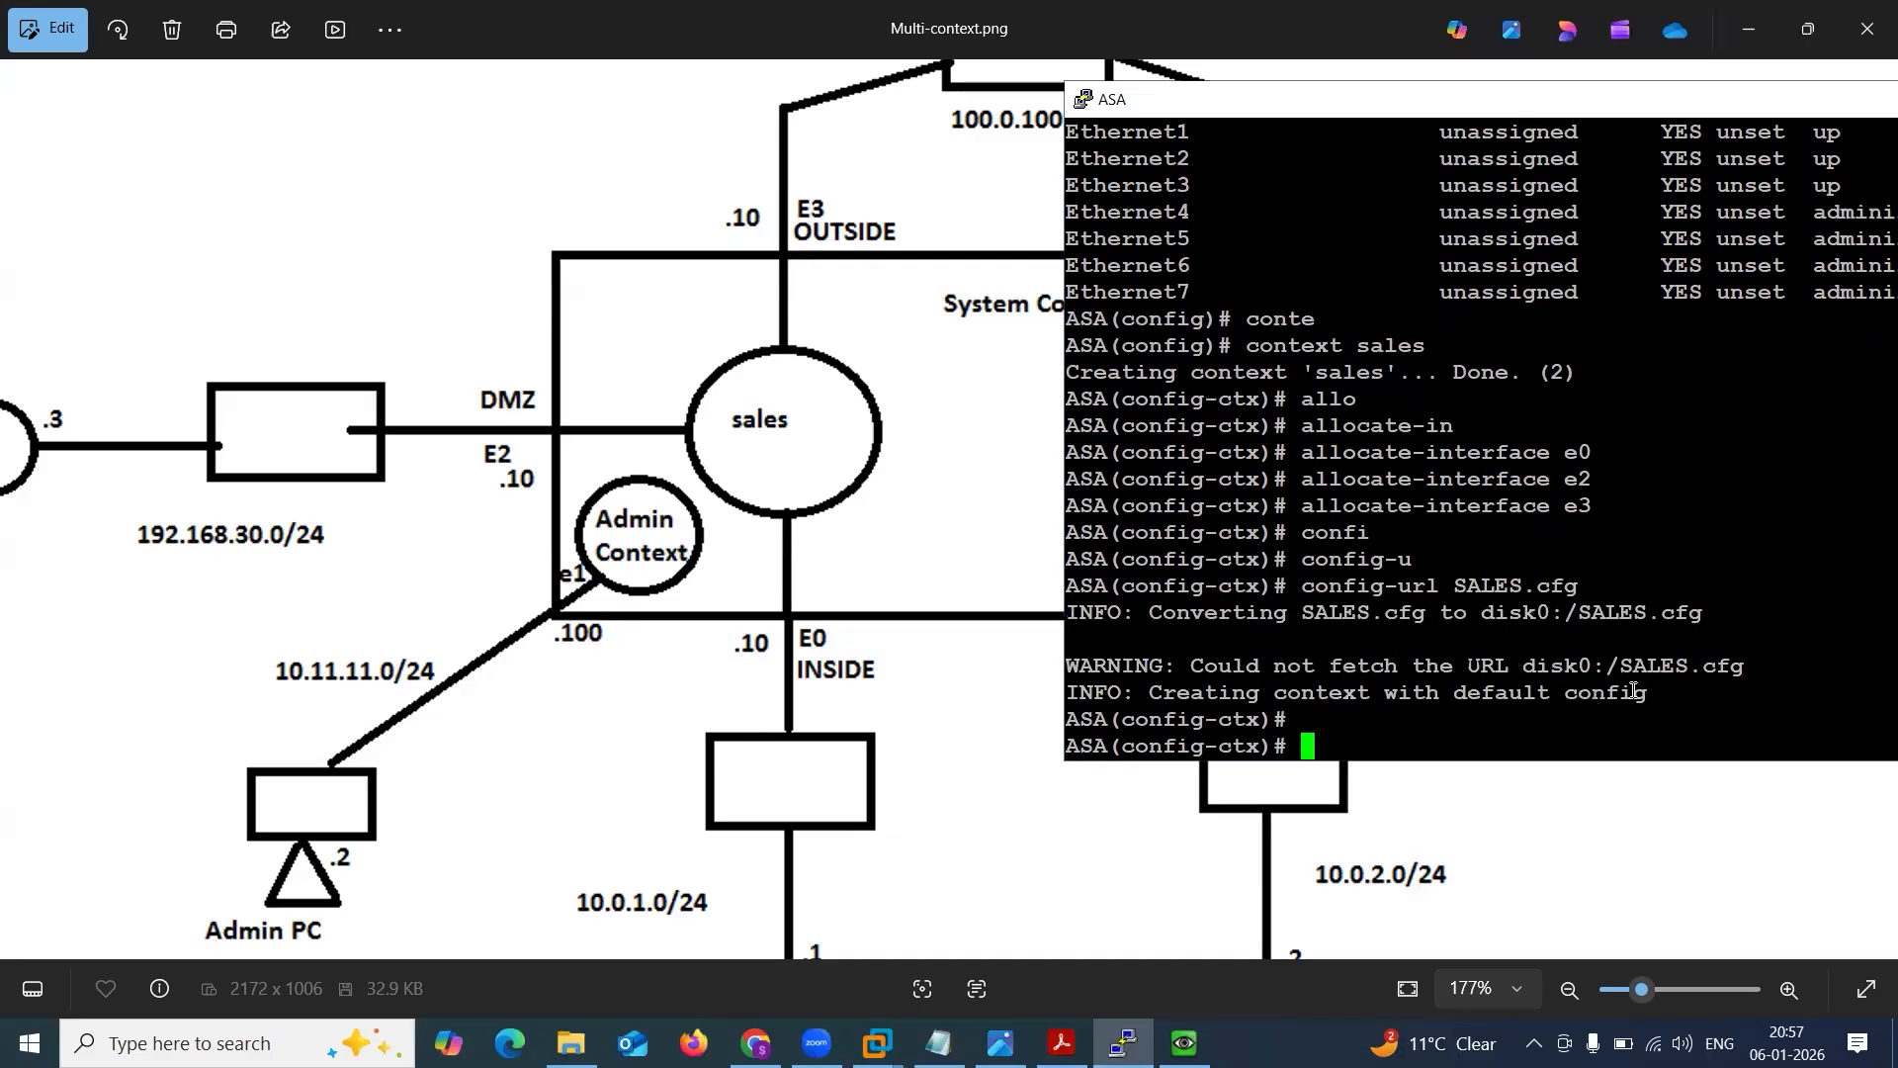
Highlight the disk0:/SALES.cfg path in the config-url output.
drag(1565, 612, 1685, 608)
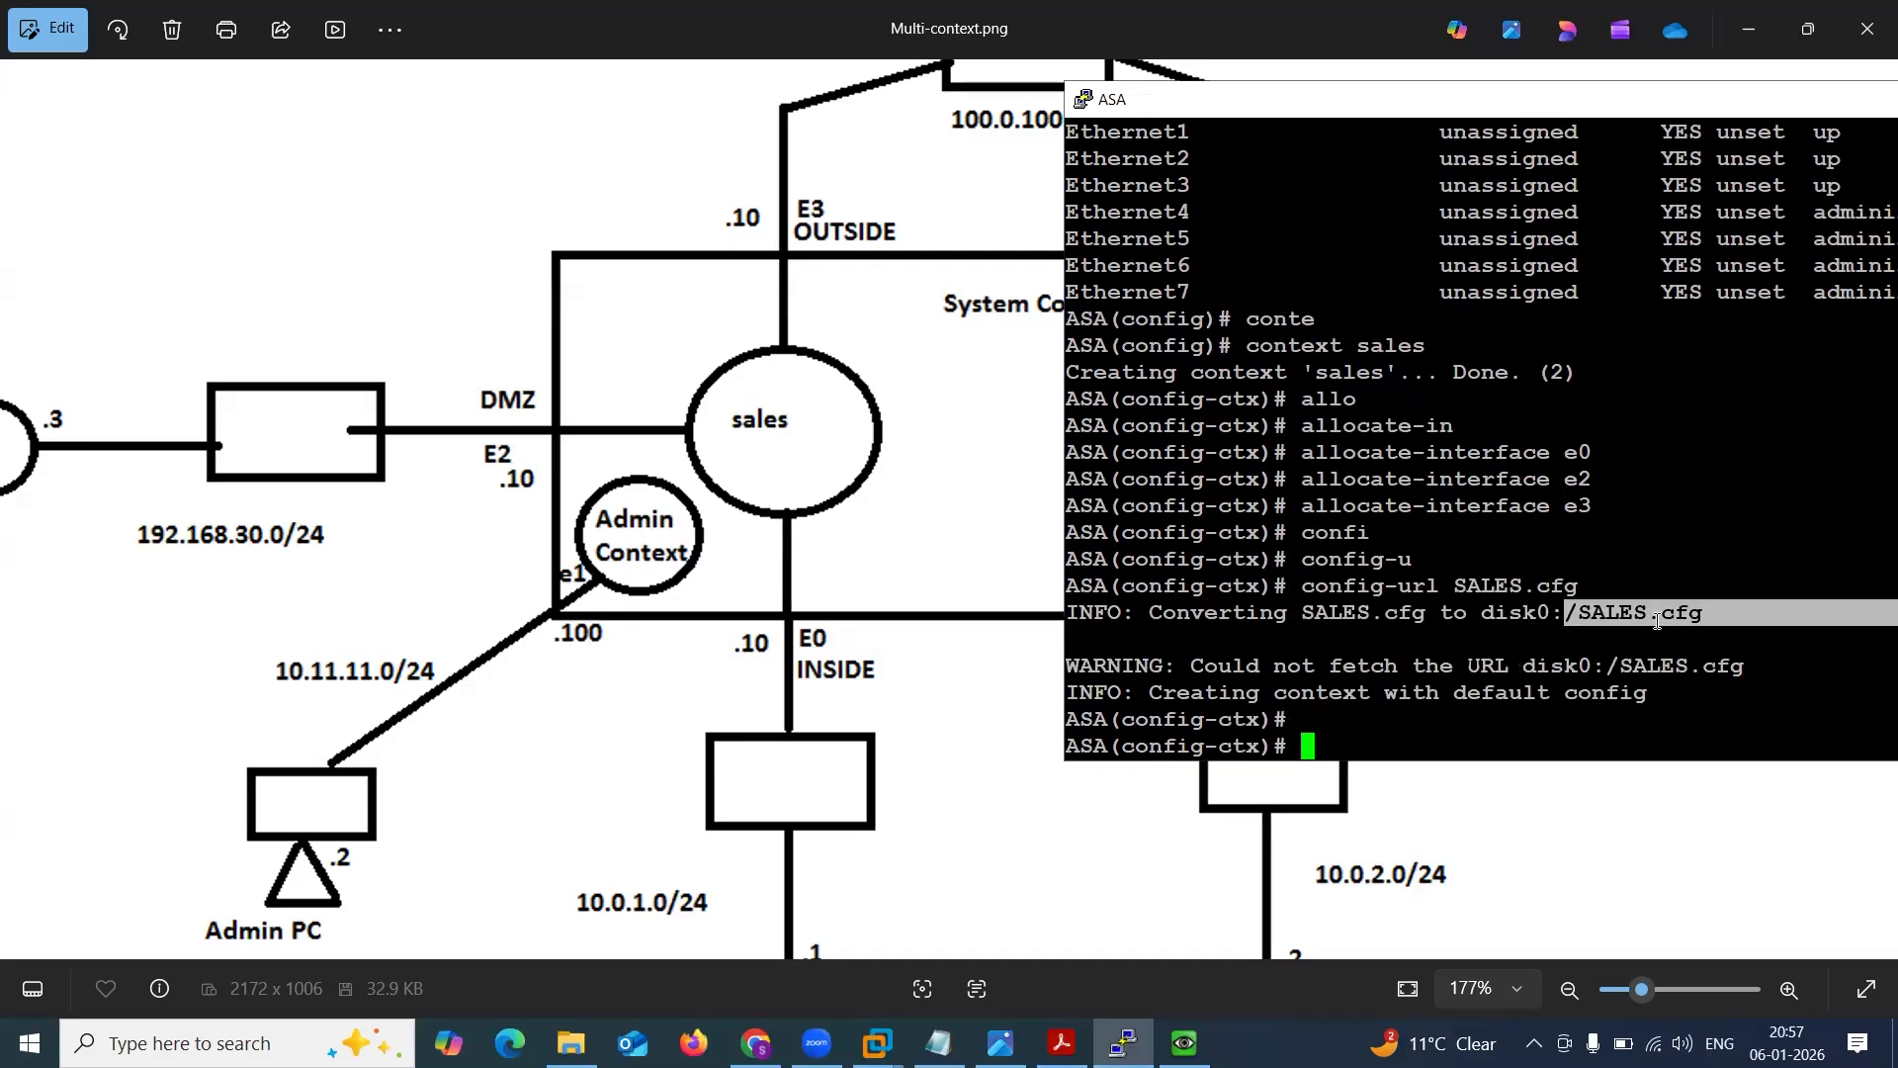
drag(1482, 613, 1698, 622)
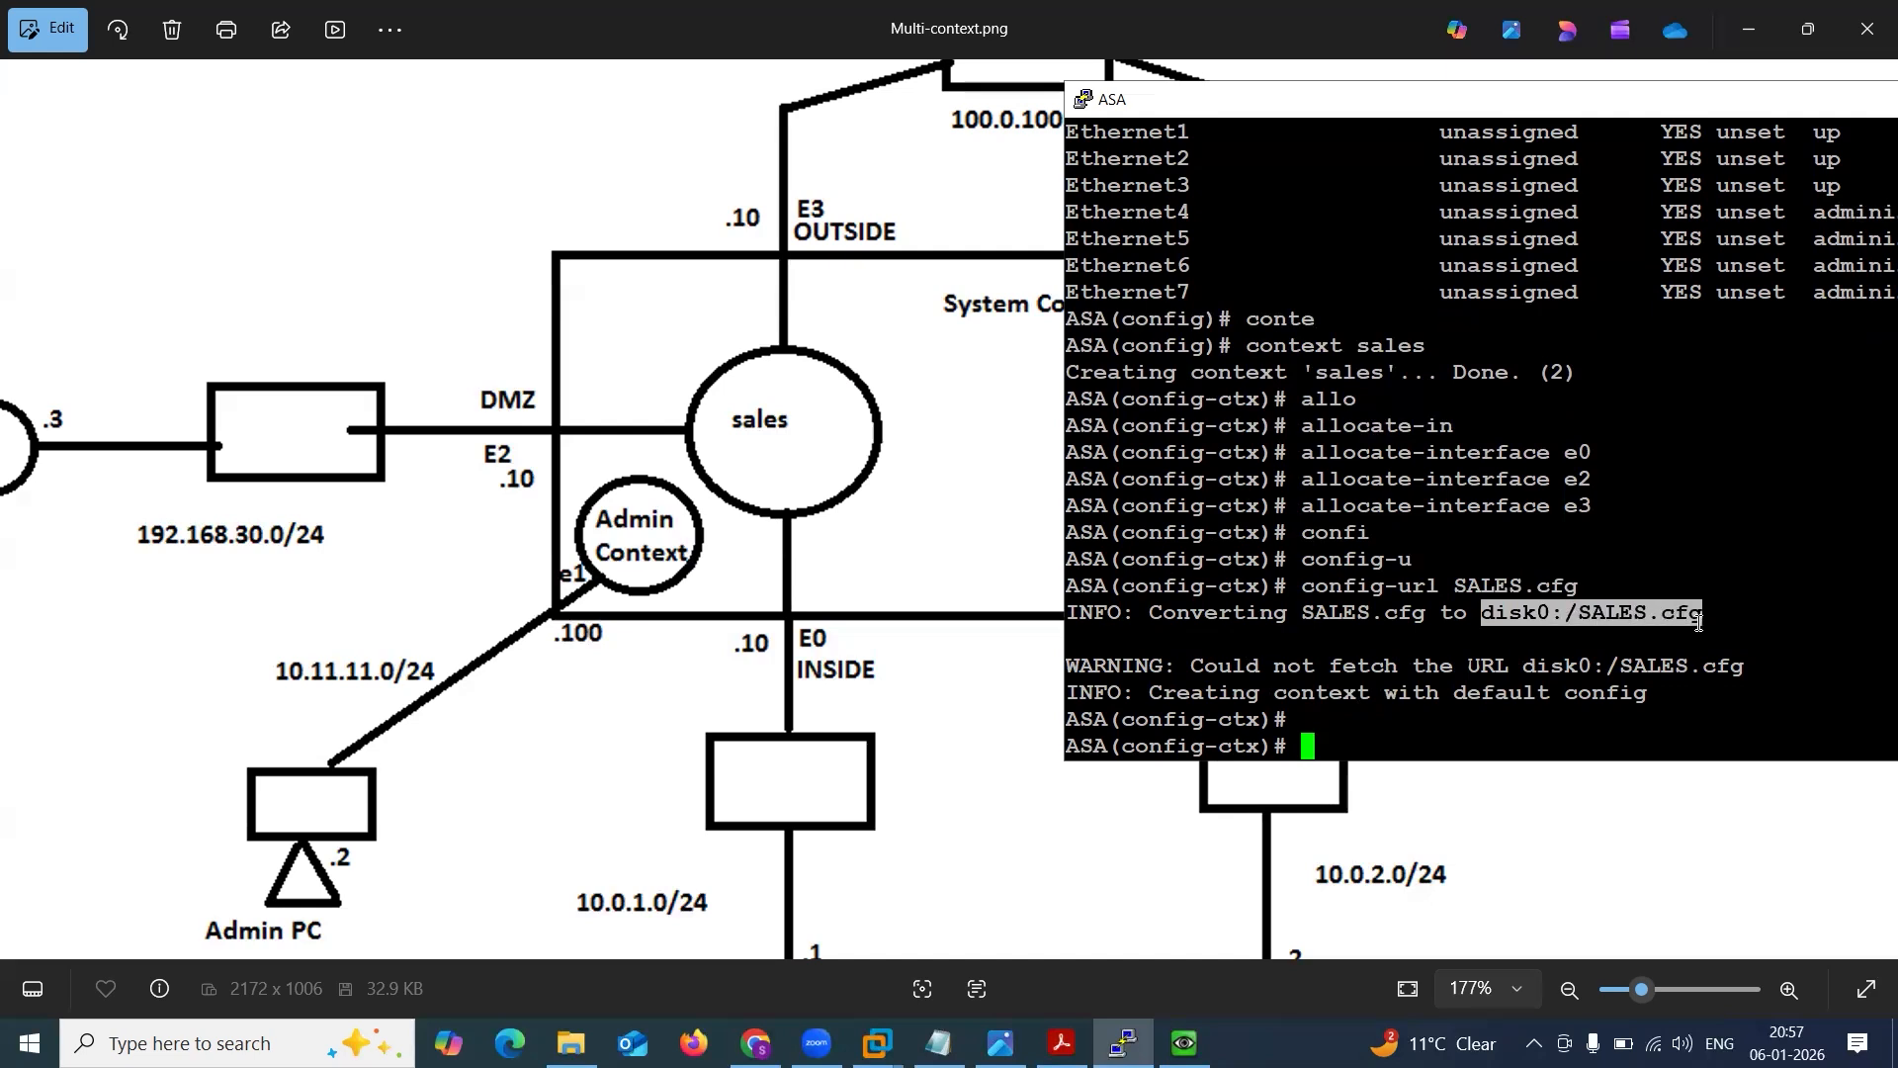
click(1697, 619)
Display the configured contexts with sh run context.
text(sh run cont)
key(Tab)
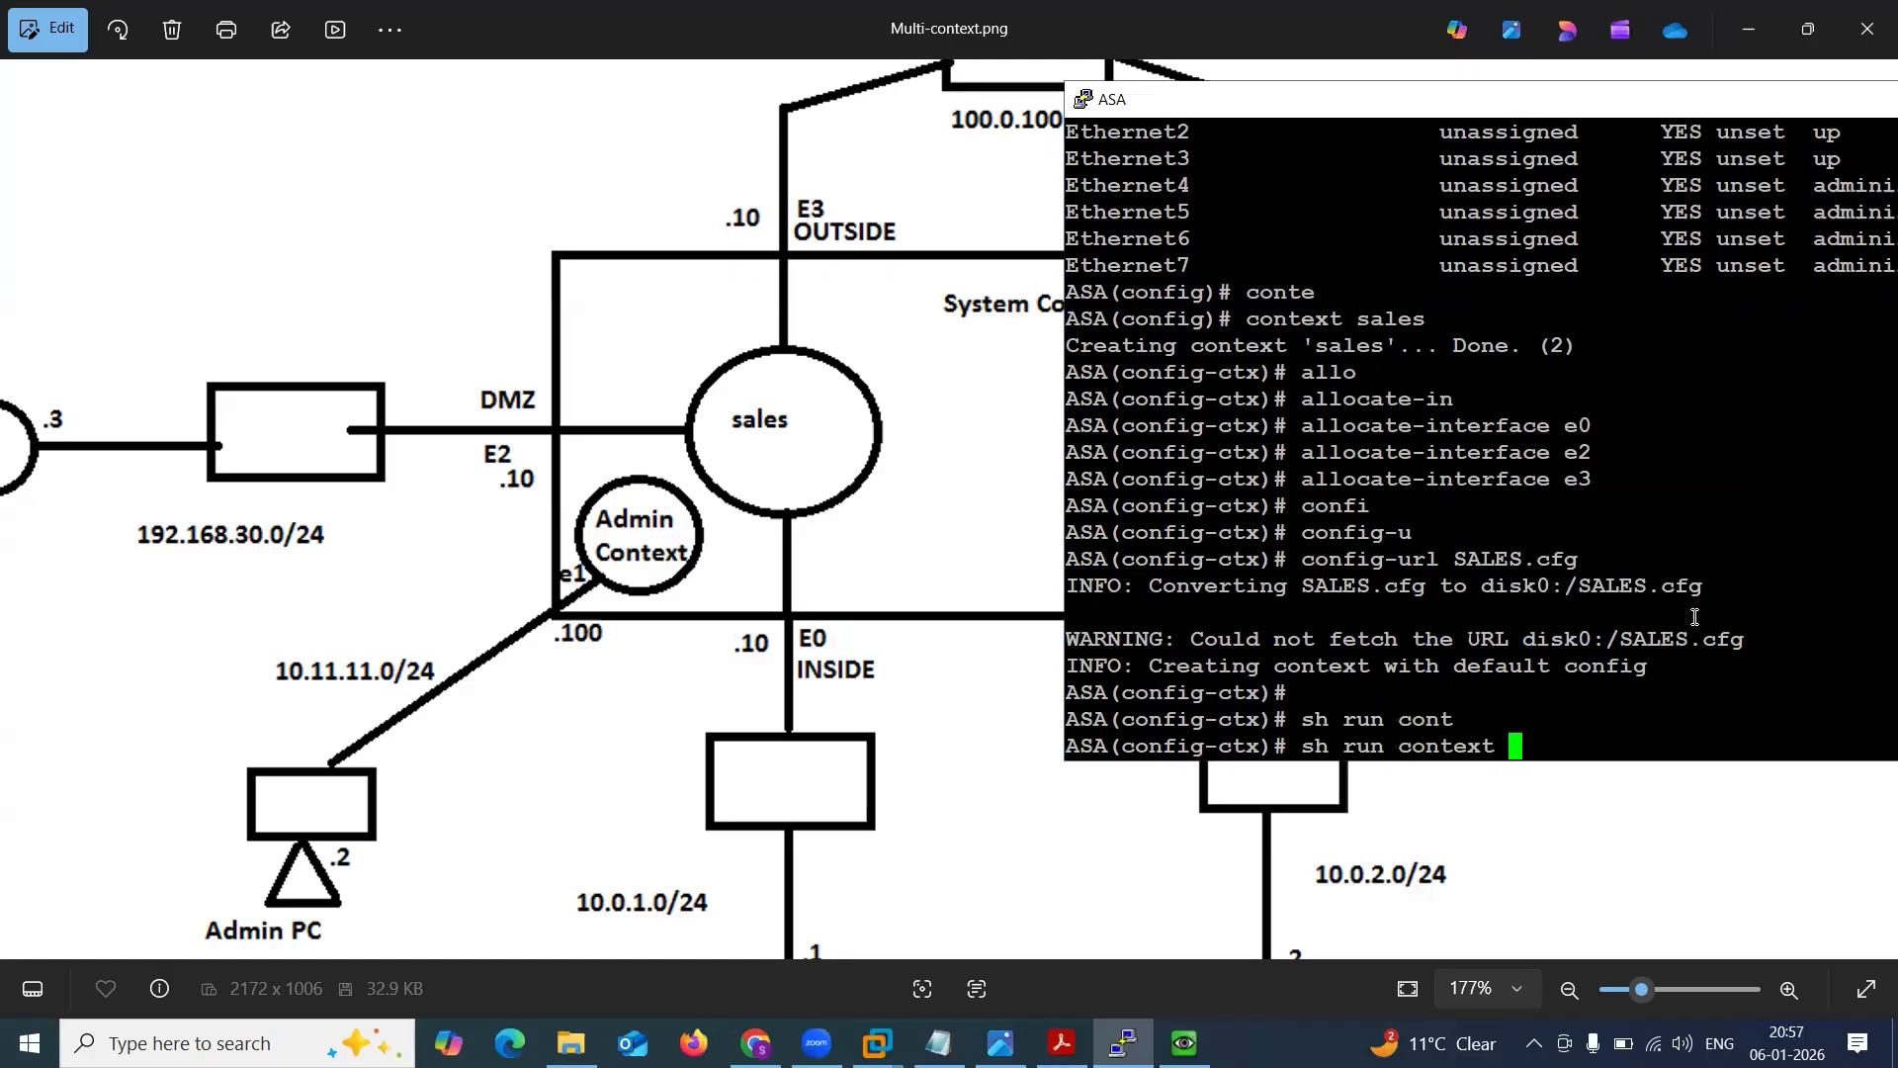
key(Return)
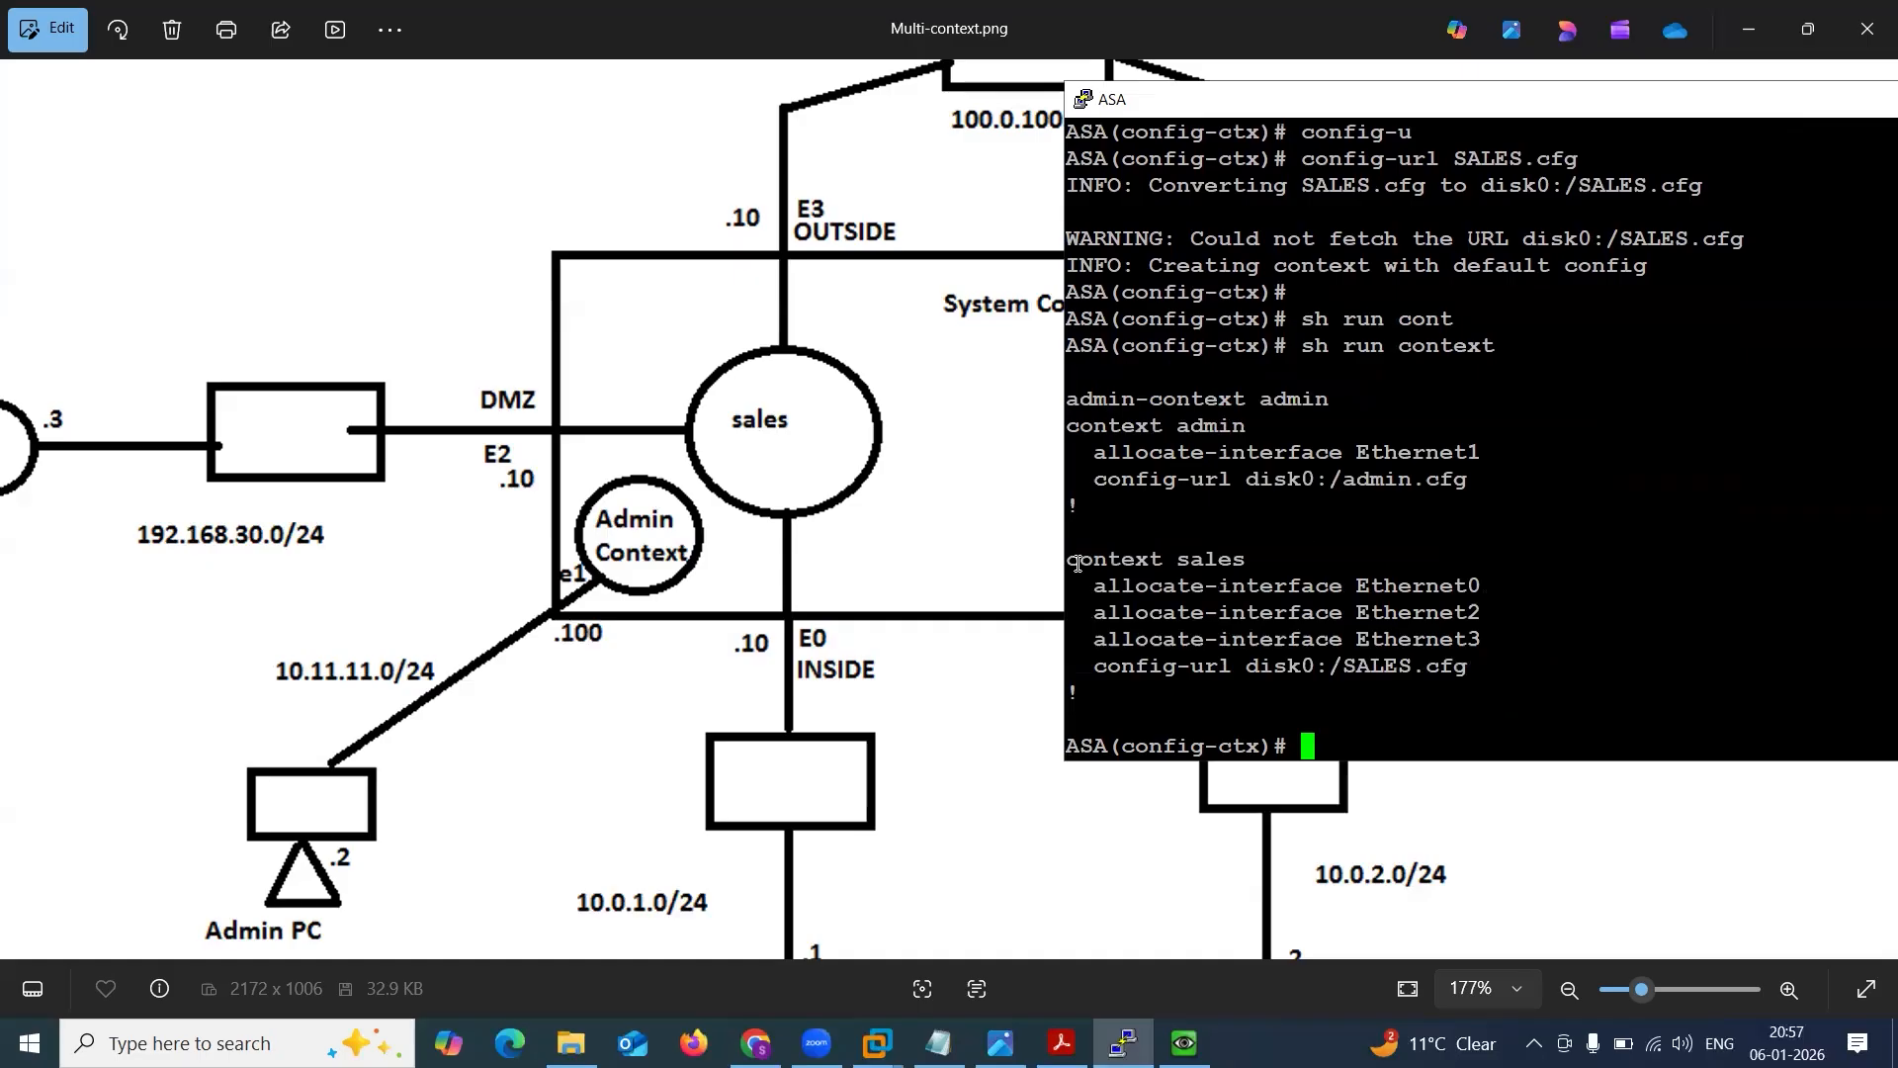
Highlight the admin and sales context entries in the output to compare their allocated interfaces and config-url lines.
drag(1068, 559, 1225, 565)
drag(1094, 585, 1474, 669)
click(1472, 668)
drag(1074, 554, 1246, 563)
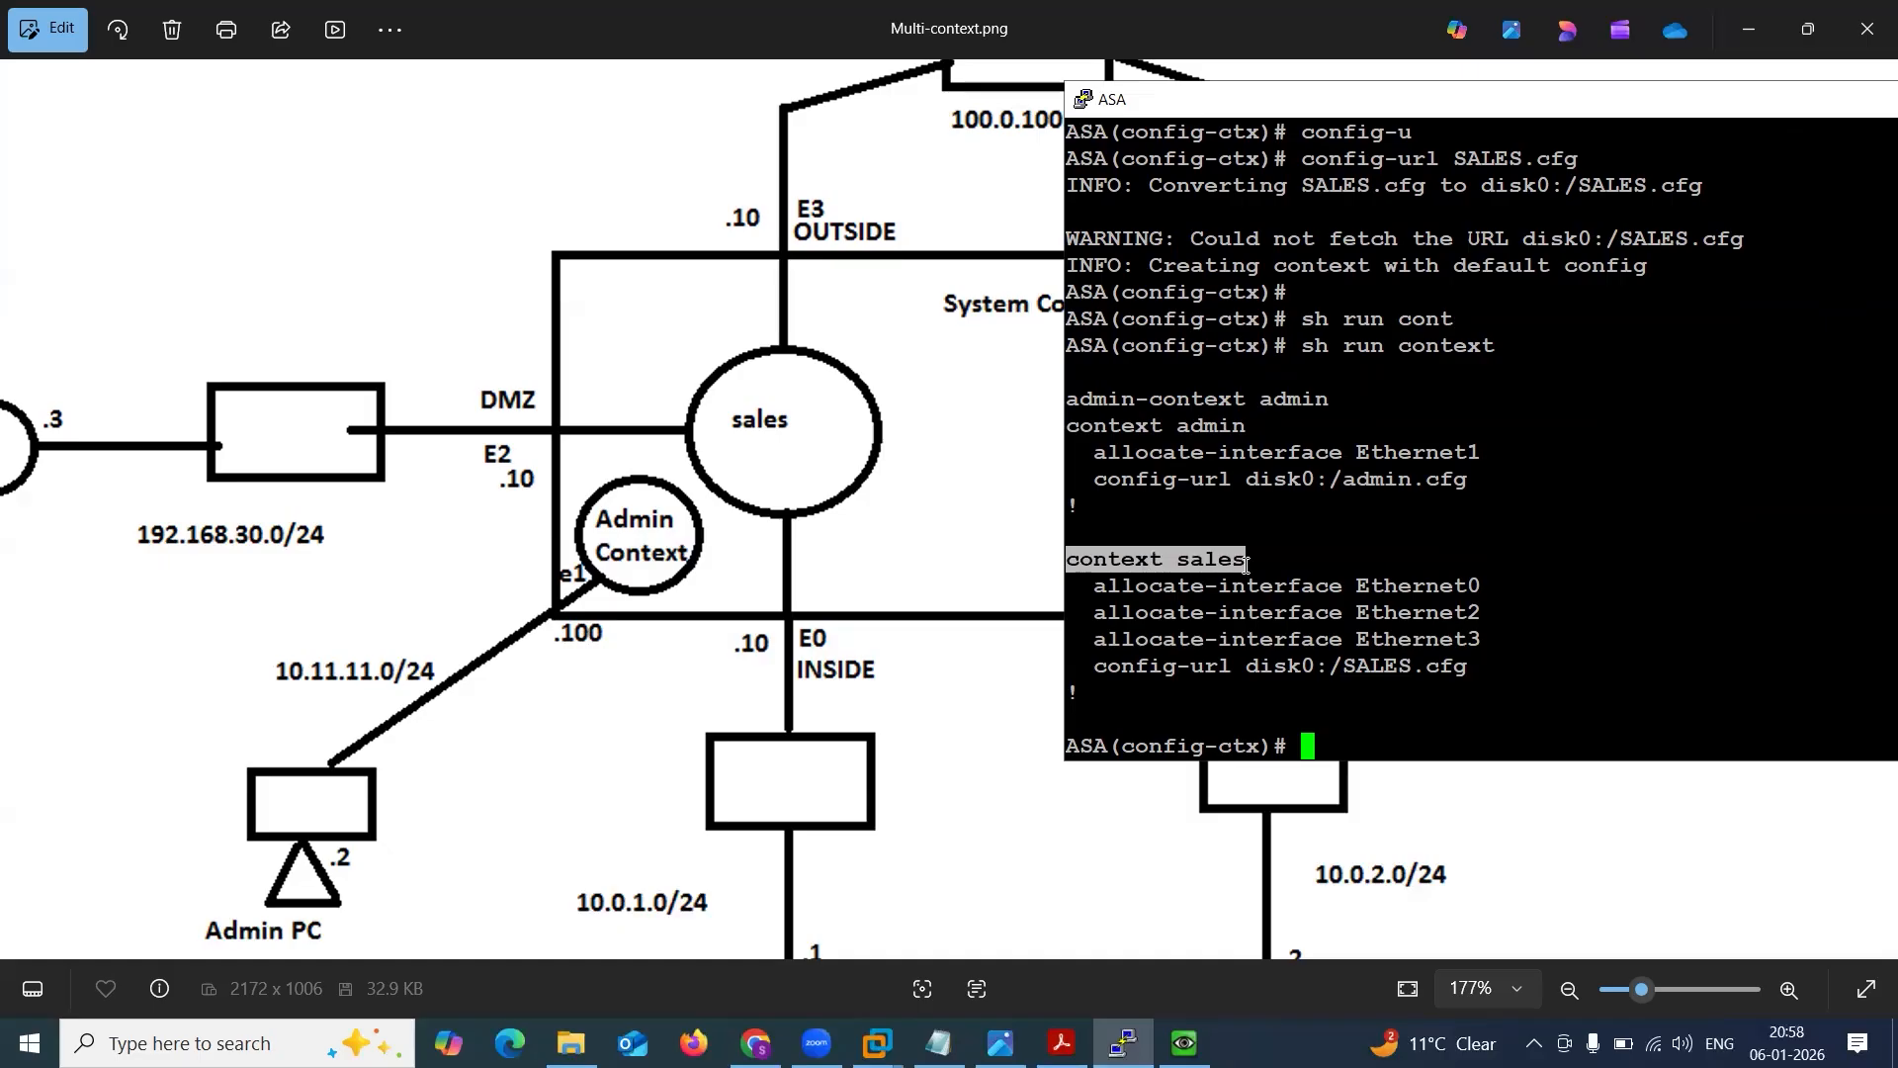
click(1152, 579)
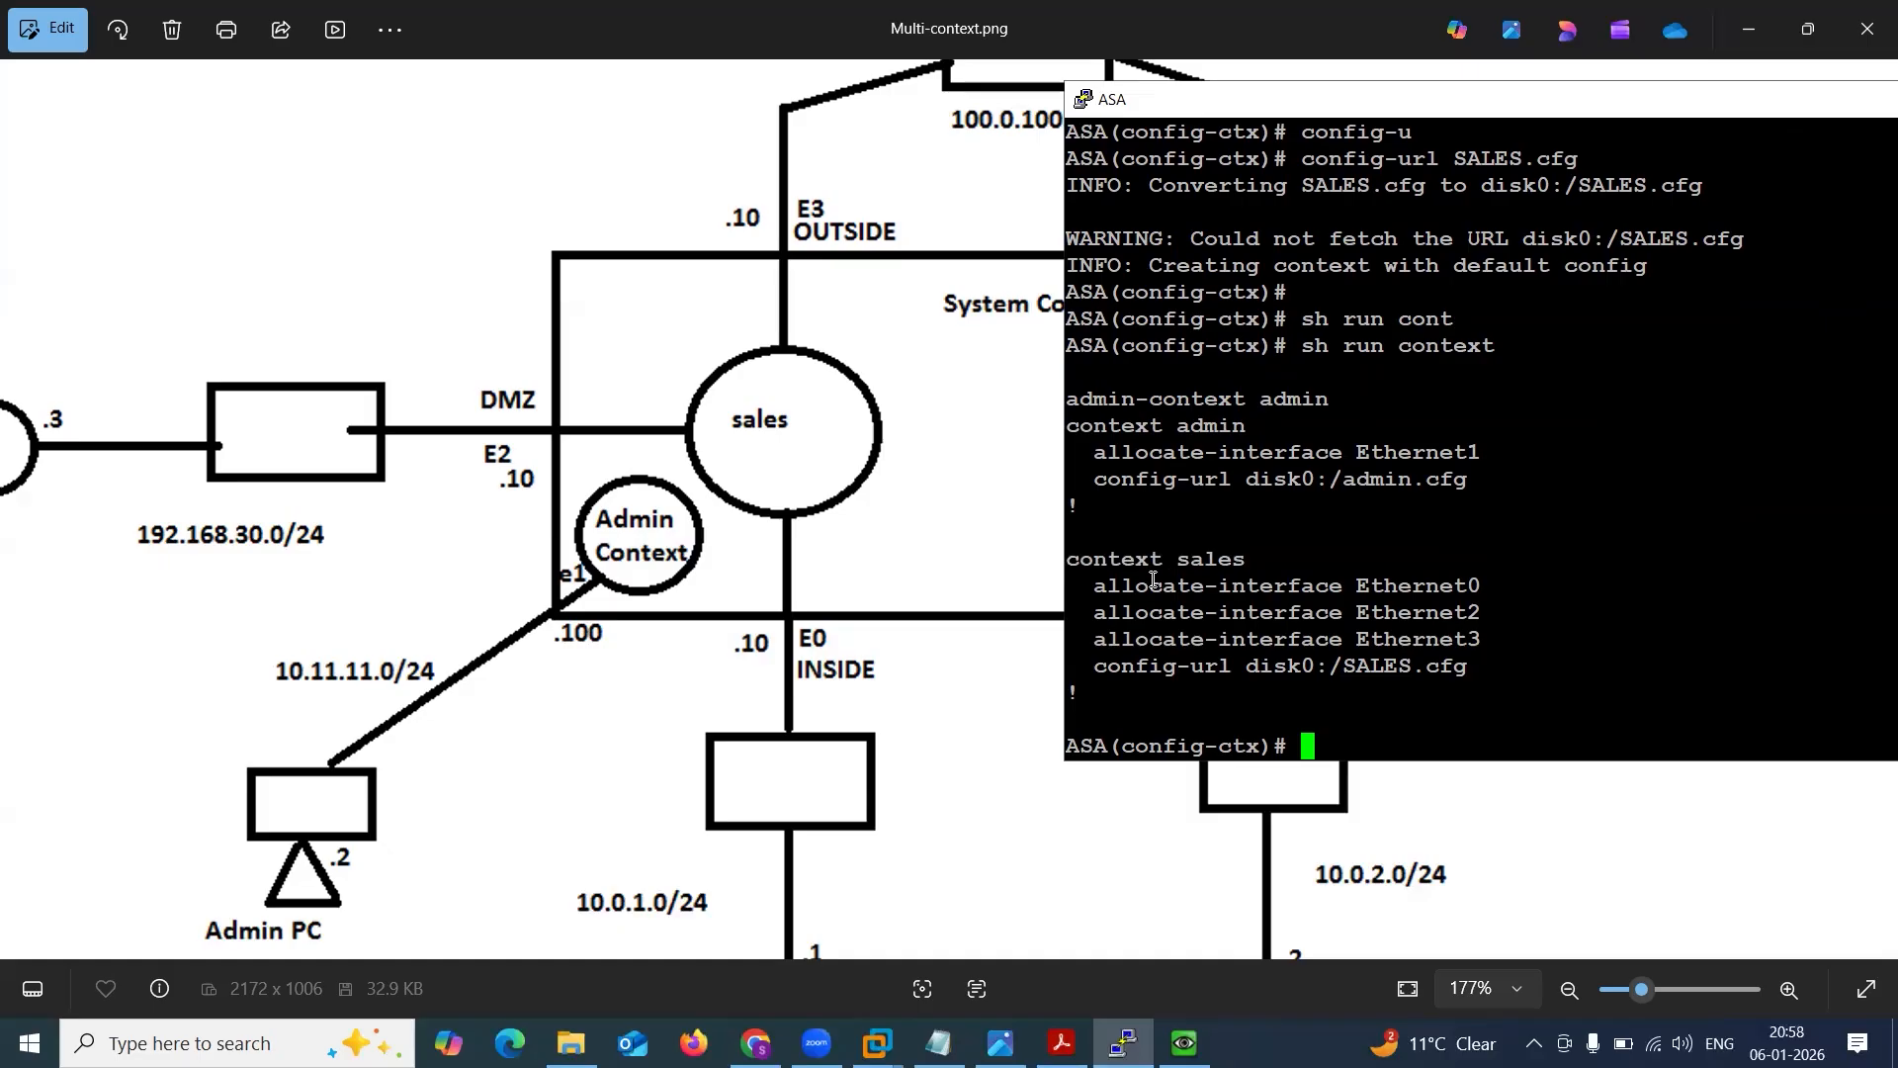
drag(1074, 397, 1376, 494)
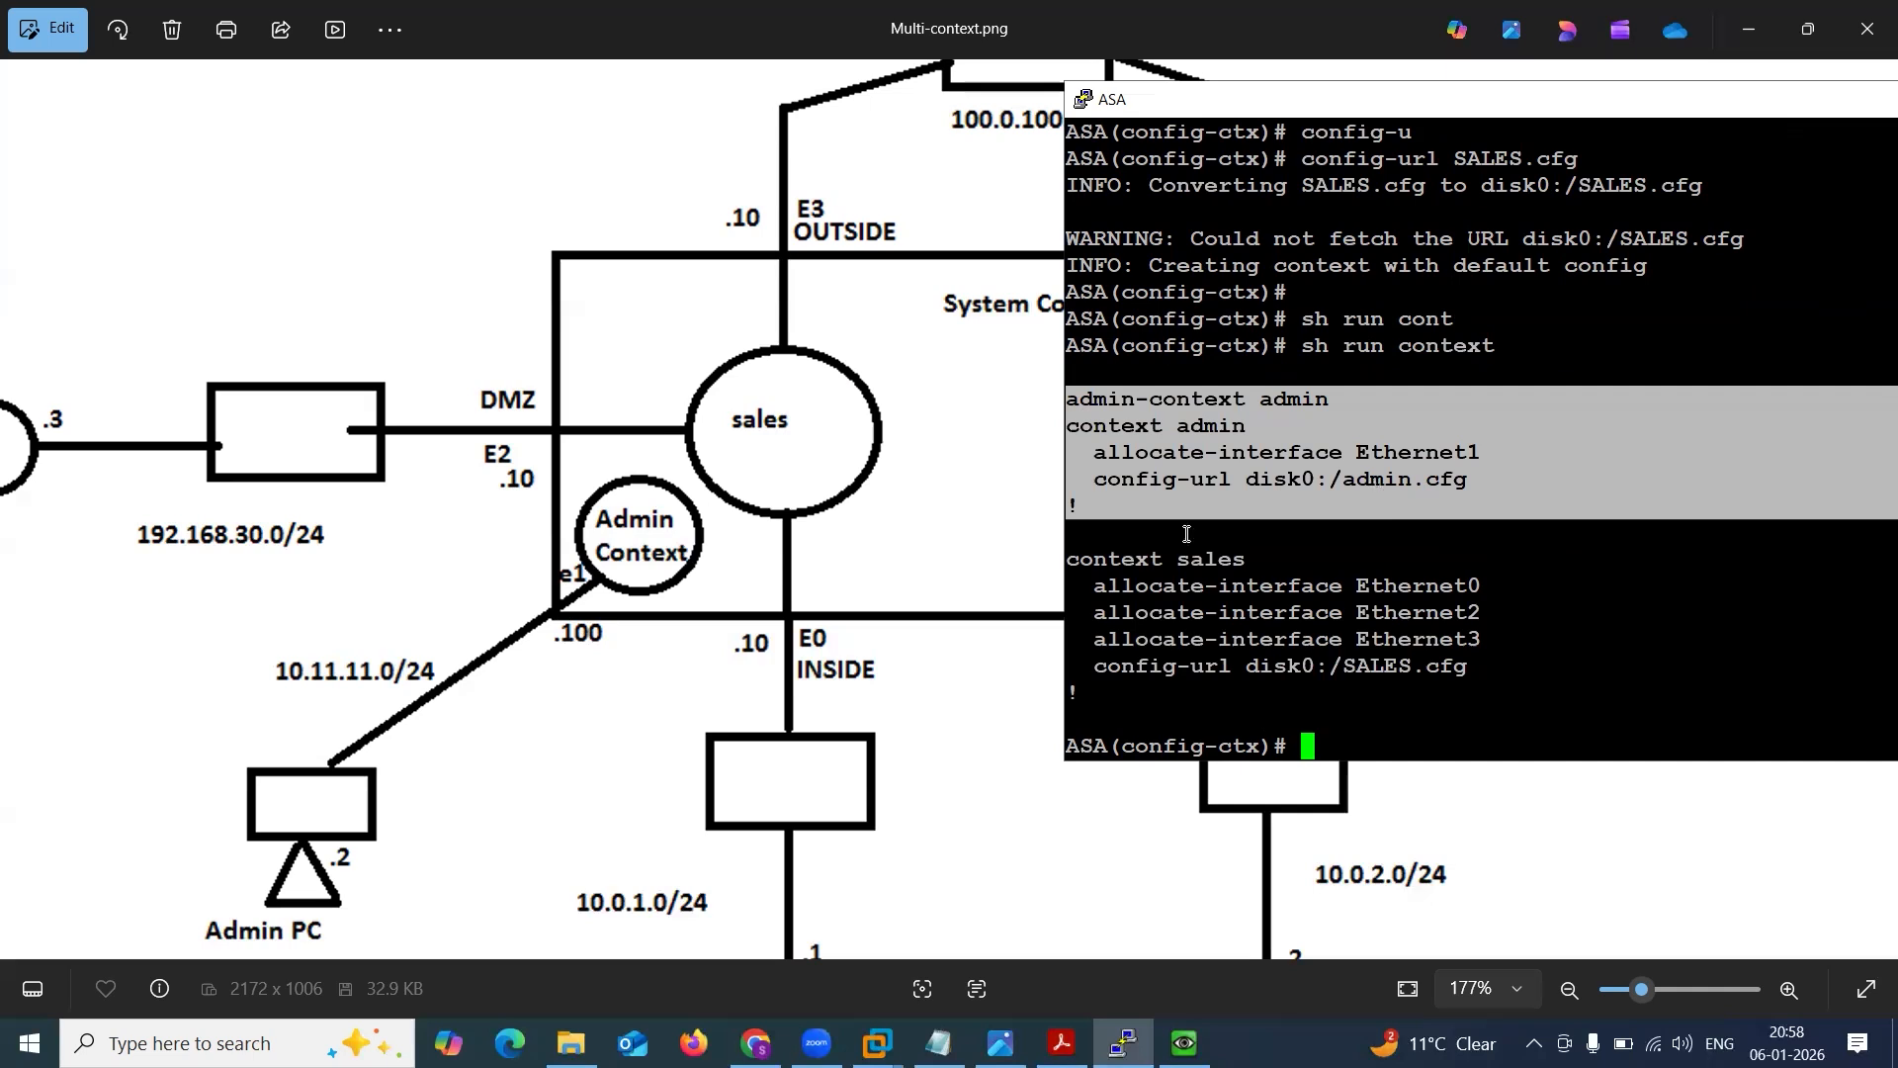
drag(1078, 552, 1460, 678)
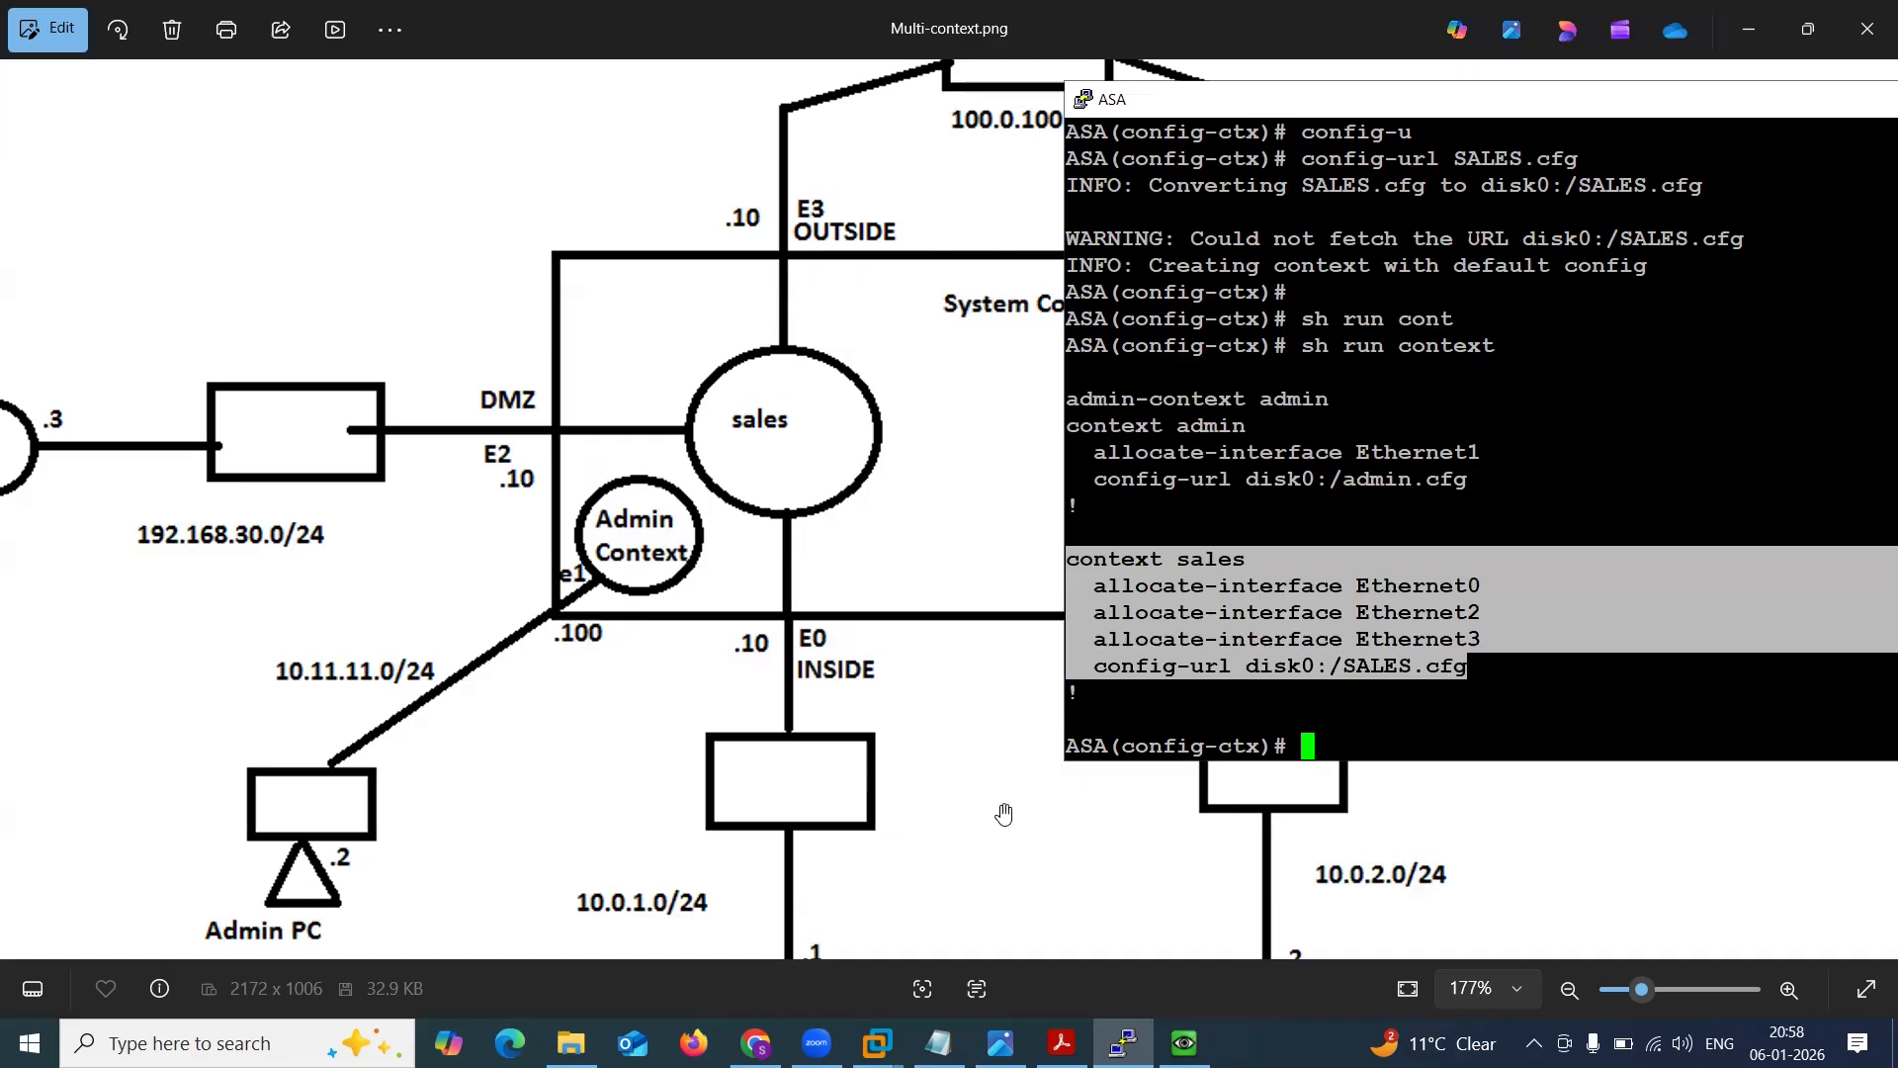
Switch to the ASA Firewall PDF, draw arrows to the User Defined Context heading and its first bullet, and undo them.
click(1062, 1042)
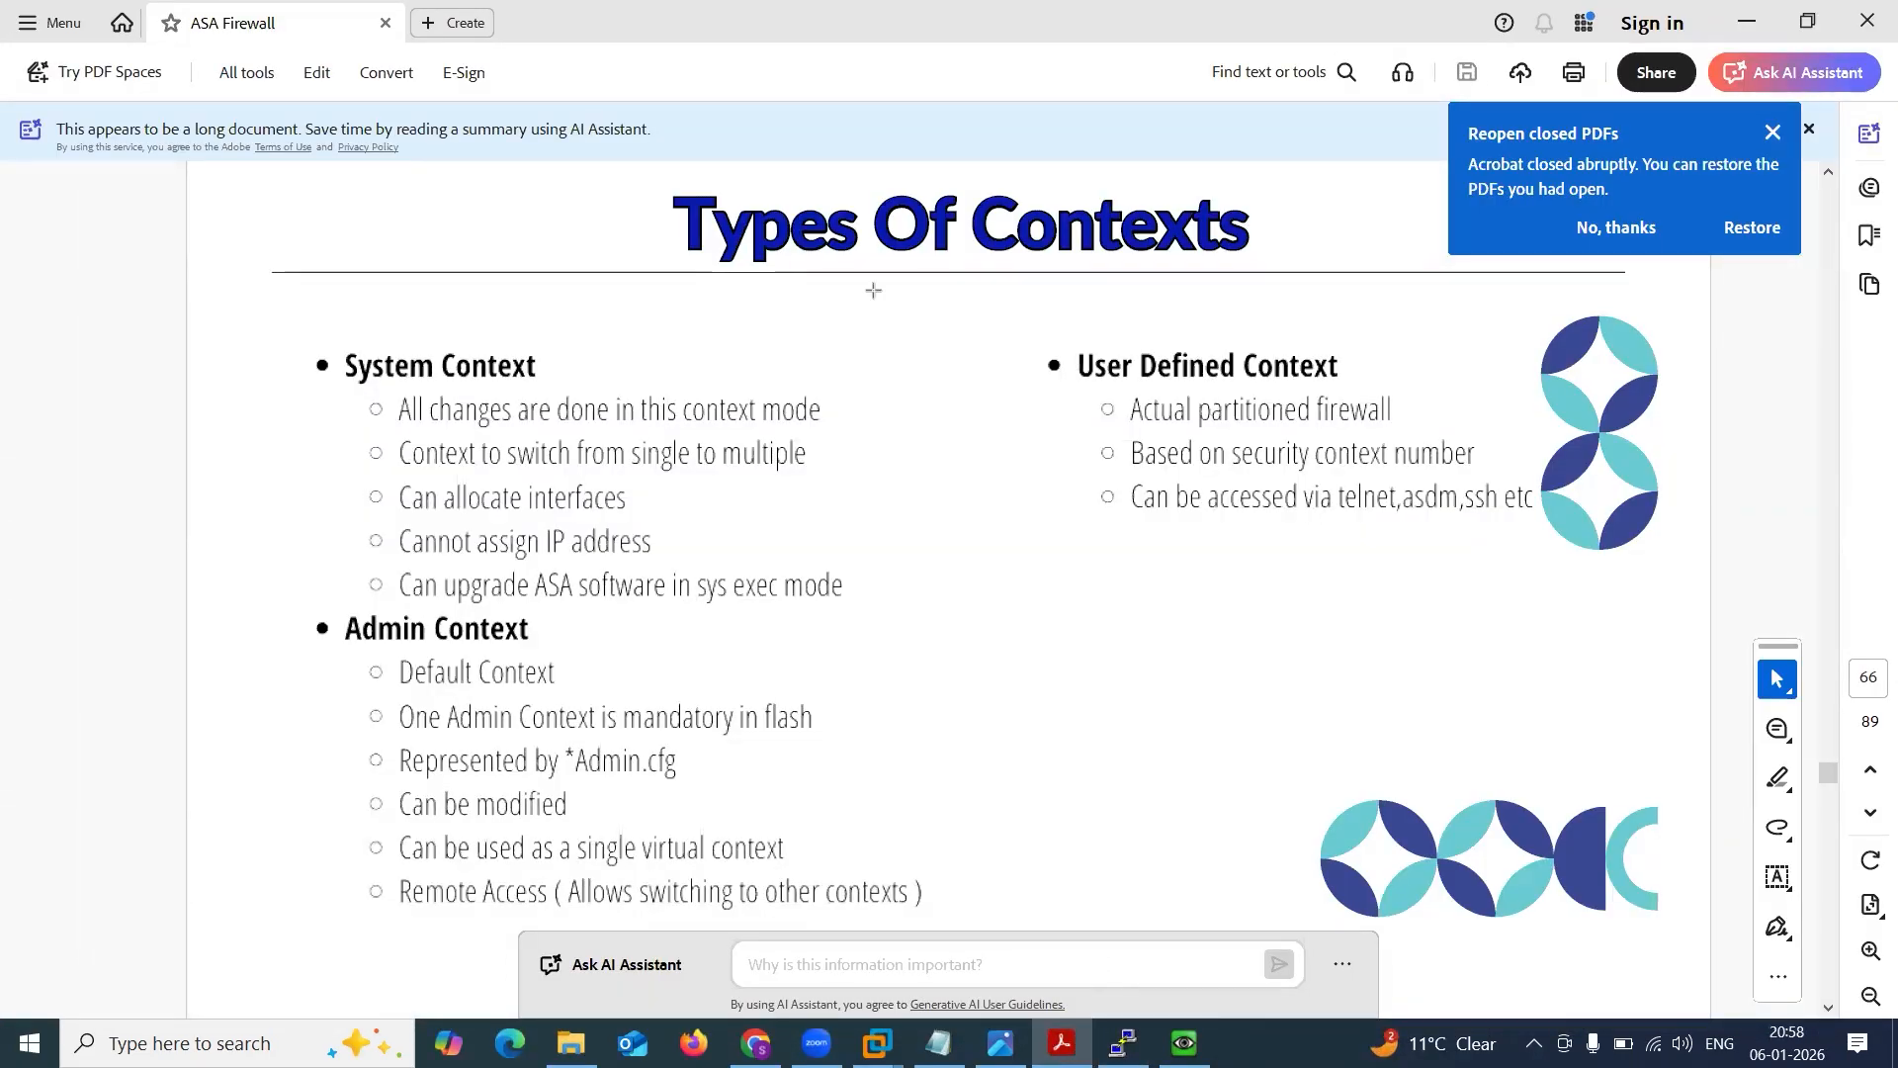
drag(873, 287, 1050, 353)
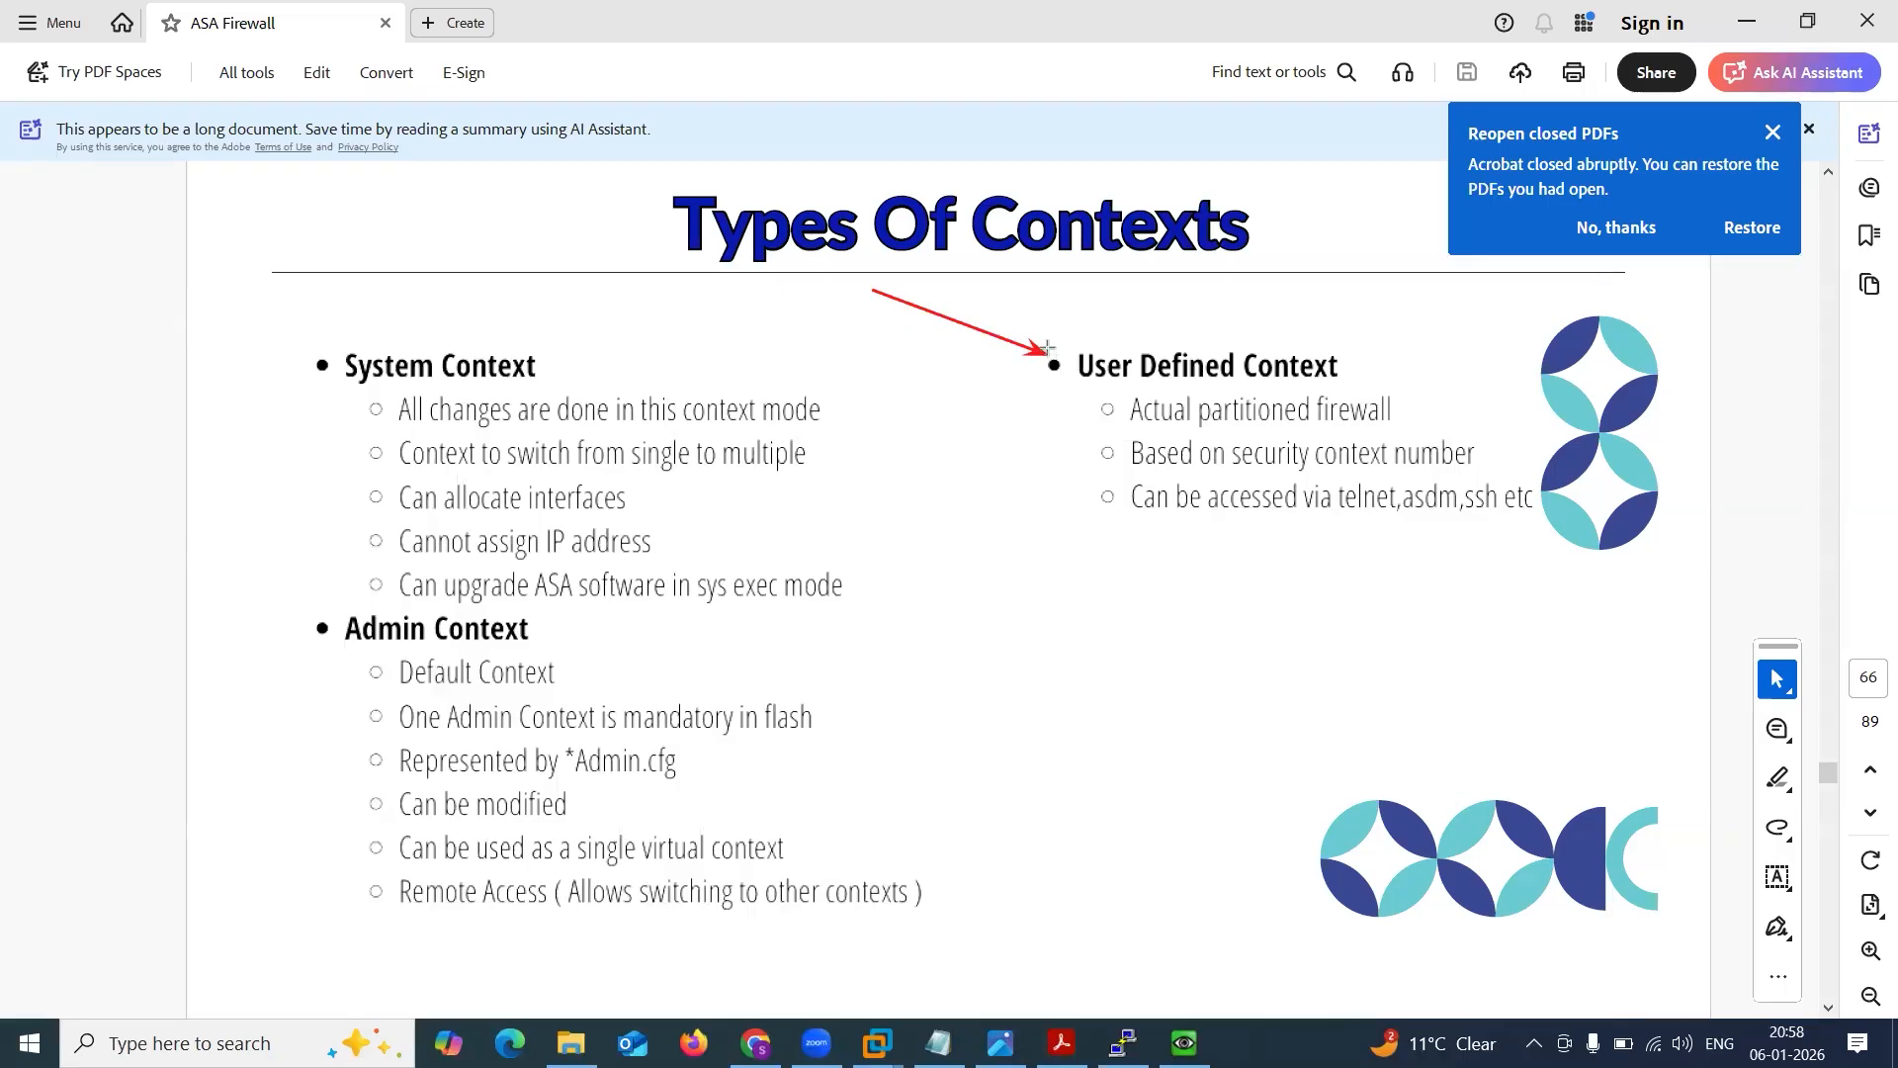
drag(976, 423, 1105, 408)
key(ctrl+z)
key(ctrl+z)
Underline the User Defined Context heading with an arrow, point another at the security context number bullet, and undo both.
drag(1056, 391, 1388, 387)
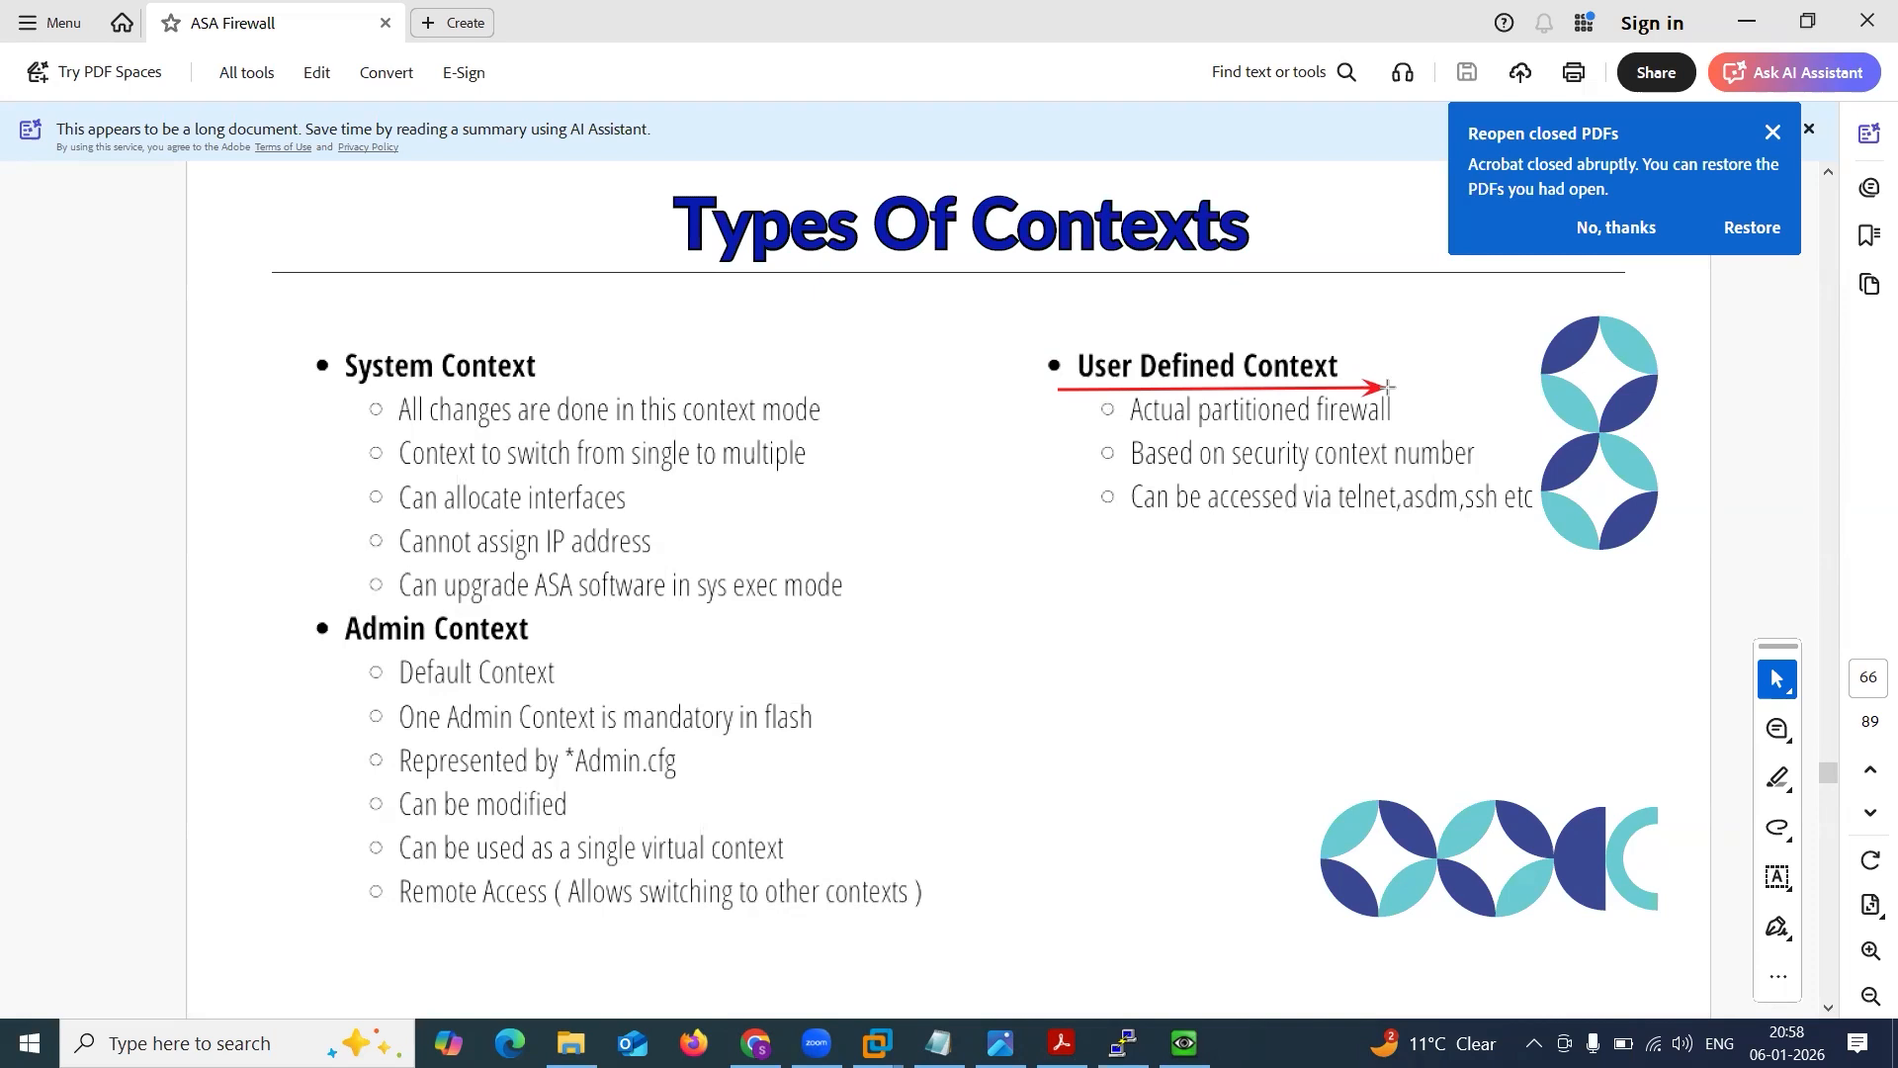
key(ctrl+z)
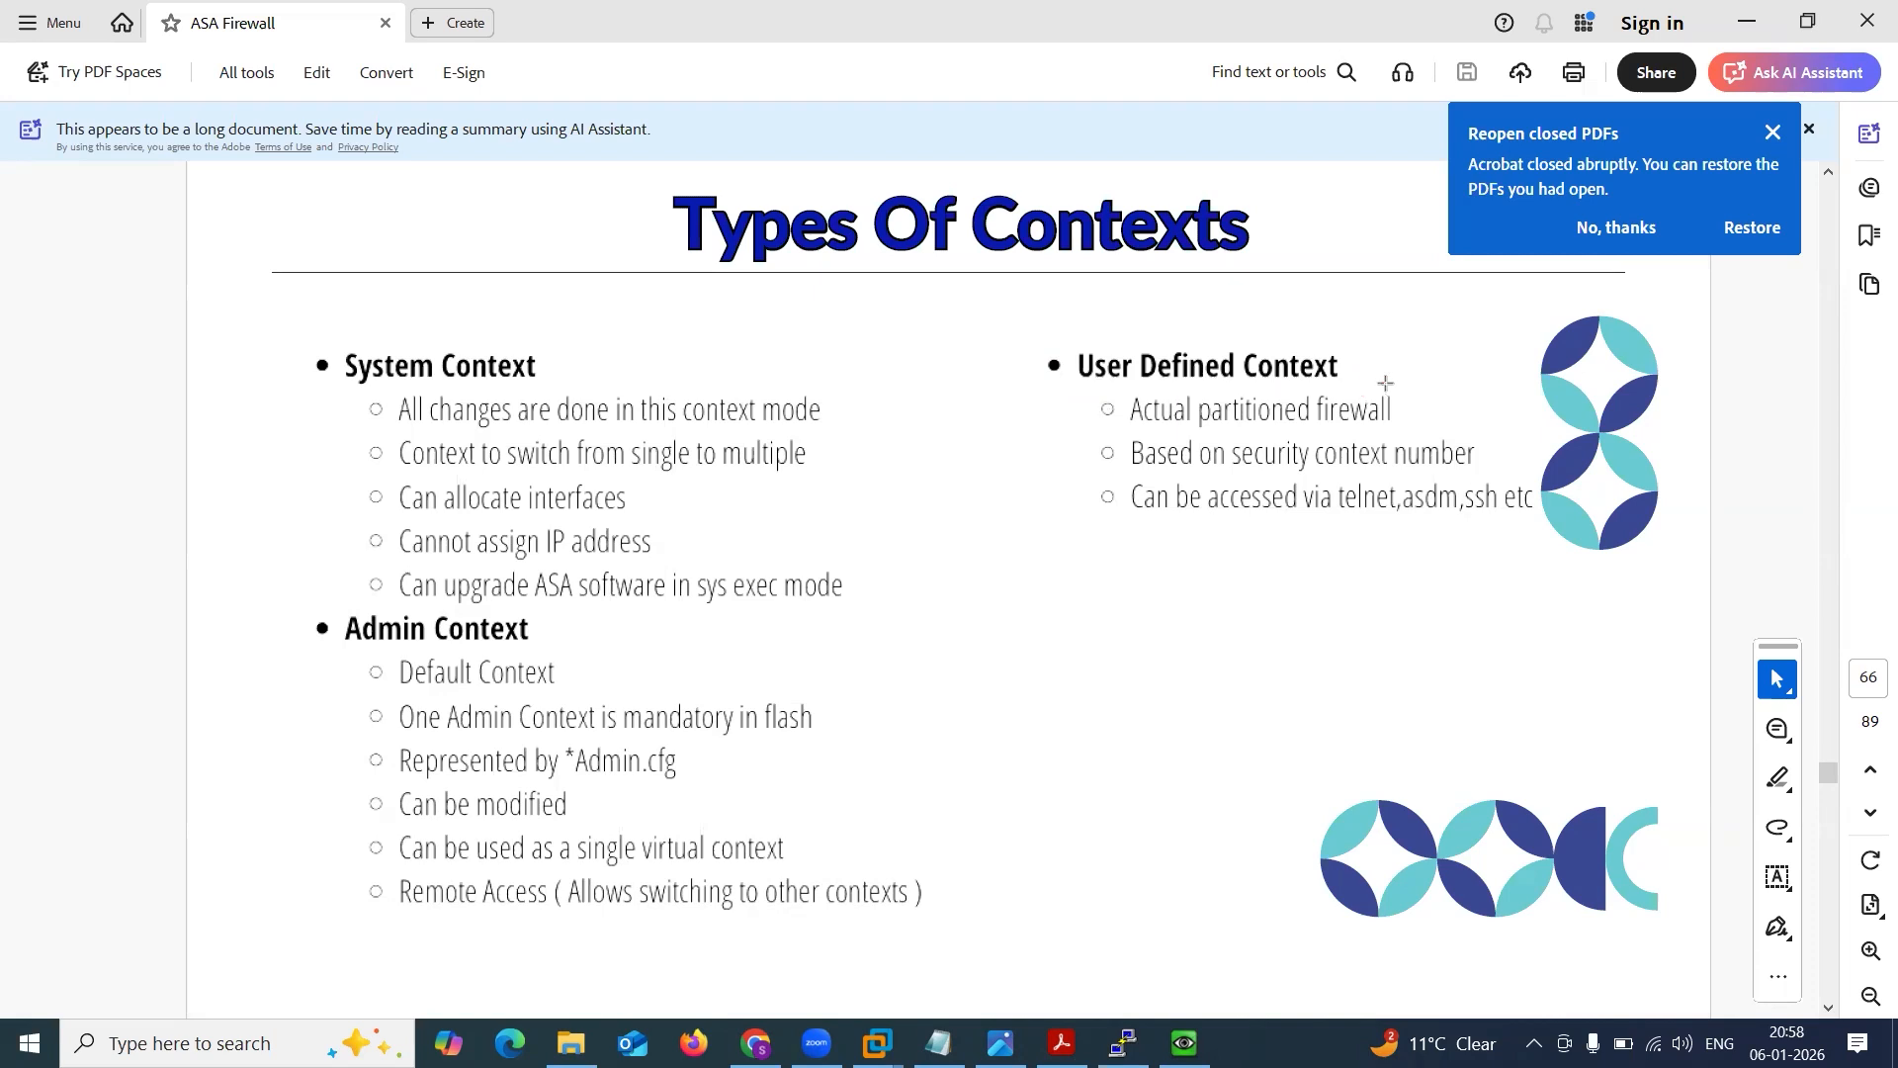
drag(993, 465, 1150, 445)
key(ctrl+z)
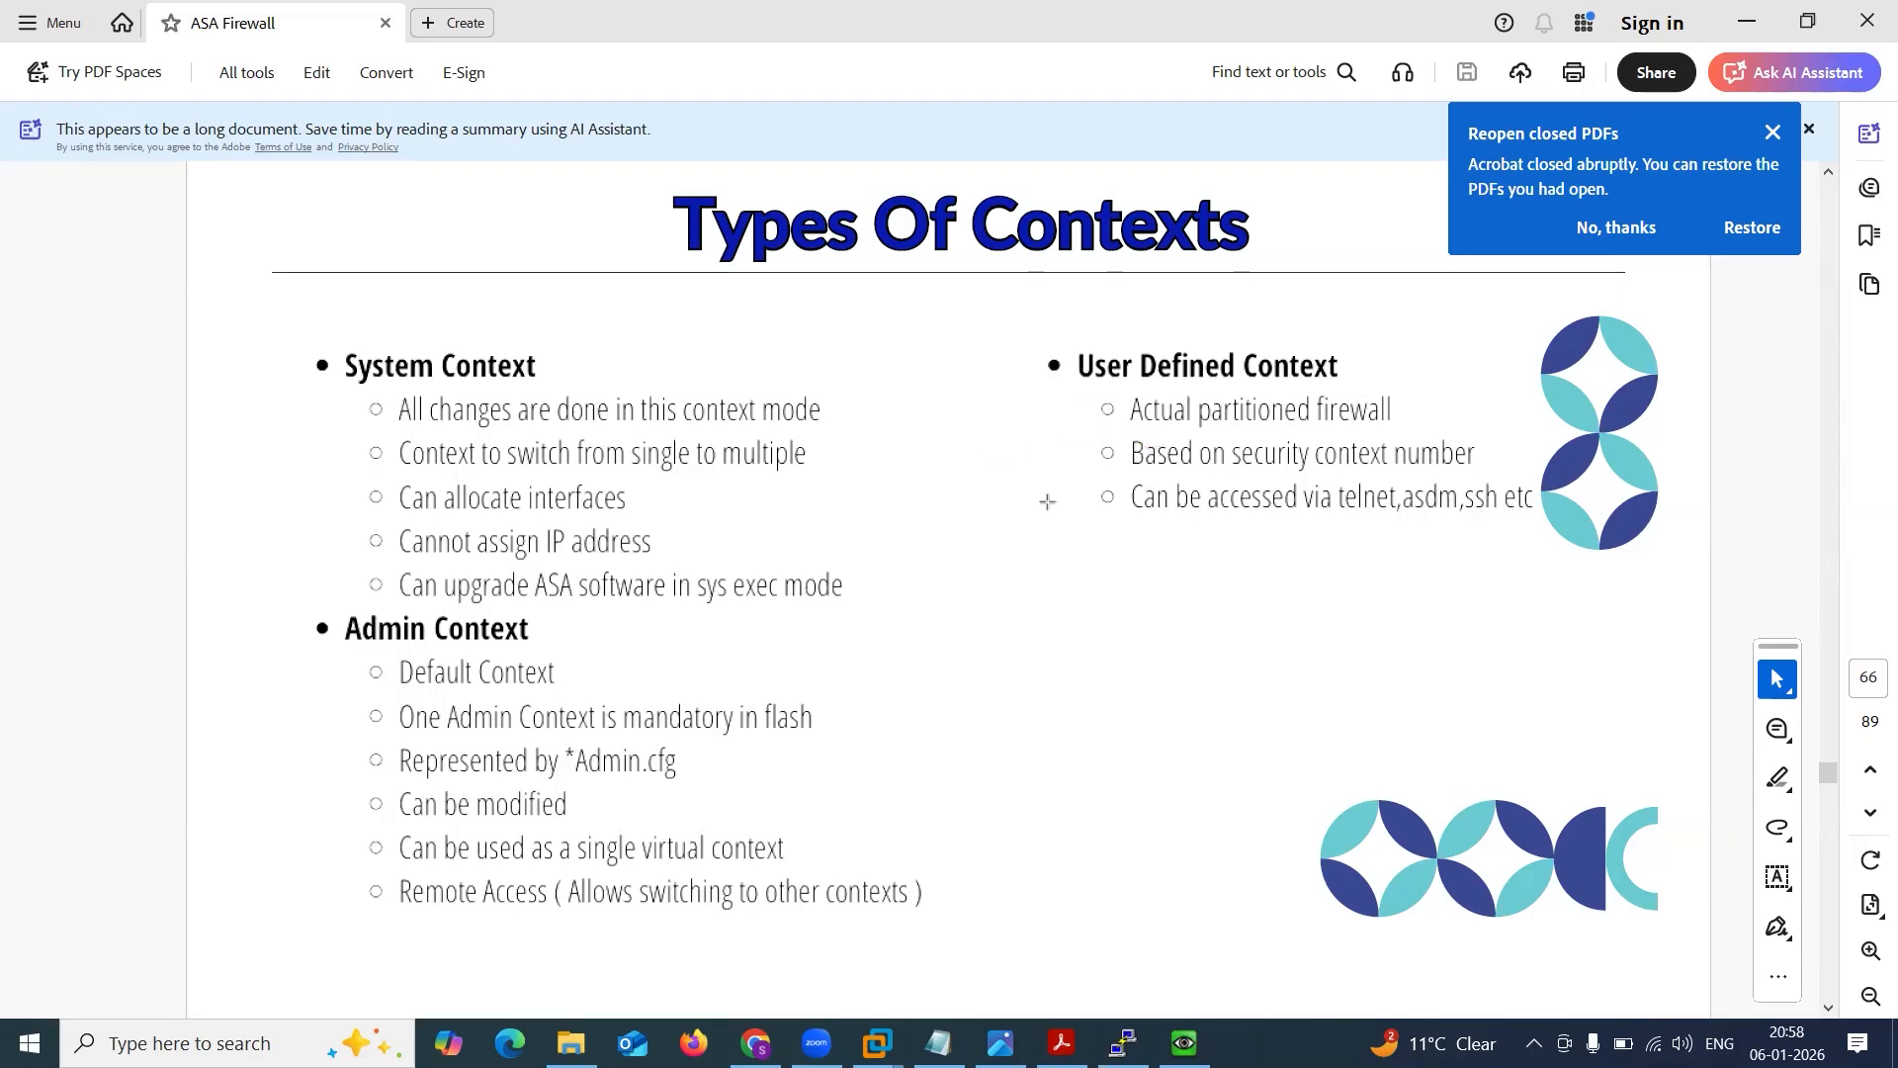
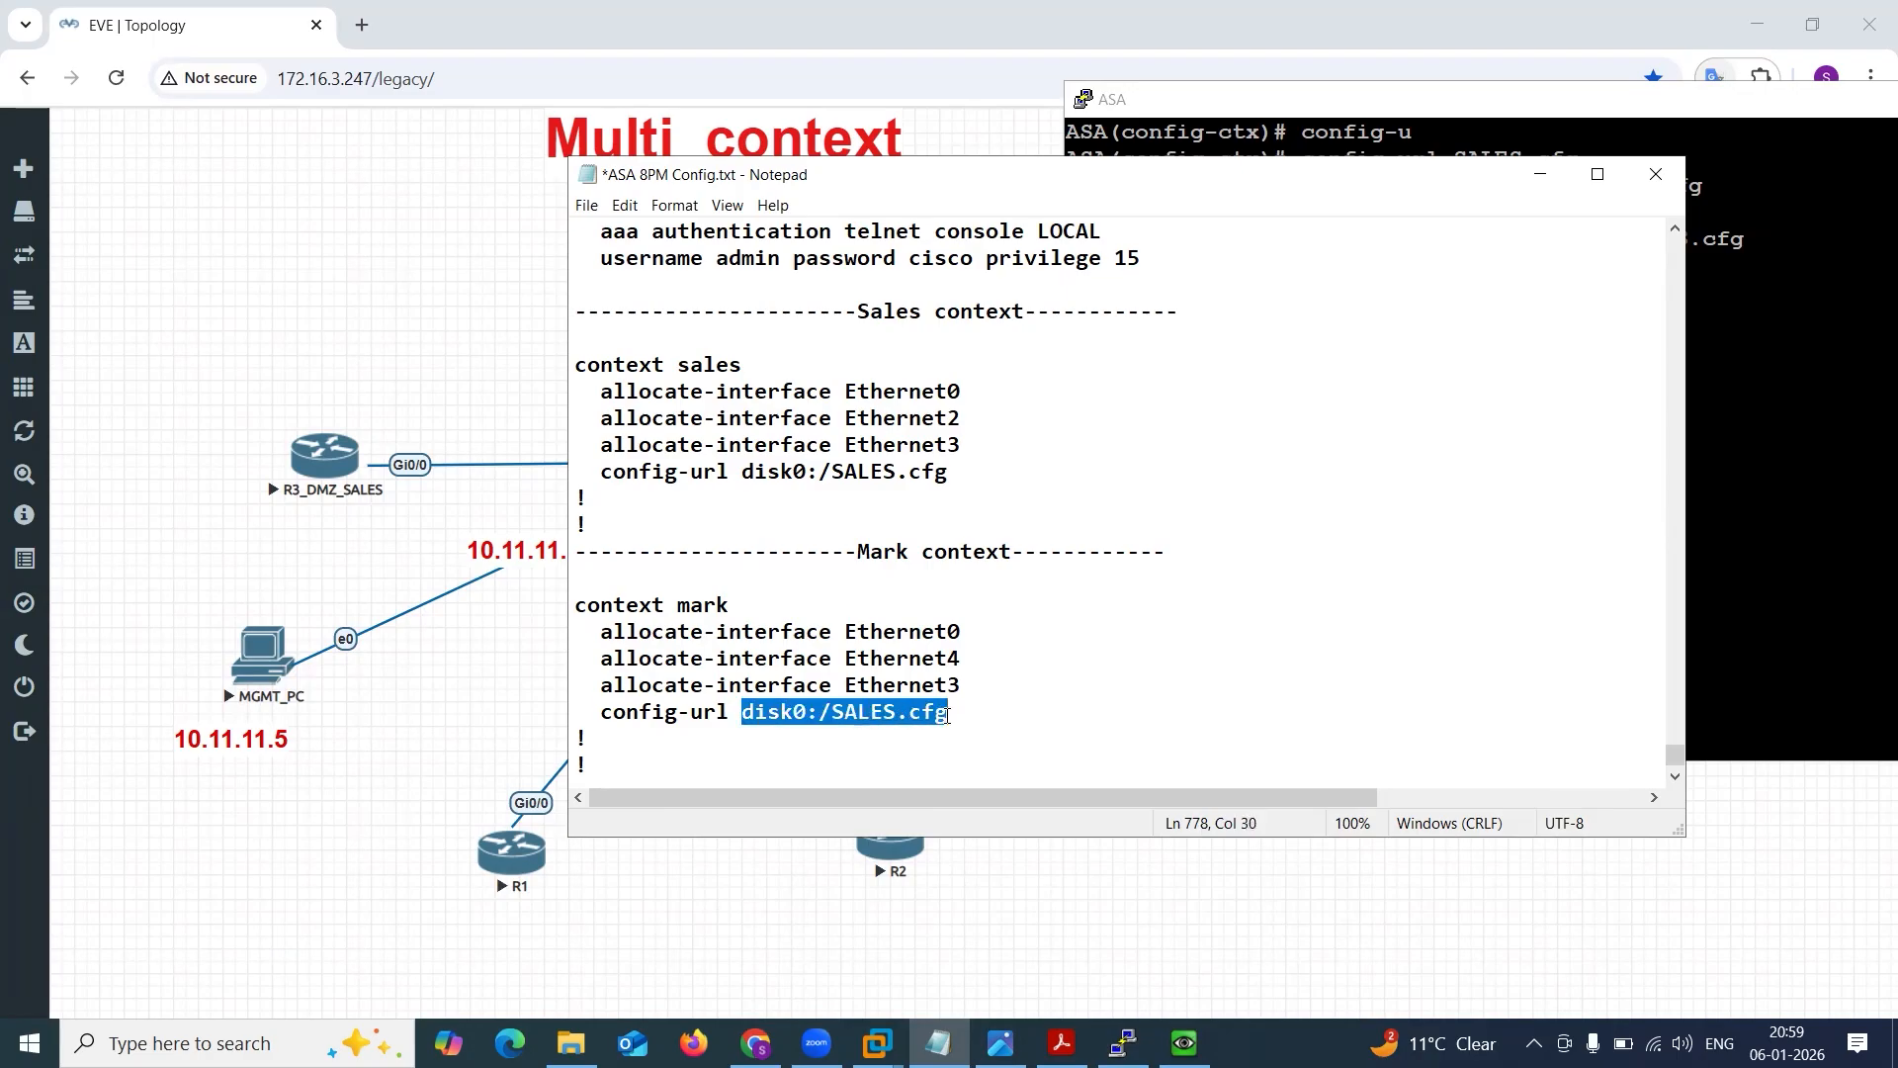
Set the mark context's config-url to Mark.cfg in the notes and run the whole context mark block on the ASA.
text(Mark.cfg)
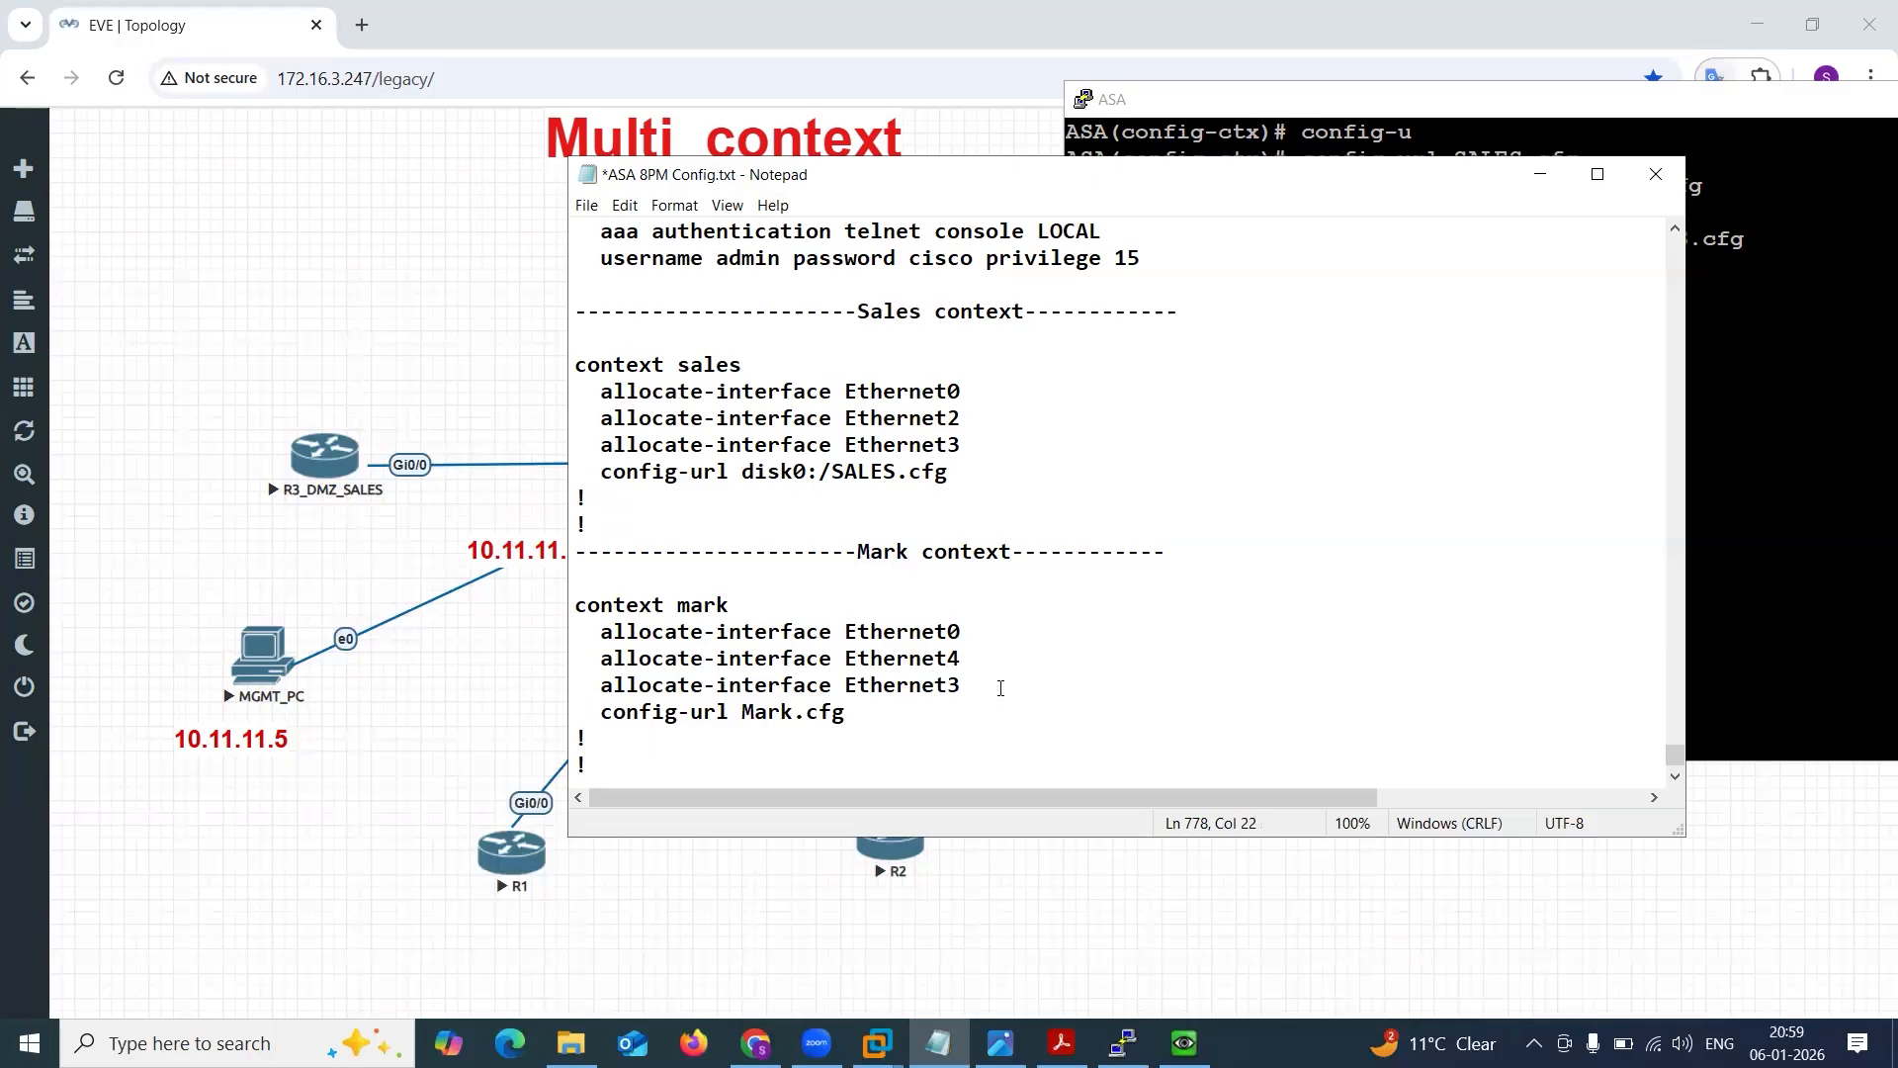
drag(667, 763, 575, 605)
key(ctrl+c)
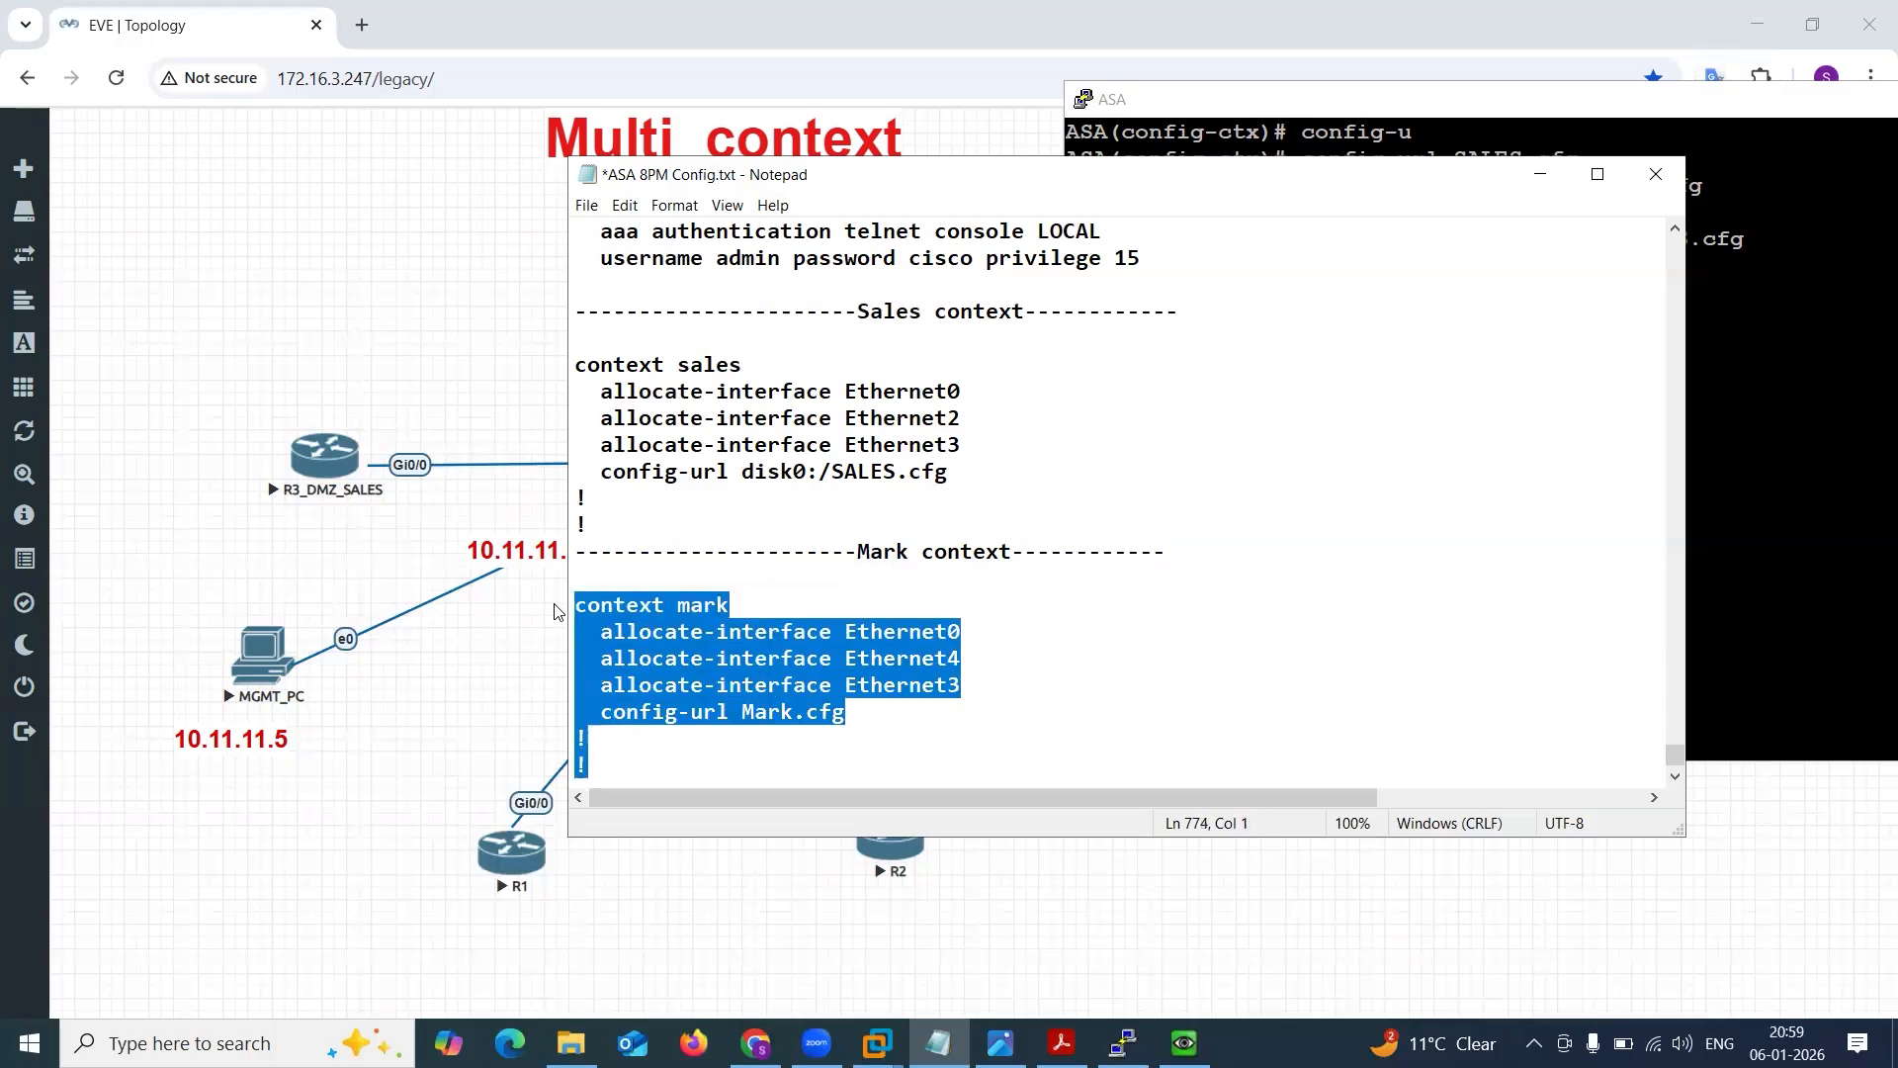
click(1877, 525)
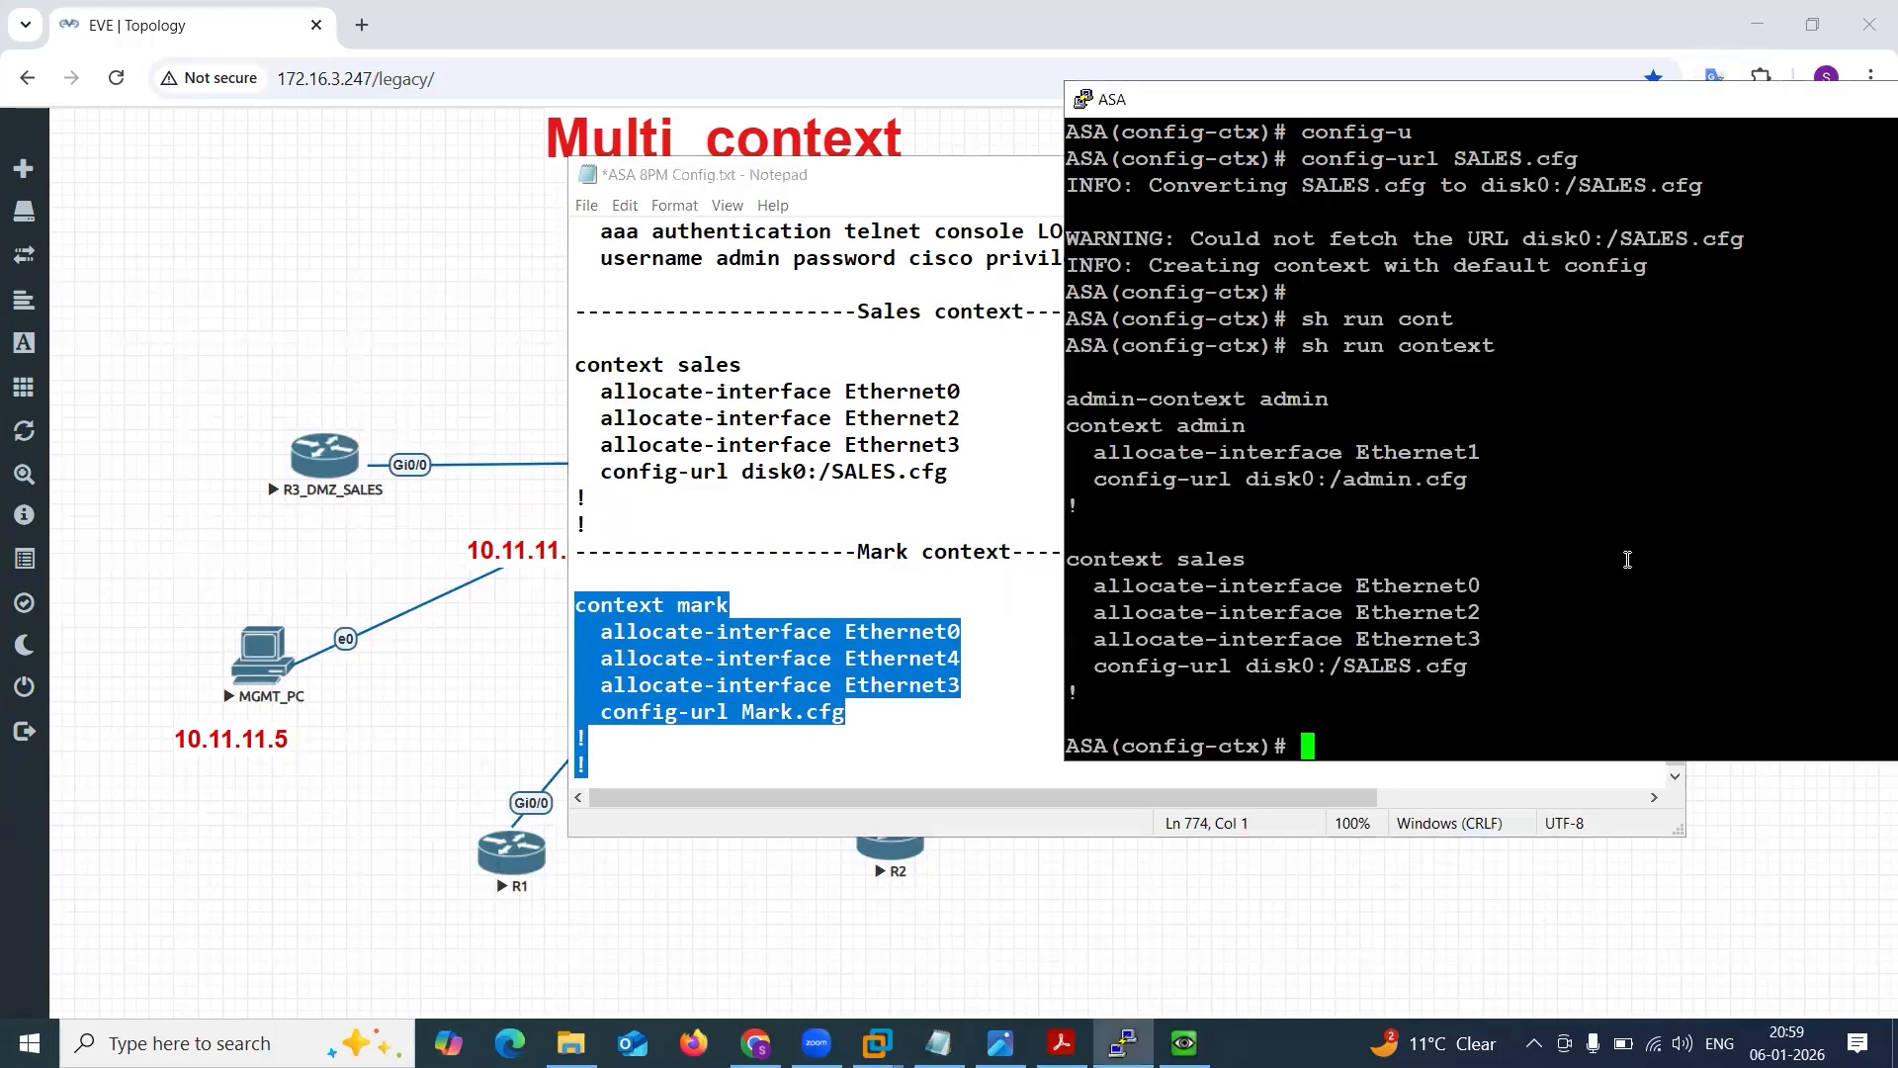
right_click(1629, 564)
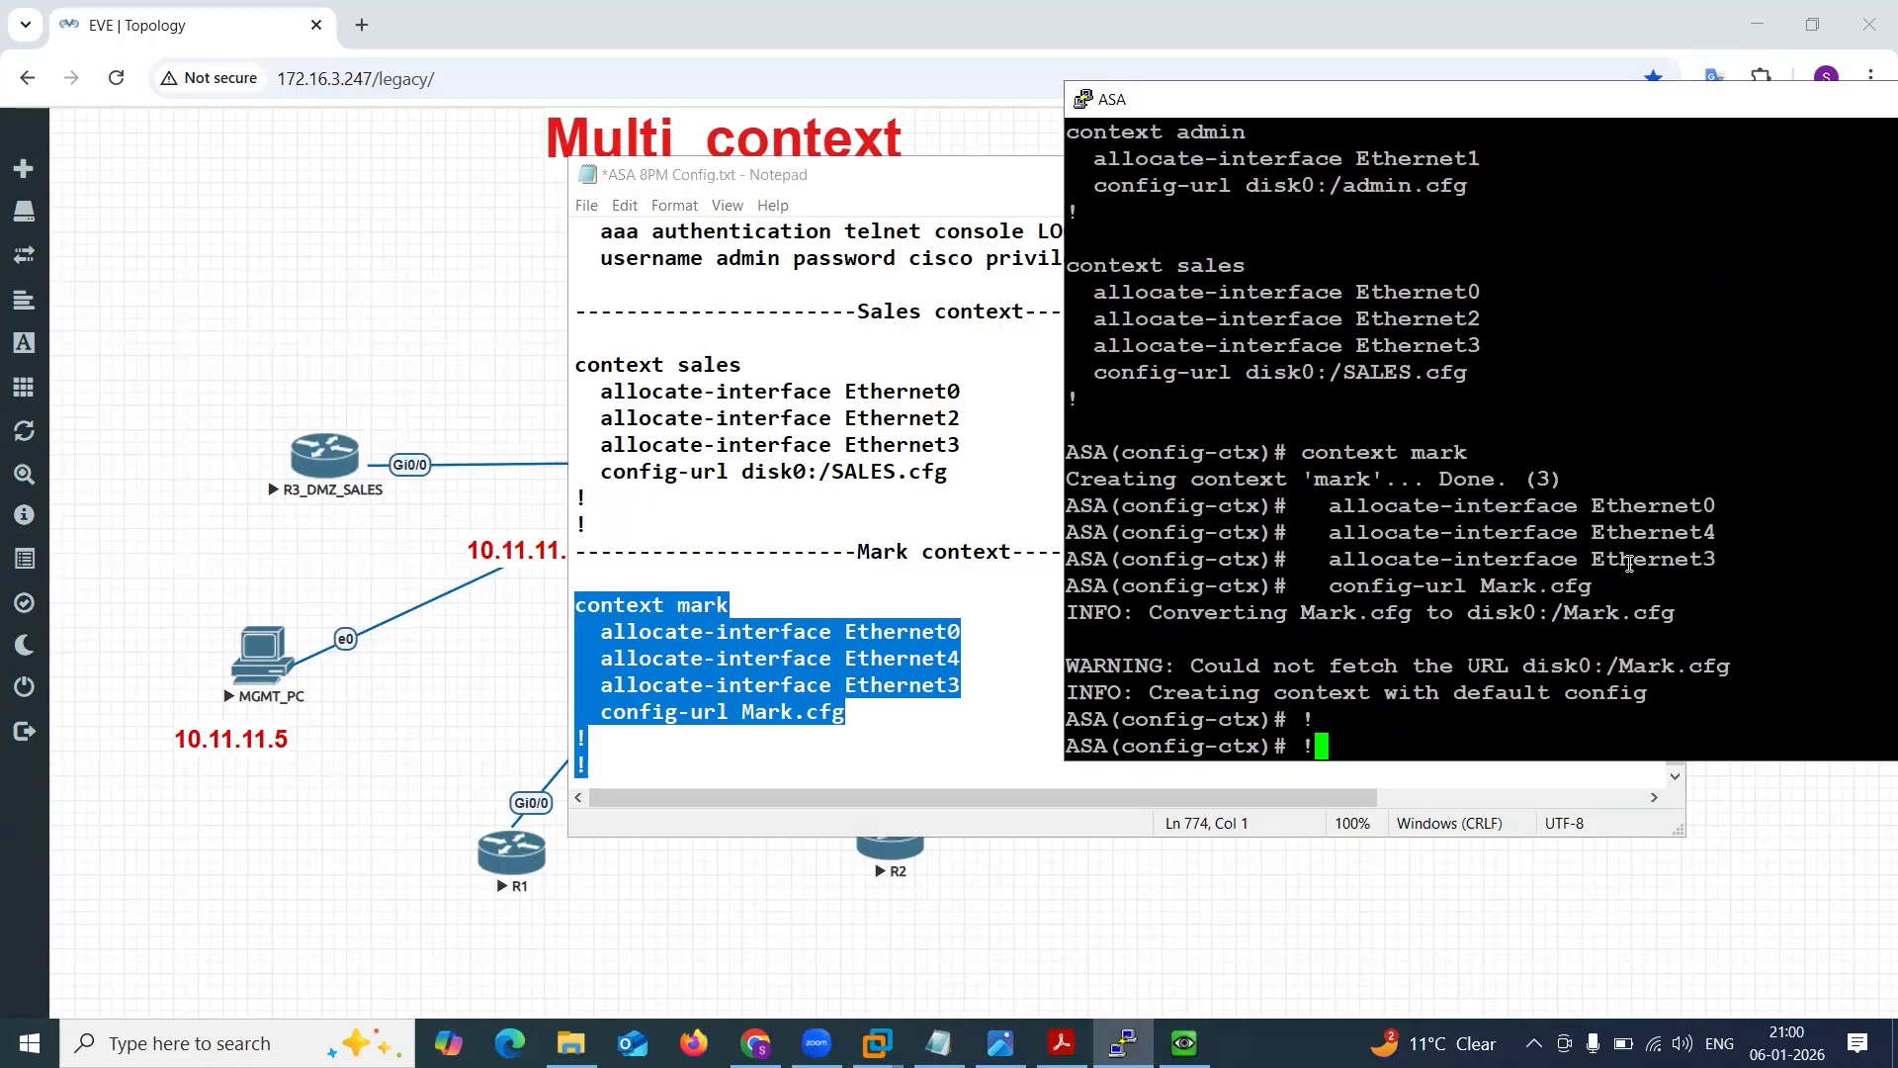
key(Return)
key(Return)
key(Return)
Exit context configuration mode and display the configured contexts with sh run context.
text(e)
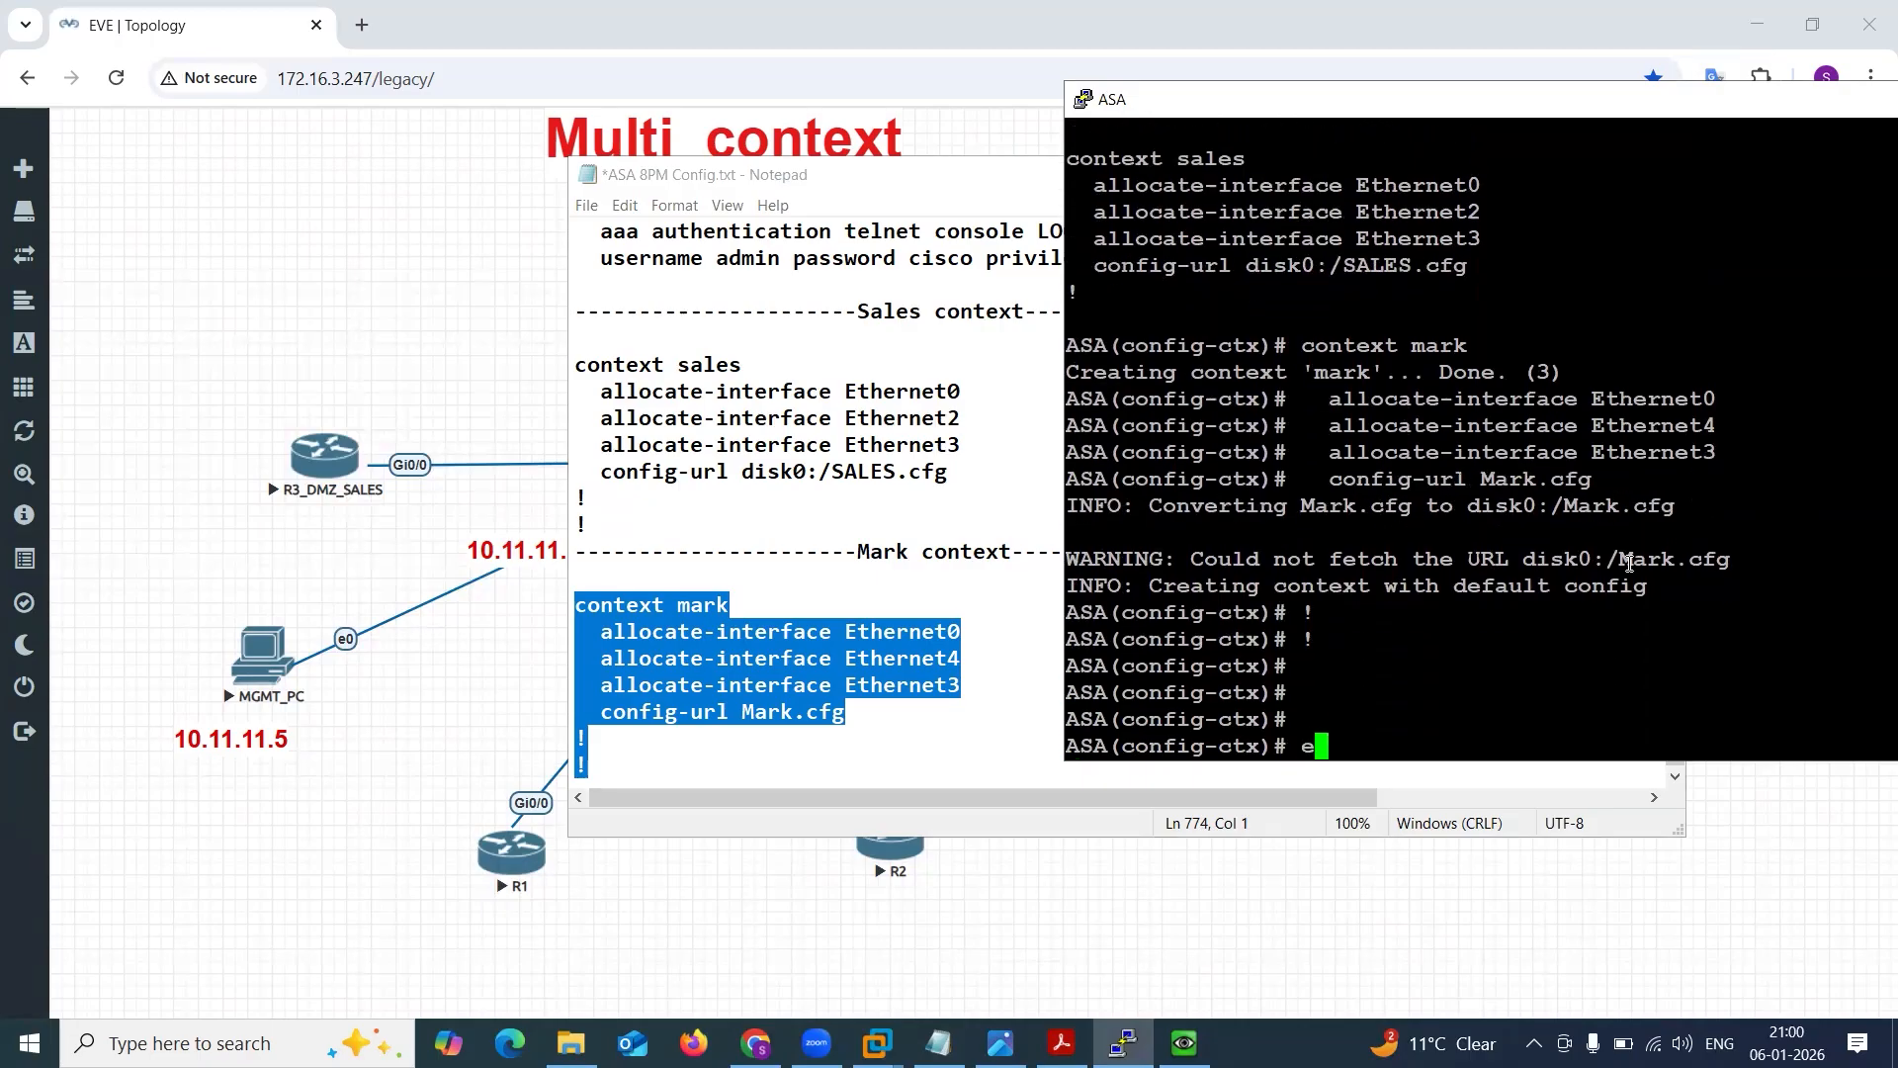
text(xit)
key(Return)
key(Return)
key(Return)
key(Return)
key(Return)
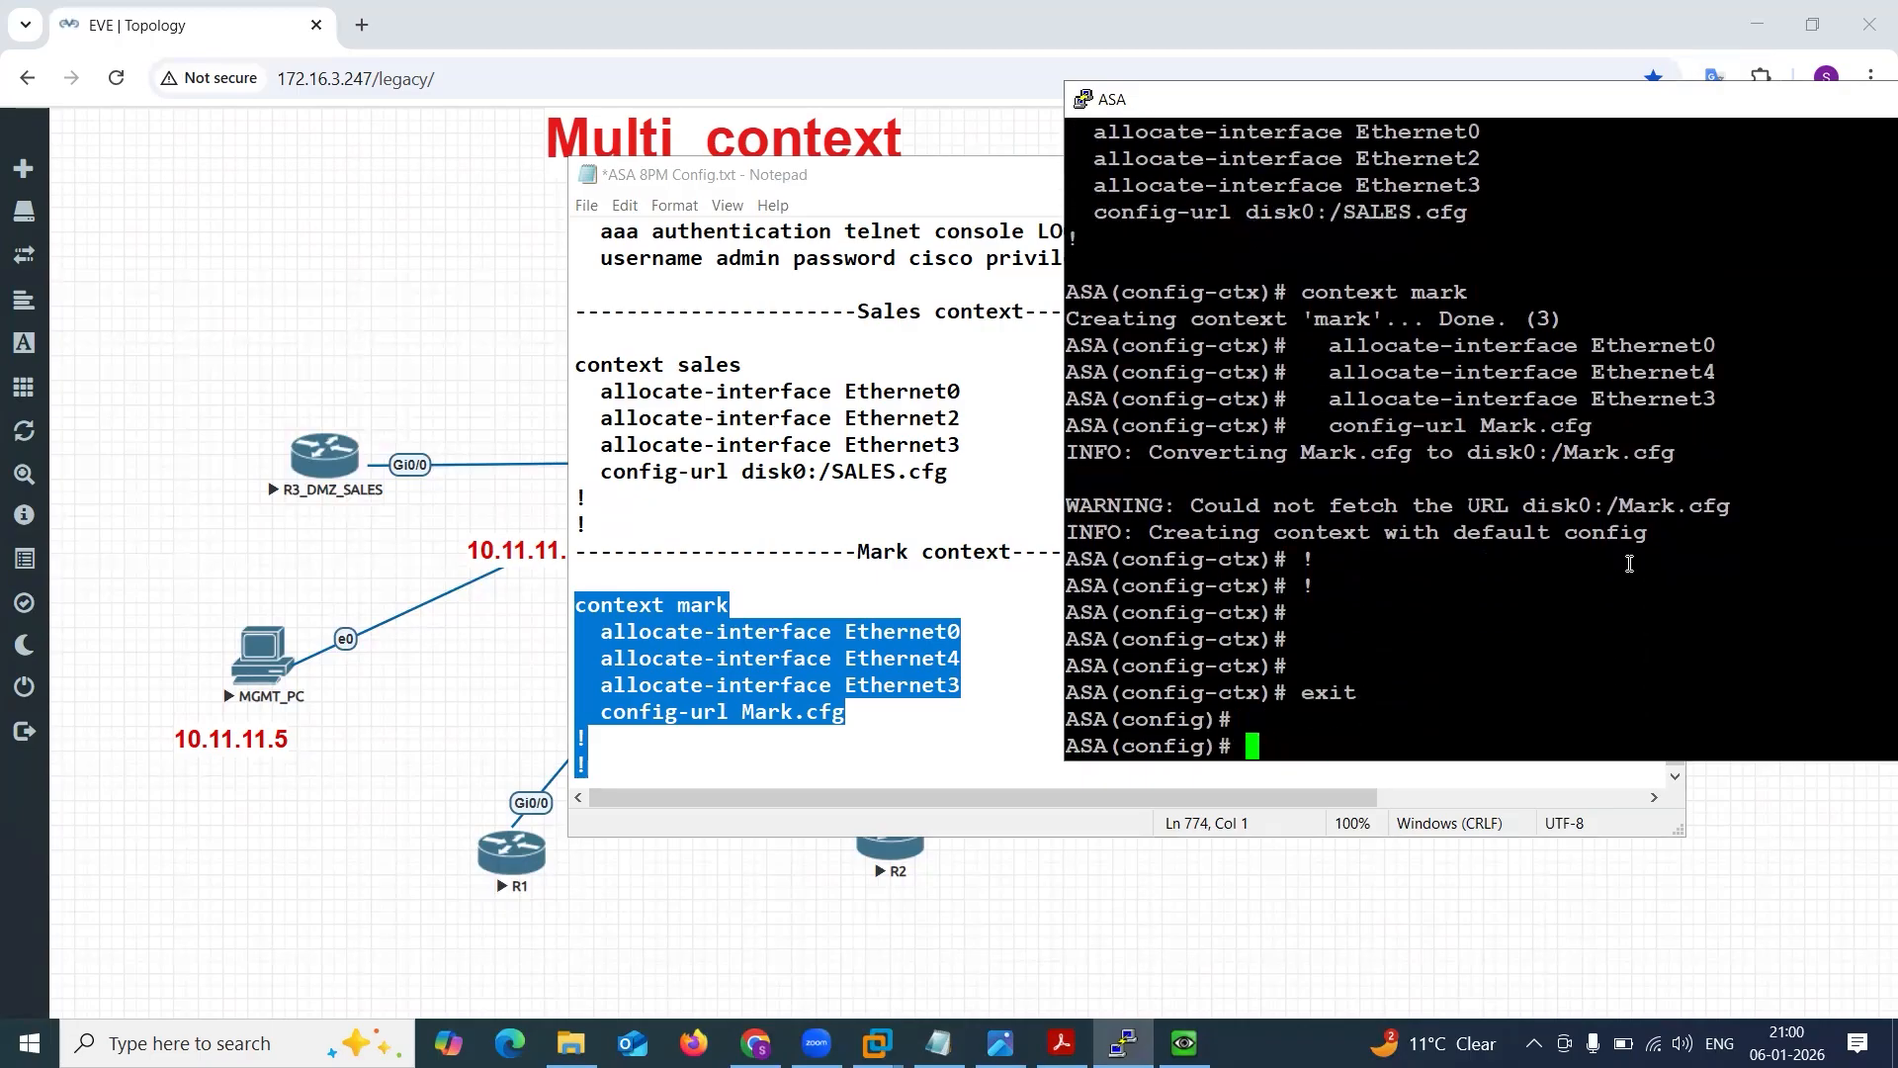
text(sh run )
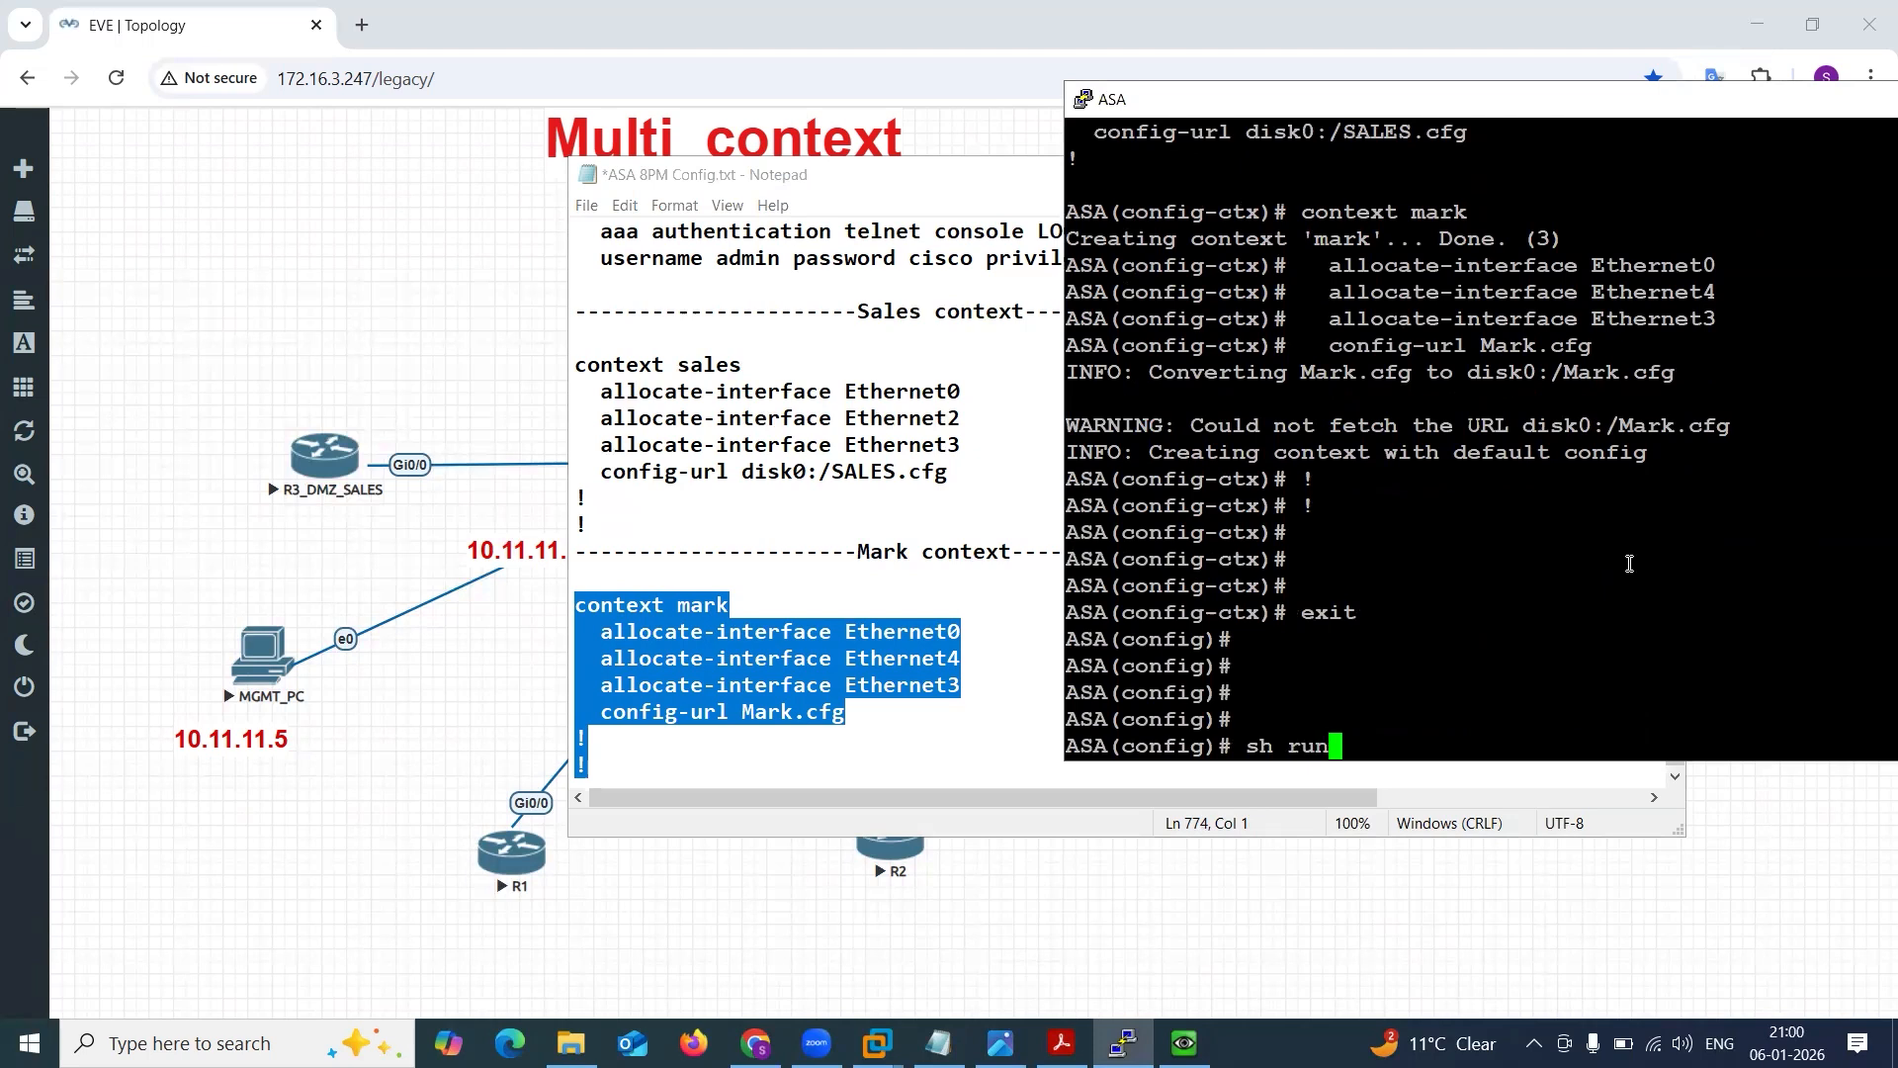
text(cont)
key(Tab)
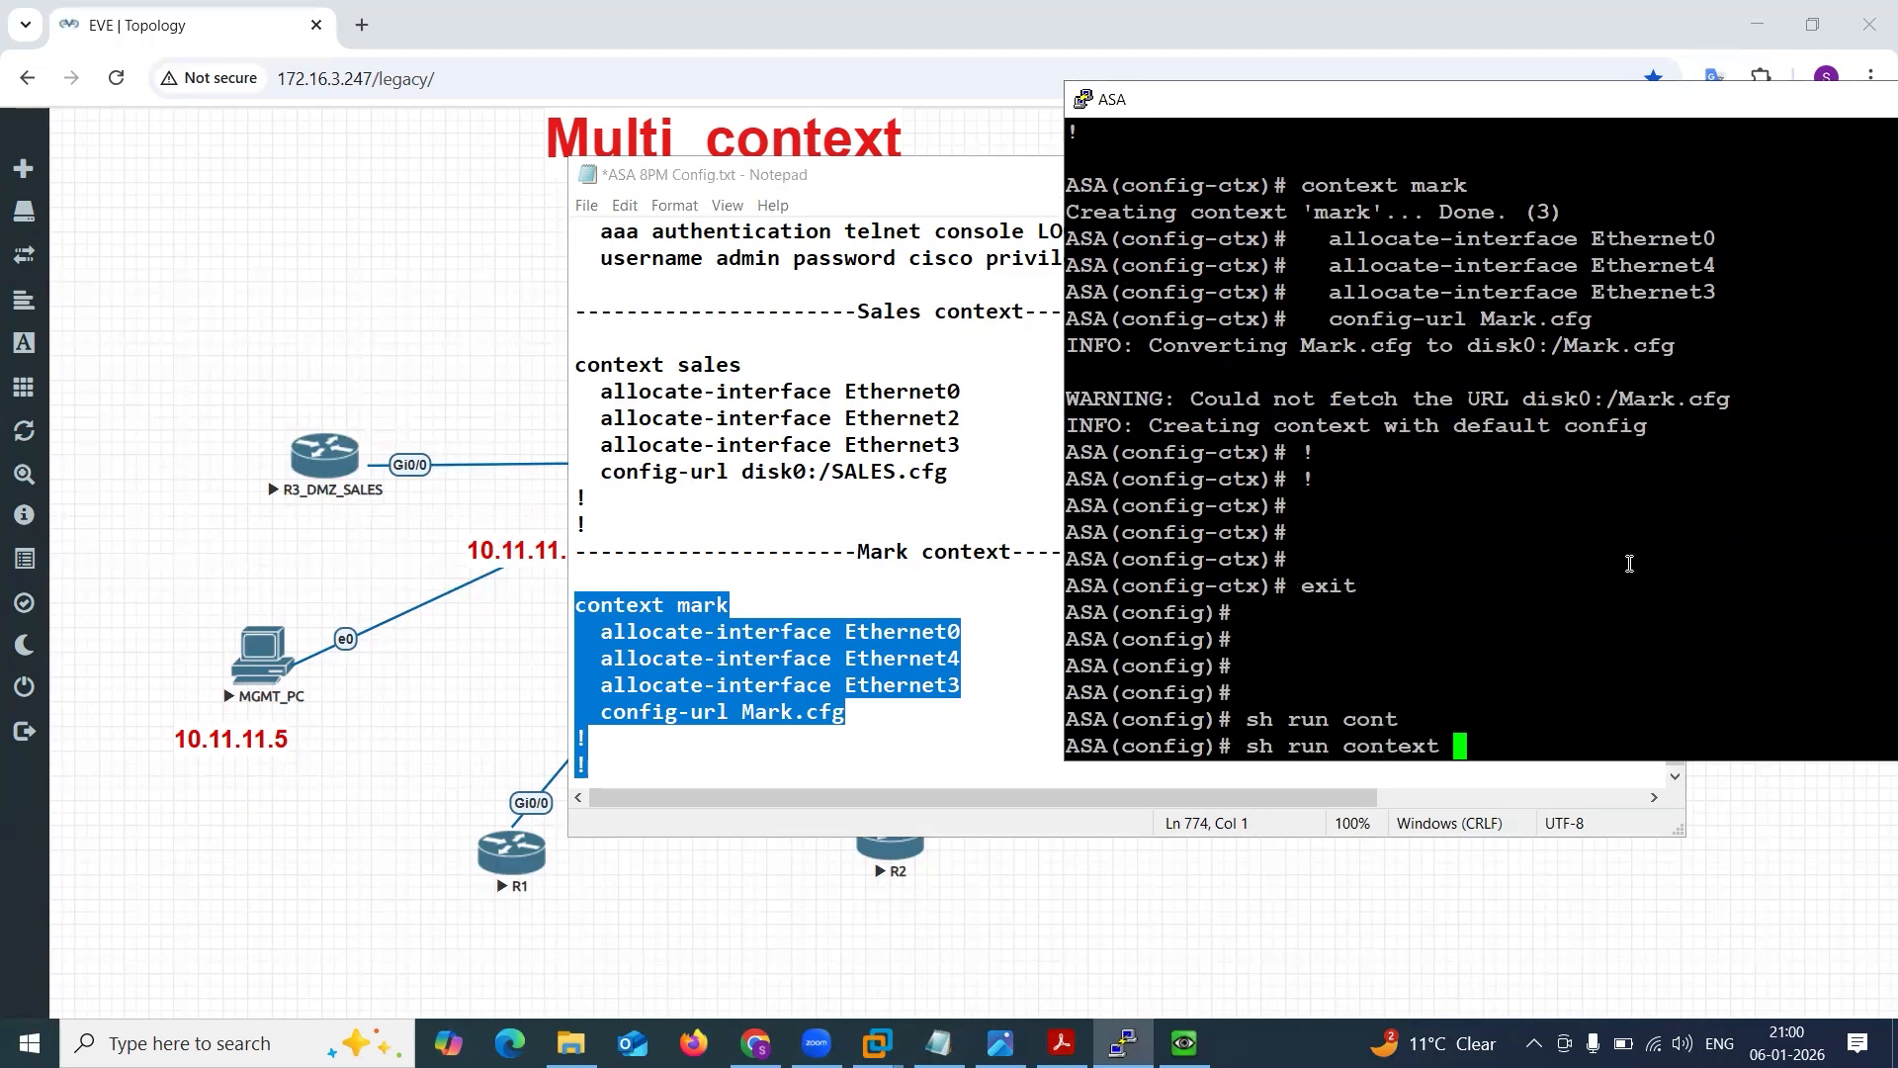
key(Return)
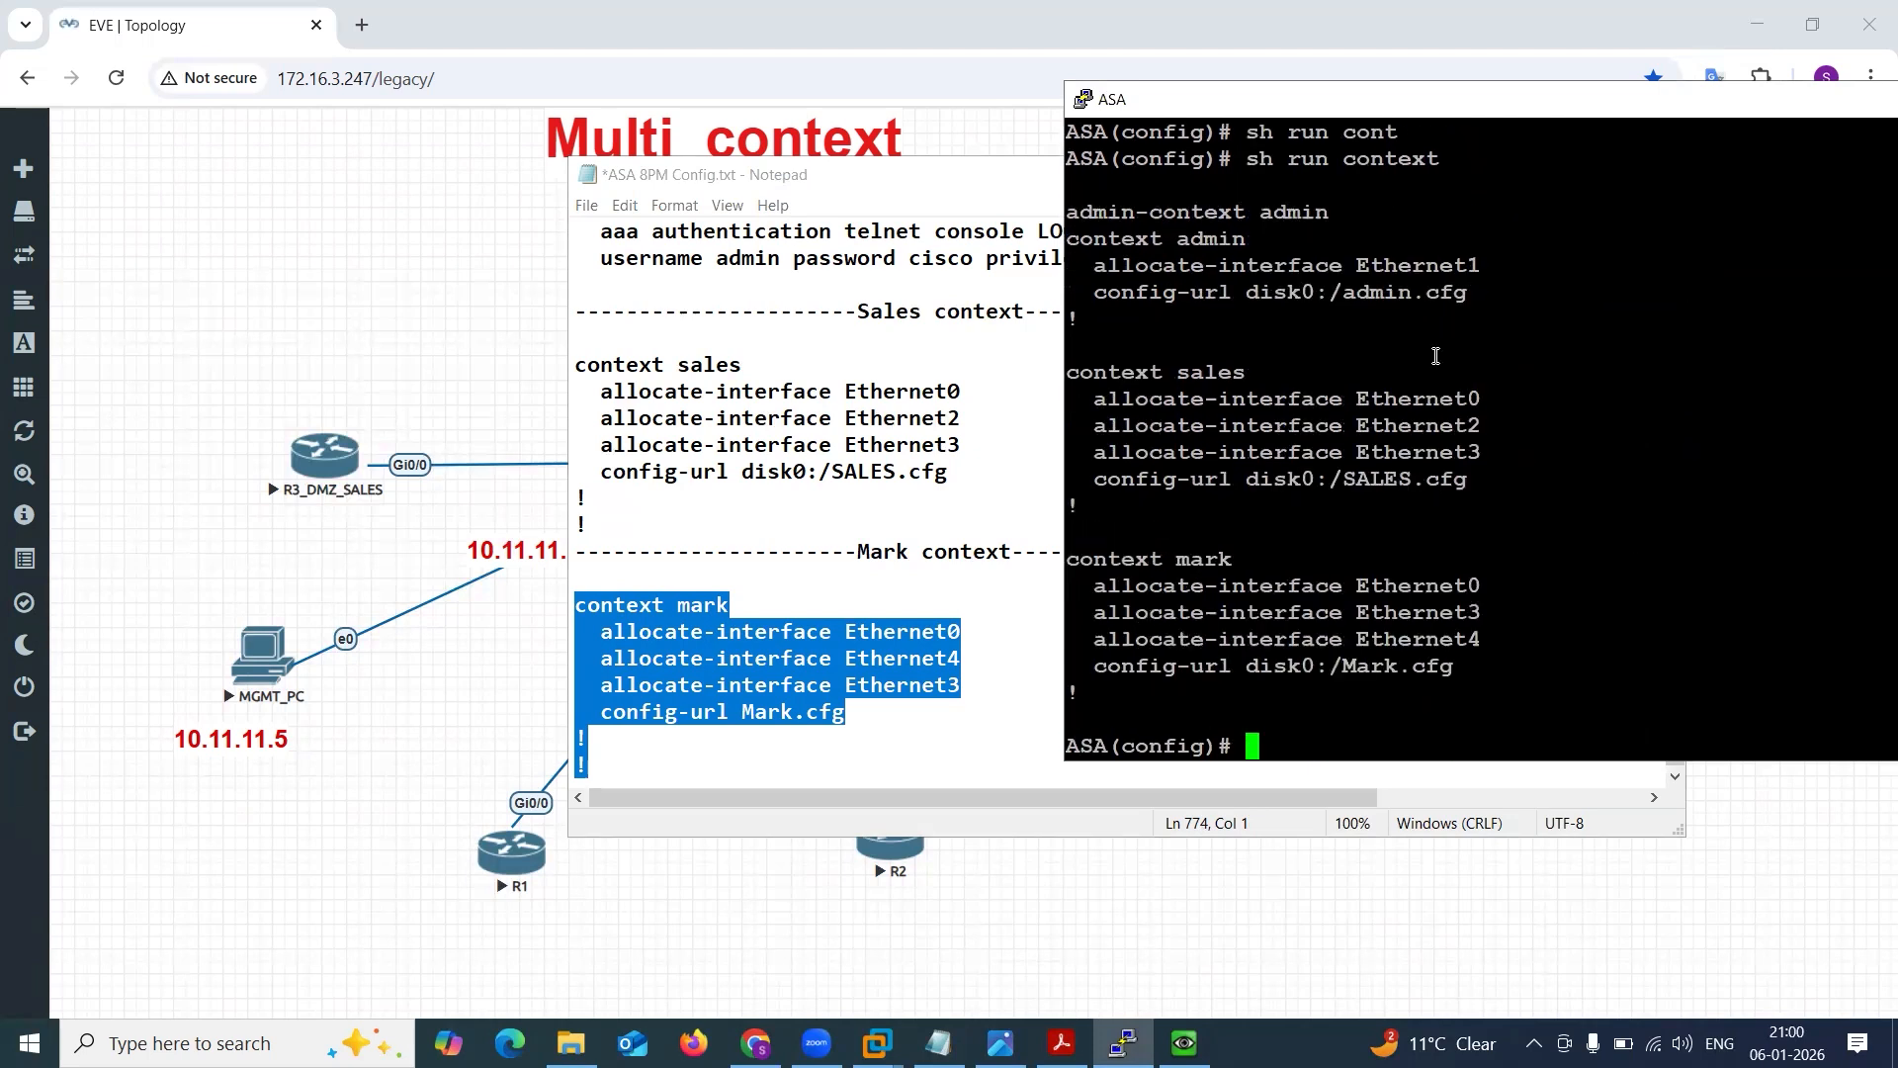
Highlight the admin, sales and mark entries in the output, including mark's allocated interfaces.
drag(1192, 212, 1331, 212)
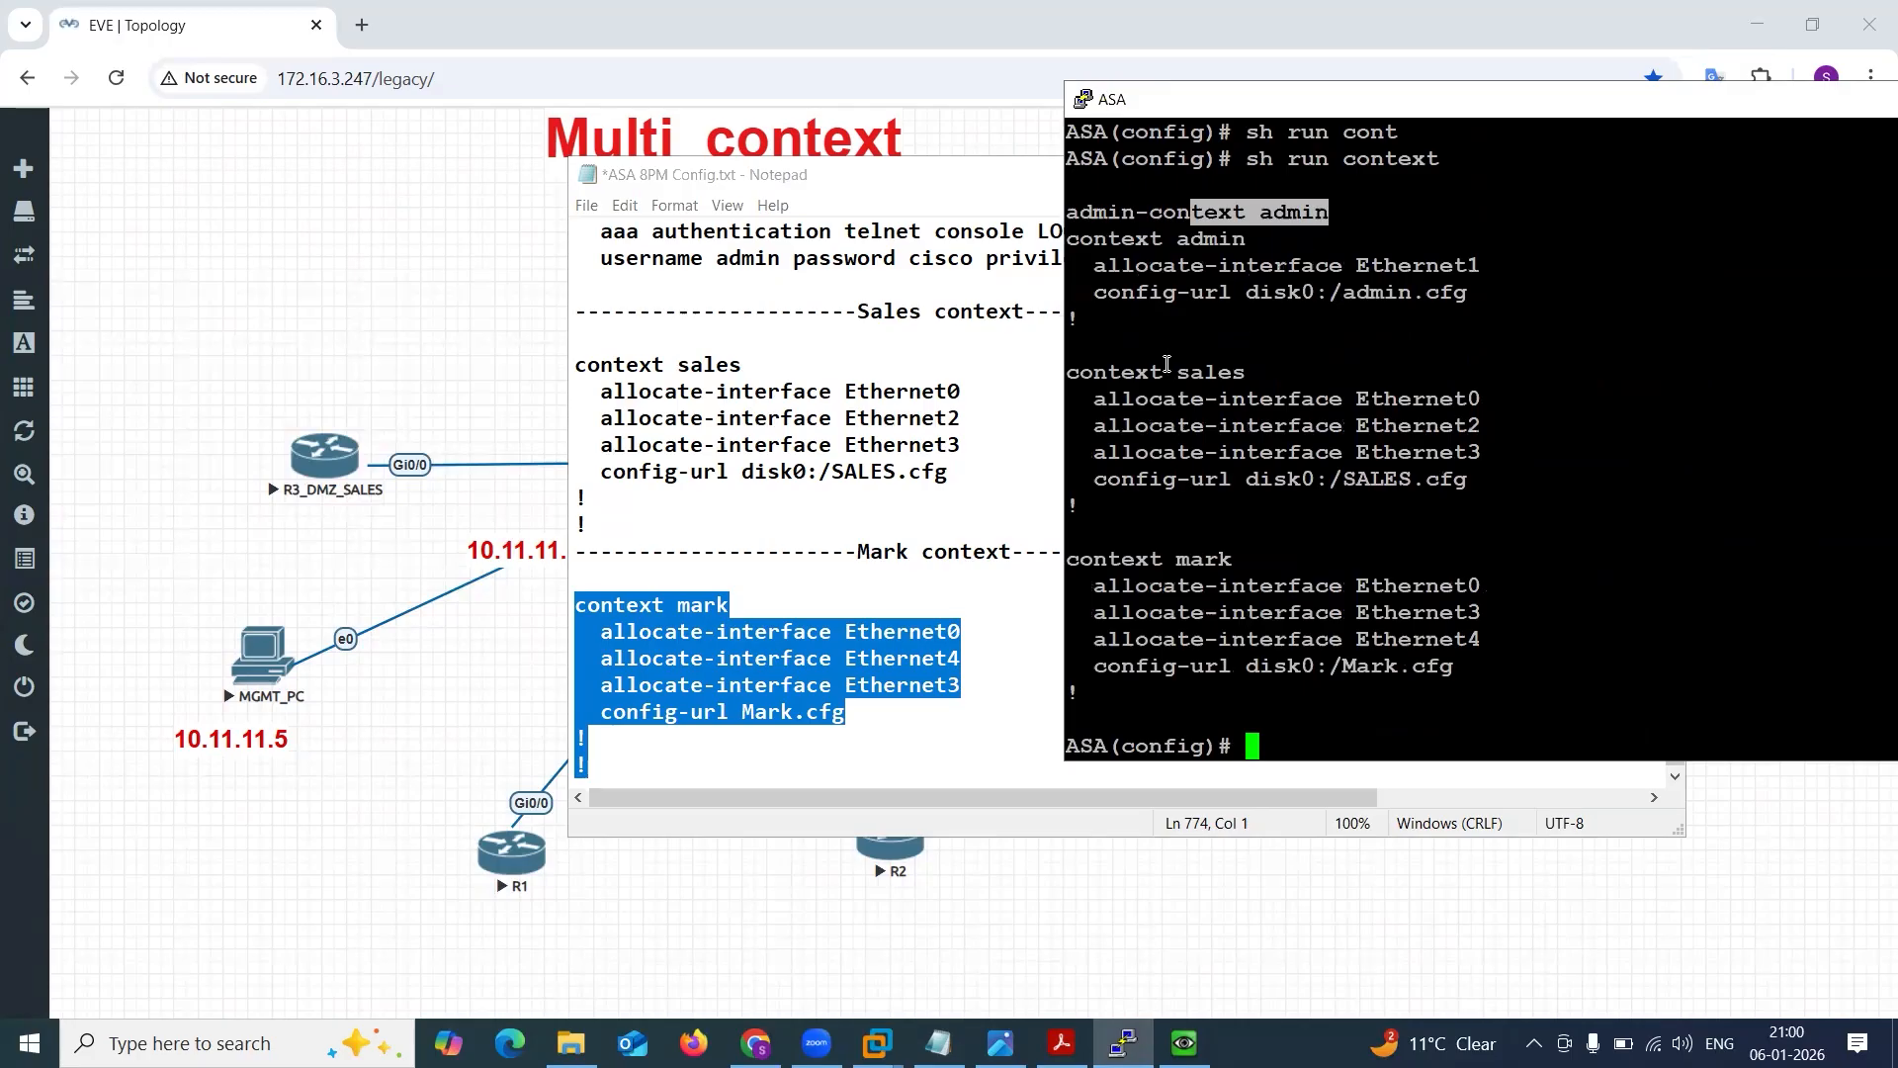
drag(1167, 372, 1261, 369)
drag(1137, 558, 1370, 642)
click(1370, 648)
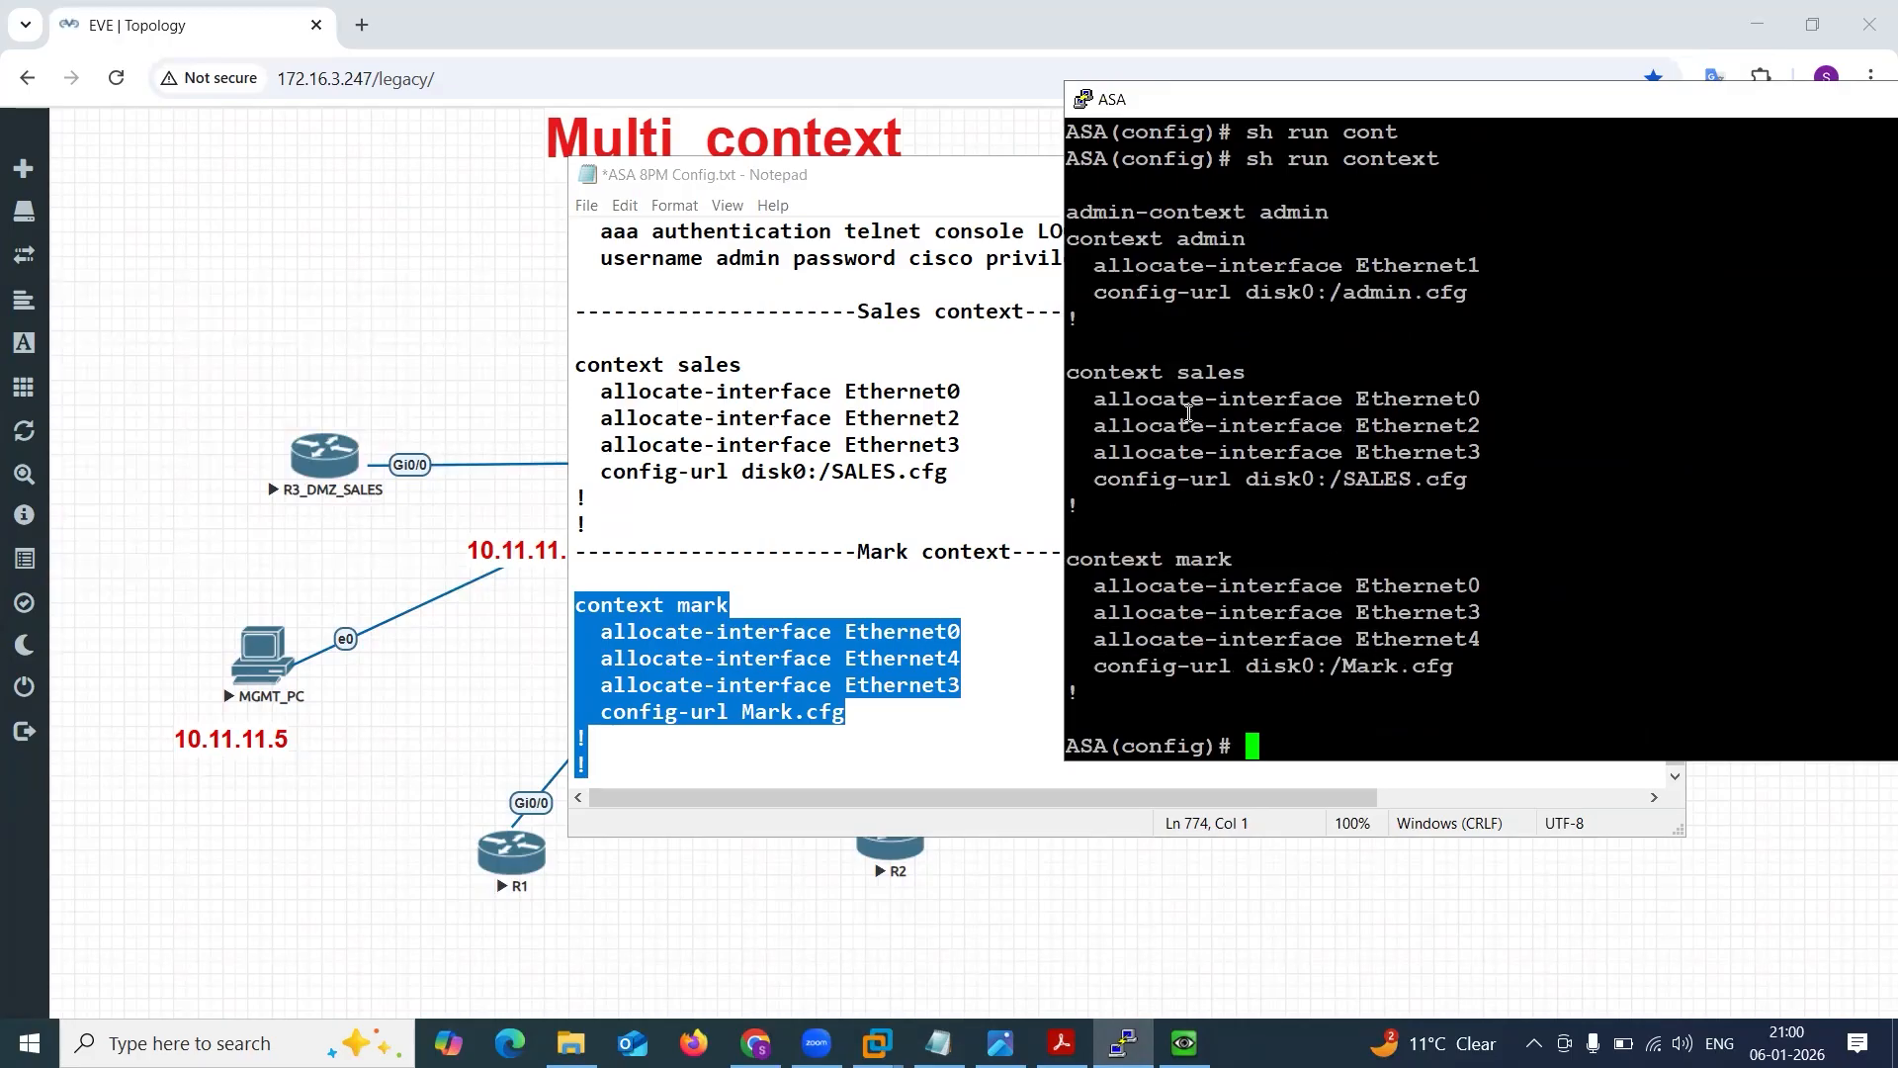
drag(1420, 638, 1493, 636)
click(1494, 636)
Enable interface e4 with no sh and exit interface configuration mode.
text(int e)
text(5)
key(BackSpace)
text(4)
key(Return)
text(no sh)
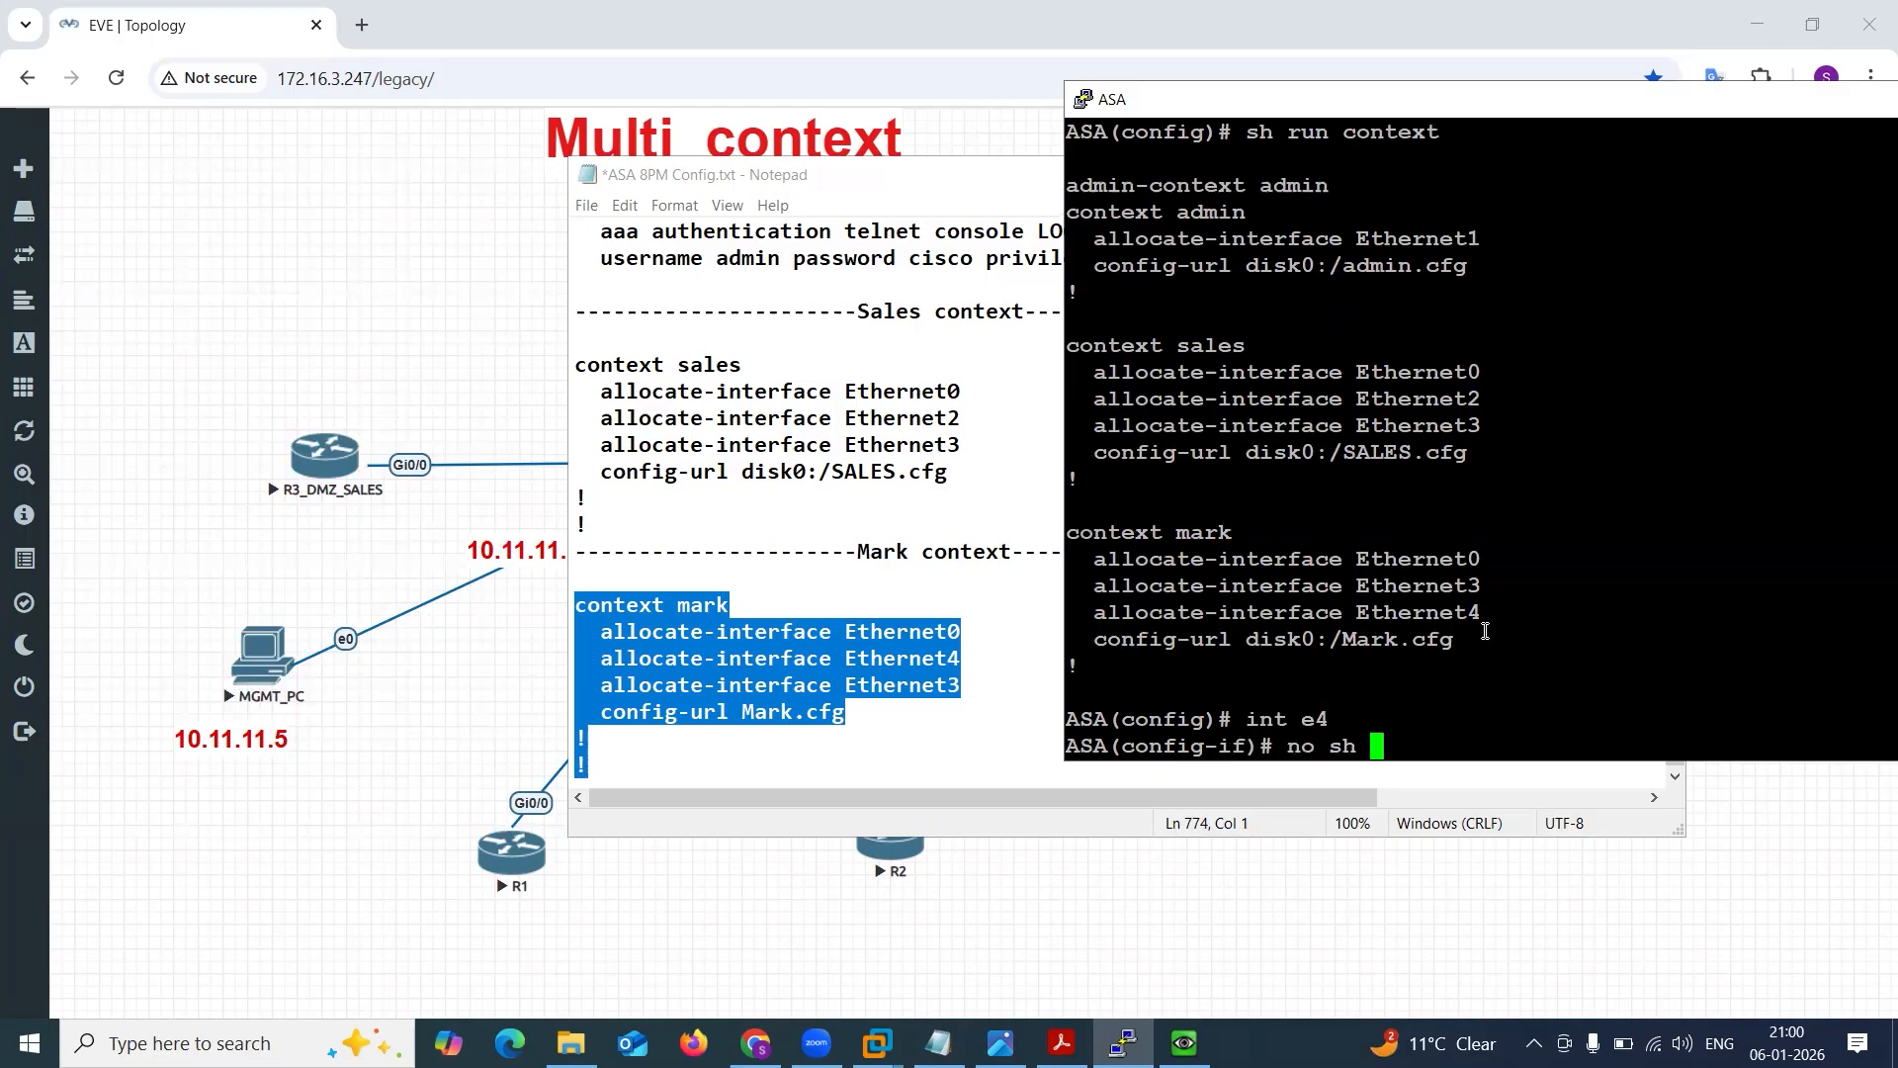
key(Return)
text(exit)
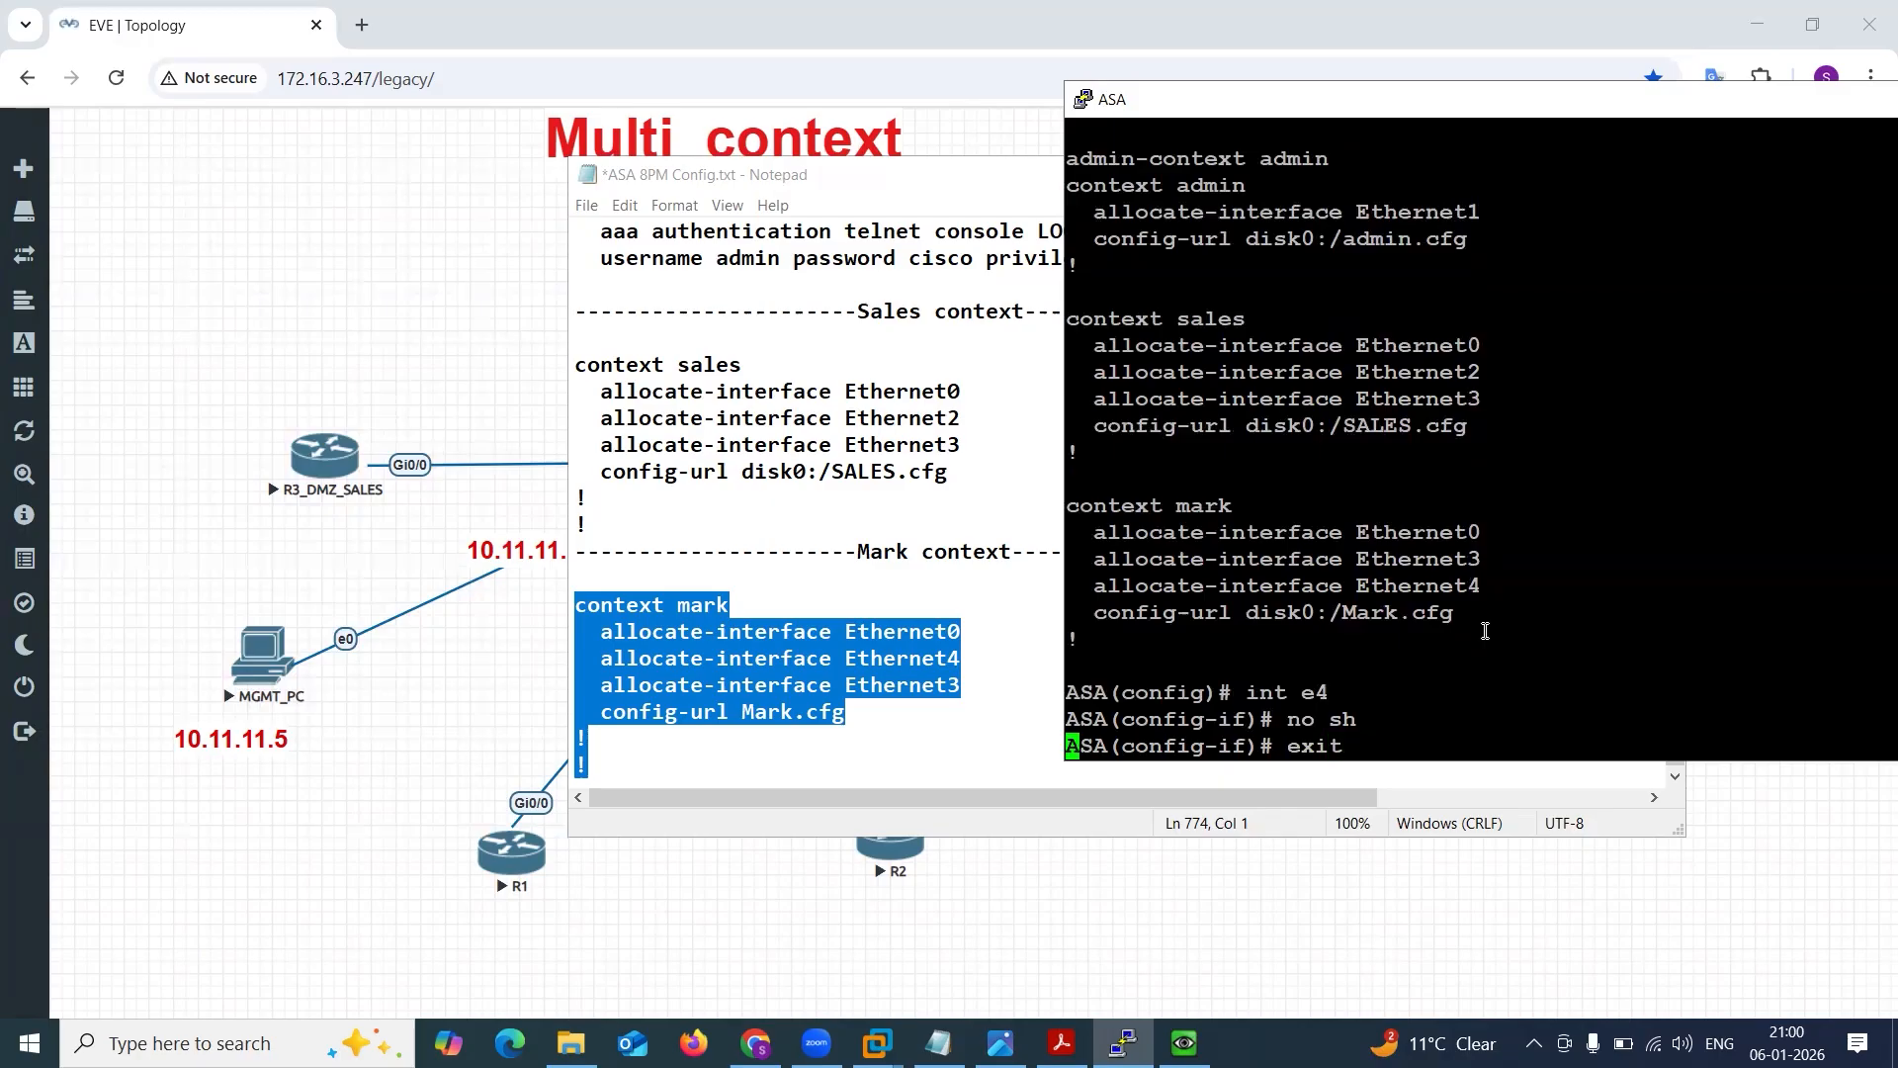
key(Return)
Display the full command history with sh his.
text(sh jis)
key(BackSpace)
key(BackSpace)
key(BackSpace)
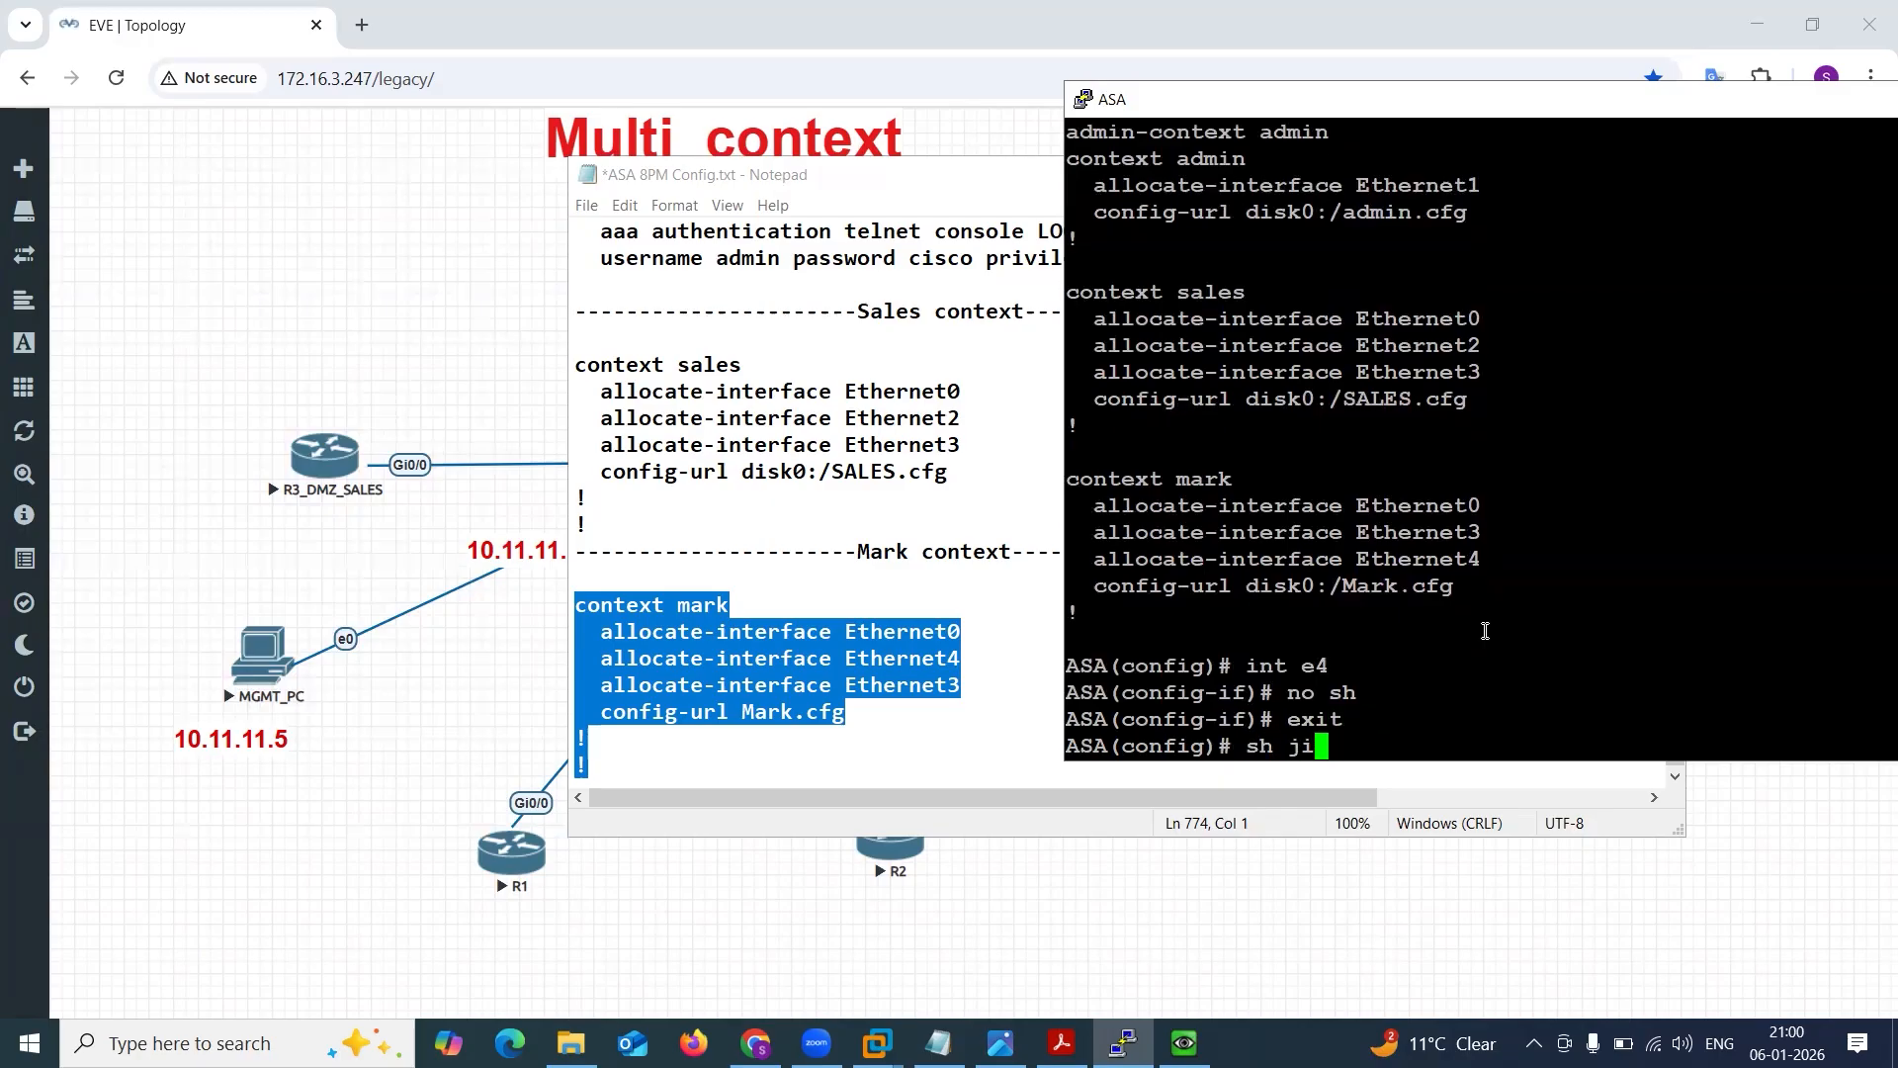
text(his)
key(Return)
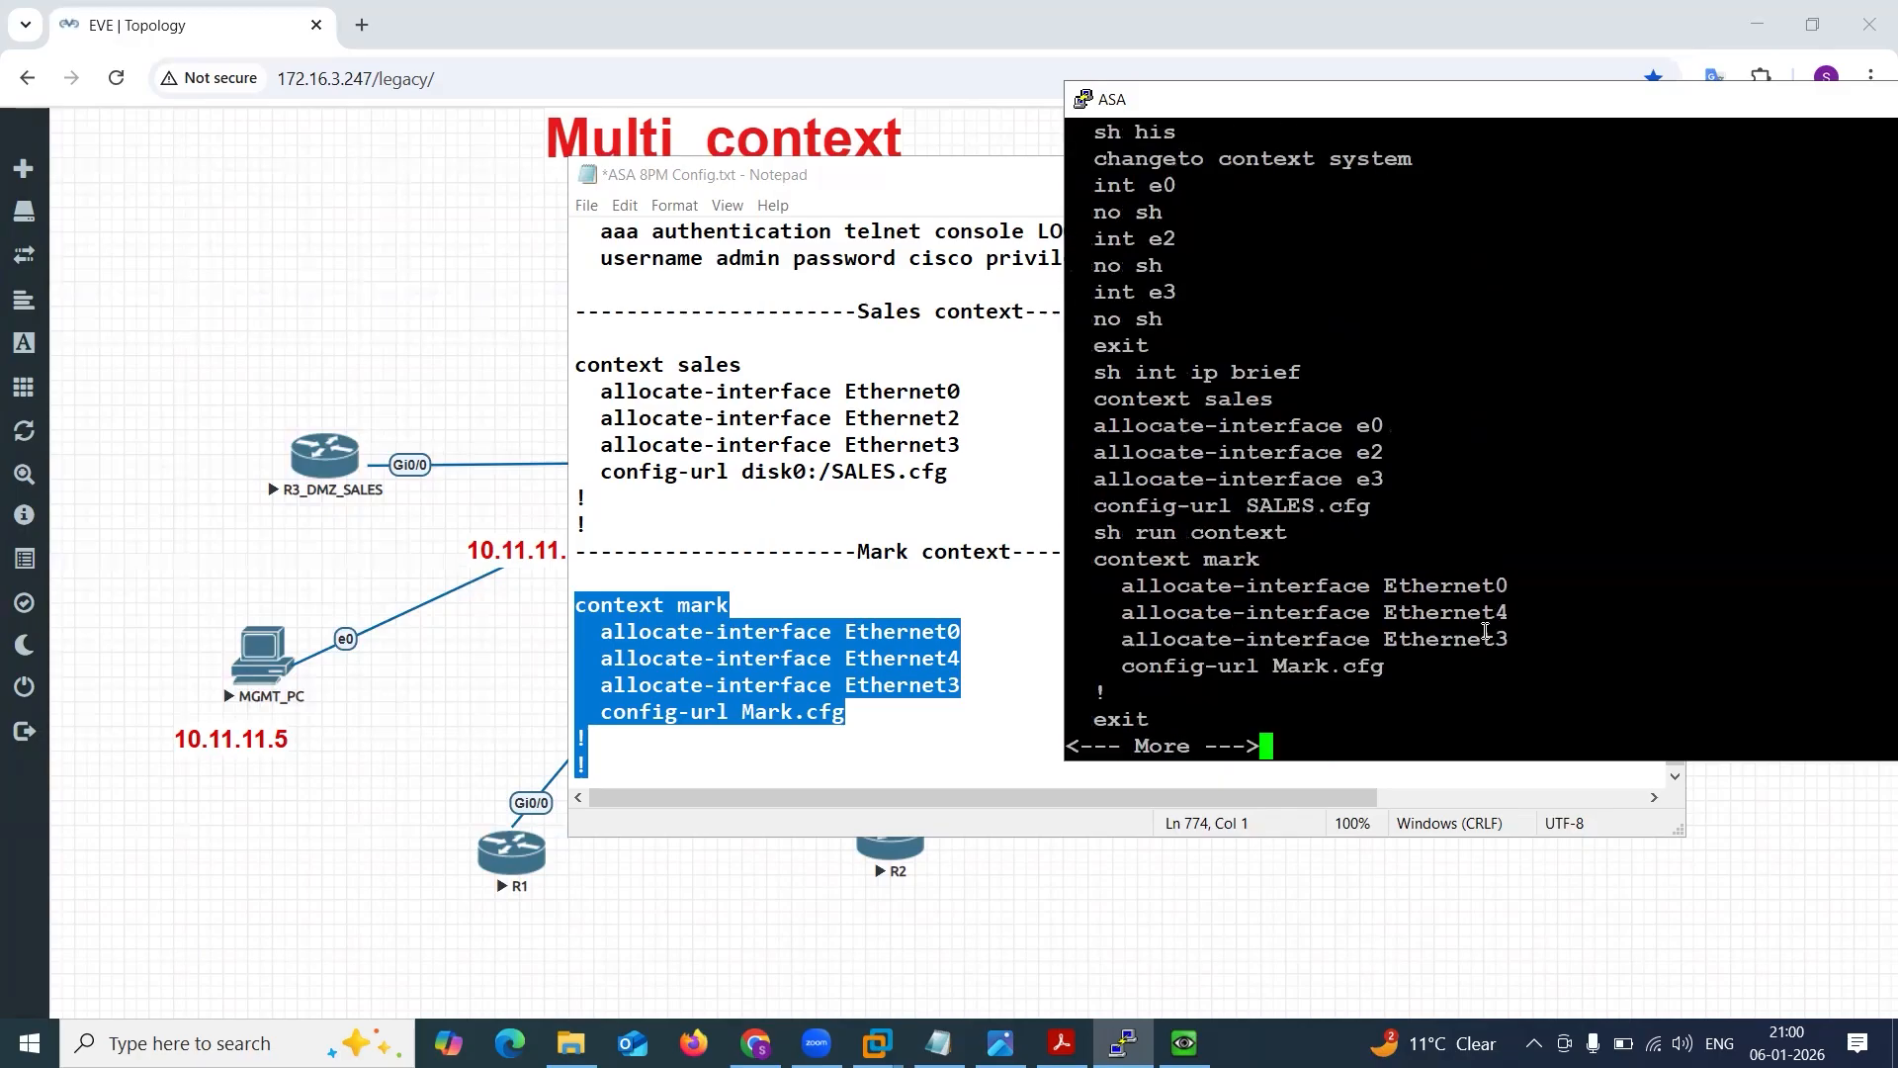
key(space)
Copy the int e4, no sh and exit commands from the history into the notes under the Mark context heading.
drag(1081, 664, 1186, 719)
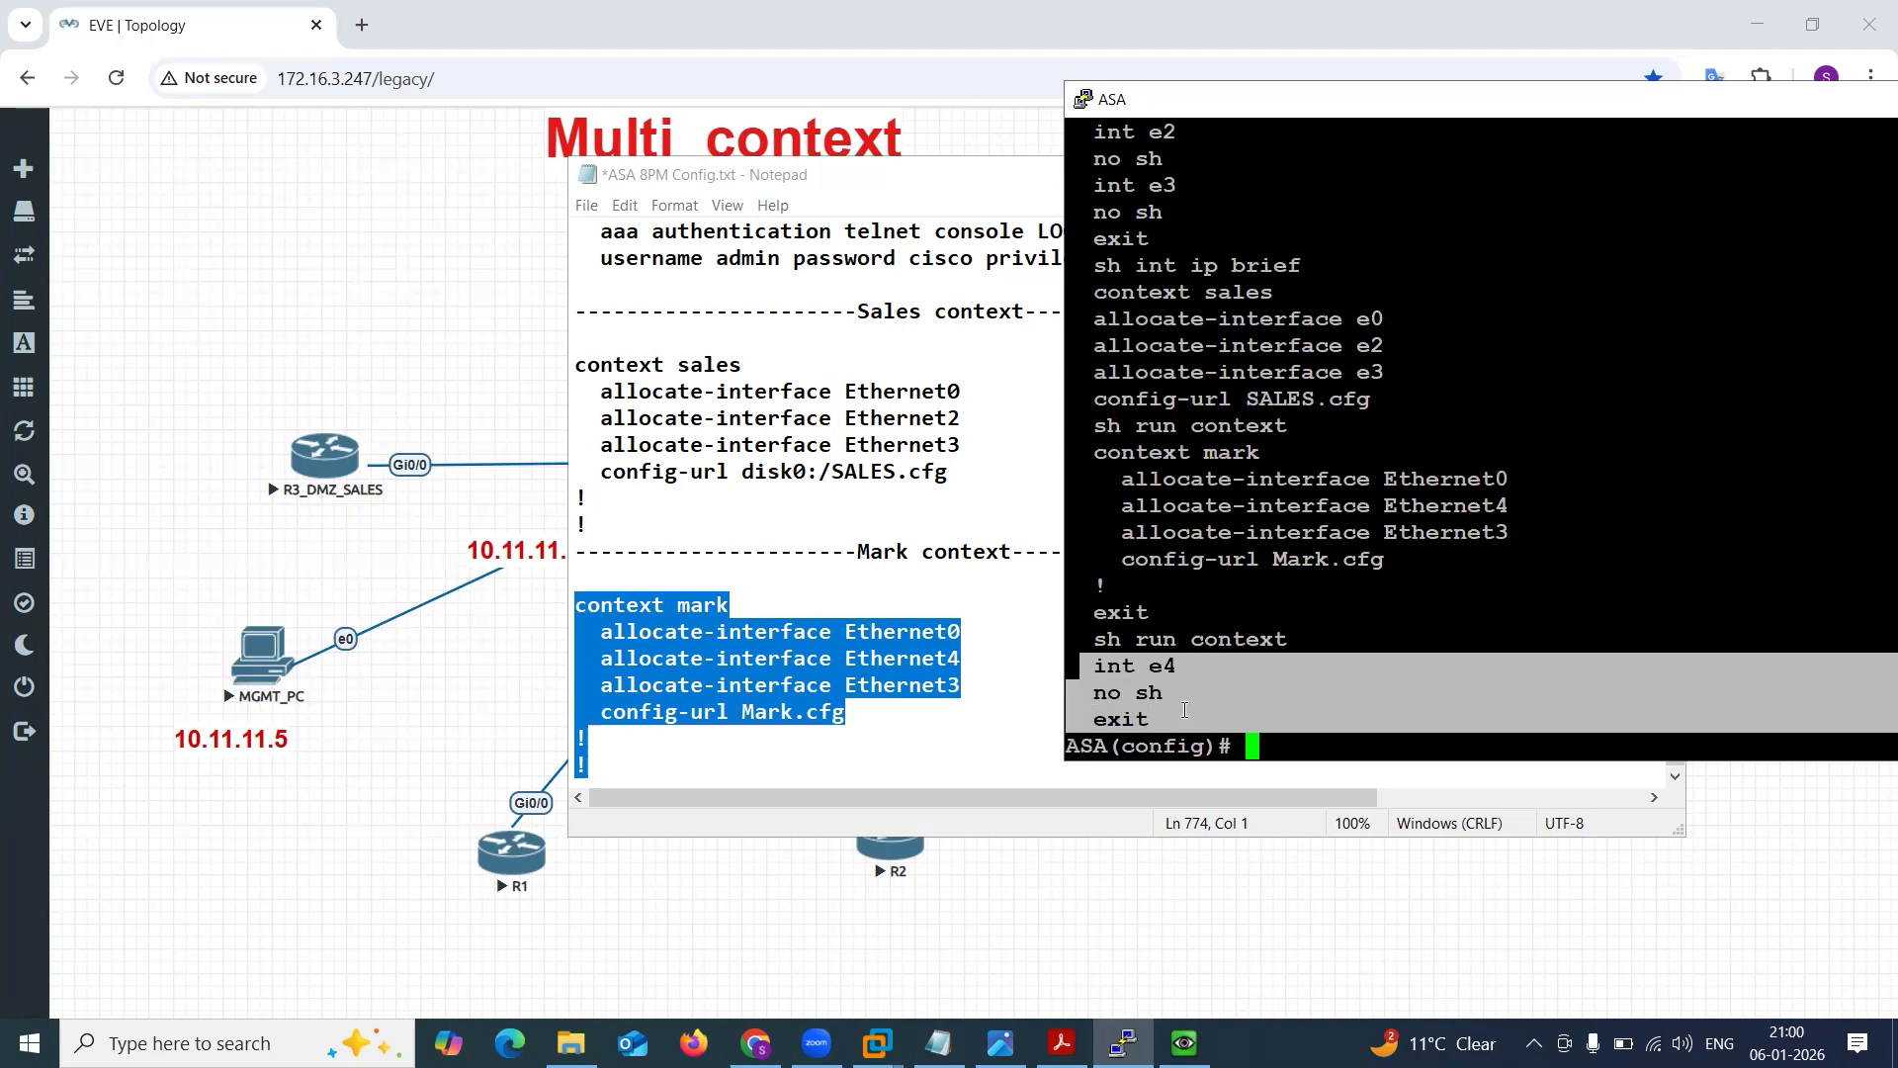
click(766, 617)
click(709, 578)
key(Return)
text(int e4   no sh   exit)
key(Return)
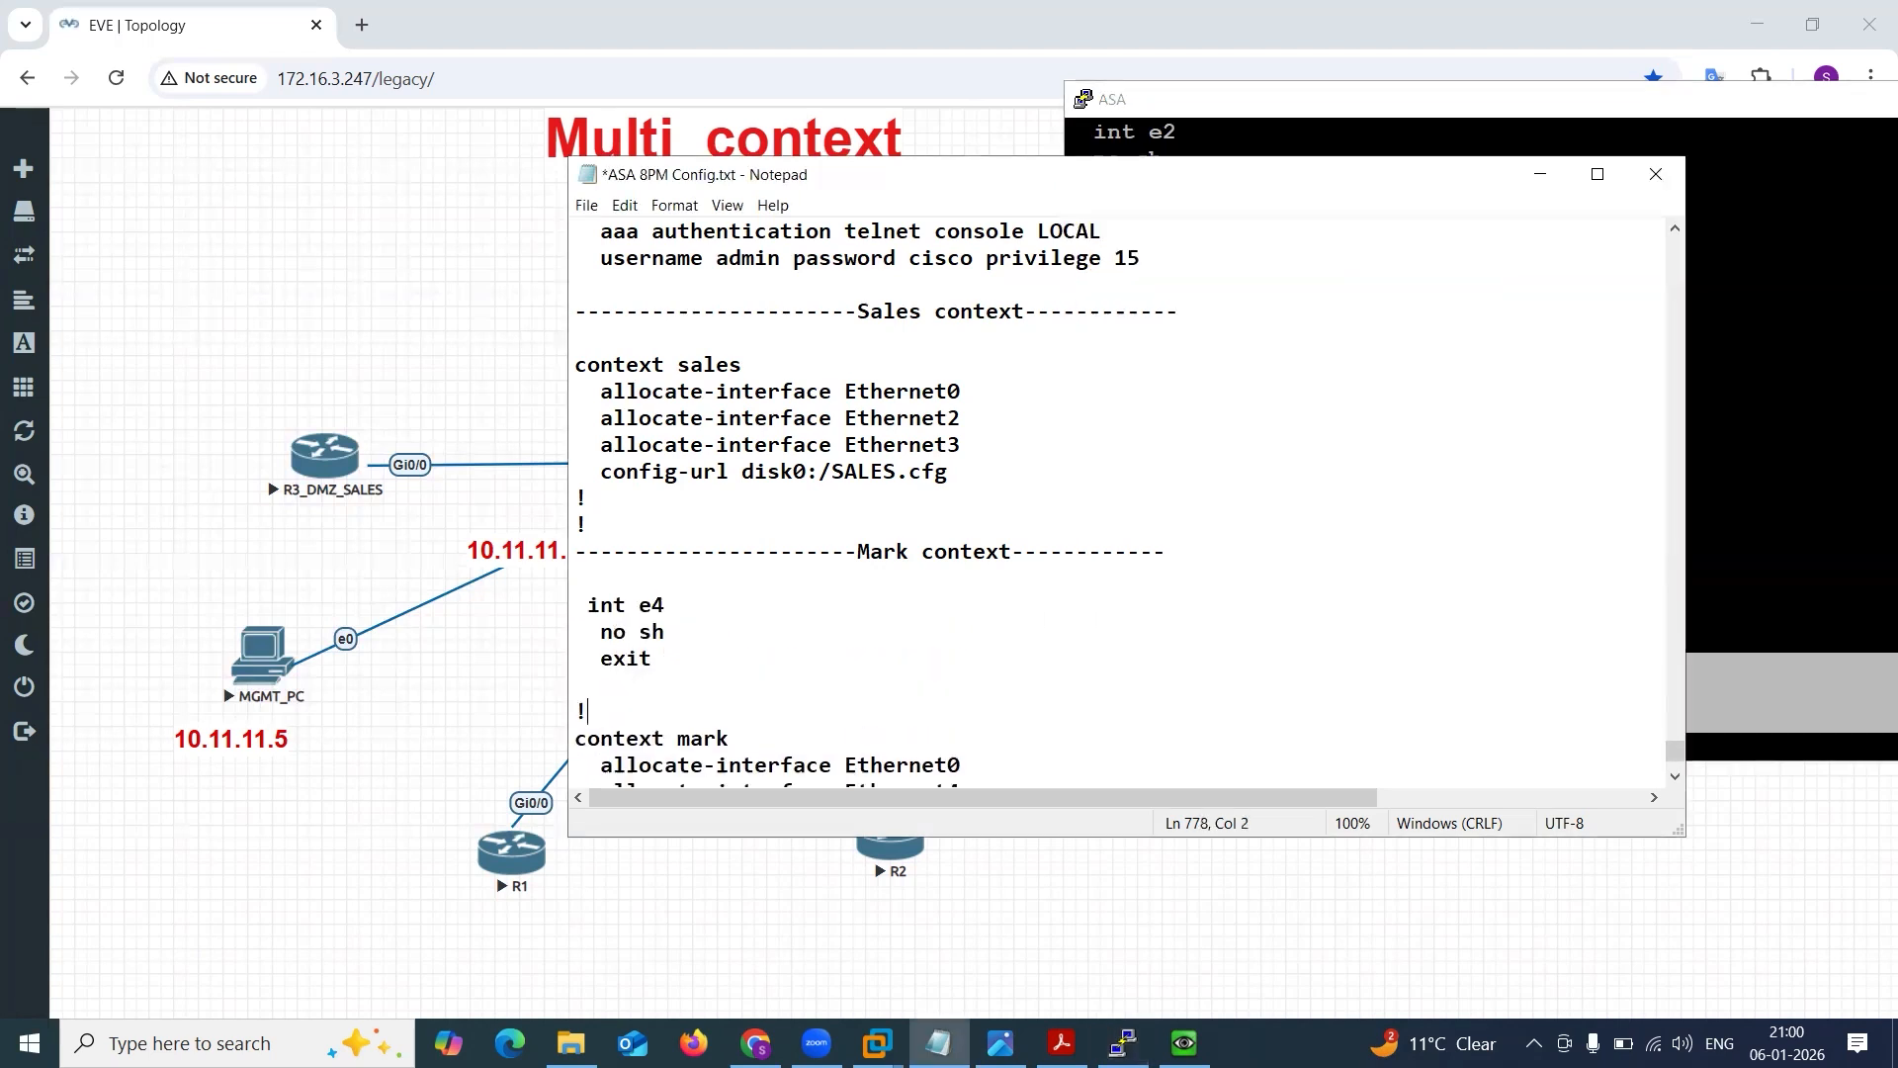
Return to the ASA console and display the interface status with sh int ip brief.
click(1834, 435)
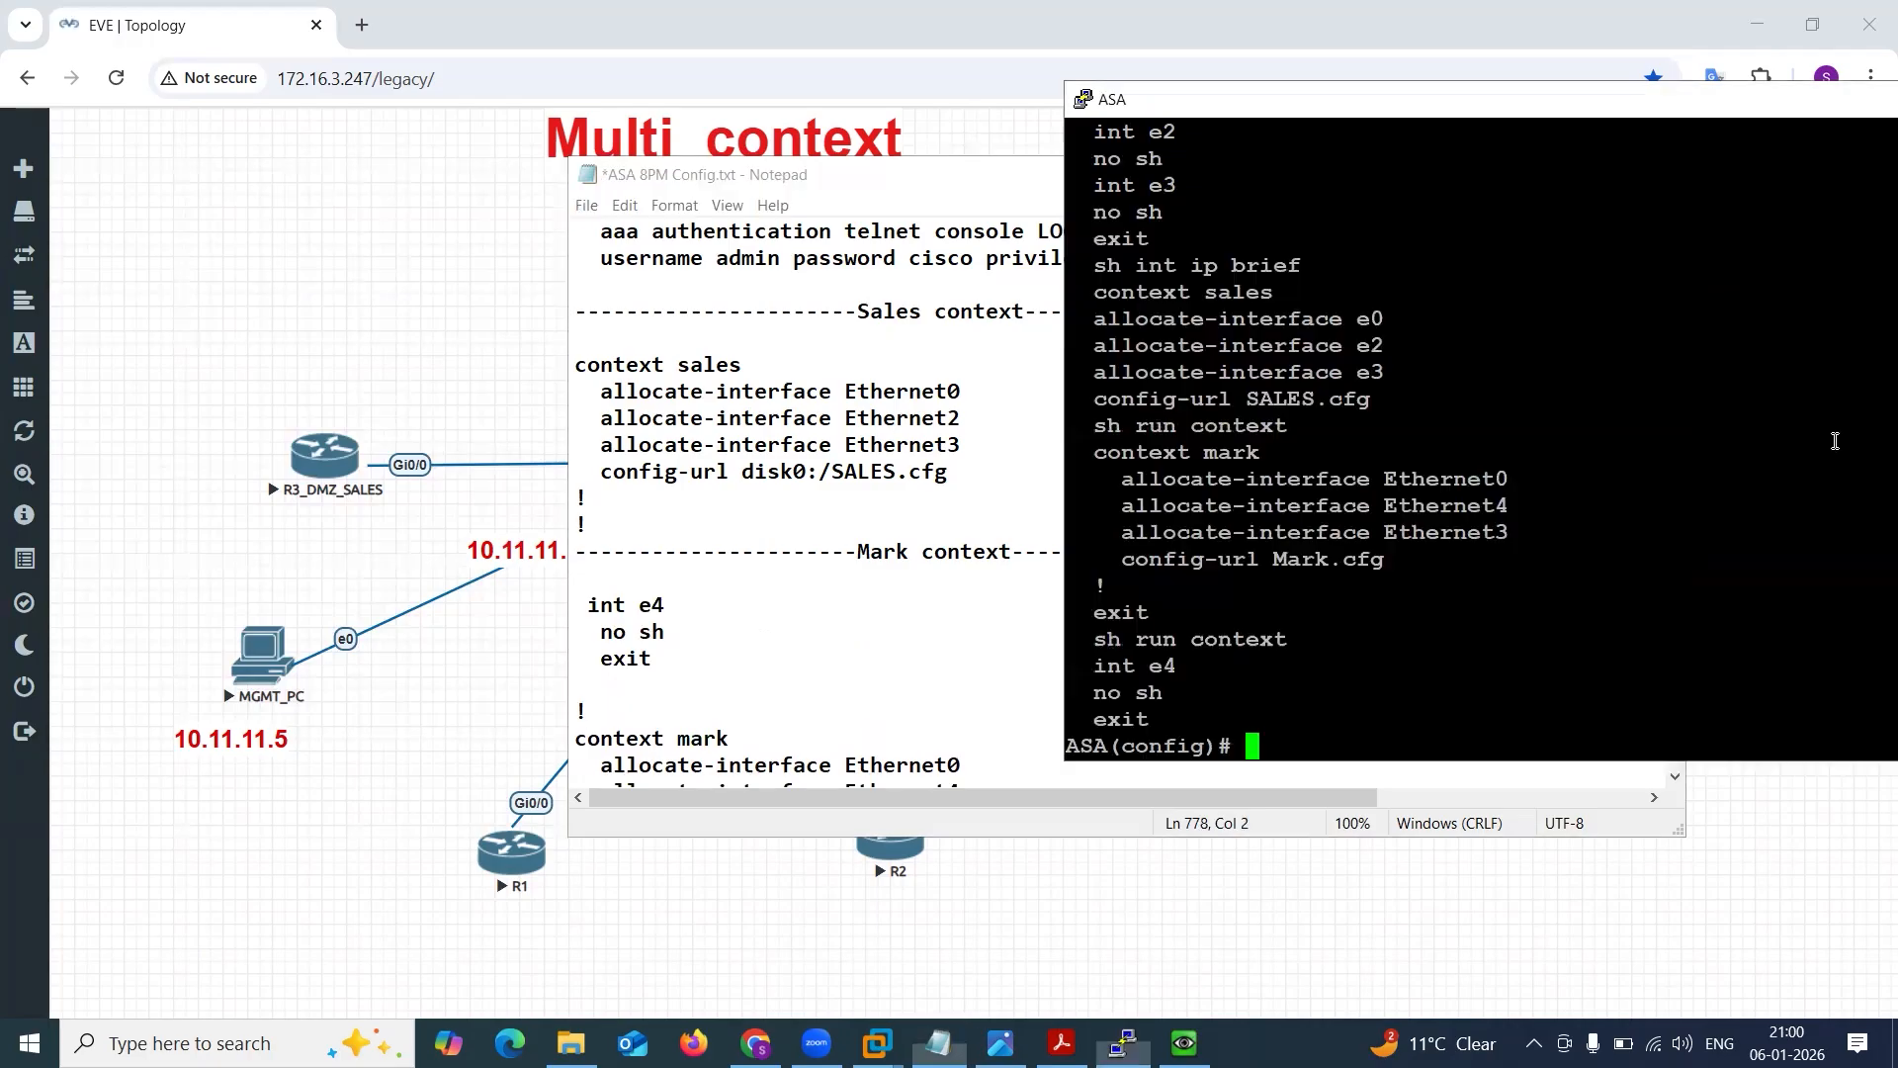
key(Return)
key(Return)
key(Return)
key(Return)
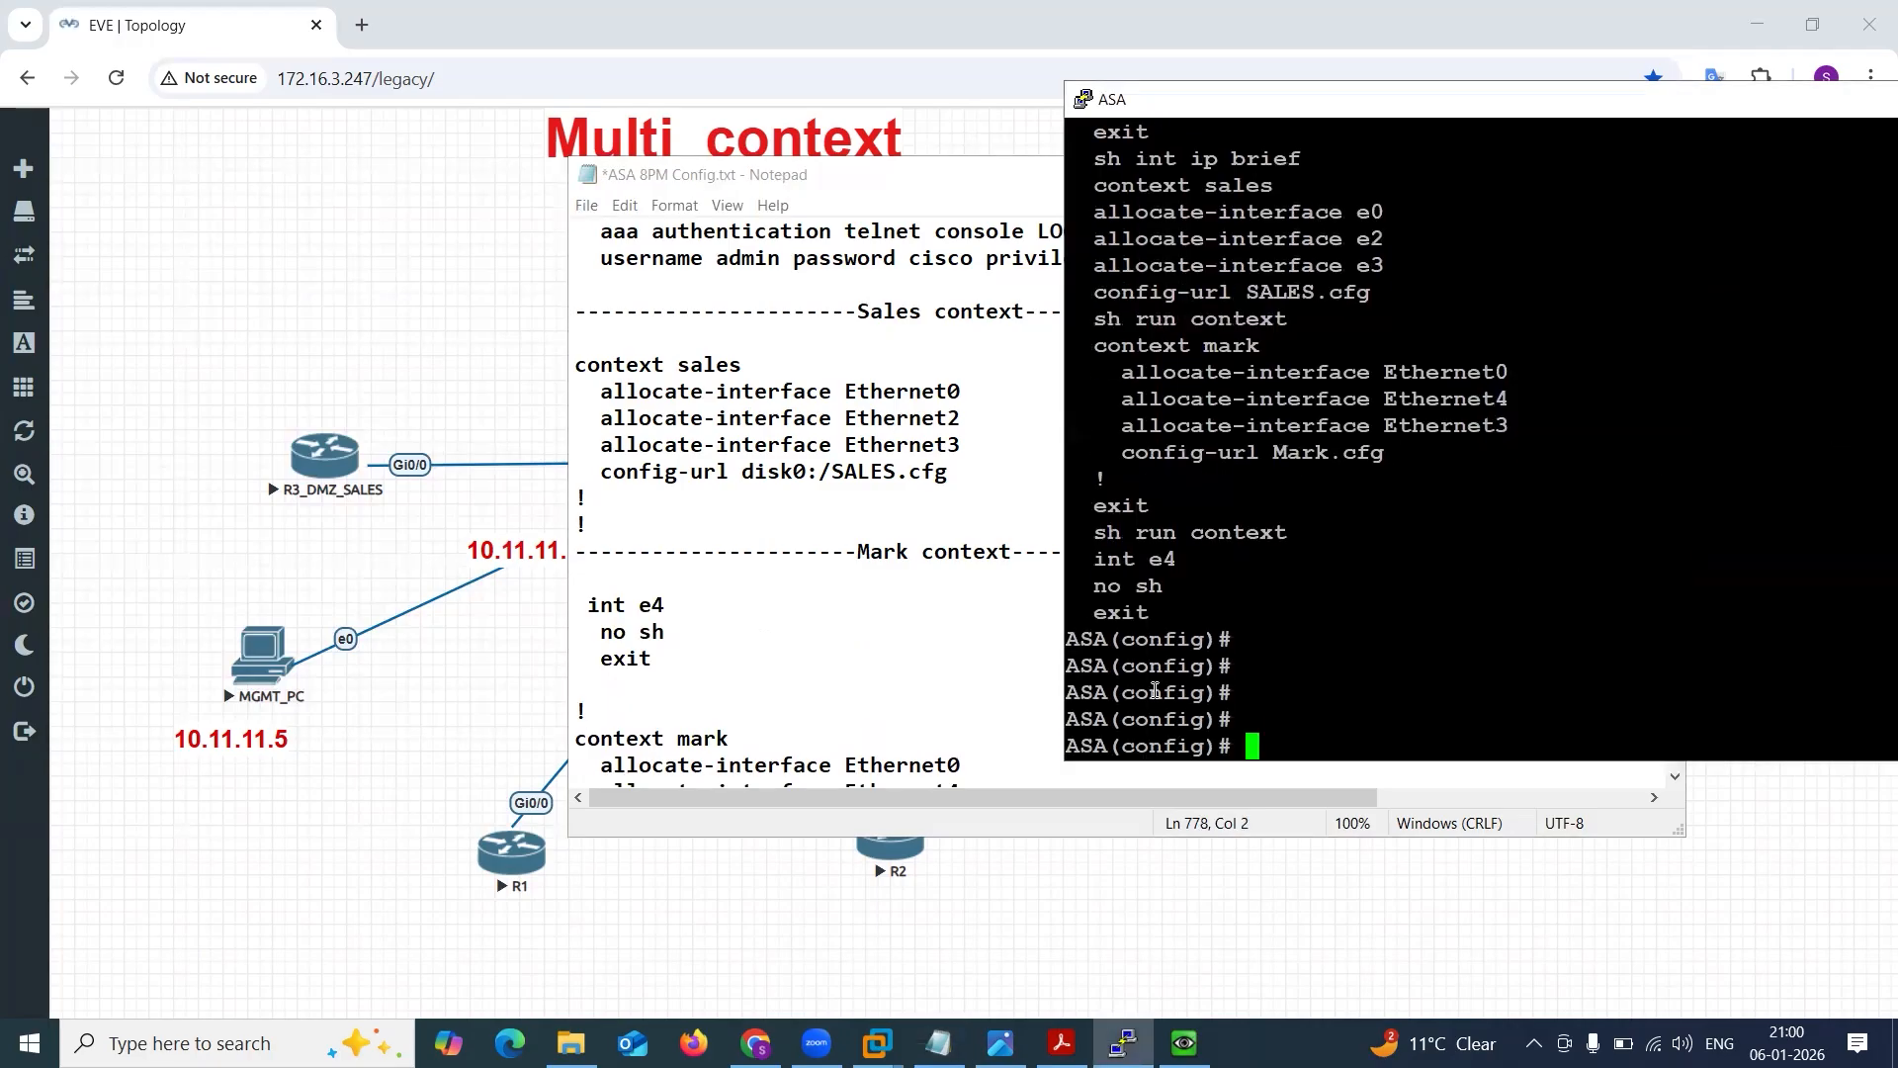
drag(1075, 667, 1235, 668)
click(1271, 672)
text(sh int ip b)
key(Tab)
key(Return)
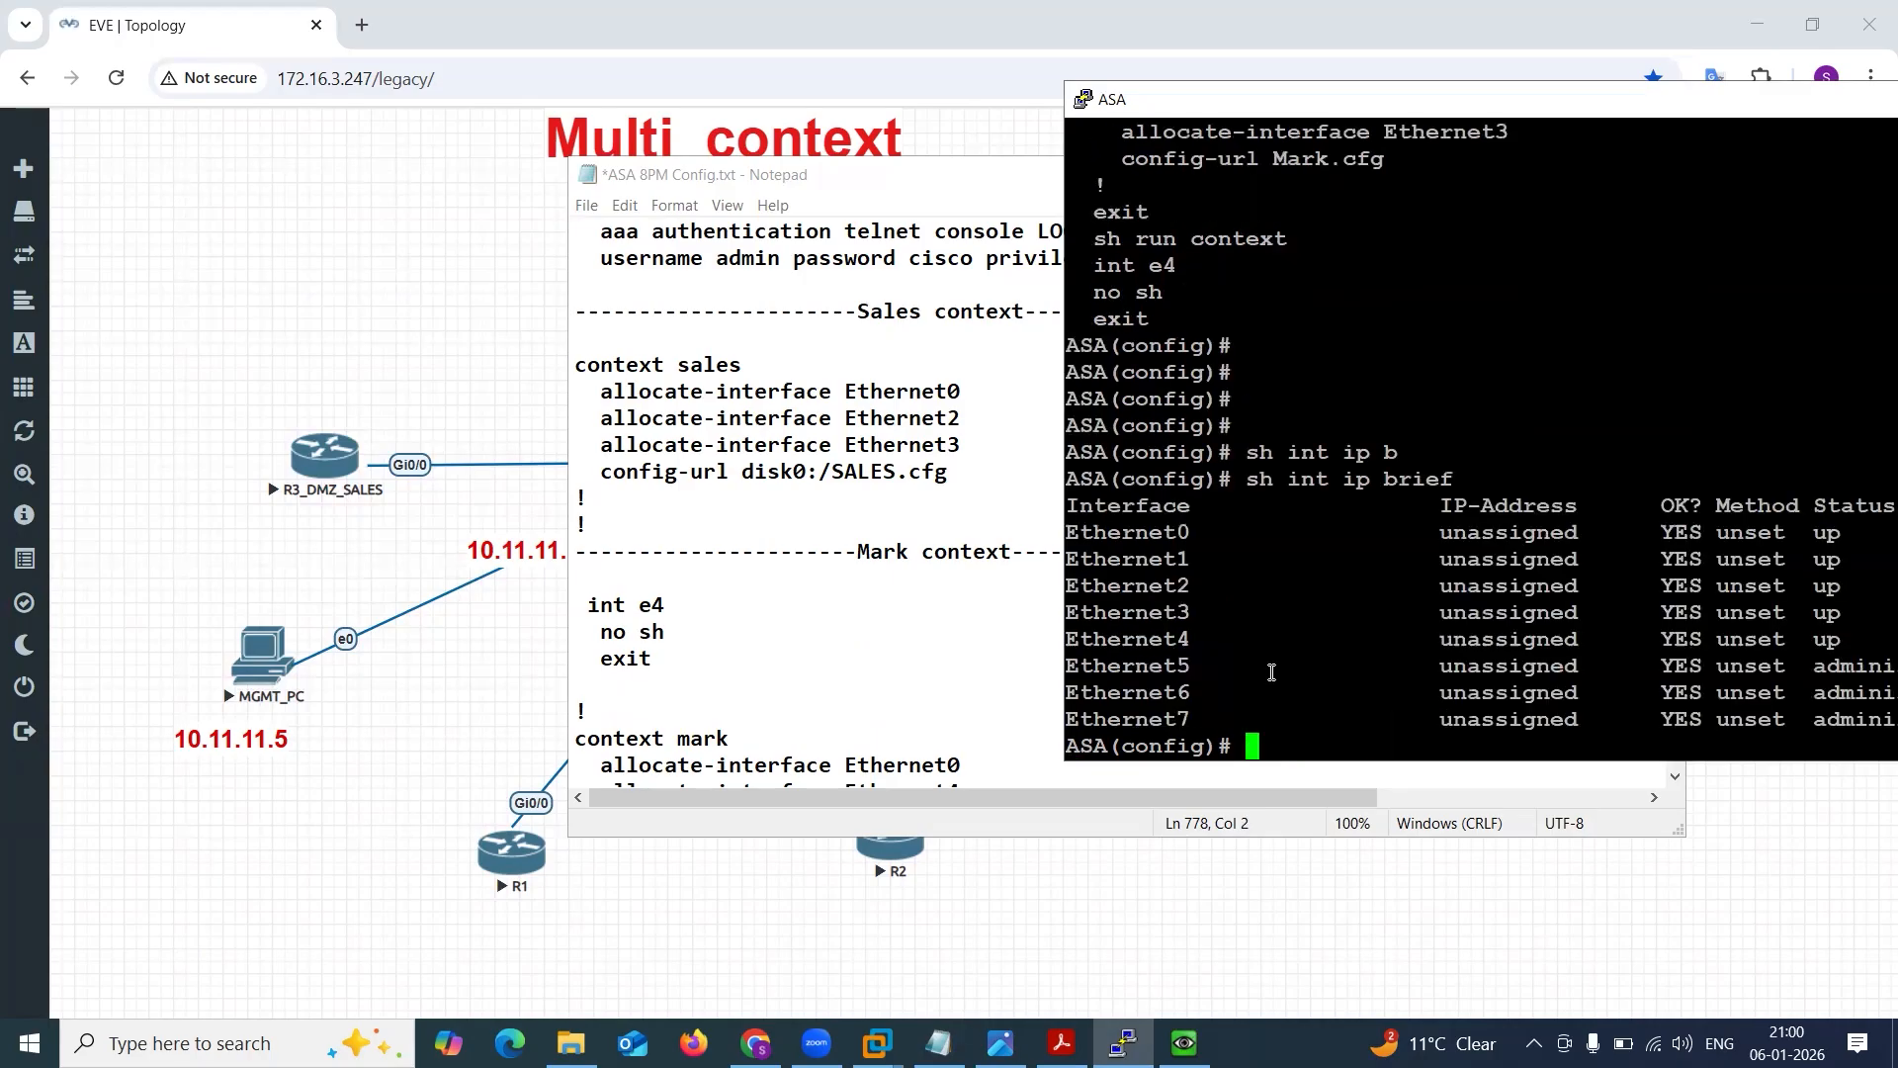
Reveal the output's status columns and highlight the Ethernet0 to Ethernet4 rows.
drag(1448, 114, 1188, 104)
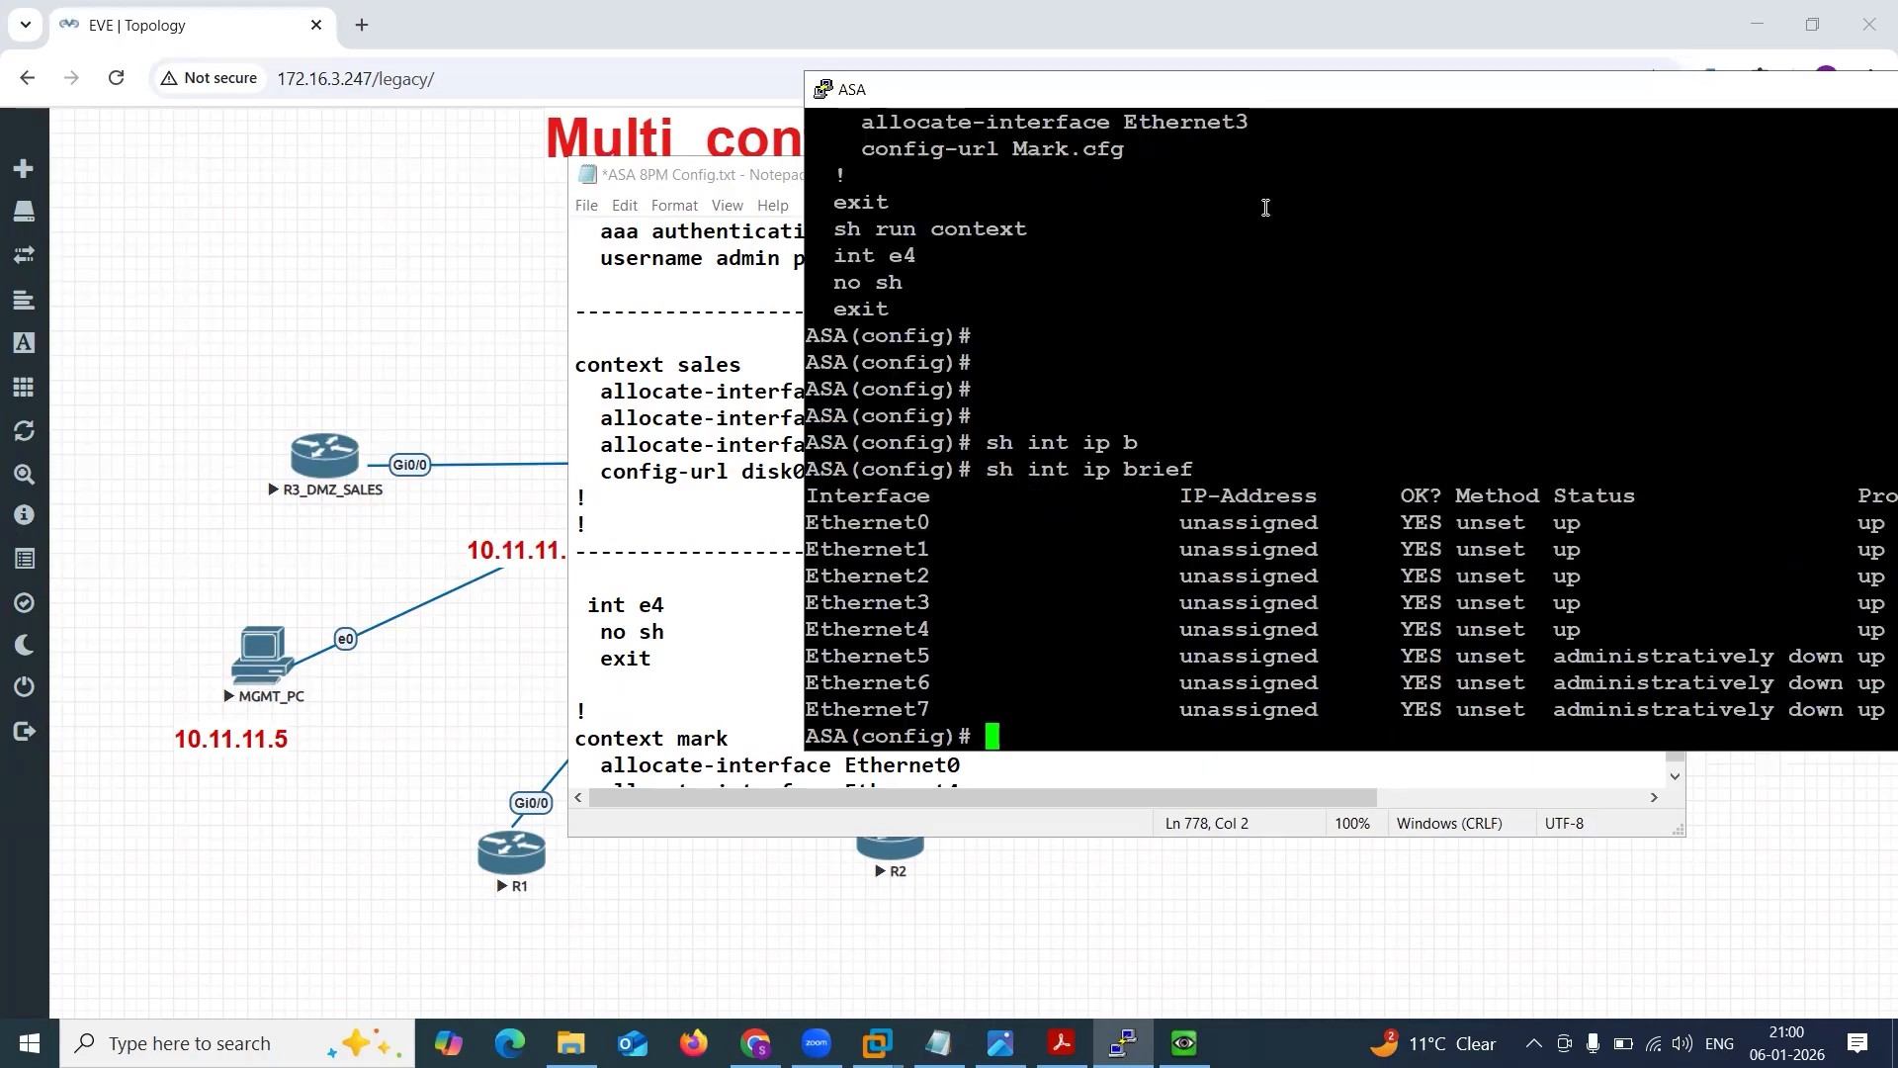
drag(812, 512, 1876, 643)
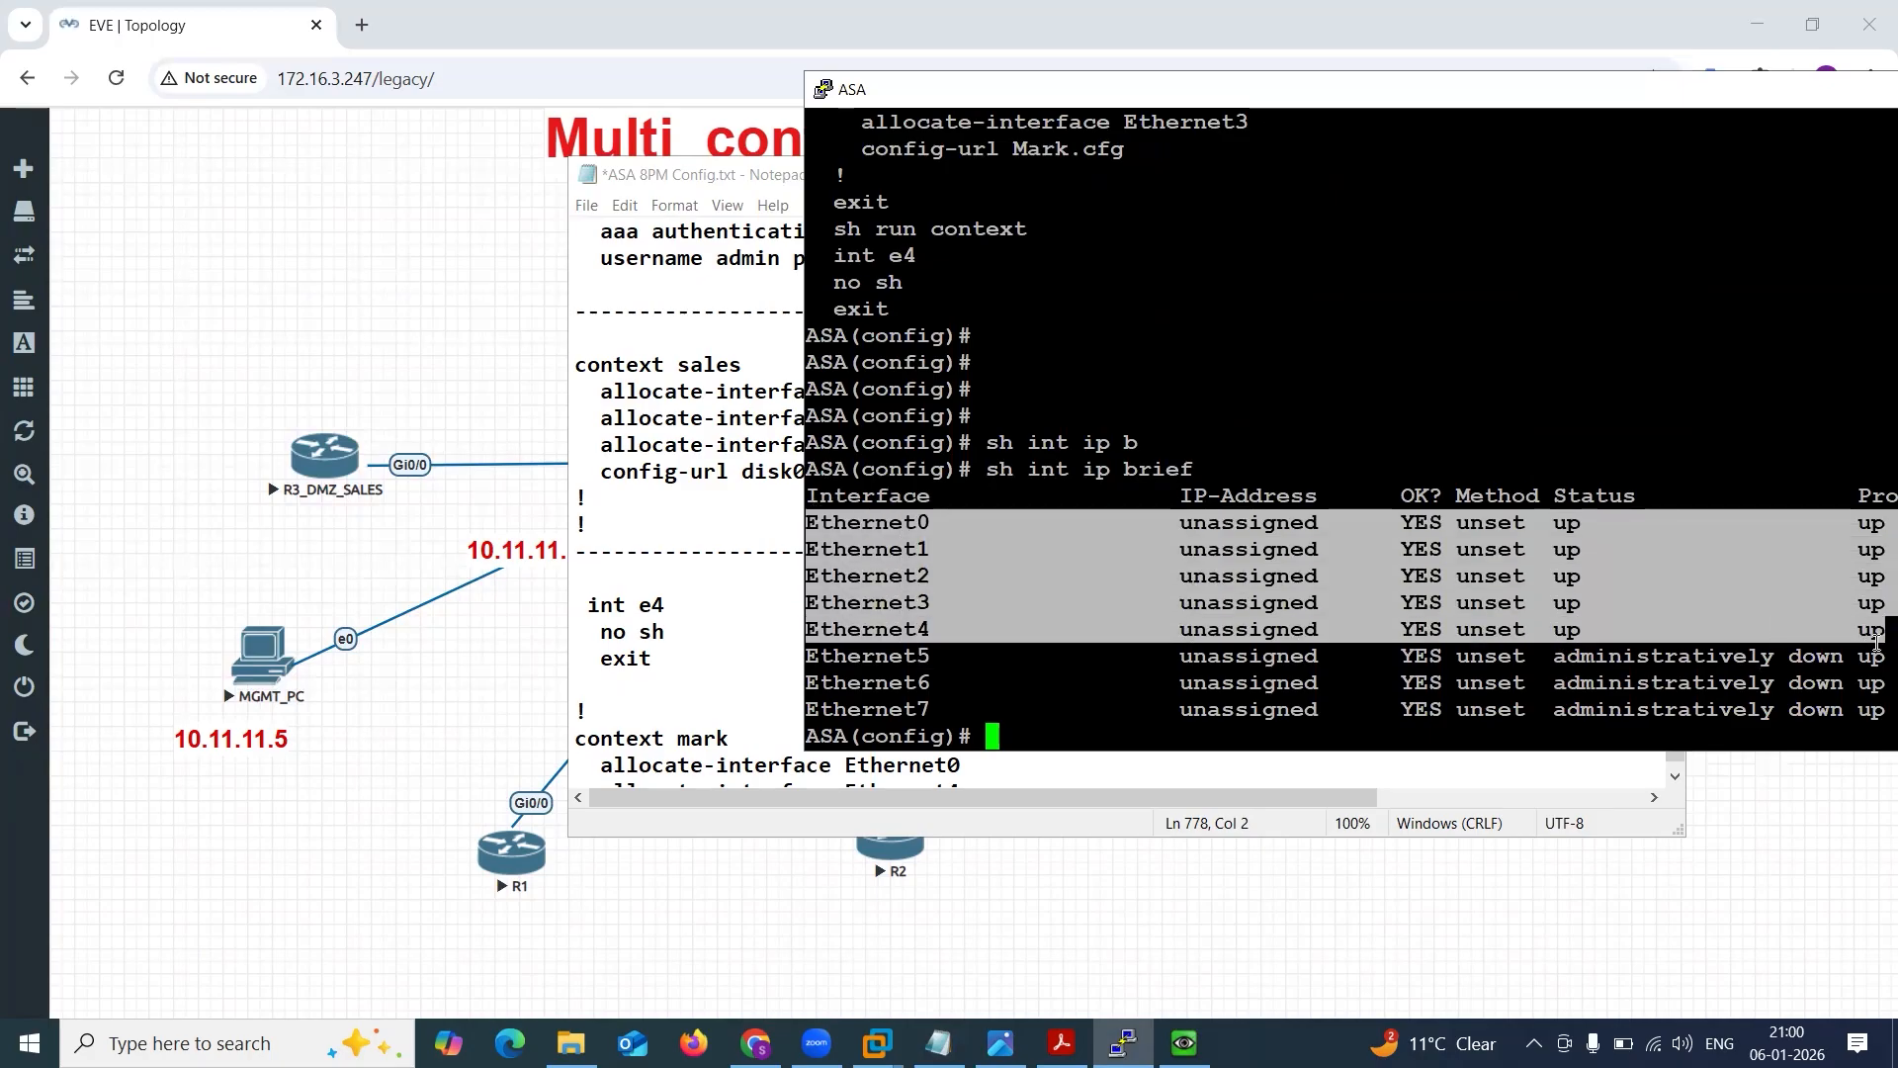
click(1876, 643)
Add a dashed "Check All contexts" heading below the mark context block in the notes and save the file.
click(1117, 775)
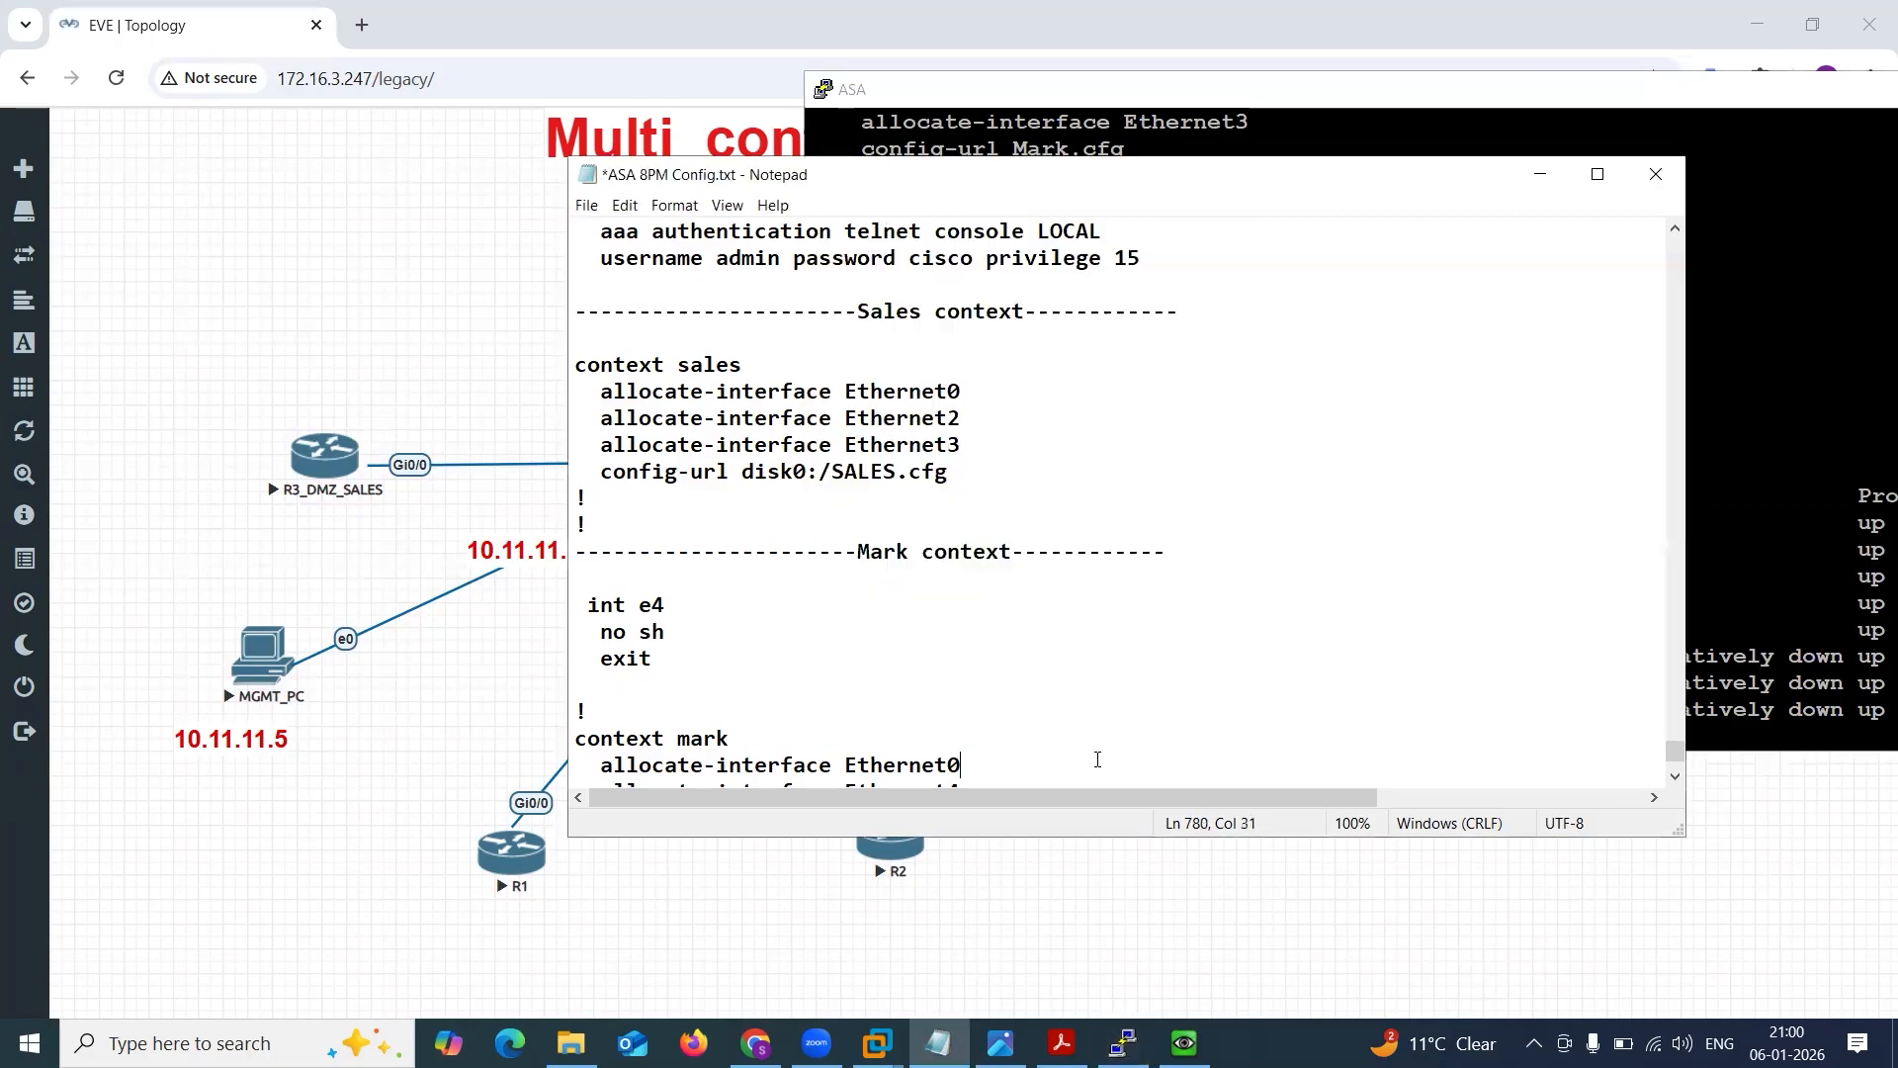
scroll(1097, 762, down, 2)
click(856, 753)
key(Return)
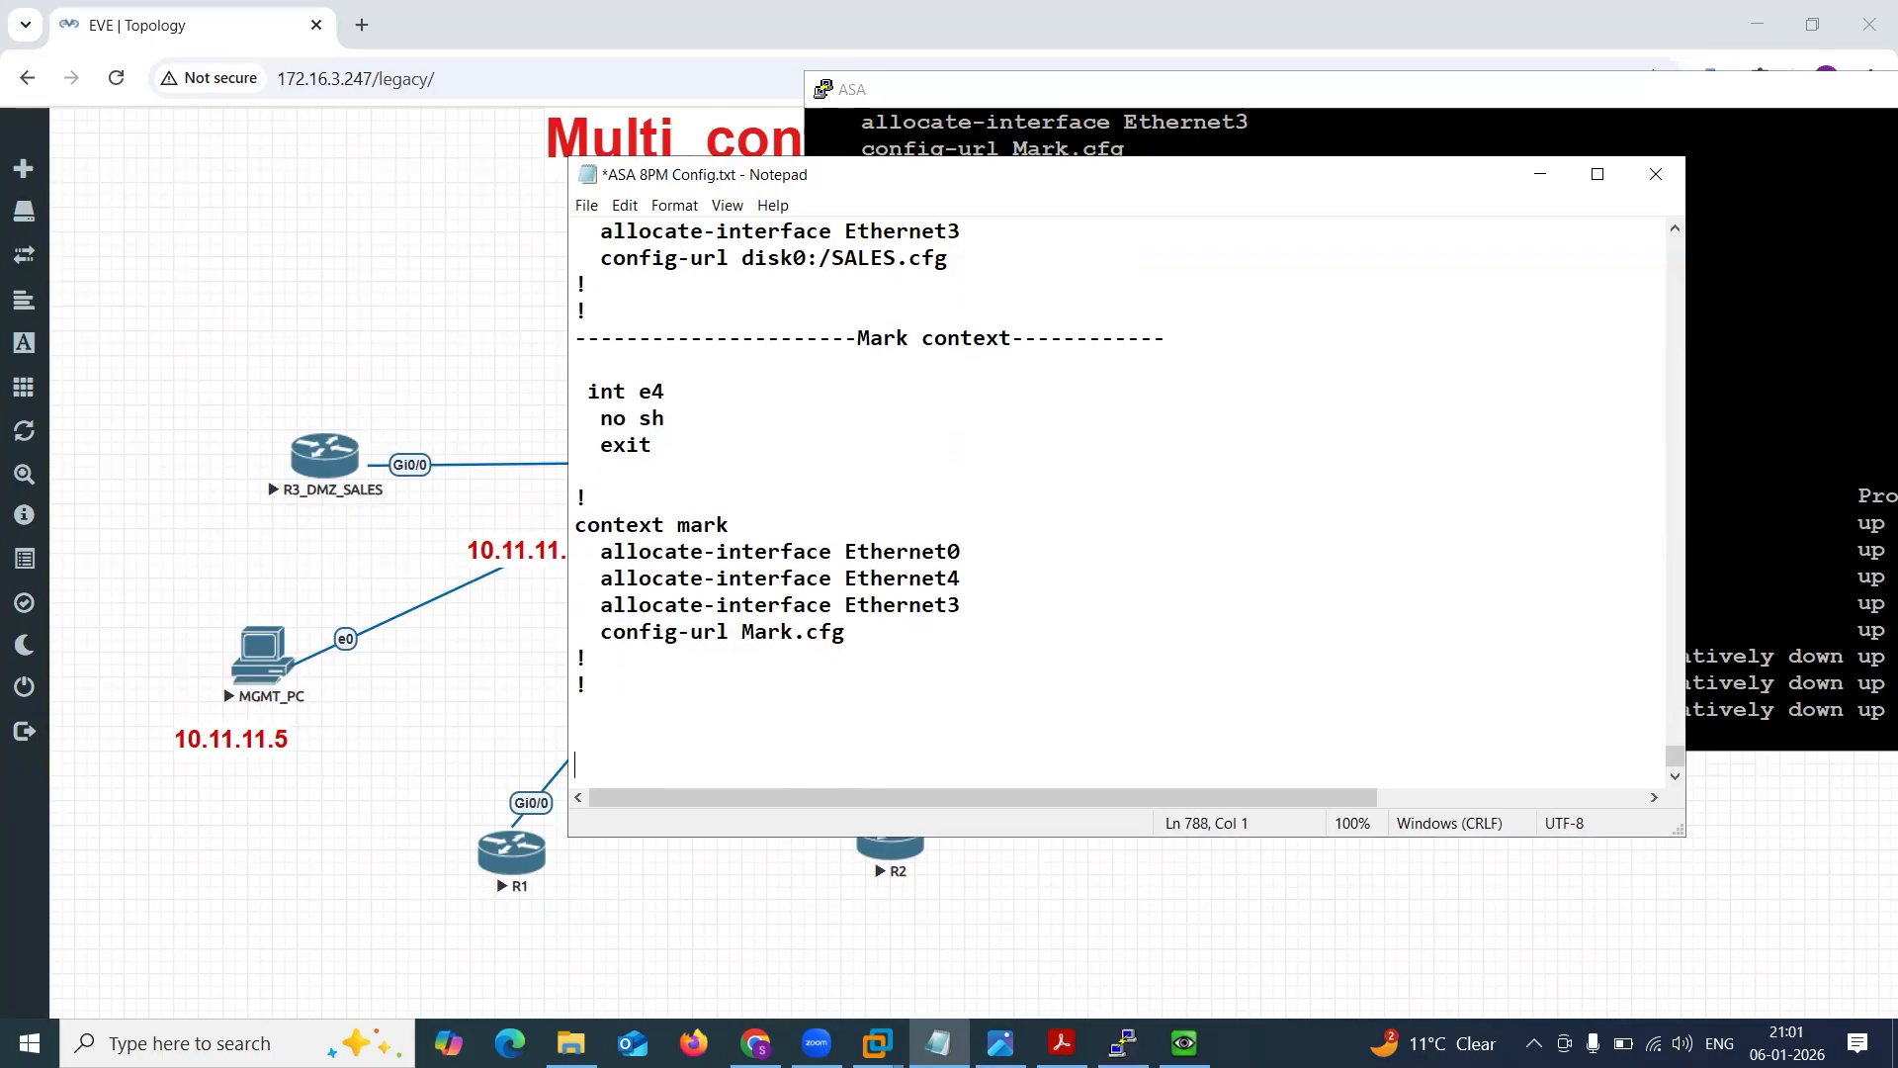
text(----------Checl)
key(BackSpace)
key(BackSpace)
text(k A)
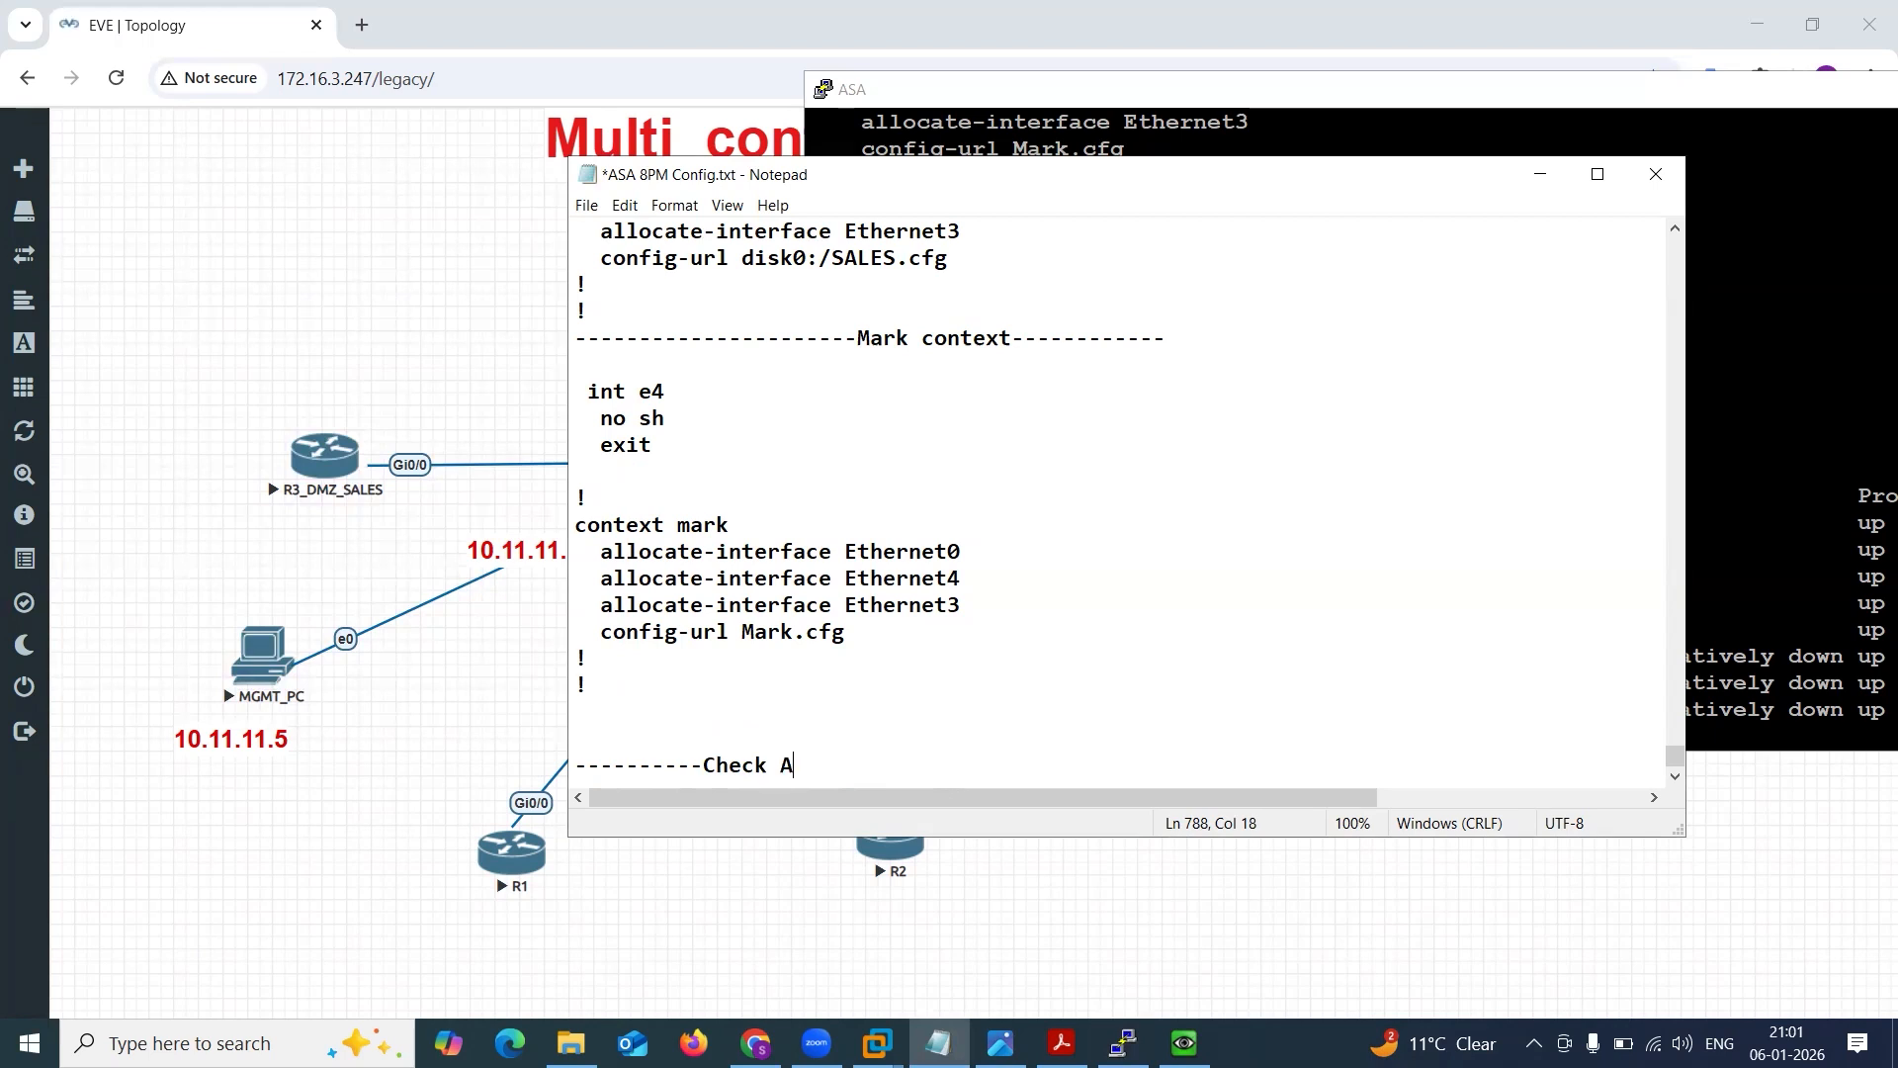
text(ll contexts)
key(BackSpace)
text(-----------------------------)
key(ctrl+s)
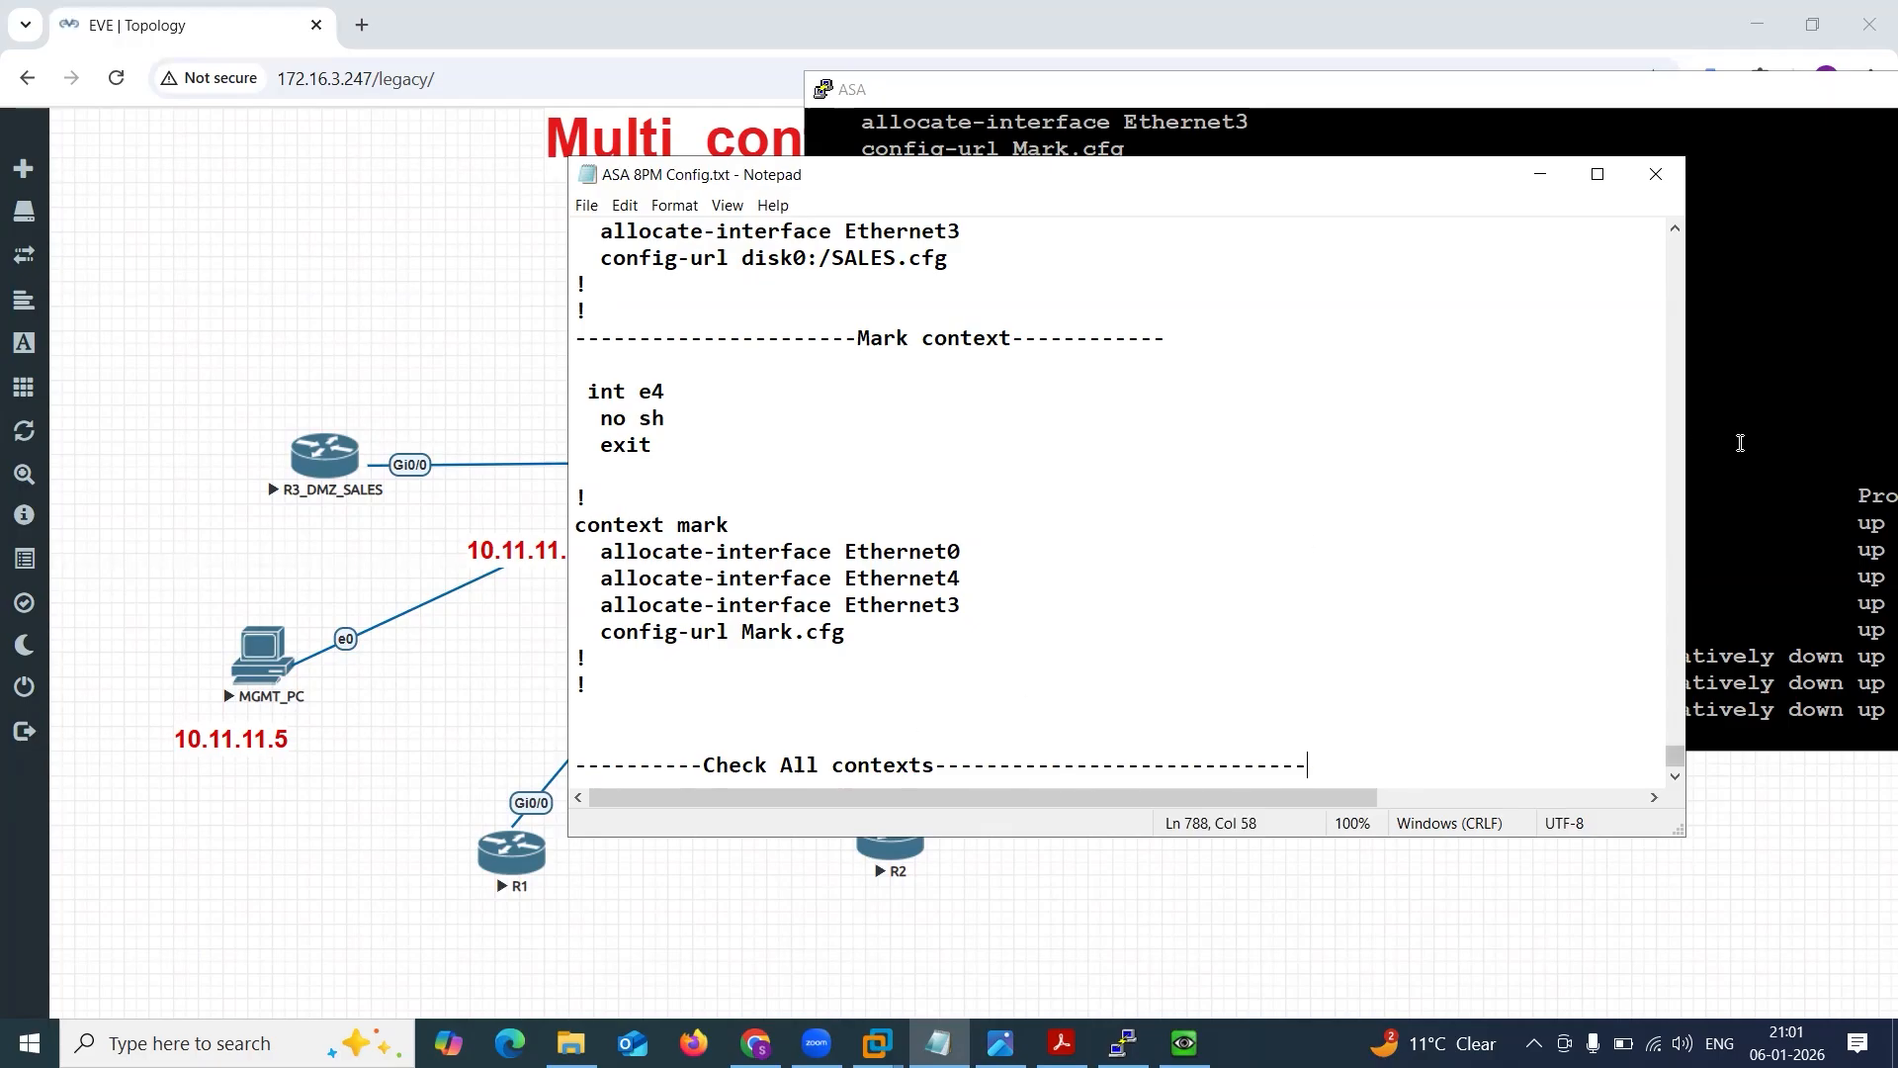
Switch the ASA console to the admin context with changeto context admin.
click(1785, 451)
key(Return)
key(Return)
key(Return)
key(Return)
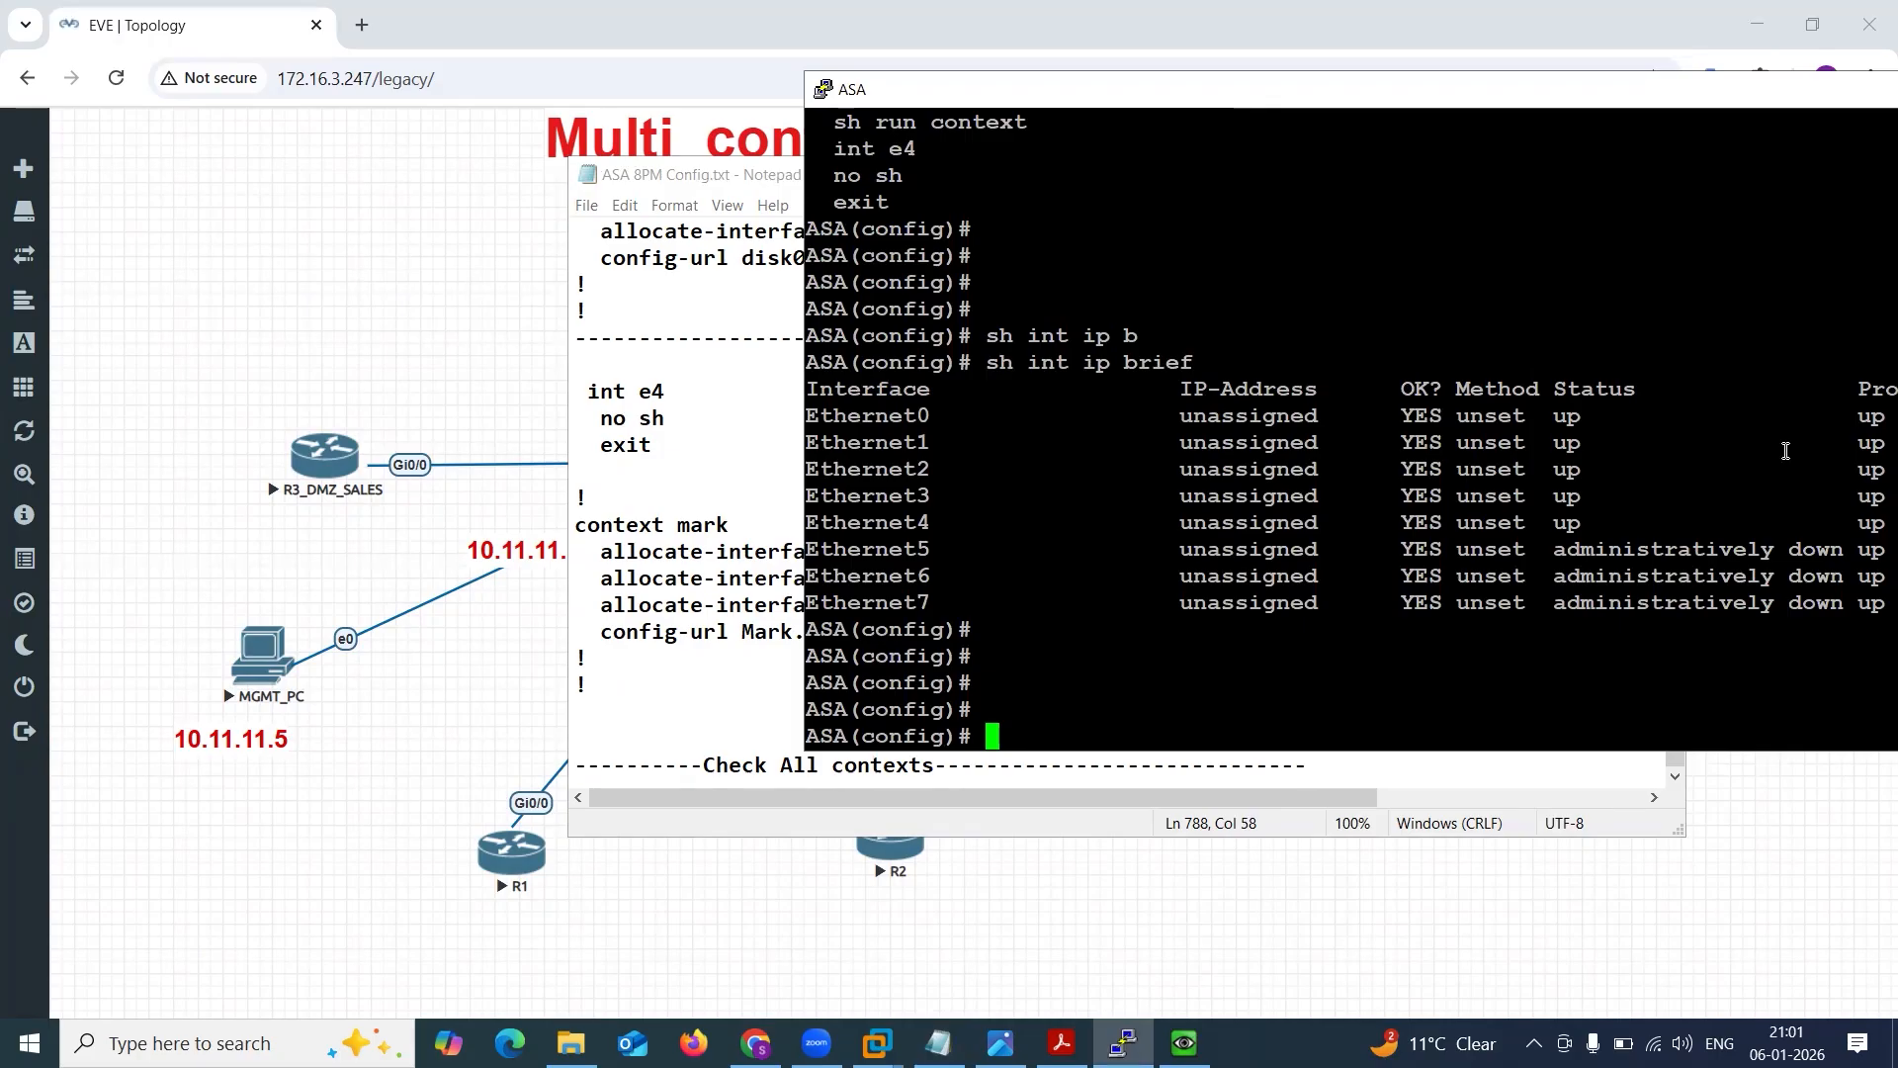
text(cha)
key(Tab)
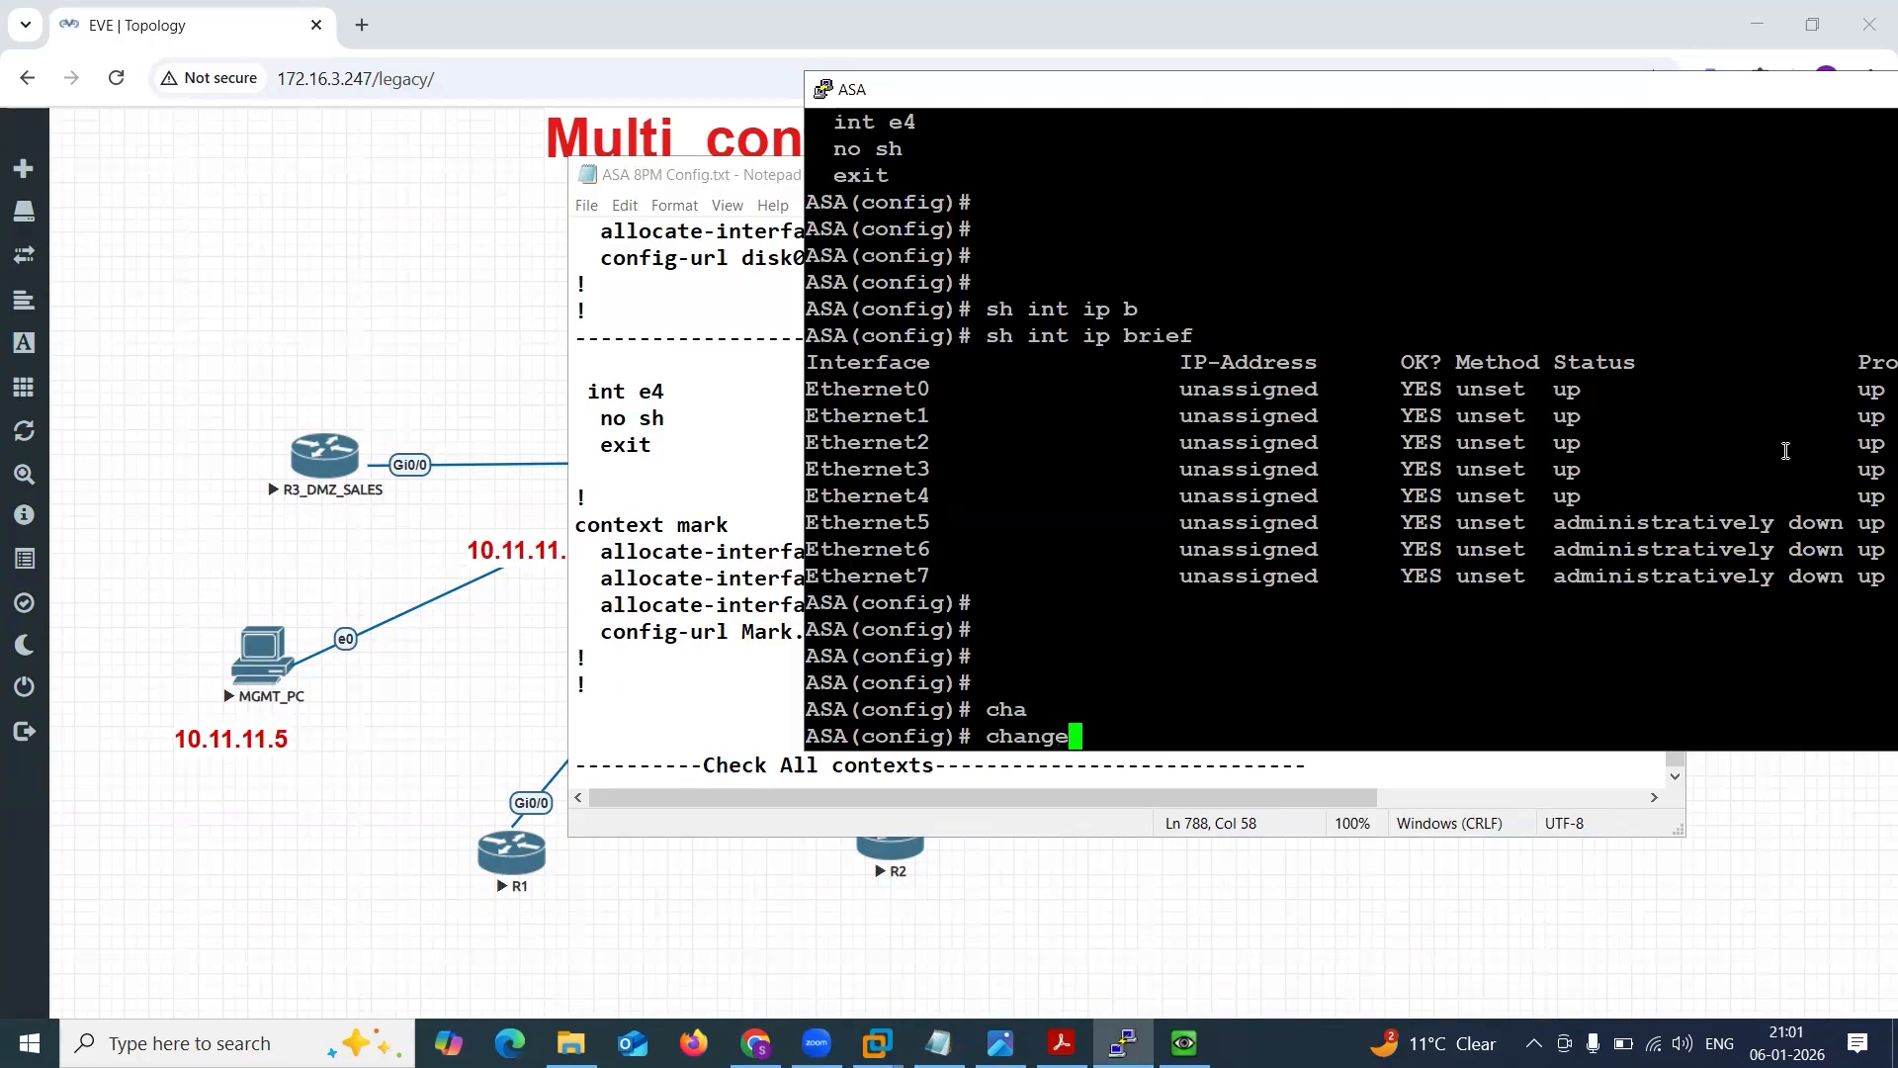
text(o con)
key(Tab)
text(t)
key(Tab)
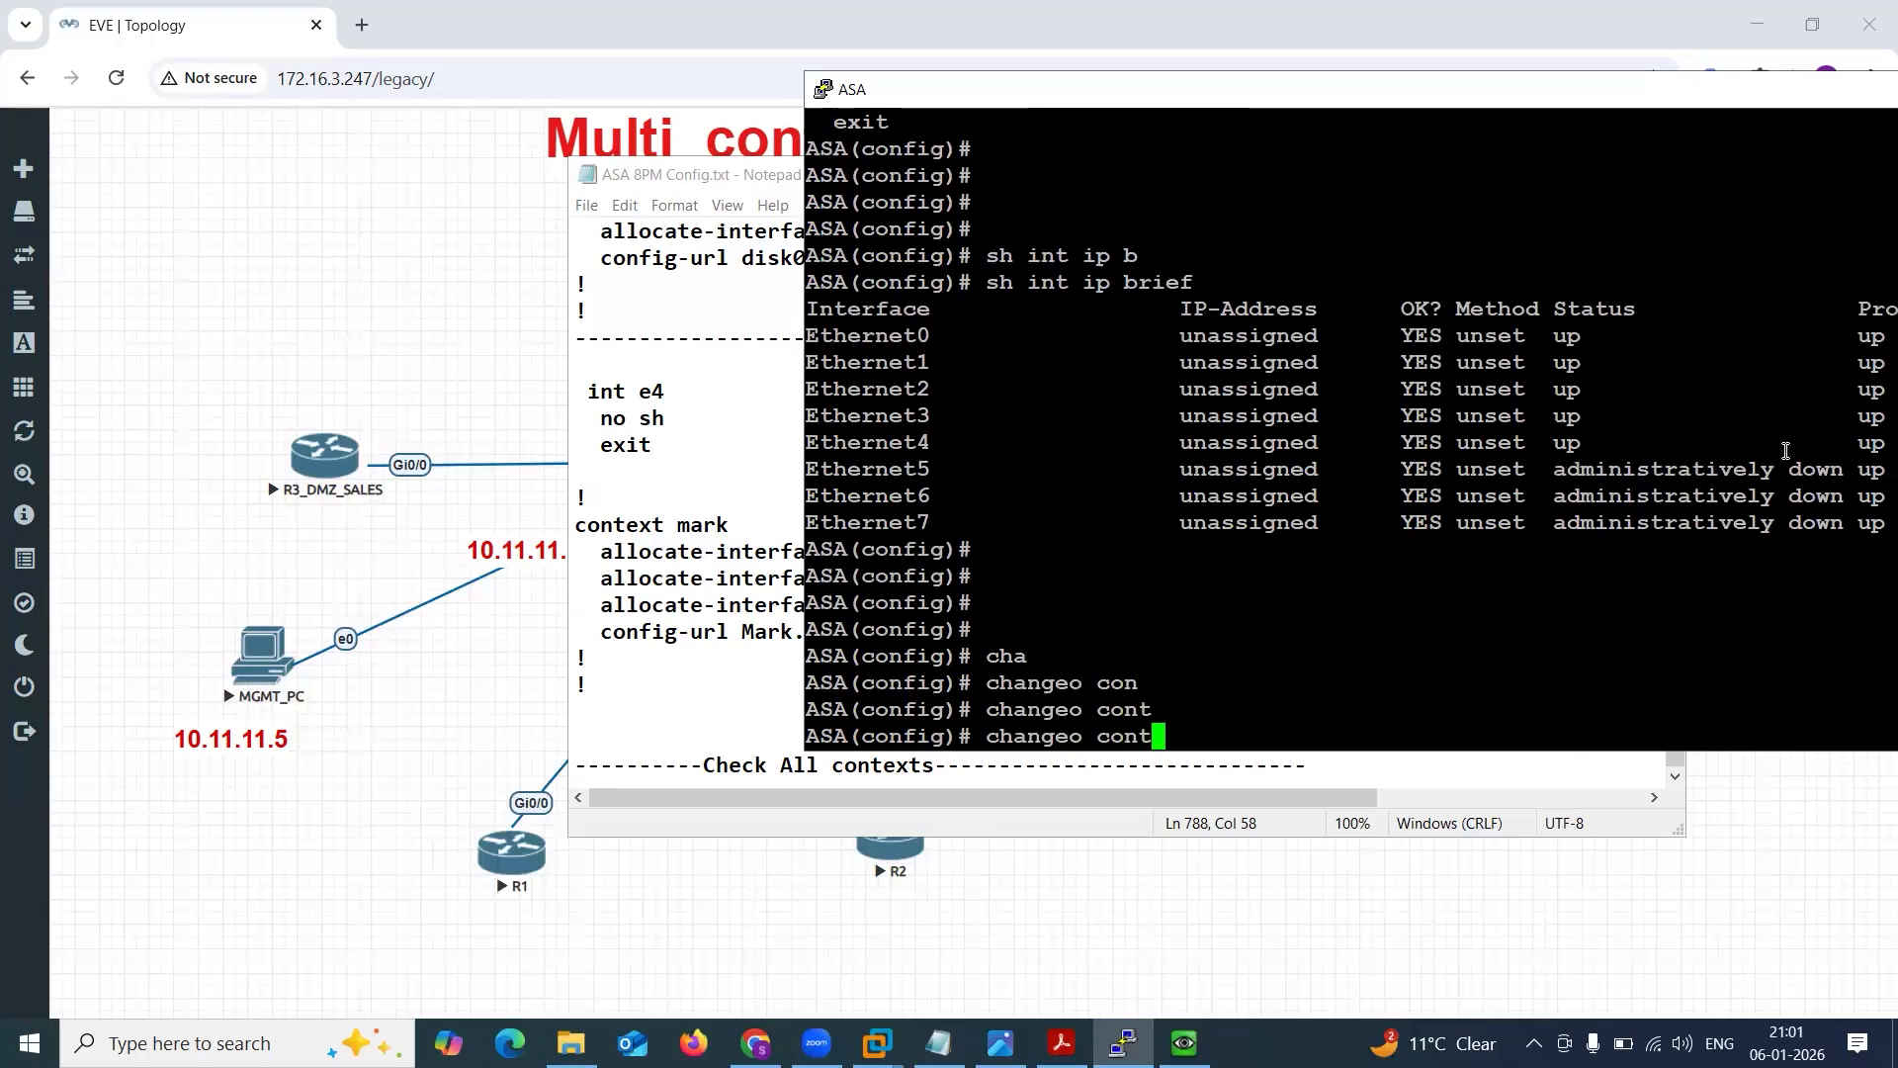
key(BackSpace)
key(BackSpace)
key(BackSpace)
key(BackSpace)
key(BackSpace)
key(BackSpace)
text(to con)
key(Tab)
text(admin)
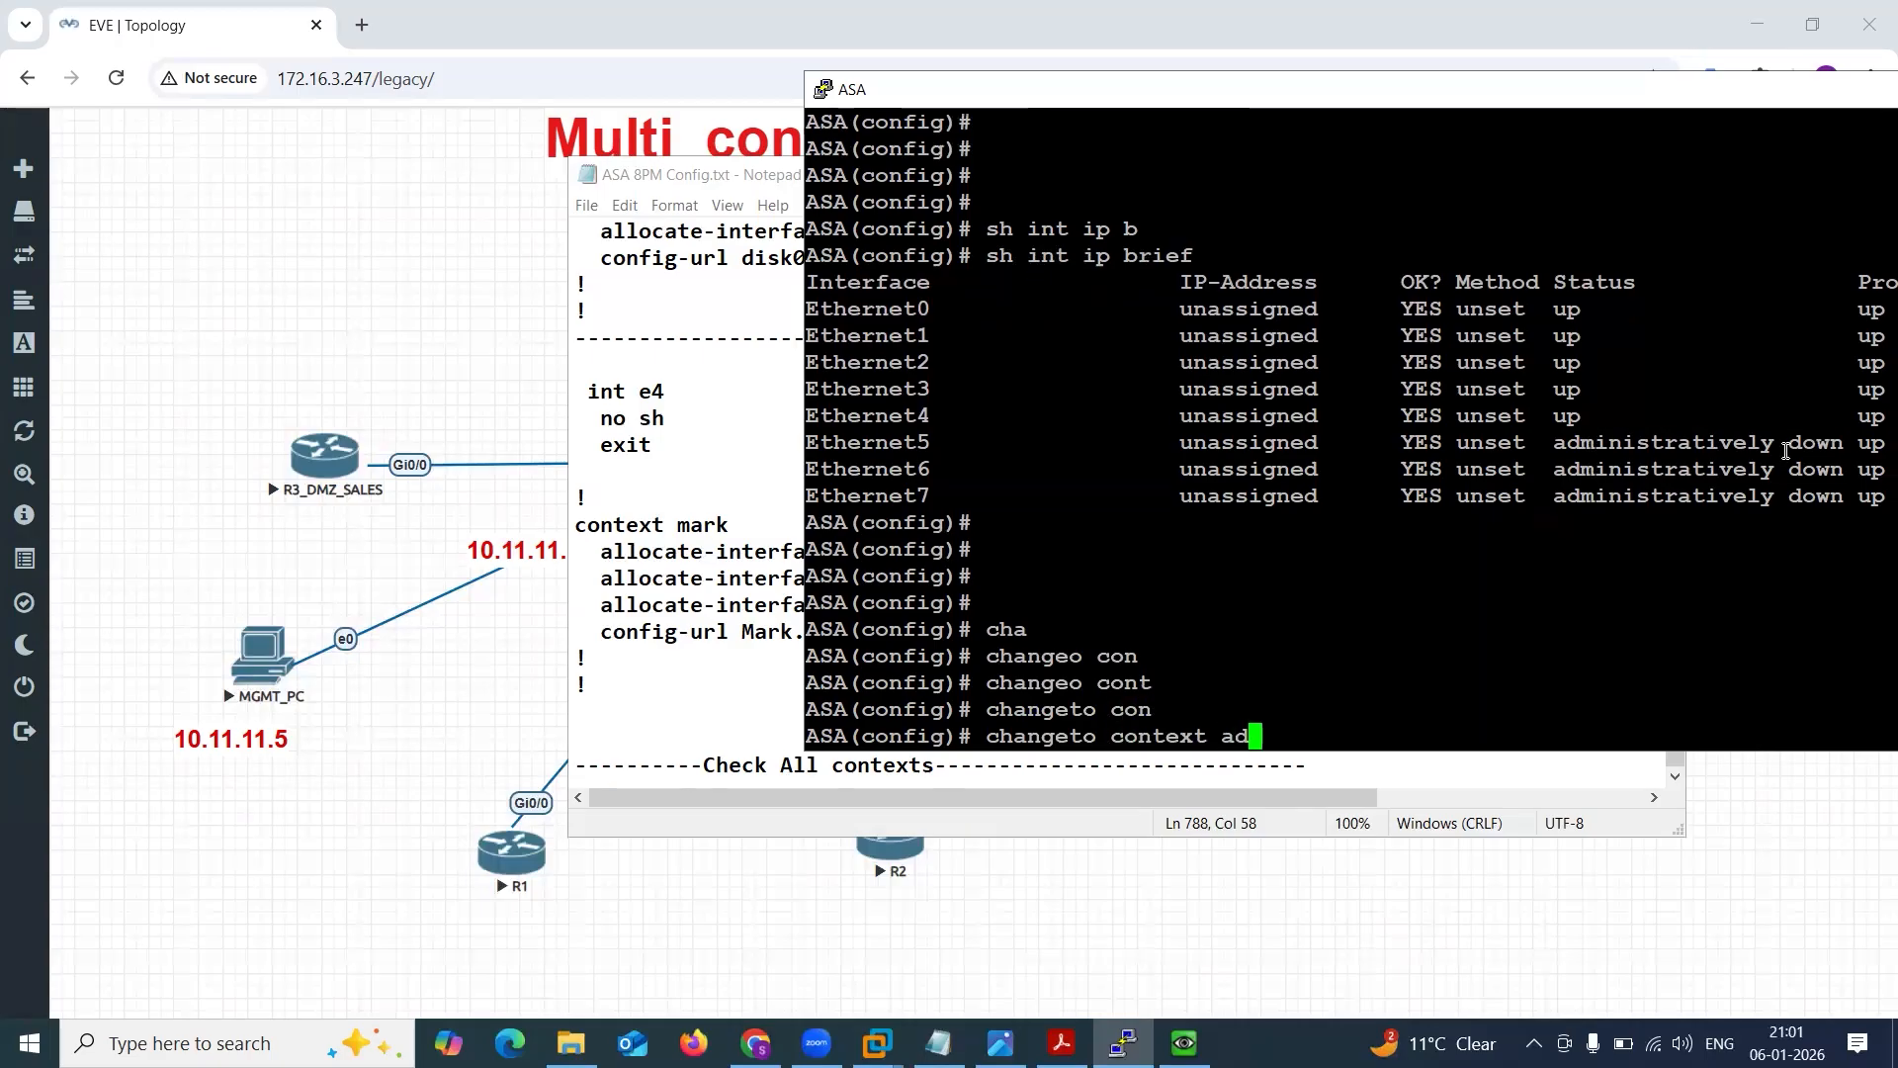
key(Return)
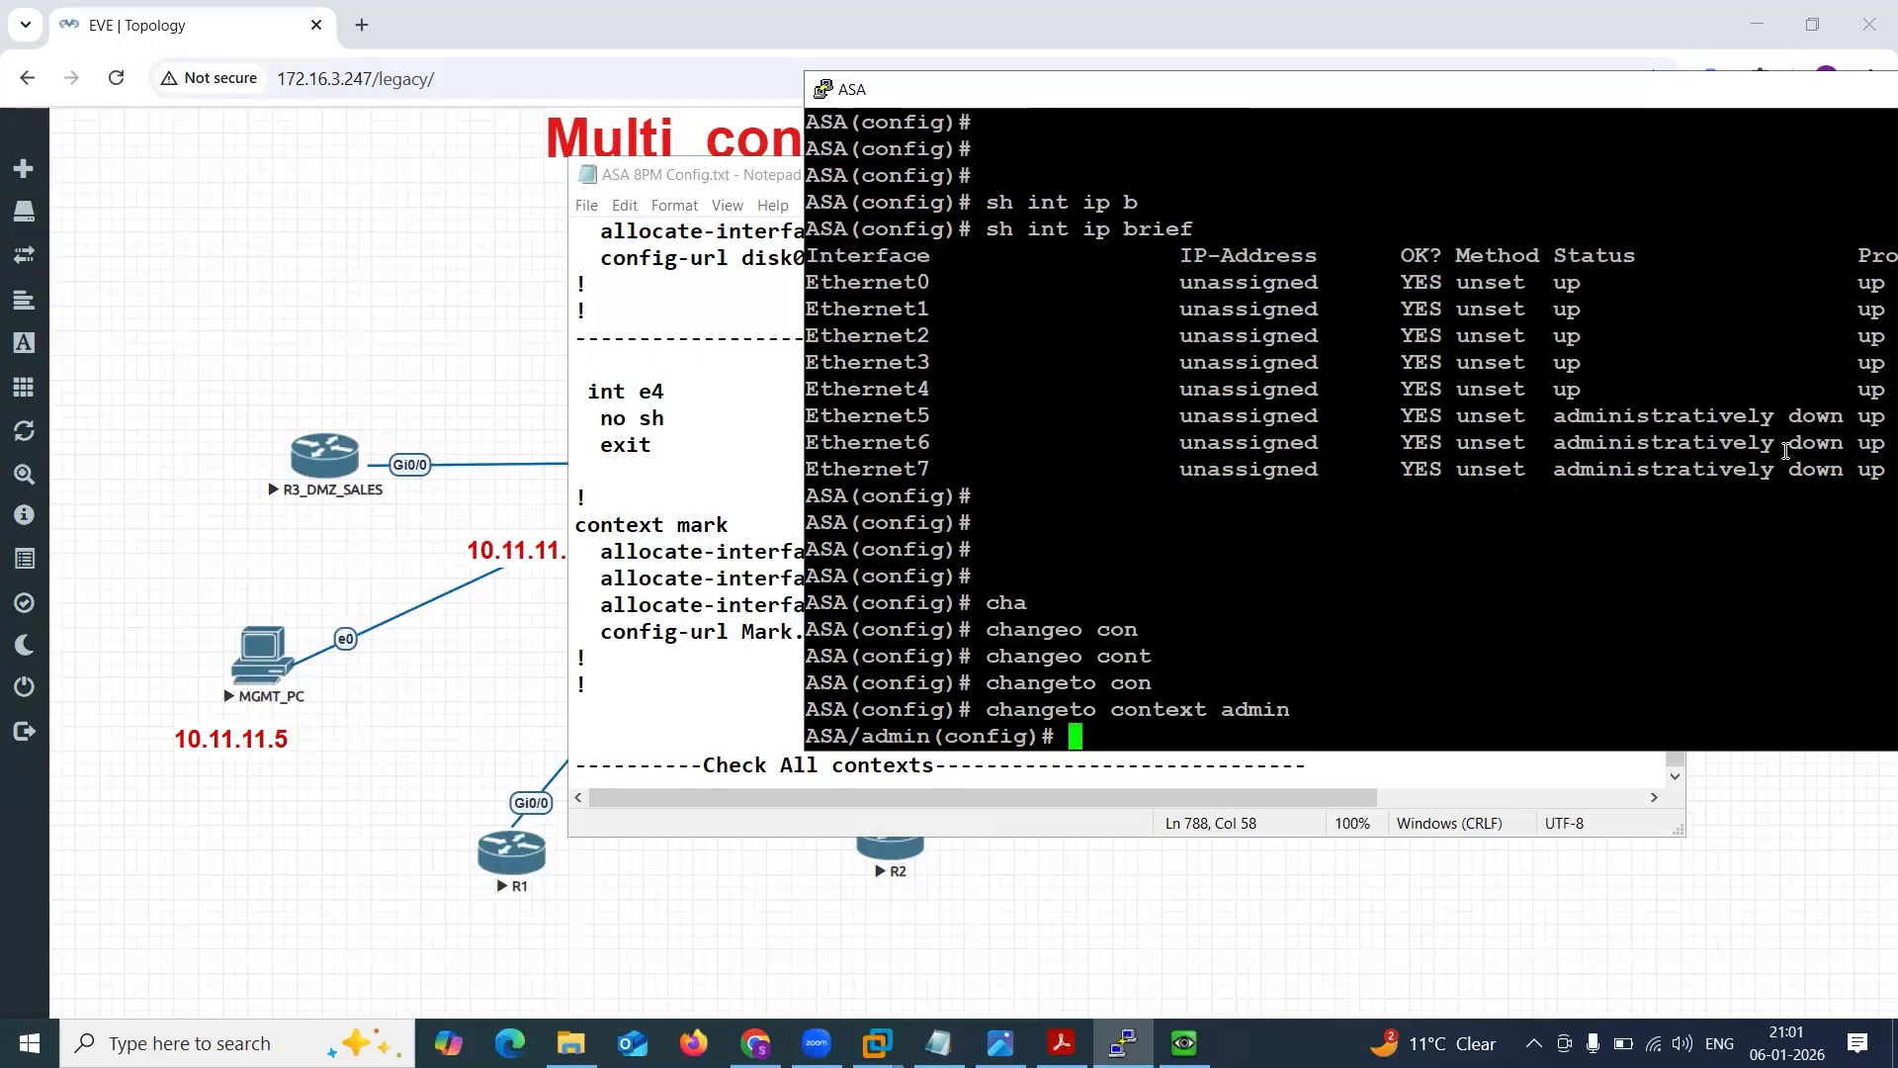
Try to switch to the sales context with changeto context Sales.
key(Return)
key(Up)
key(BackSpace)
key(BackSpace)
key(BackSpace)
key(BackSpace)
key(BackSpace)
key(BackSpace)
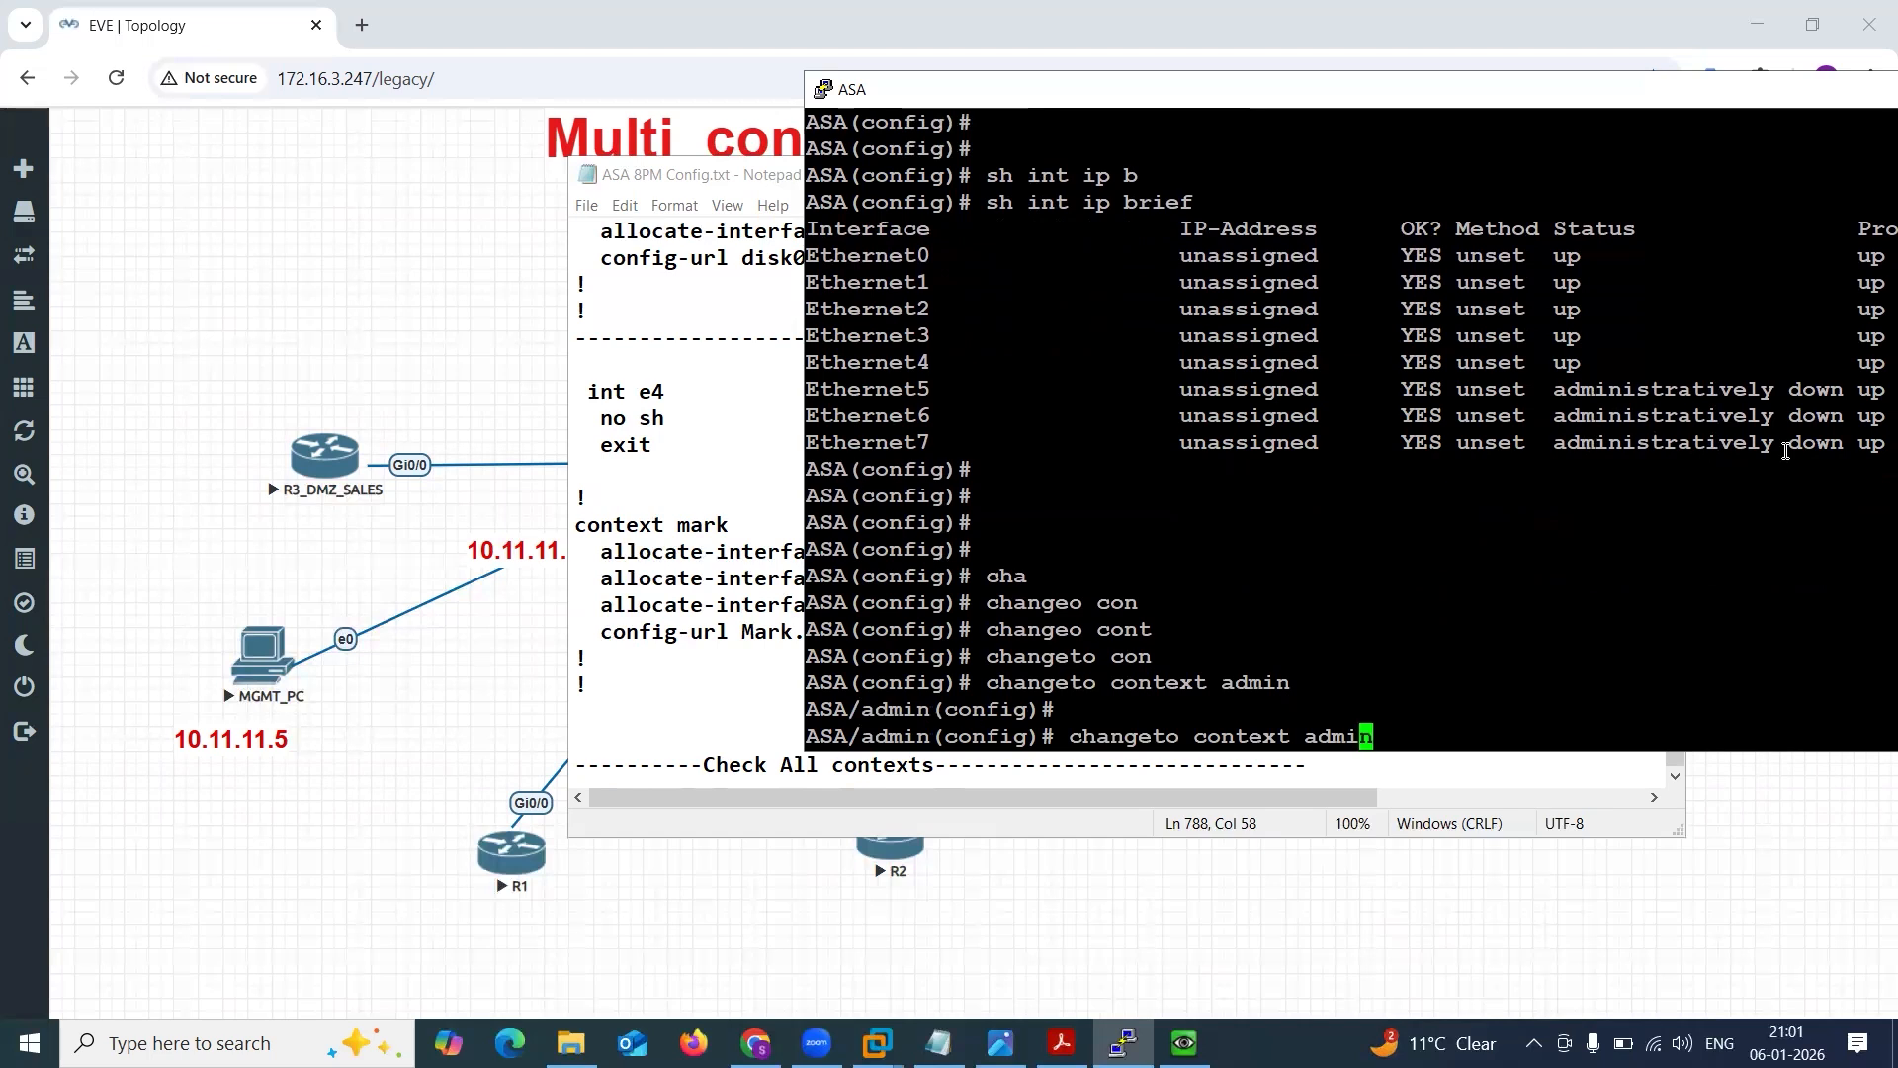
text(Sales)
key(Return)
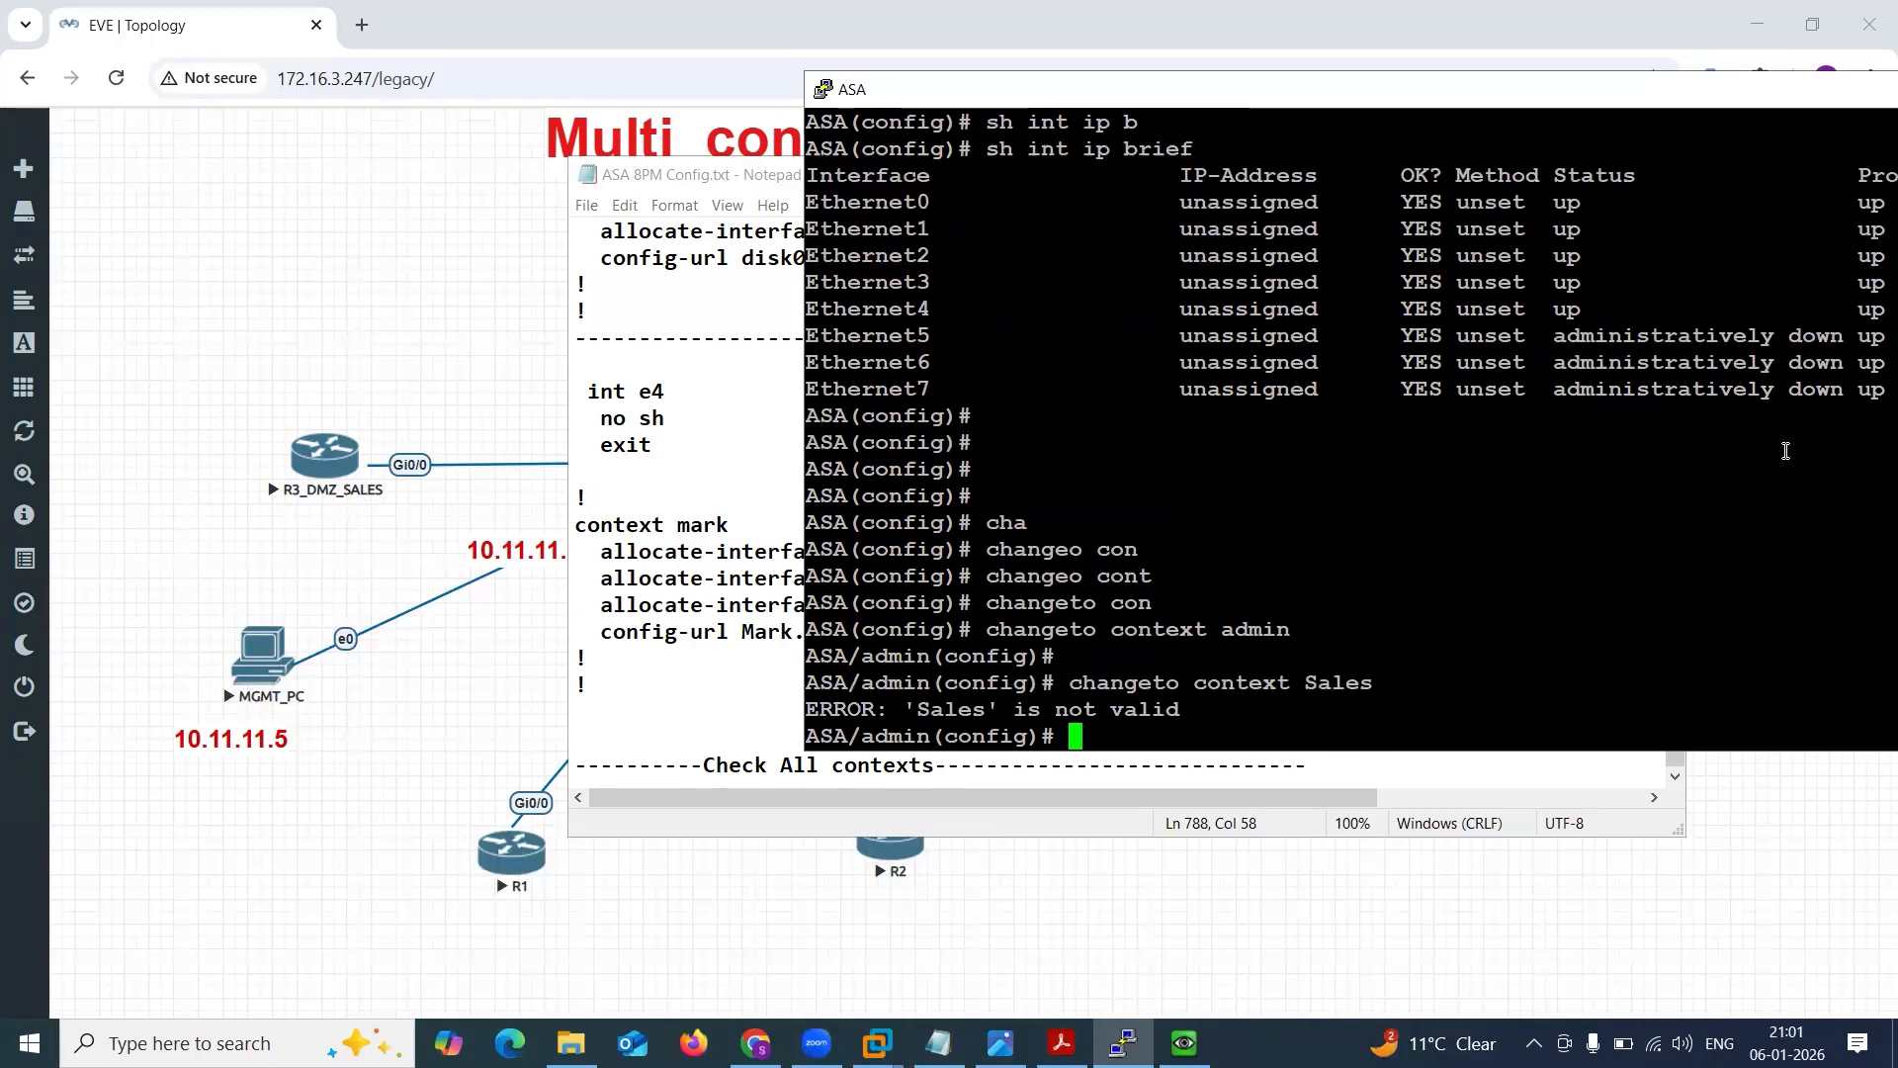
drag(894, 710, 956, 701)
click(1018, 712)
text(e\\\)
key(BackSpace)
key(BackSpace)
key(BackSpace)
key(BackSpace)
Look up the context sales entry in the notes to check the exact context name.
click(744, 481)
scroll(852, 453, up, 10)
scroll(852, 454, down, 8)
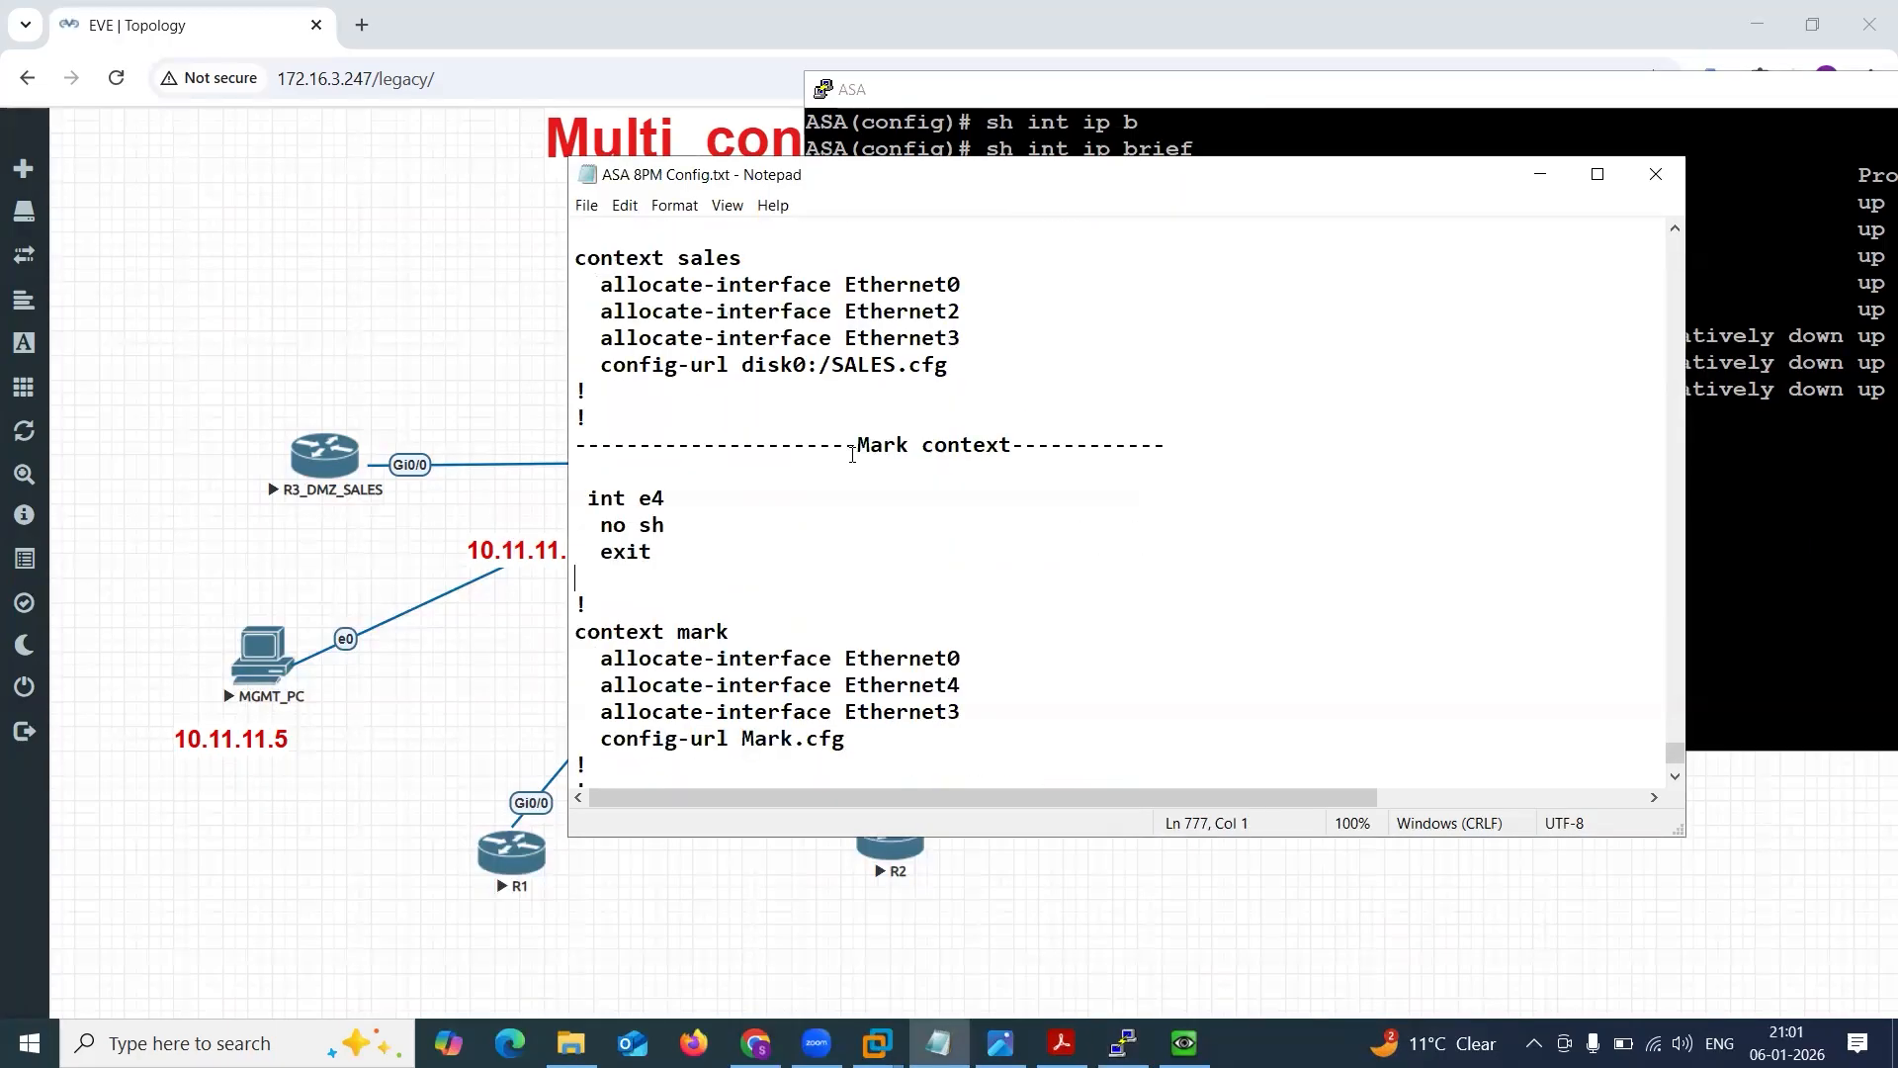
scroll(852, 454, up, 3)
scroll(853, 454, down, 1)
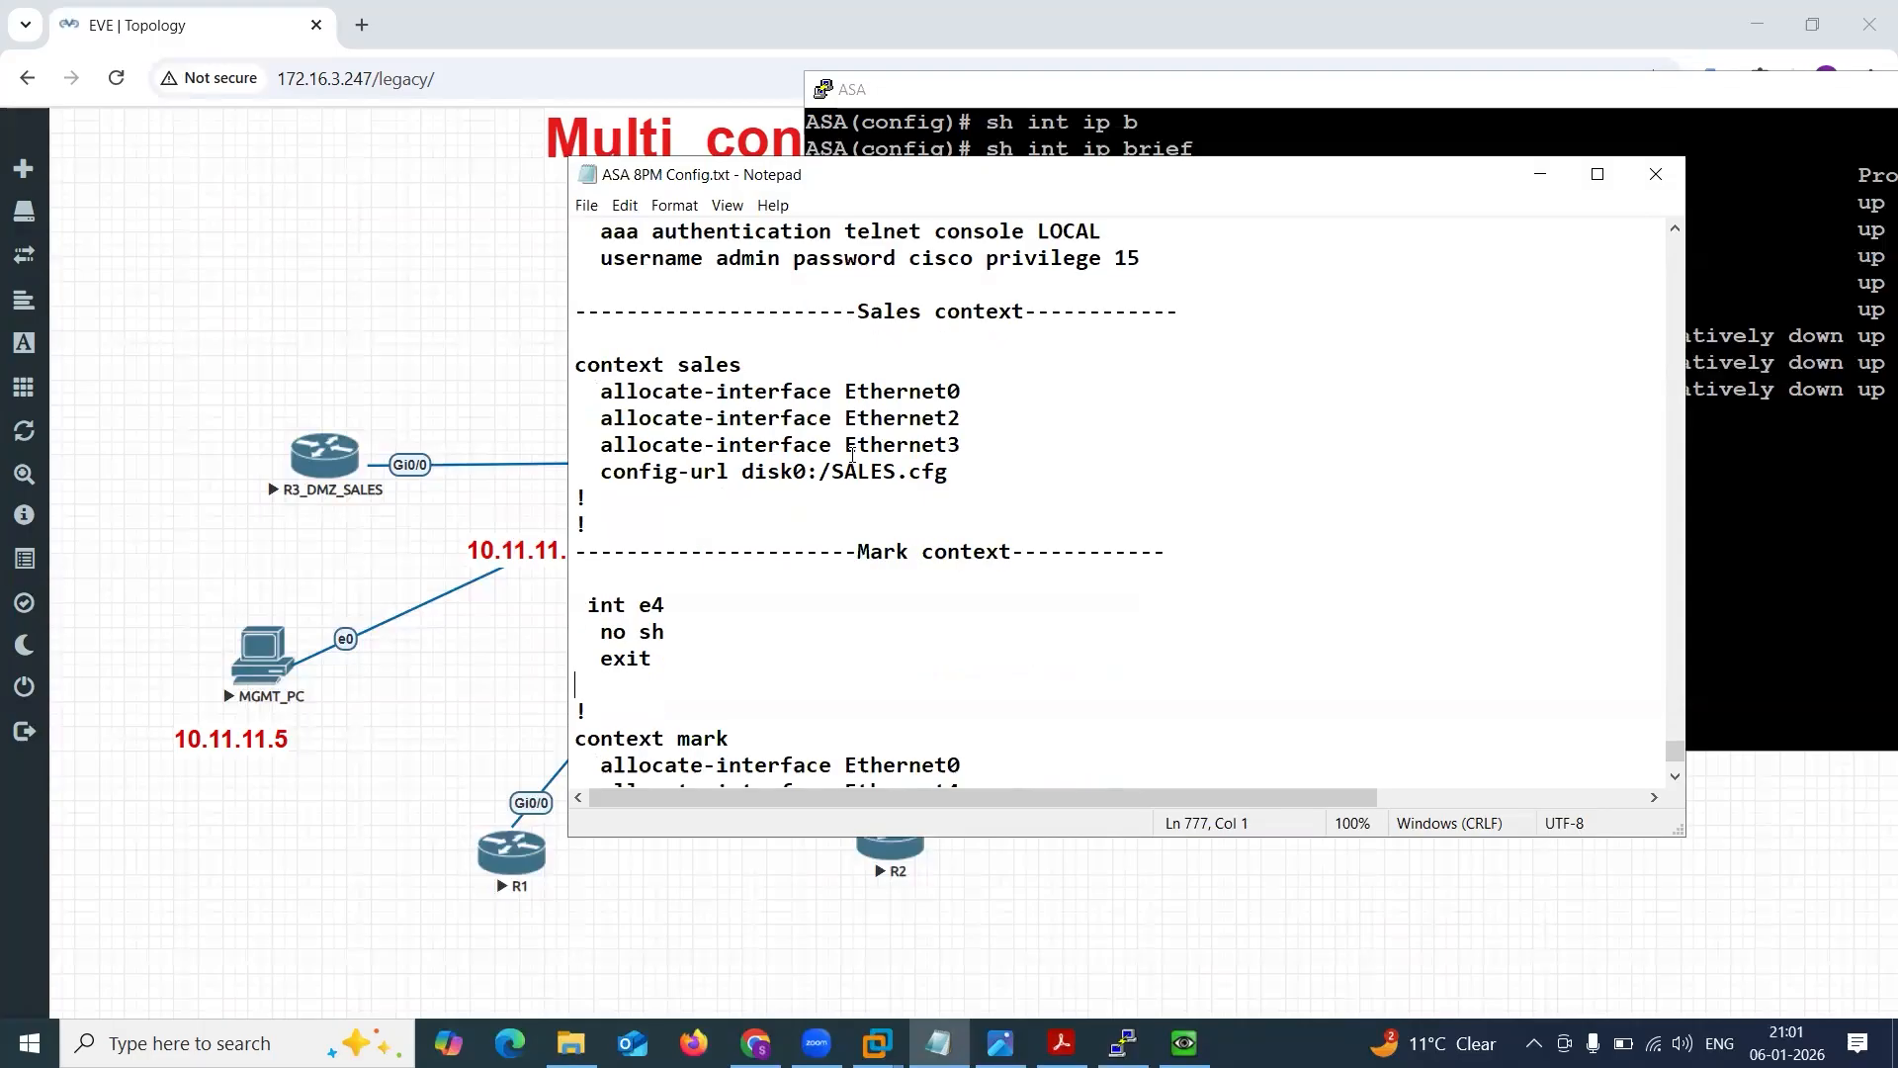
Switch the ASA console to the sales context with changeto context sales, using the name as written in the notes.
drag(682, 361, 757, 366)
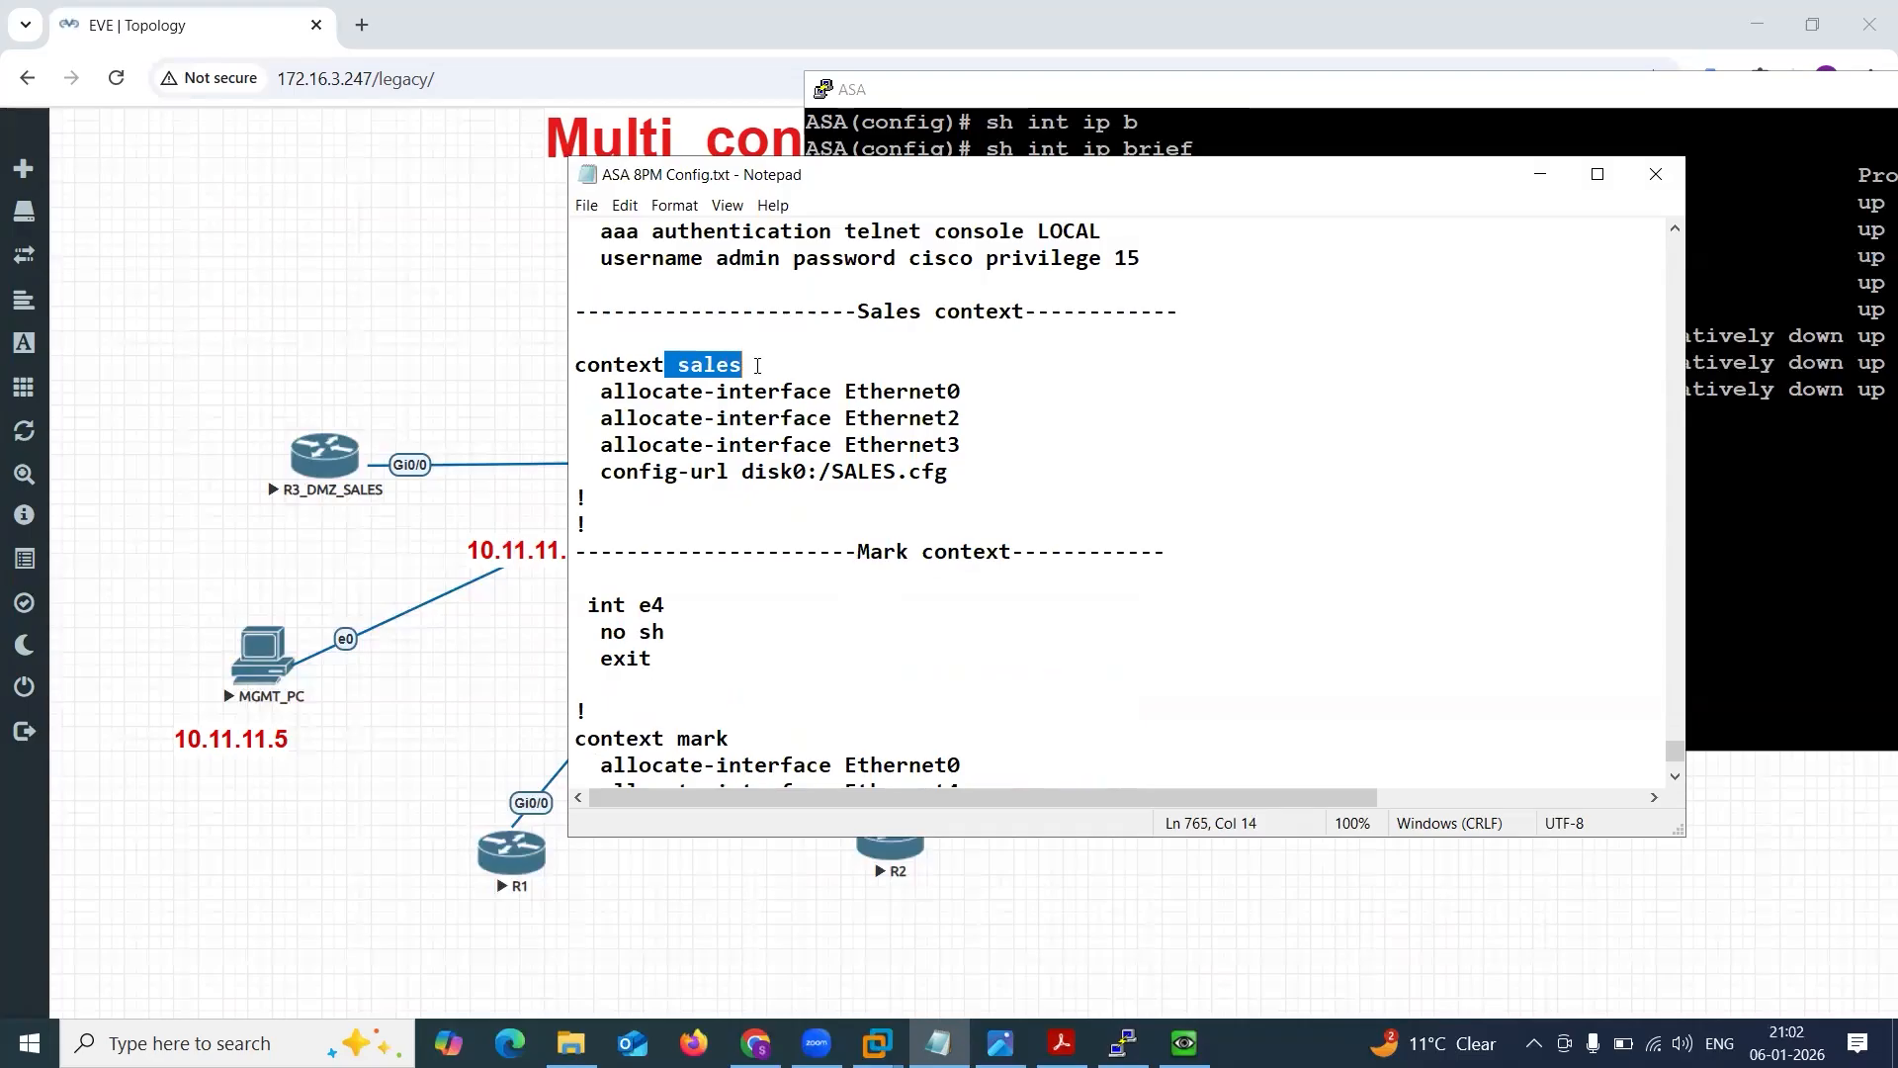
click(1777, 512)
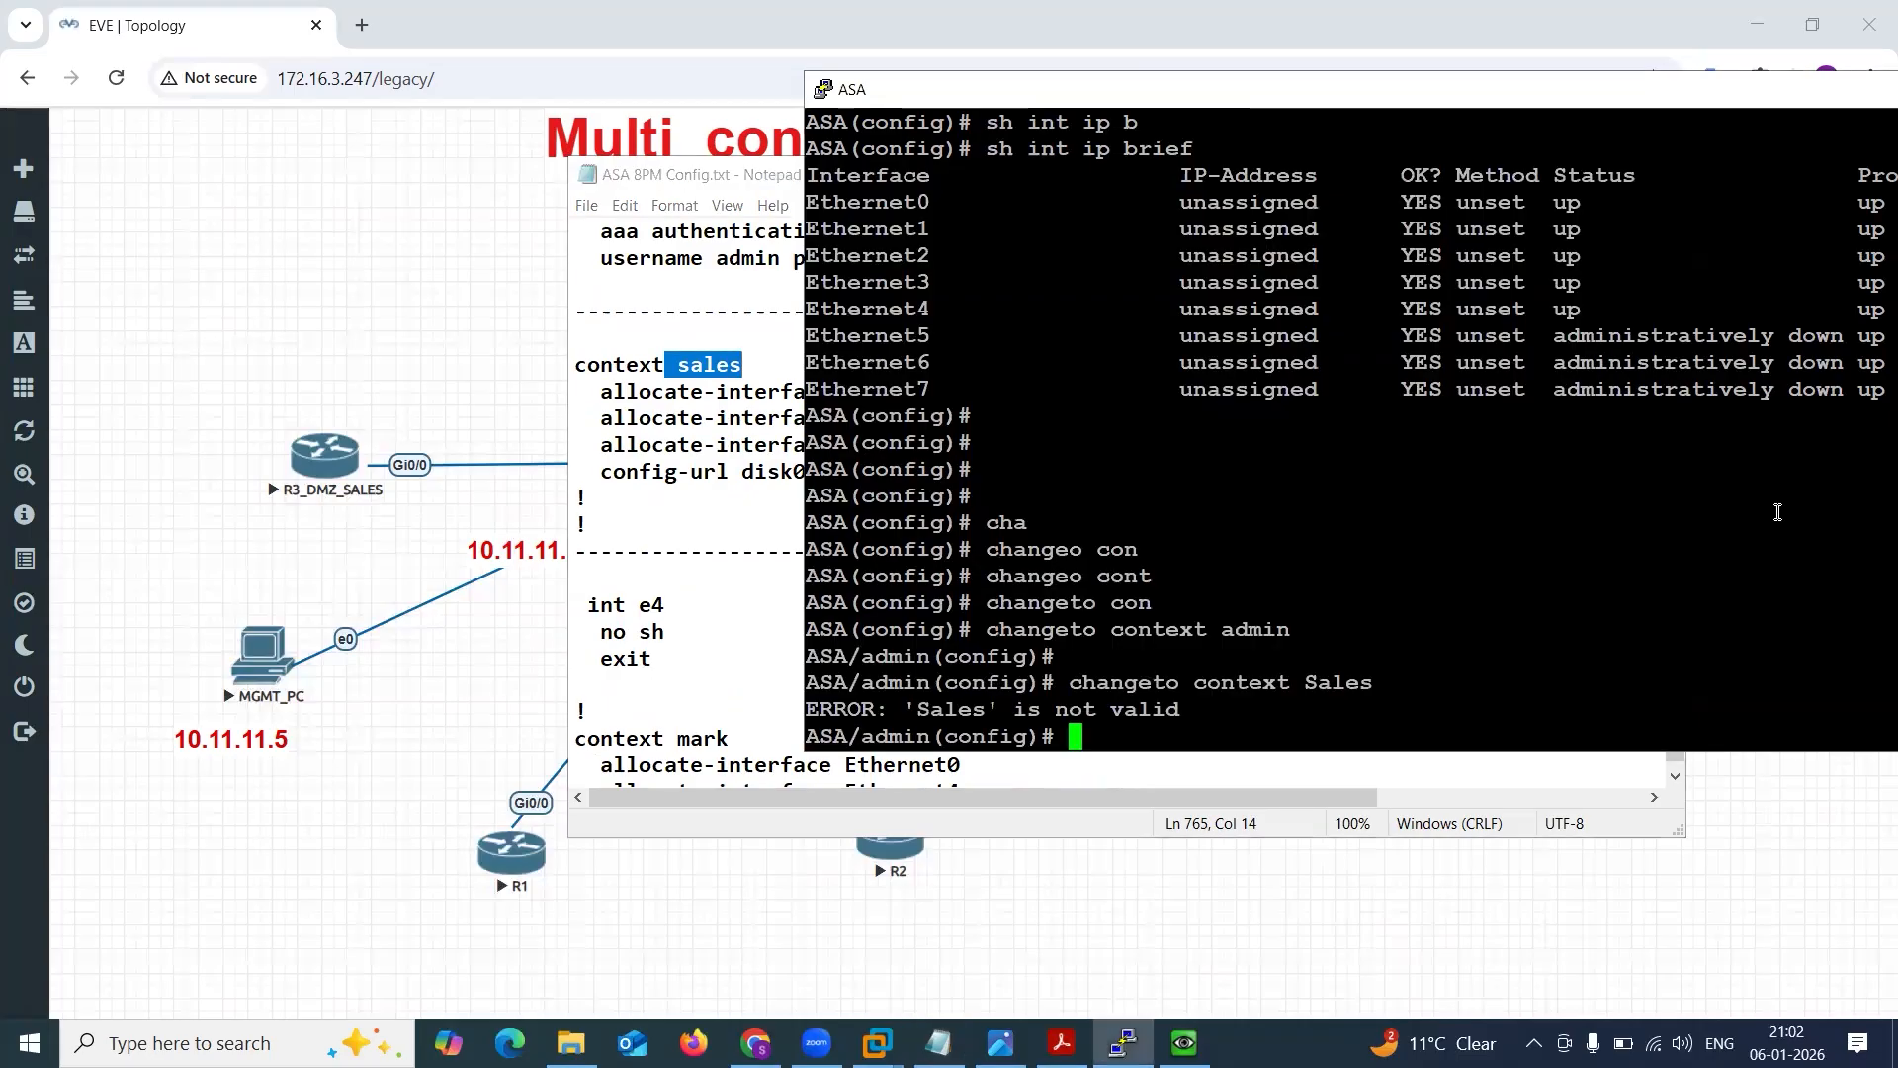
key(Up)
key(BackSpace)
key(BackSpace)
key(BackSpace)
key(BackSpace)
key(BackSpace)
text(sales)
key(Return)
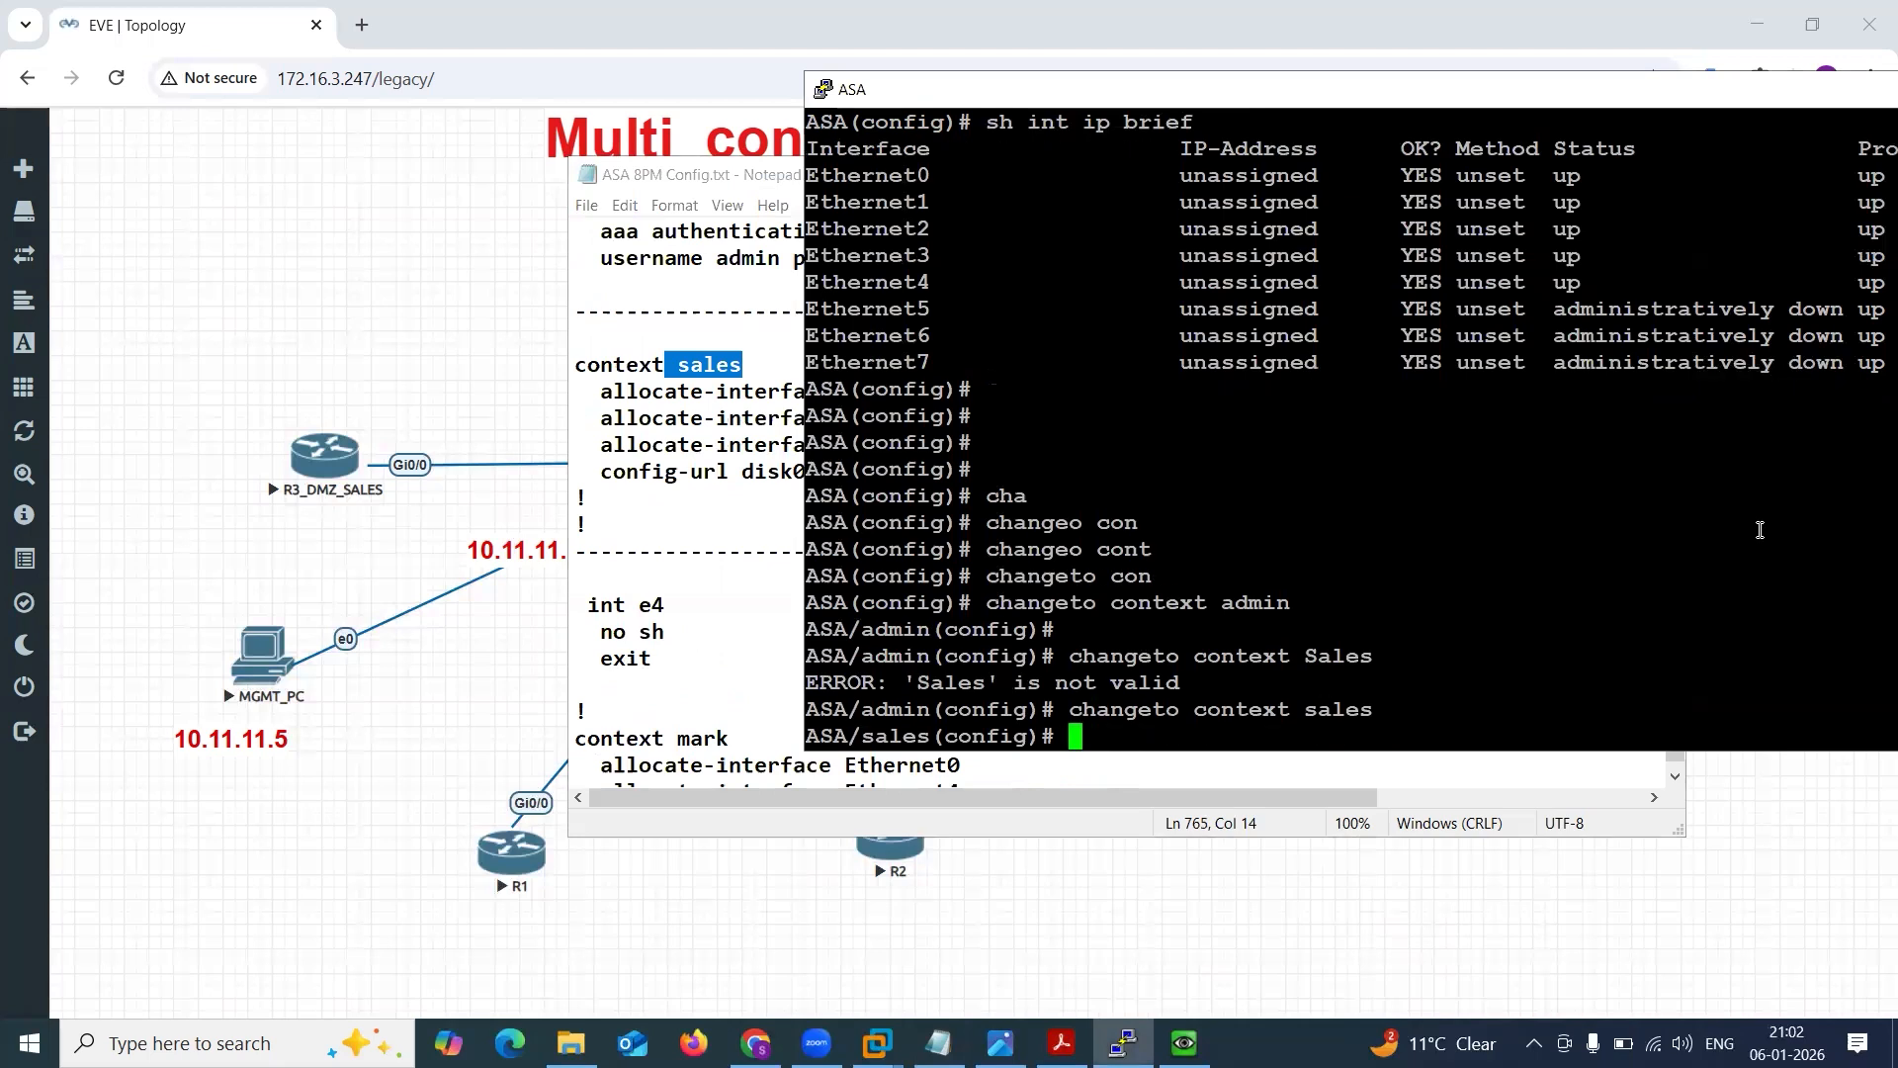
drag(848, 736, 929, 733)
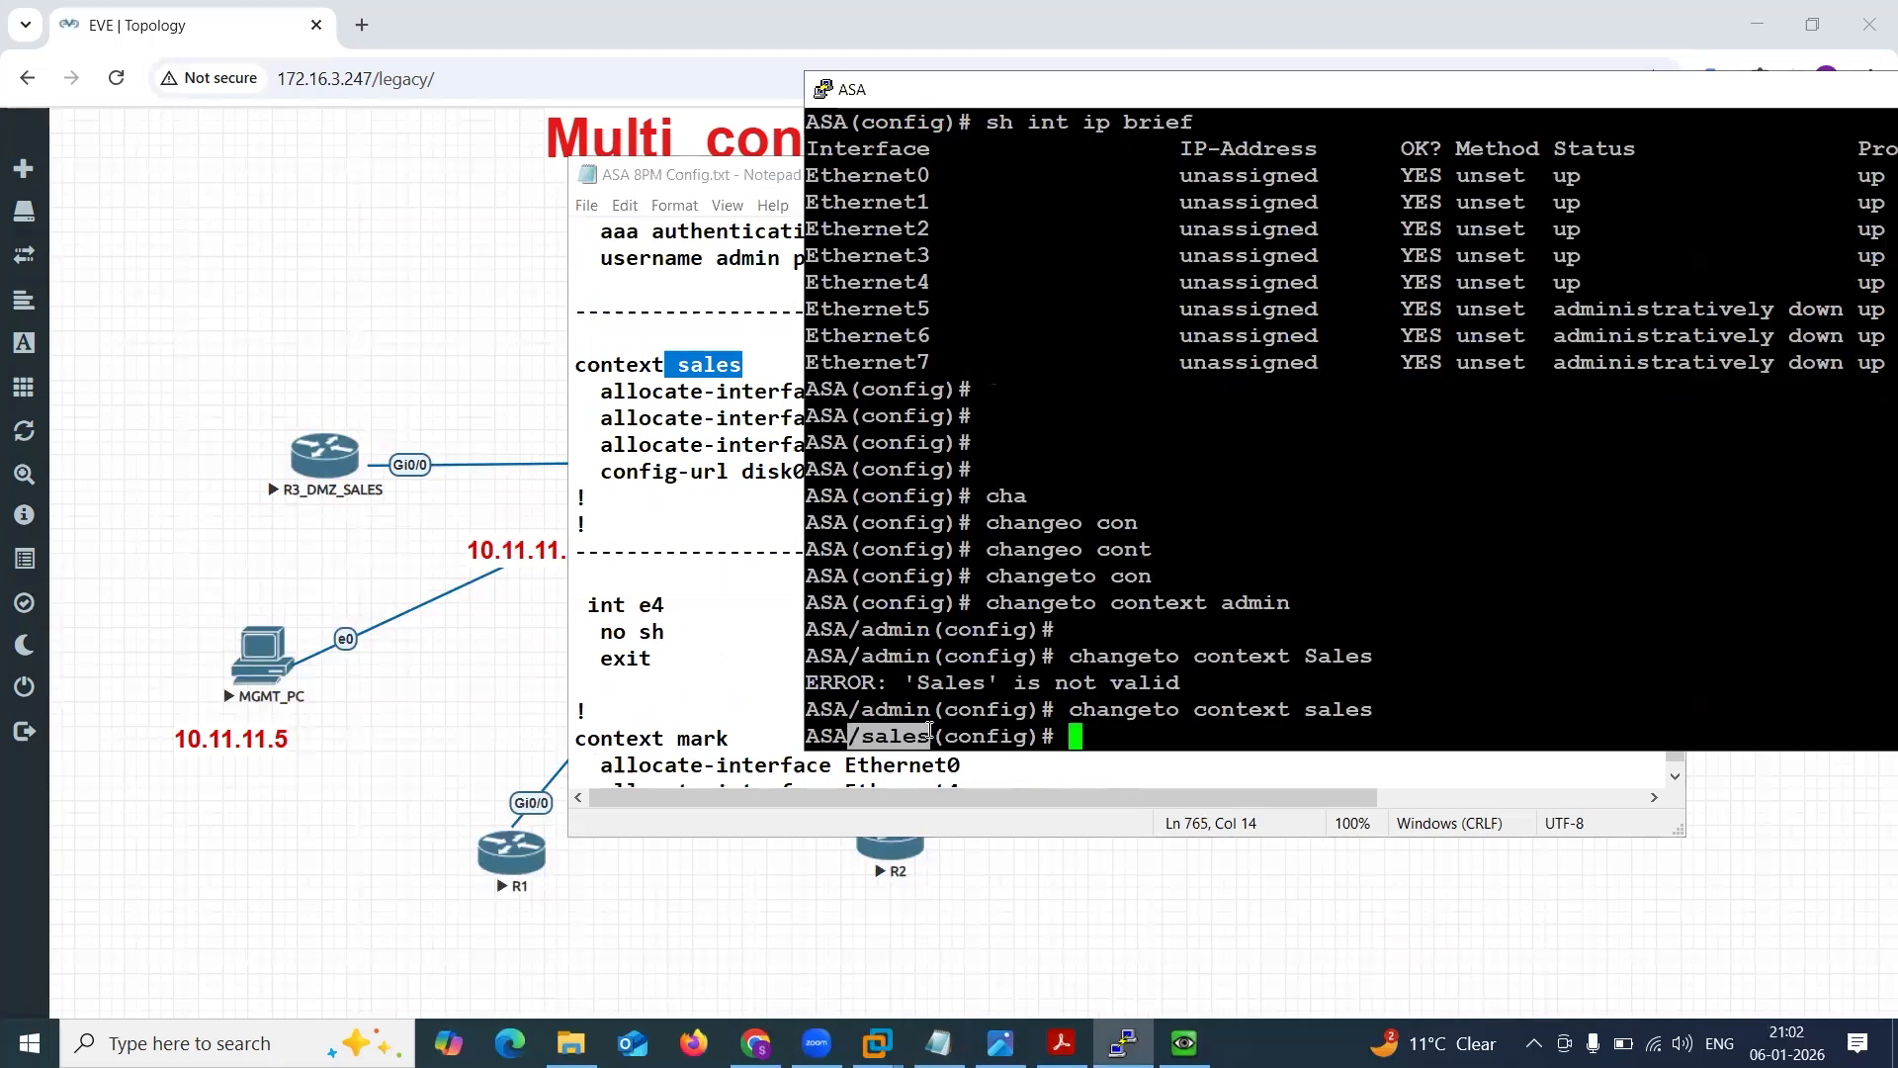
Try to switch the ASA console to the mark context with changeto context Mark.
click(1215, 736)
key(Up)
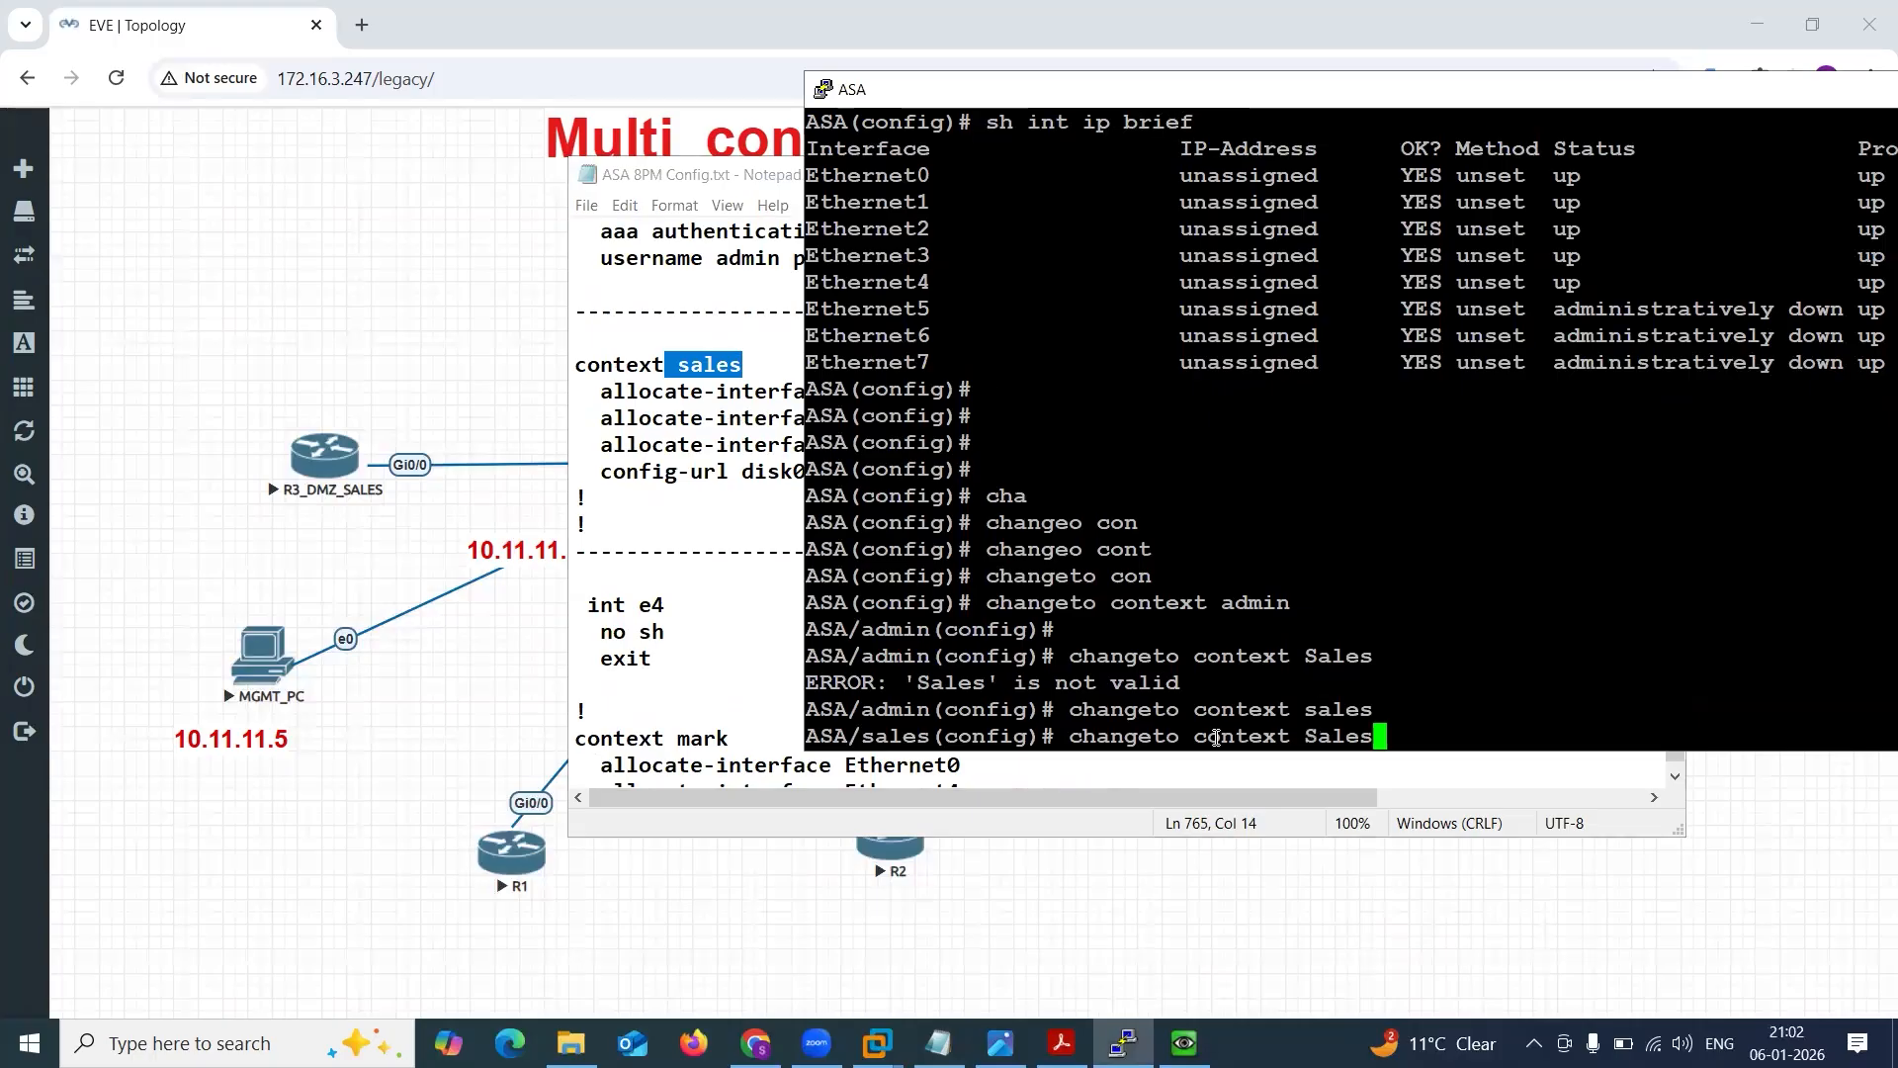
key(BackSpace)
key(BackSpace)
key(BackSpace)
key(BackSpace)
key(BackSpace)
text(Mark)
key(Return)
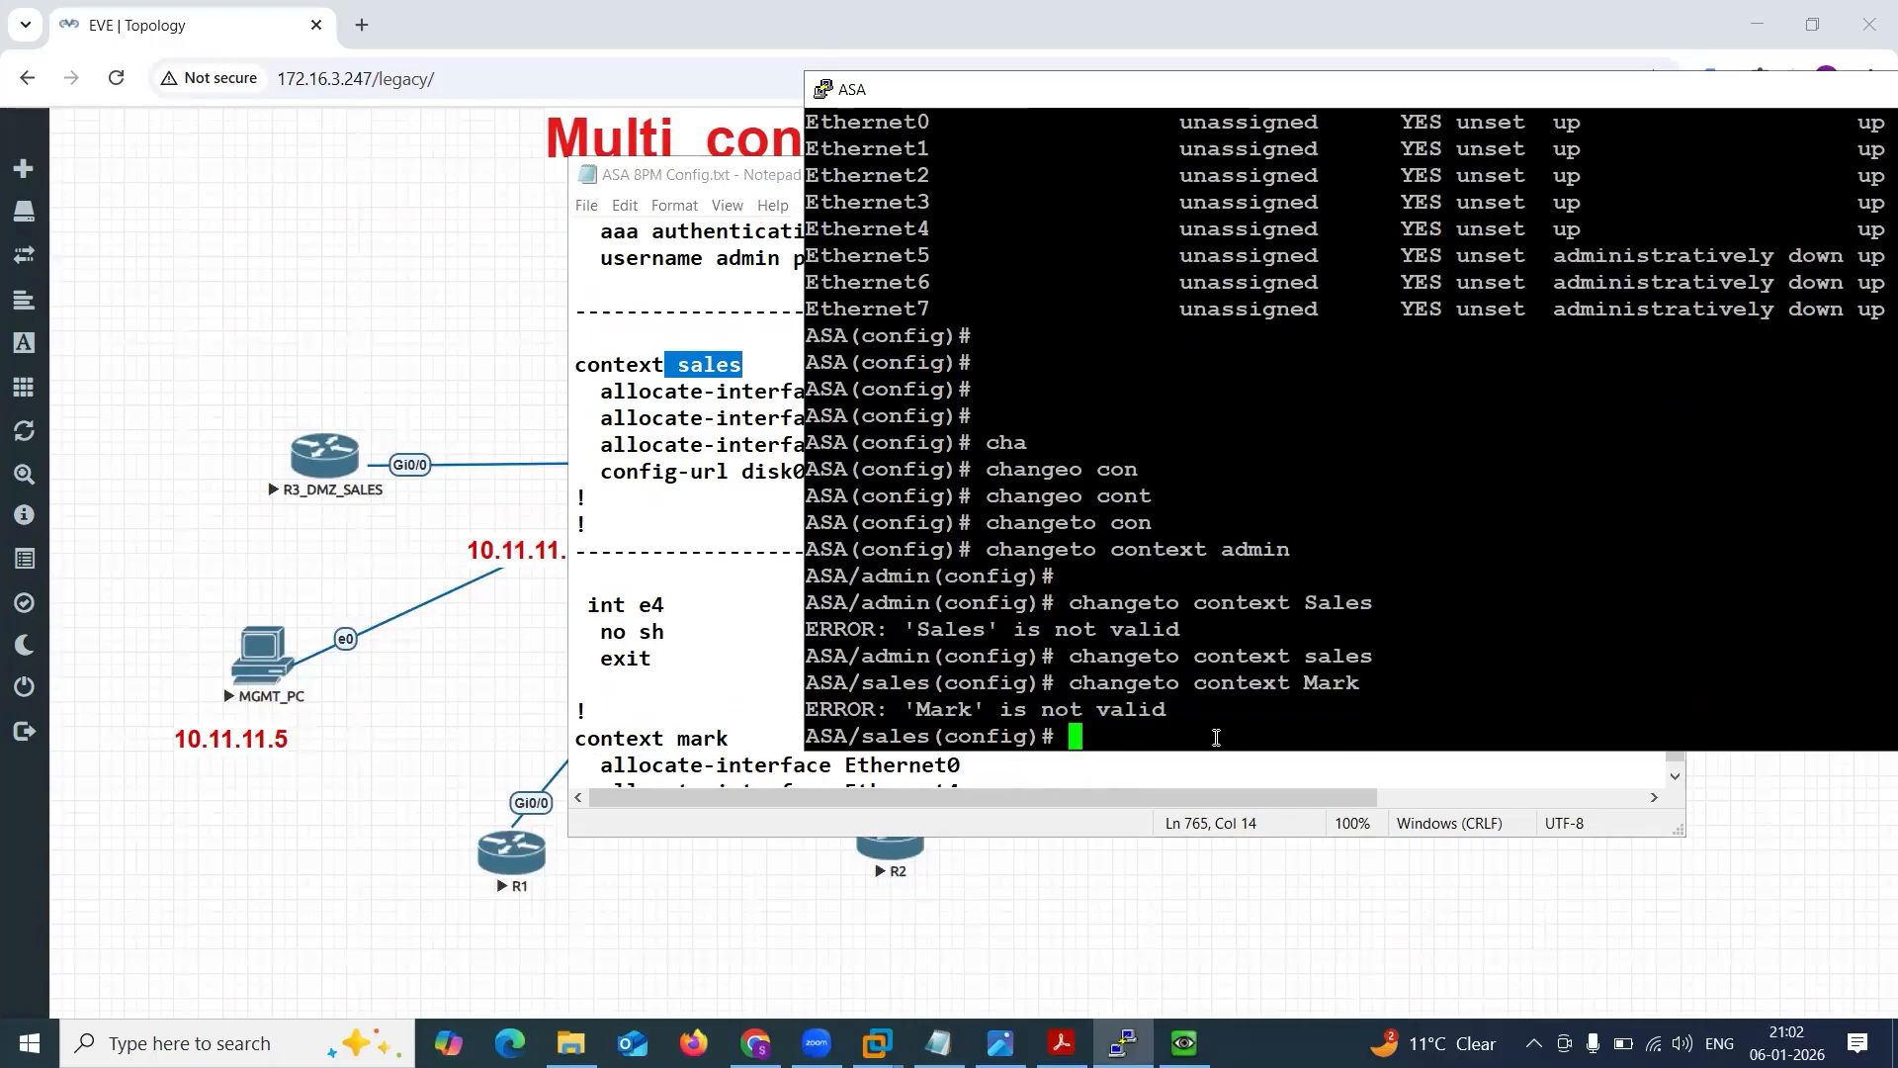
Check the context mark name in the notes and switch the ASA console to it with changeto context mark.
key(Up)
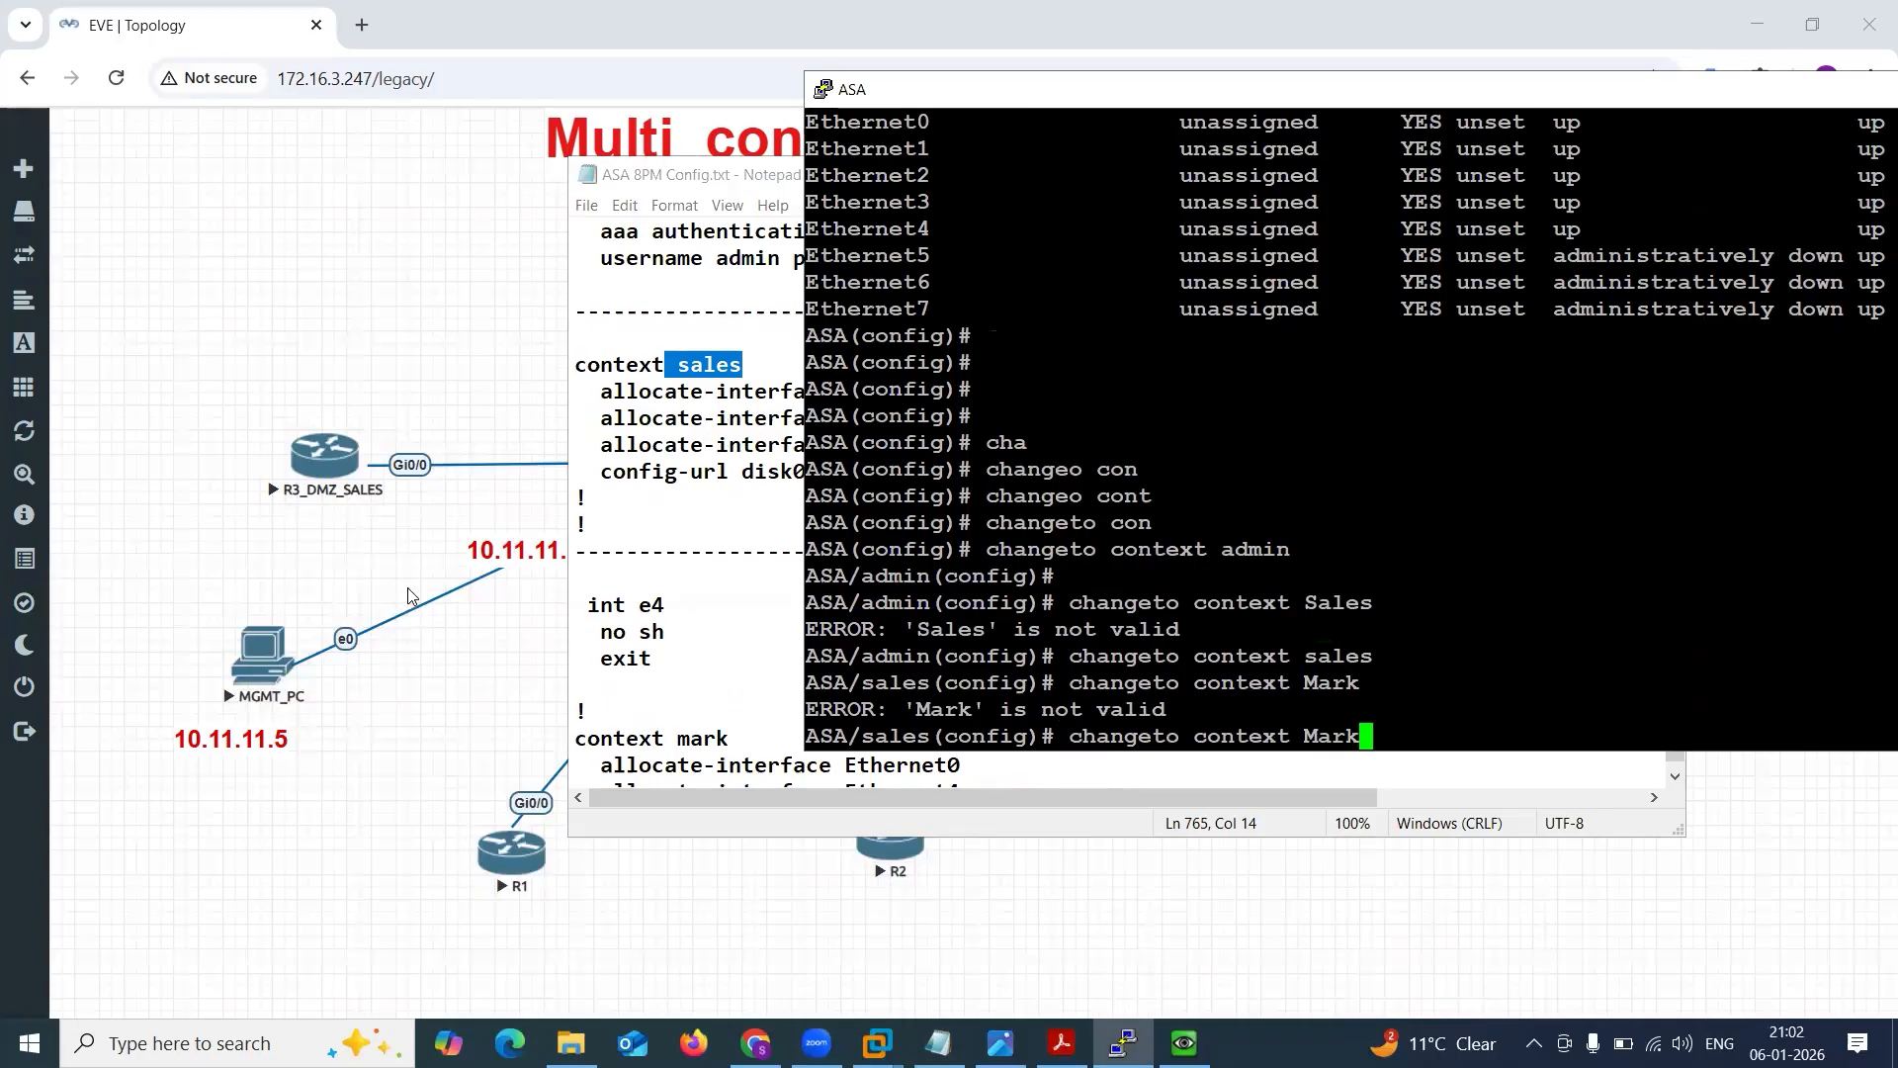
right_click(947, 668)
click(947, 668)
double_click(702, 738)
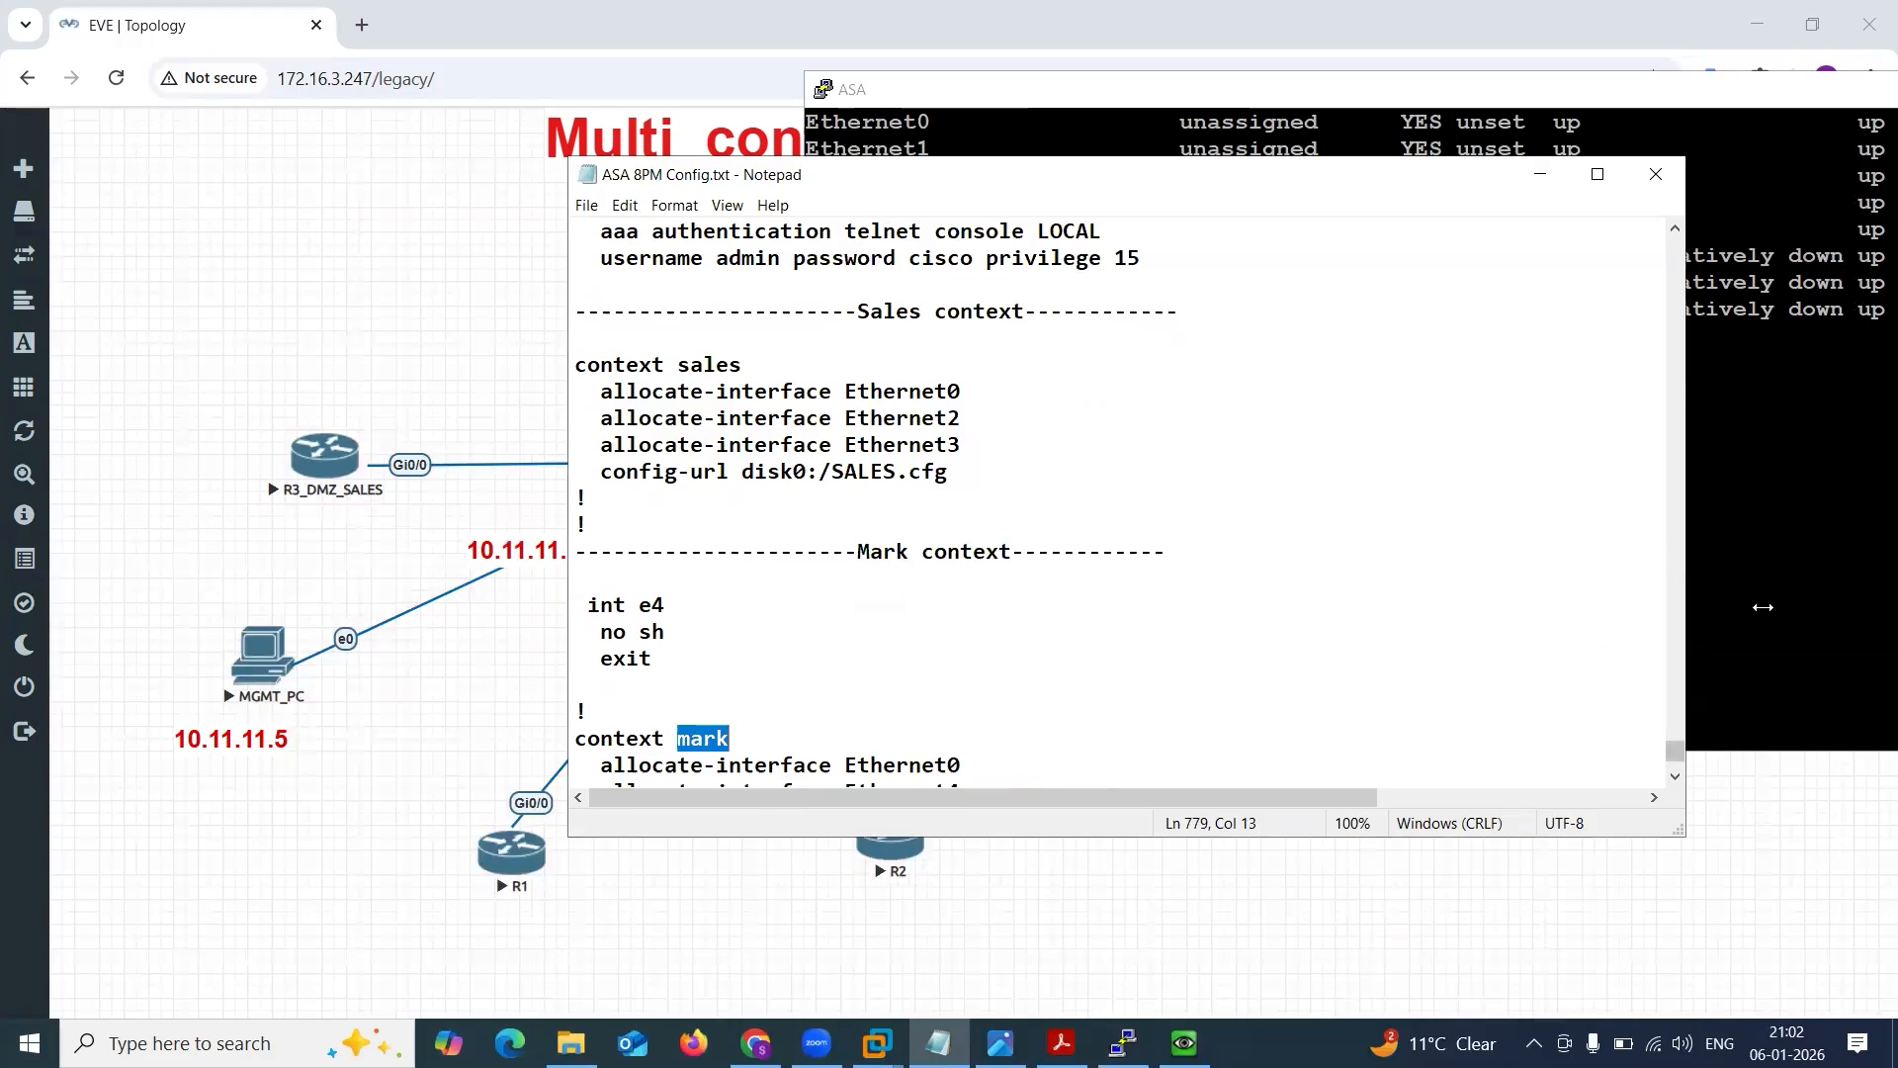
click(1815, 605)
key(BackSpace)
key(BackSpace)
key(BackSpace)
key(BackSpace)
text(mark)
key(Return)
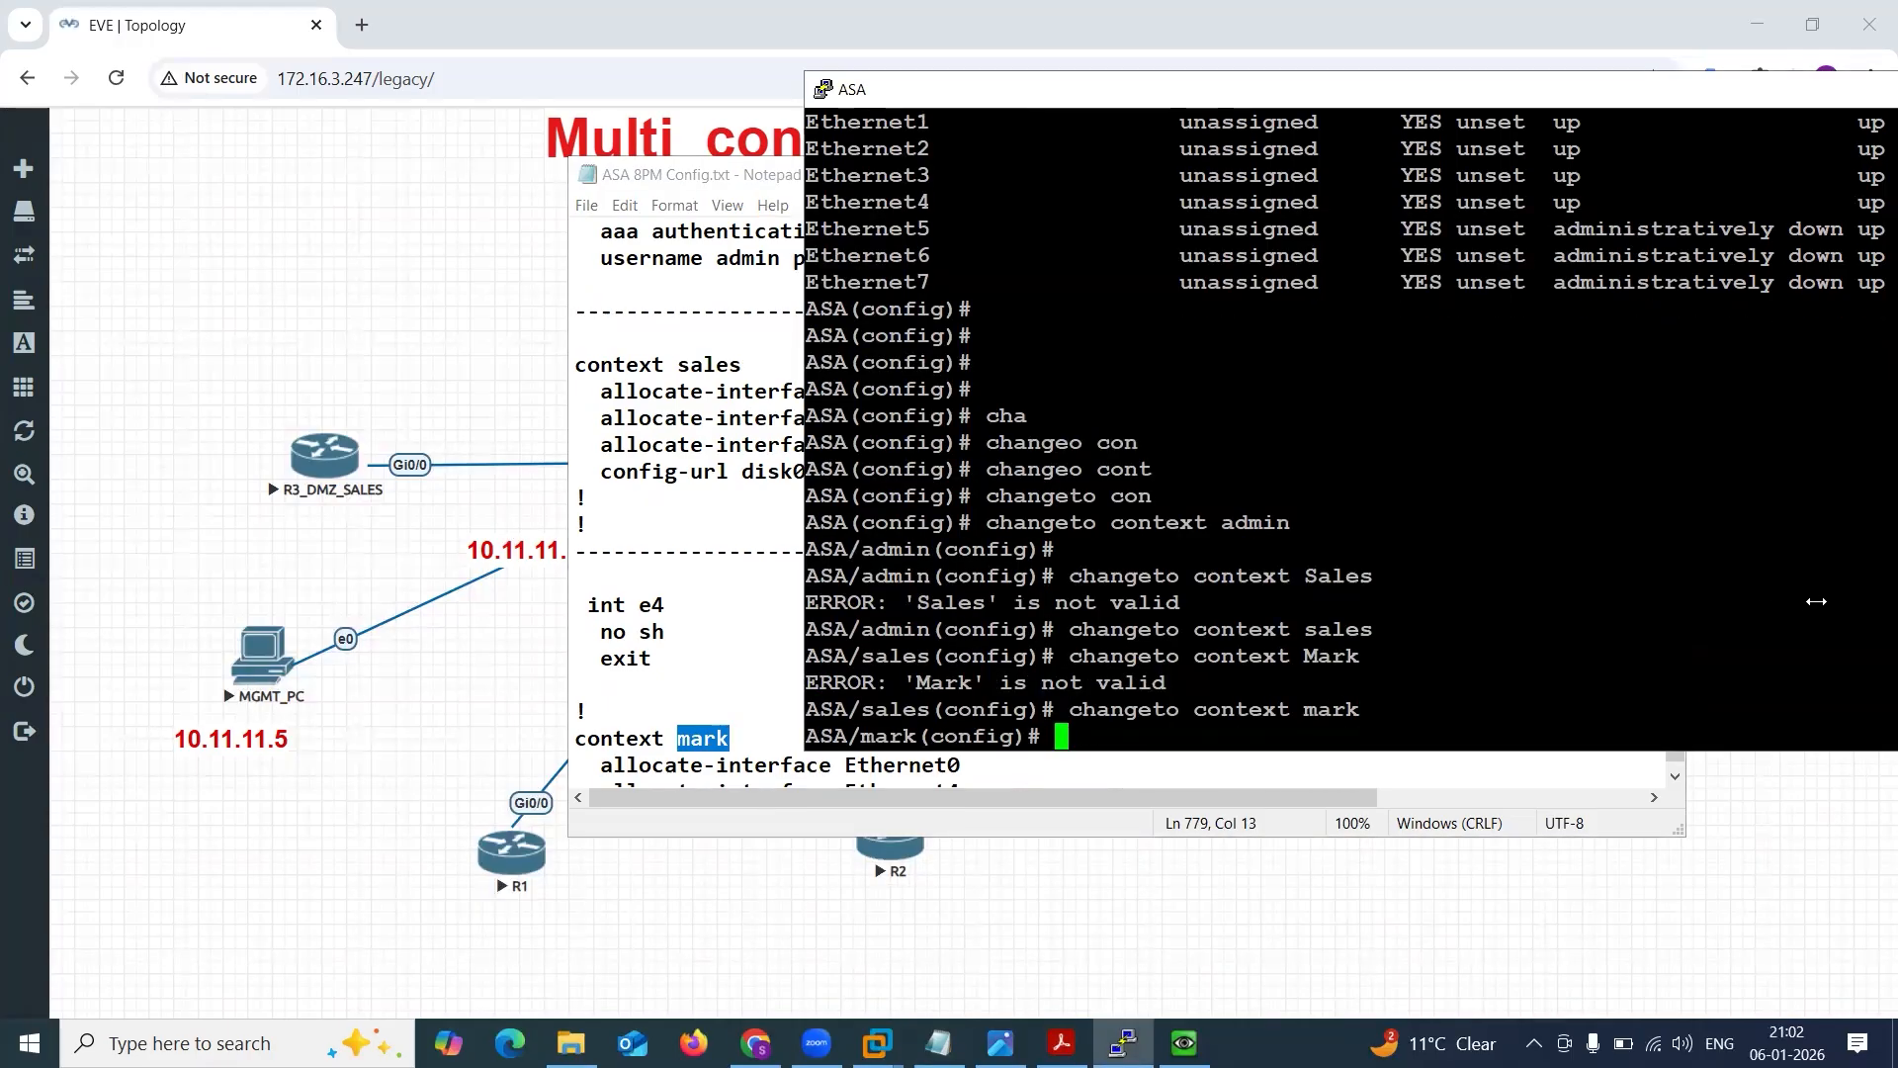
key(Return)
key(Return)
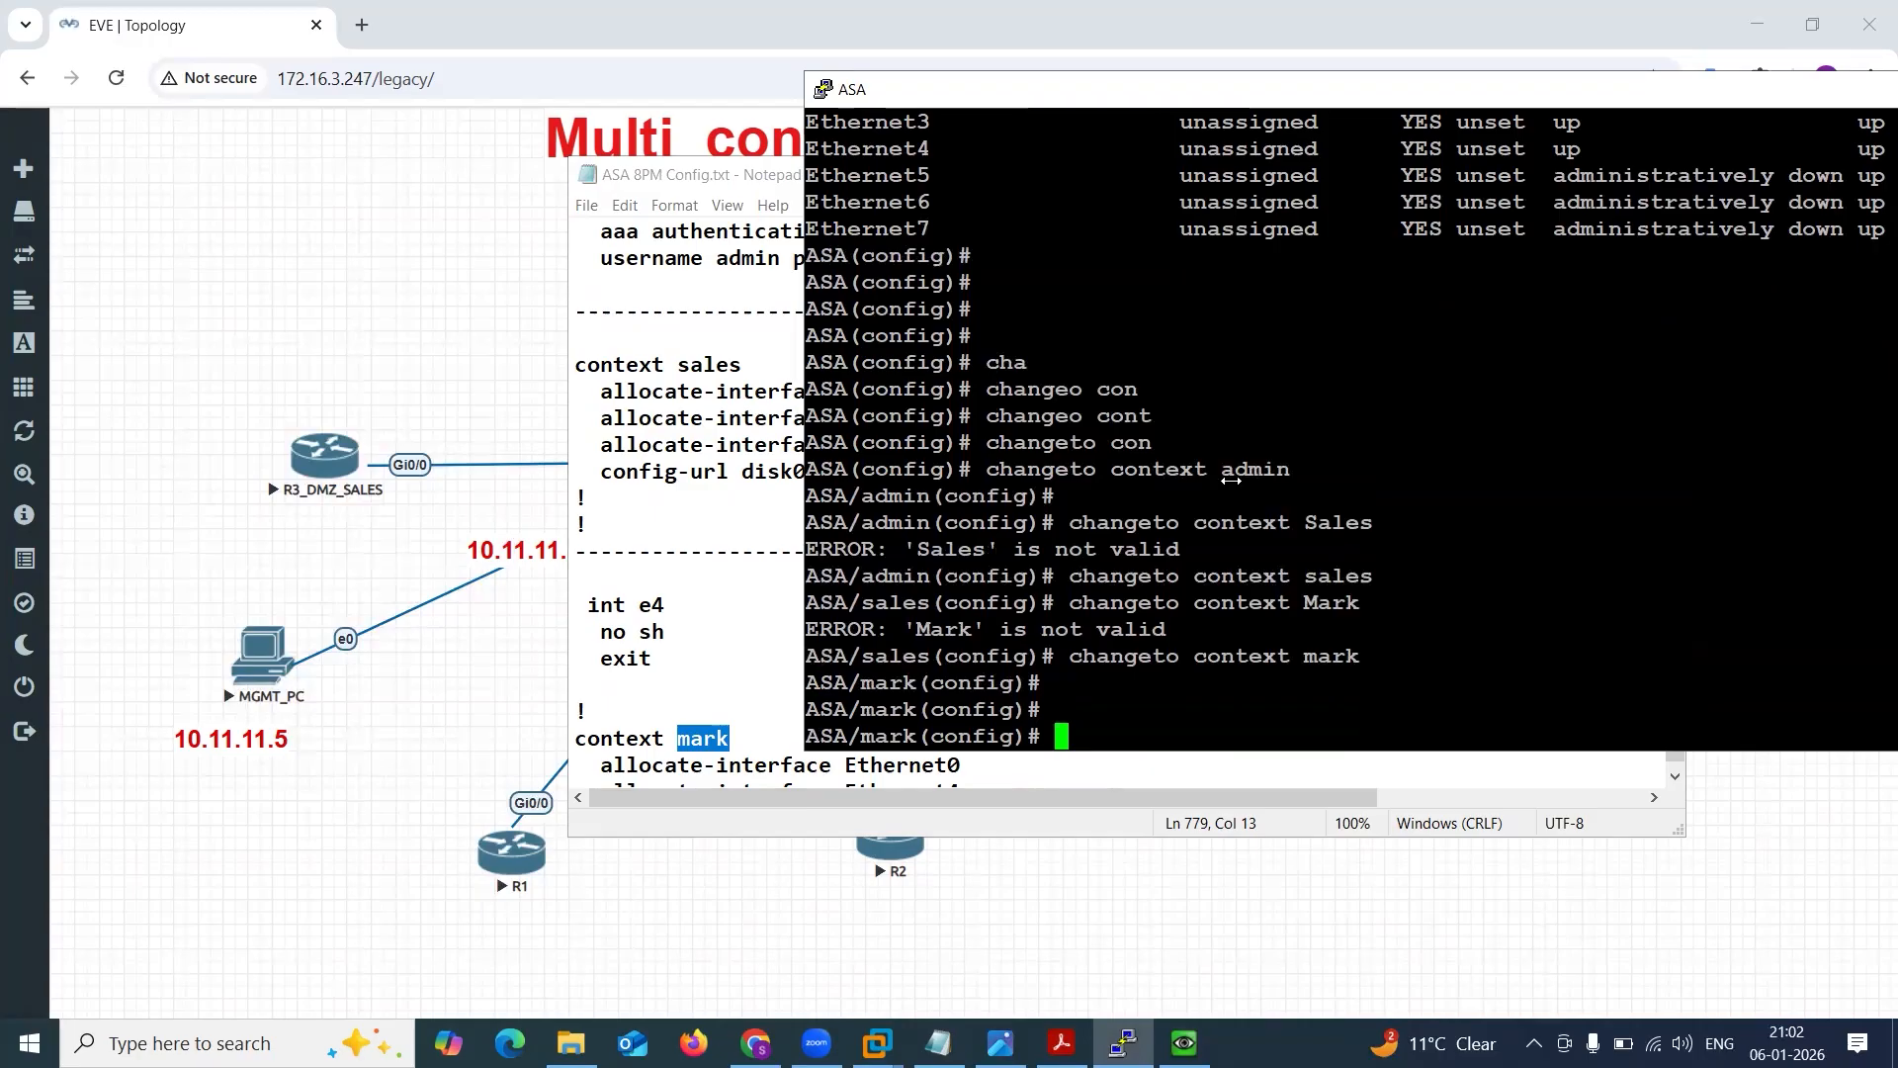
Compare the console prompts of the system, admin, sales and mark contexts in the ASA output.
drag(806, 442, 979, 441)
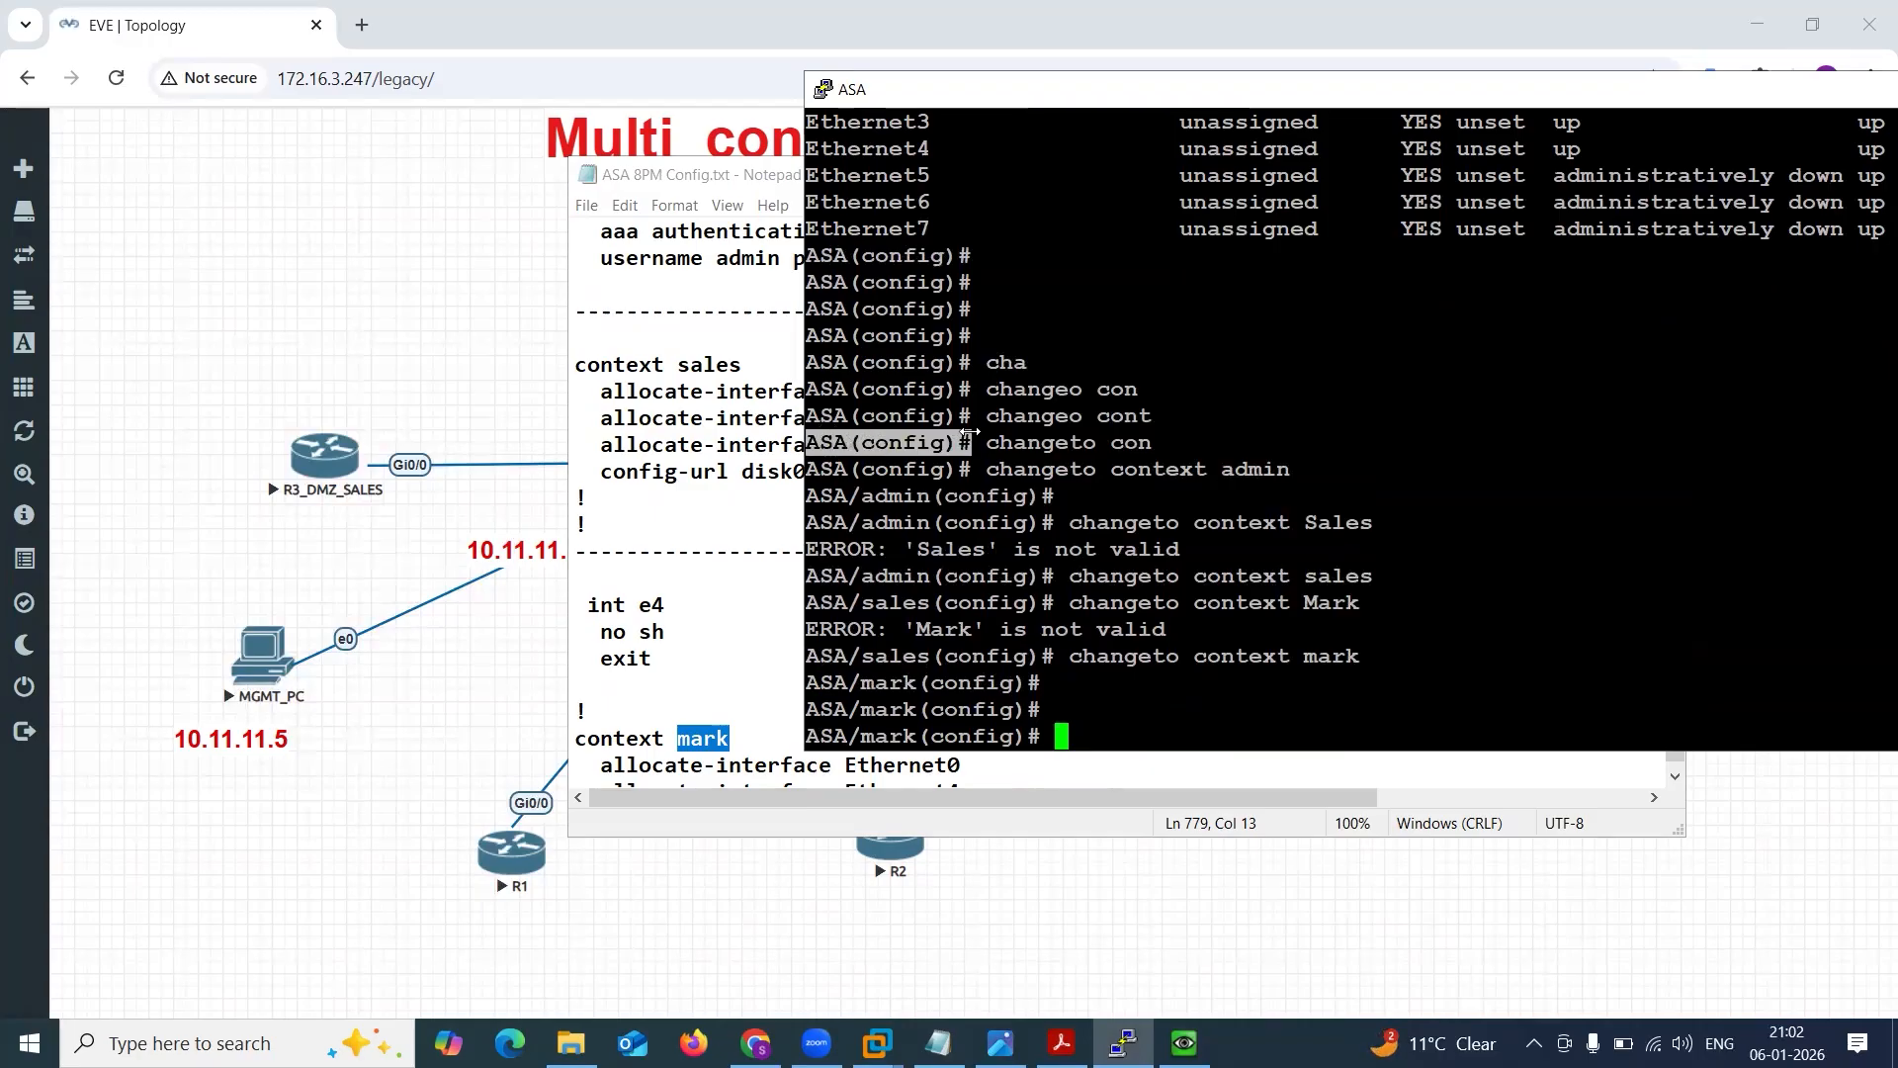
drag(820, 522, 989, 516)
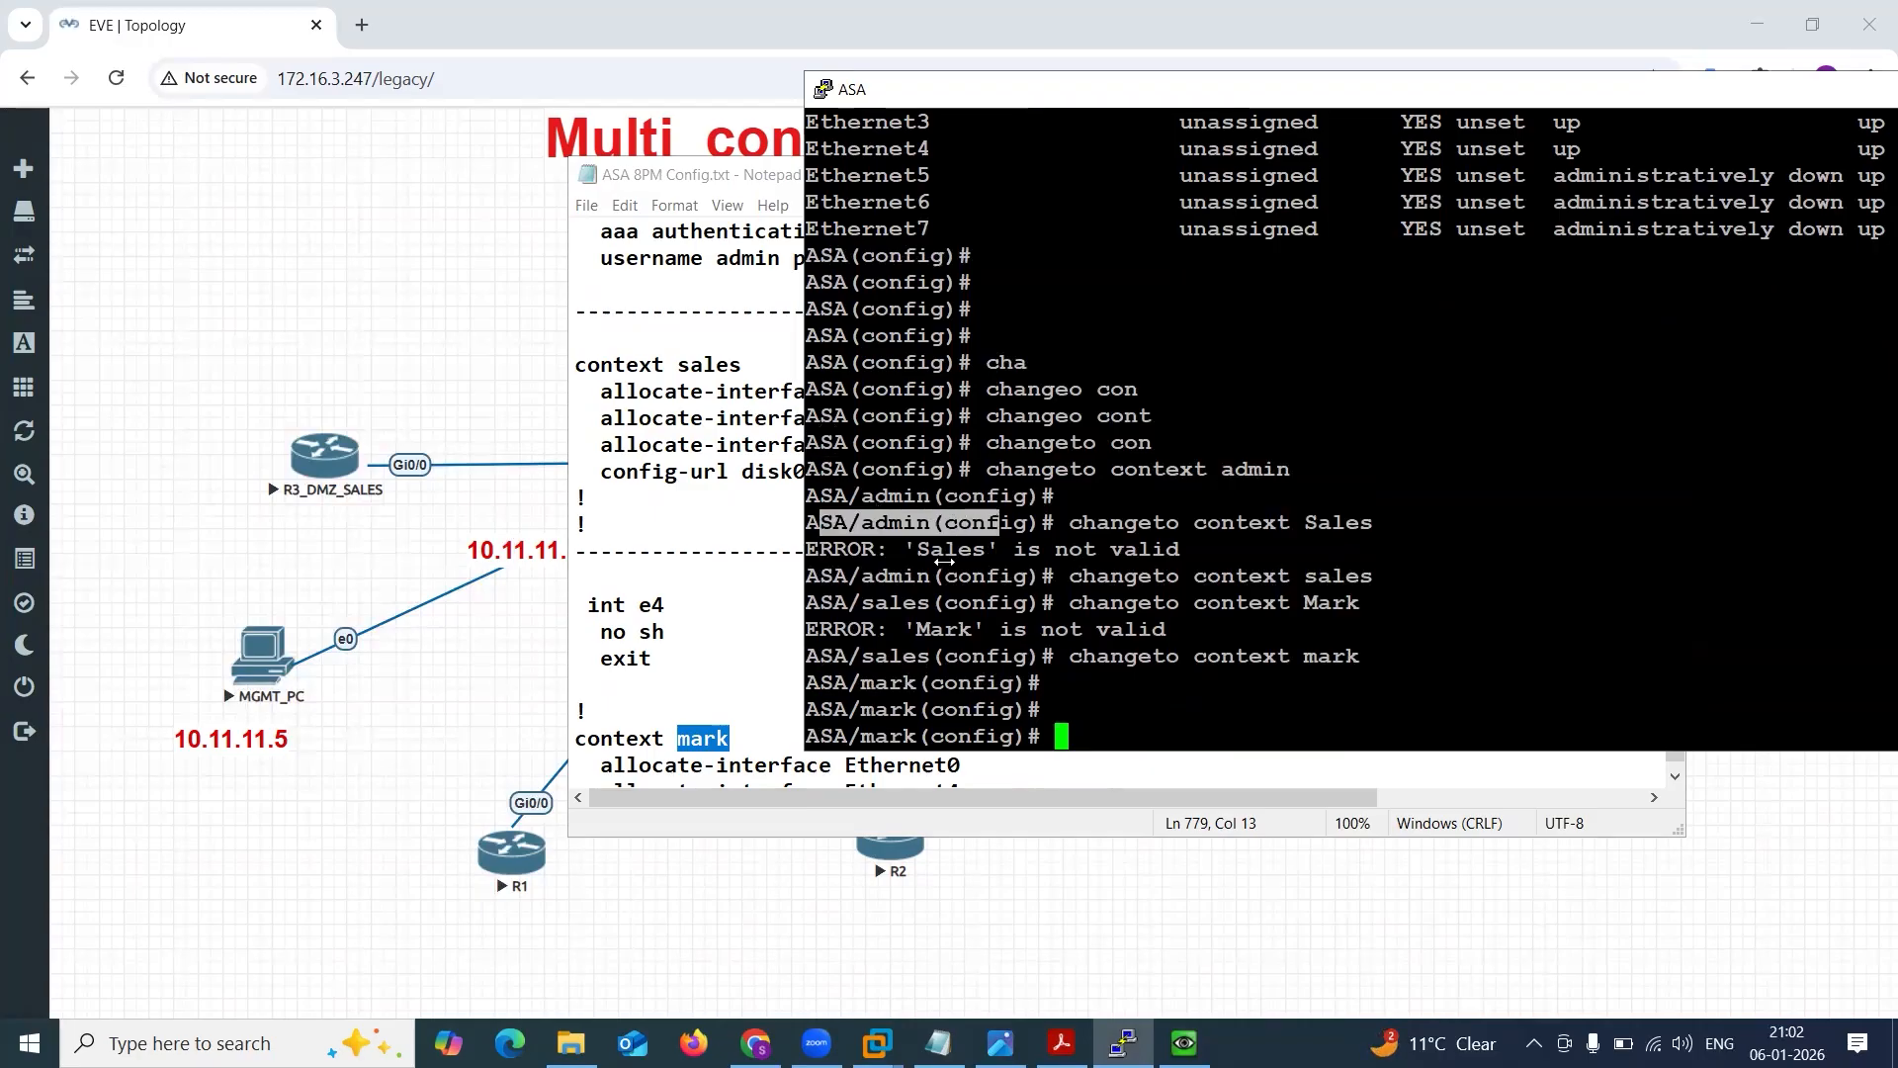
drag(819, 657, 944, 656)
click(833, 684)
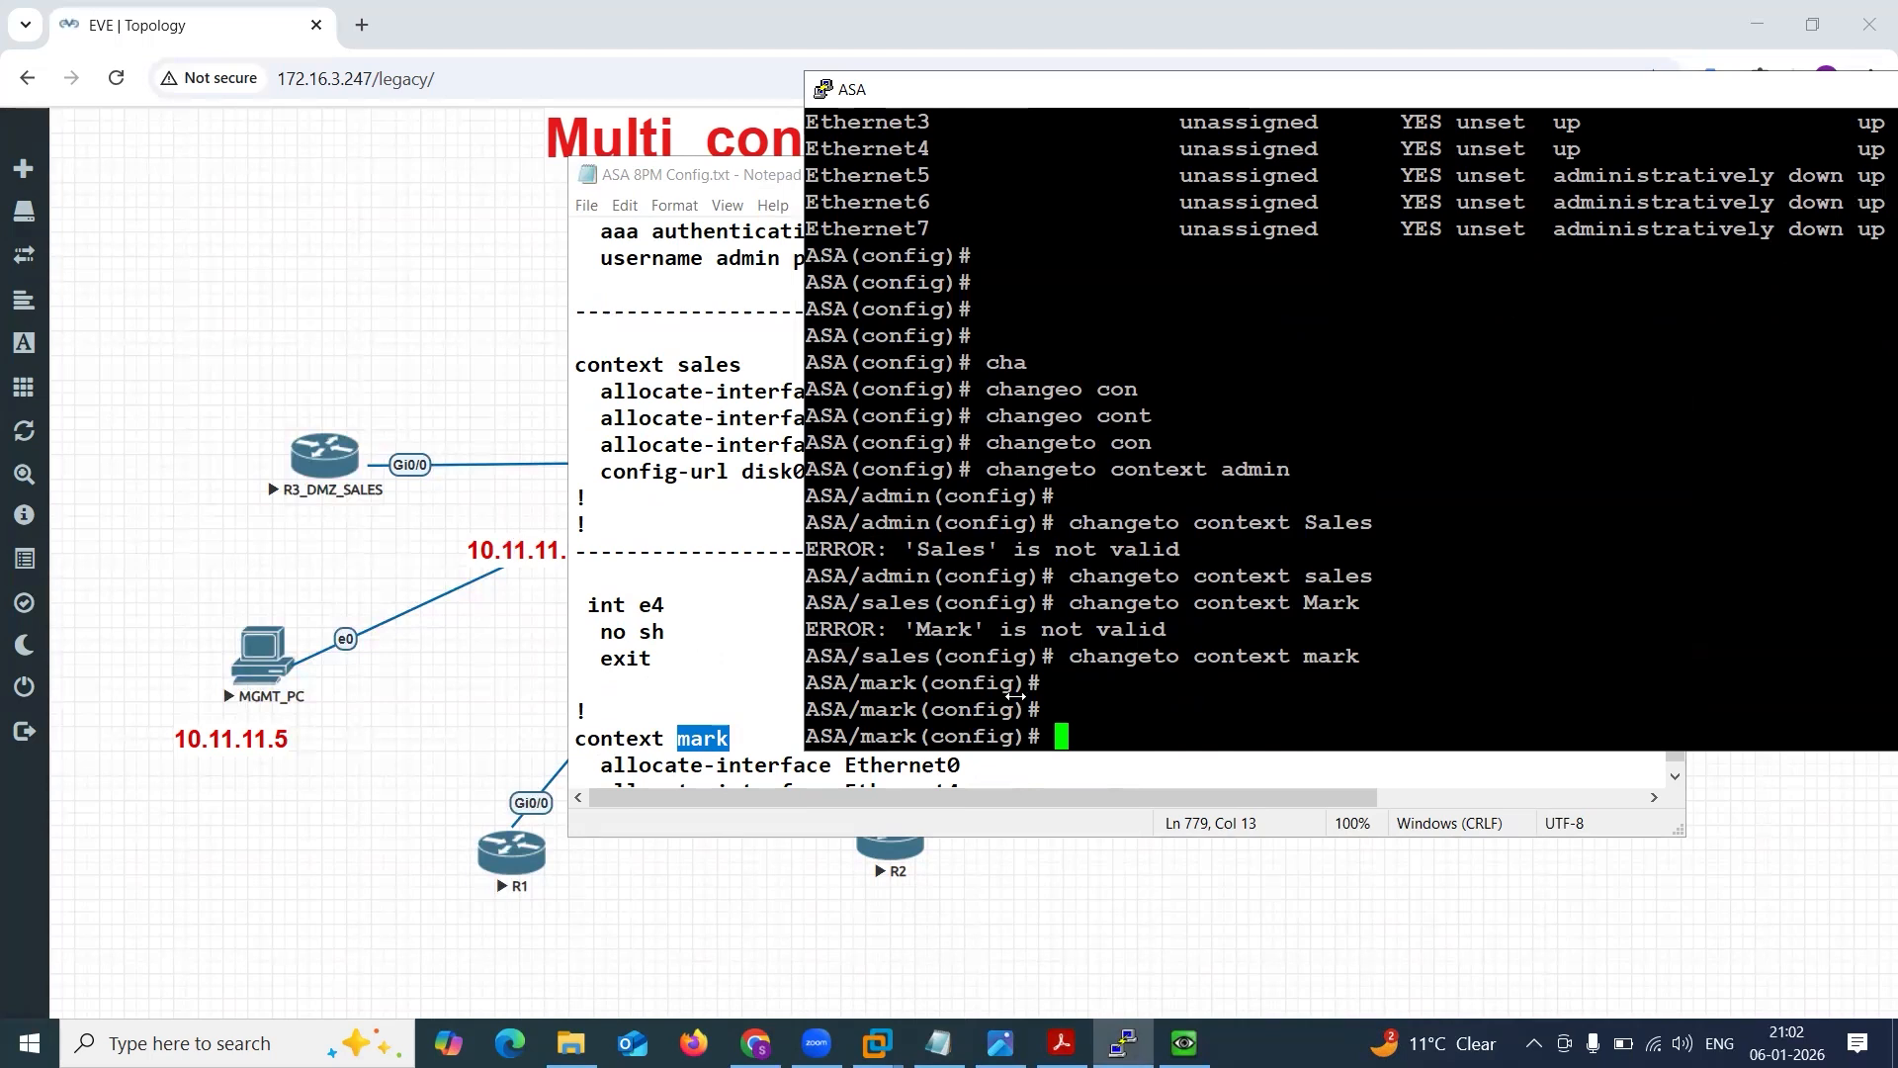
drag(1057, 684, 788, 469)
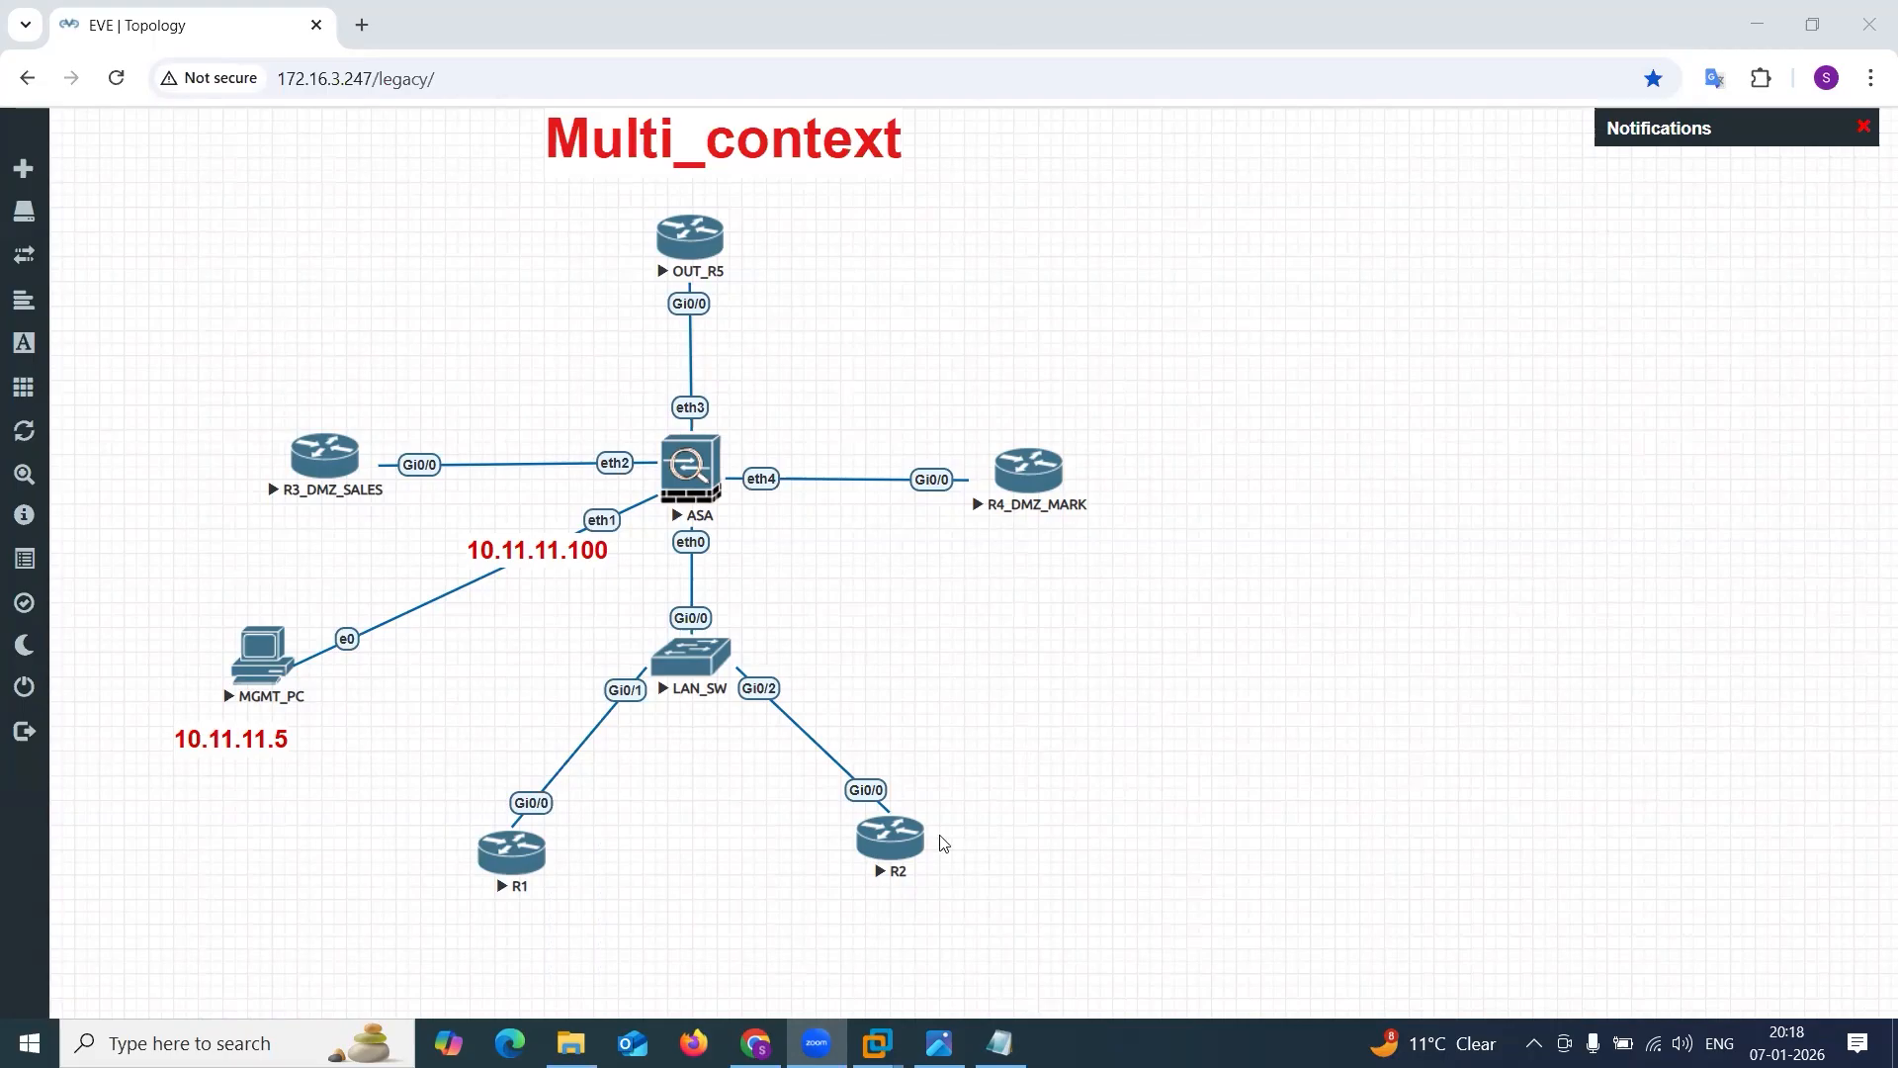
Open the ASA node's console from the topology and enter privileged mode with en and a blank password.
click(684, 485)
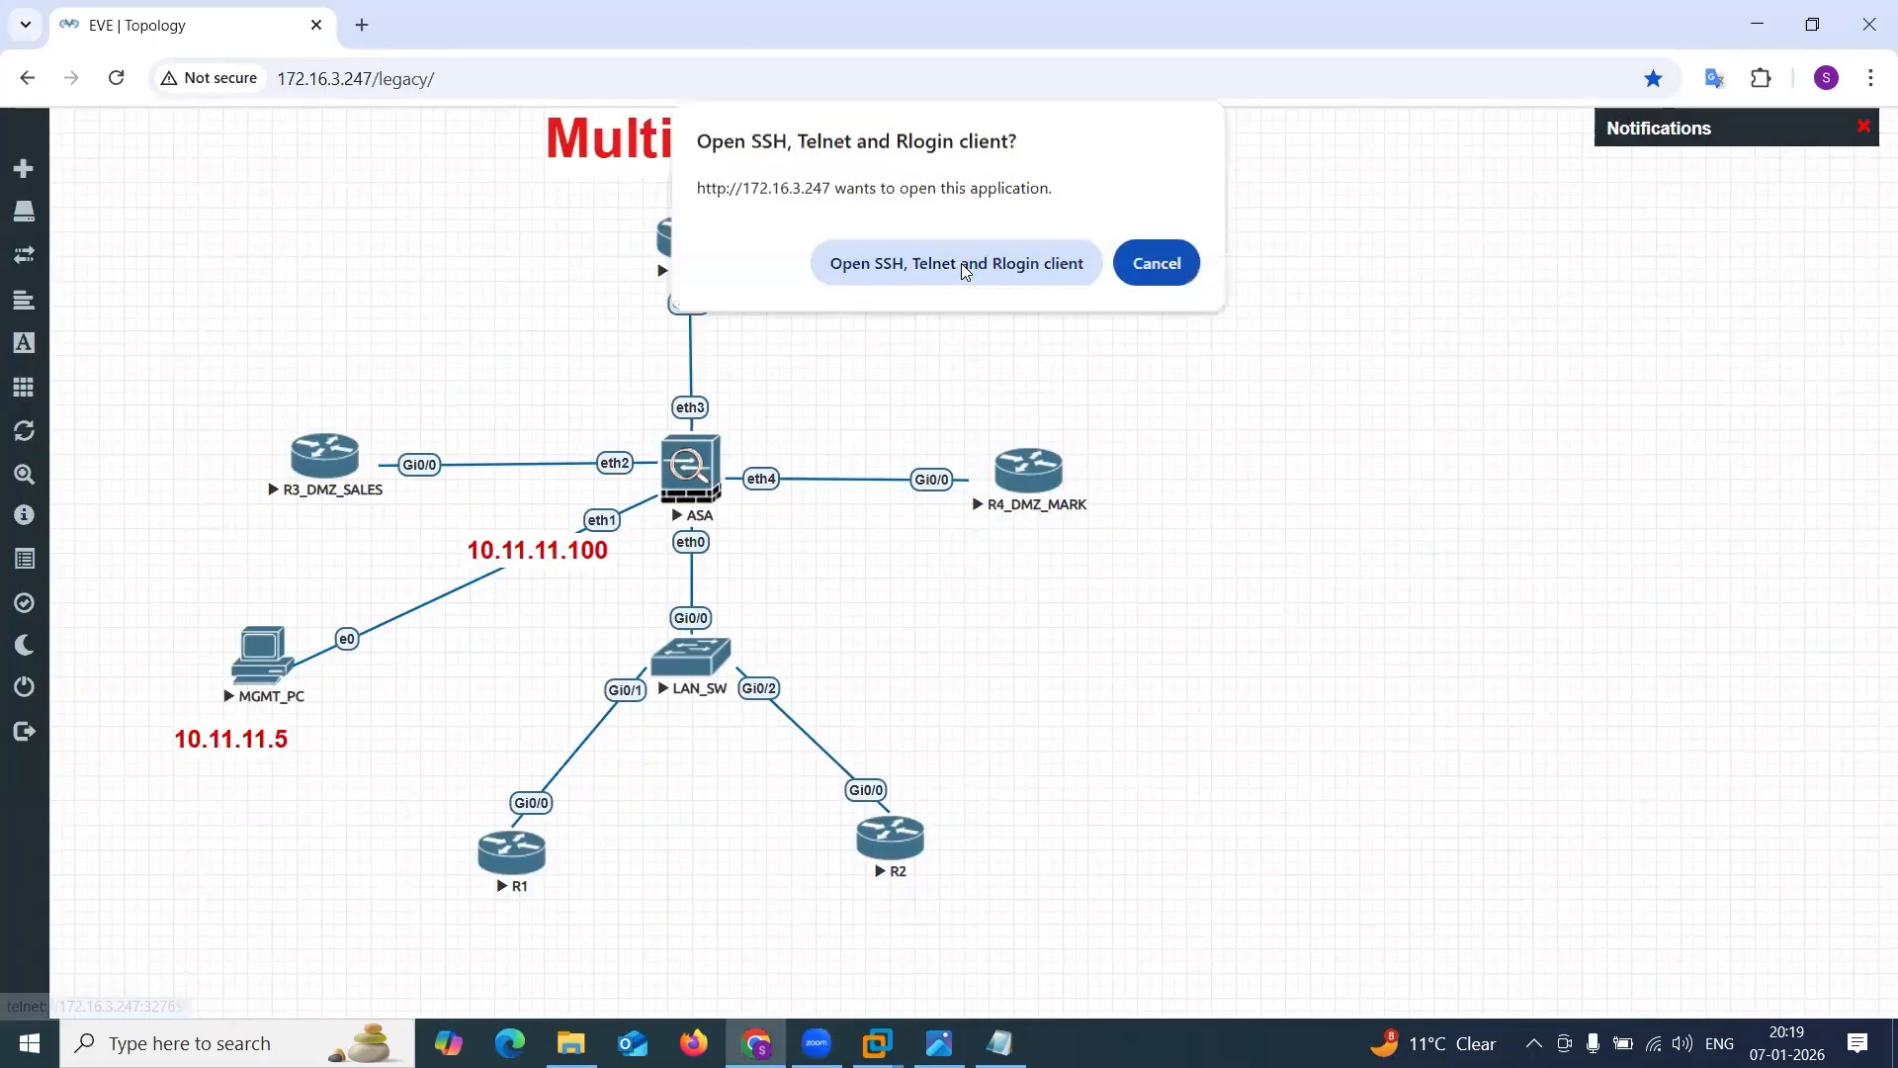
click(961, 263)
key(Return)
key(Return)
key(Return)
key(Return)
text(en)
key(Return)
Display the context configuration with sh run context and examine the admin context's allocated interface.
key(Return)
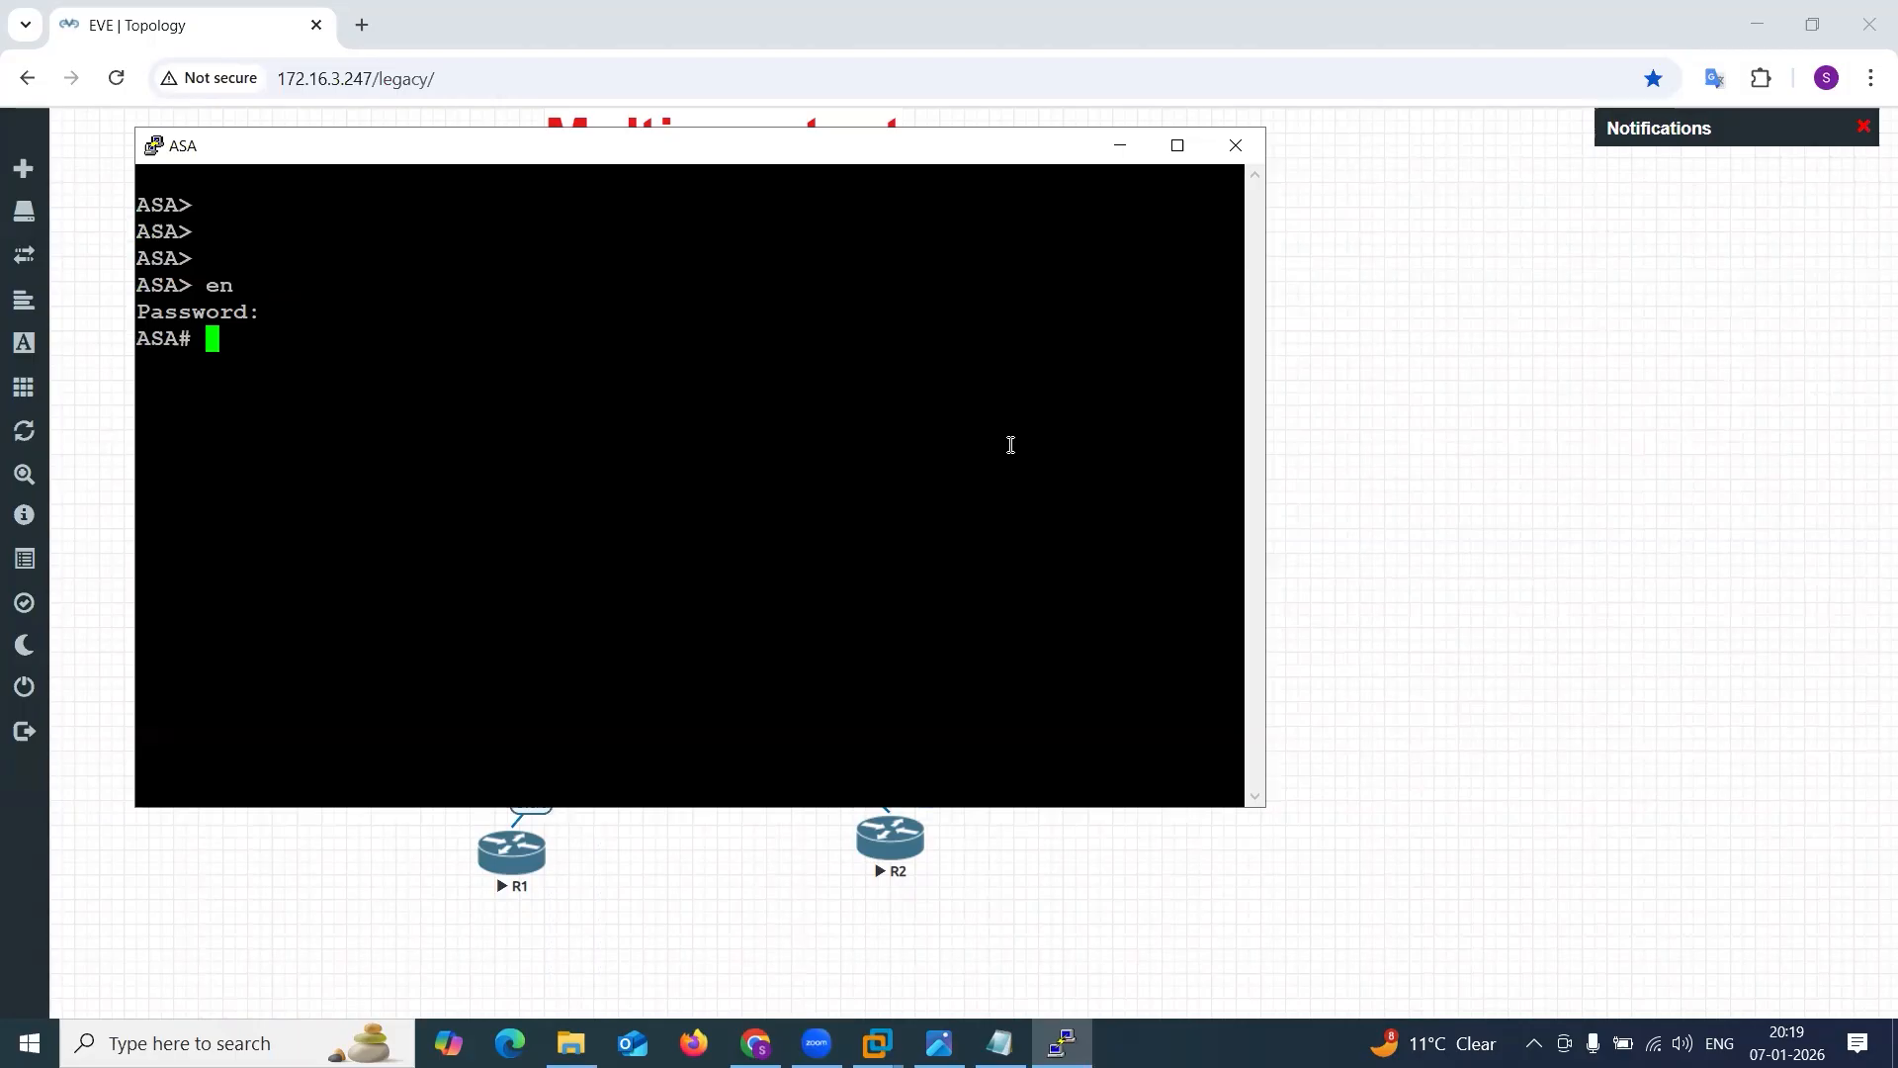
text(sh run cont)
key(Tab)
key(Return)
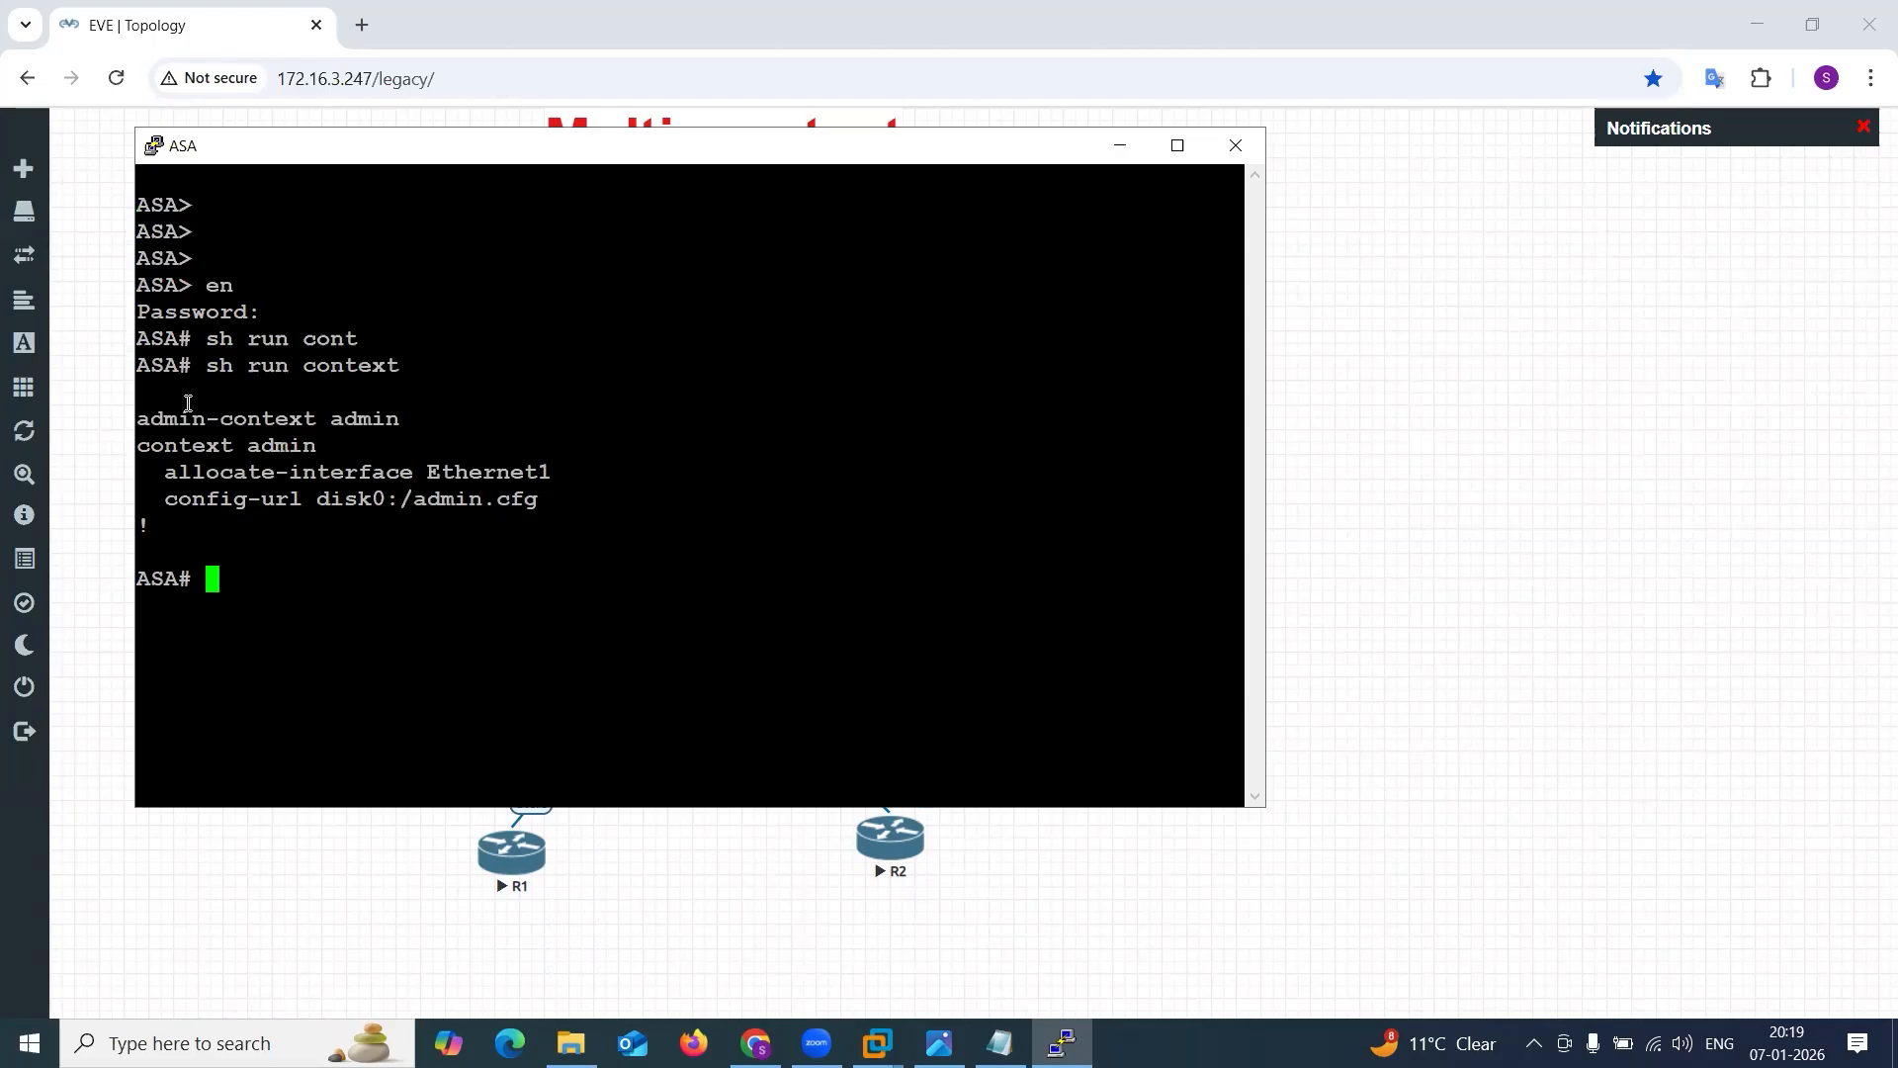
drag(167, 403, 465, 431)
click(504, 496)
drag(165, 472, 551, 472)
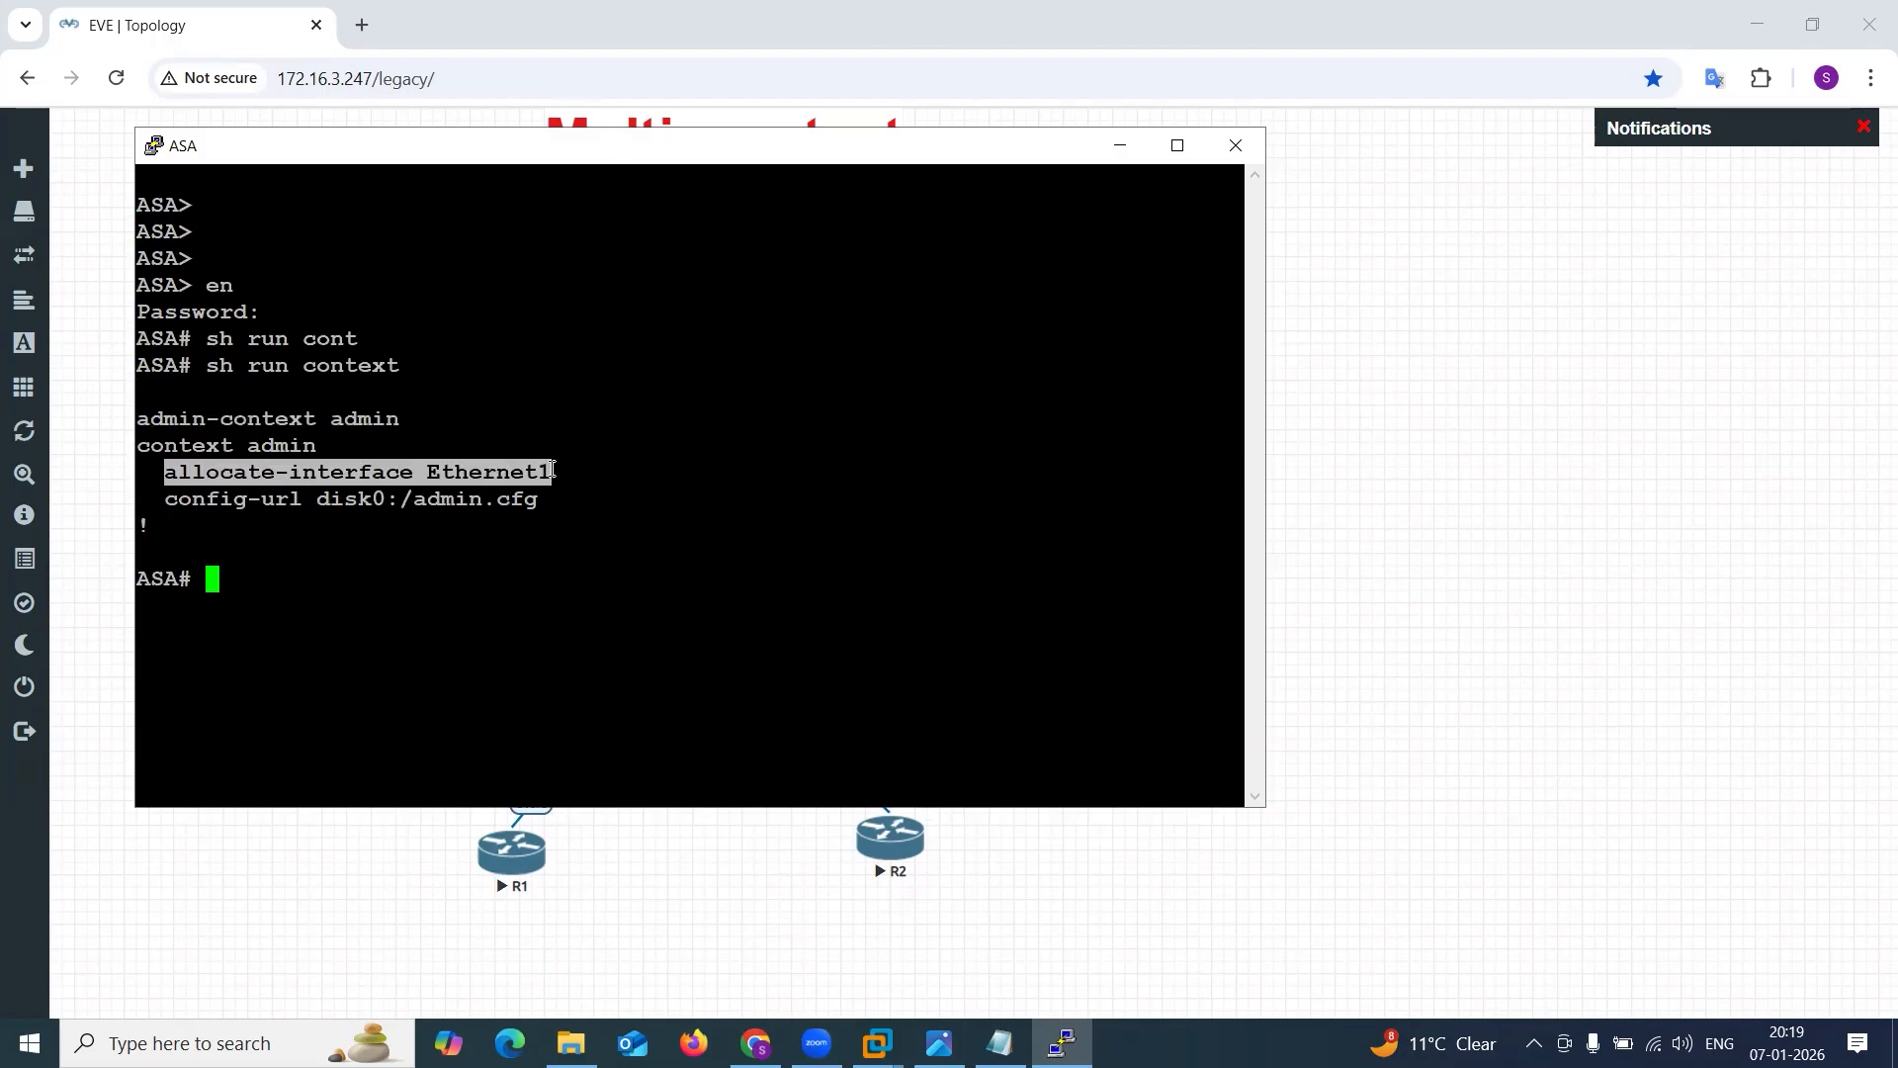
click(551, 472)
Enter global configuration mode with conf t and try to switch context with changeto context amin.
text(conf t)
key(Return)
text(ch)
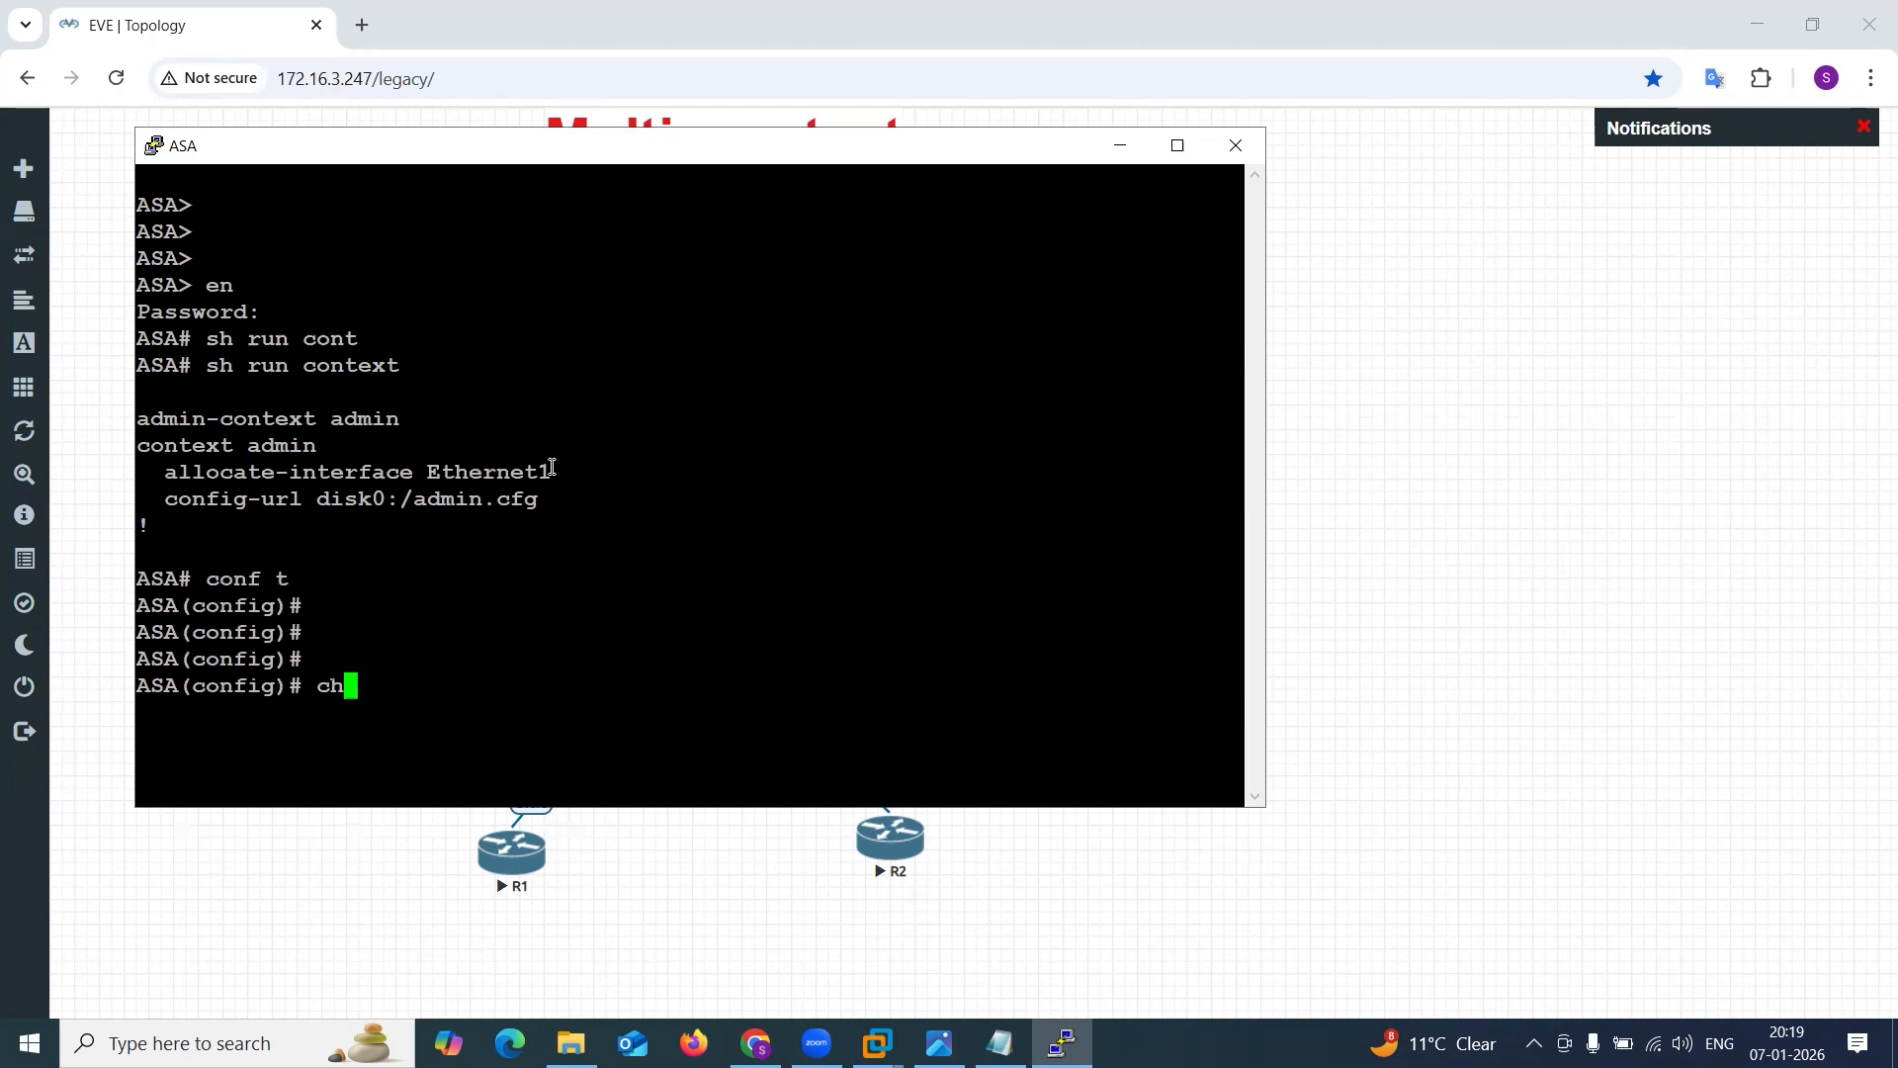
key(Tab)
text(a)
key(Tab)
text(con)
key(Tab)
key(Return)
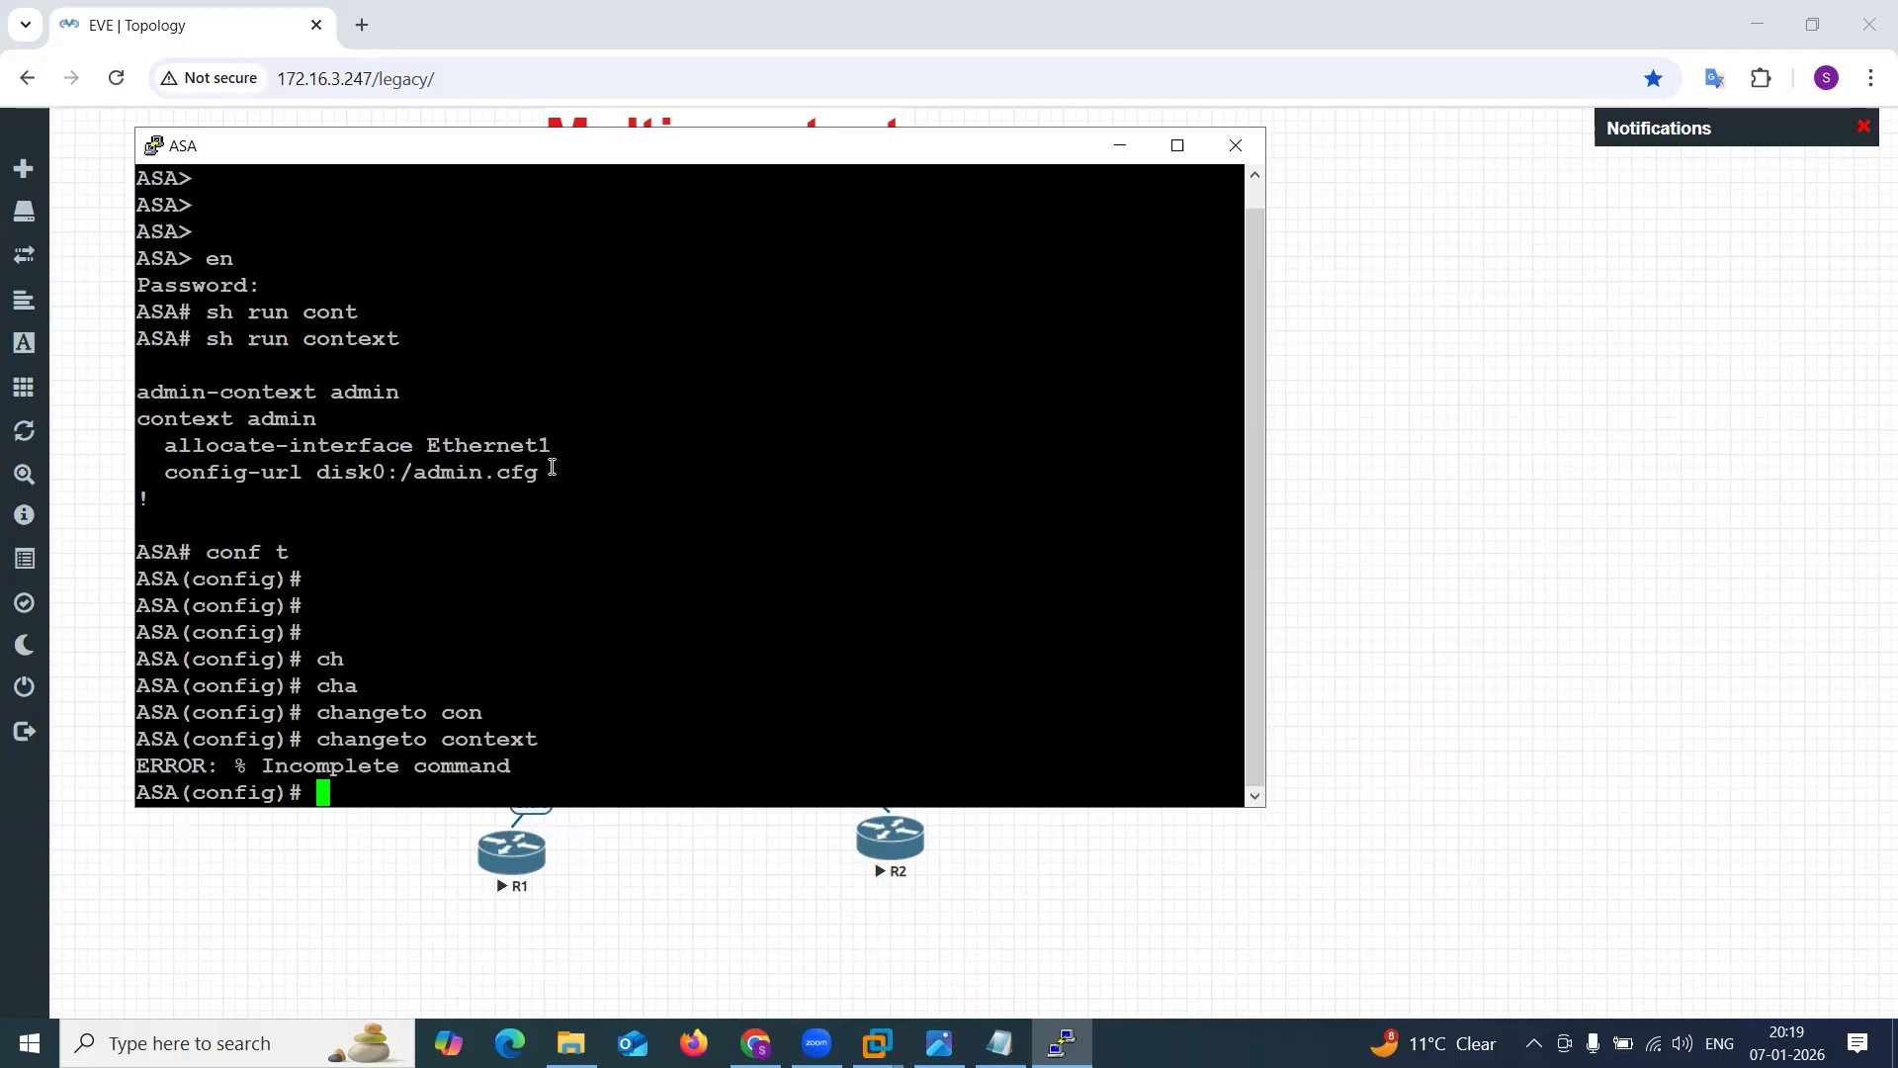
key(Up)
text(amin)
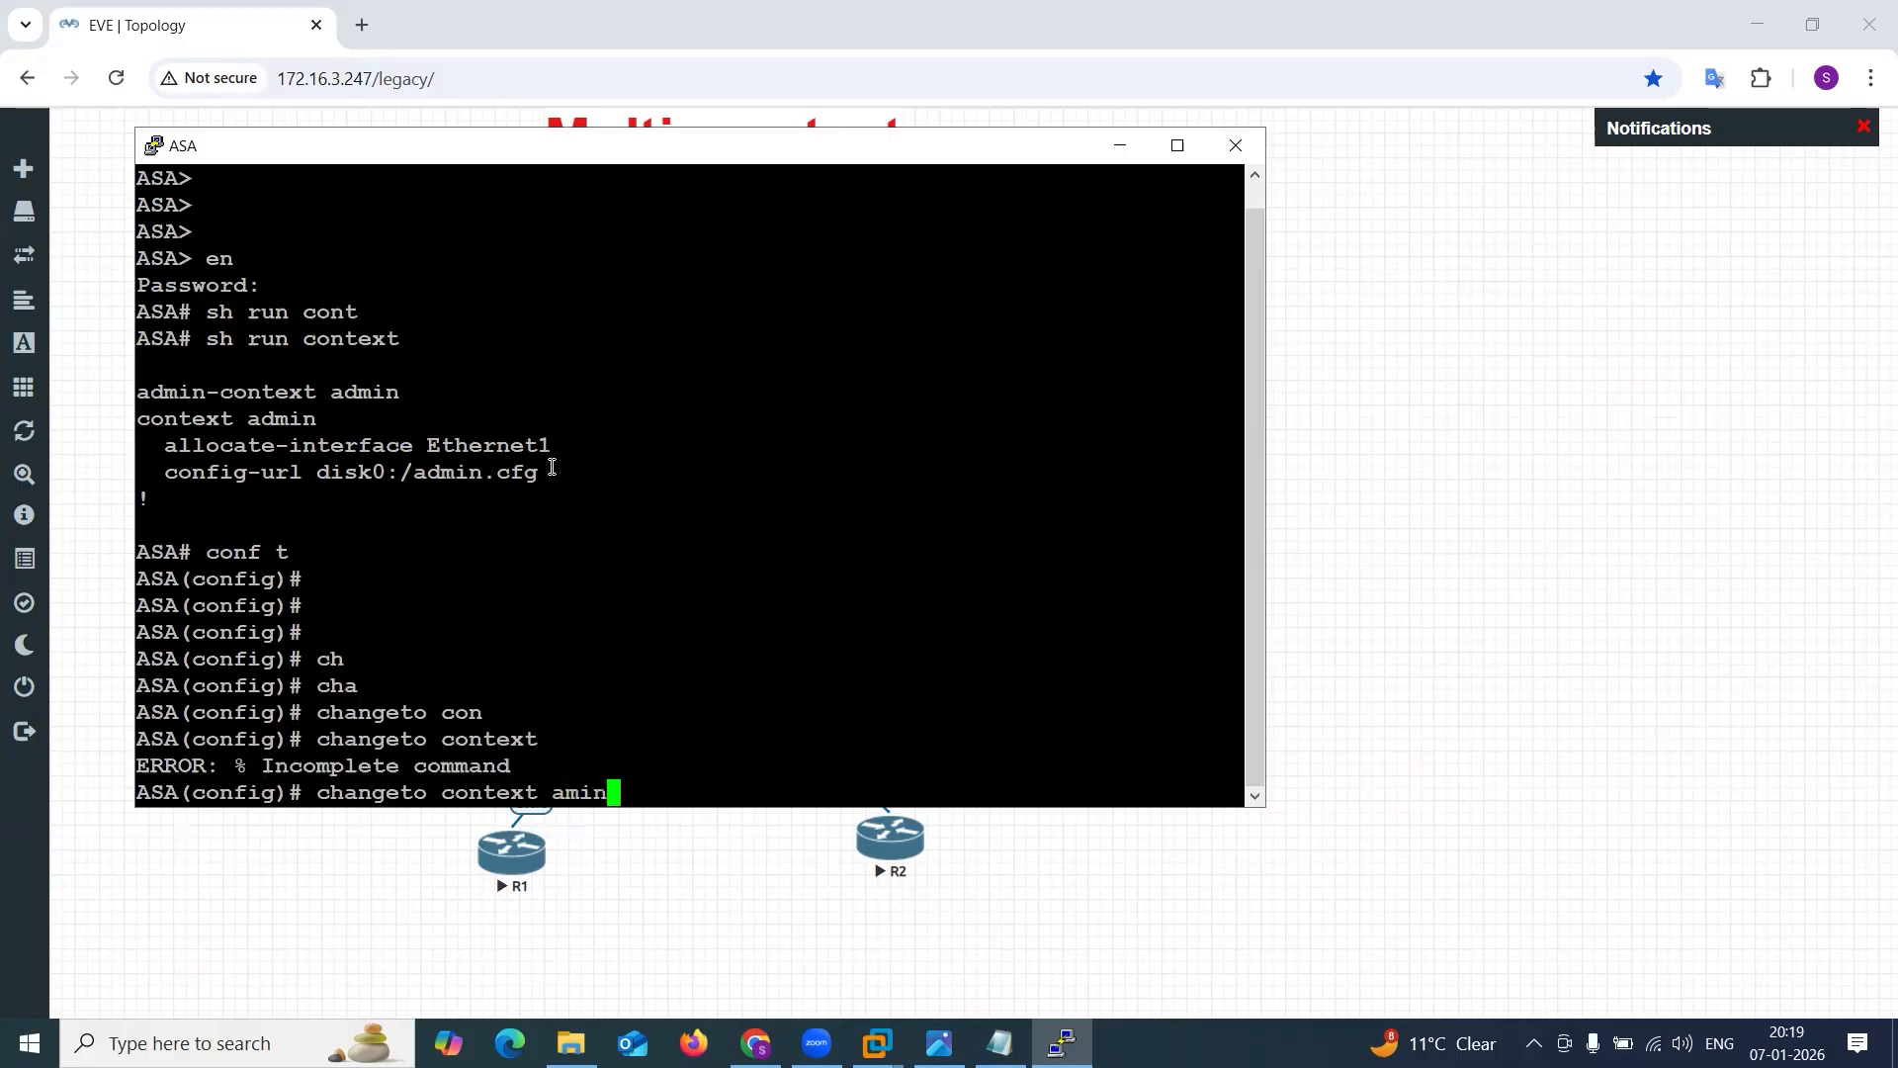
key(Return)
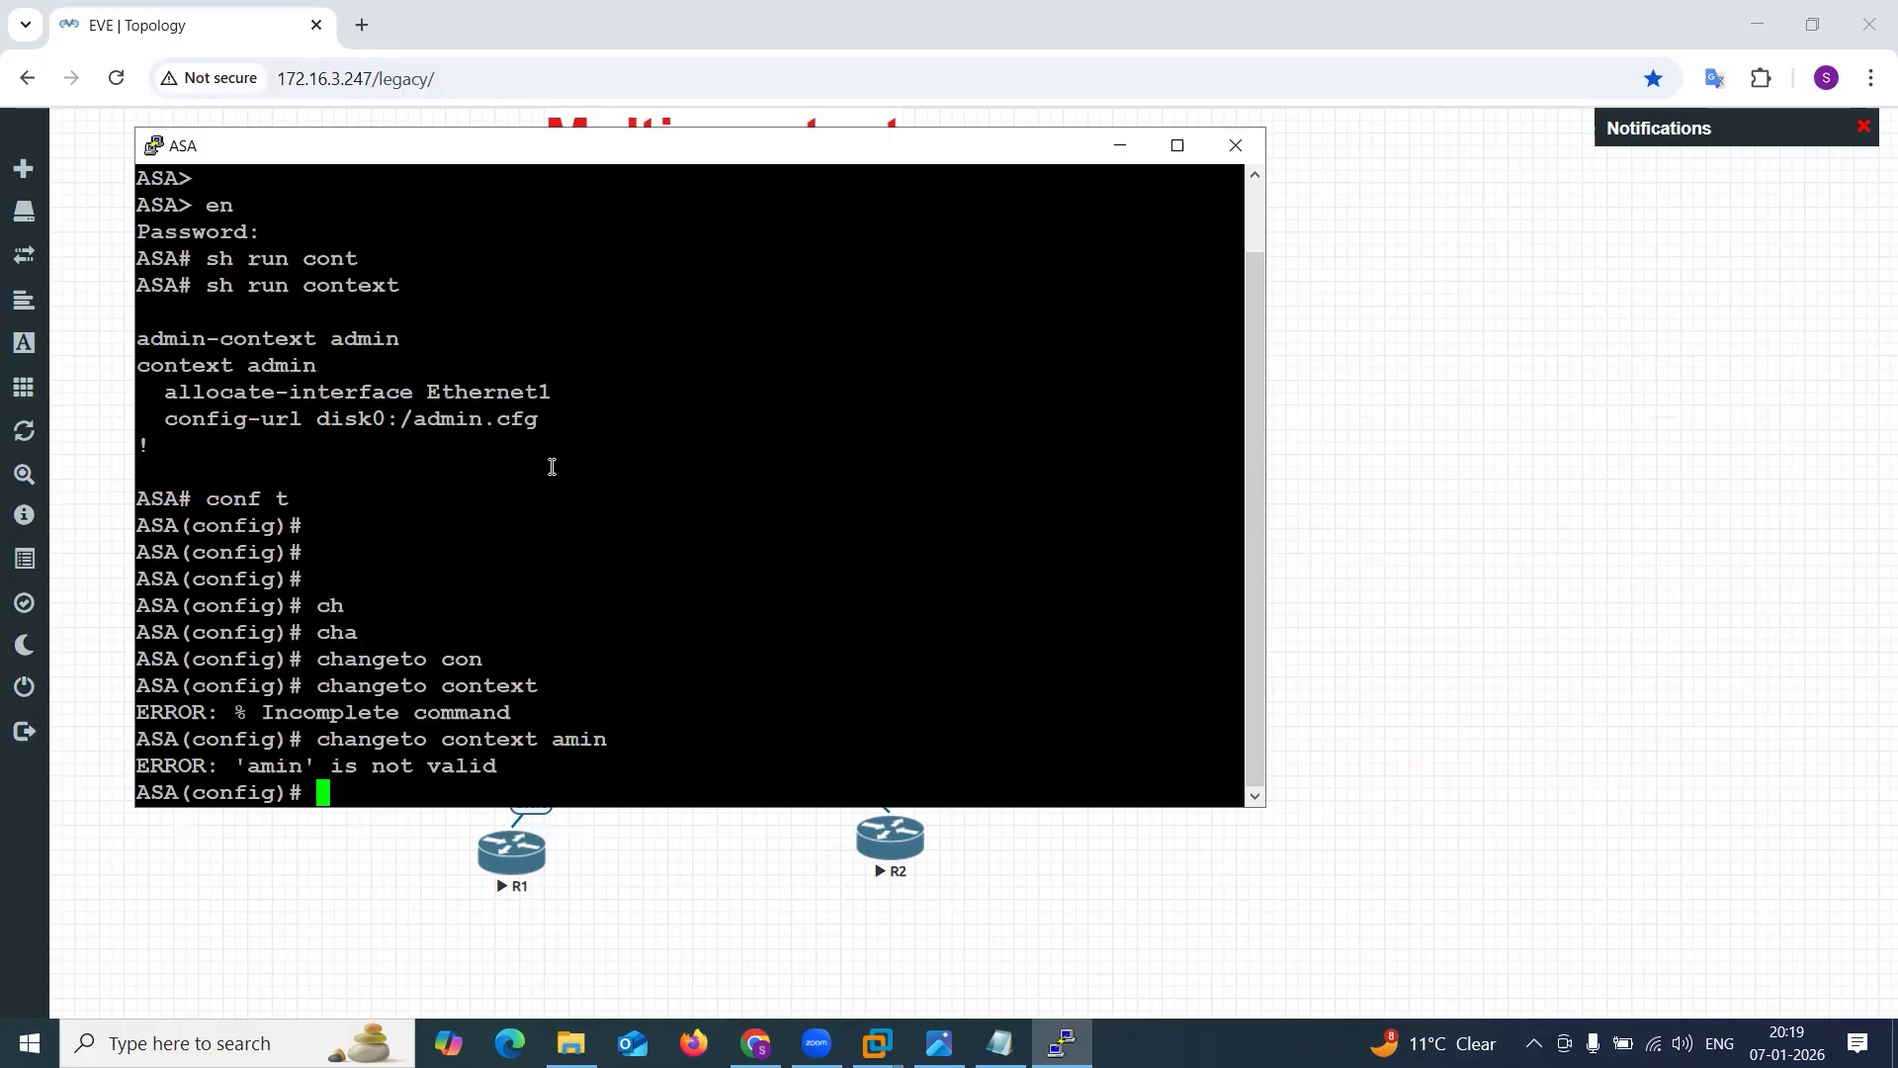
Correct the context name and switch to the admin context with changeto context admin.
key(Up)
key(BackSpace)
key(BackSpace)
key(BackSpace)
text(dmin)
key(Return)
key(Return)
key(Return)
key(Return)
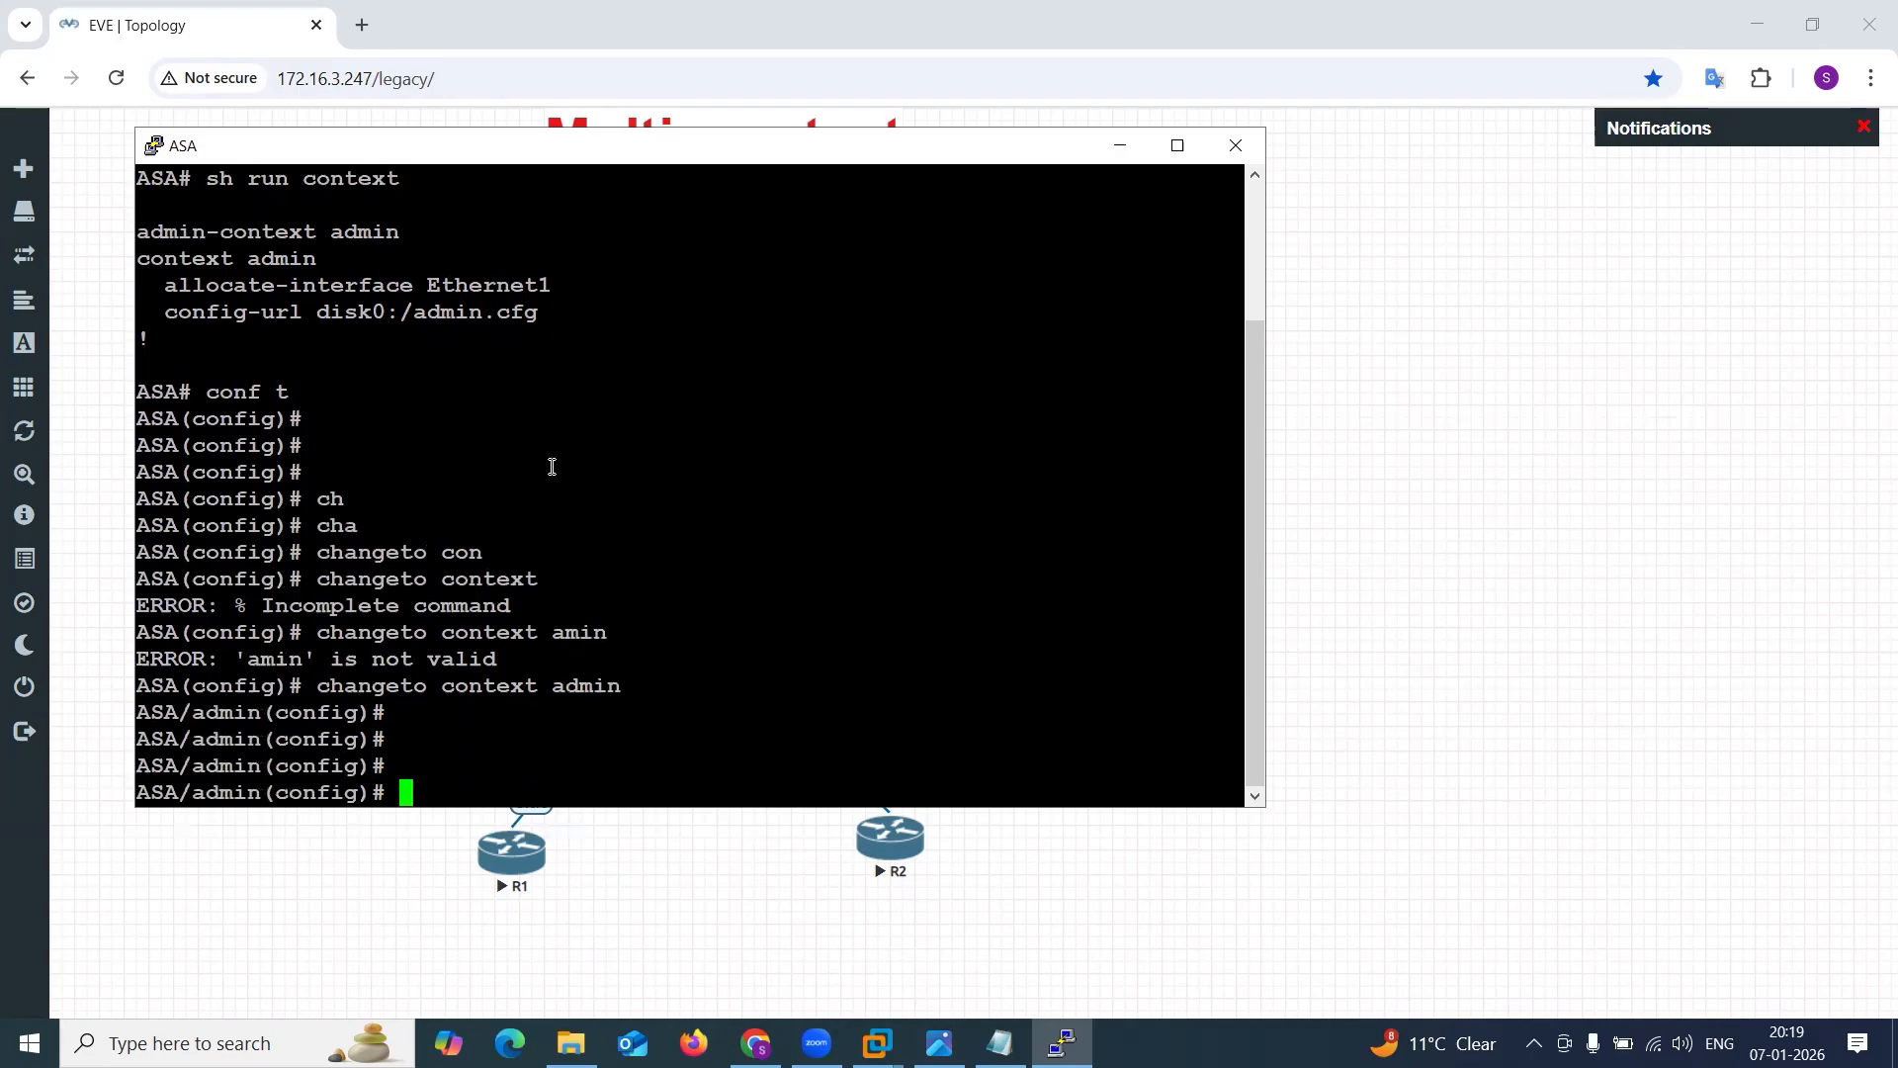
List the admin context's interfaces with sh int ip brief and examine the Ethernet1 row.
text(sh int ip b)
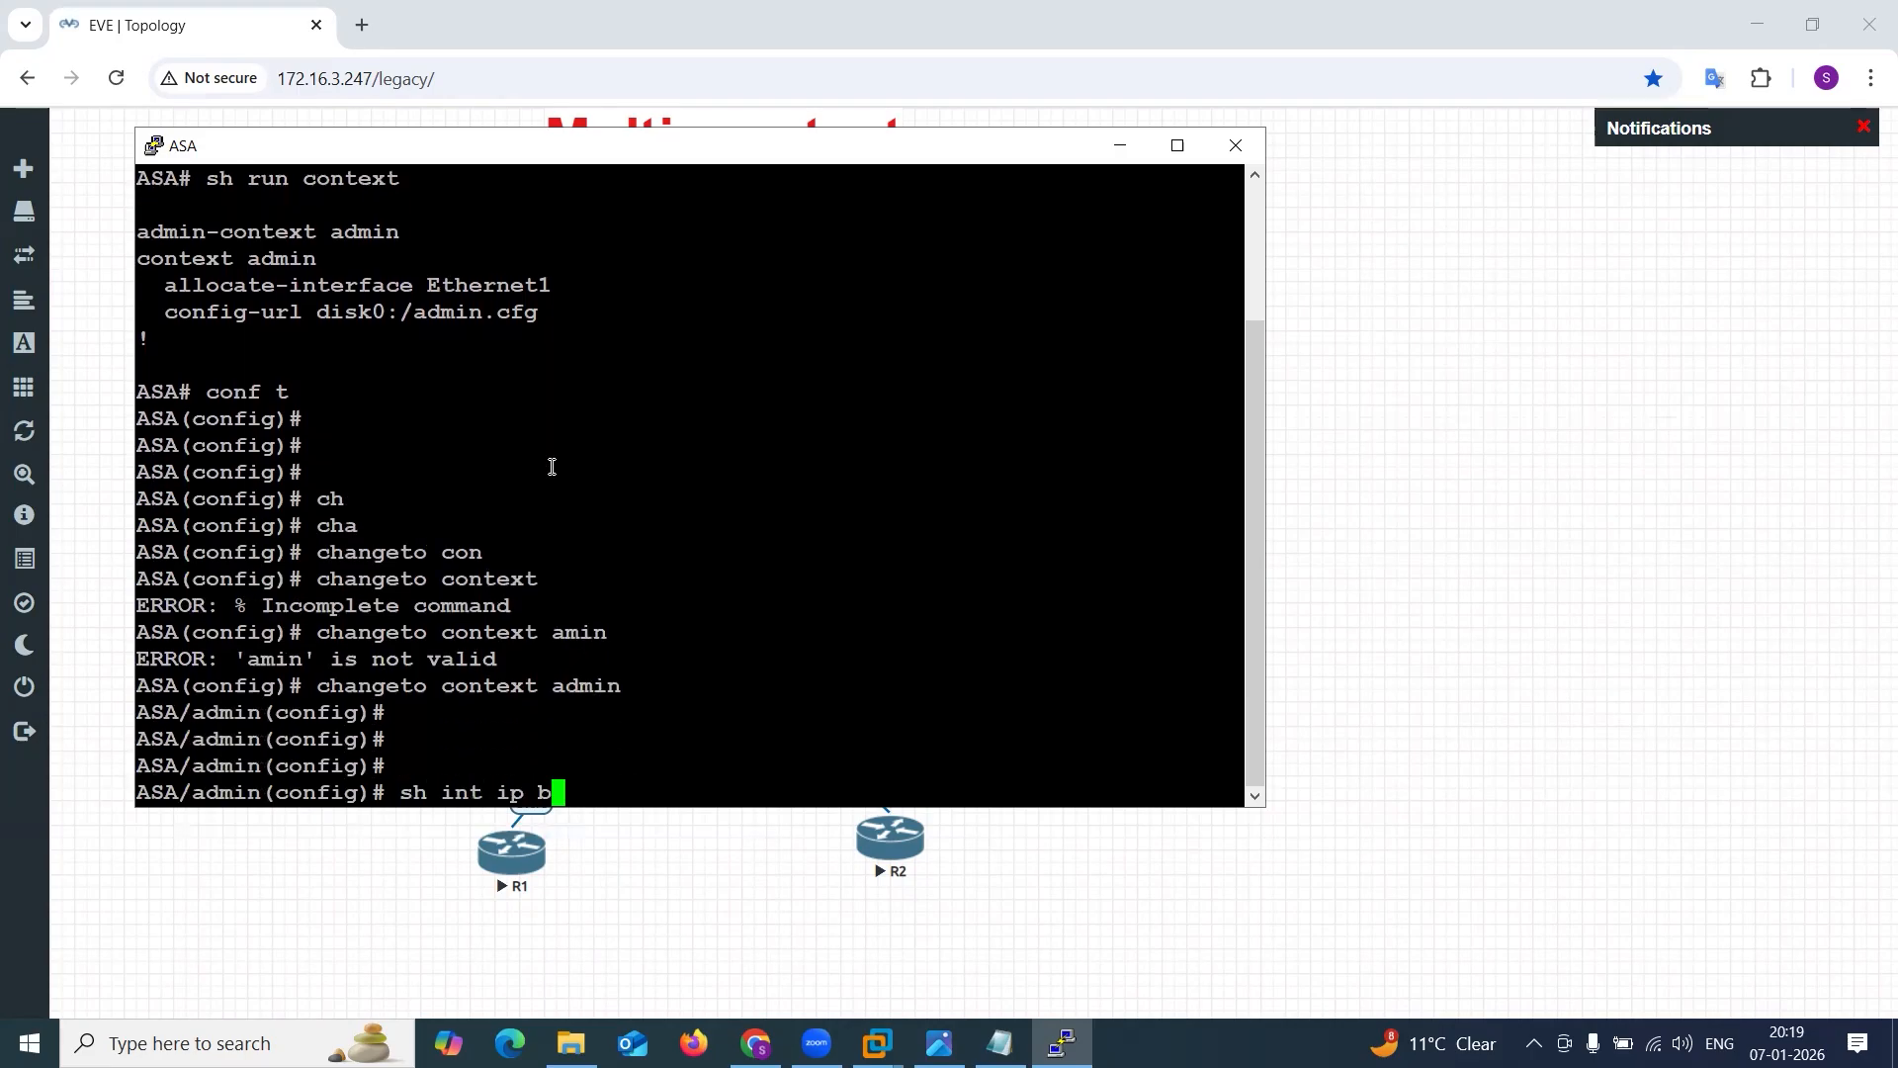
key(Tab)
key(Return)
drag(206, 761, 629, 759)
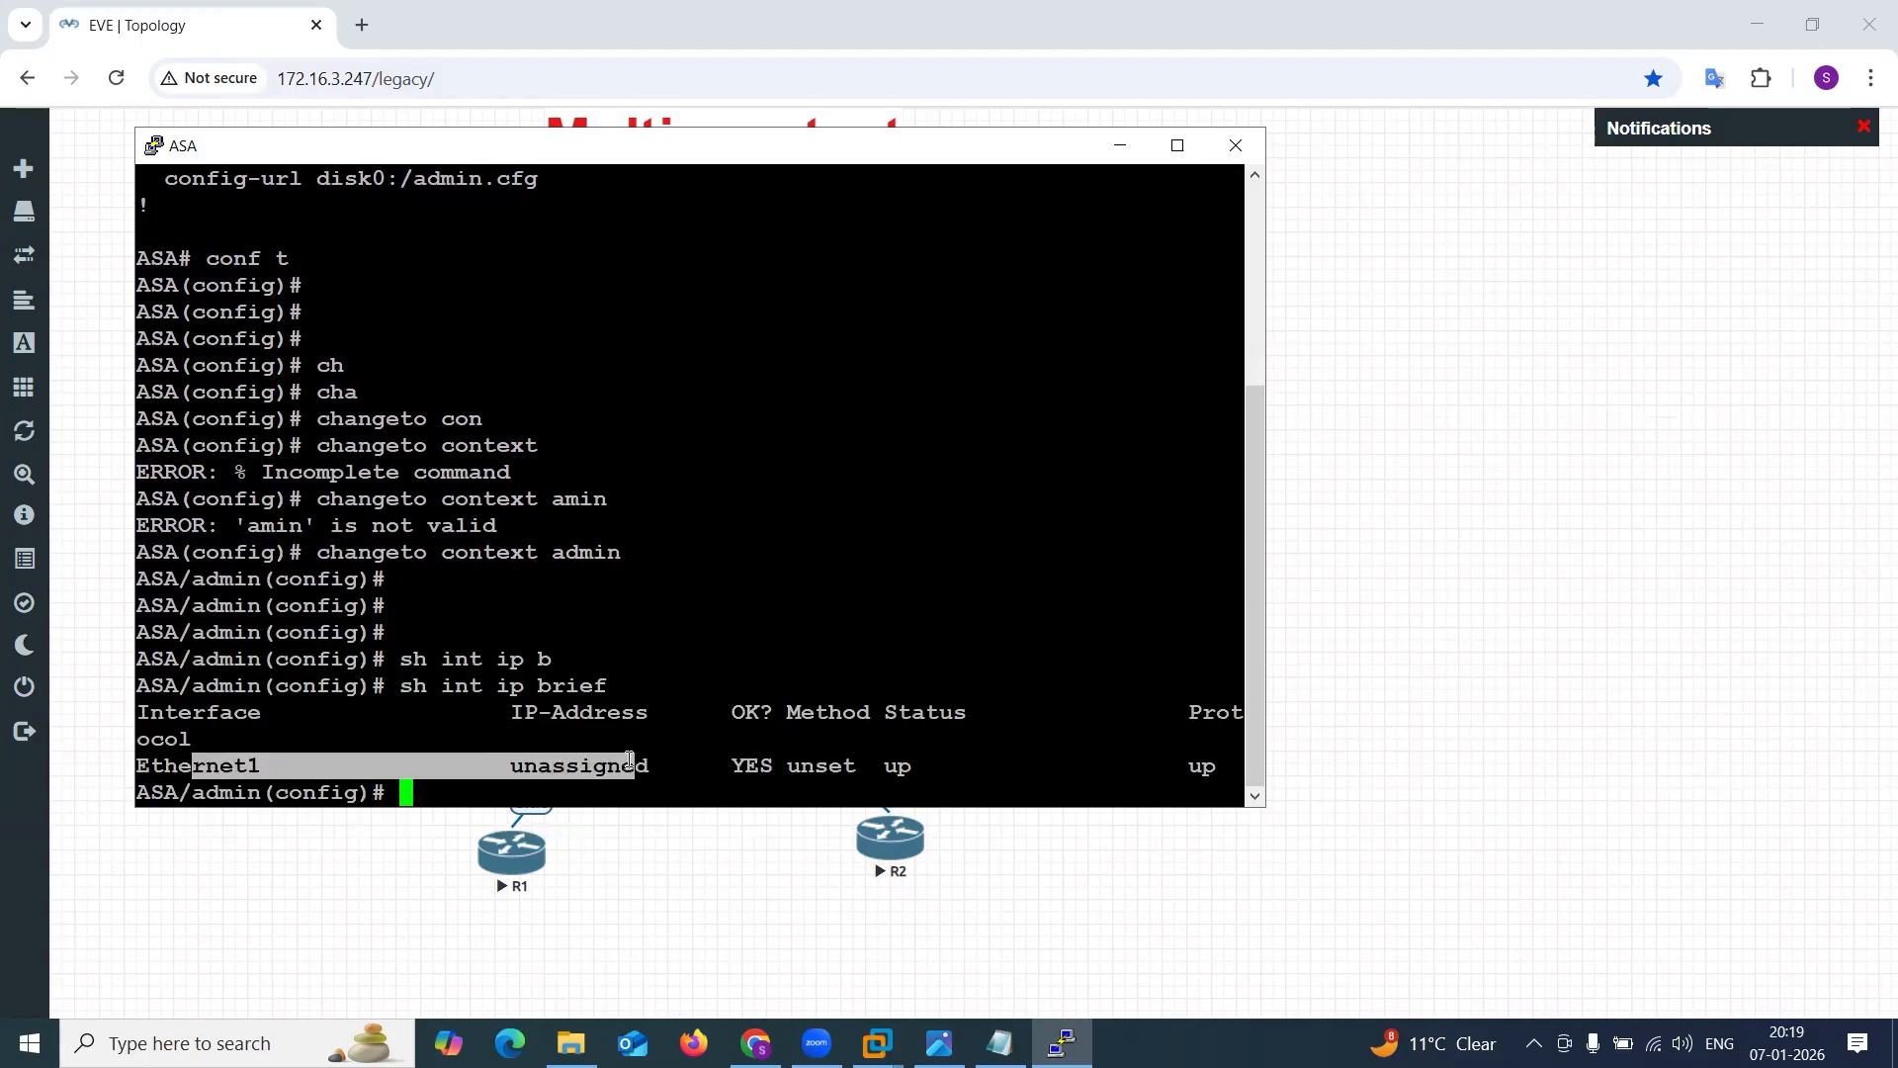
click(629, 760)
drag(164, 762, 599, 782)
click(599, 783)
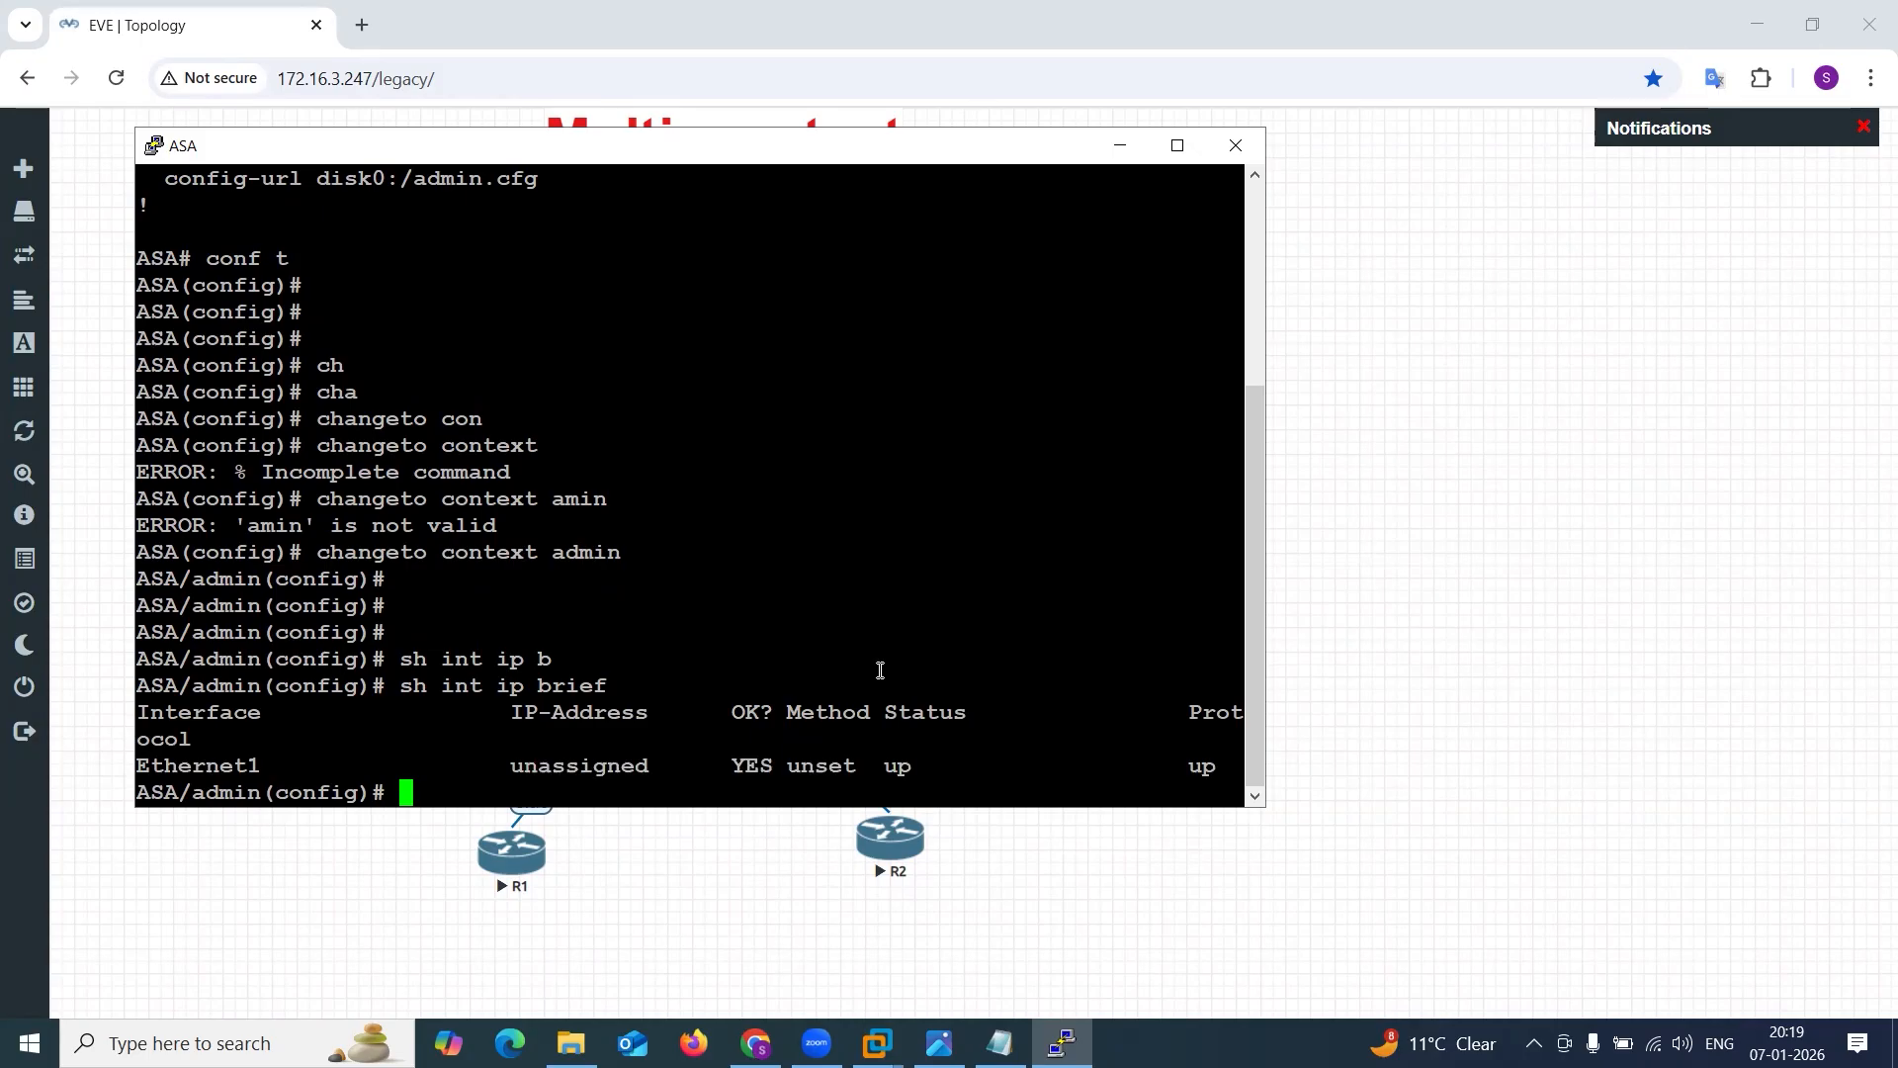
Return from the admin context to the system context with changeto system.
text(e)
key(BackSpace)
text(cha)
key(Return)
text(change)
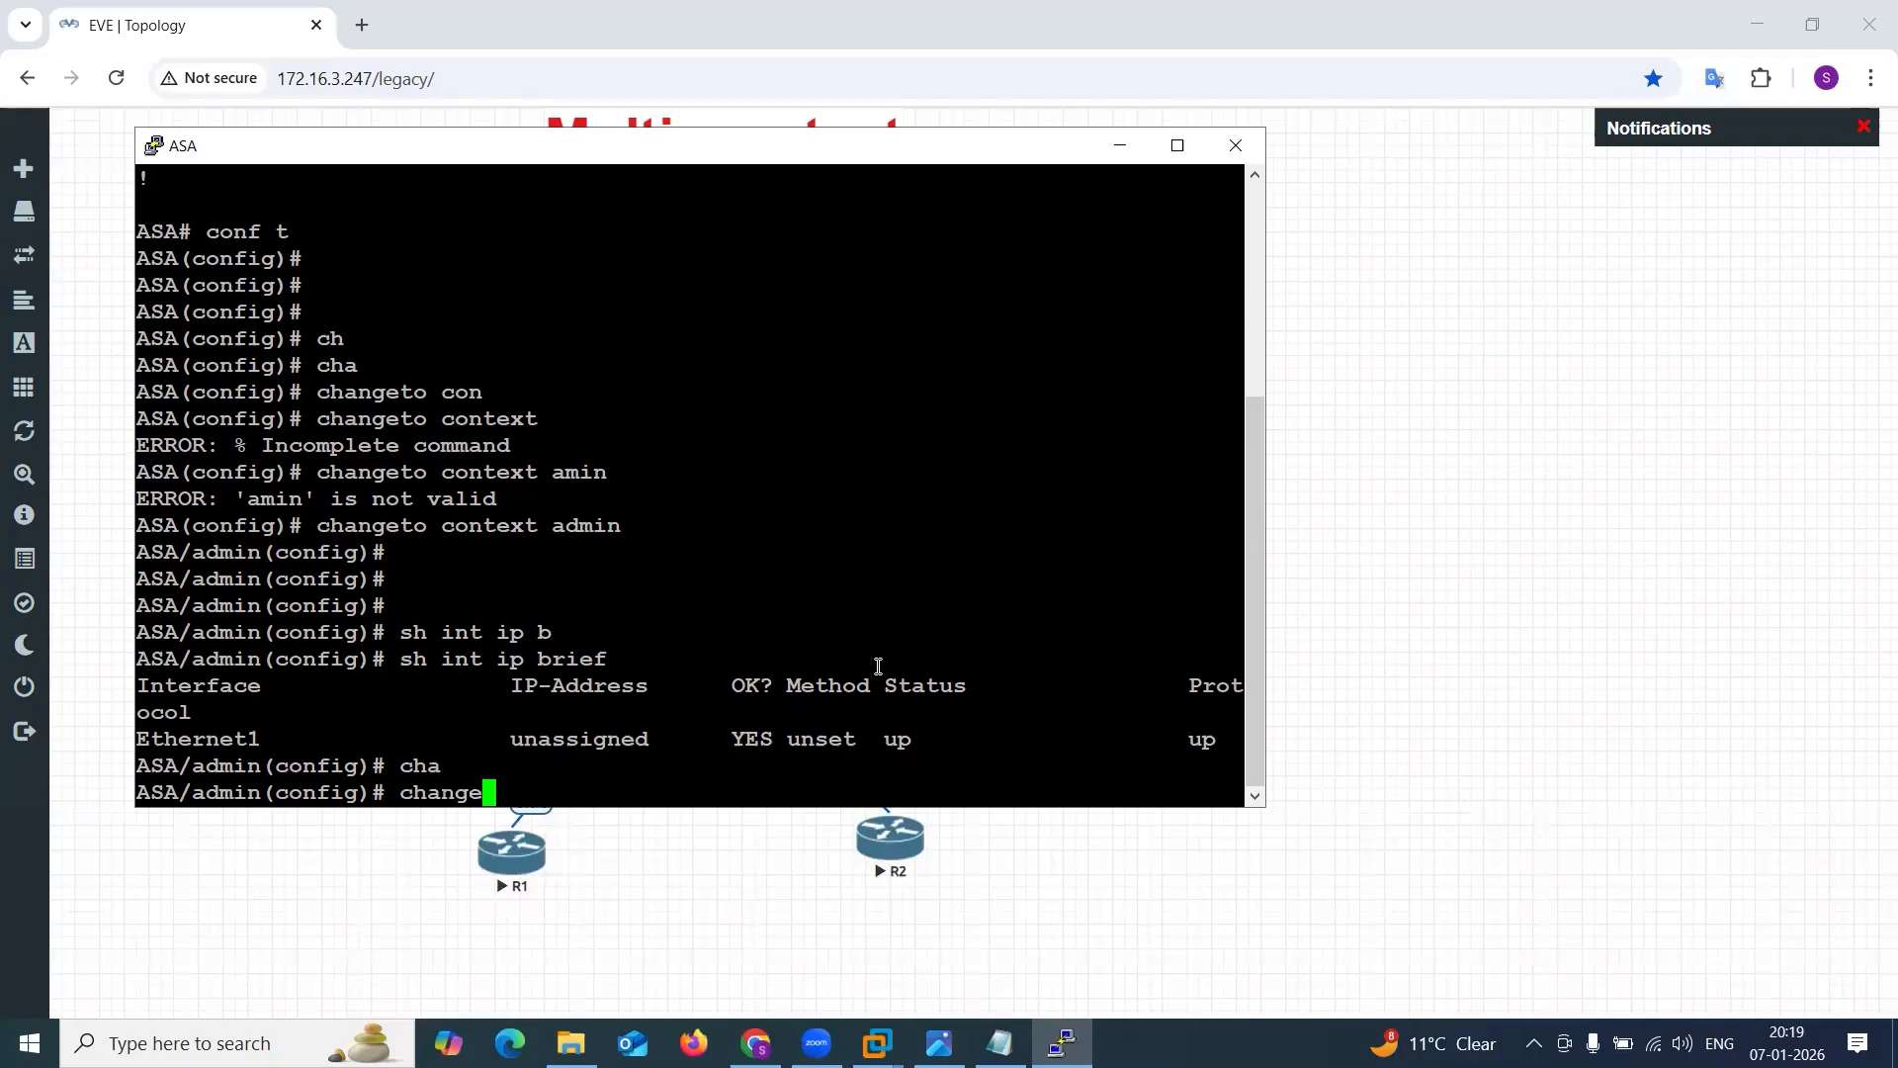
text(to sy)
key(Tab)
key(Return)
key(Return)
key(Return)
key(Return)
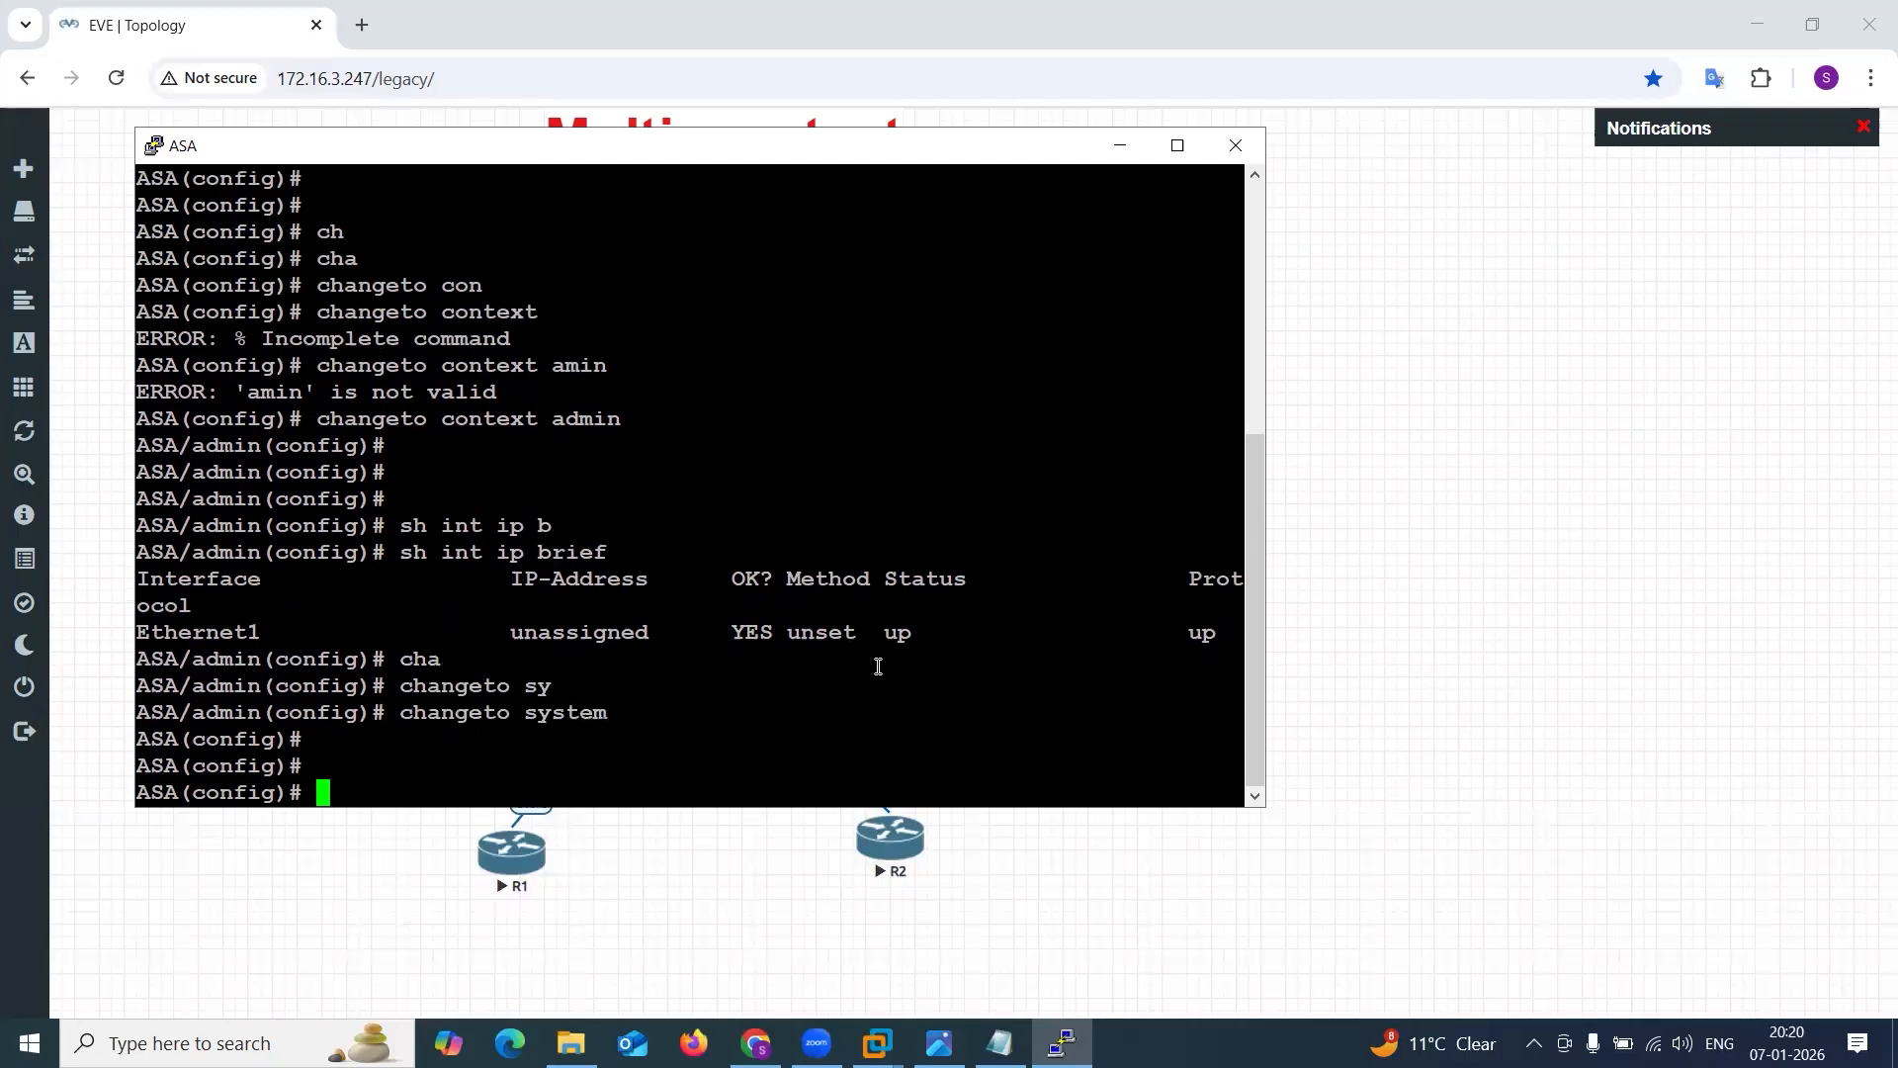
drag(138, 738, 330, 786)
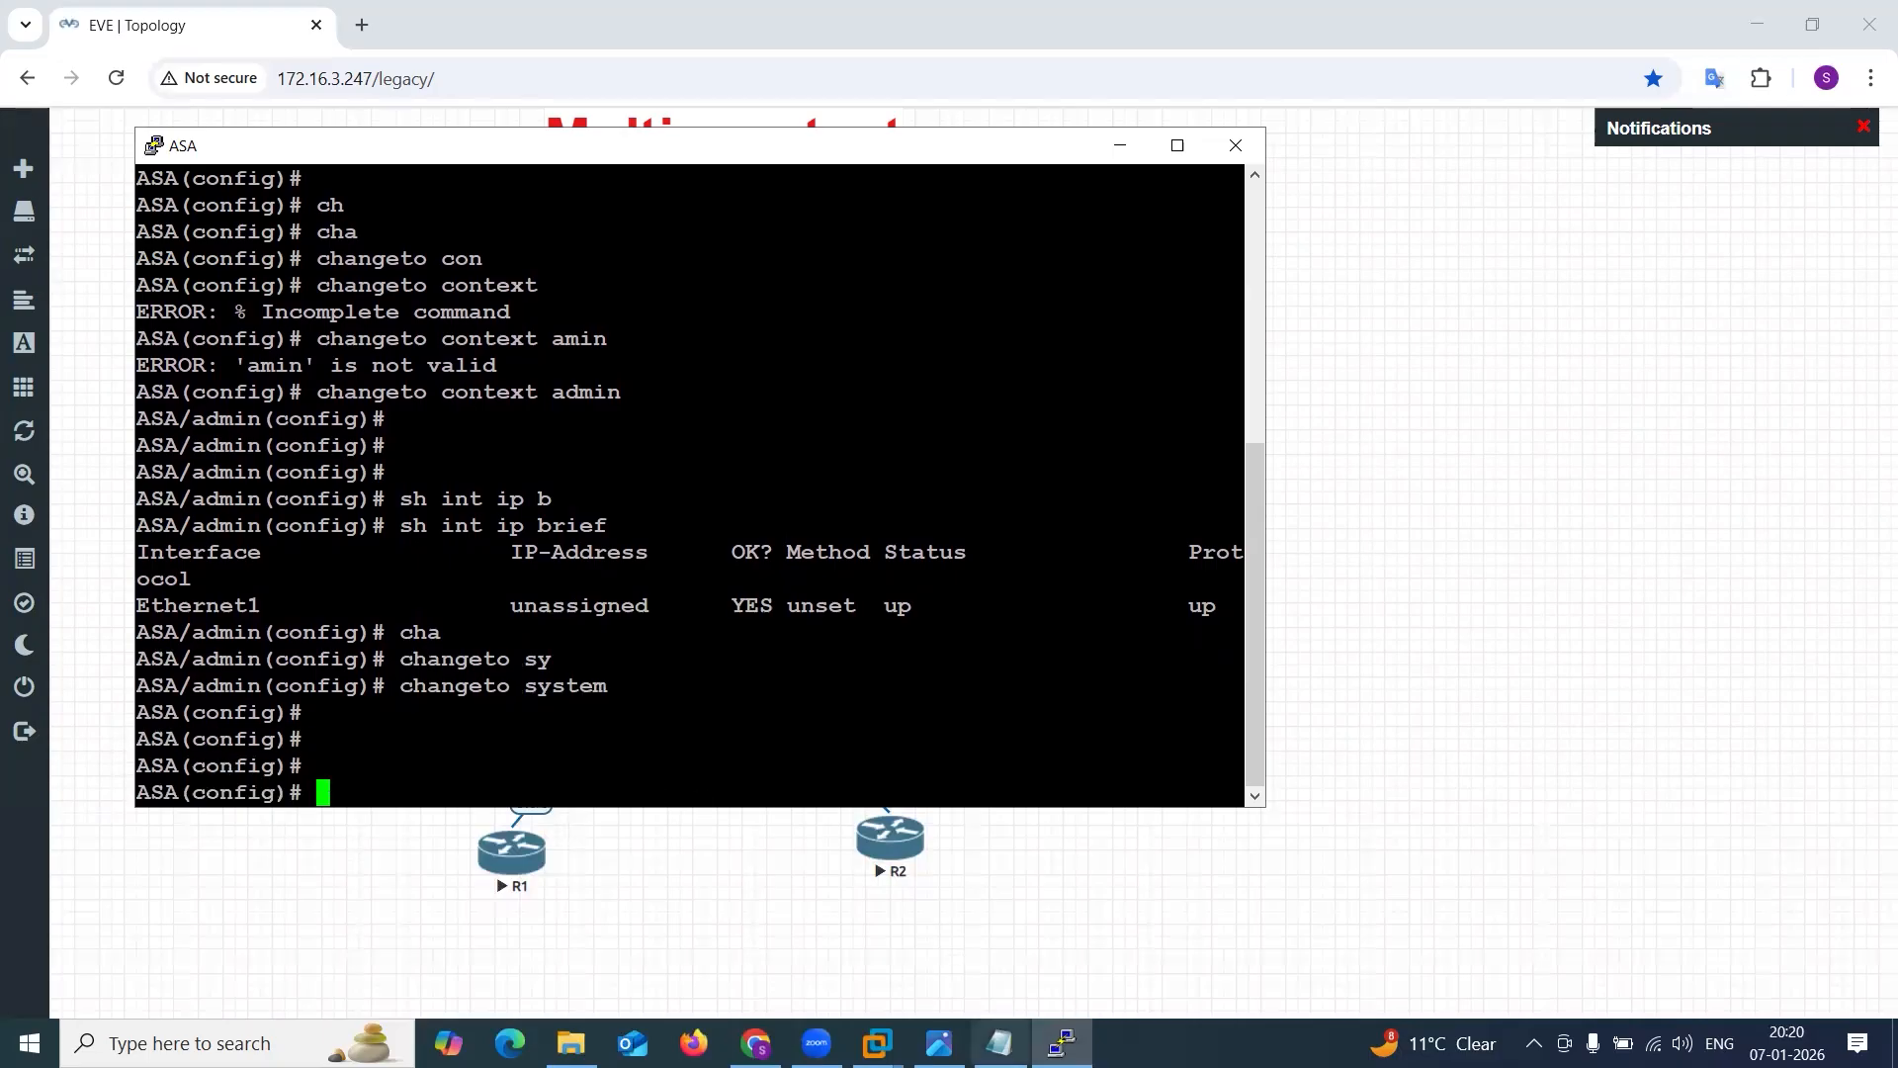
In the ASA 8PM Config.txt notes in Notepad, find and copy the admin context commands from int e1 through the username line.
click(999, 1043)
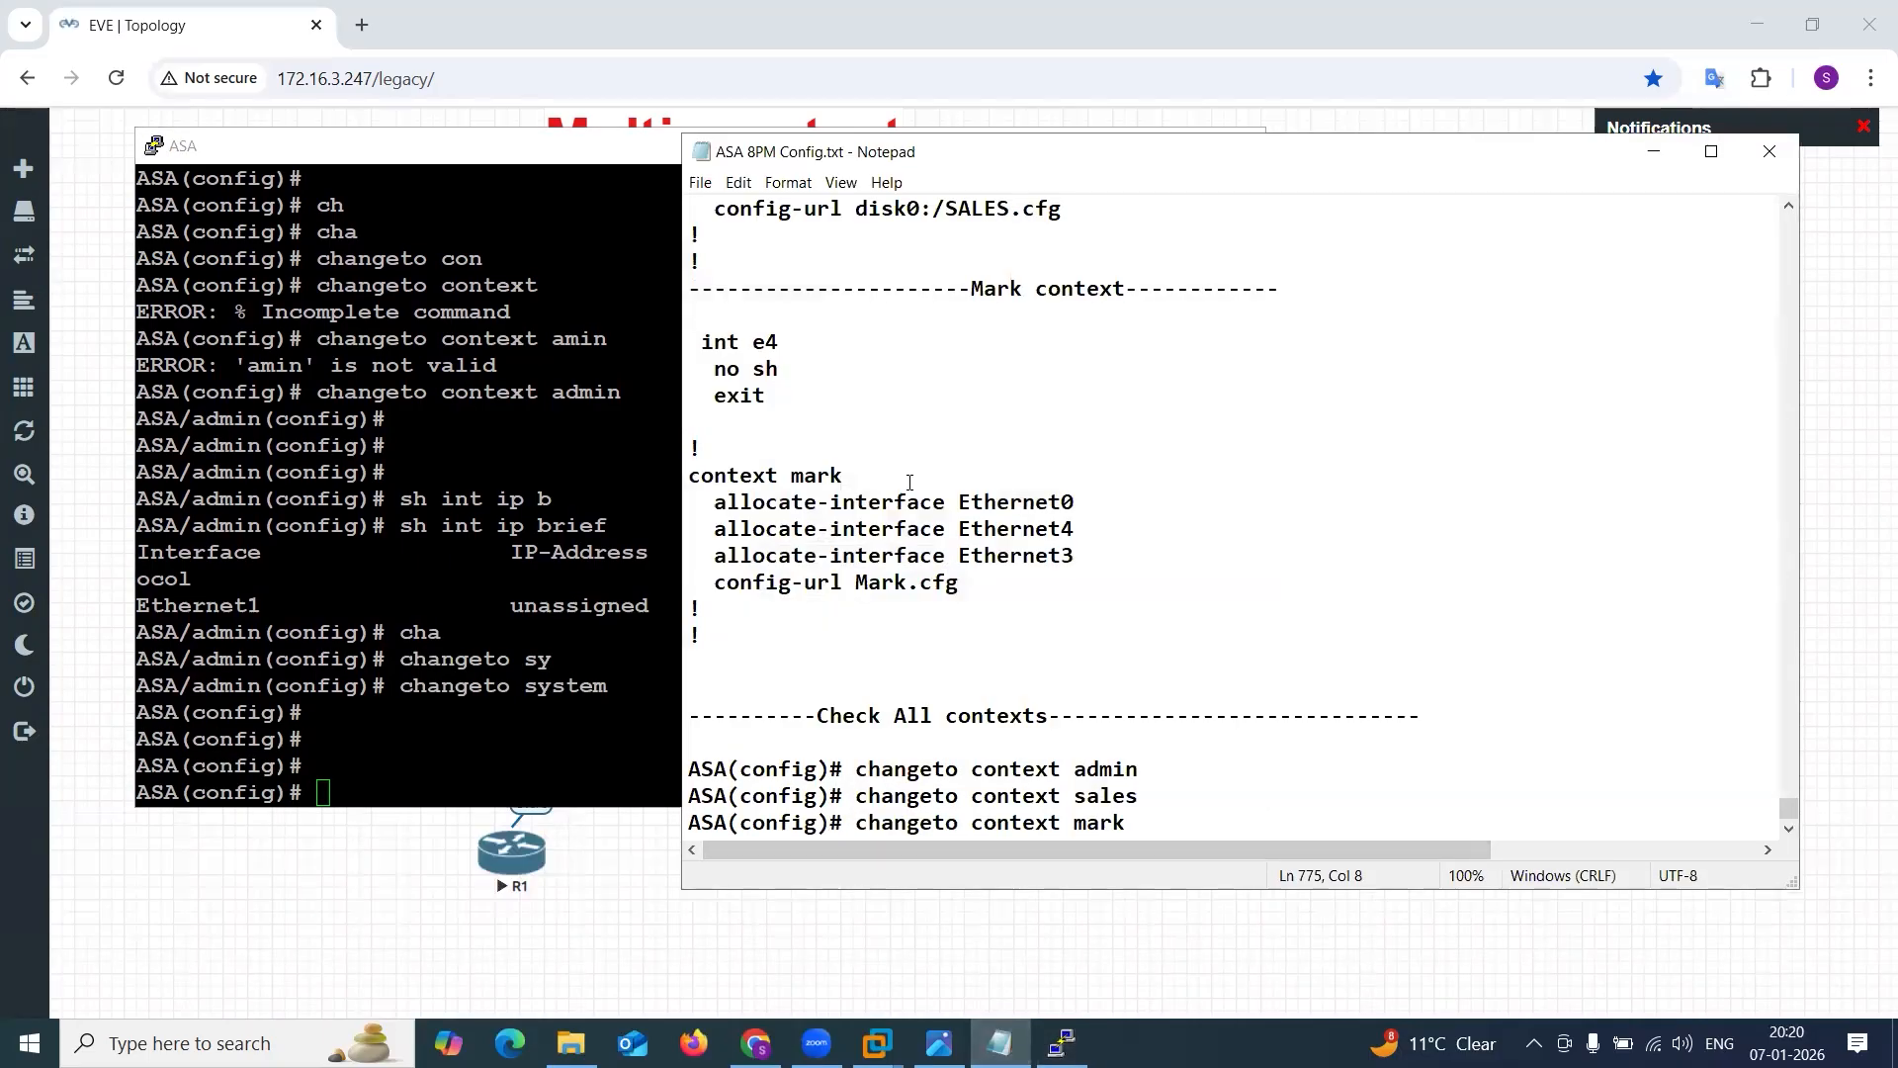
scroll(909, 481, up, 8)
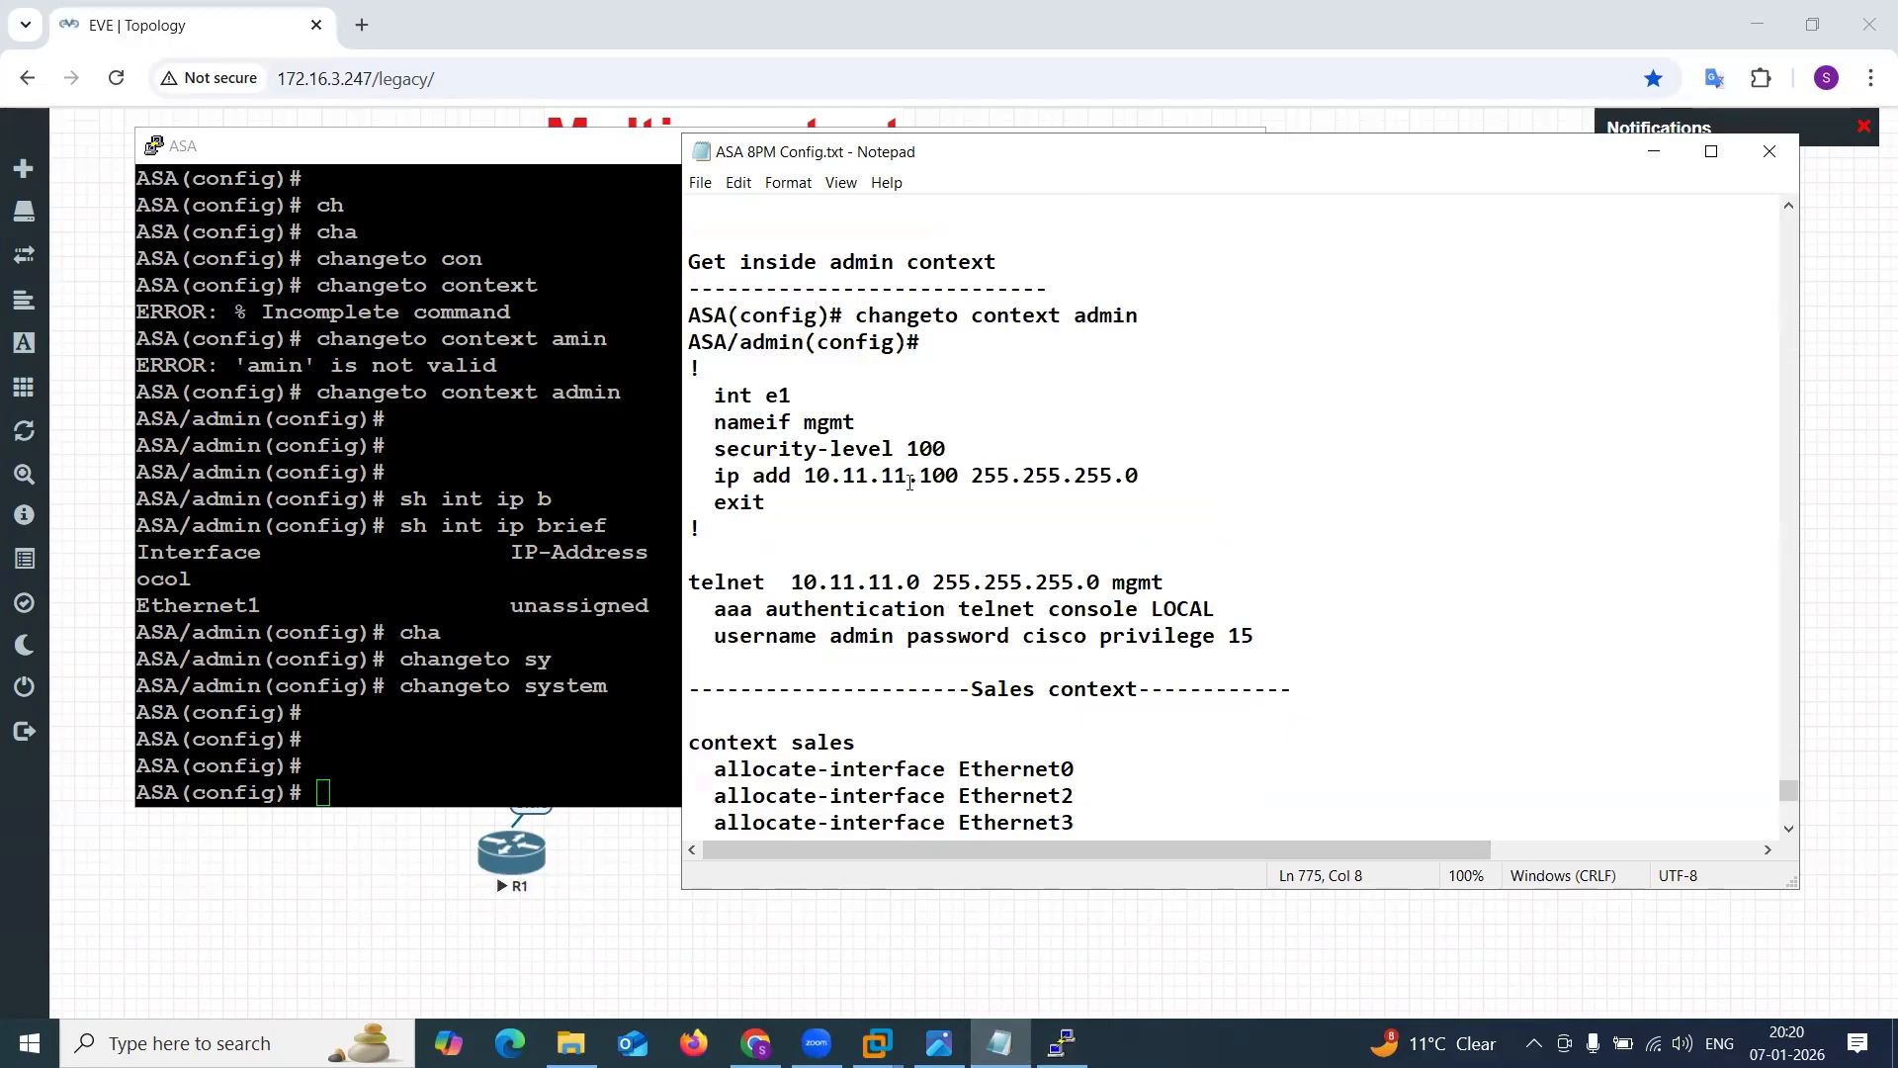
scroll(909, 482, up, 5)
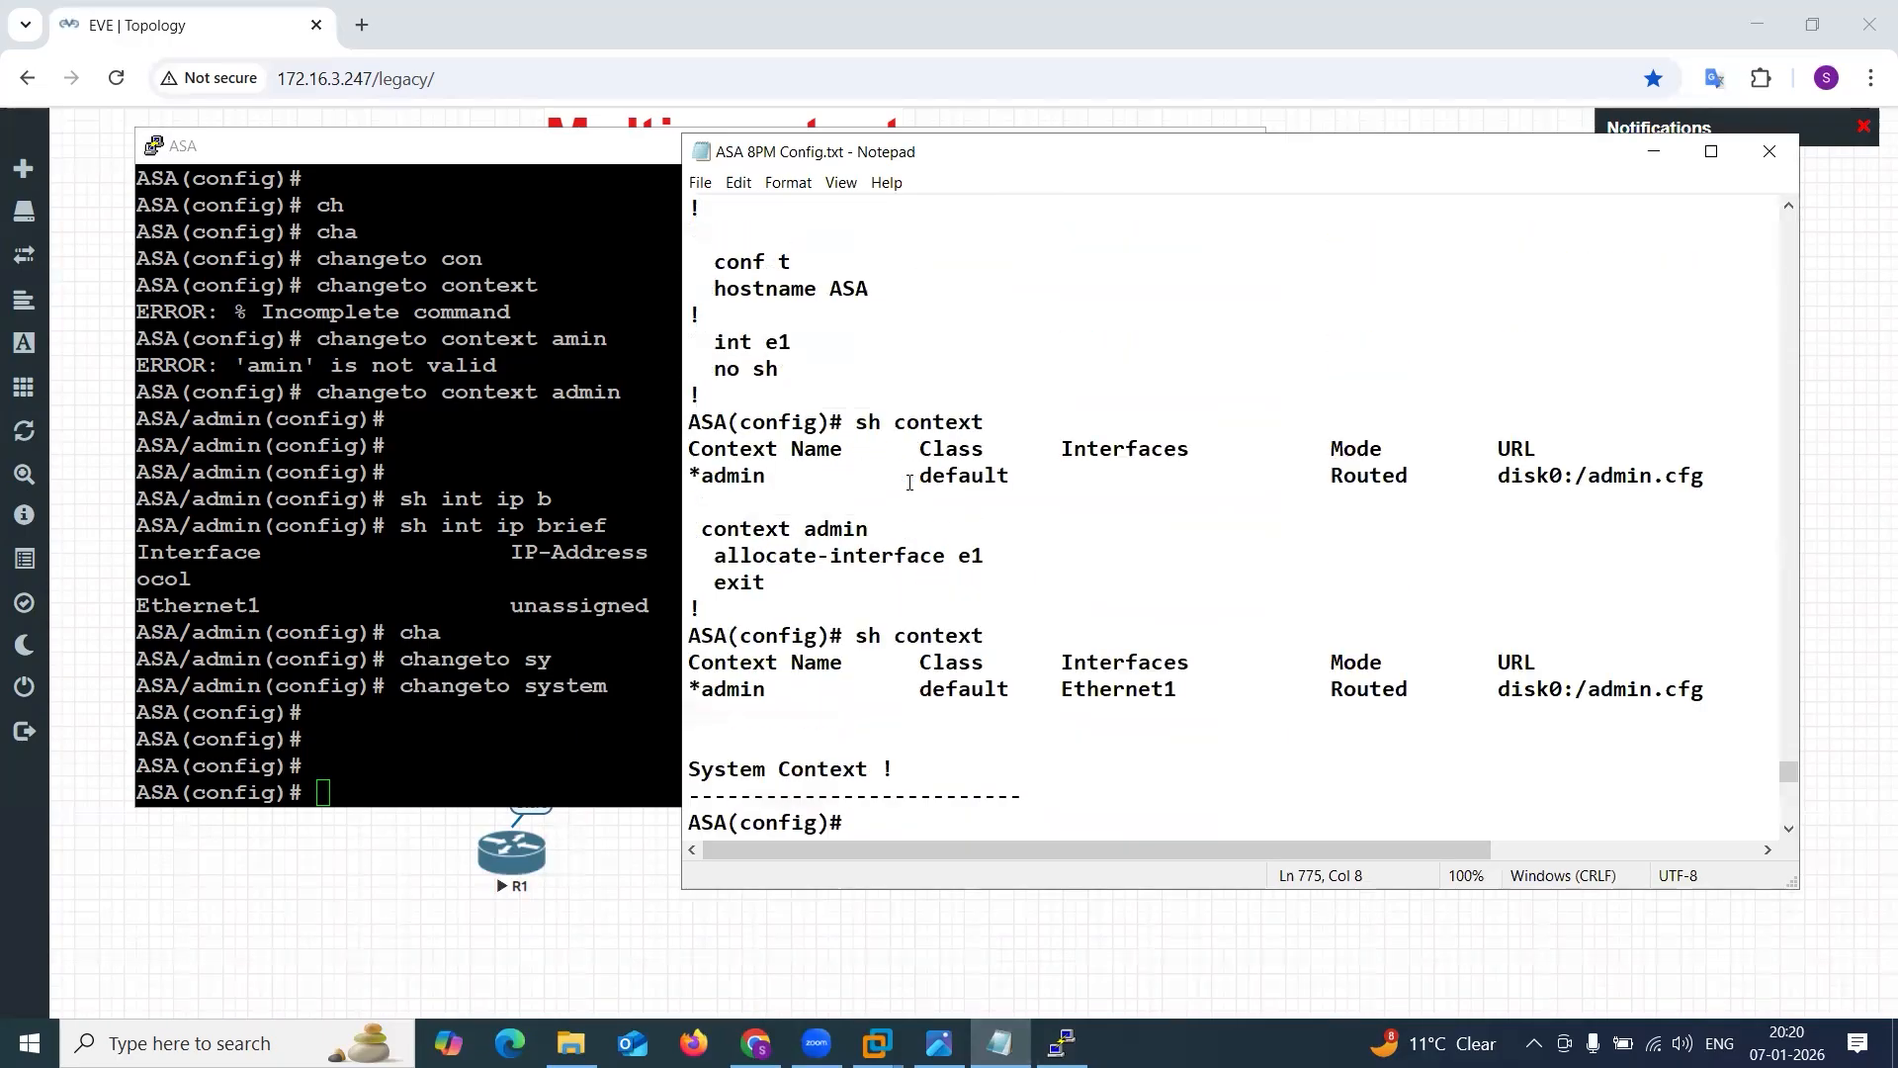
scroll(910, 482, up, 7)
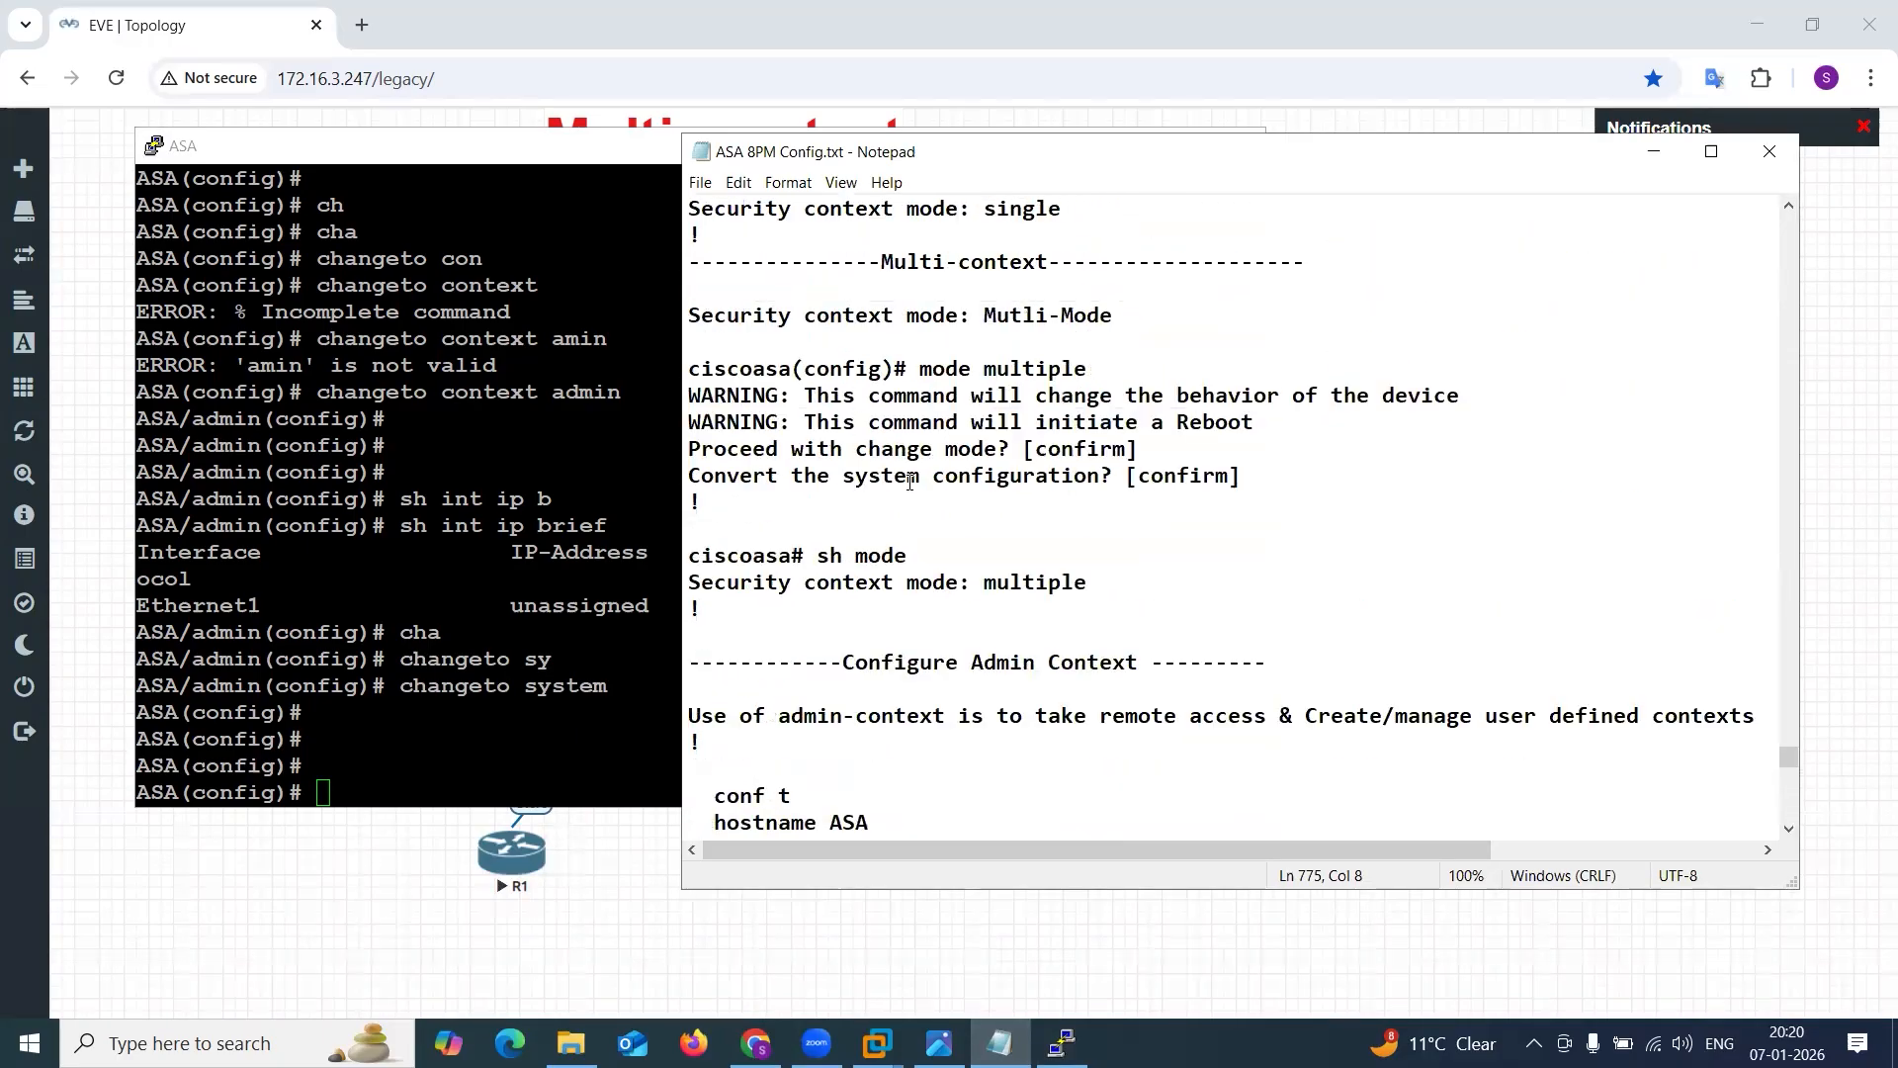
scroll(909, 481, down, 9)
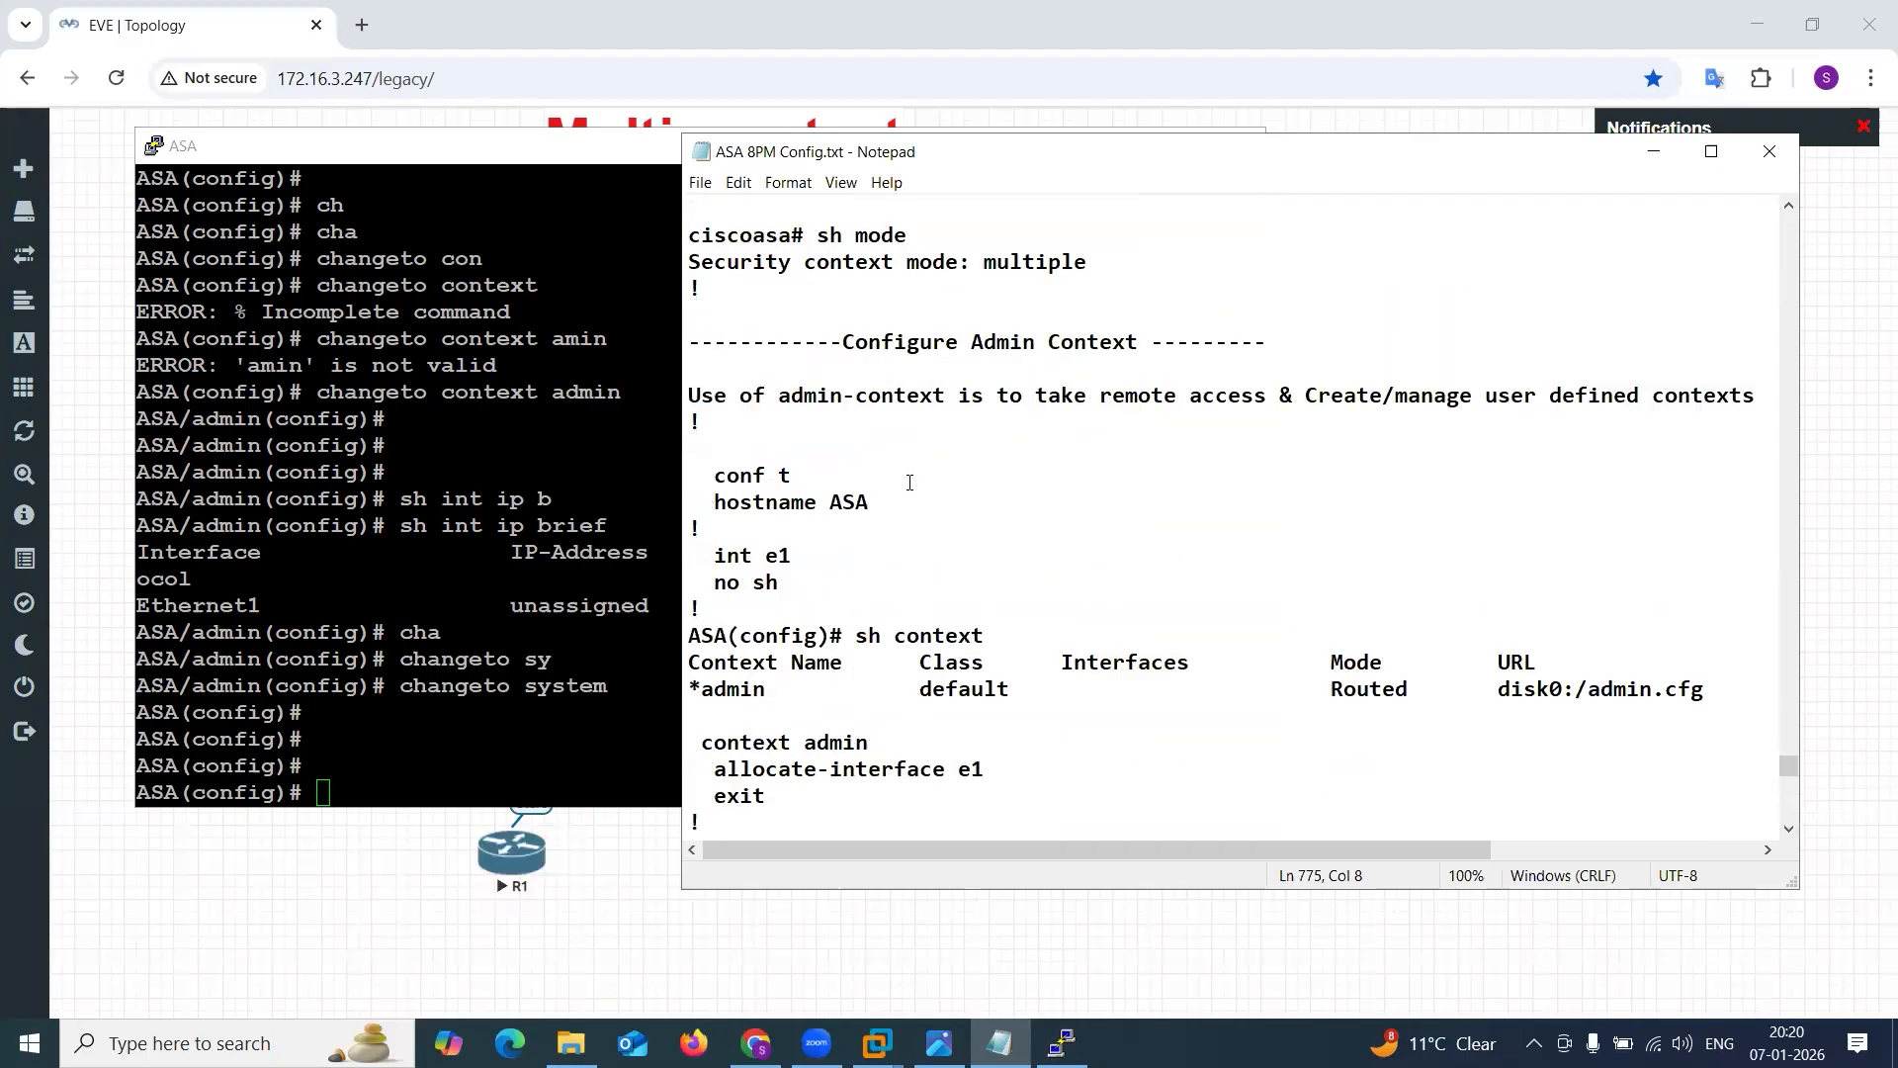
scroll(909, 481, down, 4)
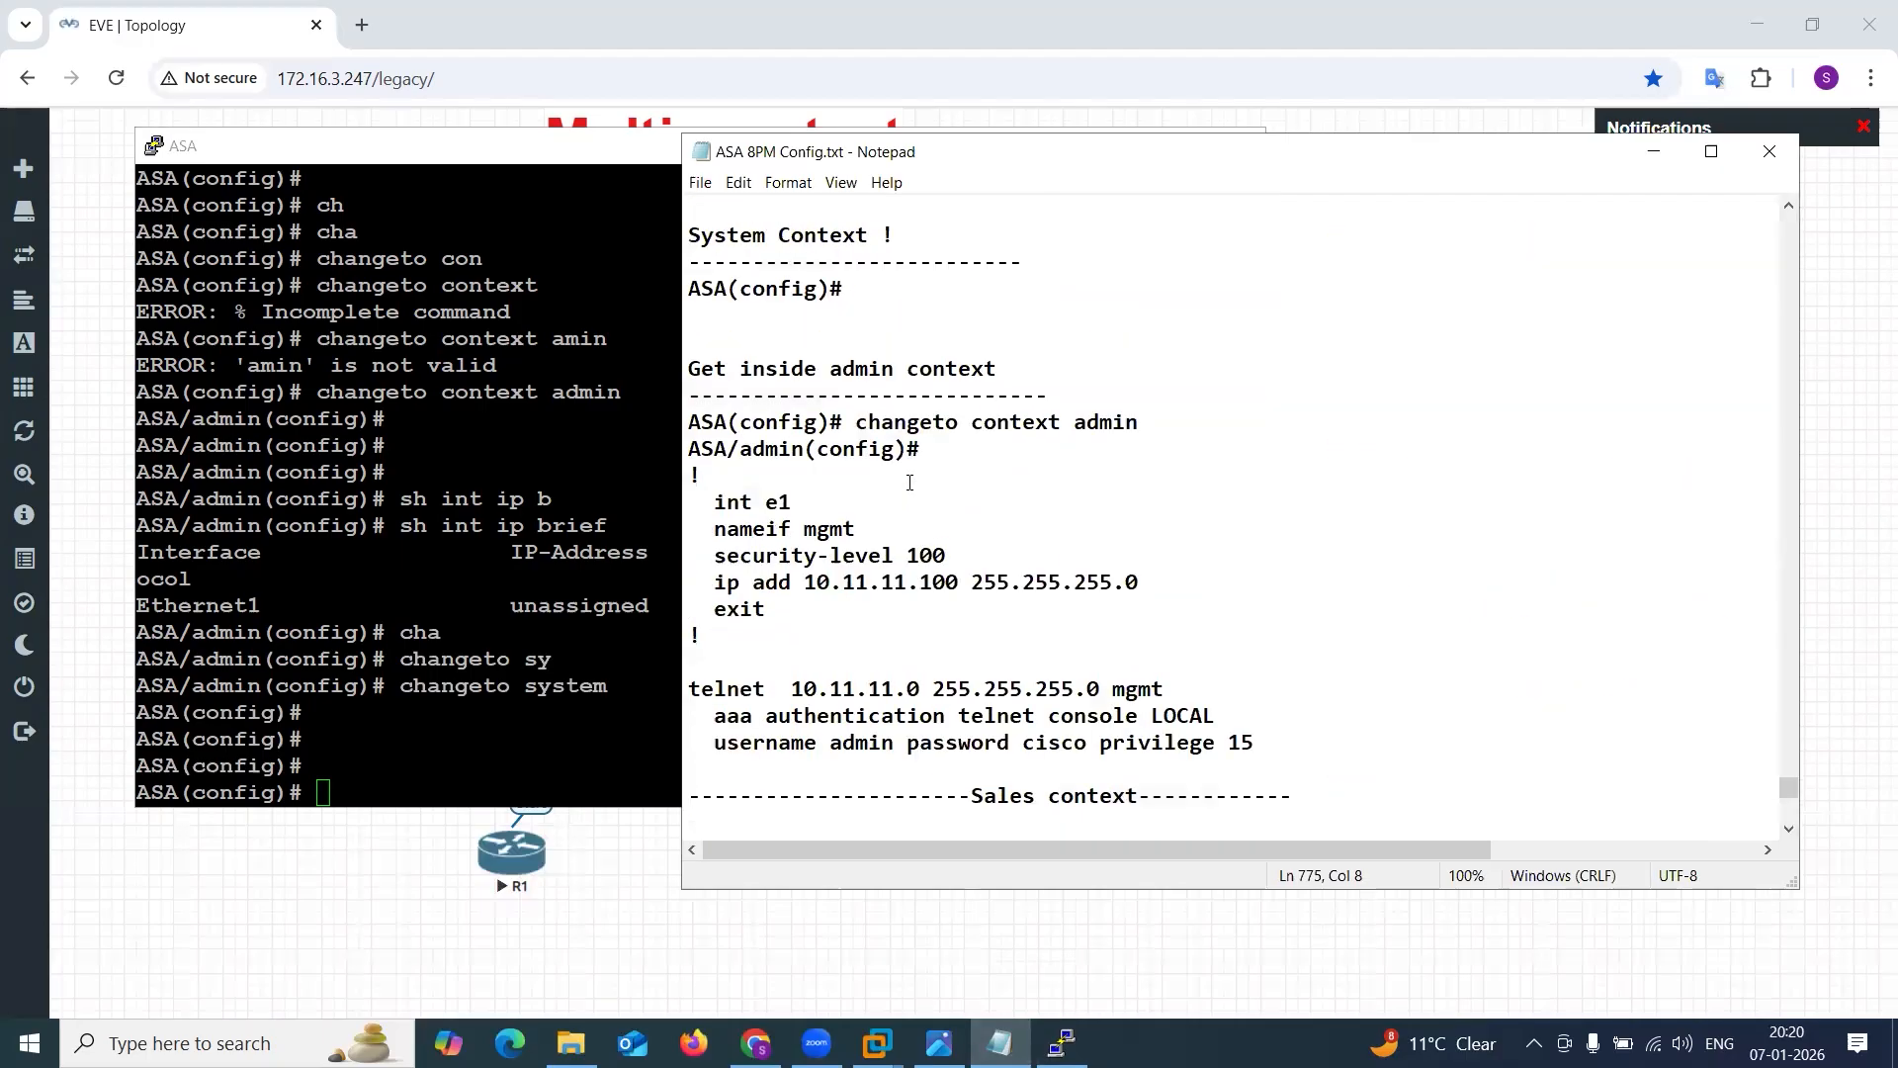
scroll(909, 481, down, 3)
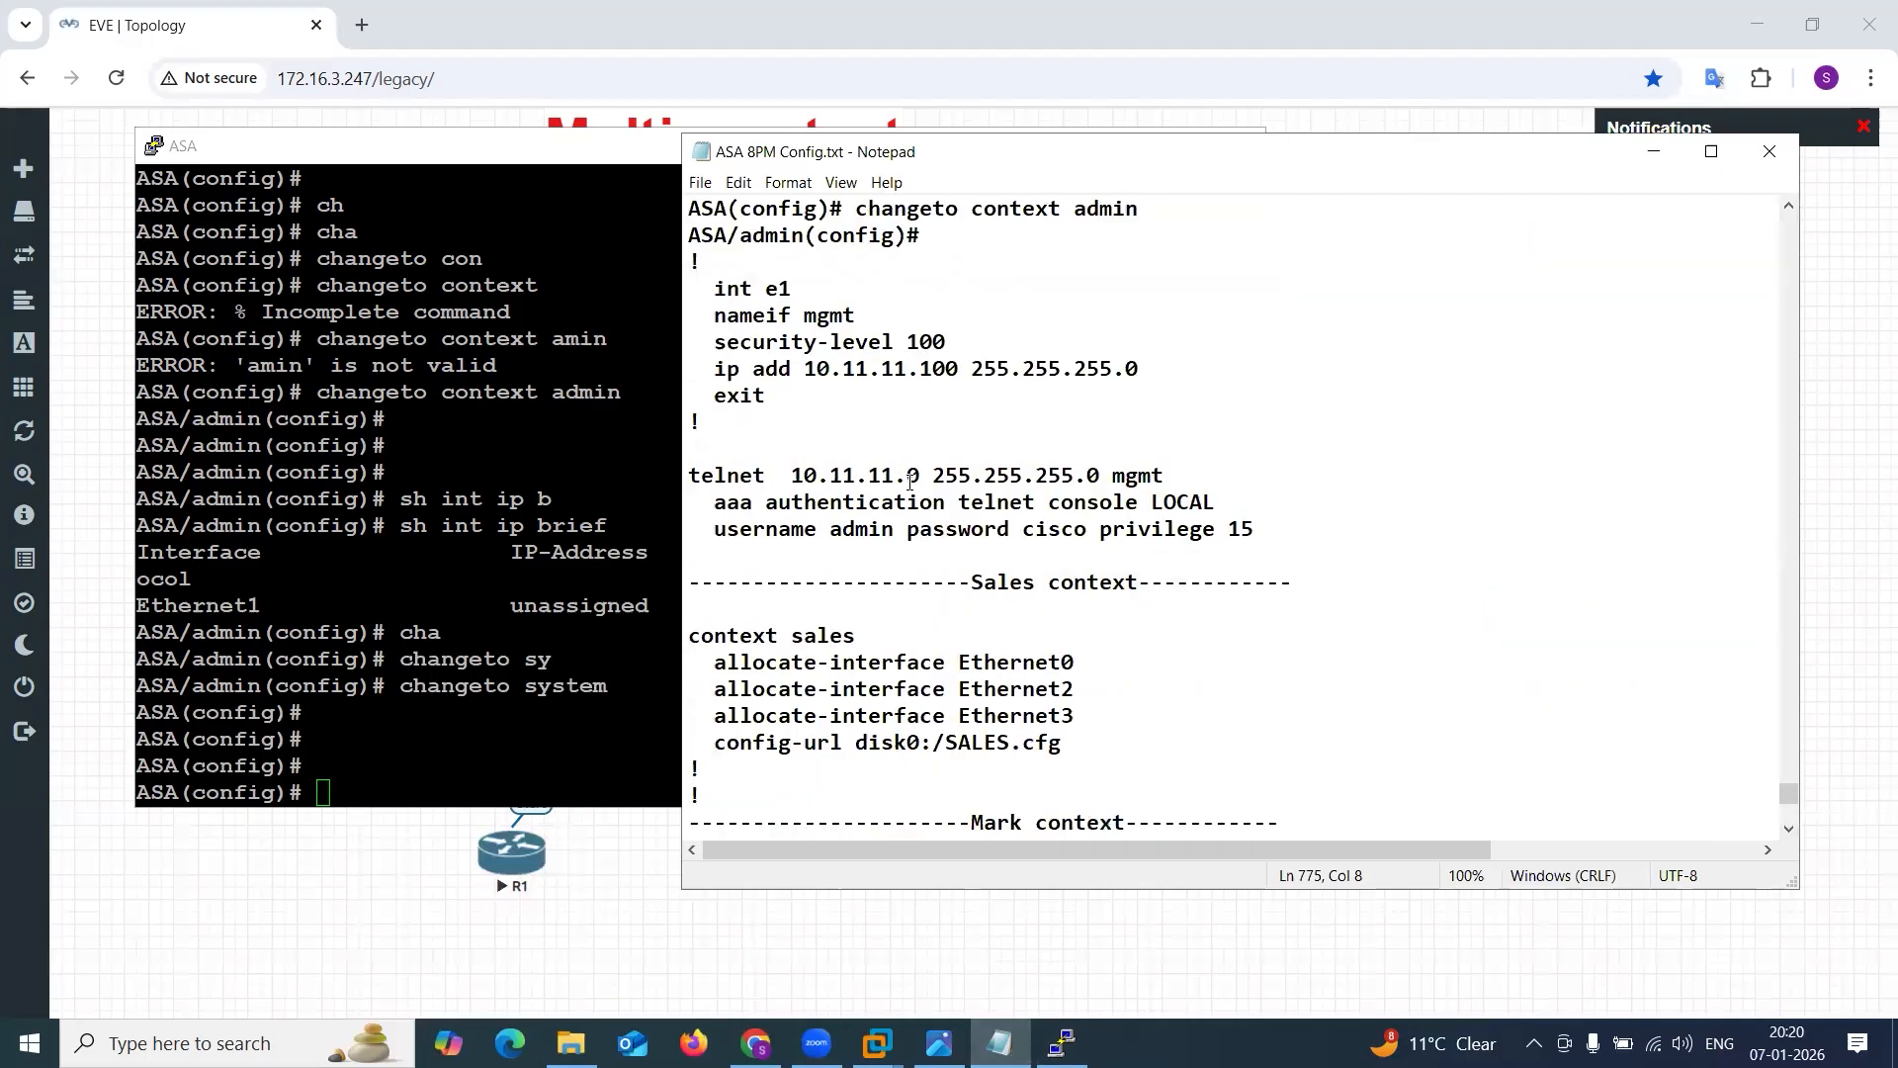
drag(715, 262, 1228, 544)
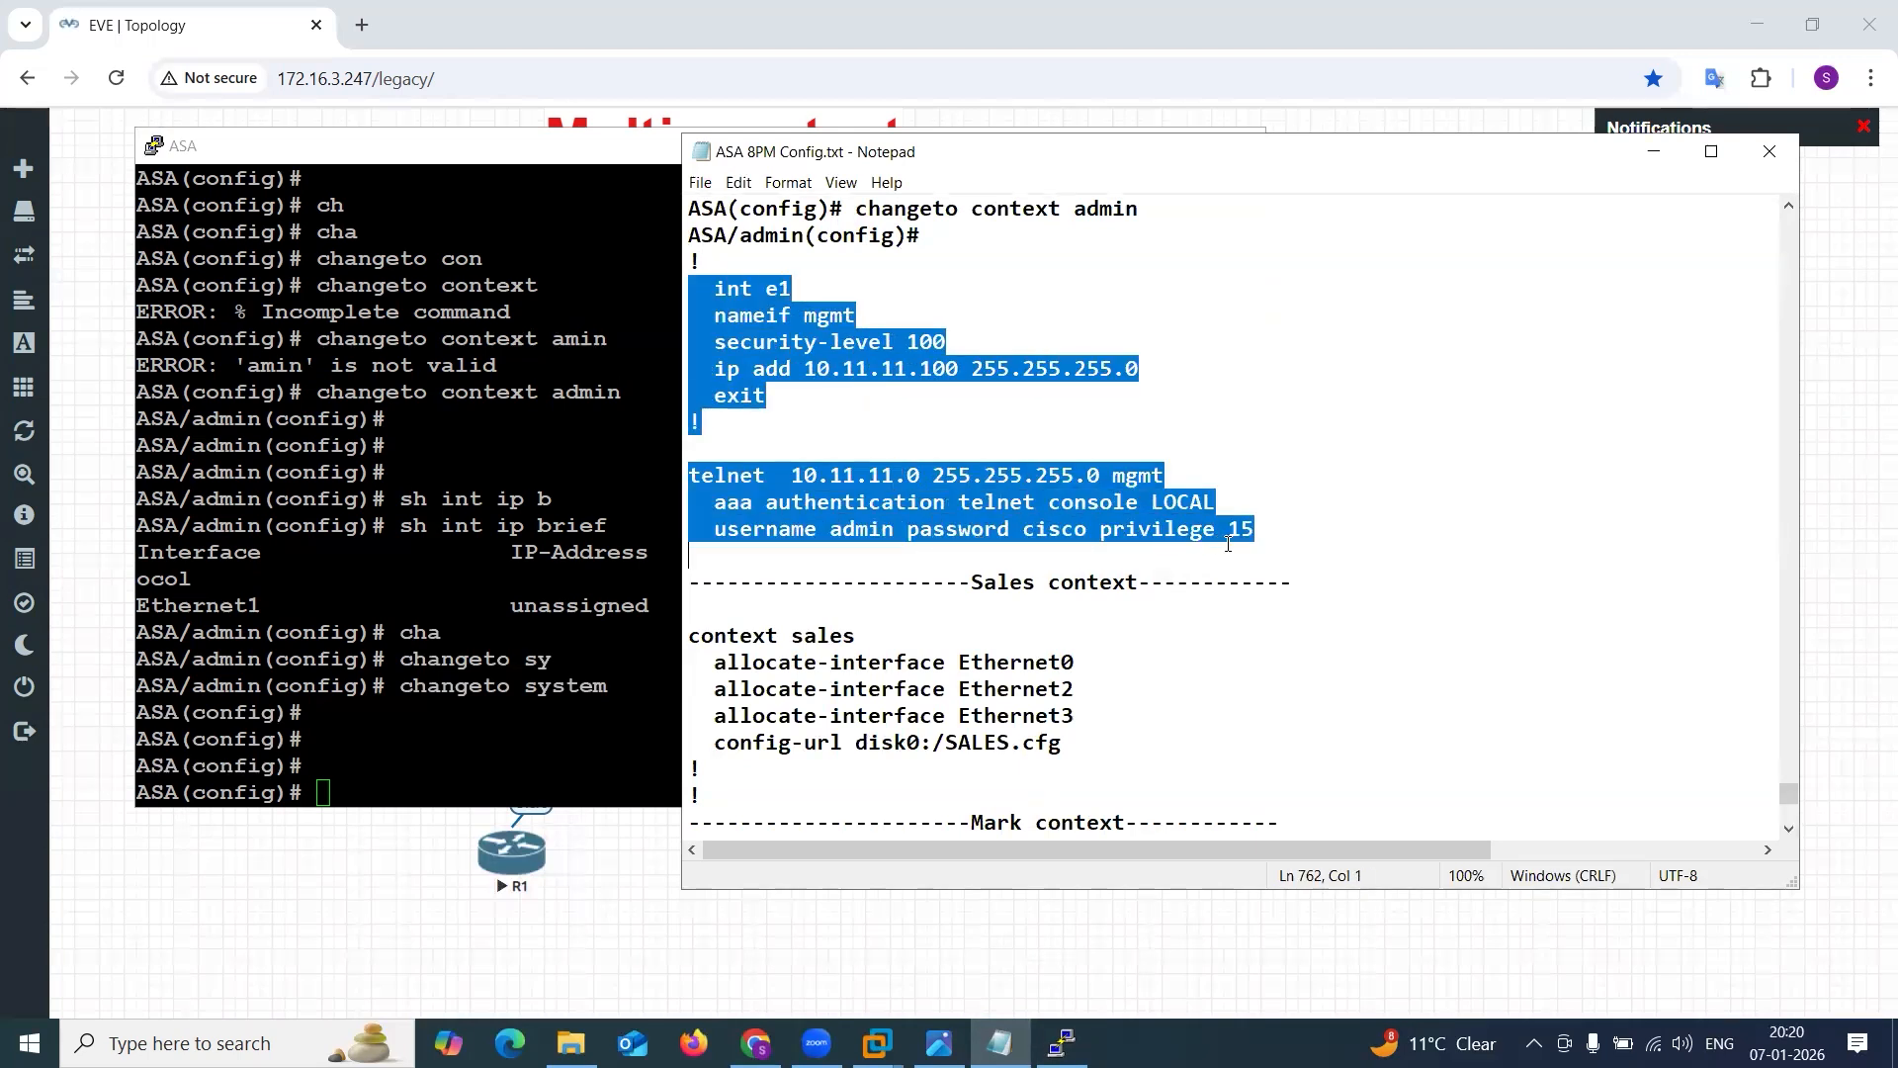
Return to the ASA console and switch from the system context to the admin context with changeto context admin.
click(493, 679)
text(cha)
key(Up)
key(Up)
key(Up)
key(Up)
key(Up)
key(Up)
key(Return)
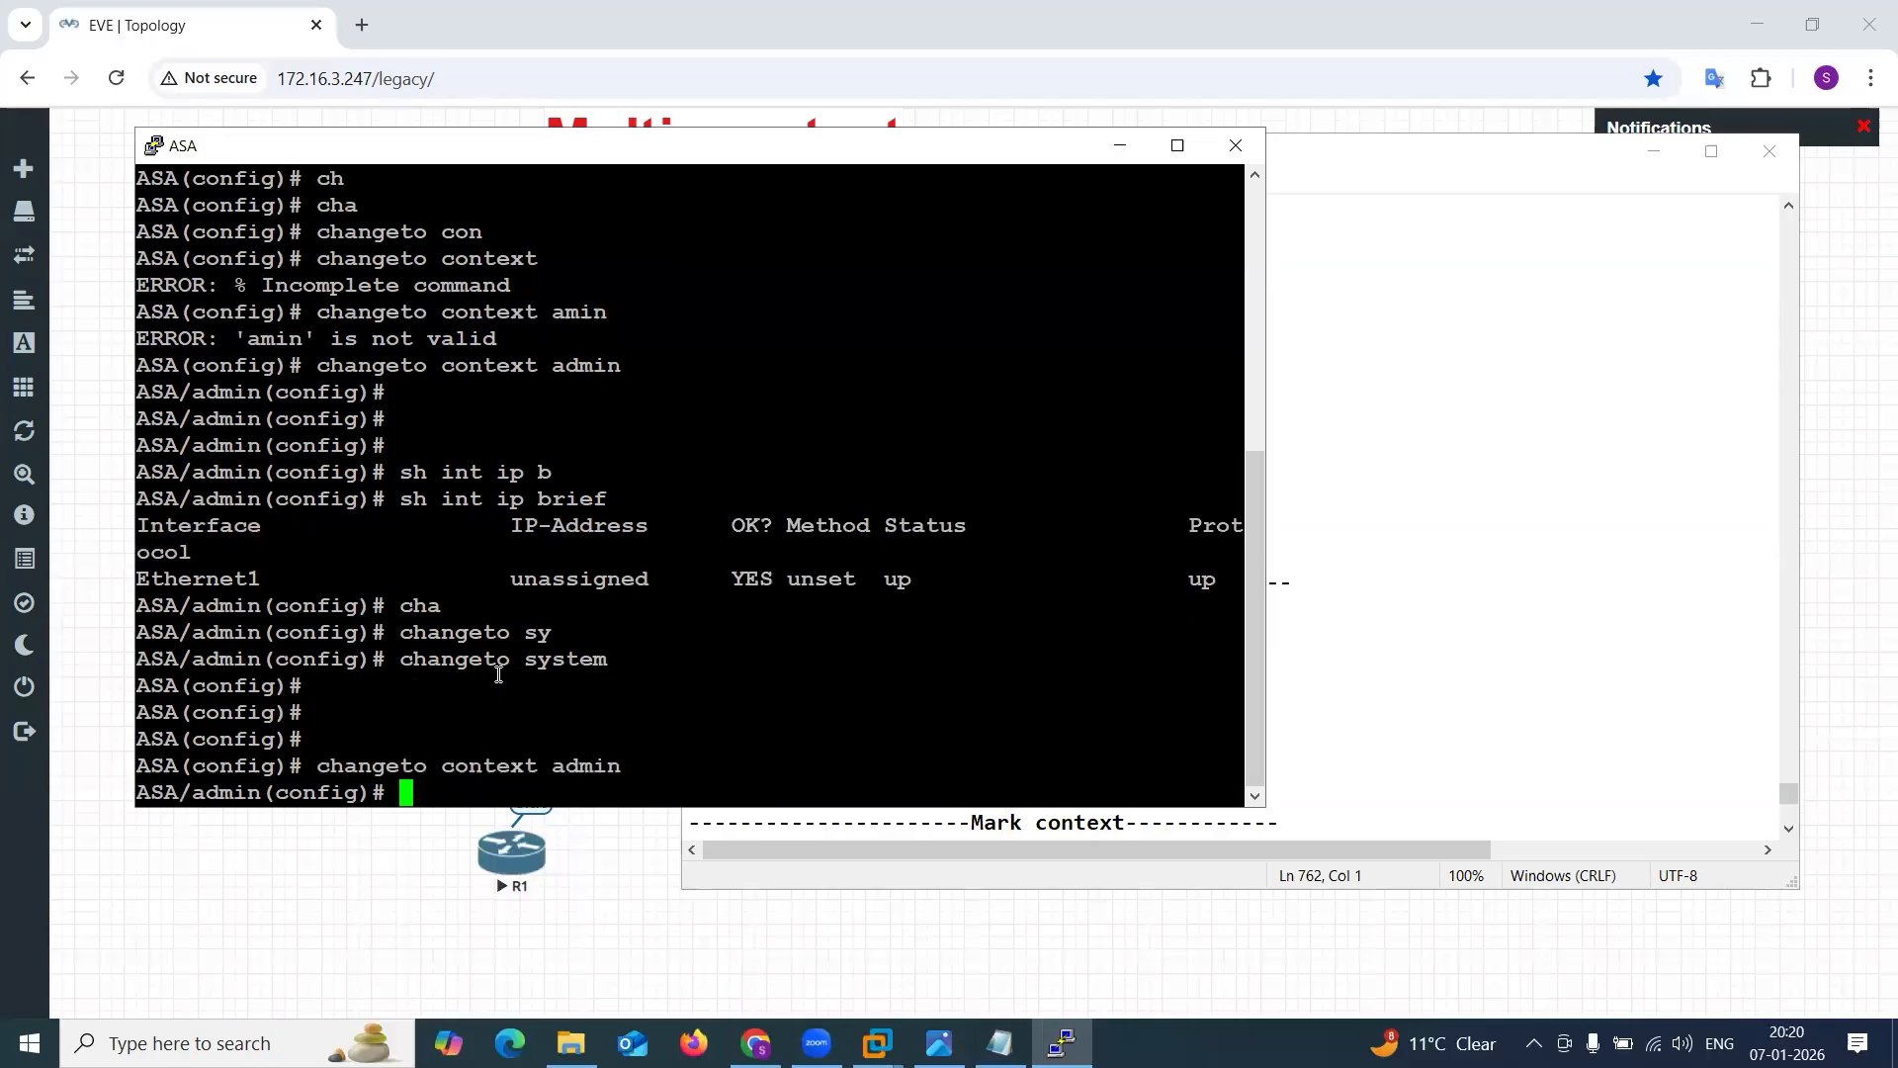
Paste the commands configuring e1 as mgmt, security level 100, IP 10.11.11.100 255.255.255.0, Telnet from 10.11.11.0 with LOCAL authentication, and the admin account's password.
right_click(658, 672)
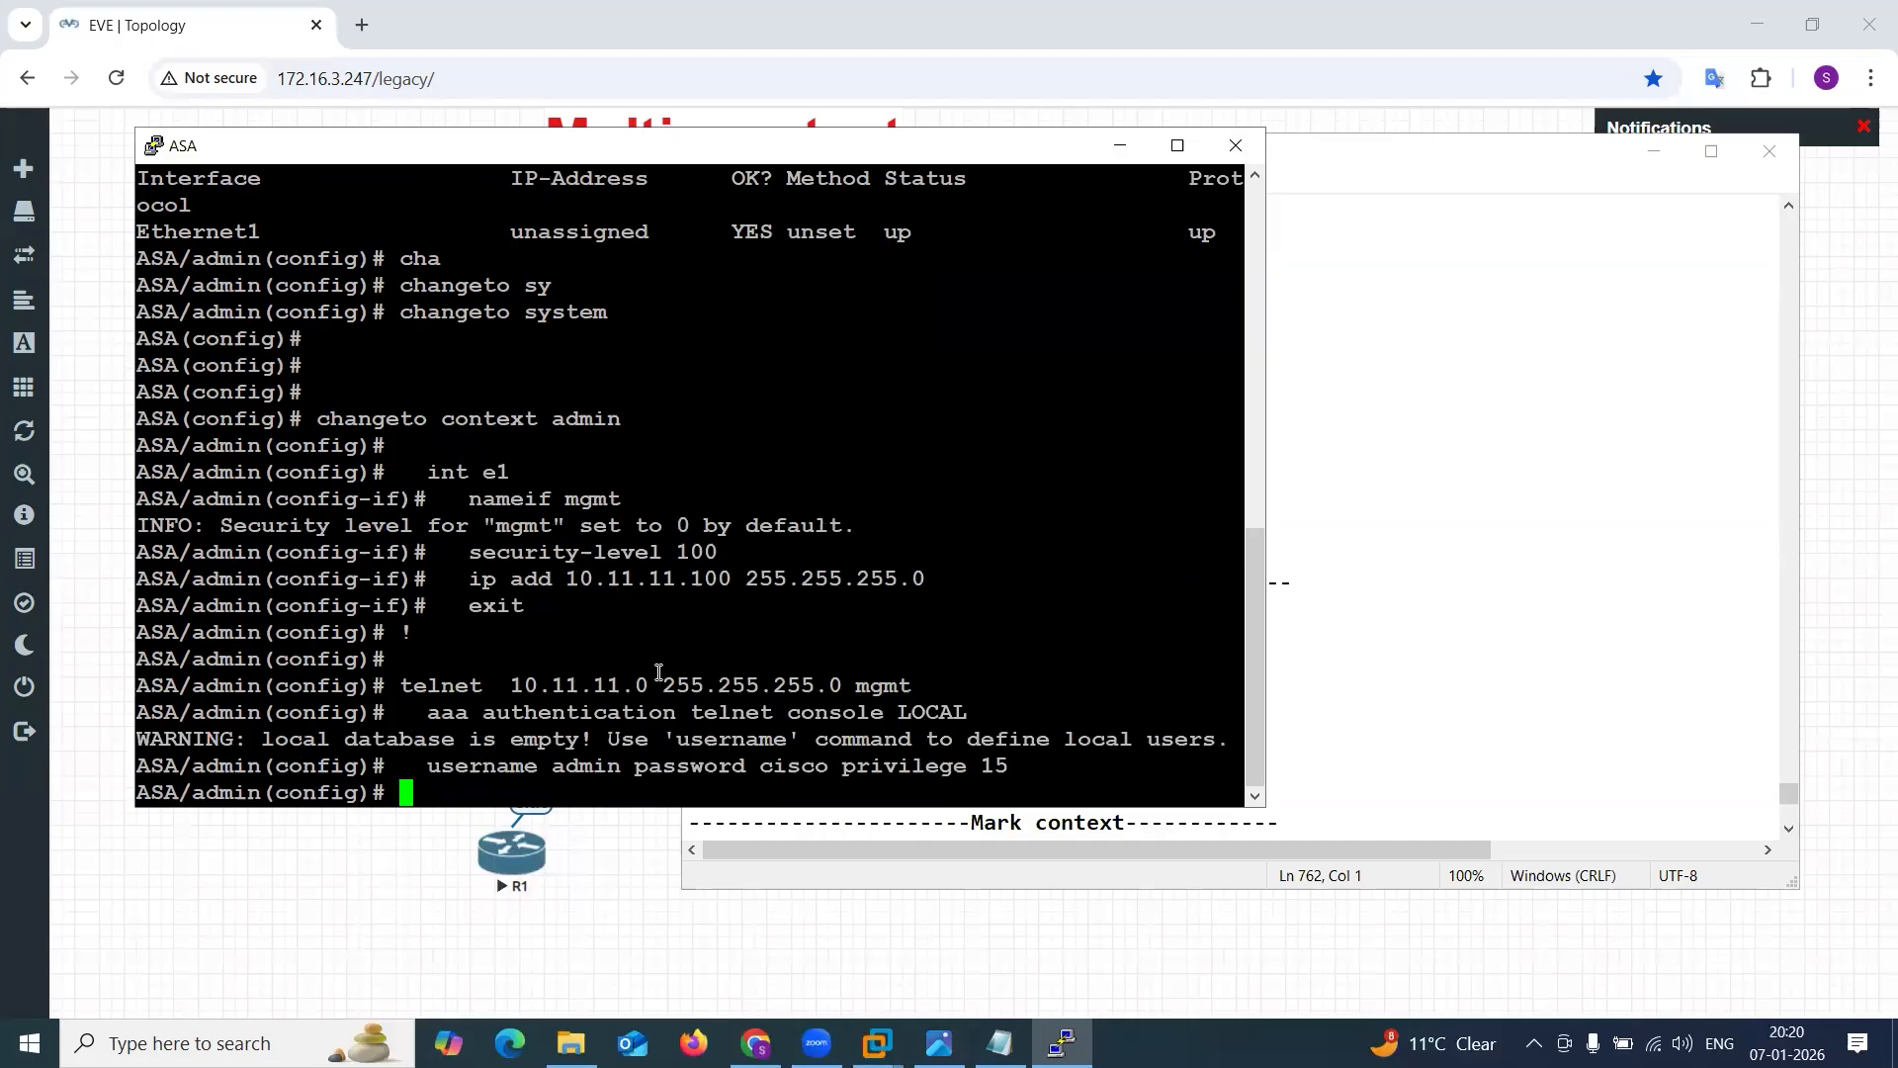
key(Return)
key(Return)
key(Return)
key(Return)
key(Return)
List the admin context's interface addresses with sh int ip brief to verify the Ethernet1 configuration.
text(sh )
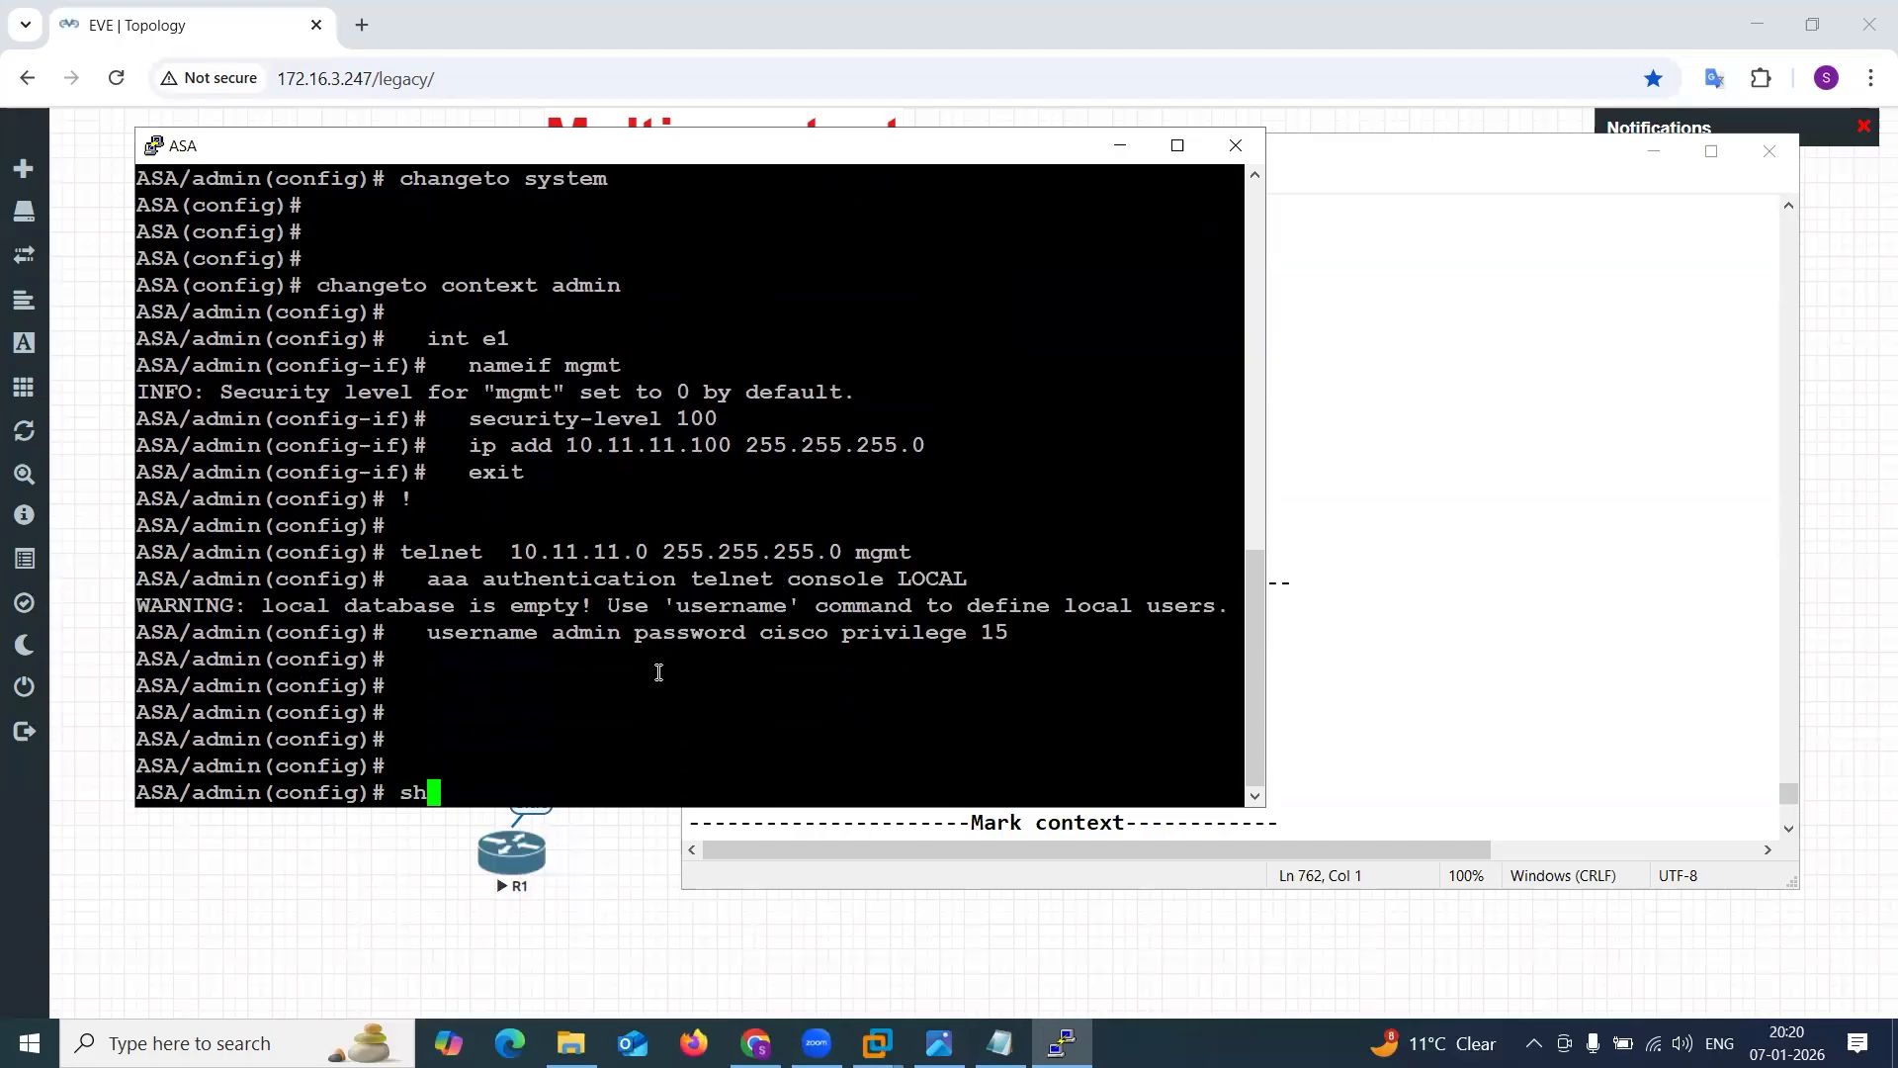
text(int ip b)
key(Tab)
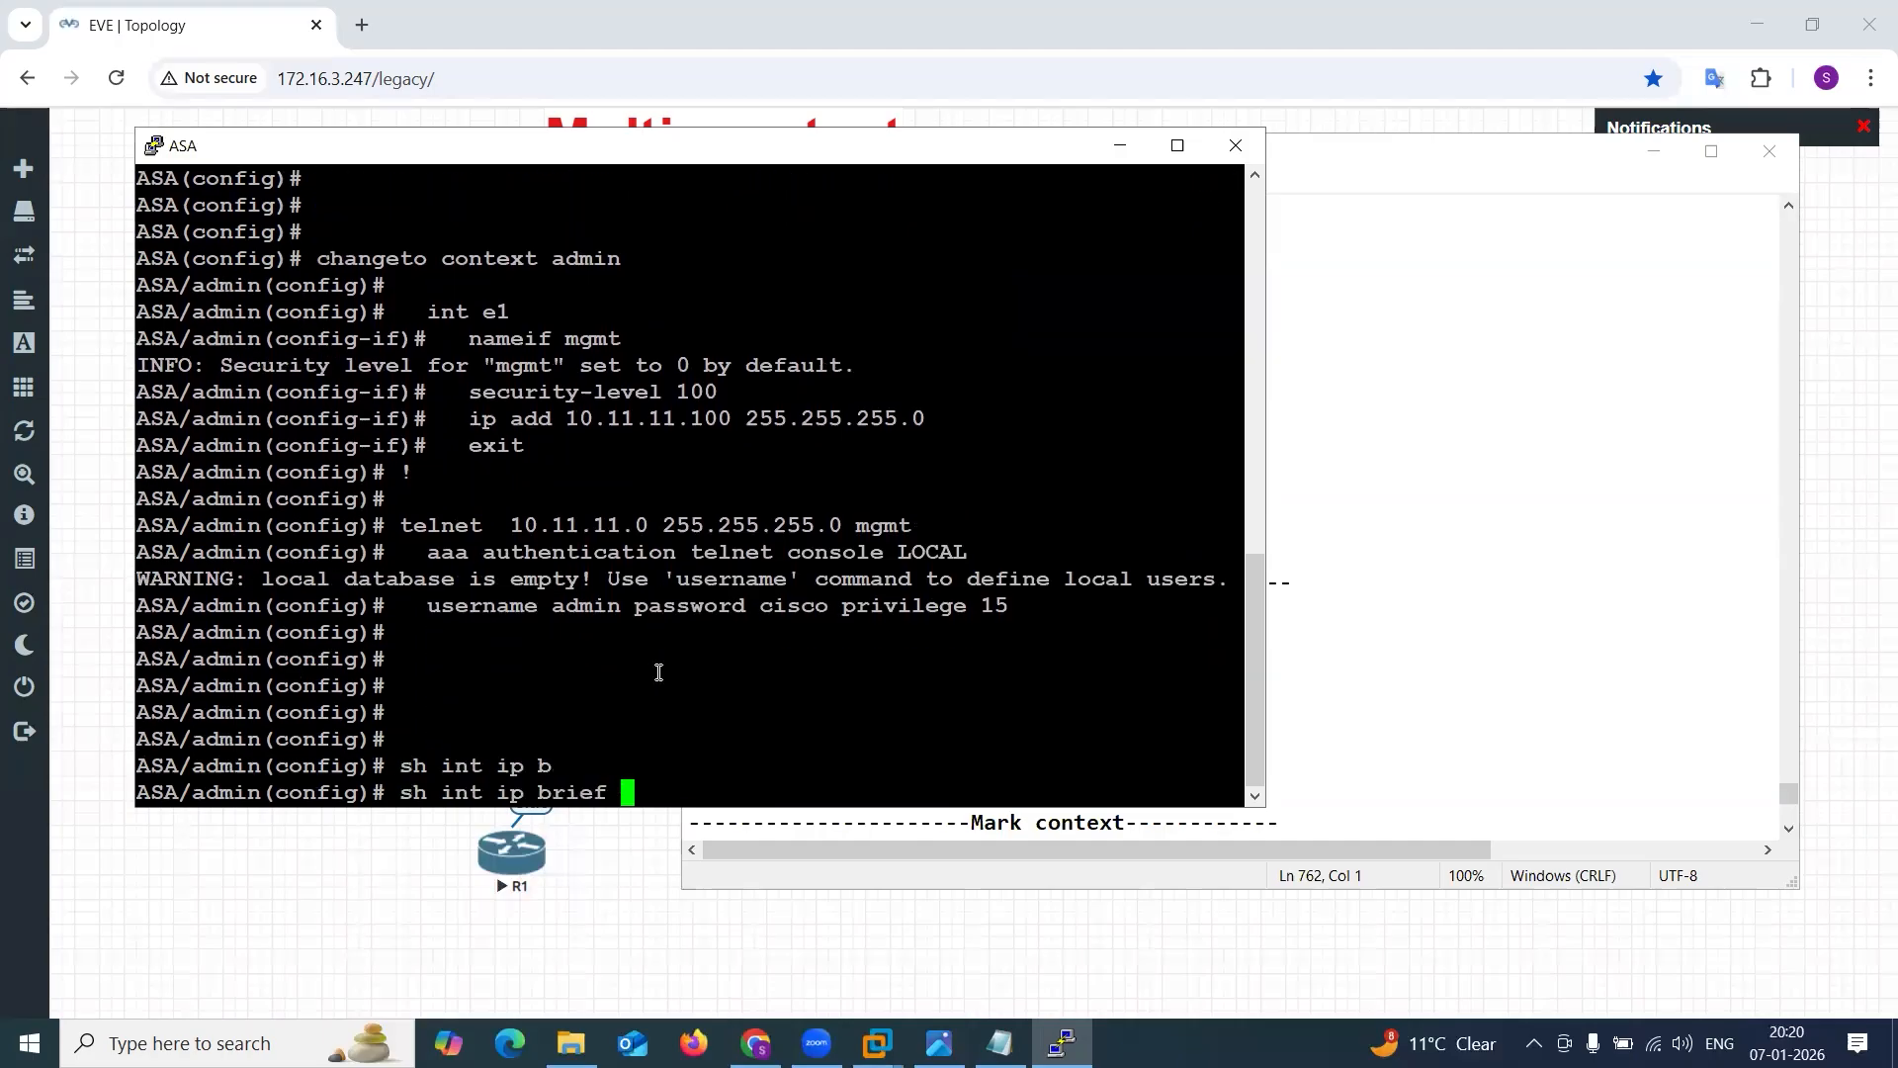
key(Return)
Run sh nameif in the admin context and examine the name and security level of Ethernet1.
text(sh)
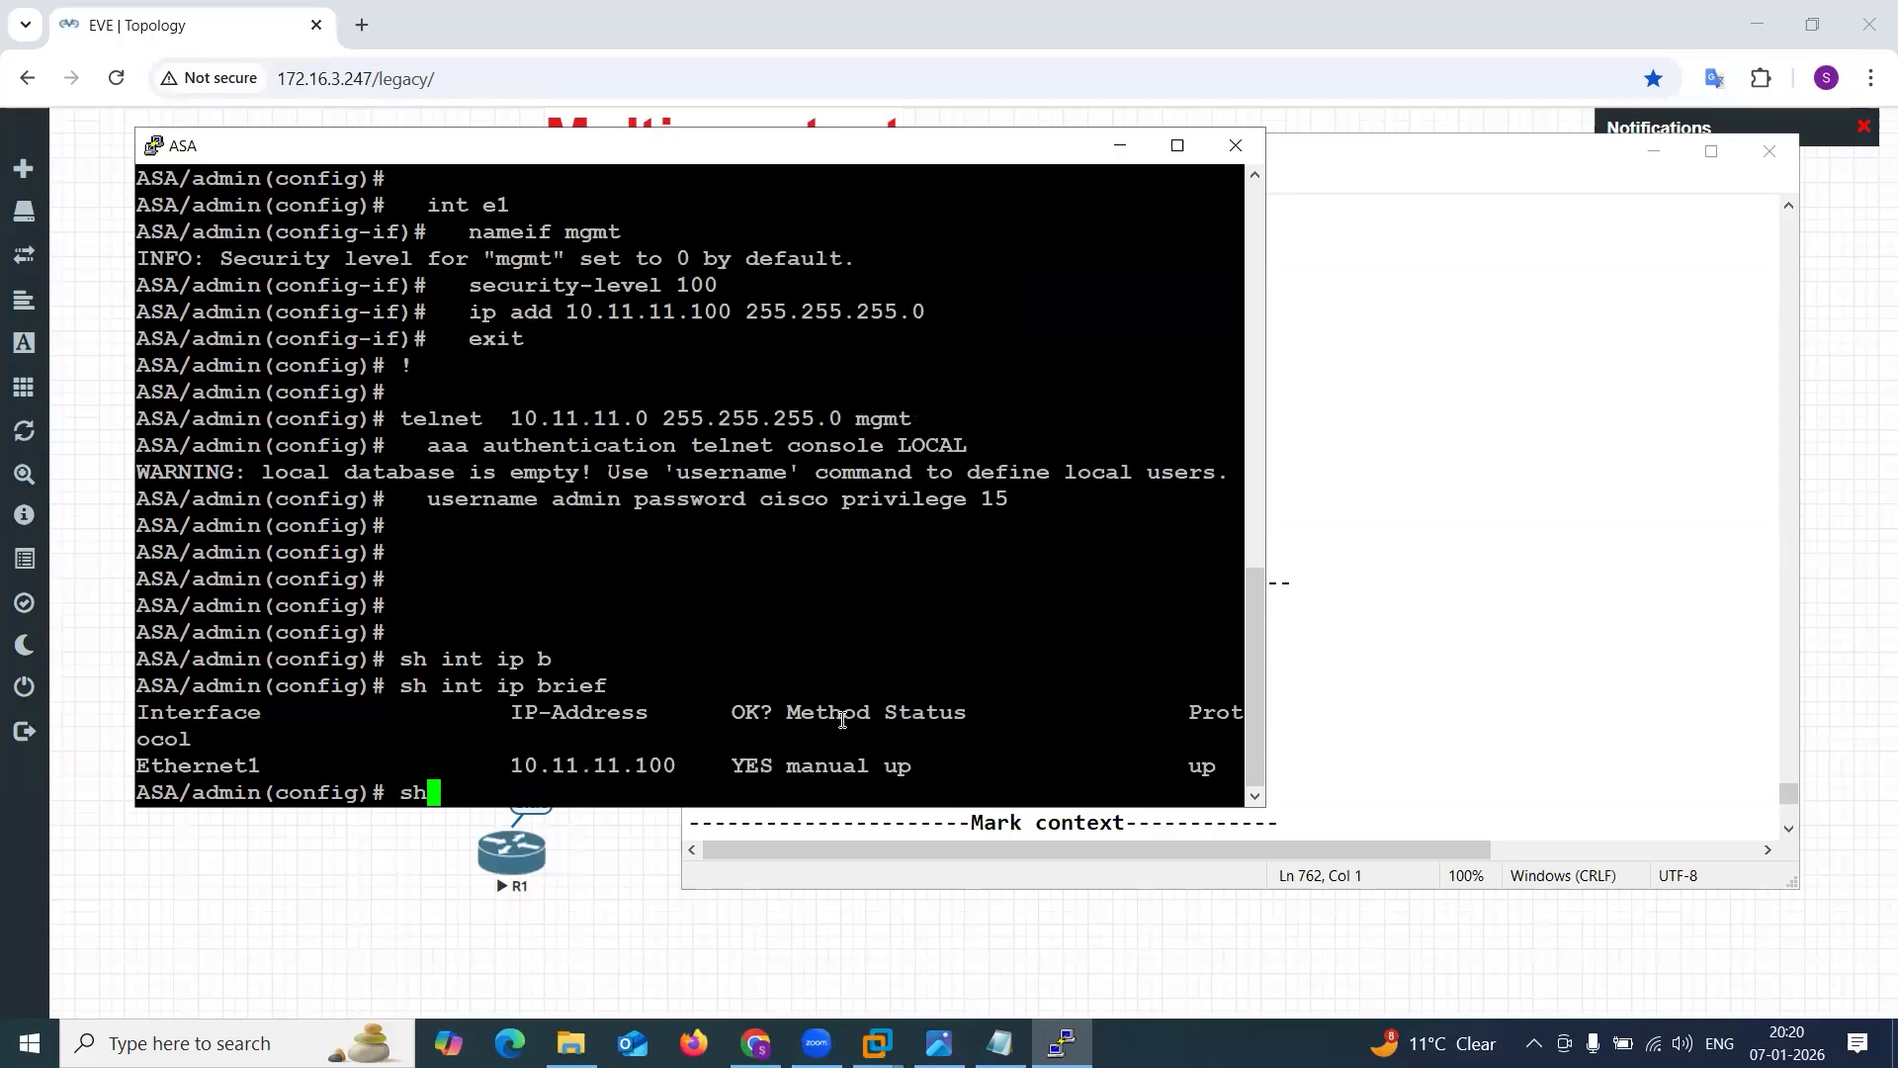
text( nameif)
key(Return)
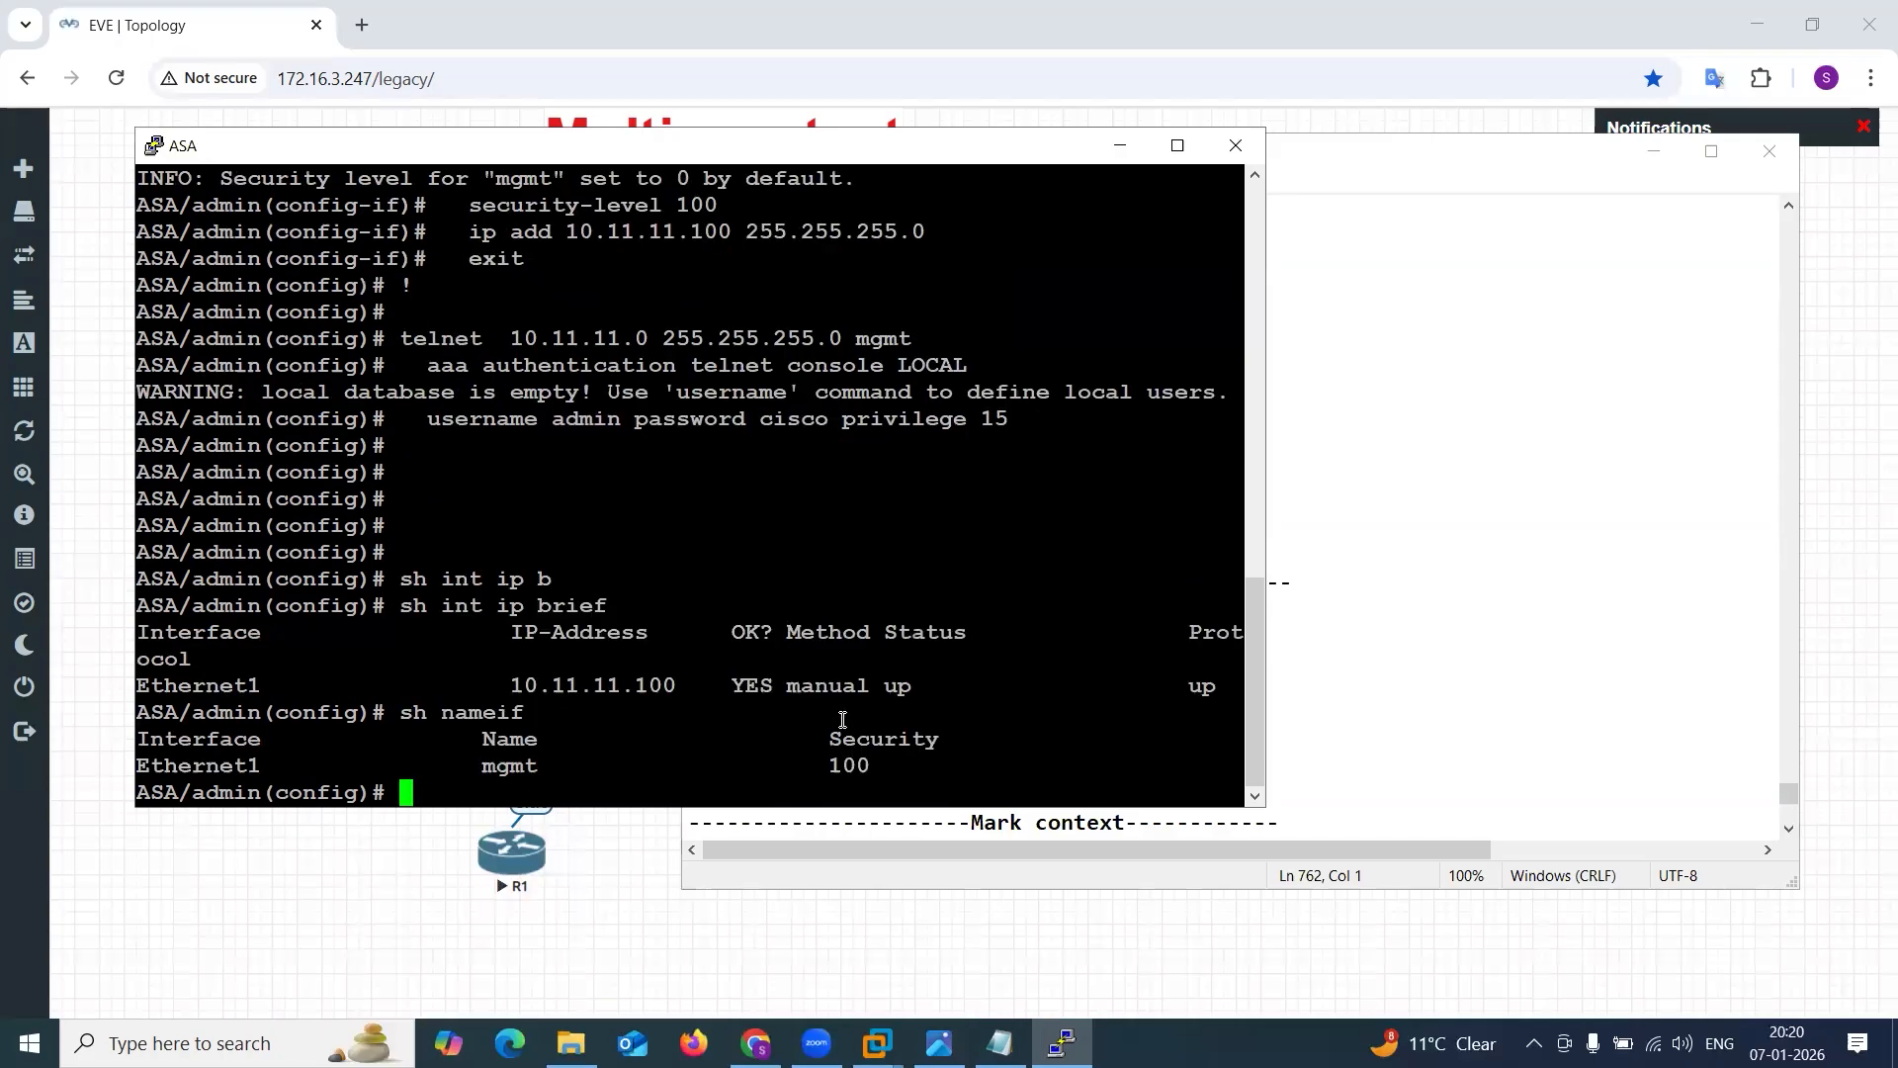
key(Return)
key(Return)
key(Return)
key(Return)
key(Return)
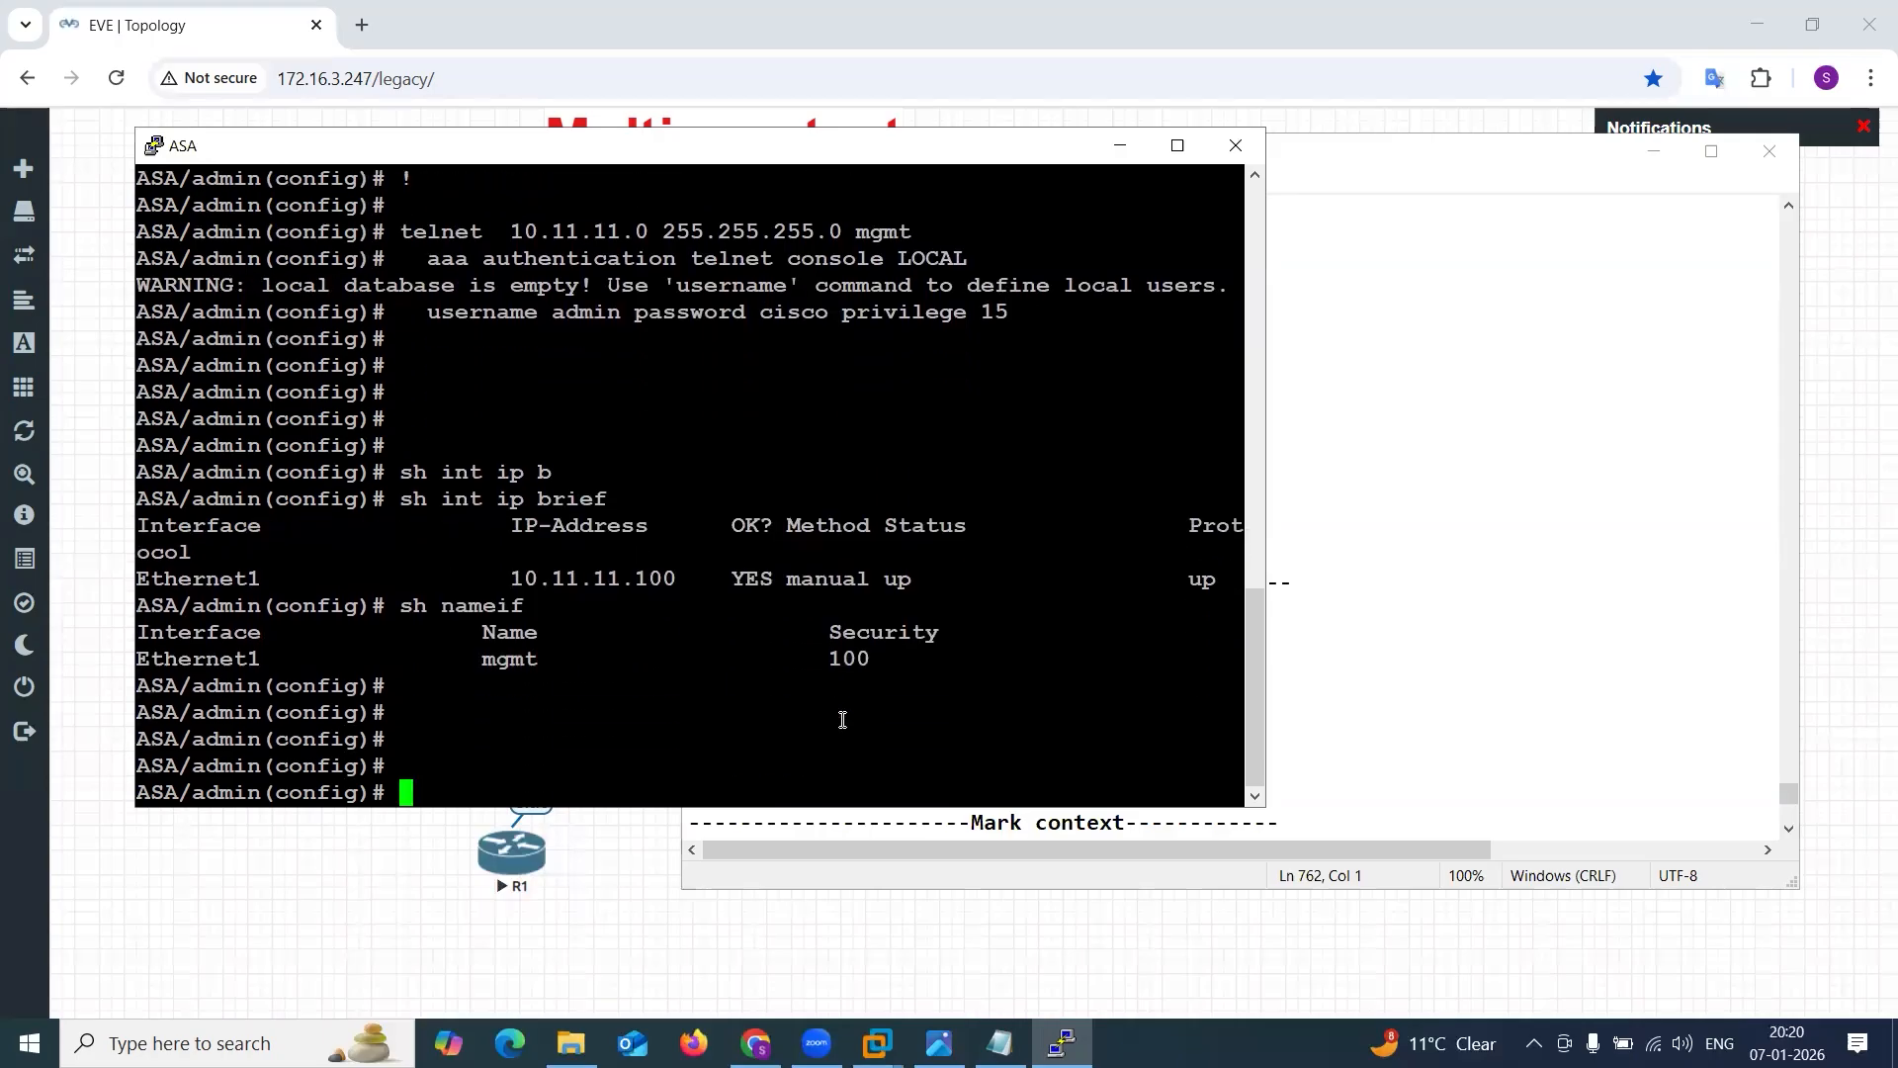
drag(484, 633, 852, 640)
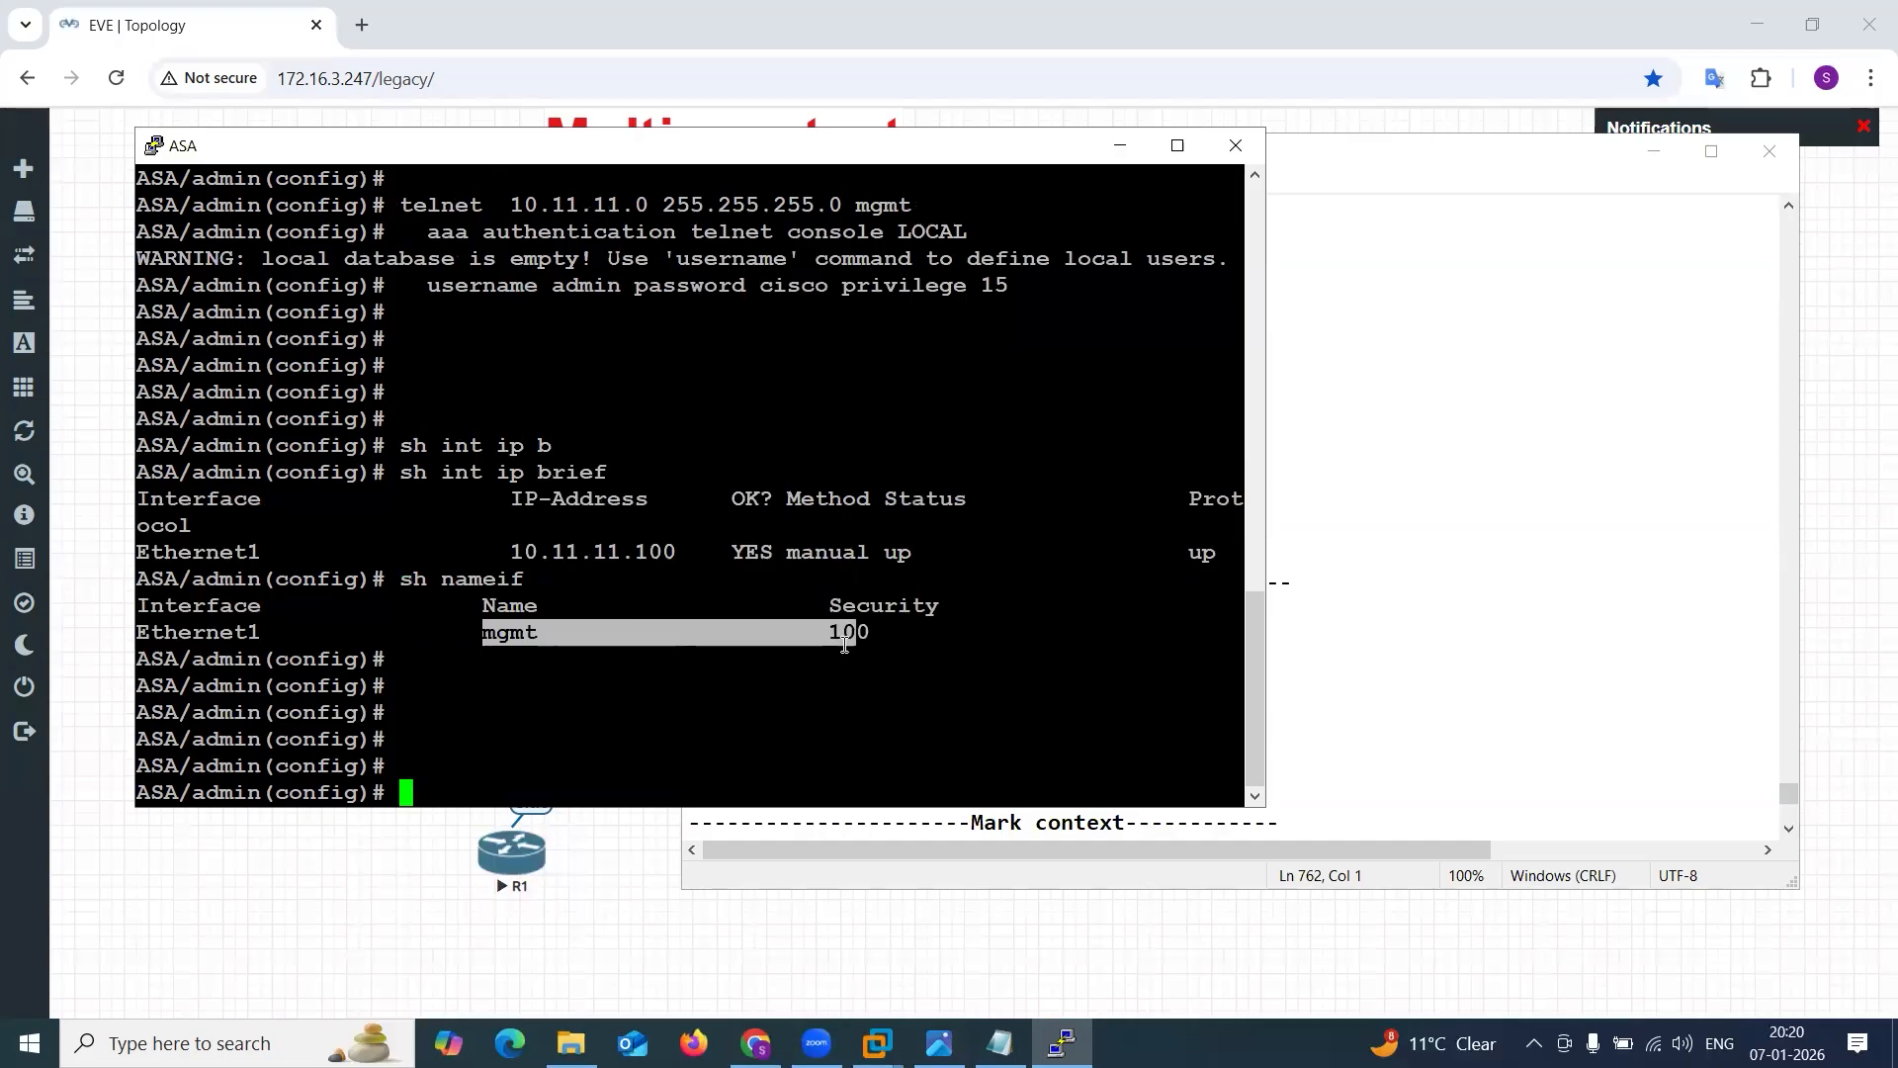
click(843, 640)
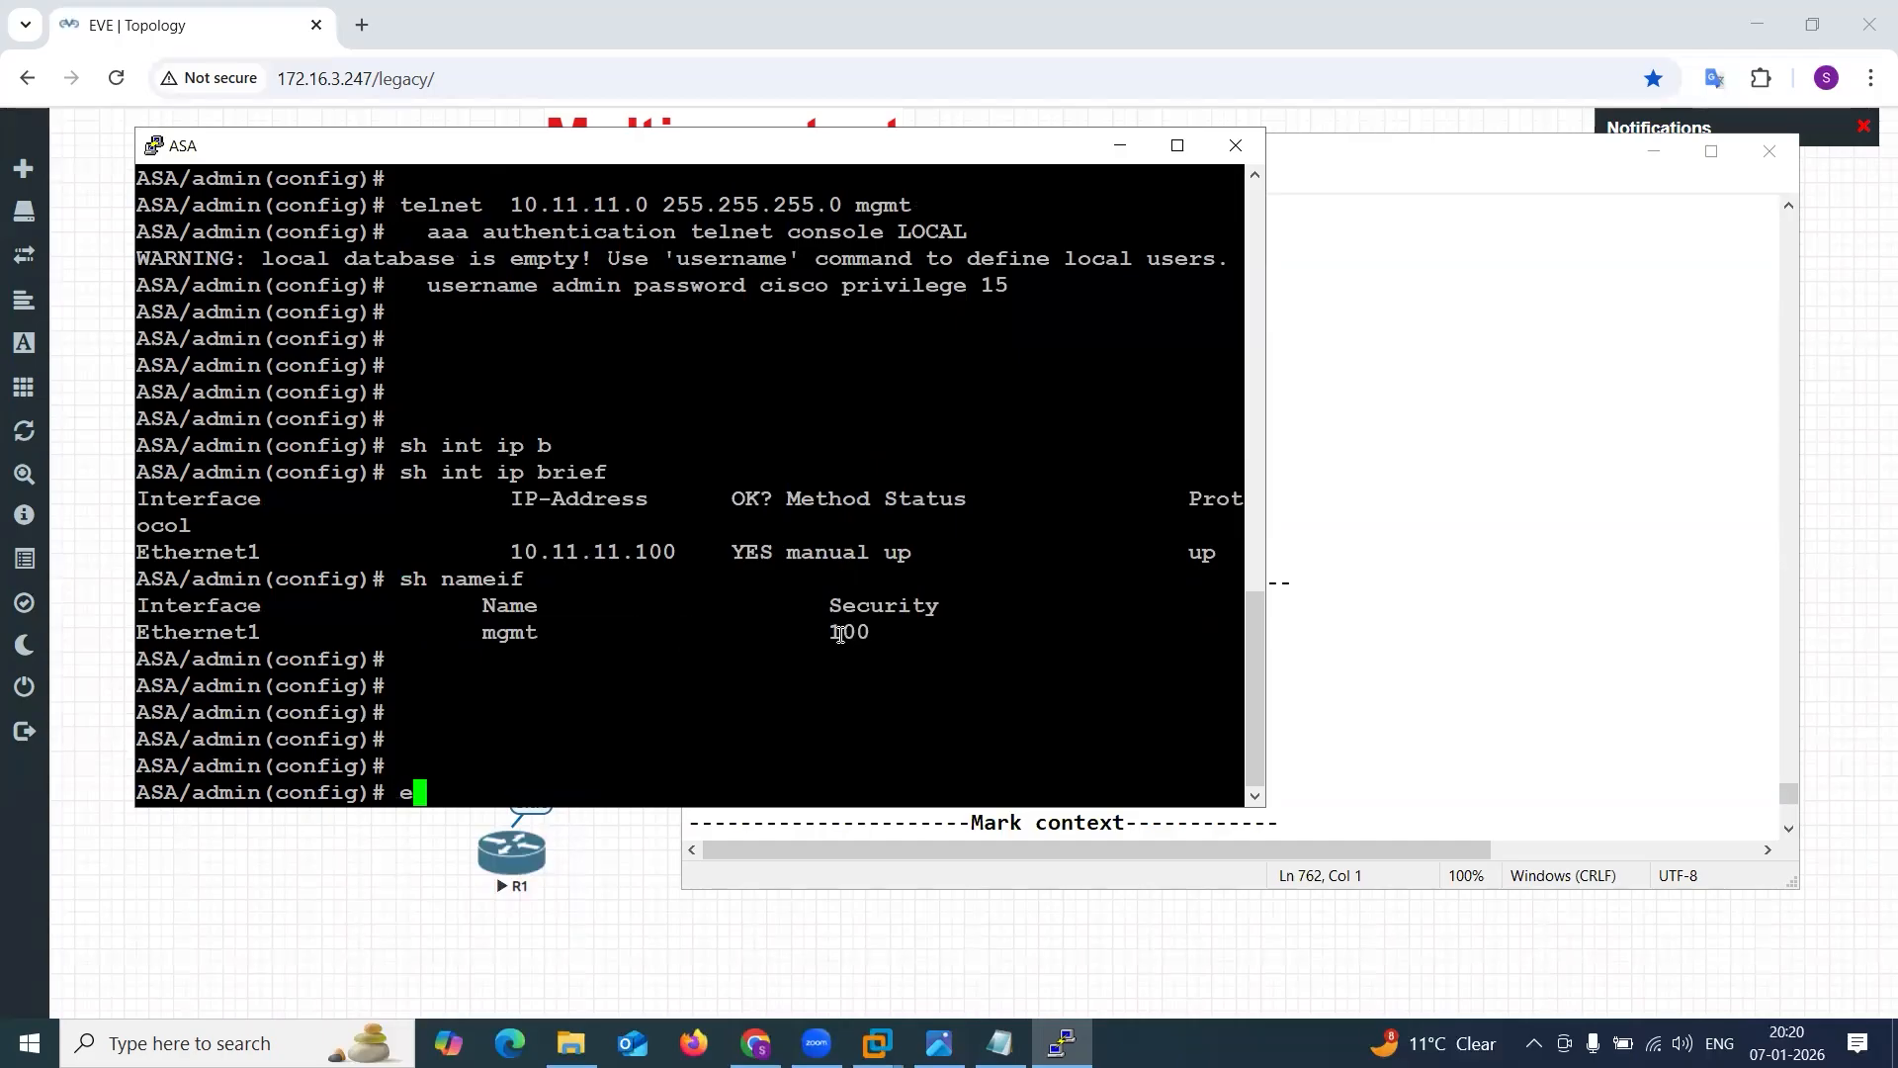
Leave the admin context and return to the system context with changeto context sys.
text(ch)
key(Tab)
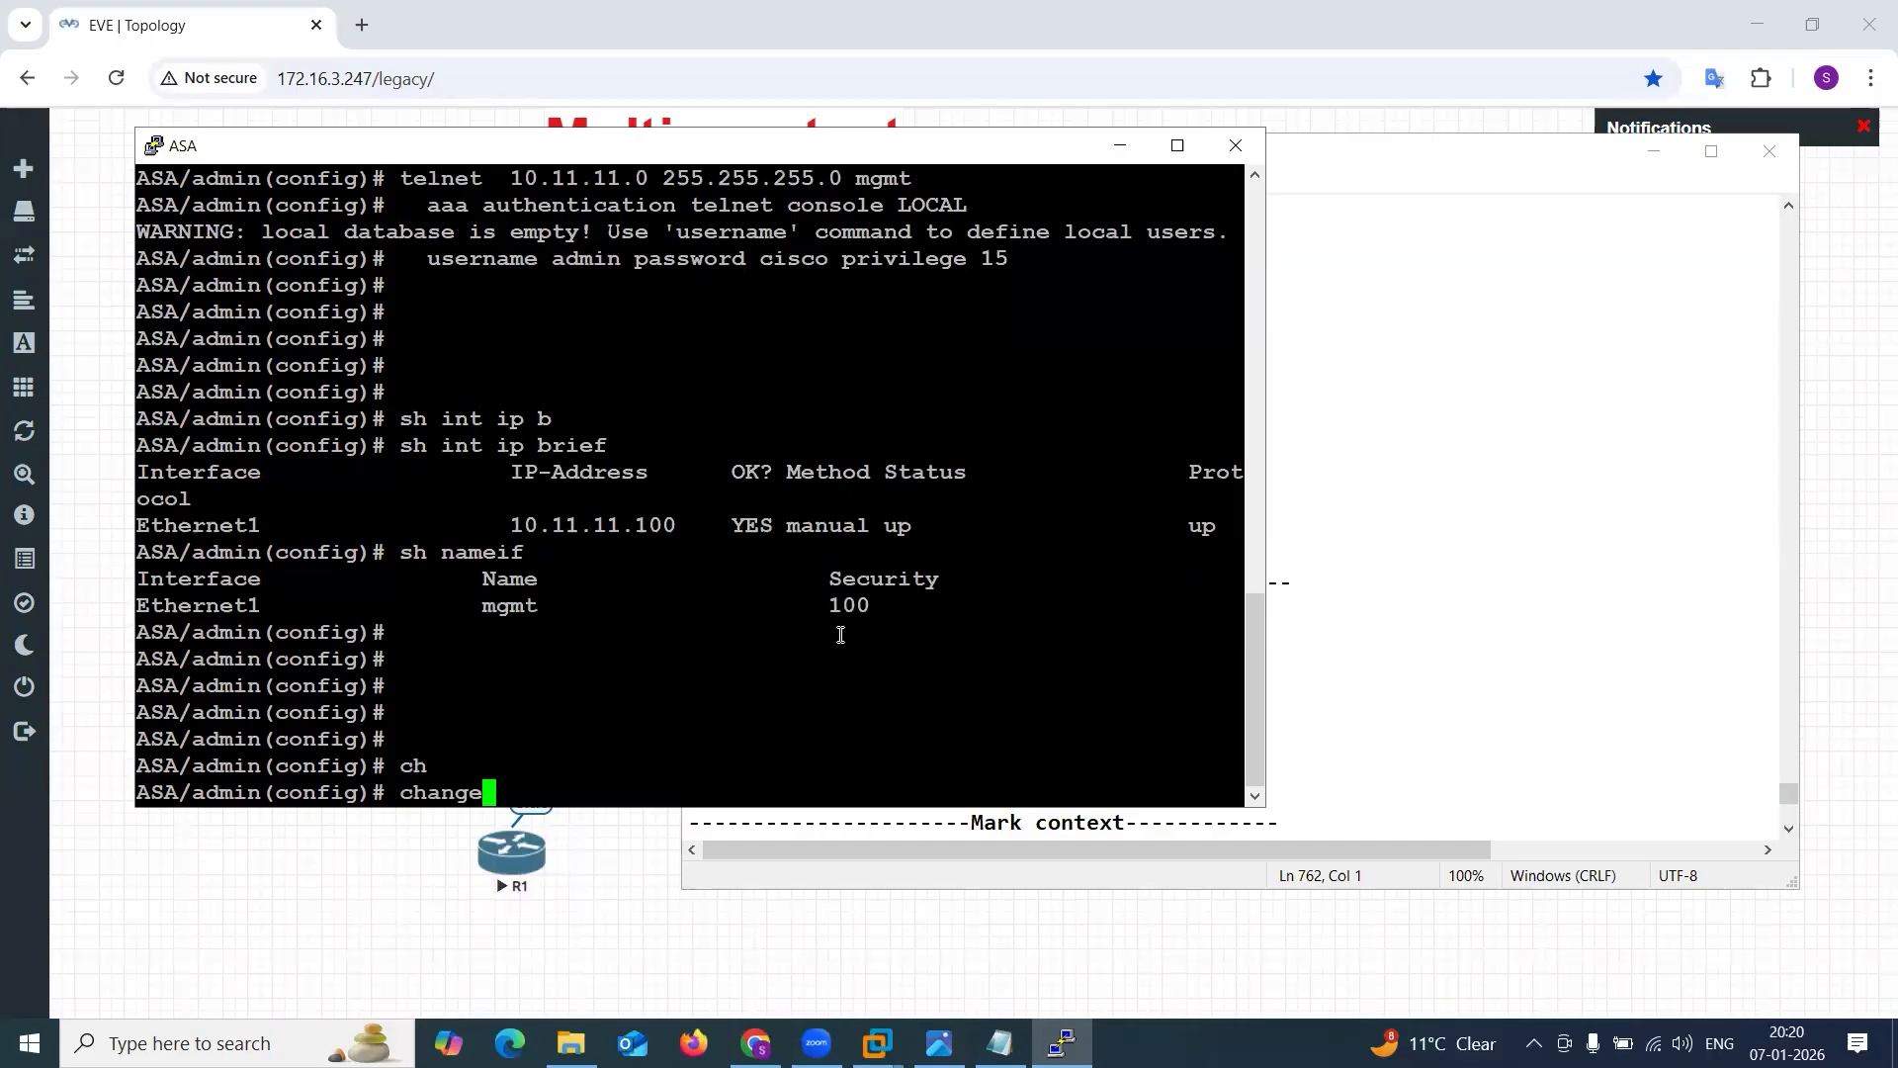
text(t)
key(Tab)
text(con)
key(Tab)
text(sy)
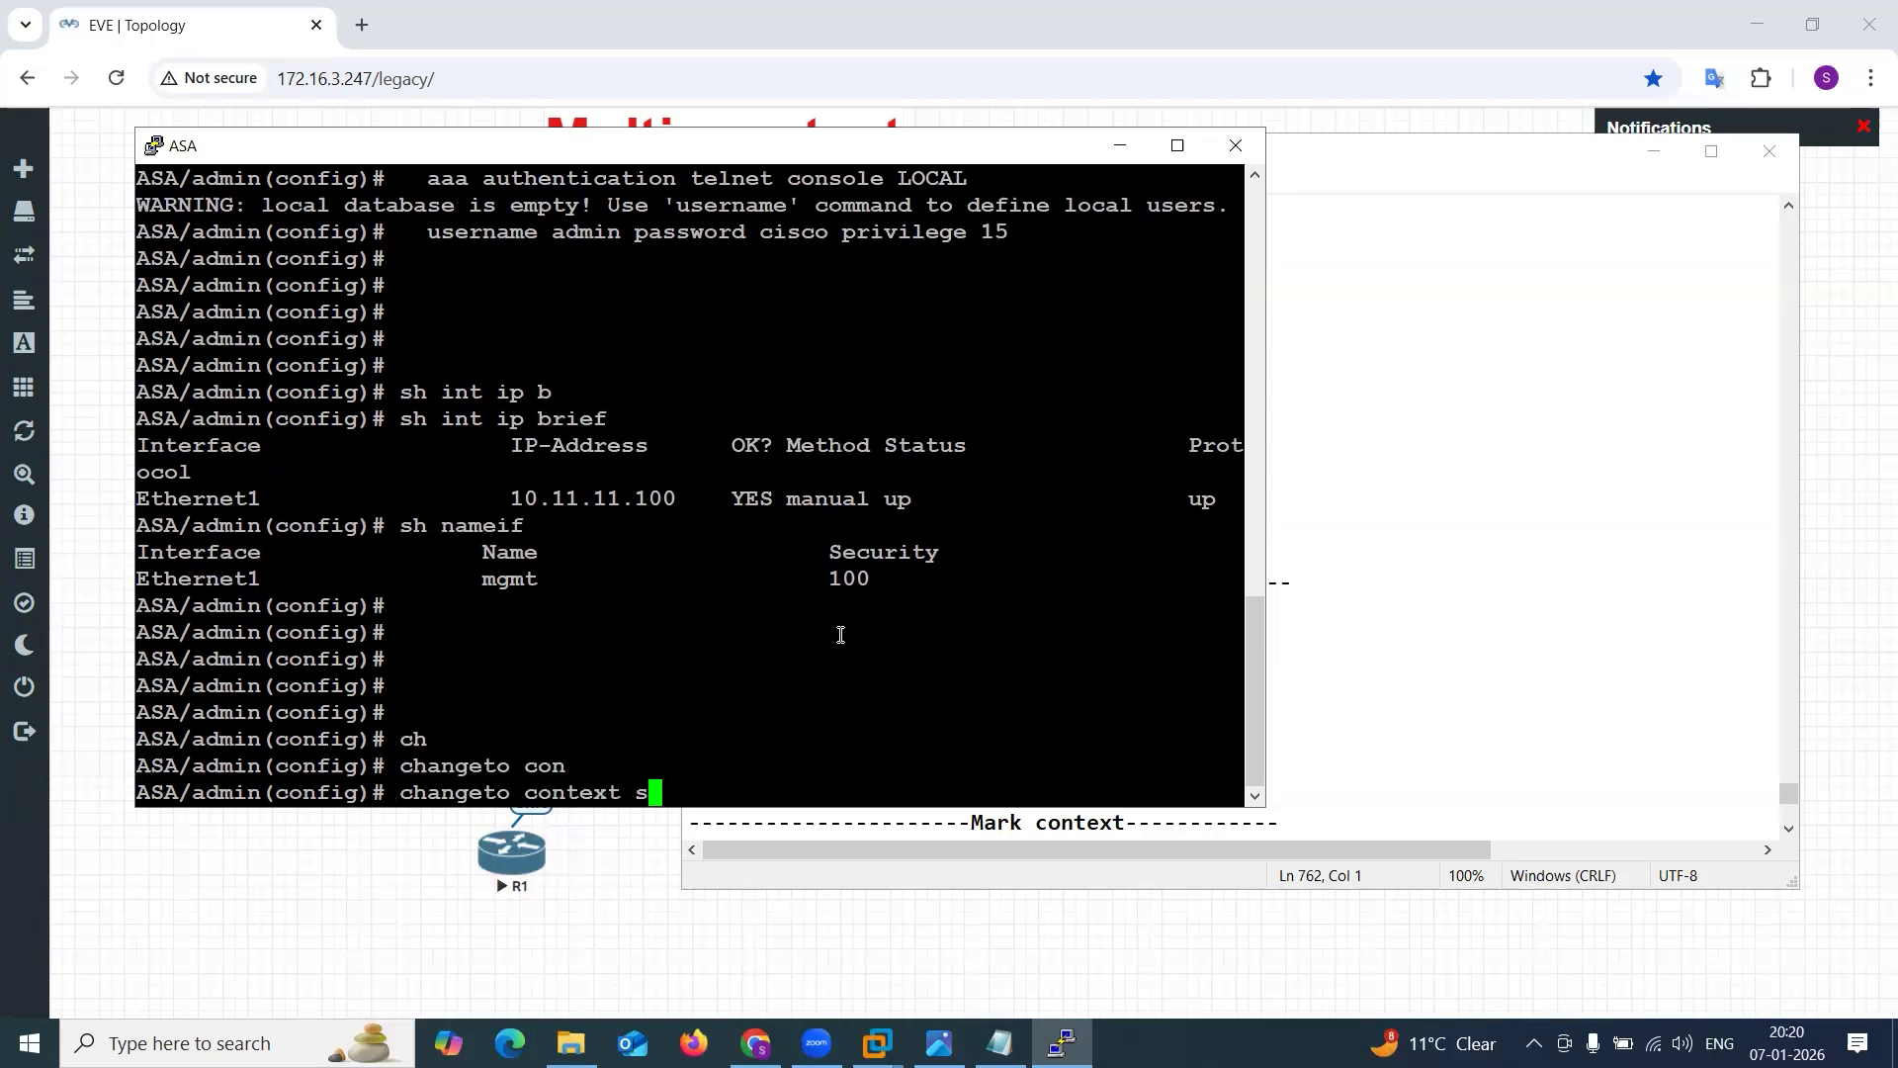
key(Tab)
text(s)
key(Tab)
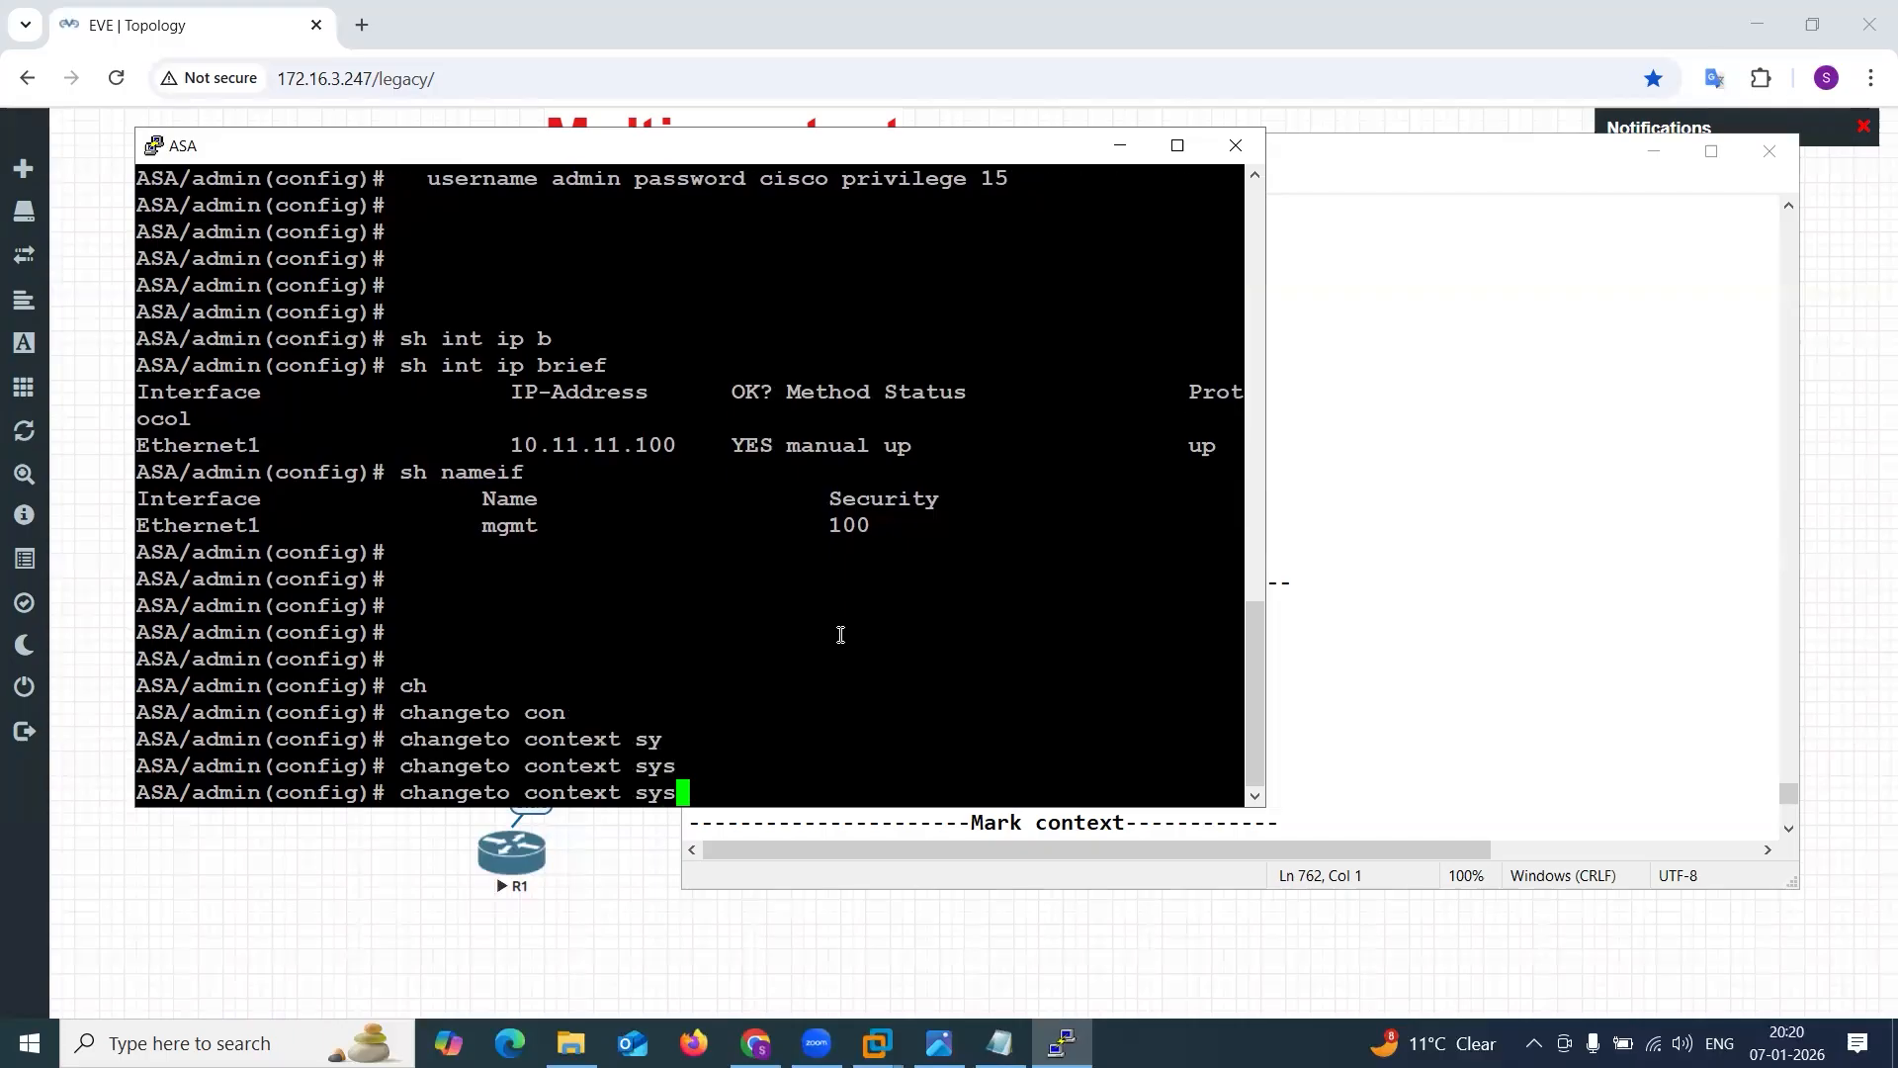
key(Return)
key(Return)
key(Return)
key(Return)
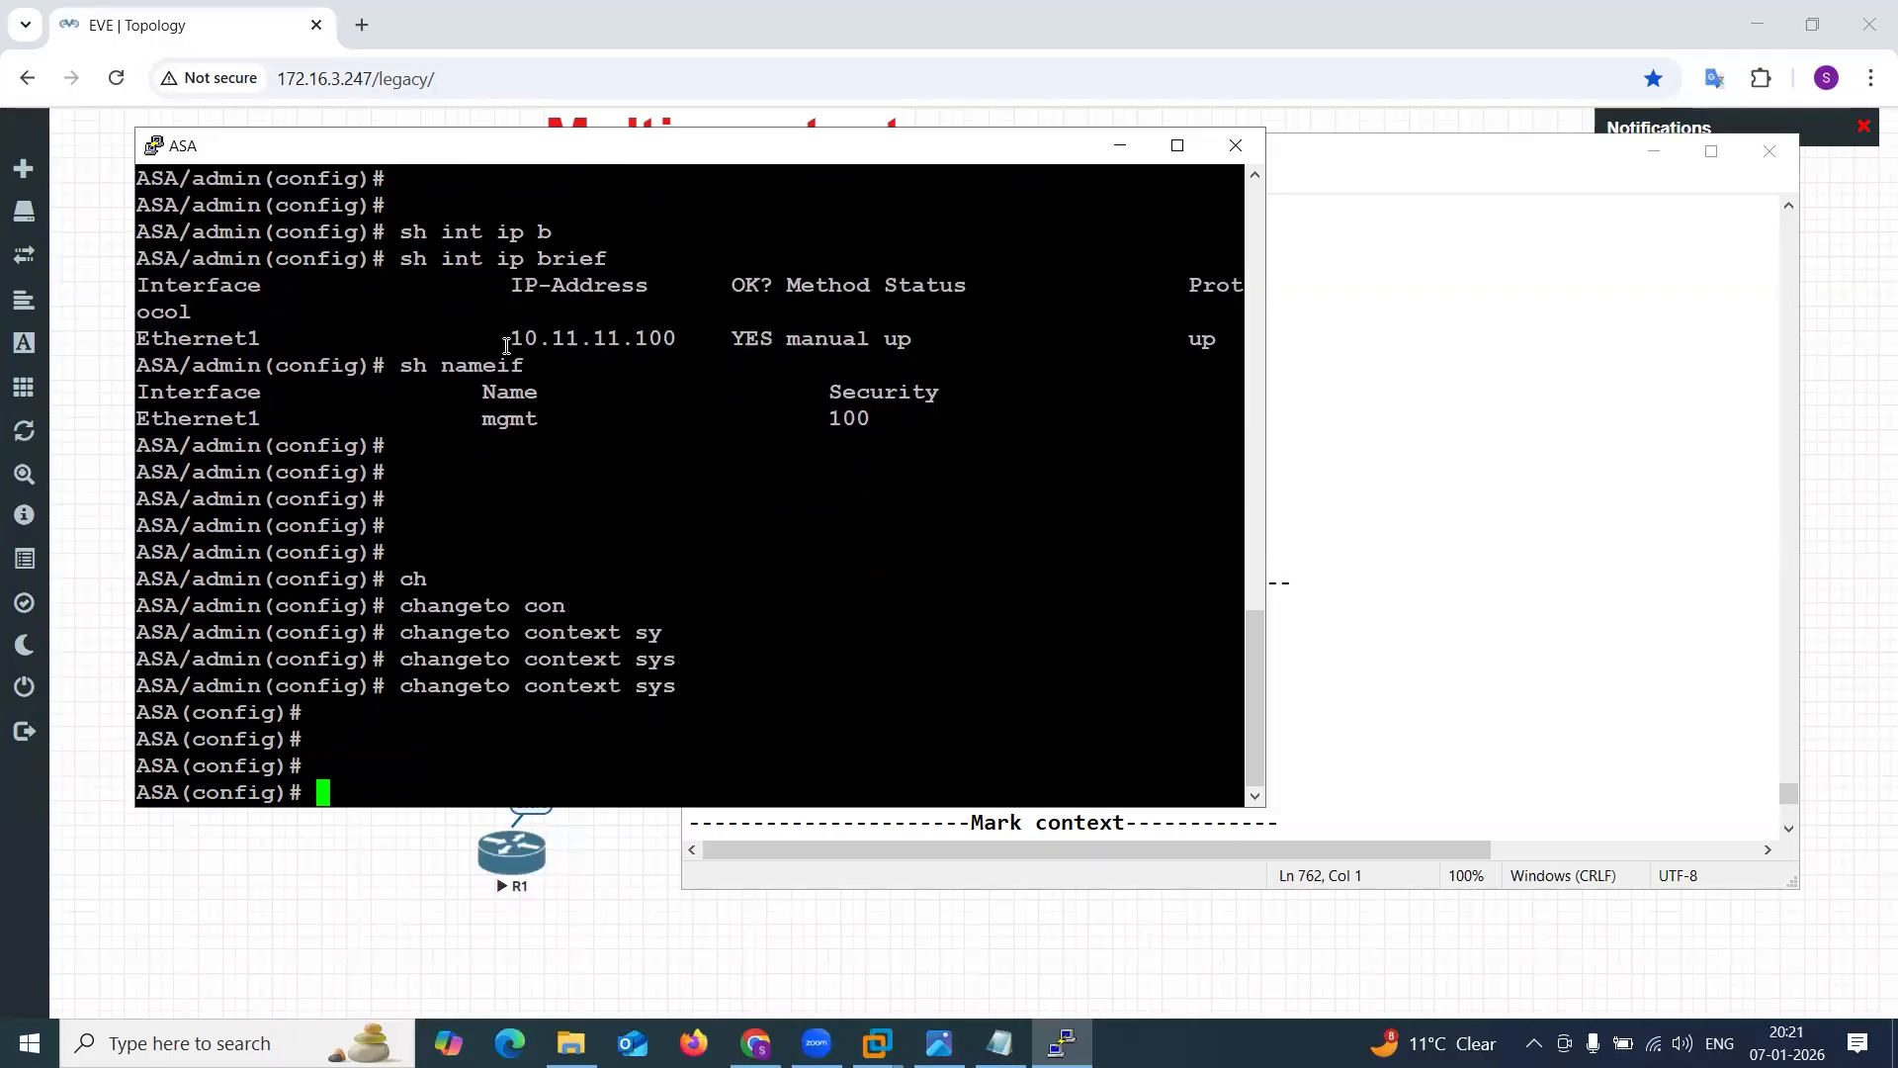
Examine the Ethernet1 address row and the admin prompt in the earlier sh int ip brief output.
drag(483, 338, 548, 366)
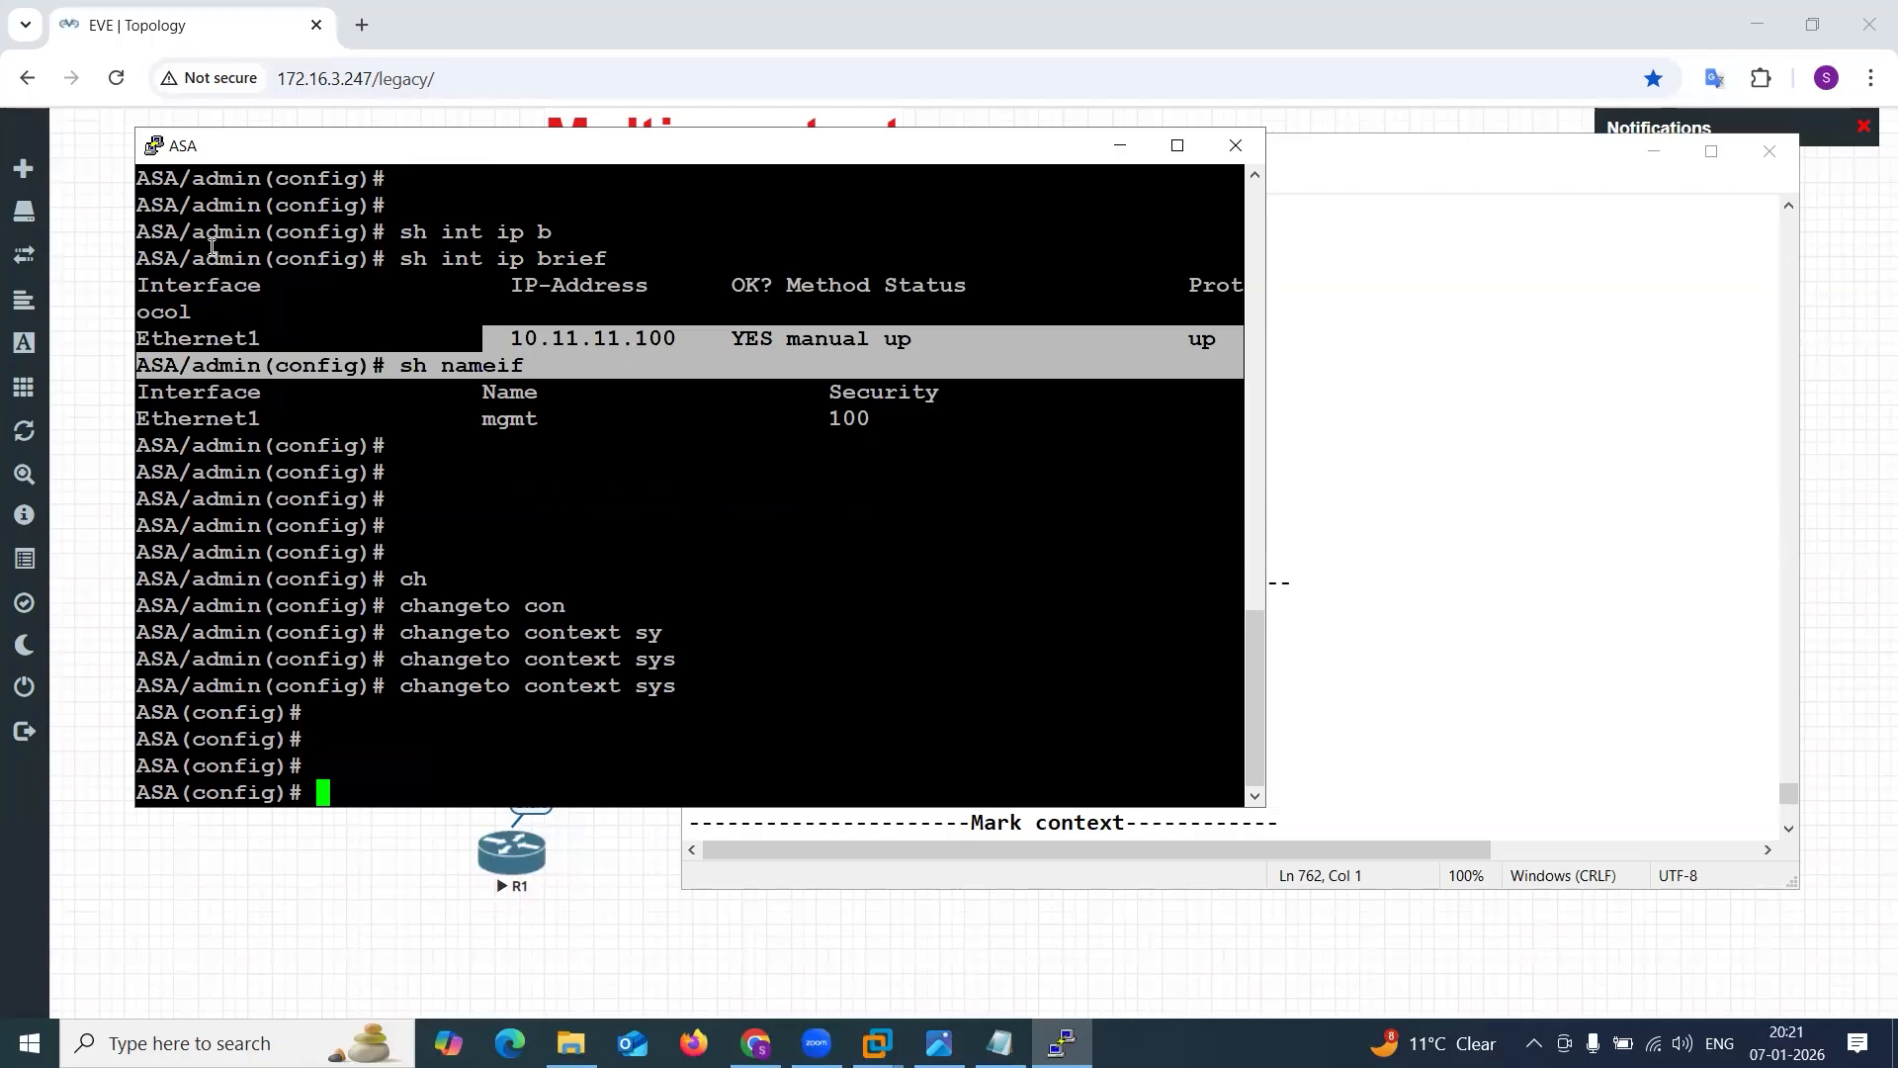
drag(196, 257, 292, 273)
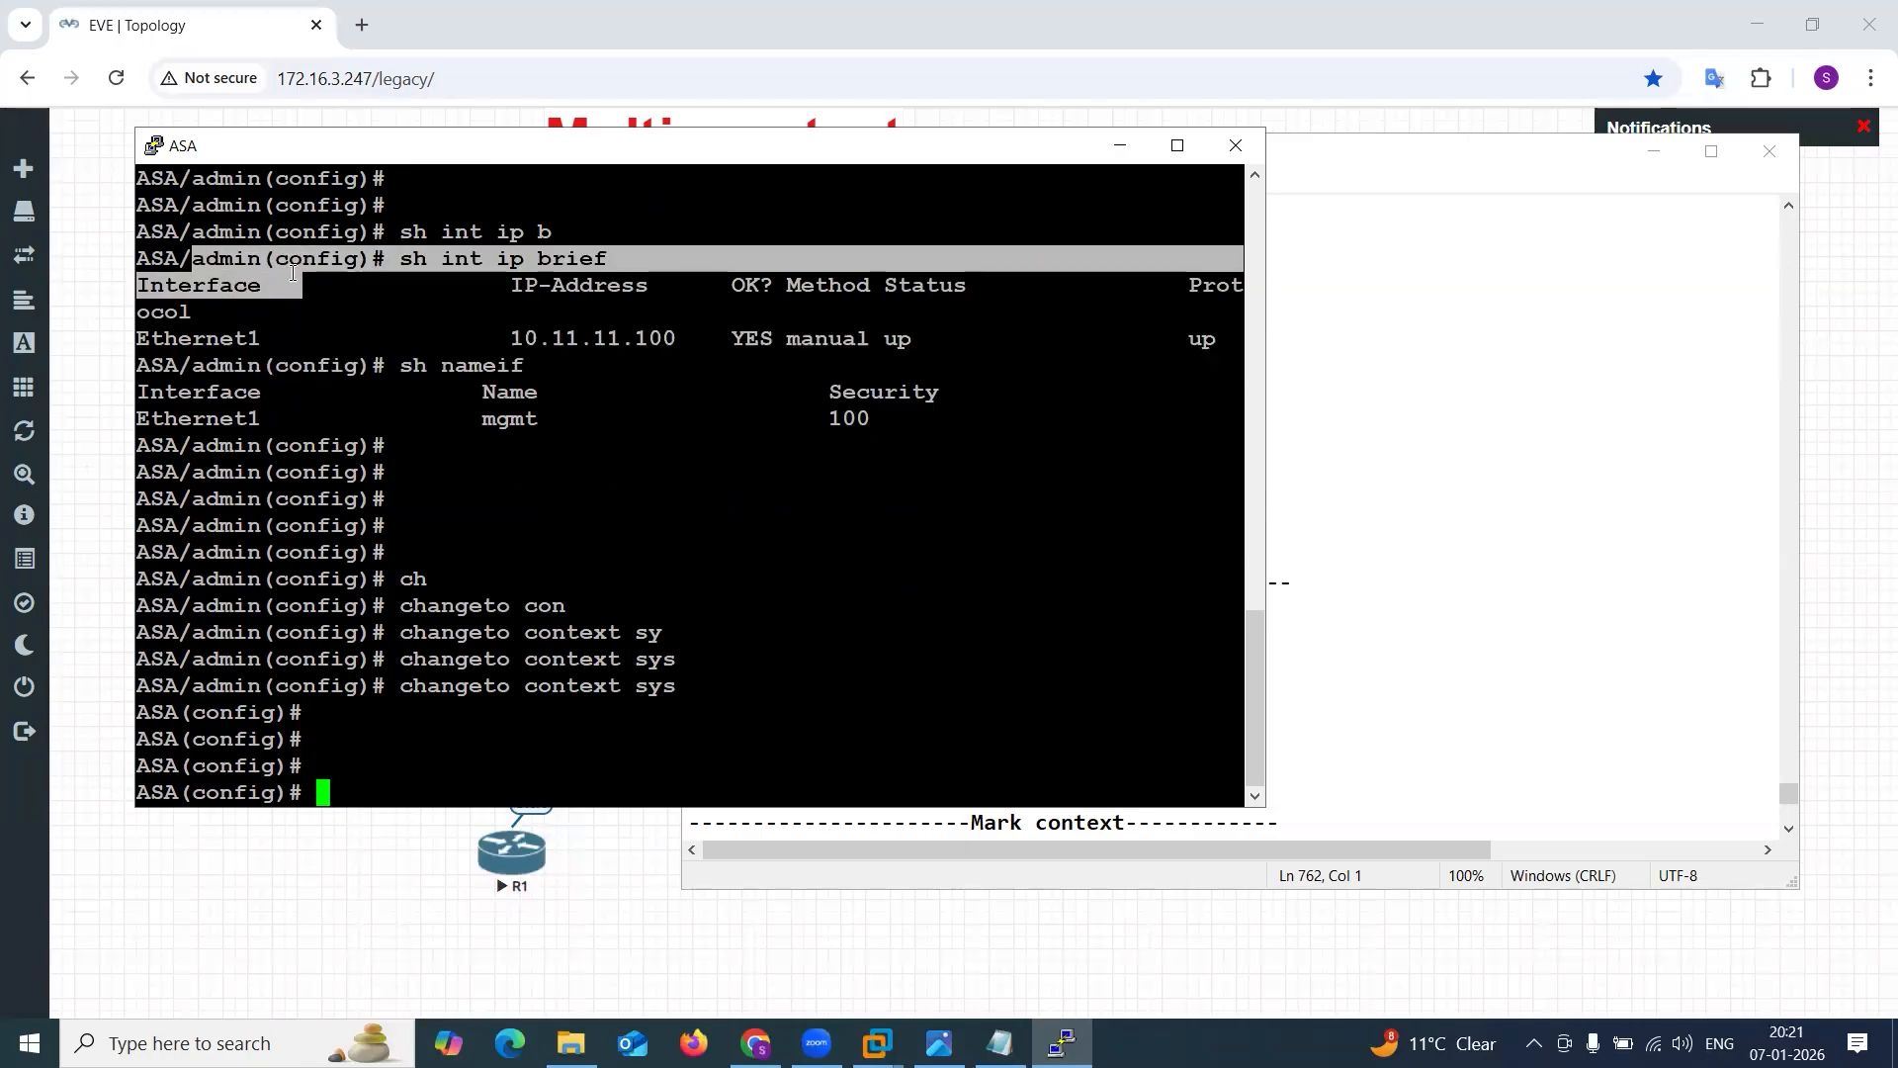
click(393, 293)
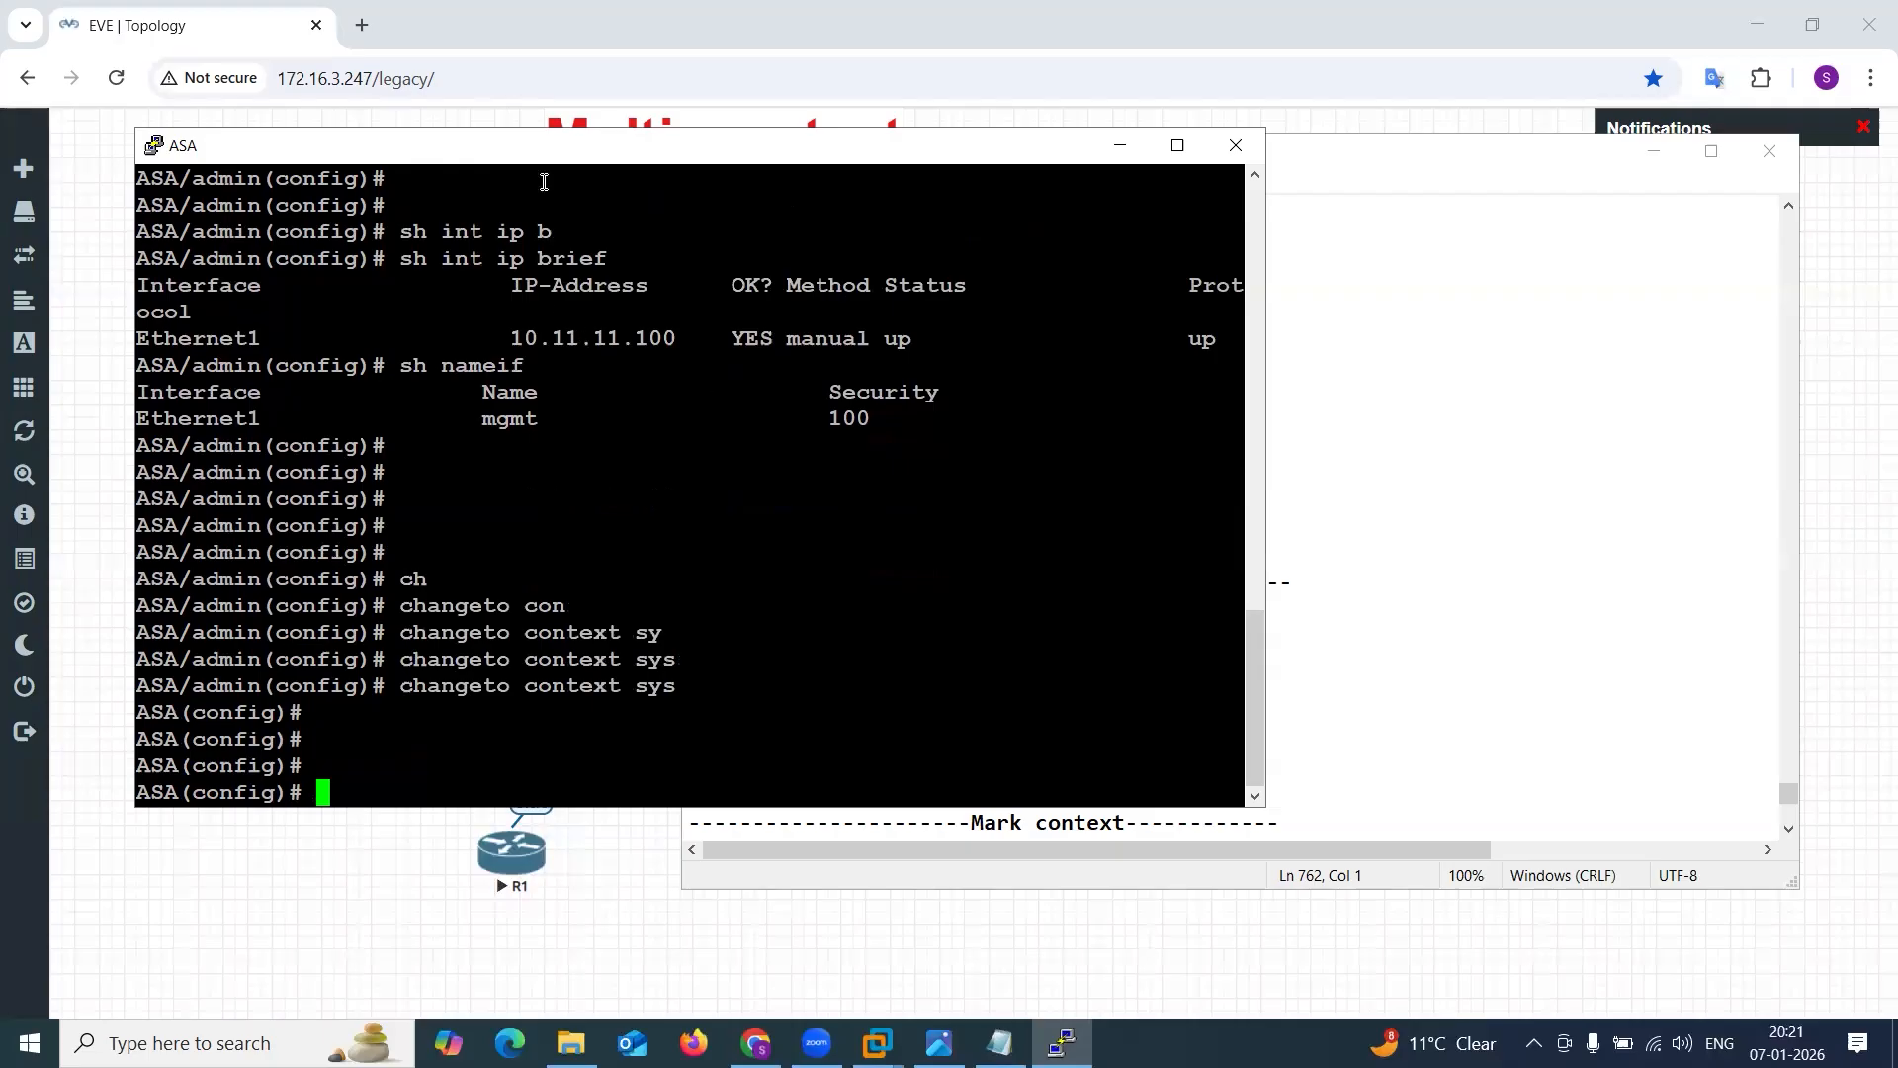
Create the sales context from the Notepad commands, allocating Ethernet0, Ethernet2 and Ethernet3 and setting config-url disk0:/SALES.cfg.
click(1394, 362)
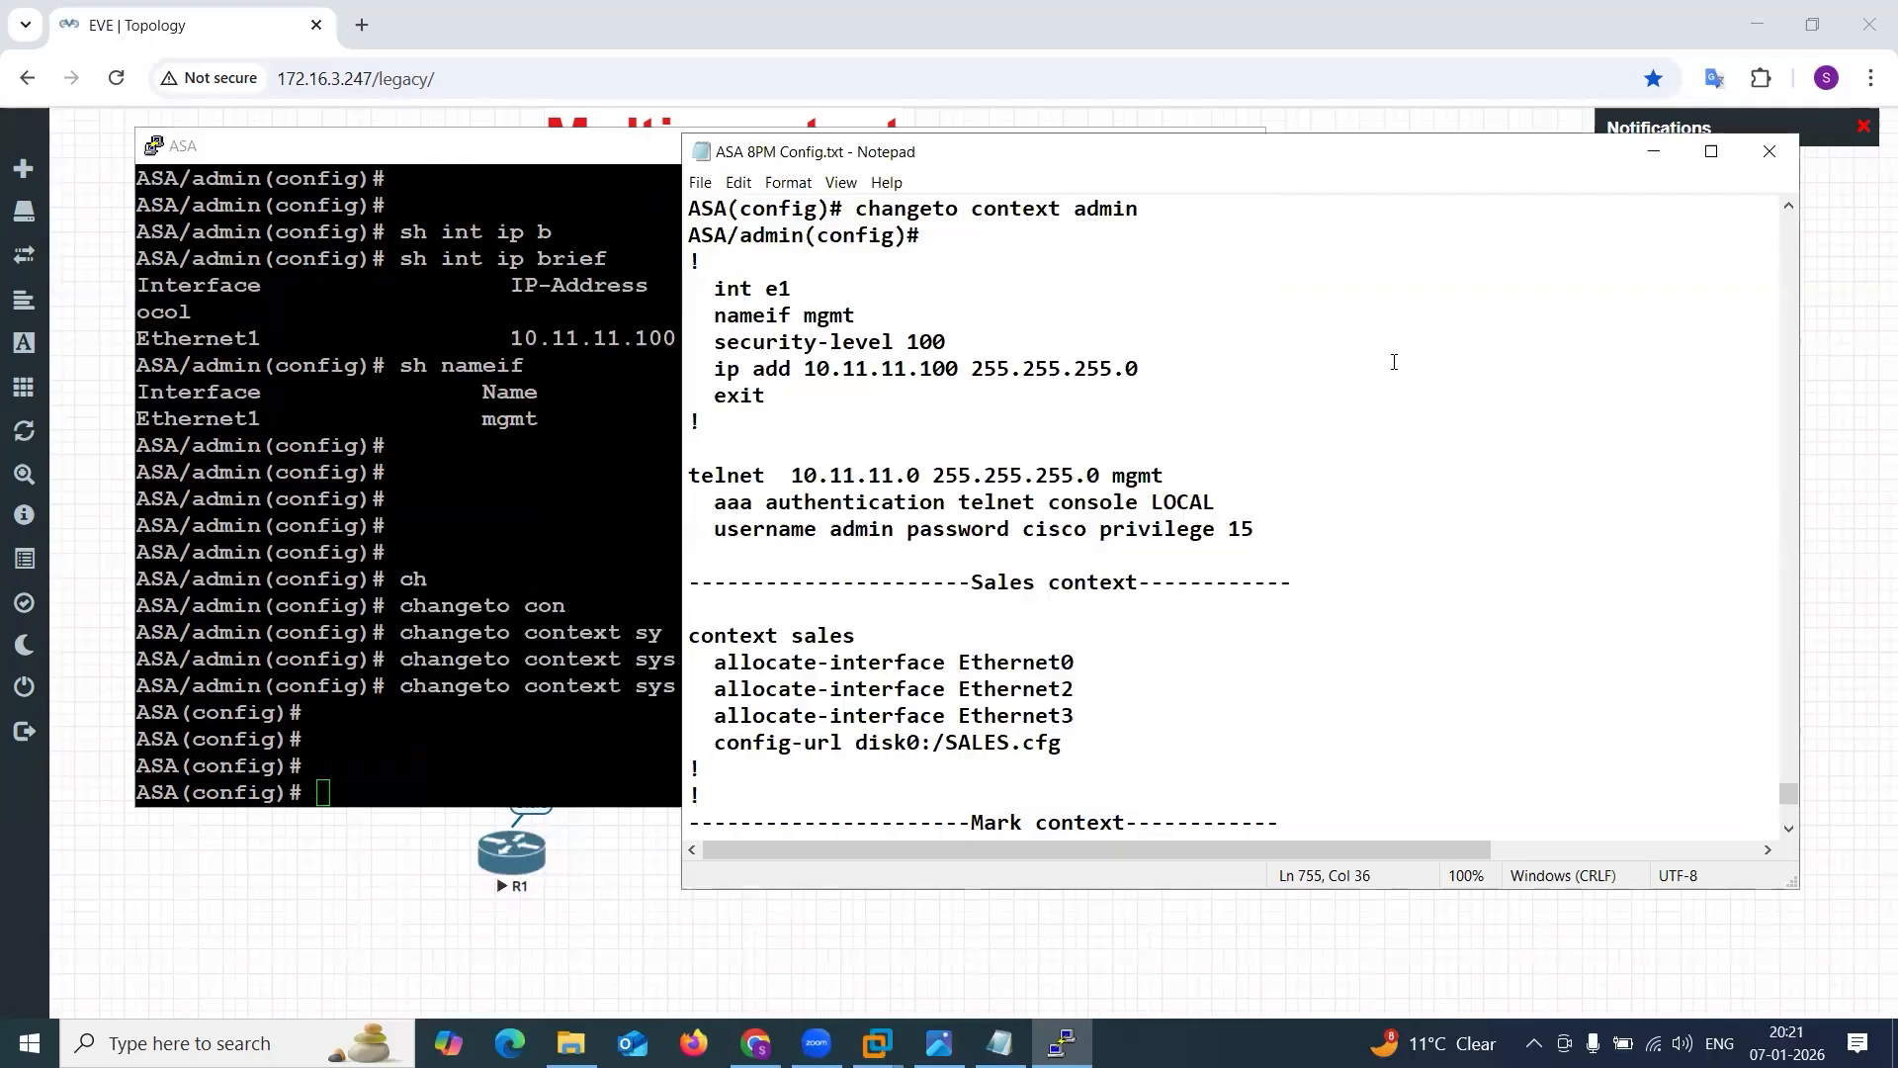
click(893, 163)
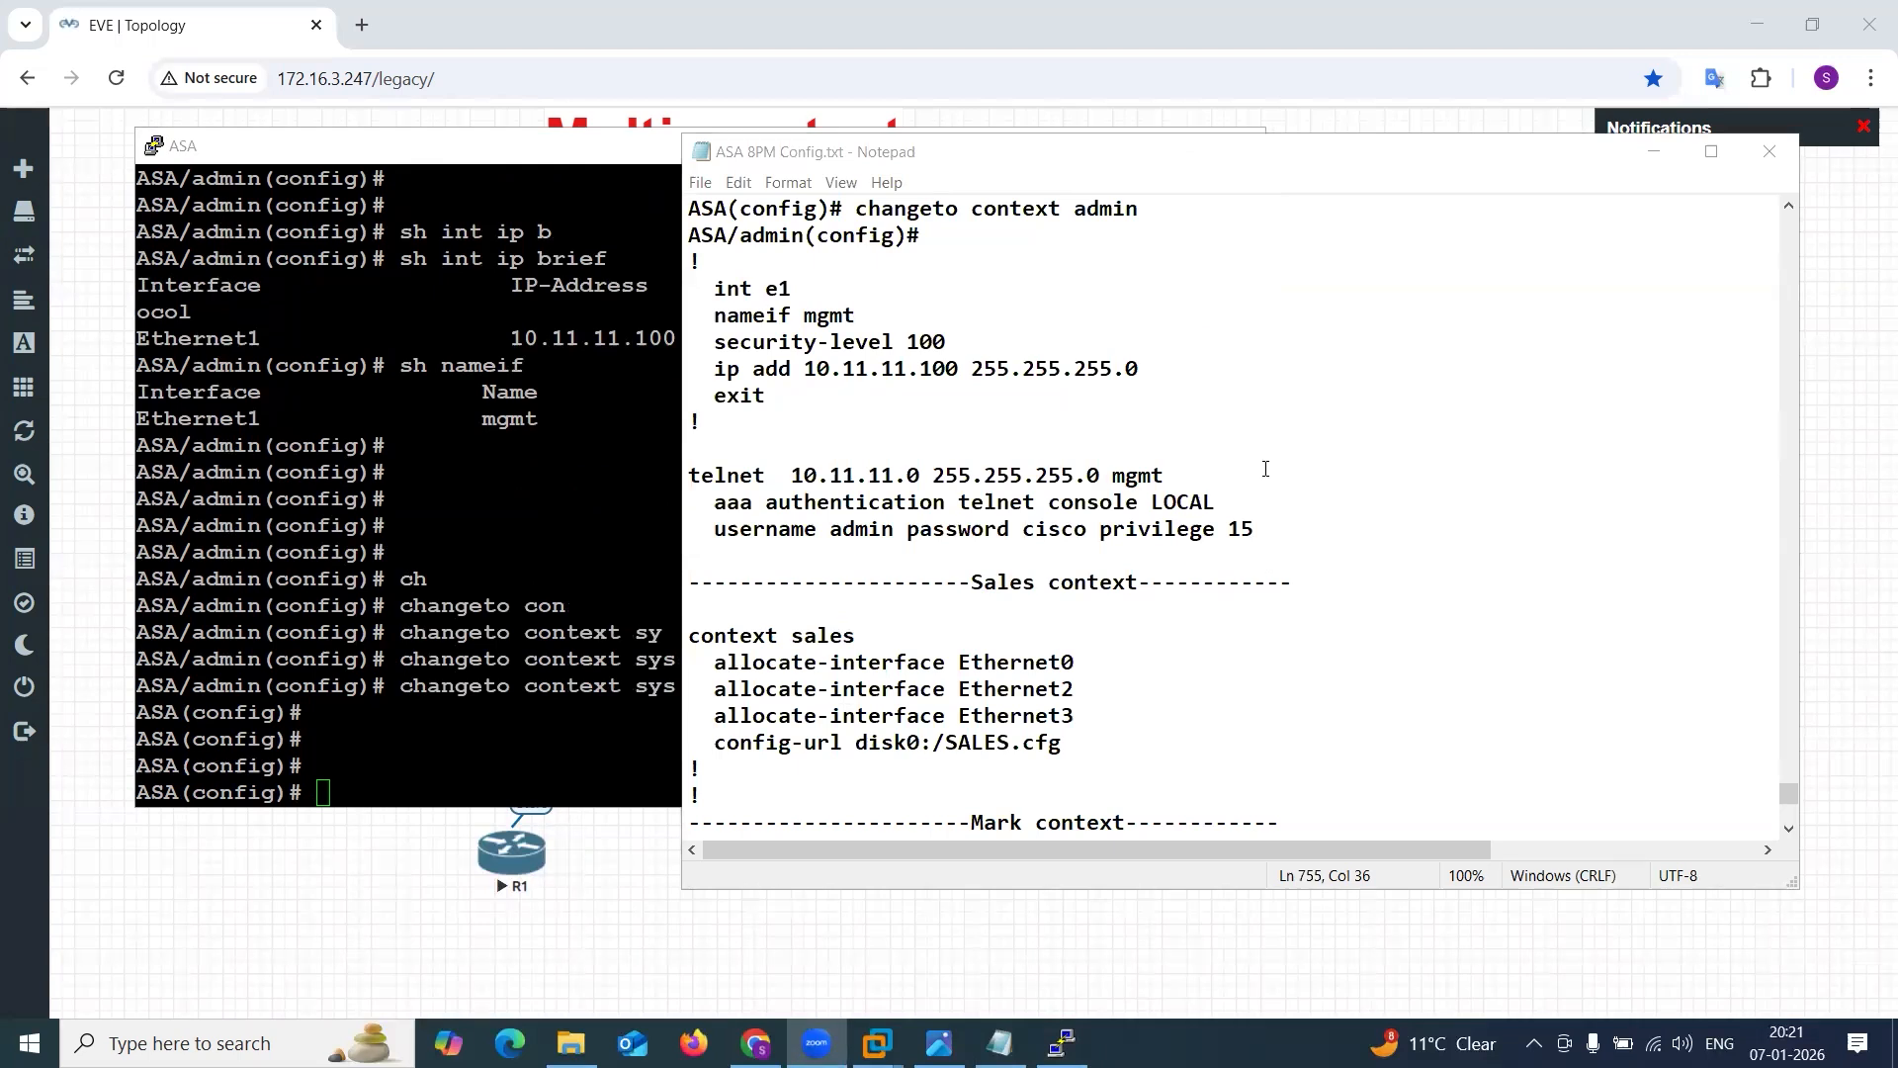
drag(690, 634, 893, 769)
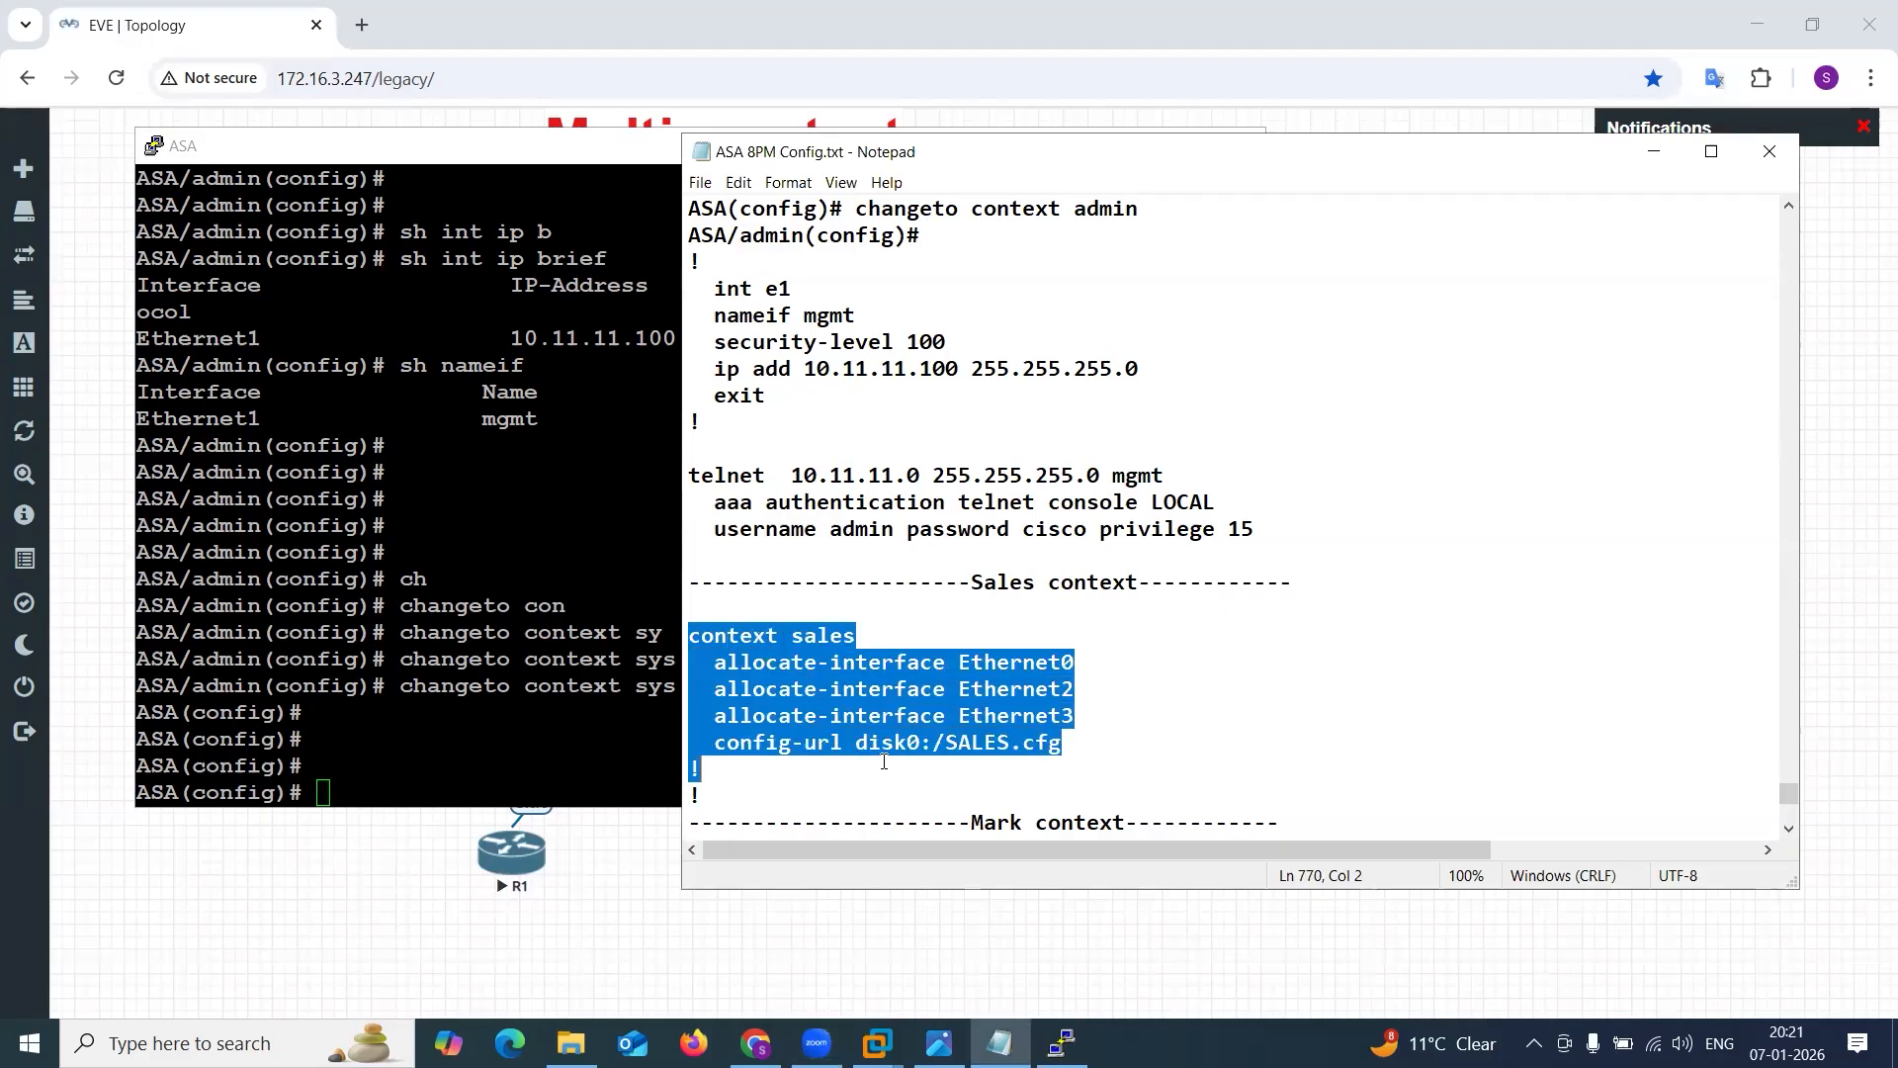
key(ctrl+c)
right_click(533, 708)
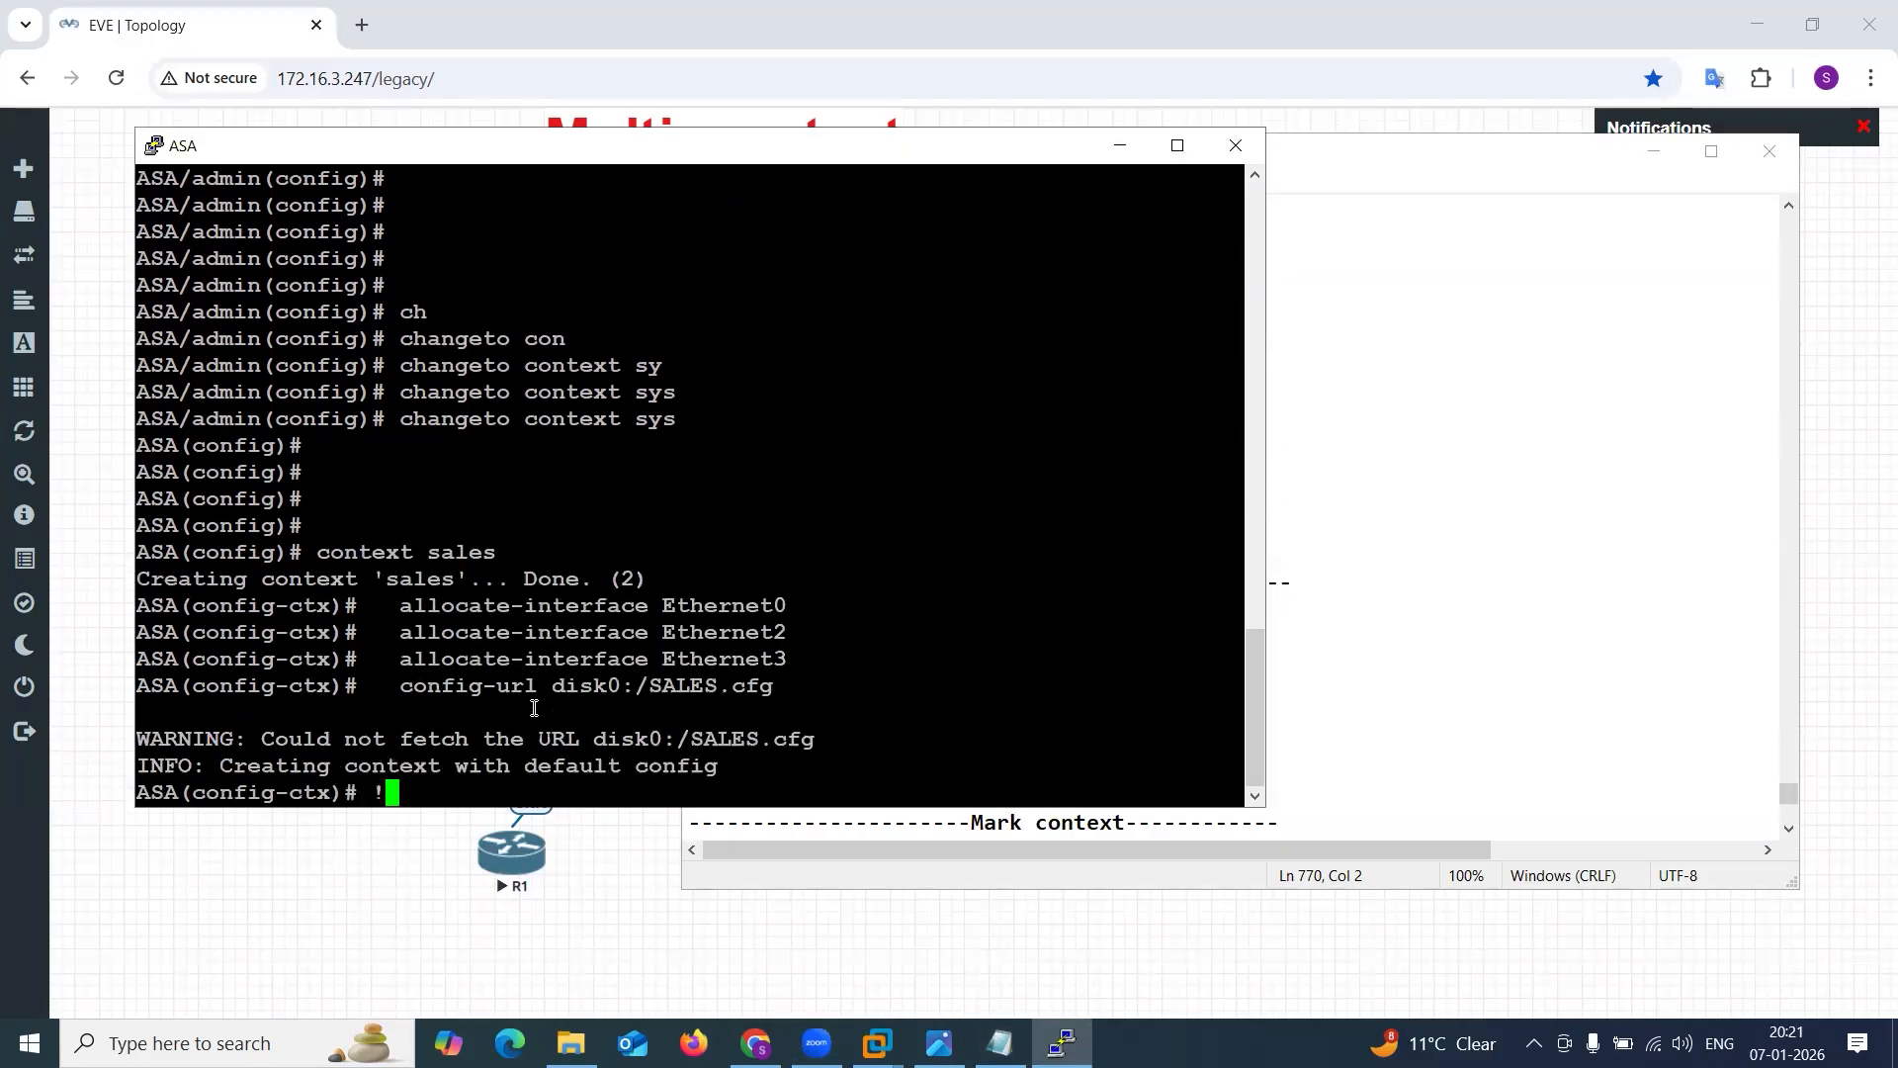
drag(435, 692, 643, 668)
click(645, 671)
Enable interface e4 and create the mark context from the Notepad commands, allocating Ethernet0, Ethernet4 and Ethernet3 with config-url Mark.cfg.
click(1591, 555)
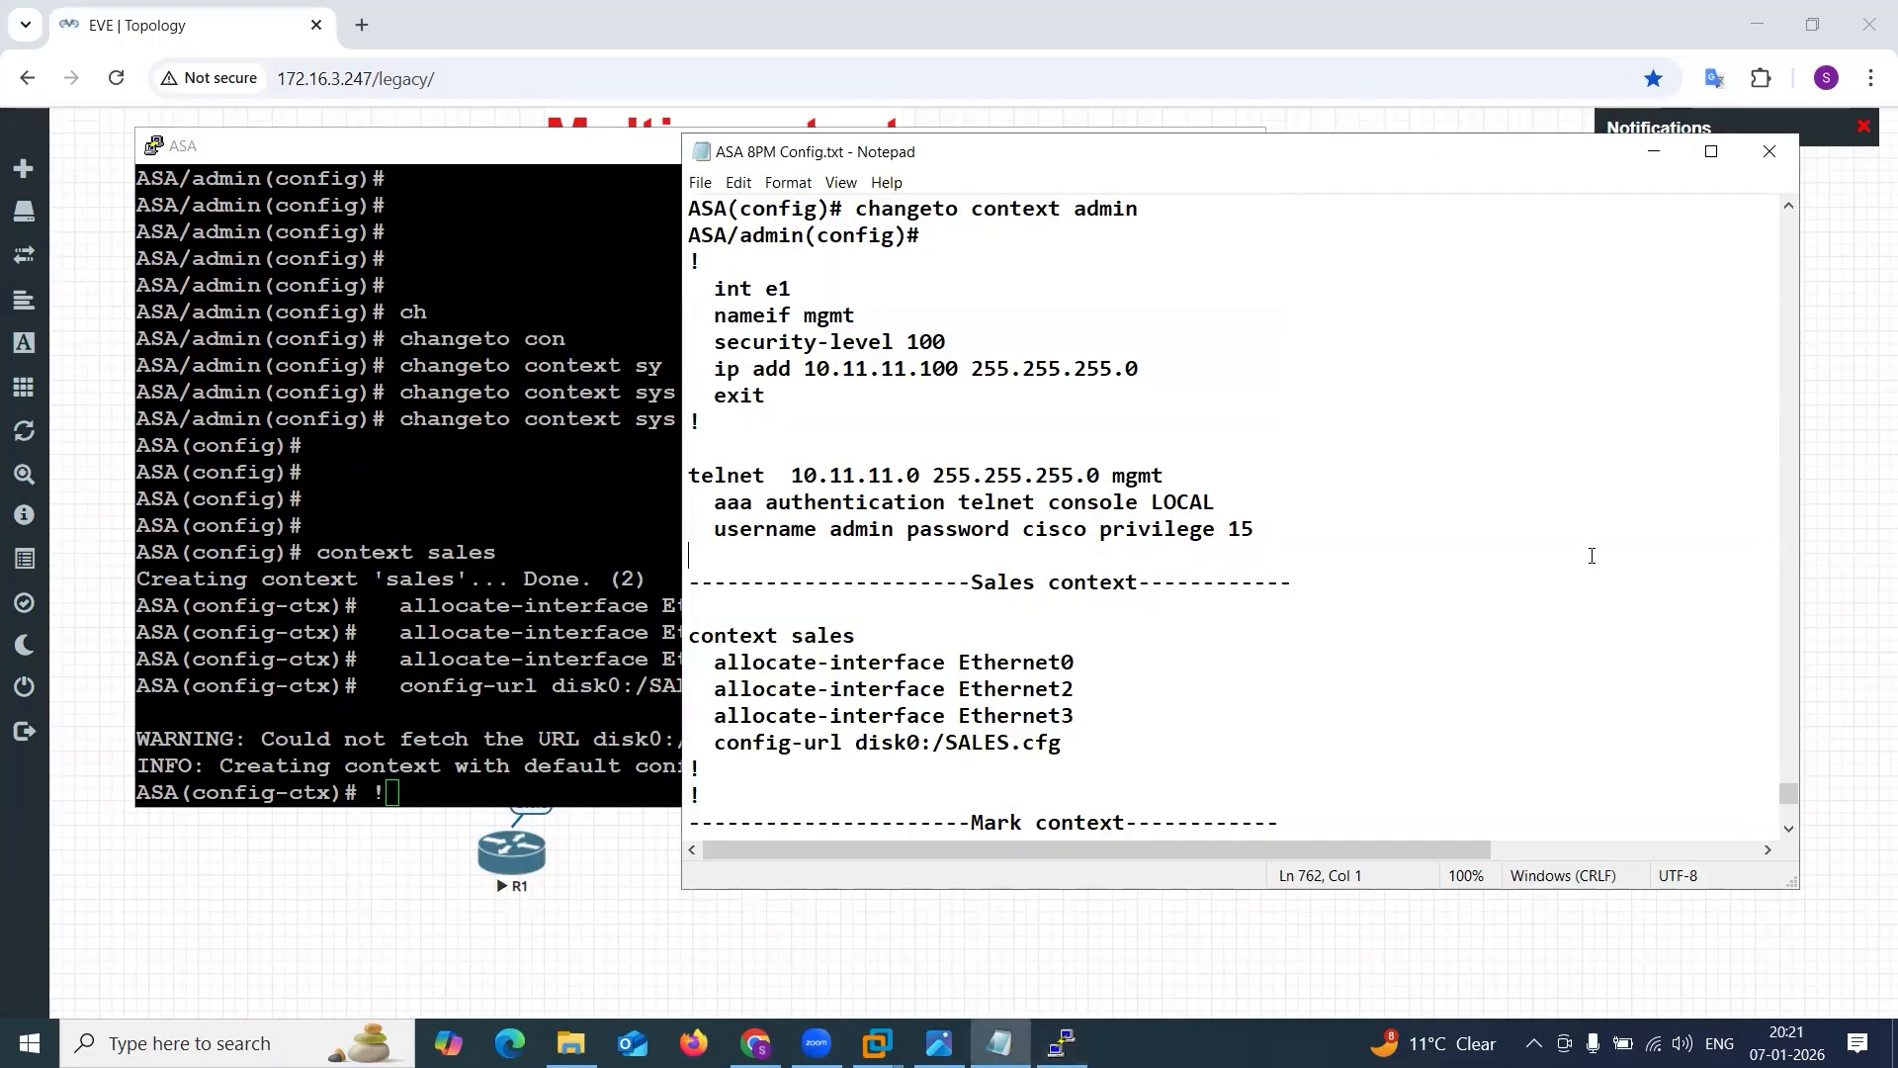
scroll(1295, 582, down, 7)
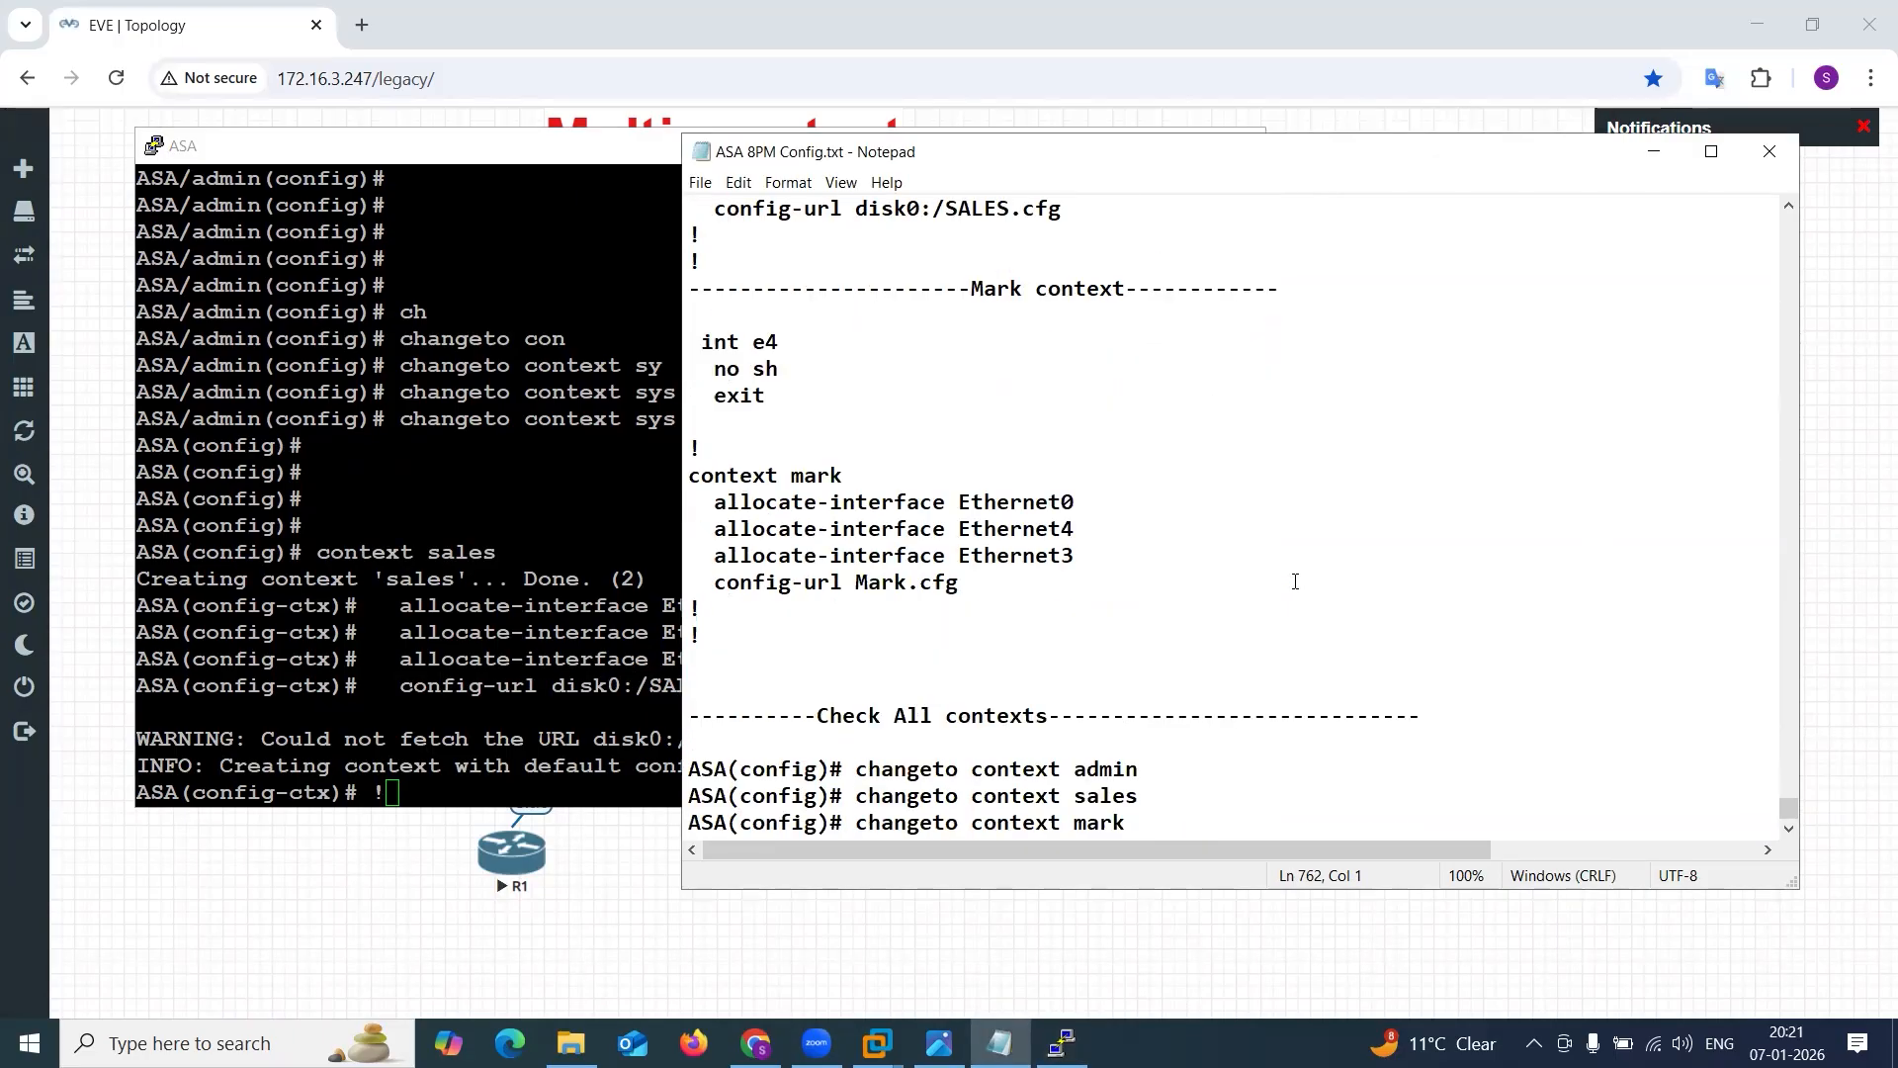
drag(690, 336, 1014, 634)
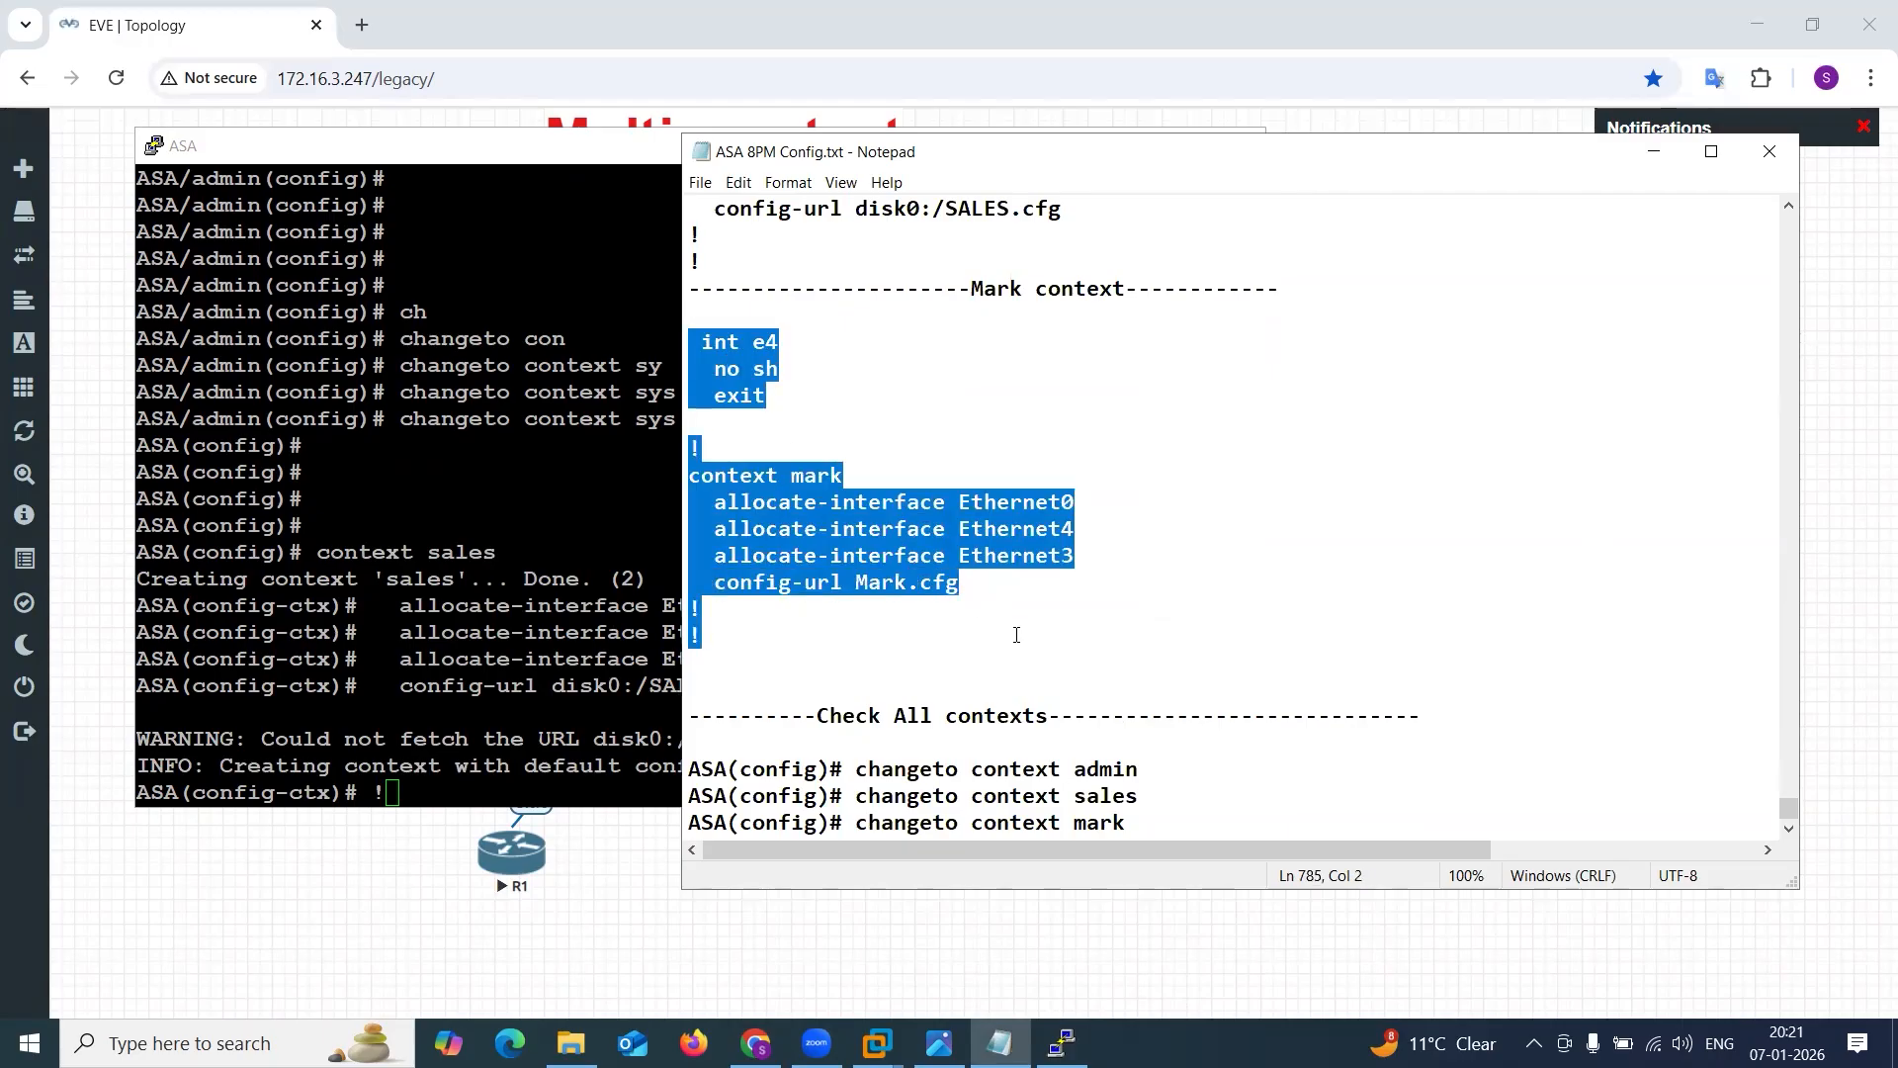
click(433, 674)
key(Return)
key(Return)
key(Return)
right_click(432, 676)
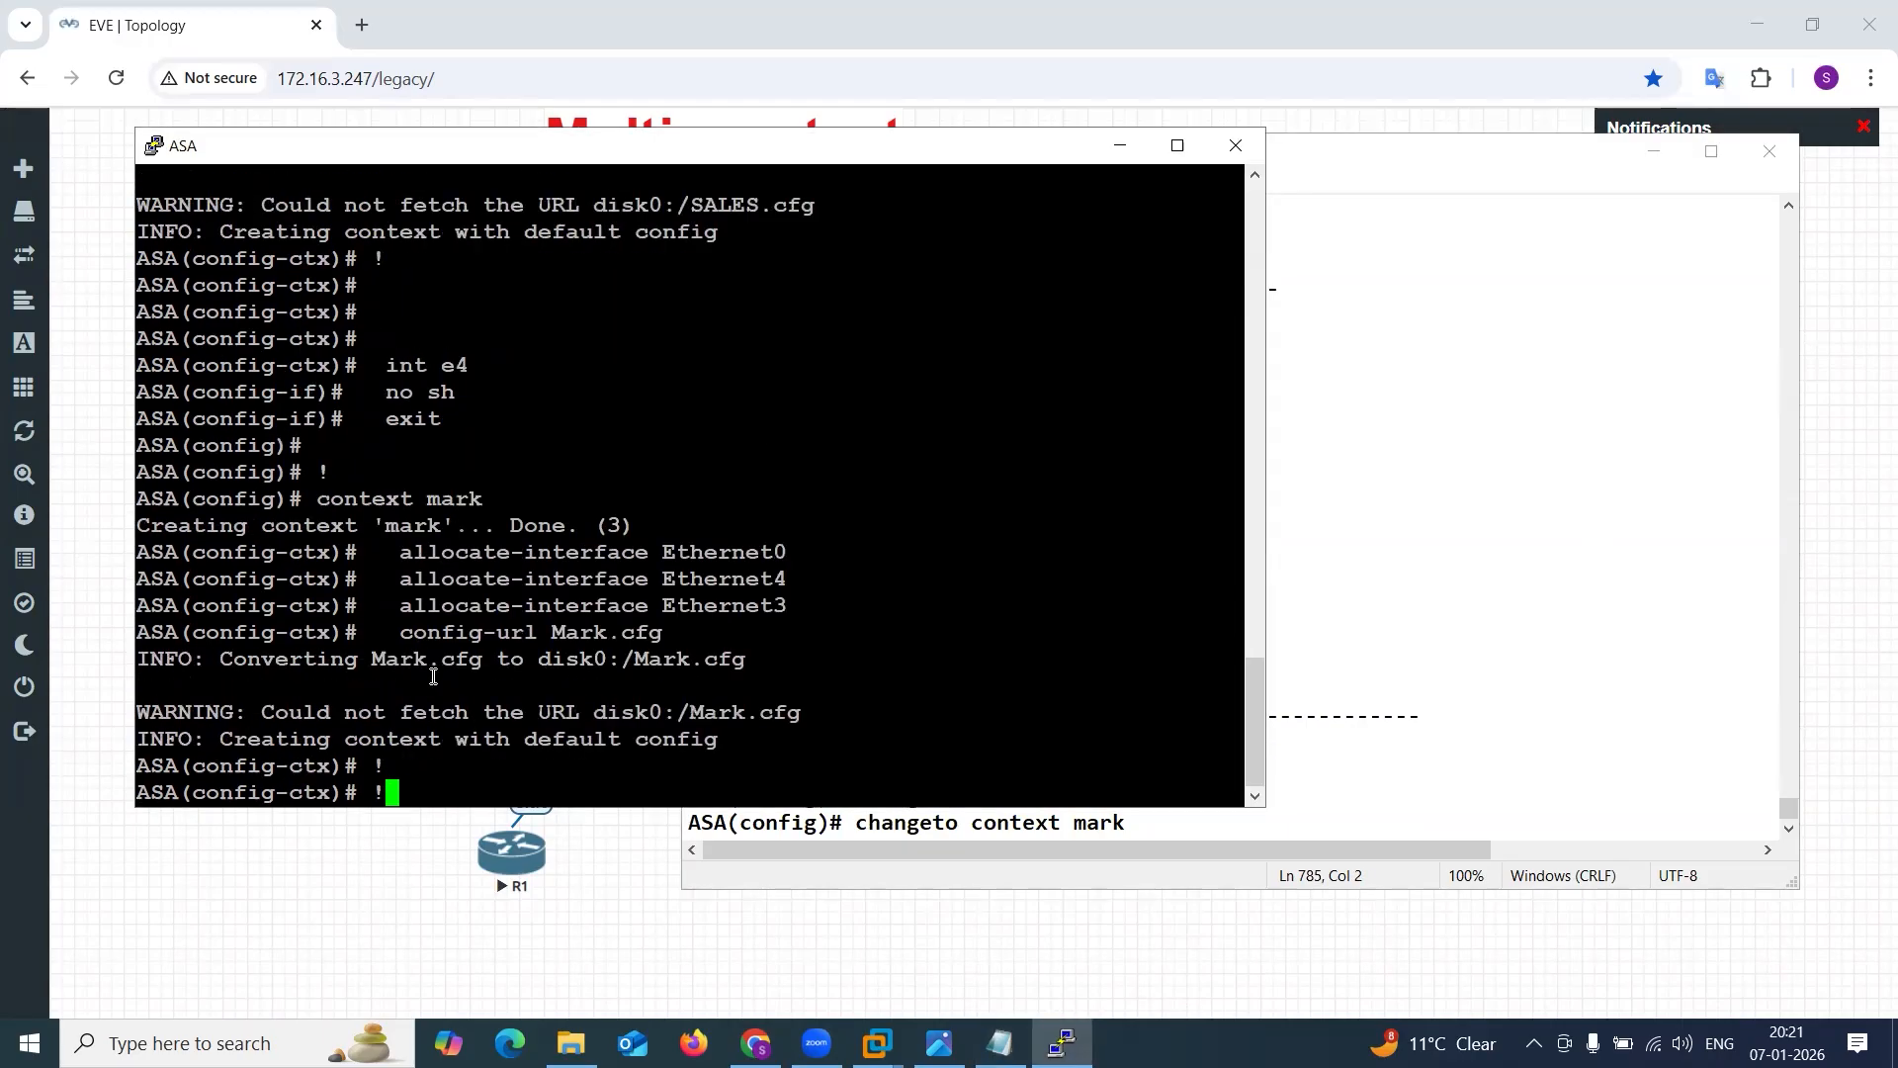
key(Return)
key(Return)
key(Return)
key(Return)
key(Return)
key(Return)
key(Return)
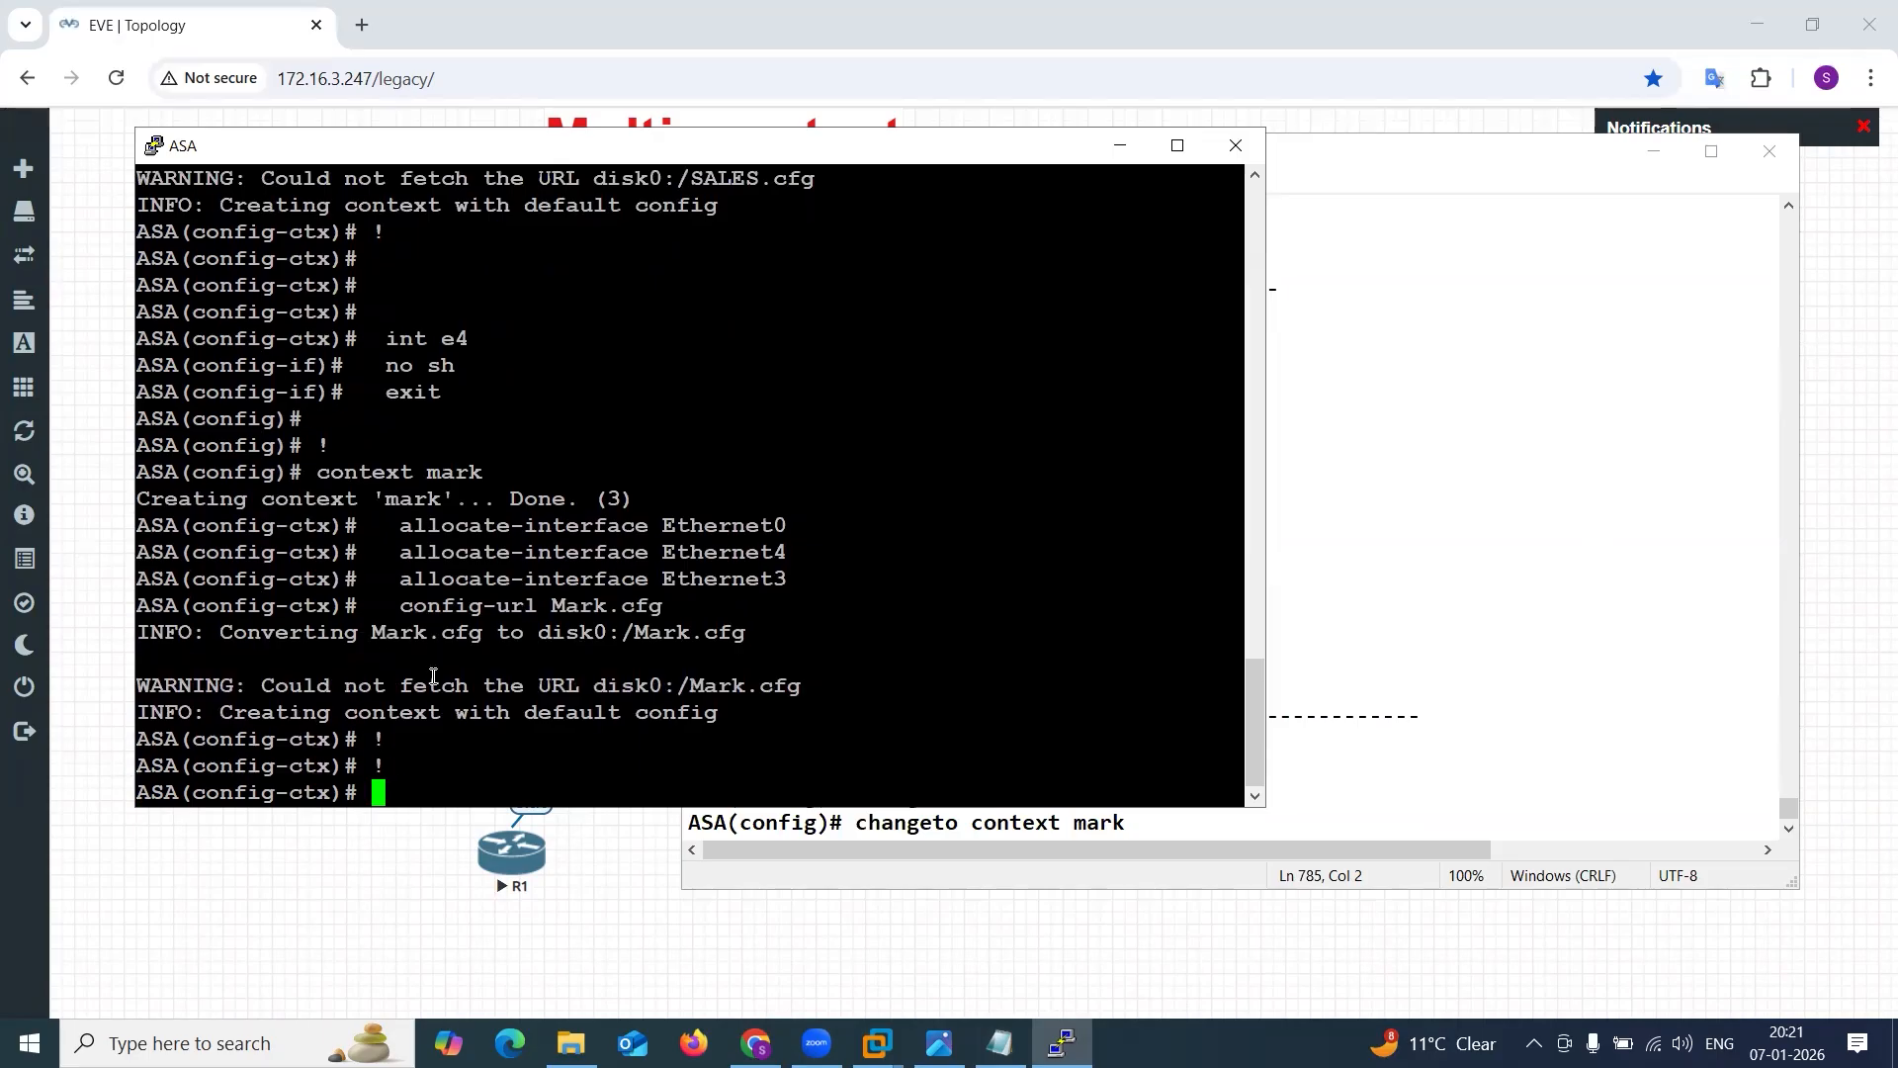
List the configured contexts with sh run context and review the allocated interfaces and config-url of the sales context.
text(sh run con)
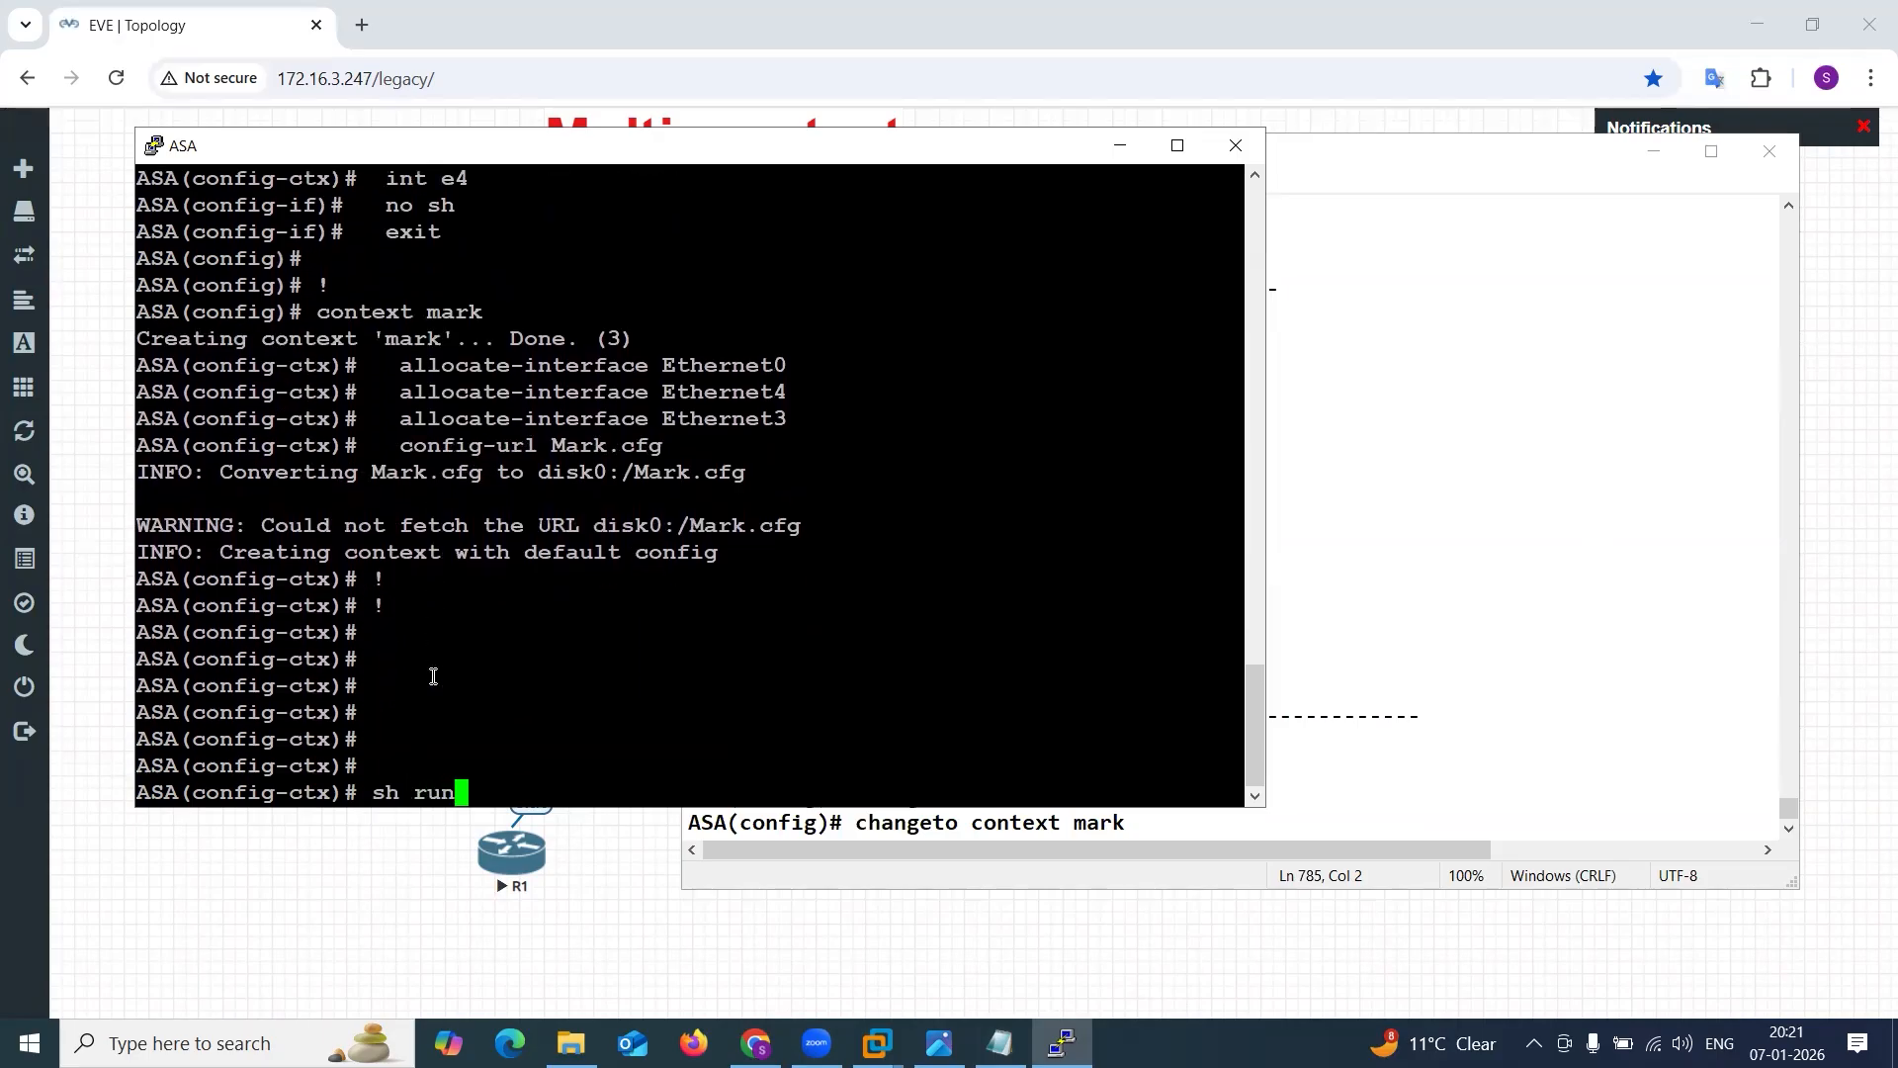
key(Tab)
text(t)
key(Tab)
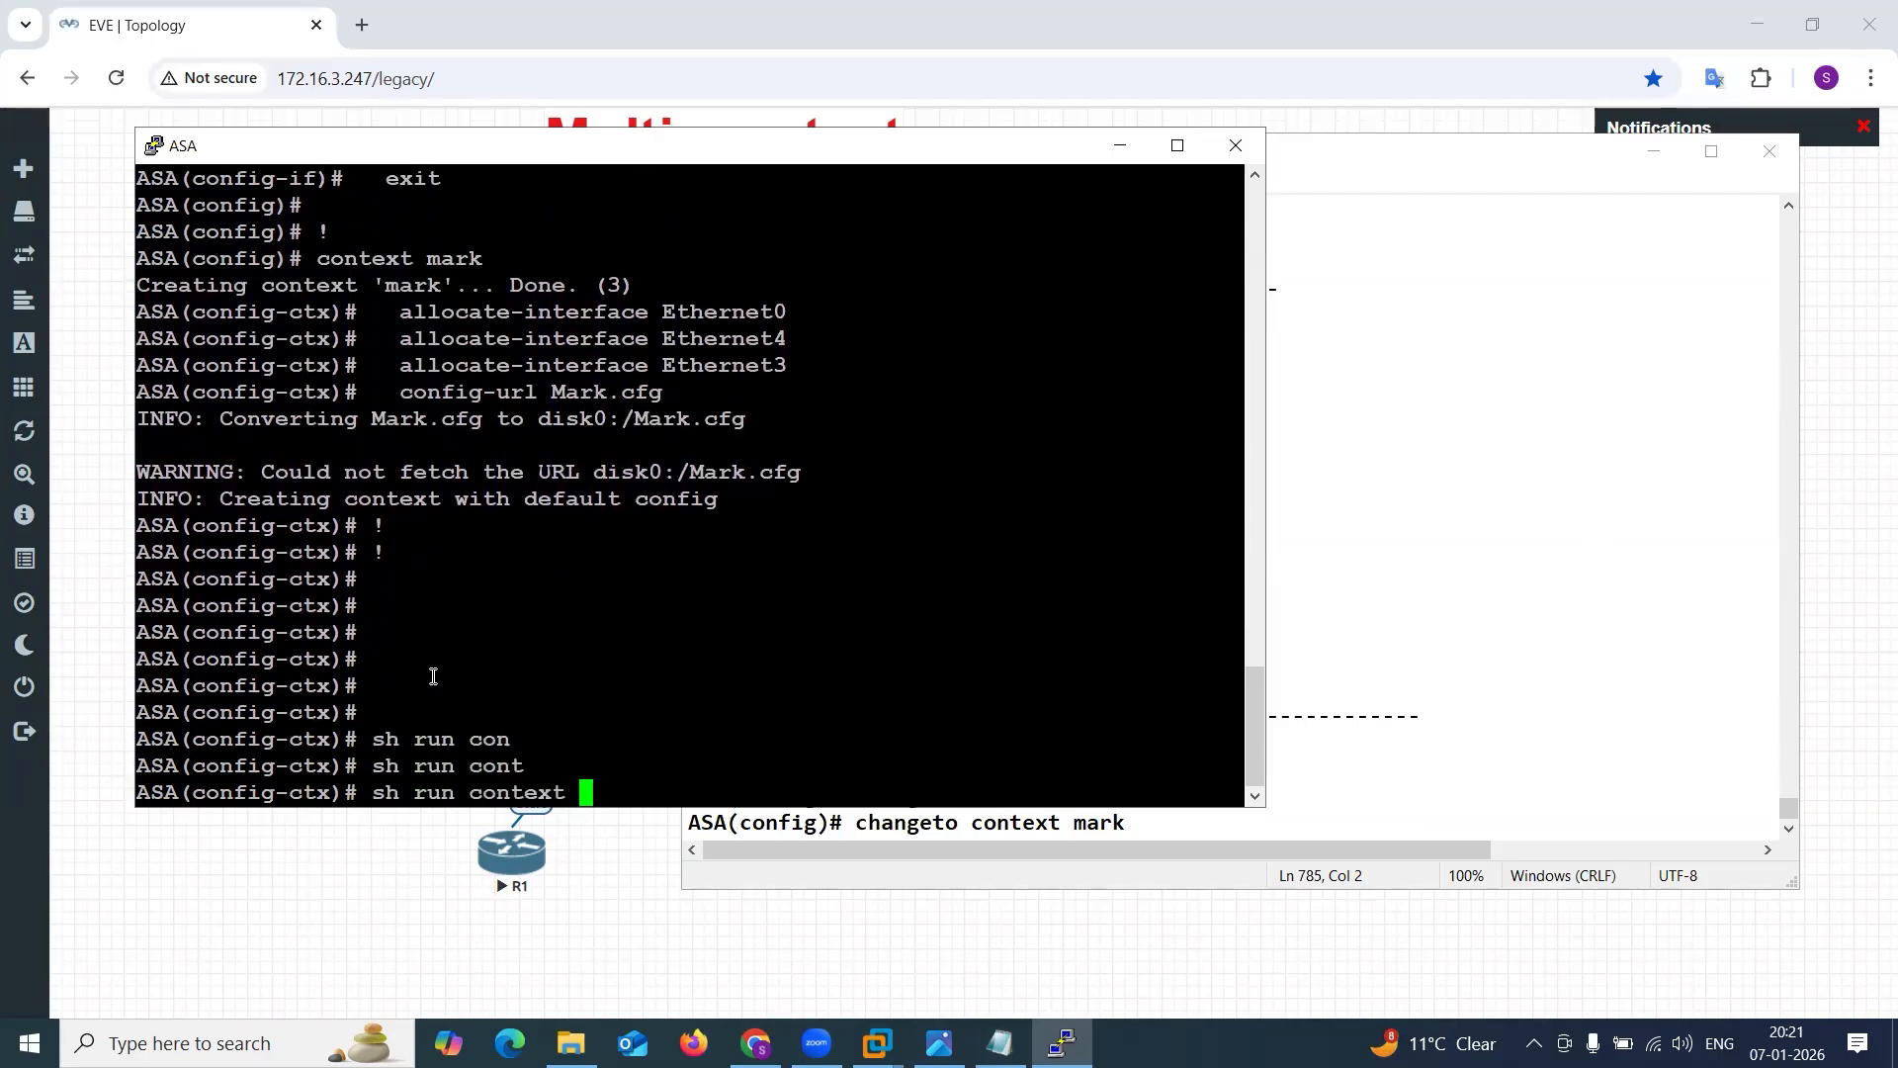
key(Return)
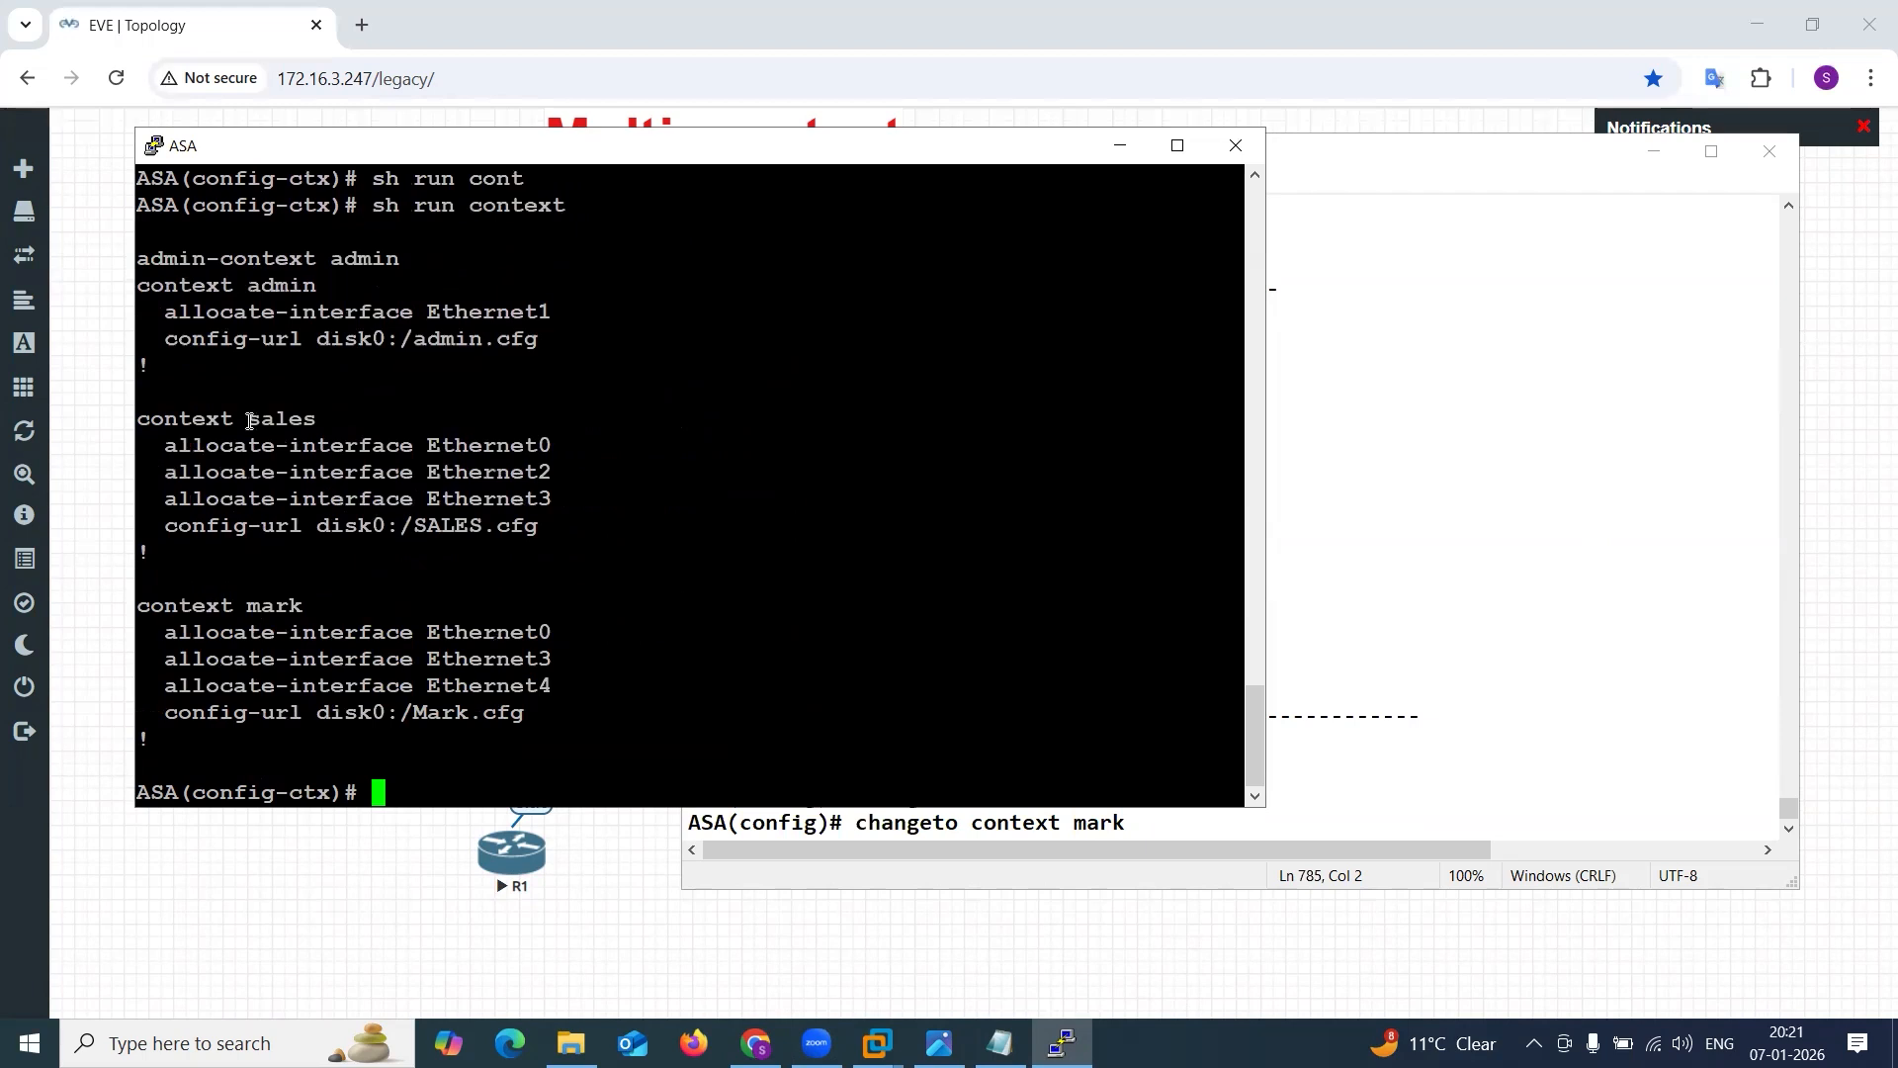
drag(224, 418, 295, 418)
click(306, 442)
drag(164, 445, 576, 507)
click(235, 524)
drag(222, 525, 511, 525)
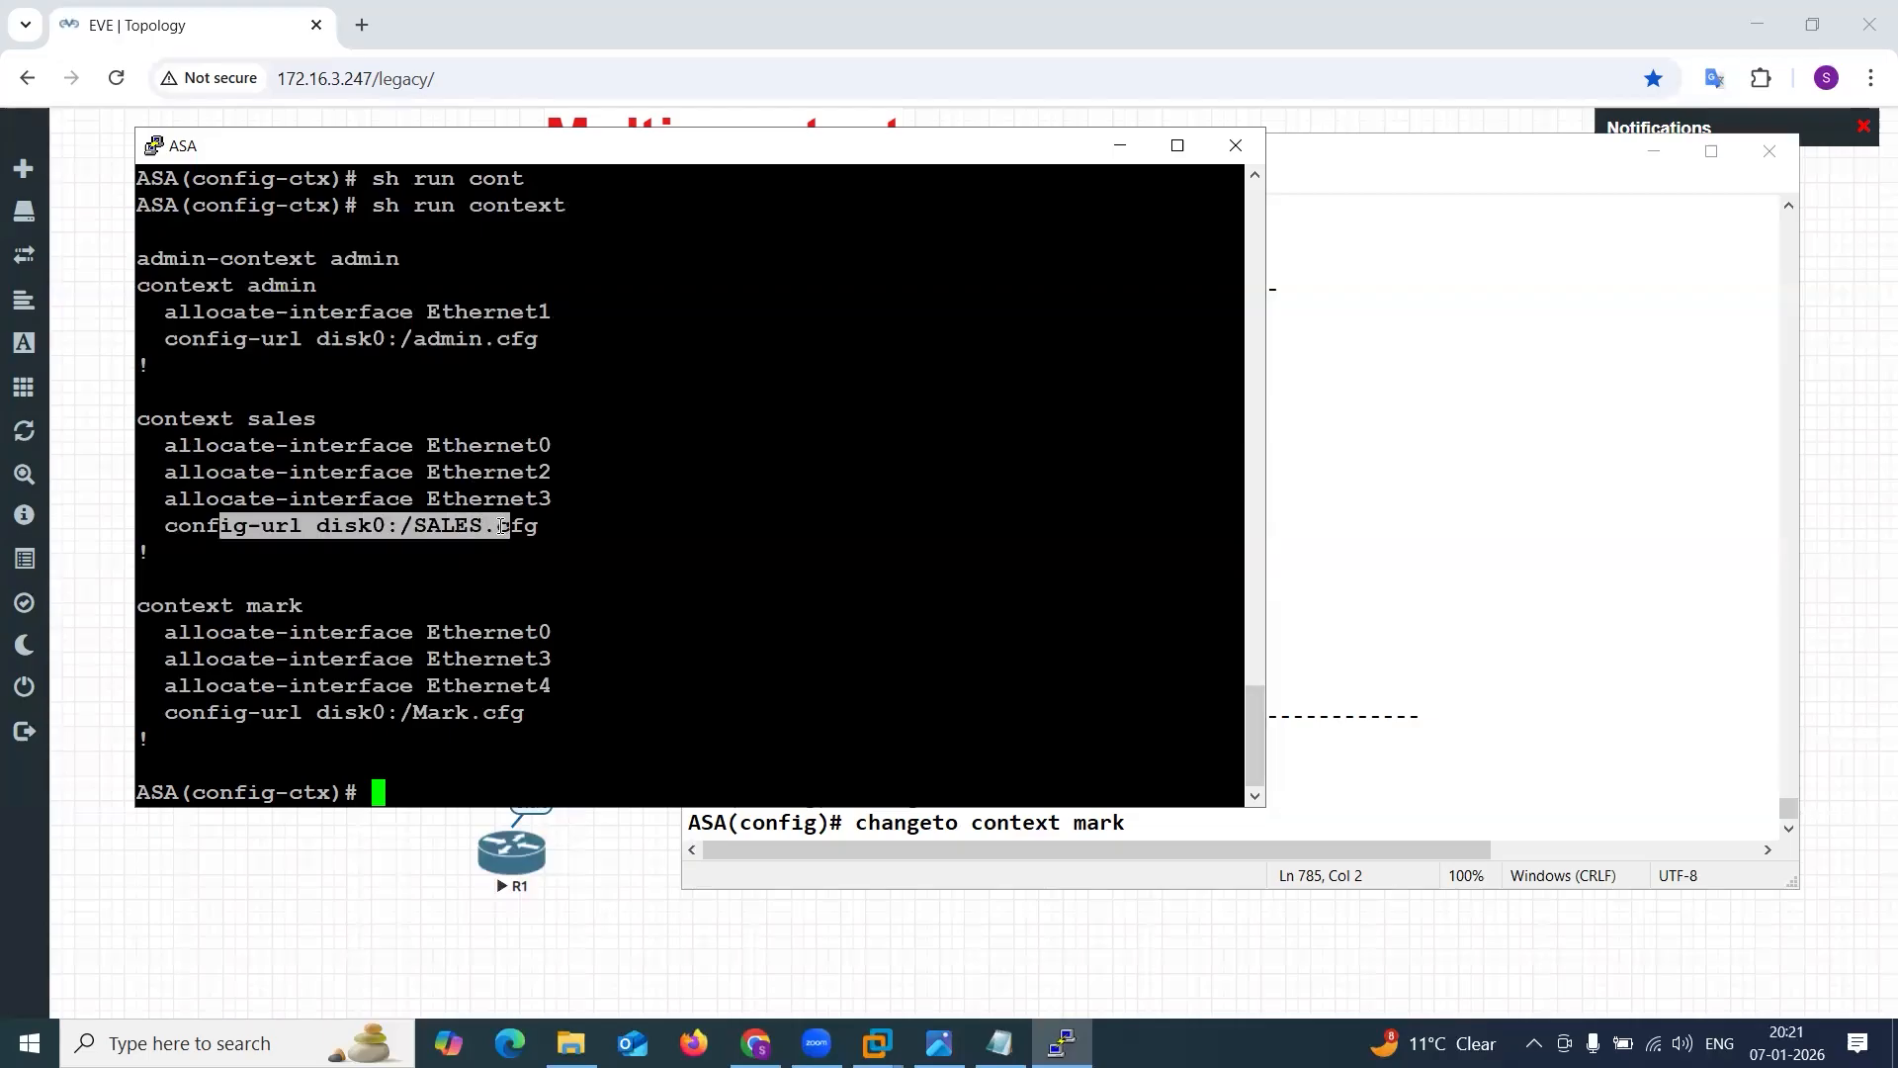
click(506, 526)
Review the mark context's allocated interfaces and config-url in the sh run context output.
drag(151, 633, 613, 693)
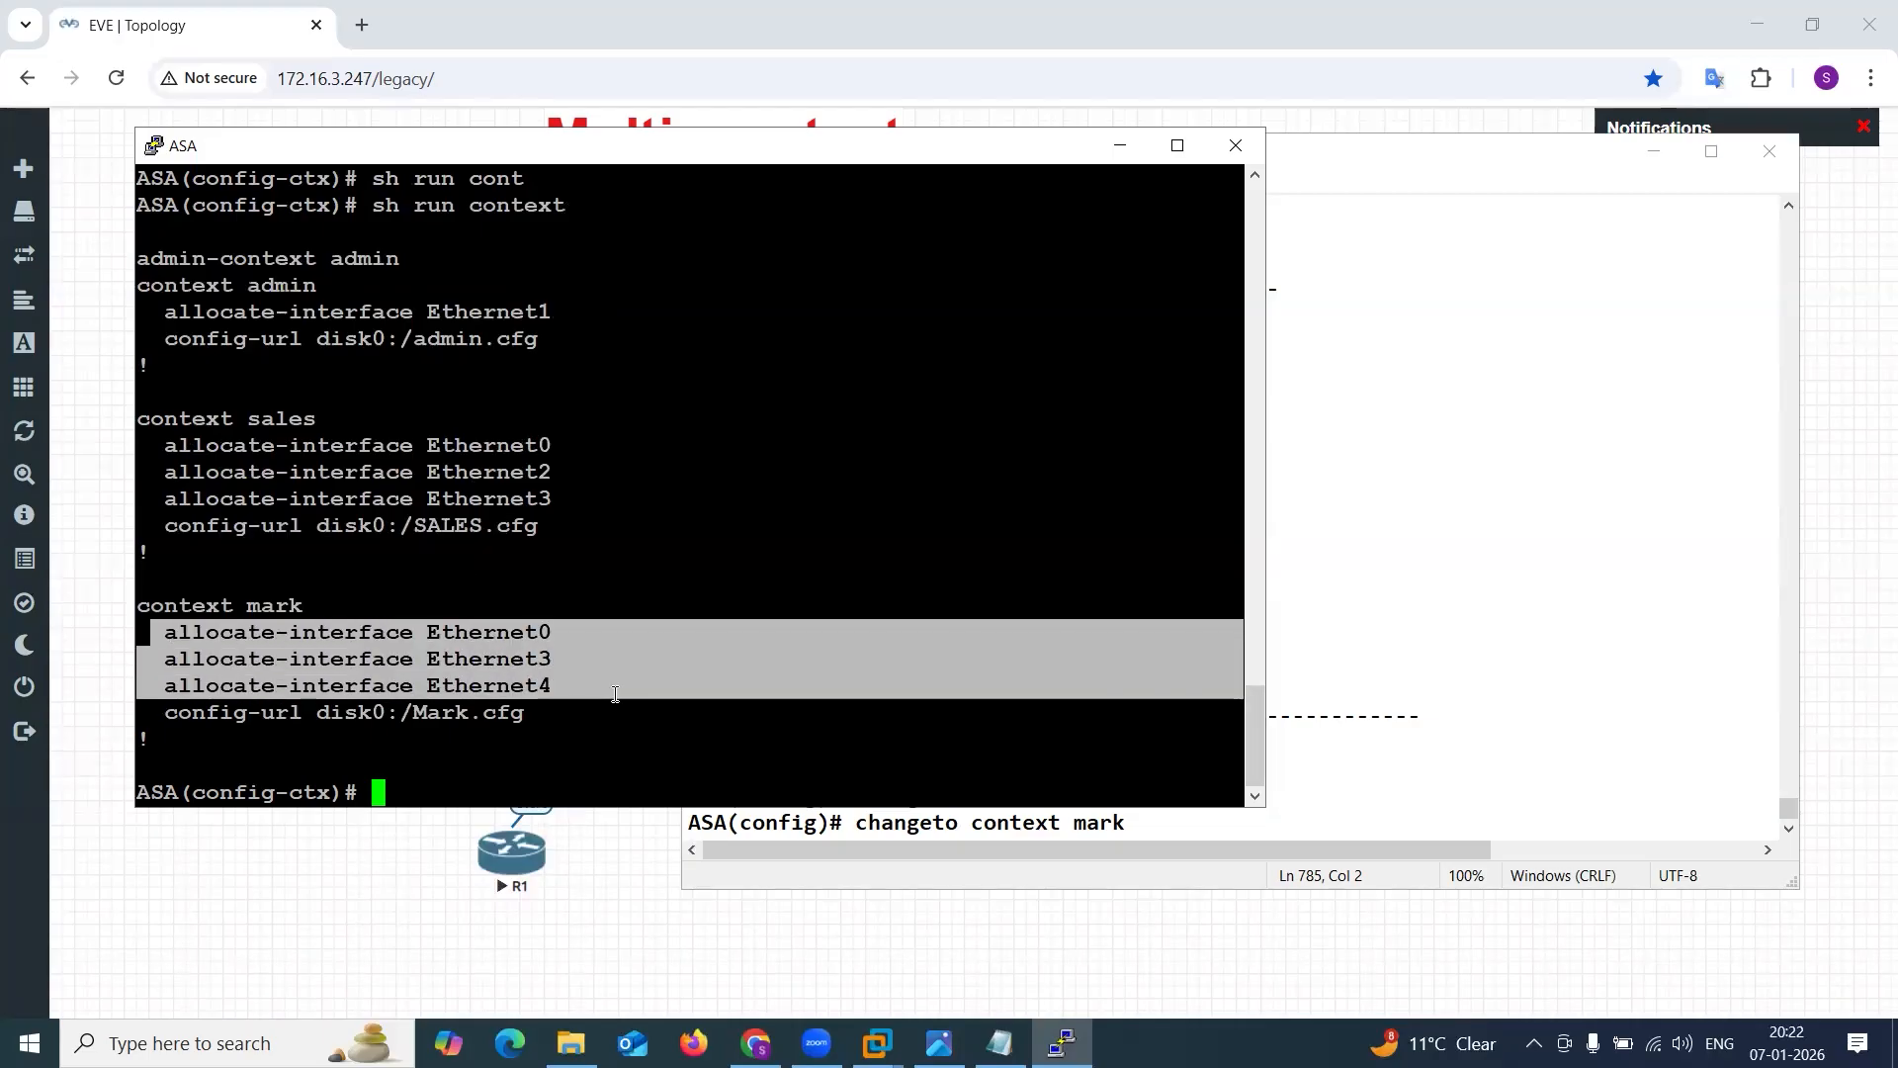
click(615, 694)
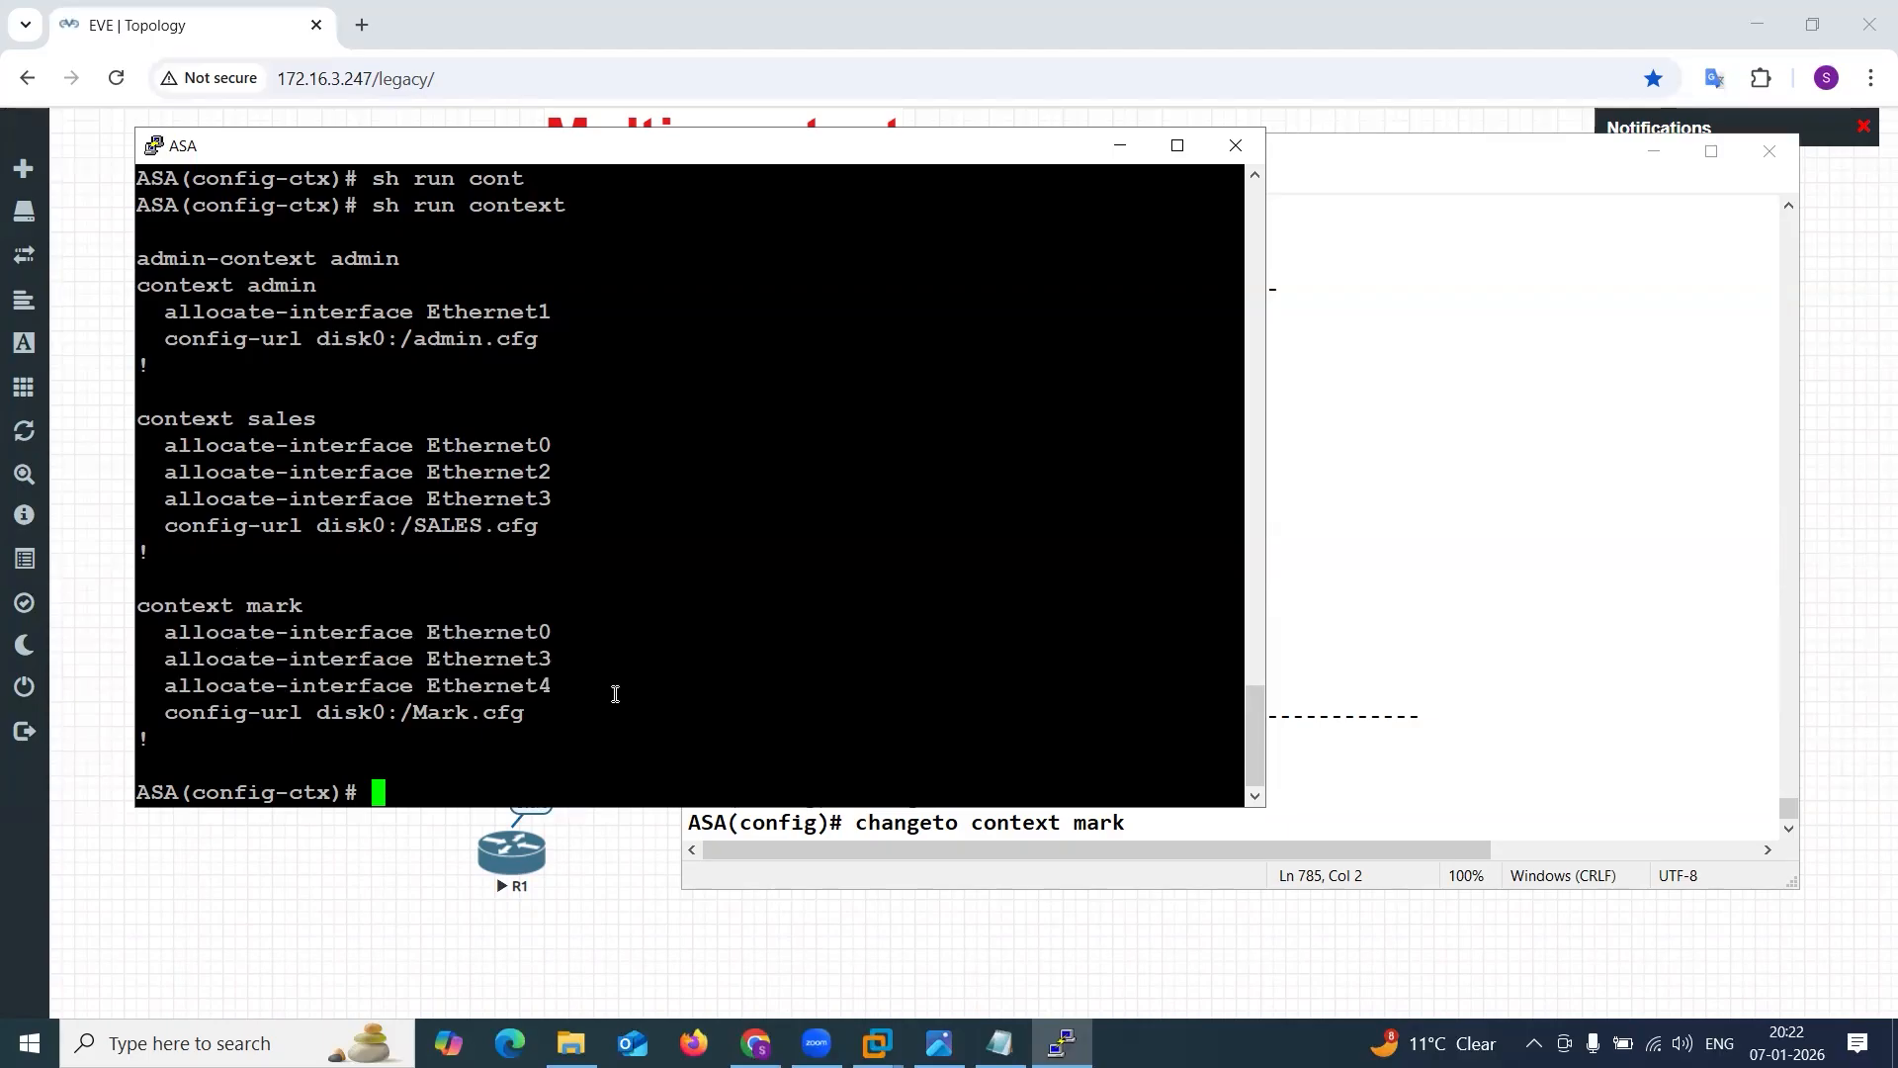
drag(164, 712, 522, 719)
click(397, 714)
click(522, 719)
drag(150, 717, 547, 723)
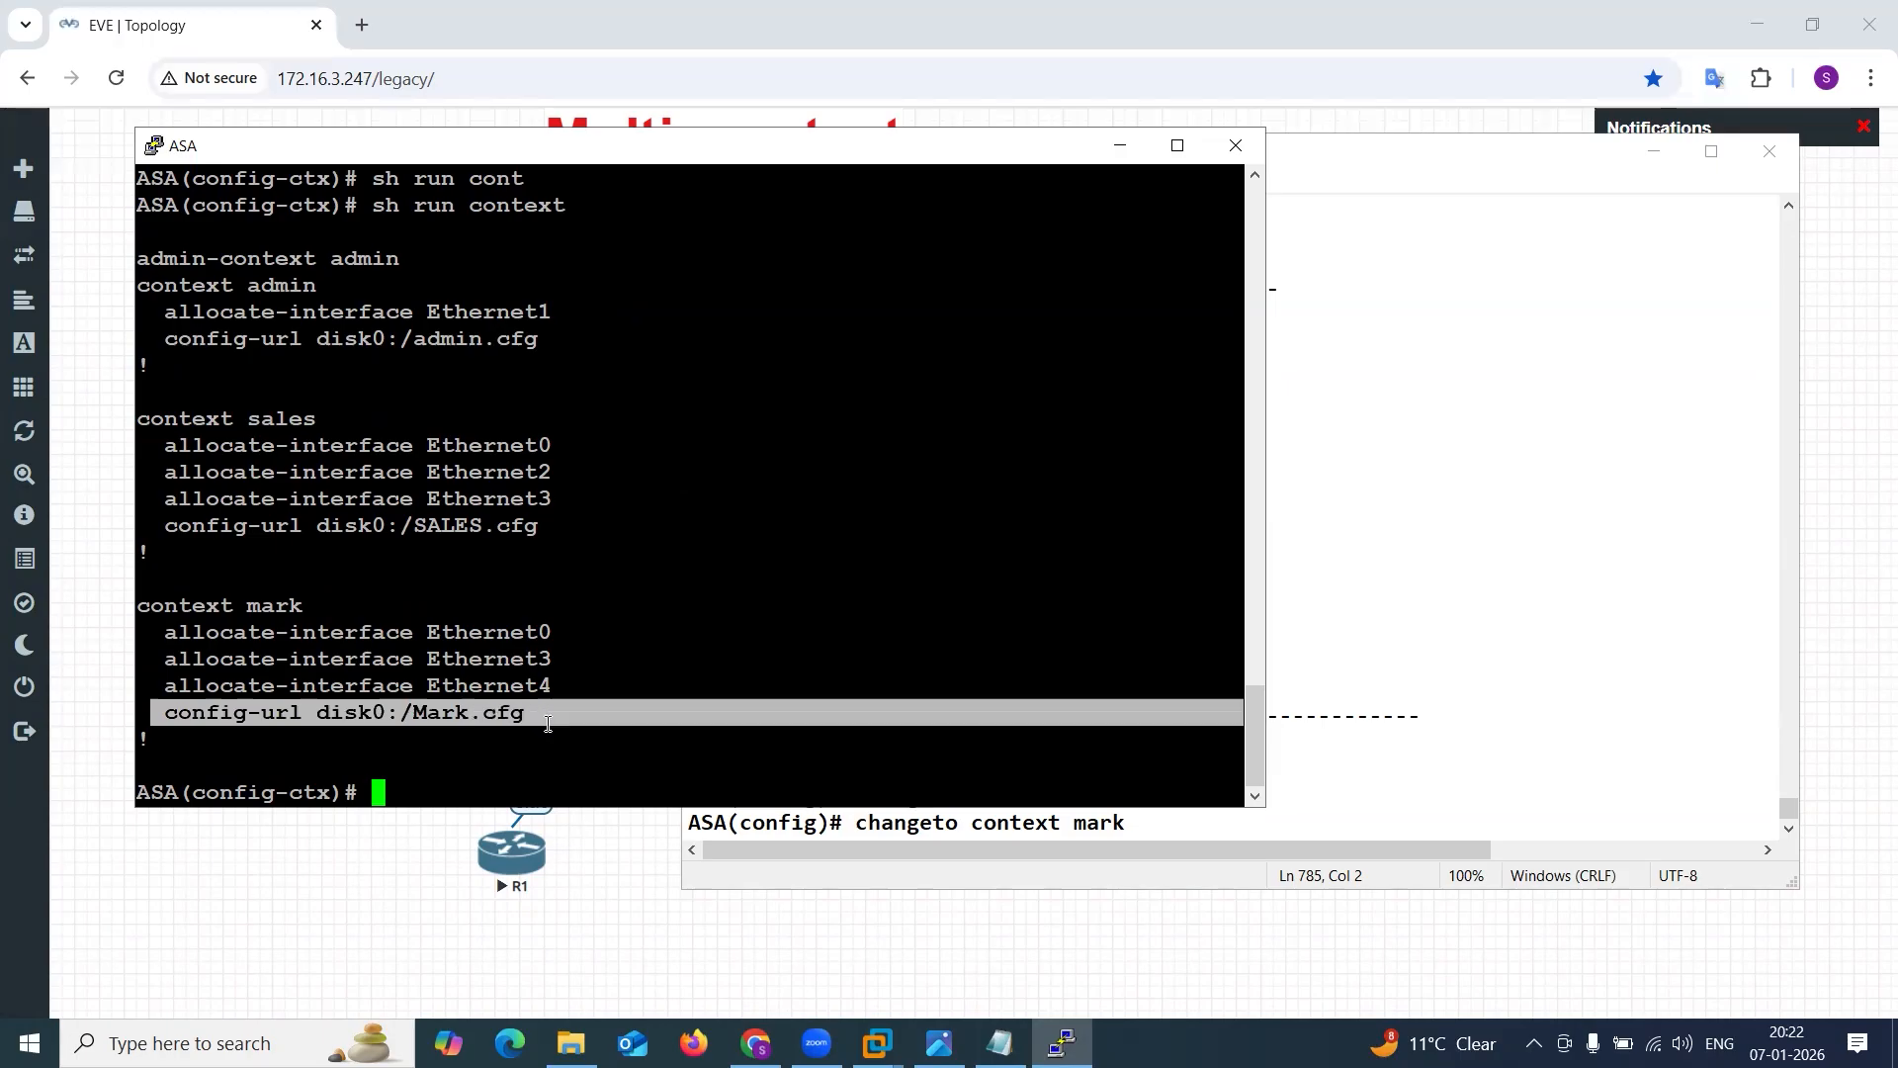
click(548, 724)
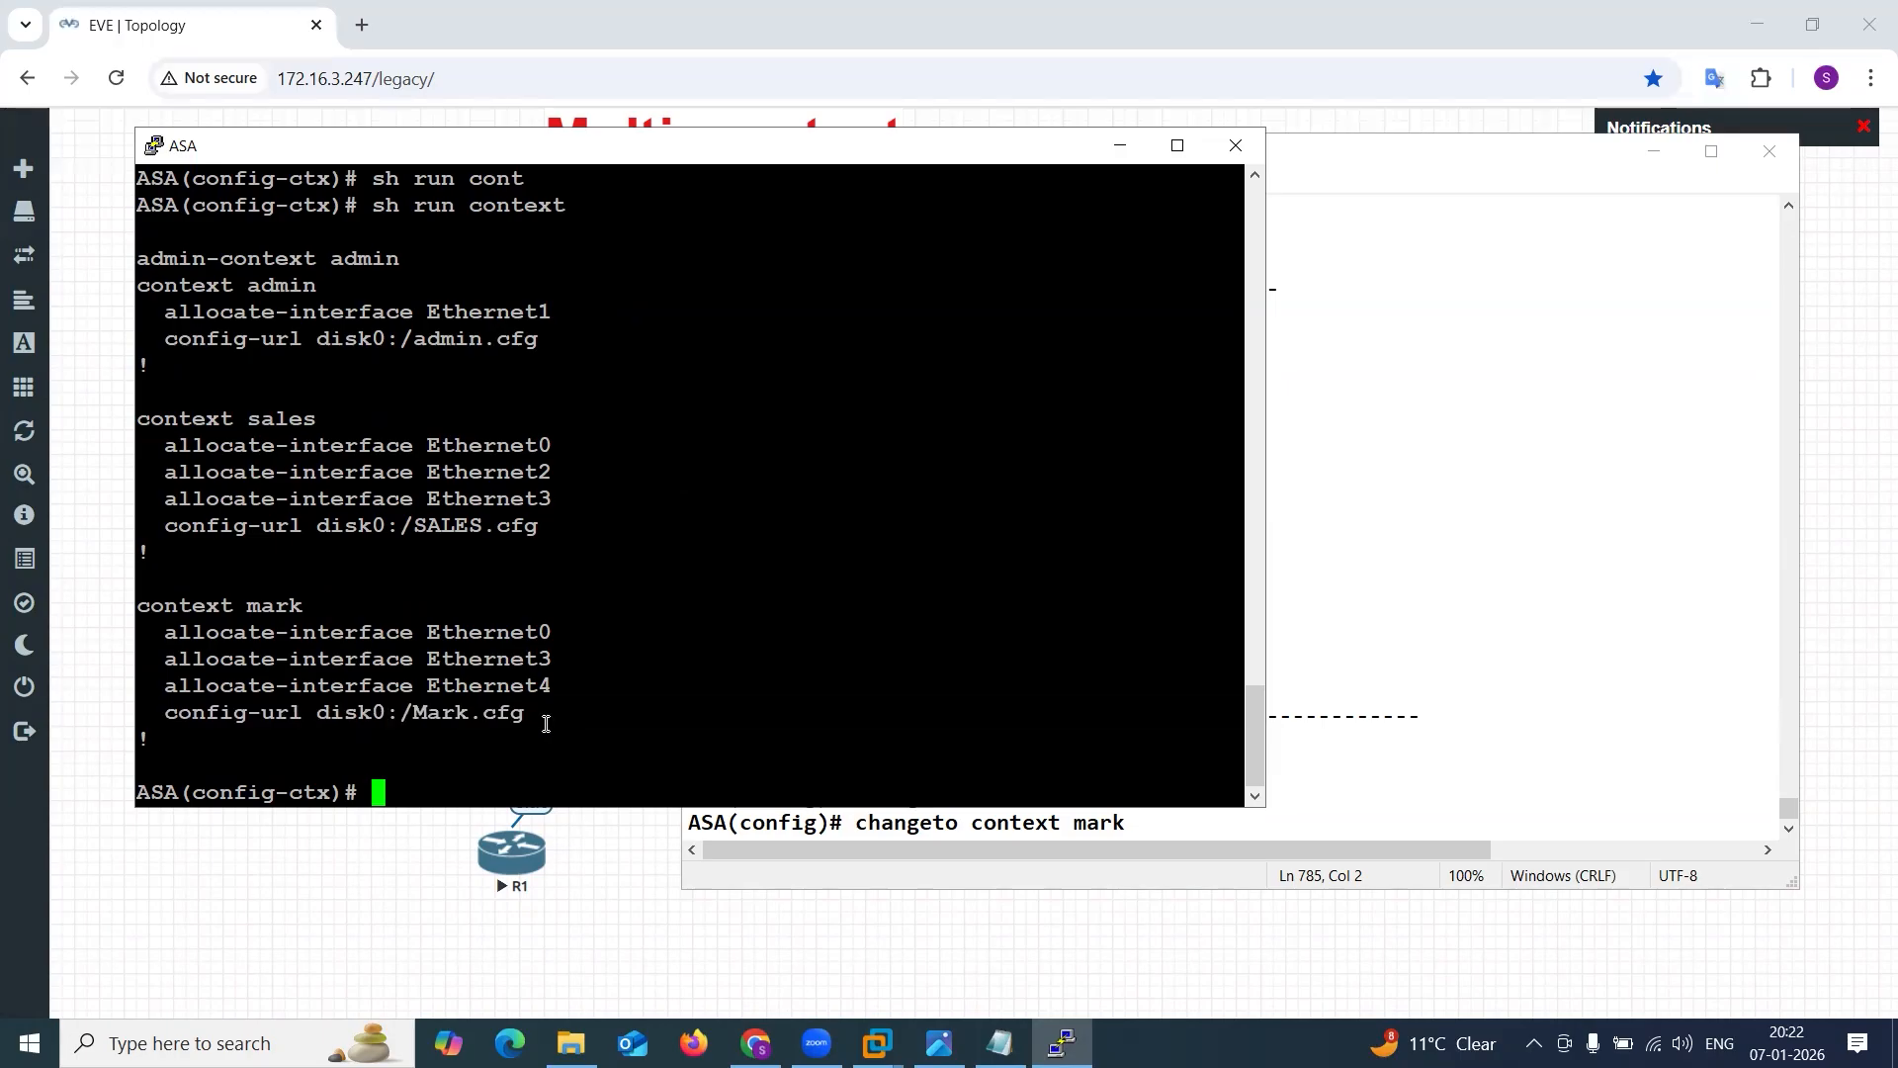
Exit the context configuration mode and return to global configuration mode.
text(exit)
key(Return)
key(Return)
key(Return)
key(Return)
key(Return)
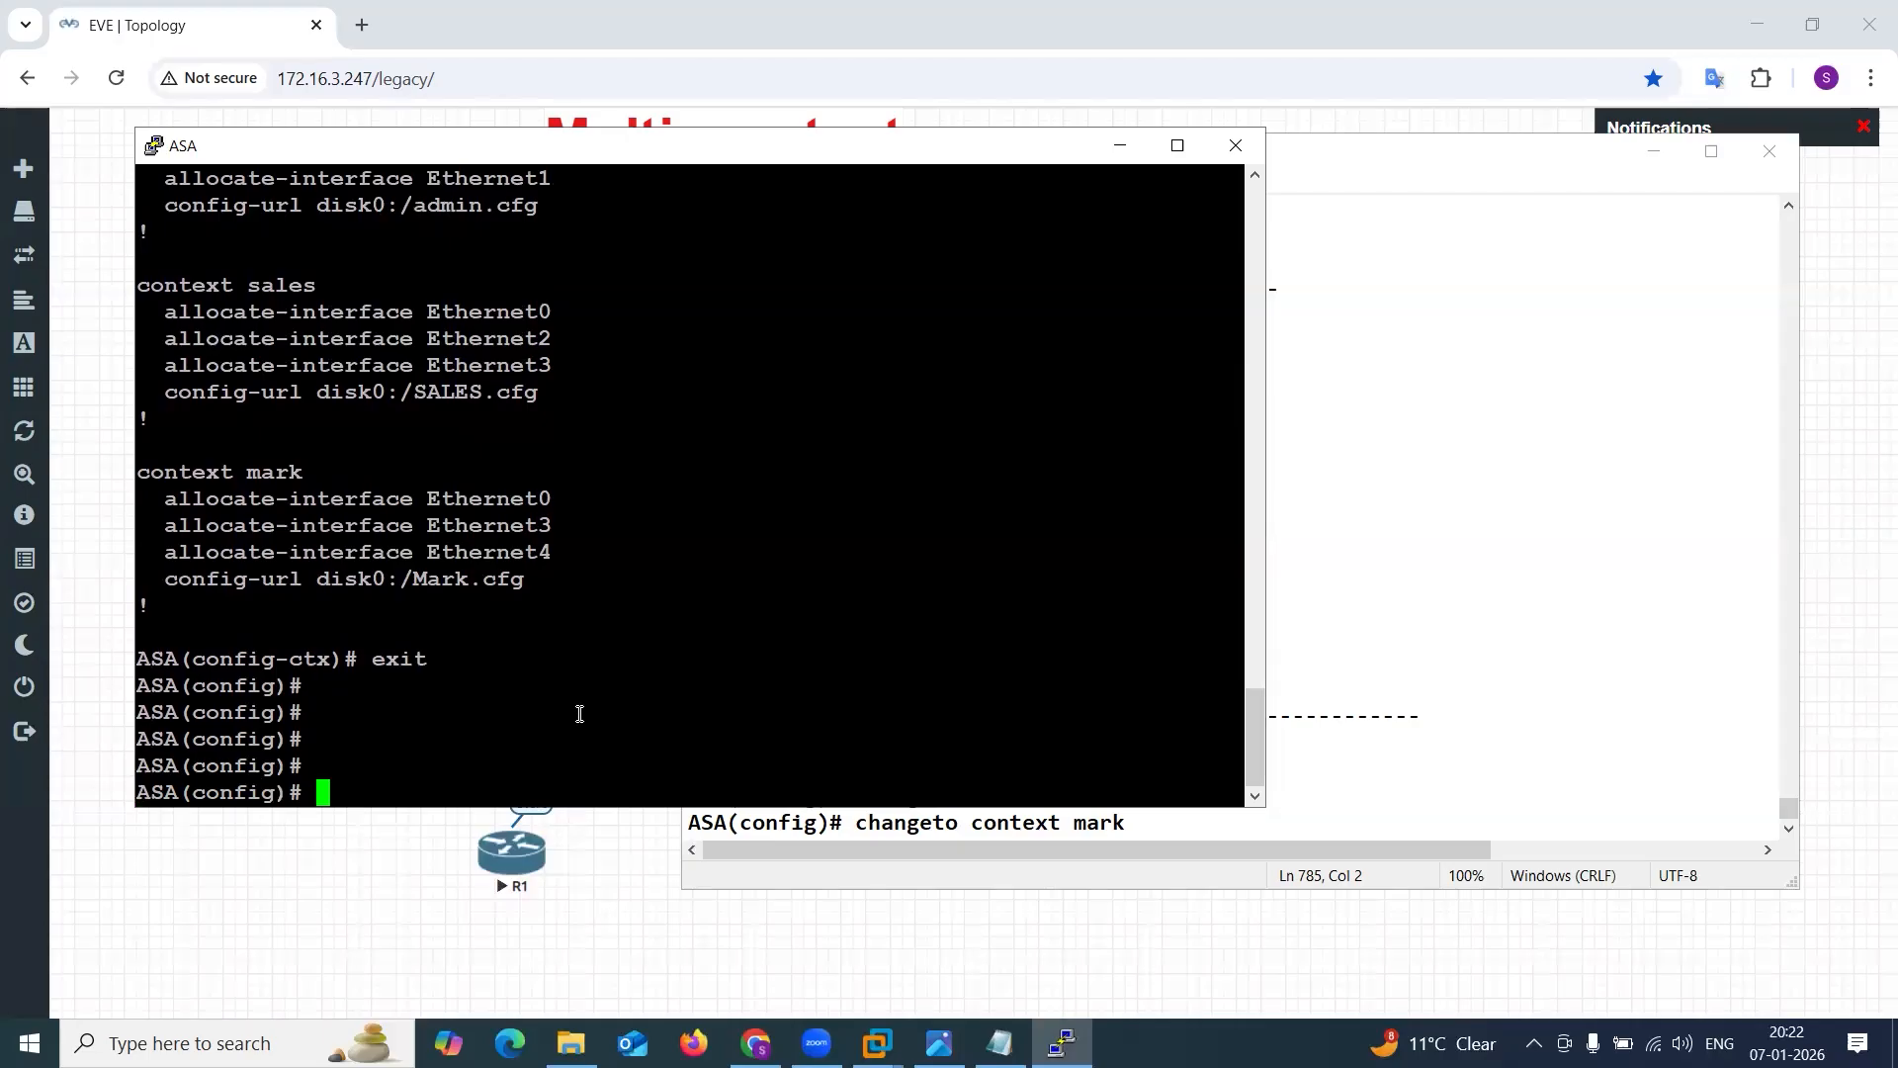
Save the configuration of the system context only, using write without the memory all option.
text(wr)
key(Return)
text(write me m)
key(Tab)
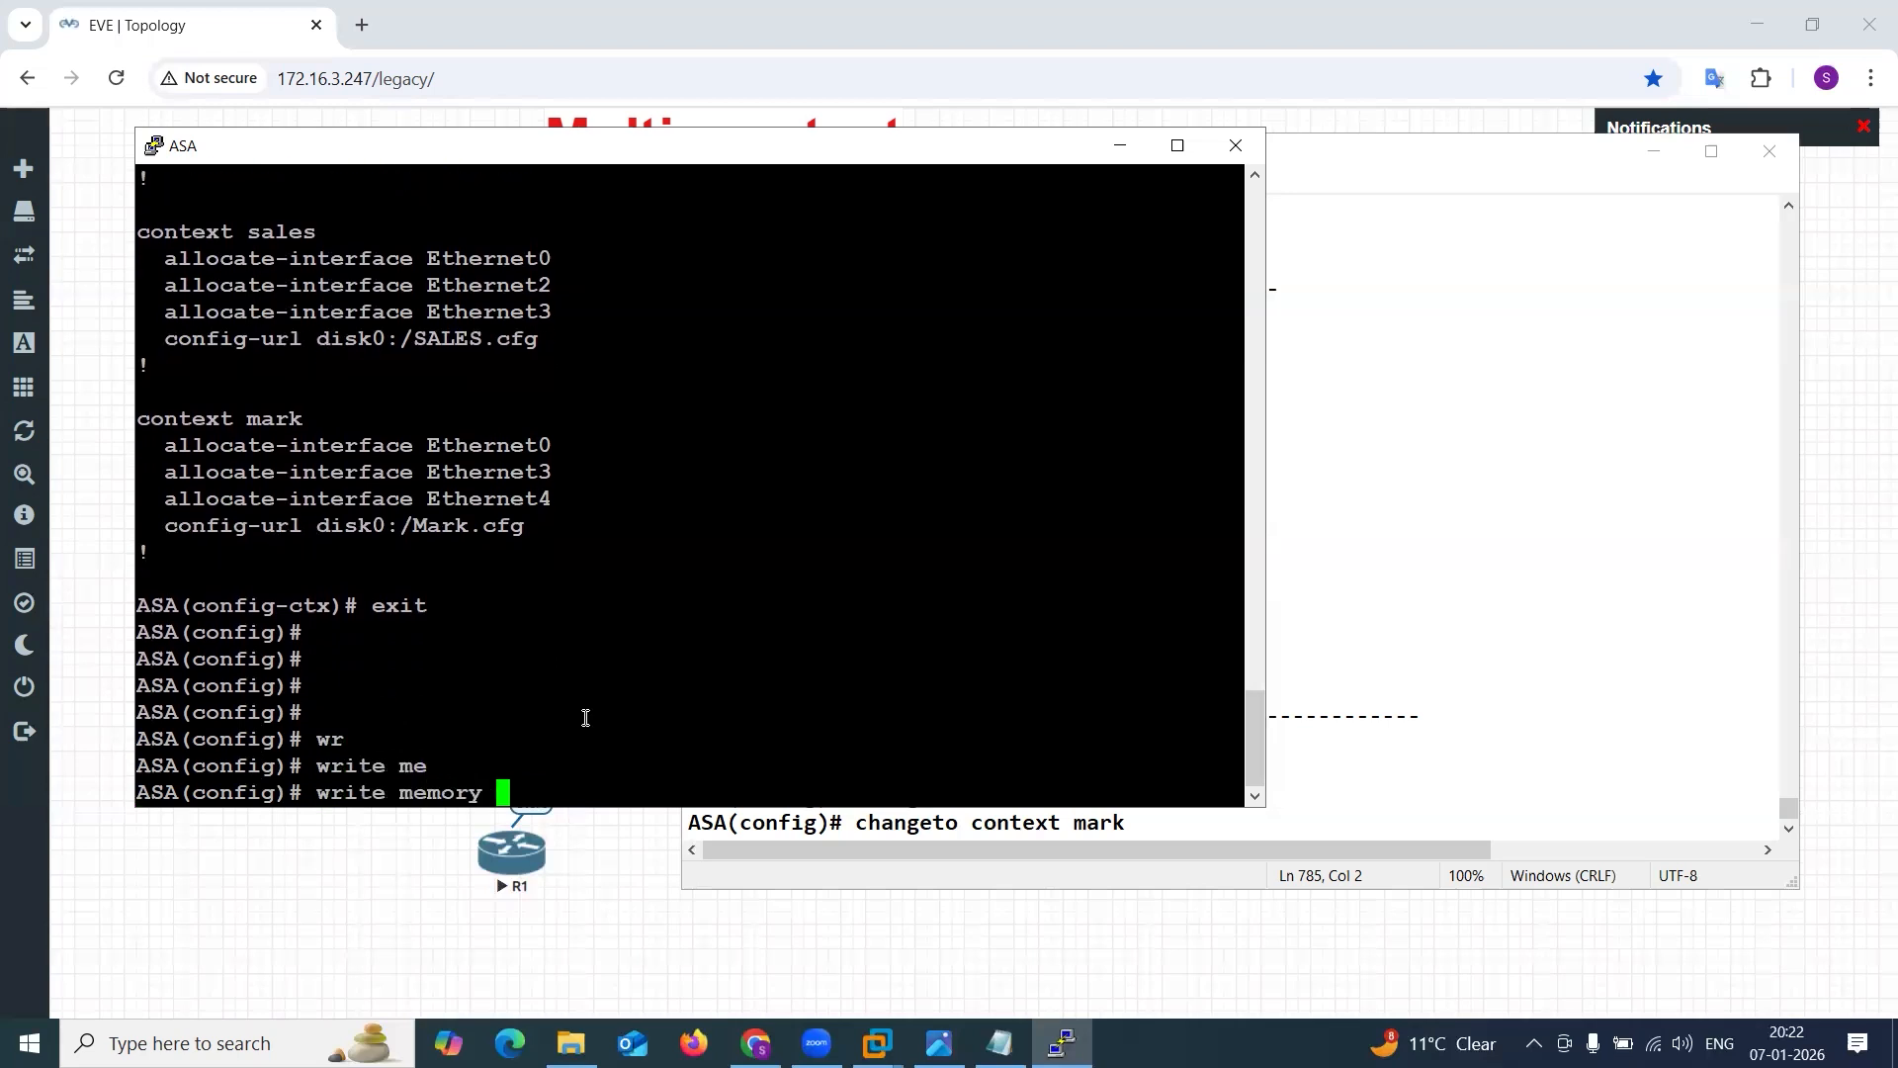
text(al)
key(BackSpace)
key(BackSpace)
key(BackSpace)
key(BackSpace)
key(BackSpace)
key(BackSpace)
key(BackSpace)
key(BackSpace)
key(BackSpace)
key(Return)
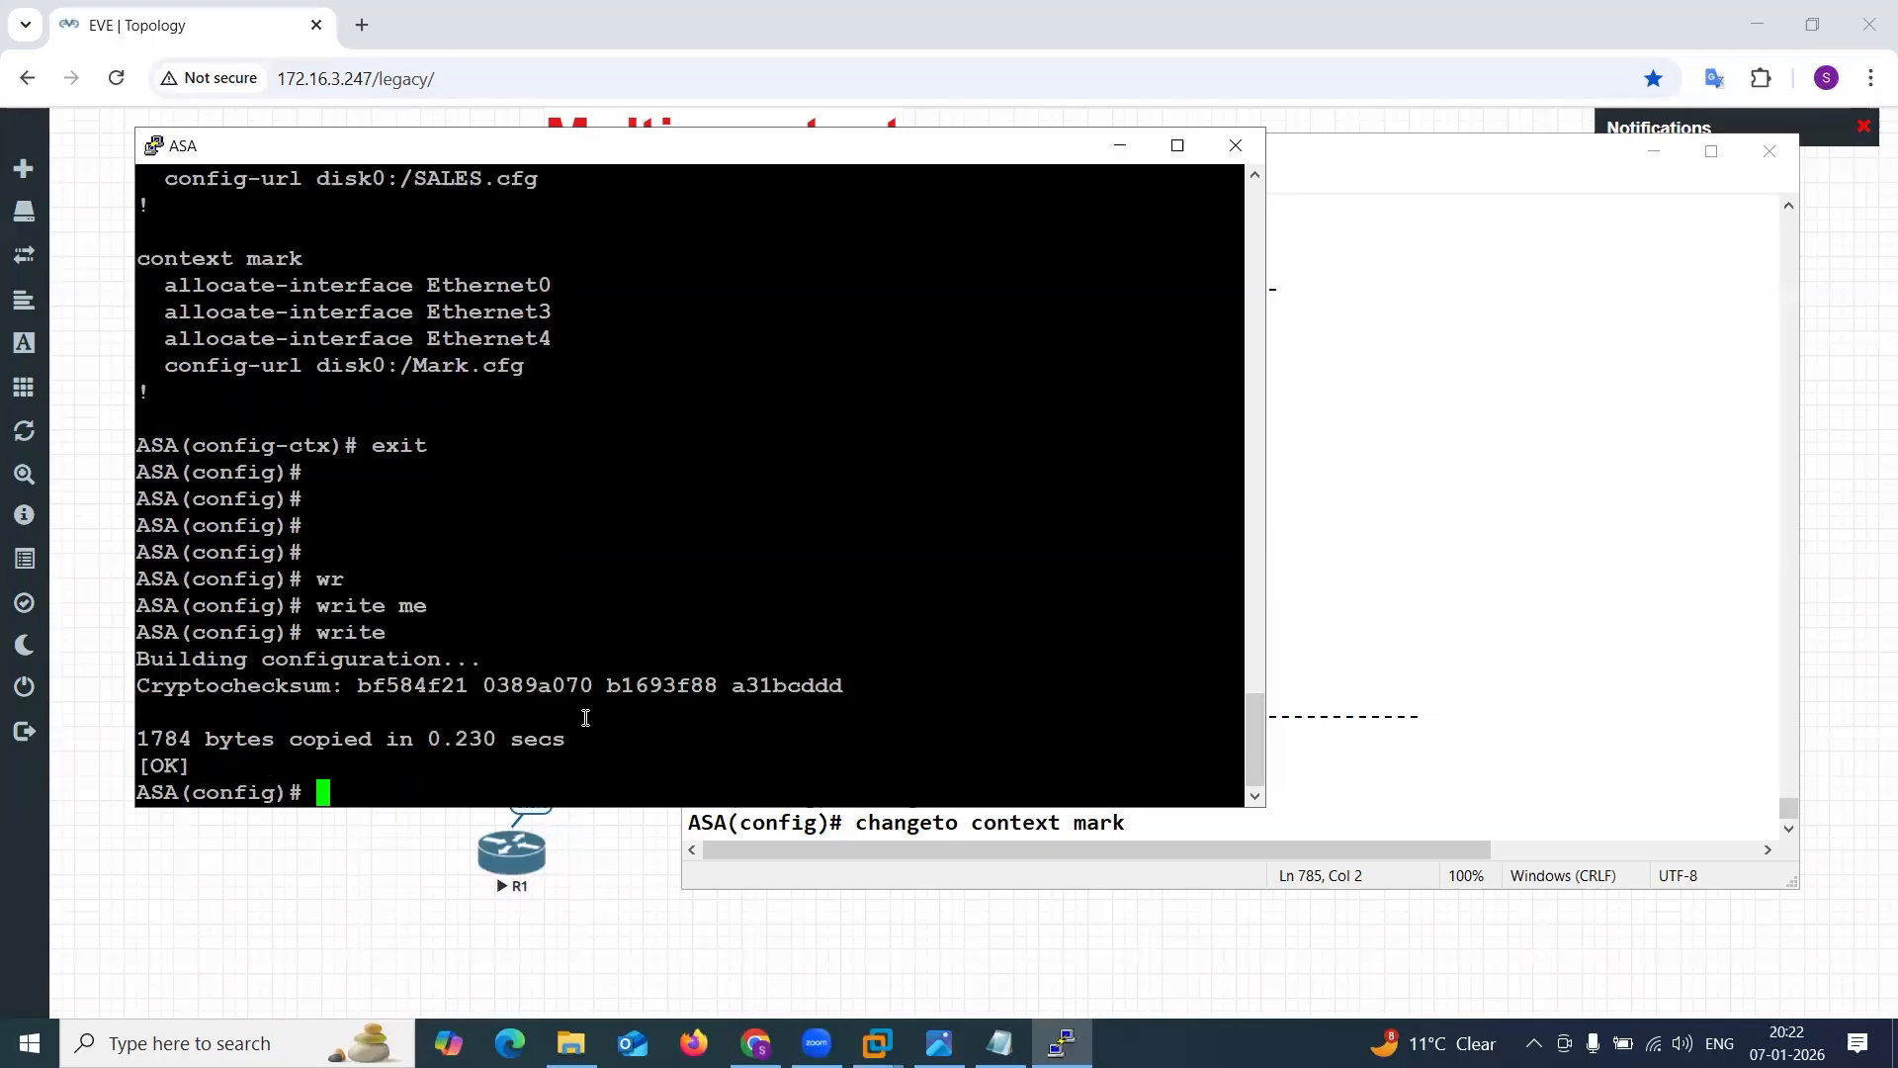
List the flash contents with sh flash: and check which context .cfg files are stored.
text(sh fla)
key(Tab)
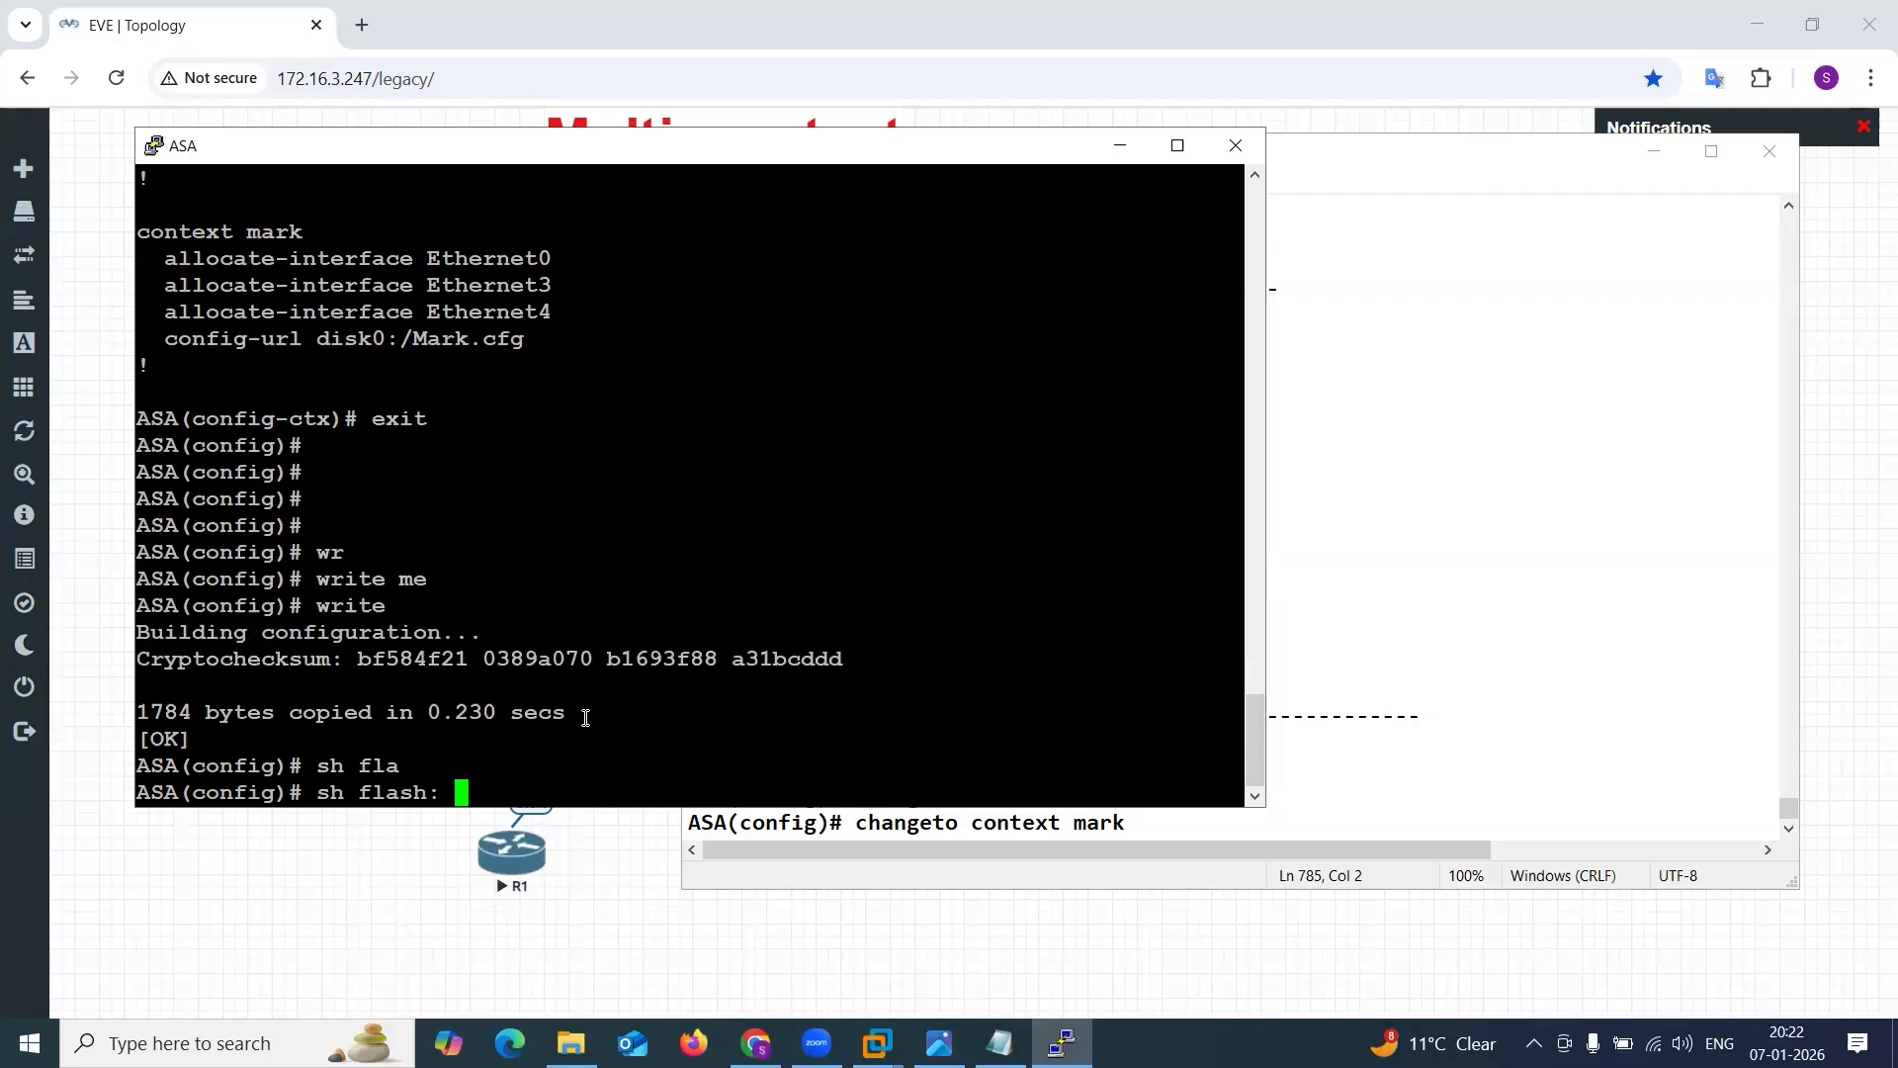
key(Return)
drag(704, 711, 823, 714)
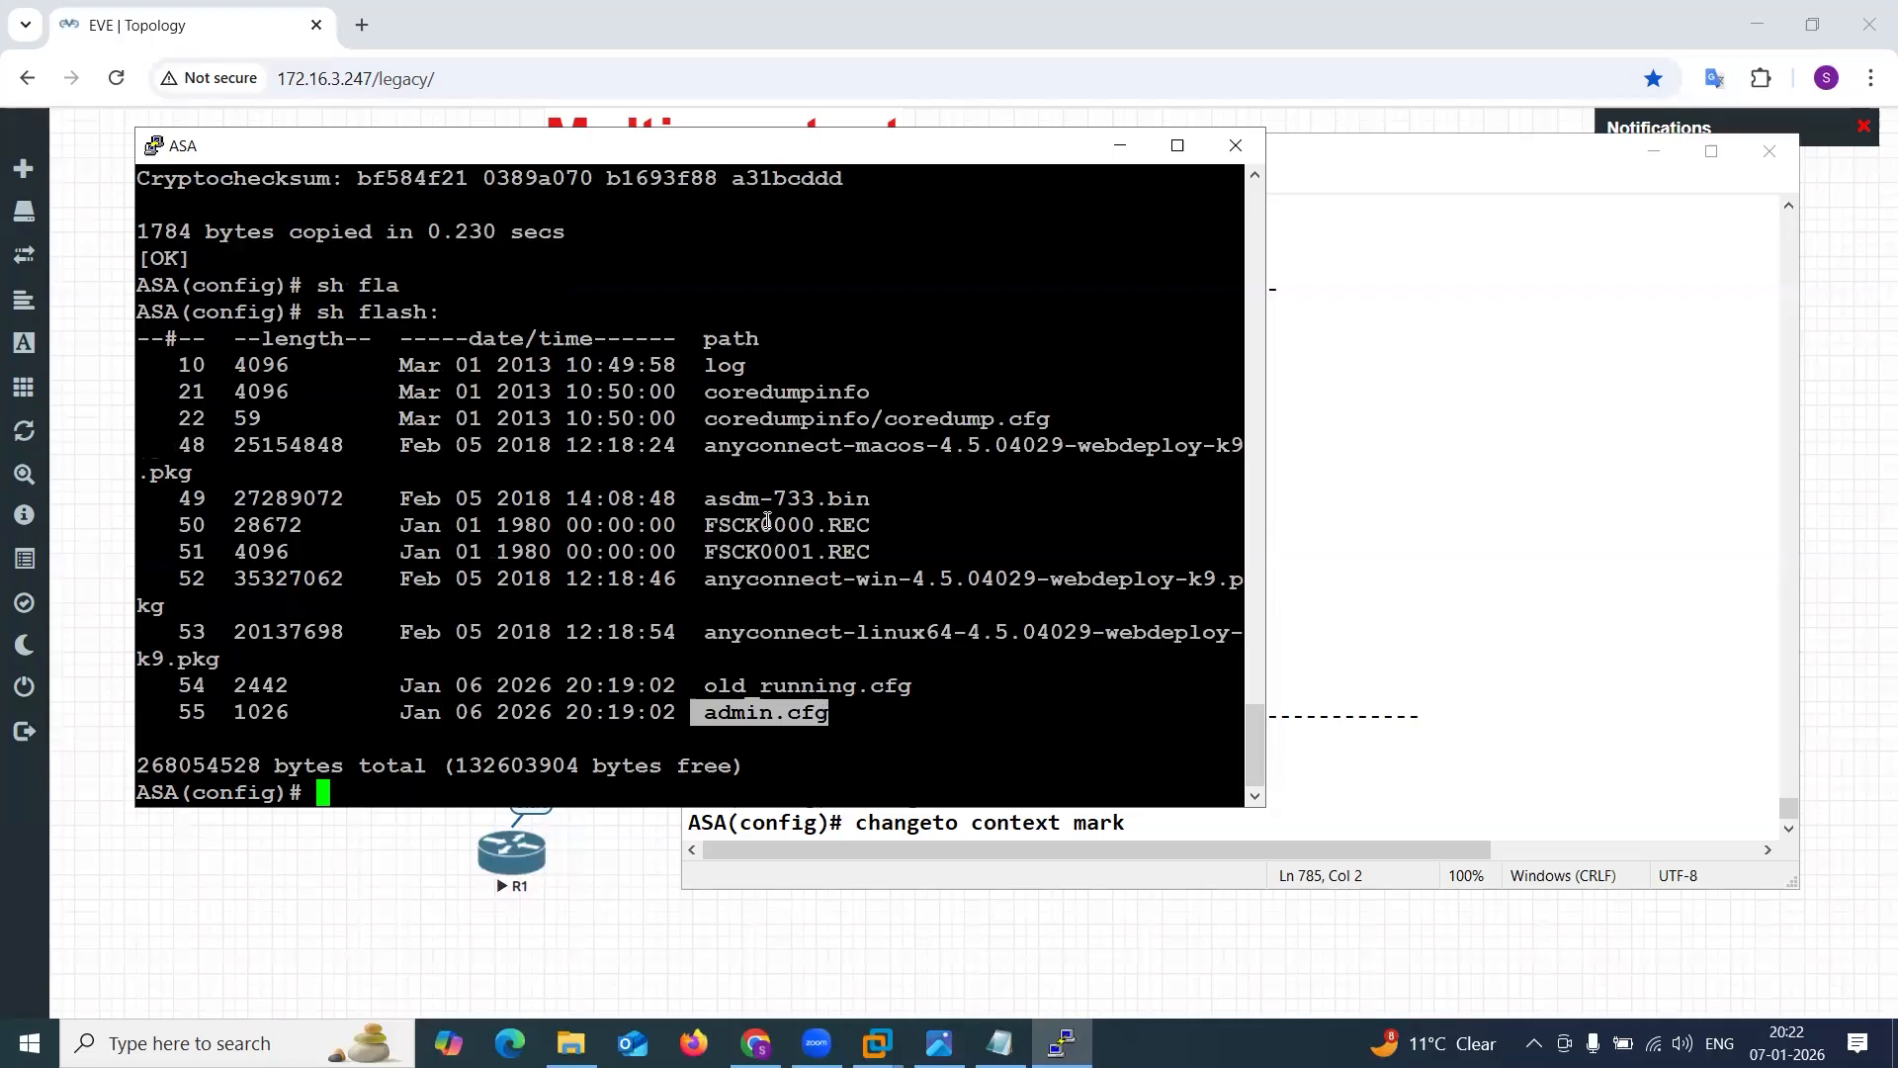
click(775, 603)
key(Return)
key(Return)
key(Return)
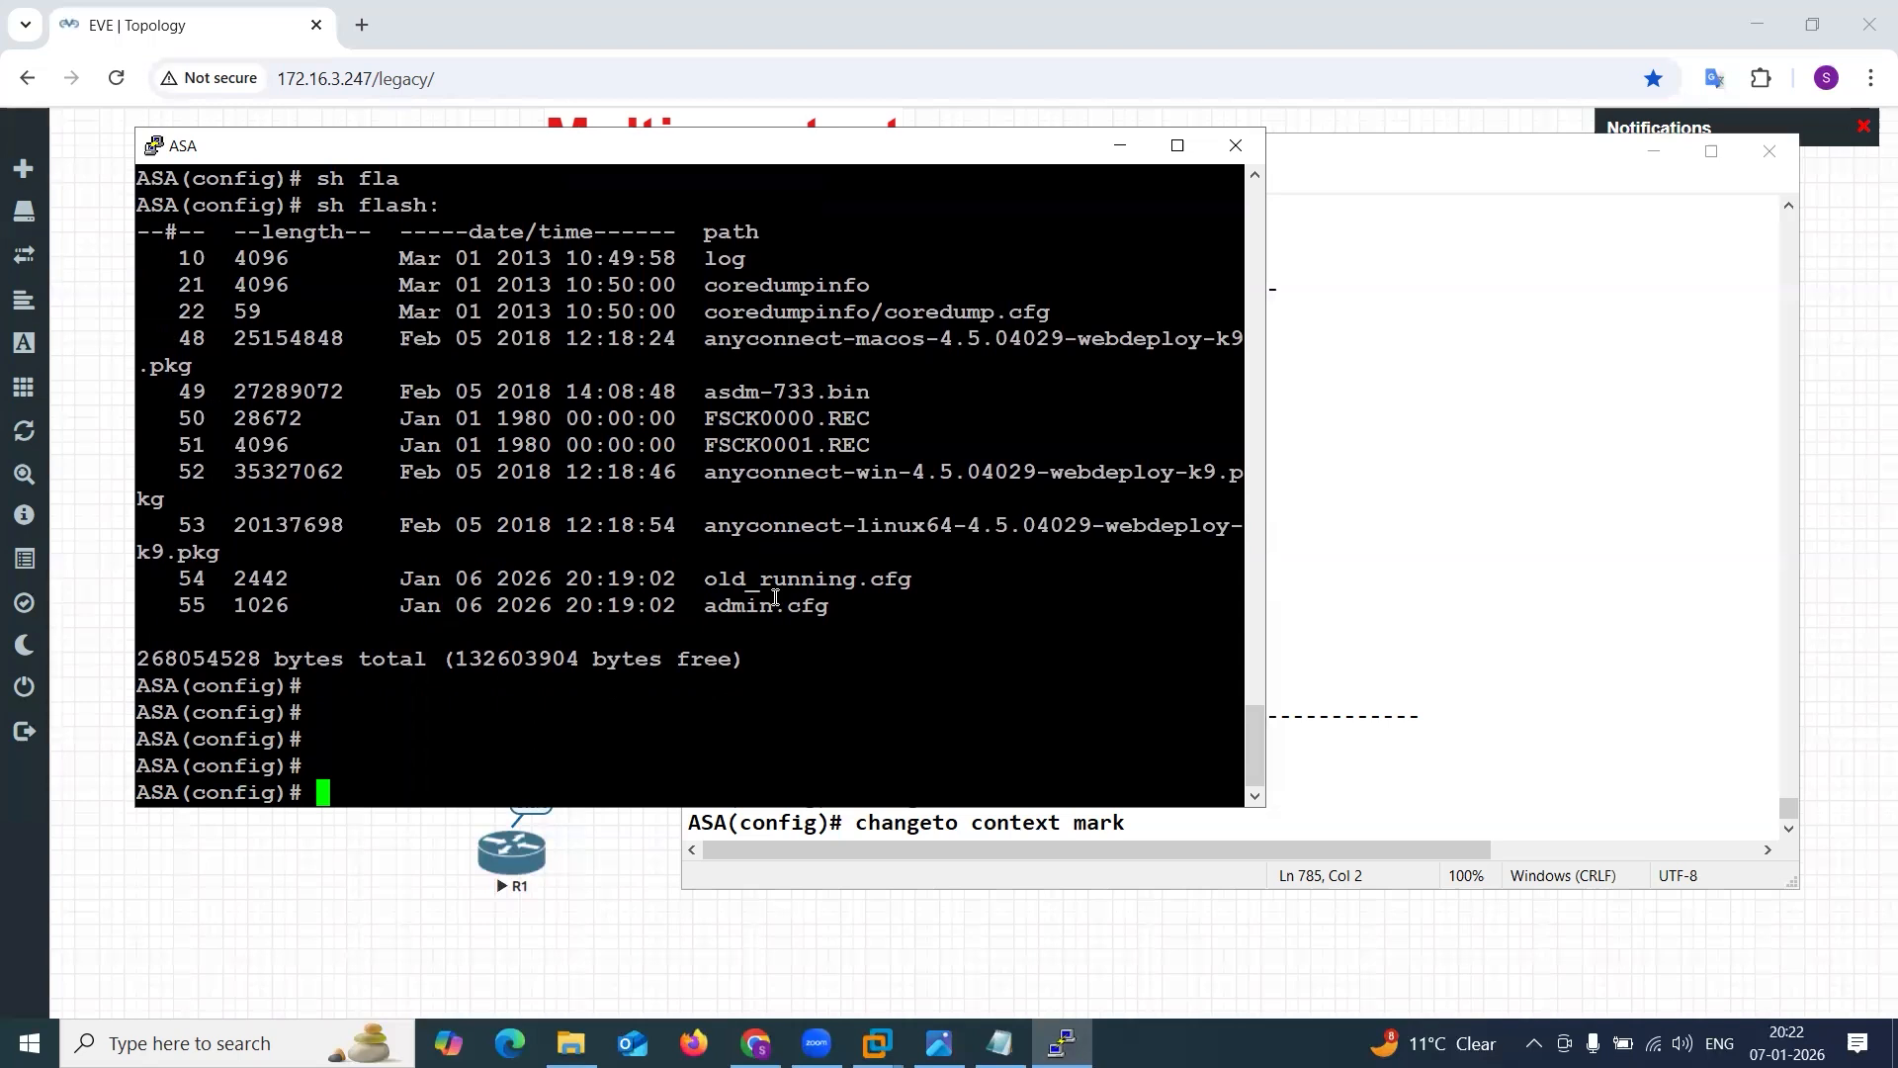
Save the configuration of every context at once with write memory all.
text(wr)
key(Tab)
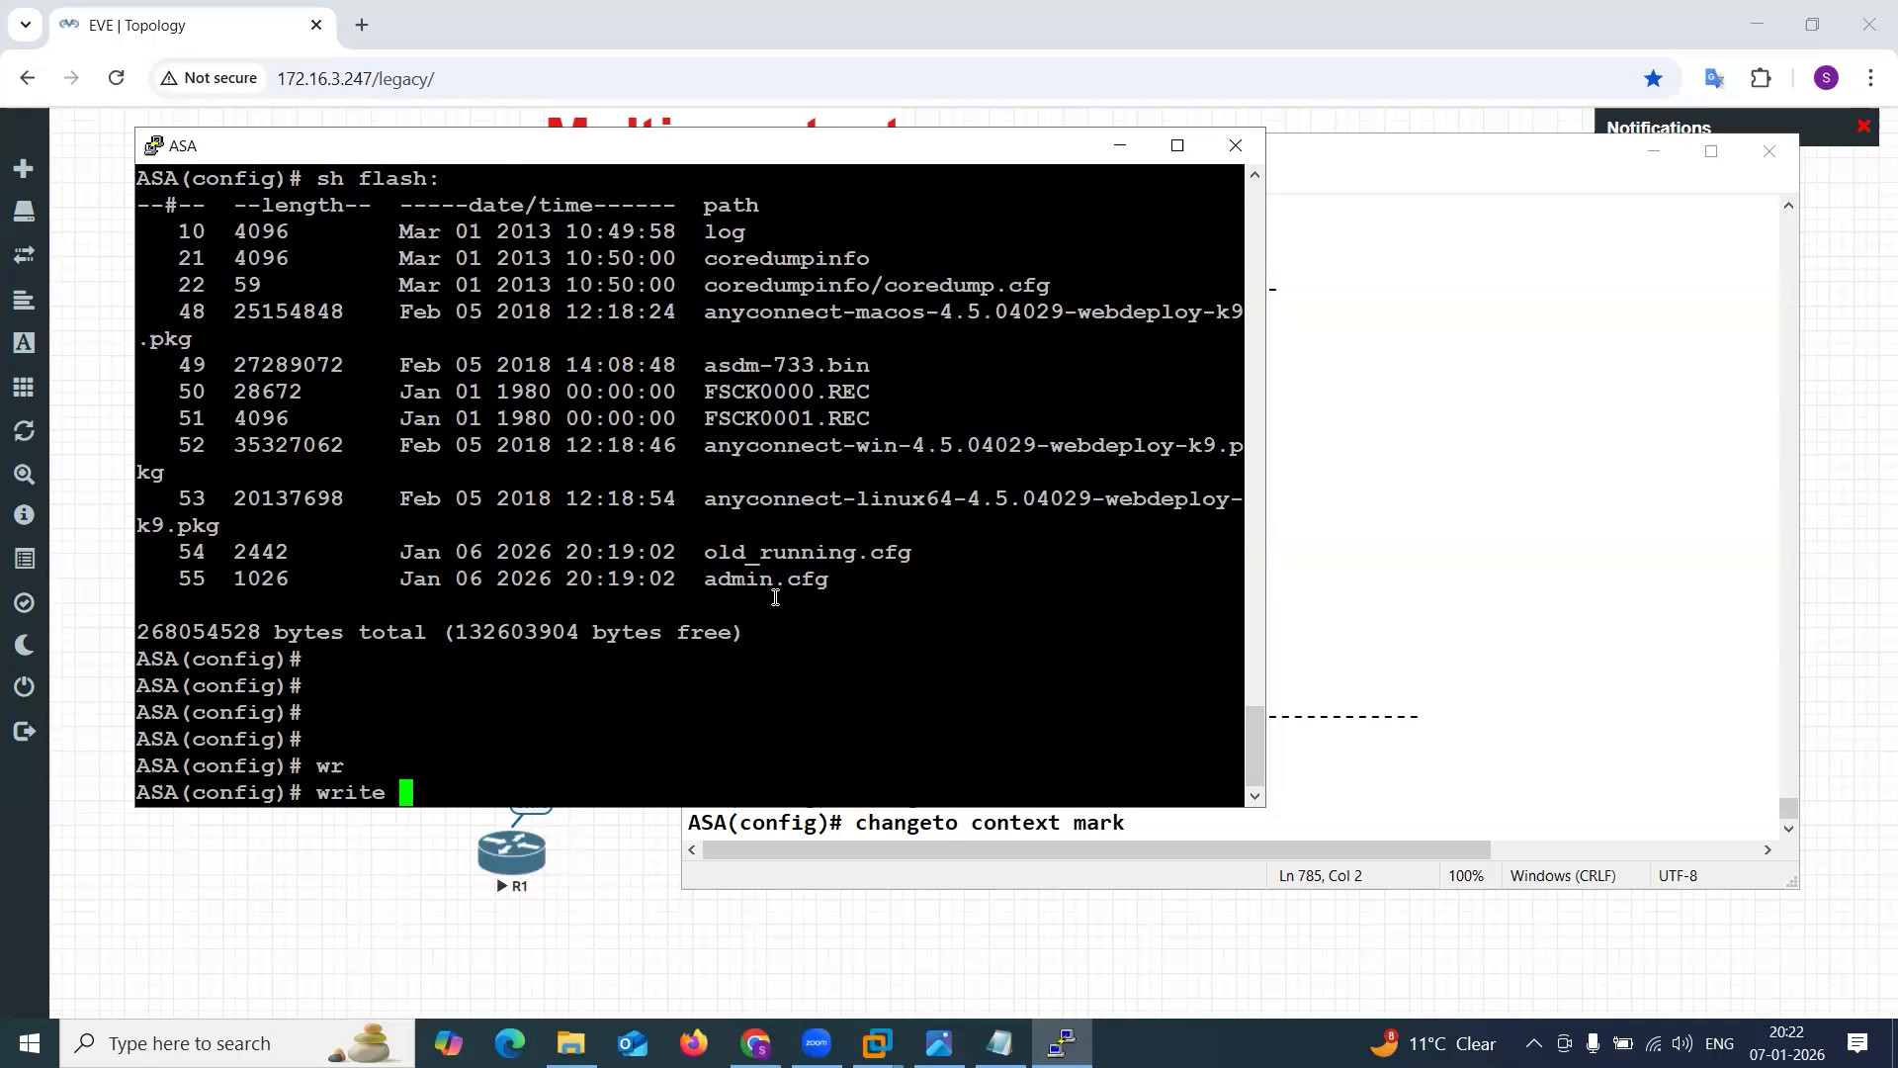
text(me)
key(Tab)
text(all)
key(Tab)
key(Return)
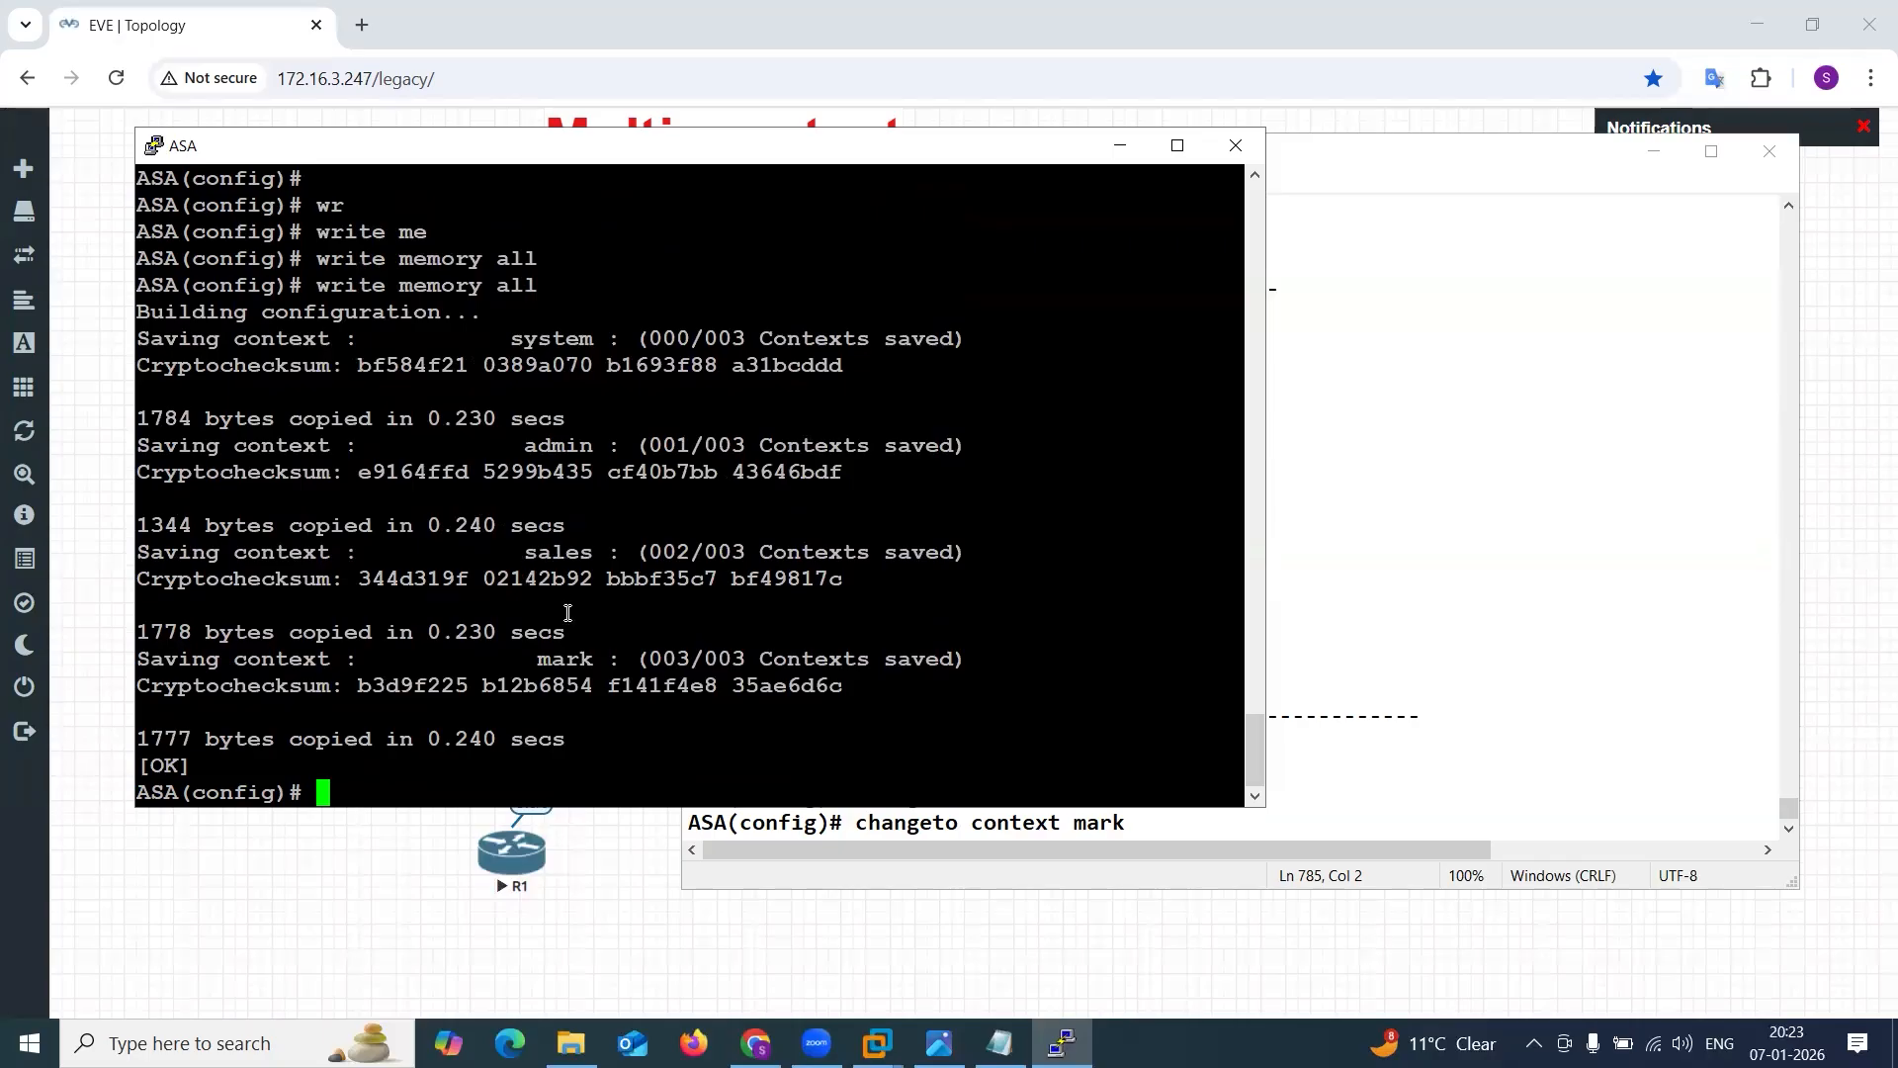
Check the saving entries for the admin, sales and mark contexts in the write memory all output.
drag(525, 445, 614, 447)
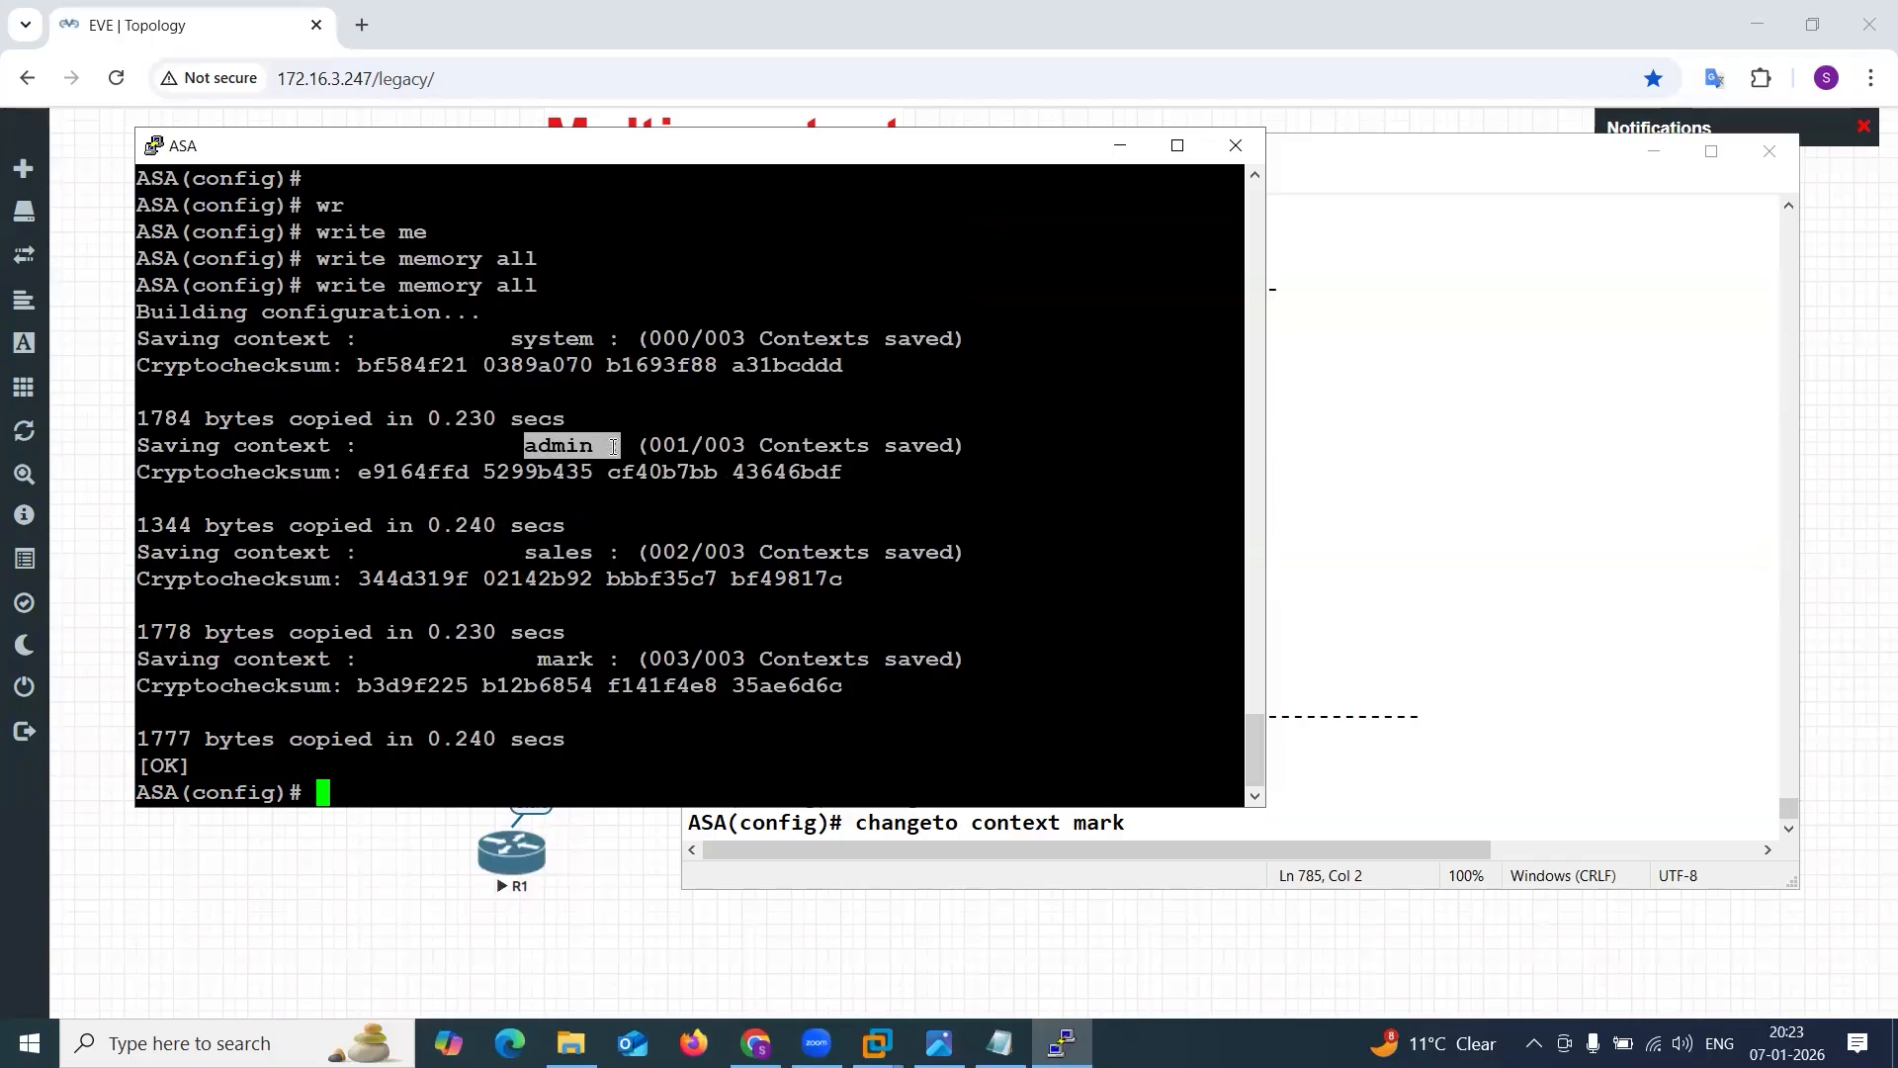
drag(522, 554, 615, 555)
drag(528, 665, 625, 657)
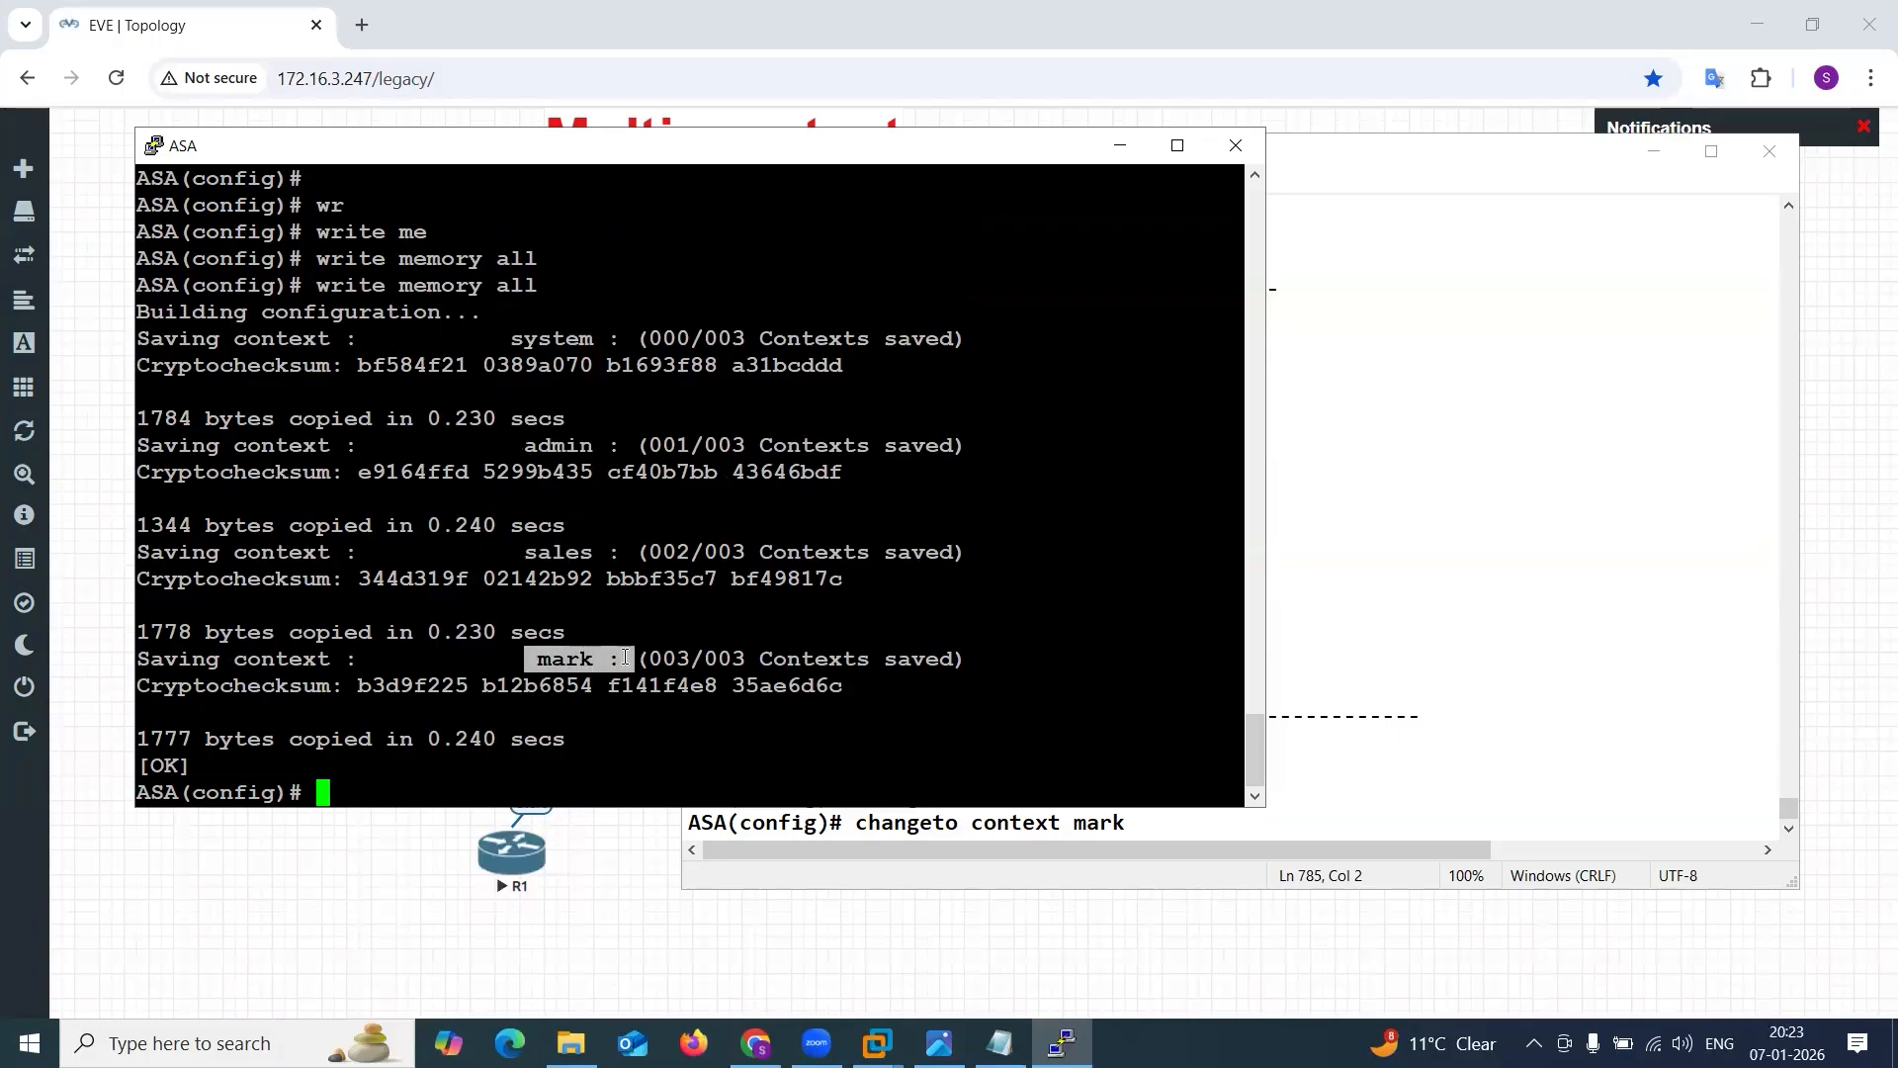
click(624, 655)
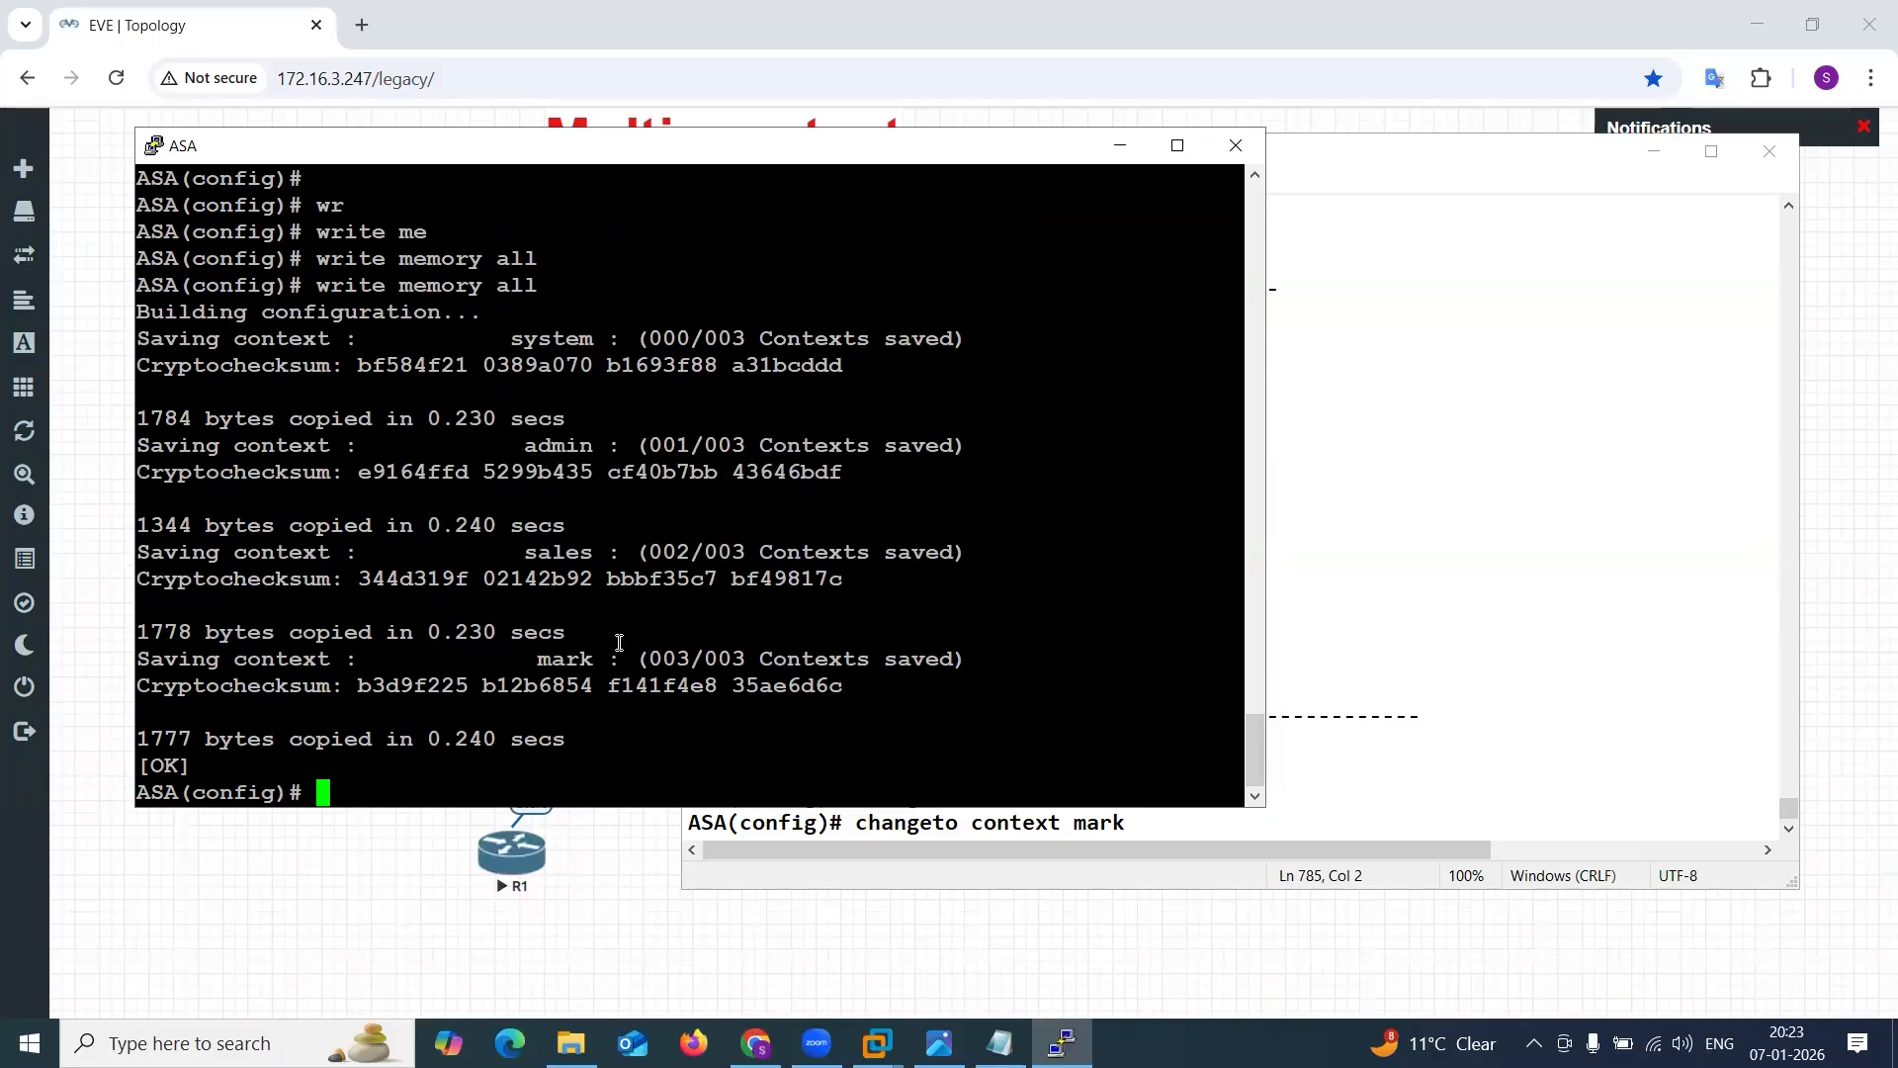
List the flash contents again with sh flash: and check for the admin.cfg, SALES.cfg and Mark.cfg files.
key(Return)
key(Return)
key(Return)
key(Return)
text(sh fla)
key(Tab)
key(Return)
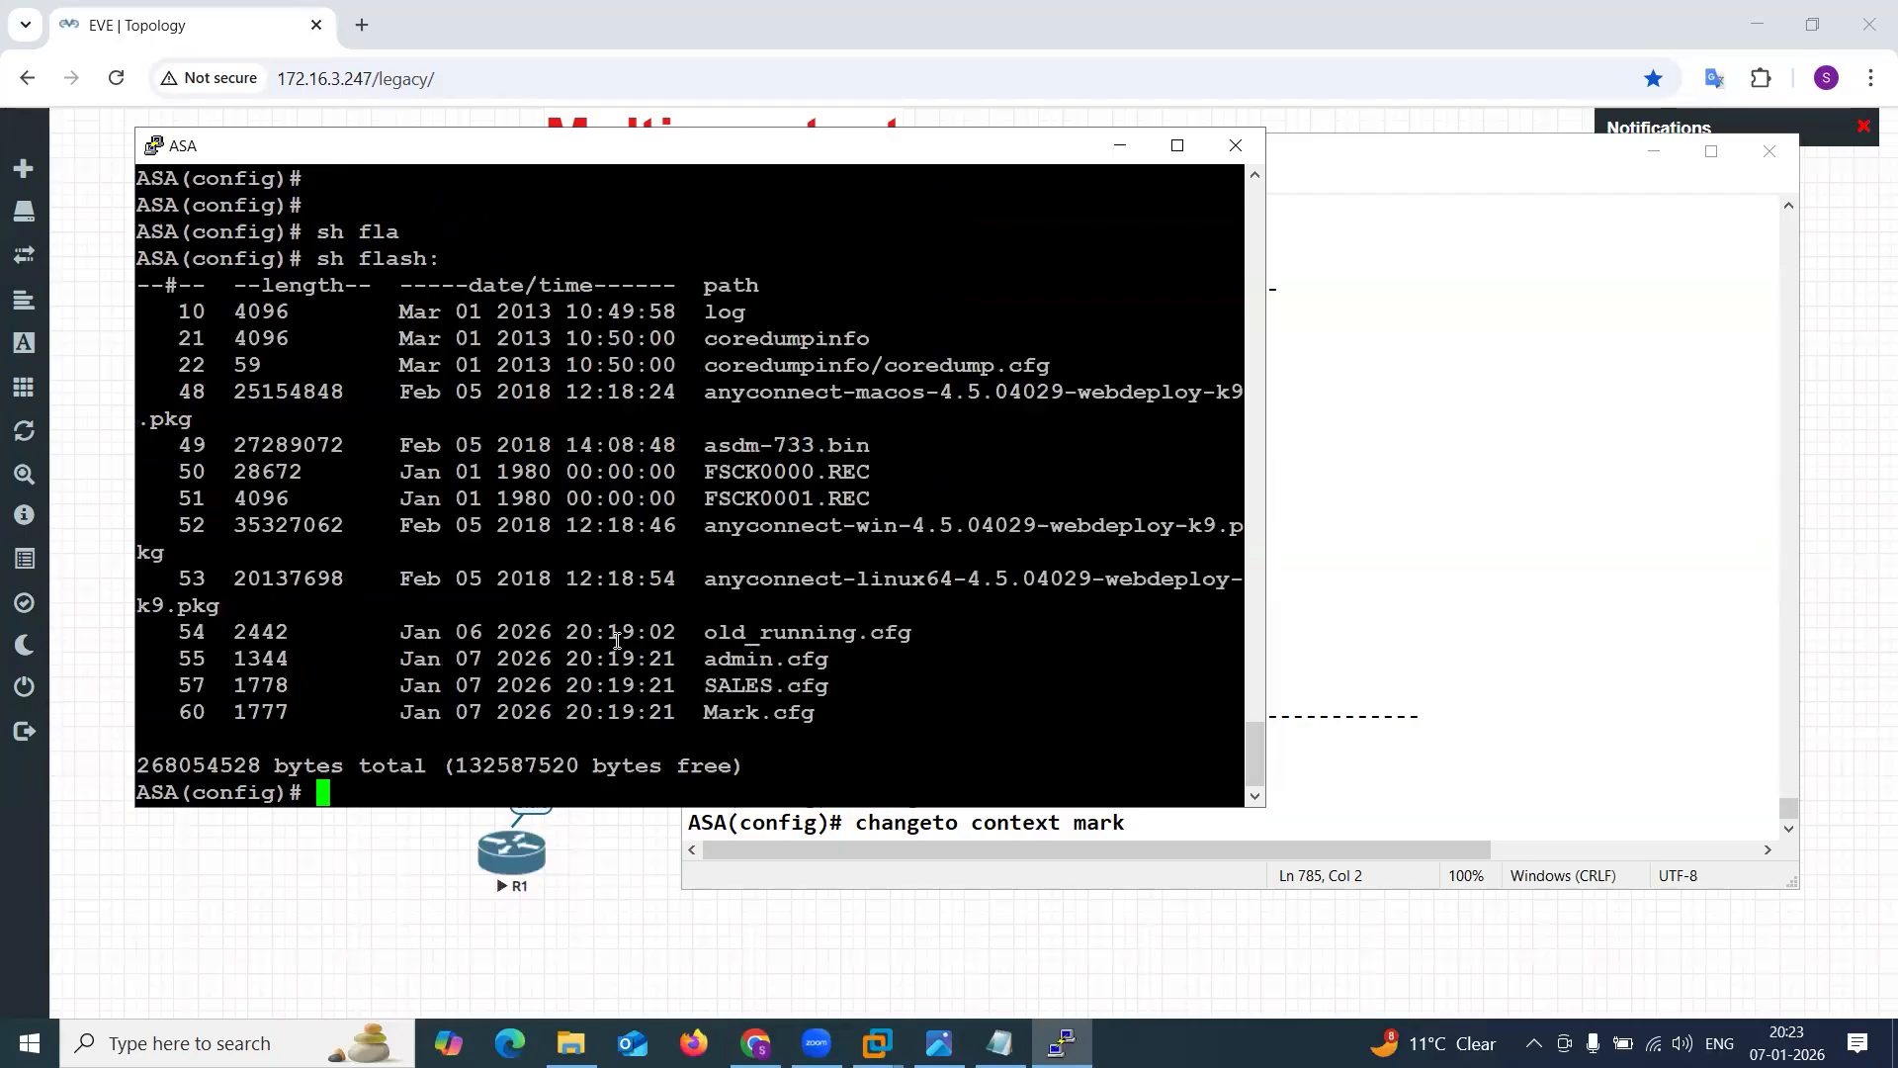
drag(705, 658, 792, 720)
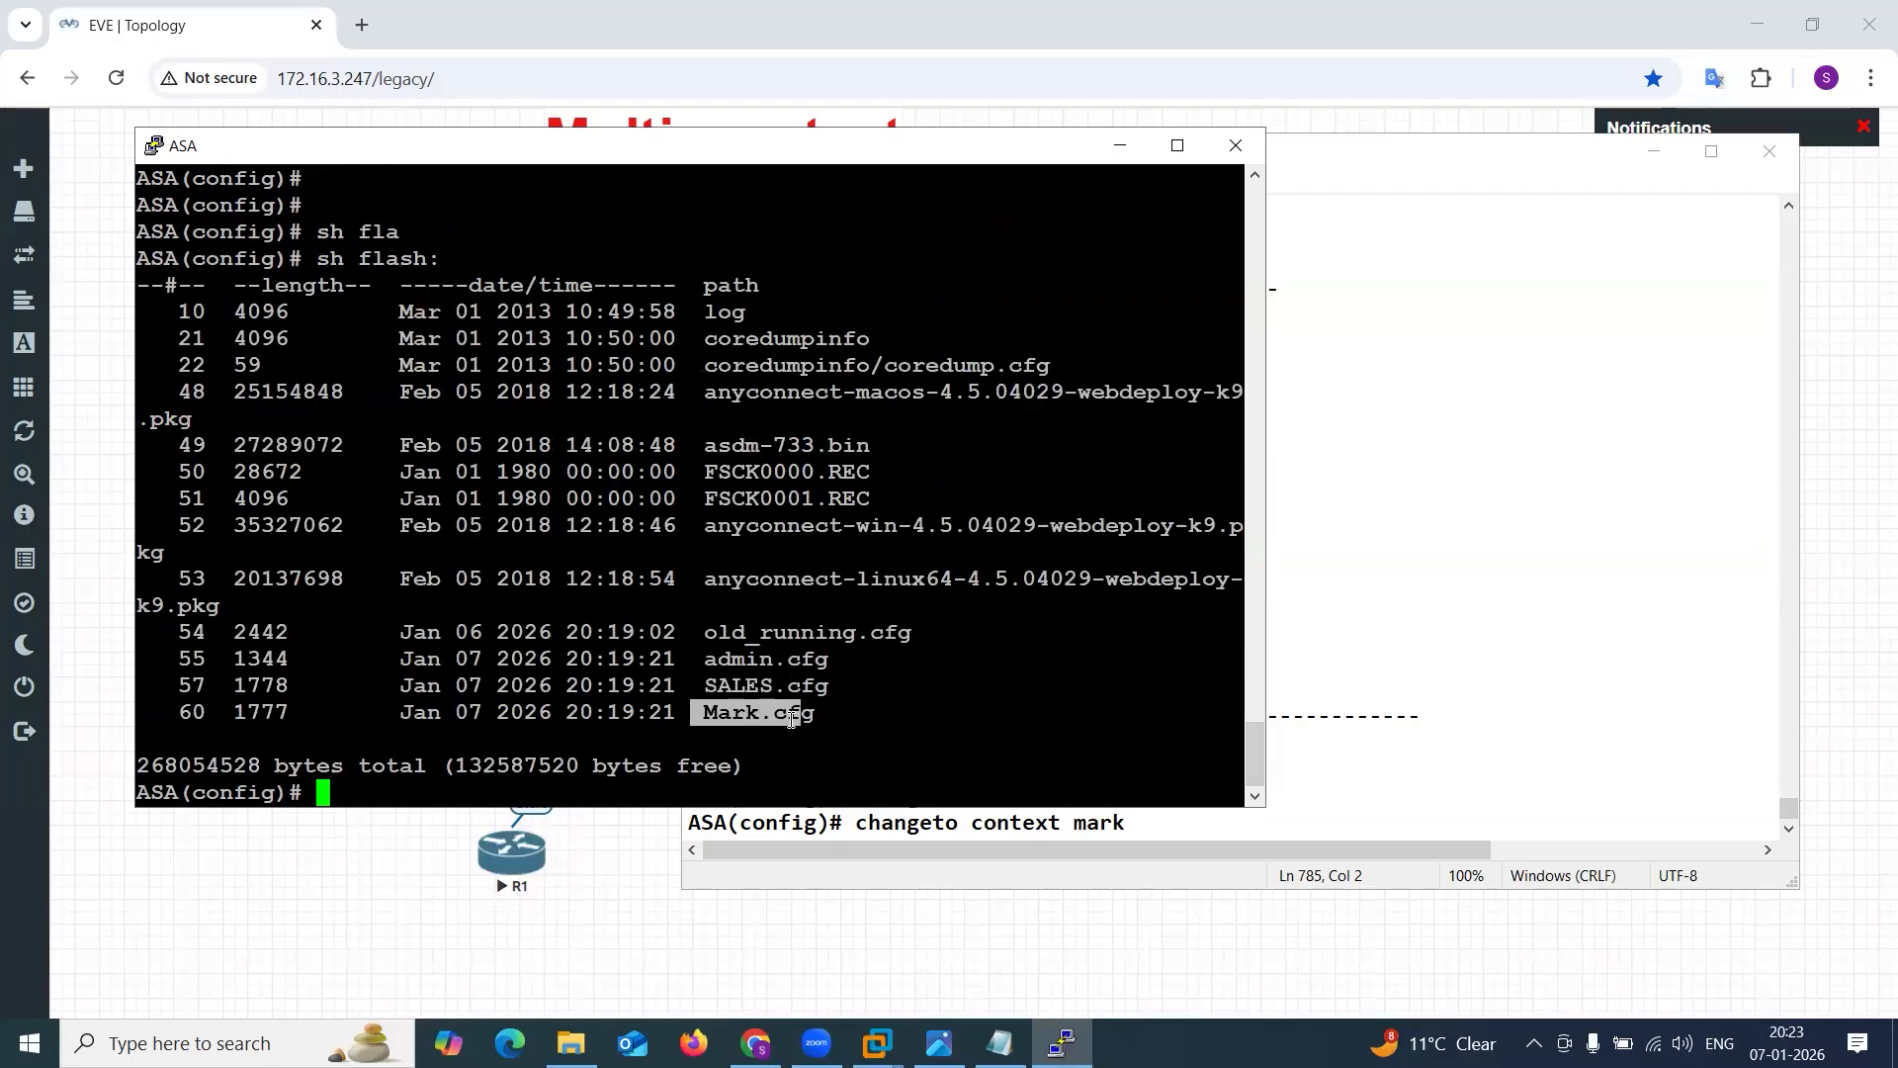
click(792, 720)
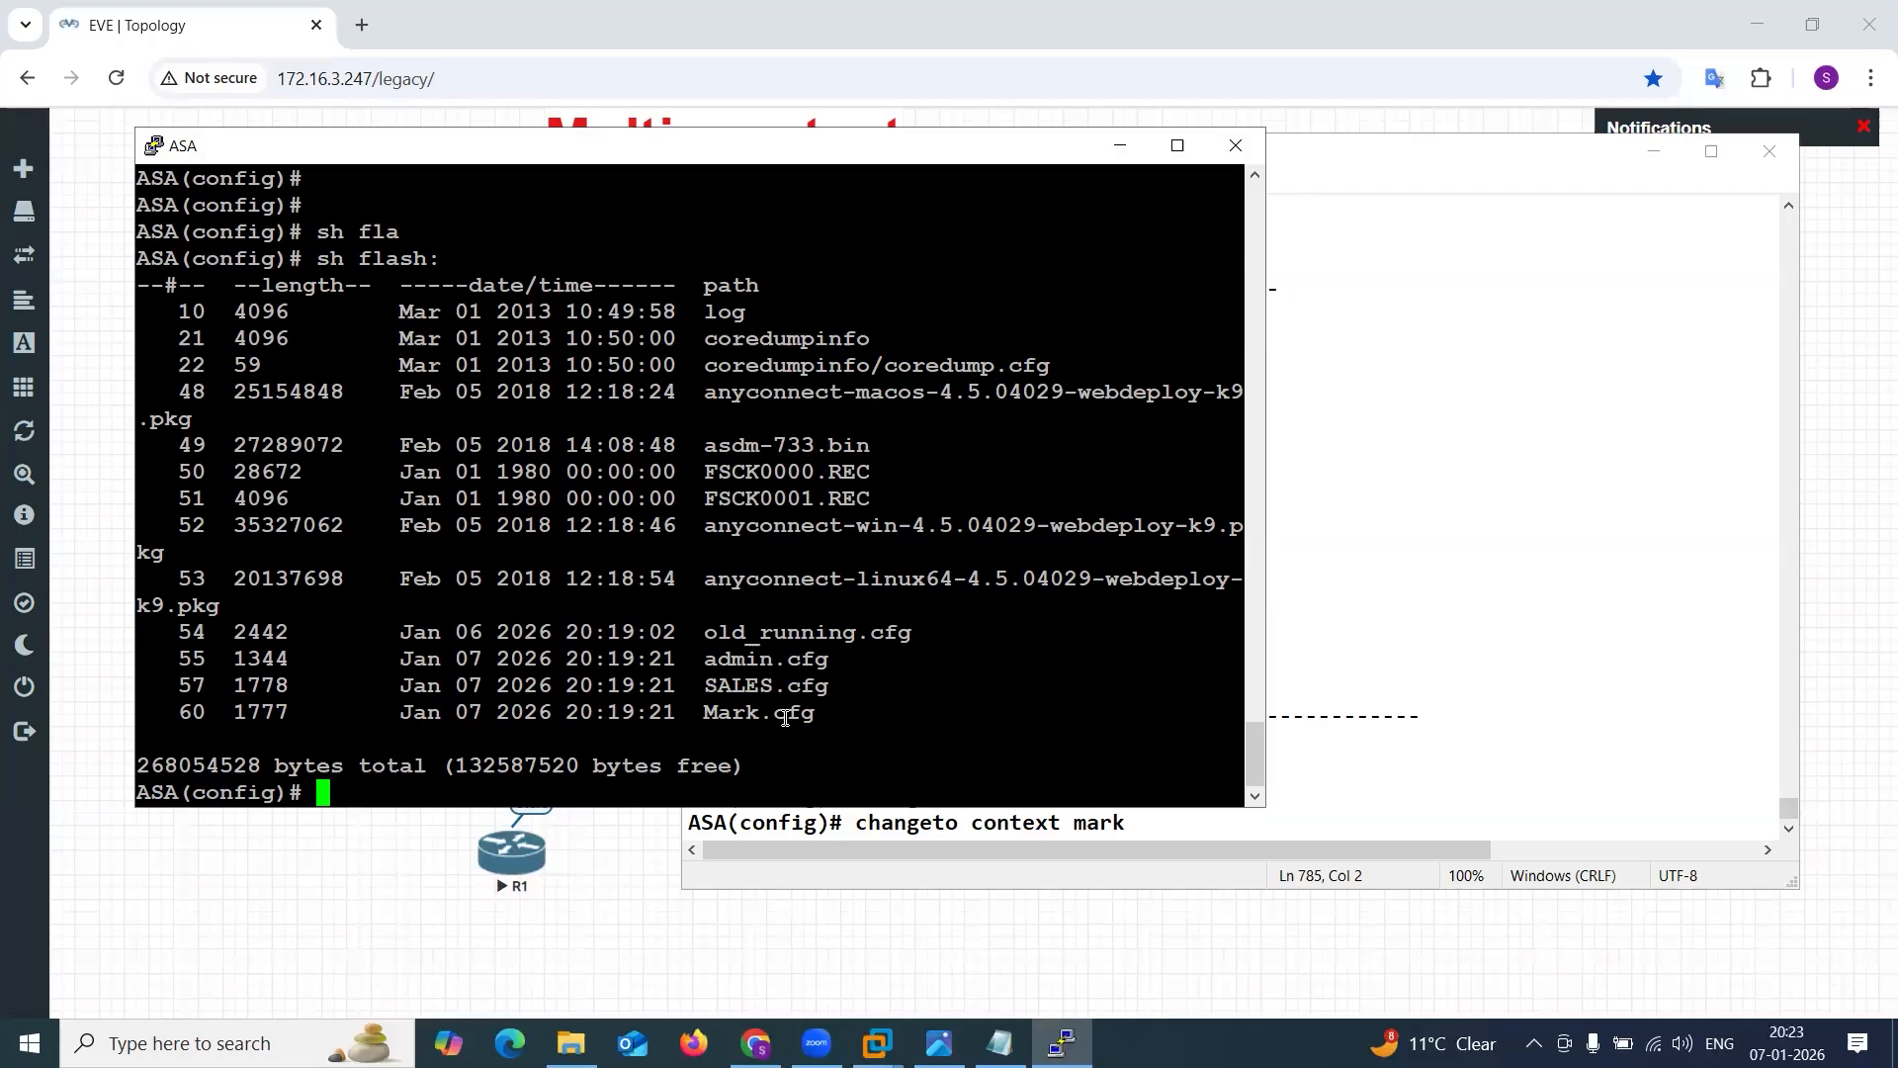
key(Return)
key(Return)
key(Return)
key(Return)
key(Return)
key(Return)
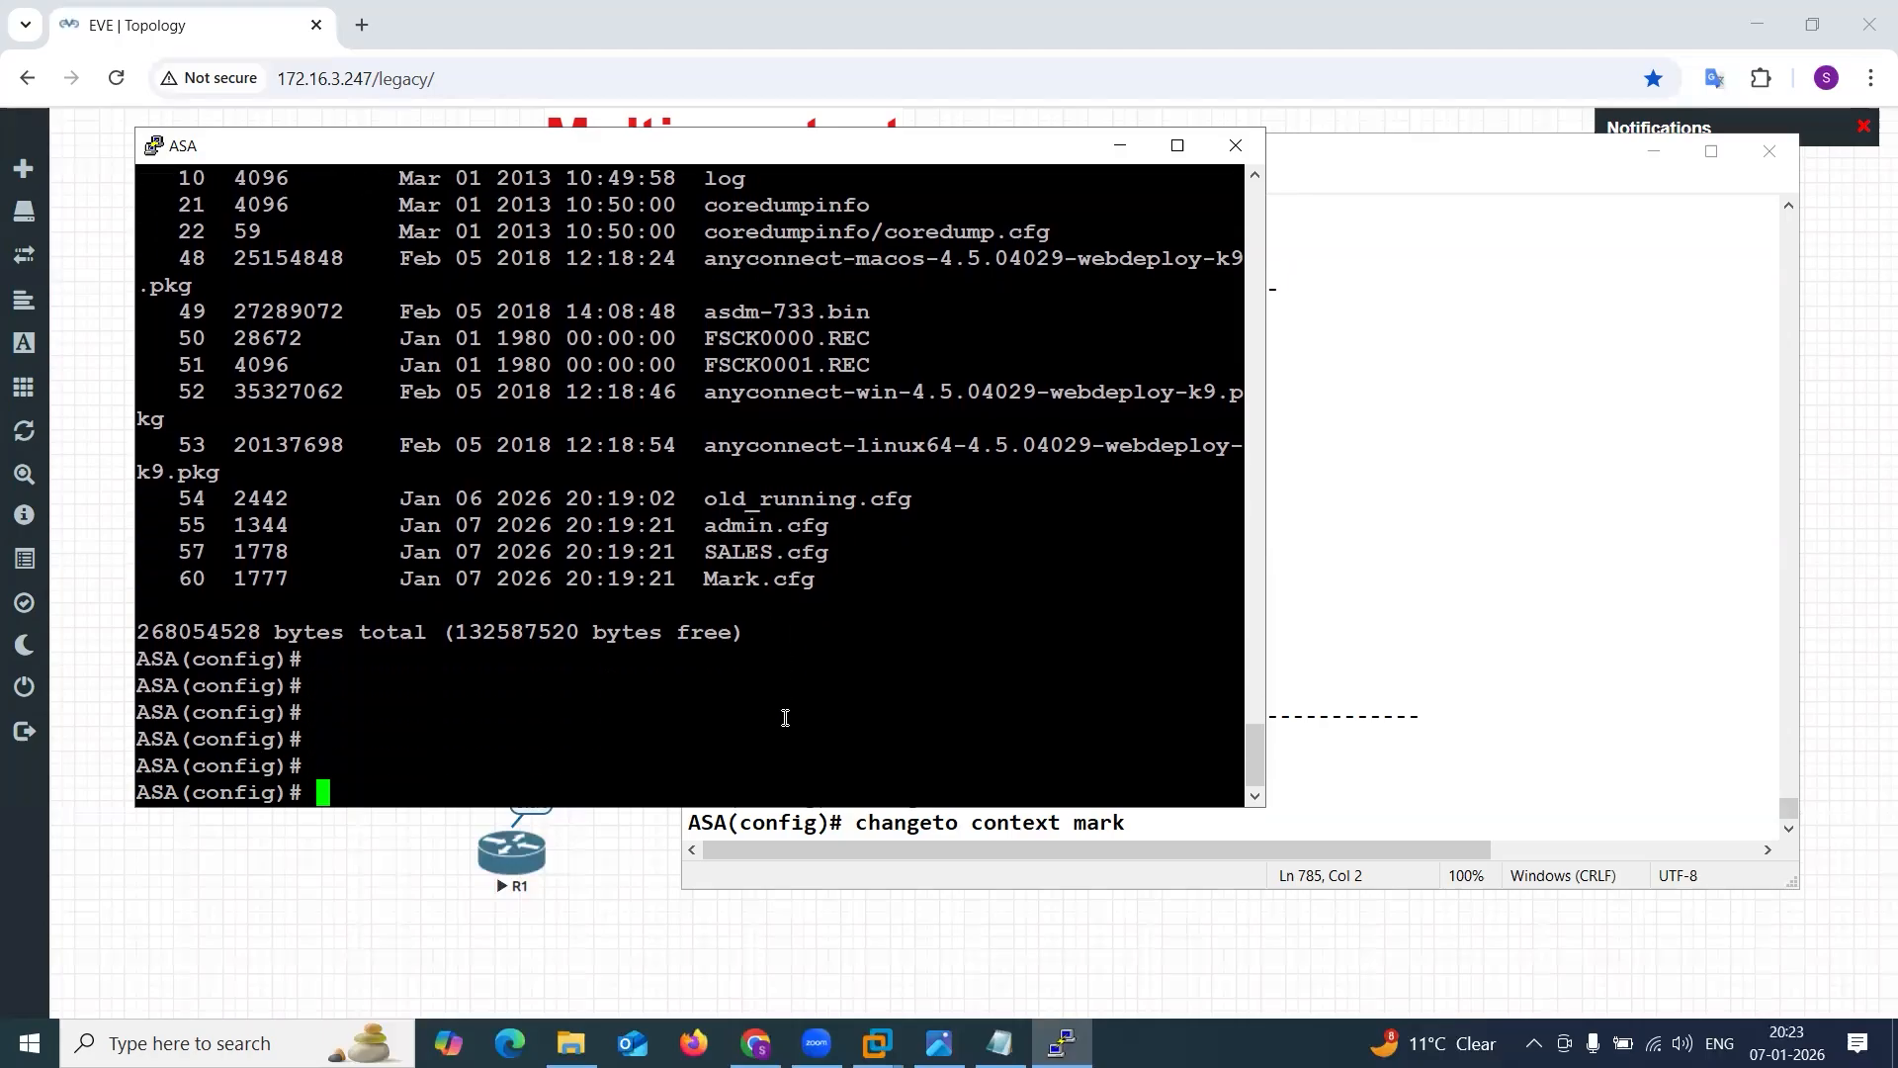
Switch to the Multi-context.png logical diagram in Photos and examine the sales, System and Admin contexts.
click(1120, 145)
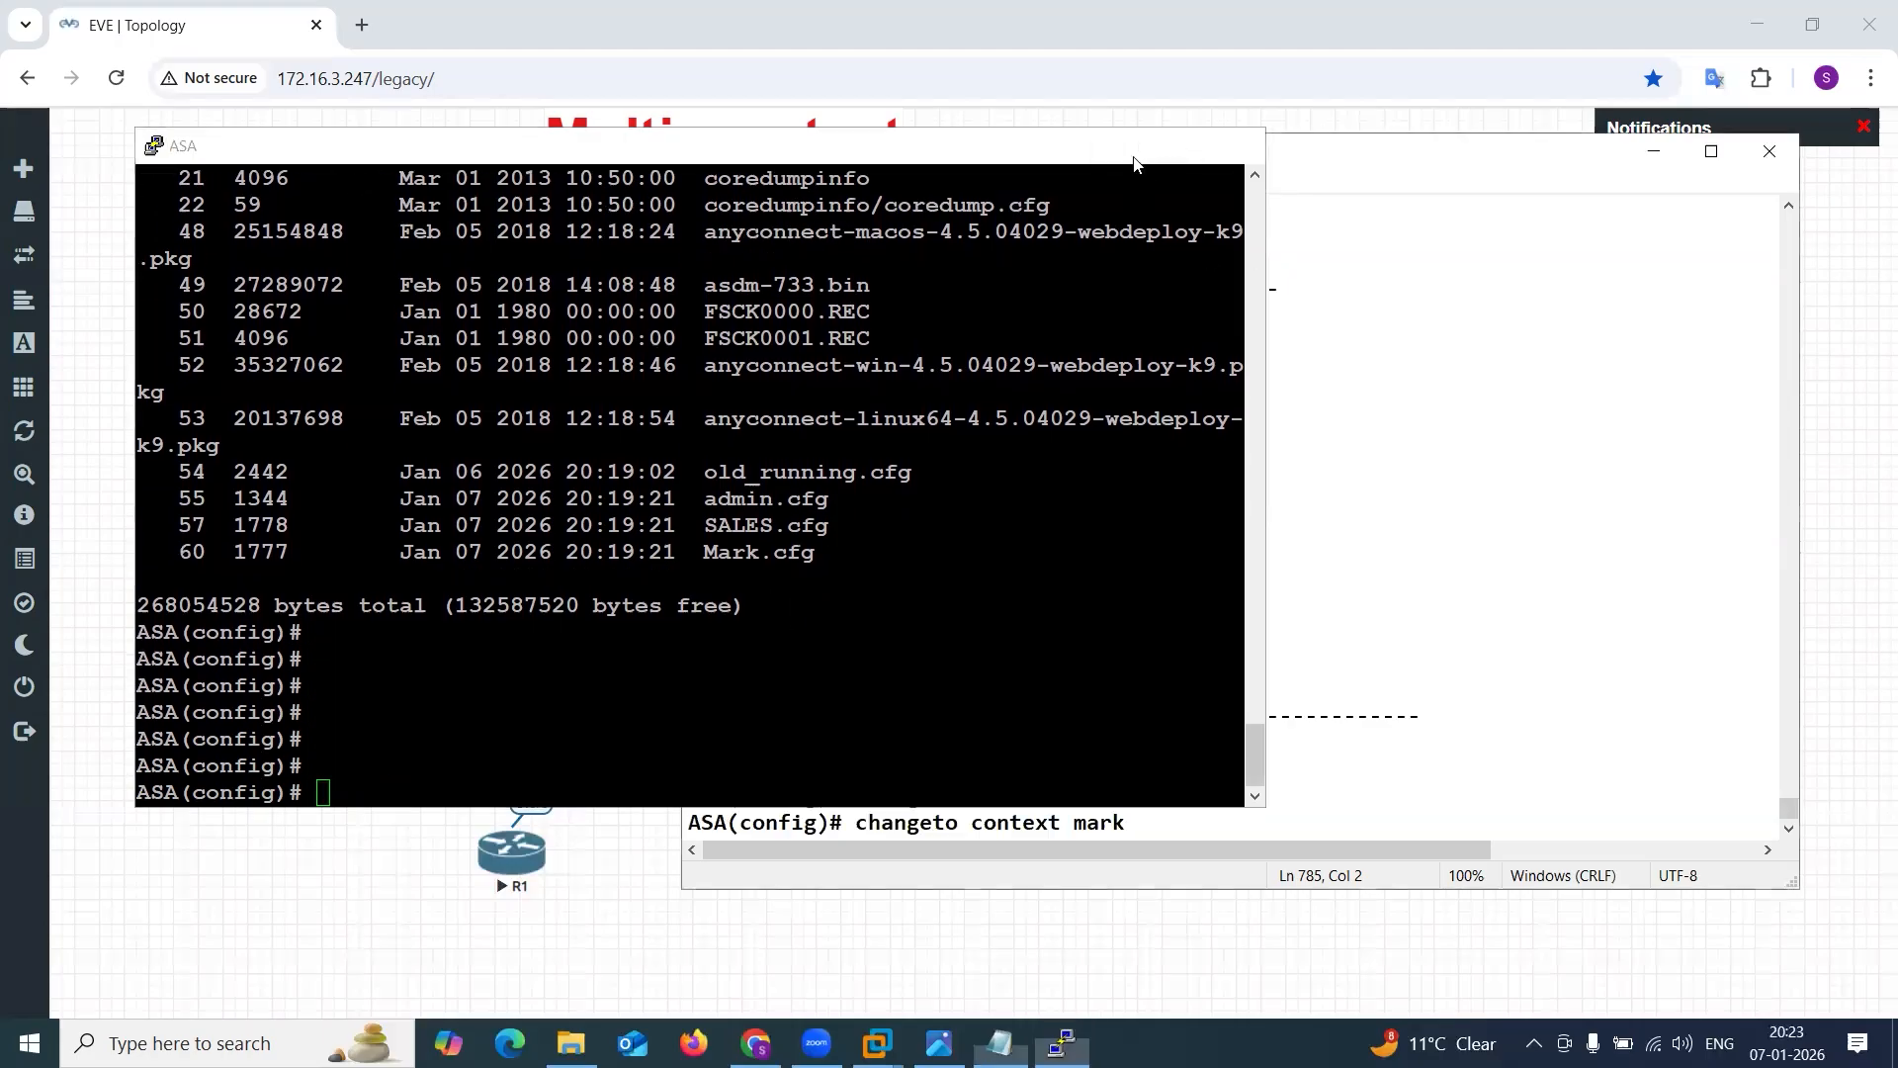
click(938, 1043)
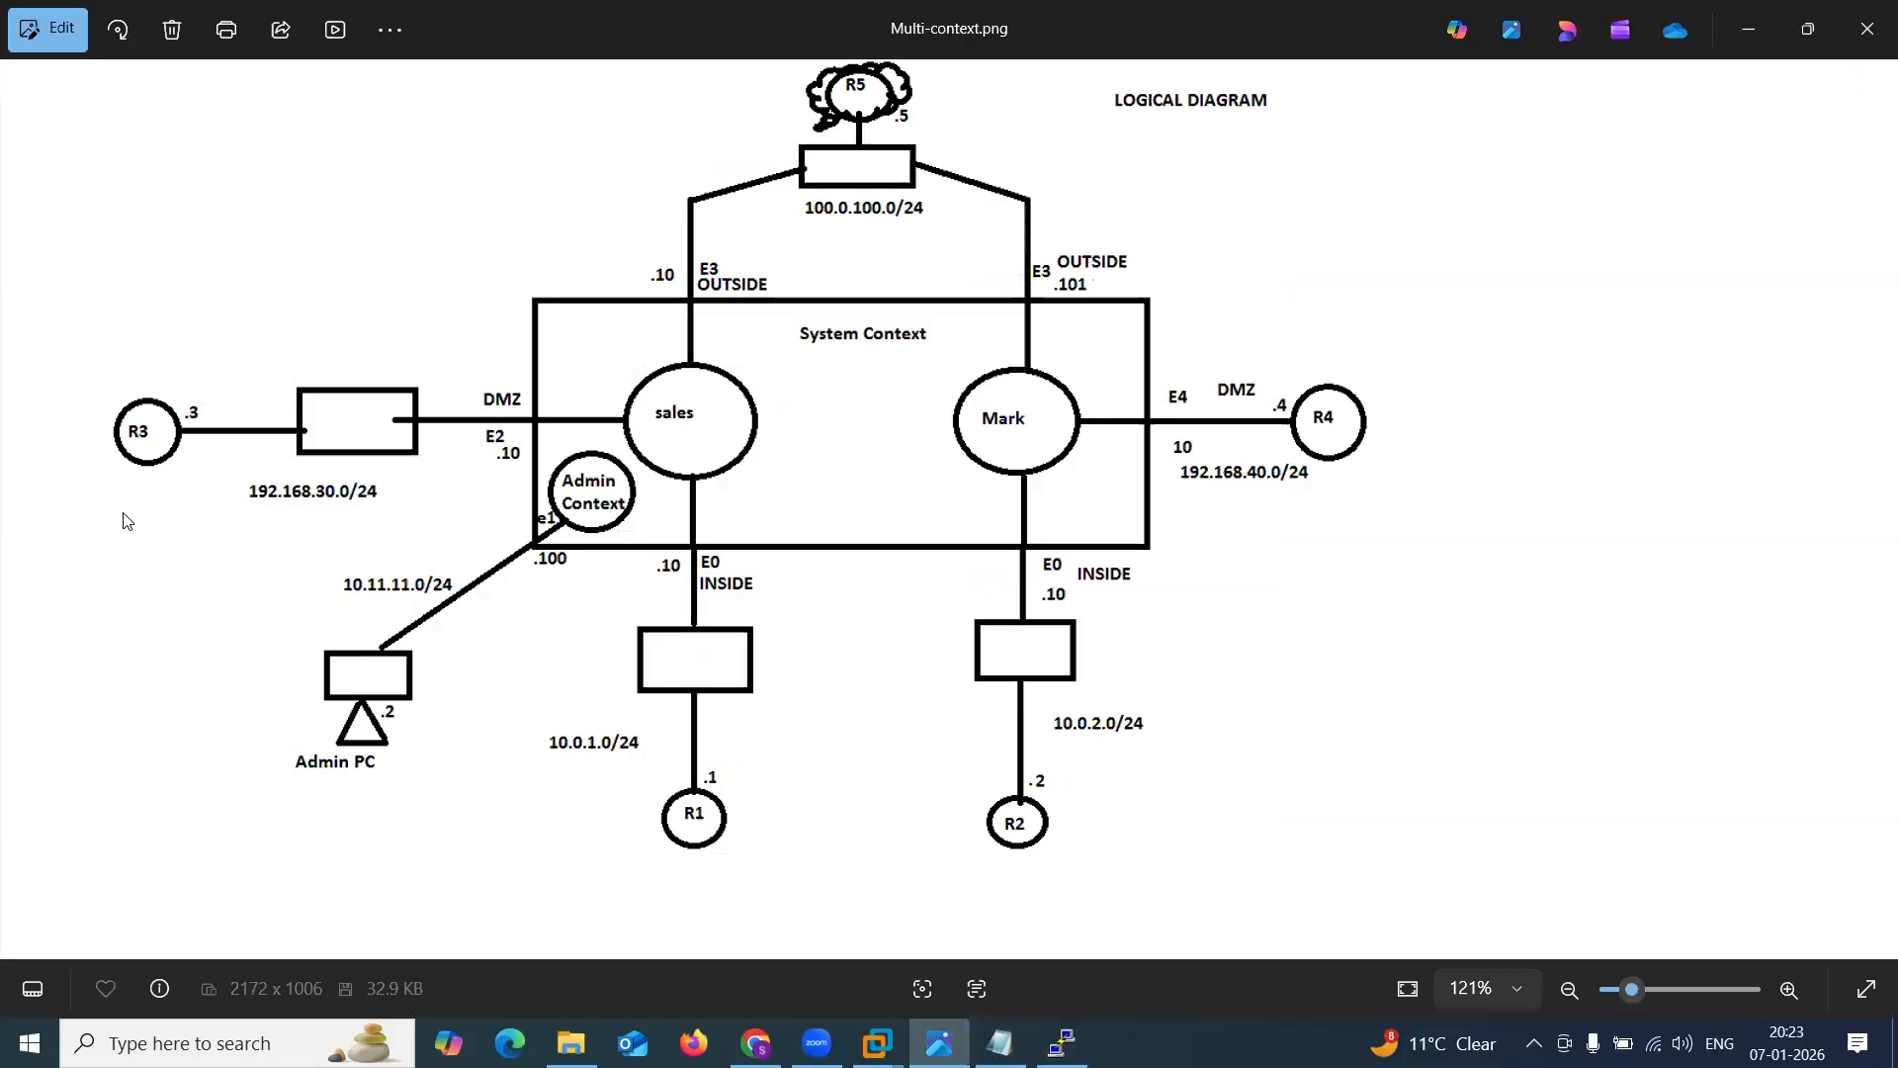
key(ctrl+2)
drag(751, 555, 699, 454)
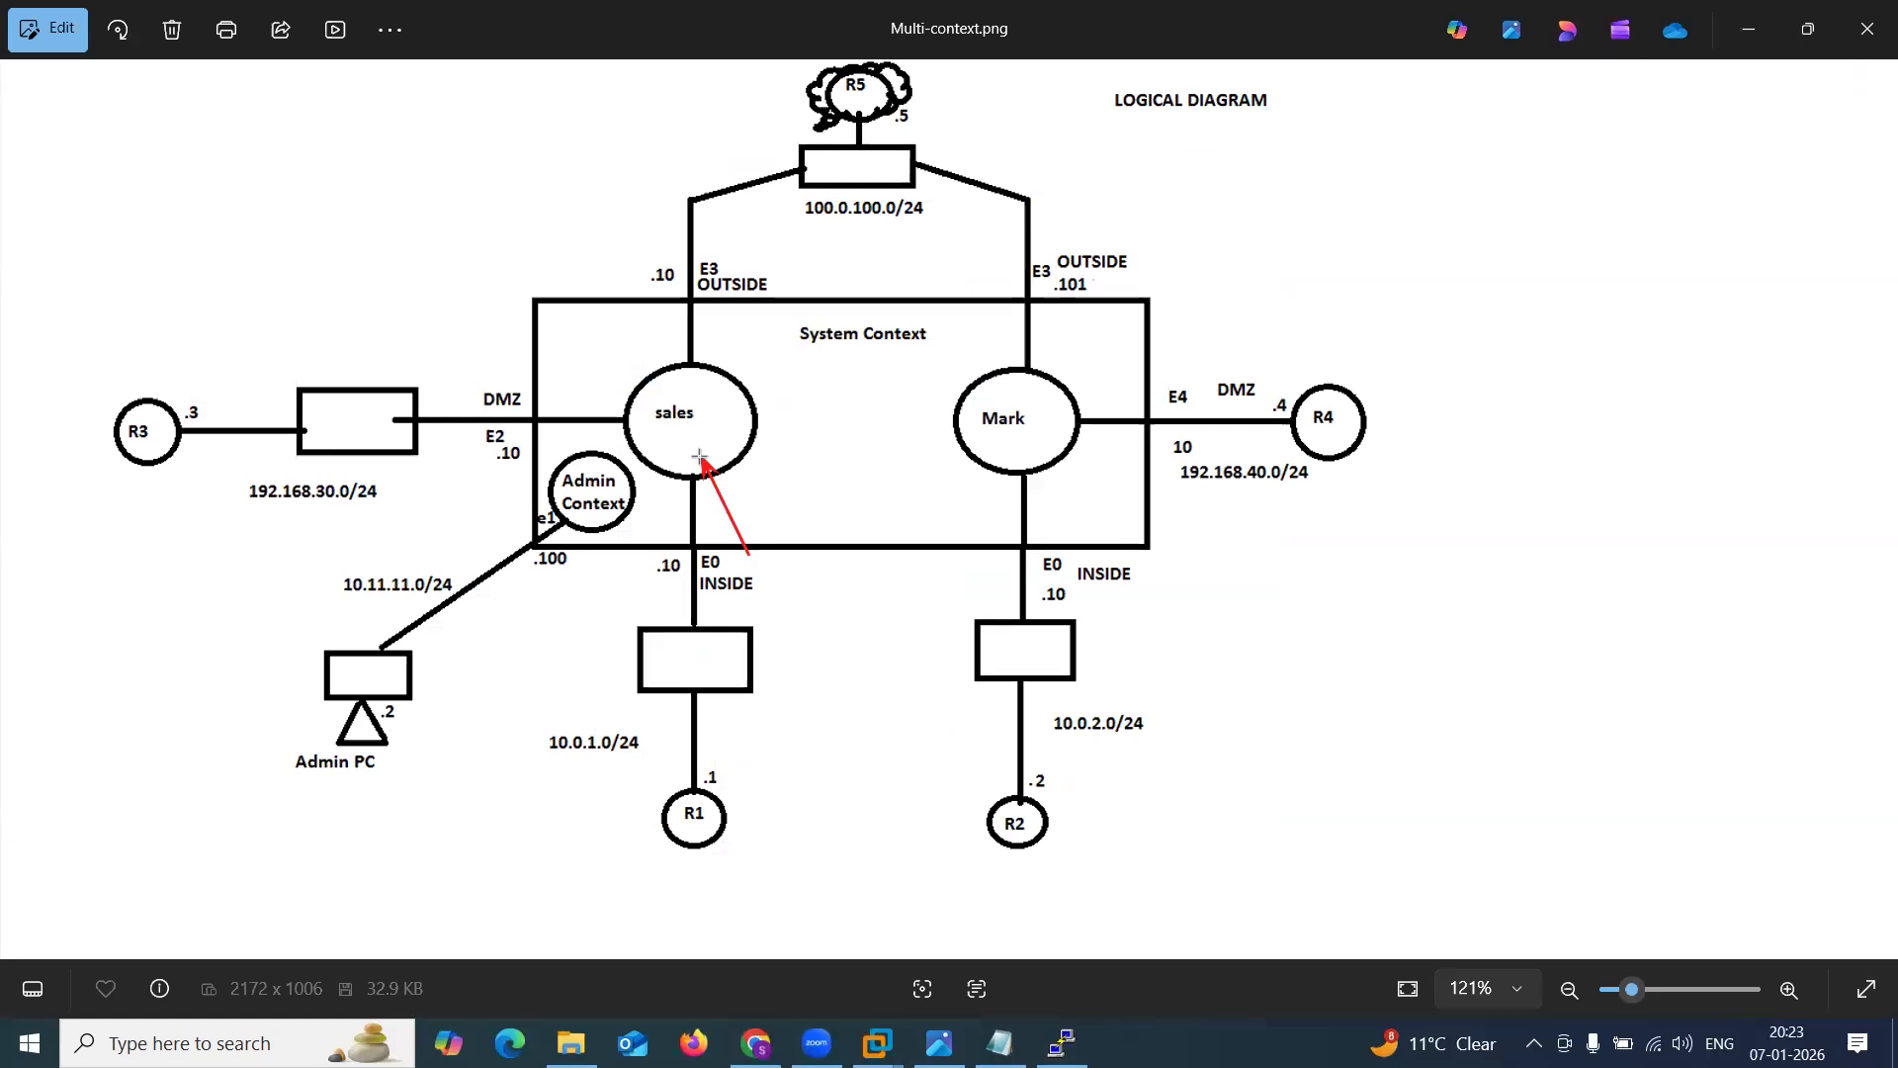
key(e)
drag(829, 485, 862, 341)
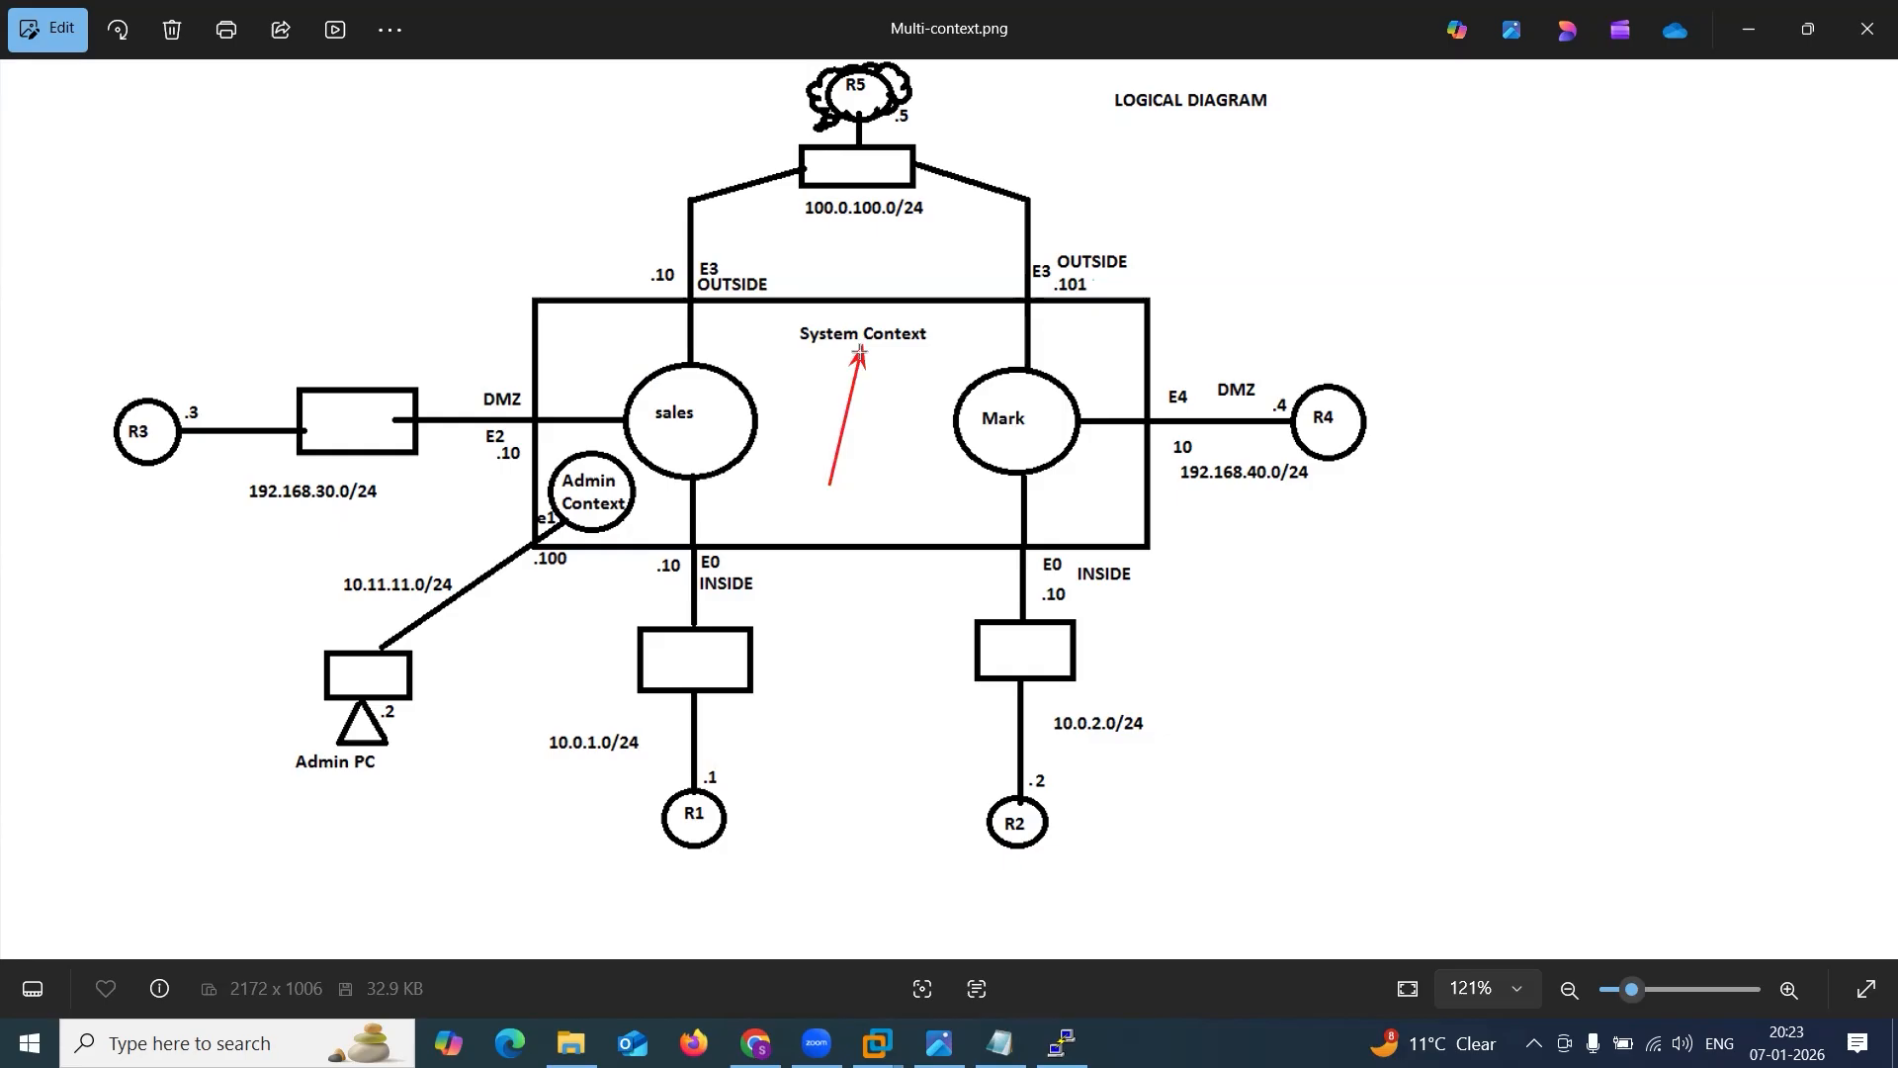
key(e)
drag(565, 631, 589, 499)
key(e)
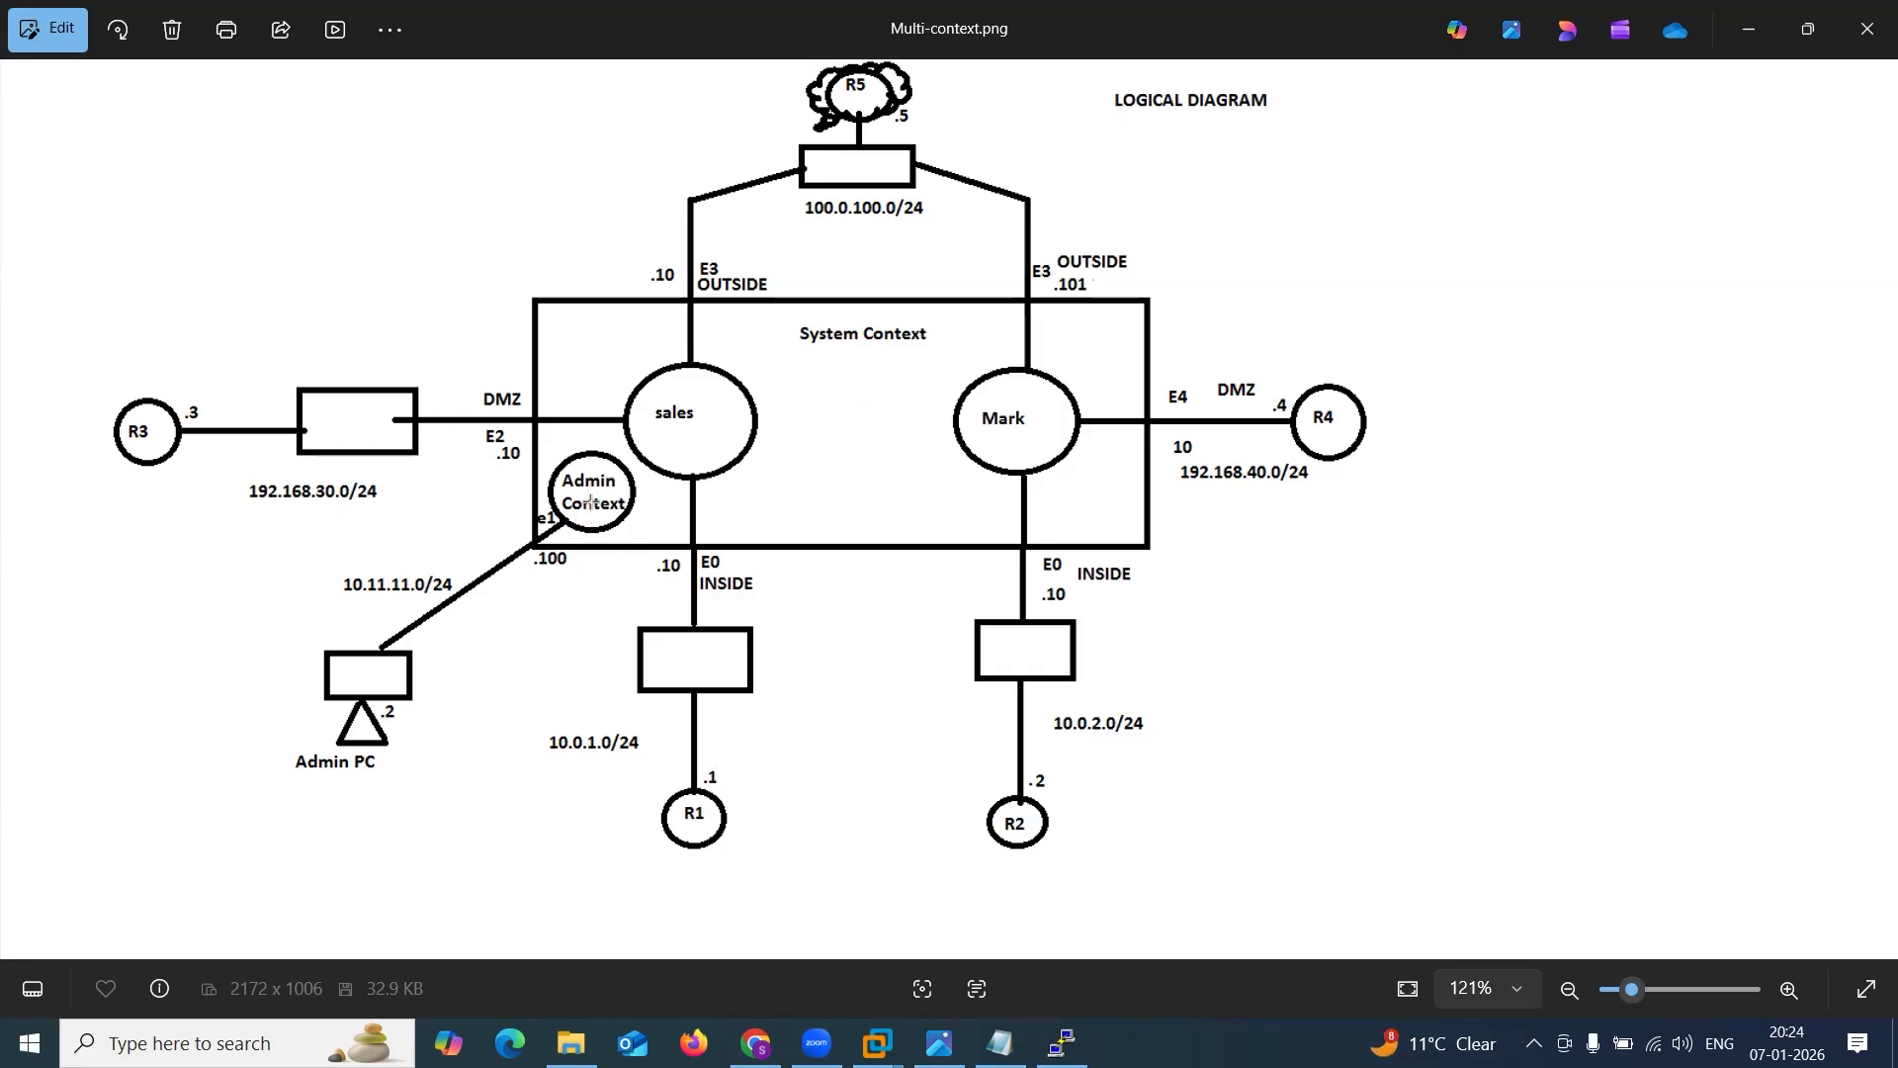
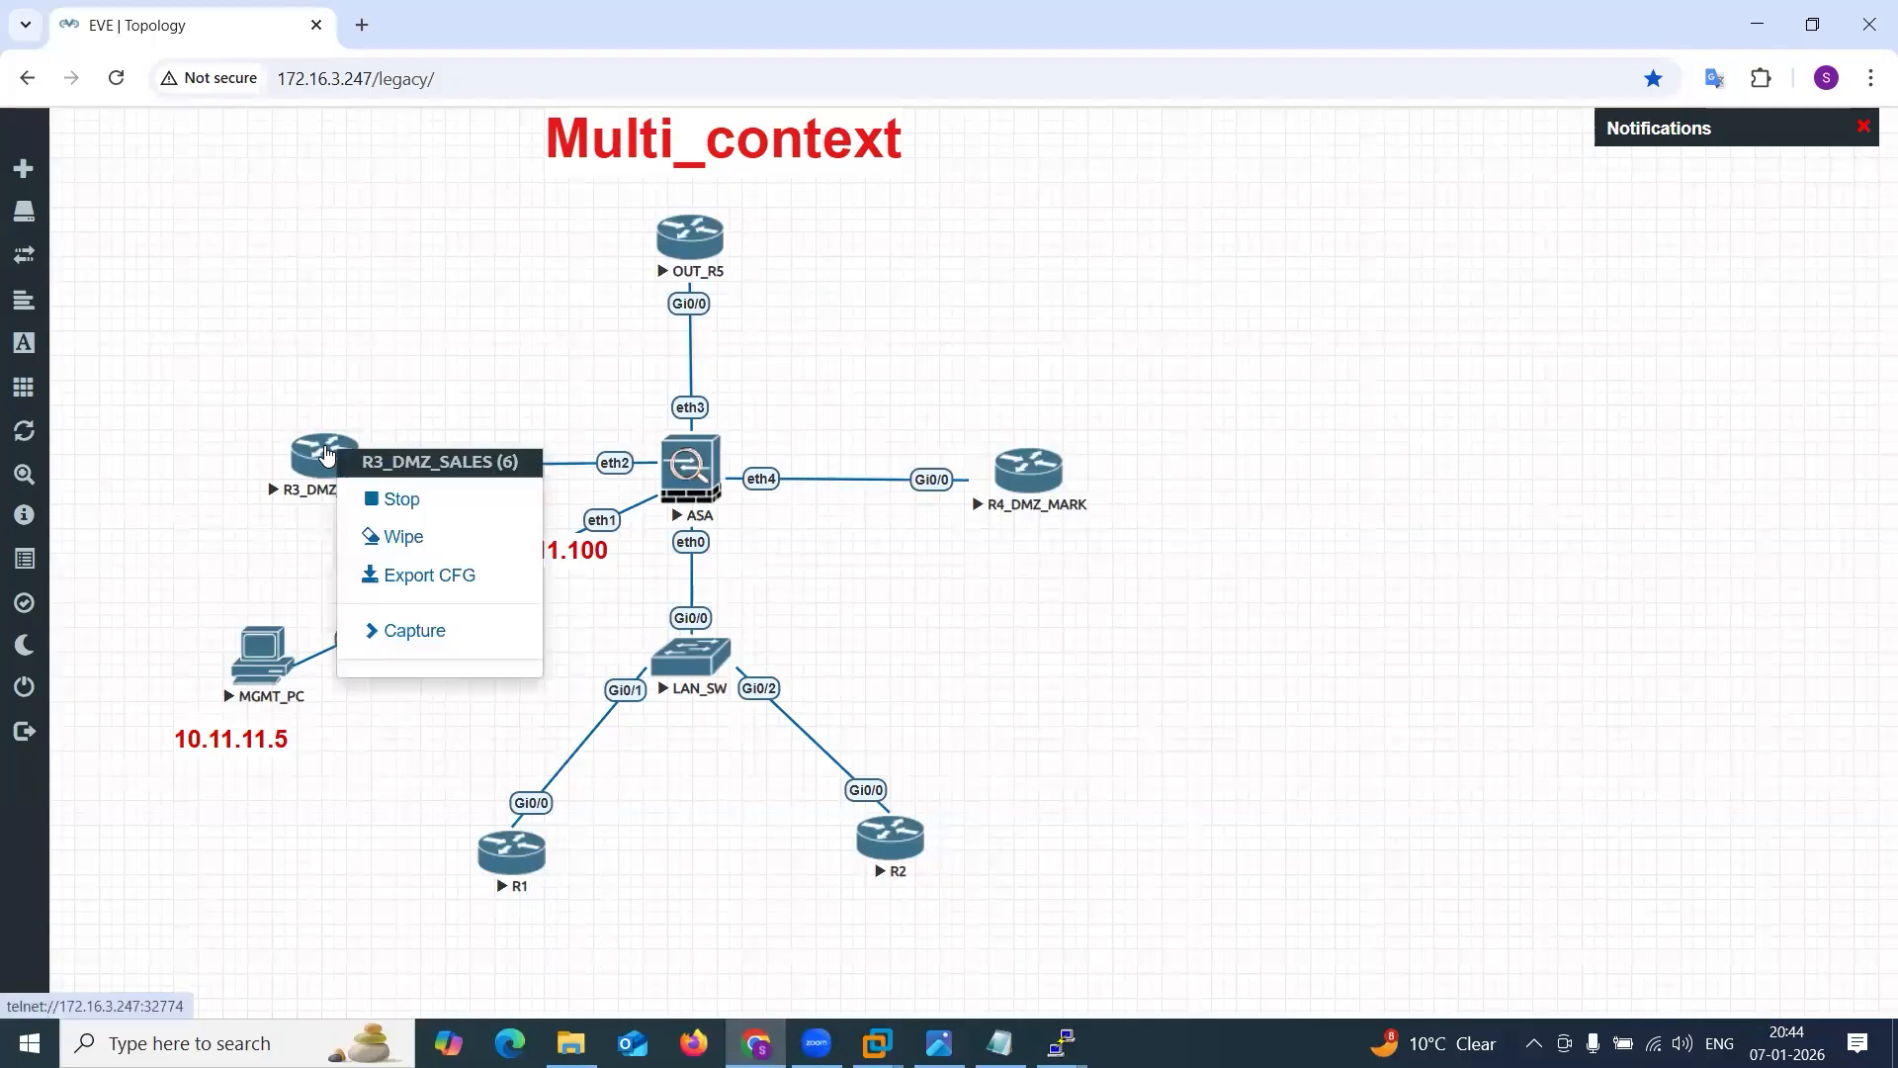
Wipe the R3_DMZ_SALES router and start it again.
click(439, 535)
click(874, 297)
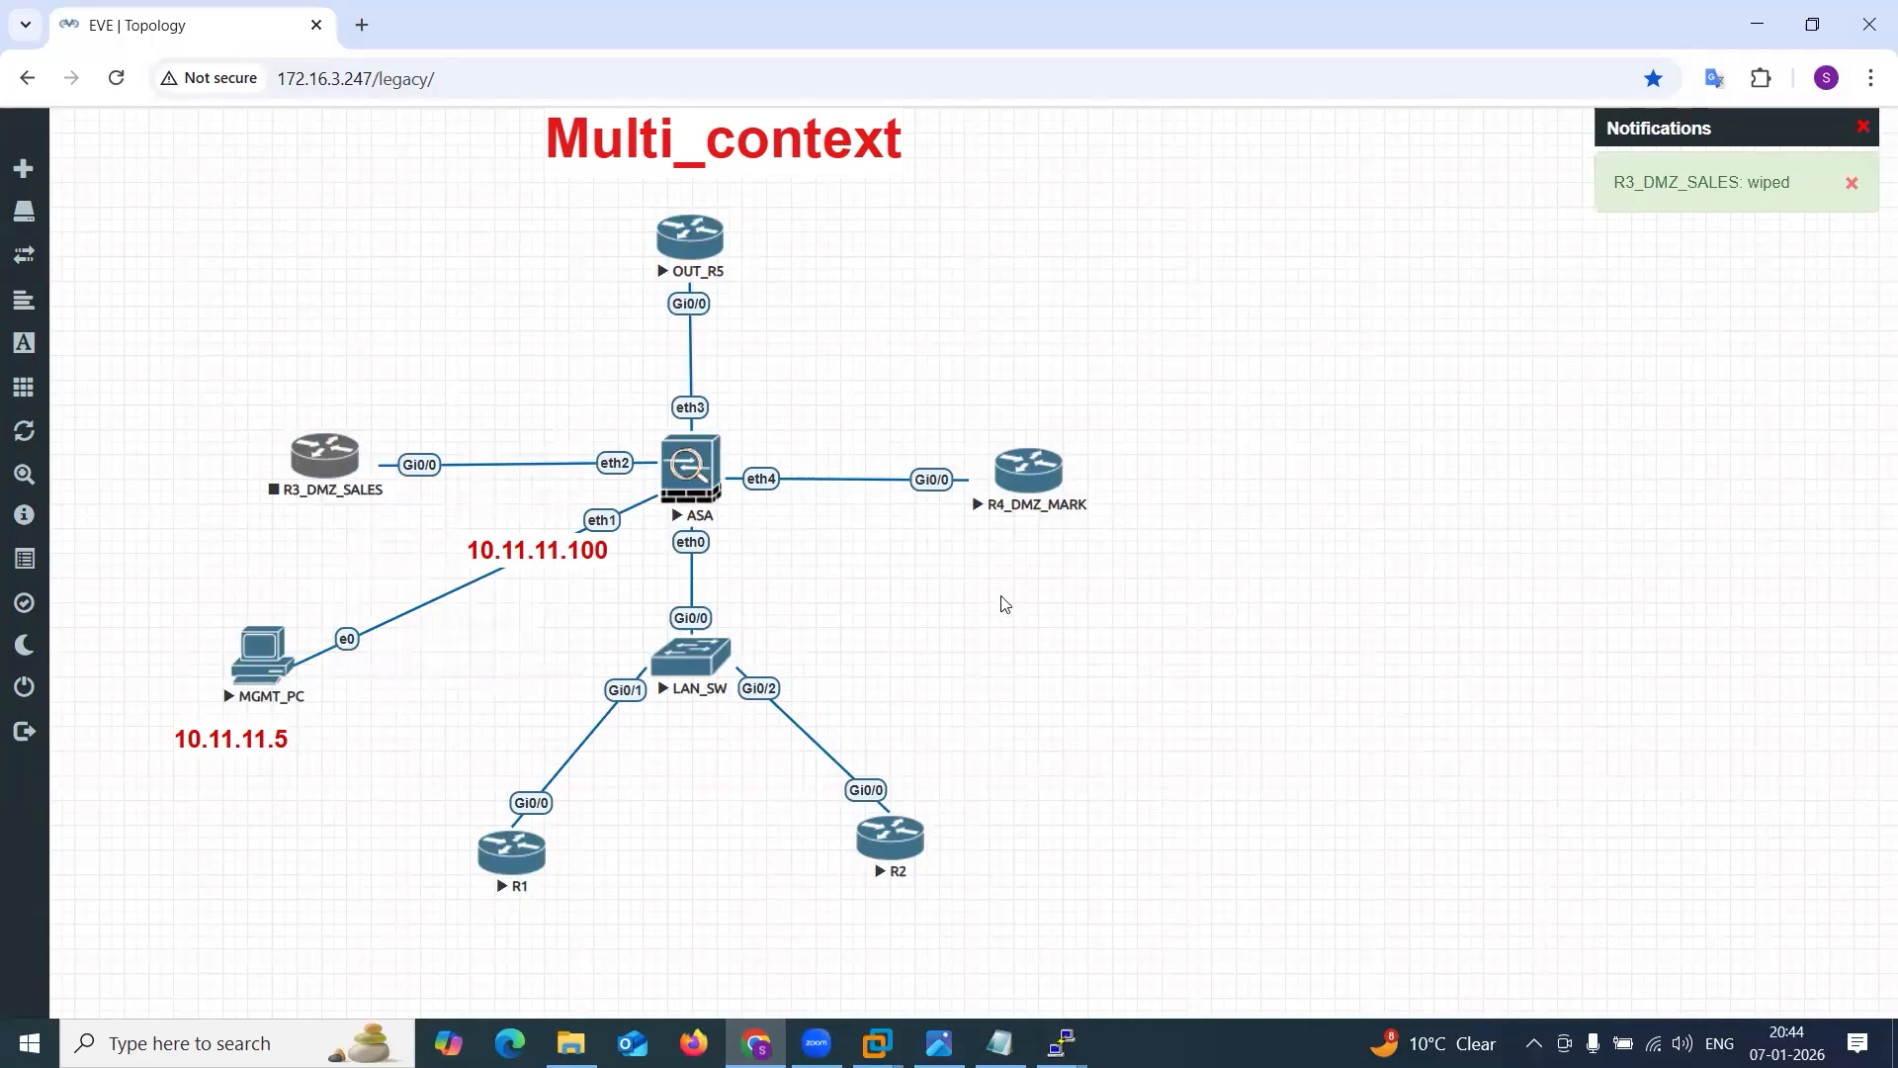
click(1000, 1043)
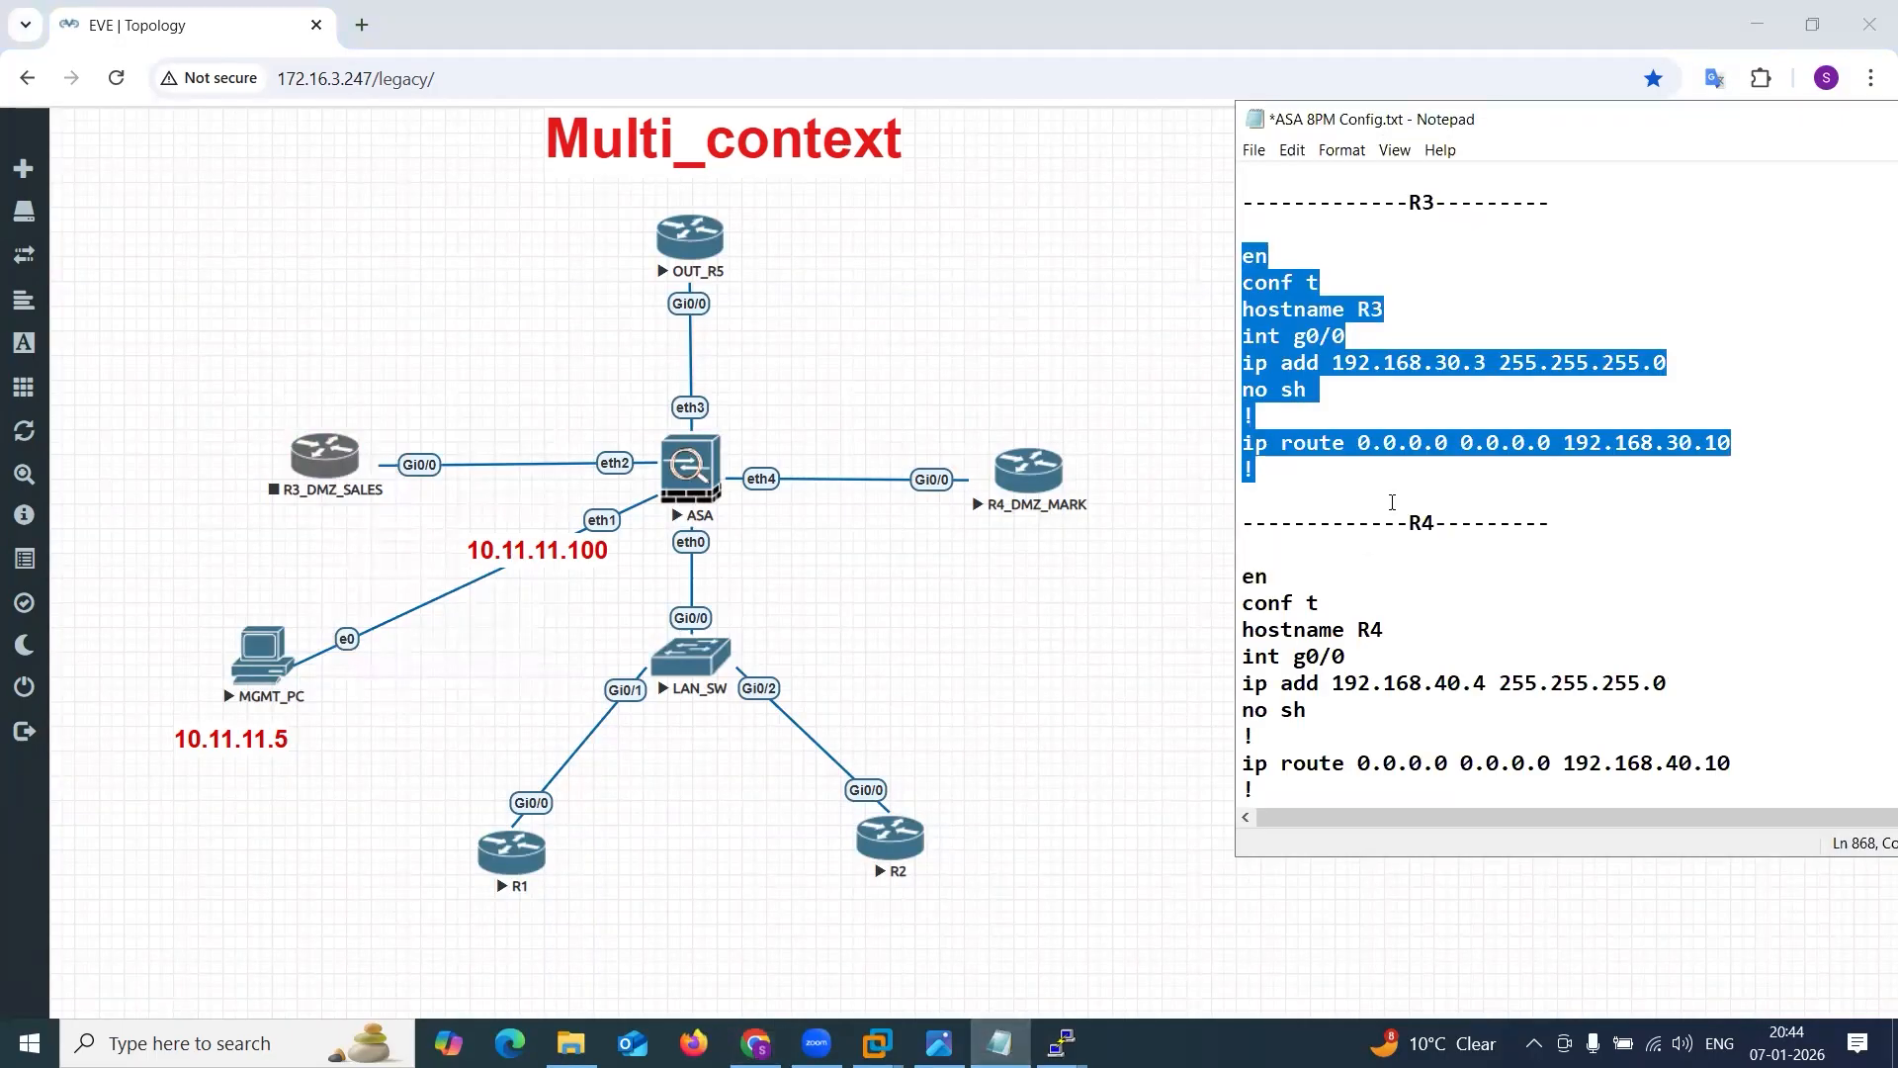
click(1453, 391)
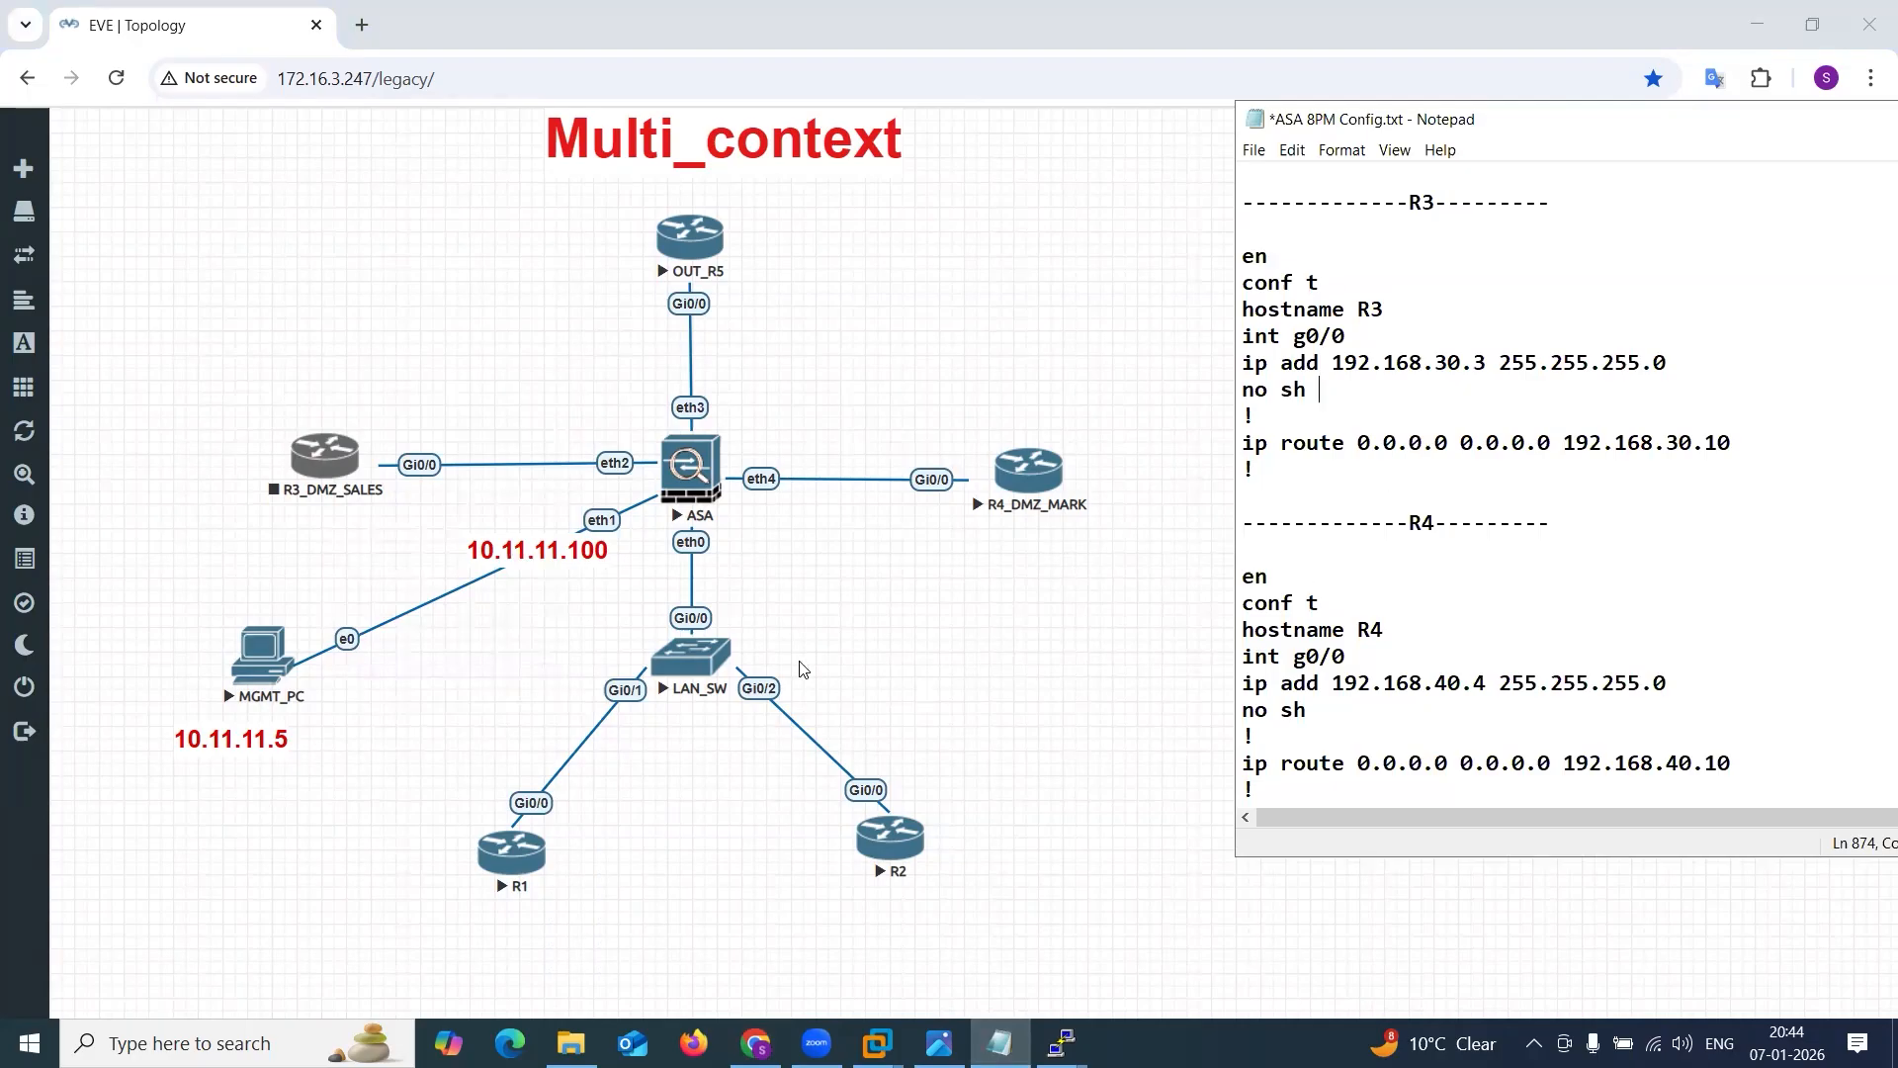
right_click(337, 472)
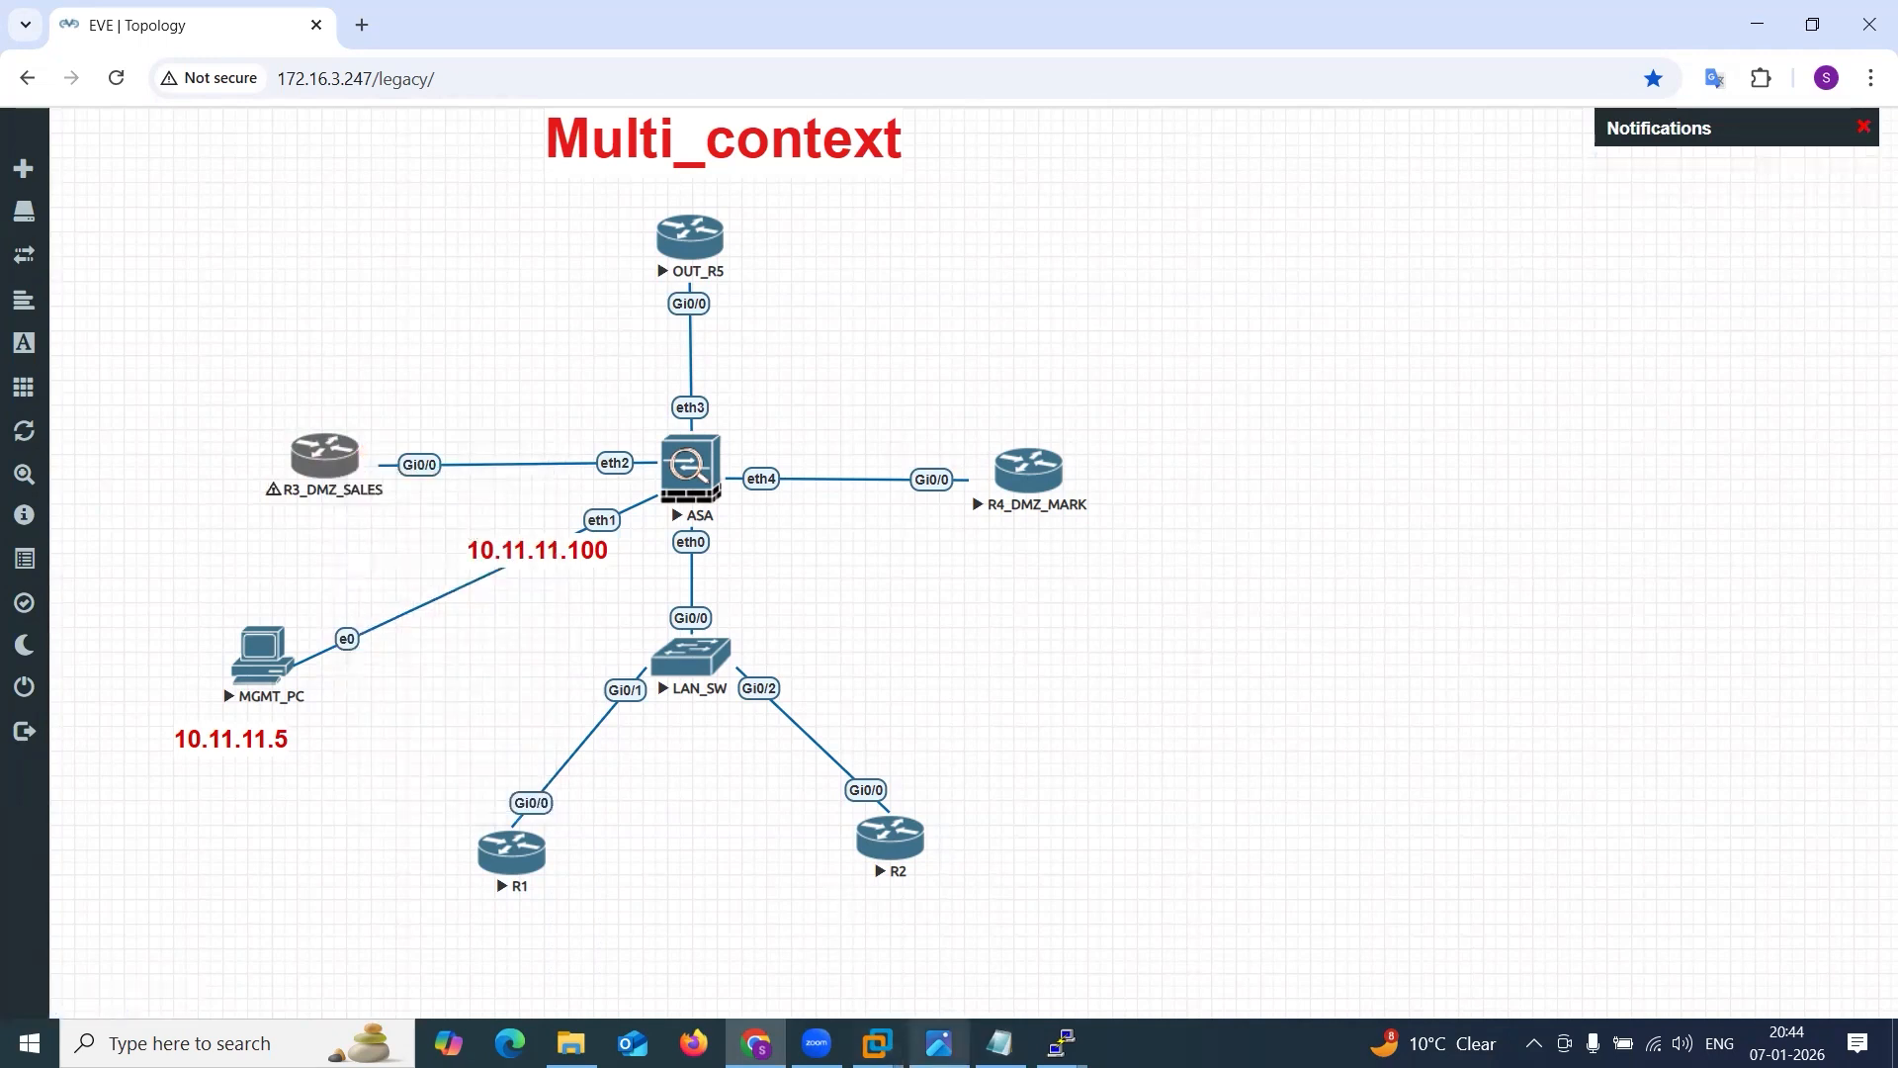
Try to apply the R4 block from ASA 8PM Config.txt on the R4_DMZ_MARK console: g0/0 192.168.40.4 255.255.255.0, default route via 192.168.40.10.
click(939, 1043)
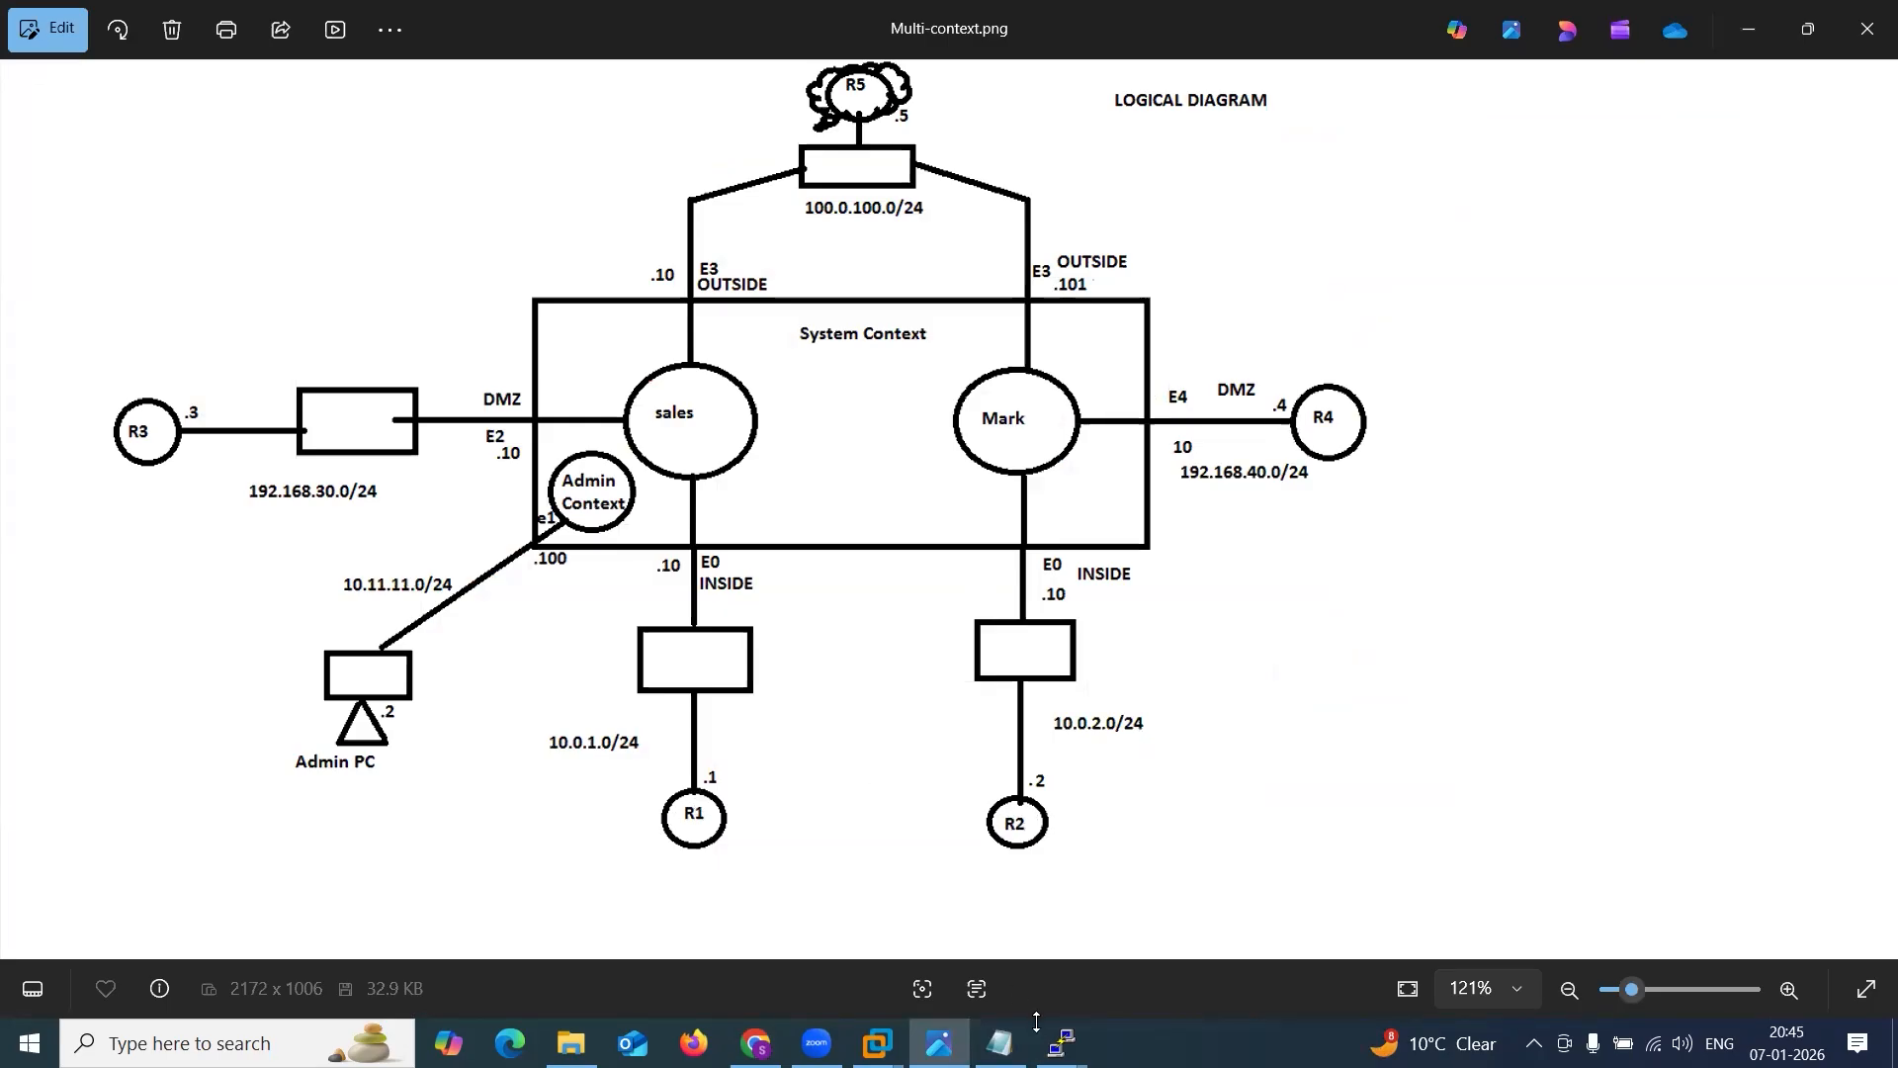
click(1741, 26)
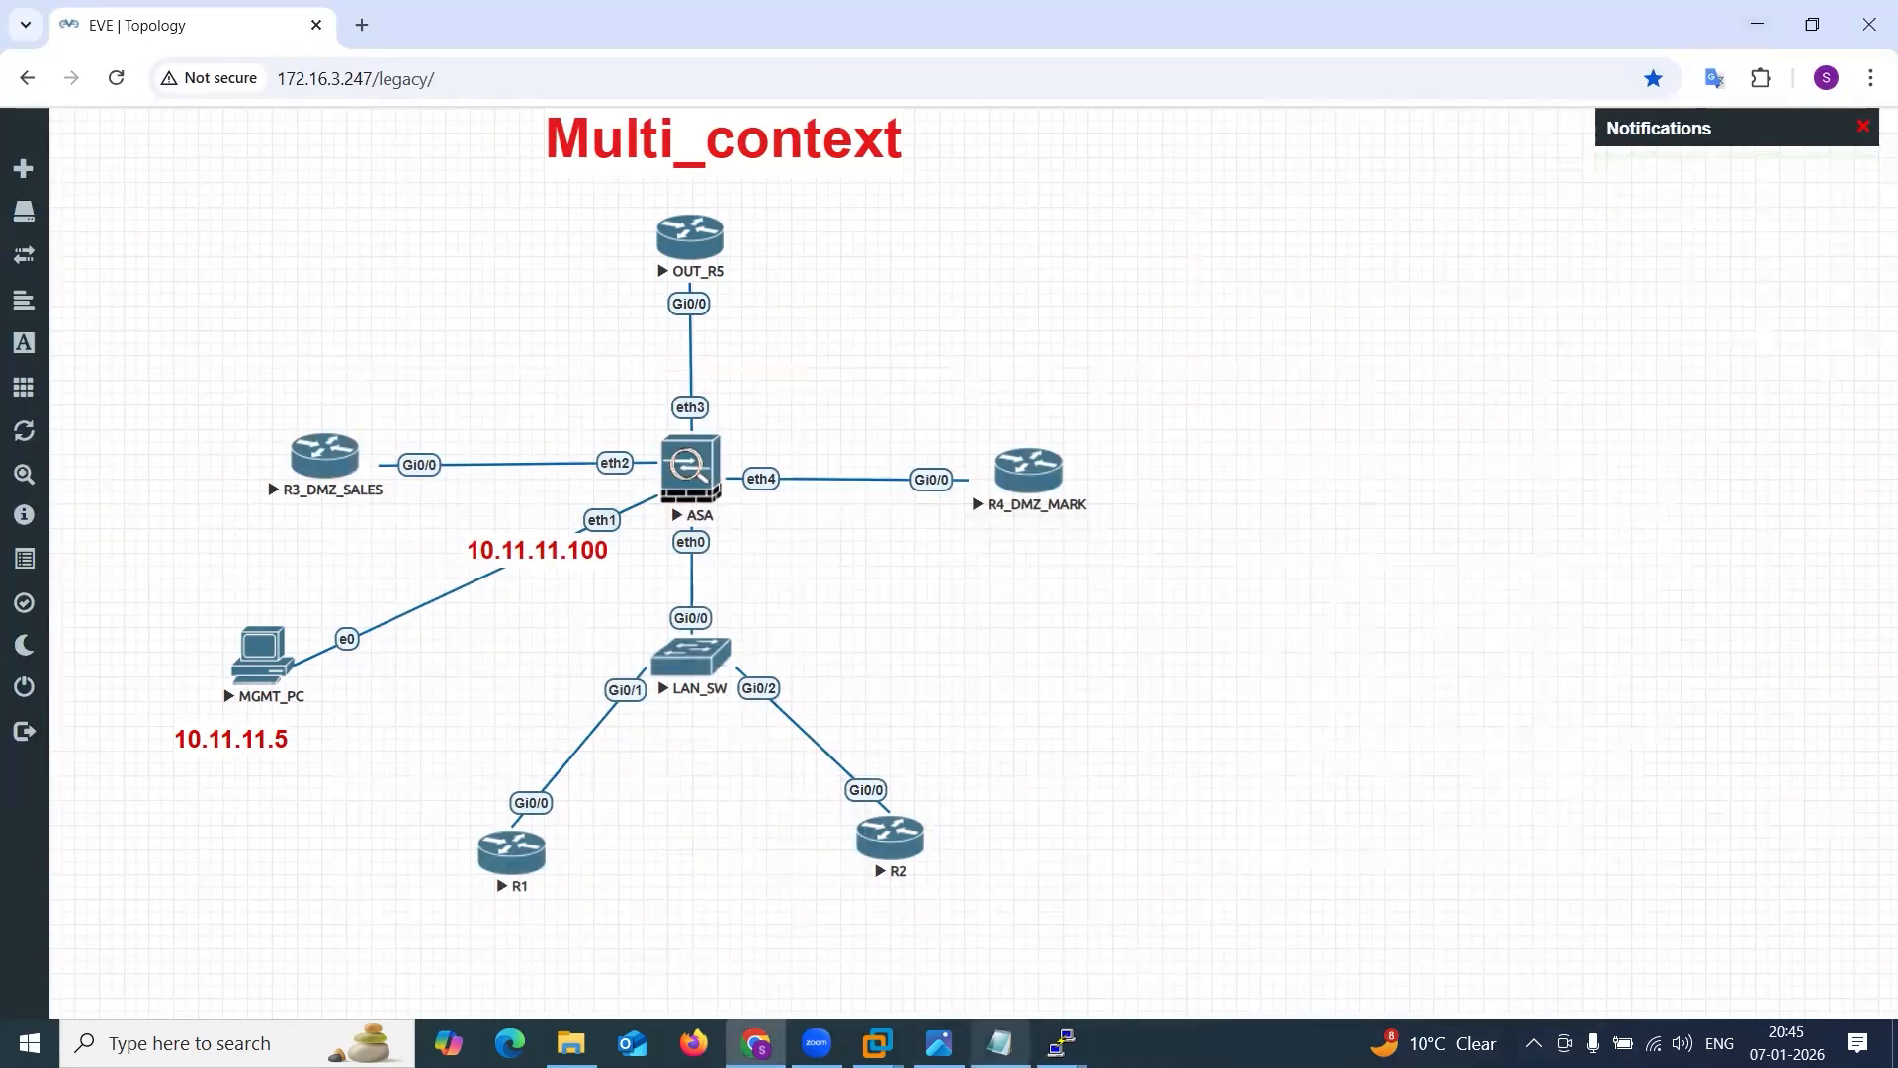
click(1006, 1040)
drag(1246, 566, 1292, 816)
key(ctrl+c)
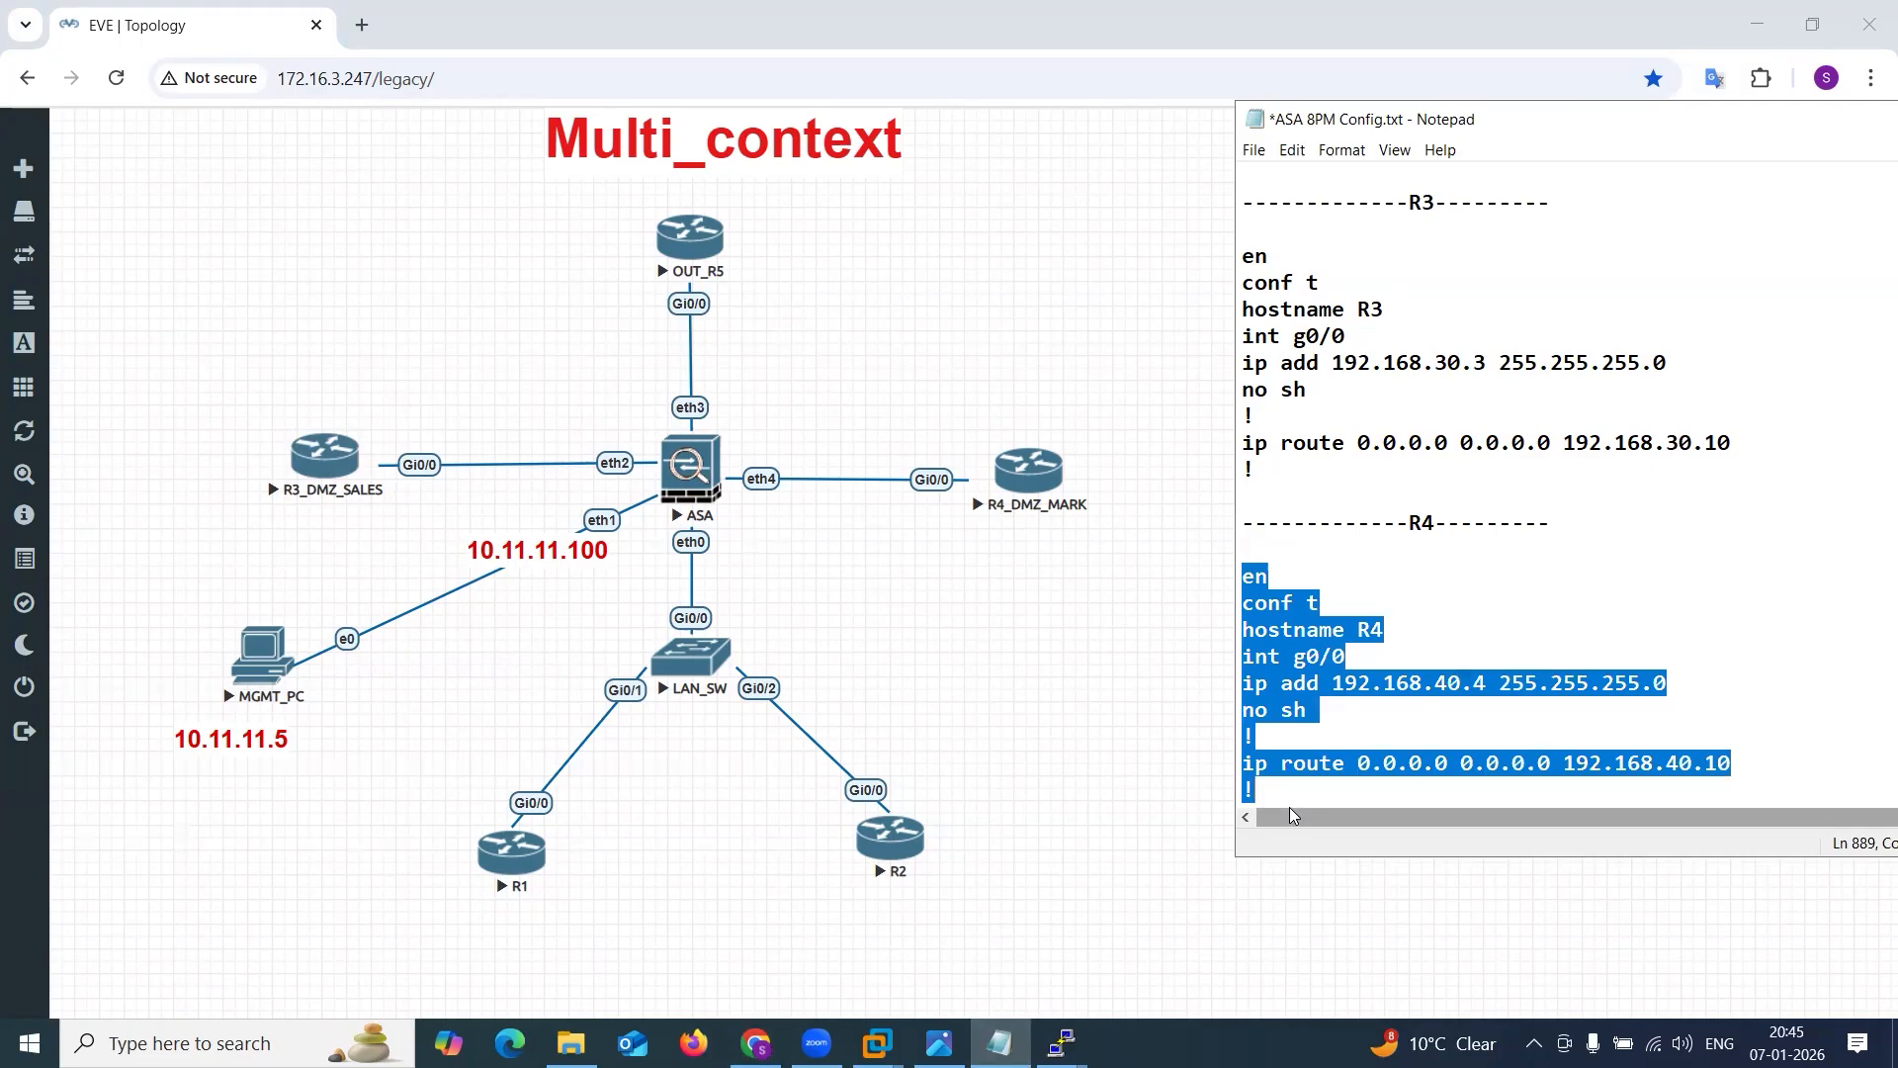
click(1062, 1040)
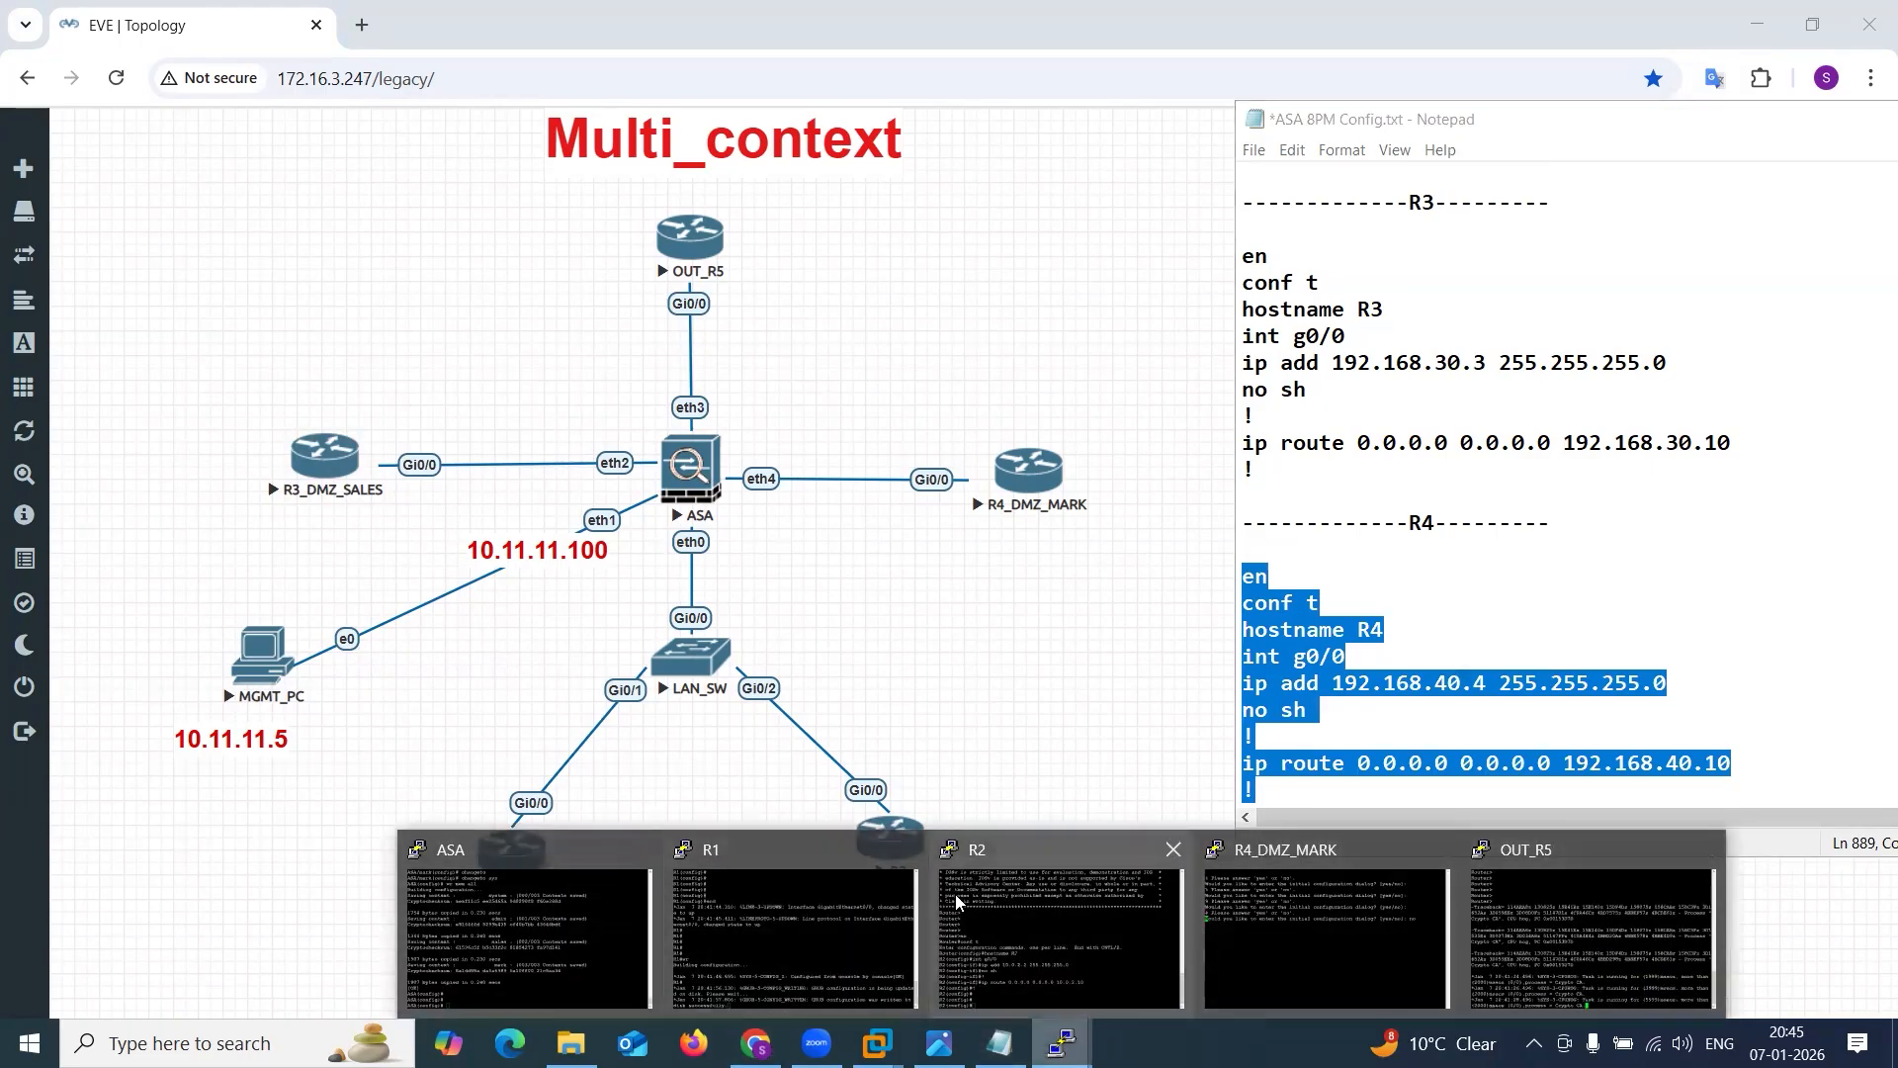
click(1324, 934)
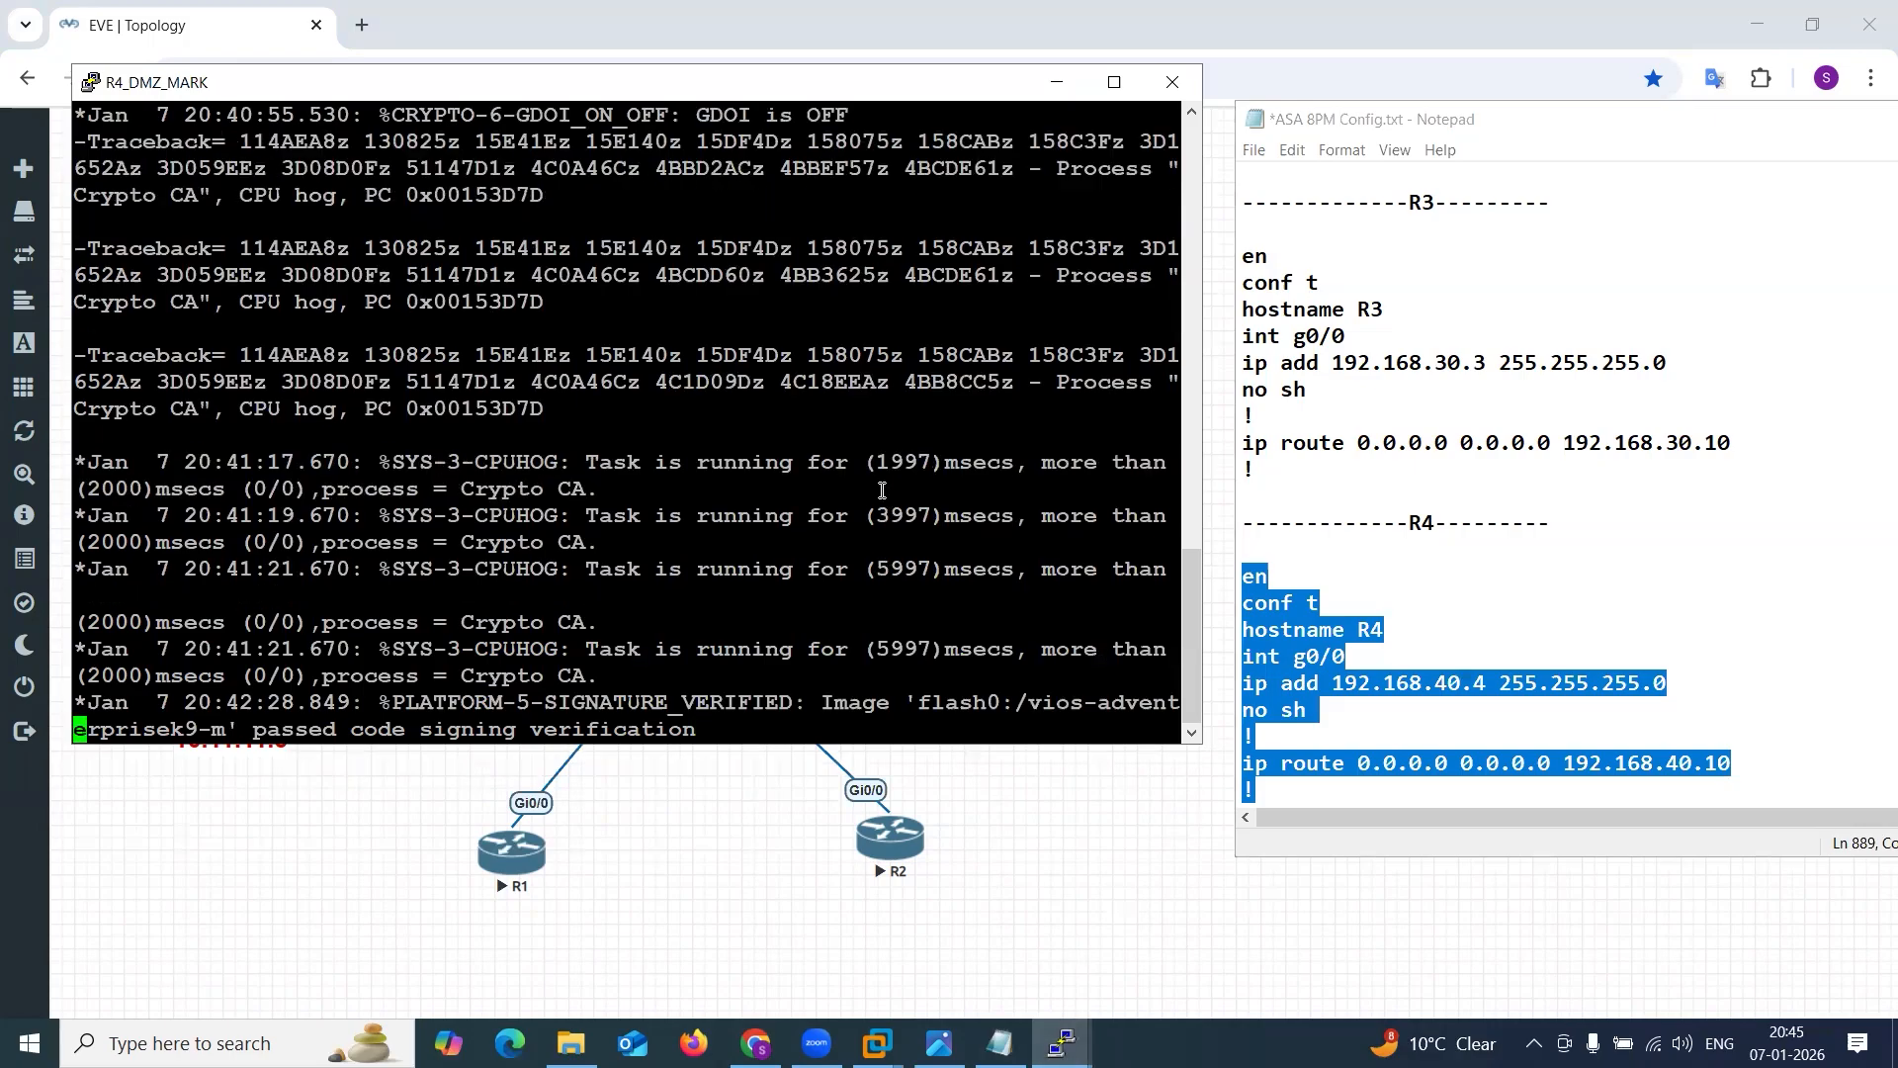
key(Return)
key(Return)
key(Return)
key(Return)
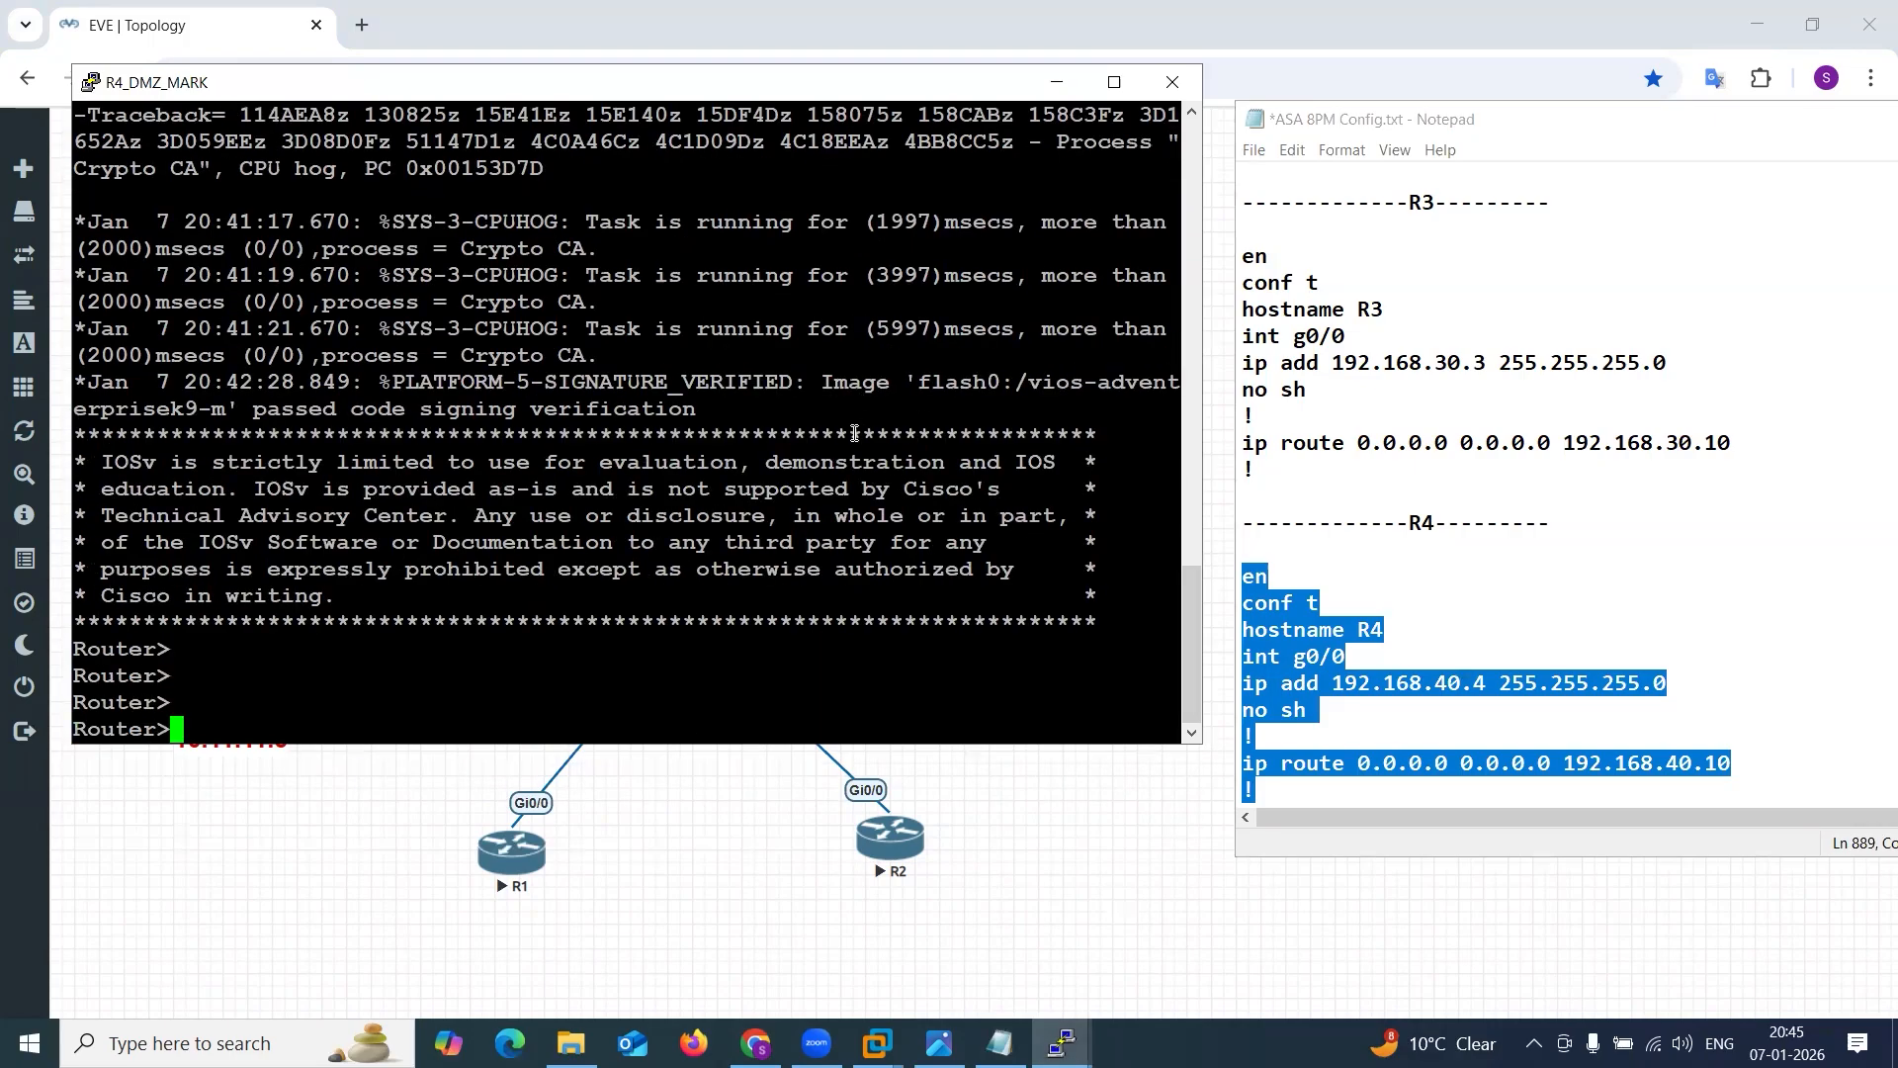
right_click(625, 571)
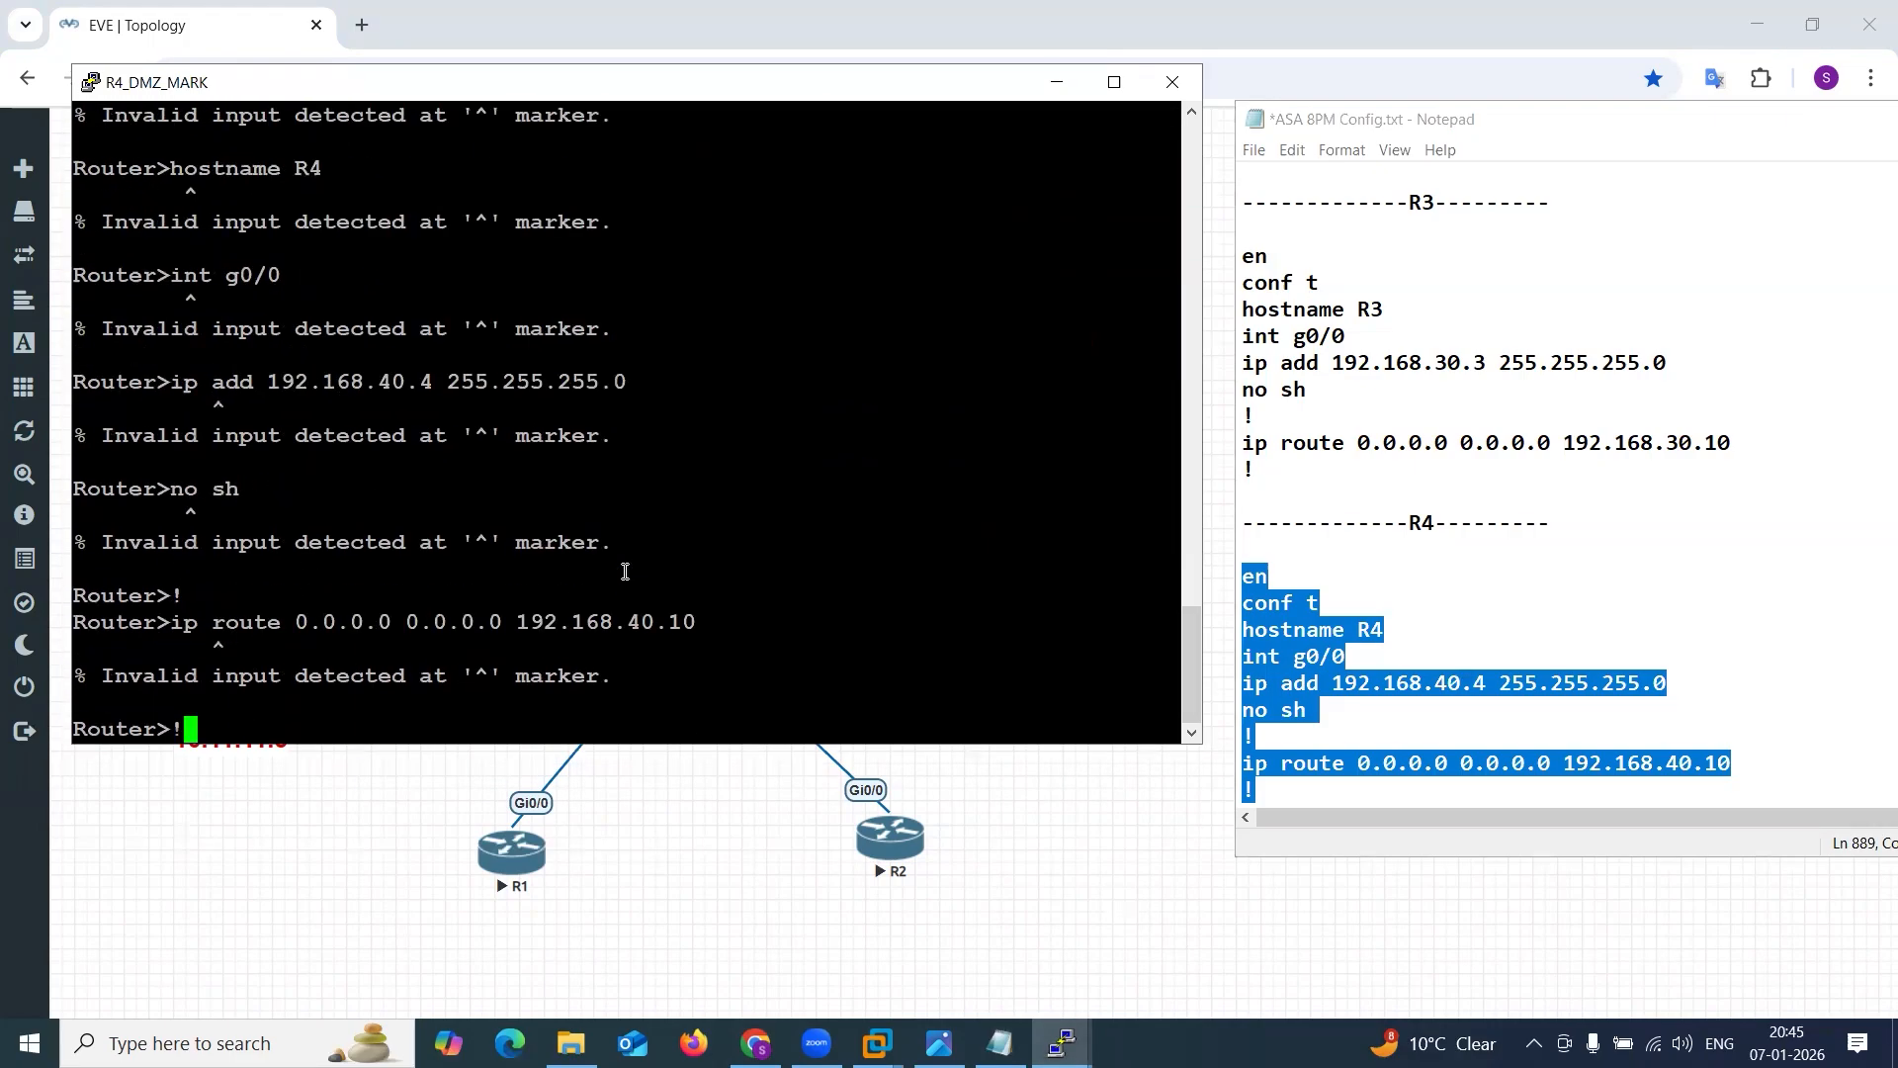
Try to enter privileged mode on the R4_DMZ_MARK console with en, and minimize the console.
key(Return)
key(Return)
key(Return)
text(en)
key(Return)
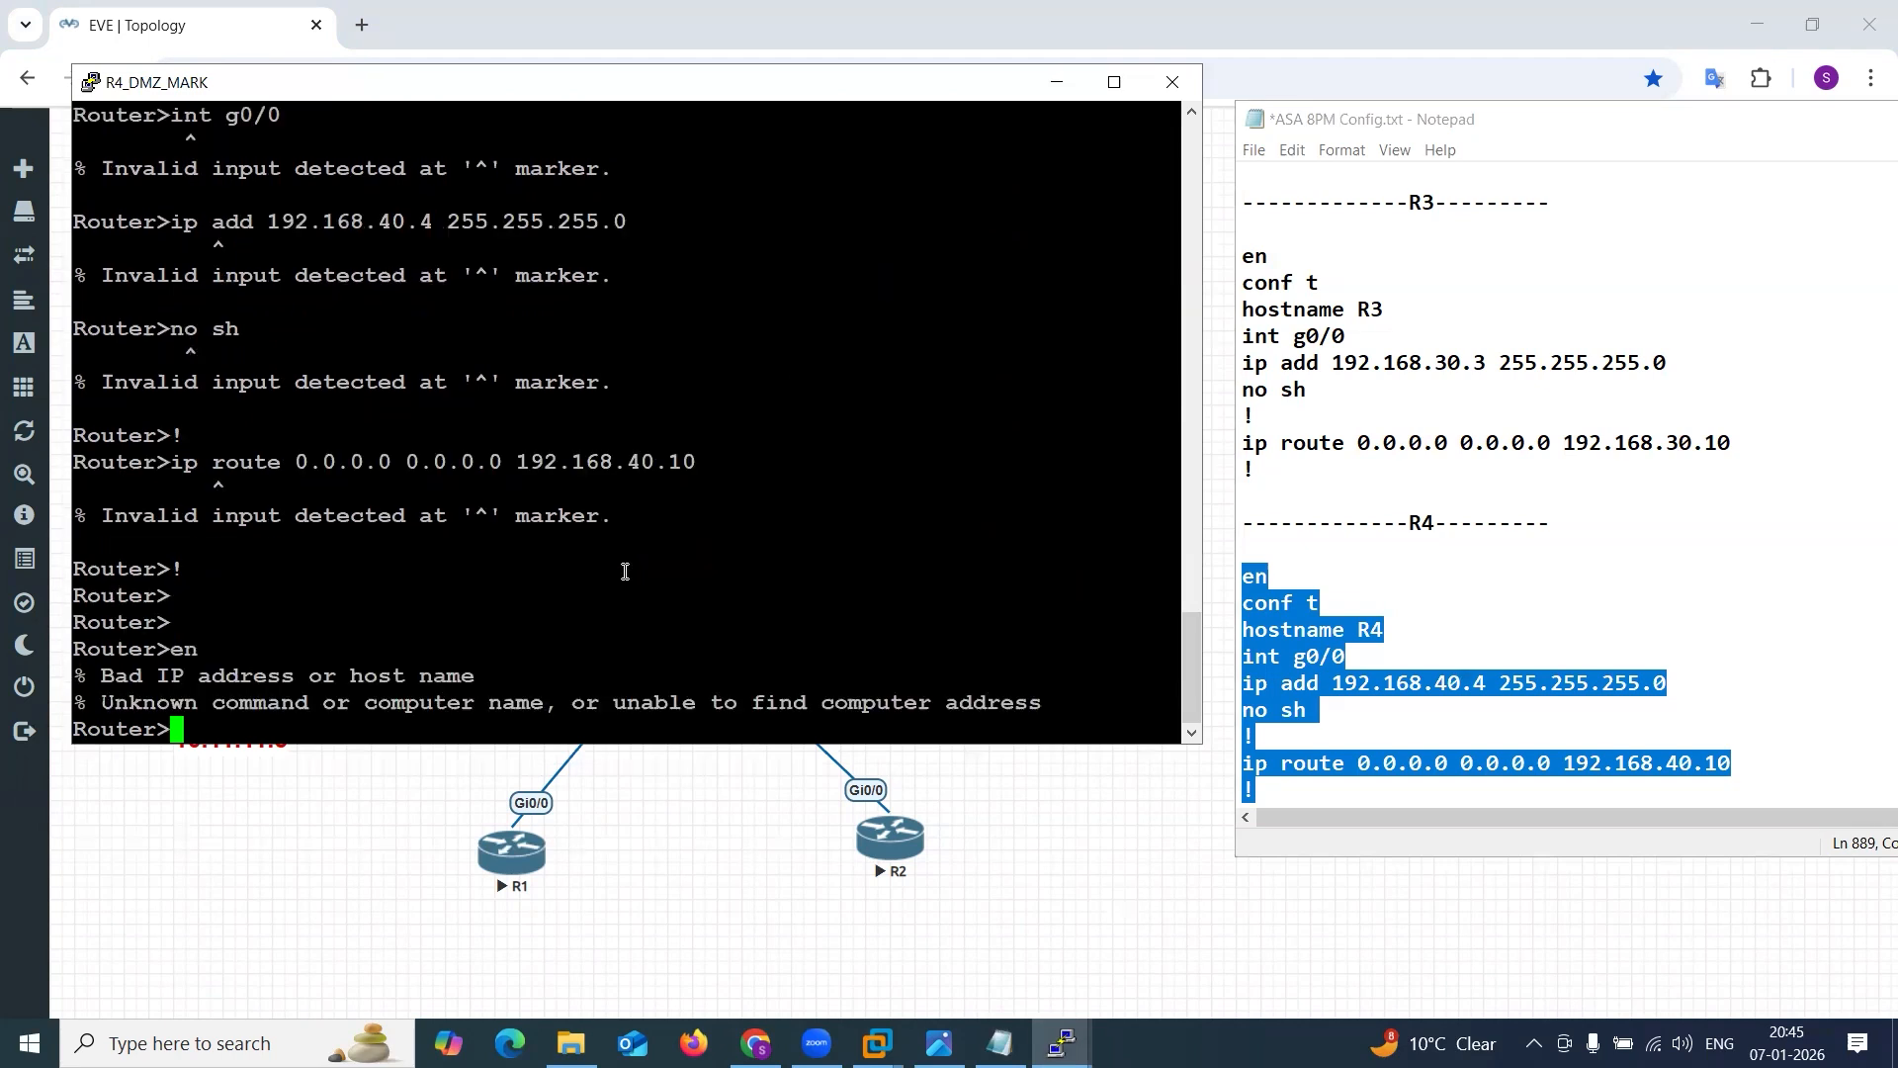
key(Return)
key(Return)
key(Return)
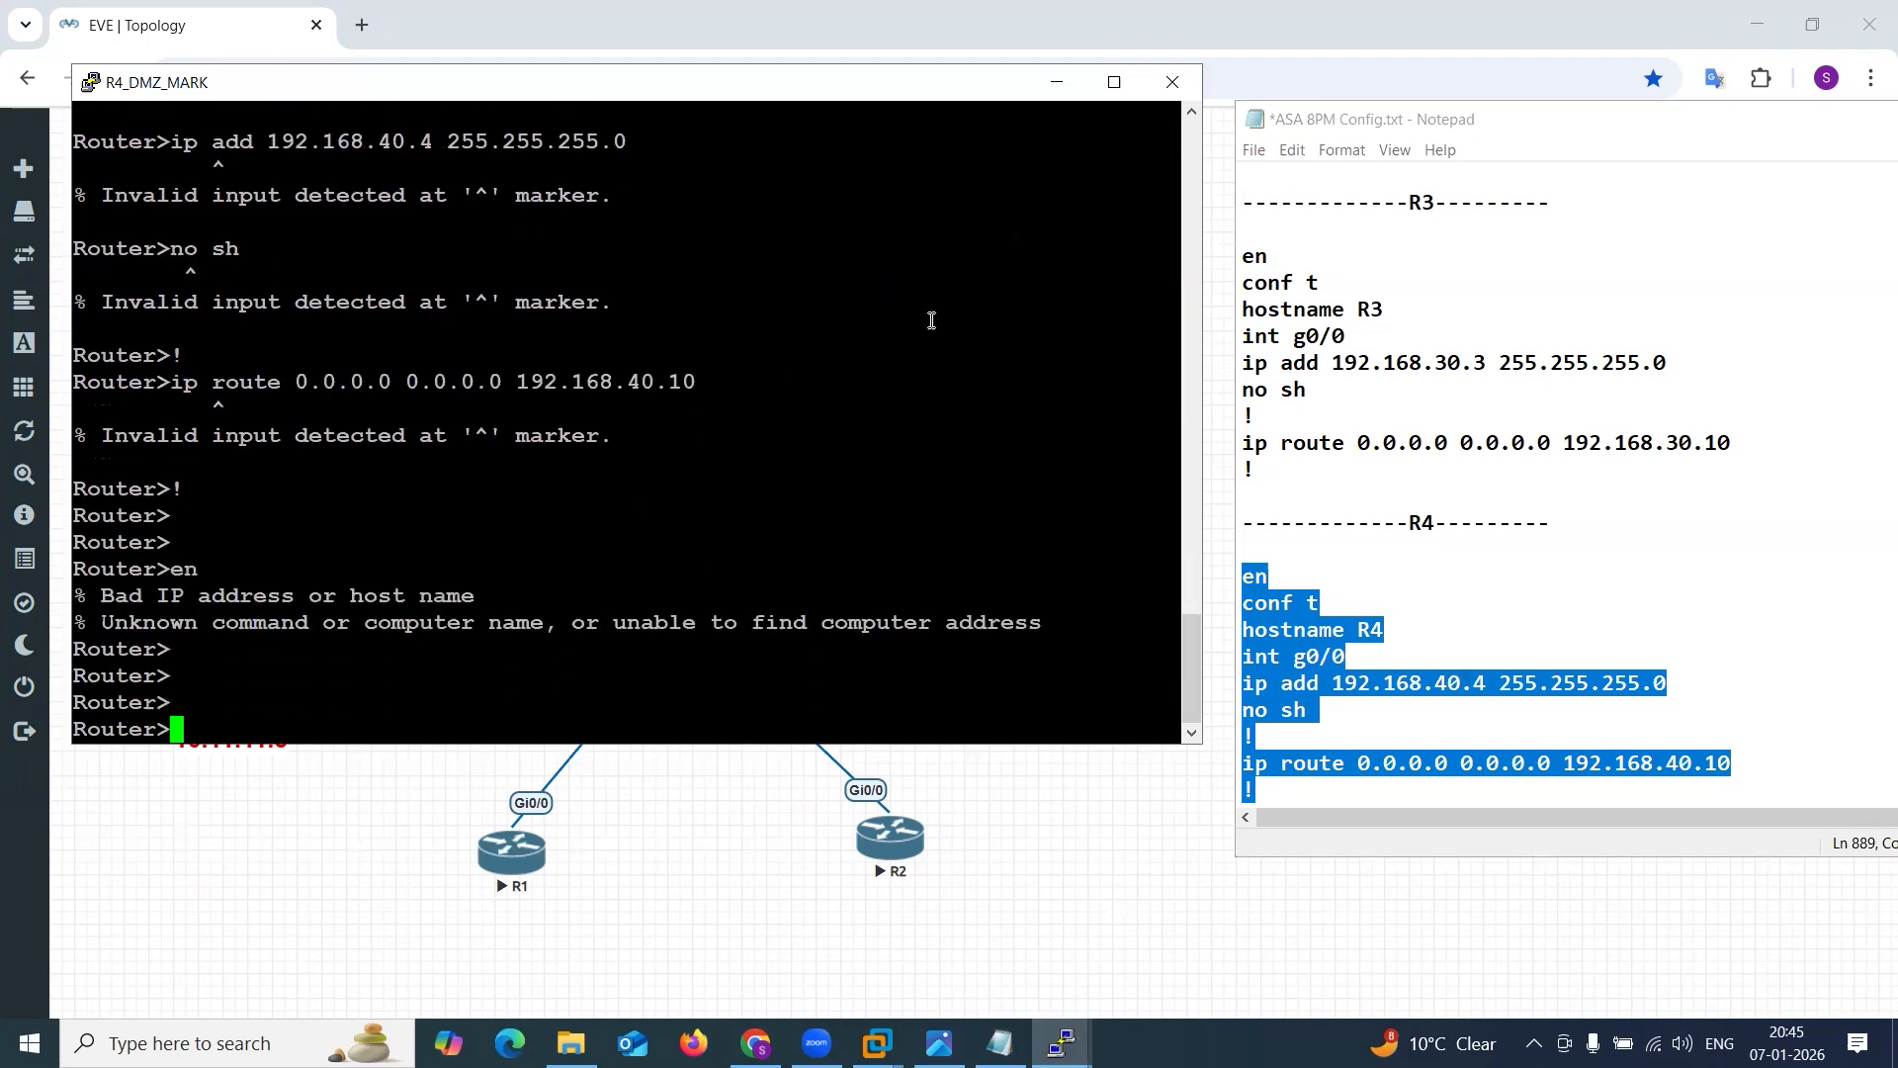
click(1057, 82)
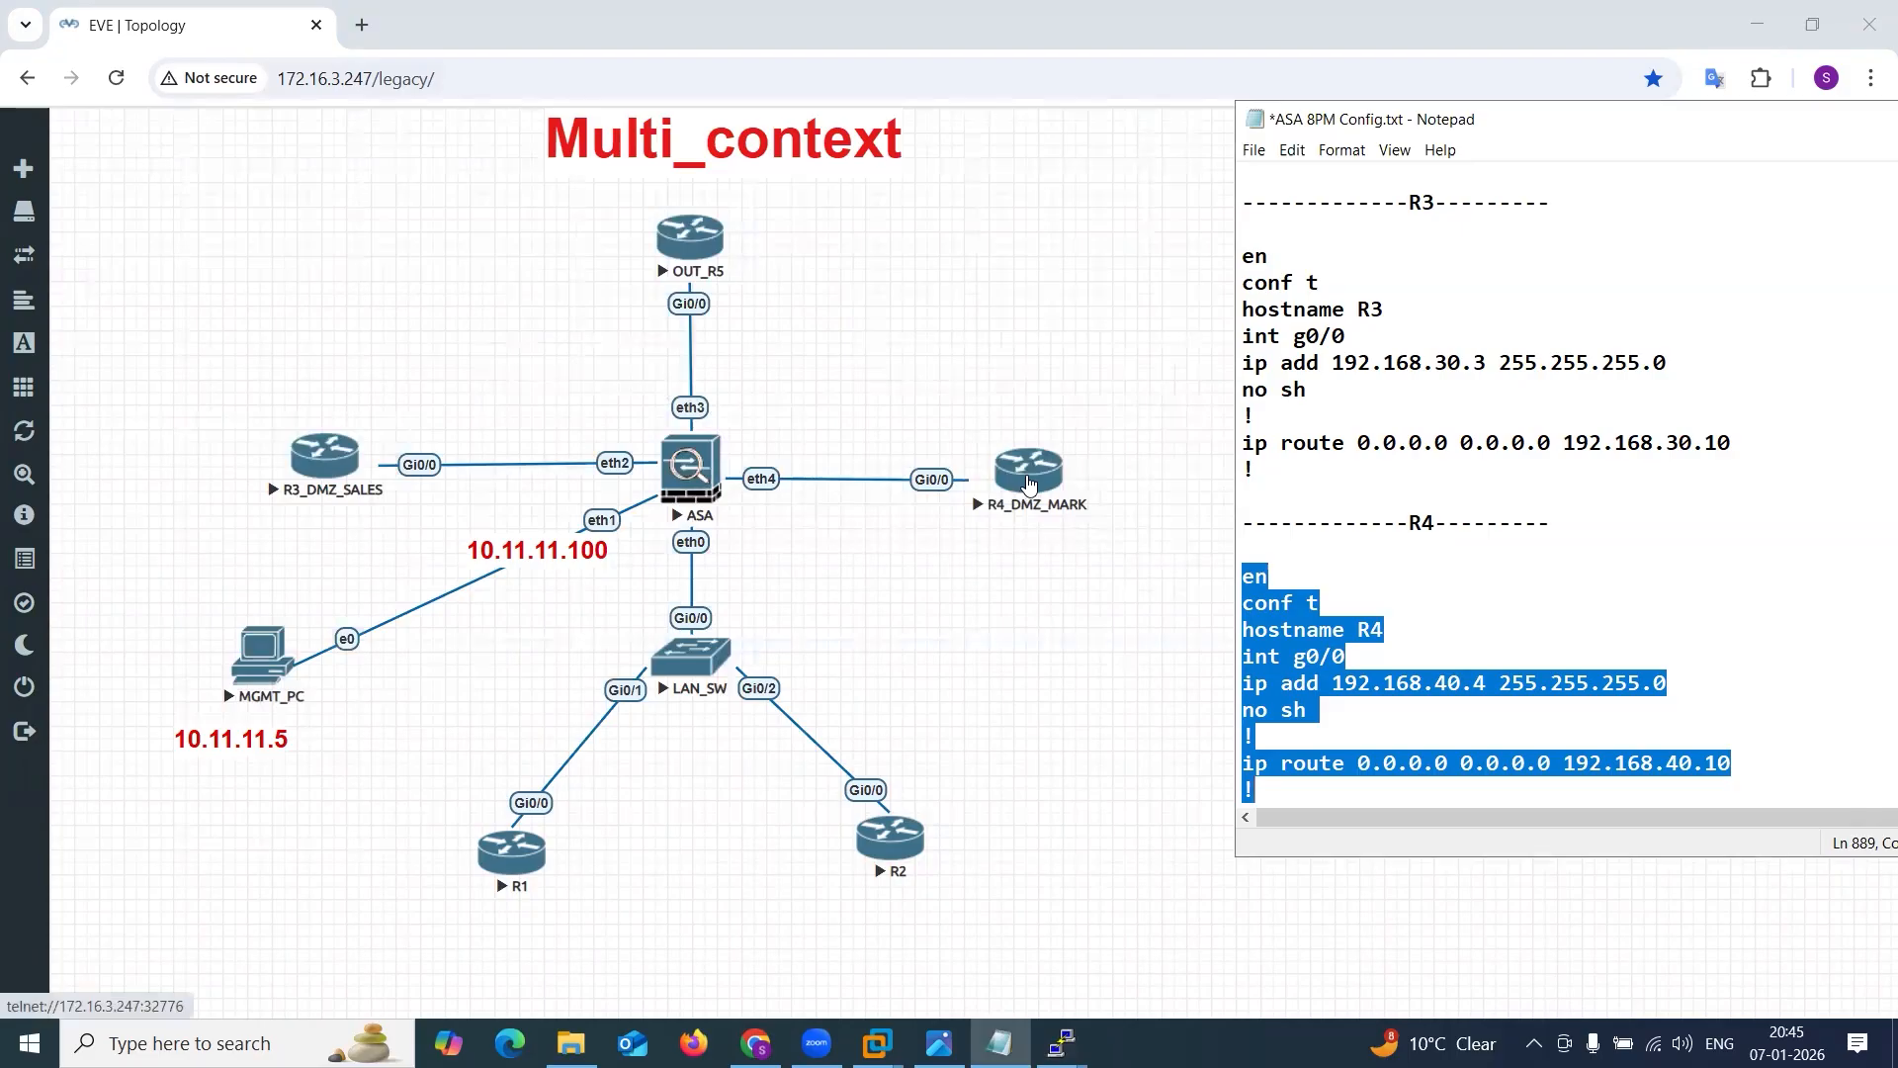
Wipe the R4_DMZ_MARK router and start it again.
right_click(1029, 484)
click(1099, 566)
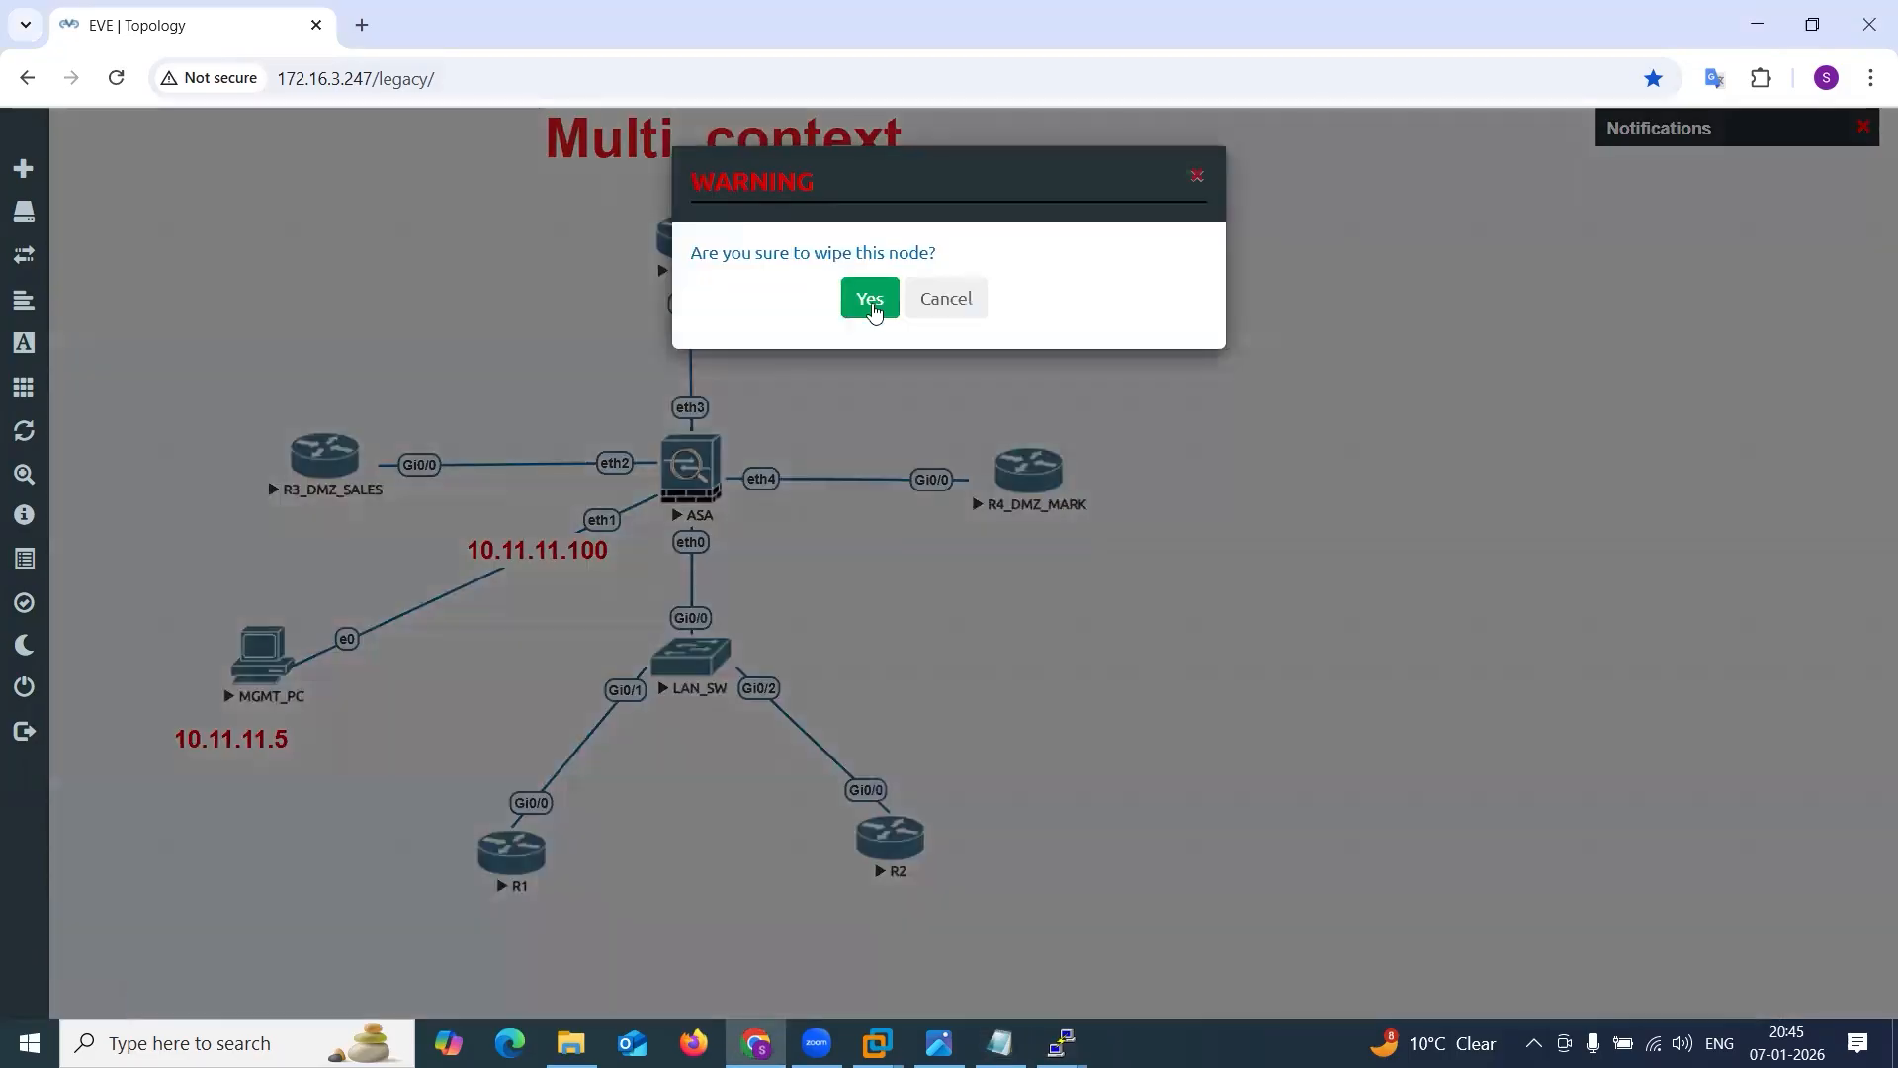
click(862, 301)
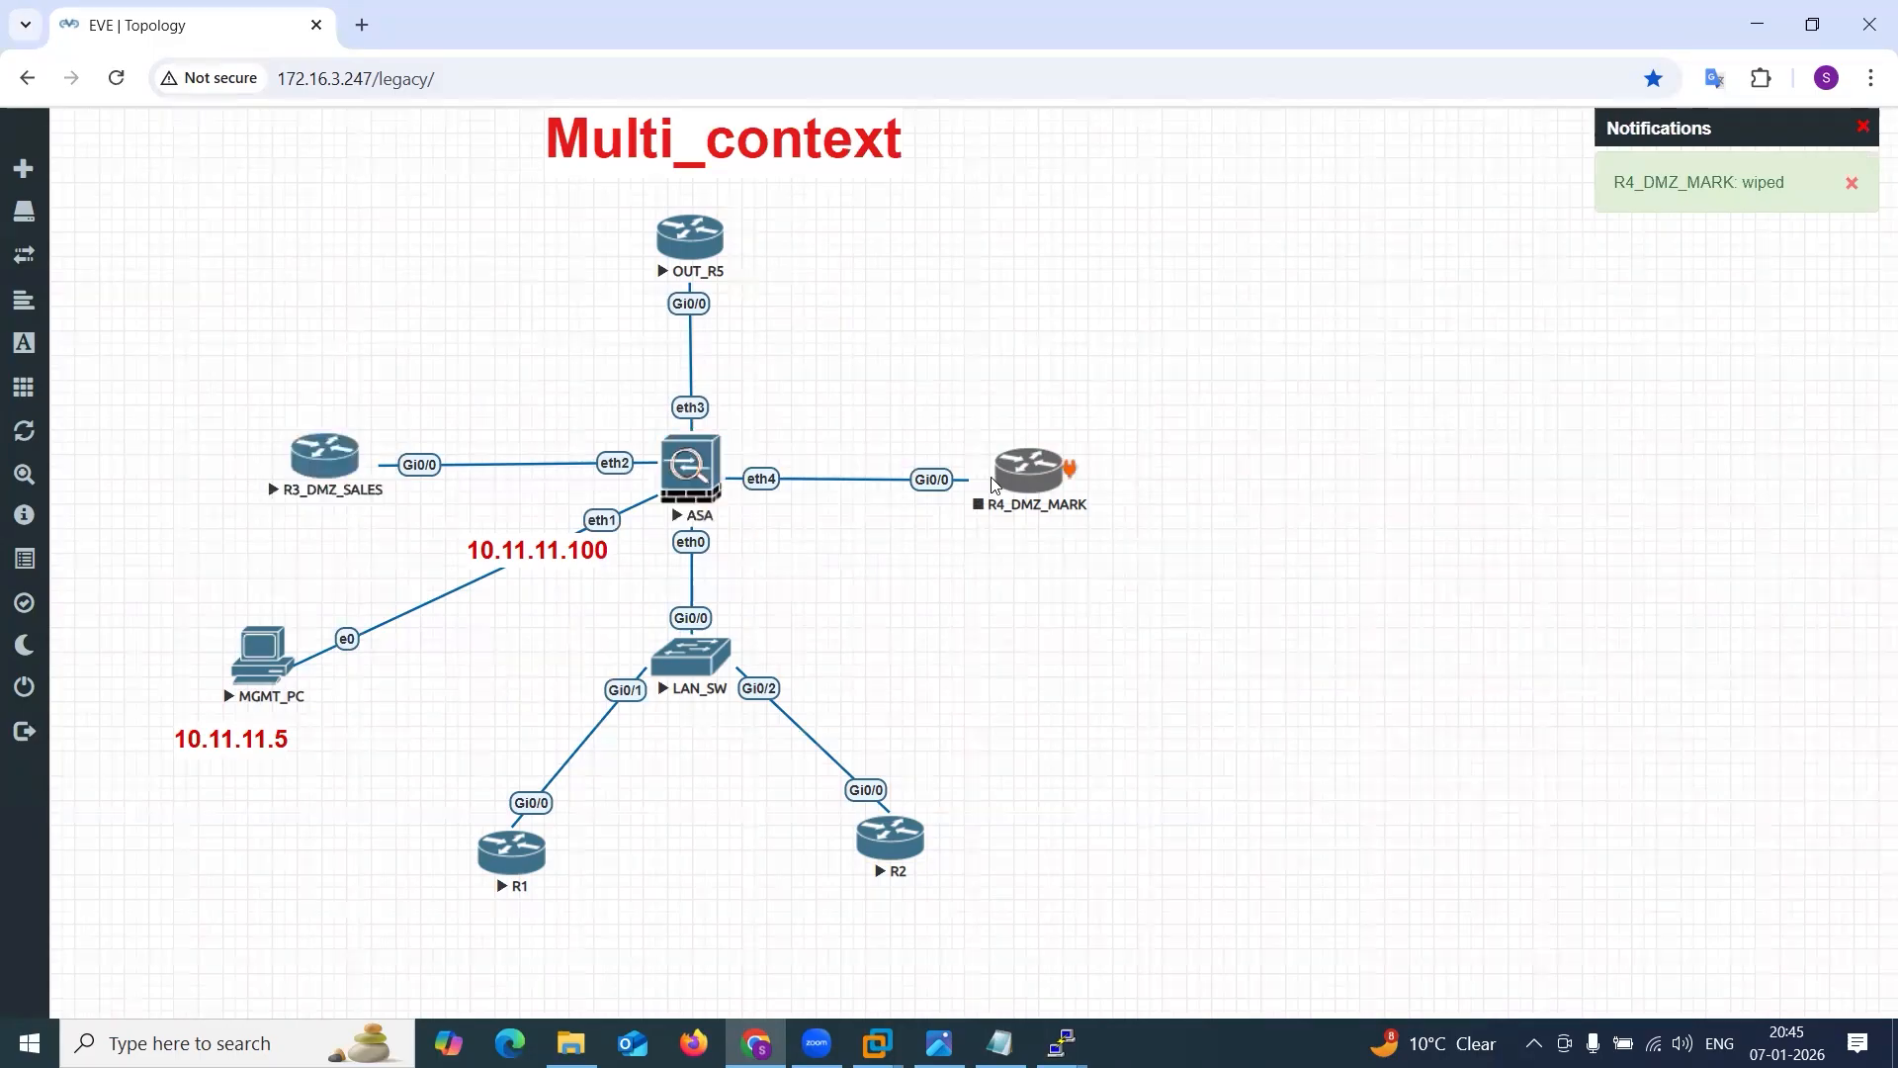
click(1053, 476)
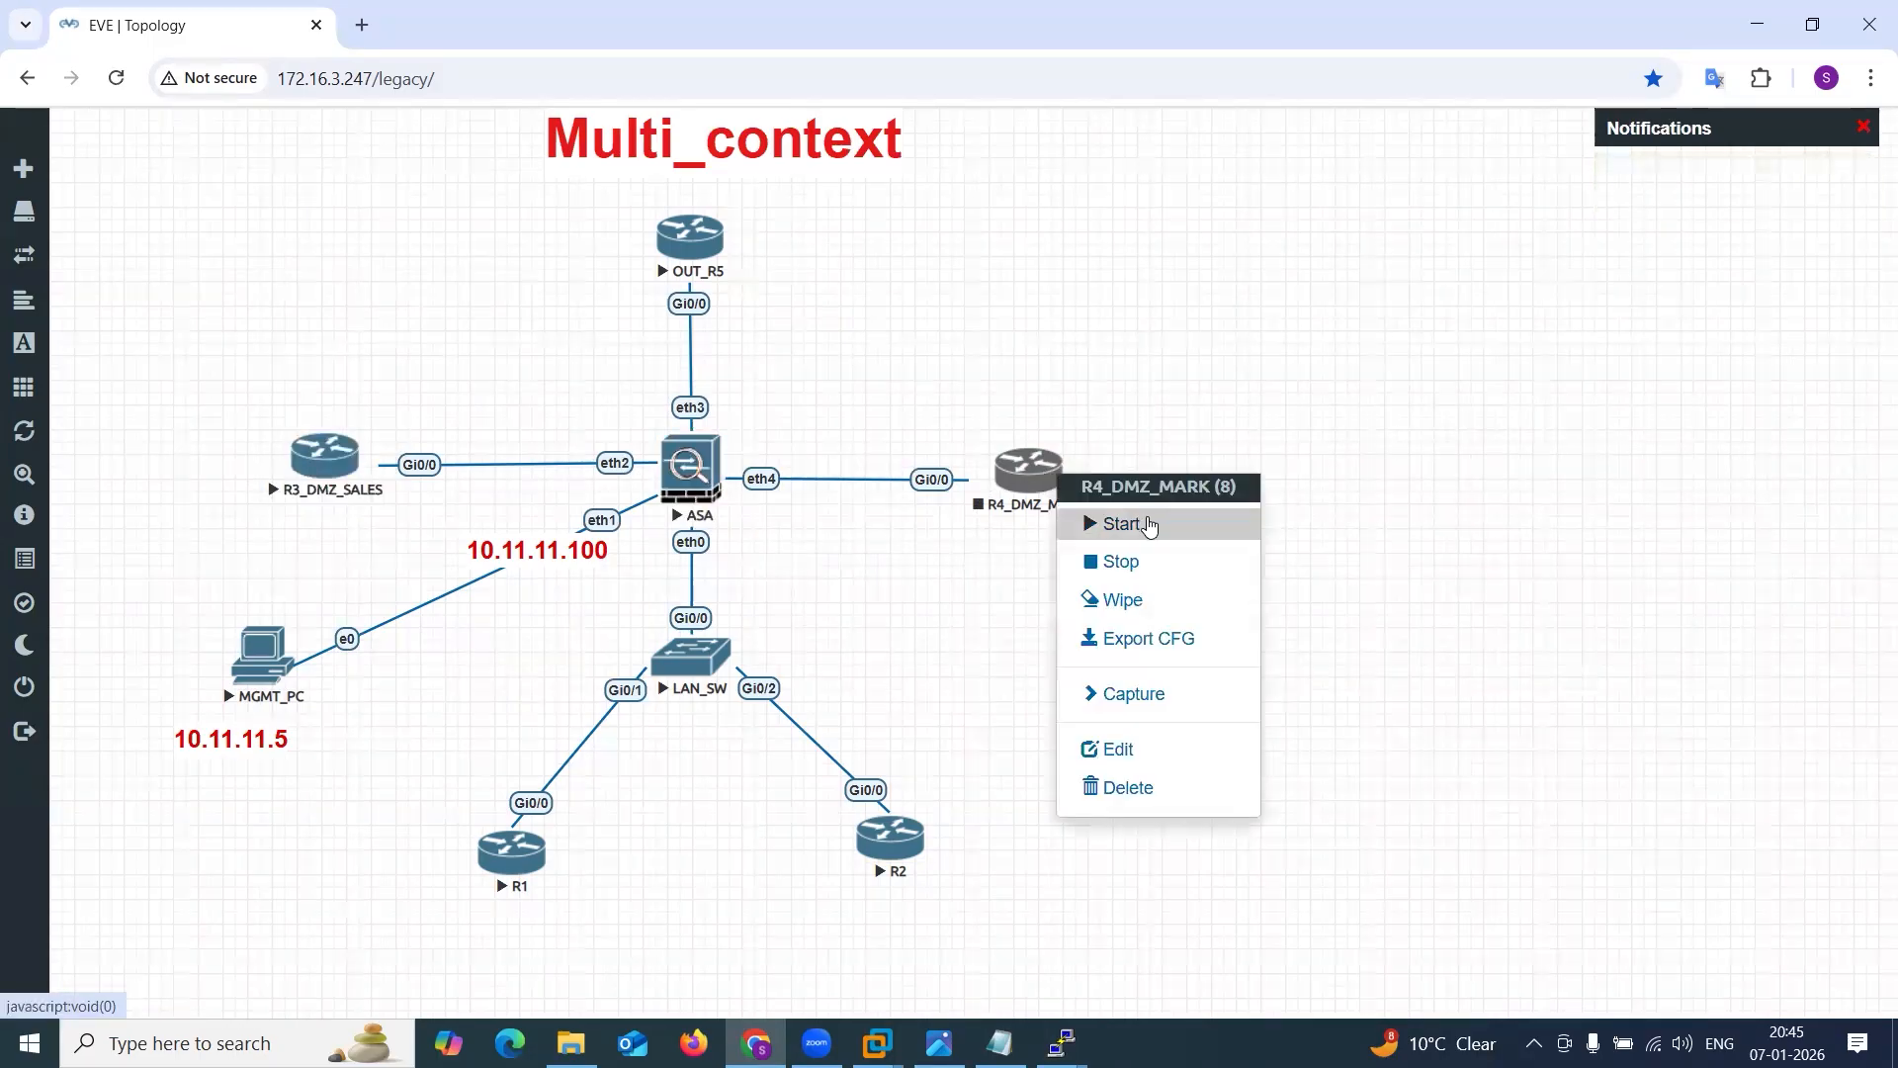
click(1148, 522)
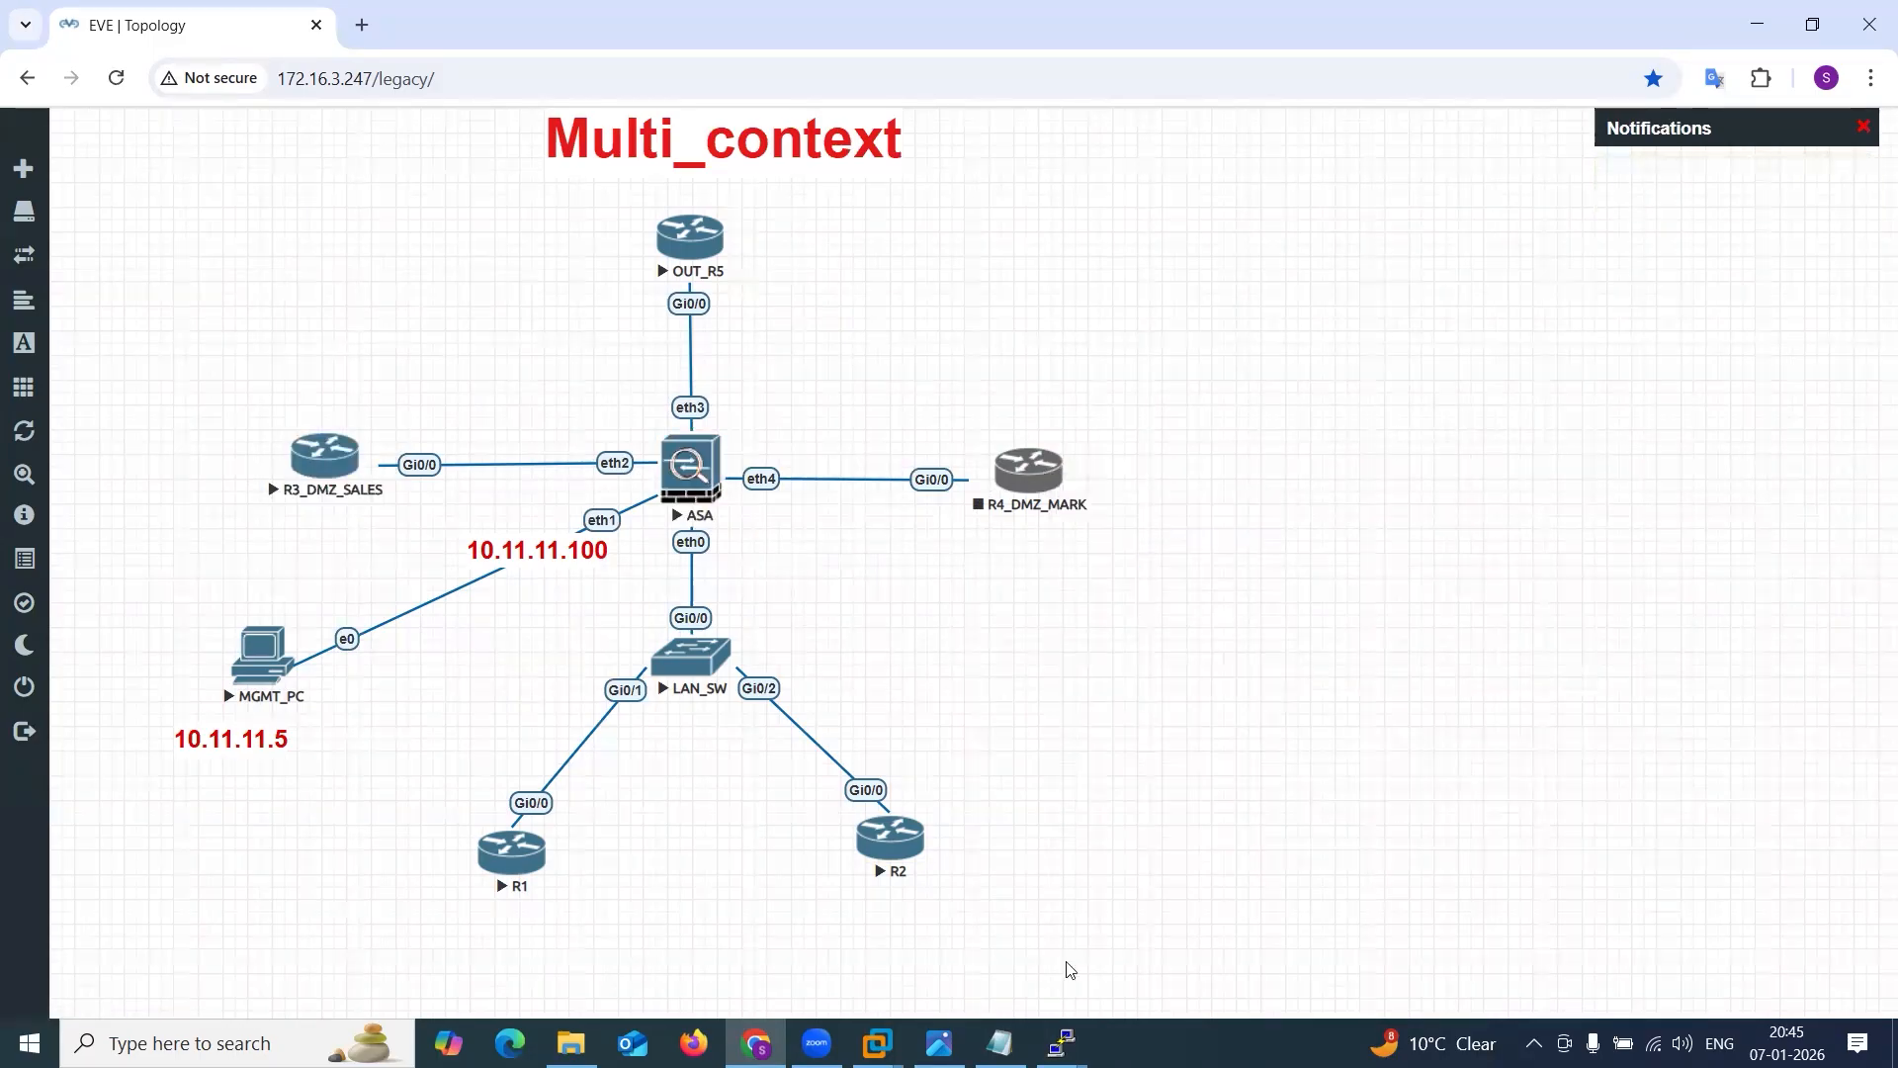
Compare the g0/0 IP addresses planned for R3 and R4 in ASA 8PM Config.txt.
click(999, 1043)
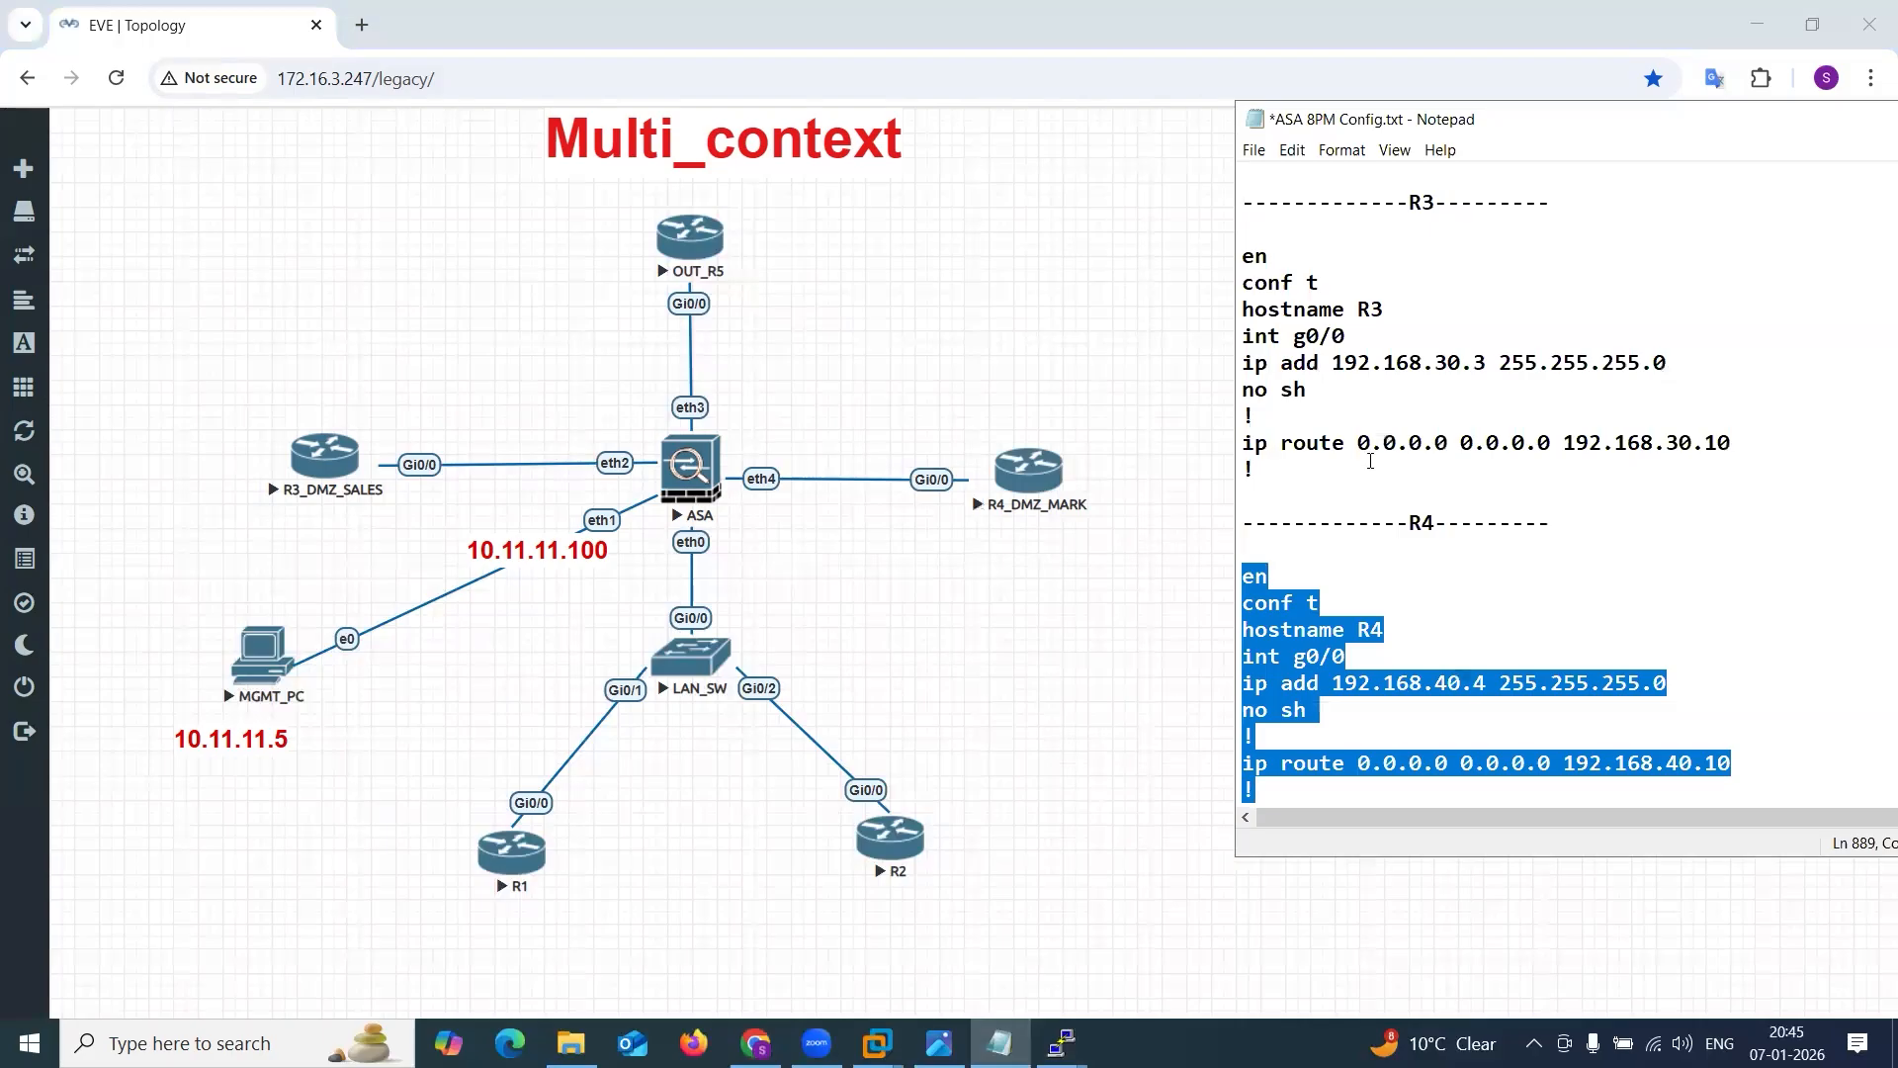
click(1370, 461)
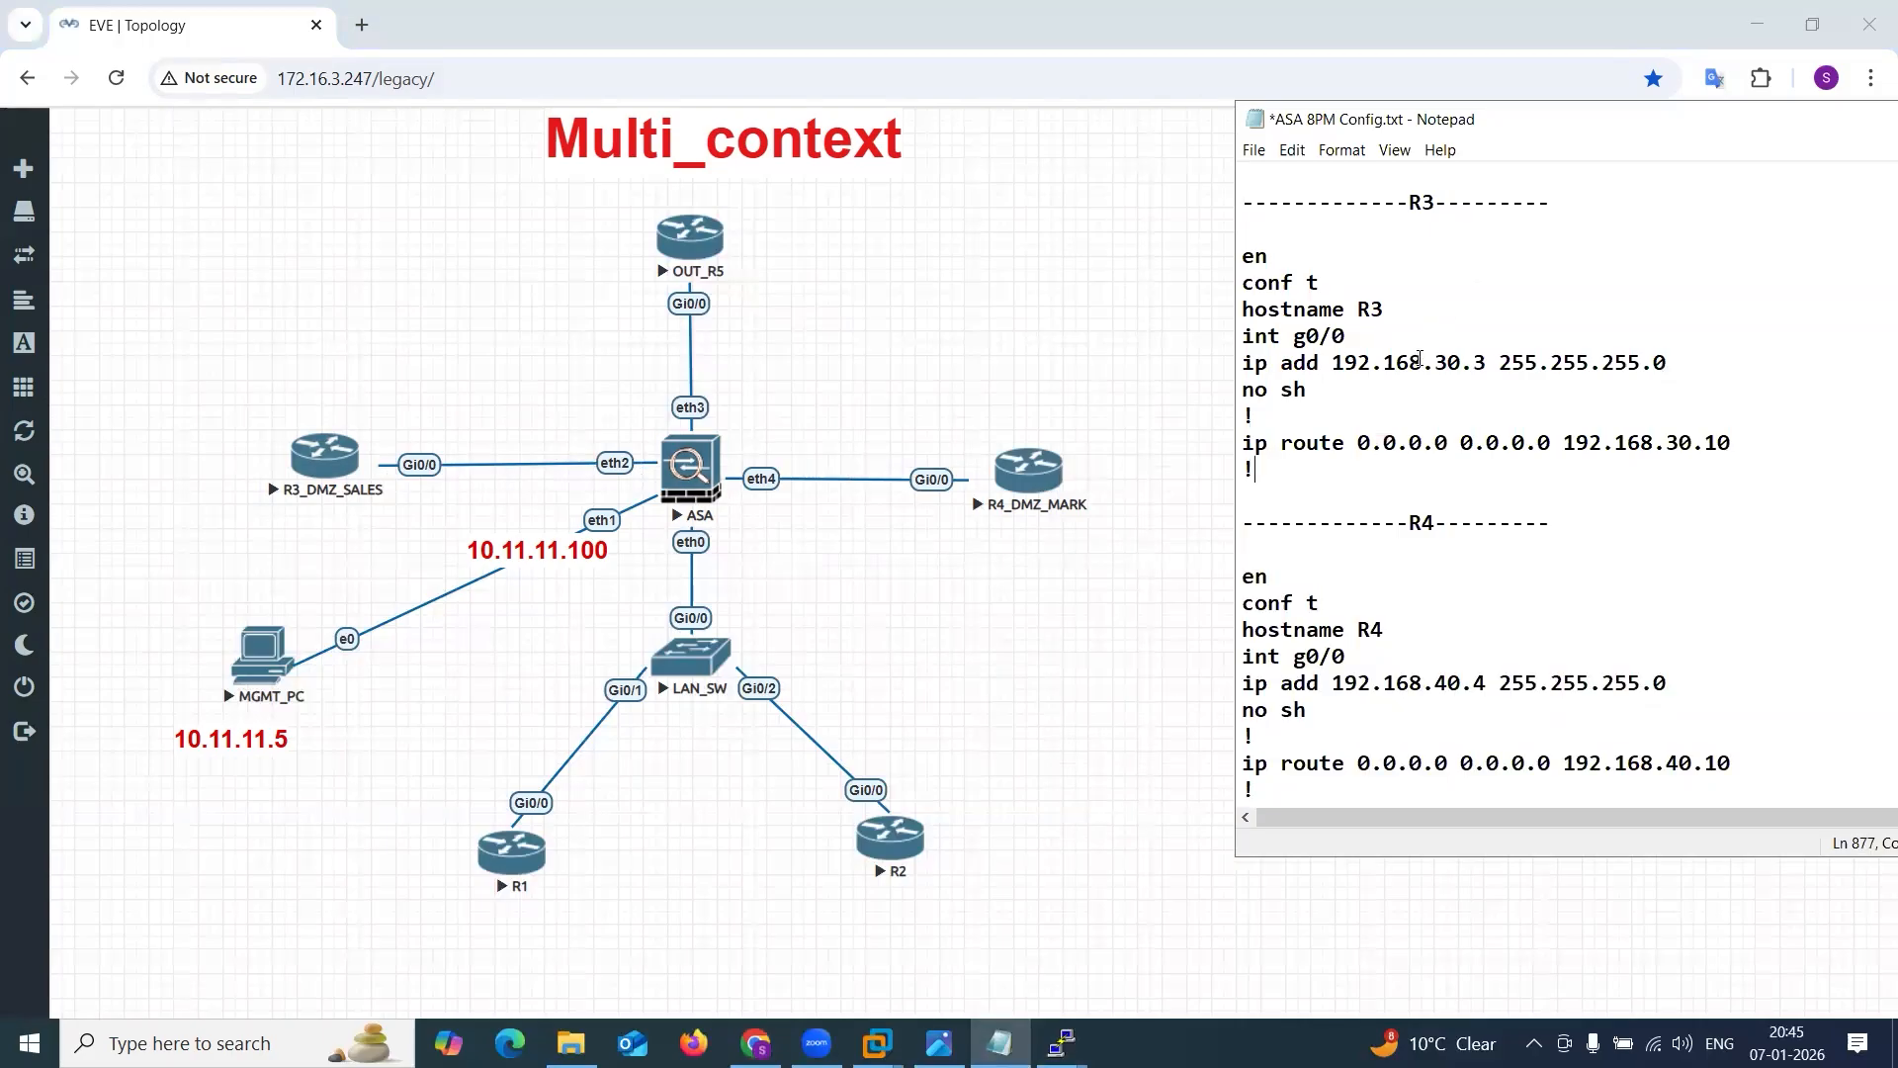
drag(1421, 363, 1477, 368)
drag(1433, 687, 1481, 690)
click(1481, 690)
drag(1783, 124, 1662, 126)
Open console sessions to the R3_DMZ_SALES and R4_DMZ_MARK routers and minimize both windows.
click(1060, 1043)
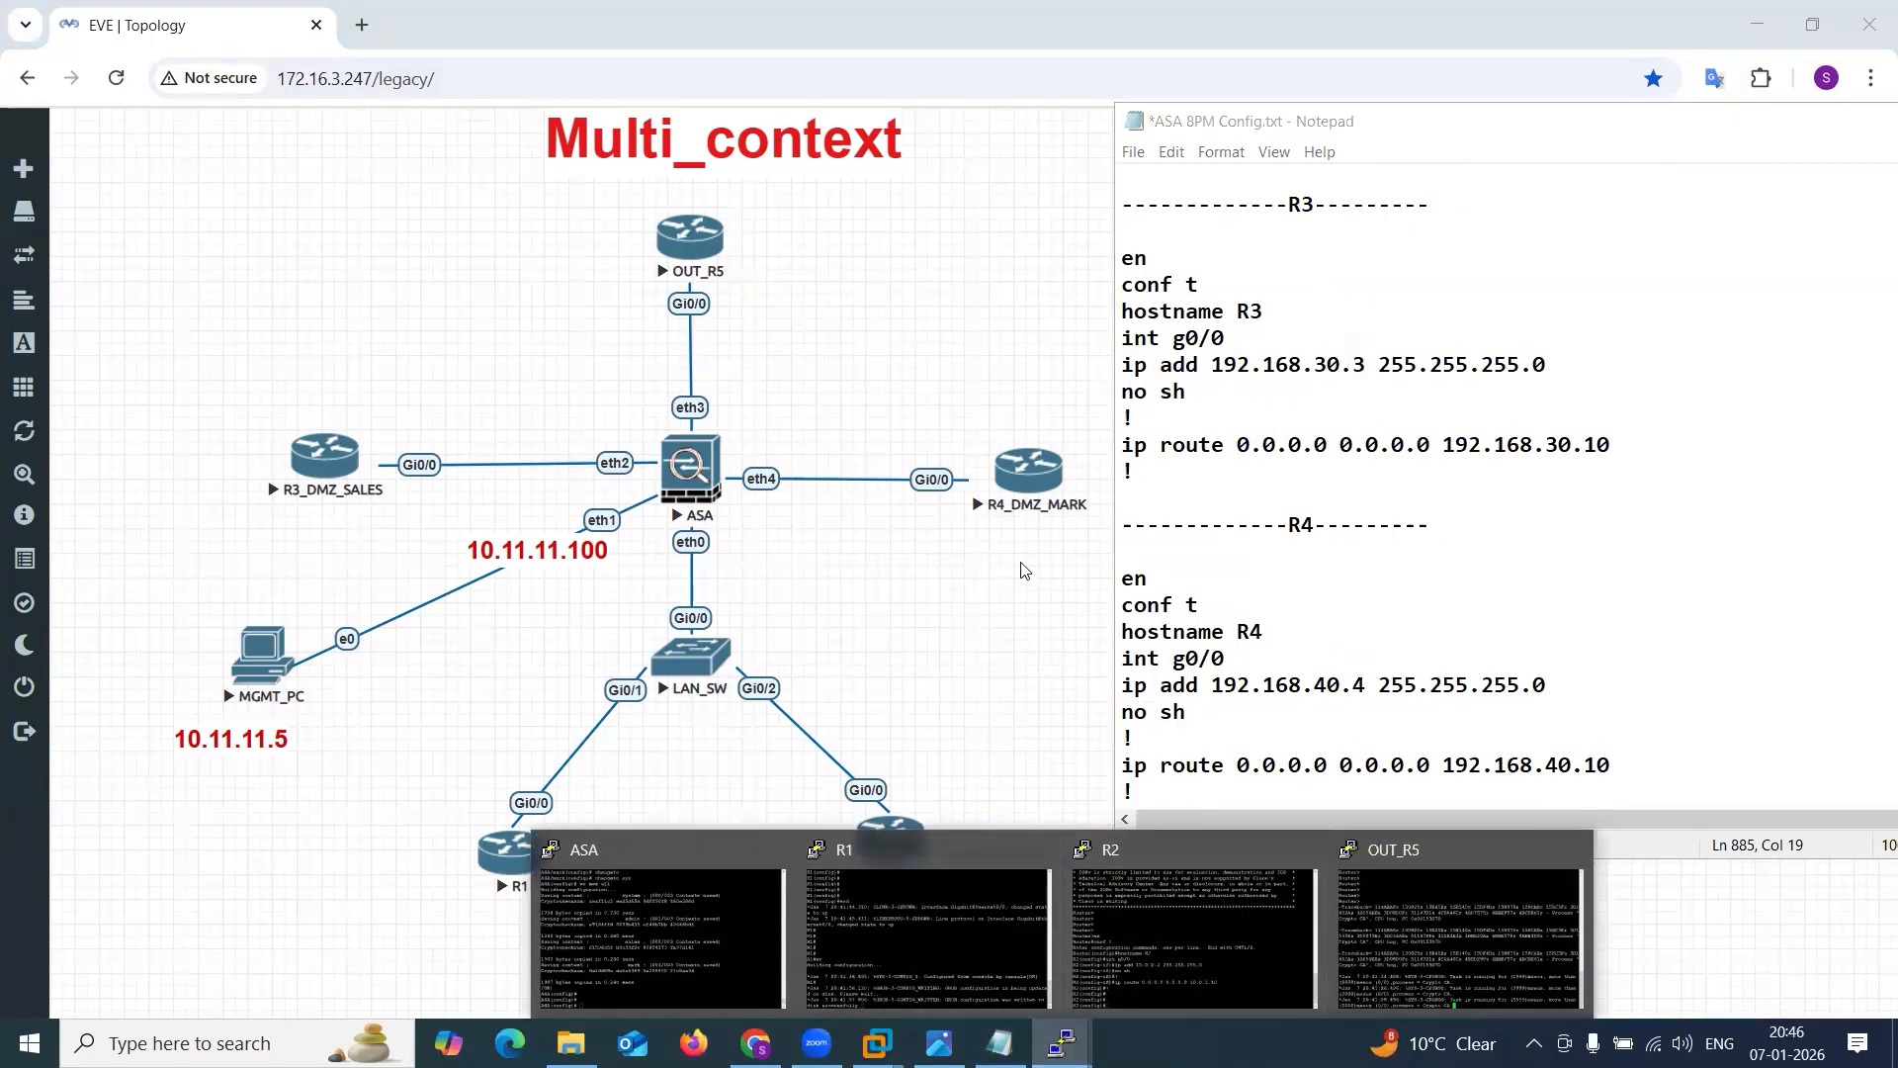
click(985, 621)
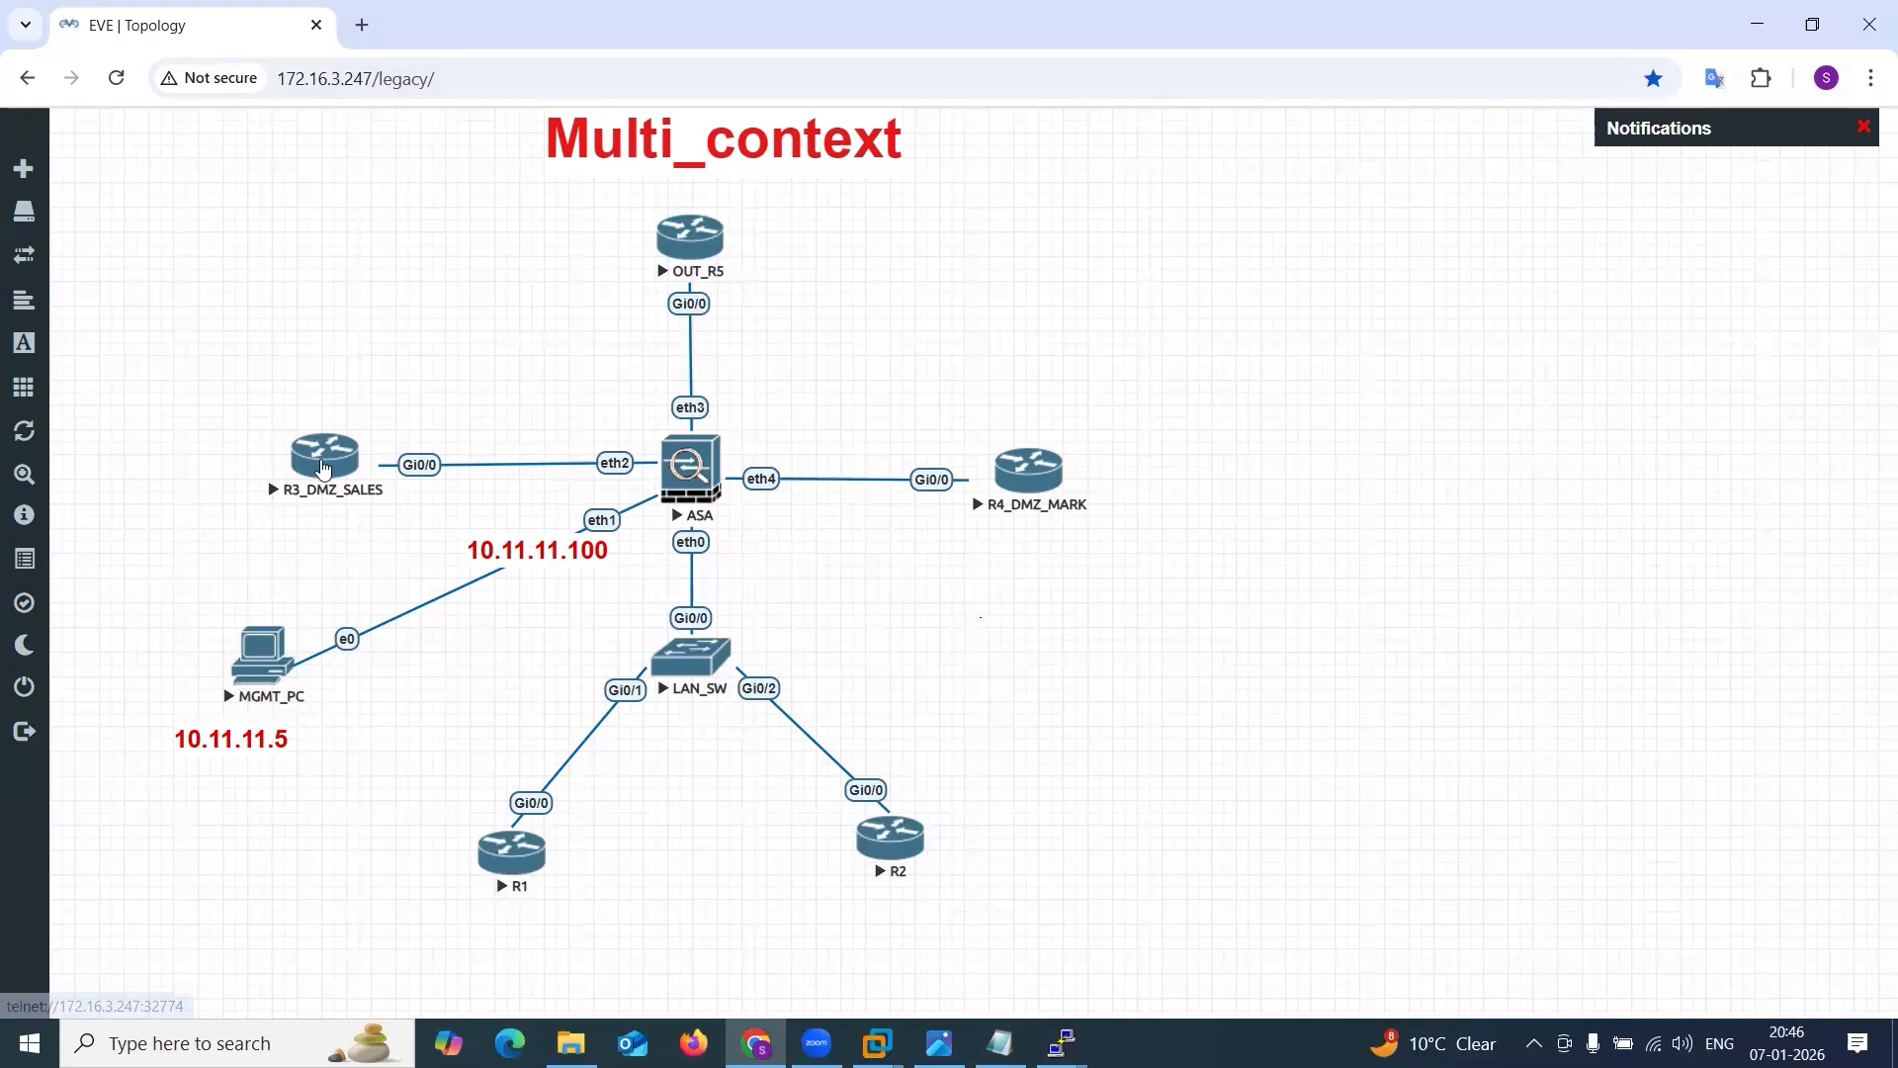
click(341, 458)
click(902, 279)
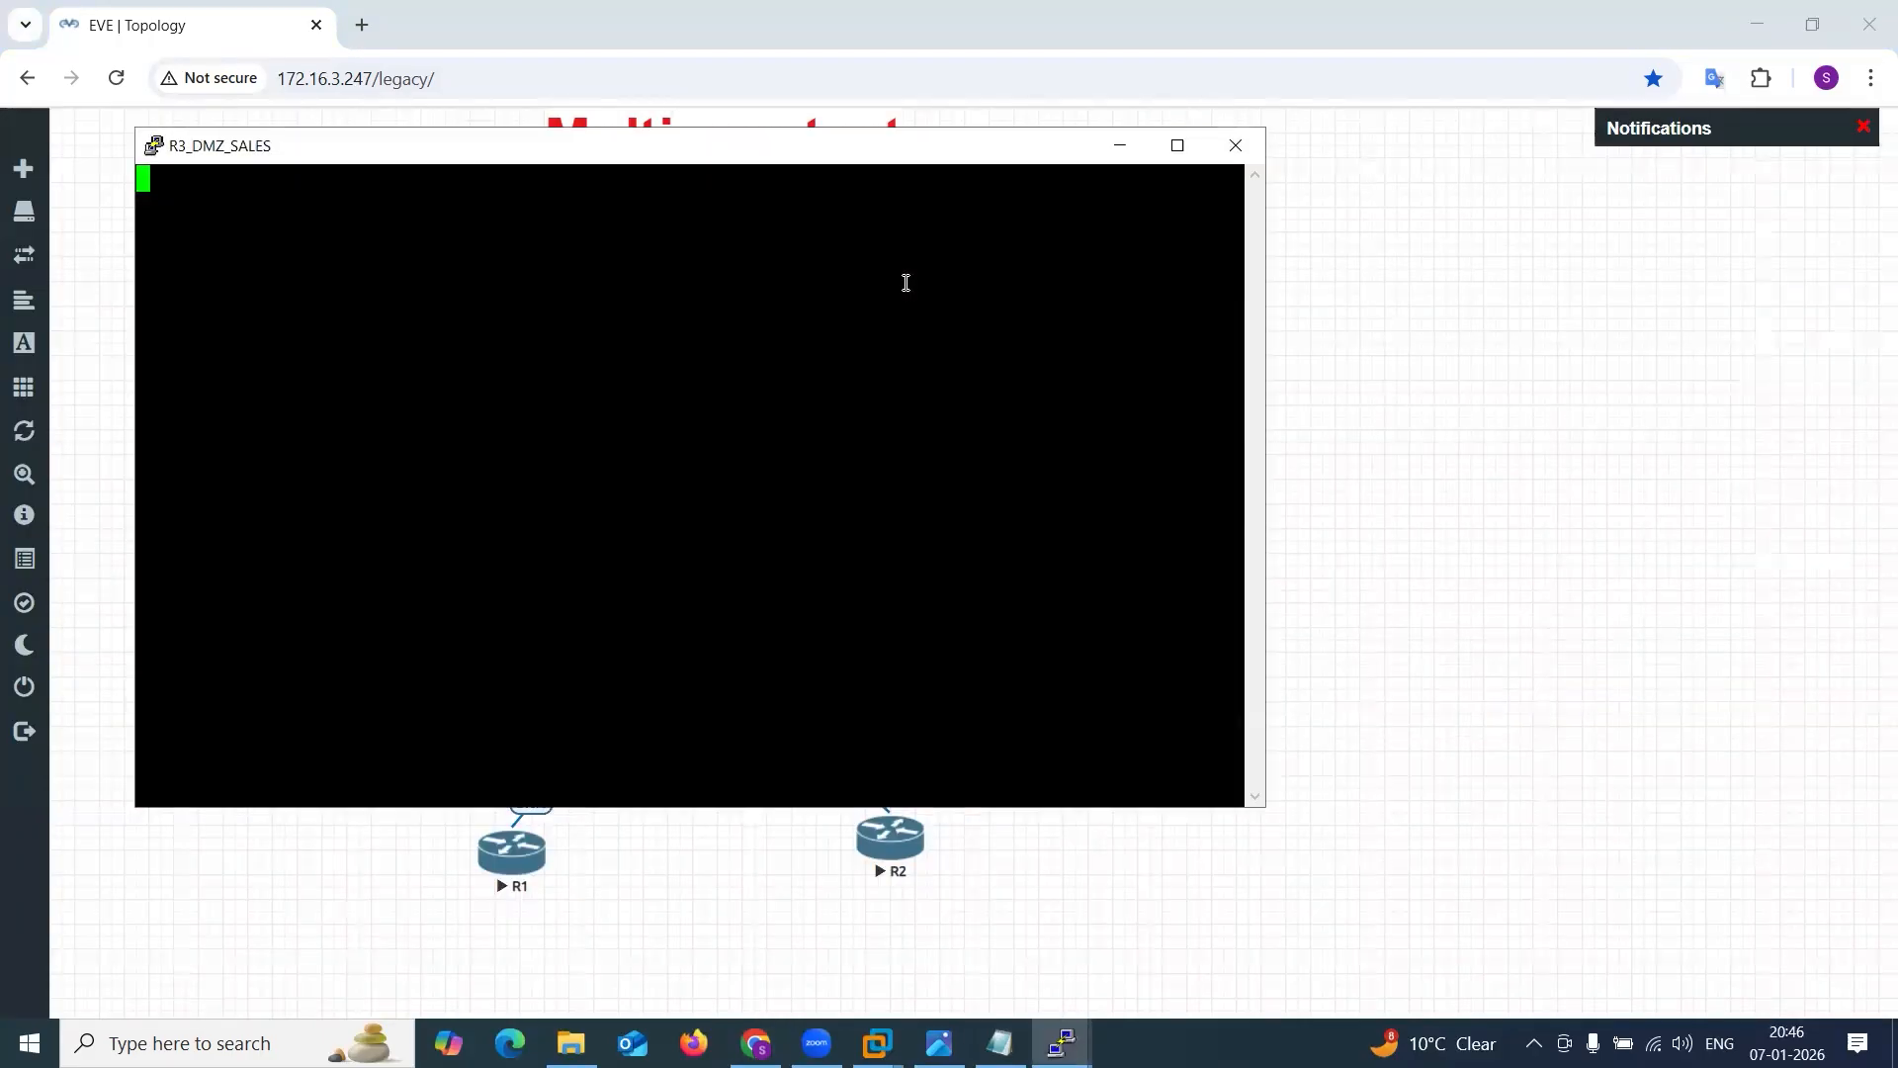
click(1120, 146)
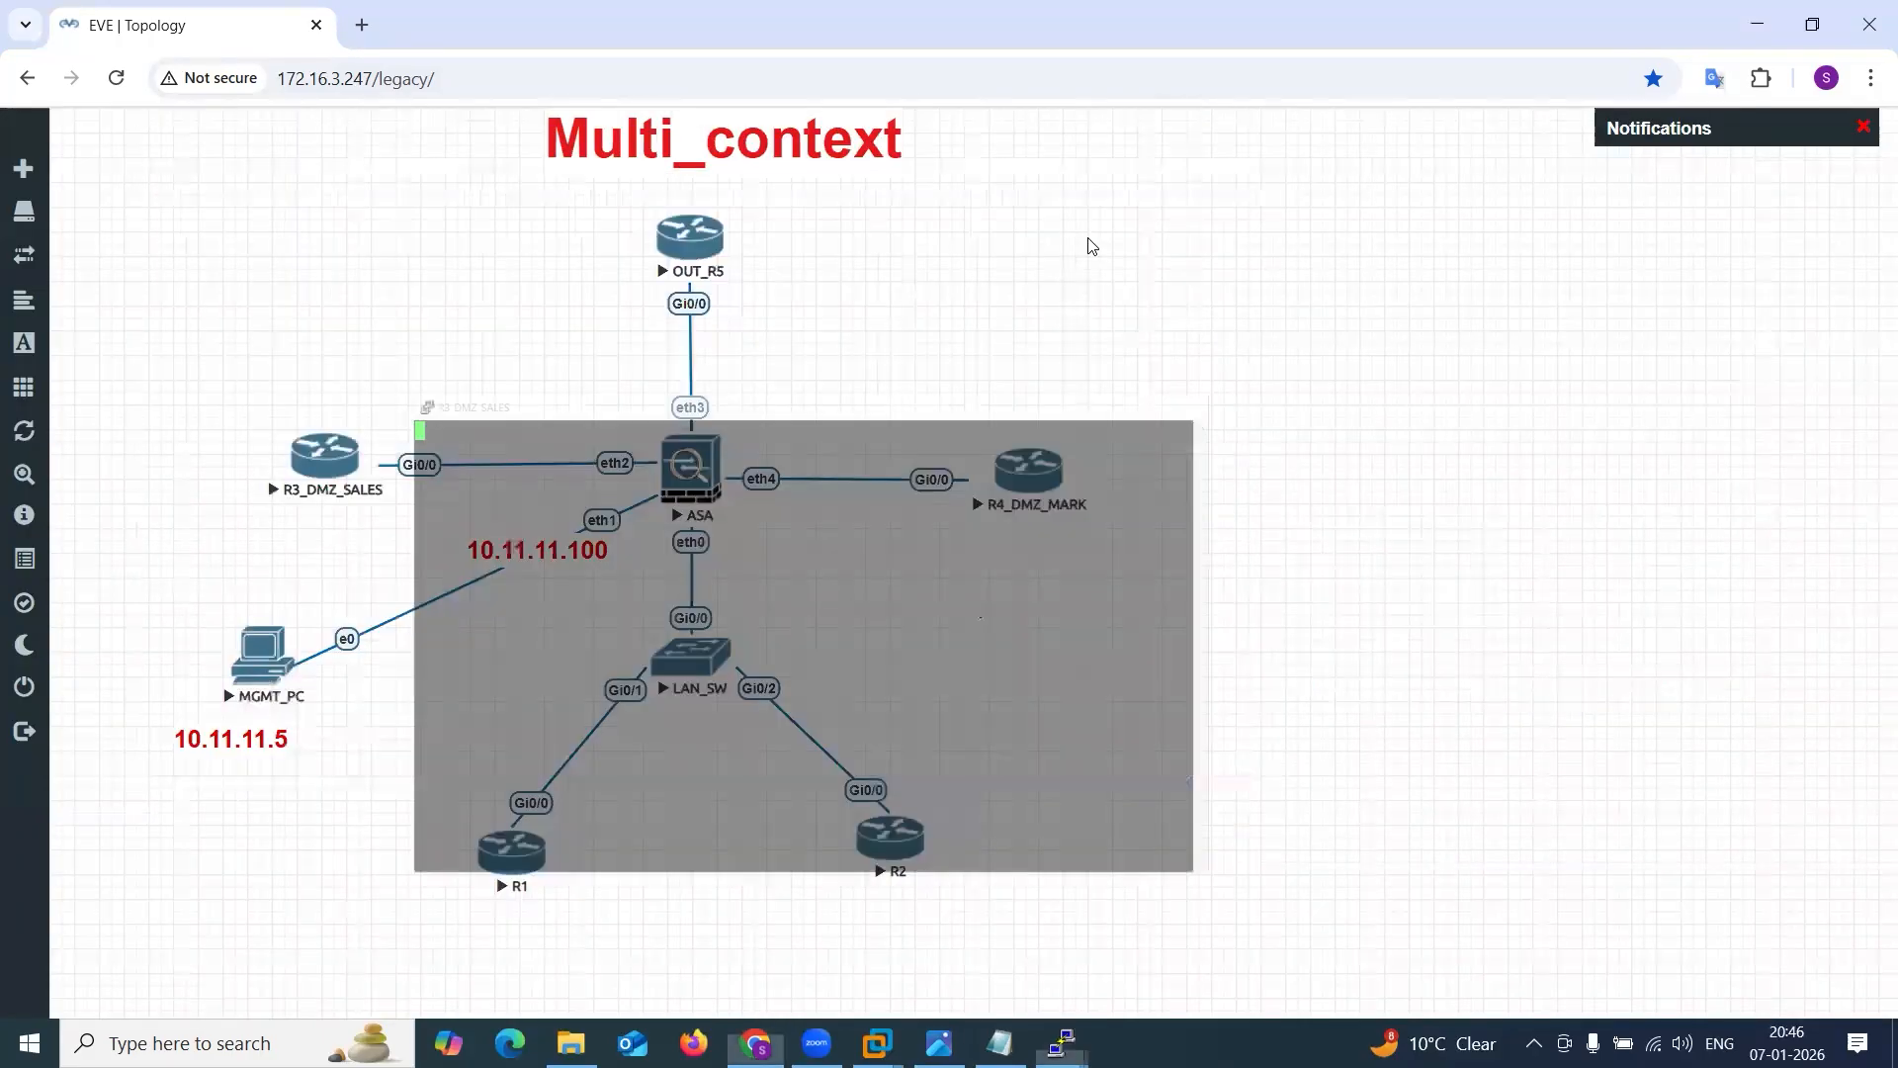
click(1042, 471)
click(989, 251)
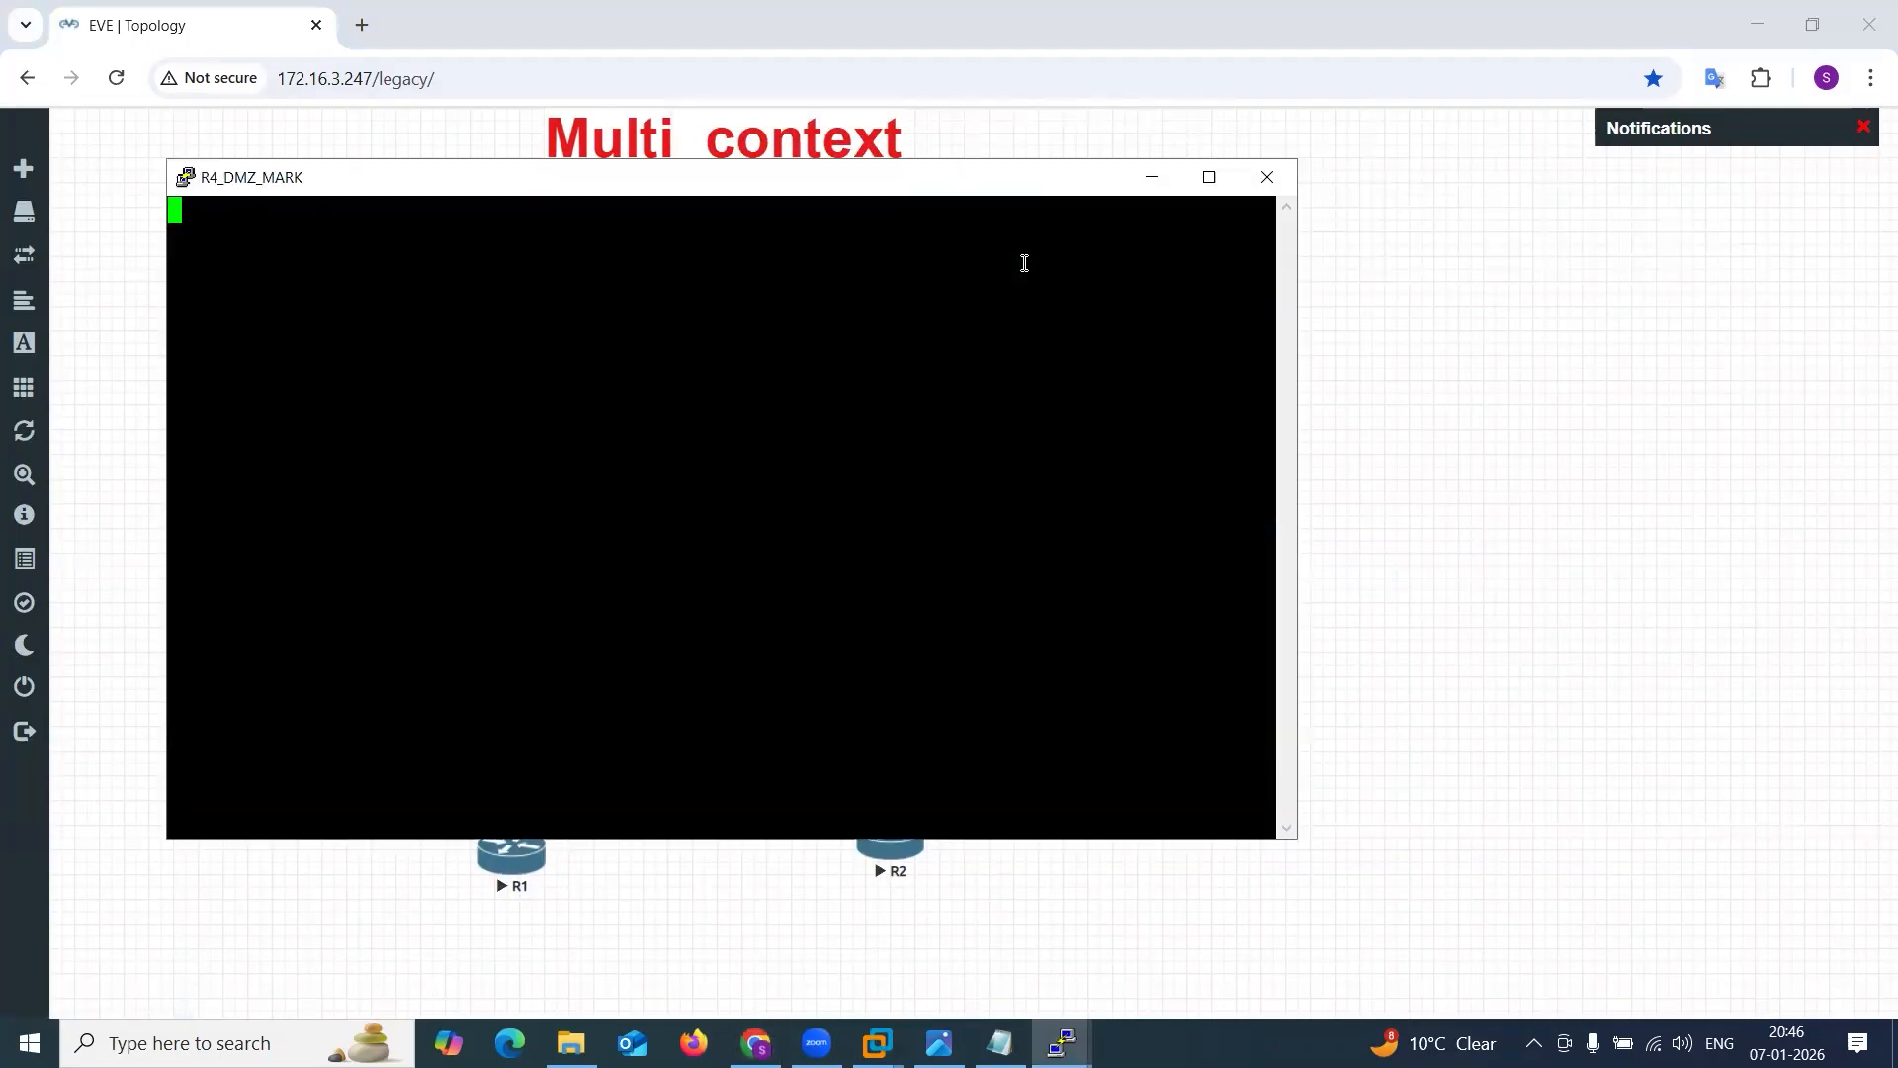
click(1151, 178)
Open a console session to OUT_R5 and try to enter privileged mode with en.
click(713, 238)
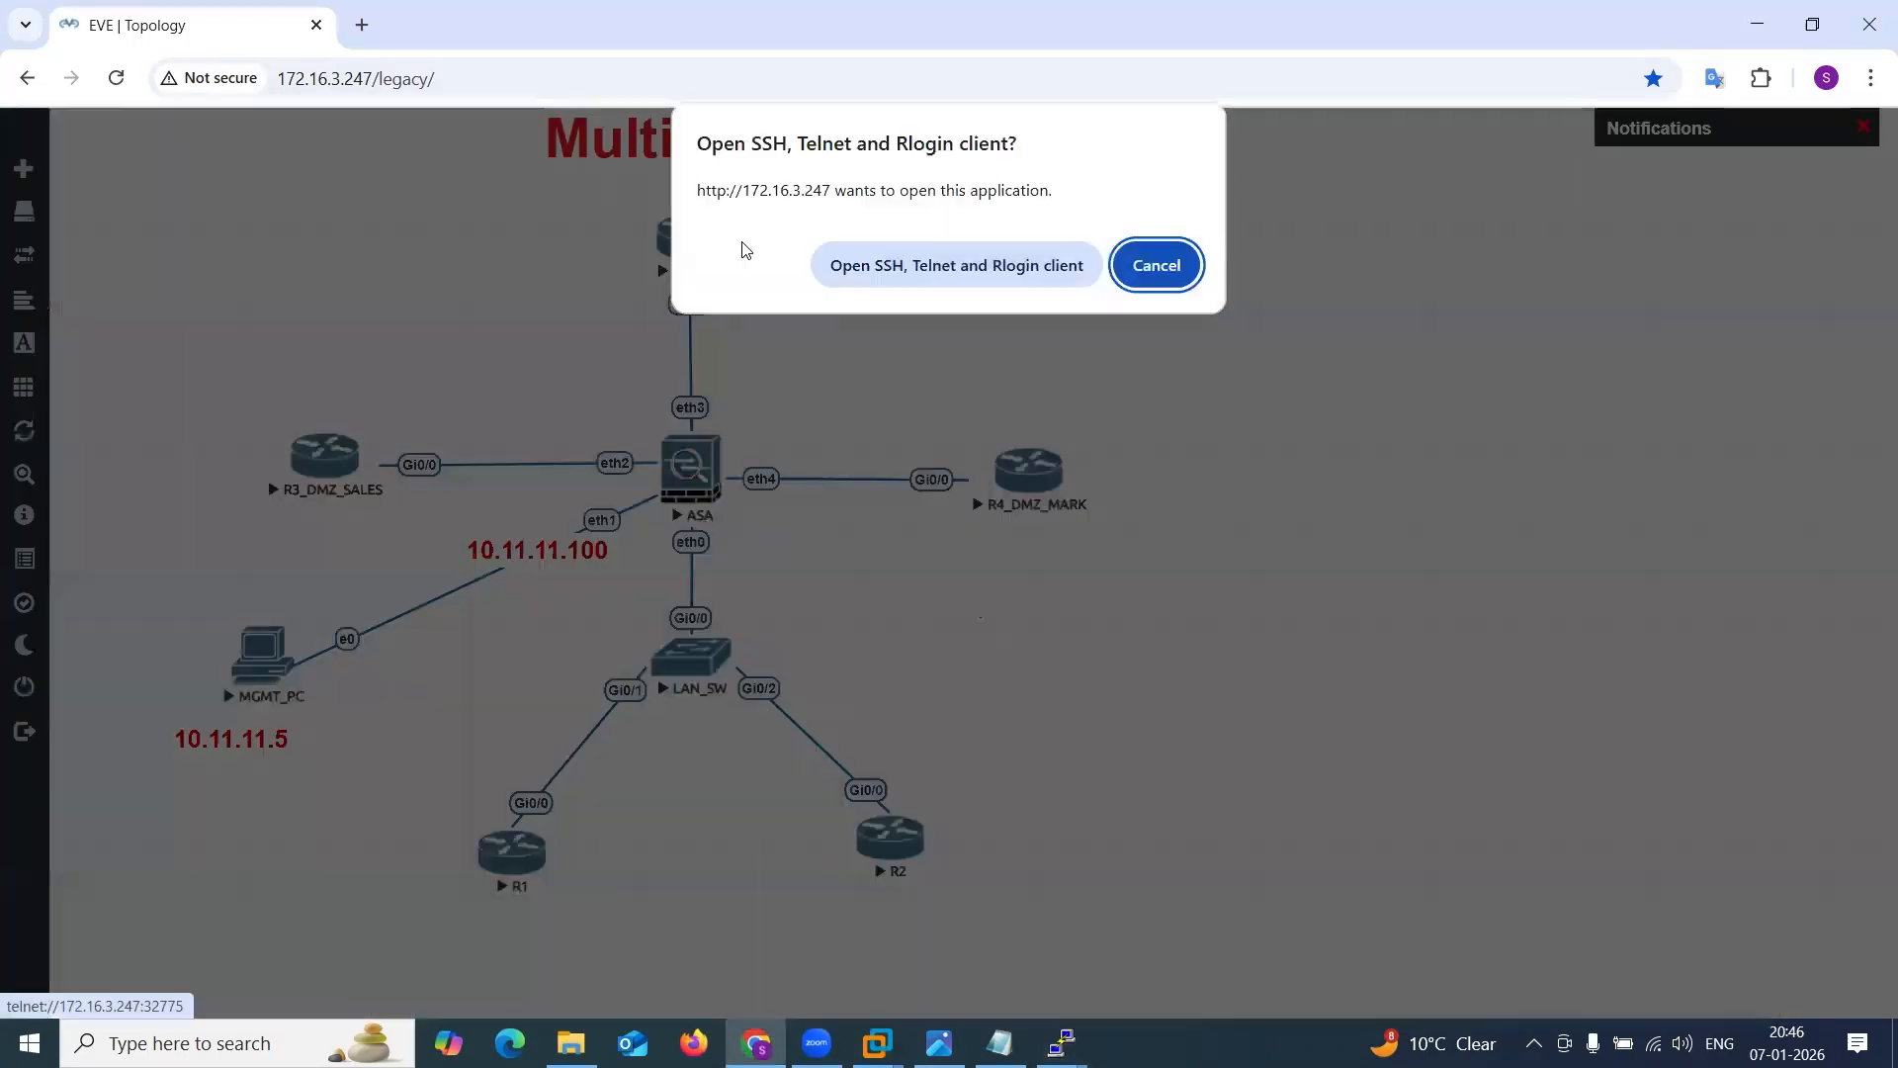
click(899, 265)
key(Return)
key(Return)
key(Return)
text(en)
key(Return)
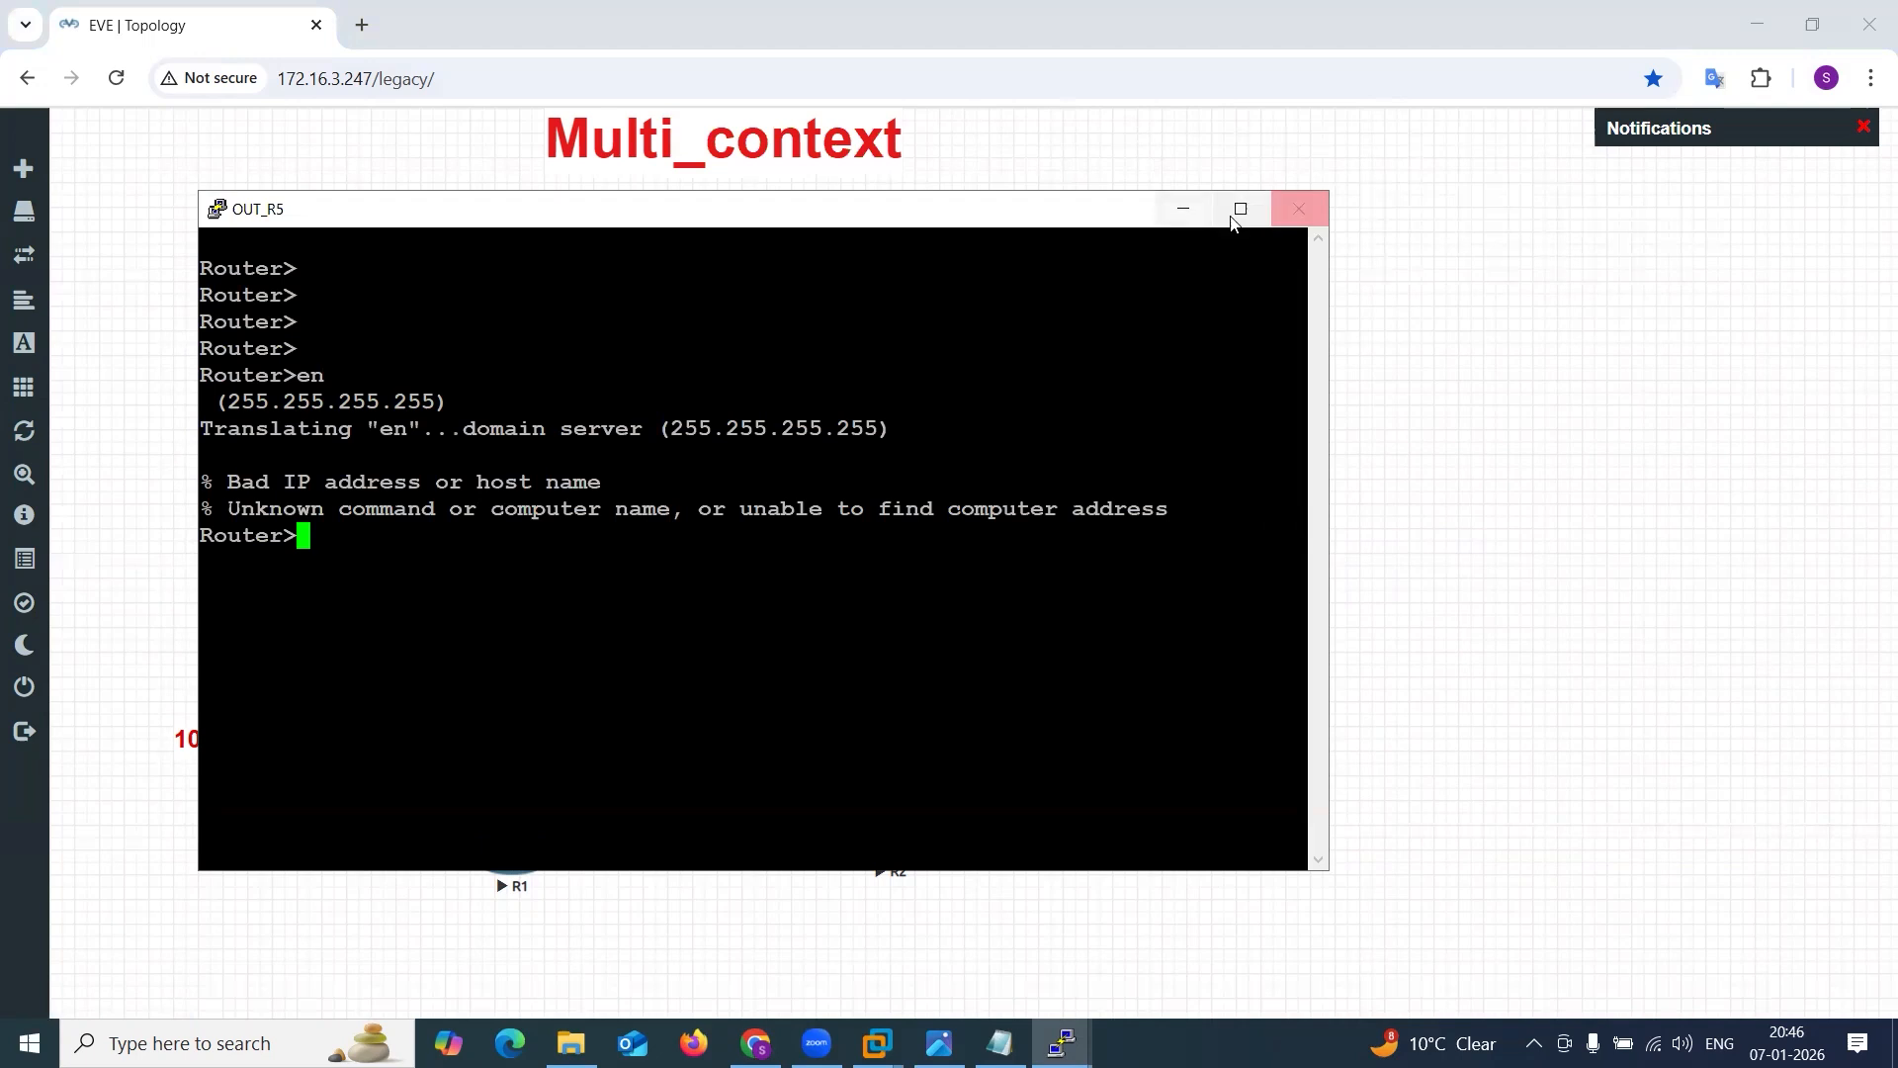
click(1183, 209)
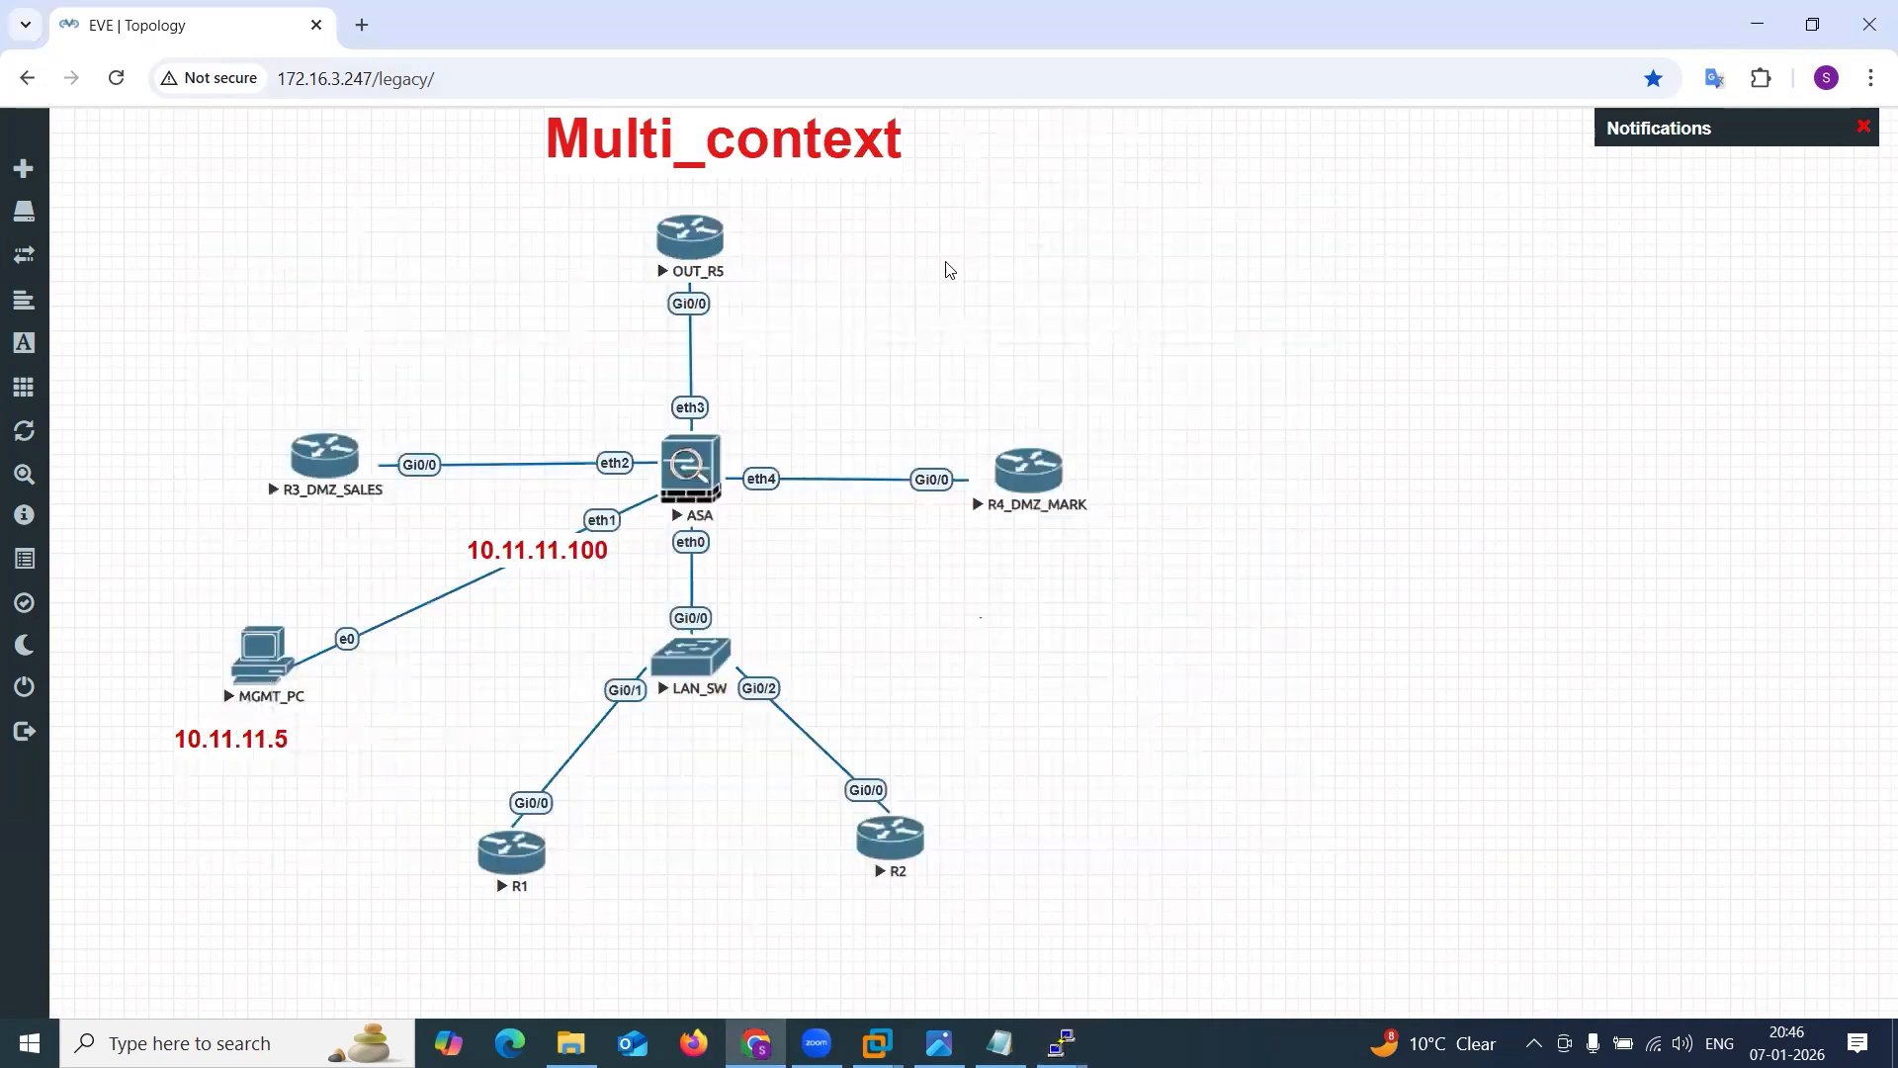
Wipe the OUT_R5 router and start it again.
right_click(695, 245)
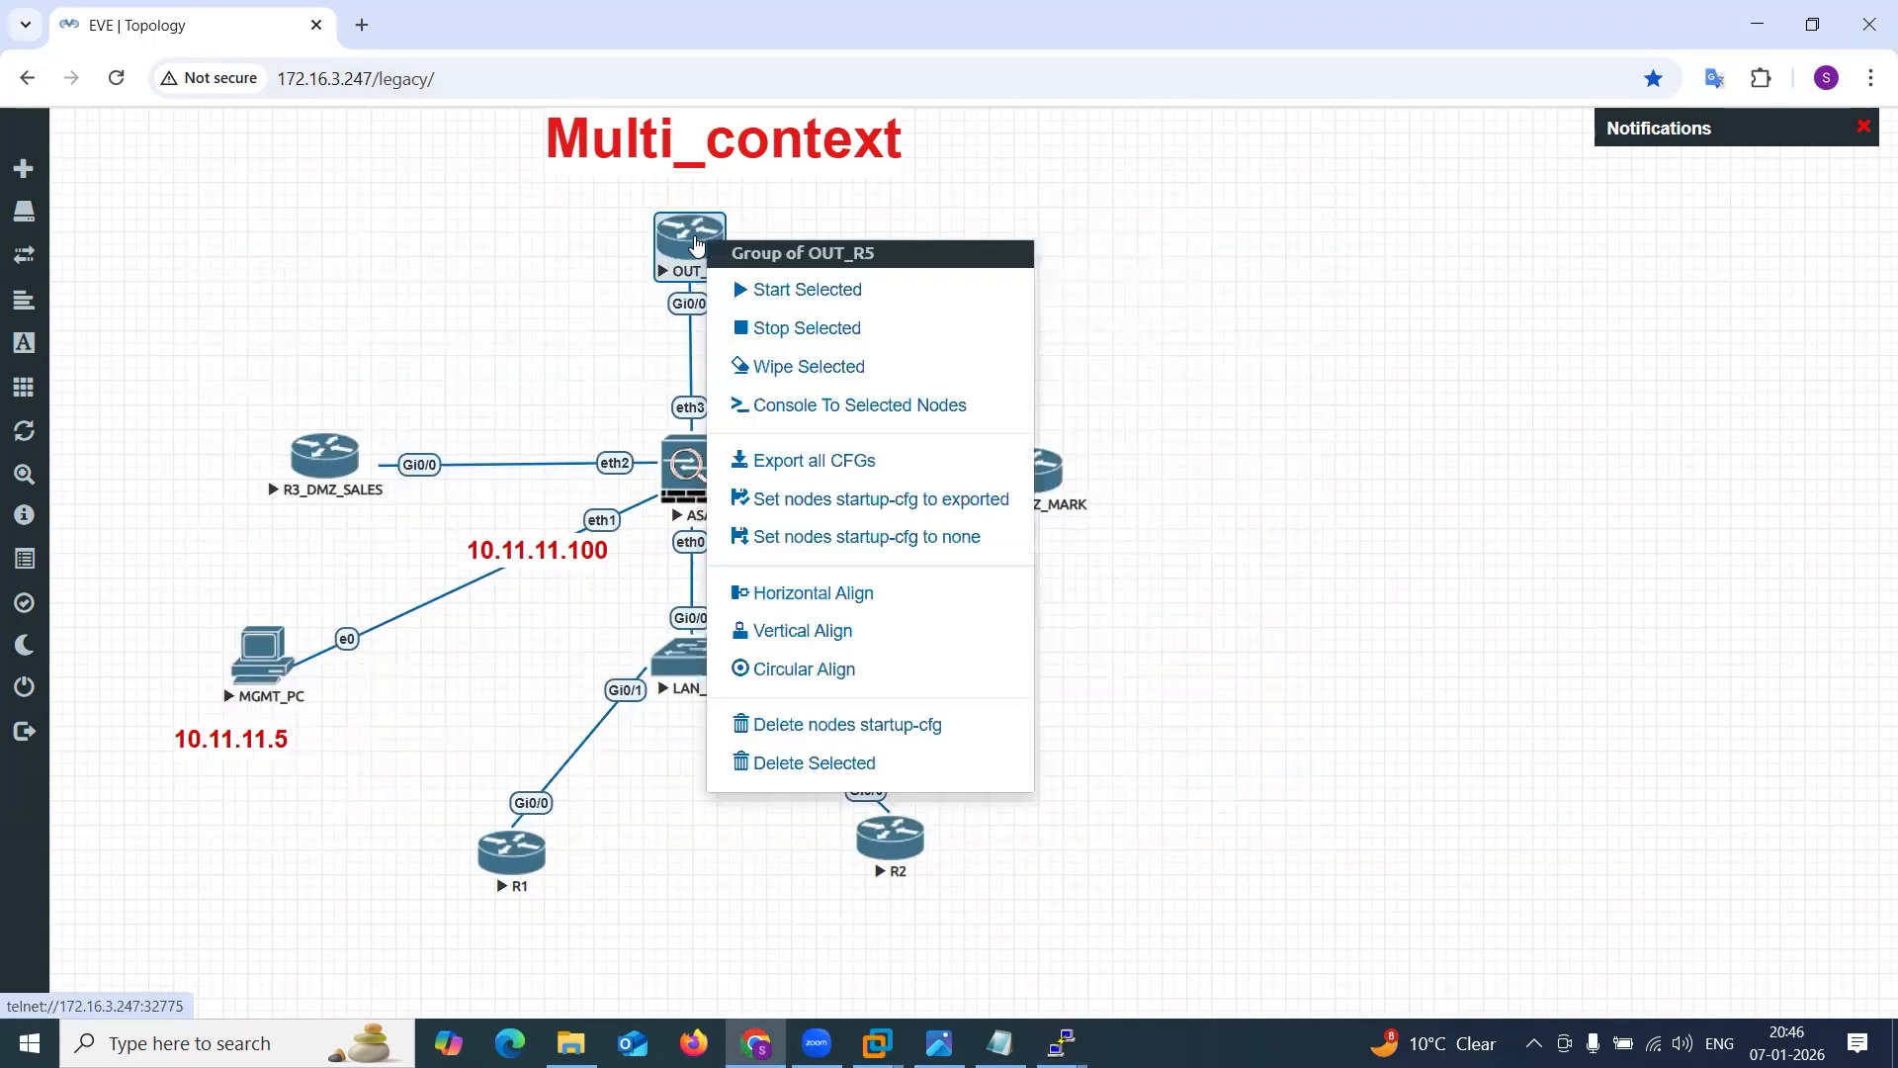
click(1157, 334)
right_click(689, 253)
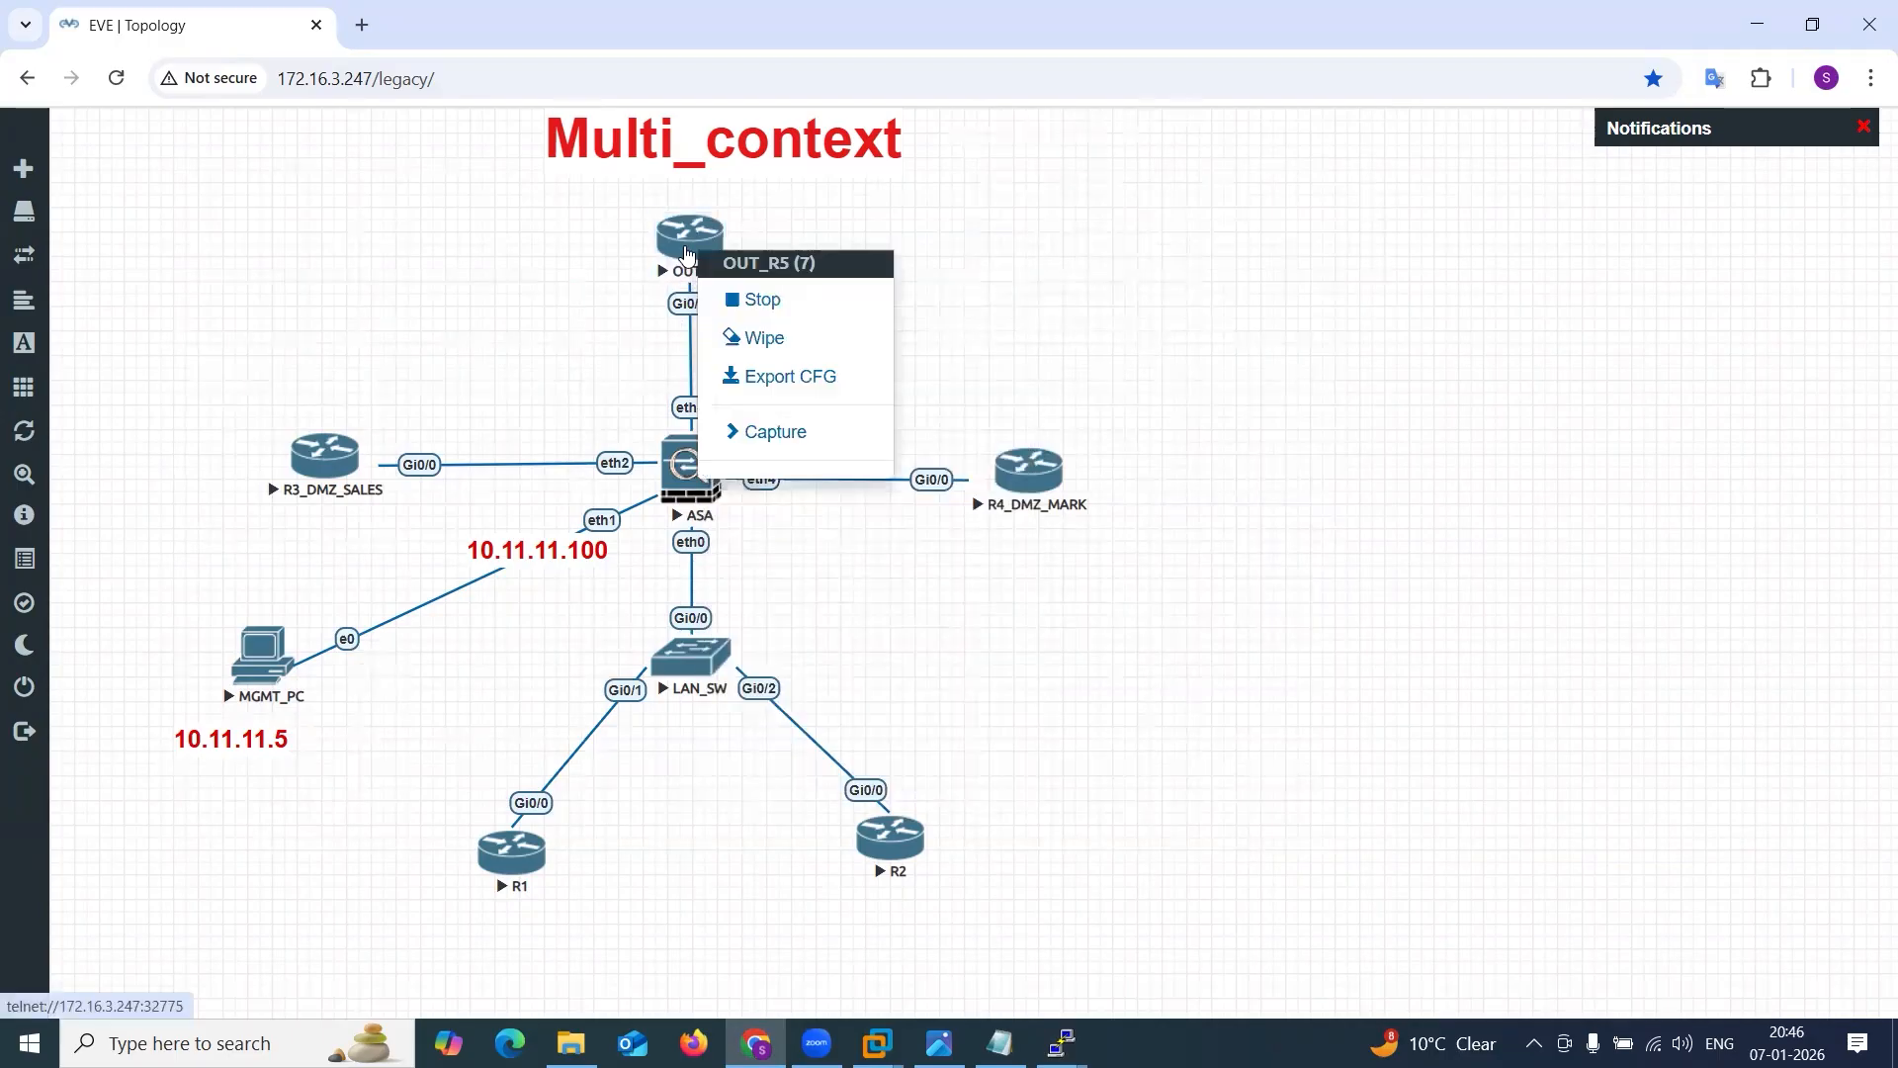
click(763, 338)
click(870, 289)
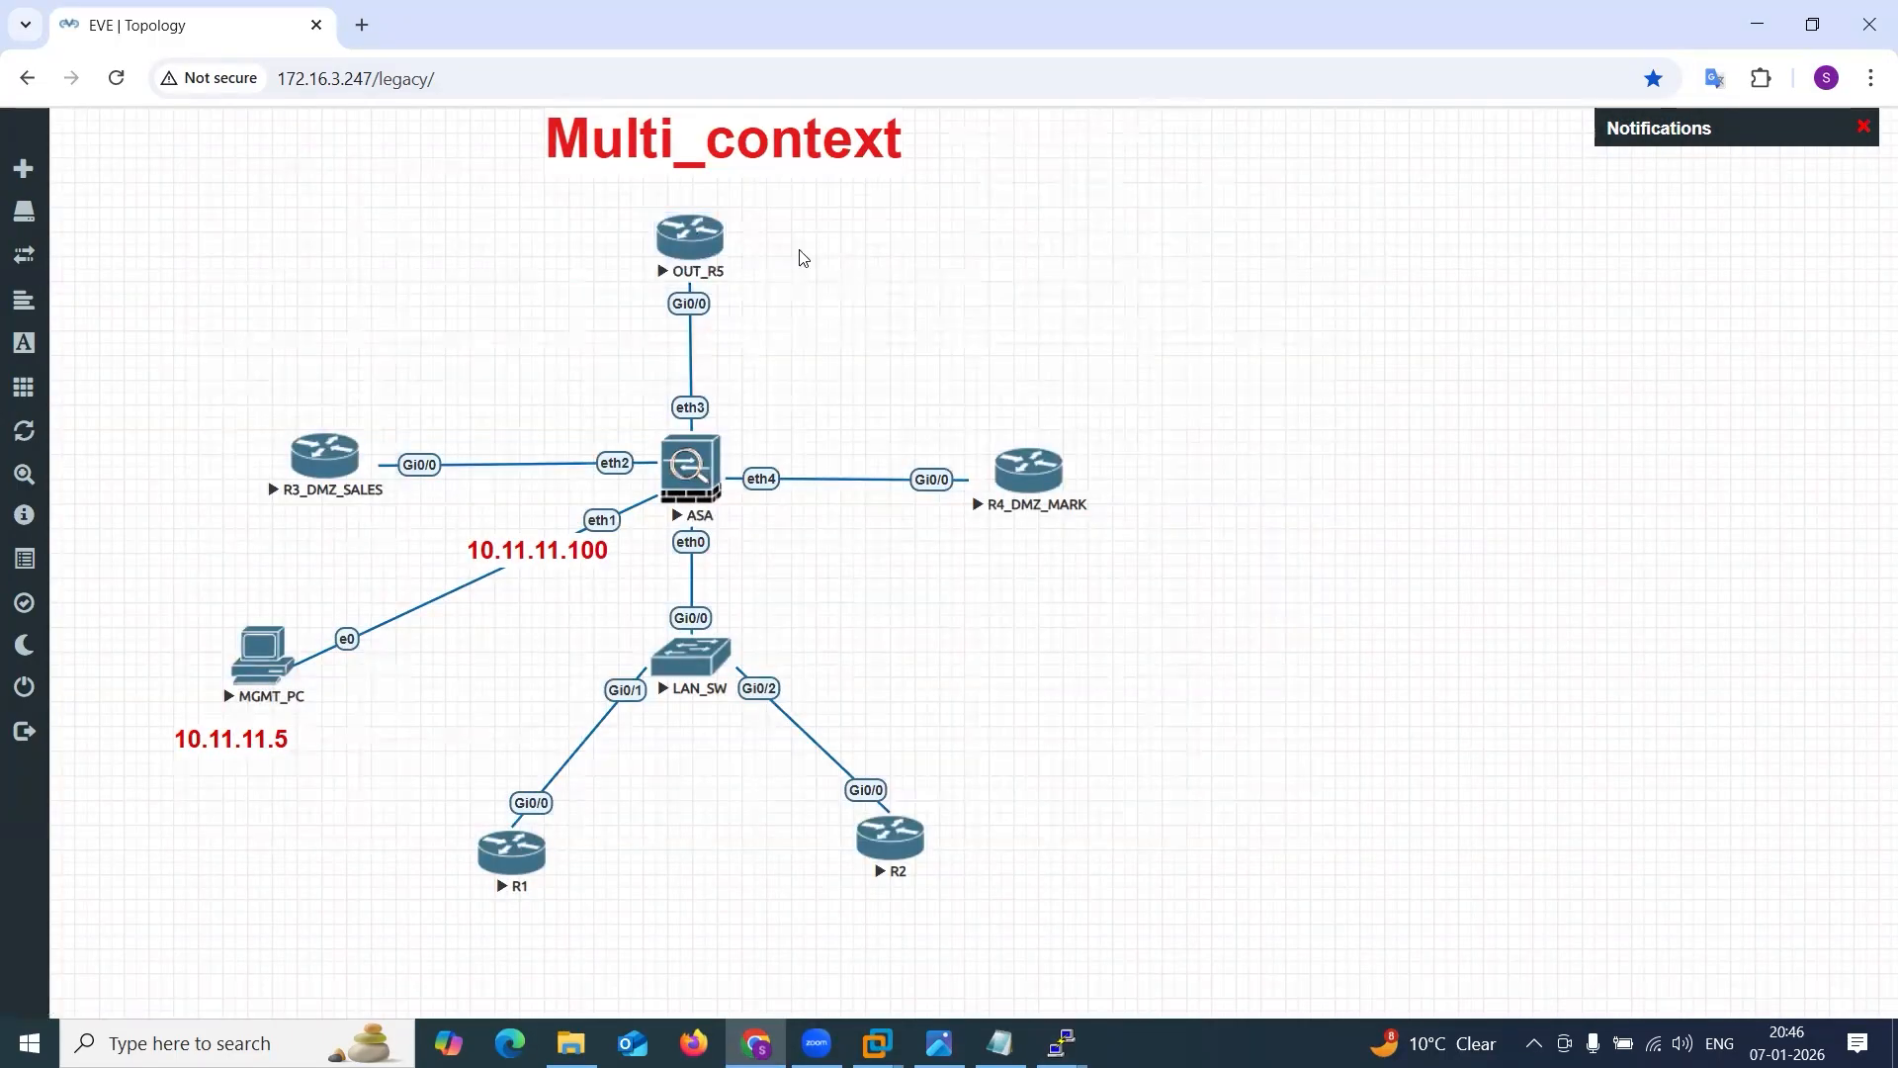
right_click(698, 249)
click(769, 295)
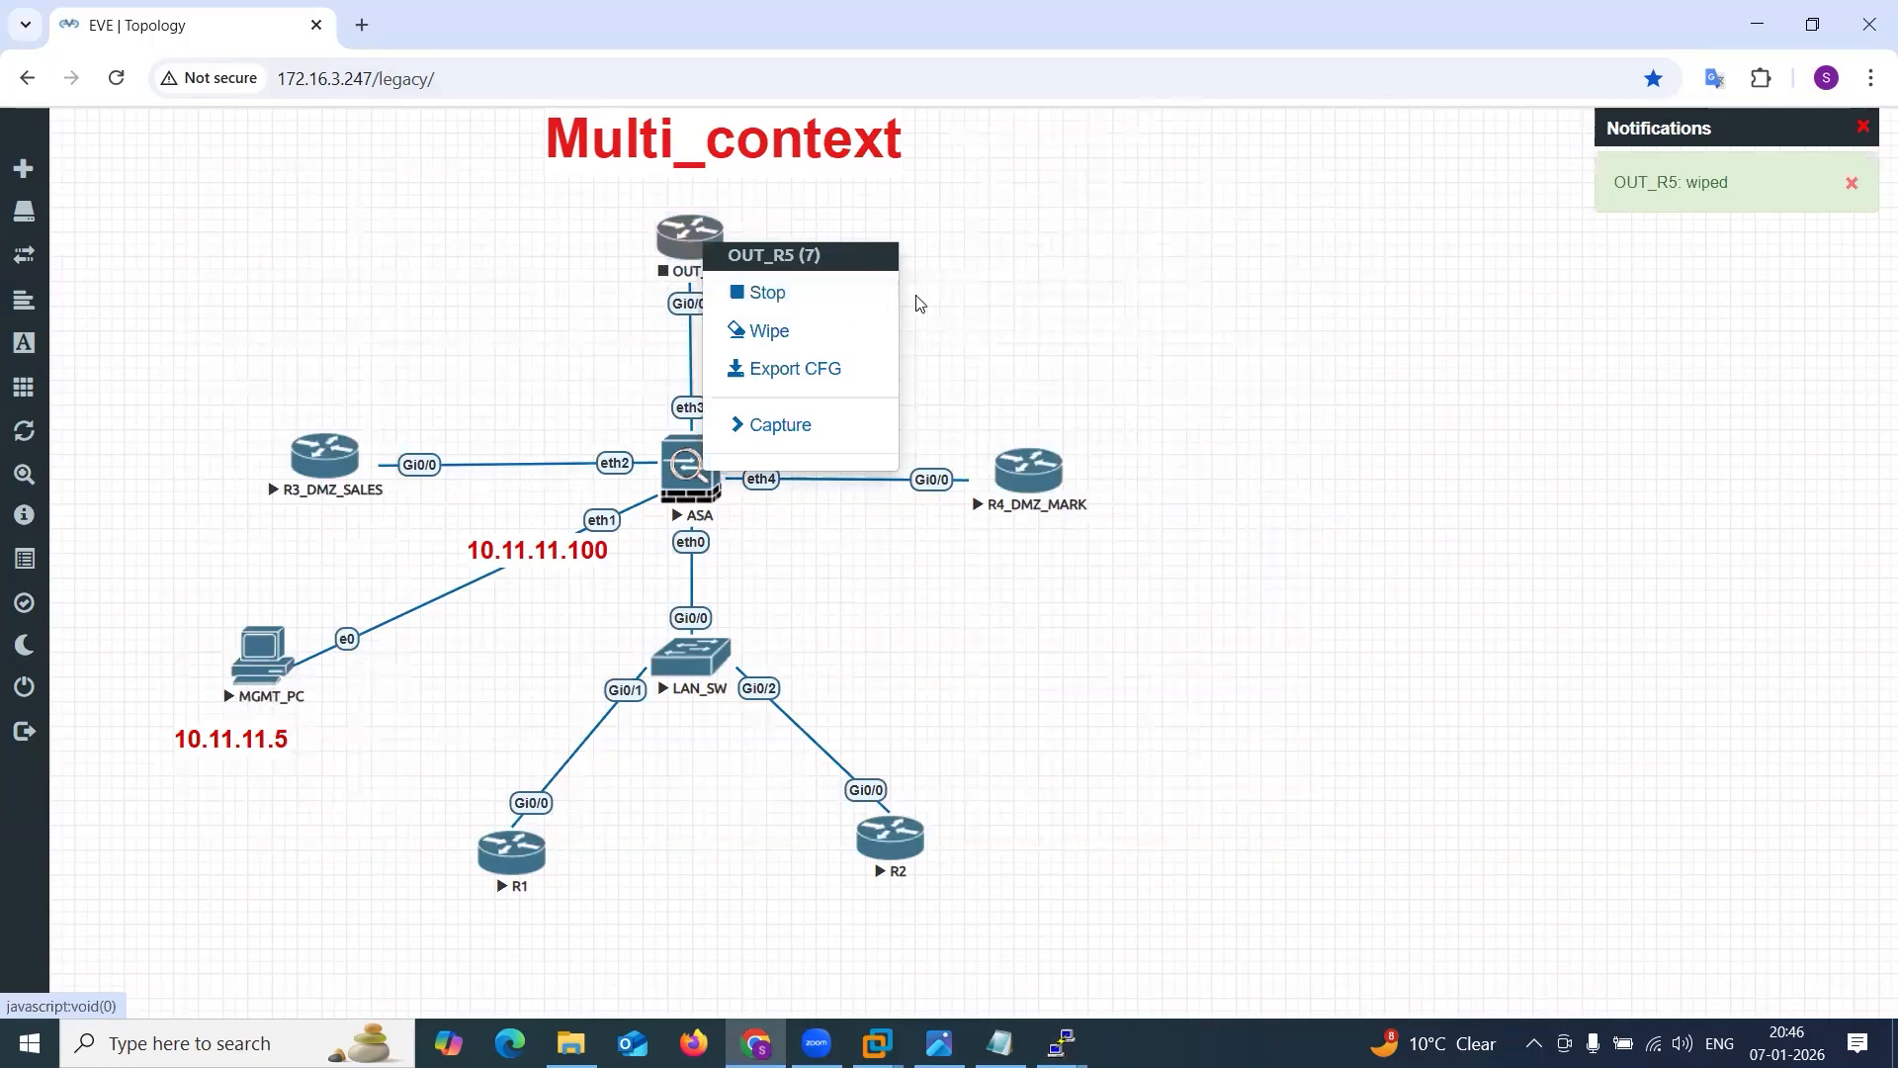
right_click(682, 237)
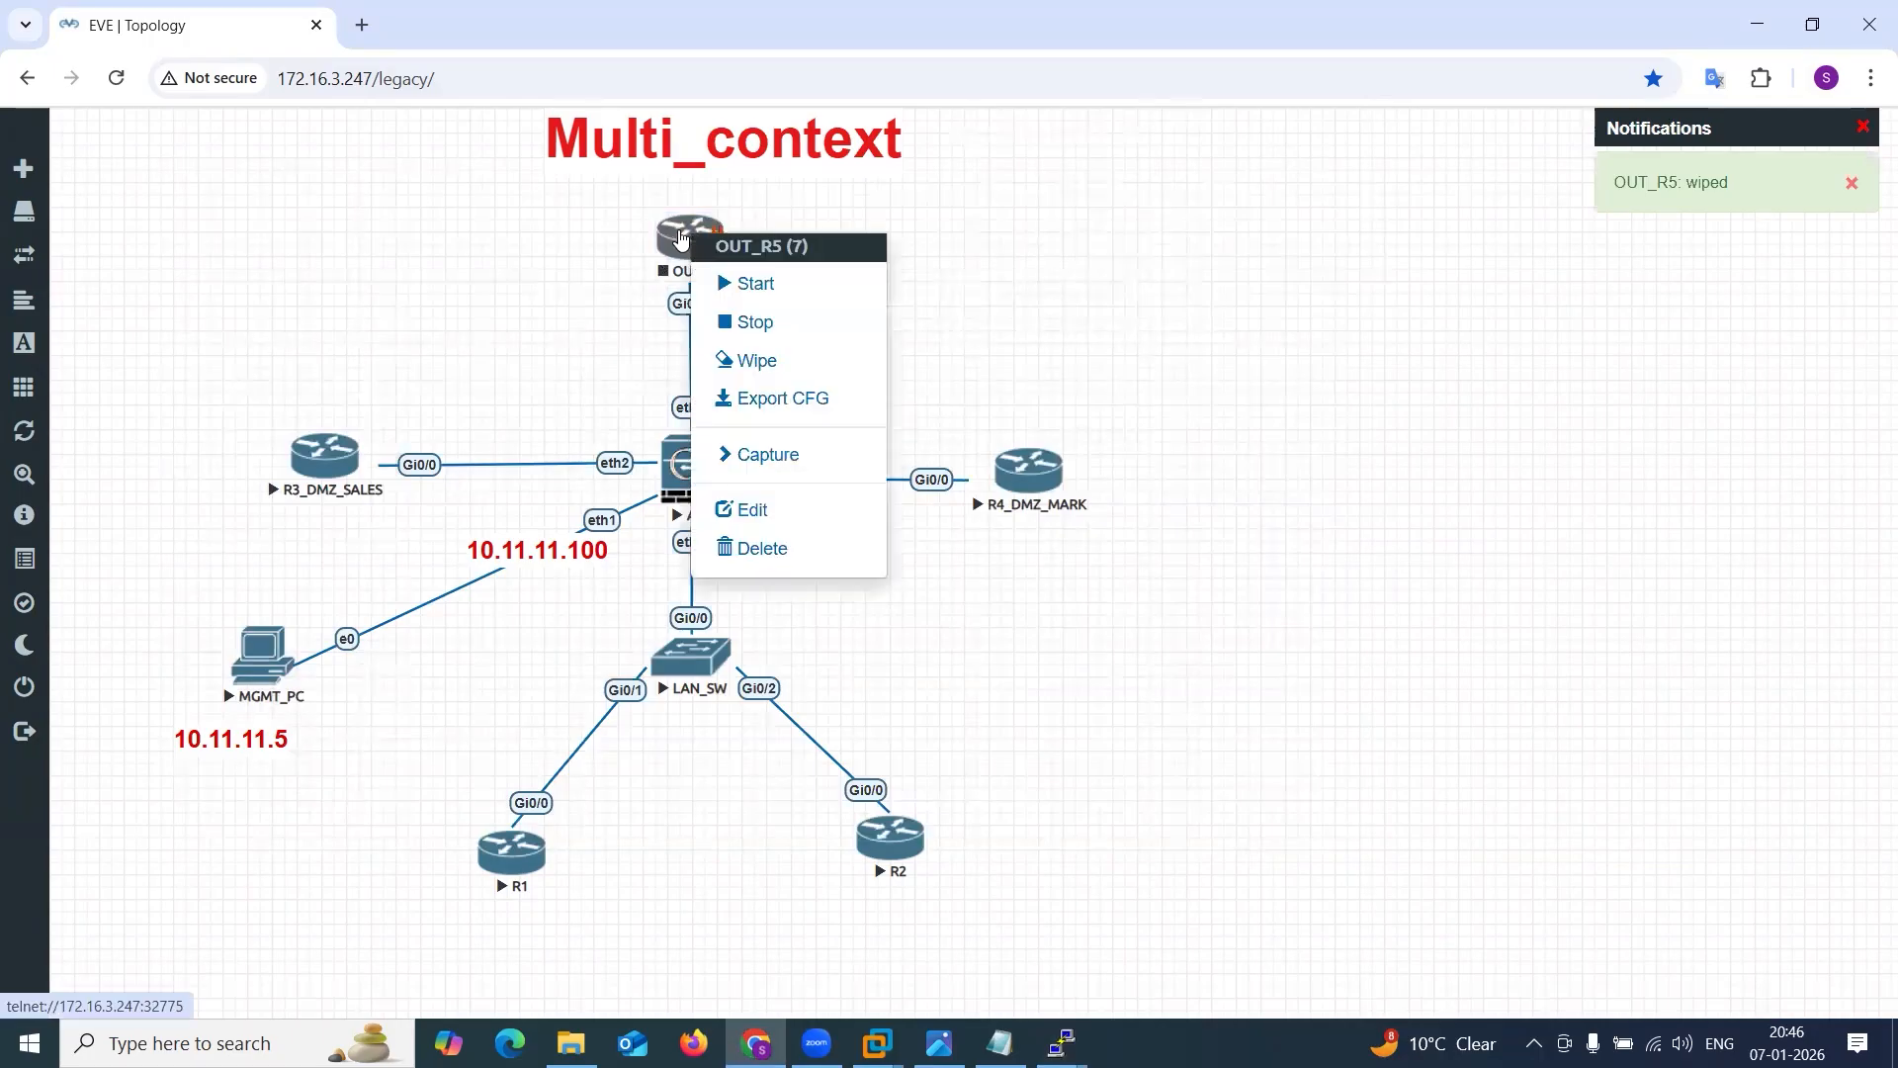
click(759, 286)
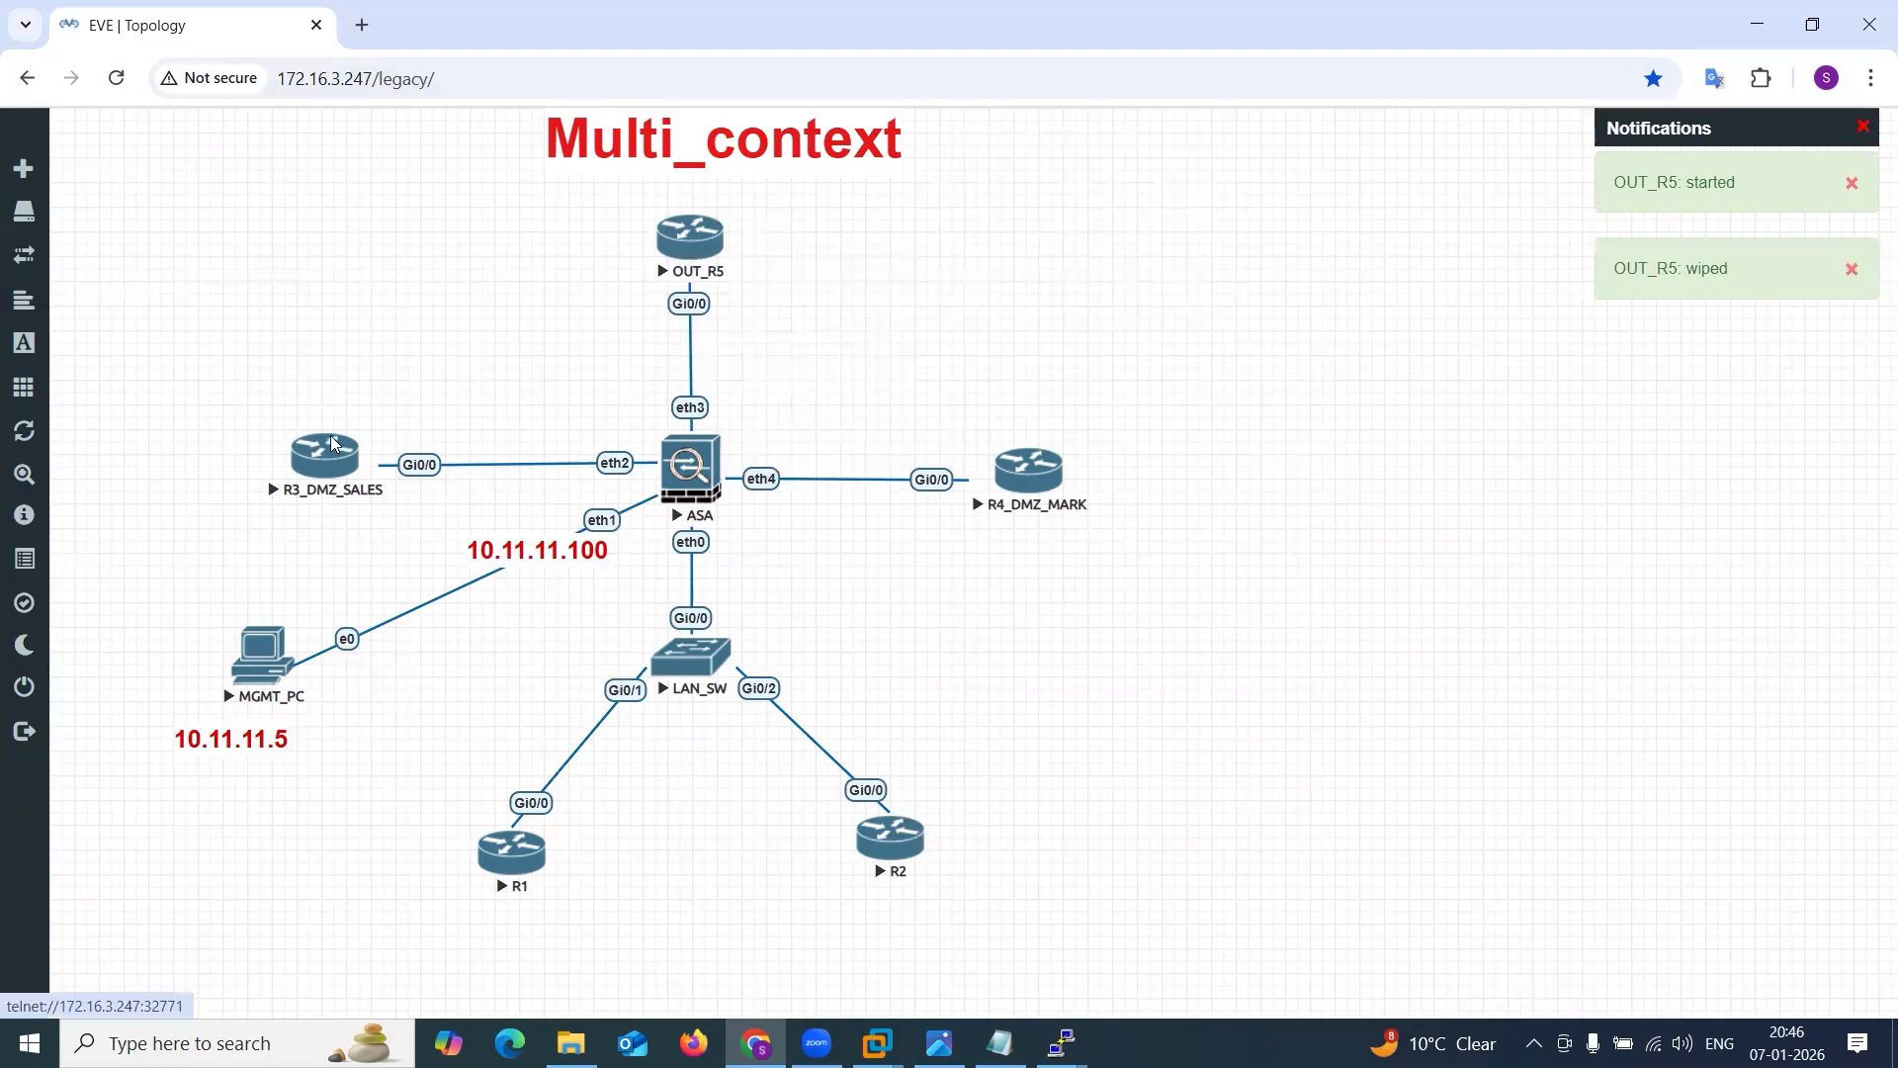
mouse_move(1063, 1042)
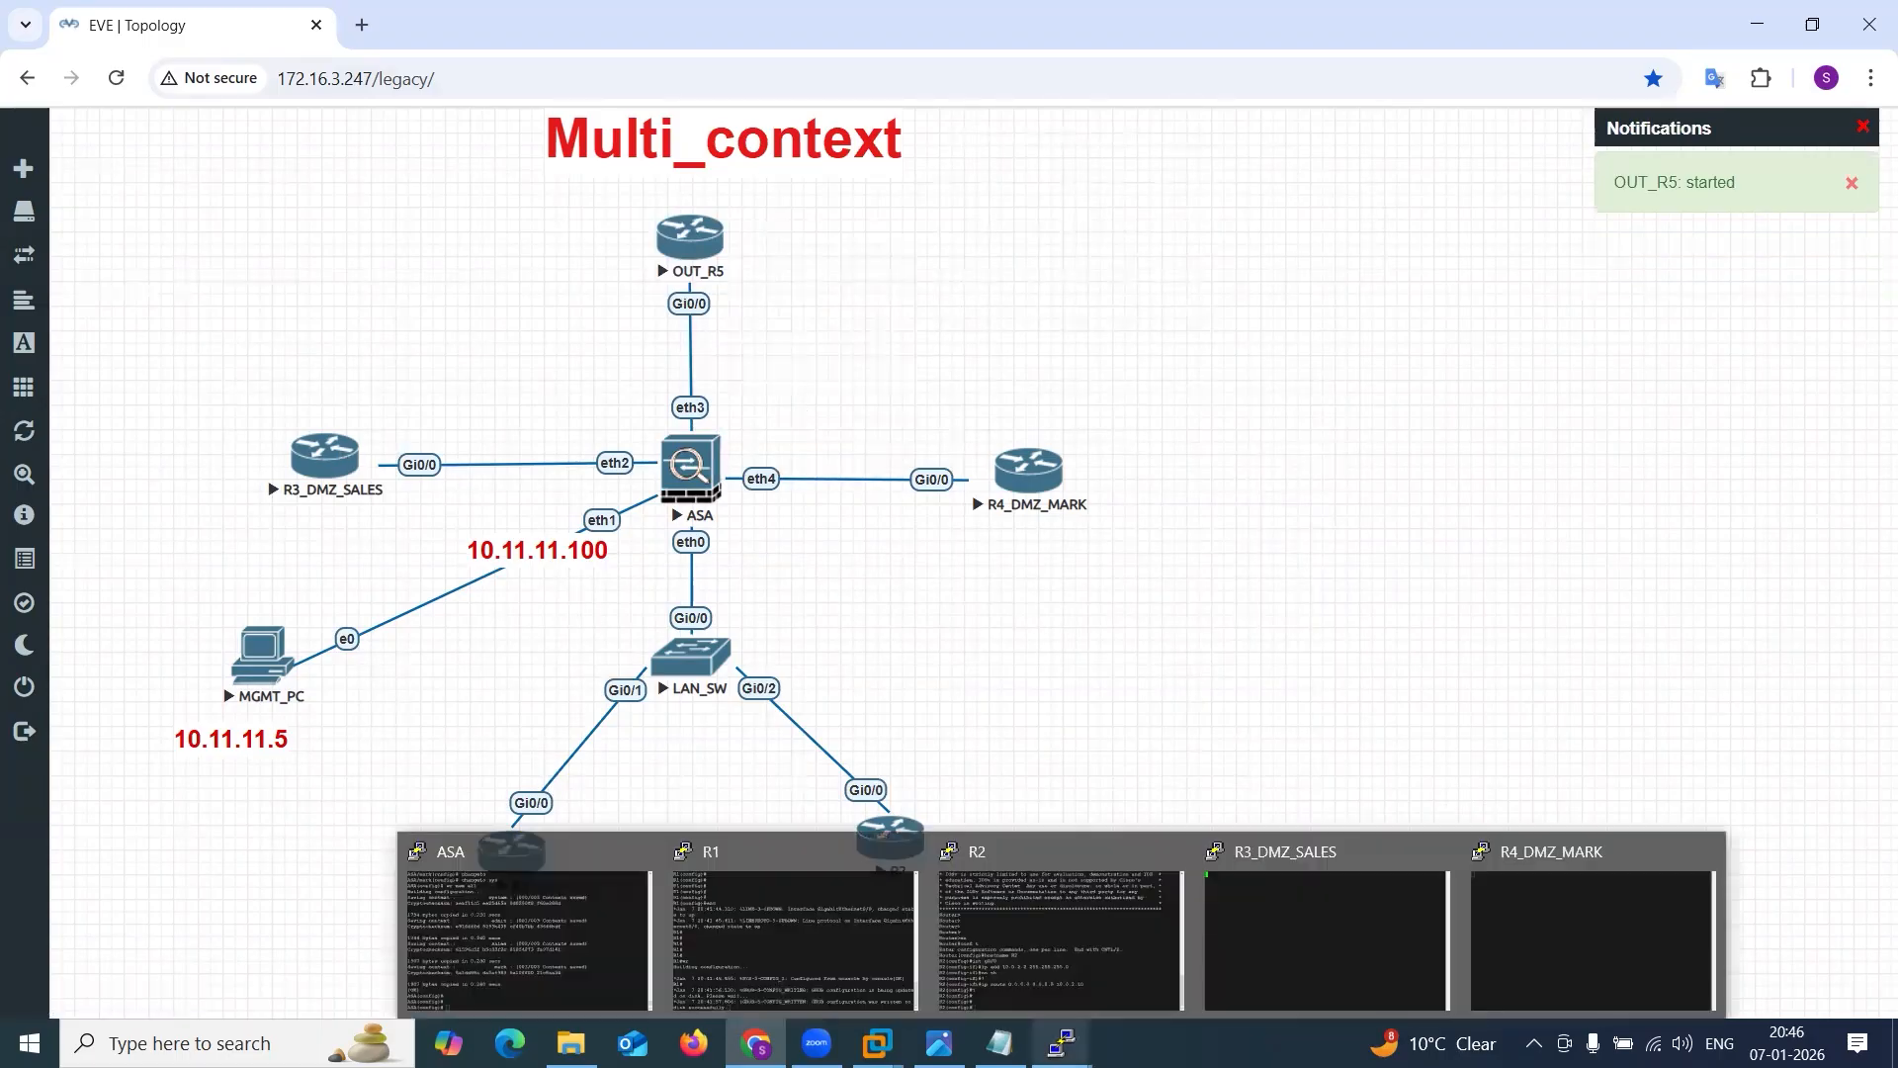
Check the boot progress in the R3_DMZ_SALES and R4_DMZ_MARK router consoles.
click(1285, 952)
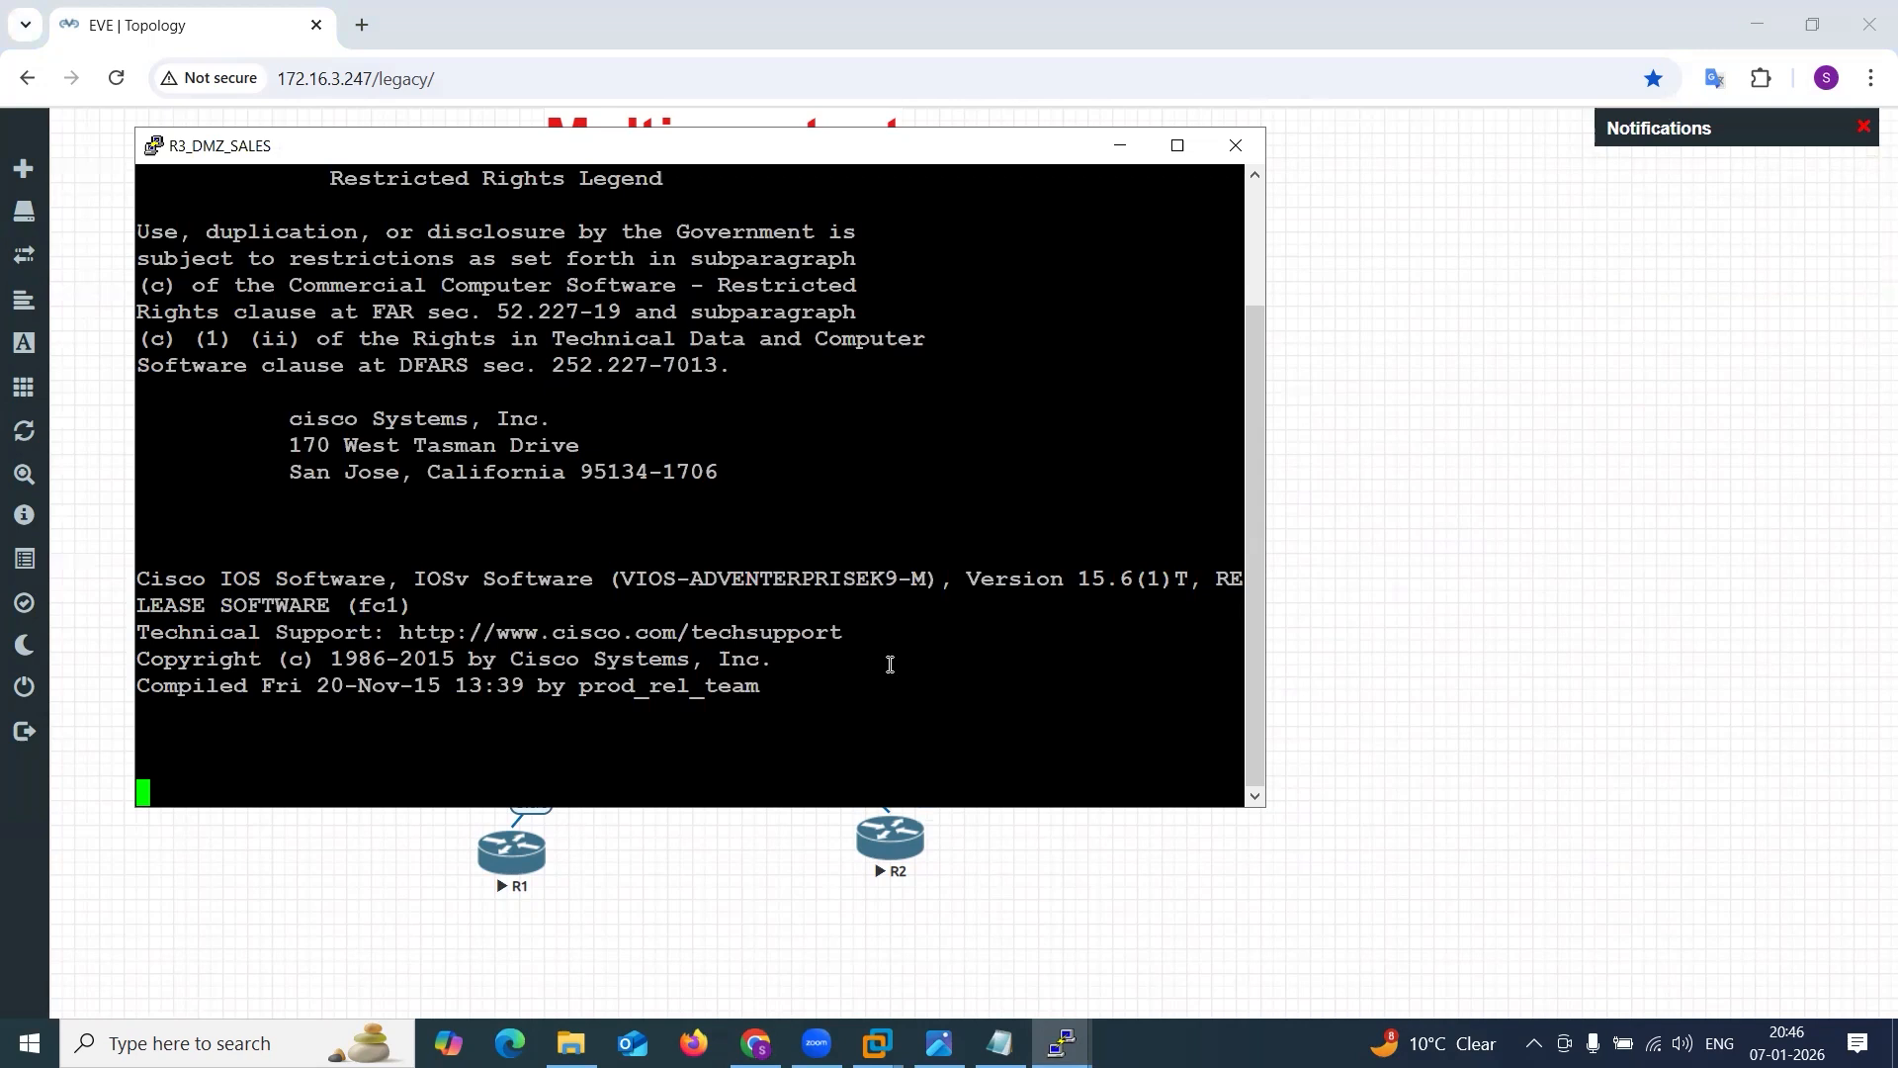
click(471, 54)
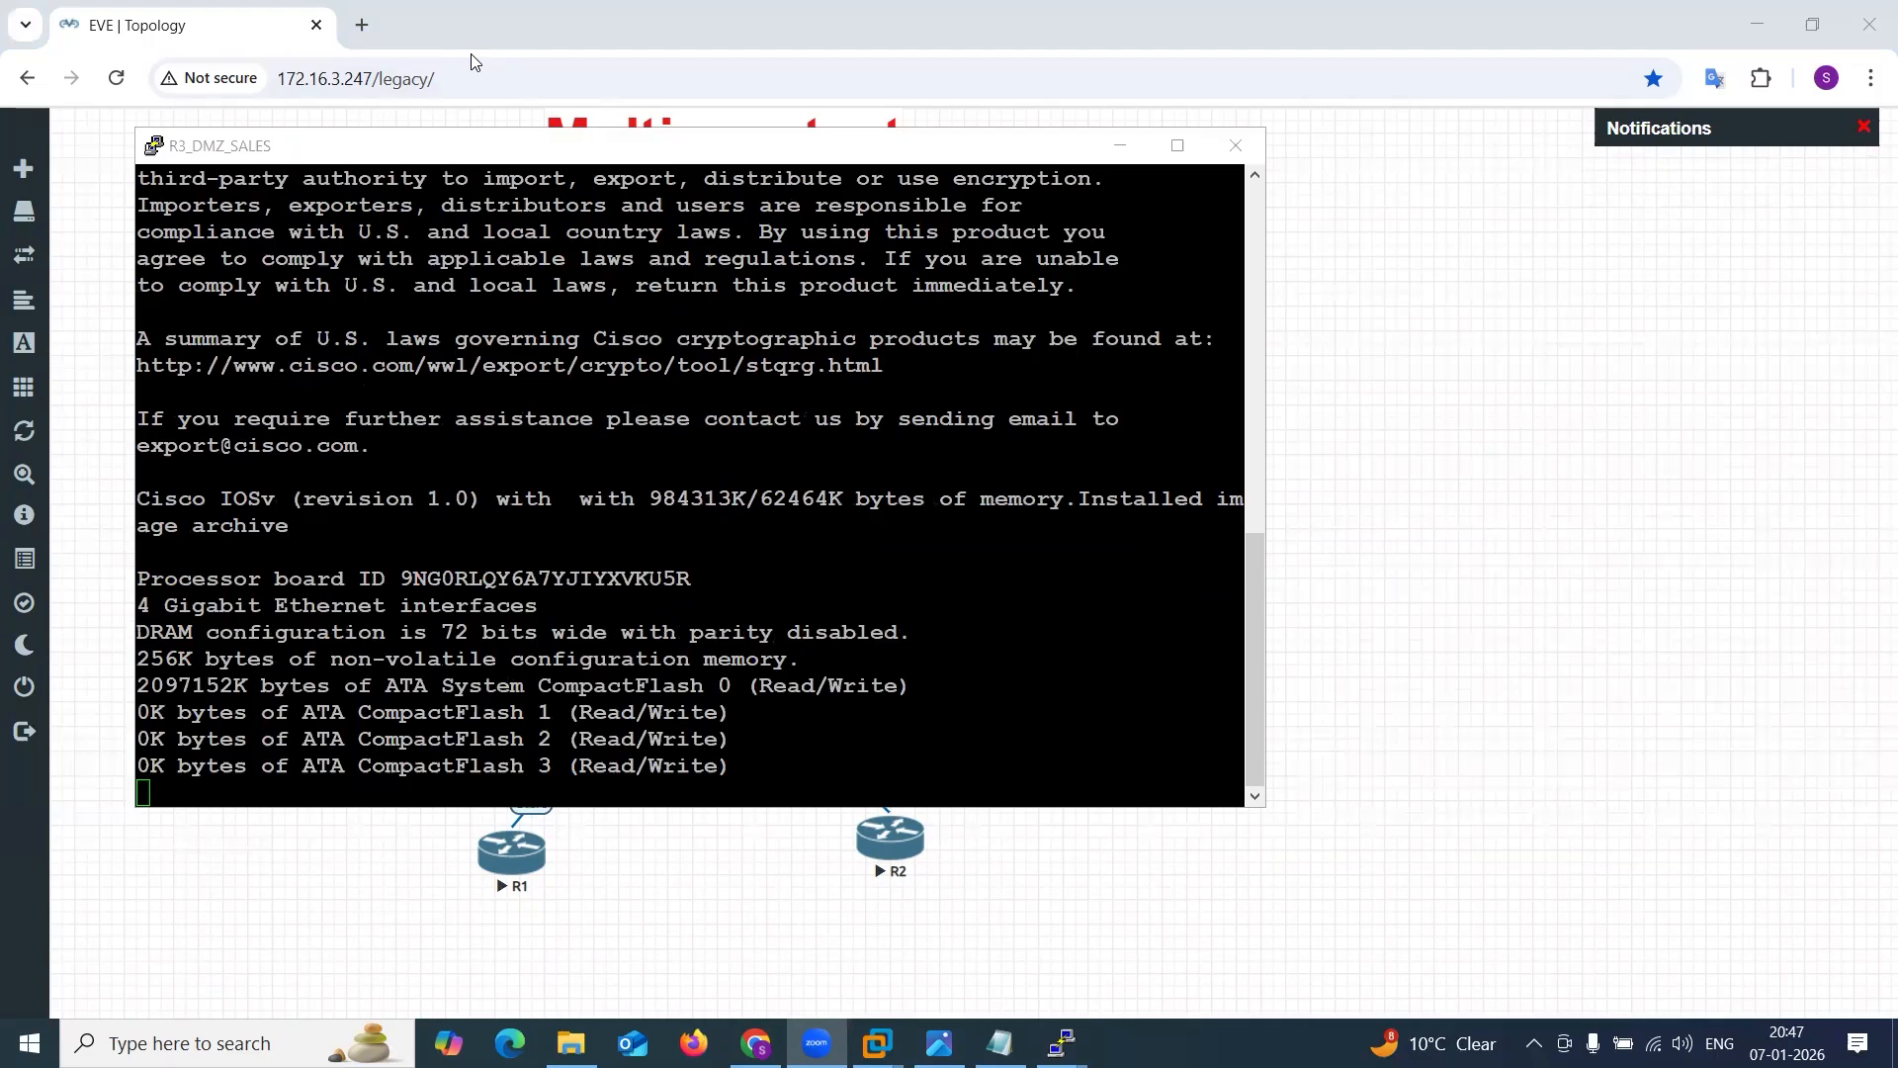
click(731, 561)
click(1062, 1043)
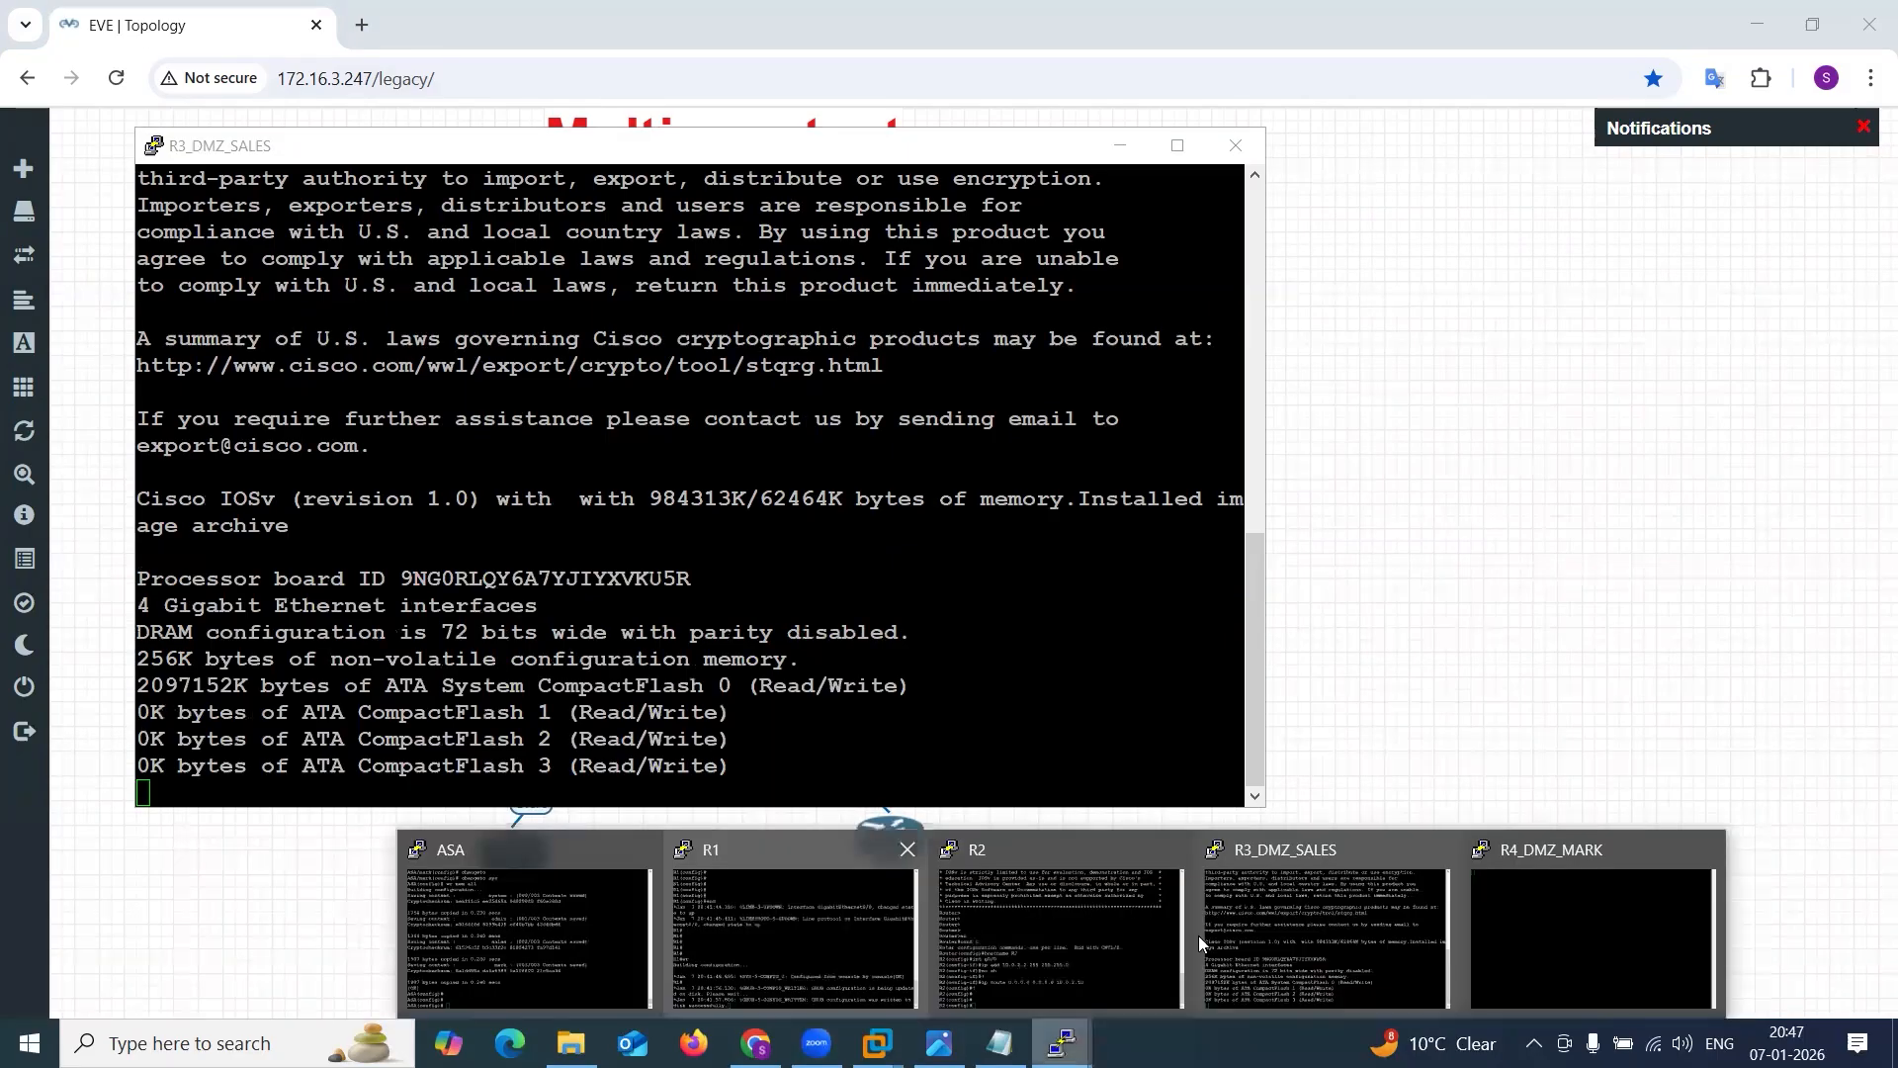
click(1341, 874)
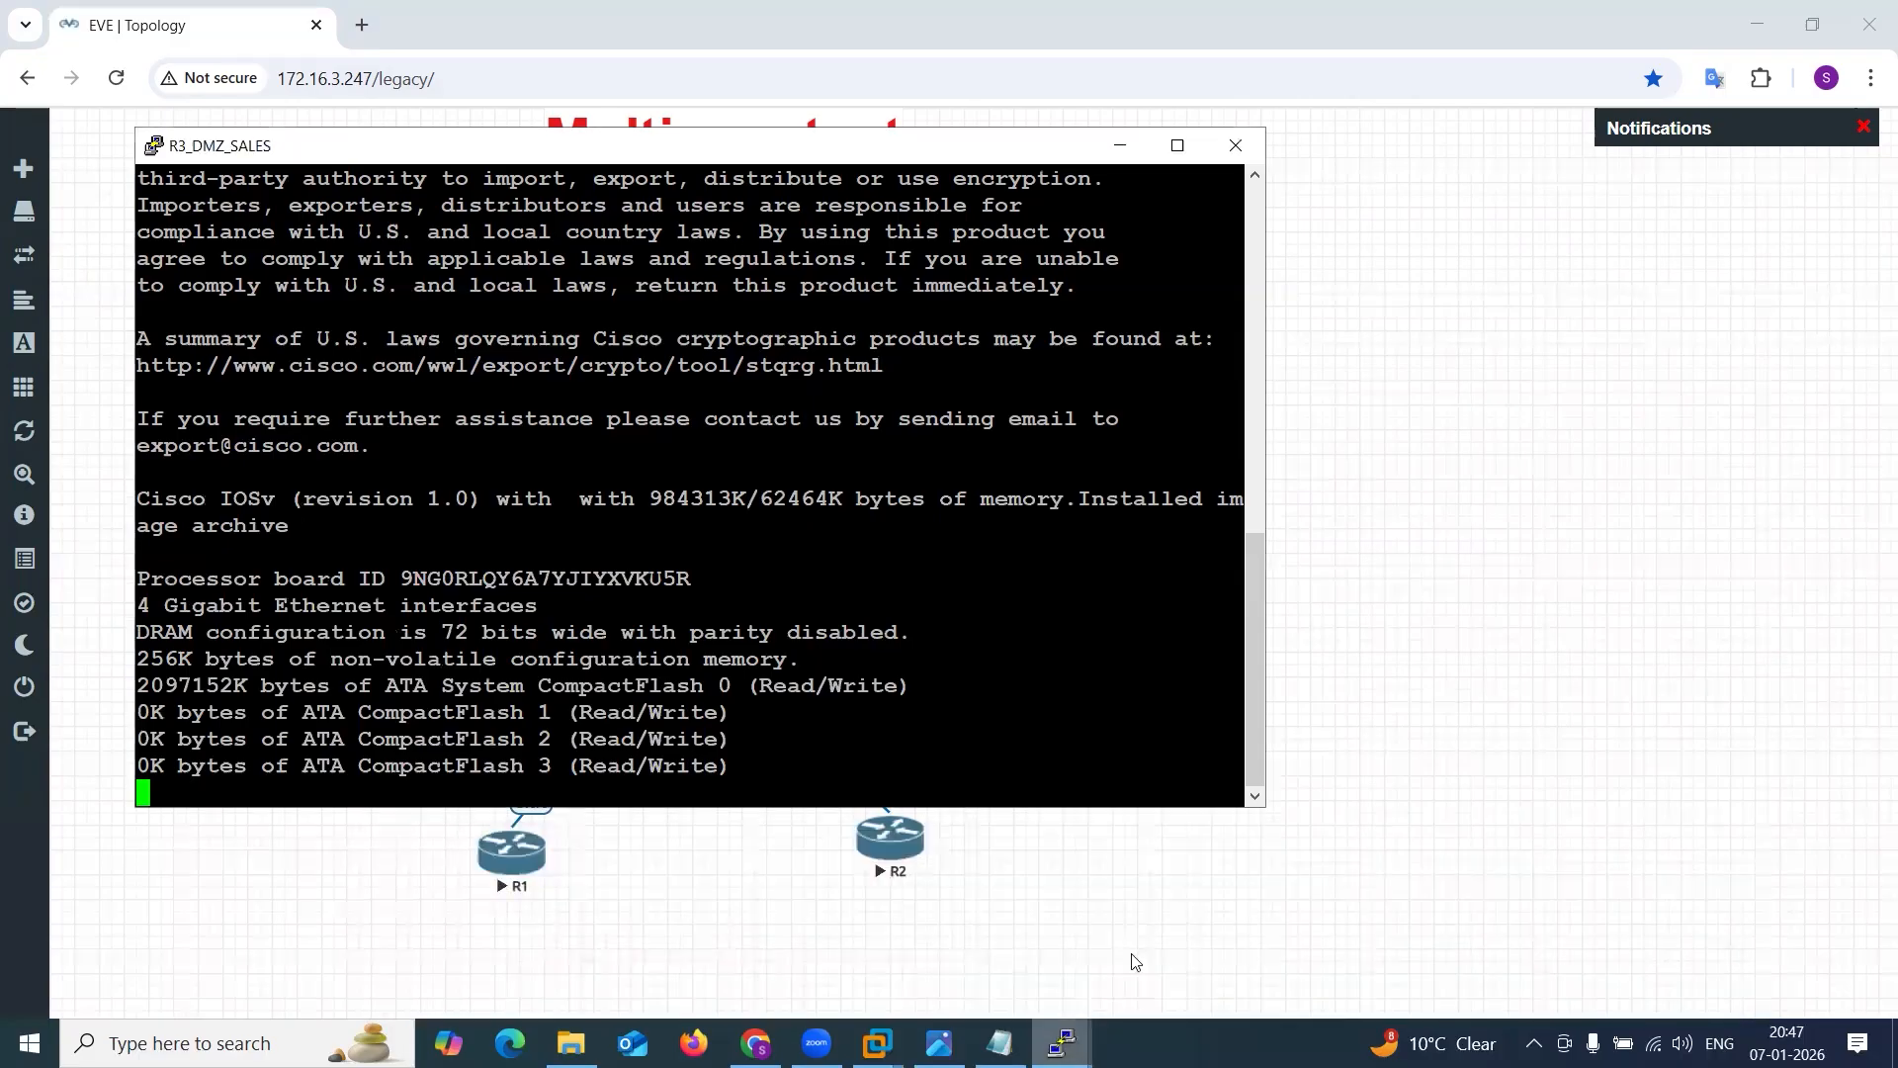
click(1060, 1043)
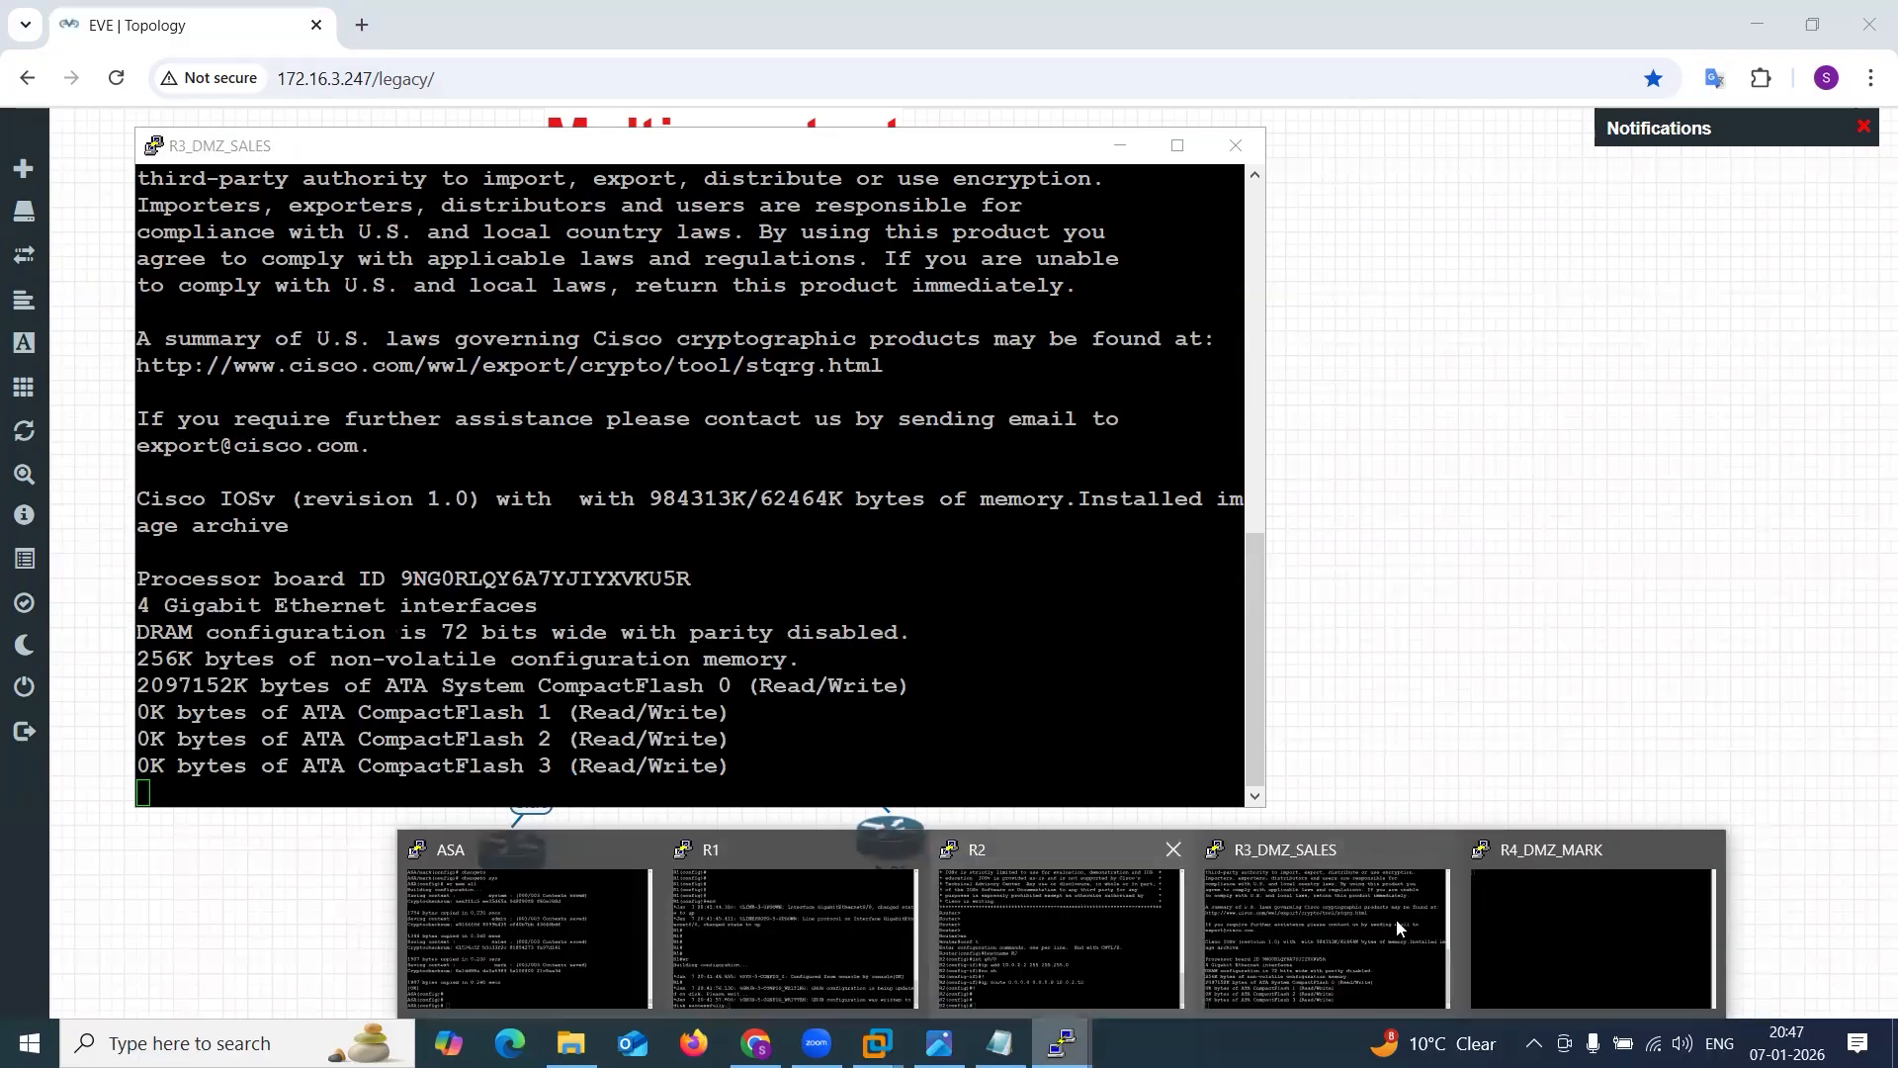
click(1429, 912)
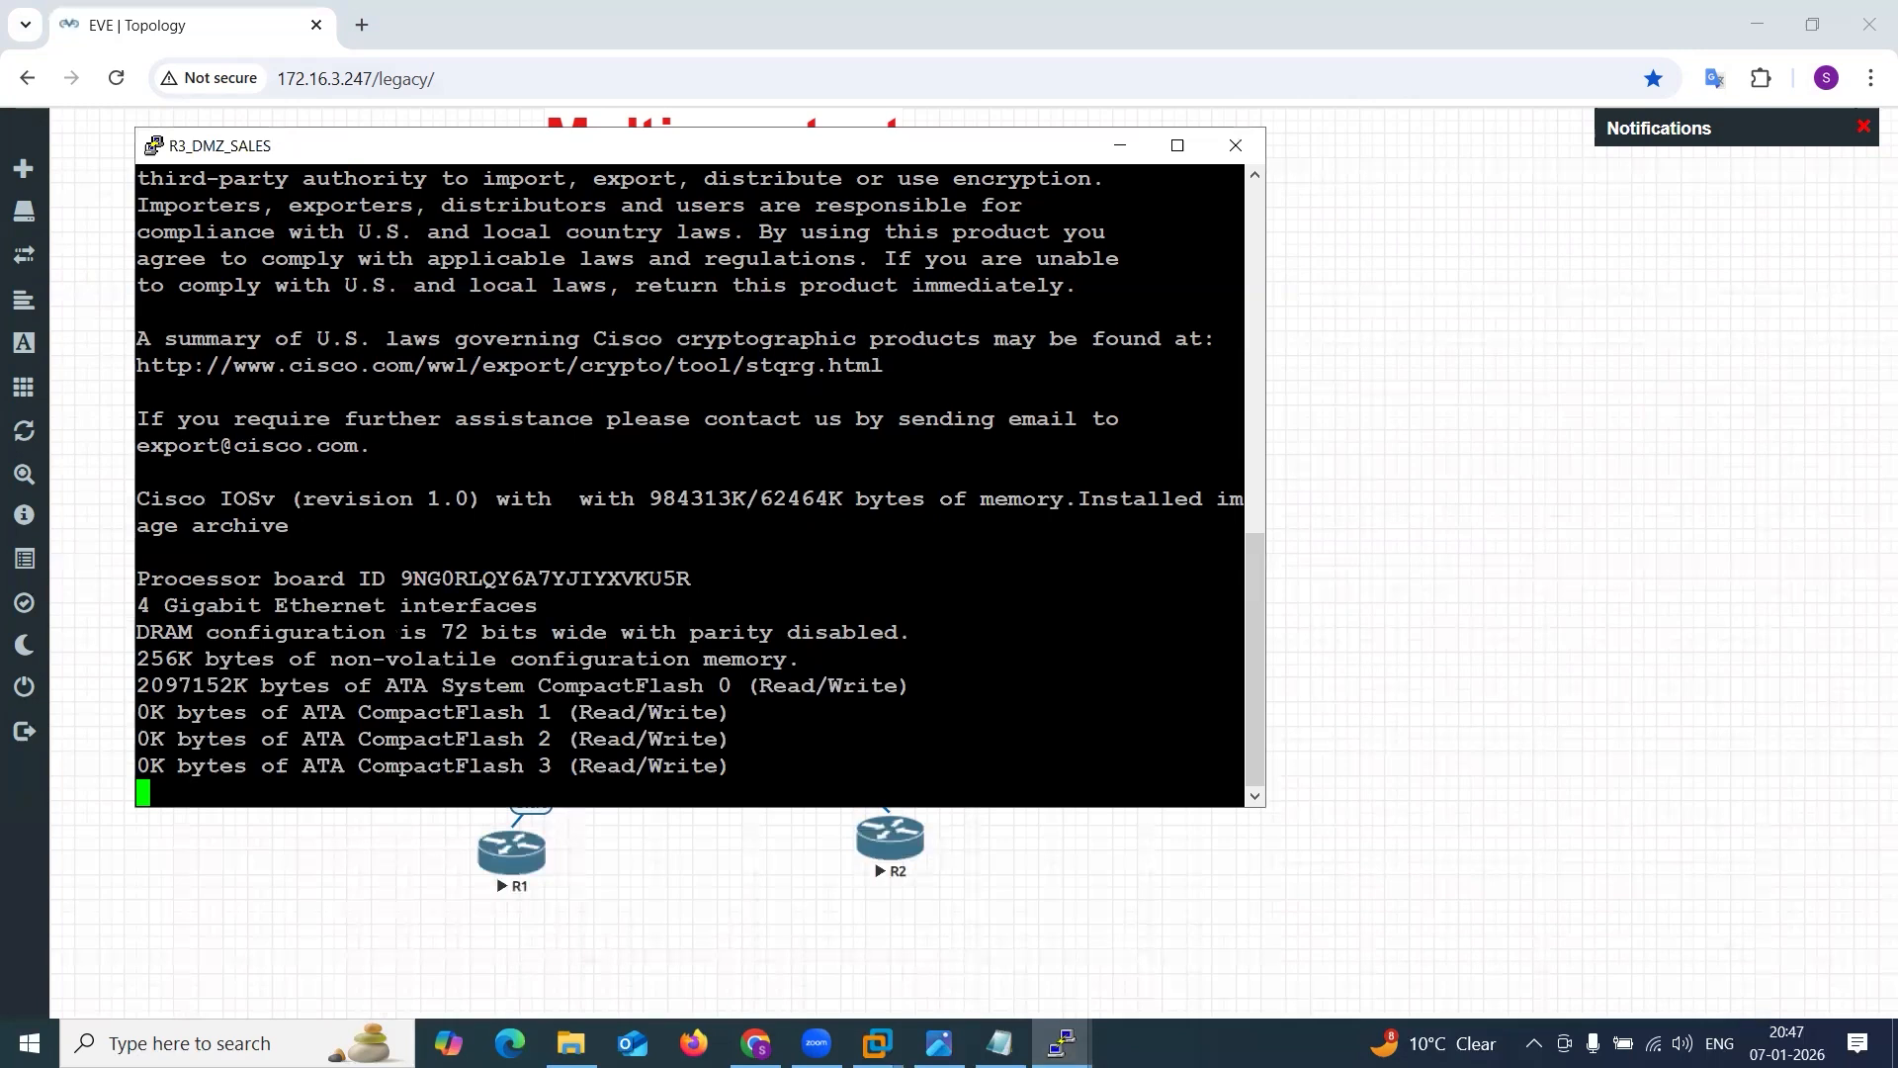
click(1585, 891)
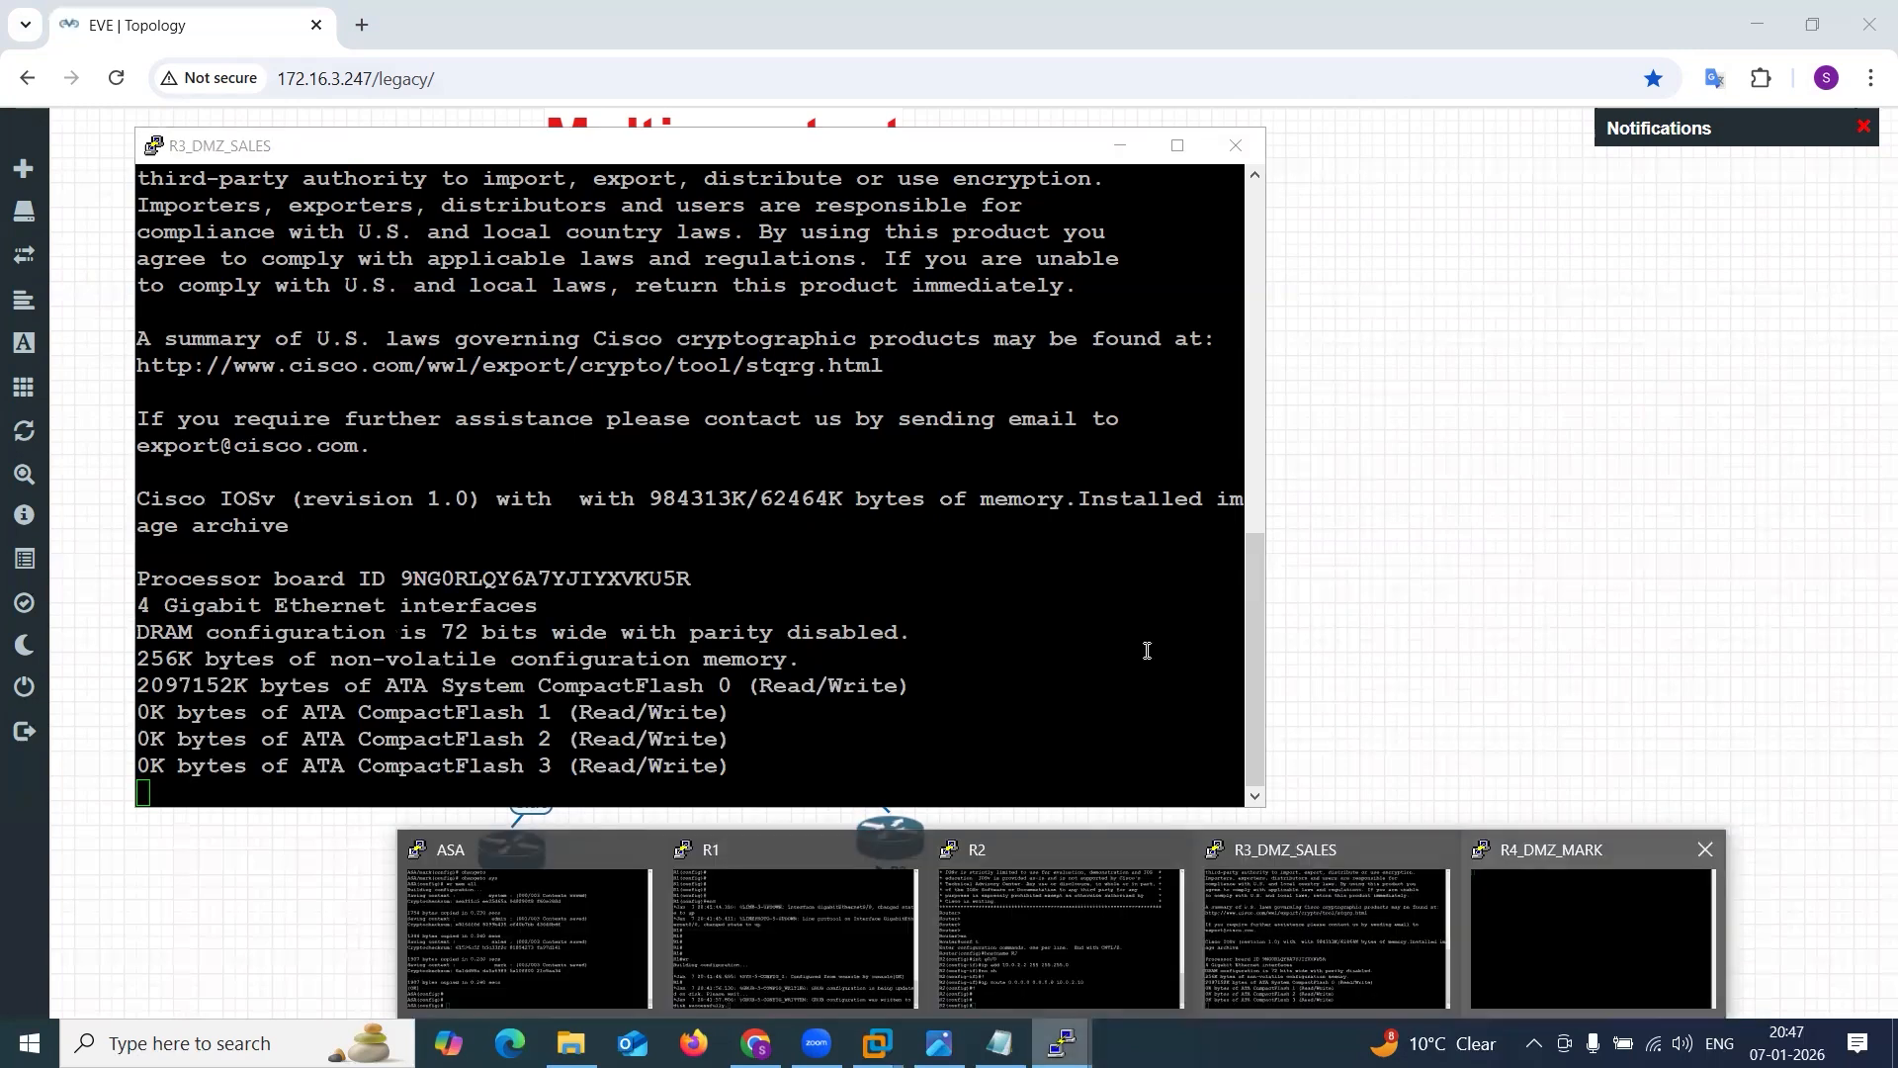
click(1582, 892)
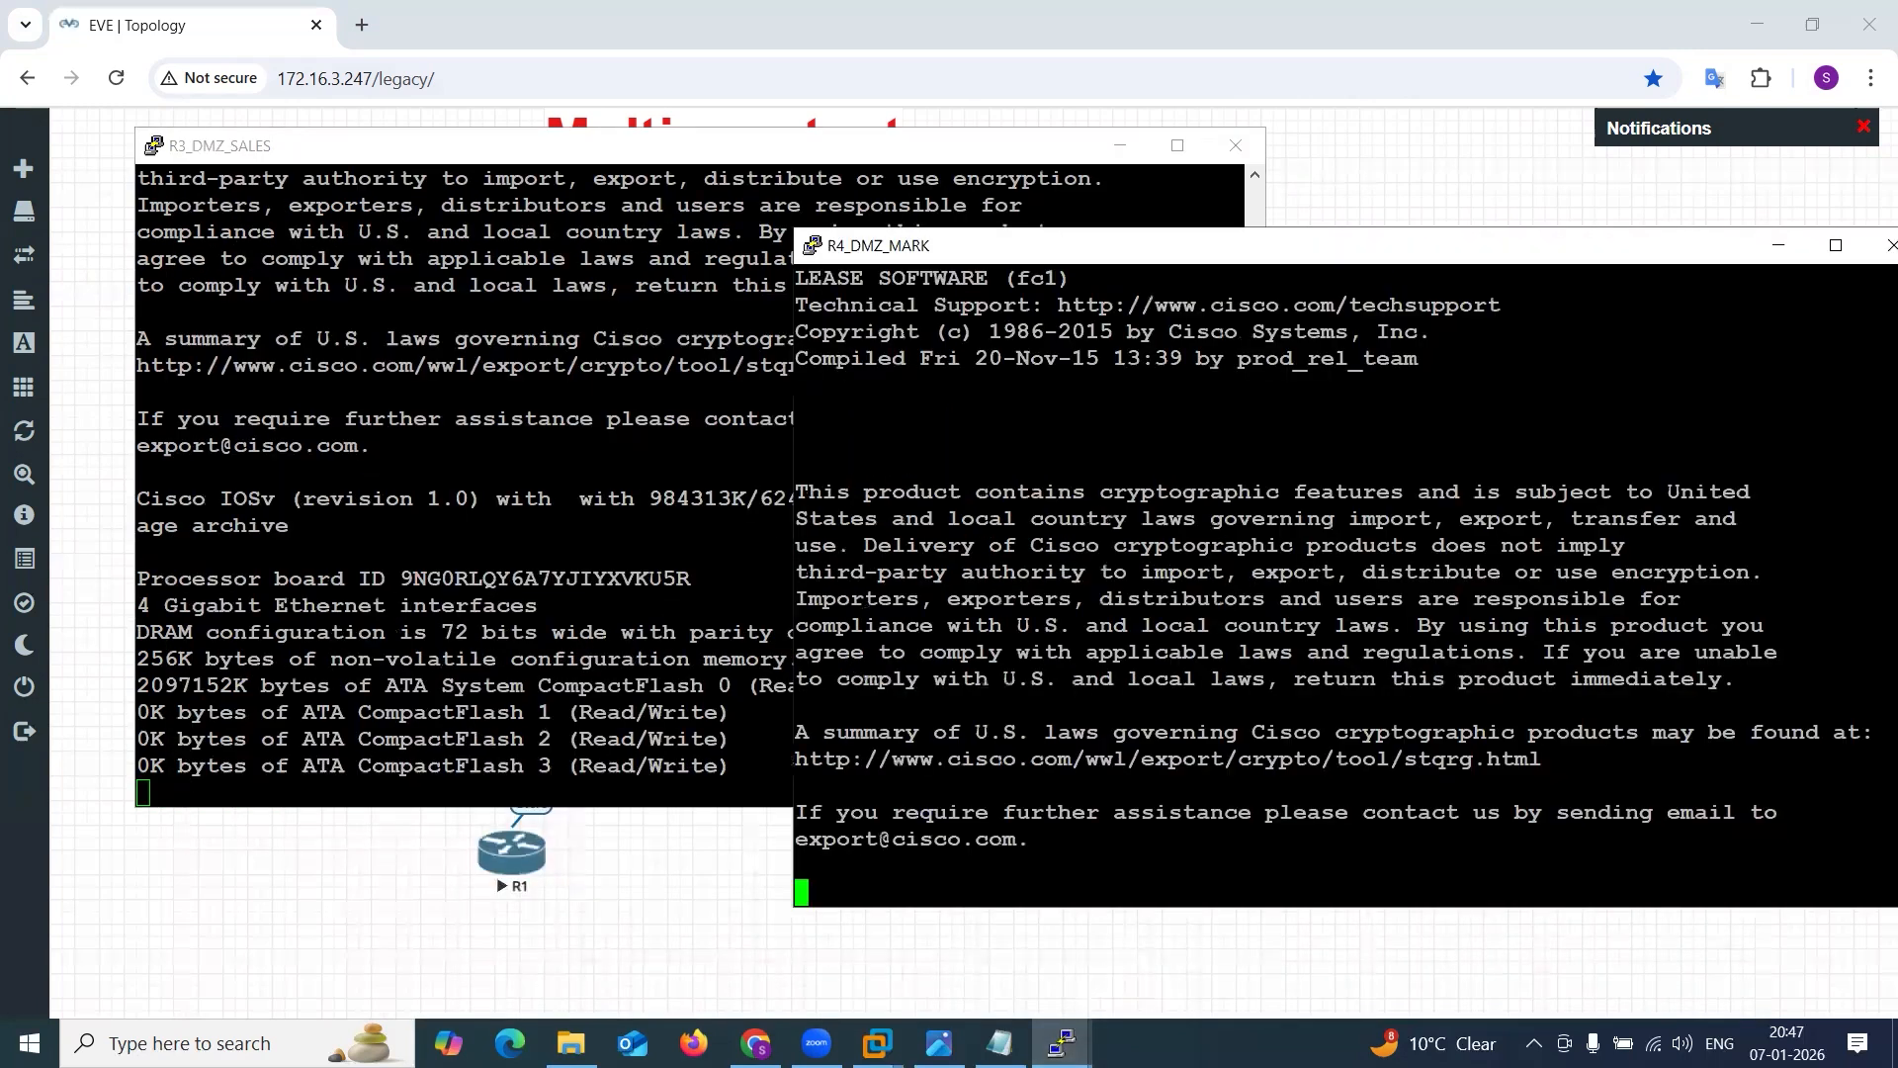
Bring the EVE topology back to the front and switch to the Multi-context.png logical diagram to review the addressing plan.
click(1062, 1043)
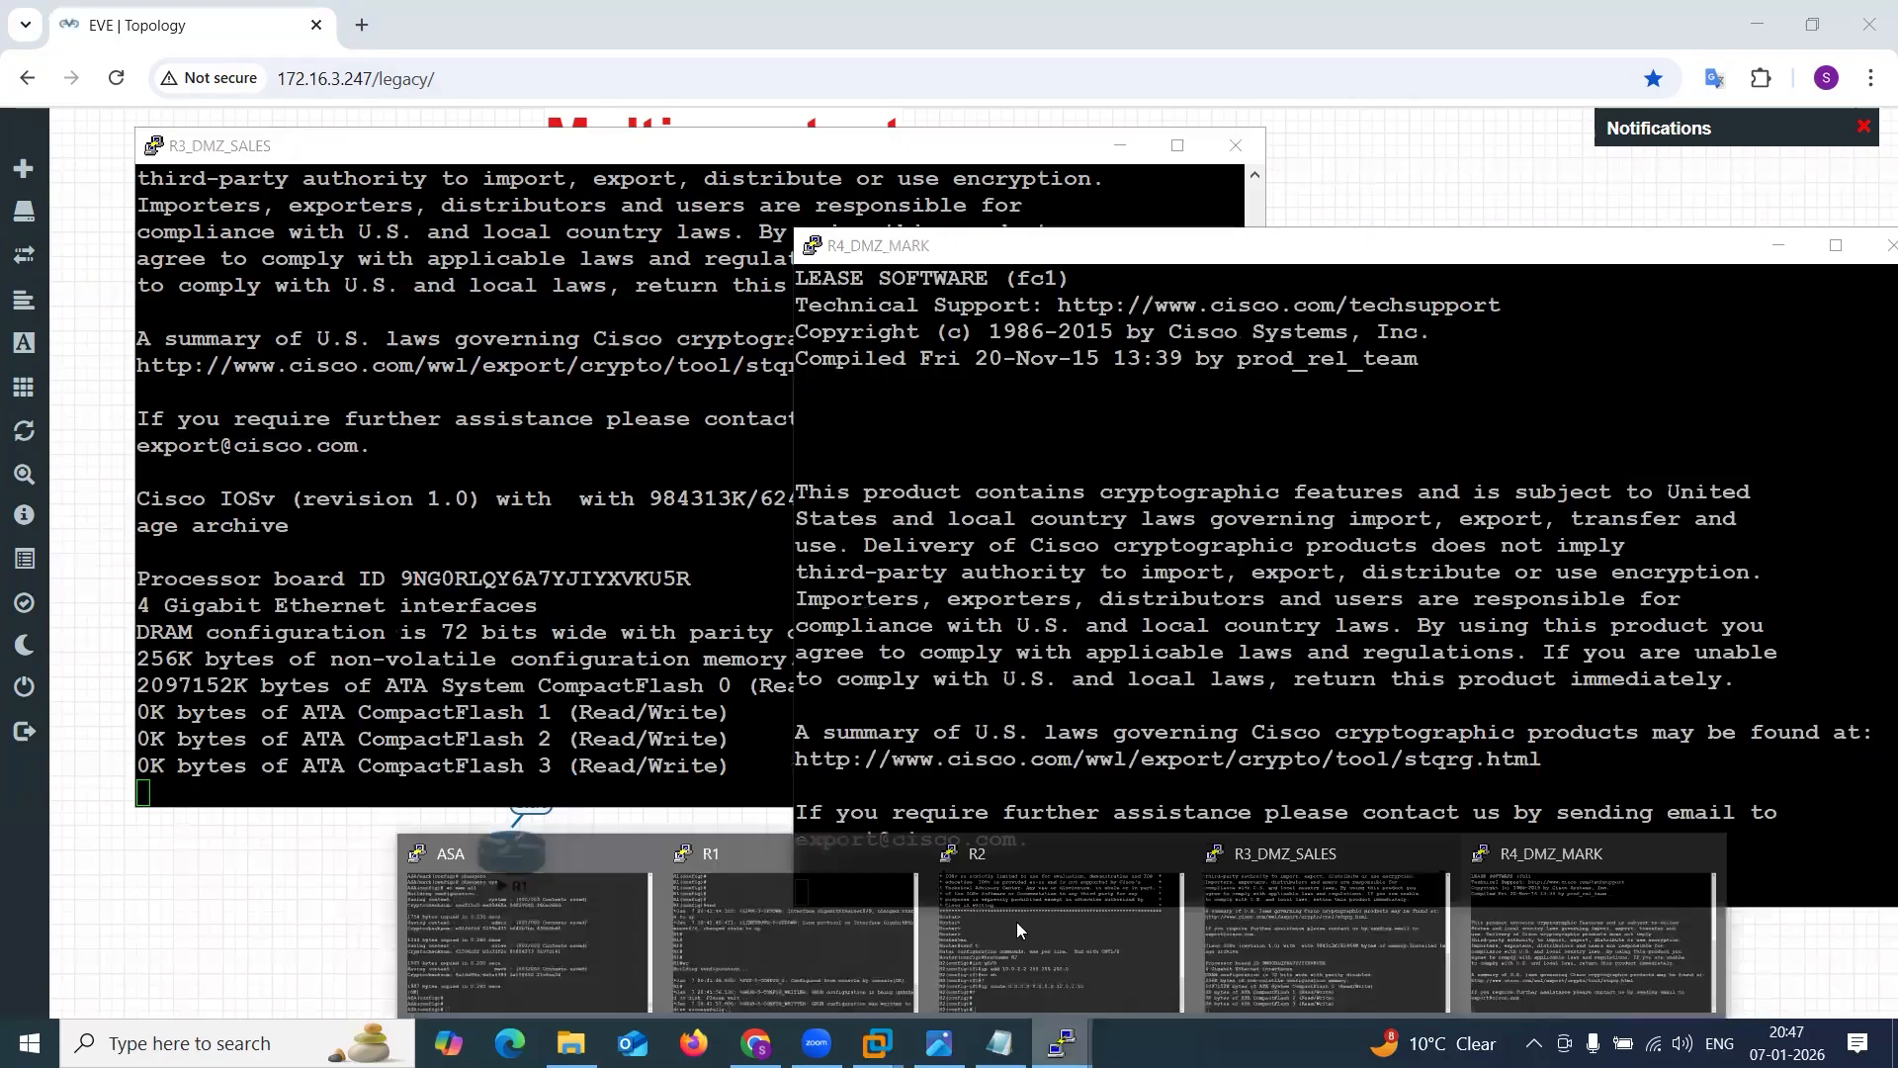
click(357, 868)
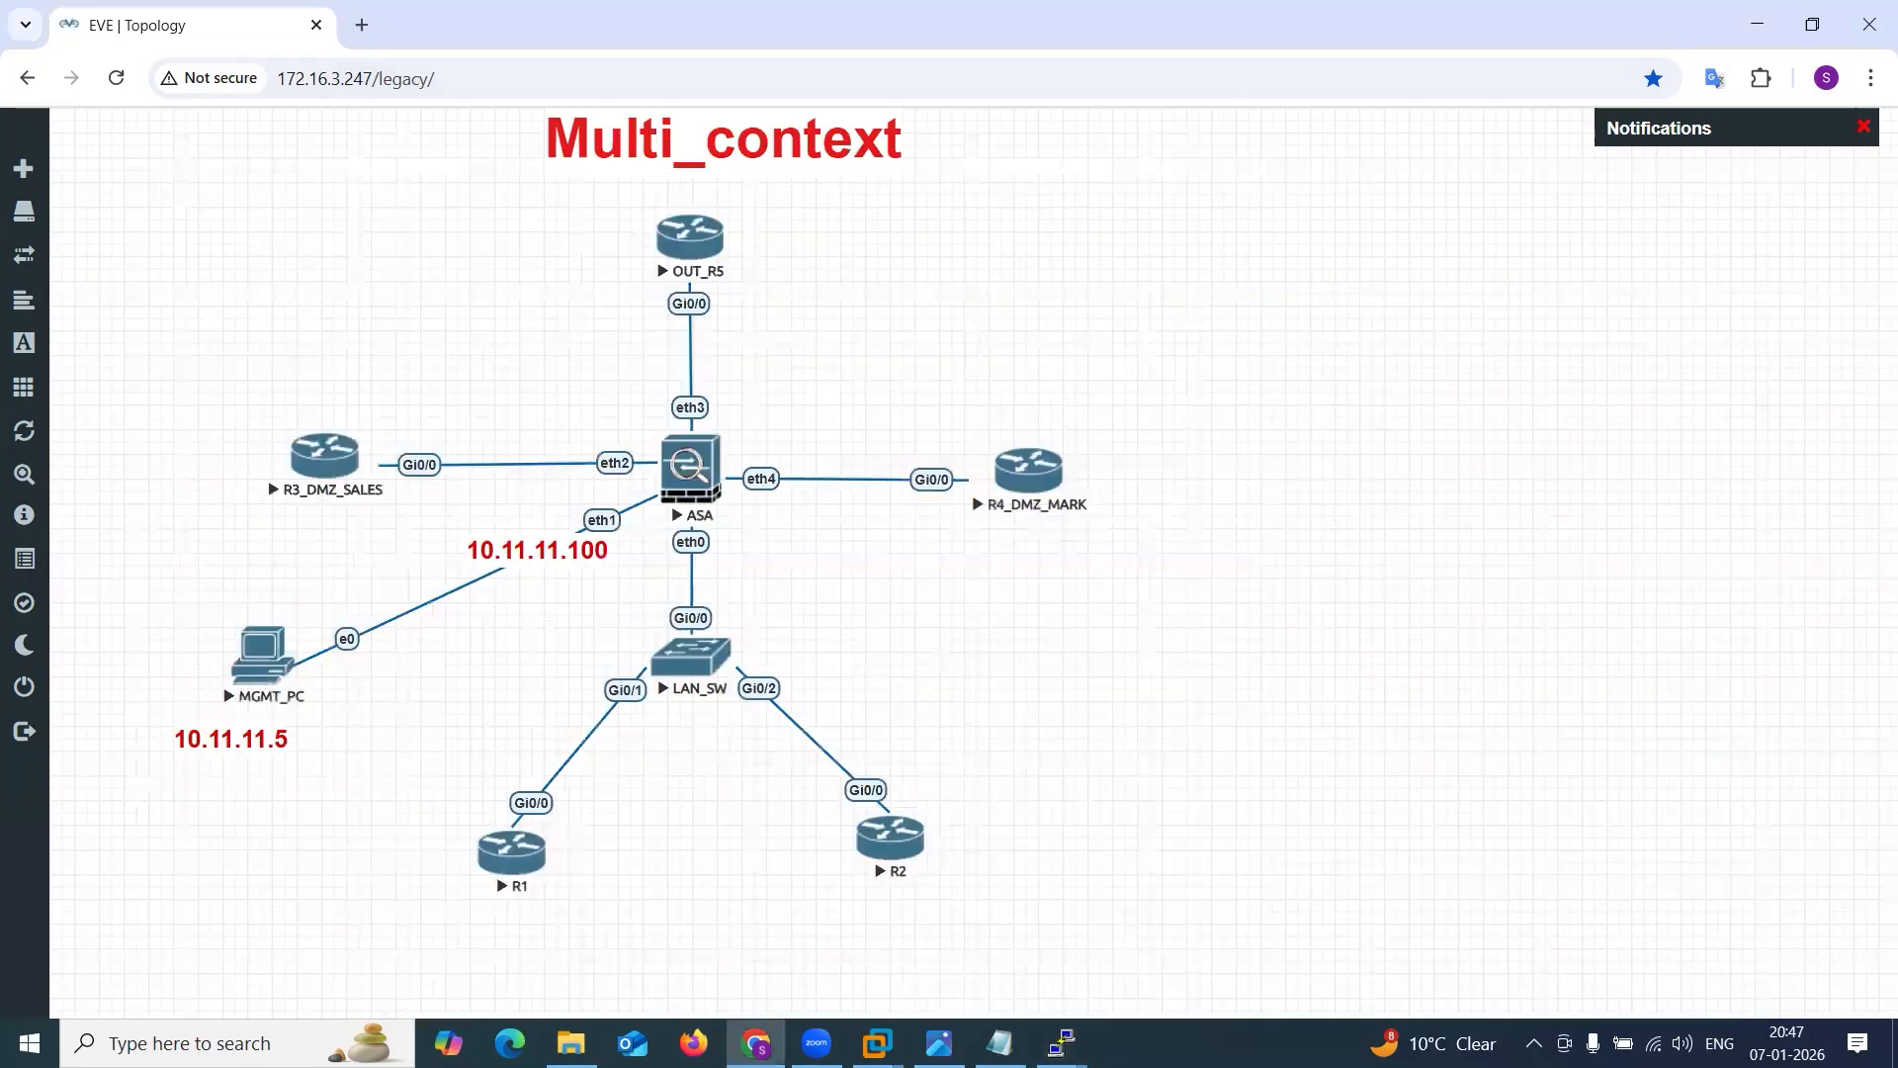
click(938, 1043)
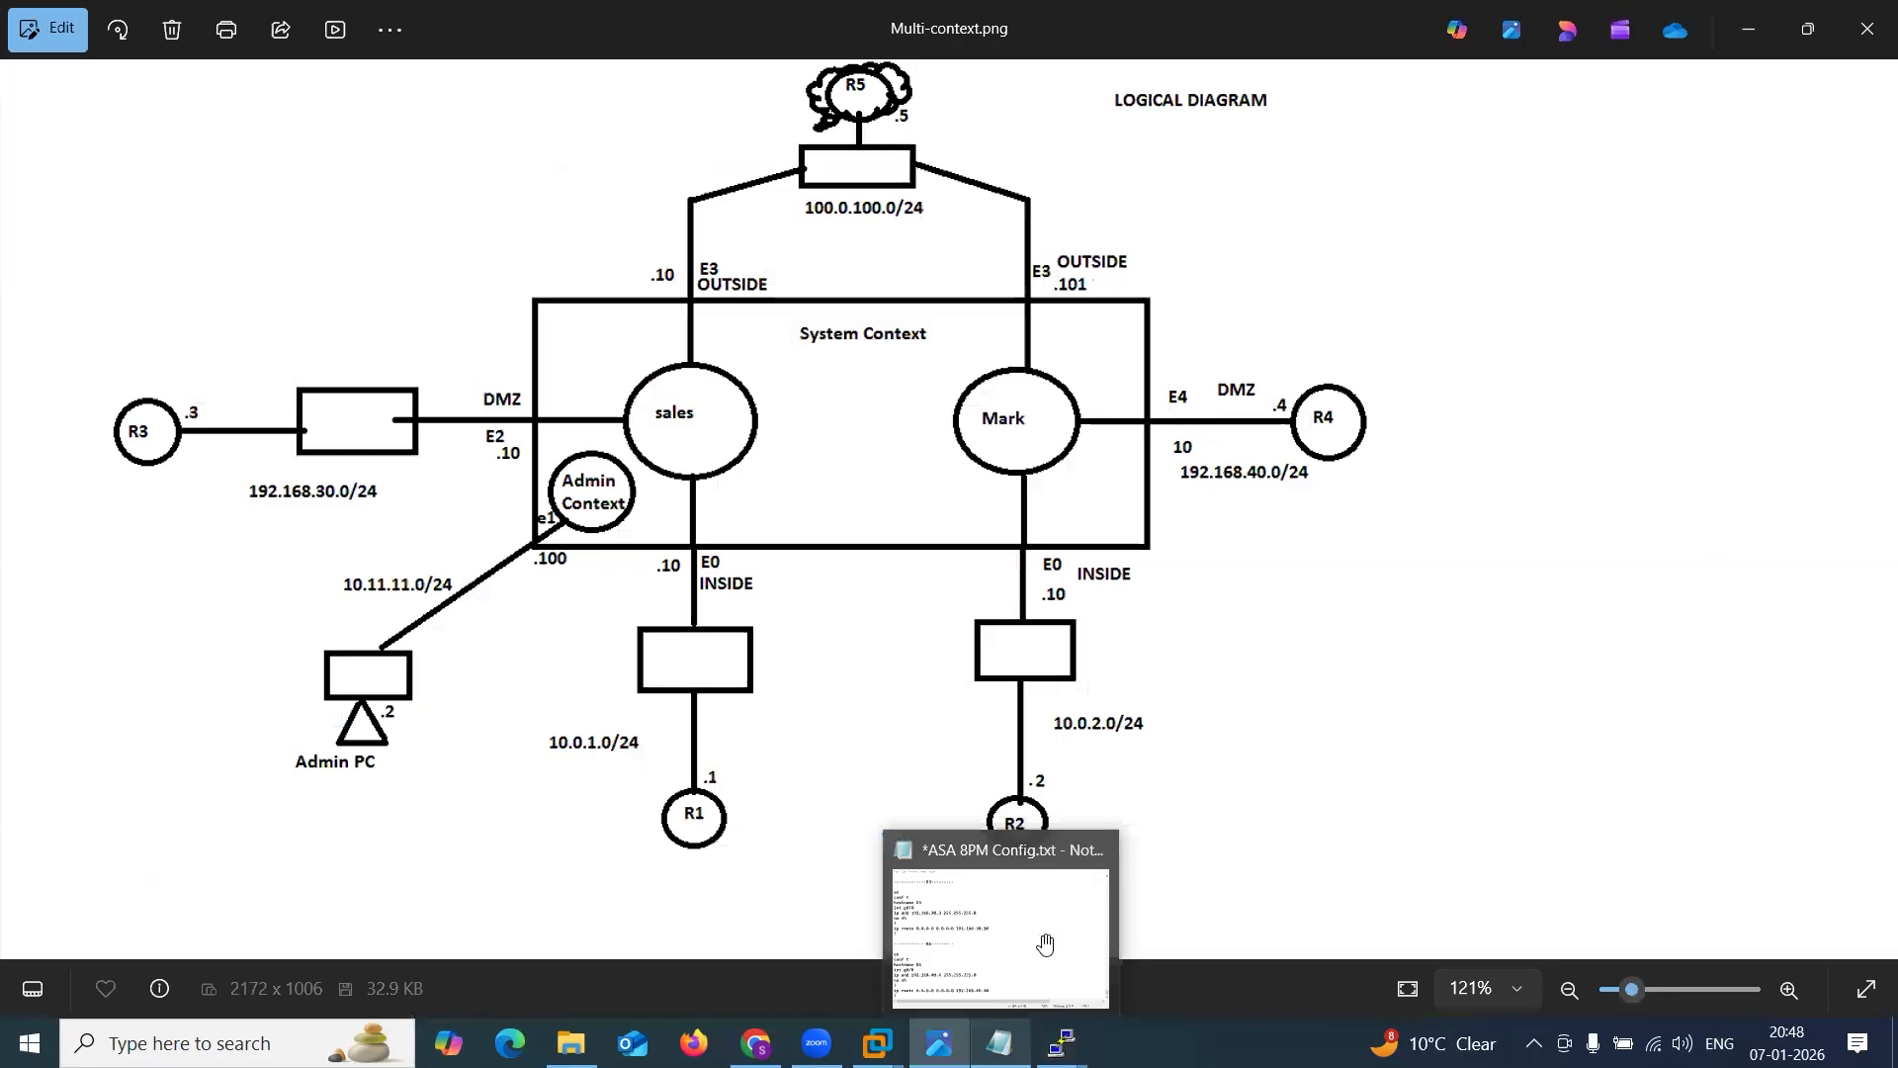
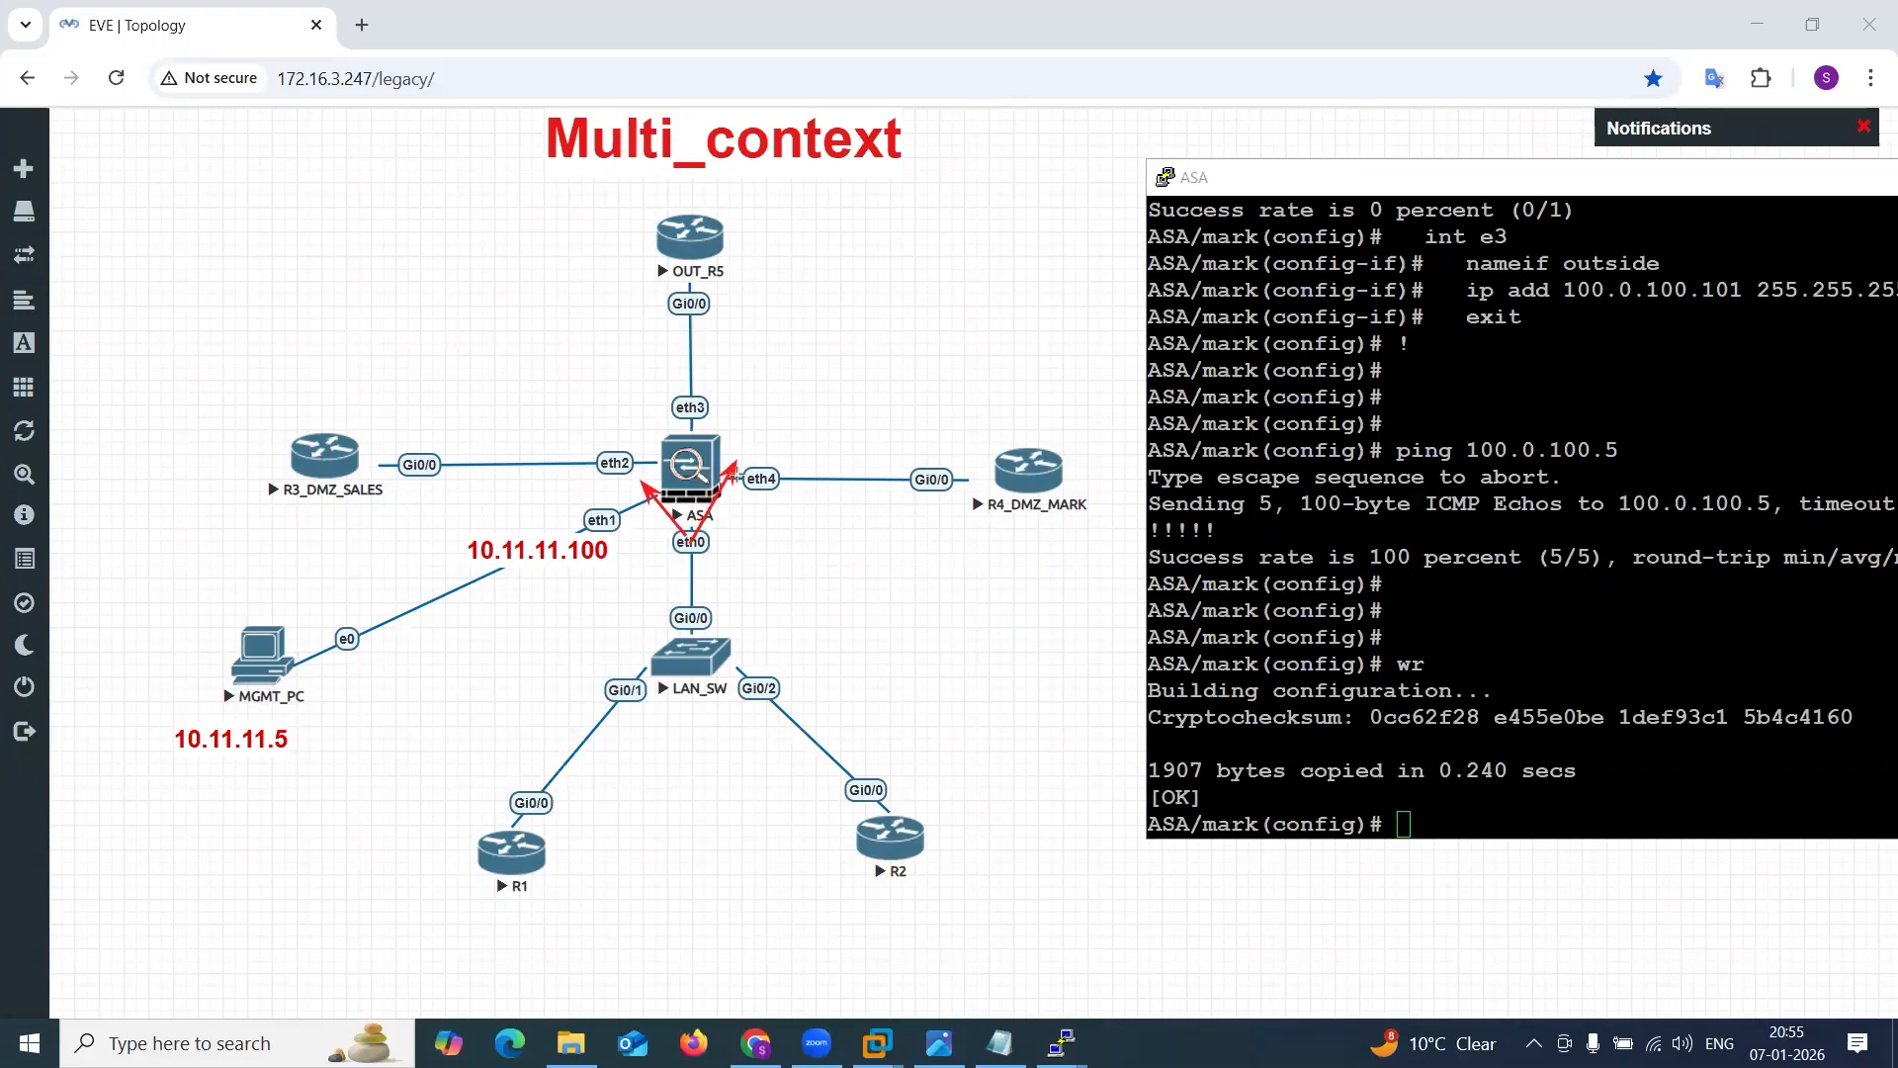
Bring the ASA console in front of the topology and show the mark context's running configuration for interface e0.
drag(619, 615, 672, 559)
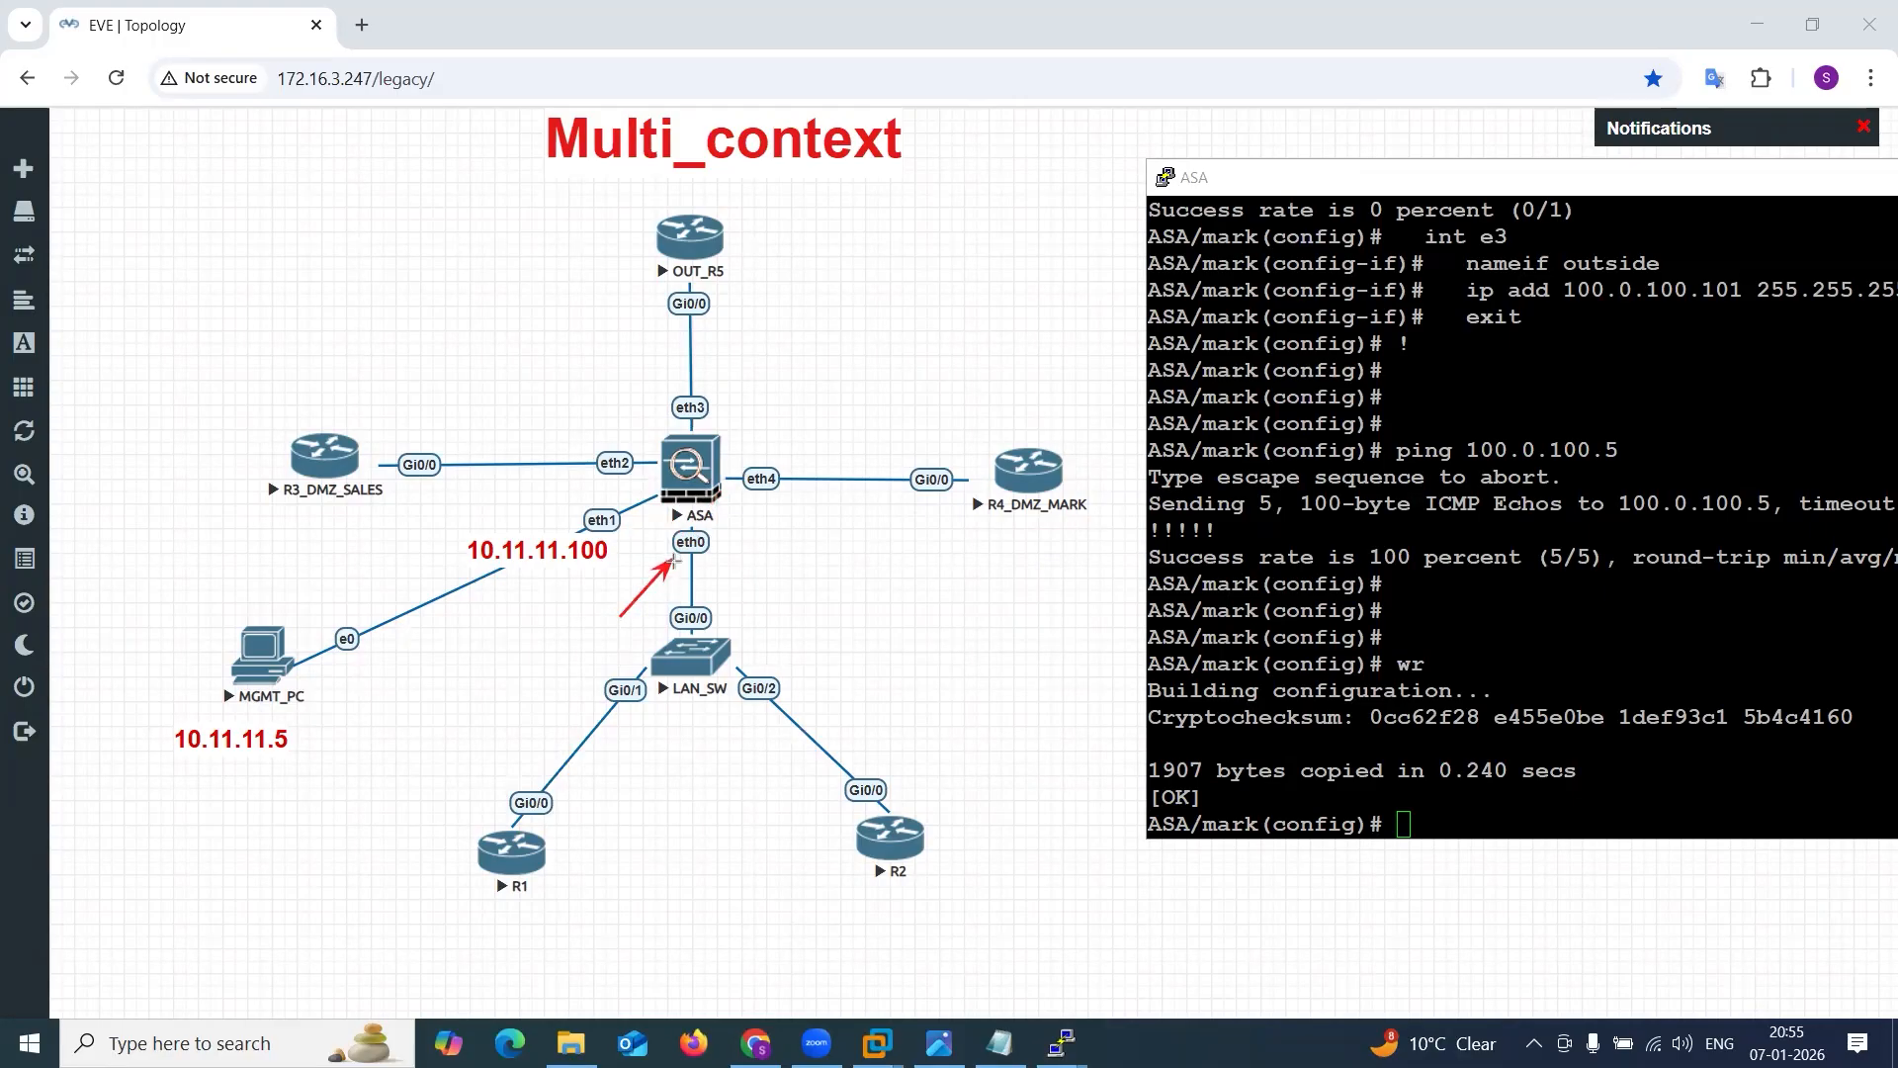
key(e)
drag(1331, 191, 936, 149)
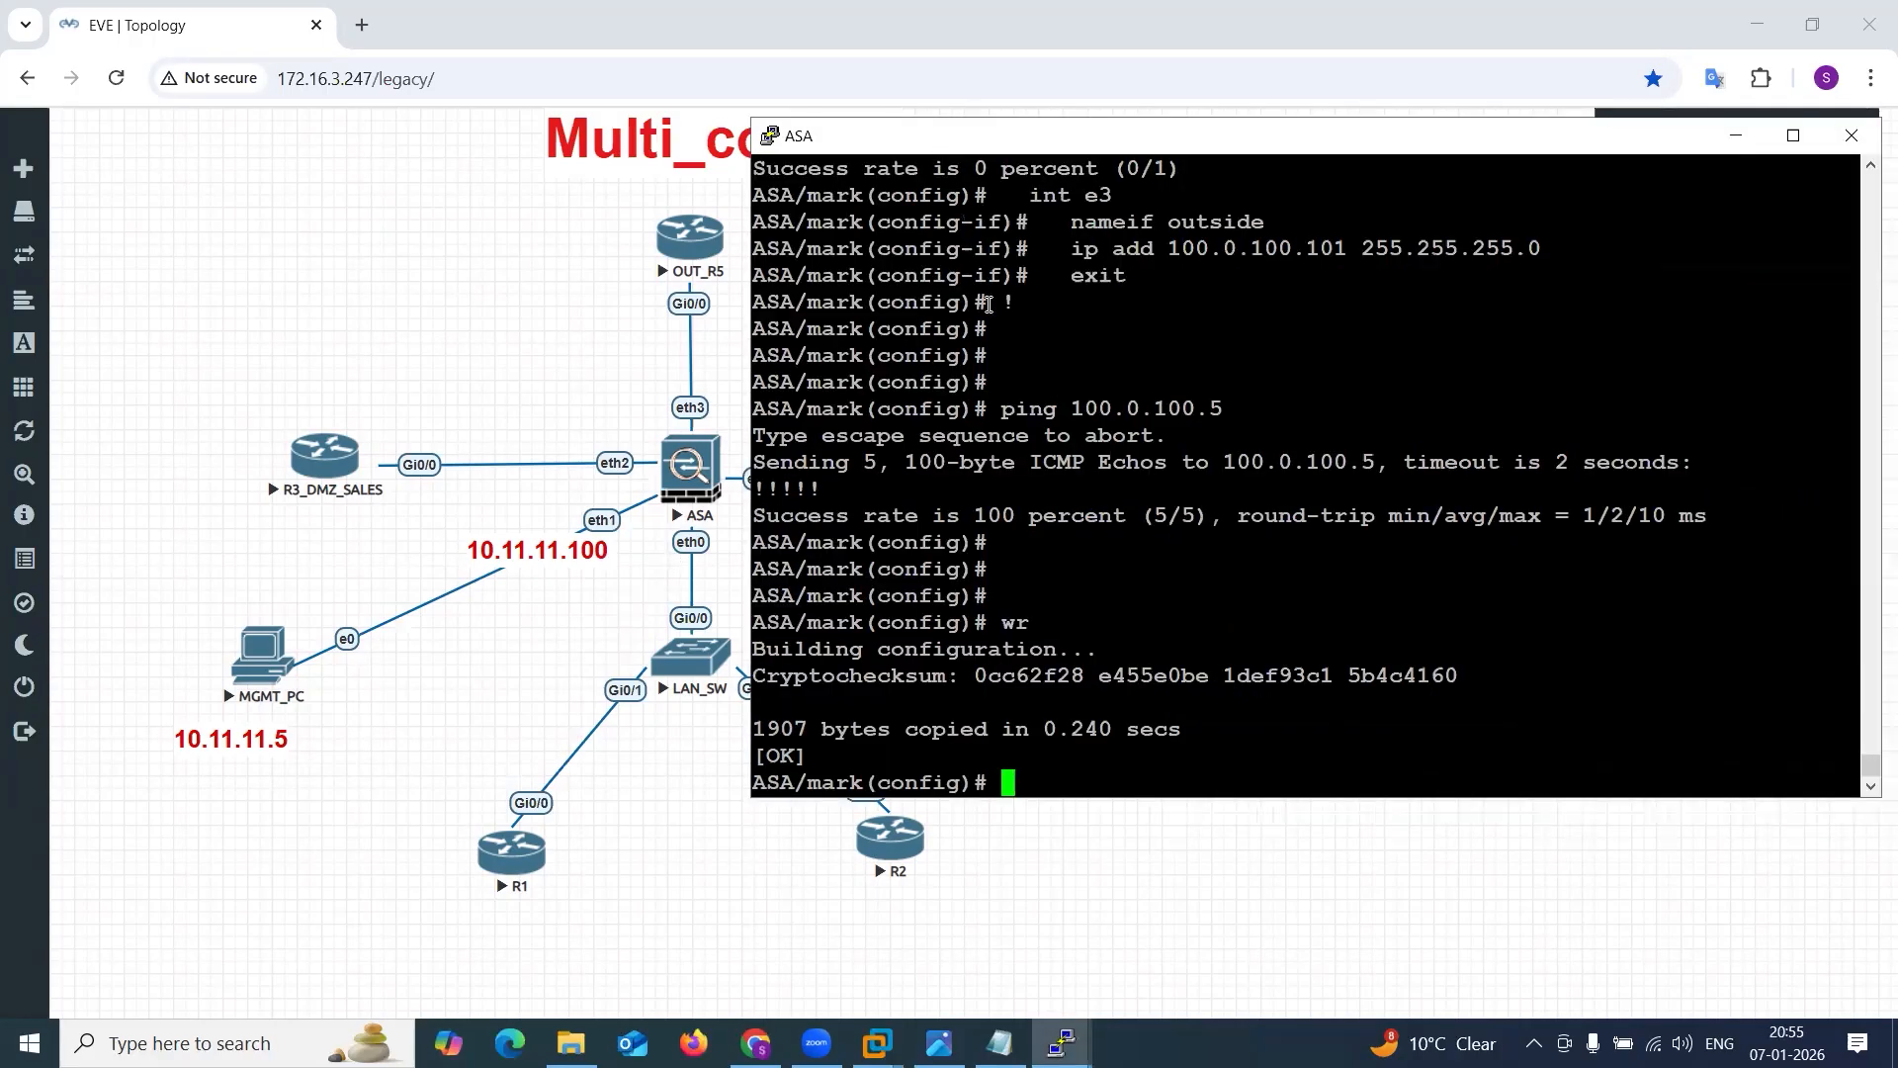
drag(799, 787, 937, 771)
click(998, 770)
drag(912, 133, 1060, 129)
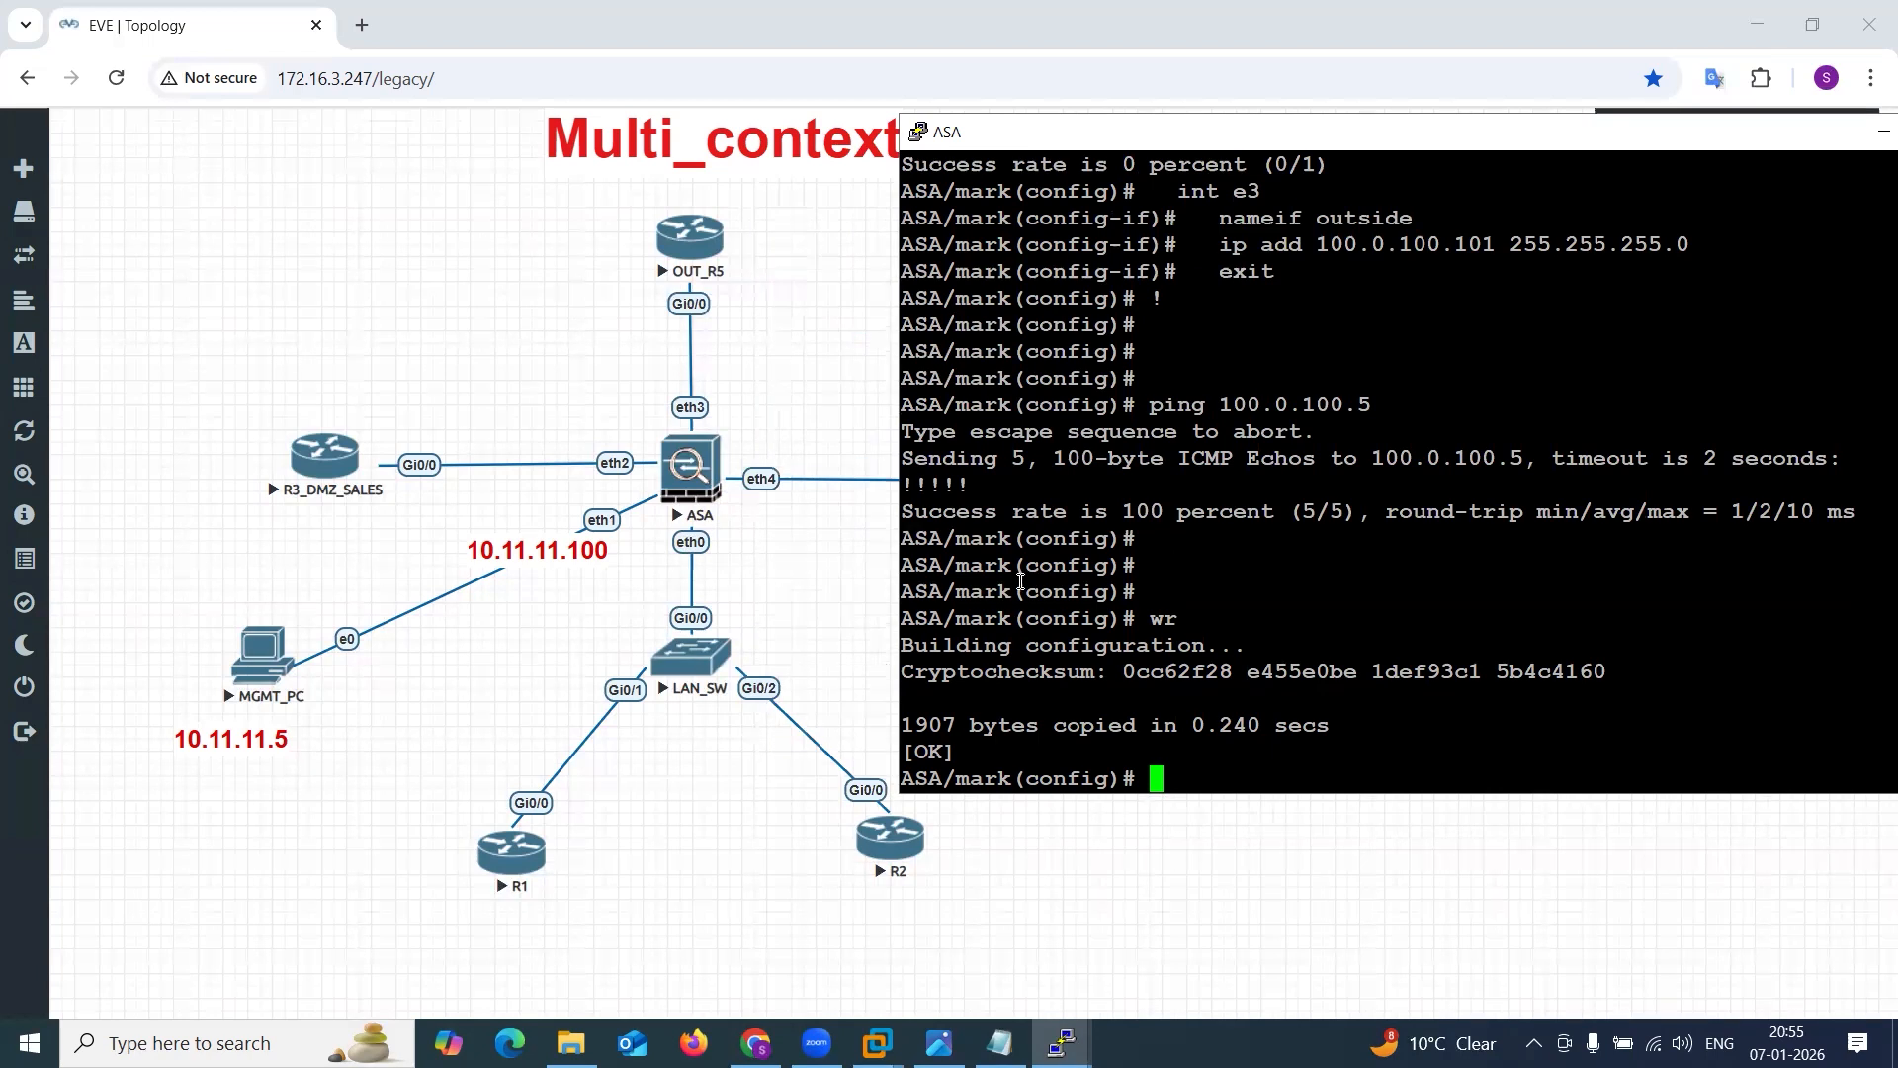
text(sh run int e0)
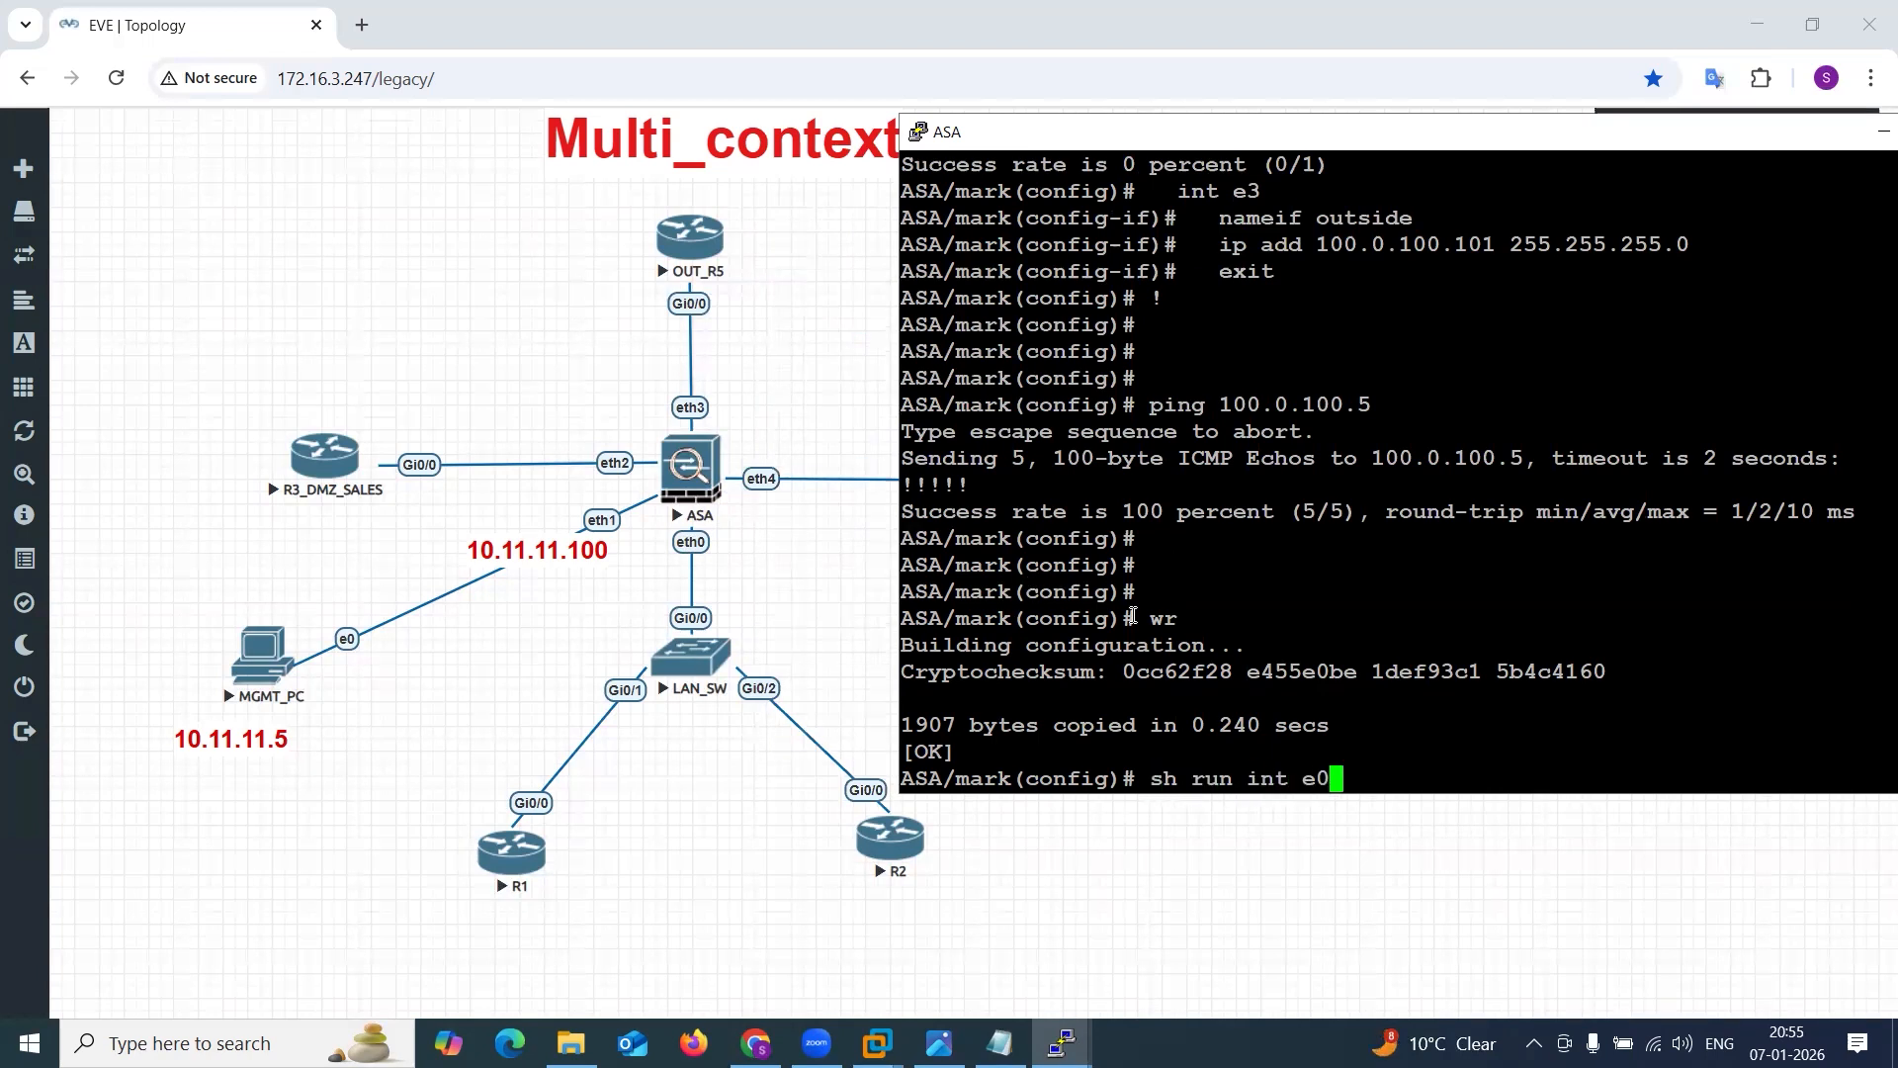
key(Return)
Show the status of interface e0 in the mark context and copy its MAC address.
text(s)
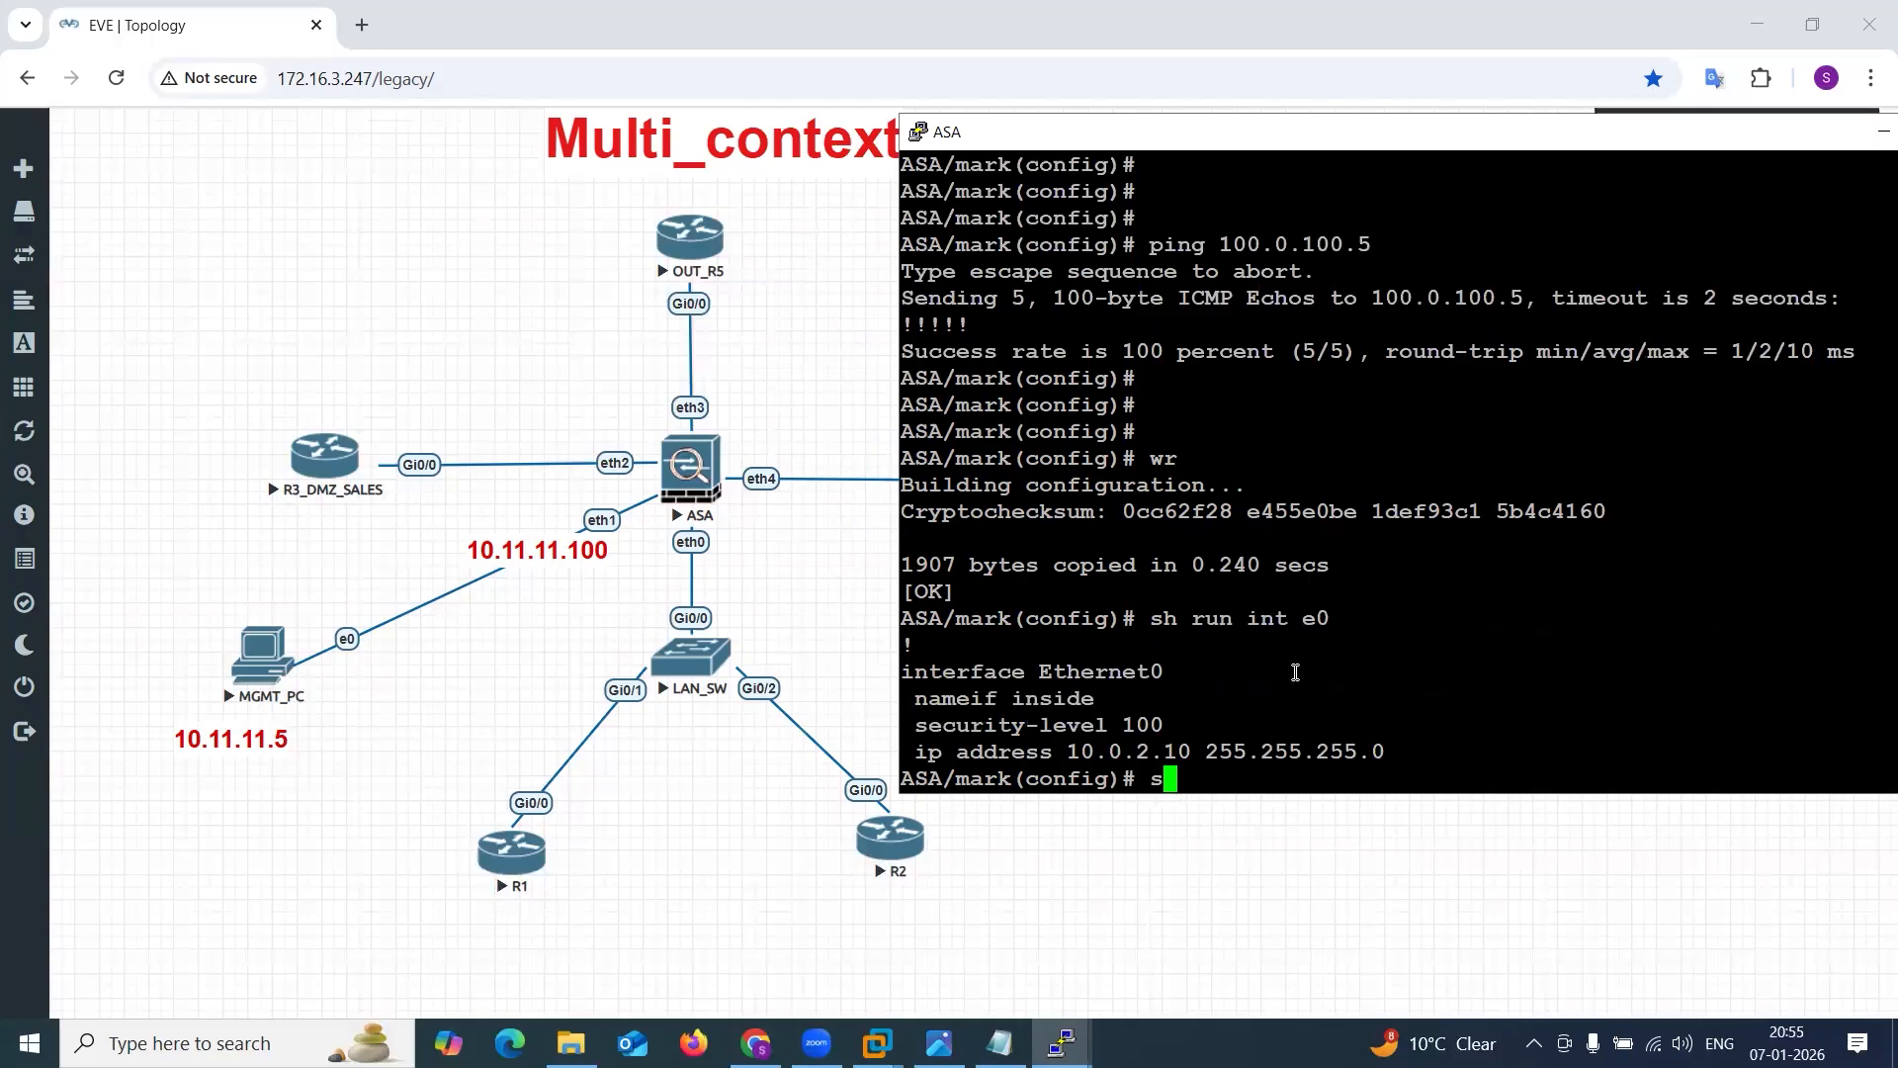
text(h int eo)
key(BackSpace)
text(0)
key(Return)
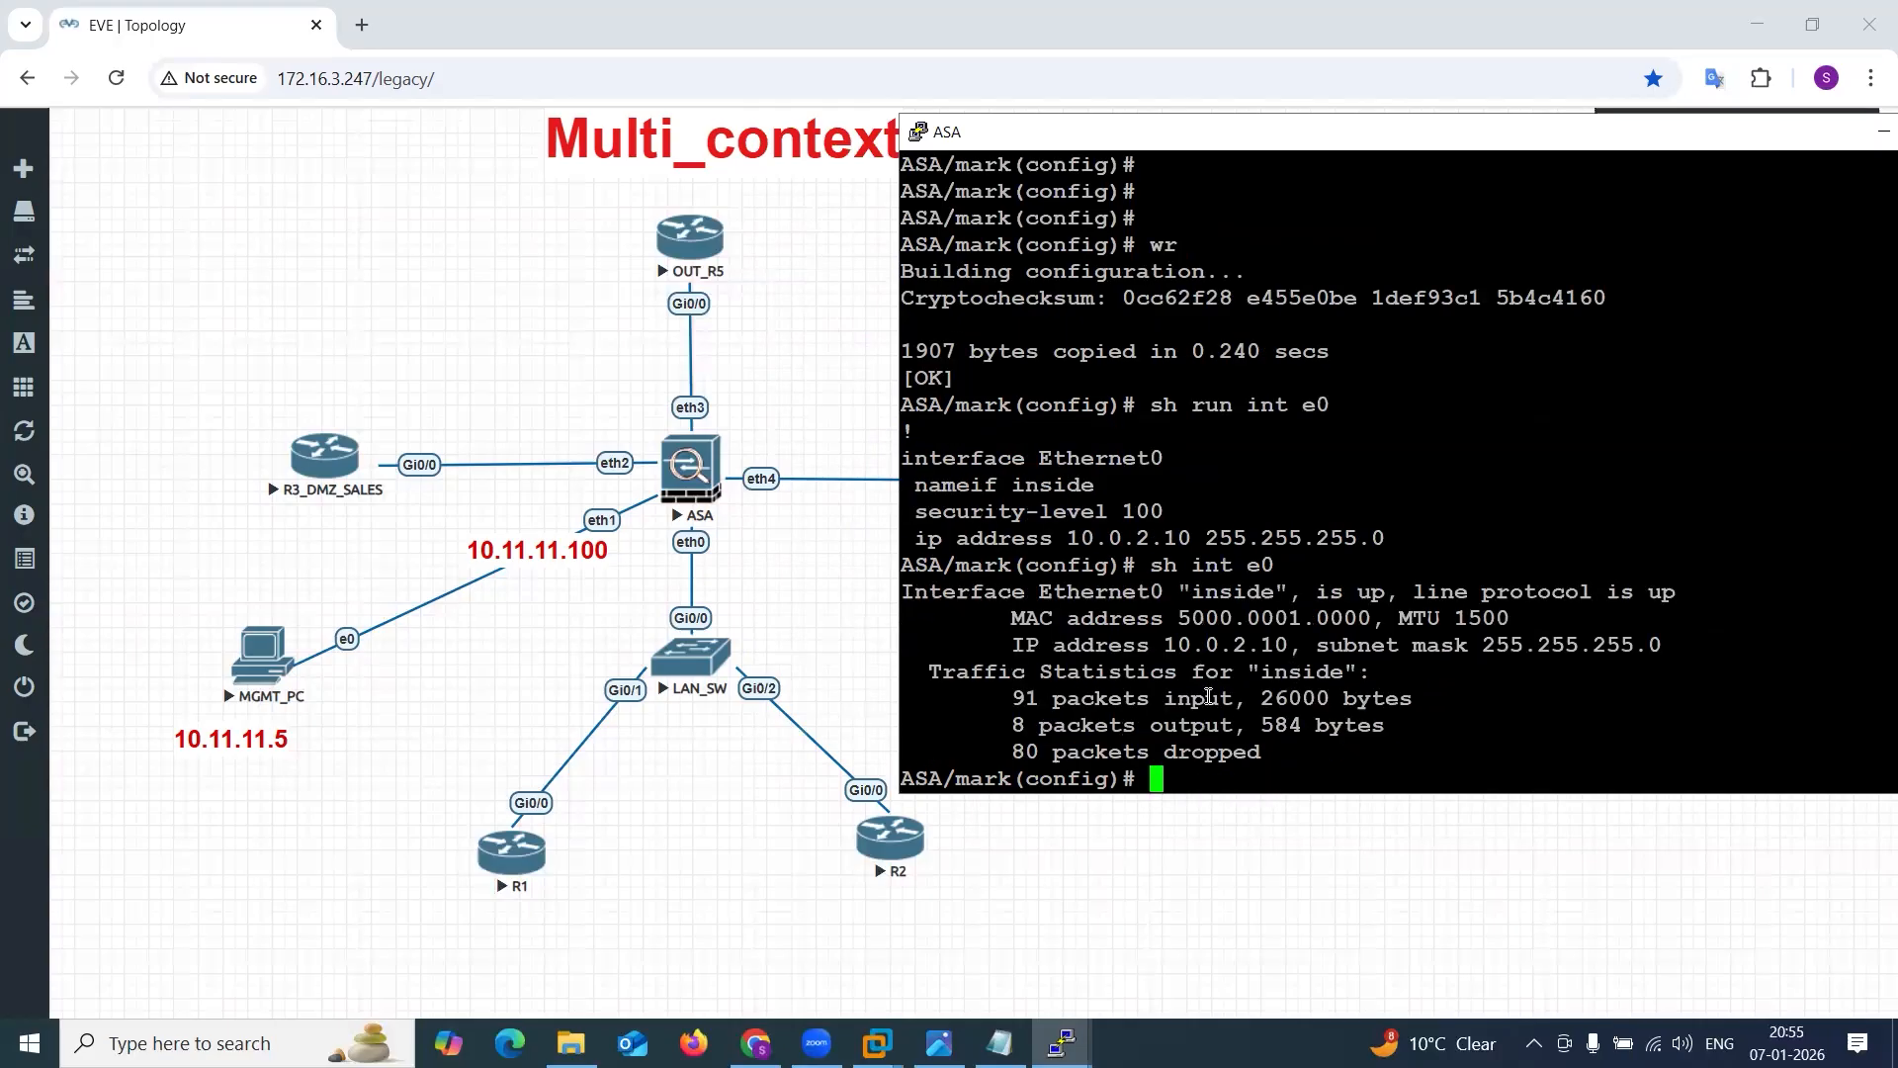
drag(1181, 620, 1364, 613)
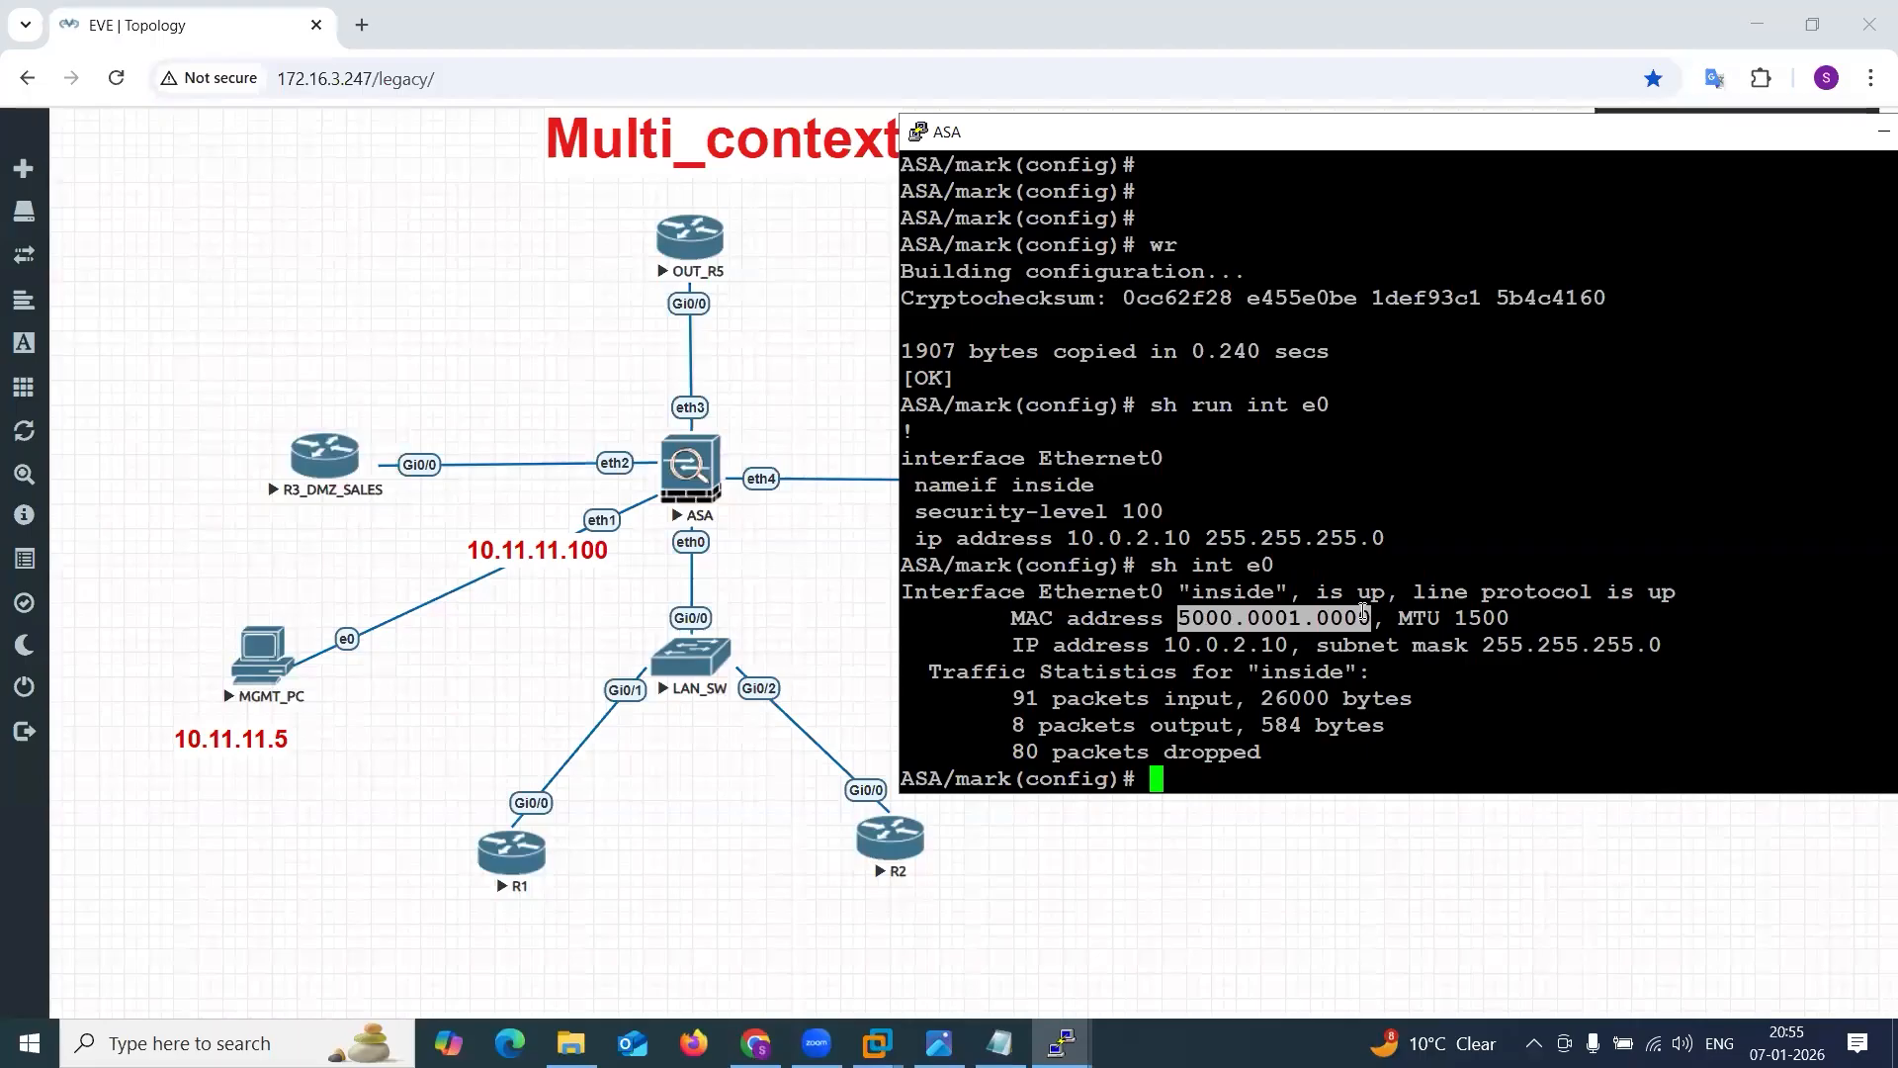
In Notepad's ASA 8PM Config.txt, add a dashed separator in the R1 section with the line "mark -- e0 - 5000.0001.0000" beneath it.
key(super)
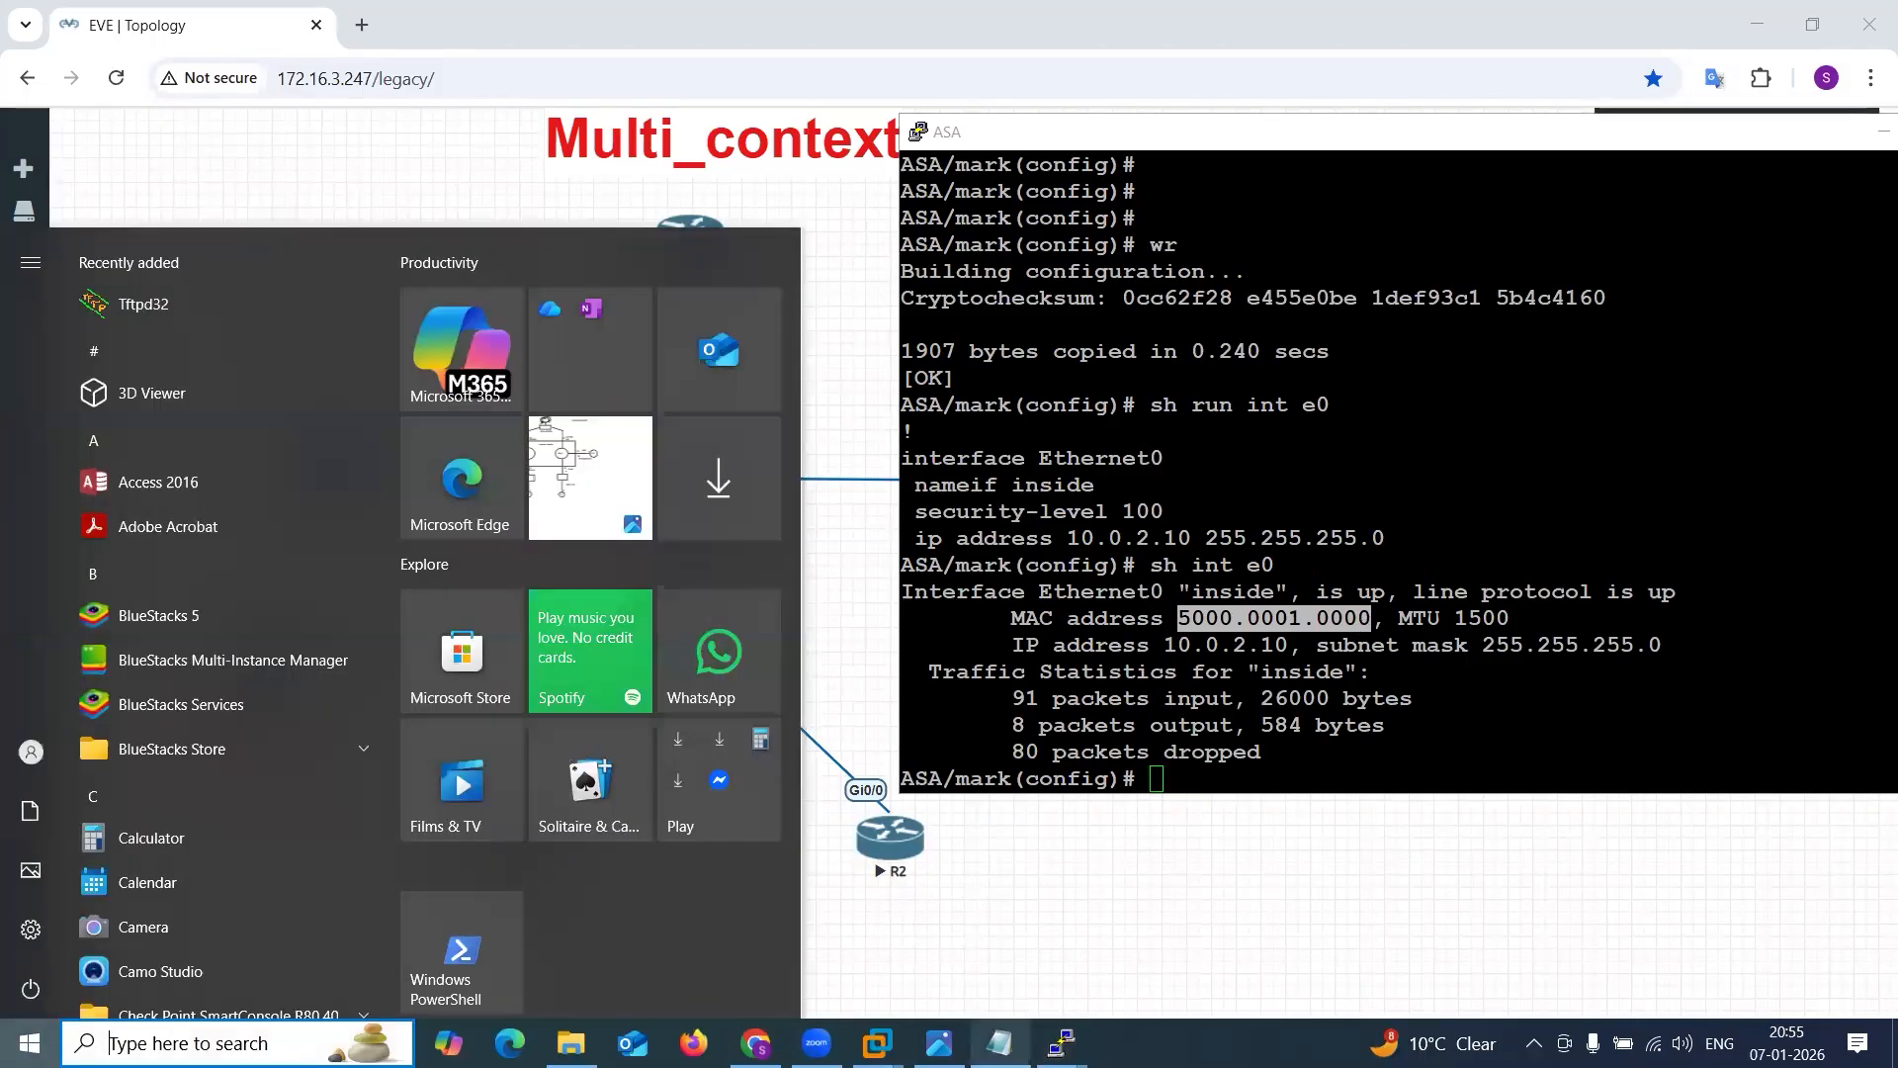
click(999, 1042)
click(741, 856)
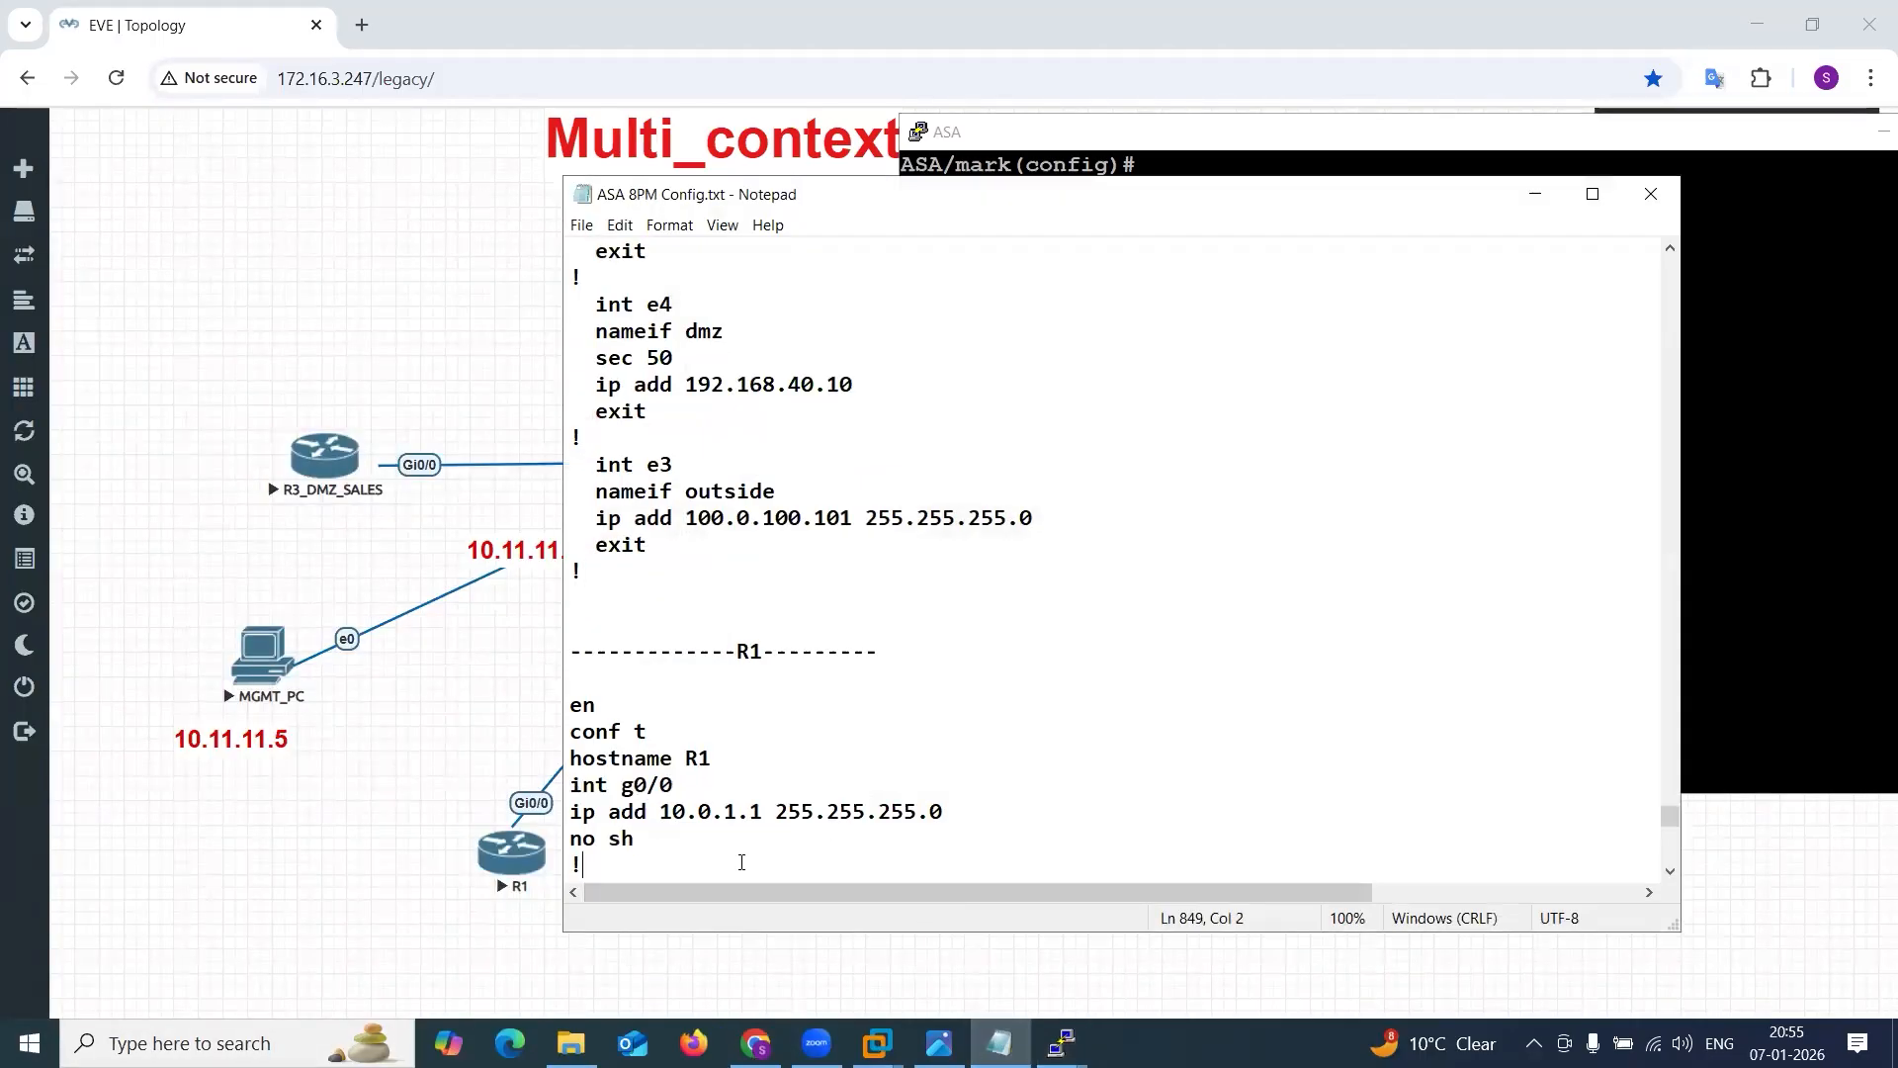
key(Return)
key(Return)
key(Return)
text(-----------)
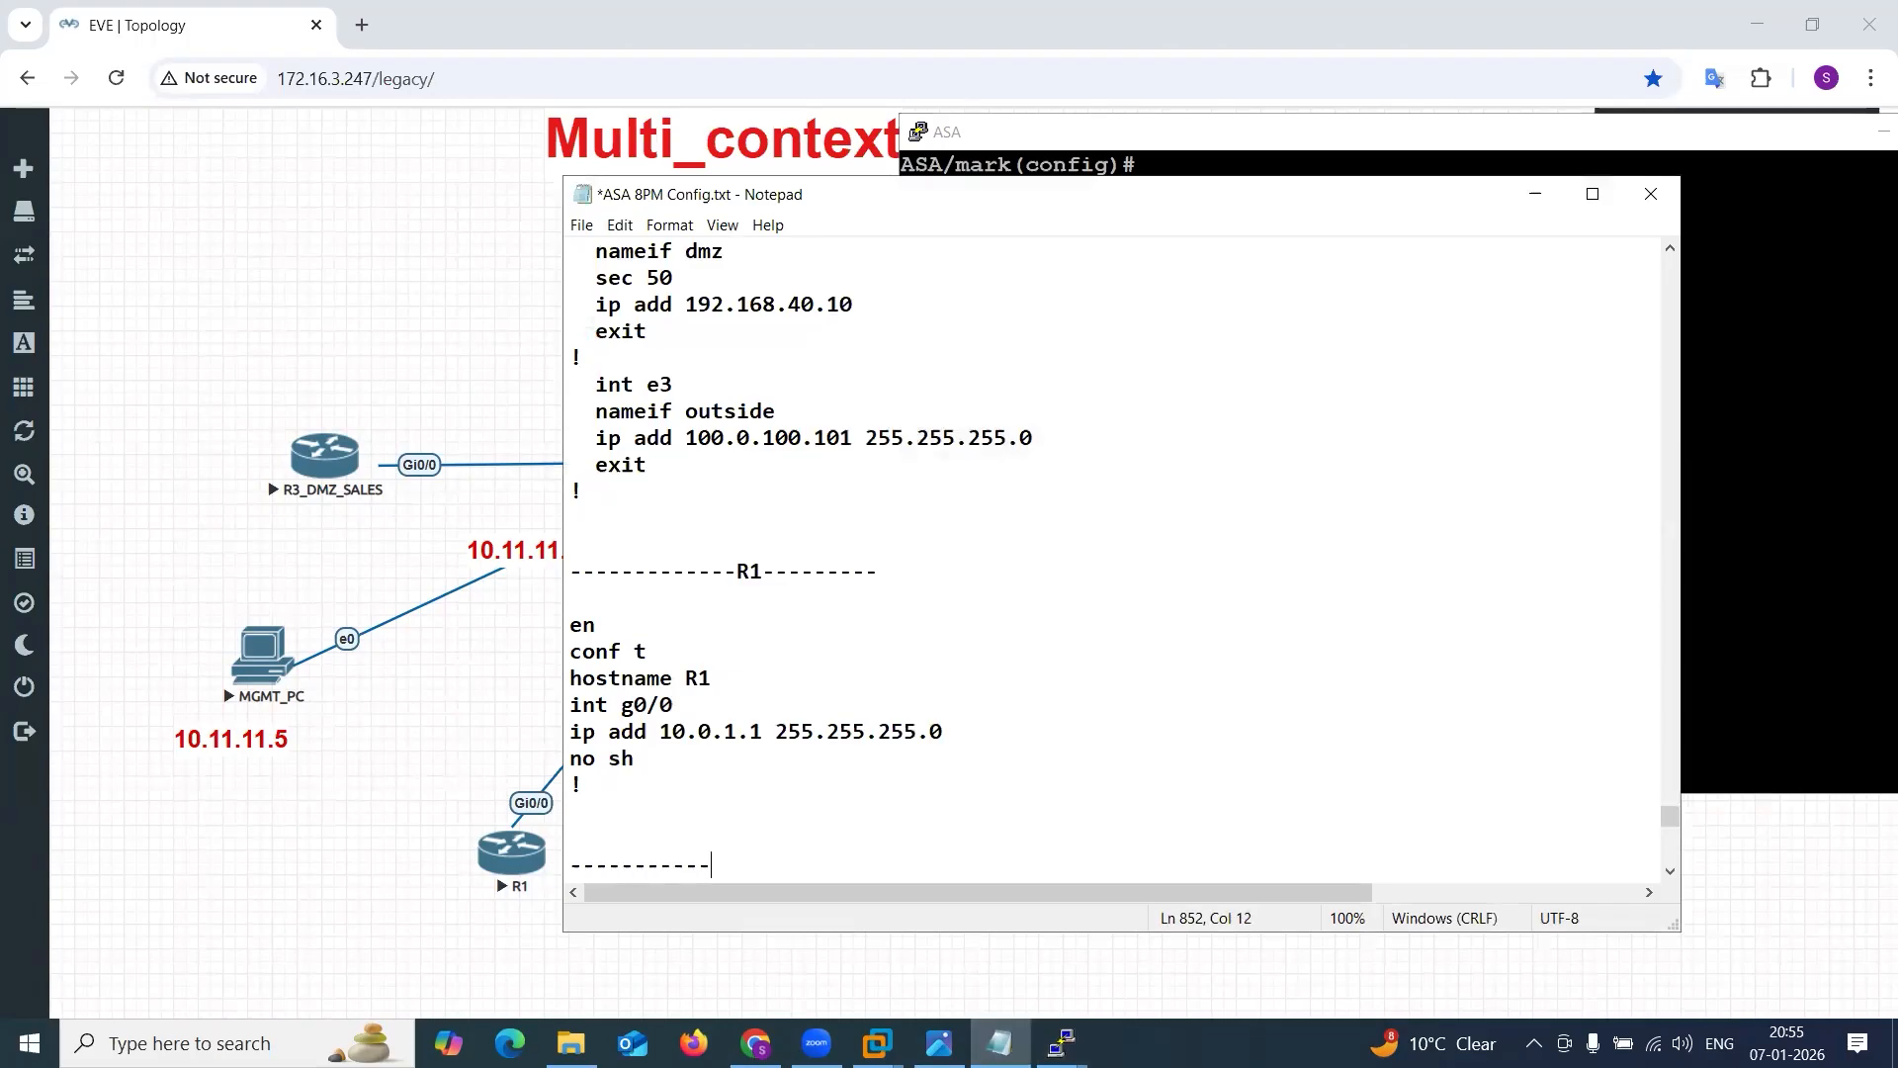
key(Return)
text(n)
key(BackSpace)
text(ma)
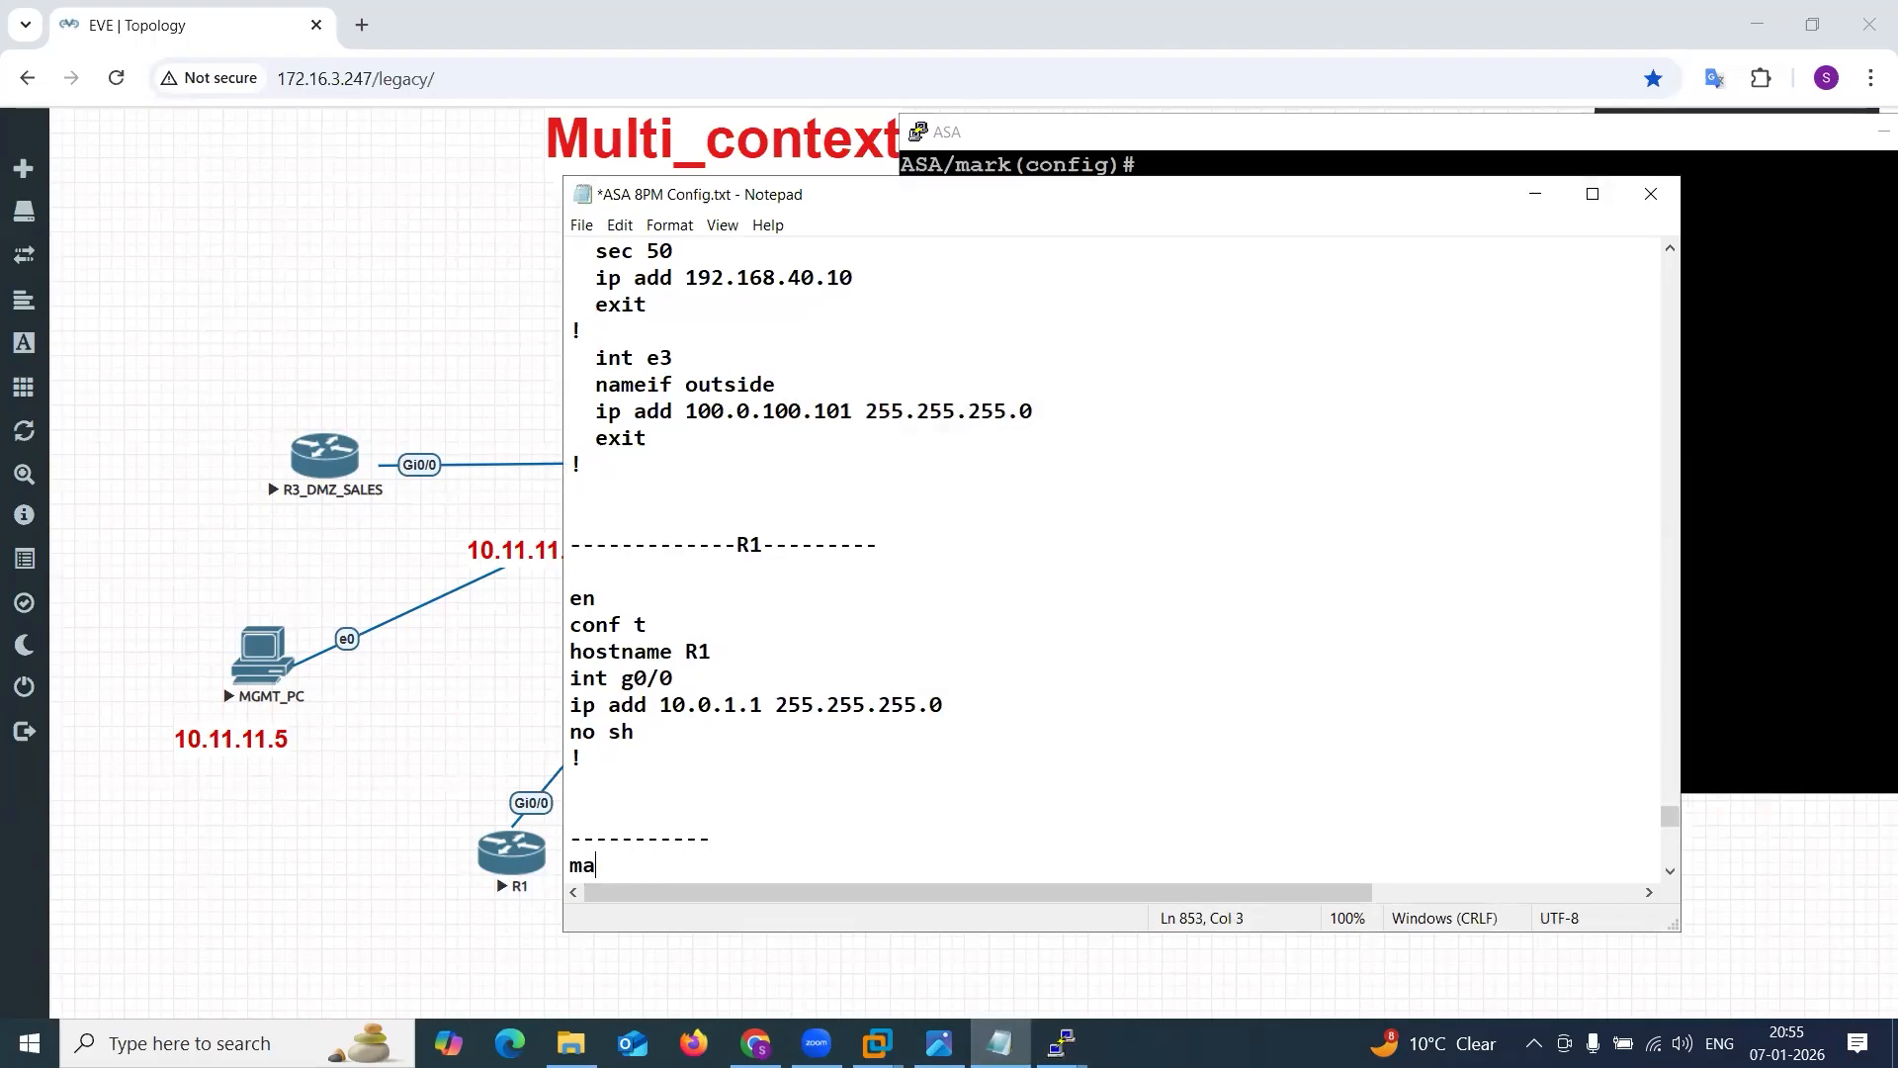
text(rk -- e0 -)
text(5000.0001.0000)
key(Return)
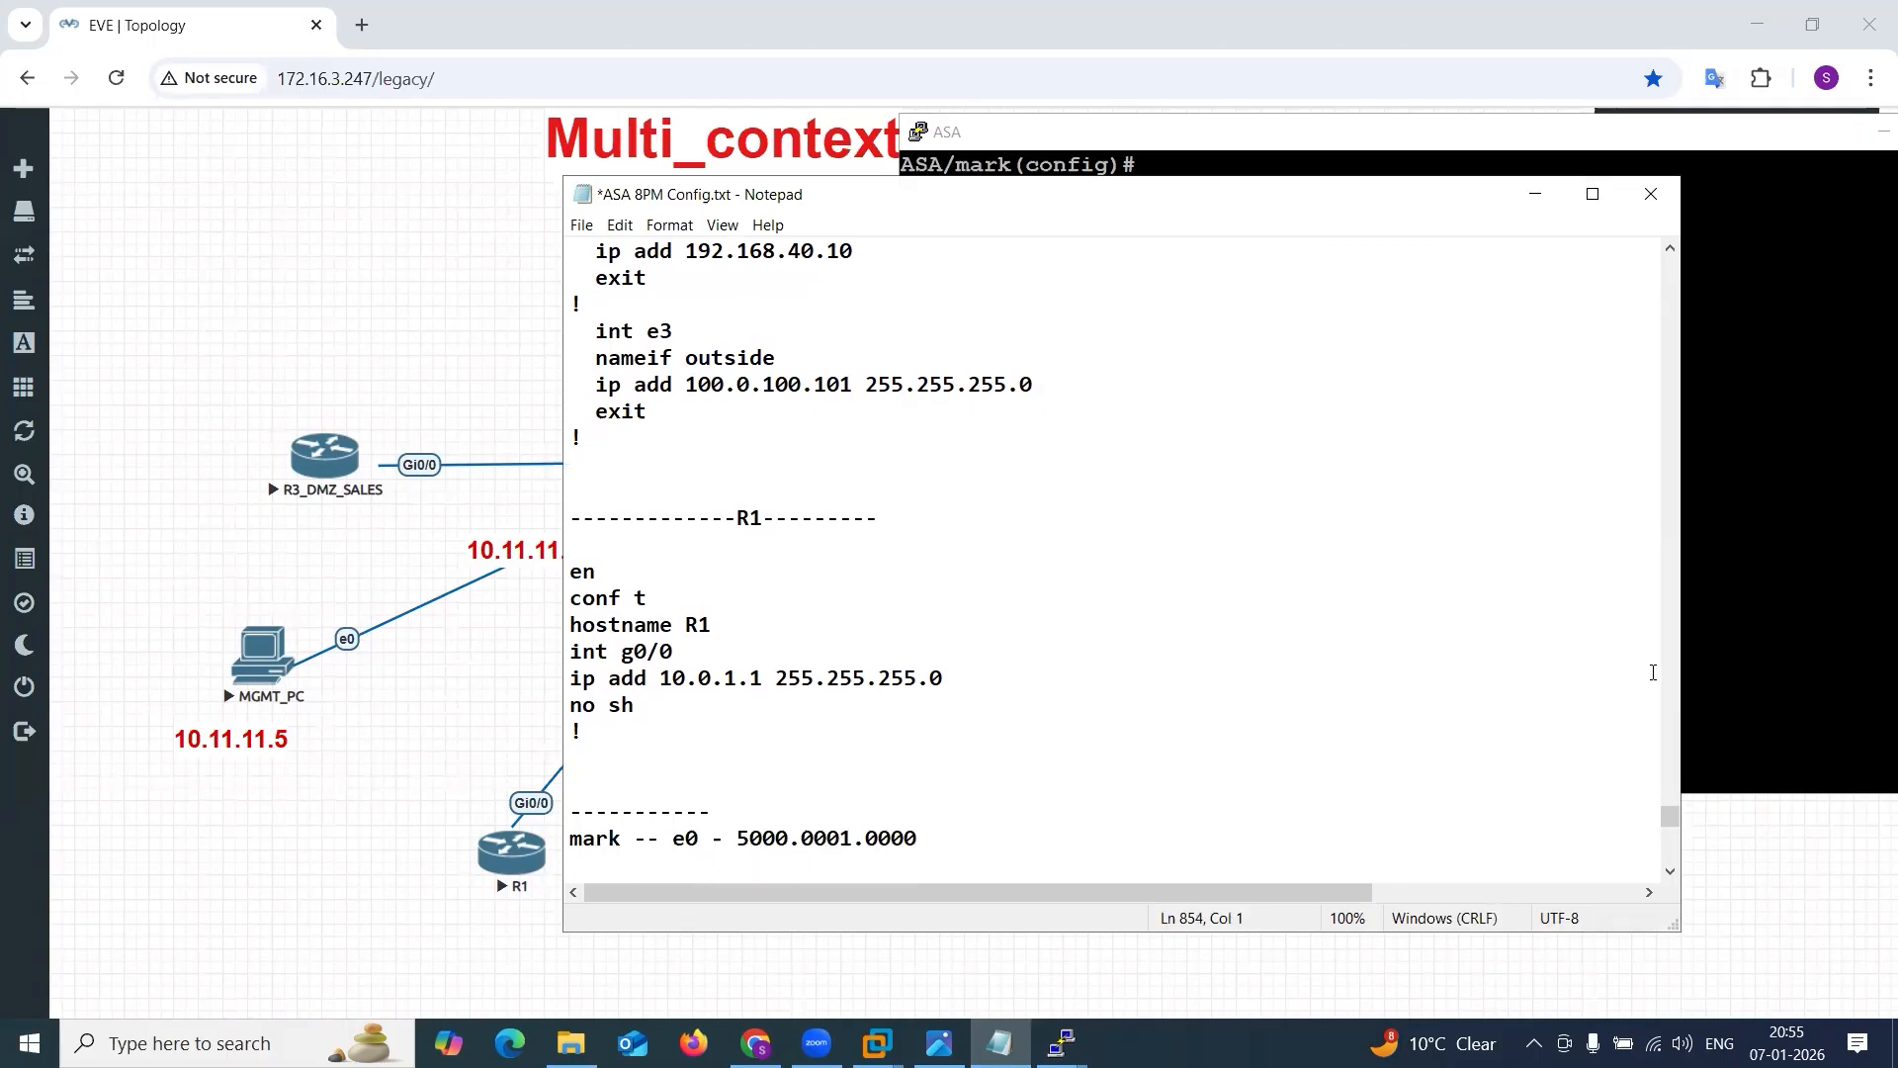
Return to the ASA console and change to the sales context.
click(1764, 654)
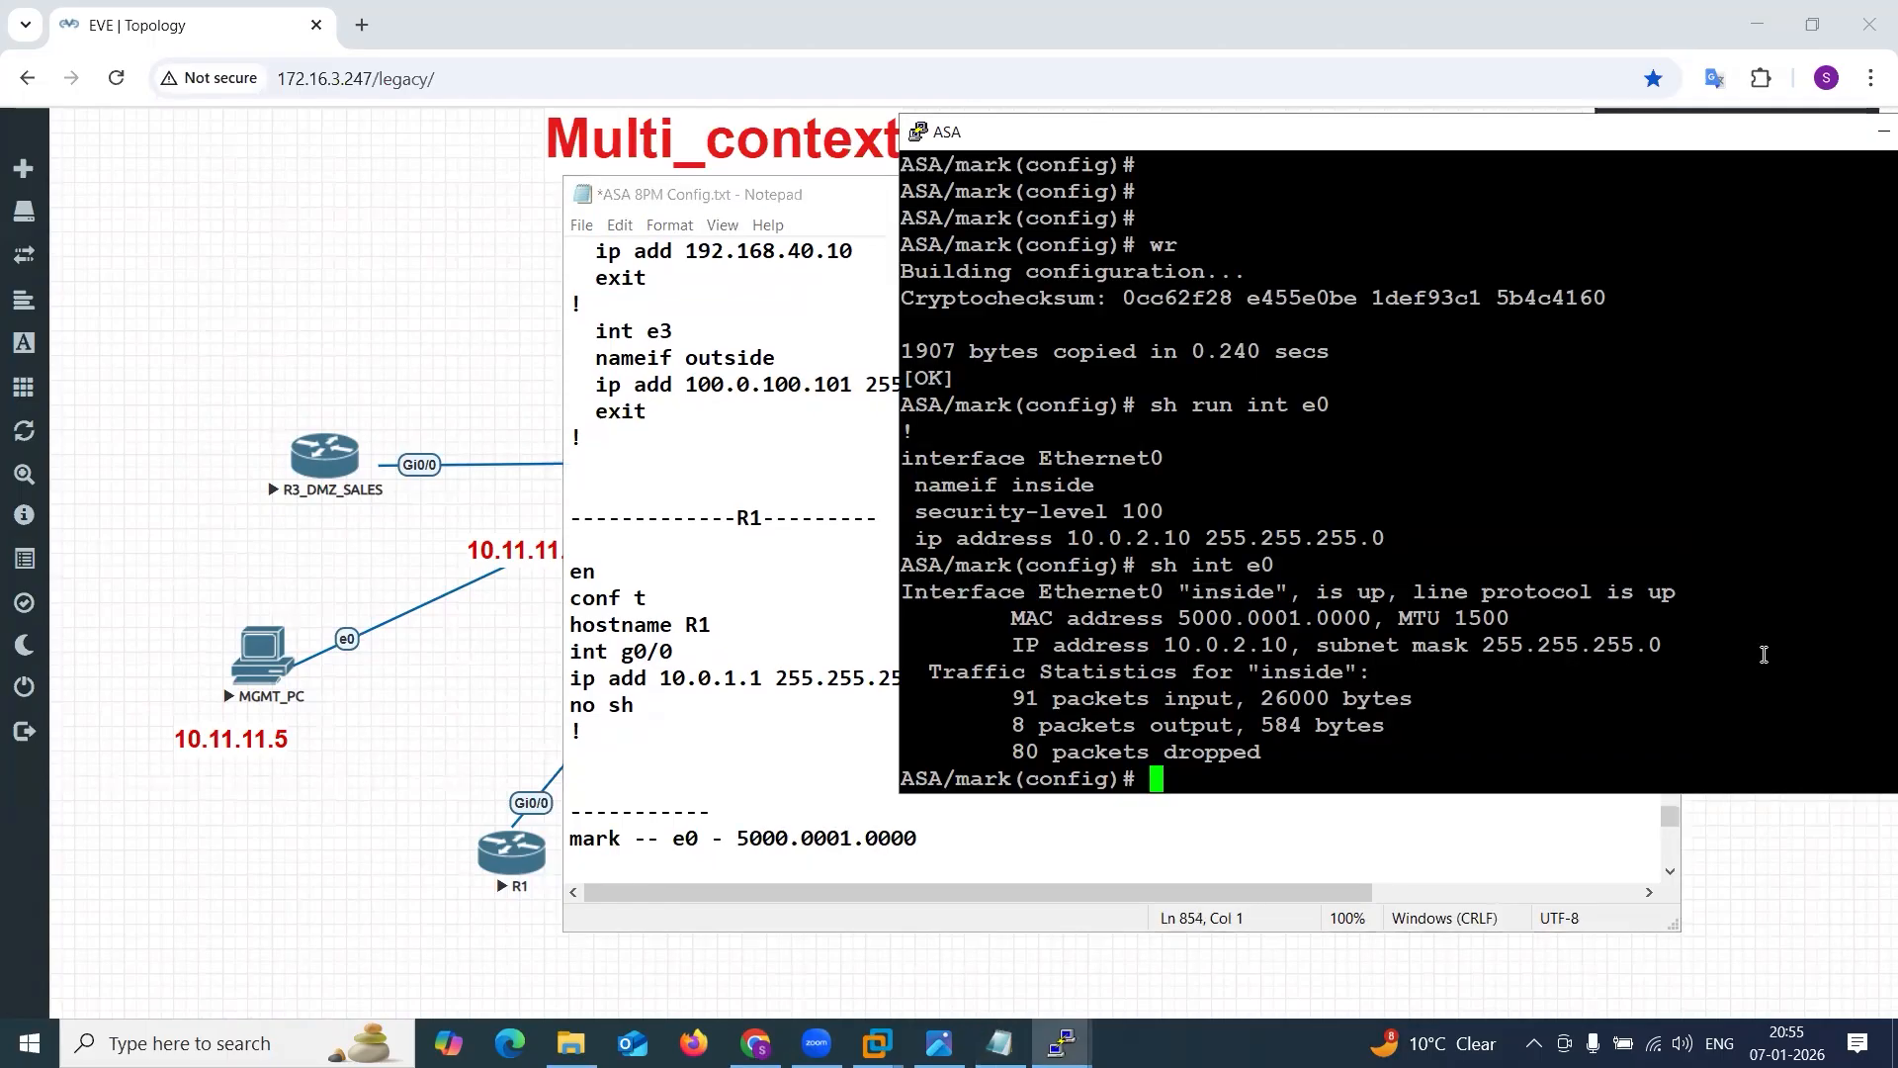
text(cha)
key(Tab)
text(to )
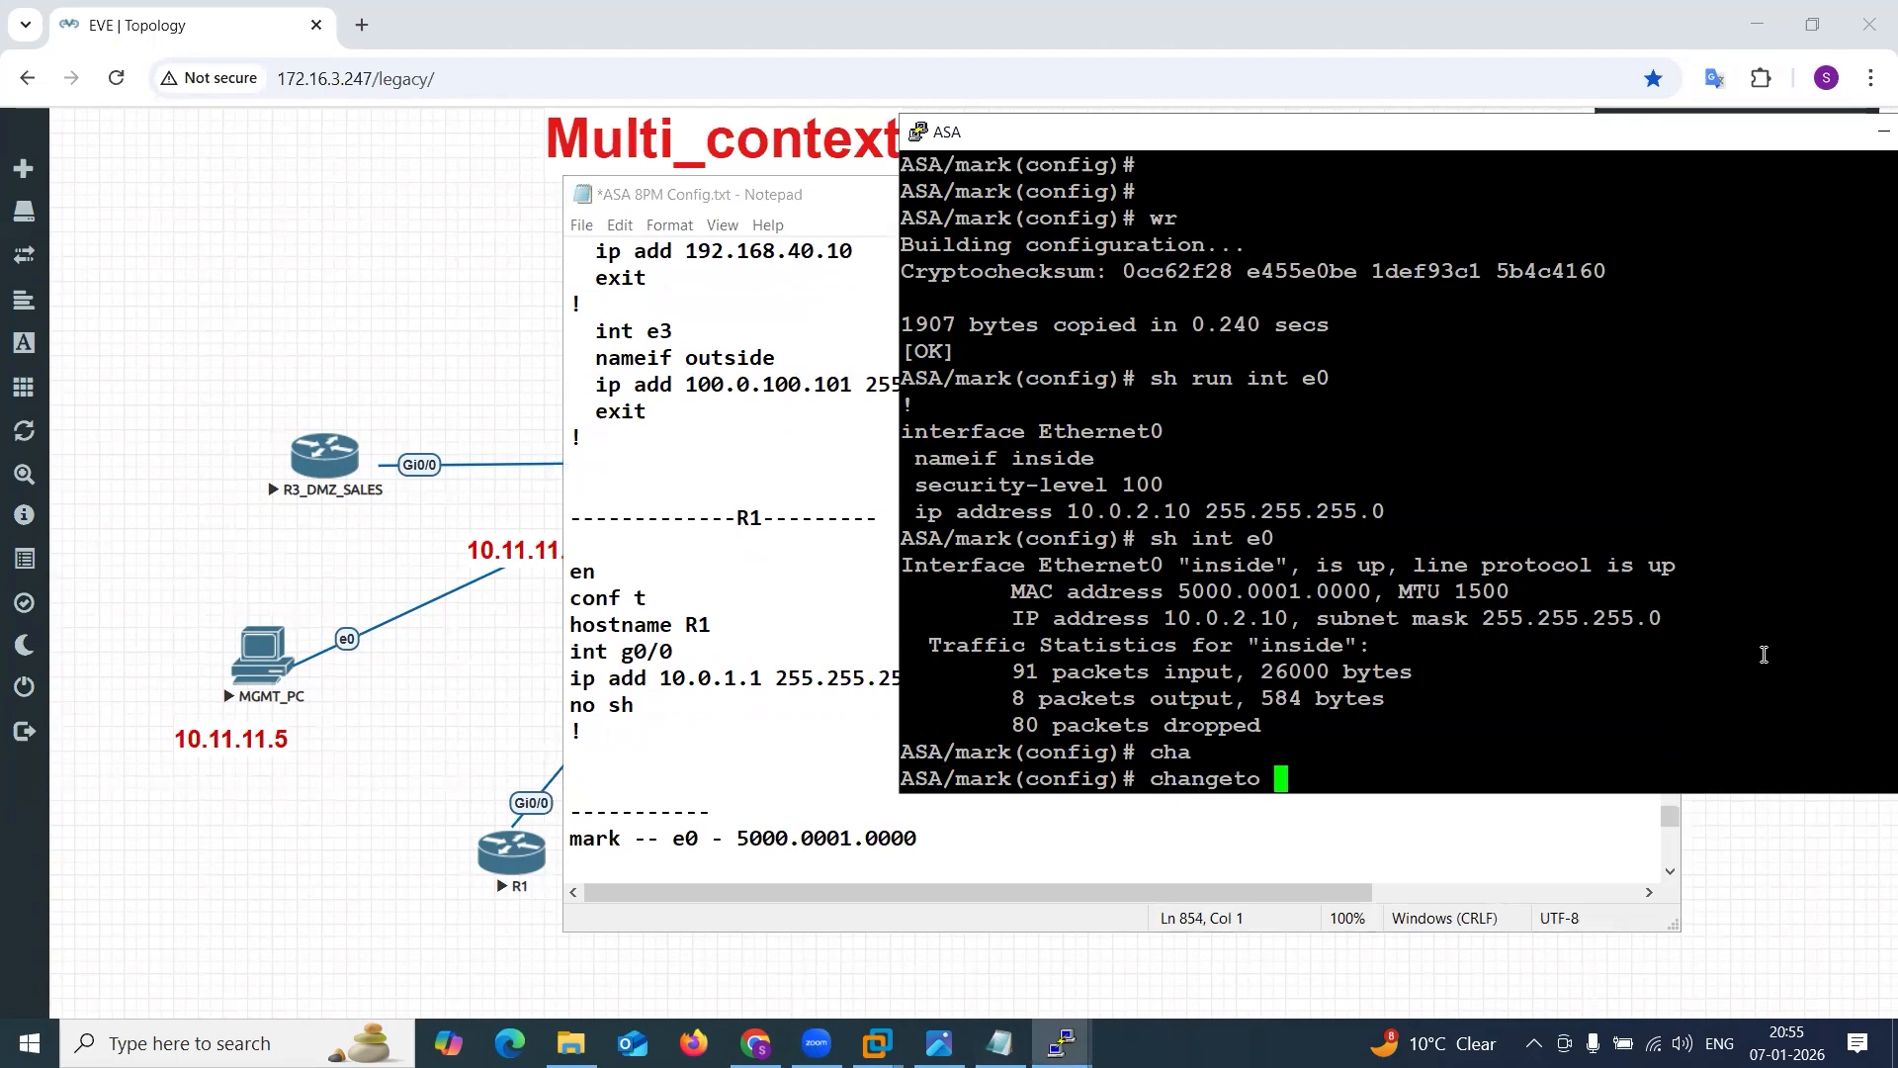
text(con)
key(Tab)
text(sales)
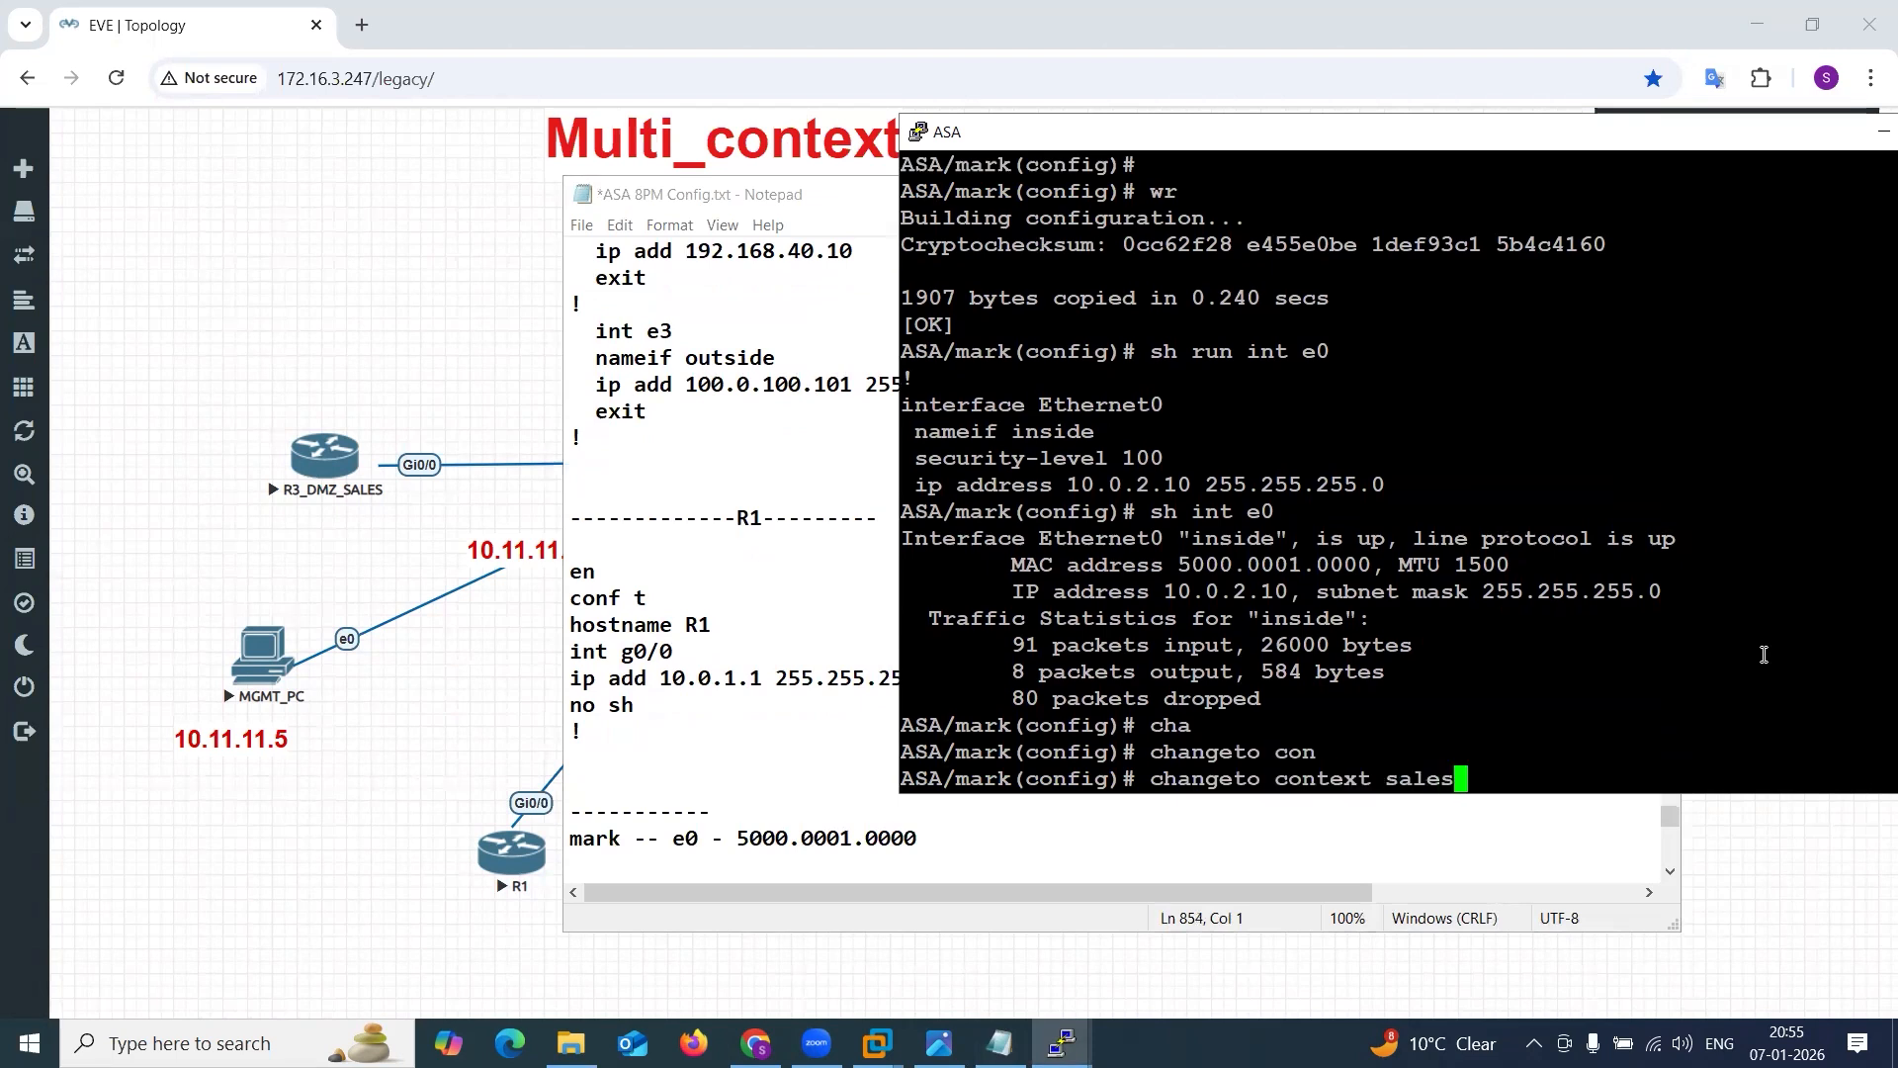
key(Return)
Show the ASA command history and copy the commands from changeto context sales through the mark pings into the notes above the dashed separator.
key(Return)
key(Return)
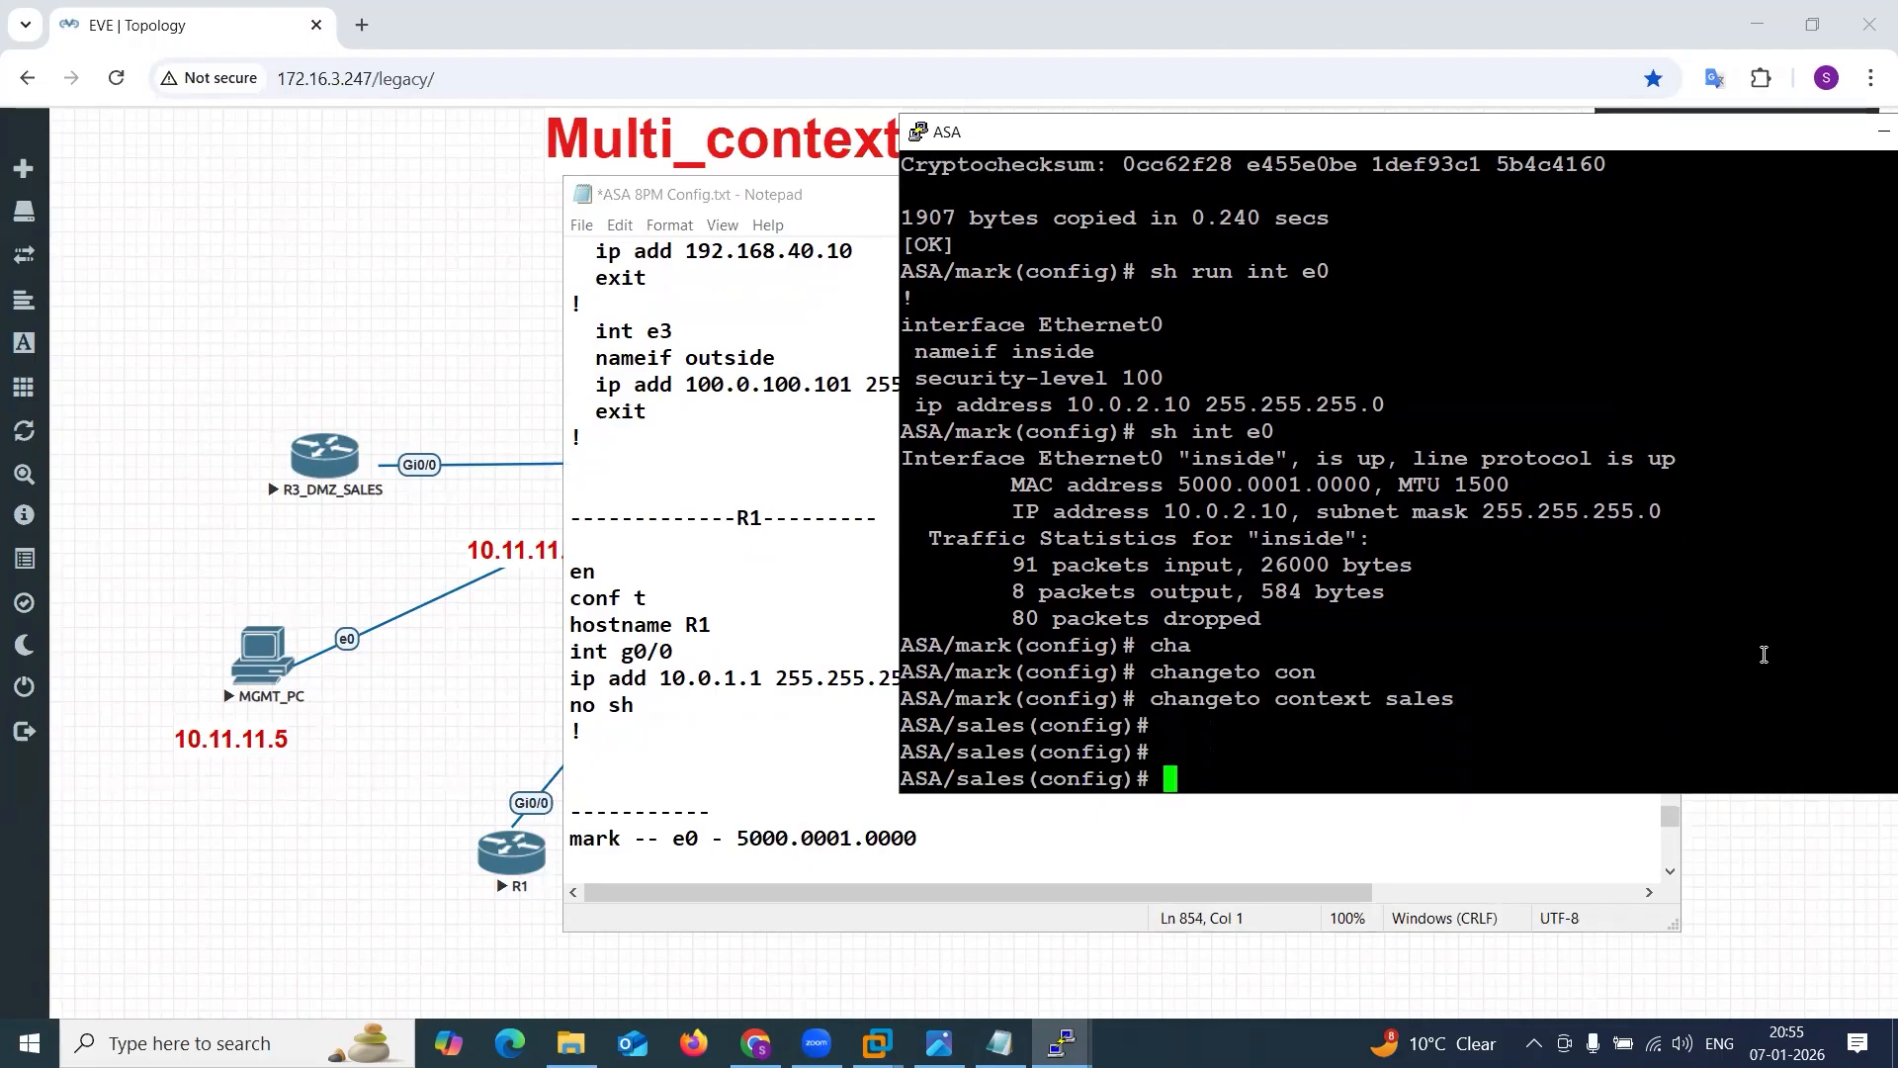
text(sh his)
key(Return)
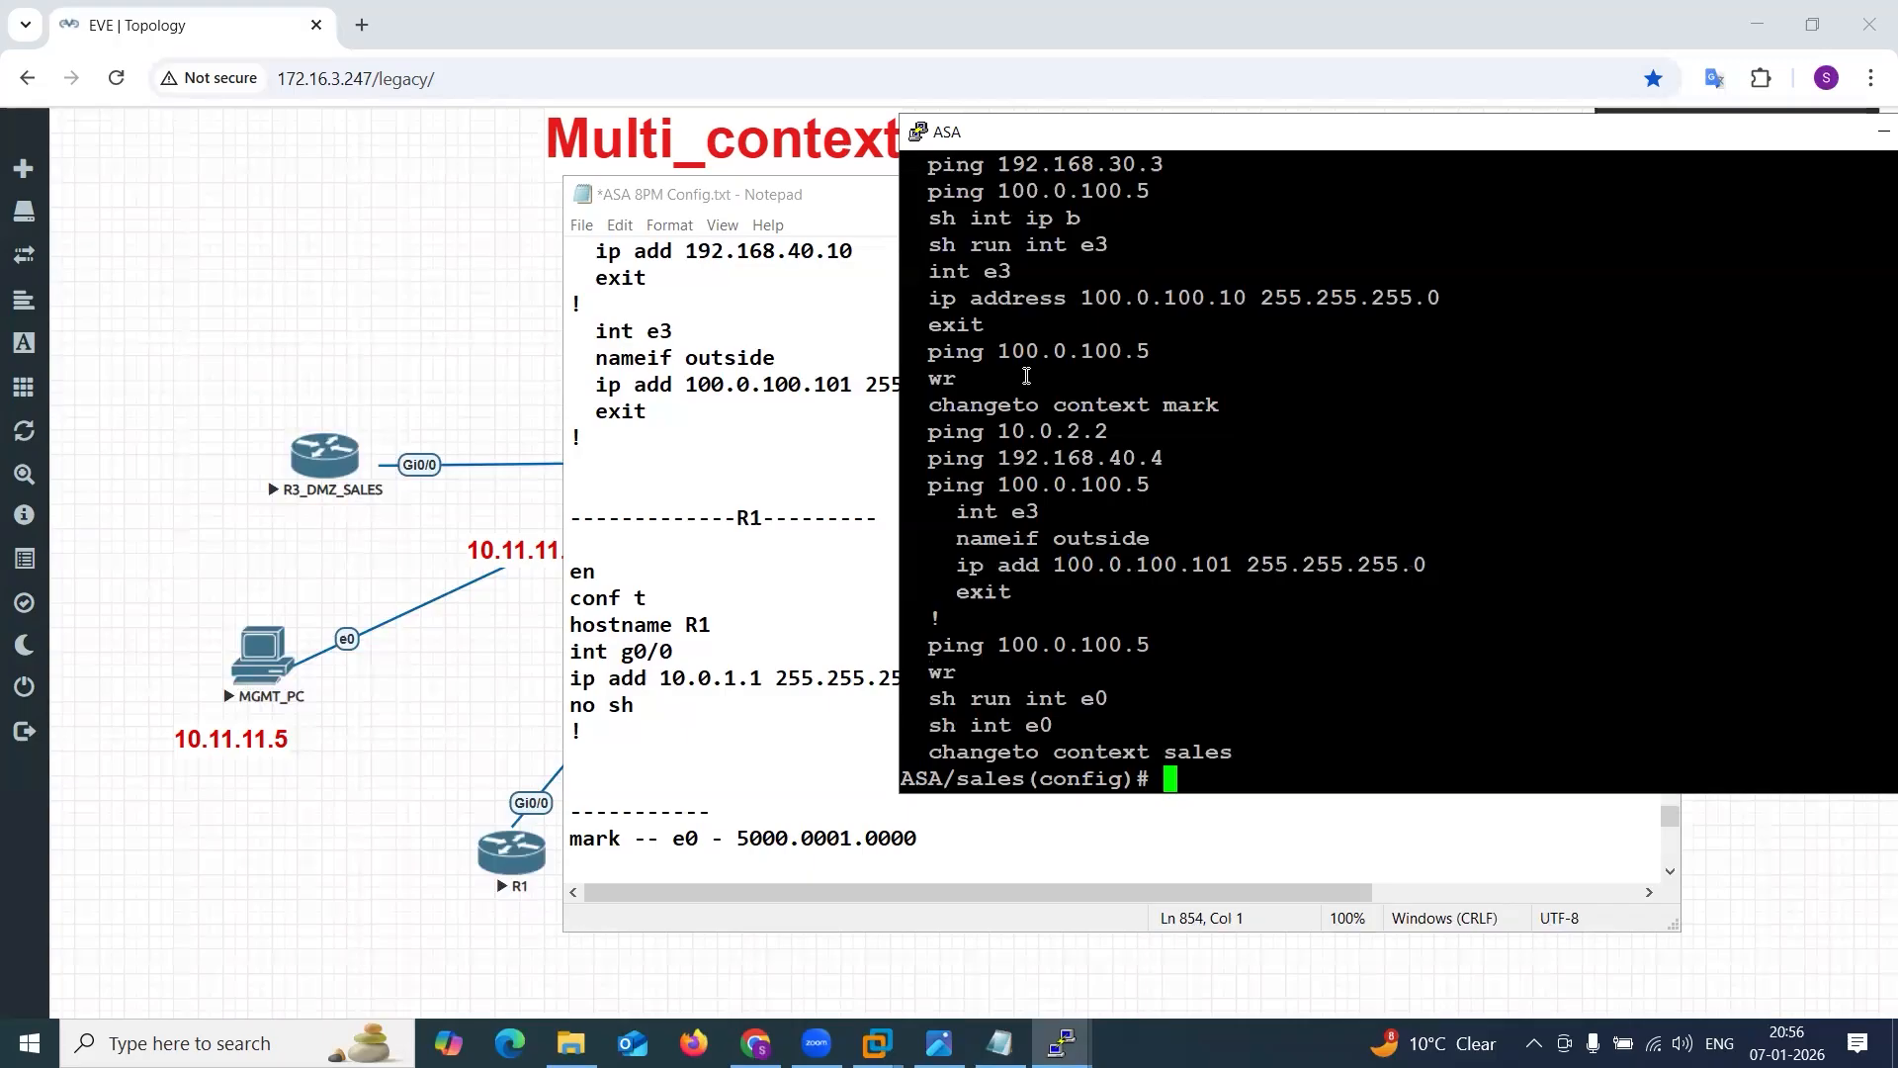
scroll(1026, 376, up, 4)
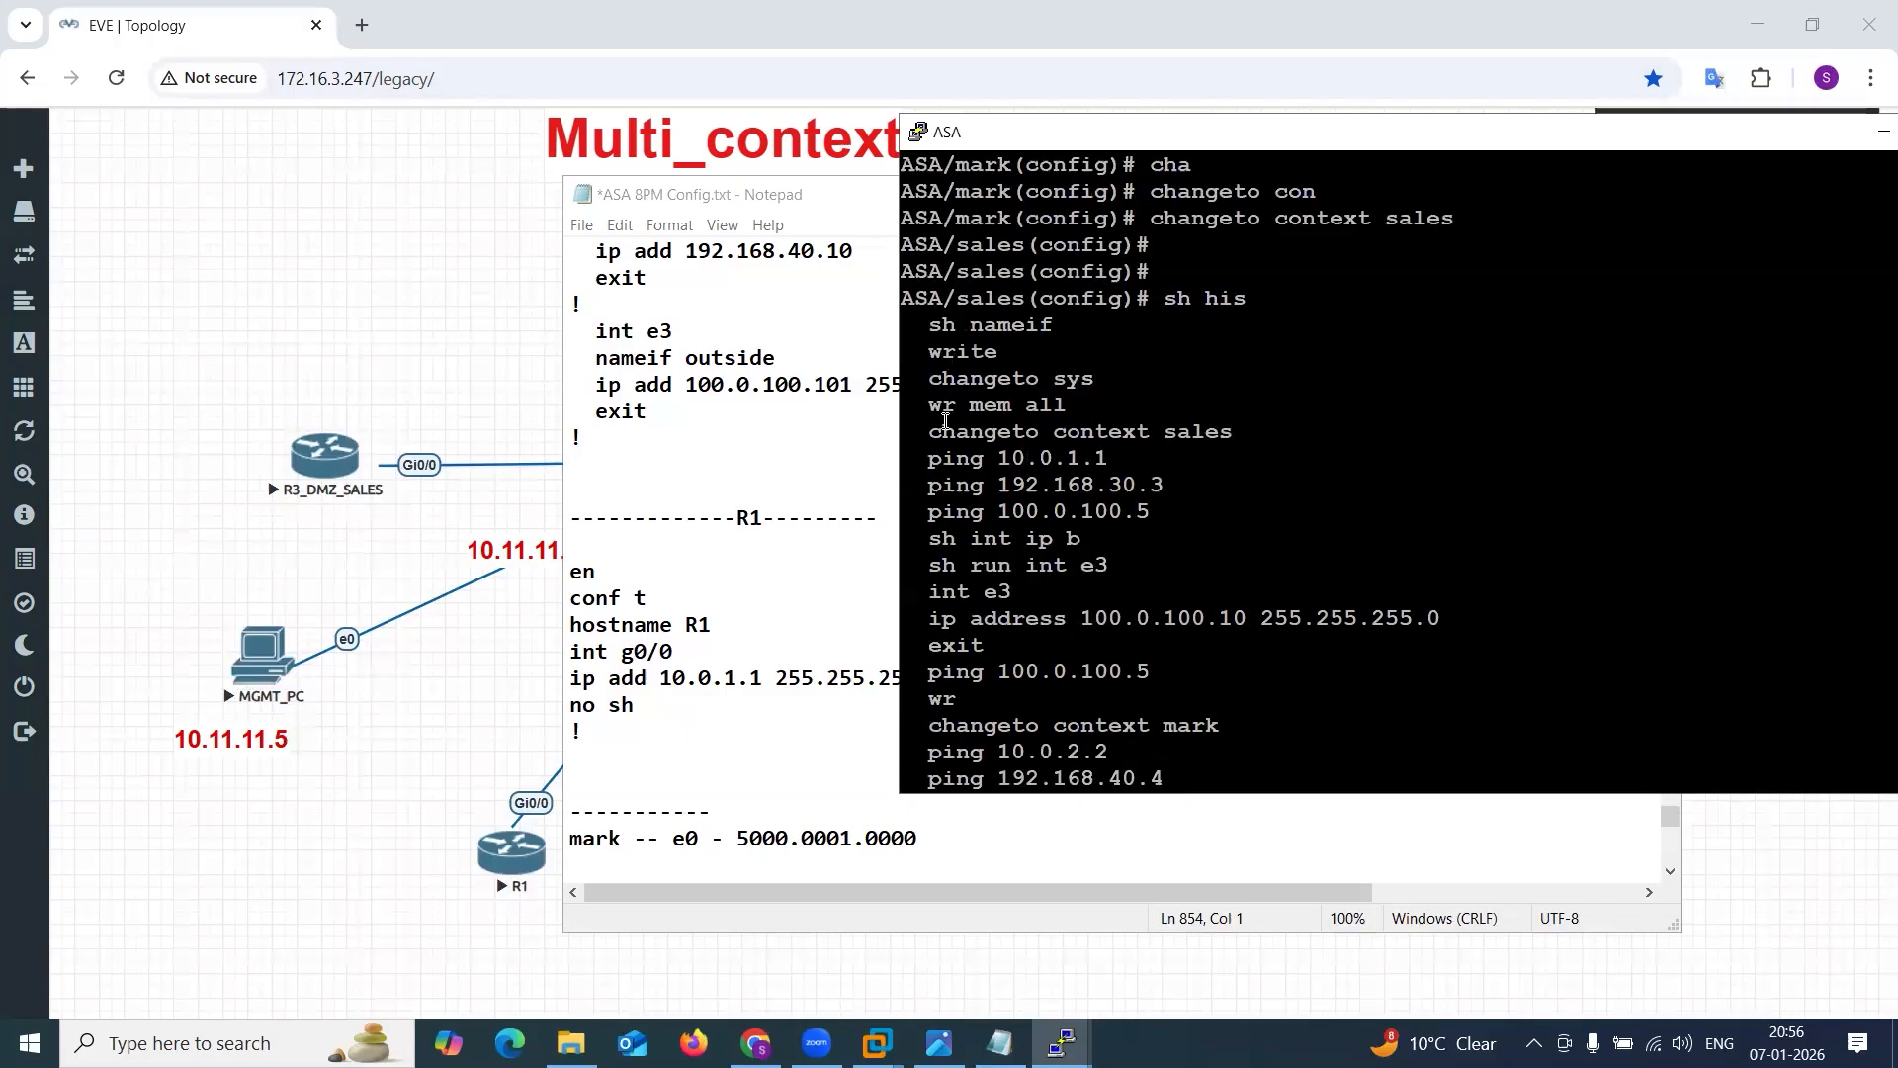
drag(928, 431, 1206, 492)
click(644, 772)
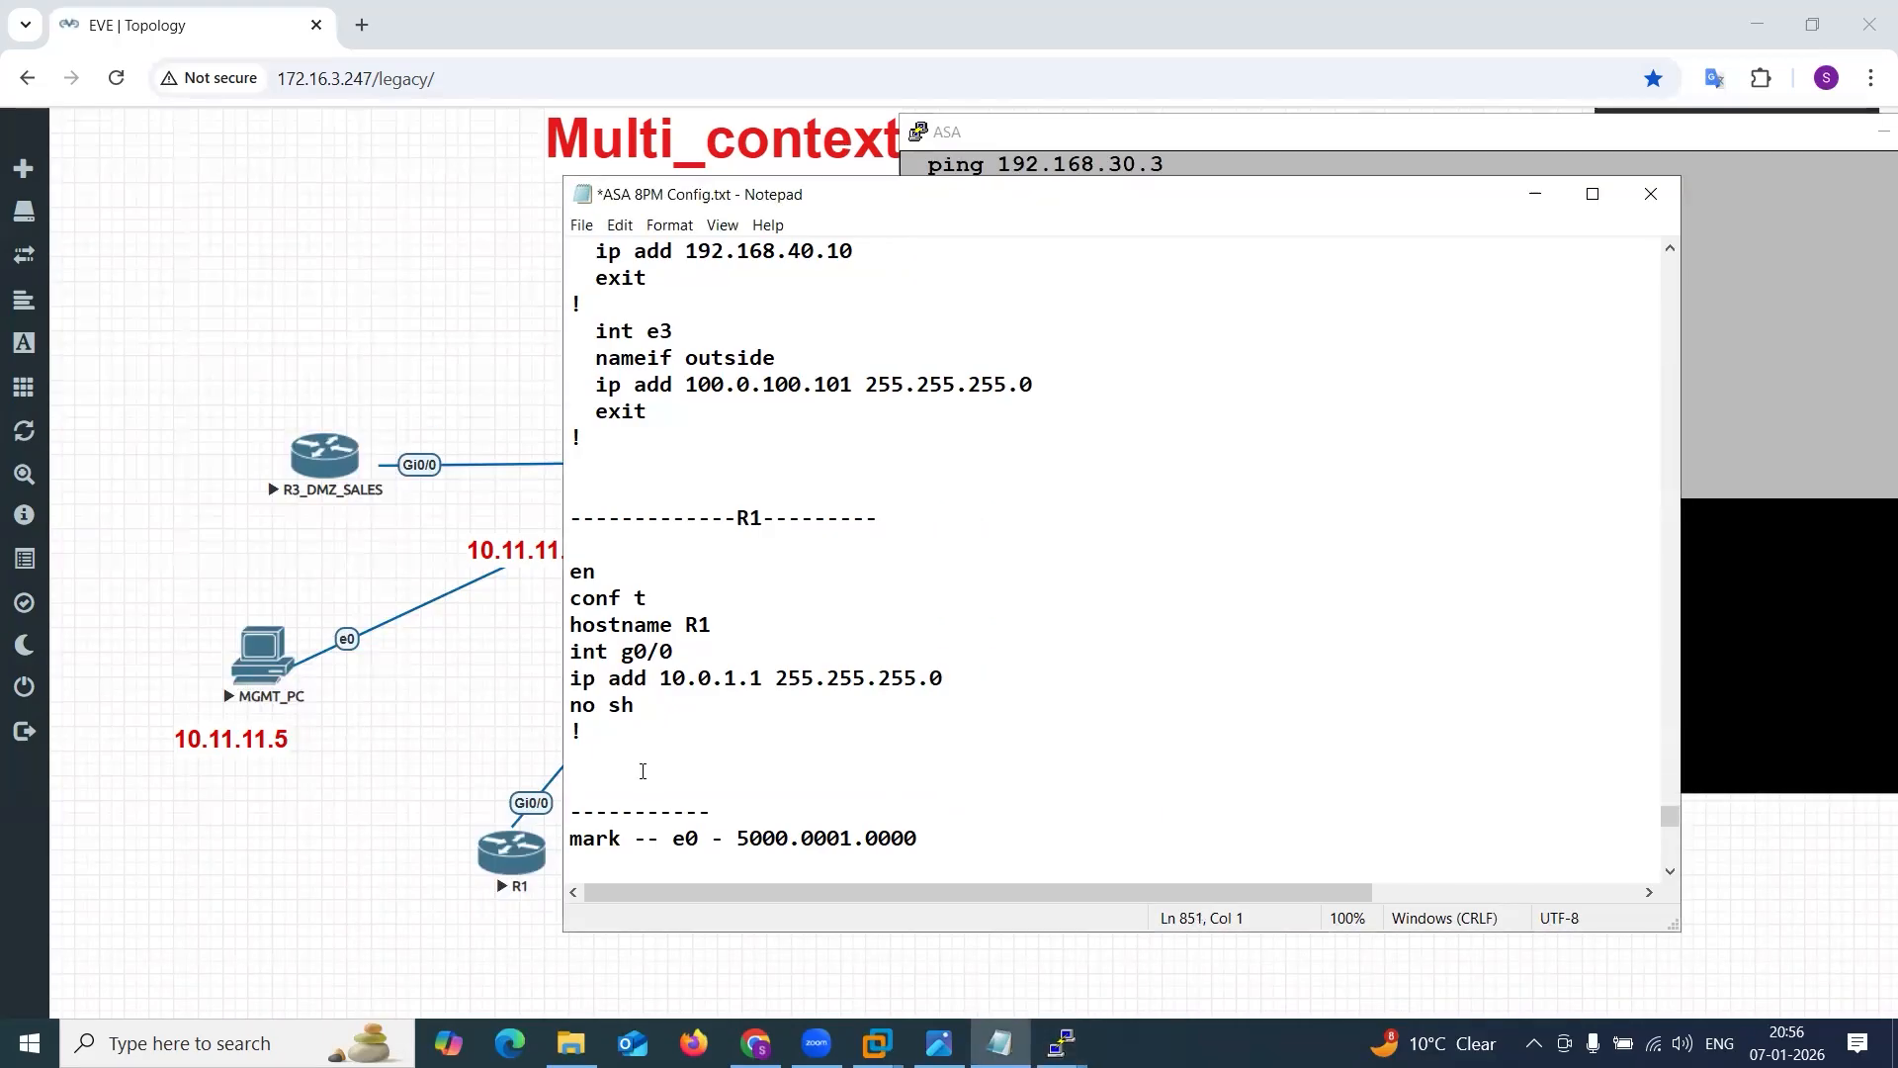
text(changeto context sales   ping 10.0.1.1   ping 192.168.30.3   ping 100.0.100.5   sh int ip b   sh run int e3   int e3   ip address 100.0.100.10 255.255.255.0   exit   ping 100.0.100.5   wr   changeto context mark   ping 10.0.2.2   ping 192.168.40.4   ping 100.0.100.5)
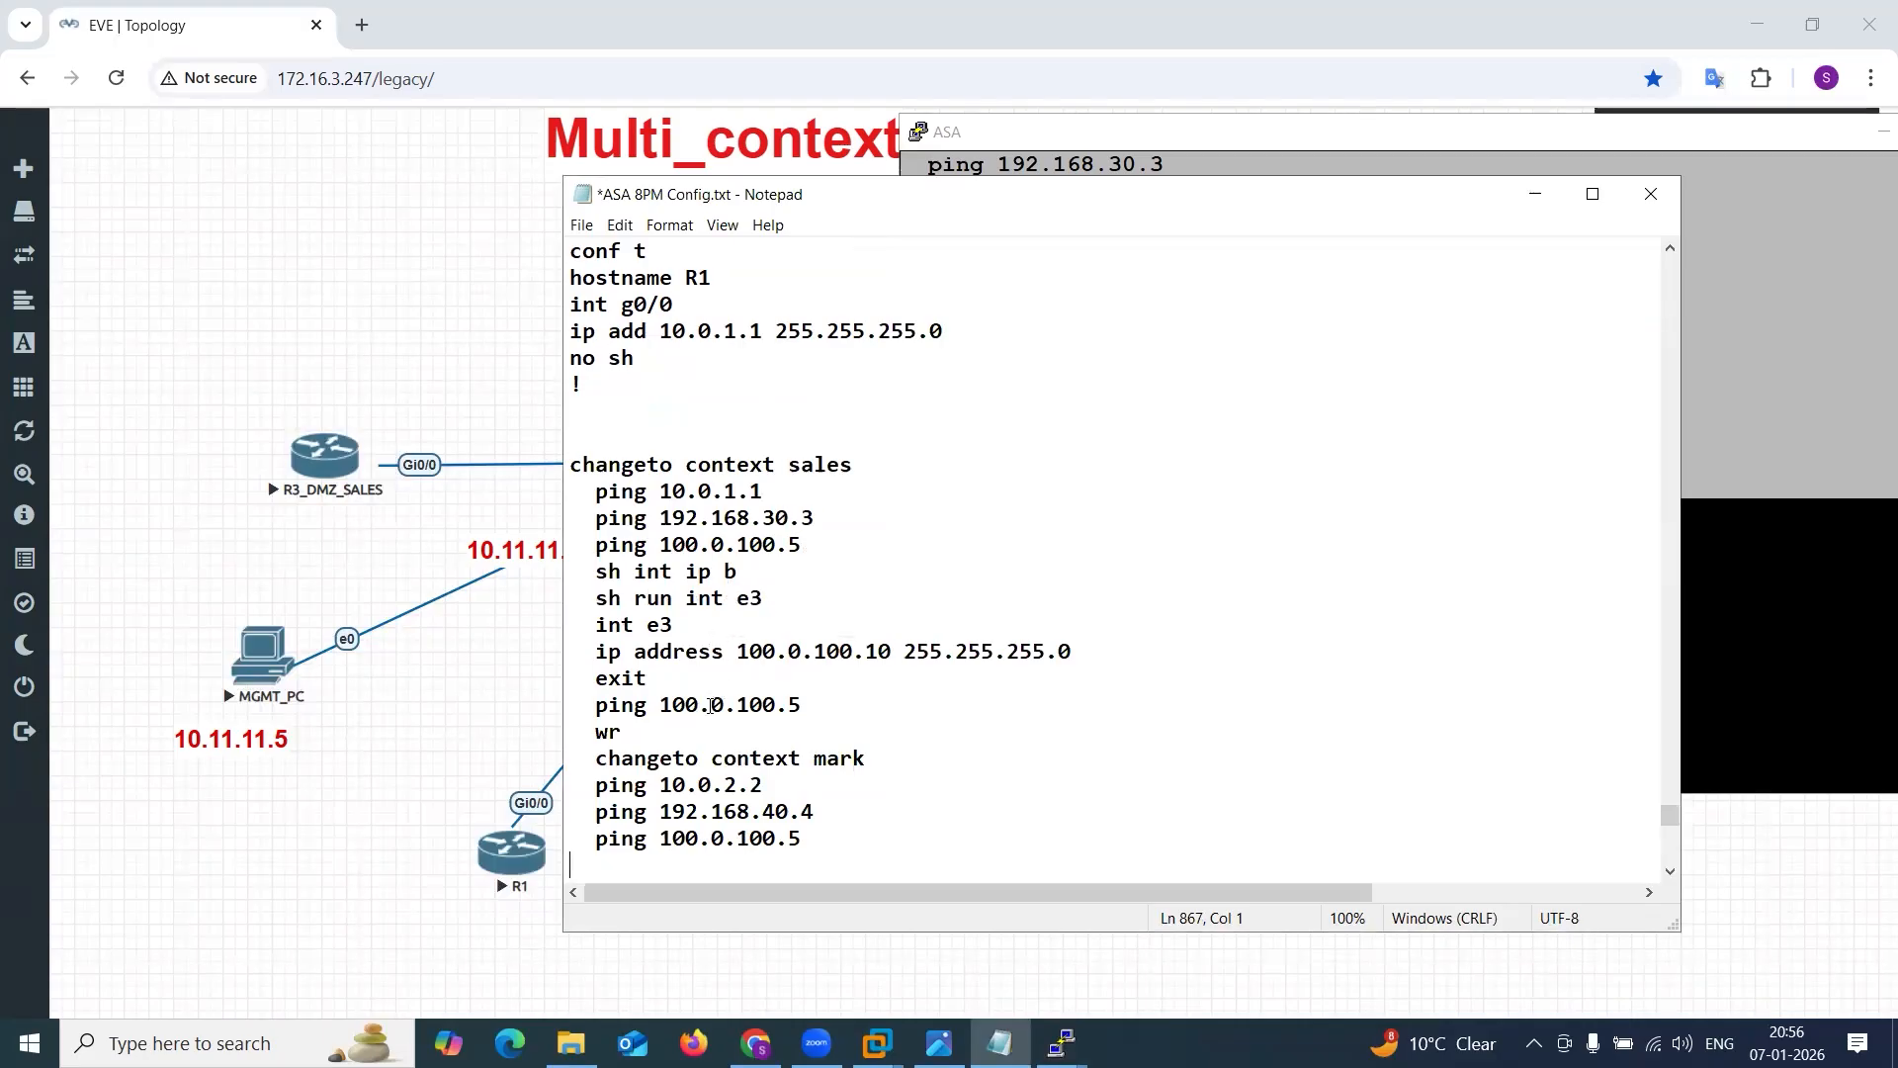
Replace the pasted lines between the sales and mark ping tests with "!", check both context names and save the file.
drag(650, 735, 570, 579)
text(!)
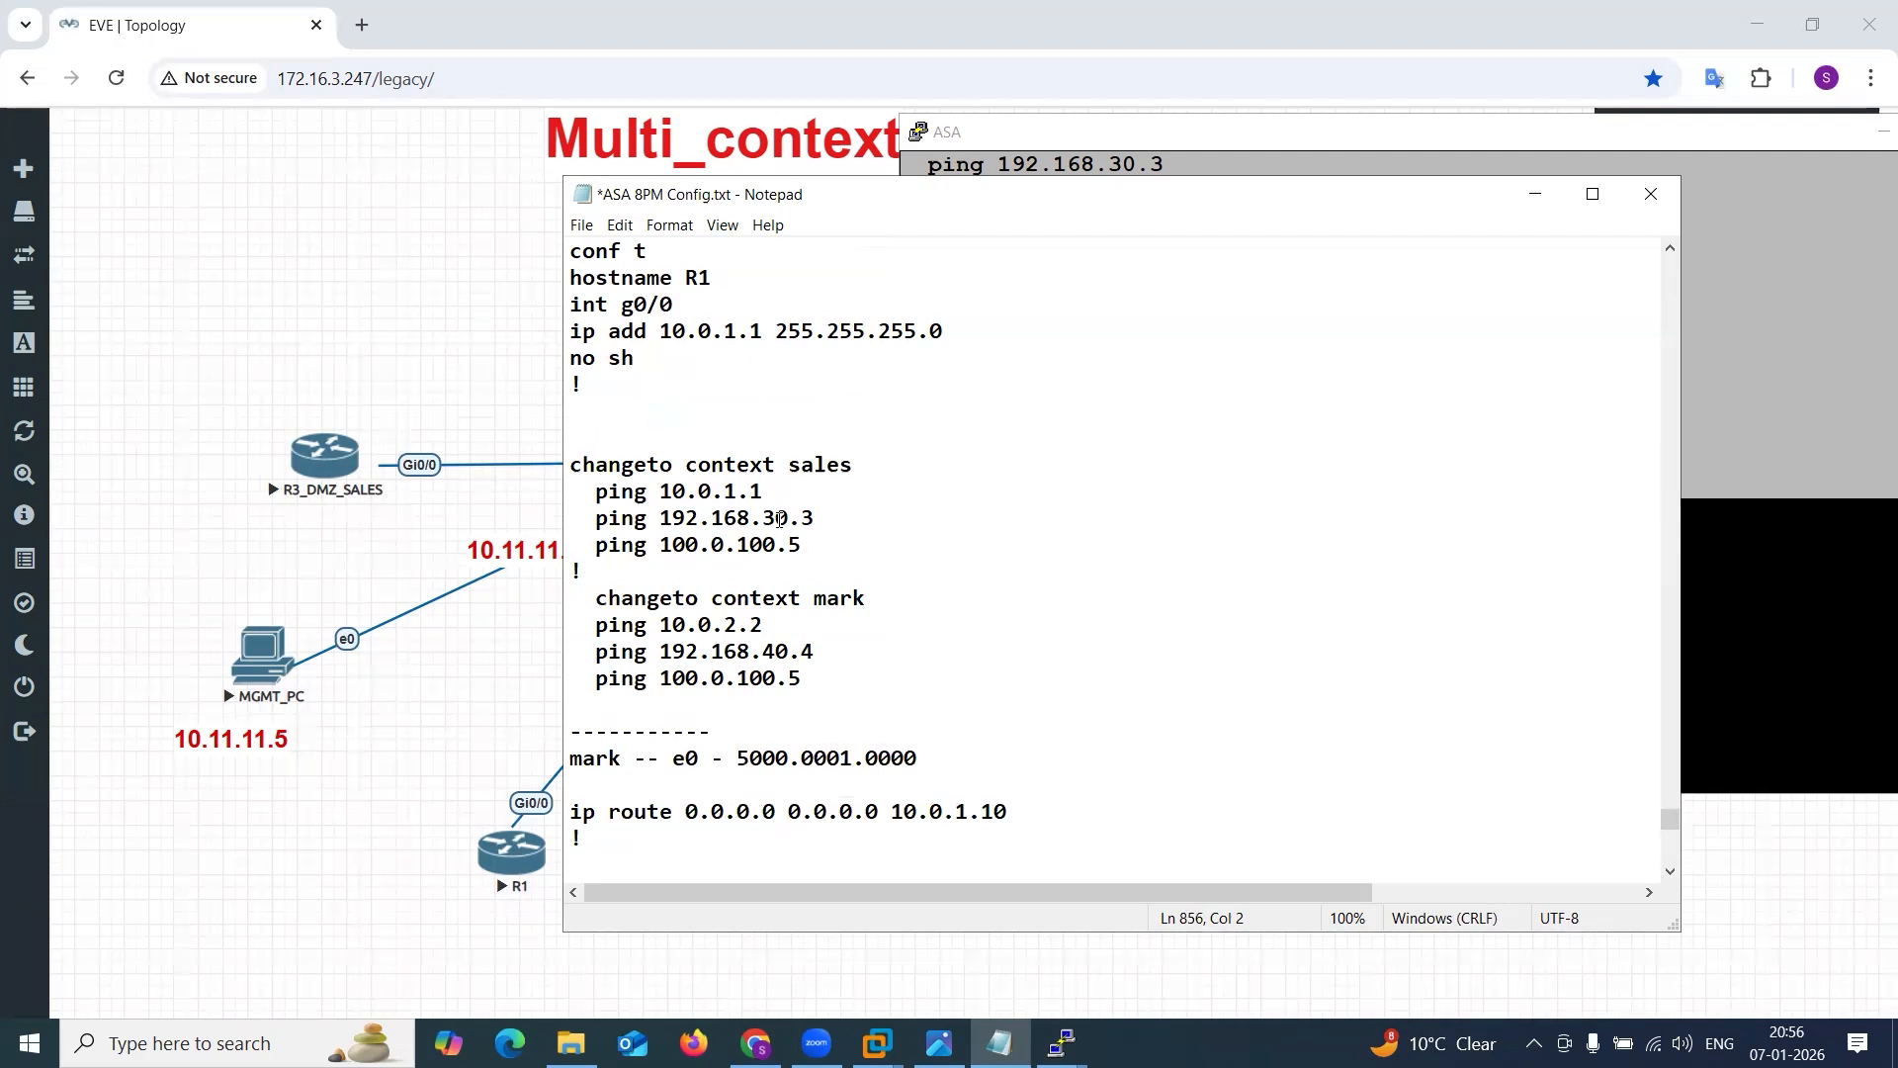
drag(724, 465, 866, 443)
drag(775, 591, 868, 598)
drag(789, 464, 856, 464)
click(866, 649)
key(ctrl+s)
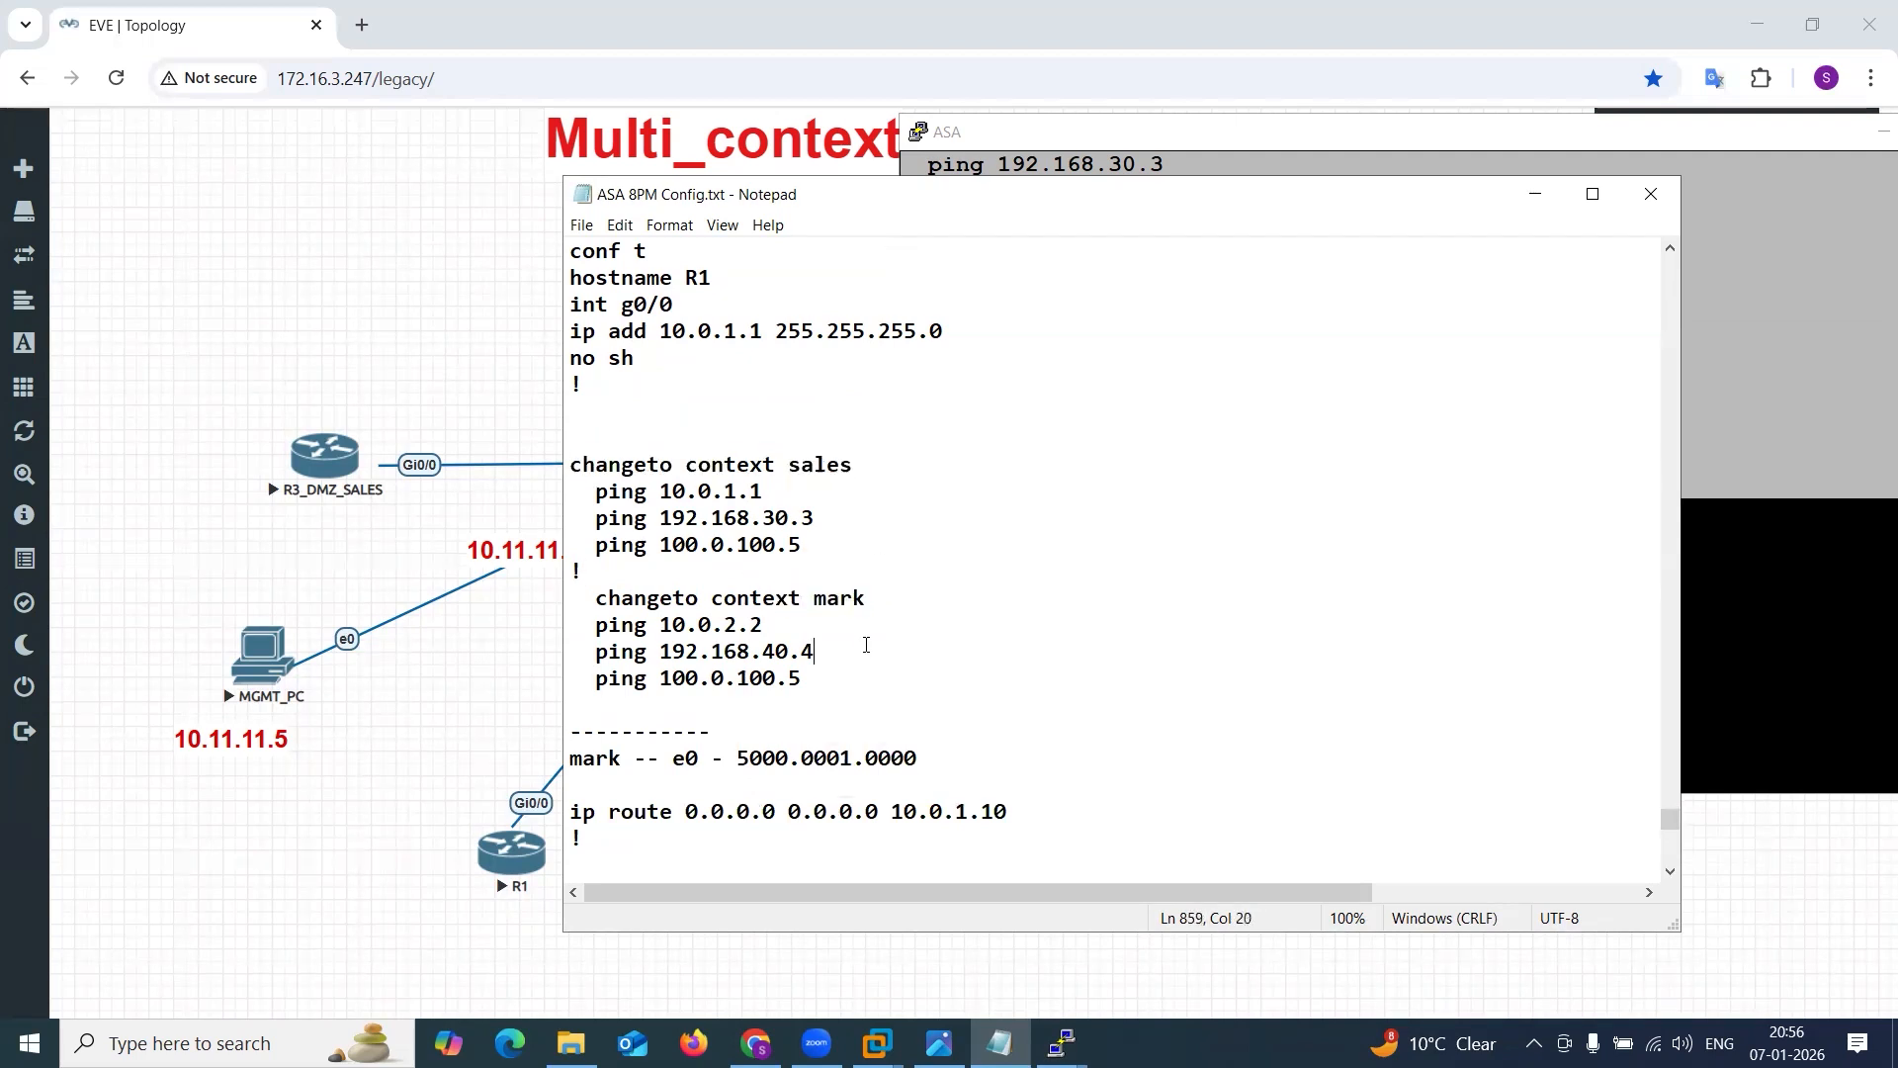
Return to the ASA console, show the status of interface e0 in the sales context and copy its MAC address.
drag(736, 757, 939, 763)
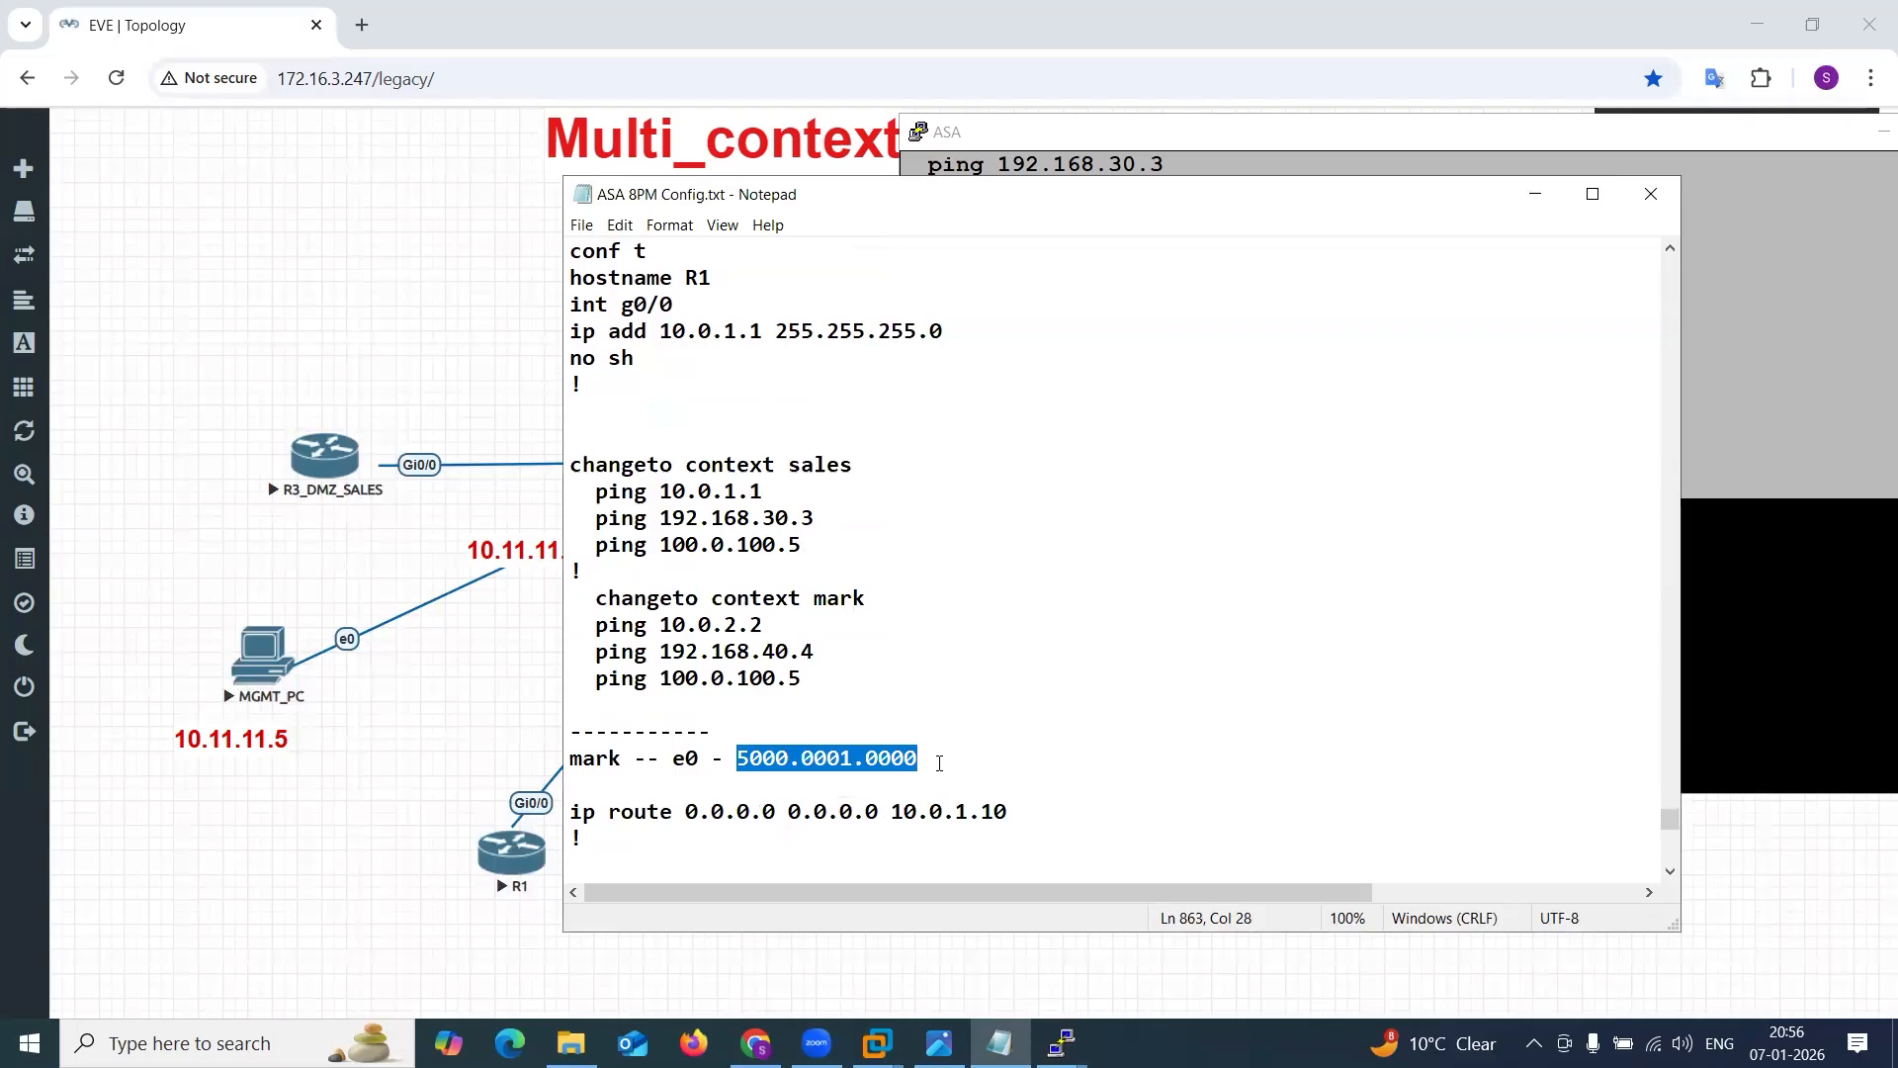
click(1534, 194)
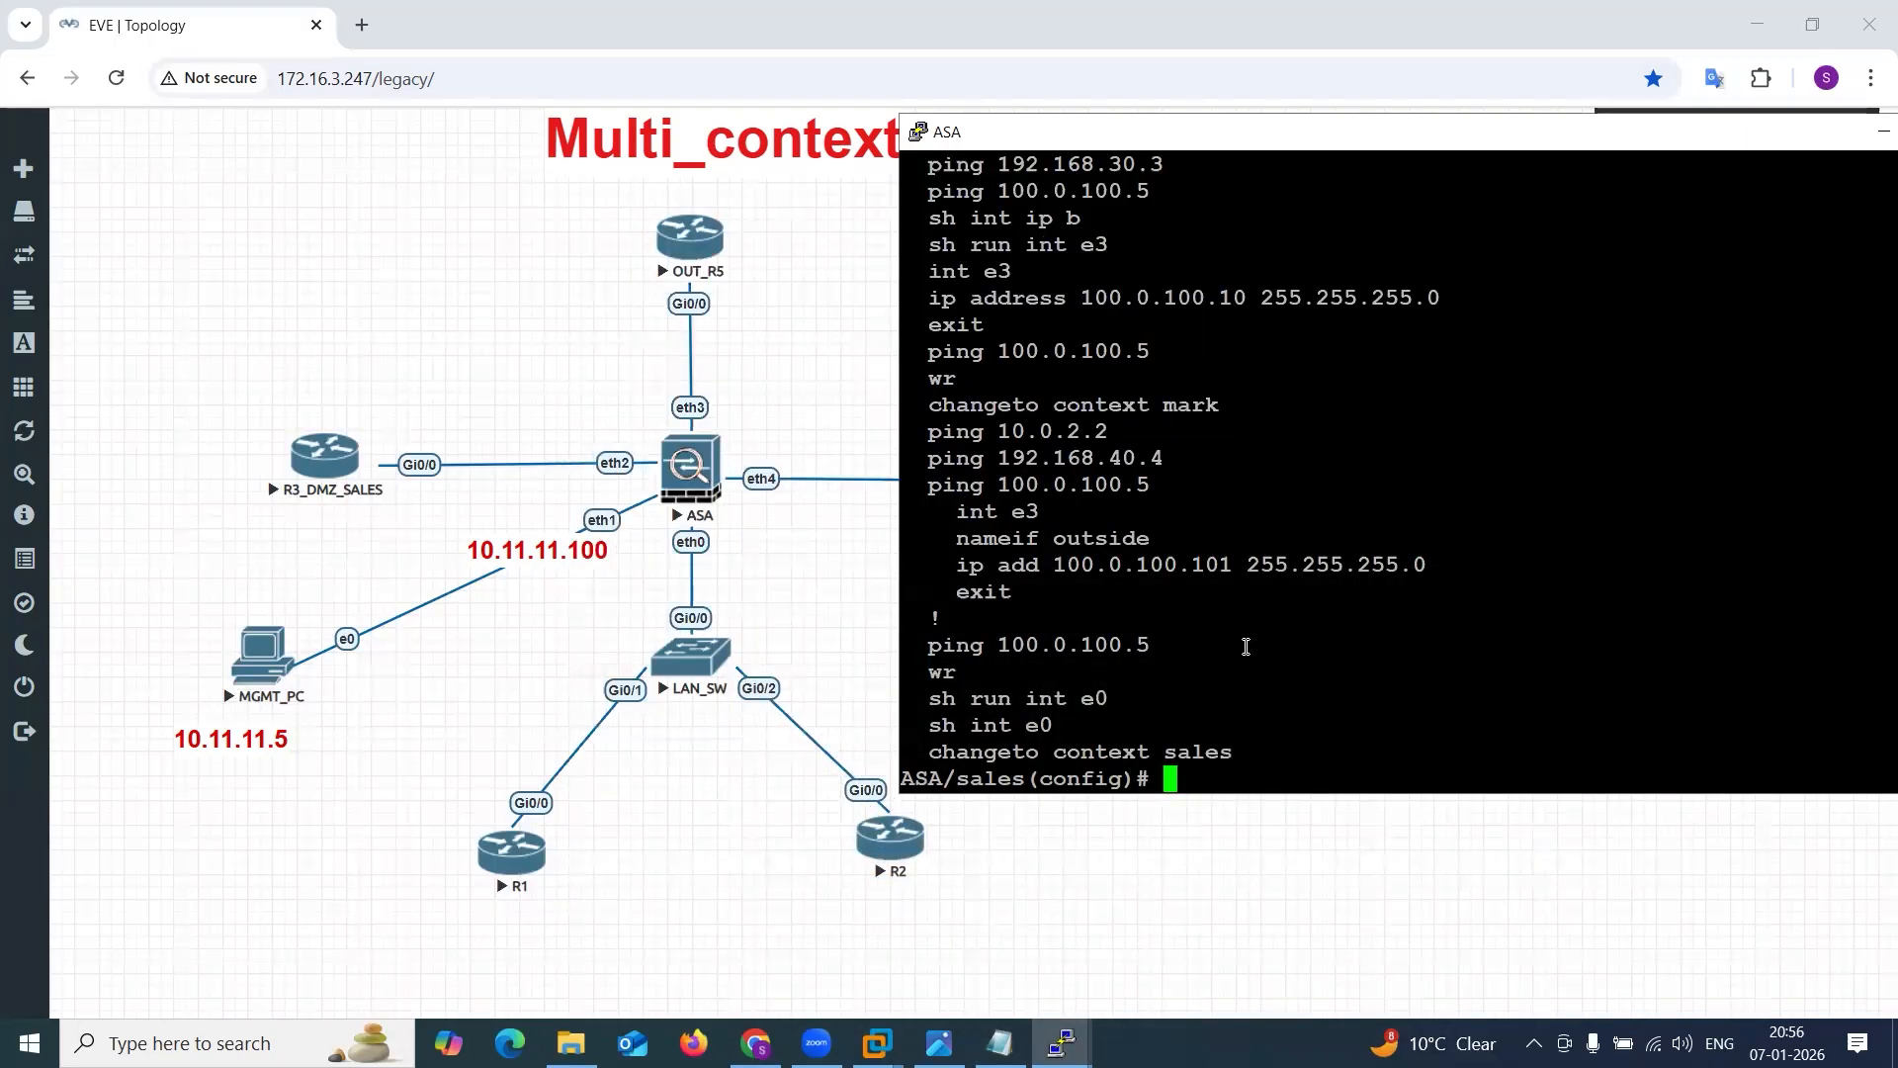
text(sh int e0)
key(Return)
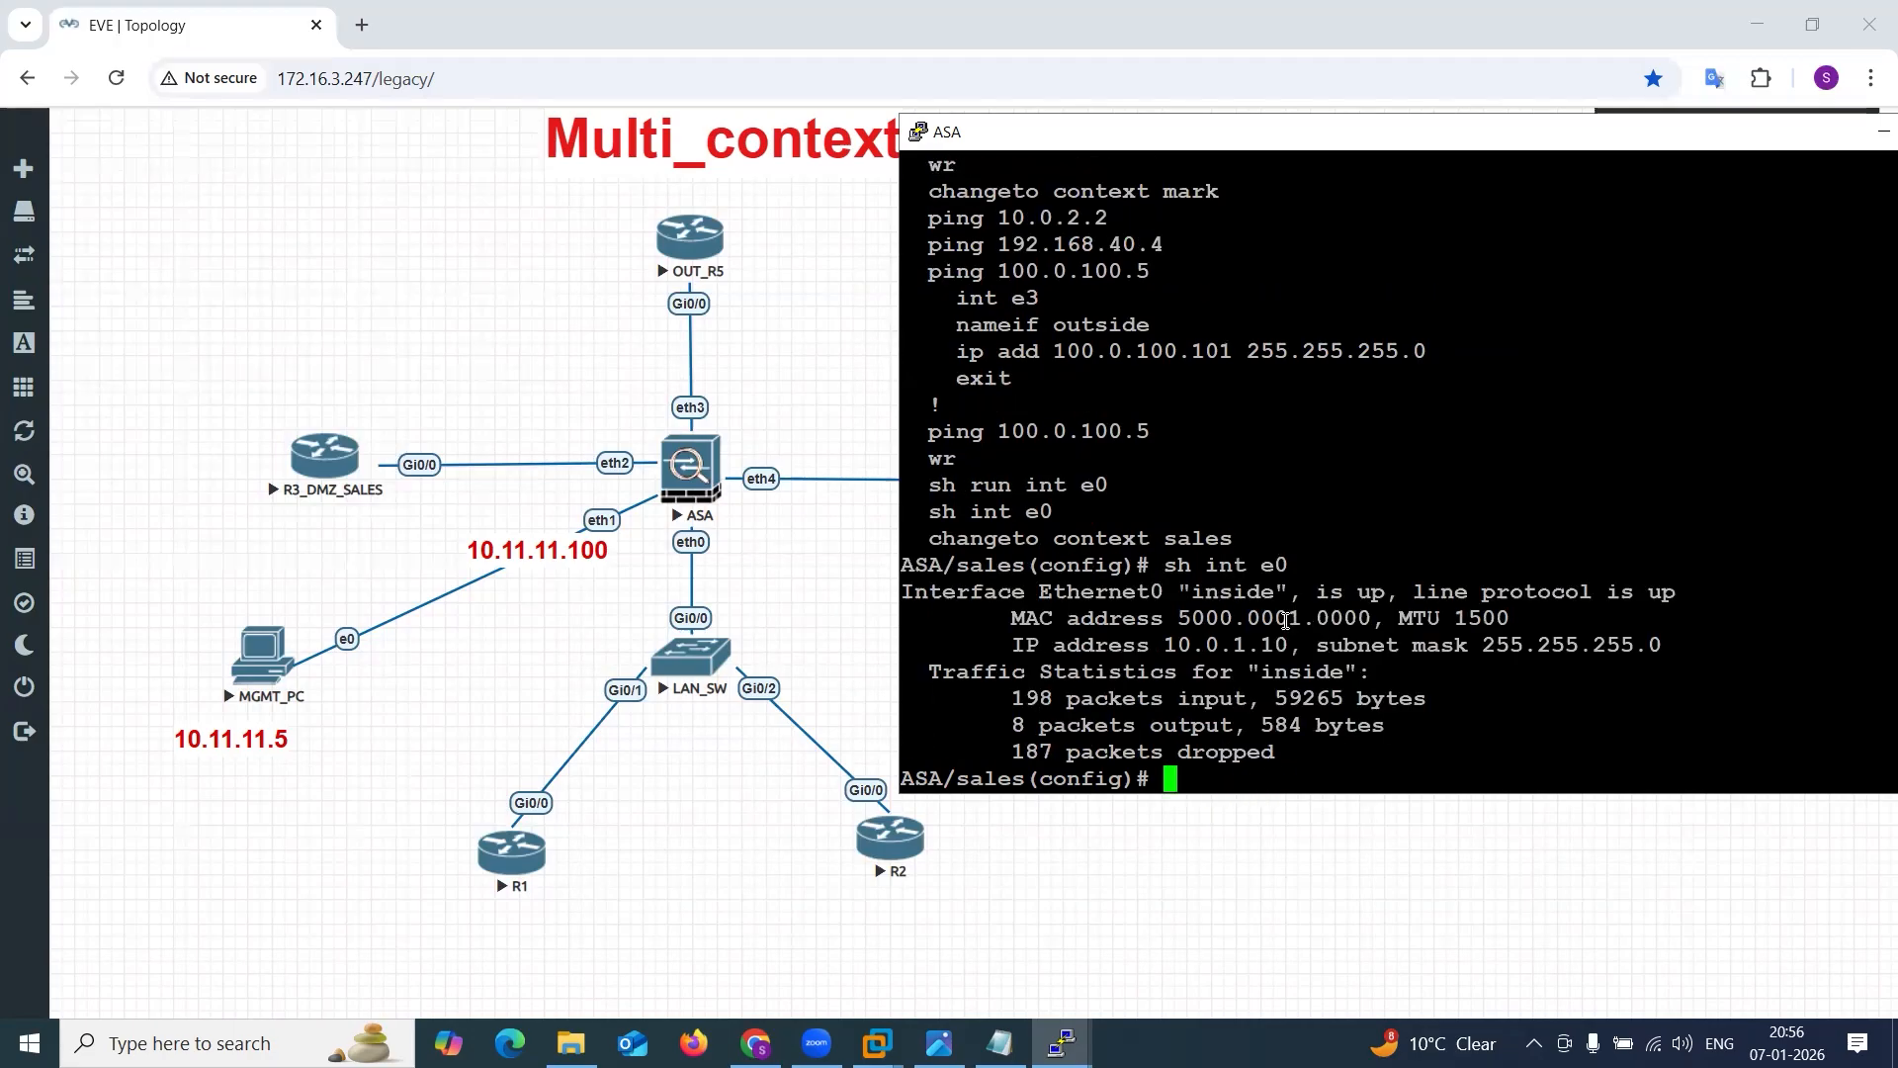
double_click(1285, 620)
key(ctrl+c)
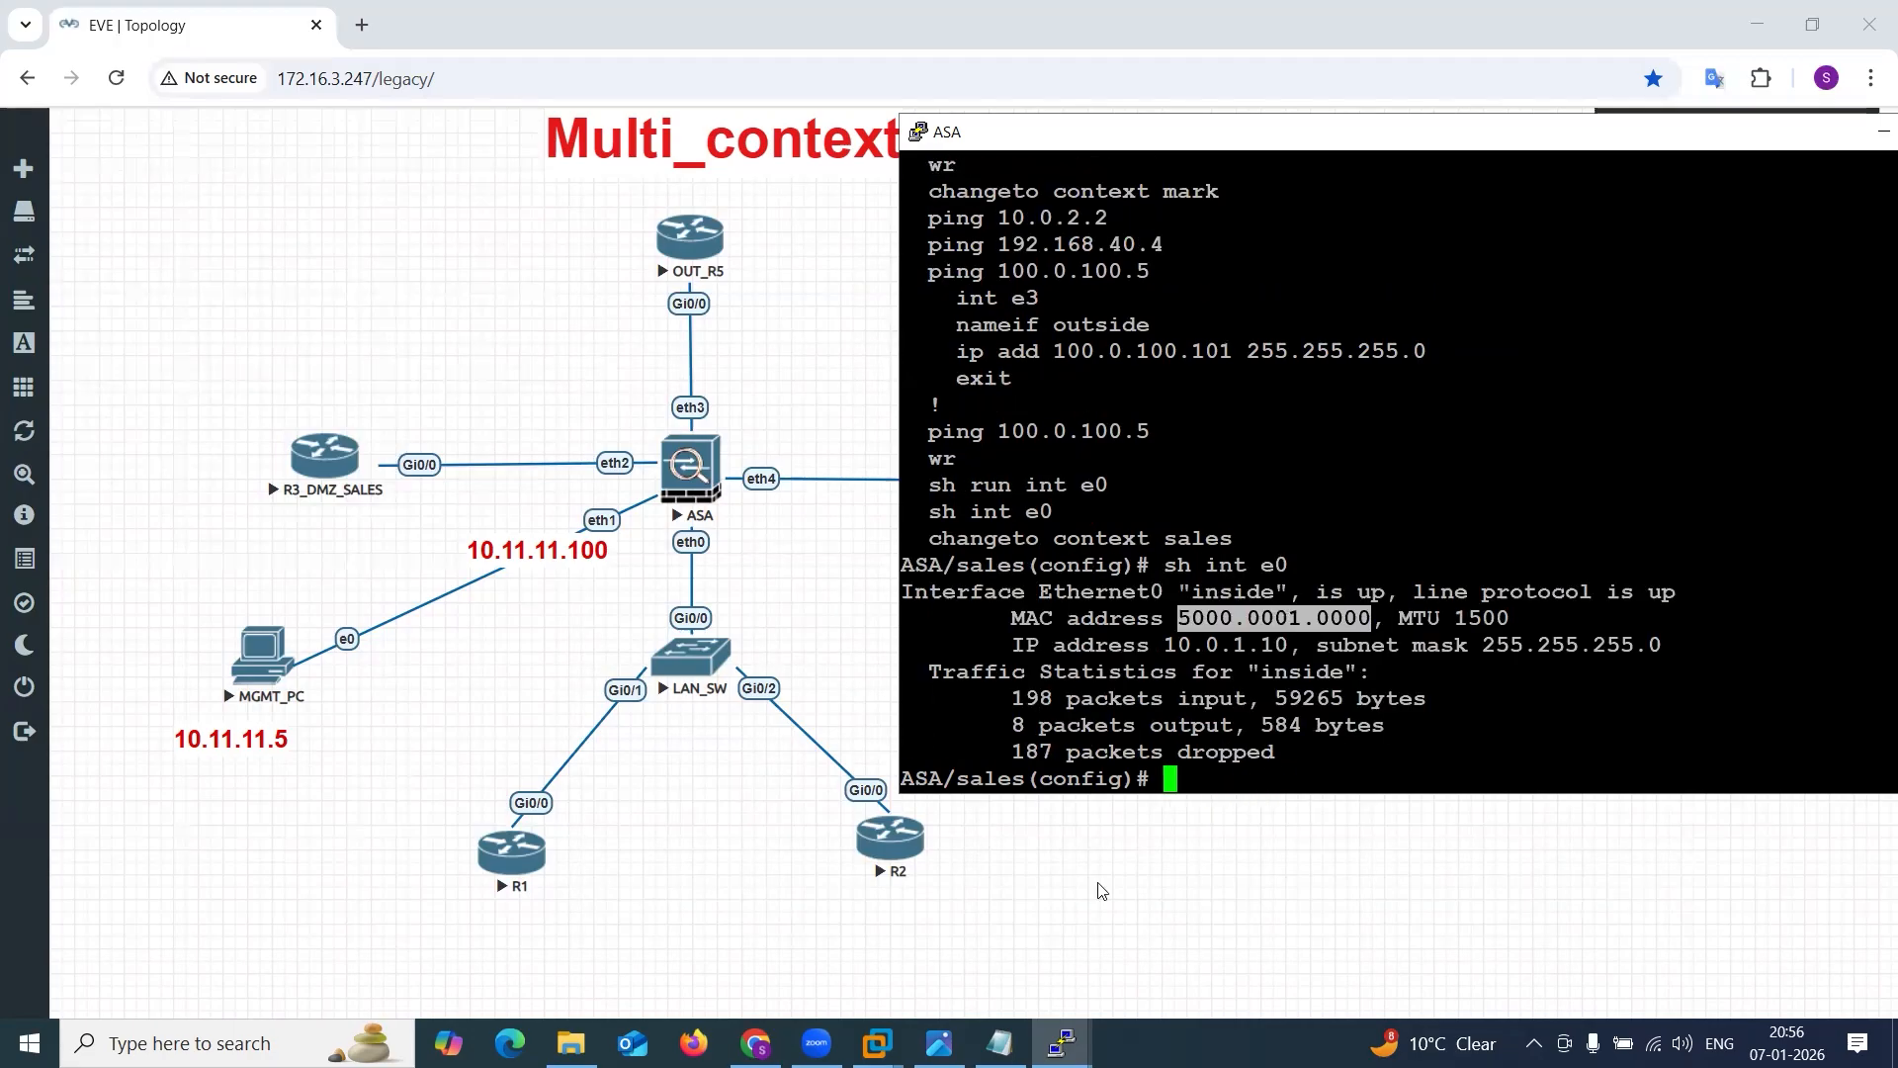
Paste the MAC address 5000.0001.0000 into the Notepad config file below the R5 section and label it sales.
click(999, 1043)
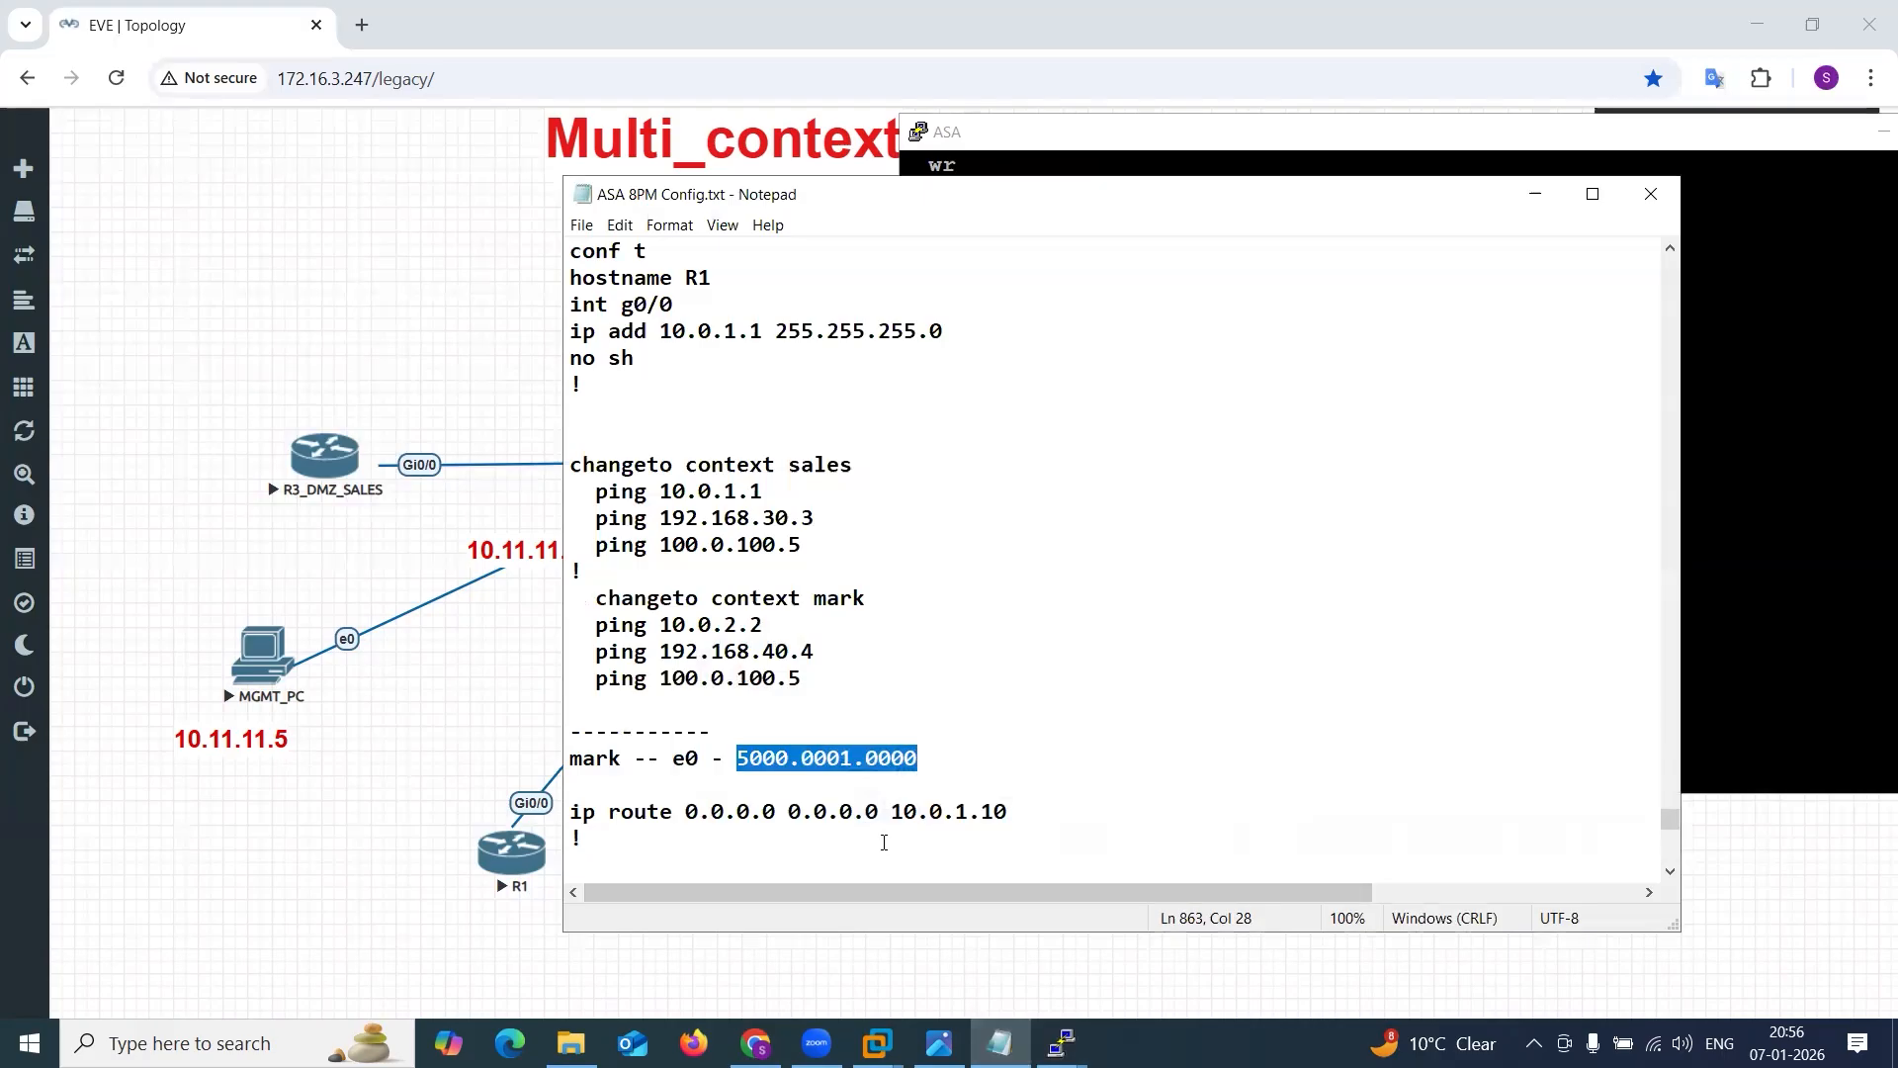
scroll(1032, 799, down, 10)
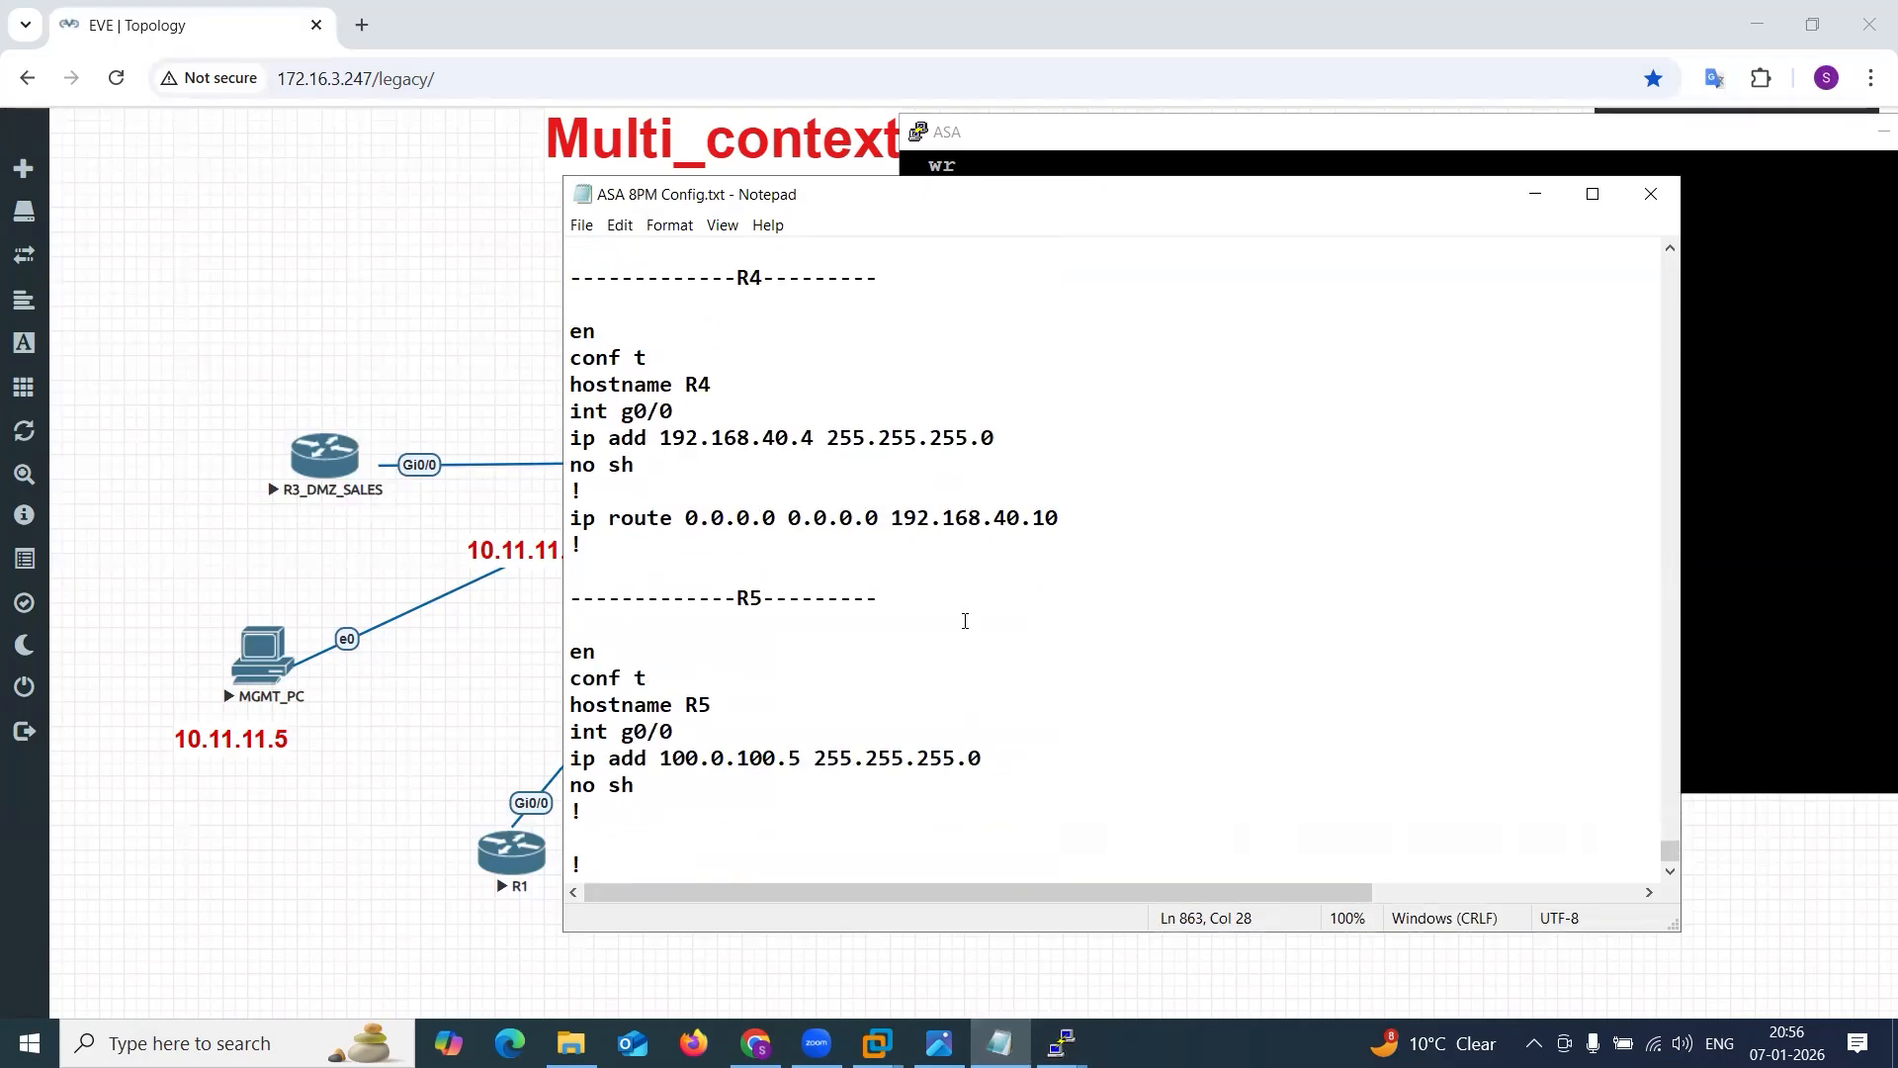
scroll(965, 621, up, 13)
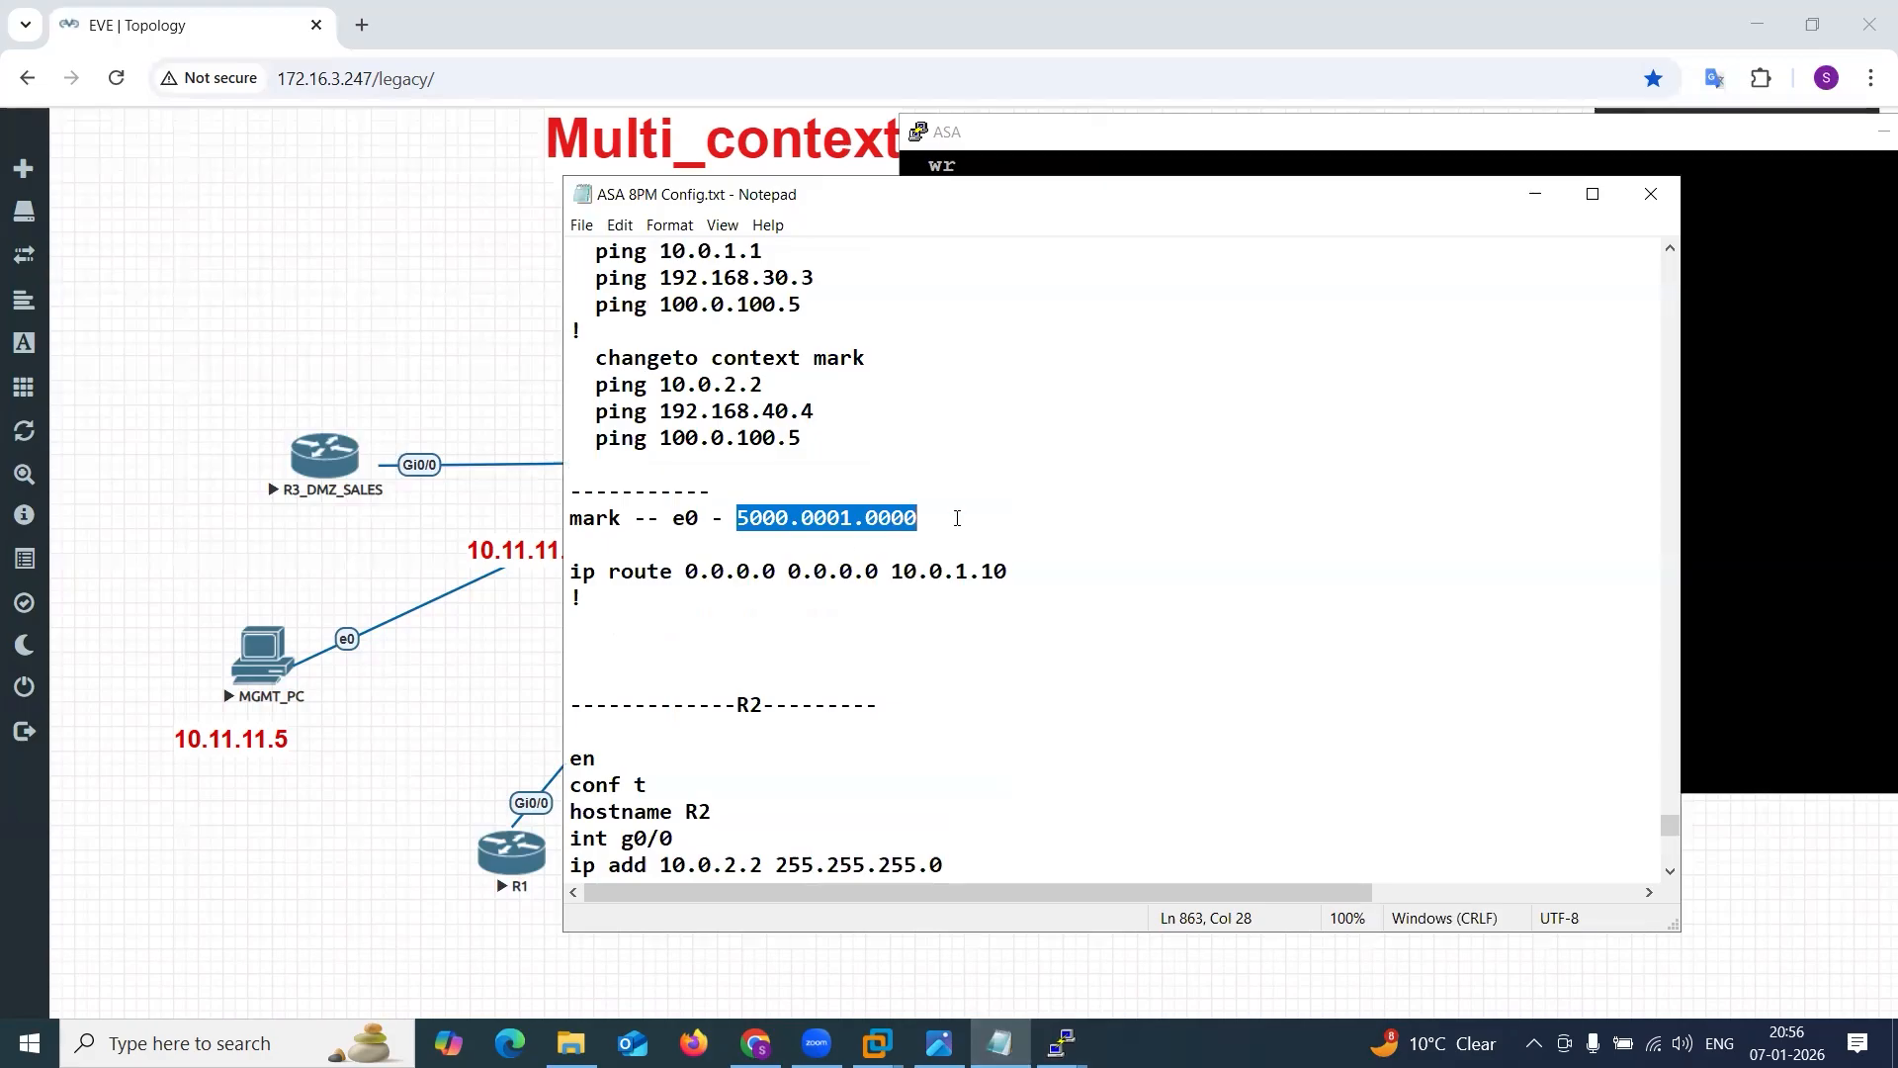
key(ctrl+z)
scroll(957, 520, down, 15)
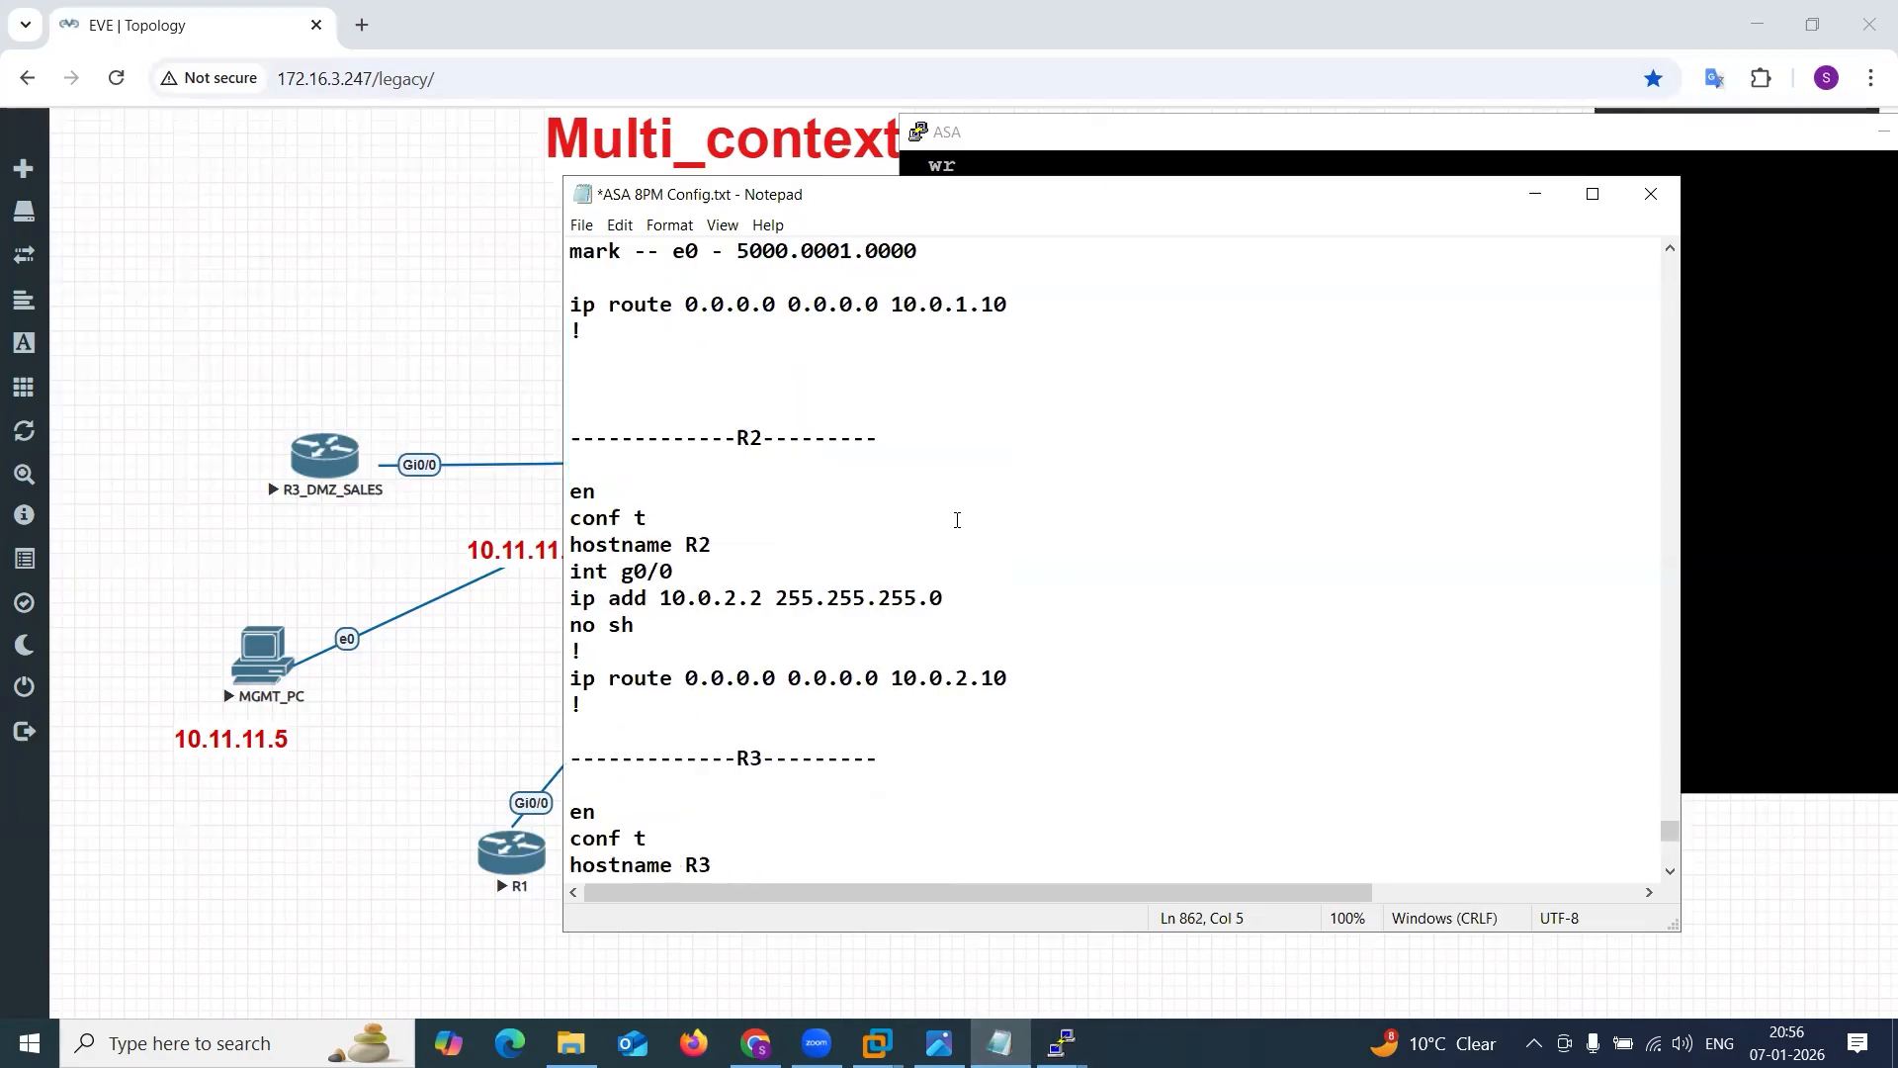
click(697, 847)
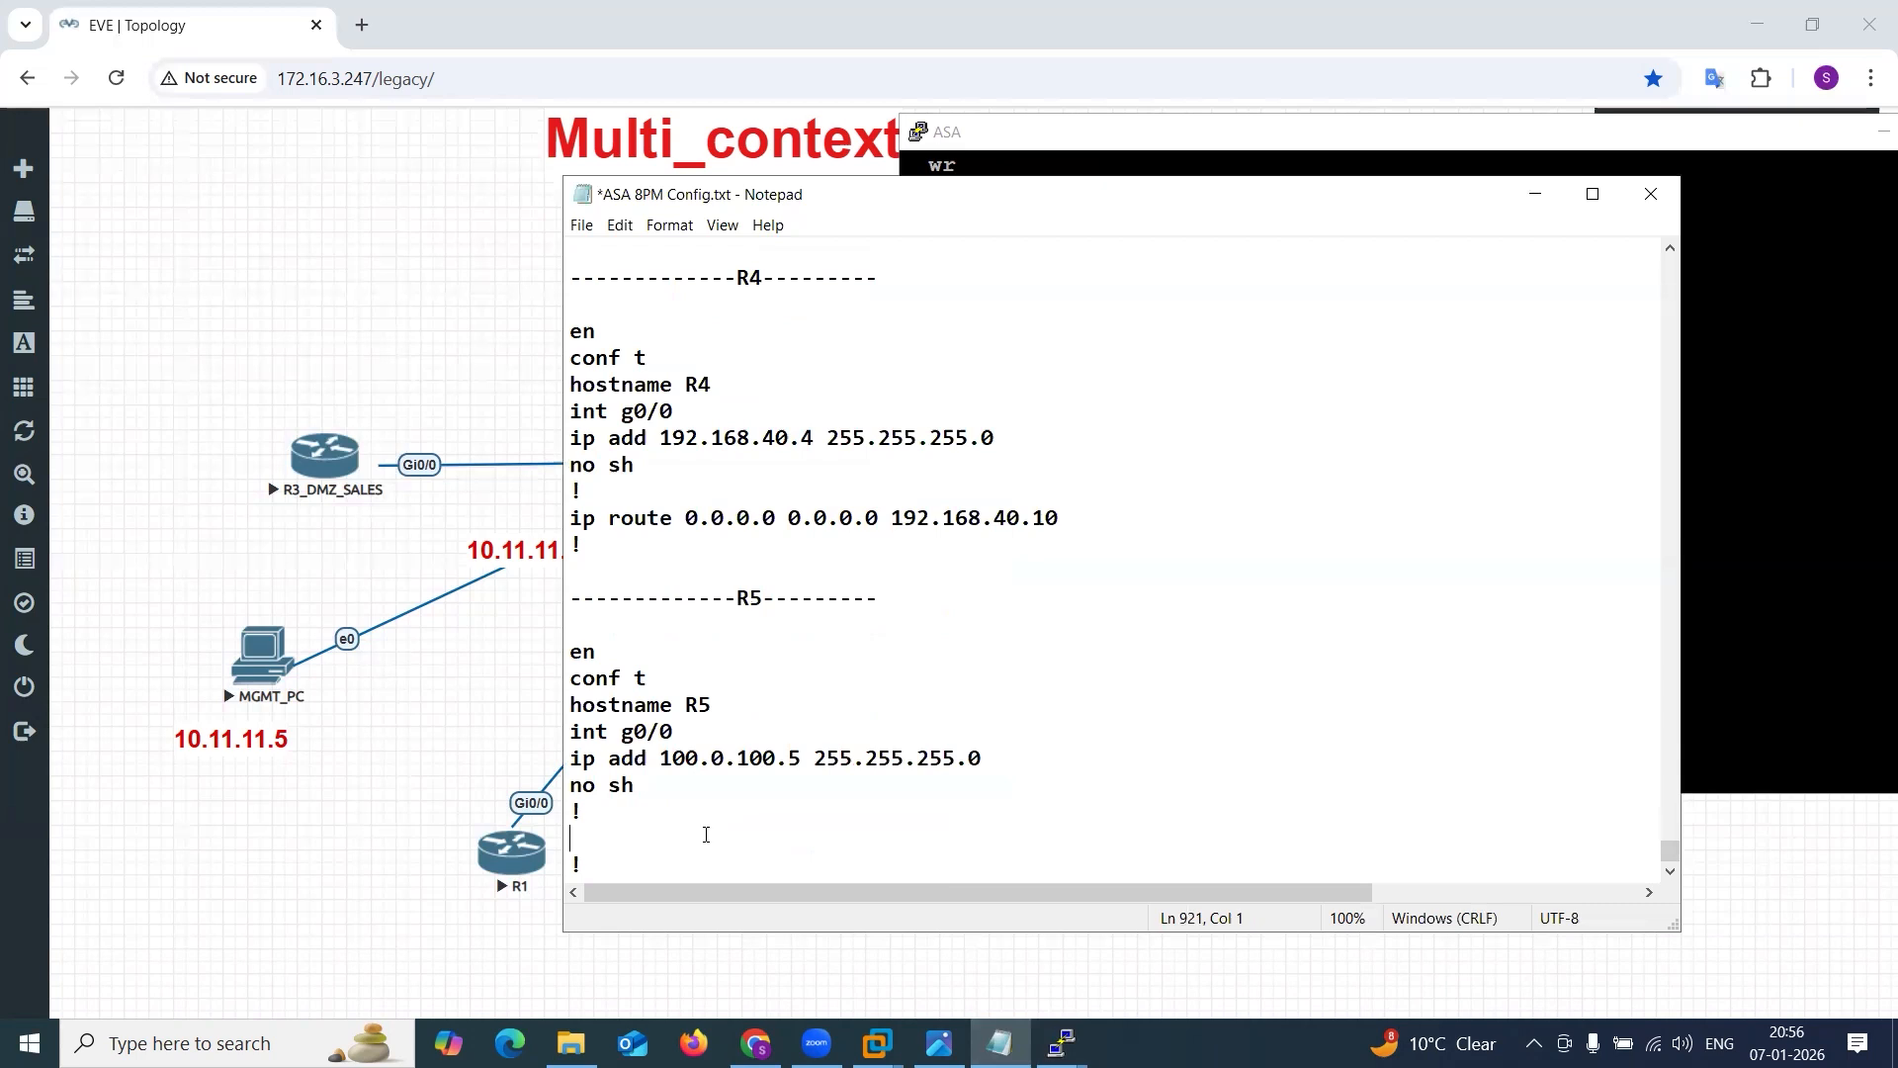
key(BackSpace)
key(Return)
key(Return)
key(ctrl+v)
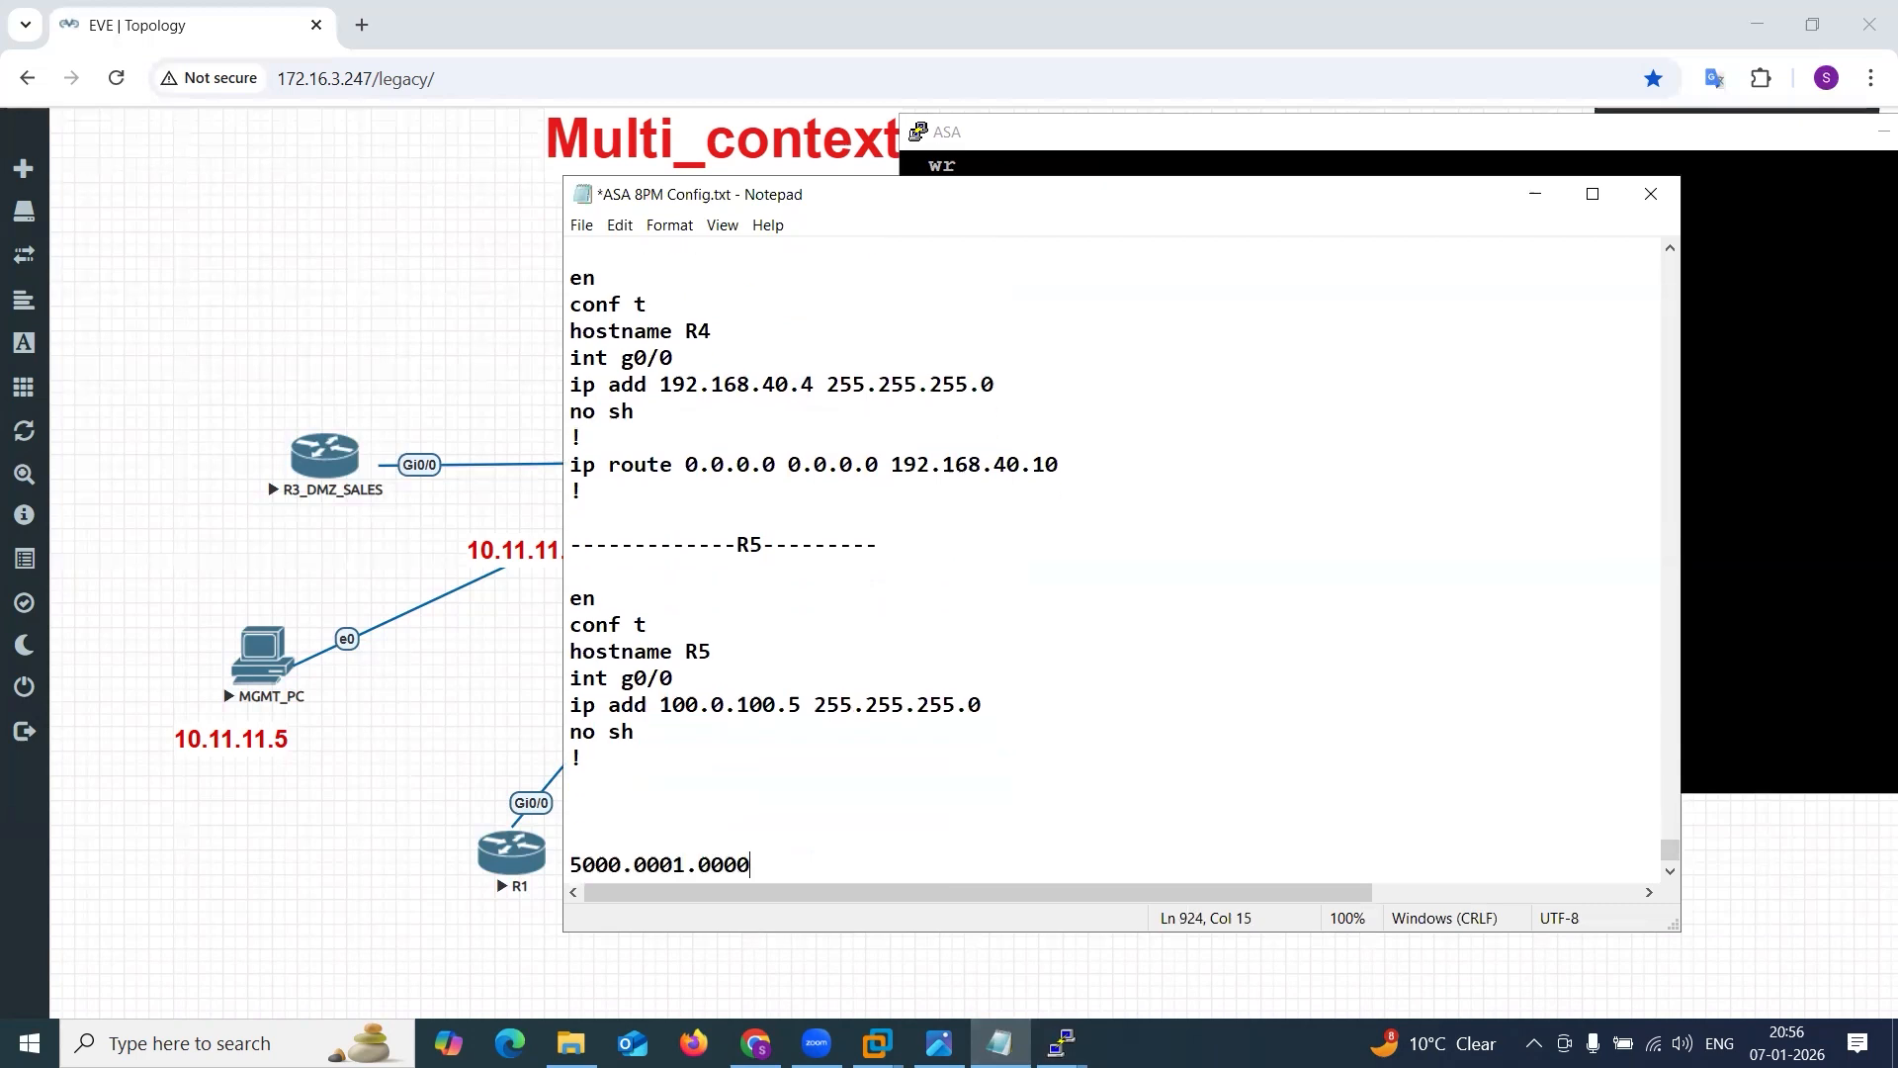
text(sales)
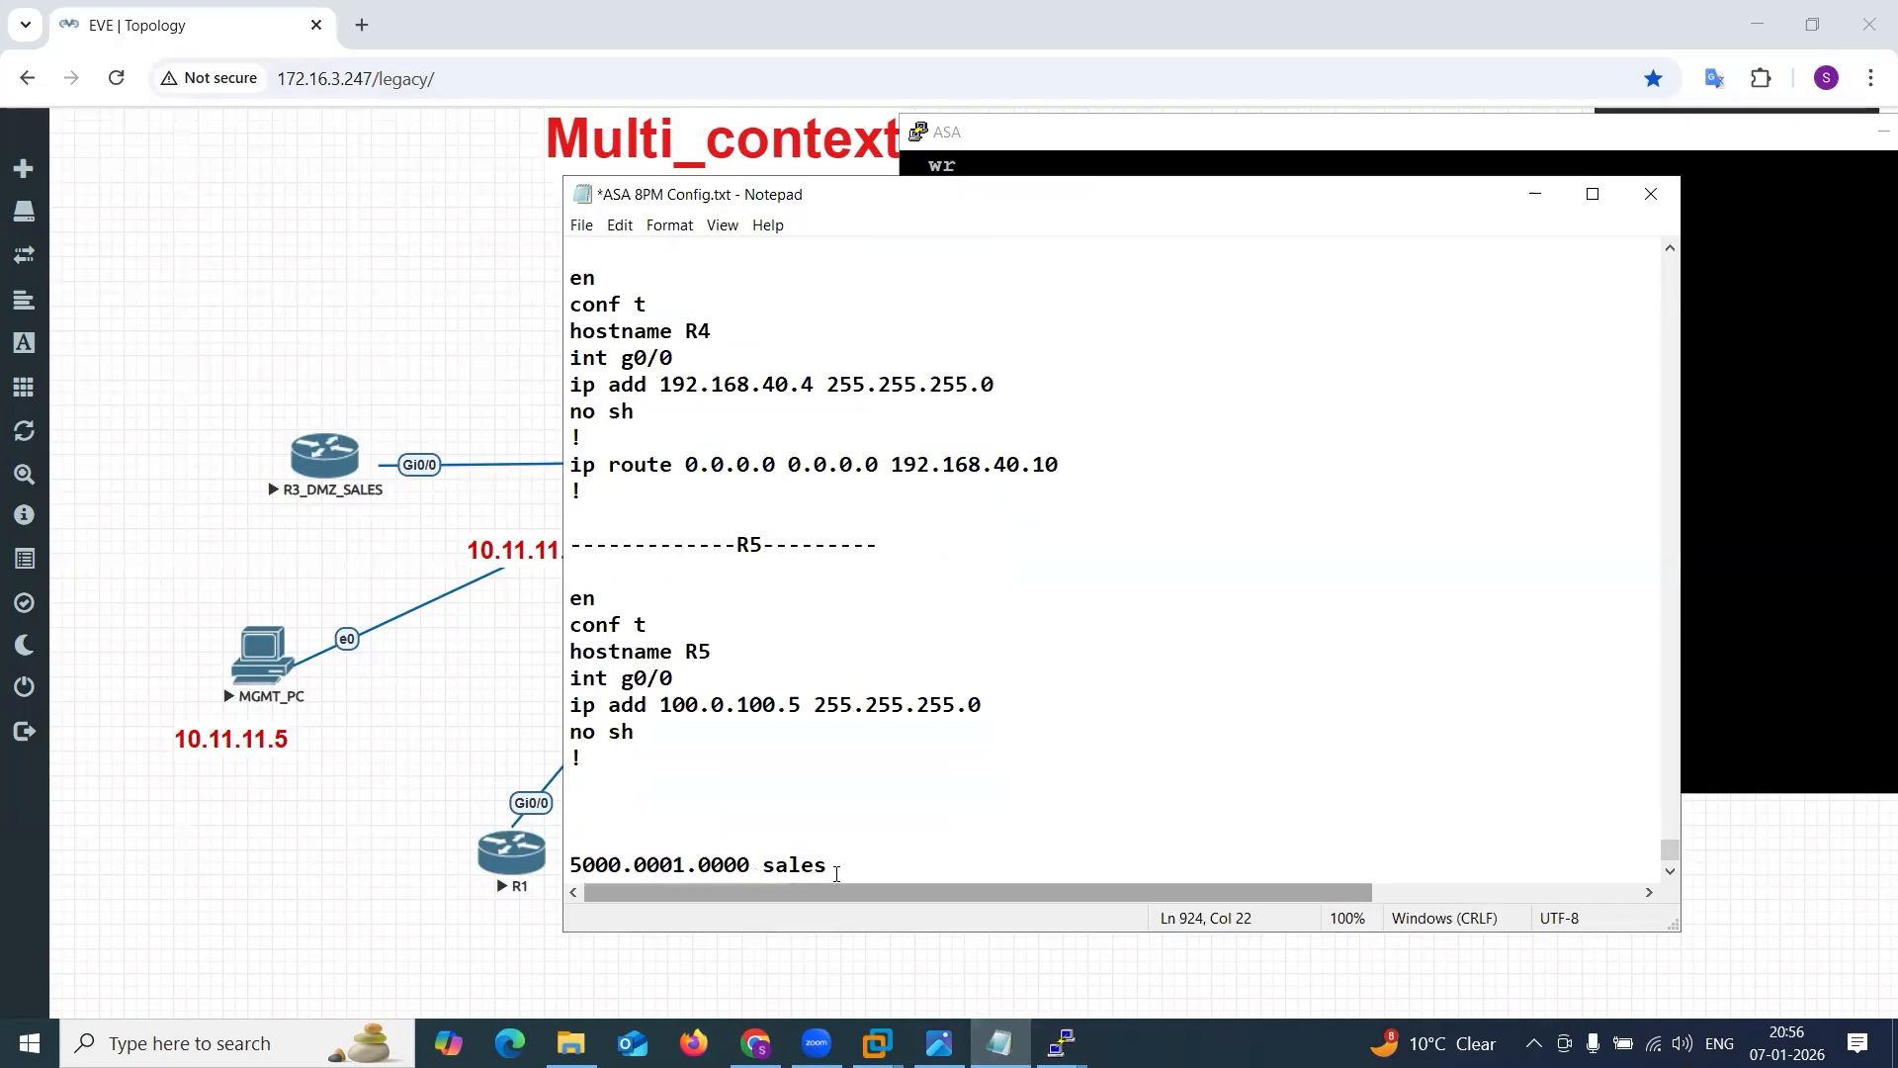
key(Right)
Duplicate the sales MAC address line directly above itself and relabel the copy as mark.
drag(834, 850, 539, 842)
key(ctrl+c)
click(720, 785)
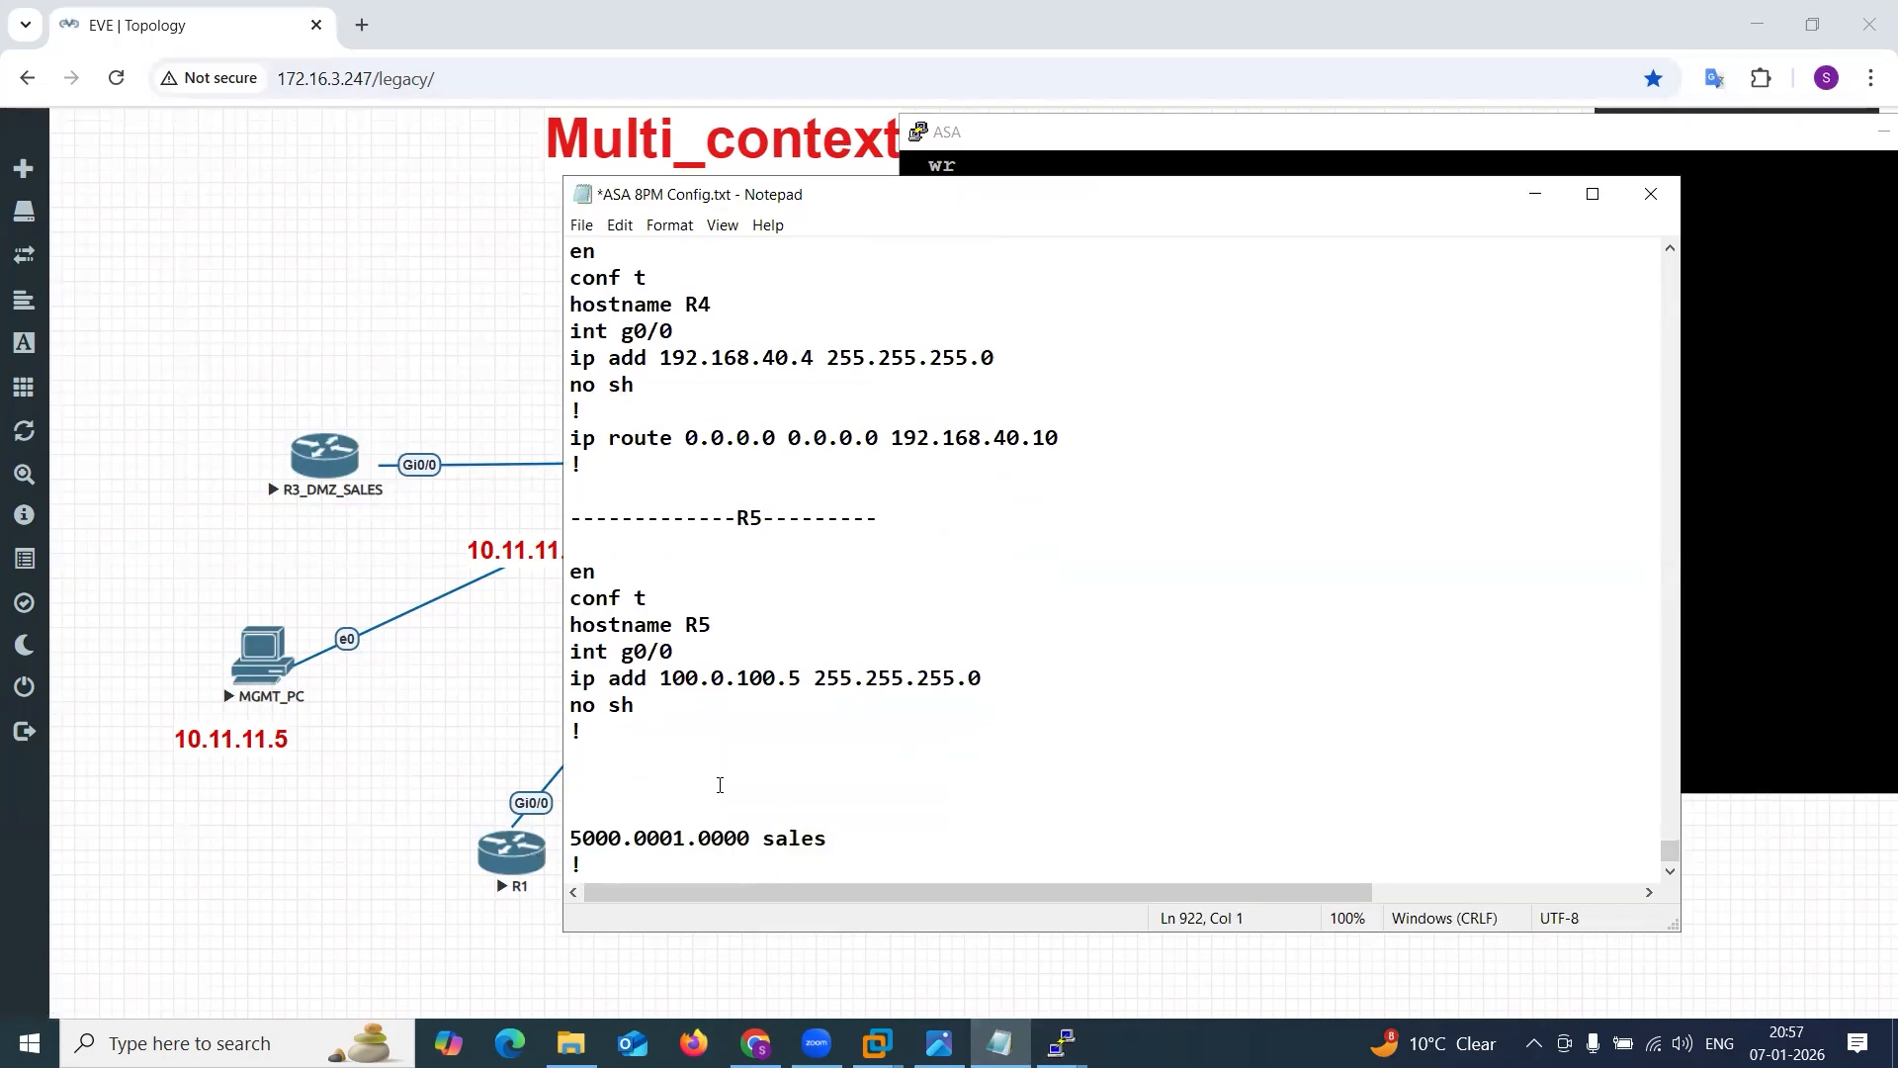
key(ctrl+v)
key(BackSpace)
key(BackSpace)
key(BackSpace)
key(BackSpace)
key(BackSpace)
text(mark)
Copy the sales and mark ping commands from the ASA history into the Notepad file below R5, replacing the lines between both tests with "!".
click(1730, 619)
scroll(1568, 581, up, 4)
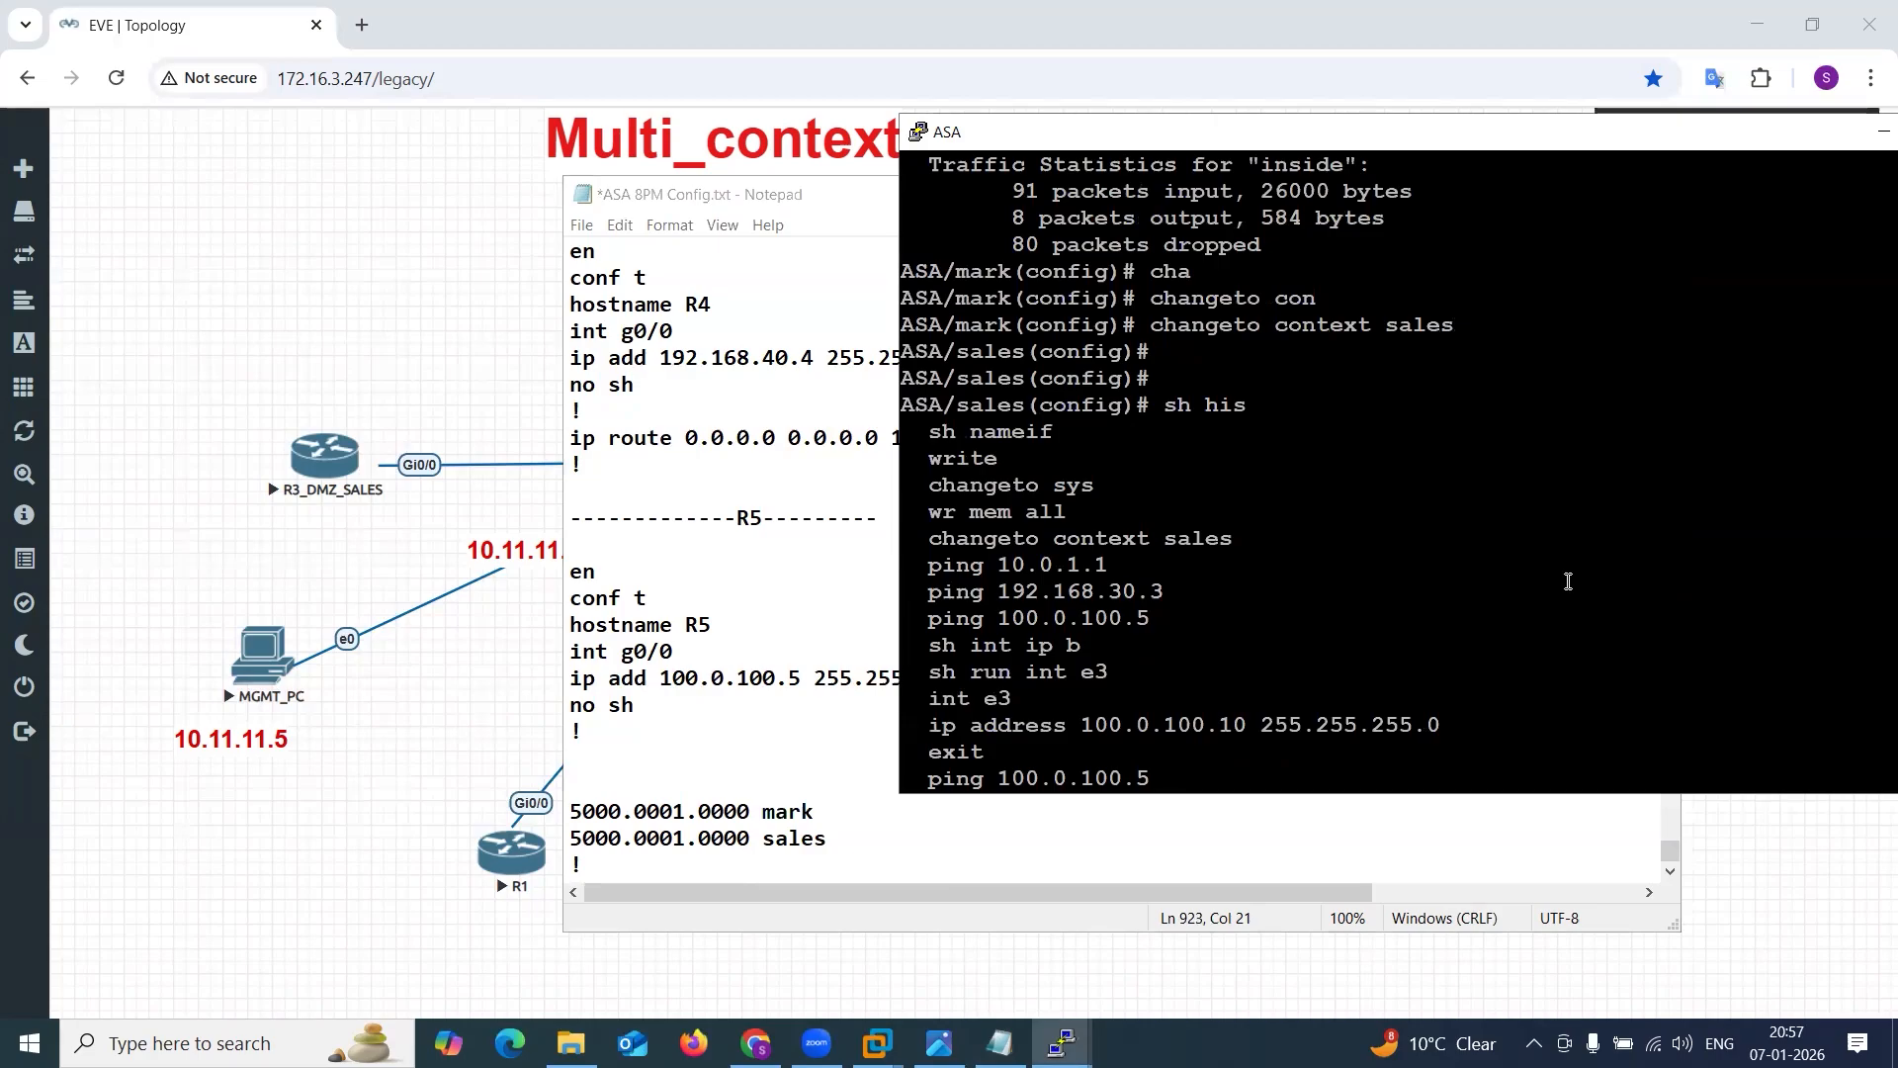
drag(934, 541, 1157, 413)
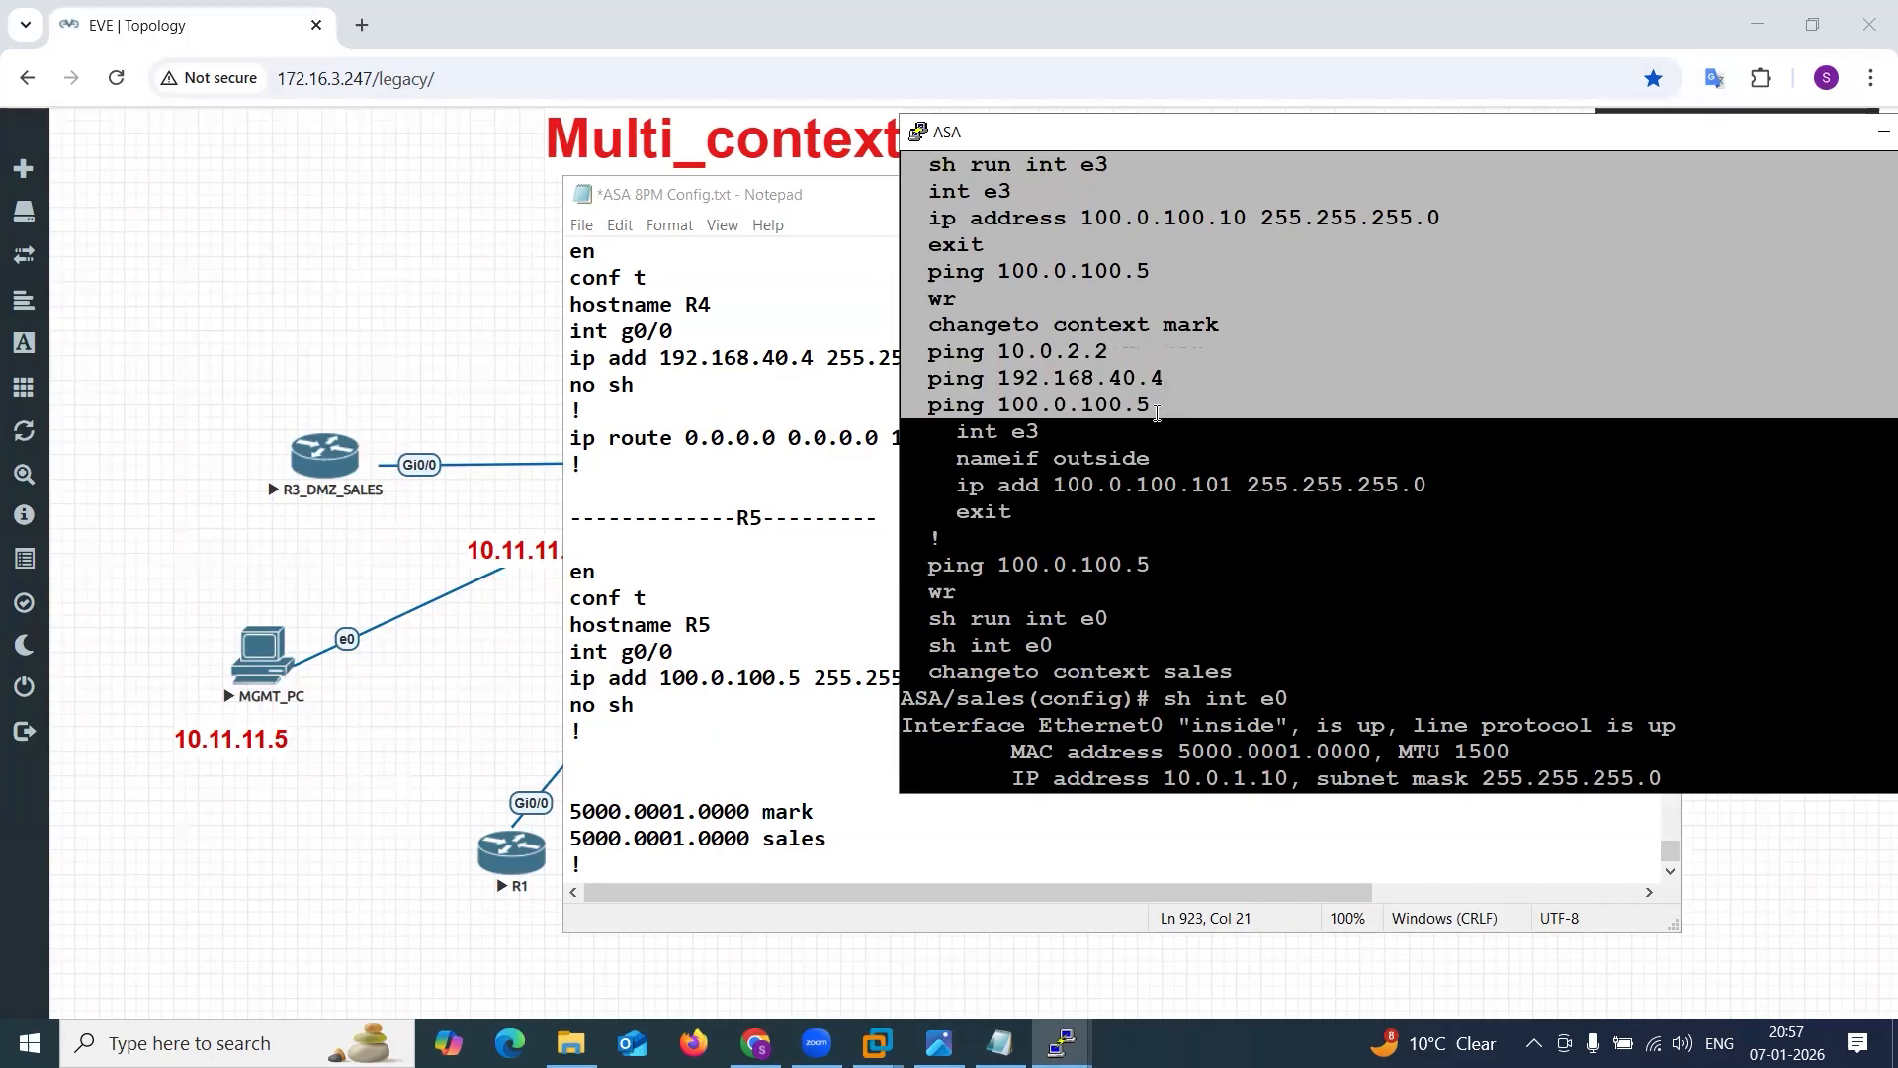
click(606, 762)
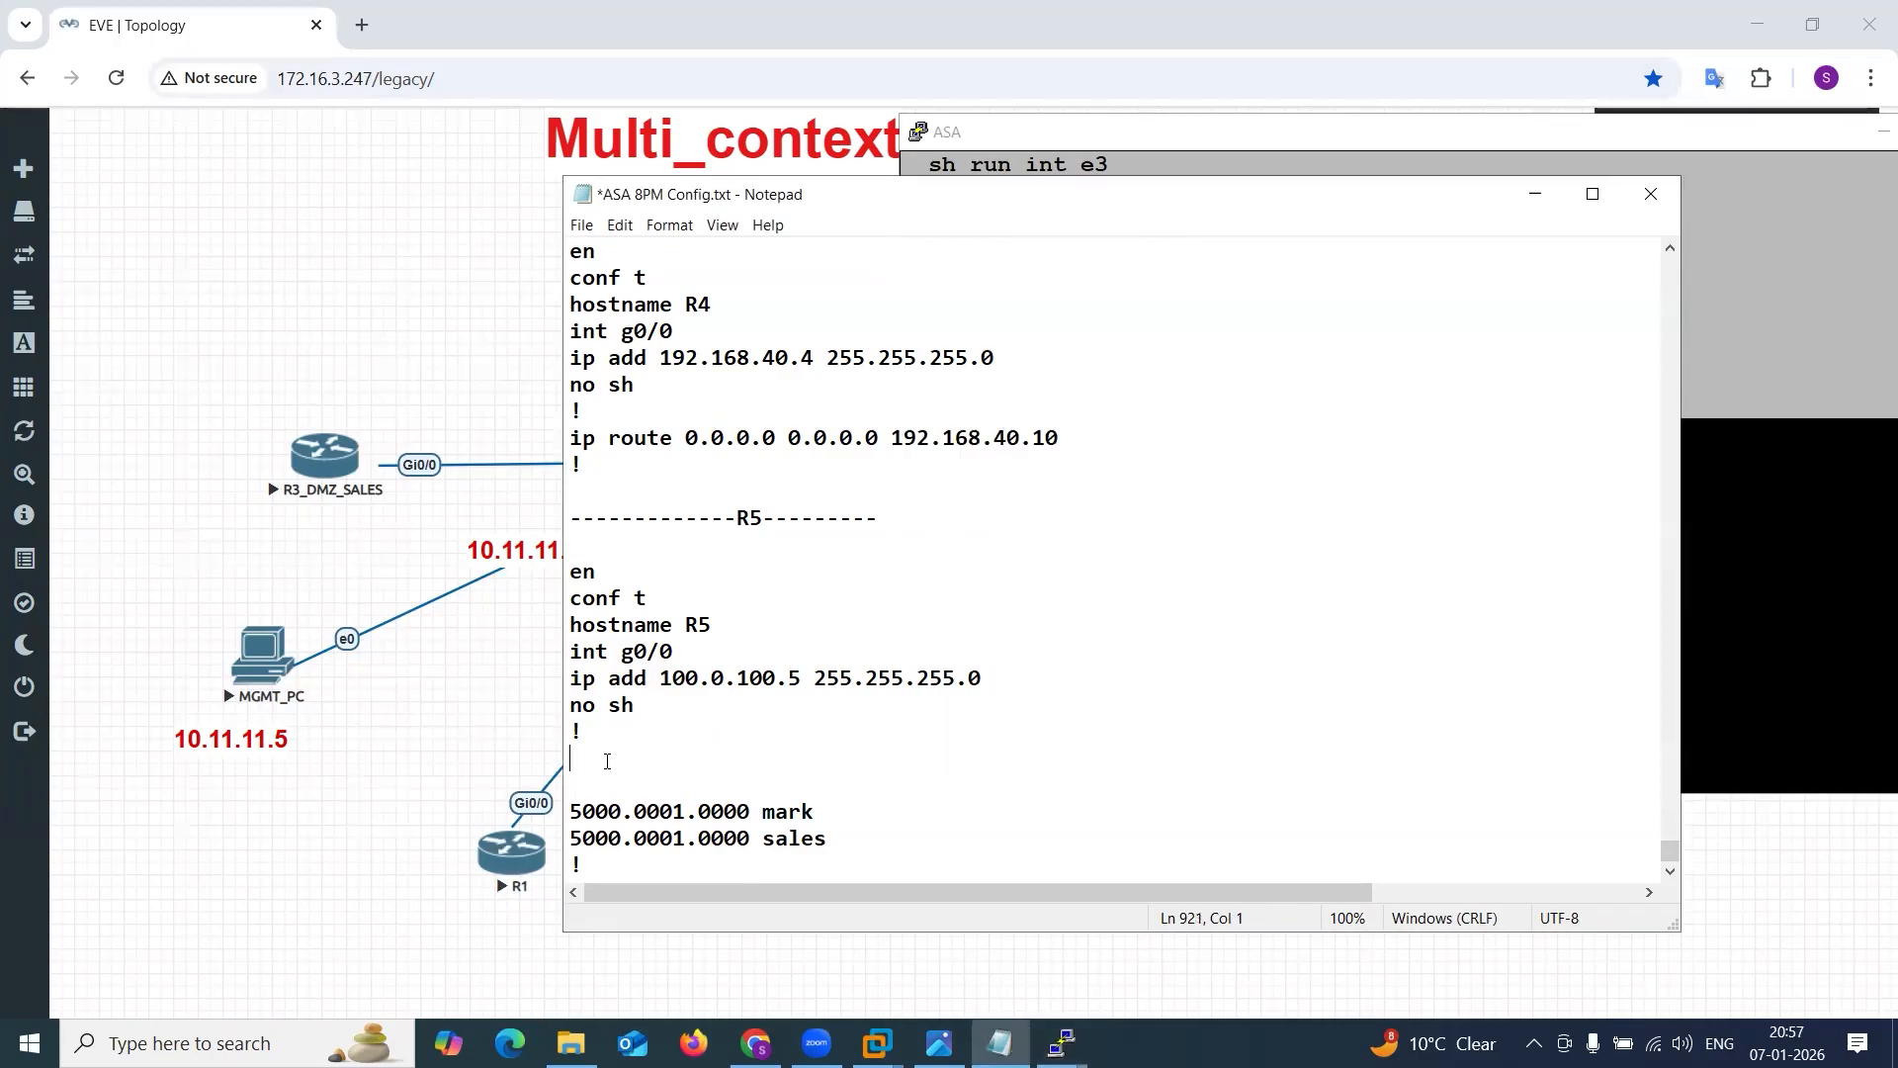
key(Return)
key(Return)
text(changeto context sales   ping 10.0.1.1   ping 192.168.30.3   ping 100.0.100.5   sh int ip b   sh run int e3   int e3   ip address 100.0.100.10 255.255.255.0   exit   ping 100.0.100.5   wr   changeto context mark   ping 10.0.2.2   ping 192.168.40.4   ping 100.0.100.5)
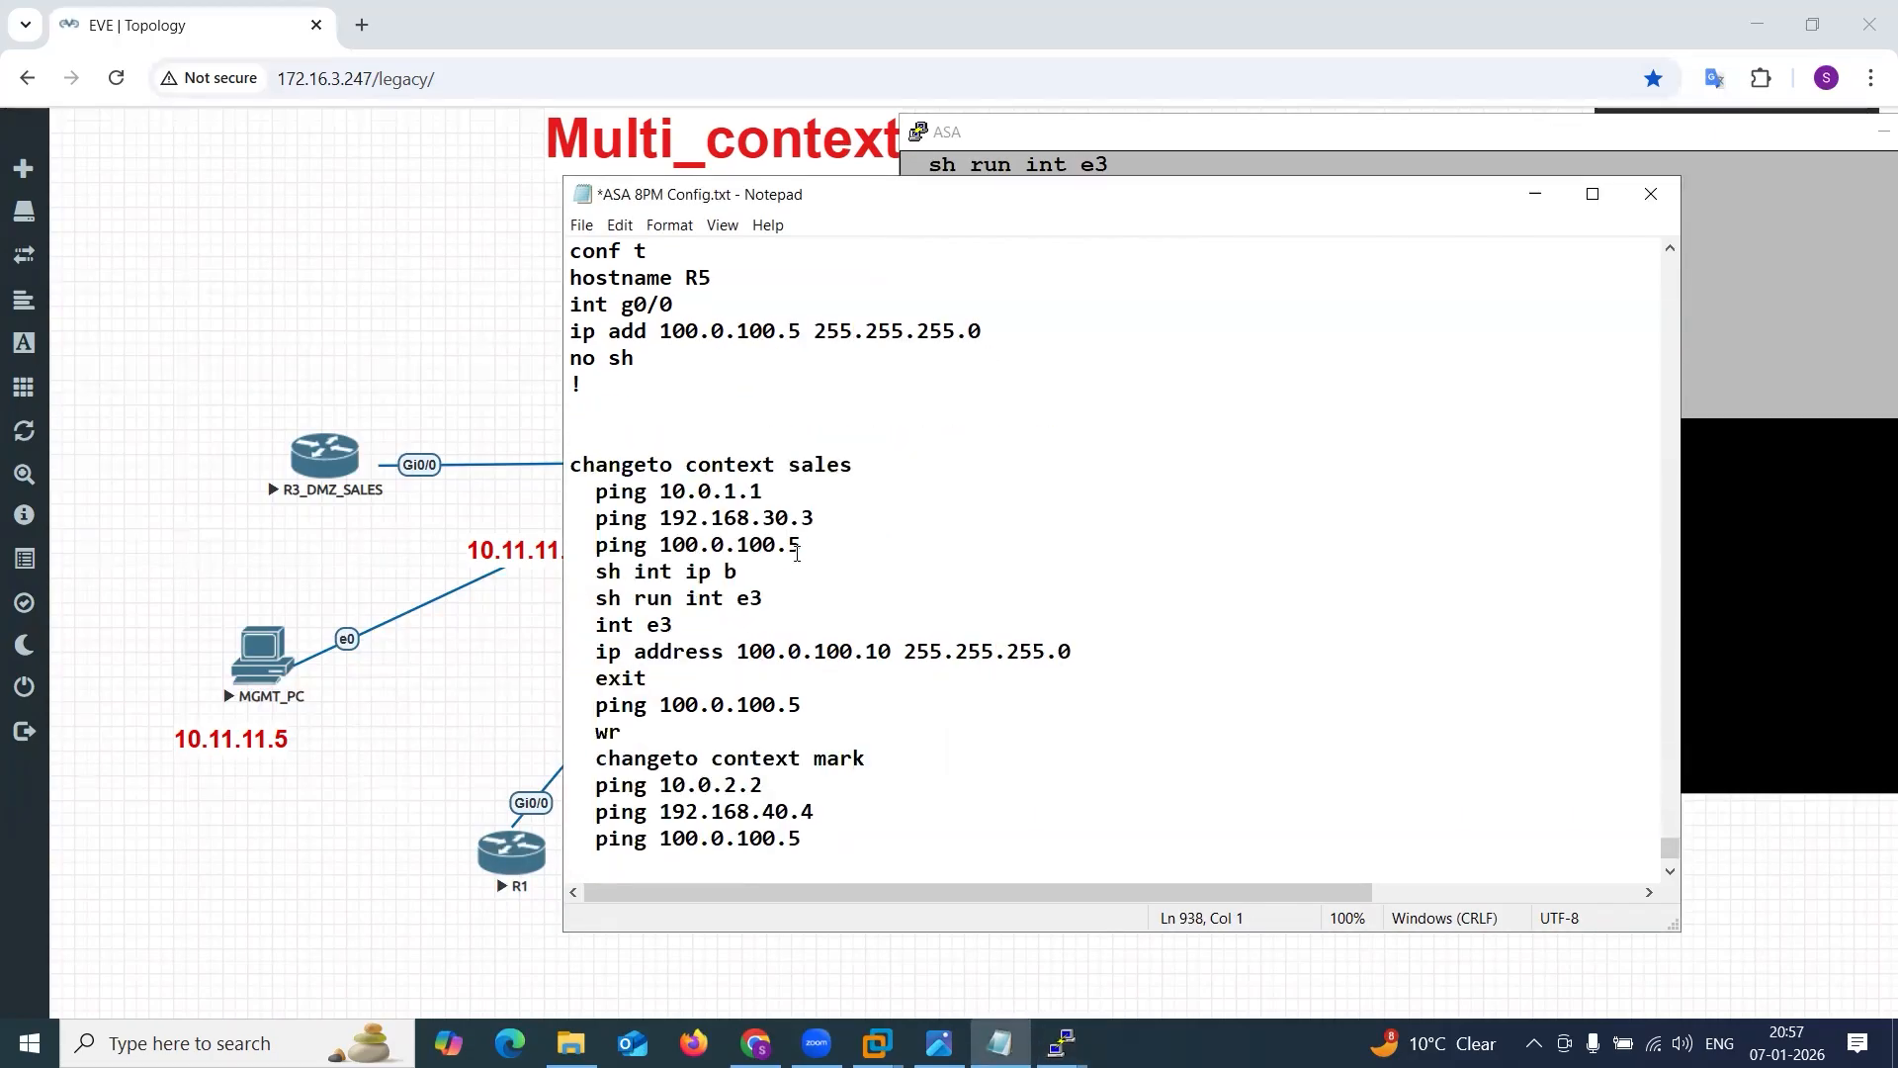
drag(584, 571, 813, 737)
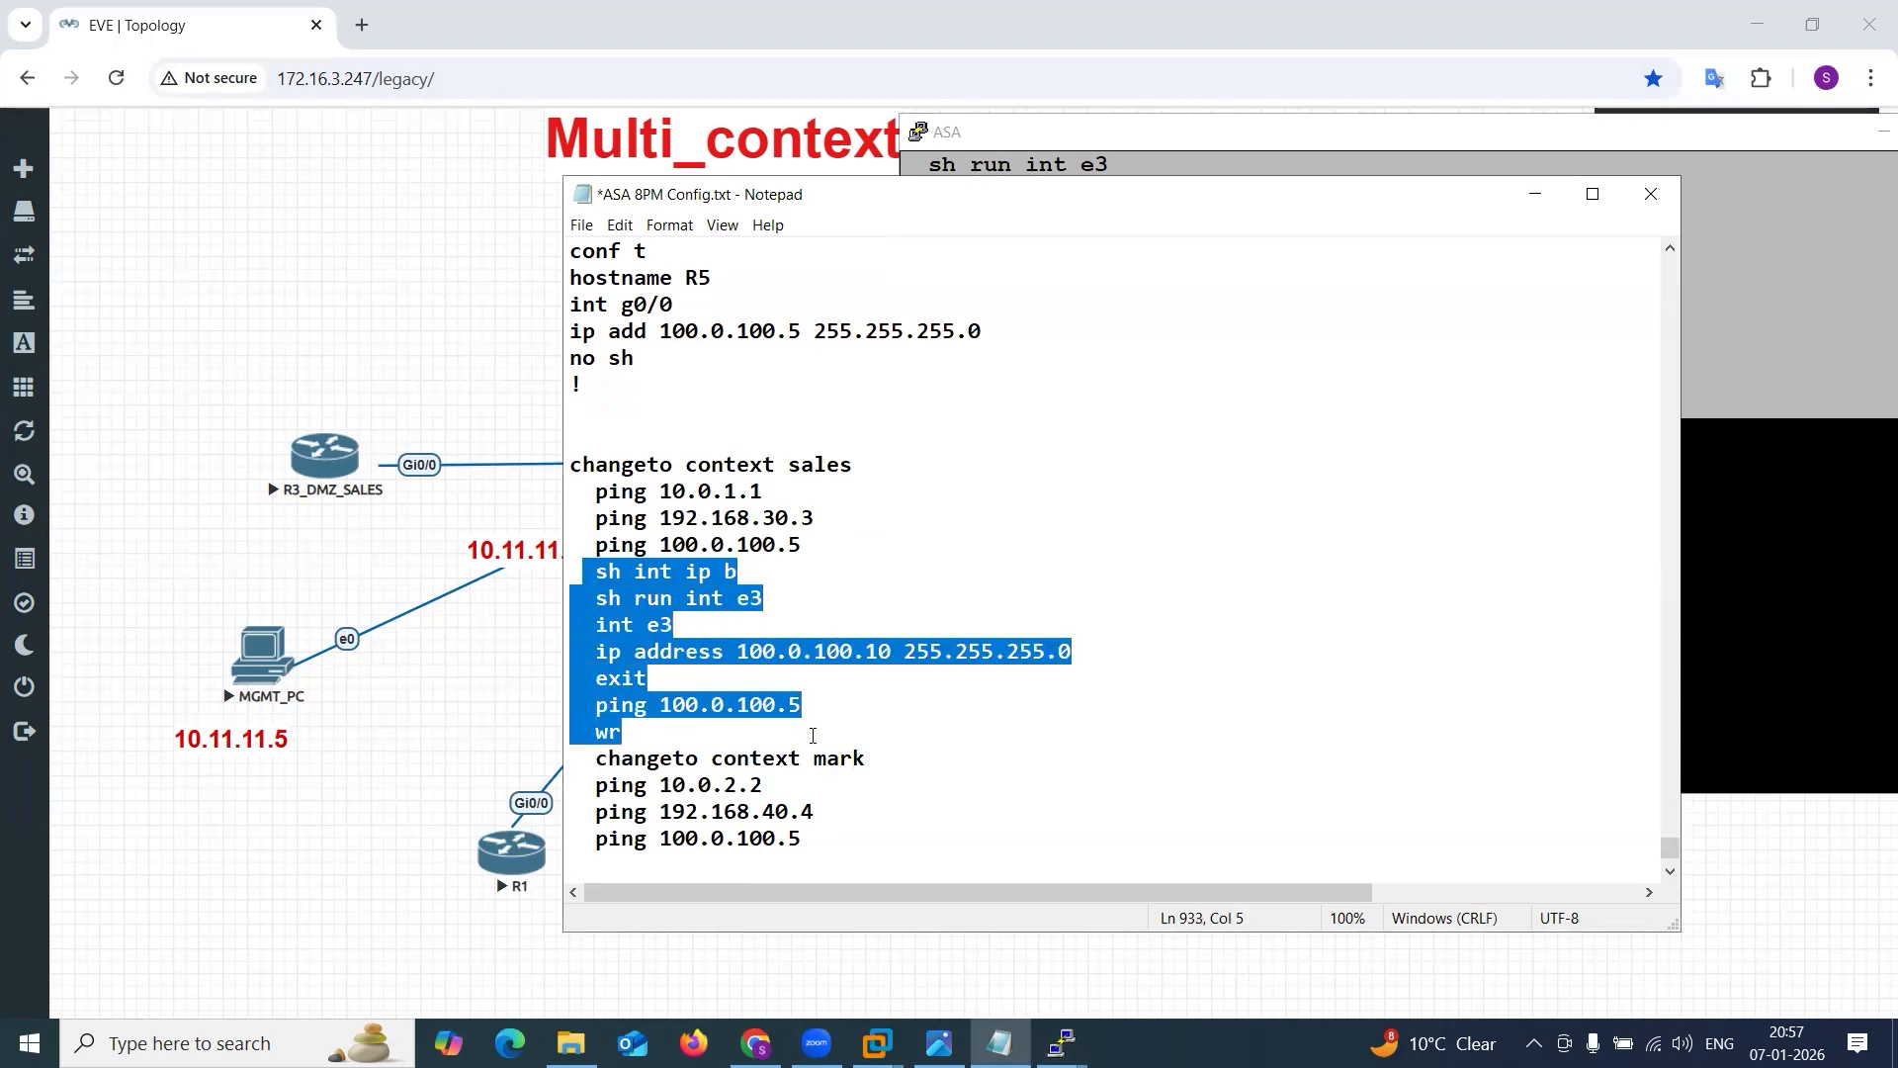
text(!)
Add dashed separator lines above and below the context ping tests in the config file.
click(600, 480)
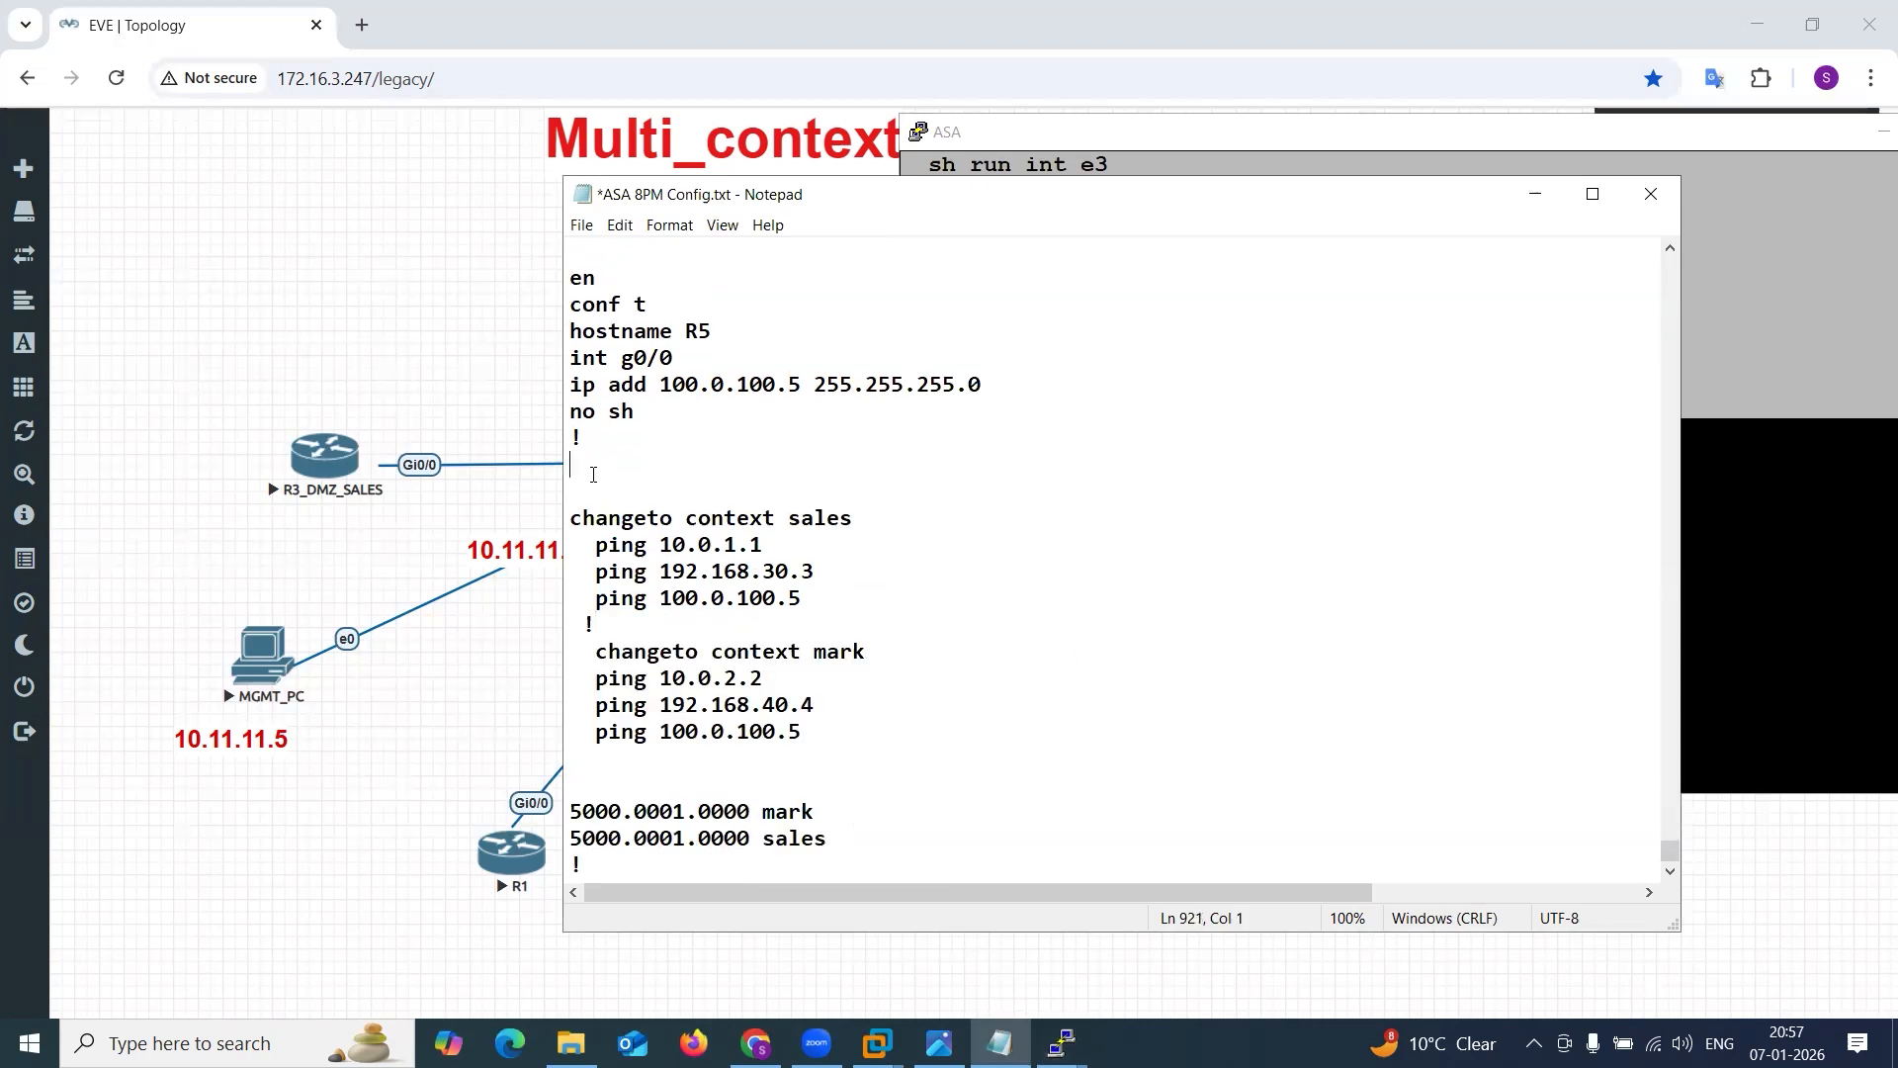
key(Return)
text(---------------------------------)
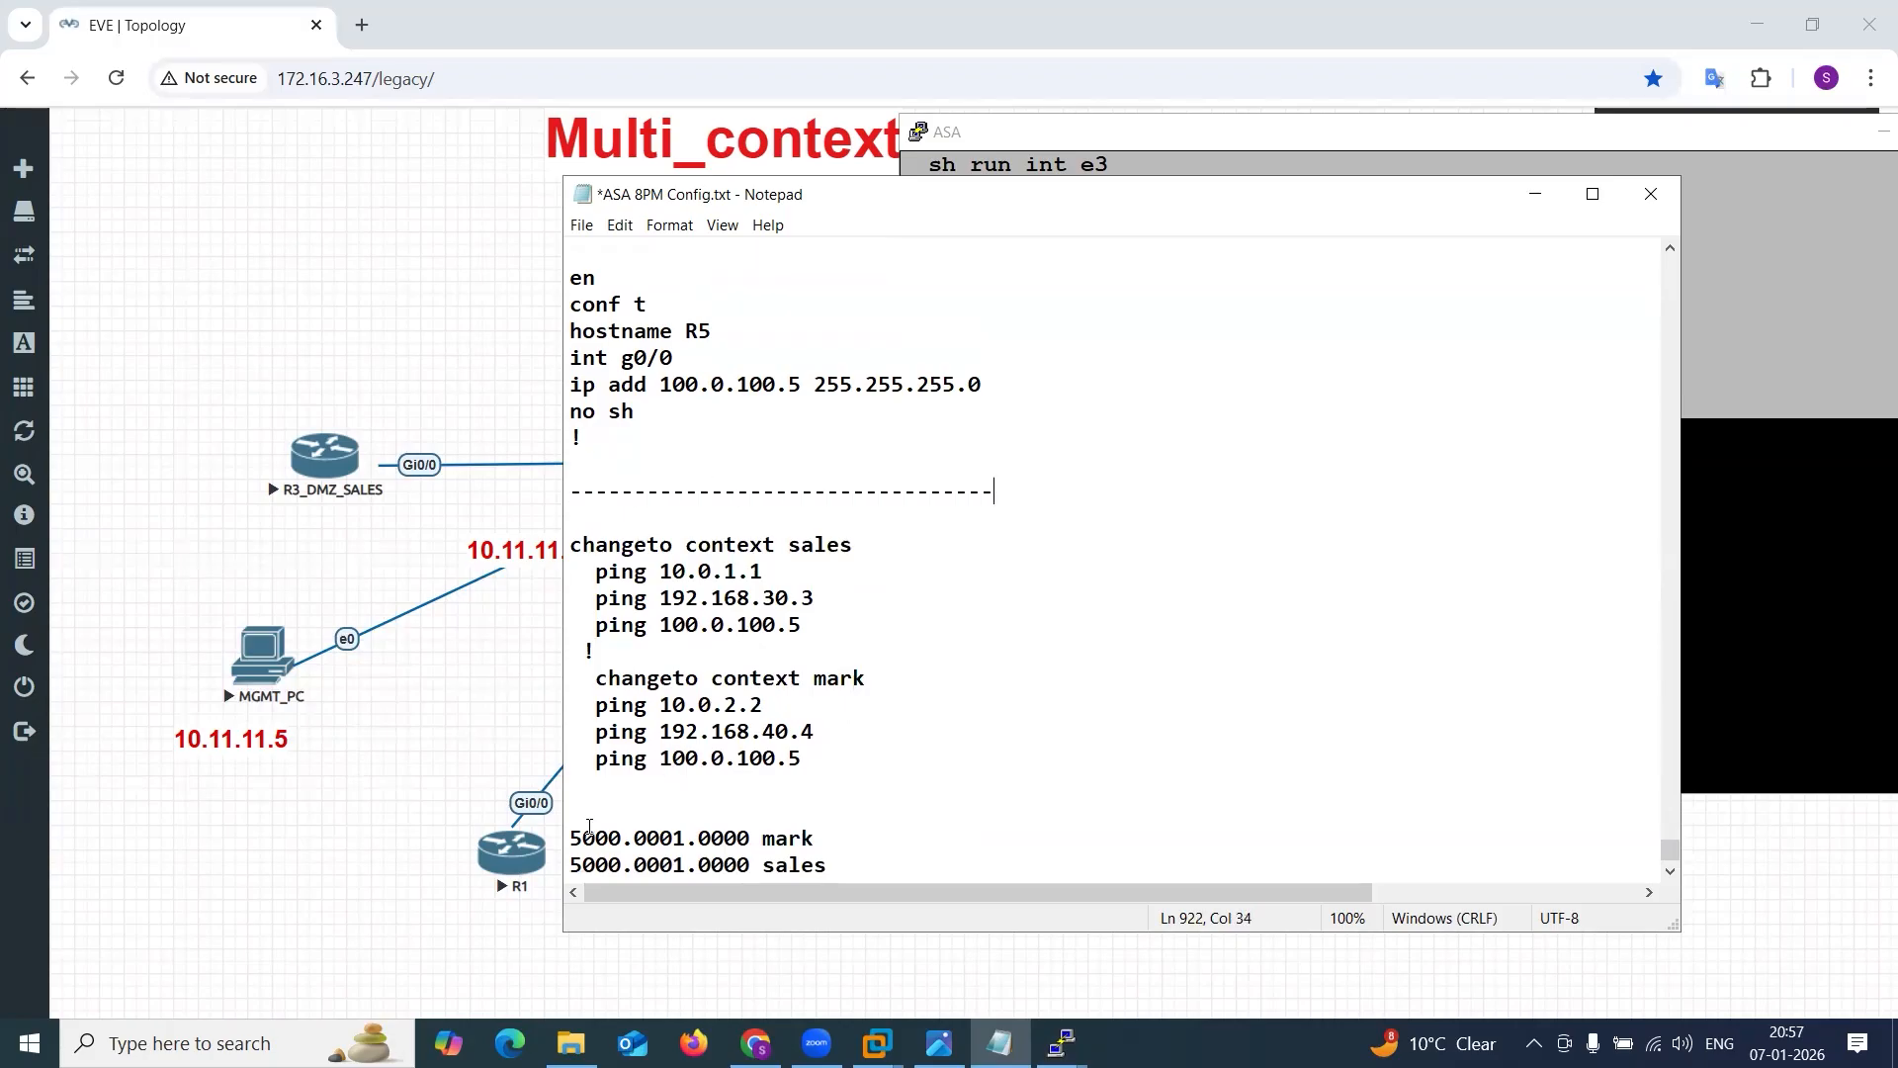
click(589, 811)
text(----------------------------------)
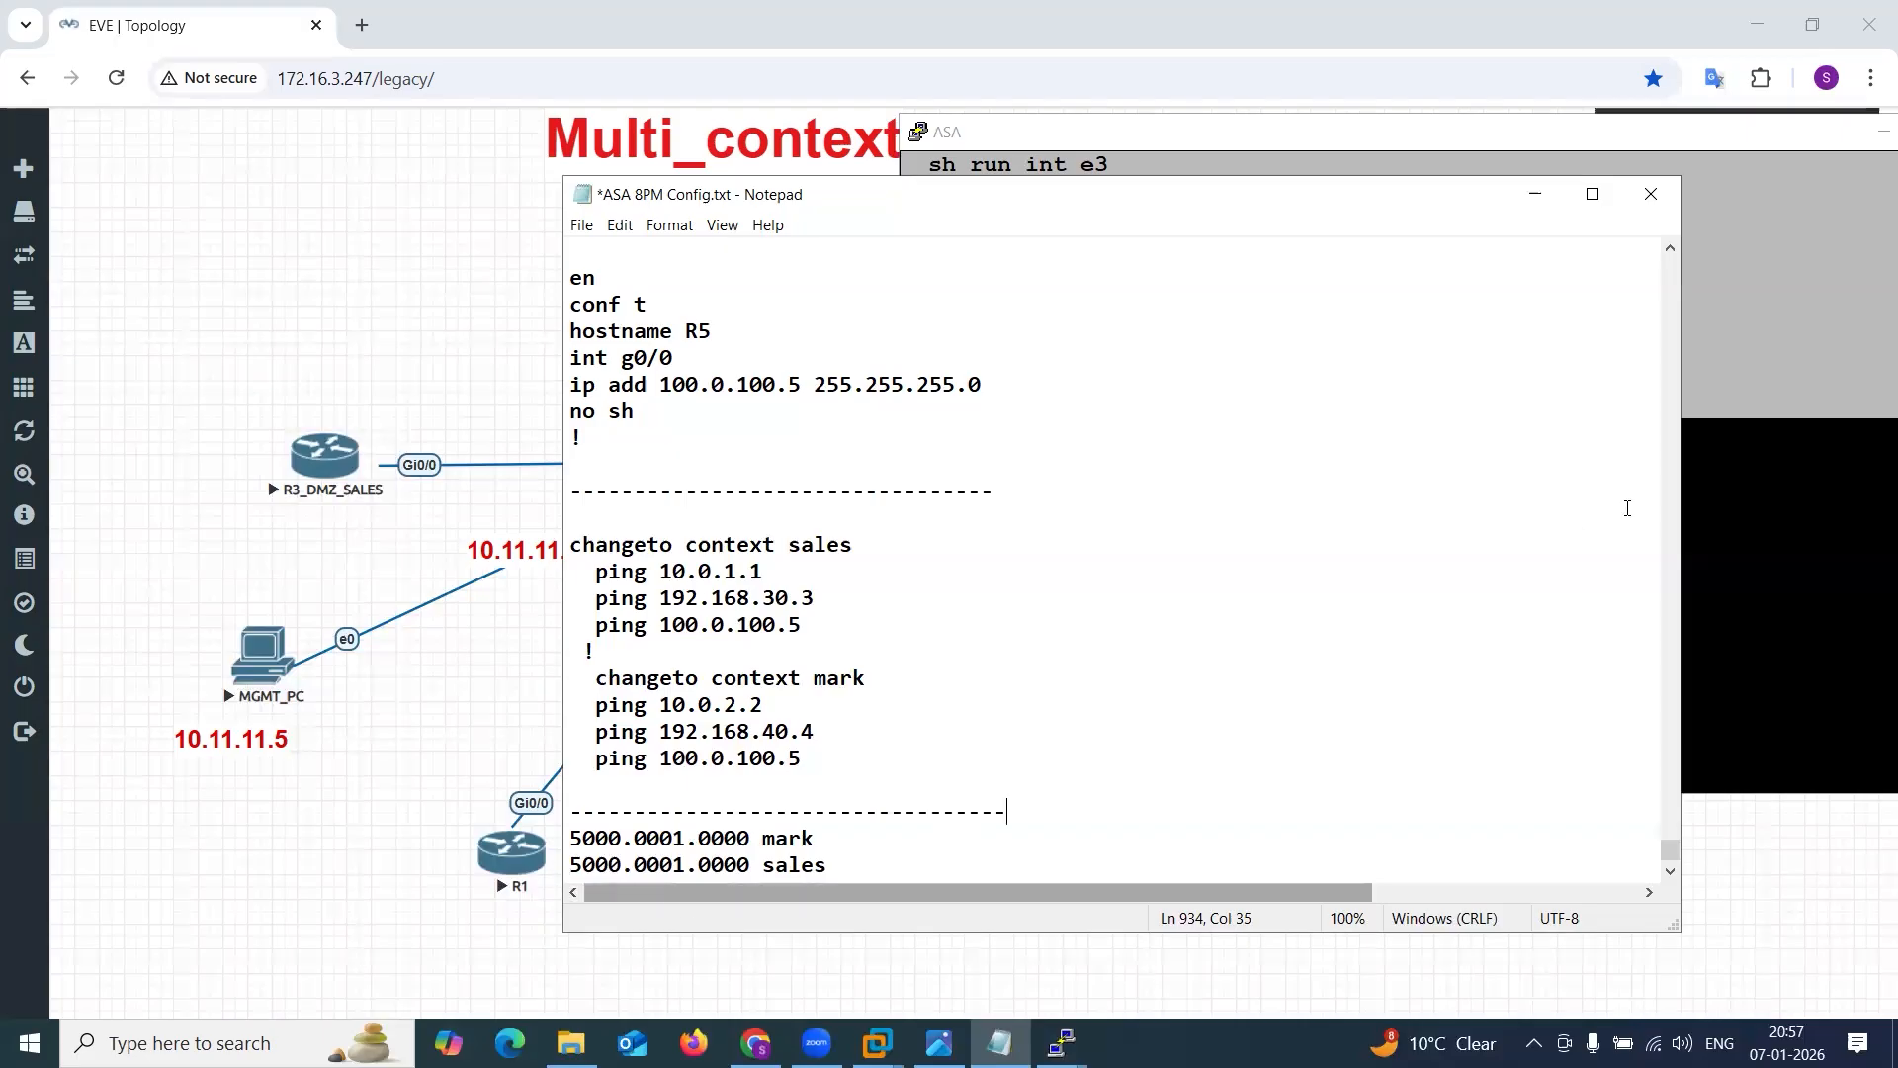
Switch to the ASA console and compare the e0 MAC addresses in the sales and mark outputs.
click(1769, 499)
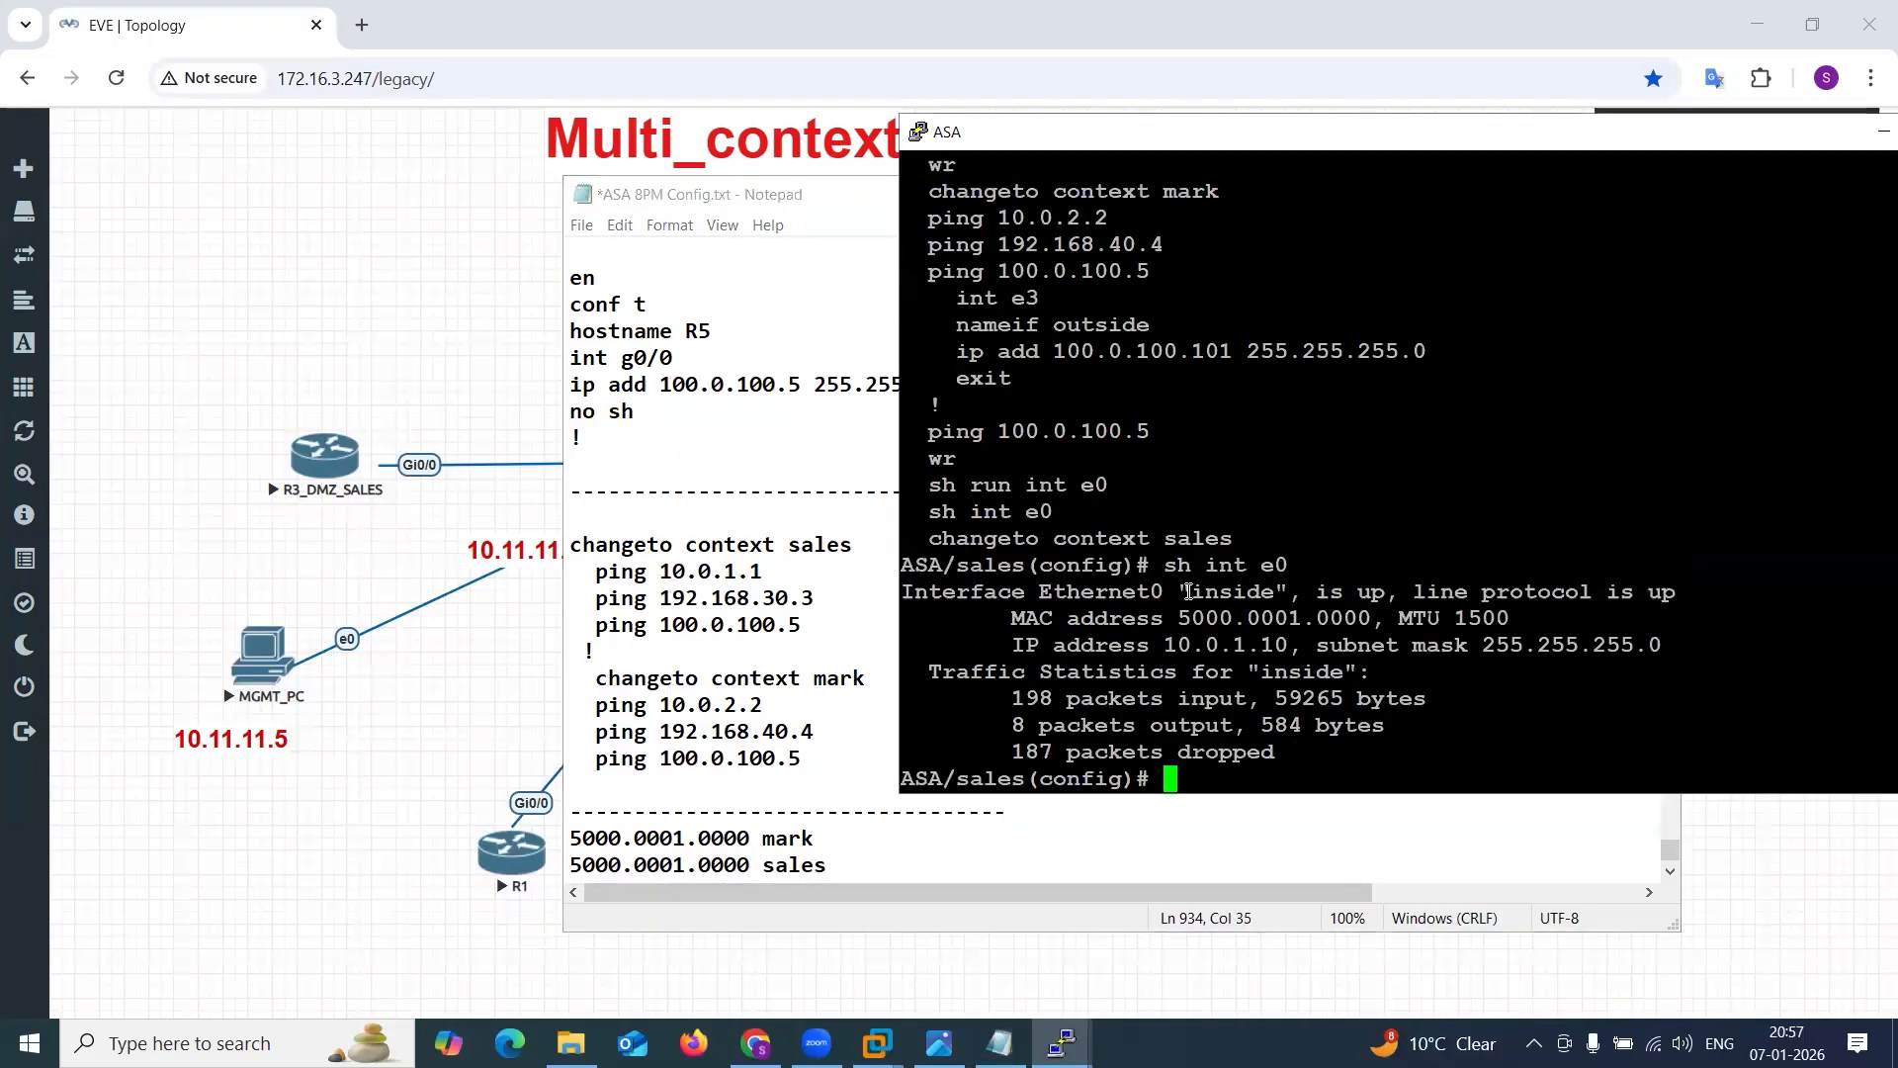
drag(1164, 539, 1232, 539)
drag(1176, 617, 1369, 612)
double_click(1285, 613)
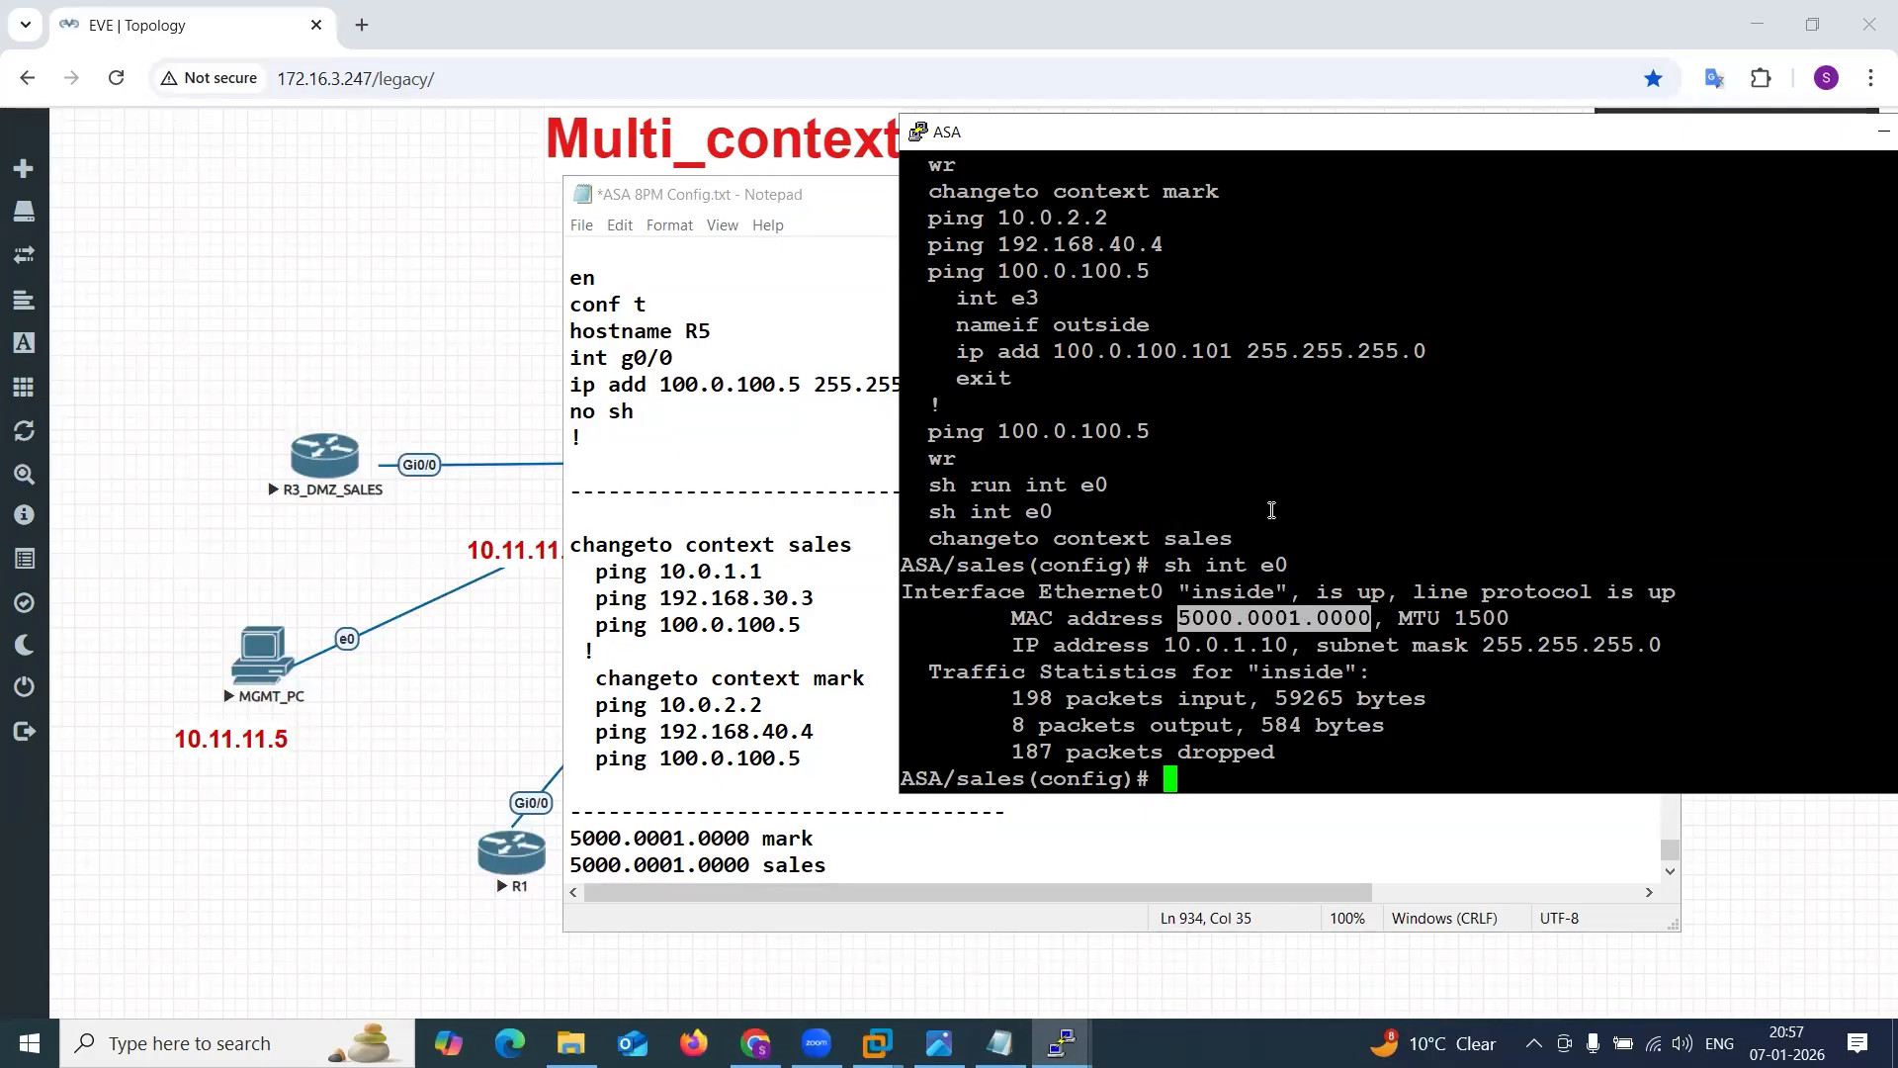
scroll(1271, 510, up, 4)
scroll(1272, 510, up, 12)
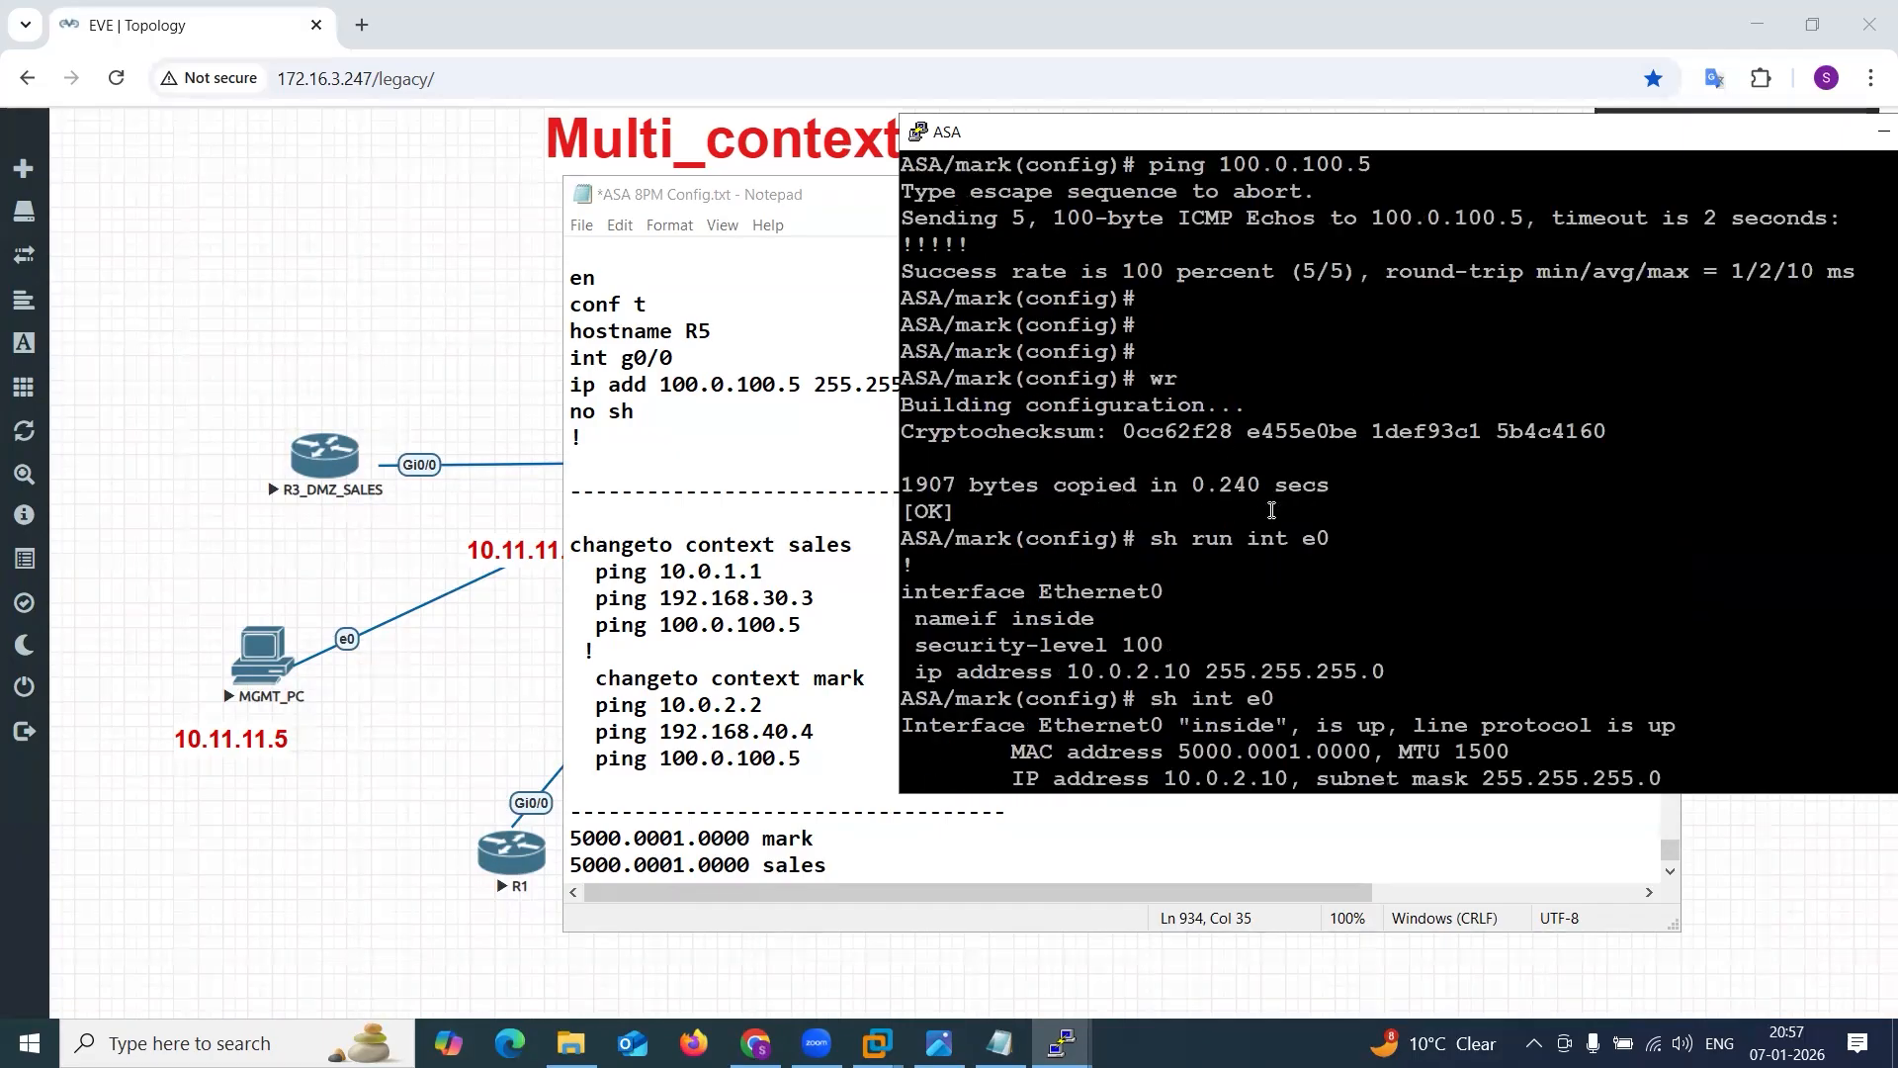
scroll(1272, 510, down, 4)
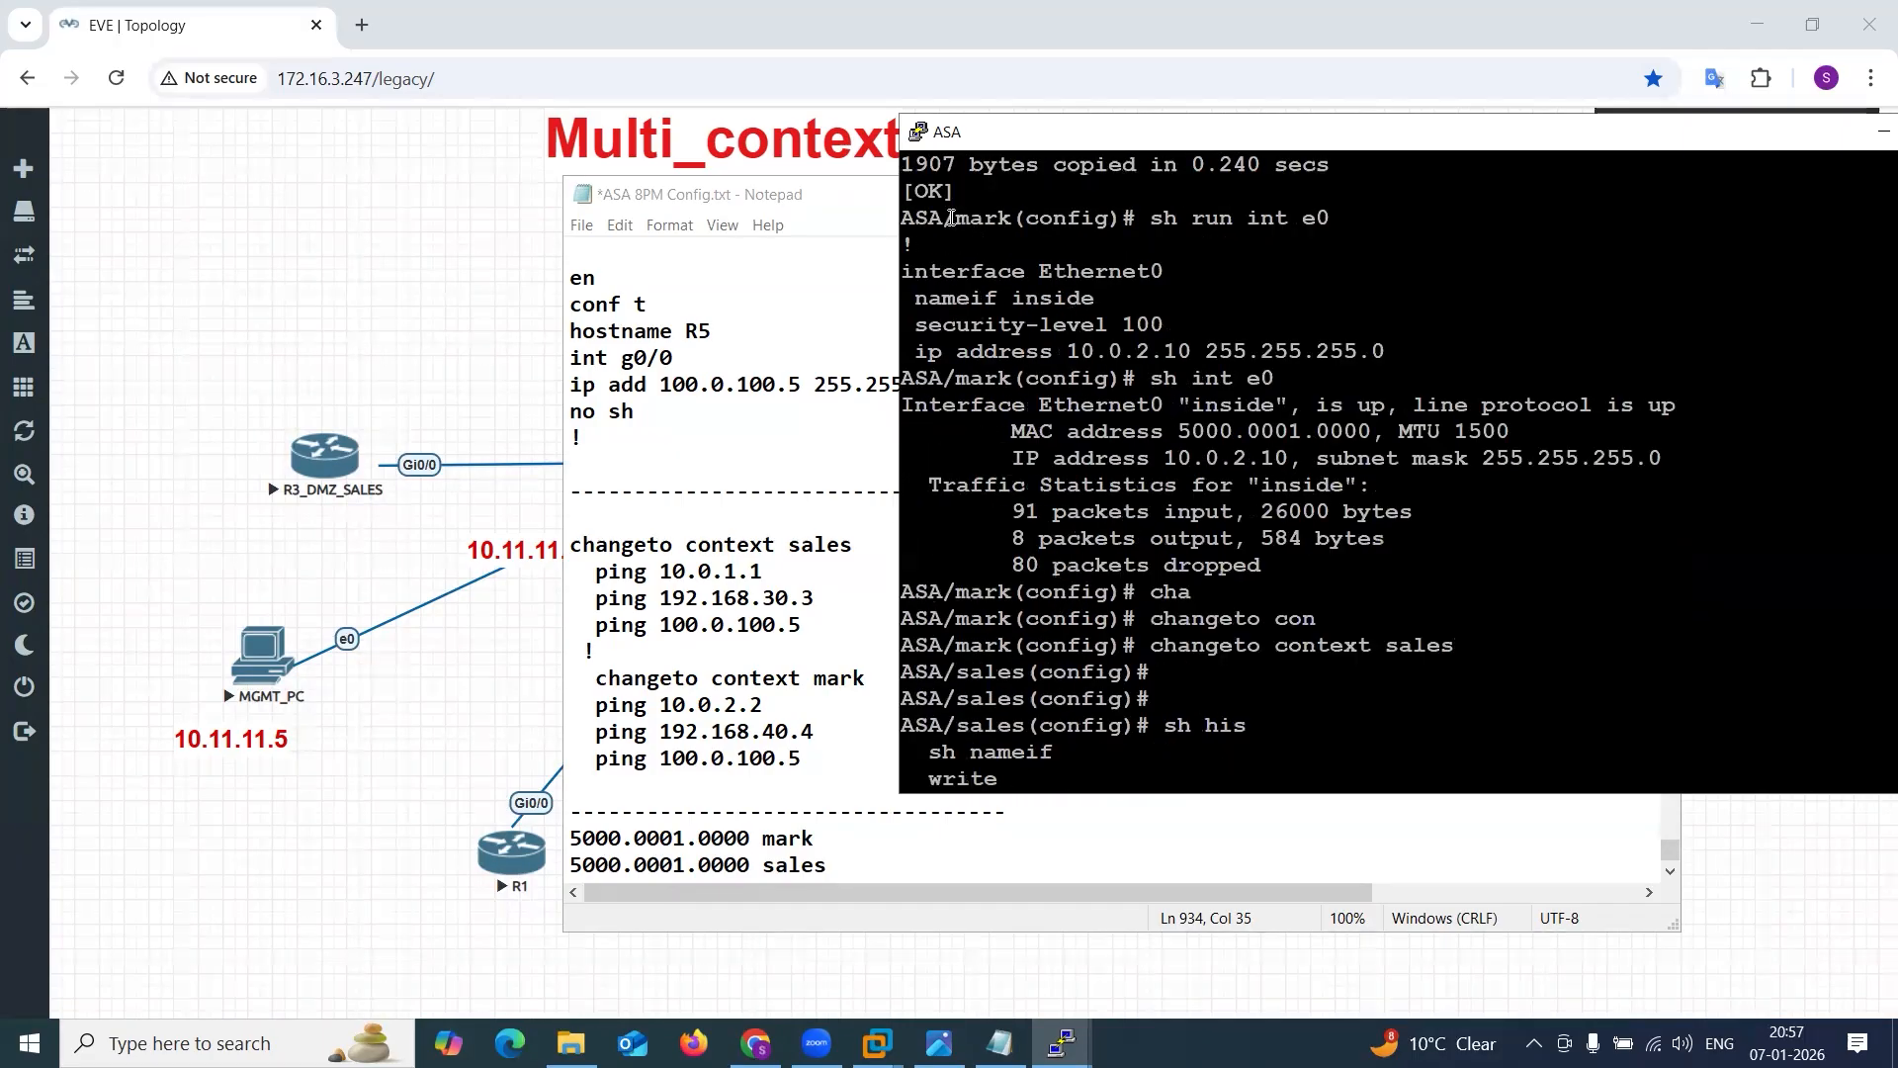
drag(993, 218, 943, 217)
drag(1178, 432, 1387, 433)
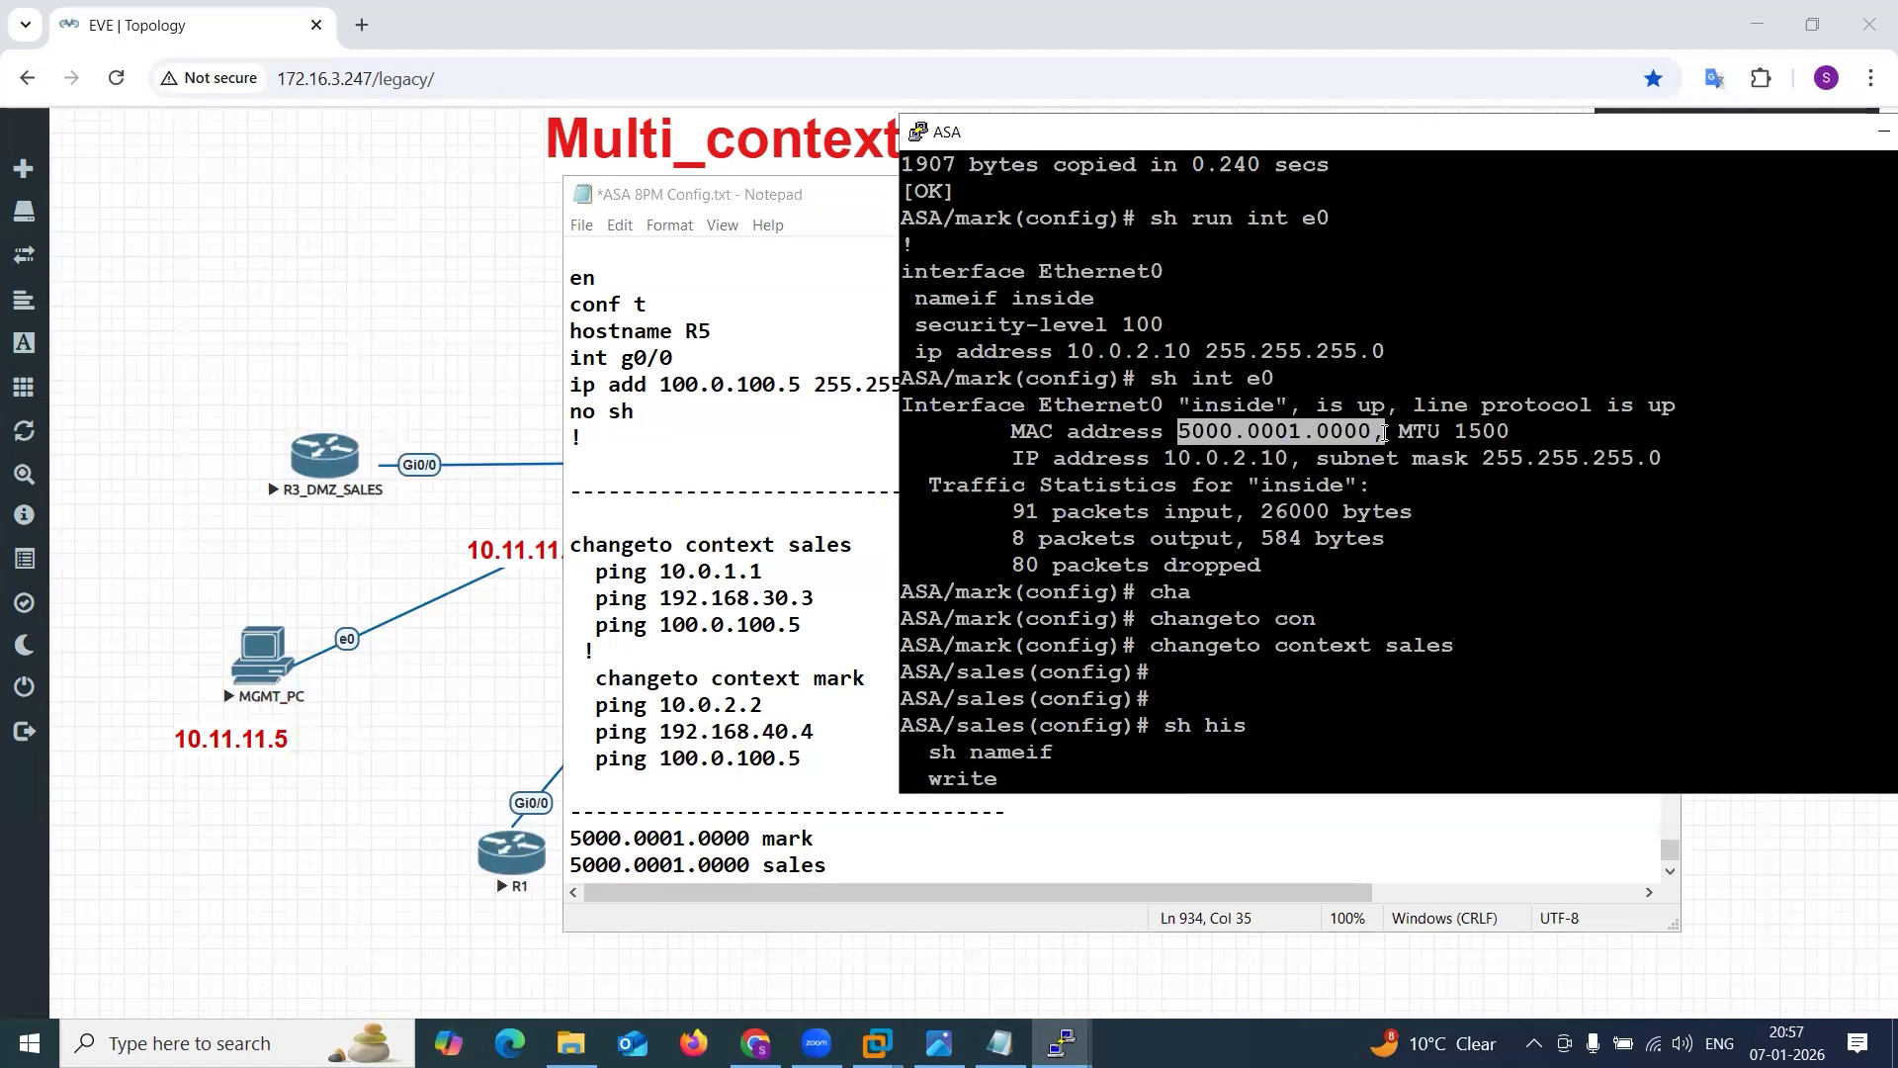
click(1347, 454)
Change the ASA console from the sales context to the system context with changeto con sys.
key(Return)
key(Return)
key(Return)
key(Return)
key(Return)
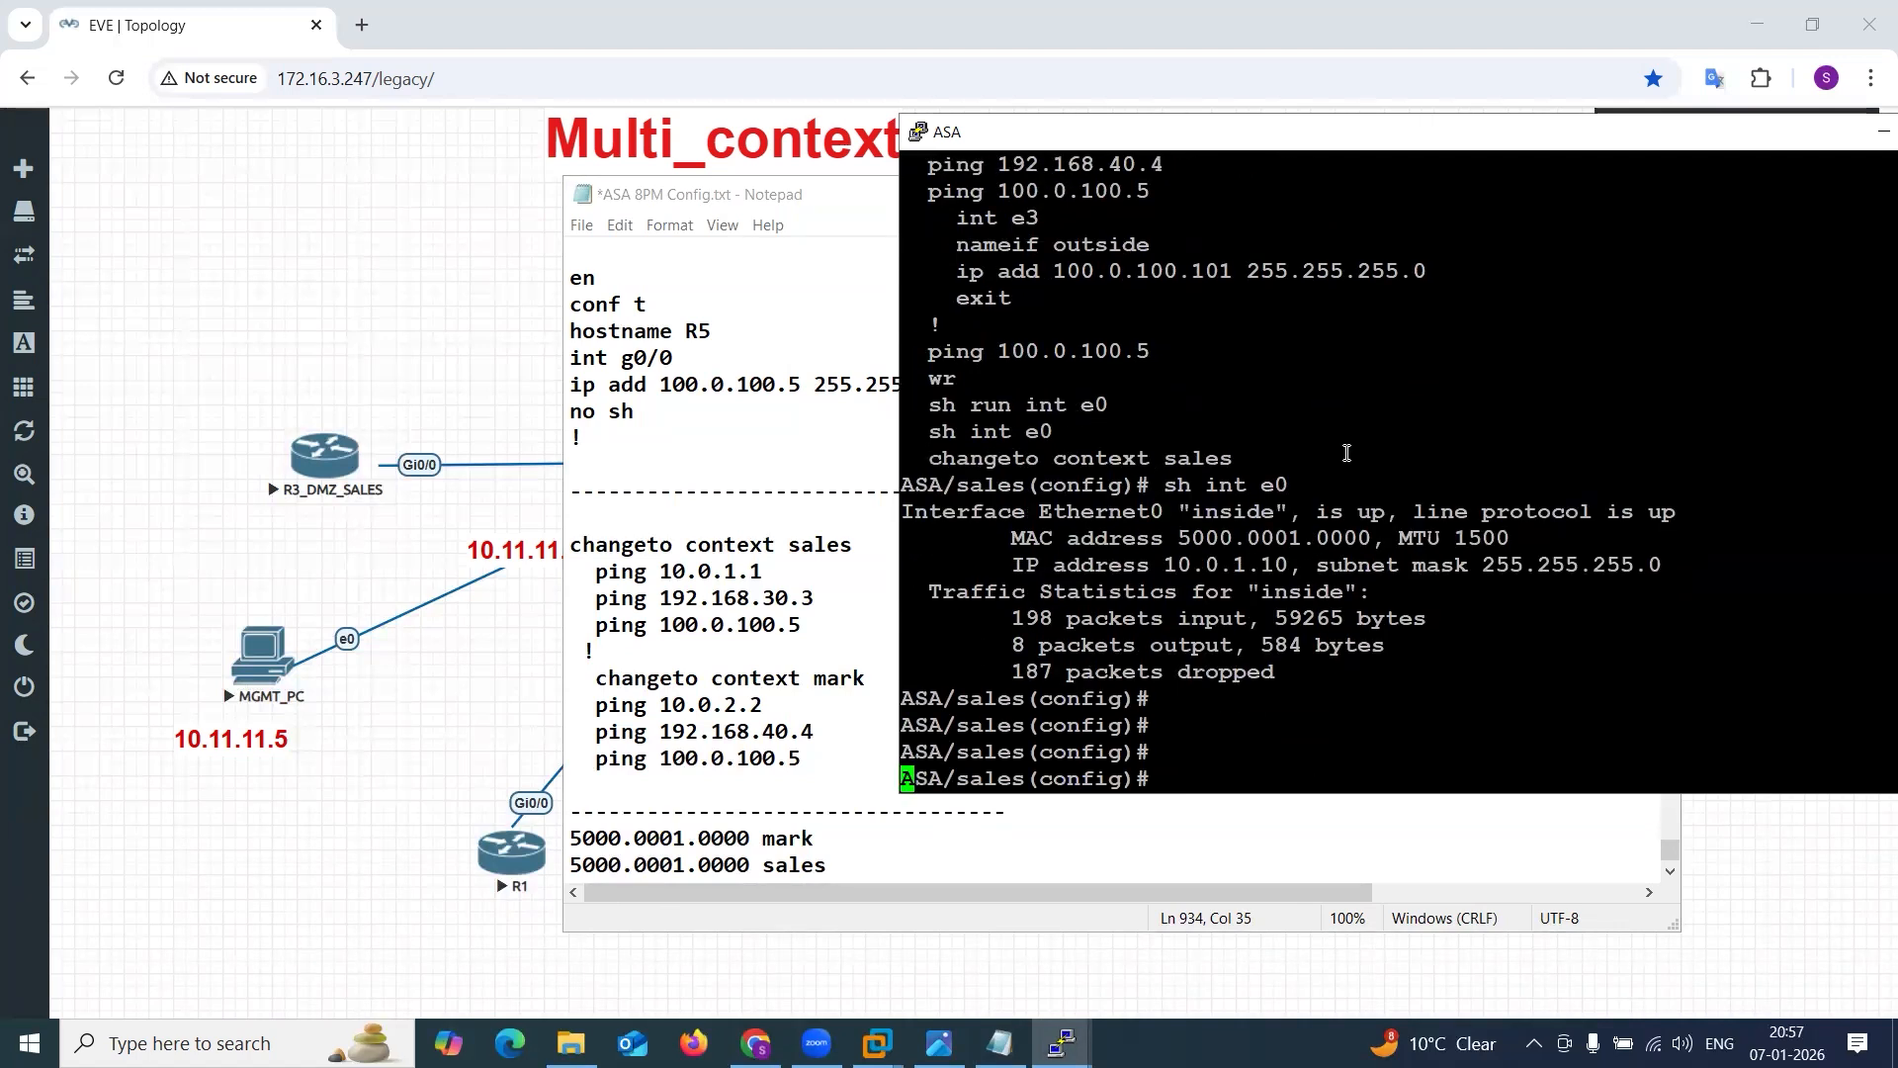
text(cha)
key(Tab)
text(ngeto con sys)
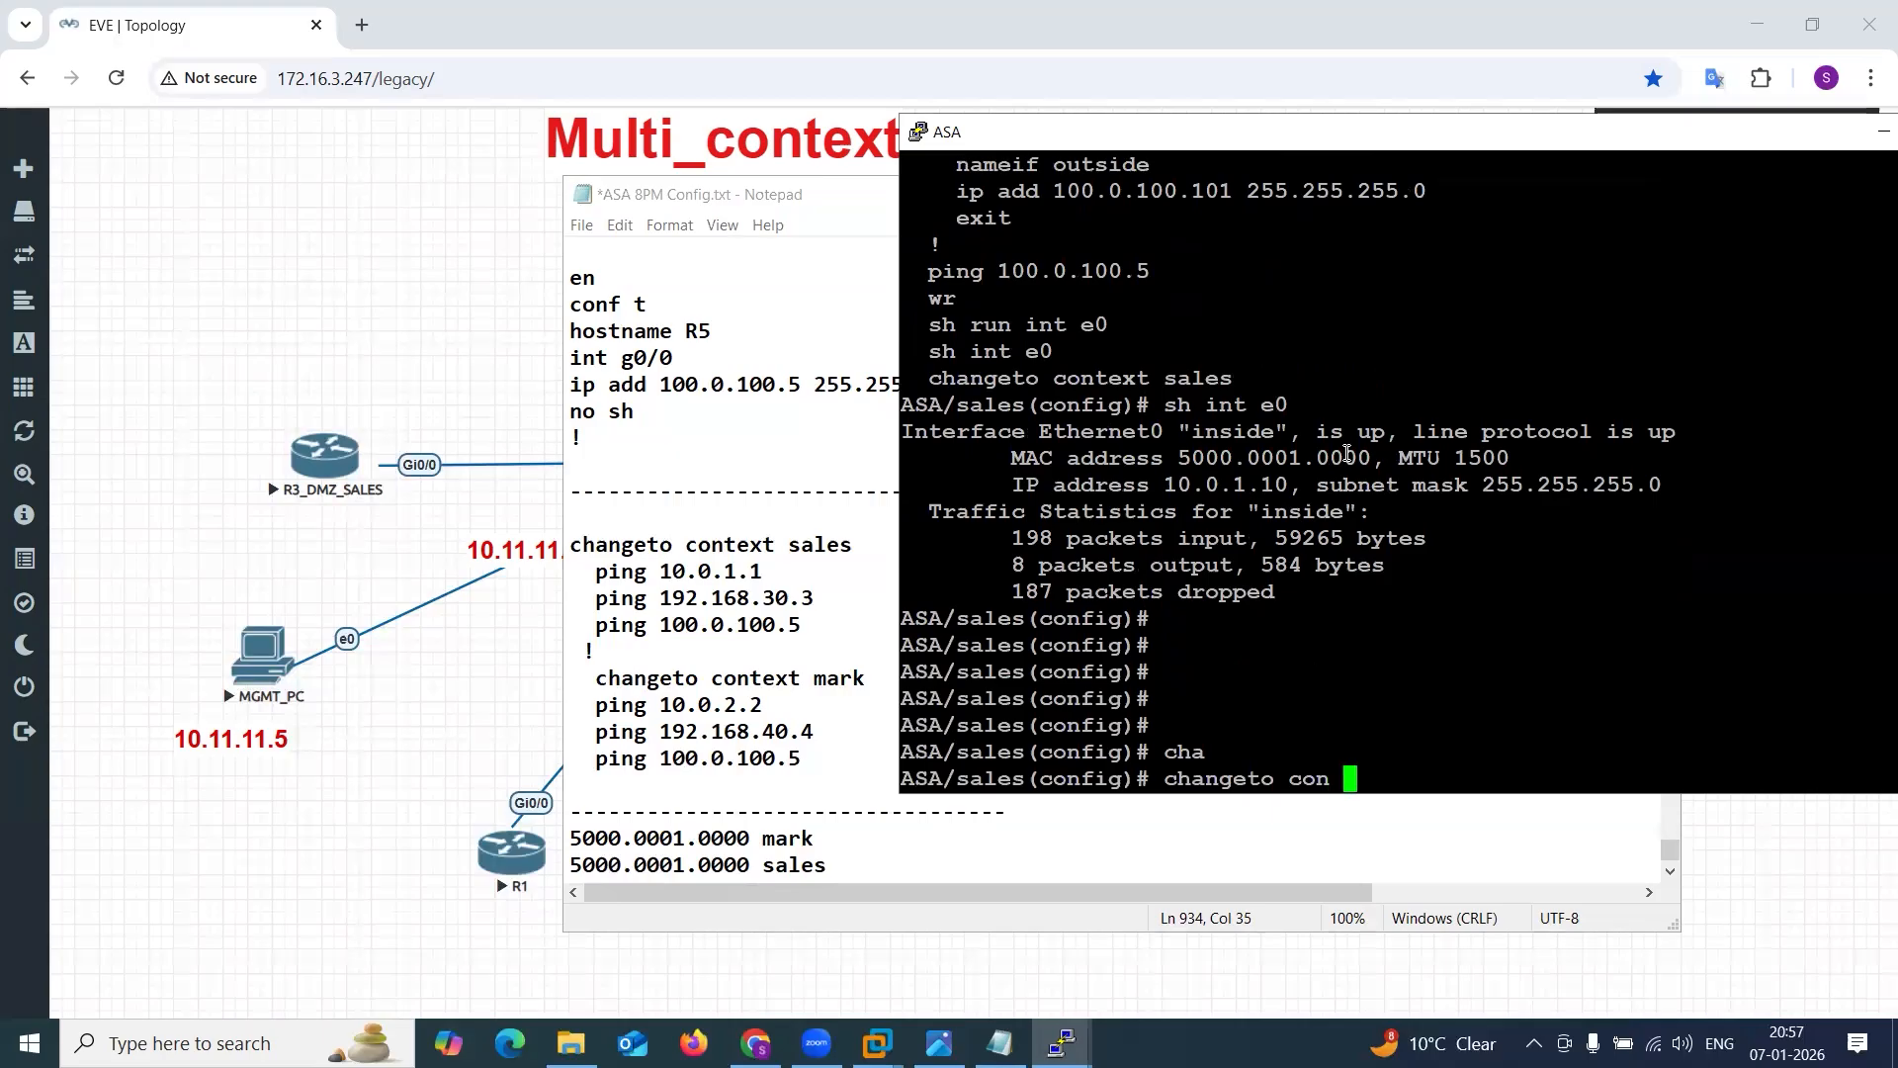
key(Return)
key(Return)
key(Return)
Show the status of interface e0 in the system context and copy its MAC address.
text(sh)
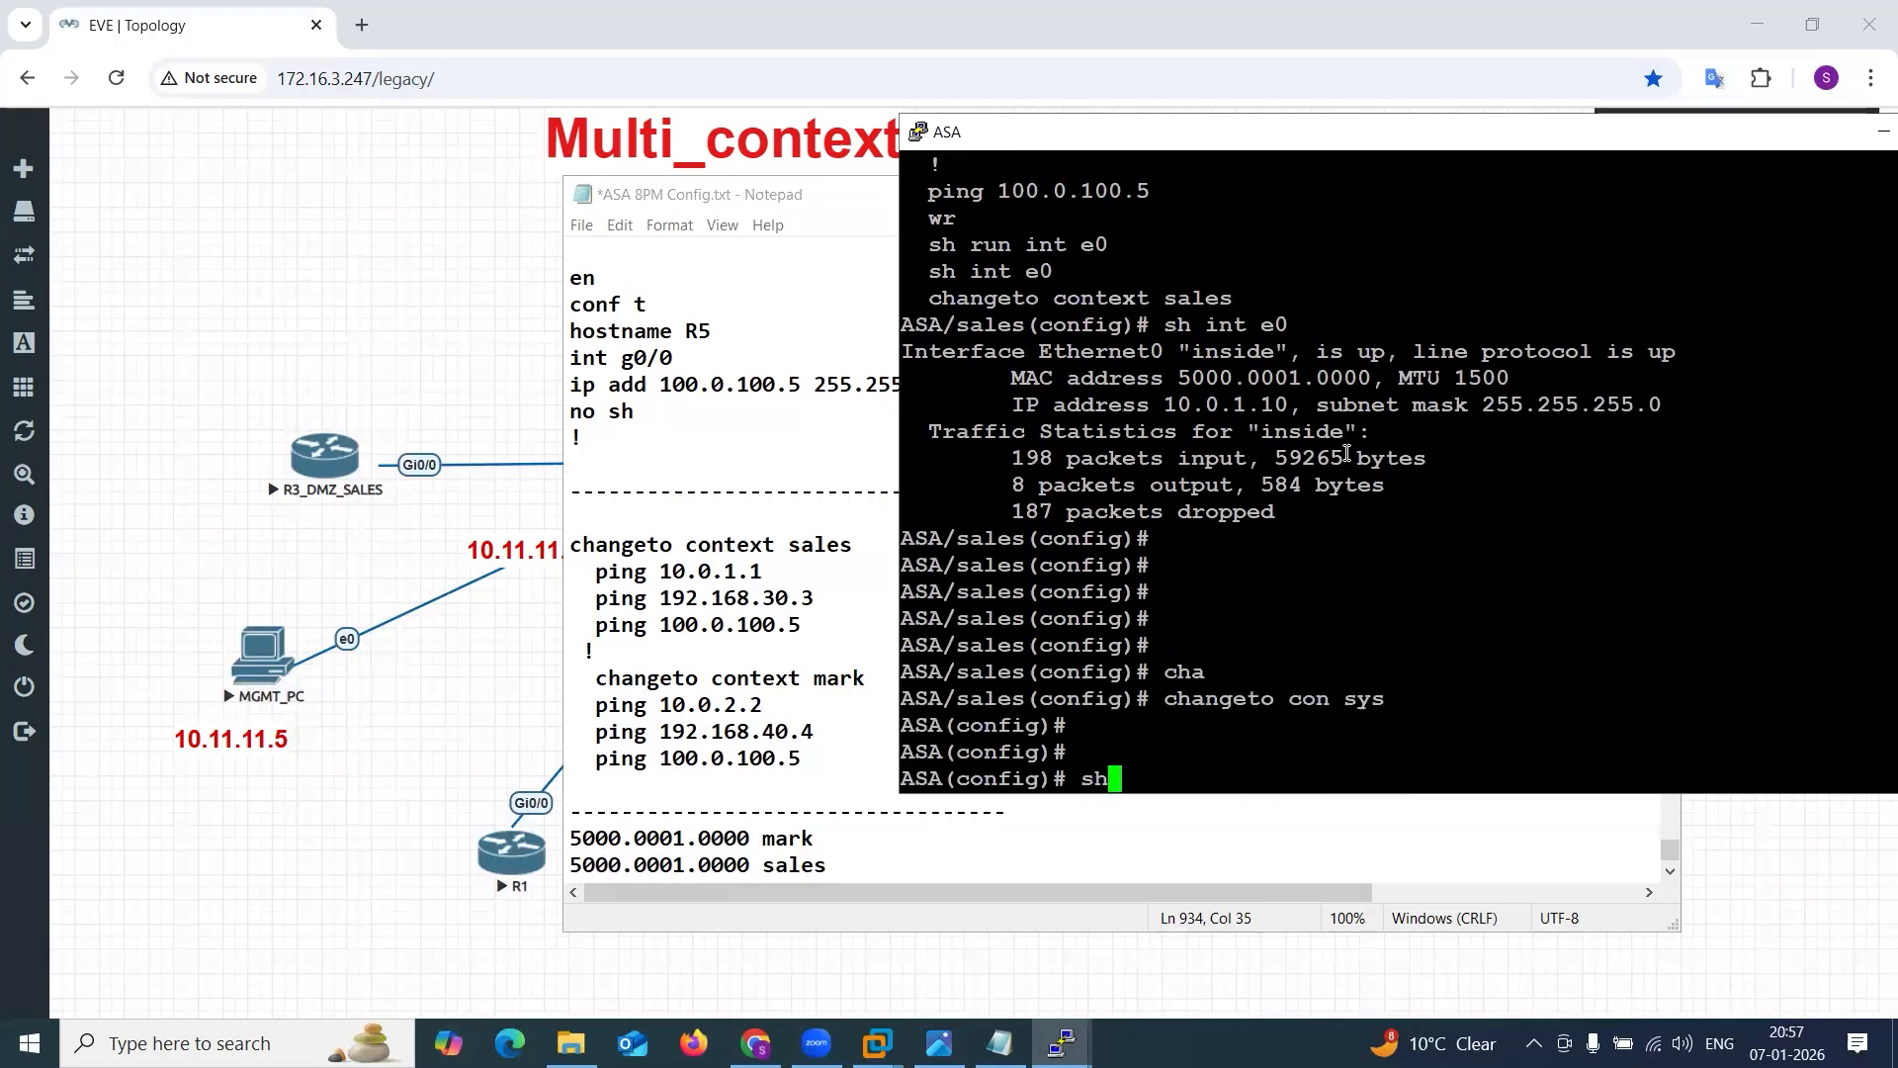
text( int e0)
key(Return)
drag(1167, 378, 1365, 378)
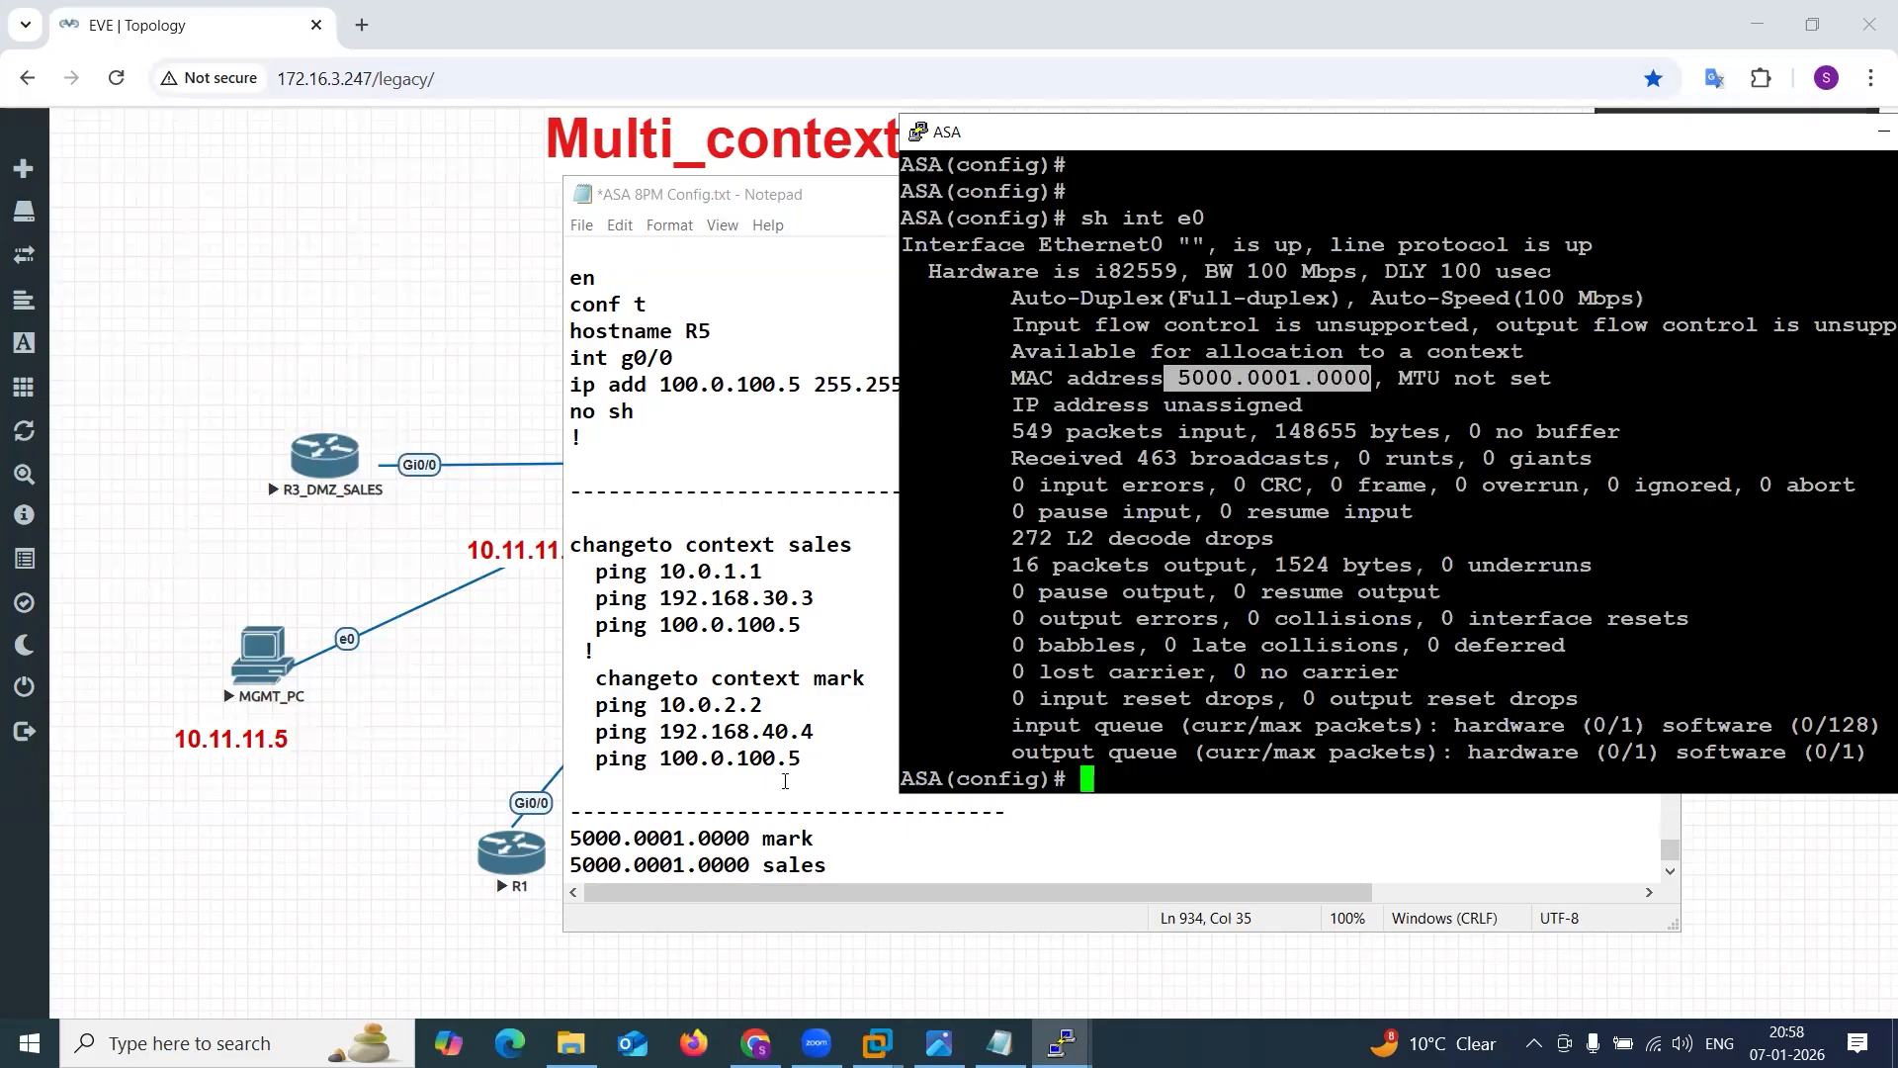
Paste the MAC address 5000.0001.0000 above the mark line in the Notepad config file, label it sys and save.
click(1028, 816)
key(Return)
key(Return)
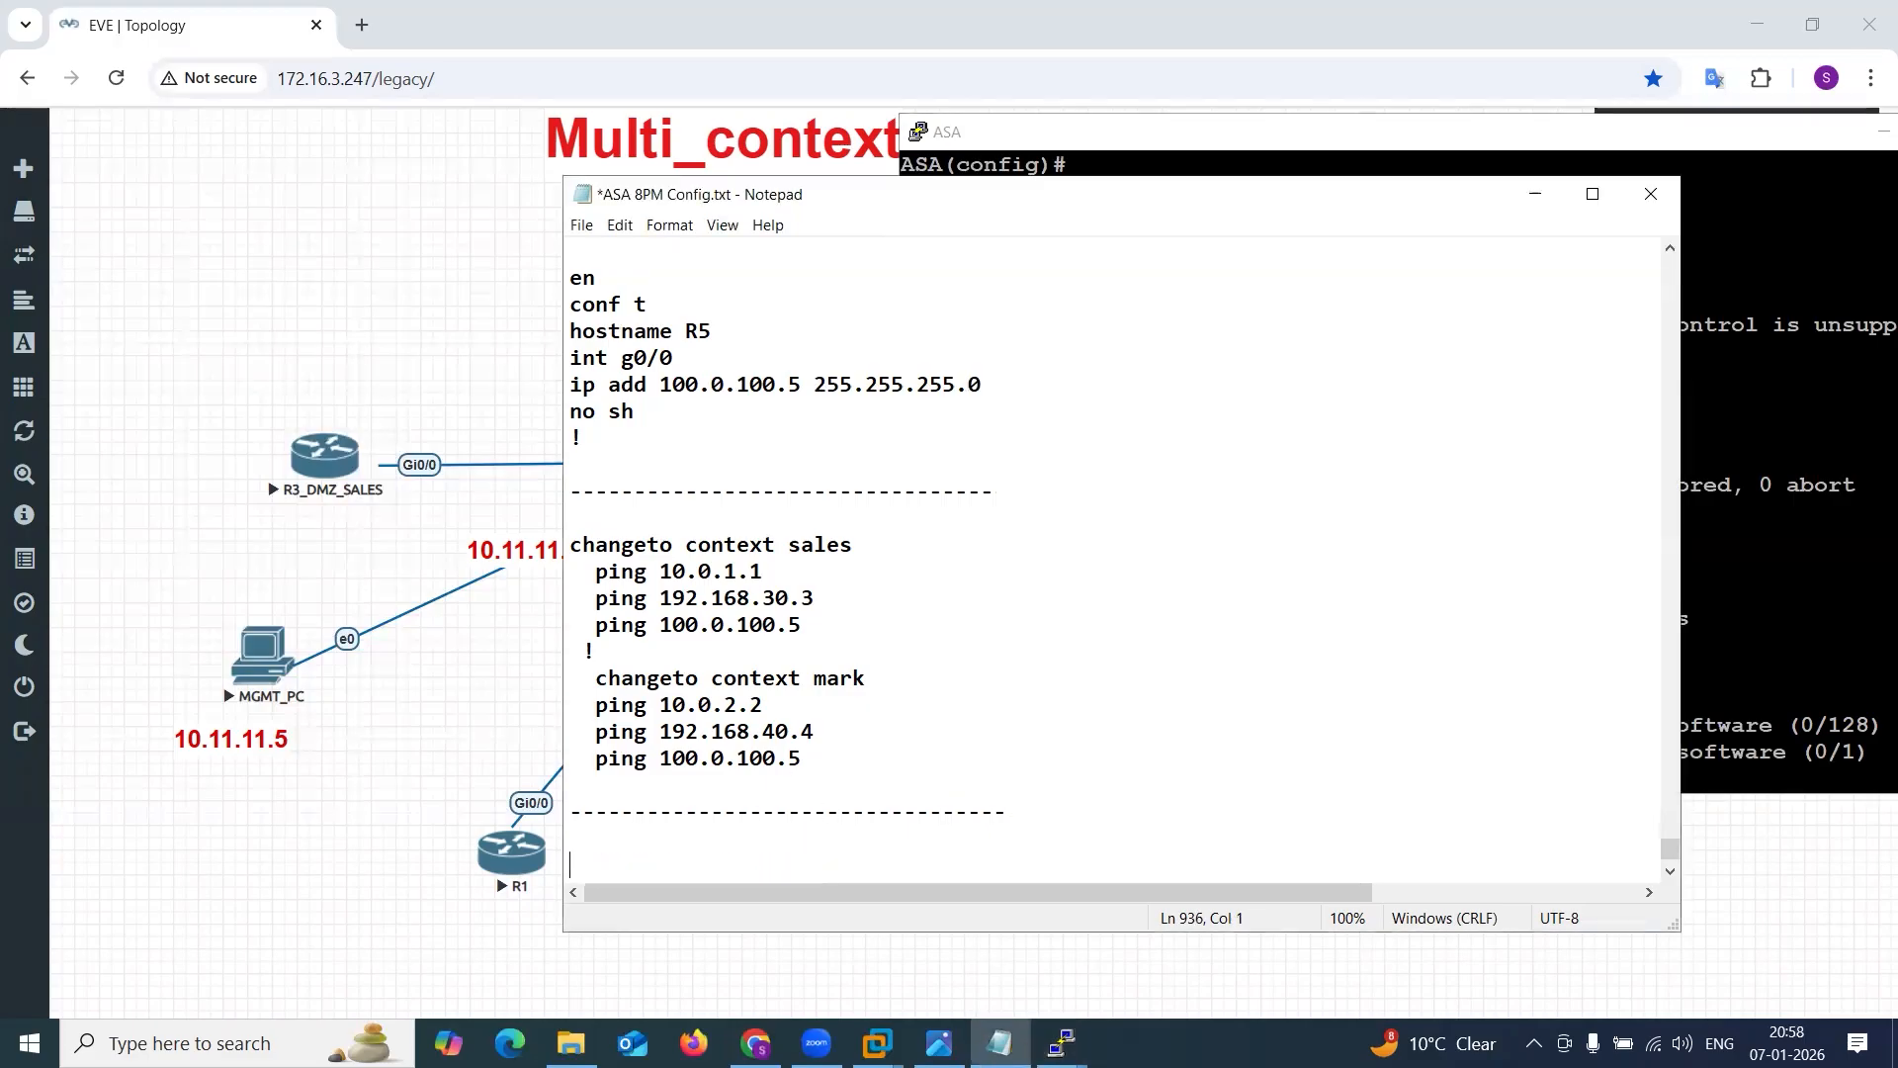
text(5000.0001.0000)
text(sys)
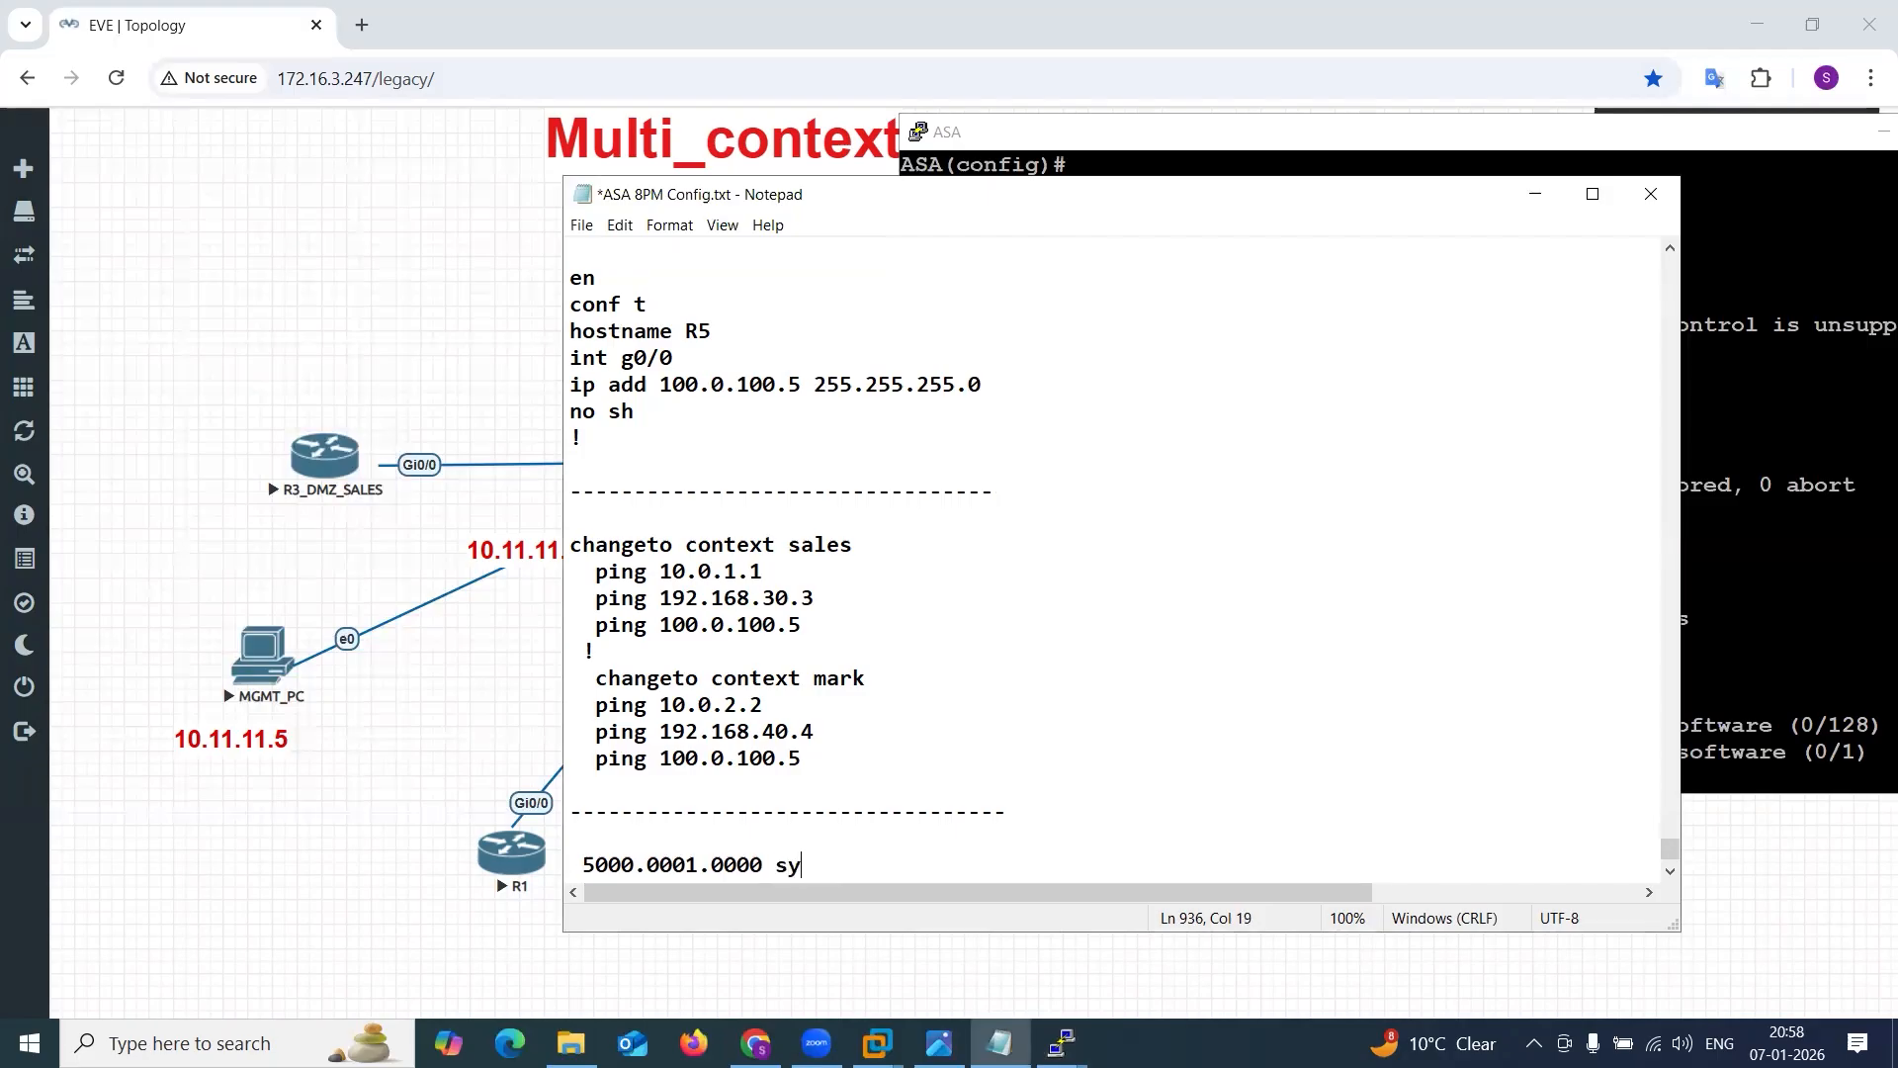
key(ctrl+s)
Remove the leading space before the sys MAC address and check the mark and sales lines below it.
click(968, 847)
scroll(969, 850, down, 1)
drag(835, 783, 587, 781)
click(588, 781)
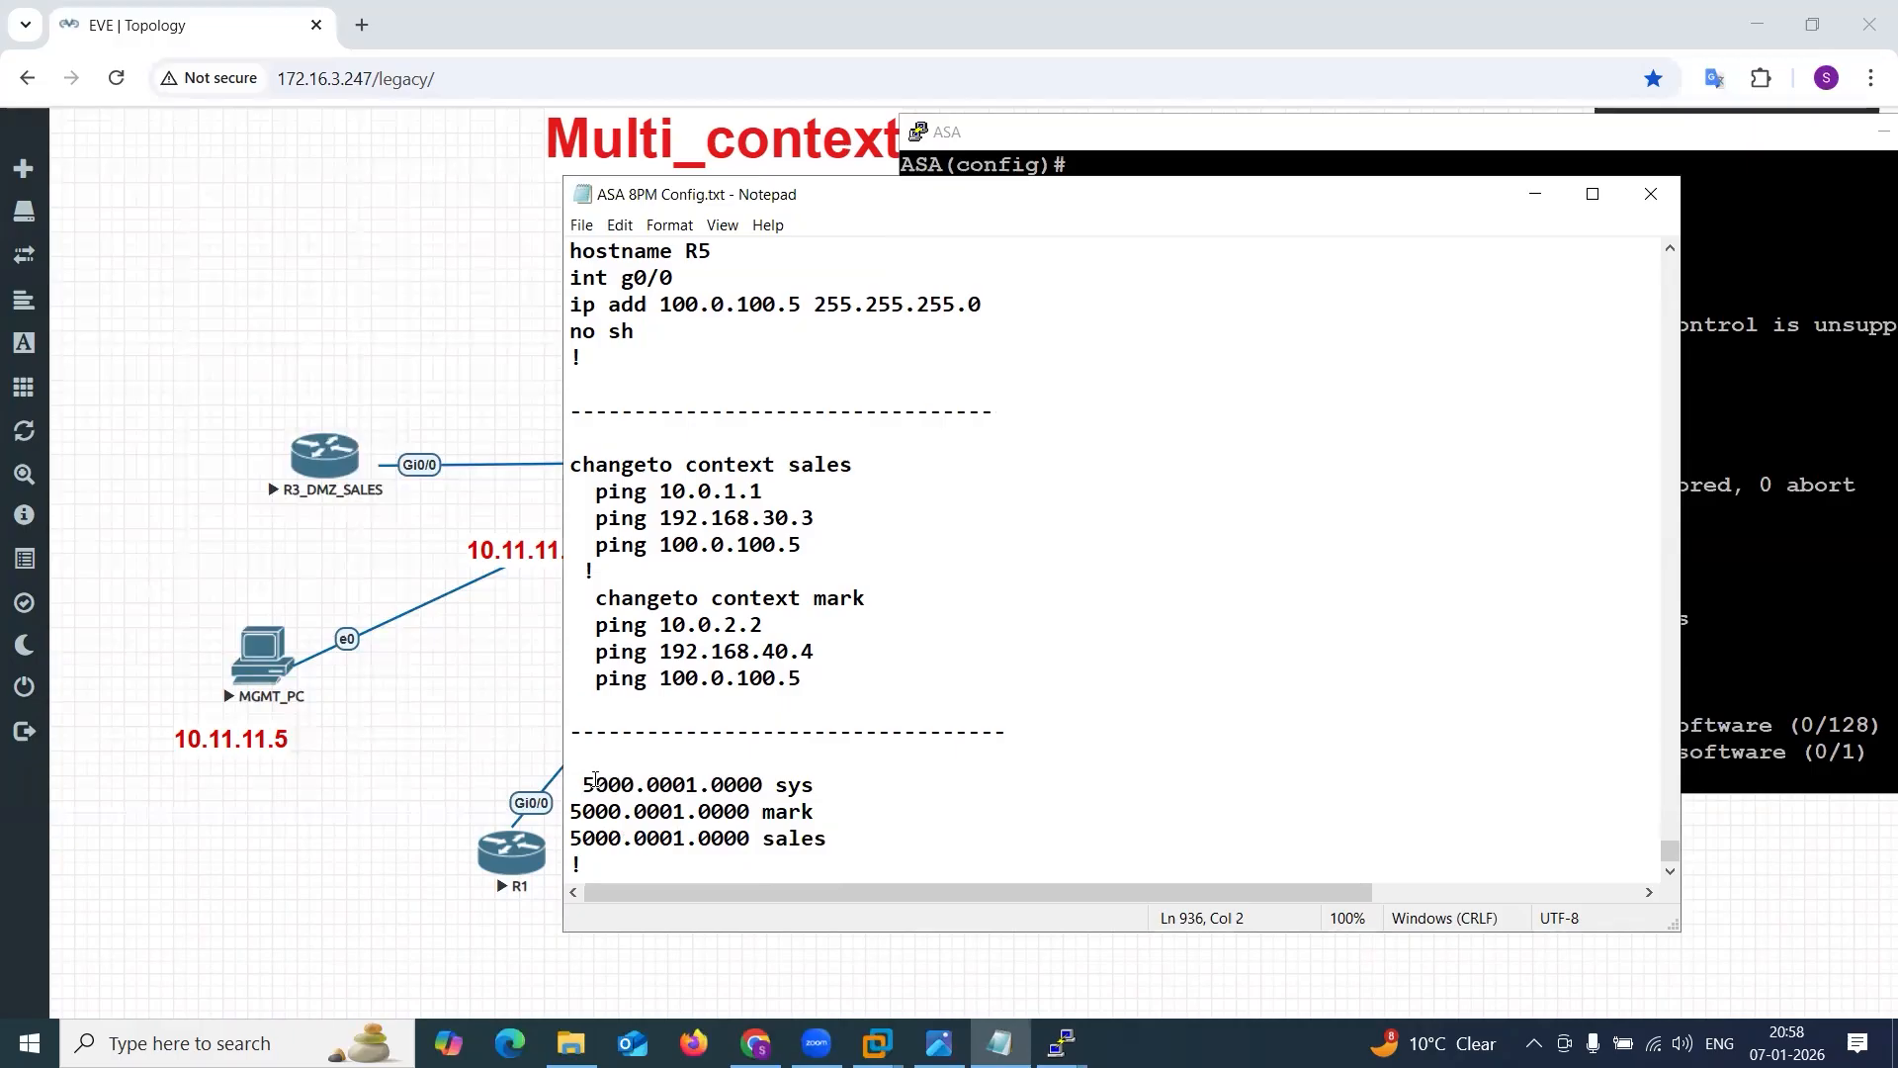
key(BackSpace)
drag(572, 809, 840, 839)
click(864, 814)
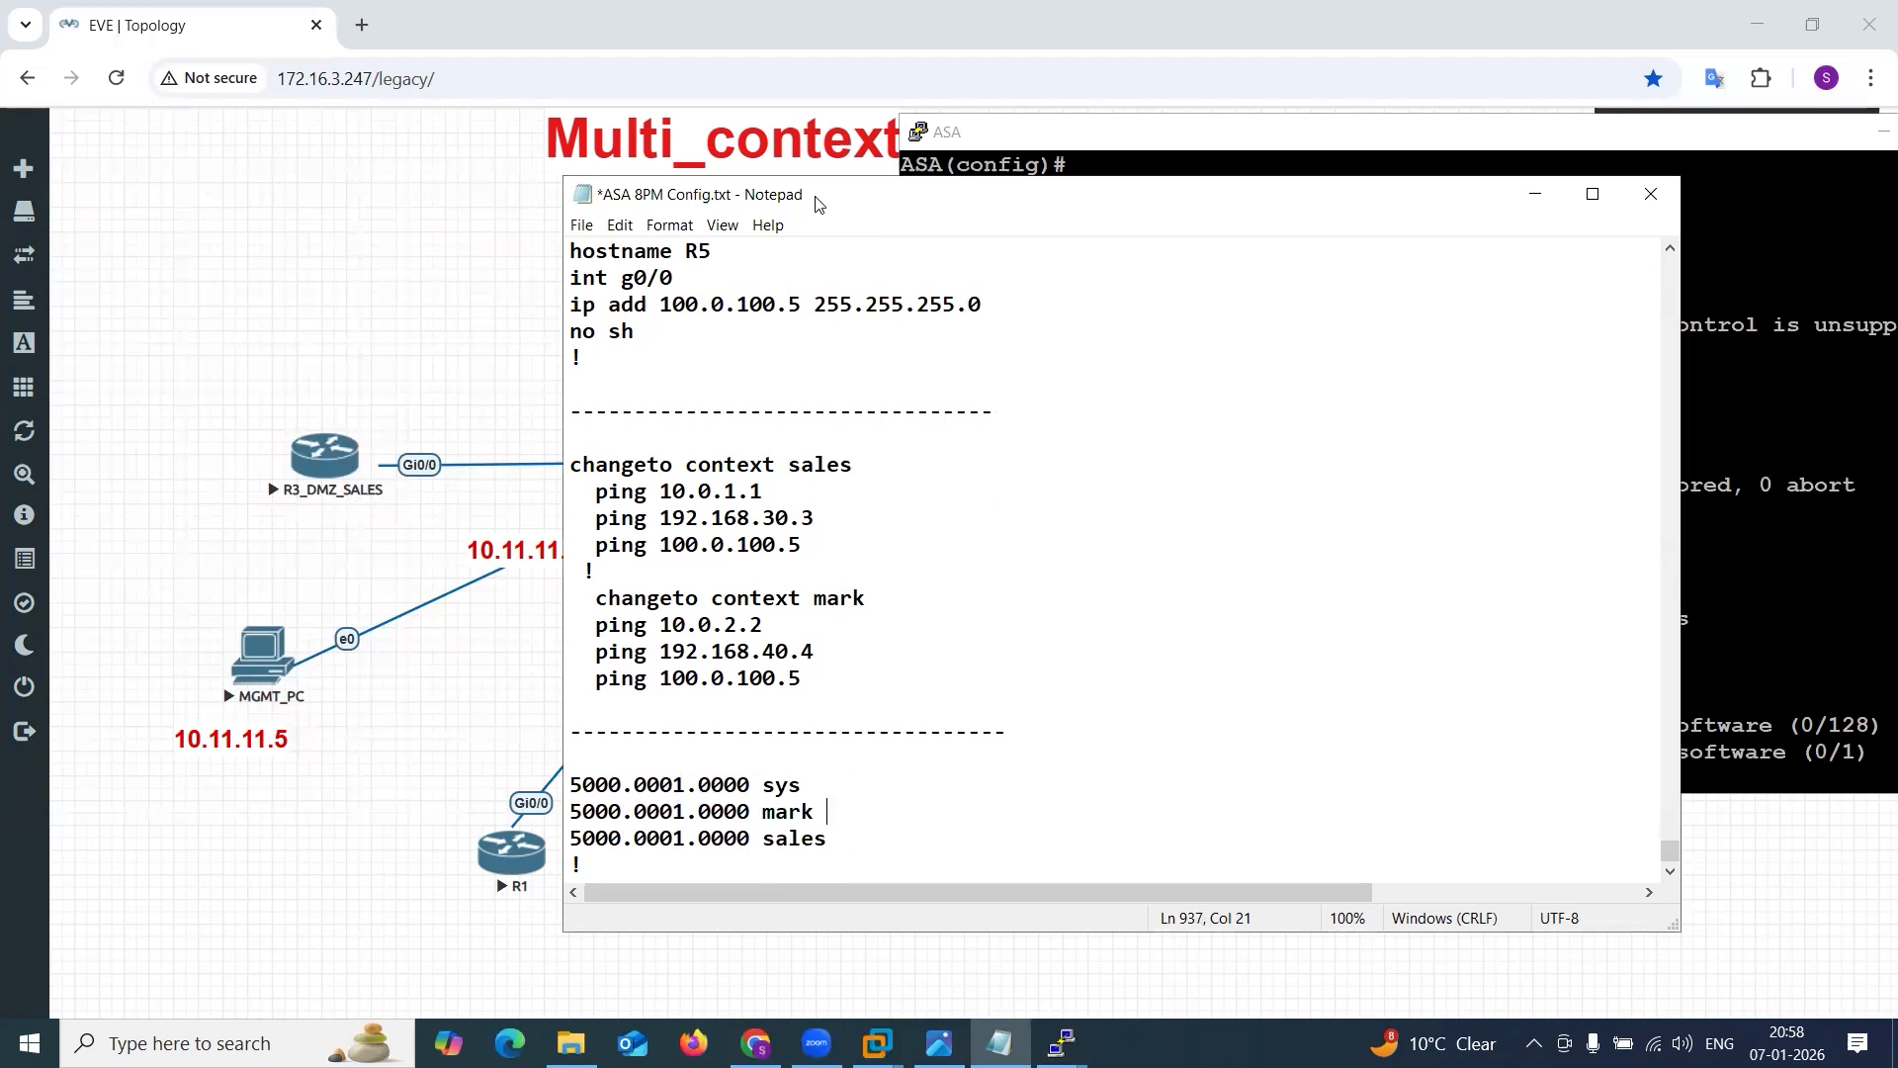
Place Notepad beside the Multi-context.png logical diagram and move the sales MAC address line above the mark line.
drag(817, 204, 1212, 203)
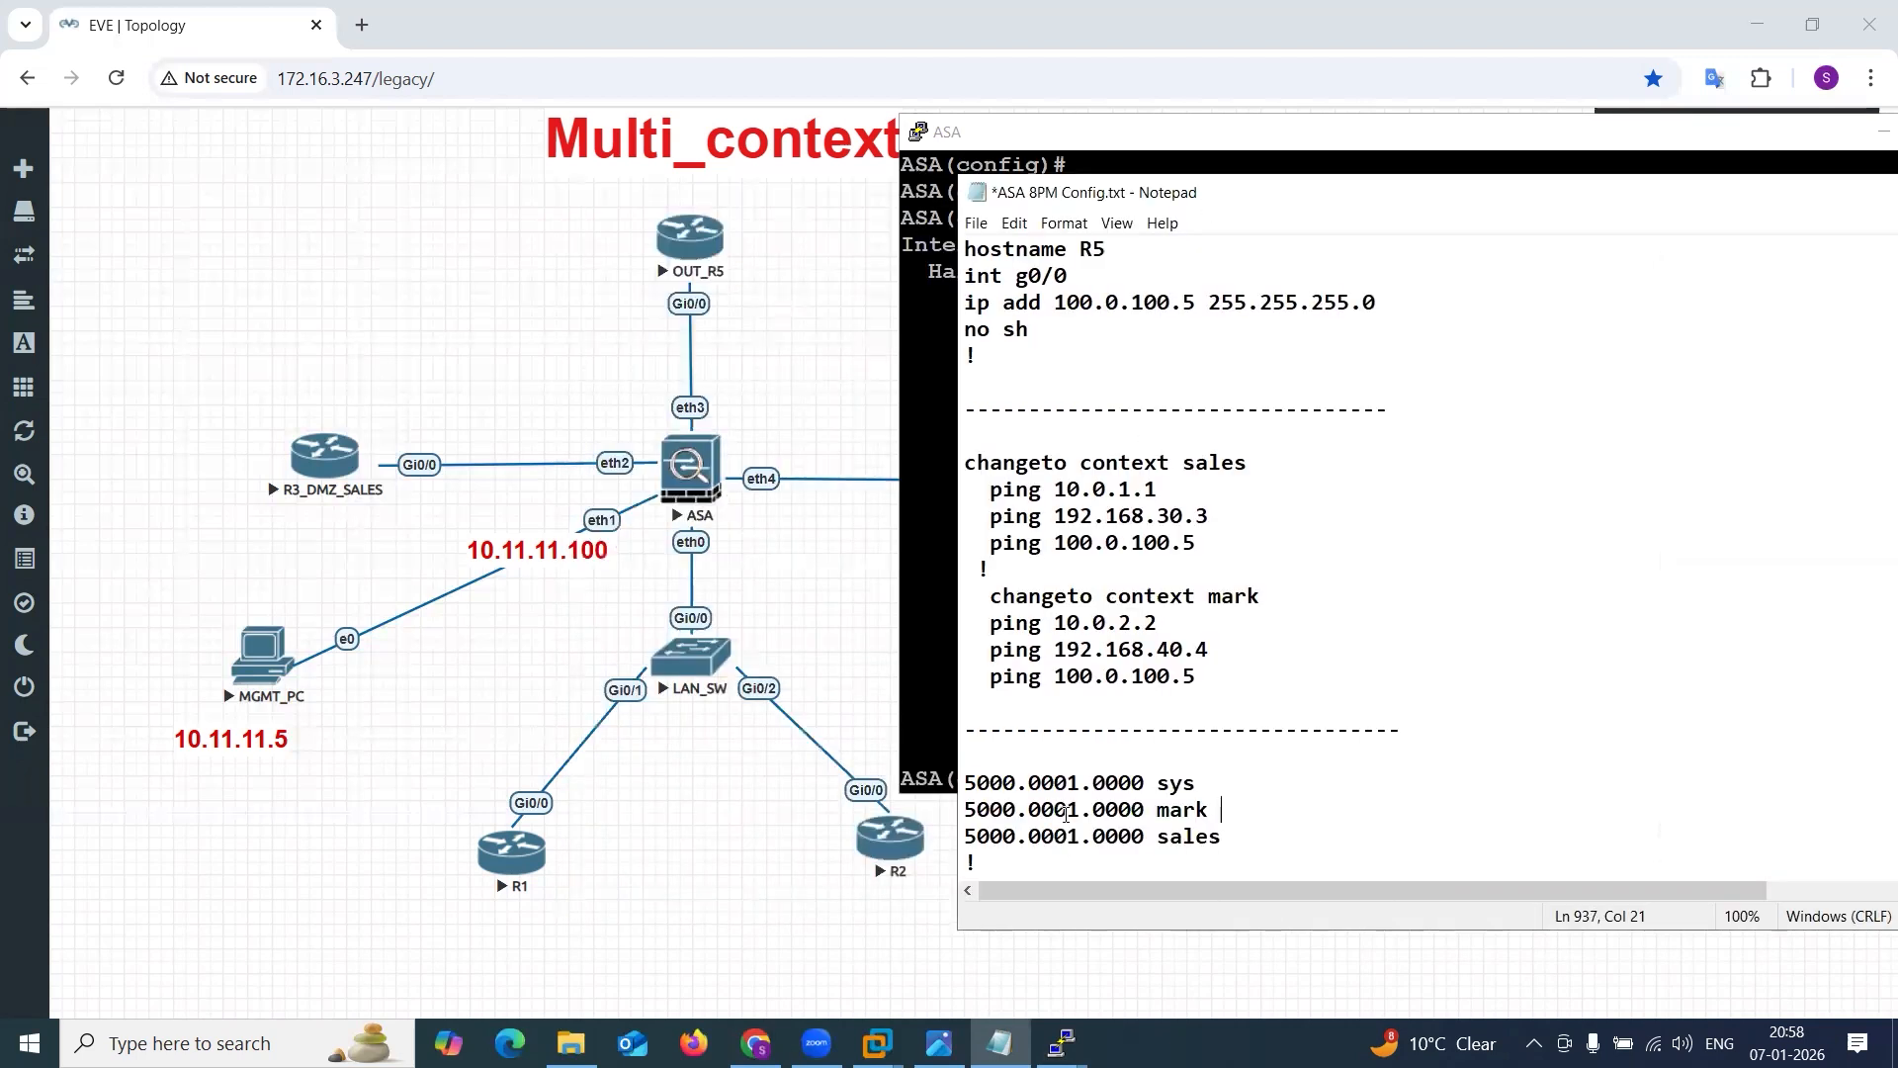
click(939, 1043)
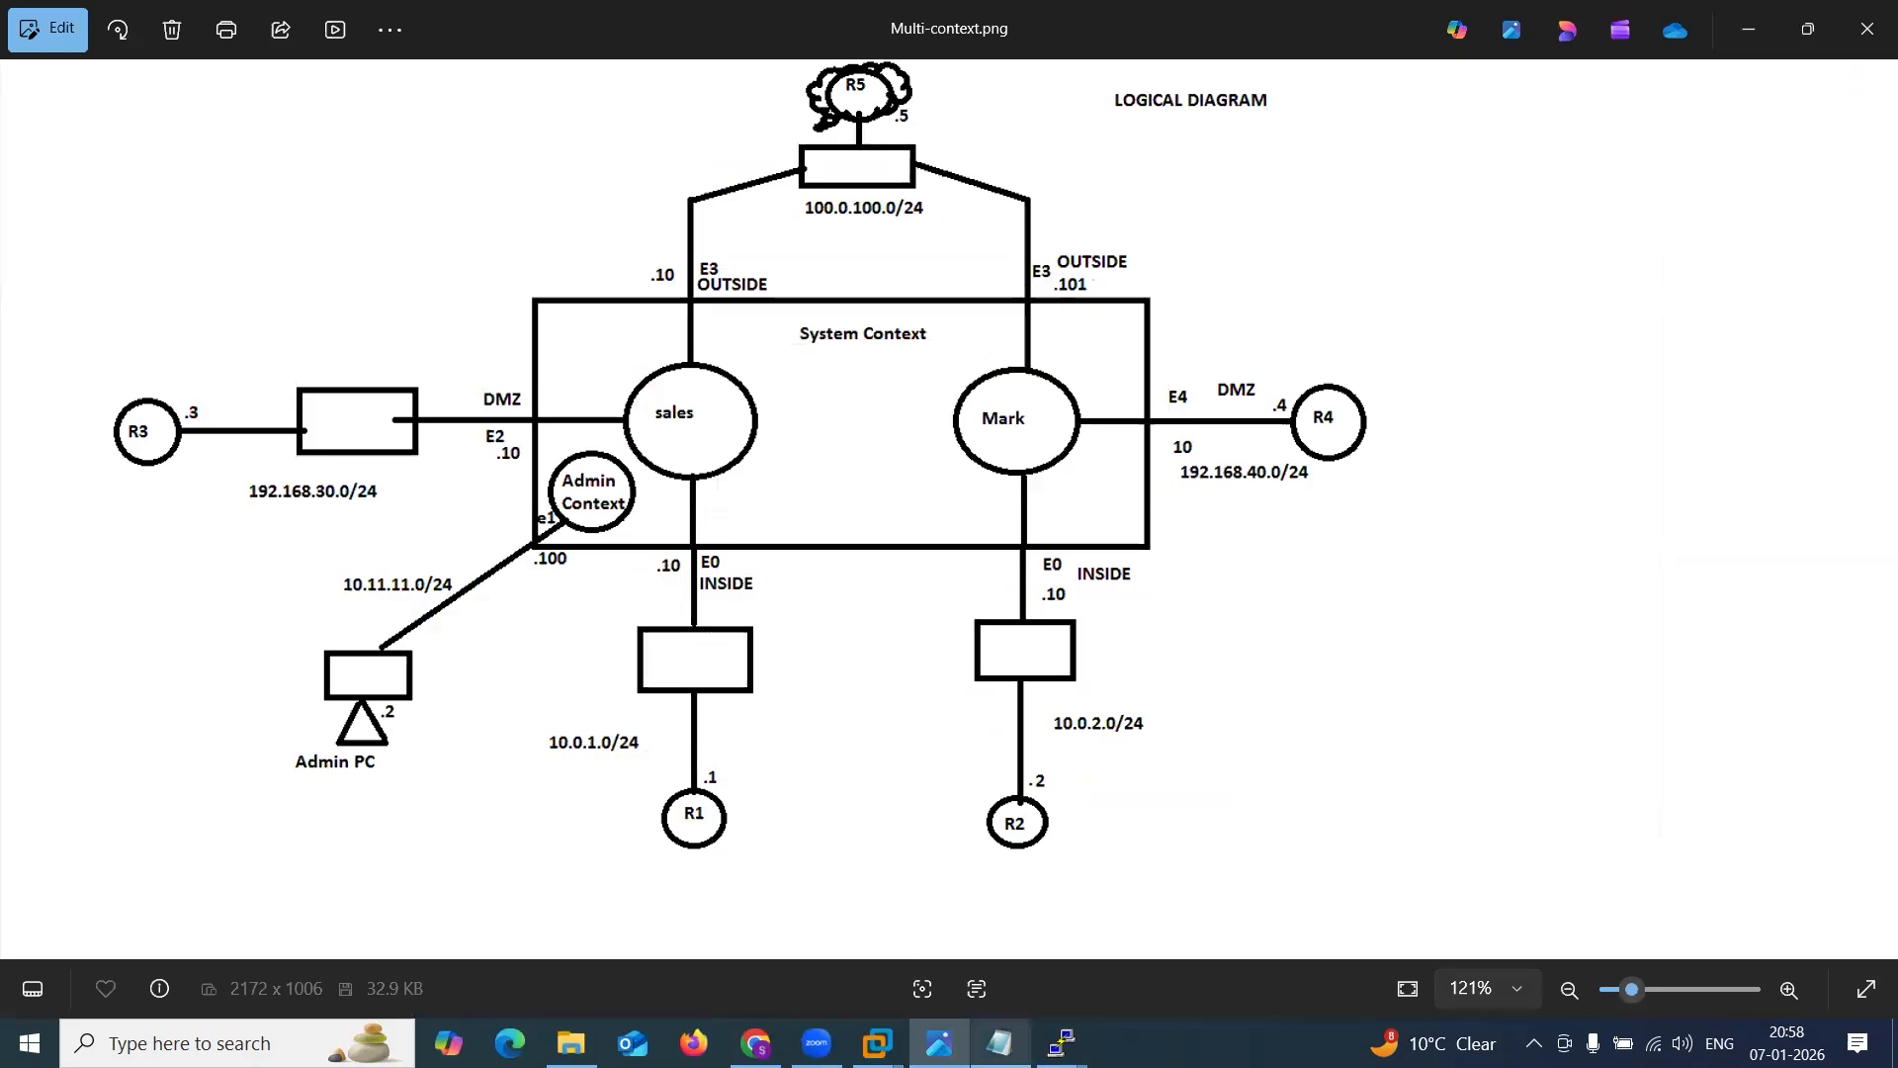
click(999, 1043)
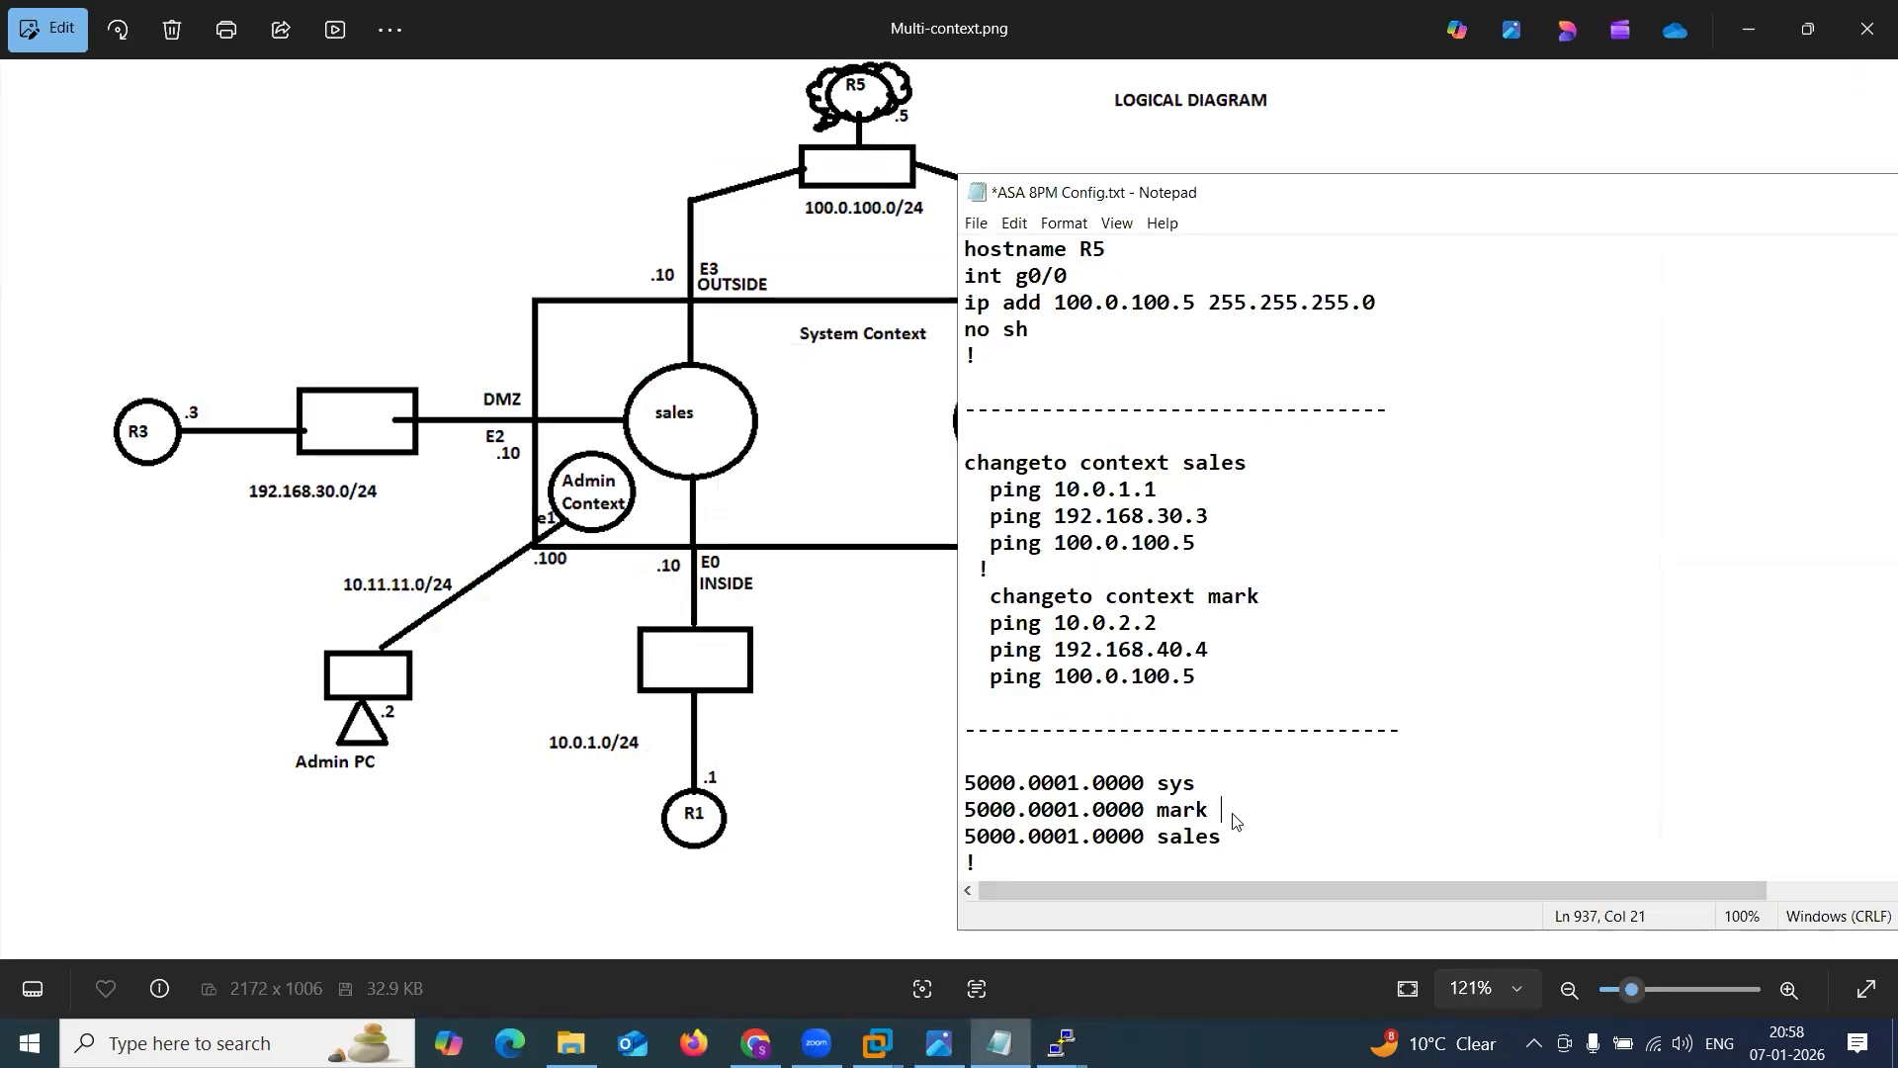
drag(1223, 836, 894, 839)
key(ctrl+c)
key(BackSpace)
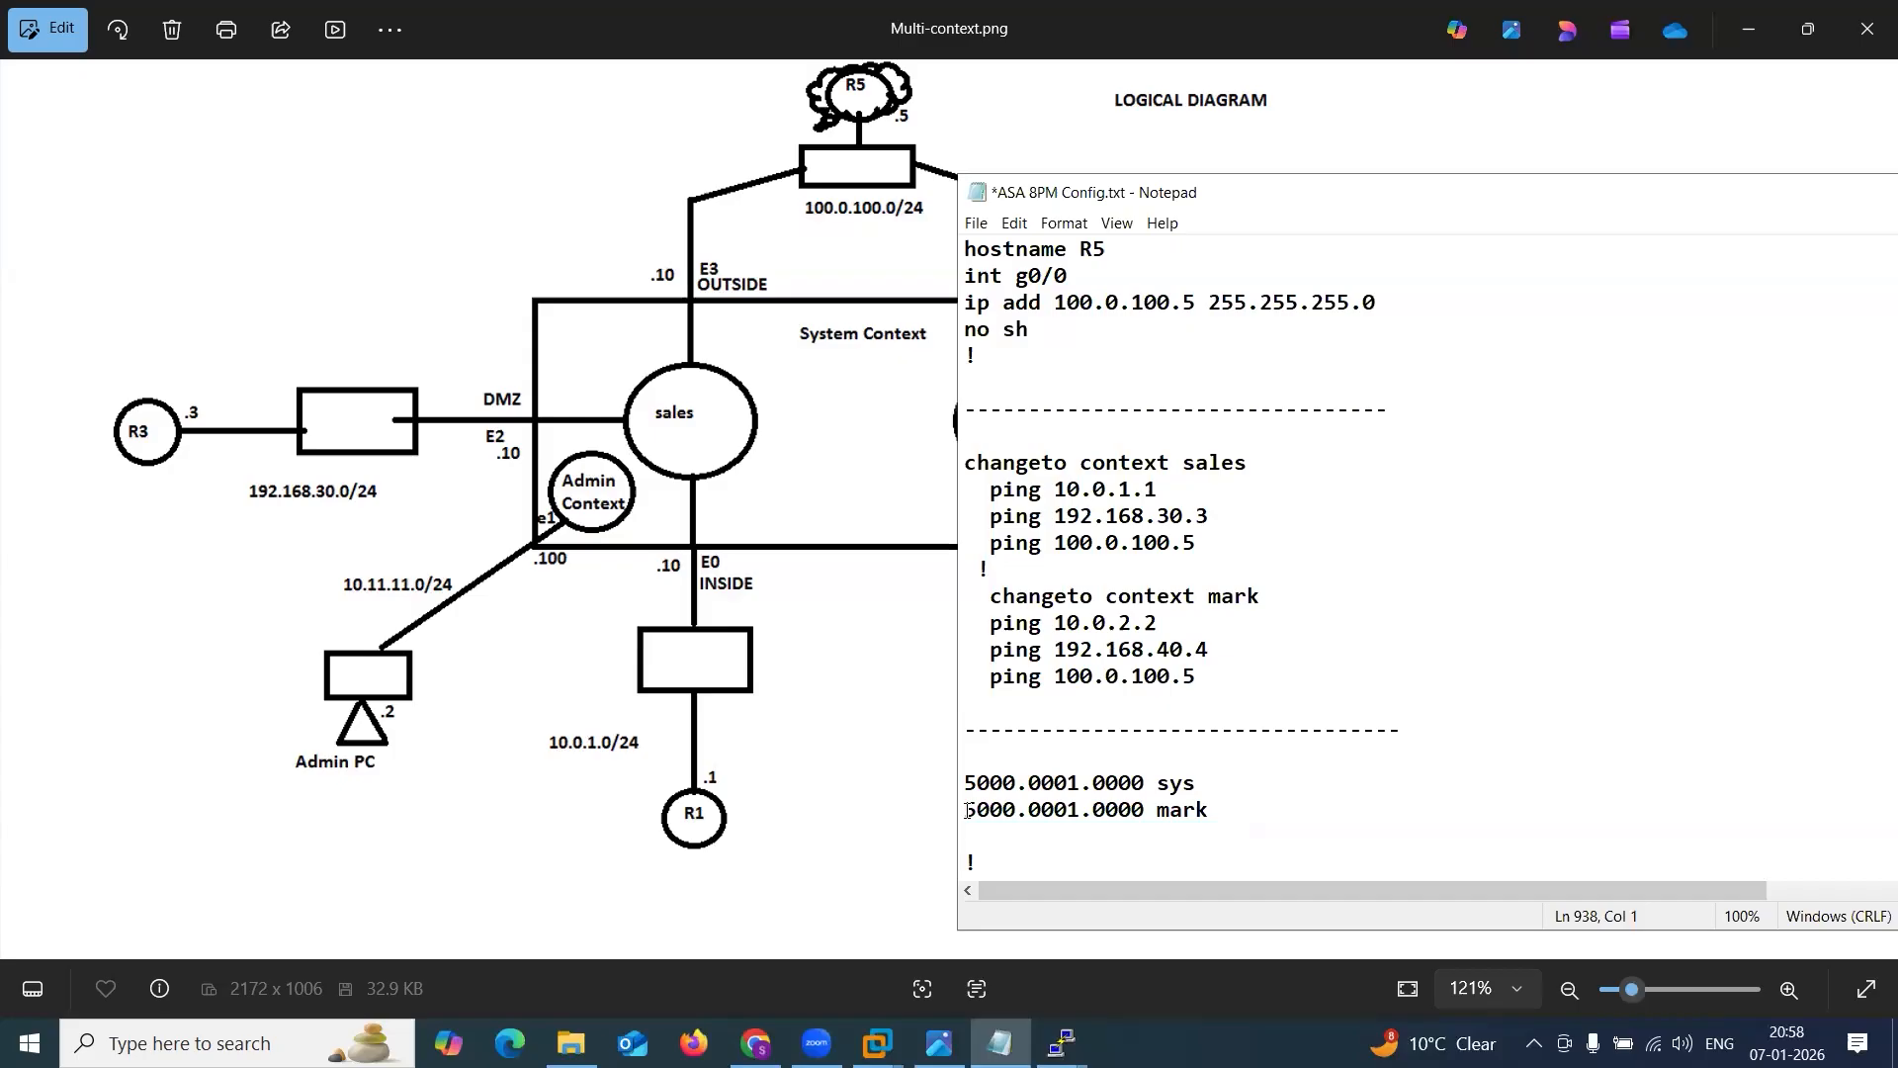
key(Up)
key(Return)
key(Up)
key(ctrl+v)
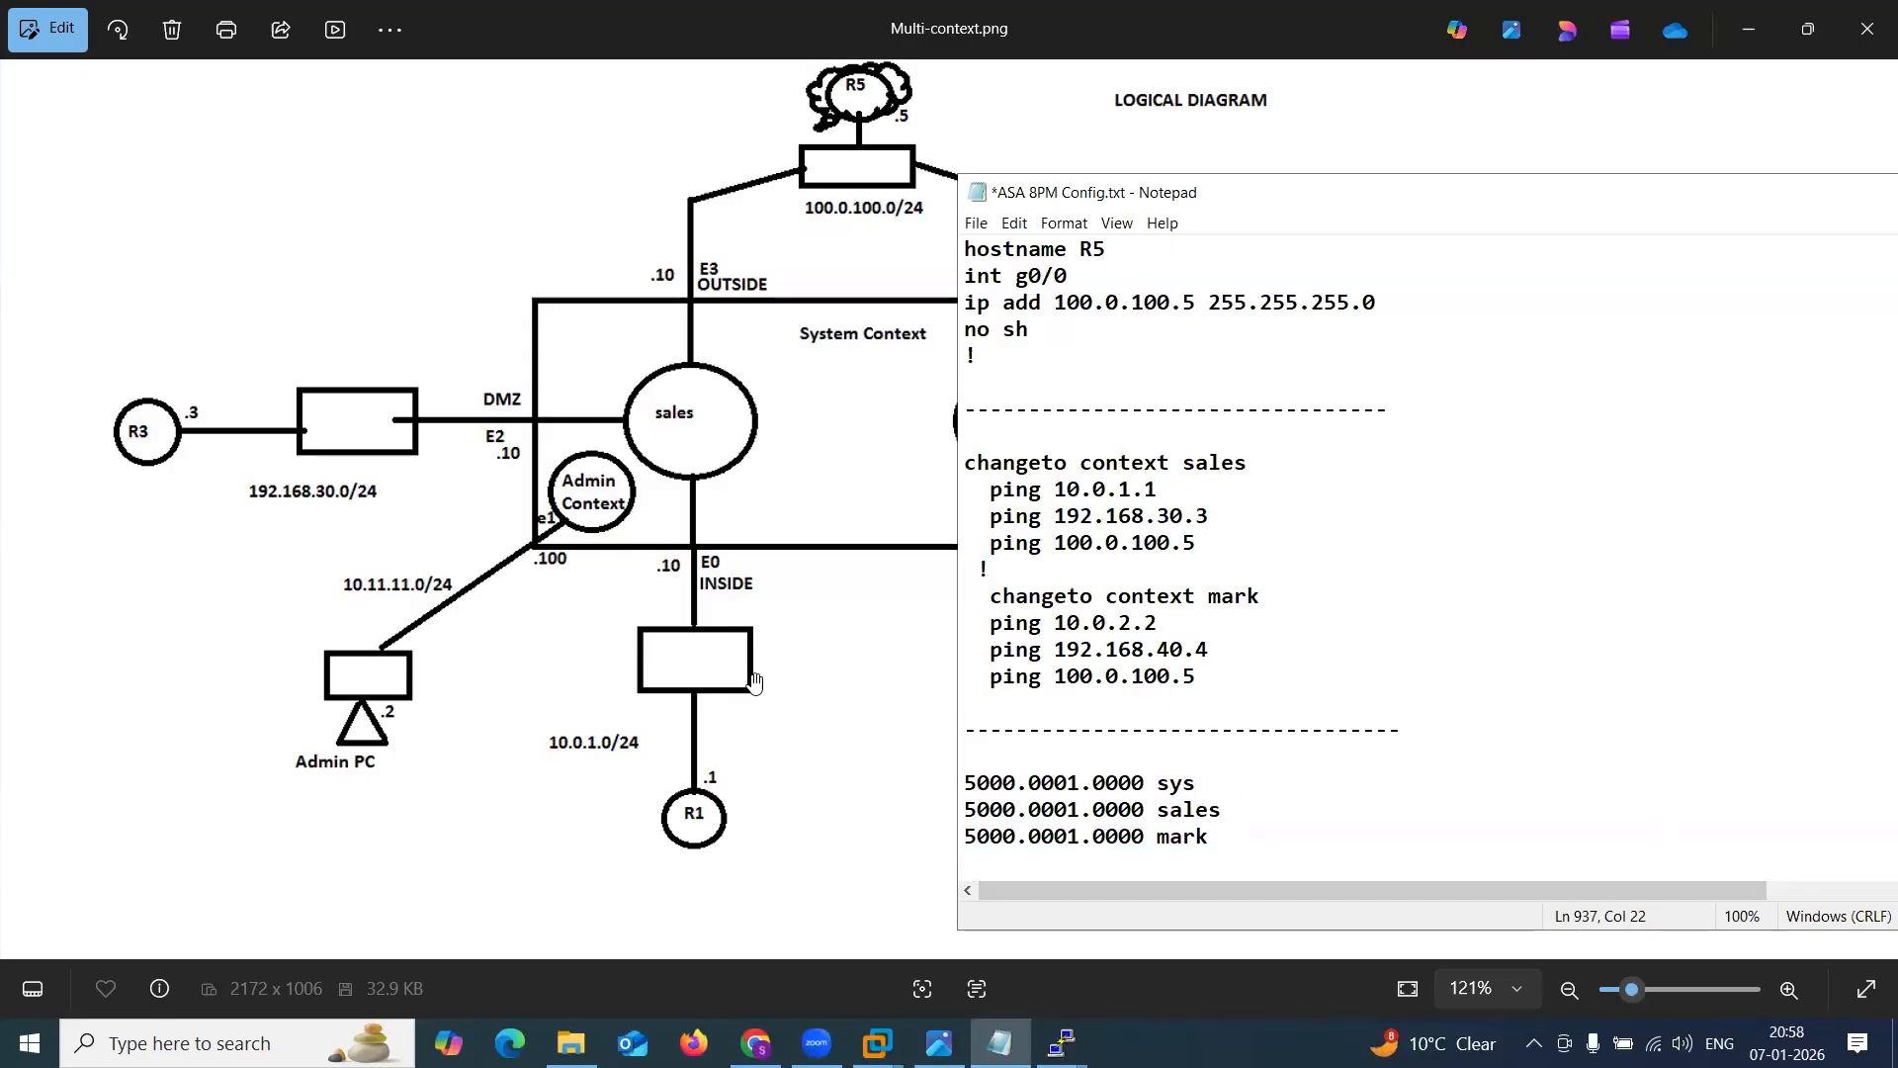
Add the inside IP address 10.0.1.10 to the sales MAC line and 10.0.2.10 to the mark line.
text(10.0.1.10)
drag(1245, 812, 1399, 814)
key(ctrl+c)
click(1261, 838)
key(ctrl+v)
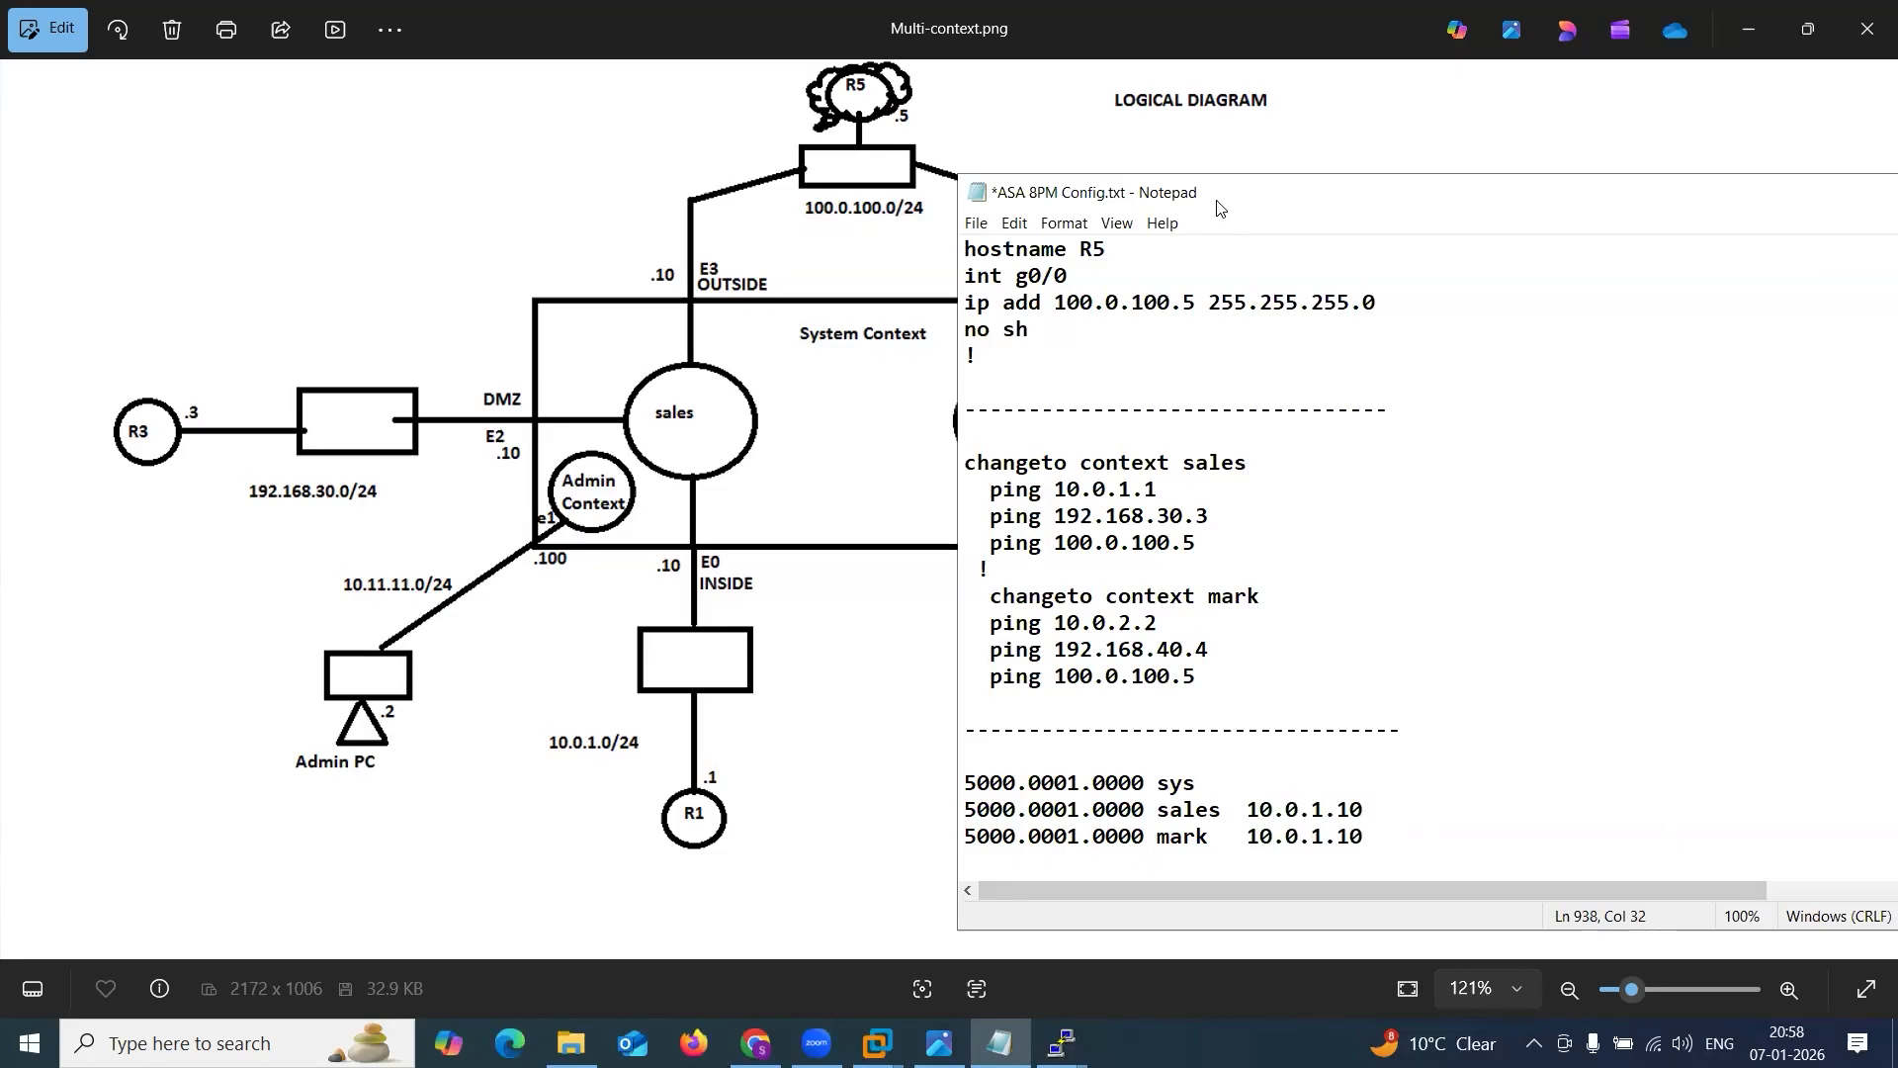
drag(1218, 198, 1421, 187)
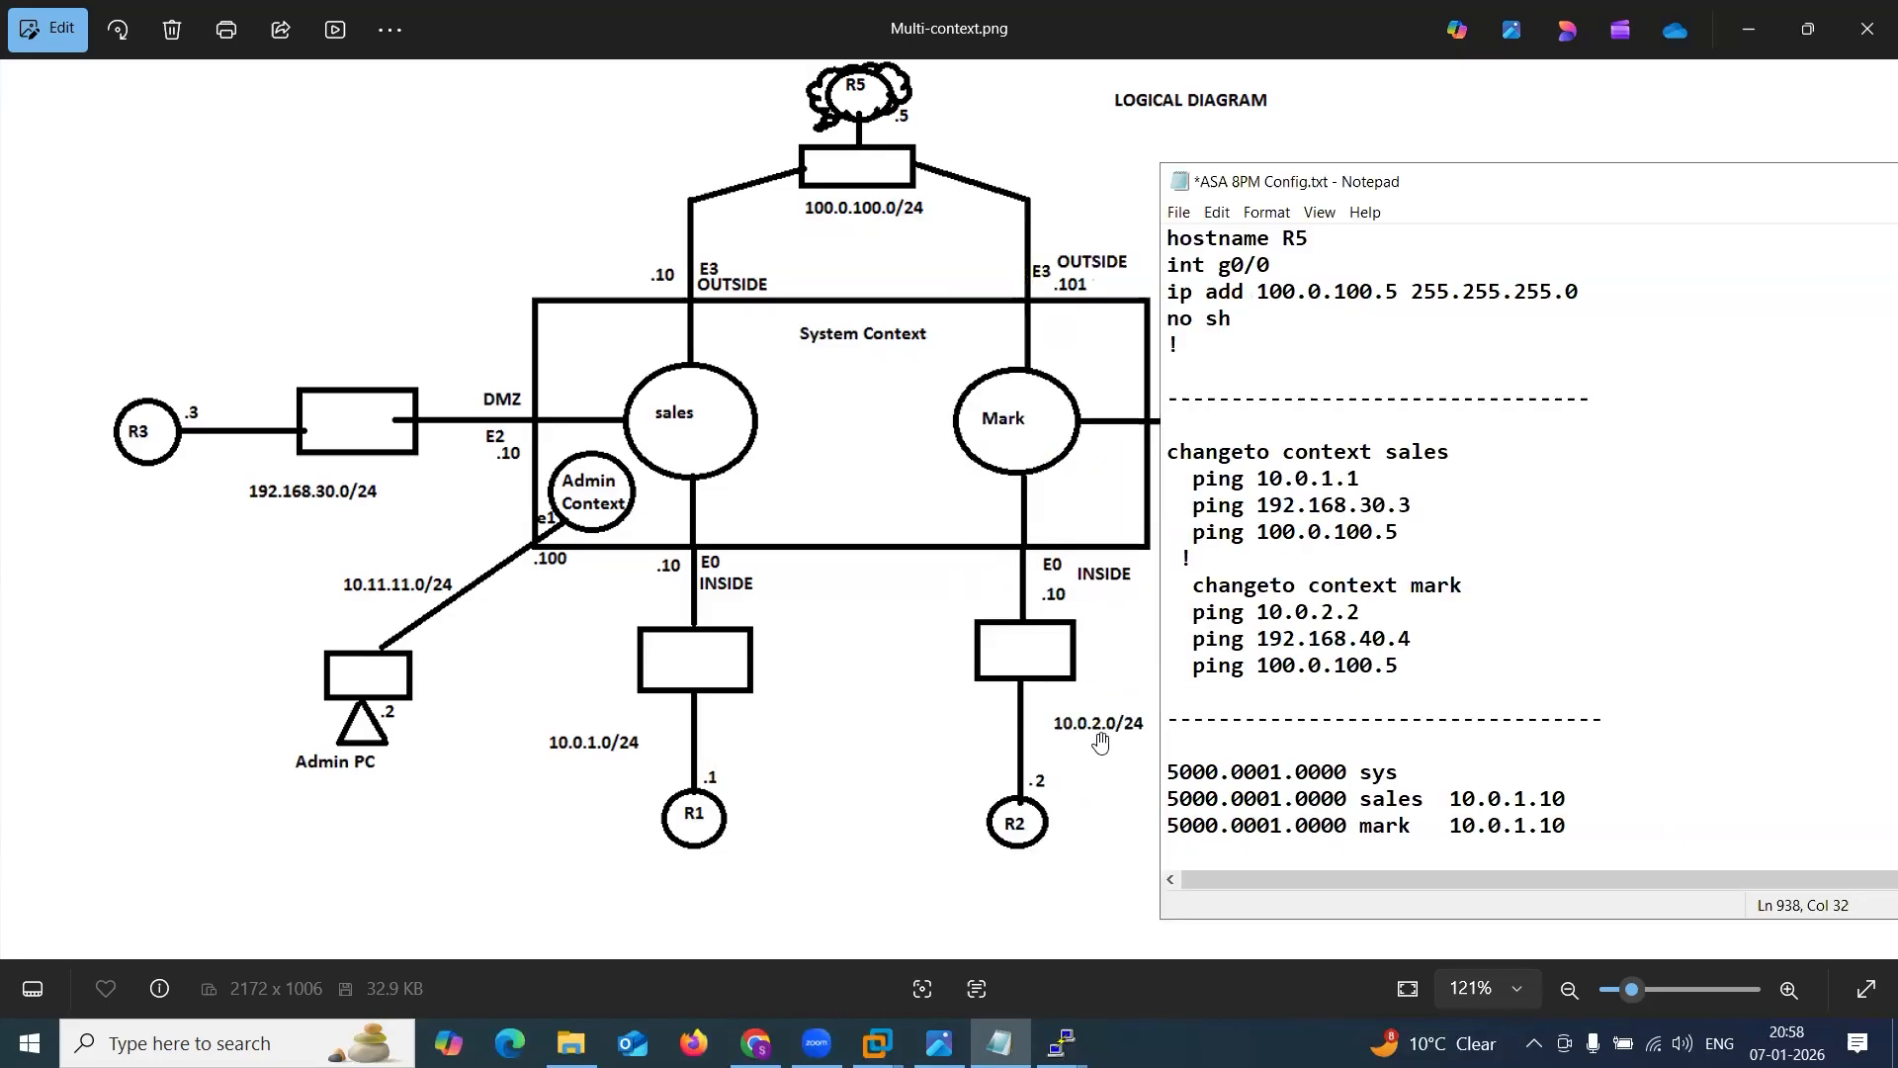
double_click(1517, 830)
text(2)
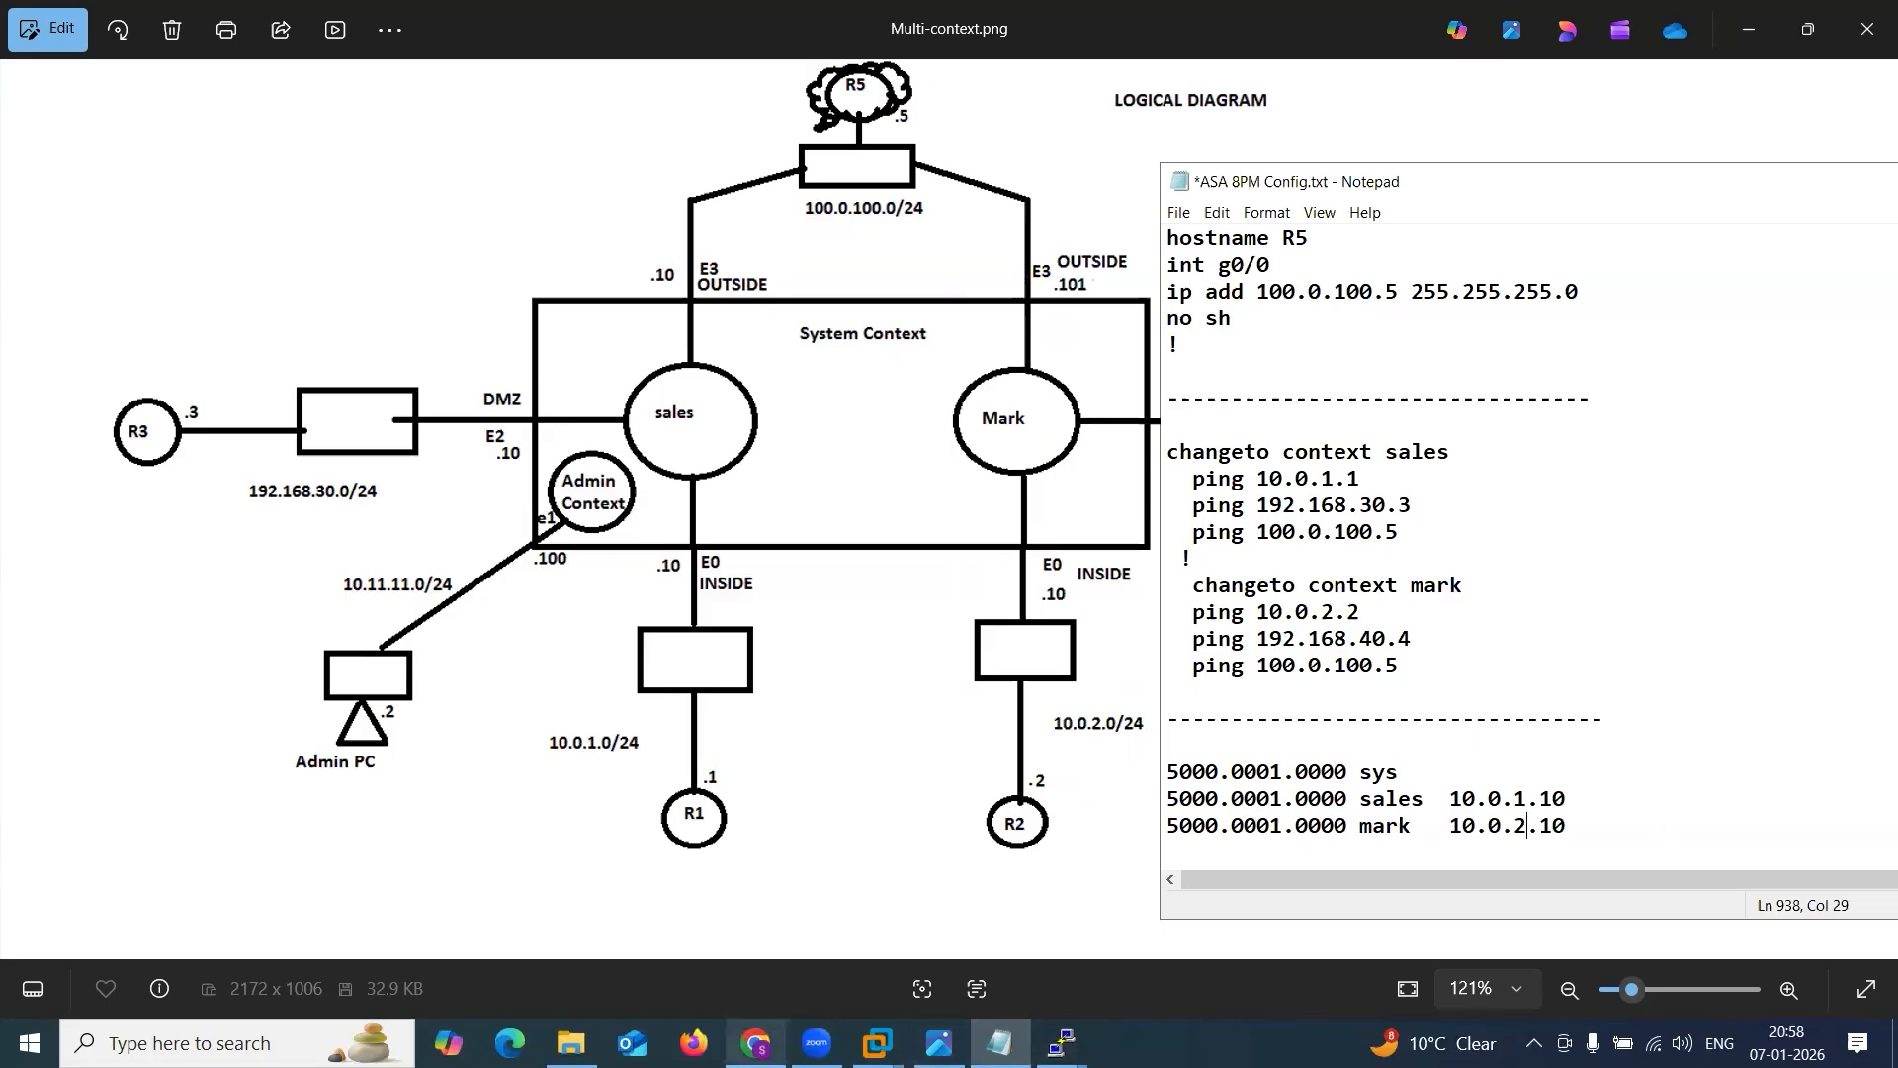
Bring up the EVE topology behind Notepad and compare the sales and mark MAC and IP addresses against it.
click(755, 1043)
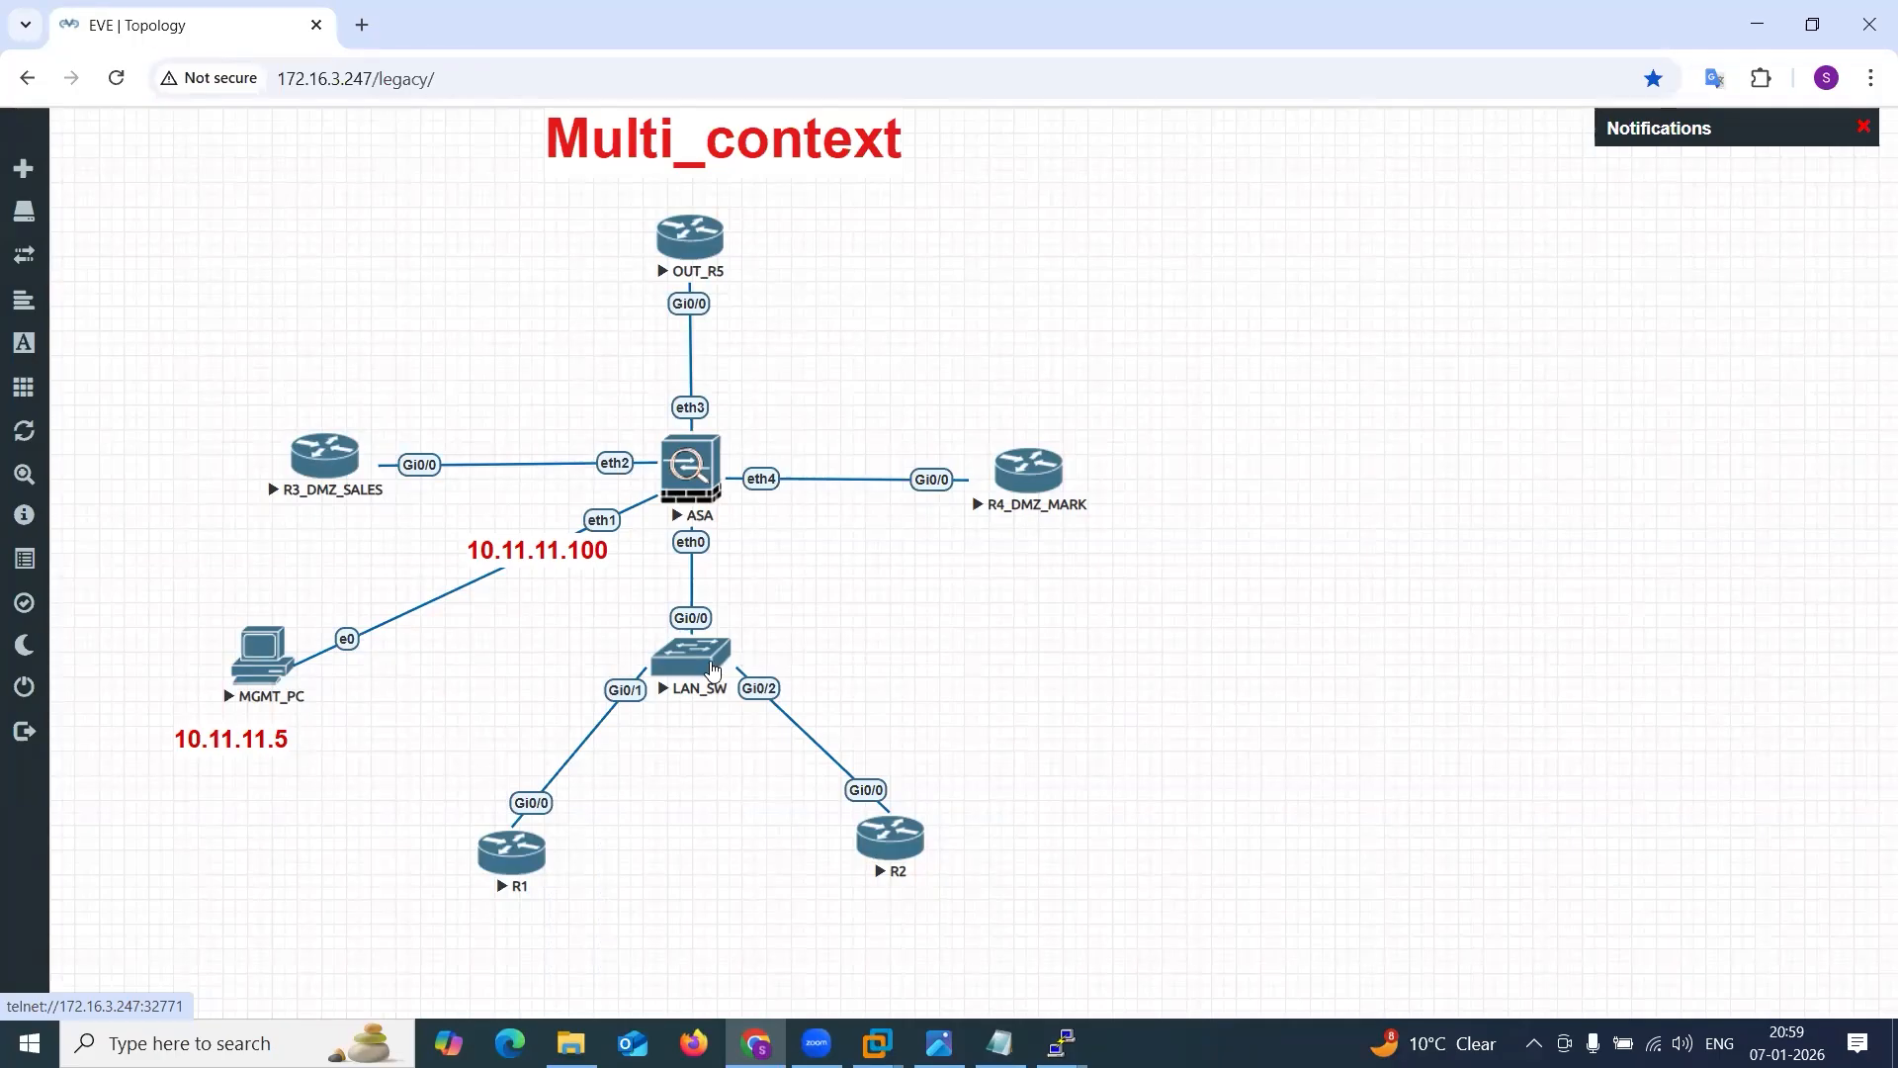
click(999, 1042)
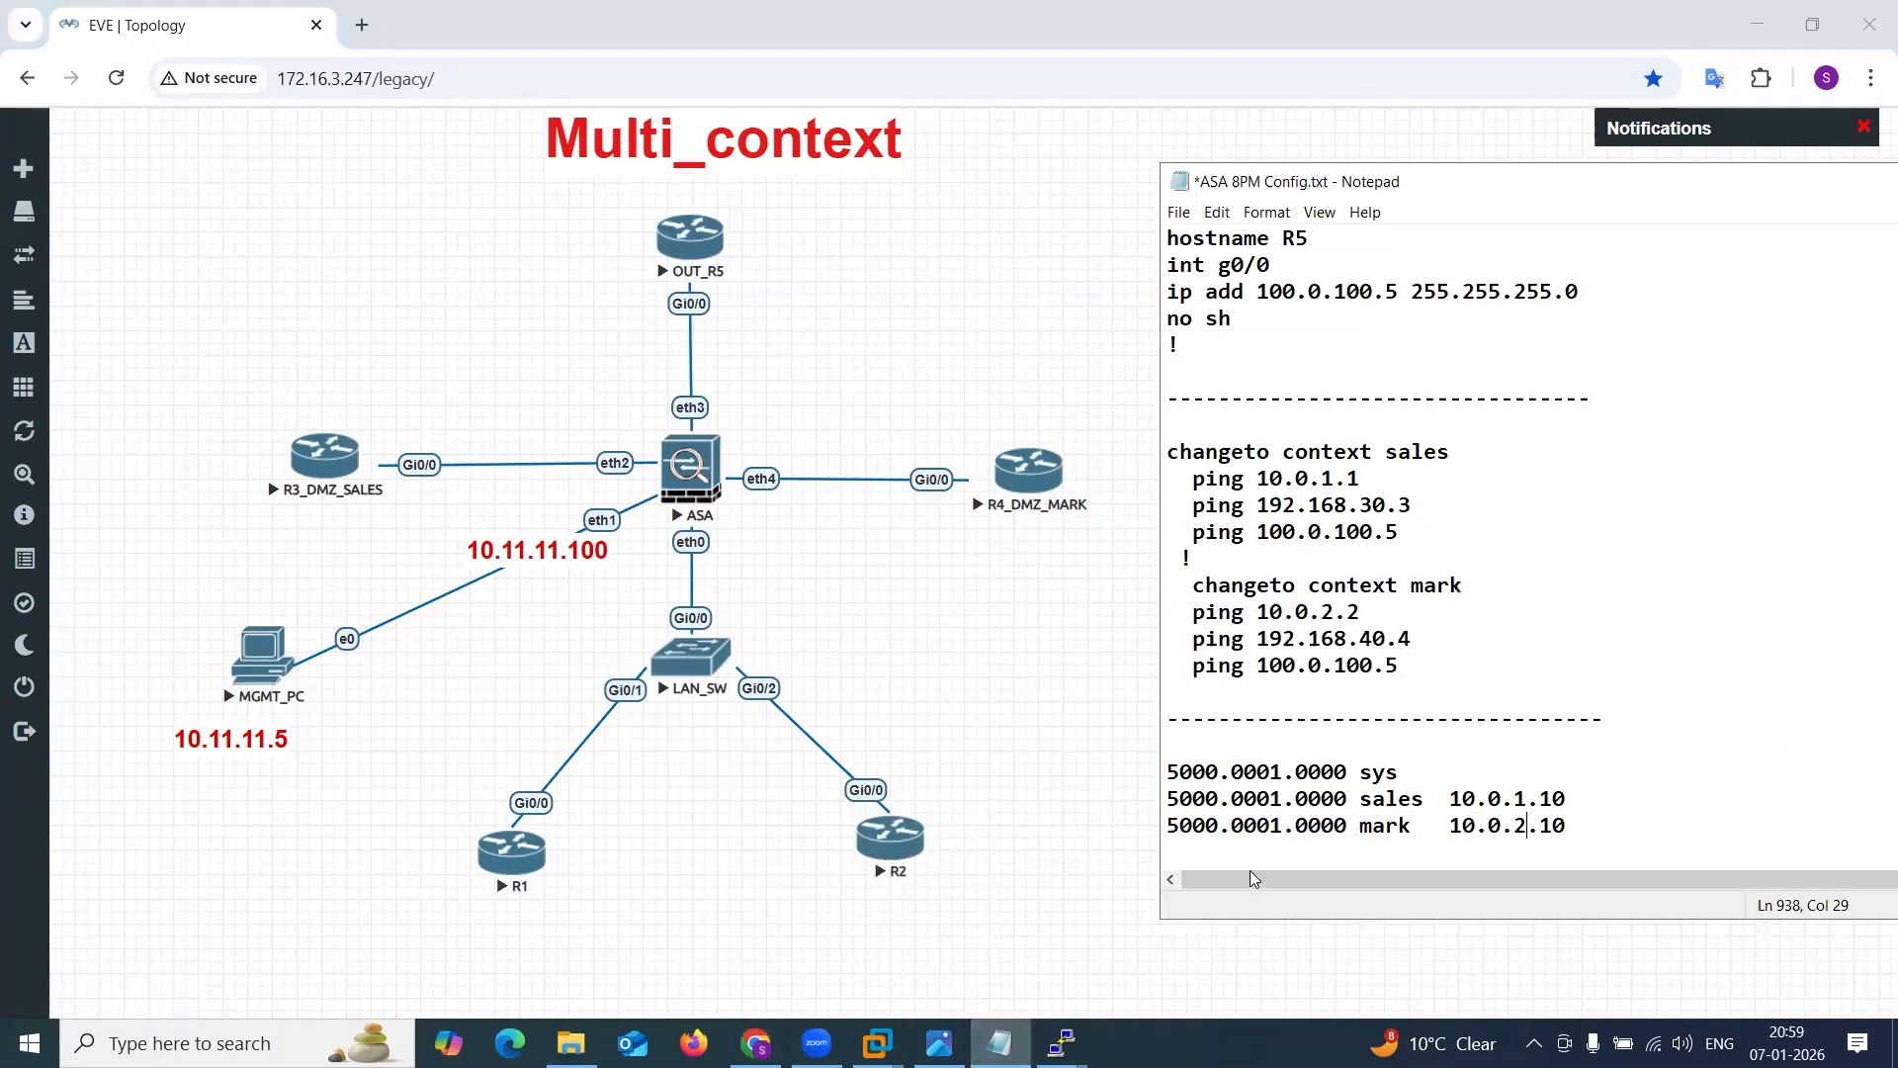
drag(1177, 801, 1320, 799)
drag(1448, 800, 1576, 791)
drag(1424, 826, 1562, 826)
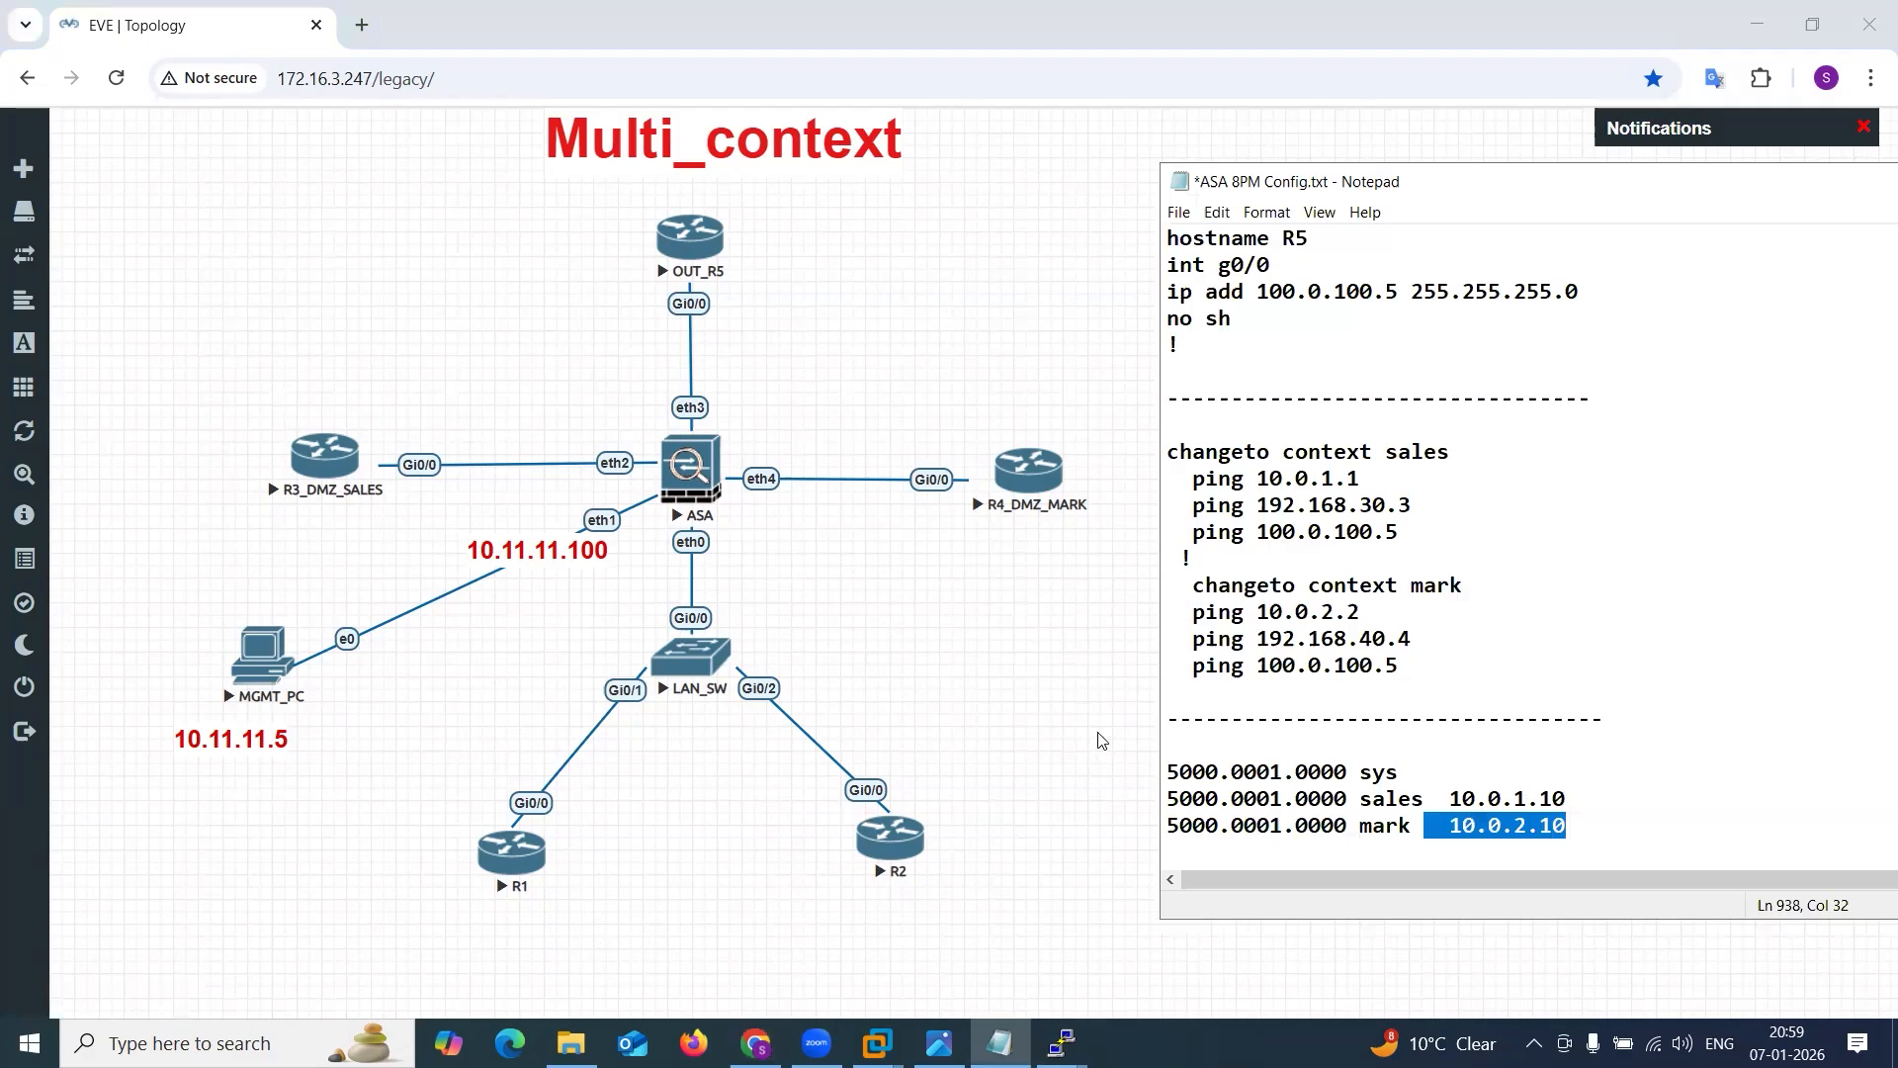
Return to the ASA console and bring up fresh prompts in the system context.
click(1061, 1042)
click(493, 934)
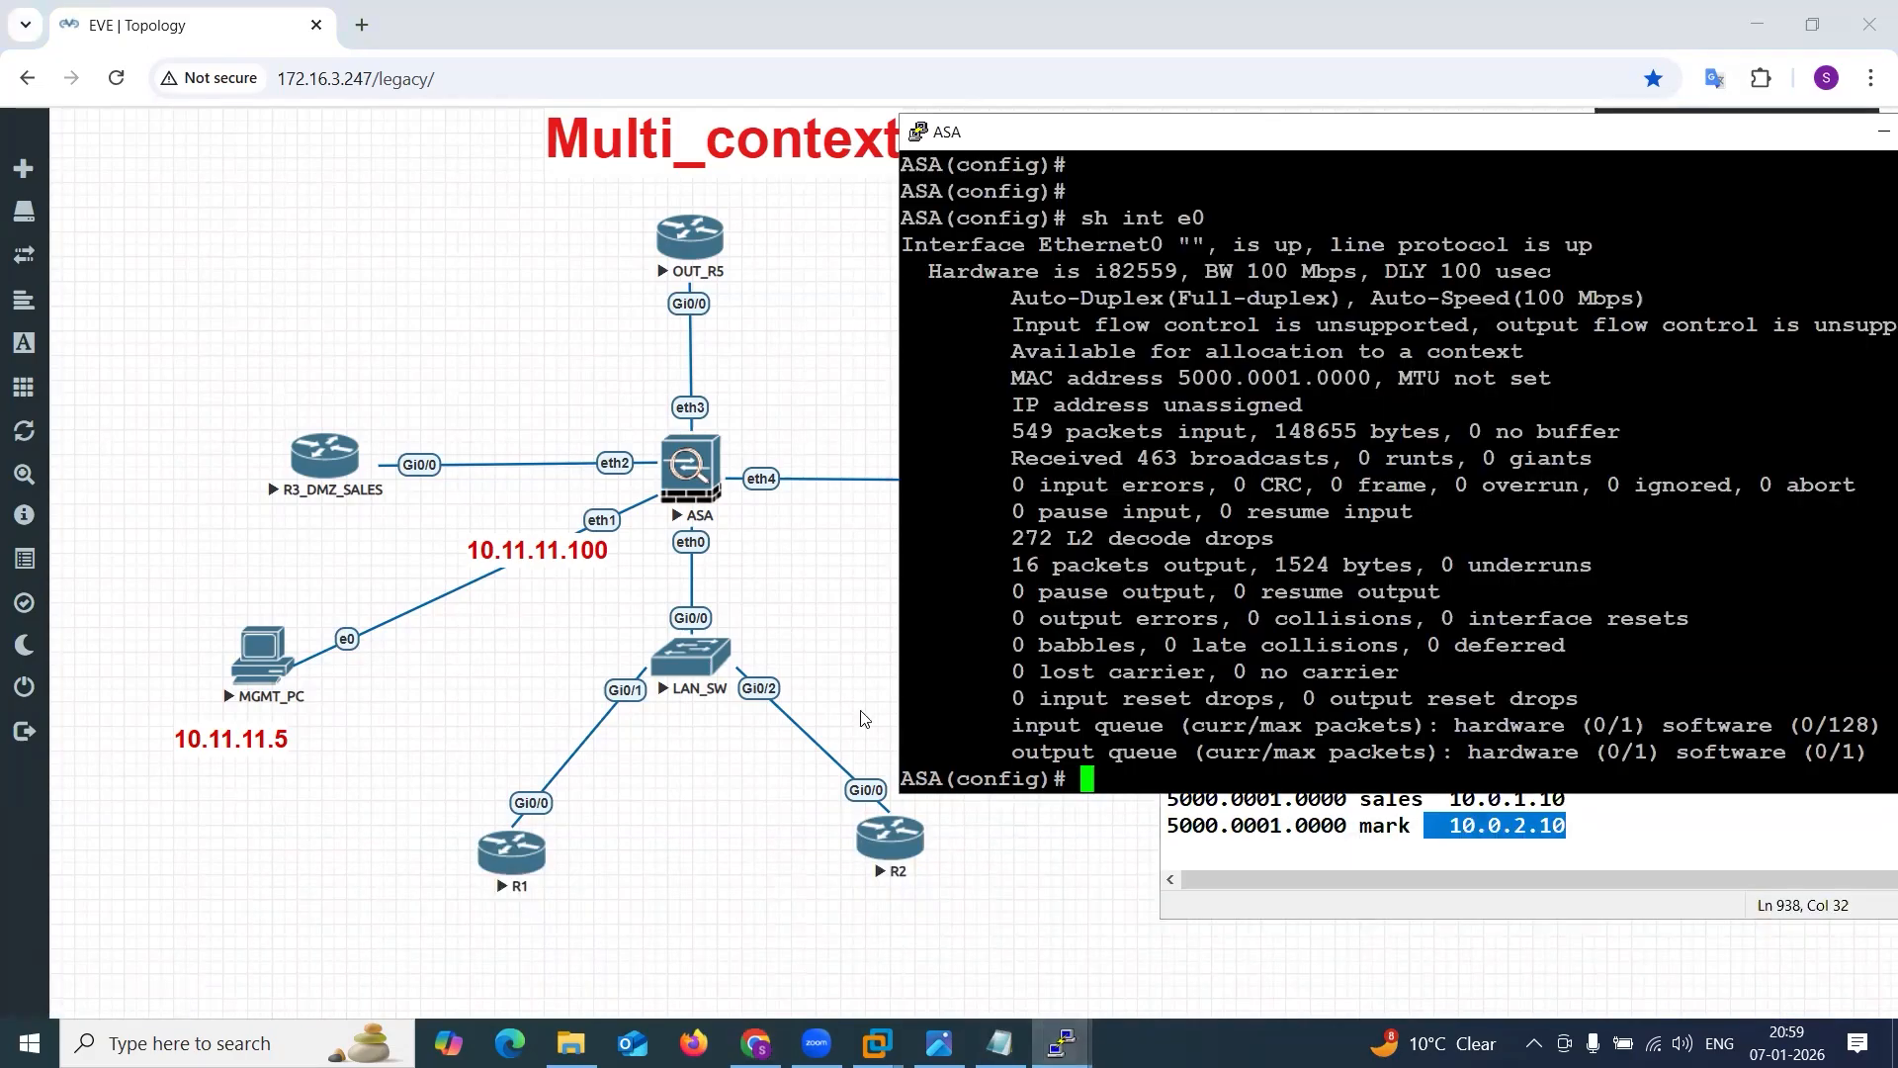
key(Return)
key(Return)
key(Return)
text(fix)
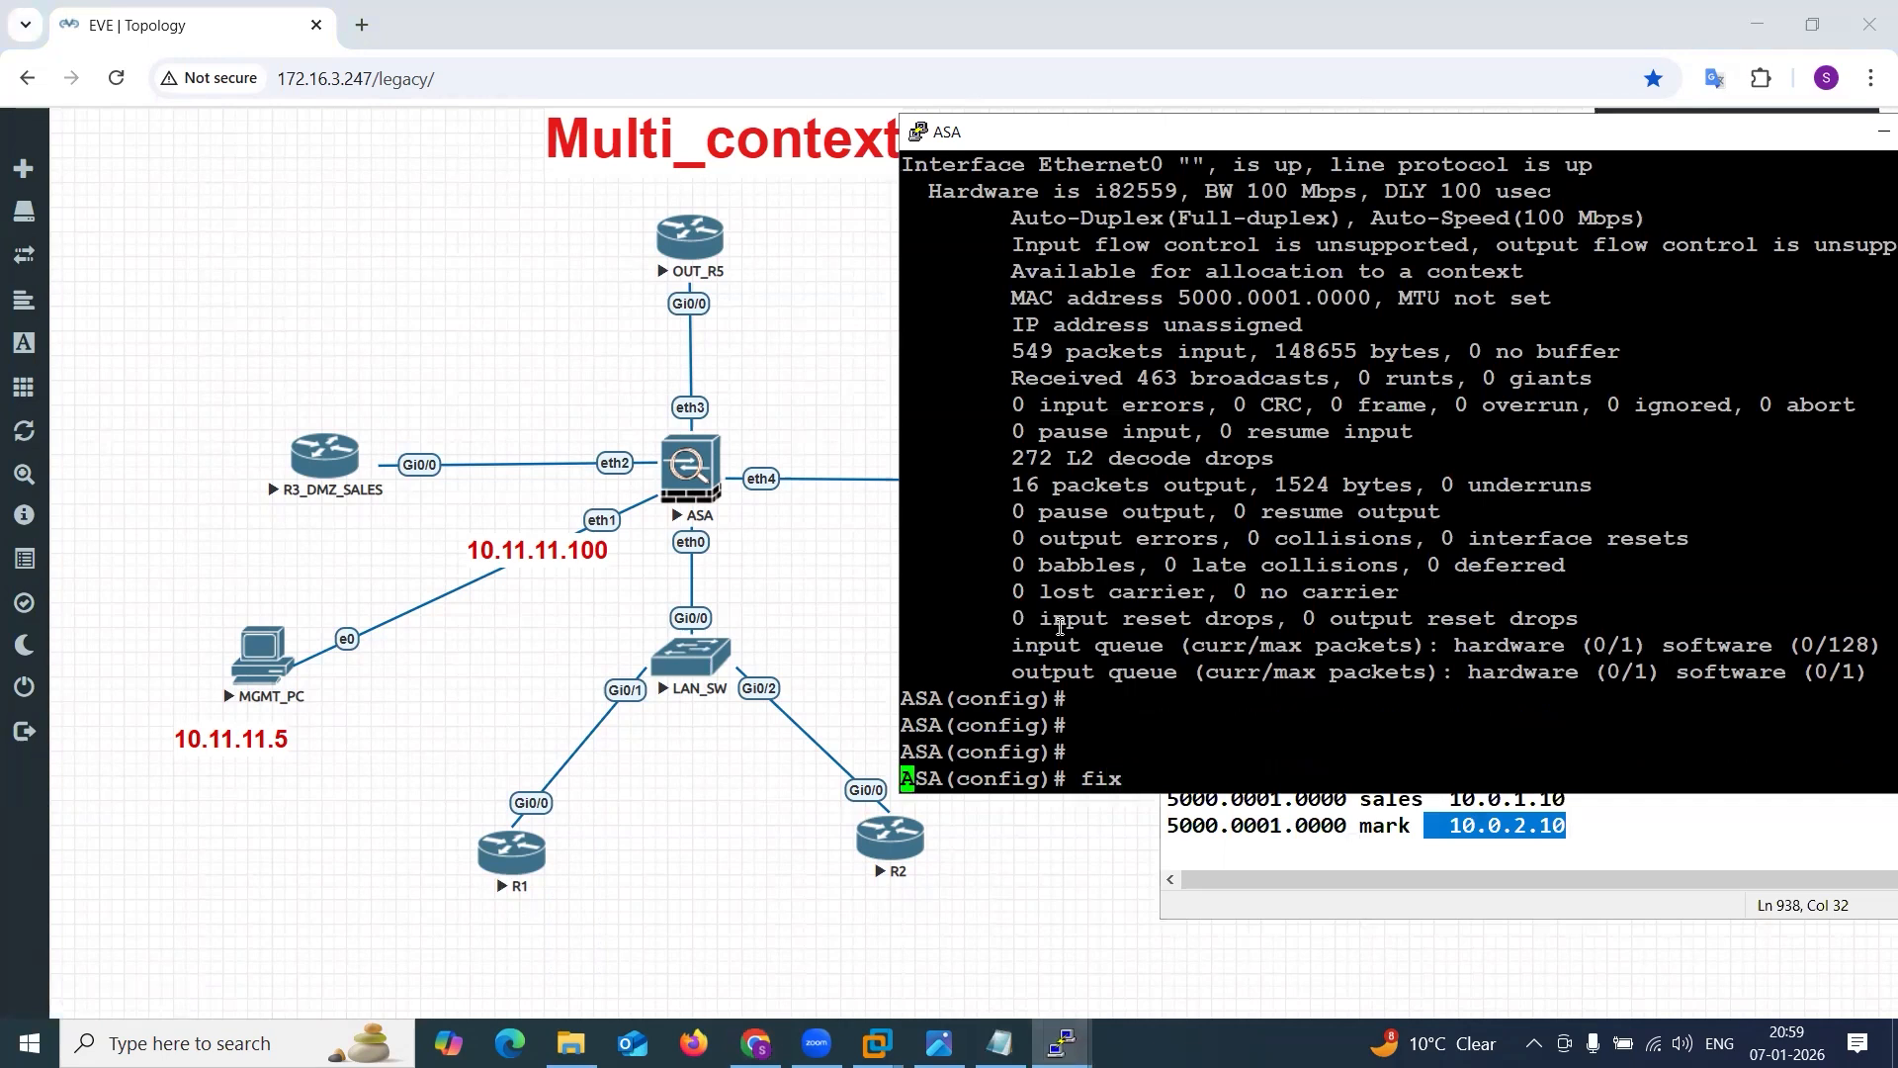
key(Tab)
key(BackSpace)
key(BackSpace)
key(BackSpace)
text(cia)
key(BackSpace)
key(BackSpace)
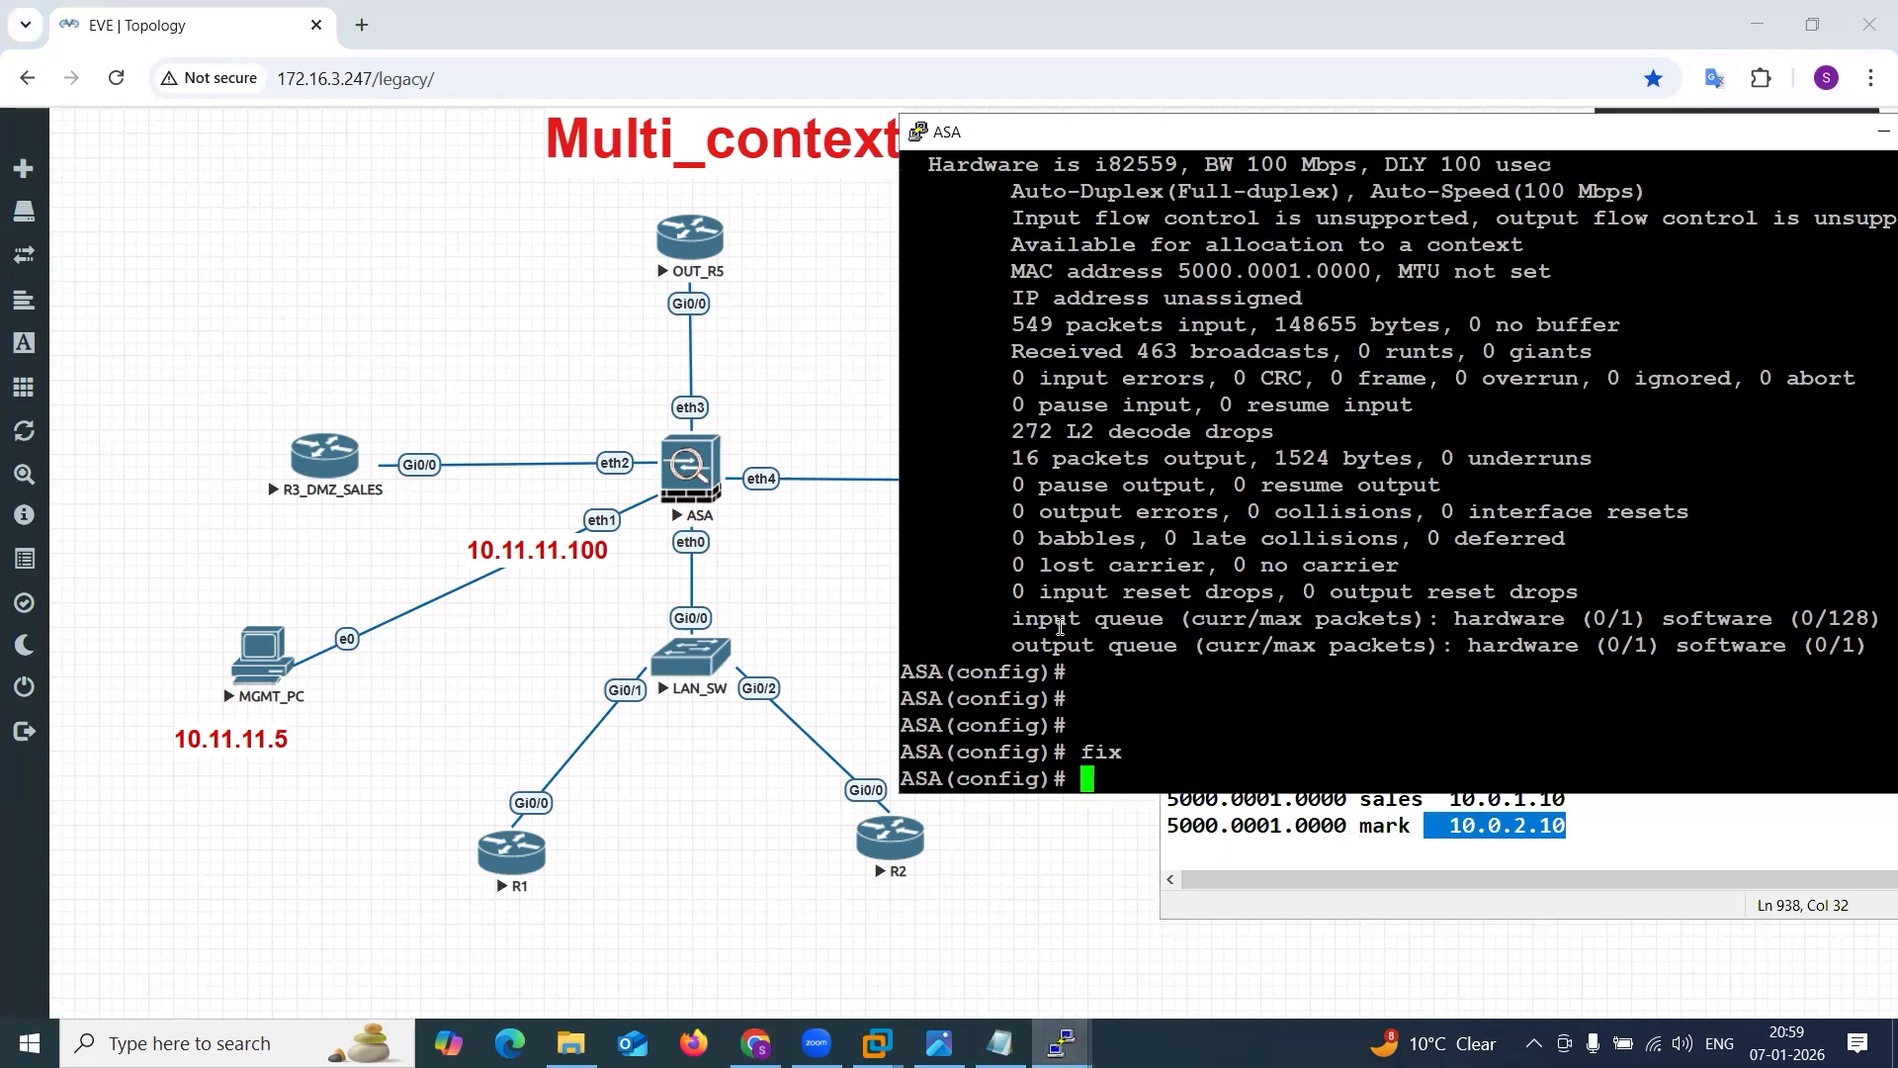
Switch the ASA console from the system context to the sales context.
text(cha)
key(Tab)
text(nge)
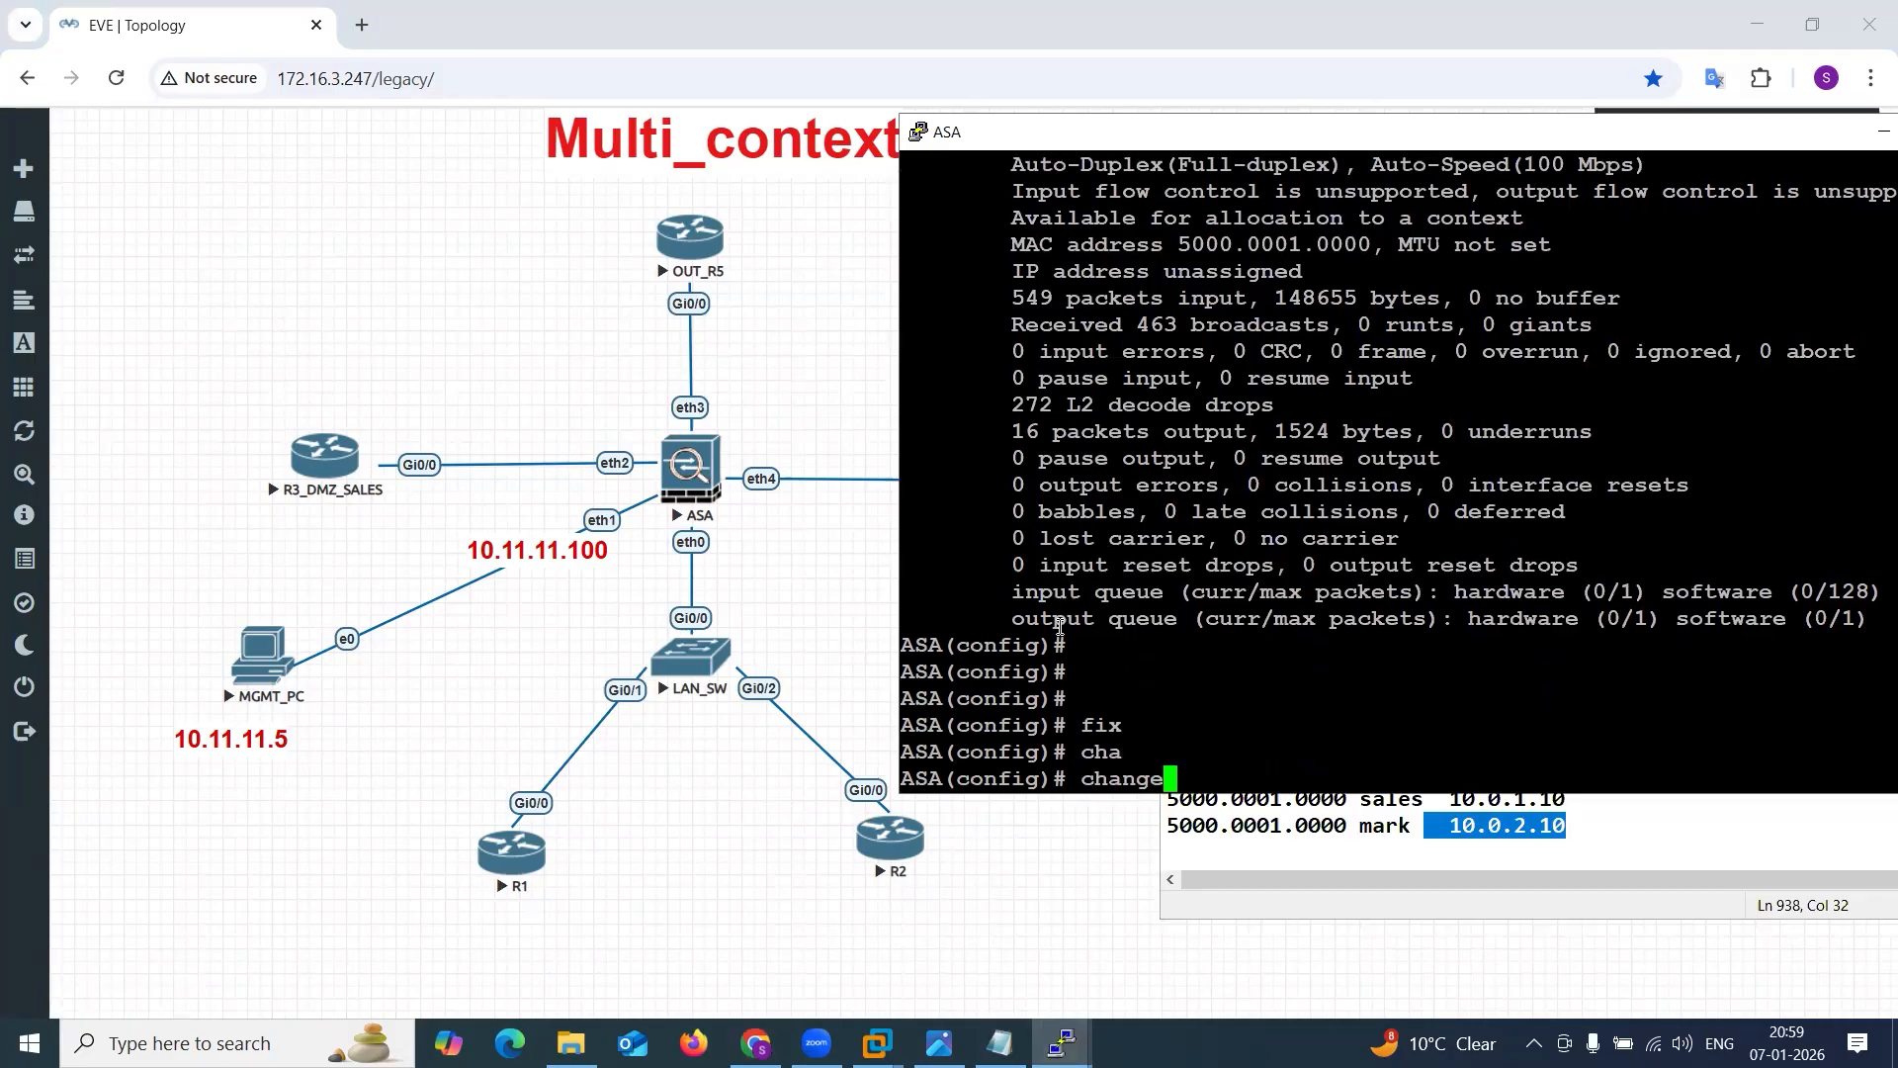
text(to co)
key(Tab)
text(sales)
key(Tab)
key(Return)
key(Return)
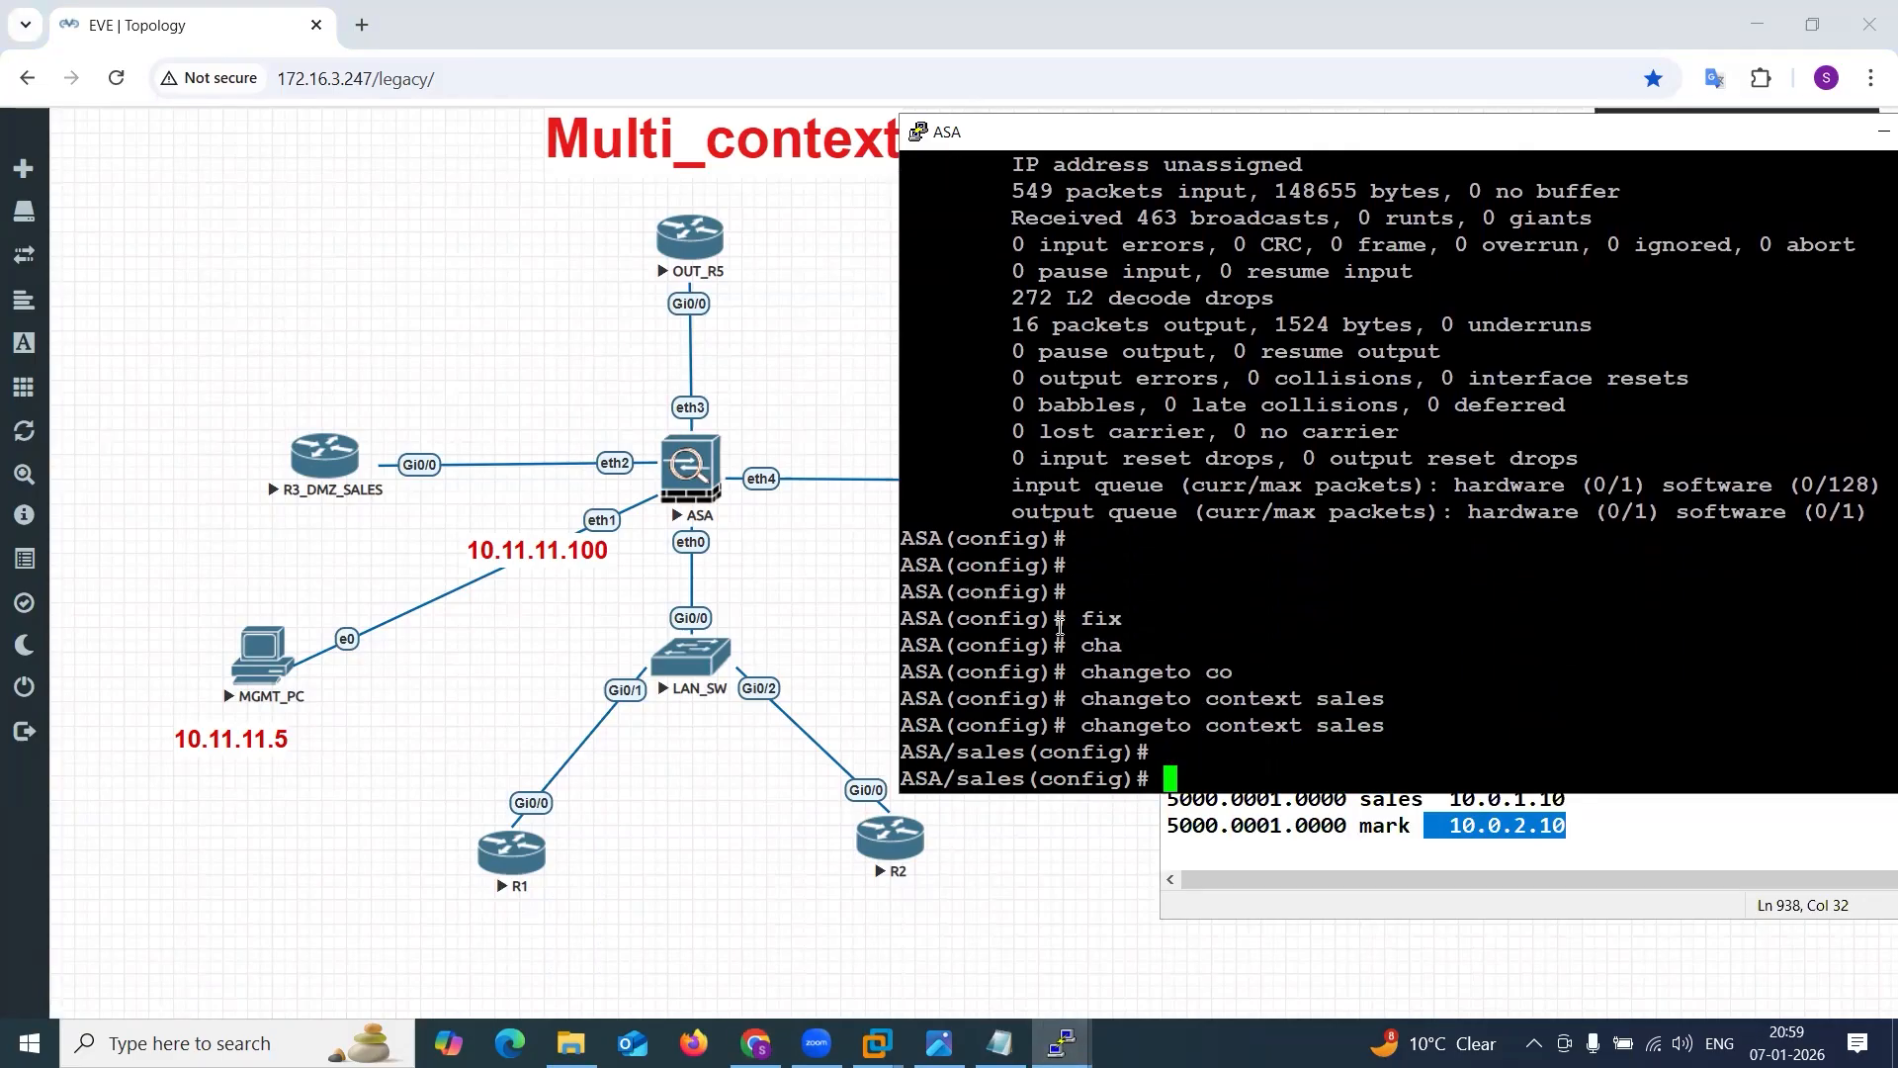
Enable ICMP inspection in the sales context with the fixup protocol icmp command.
key(Return)
key(Return)
key(Return)
key(Return)
text(fix)
key(Tab)
text(pro)
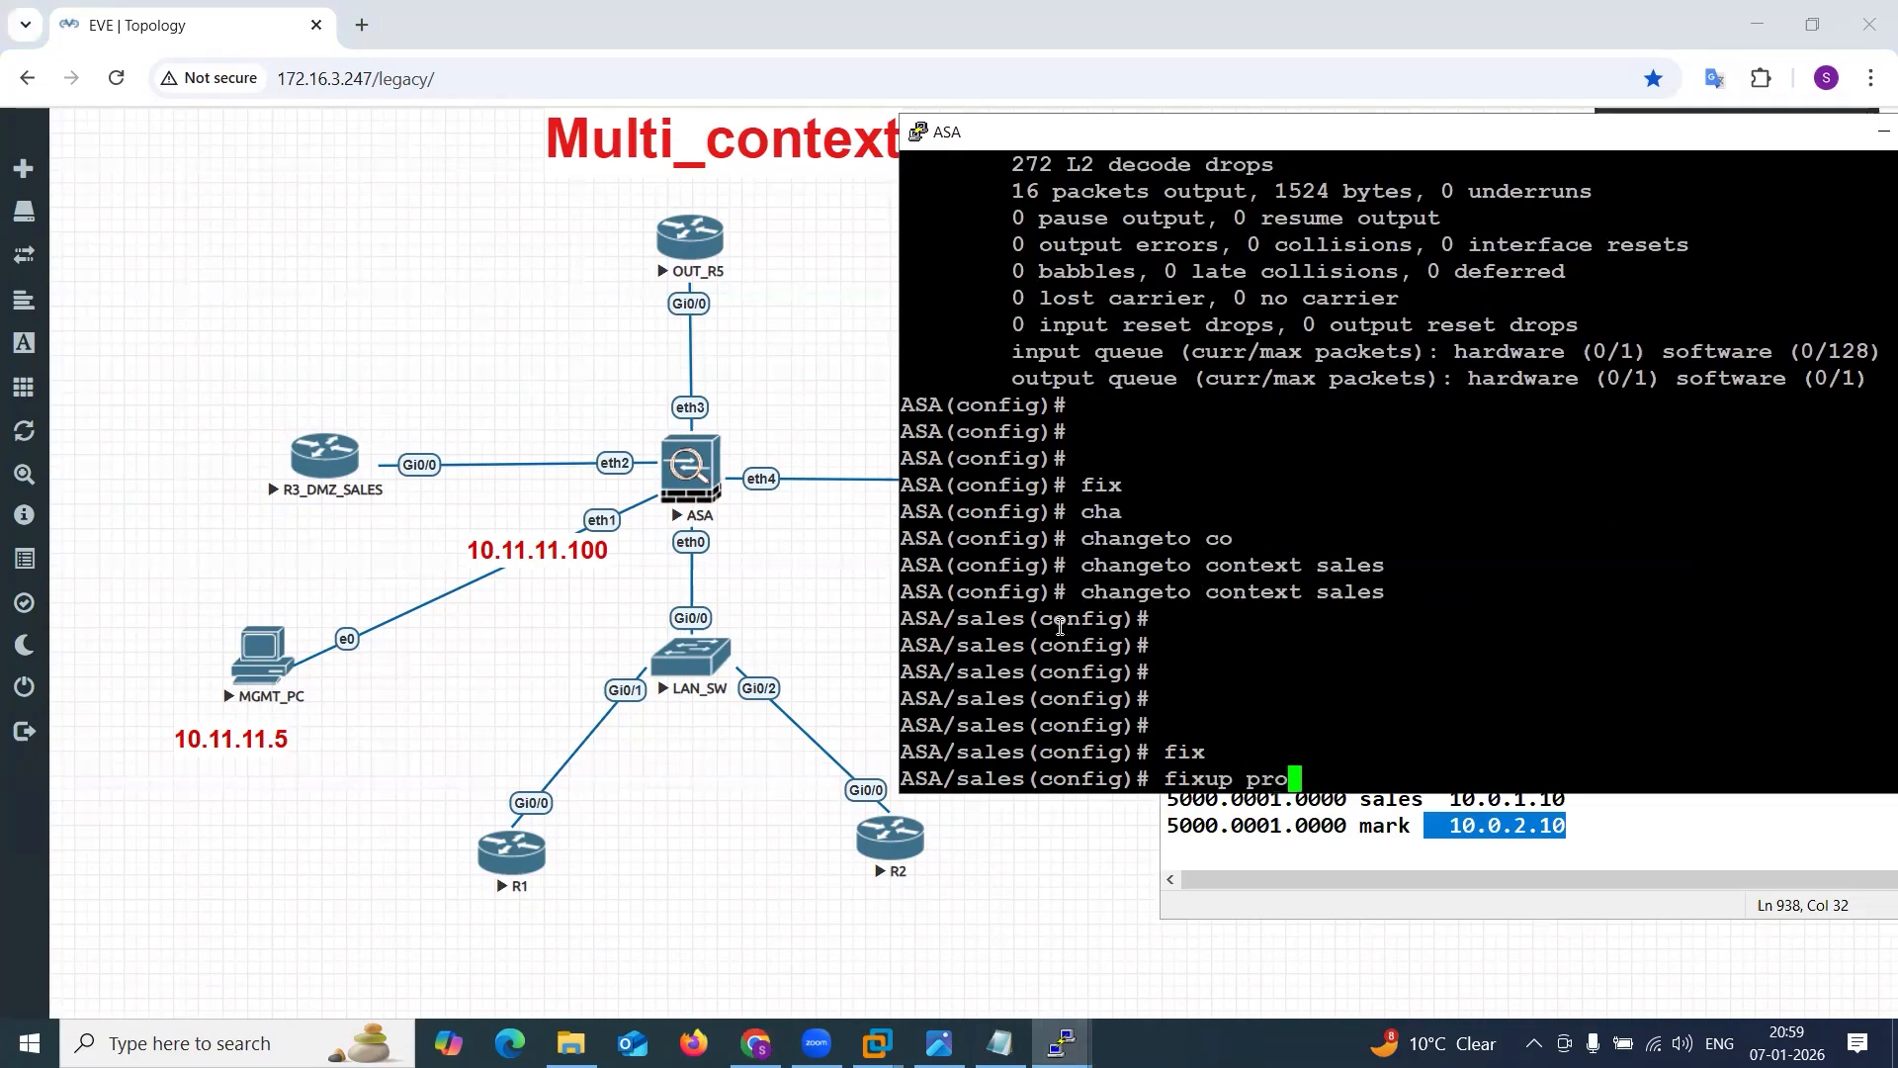
key(Tab)
text(ic)
key(Tab)
key(Return)
key(Return)
key(Return)
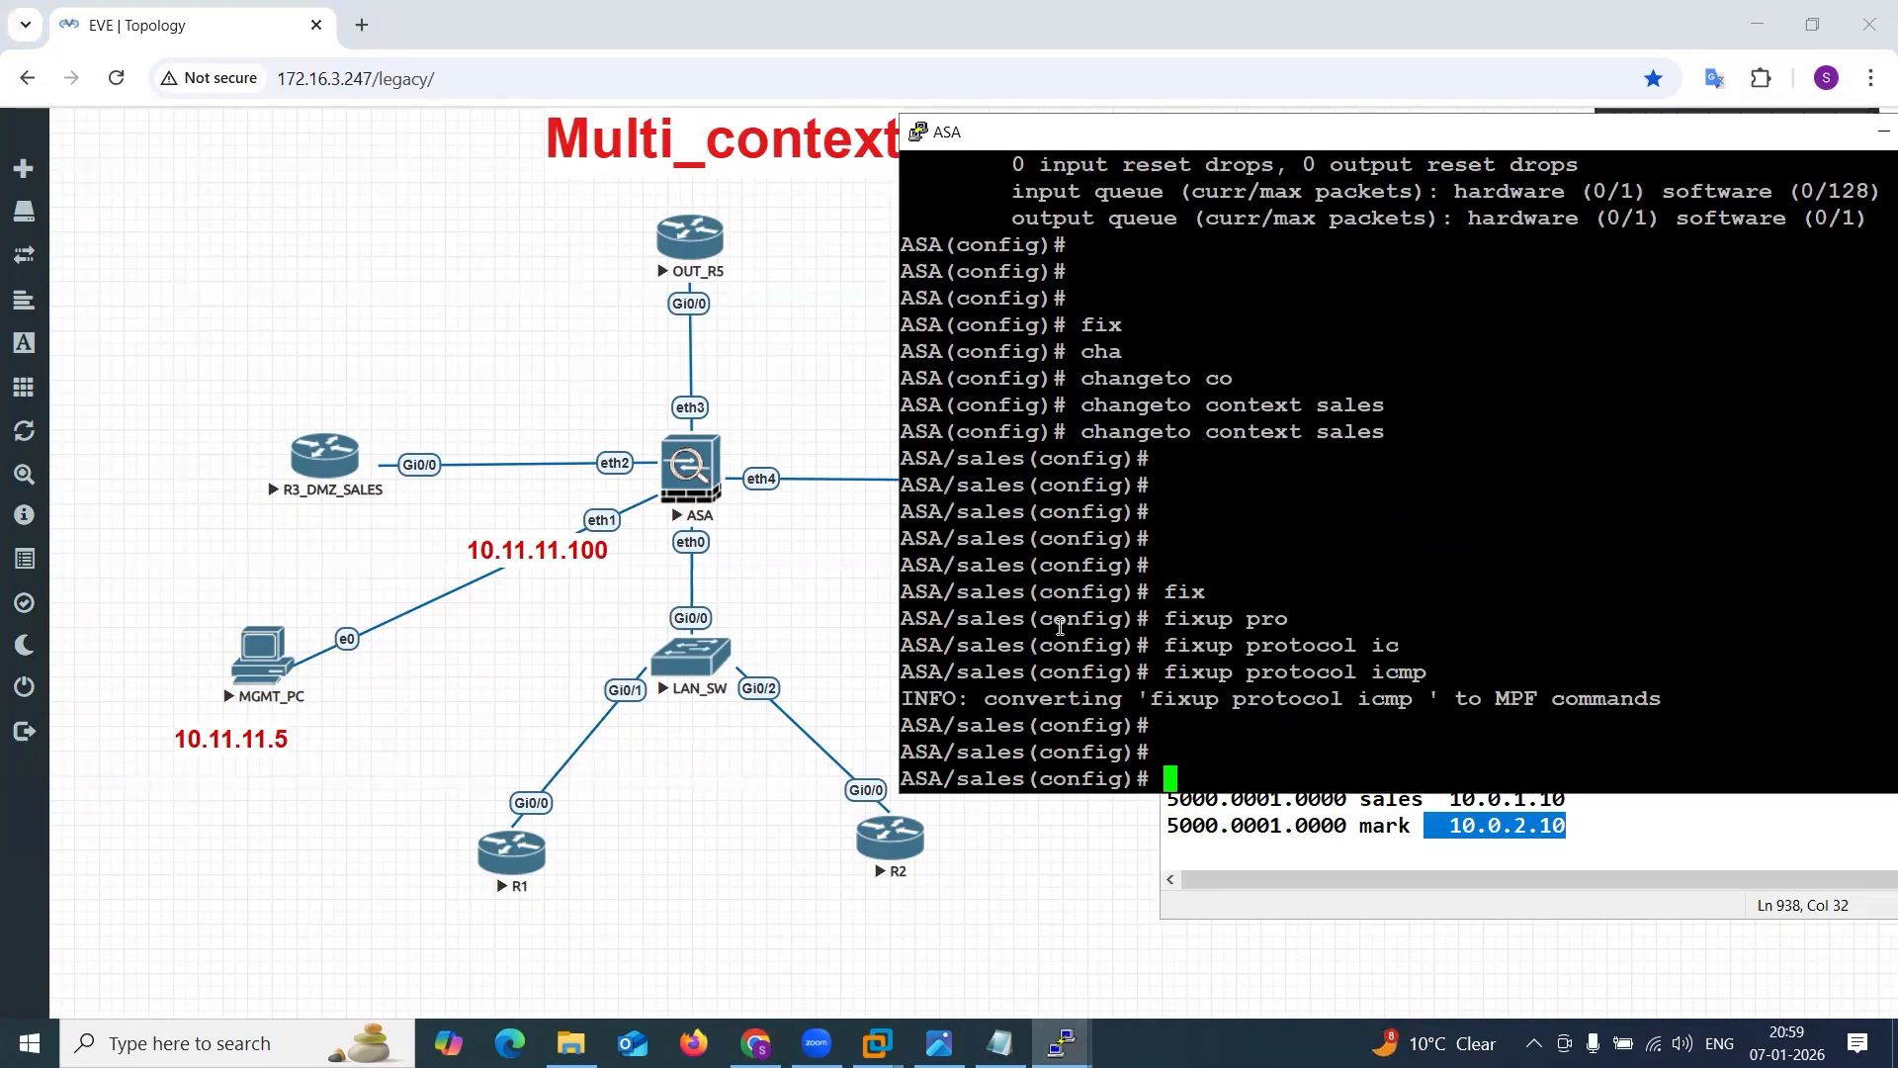
key(Return)
key(Return)
key(Return)
key(Return)
key(Return)
key(Return)
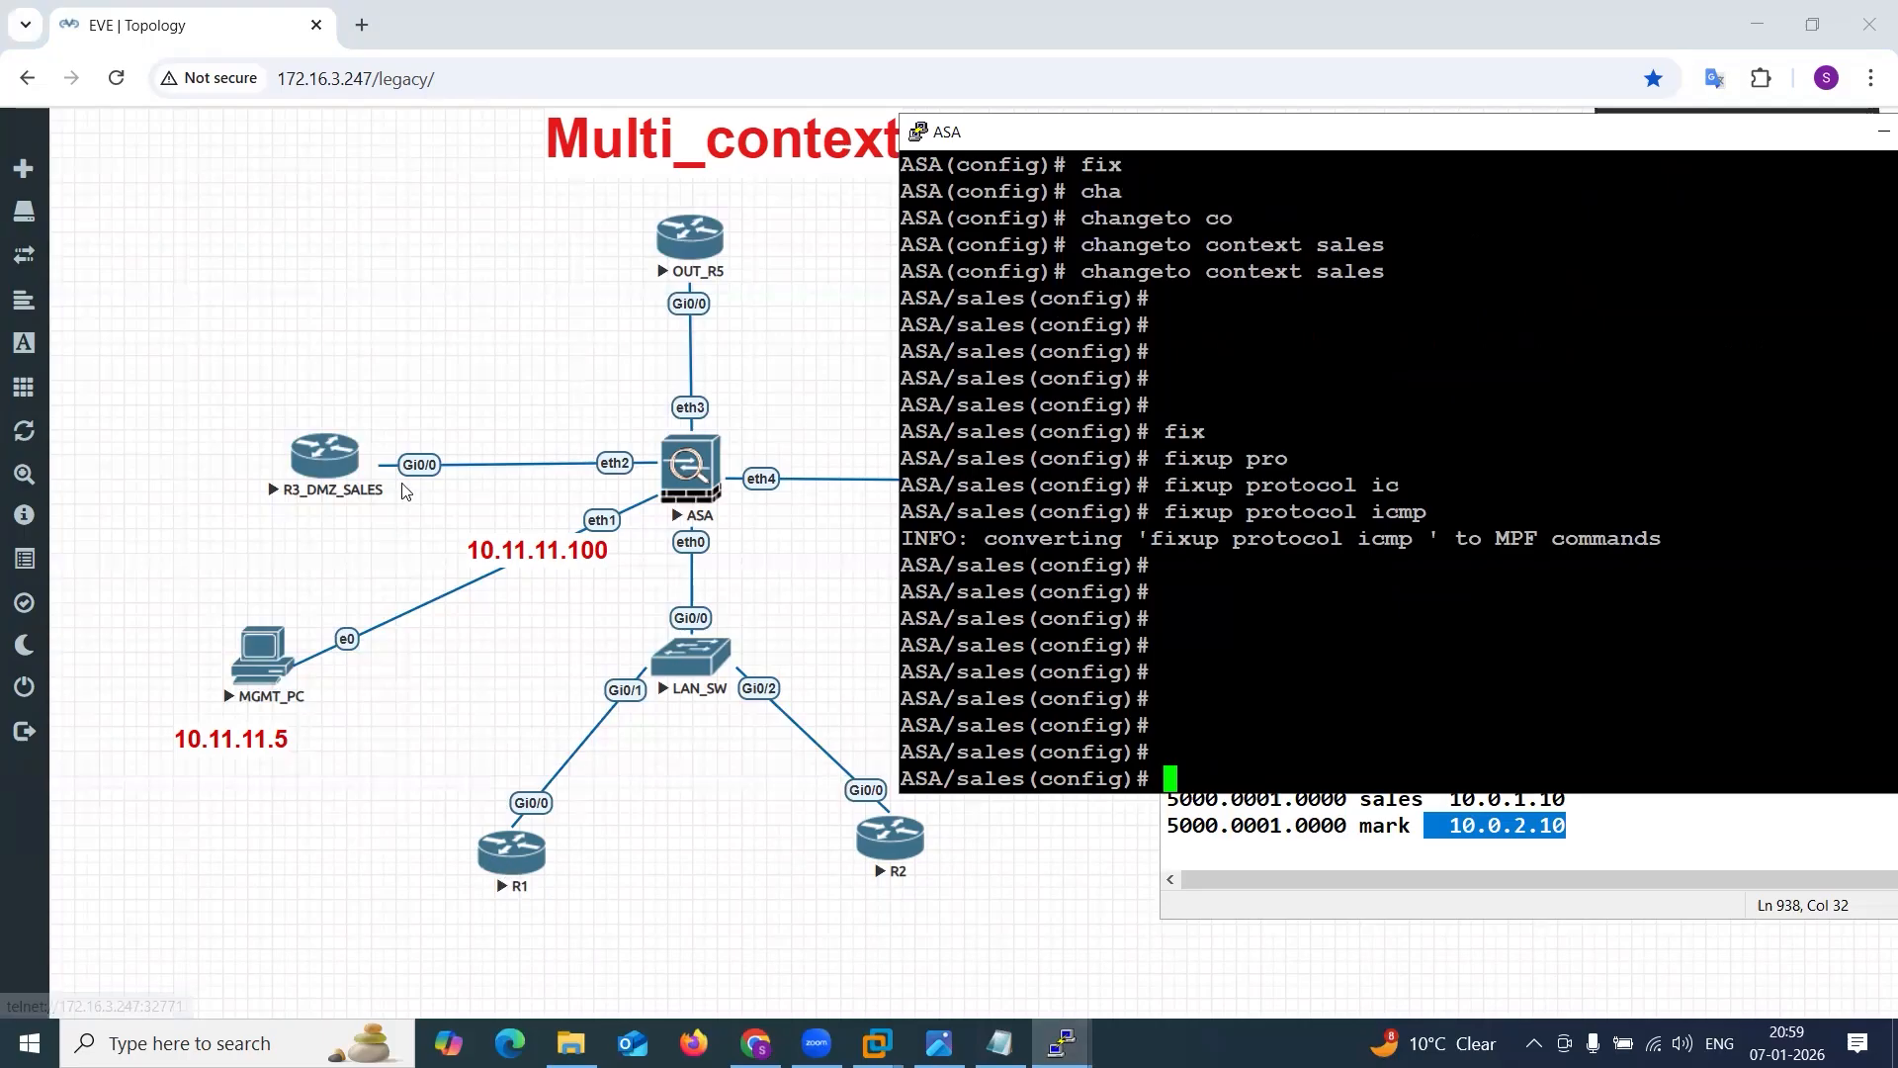
Put the ASA console away and ping 192.168.30.3 from the R1 console, placed beside the topology.
drag(1814, 134, 1722, 144)
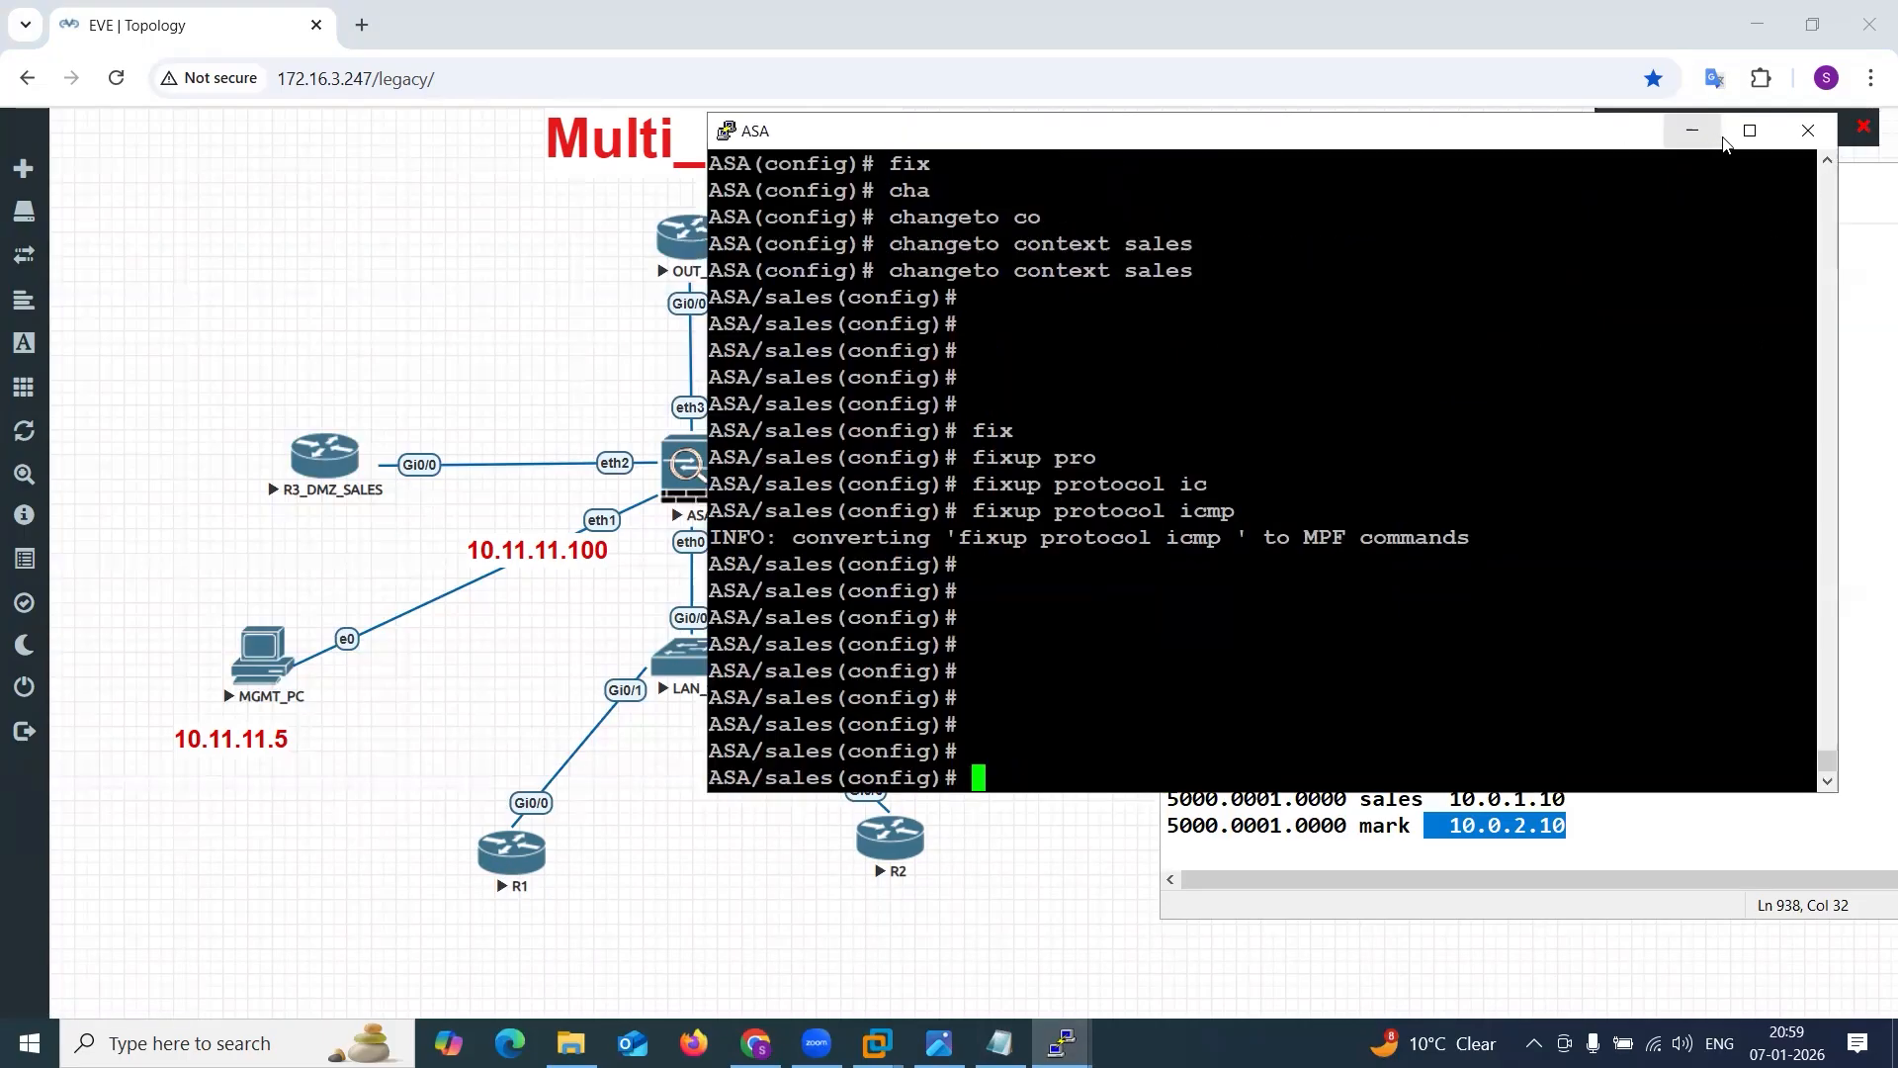
click(1692, 132)
mouse_move(1062, 1041)
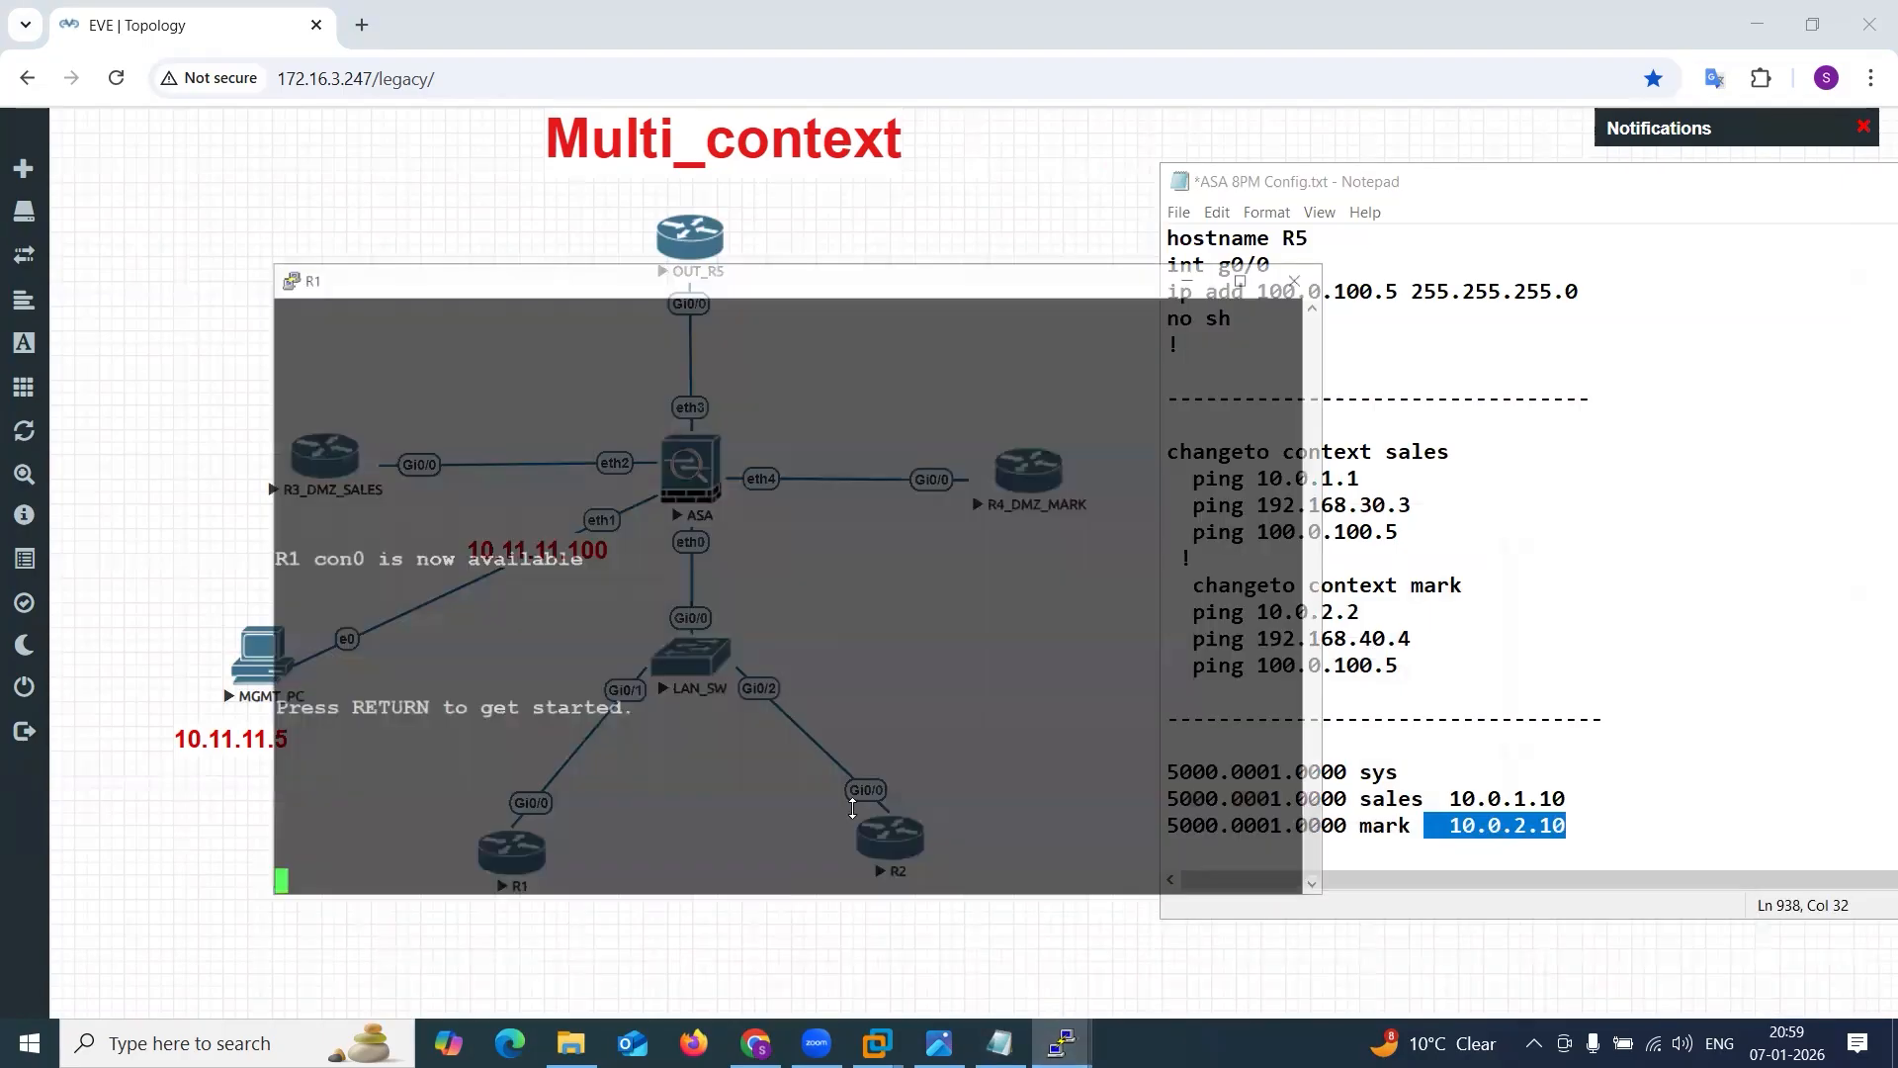
click(731, 929)
key(Return)
key(Return)
key(Return)
key(Return)
key(Return)
key(Return)
key(Return)
text(ping 192.168.30.3)
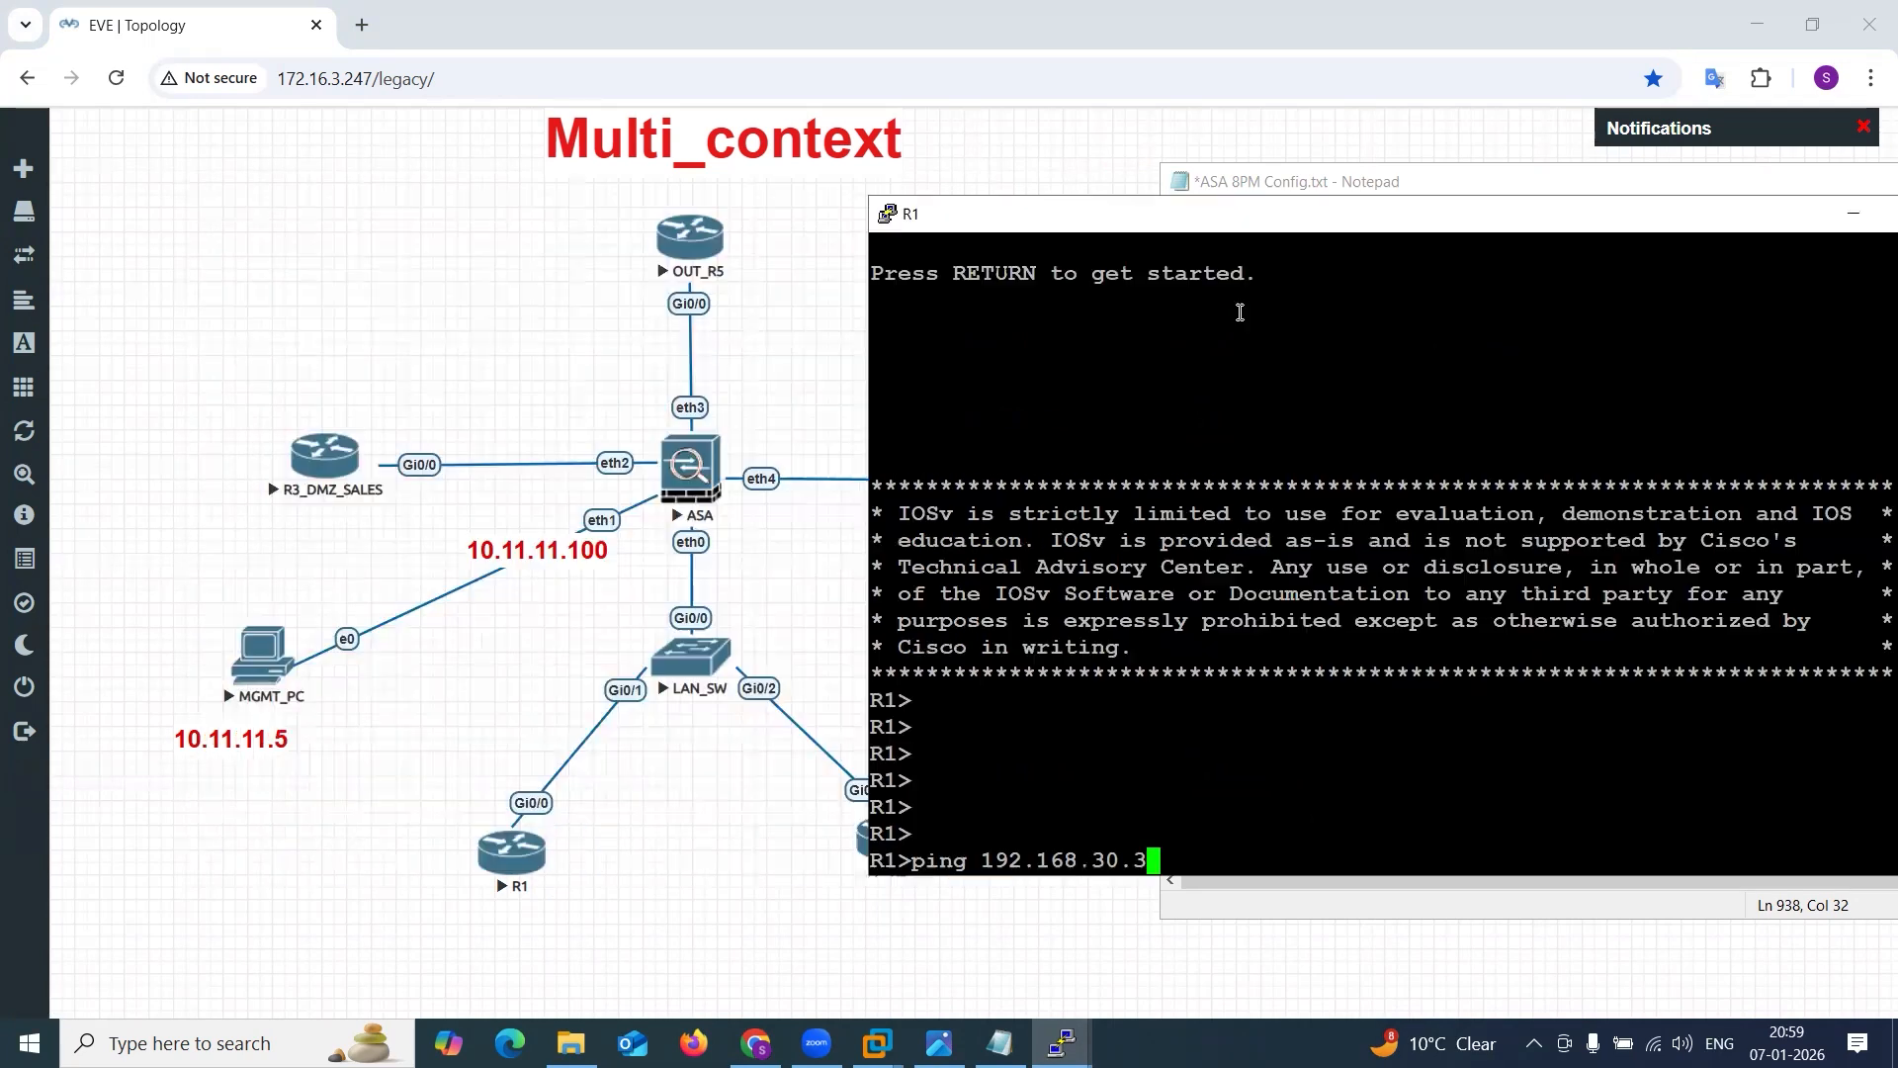
drag(685, 222, 1355, 227)
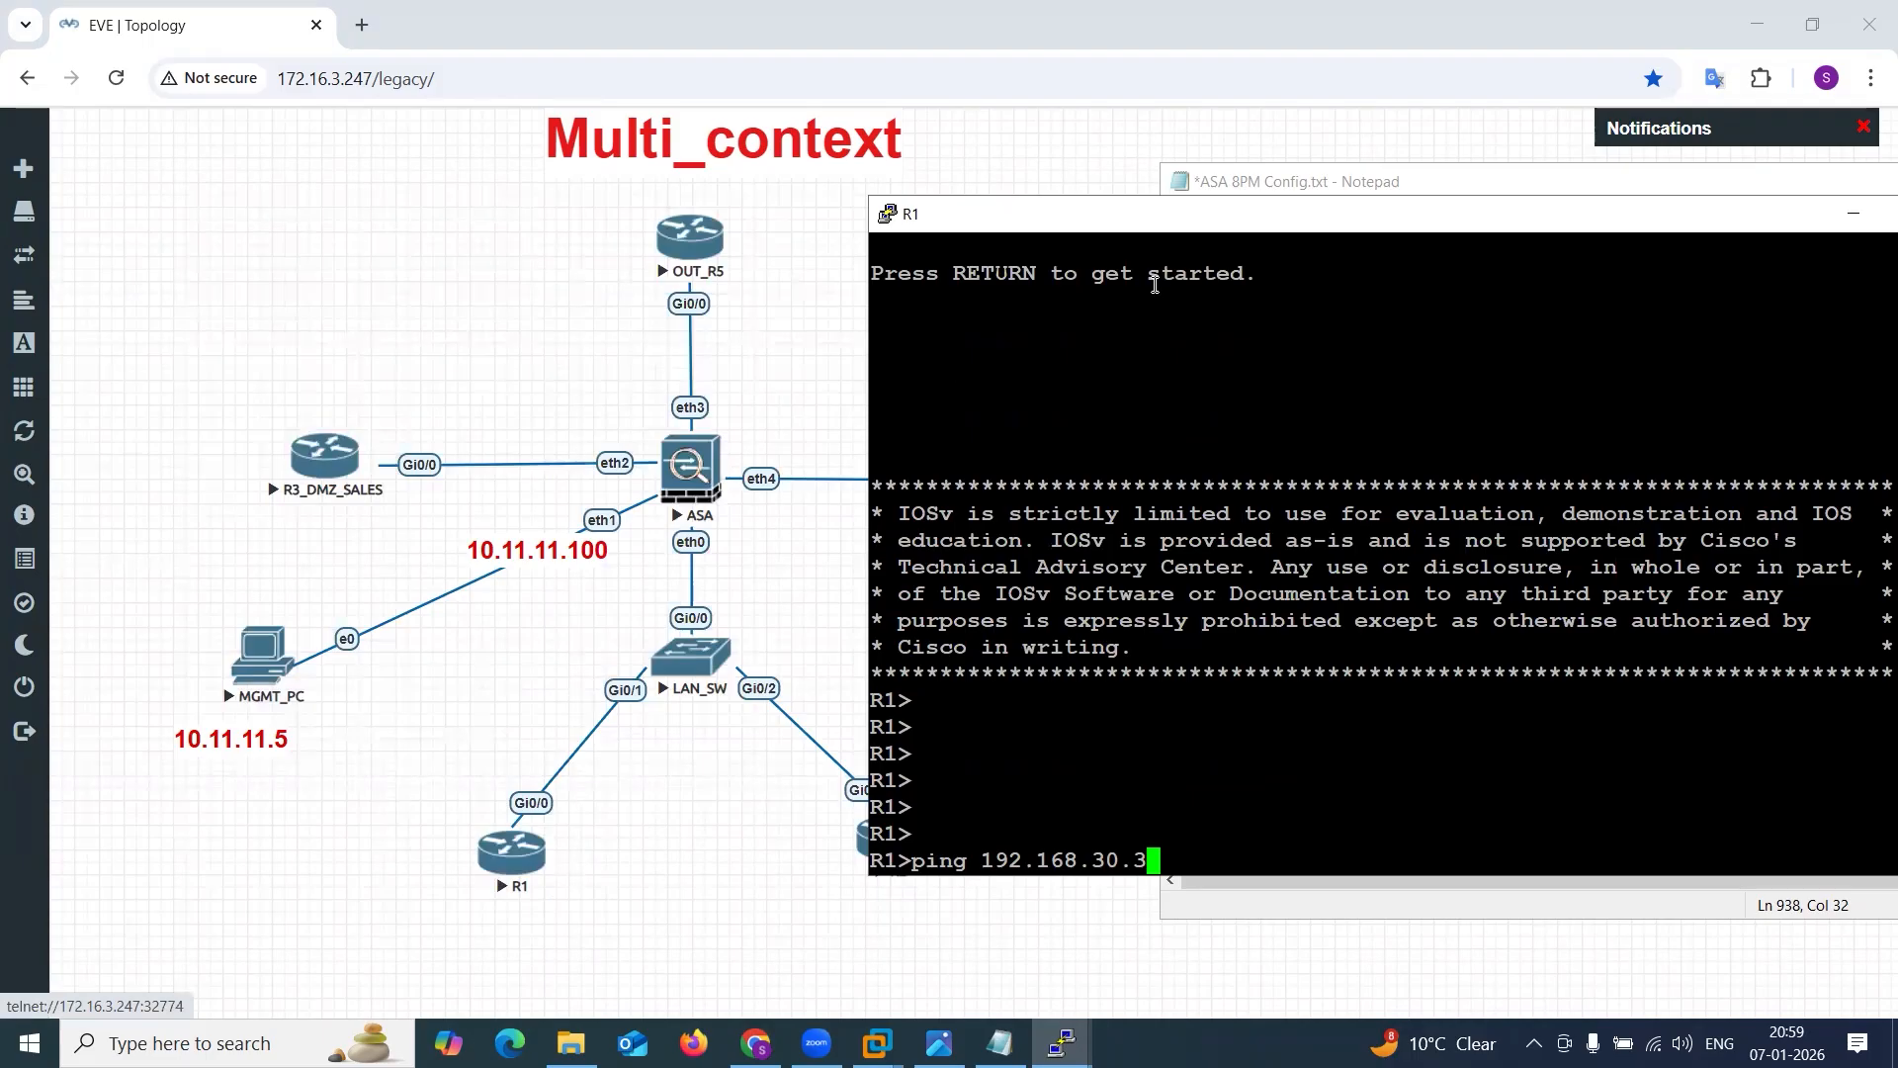
key(Return)
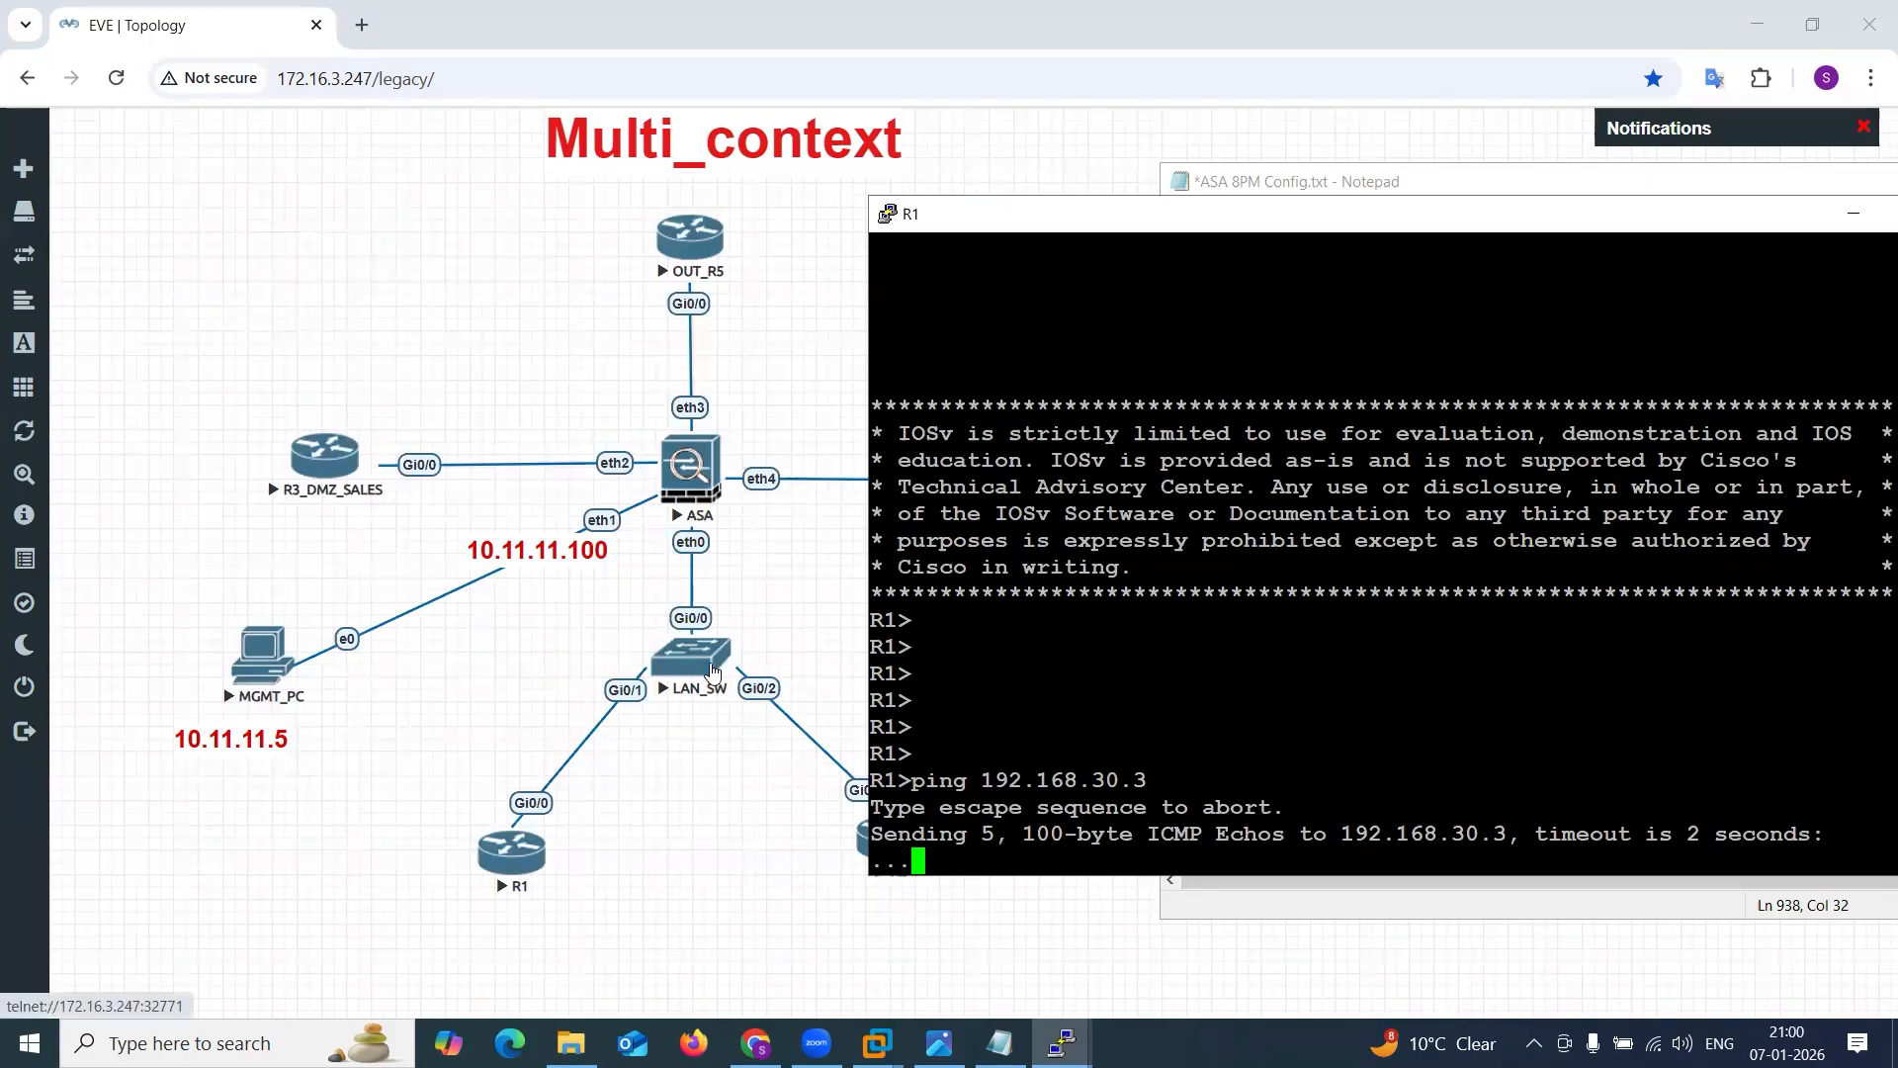
Compare the sales and mark MAC and IP lines in Notepad with the contexts' E0 inside interfaces on the Multi-context.png diagram.
click(1368, 184)
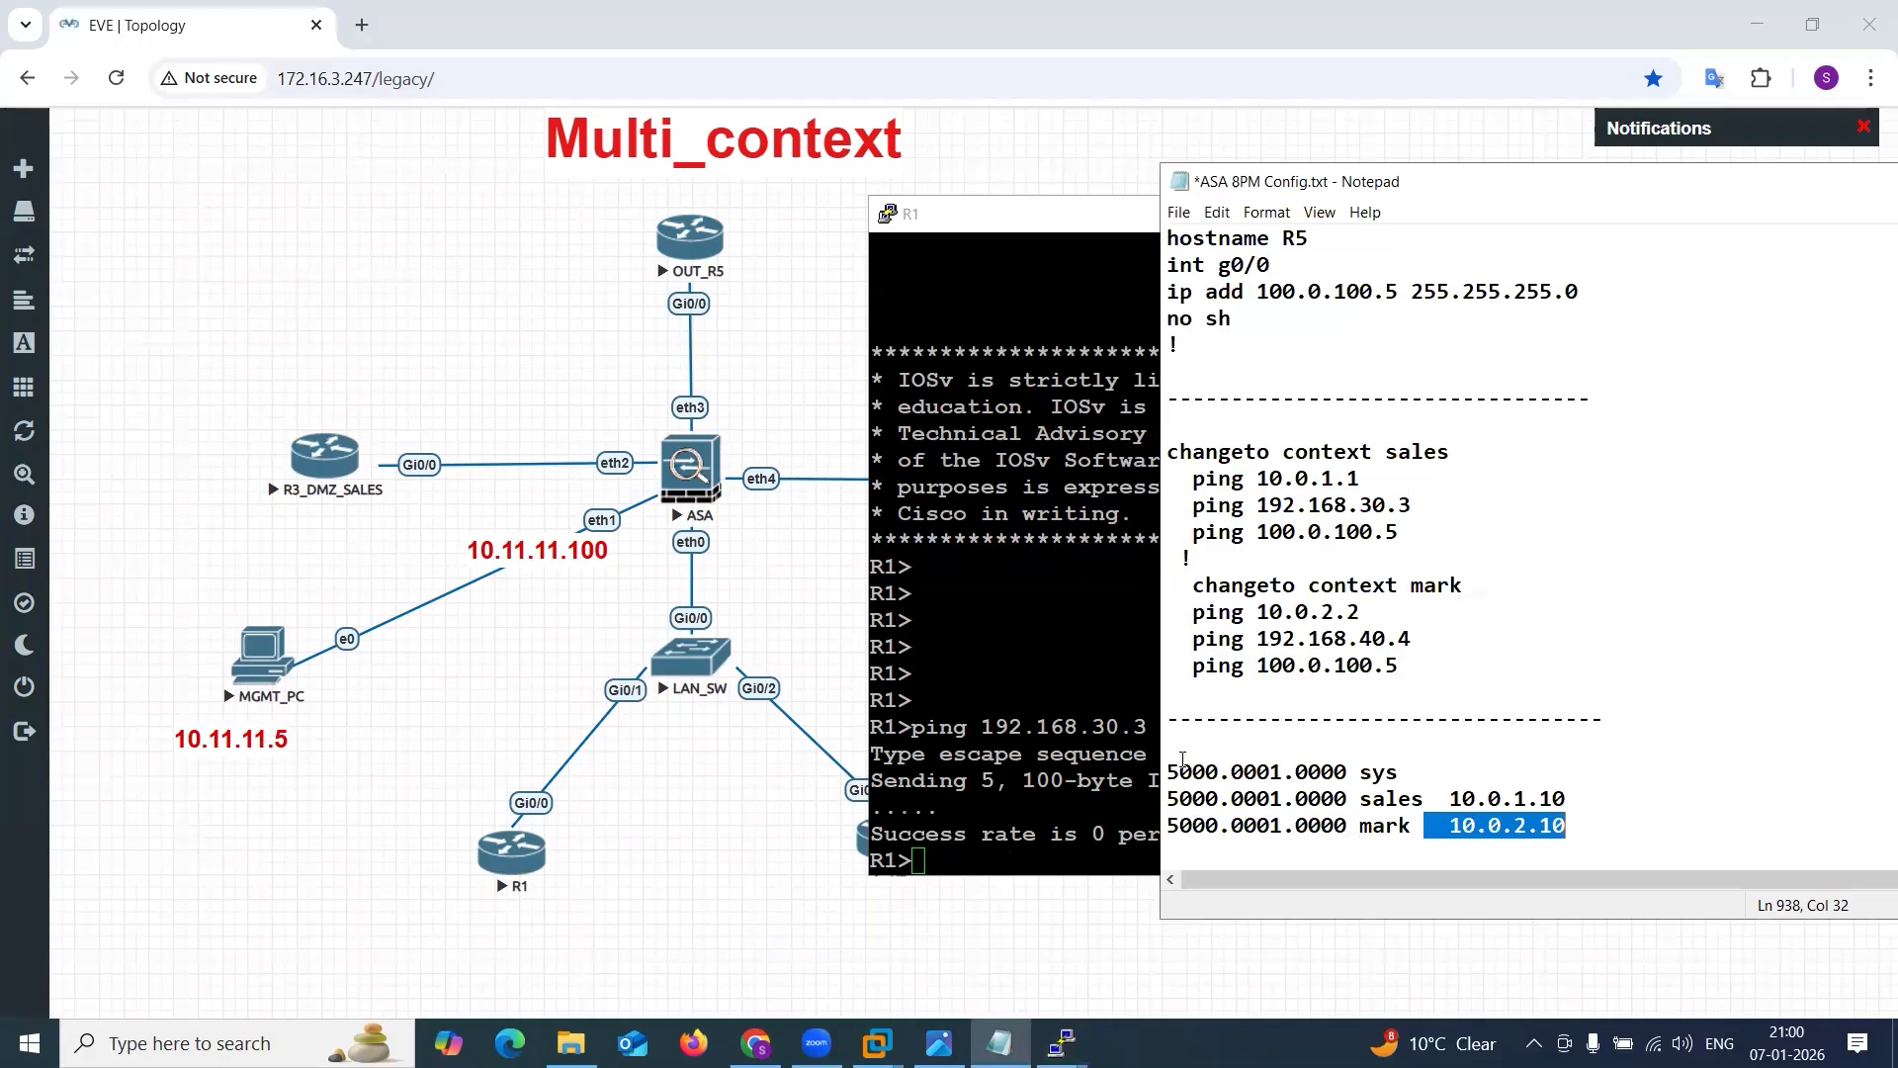
click(1172, 802)
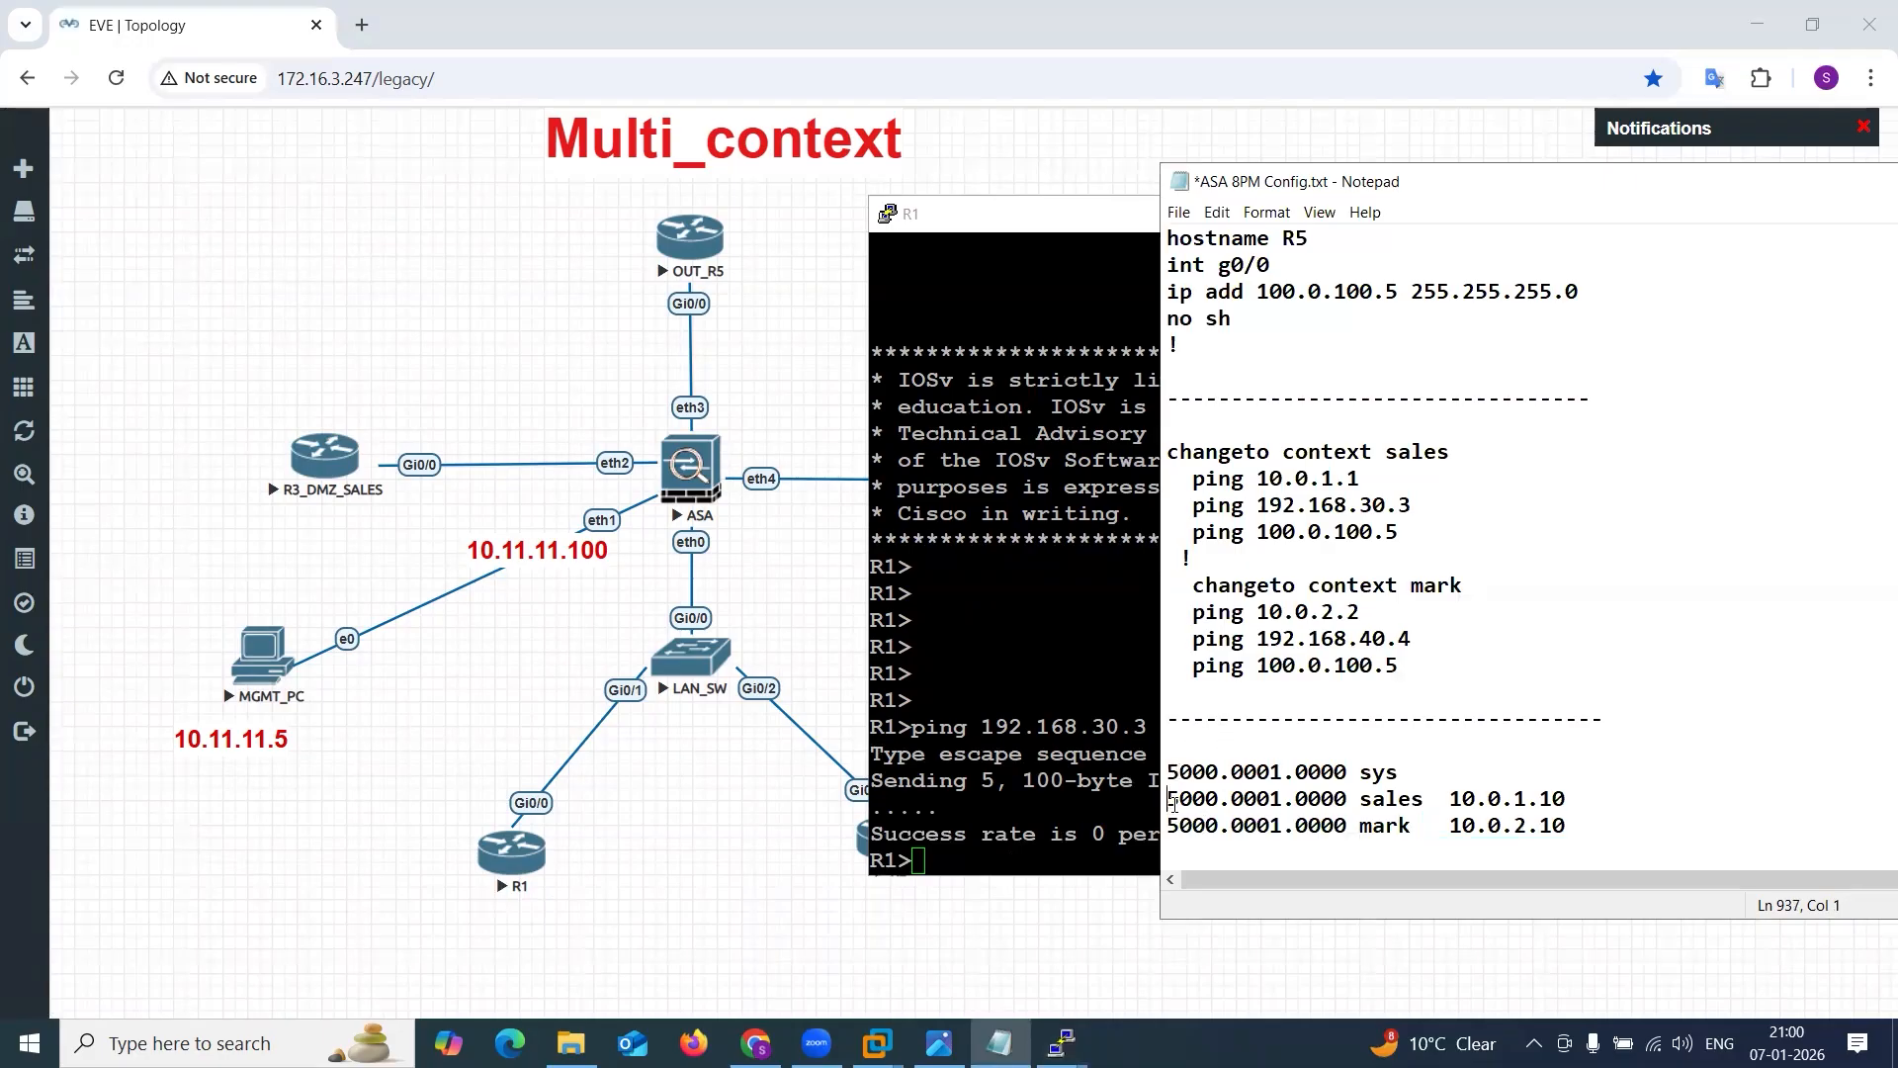
drag(1450, 797, 1574, 841)
click(1578, 836)
click(938, 1042)
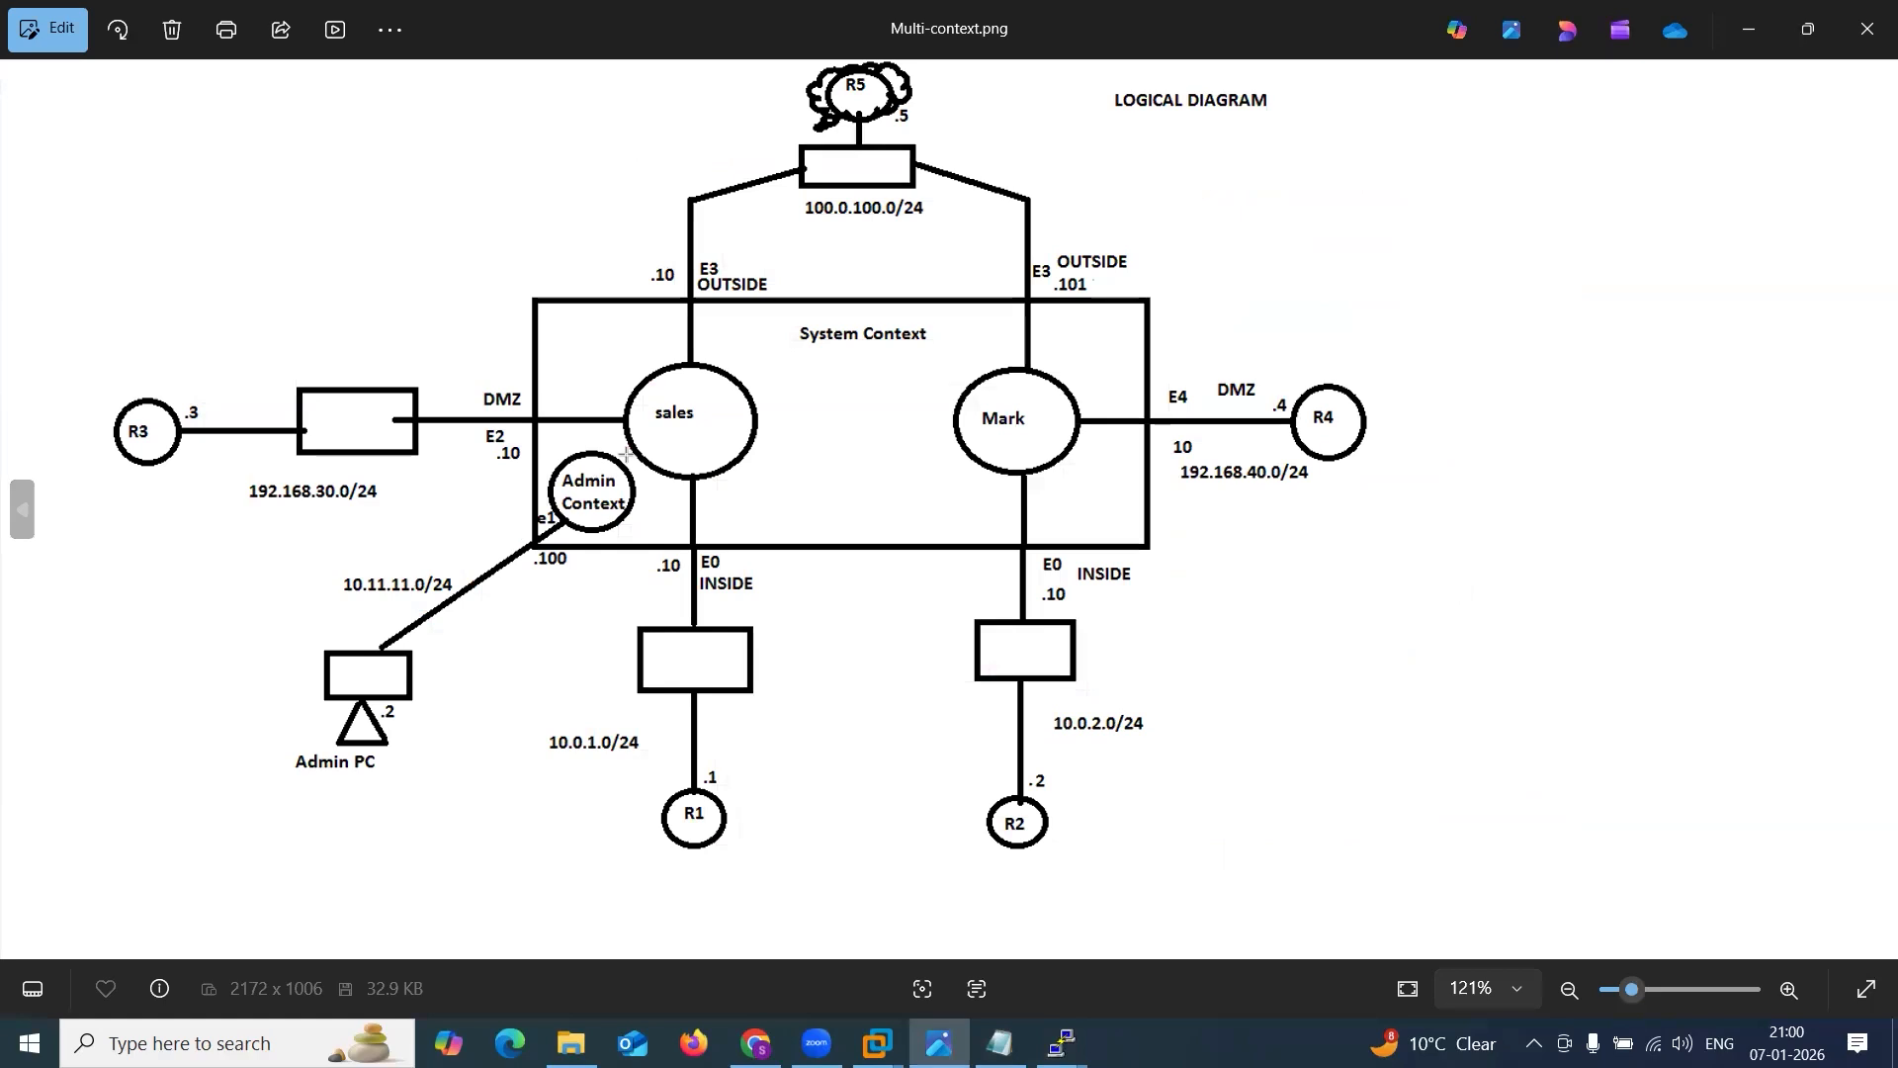
drag(607, 614, 705, 557)
drag(914, 623, 1046, 563)
key(ctrl+z)
key(ctrl+z)
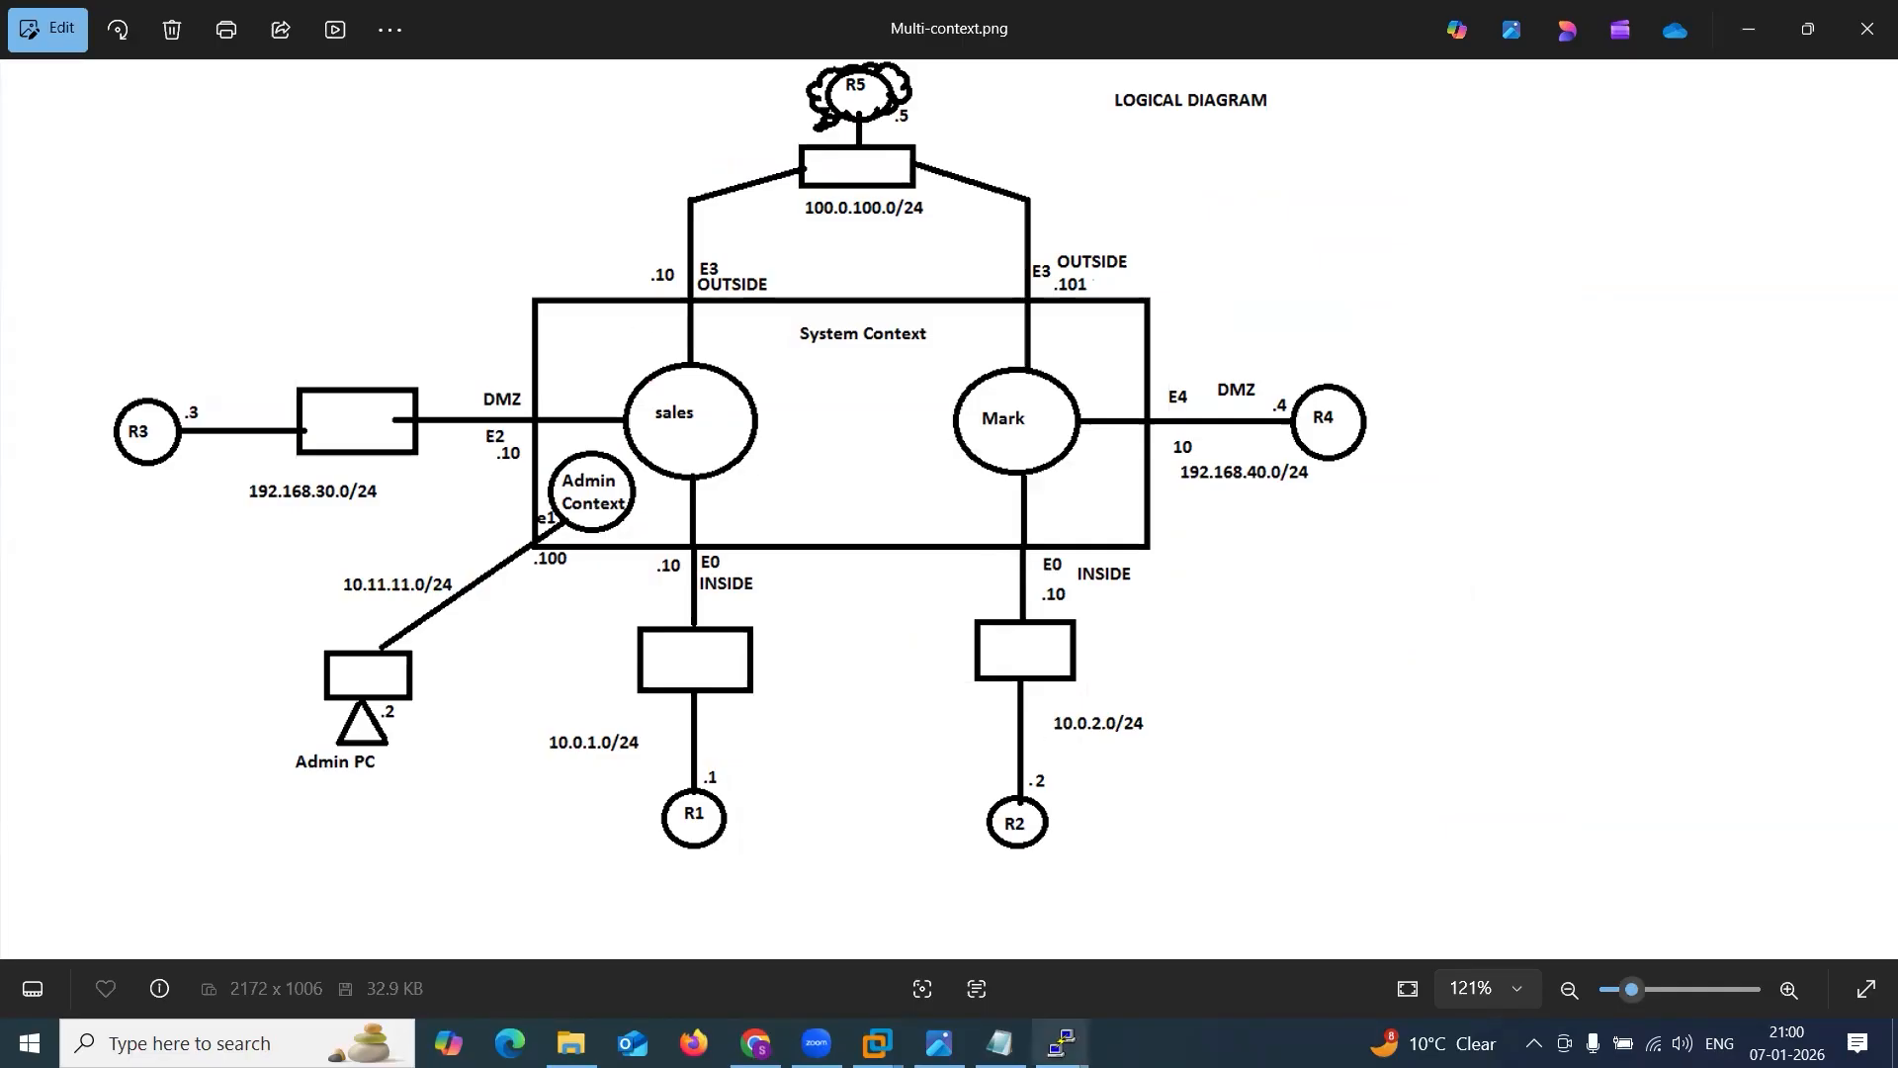
Return to the ASA console and switch from the sales context to the system context.
mouse_move(1061, 1042)
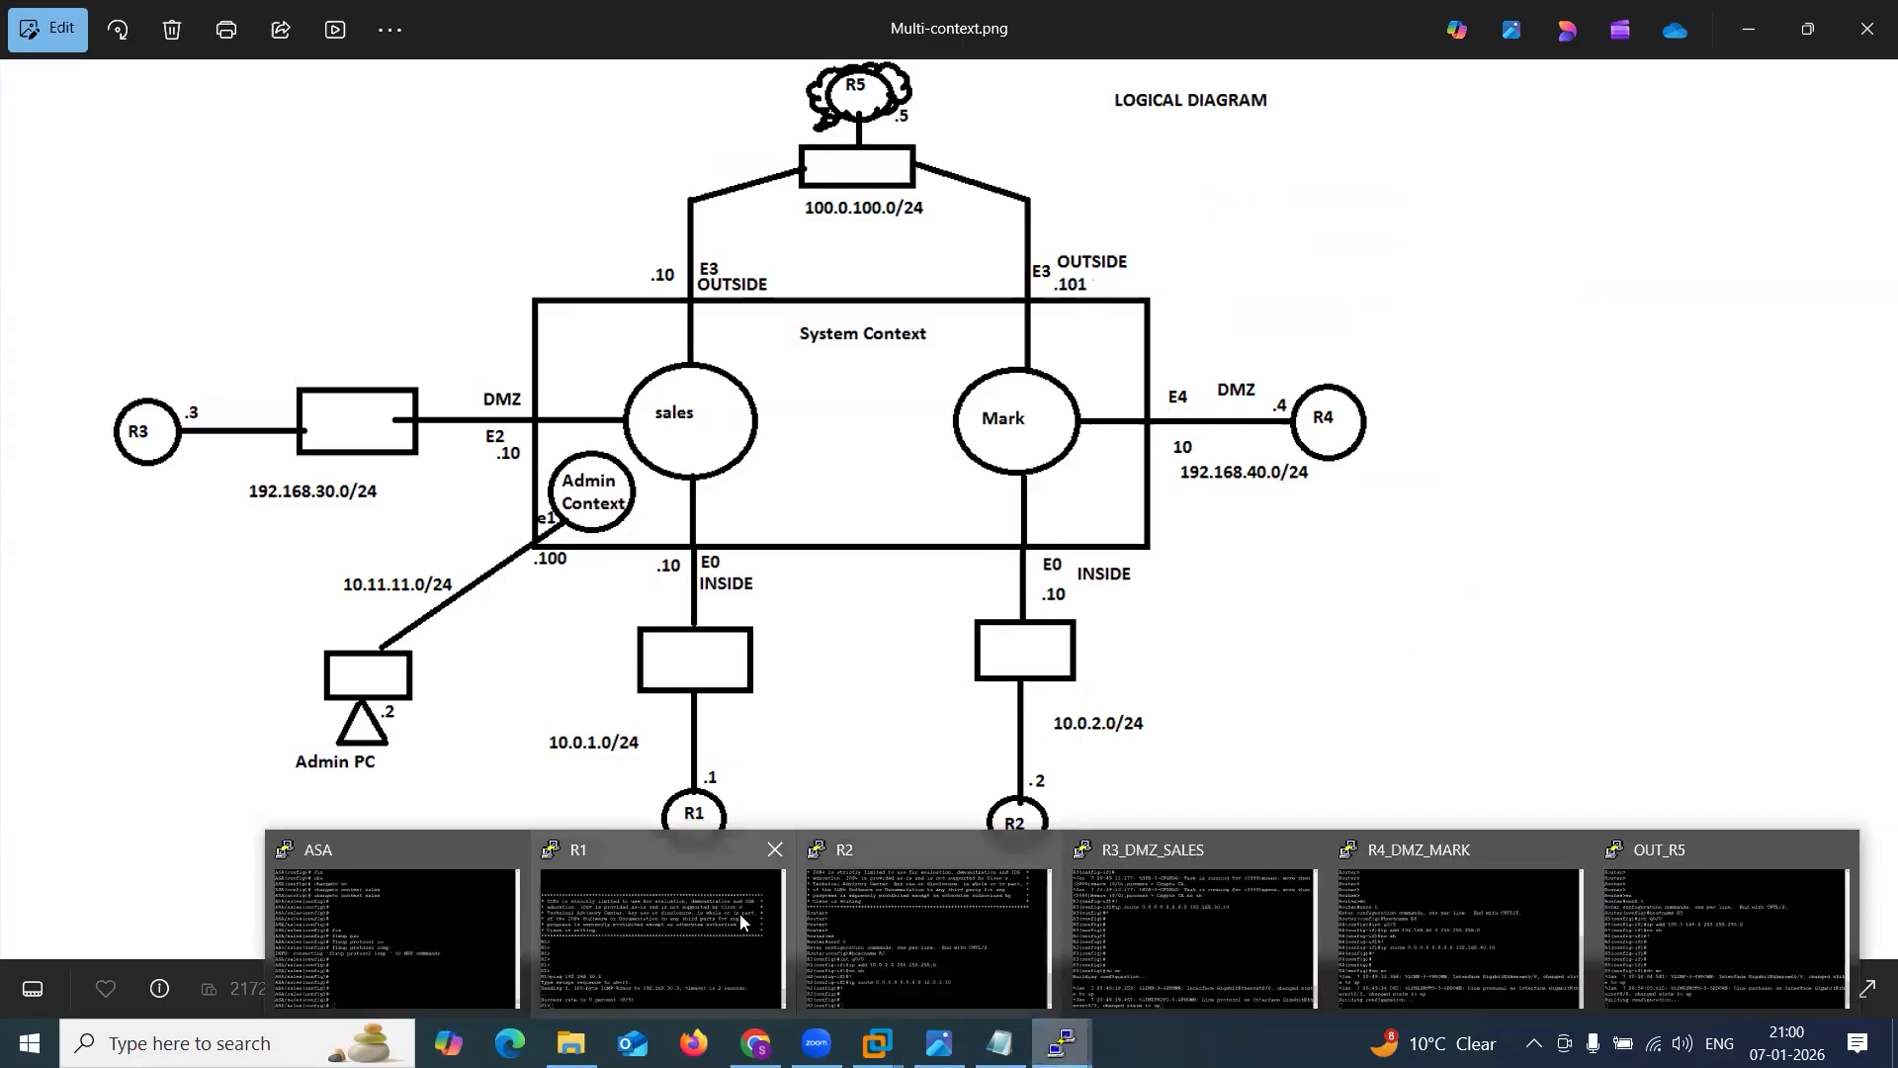
click(471, 903)
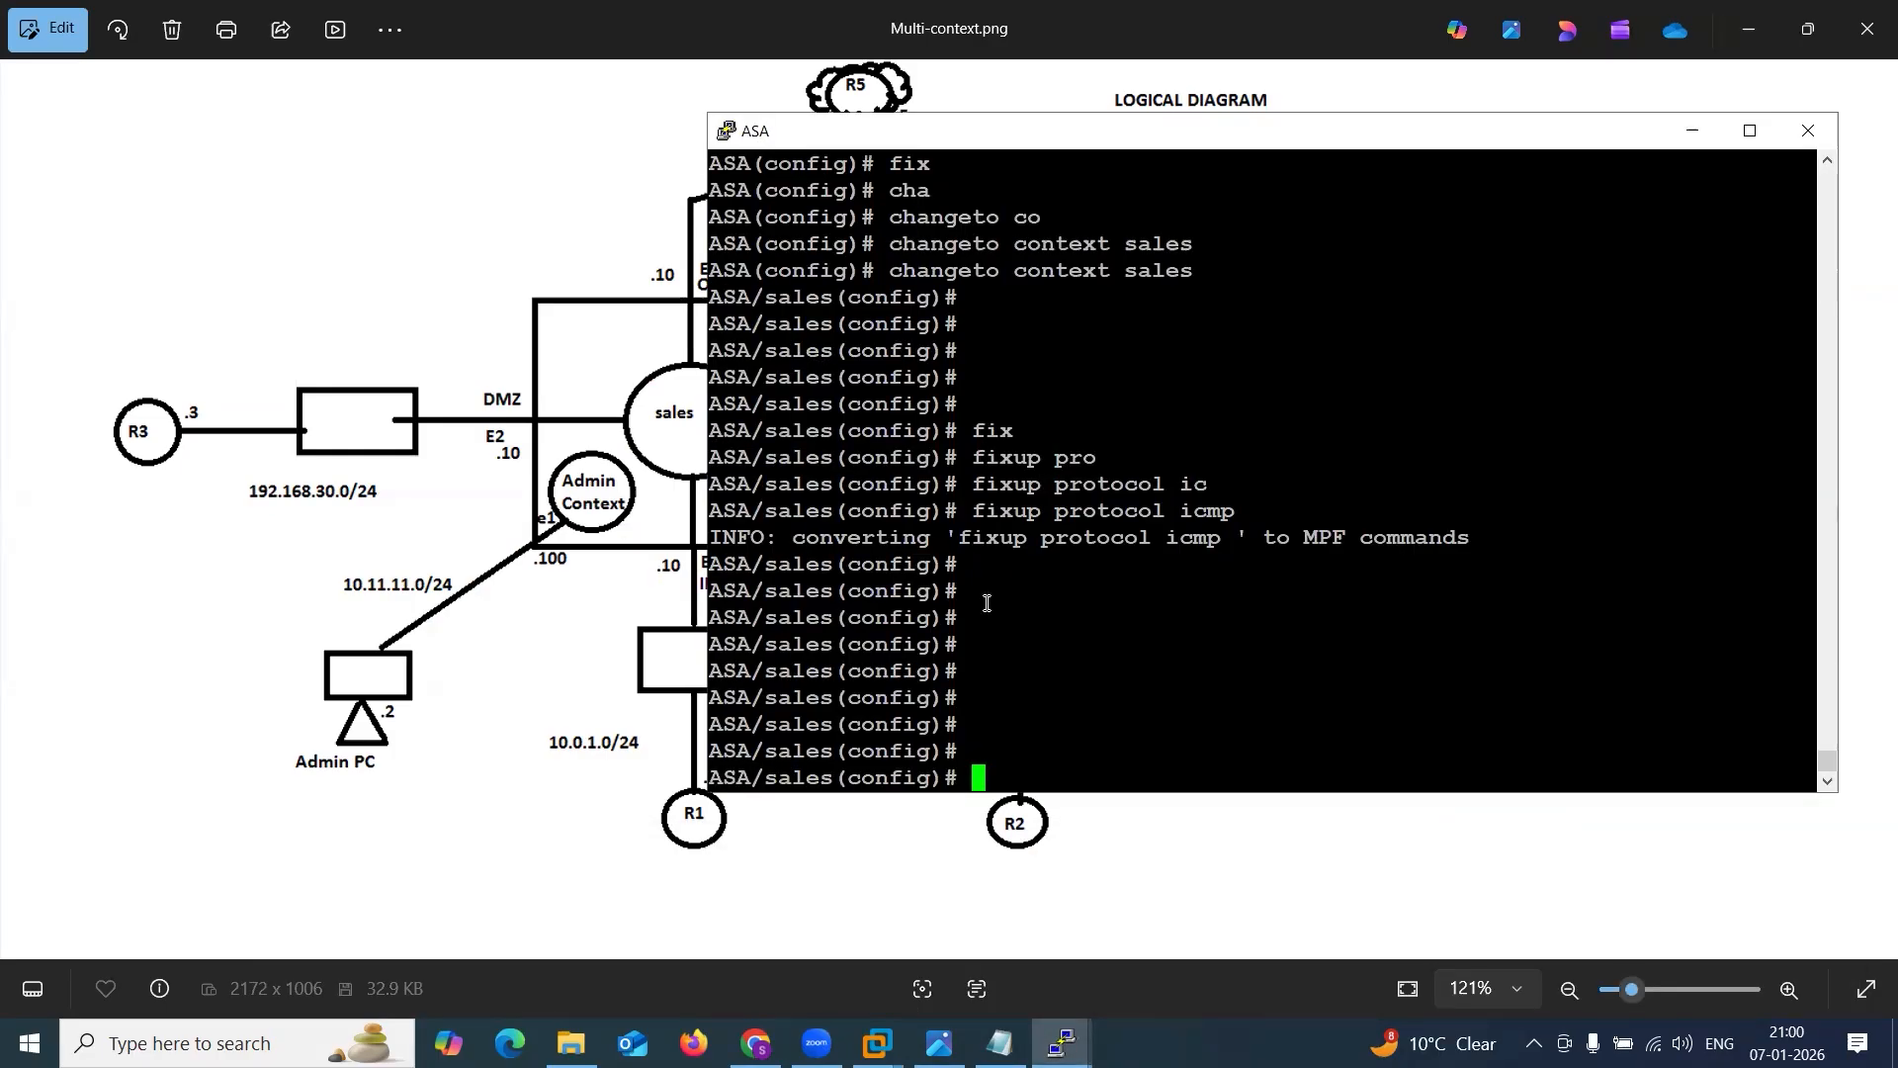
text(cha)
key(Tab)
text(to sy)
key(Tab)
key(Return)
key(Return)
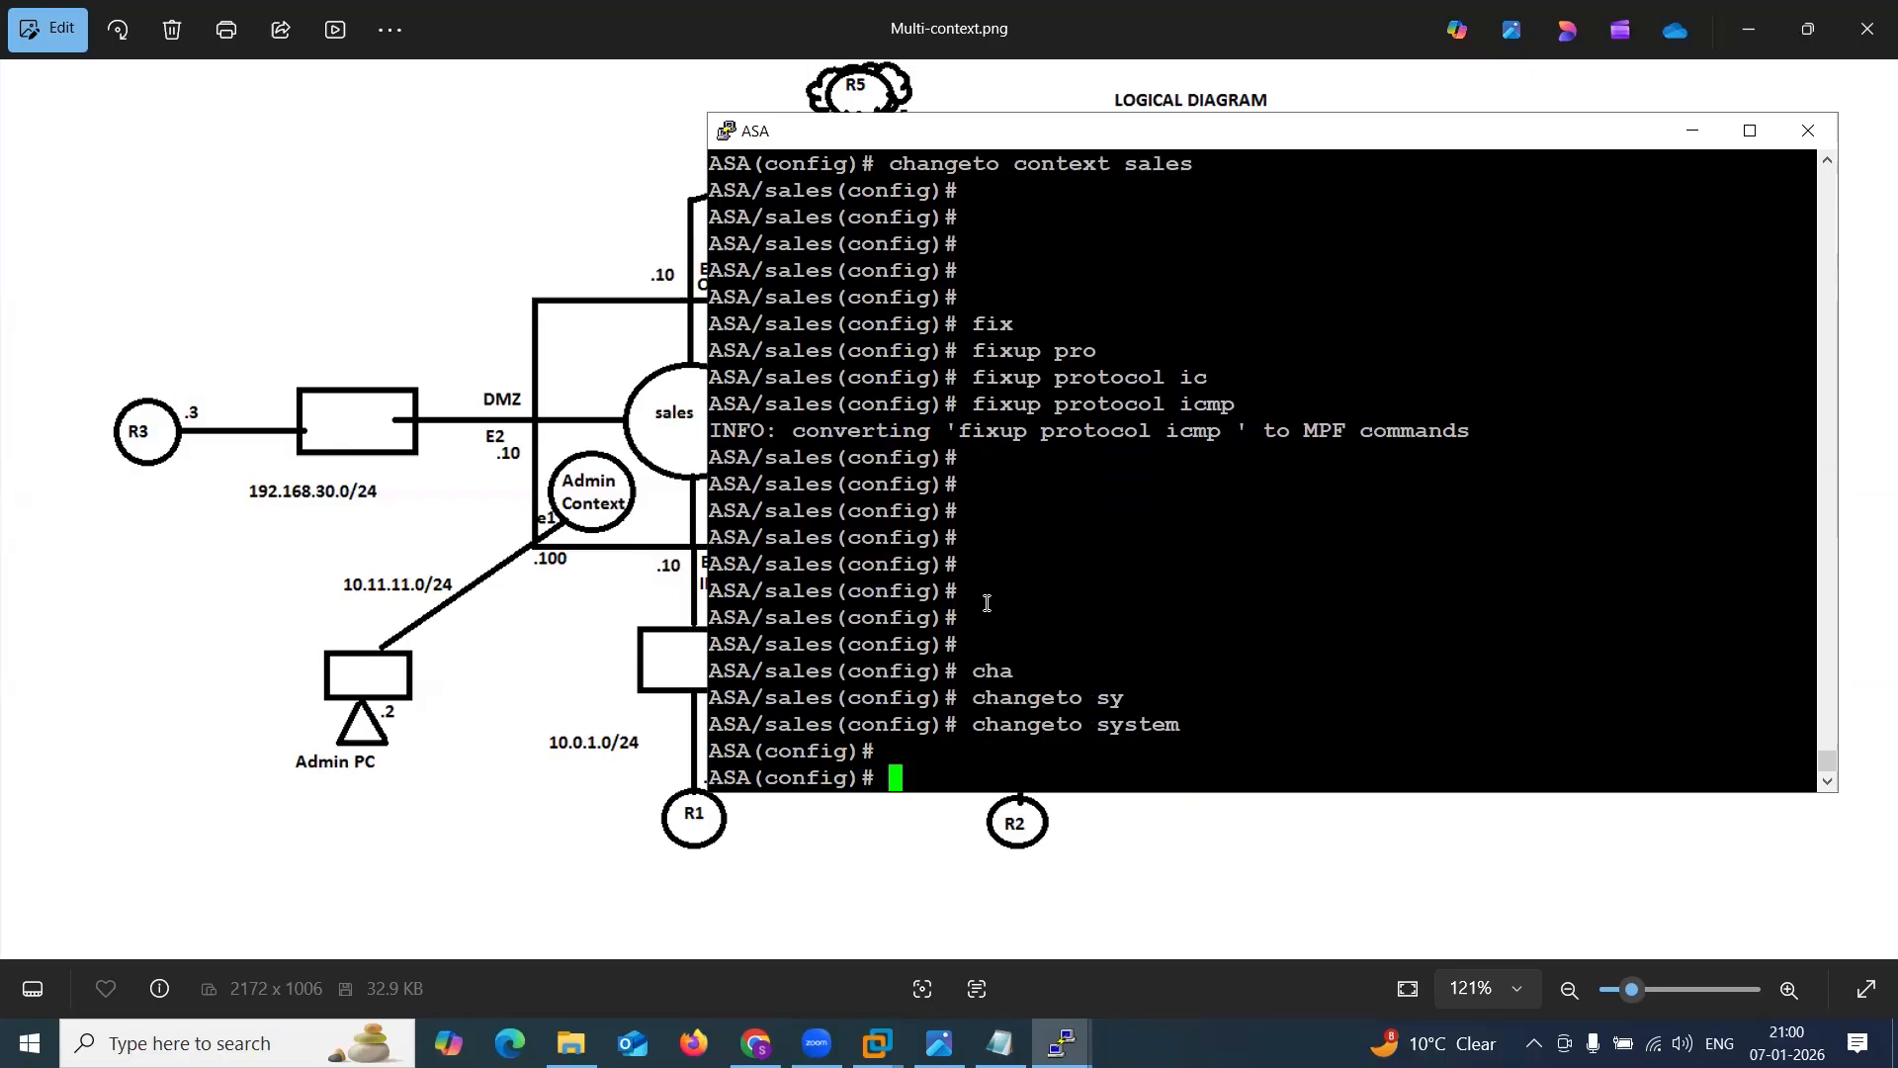
key(Return)
key(Return)
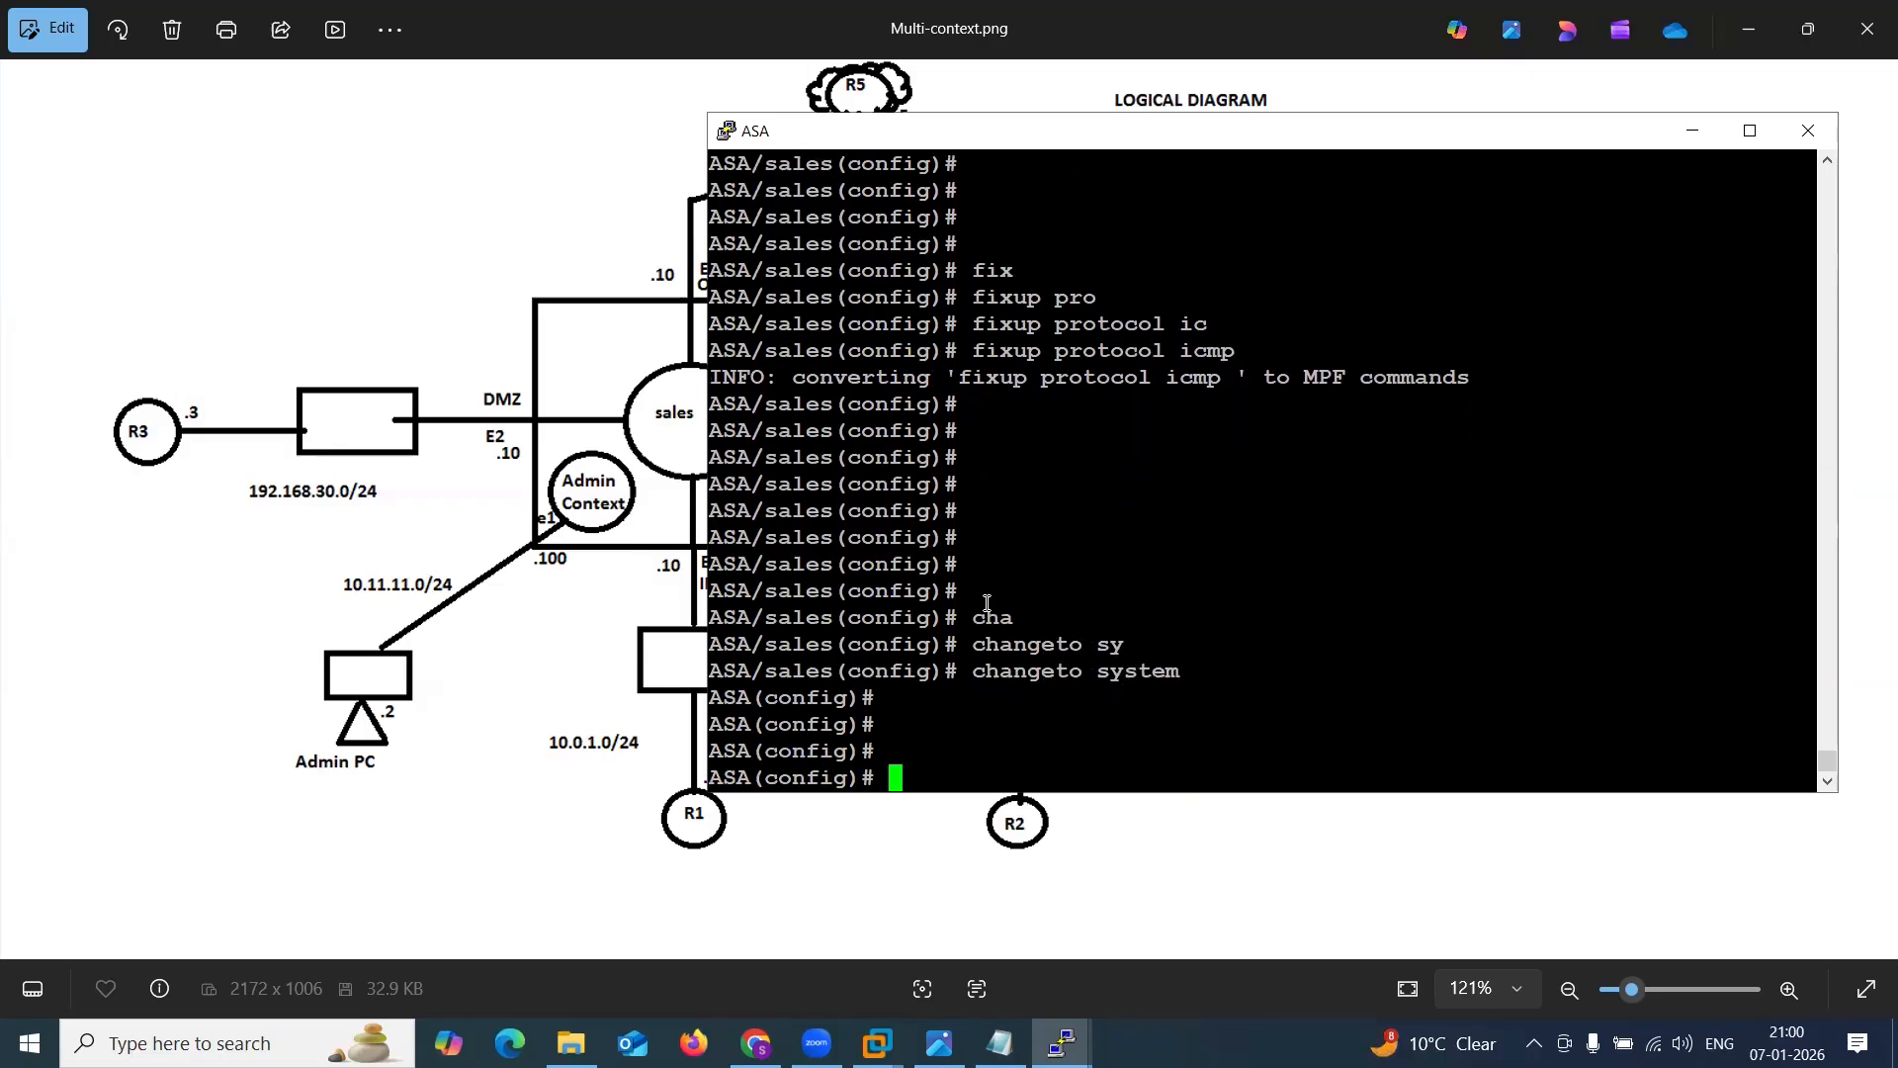
Turn on automatic MAC address generation in the system context with mac-address auto.
text(mac)
key(Tab)
text(au)
key(Tab)
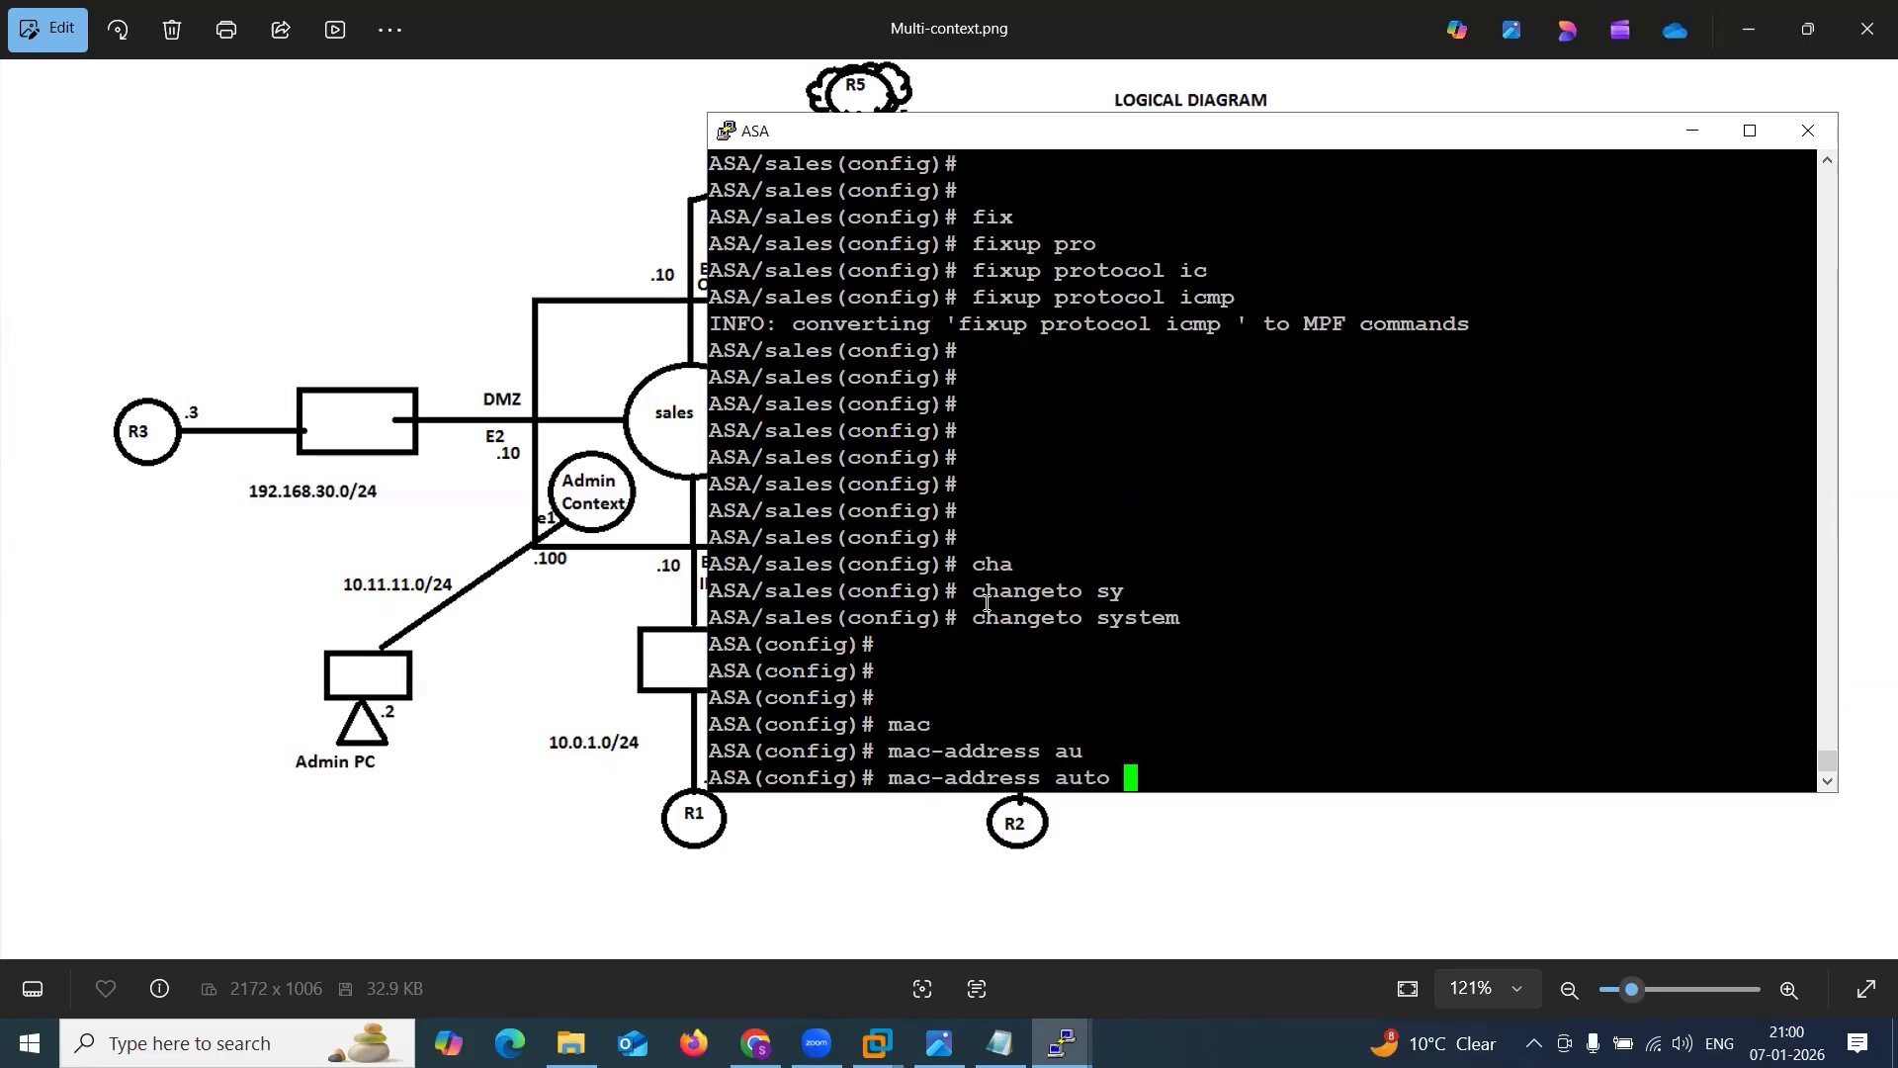
key(Return)
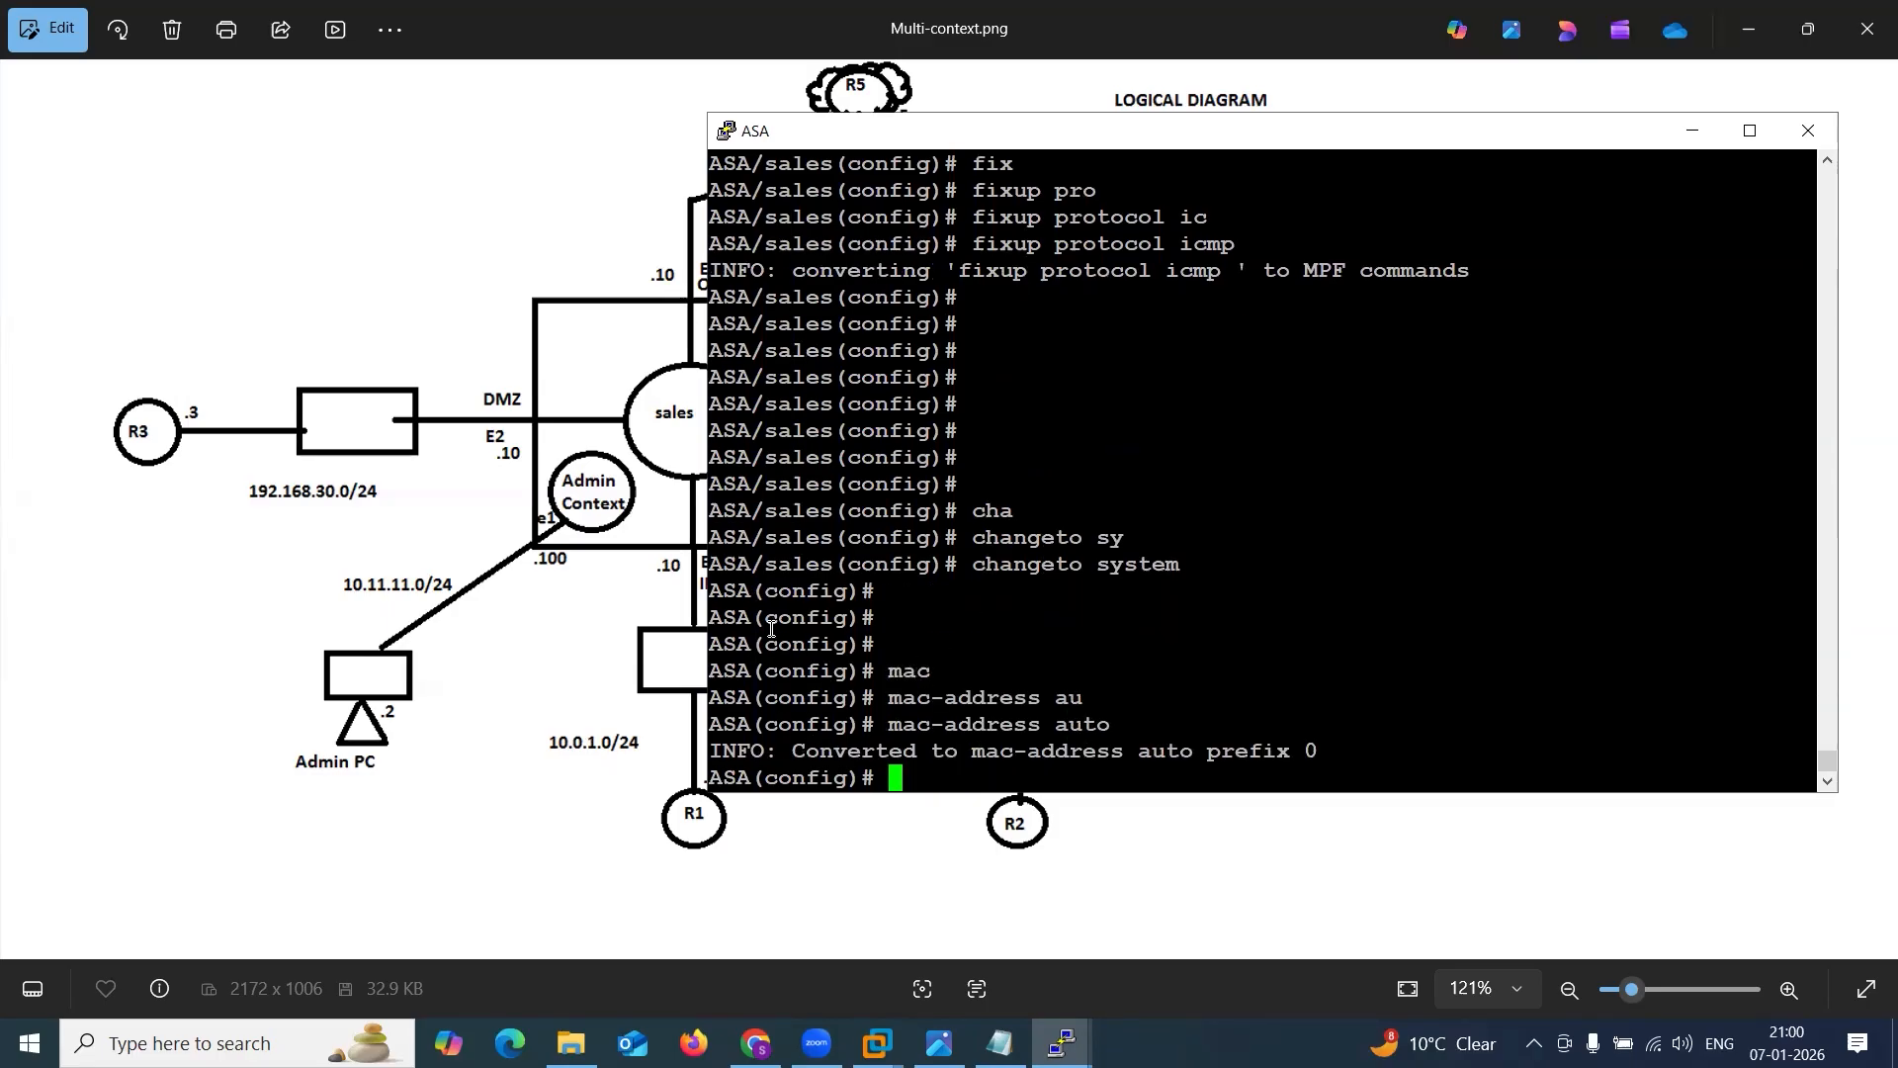
Show the ASA command history and copy its last four commands, changeto context sales through mac-address auto, below the MAC lines in Notepad.
text(sh his)
key(Return)
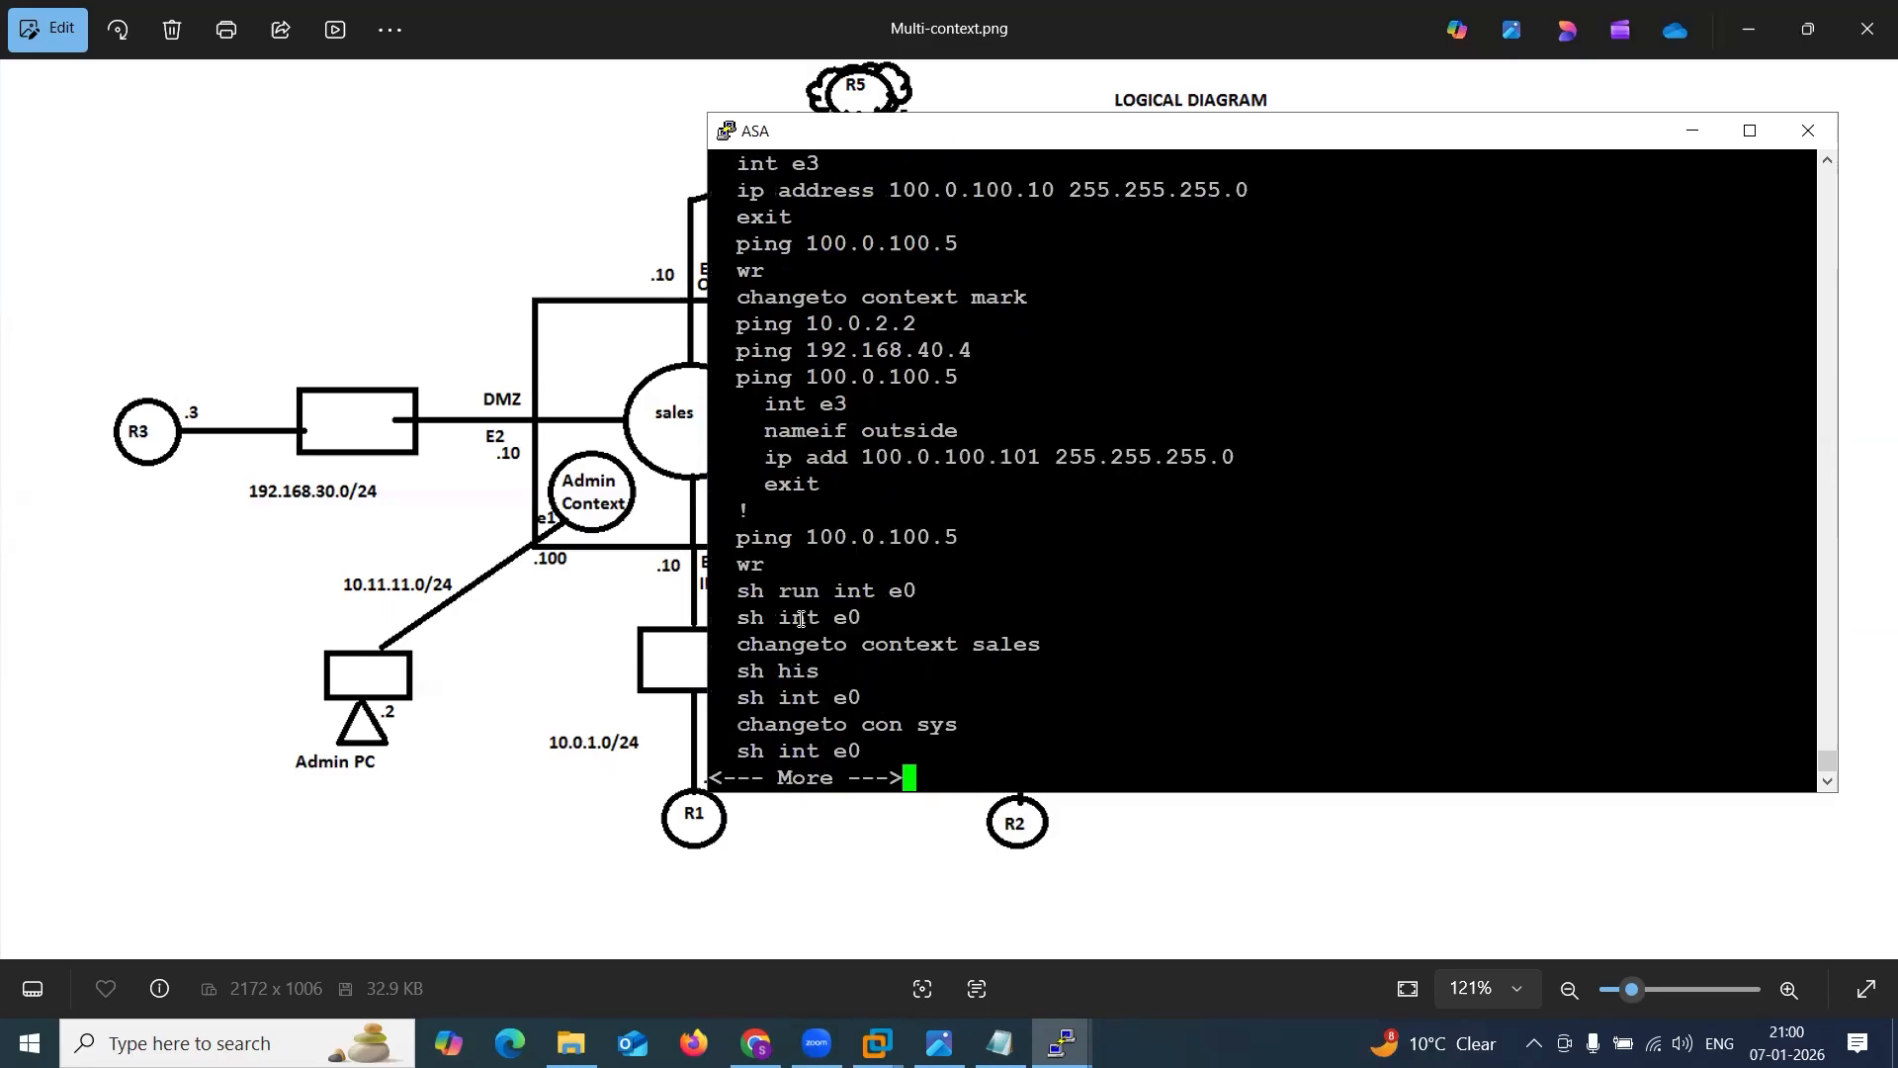
key(space)
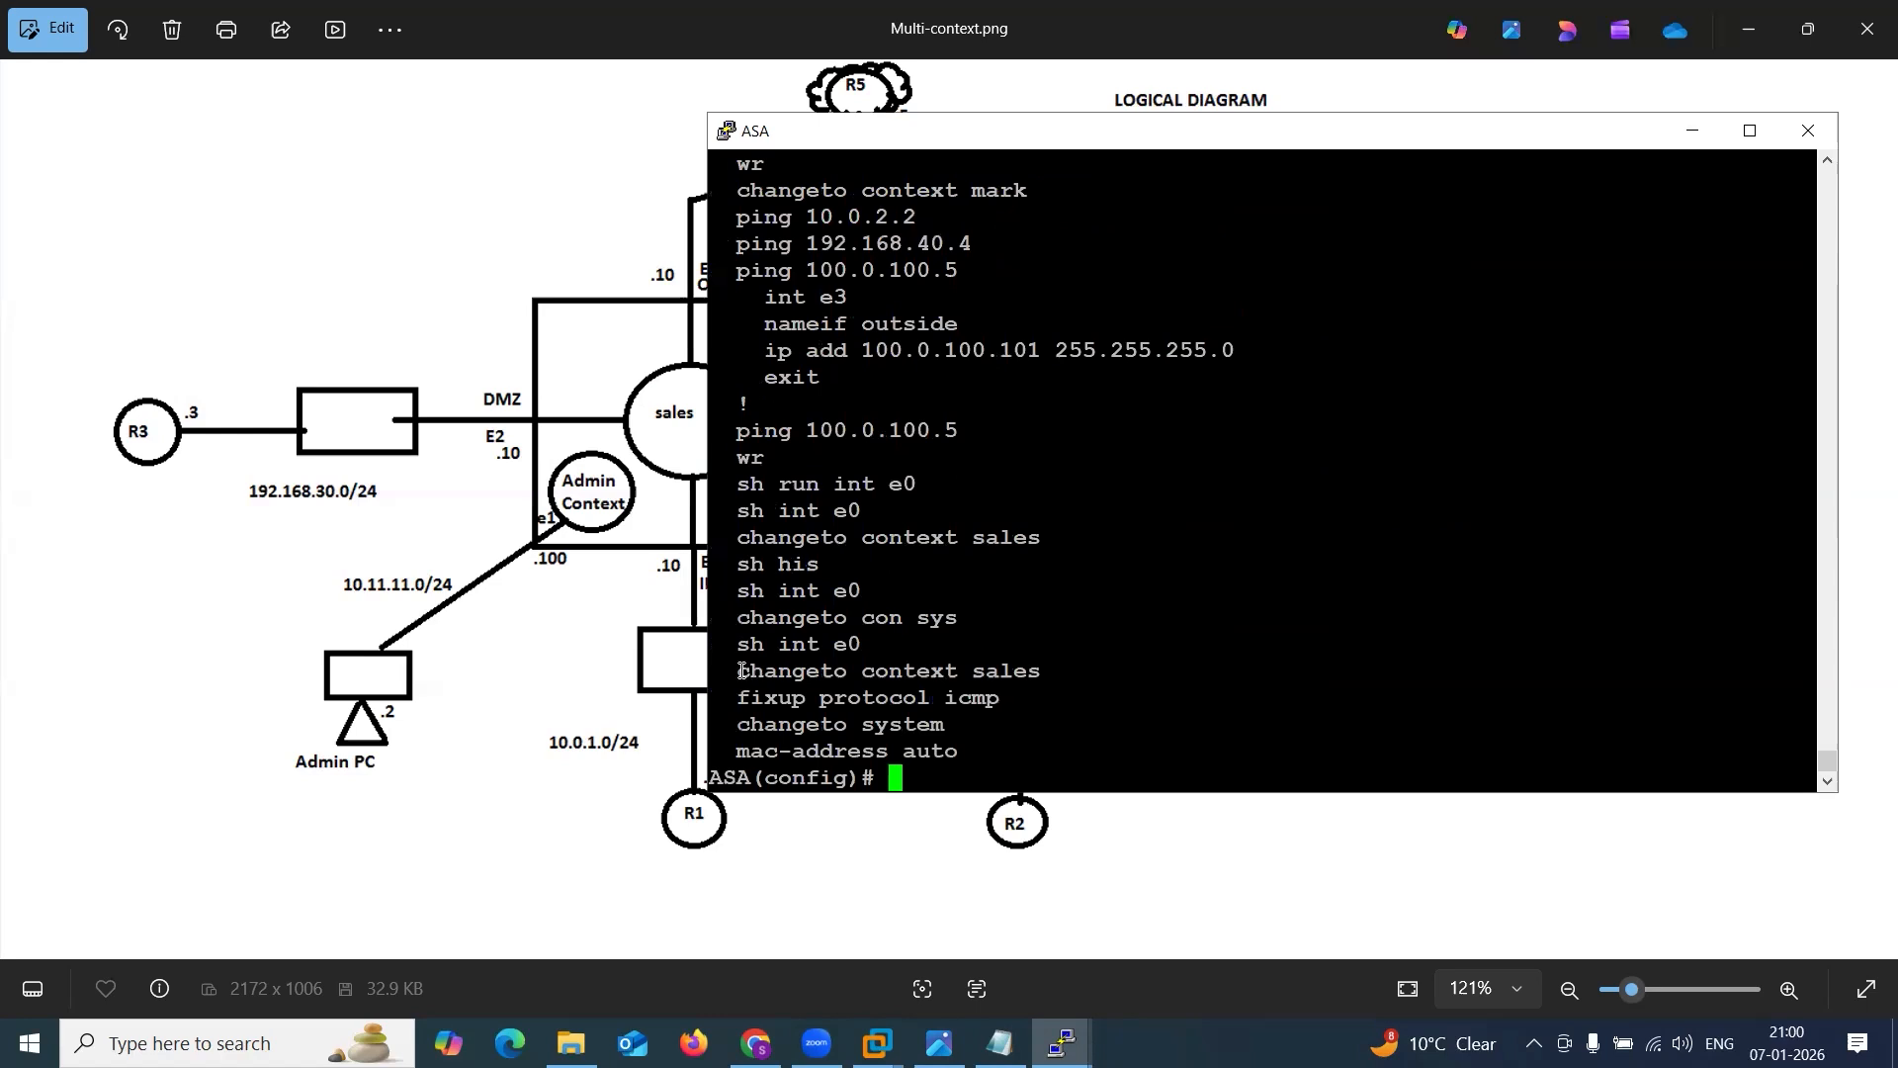
drag(737, 662, 993, 753)
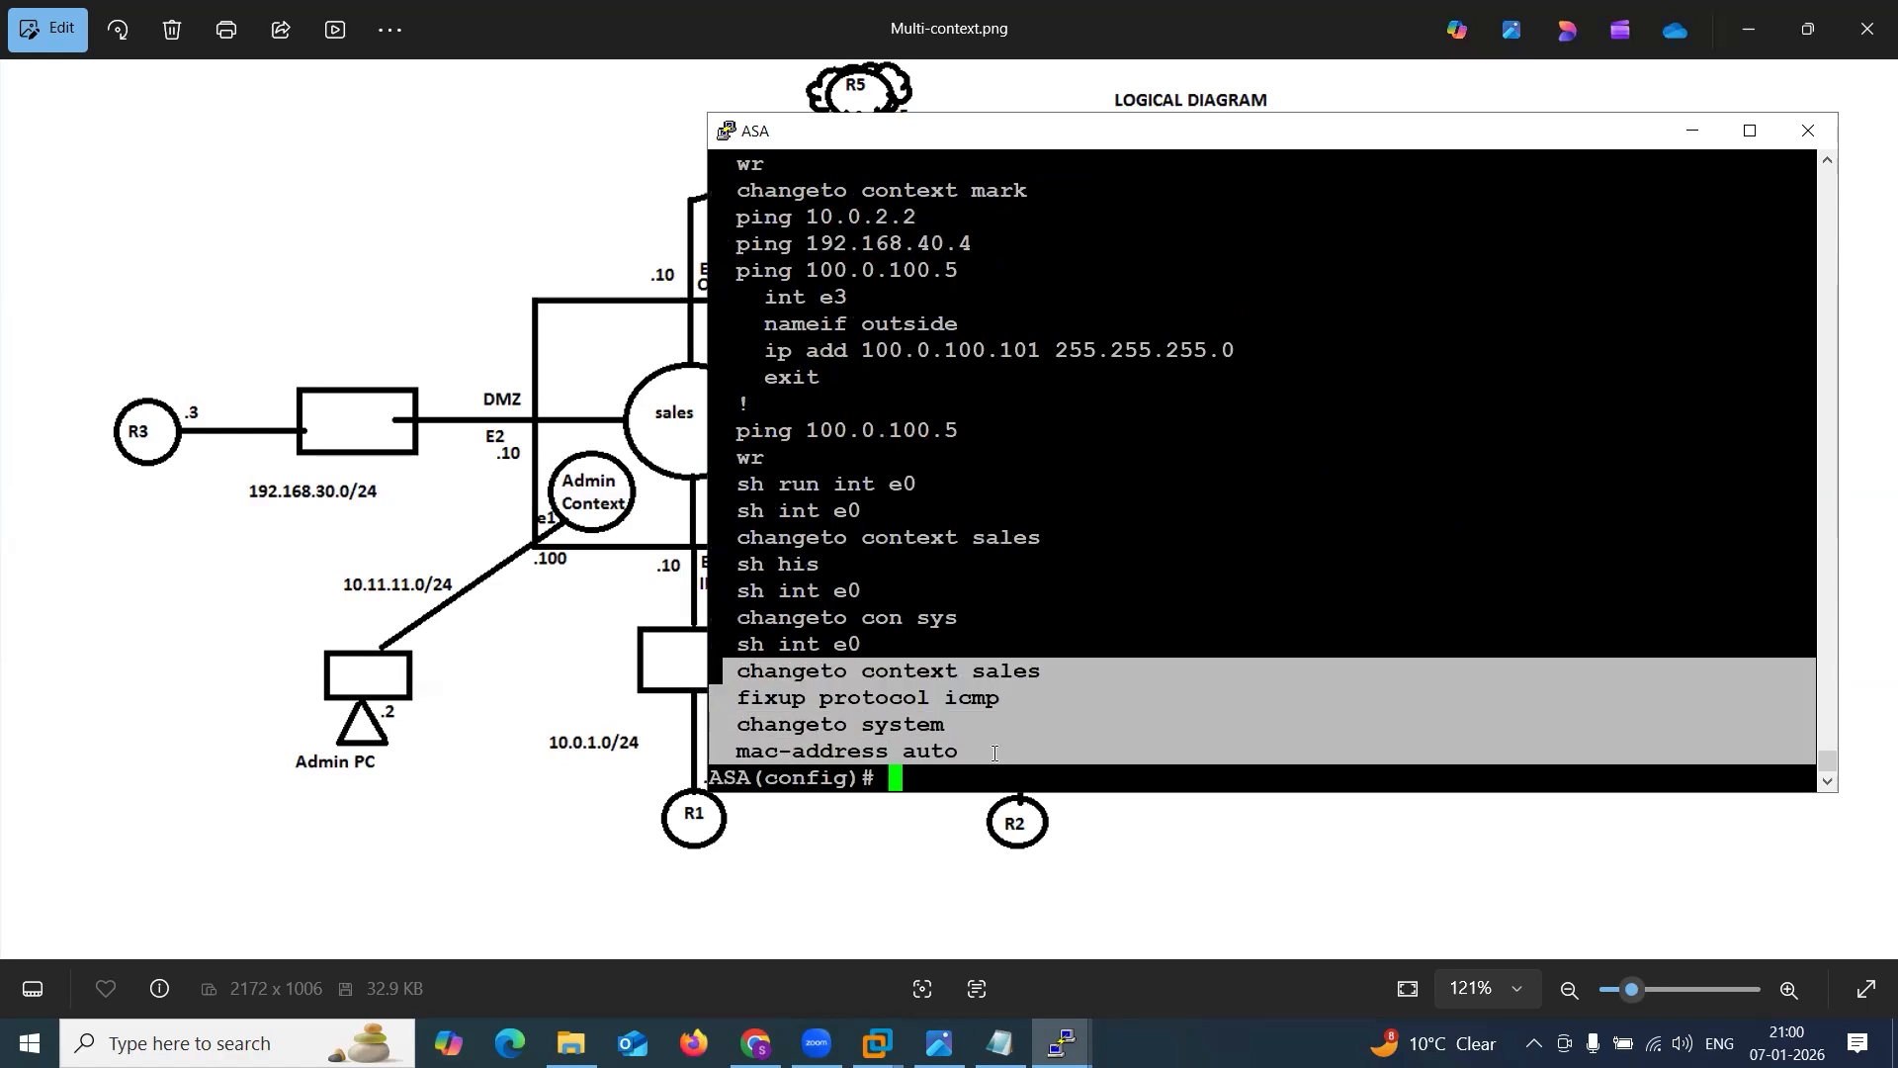
click(999, 1043)
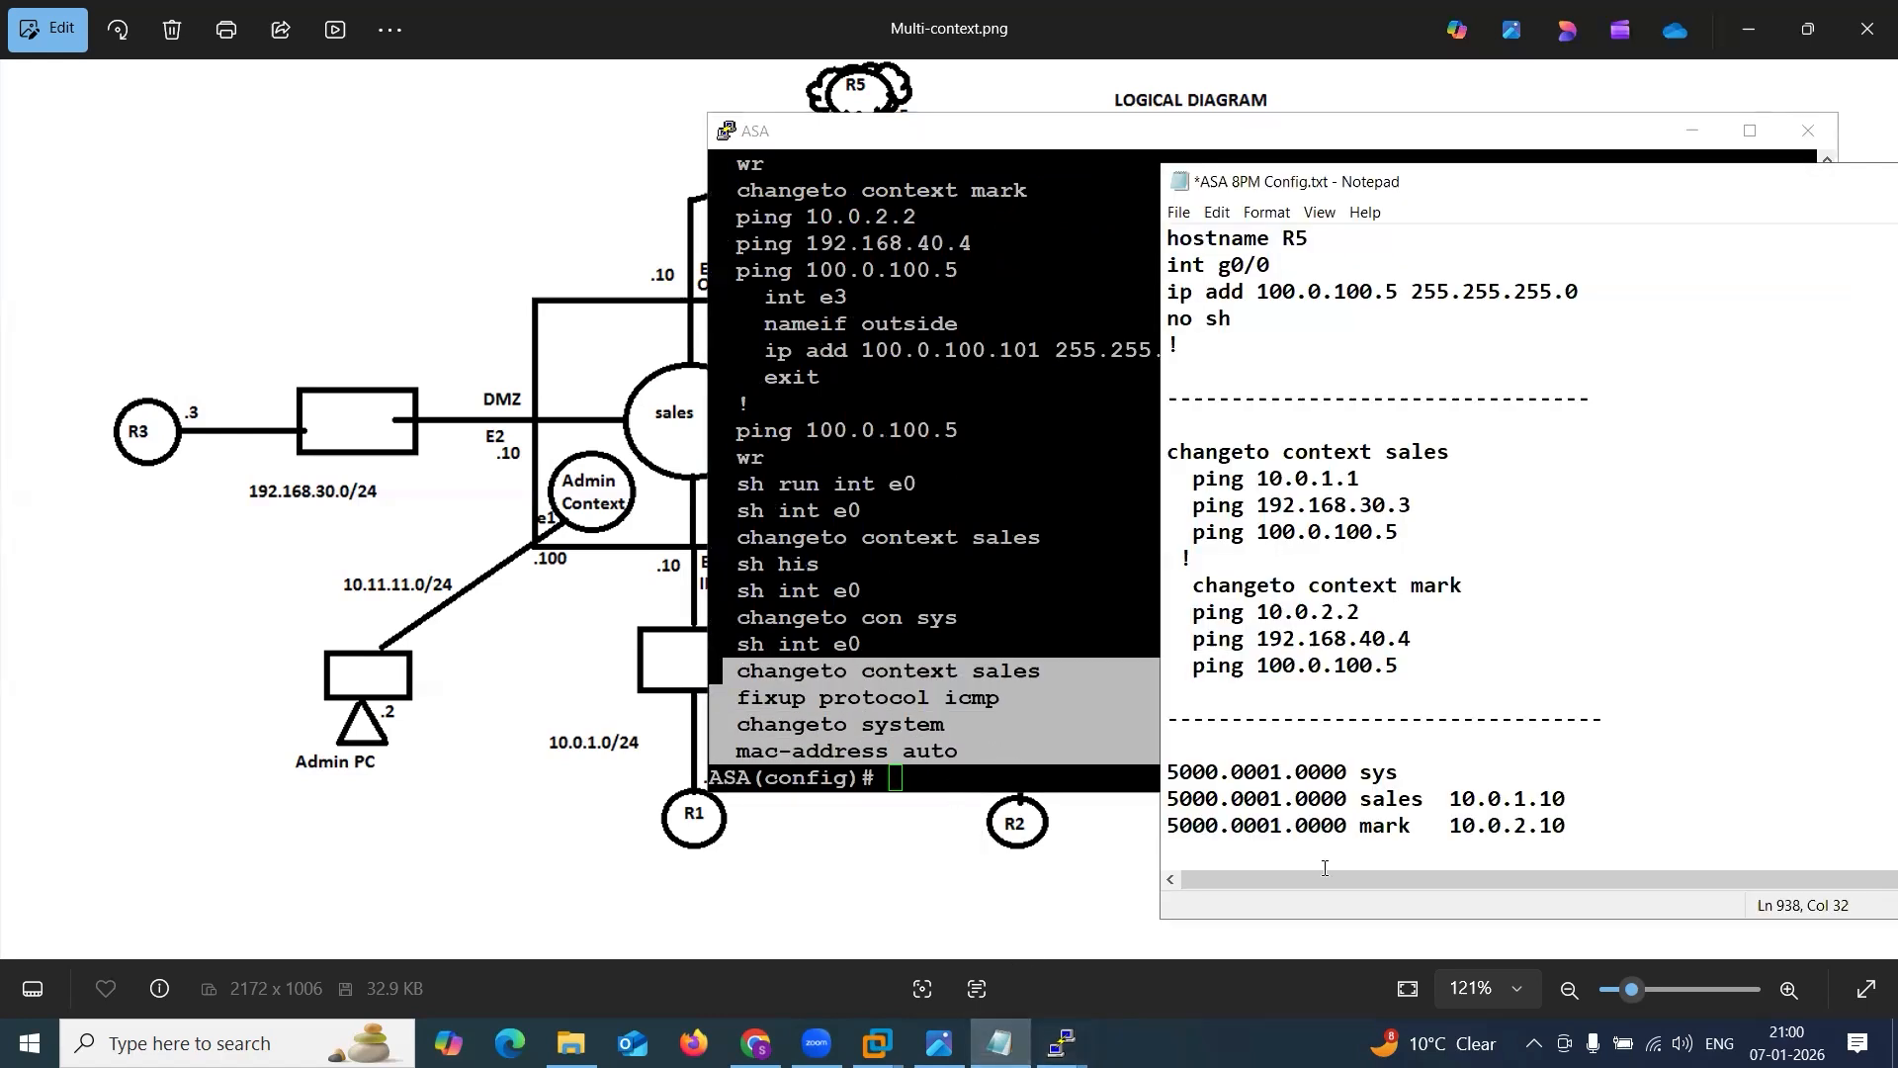
key(Return)
key(Return)
text(changeto context sales   fixup protocol icmp   changeto system   mac-address auto)
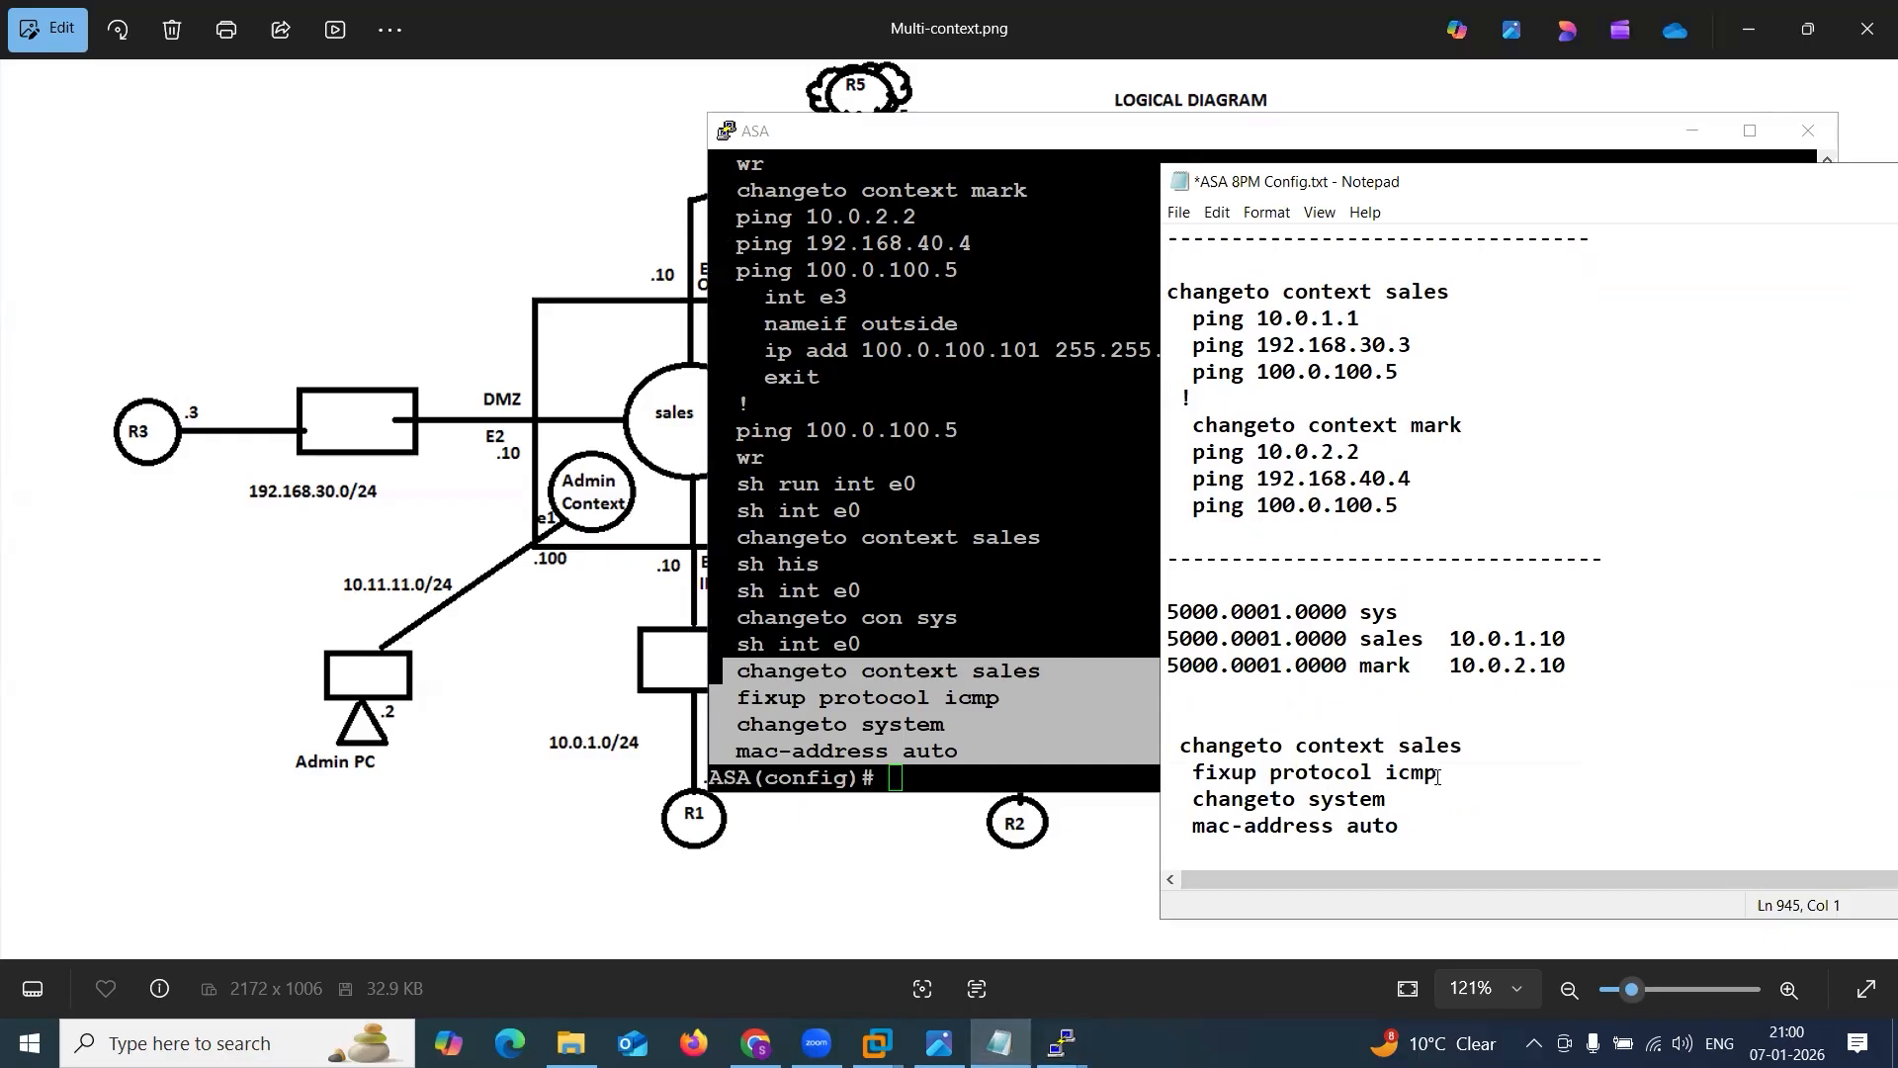
Separate the fixup protocol icmp and changeto system commands in Notepad with a "!" line and a dashed divider, and highlight mac-address auto.
click(1451, 772)
key(Return)
text(@)
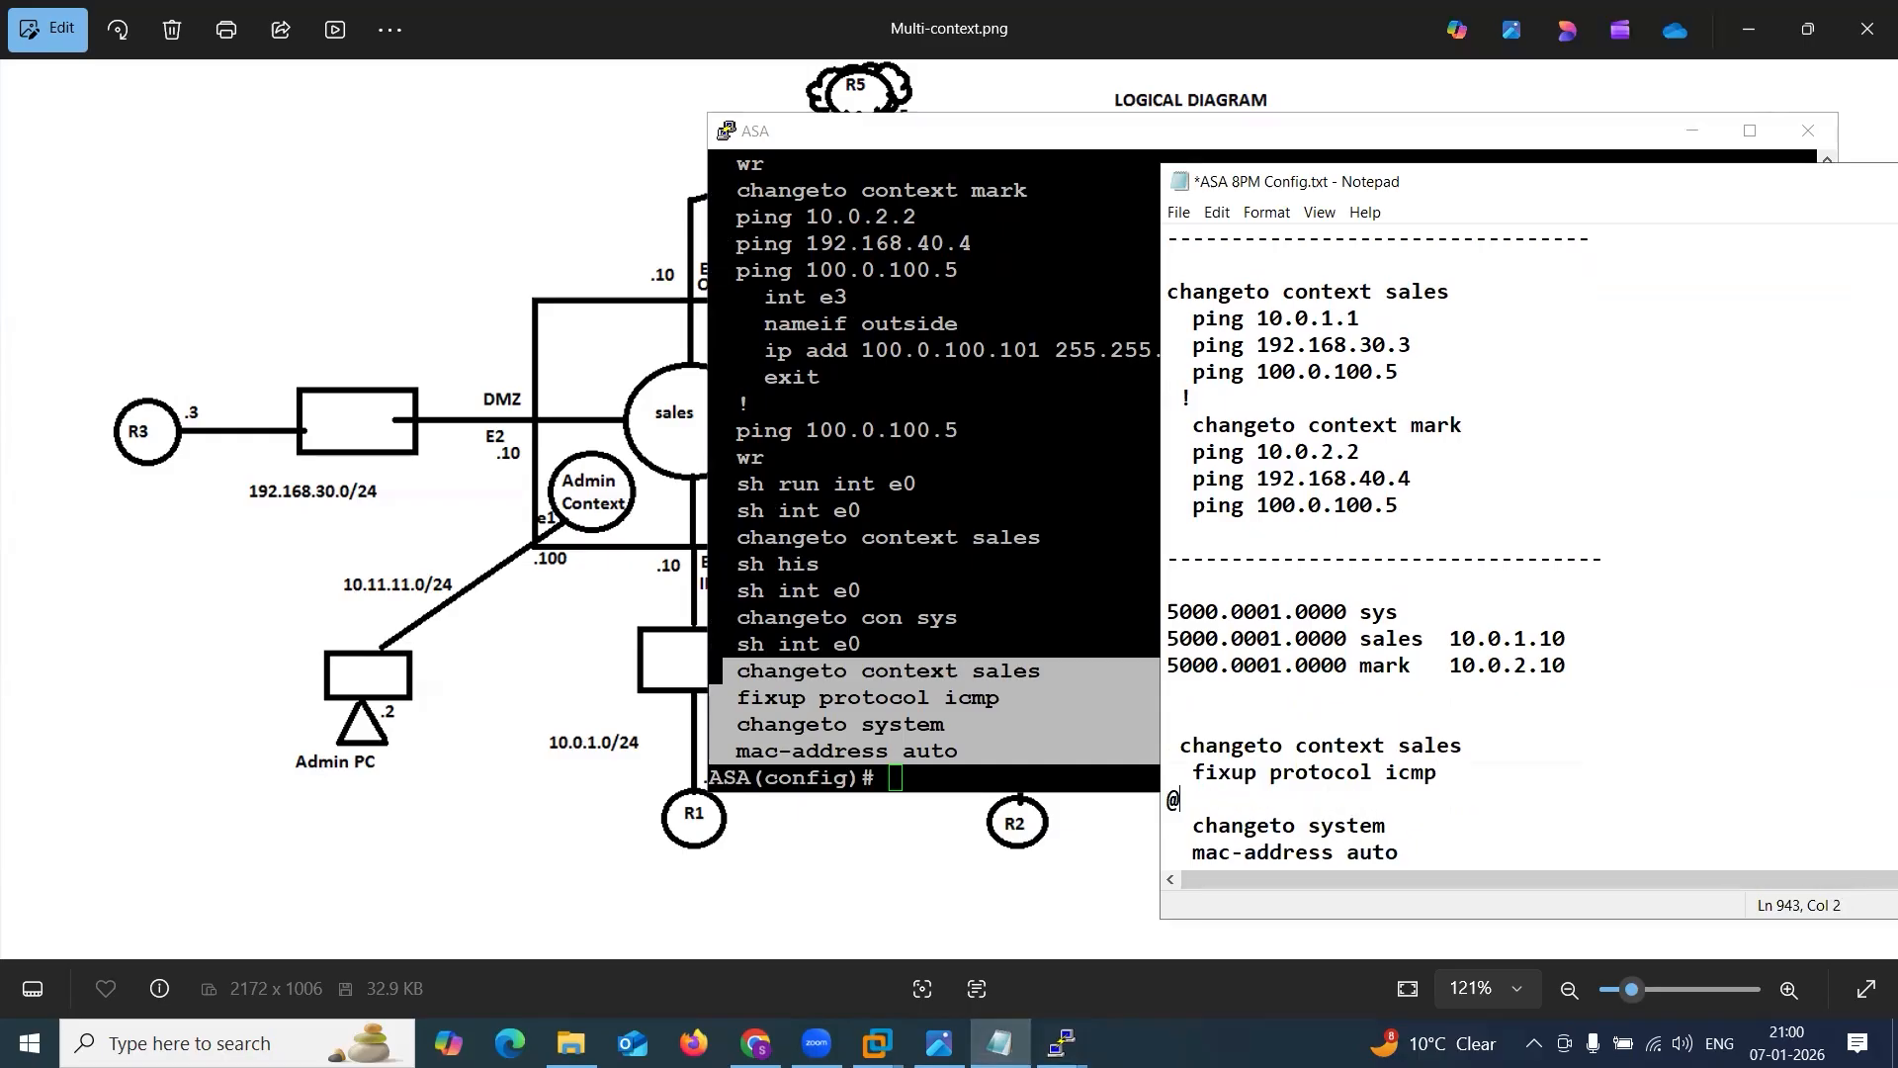
key(BackSpace)
text(!)
key(Return)
text(-----------------------------------)
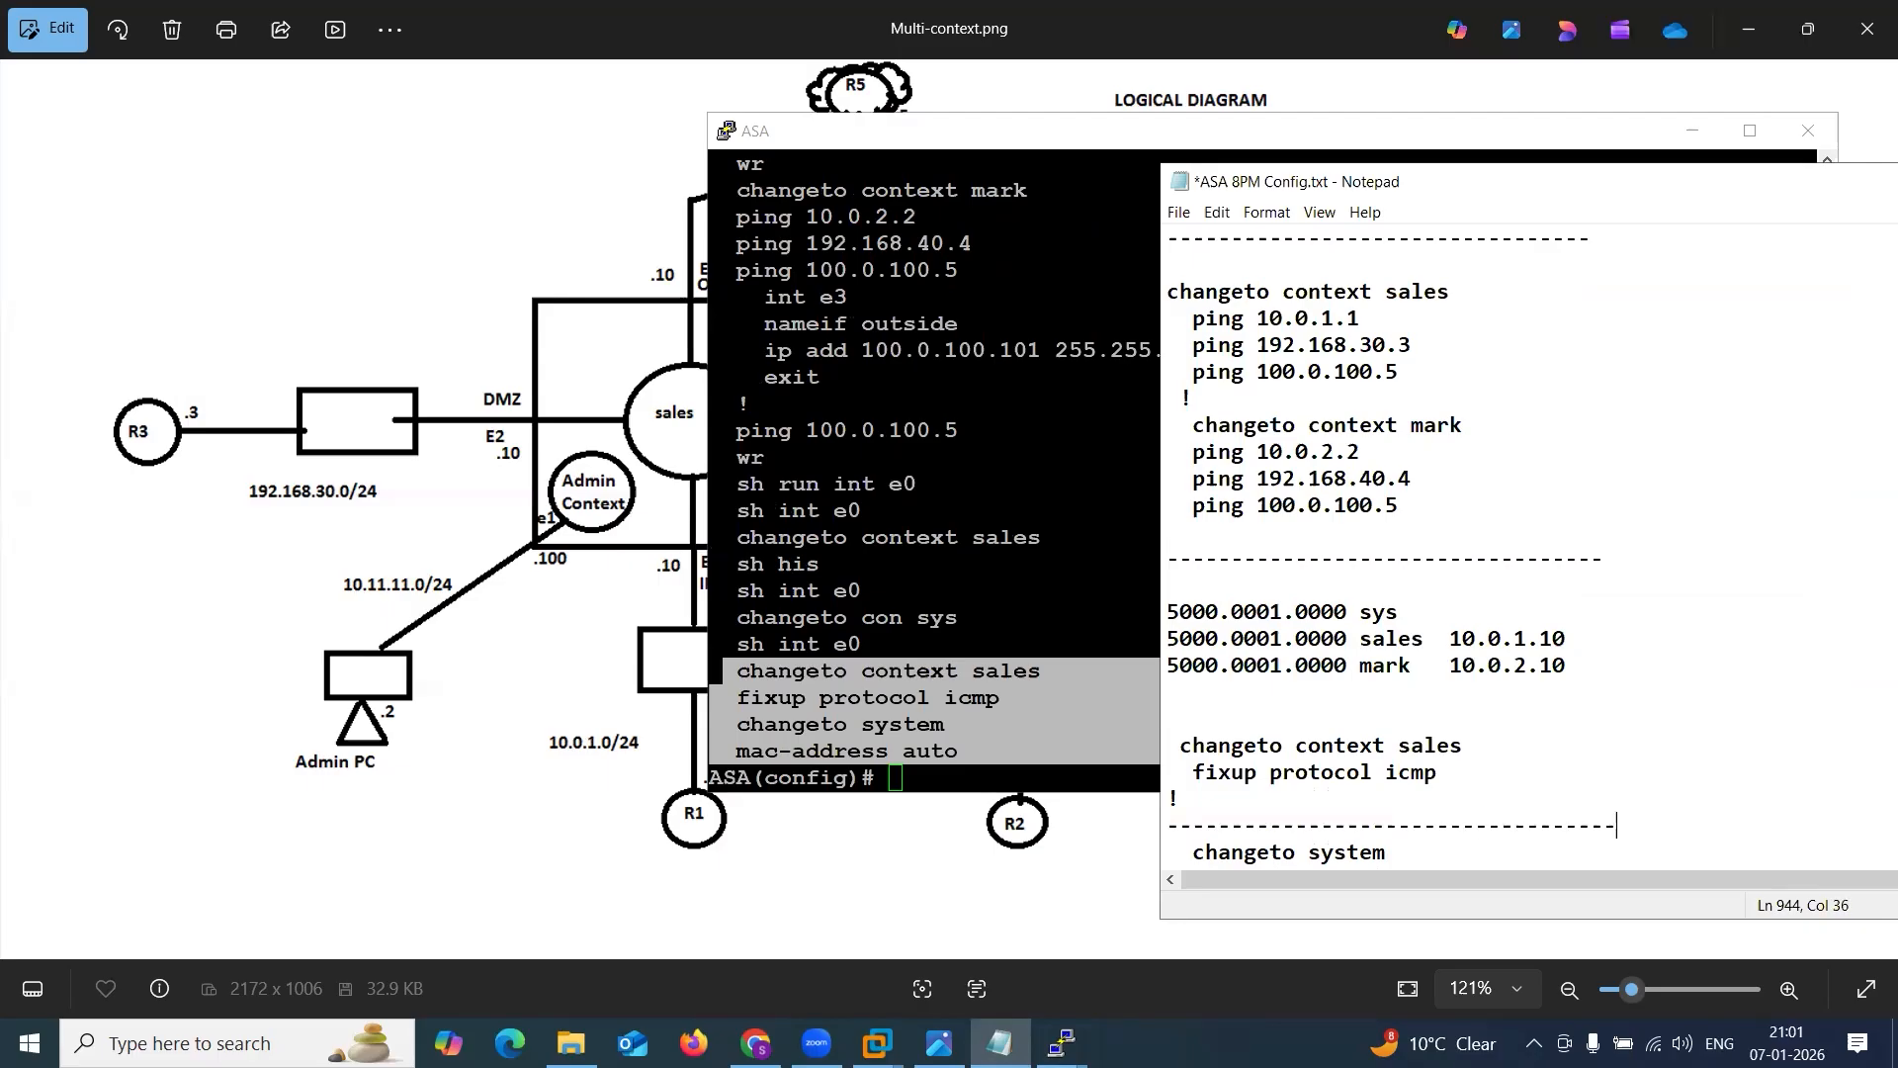
scroll(1498, 771, down, 1)
drag(1168, 799, 1400, 799)
Save the configuration of all contexts from the ASA system context with wr mem all.
click(986, 712)
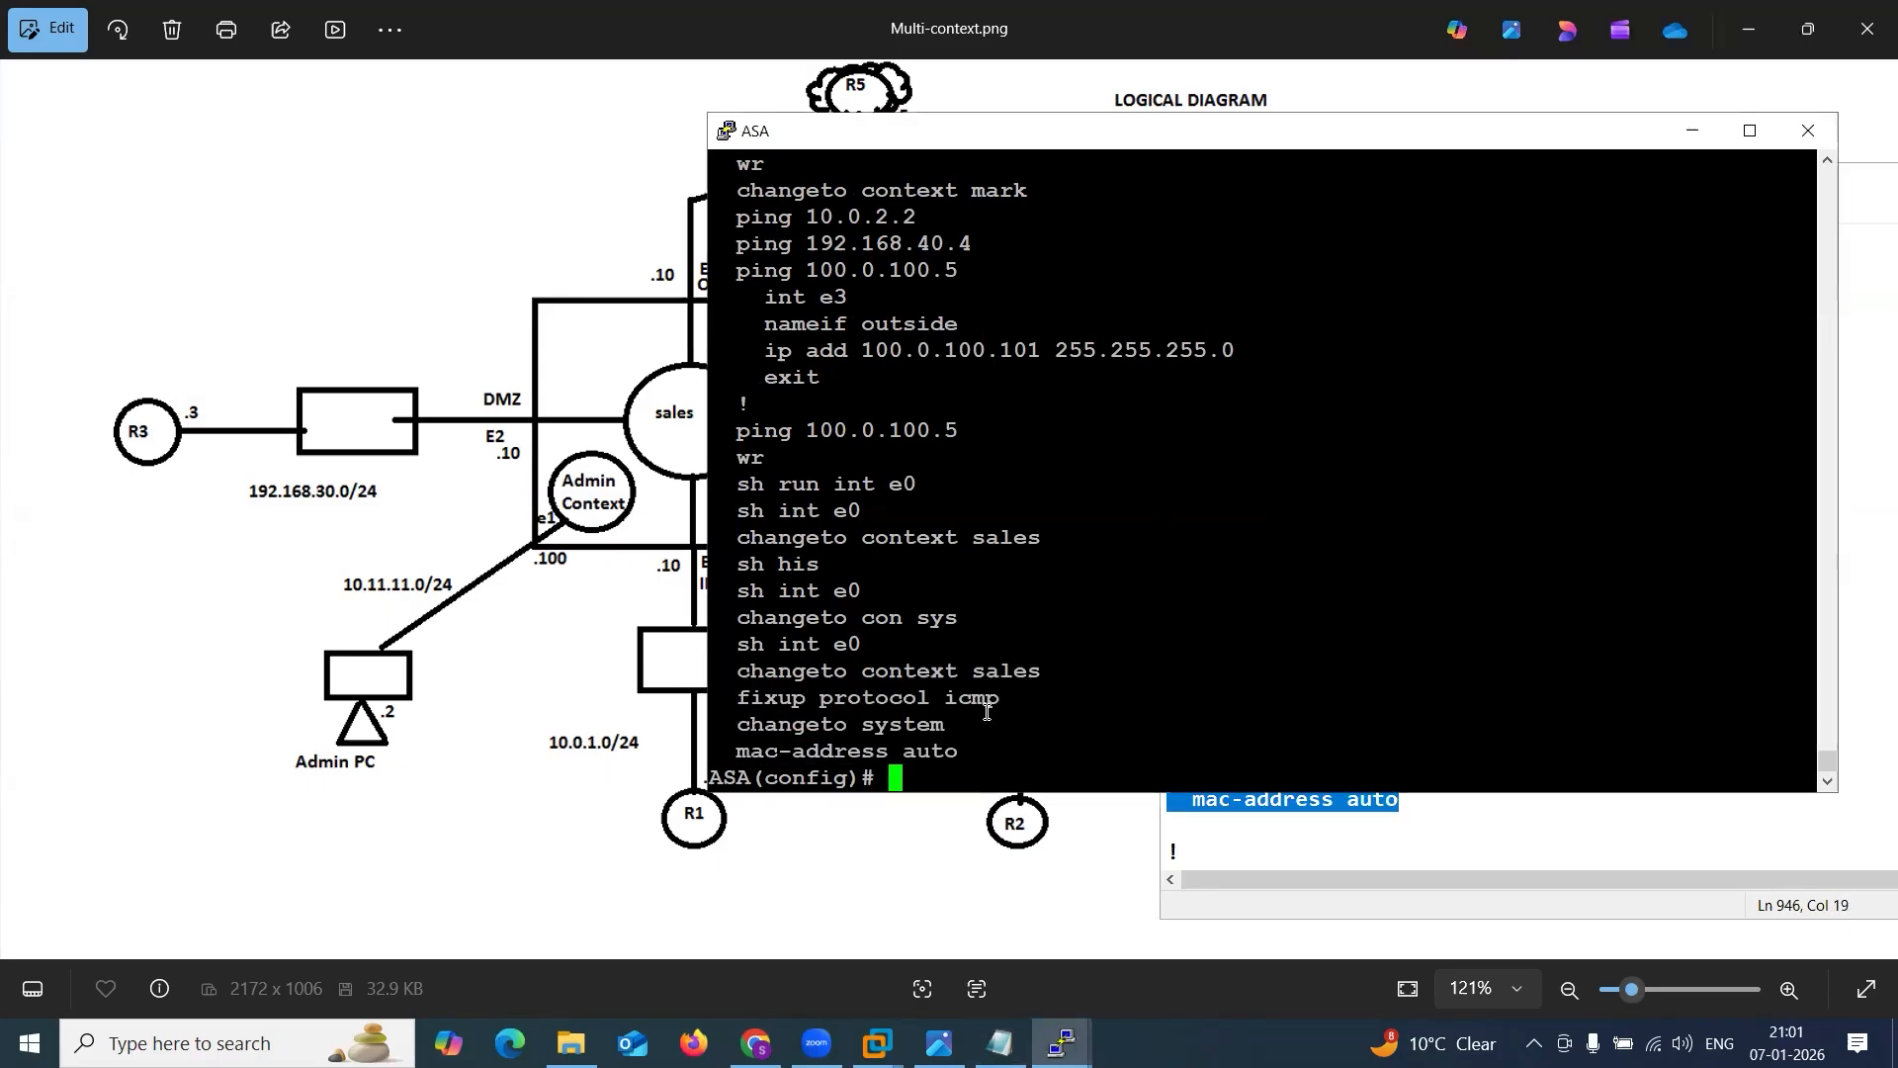
key(Return)
key(Return)
text(wr mem all)
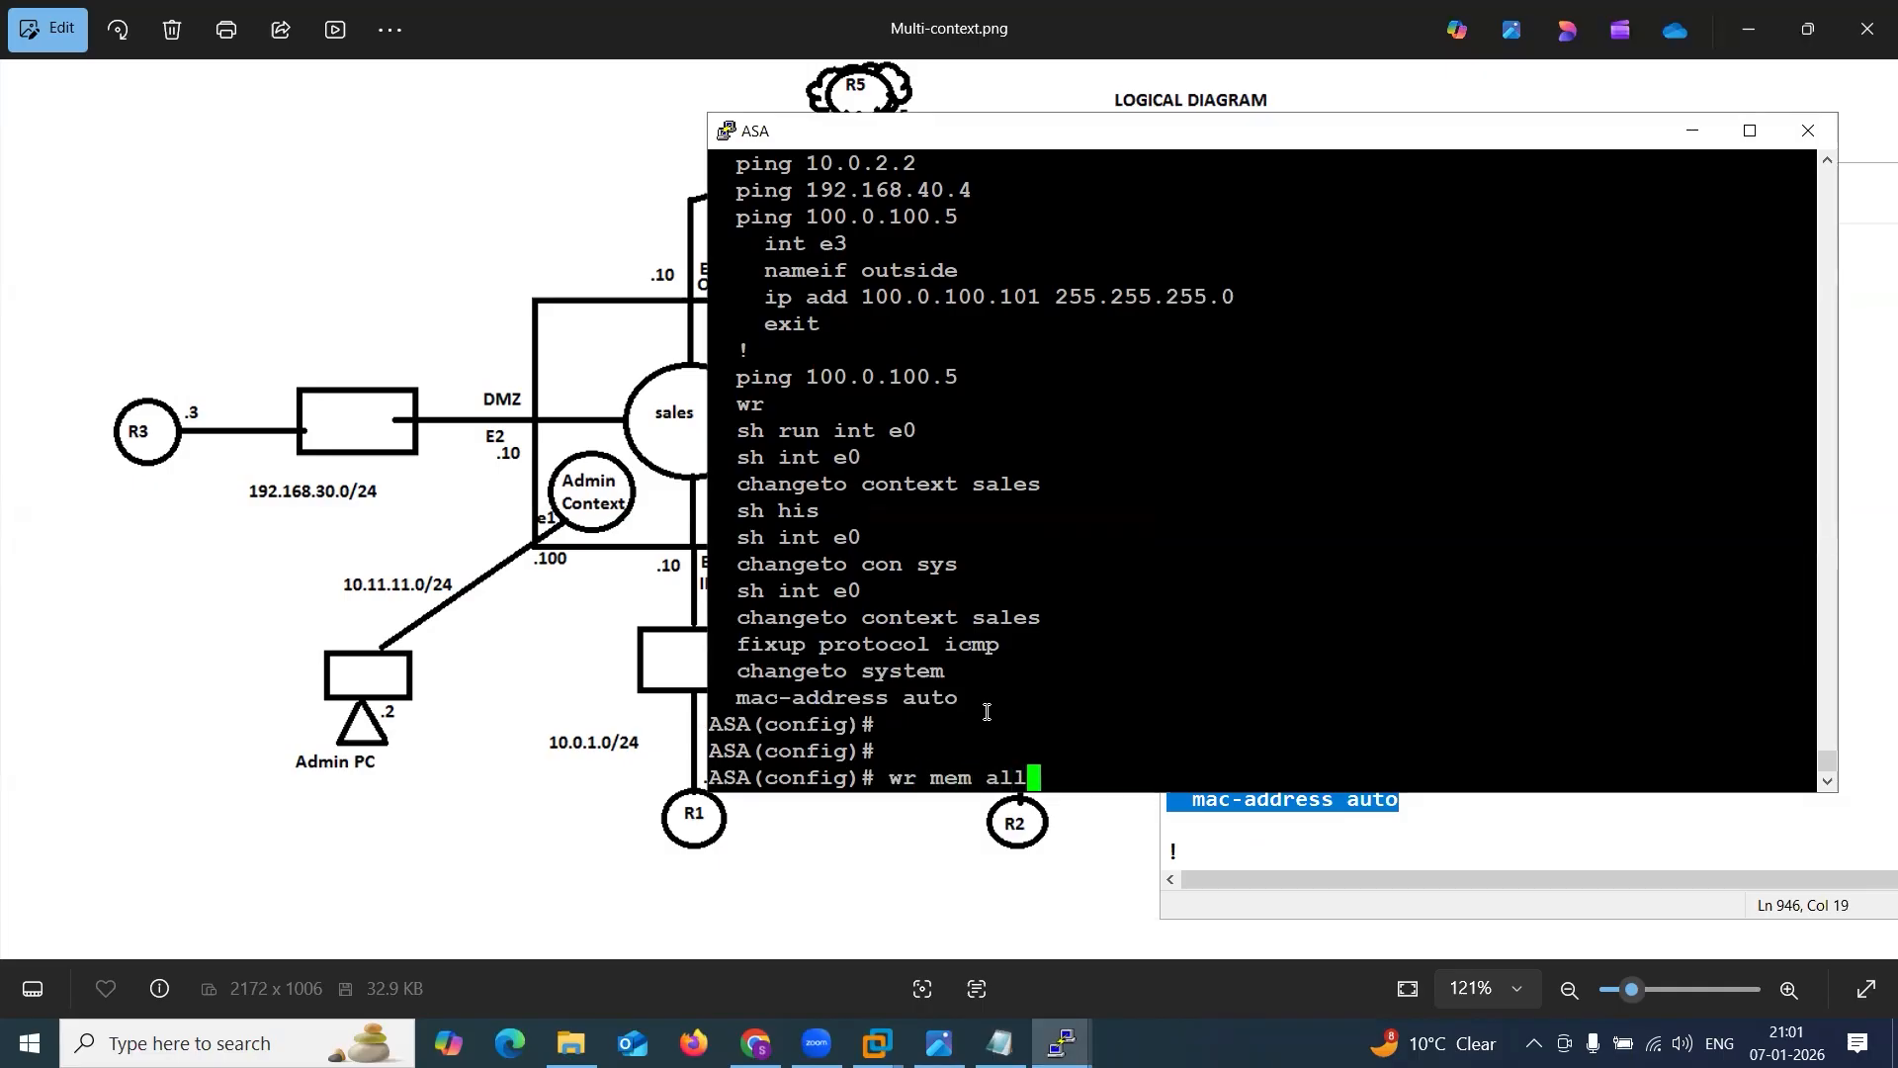
key(Return)
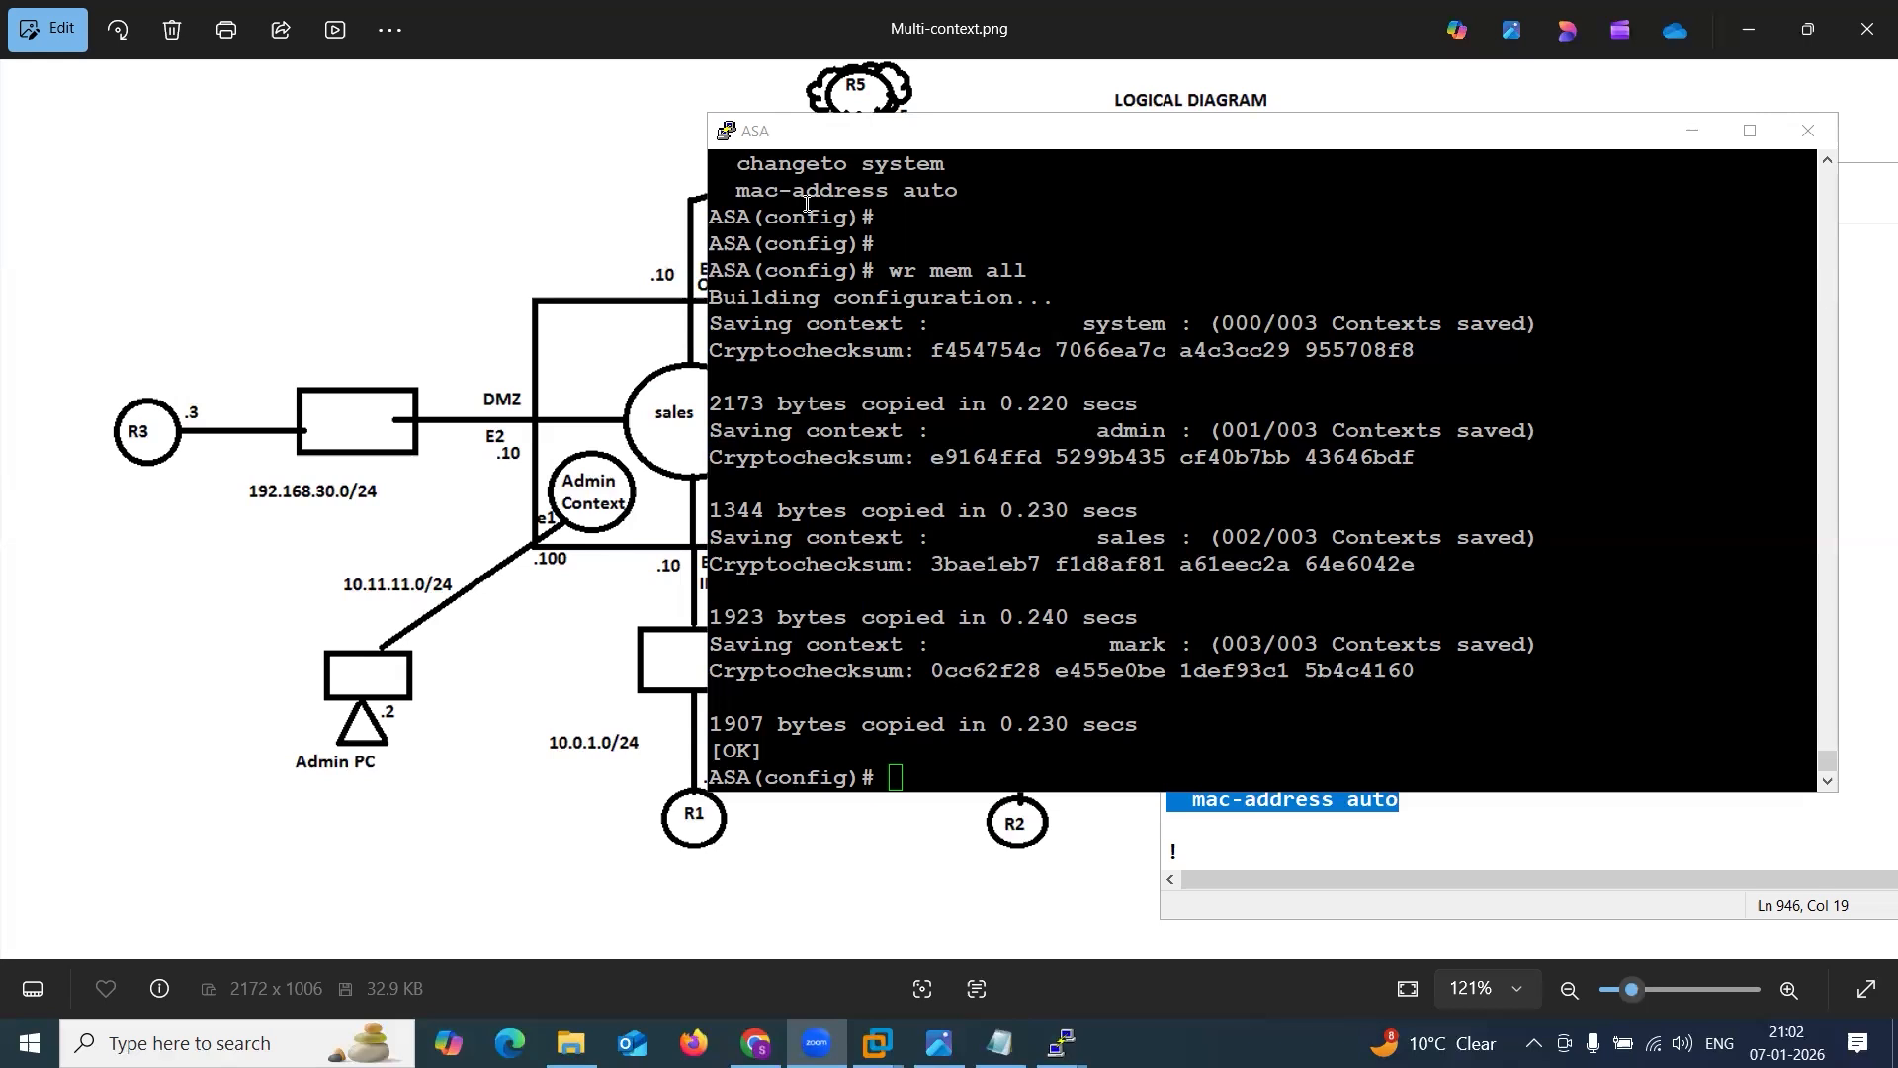
Enter the sales context again from the ASA system context following the configuration save.
click(996, 380)
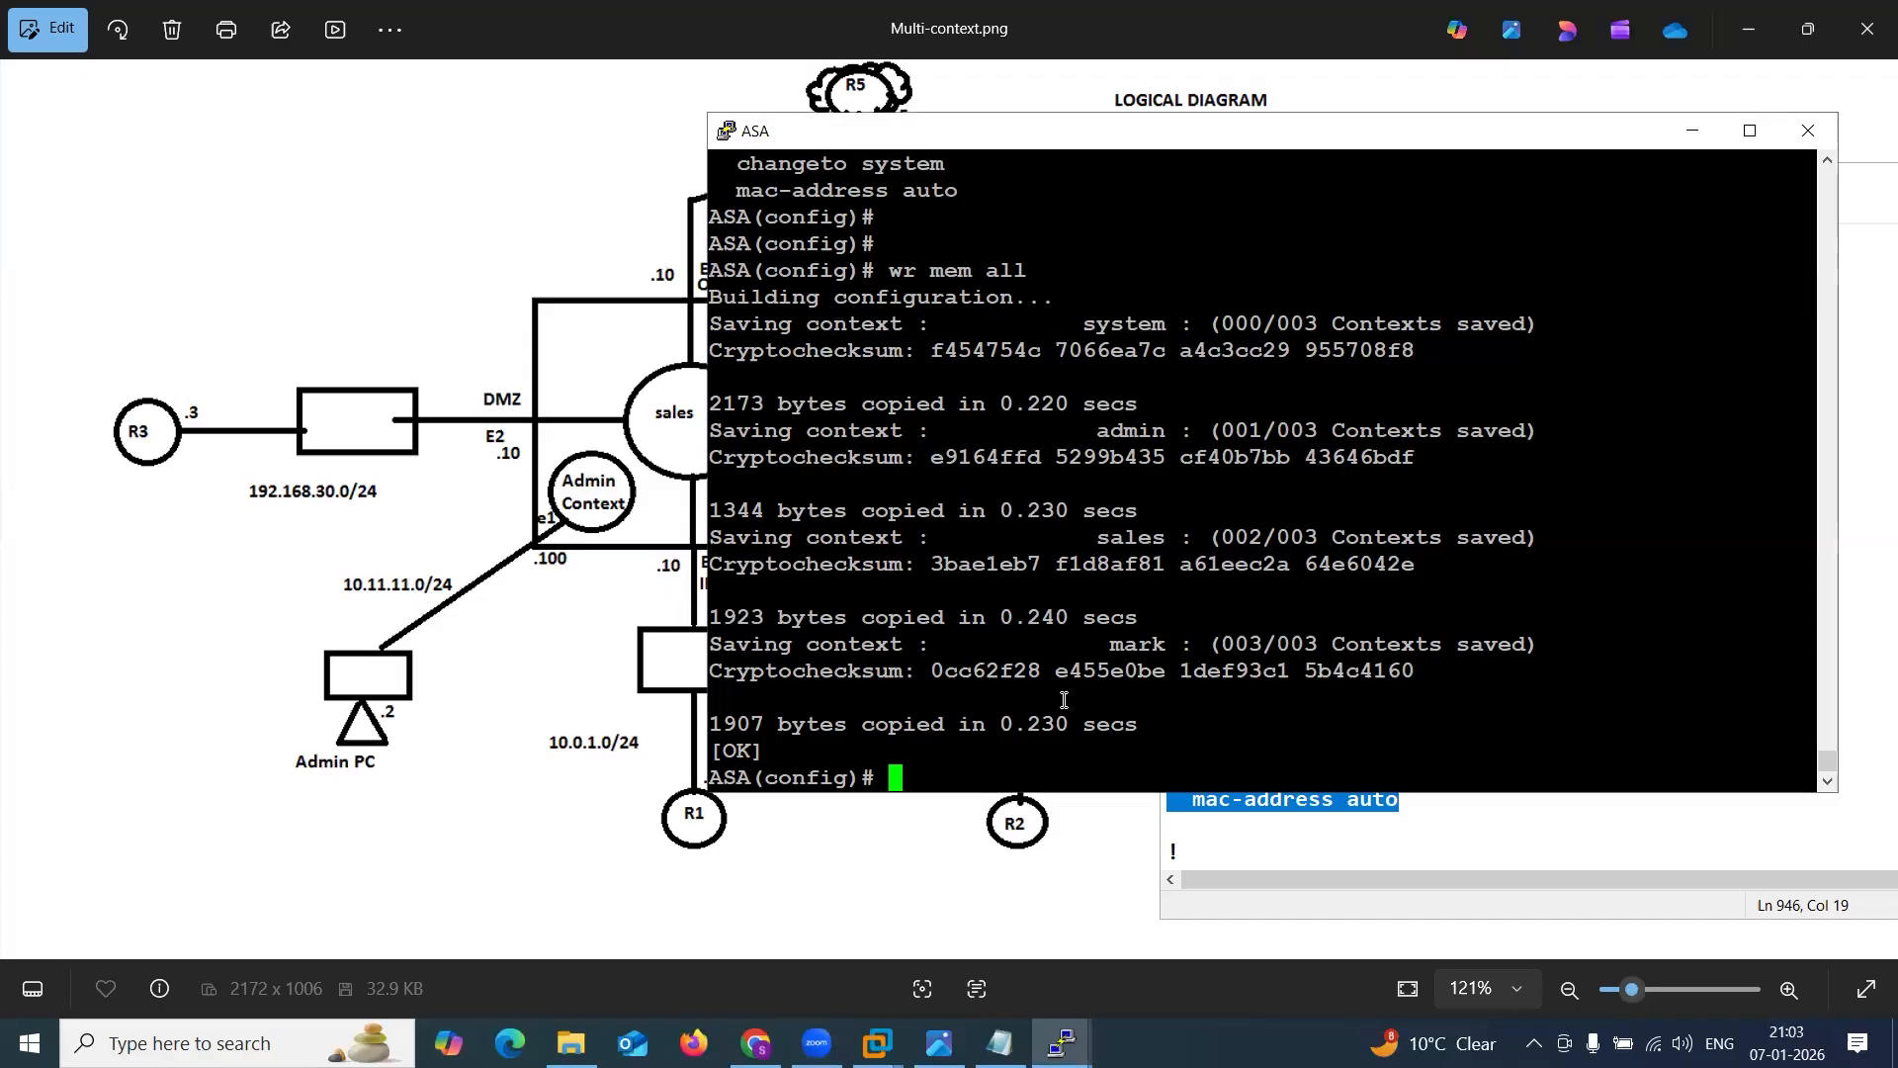
text(cha)
key(Tab)
text(to co)
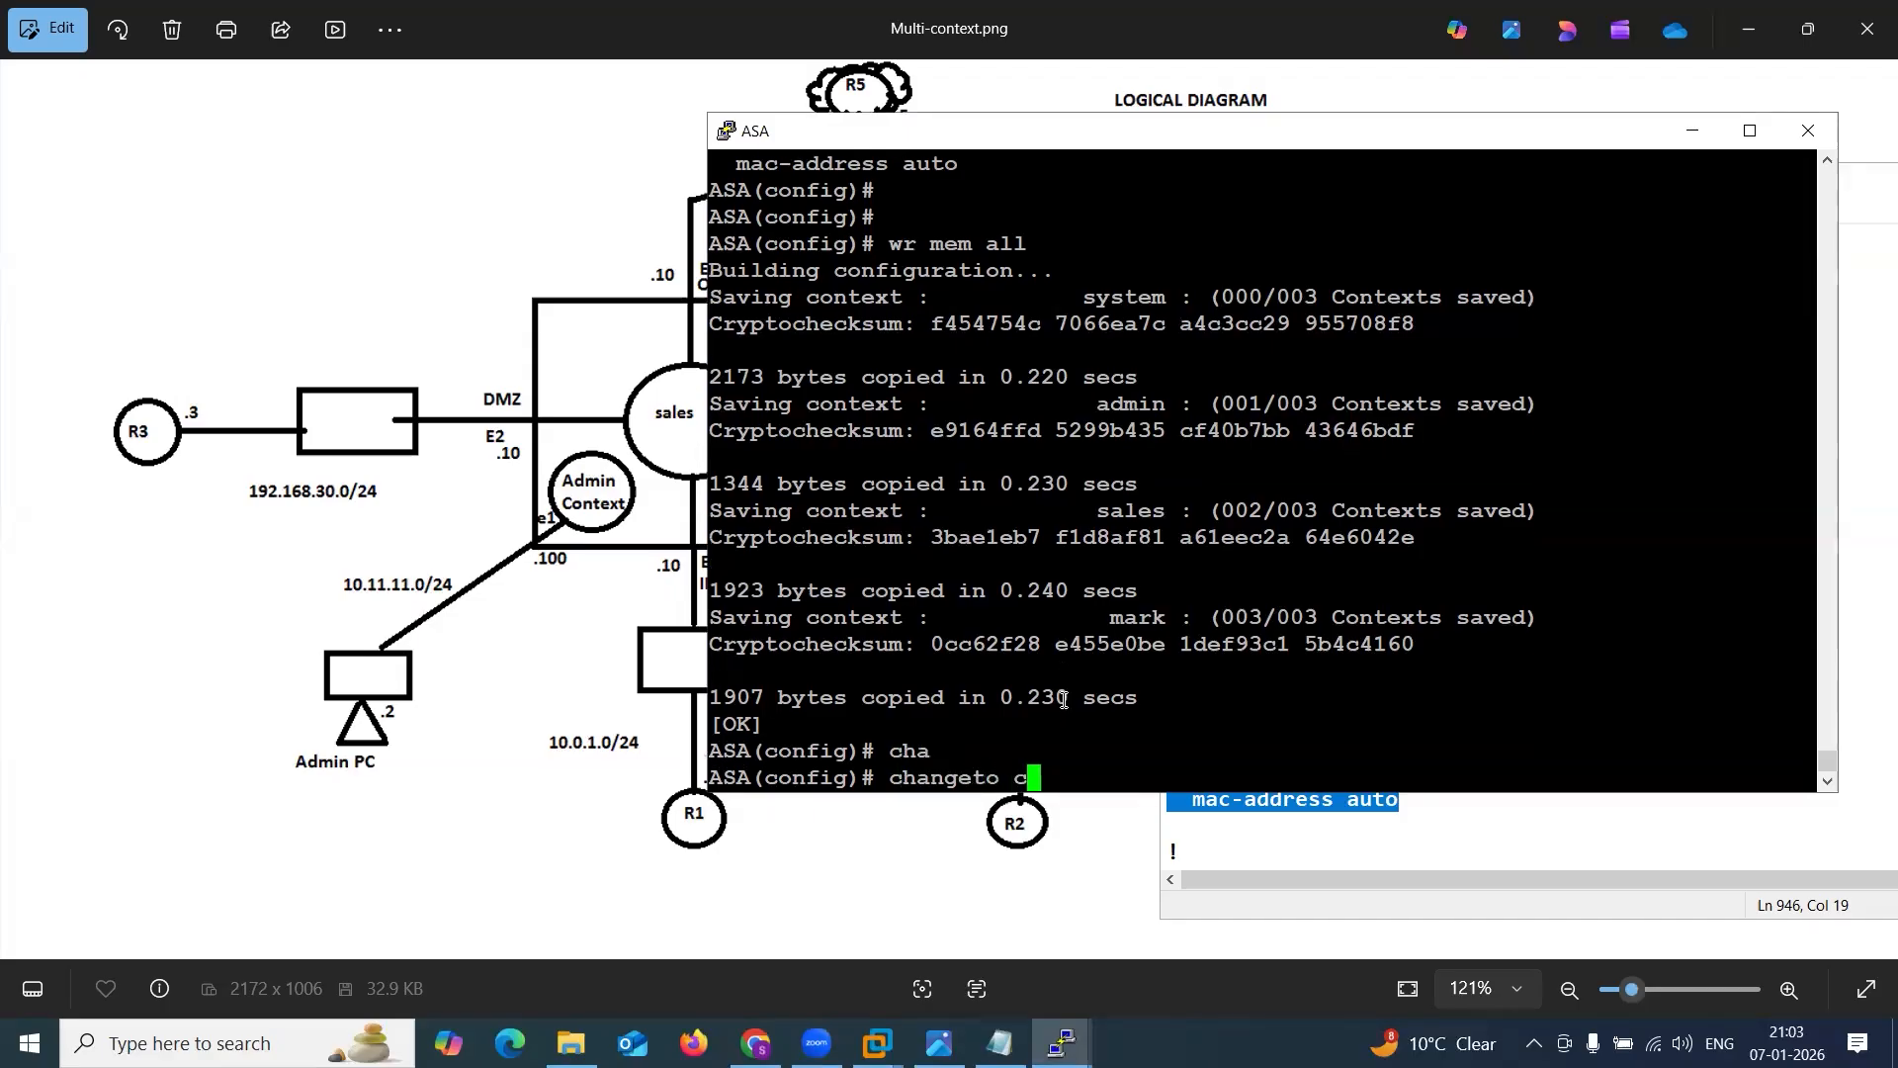
key(Tab)
text(sales)
key(Return)
key(Return)
key(Return)
key(Return)
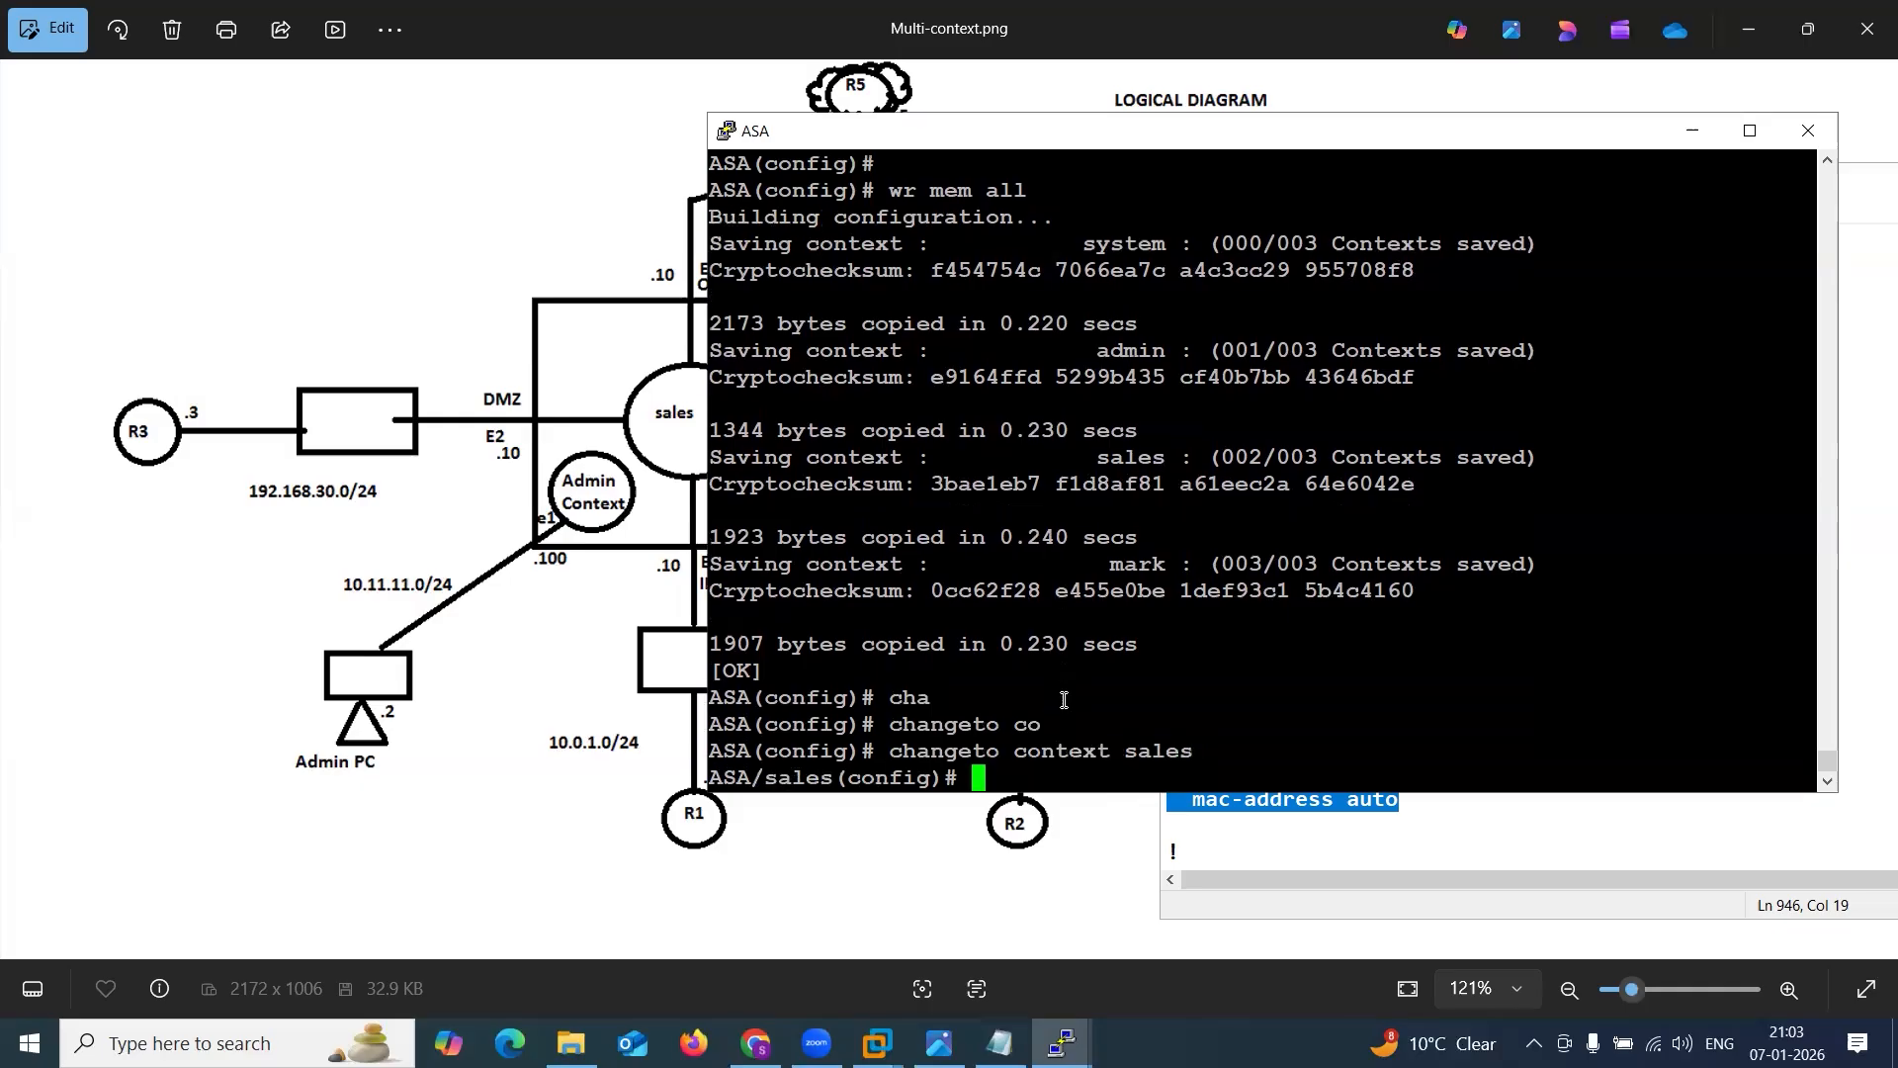
Show interface e0 in the sales context and copy its MAC address a200.0000.0004 to the end of the sales line in Notepad.
text(sh int )
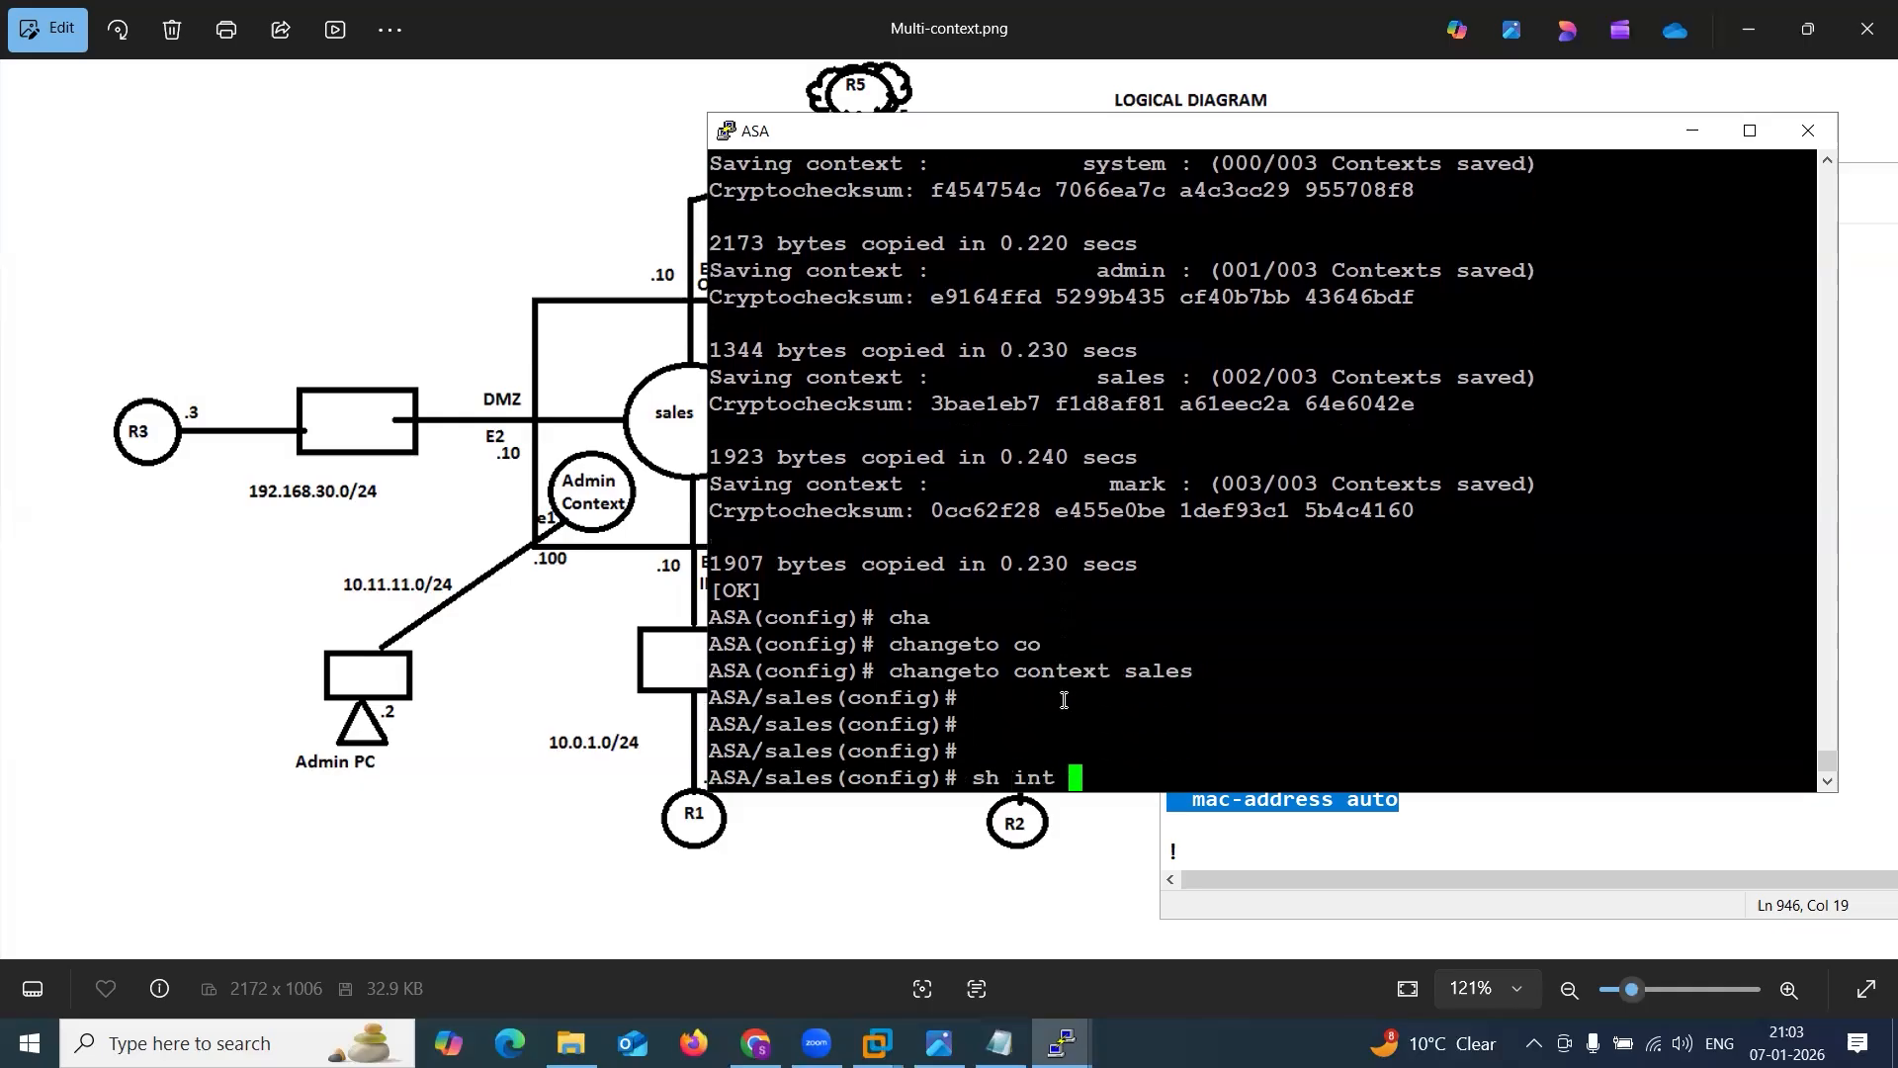
text(e0)
key(Return)
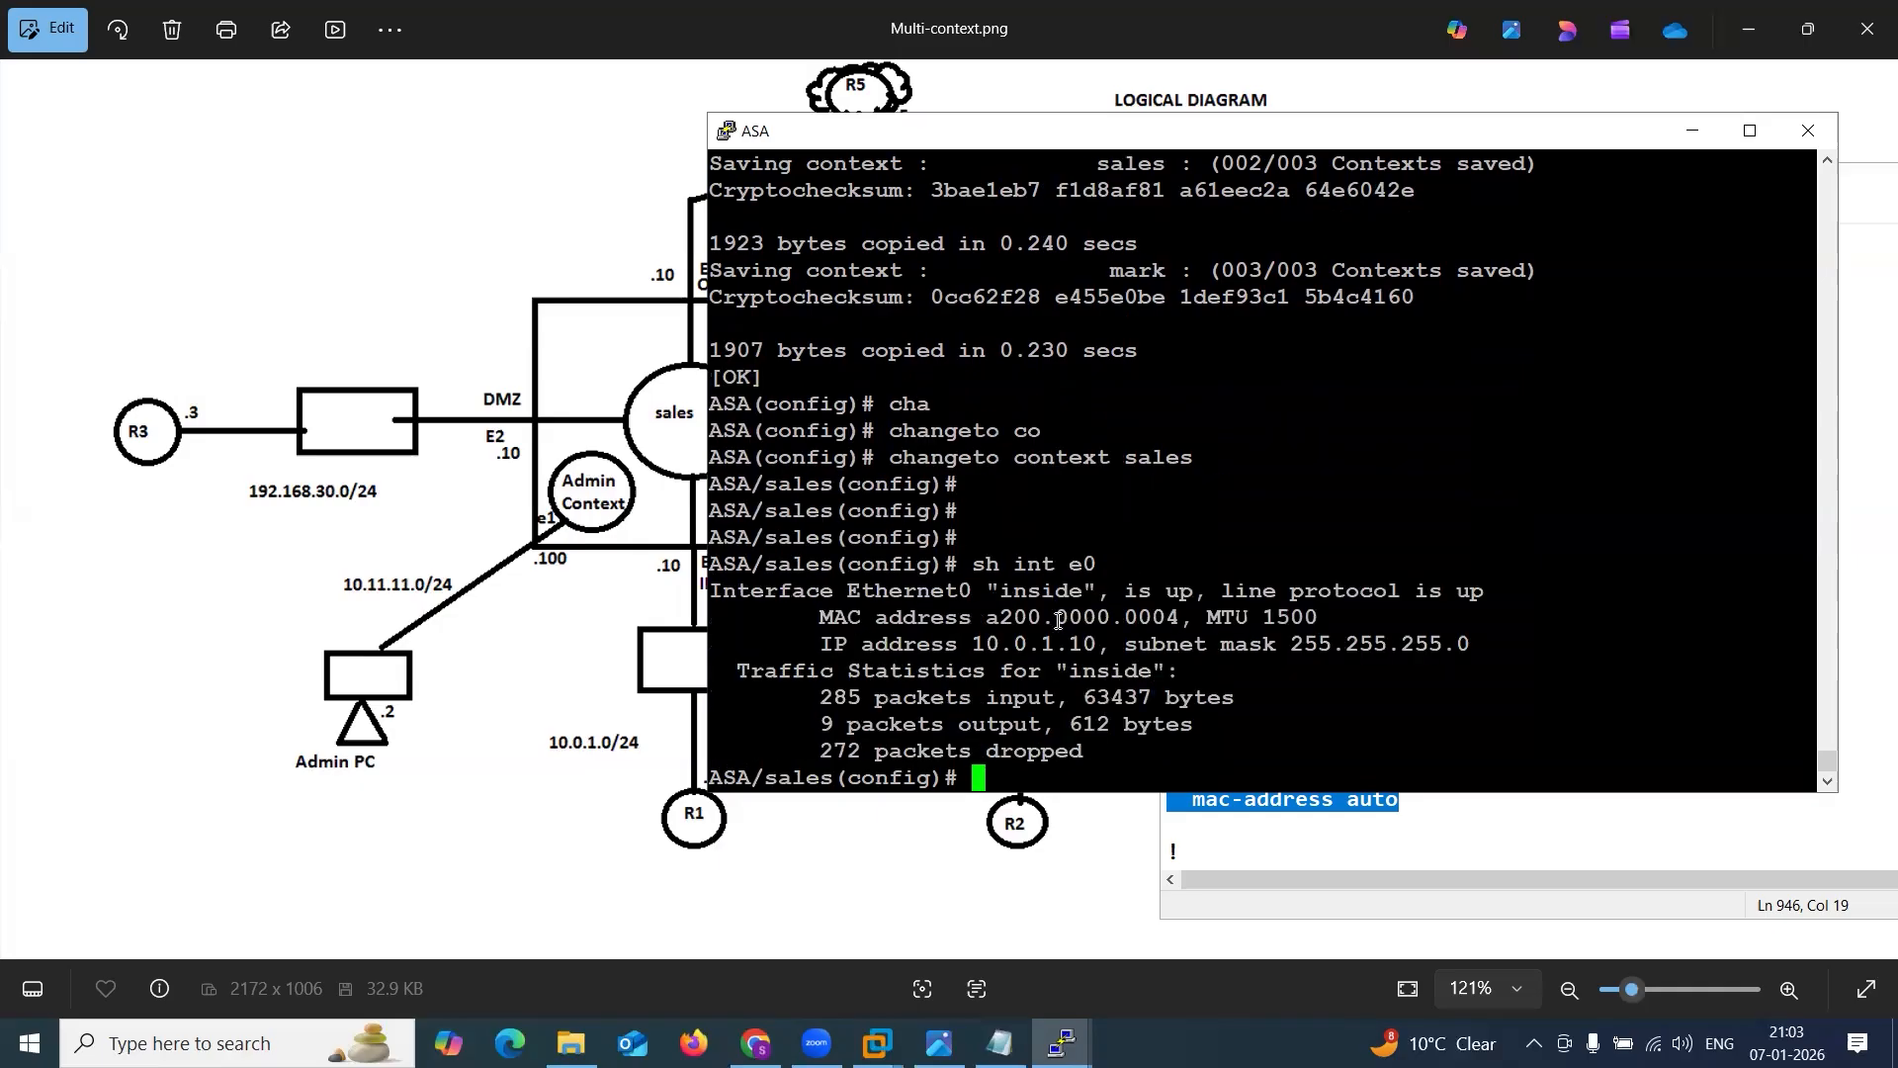
drag(972, 617, 1177, 619)
click(1302, 817)
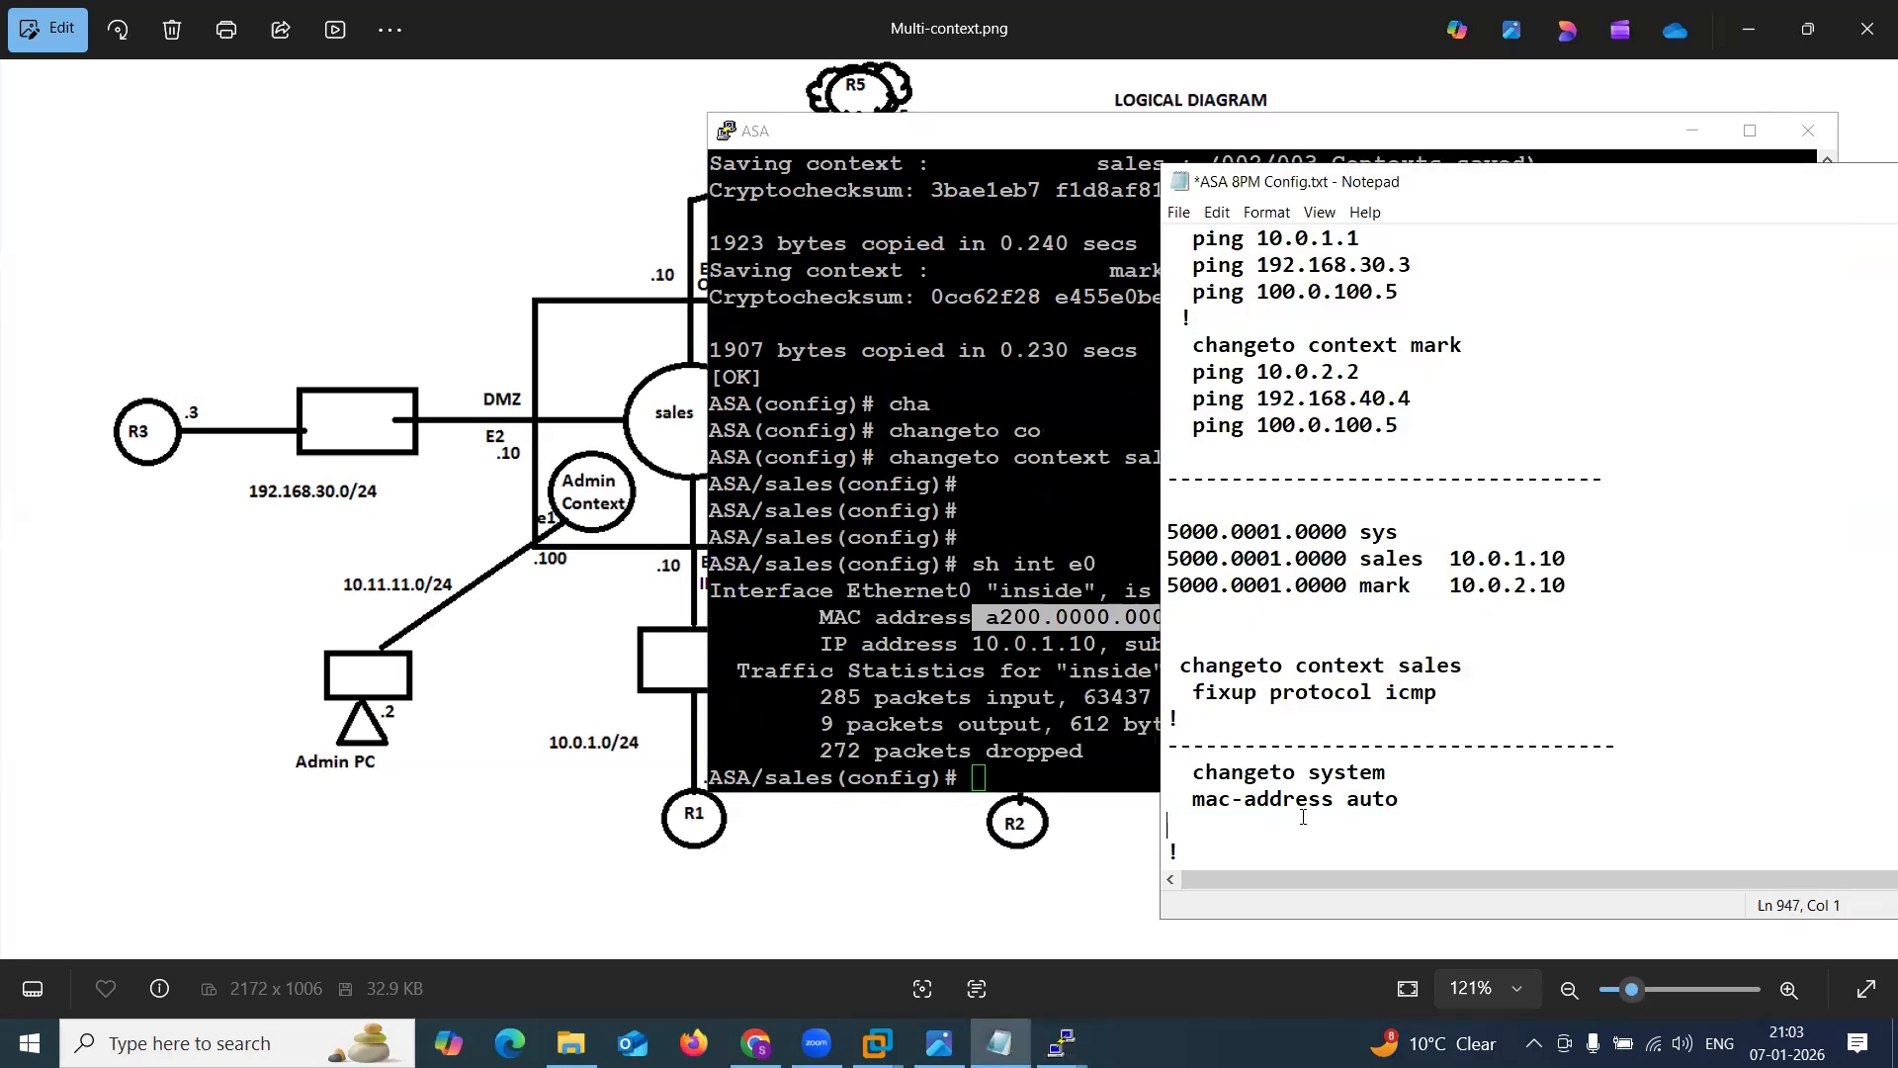
drag(1384, 807, 1171, 772)
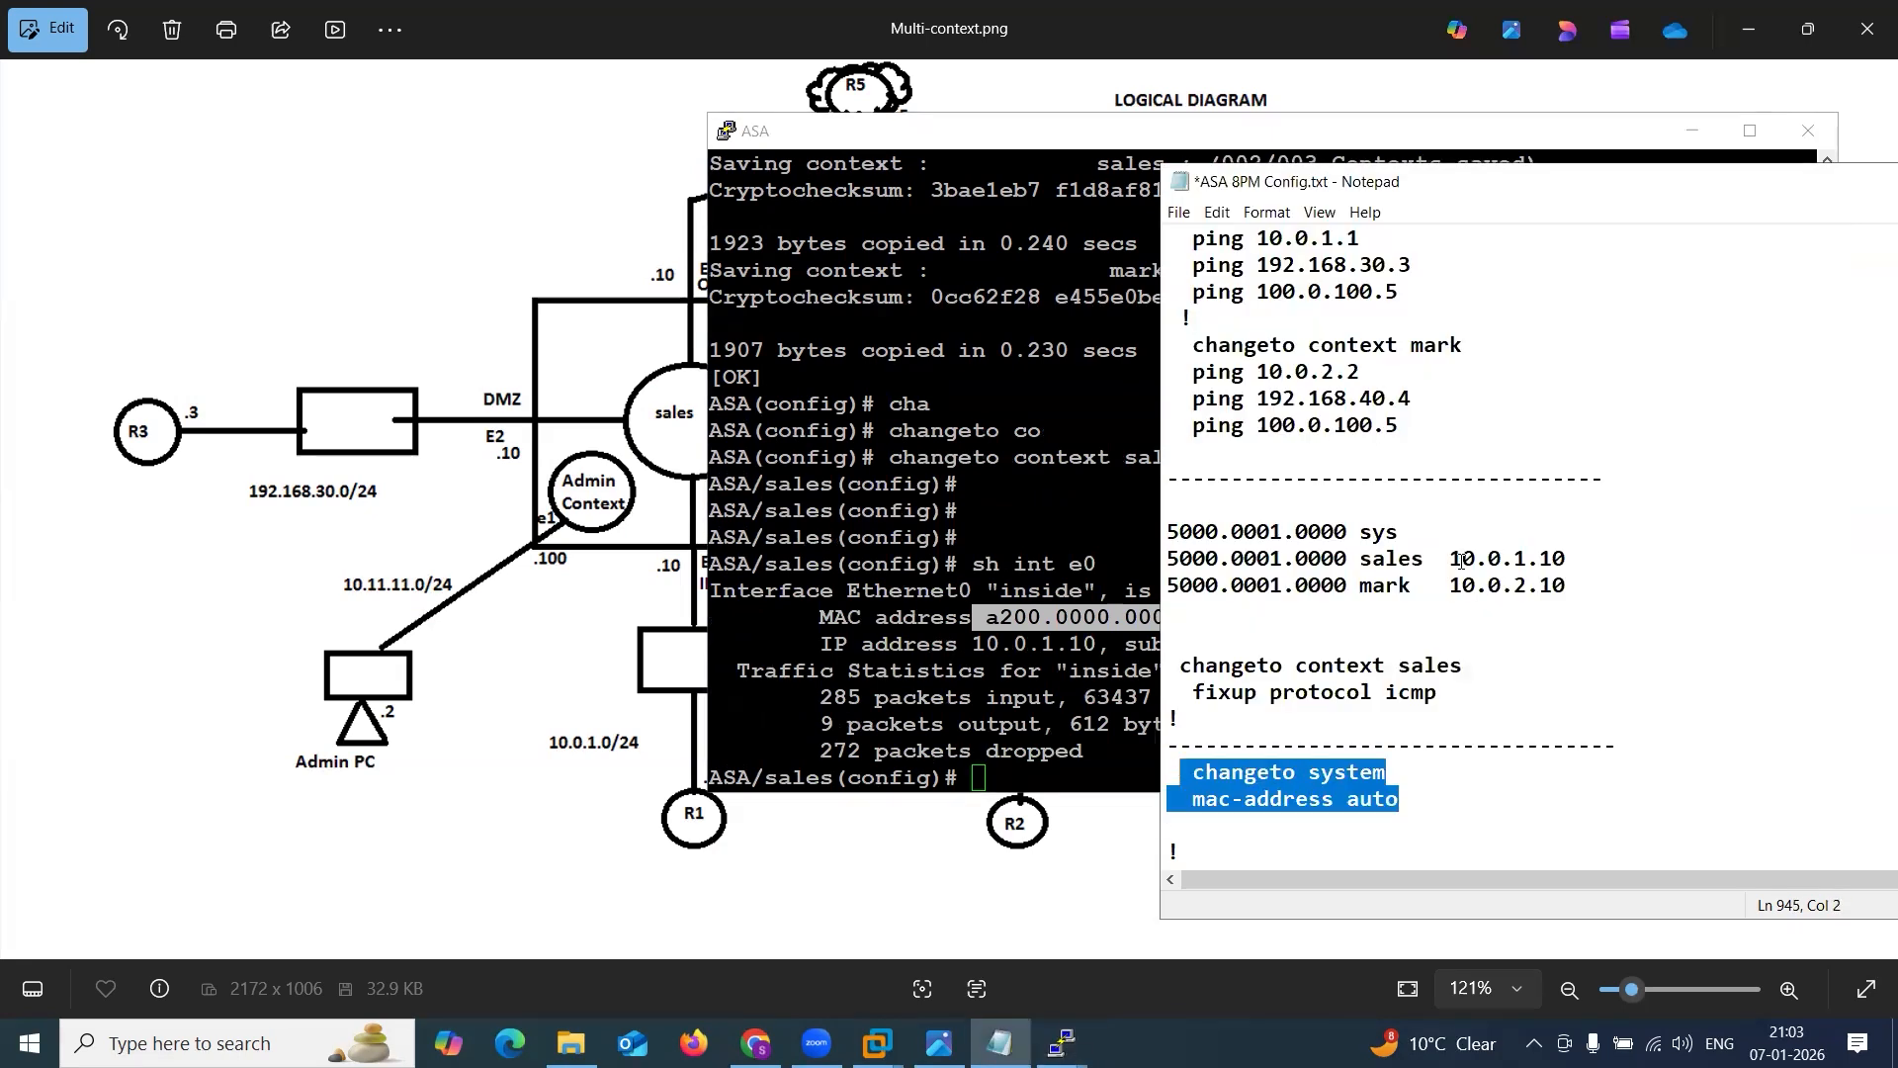
click(1552, 559)
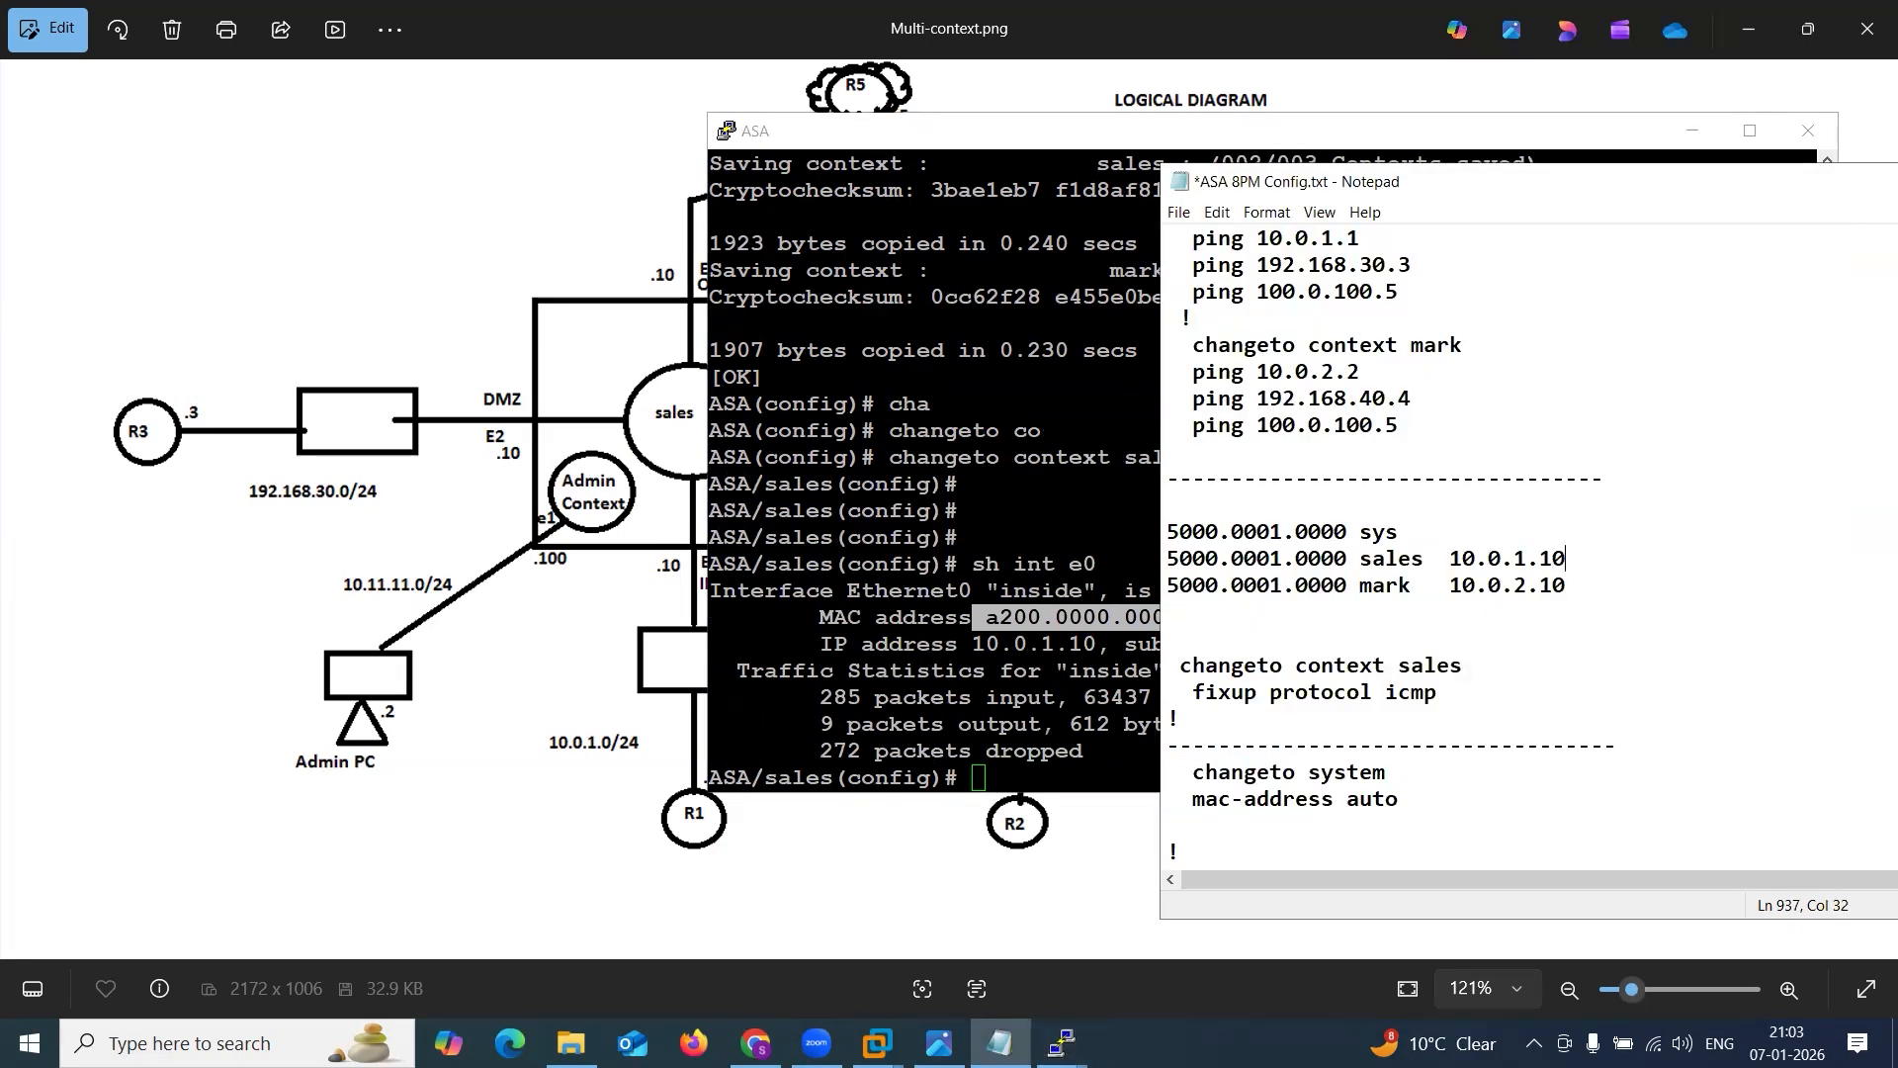
text(a200.0000.0004)
Switch the ASA to the mark context with changeto context mark and show interface e0 there.
click(973, 660)
text(cha)
key(Tab)
text(to c)
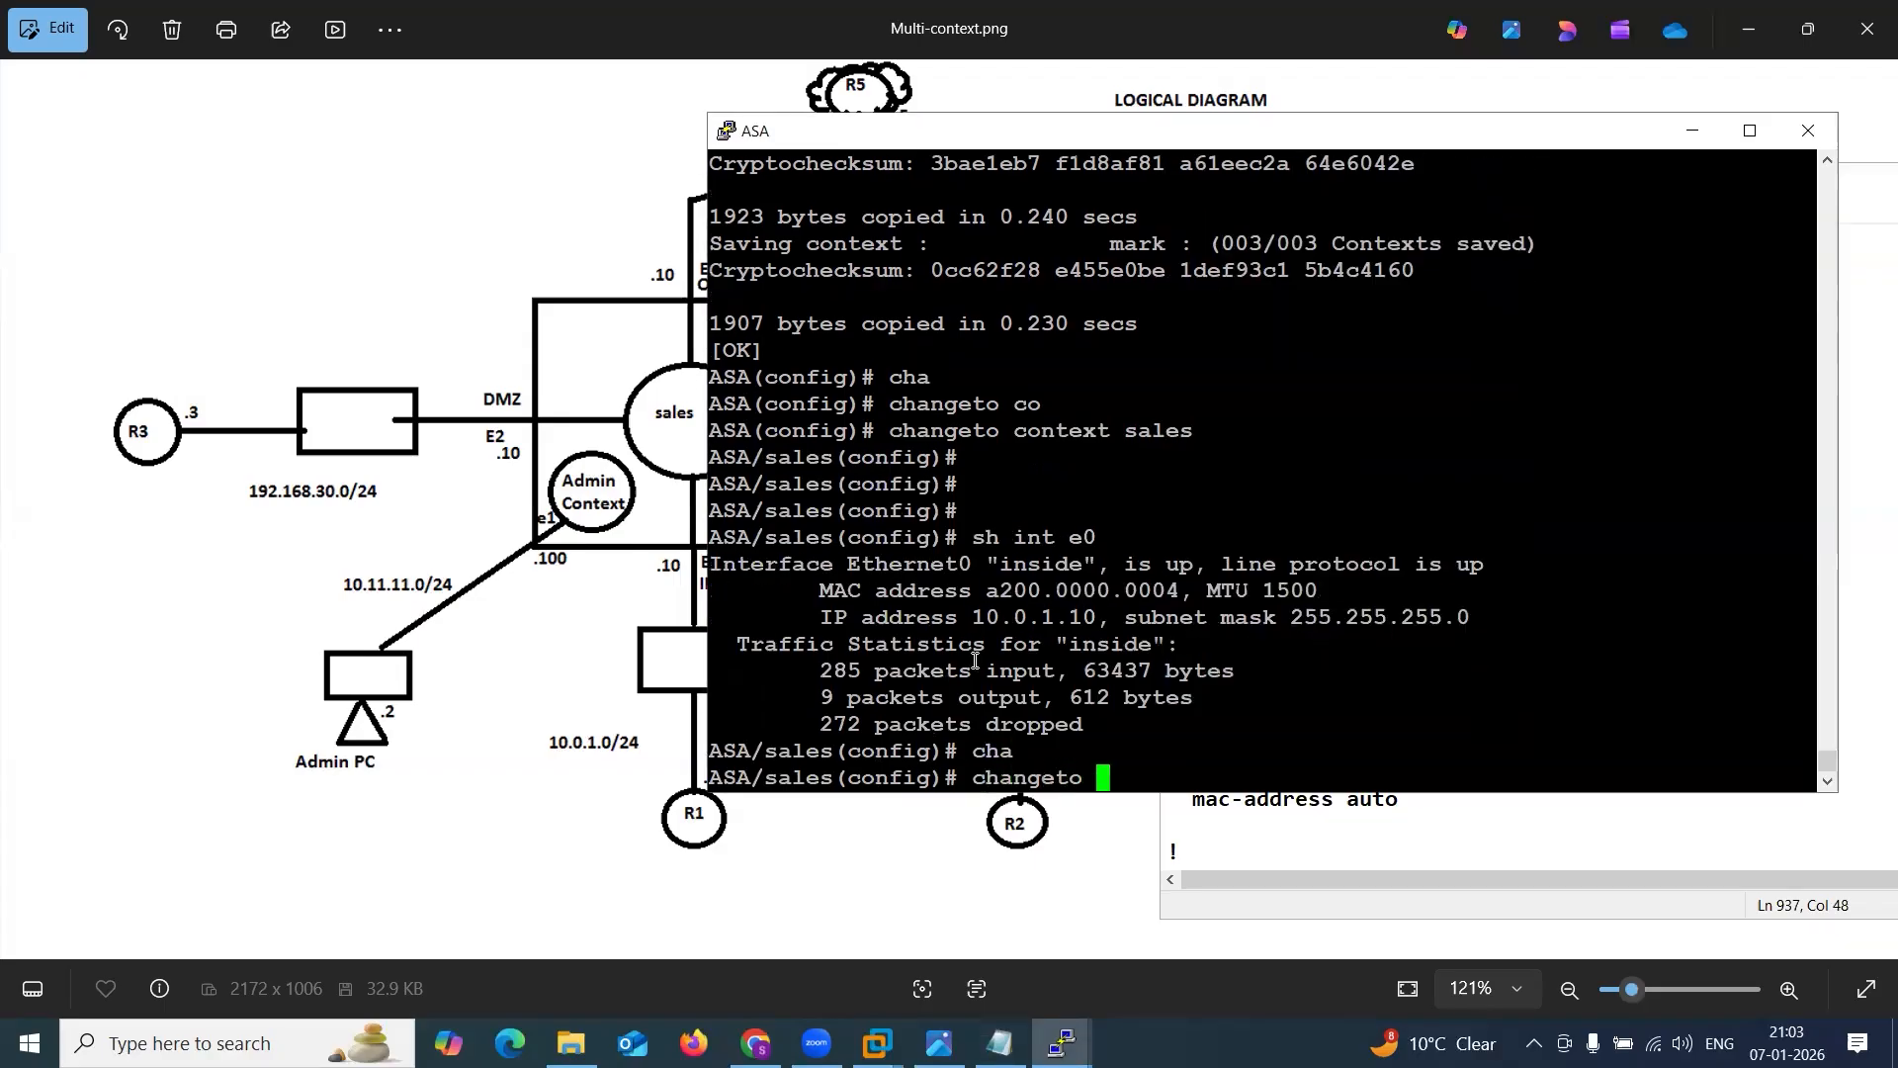
key(Tab)
text(mark)
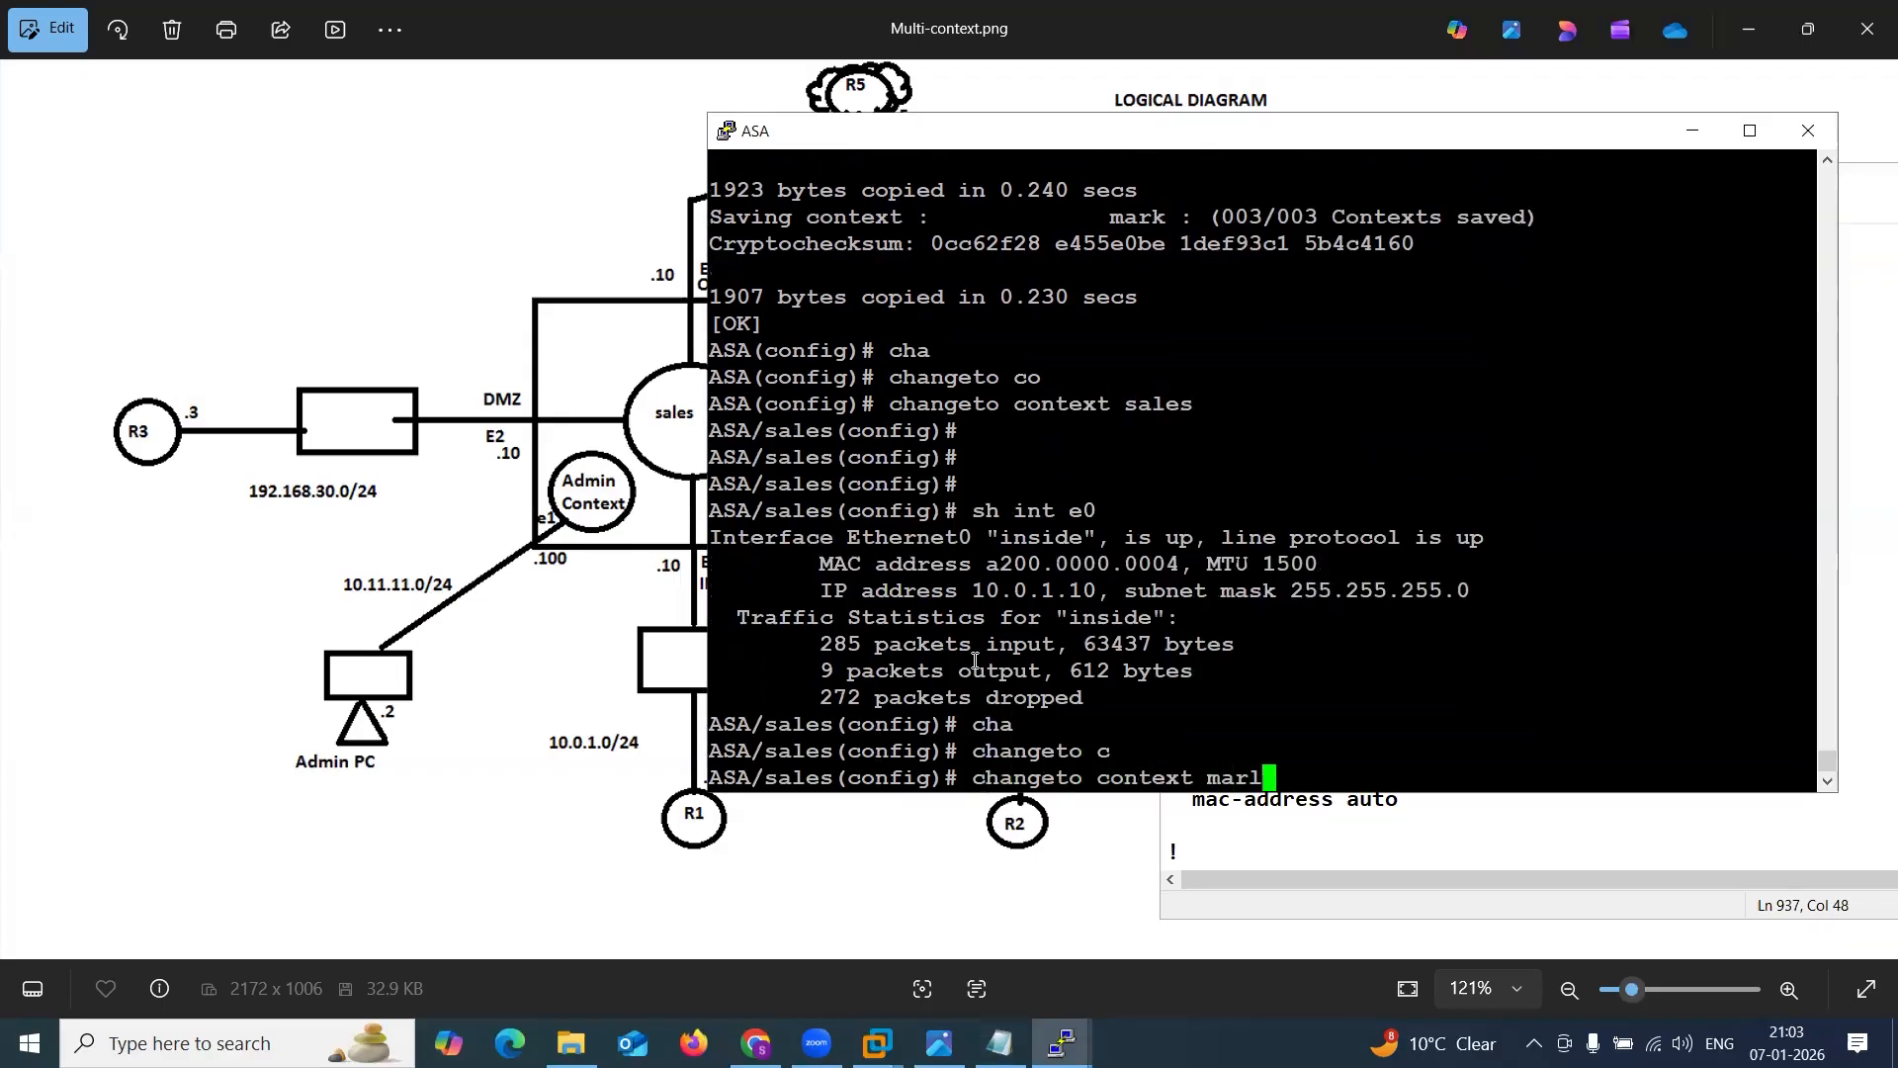
key(Return)
key(Up)
key(Up)
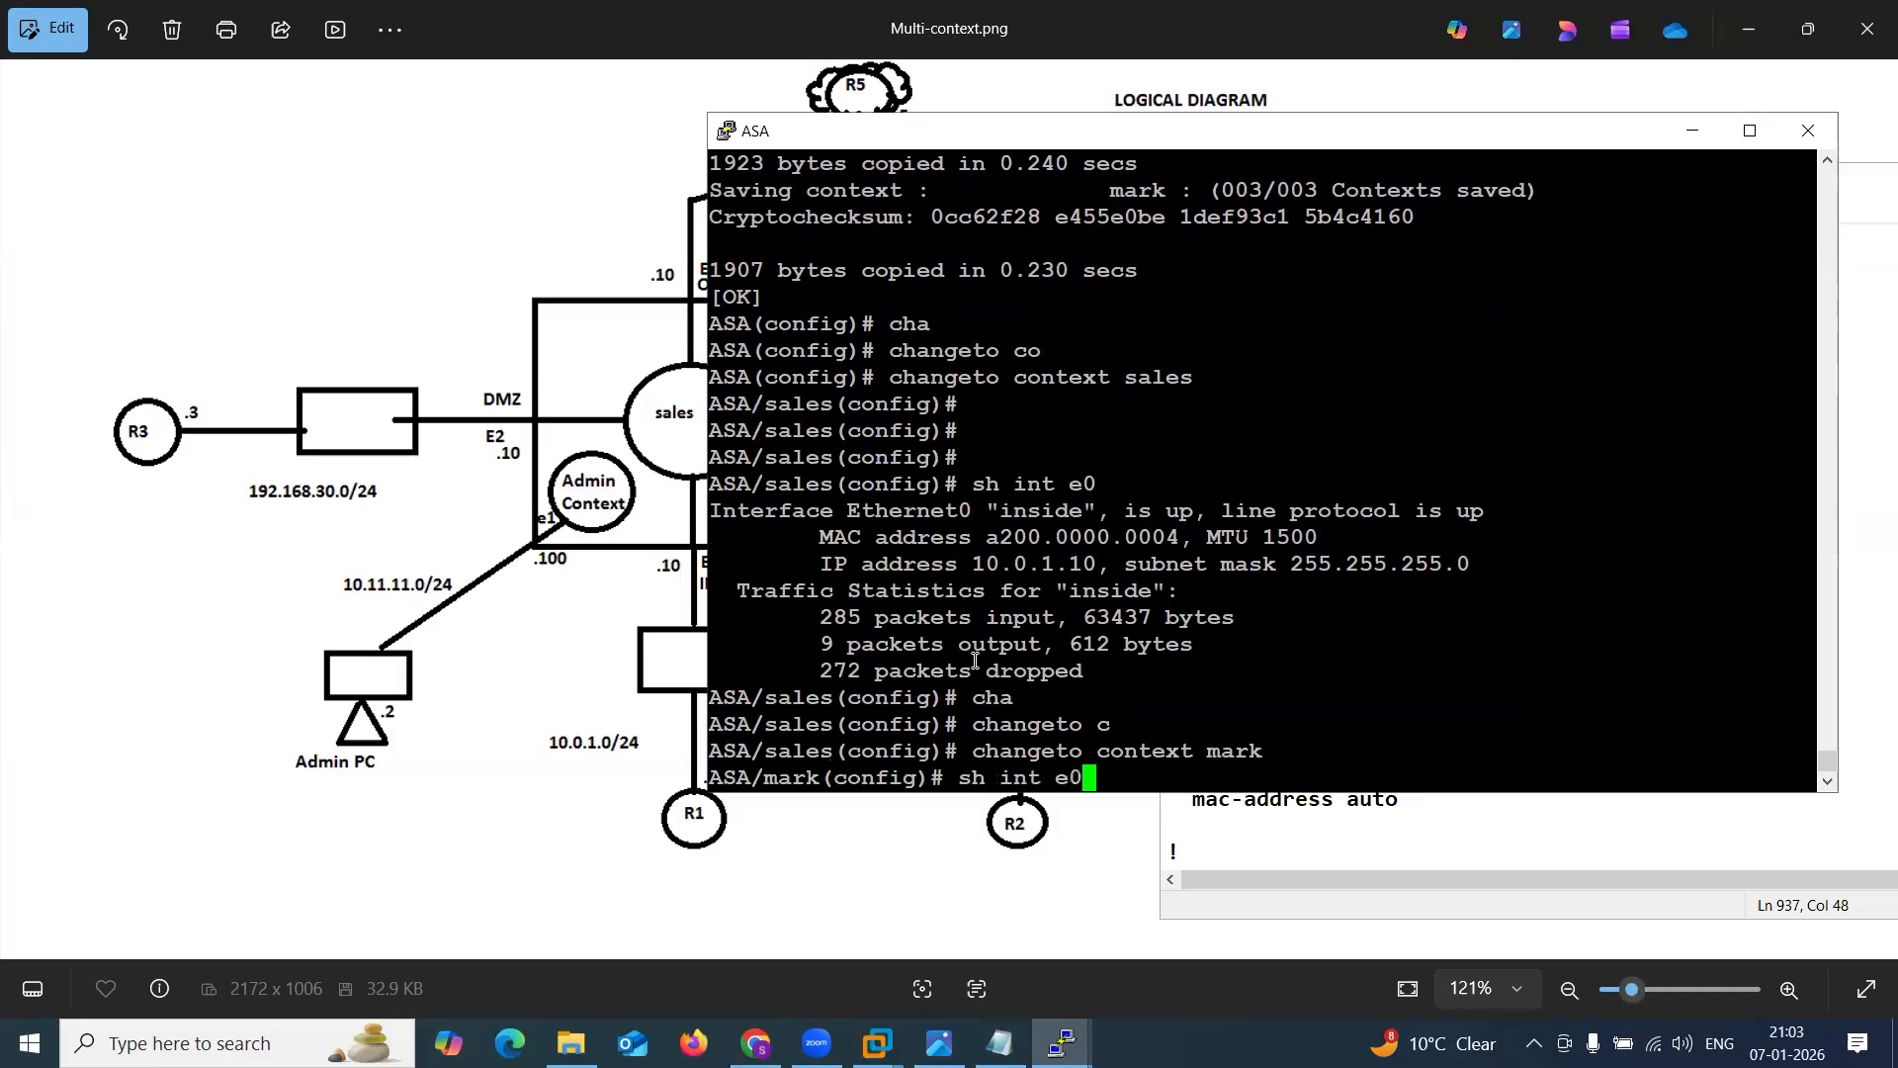
key(Return)
Copy the mark context's MAC address a200.0000.0002 to the end of the mark line in Notepad and highlight the new MAC addresses.
drag(986, 617, 1176, 616)
key(ctrl+c)
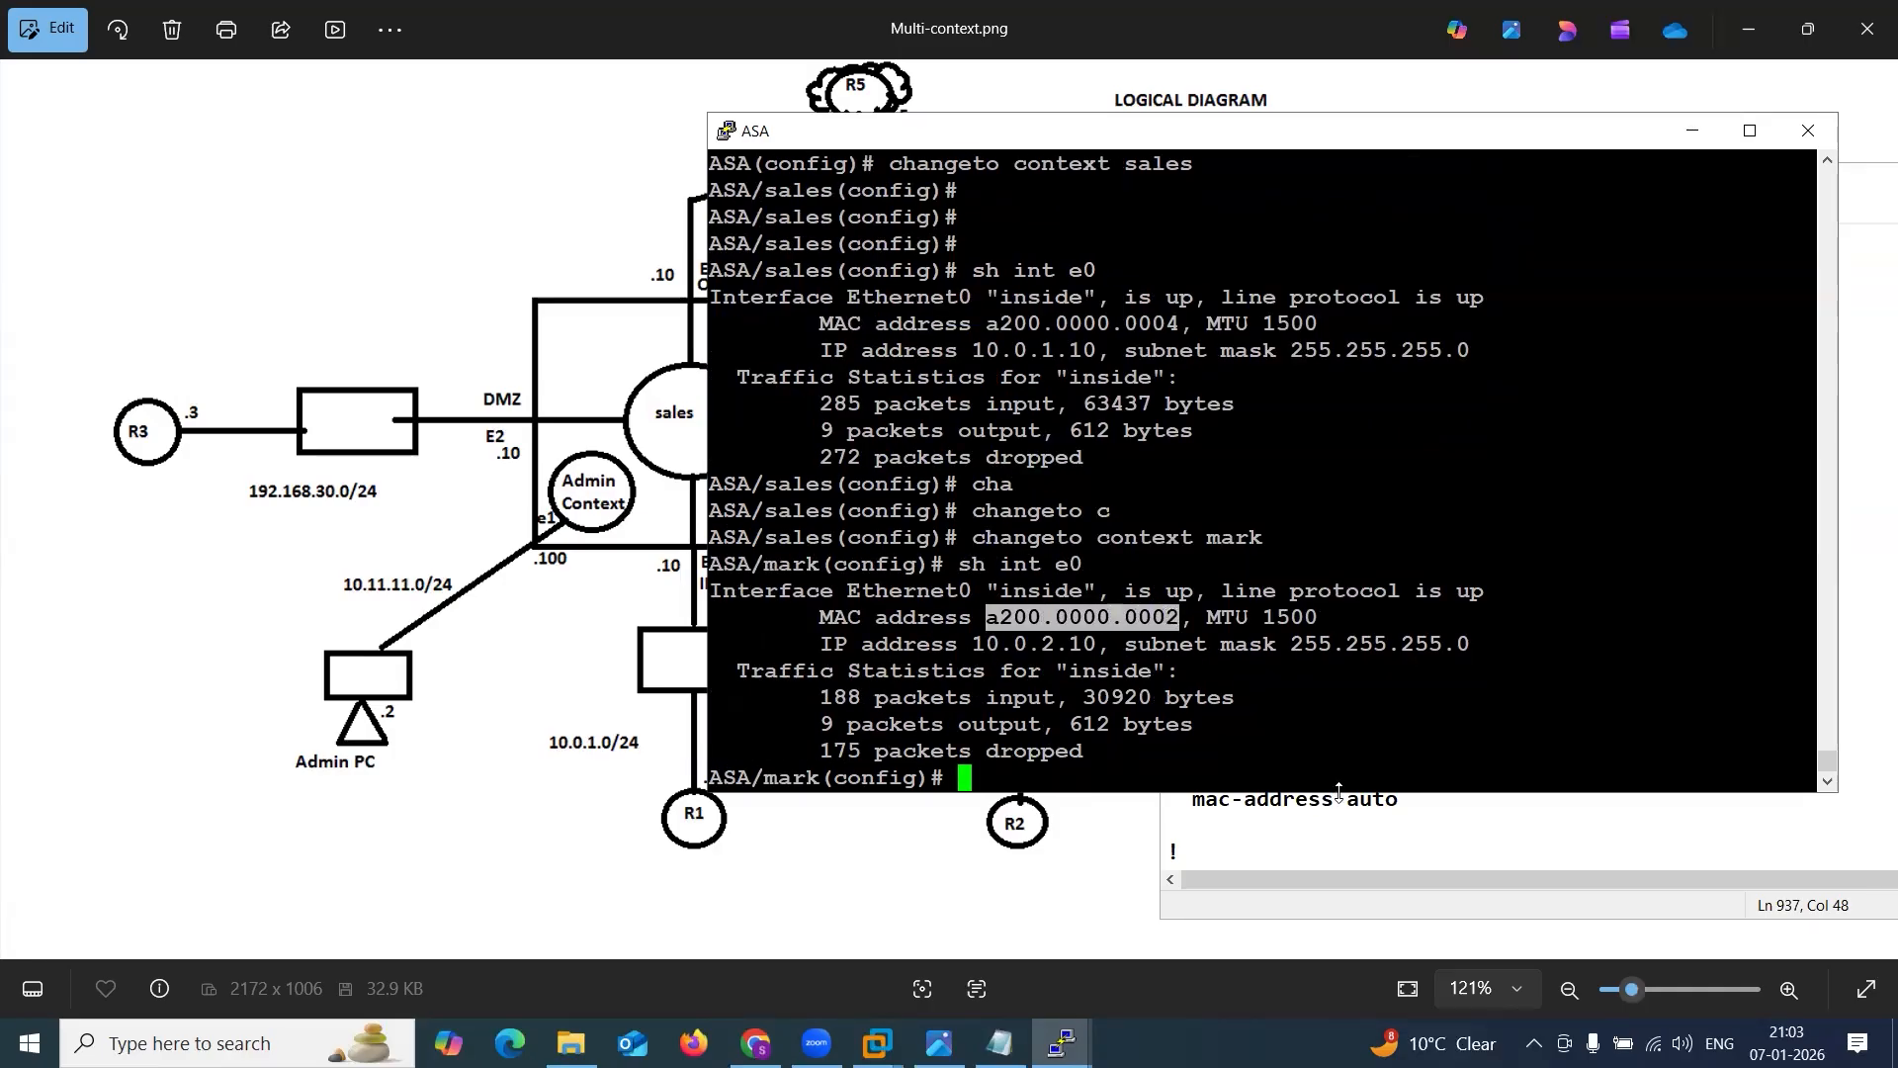
click(1405, 778)
click(1607, 593)
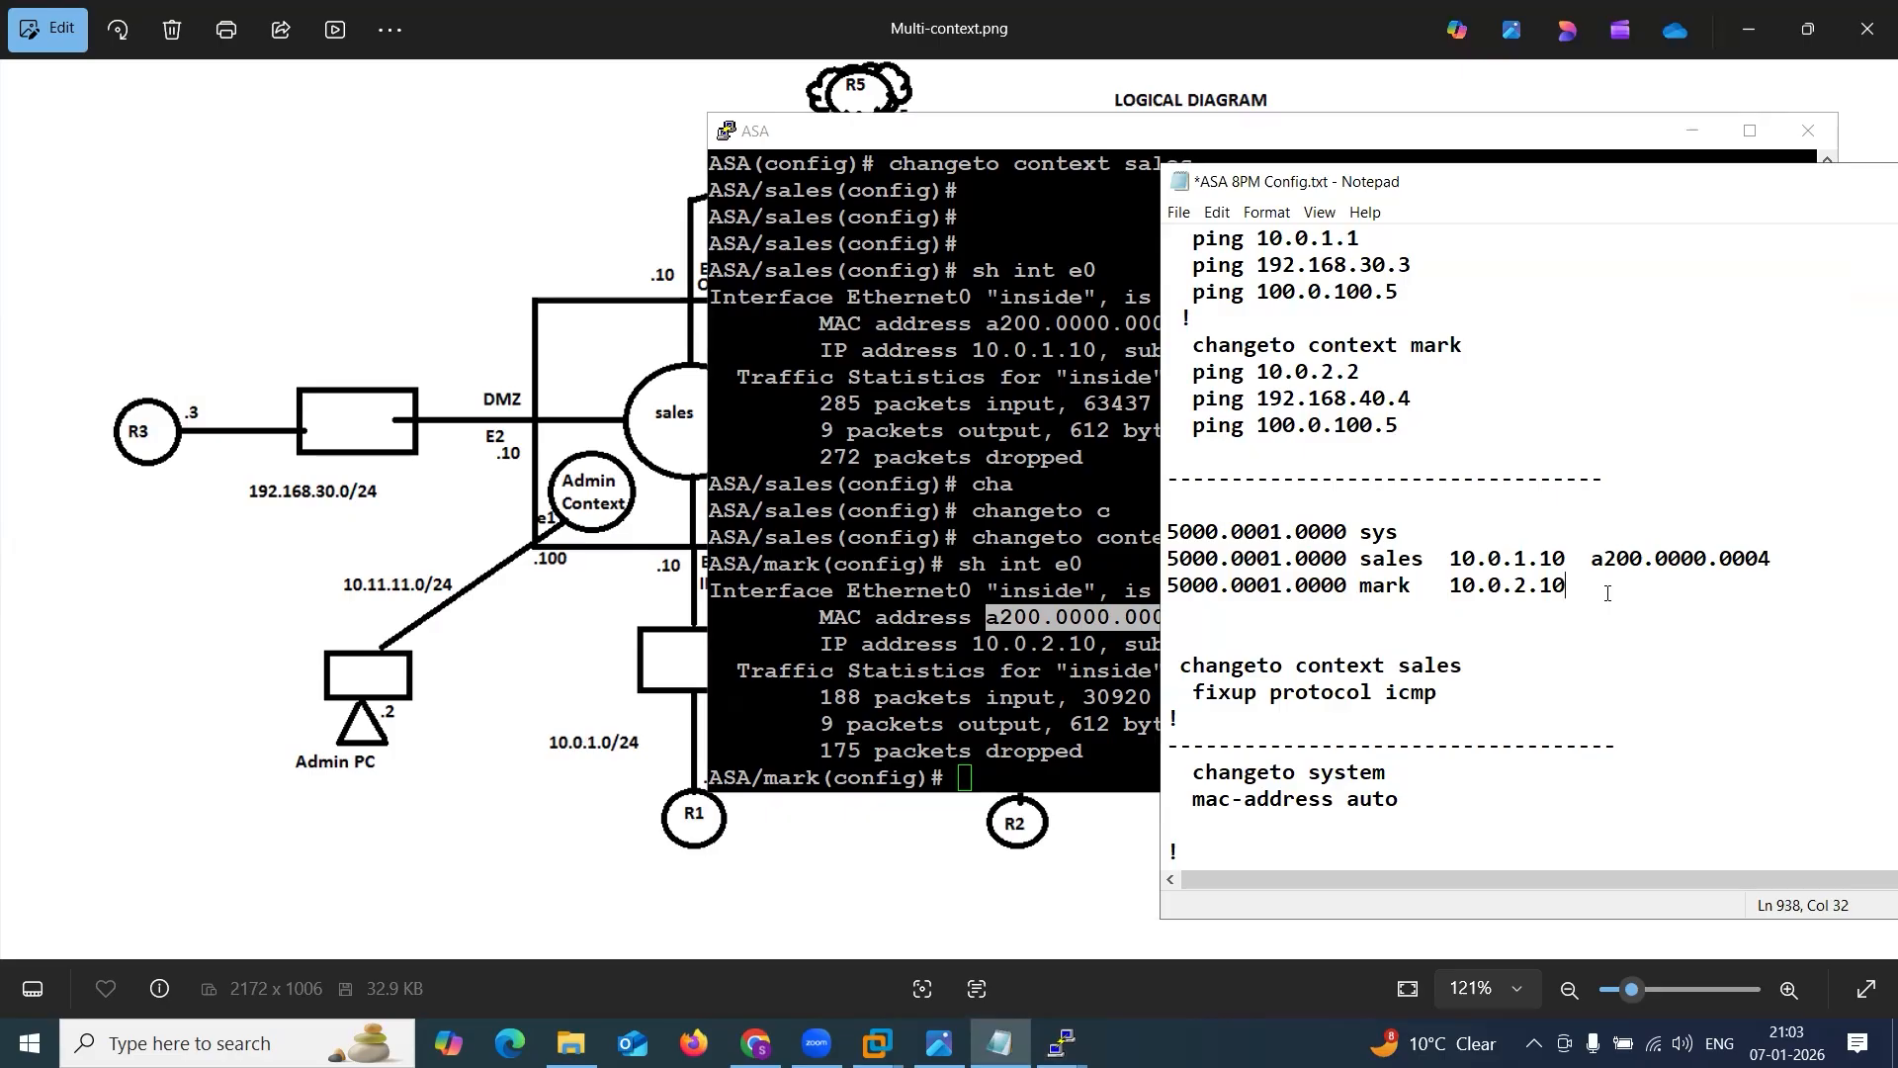
key(ctrl+v)
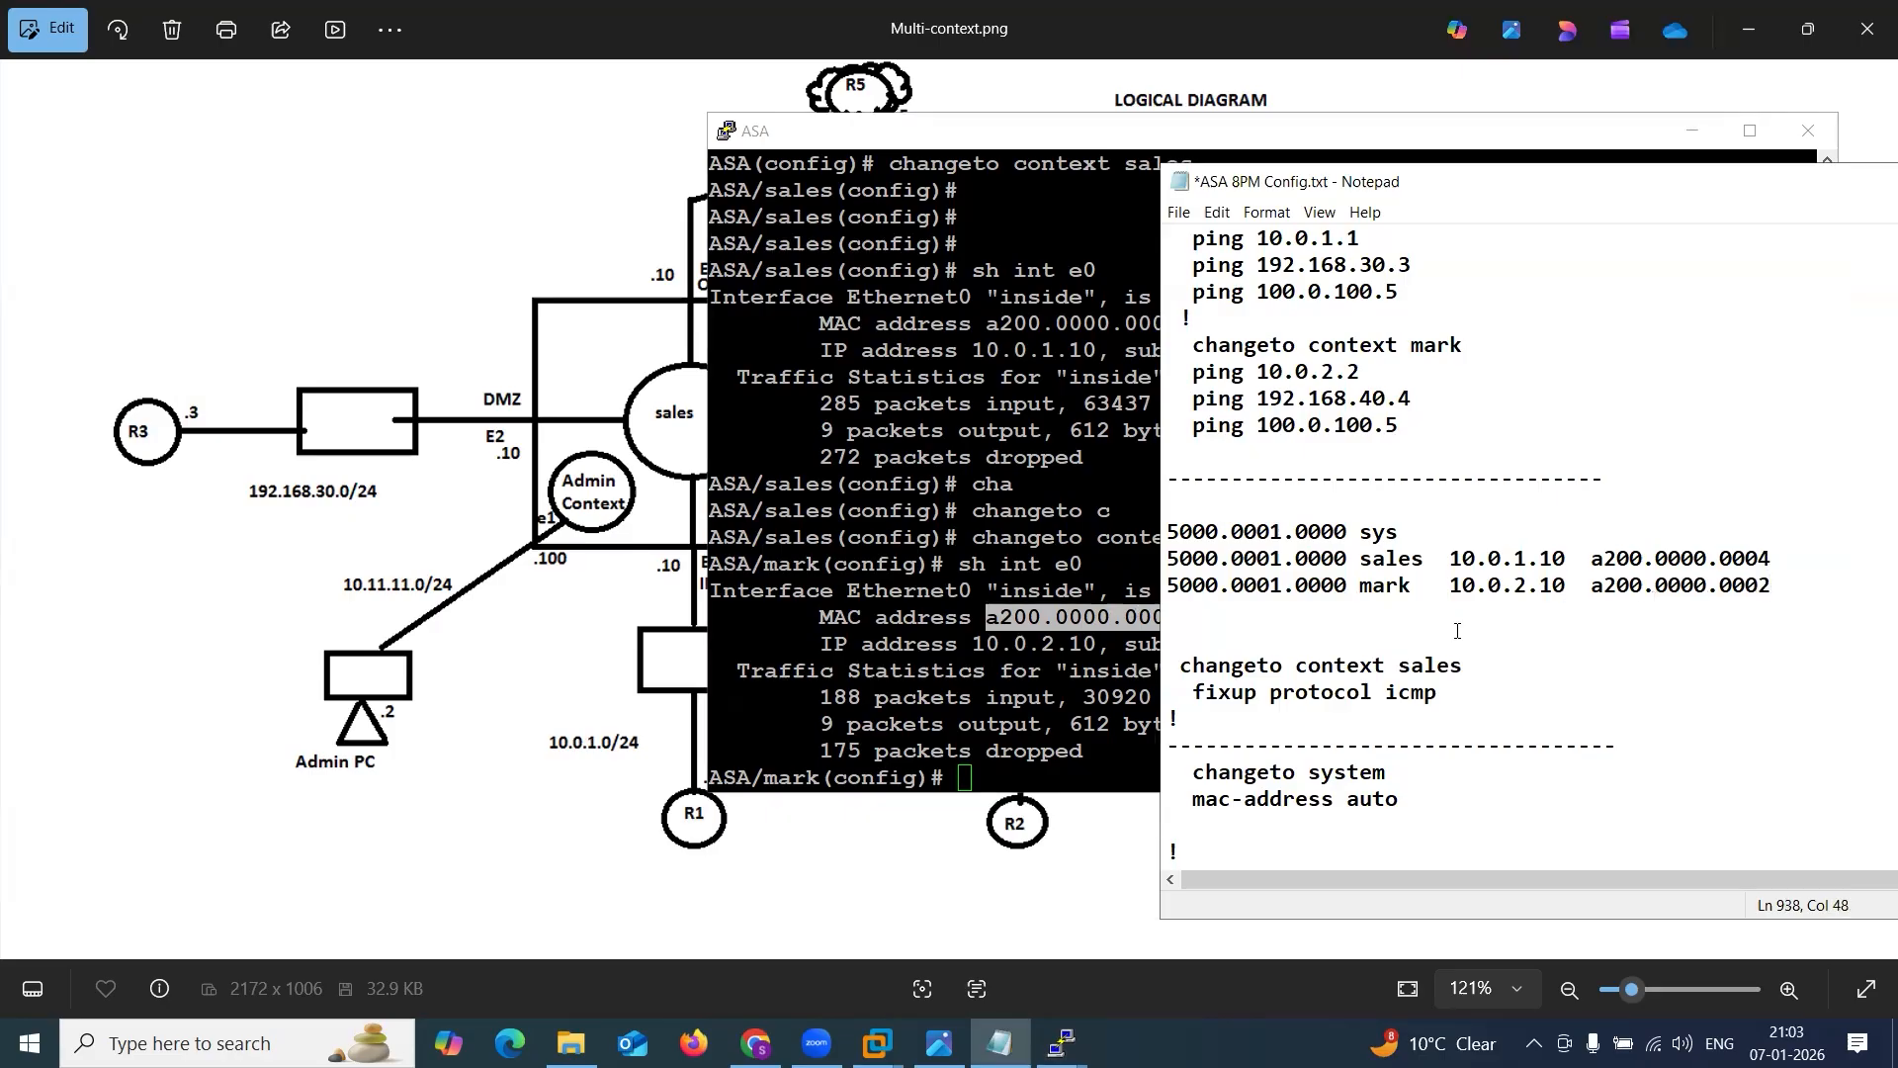
drag(1360, 586, 1384, 585)
drag(1593, 560, 1782, 585)
Return the ASA from the mark context to the system context with changeto sys.
click(895, 646)
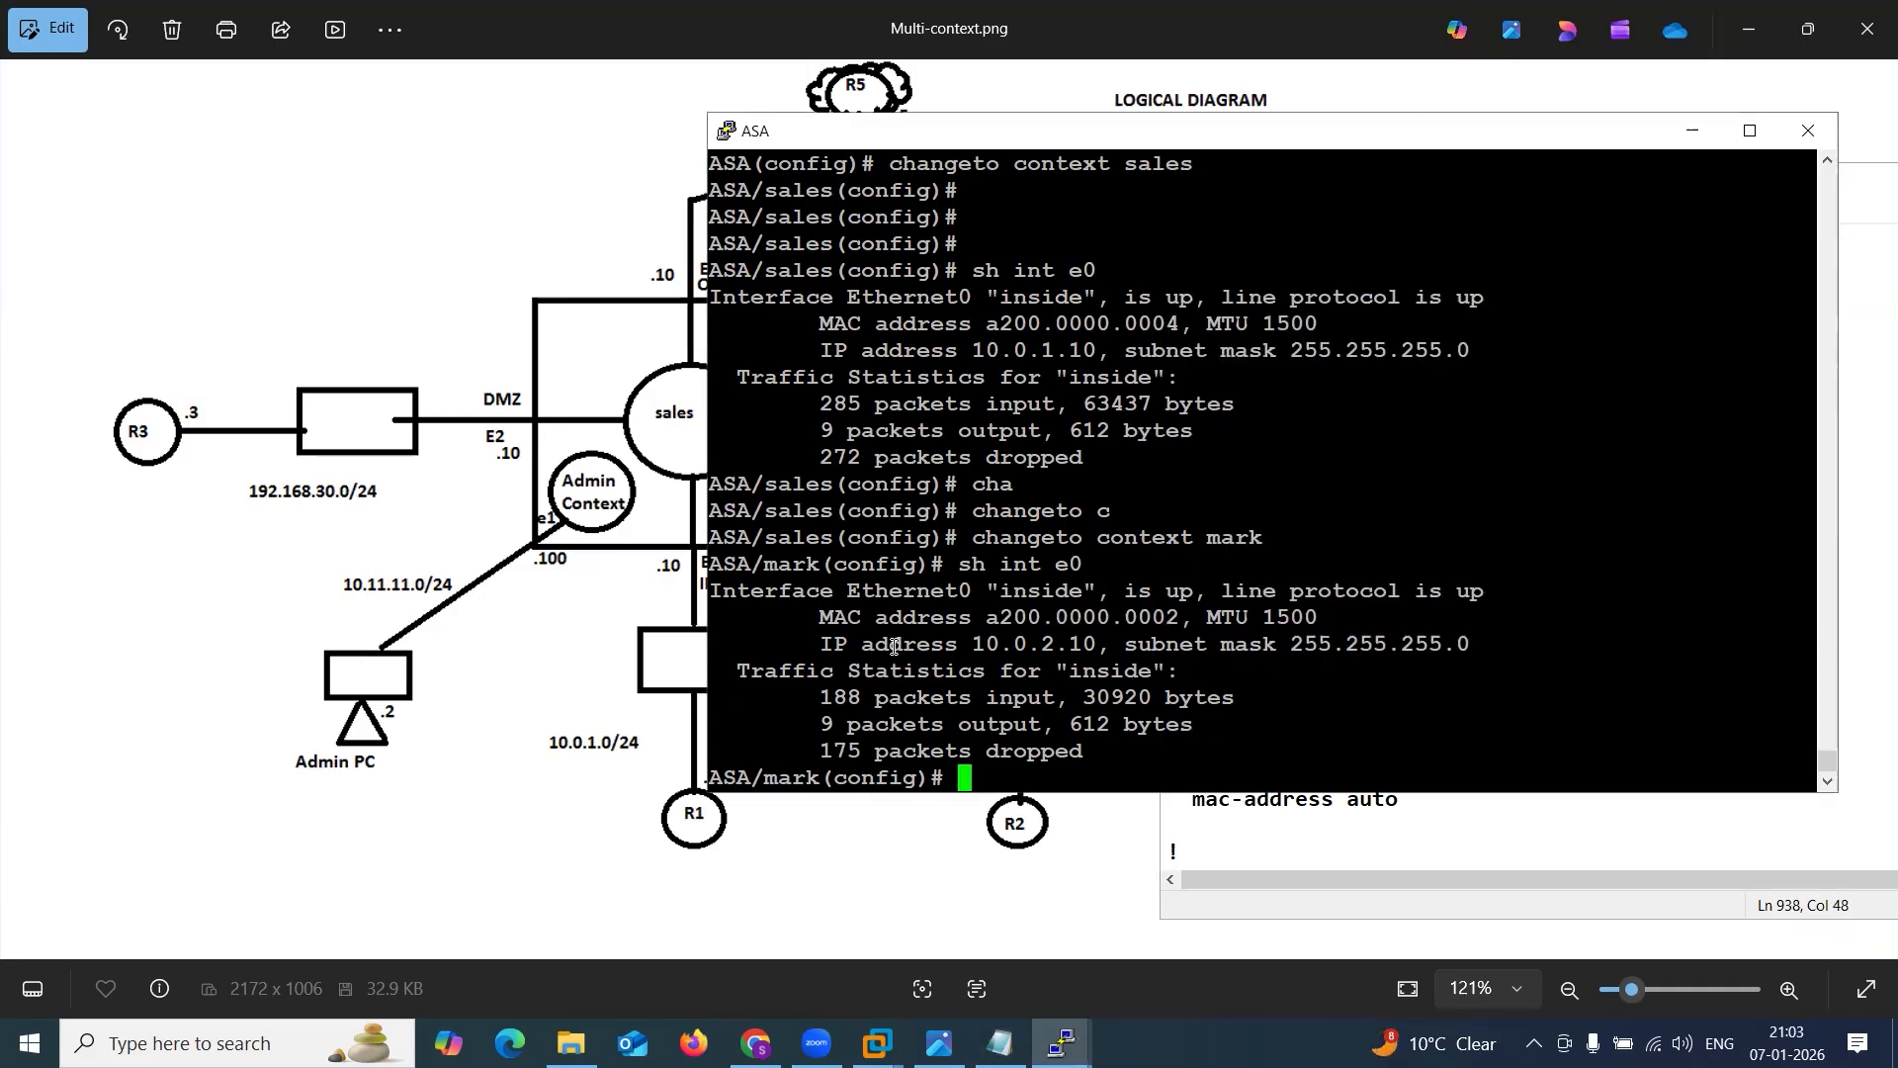
text(cha)
key(Tab)
text(to sys)
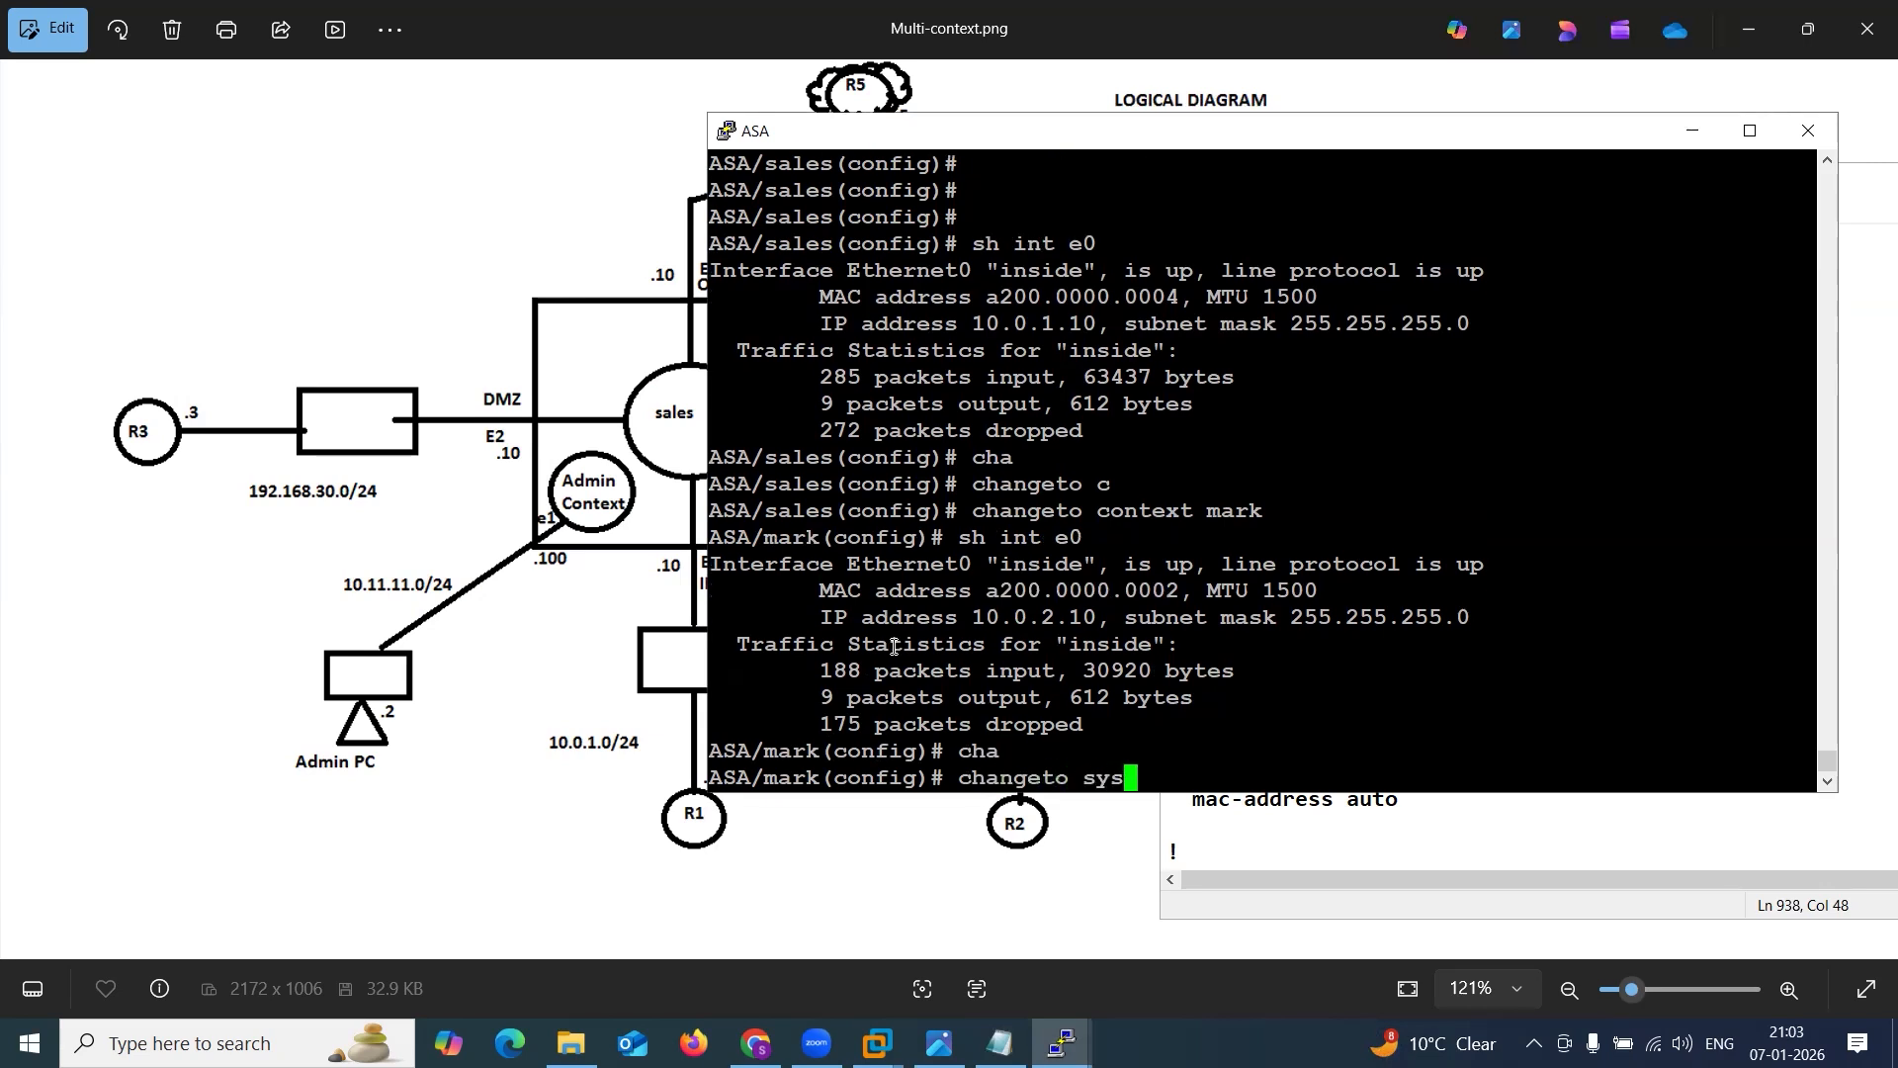
key(BackSpace)
key(BackSpace)
key(BackSpace)
text(sys)
key(Return)
key(Return)
key(Return)
Save all context configurations again with wr mem all and minimize the ASA console.
text(wr mem all)
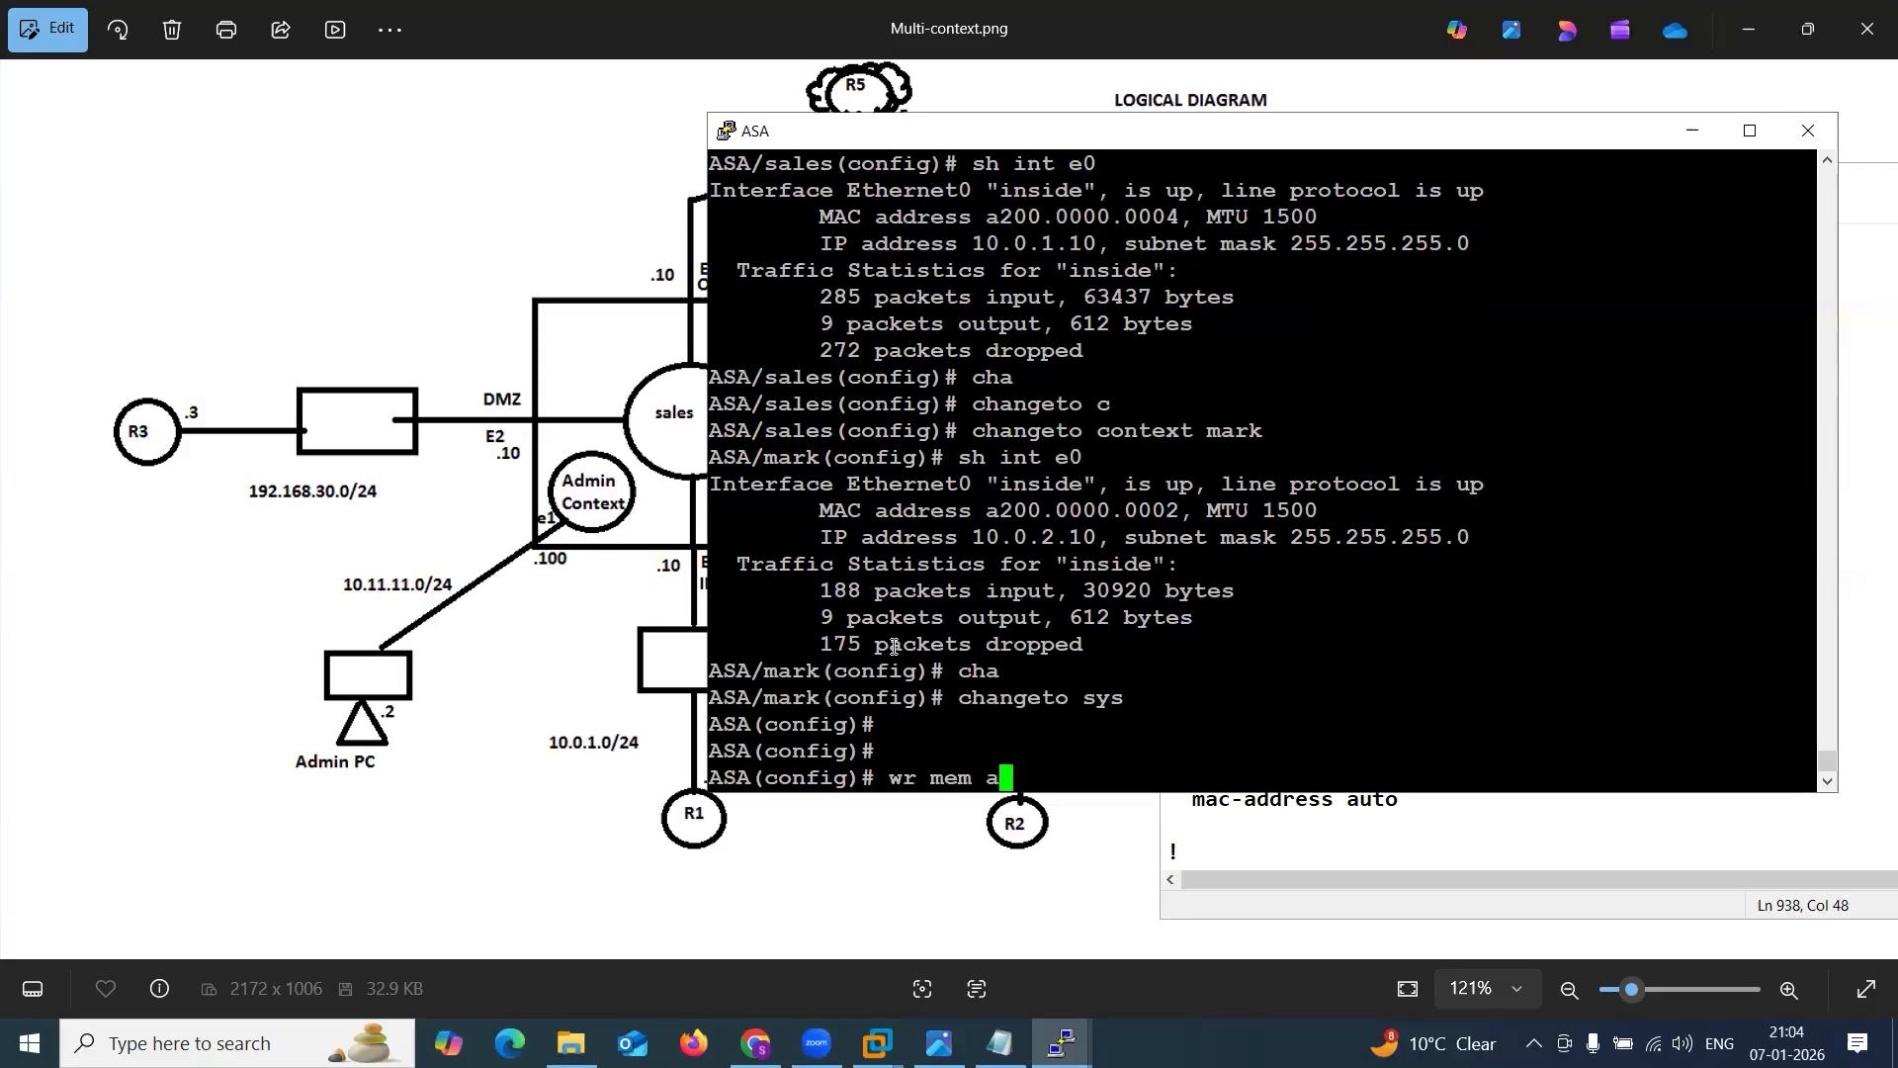
key(Return)
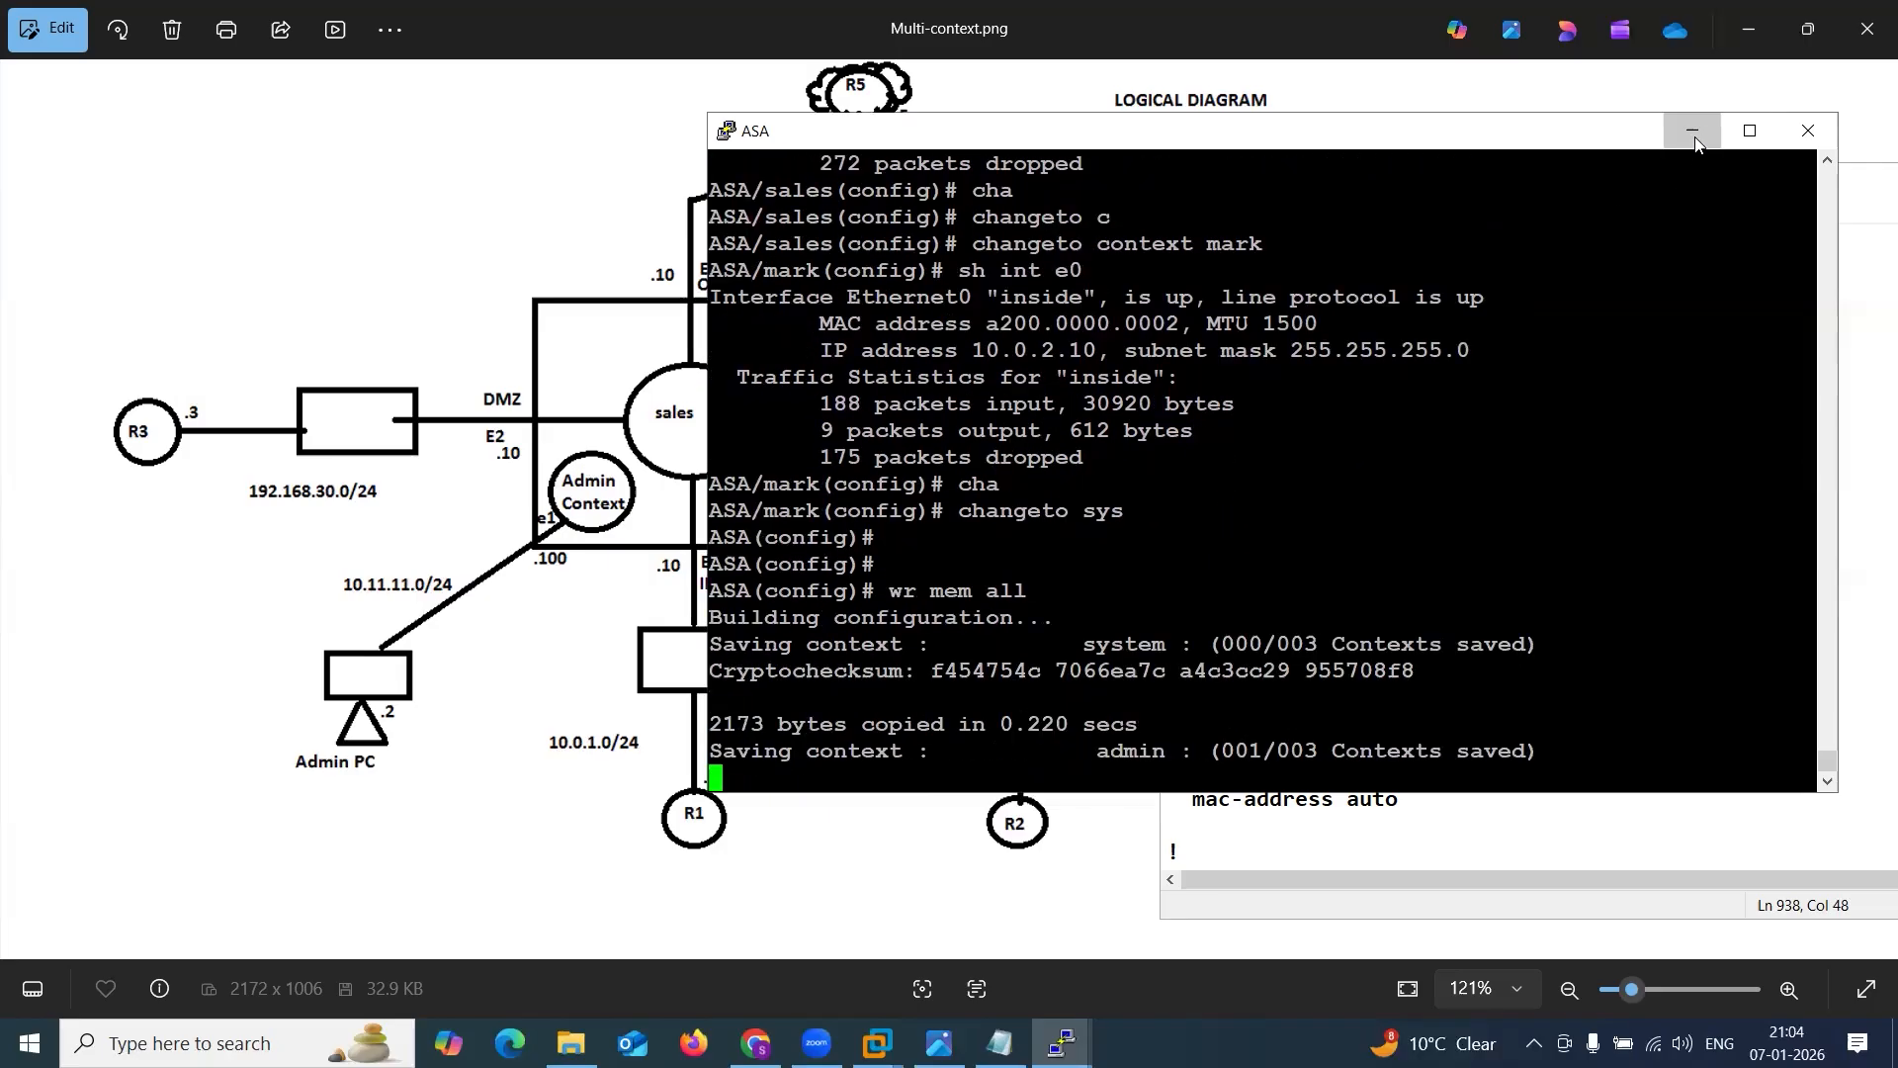
click(1691, 130)
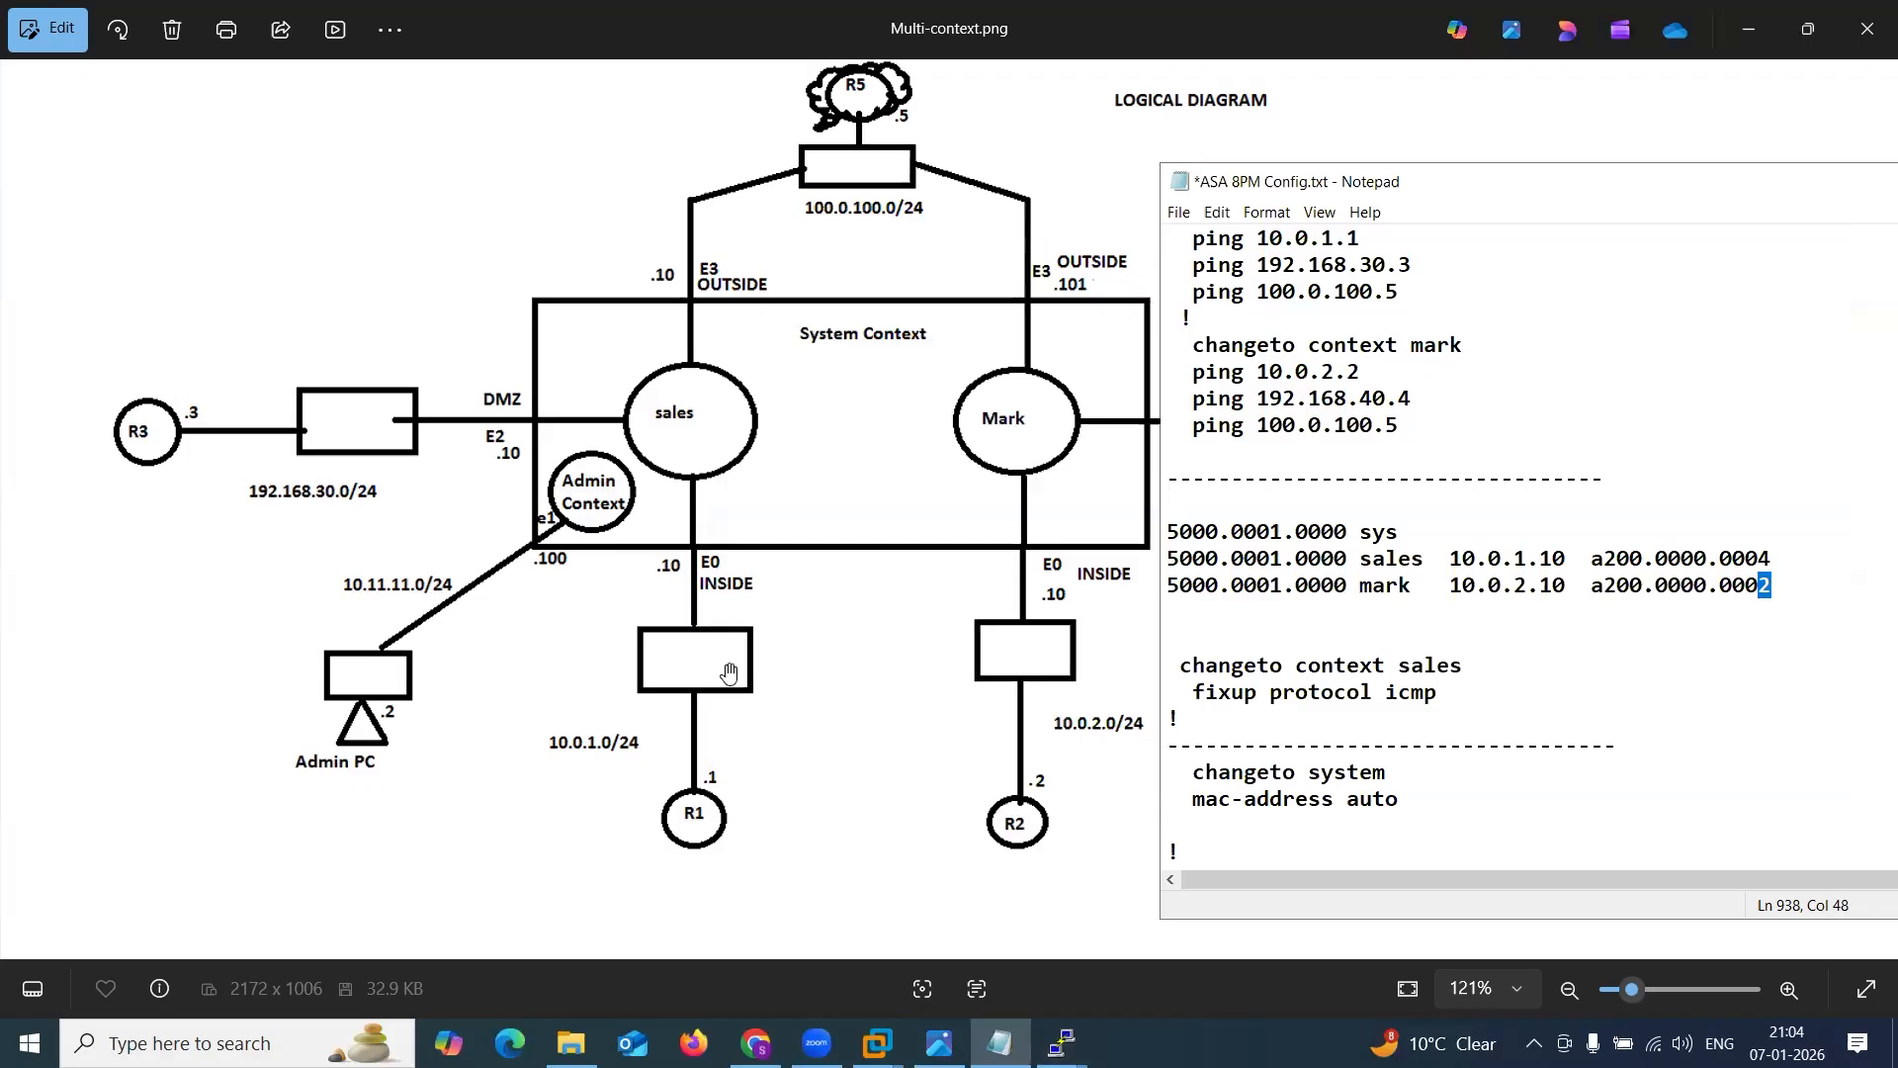
Compare the sales and mark IP addresses and their new MAC addresses in the Notepad notes.
drag(1449, 560, 1678, 559)
click(1464, 587)
drag(1464, 587, 1771, 585)
Switch to the R1 console and repeat the ping to R3 at 192.168.30.3.
click(1062, 1043)
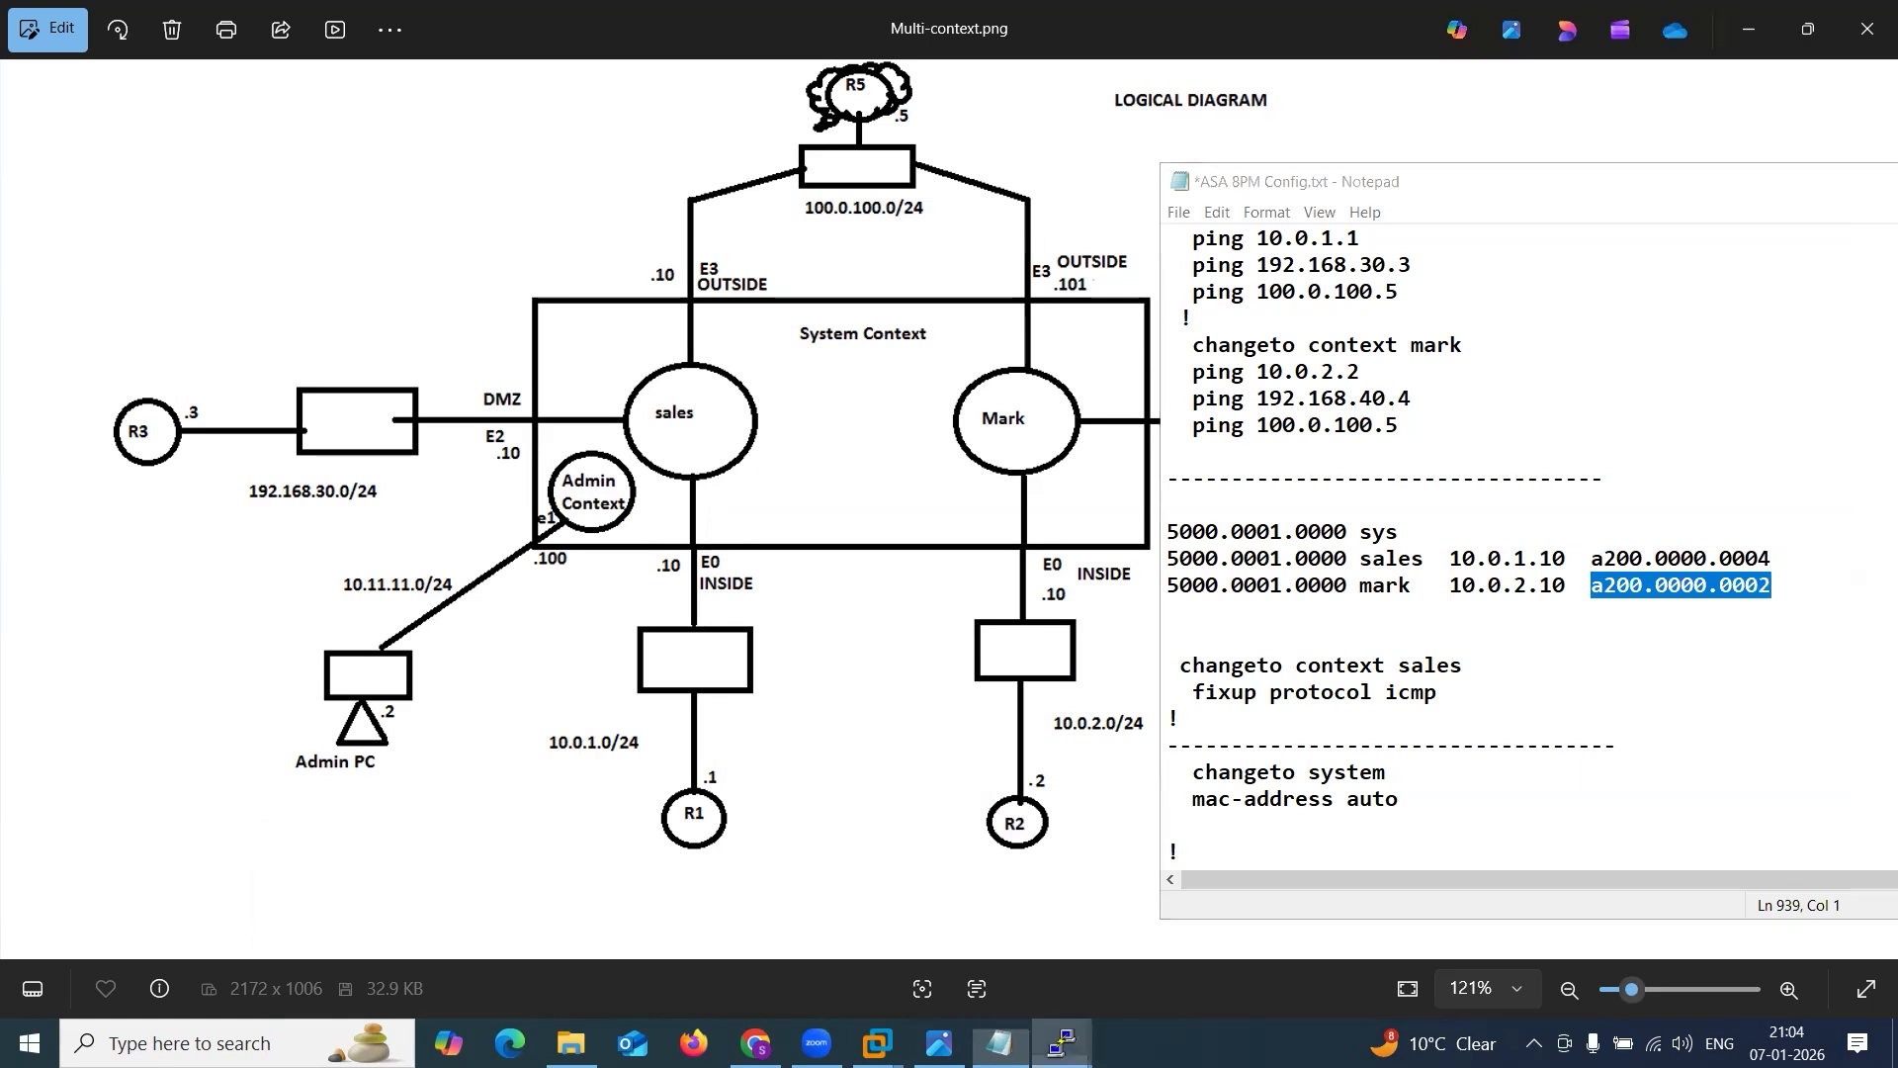
click(607, 939)
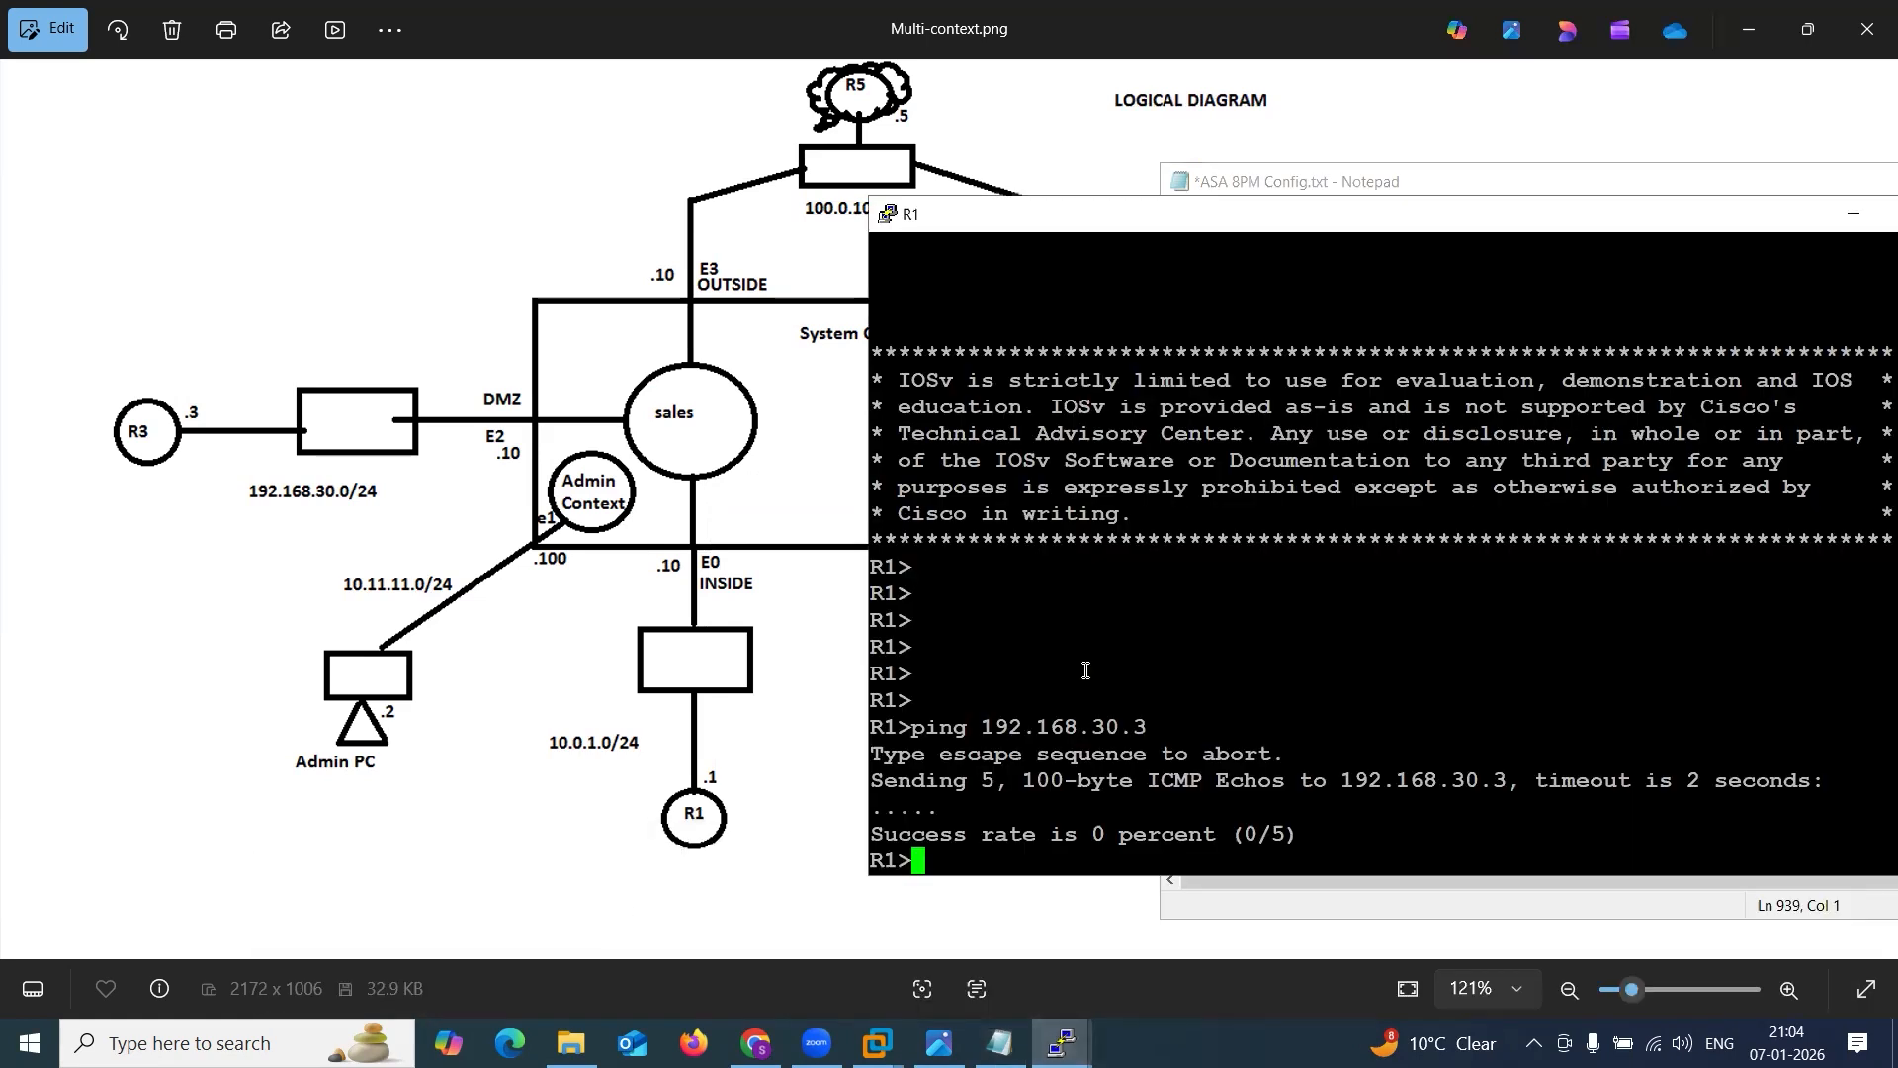
key(Return)
key(Return)
key(Up)
key(ctrl+a)
key(Return)
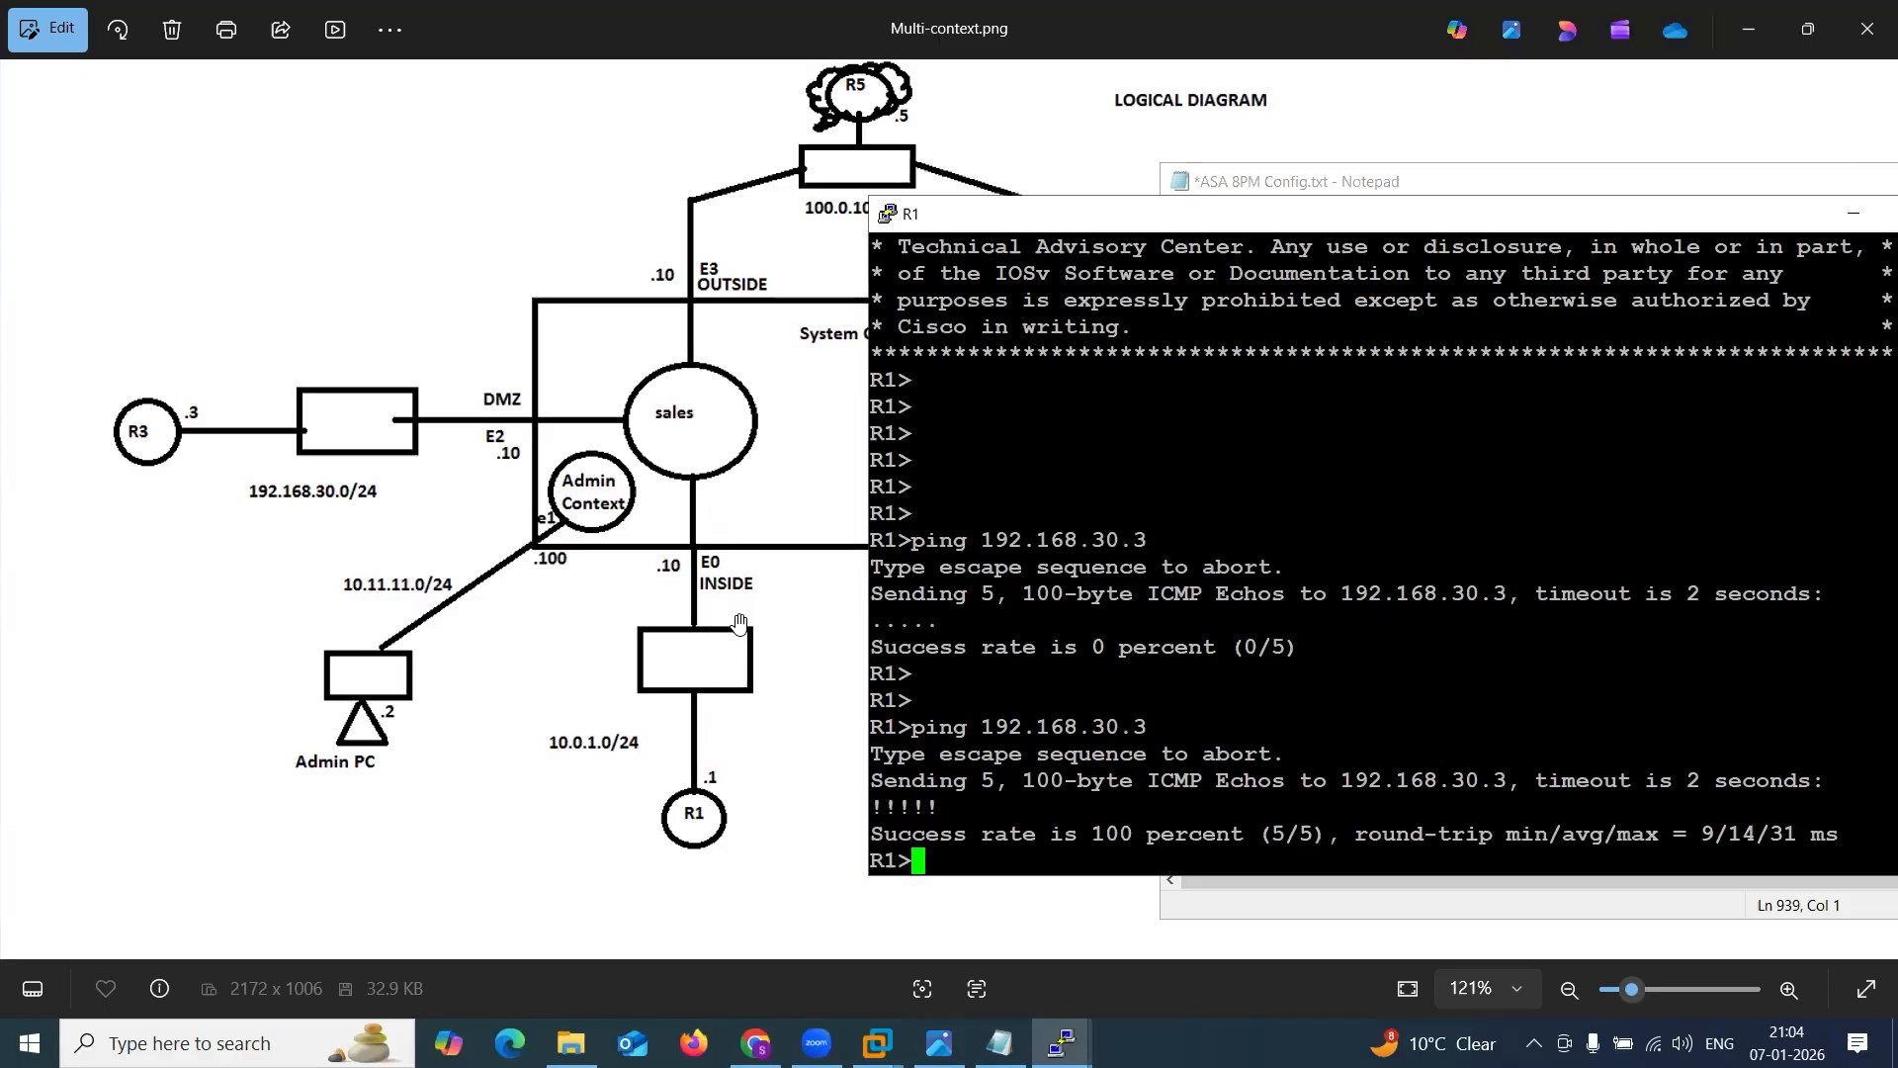
Minimize the R1 console and save the ASA 8PM Config.txt notes in Notepad.
drag(1624, 219, 1153, 242)
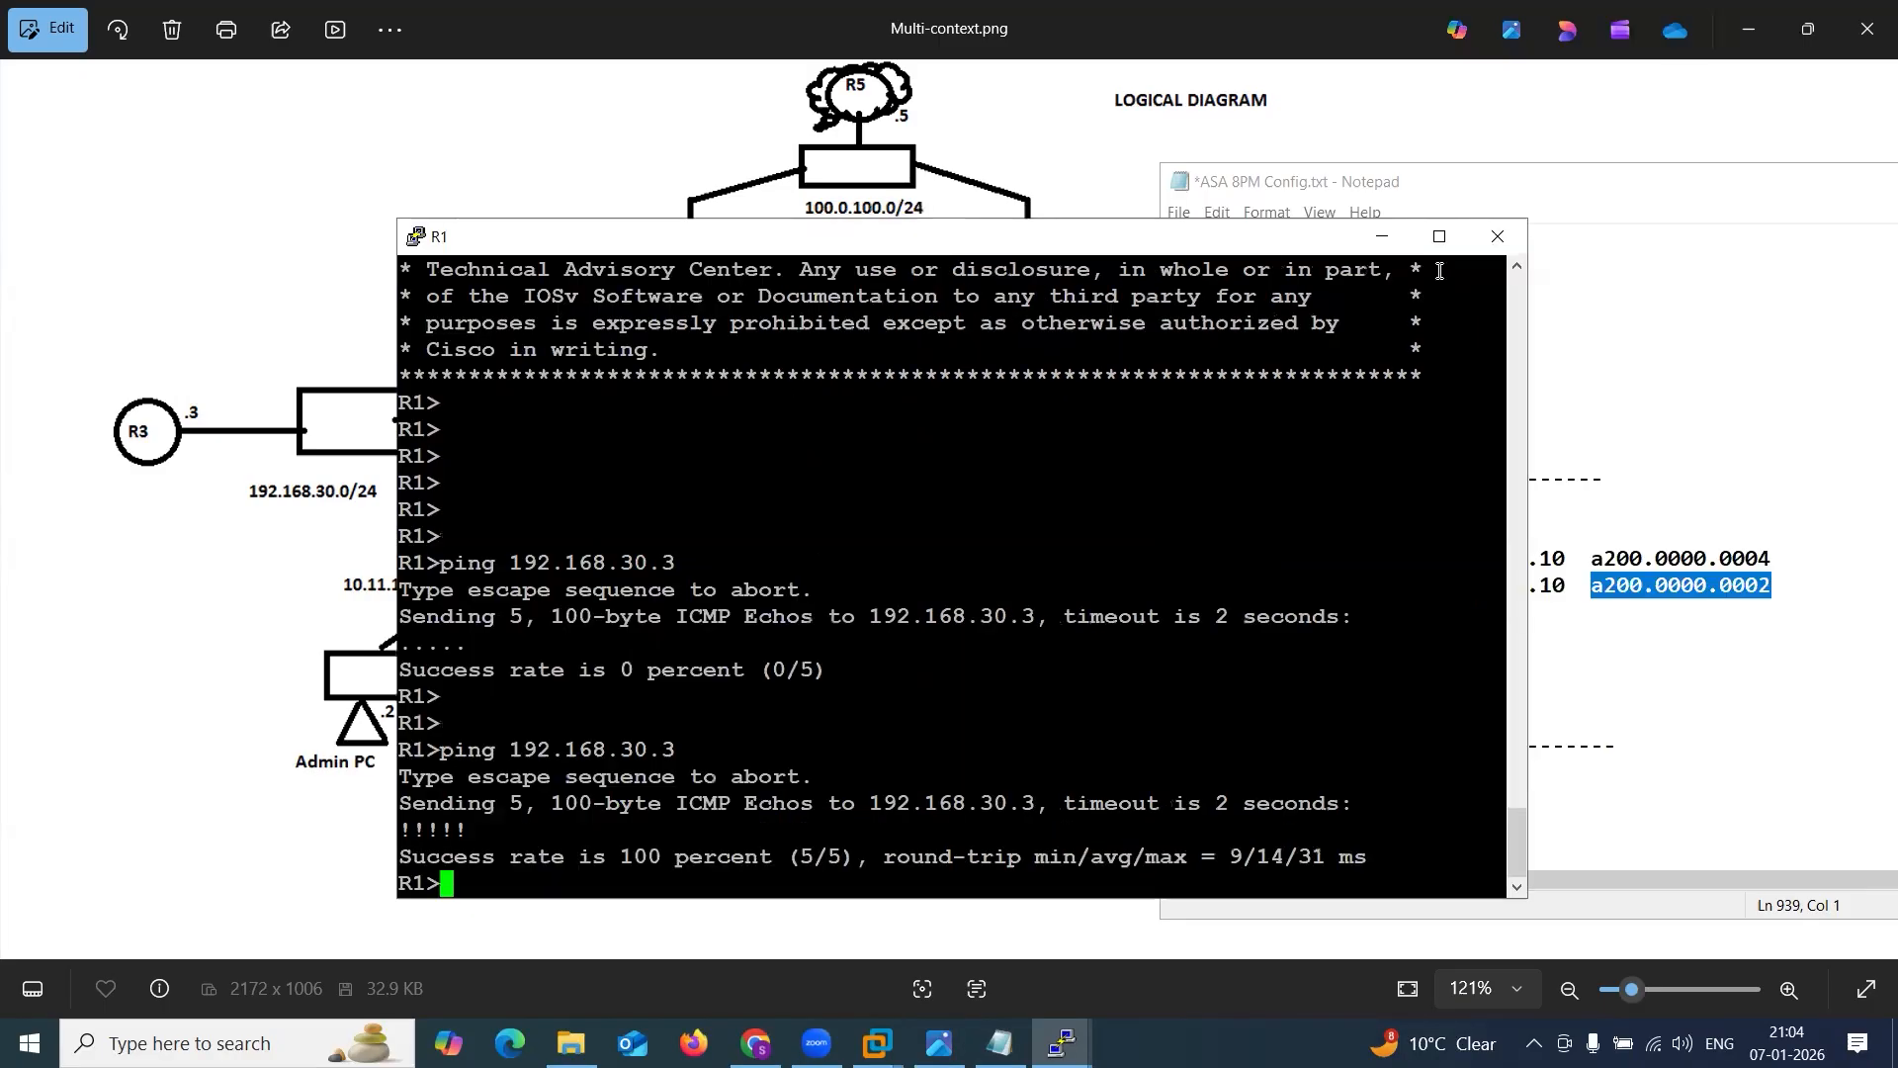
click(1382, 236)
click(1471, 695)
key(ctrl+s)
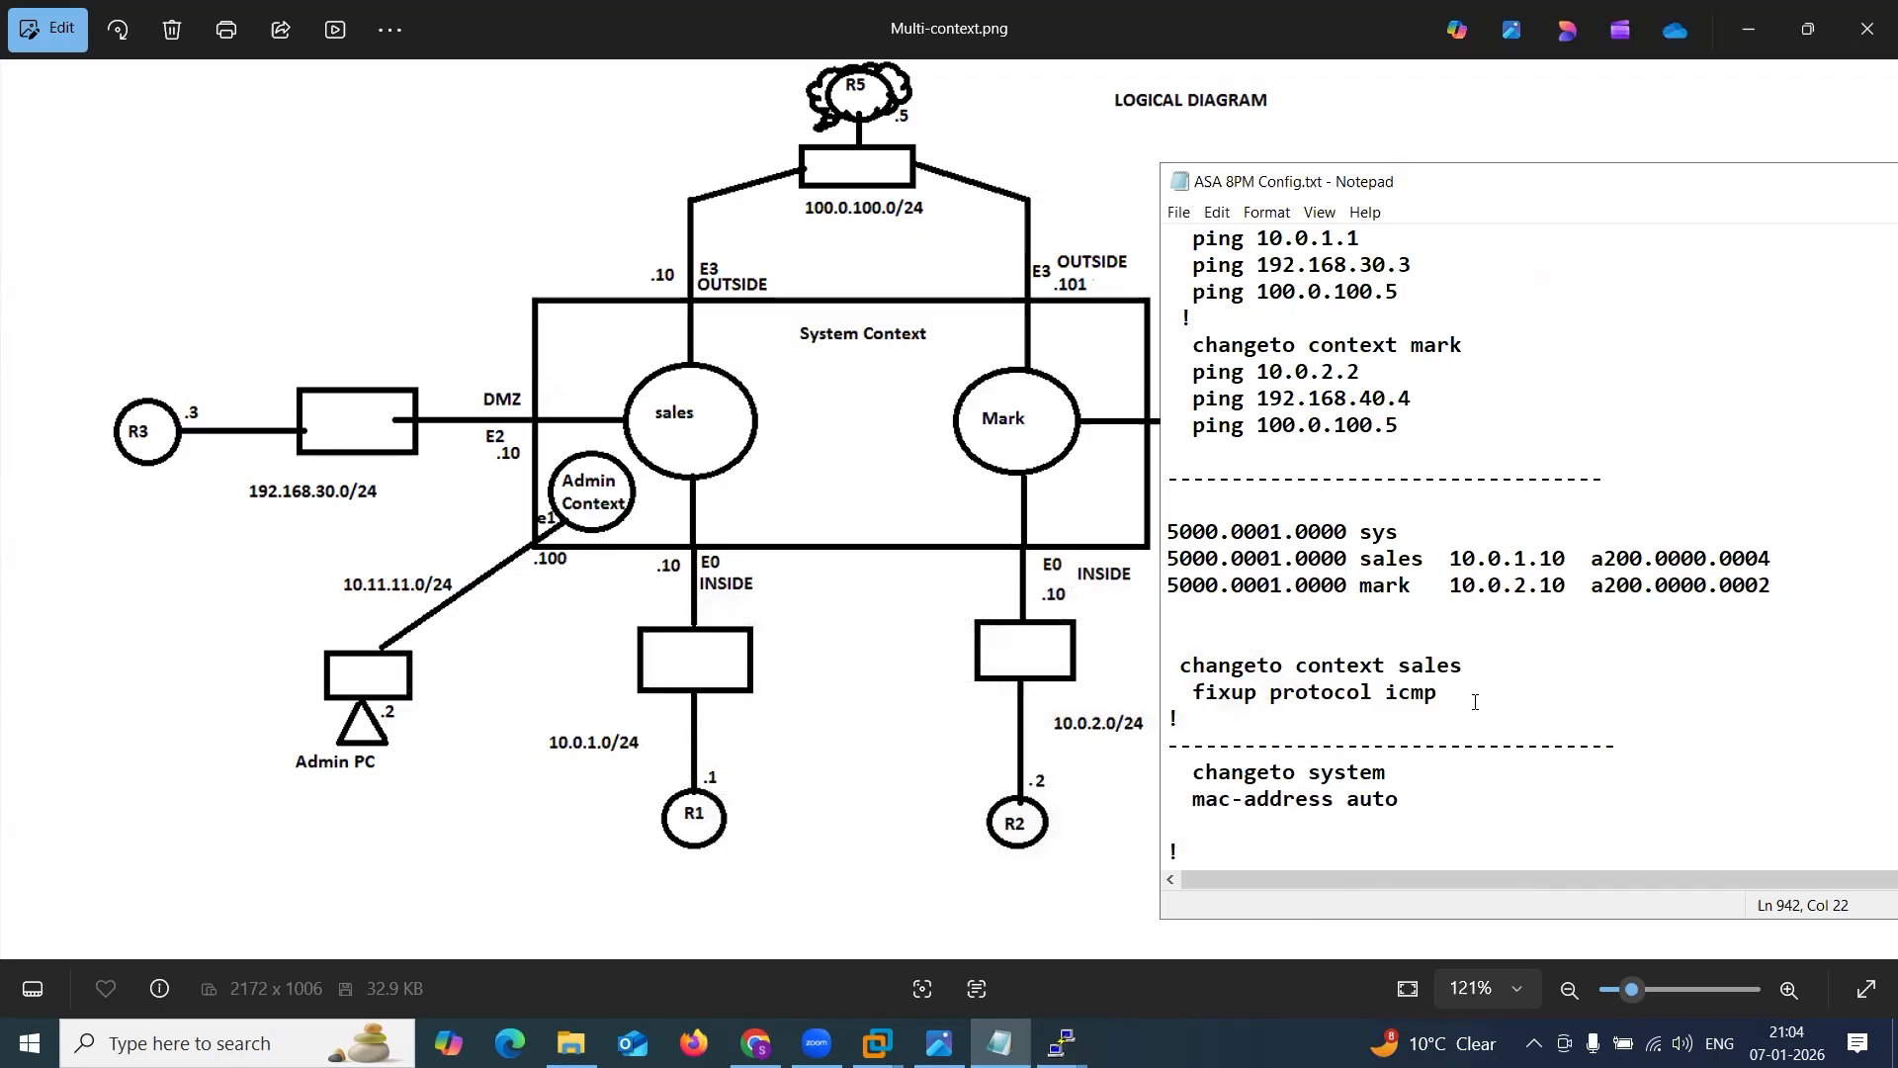